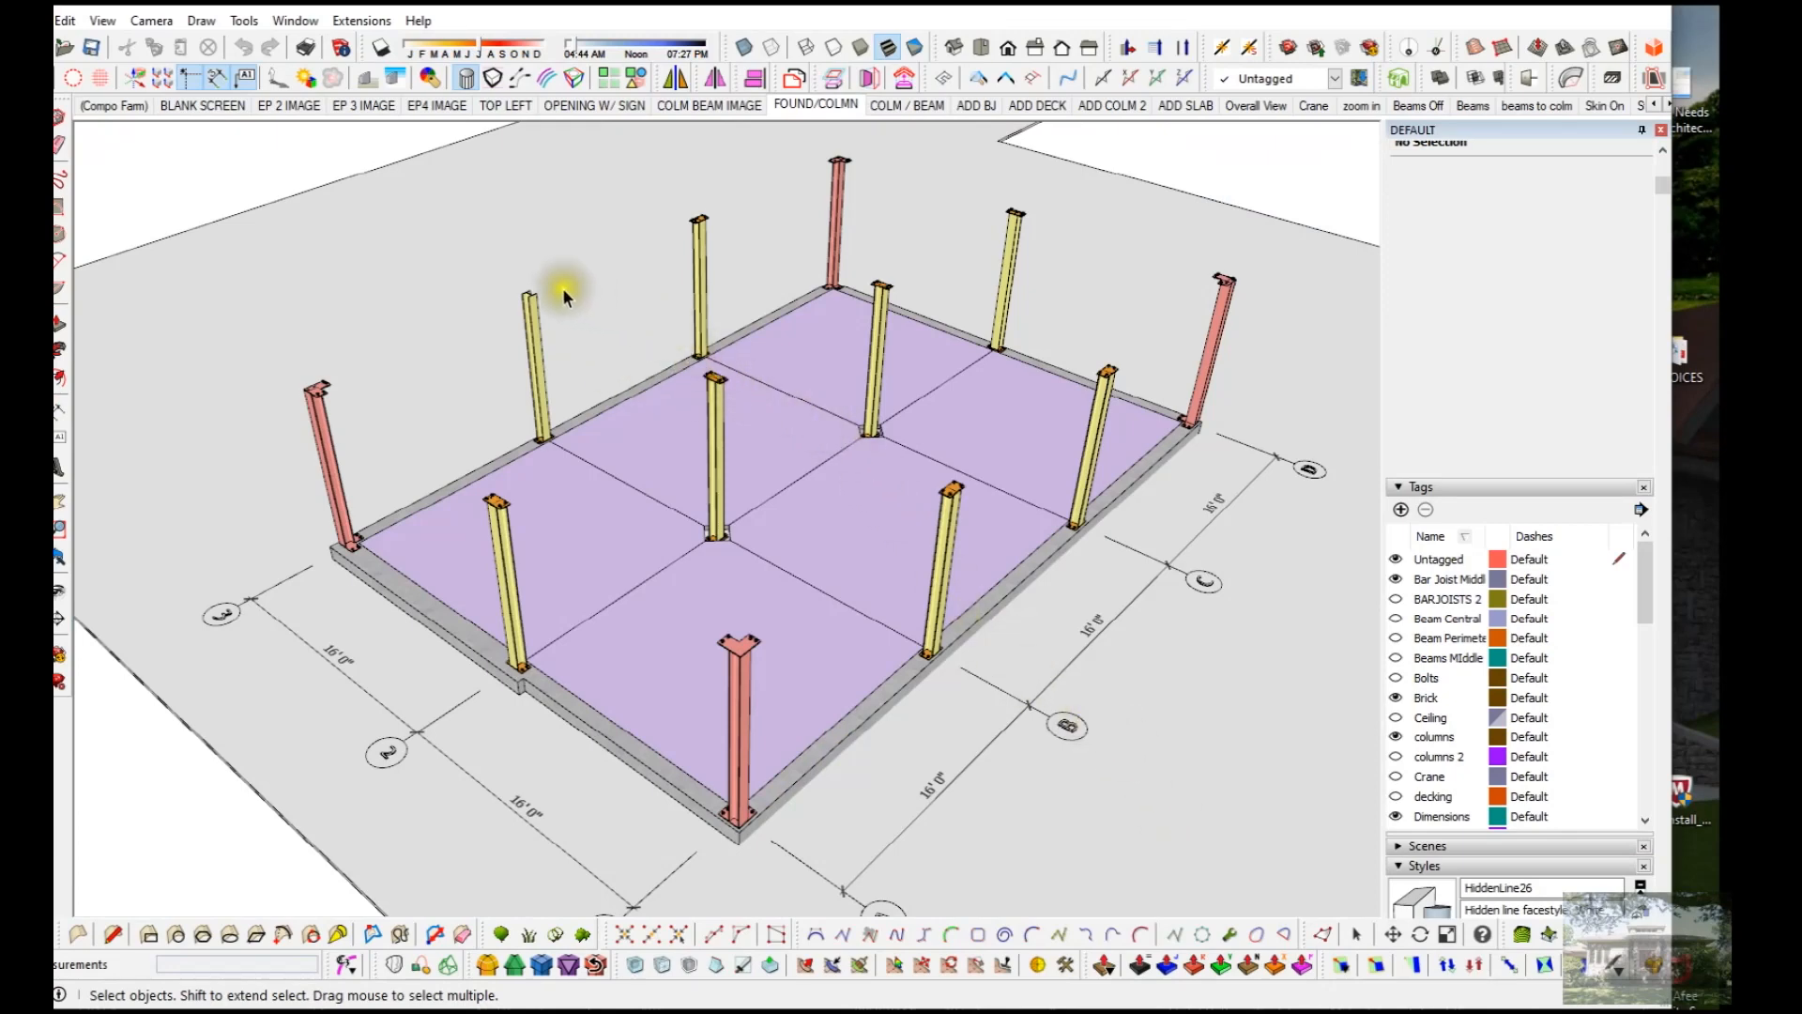
Step: Copy the bolted cap plate 16' along the red axis onto the neighbouring perimeter column that has no cap plate
{"action": "scroll", "coordinate": [572, 289], "scroll_direction": "up", "scroll_amount": 5}
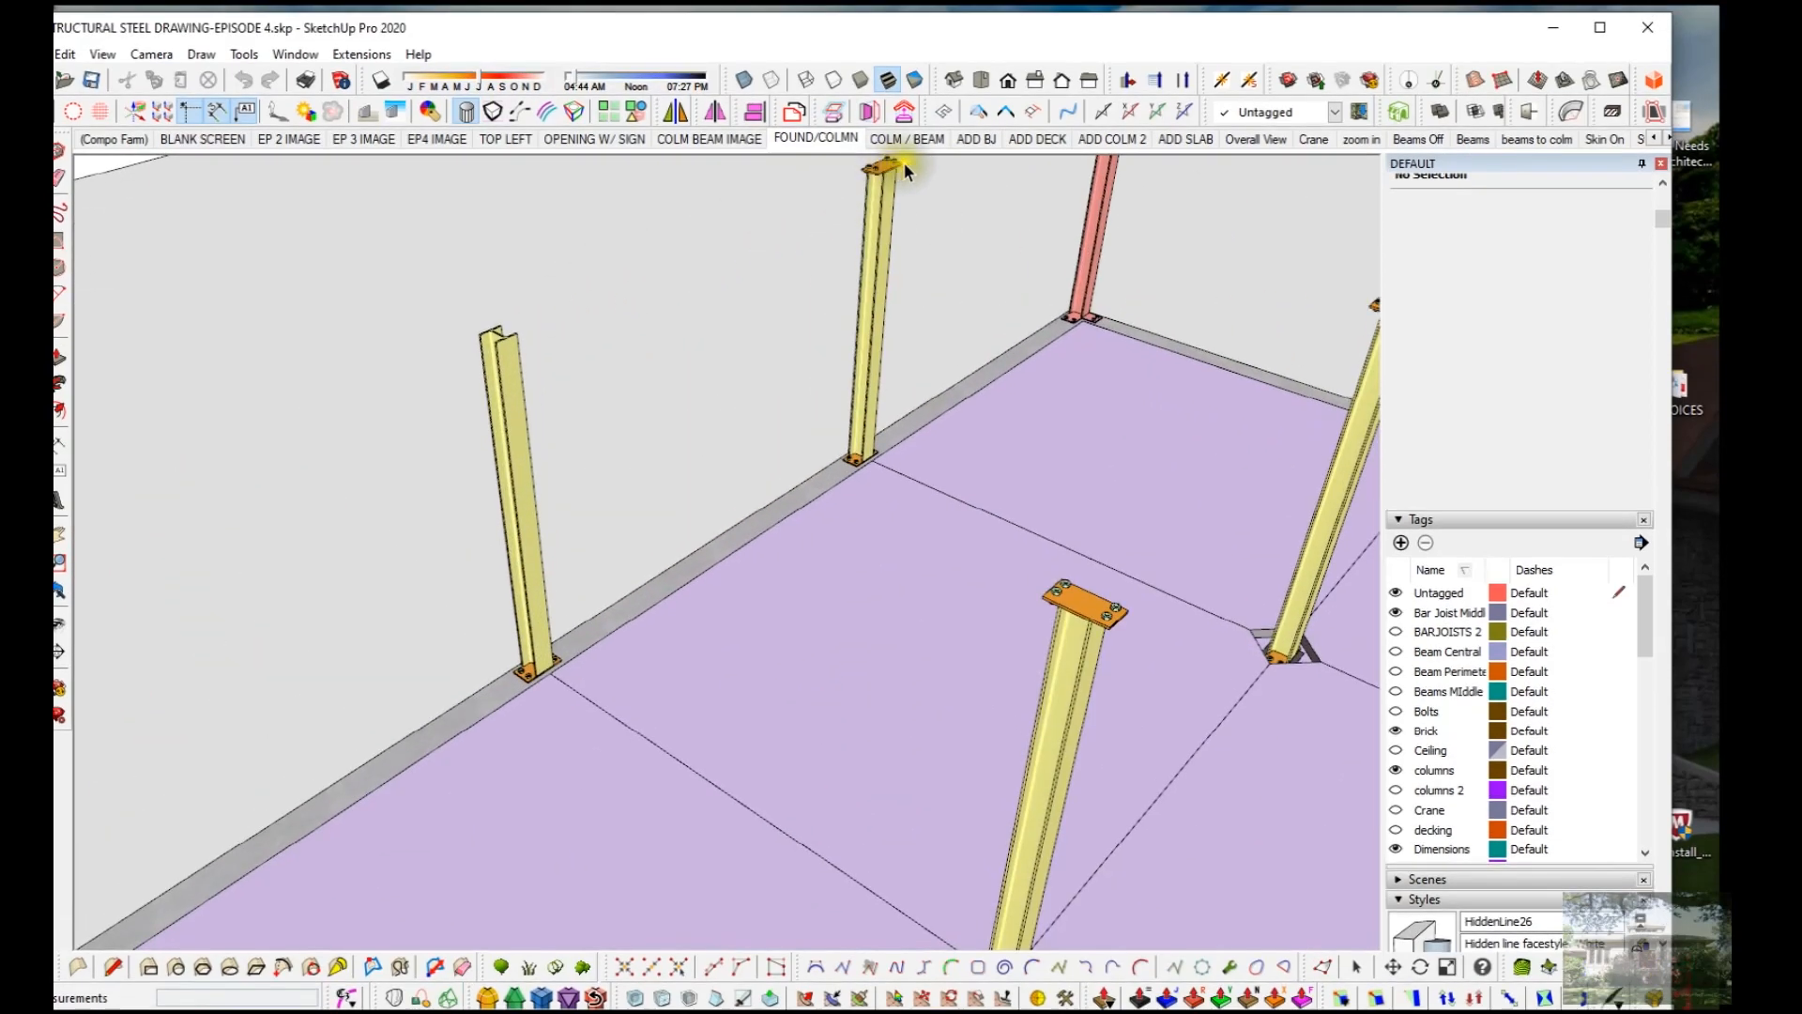
{"action": "left_click", "coordinate": [896, 134]}
{"action": "double_click", "coordinate": [904, 168]}
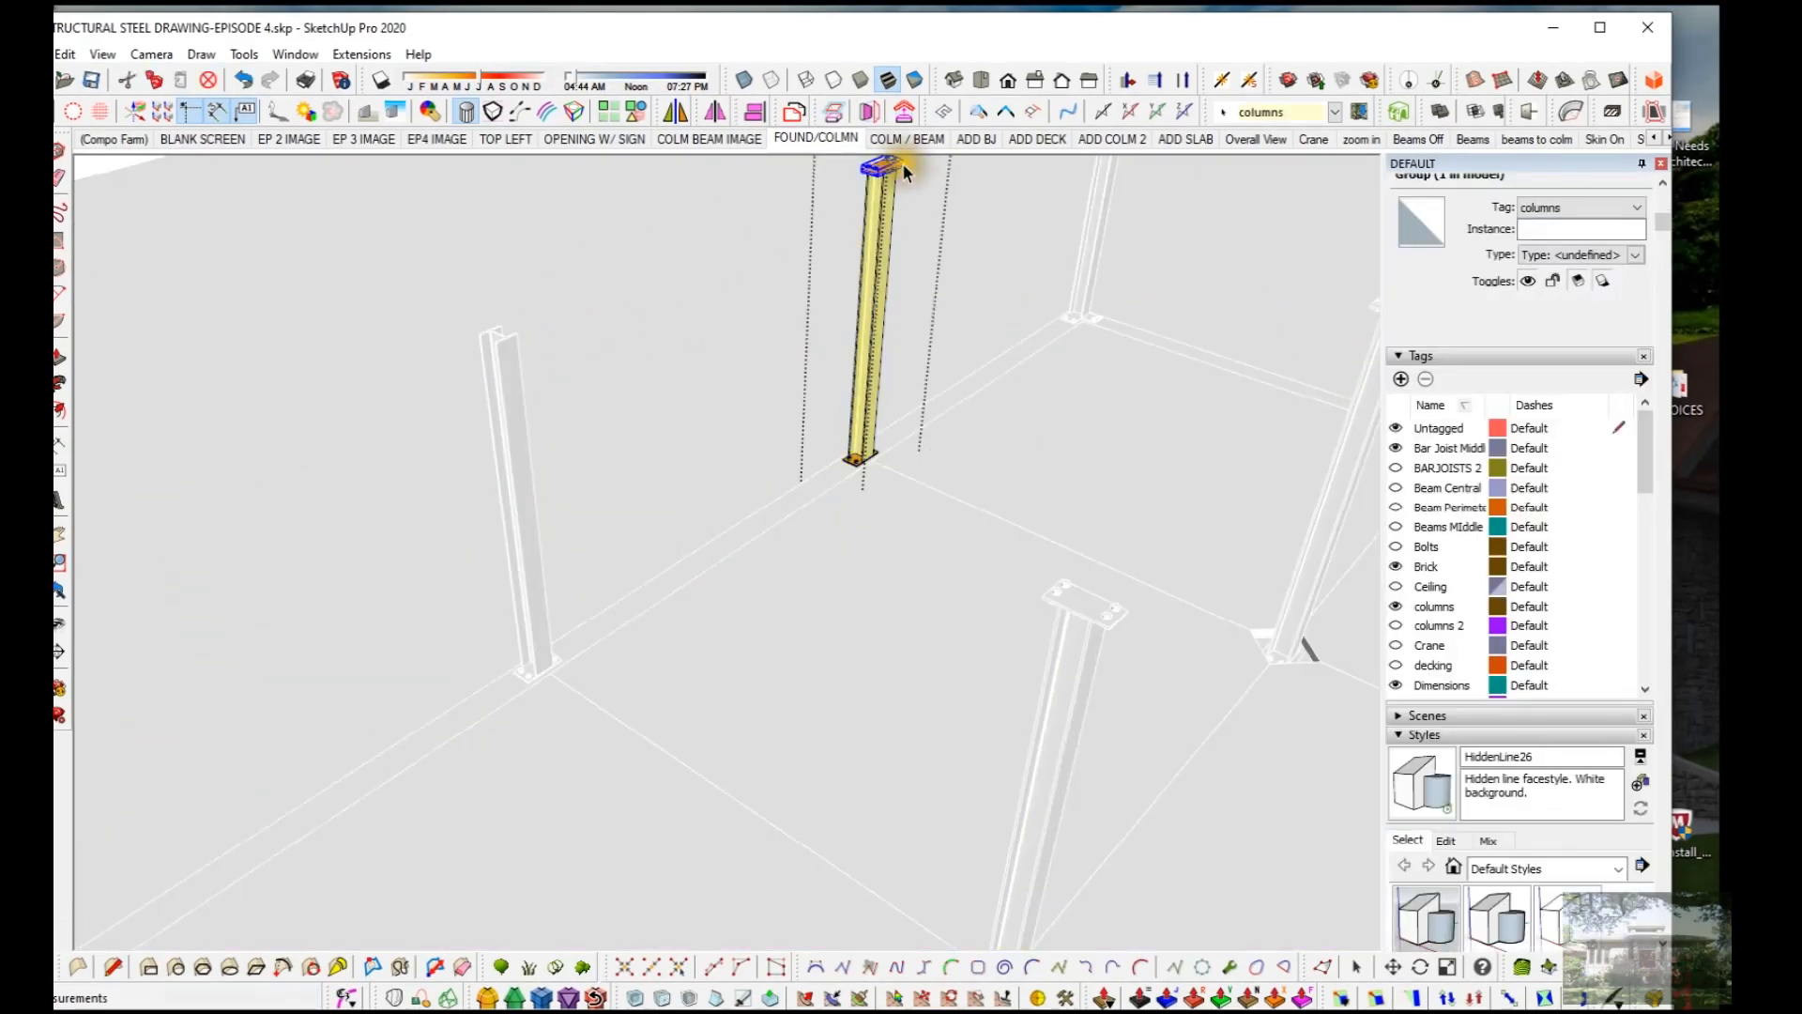
{"action": "key", "text": "m"}
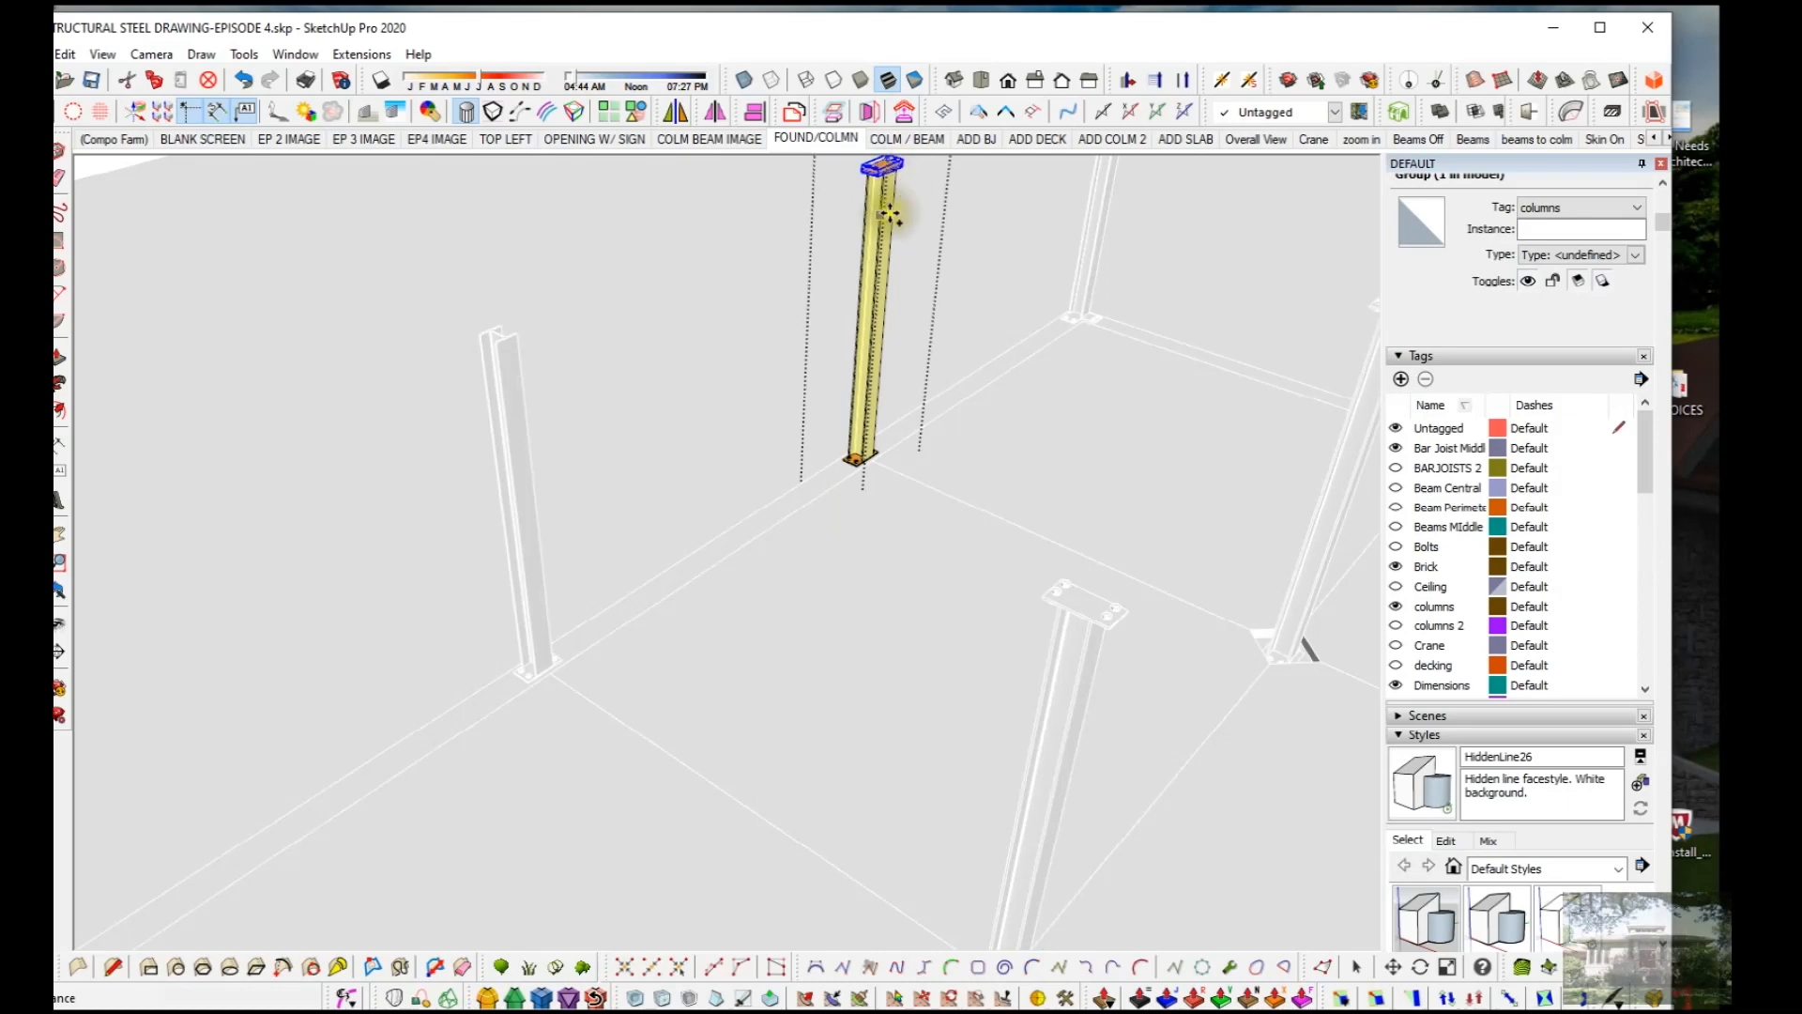
{"action": "left_click", "coordinate": [882, 254]}
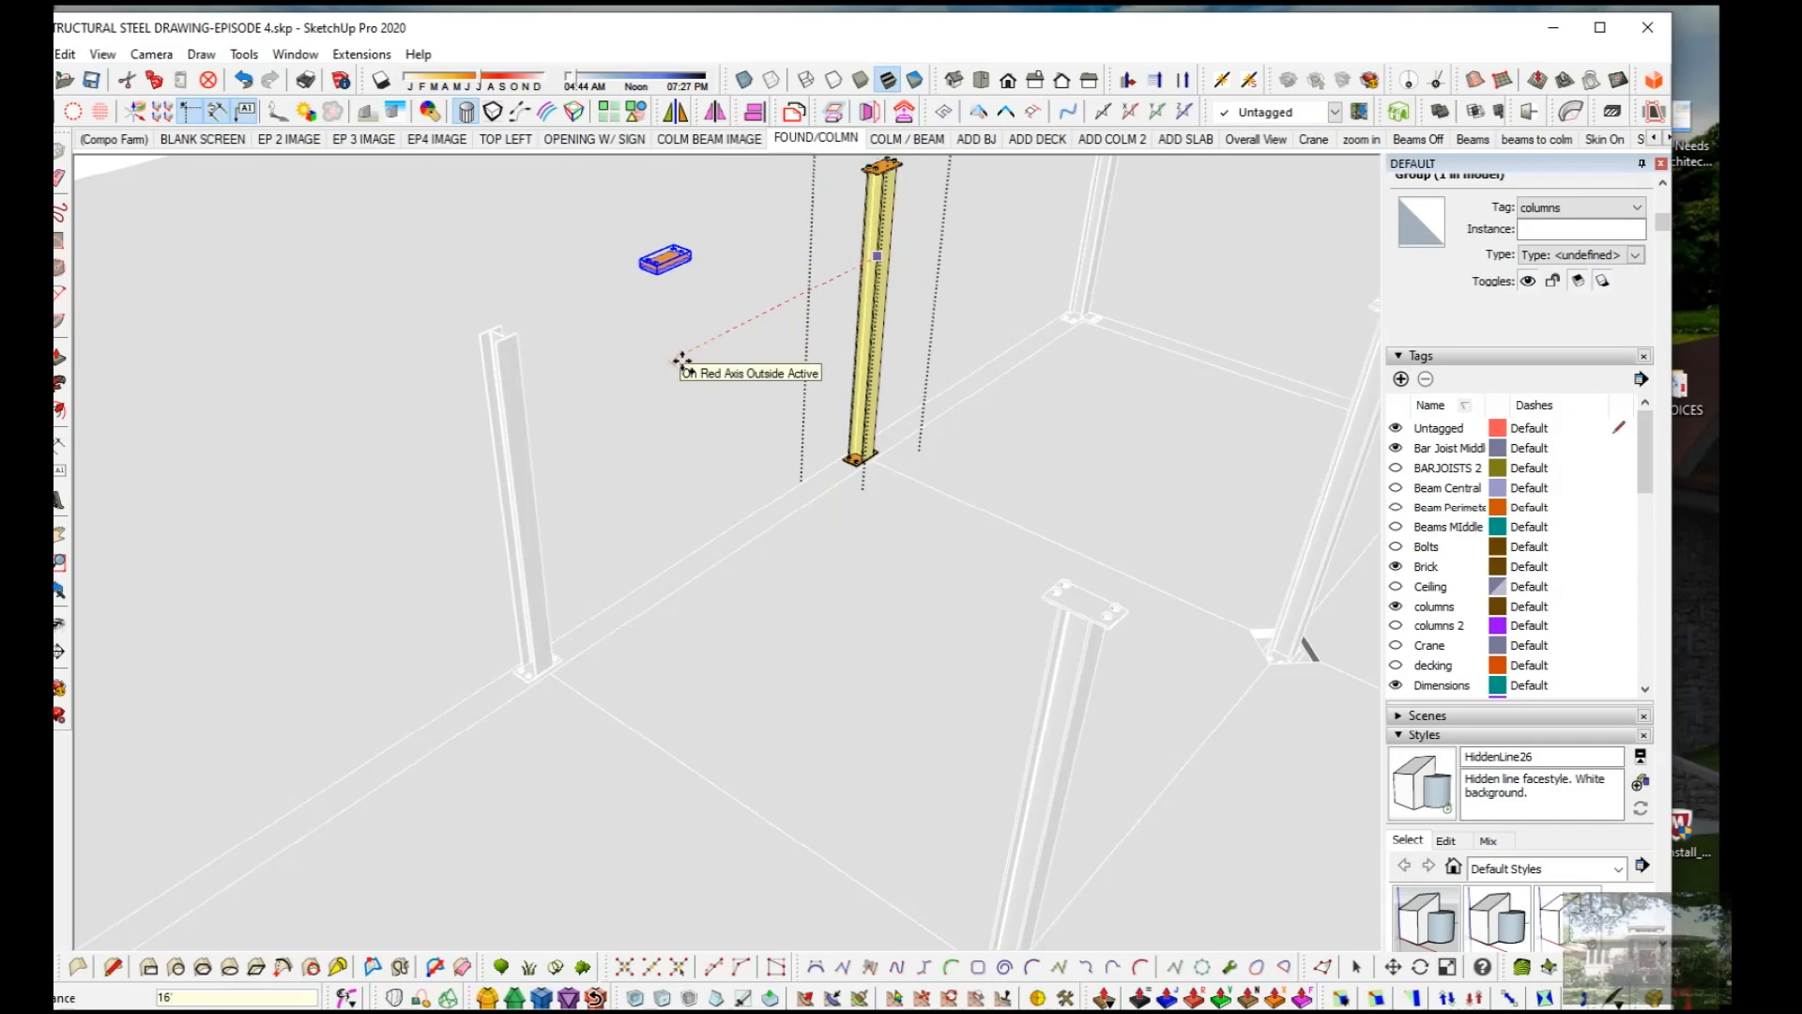
{"action": "type", "text": "16'"}
{"action": "key", "text": "Return"}
{"action": "key", "text": "space"}
{"action": "left_click", "coordinate": [318, 369]}
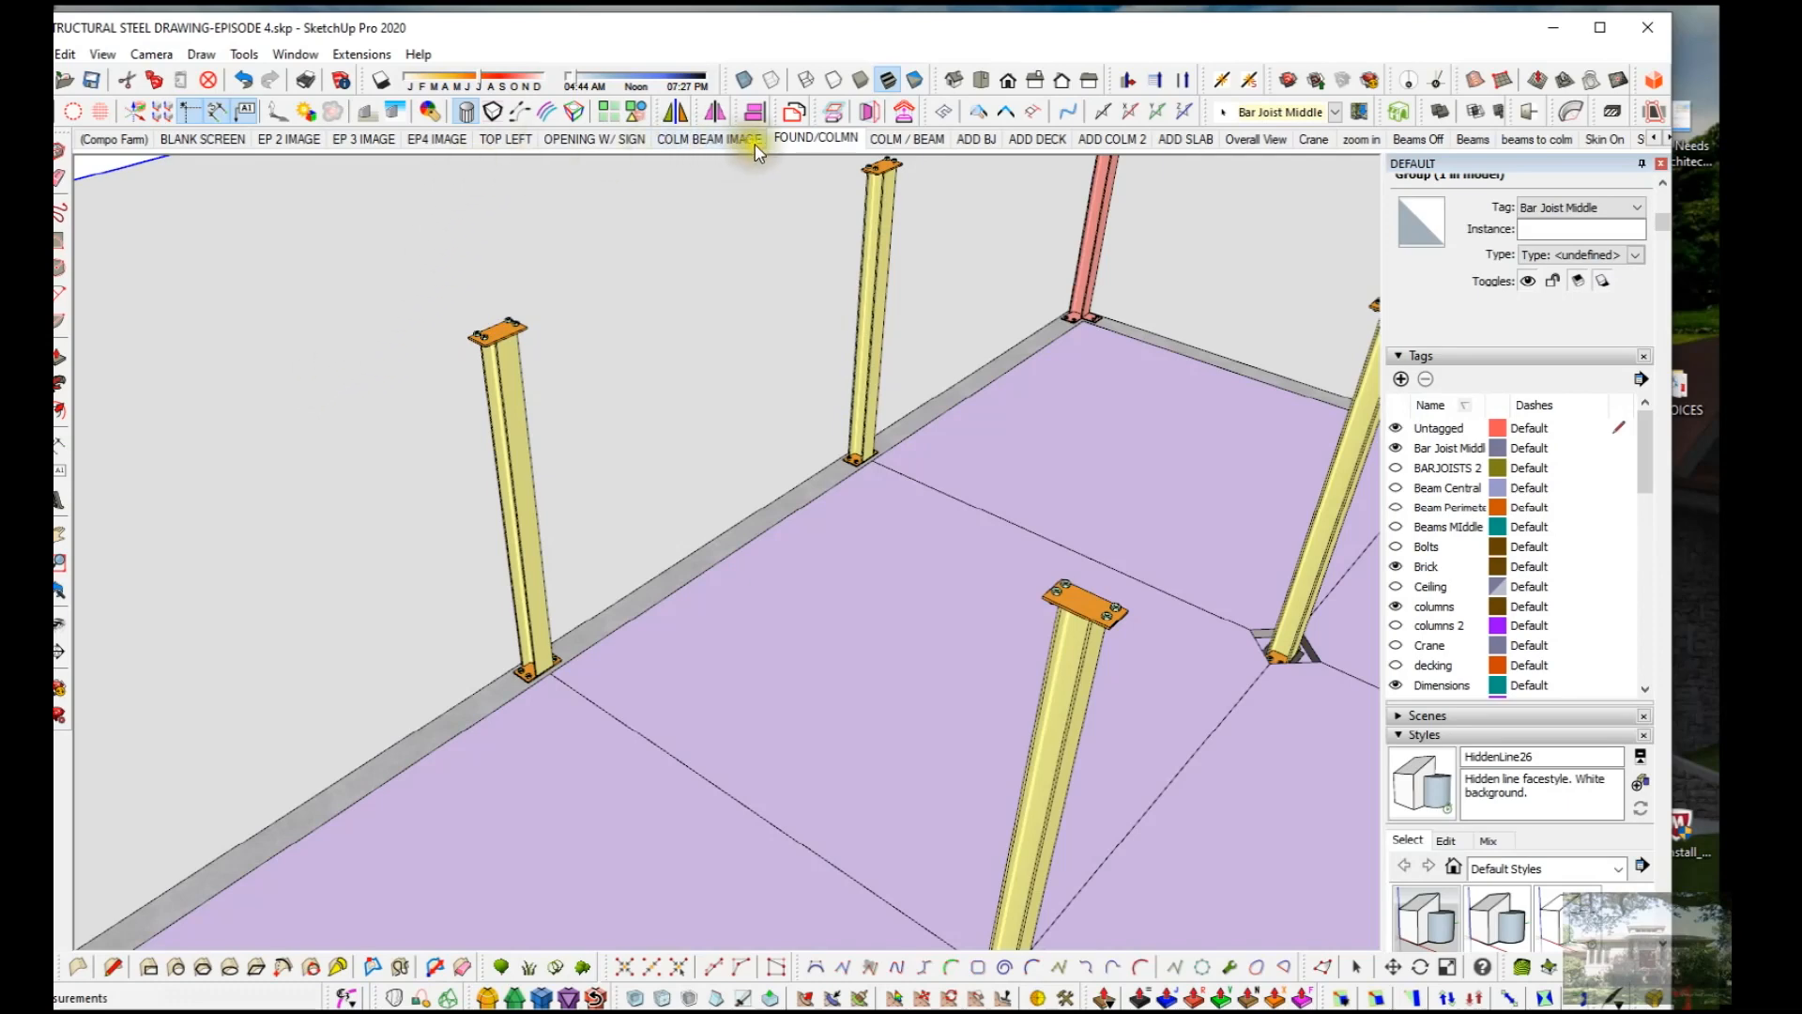
{"action": "left_click", "coordinate": [800, 139]}
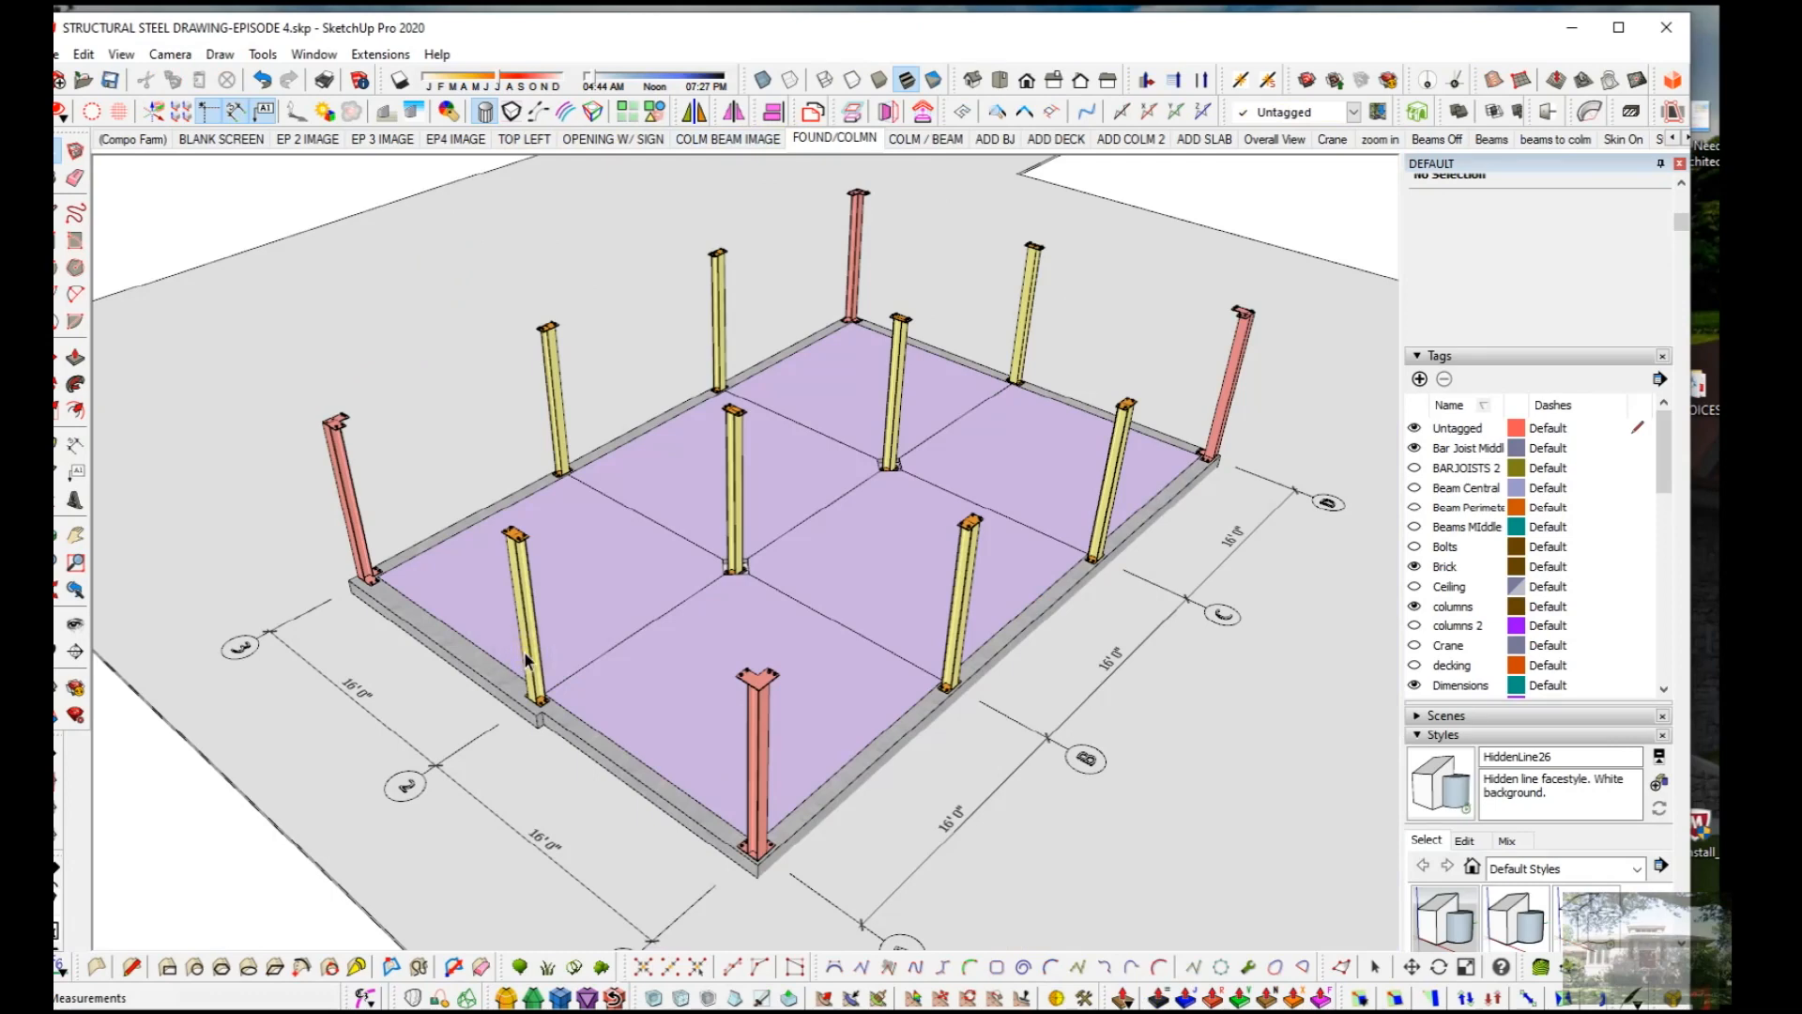
Step: Draw a line at cap-plate level from the outer corner of the A-1 column plate to the outer corner of the D-1 column plate
{"action": "key", "text": "l"}
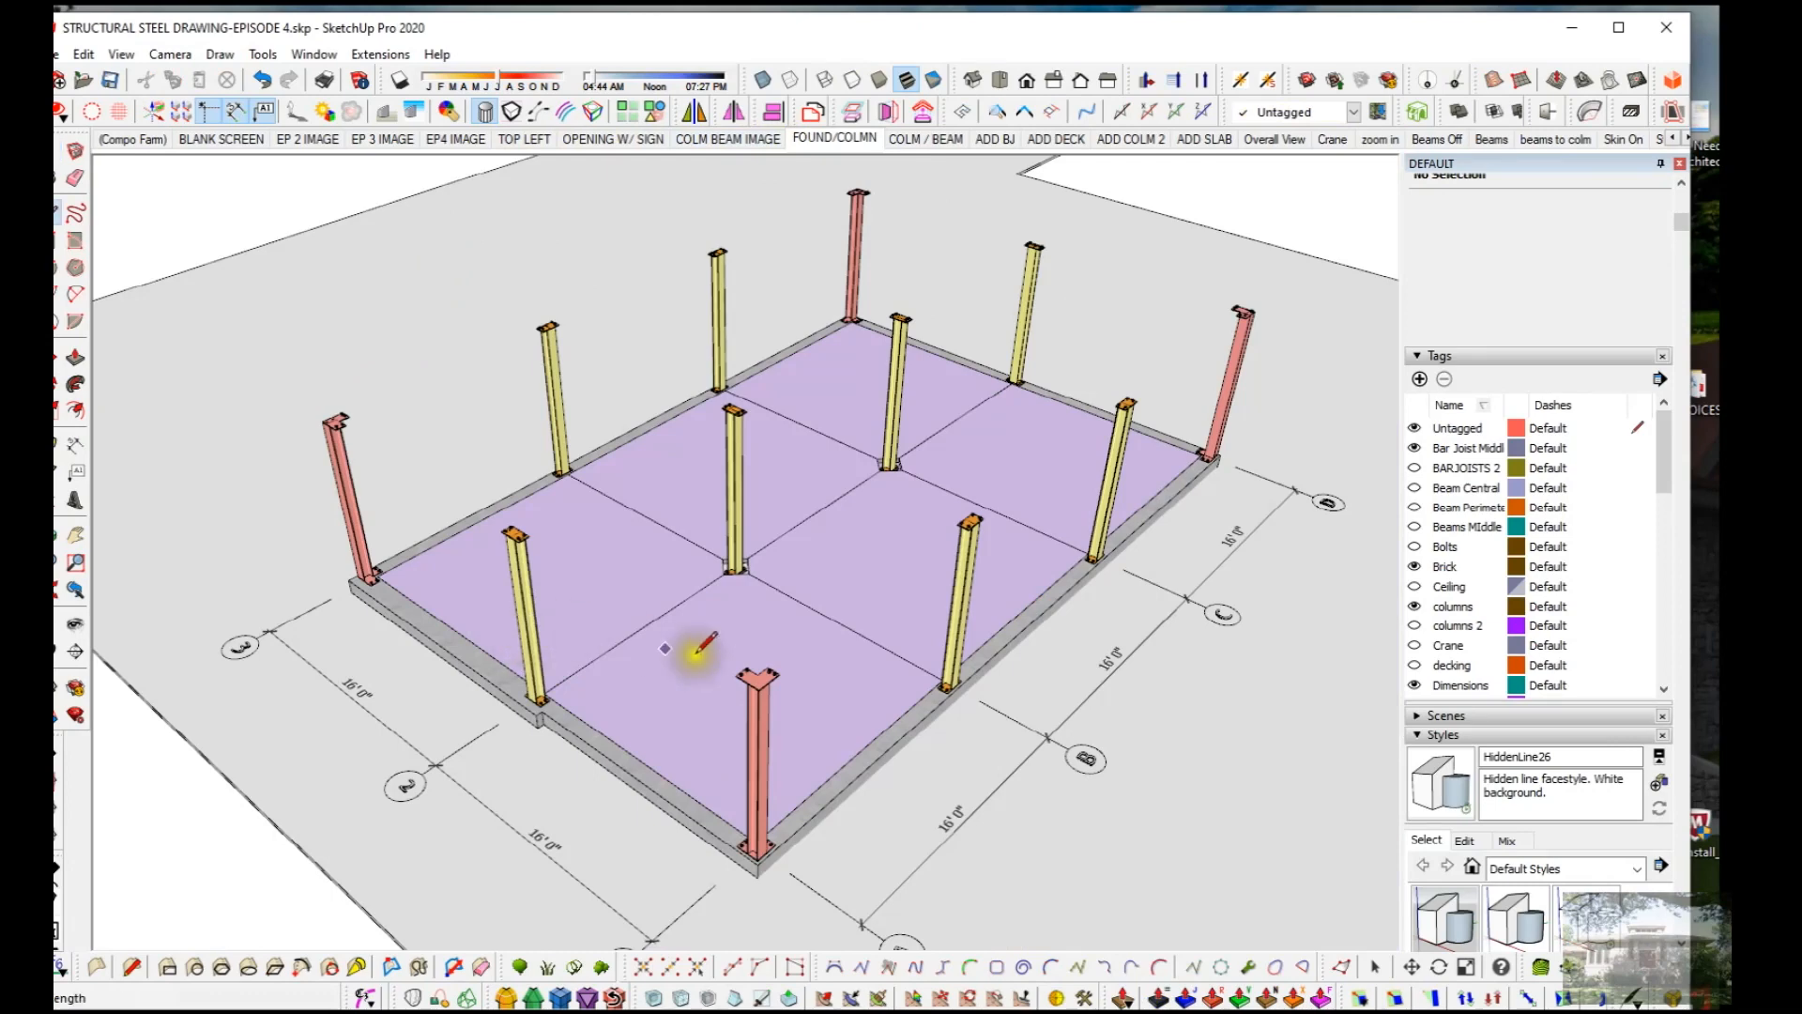
{"action": "scroll", "coordinate": [796, 717], "scroll_direction": "up", "scroll_amount": 2}
{"action": "scroll", "coordinate": [796, 717], "scroll_direction": "up", "scroll_amount": 5}
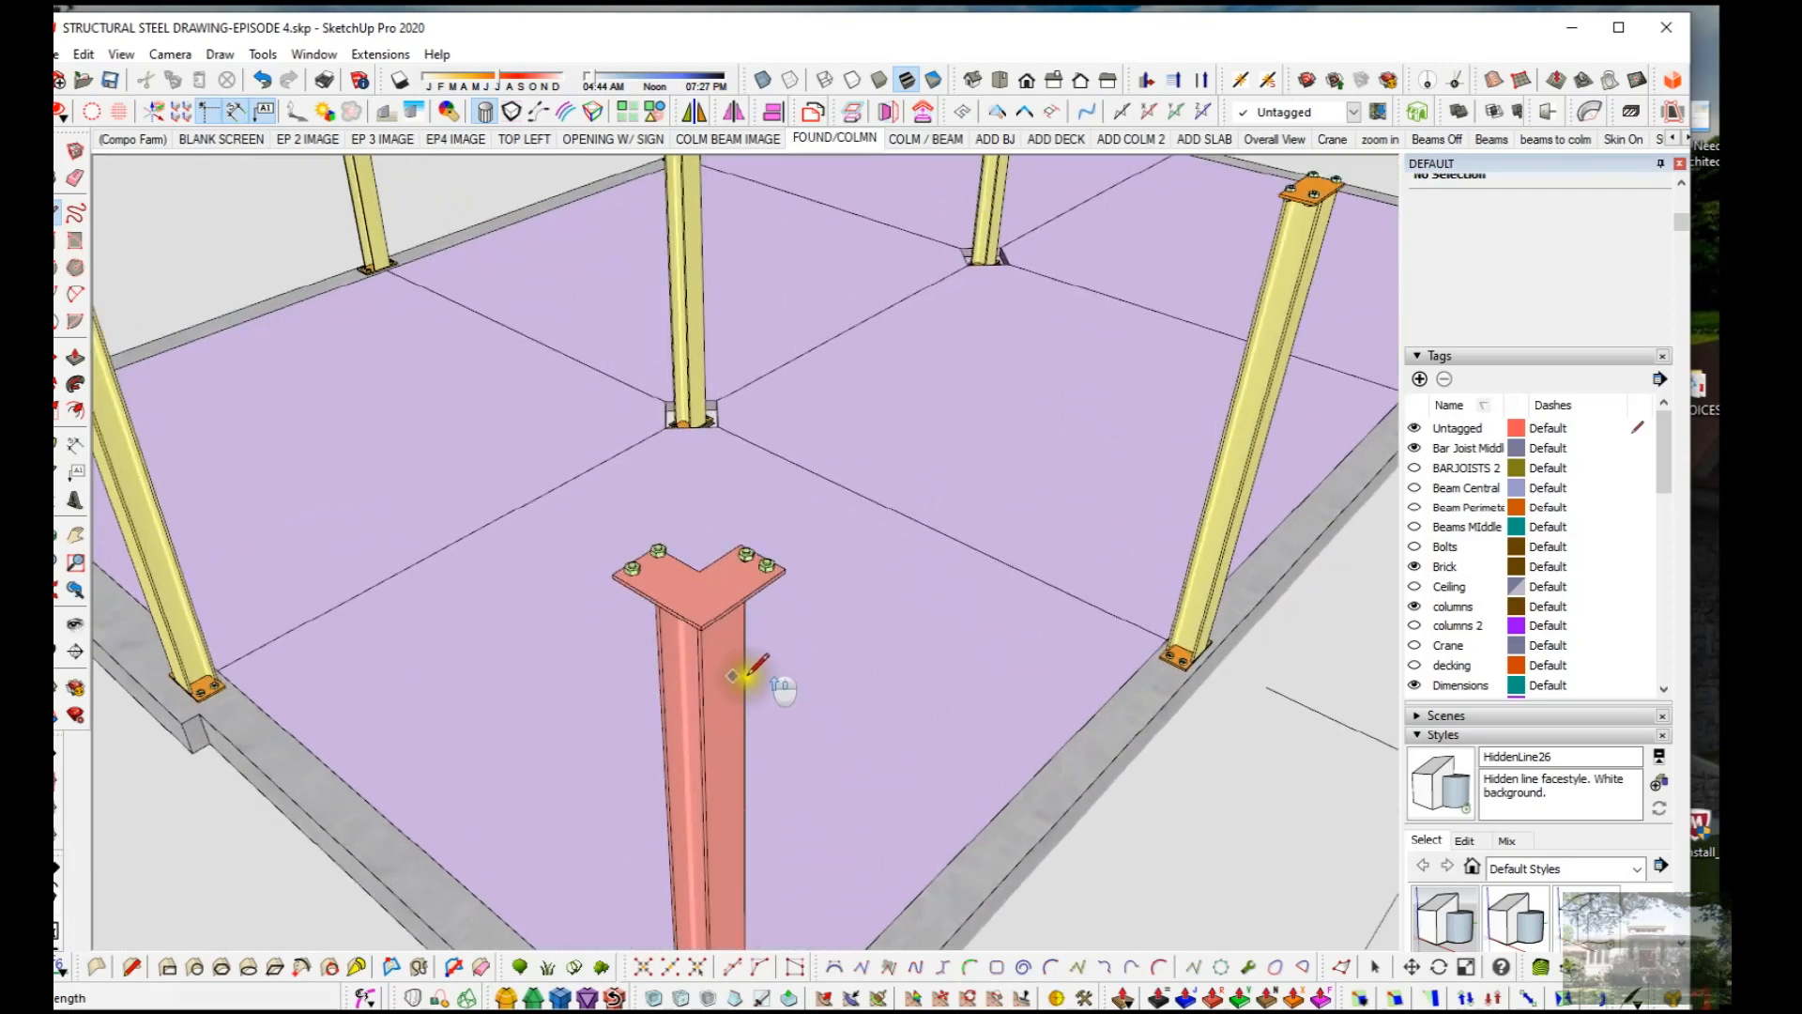
{"action": "left_click", "coordinate": [664, 579]}
{"action": "scroll", "coordinate": [626, 746], "scroll_direction": "down", "scroll_amount": 1}
{"action": "scroll", "coordinate": [627, 747], "scroll_direction": "down", "scroll_amount": 6}
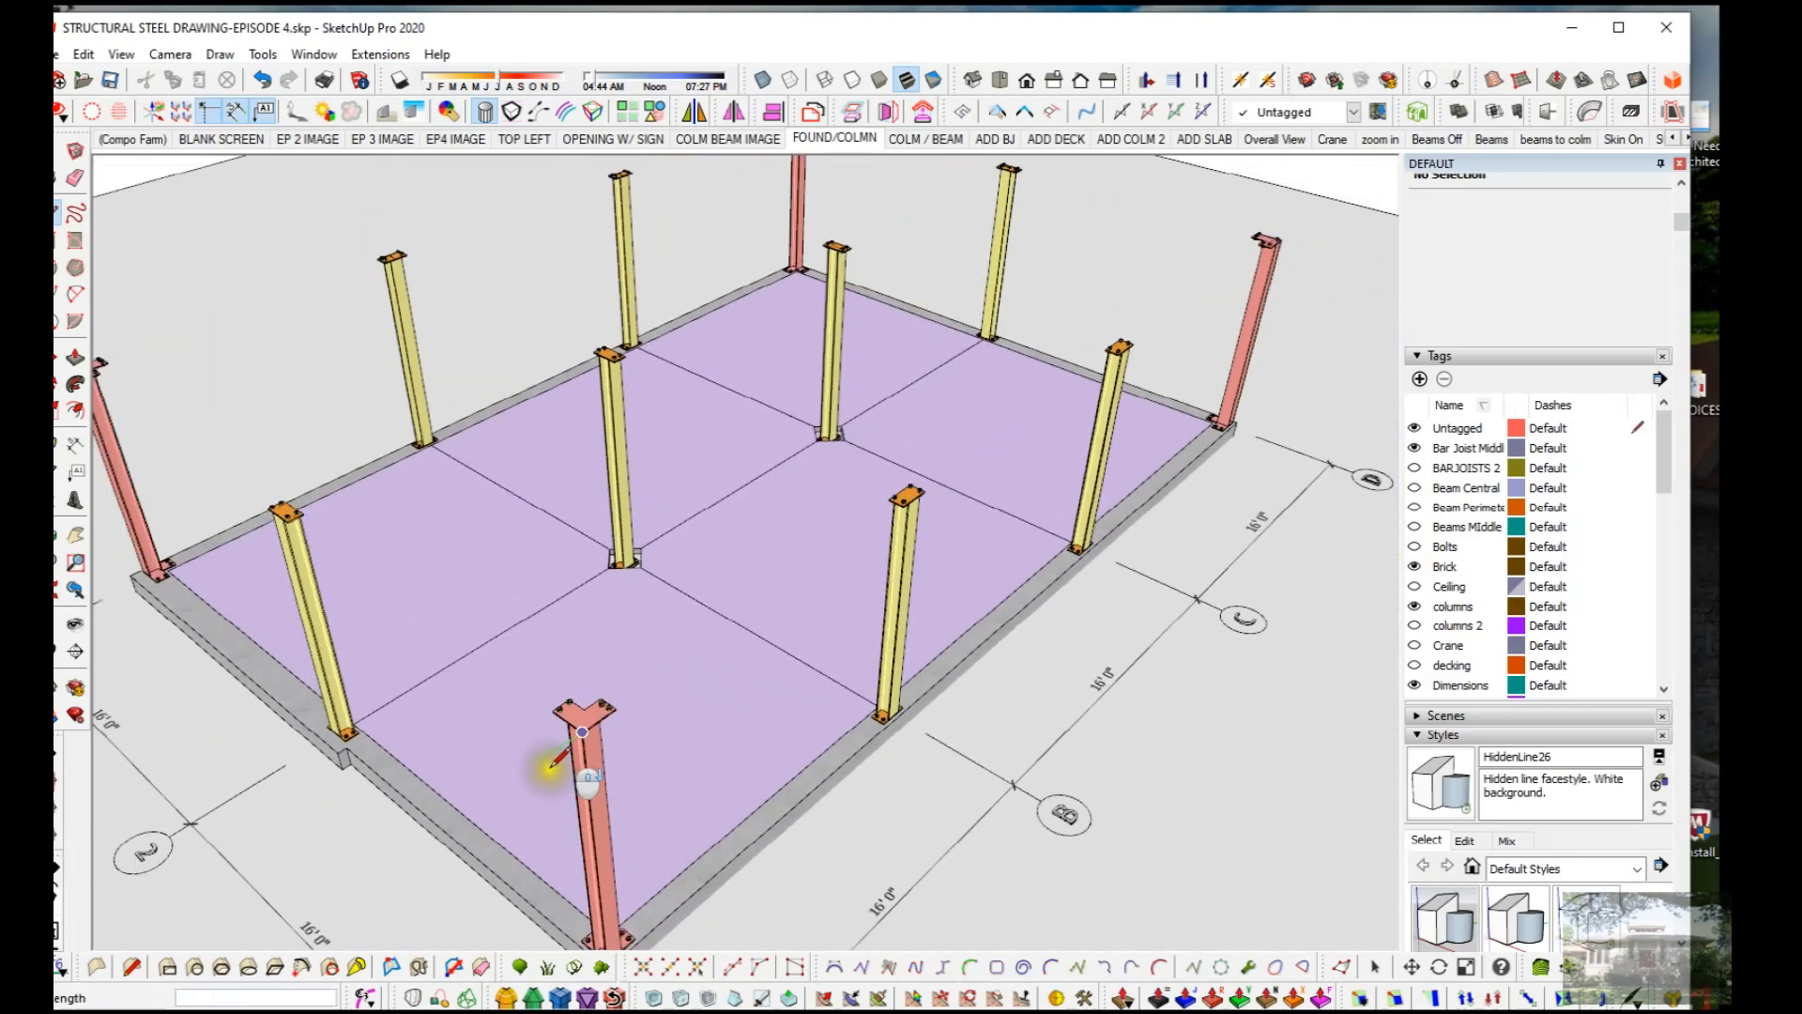
{"action": "scroll", "coordinate": [1198, 310], "scroll_direction": "up", "scroll_amount": 6}
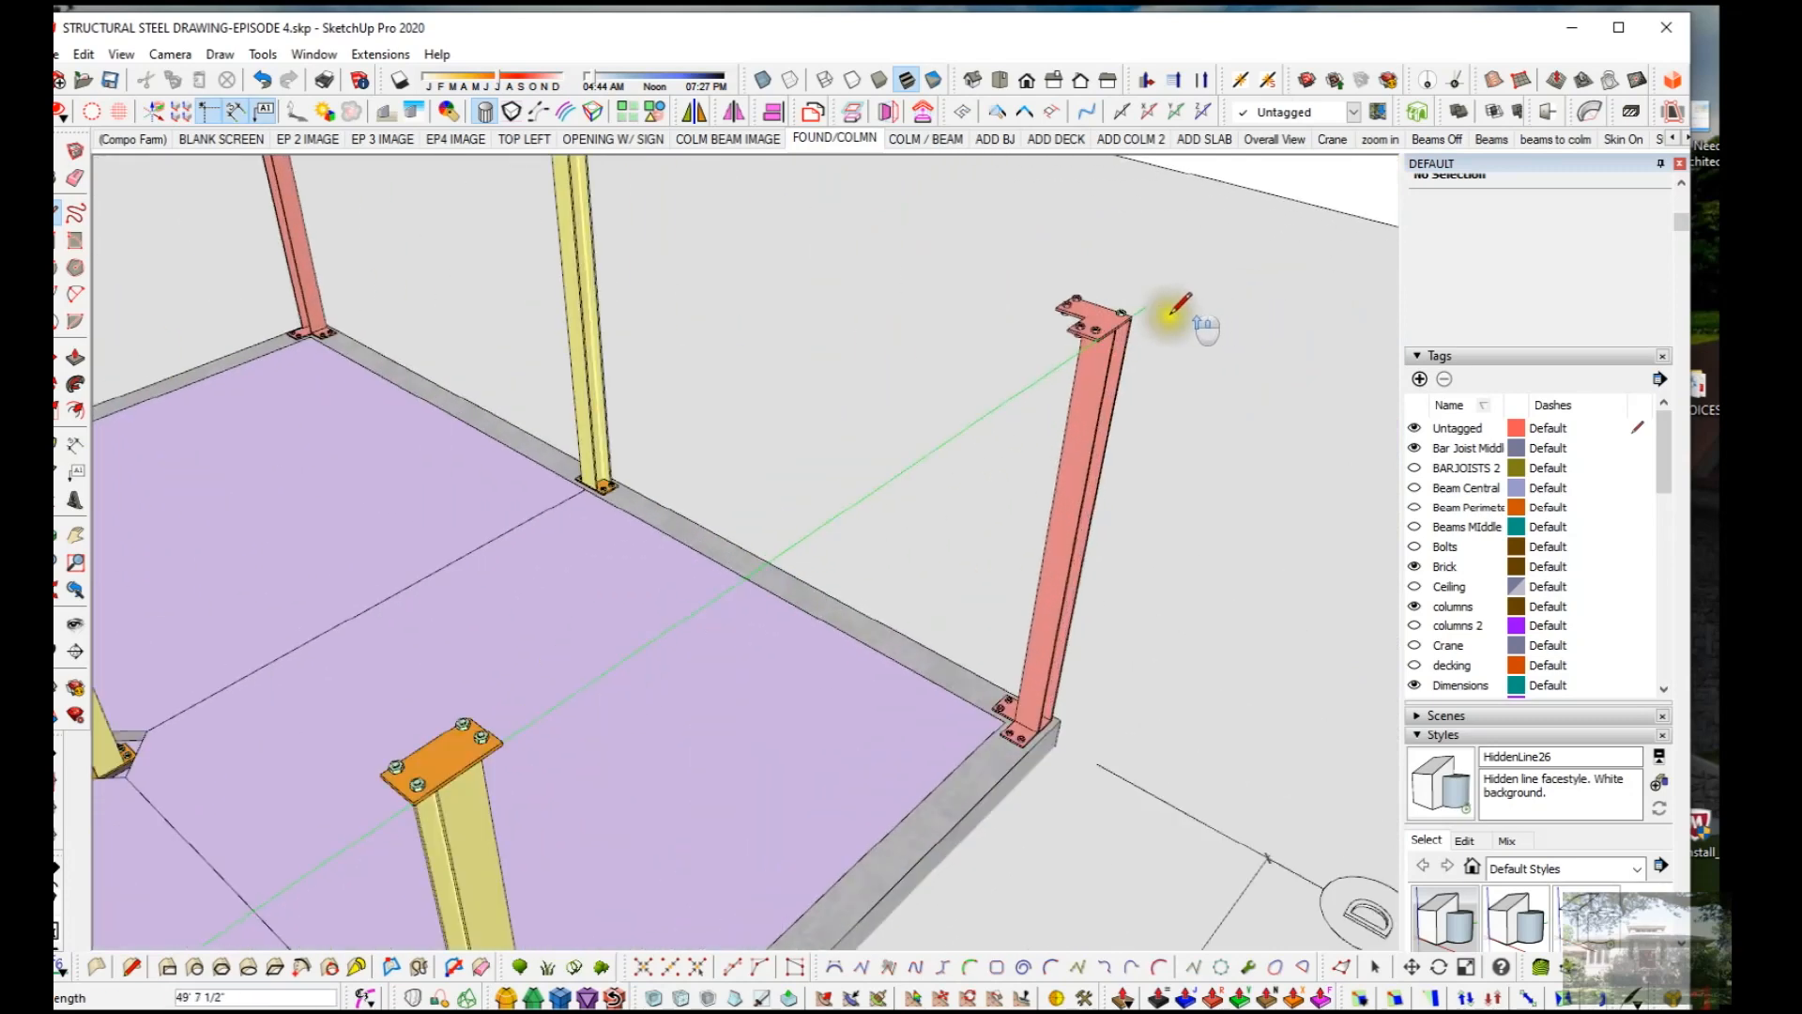
{"action": "left_click", "coordinate": [1053, 311]}
Step: Continue the outline along the outer cap-plate corners from column D-1 to column D-3, and on to column A-3
{"action": "scroll", "coordinate": [1066, 309], "scroll_direction": "down", "scroll_amount": 3}
{"action": "scroll", "coordinate": [1165, 721], "scroll_direction": "down", "scroll_amount": 3}
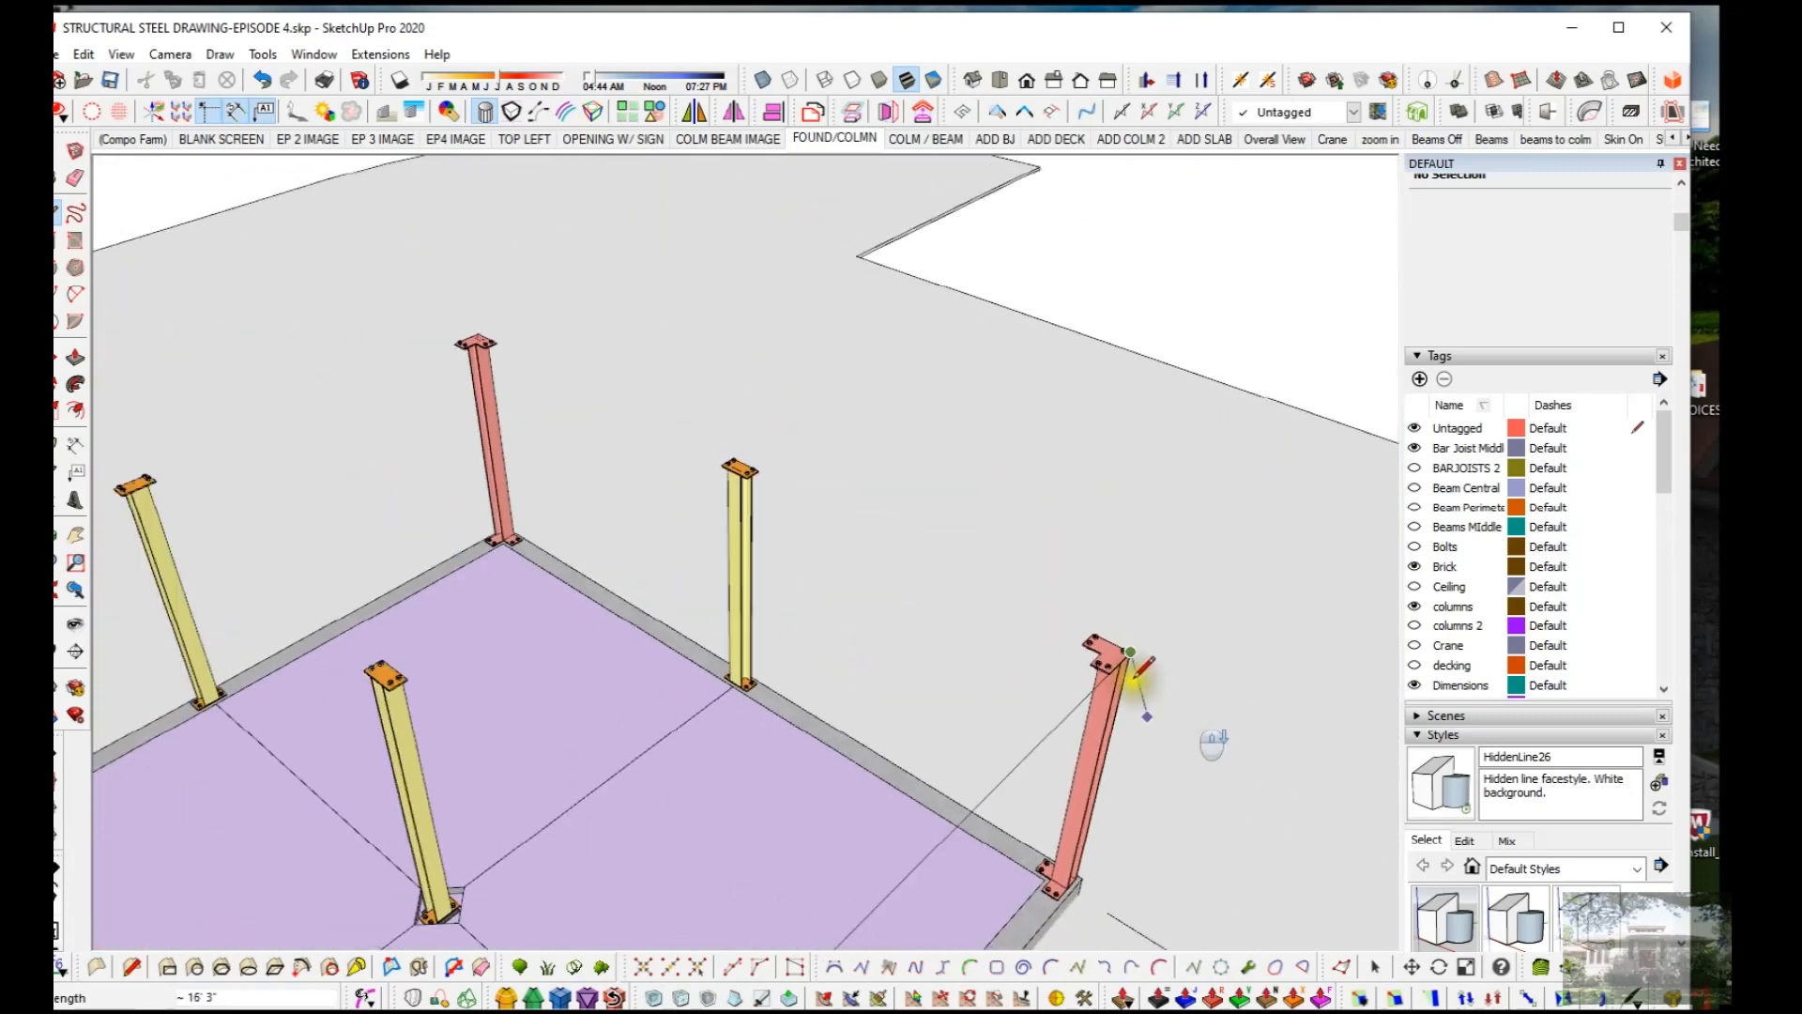
{"action": "scroll", "coordinate": [525, 338], "scroll_direction": "up", "scroll_amount": 5}
{"action": "scroll", "coordinate": [486, 319], "scroll_direction": "up", "scroll_amount": 2}
{"action": "left_click", "coordinate": [490, 333]}
{"action": "scroll", "coordinate": [709, 329], "scroll_direction": "down", "scroll_amount": 2}
{"action": "scroll", "coordinate": [706, 329], "scroll_direction": "down", "scroll_amount": 6}
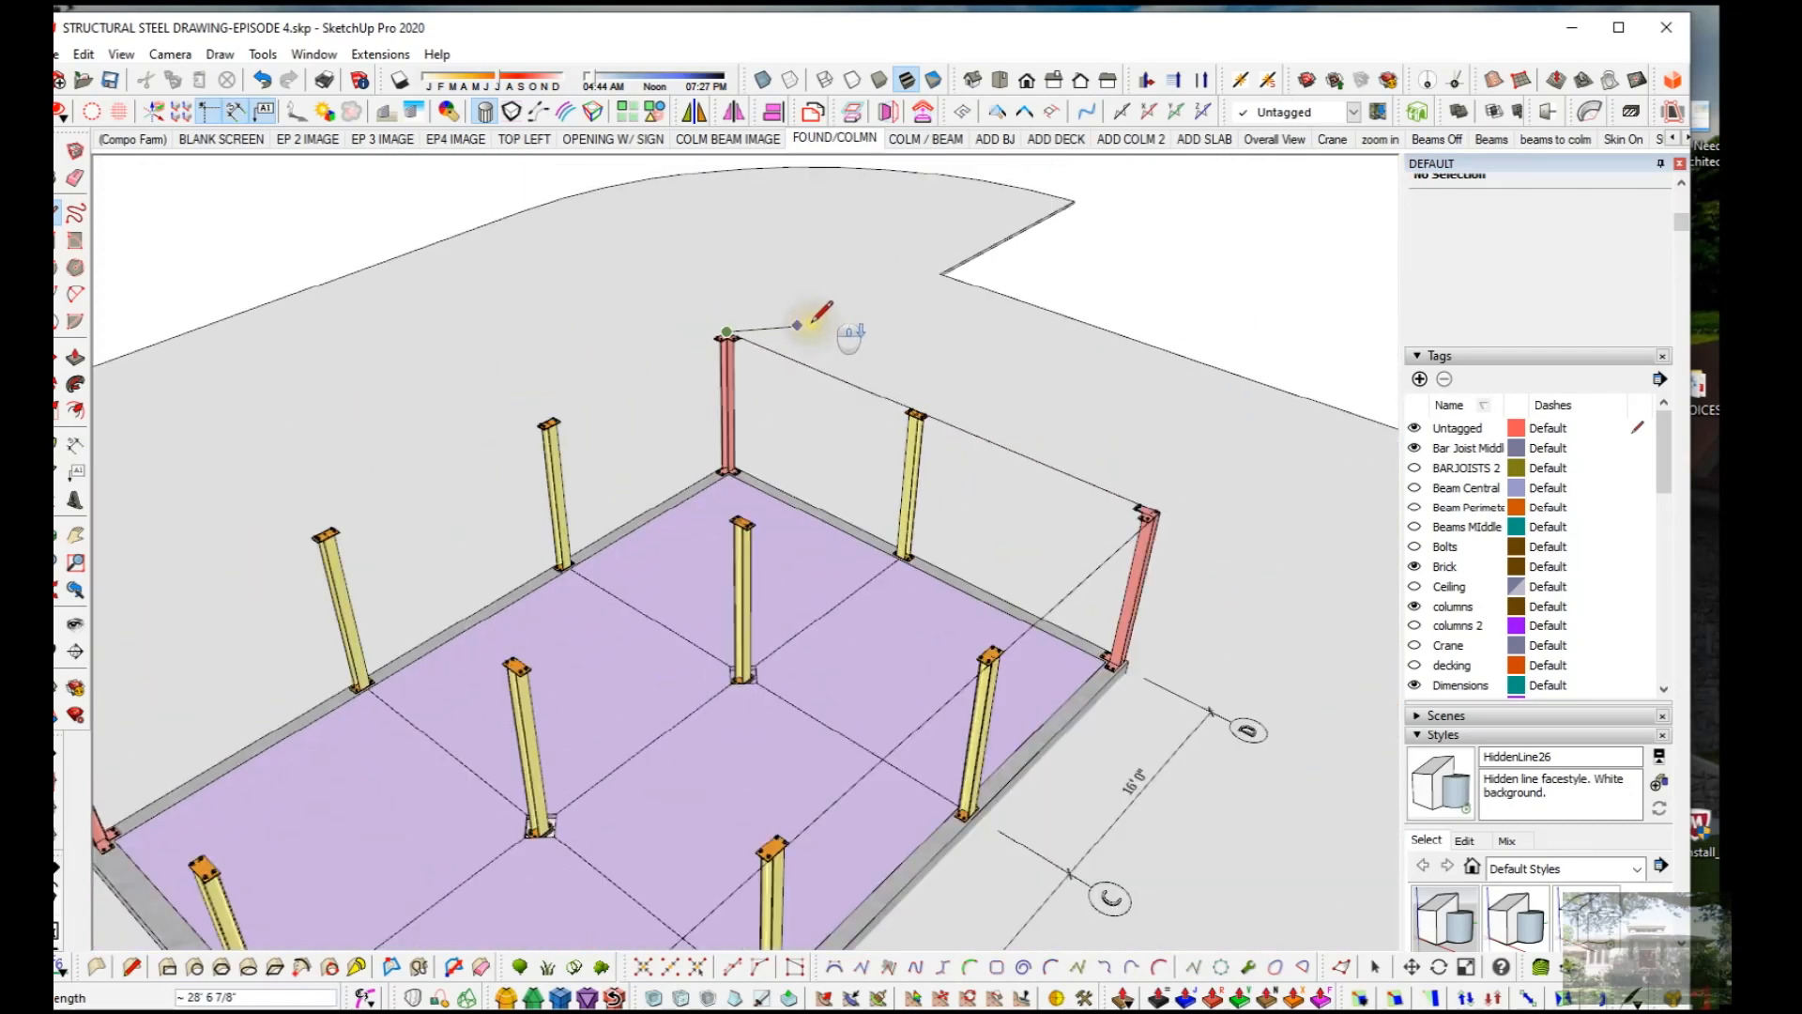
{"action": "scroll", "coordinate": [346, 526], "scroll_direction": "up", "scroll_amount": 8}
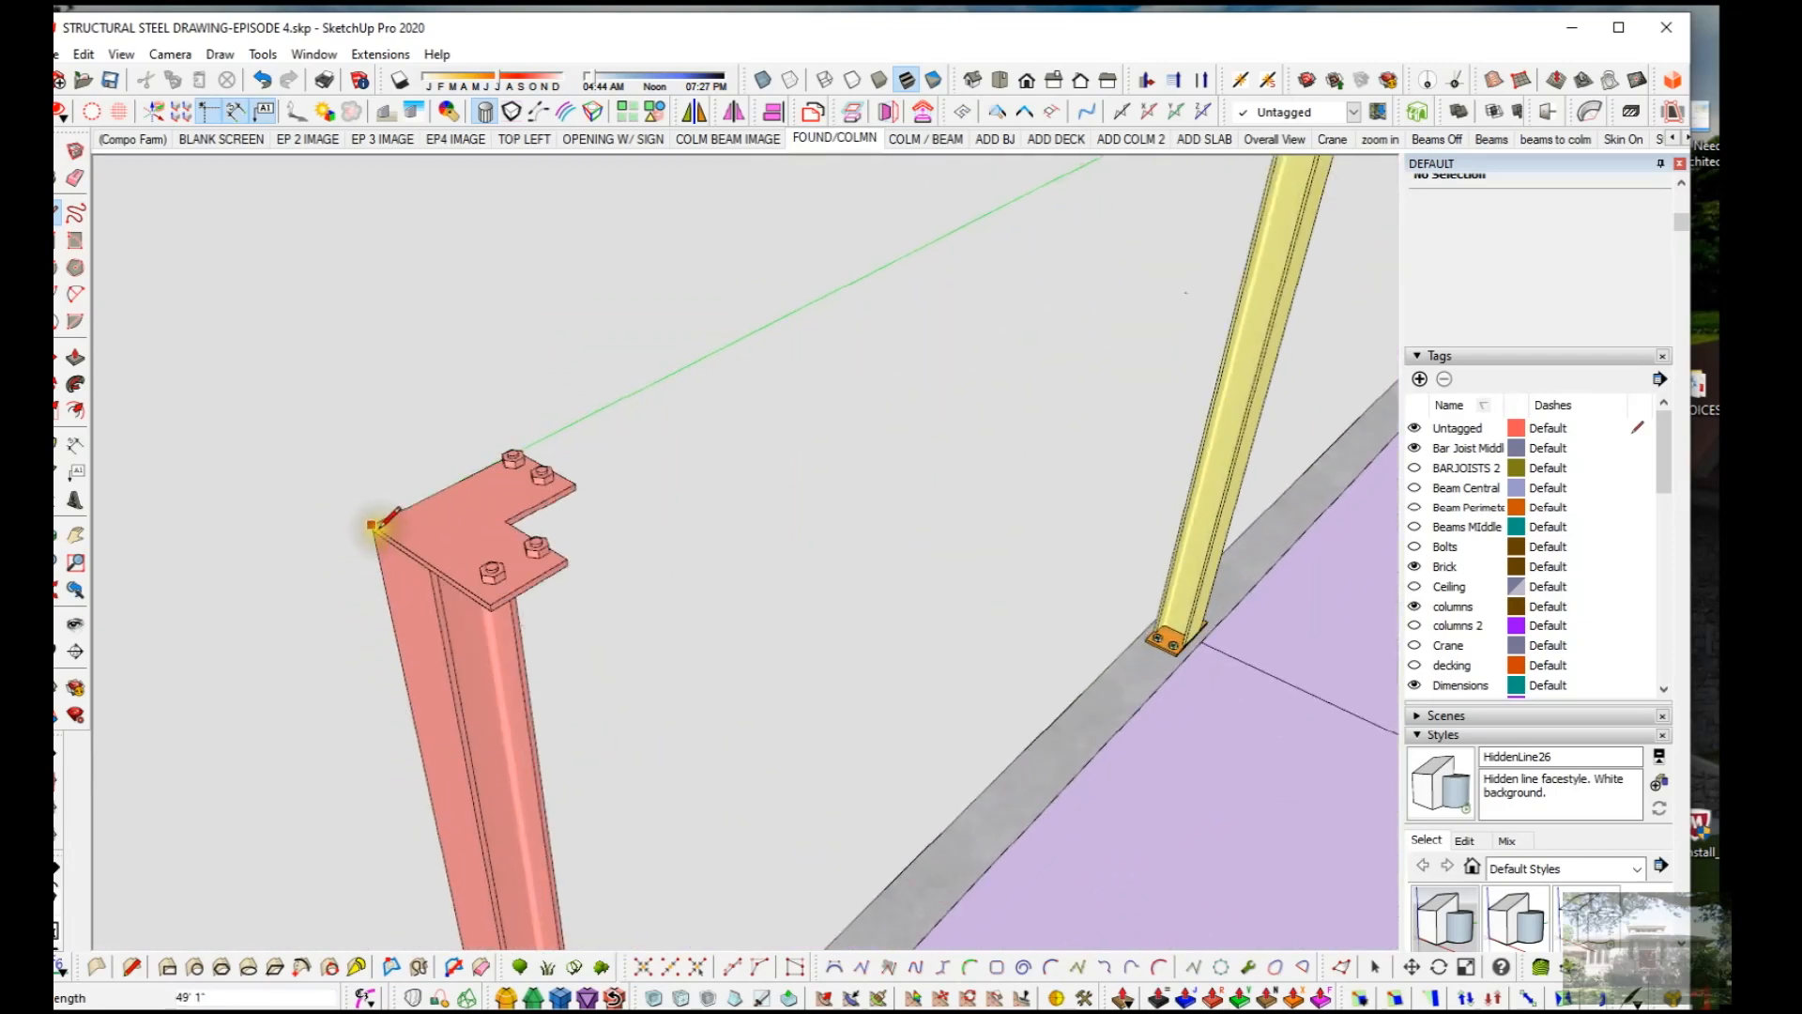
{"action": "left_click", "coordinate": [362, 528]}
Step: Close the outline from column A-3 back to column A-1 to form a face over the columns, and check that face
{"action": "scroll", "coordinate": [345, 413], "scroll_direction": "down", "scroll_amount": 2}
{"action": "scroll", "coordinate": [342, 394], "scroll_direction": "down", "scroll_amount": 5}
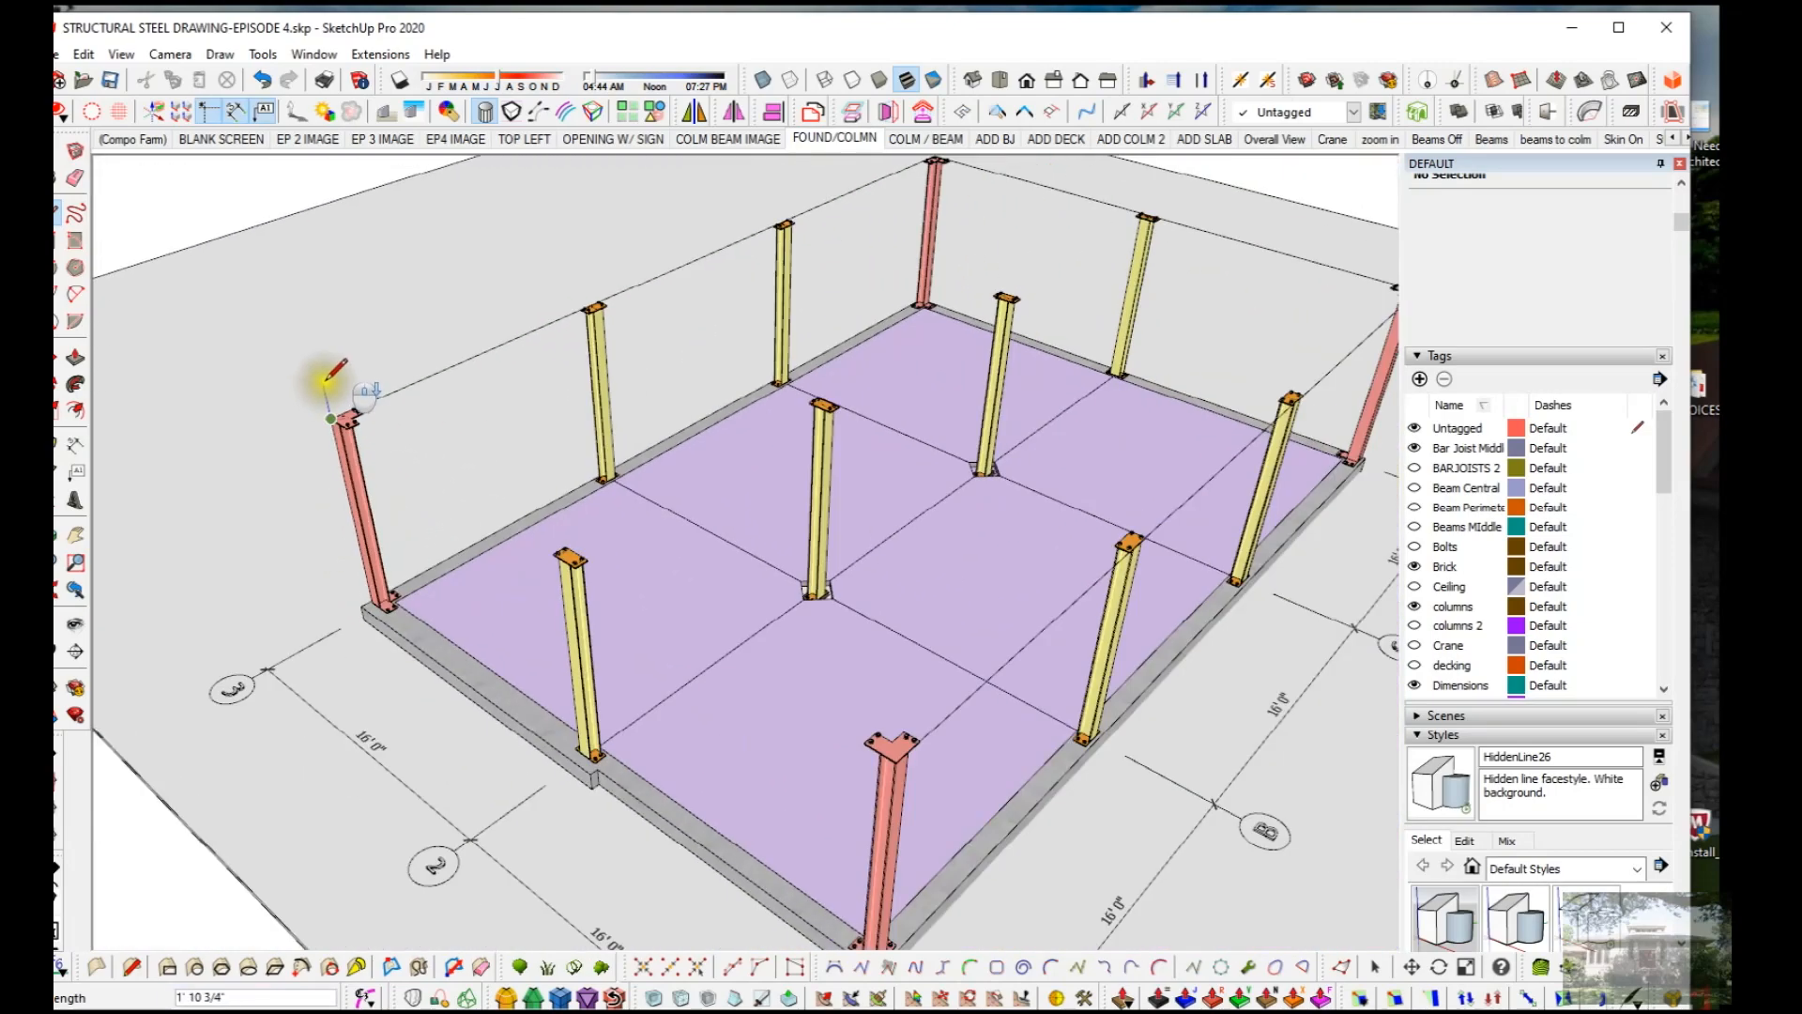
{"action": "scroll", "coordinate": [894, 772], "scroll_direction": "up", "scroll_amount": 4}
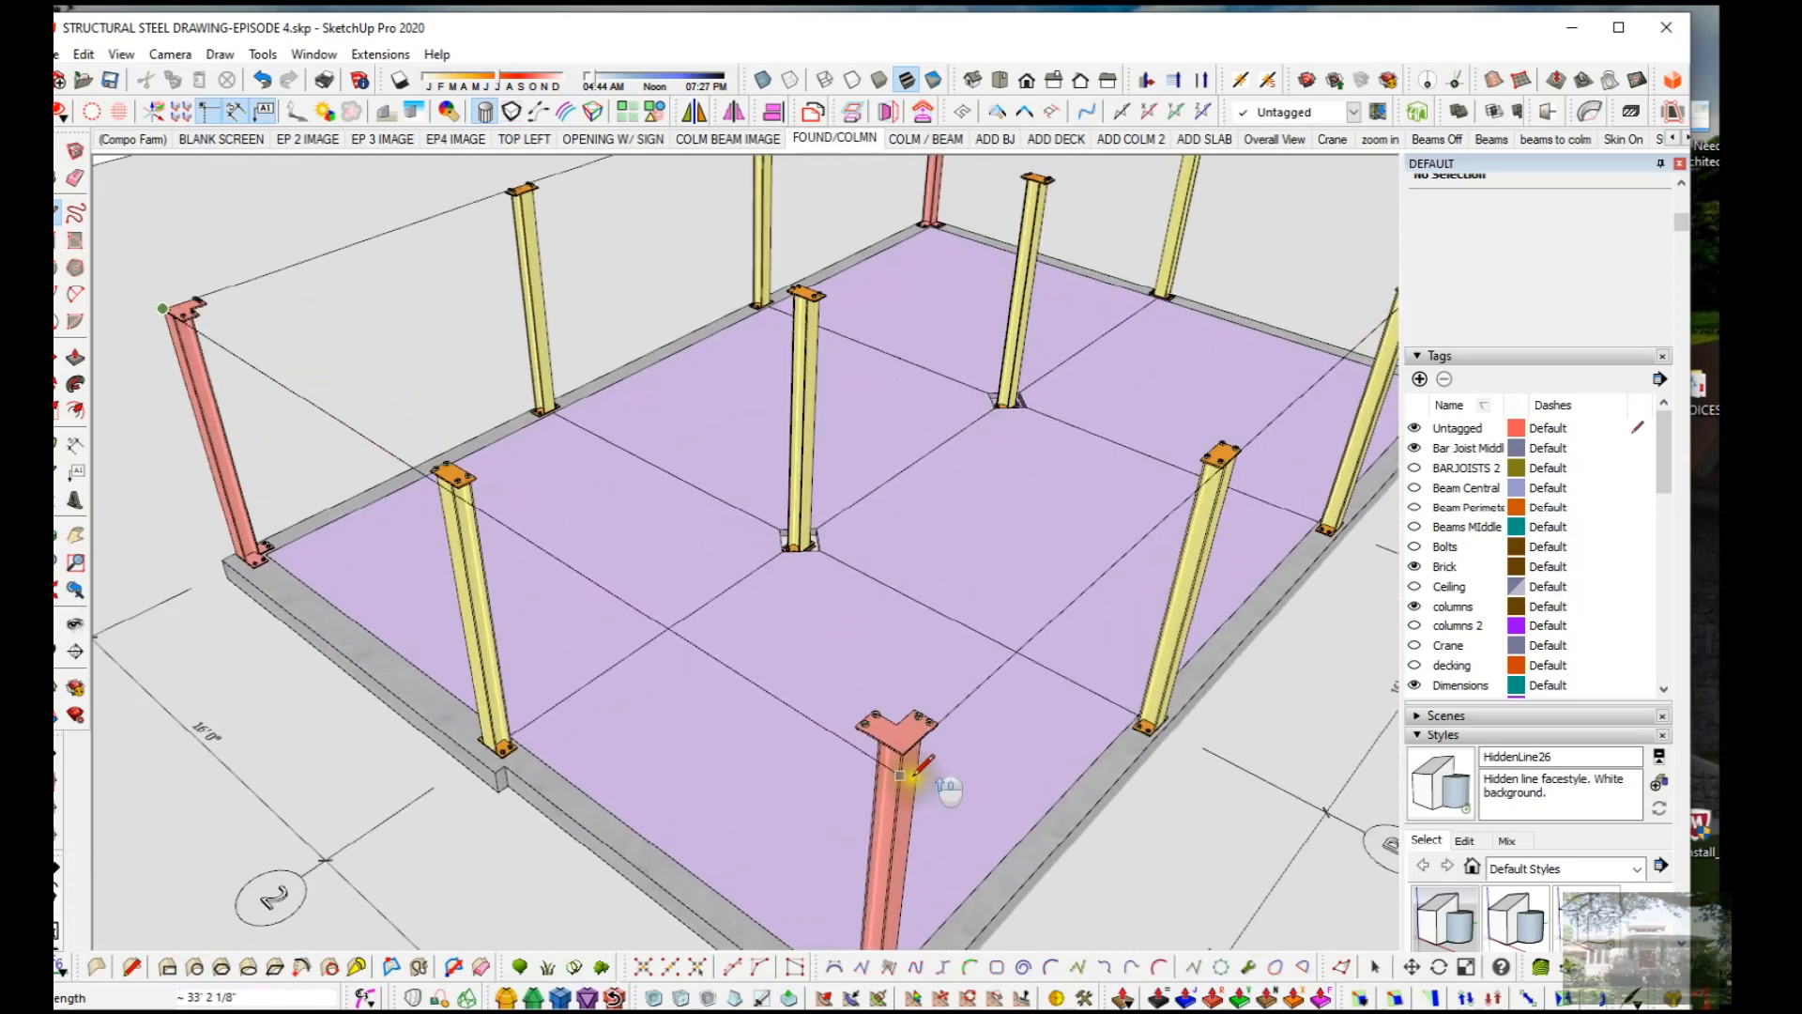
{"action": "left_click", "coordinate": [917, 746]}
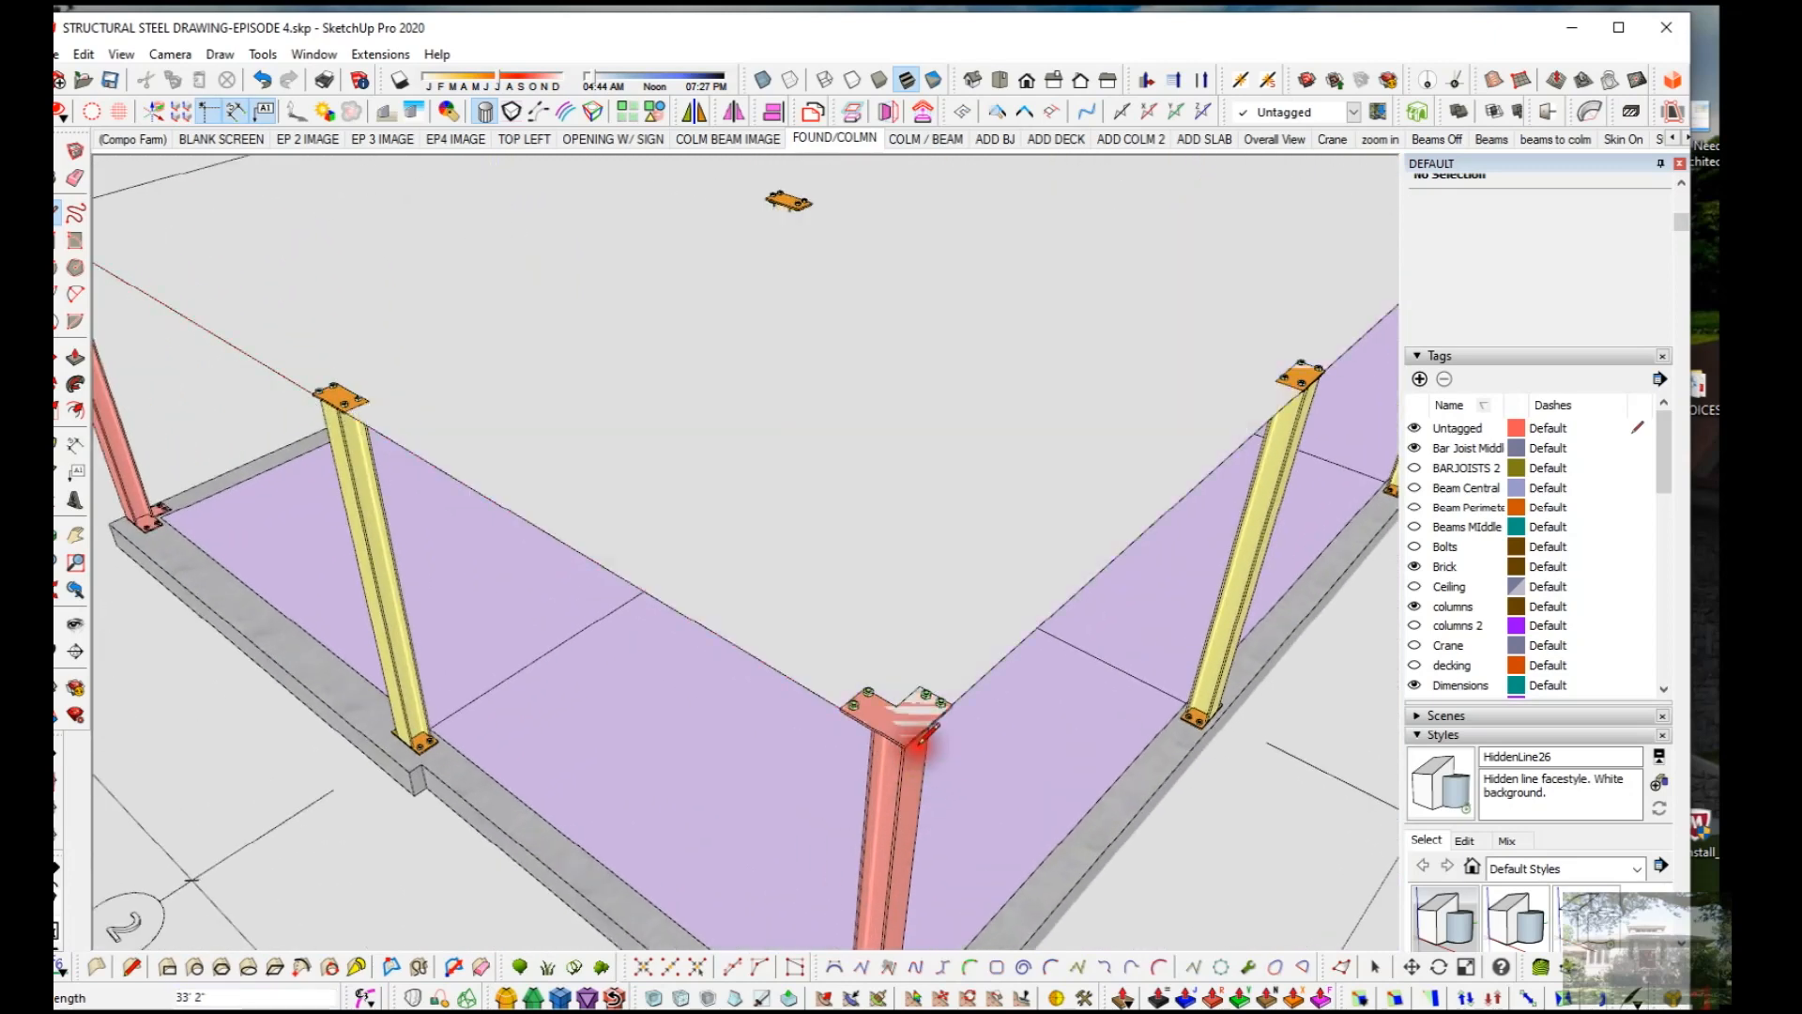
{"action": "key", "text": "space"}
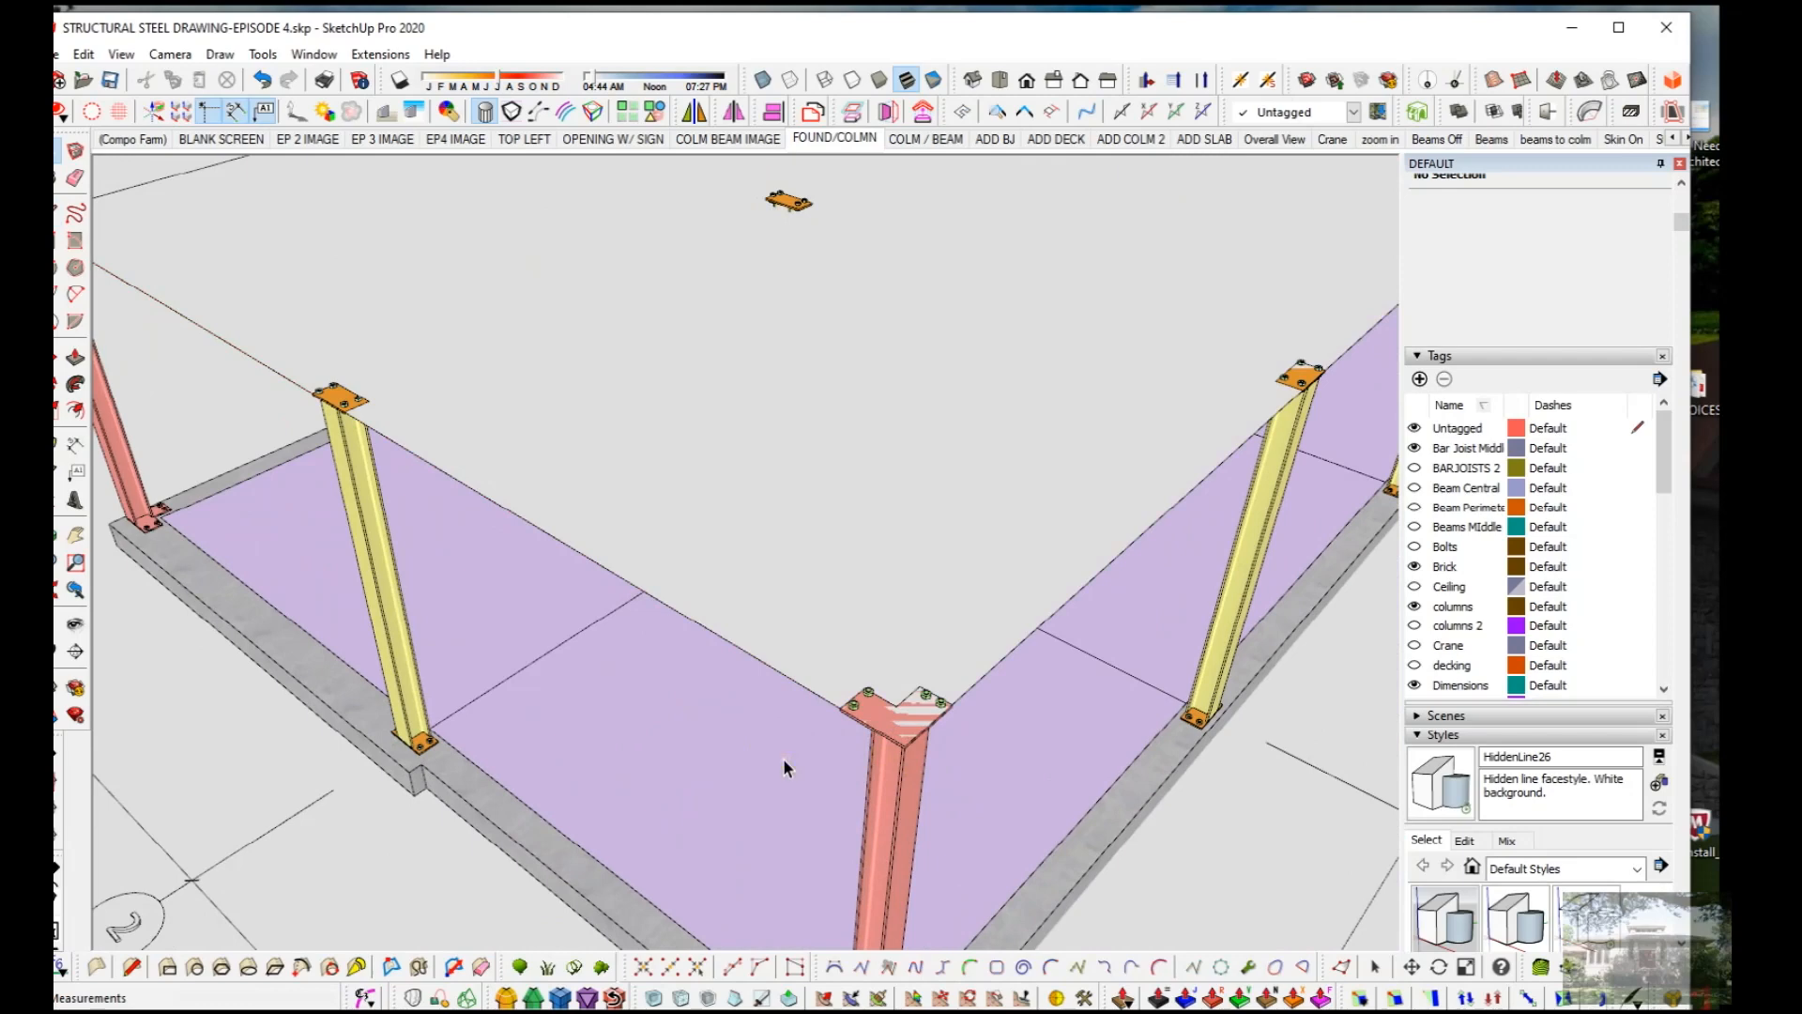
{"action": "scroll", "coordinate": [783, 758], "scroll_direction": "down", "scroll_amount": 6}
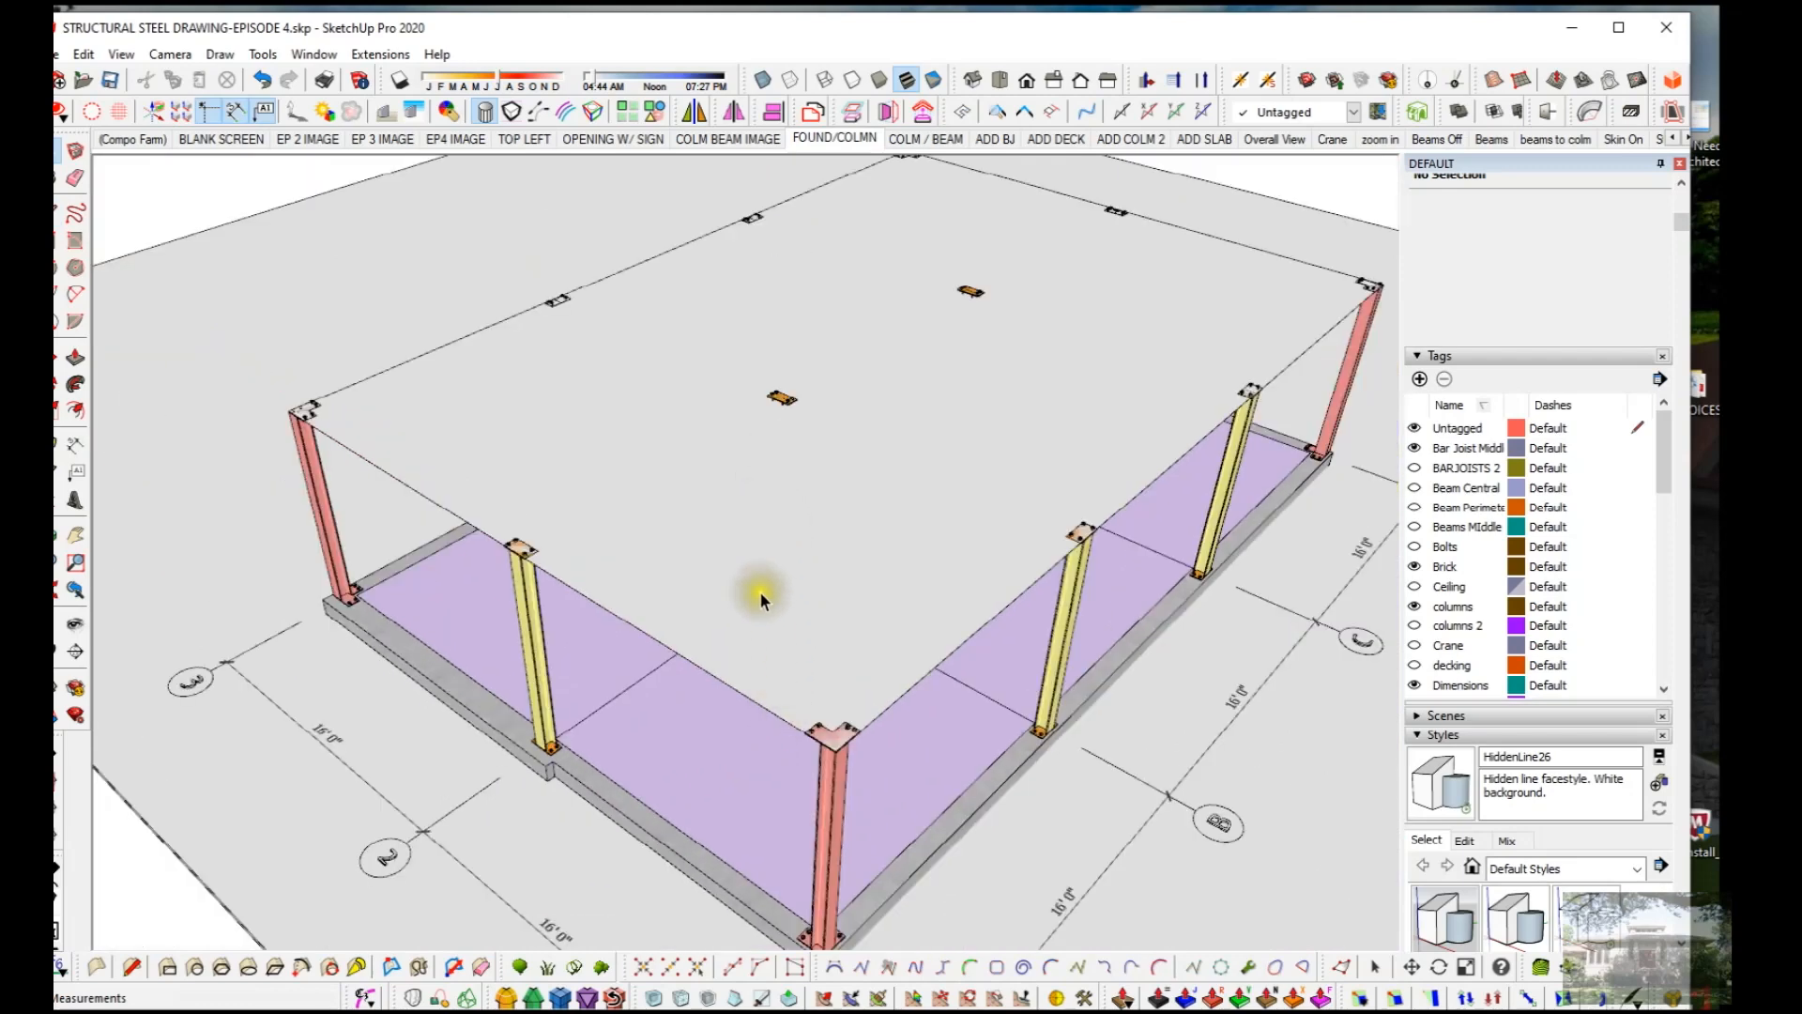
{"action": "left_click", "coordinate": [764, 604]}
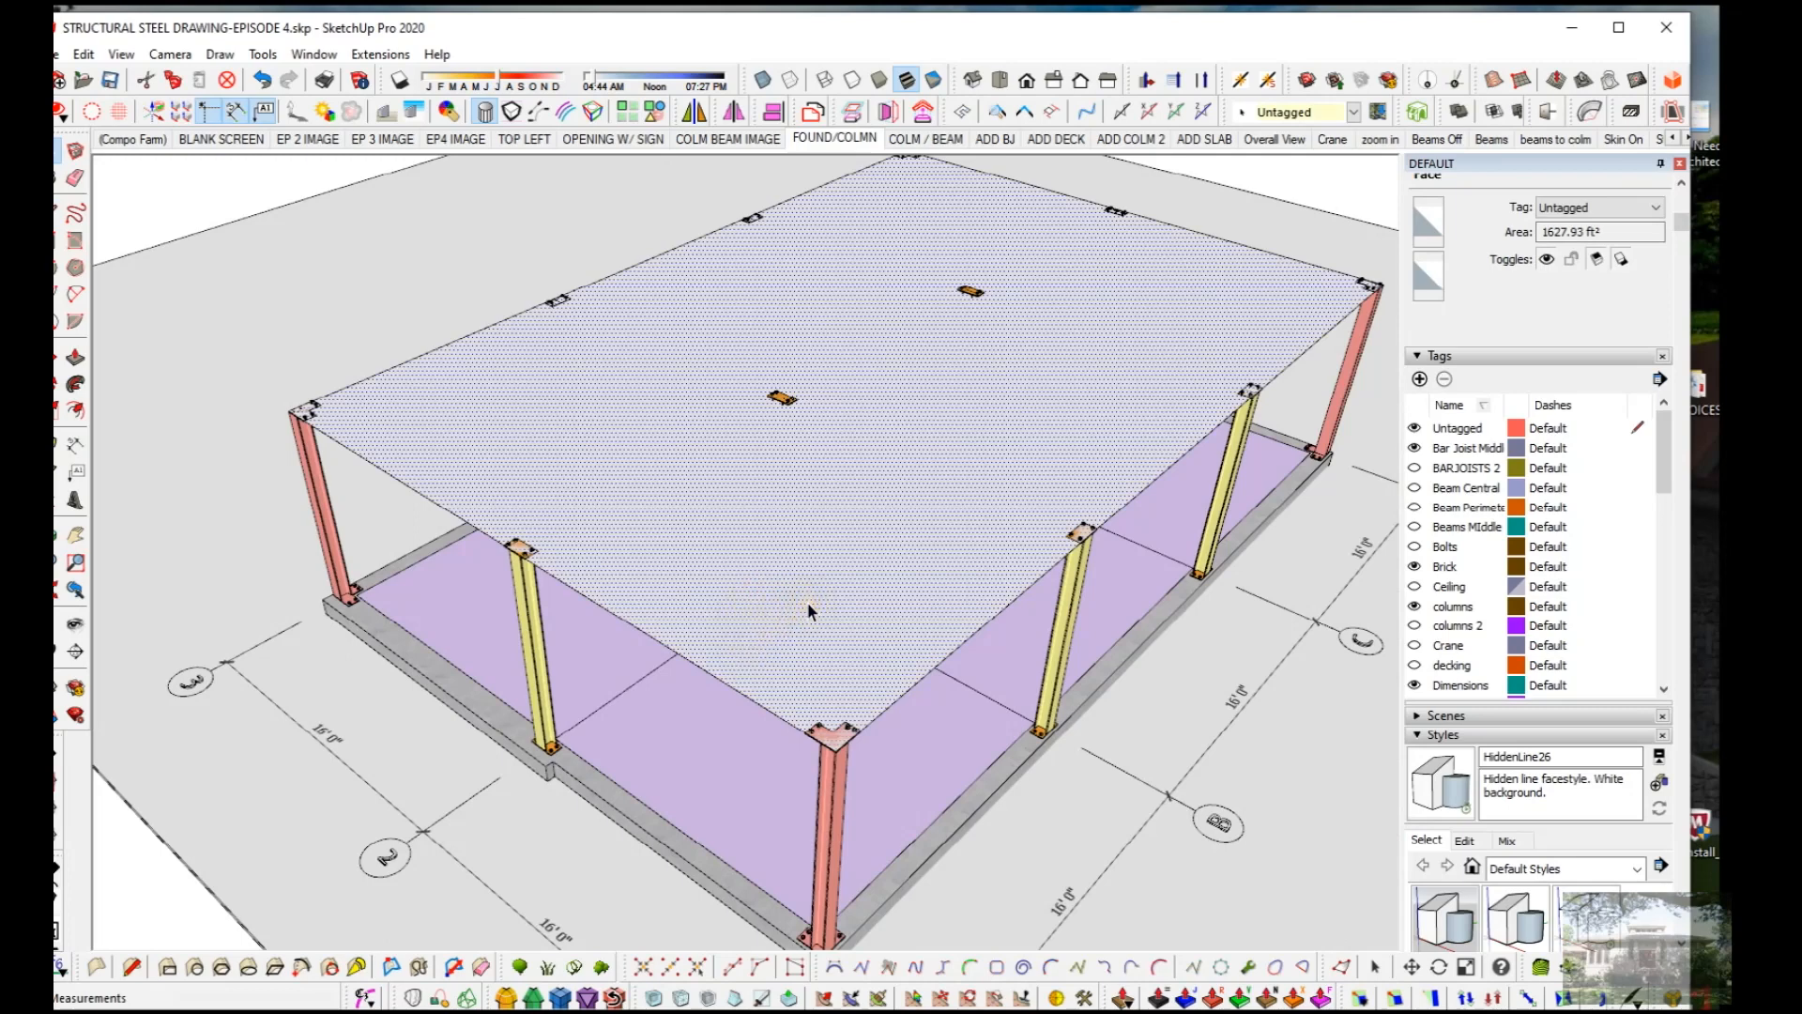
{"action": "left_click", "coordinate": [261, 189]}
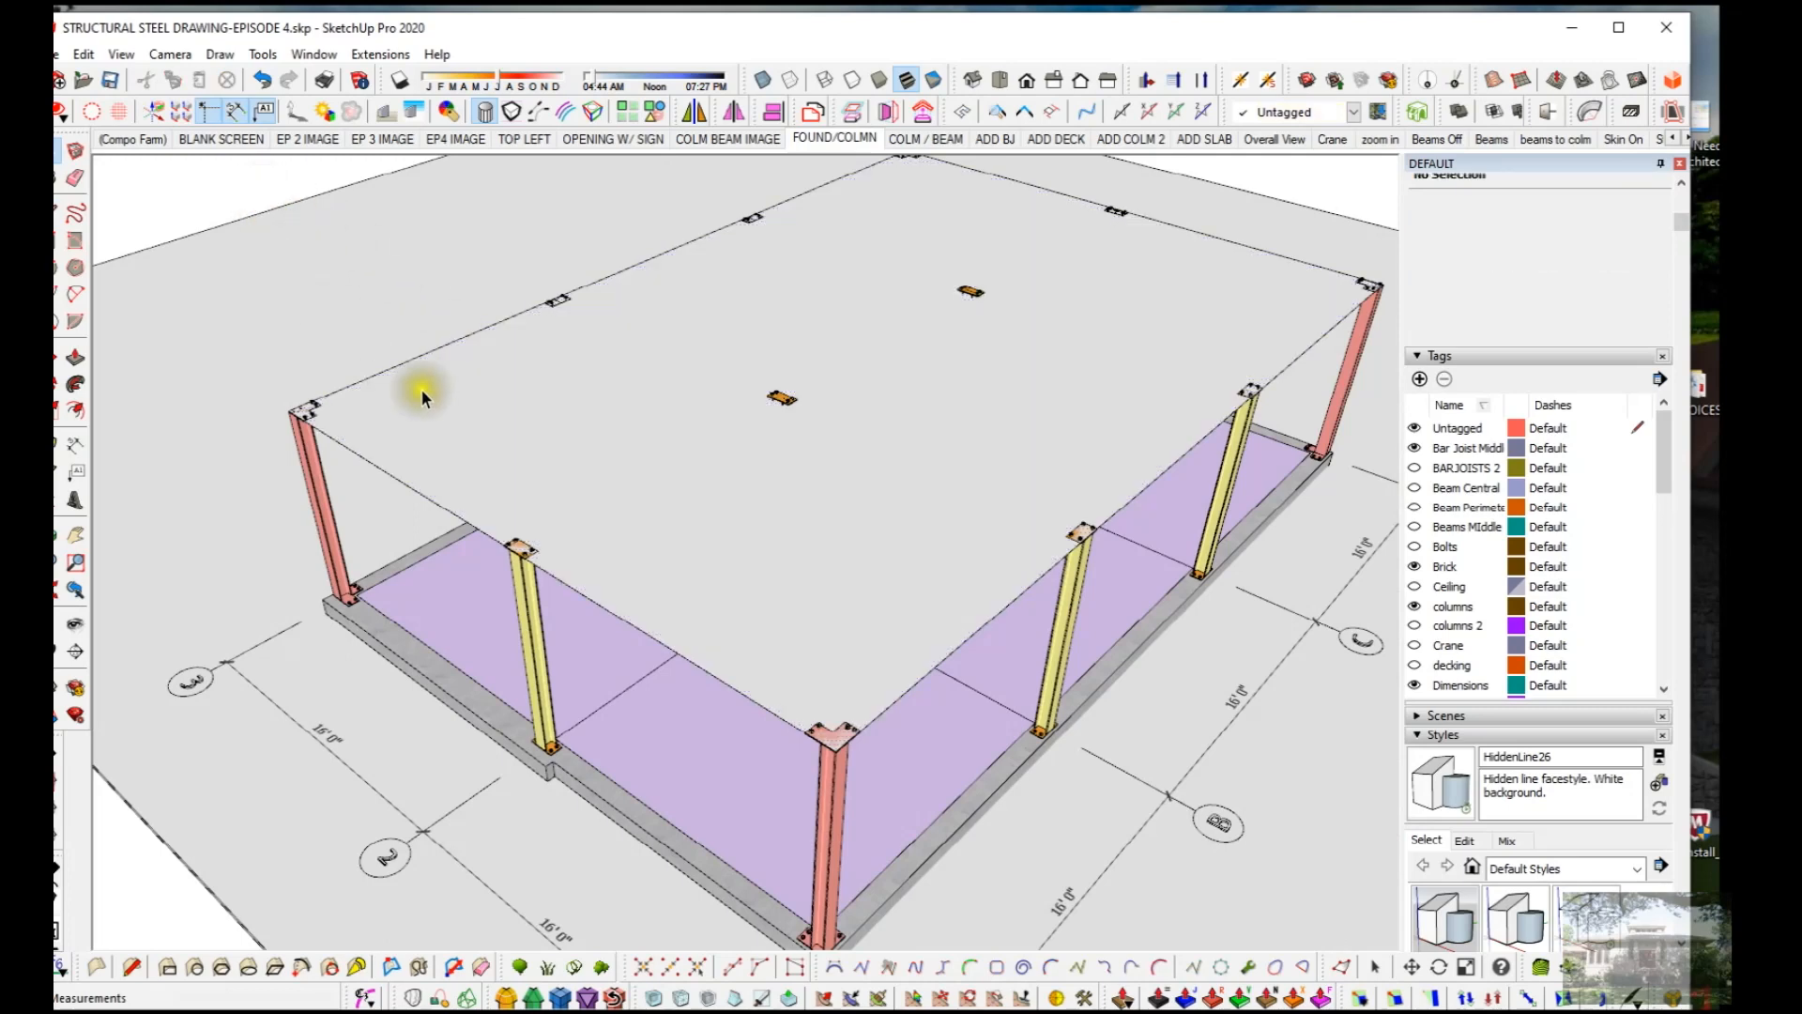
Step: Draw a 7 by 15 inch rectangle on the ground beside the building, outside grid line 1
{"action": "scroll", "coordinate": [685, 497], "scroll_direction": "down", "scroll_amount": 3}
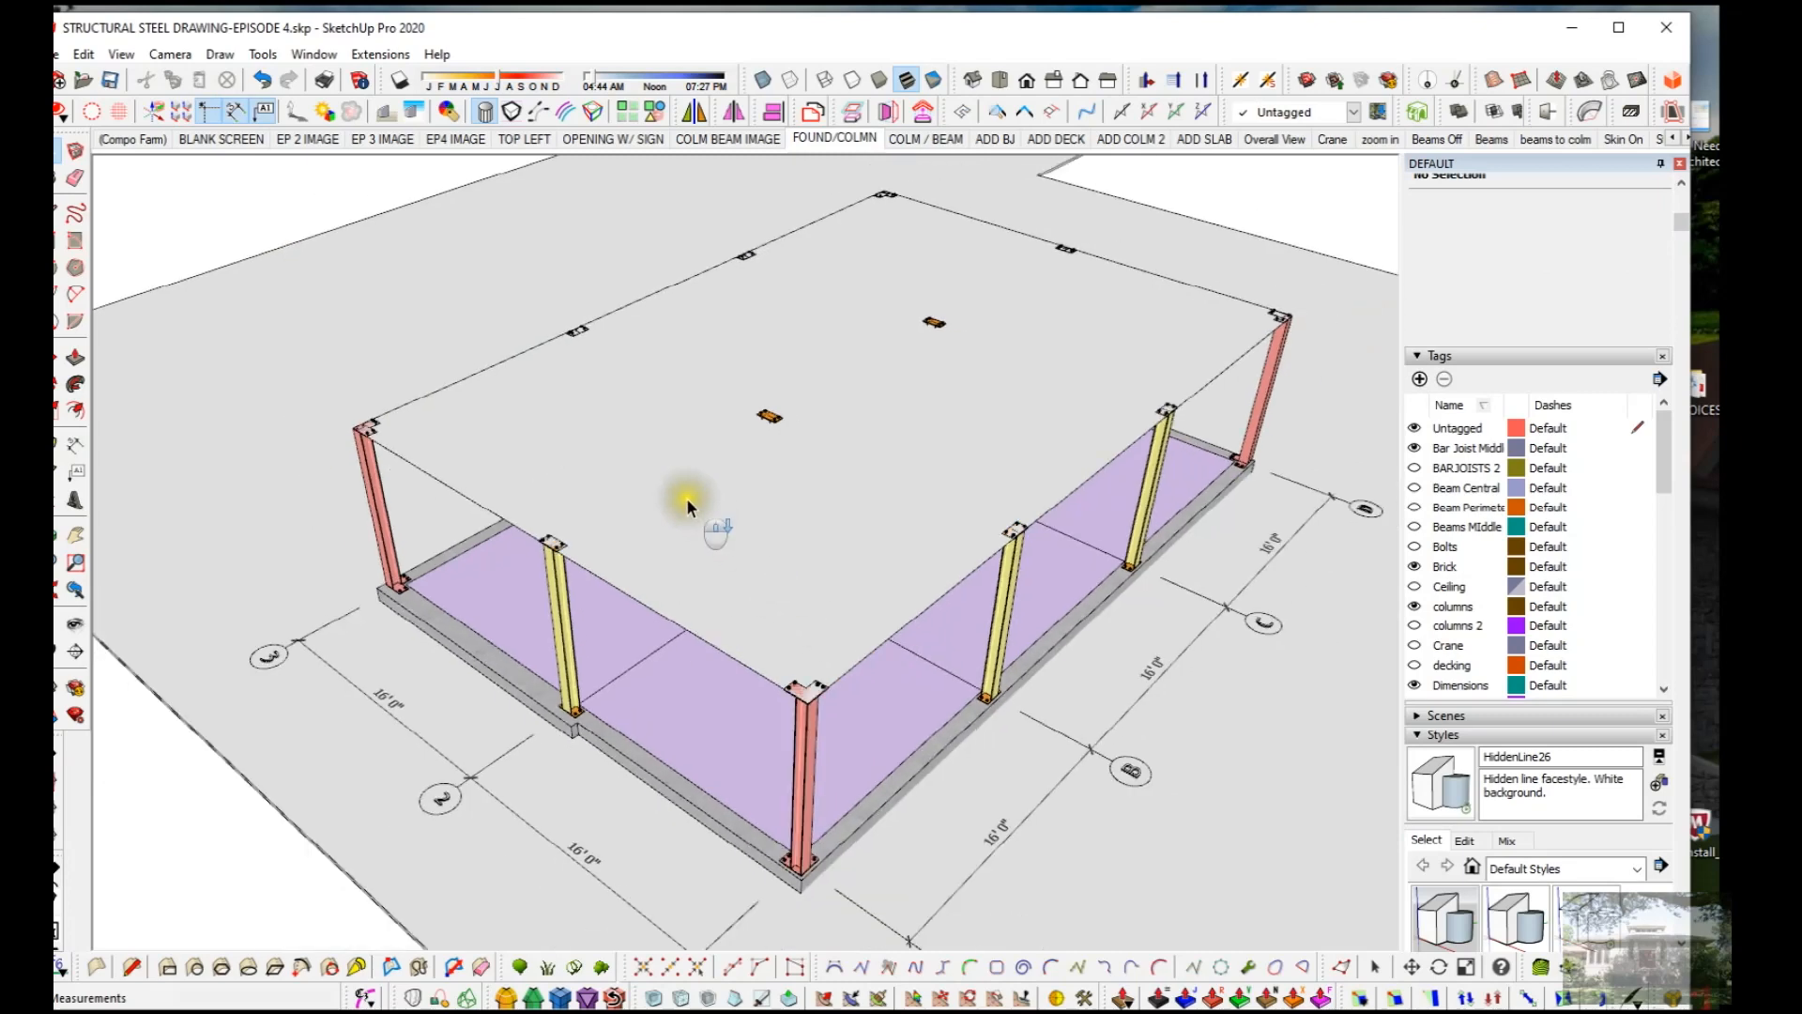
{"action": "scroll", "coordinate": [1033, 773], "scroll_direction": "up", "scroll_amount": 5}
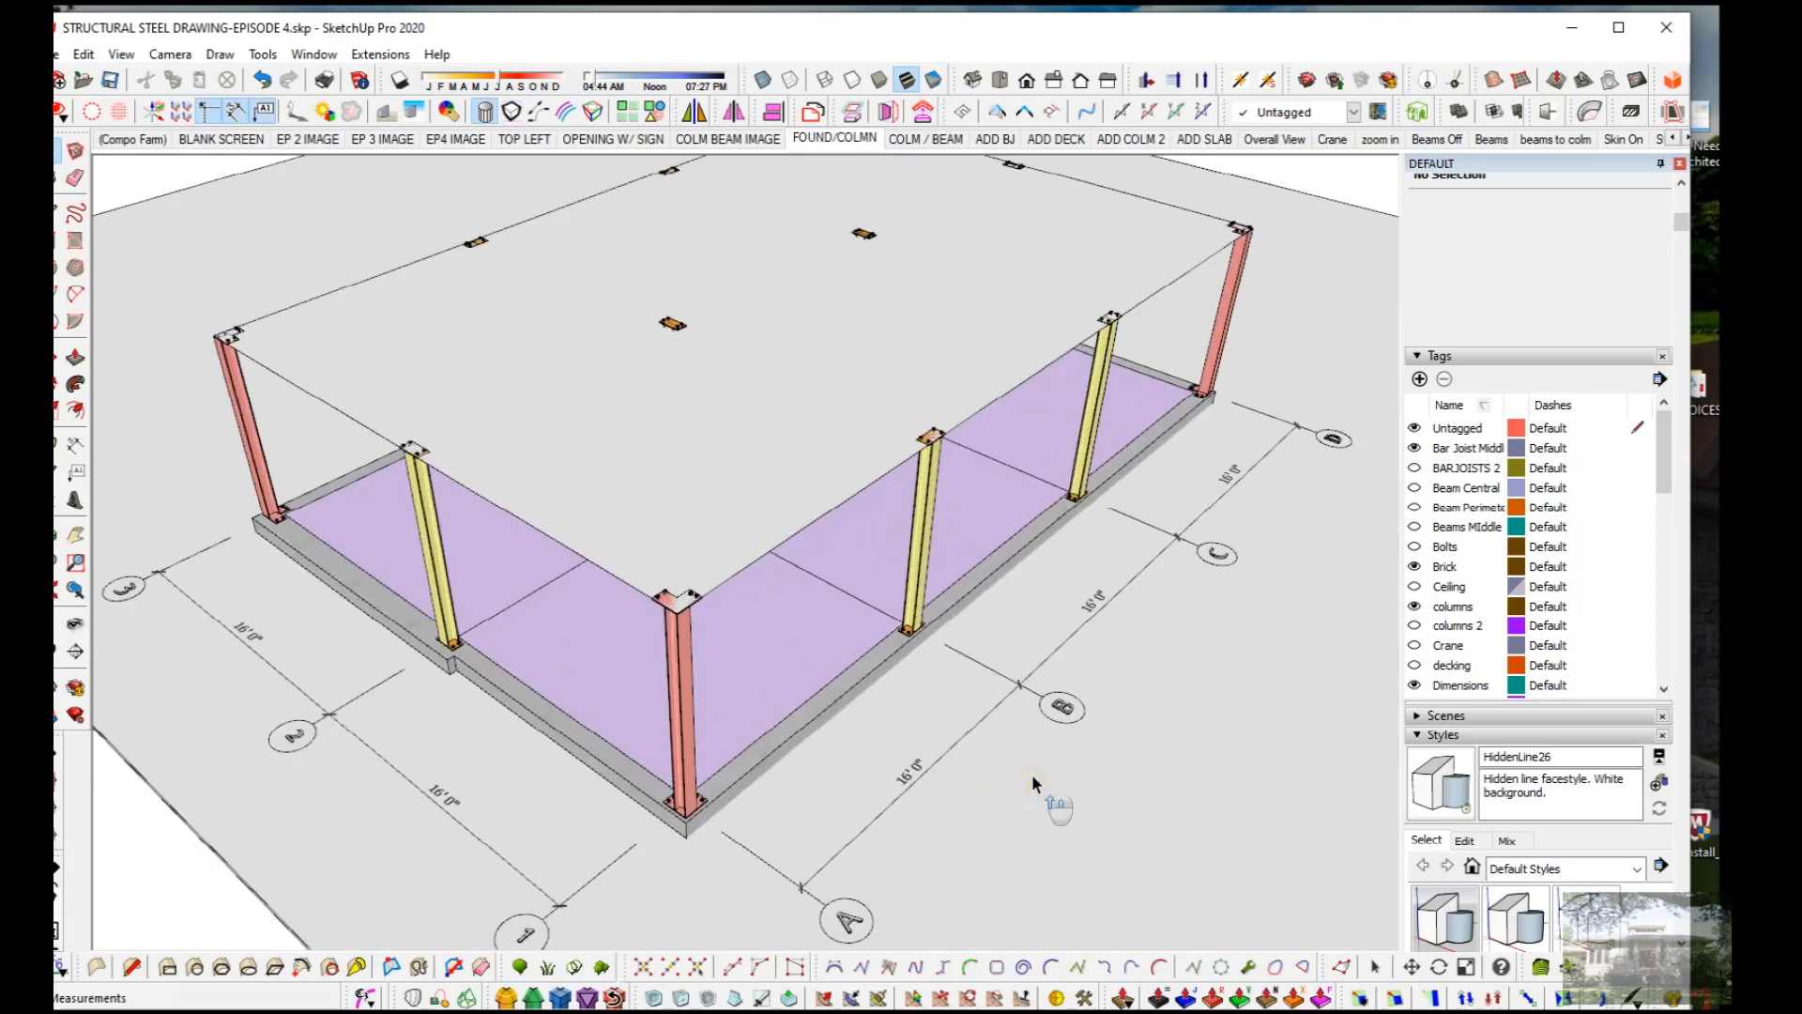
{"action": "key", "text": "r"}
{"action": "left_click", "coordinate": [1065, 792]}
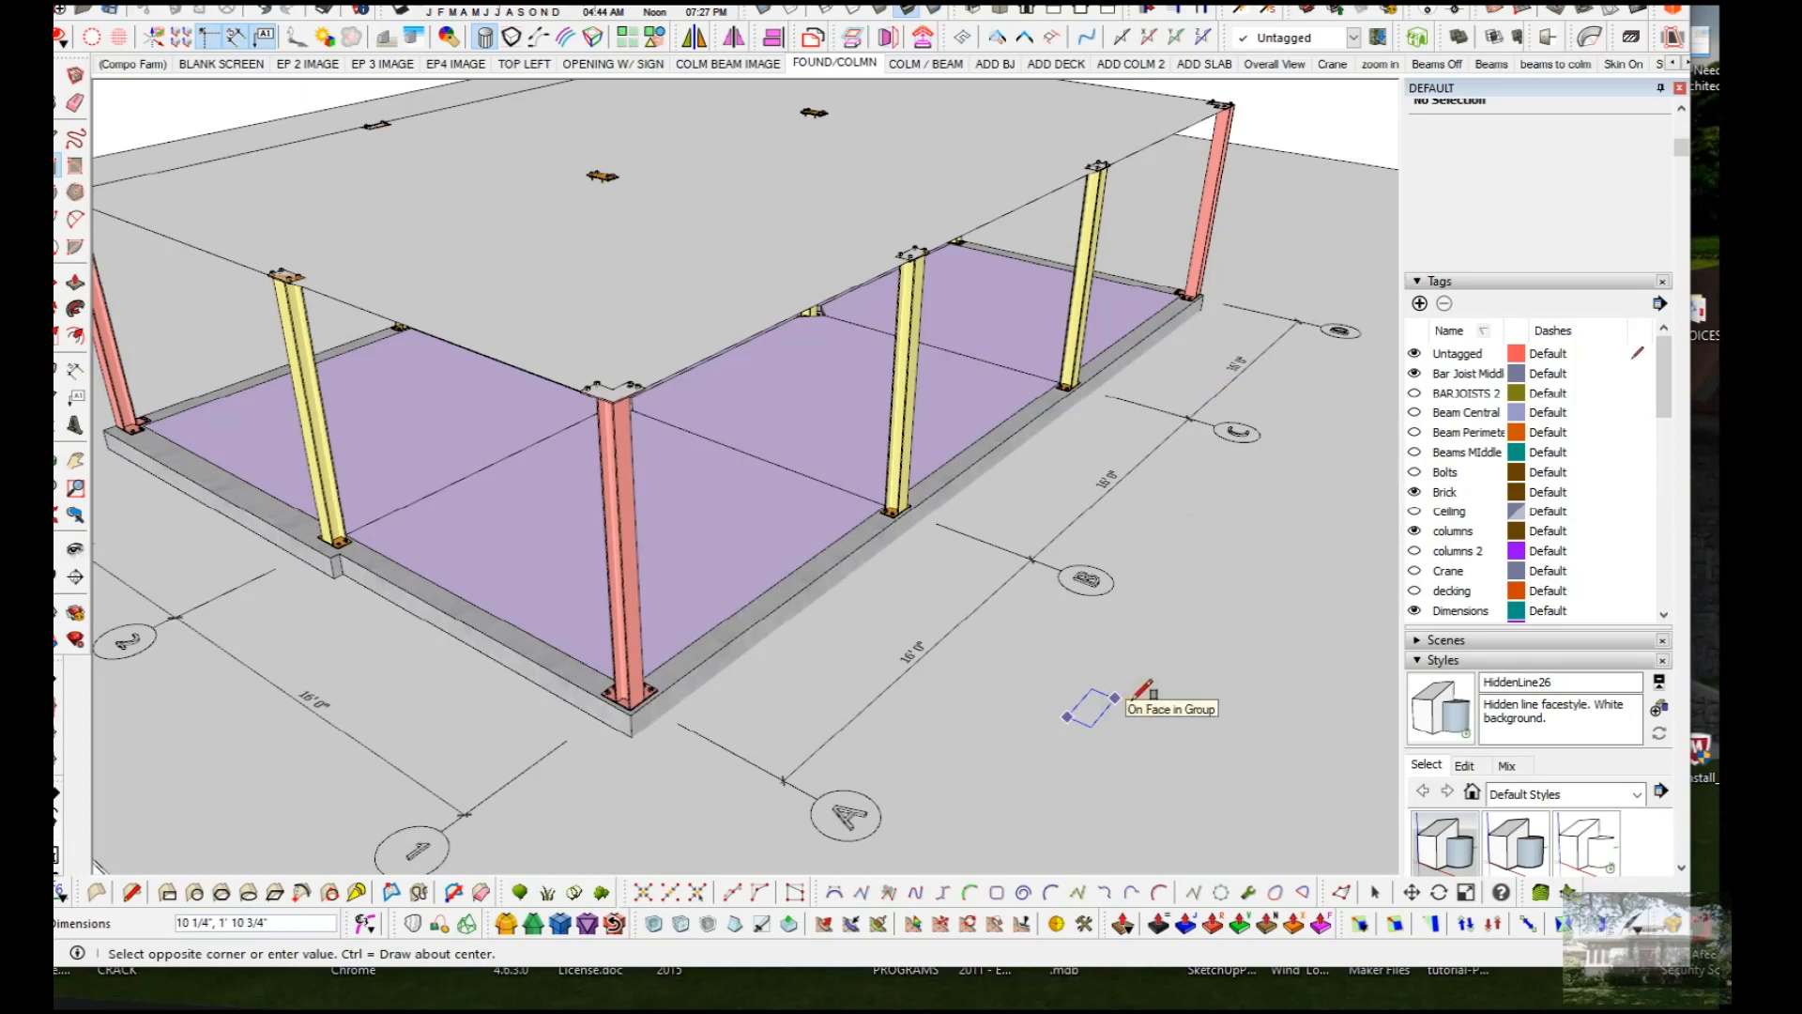
{"action": "left_click", "coordinate": [1115, 699]}
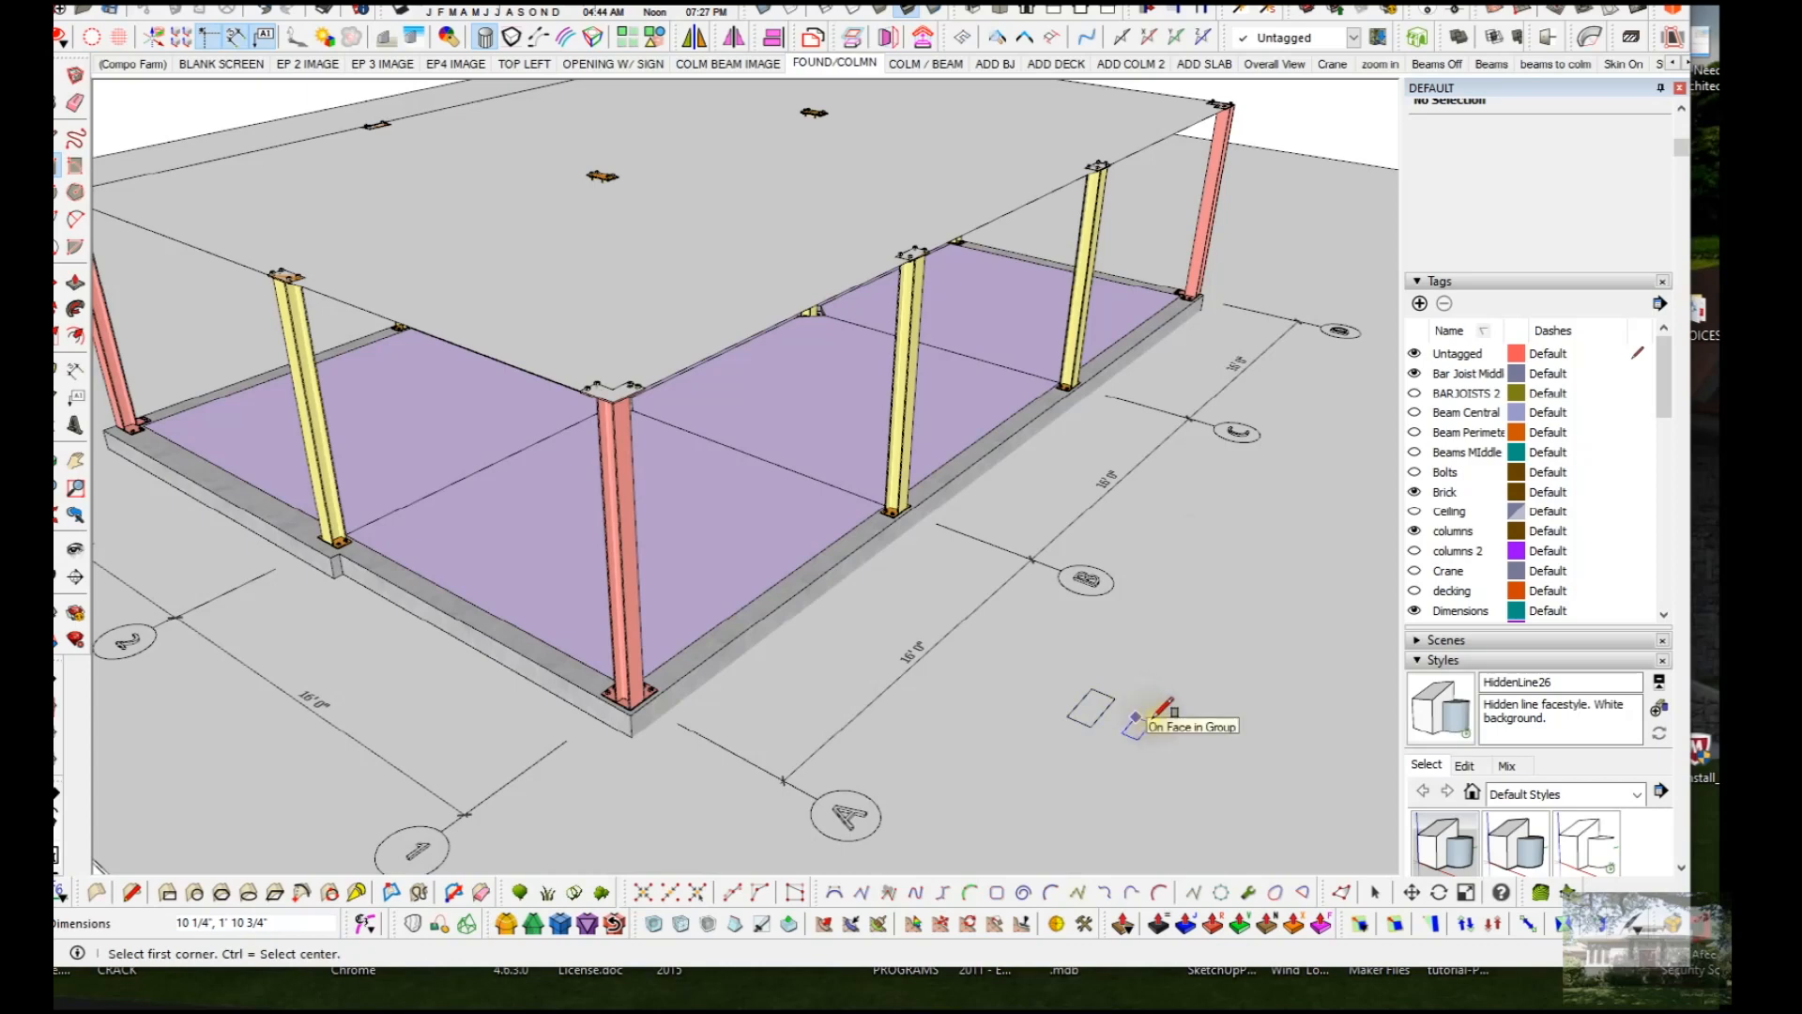
{"action": "type", "text": "1"}
{"action": "type", "text": ",1"}
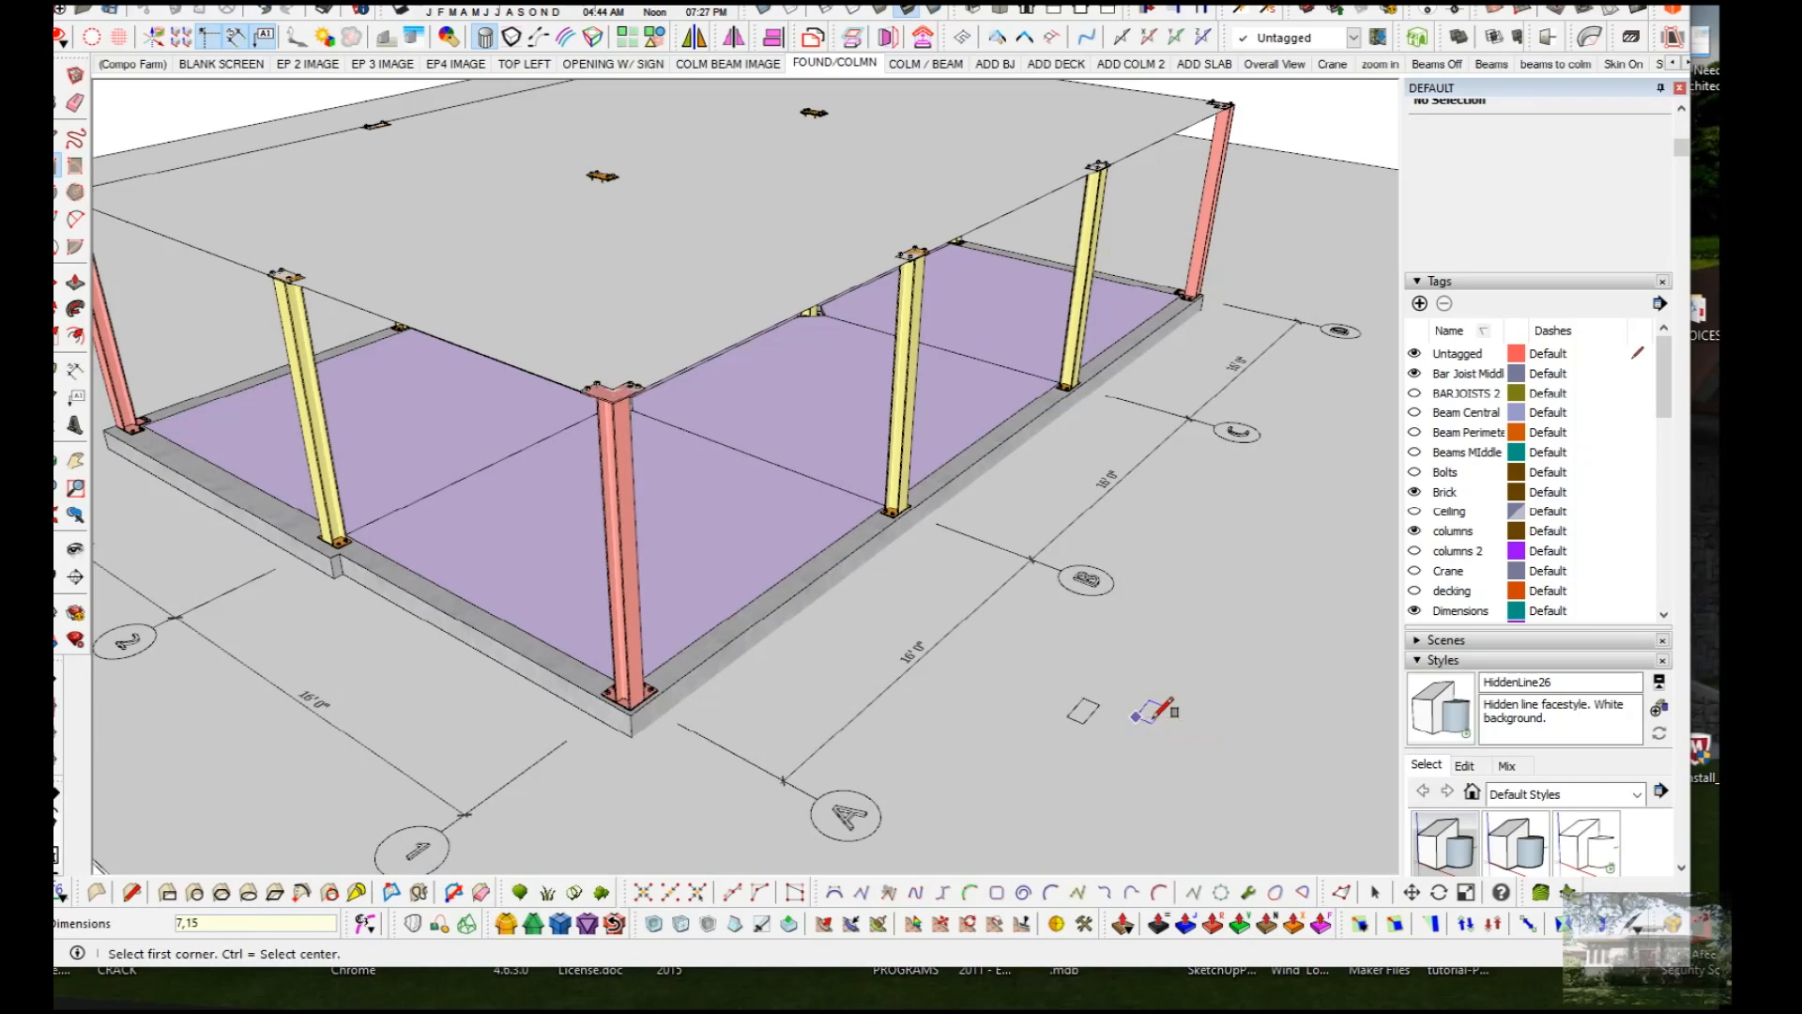
{"action": "key", "text": "space"}
Step: Place a lengthwise centreline guide through the ground rectangle, from its long edge to the midpoint of the short edge
{"action": "scroll", "coordinate": [1118, 729], "scroll_direction": "up", "scroll_amount": 6}
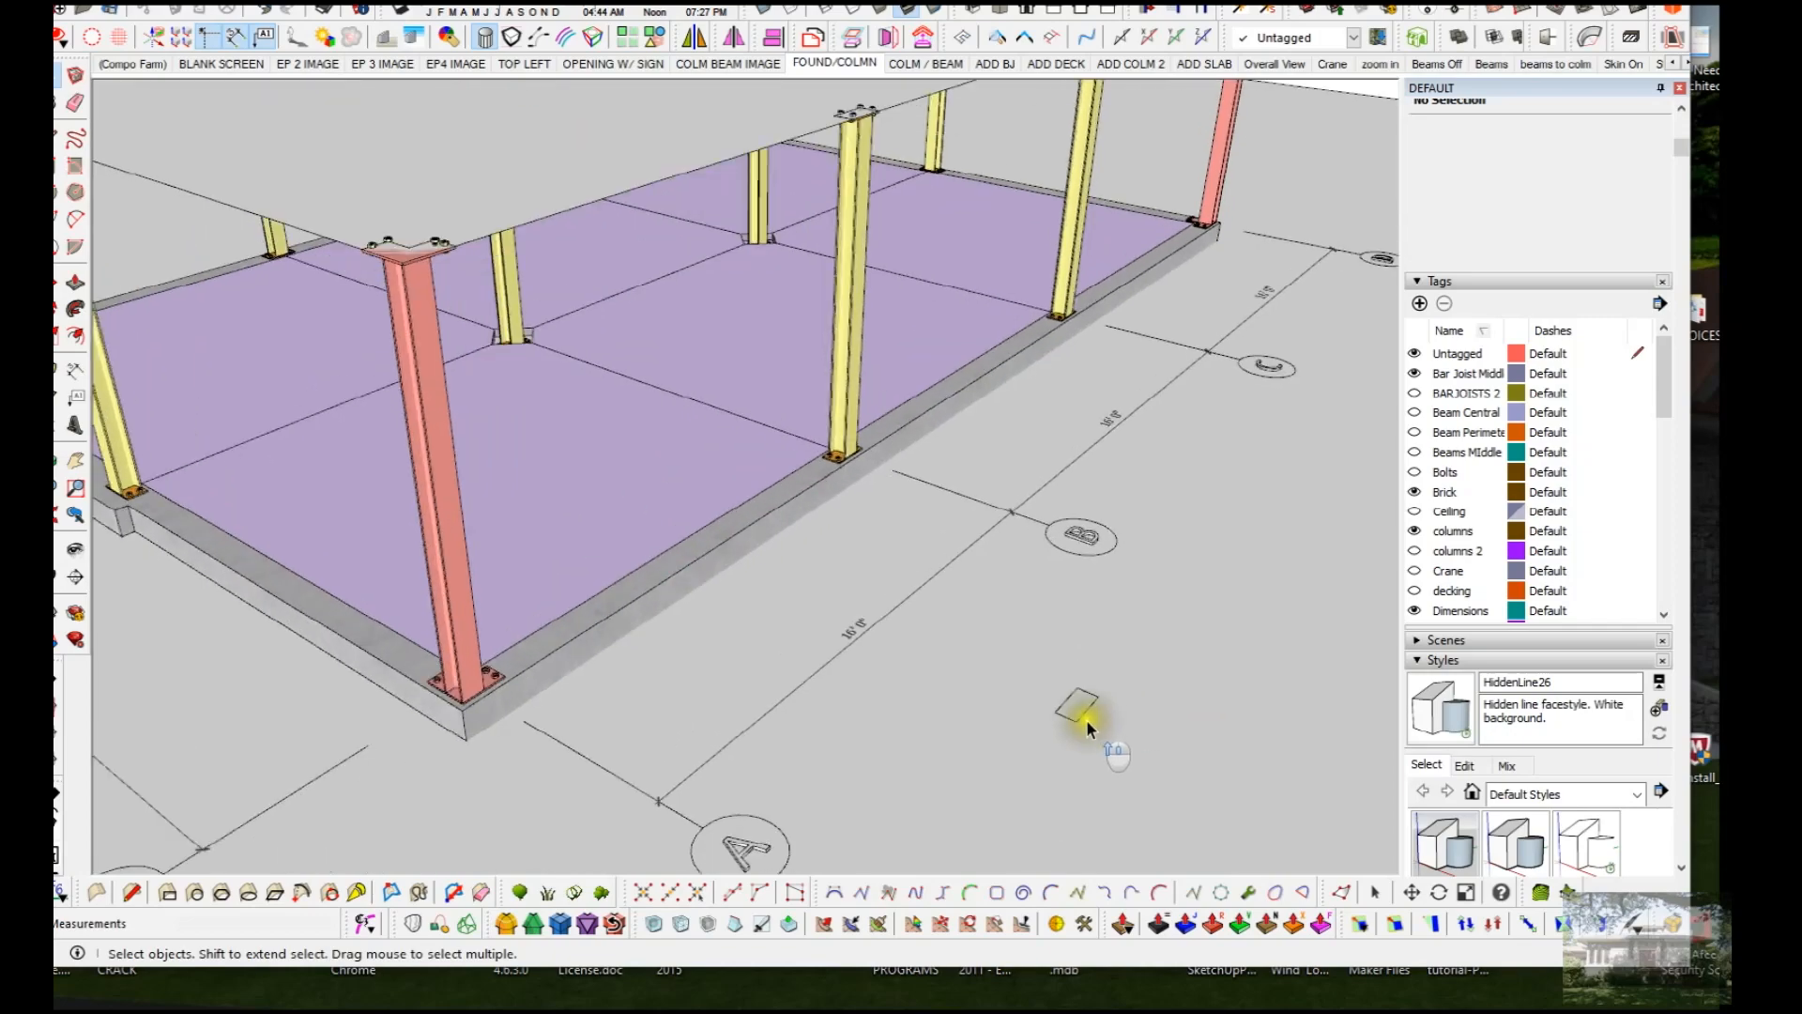
{"action": "scroll", "coordinate": [1104, 729], "scroll_direction": "up", "scroll_amount": 2}
{"action": "middle_click_drag", "start_coordinate": [1126, 745], "coordinate": [1033, 757]}
{"action": "scroll", "coordinate": [704, 737], "scroll_direction": "down", "scroll_amount": 3}
{"action": "scroll", "coordinate": [648, 765], "scroll_direction": "up", "scroll_amount": 3}
{"action": "scroll", "coordinate": [798, 783], "scroll_direction": "up", "scroll_amount": 2}
{"action": "scroll", "coordinate": [776, 779], "scroll_direction": "up", "scroll_amount": 3}
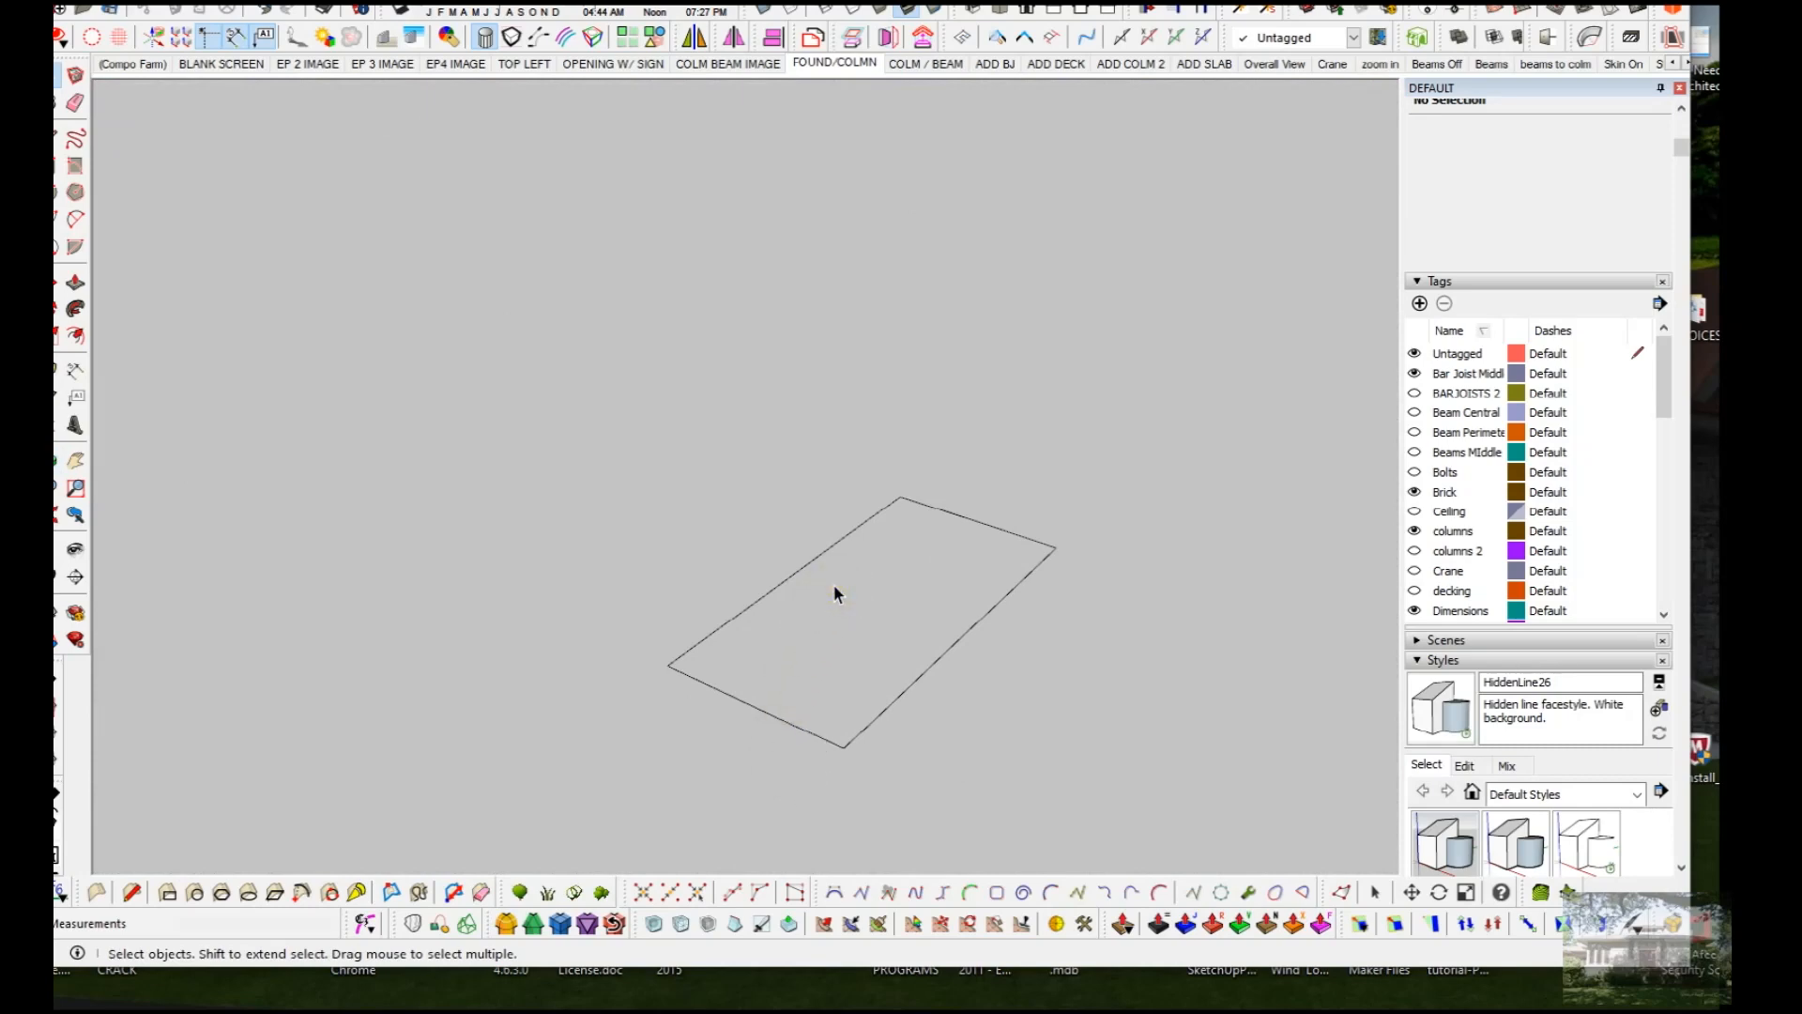
{"action": "left_click", "coordinate": [867, 532]}
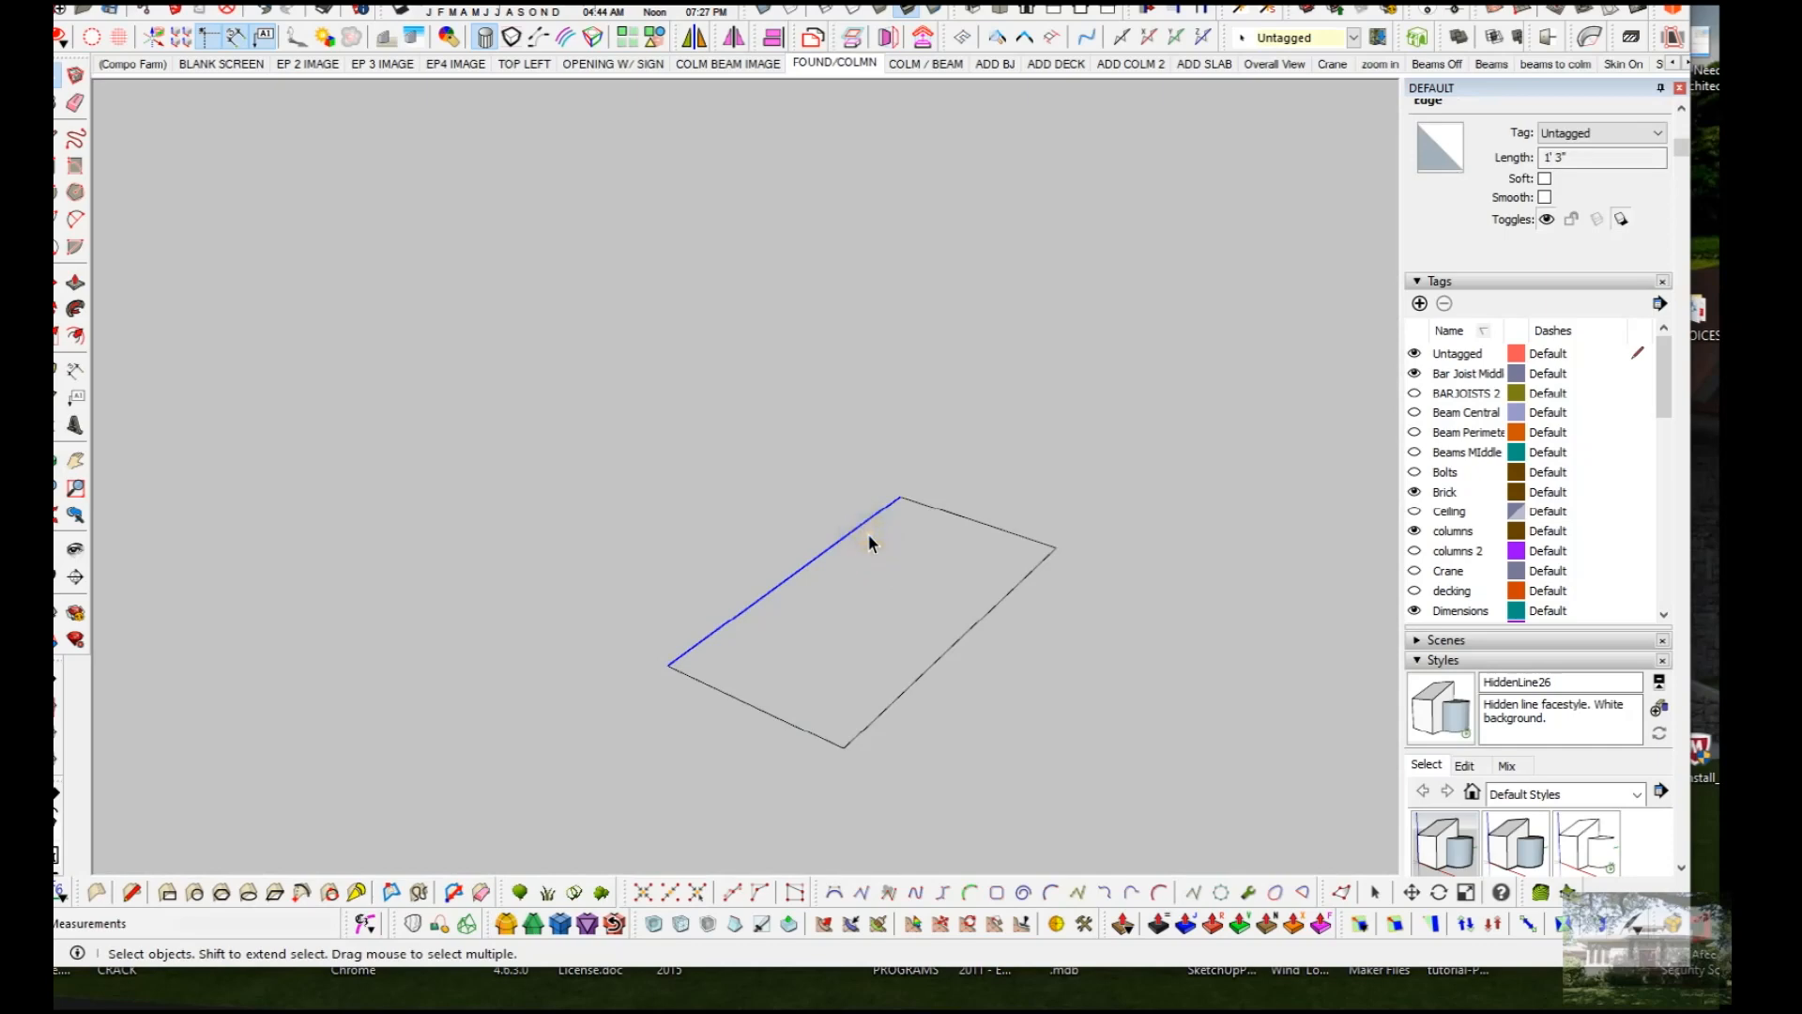
{"action": "key", "text": "t"}
{"action": "left_click", "coordinate": [844, 537]}
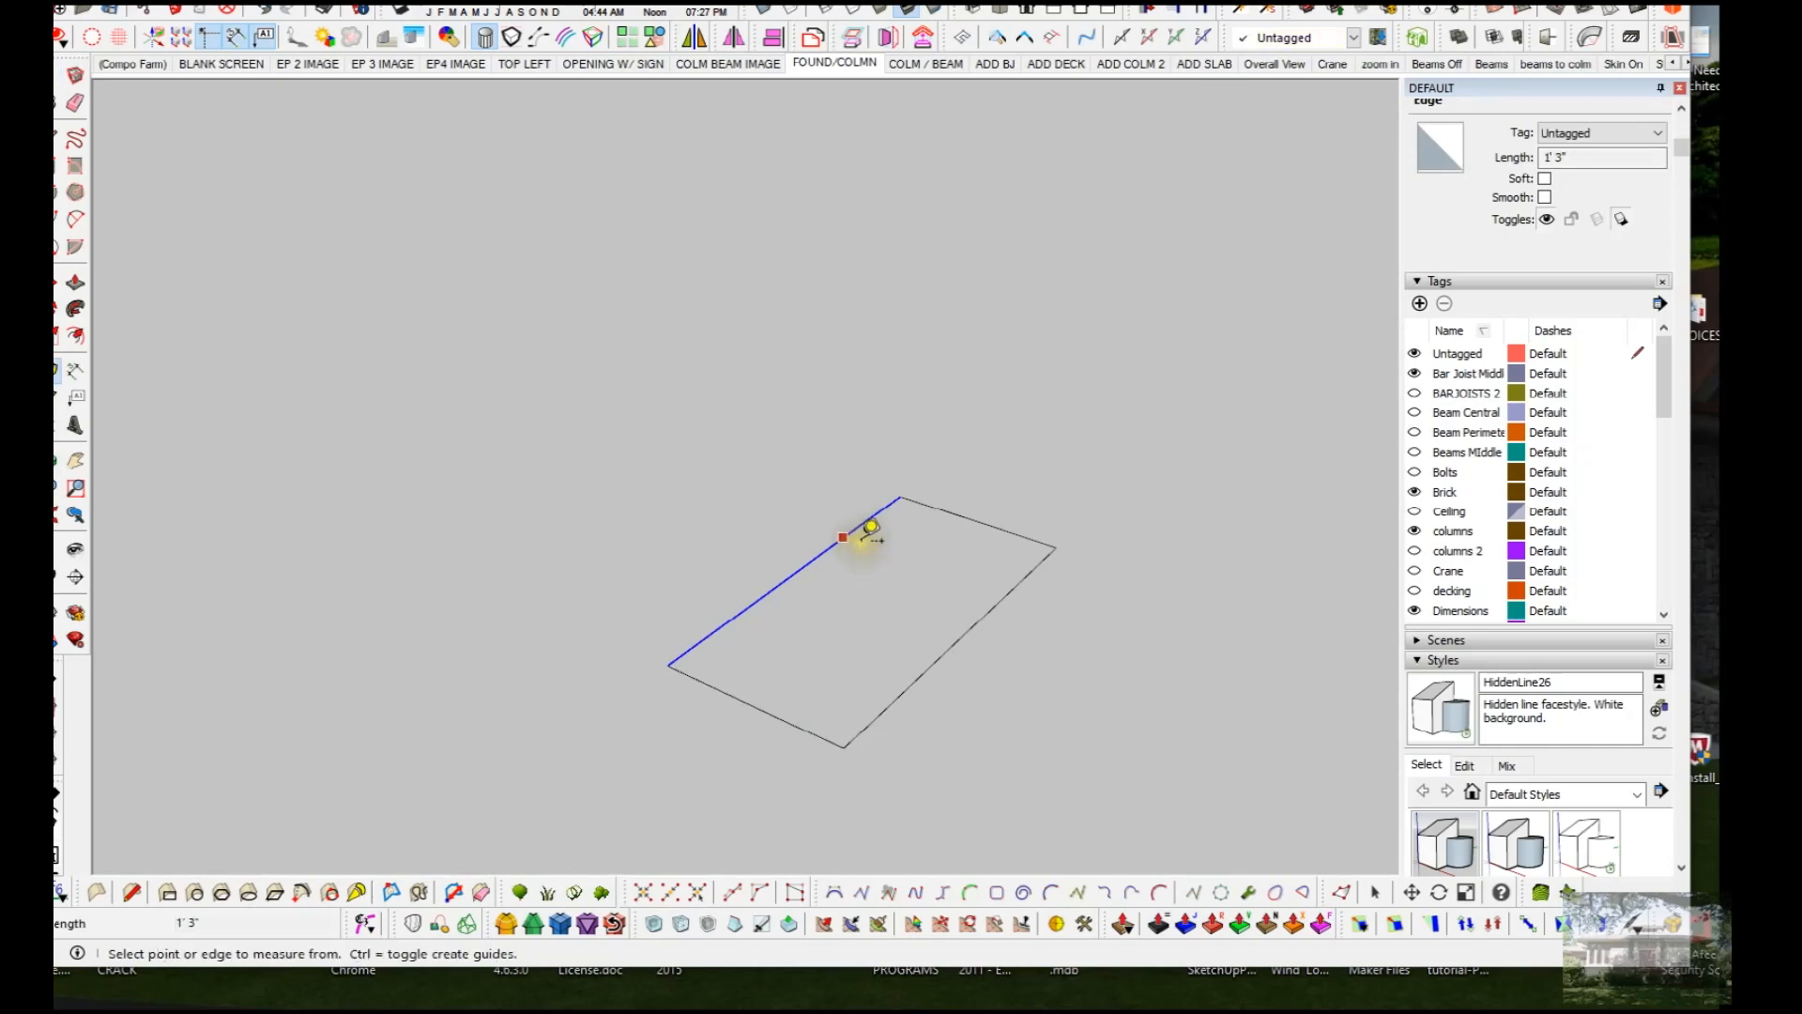
{"action": "left_click", "coordinate": [976, 519]}
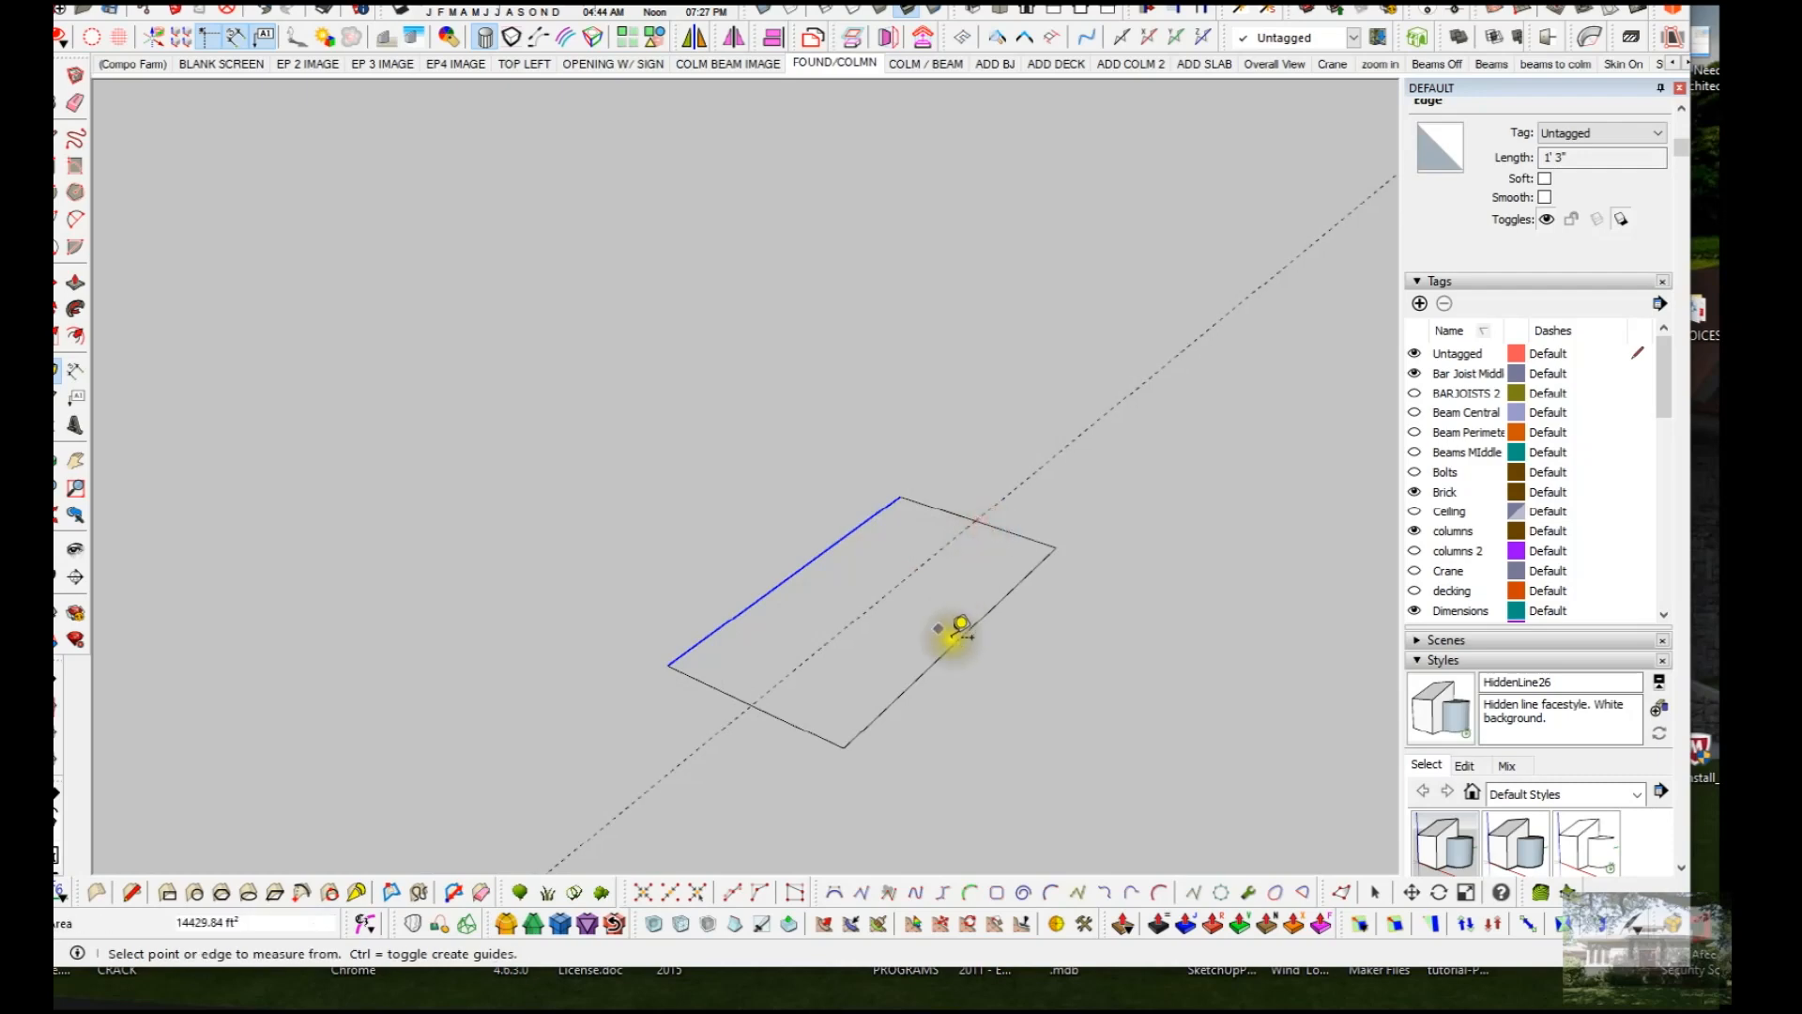
Step: Add a parallel guide 0.2 inches to each side of the rectangle's centreline guide
{"action": "left_click", "coordinate": [849, 625]}
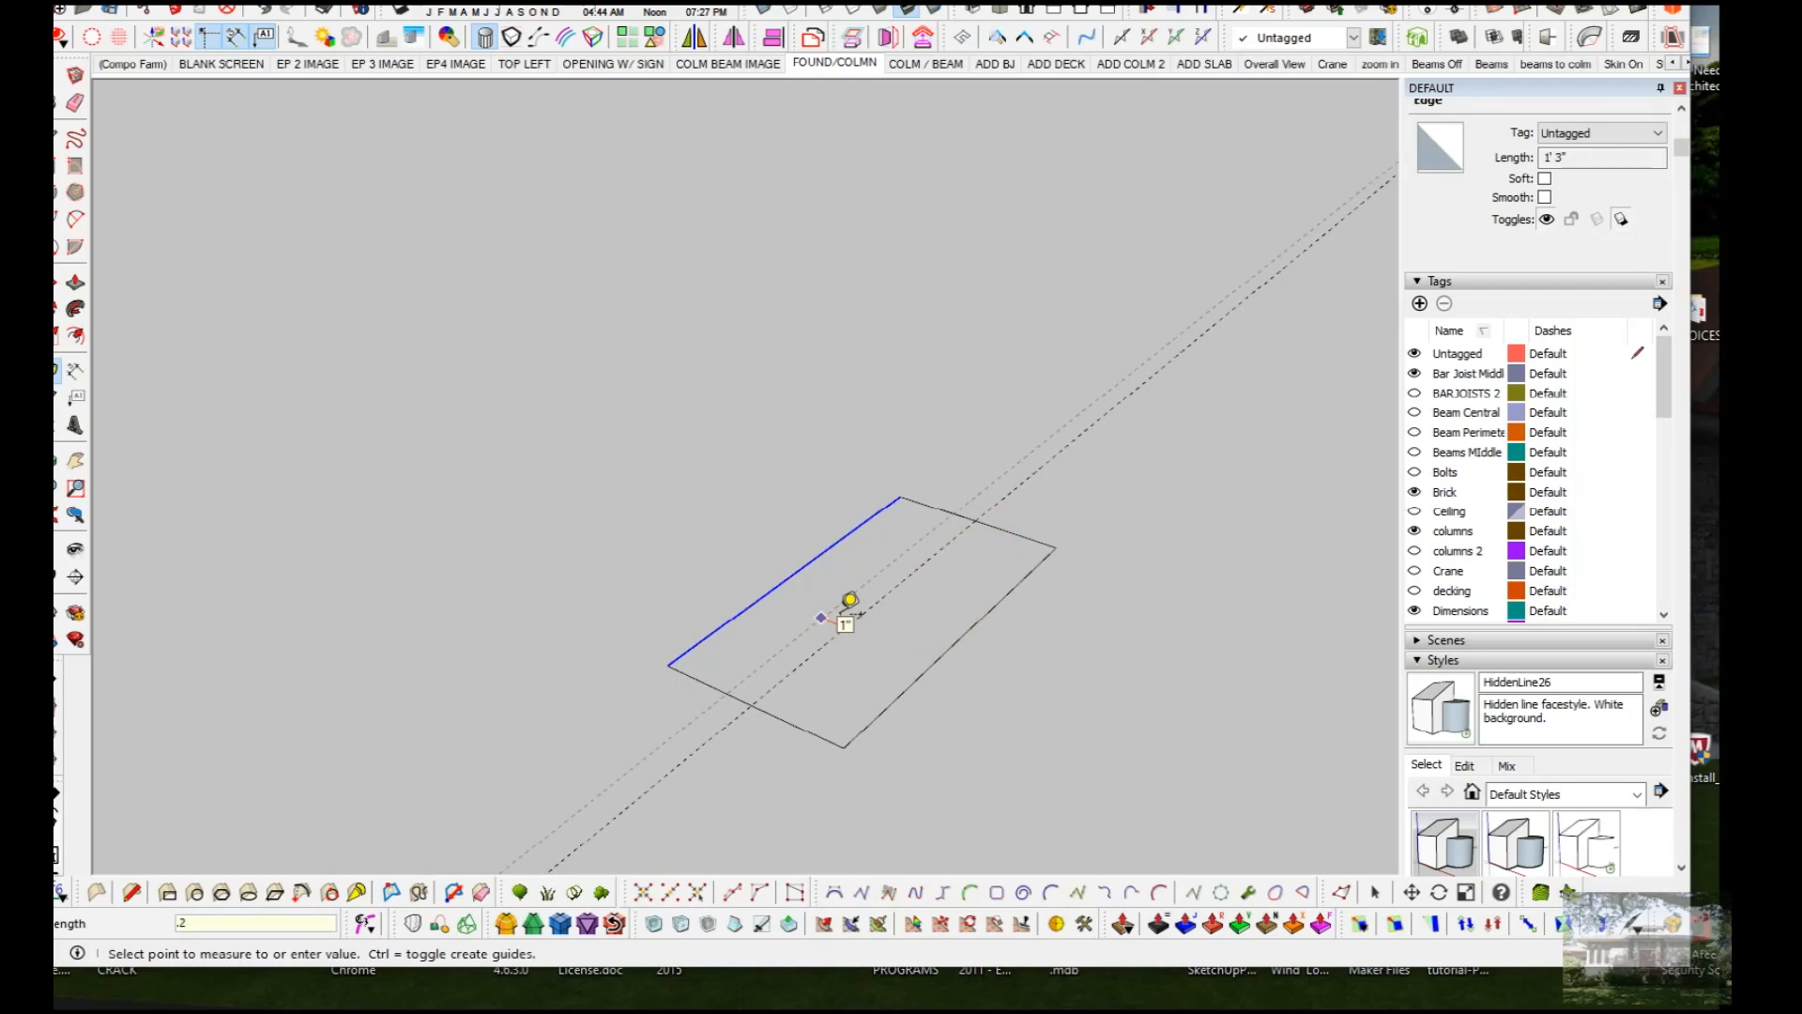
{"action": "left_click", "coordinate": [850, 605]}
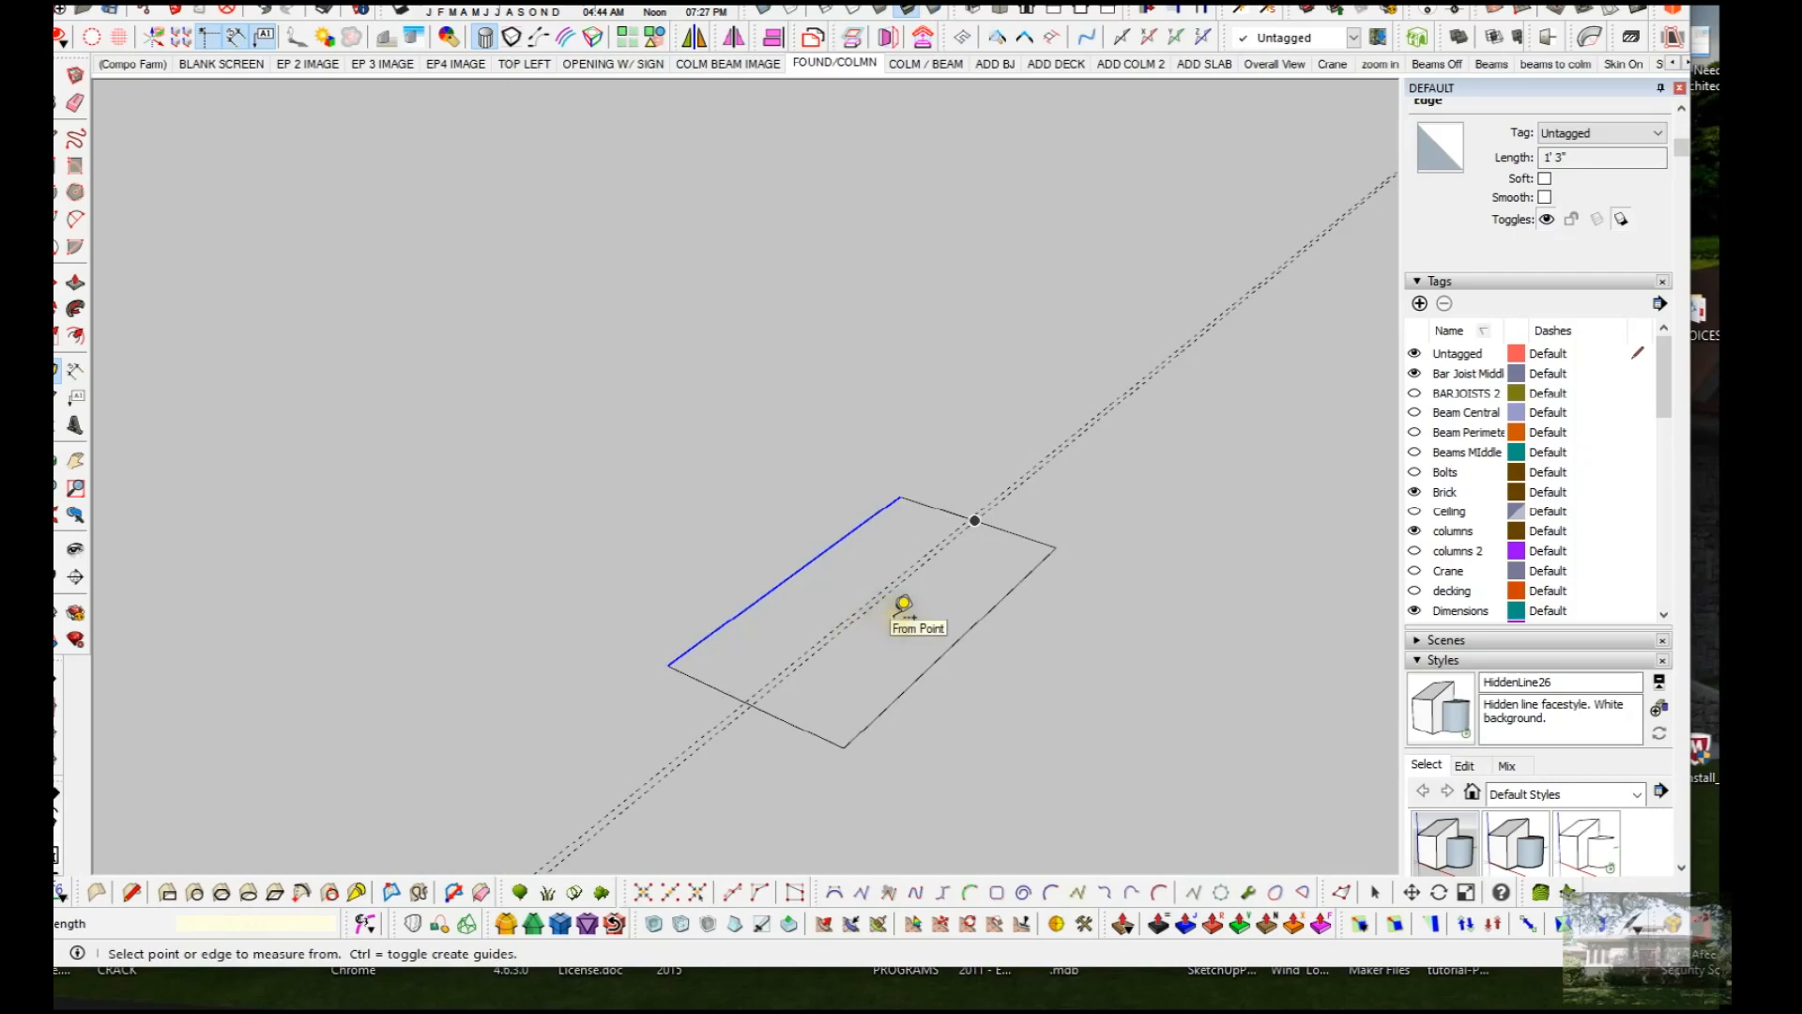
{"action": "left_click", "coordinate": [868, 608]}
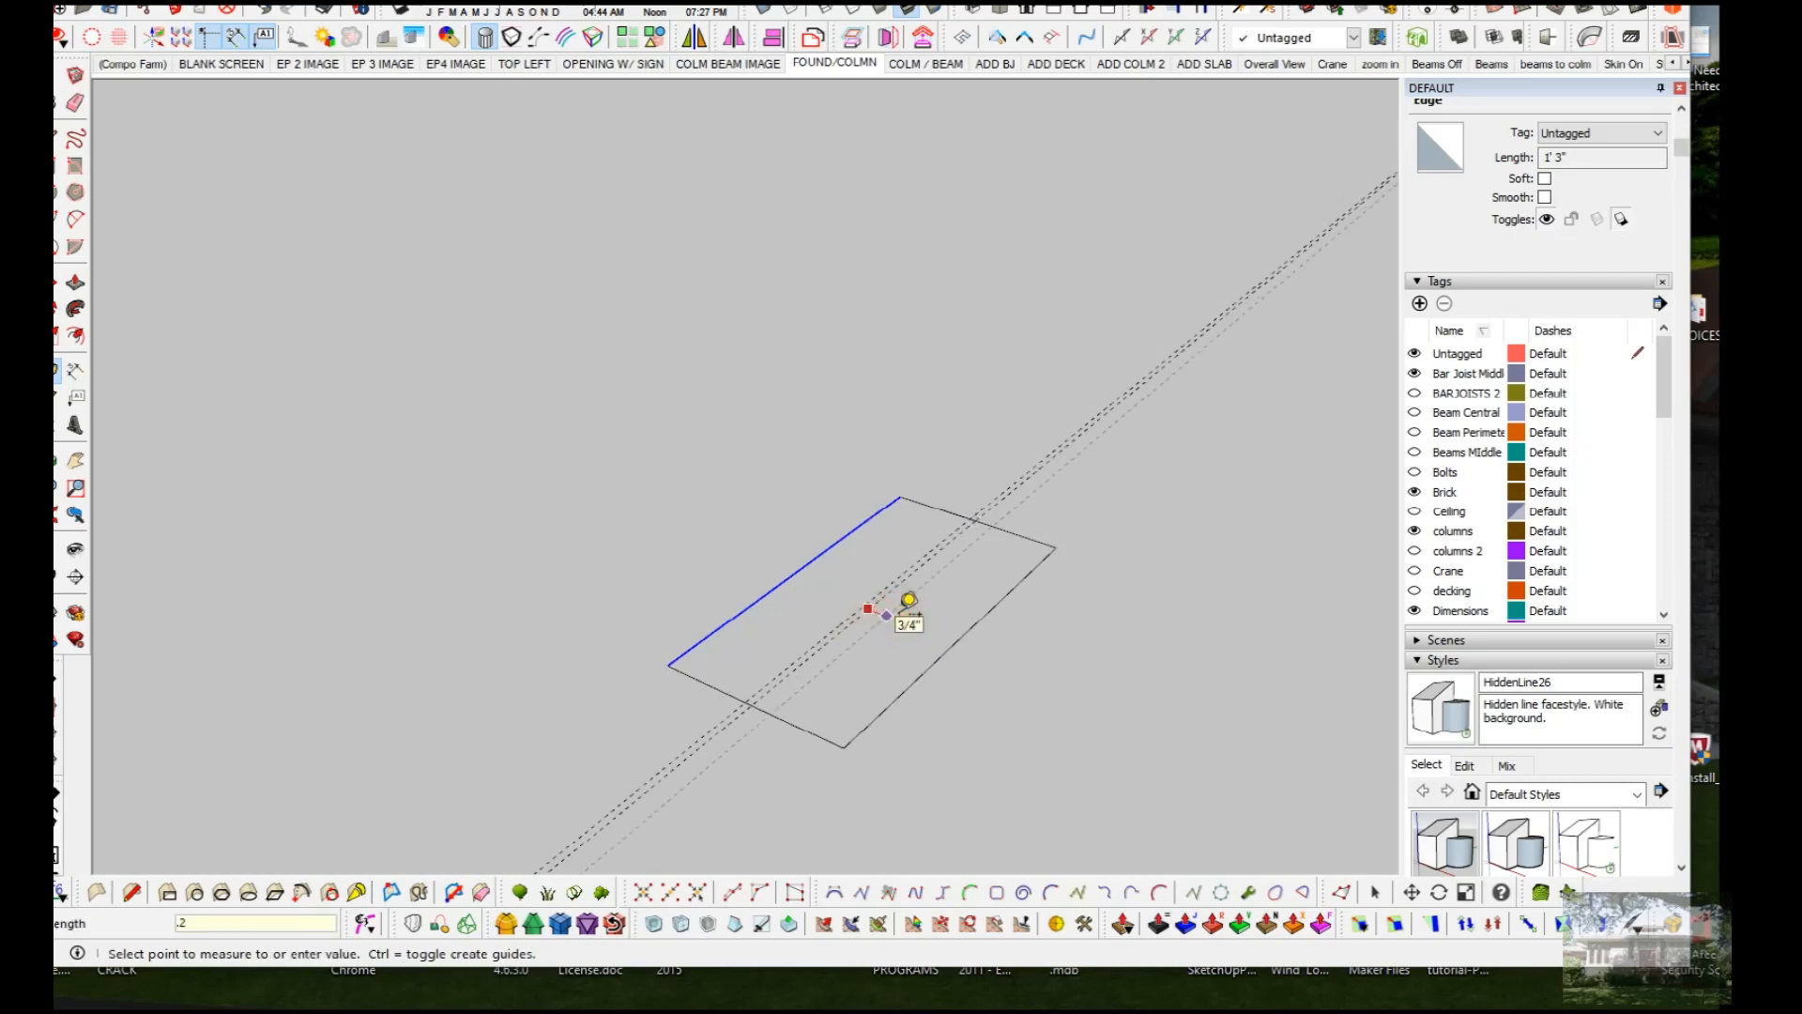
Step: Add a guide 0.6 inches inside each short edge of the ground rectangle for the flange thickness
{"action": "left_click", "coordinate": [807, 721]}
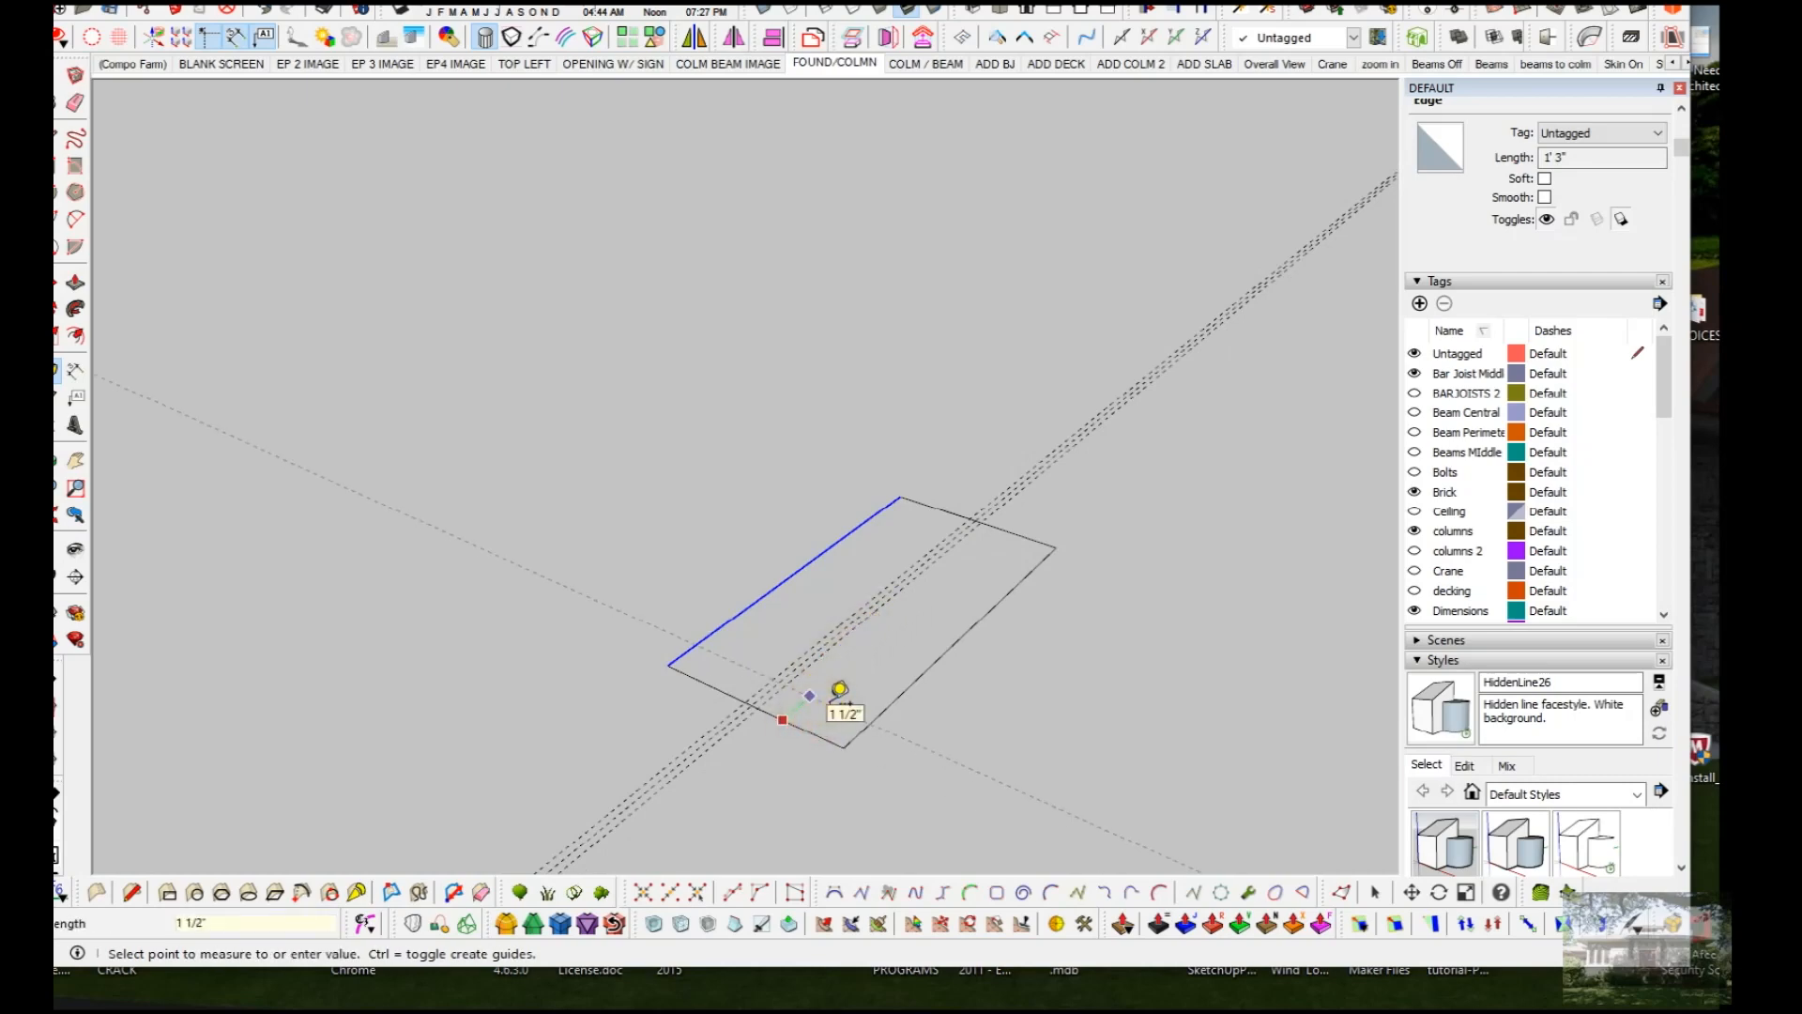
{"action": "type", "text": "."}
{"action": "type", "text": "6"}
{"action": "key", "text": "Return"}
{"action": "left_click", "coordinate": [1030, 551]}
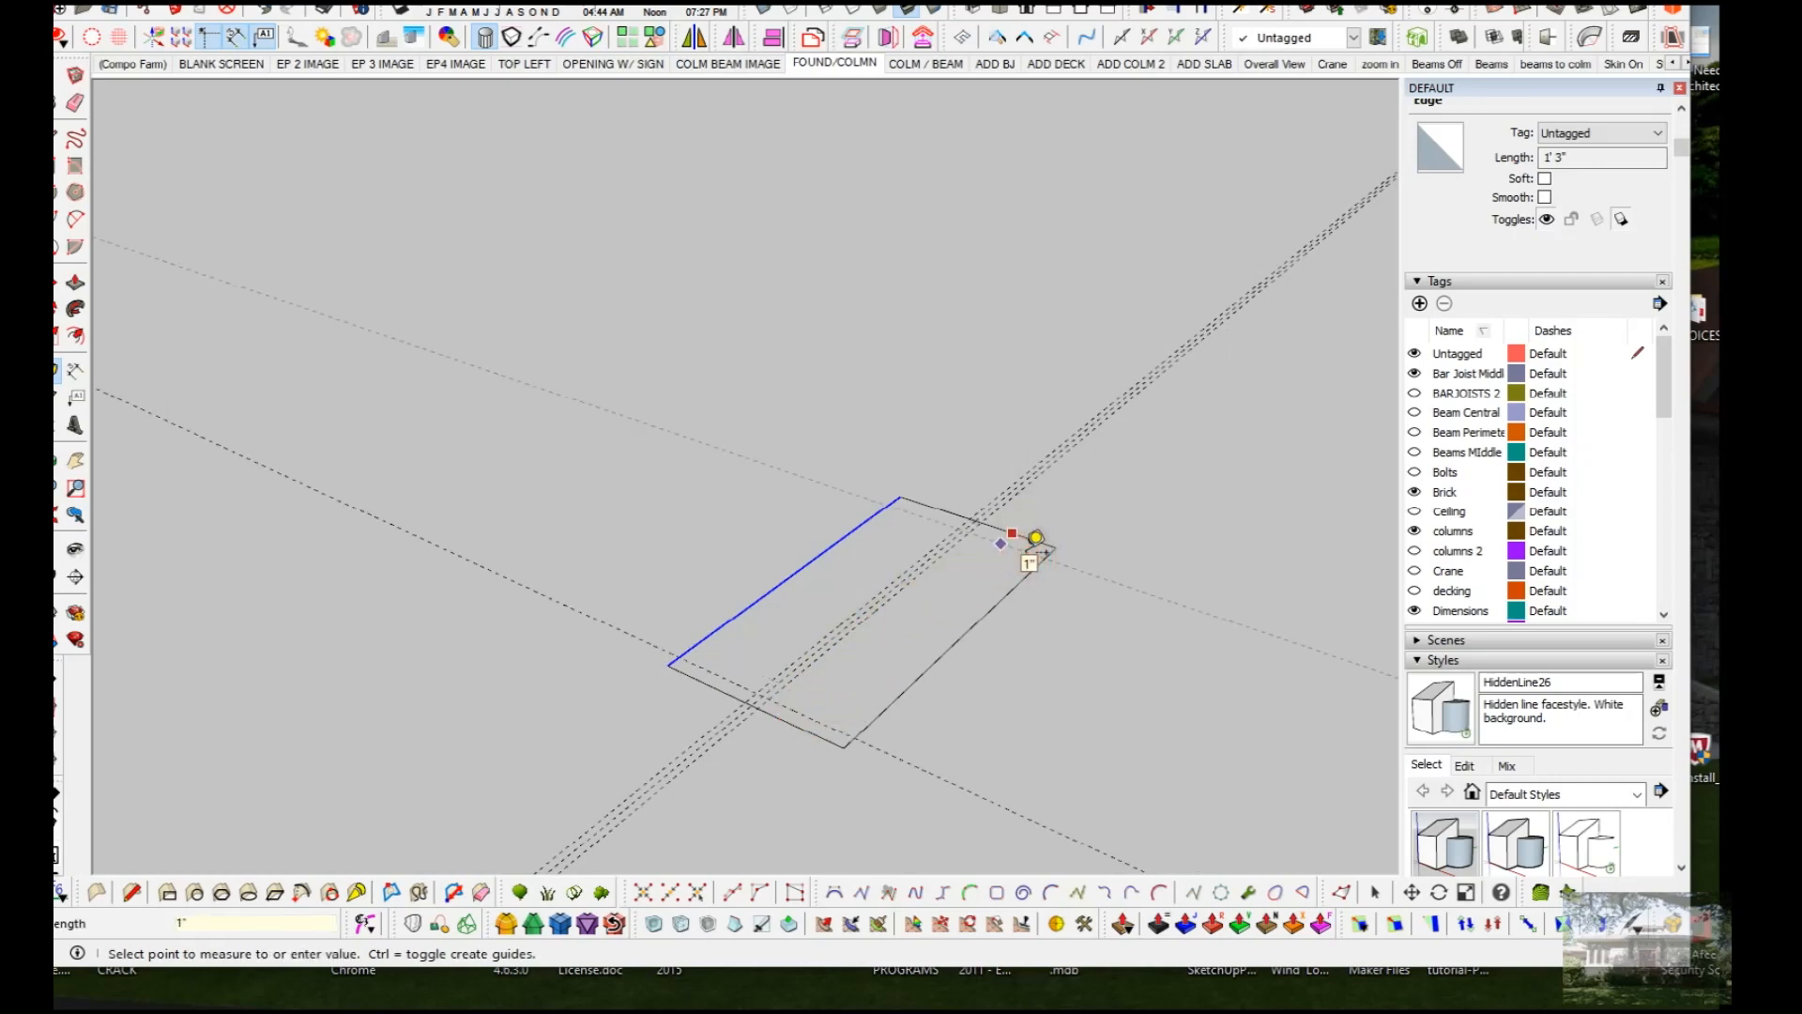
{"action": "type", "text": ".6"}
{"action": "key", "text": "Return"}
{"action": "key", "text": "space"}
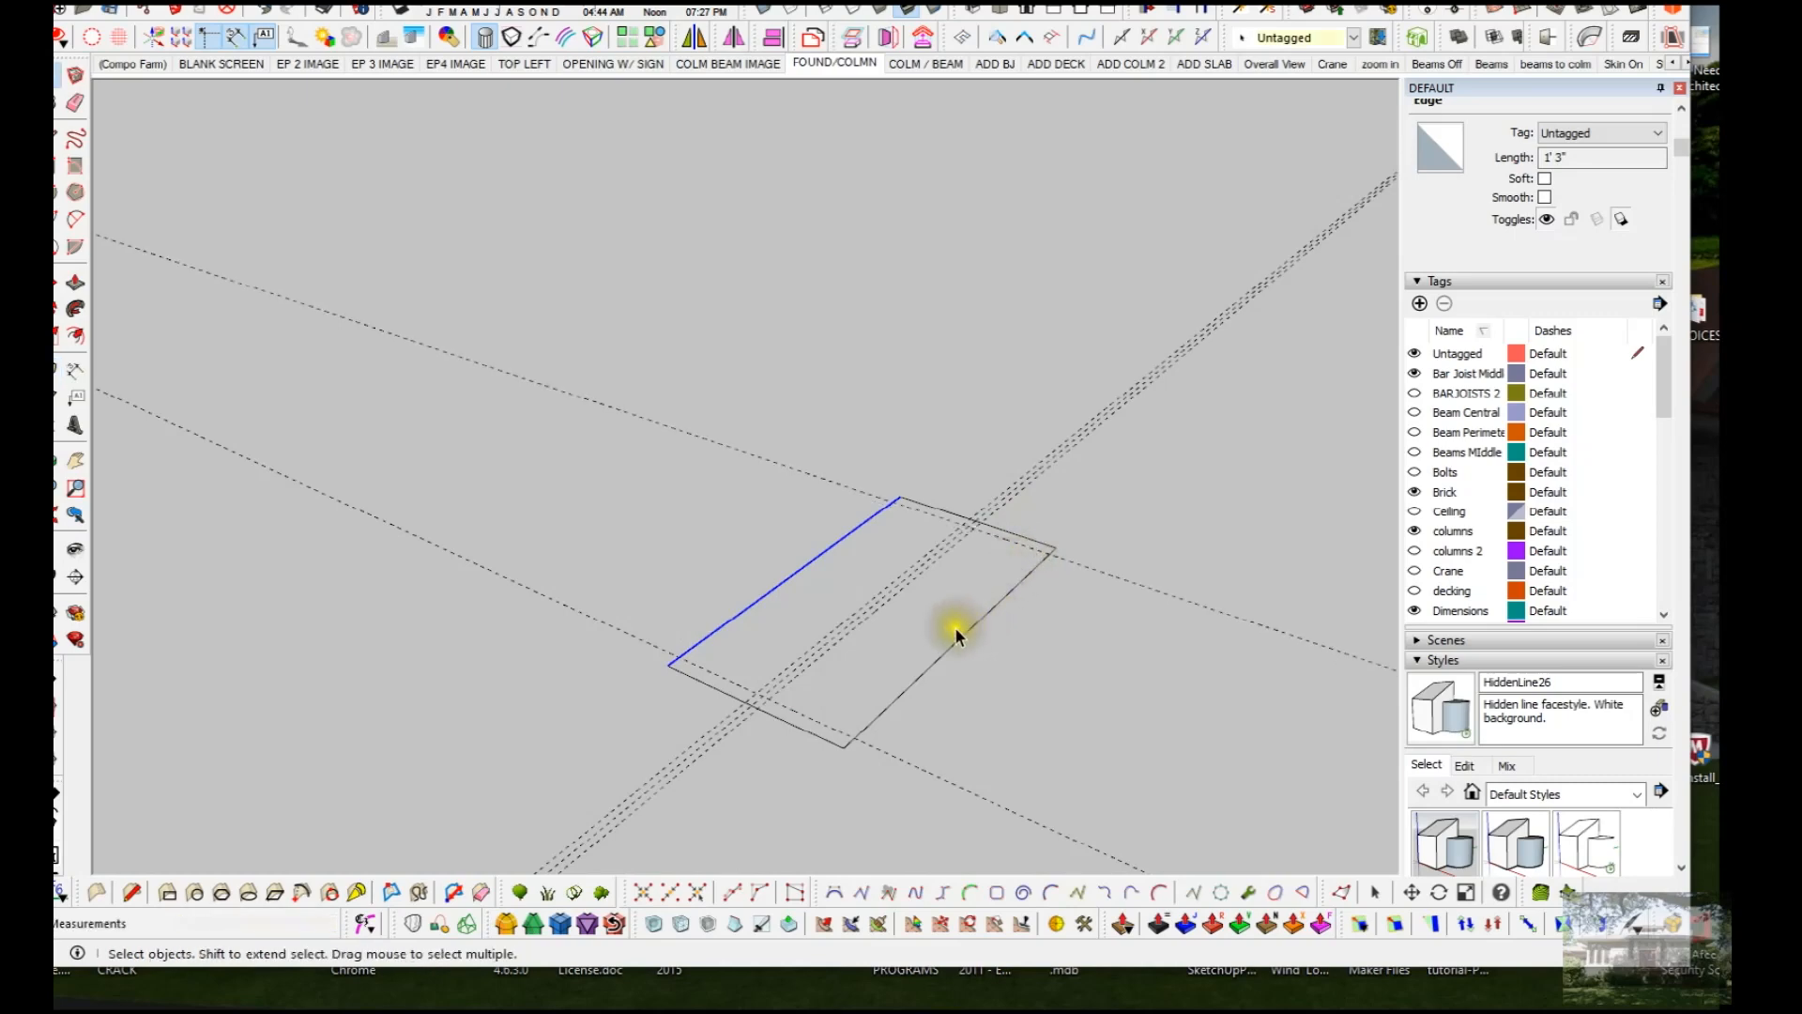
Step: Draw a rectangle on each side of the web, bounded by the flange and web guides, to outline the I-beam profile
{"action": "scroll", "coordinate": [776, 723], "scroll_direction": "up", "scroll_amount": 2}
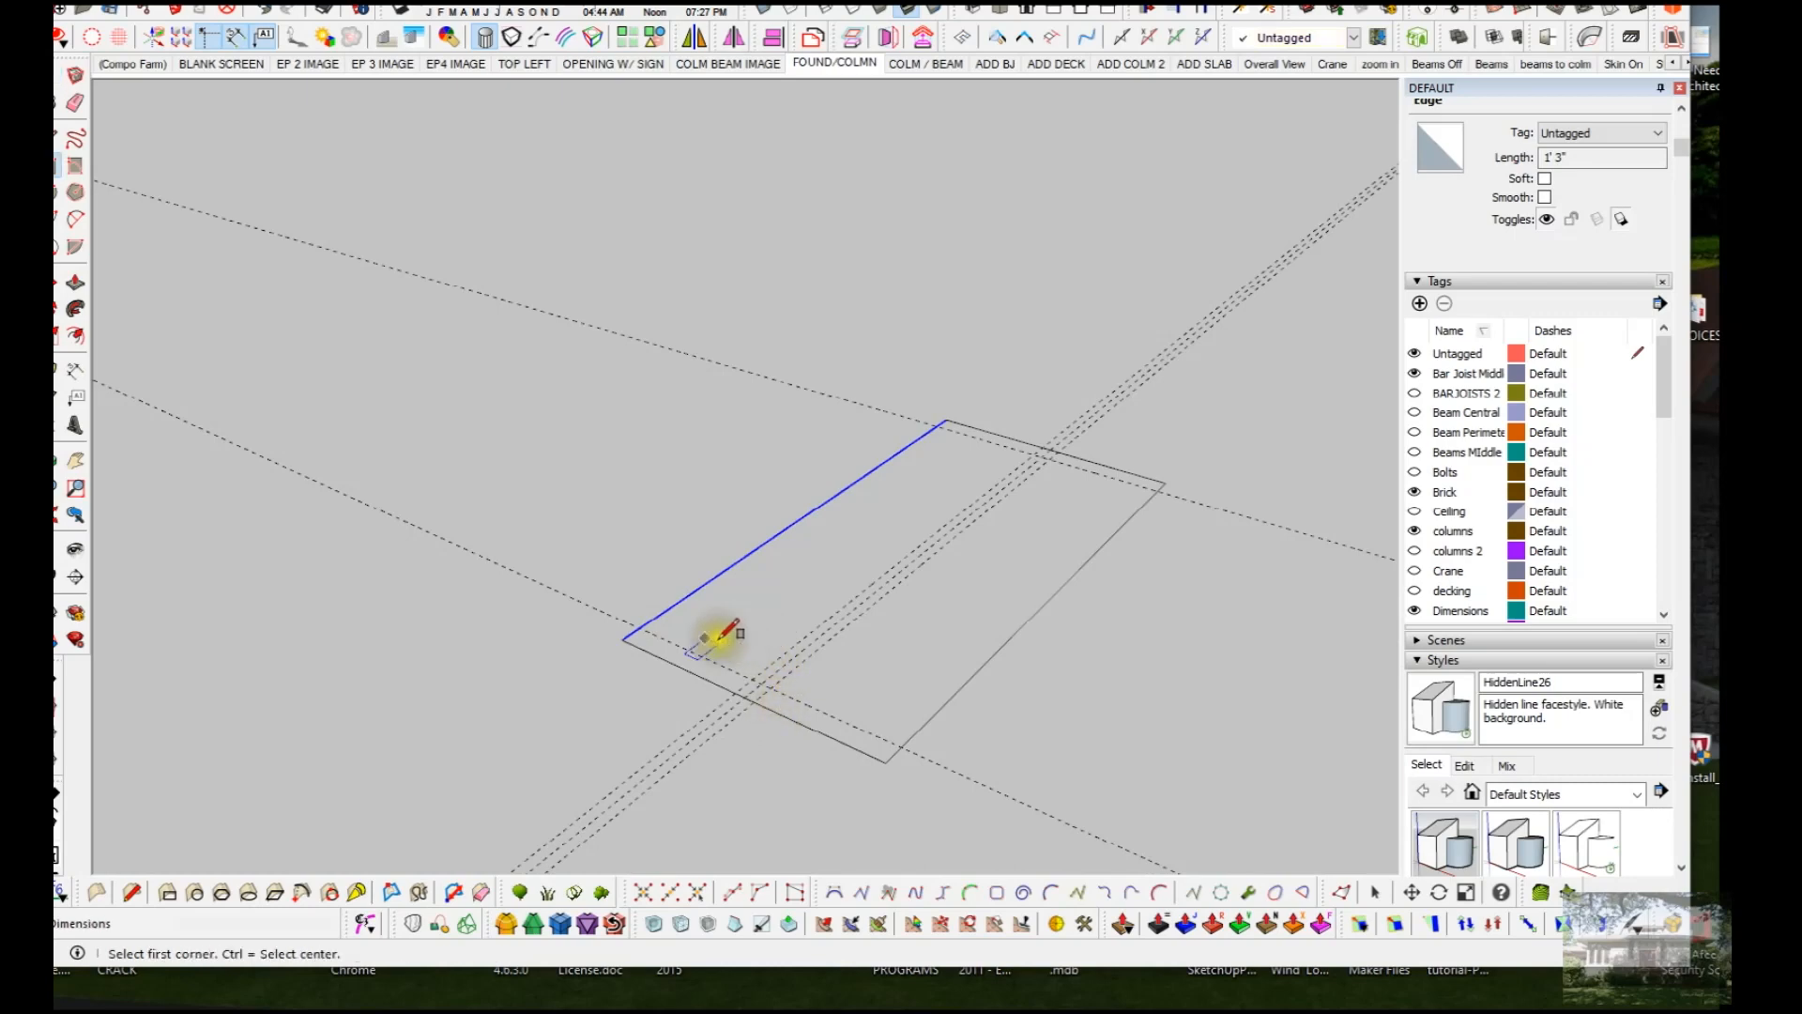
{"action": "key", "text": "r"}
{"action": "left_click", "coordinate": [639, 626]}
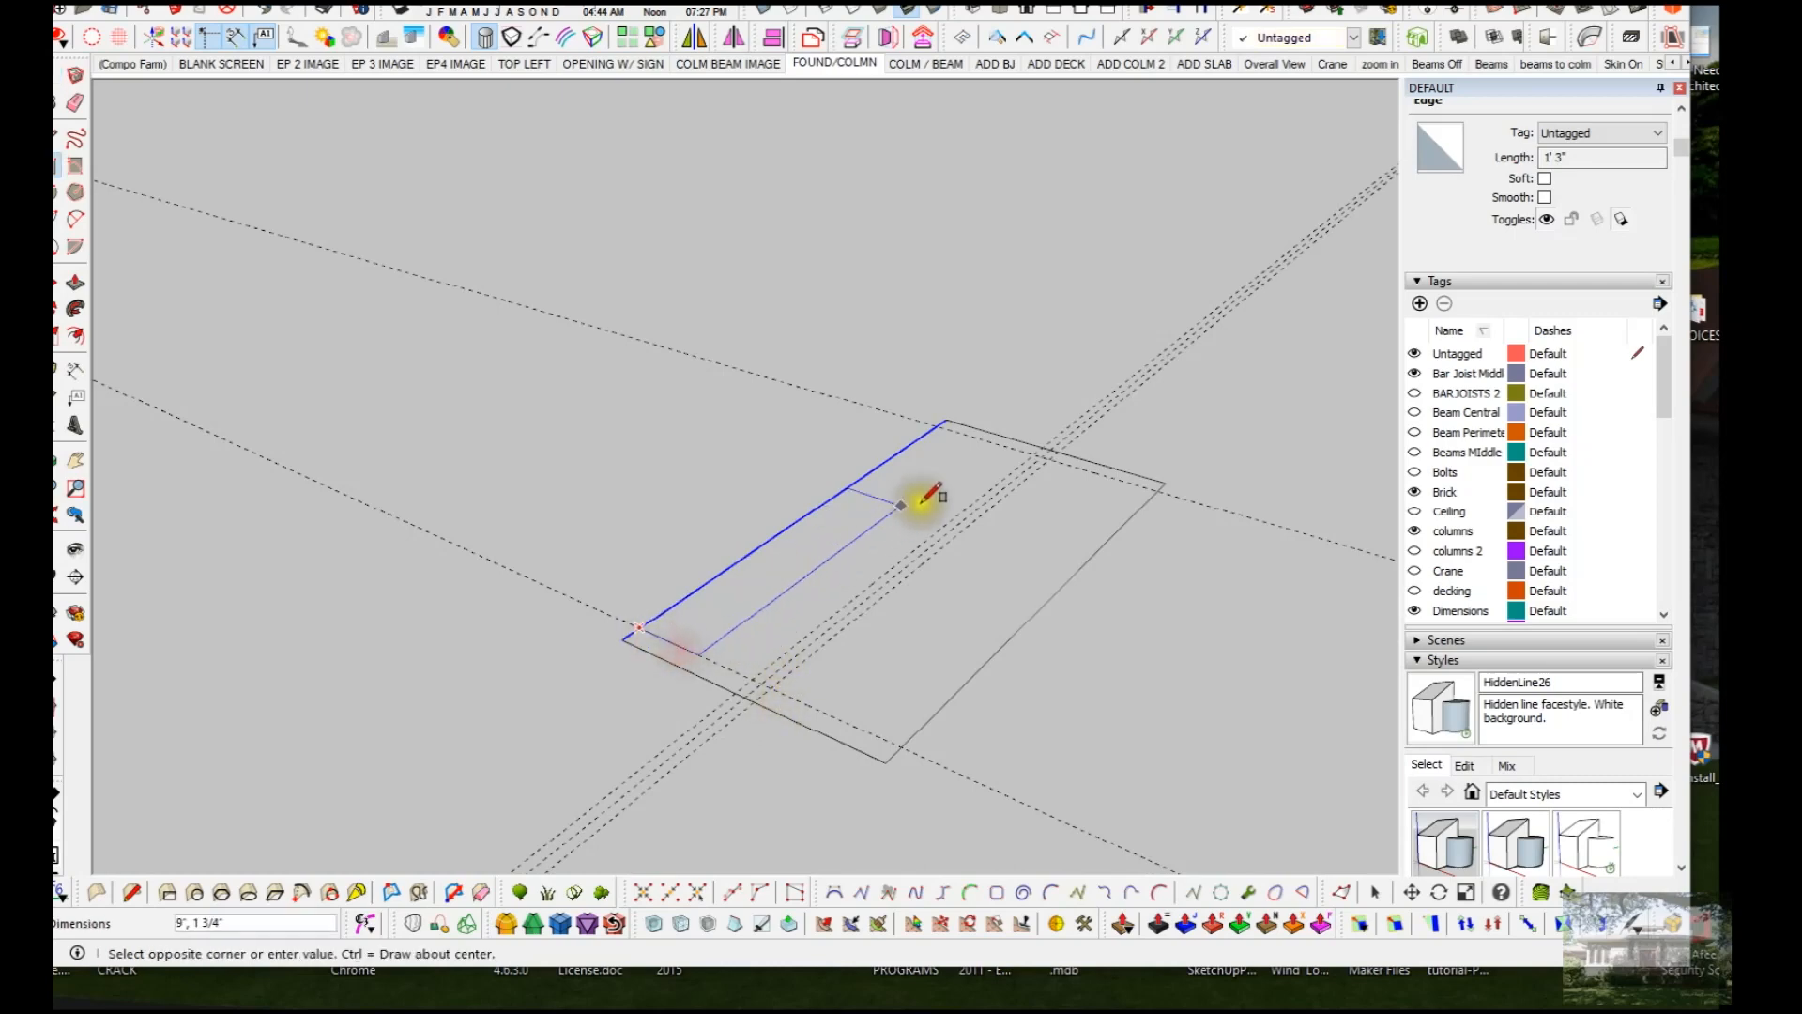
{"action": "left_click", "coordinate": [1047, 451]}
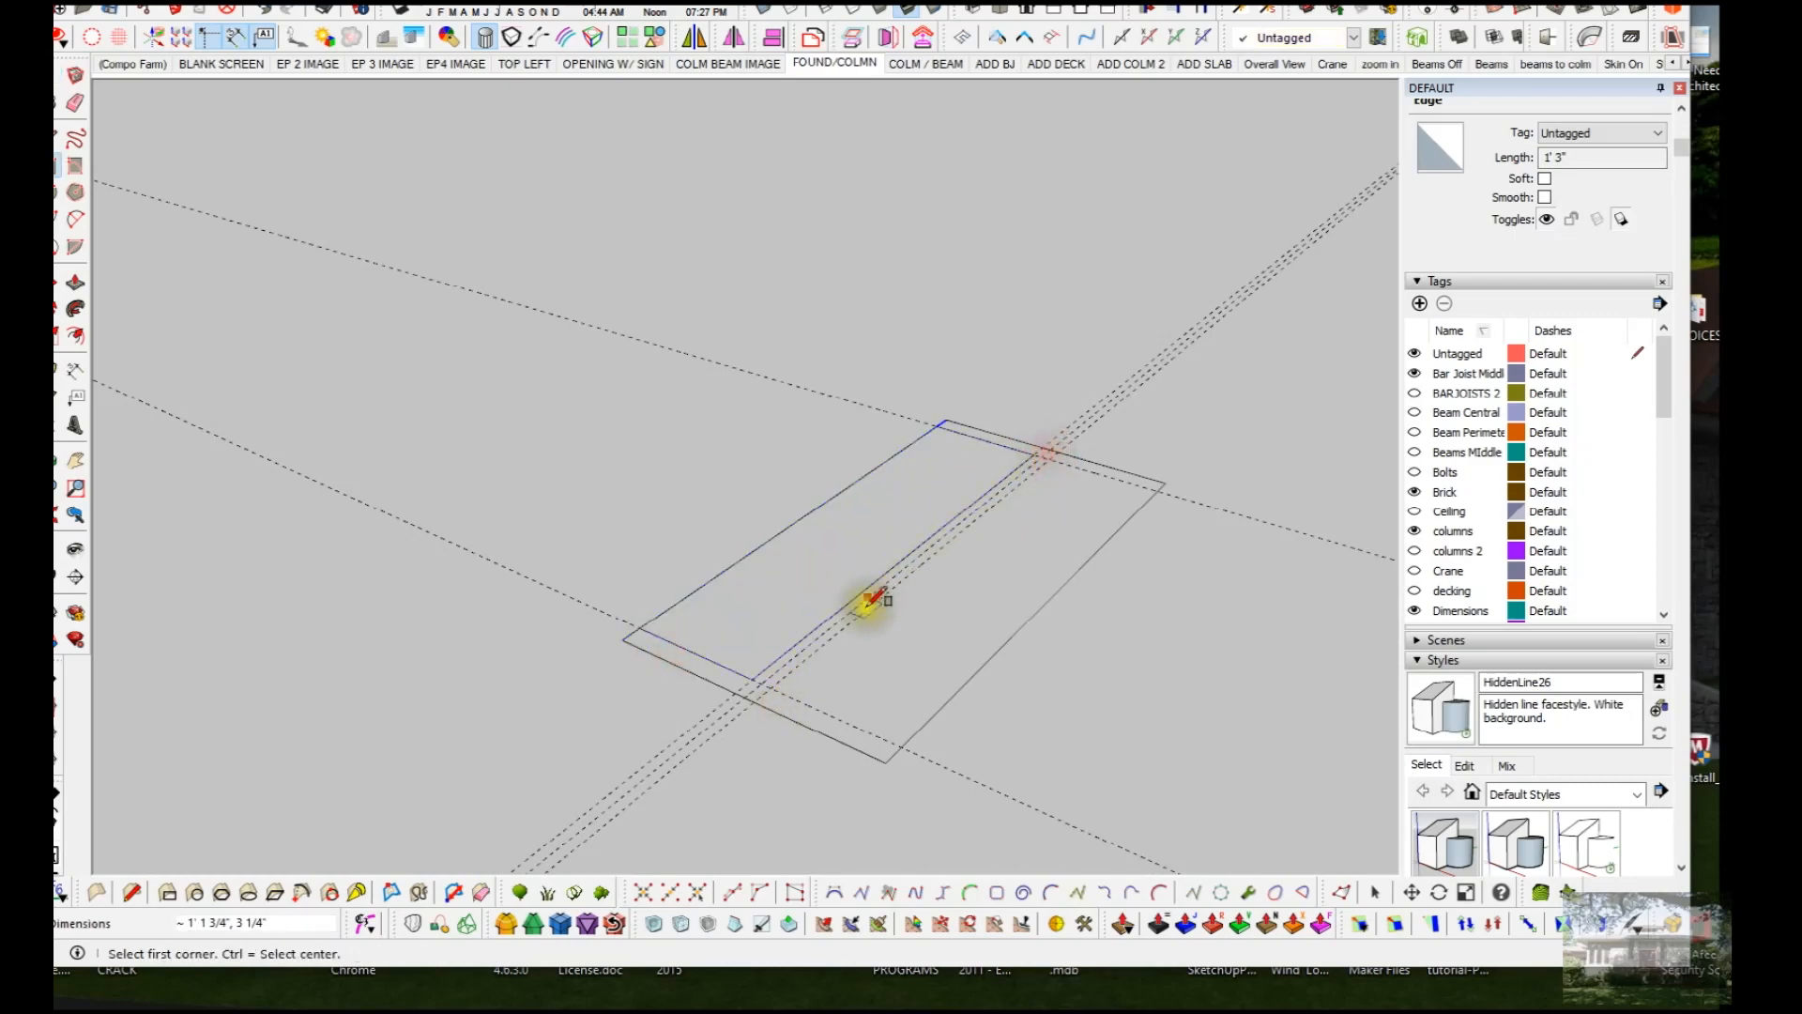
{"action": "left_click", "coordinate": [769, 687]}
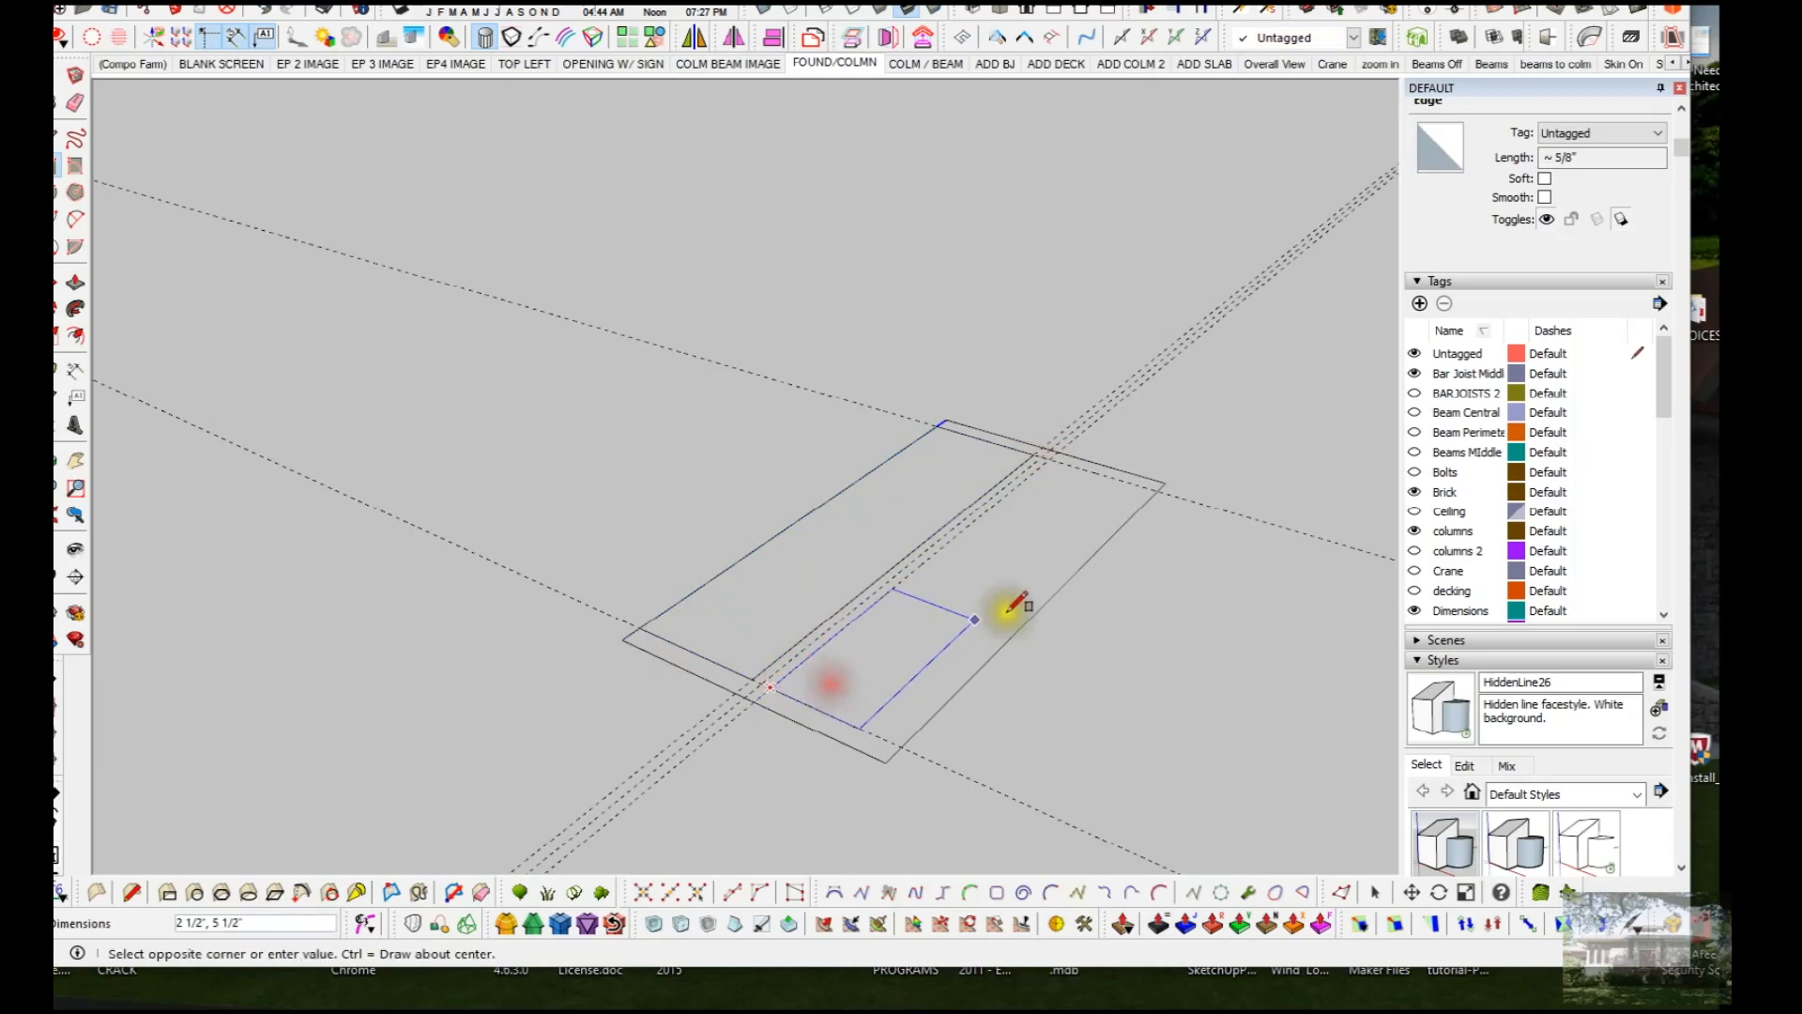
{"action": "left_click", "coordinate": [1162, 493]}
{"action": "key", "text": "space"}
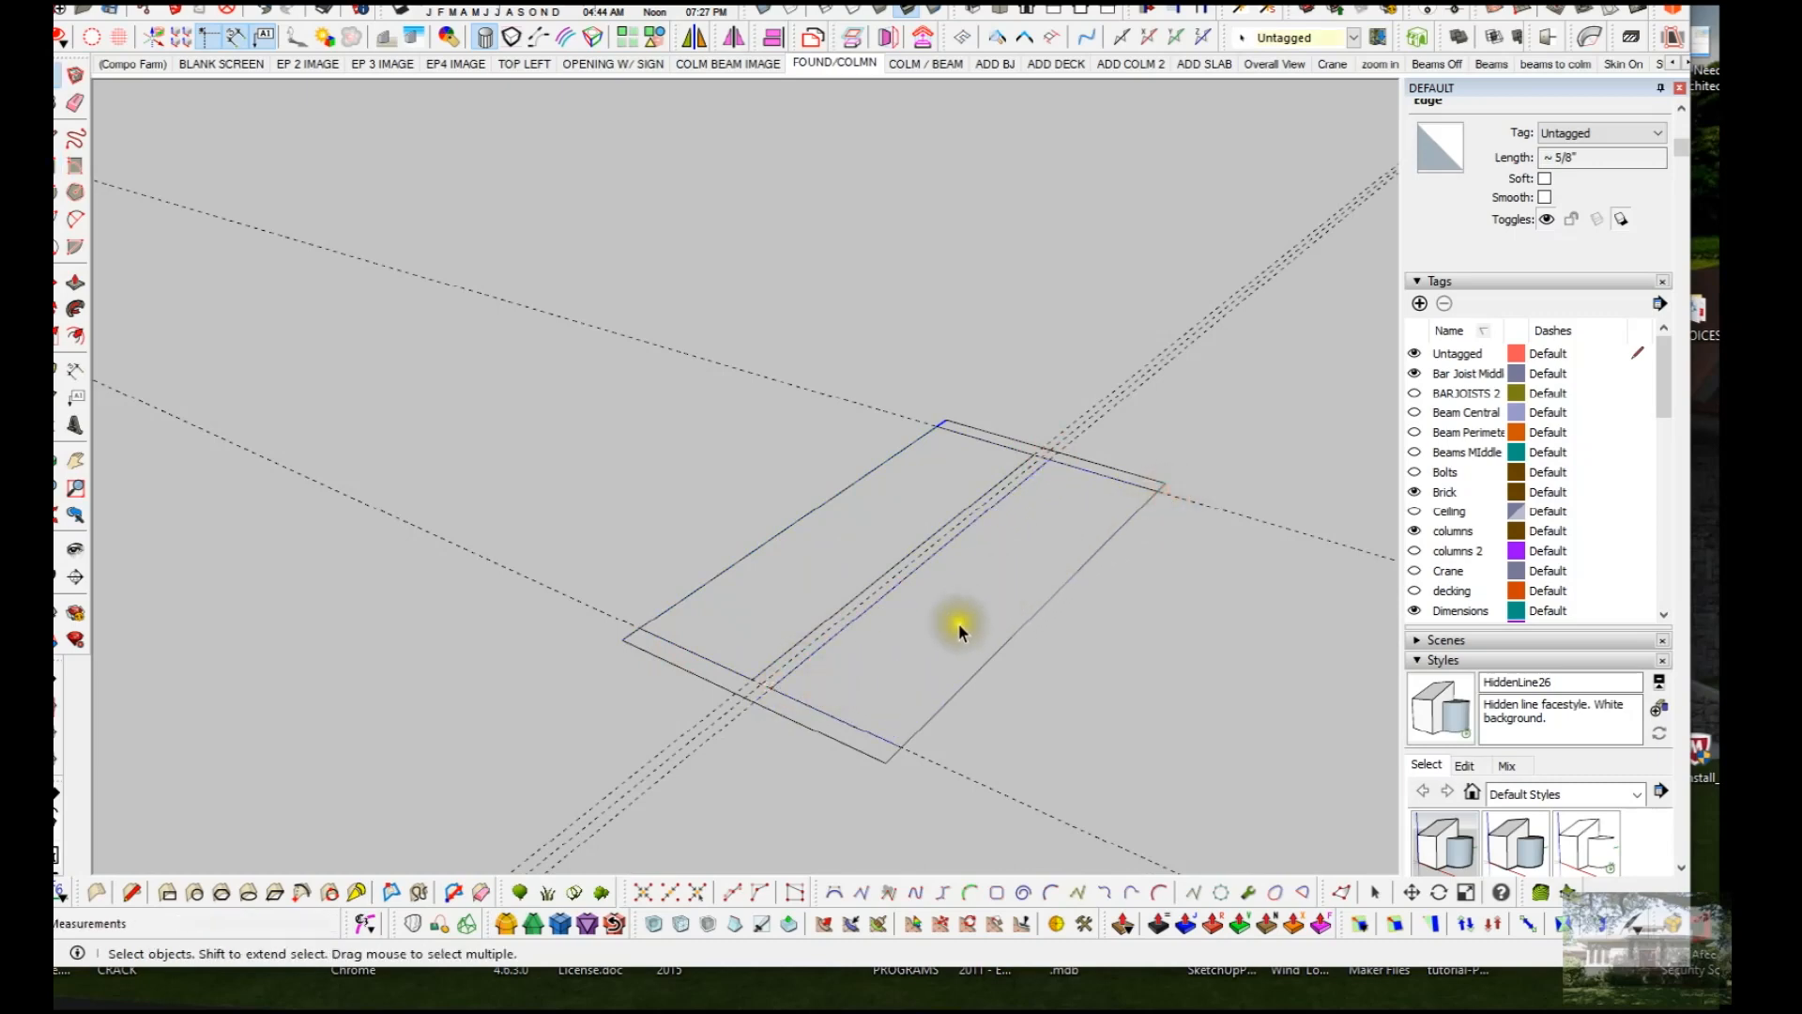
Step: Delete all construction guides around the I-beam profile
{"action": "key", "text": "ctrl+q"}
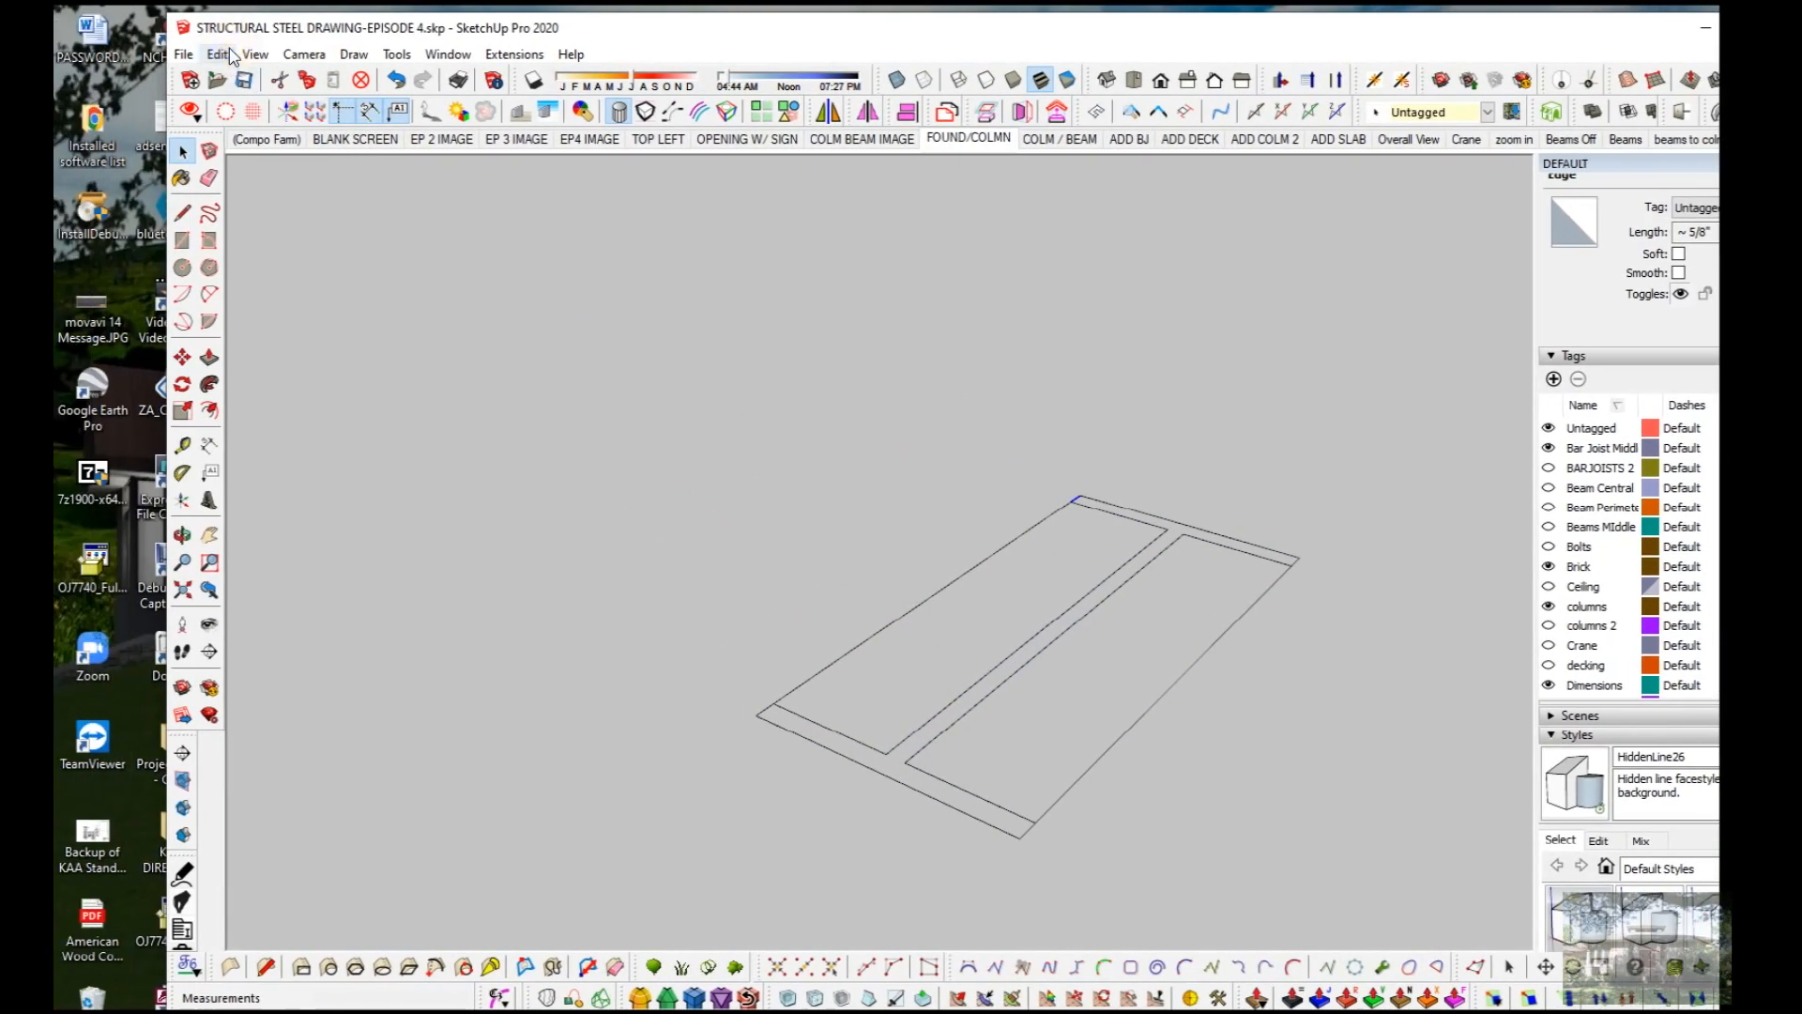
{"action": "left_click", "coordinate": [221, 55]}
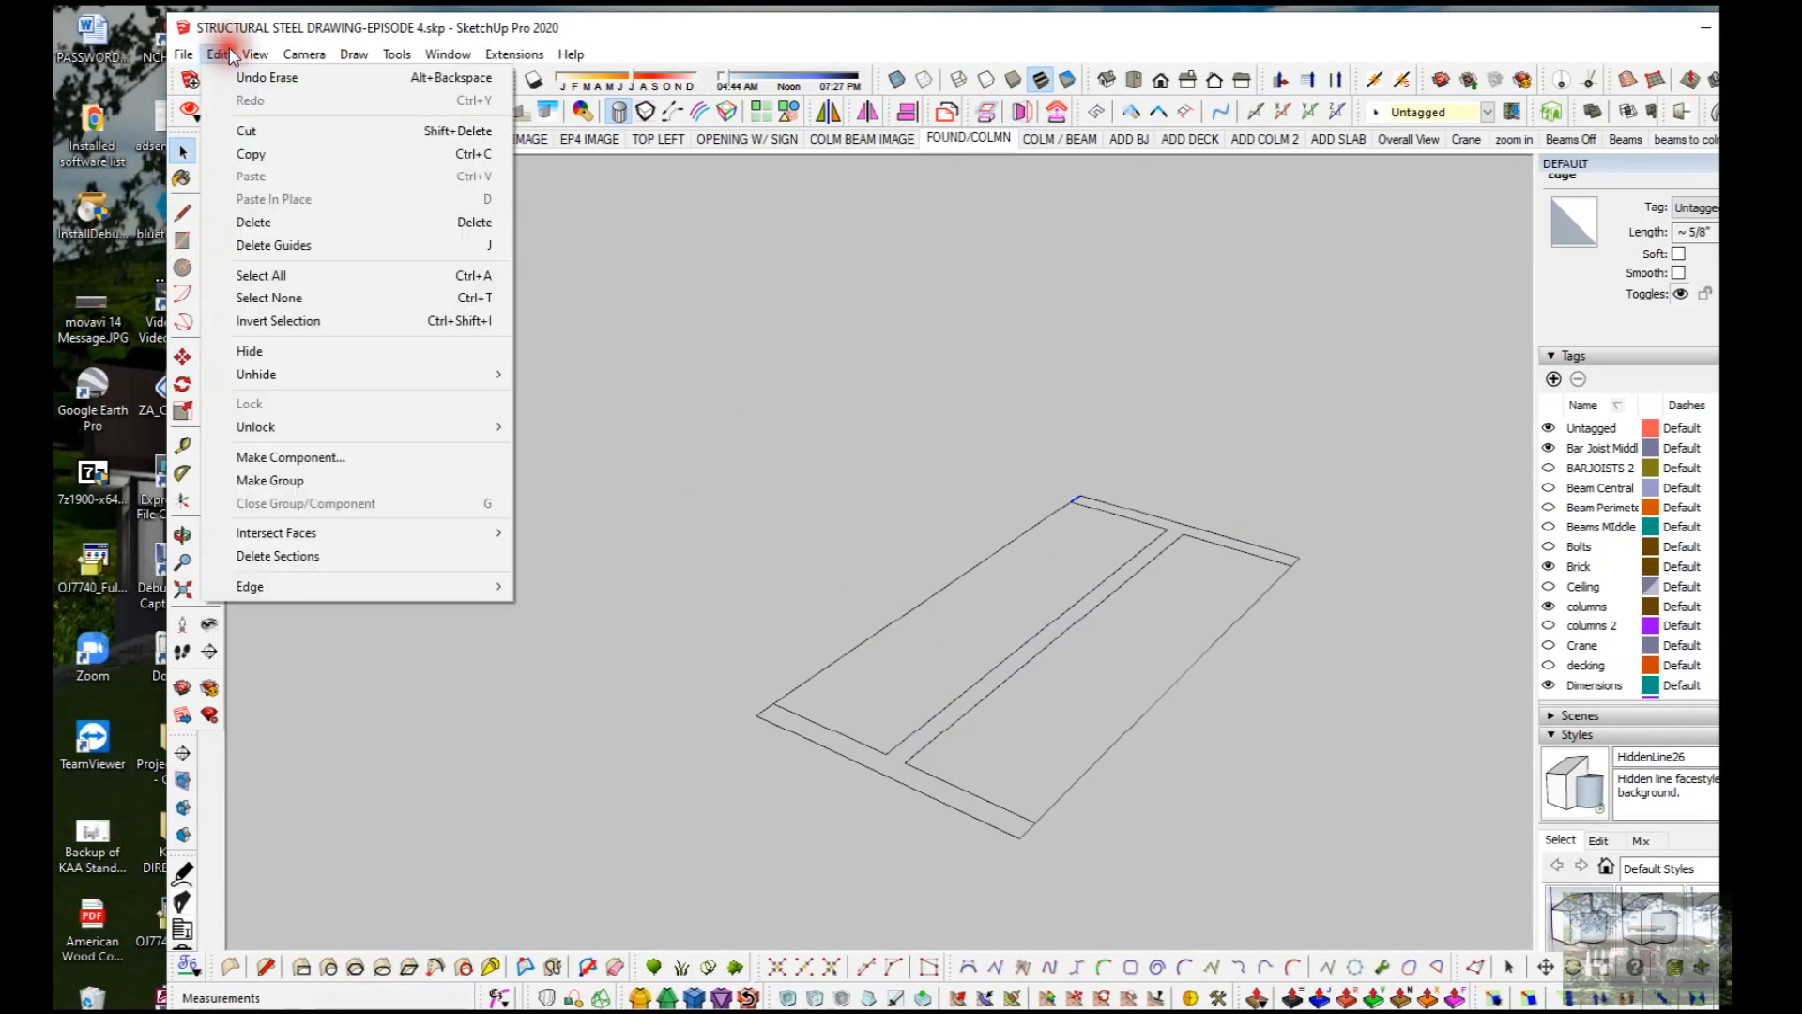
{"action": "left_click", "coordinate": [271, 246]}
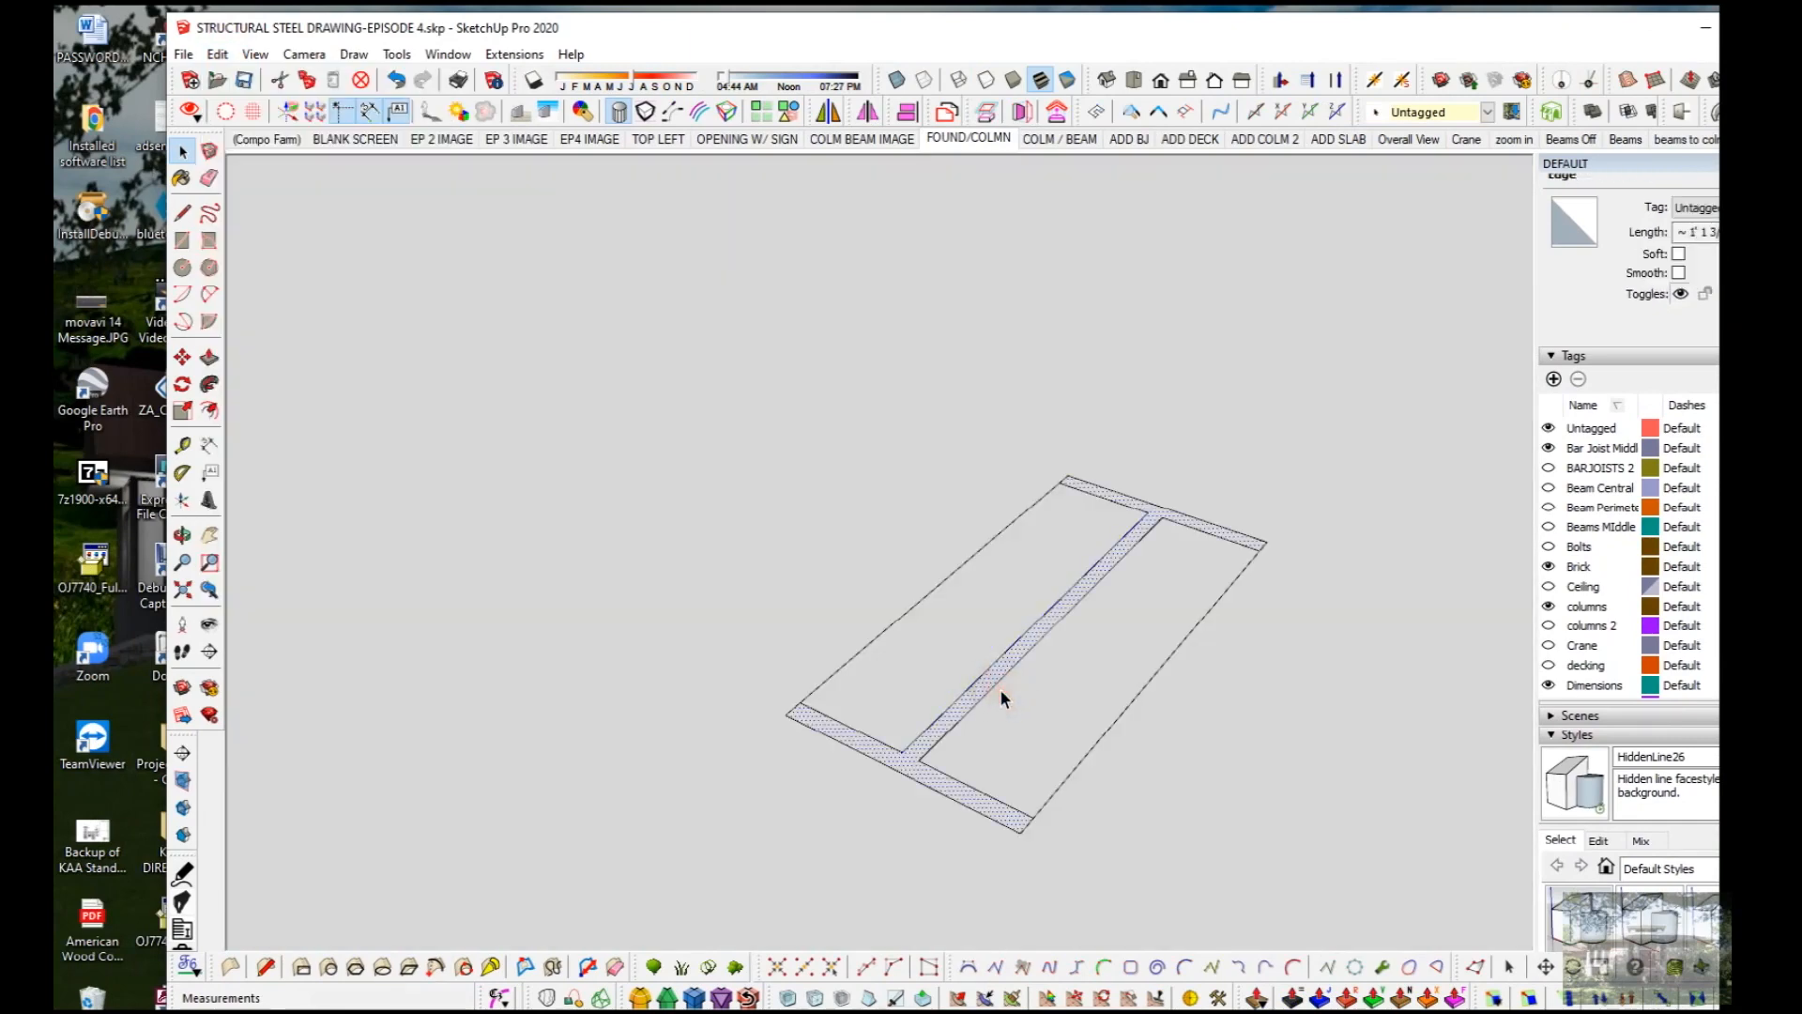
Step: Push/Pull the I-shaped face upward by 1 foot
{"action": "left_click", "coordinate": [1001, 692]}
{"action": "key", "text": "p"}
{"action": "left_click_drag", "start_coordinate": [1001, 692], "coordinate": [983, 465]}
{"action": "type", "text": "1"}
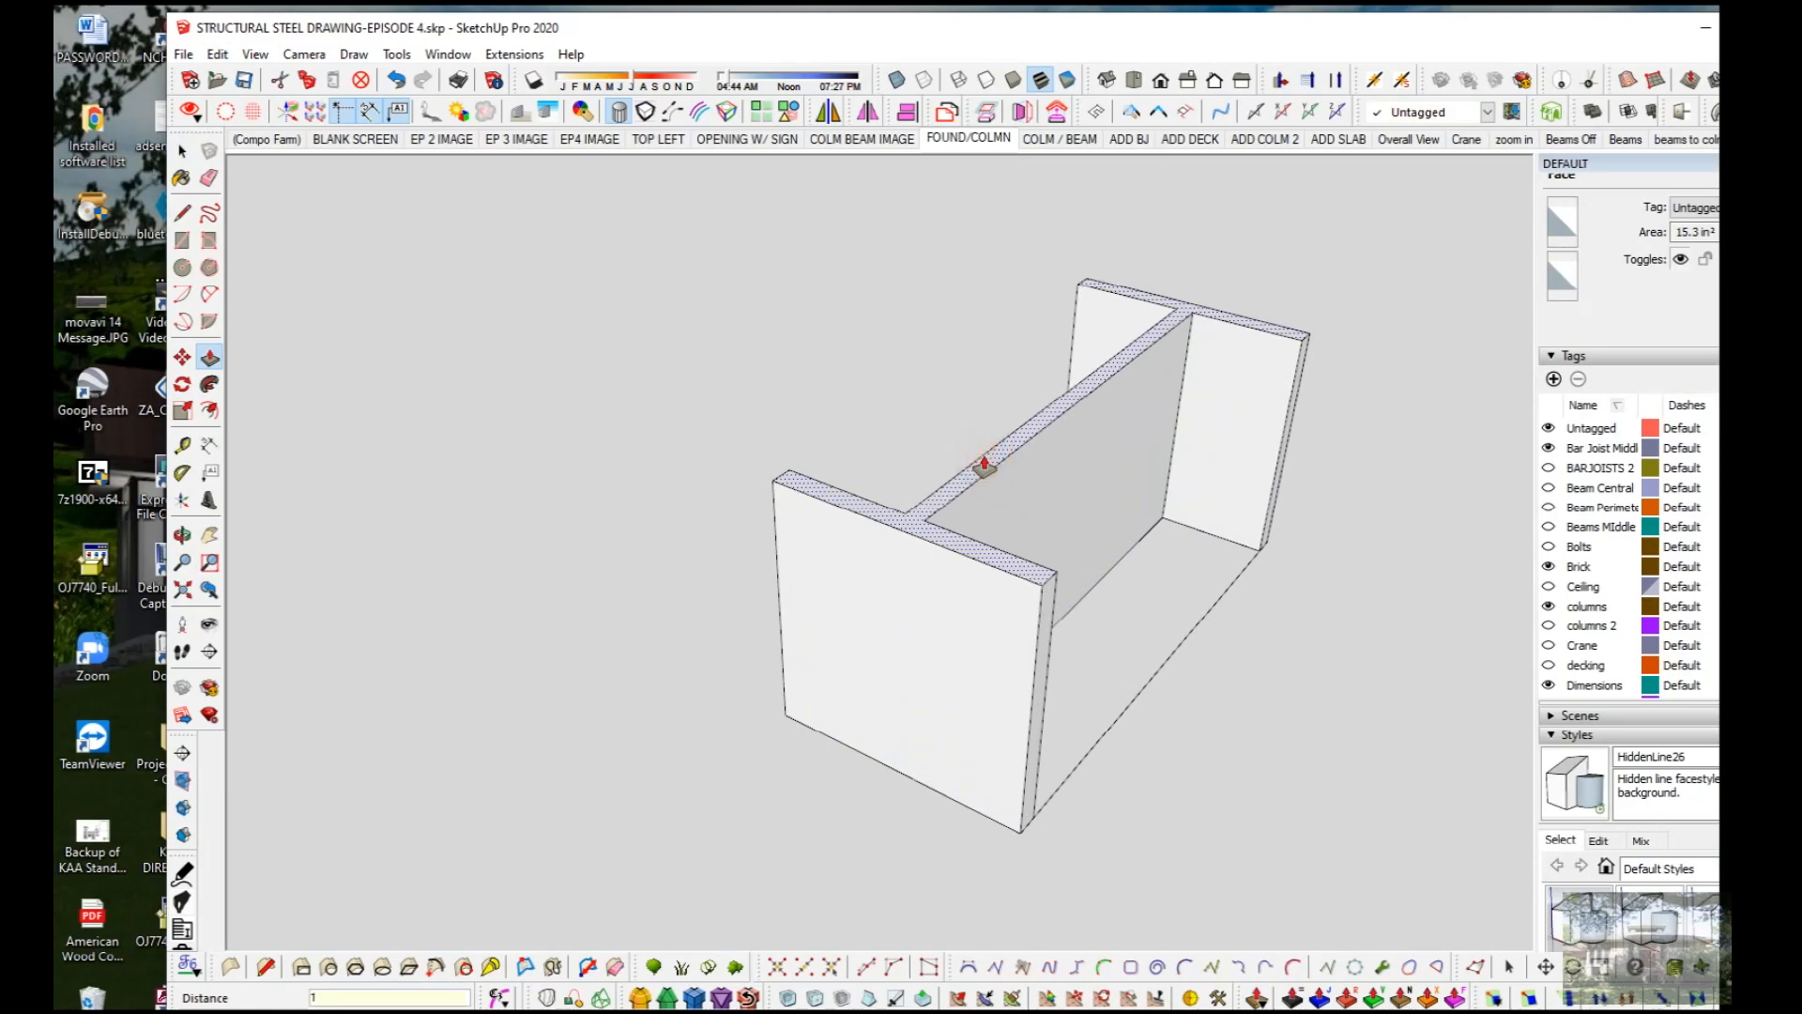
{"action": "type", "text": "'"}
{"action": "key", "text": "Return"}
{"action": "key", "text": "space"}
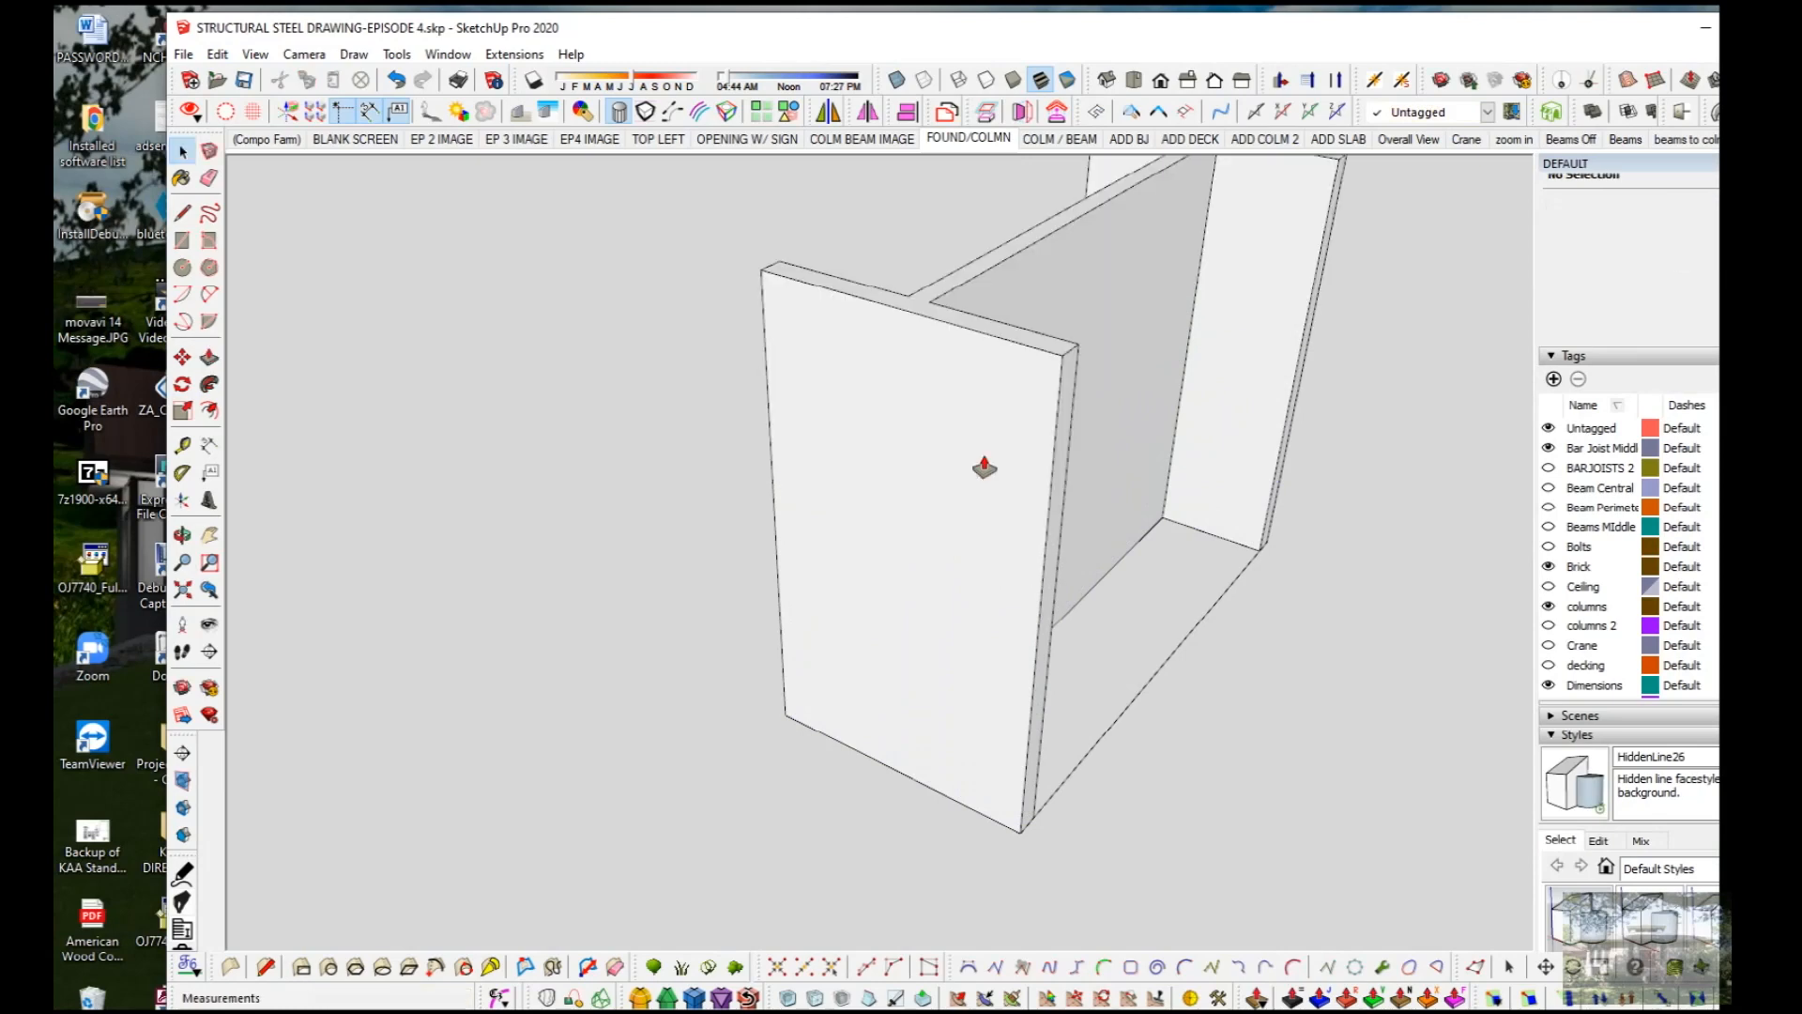
Step: Erase the leftover rectangle edges between the flange ends at the base of the I-beam
{"action": "middle_click_drag", "start_coordinate": [1215, 644], "coordinate": [1033, 568]}
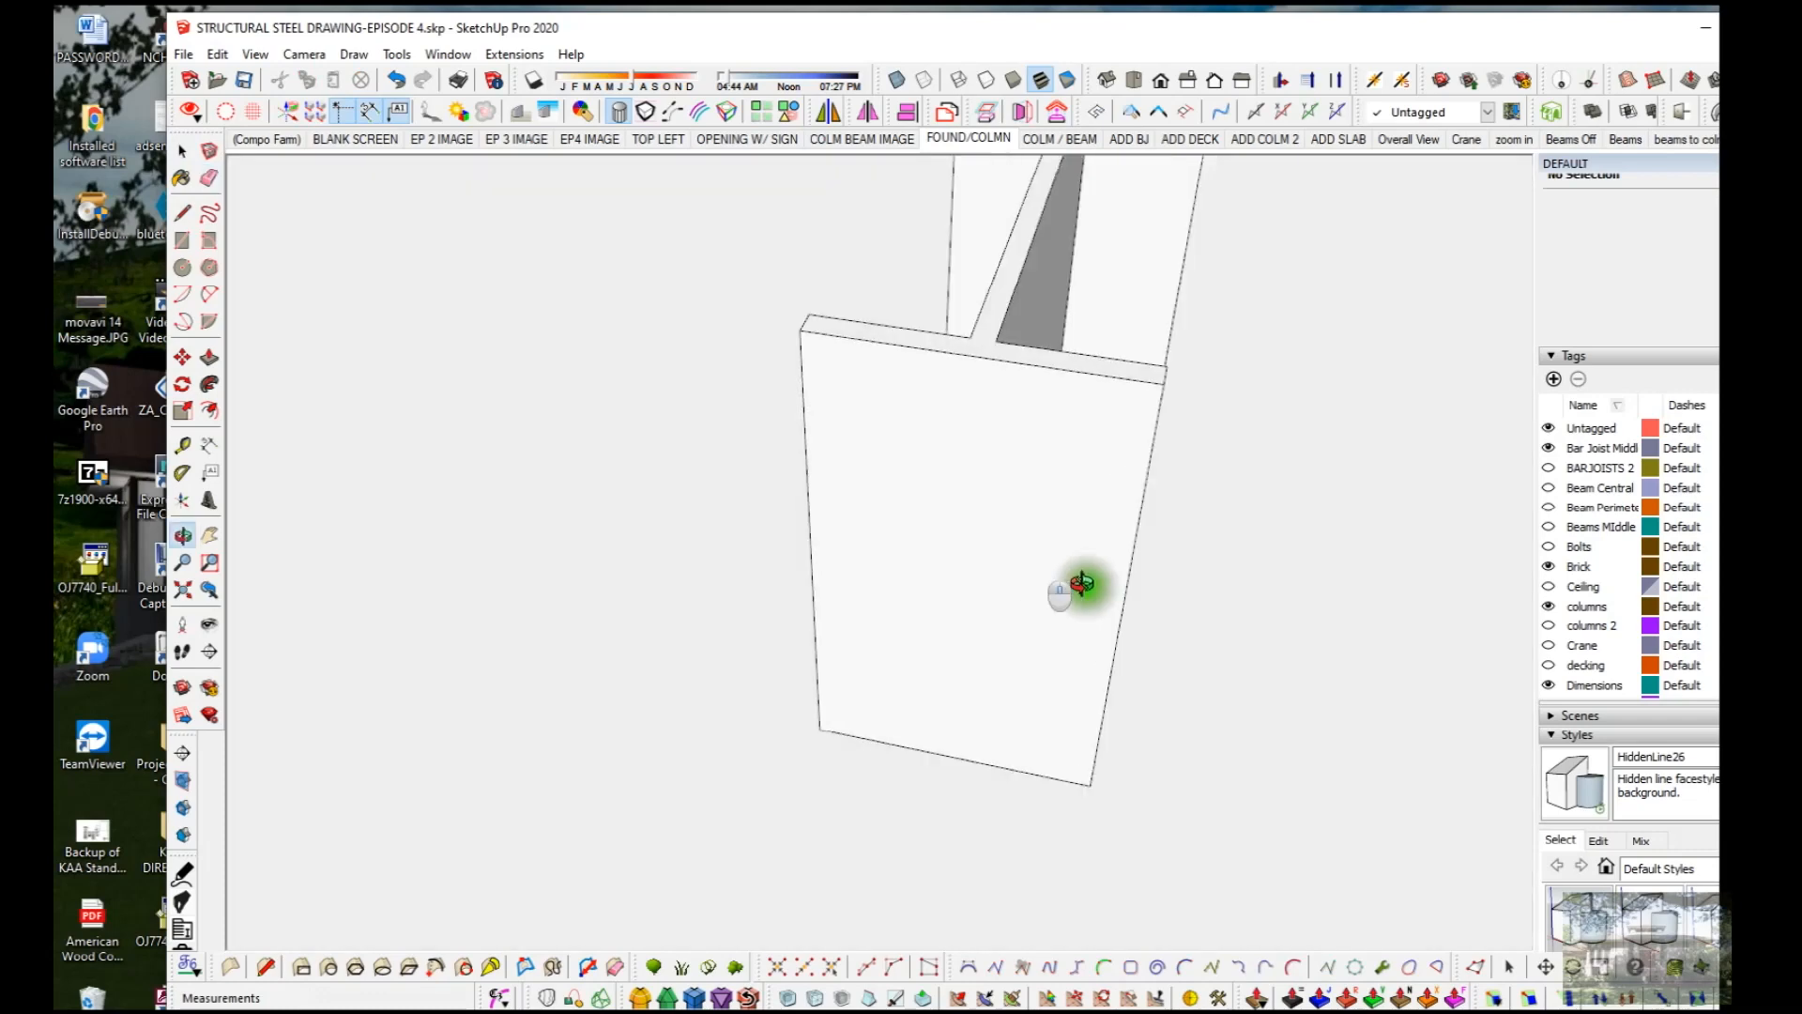
{"action": "scroll", "coordinate": [1033, 568], "scroll_direction": "down", "scroll_amount": 5}
{"action": "key", "text": "e"}
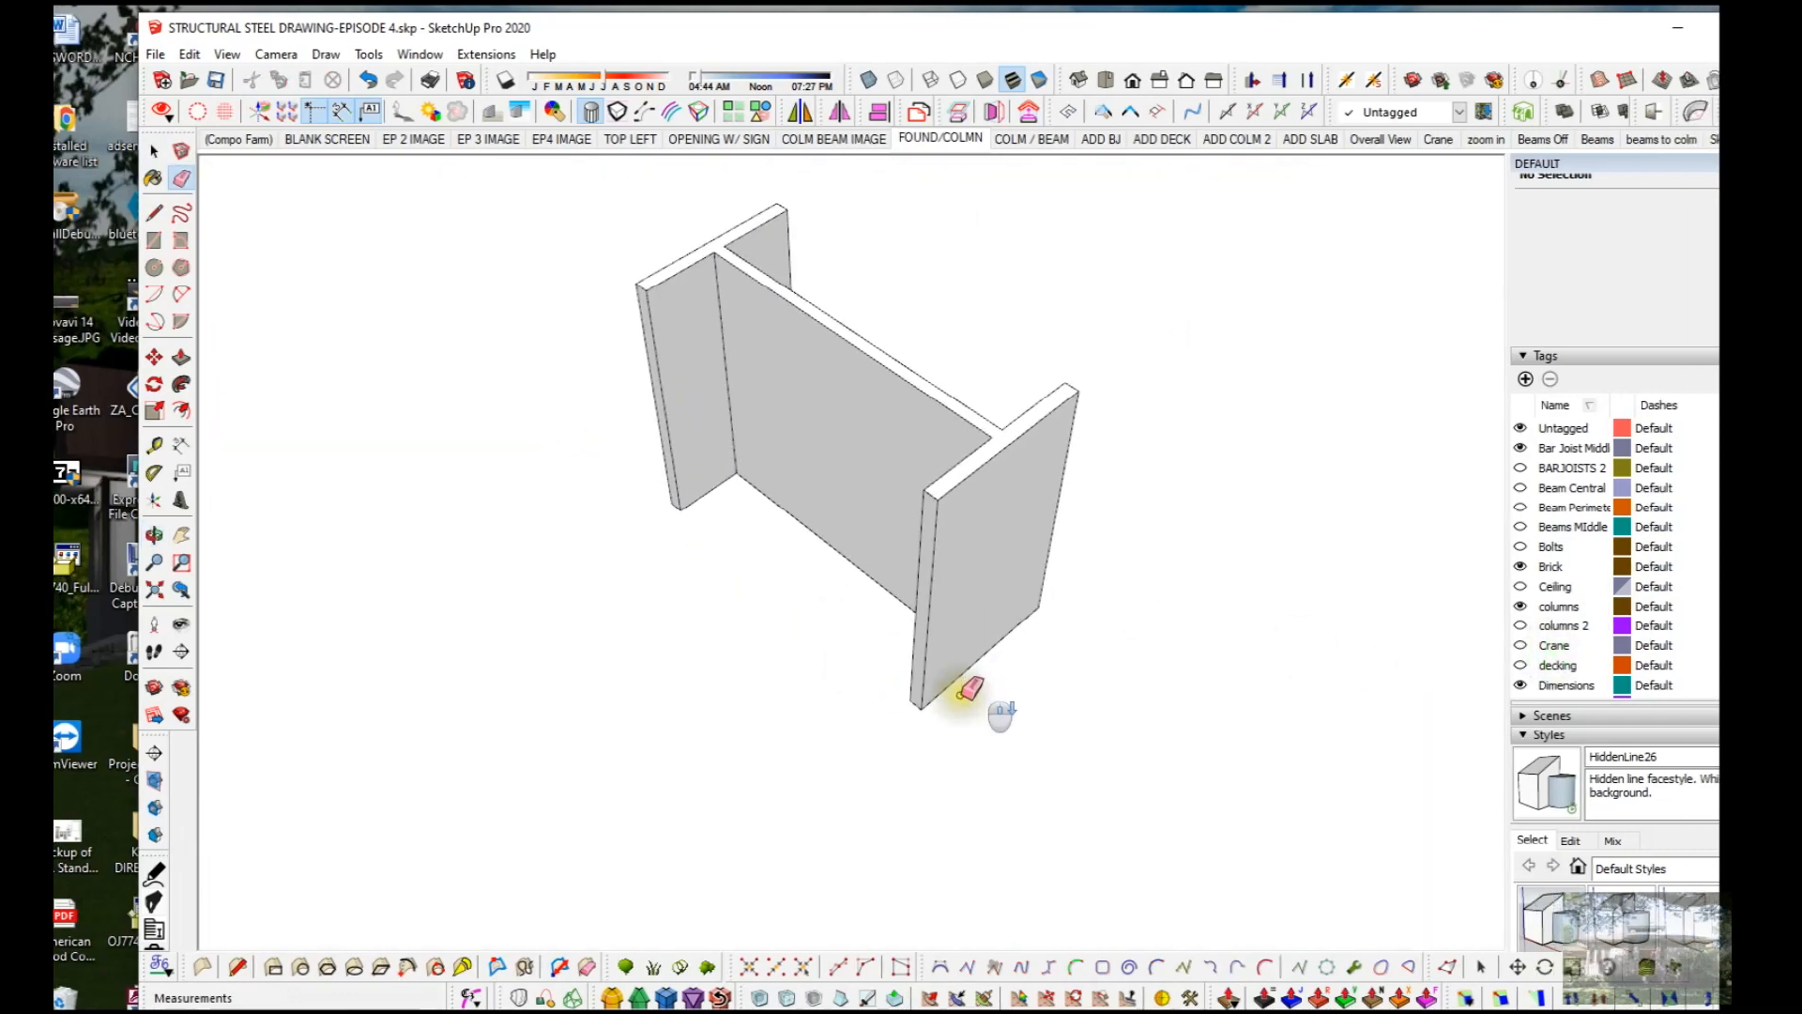
{"action": "middle_click_drag", "start_coordinate": [967, 690], "coordinate": [402, 656]}
Step: Select the whole I-beam segment and place a copy of it beside the original
{"action": "key", "text": "space"}
{"action": "left_click_drag", "start_coordinate": [751, 755], "coordinate": [1017, 398]}
{"action": "middle_click_drag", "start_coordinate": [1040, 577], "coordinate": [1006, 624]}
{"action": "key", "text": "m"}
{"action": "left_click", "coordinate": [1009, 612]}
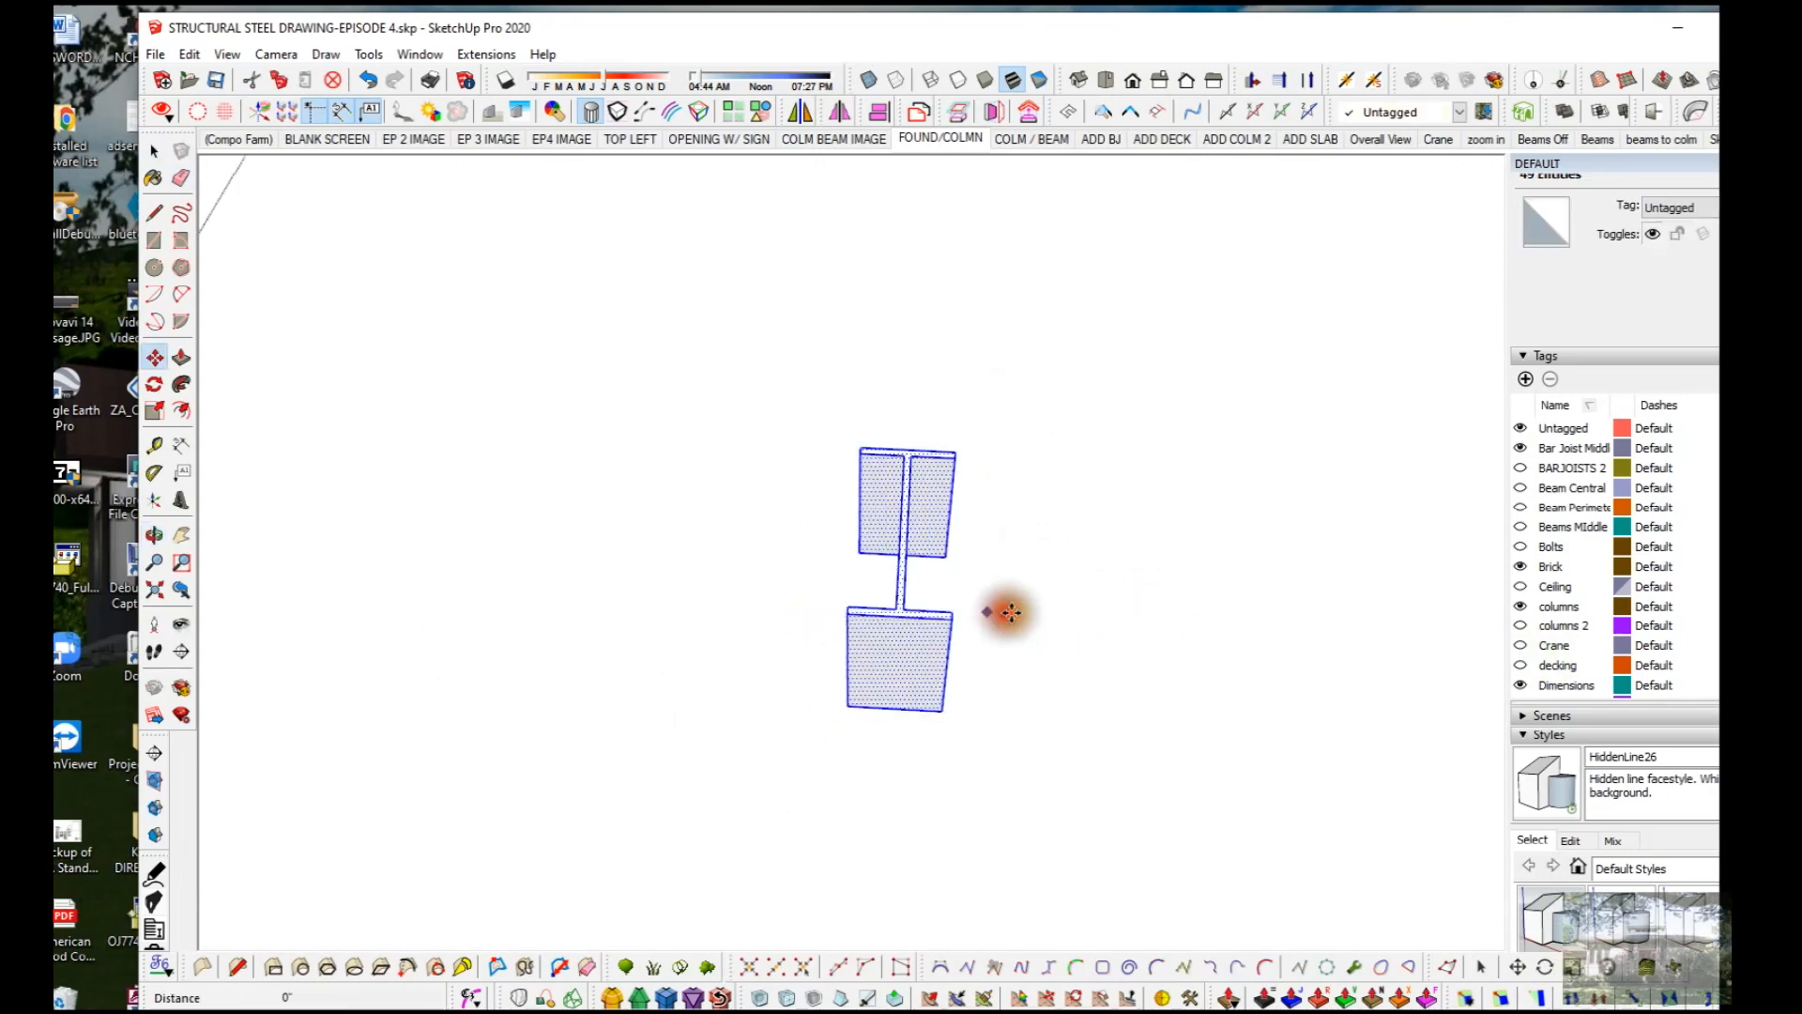
{"action": "key", "text": "ctrl"}
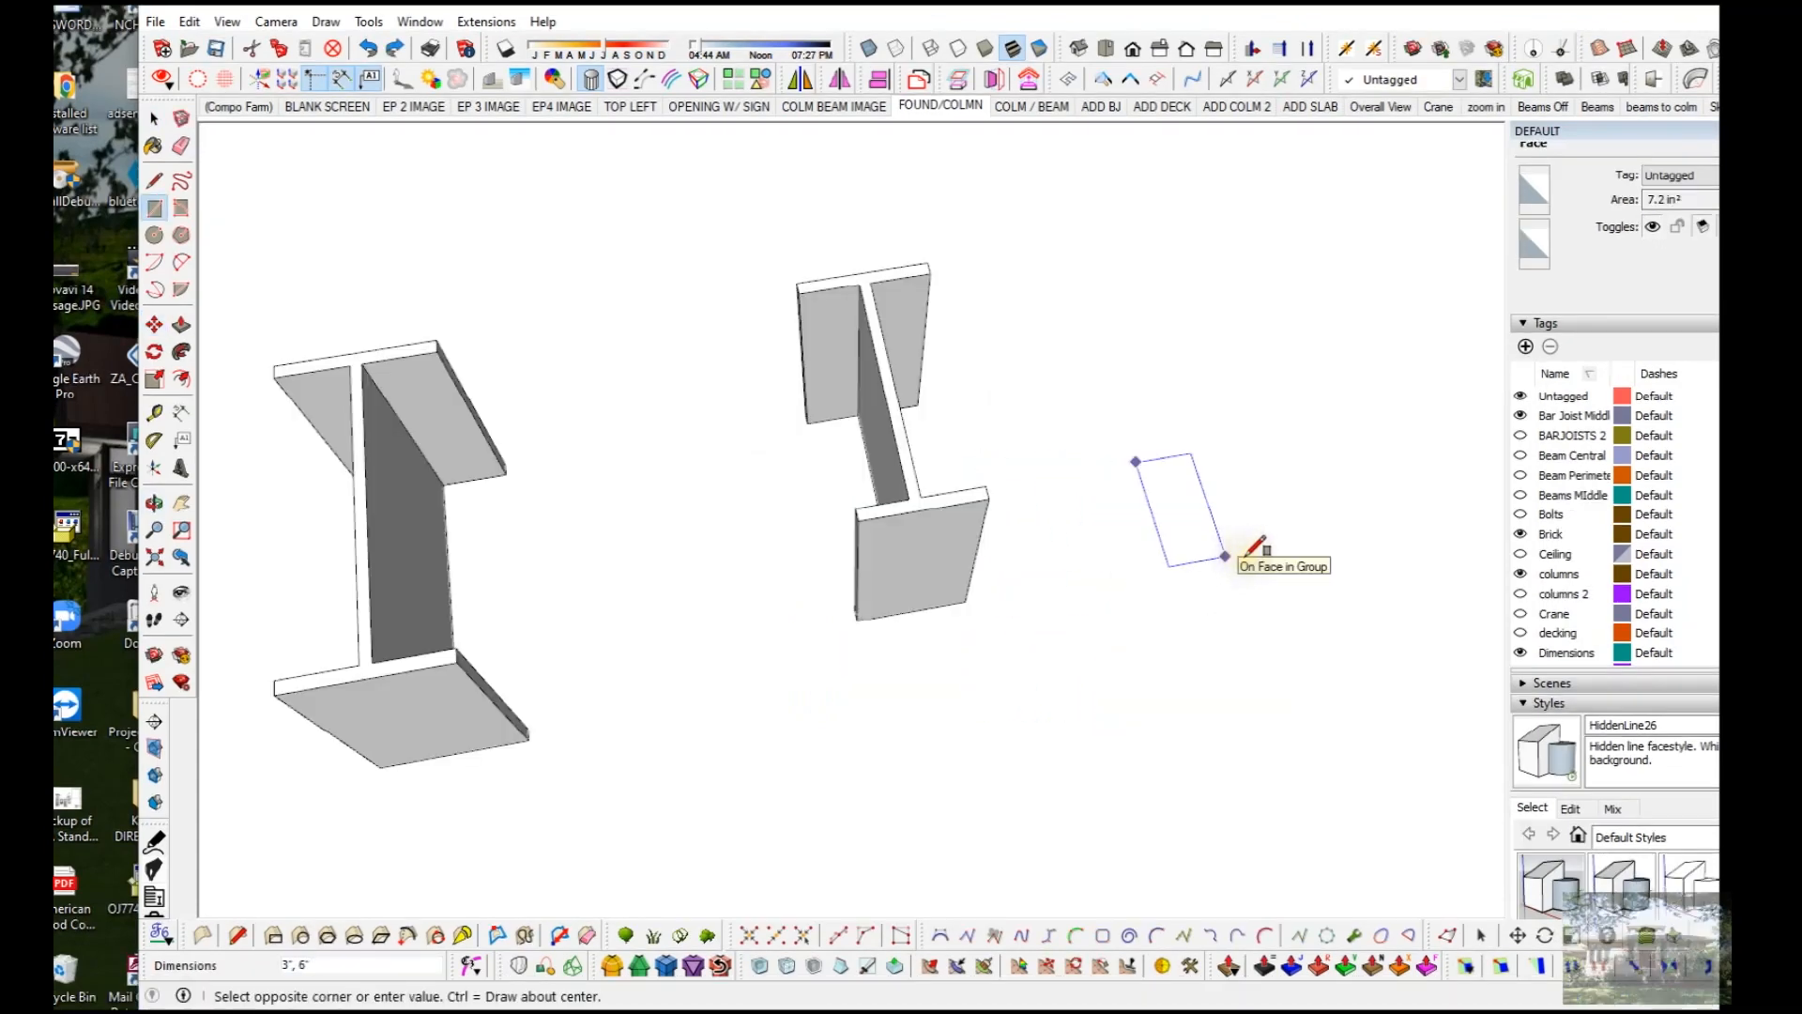
Step: Draw a 3.5 by 8 inch rectangle on the ground beside the I-beam segments
{"action": "left_click", "coordinate": [1229, 556]}
{"action": "type", "text": "3.5"}
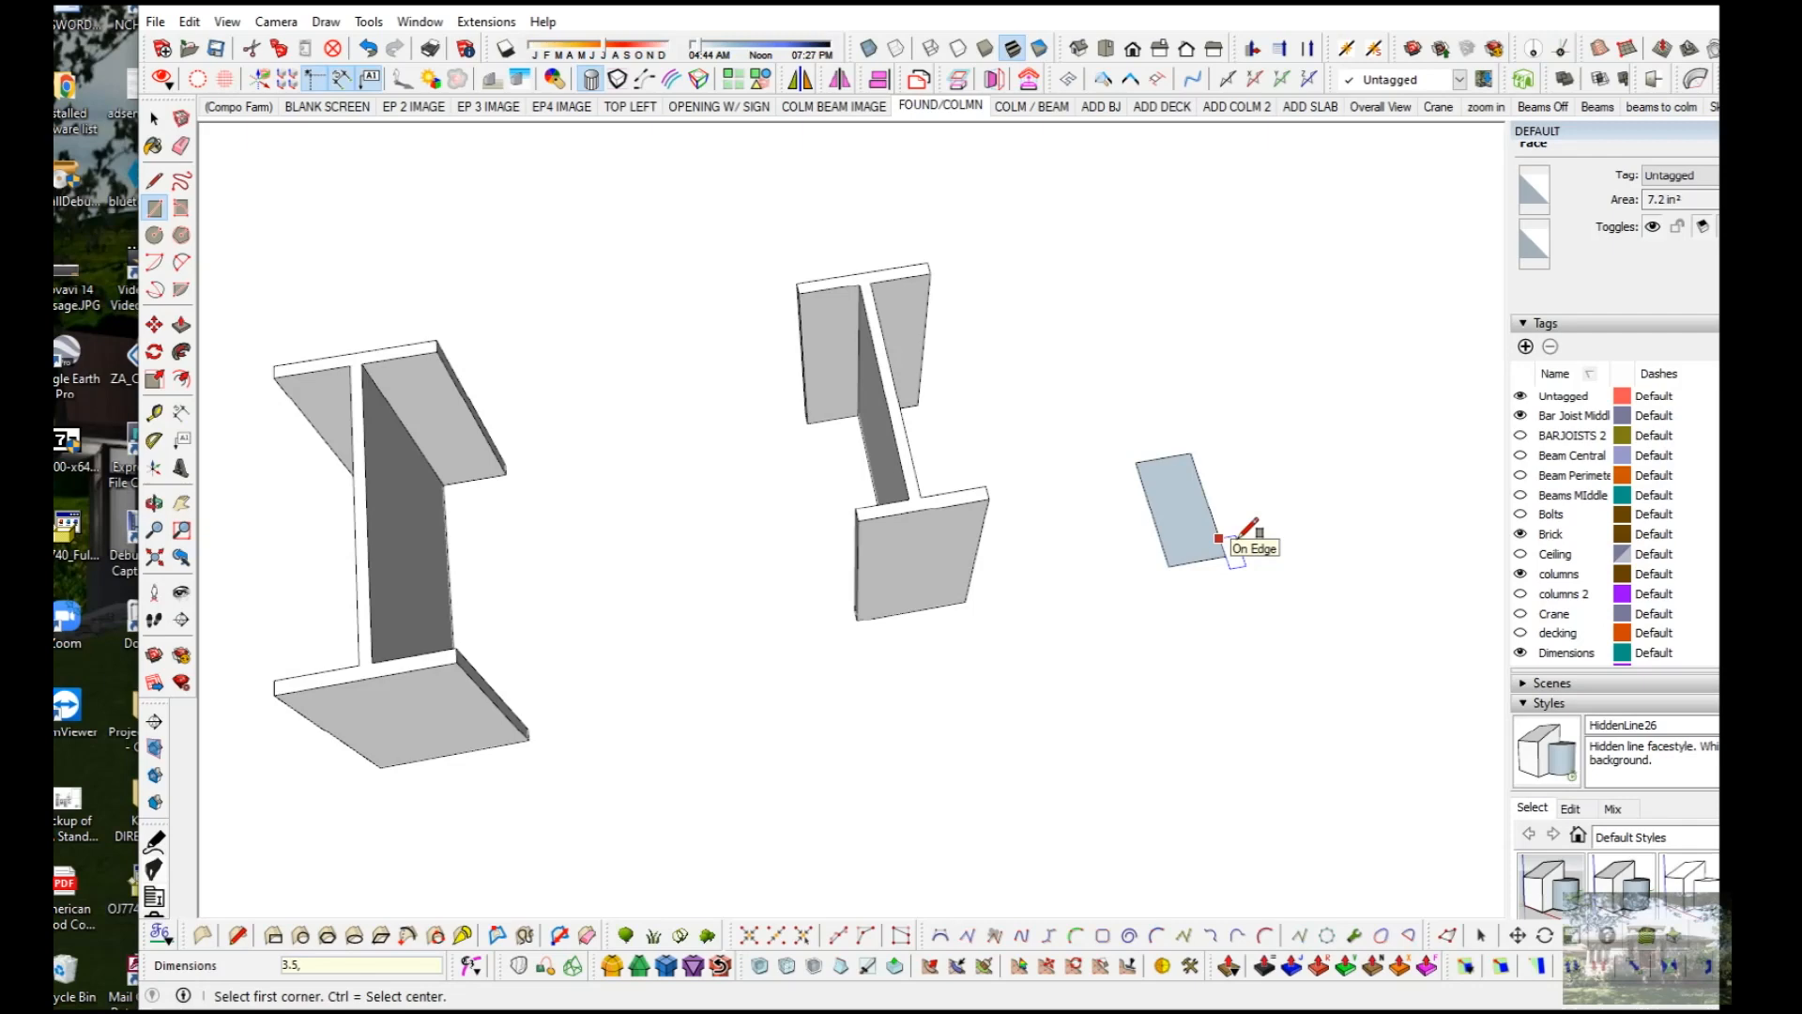
{"action": "type", "text": ",8"}
{"action": "key", "text": "Return"}
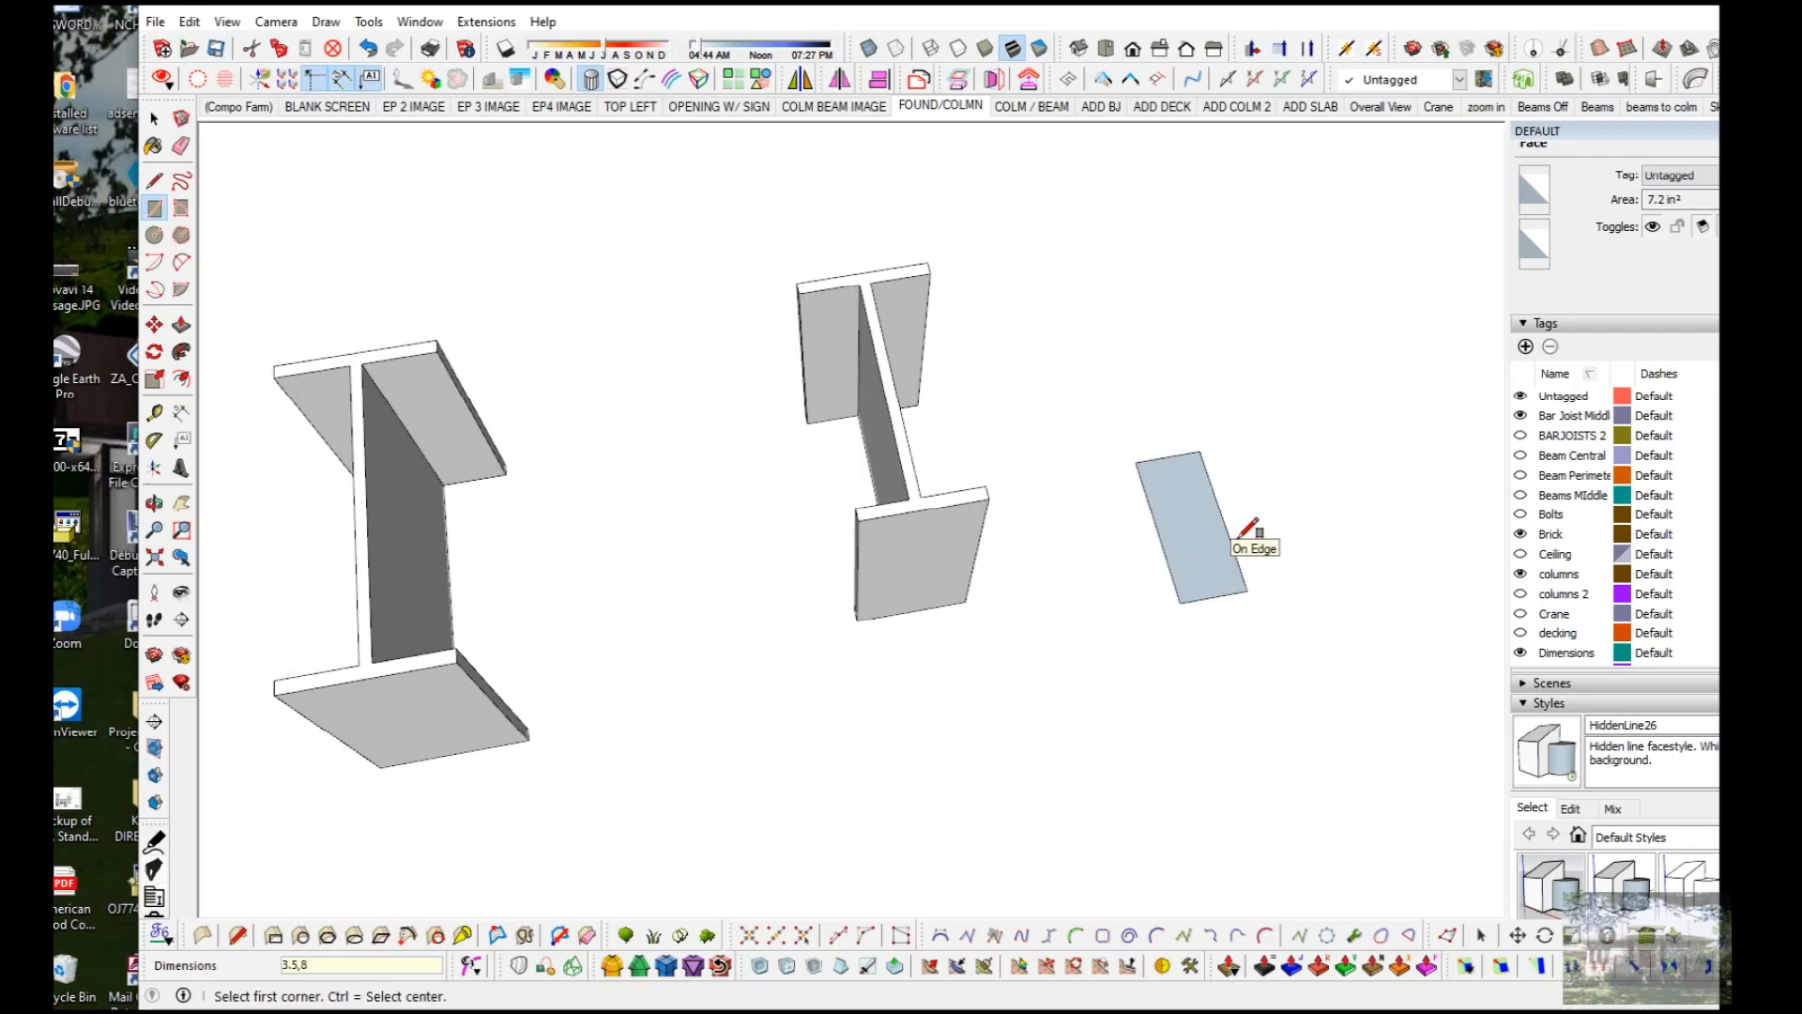
{"action": "key", "text": "space"}
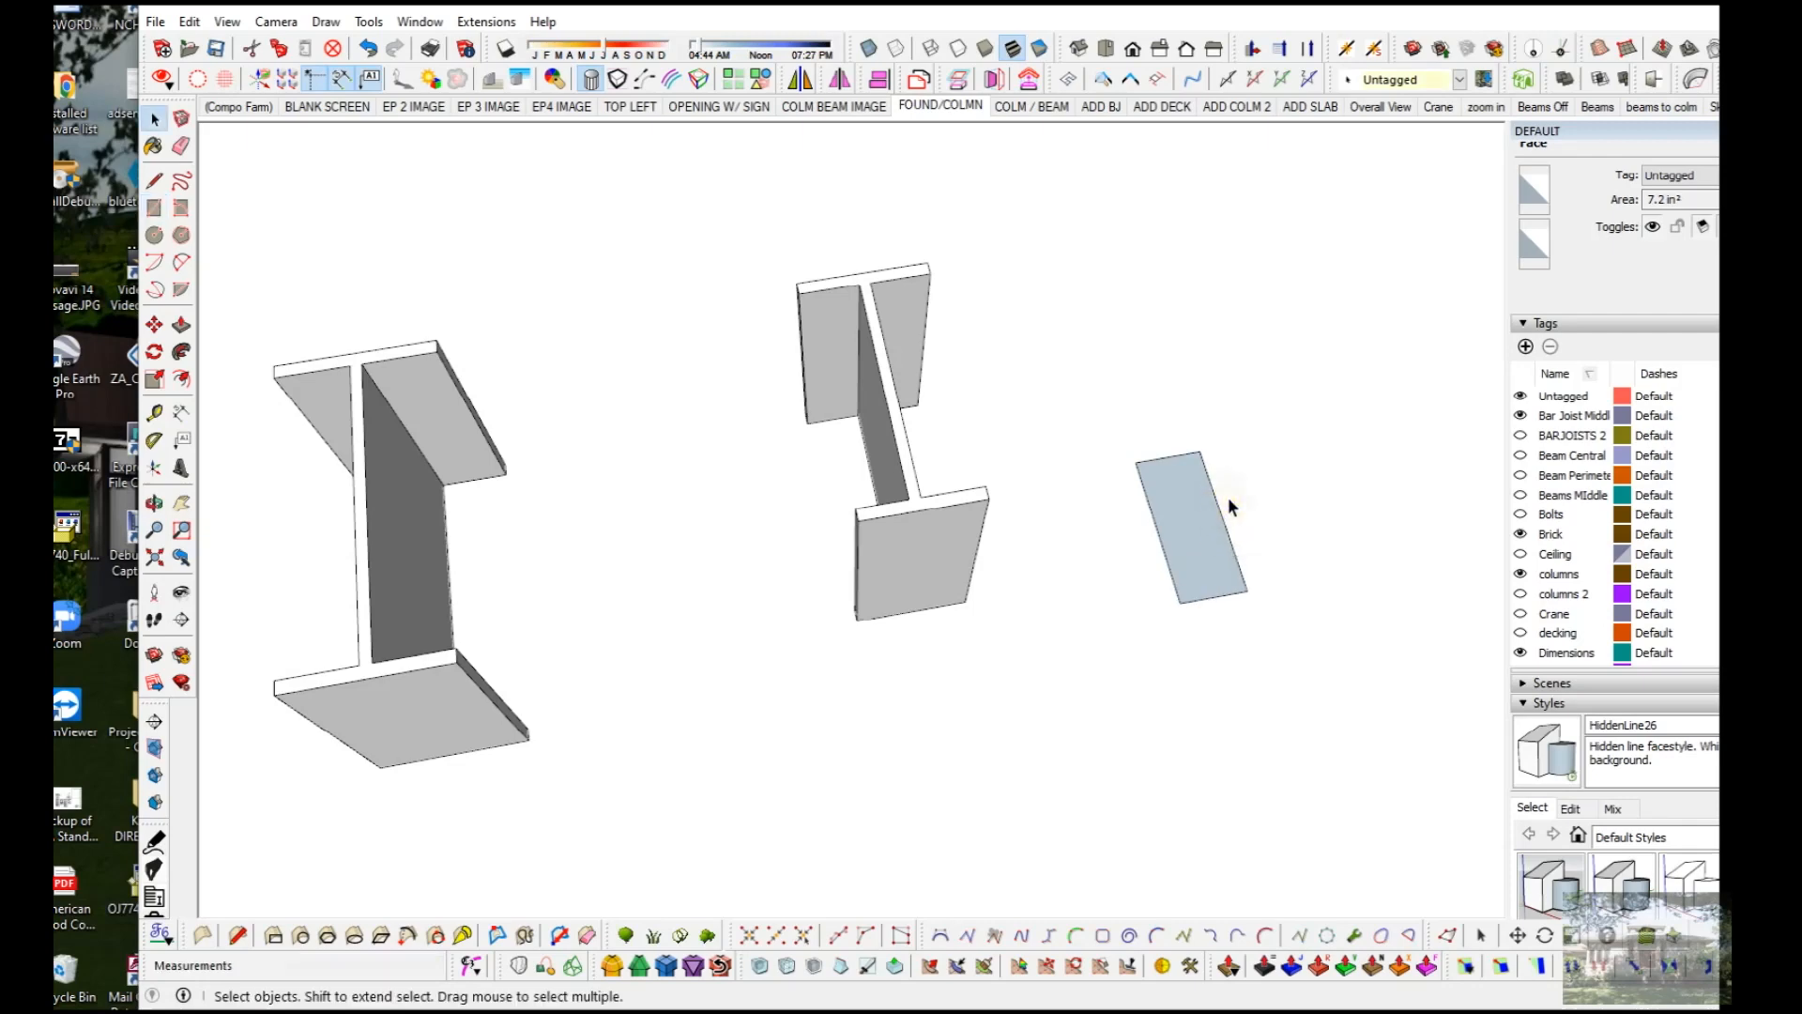
Step: Push/Pull the 3.5 by 8 inch rectangle up 0.375 inches into a plate
{"action": "left_click", "coordinate": [1222, 506]}
{"action": "key", "text": "p"}
{"action": "left_click_drag", "start_coordinate": [1224, 509], "coordinate": [1218, 527]}
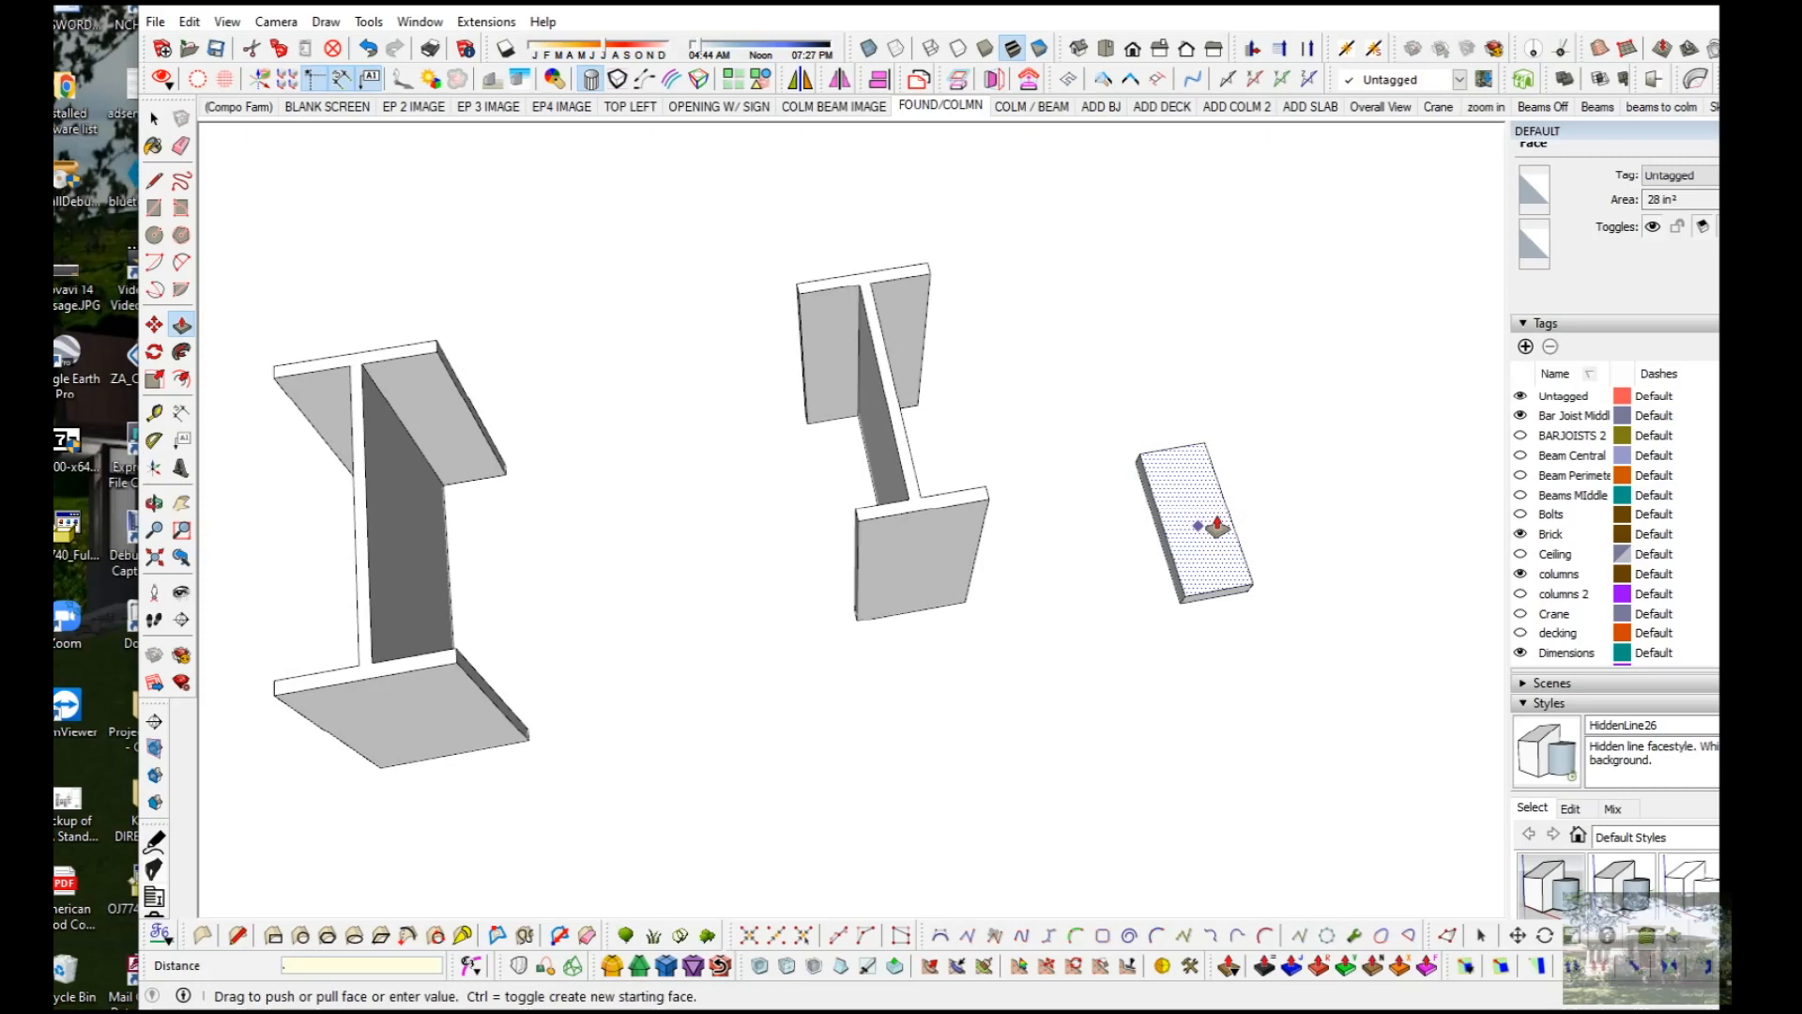
{"action": "type", "text": ".375"}
{"action": "key", "text": "Return"}
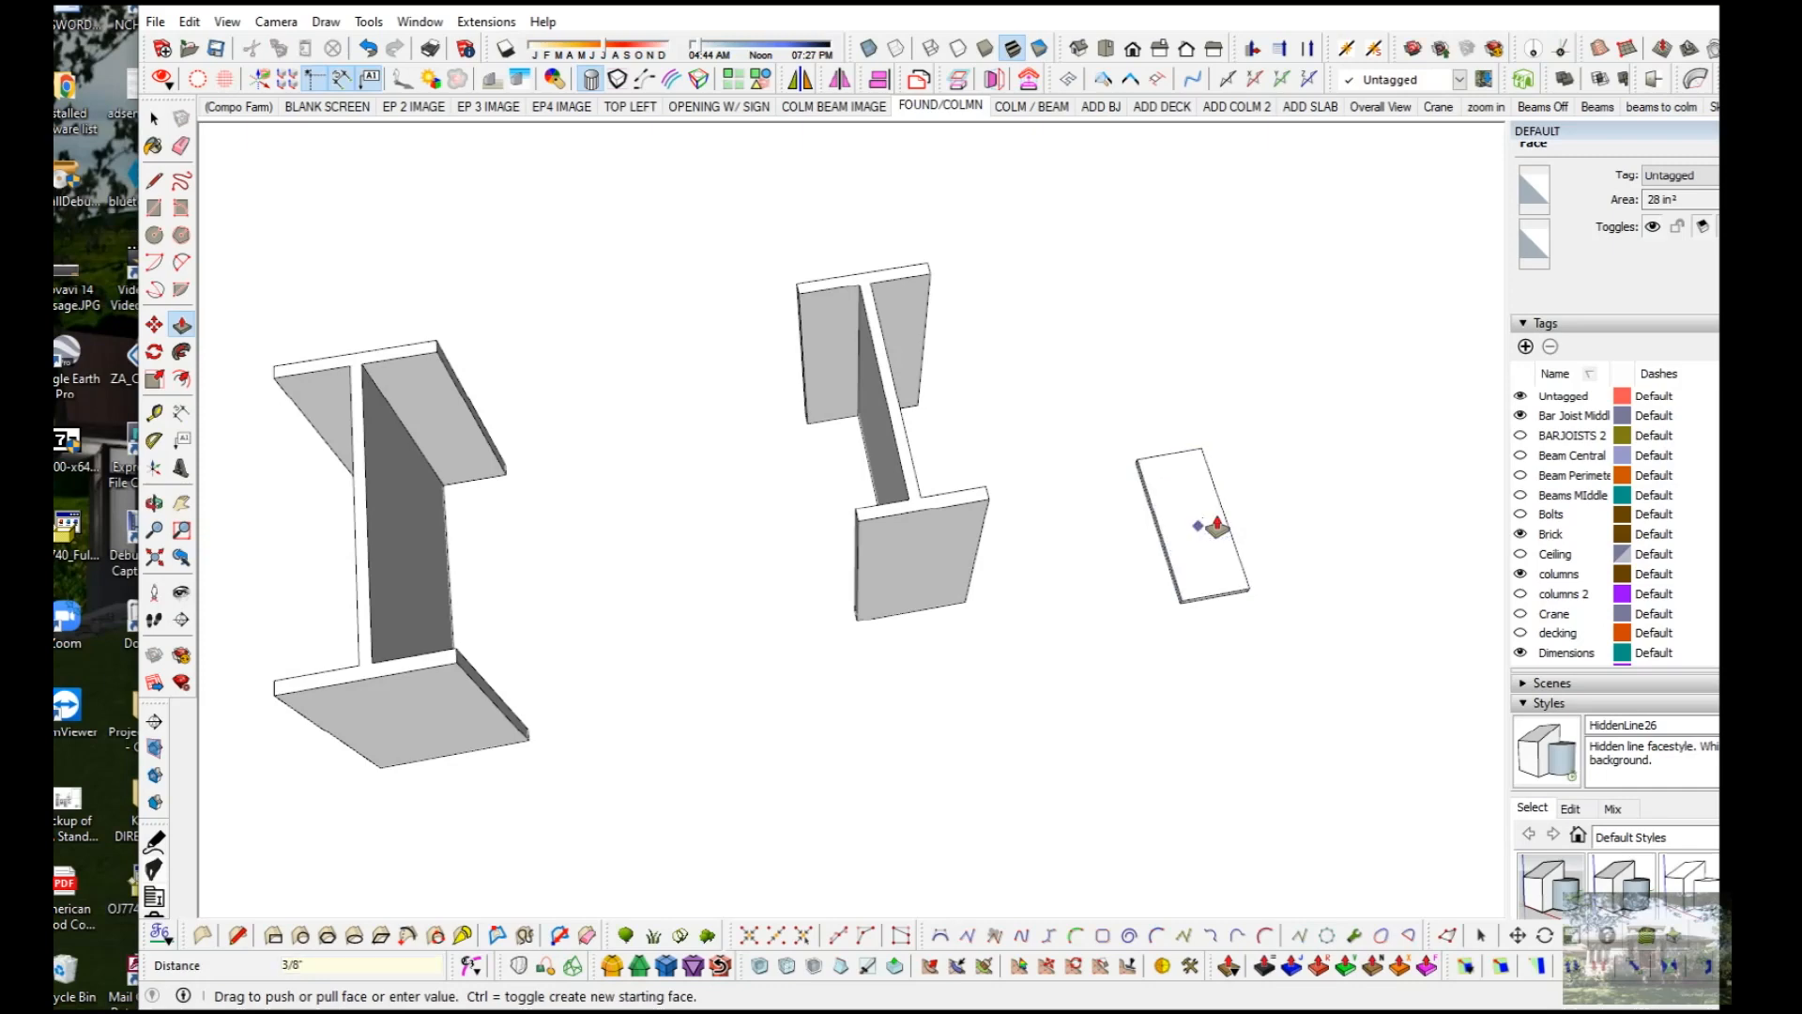
Step: Try to offset one short and one long edge of the plate's upper face by 0.375 inches
{"action": "scroll", "coordinate": [1217, 526], "scroll_direction": "up", "scroll_amount": 5}
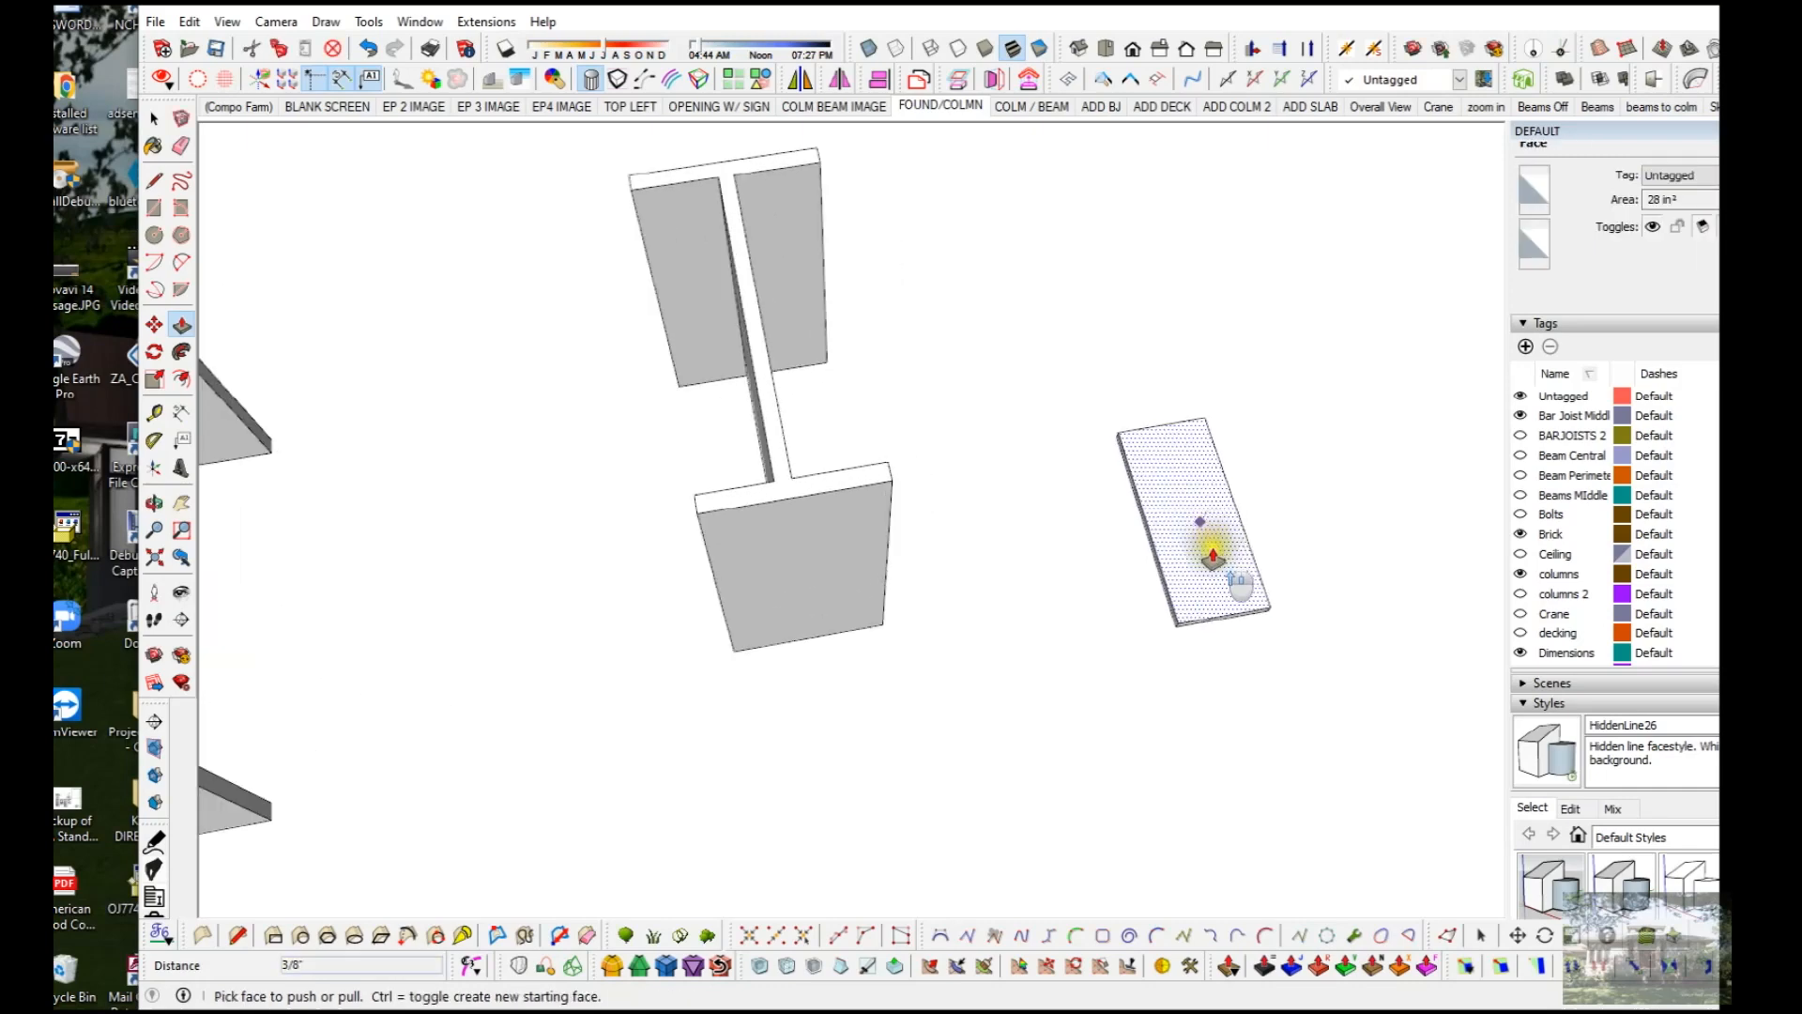
{"action": "key", "text": "space"}
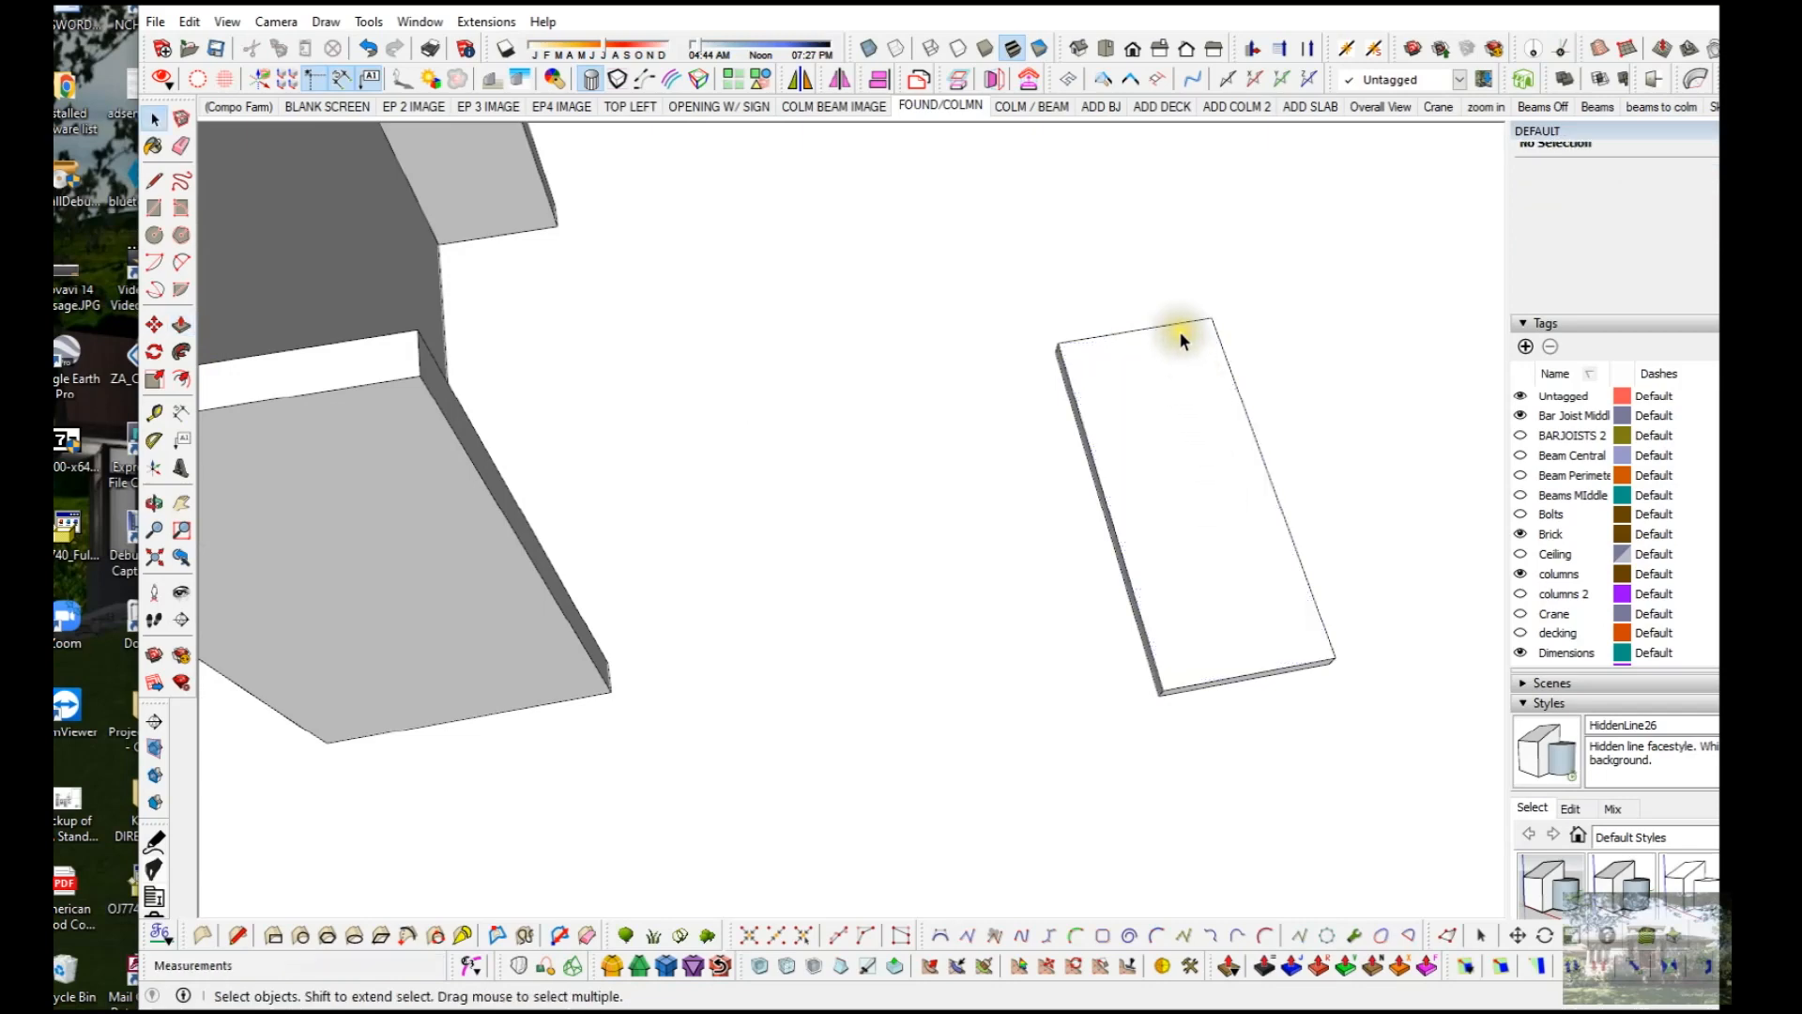
{"action": "left_click", "coordinate": [1180, 320]}
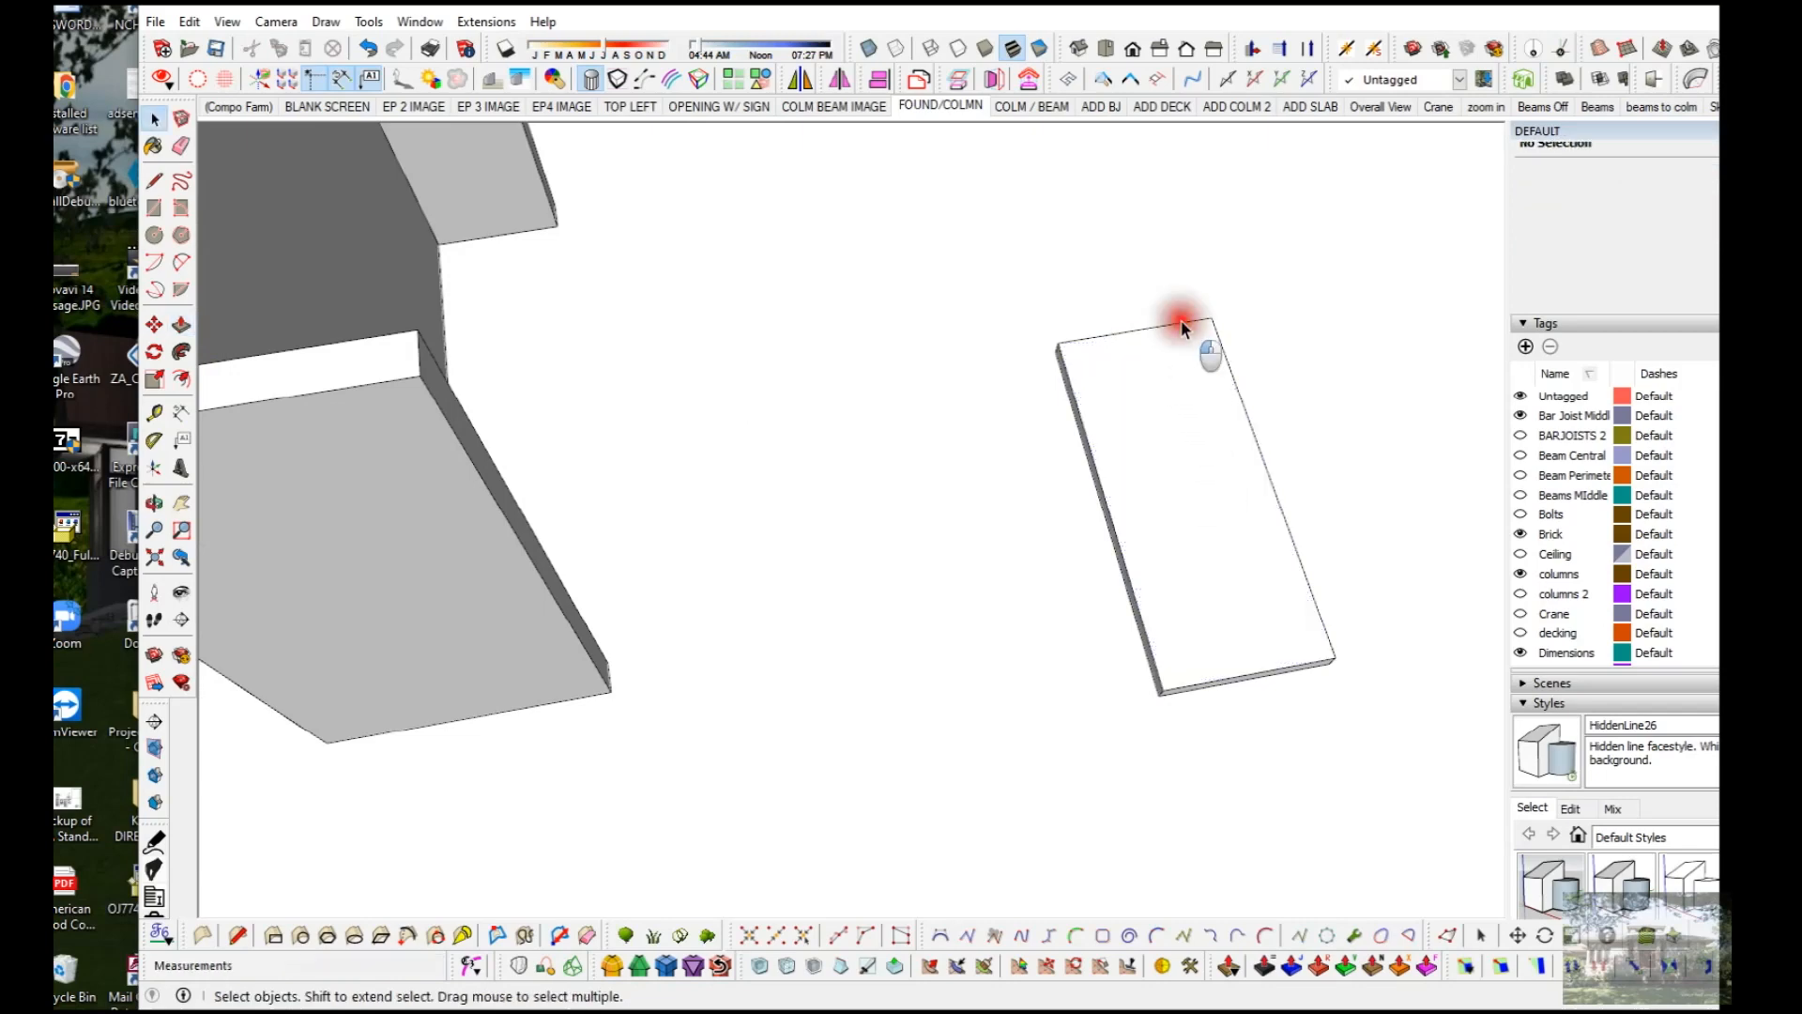
{"action": "left_click", "coordinate": [1248, 385], "text": "shift"}
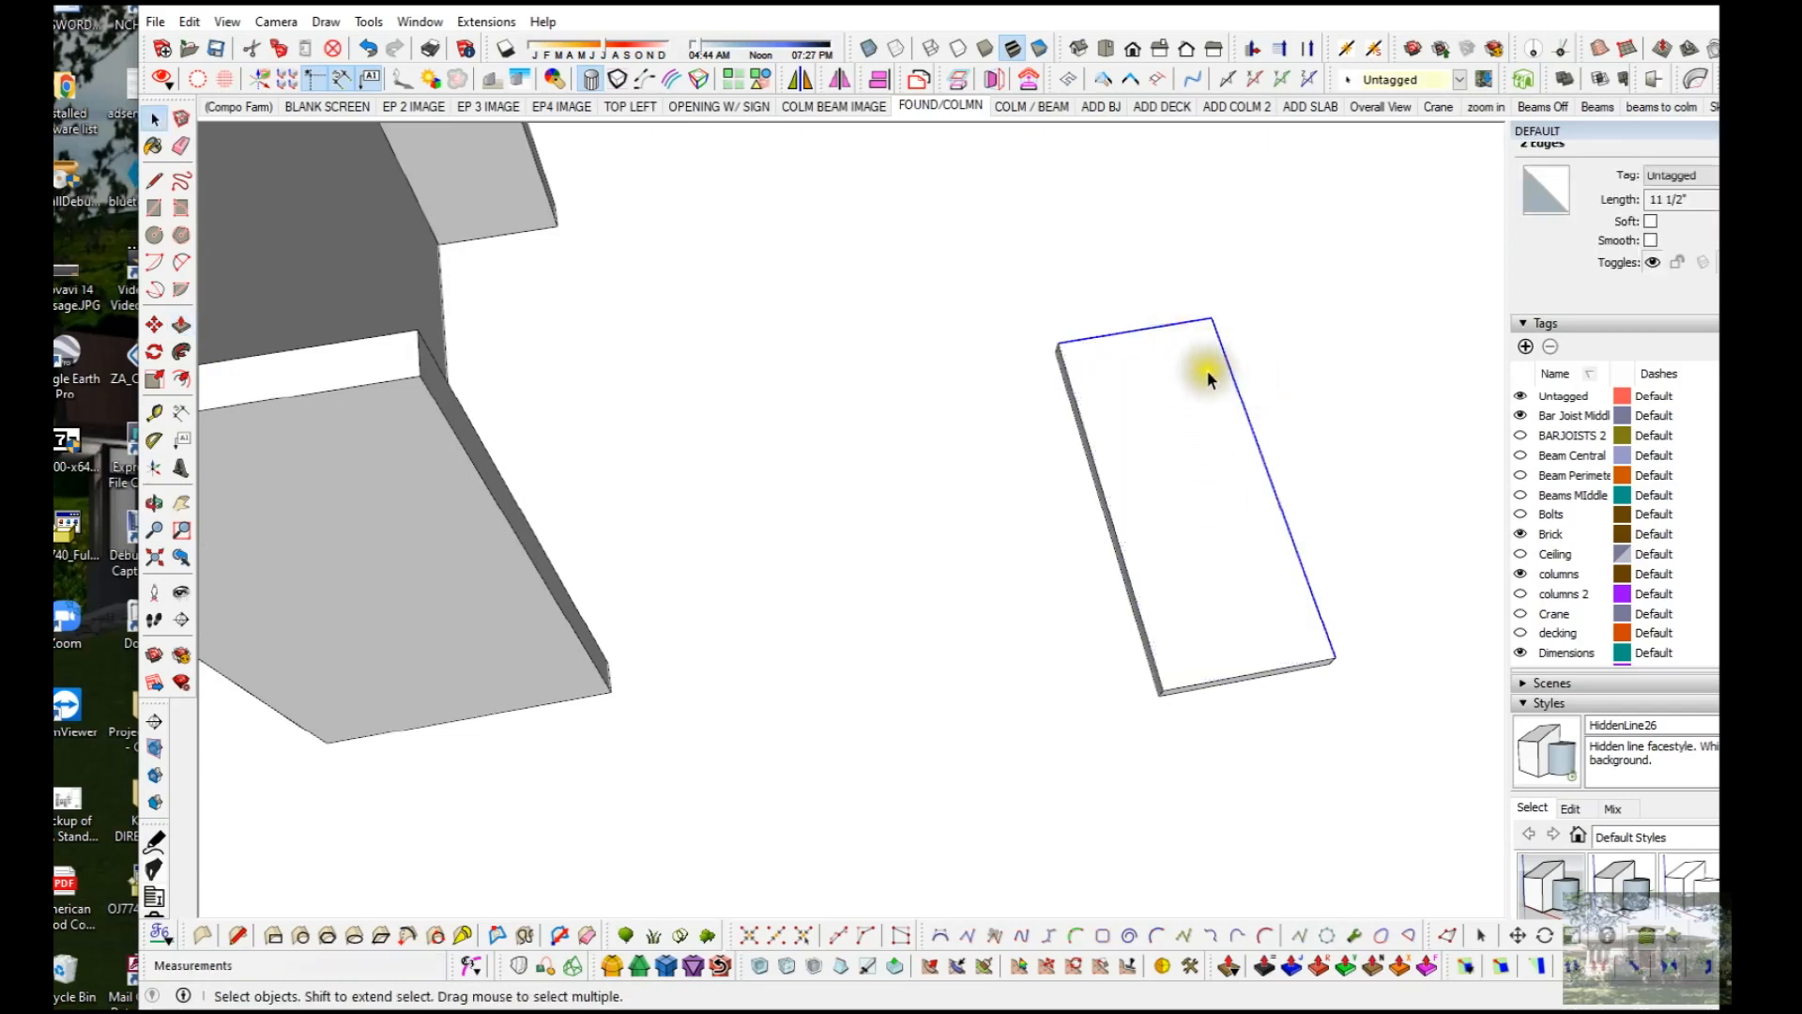
{"action": "key", "text": "f"}
{"action": "left_click", "coordinate": [1156, 349]}
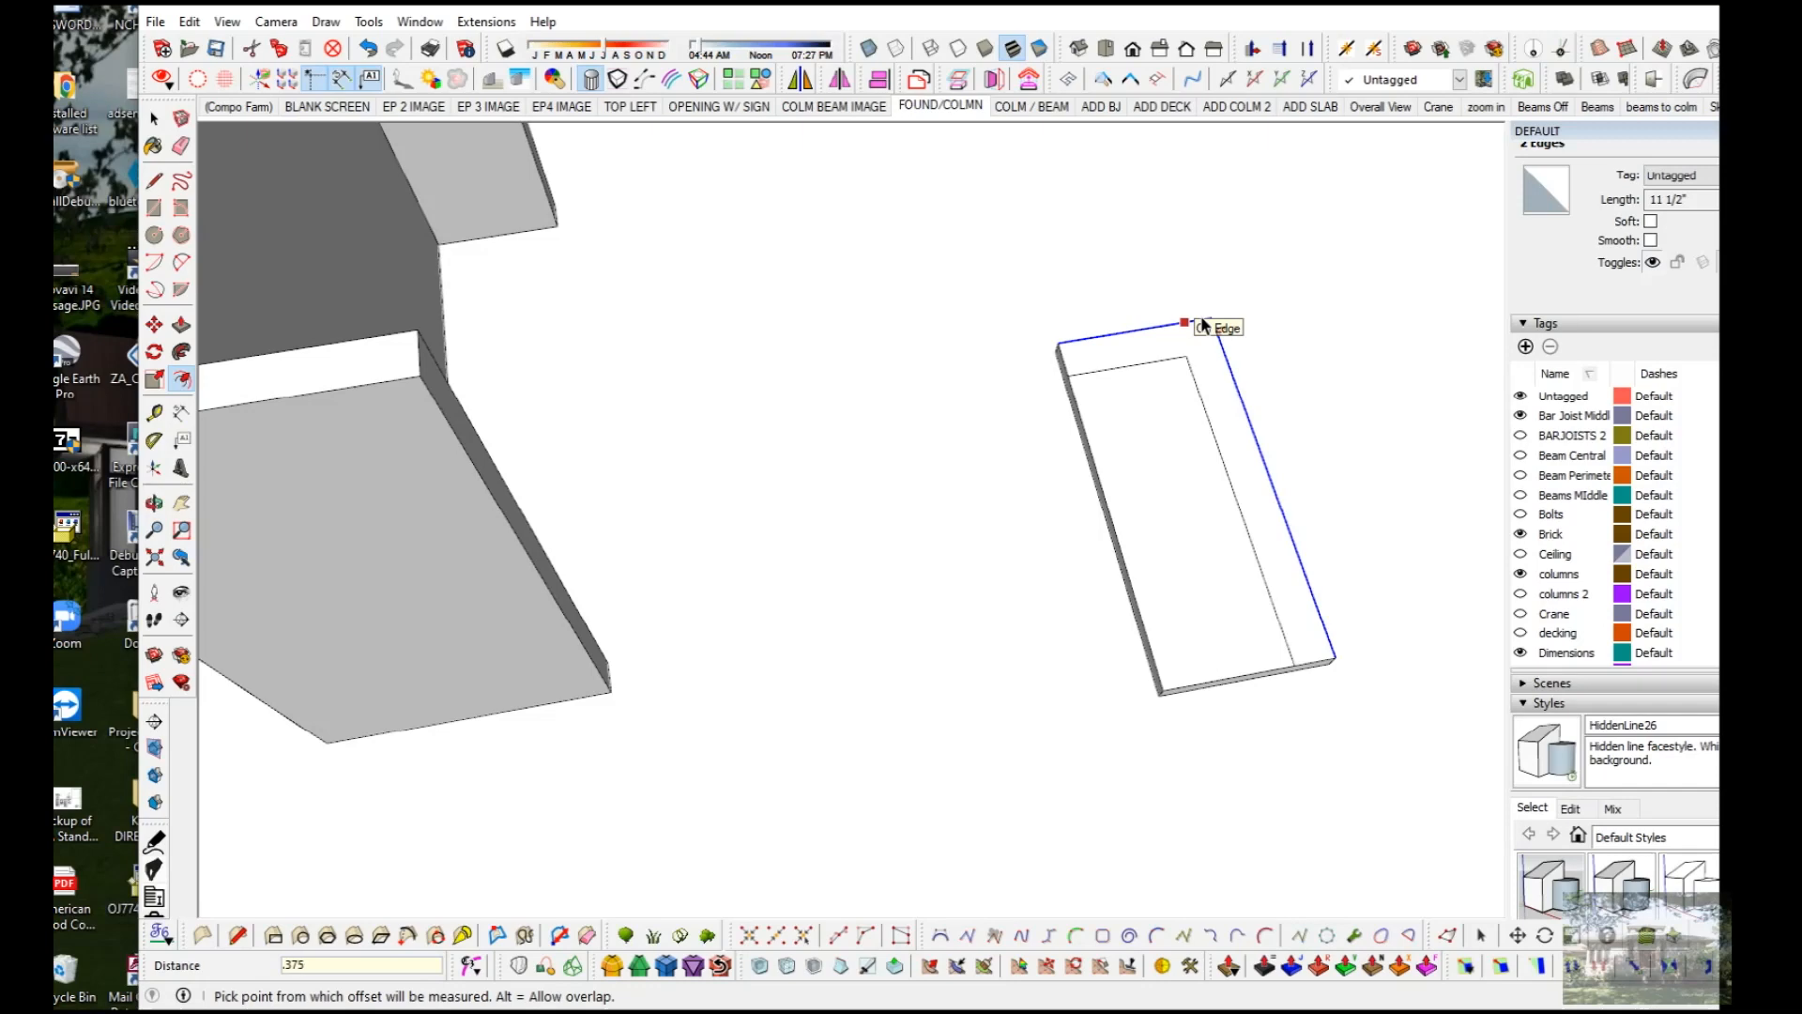
{"action": "key", "text": "space"}
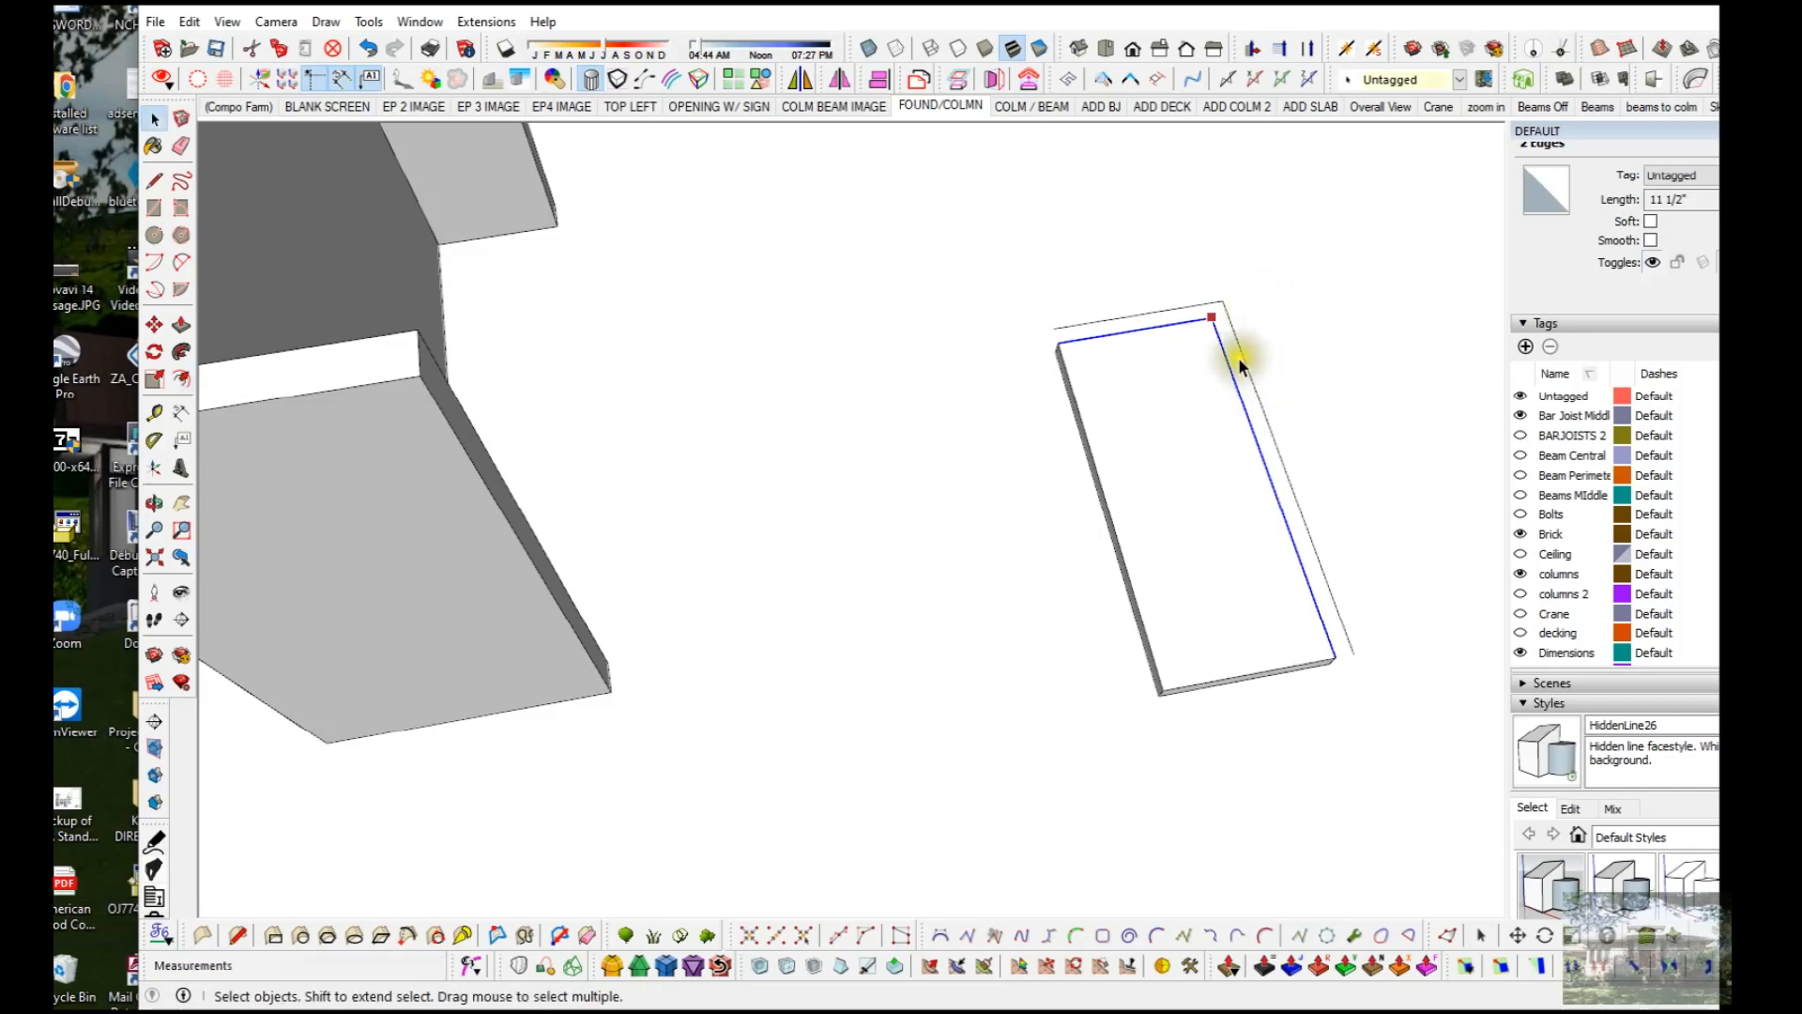
Step: Offset the selected short and long edges 0.375 inches inward on the plate's upper face
{"action": "key", "text": "f"}
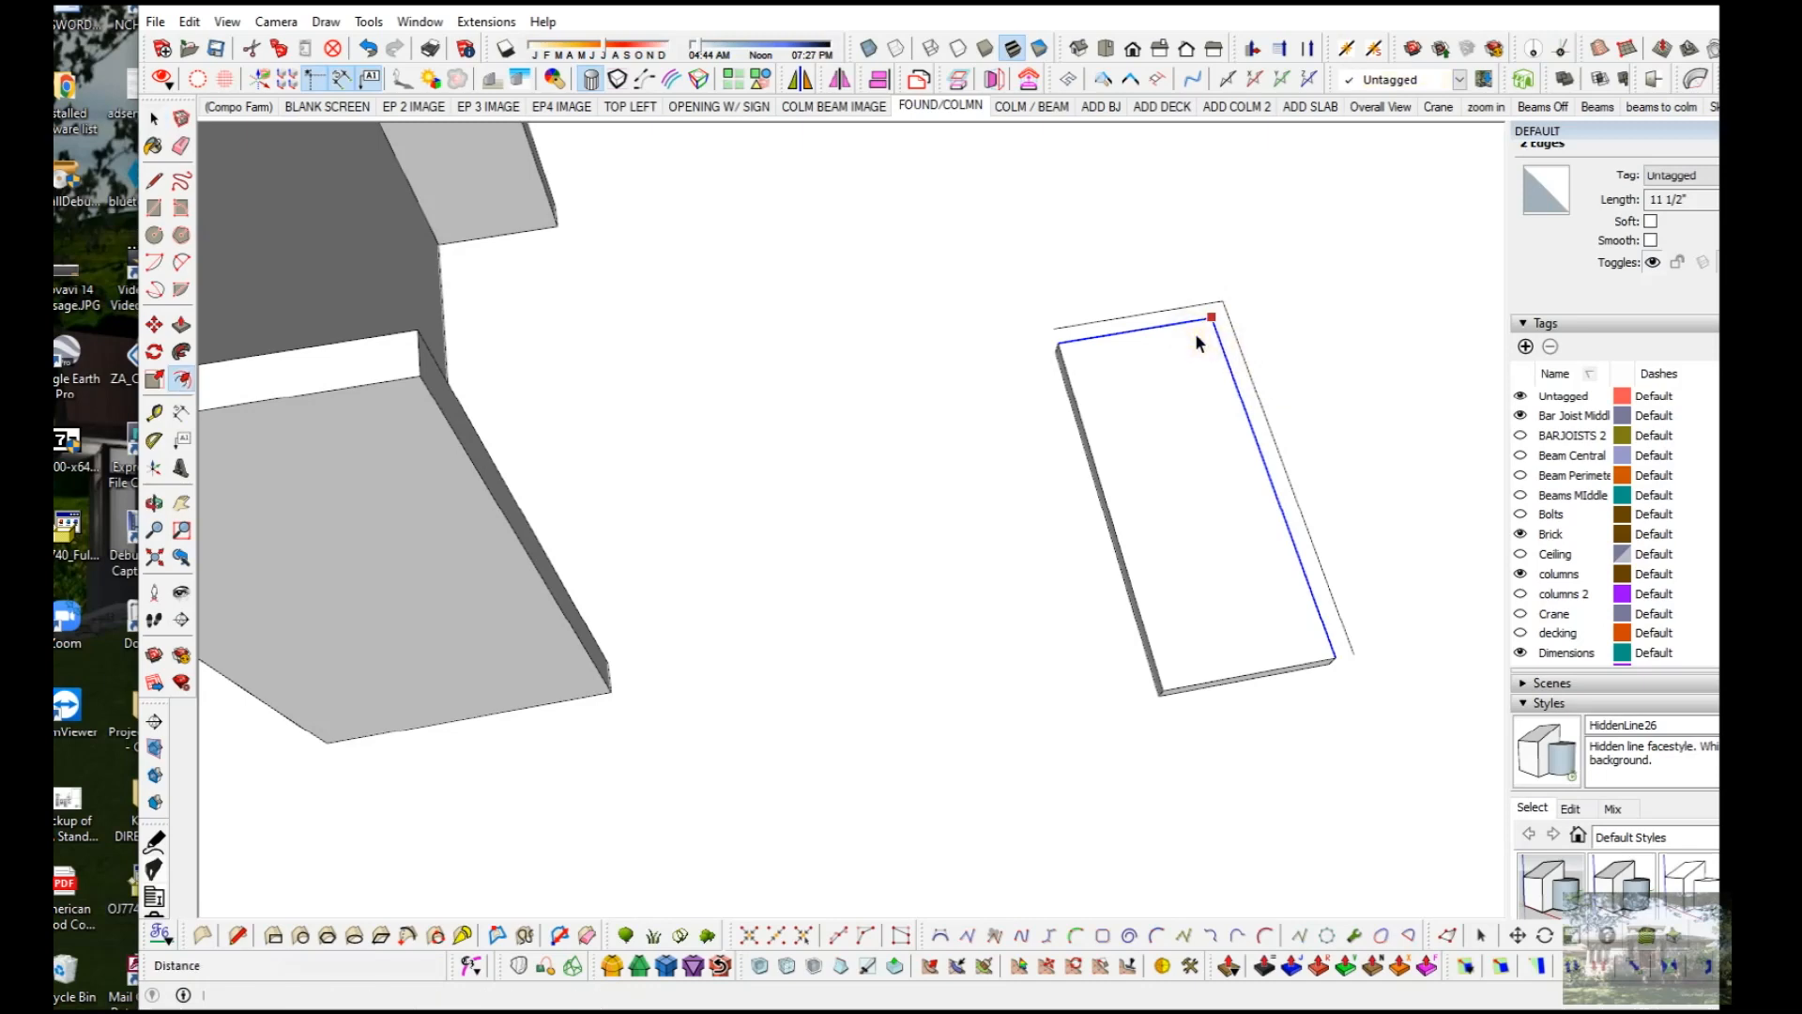
{"action": "left_click", "coordinate": [1183, 327]}
{"action": "left_click", "coordinate": [1184, 340]}
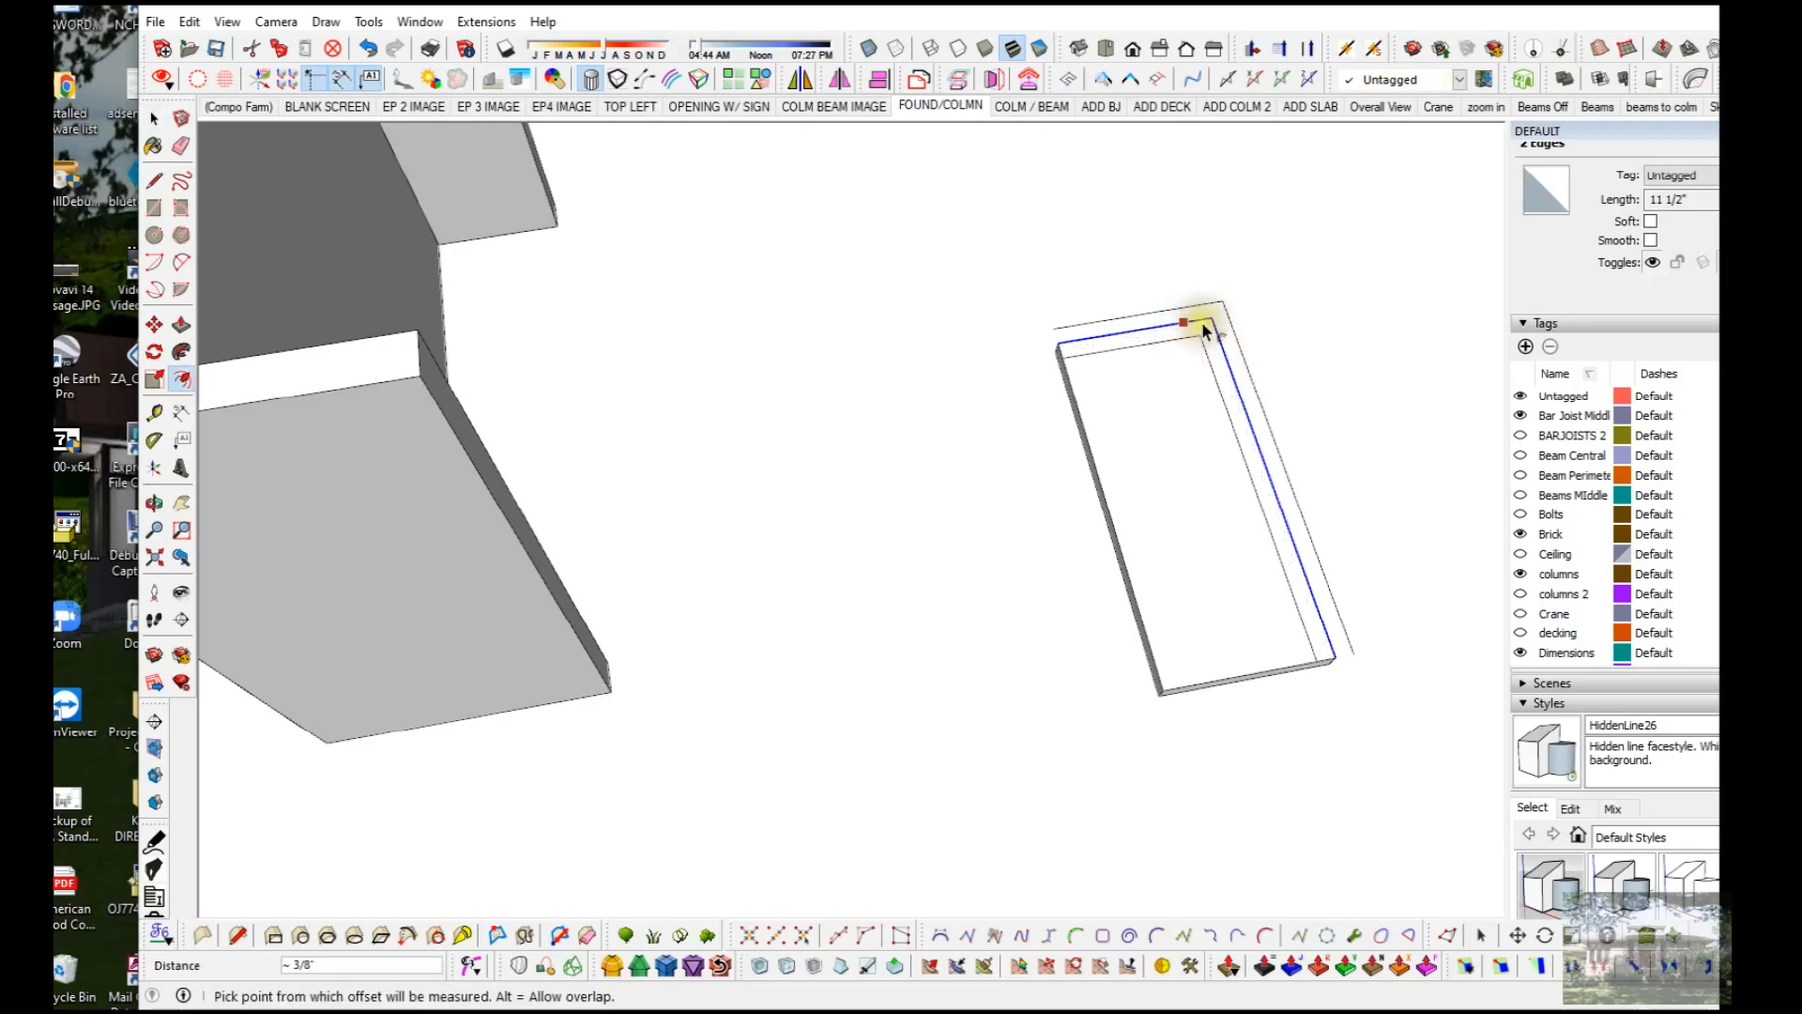
{"action": "type", "text": ".375"}
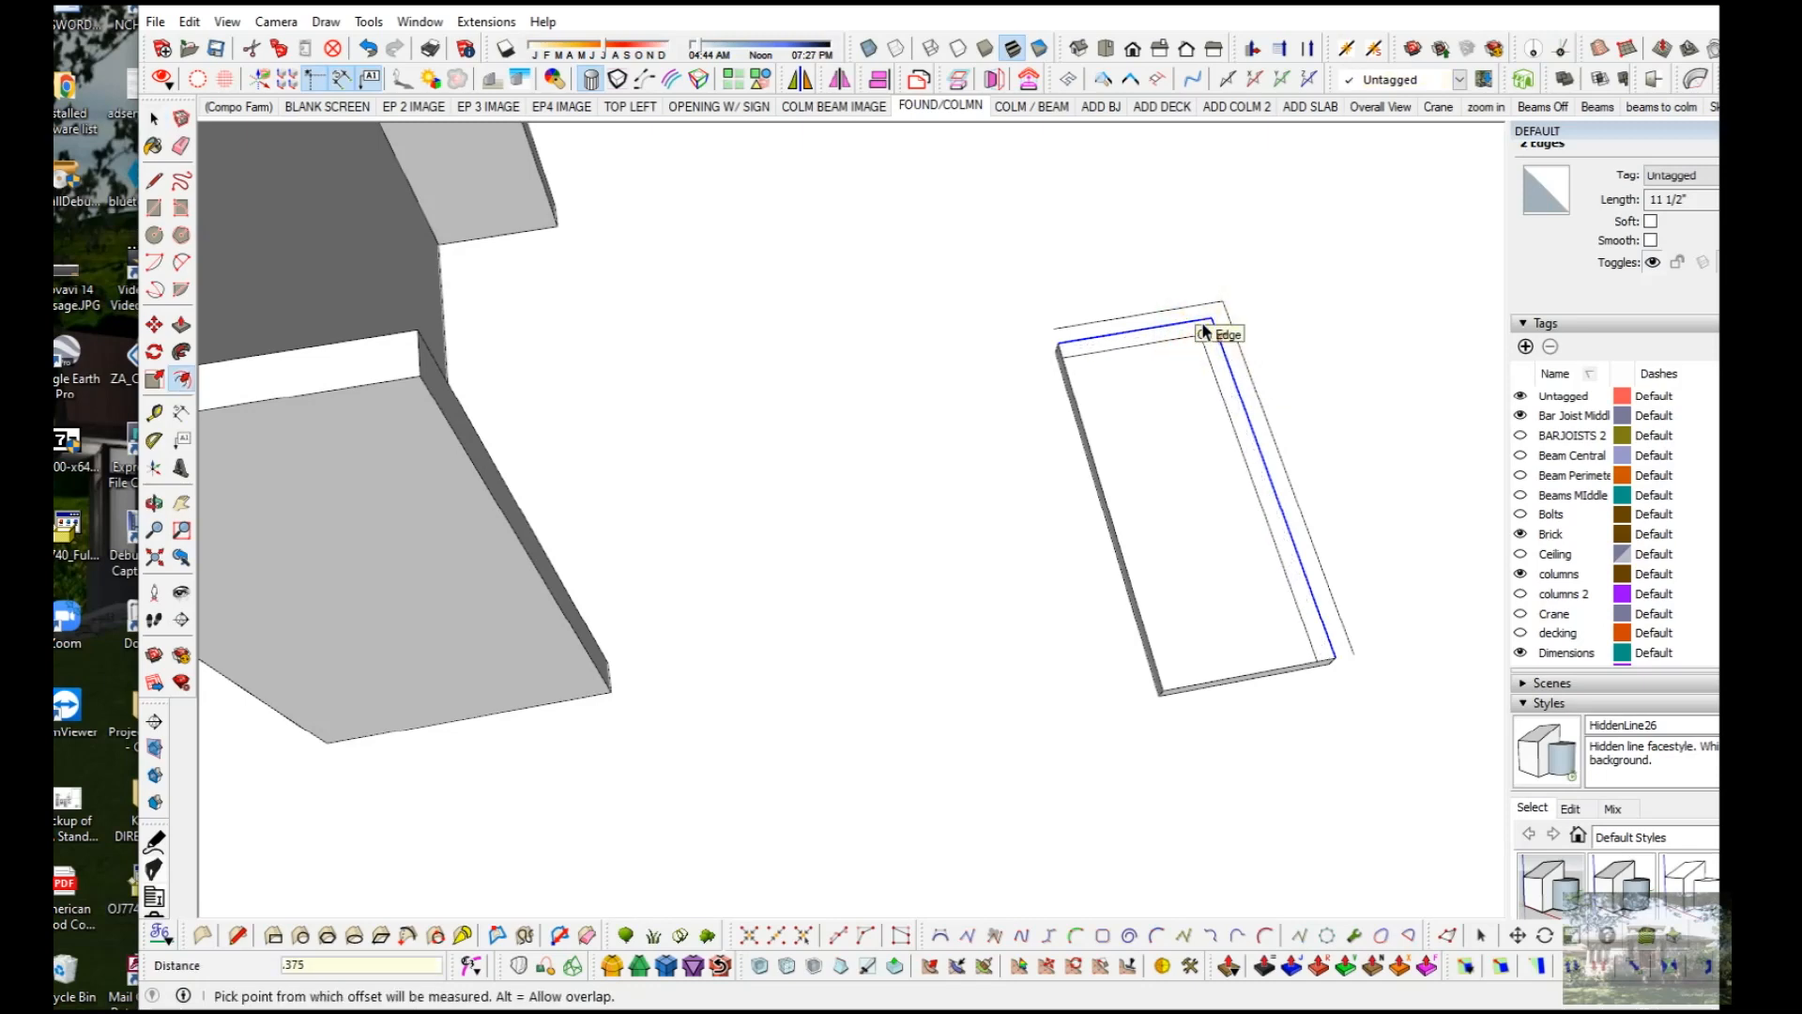
Step: Erase the stray offset lines lying outside the plate
{"action": "type", "text": "e"}
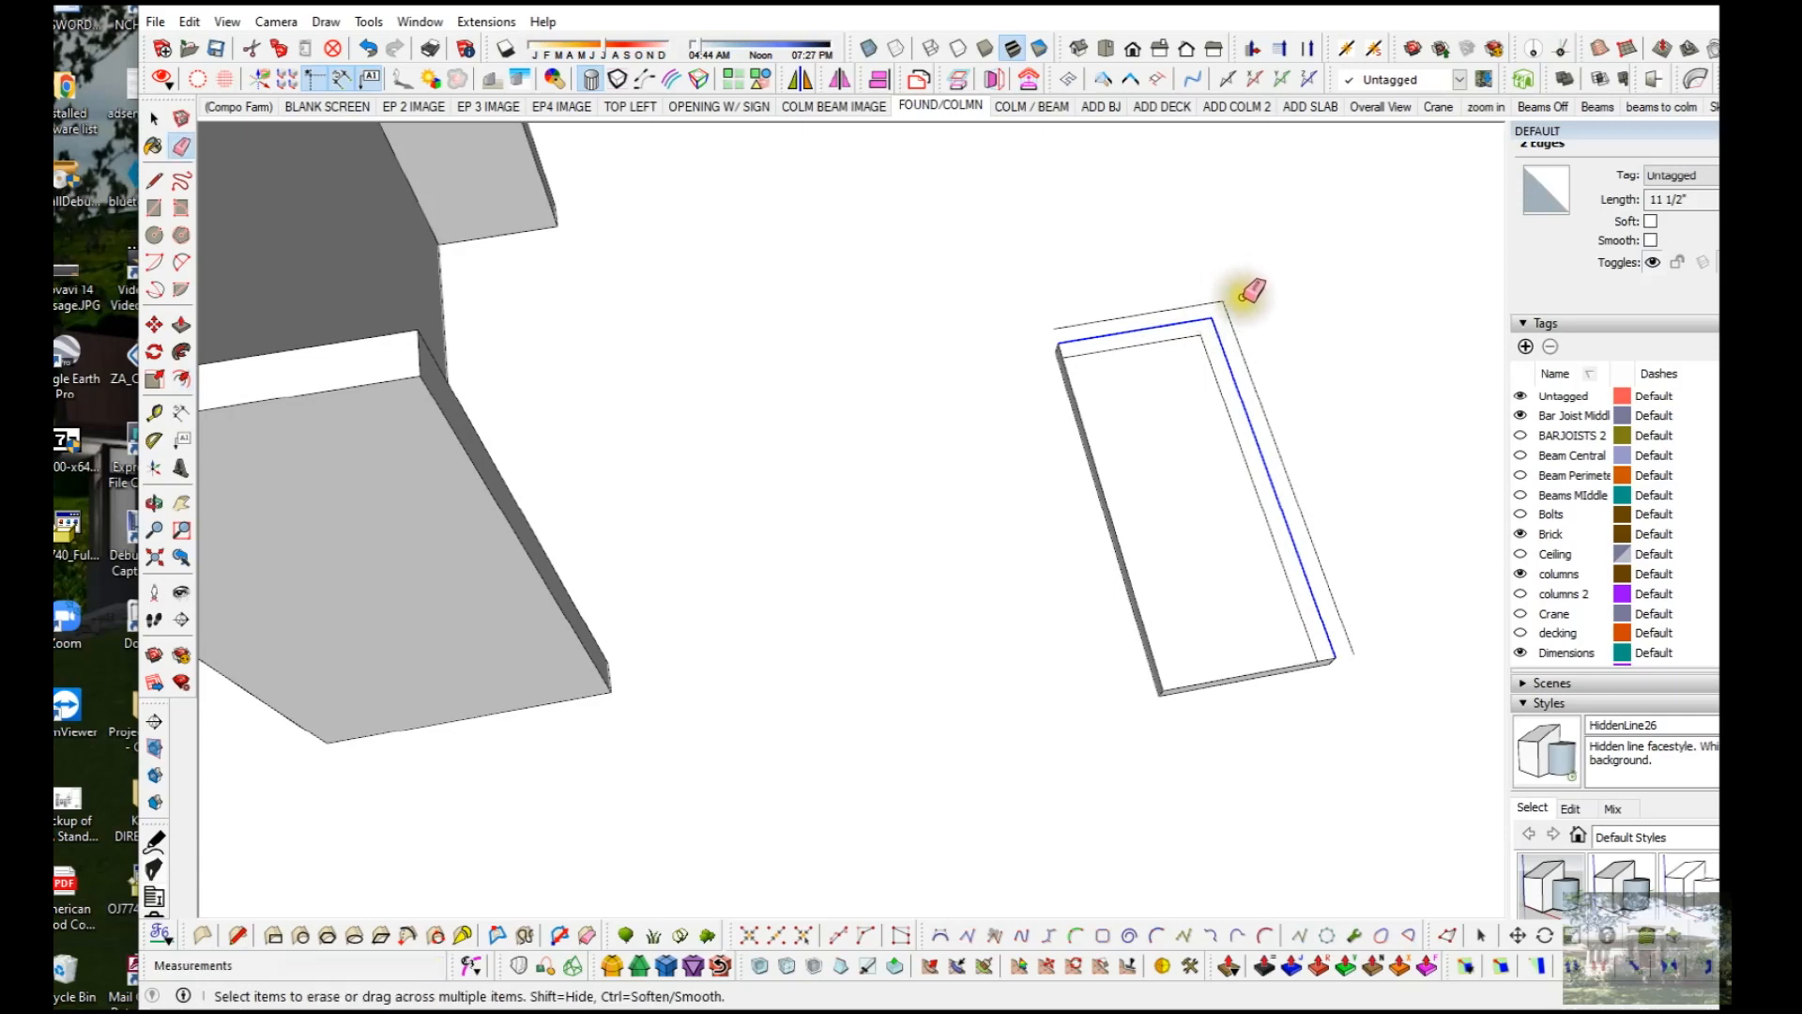
{"action": "left_click", "coordinate": [1225, 303]}
{"action": "key", "text": "space"}
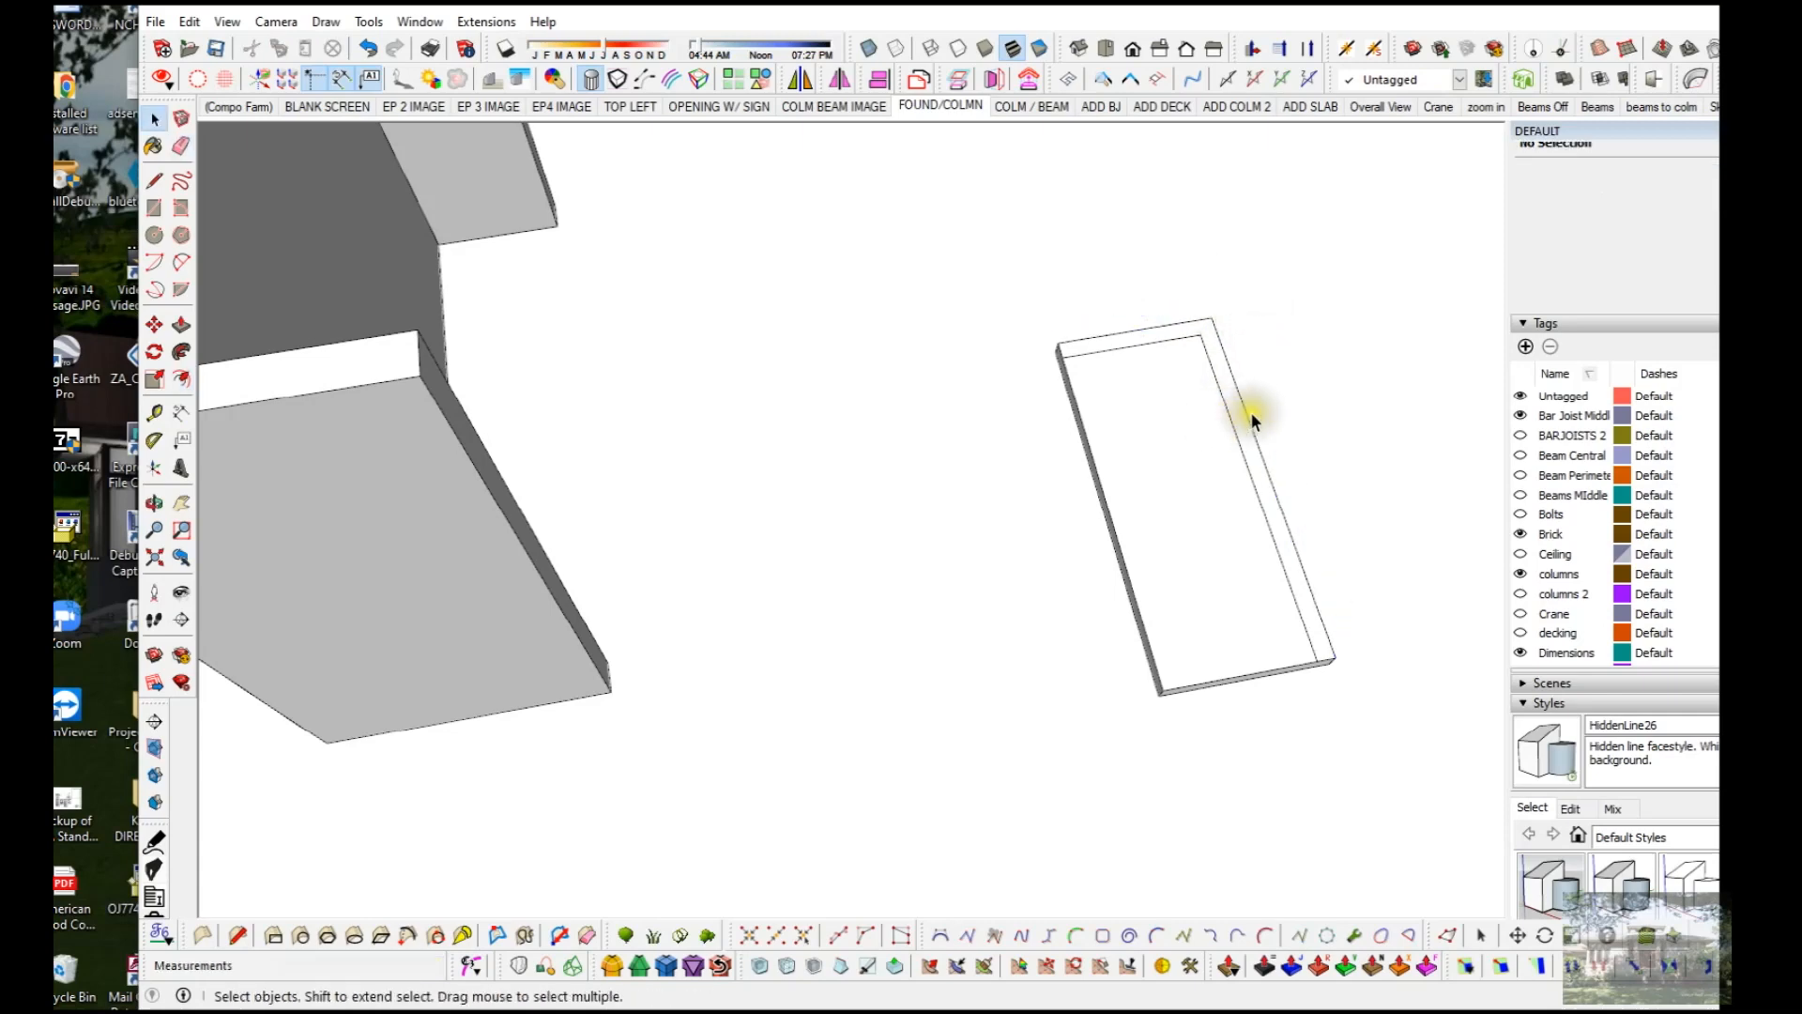
Step: Push the inner face down through the 3/8 inch plate thickness to leave an L-shaped angle
{"action": "left_click", "coordinate": [1218, 424]}
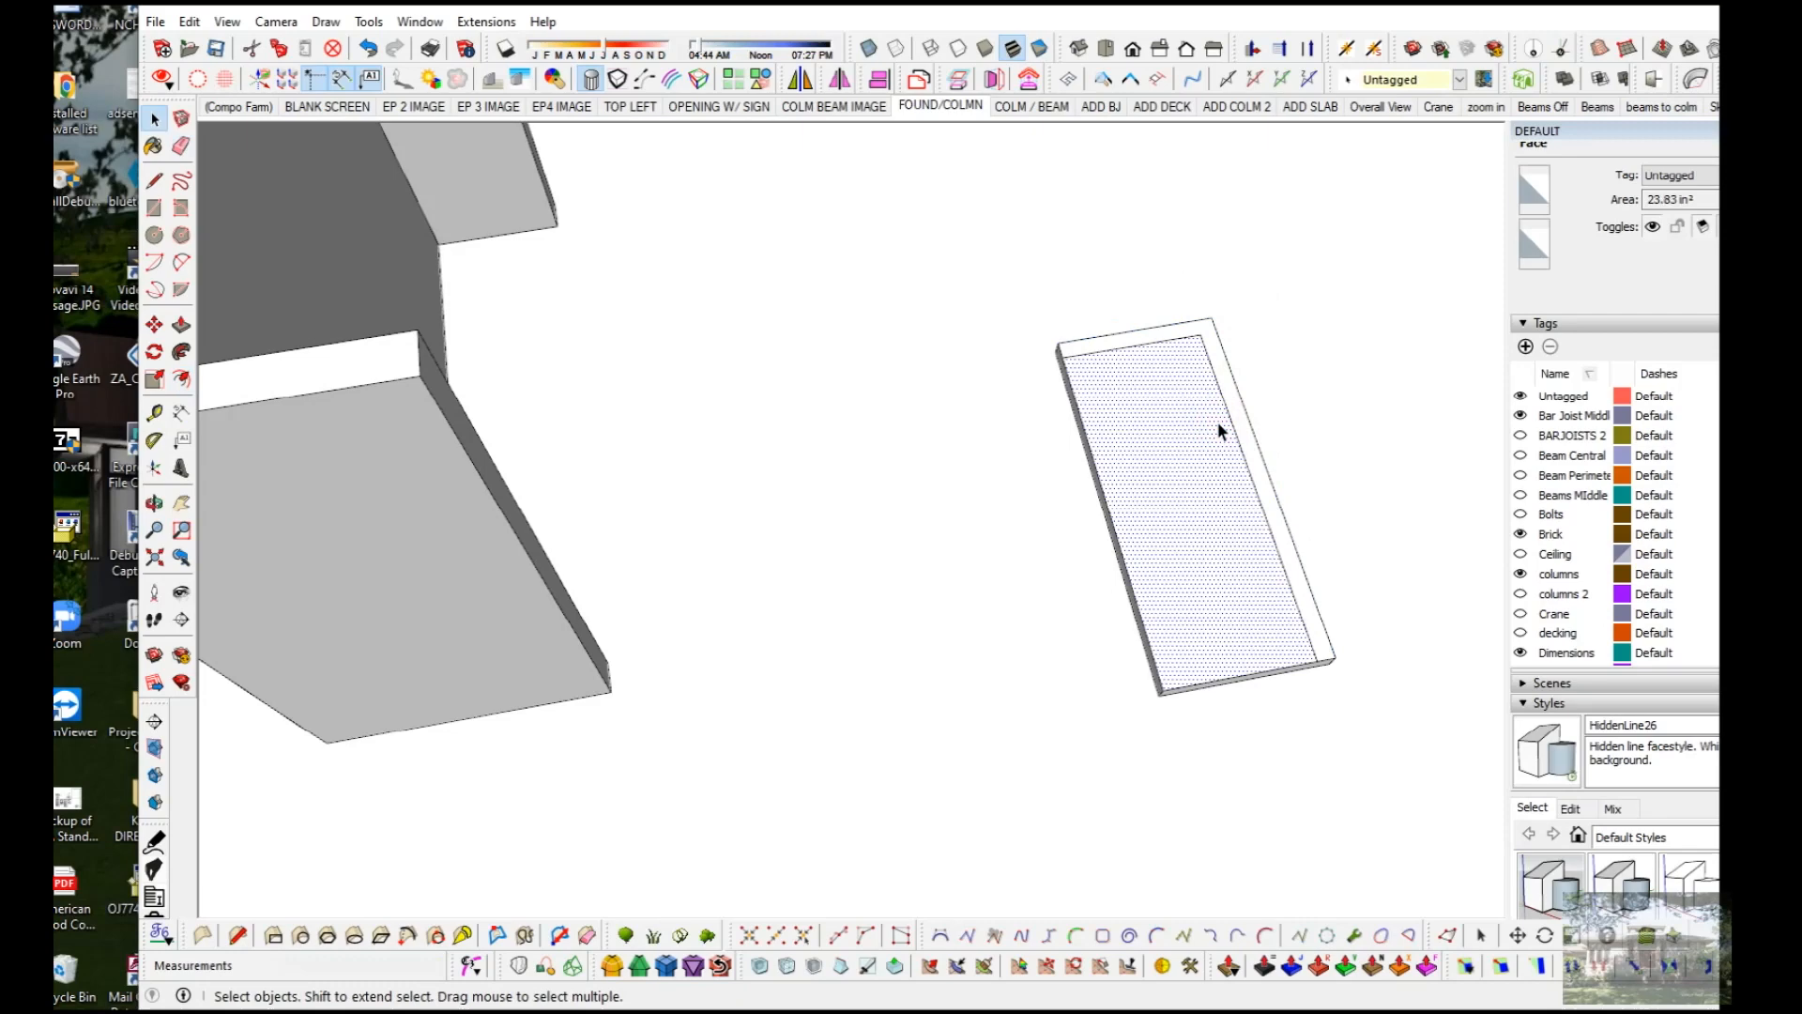
{"action": "key", "text": "p"}
{"action": "left_click_drag", "start_coordinate": [1239, 449], "coordinate": [1227, 491]}
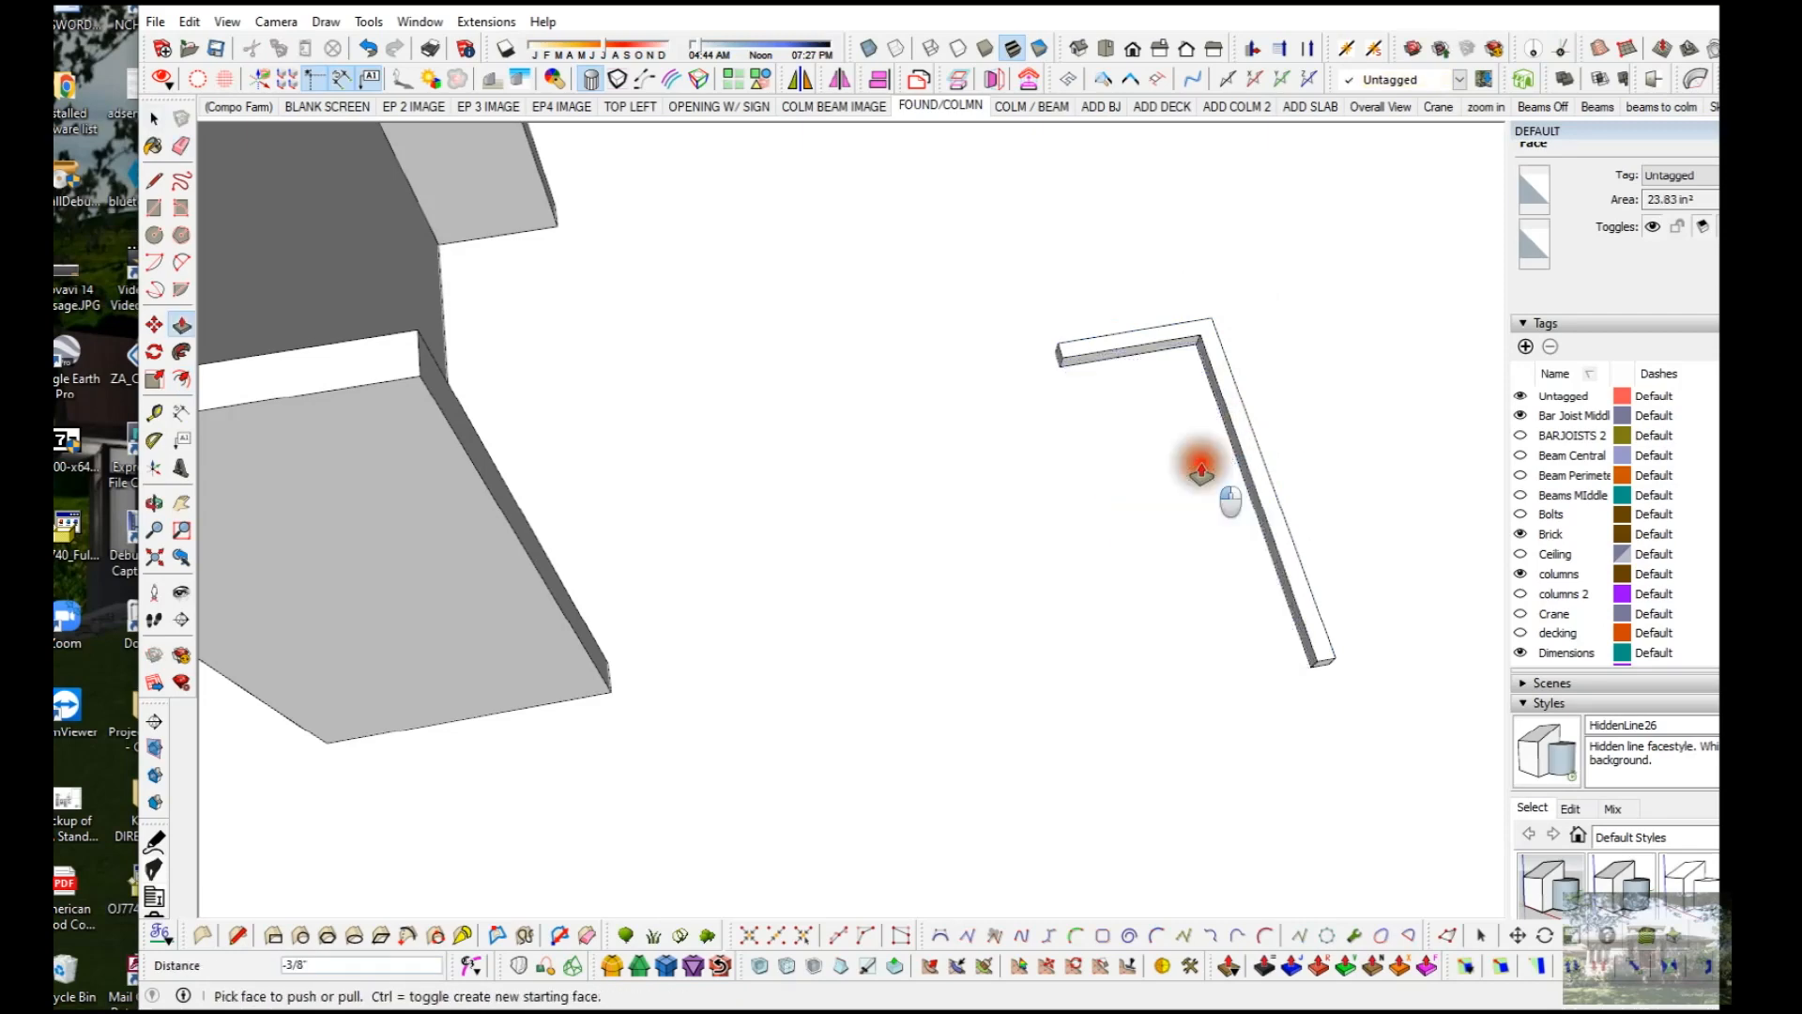
Step: Place a guide line 3.5 inches from the short leg's inner edge, parallel to it and crossing the long leg
{"action": "key", "text": "space"}
{"action": "middle_click_drag", "start_coordinate": [1209, 638], "coordinate": [1378, 562]}
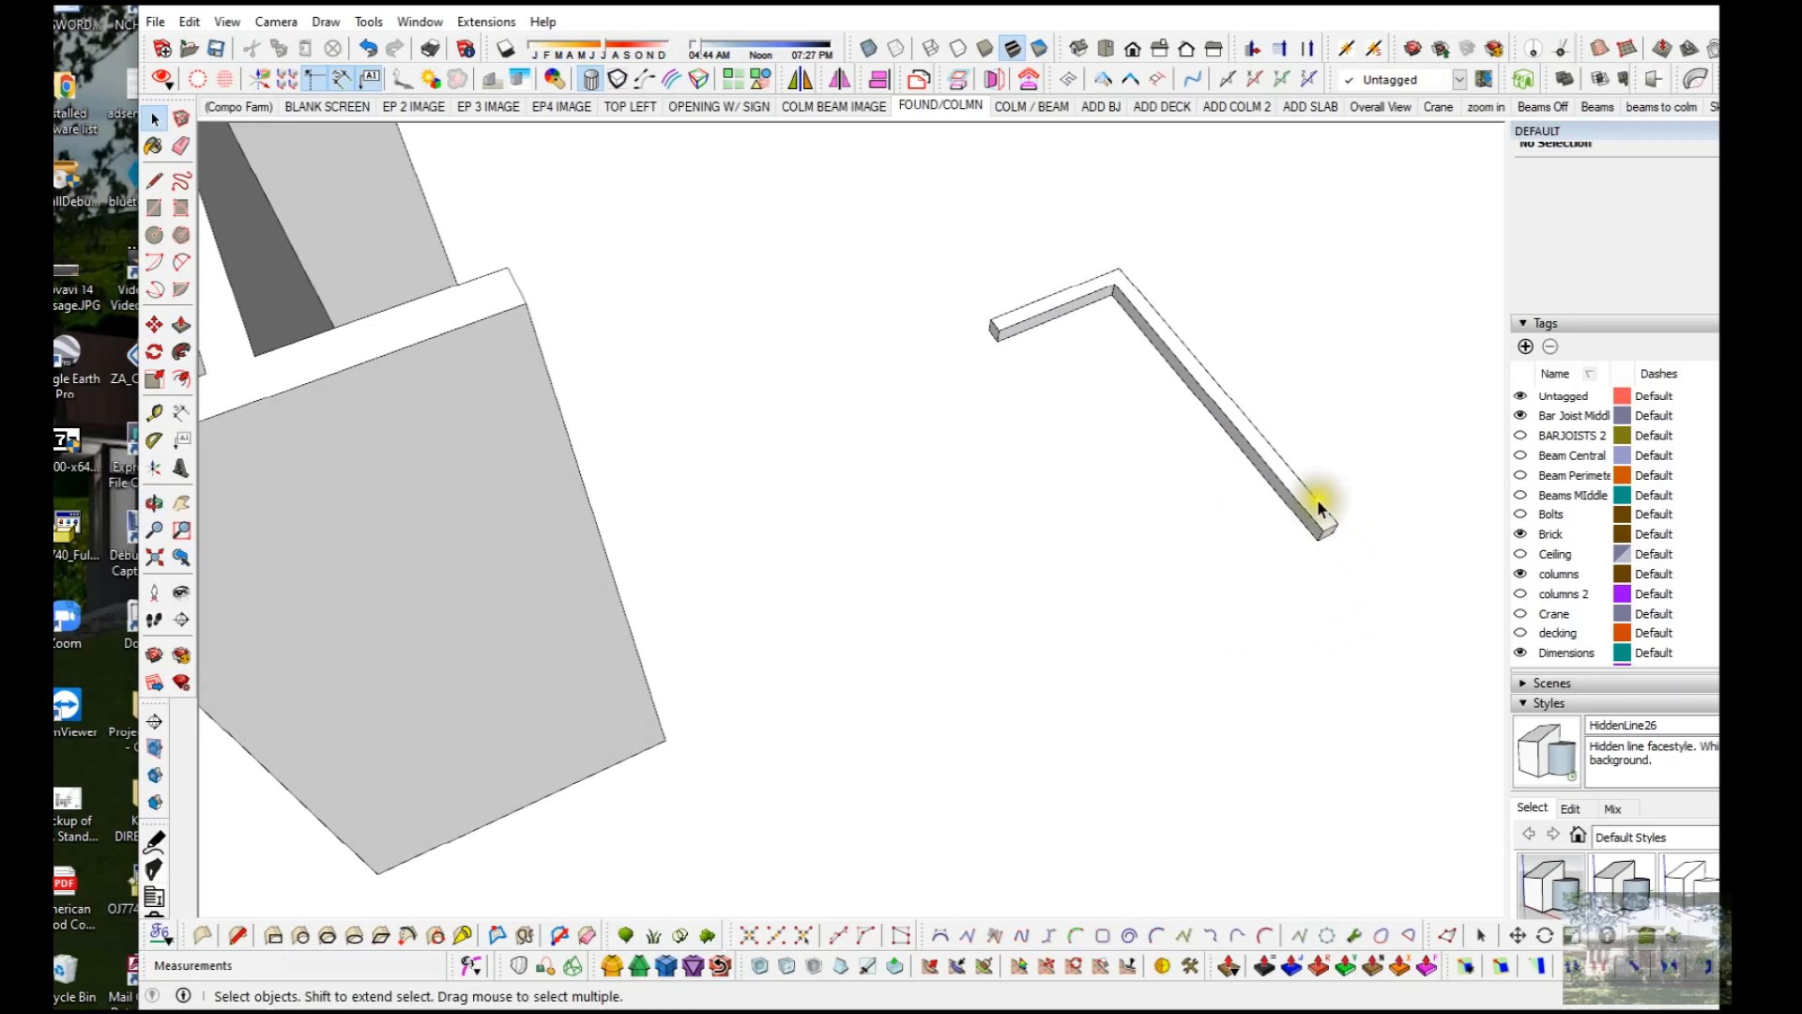
{"action": "key", "text": "t"}
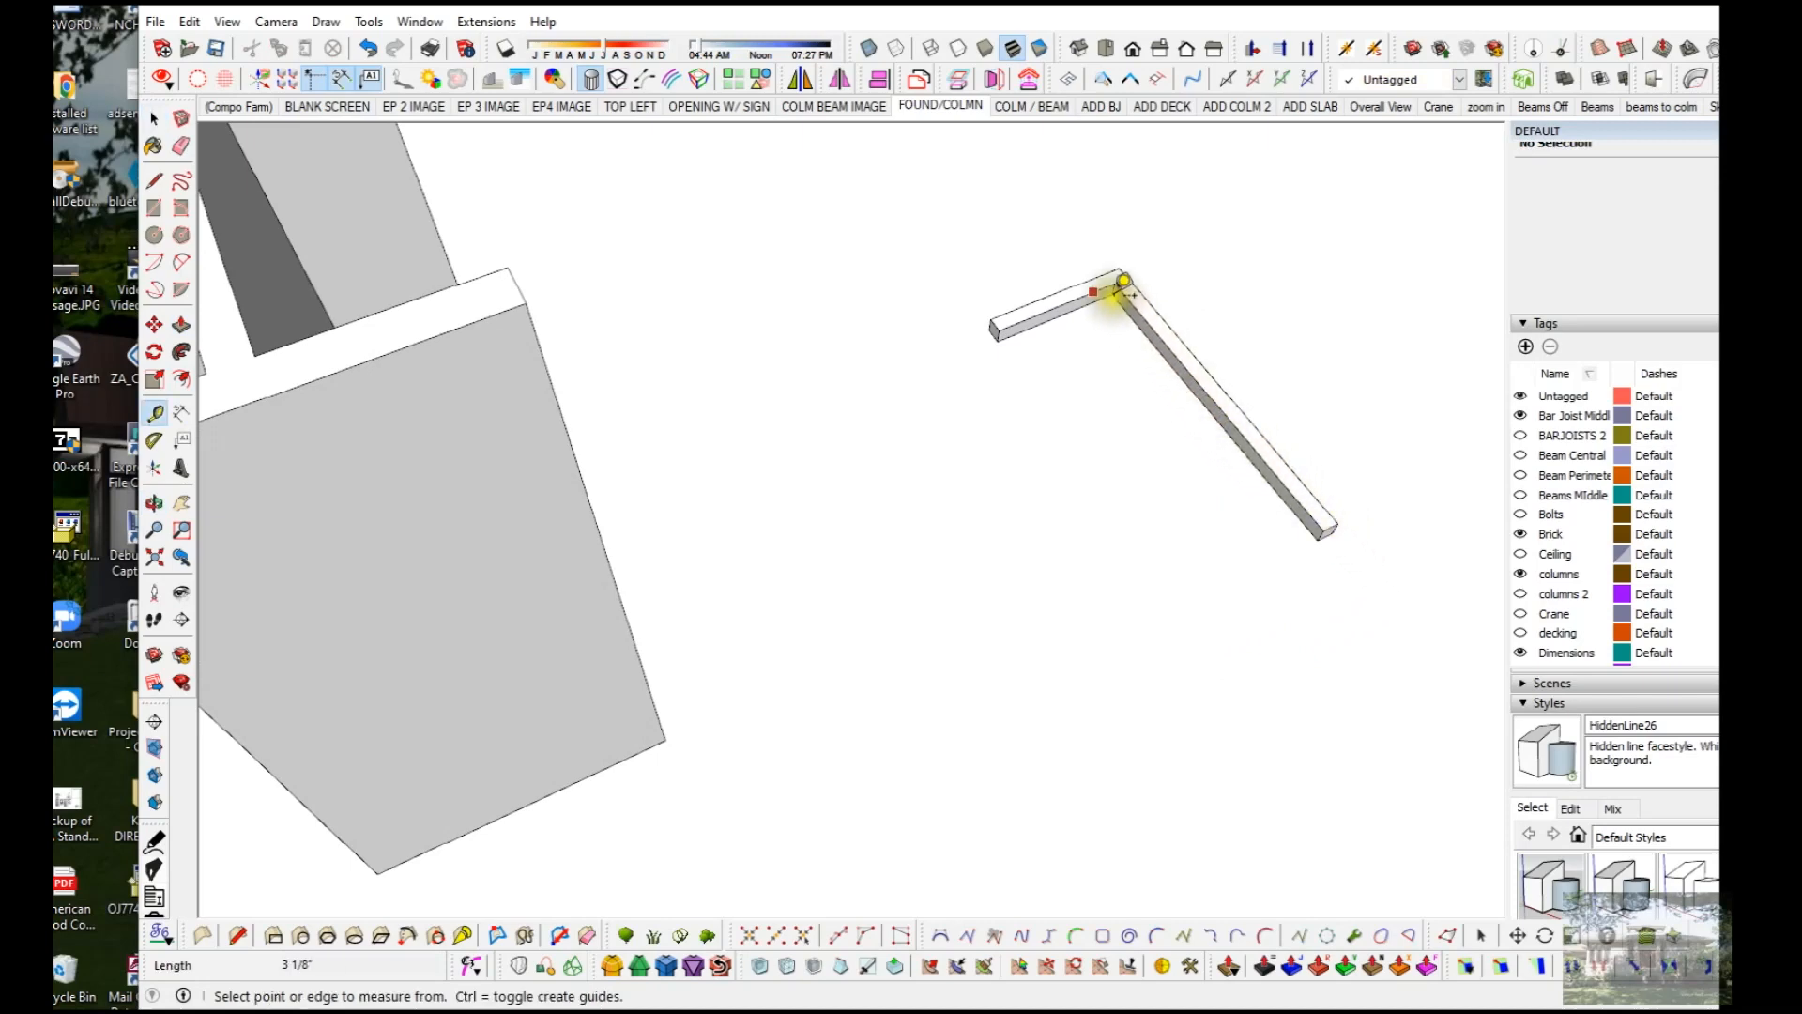
{"action": "left_click", "coordinate": [1094, 301]}
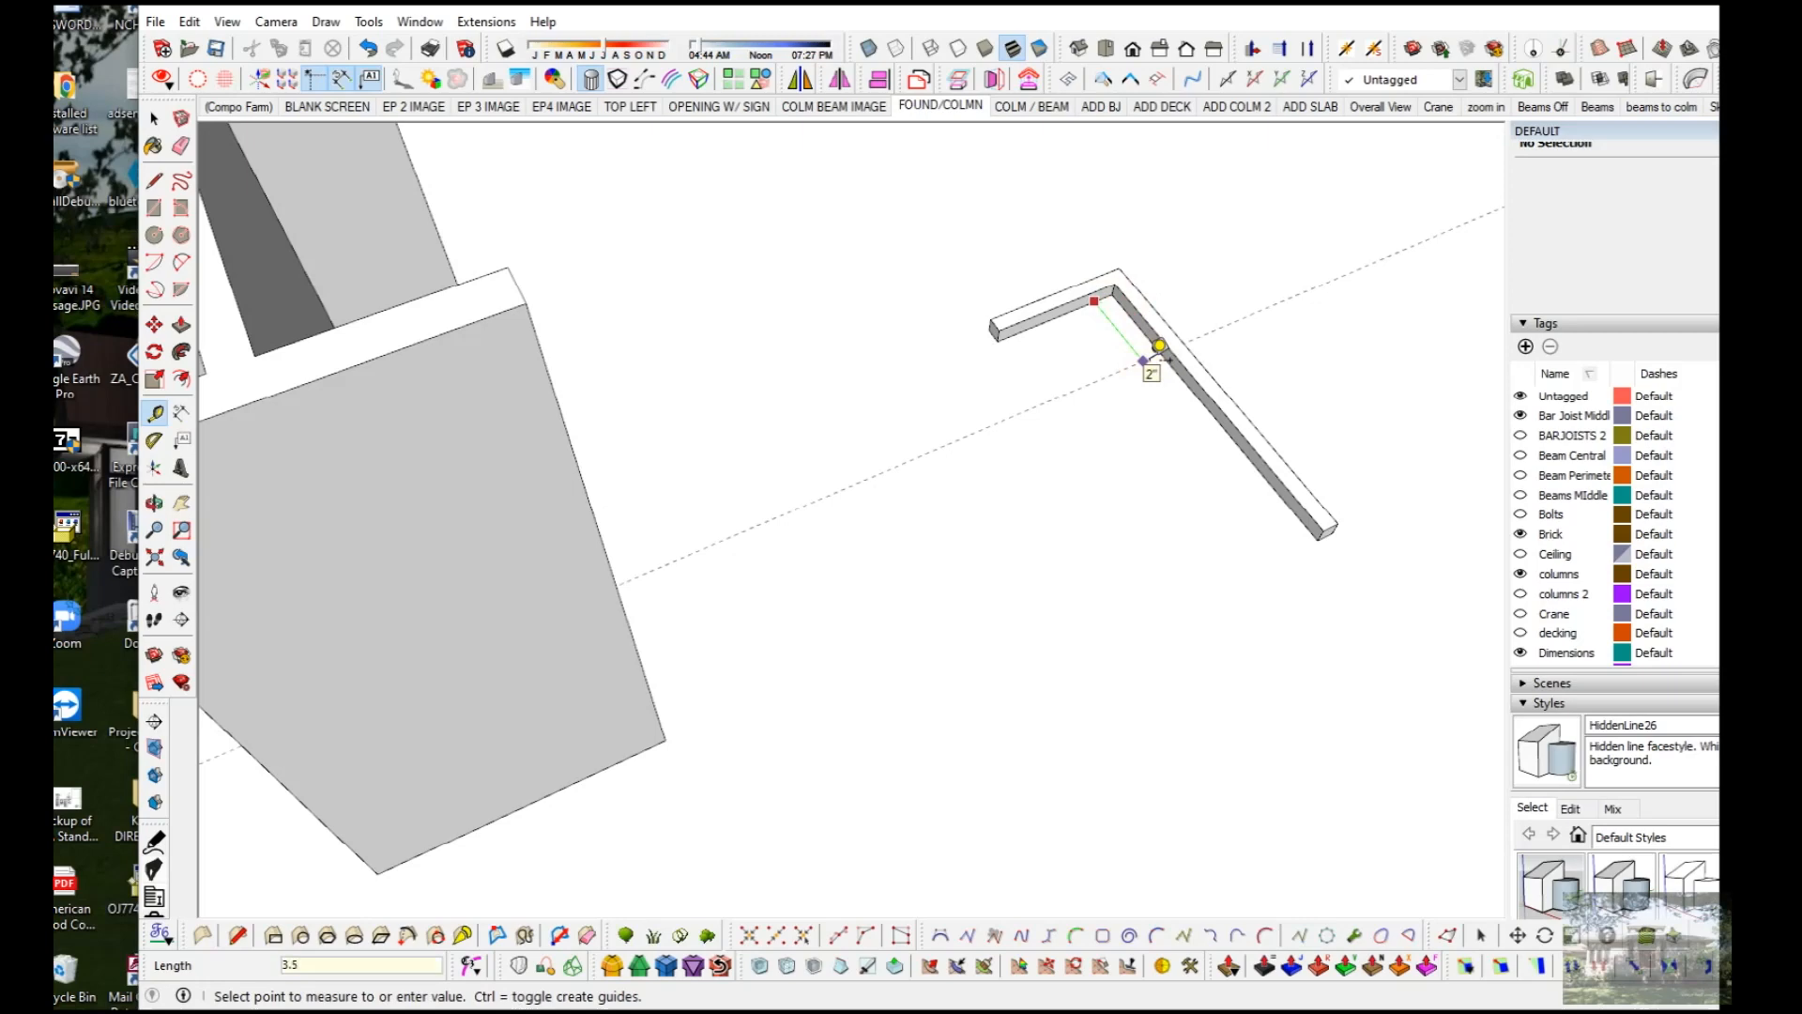
{"action": "key", "text": "Return"}
{"action": "key", "text": "space"}
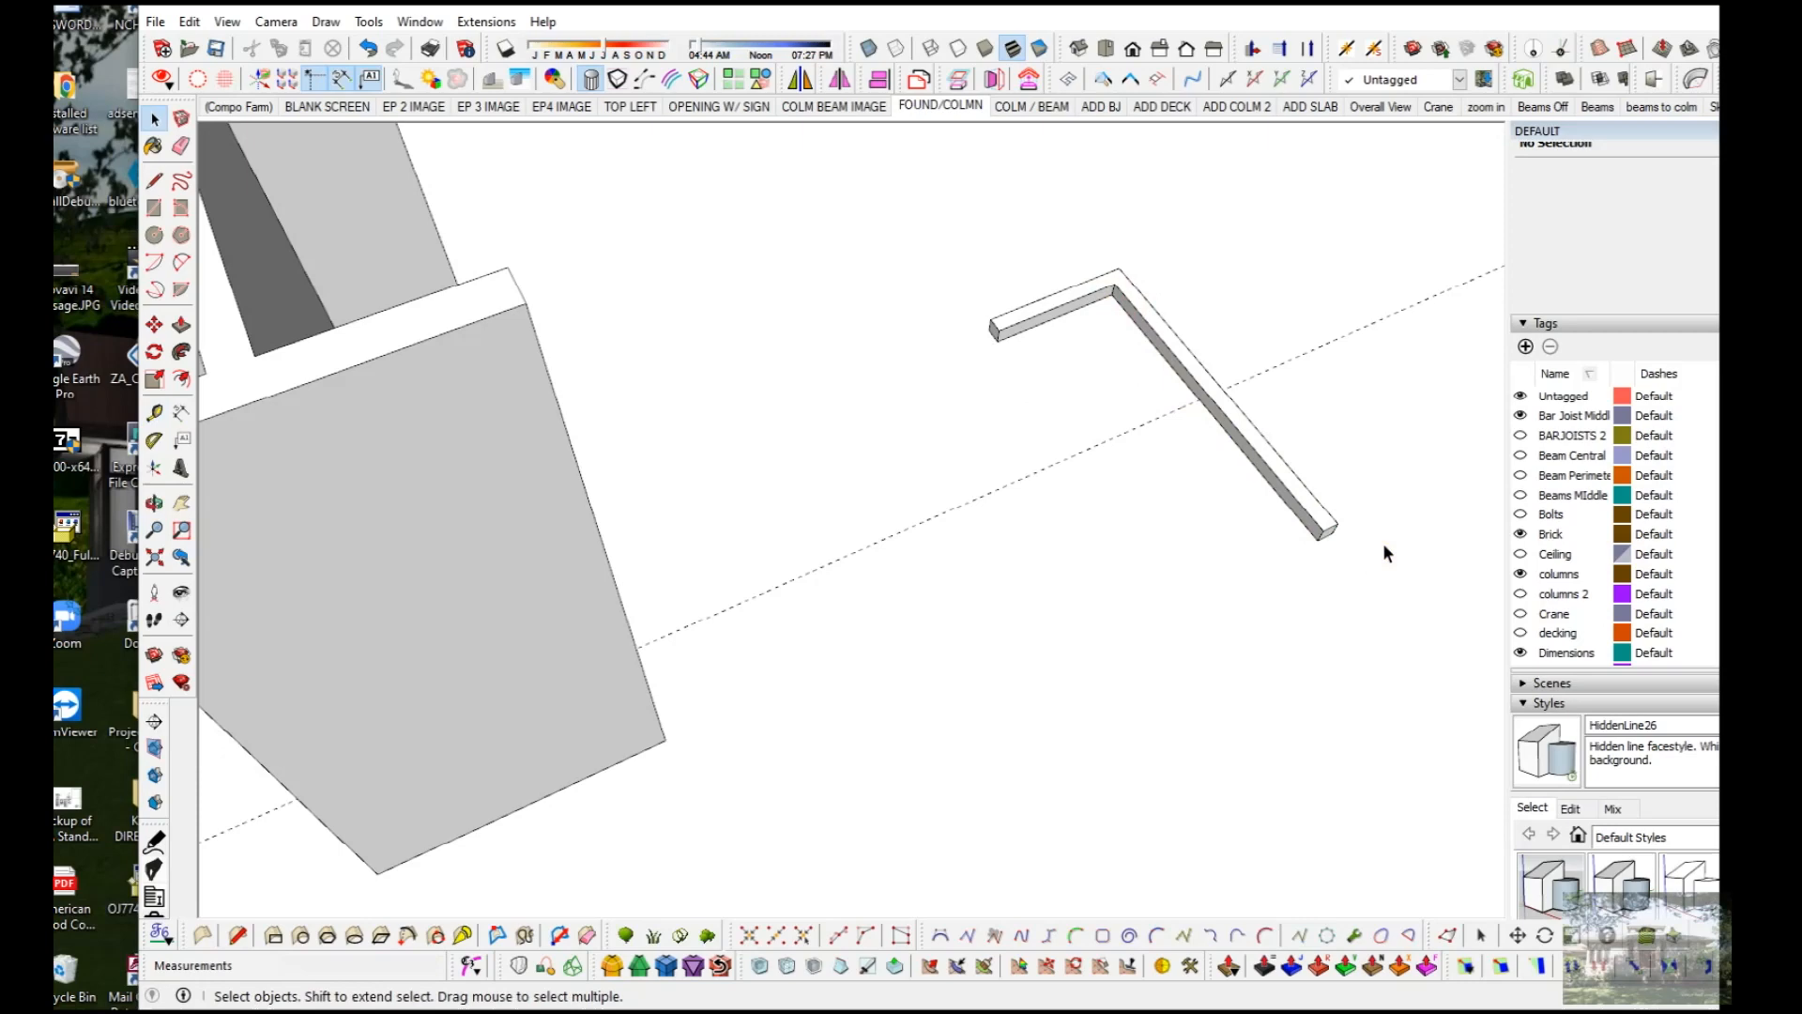
Step: Shorten the long leg of the angle by moving its end face back to the guide line
{"action": "scroll", "coordinate": [1382, 542], "scroll_direction": "up", "scroll_amount": 2}
{"action": "double_click", "coordinate": [1311, 532]}
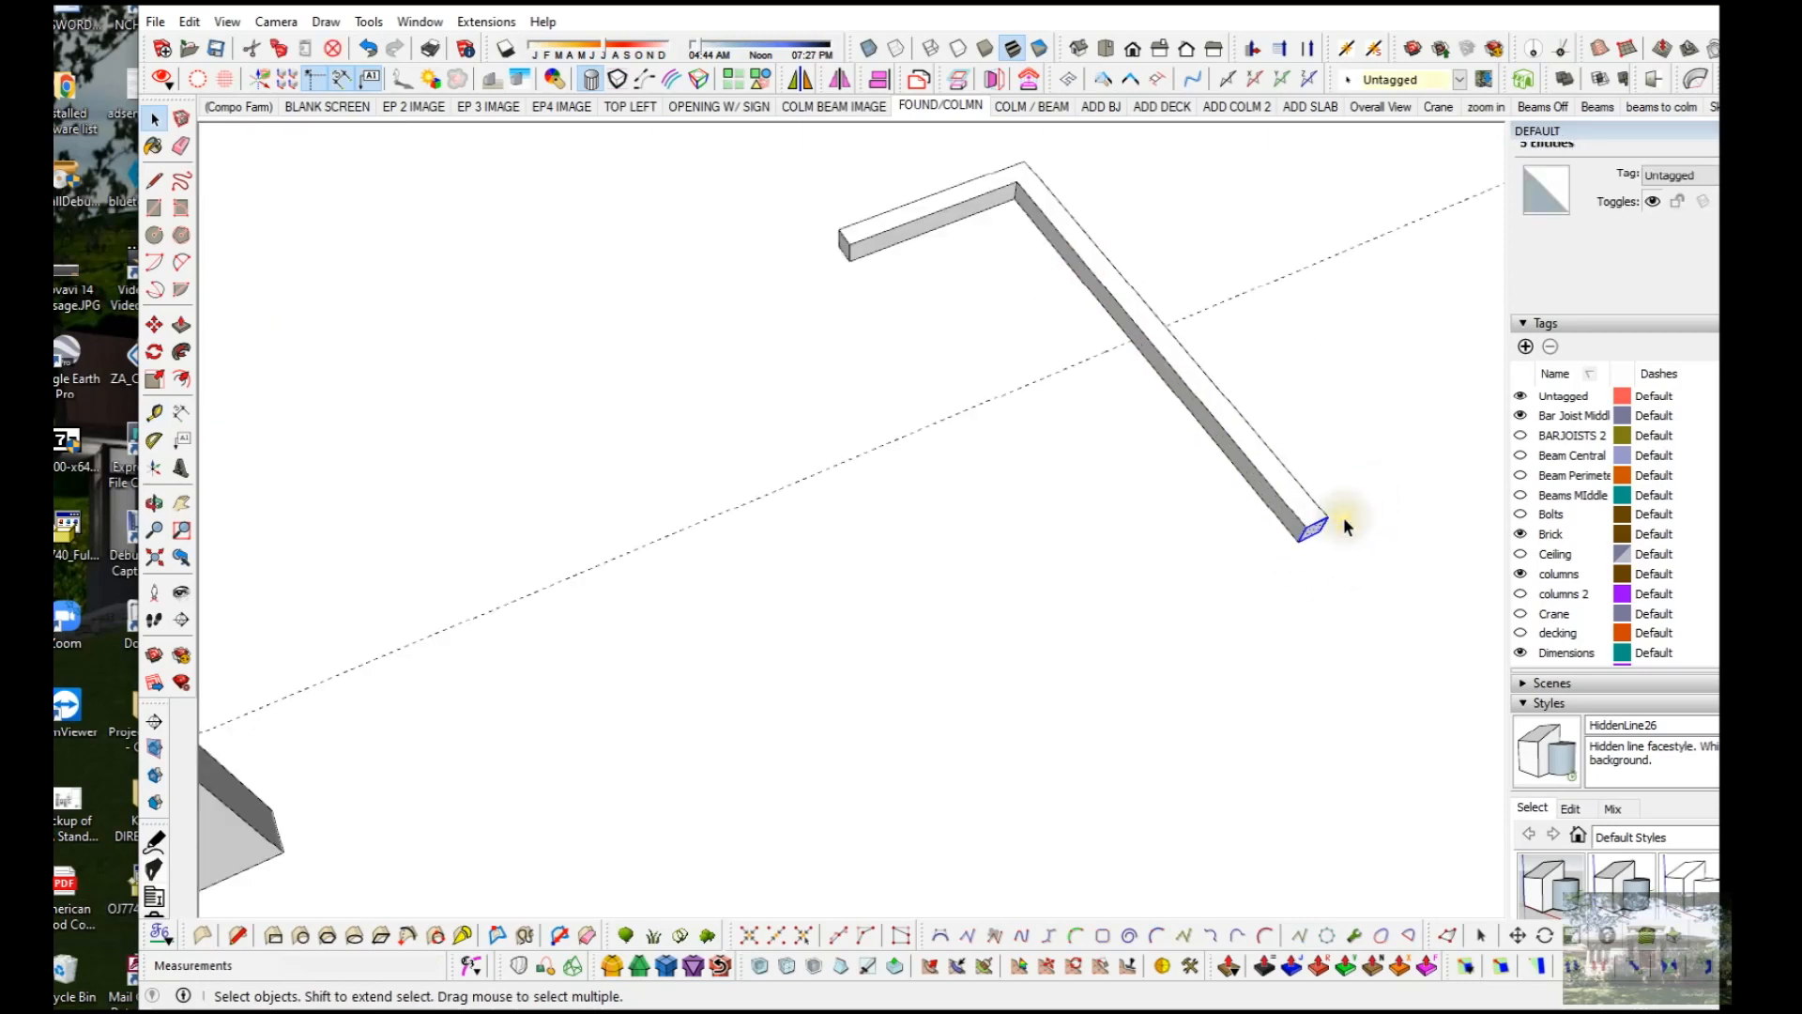
{"action": "scroll", "coordinate": [1345, 526], "scroll_direction": "up", "scroll_amount": 1}
{"action": "key", "text": "m"}
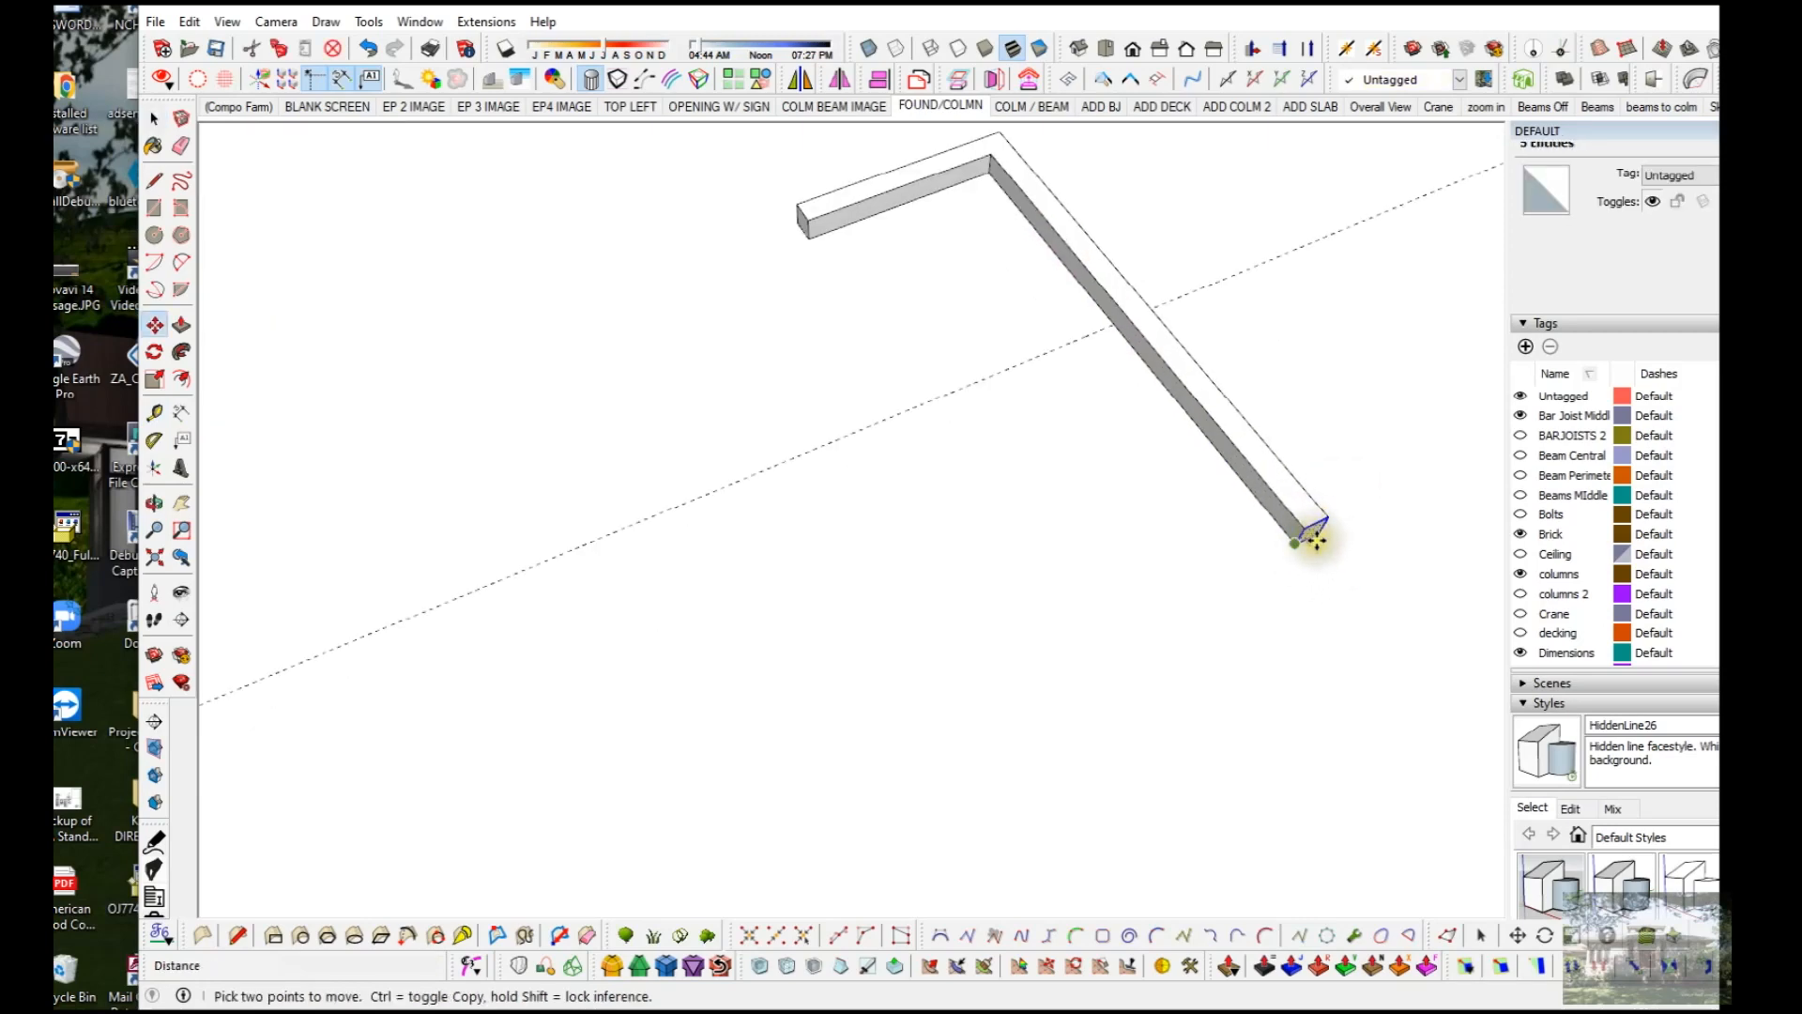
{"action": "left_click", "coordinate": [1312, 529]}
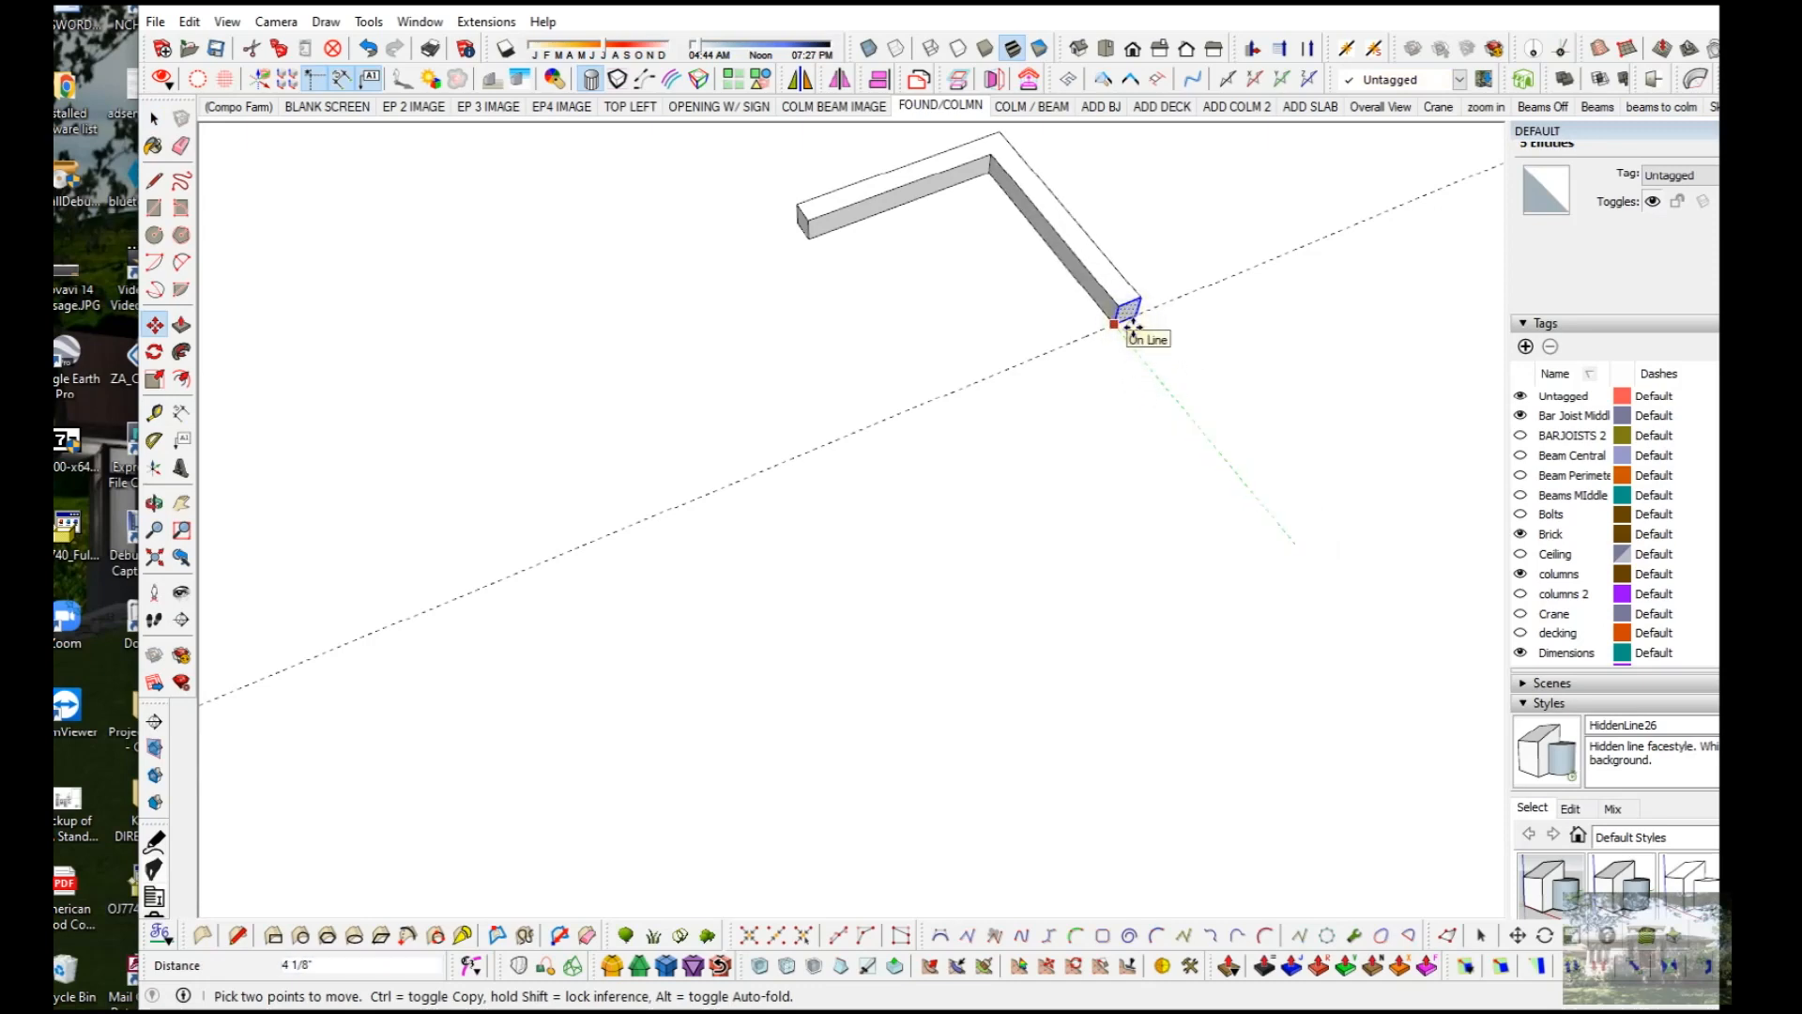
{"action": "left_click", "coordinate": [1131, 327]}
{"action": "key", "text": "space"}
{"action": "left_click", "coordinate": [1224, 456]}
{"action": "scroll", "coordinate": [1218, 465], "scroll_direction": "down", "scroll_amount": 1}
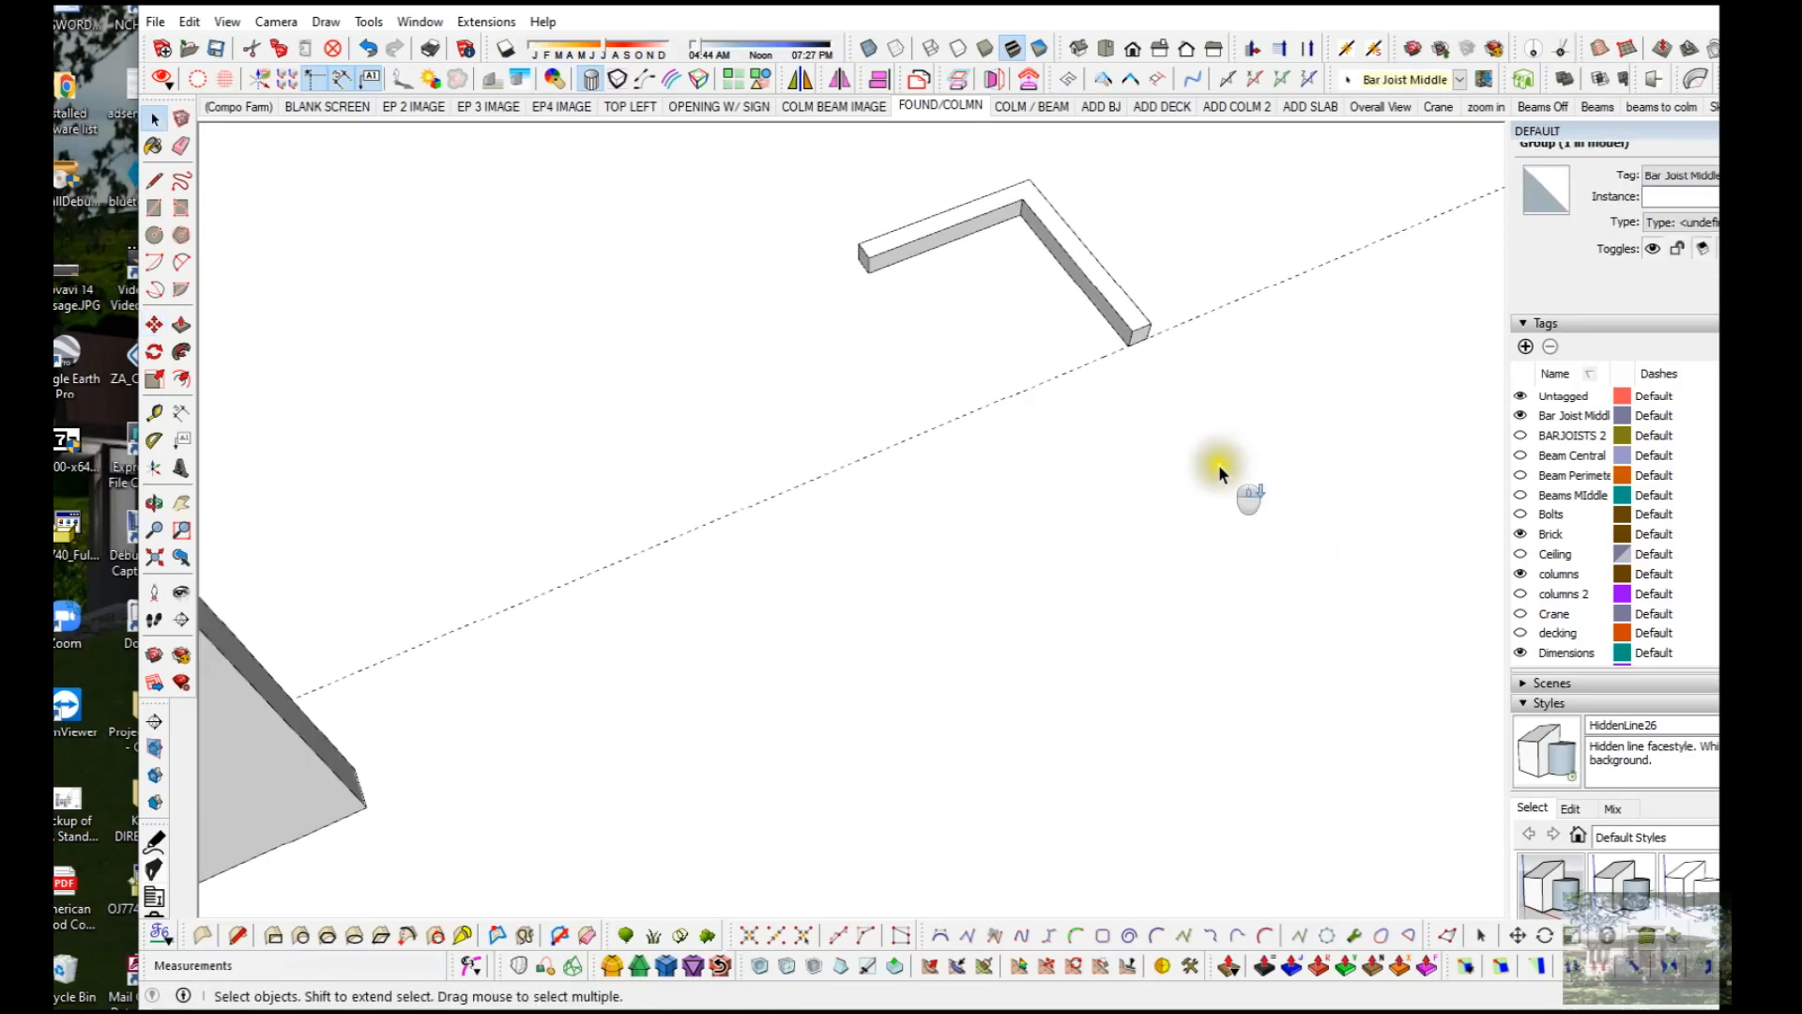
Step: Measure the thickness of the L-shaped angle near its corner
{"action": "scroll", "coordinate": [1219, 465], "scroll_direction": "down", "scroll_amount": 2}
{"action": "mouse_move", "coordinate": [1208, 458]}
{"action": "middle_mouse_down"}
{"action": "mouse_move", "coordinate": [1193, 514]}
{"action": "mouse_move", "coordinate": [1179, 469]}
{"action": "middle_mouse_up"}
{"action": "scroll", "coordinate": [1126, 345], "scroll_direction": "up", "scroll_amount": 3}
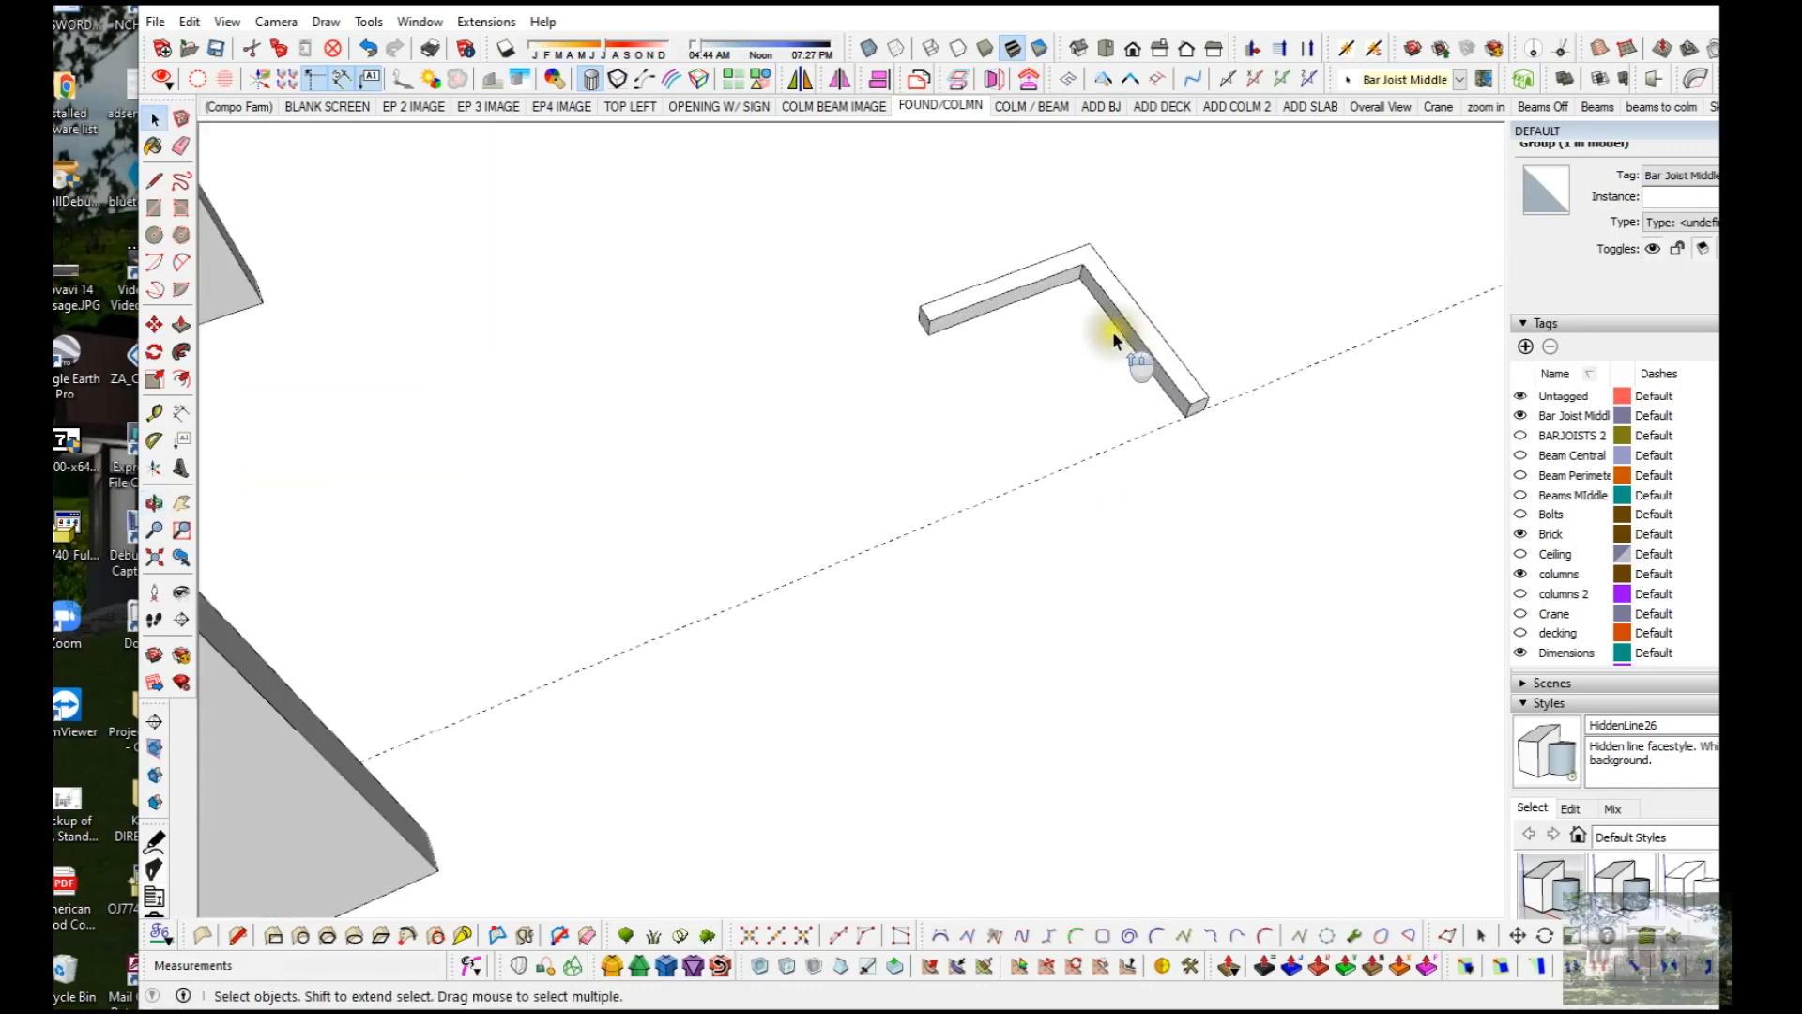
{"action": "scroll", "coordinate": [1089, 310], "scroll_direction": "up", "scroll_amount": 1}
{"action": "key", "text": "t"}
{"action": "left_click", "coordinate": [1103, 229]}
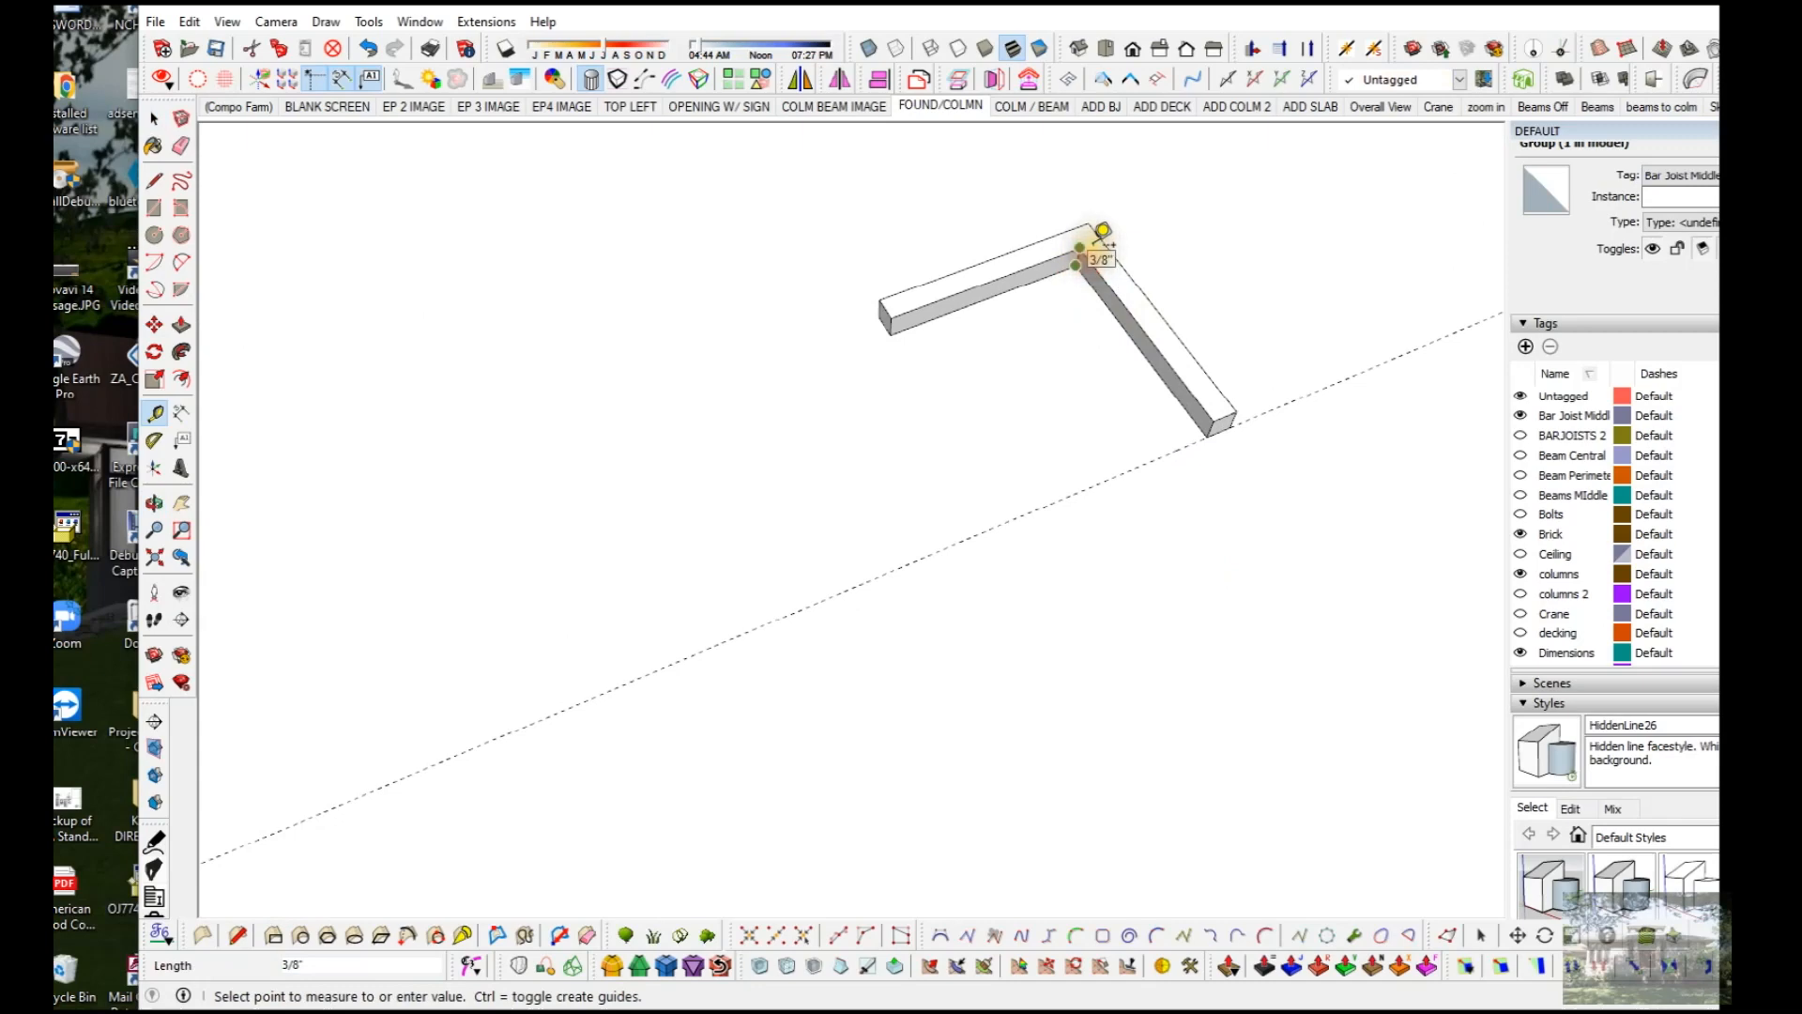
{"action": "key", "text": "space"}
Step: Raise the angle's upper face 7.625 inches along the blue axis
{"action": "left_click", "coordinate": [1156, 310]}
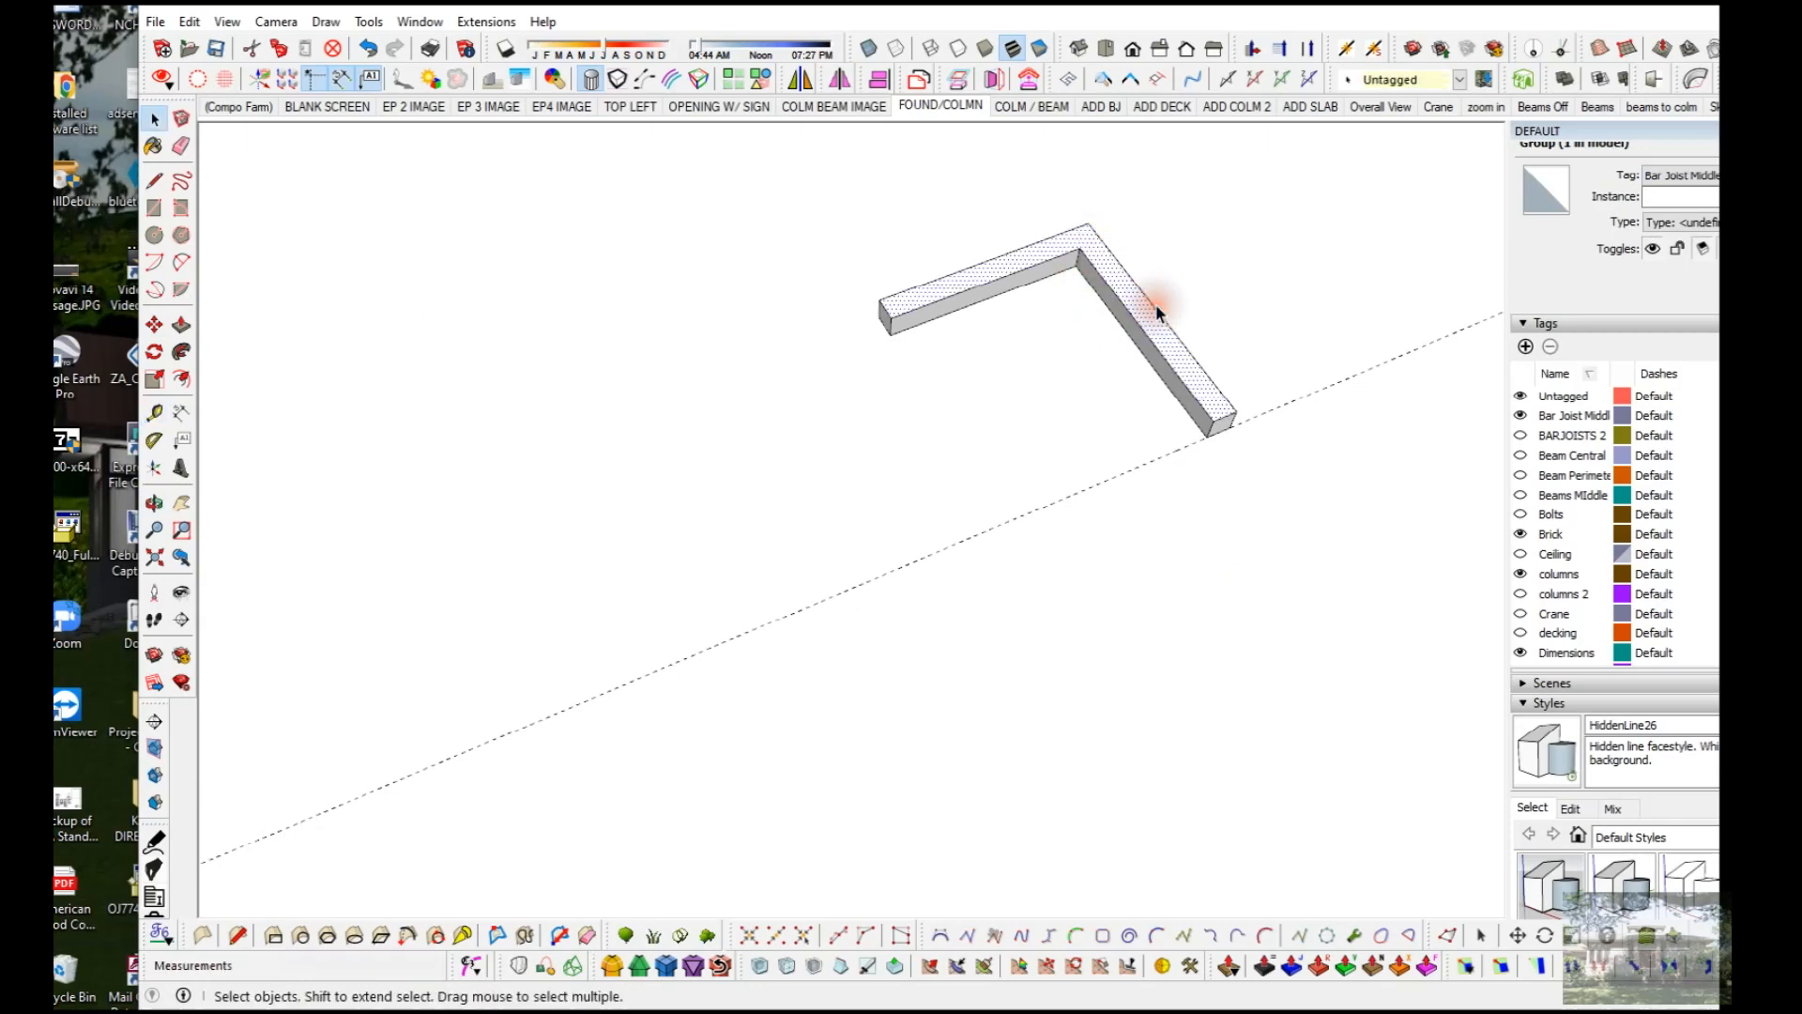
{"action": "key", "text": "m"}
{"action": "left_click", "coordinate": [1233, 476]}
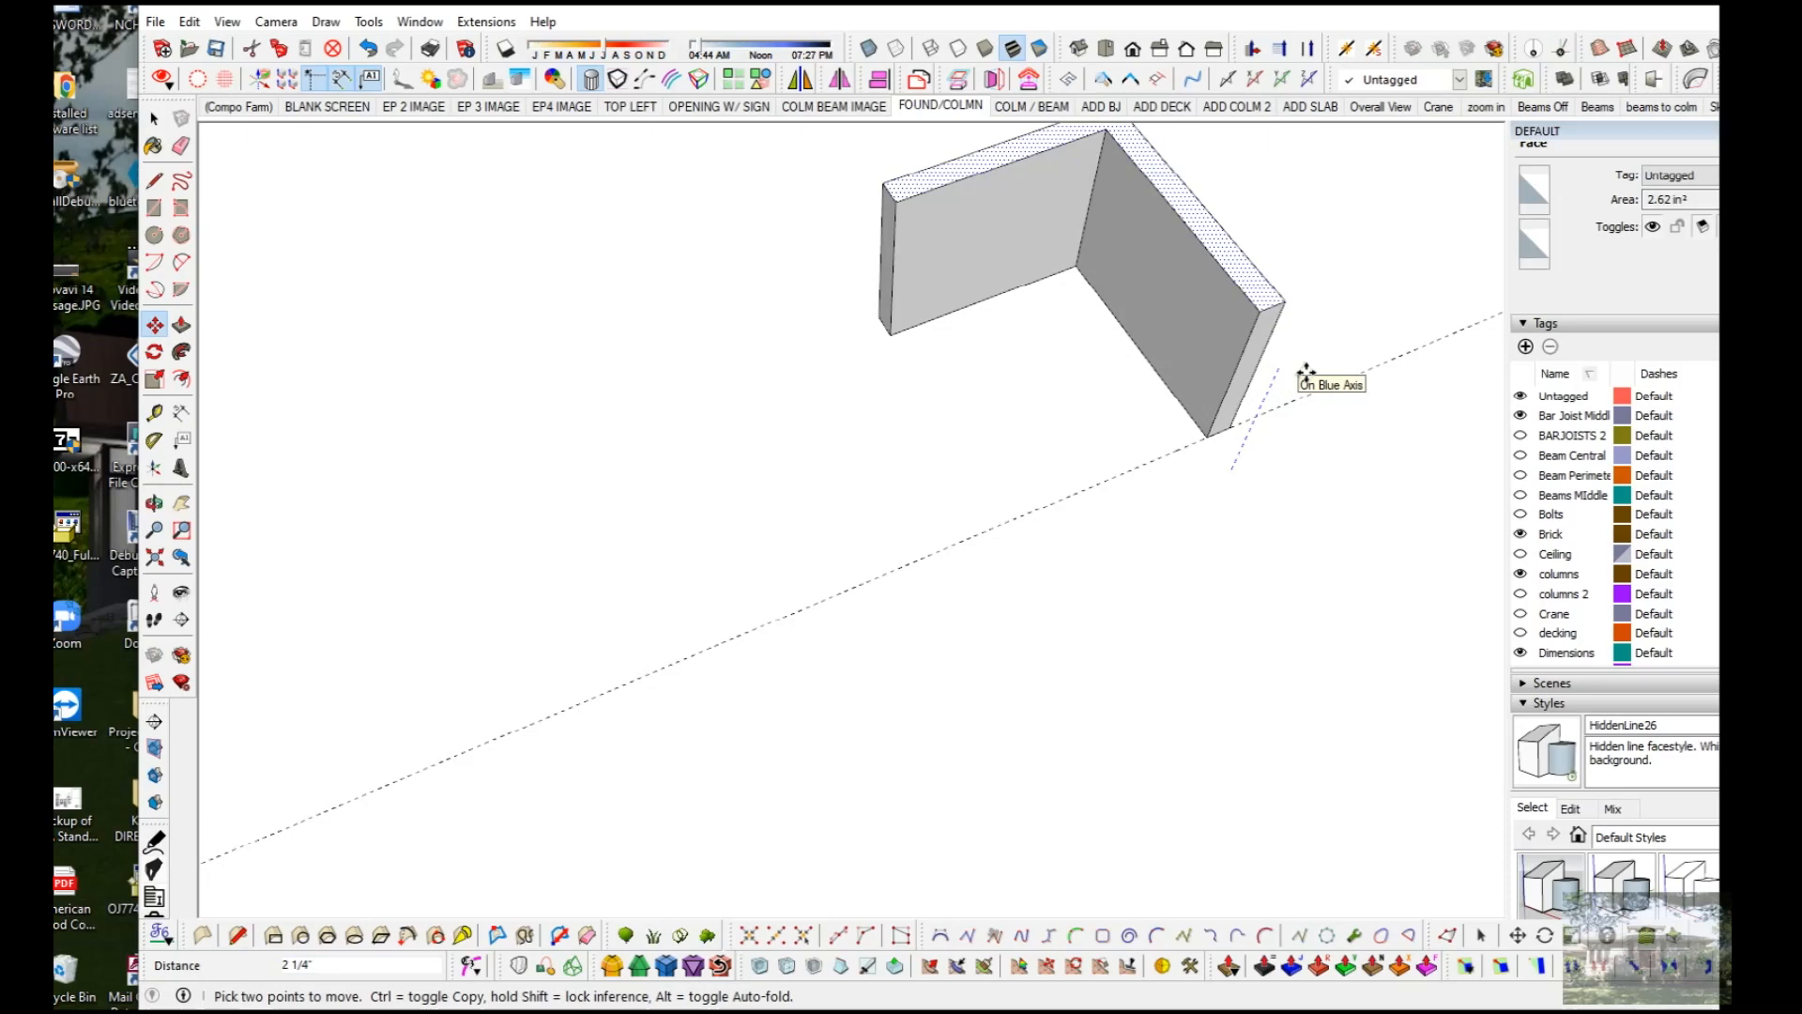
{"action": "type", "text": "7"}
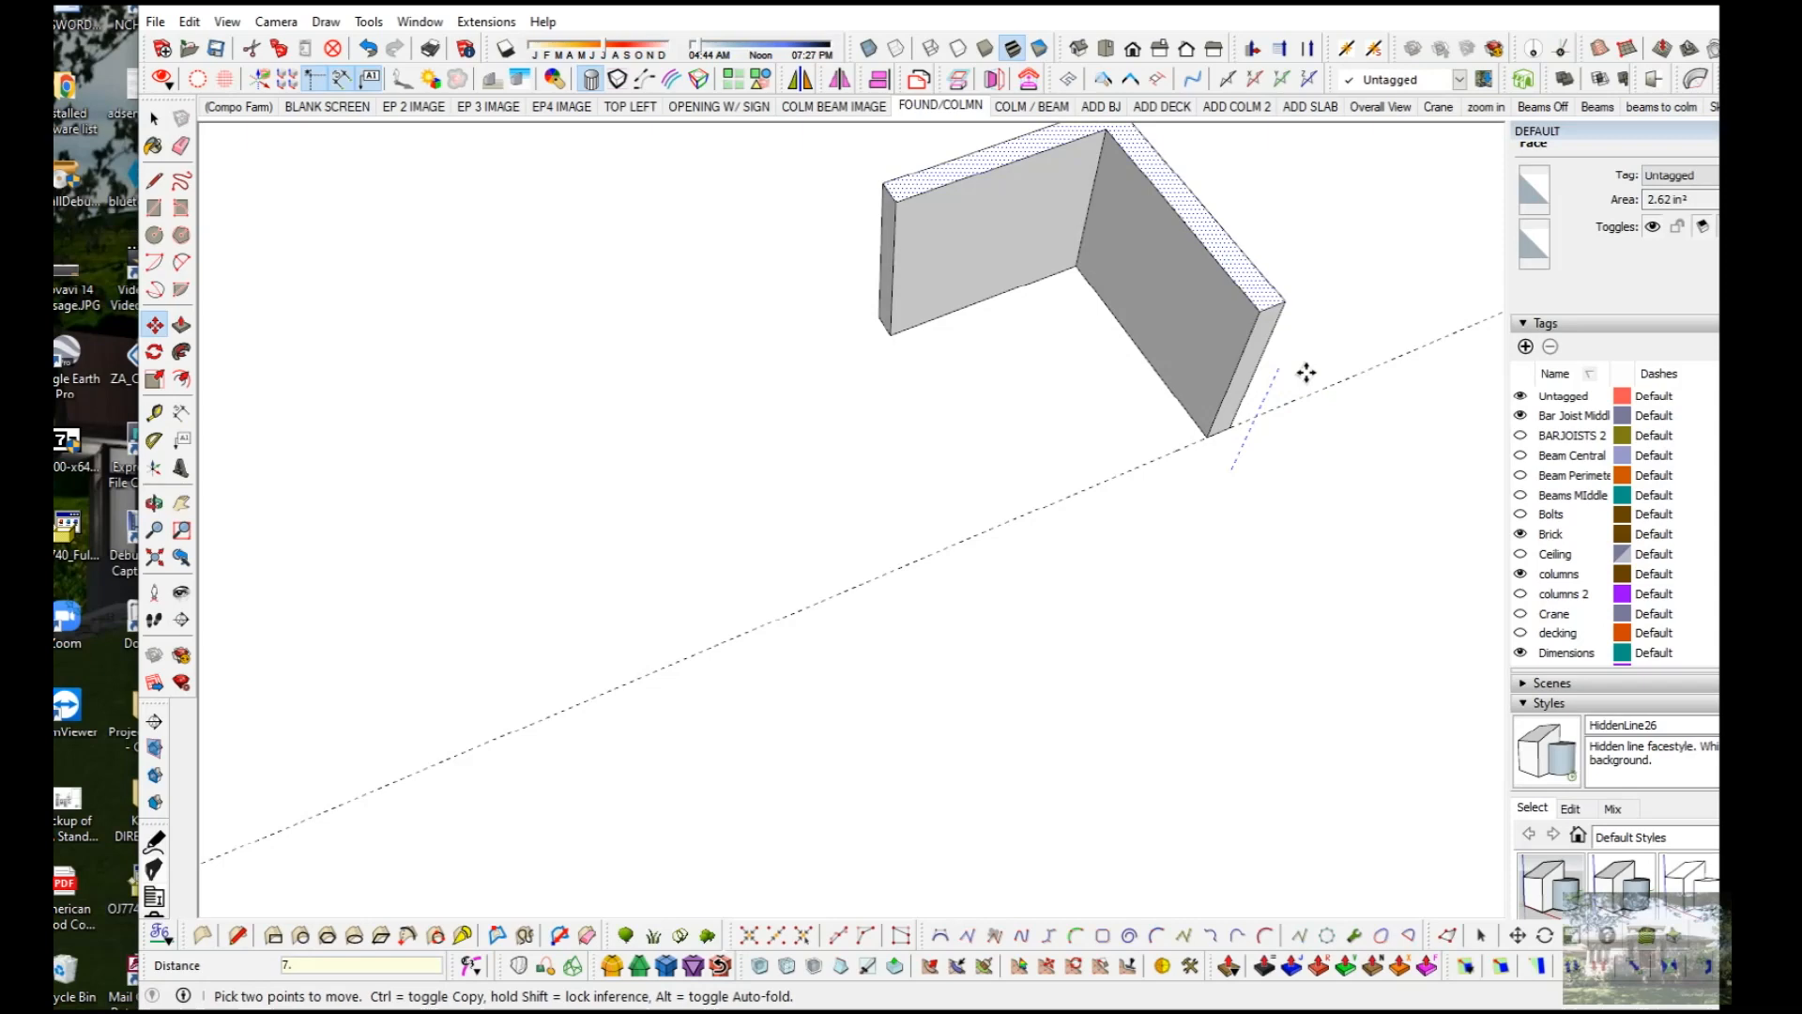
{"action": "type", "text": ".625"}
{"action": "key", "text": "Return"}
{"action": "scroll", "coordinate": [1306, 373], "scroll_direction": "down", "scroll_amount": 8}
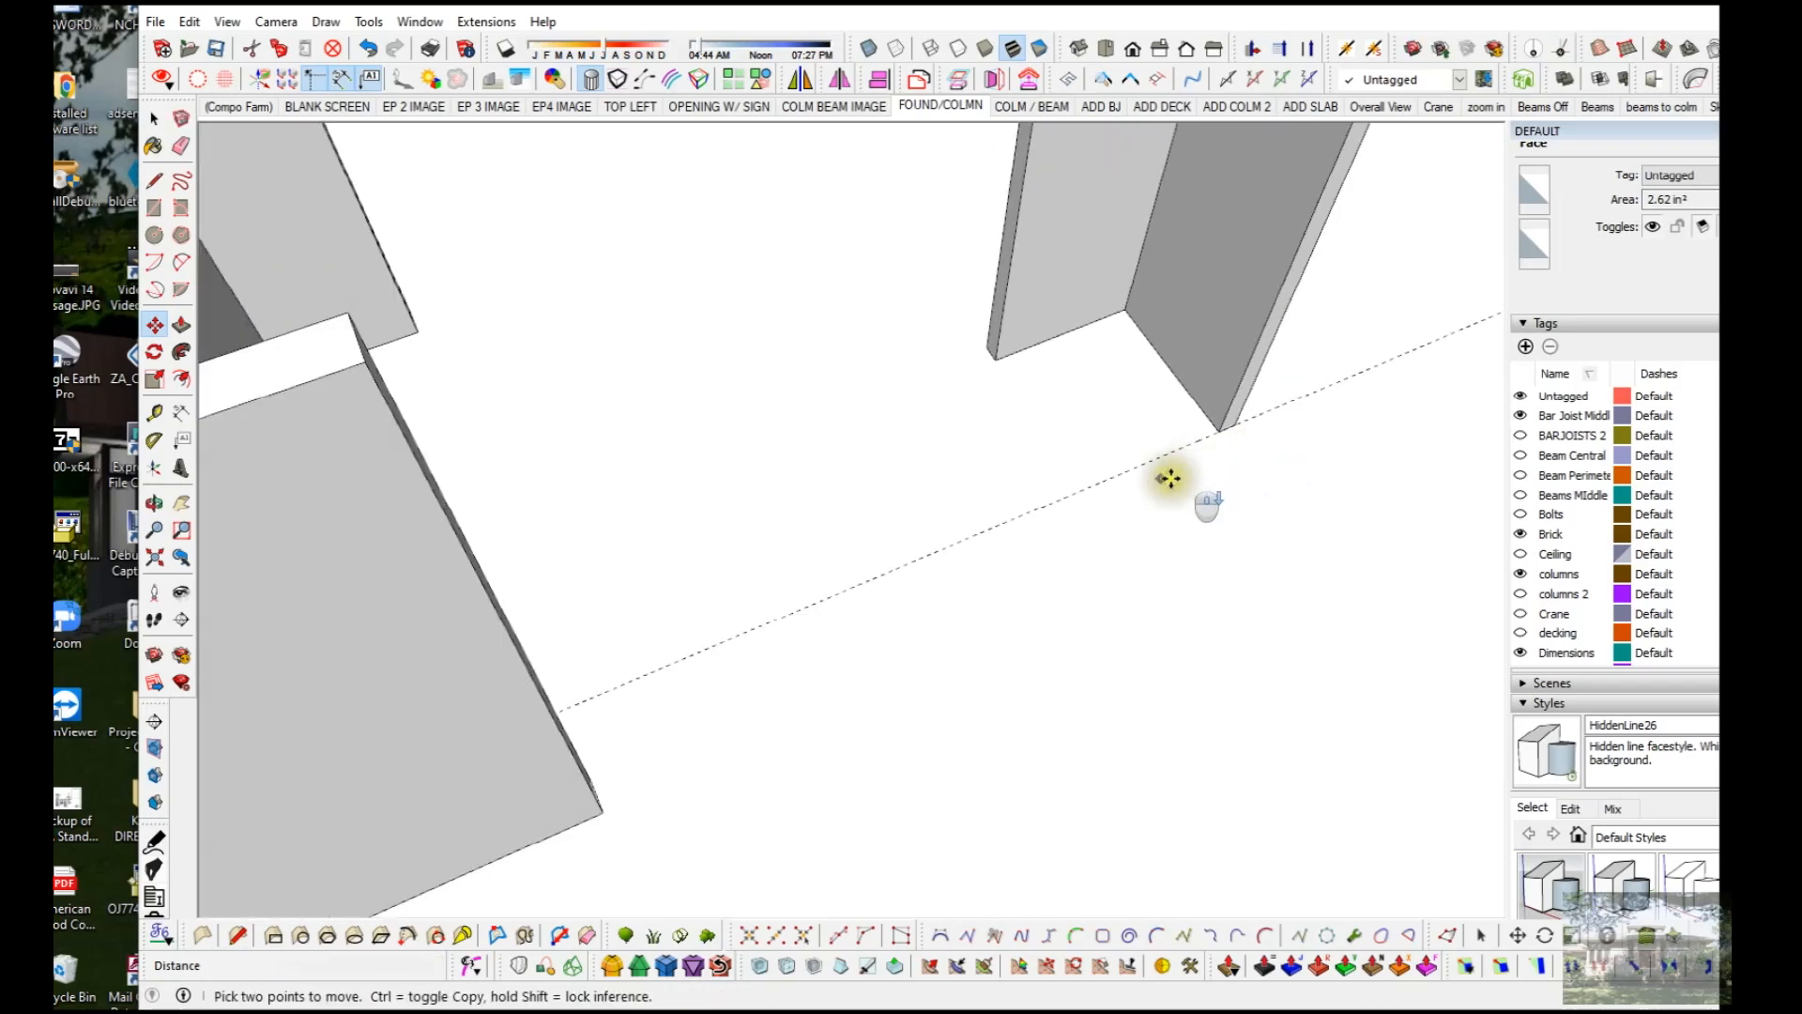
{"action": "key", "text": "space"}
{"action": "left_click", "coordinate": [1135, 545]}
Step: Place vertical guide lines through the midpoints of the lower edges on both legs' inner faces
{"action": "middle_click_drag", "start_coordinate": [1146, 535], "coordinate": [1249, 489]}
{"action": "middle_click_drag", "start_coordinate": [1111, 382], "coordinate": [1073, 474], "text": "shift"}
{"action": "scroll", "coordinate": [1060, 606], "scroll_direction": "up", "scroll_amount": 3}
{"action": "scroll", "coordinate": [938, 766], "scroll_direction": "up", "scroll_amount": 2}
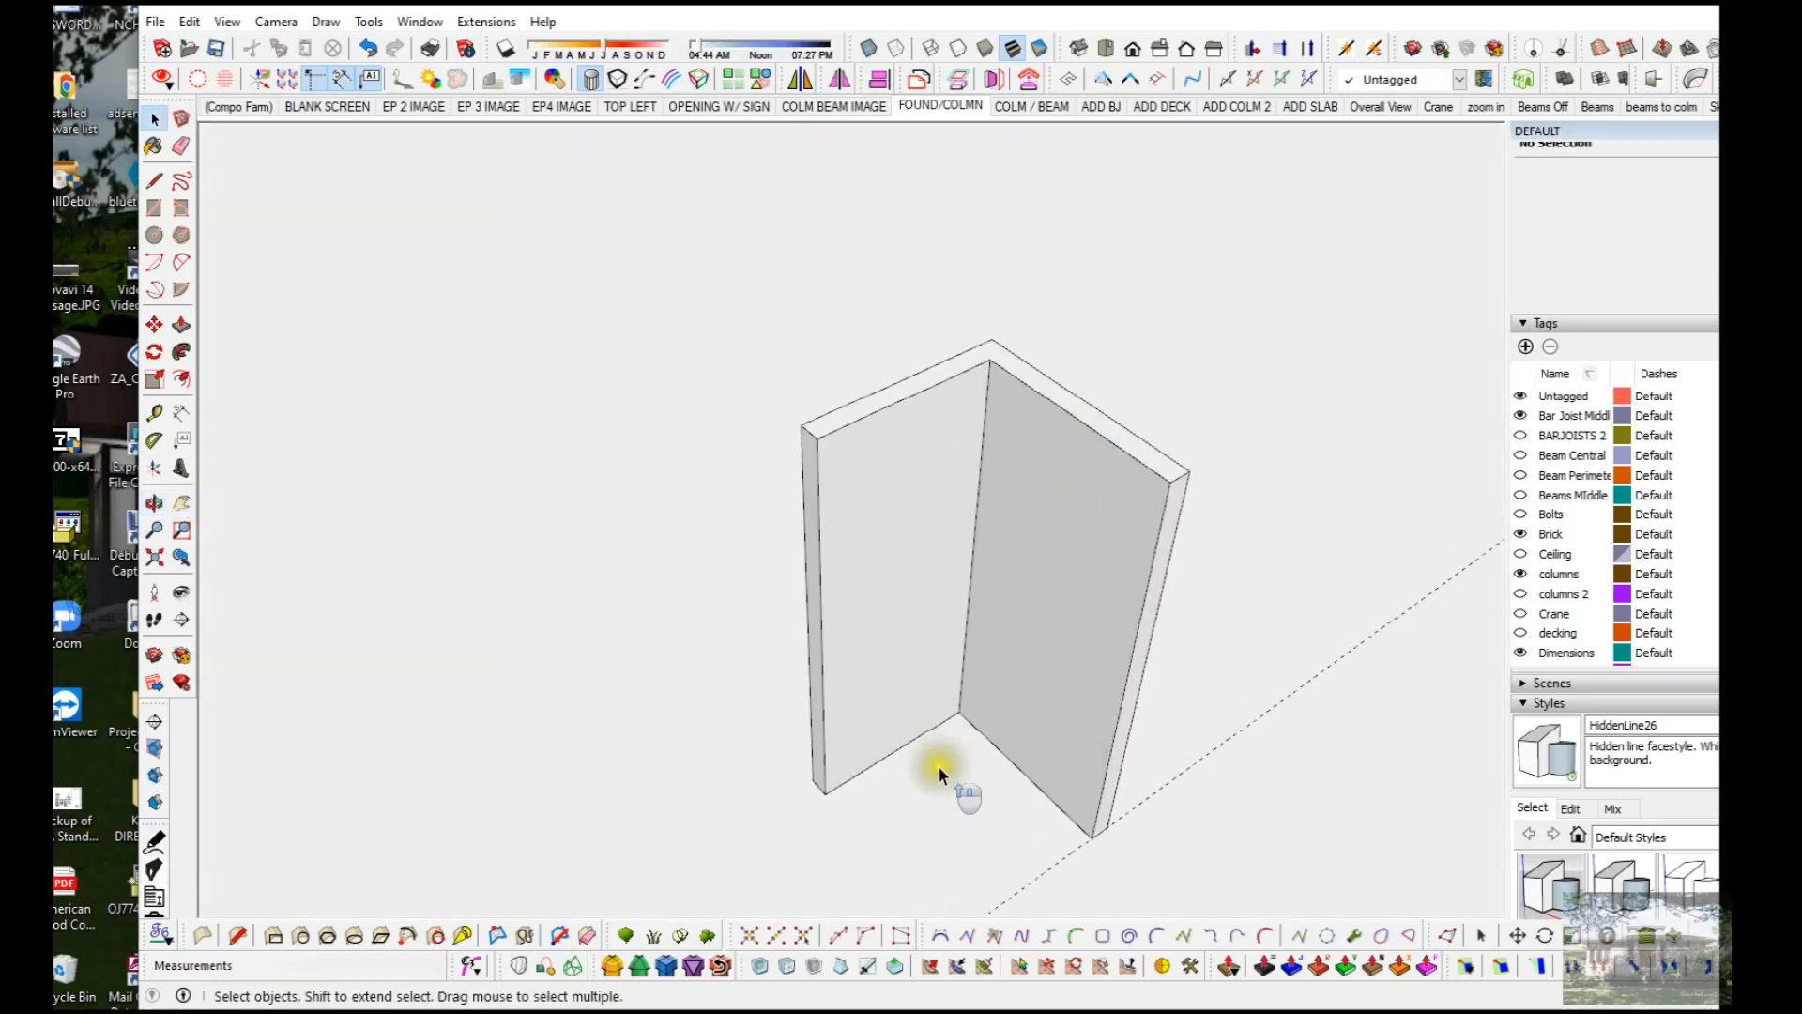
{"action": "key", "text": "t"}
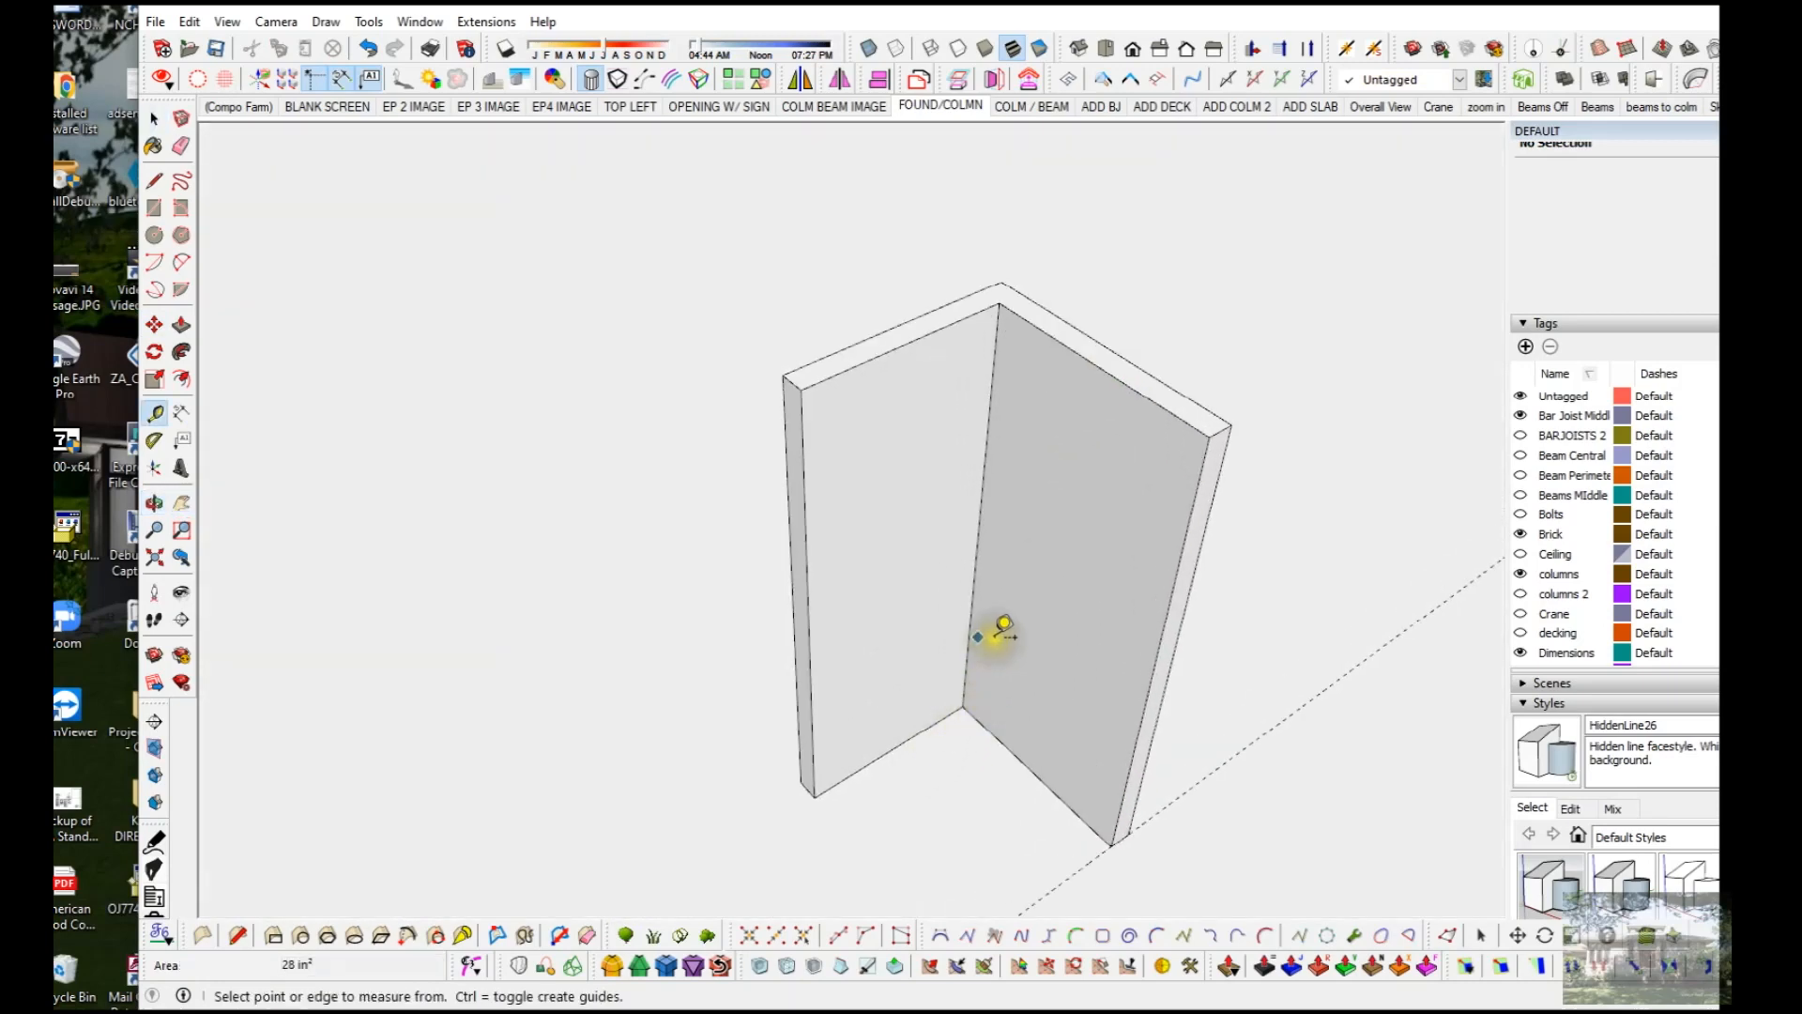
{"action": "left_click", "coordinate": [968, 630]}
{"action": "left_click", "coordinate": [915, 739]}
{"action": "left_click", "coordinate": [1131, 777]}
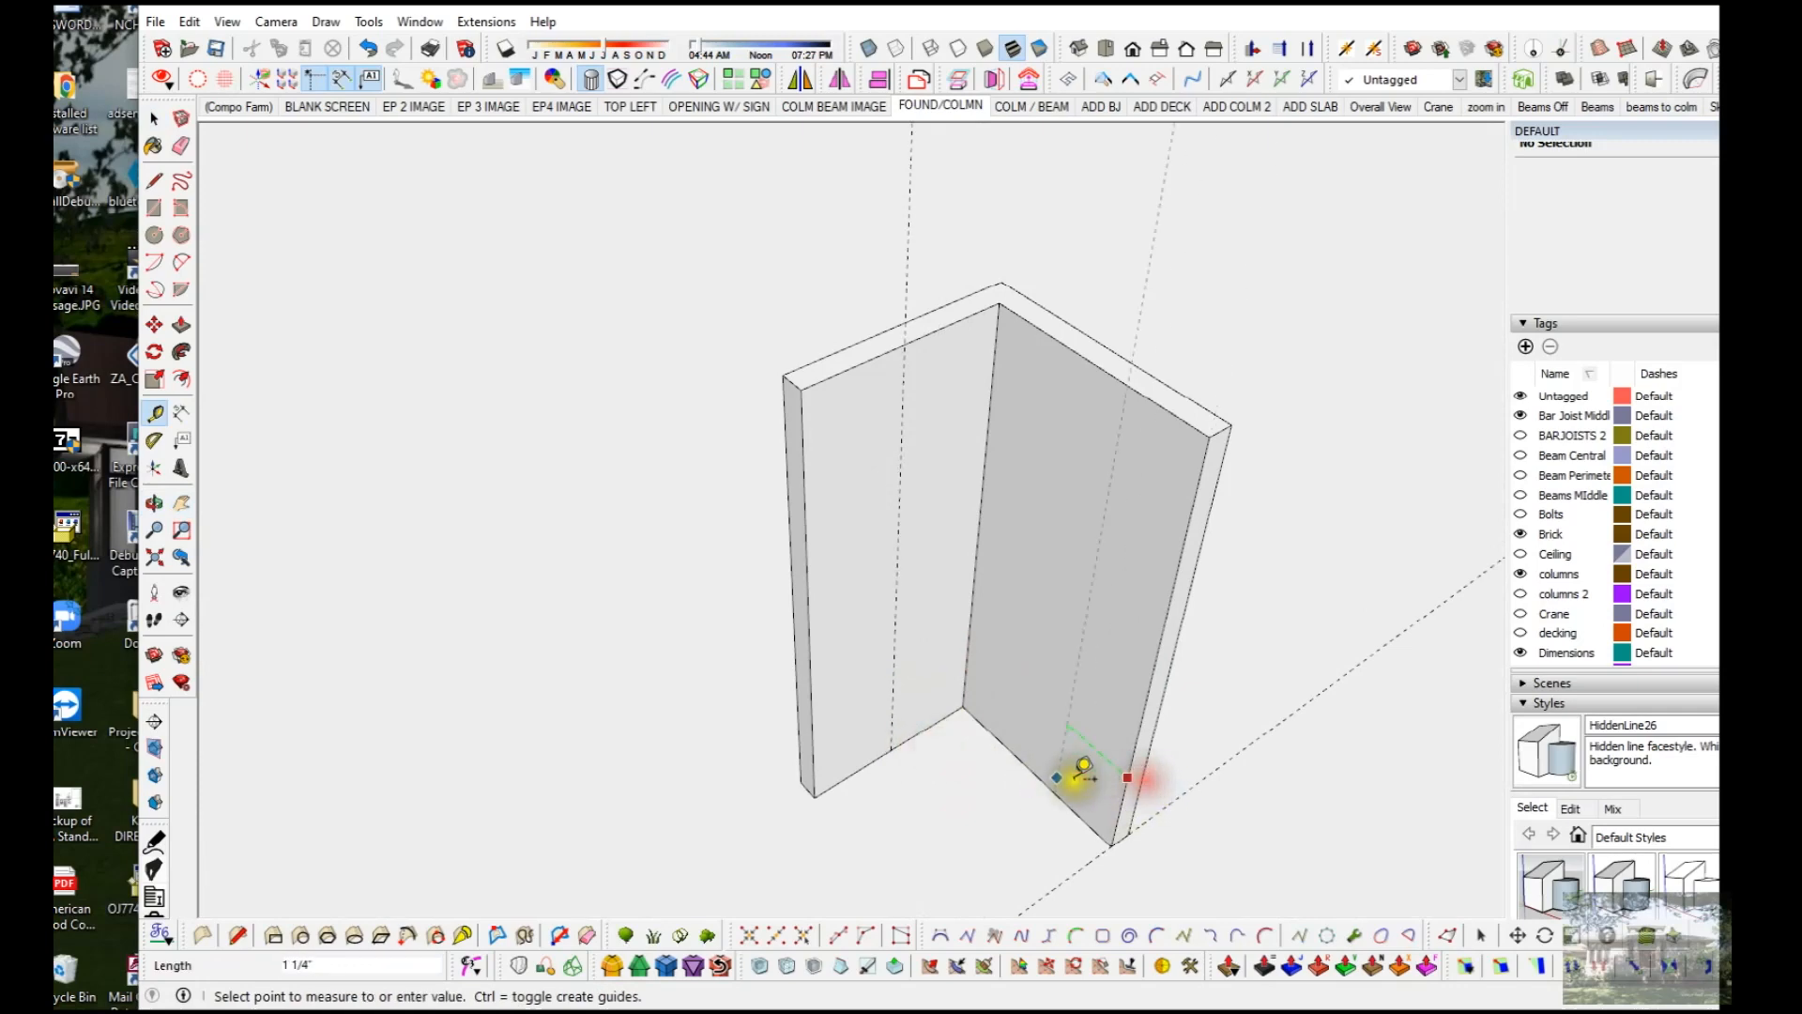
{"action": "left_click", "coordinate": [1037, 764]}
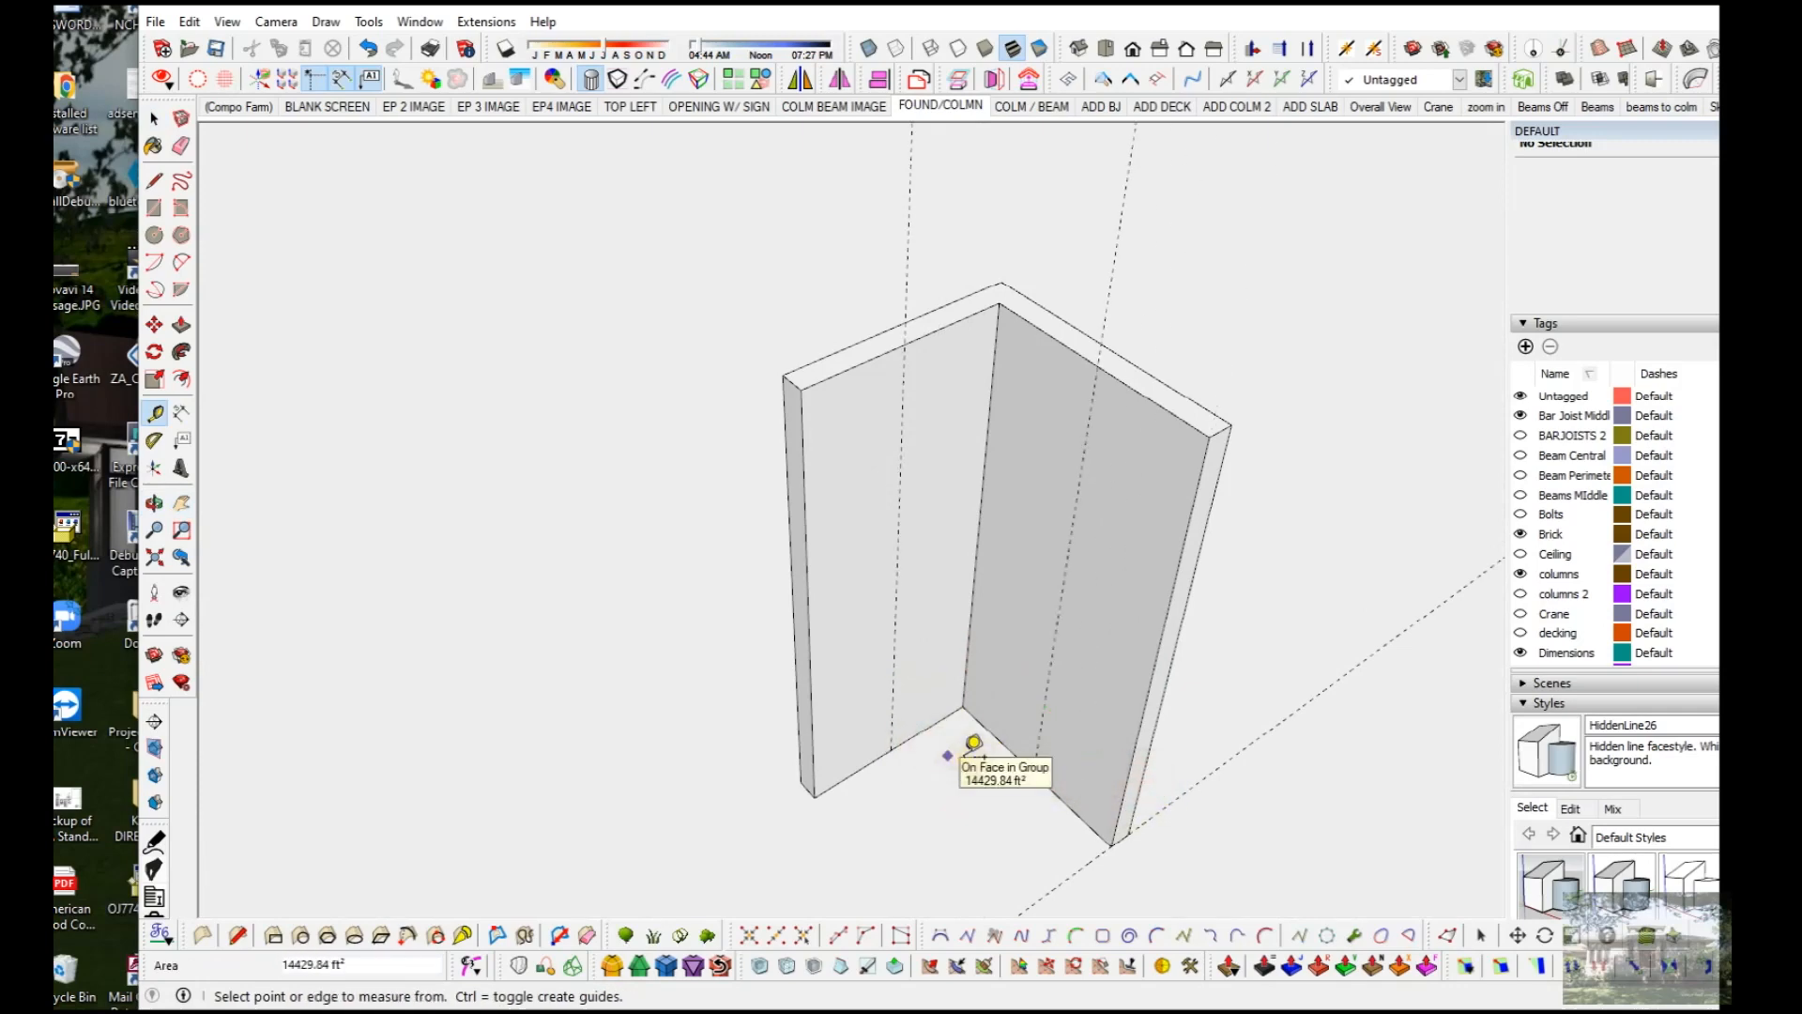
Step: Place horizontal guide lines 1.5 inches above the lower edge on the inner faces of both legs
{"action": "left_click", "coordinate": [875, 758]}
{"action": "type", "text": "1"}
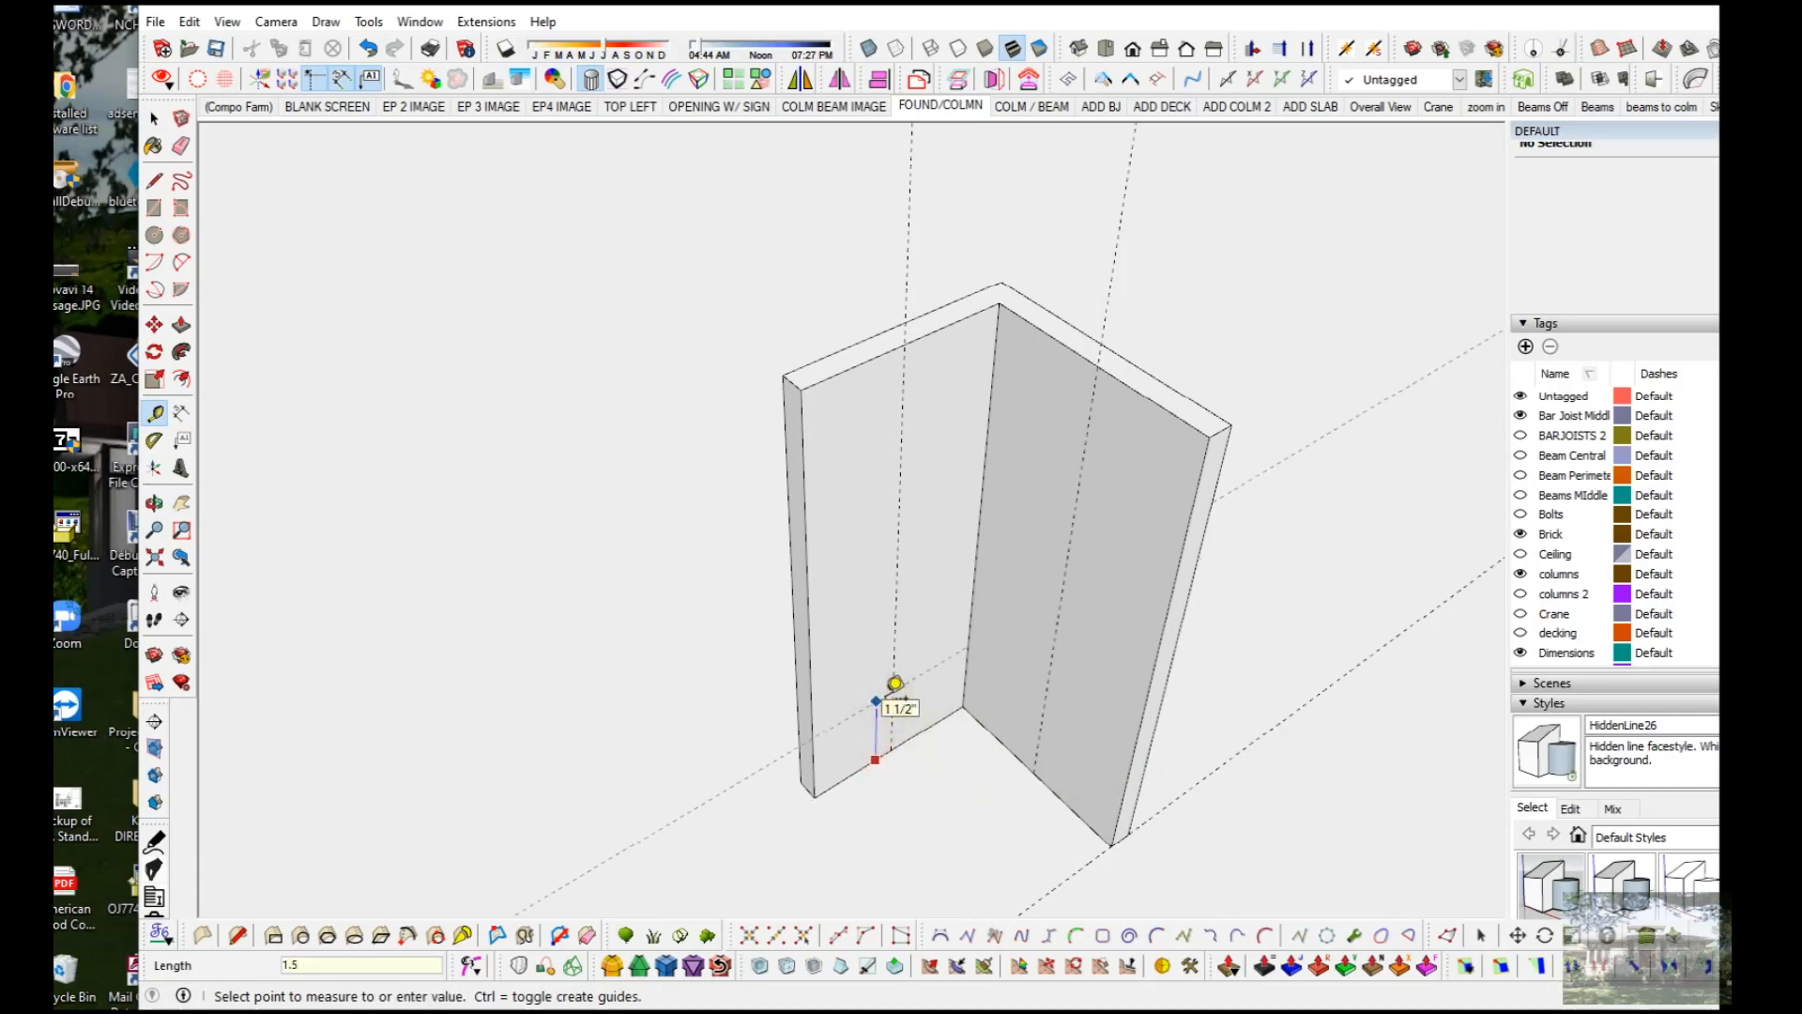
{"action": "type", "text": ".5"}
{"action": "key", "text": "Return"}
{"action": "left_click", "coordinate": [1000, 741]}
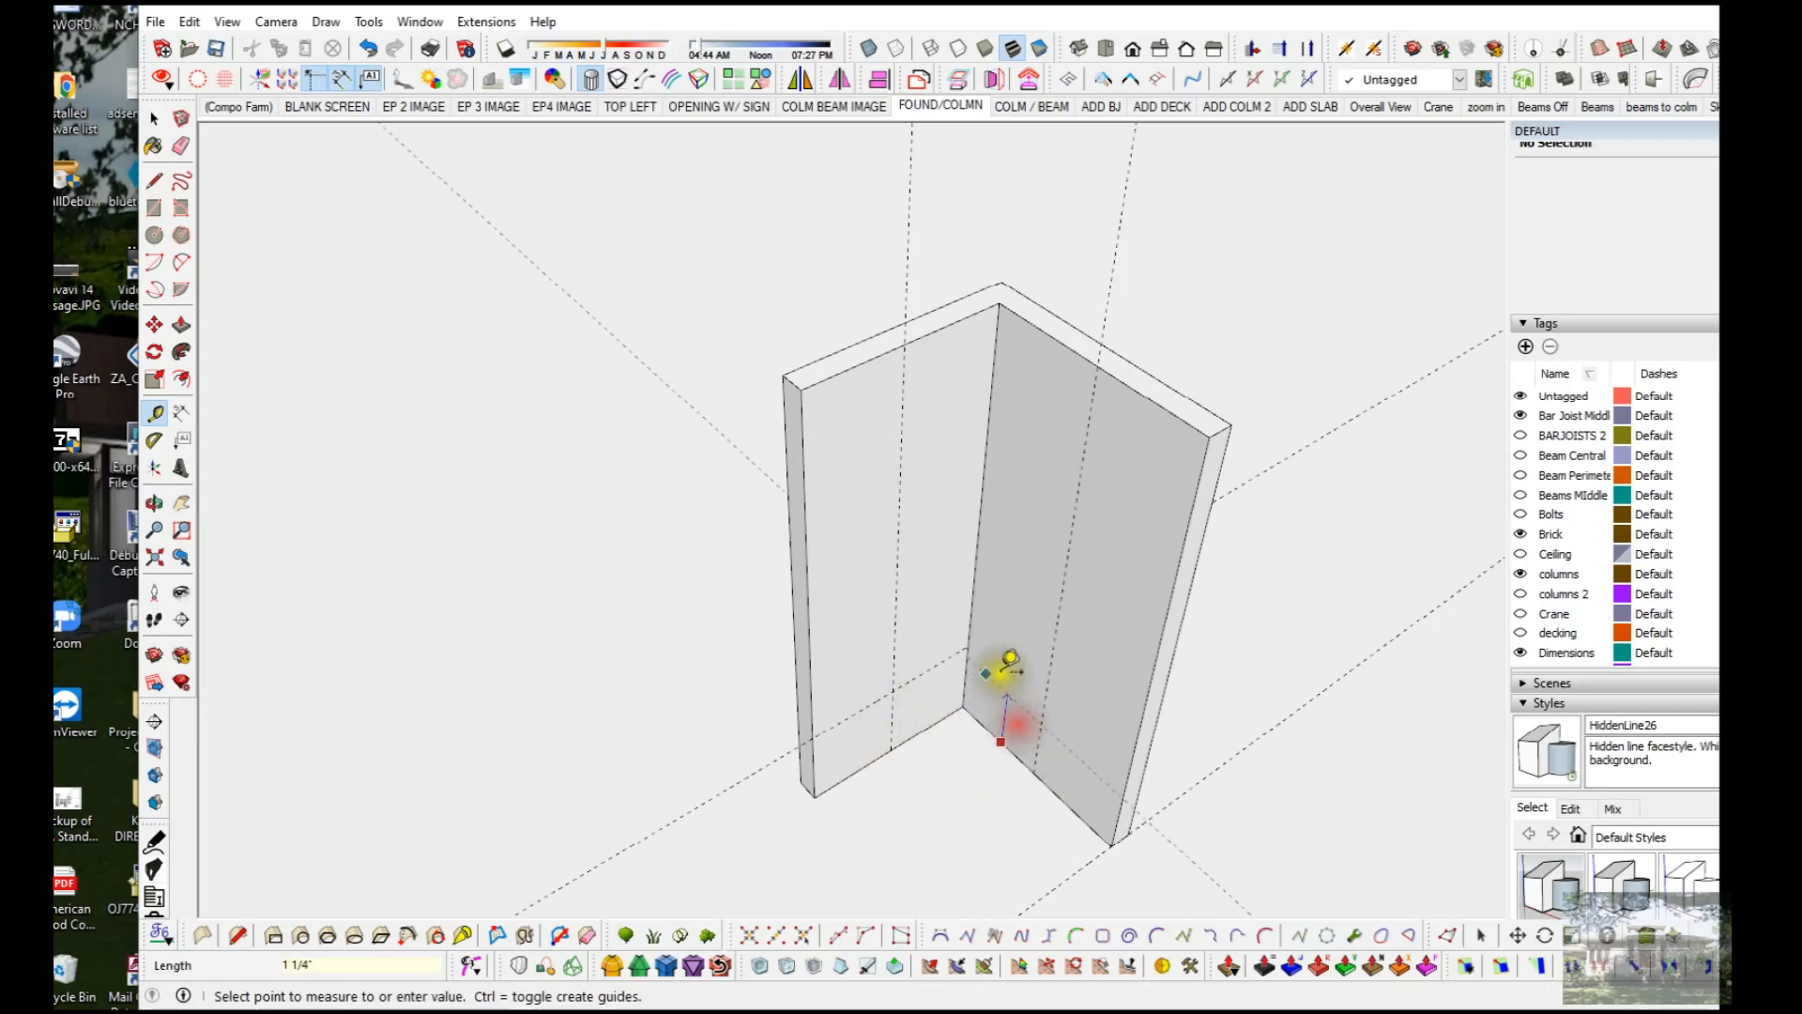
{"action": "left_click", "coordinate": [989, 652]}
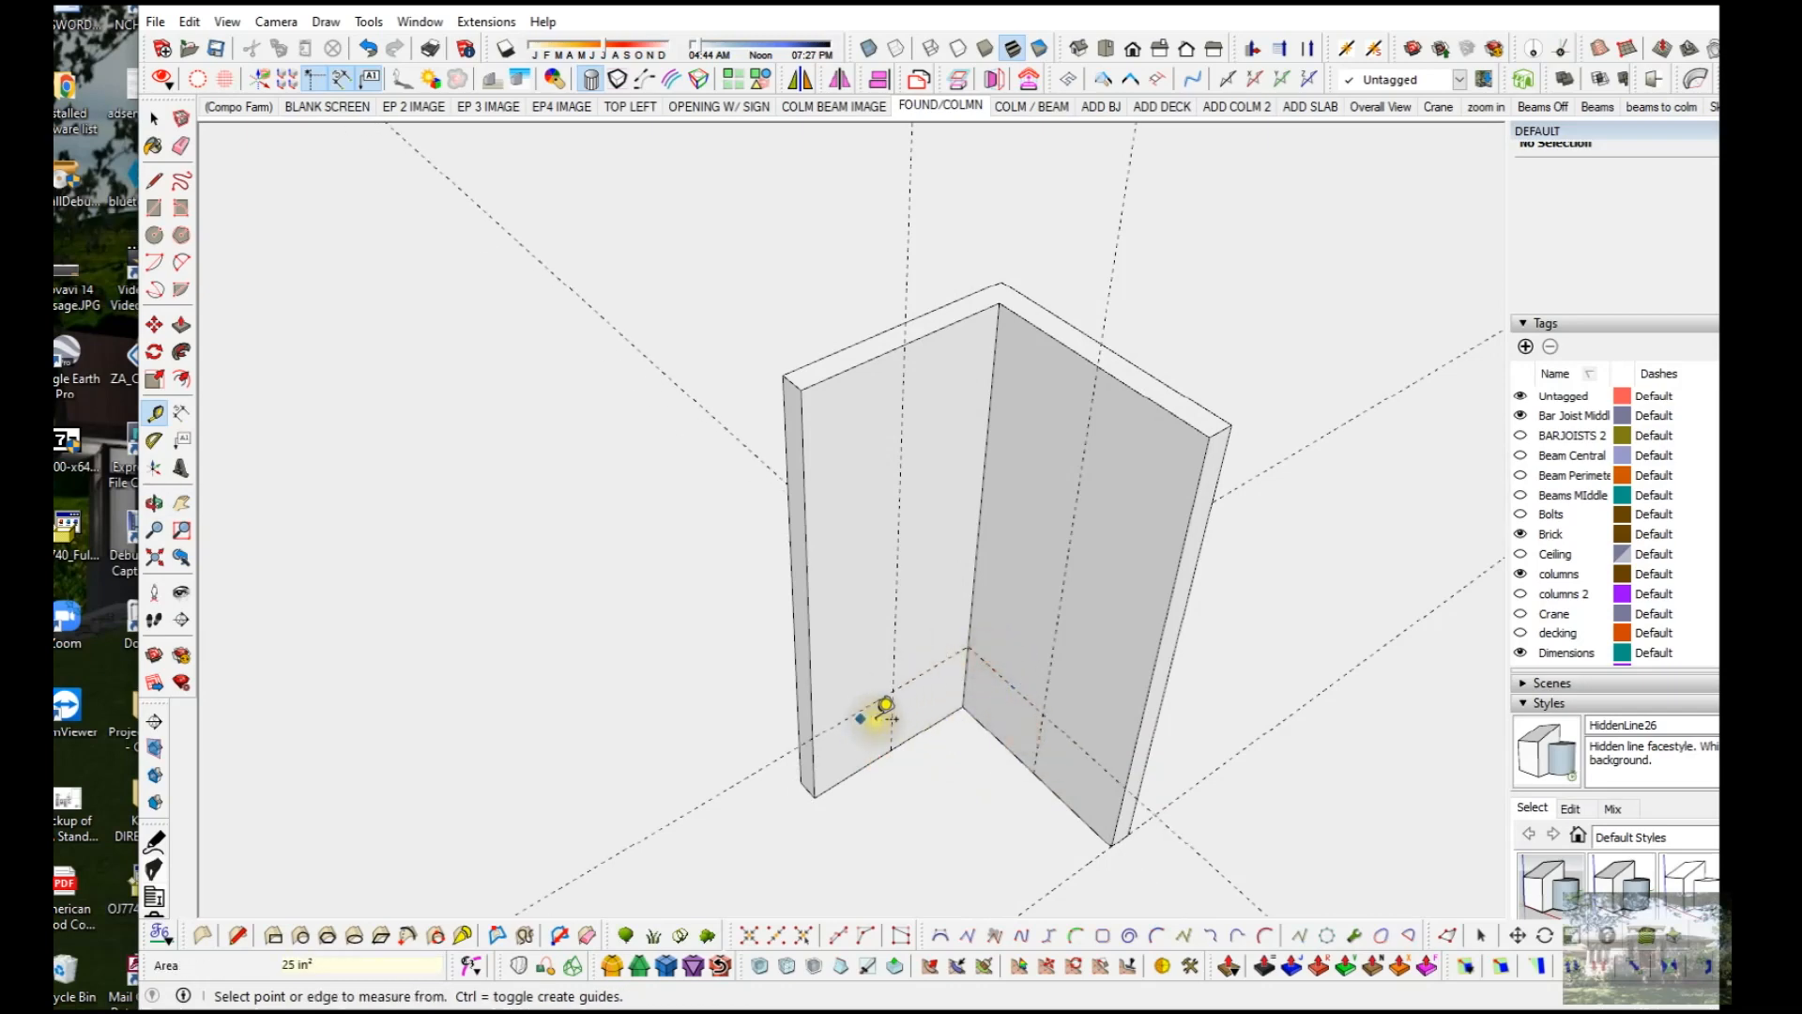
Step: Place horizontal guide lines at mid-height and 1.5 inches below the upper edge on the narrower leg's inner face
{"action": "left_click", "coordinate": [851, 367]}
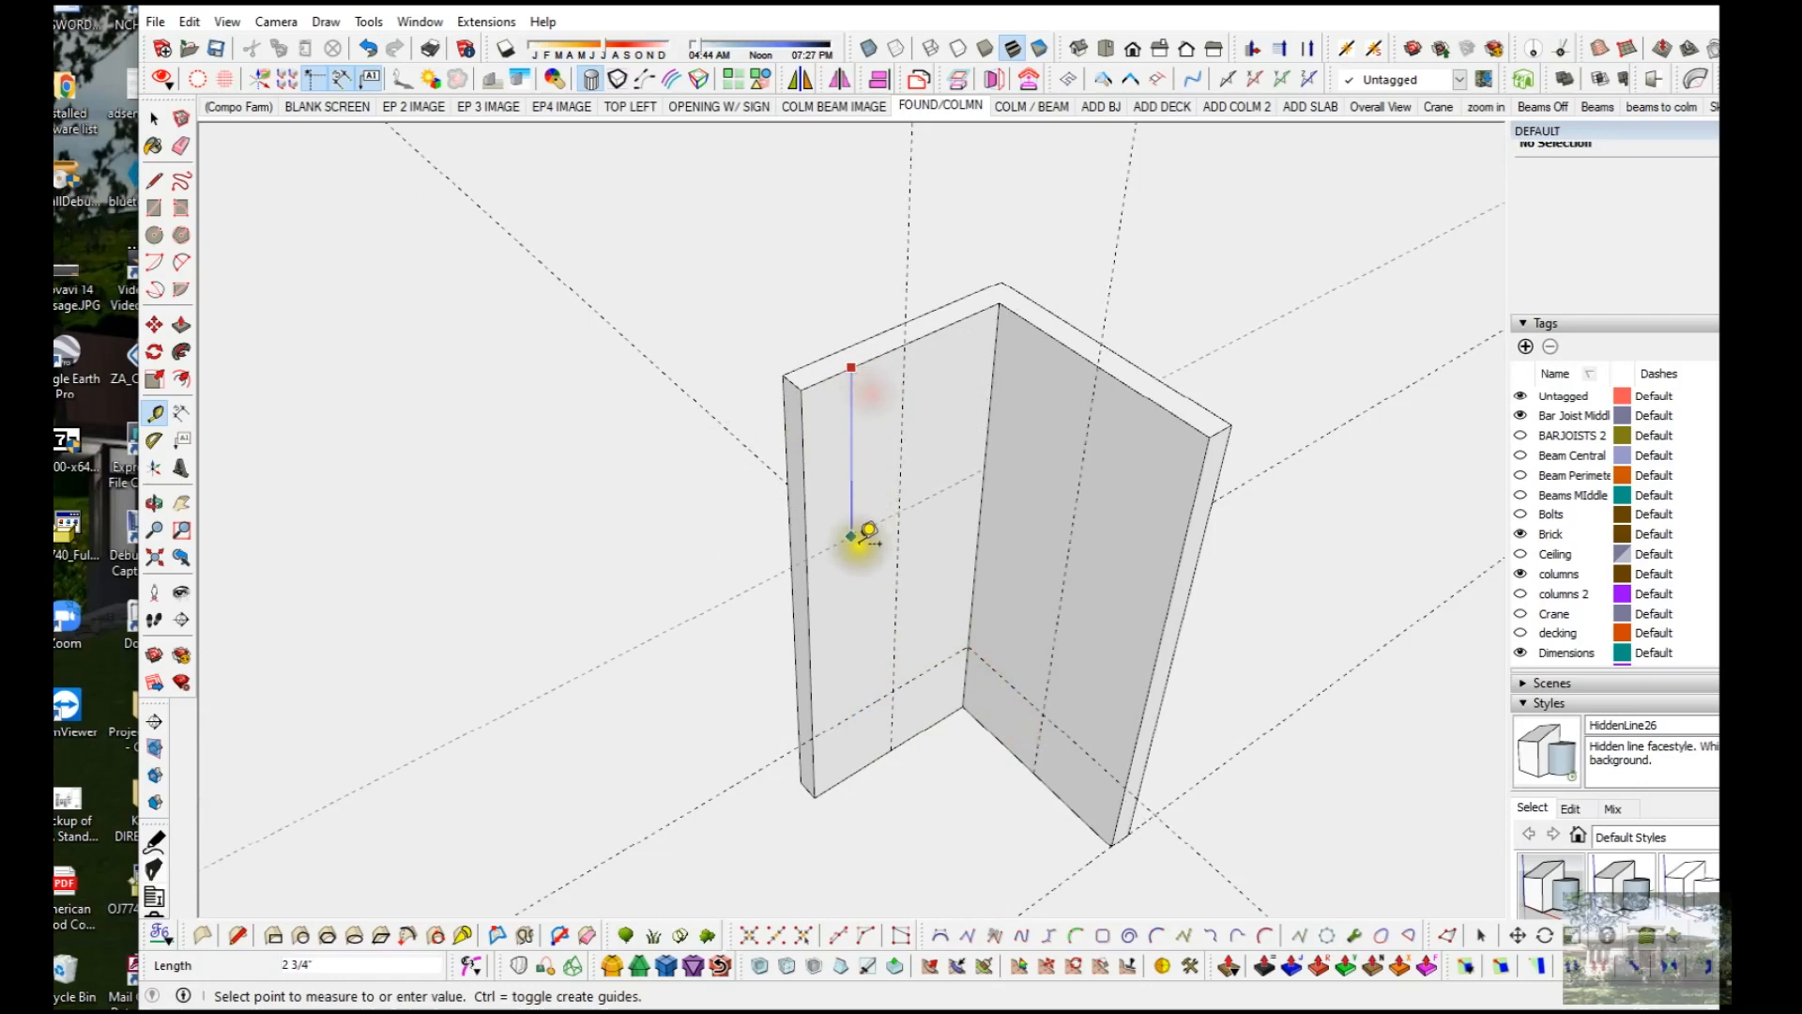
{"action": "left_click", "coordinate": [820, 619]}
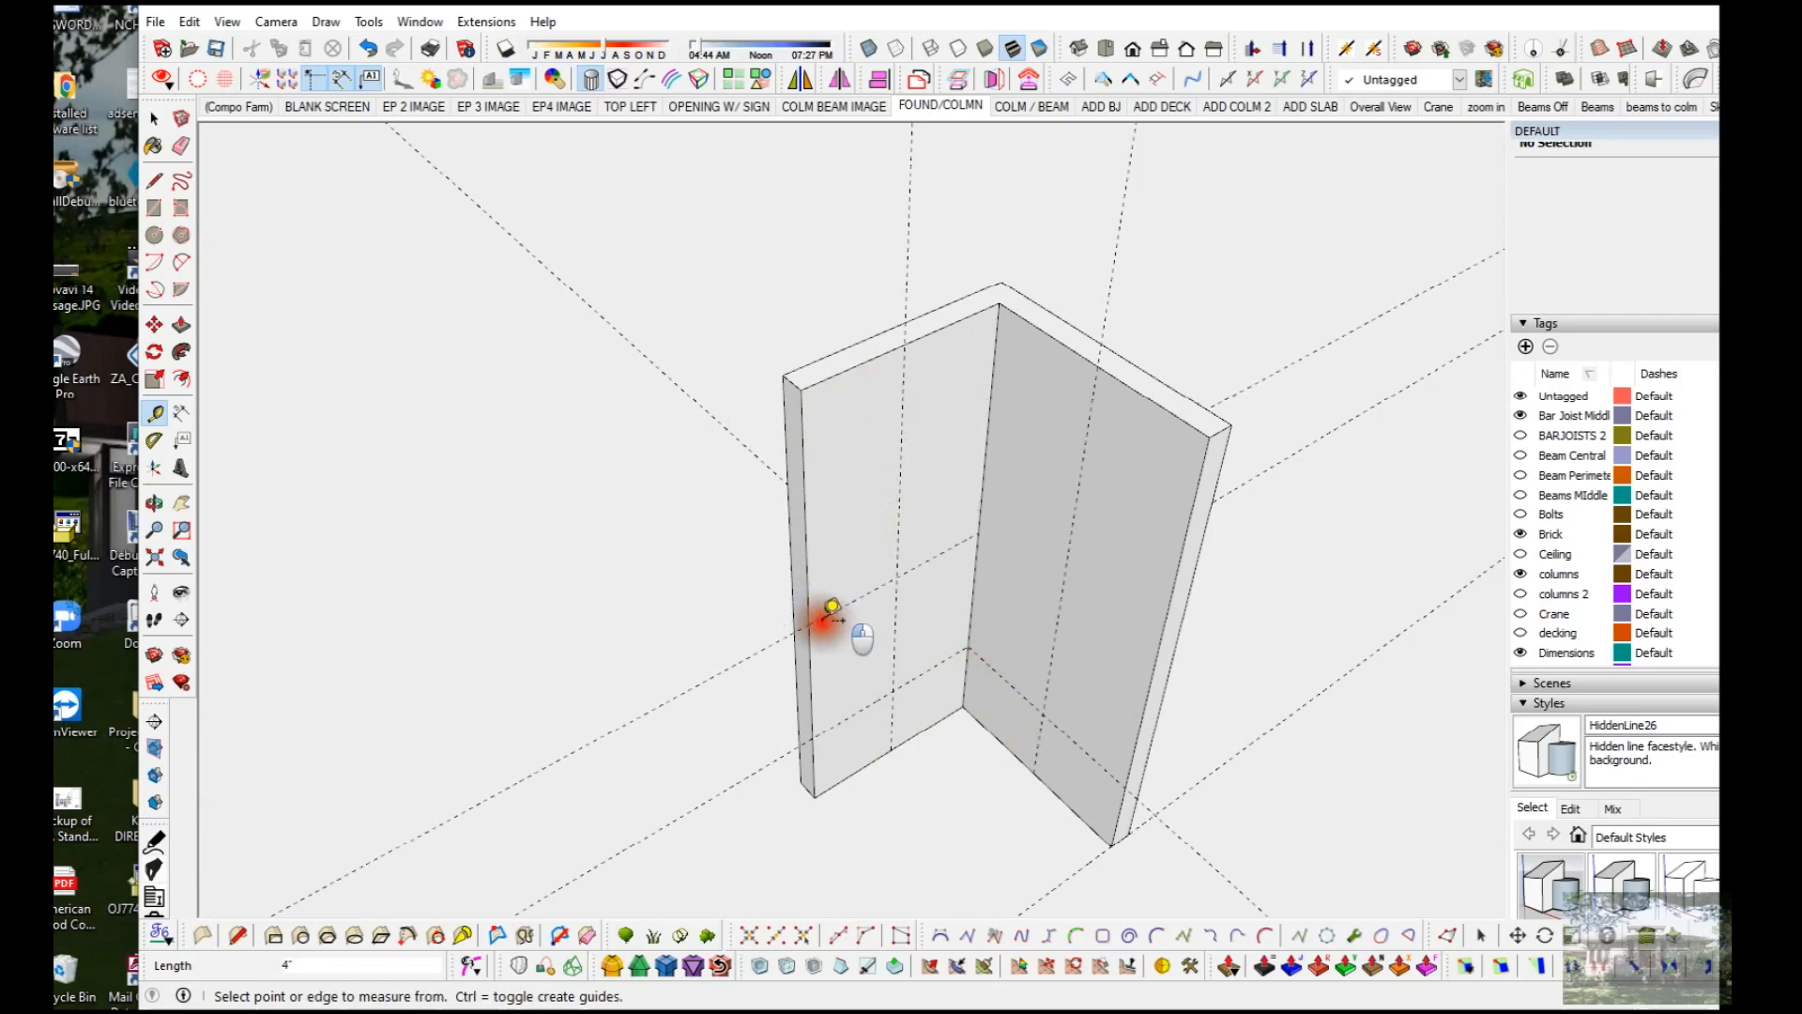
{"action": "left_click", "coordinate": [835, 375]}
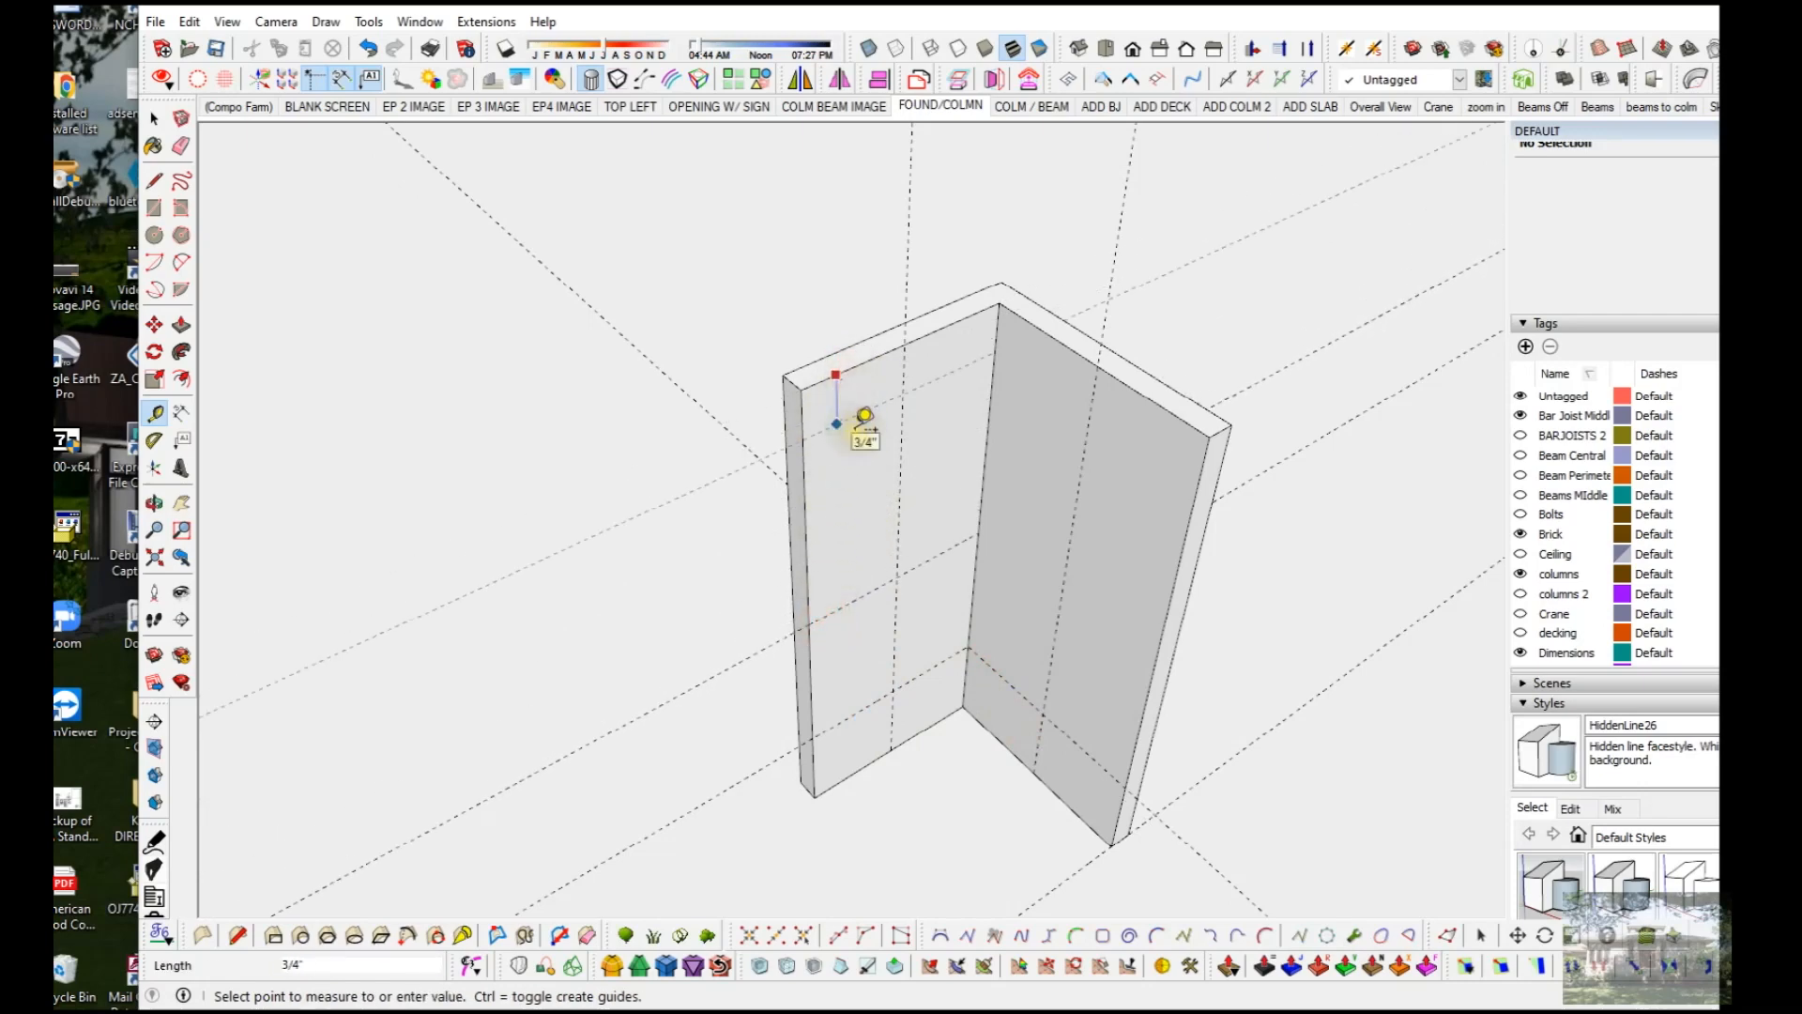
{"action": "type", "text": "1.5"}
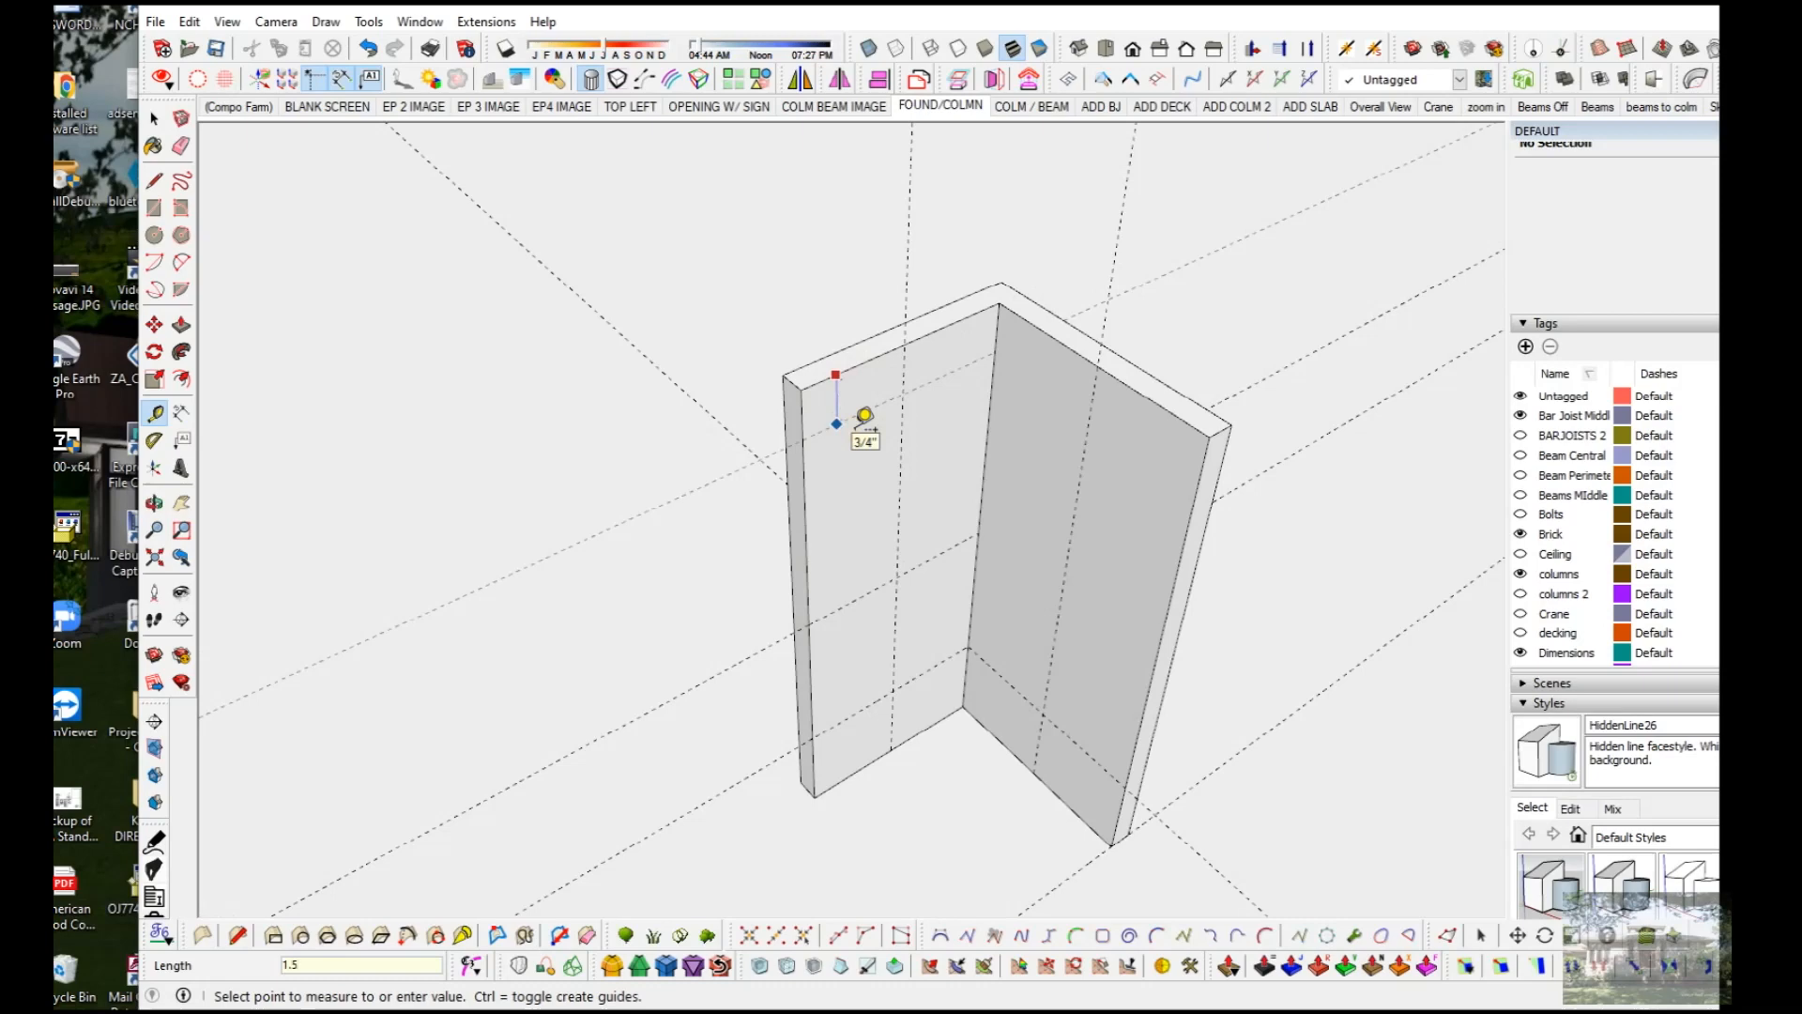
{"action": "key", "text": "Return"}
Step: Add matching upper and mid-height horizontal guide lines on the wider leg's inner face
{"action": "left_click", "coordinate": [1151, 396]}
{"action": "left_click", "coordinate": [1027, 423]}
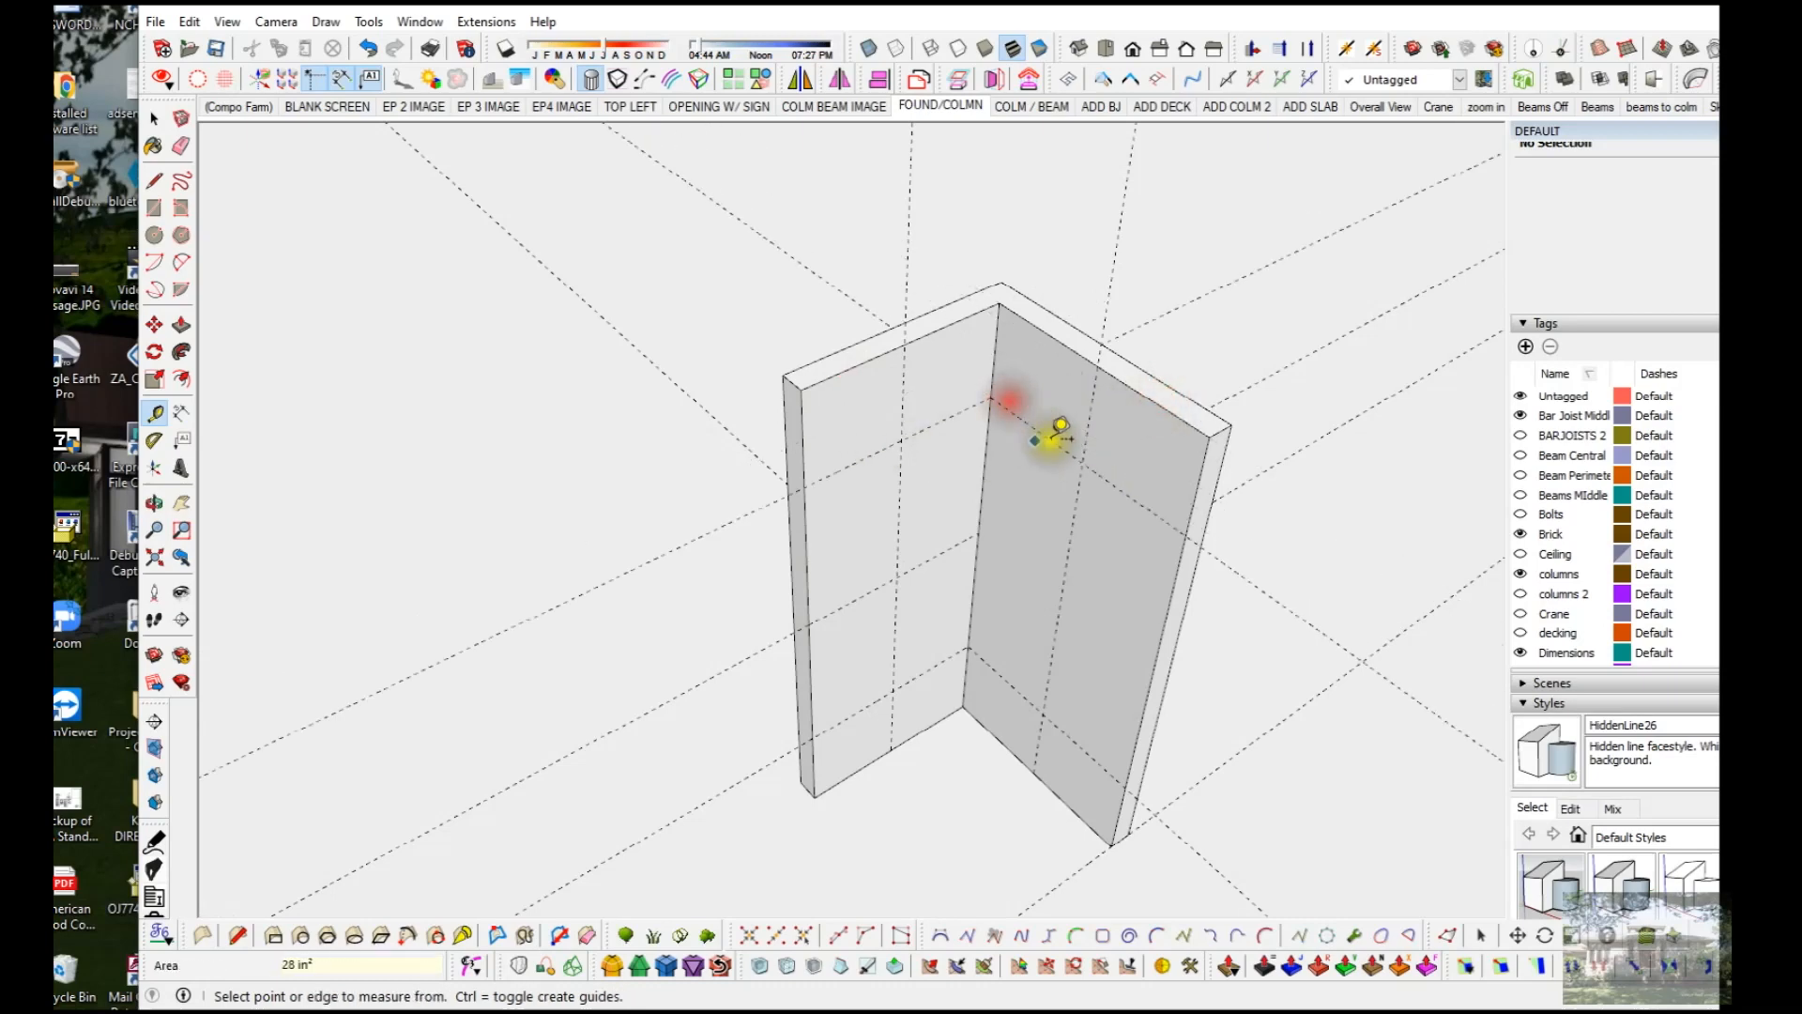
{"action": "left_click", "coordinate": [1136, 482]}
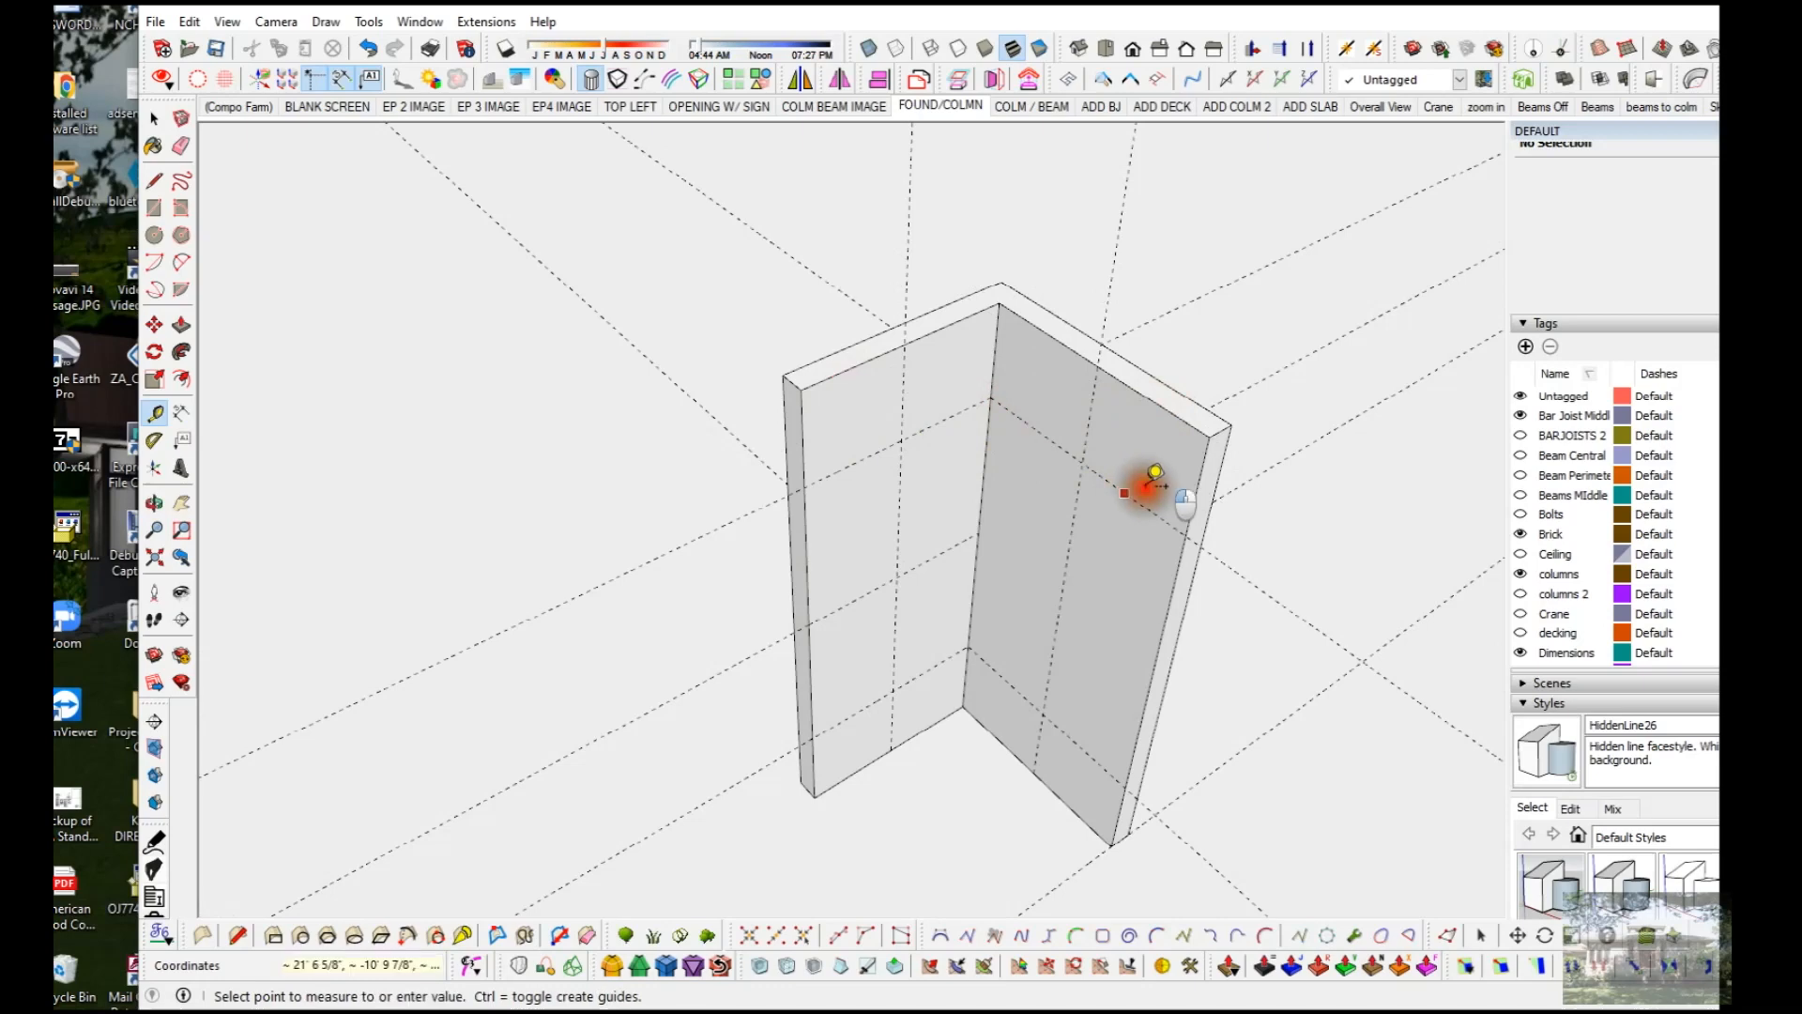
{"action": "left_click", "coordinate": [987, 536]}
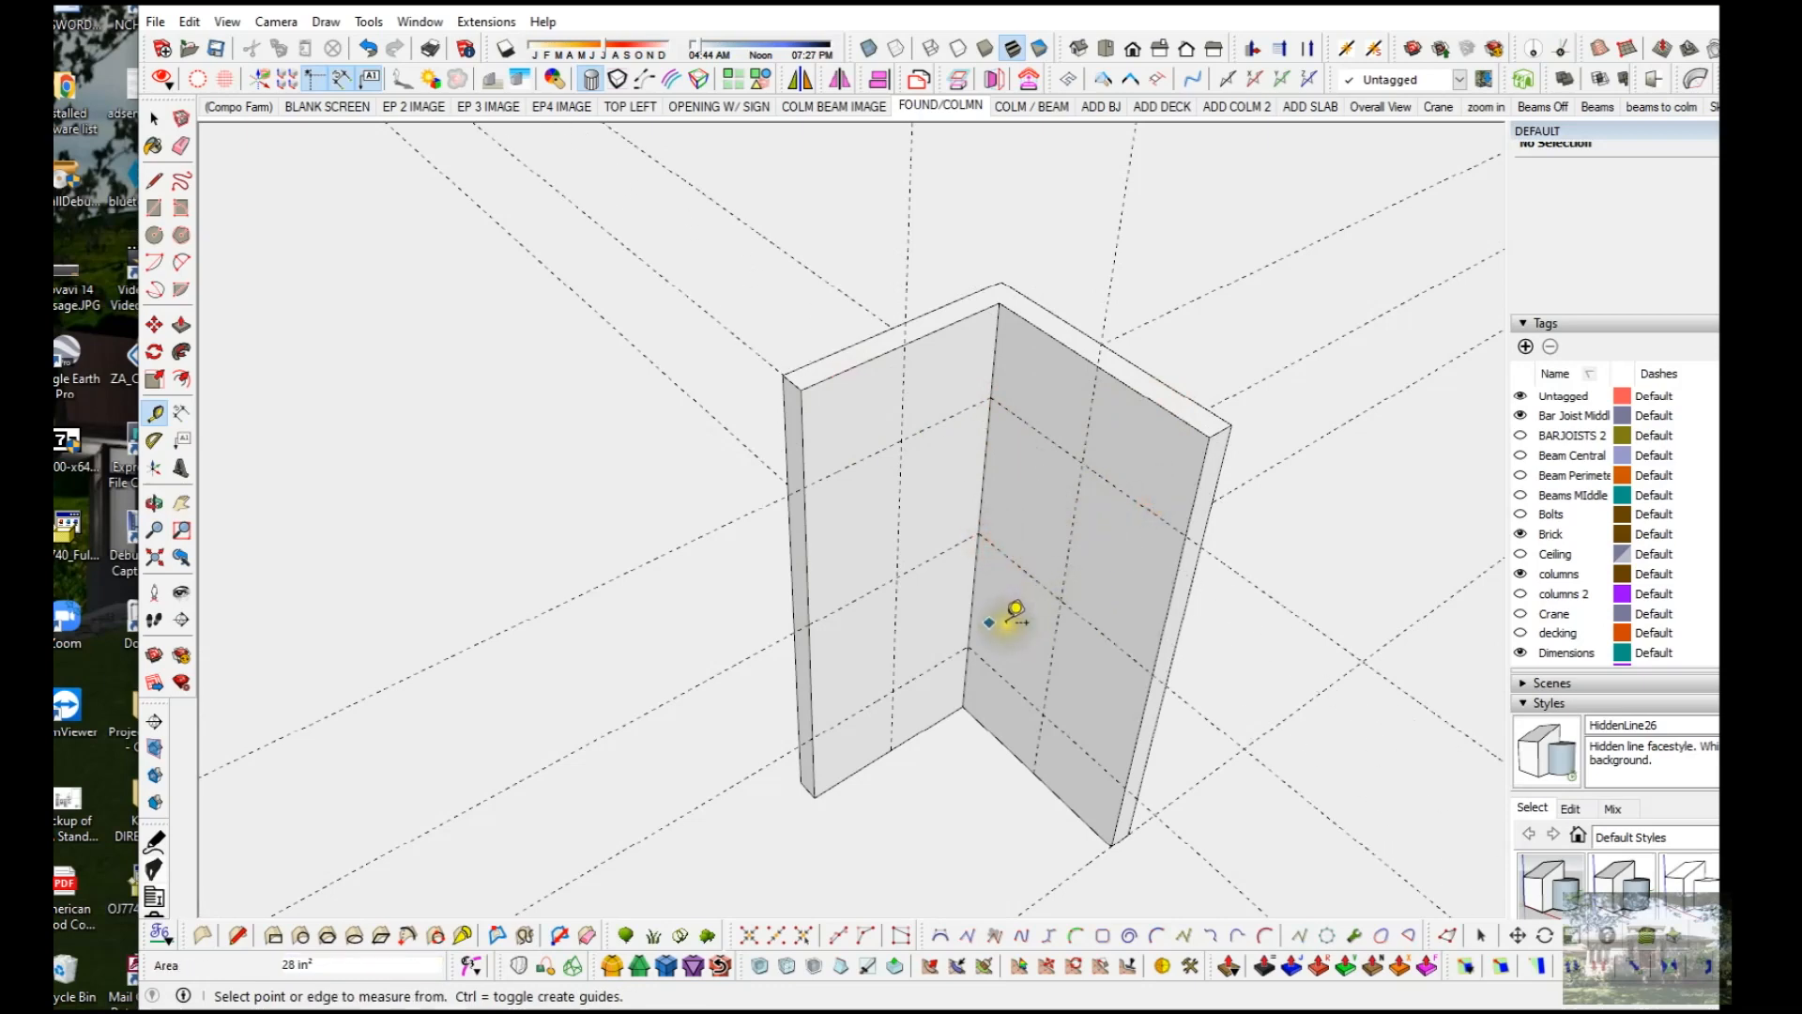
{"action": "left_click", "coordinate": [972, 605]}
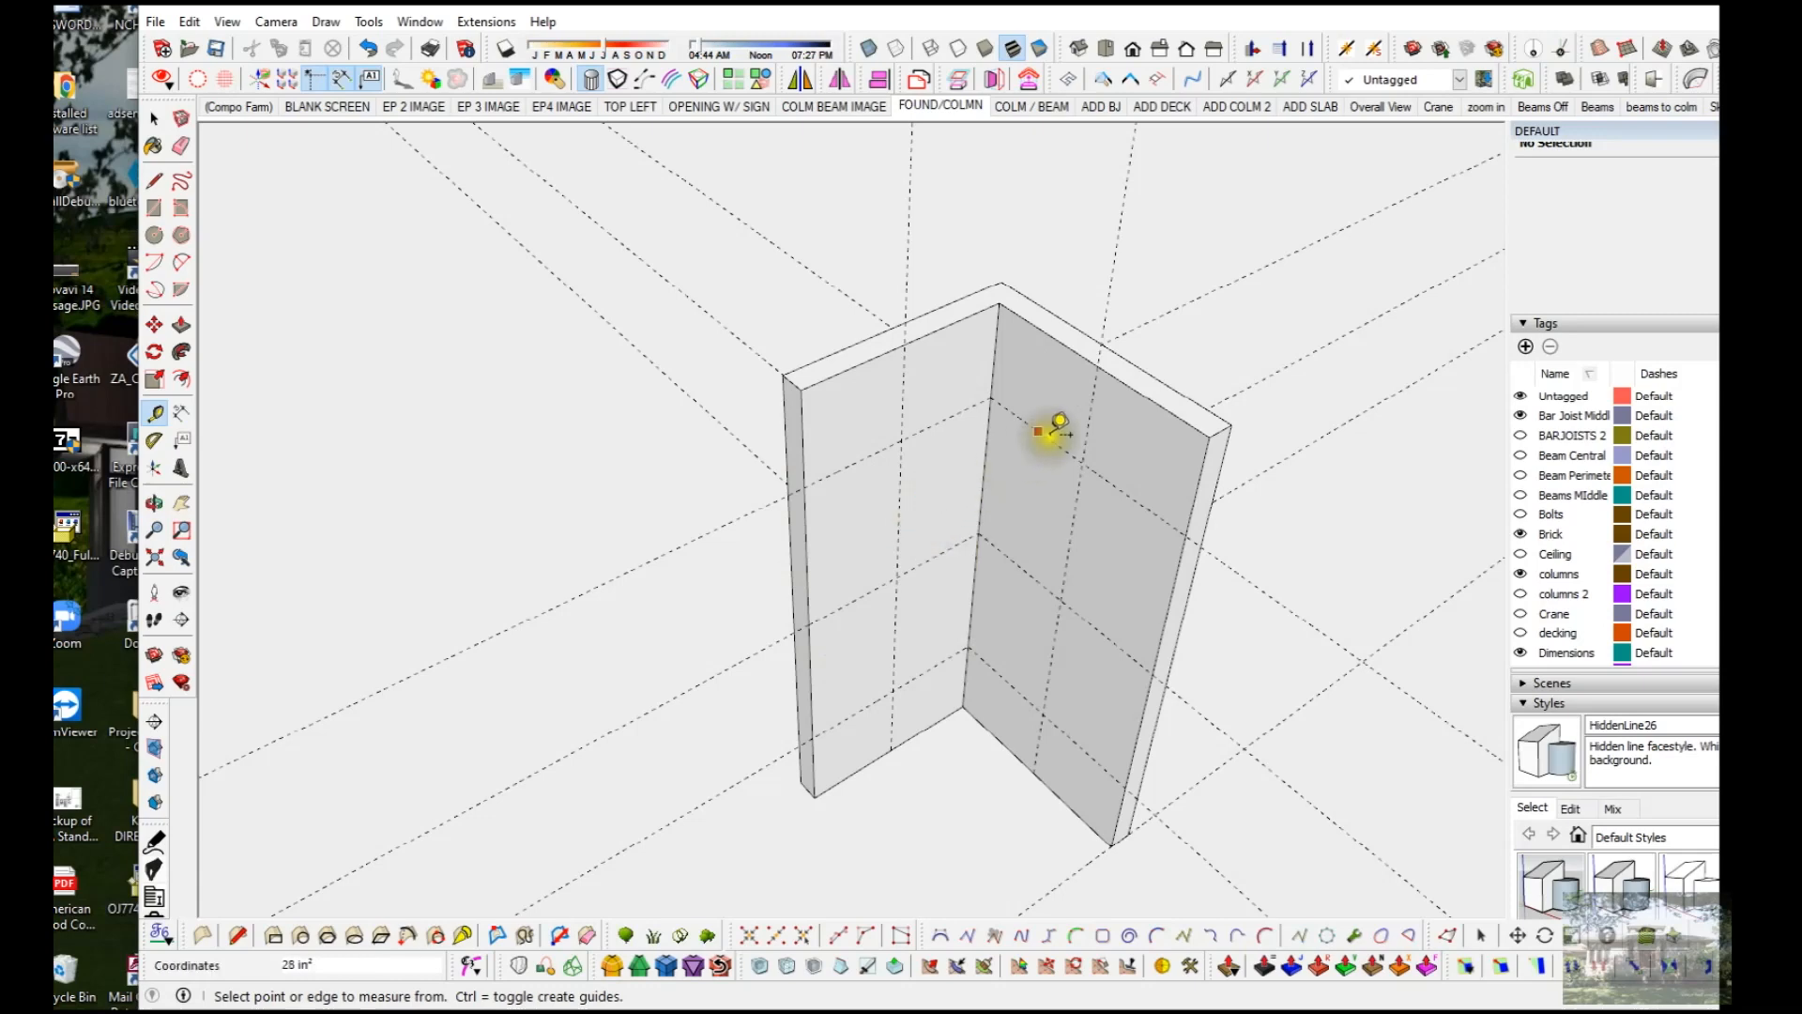
{"action": "left_click", "coordinate": [1078, 541]}
{"action": "left_click", "coordinate": [1077, 541]}
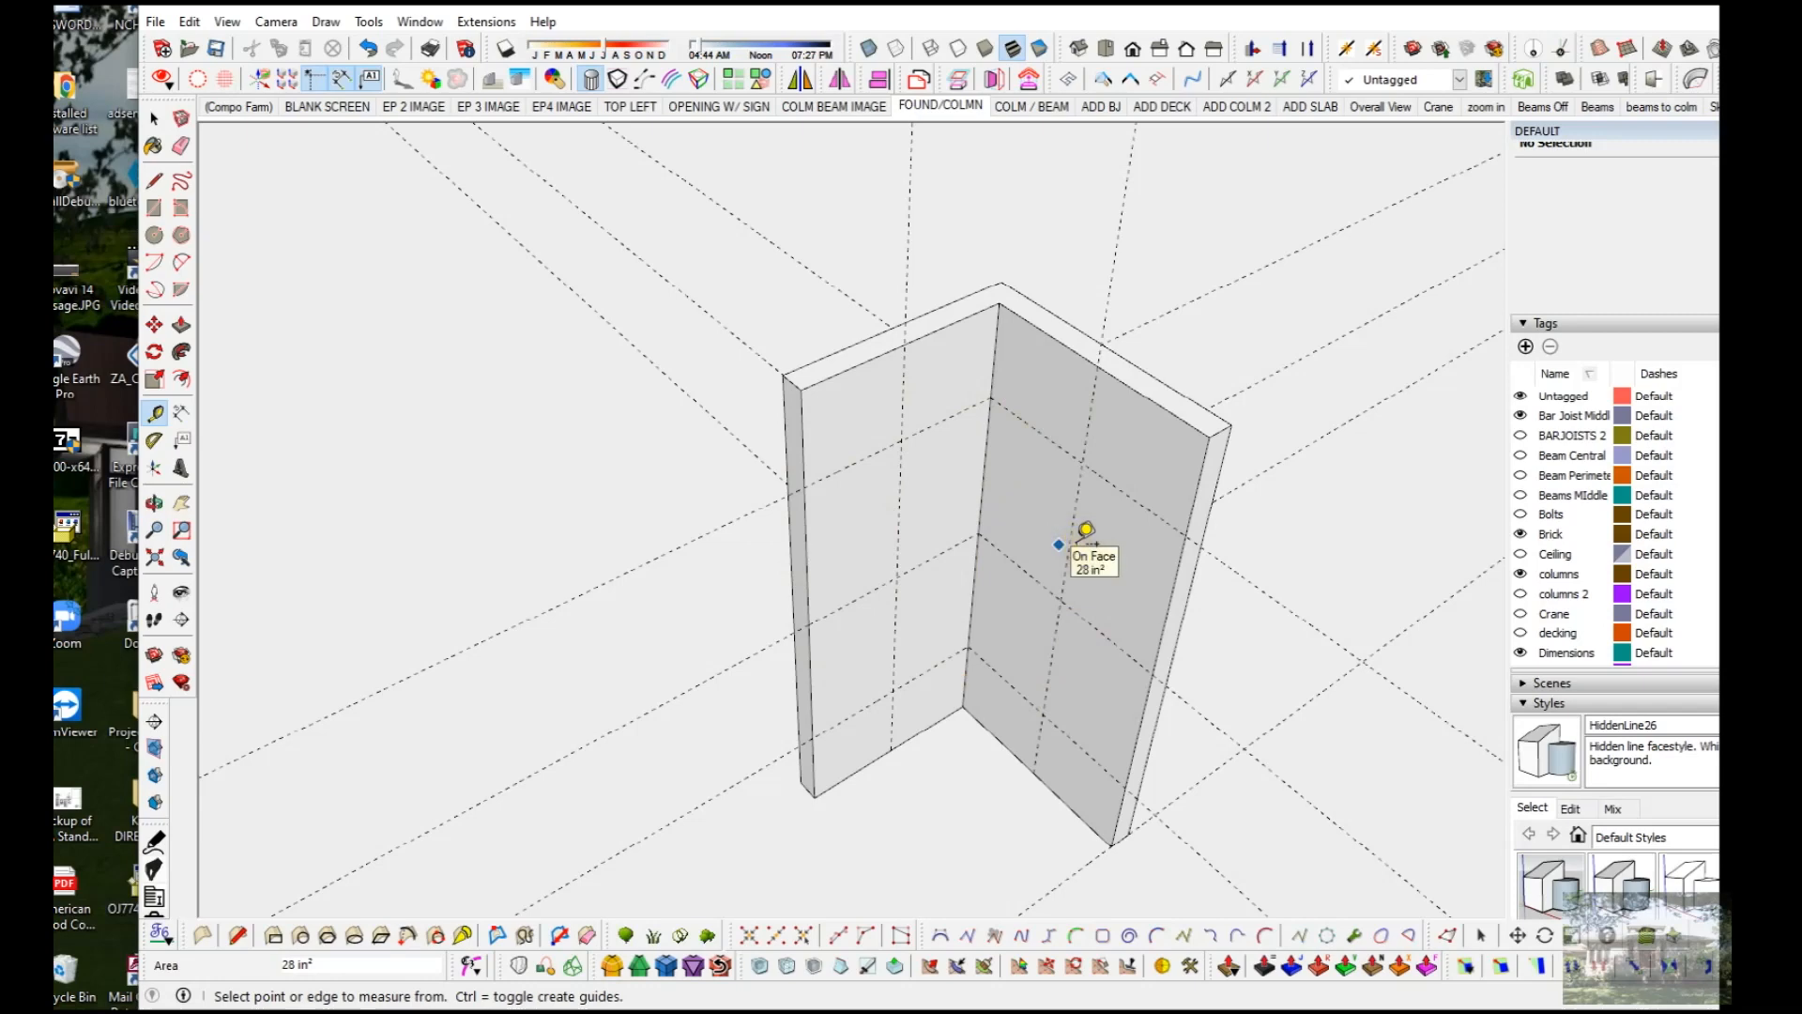
Step: Draw a circle of 0.4 inch radius with 6 sides at the upper guide intersection on the wider leg
{"action": "key", "text": "c"}
{"action": "left_click", "coordinate": [1089, 464]}
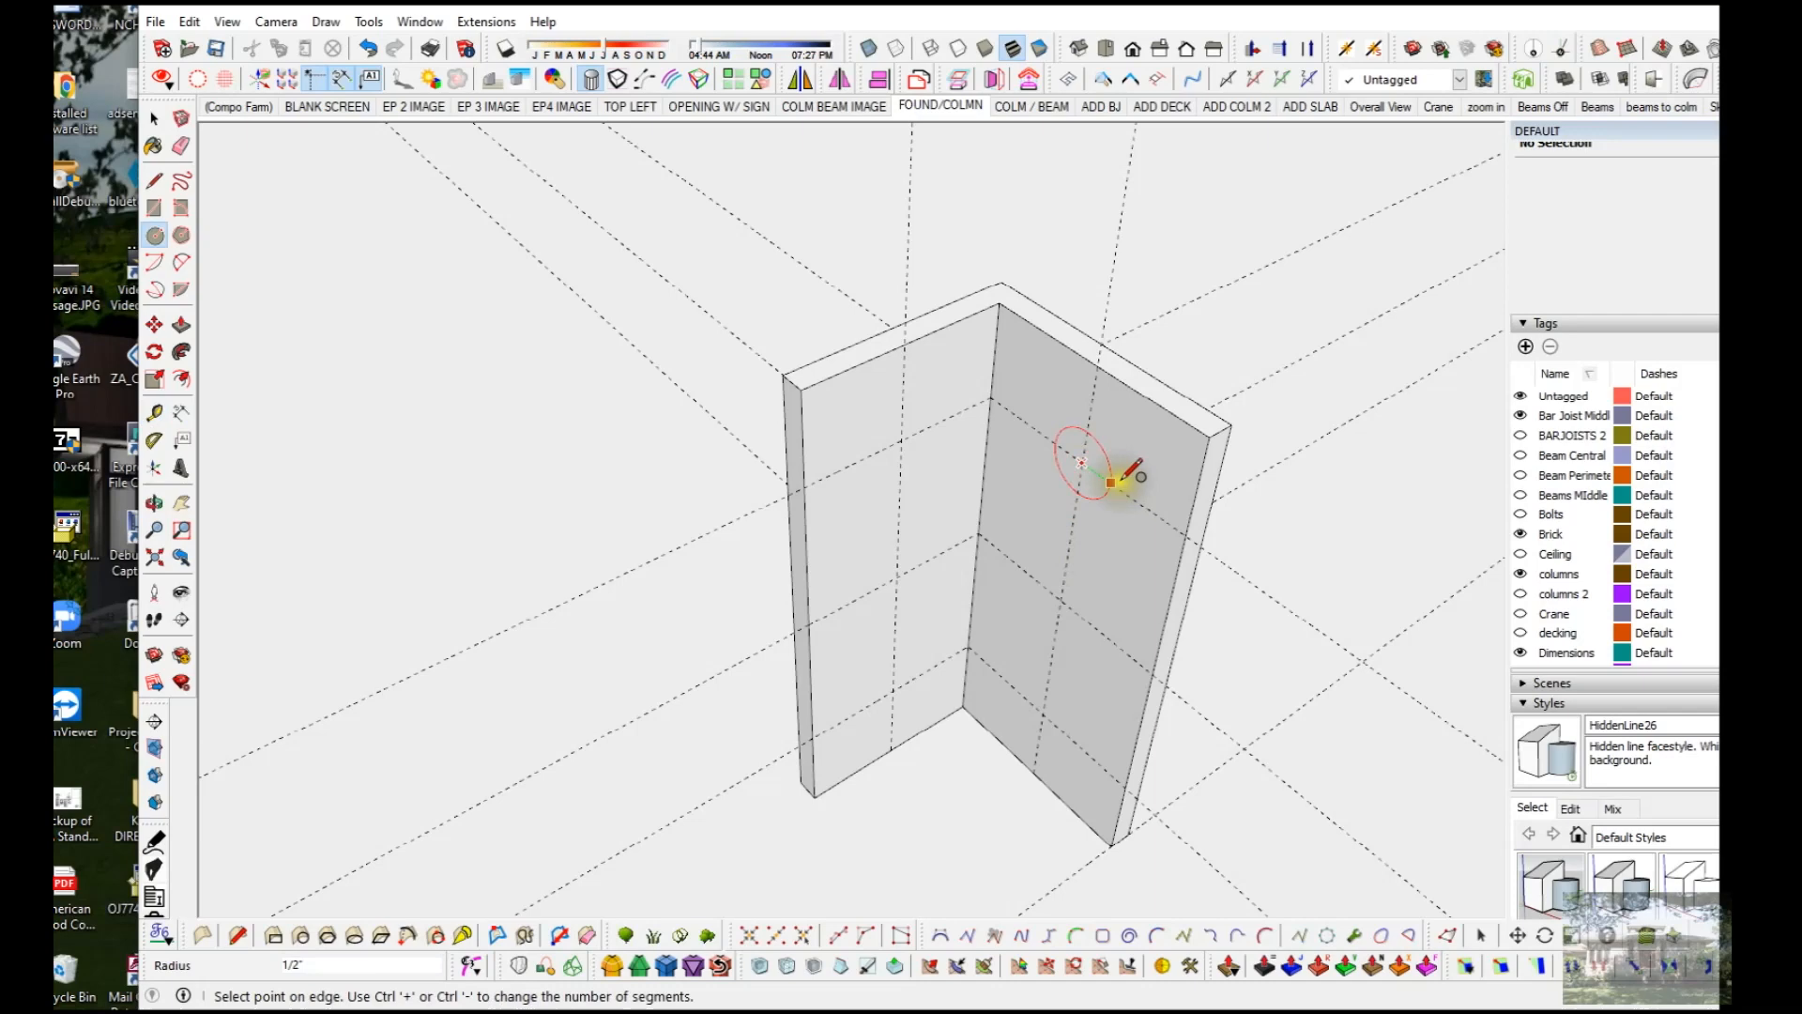
{"action": "type", "text": ".4"}
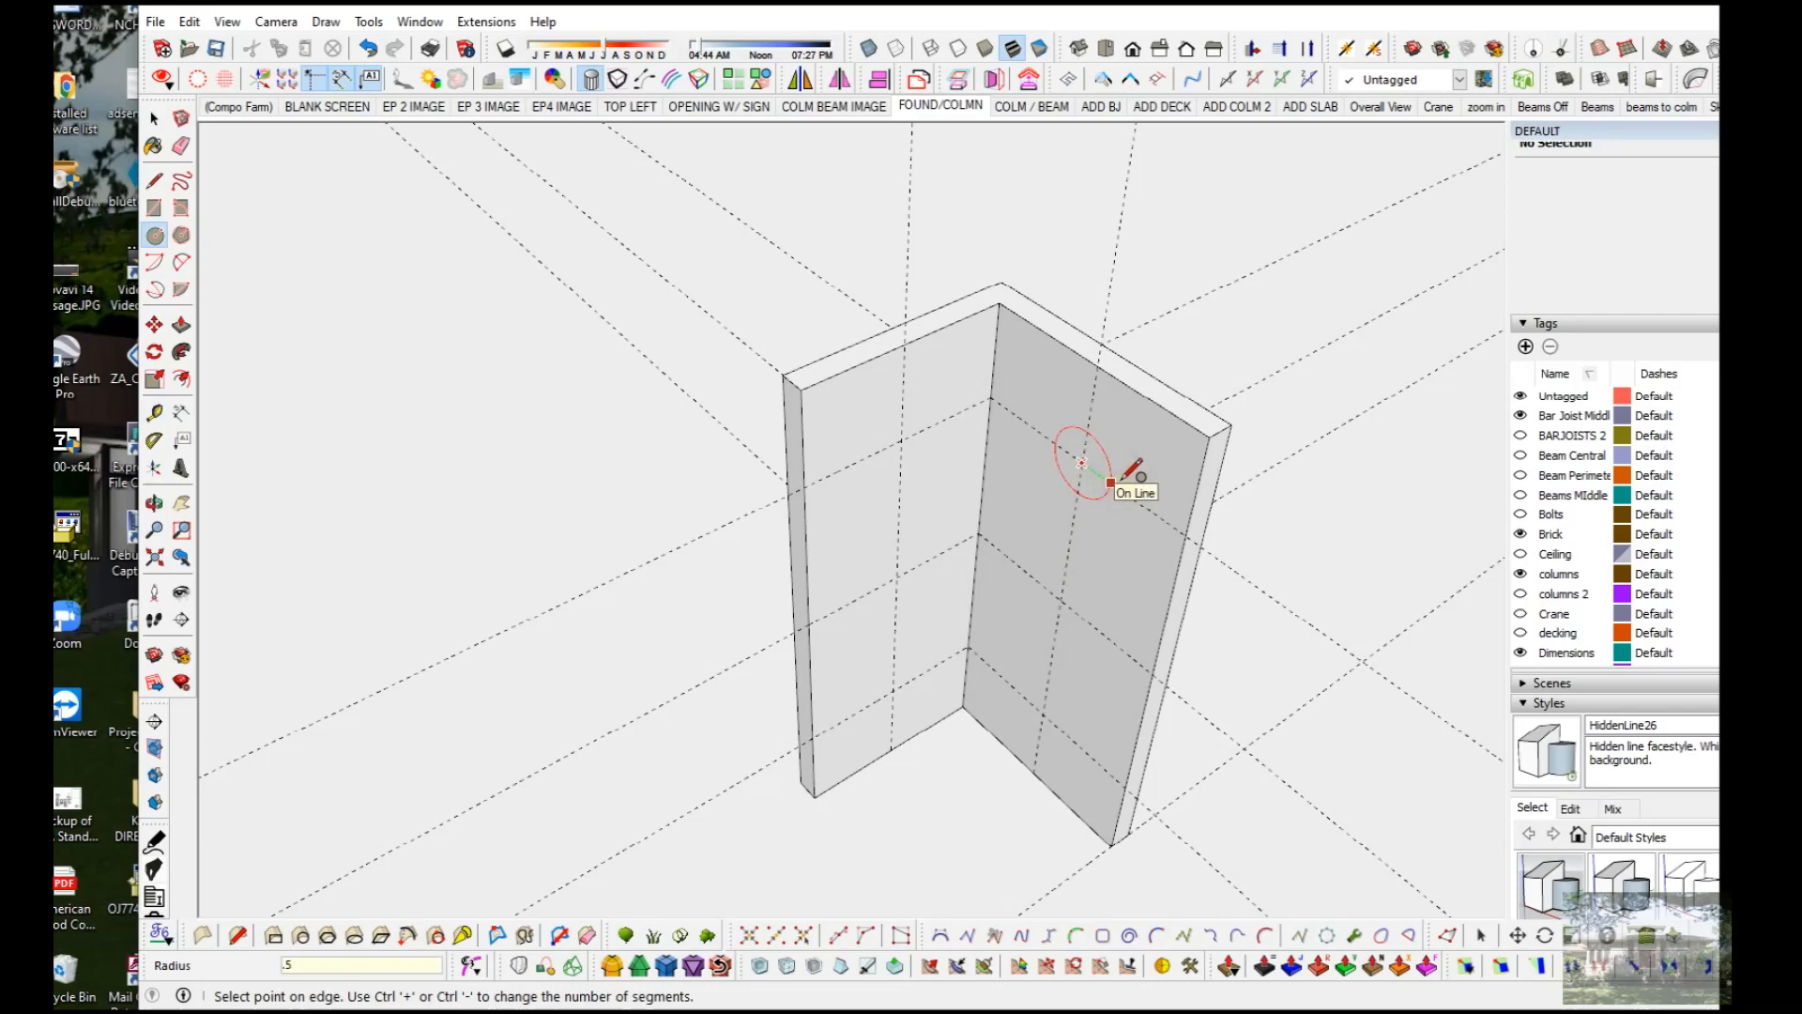
{"action": "key", "text": "Return"}
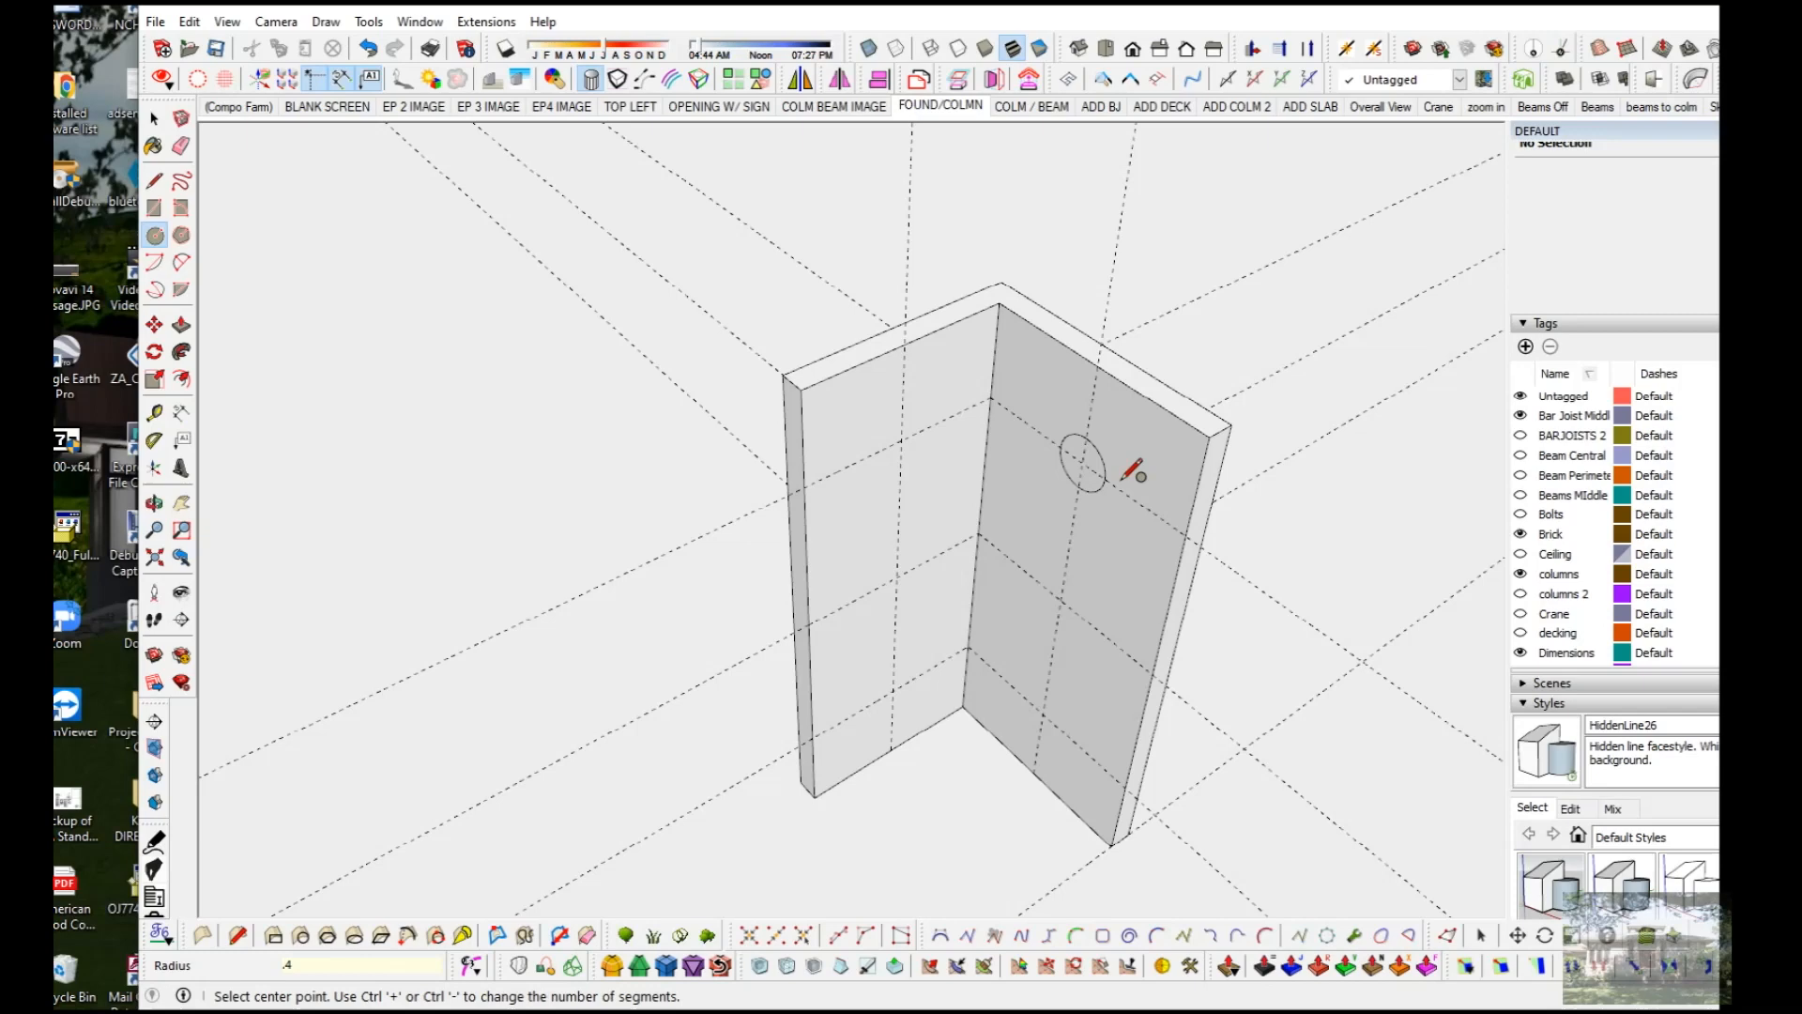
{"action": "type", "text": "6s"}
{"action": "key", "text": "Return"}
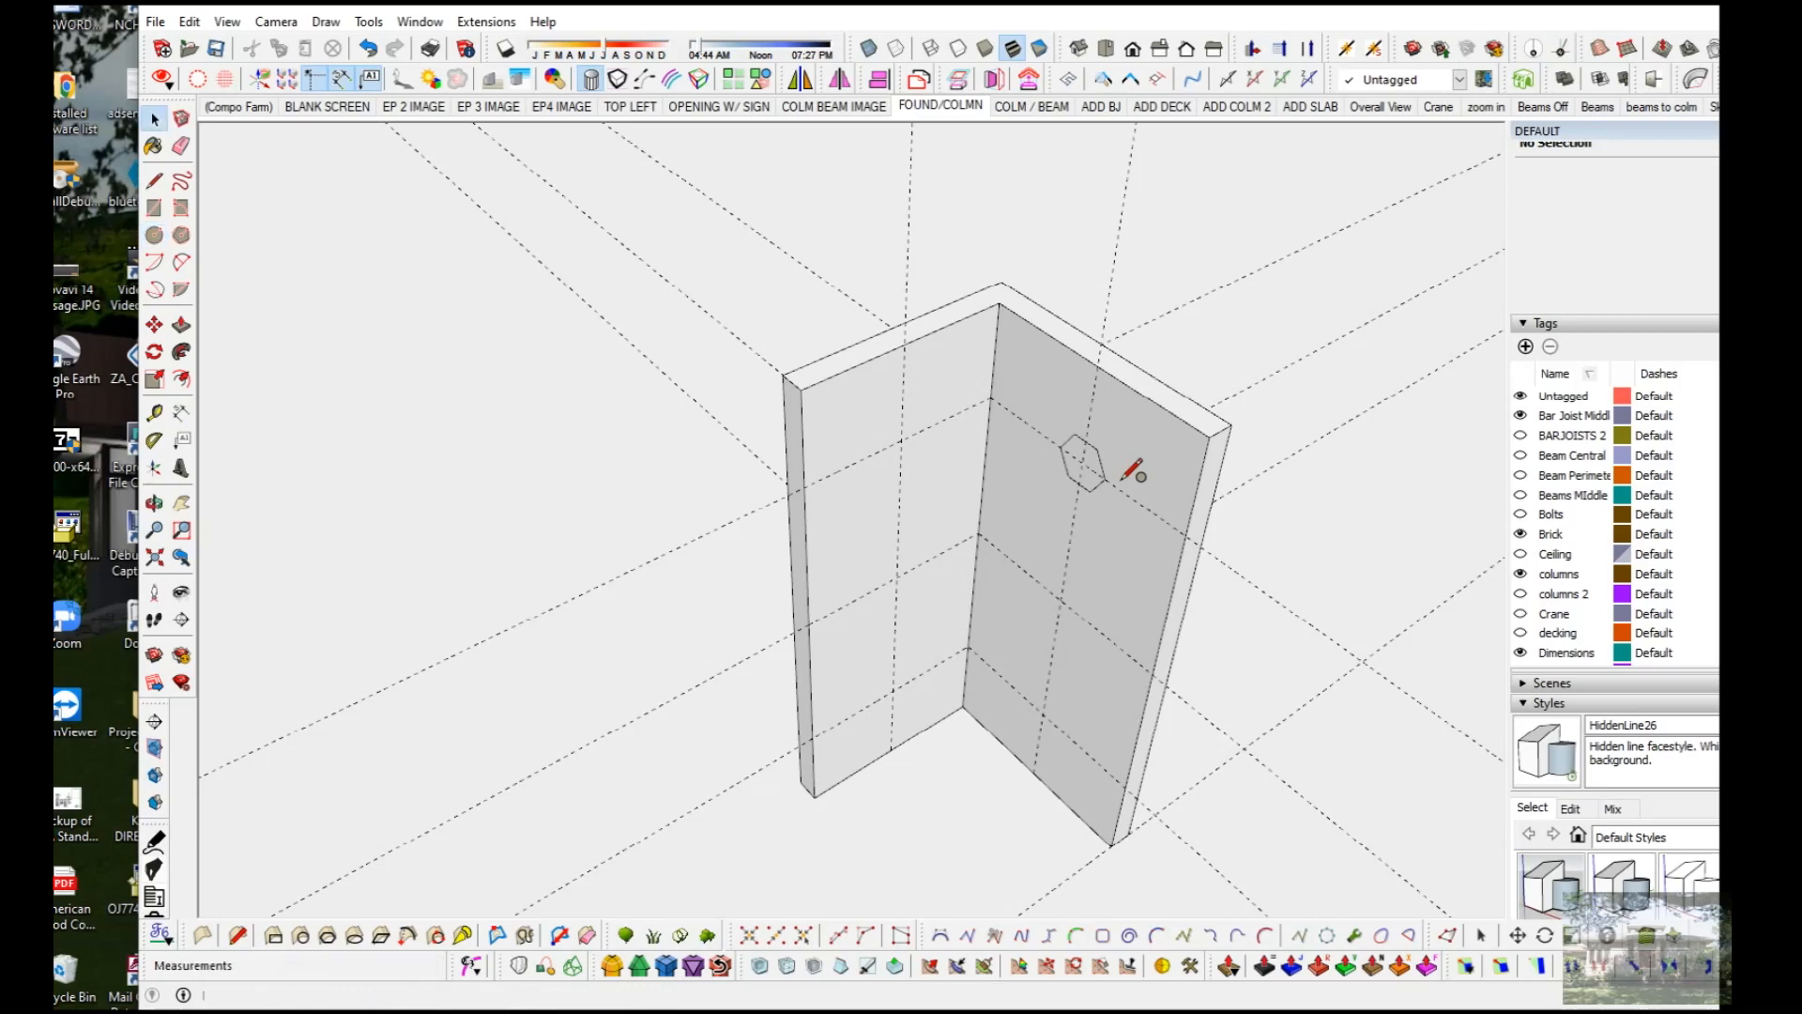
{"action": "key", "text": "space"}
Step: Extrude the hexagonal face on the wider leg outward by 0.5 inch with Push/Pull
{"action": "scroll", "coordinate": [1108, 460], "scroll_direction": "up", "scroll_amount": 5}
{"action": "scroll", "coordinate": [1112, 453], "scroll_direction": "up", "scroll_amount": 2}
{"action": "left_click", "coordinate": [1112, 452]}
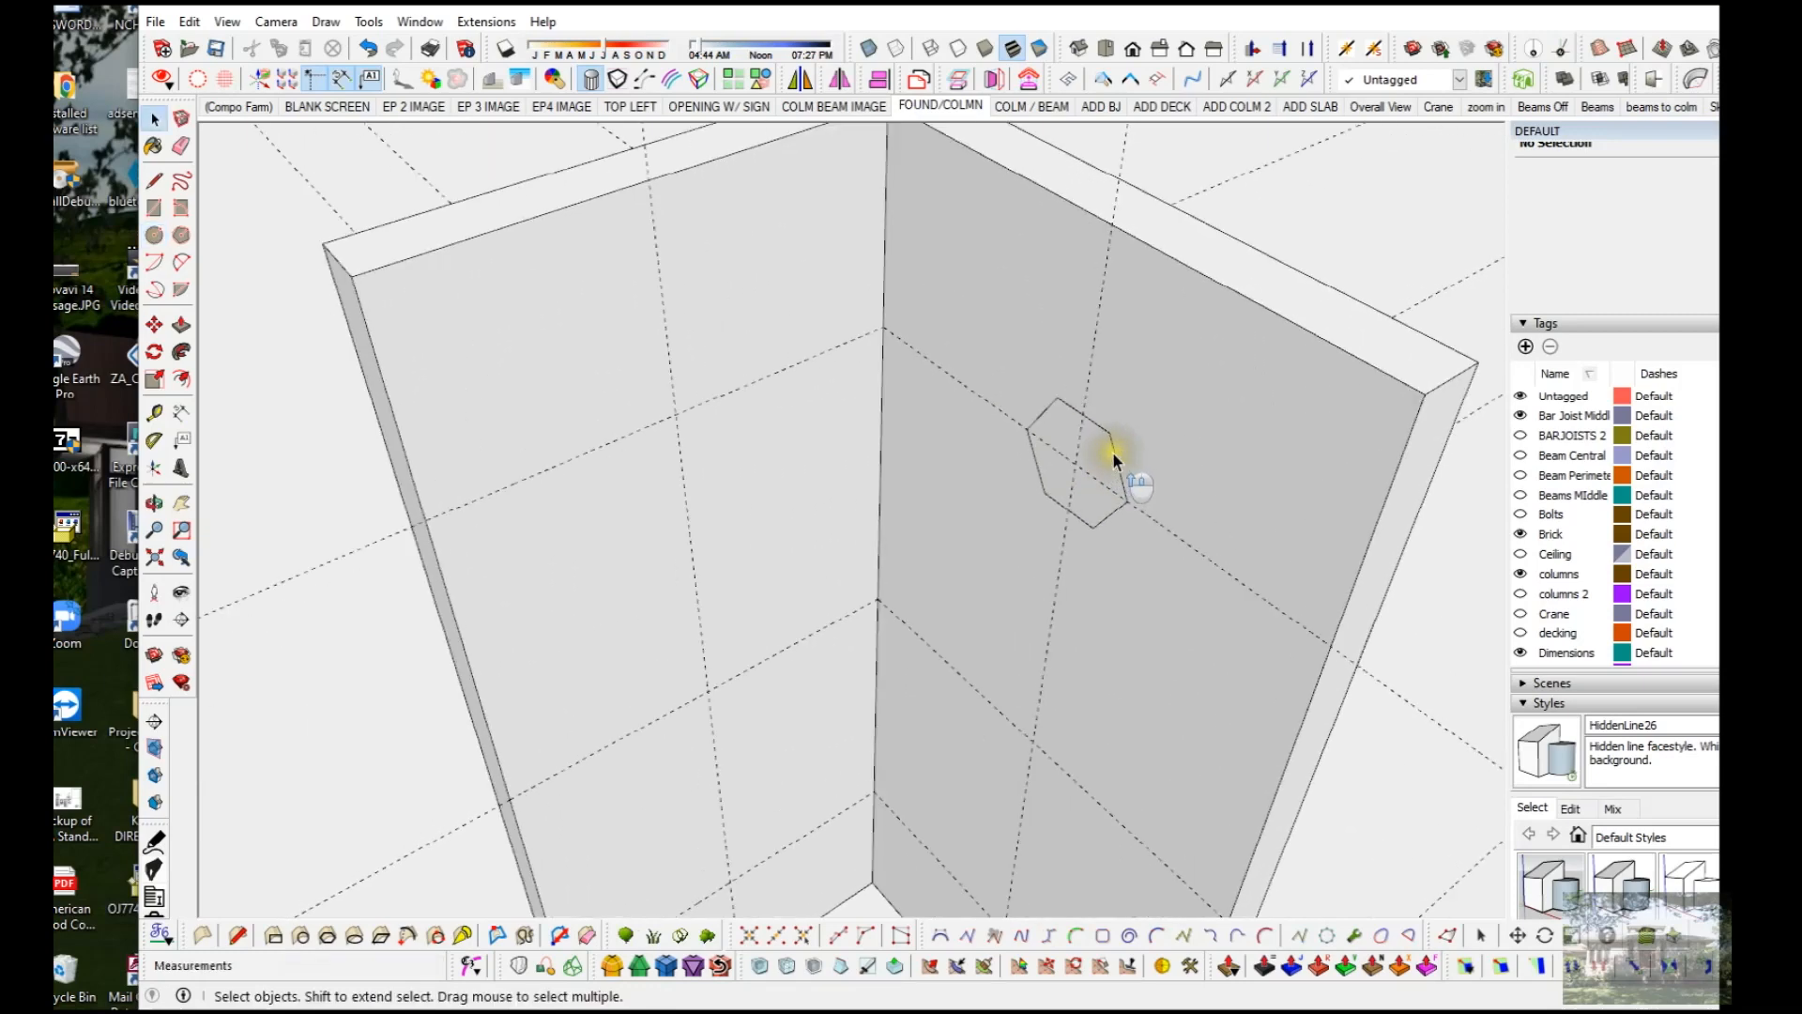
{"action": "key", "text": "p"}
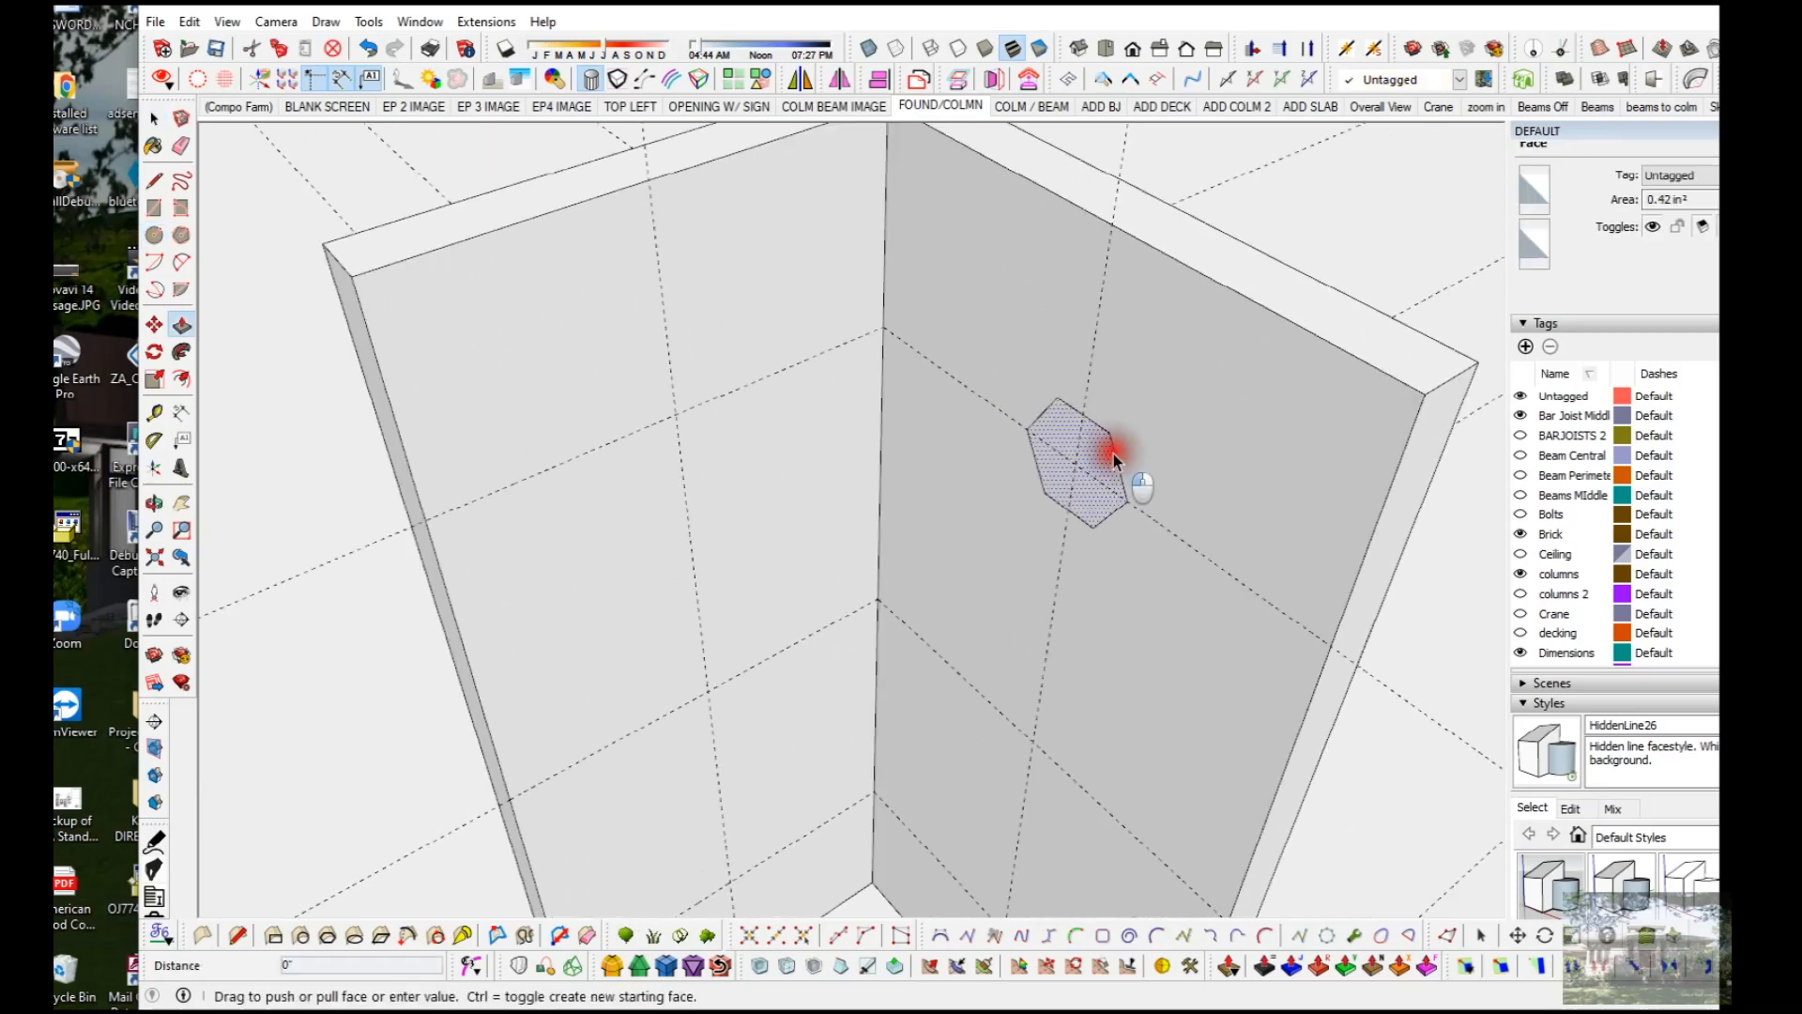
{"action": "left_click", "coordinate": [1113, 453]}
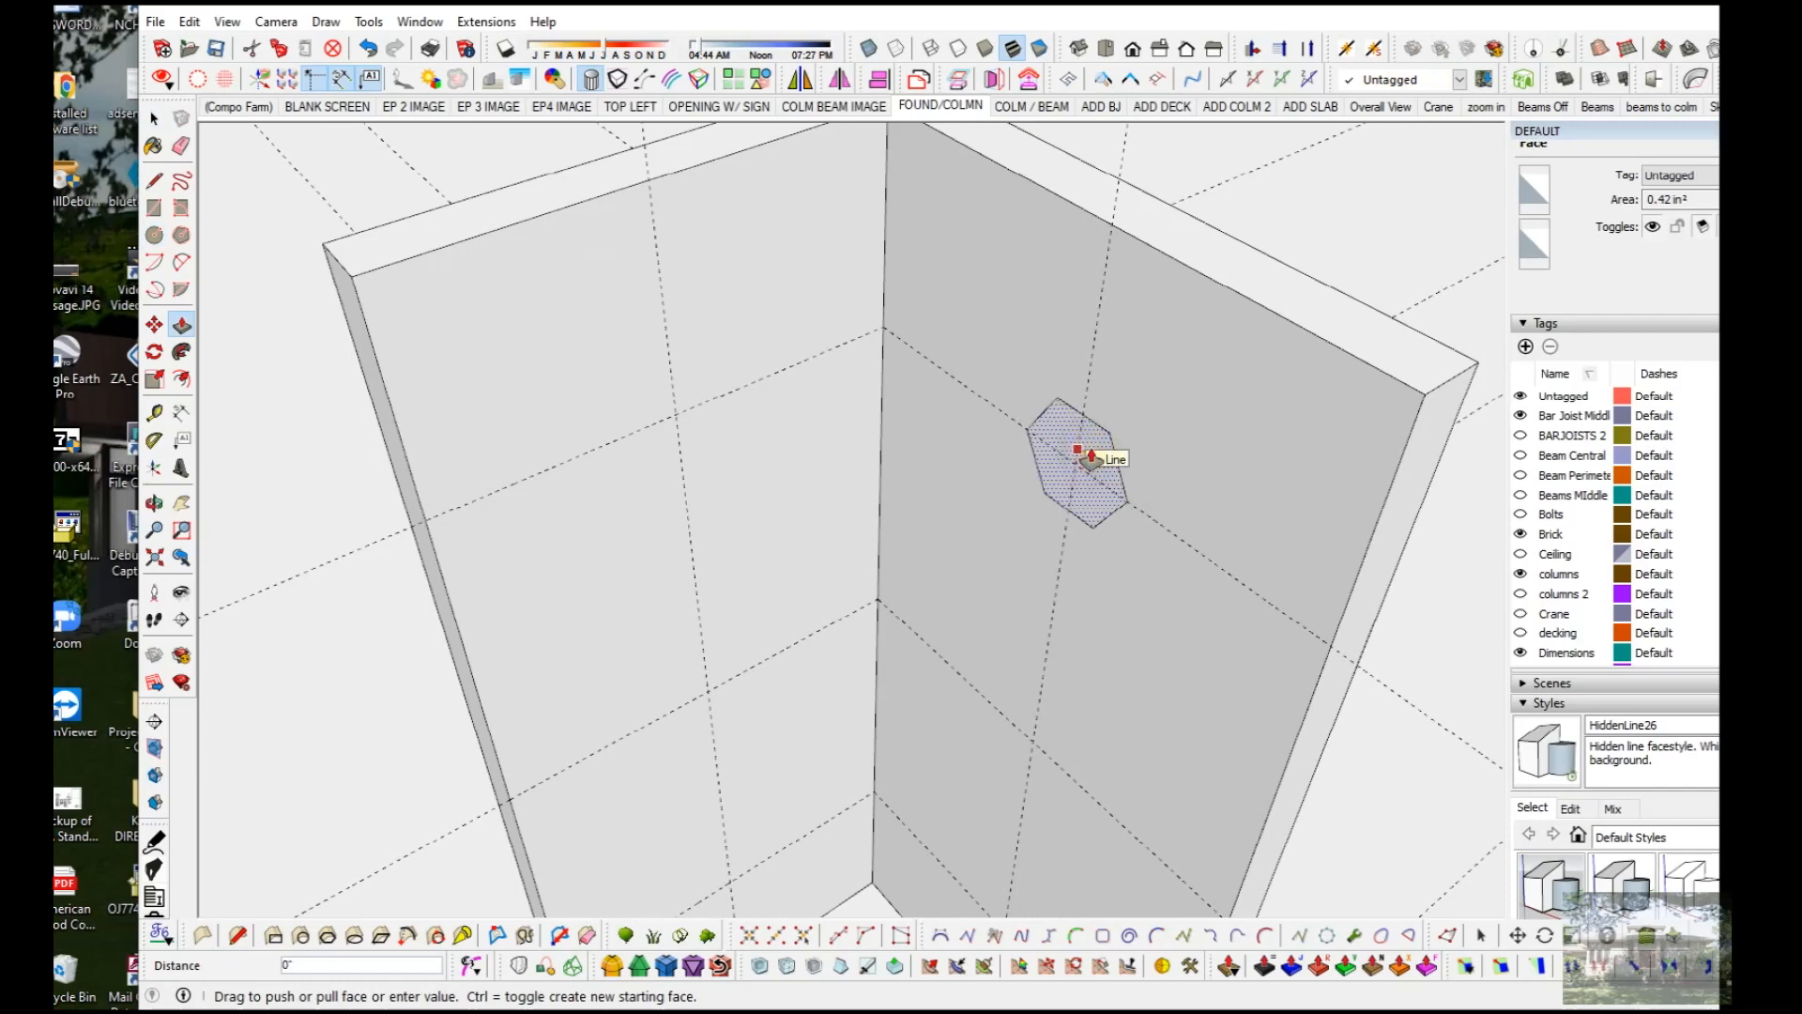
{"action": "type", "text": ".5"}
{"action": "key", "text": "Return"}
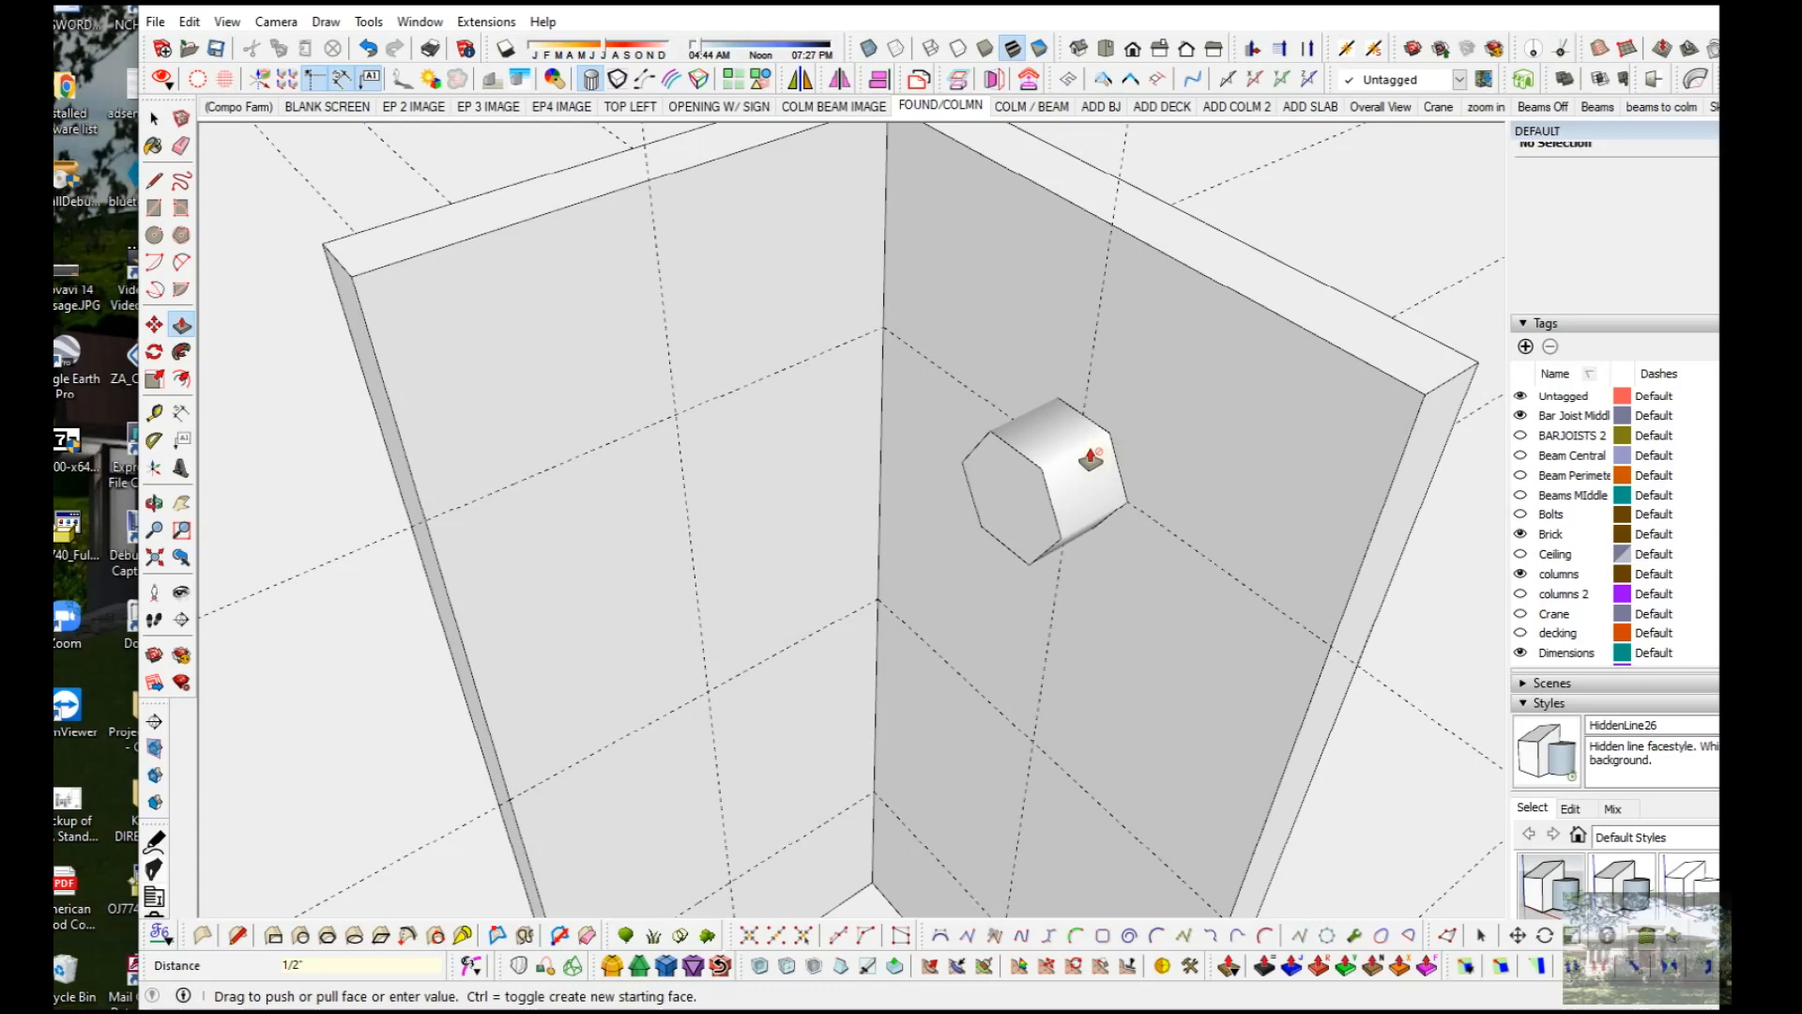
Step: Draw edge lines along the upper and outer corners of the hexagonal bolt head, joining its front and back outlines
{"action": "scroll", "coordinate": [1061, 454], "scroll_direction": "up", "scroll_amount": 2}
{"action": "middle_click_drag", "start_coordinate": [1064, 455], "coordinate": [1070, 537]}
{"action": "key", "text": "space"}
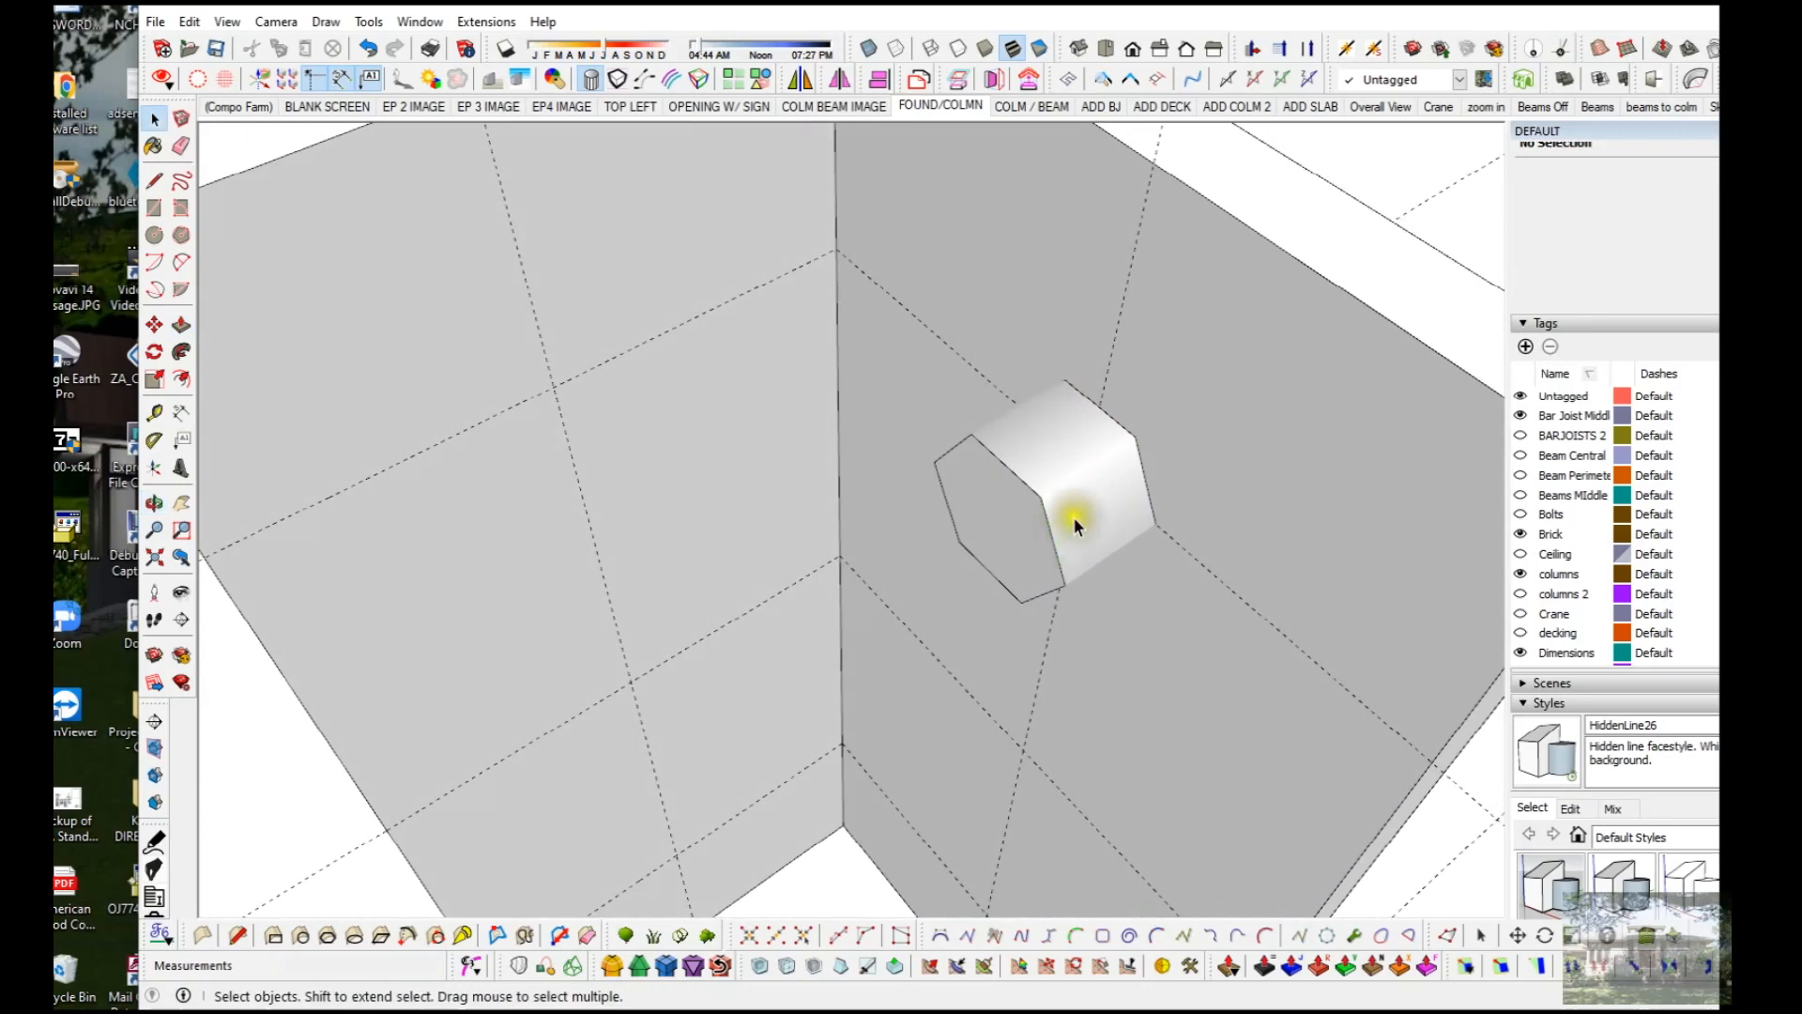
{"action": "key", "text": "l"}
{"action": "left_click", "coordinate": [1041, 495]}
{"action": "left_click", "coordinate": [1135, 436]}
{"action": "left_click", "coordinate": [970, 433]}
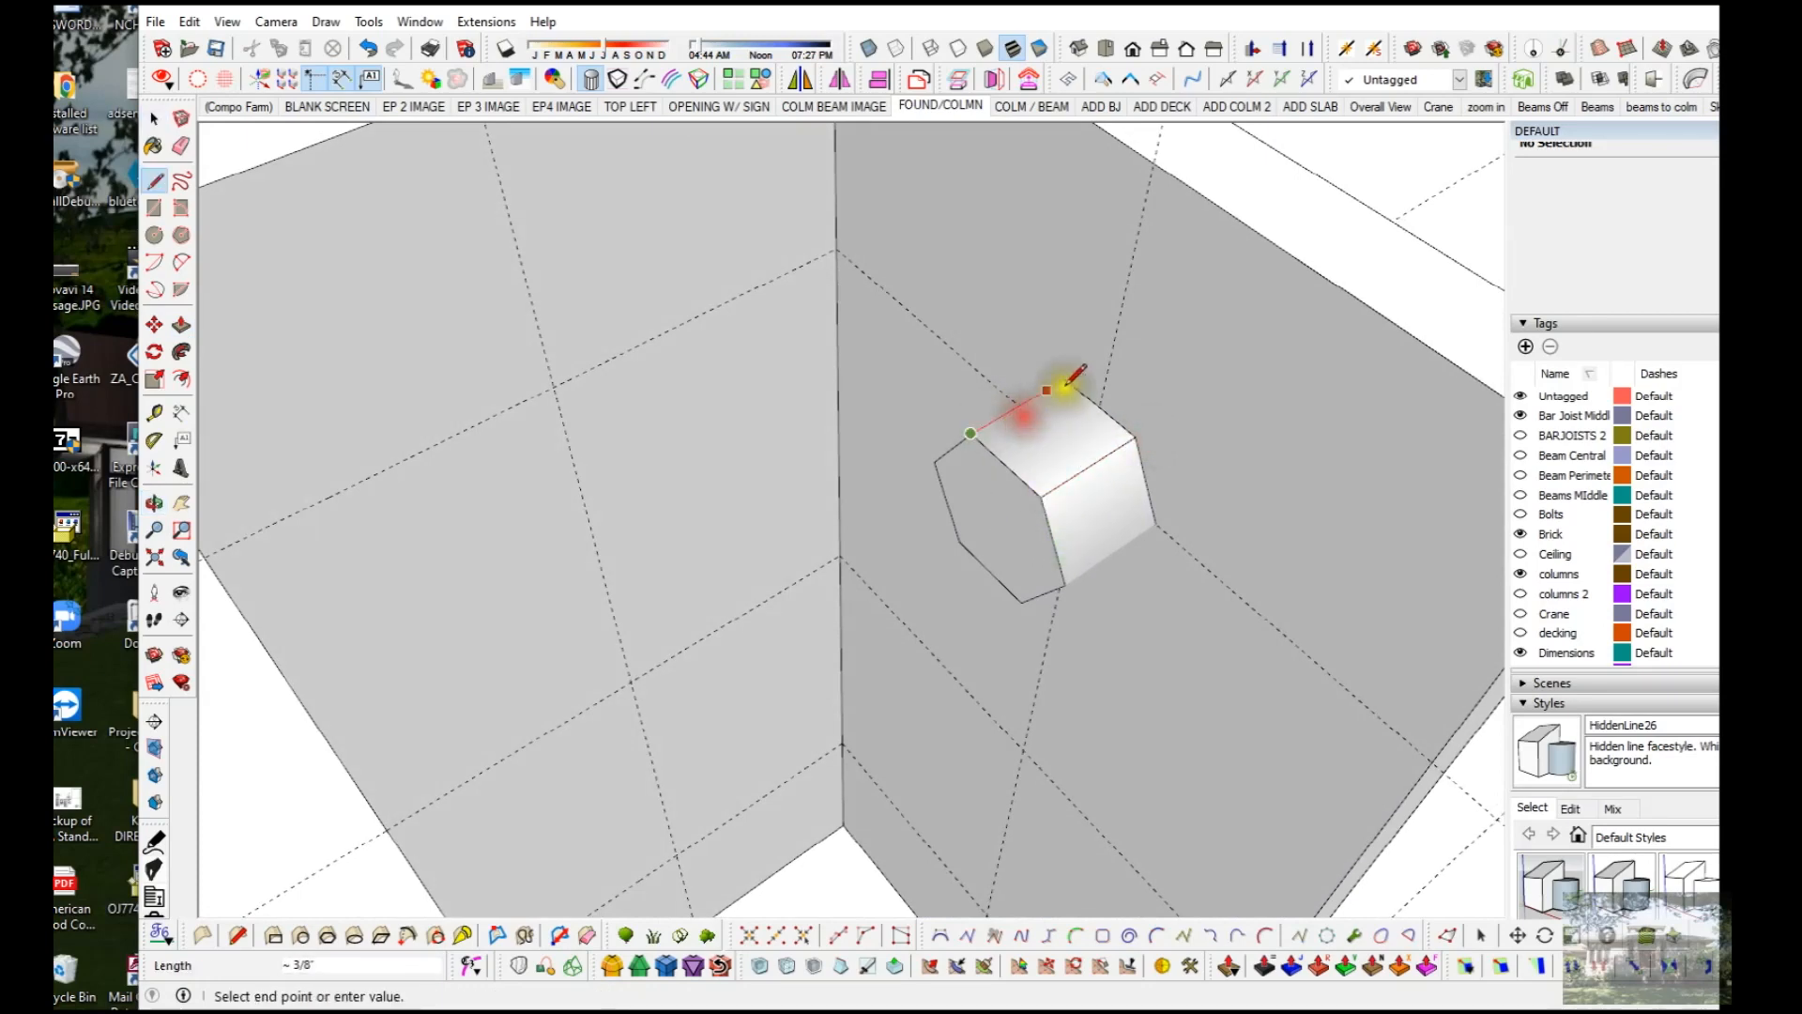
{"action": "left_click", "coordinate": [1063, 378]}
{"action": "left_click", "coordinate": [1066, 586]}
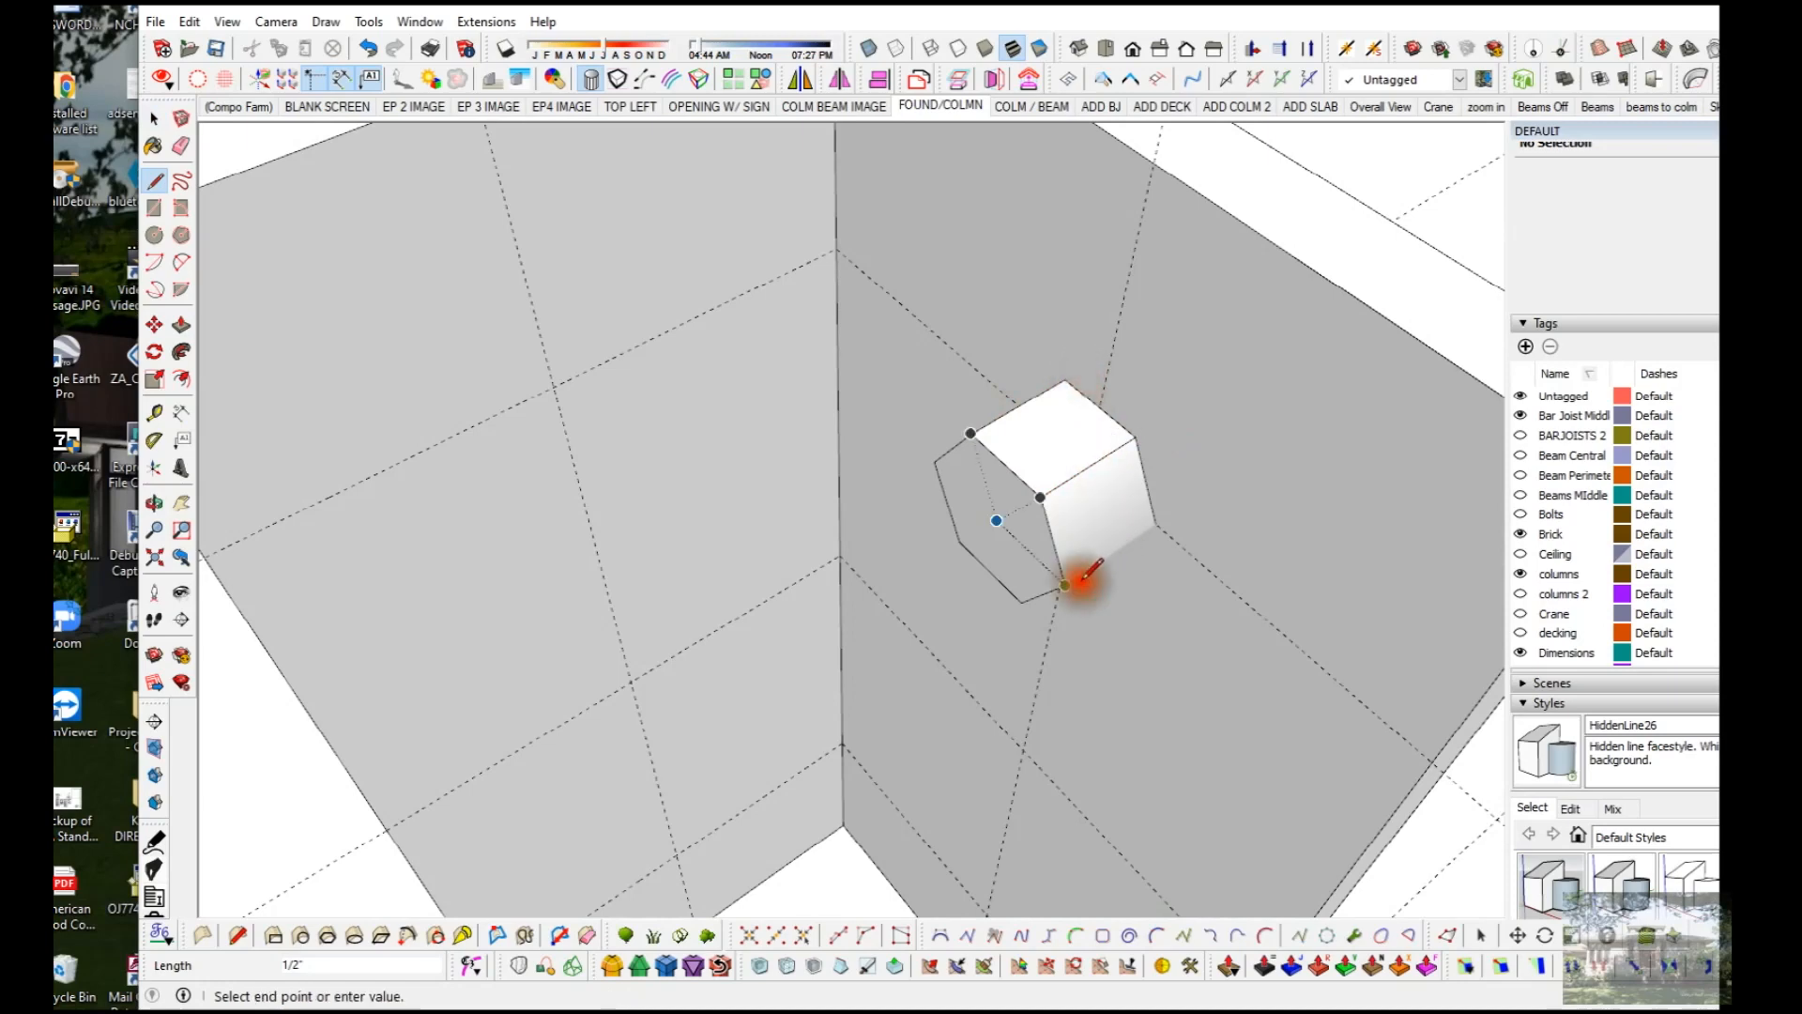
{"action": "left_click", "coordinate": [1159, 528]}
Step: Draw the remaining corner edge lines around the underside and far side of the bolt head
{"action": "middle_click_drag", "start_coordinate": [1114, 574], "coordinate": [995, 19]}
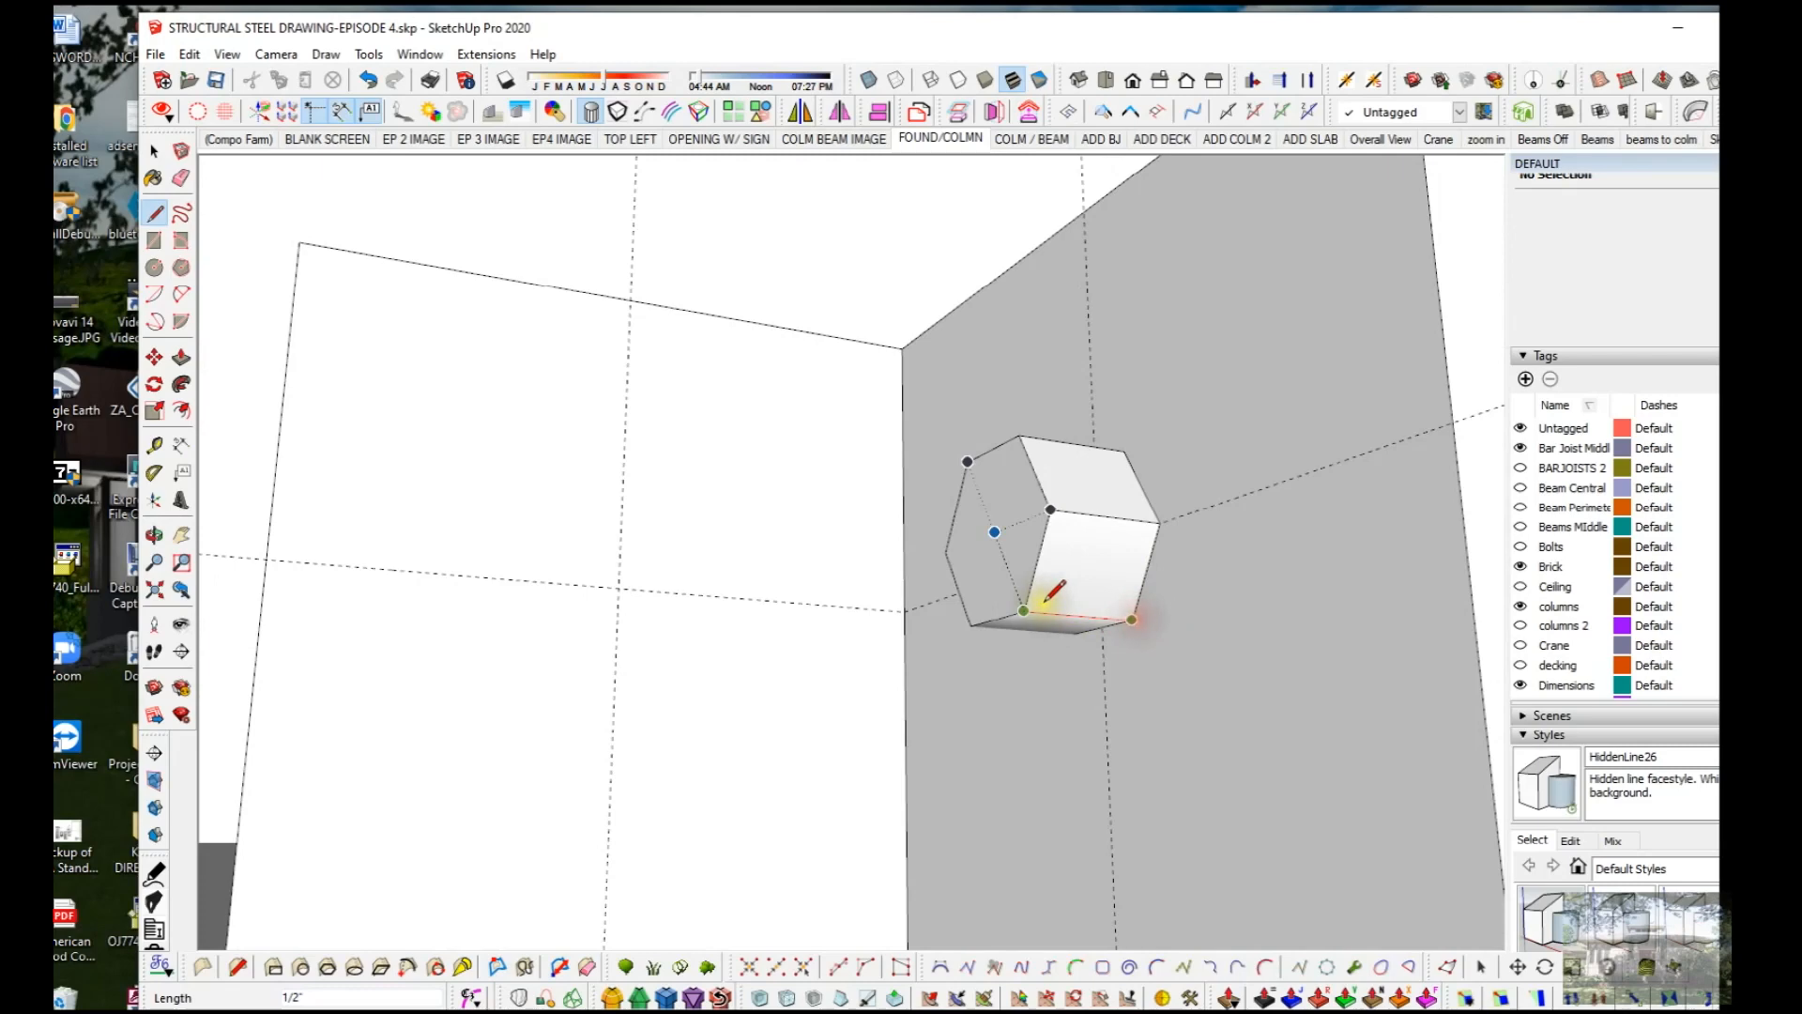
{"action": "middle_click_drag", "start_coordinate": [1019, 620], "coordinate": [1695, 608]}
{"action": "middle_click_drag", "start_coordinate": [1549, 607], "coordinate": [1551, 615]}
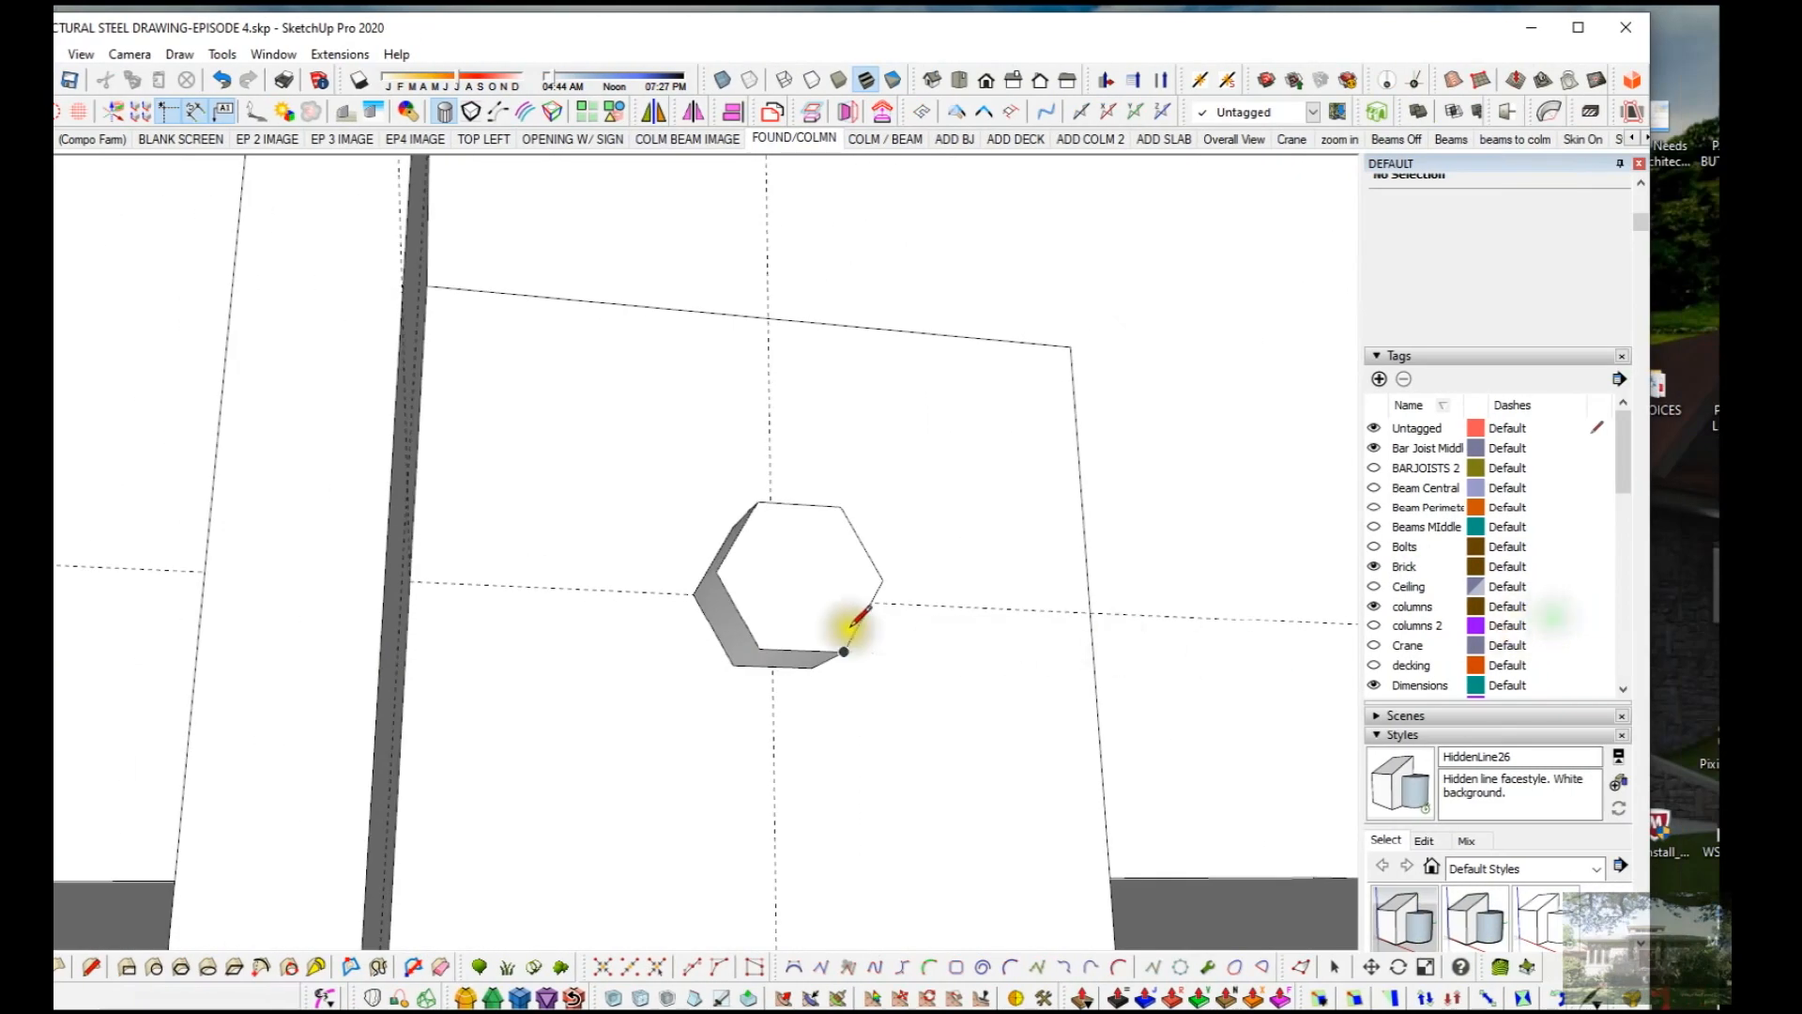
{"action": "left_click", "coordinate": [693, 594]}
{"action": "left_click", "coordinate": [716, 571]}
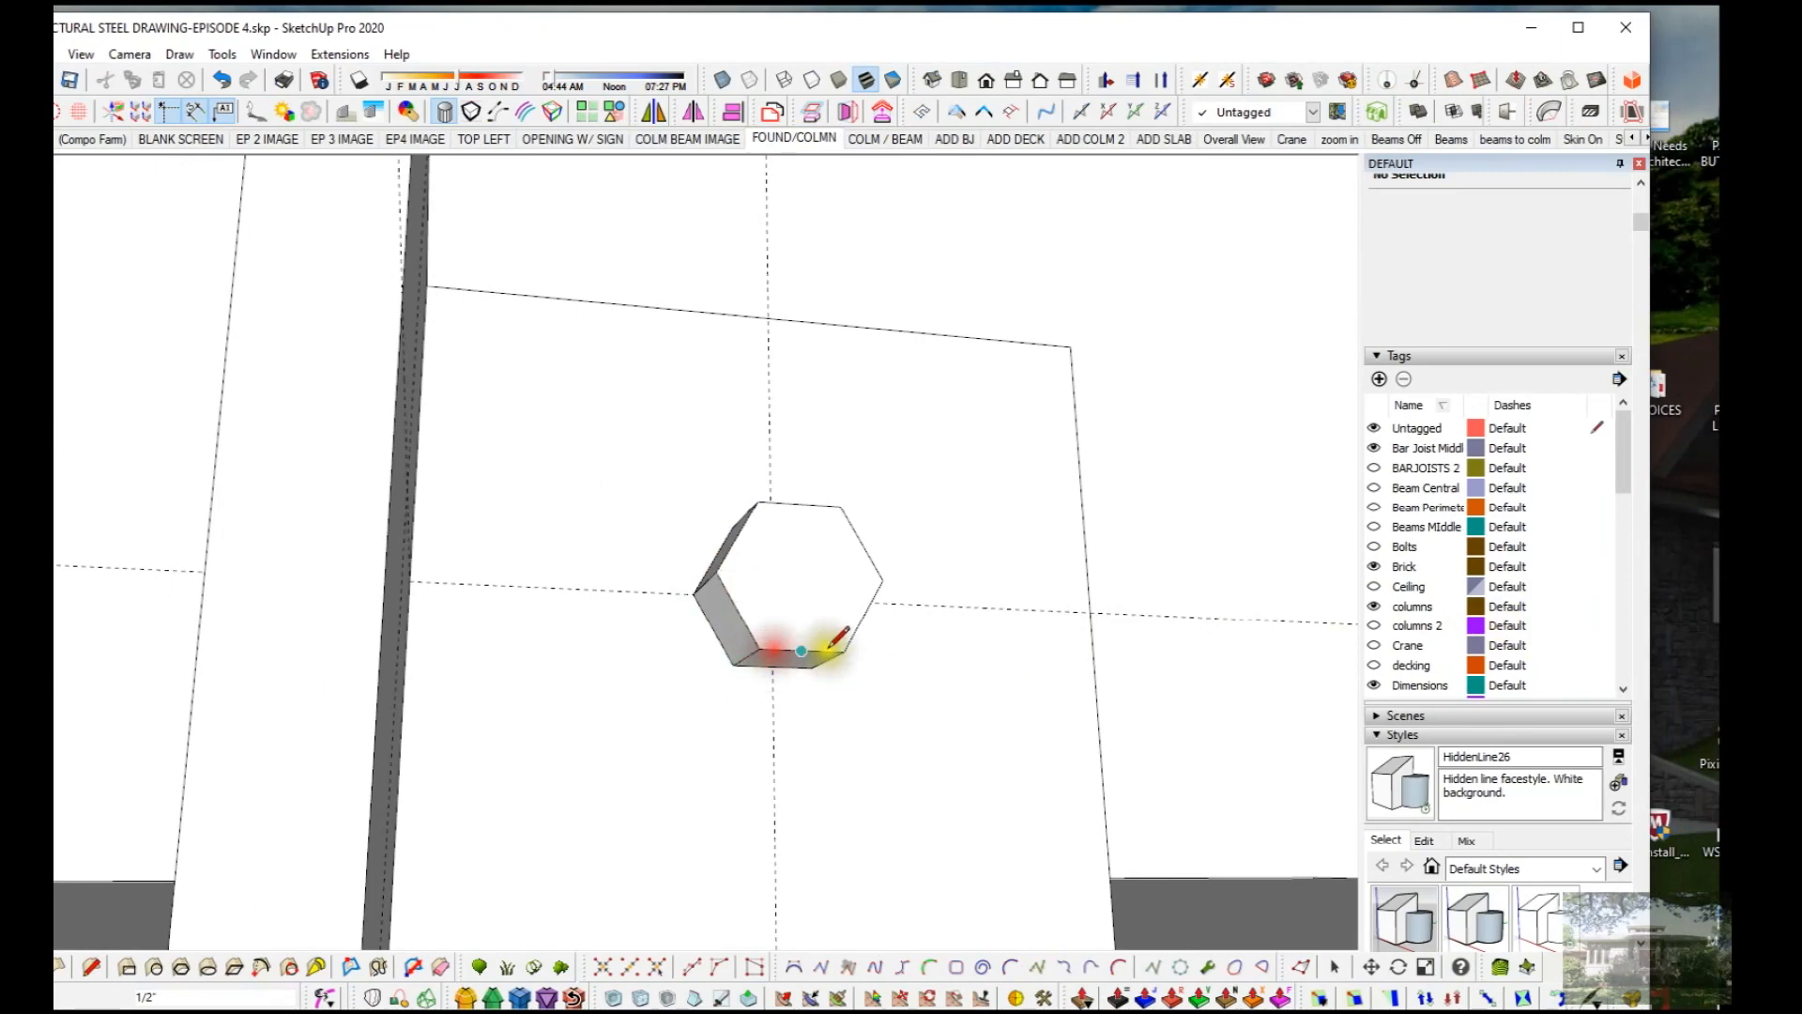
{"action": "middle_click_drag", "start_coordinate": [944, 680], "coordinate": [575, 646]}
{"action": "scroll", "coordinate": [575, 645], "scroll_direction": "down", "scroll_amount": 3}
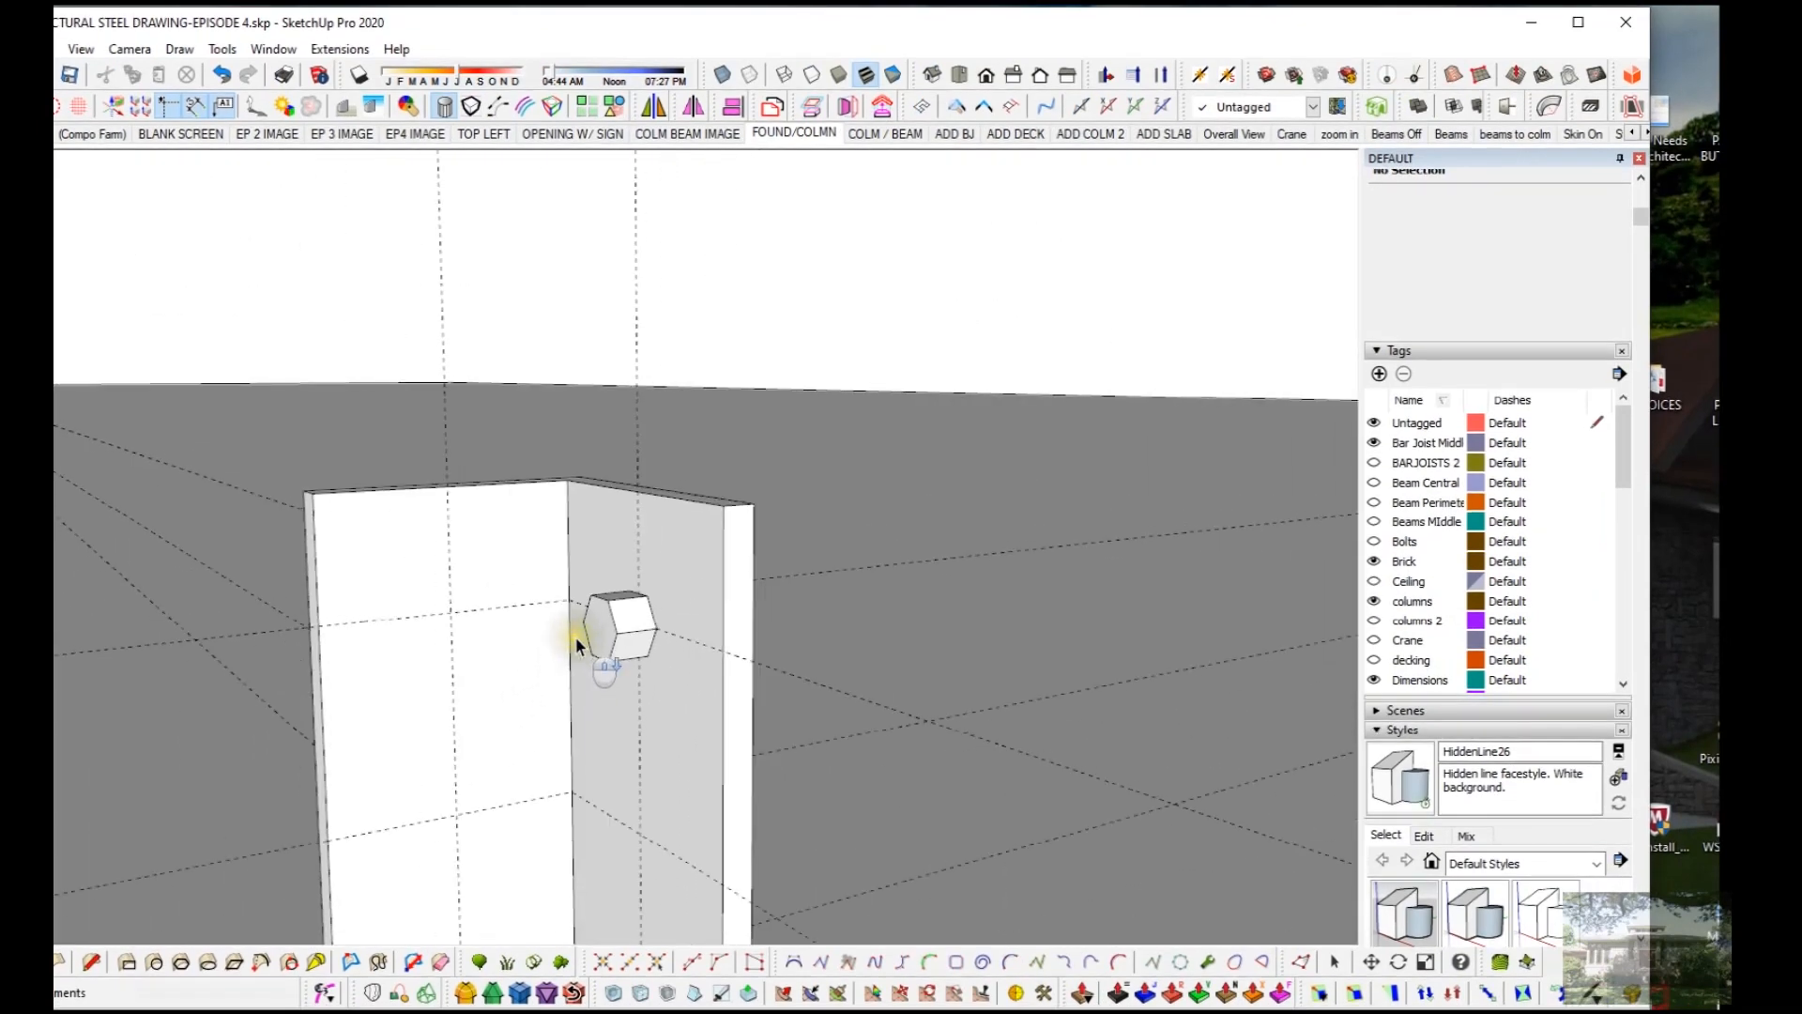
Step: Push the bolt head's front face back toward the leg by 0.125 inch
{"action": "scroll", "coordinate": [582, 629], "scroll_direction": "up", "scroll_amount": 4}
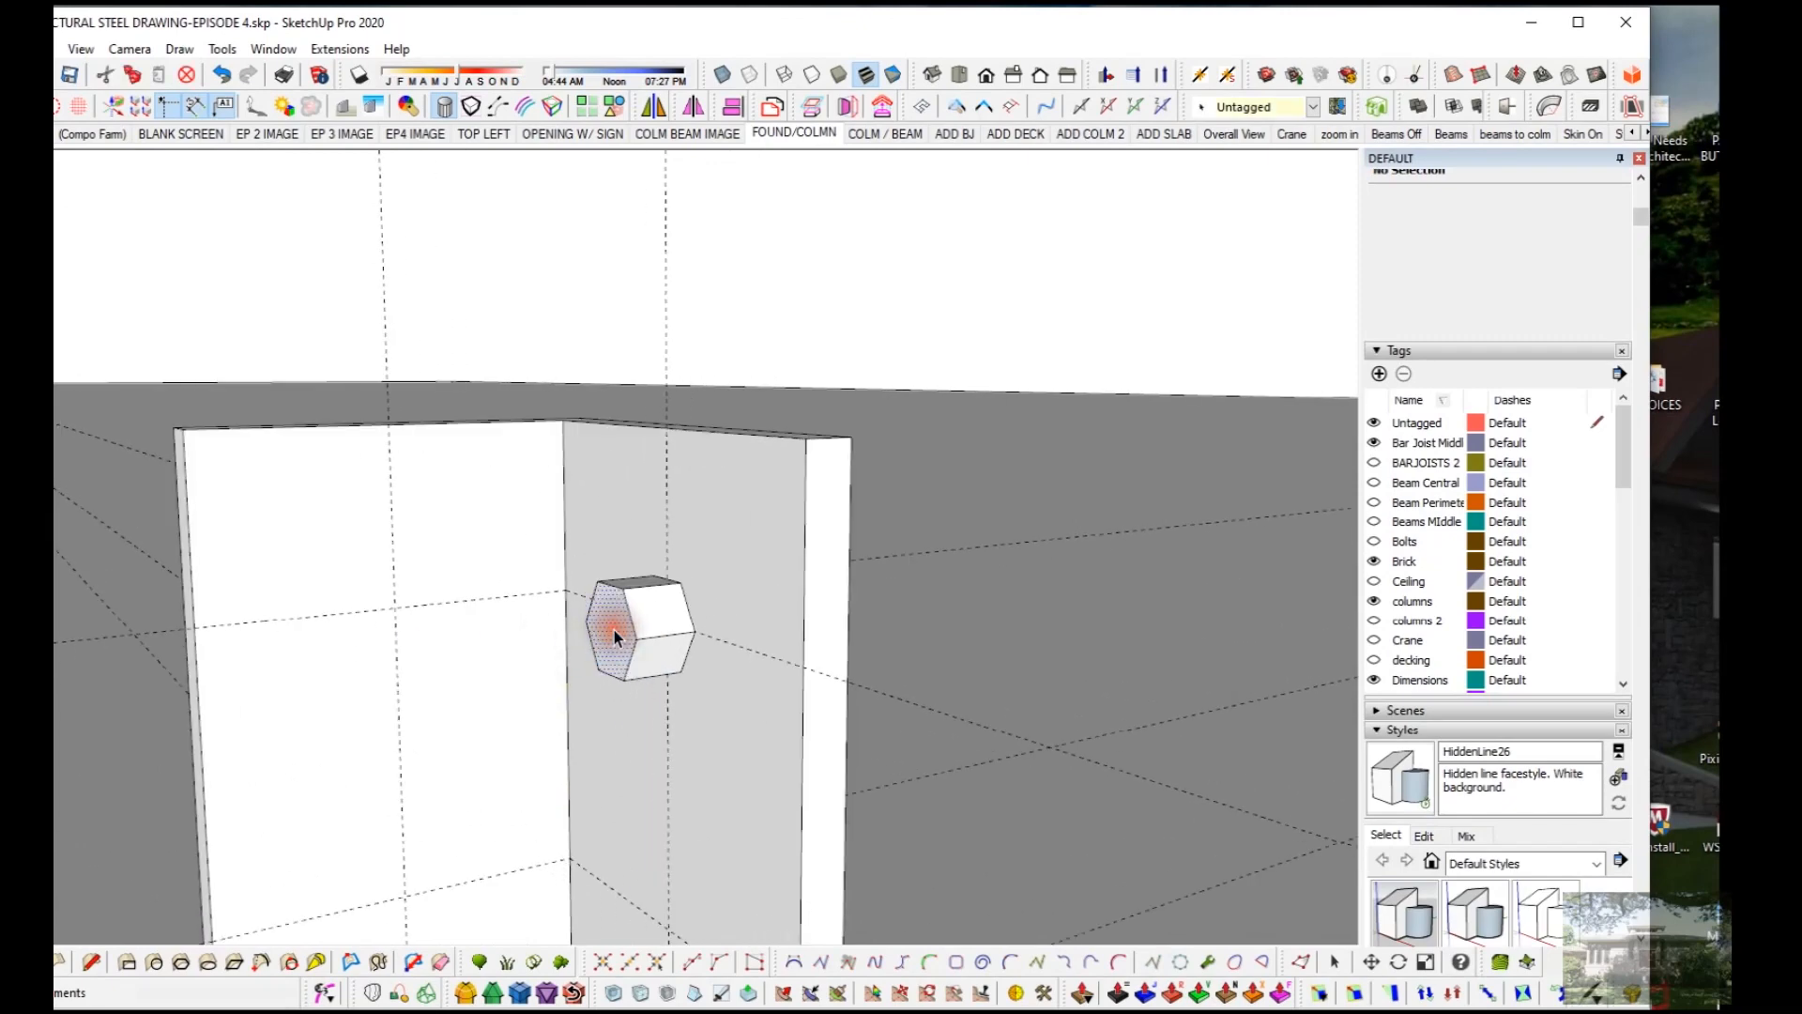
{"action": "left_click", "coordinate": [614, 631]}
{"action": "key", "text": "p"}
{"action": "left_click_drag", "start_coordinate": [614, 629], "coordinate": [629, 634]}
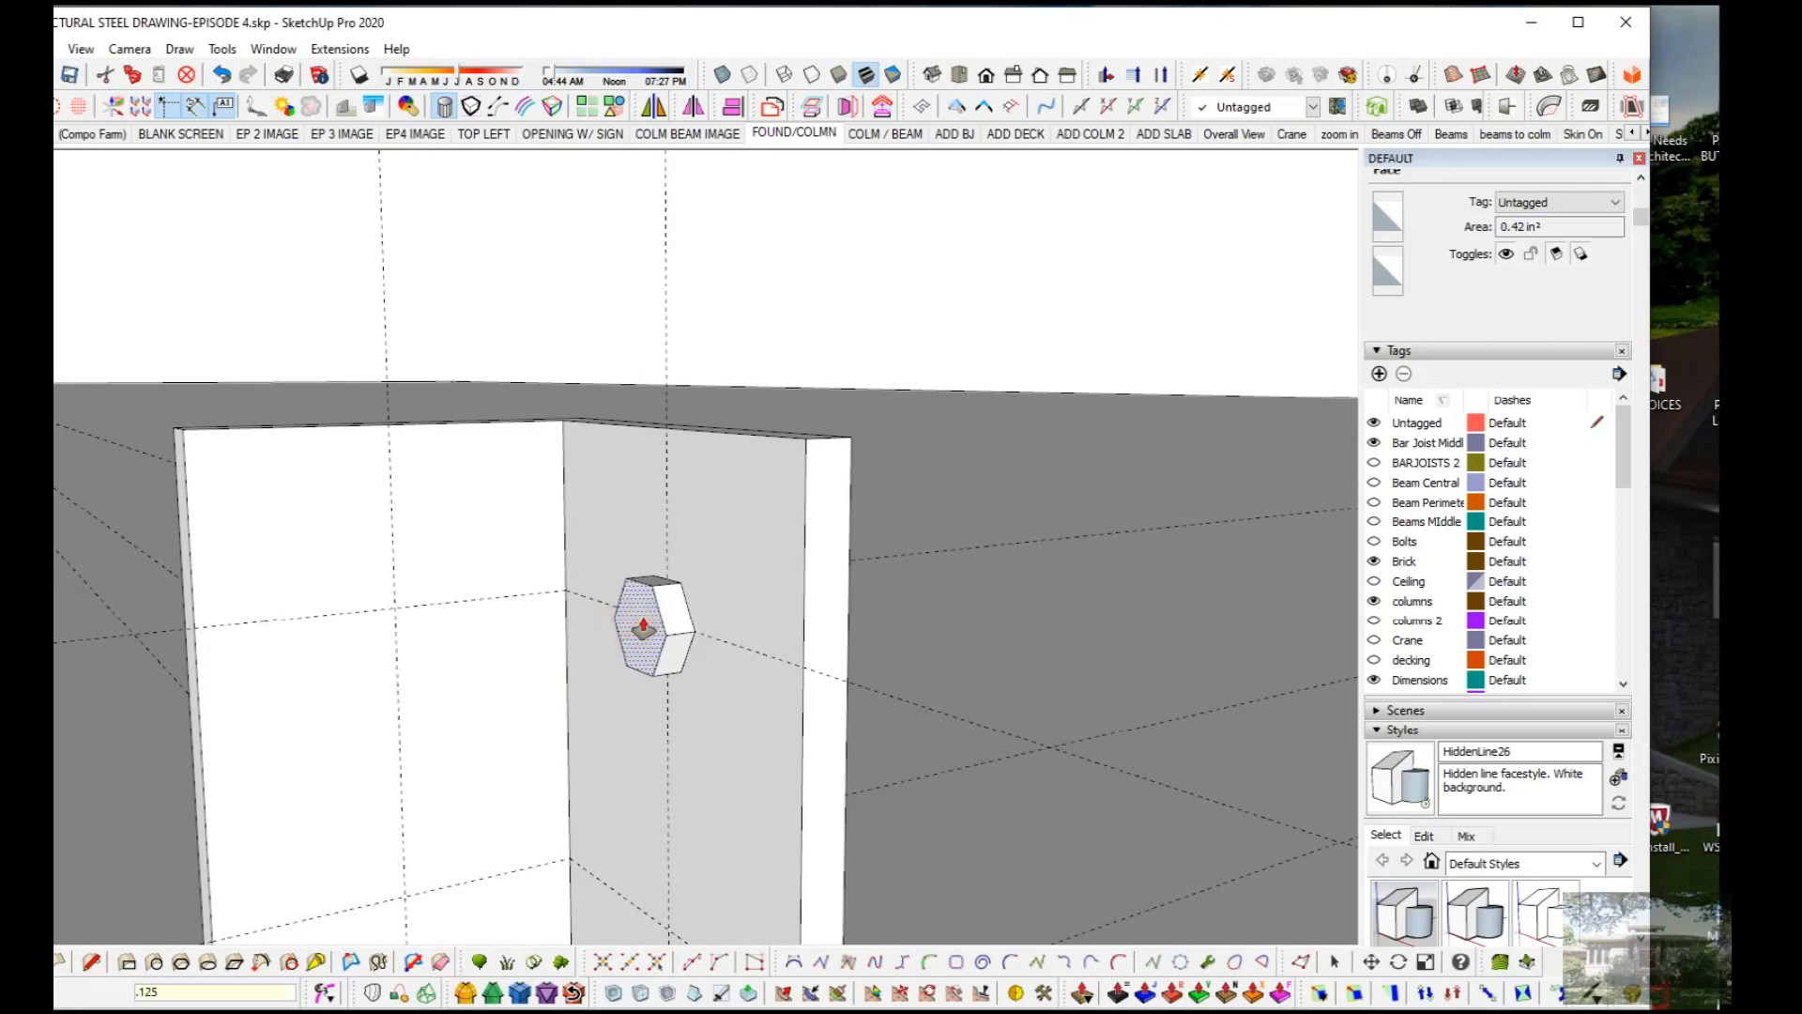
{"action": "key", "text": "Return"}
{"action": "key", "text": "space"}
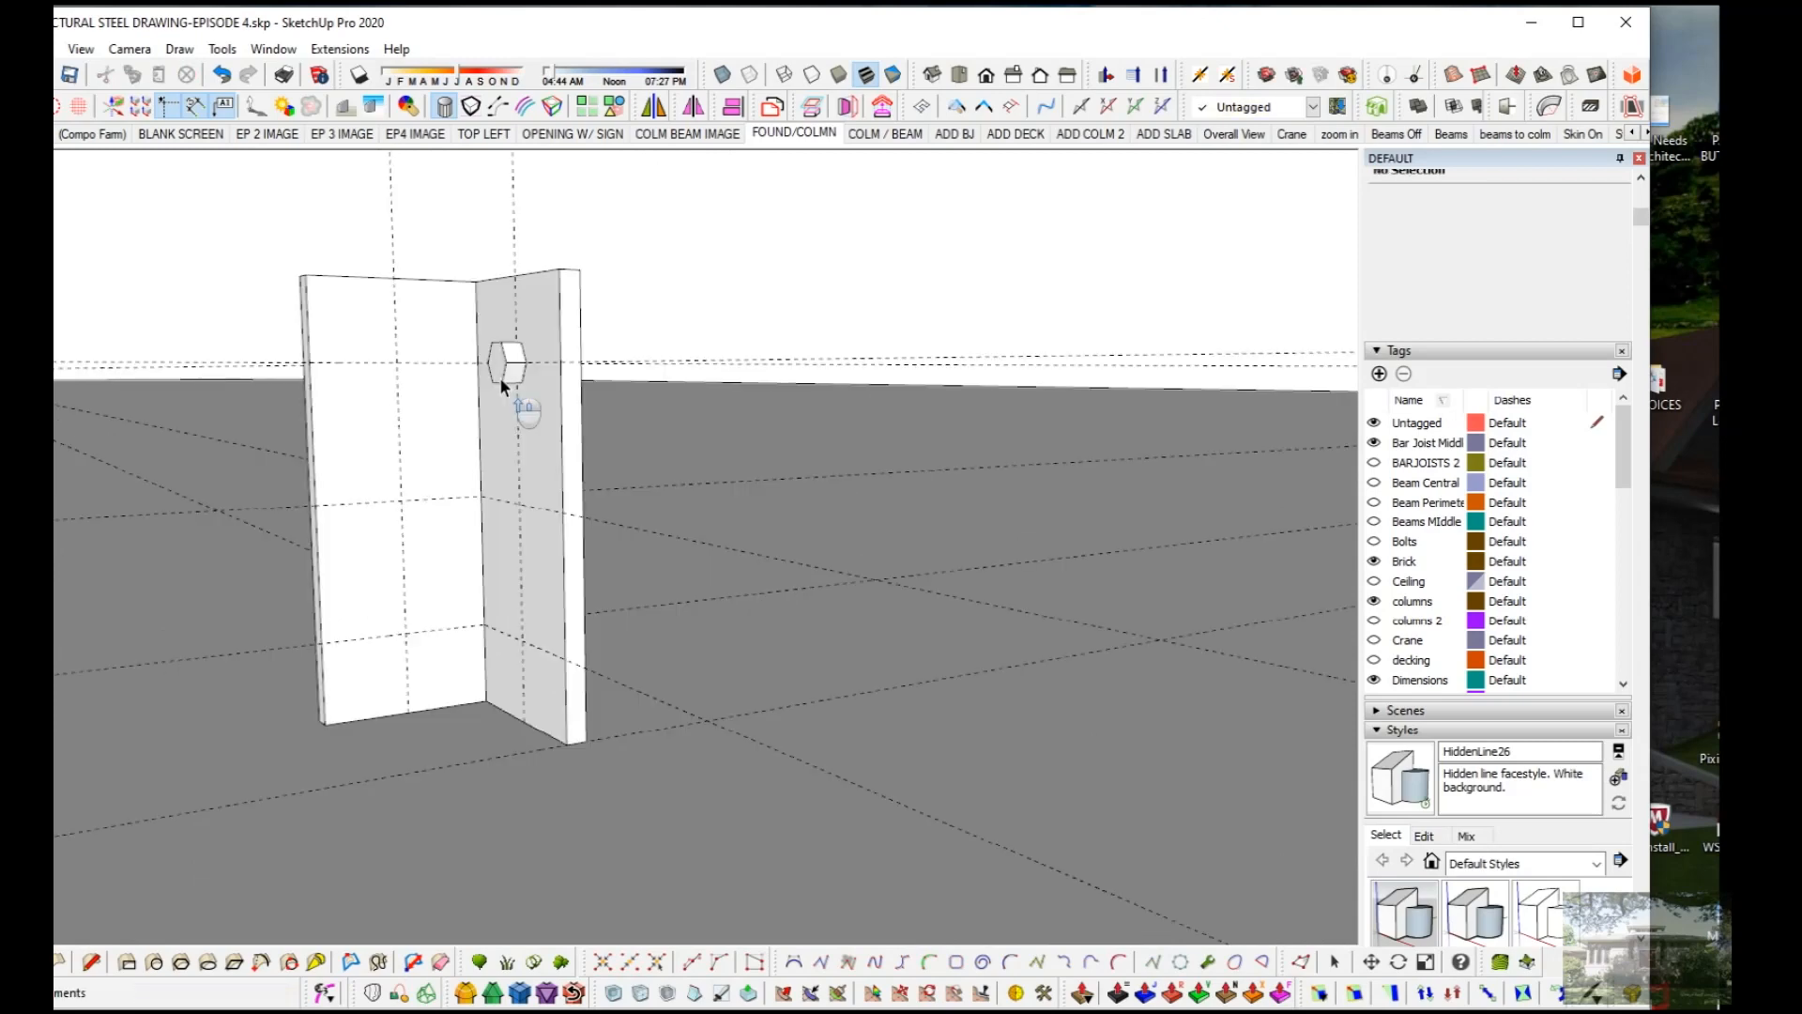
Step: Make the whole bolt head a component named "bolt" with Cut opening turned off
{"action": "scroll", "coordinate": [498, 382], "scroll_direction": "up", "scroll_amount": 2}
{"action": "left_click_drag", "start_coordinate": [481, 412], "coordinate": [567, 308]}
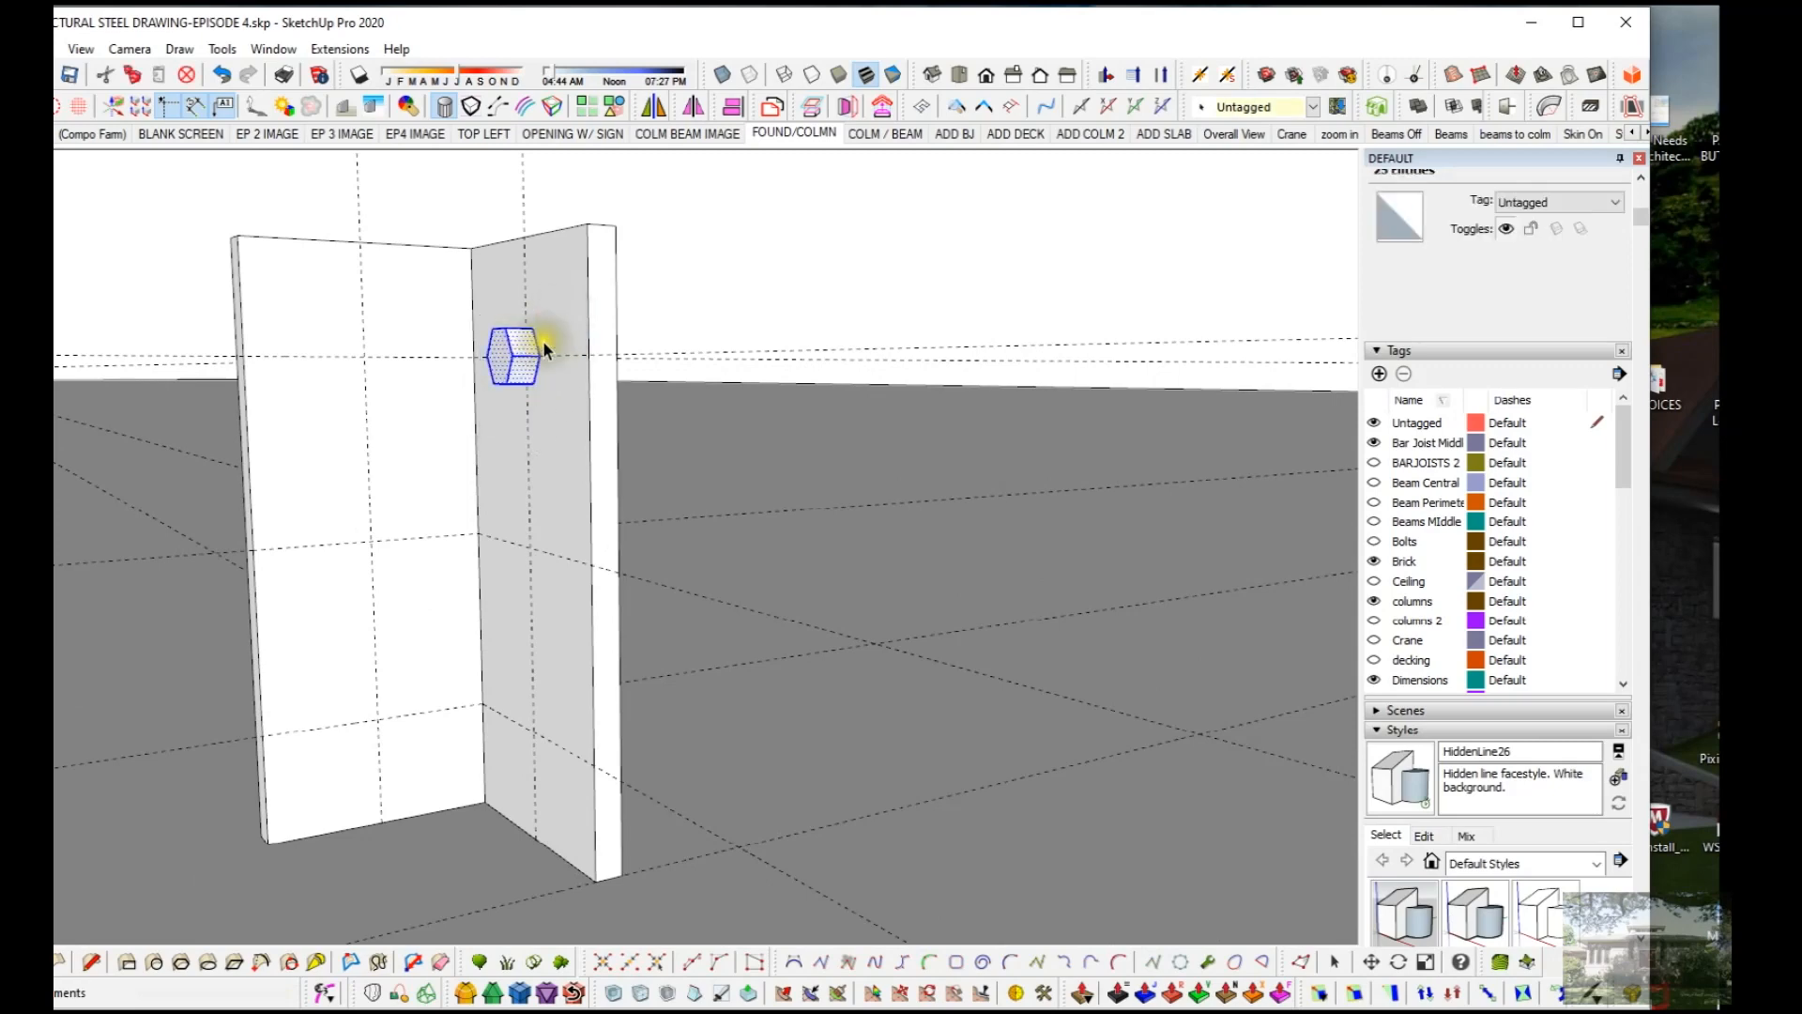
{"action": "right_click", "coordinate": [536, 350]}
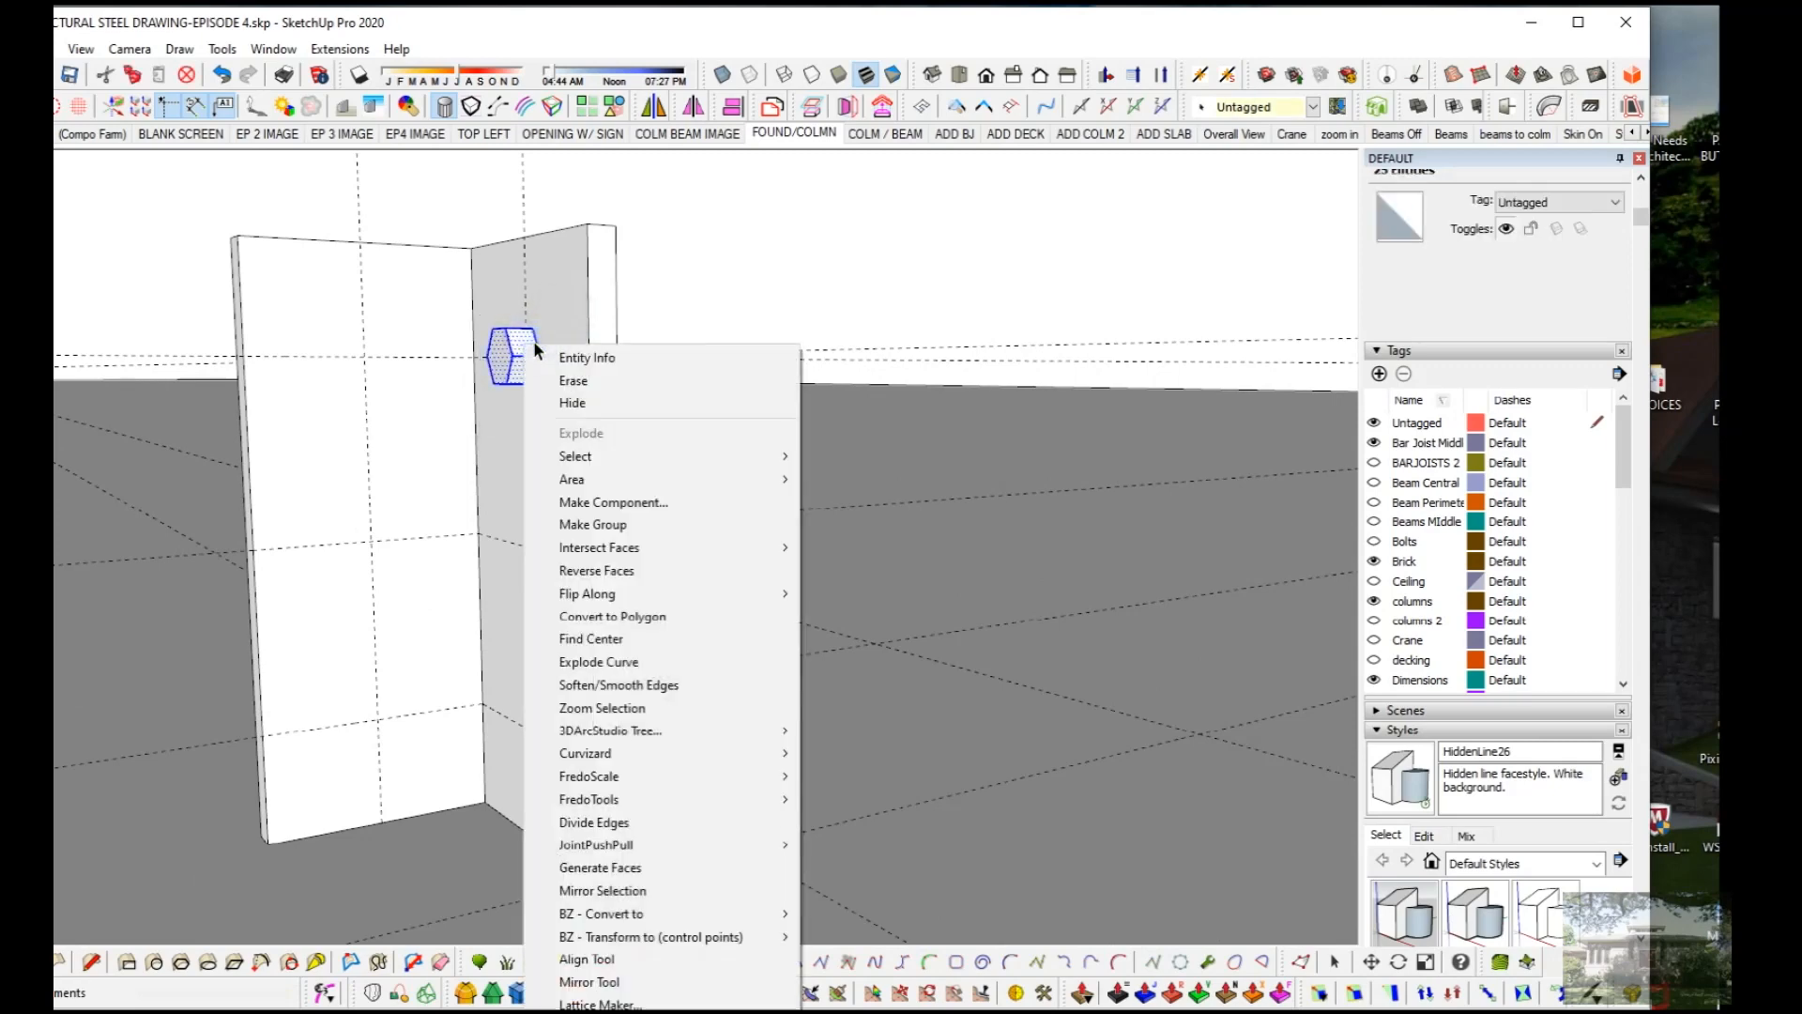
{"action": "left_click", "coordinate": [645, 504]}
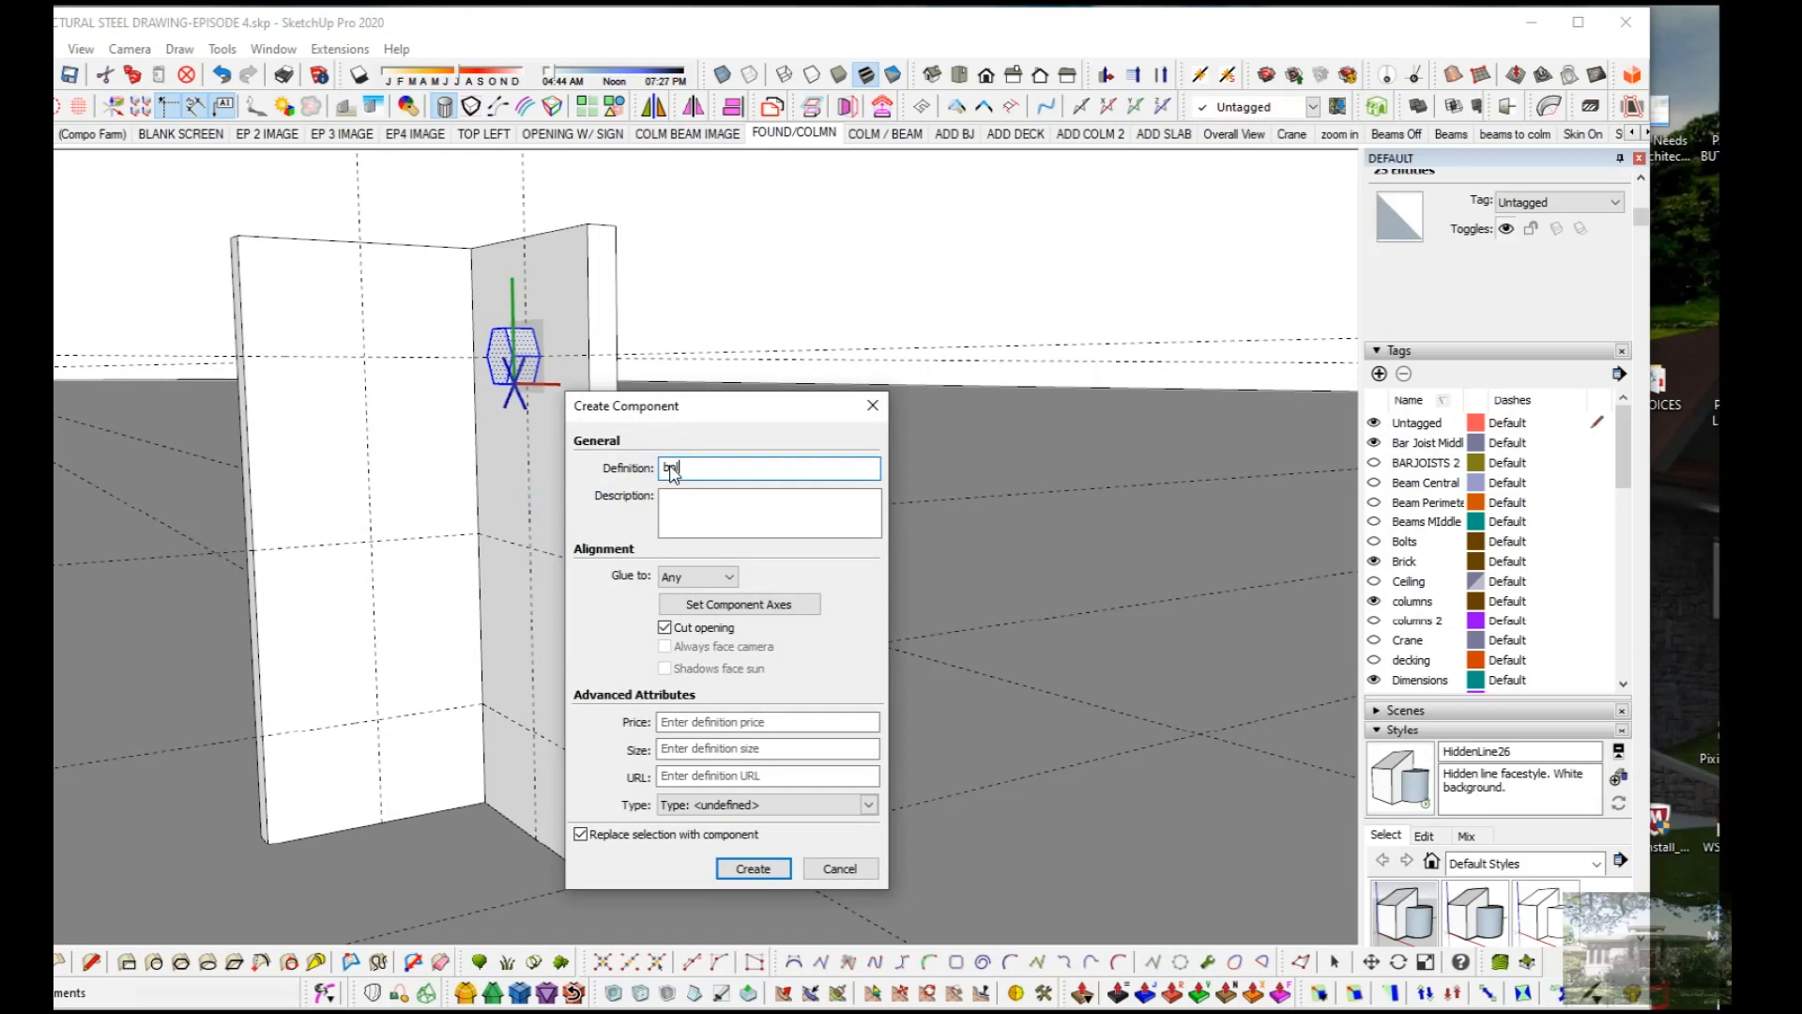
{"action": "left_click", "coordinate": [665, 628]}
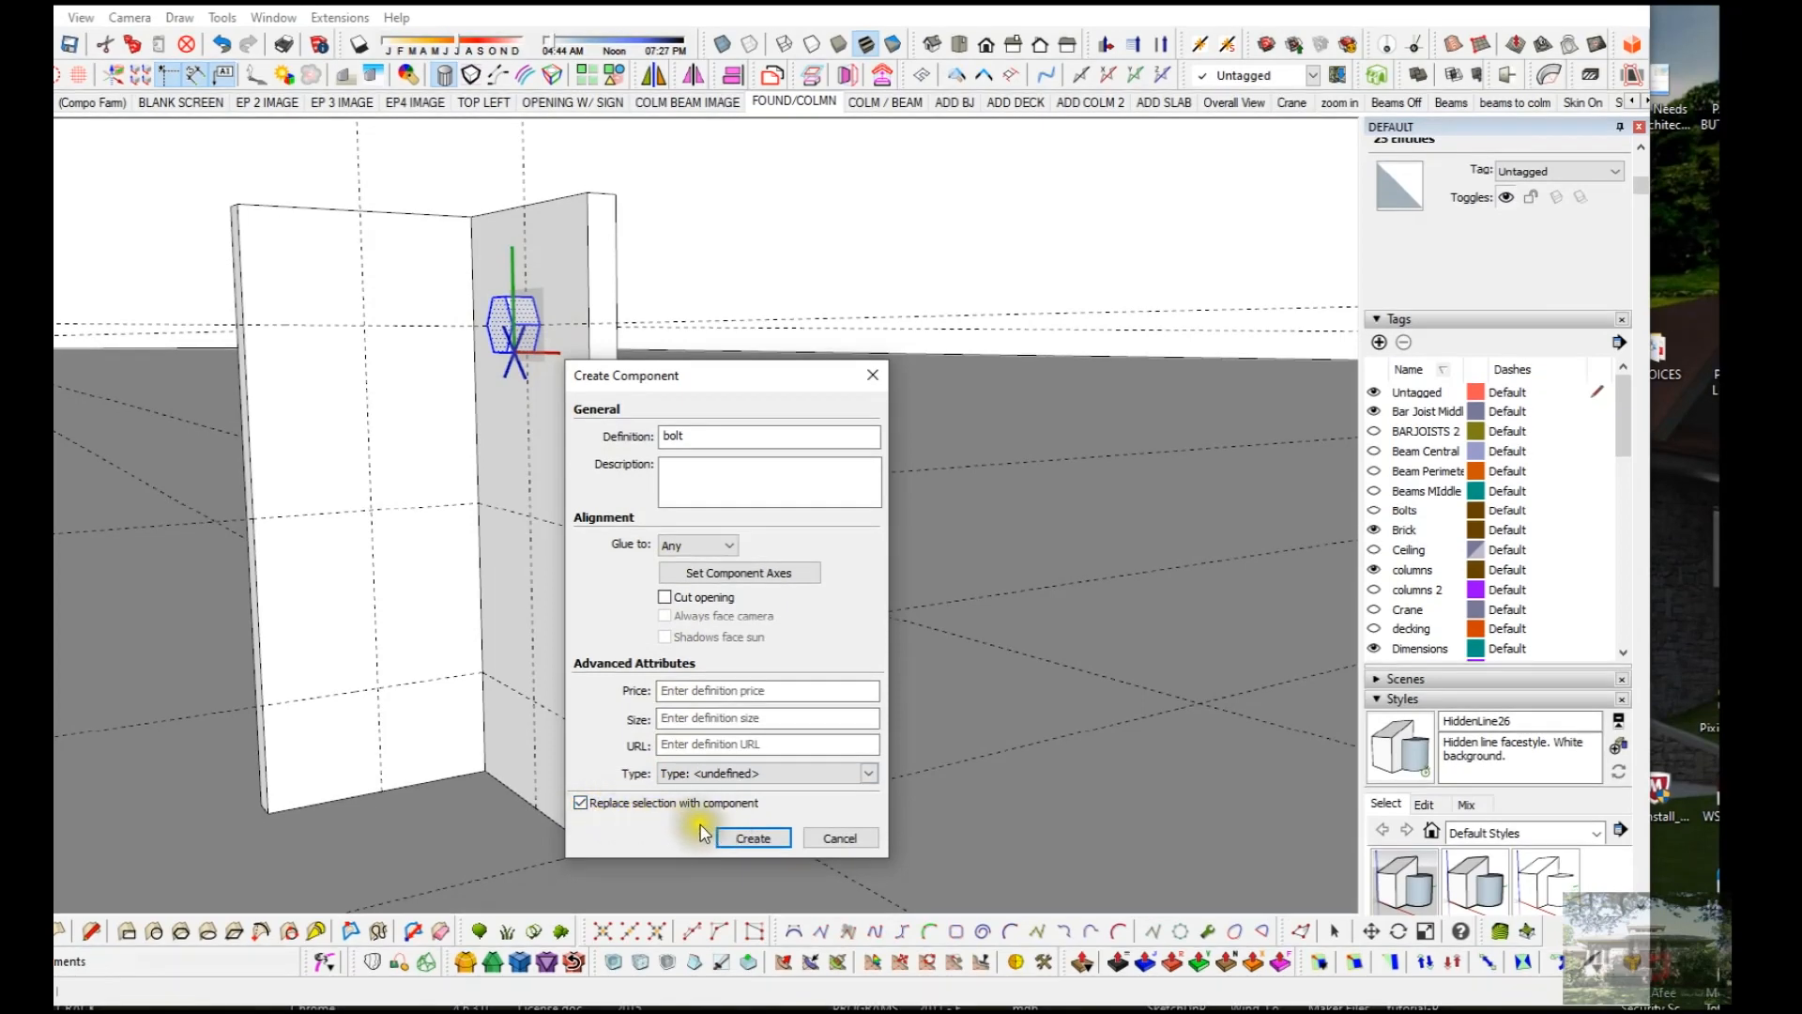
{"action": "left_click", "coordinate": [753, 837]}
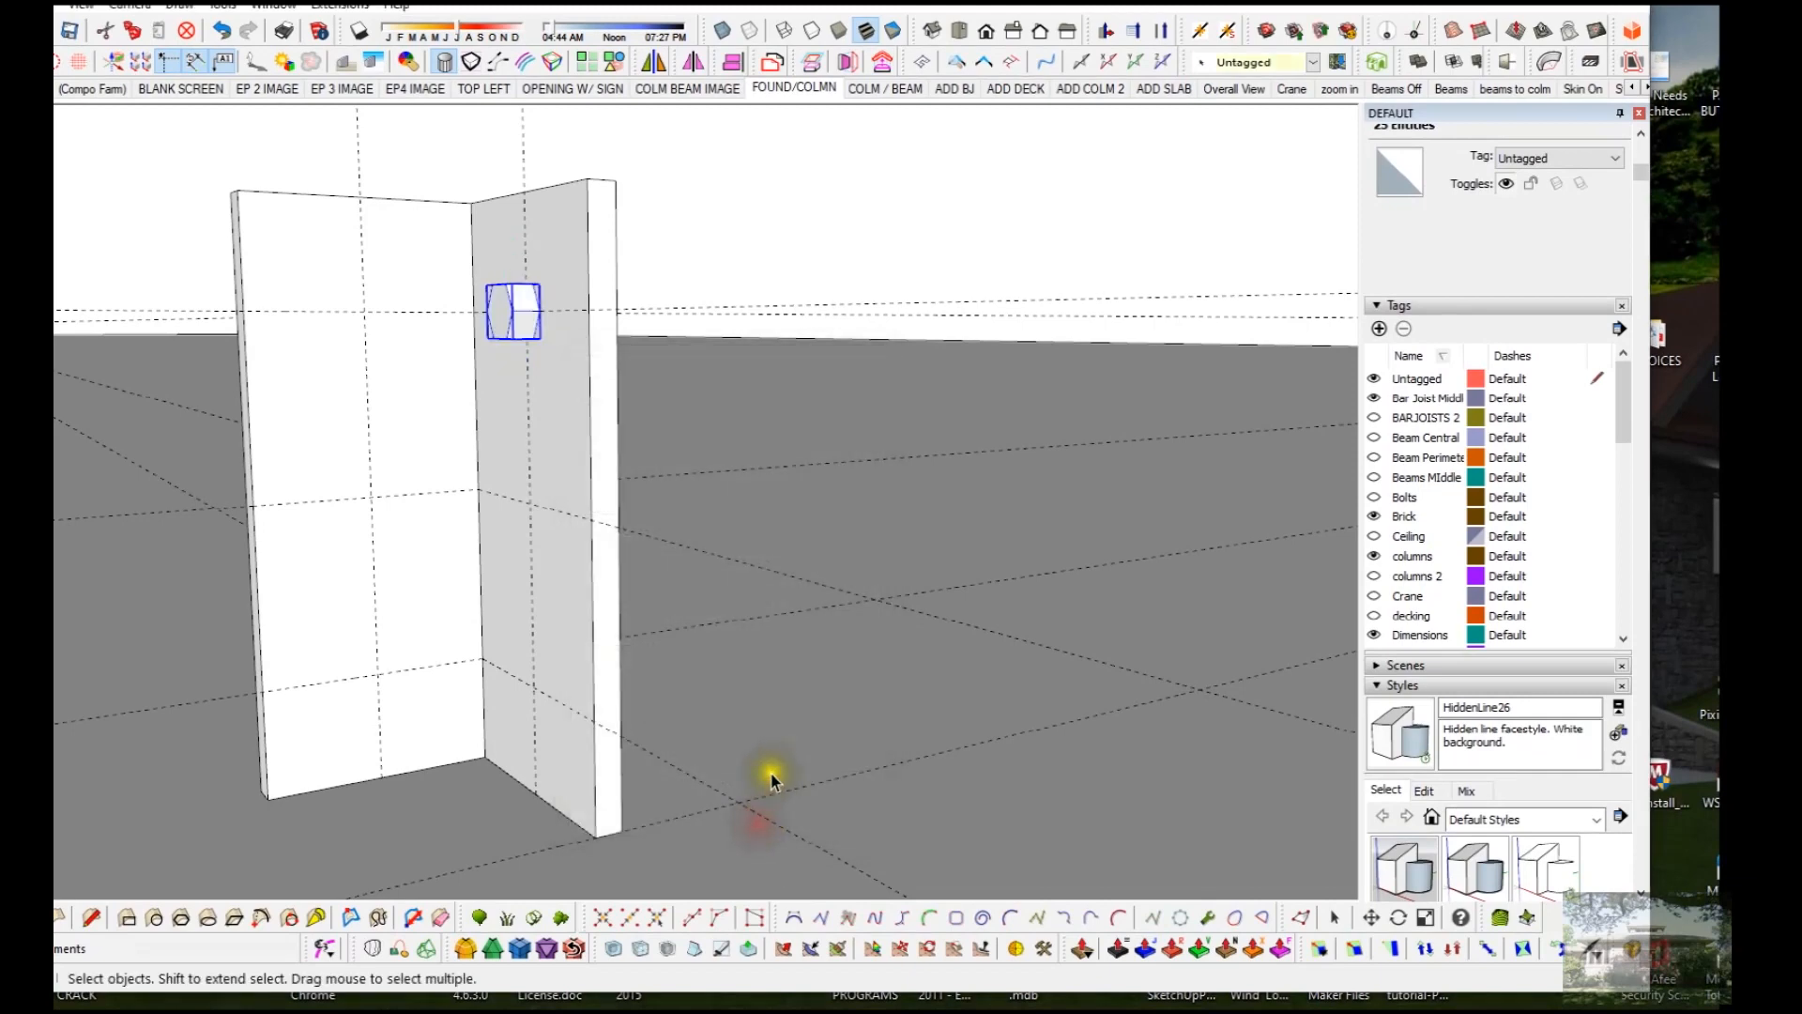
Step: Copy the bolt component straight down to the mid-height guide and repeat the copy as a 2x array
{"action": "middle_click_drag", "start_coordinate": [574, 221], "coordinate": [676, 385]}
{"action": "key", "text": "m"}
{"action": "key", "text": "ctrl"}
{"action": "left_click", "coordinate": [583, 343]}
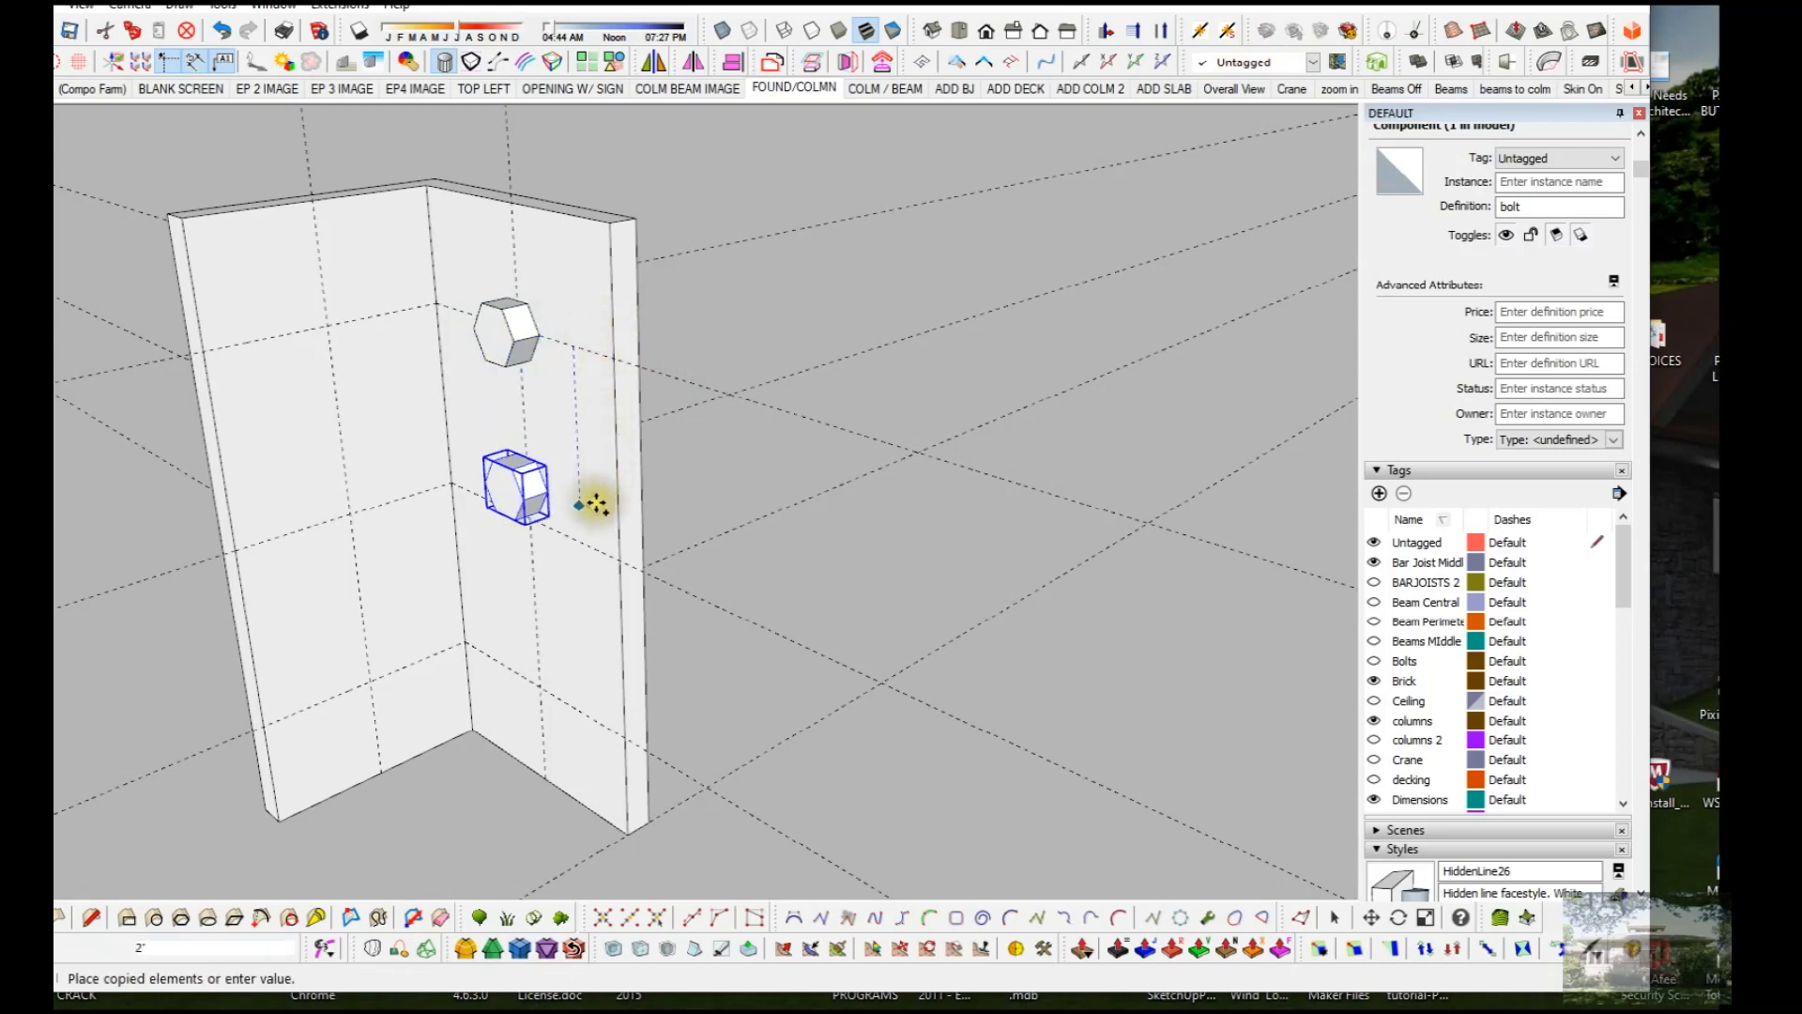
{"action": "left_click", "coordinate": [593, 542]}
{"action": "type", "text": "2"}
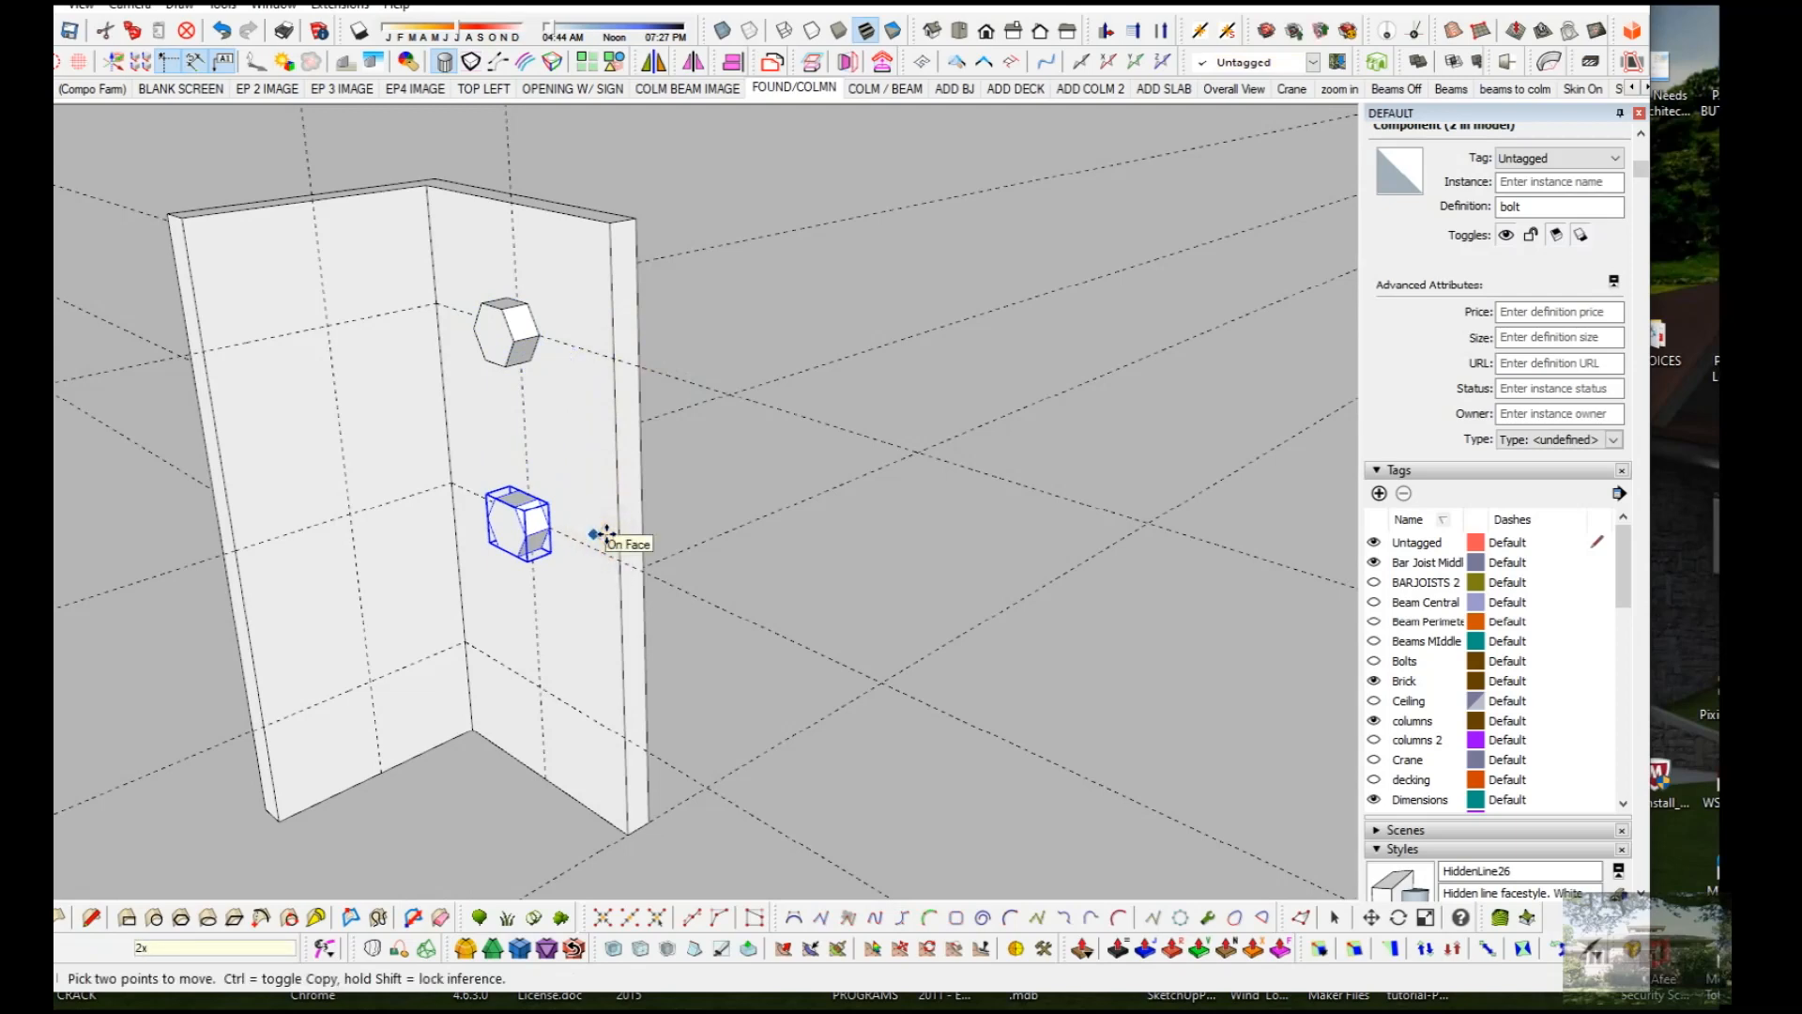
{"action": "type", "text": "x"}
{"action": "key", "text": "Return"}
{"action": "key", "text": "space"}
Step: Select all three bolts on the wider leg and make them a group
{"action": "middle_click_drag", "start_coordinate": [603, 531], "coordinate": [614, 355]}
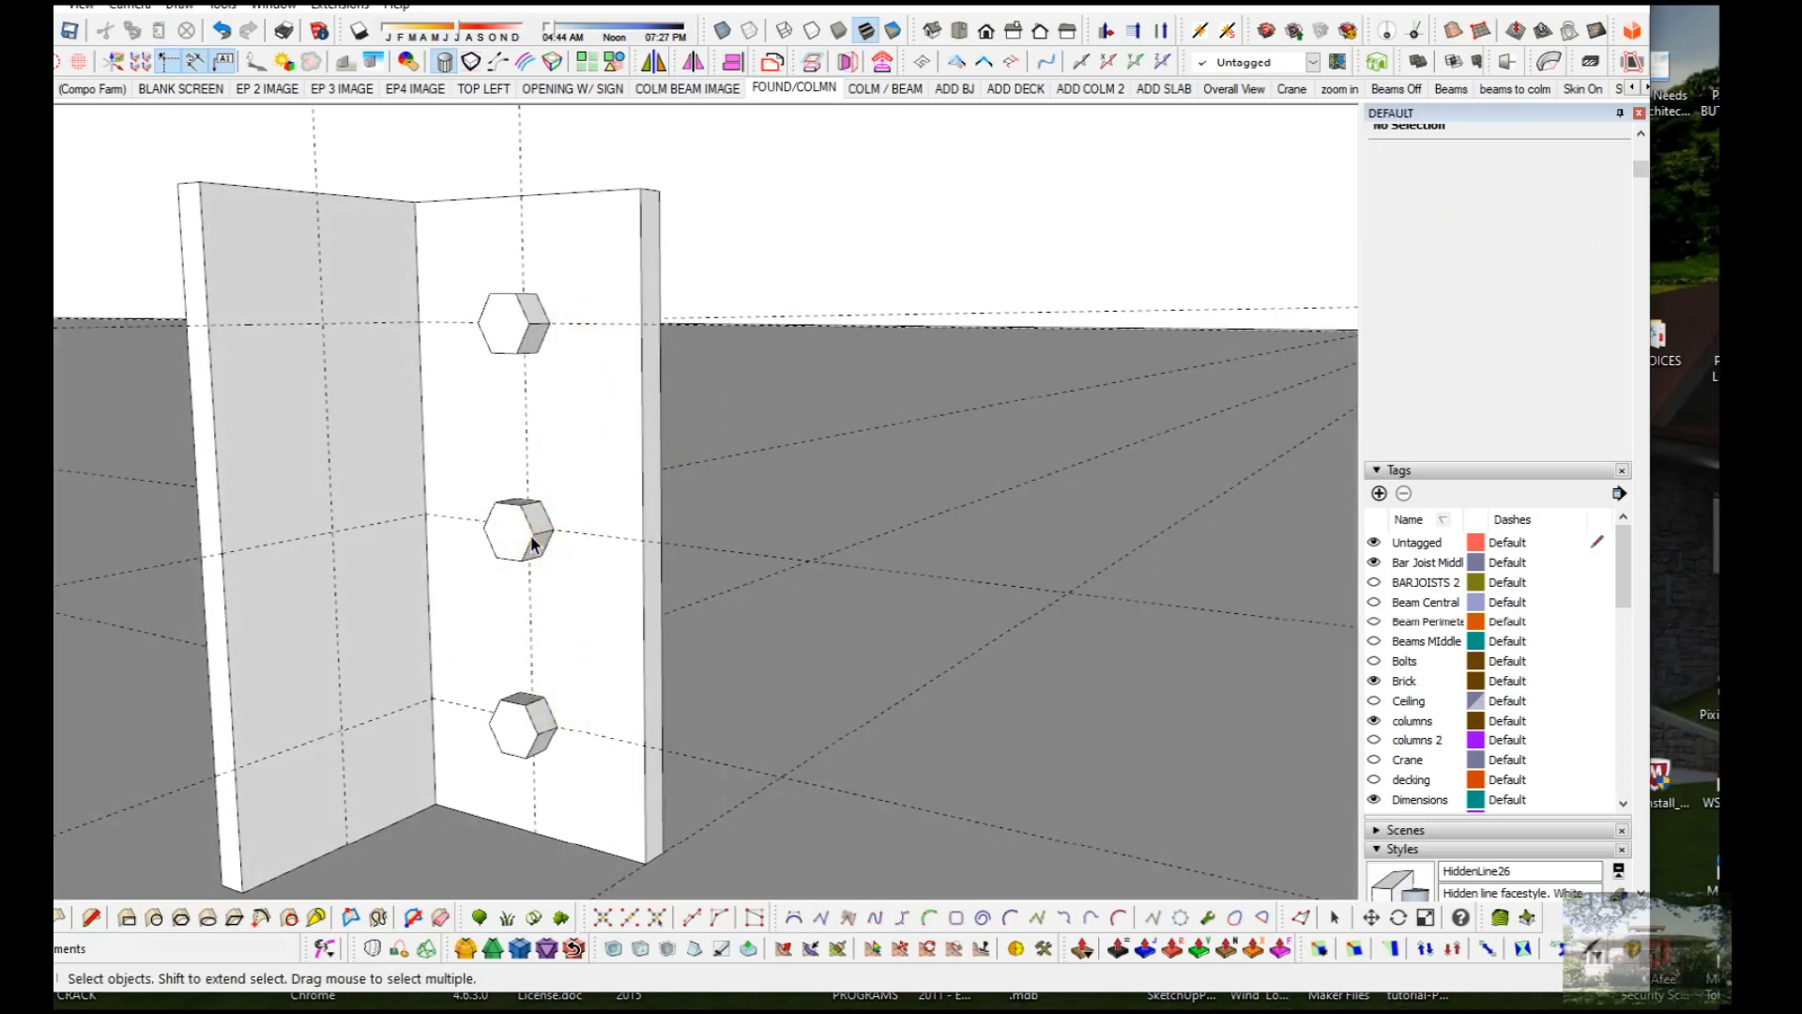
{"action": "left_click", "coordinate": [543, 341]}
{"action": "left_click", "coordinate": [541, 514], "text": "shift"}
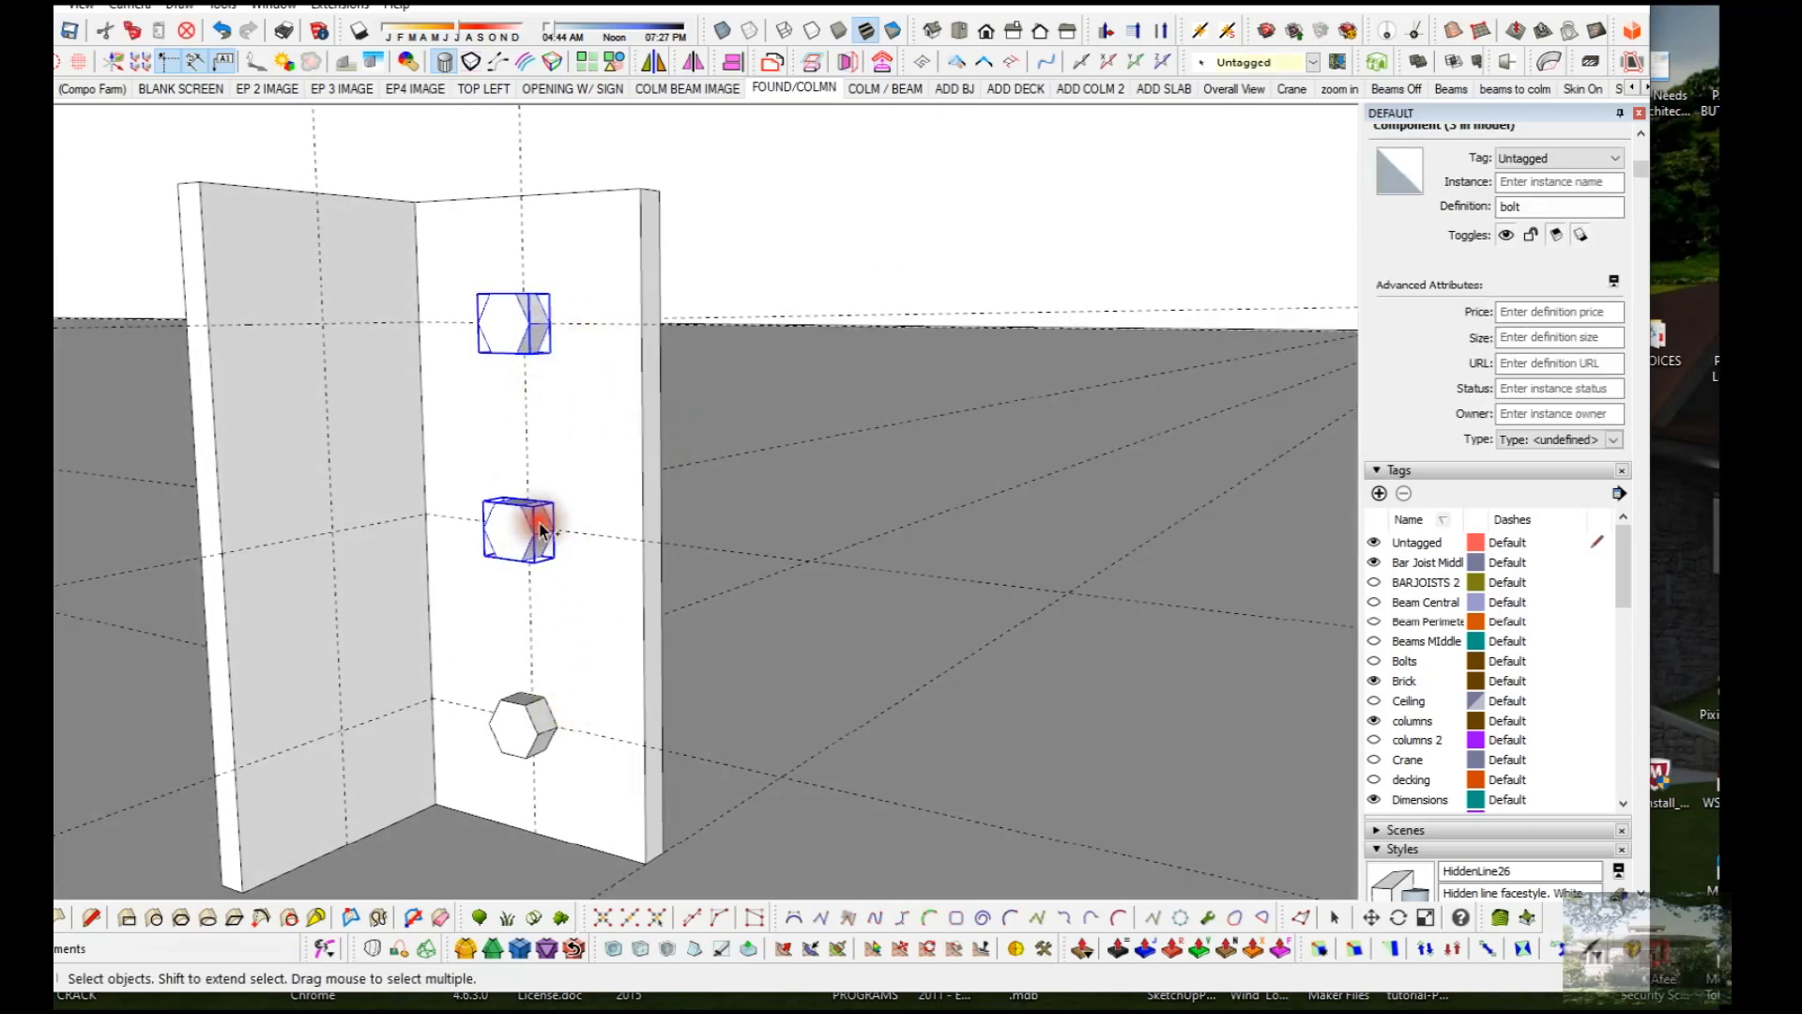
{"action": "left_click", "coordinate": [545, 715], "text": "shift"}
{"action": "right_click", "coordinate": [544, 715]}
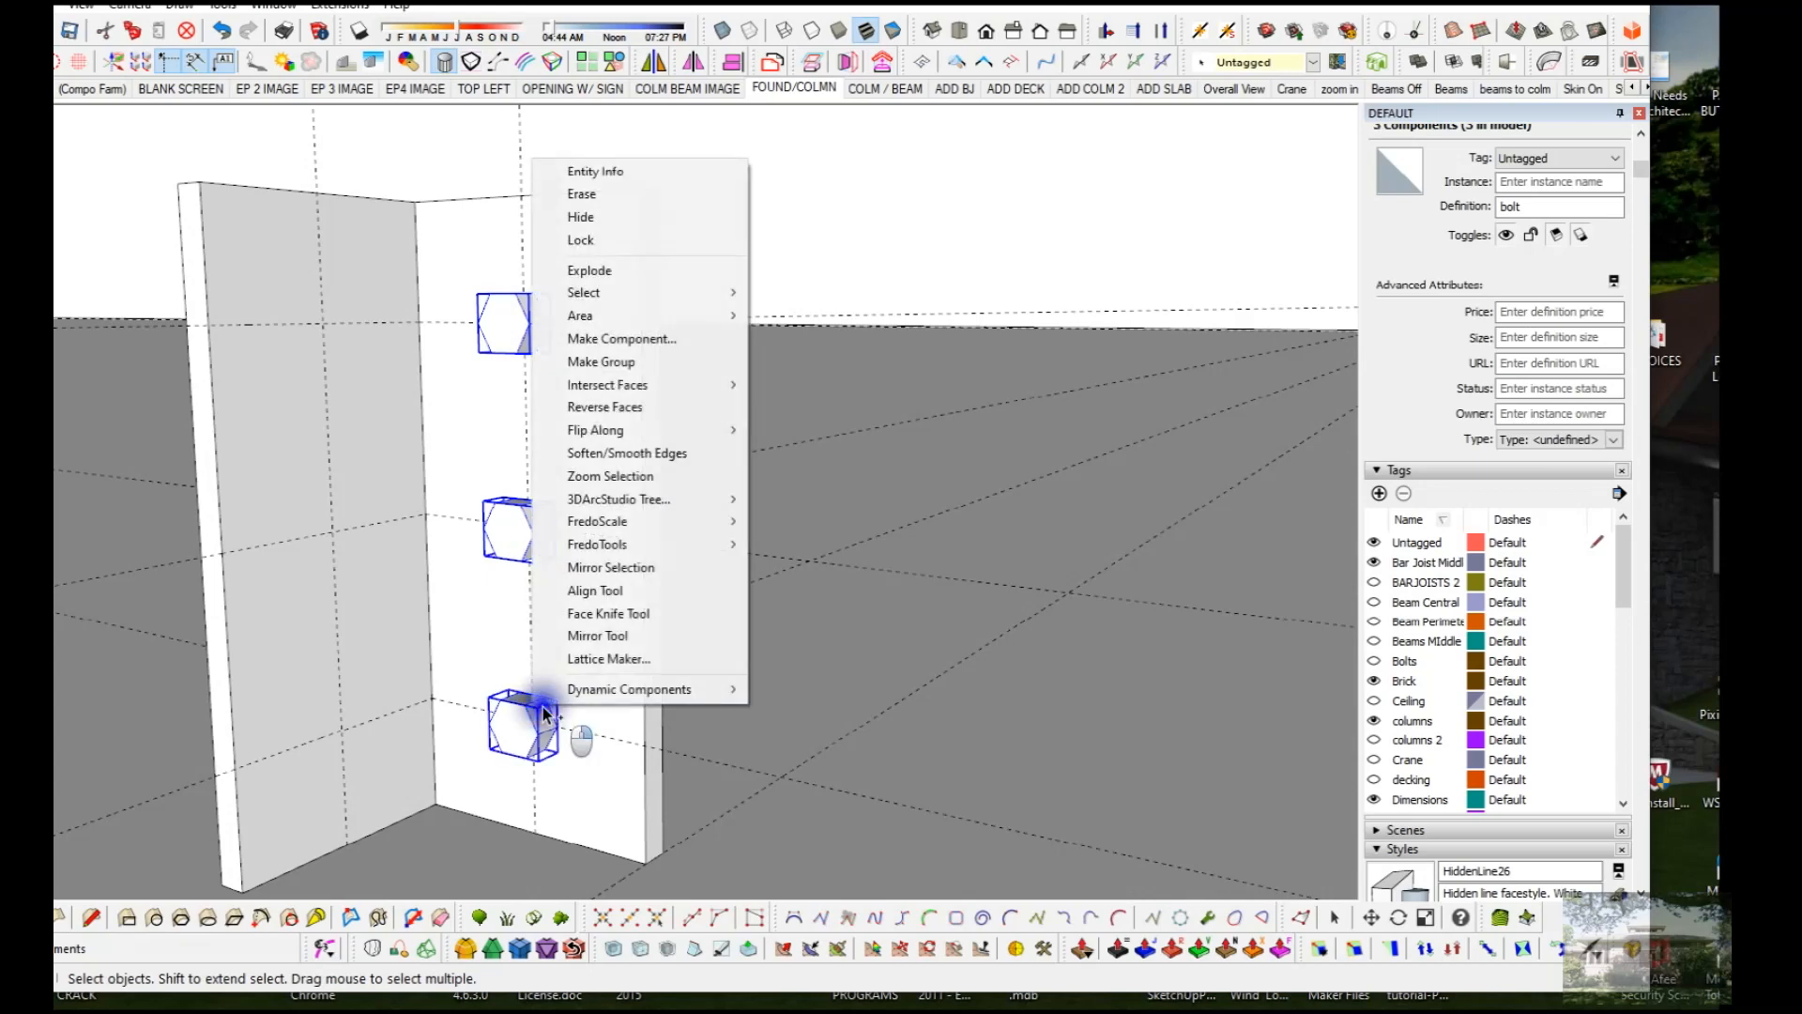
{"action": "left_click", "coordinate": [619, 362]}
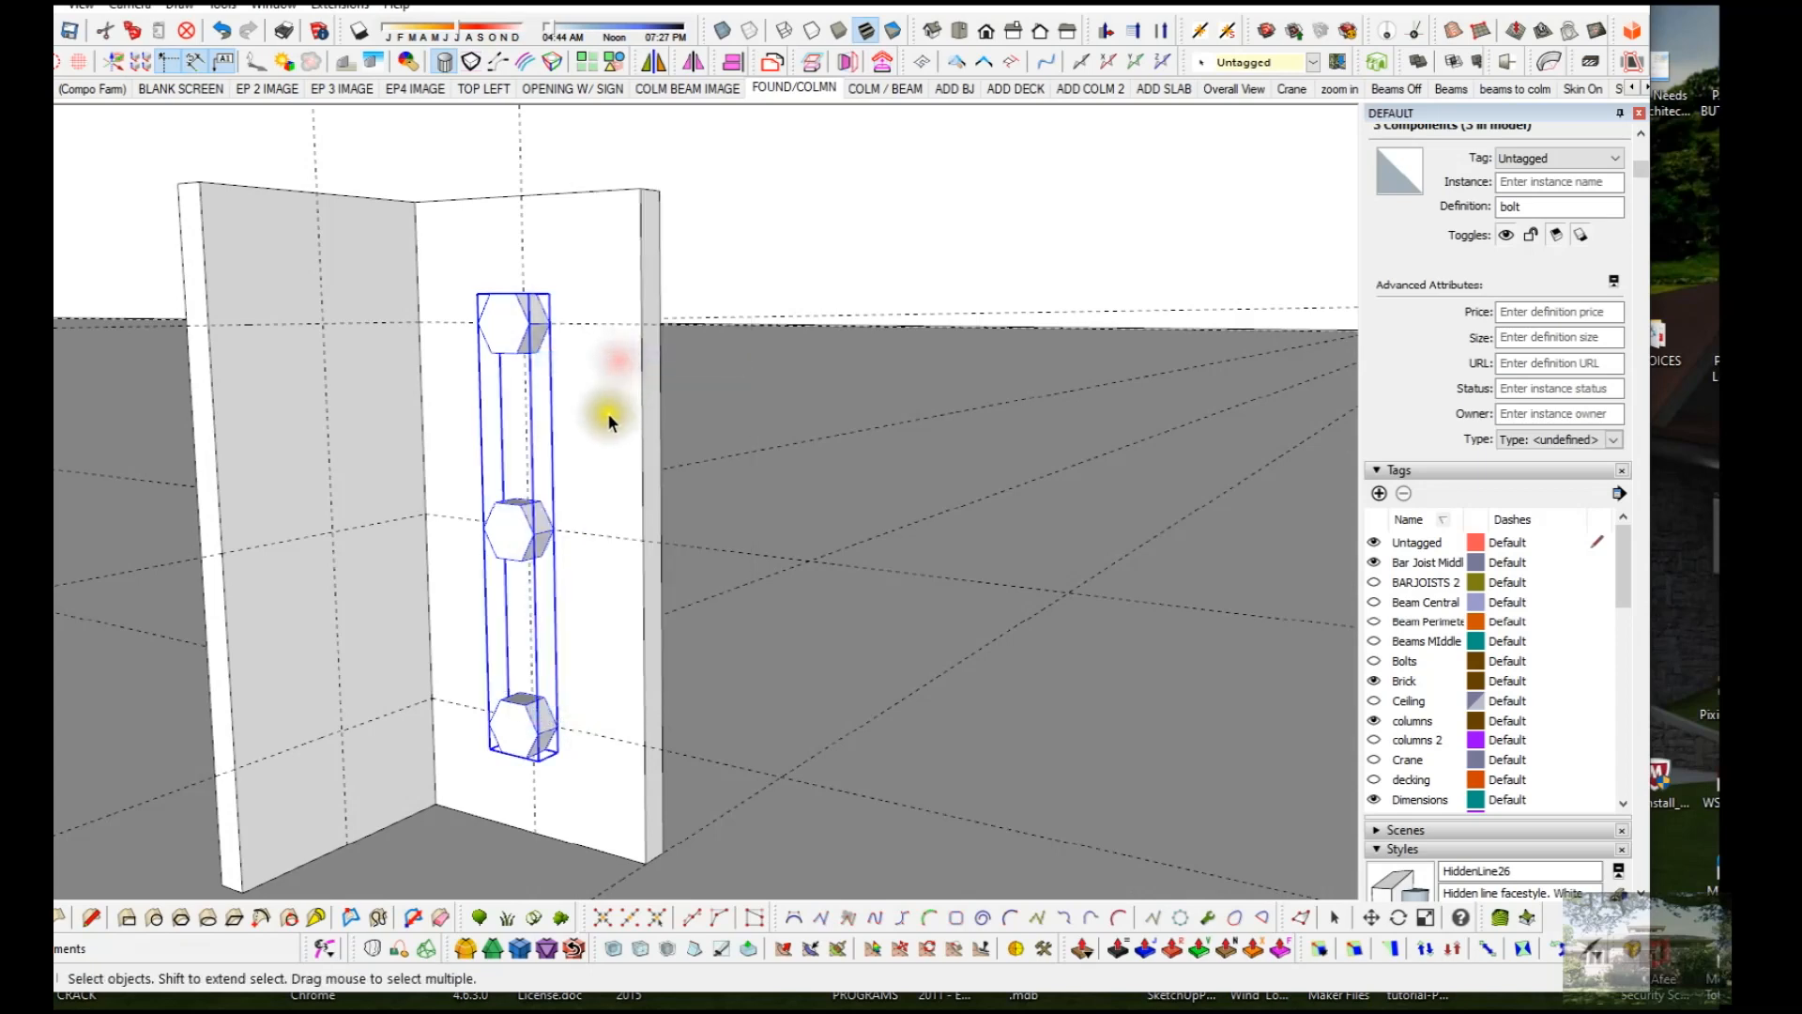
Step: Copy the bolt group along the red axis to about 2 3/4 inches beyond the wider leg's outer side
{"action": "middle_click_drag", "start_coordinate": [582, 523], "coordinate": [535, 724]}
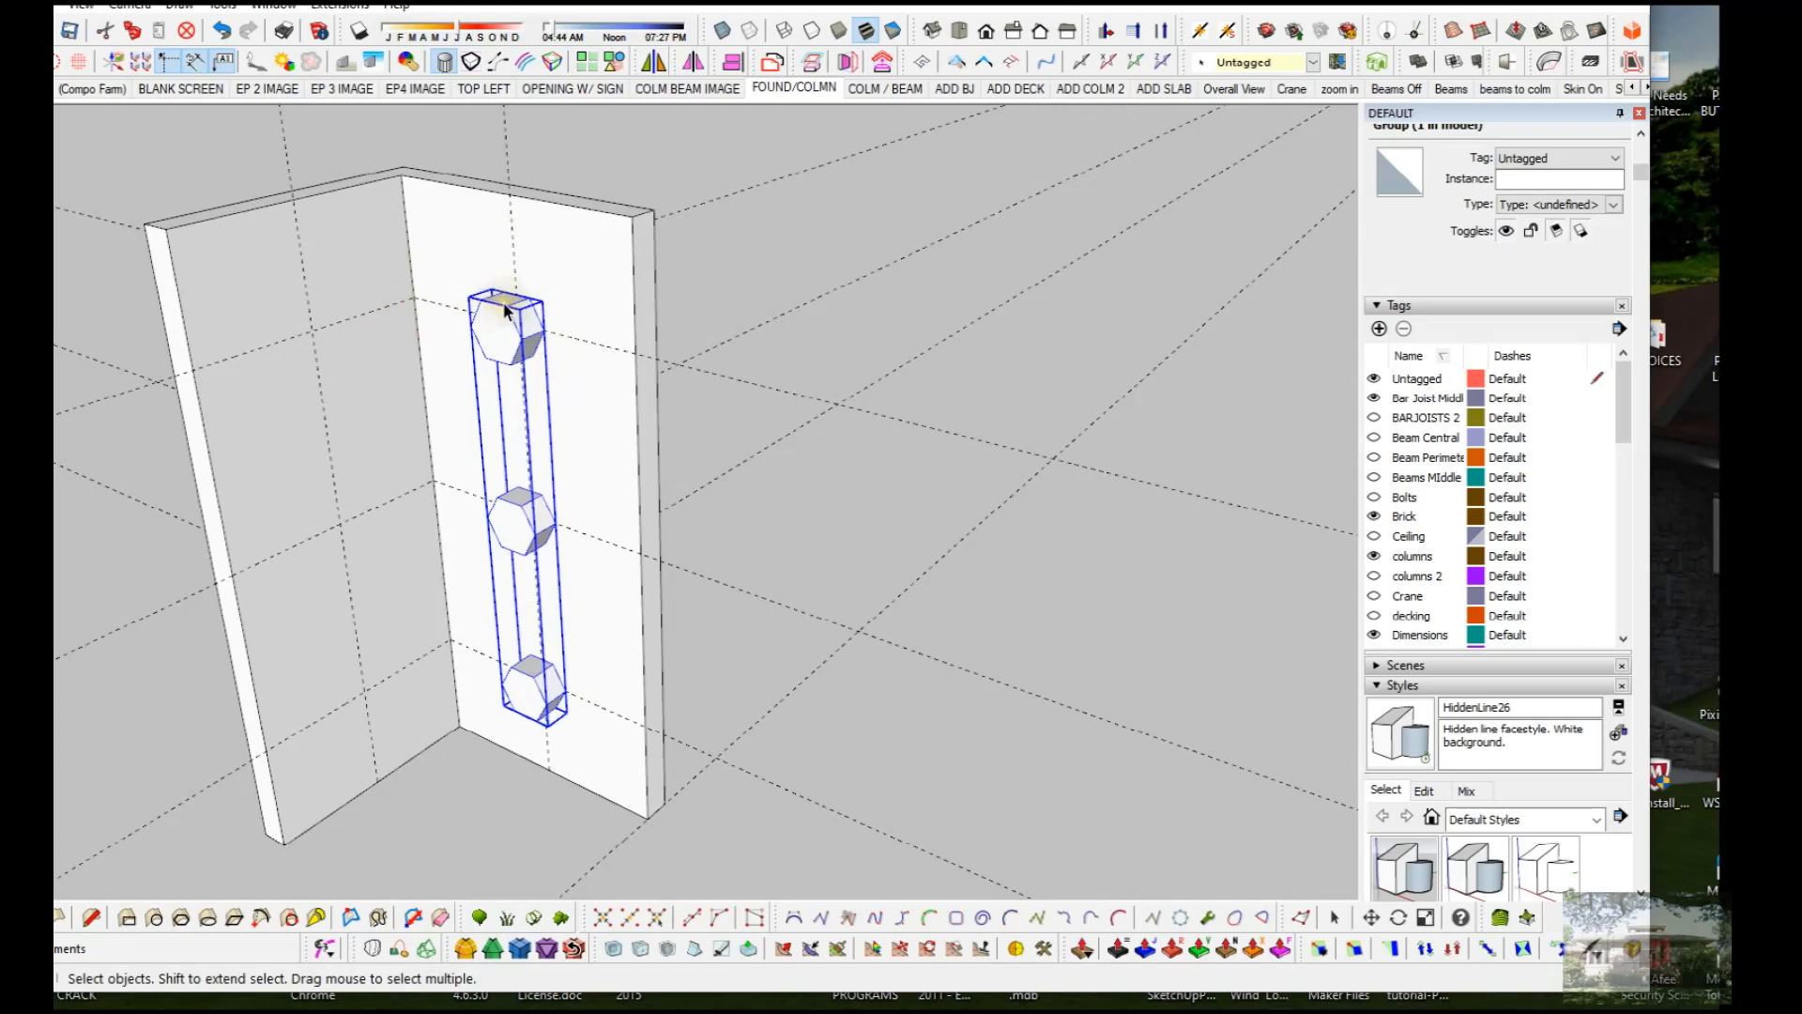
{"action": "middle_click_drag", "start_coordinate": [434, 415], "coordinate": [267, 427]}
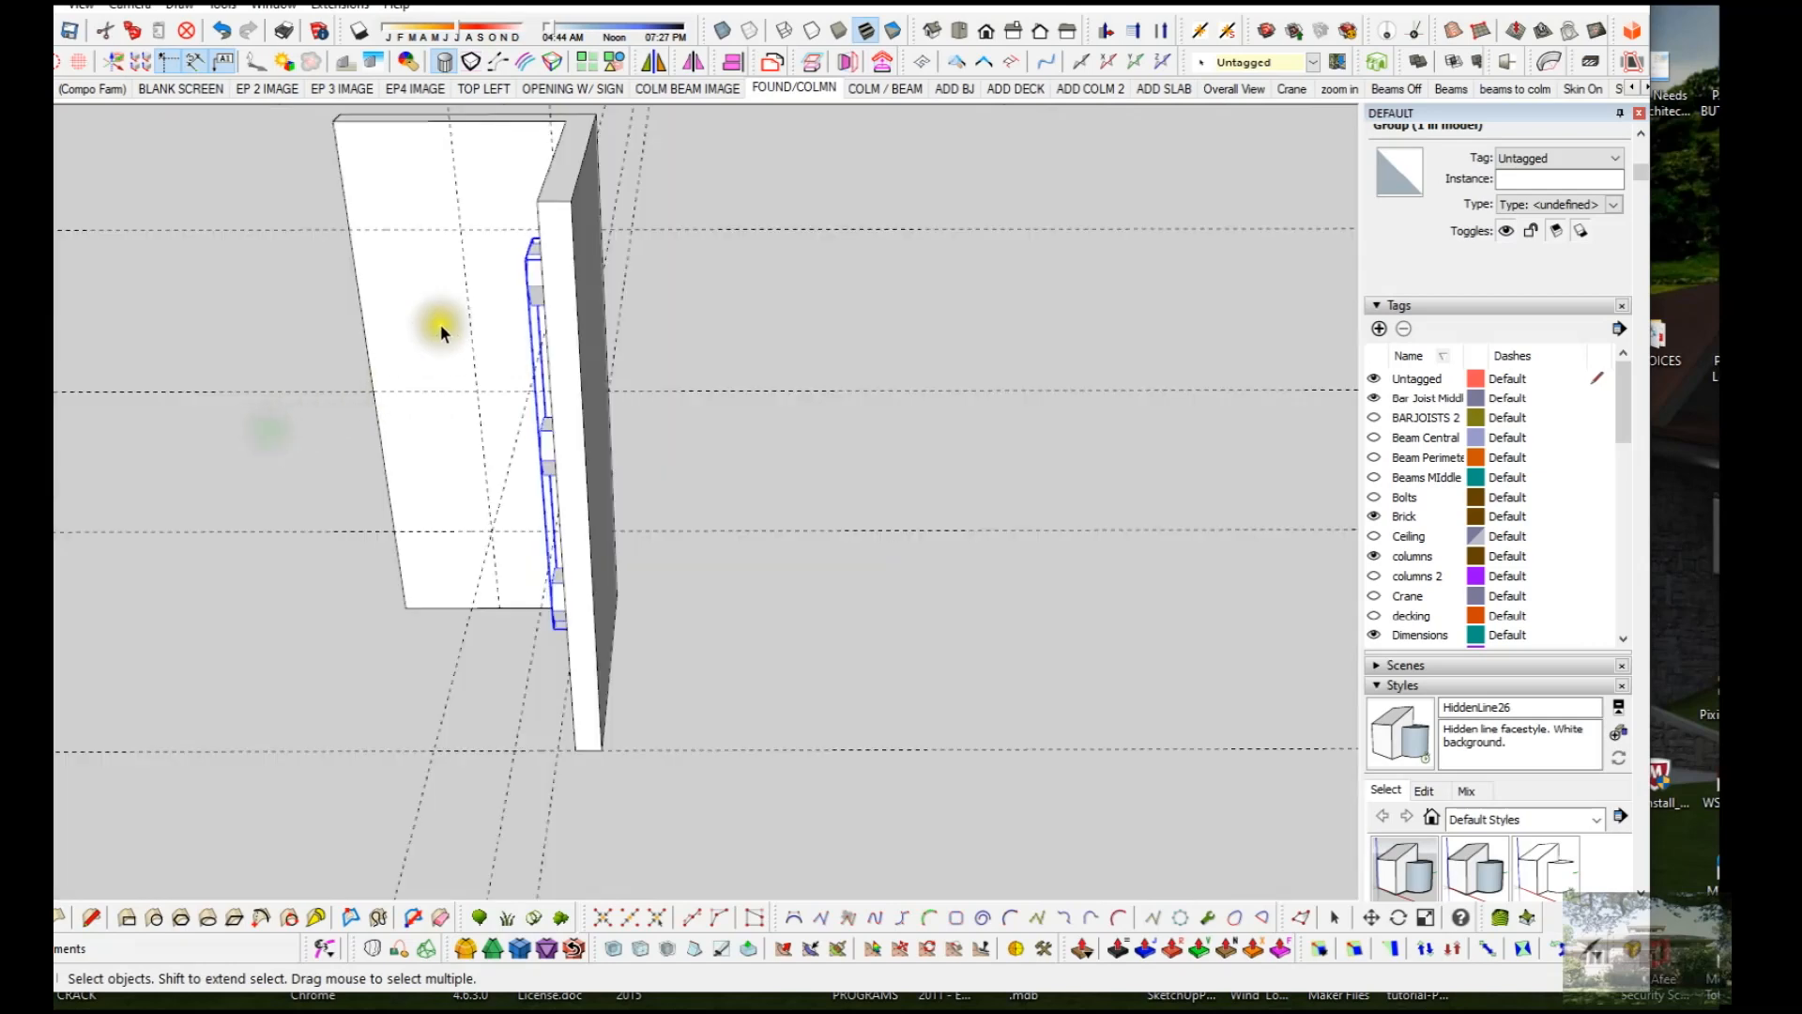
{"action": "scroll", "coordinate": [441, 328], "scroll_direction": "up", "scroll_amount": 3}
{"action": "left_click", "coordinate": [598, 268]}
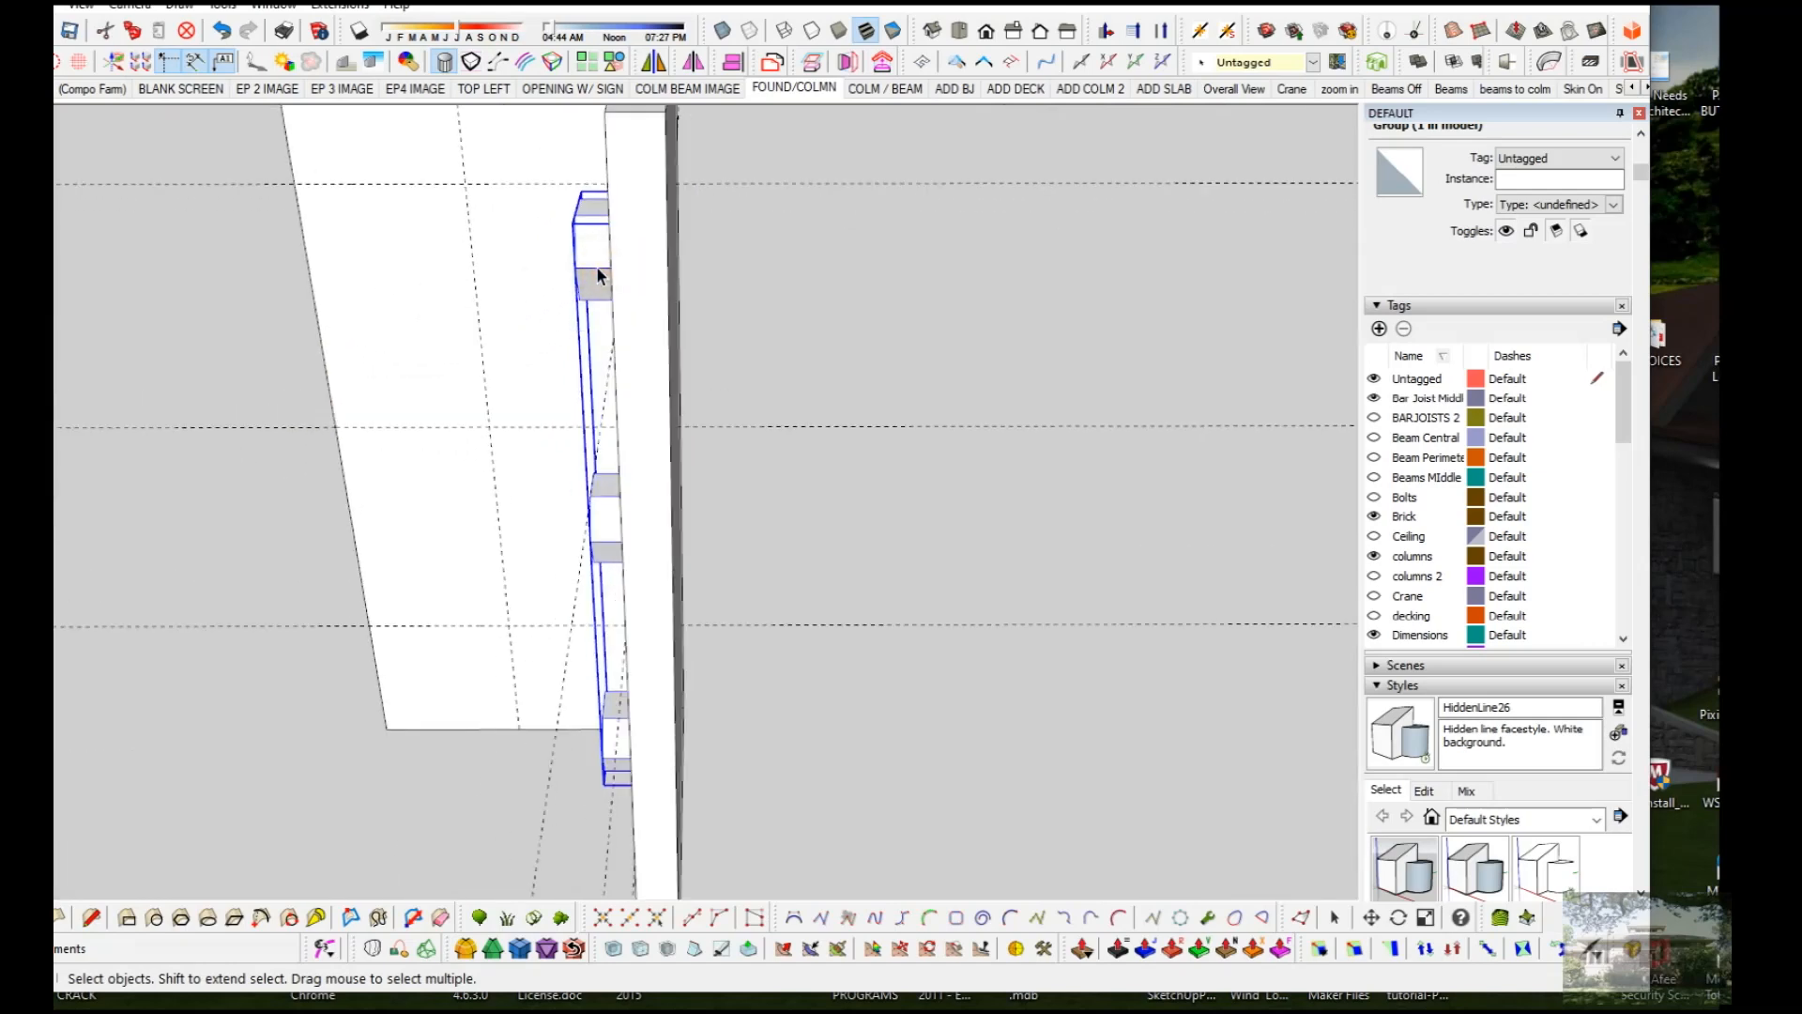
{"action": "key", "text": "m"}
{"action": "left_click", "coordinate": [590, 273]}
{"action": "key", "text": "Escape"}
{"action": "middle_click_drag", "start_coordinate": [716, 271], "coordinate": [907, 285]}
{"action": "left_click", "coordinate": [692, 223]}
{"action": "key", "text": "ctrl"}
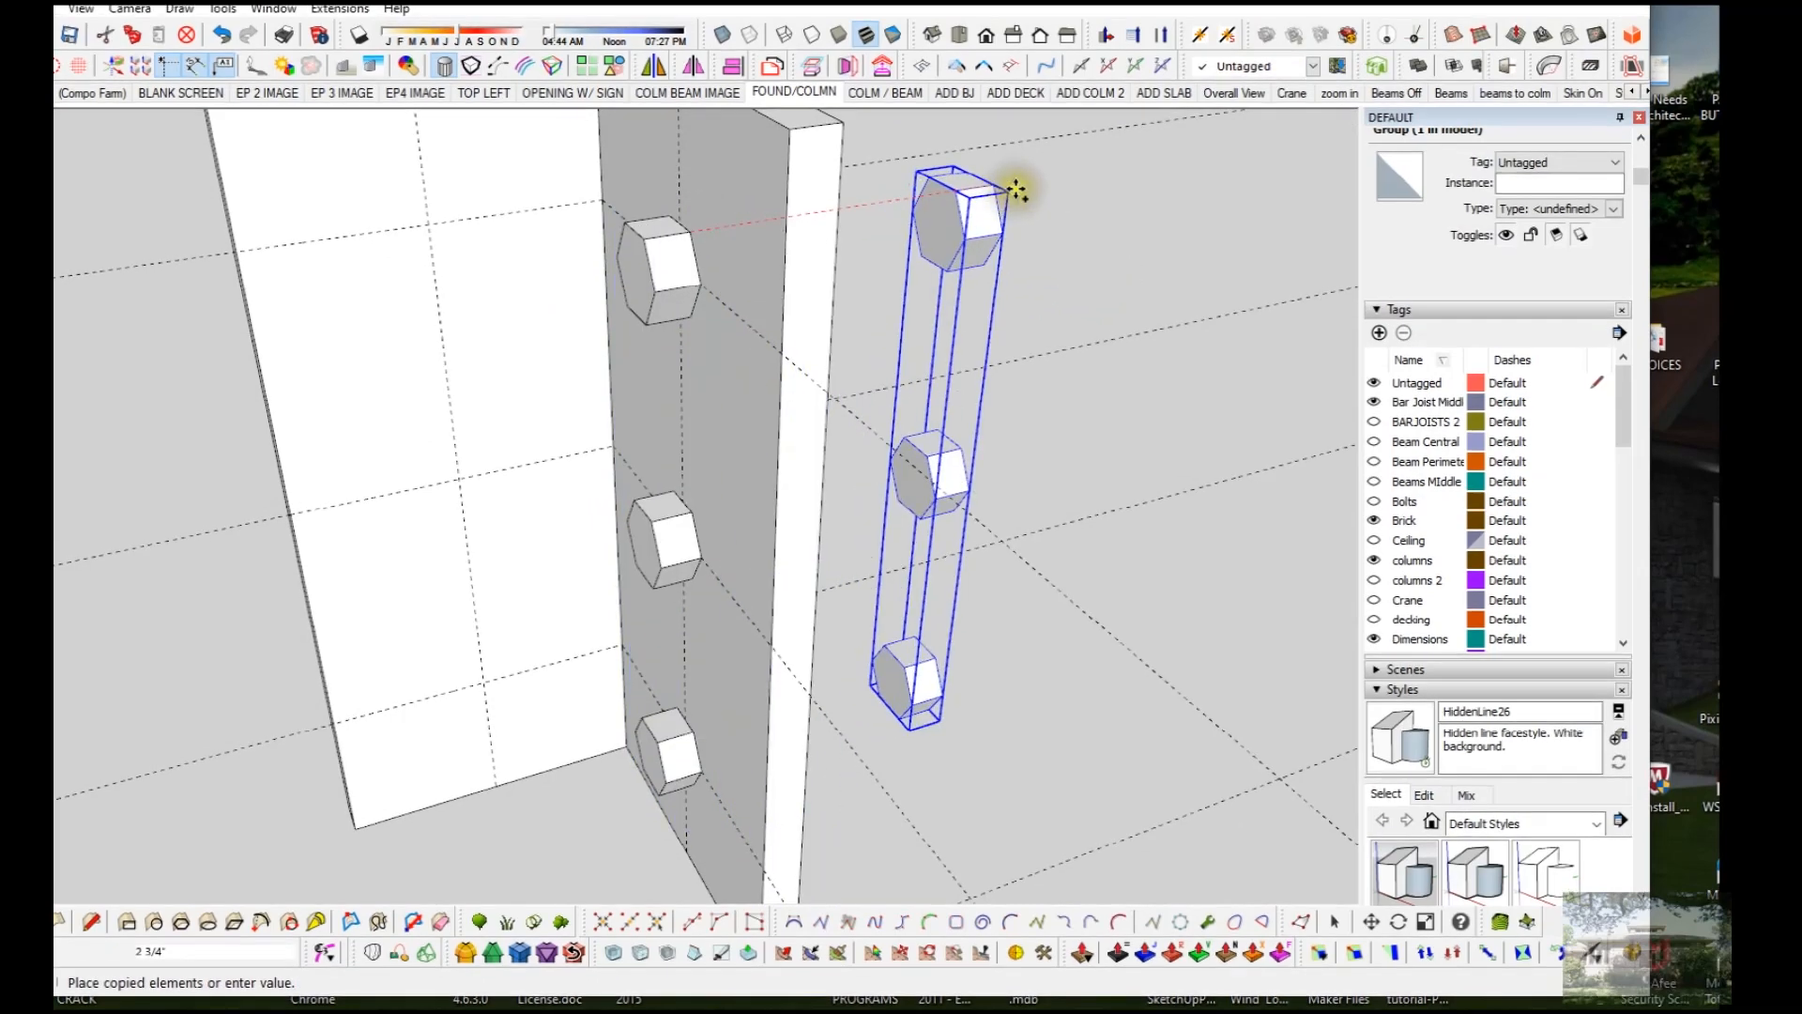
{"action": "left_click", "coordinate": [1017, 191]}
{"action": "key", "text": "space"}
{"action": "scroll", "coordinate": [674, 369], "scroll_direction": "down", "scroll_amount": 2}
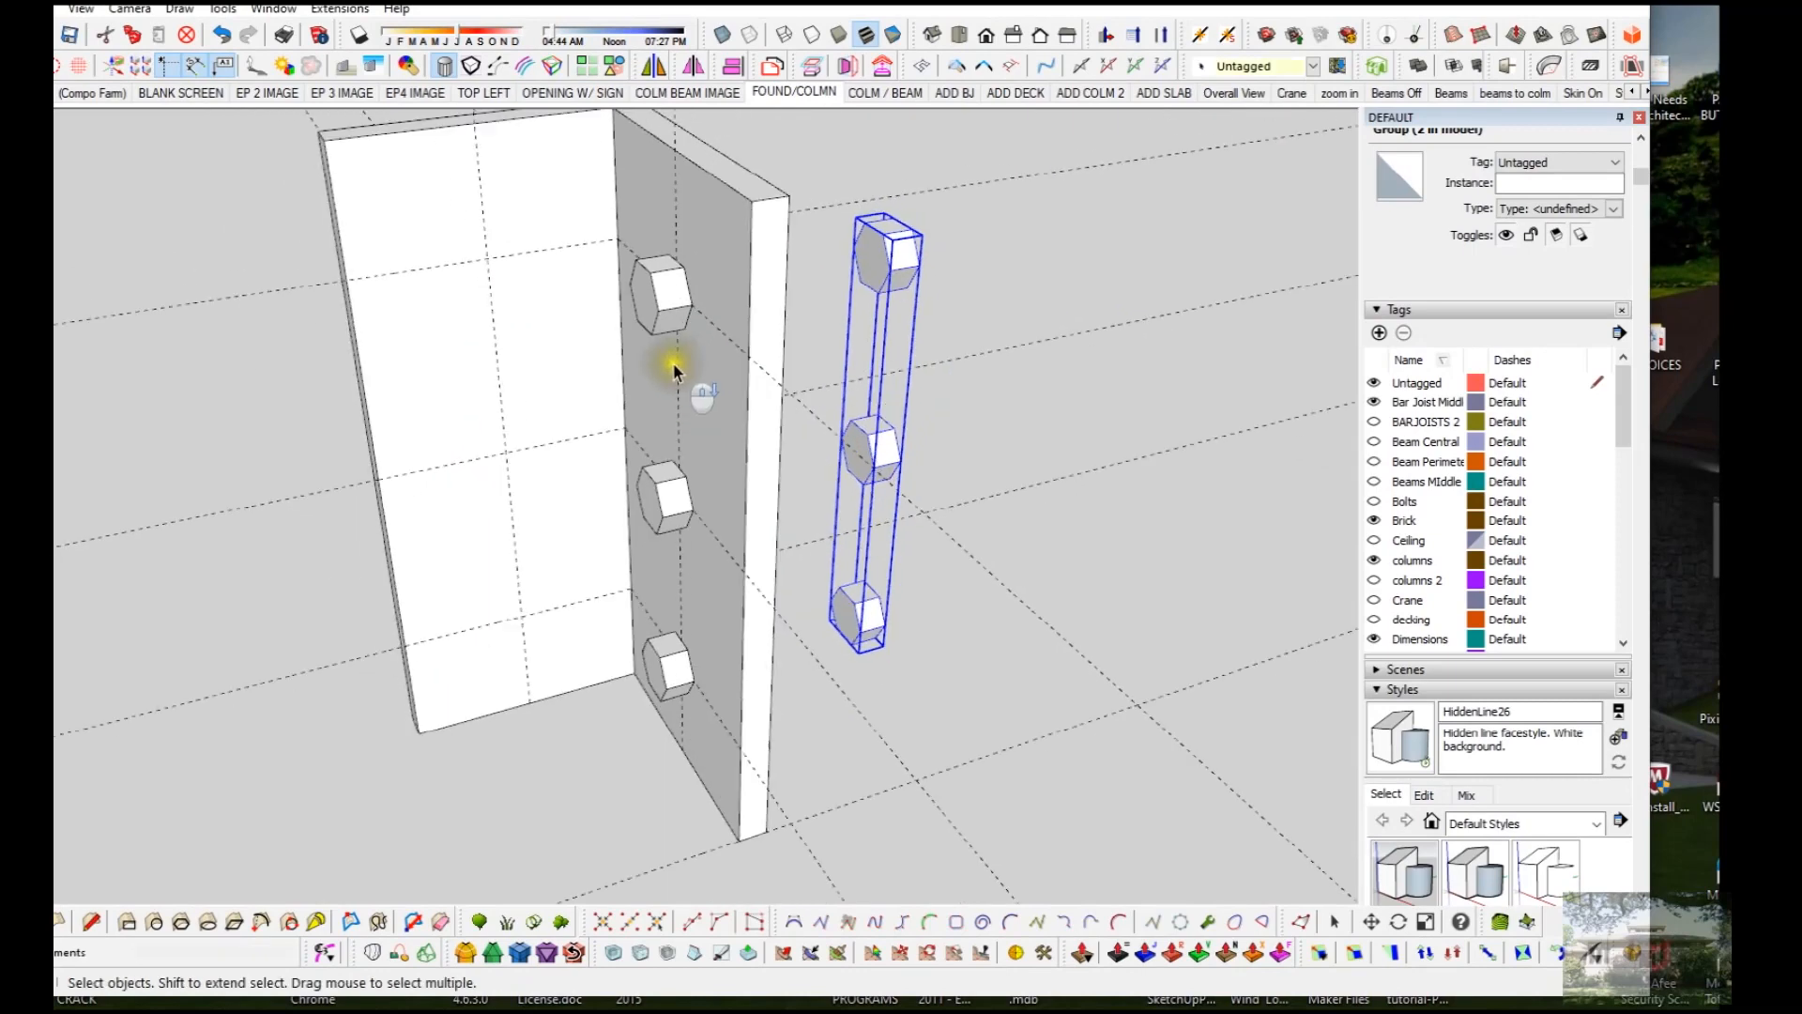
Step: Try extending the face of the copied group's middle bolt by about 1/2 inch inside its component
{"action": "scroll", "coordinate": [674, 369], "scroll_direction": "down", "scroll_amount": 1}
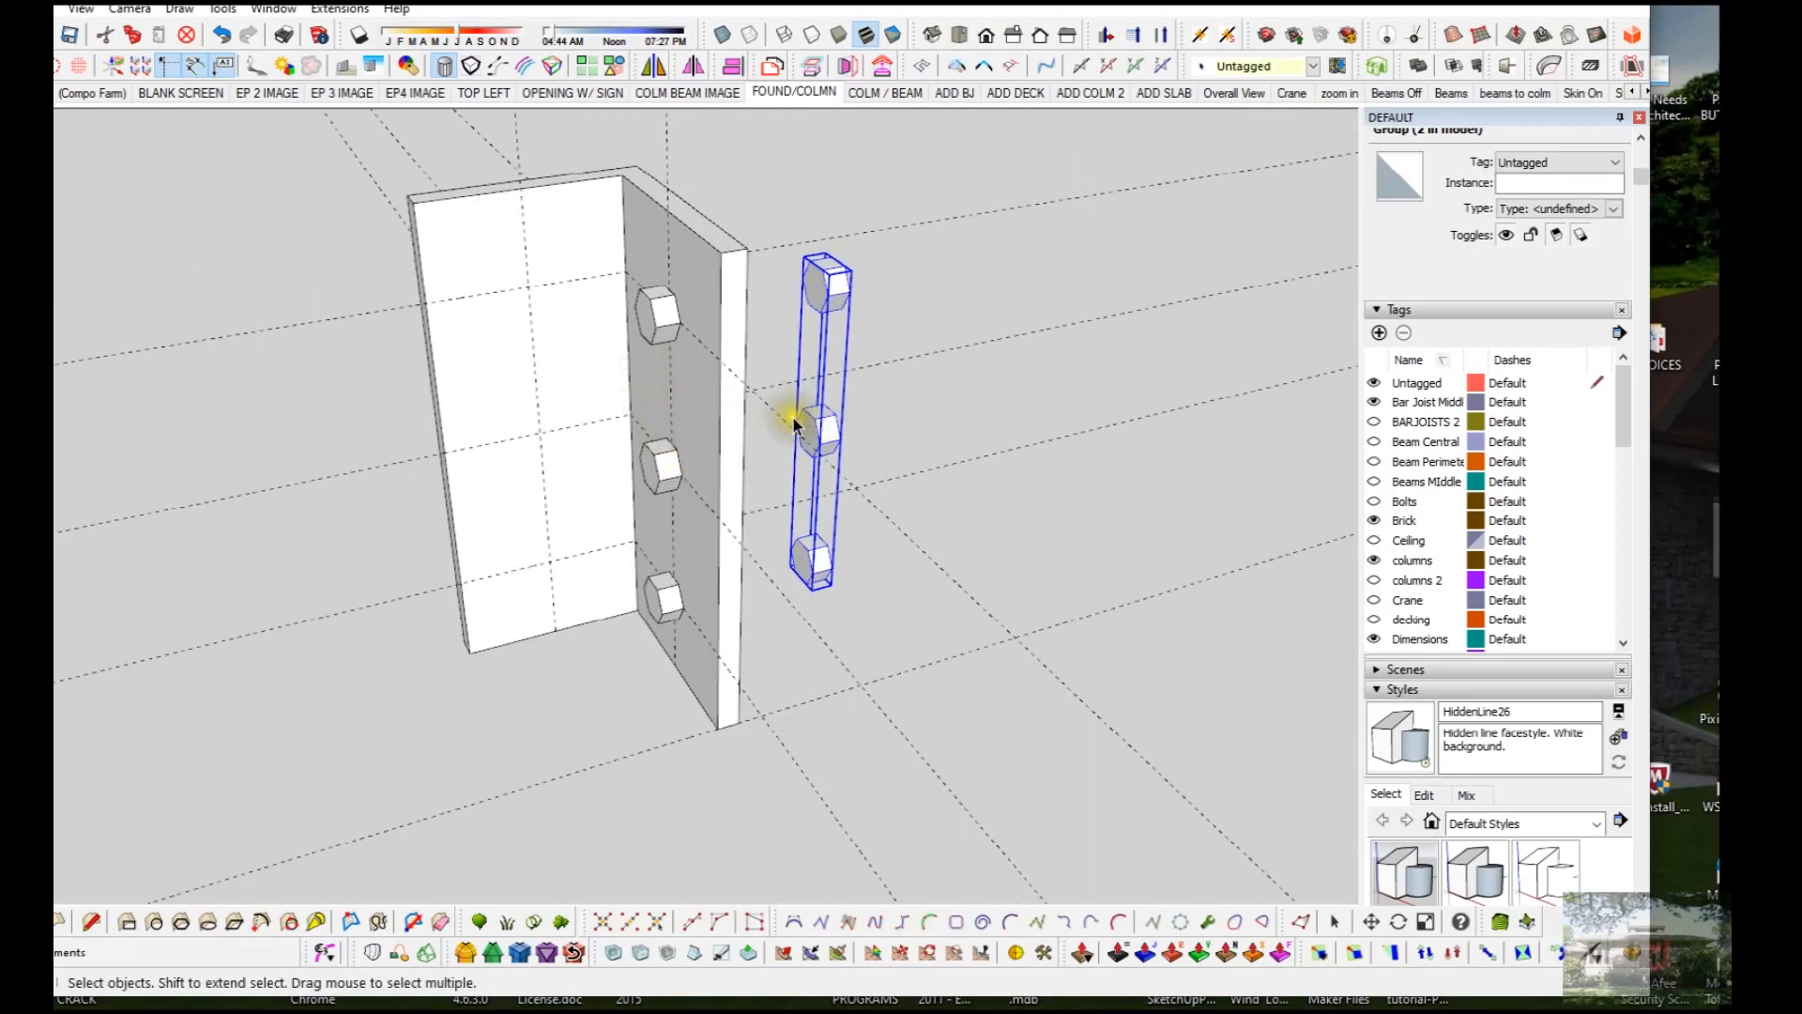
{"action": "double_click", "coordinate": [822, 430]}
{"action": "left_click", "coordinate": [821, 430]}
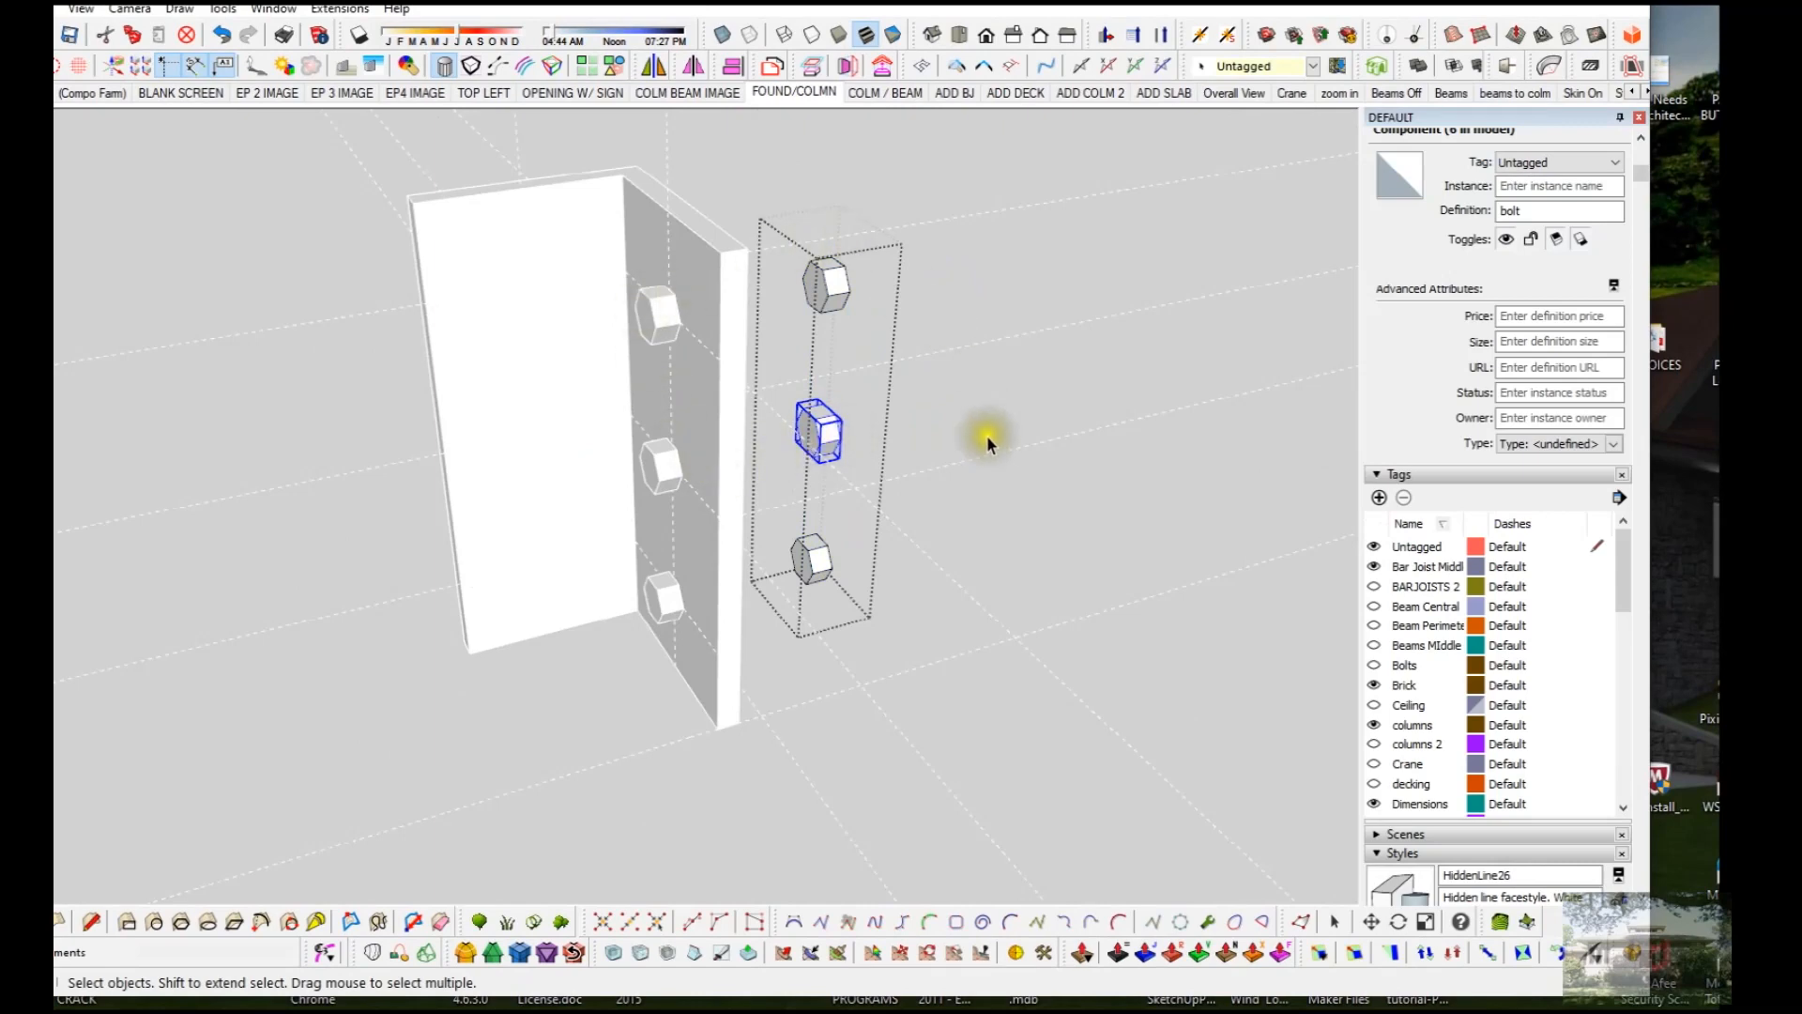
{"action": "double_click", "coordinate": [829, 437]}
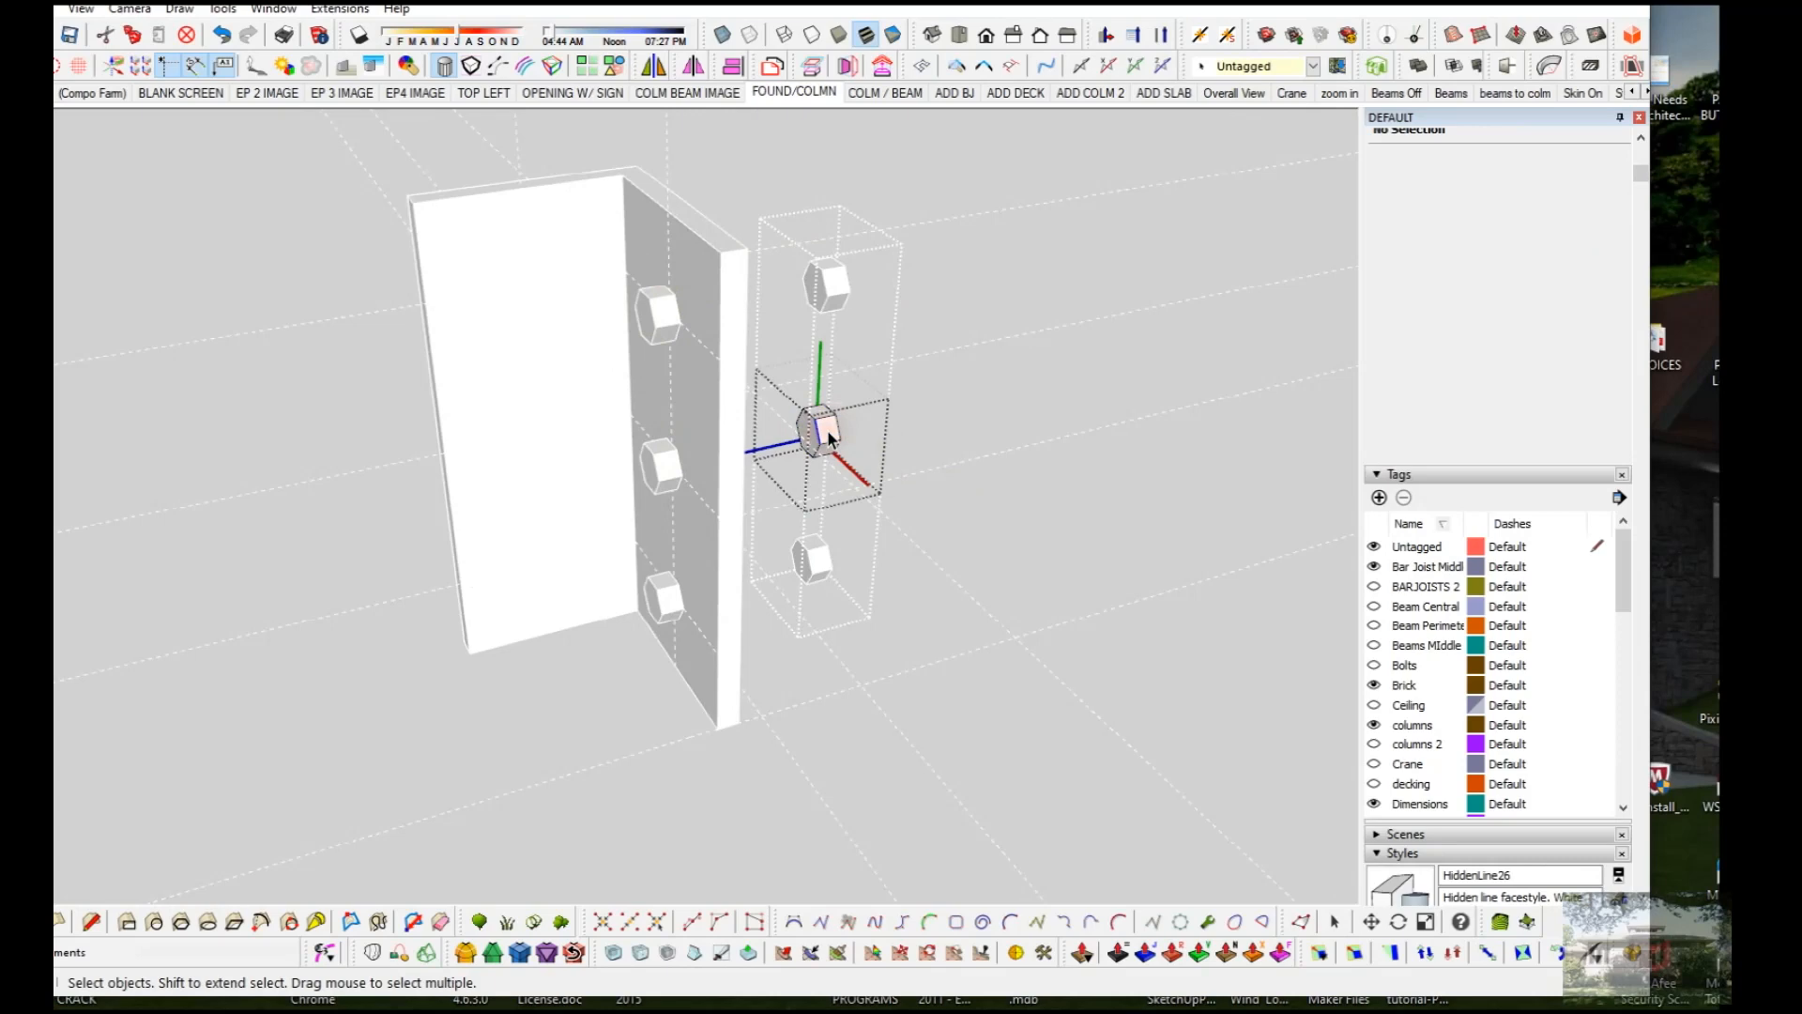
{"action": "left_click", "coordinate": [829, 437]}
{"action": "left_click", "coordinate": [829, 437]}
{"action": "key", "text": "p"}
{"action": "mouse_move", "coordinate": [826, 438]}
{"action": "left_mouse_down"}
{"action": "mouse_move", "coordinate": [768, 450]}
{"action": "mouse_move", "coordinate": [805, 463]}
{"action": "left_mouse_up"}
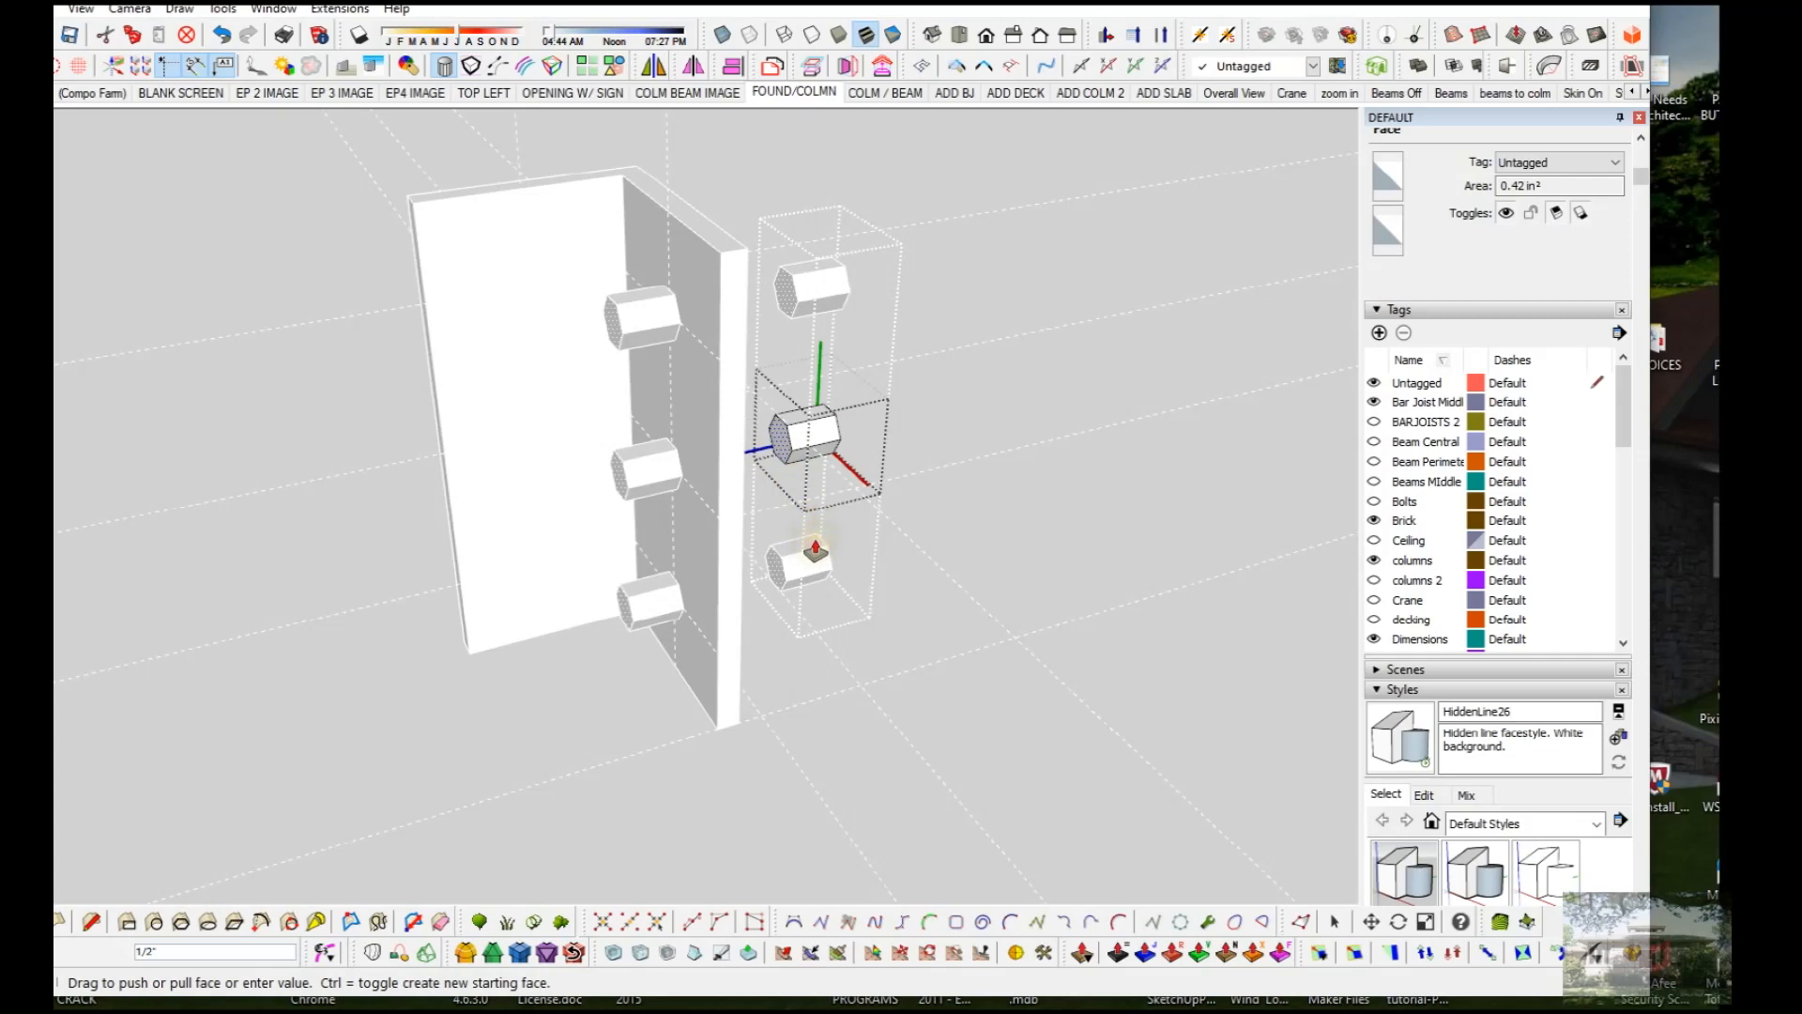
{"action": "key", "text": "space"}
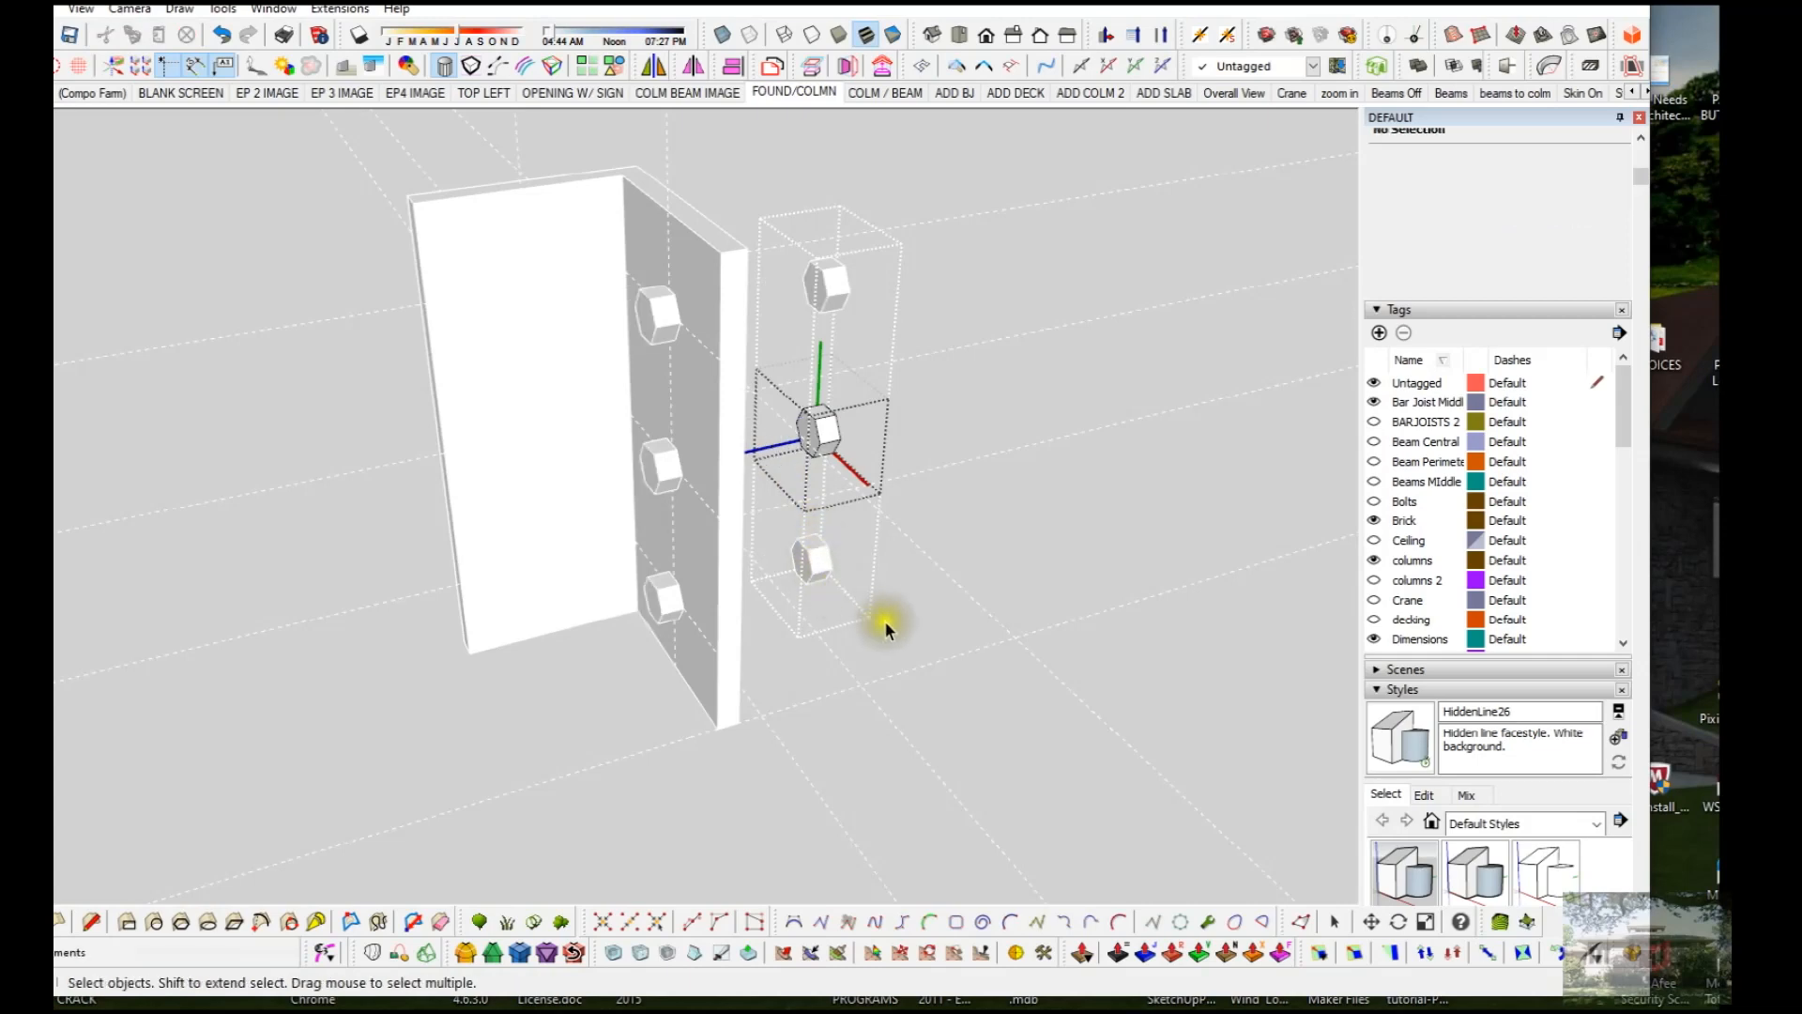
Step: Exit component editing and copy the leg's three-bolt group about 2 1/2 inches out from that leg into the angle's interior
{"action": "left_click", "coordinate": [1016, 710]}
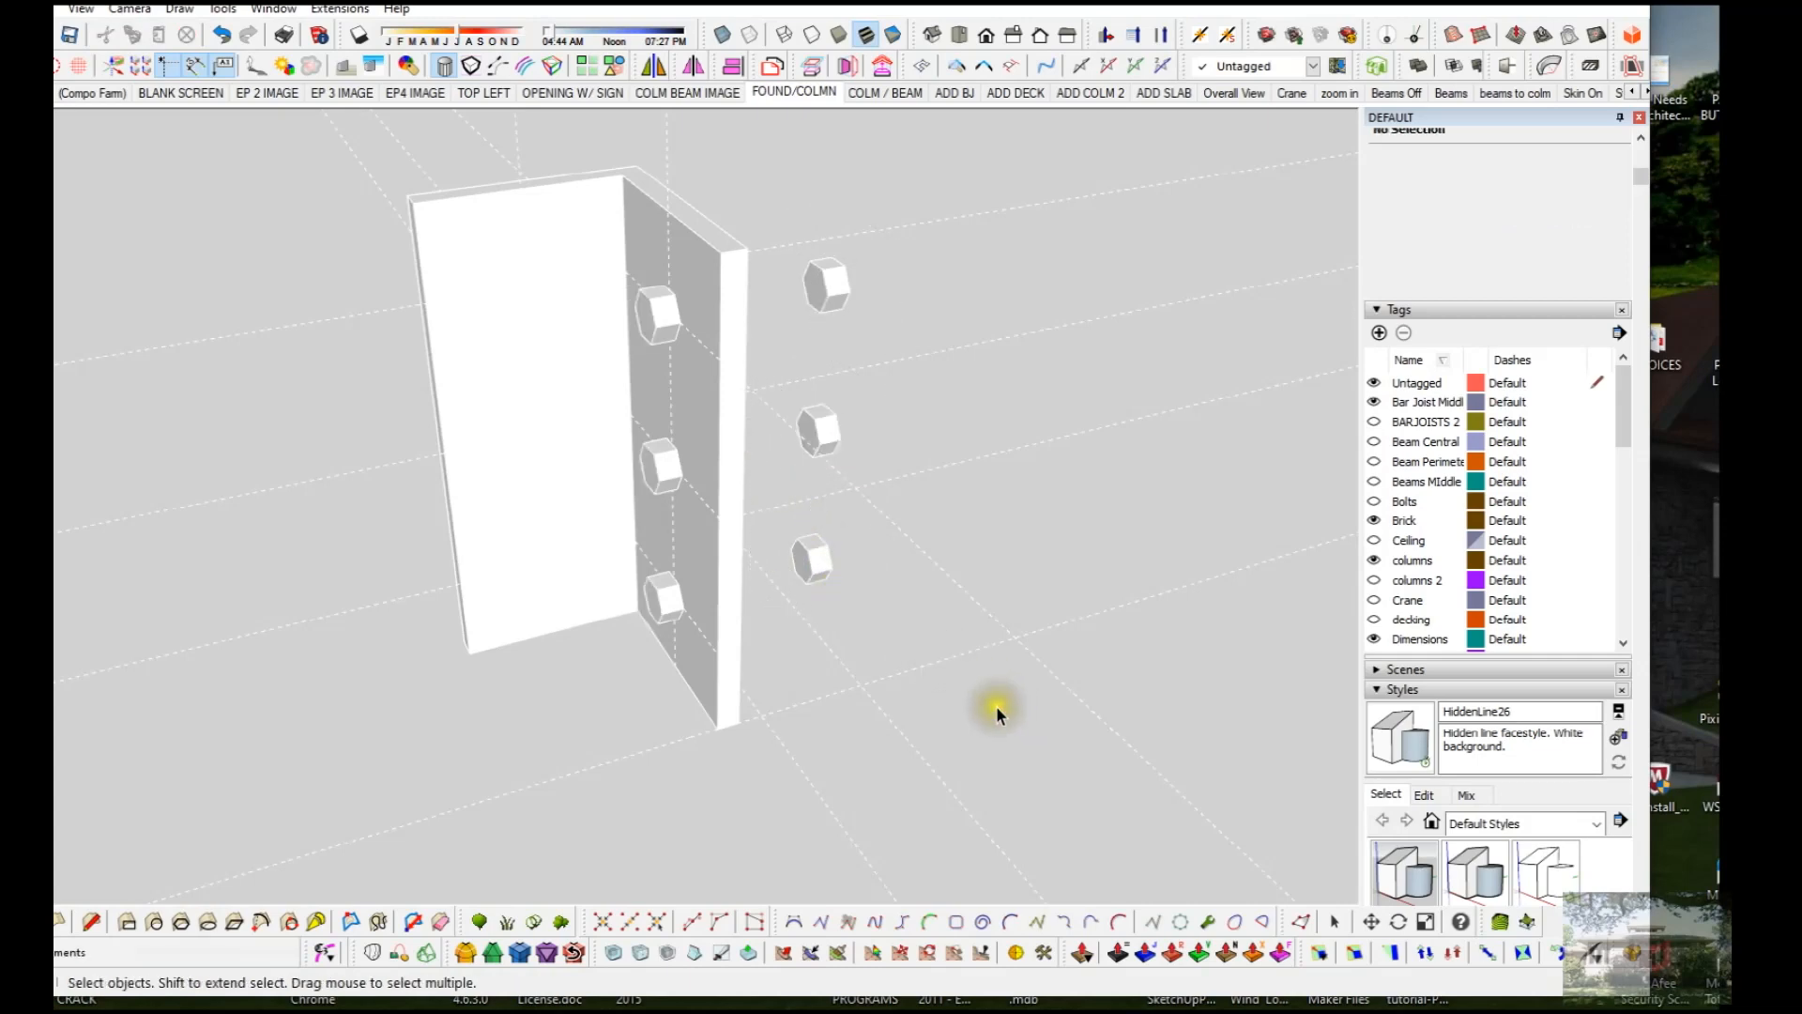
{"action": "left_click", "coordinate": [965, 701]}
{"action": "middle_click_drag", "start_coordinate": [854, 547], "coordinate": [918, 595]}
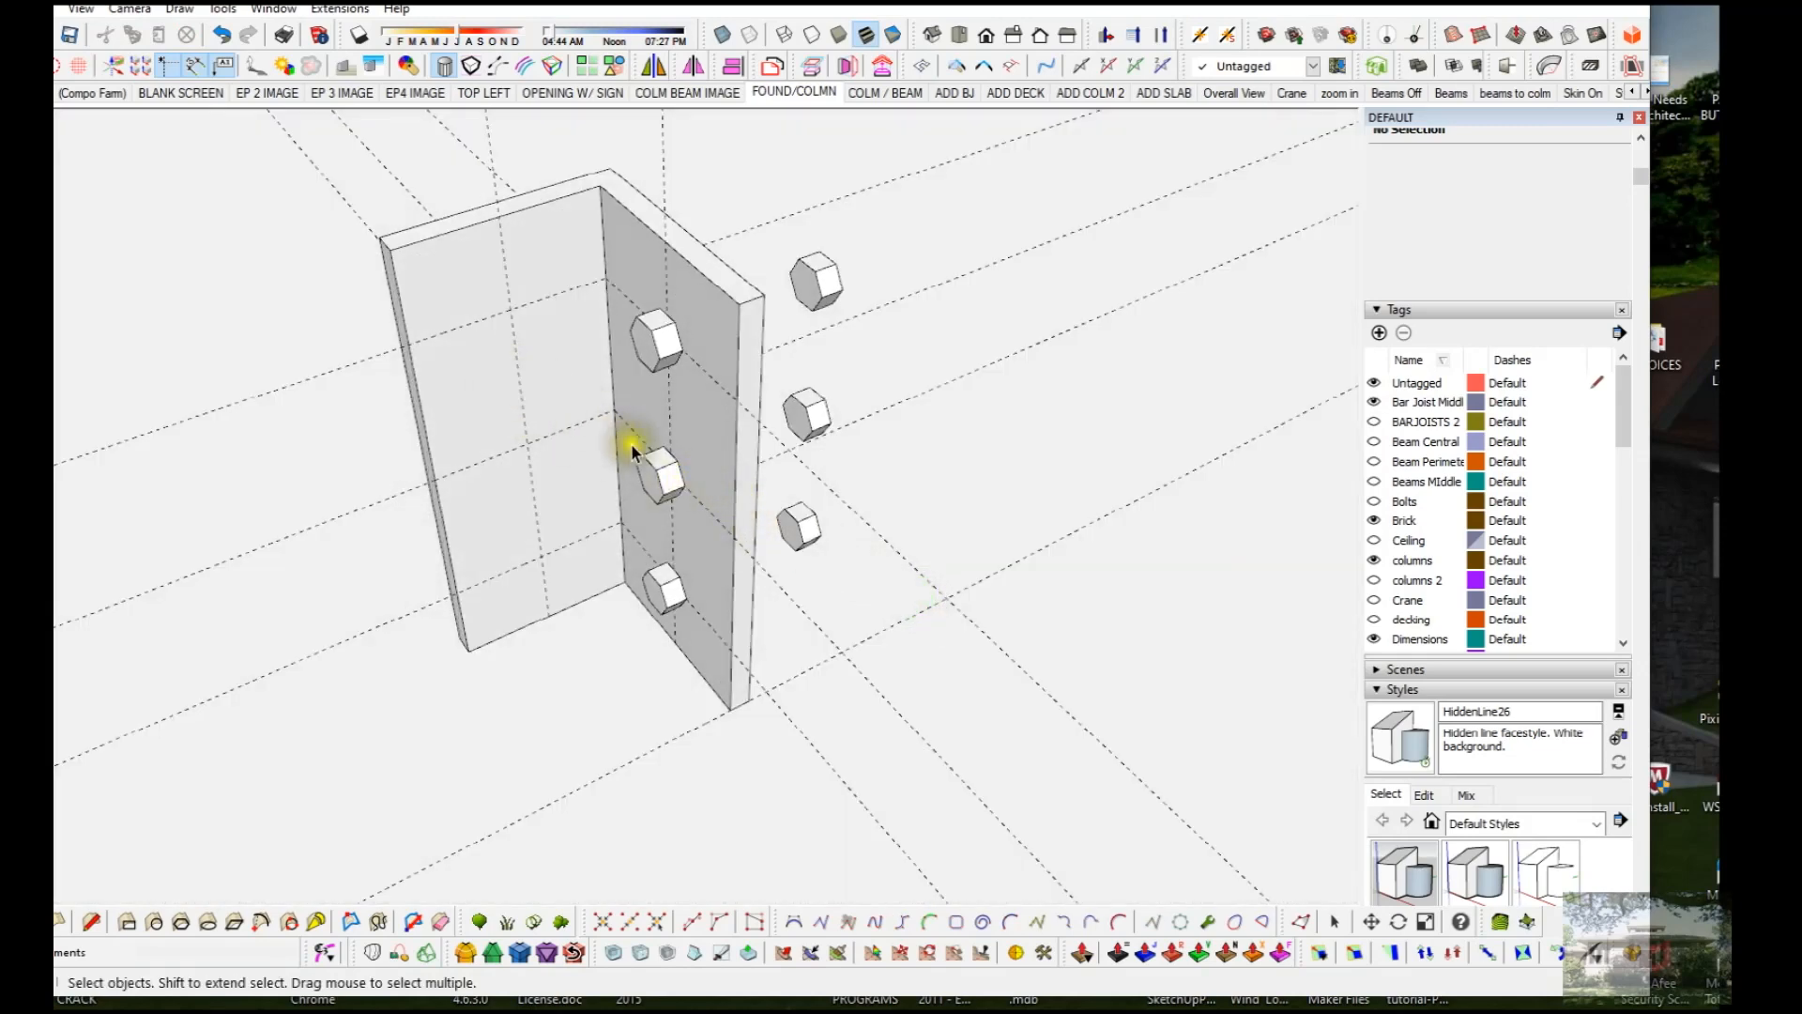
{"action": "left_click", "coordinate": [678, 459]}
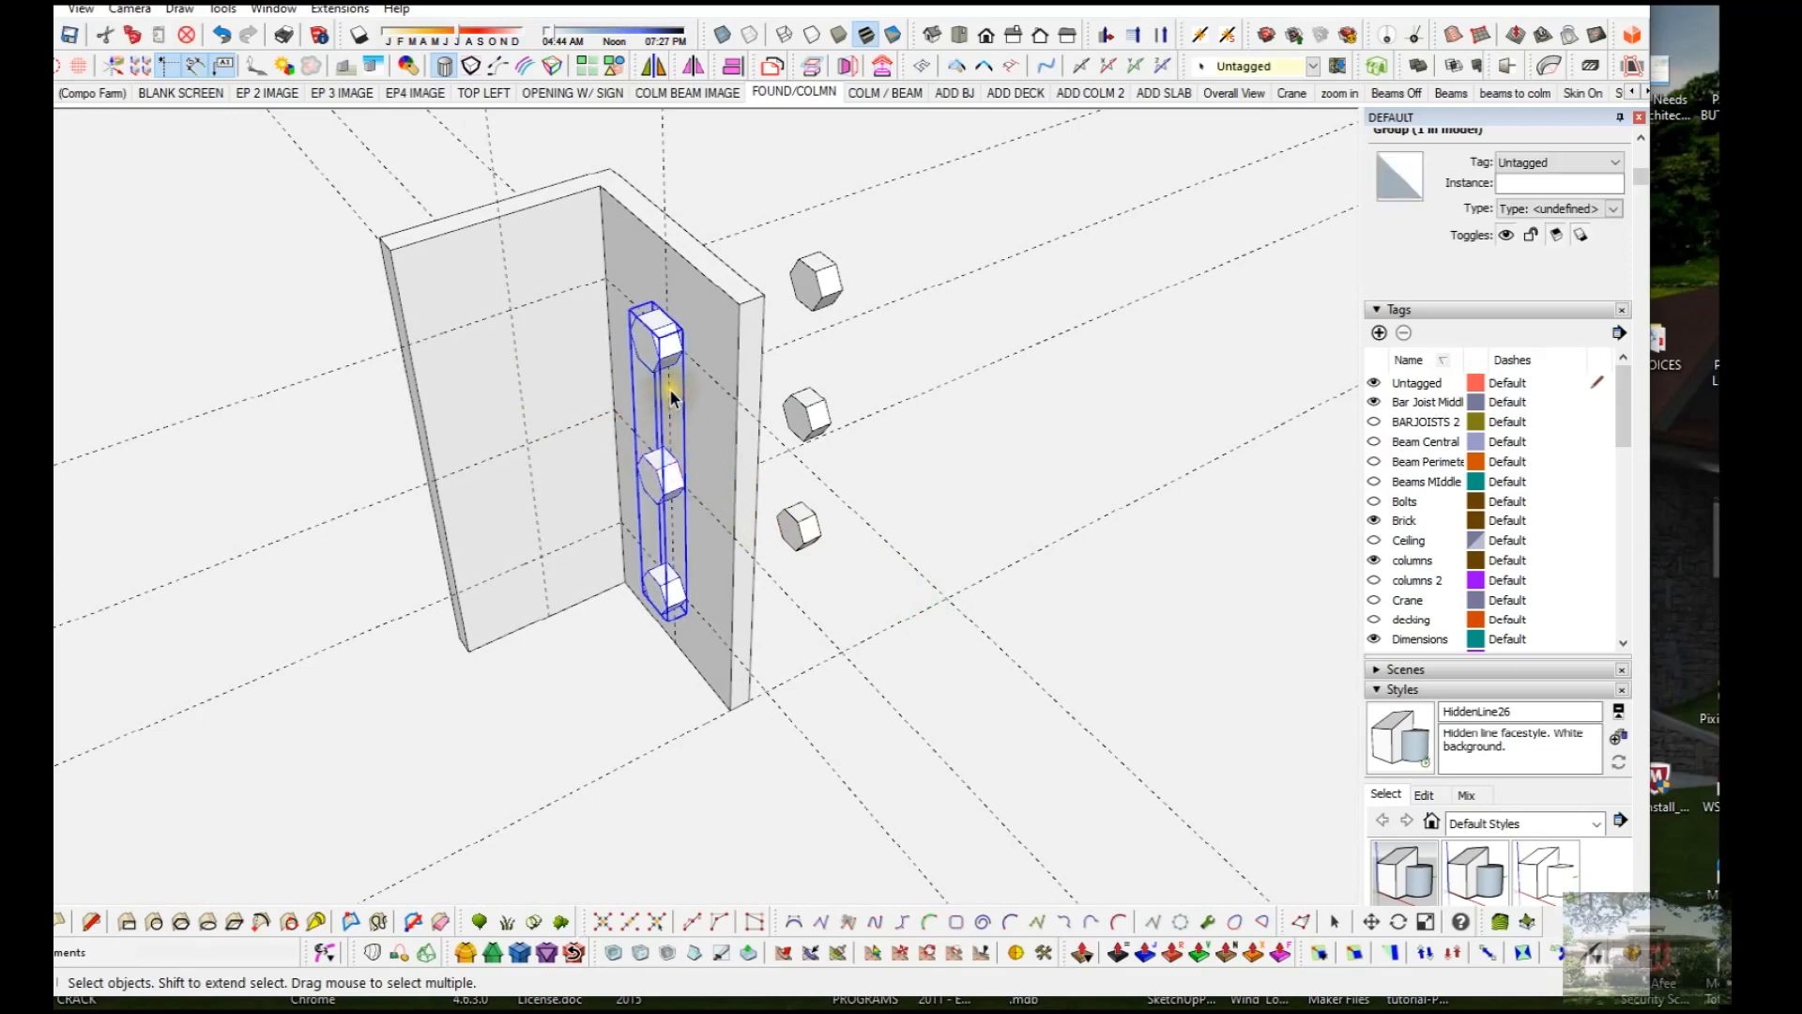
{"action": "key", "text": "m"}
{"action": "left_click", "coordinate": [661, 486]}
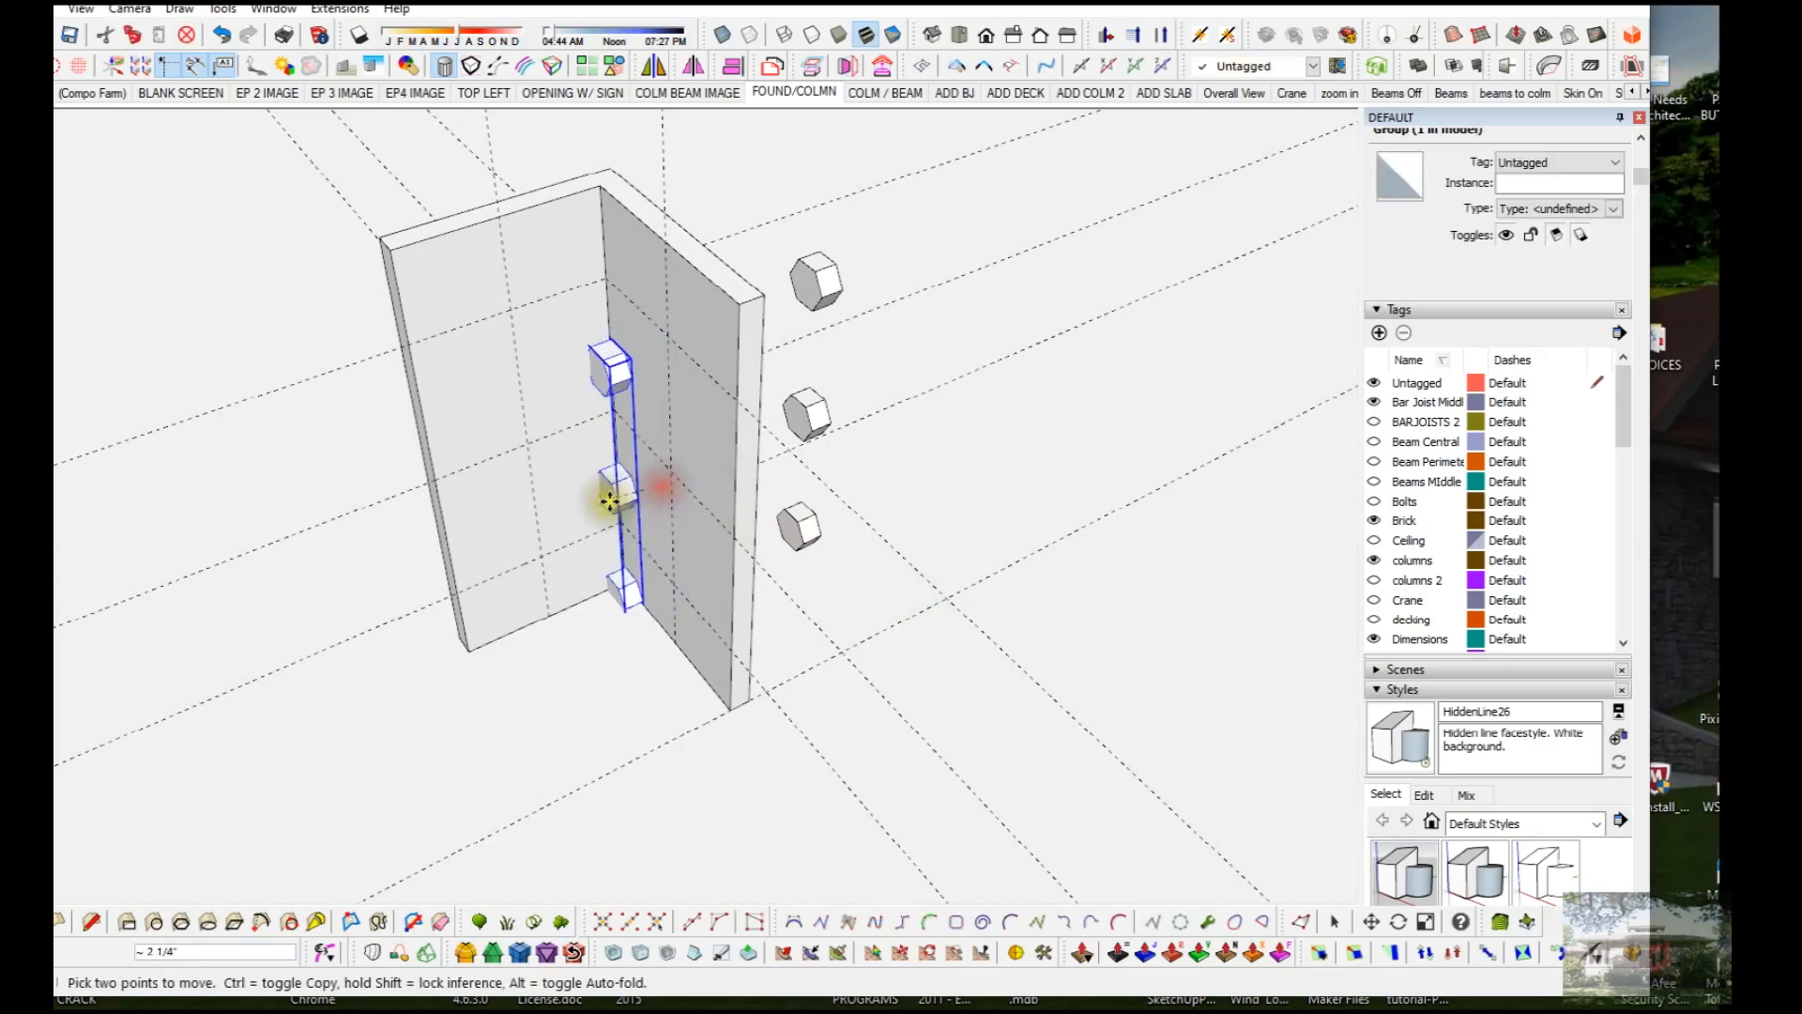
{"action": "key", "text": "ctrl"}
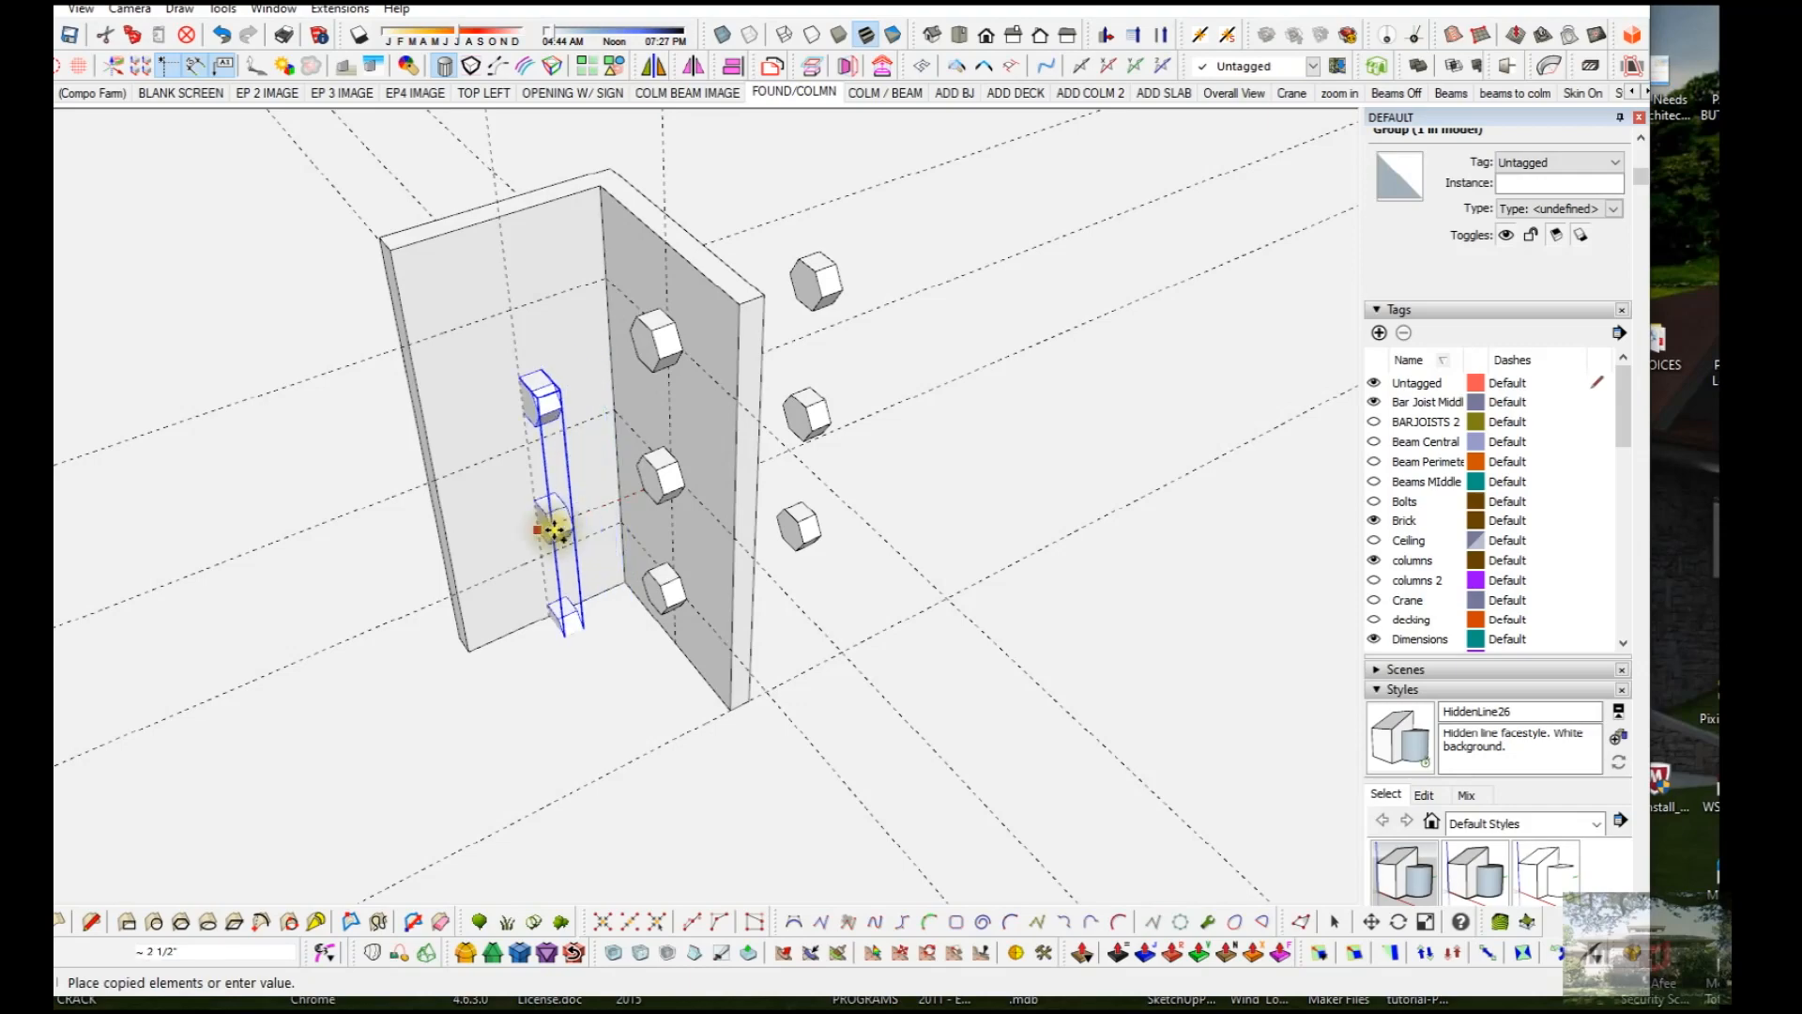
{"action": "left_click", "coordinate": [573, 521]}
Step: Rotate the copied bolt group a quarter turn about the top bolt's upper face so its bolts face the angle's other leg
{"action": "middle_click_drag", "start_coordinate": [572, 521], "coordinate": [993, 635]}
{"action": "scroll", "coordinate": [676, 455], "scroll_direction": "up", "scroll_amount": 5}
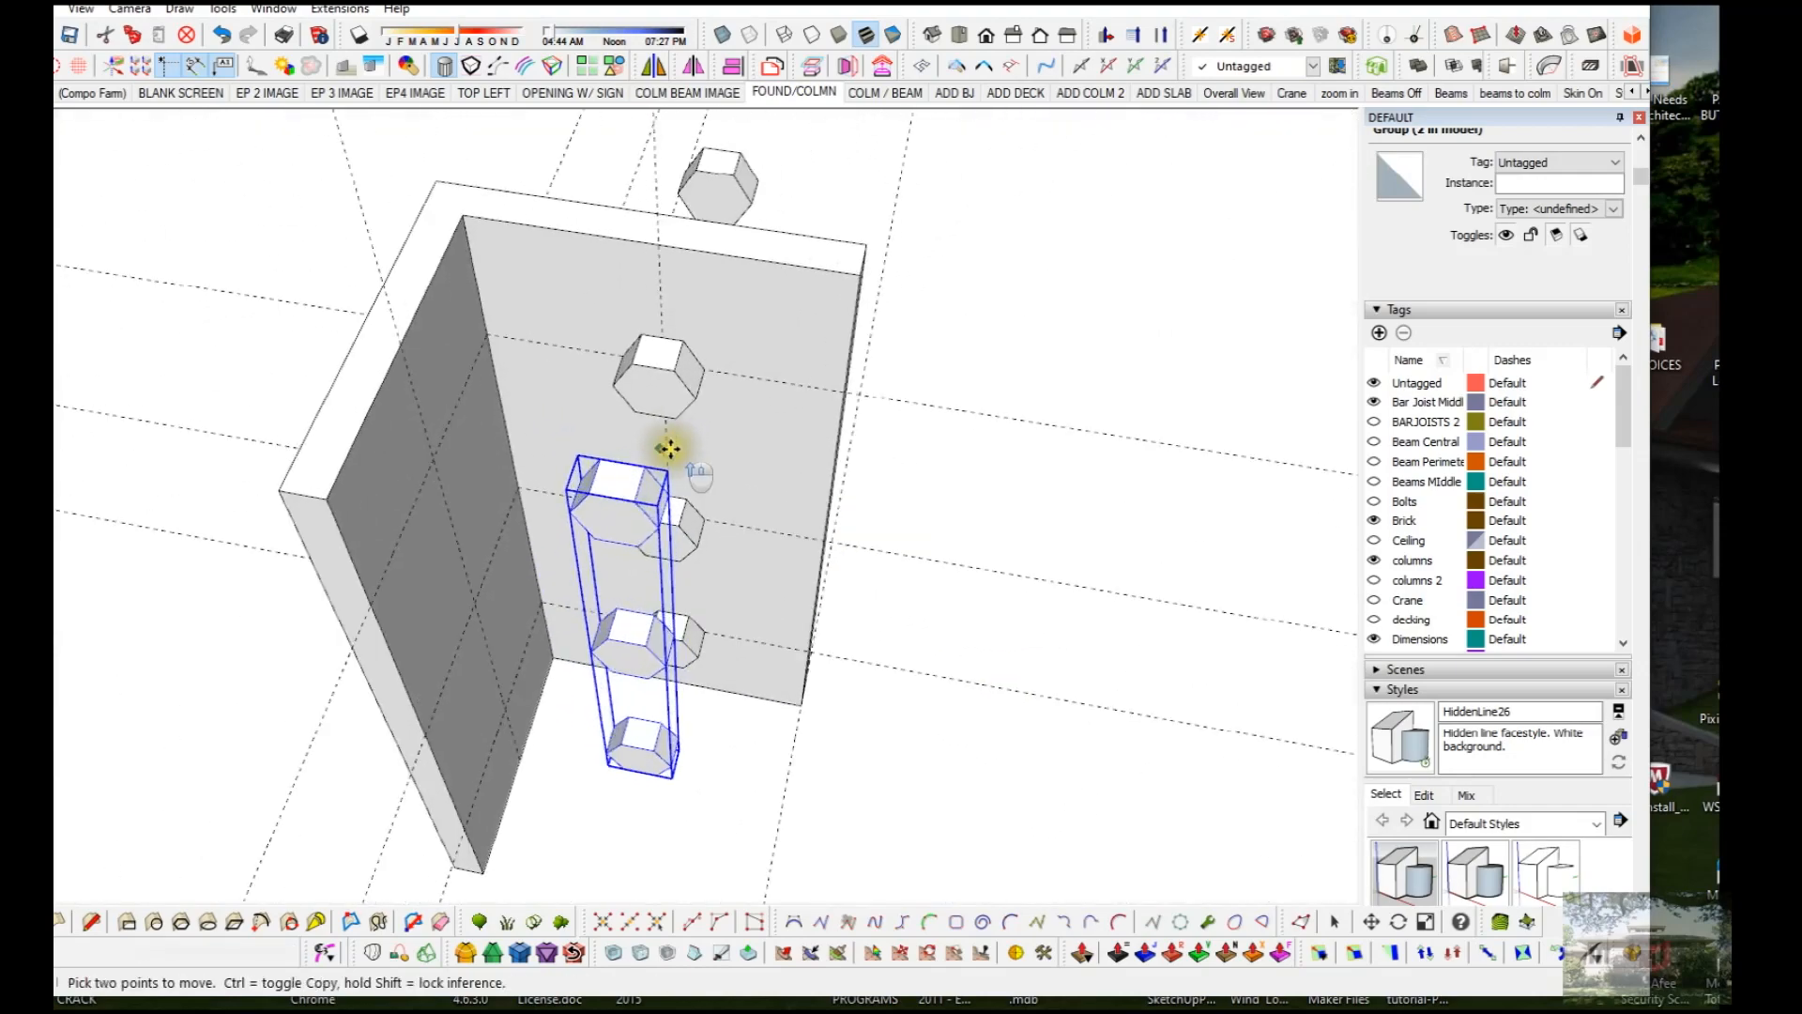
{"action": "scroll", "coordinate": [661, 451], "scroll_direction": "up", "scroll_amount": 2}
{"action": "key", "text": "r"}
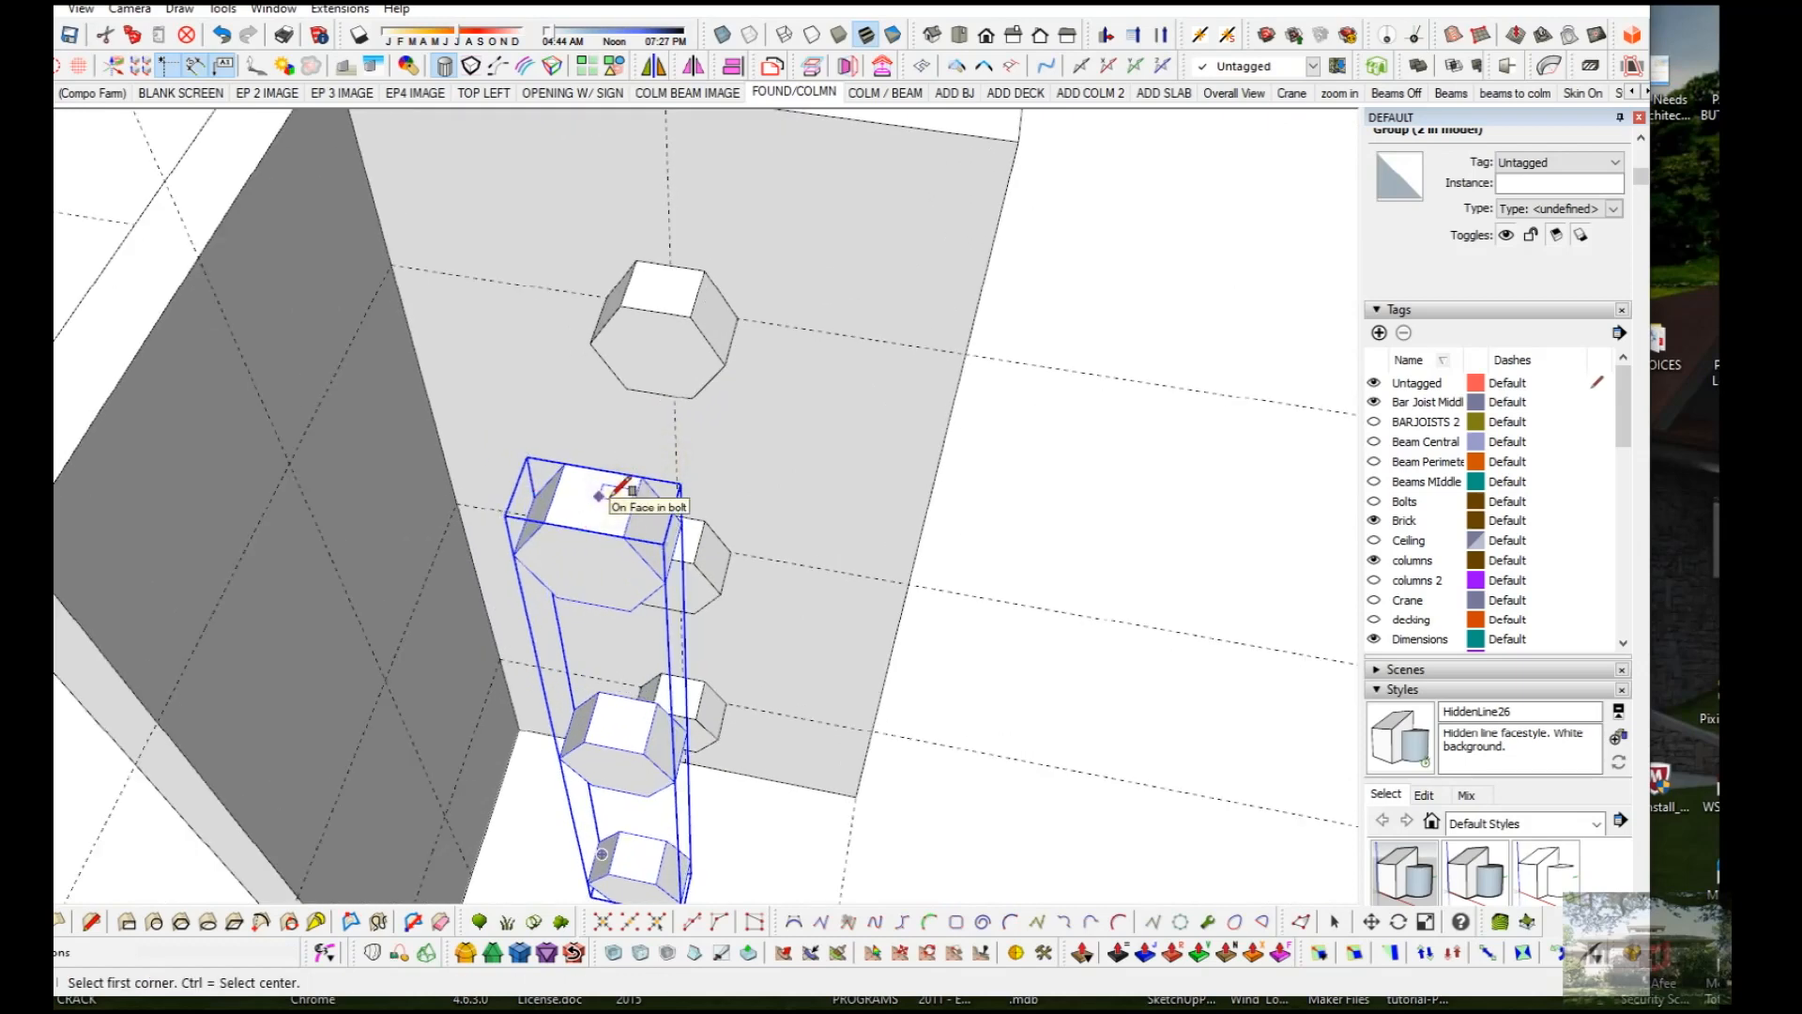
{"action": "key", "text": "q"}
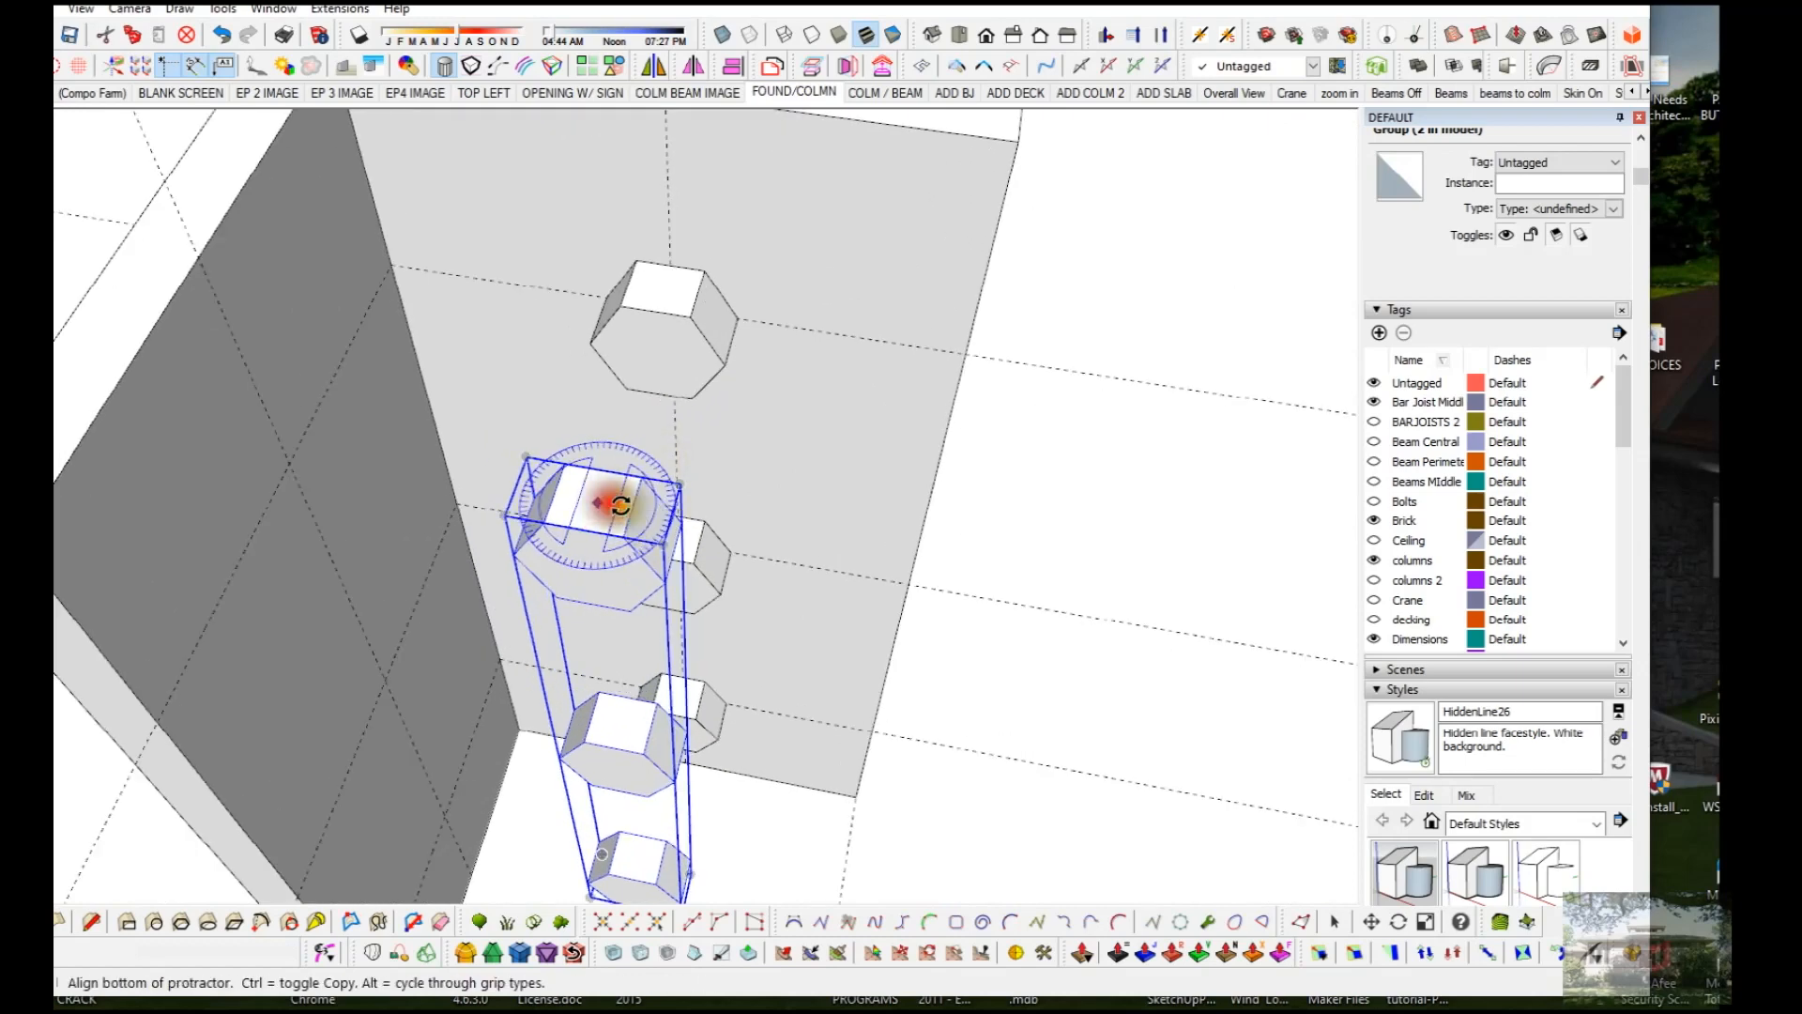
{"action": "left_click", "coordinate": [636, 508]}
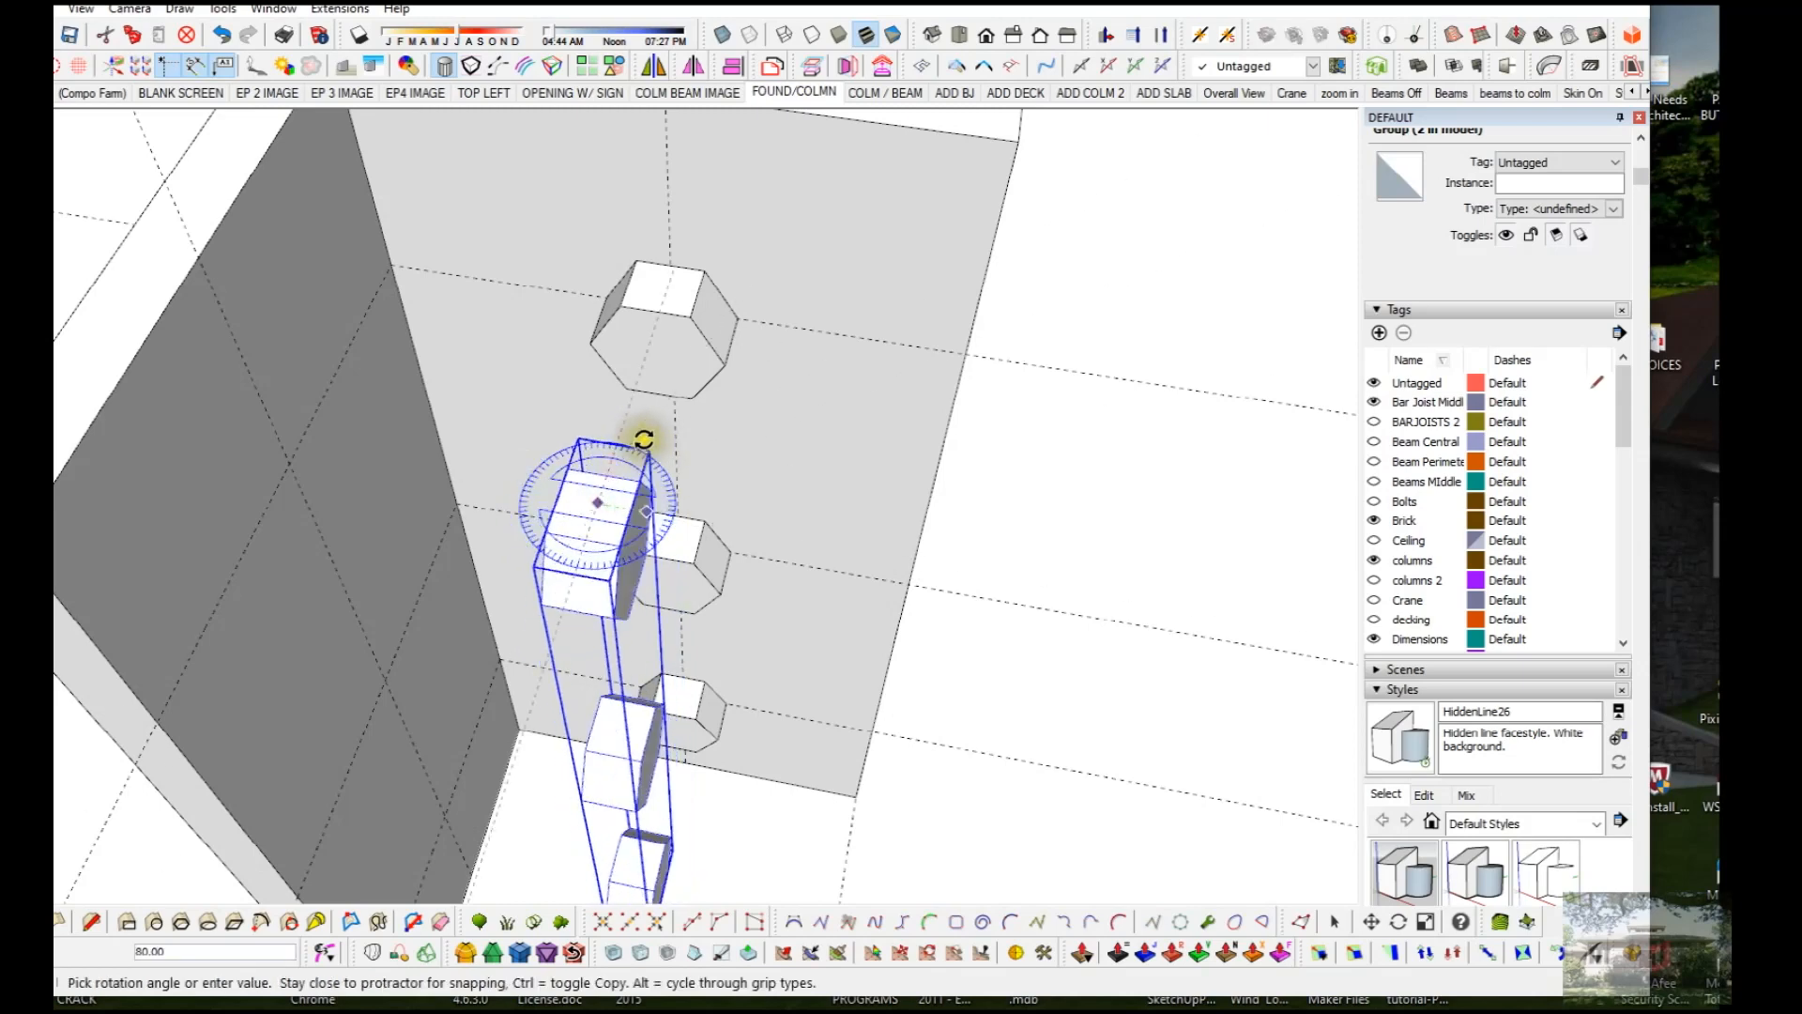
{"action": "left_click", "coordinate": [629, 438]}
{"action": "key", "text": "space"}
Step: Add a guide line across the rotated group's top bolt with the Tape Measure, running along the leg without bolts
{"action": "middle_click_drag", "start_coordinate": [503, 516], "coordinate": [419, 498]}
{"action": "key", "text": "t"}
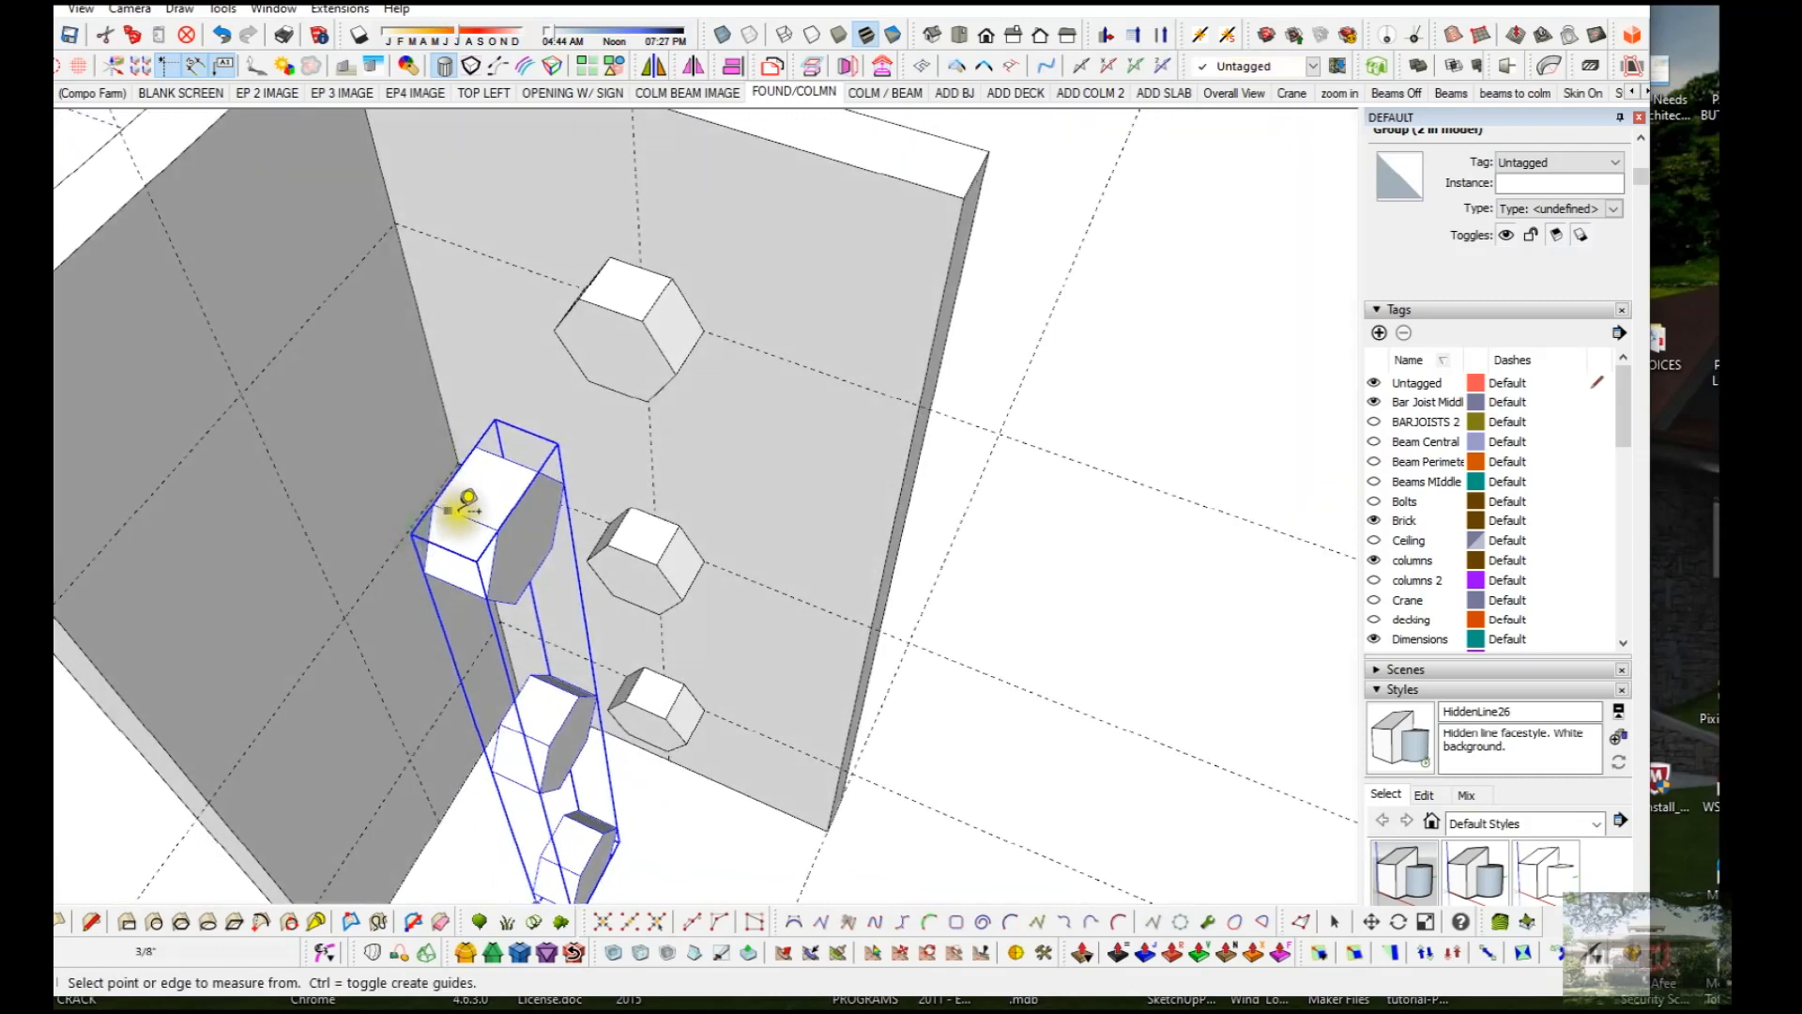
{"action": "double_click", "coordinate": [476, 522]}
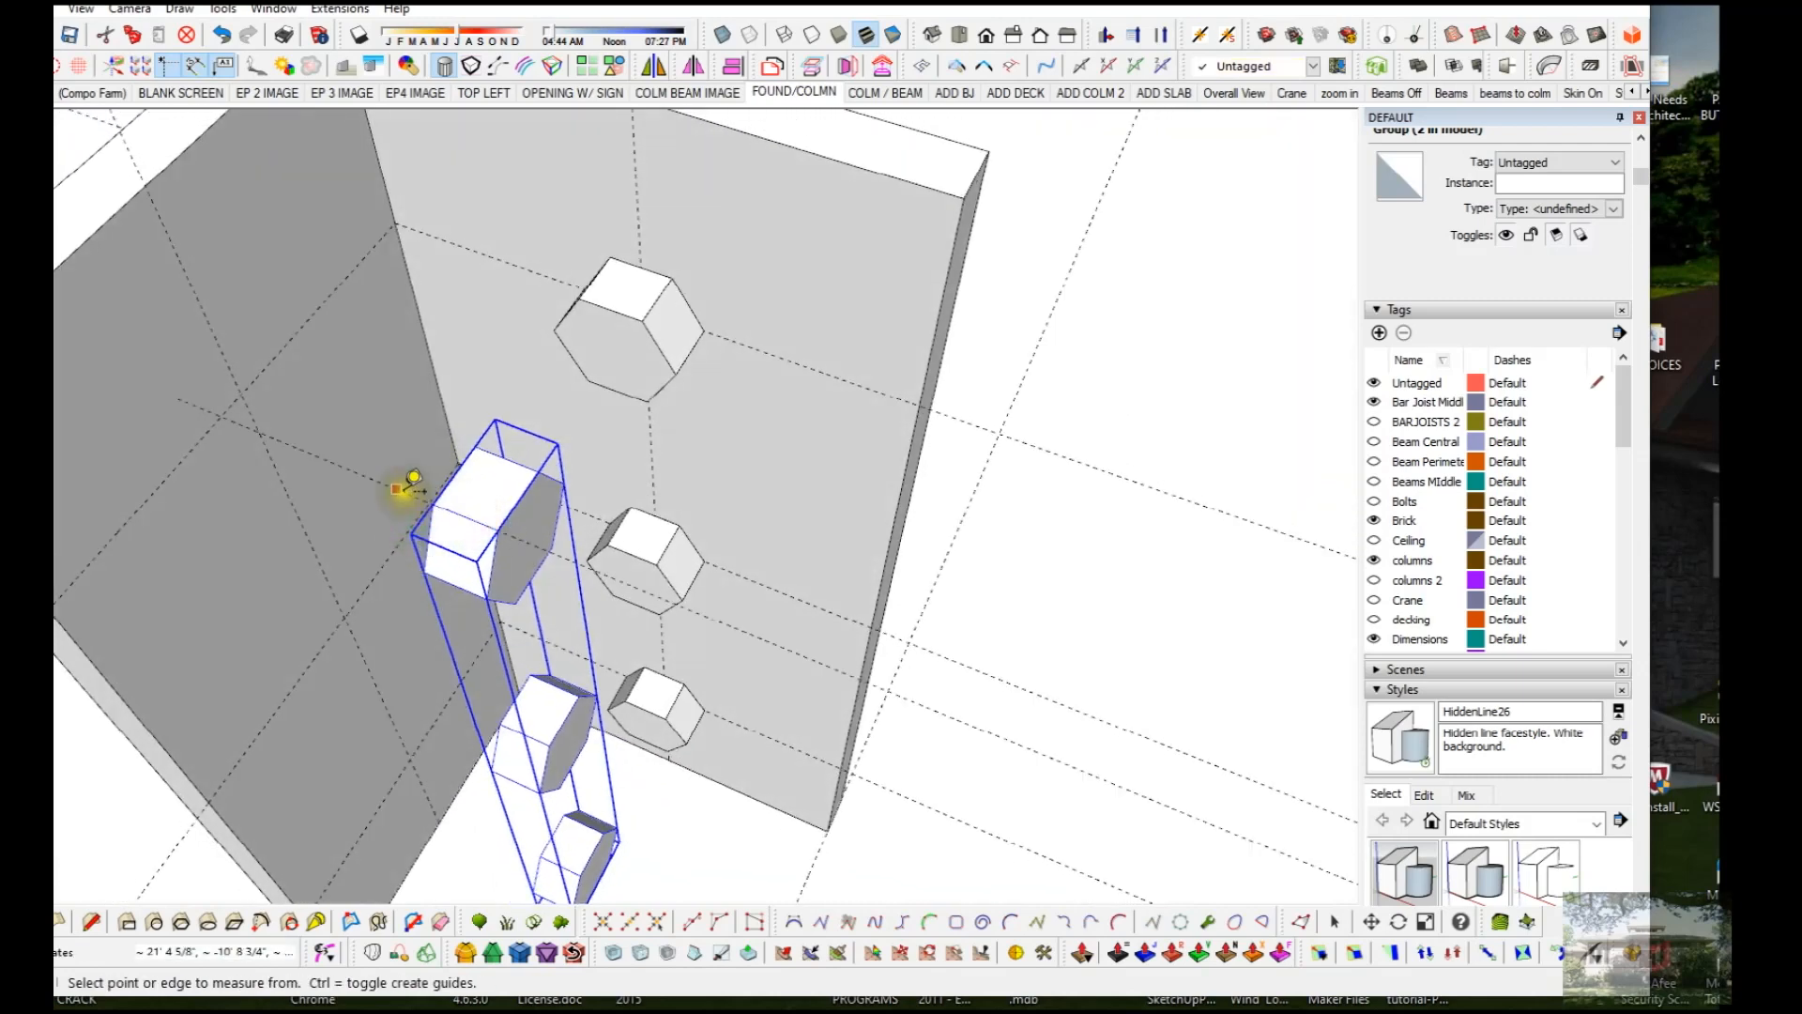
{"action": "key", "text": "space"}
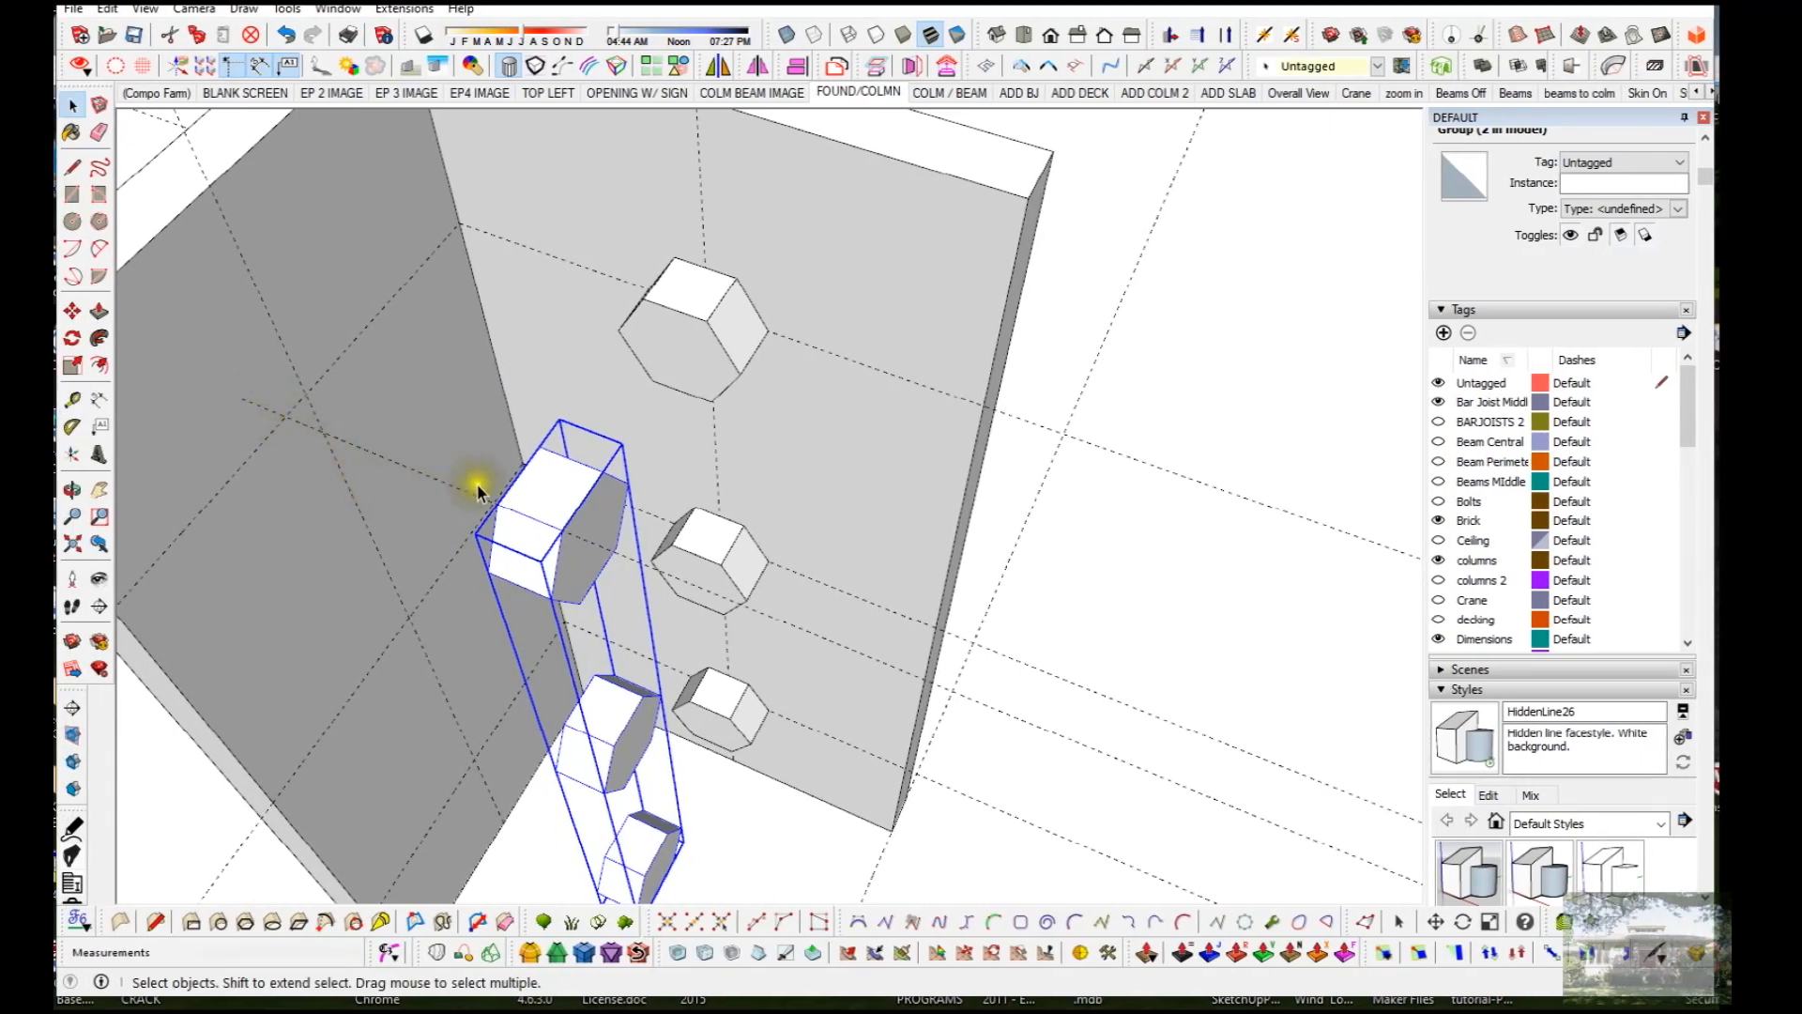
Step: Move the rotated bolt group about 1 5/8 inches along the guide onto the empty leg's vertical guide, then deselect it
{"action": "key", "text": "m"}
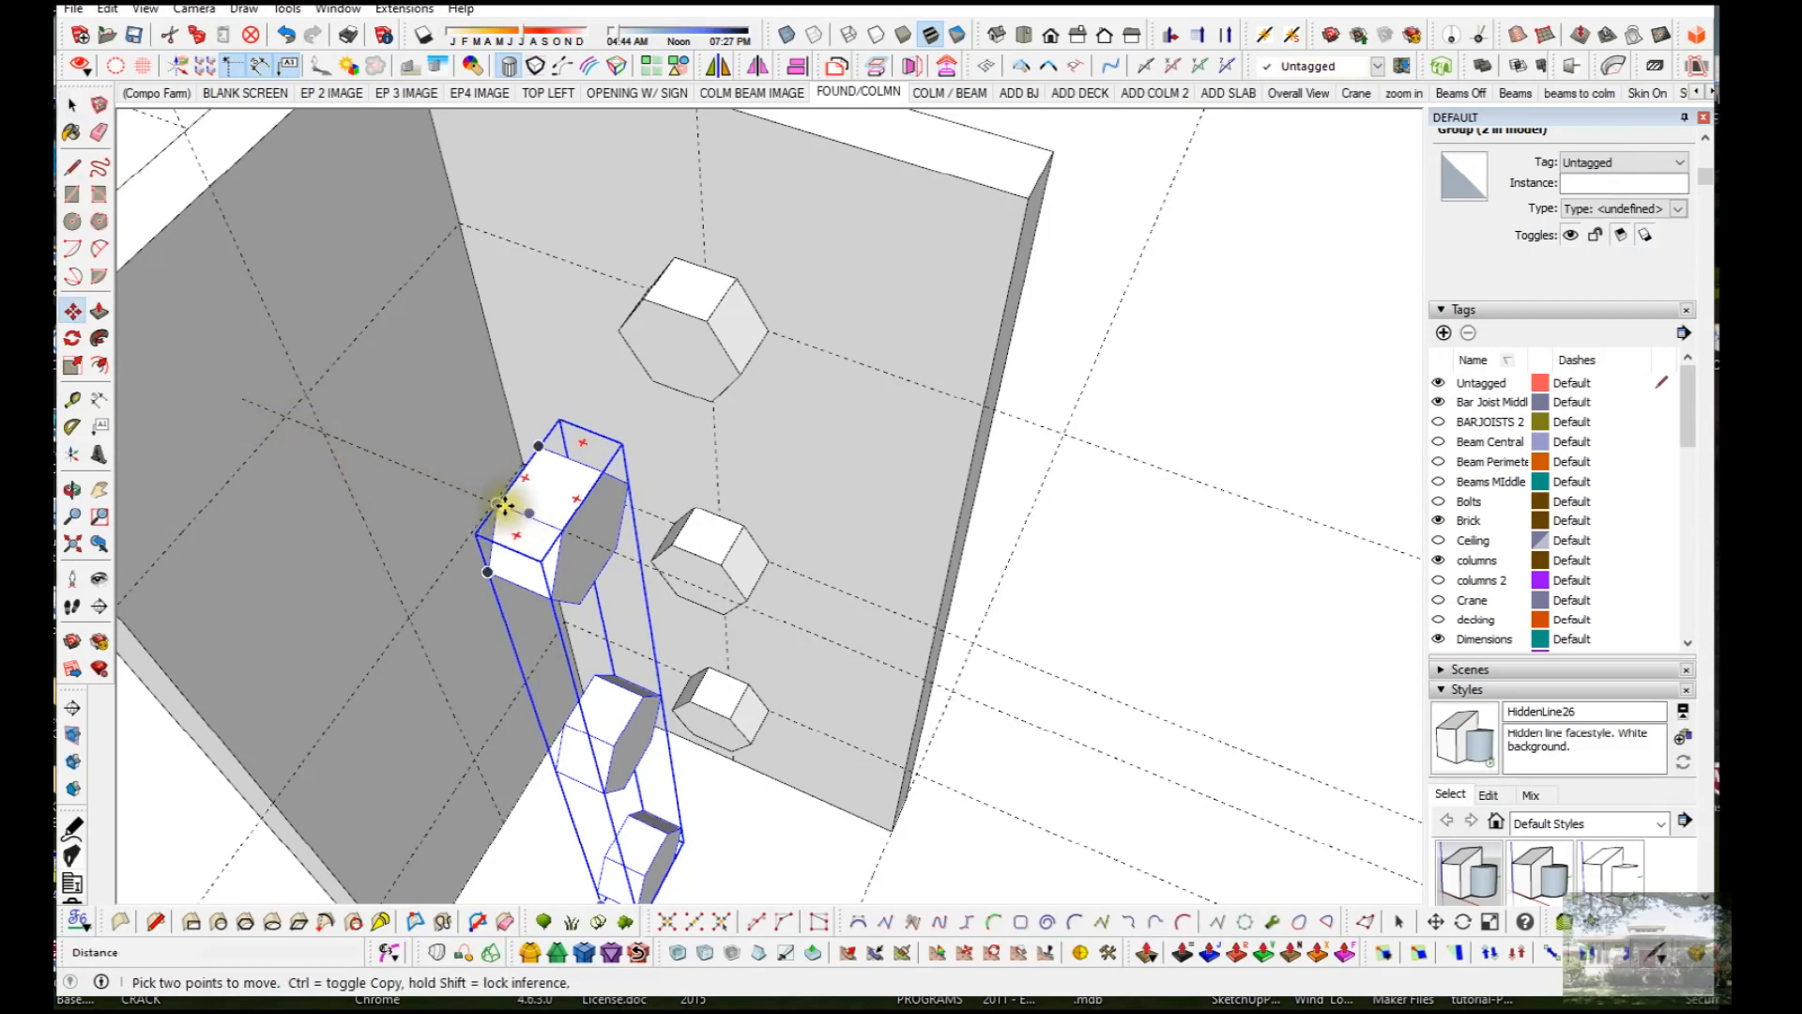
{"action": "left_click", "coordinate": [493, 507]}
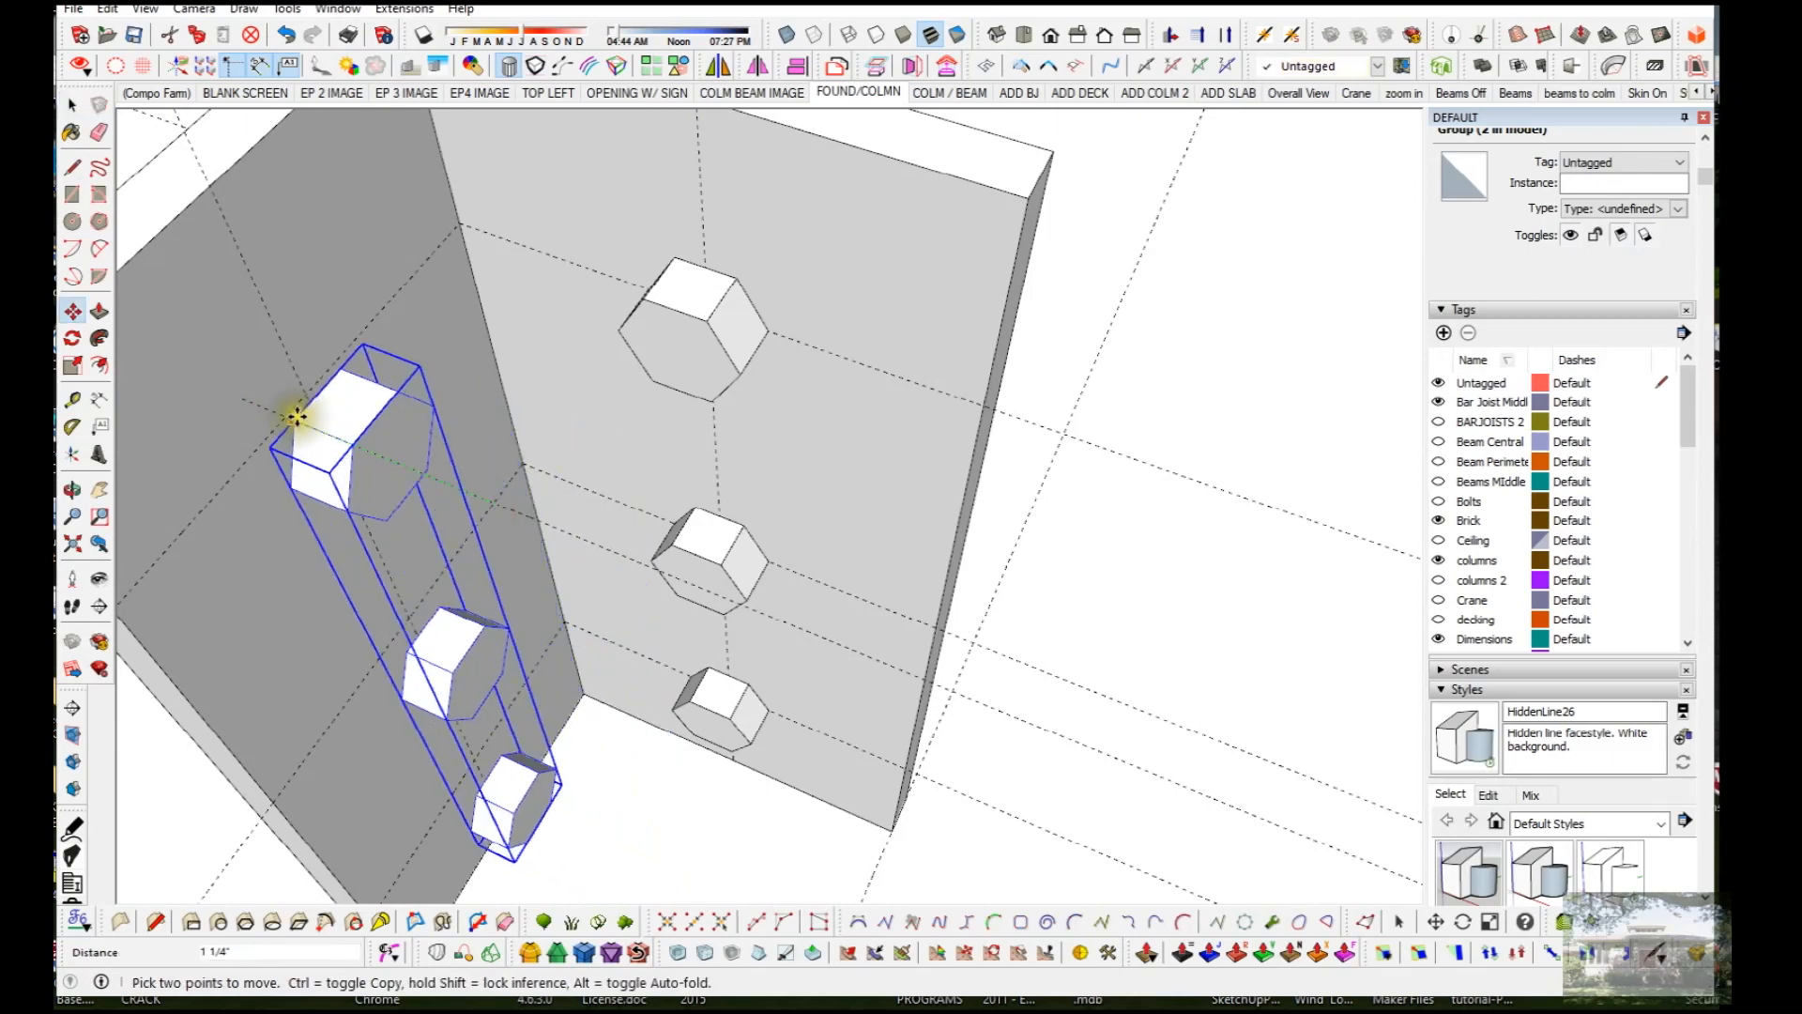
{"action": "left_click", "coordinate": [251, 398]}
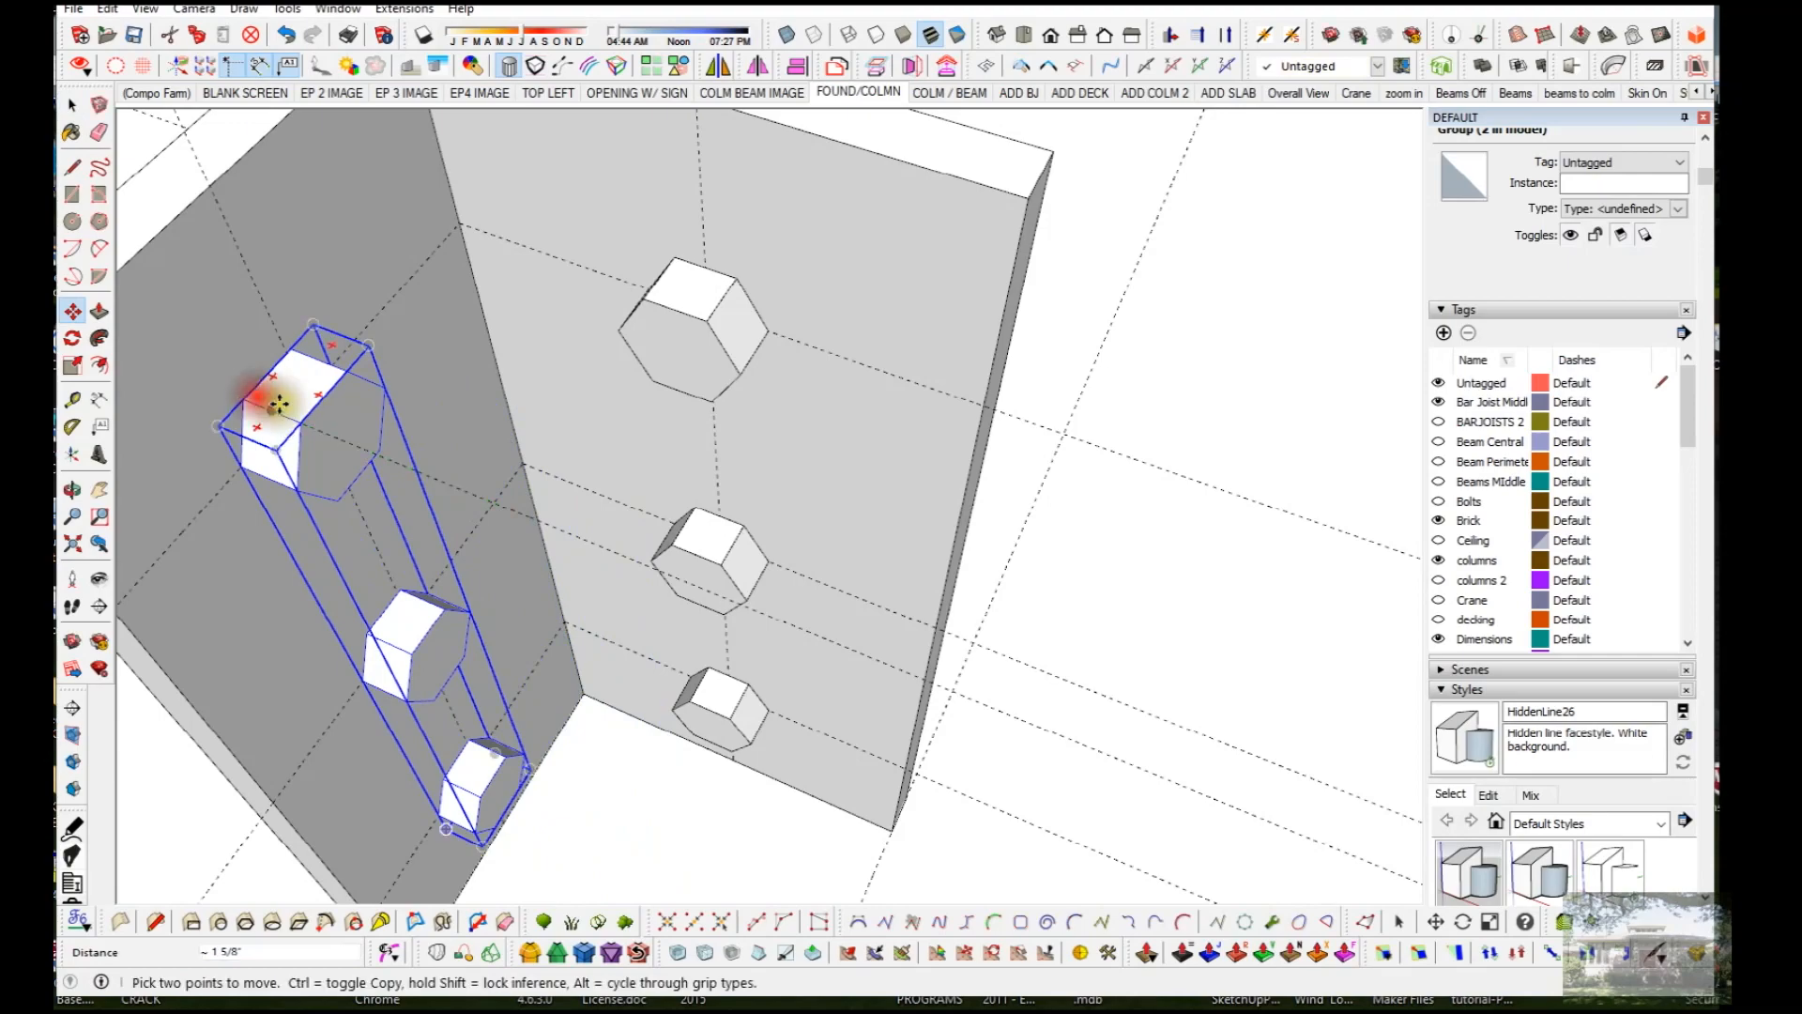
{"action": "key", "text": "space"}
{"action": "left_click", "coordinate": [1160, 642]}
{"action": "scroll", "coordinate": [1197, 573], "scroll_direction": "down", "scroll_amount": 3}
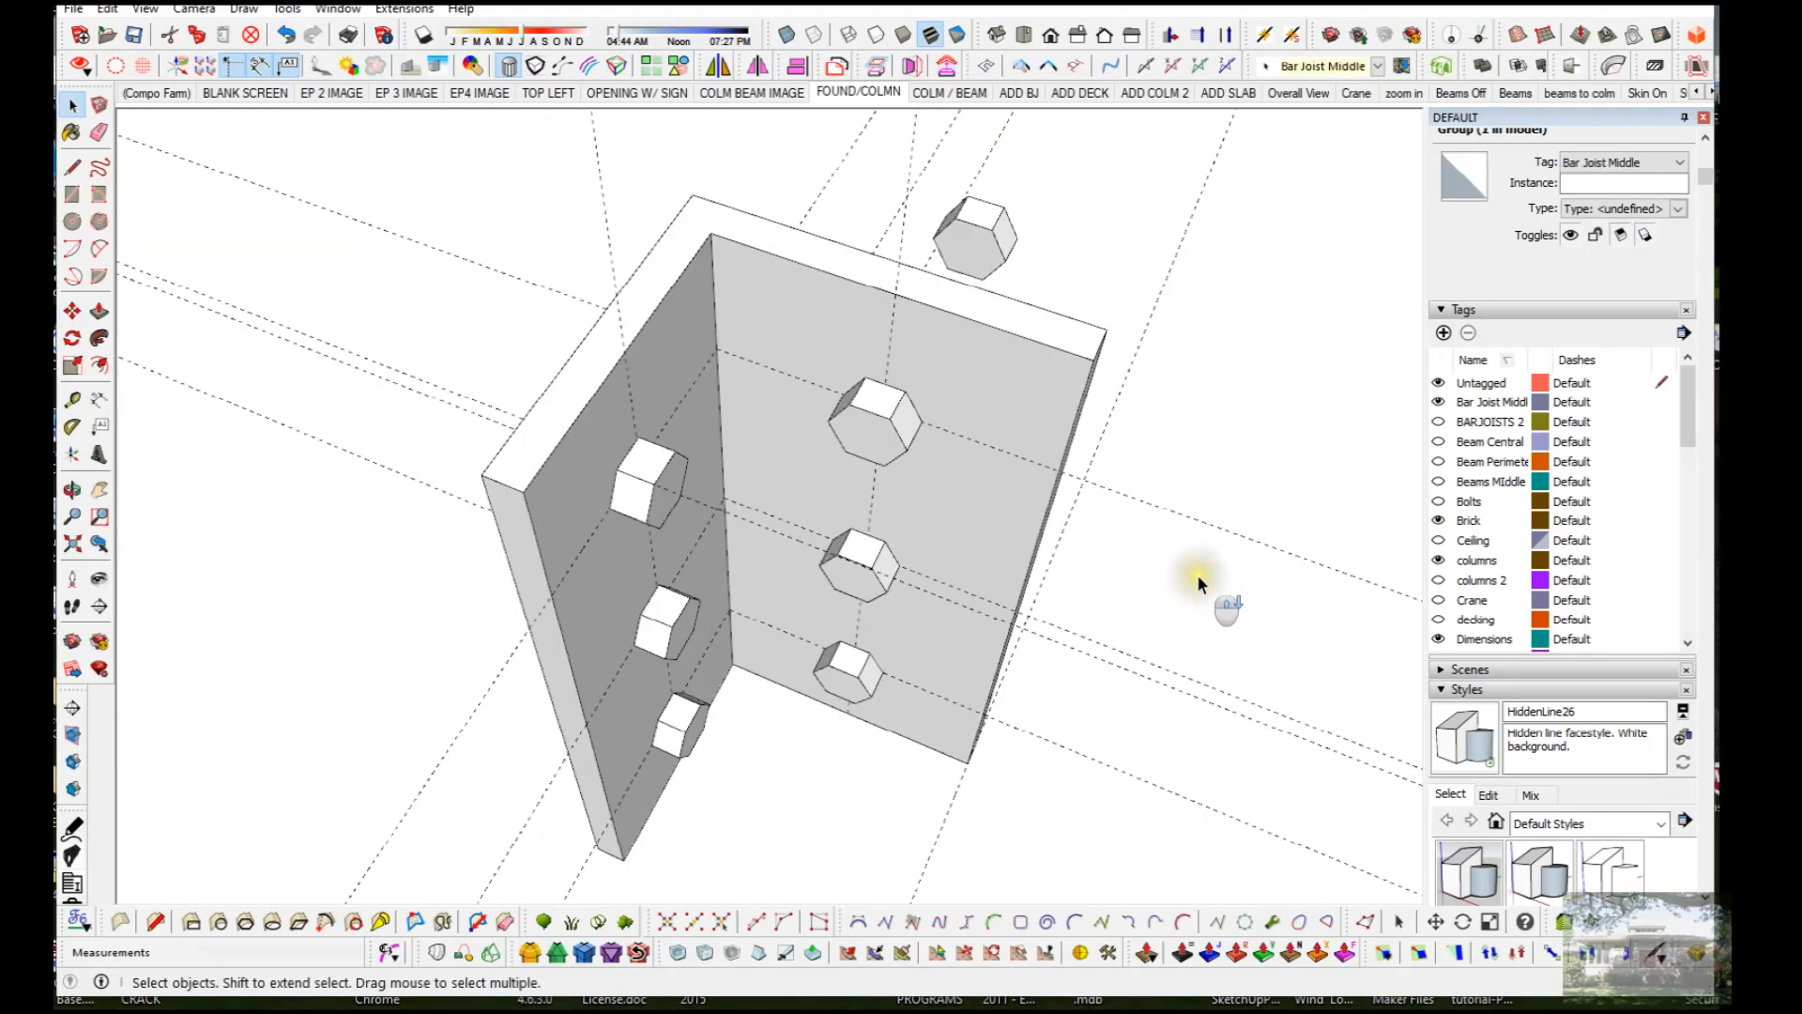
{"action": "scroll", "coordinate": [1141, 584], "scroll_direction": "down", "scroll_amount": 1}
{"action": "middle_click_drag", "start_coordinate": [1139, 583], "coordinate": [786, 363]}
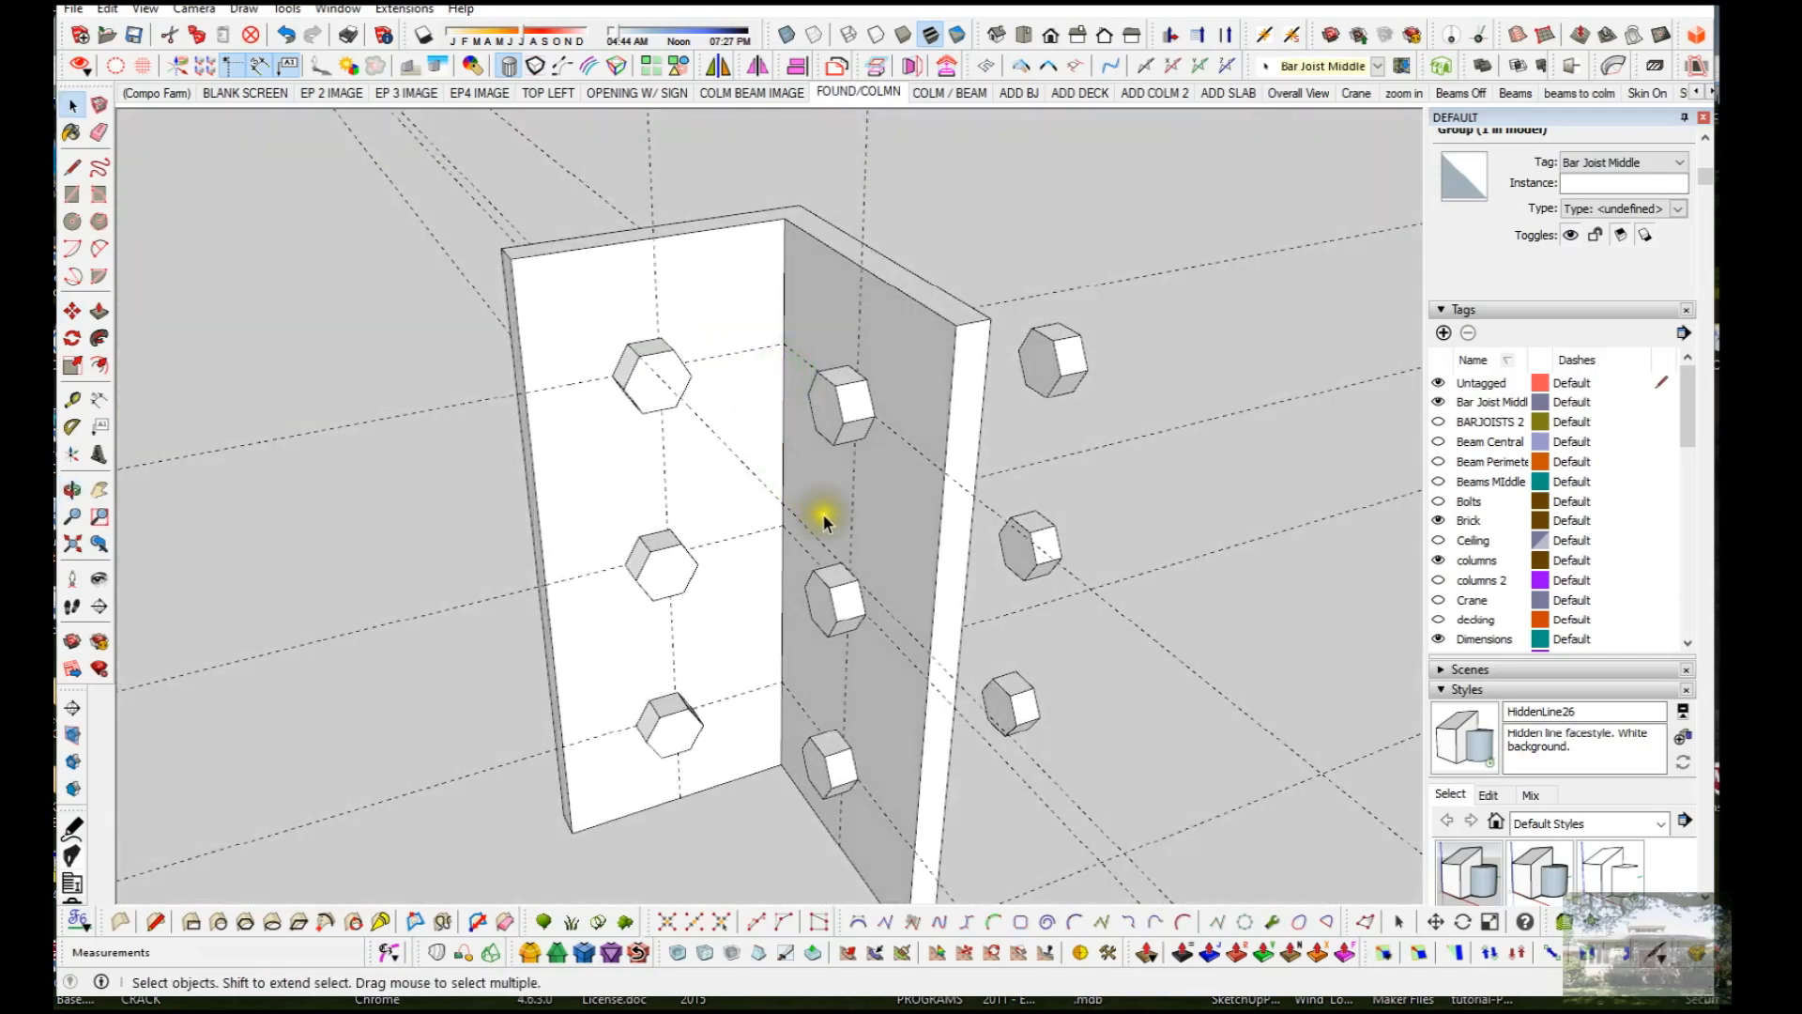
{"action": "scroll", "coordinate": [824, 512], "scroll_direction": "down", "scroll_amount": 4}
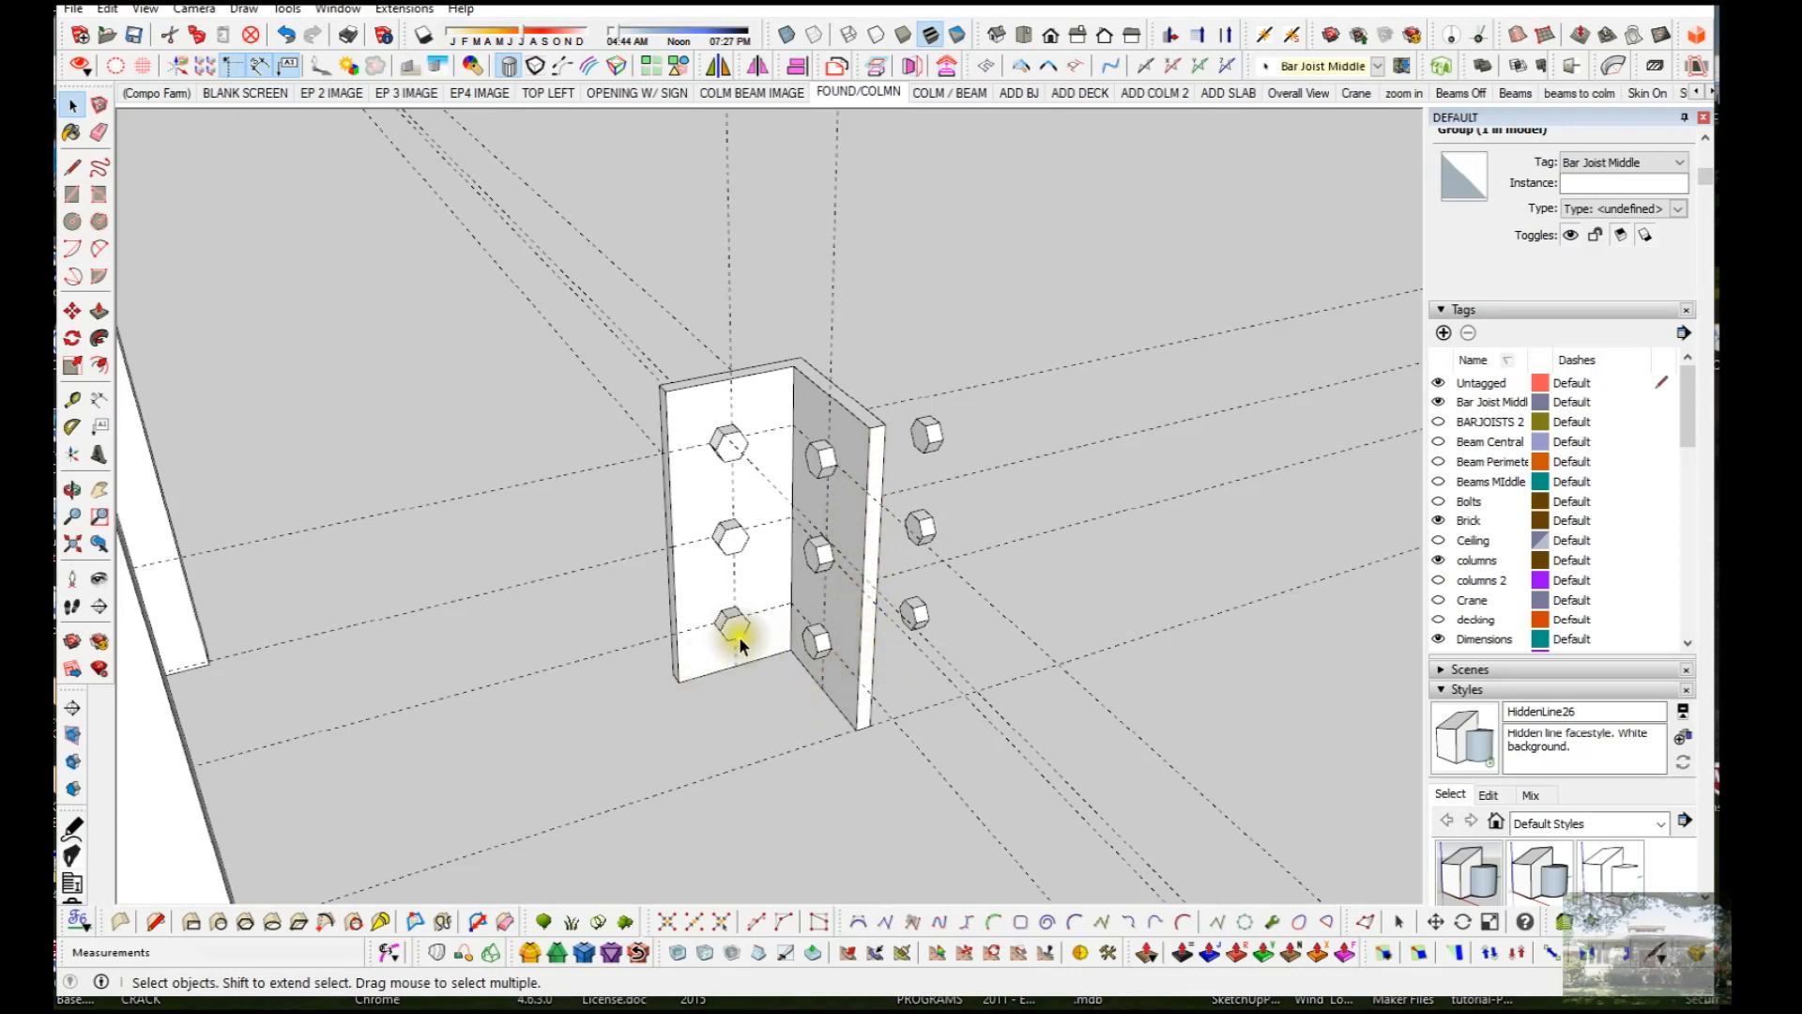
{"action": "left_click_drag", "start_coordinate": [642, 721], "coordinate": [851, 424]}
{"action": "right_click", "coordinate": [852, 425]}
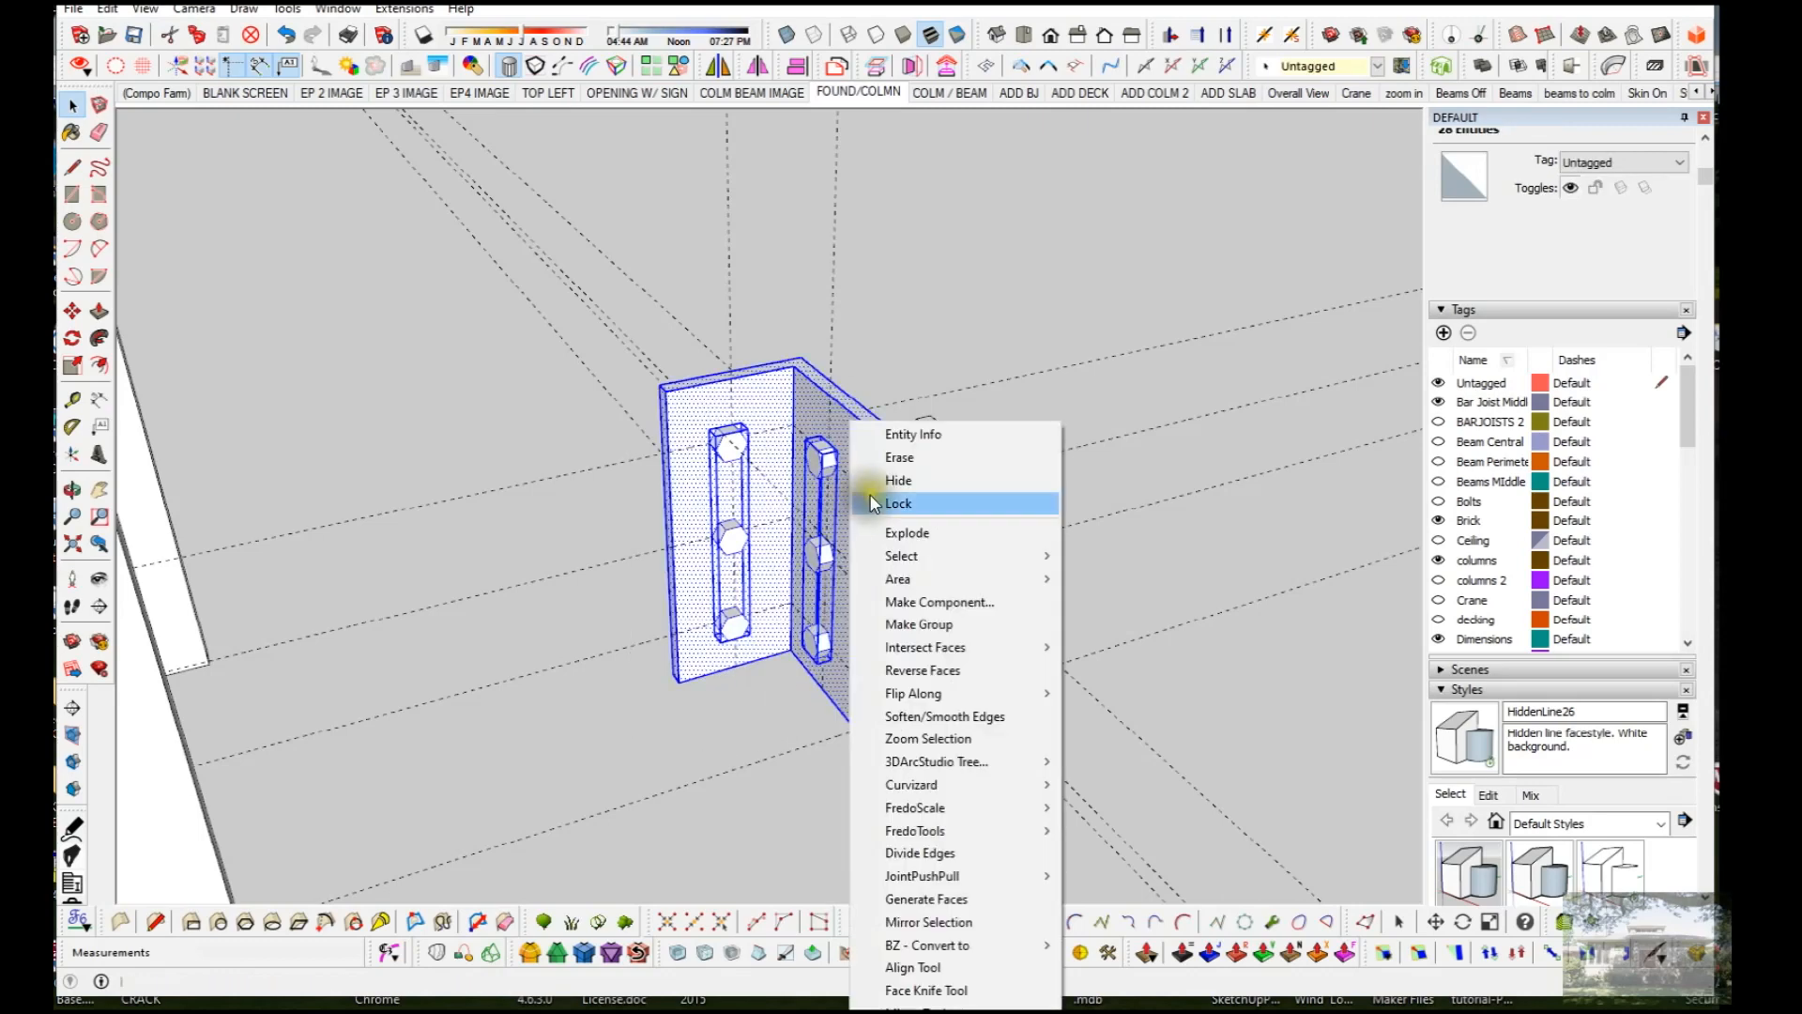
{"action": "left_click", "coordinate": [1101, 563]}
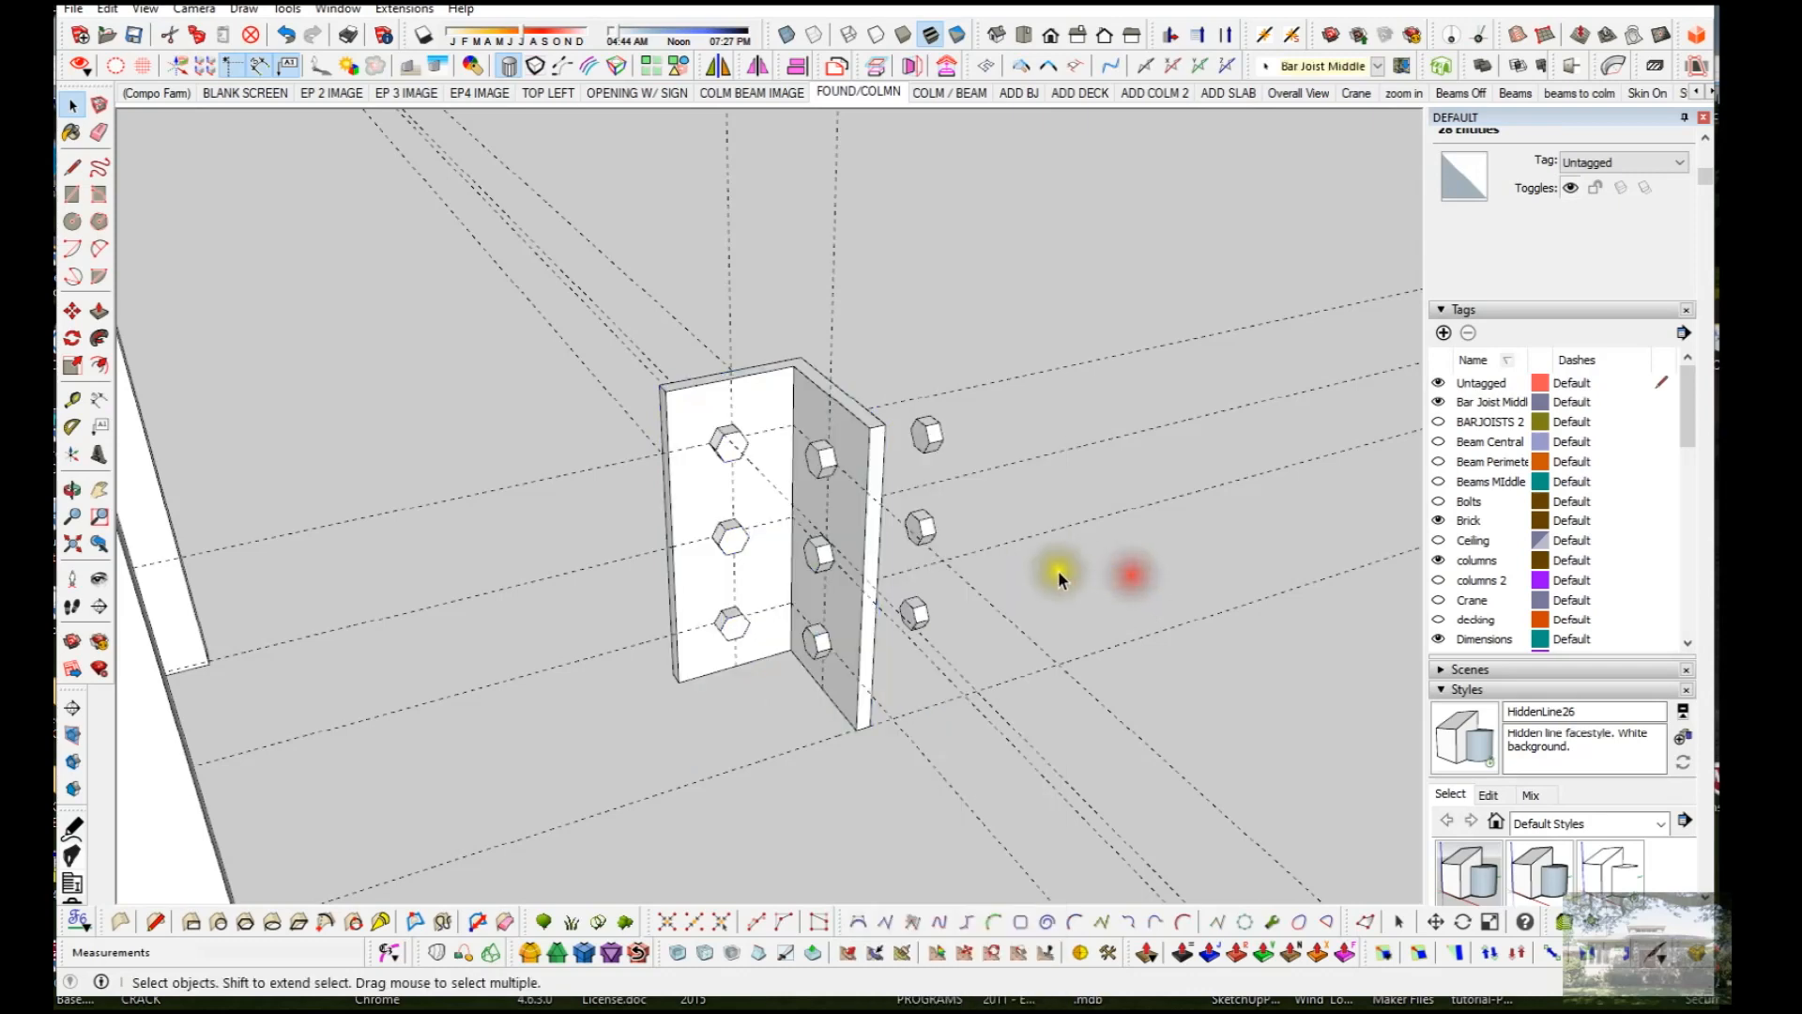
{"action": "left_click_drag", "start_coordinate": [623, 764], "coordinate": [984, 328]}
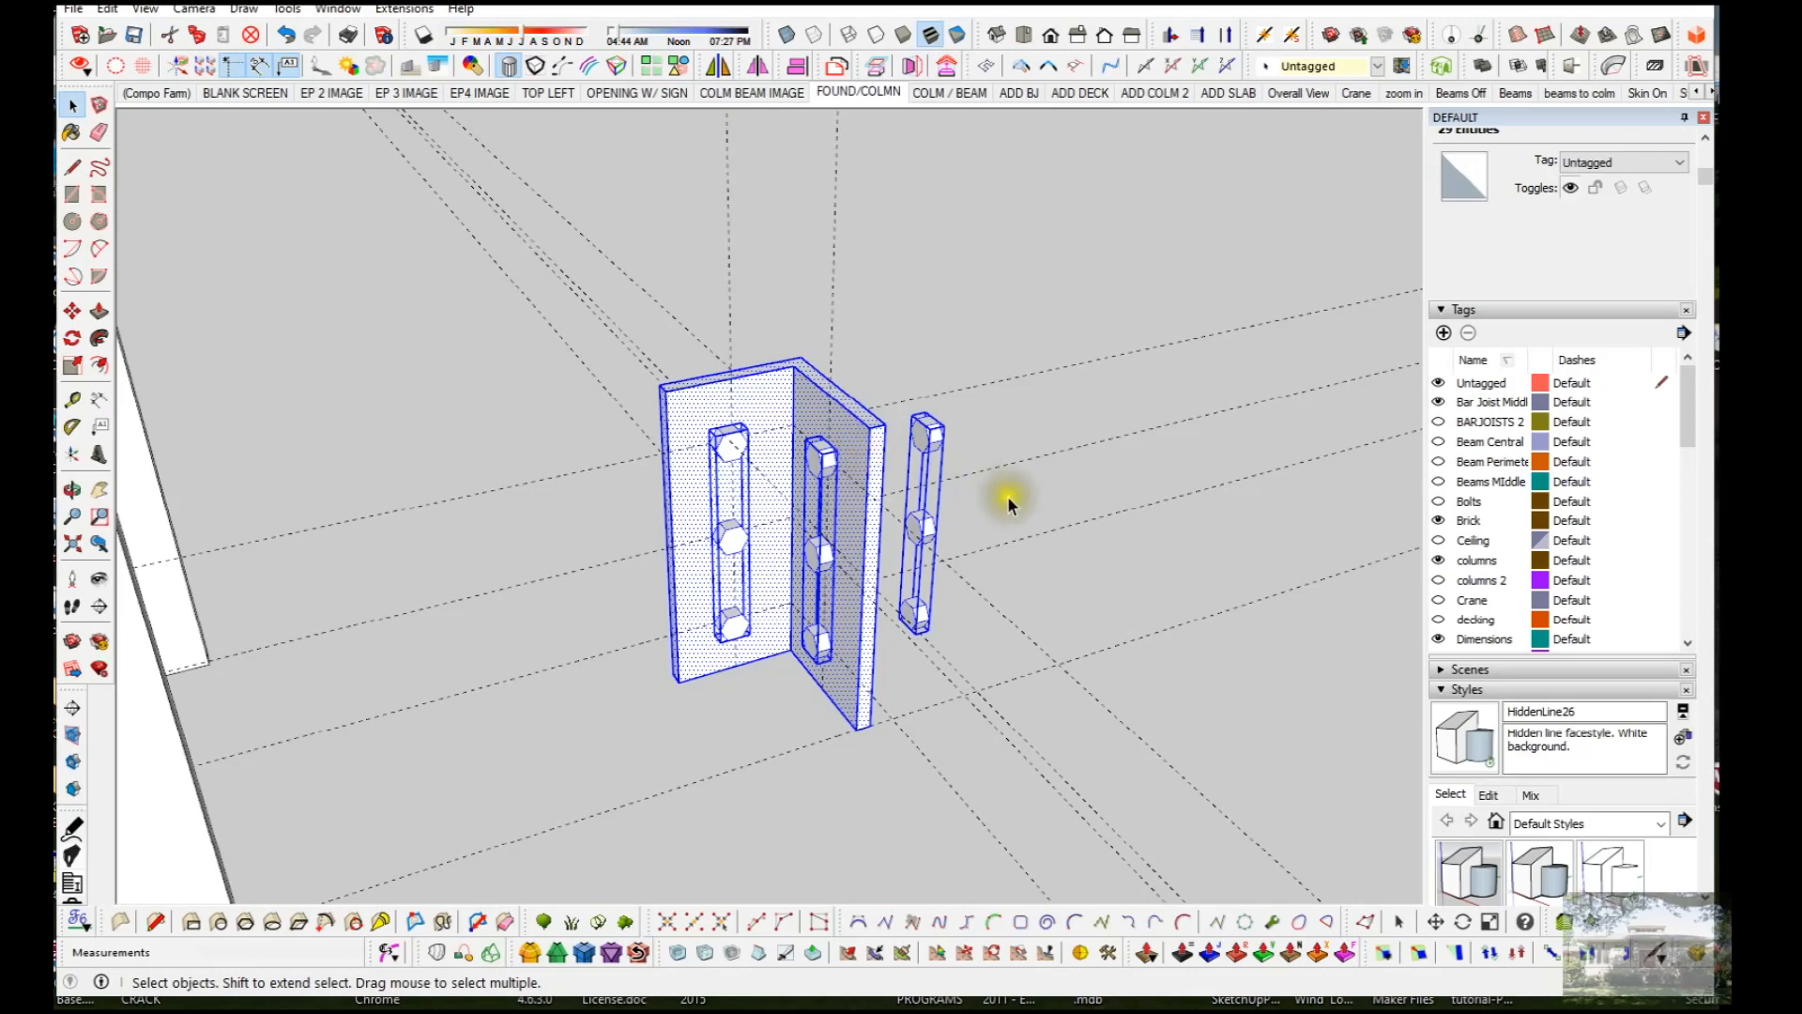
{"action": "left_click", "coordinate": [1146, 565]}
Step: Group the steel angle with the bolt groups on its two legs, leaving out the separate outer bolts
{"action": "left_click_drag", "start_coordinate": [613, 775], "coordinate": [911, 319]}
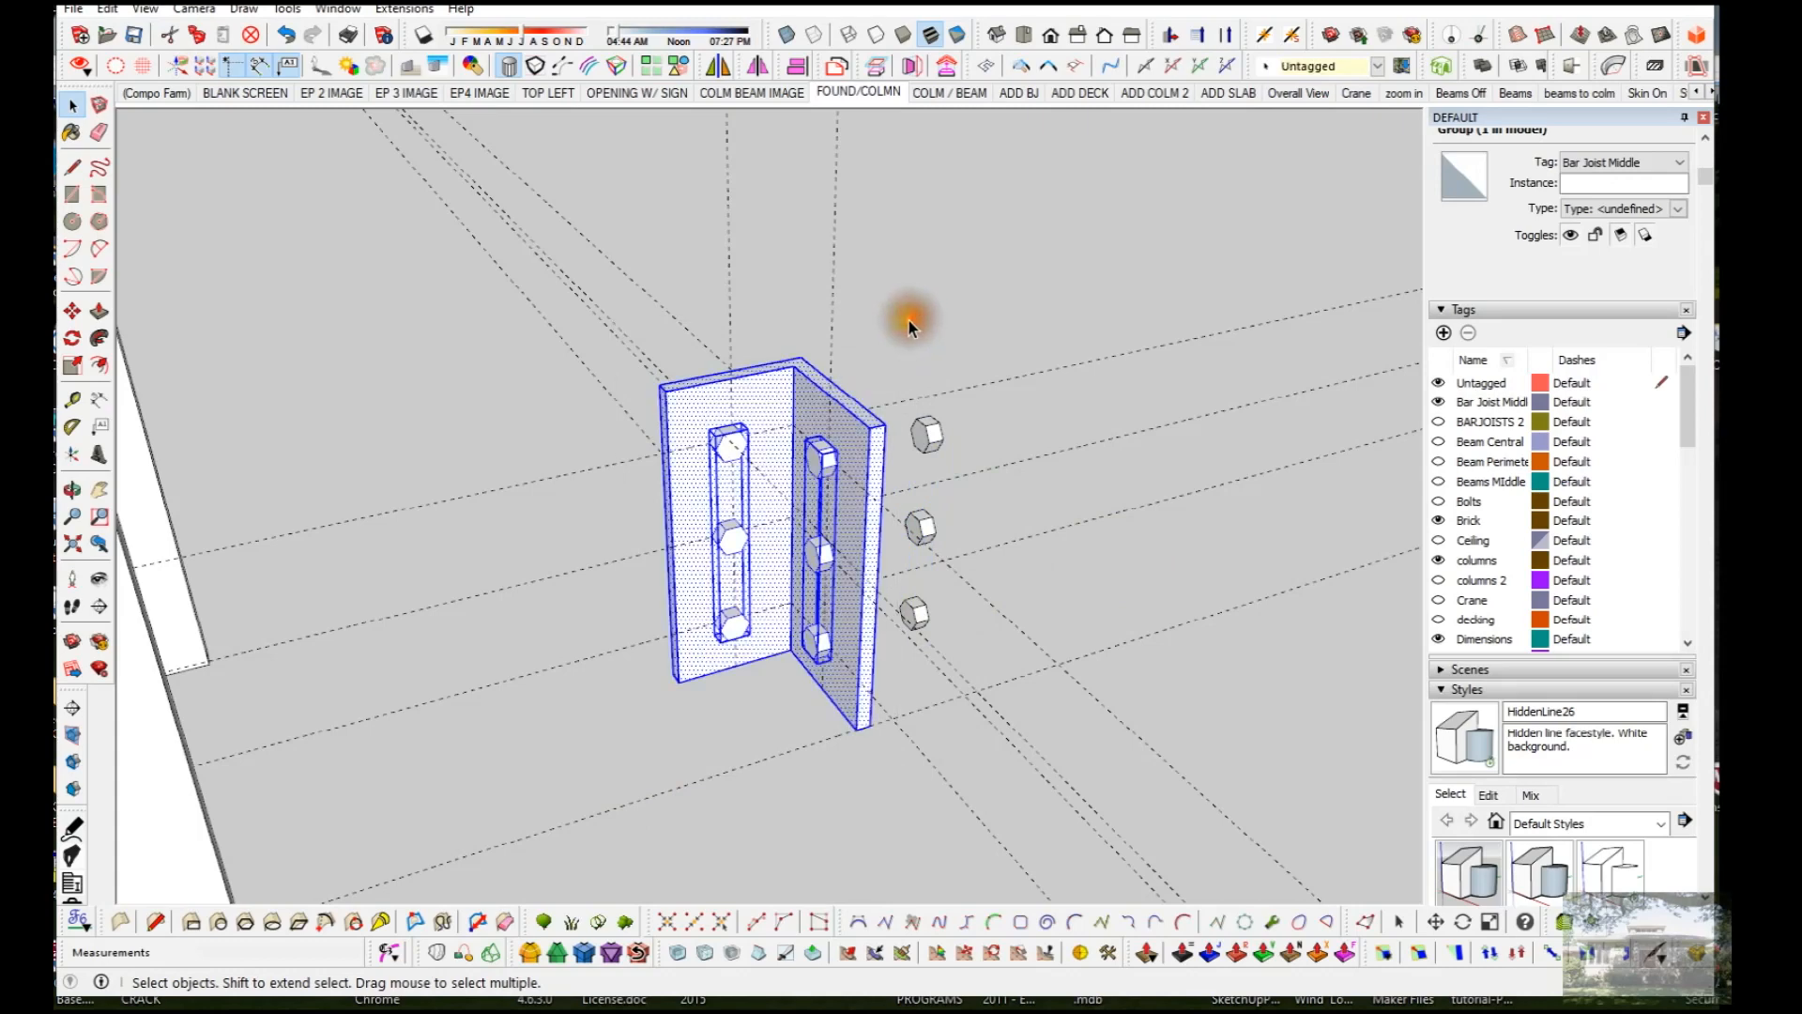
{"action": "right_click", "coordinate": [873, 449]}
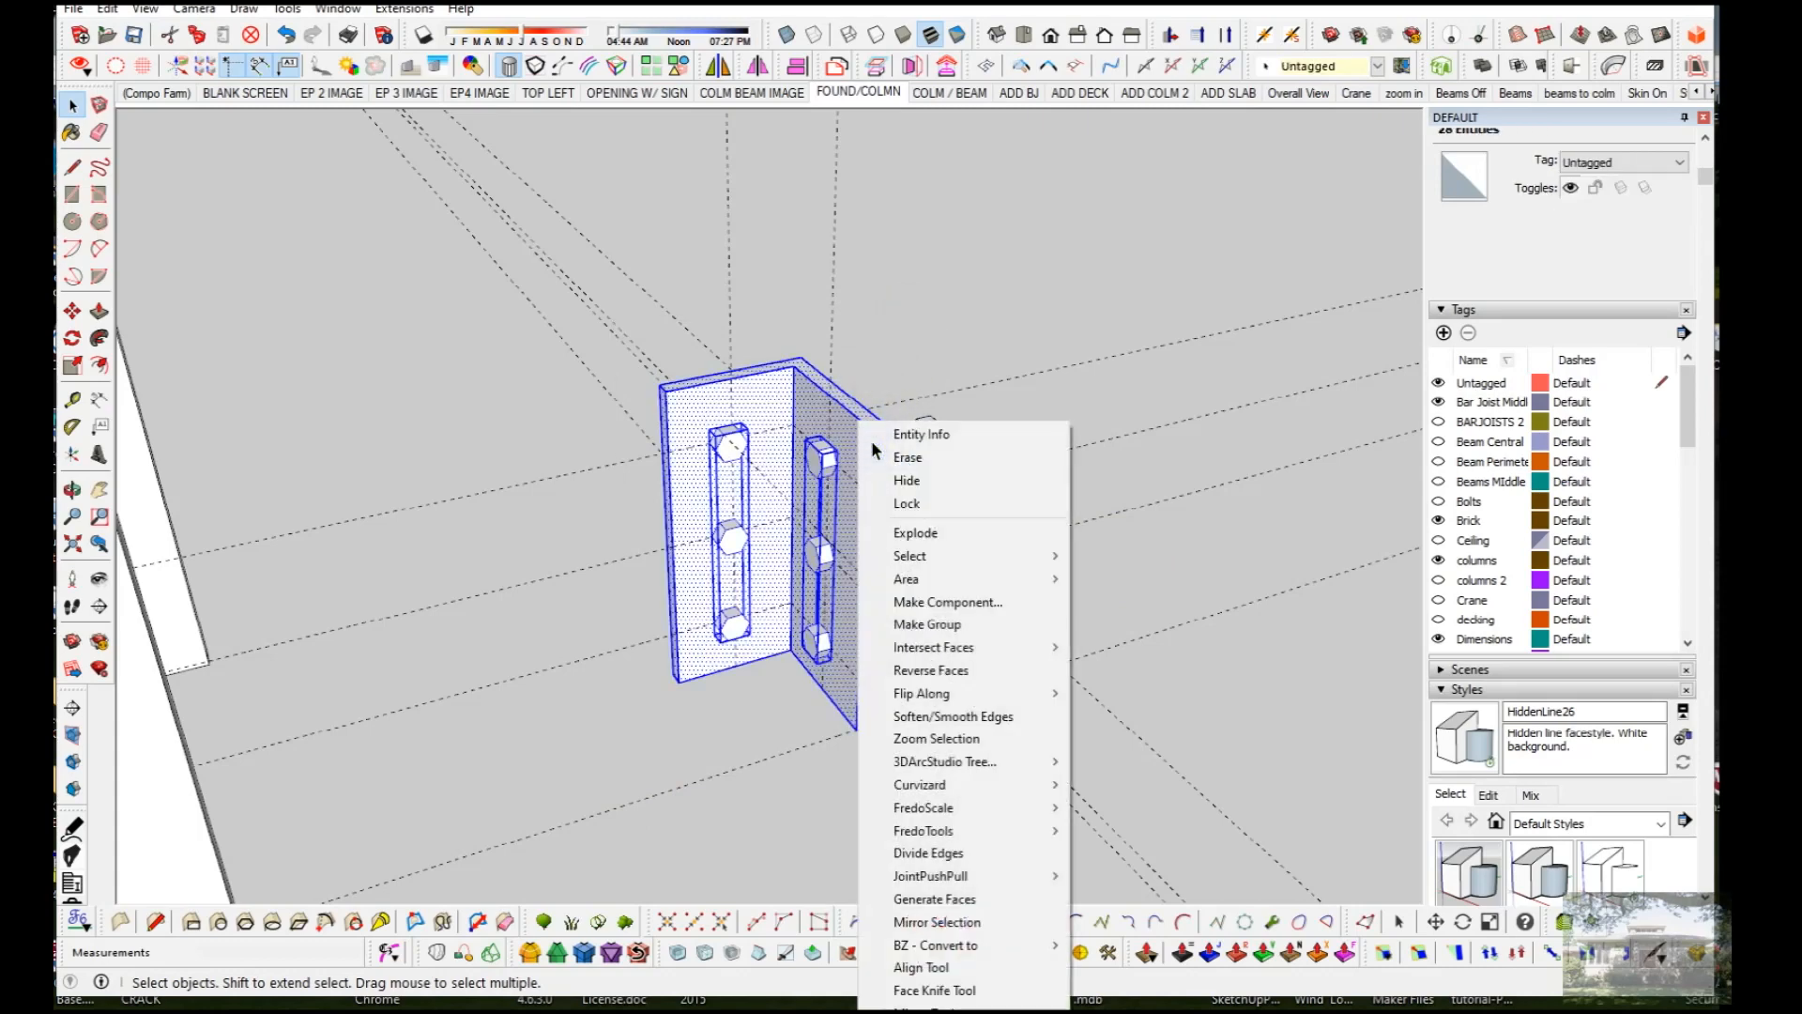
{"action": "left_click", "coordinate": [951, 626]}
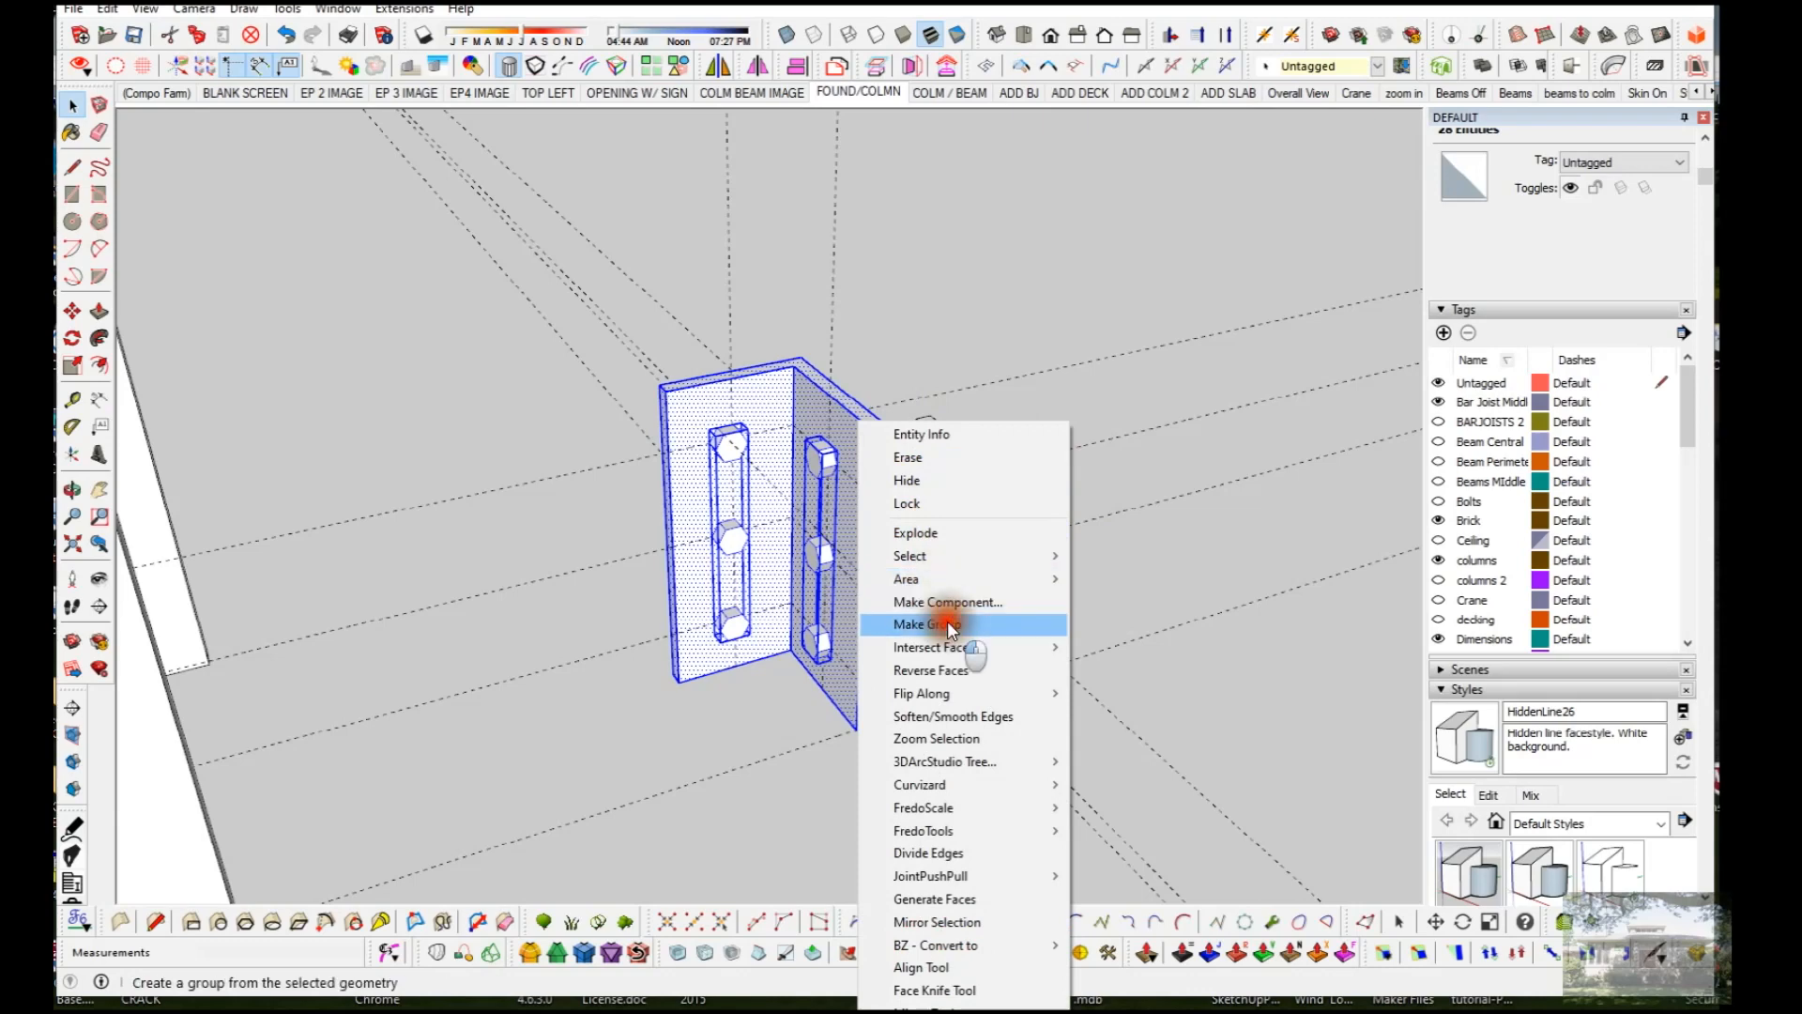
Step: Copy the bolted angle group about 10 1/2 inches along the red axis, past the separate outer bolts
{"action": "middle_click_drag", "start_coordinate": [913, 491], "coordinate": [859, 512]}
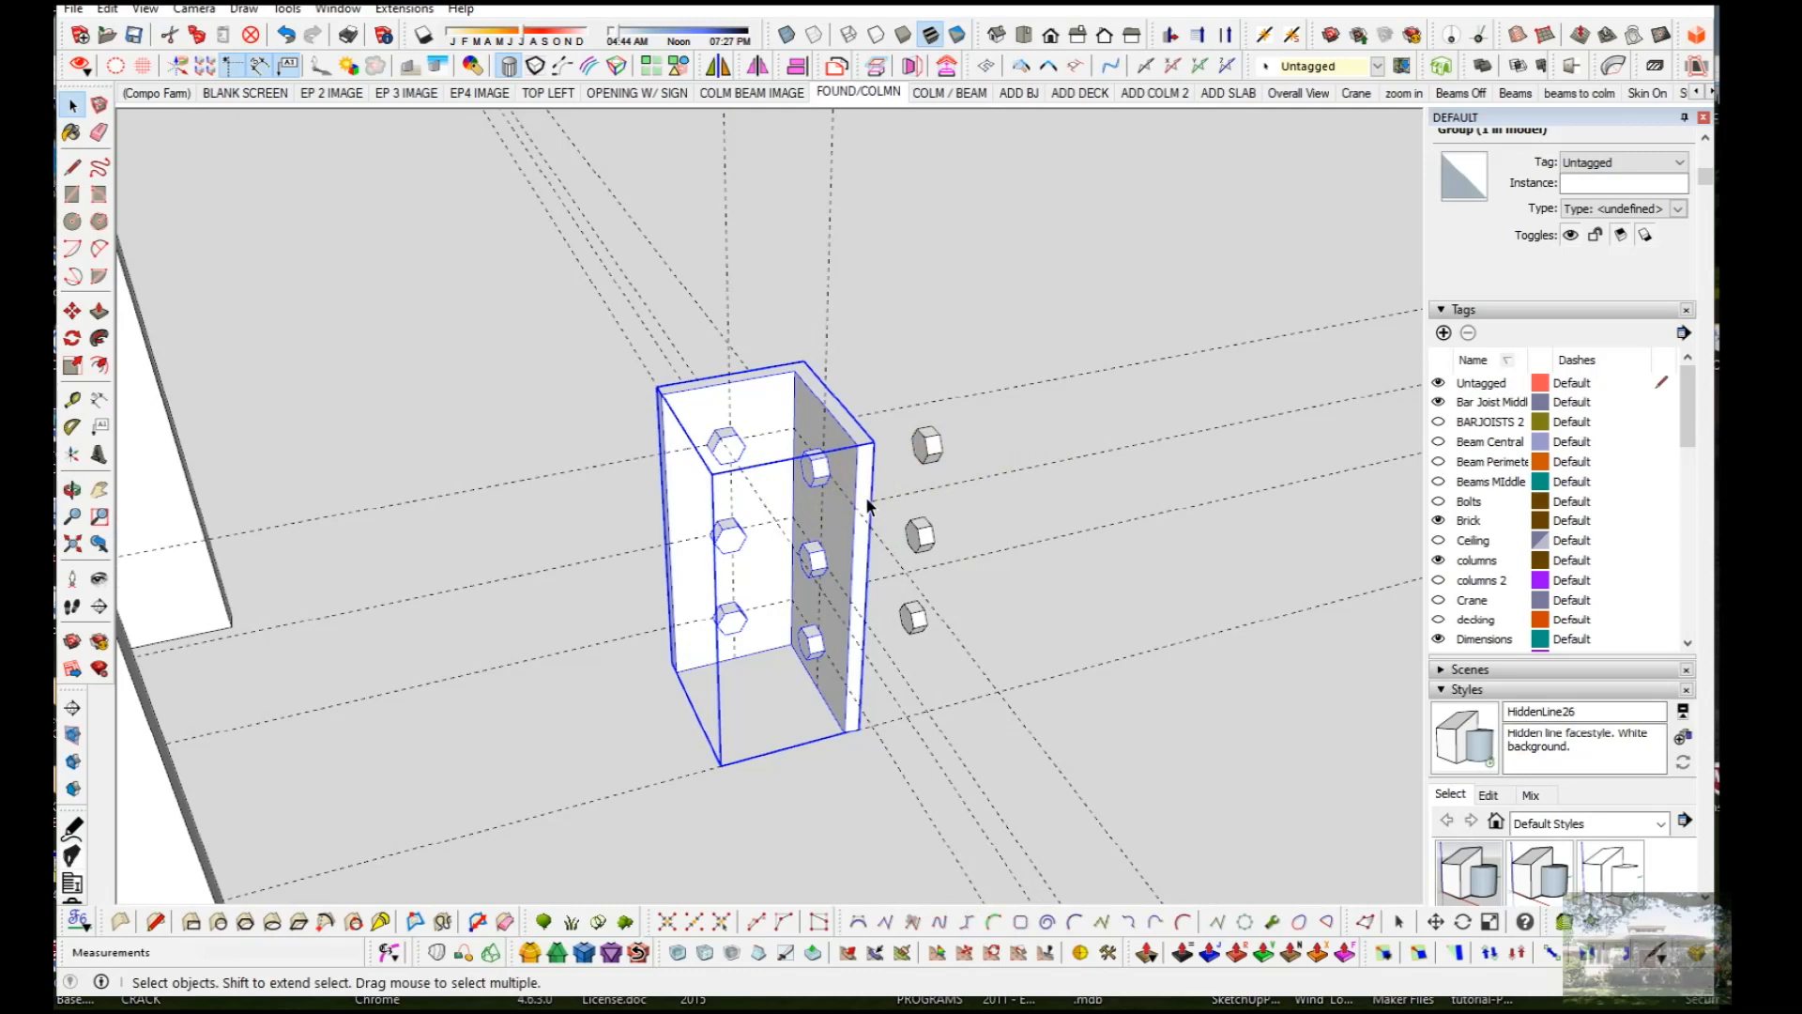
{"action": "key", "text": "m"}
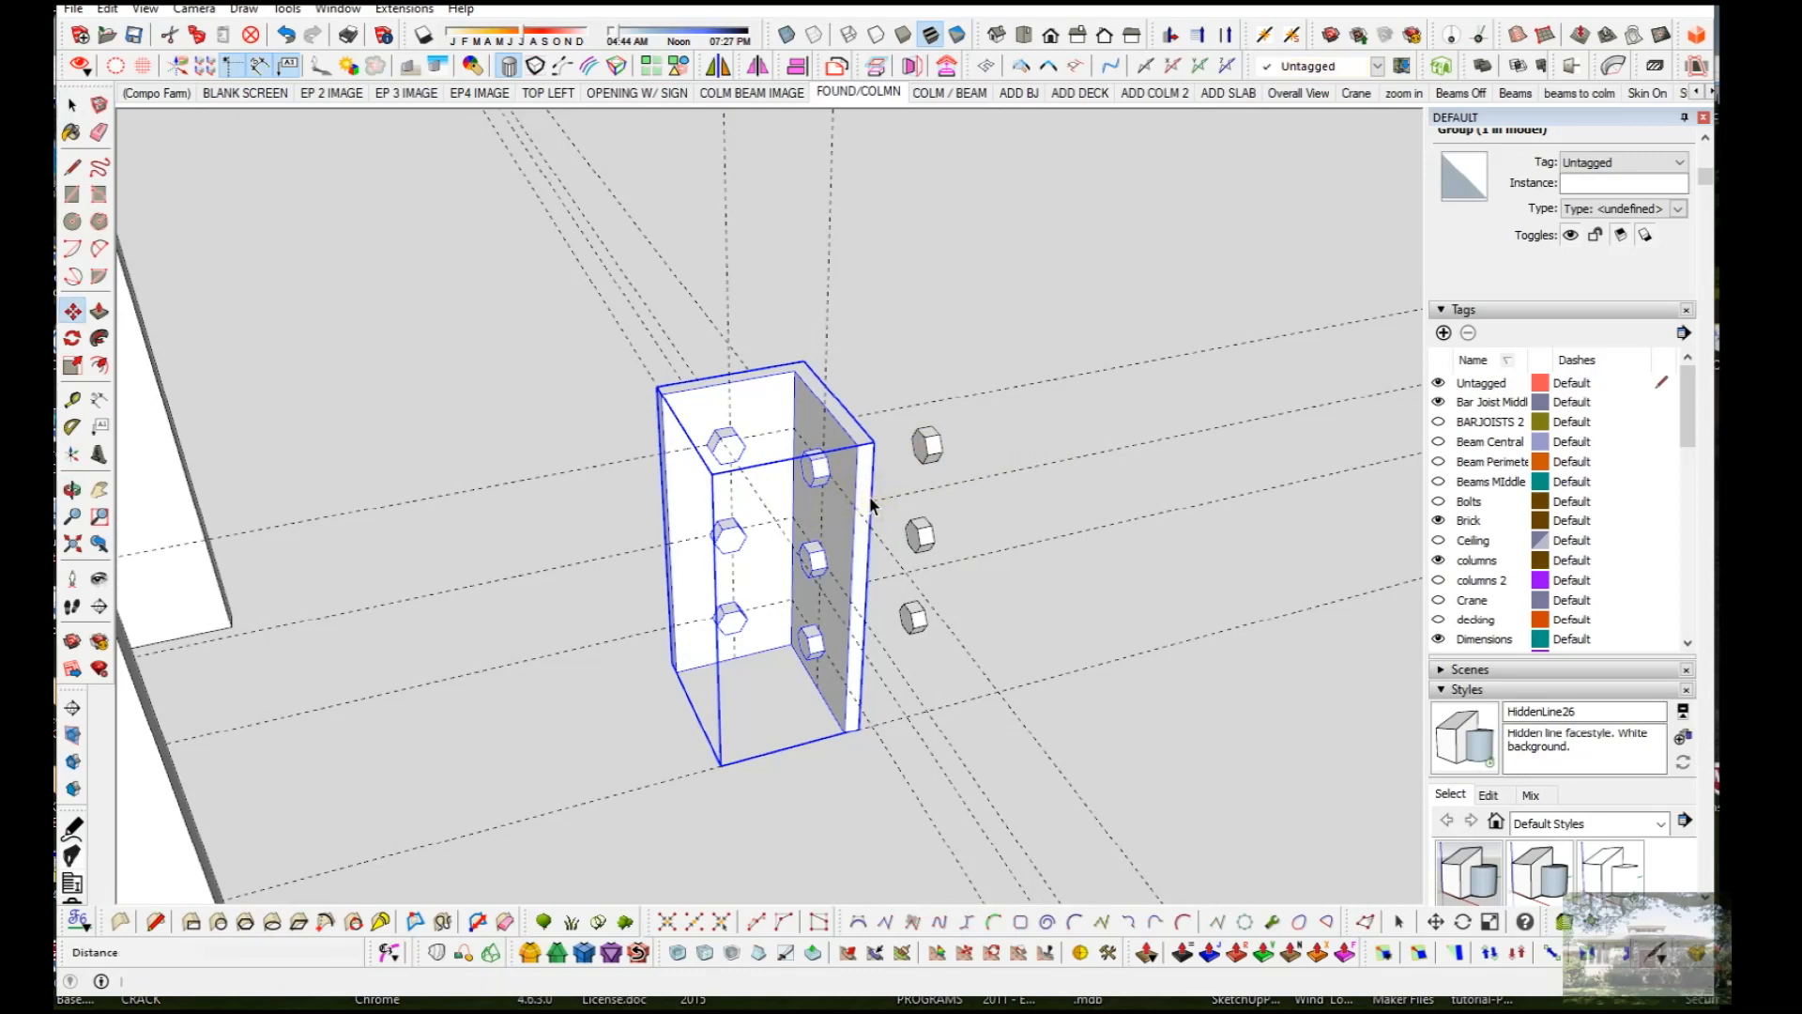
{"action": "left_click", "coordinate": [805, 699]}
{"action": "key", "text": "ctrl"}
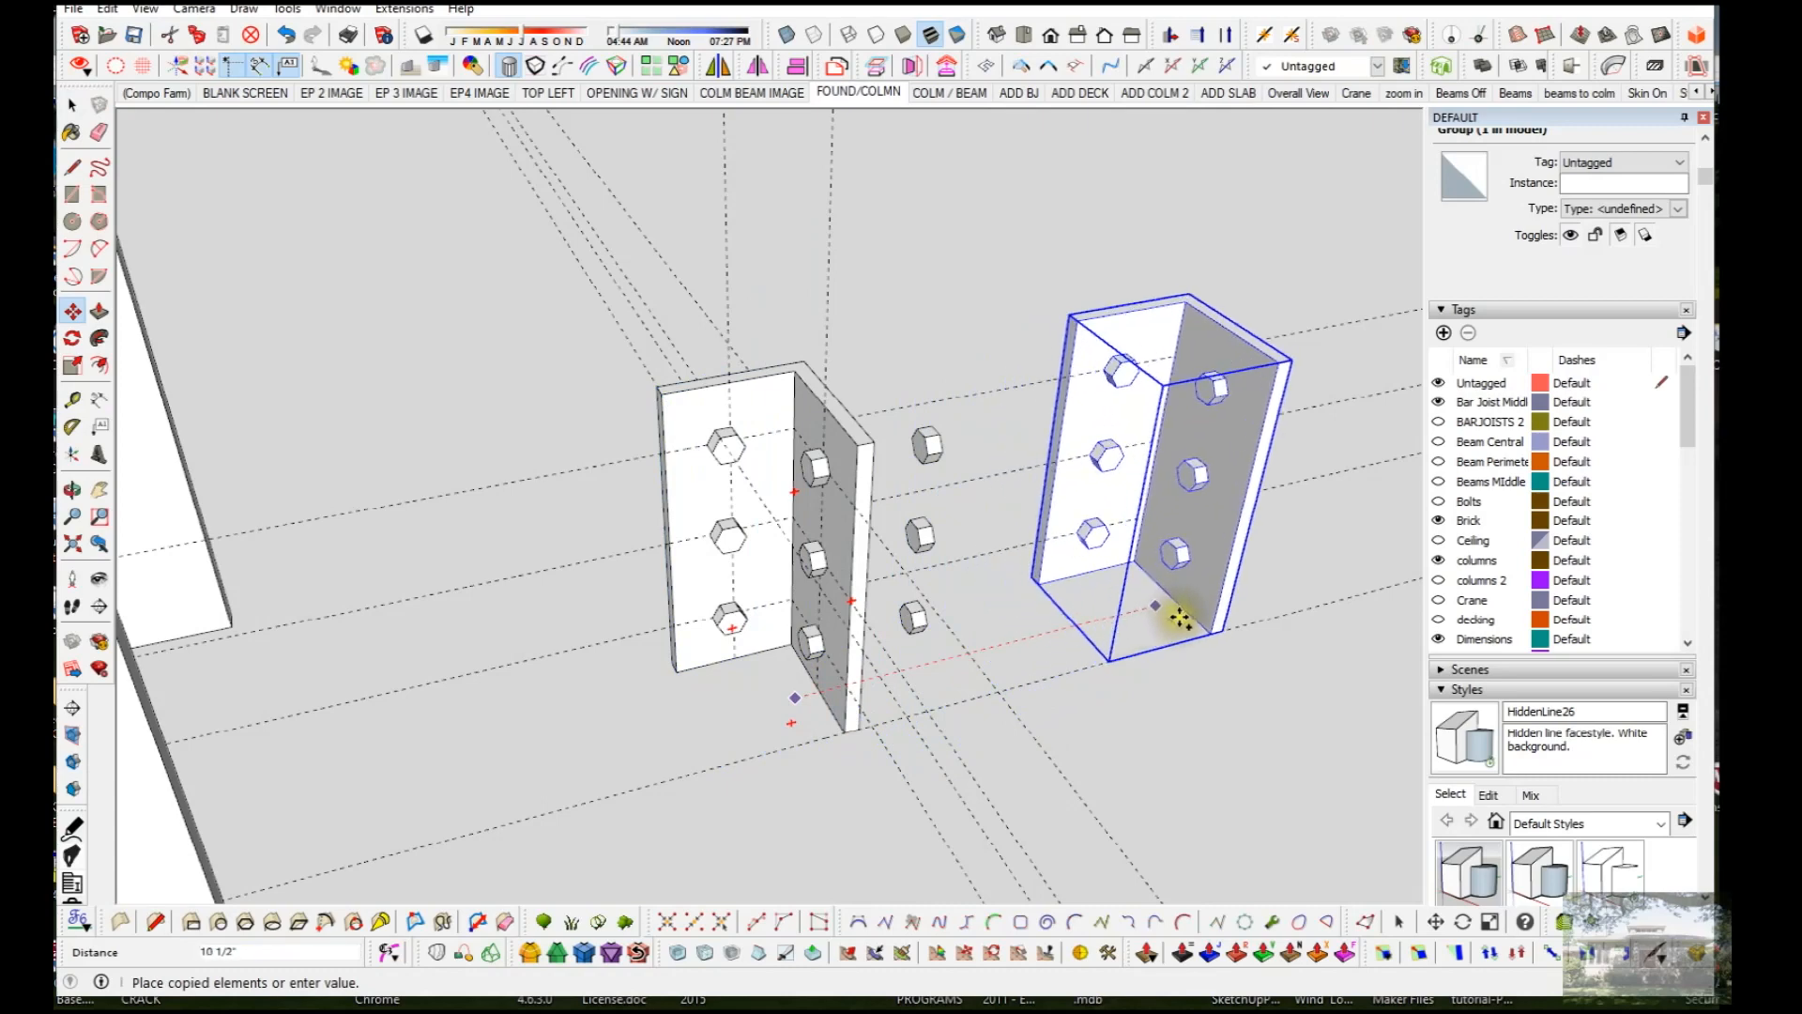
{"action": "left_click", "coordinate": [1169, 600]}
{"action": "key", "text": "space"}
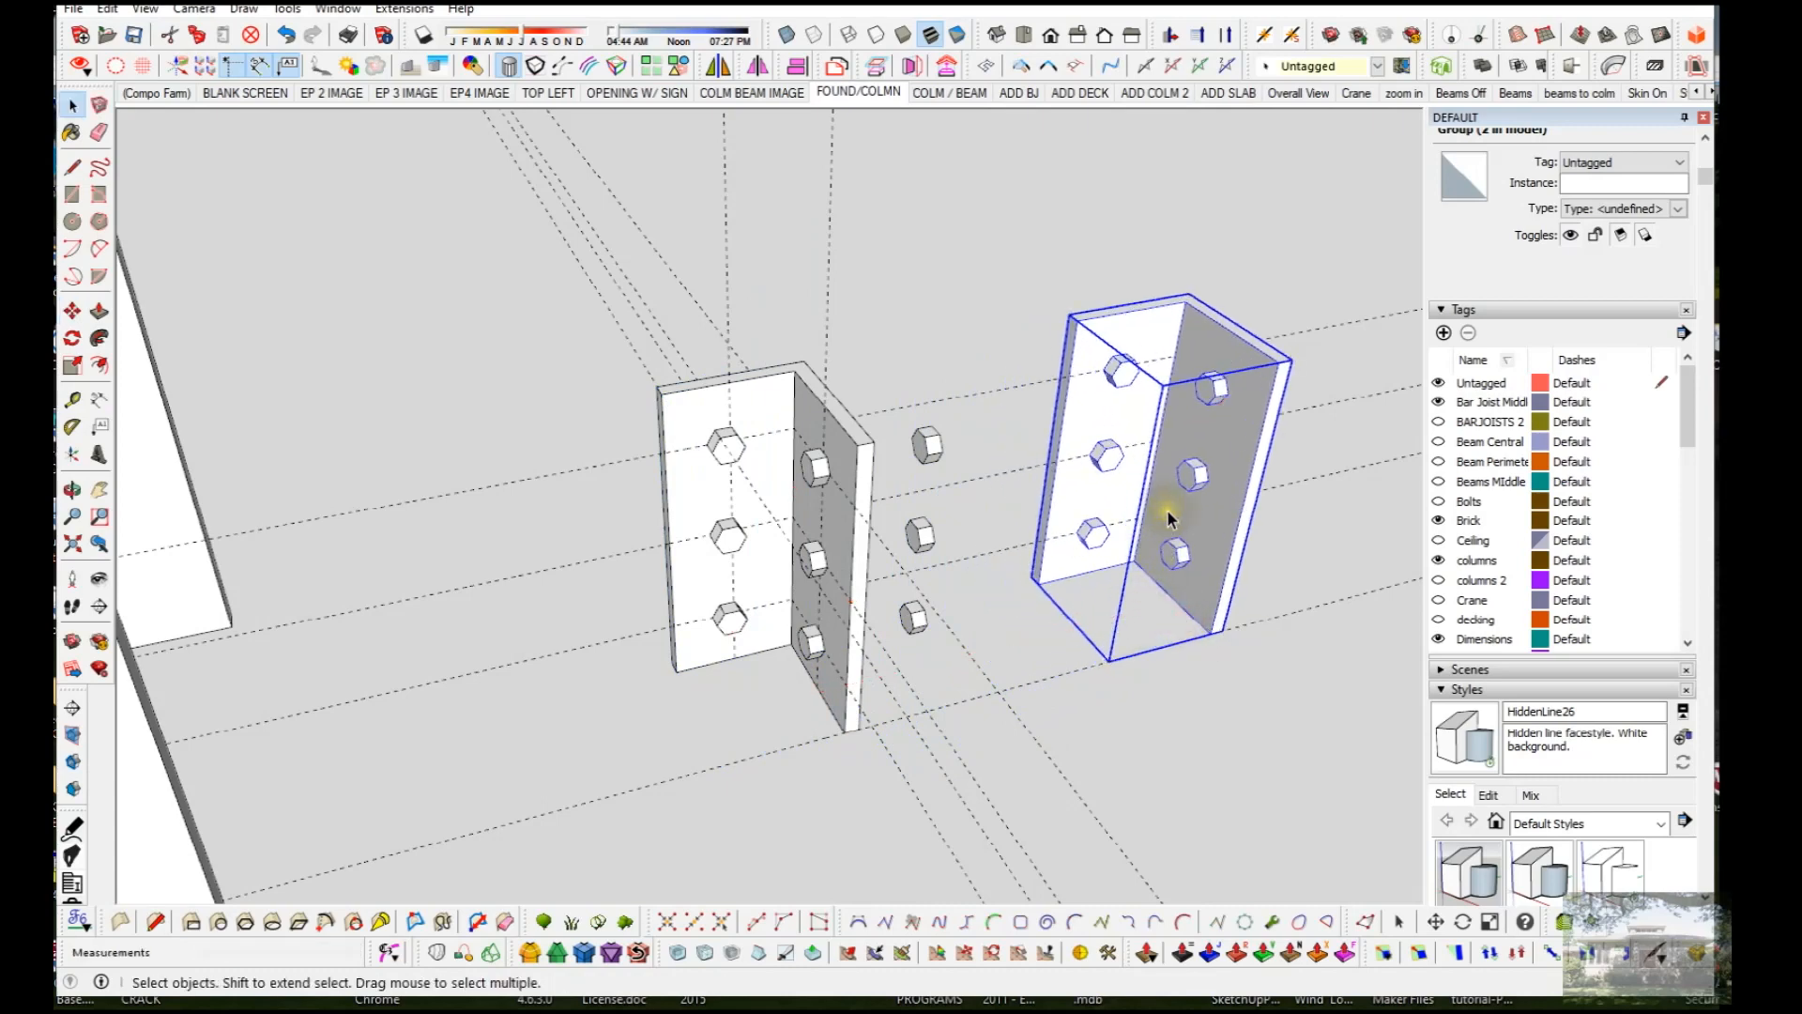
Step: Mirror the copied angle group by scaling it to -1 along the red axis
{"action": "key", "text": "s"}
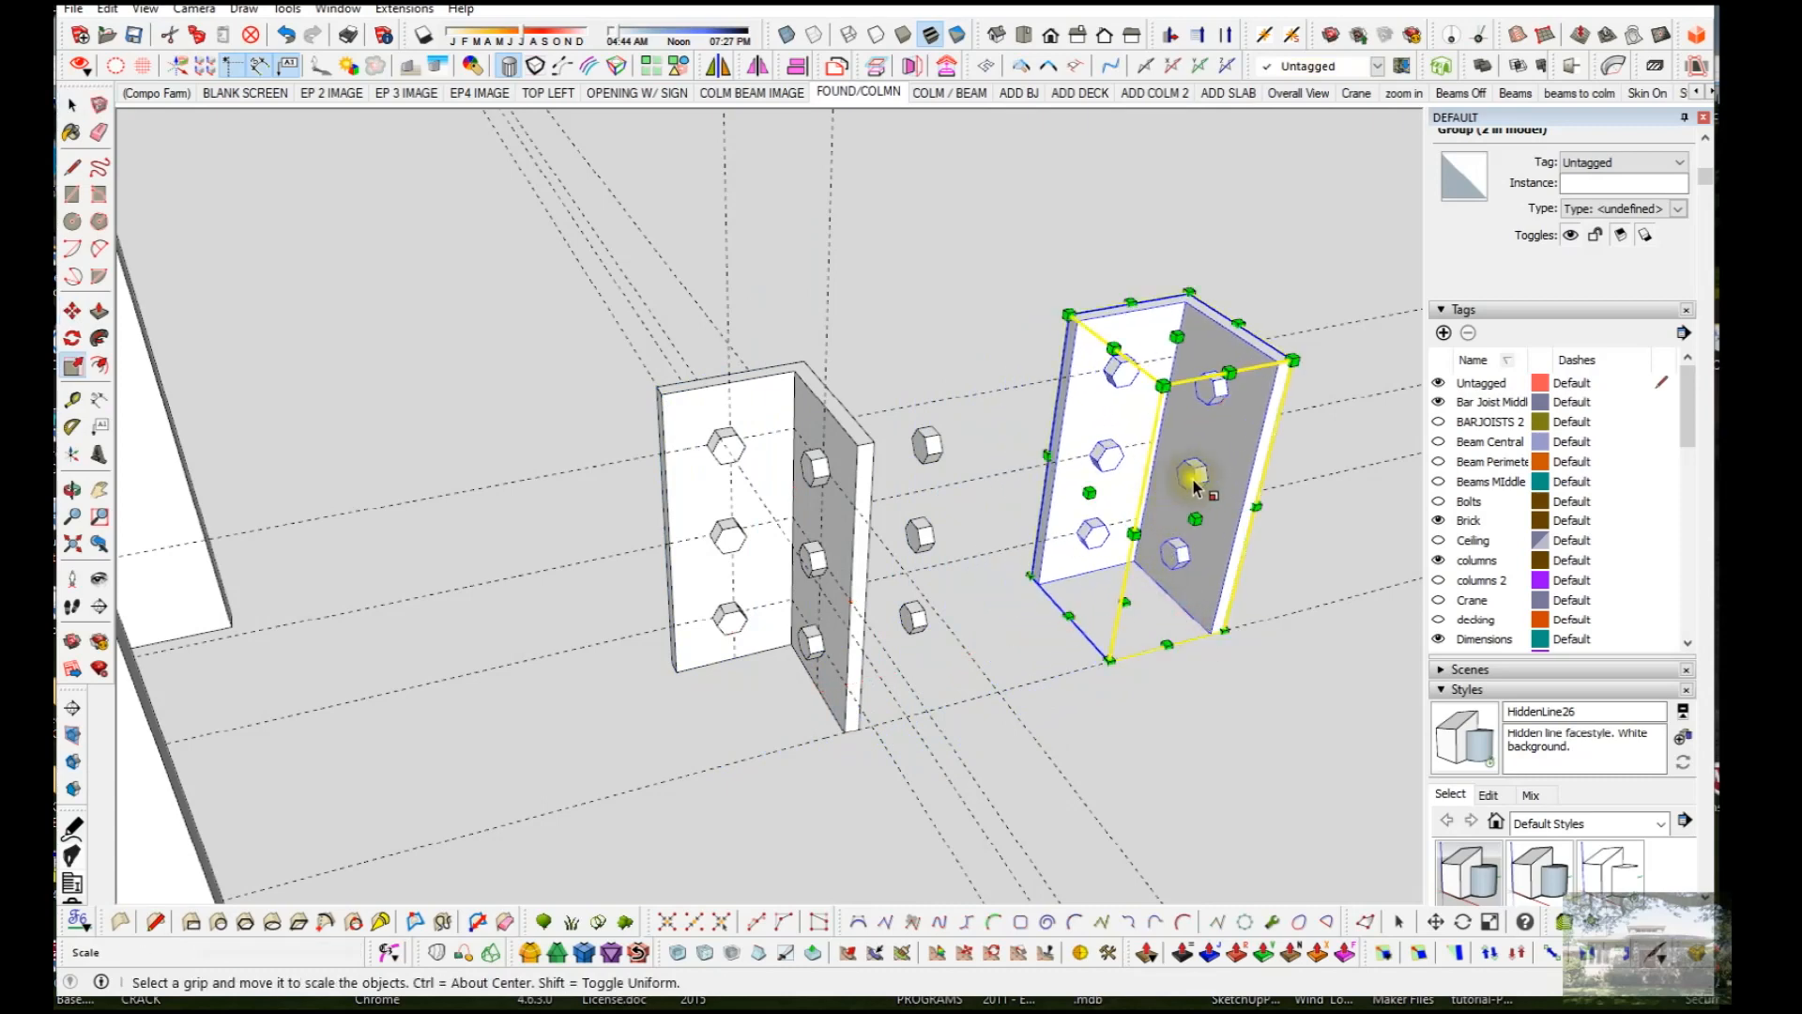
{"action": "left_click", "coordinate": [1104, 489]}
{"action": "left_click_drag", "start_coordinate": [1099, 490], "coordinate": [1355, 472]}
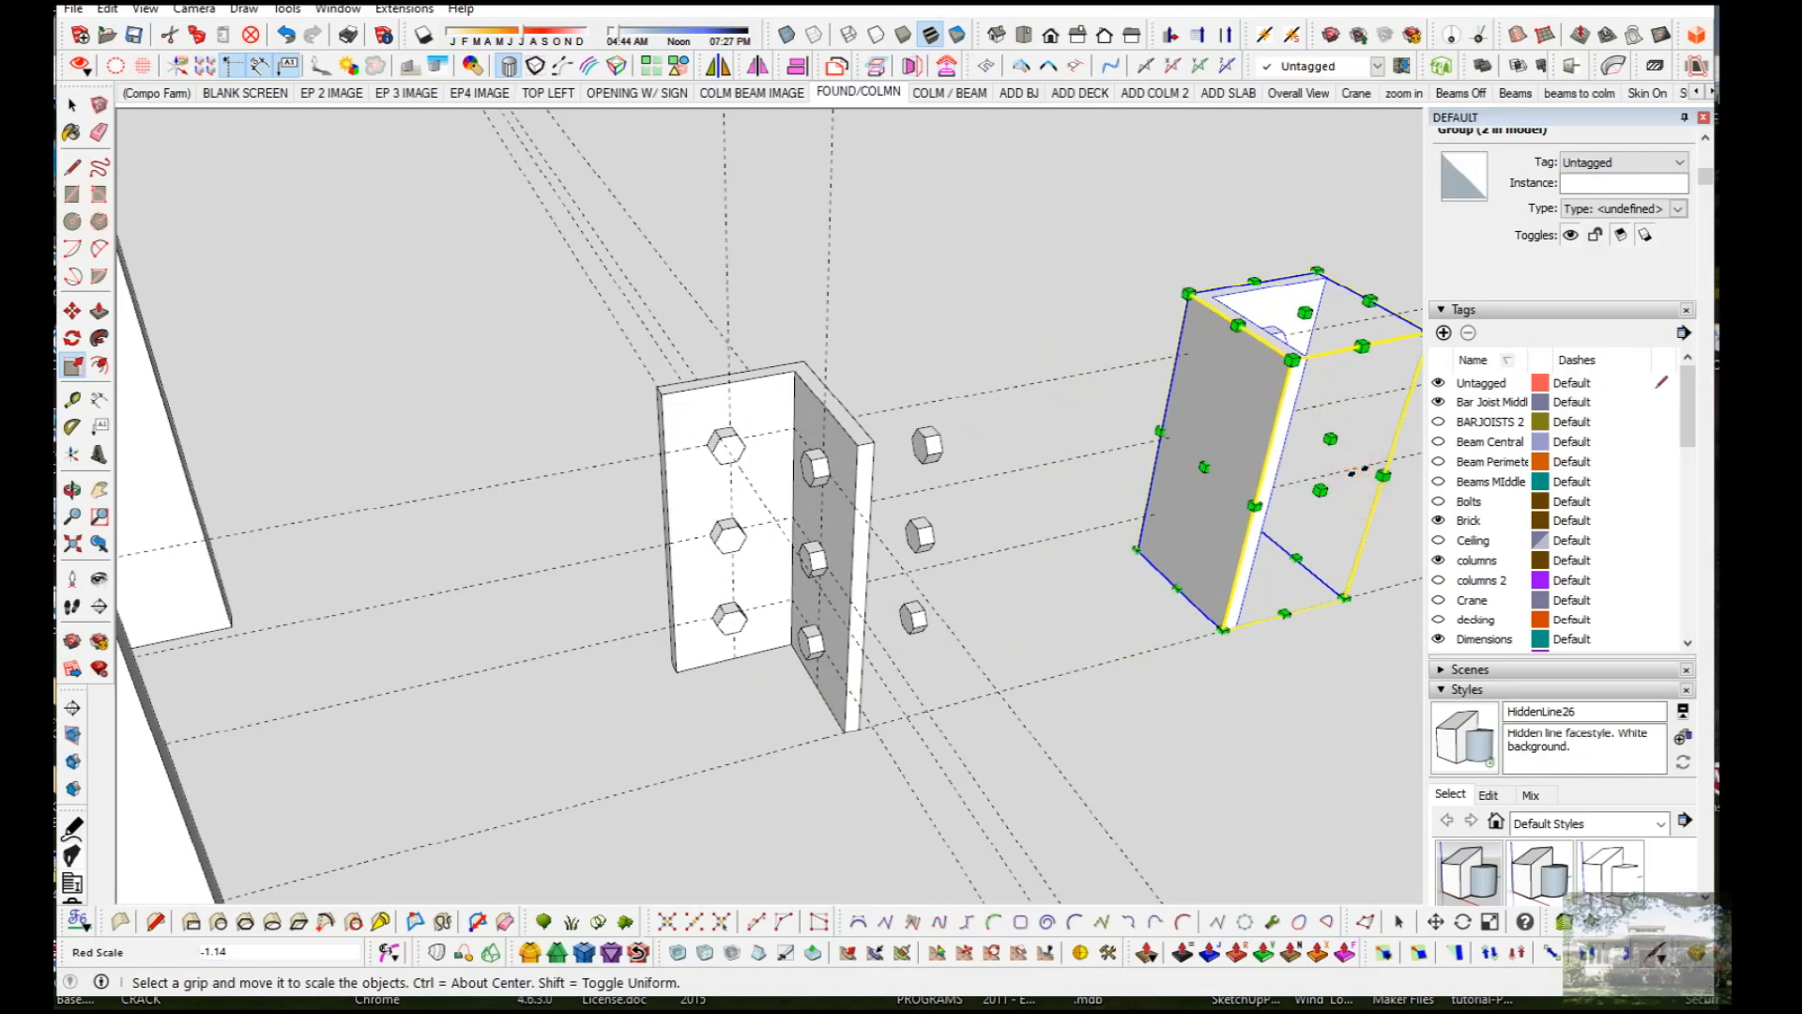
{"action": "key", "text": "Return"}
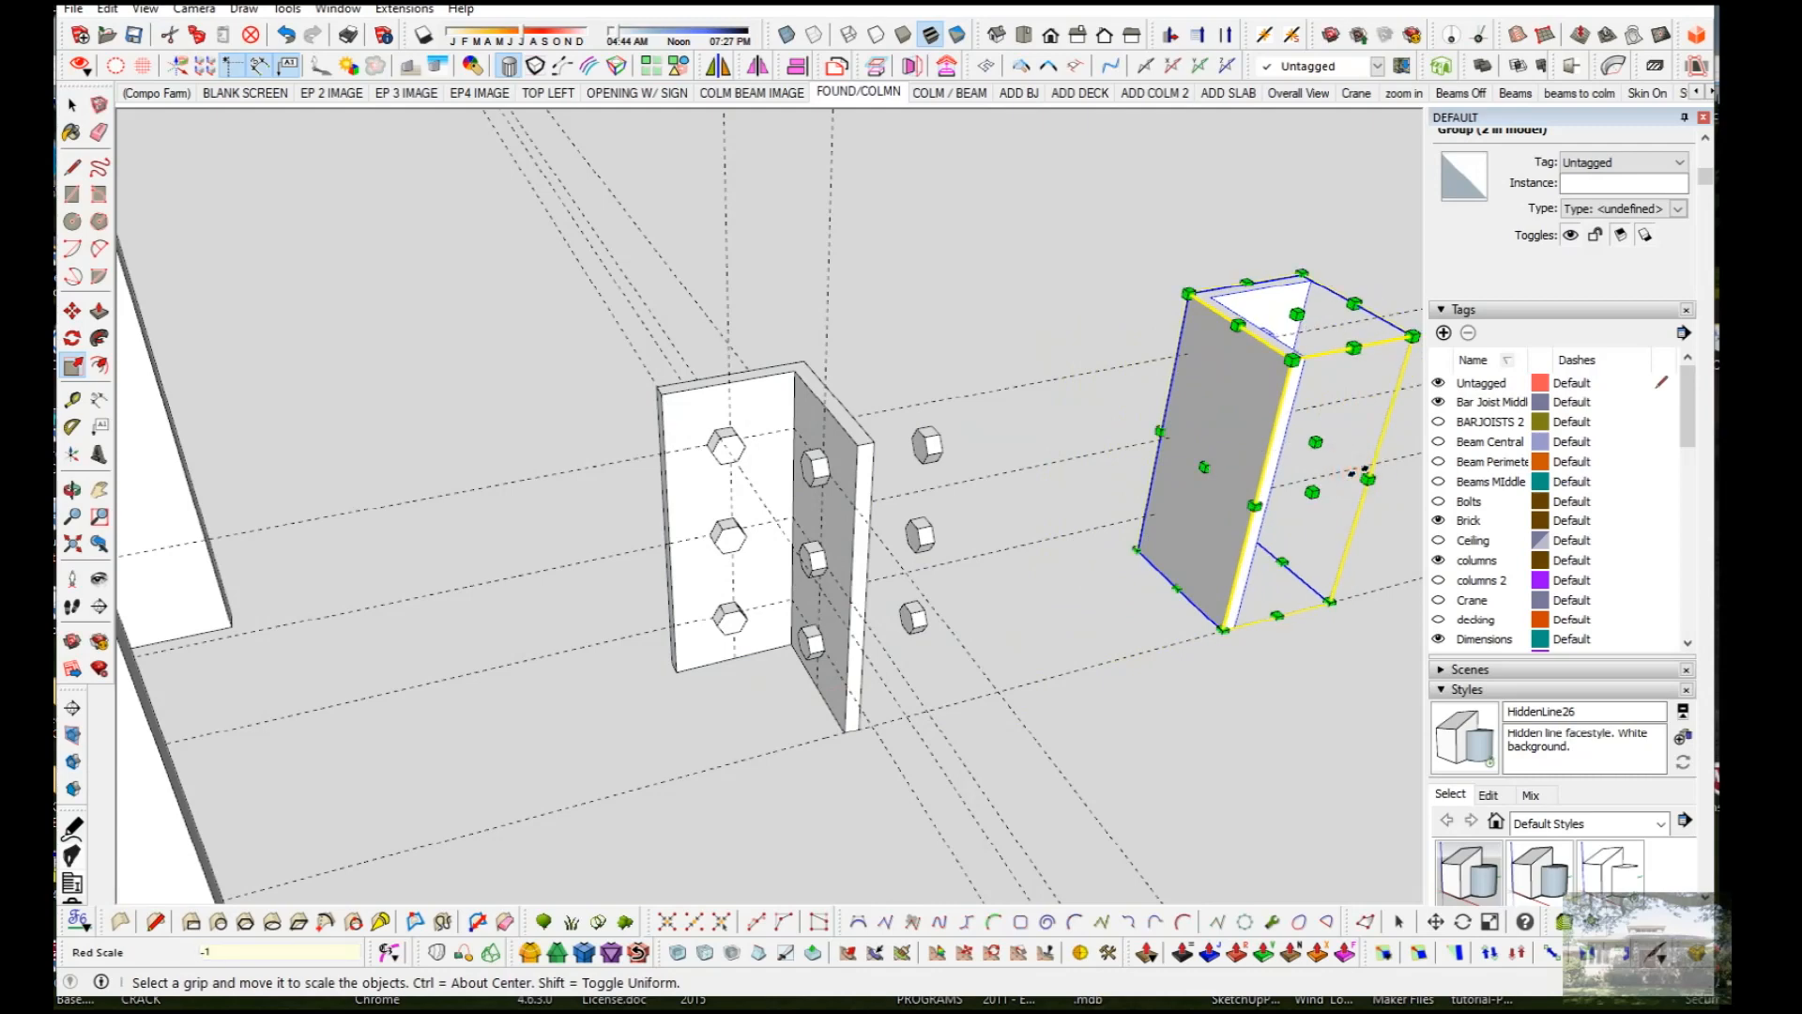
{"action": "key", "text": "space"}
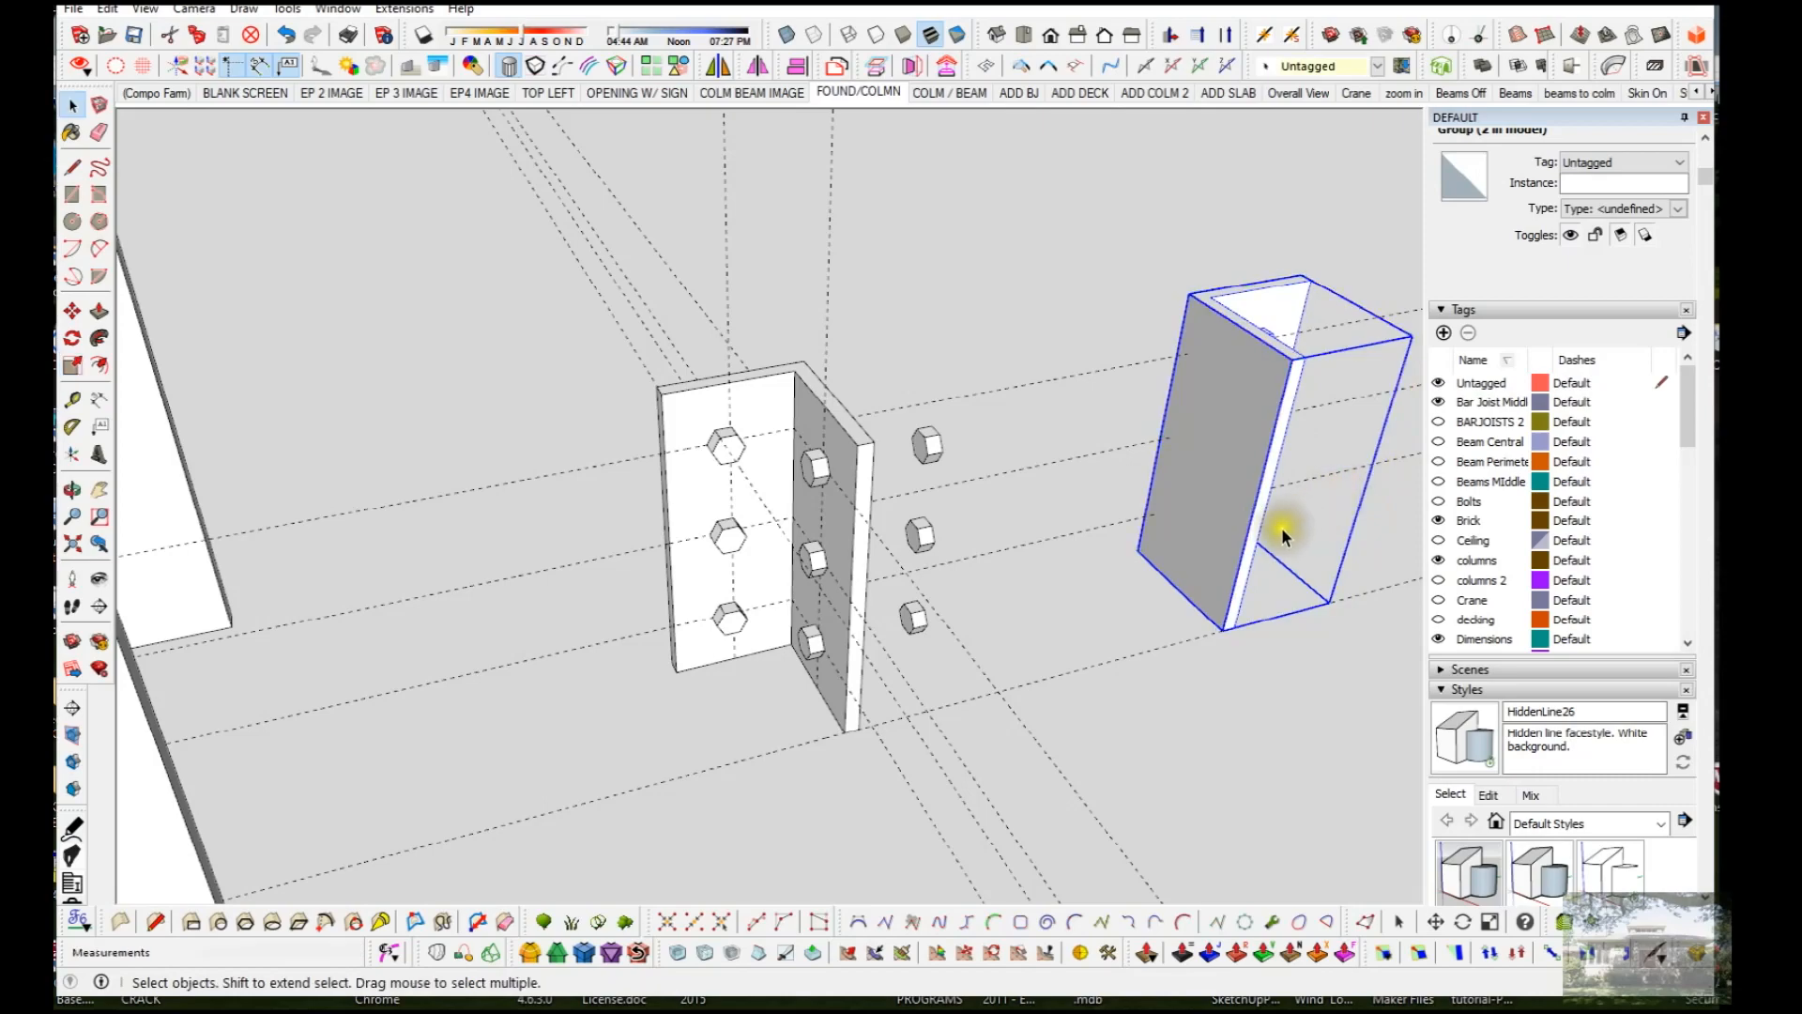
{"action": "middle_click_drag", "start_coordinate": [1215, 536], "coordinate": [954, 542]}
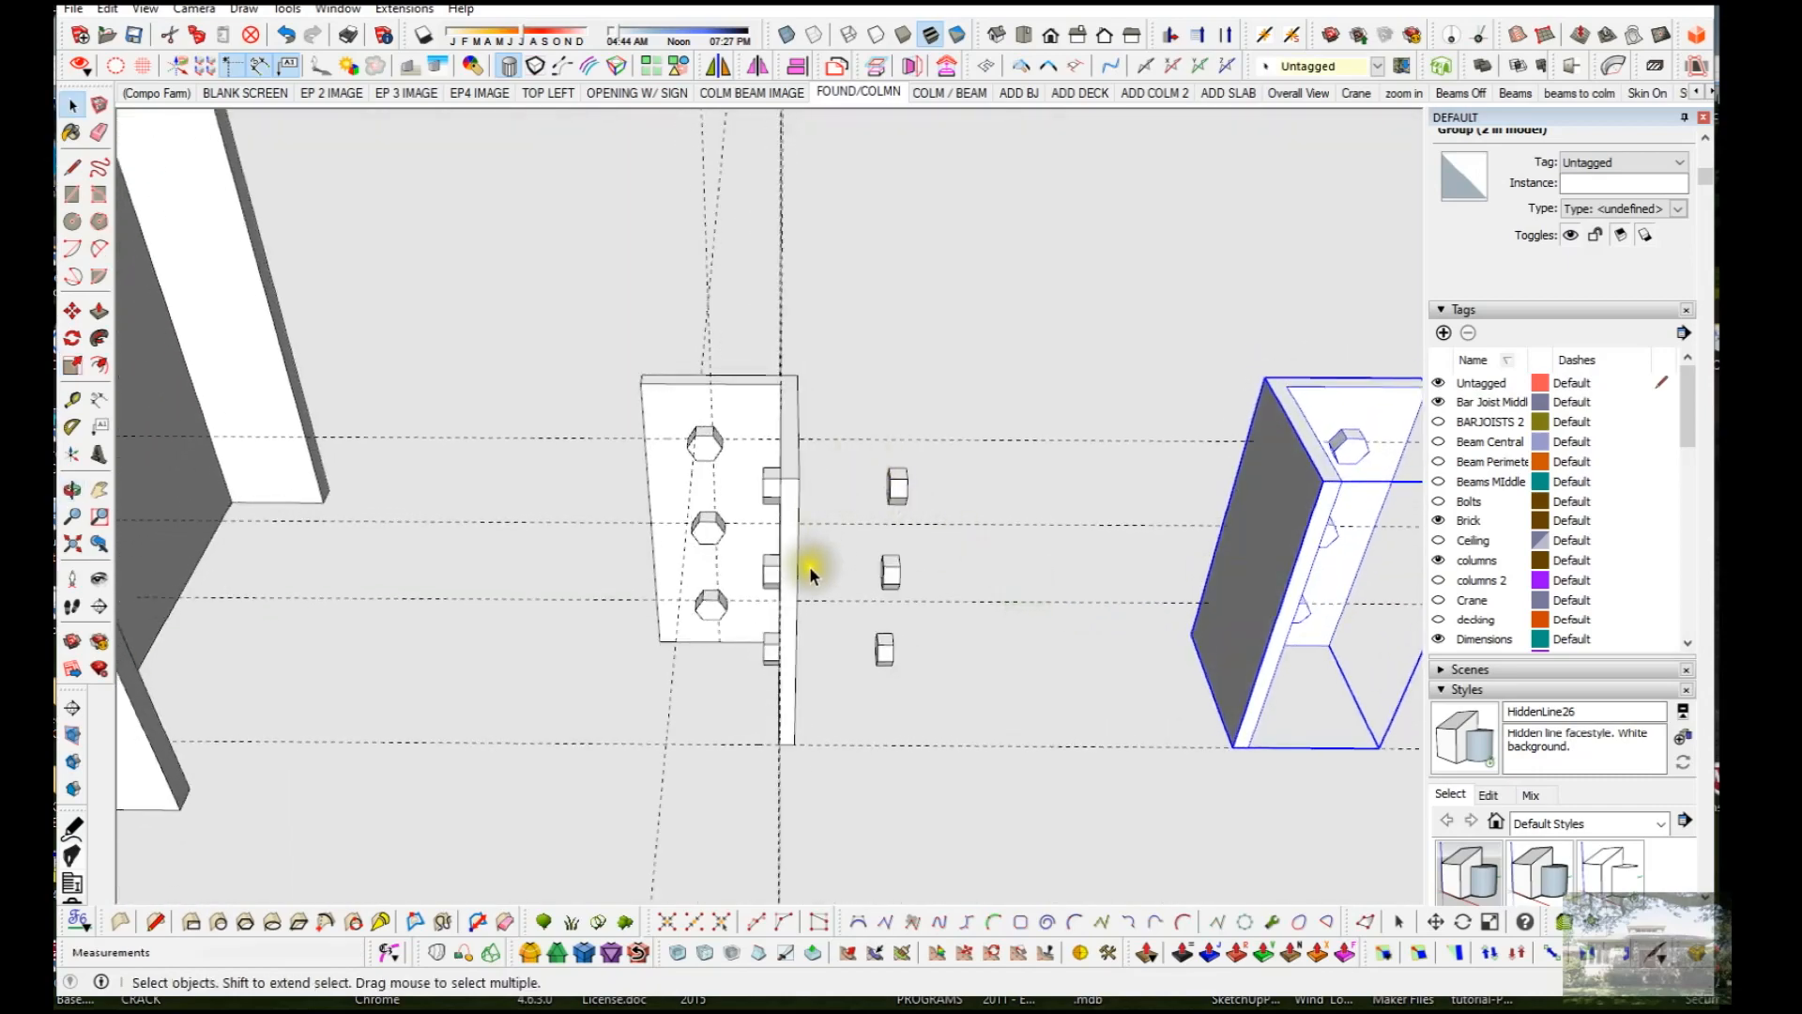
{"action": "middle_click_drag", "start_coordinate": [837, 542], "coordinate": [769, 544]}
{"action": "scroll", "coordinate": [747, 523], "scroll_direction": "up", "scroll_amount": 1}
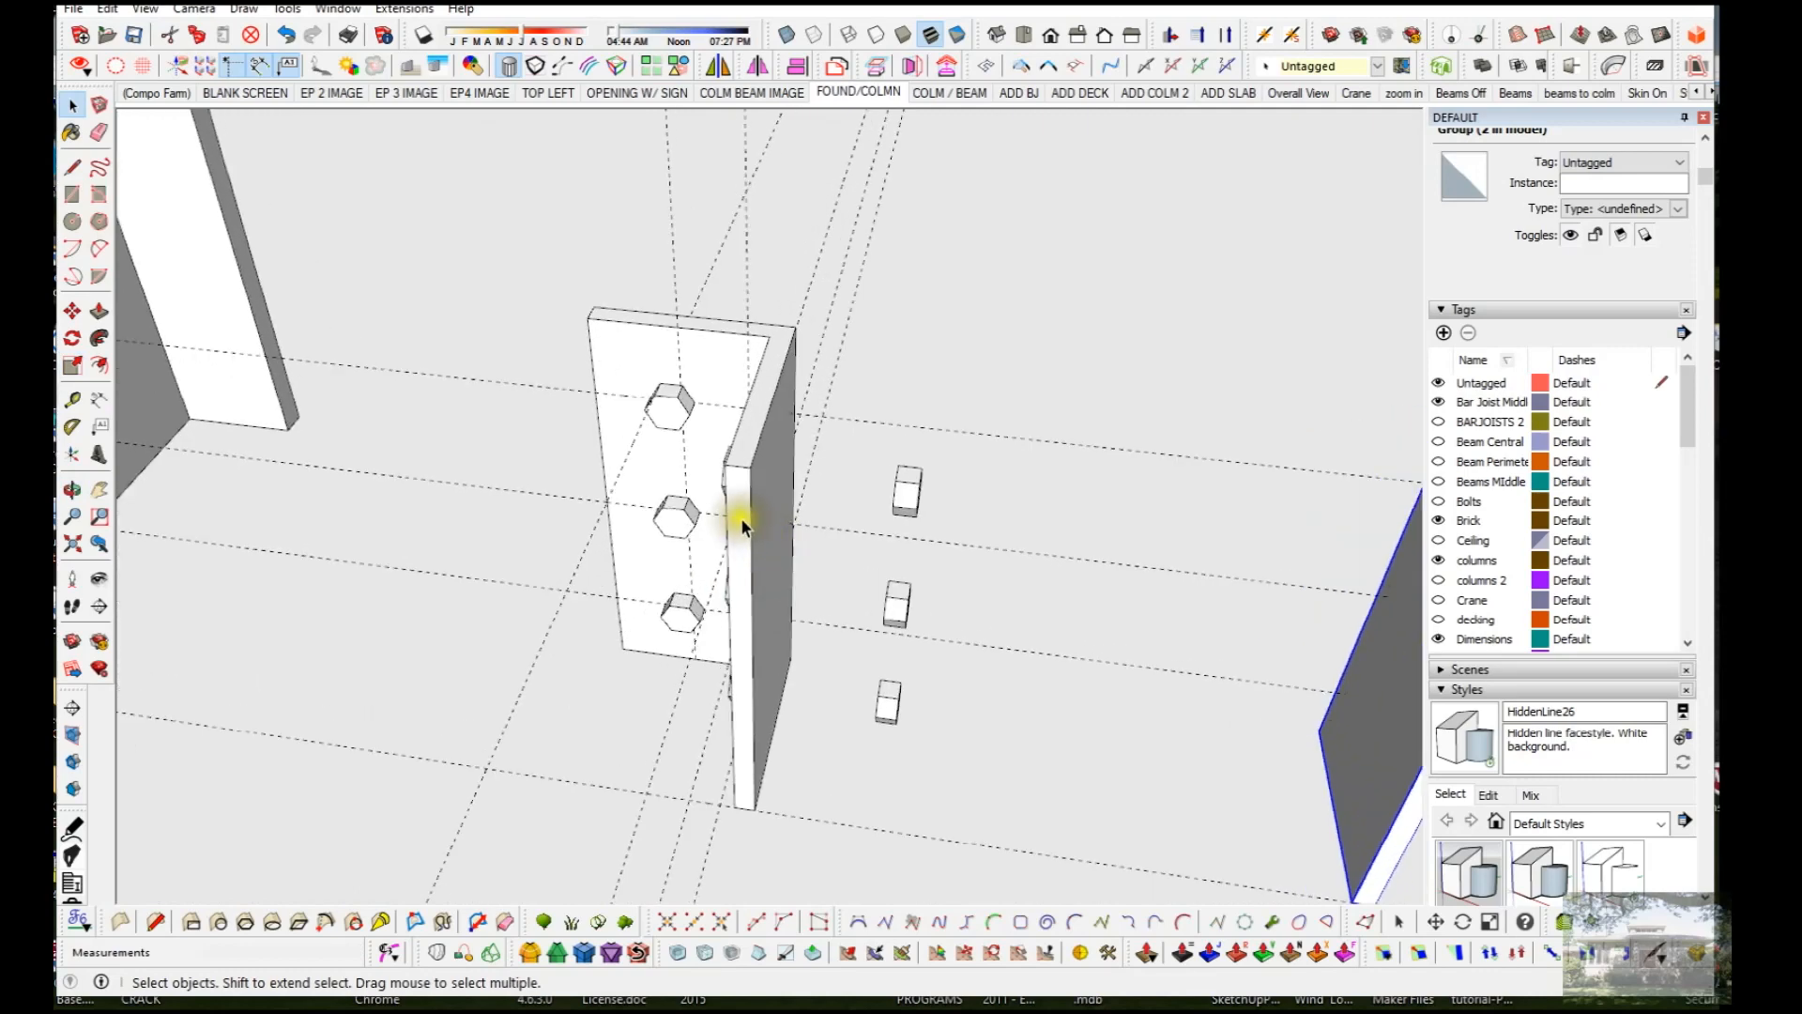
{"action": "scroll", "coordinate": [768, 516], "scroll_direction": "up", "scroll_amount": 2}
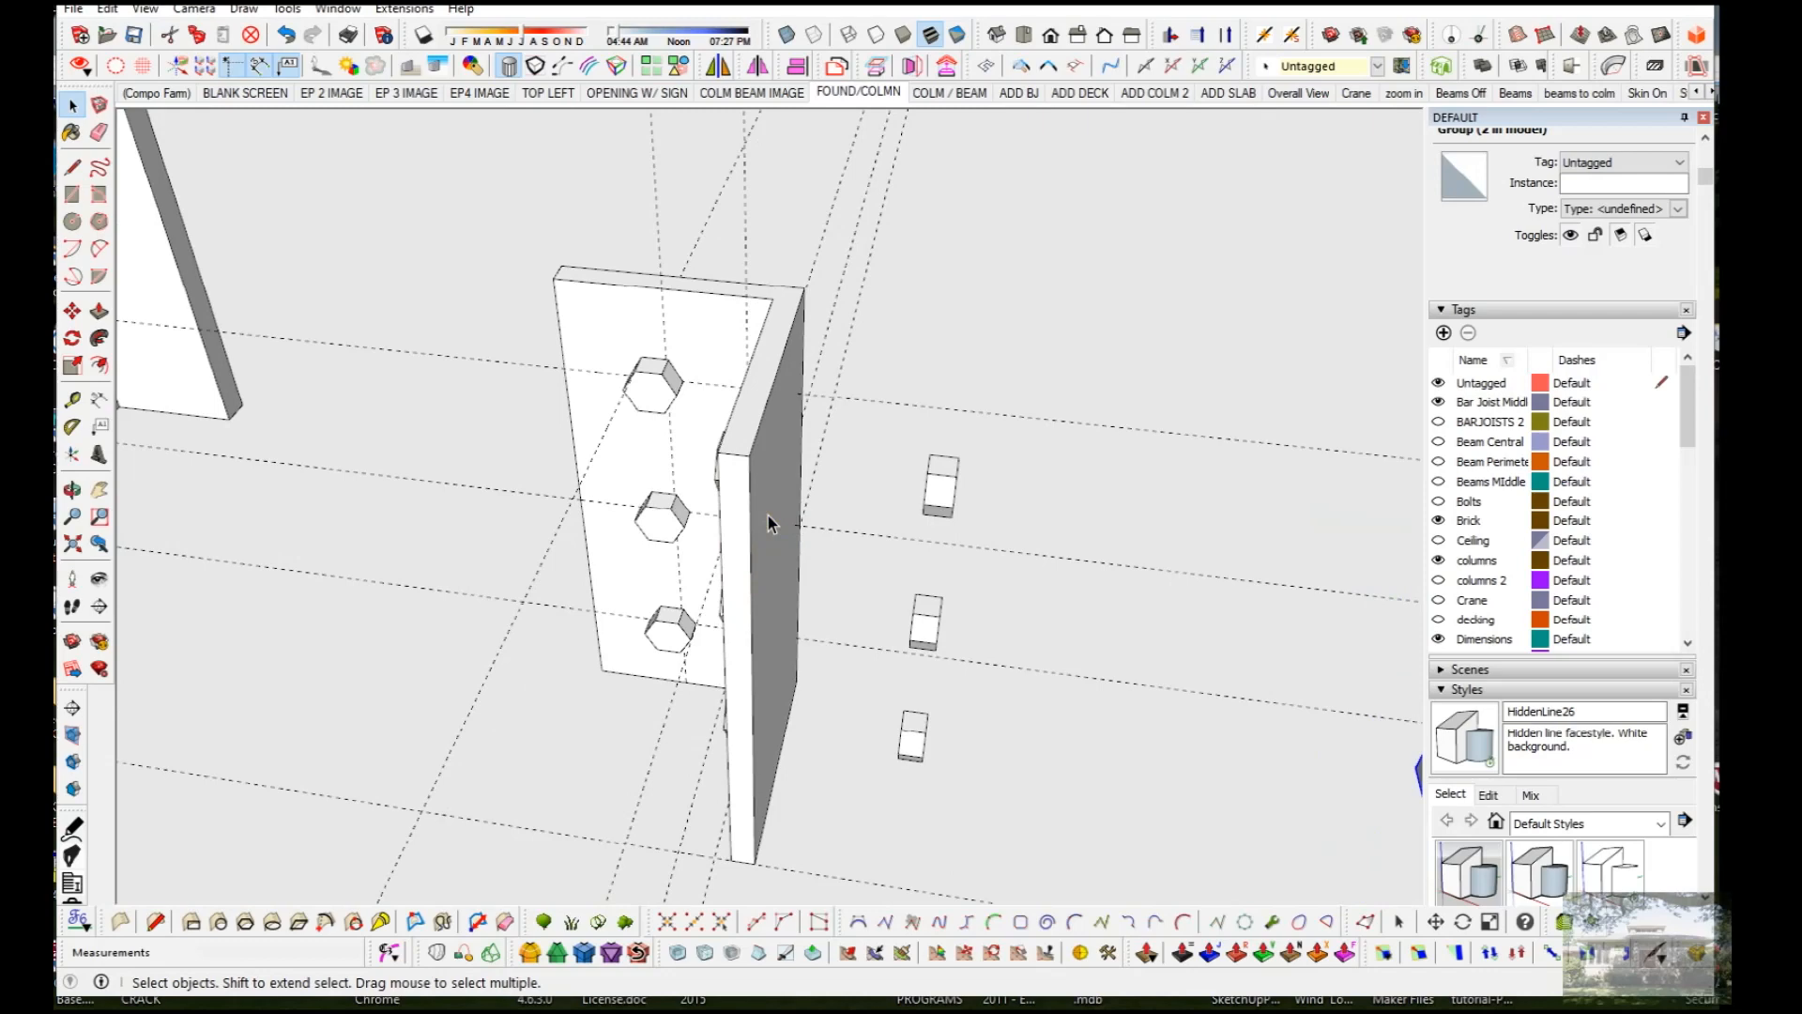
{"action": "key", "text": "t"}
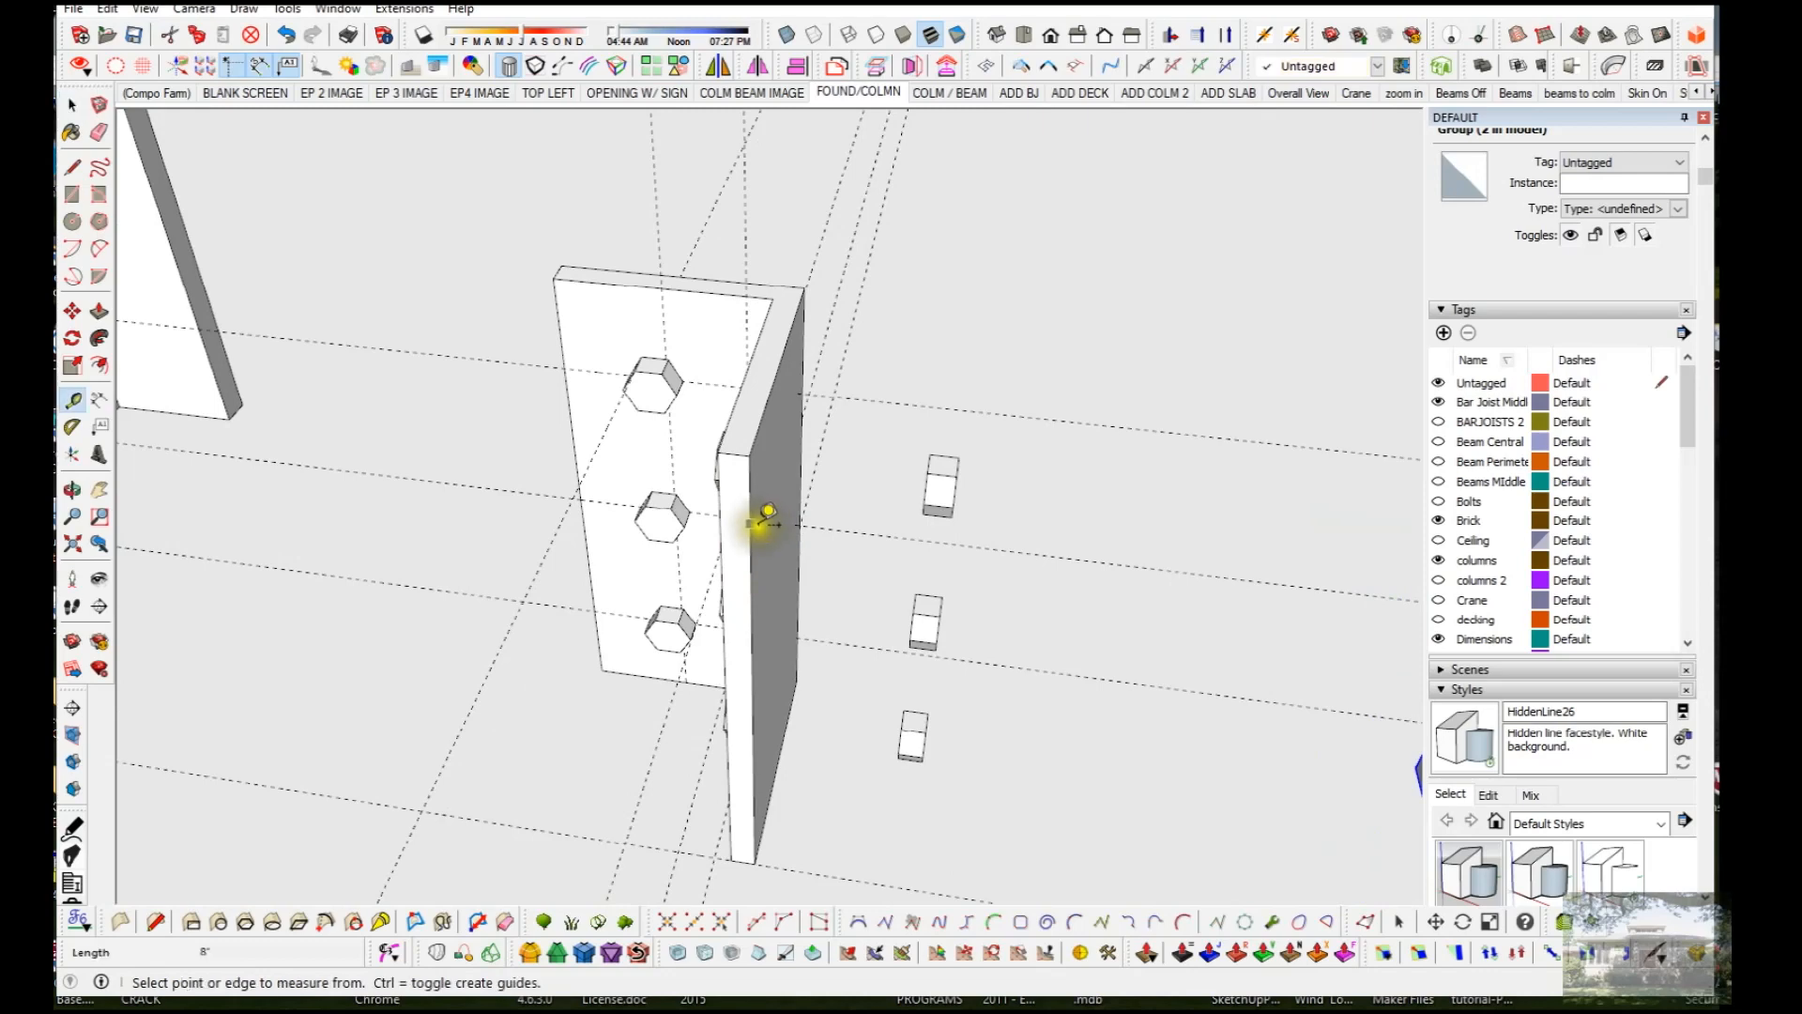
{"action": "left_click", "coordinate": [773, 548]}
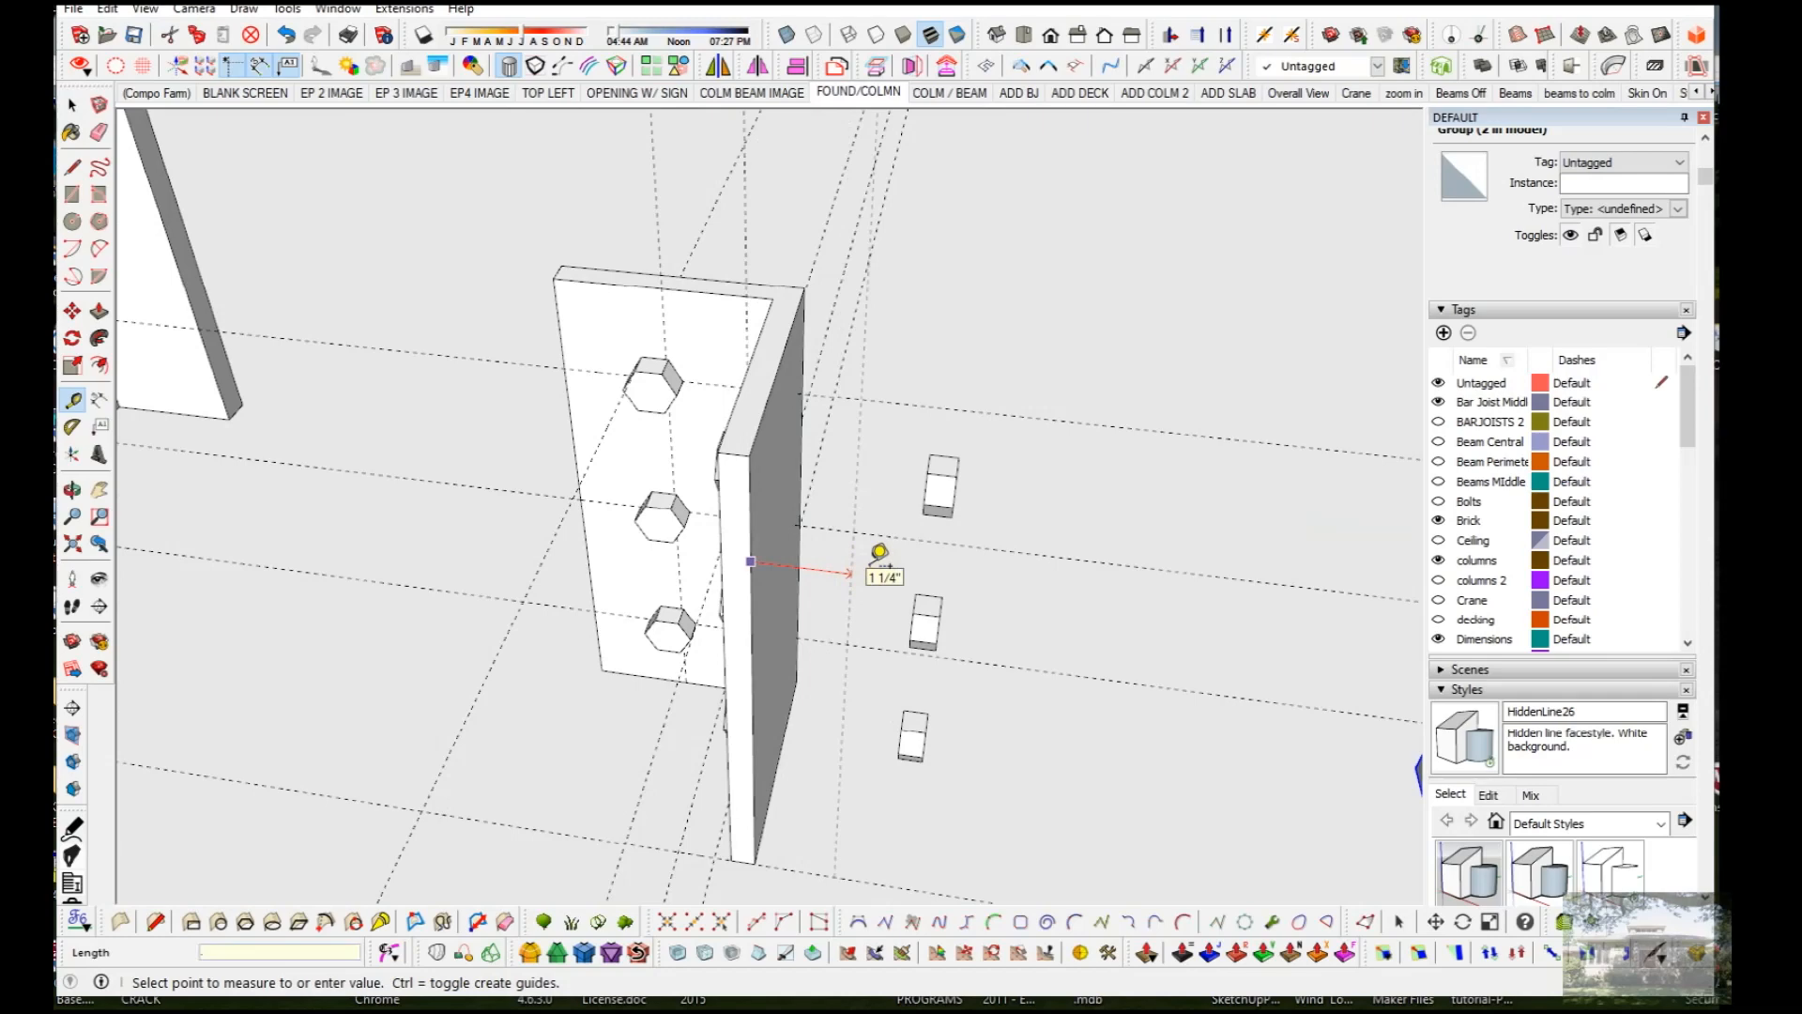
{"action": "key", "text": "Escape"}
Step: Move the mirrored angle group about 10 inches along the red axis to stand back to back with the original angle, then deselect it
{"action": "mouse_move", "coordinate": [850, 552]}
{"action": "middle_mouse_down"}
{"action": "mouse_move", "coordinate": [814, 528]}
{"action": "mouse_move", "coordinate": [849, 519]}
{"action": "mouse_move", "coordinate": [808, 527]}
{"action": "mouse_move", "coordinate": [831, 535]}
{"action": "middle_mouse_up"}
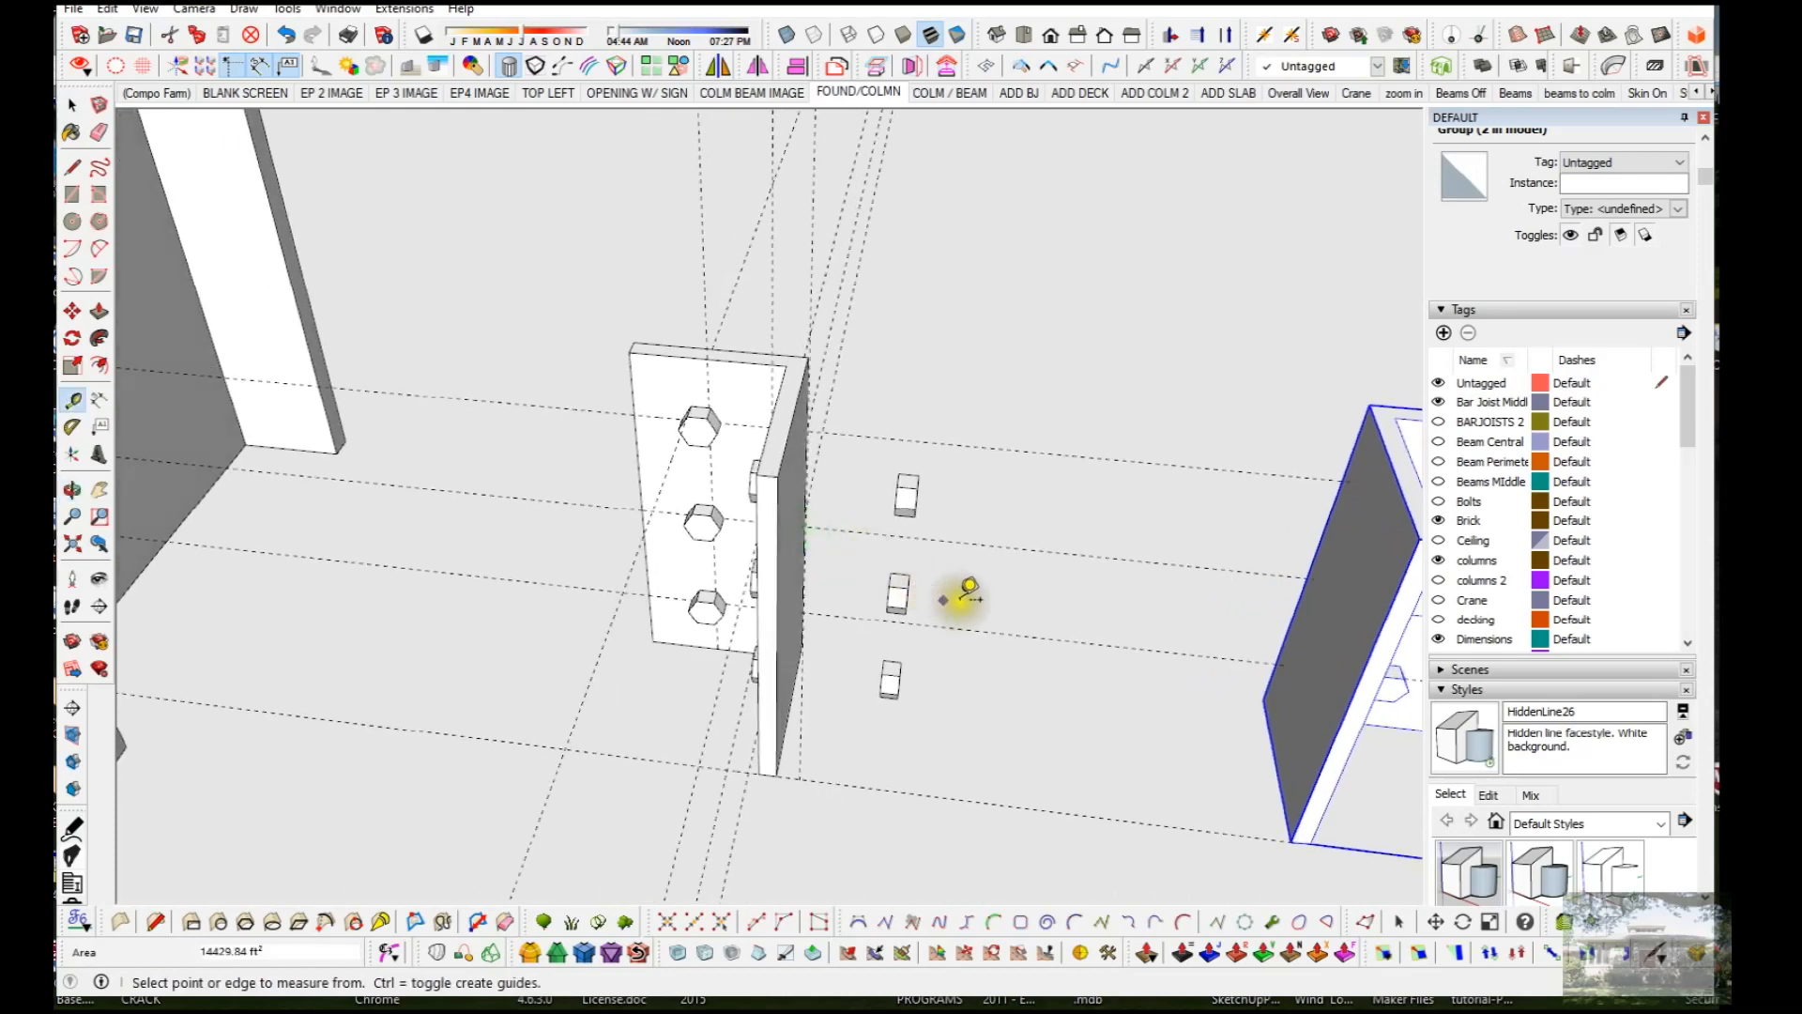
{"action": "key", "text": "m"}
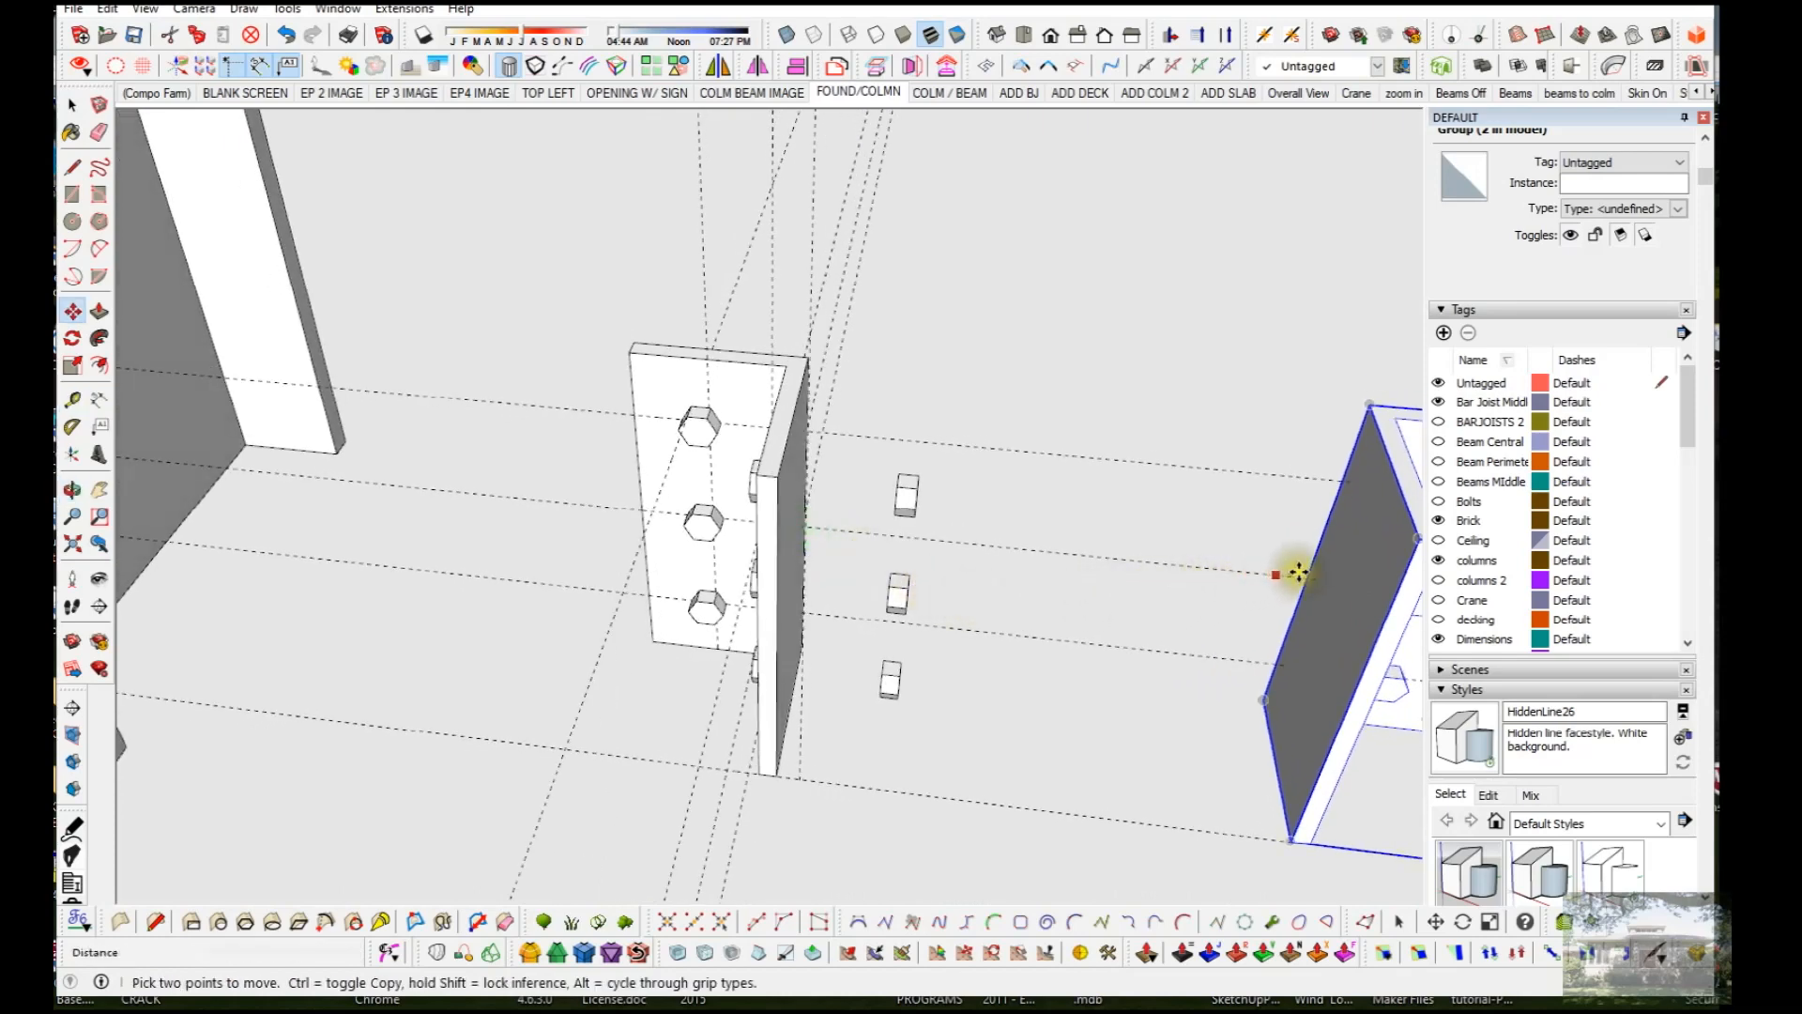
{"action": "left_click", "coordinate": [1418, 546]}
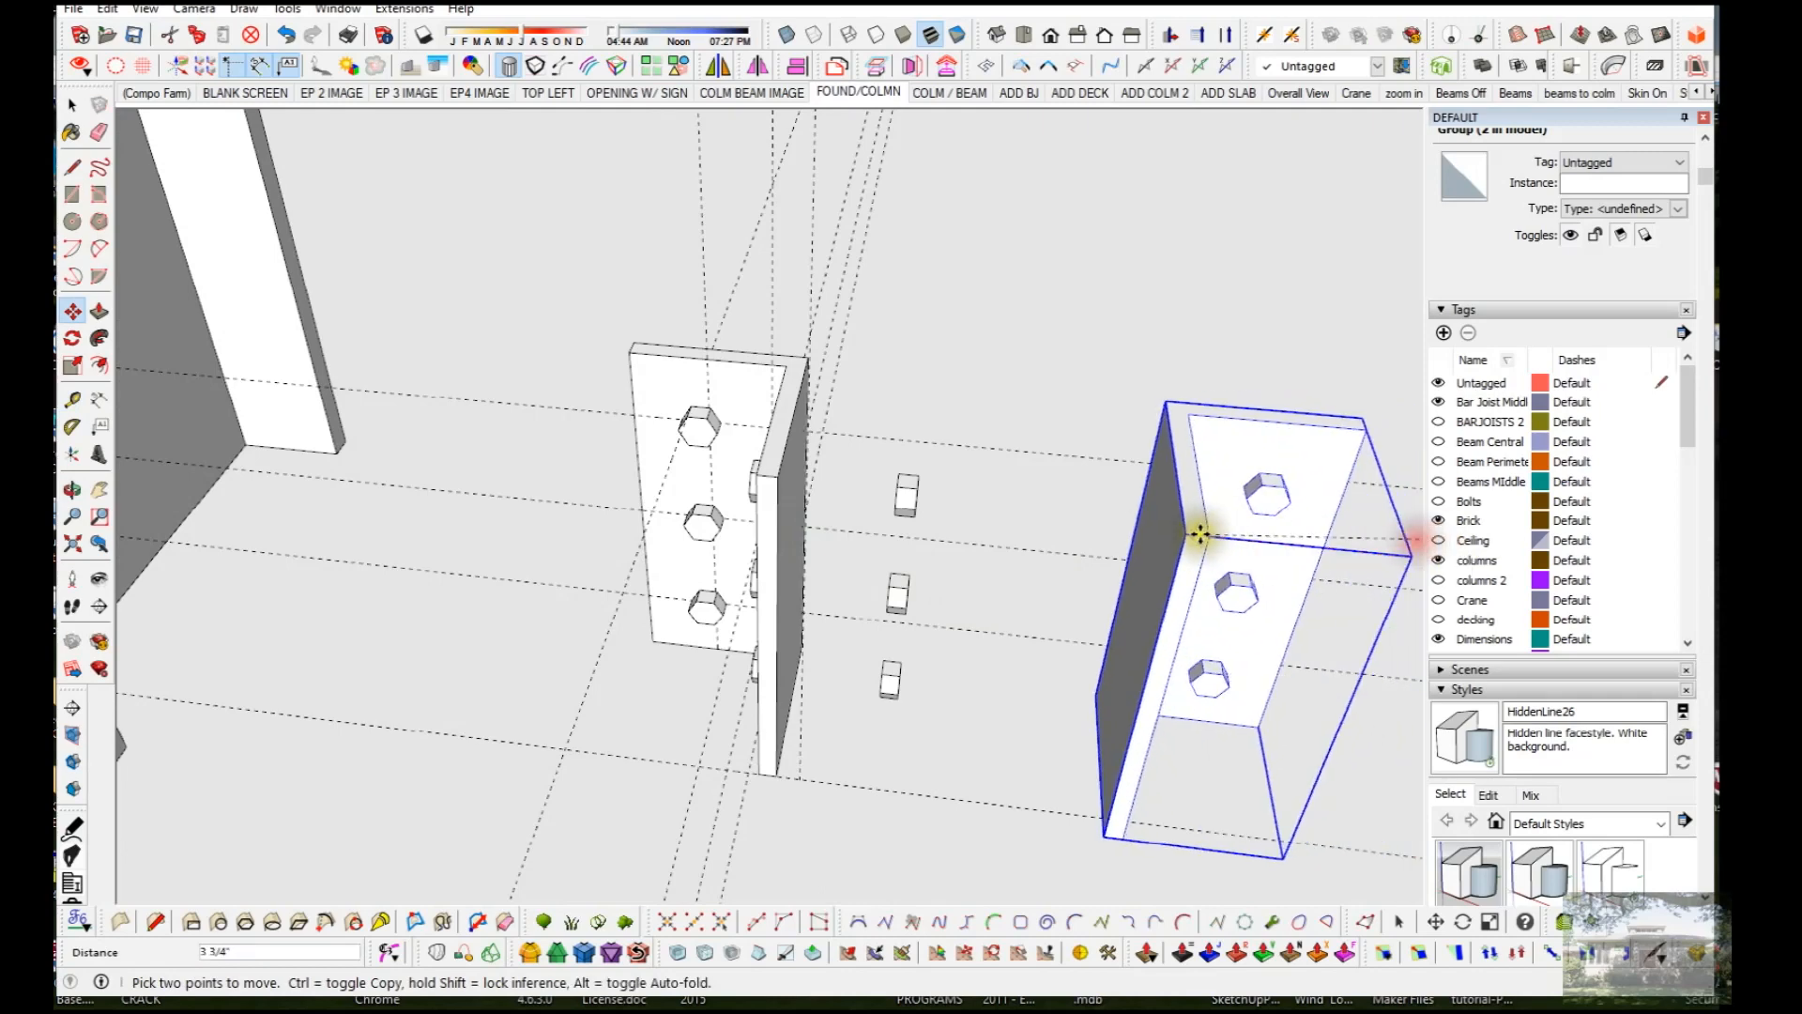
{"action": "middle_click_drag", "start_coordinate": [826, 514], "coordinate": [663, 510]}
{"action": "left_click", "coordinate": [696, 485]}
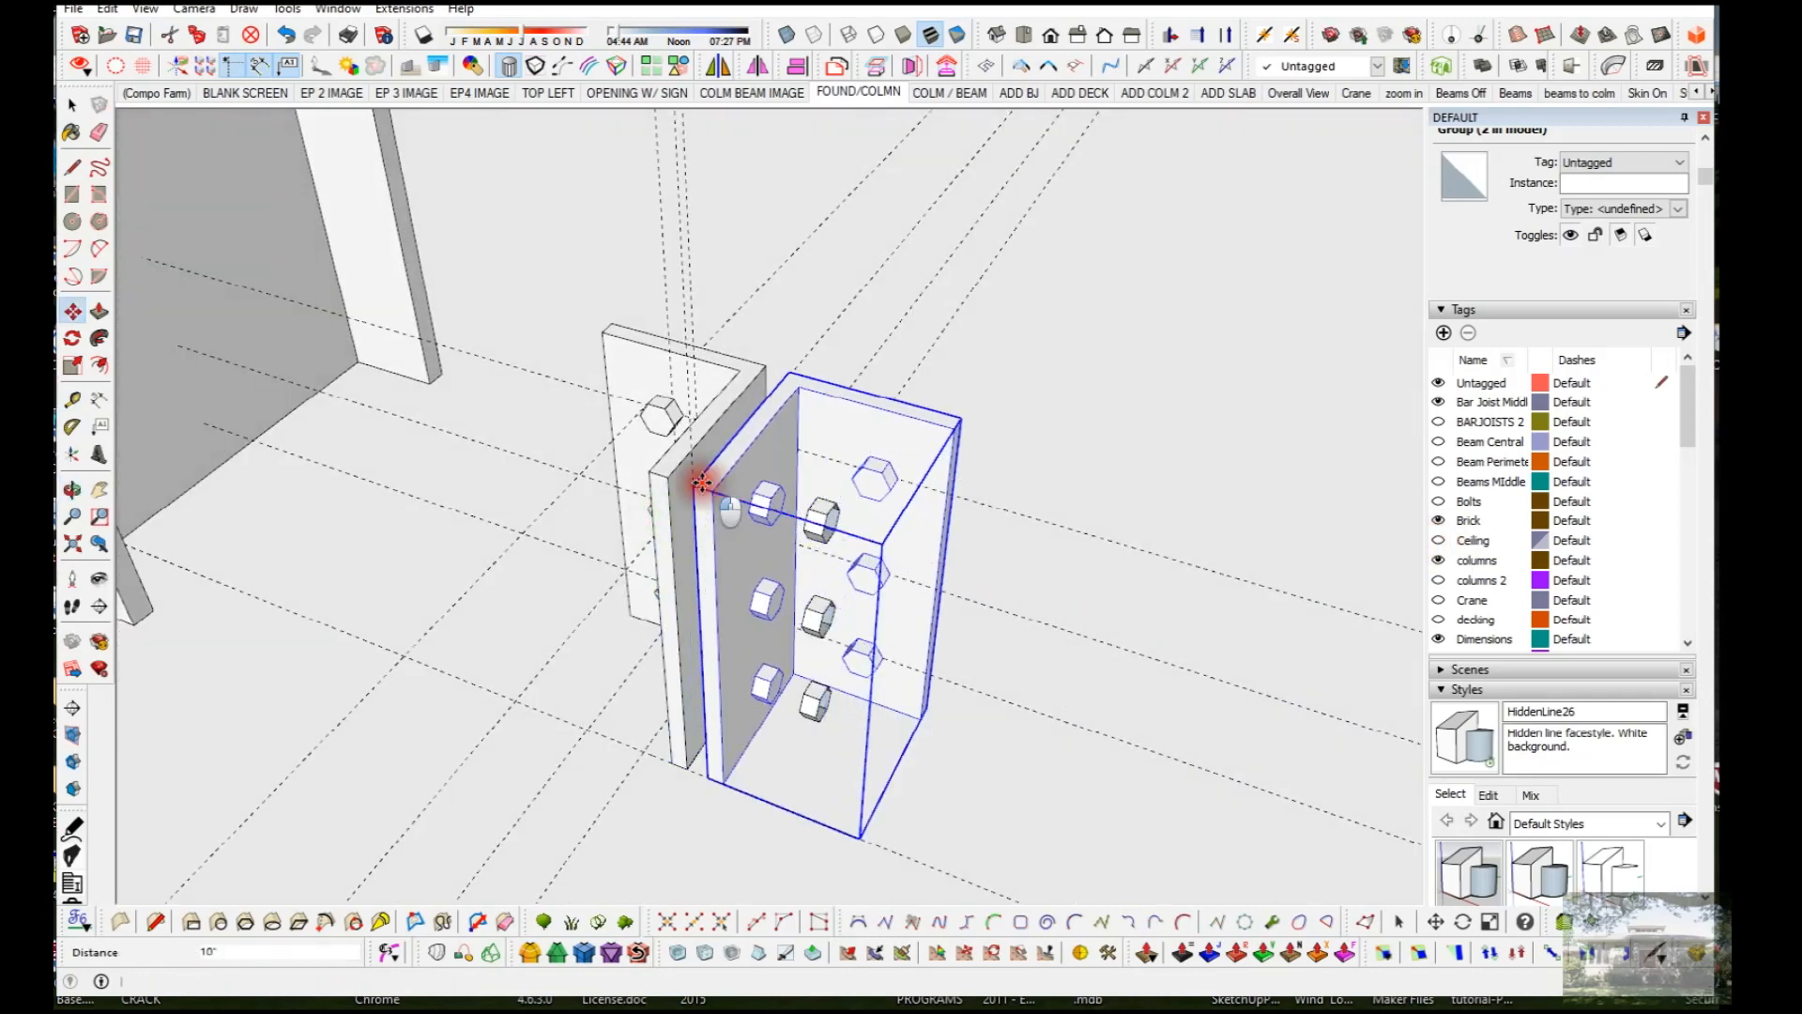
{"action": "key", "text": "space"}
{"action": "left_click", "coordinate": [1044, 475]}
Step: Delete the separate outer bolt group standing between the legs of the mirrored angle
{"action": "middle_click_drag", "start_coordinate": [1046, 475], "coordinate": [1105, 498]}
{"action": "scroll", "coordinate": [962, 587], "scroll_direction": "up", "scroll_amount": 3}
{"action": "middle_click_drag", "start_coordinate": [938, 623], "coordinate": [865, 542]}
{"action": "left_click", "coordinate": [866, 542]}
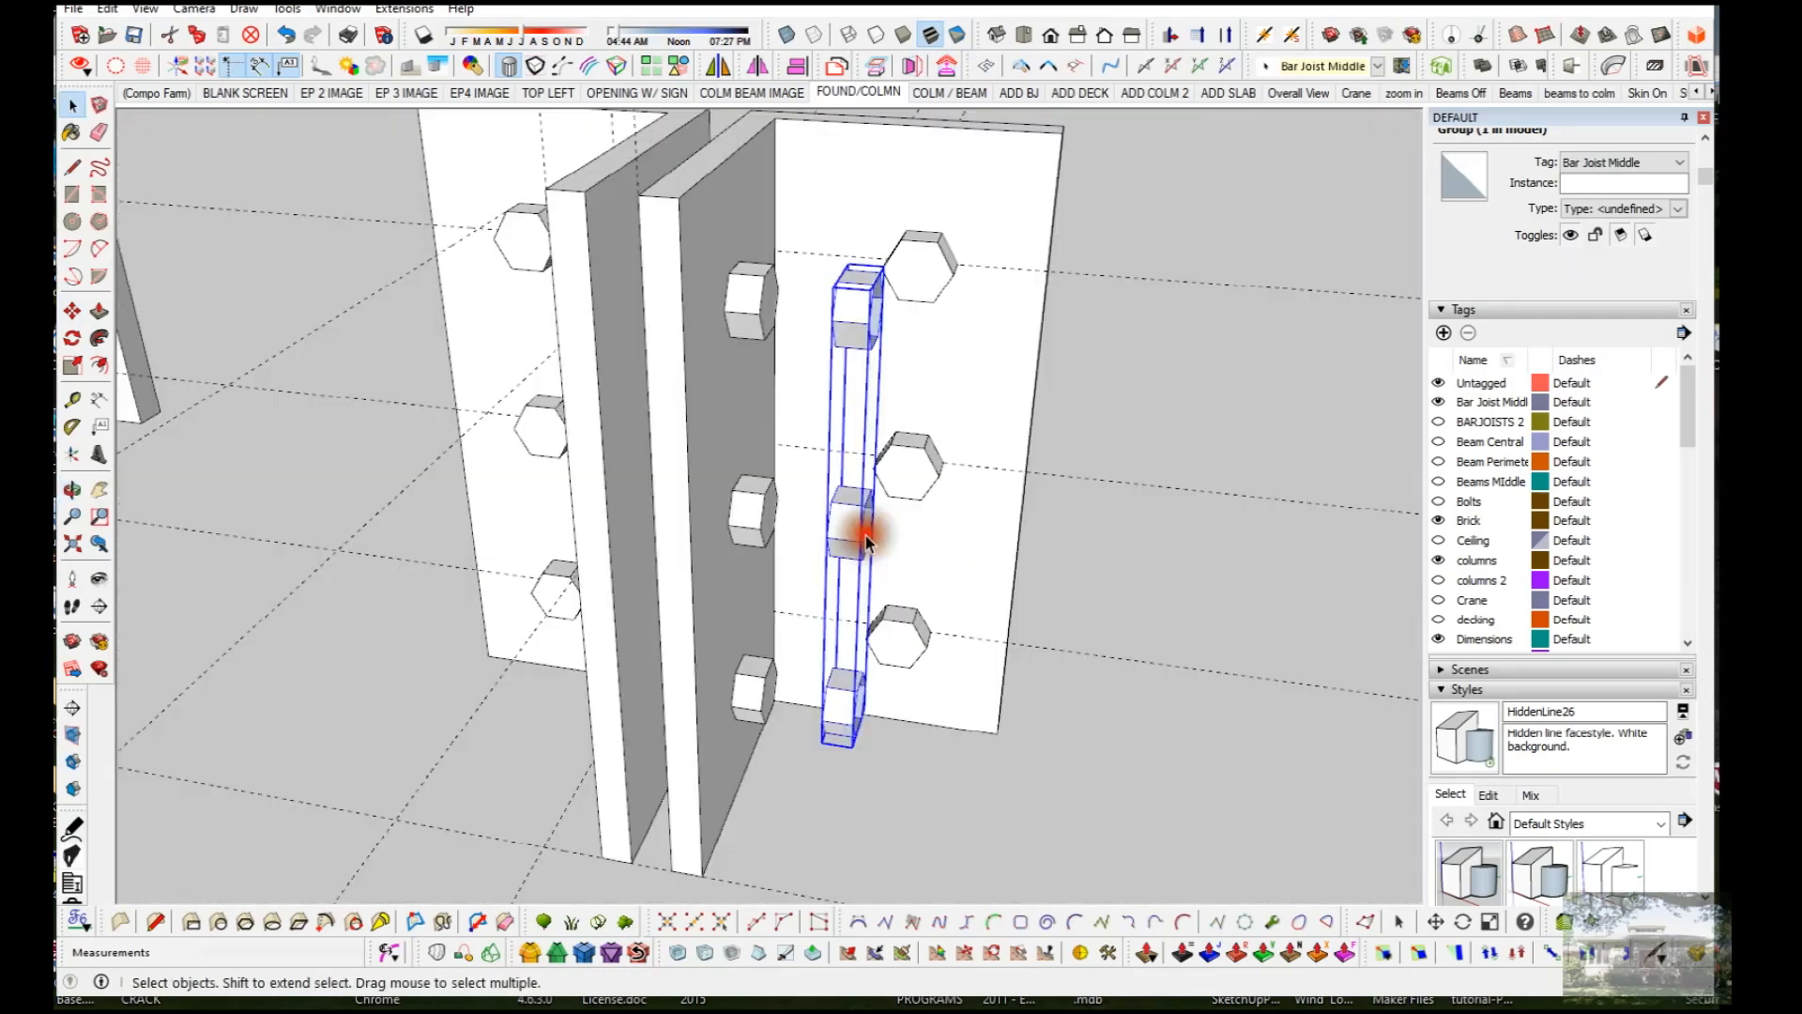
{"action": "key", "text": "Delete"}
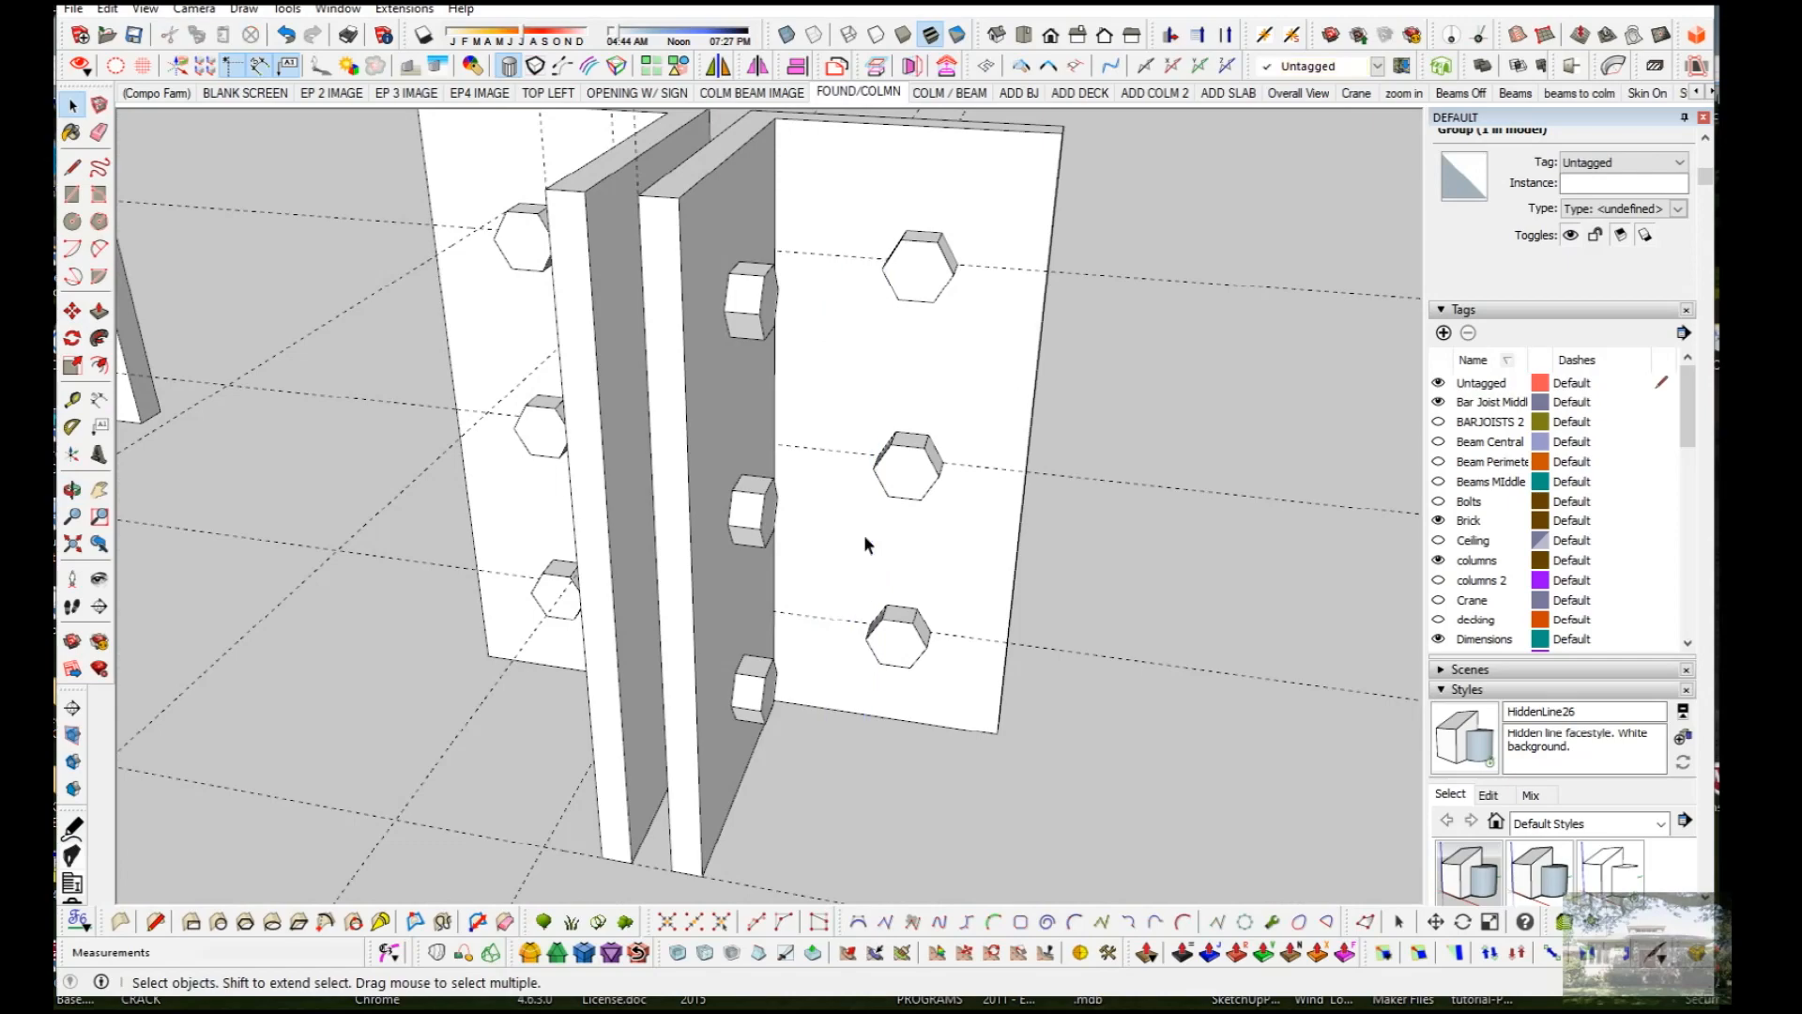
Step: Copy the bolted angle group along the red axis, leaving clear space between the copy and the source angle
{"action": "left_click", "coordinate": [828, 616]}
{"action": "scroll", "coordinate": [920, 735], "scroll_direction": "down", "scroll_amount": 3}
{"action": "mouse_move", "coordinate": [999, 691]}
{"action": "middle_mouse_down"}
{"action": "mouse_move", "coordinate": [926, 662]}
{"action": "mouse_move", "coordinate": [1147, 659]}
{"action": "mouse_move", "coordinate": [1018, 672]}
{"action": "middle_mouse_up"}
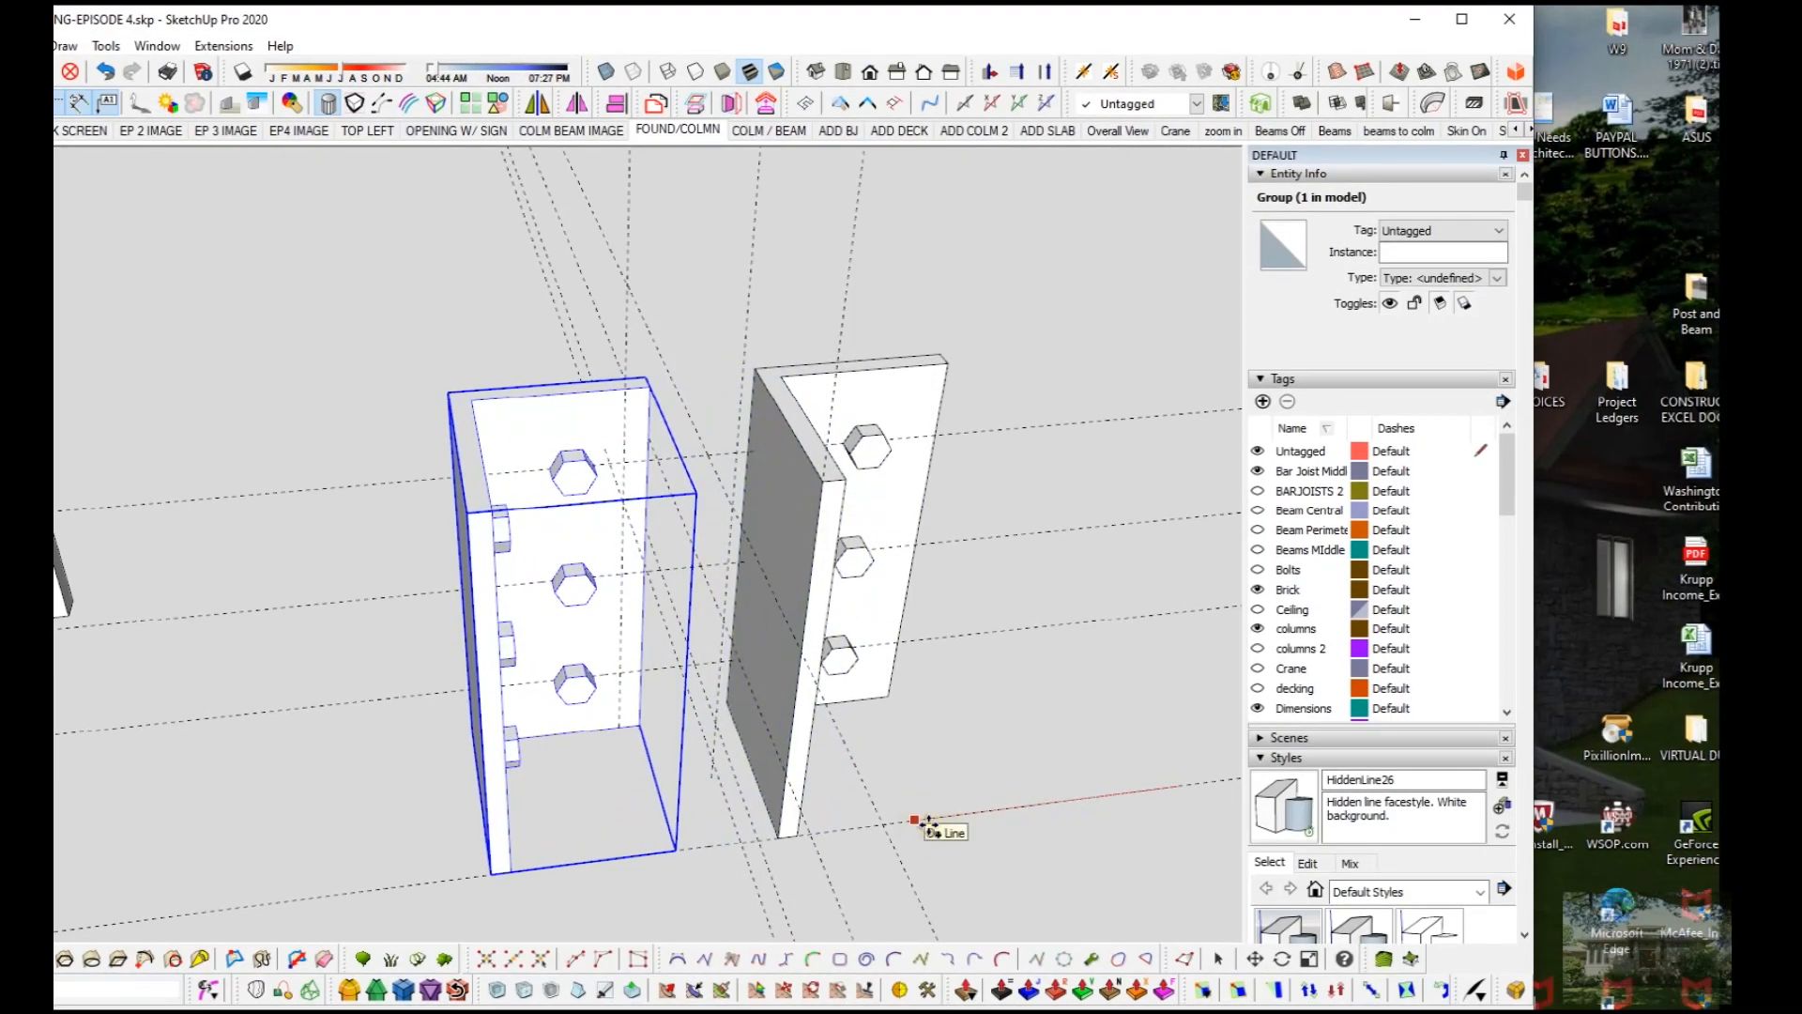
{"action": "left_click", "coordinate": [916, 825]}
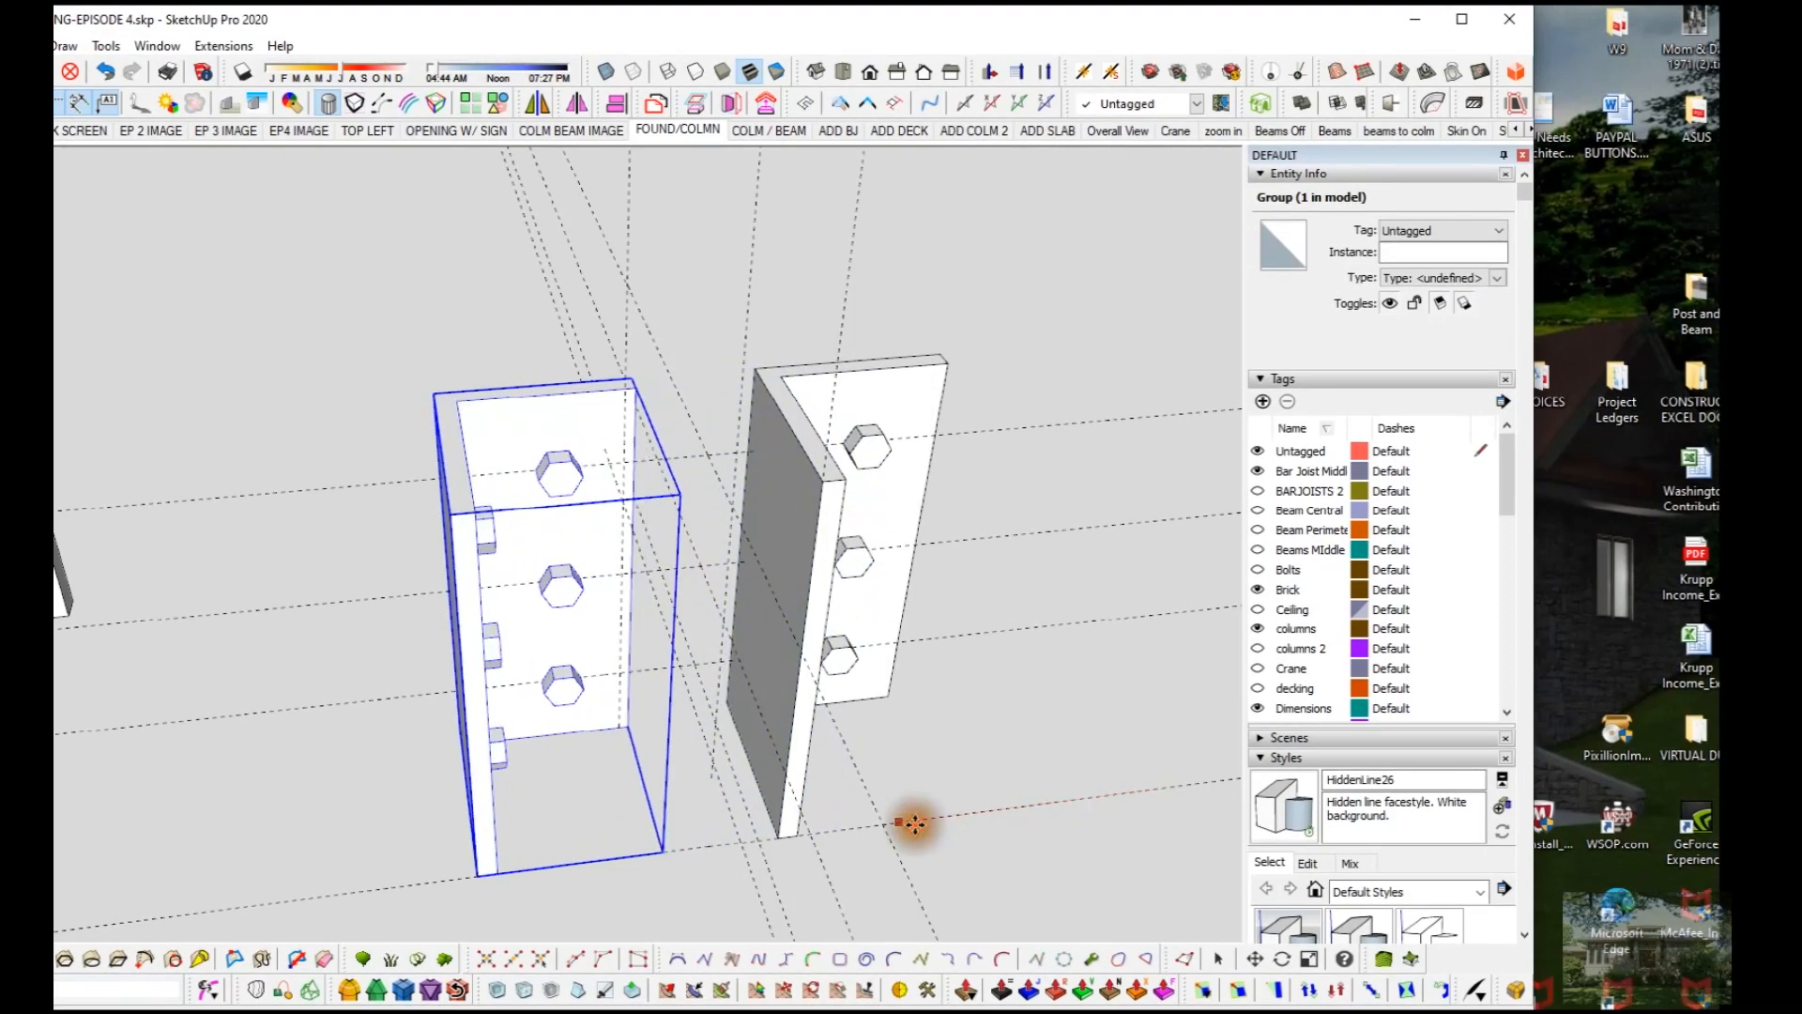
{"action": "middle_click_drag", "start_coordinate": [784, 736], "coordinate": [849, 713]}
Step: Mirror the new angle copy along the red axis with the Scale tool so its outstanding leg faces the other angle
{"action": "key", "text": "s"}
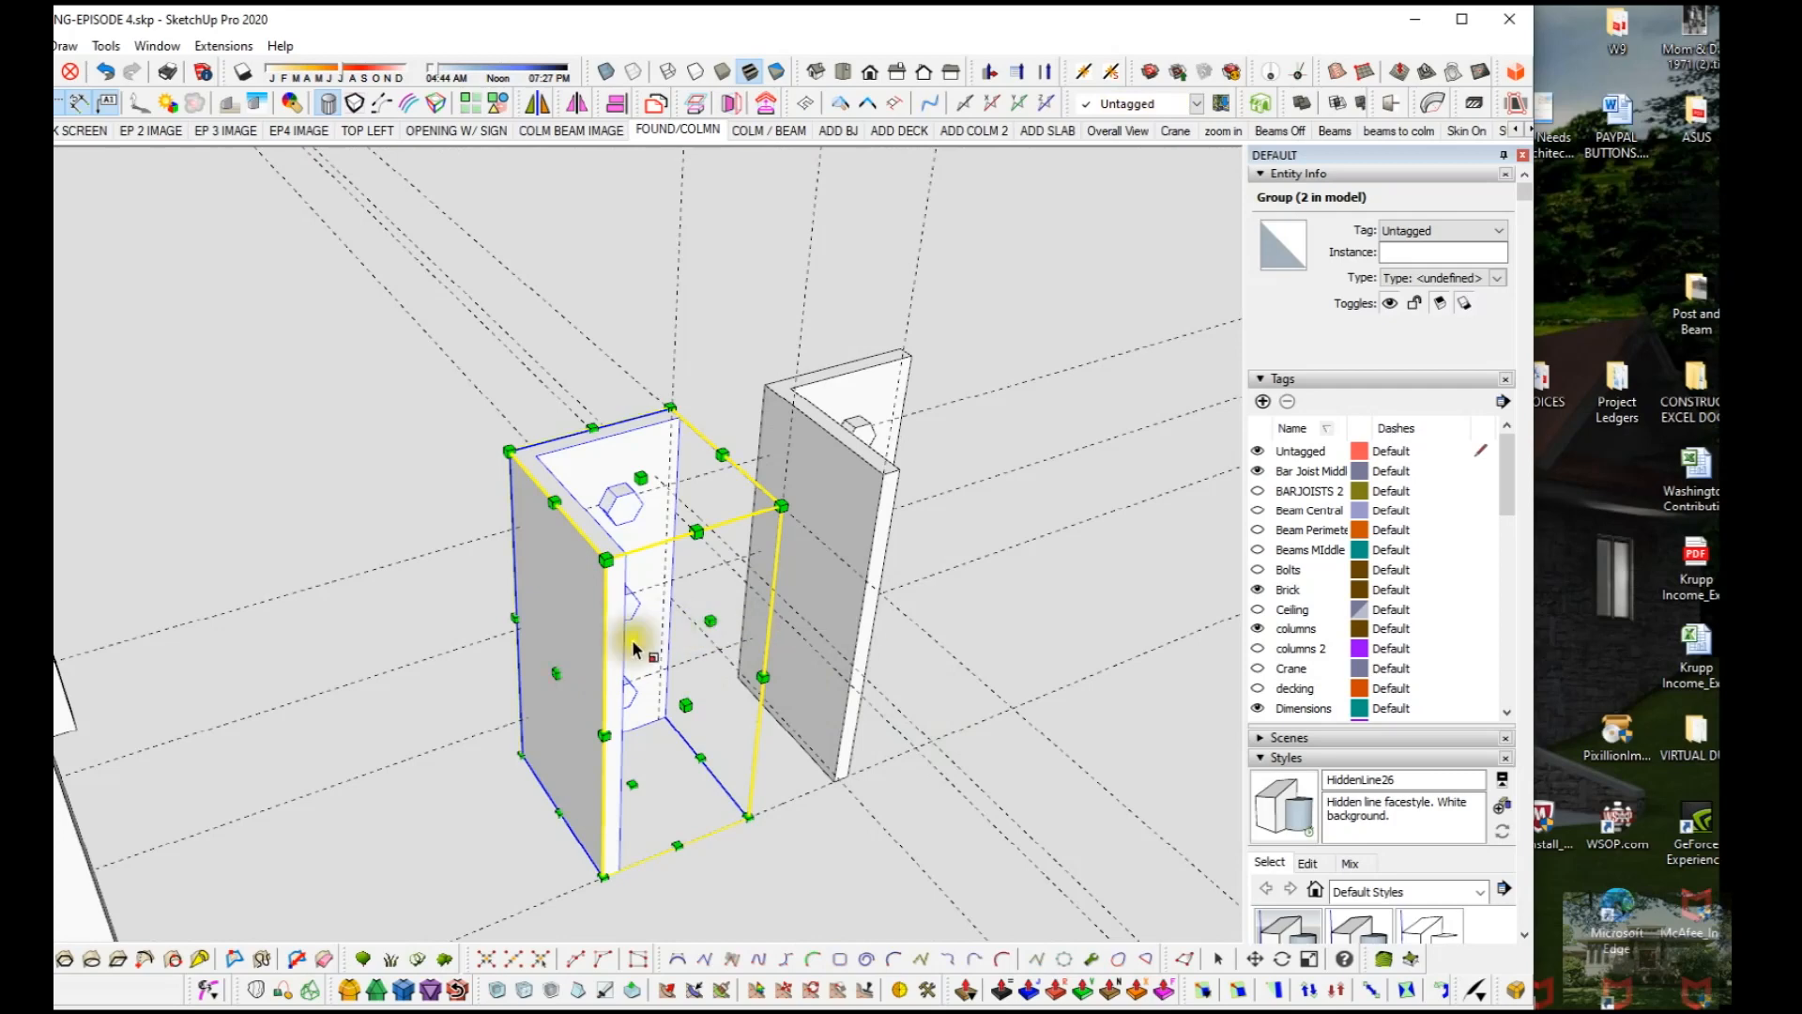
{"action": "left_click", "coordinate": [712, 619]}
{"action": "left_click_drag", "start_coordinate": [711, 620], "coordinate": [421, 715]}
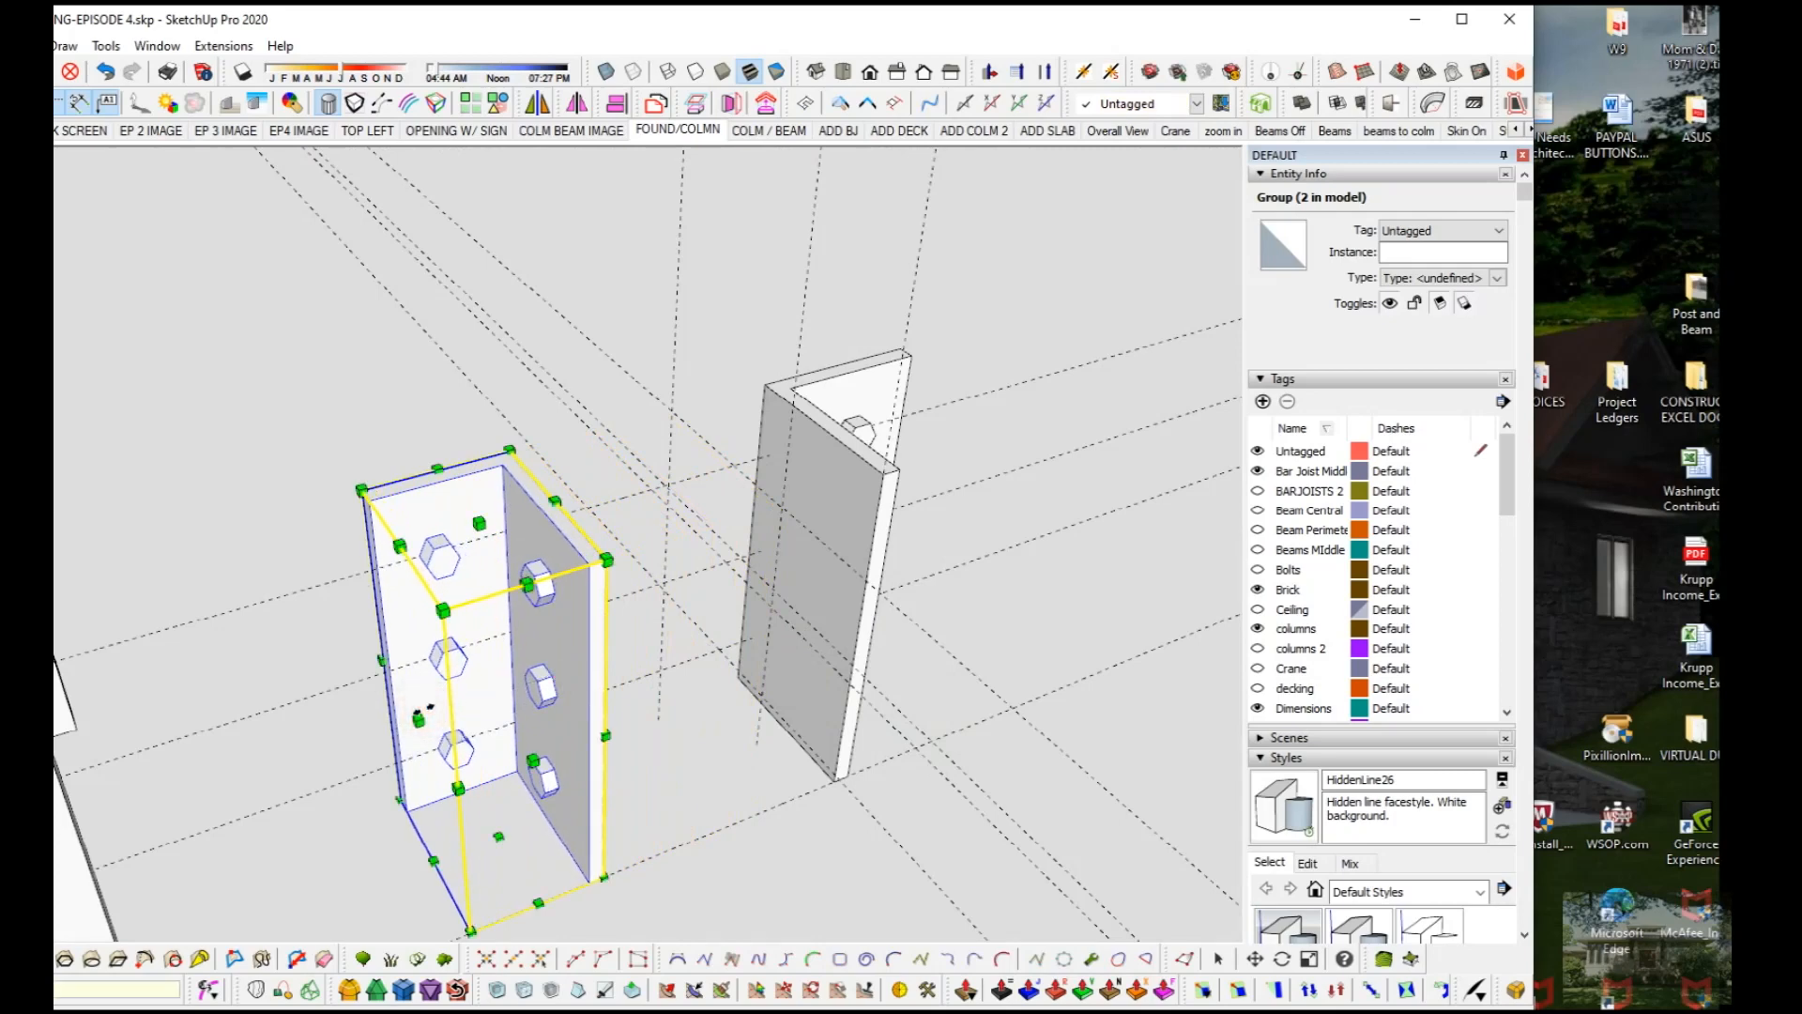
{"action": "key", "text": "Return"}
{"action": "key", "text": "space"}
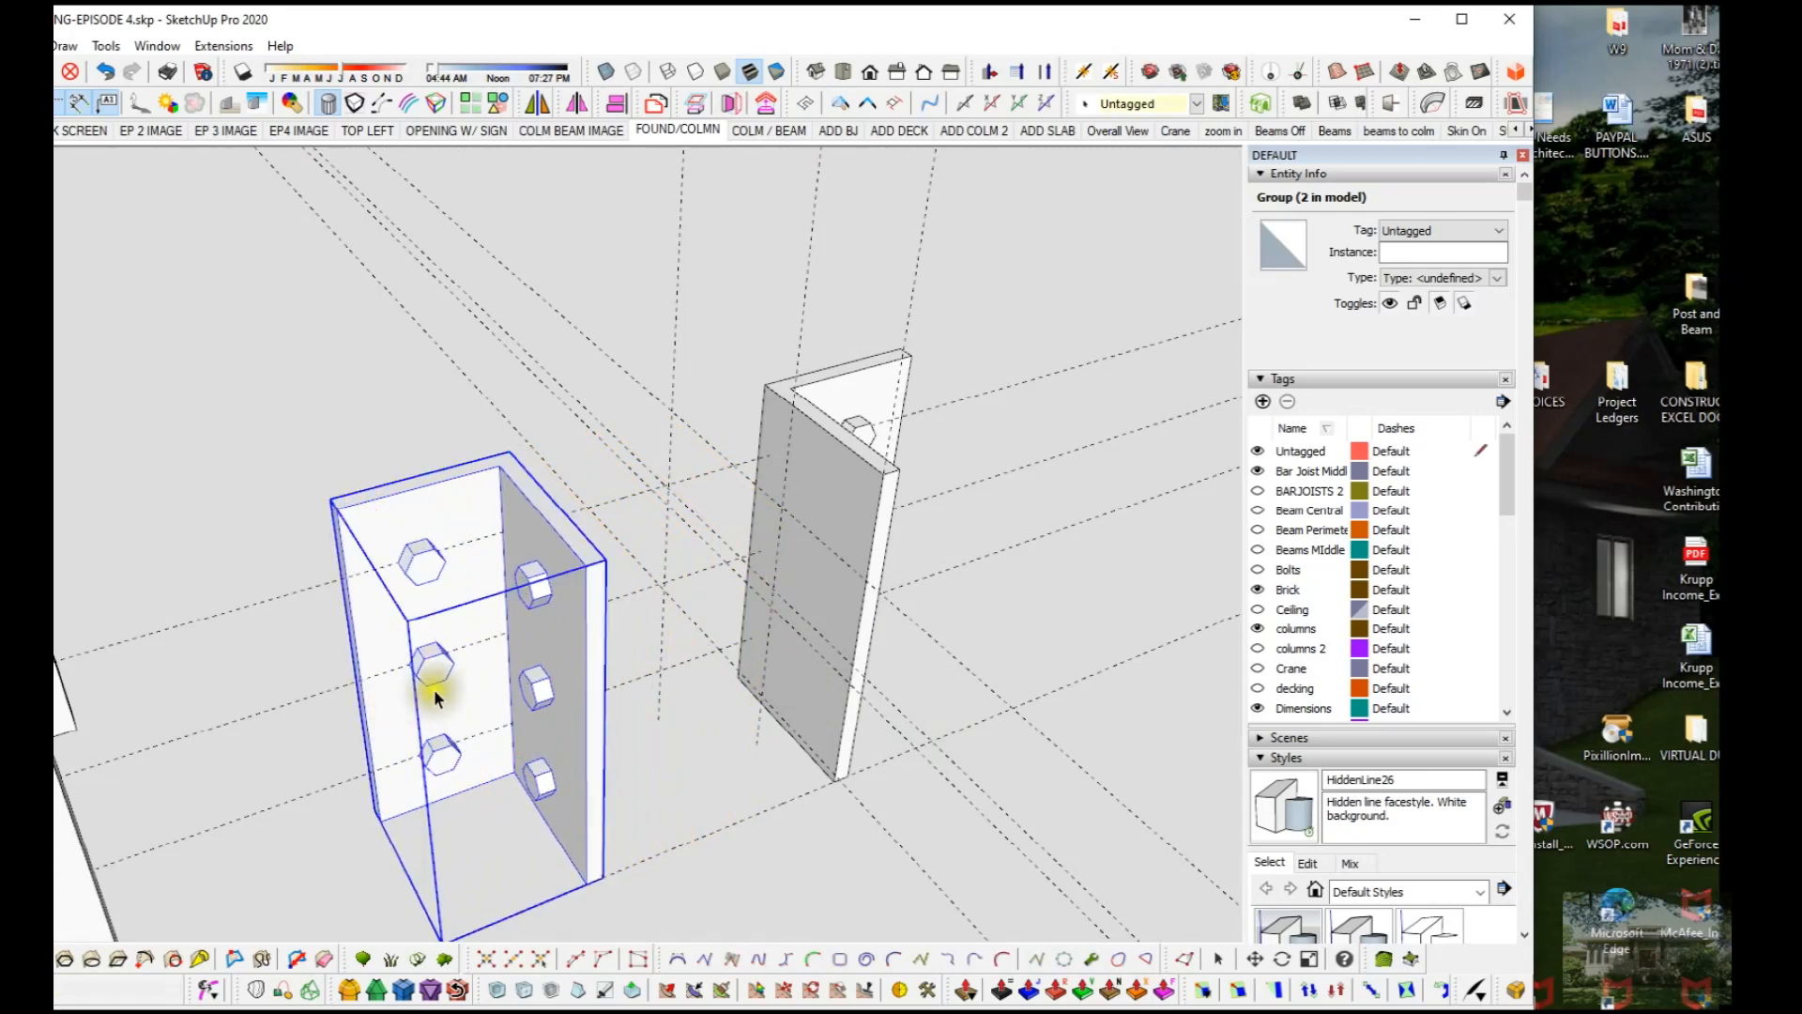
Step: Explode the two bolted angle groups into separate angle components and bolt groups, then clear the selection
{"action": "scroll", "coordinate": [432, 677], "scroll_direction": "down", "scroll_amount": 1}
{"action": "left_click", "coordinate": [998, 595]}
{"action": "left_click", "coordinate": [583, 597]}
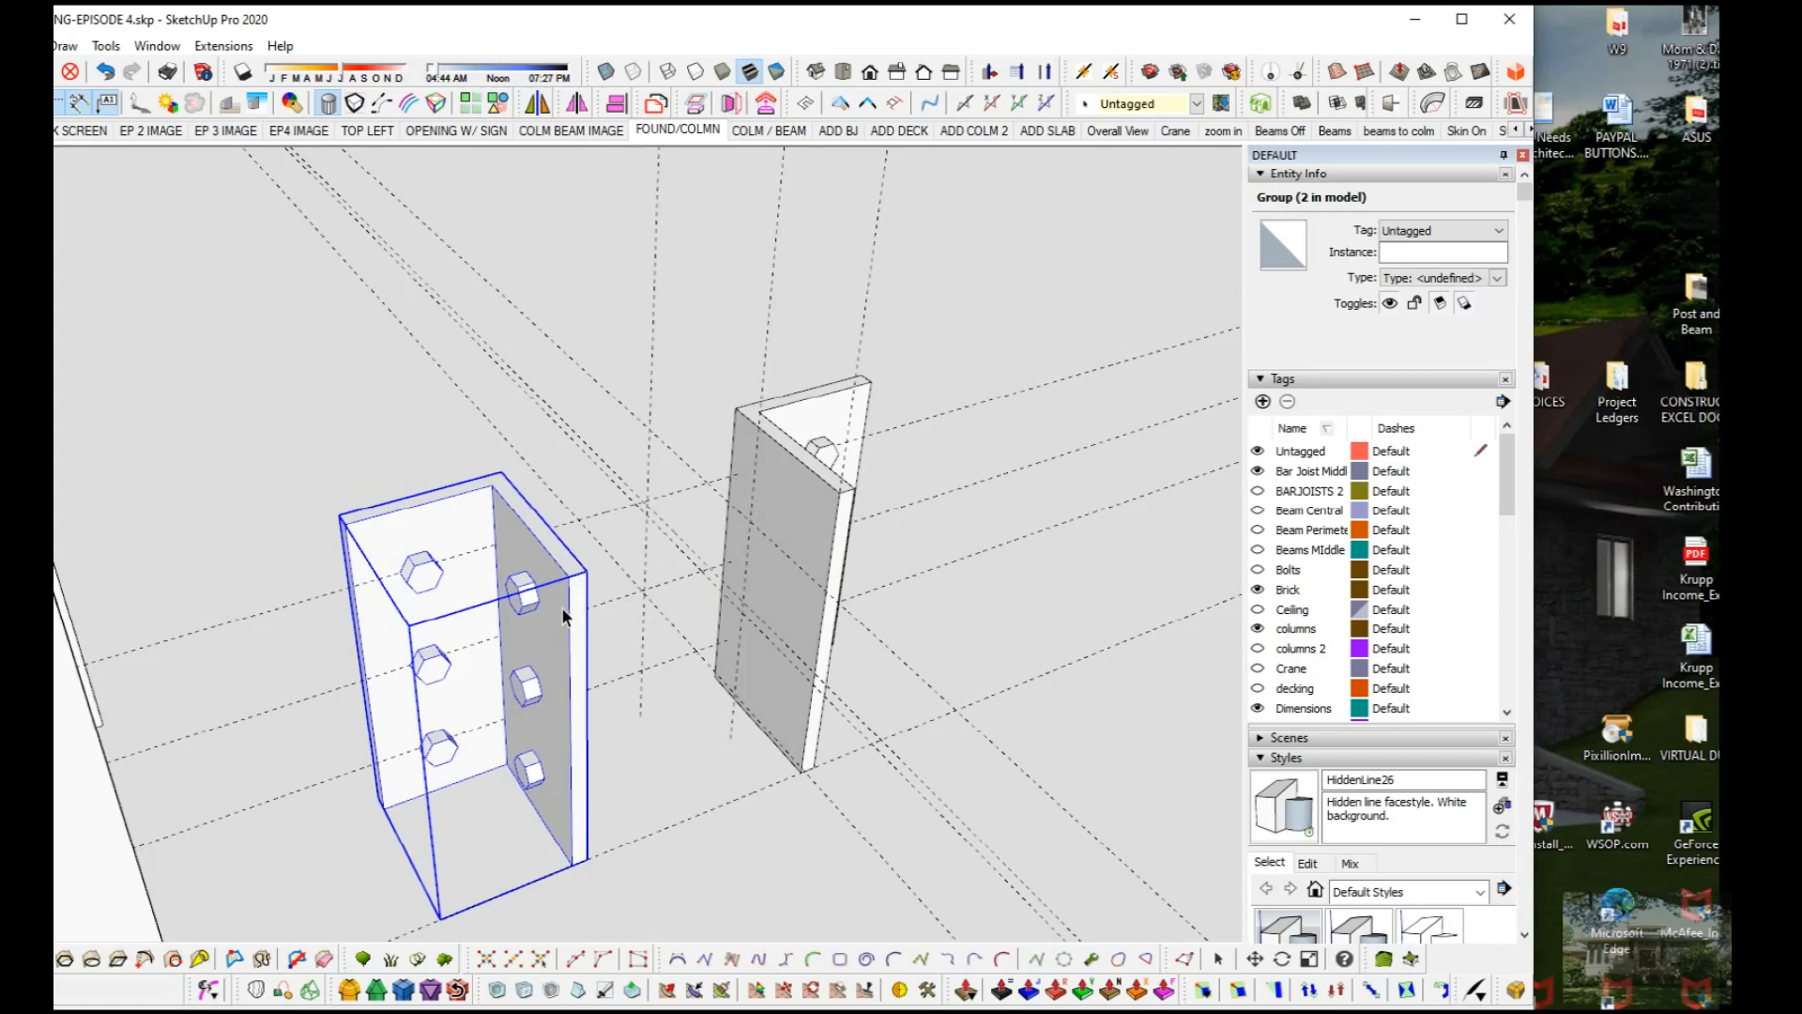
{"action": "left_click", "coordinate": [814, 543]}
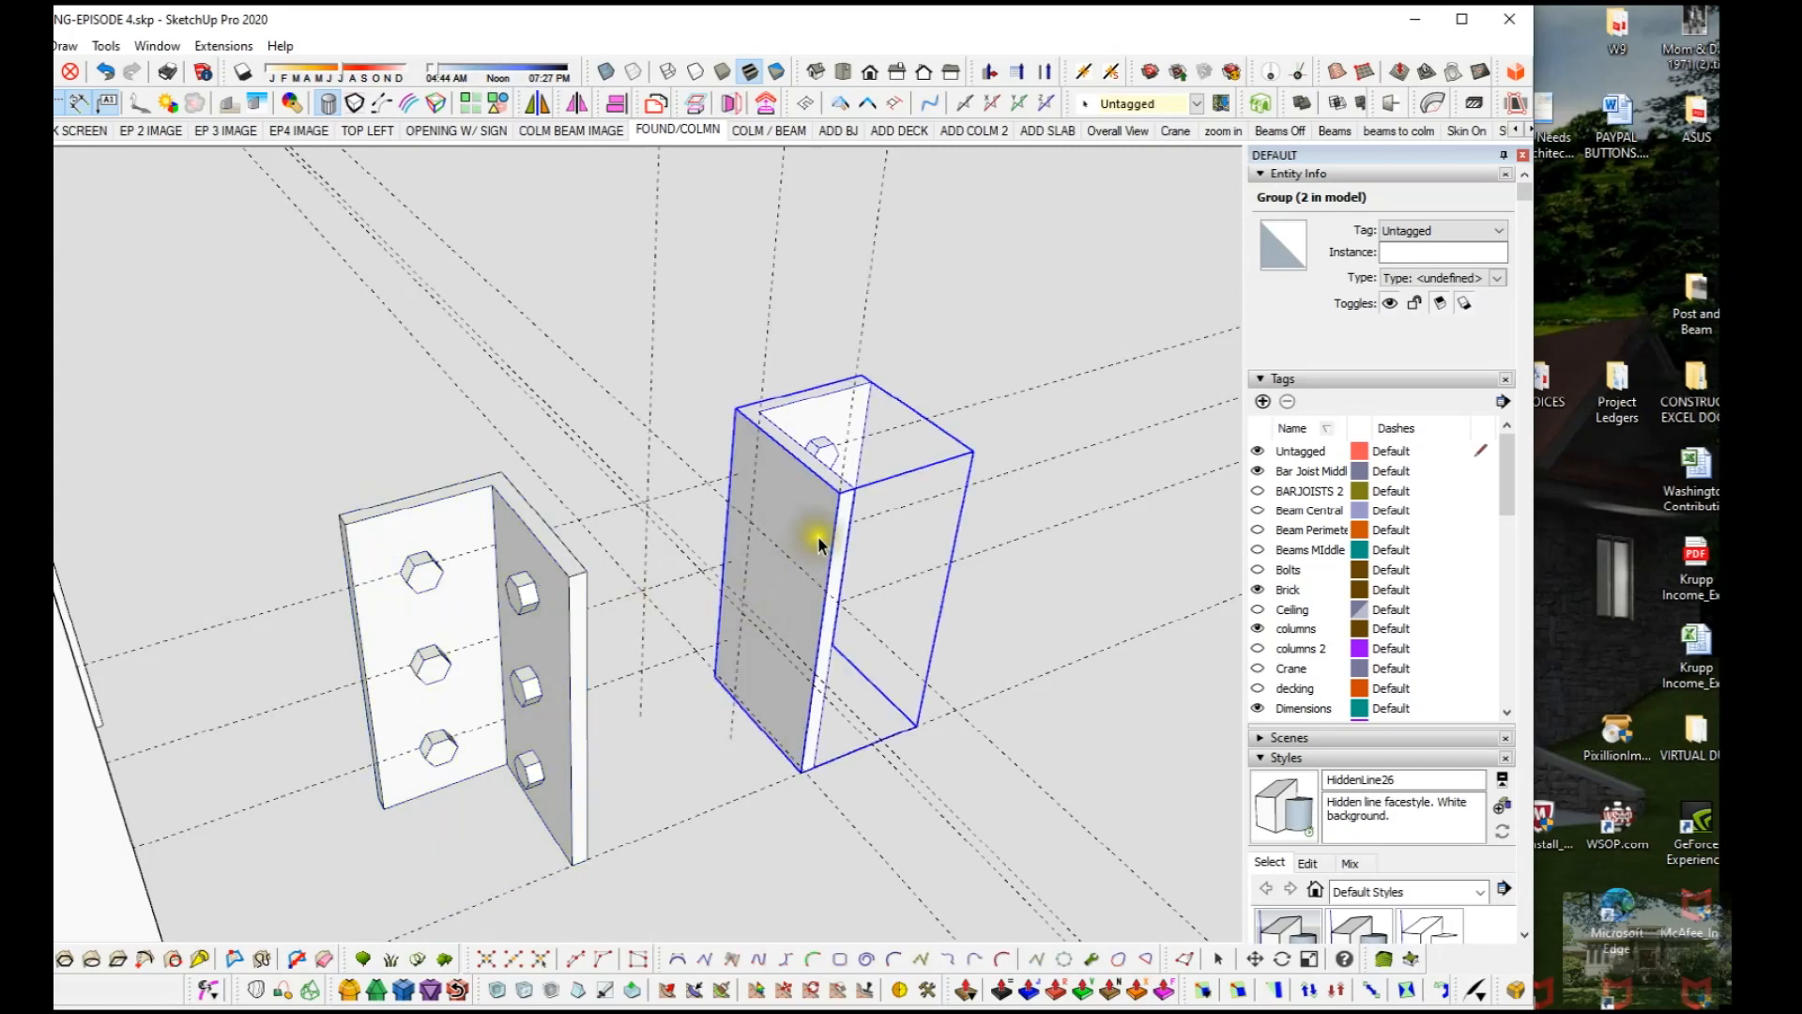
{"action": "right_click", "coordinate": [819, 543]}
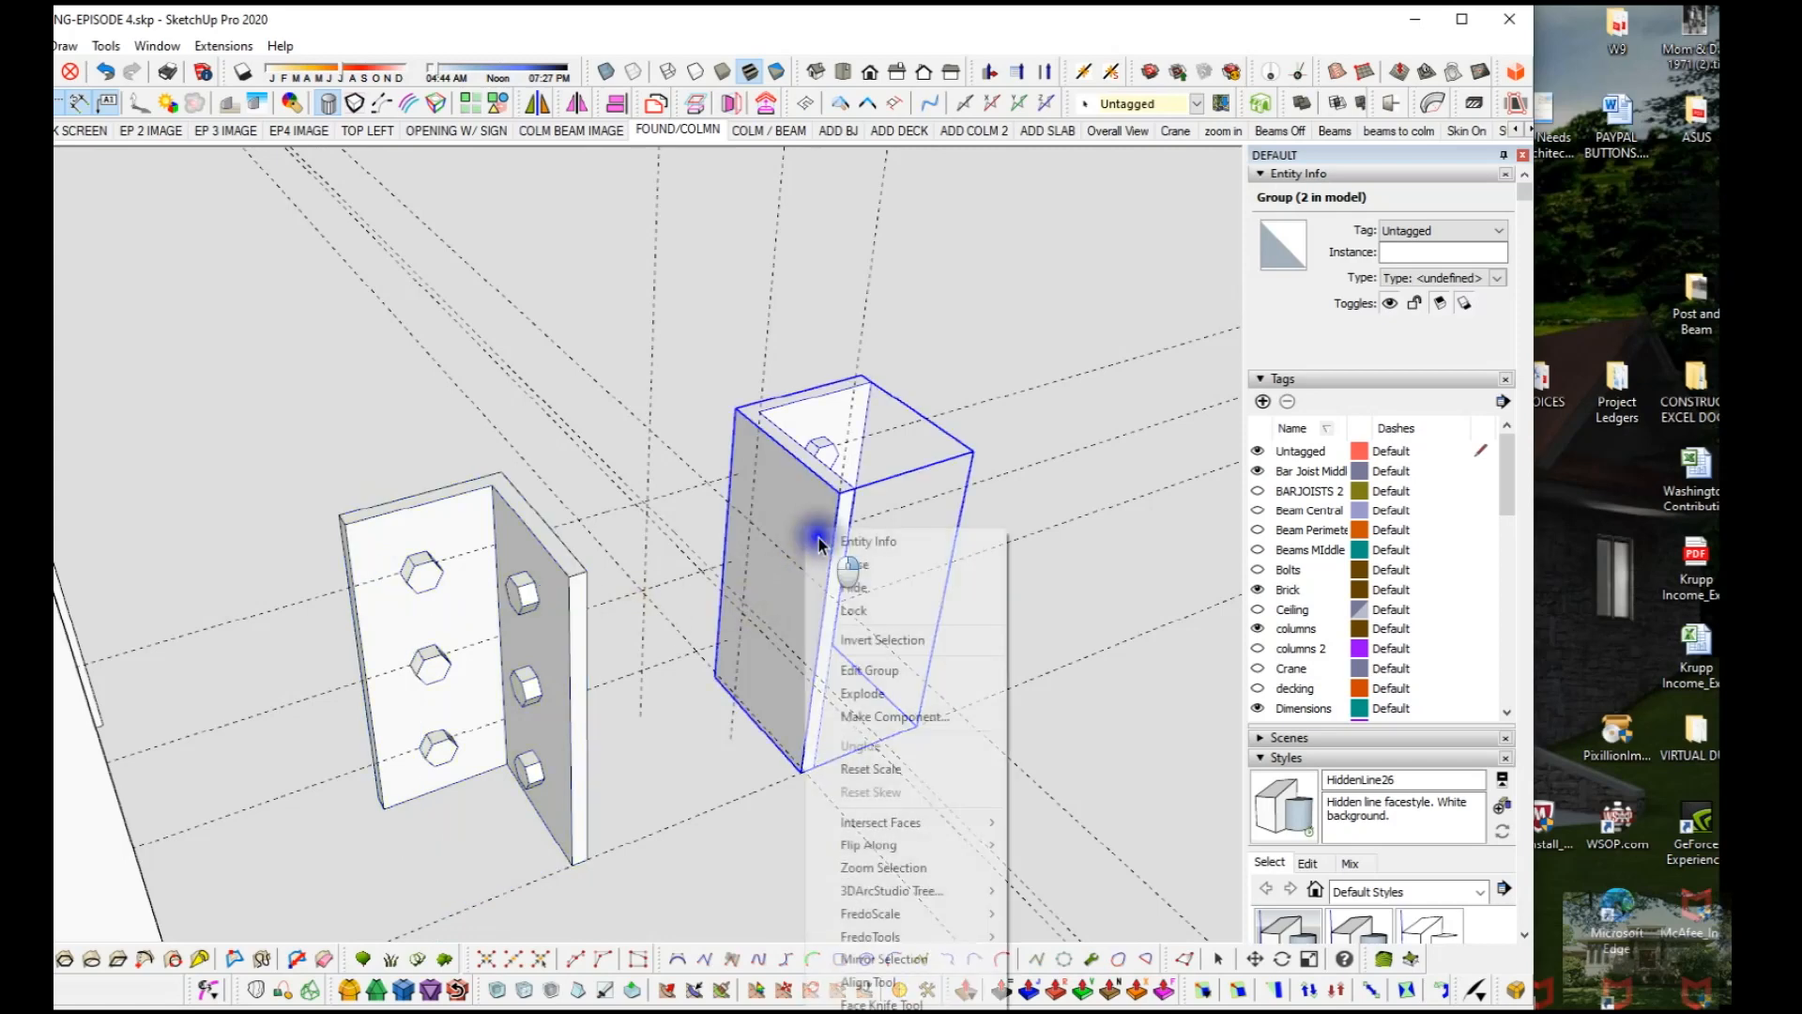
{"action": "left_click", "coordinate": [881, 693]}
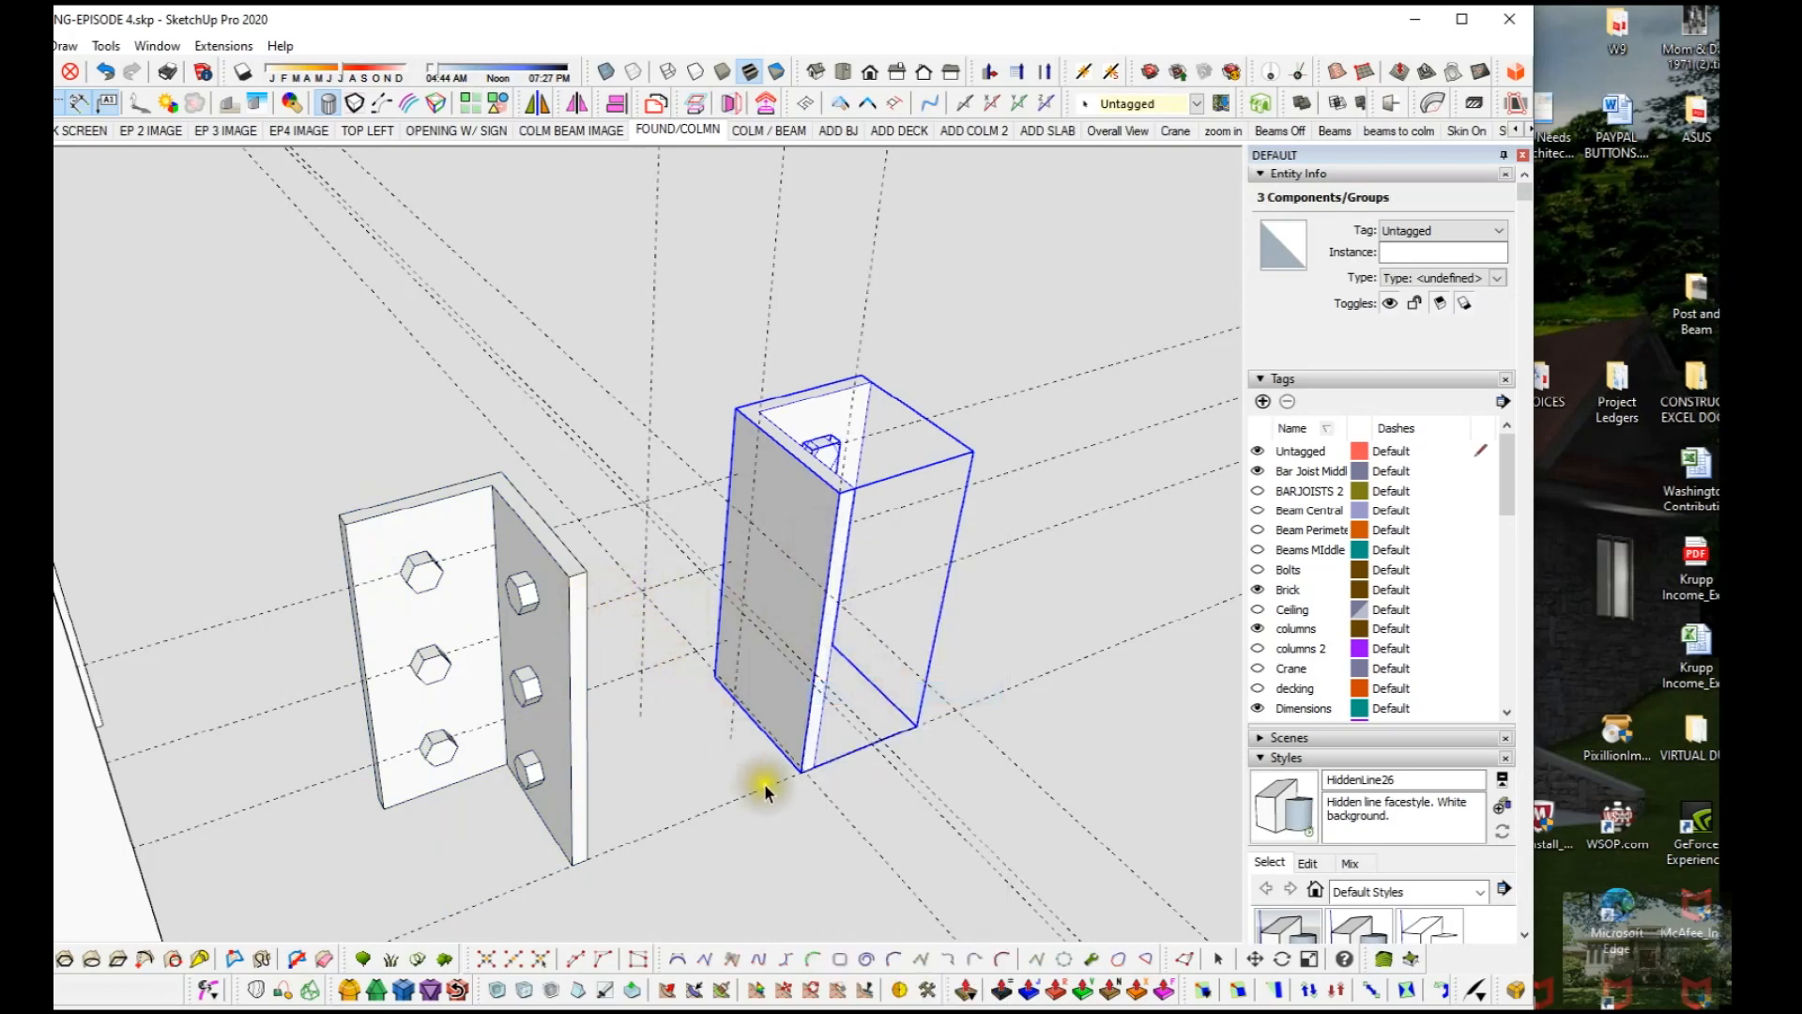
{"action": "left_click", "coordinate": [794, 646]}
{"action": "left_click", "coordinate": [1119, 742]}
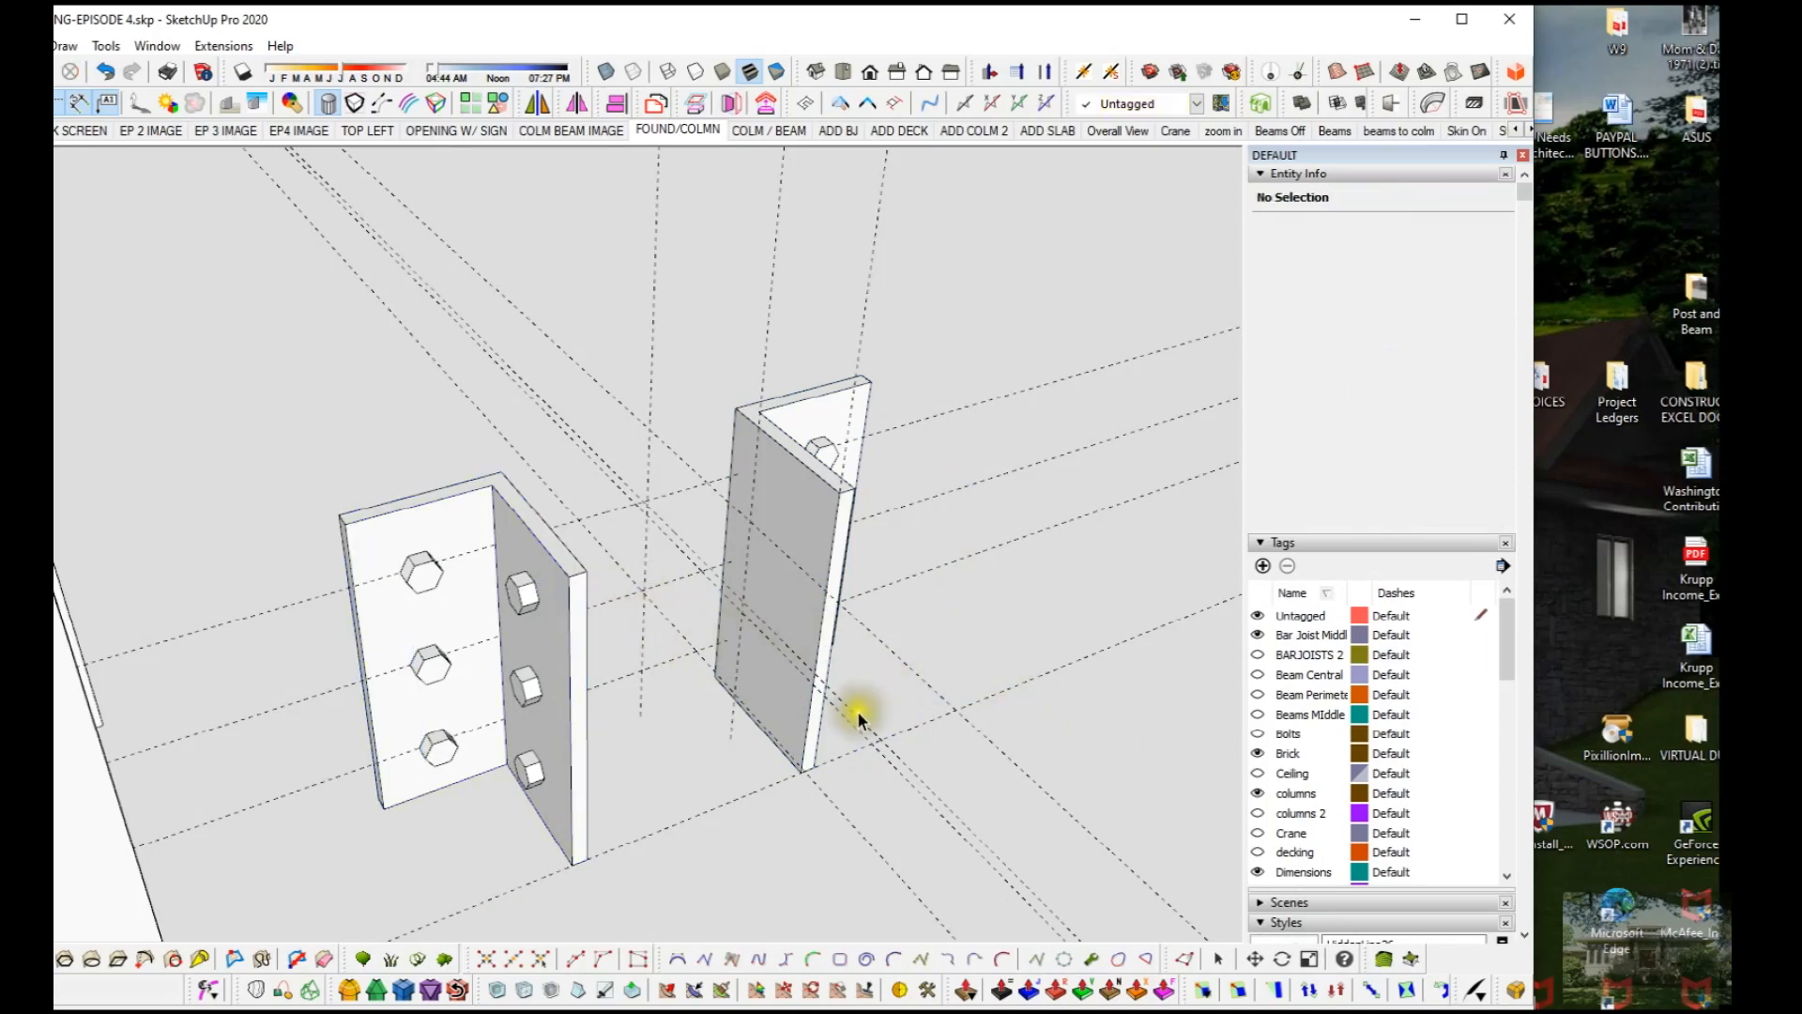
{"action": "middle_click_drag", "start_coordinate": [833, 729], "coordinate": [656, 660]}
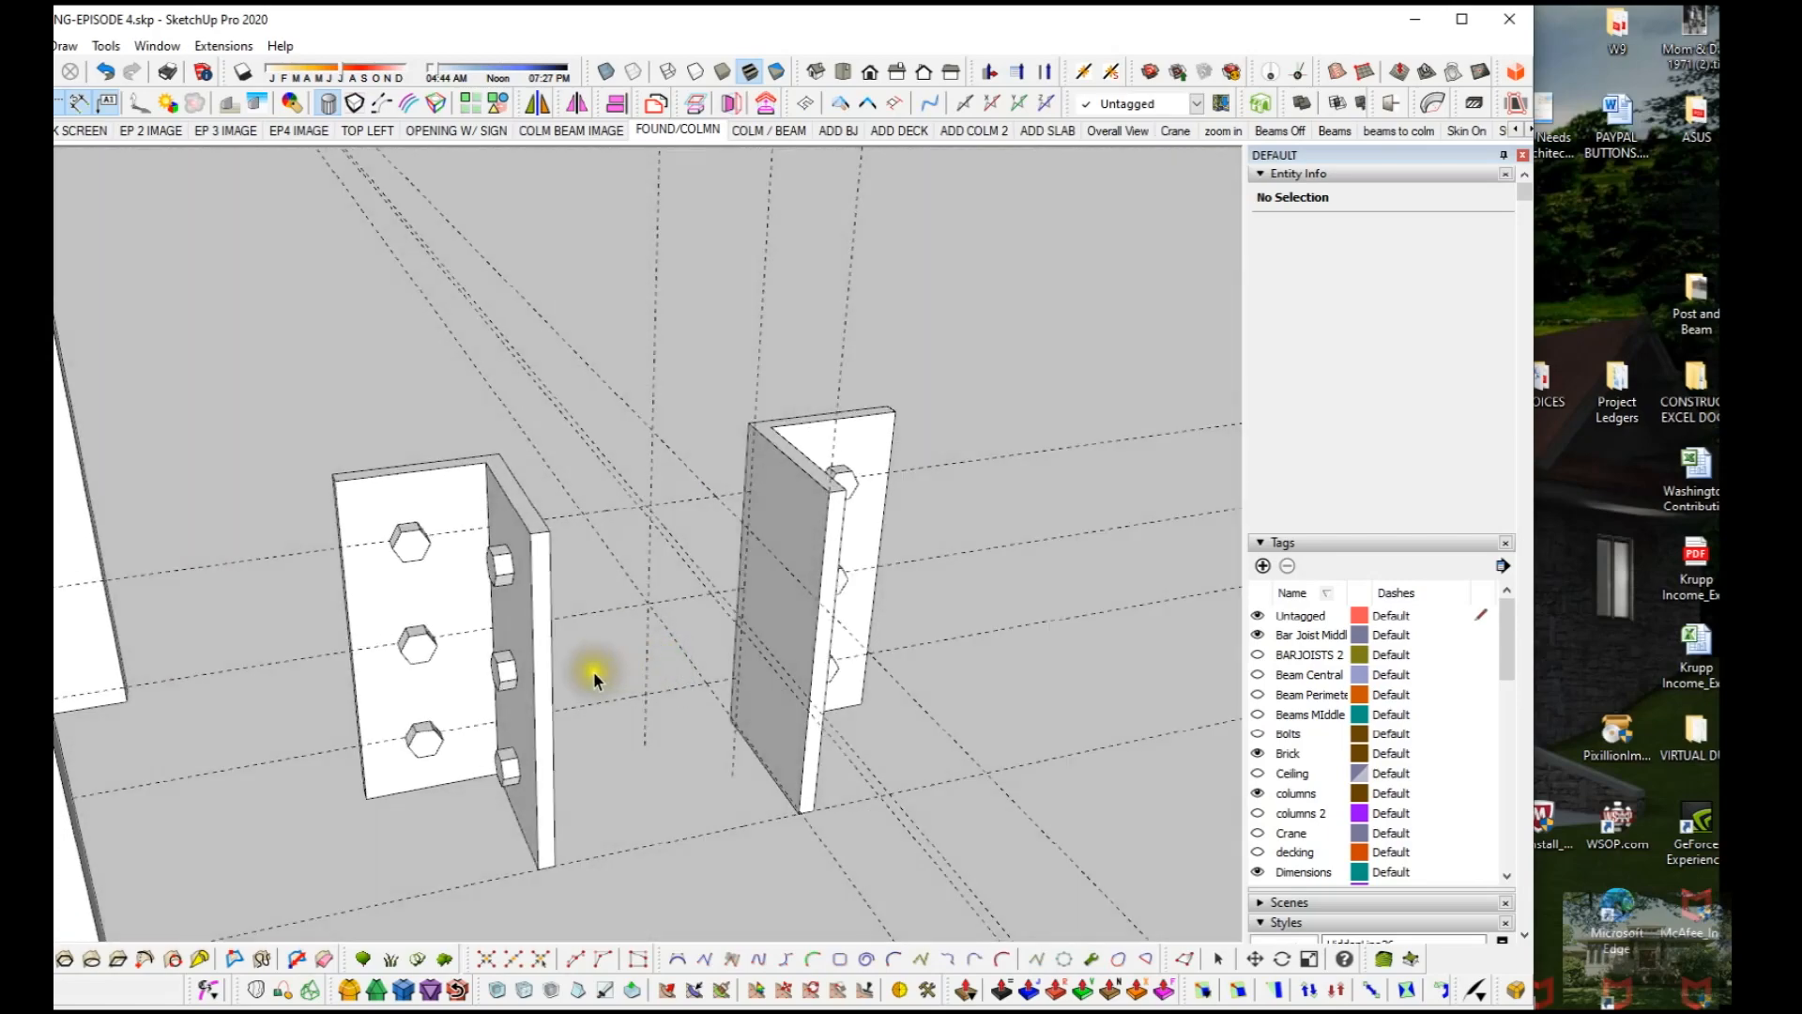
{"action": "left_click", "coordinate": [544, 640]}
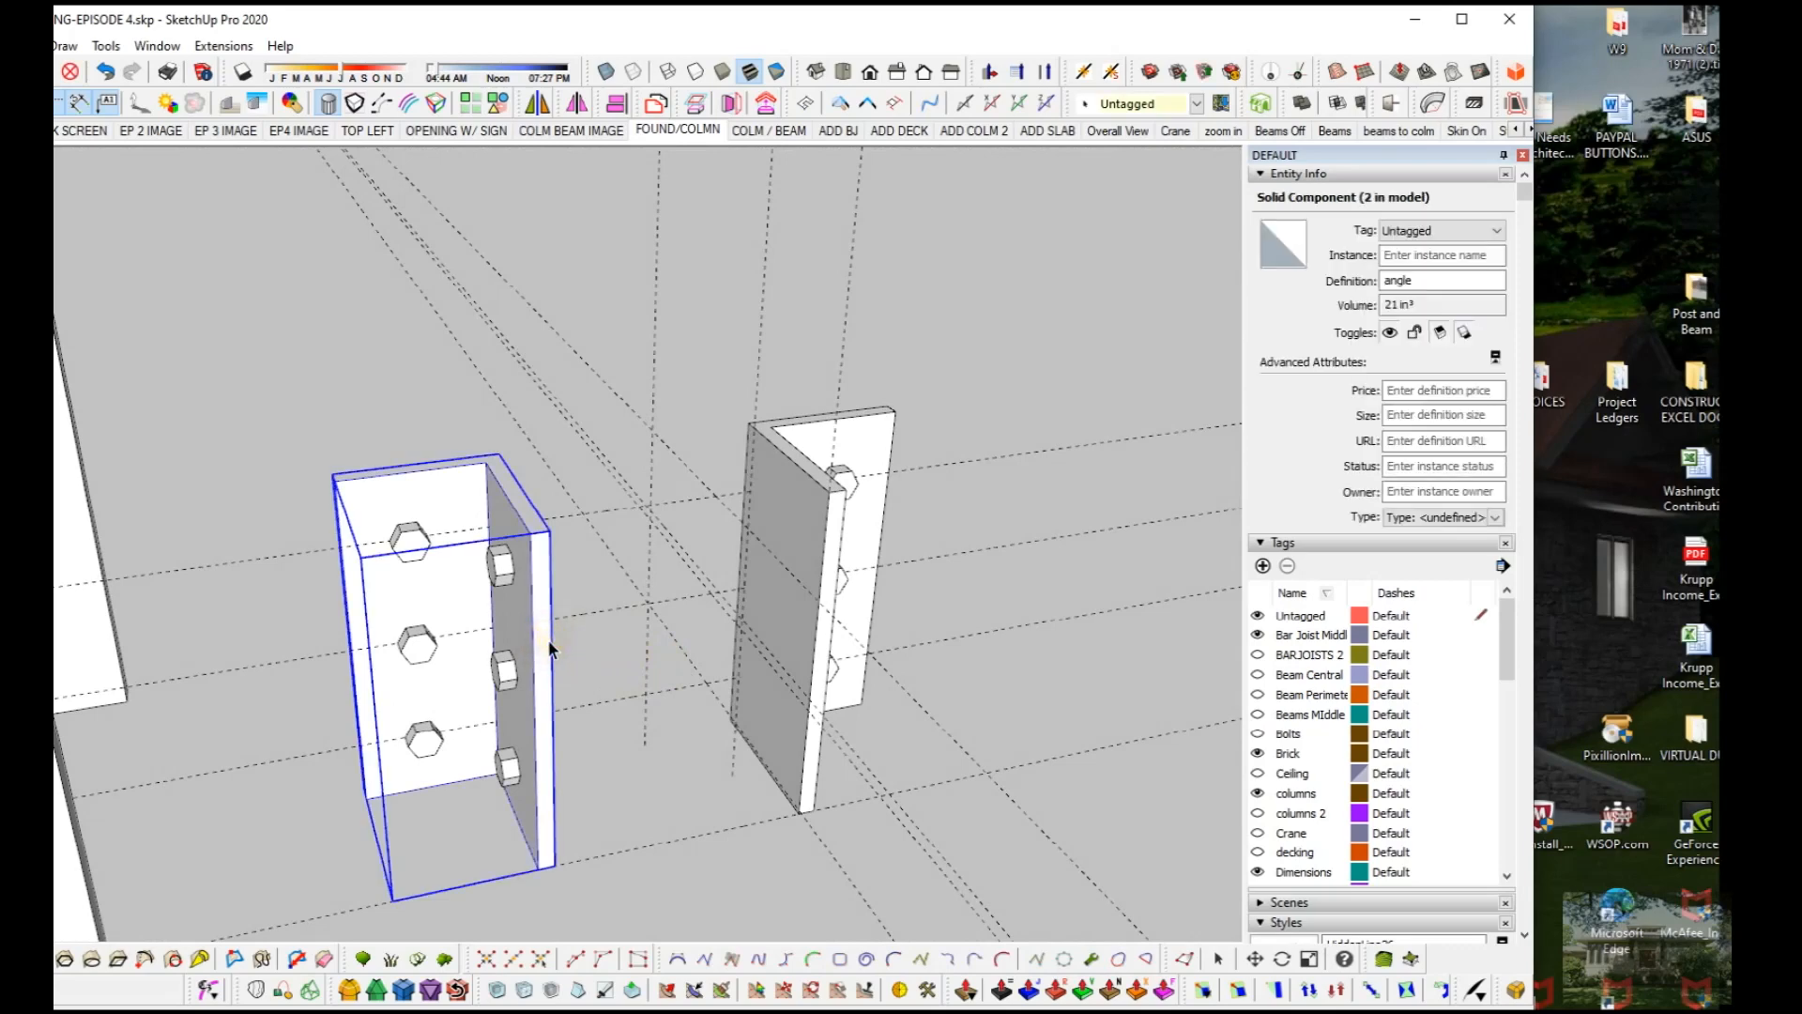
{"action": "left_click", "coordinate": [825, 576]}
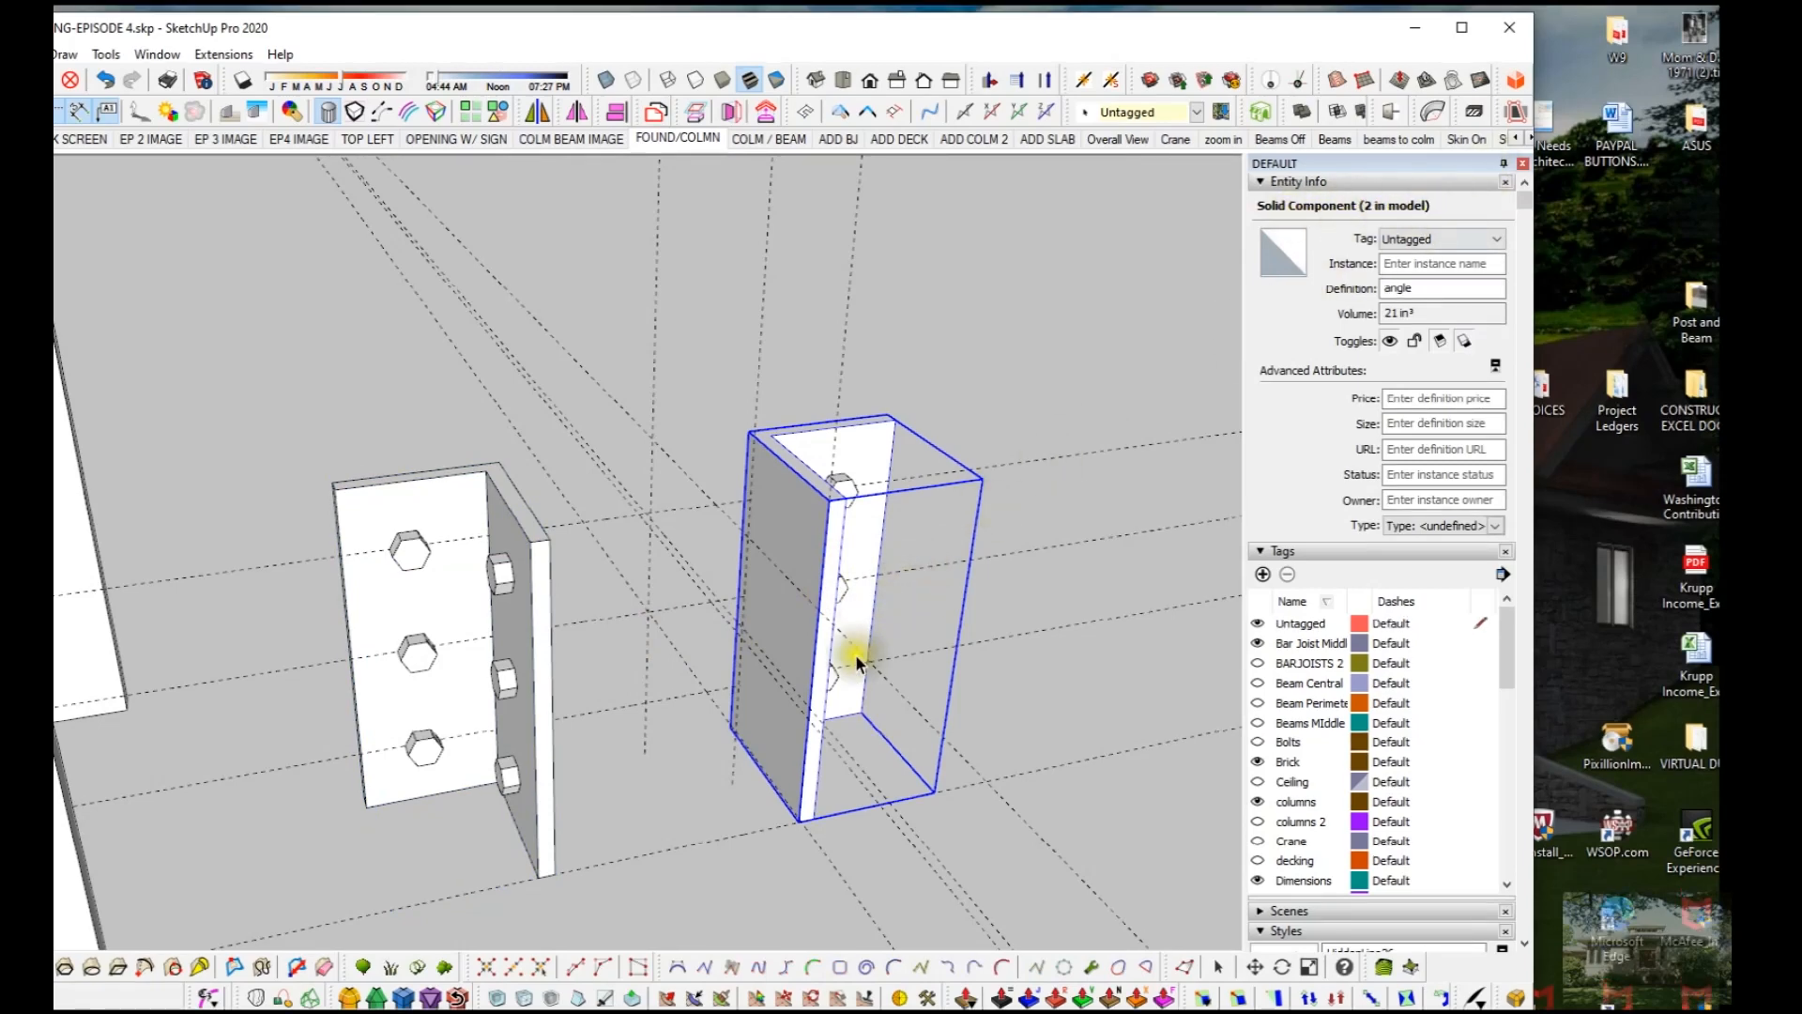
{"action": "scroll", "coordinate": [826, 778], "scroll_direction": "up", "scroll_amount": 5}
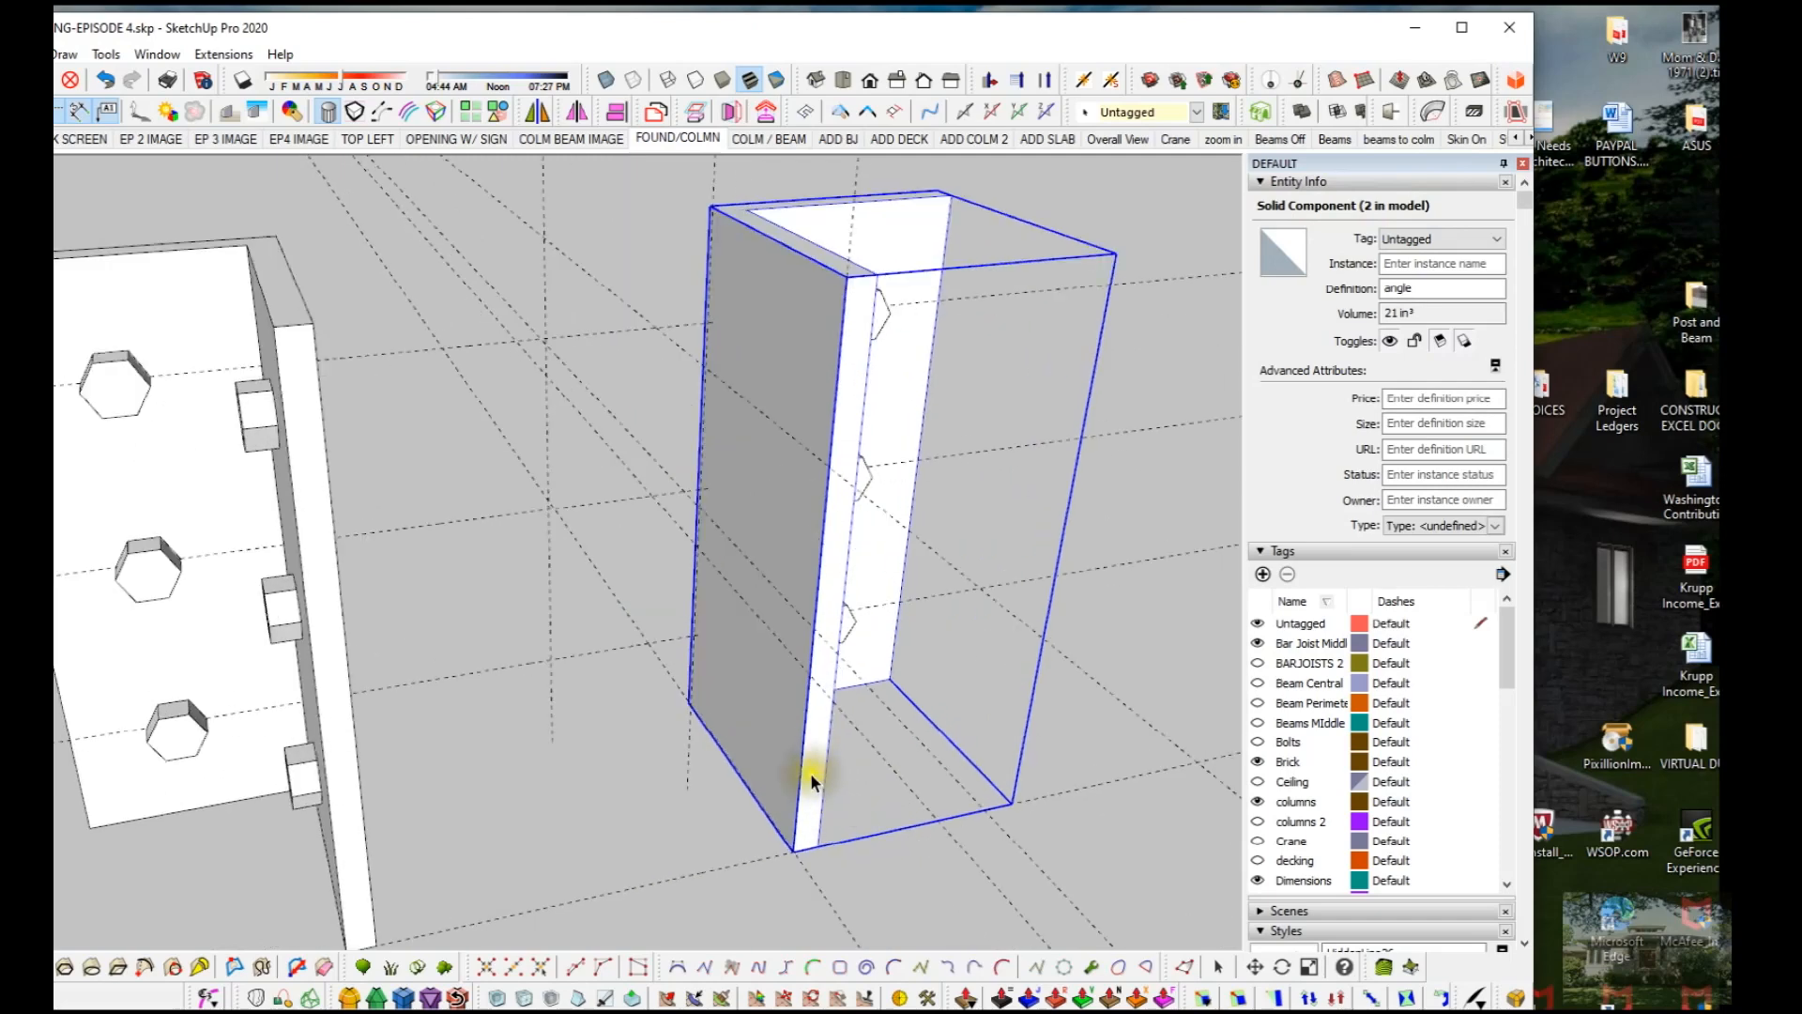
{"action": "key", "text": "m"}
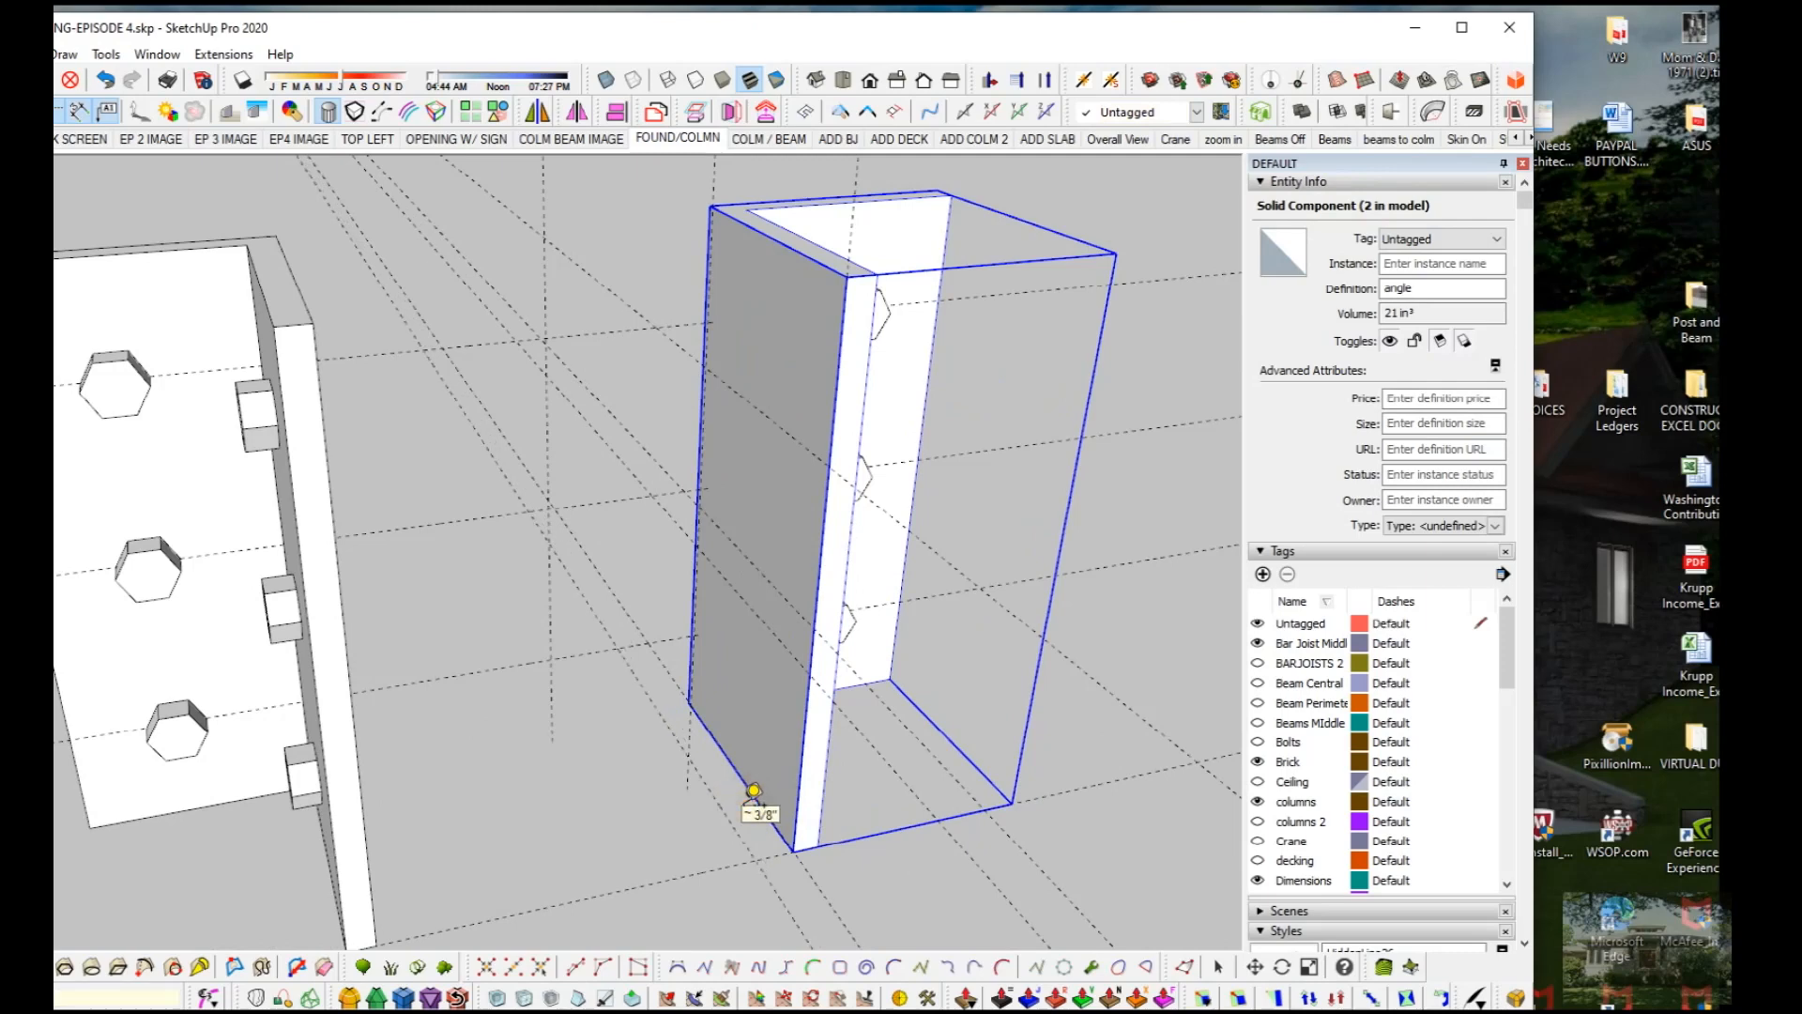
{"action": "scroll", "coordinate": [625, 648], "scroll_direction": "down", "scroll_amount": 3}
{"action": "left_click", "coordinate": [455, 820]}
{"action": "left_click_drag", "start_coordinate": [481, 845], "coordinate": [713, 779]}
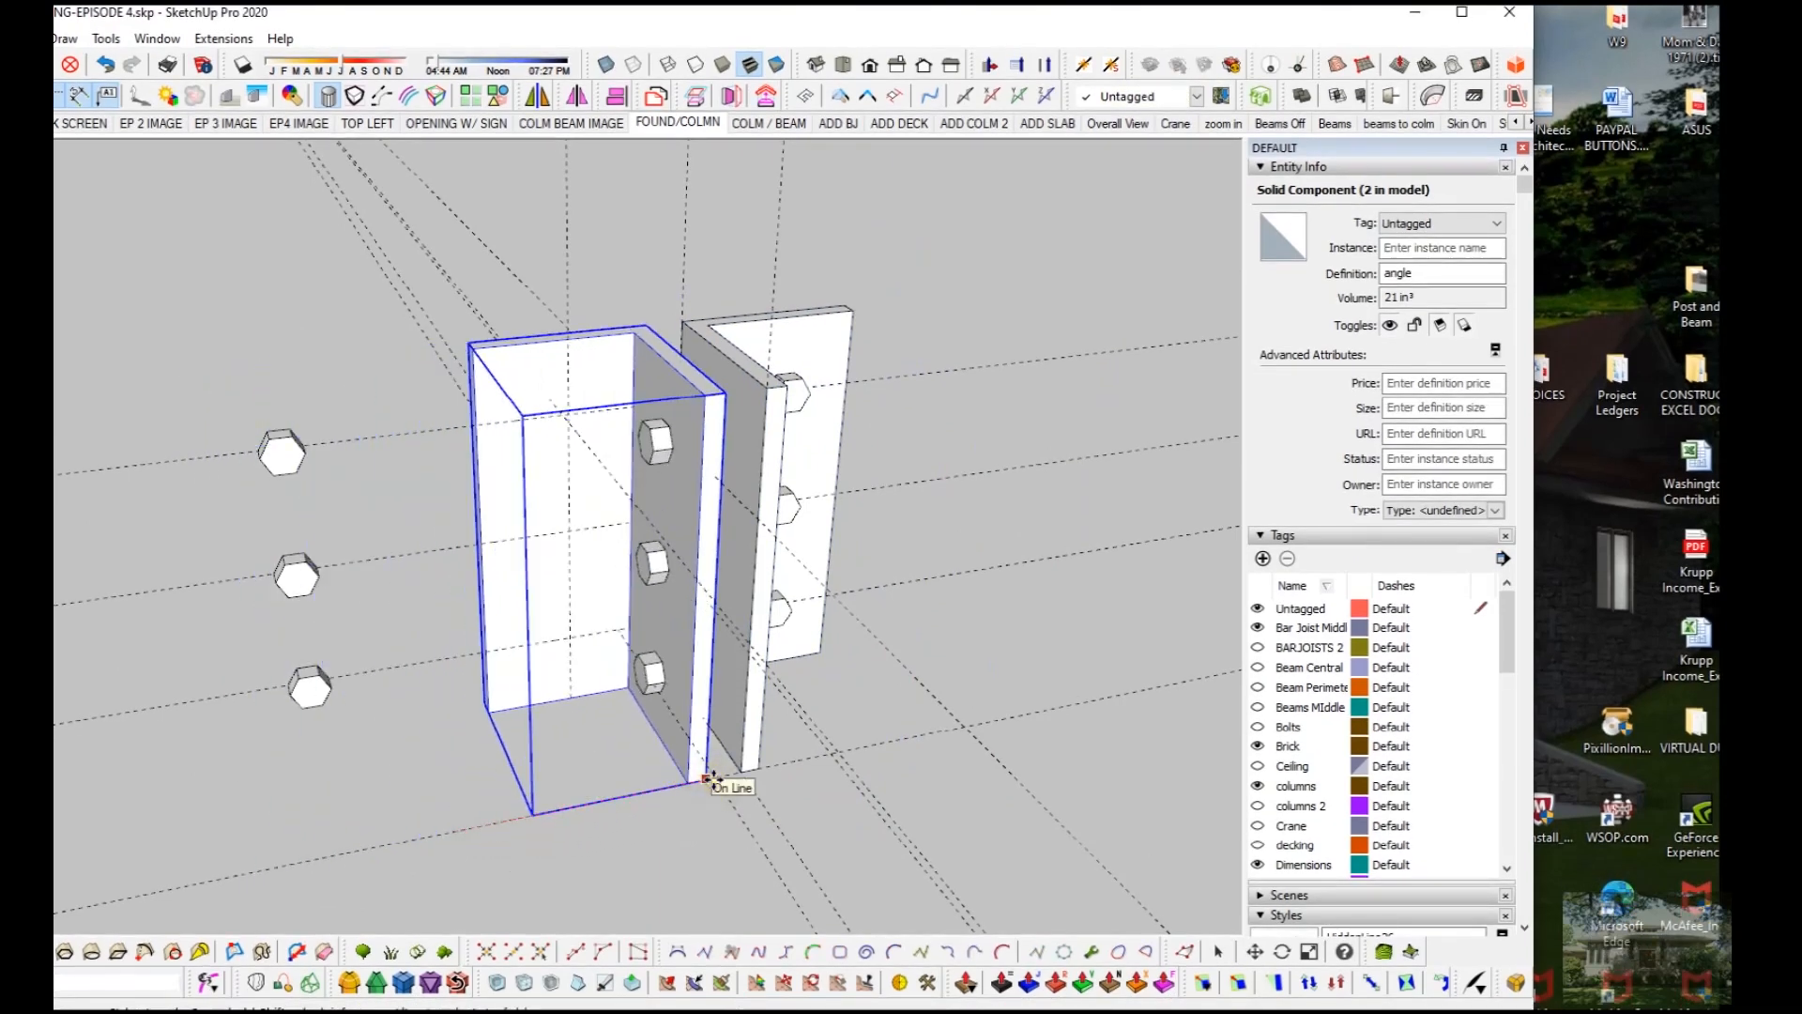
{"action": "key", "text": "Escape"}
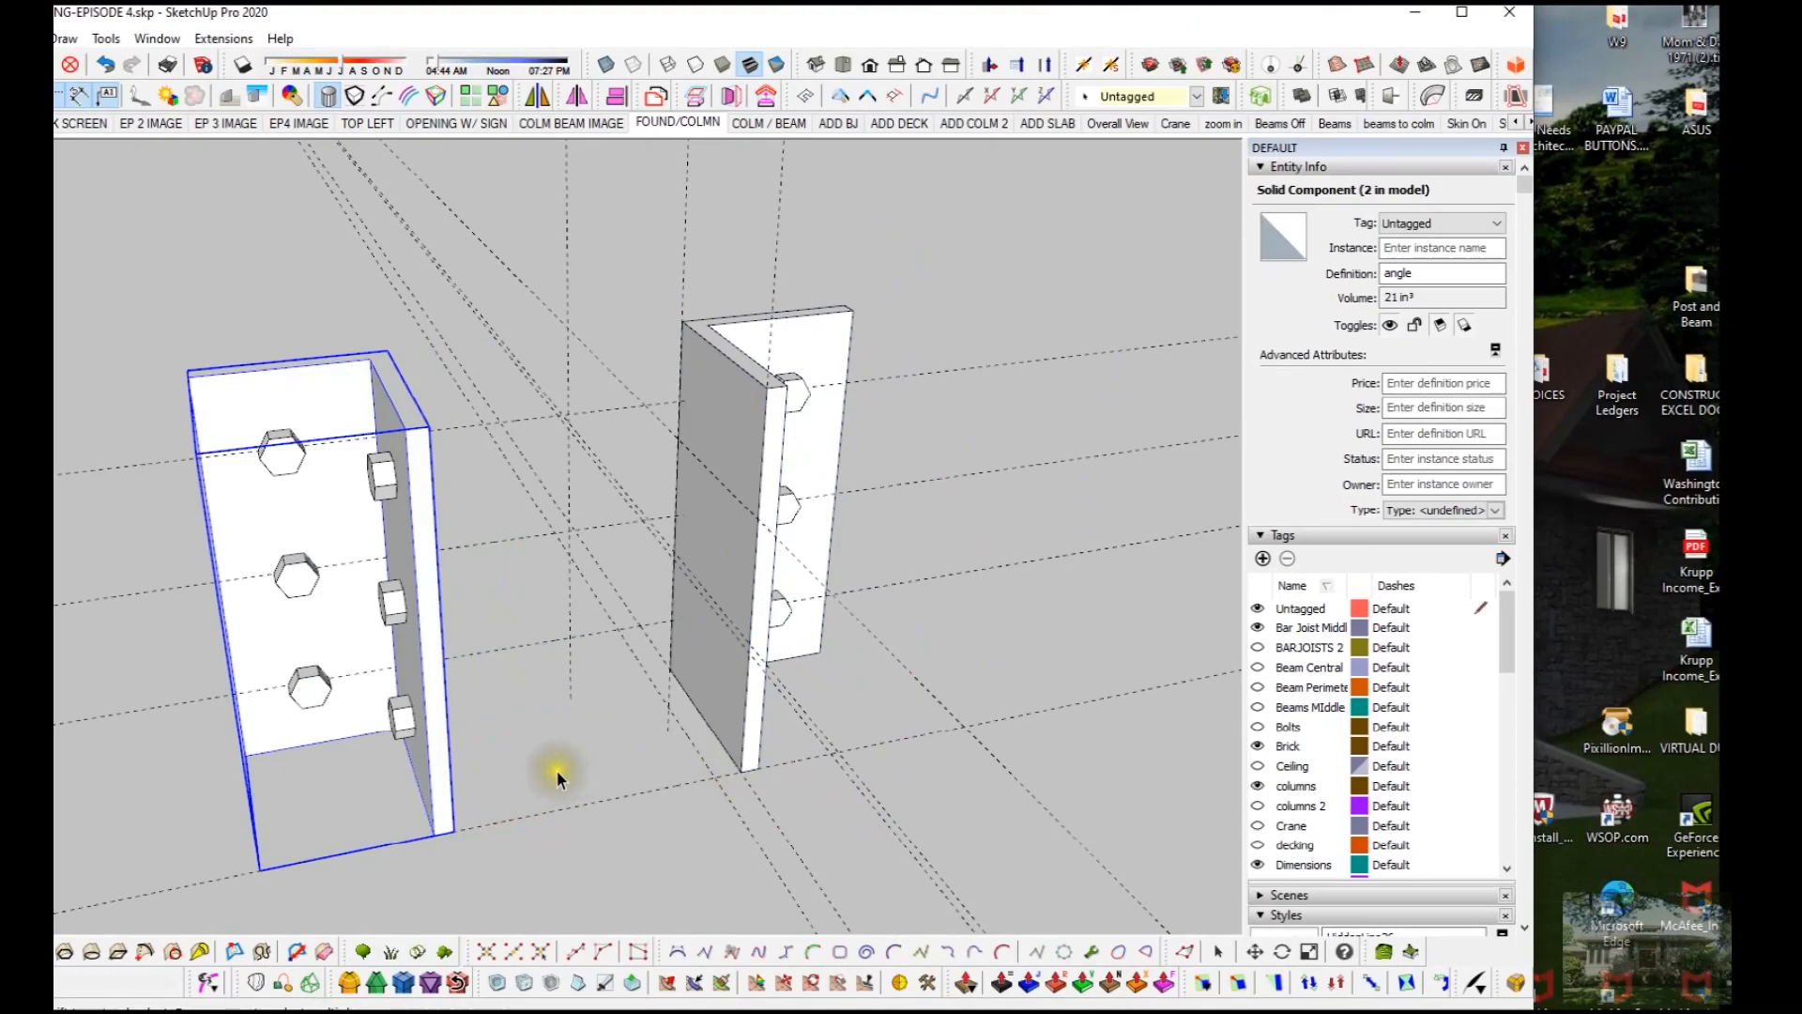
Step: Select the mirrored angle together with its two bolt groups and move them along the base guide against the other angle
{"action": "middle_click_drag", "start_coordinate": [519, 804], "coordinate": [253, 805]}
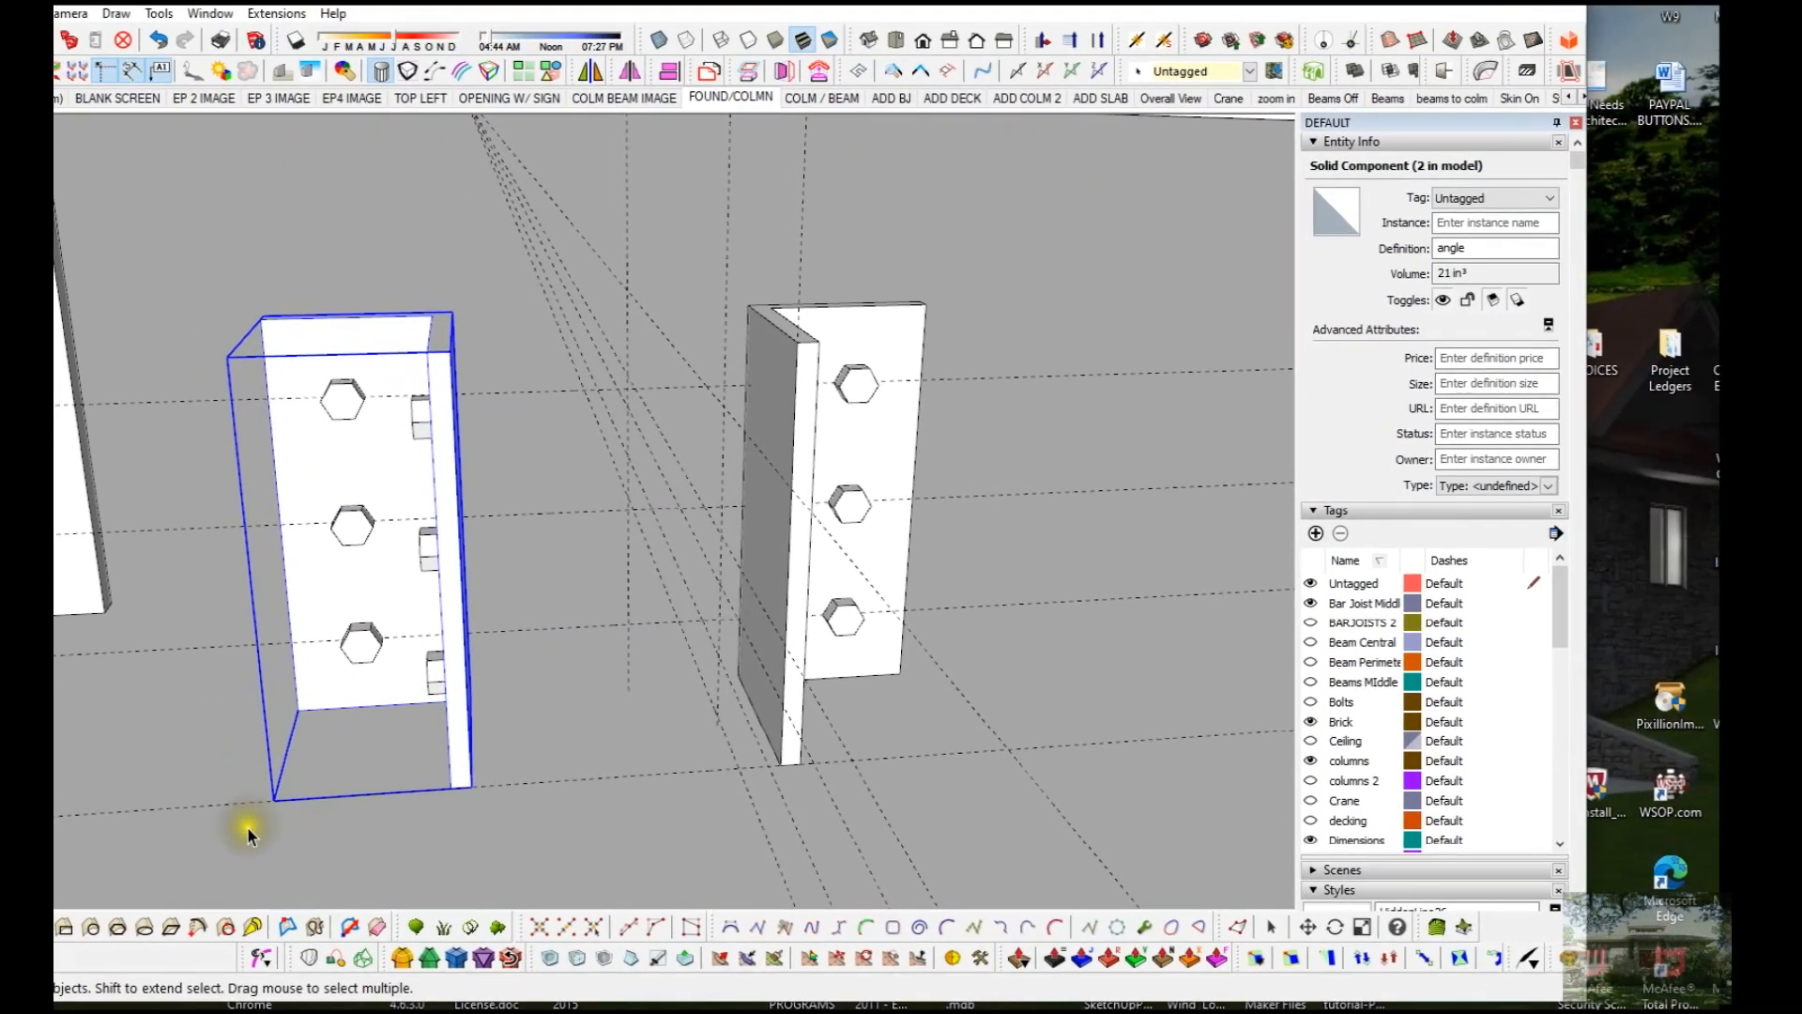
{"action": "left_click_drag", "start_coordinate": [315, 805], "coordinate": [537, 244]}
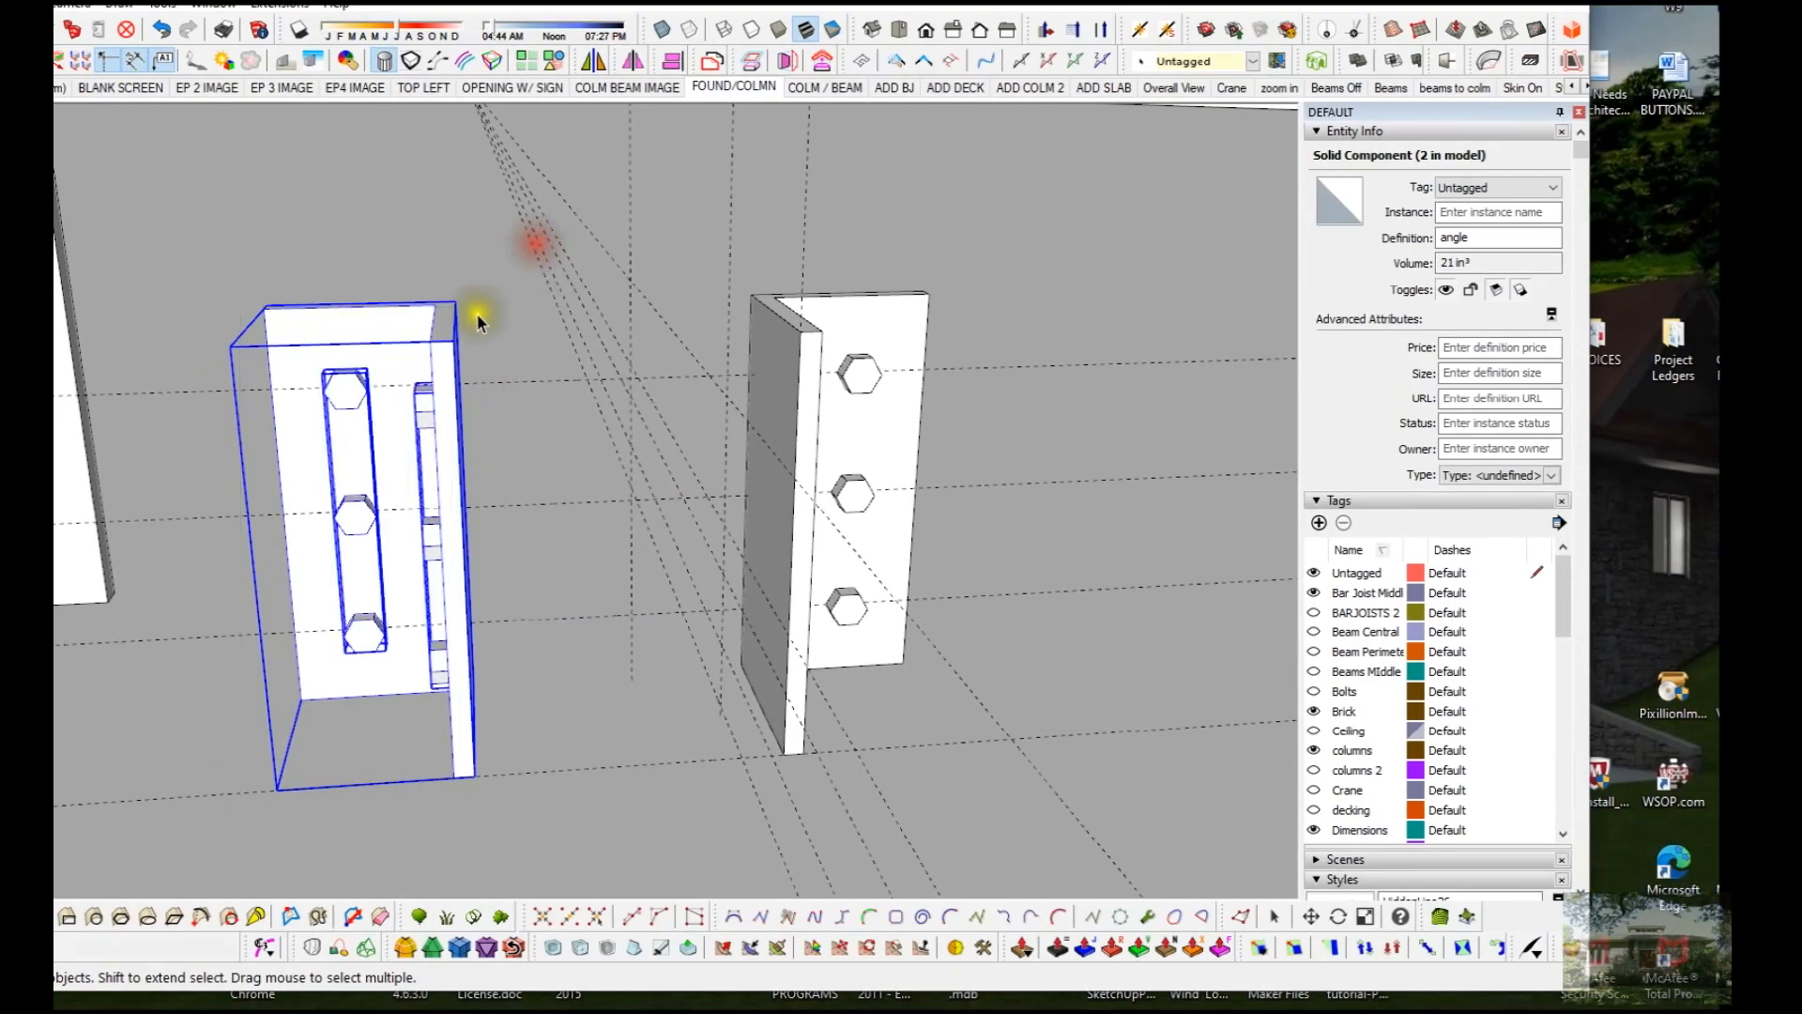
{"action": "left_click_drag", "start_coordinate": [244, 786], "coordinate": [618, 255]}
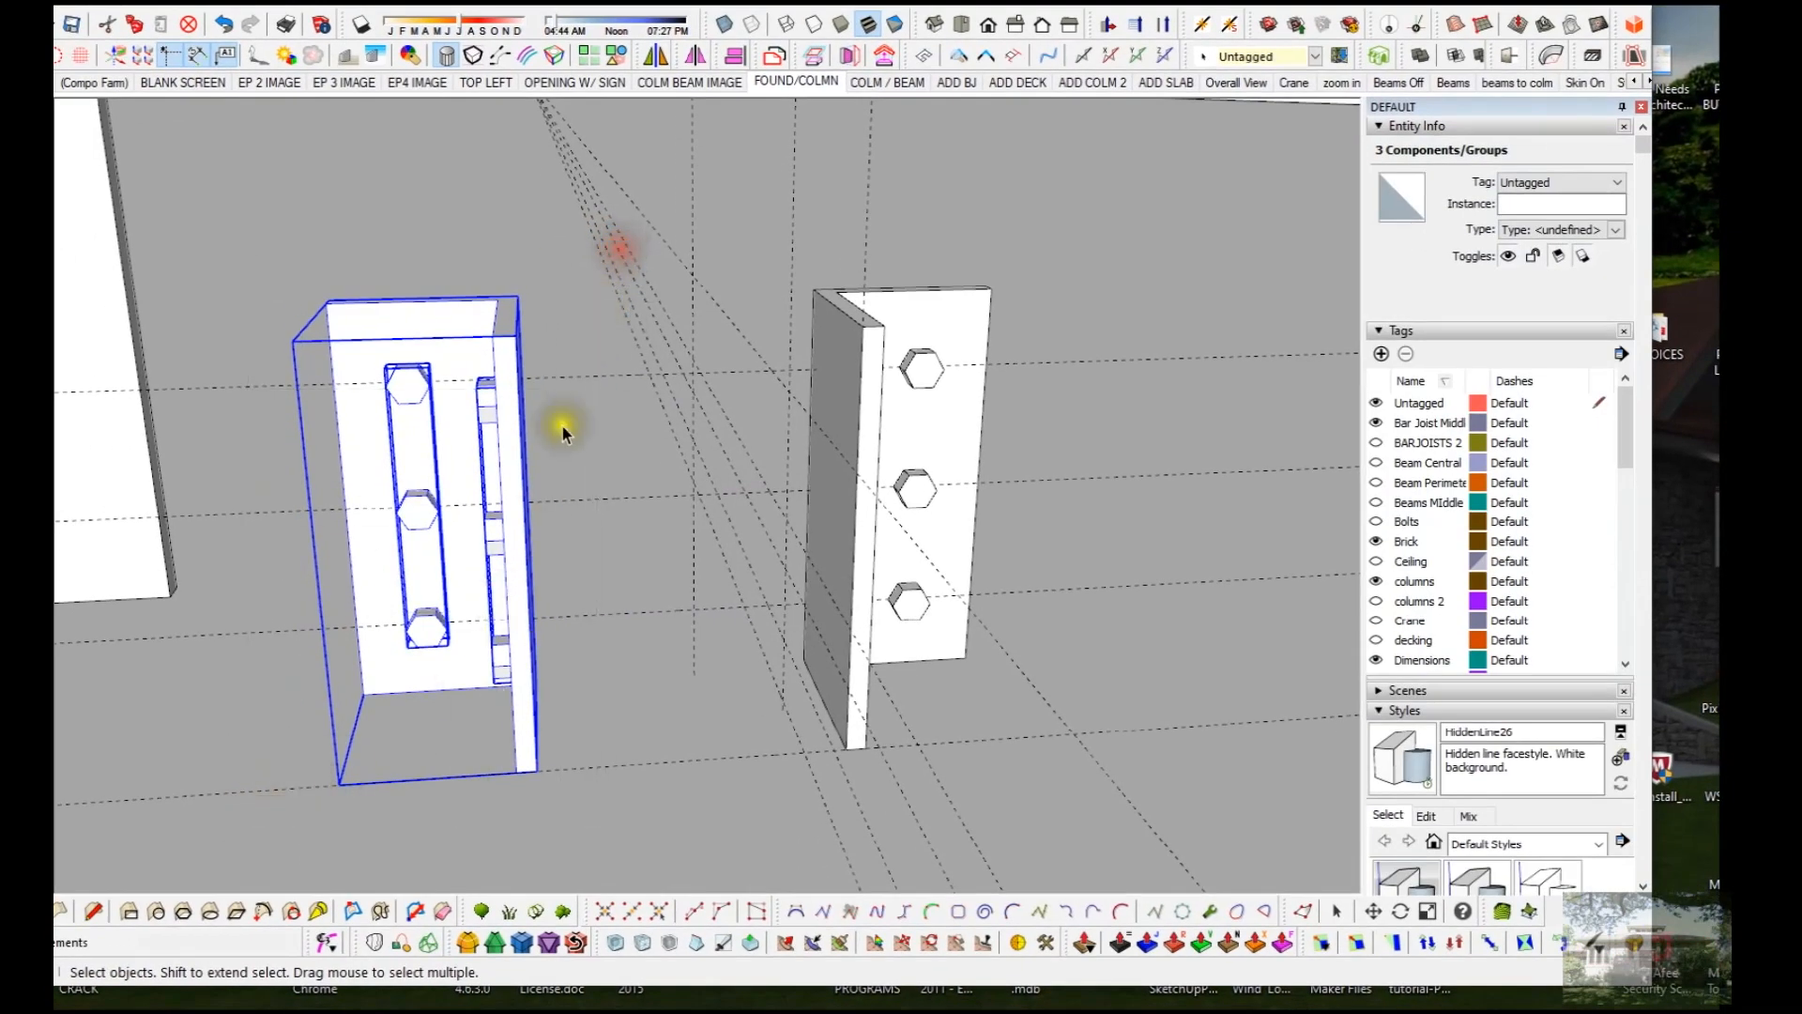
{"action": "middle_click_drag", "start_coordinate": [507, 531], "coordinate": [601, 671]}
{"action": "key", "text": "m"}
{"action": "left_click", "coordinate": [610, 868]}
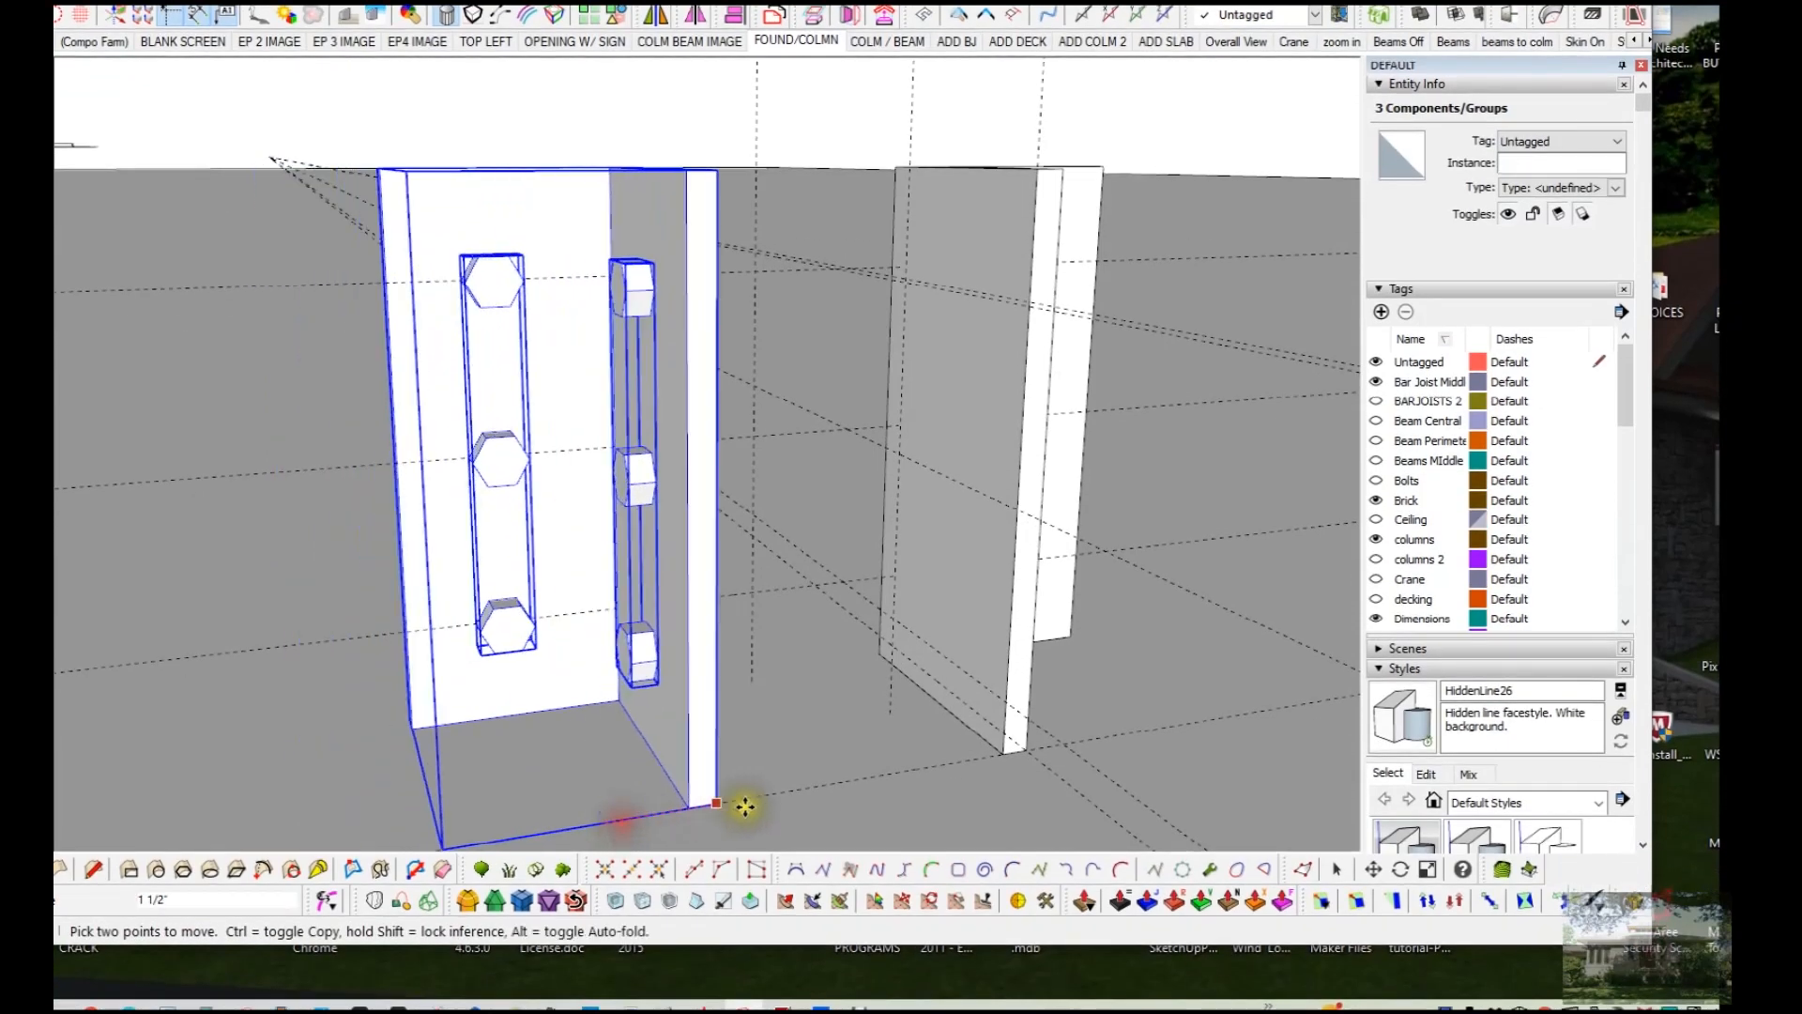
{"action": "left_click", "coordinate": [1046, 753]}
Step: Move the selected angle and its bolts .125 inch away from the other angle and check the gap between them
{"action": "middle_click_drag", "start_coordinate": [1046, 753], "coordinate": [735, 761]}
{"action": "left_click", "coordinate": [839, 816]}
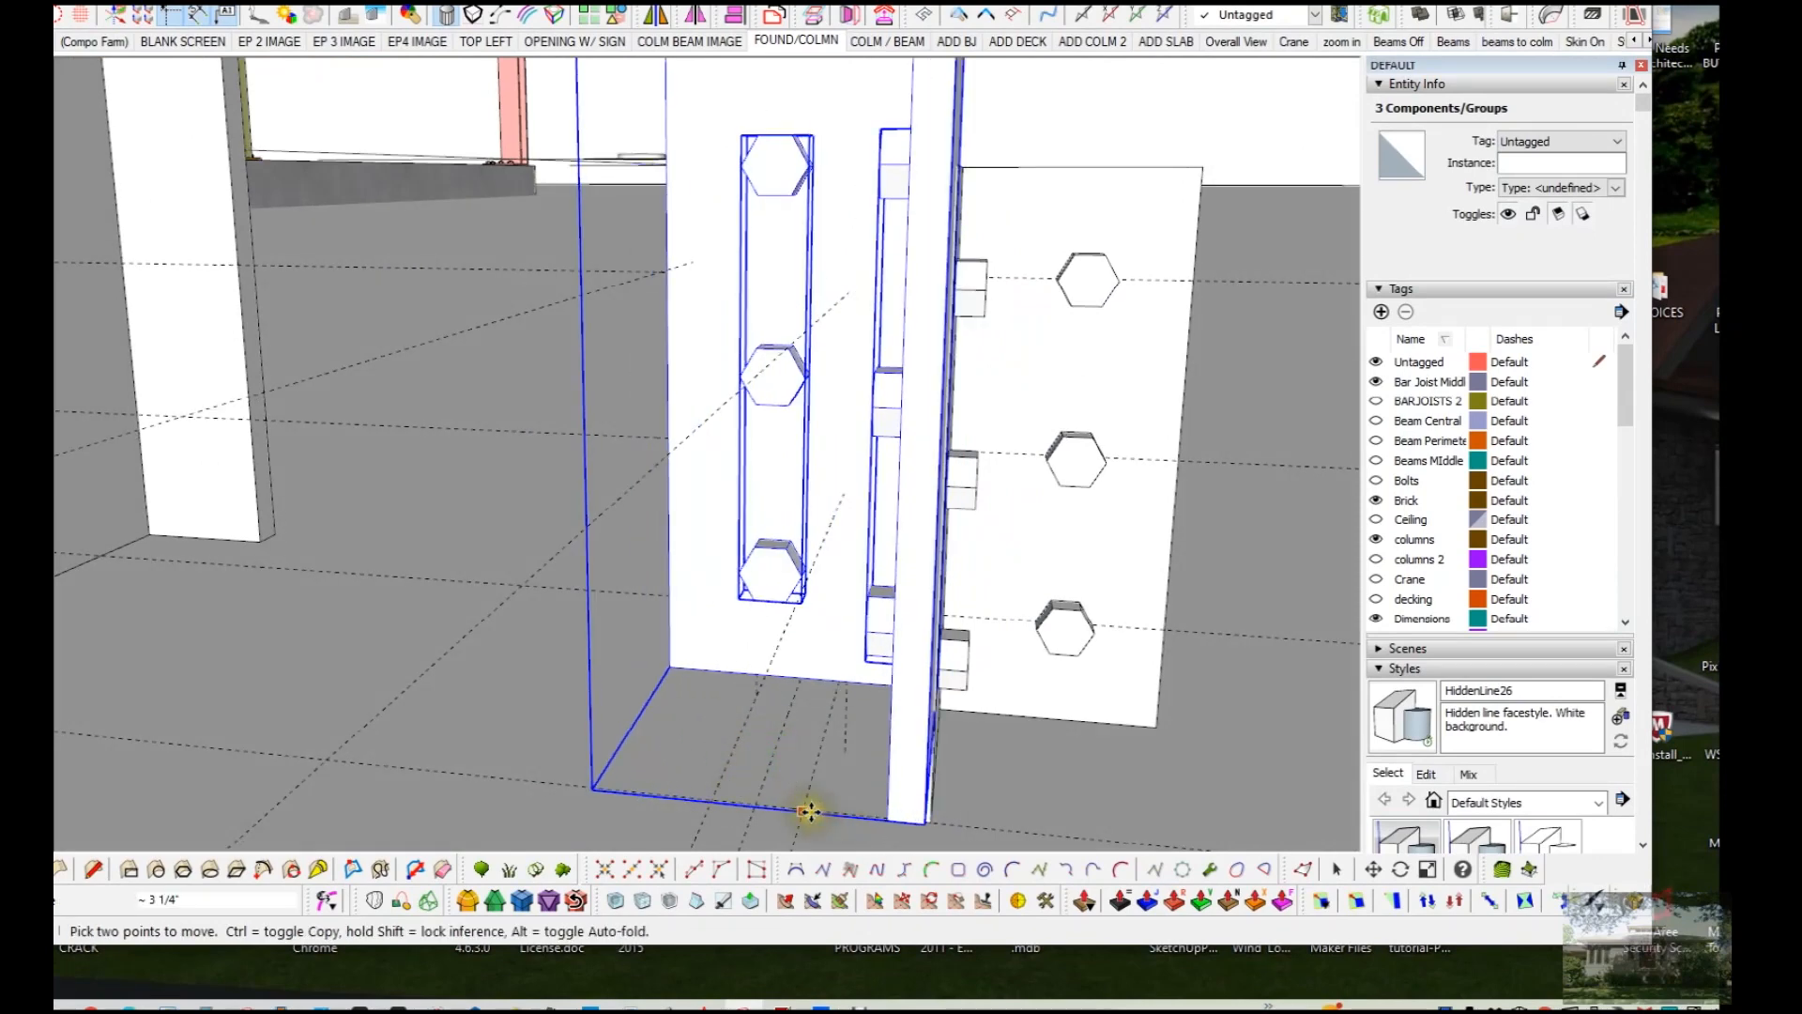
{"action": "type", "text": ".125"}
{"action": "key", "text": "Return"}
{"action": "scroll", "coordinate": [884, 662], "scroll_direction": "up", "scroll_amount": 1}
{"action": "key", "text": "t"}
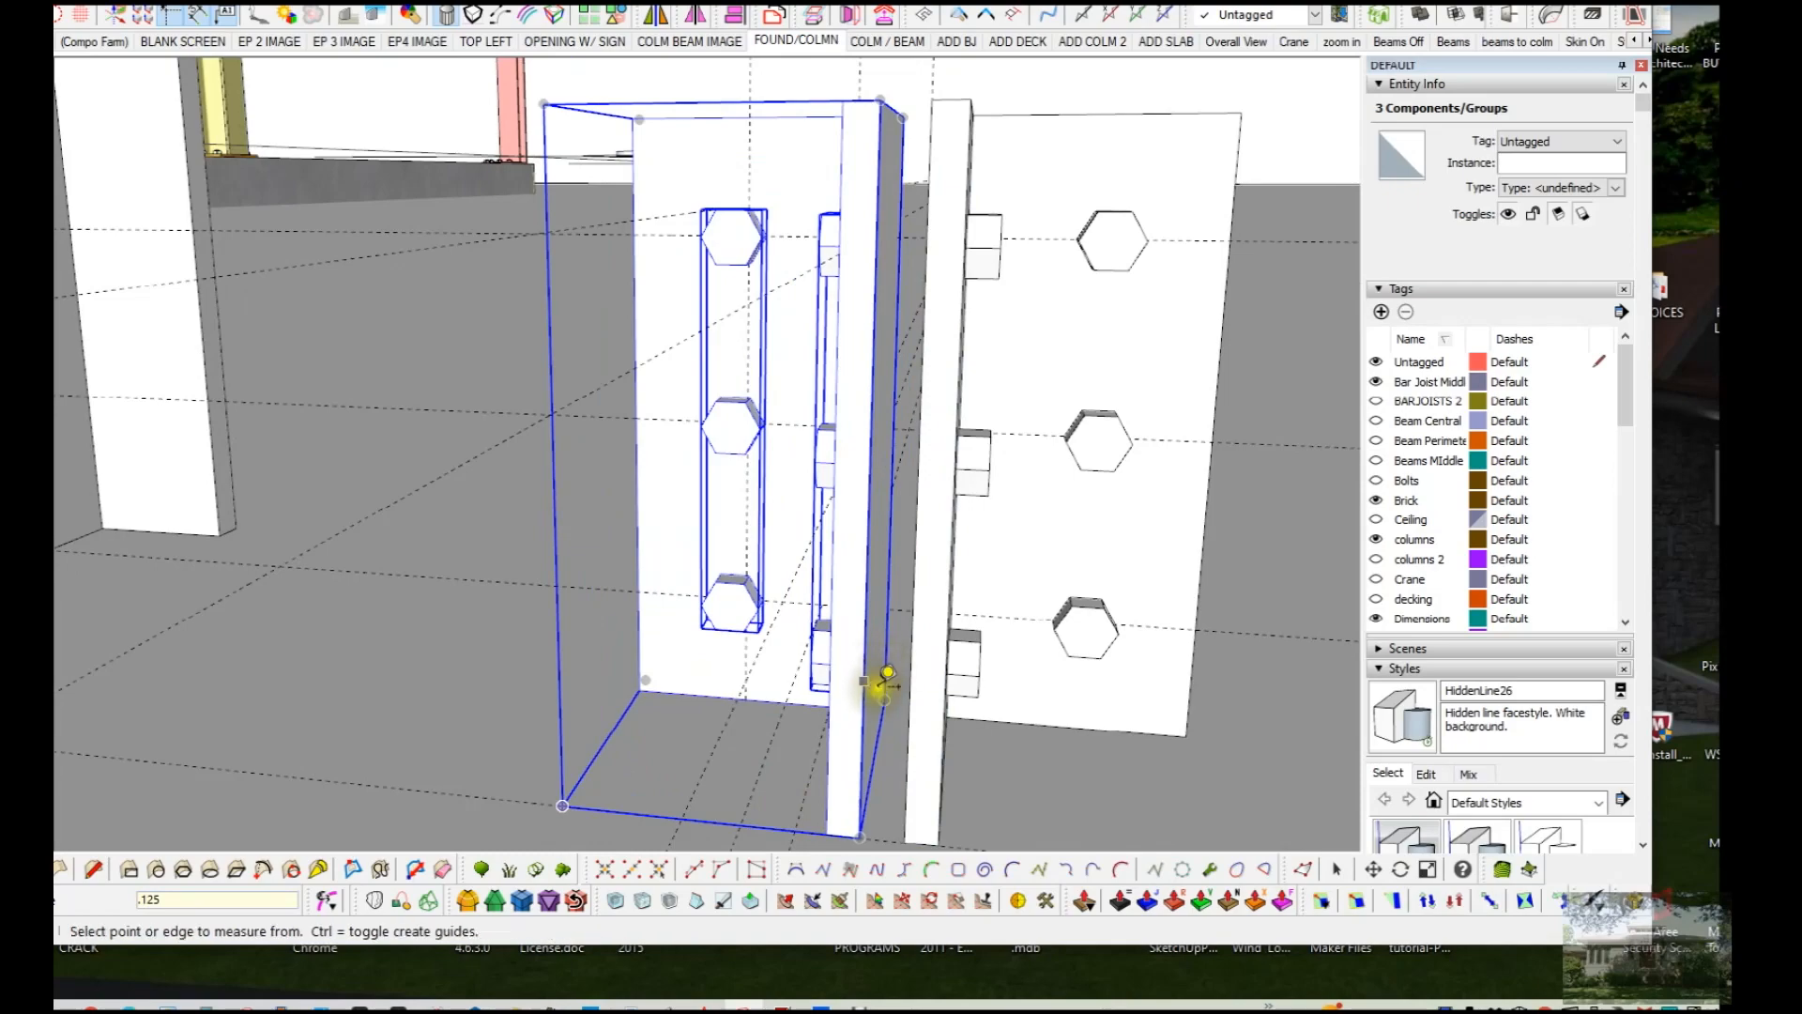
{"action": "left_click", "coordinate": [862, 738]}
{"action": "key", "text": "space"}
Step: Examine the two bolted angles and the gap between them from both sides, and clear the selection
{"action": "scroll", "coordinate": [784, 443], "scroll_direction": "down", "scroll_amount": 2}
{"action": "mouse_move", "coordinate": [778, 486]}
{"action": "middle_mouse_down"}
{"action": "mouse_move", "coordinate": [1019, 612]}
{"action": "mouse_move", "coordinate": [1367, 748]}
{"action": "mouse_move", "coordinate": [1675, 808]}
{"action": "middle_mouse_up"}
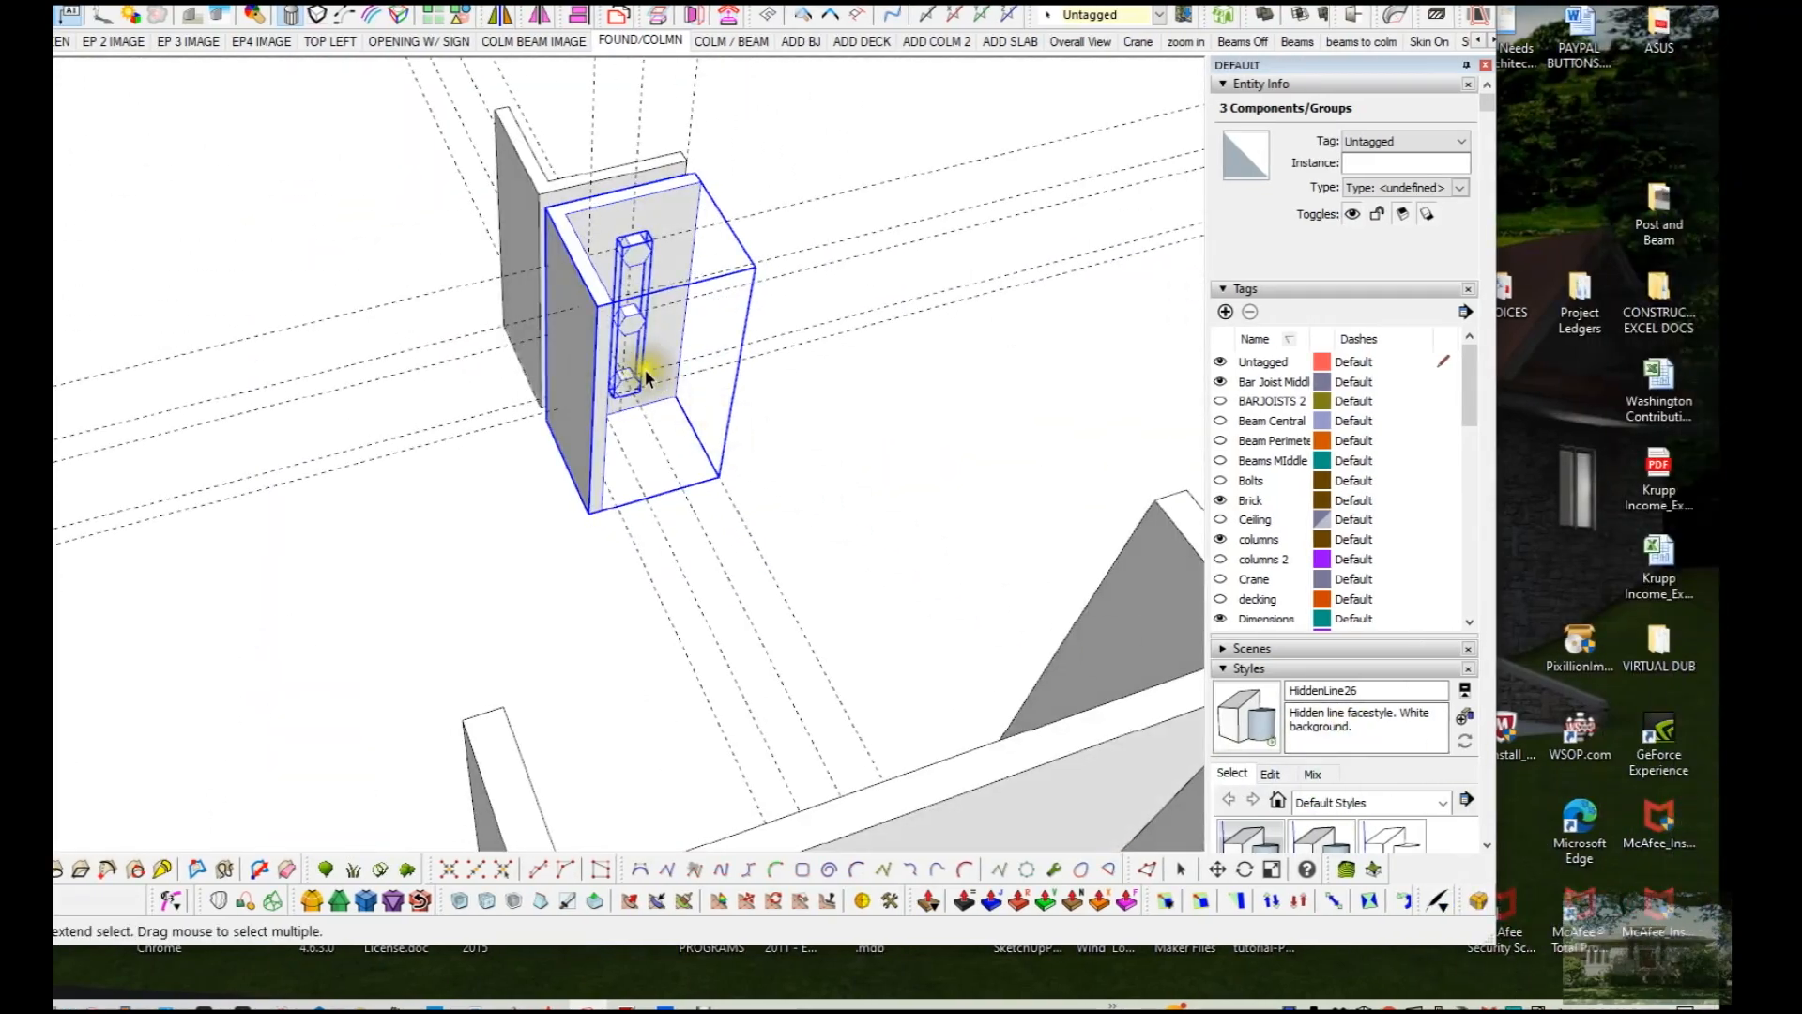
{"action": "middle_click_drag", "start_coordinate": [636, 354], "coordinate": [61, 205]}
{"action": "middle_click_drag", "start_coordinate": [646, 313], "coordinate": [369, 306]}
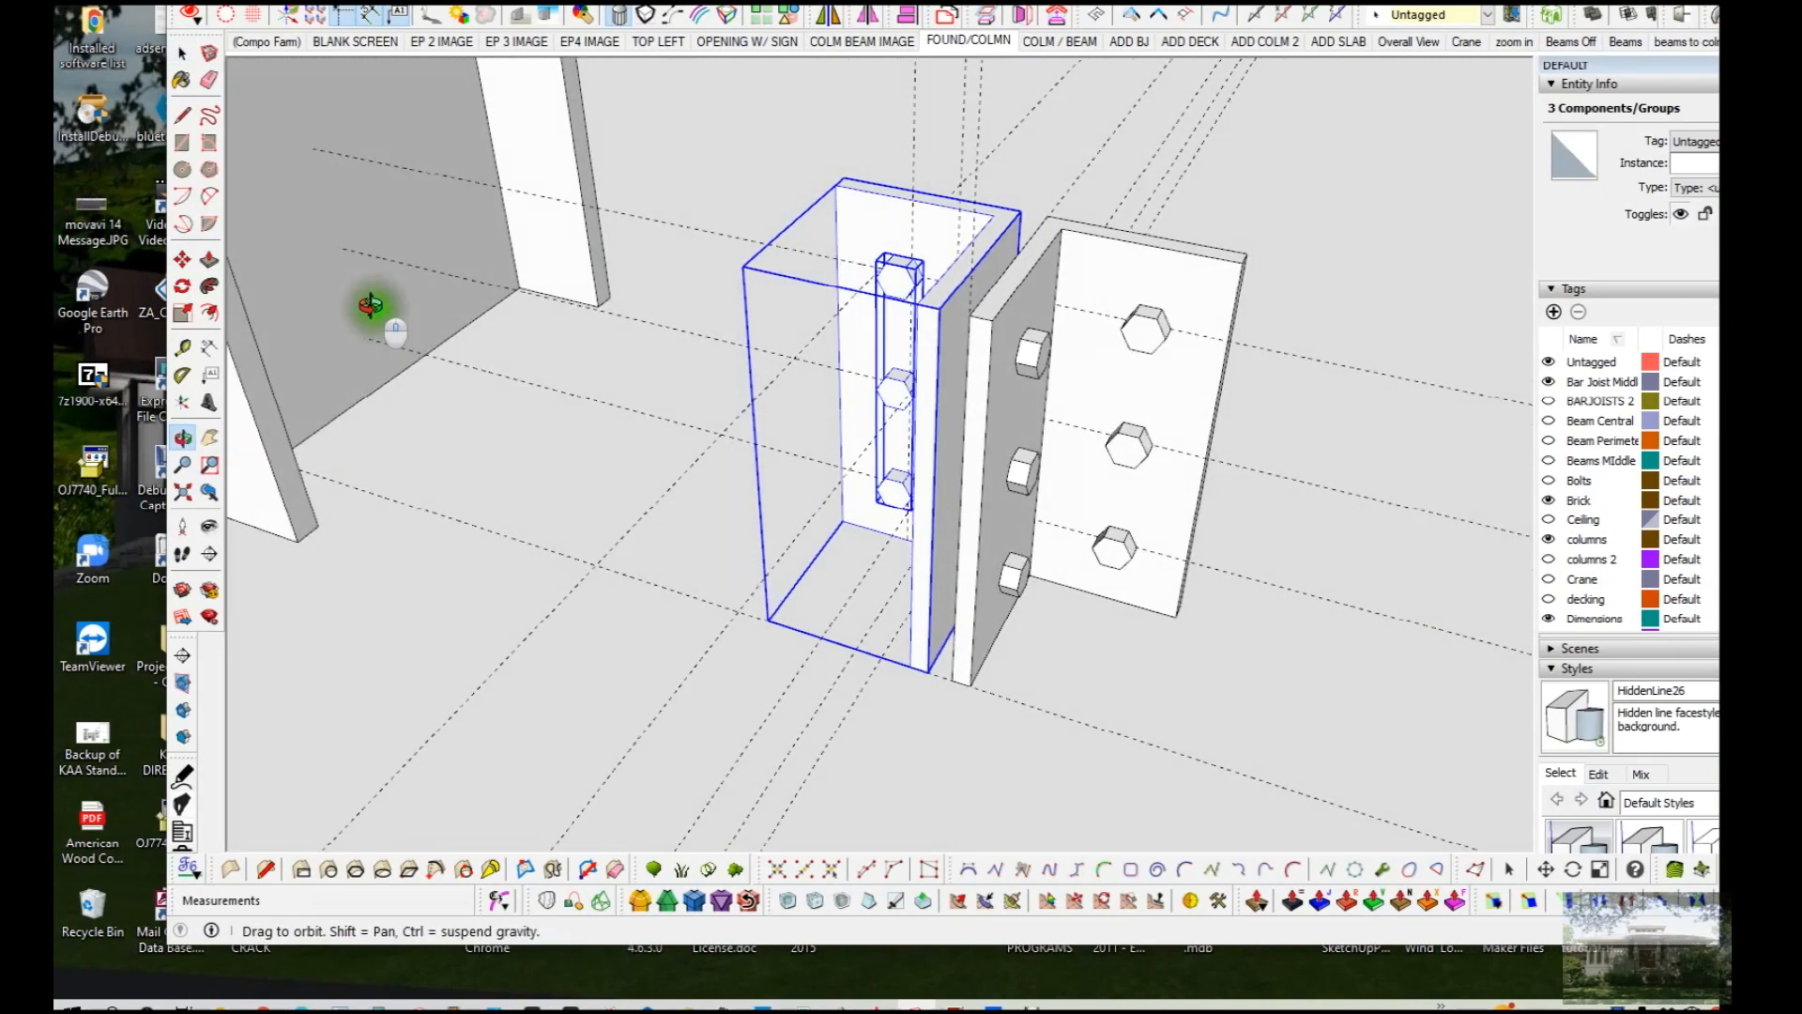
{"action": "middle_click_drag", "start_coordinate": [1138, 451], "coordinate": [362, 466]}
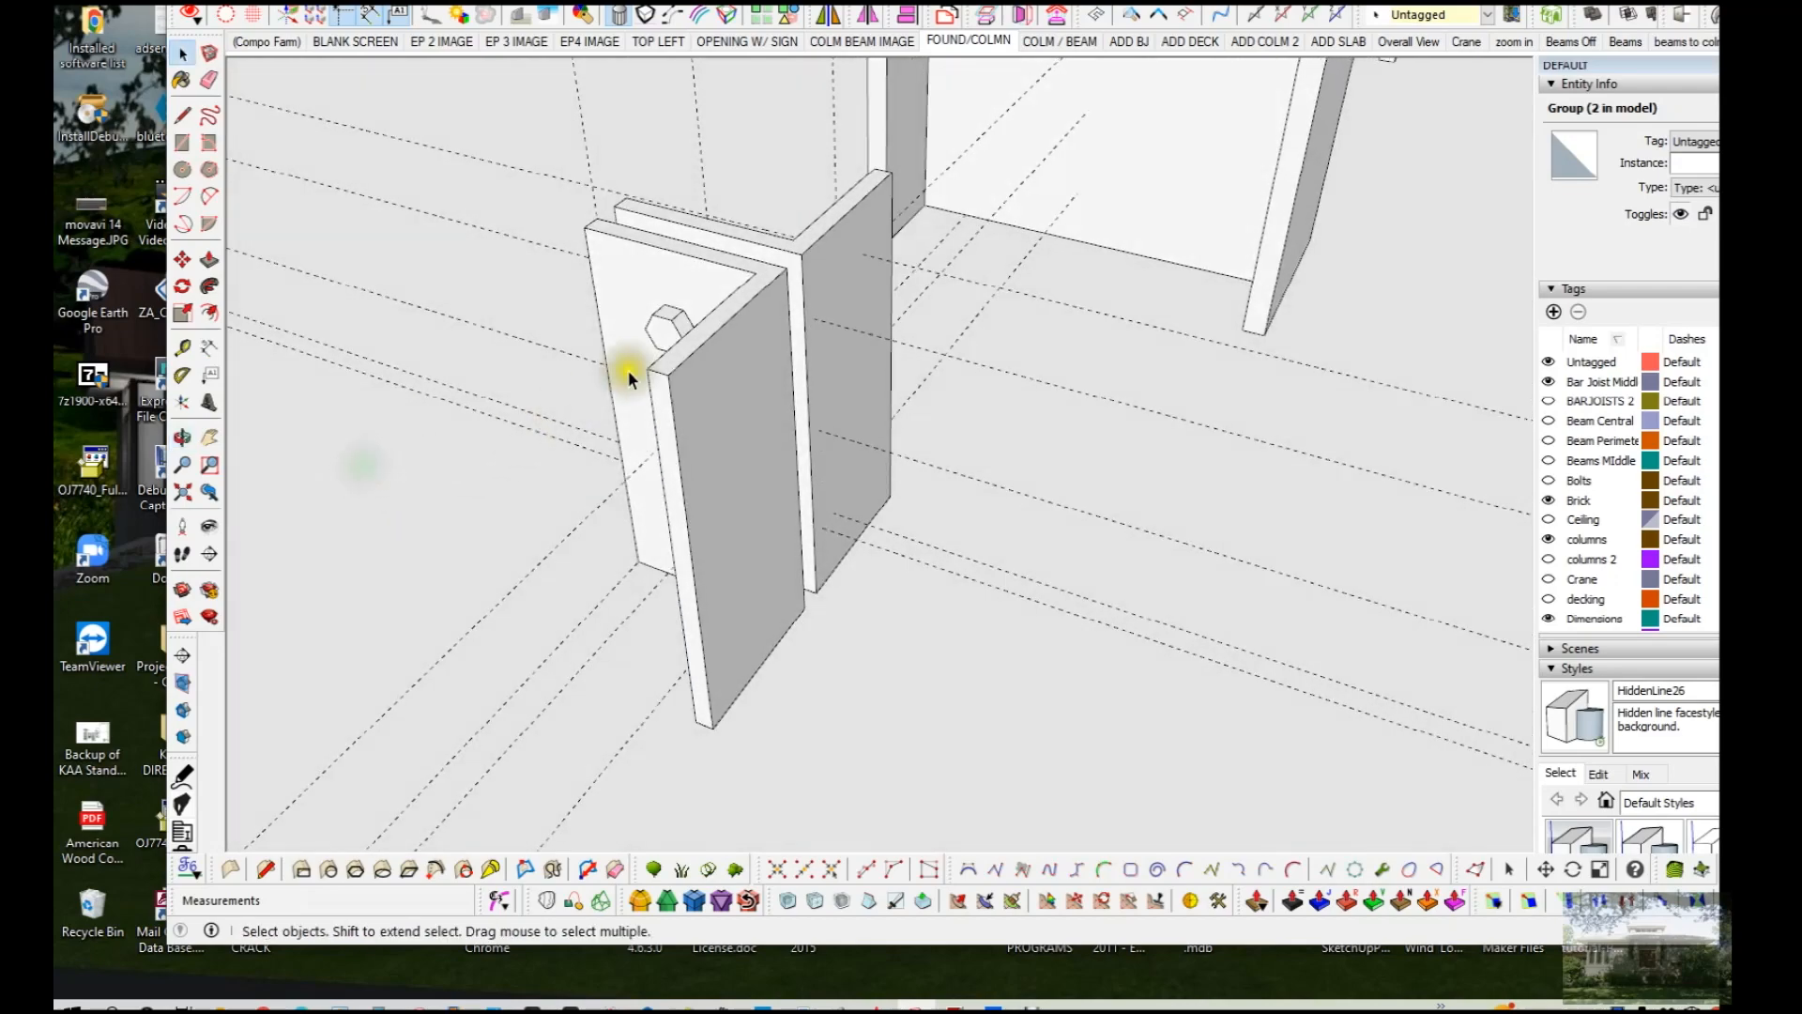
{"action": "middle_click_drag", "start_coordinate": [657, 414], "coordinate": [901, 403]}
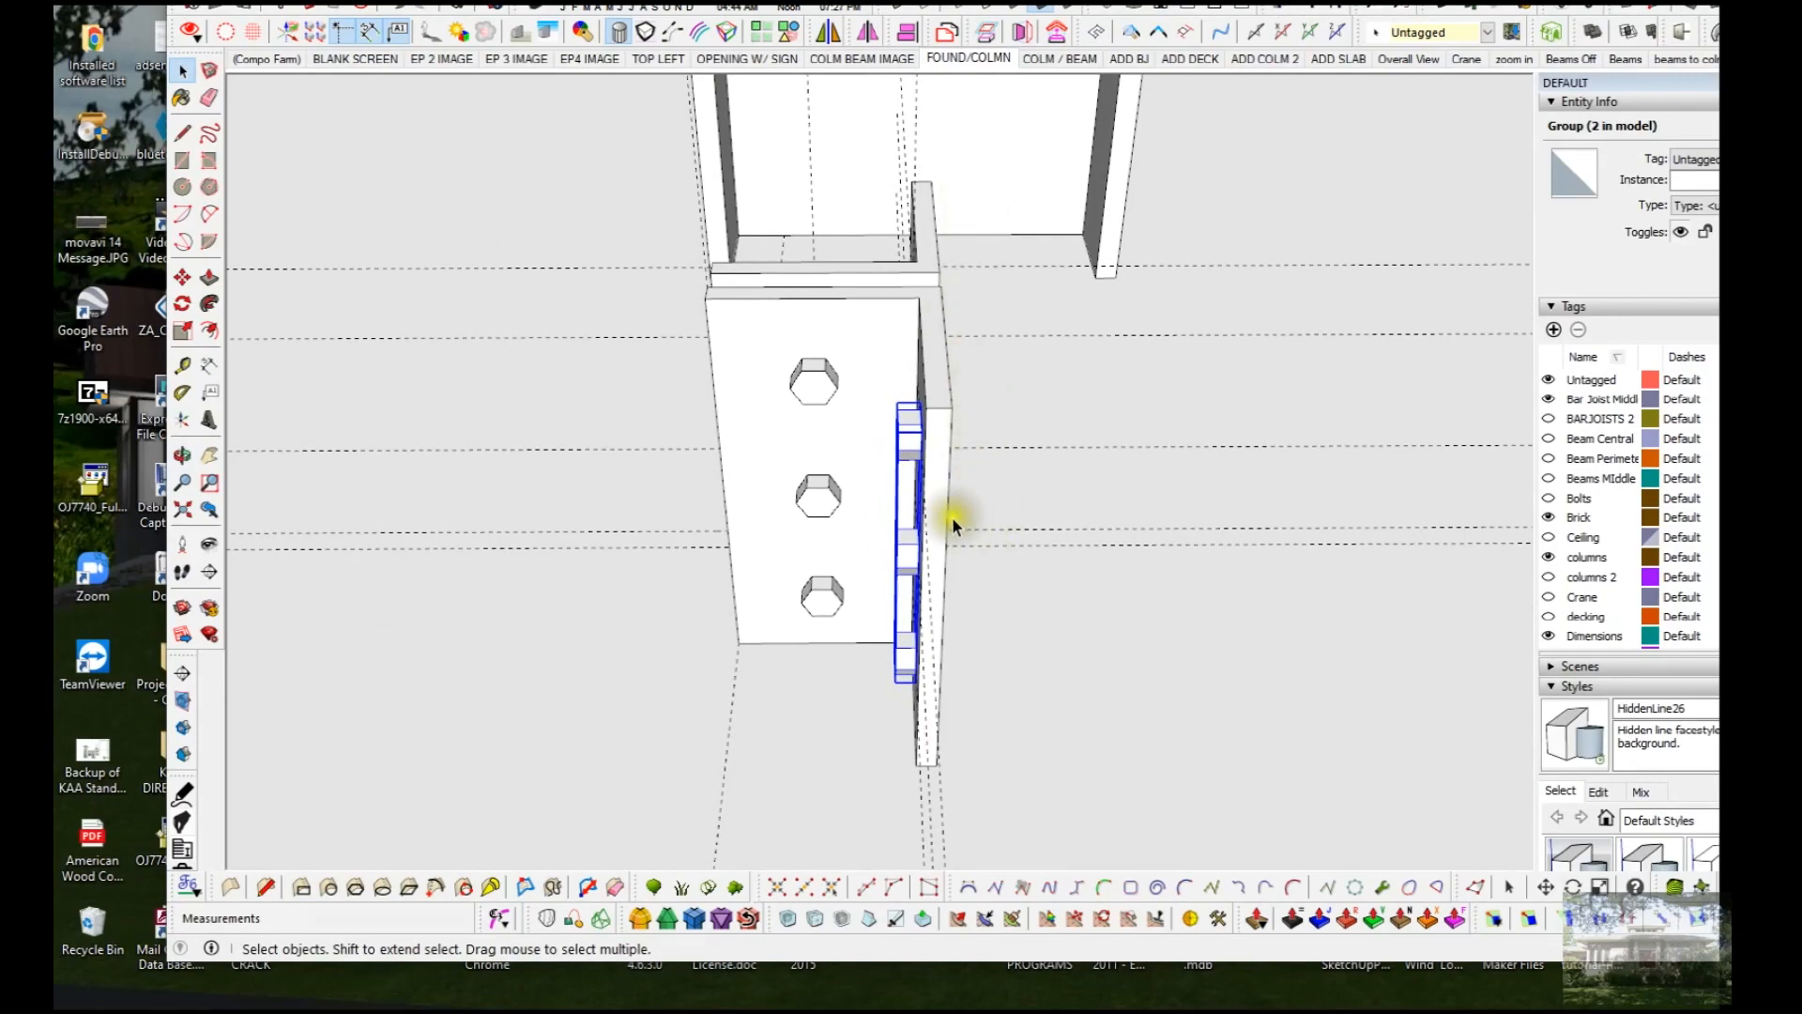
{"action": "left_click", "coordinate": [672, 590]}
{"action": "middle_click_drag", "start_coordinate": [672, 589], "coordinate": [1360, 449]}
Step: Open the steel angle component for editing, select all its geometry, paint it with 0089_PaleTurquoise, and leave the component
{"action": "left_click", "coordinate": [1196, 465]}
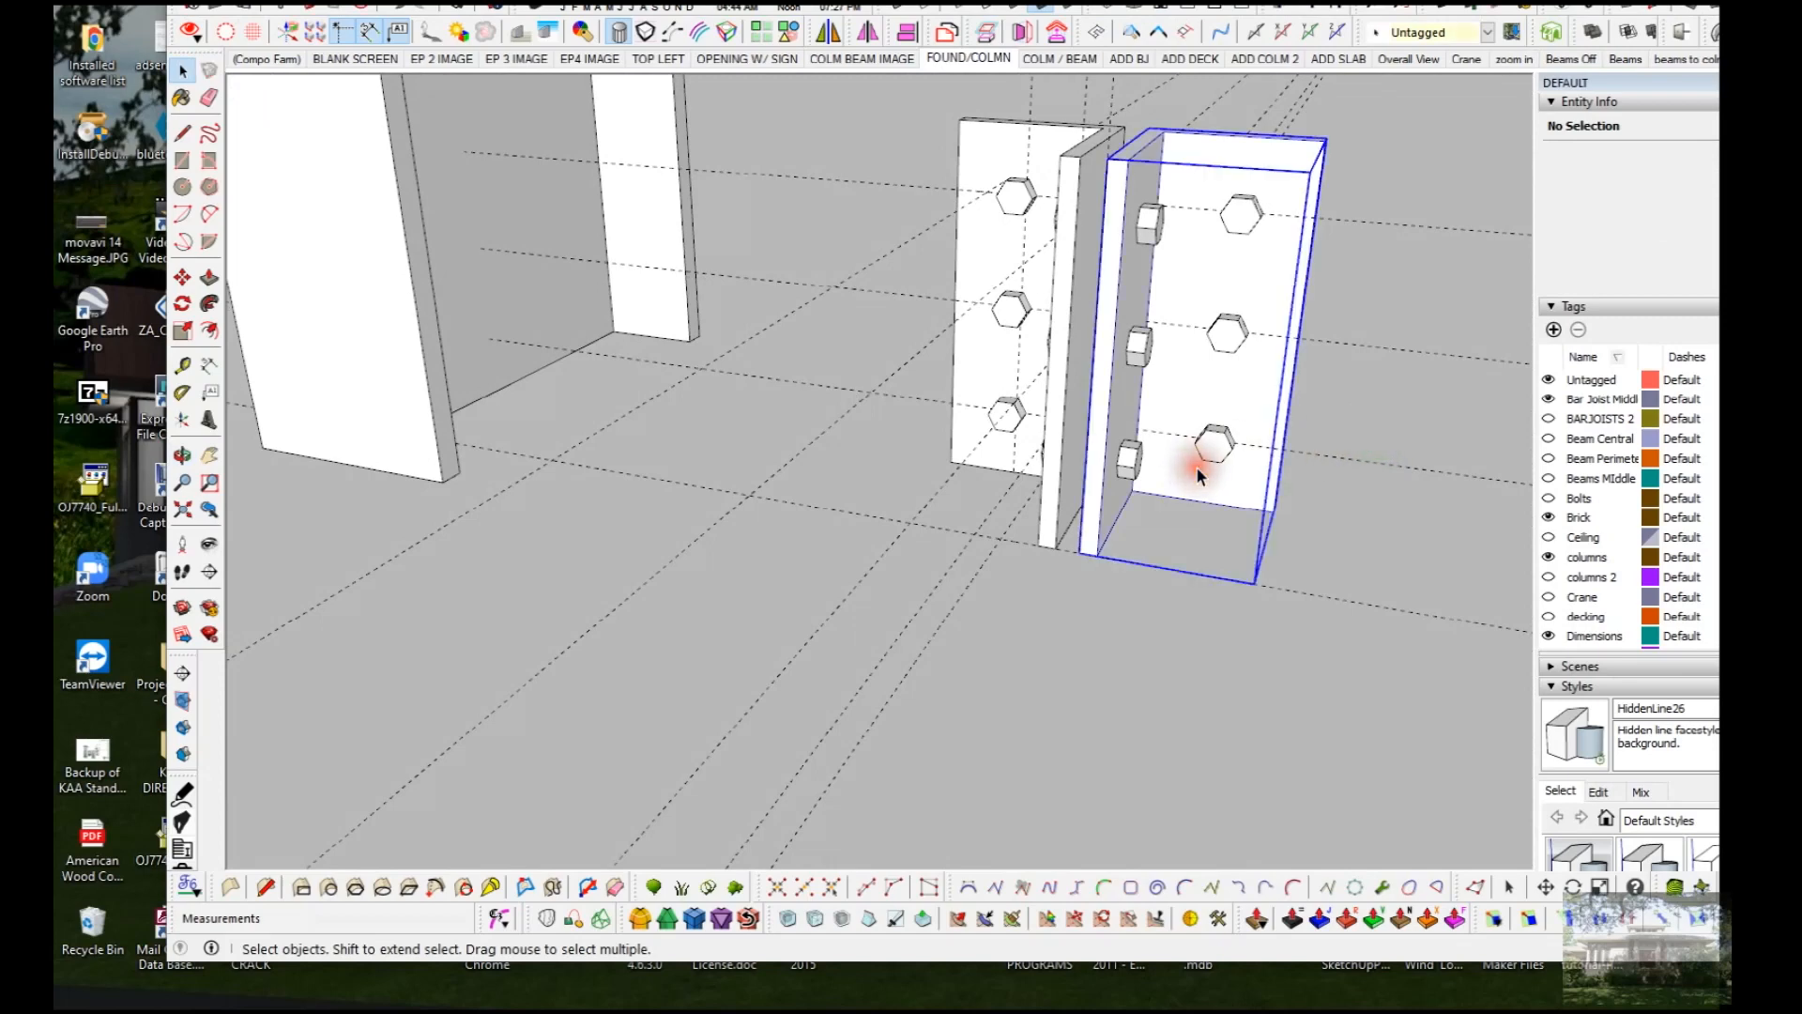
{"action": "triple_click", "coordinate": [1256, 396]}
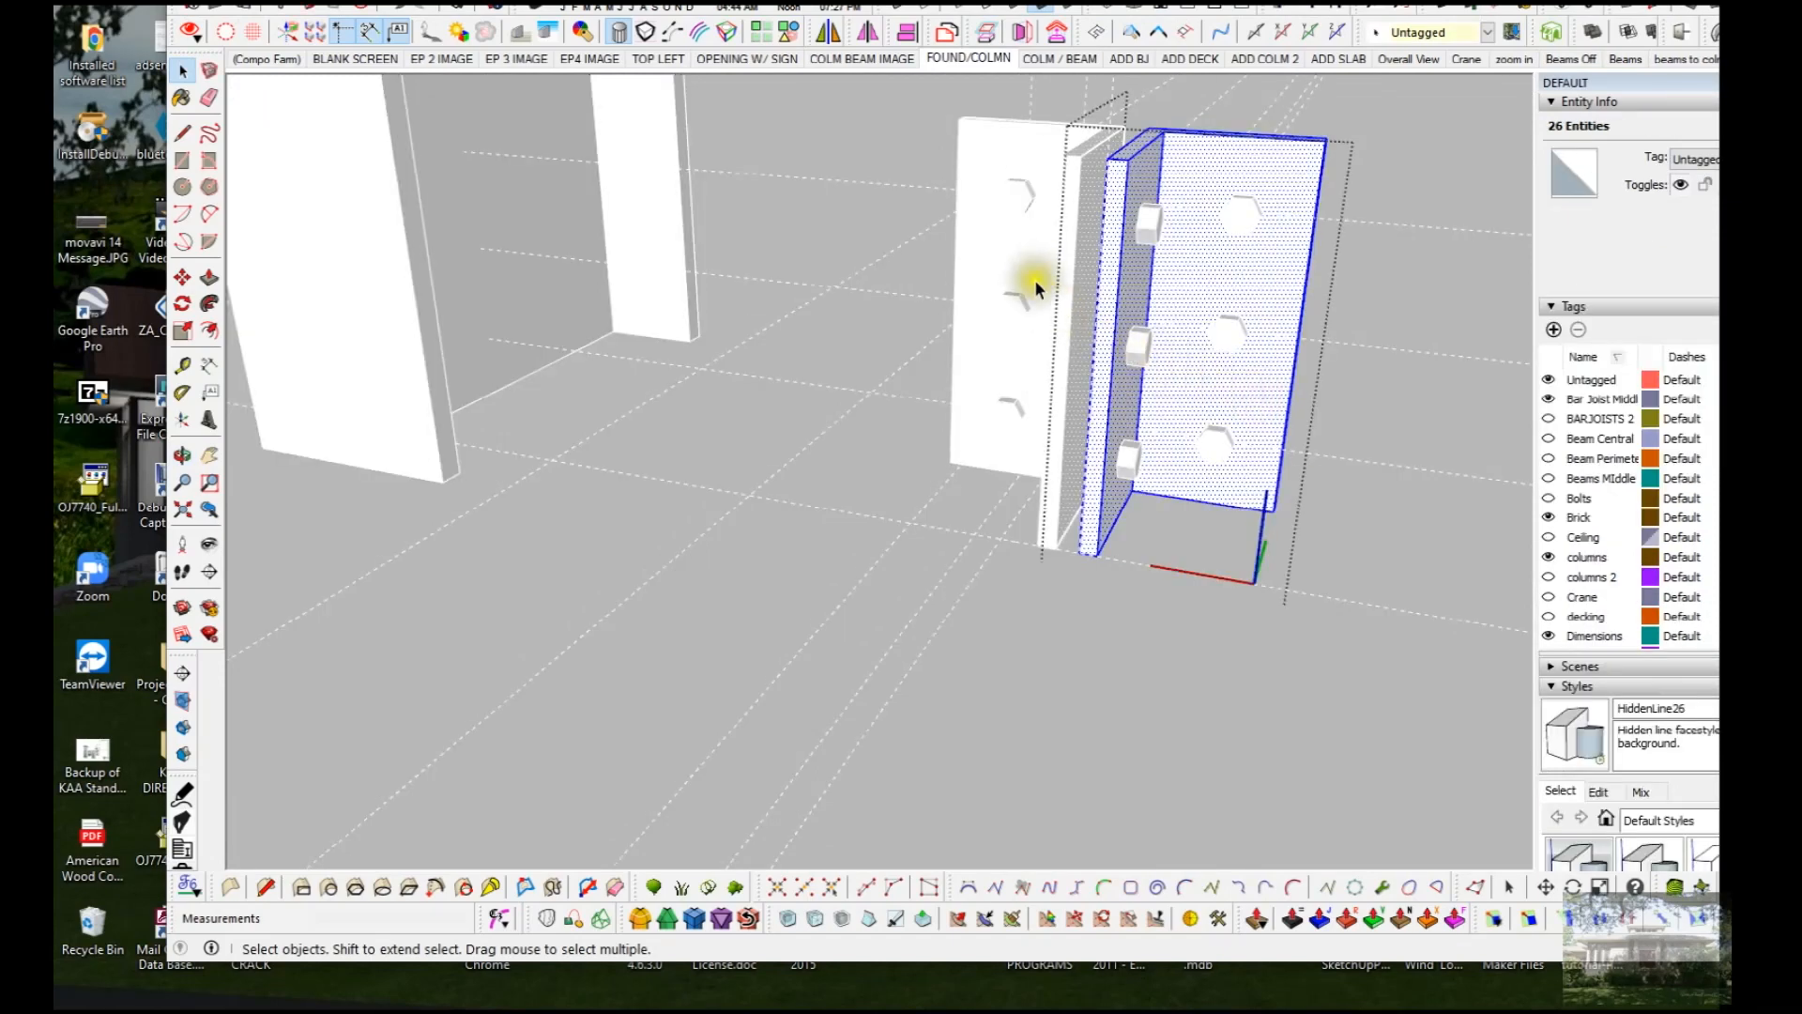
{"action": "scroll", "coordinate": [1558, 578], "scroll_direction": "down", "scroll_amount": 6}
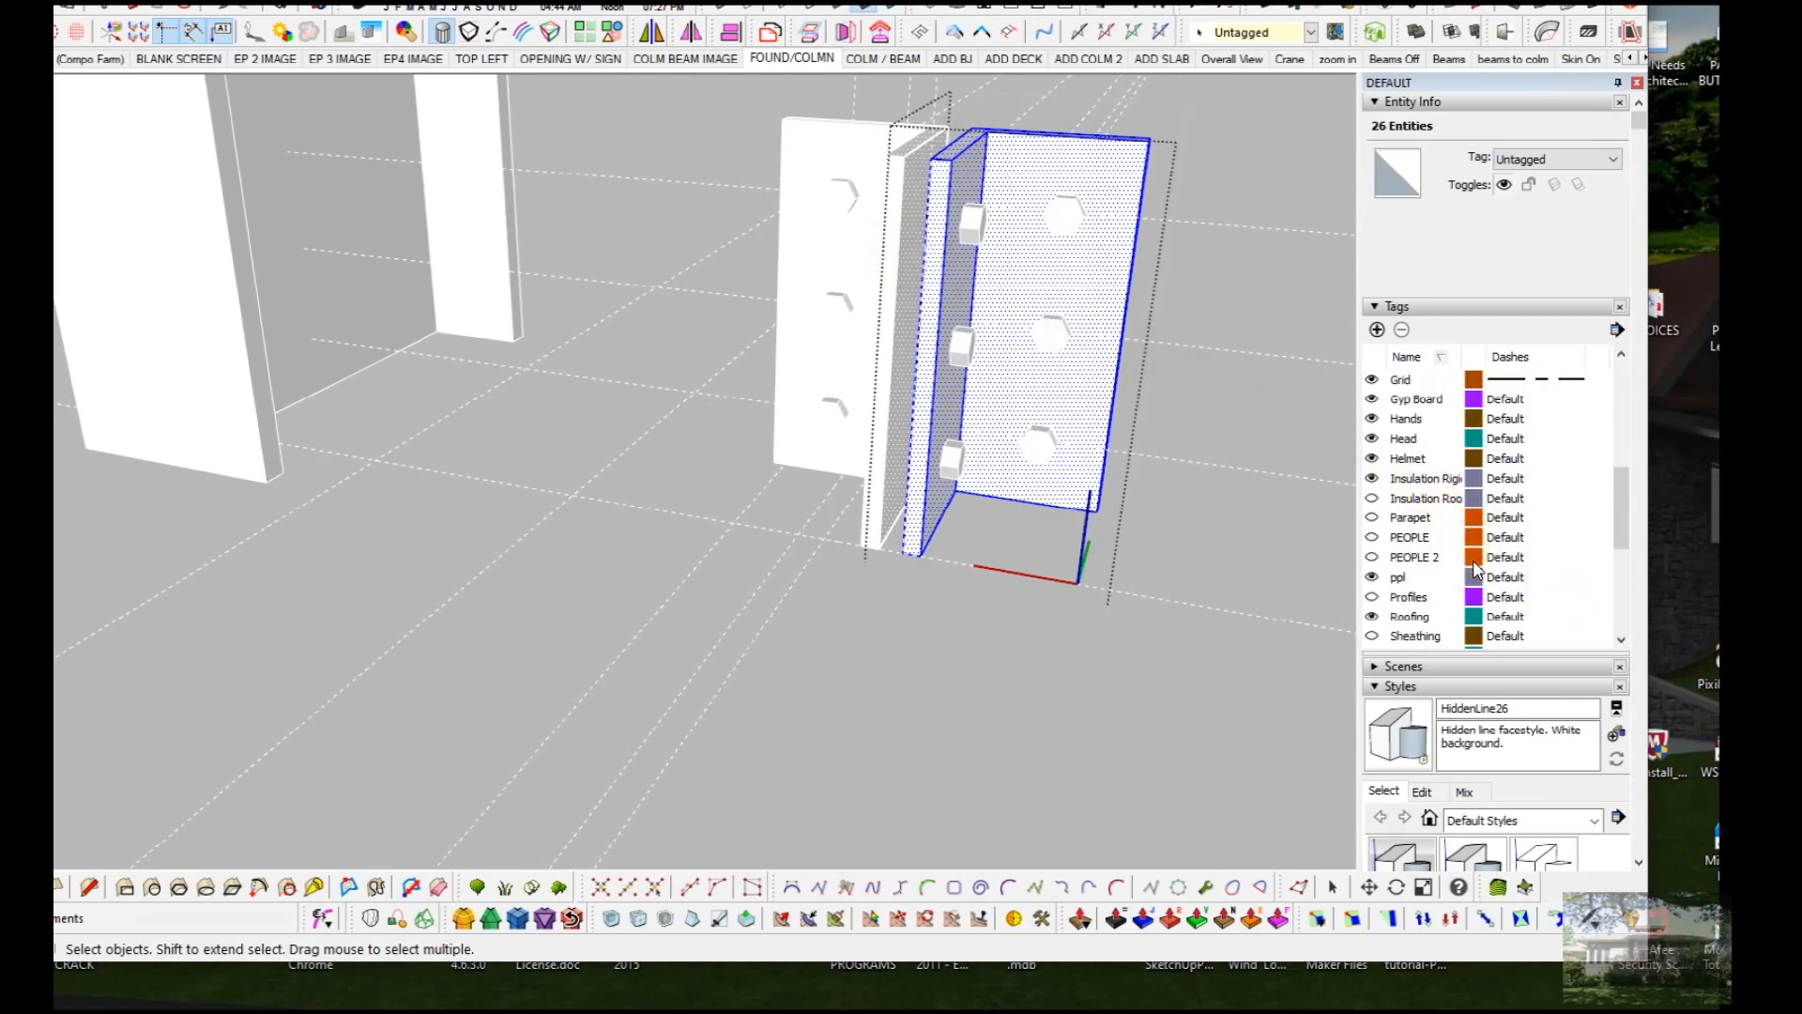
{"action": "scroll", "coordinate": [1521, 610], "scroll_direction": "down", "scroll_amount": 10}
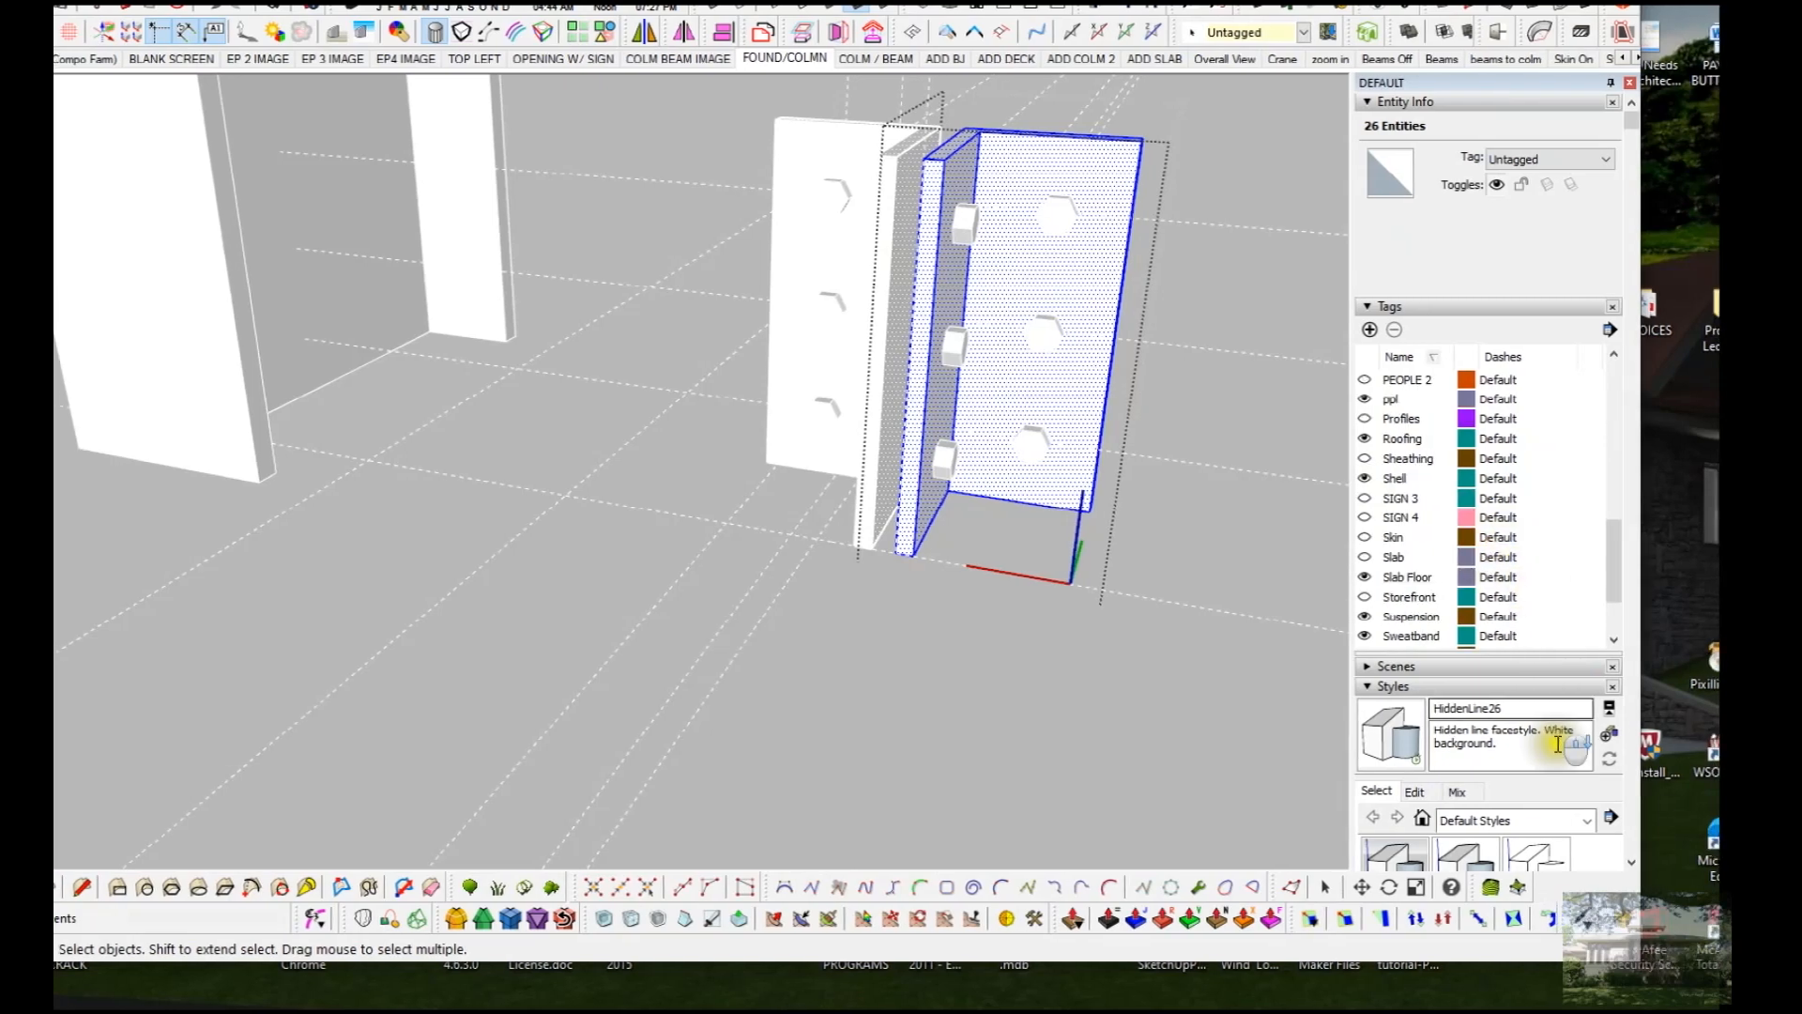
{"action": "scroll", "coordinate": [1554, 779], "scroll_direction": "down", "scroll_amount": 6}
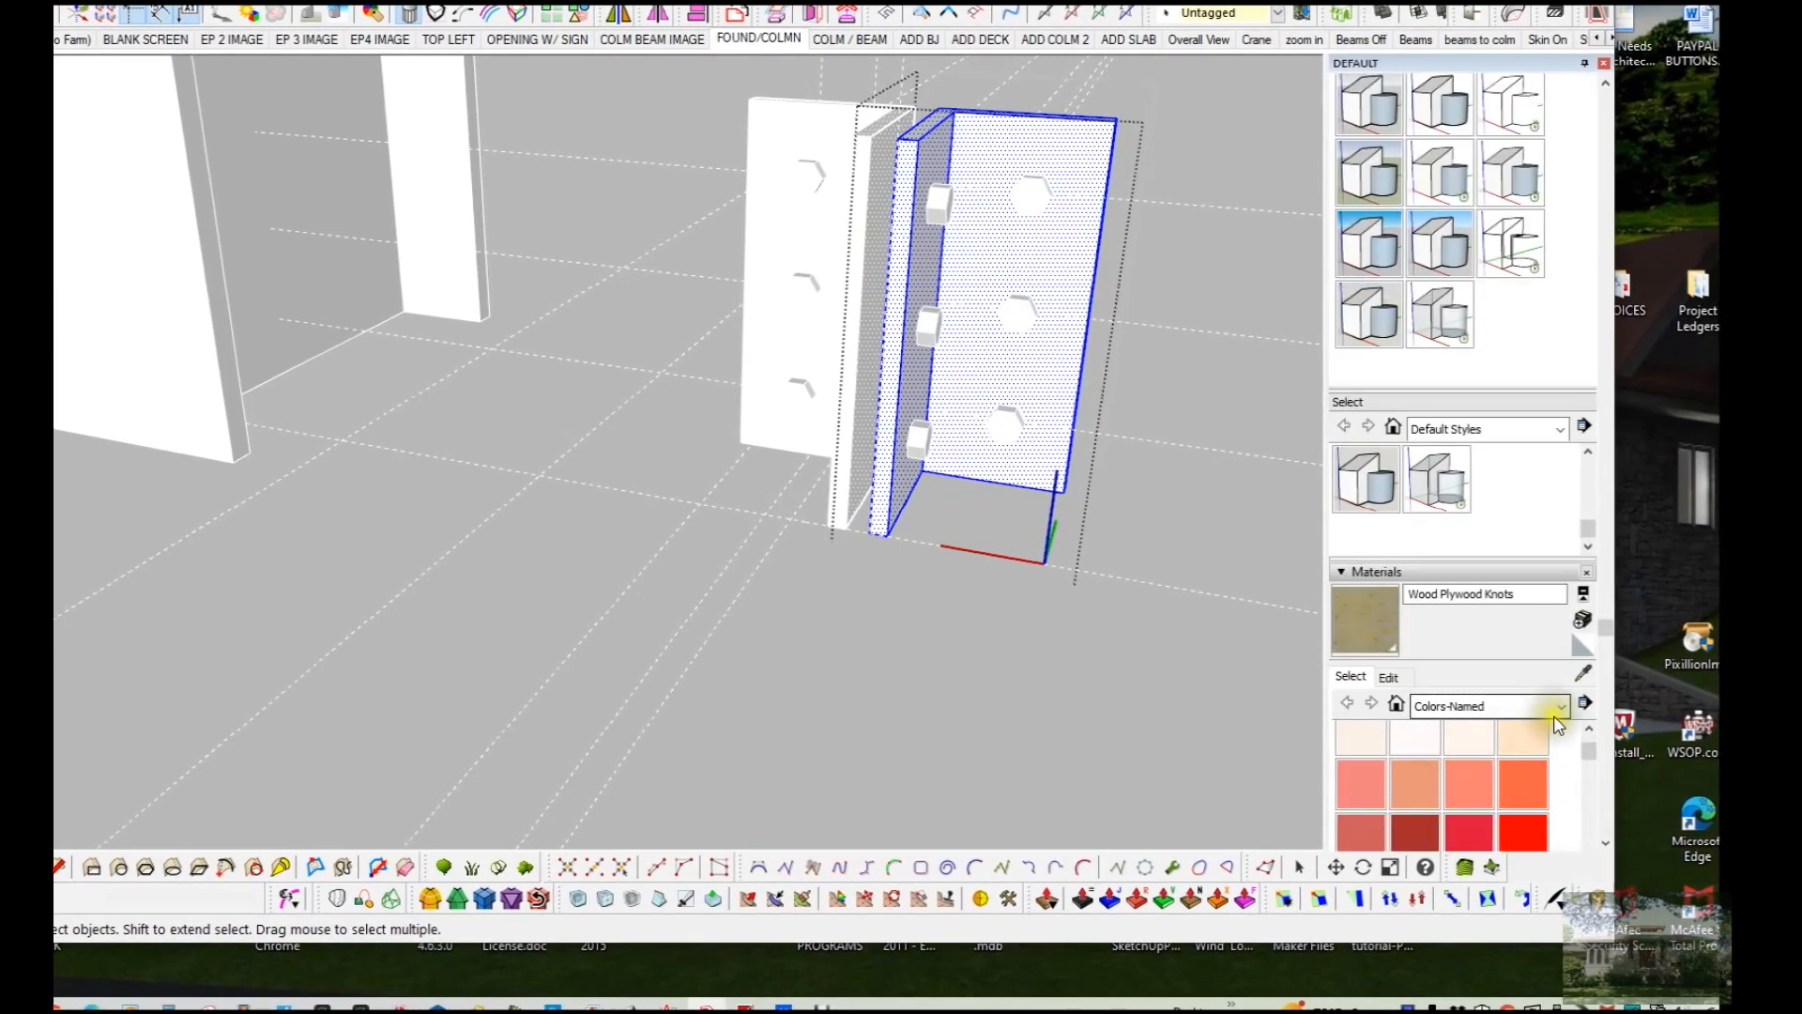
{"action": "scroll", "coordinate": [1492, 714], "scroll_direction": "down", "scroll_amount": 3}
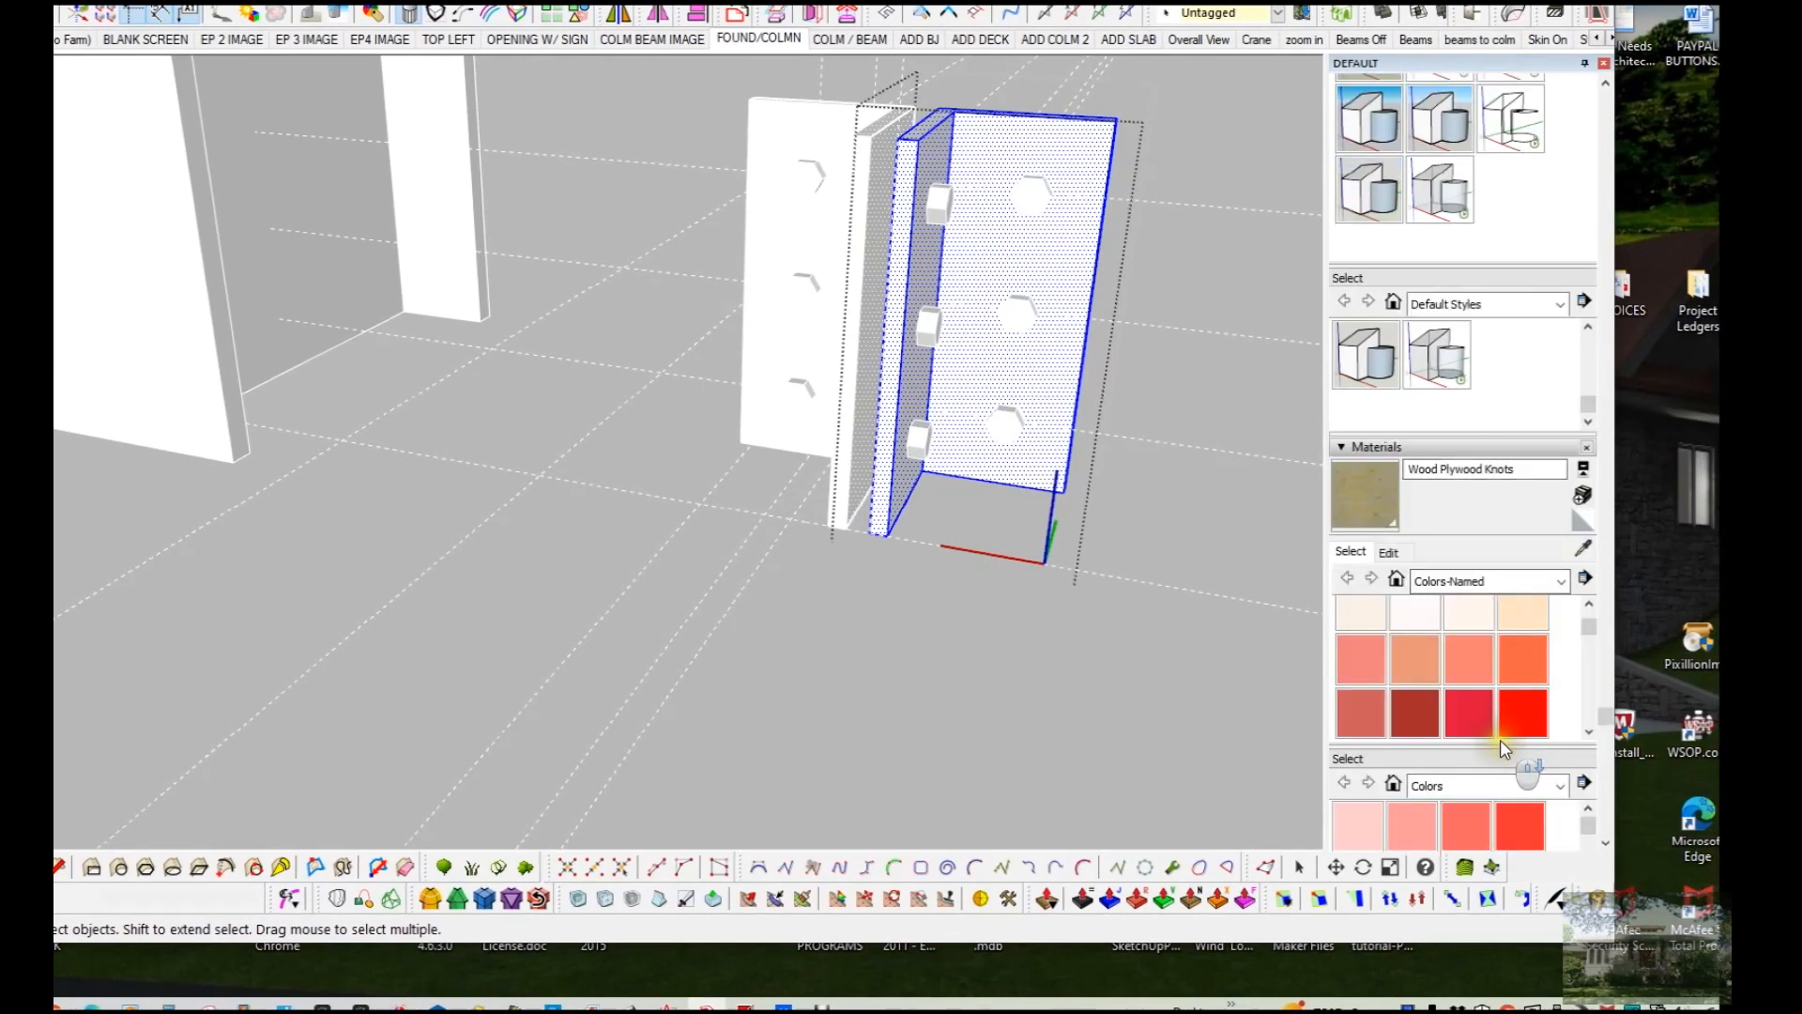
{"action": "scroll", "coordinate": [1500, 737], "scroll_direction": "down", "scroll_amount": 2}
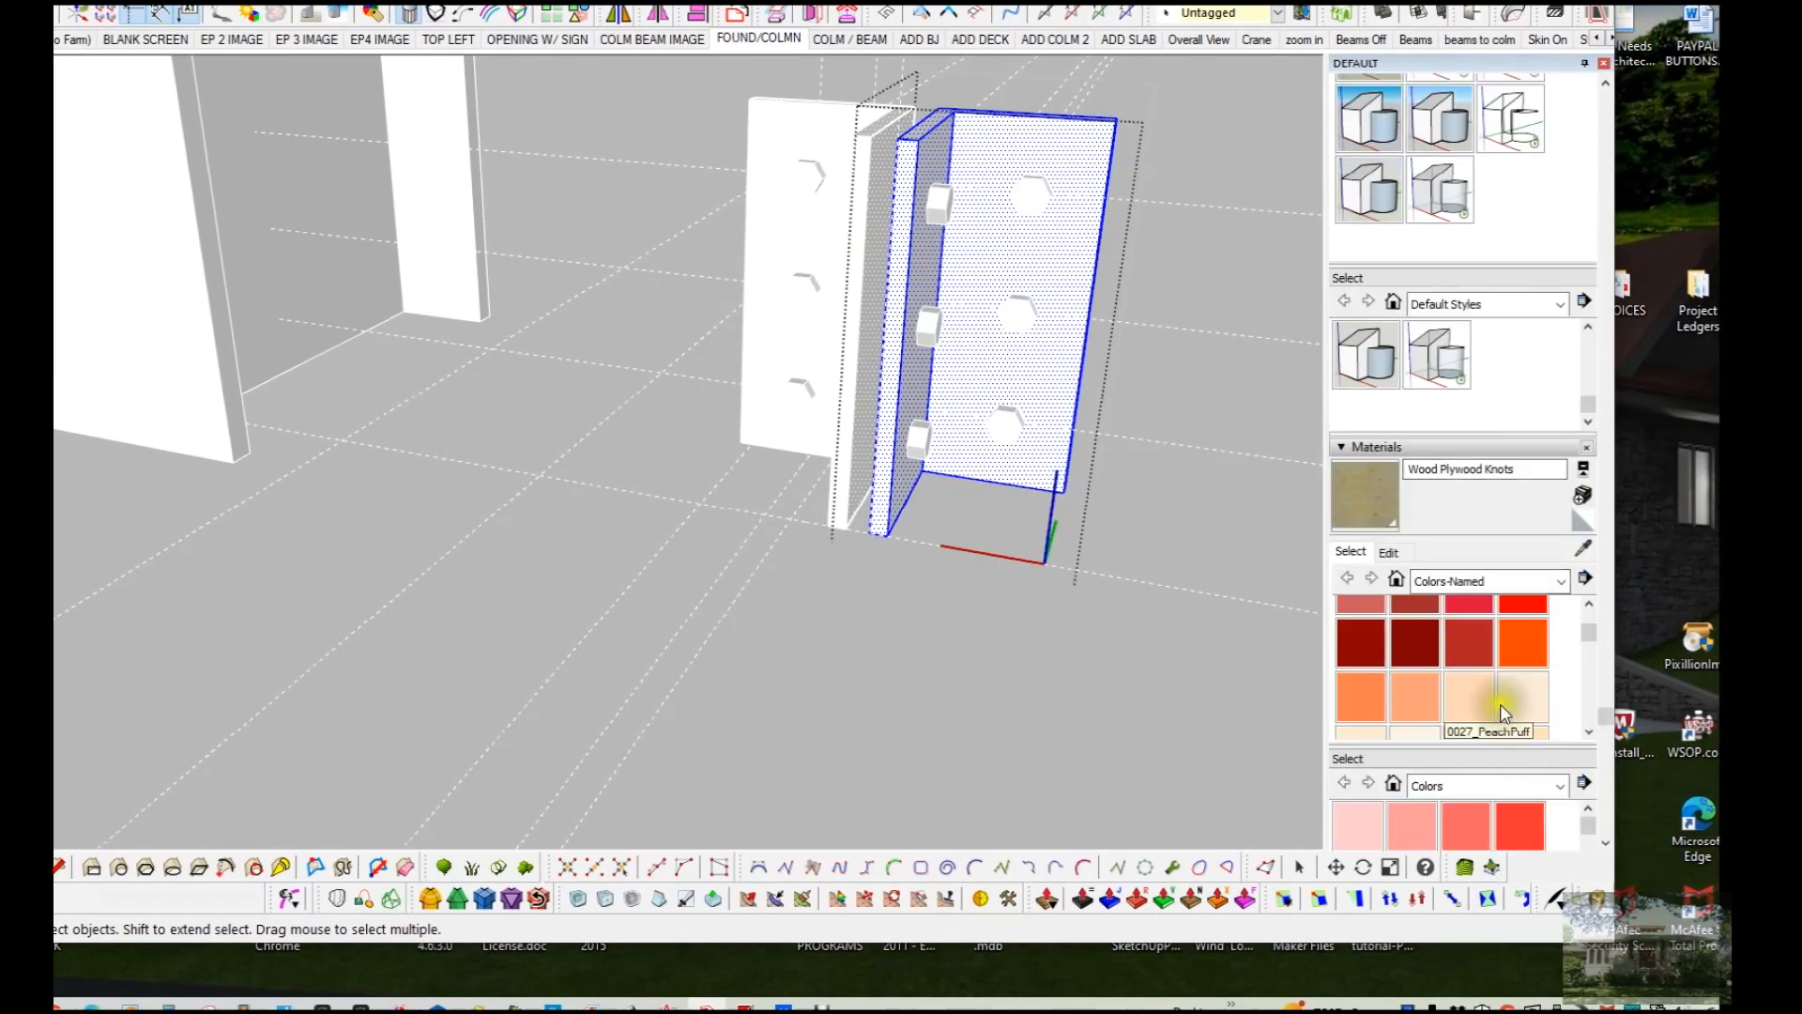
{"action": "scroll", "coordinate": [1500, 704], "scroll_direction": "down", "scroll_amount": 5}
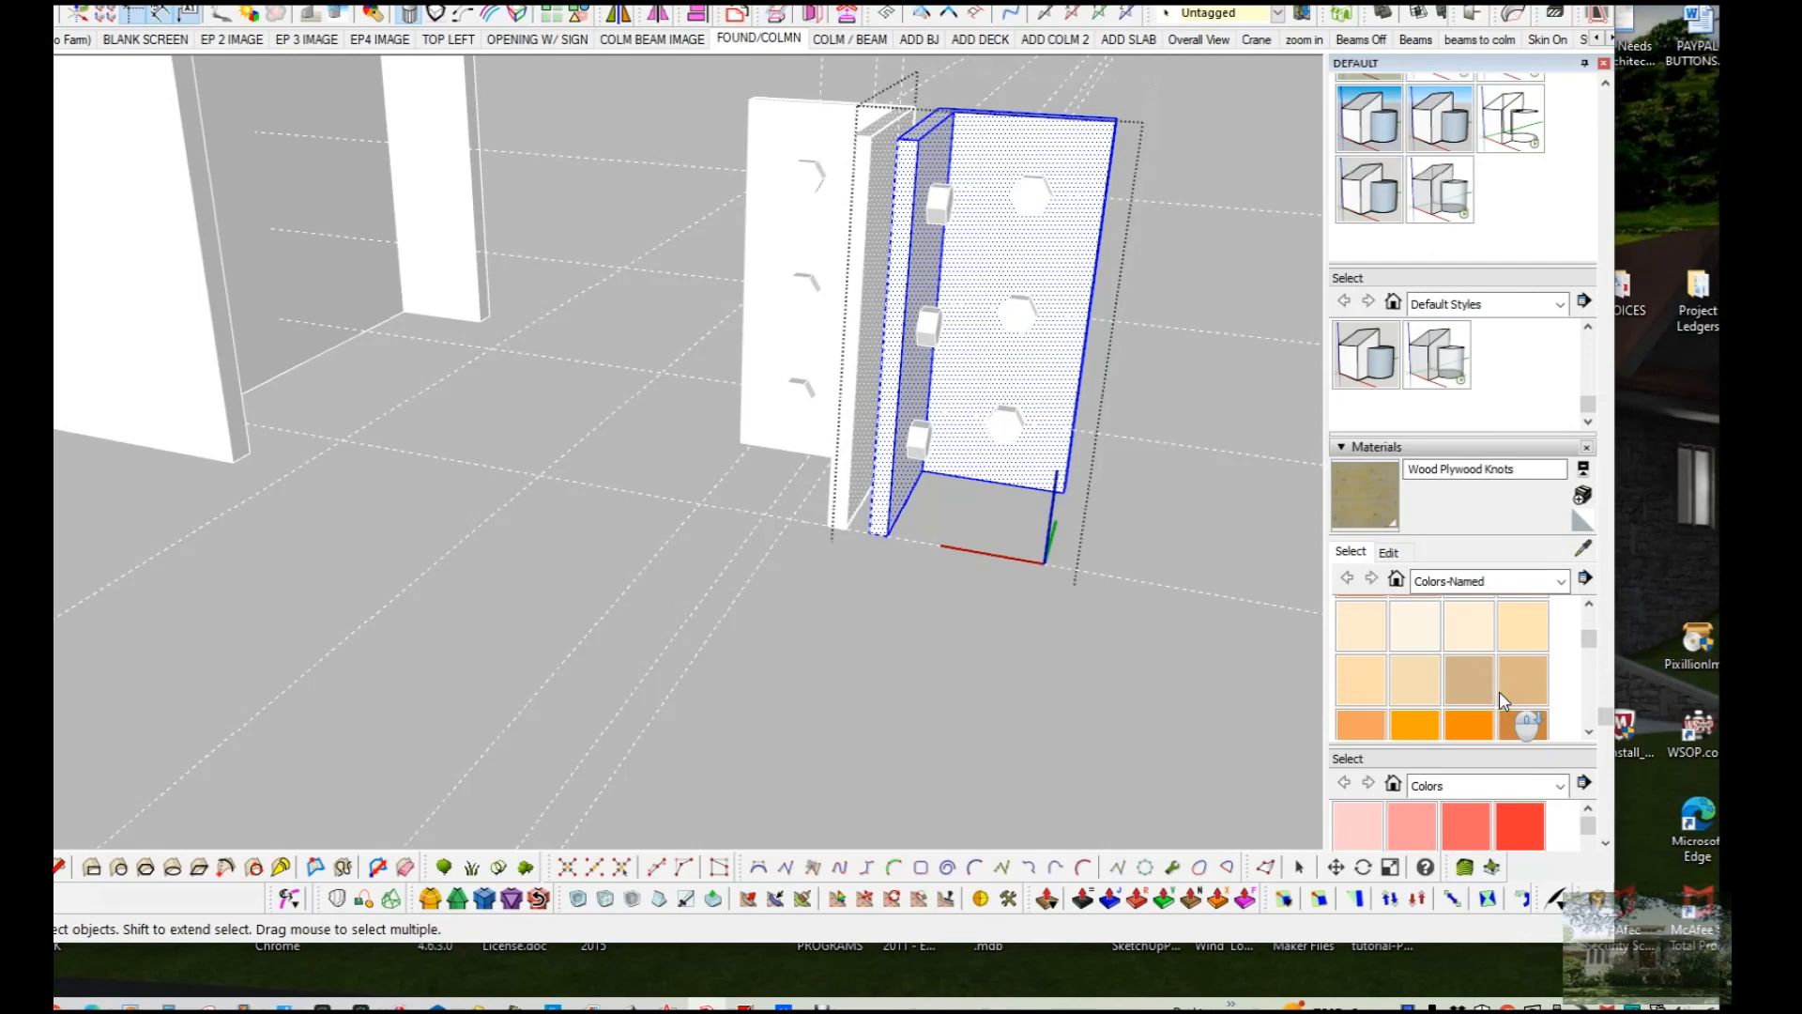
{"action": "scroll", "coordinate": [1500, 696], "scroll_direction": "down", "scroll_amount": 5}
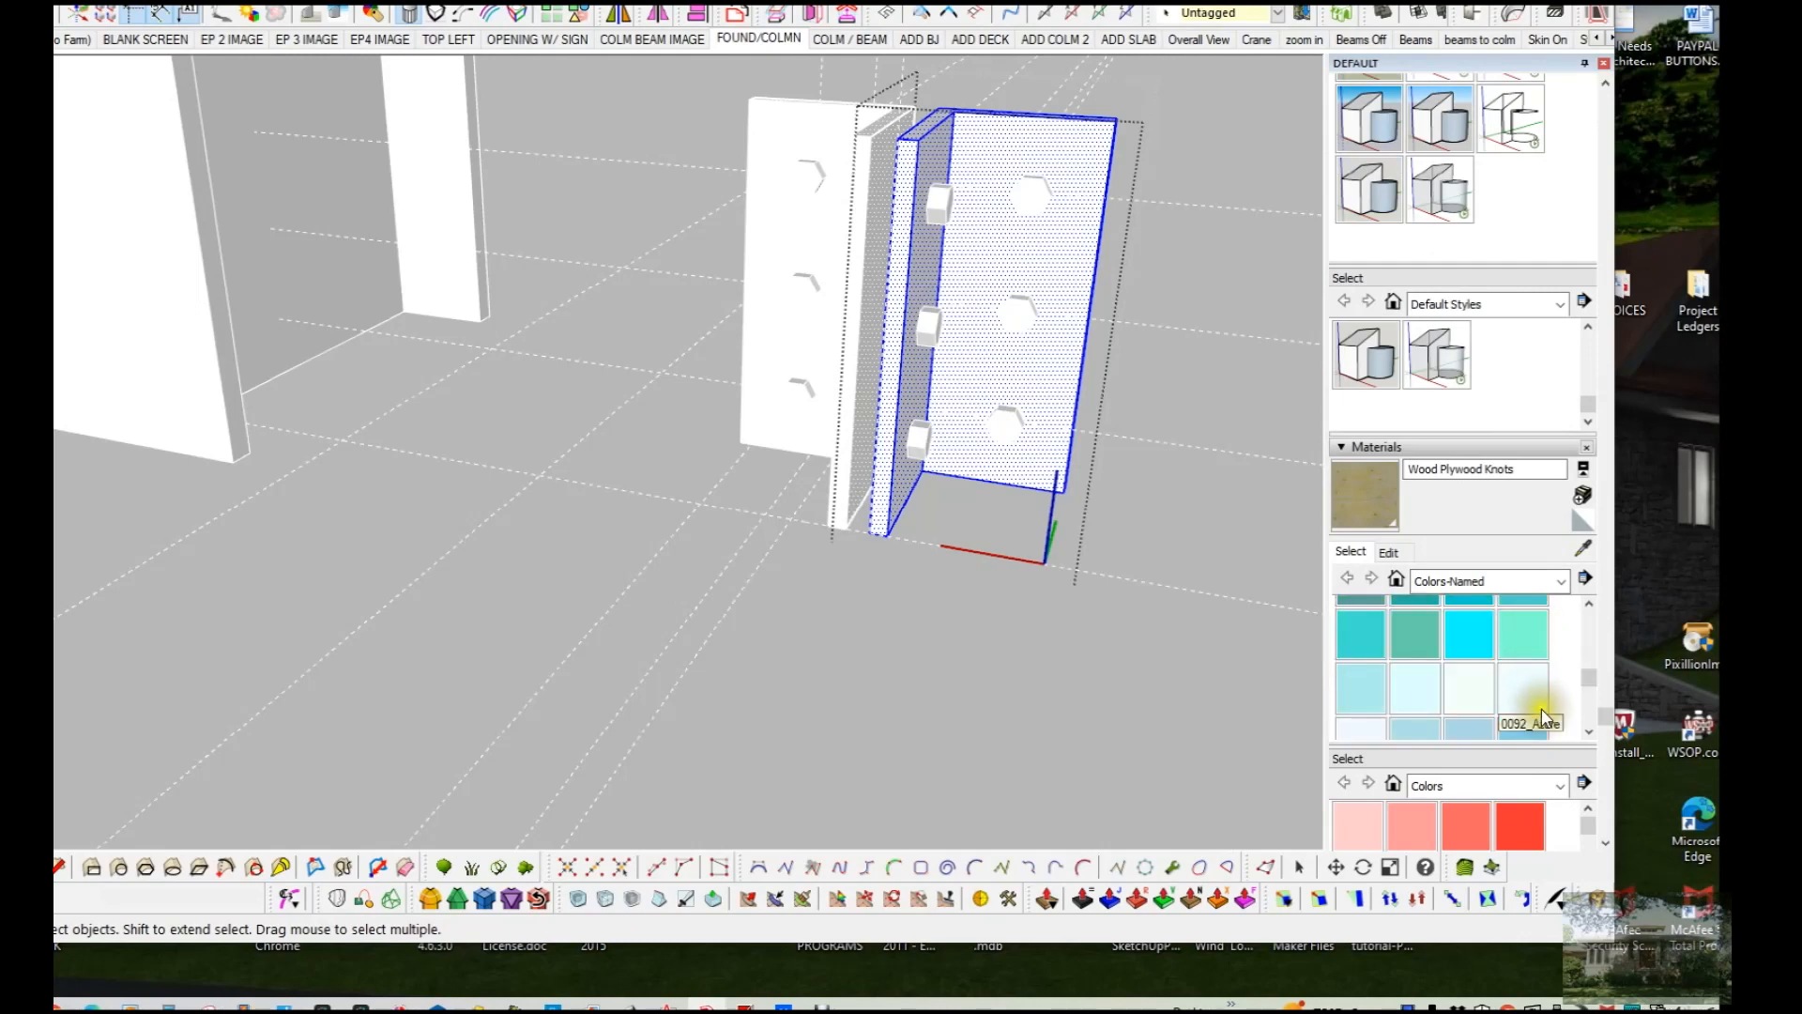
{"action": "left_click", "coordinate": [1361, 686]}
{"action": "left_click", "coordinate": [1062, 402]}
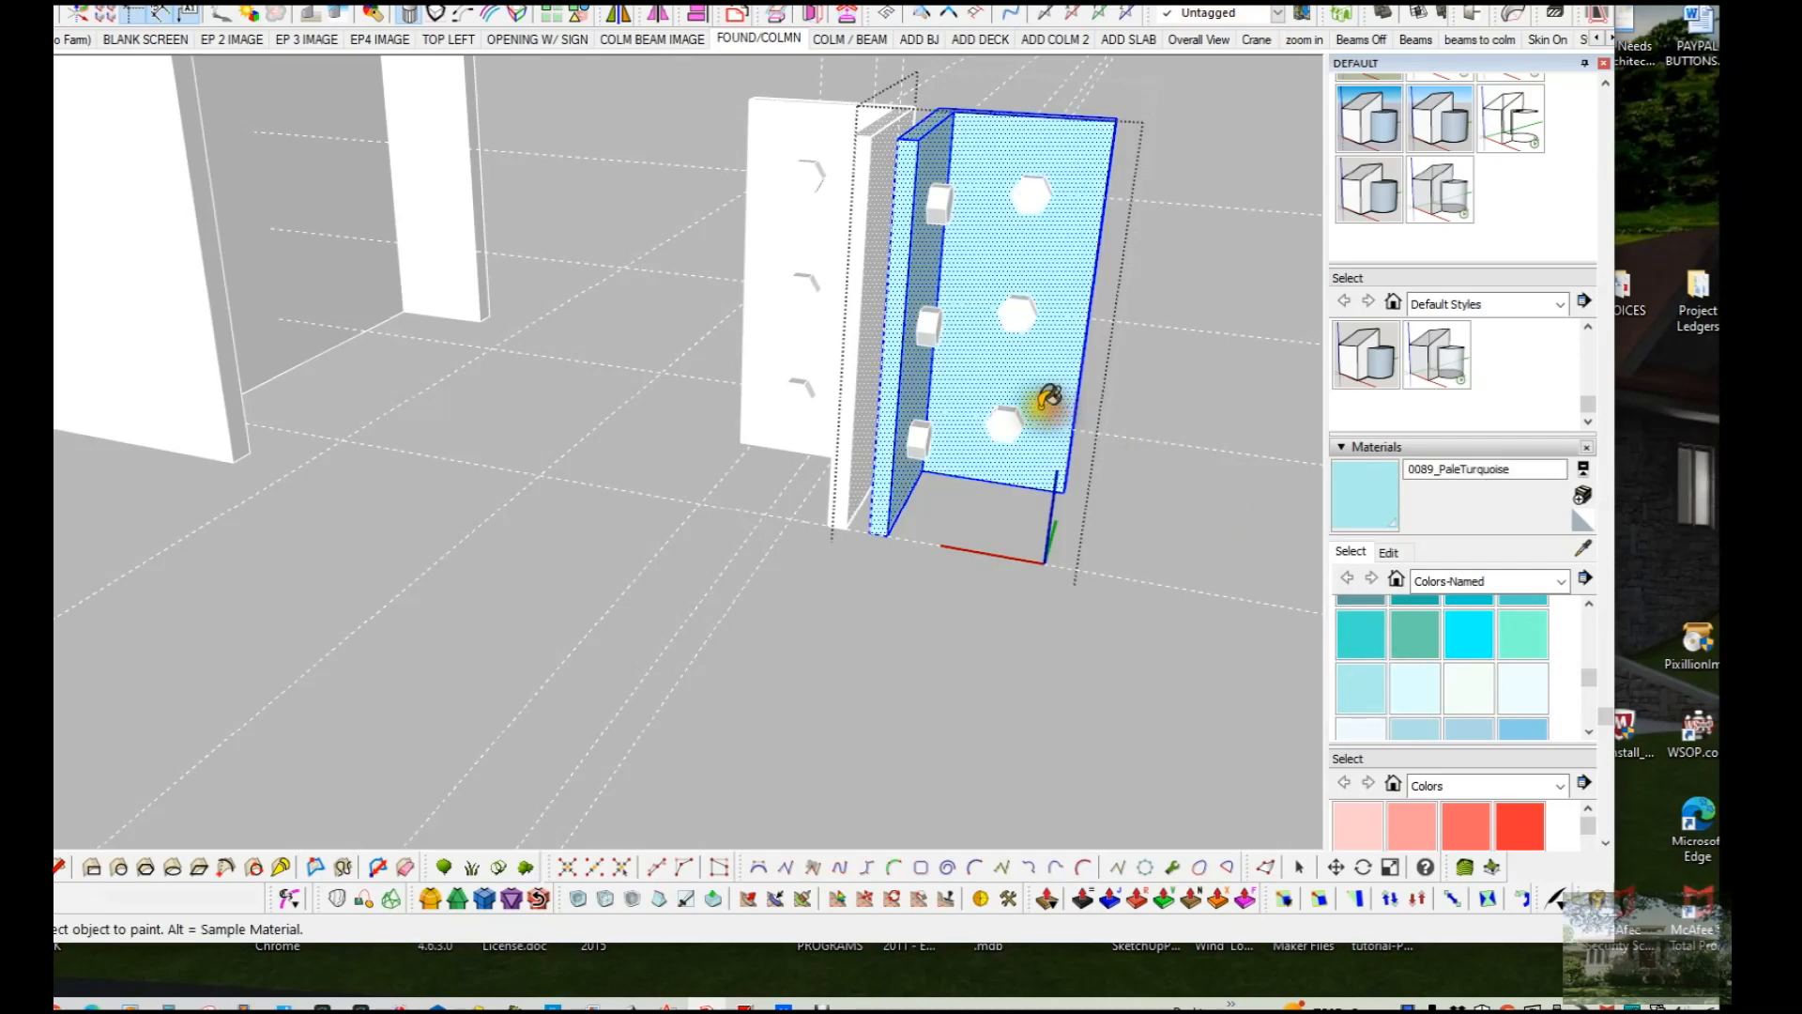
{"action": "mouse_move", "coordinate": [986, 388]}
{"action": "middle_mouse_down"}
{"action": "mouse_move", "coordinate": [1066, 455]}
{"action": "mouse_move", "coordinate": [1234, 524]}
{"action": "middle_mouse_up"}
{"action": "key", "text": "space"}
{"action": "left_click", "coordinate": [1087, 543]}
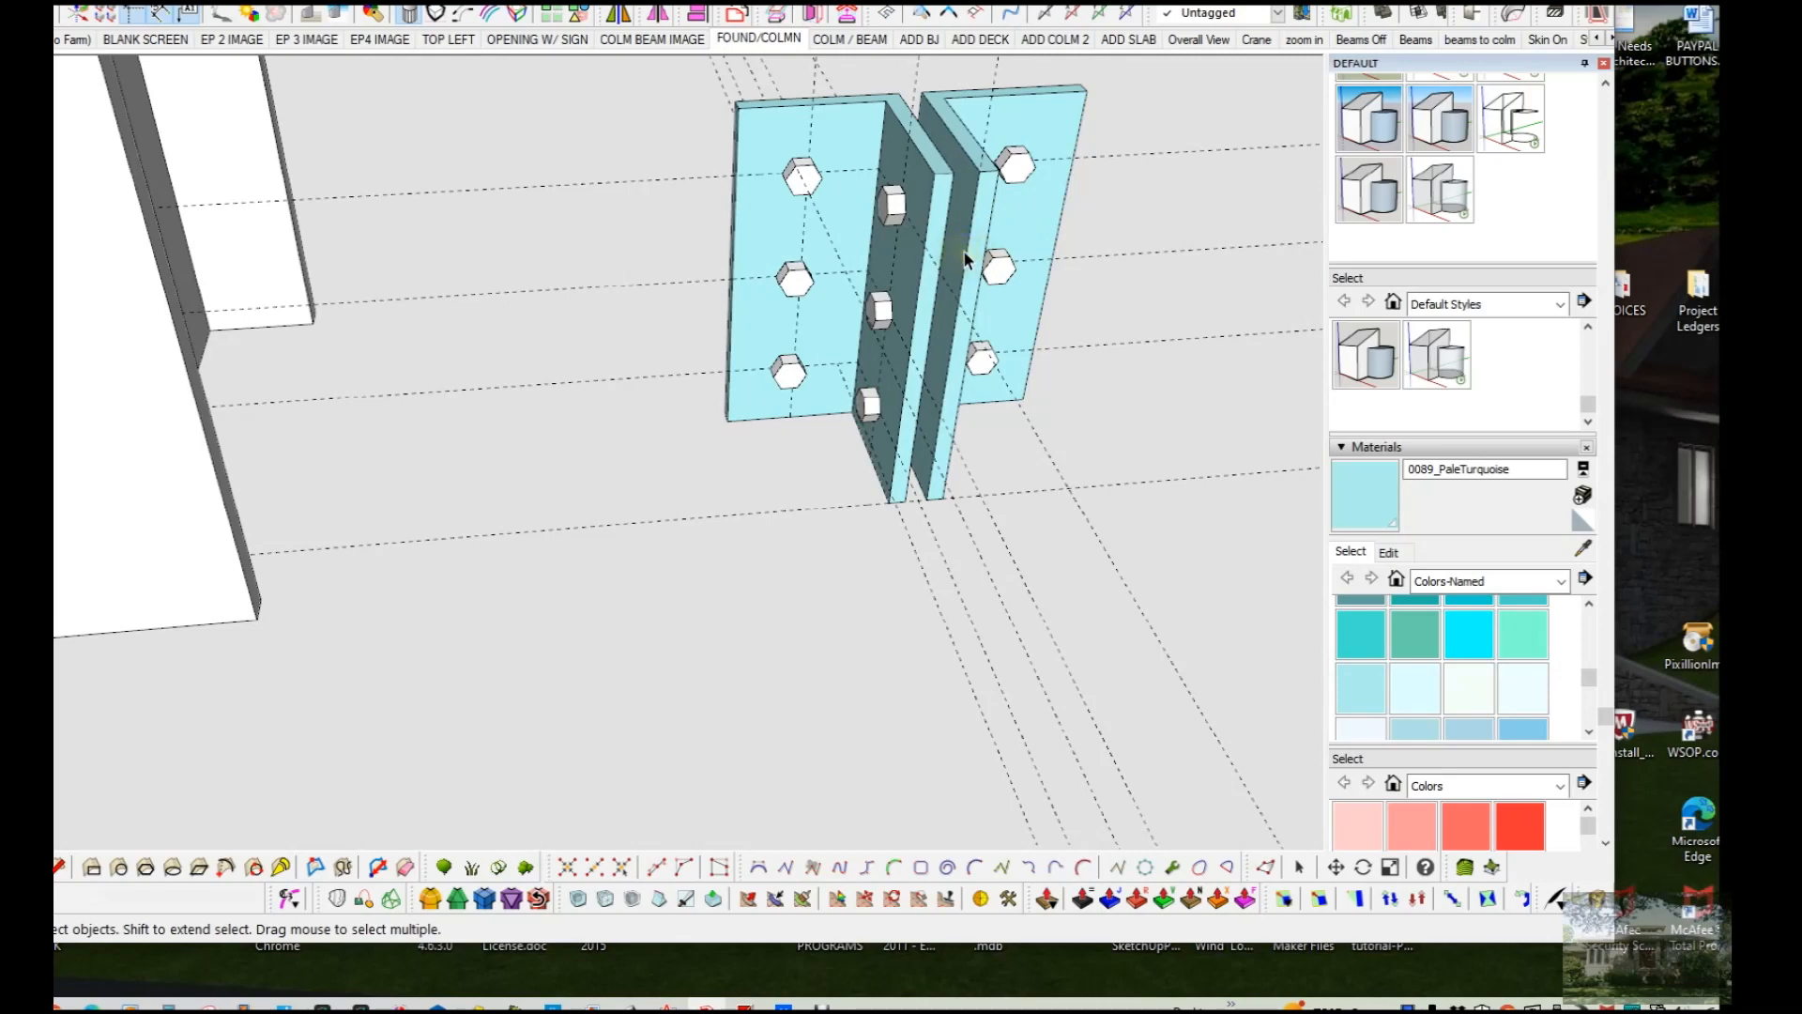
Step: Open a hexagonal bolt inside its bolt group, paint it with 0088_Aquamarine, and leave the component
{"action": "scroll", "coordinate": [888, 308], "scroll_direction": "up", "scroll_amount": 2}
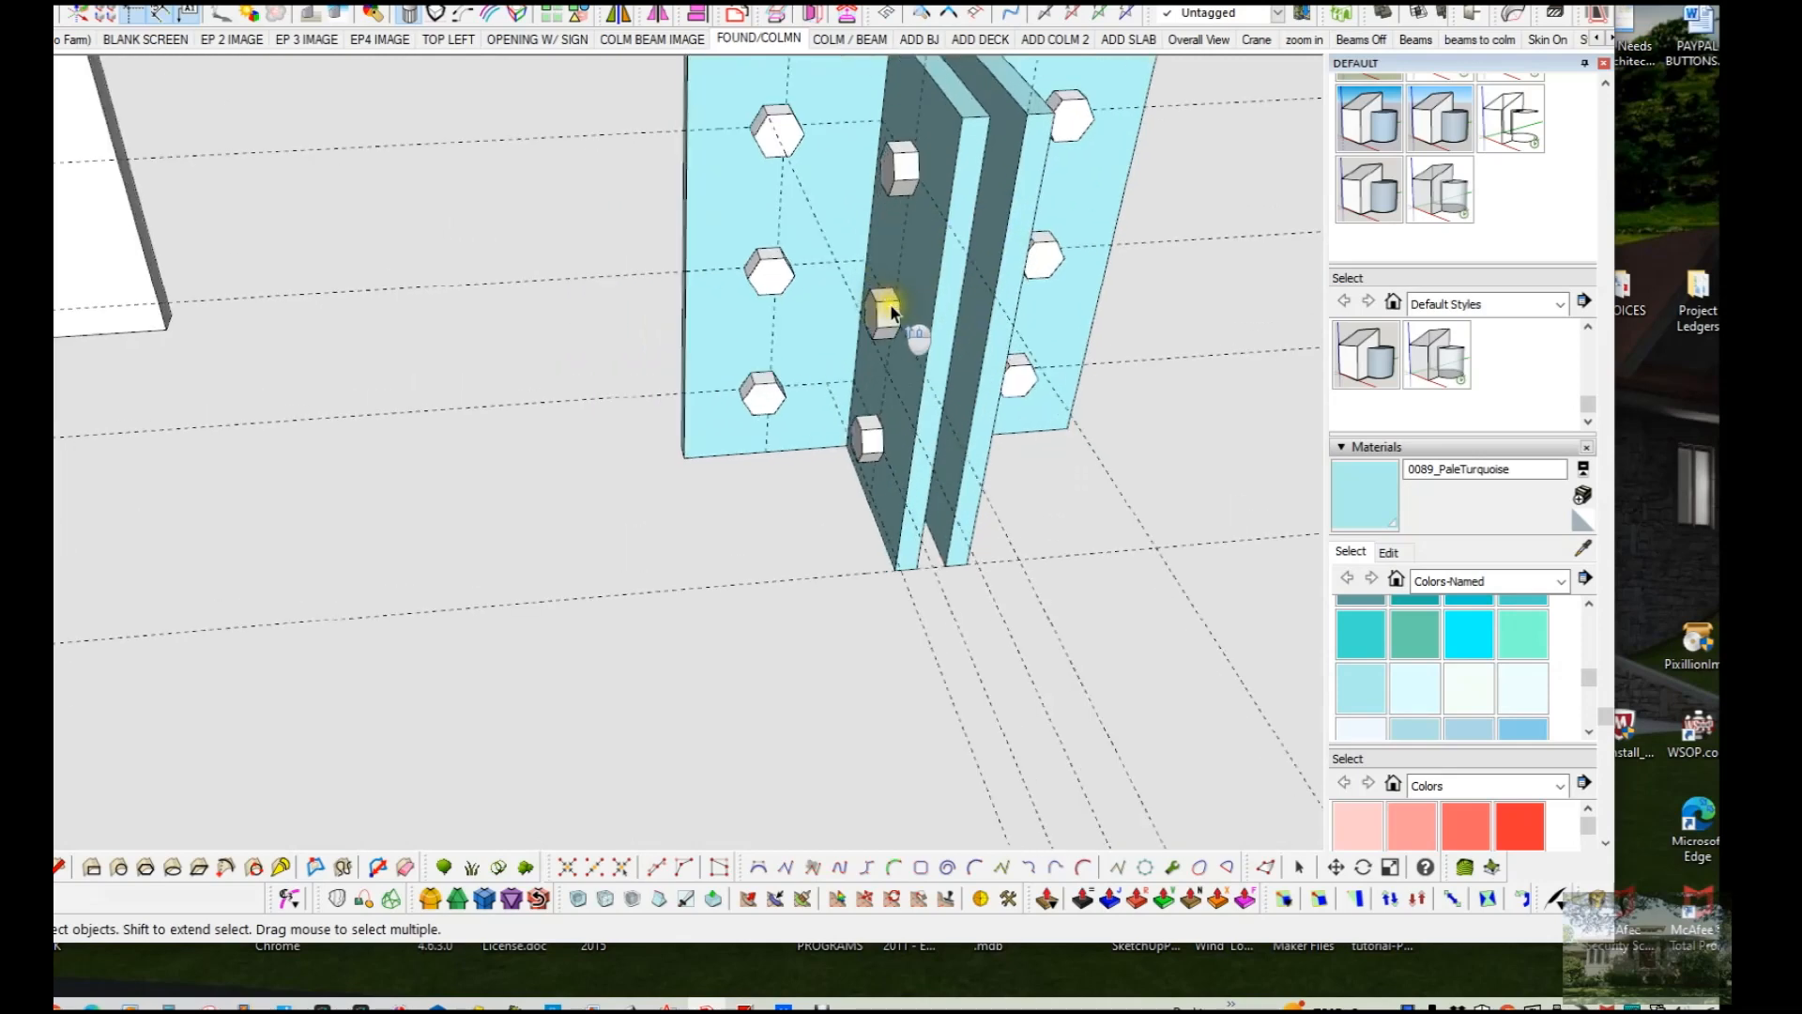
{"action": "left_click", "coordinate": [903, 311]}
{"action": "double_click", "coordinate": [904, 310]}
{"action": "left_click", "coordinate": [904, 311]}
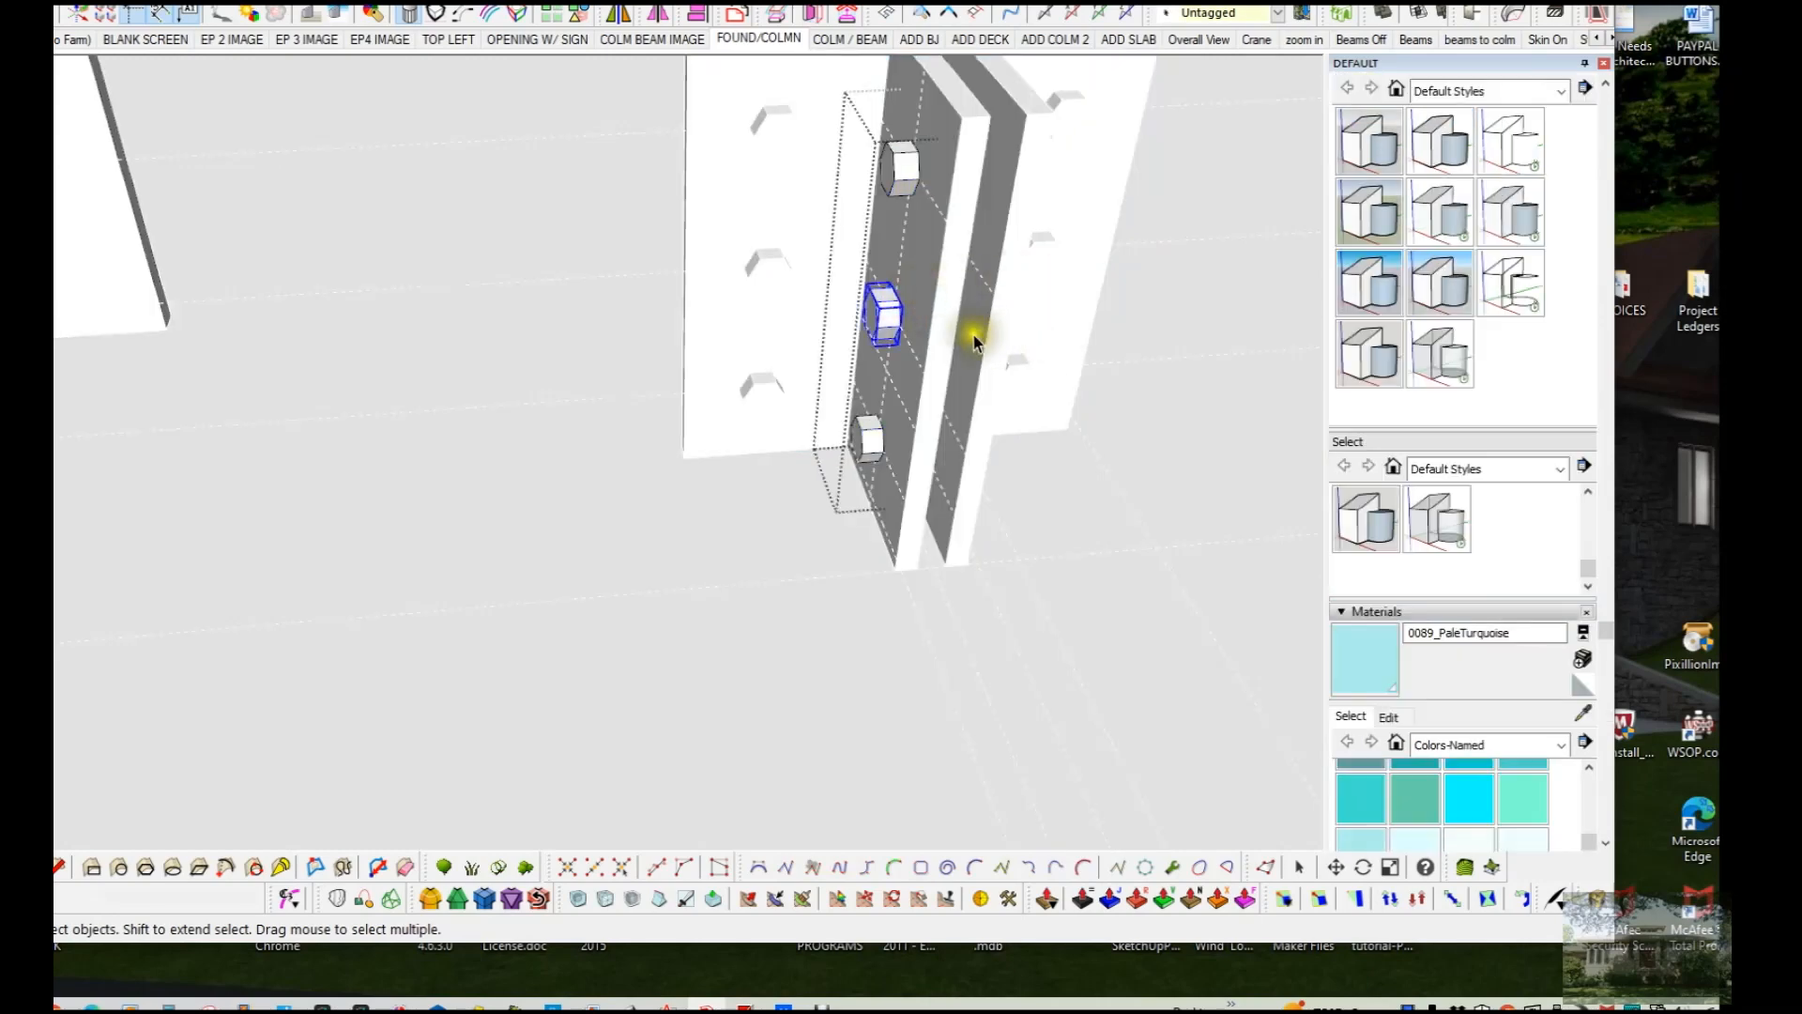
{"action": "double_click", "coordinate": [904, 314]}
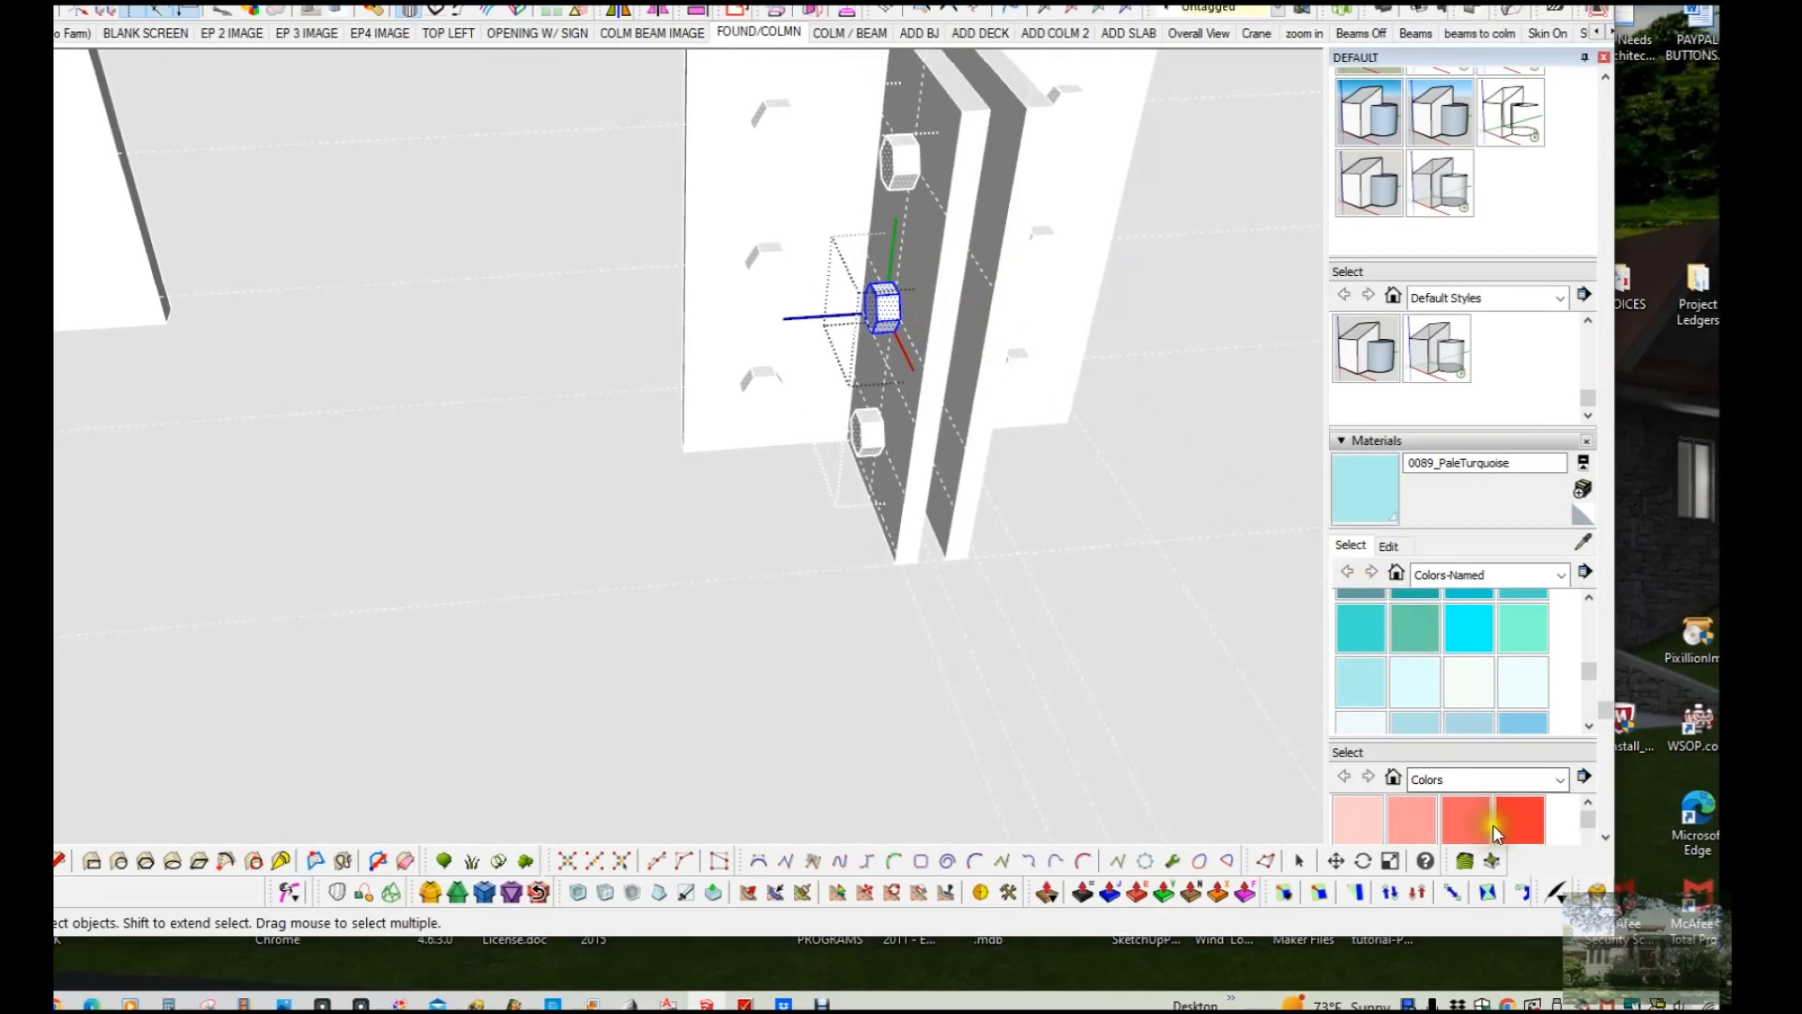
{"action": "left_click", "coordinate": [1546, 631]}
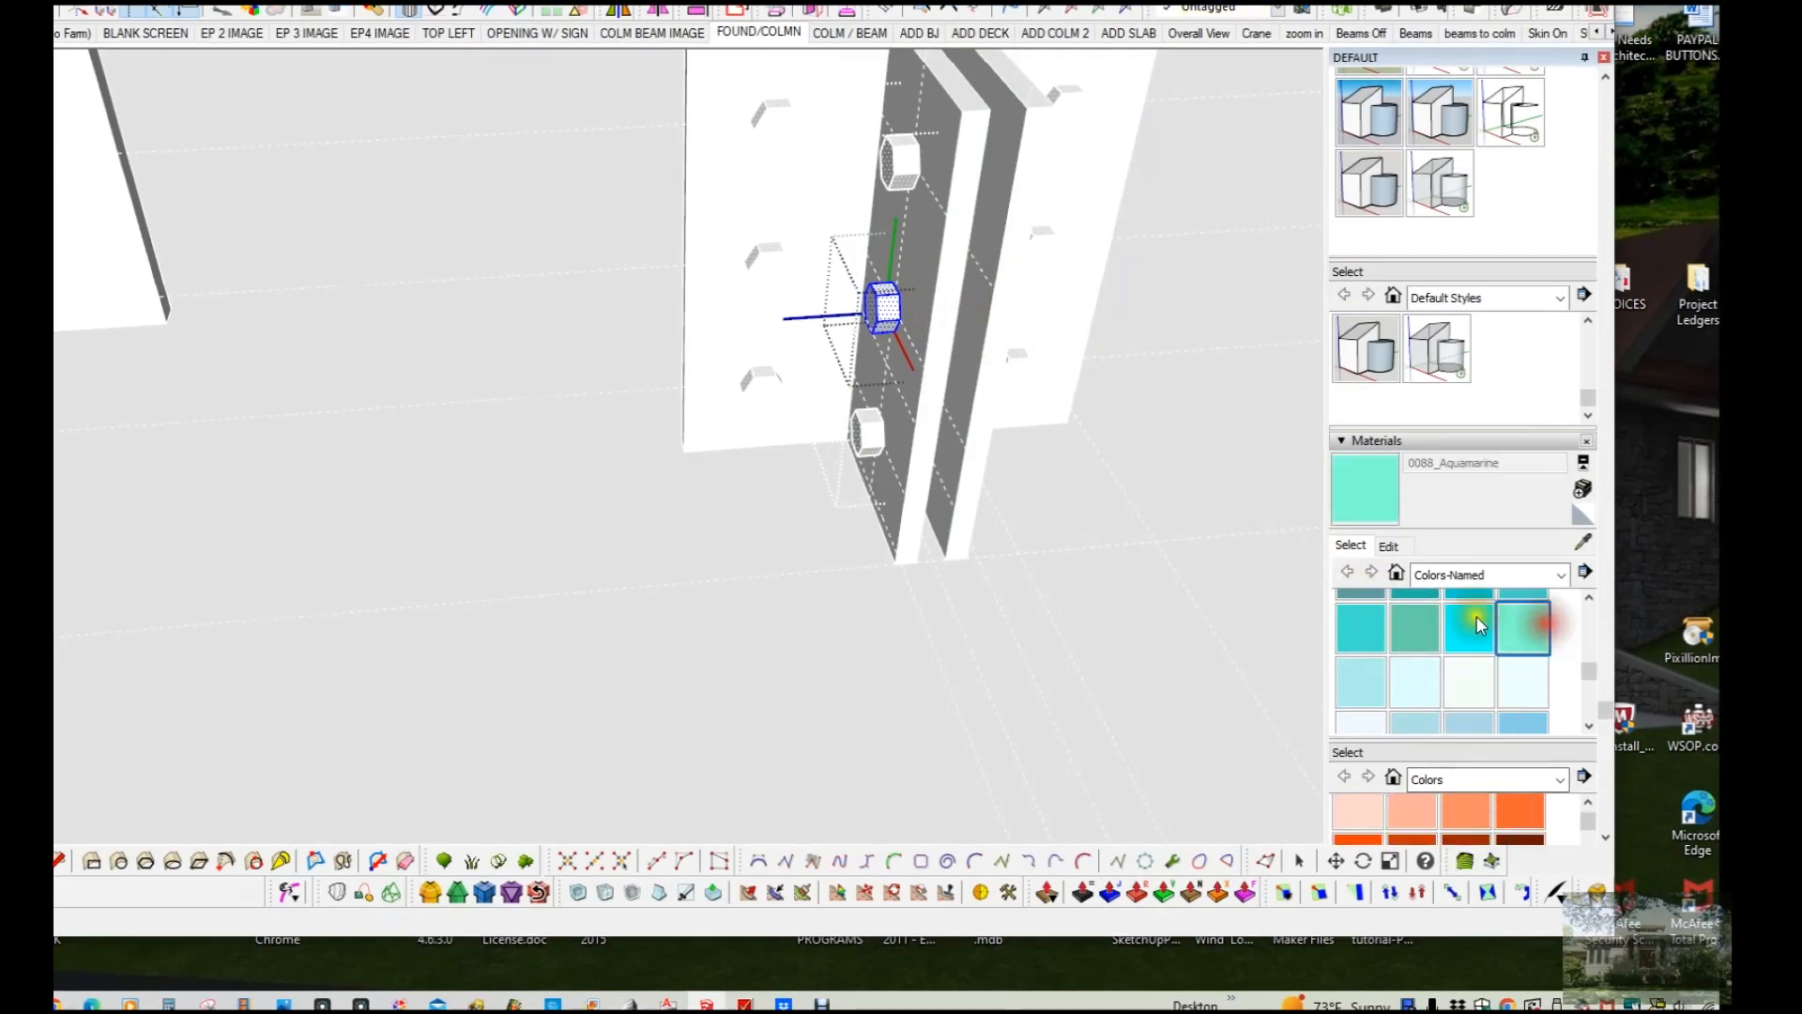
{"action": "left_click", "coordinate": [903, 302]}
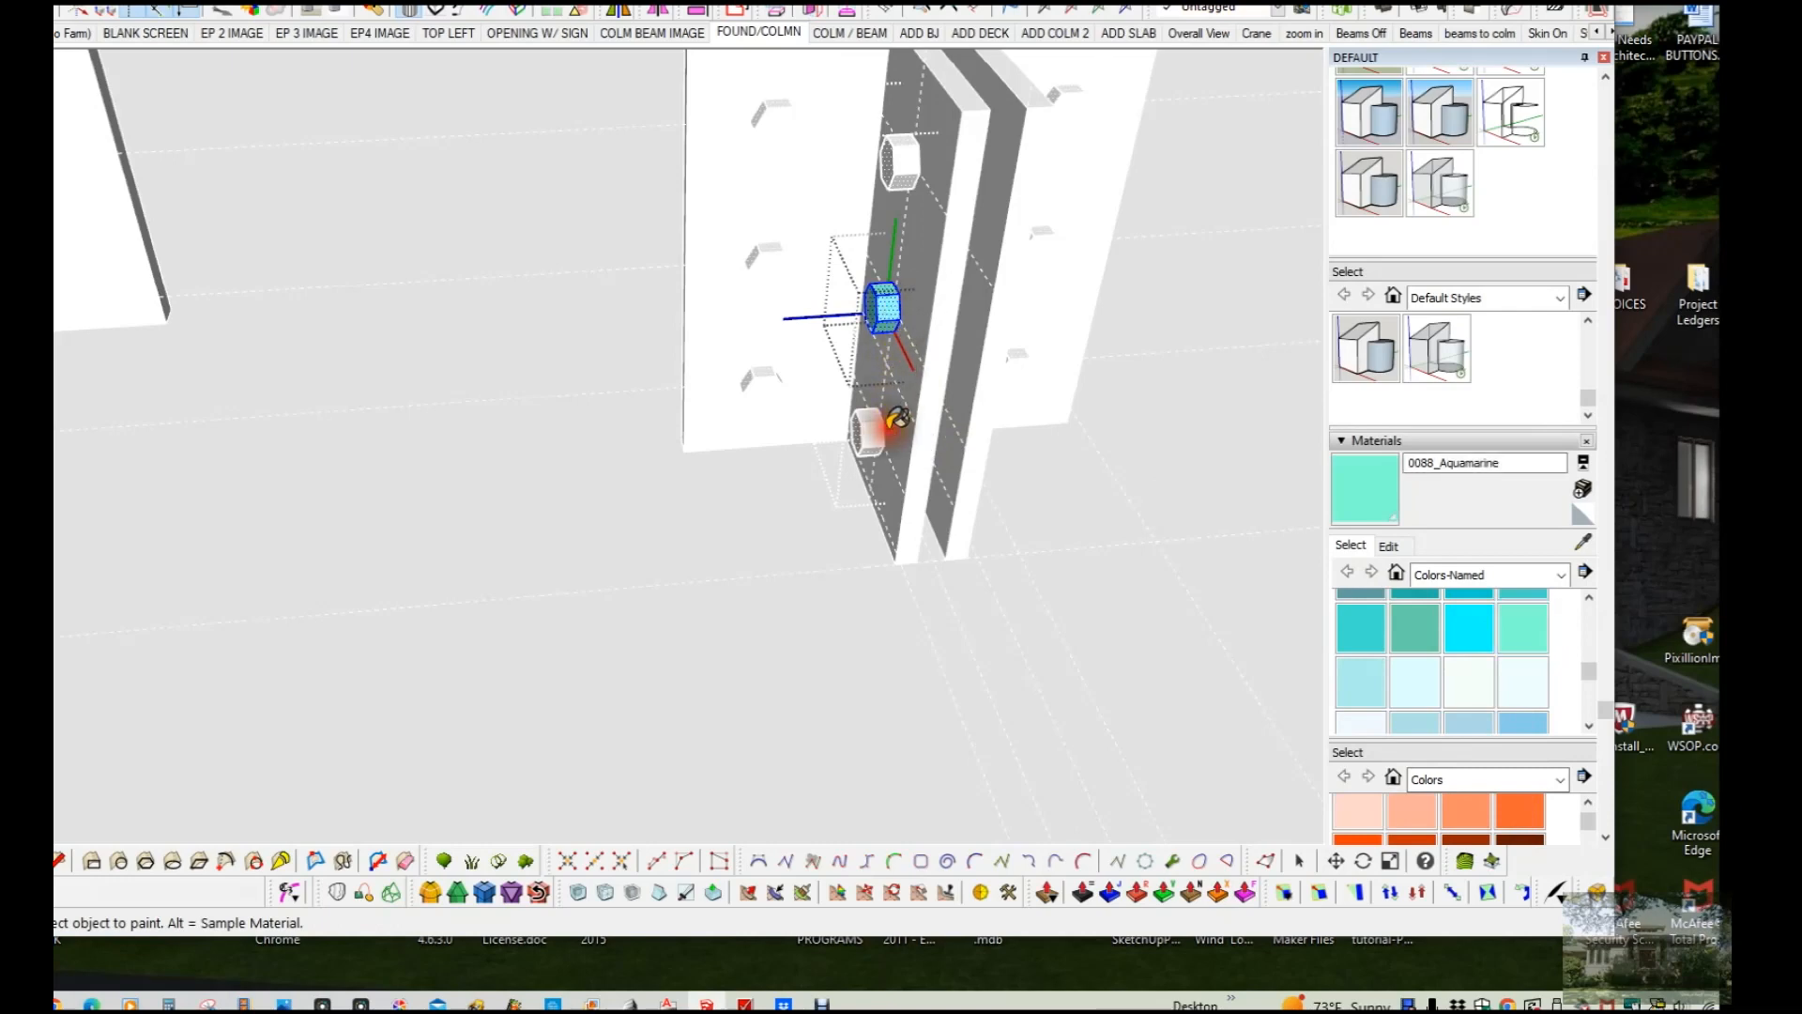
{"action": "key", "text": "space"}
{"action": "left_click", "coordinate": [1074, 518]}
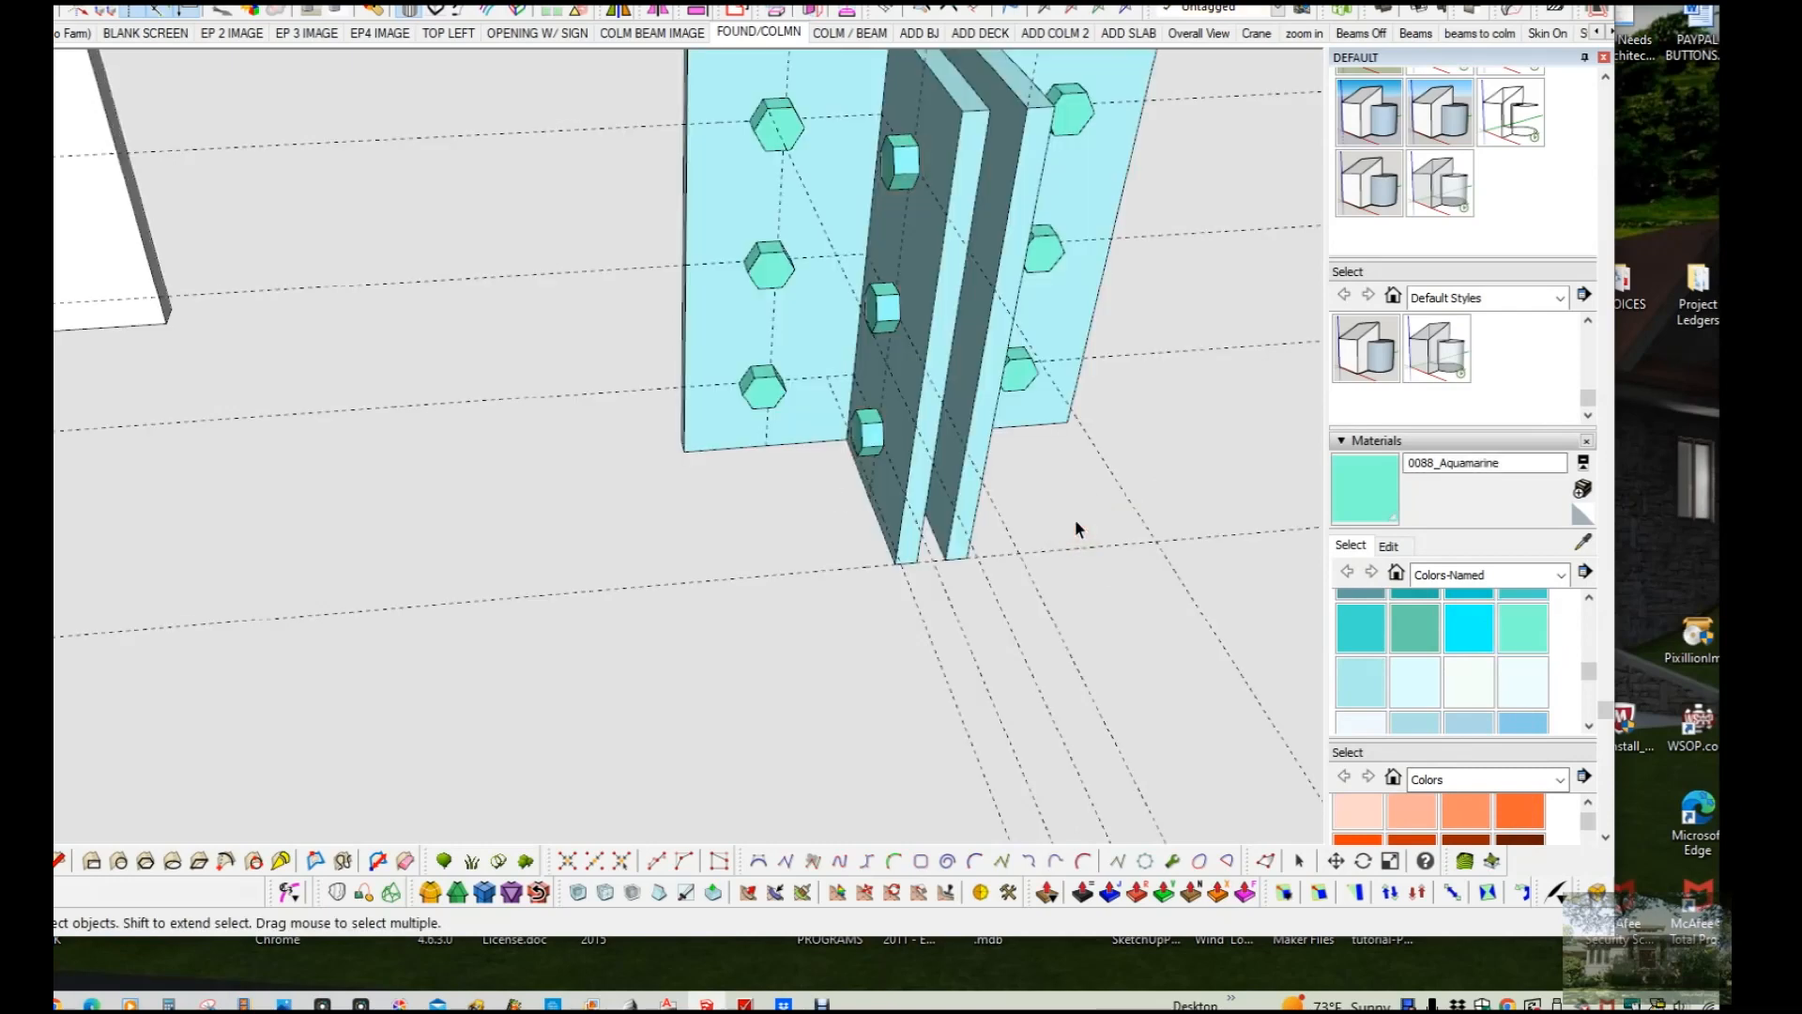
Step: Select the bolt groups on the outer legs of both angles and copy them out past the opposite faces of those legs
{"action": "mouse_move", "coordinate": [1083, 505]}
{"action": "middle_mouse_down"}
{"action": "mouse_move", "coordinate": [1085, 478]}
{"action": "mouse_move", "coordinate": [958, 477]}
{"action": "mouse_move", "coordinate": [57, 282]}
{"action": "middle_mouse_up"}
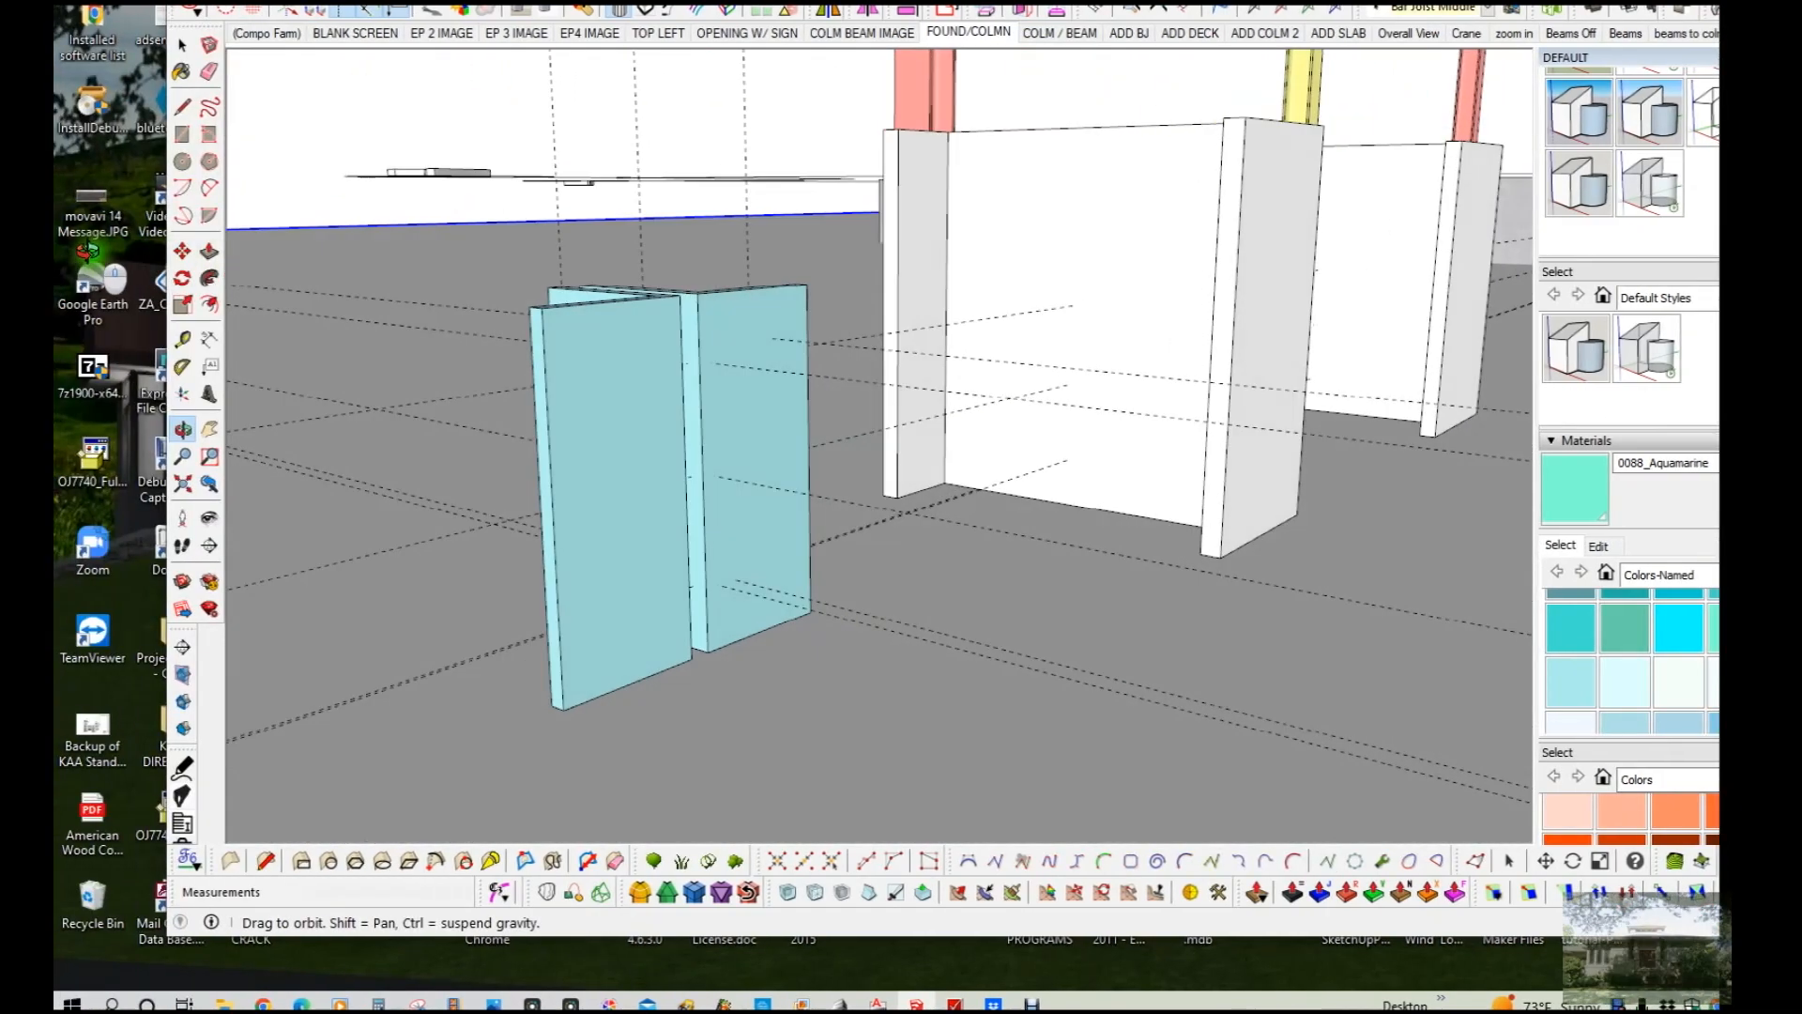
{"action": "mouse_move", "coordinate": [183, 272]}
{"action": "middle_mouse_down"}
{"action": "mouse_move", "coordinate": [467, 322]}
{"action": "mouse_move", "coordinate": [564, 317]}
{"action": "middle_mouse_up"}
{"action": "scroll", "coordinate": [1122, 690], "scroll_direction": "up", "scroll_amount": 2}
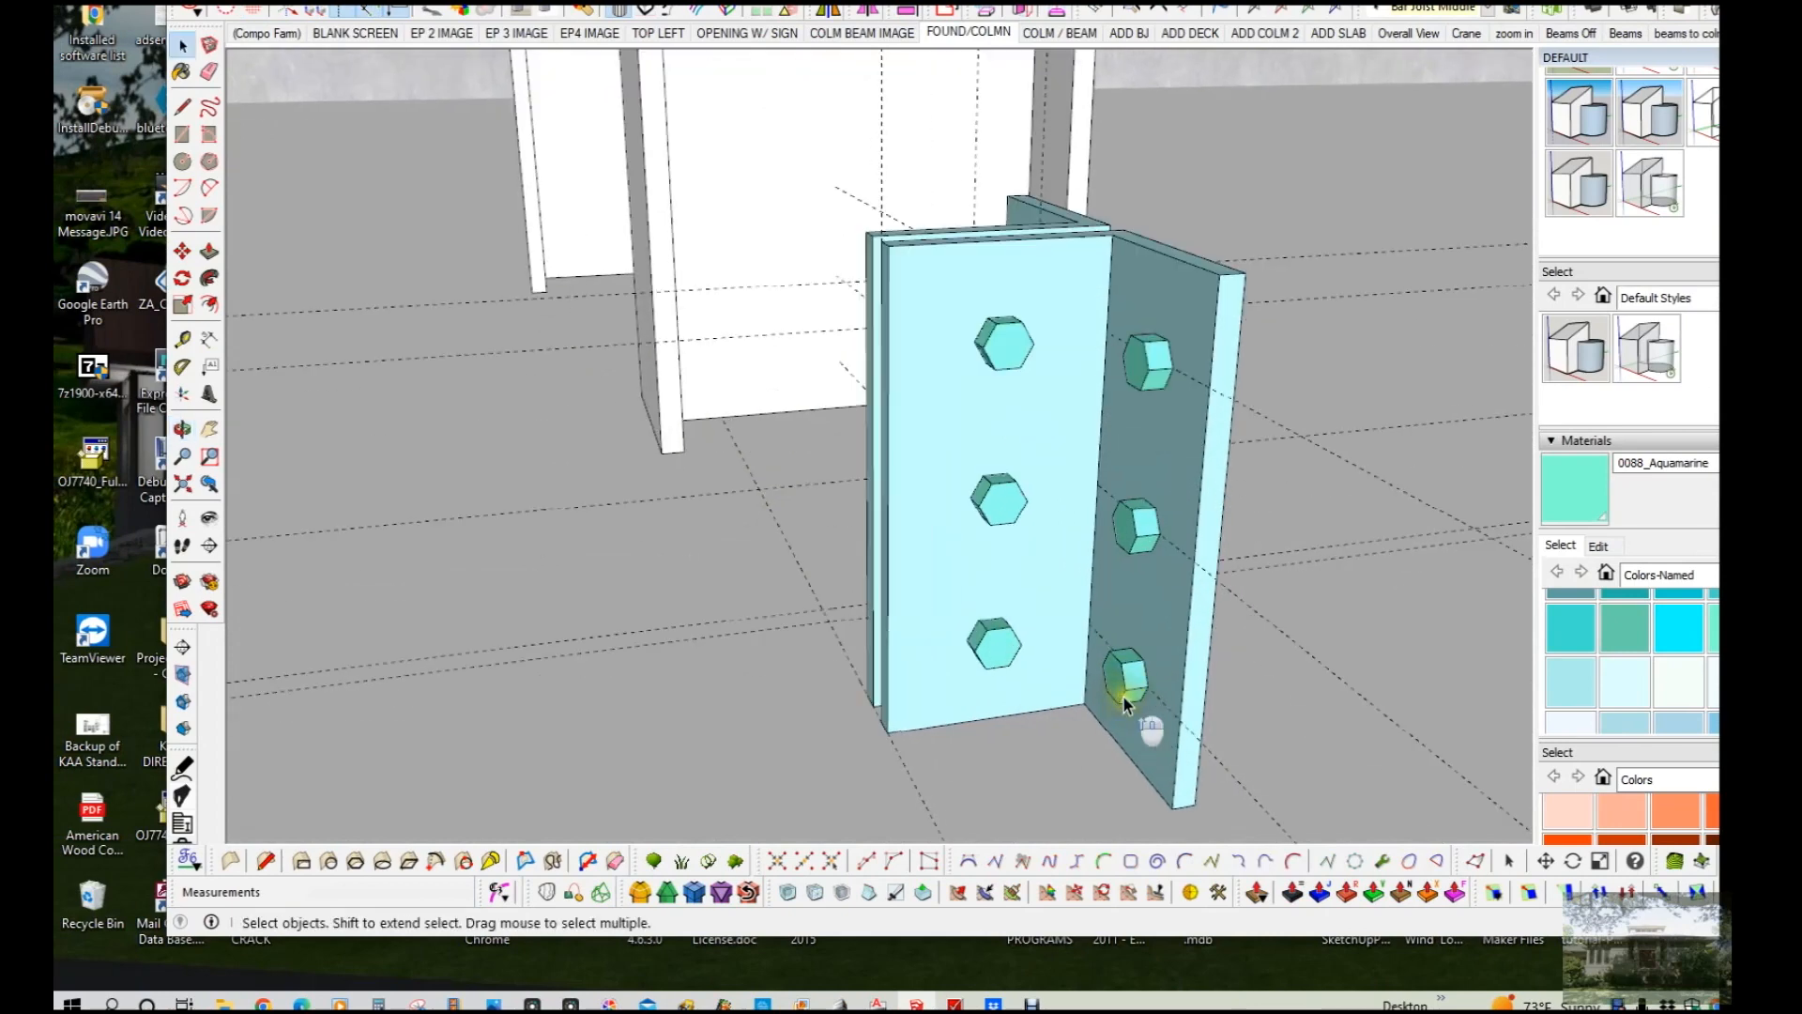
{"action": "left_click", "coordinate": [1141, 694]}
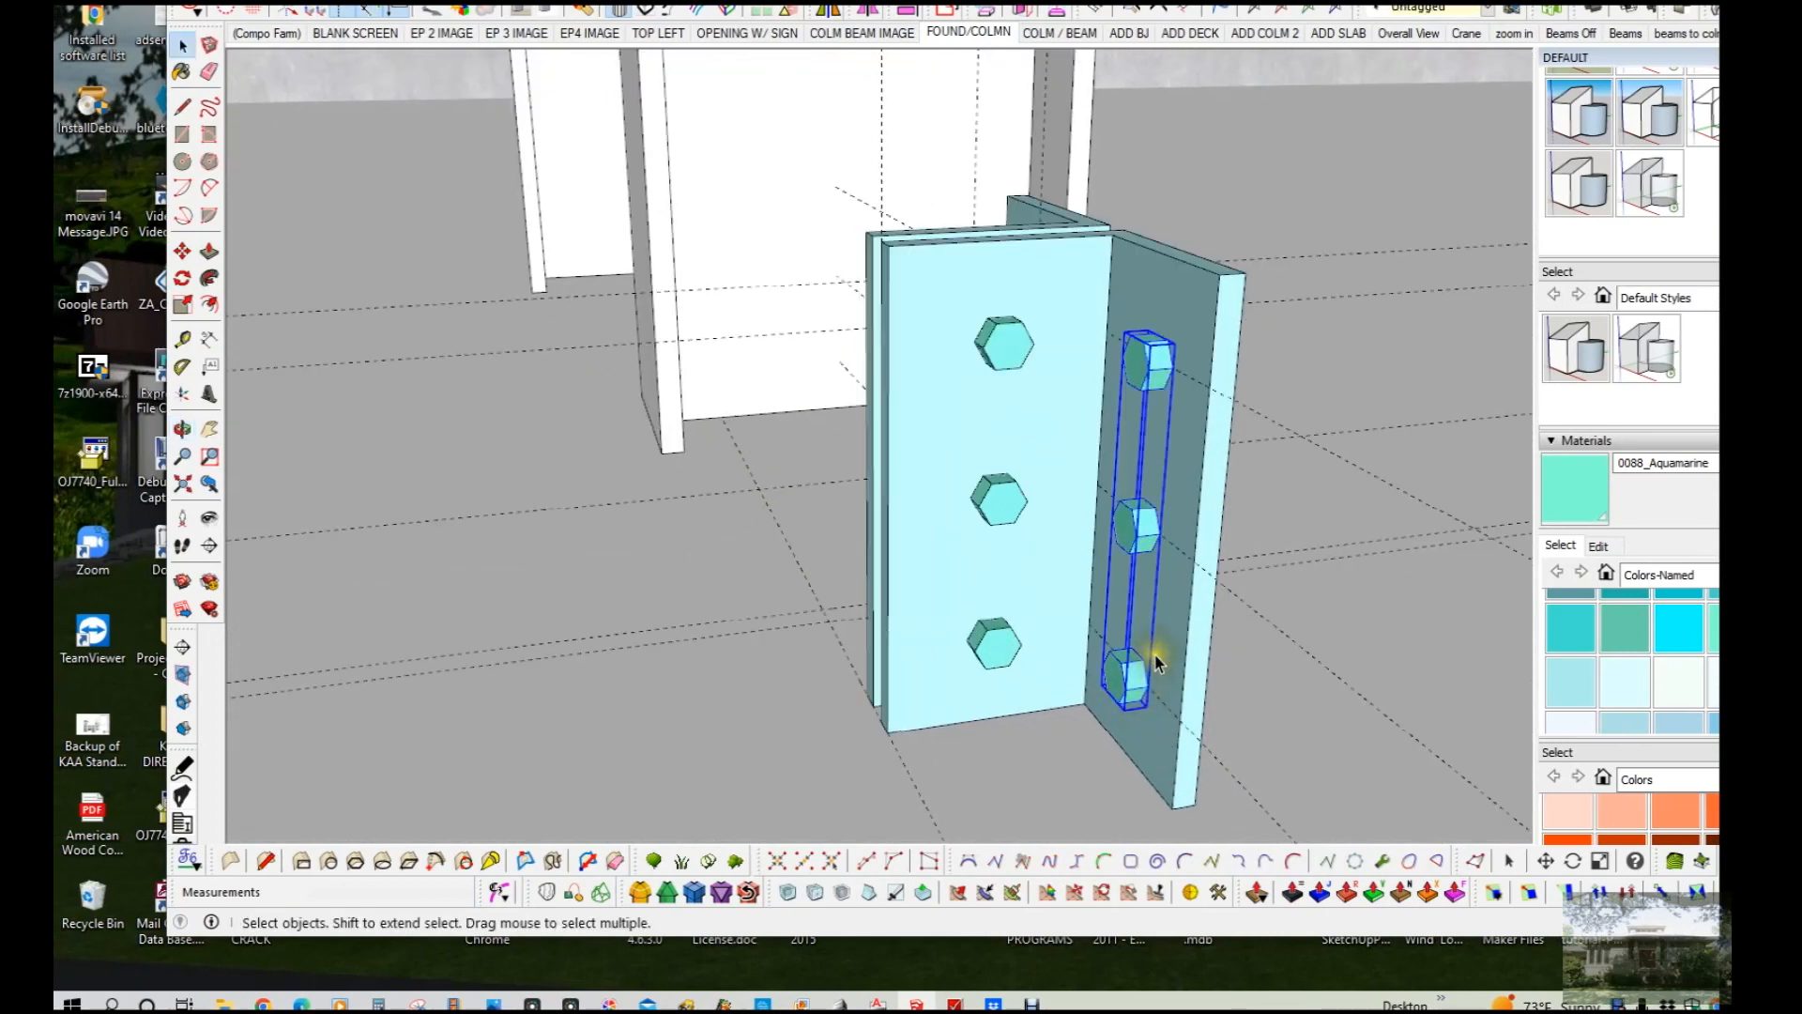
{"action": "key", "text": "m"}
{"action": "middle_click_drag", "start_coordinate": [1167, 680], "coordinate": [1559, 728]}
{"action": "key", "text": "space"}
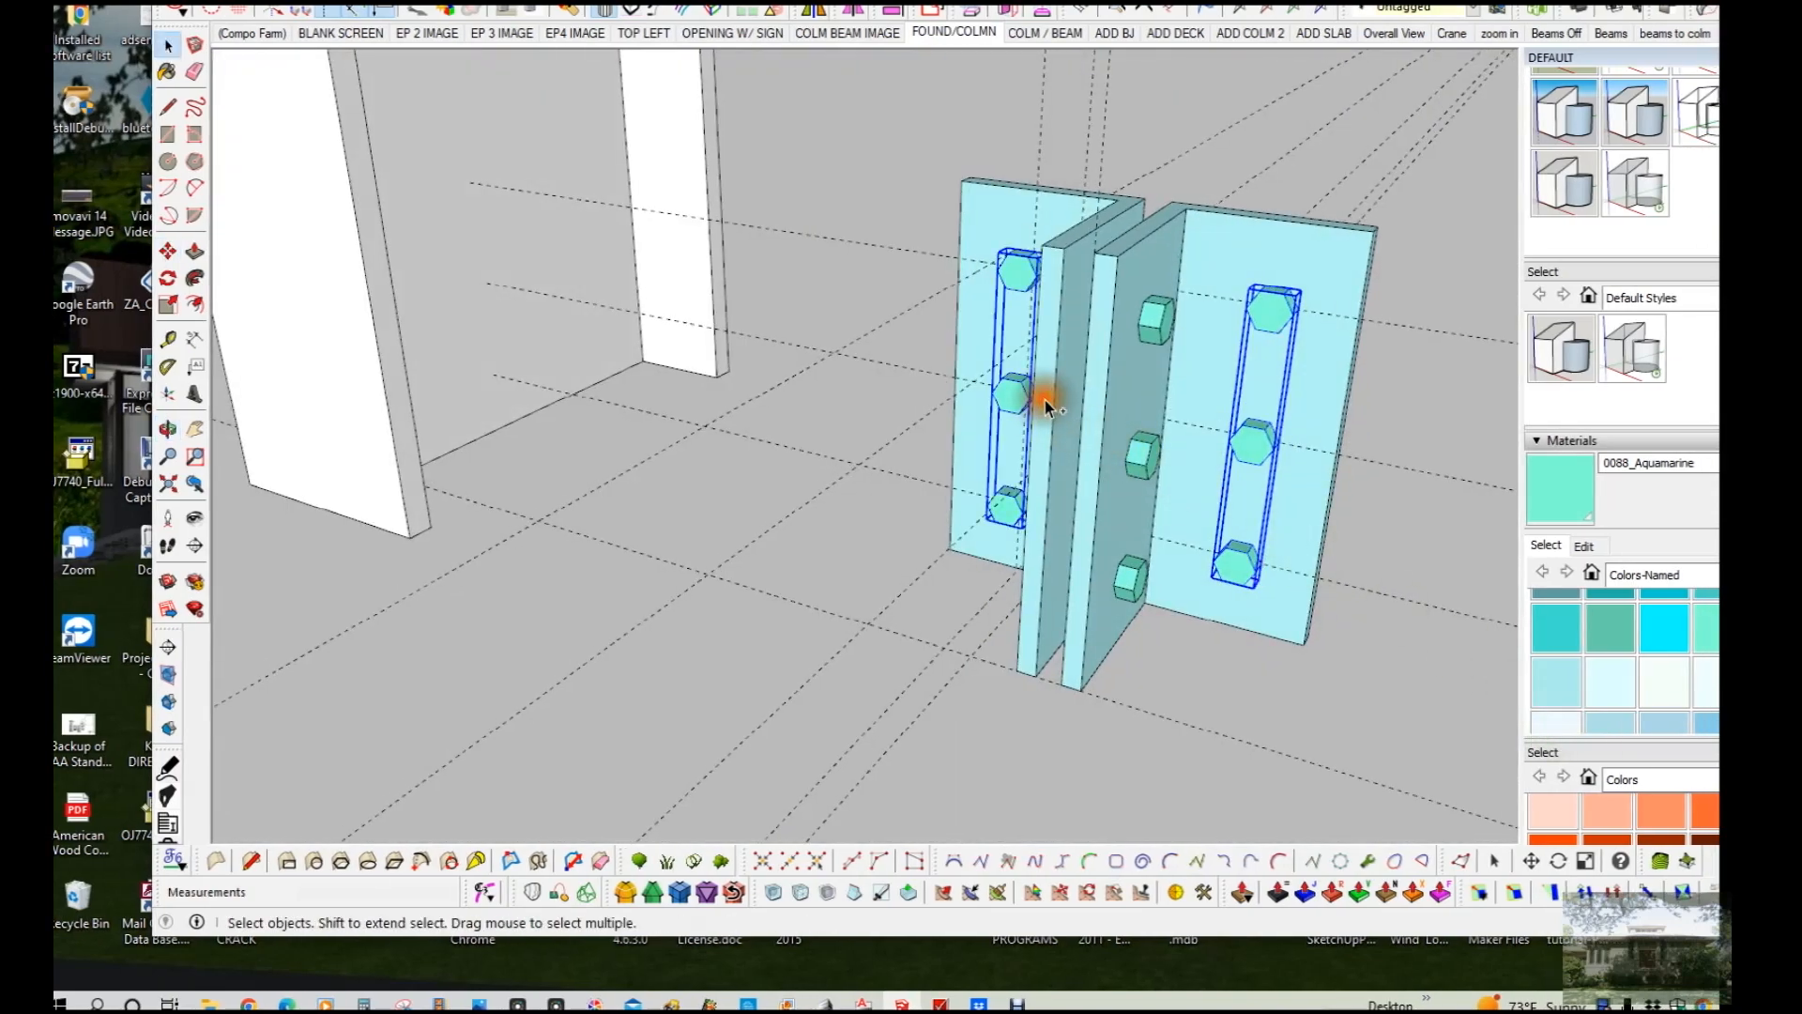
{"action": "middle_click_drag", "start_coordinate": [1248, 495], "coordinate": [660, 439]}
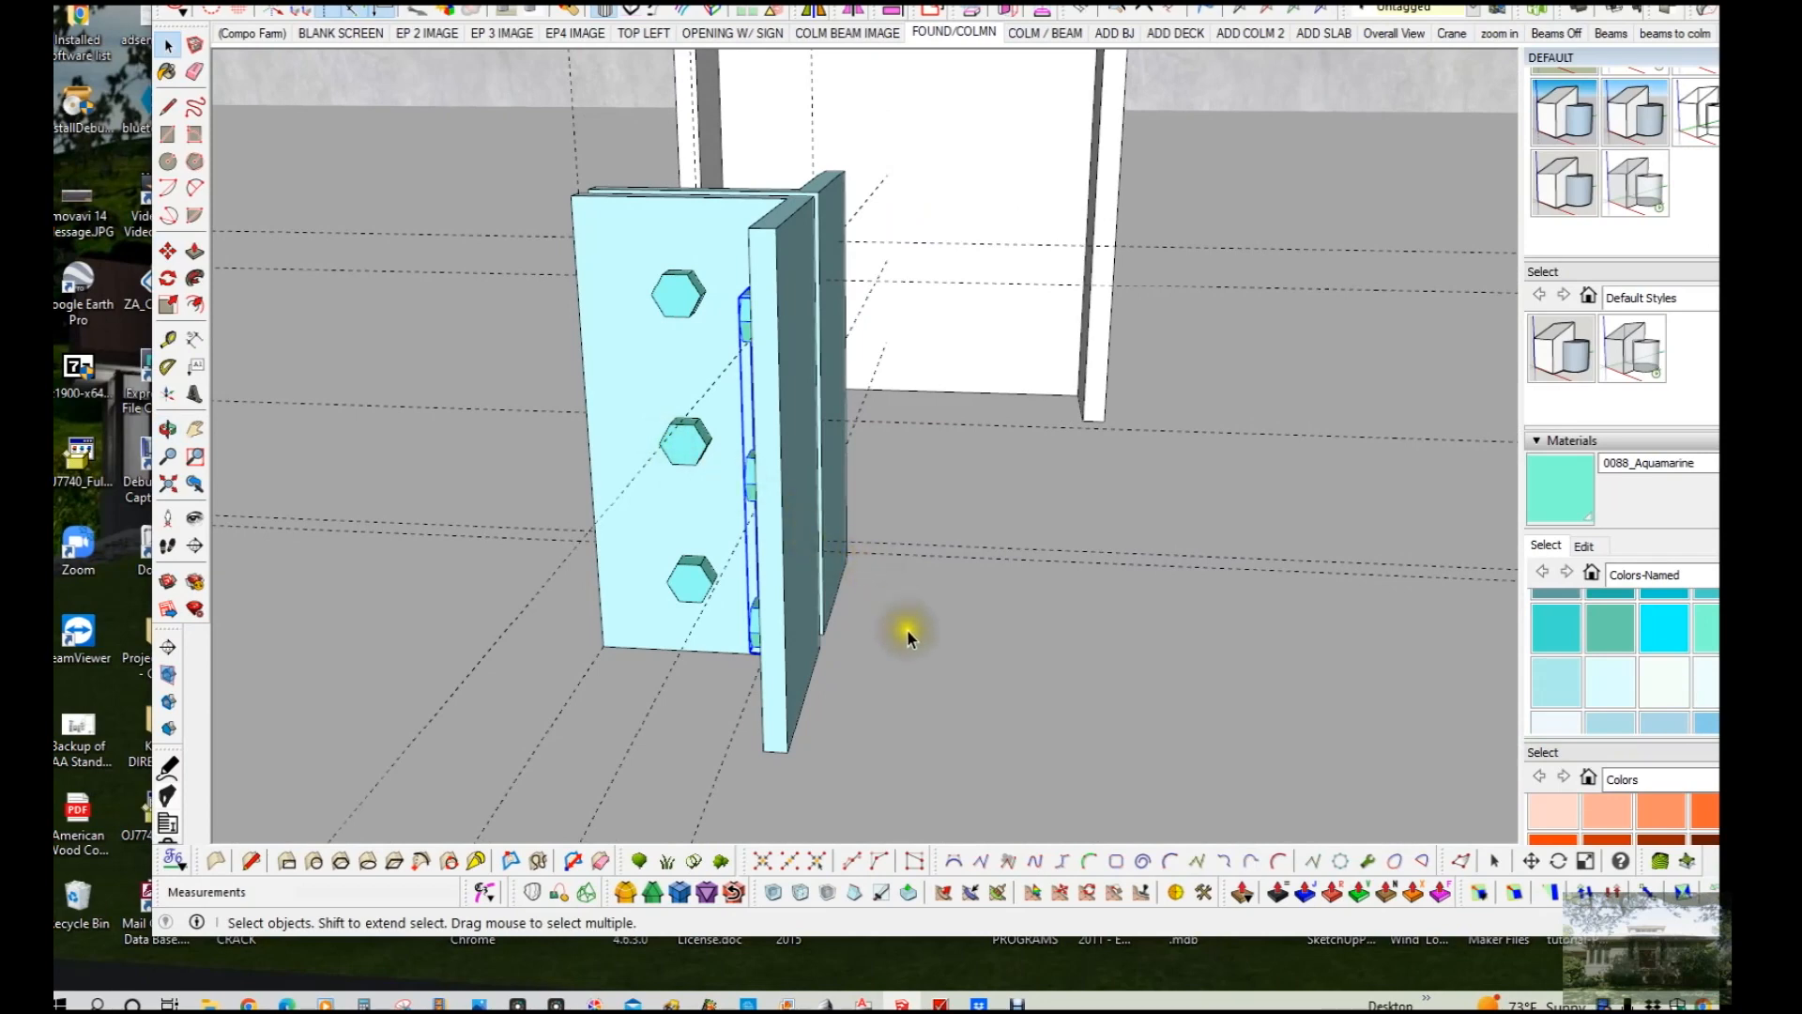
{"action": "key", "text": "m"}
{"action": "key", "text": "ctrl"}
{"action": "left_click", "coordinate": [765, 750]}
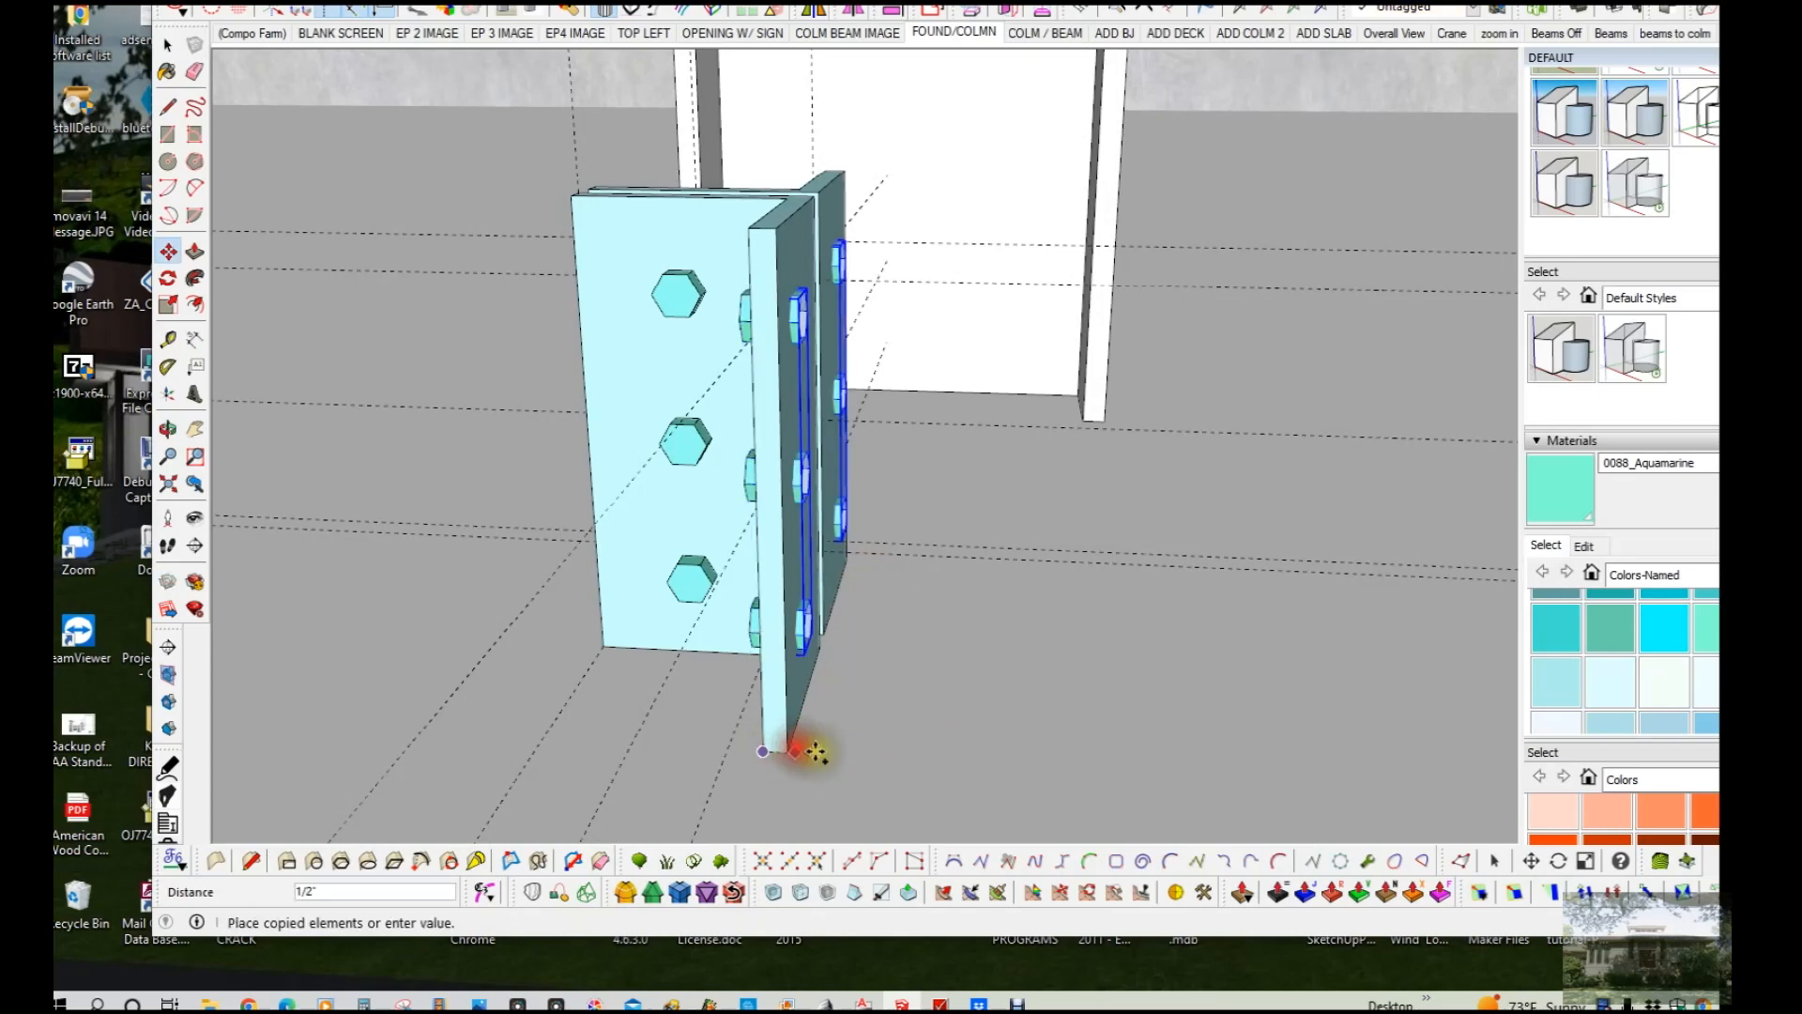
{"action": "left_click", "coordinate": [875, 755]}
{"action": "middle_click_drag", "start_coordinate": [829, 748], "coordinate": [886, 742]}
Step: Move the copied bolt groups in against the back faces of the outer angle legs
{"action": "scroll", "coordinate": [869, 631], "scroll_direction": "up", "scroll_amount": 2}
{"action": "middle_click_drag", "start_coordinate": [869, 632], "coordinate": [820, 667]}
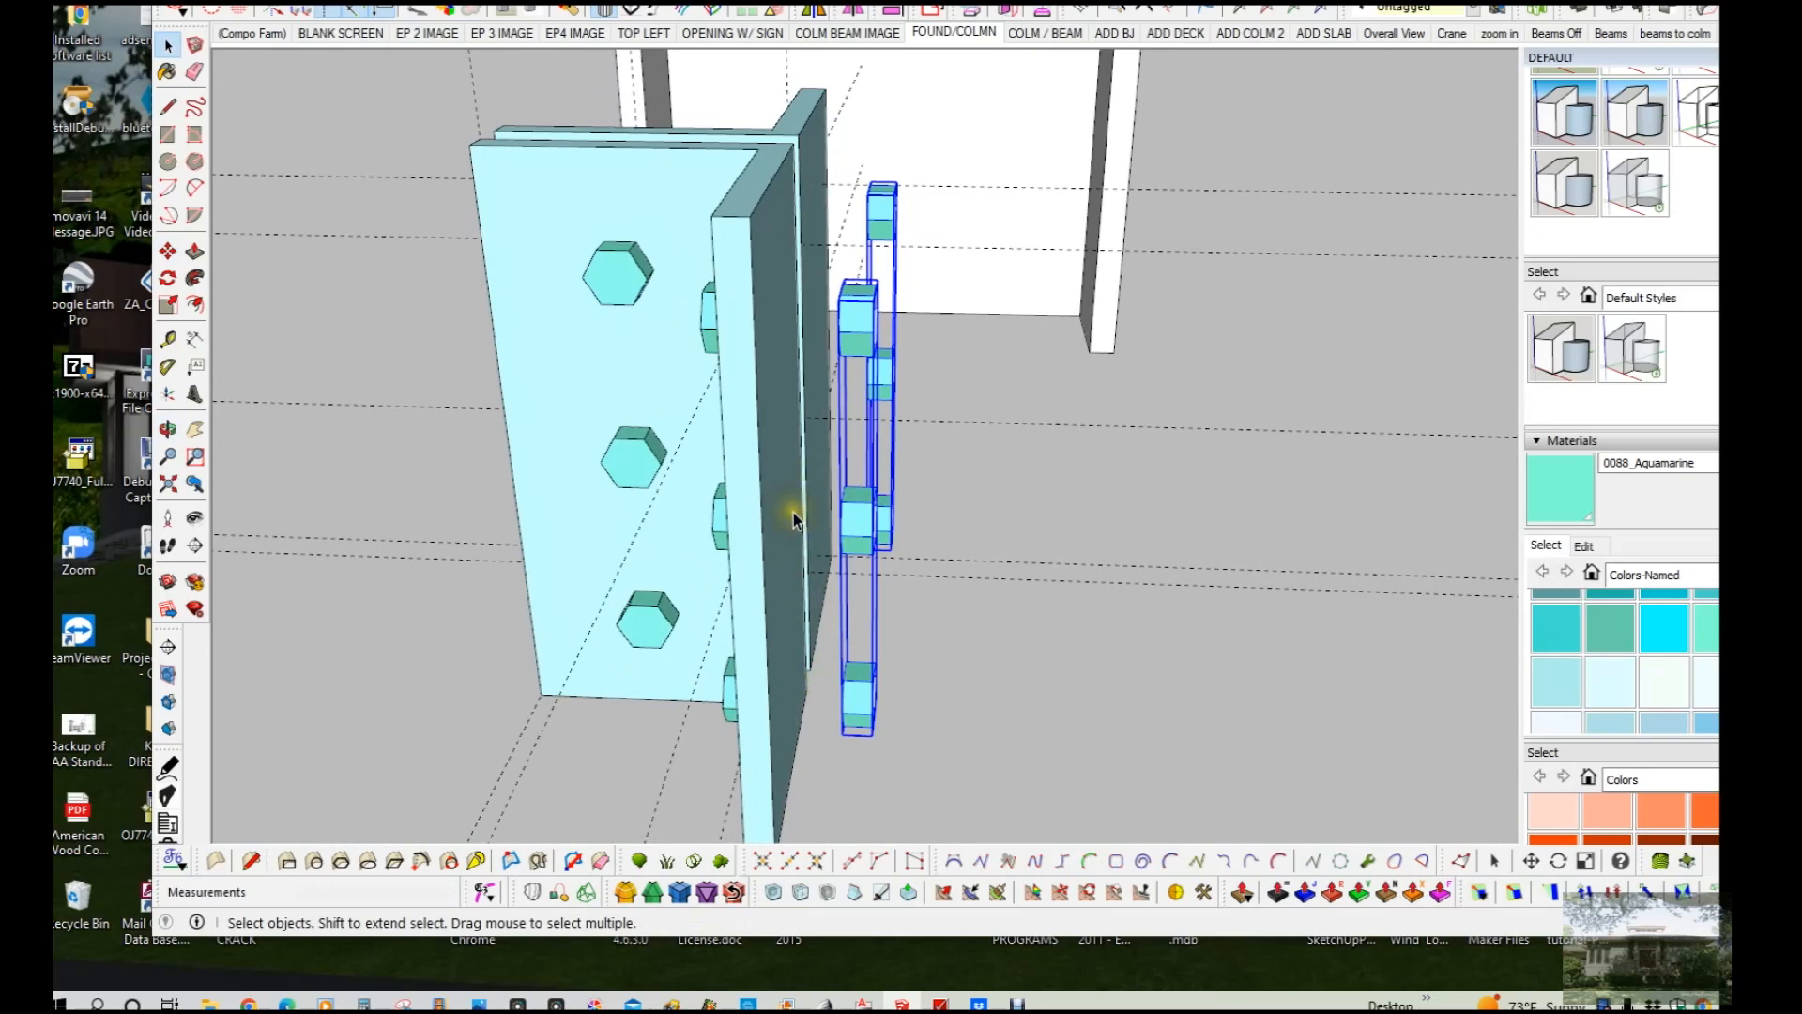
{"action": "scroll", "coordinate": [793, 521], "scroll_direction": "up", "scroll_amount": 4}
{"action": "key", "text": "t"}
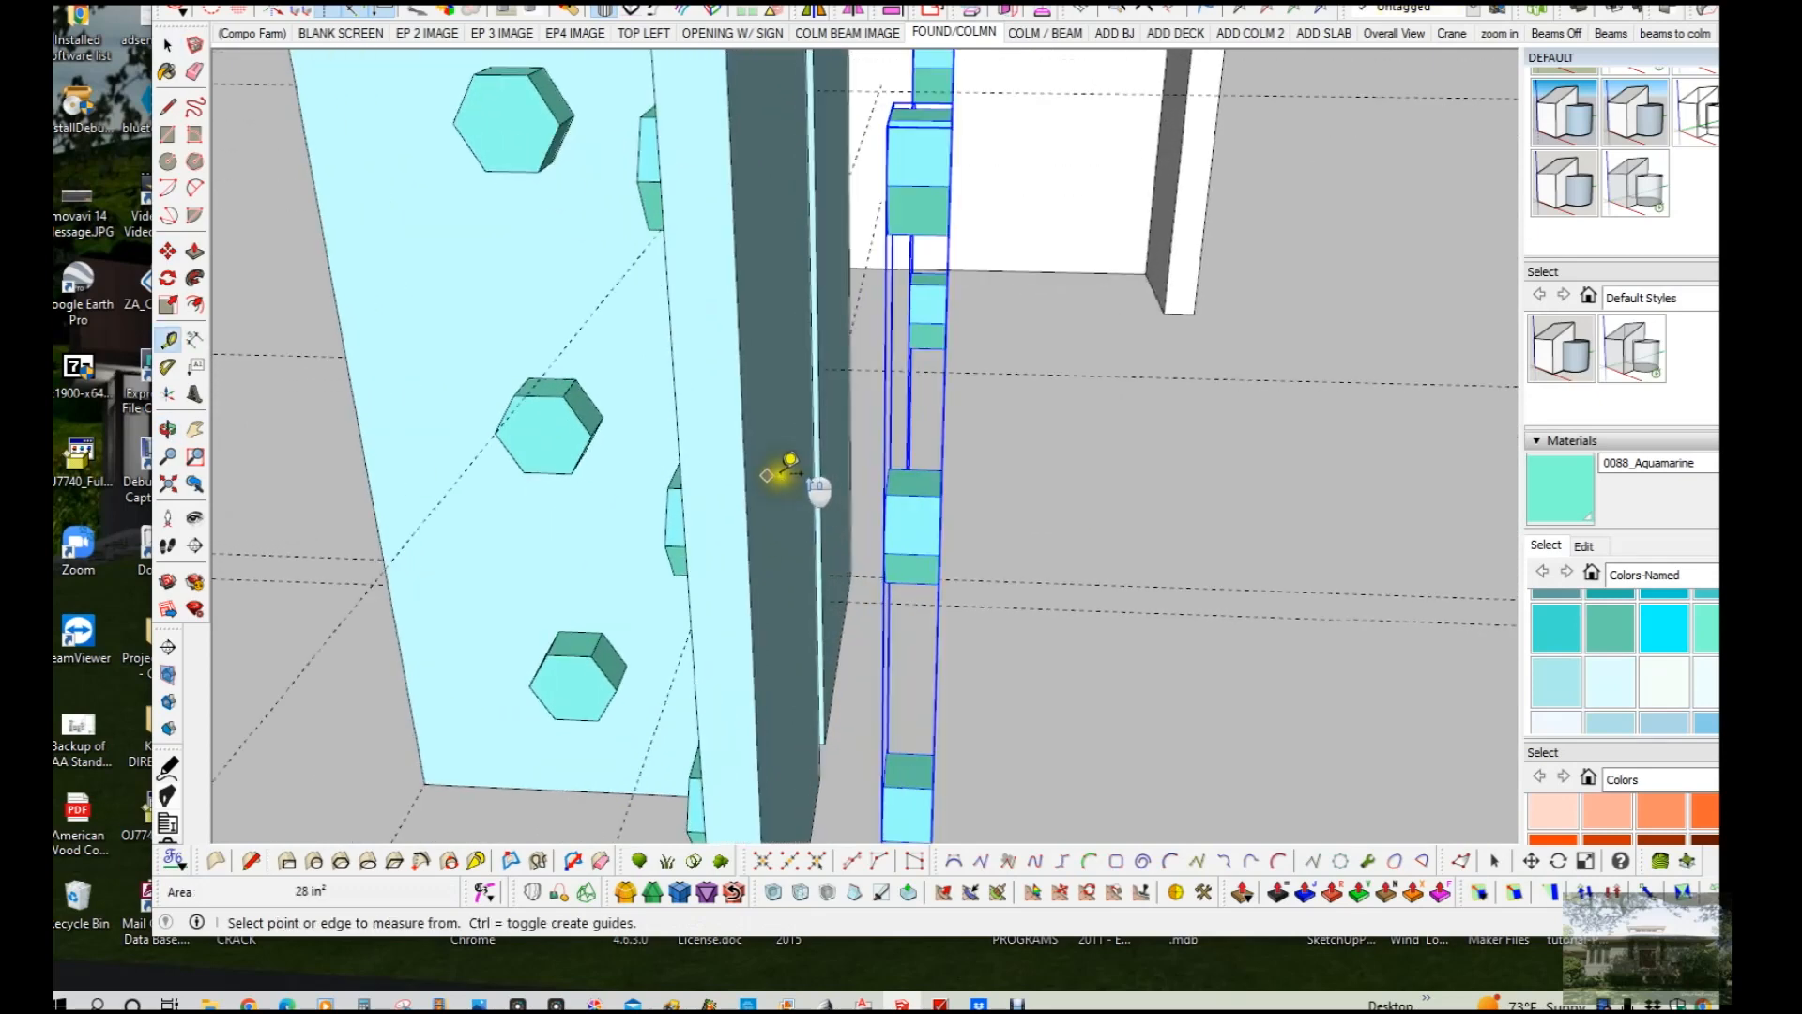
{"action": "scroll", "coordinate": [890, 530], "scroll_direction": "up", "scroll_amount": 1}
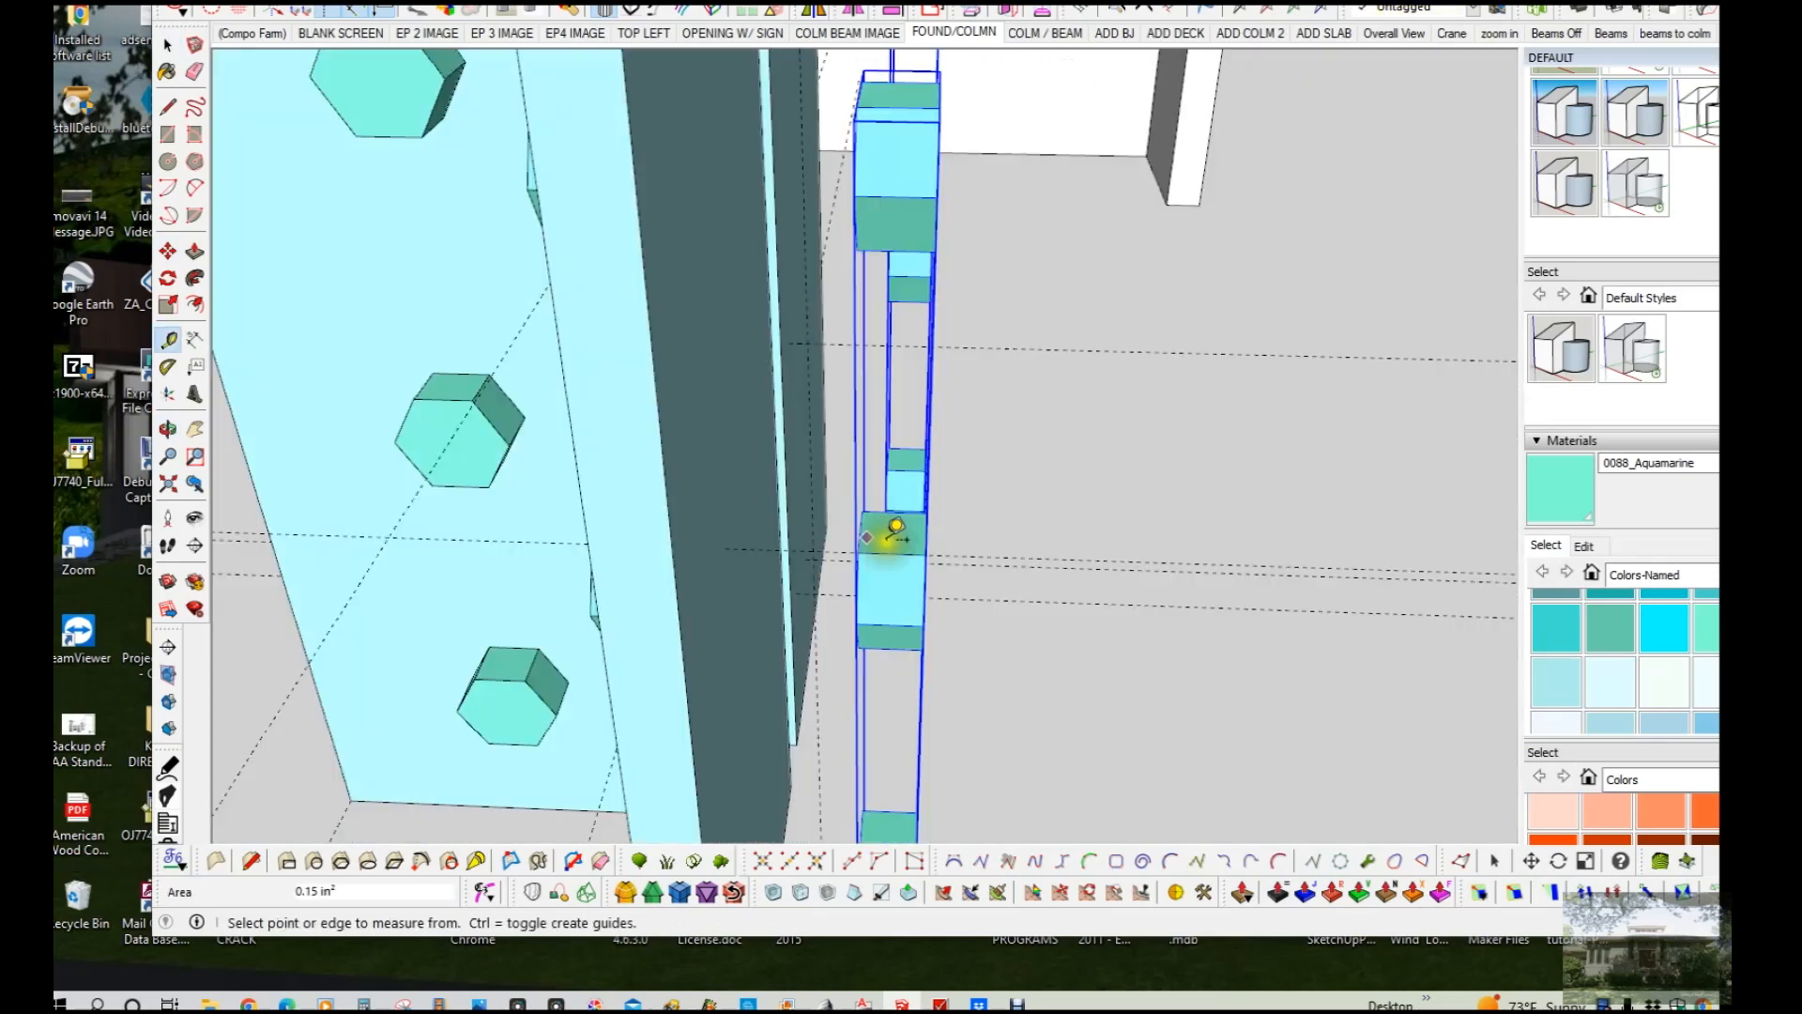
{"action": "key", "text": "m"}
{"action": "left_click", "coordinate": [876, 544]}
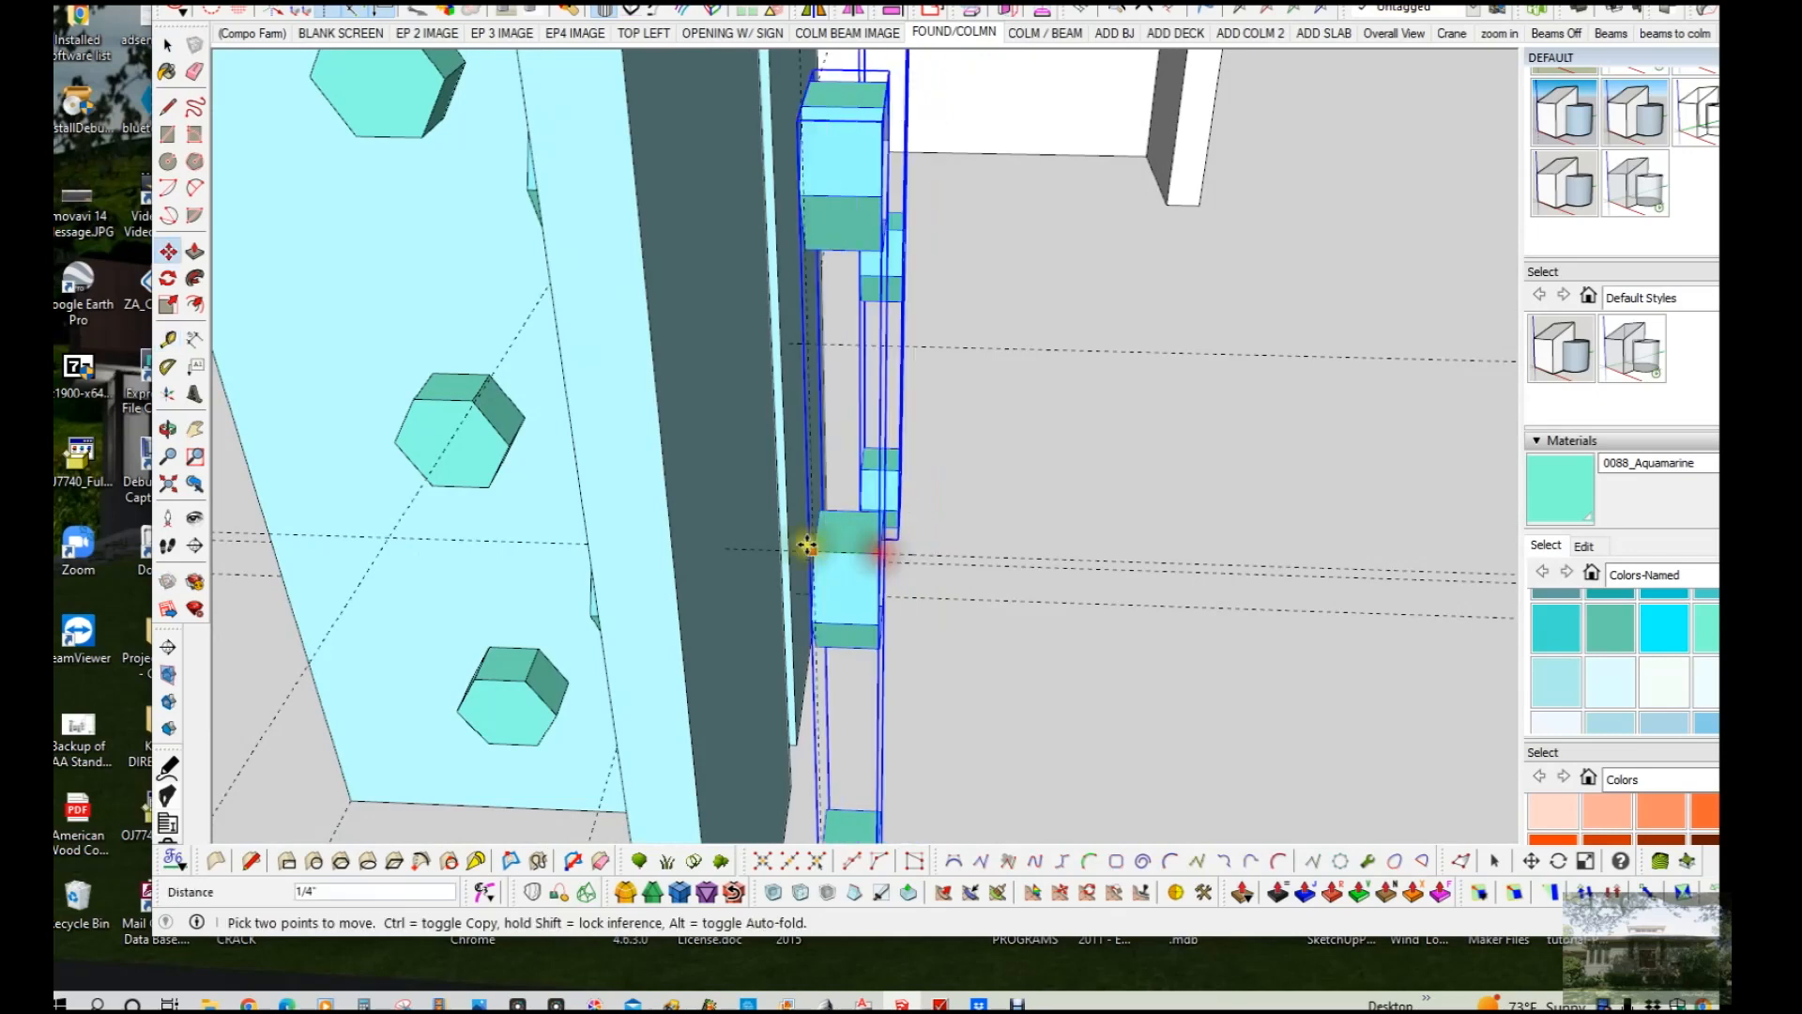
Step: Move the copied bolt groups 5/8 inch away from the angle legs and clear the selection
{"action": "left_click", "coordinate": [901, 632]}
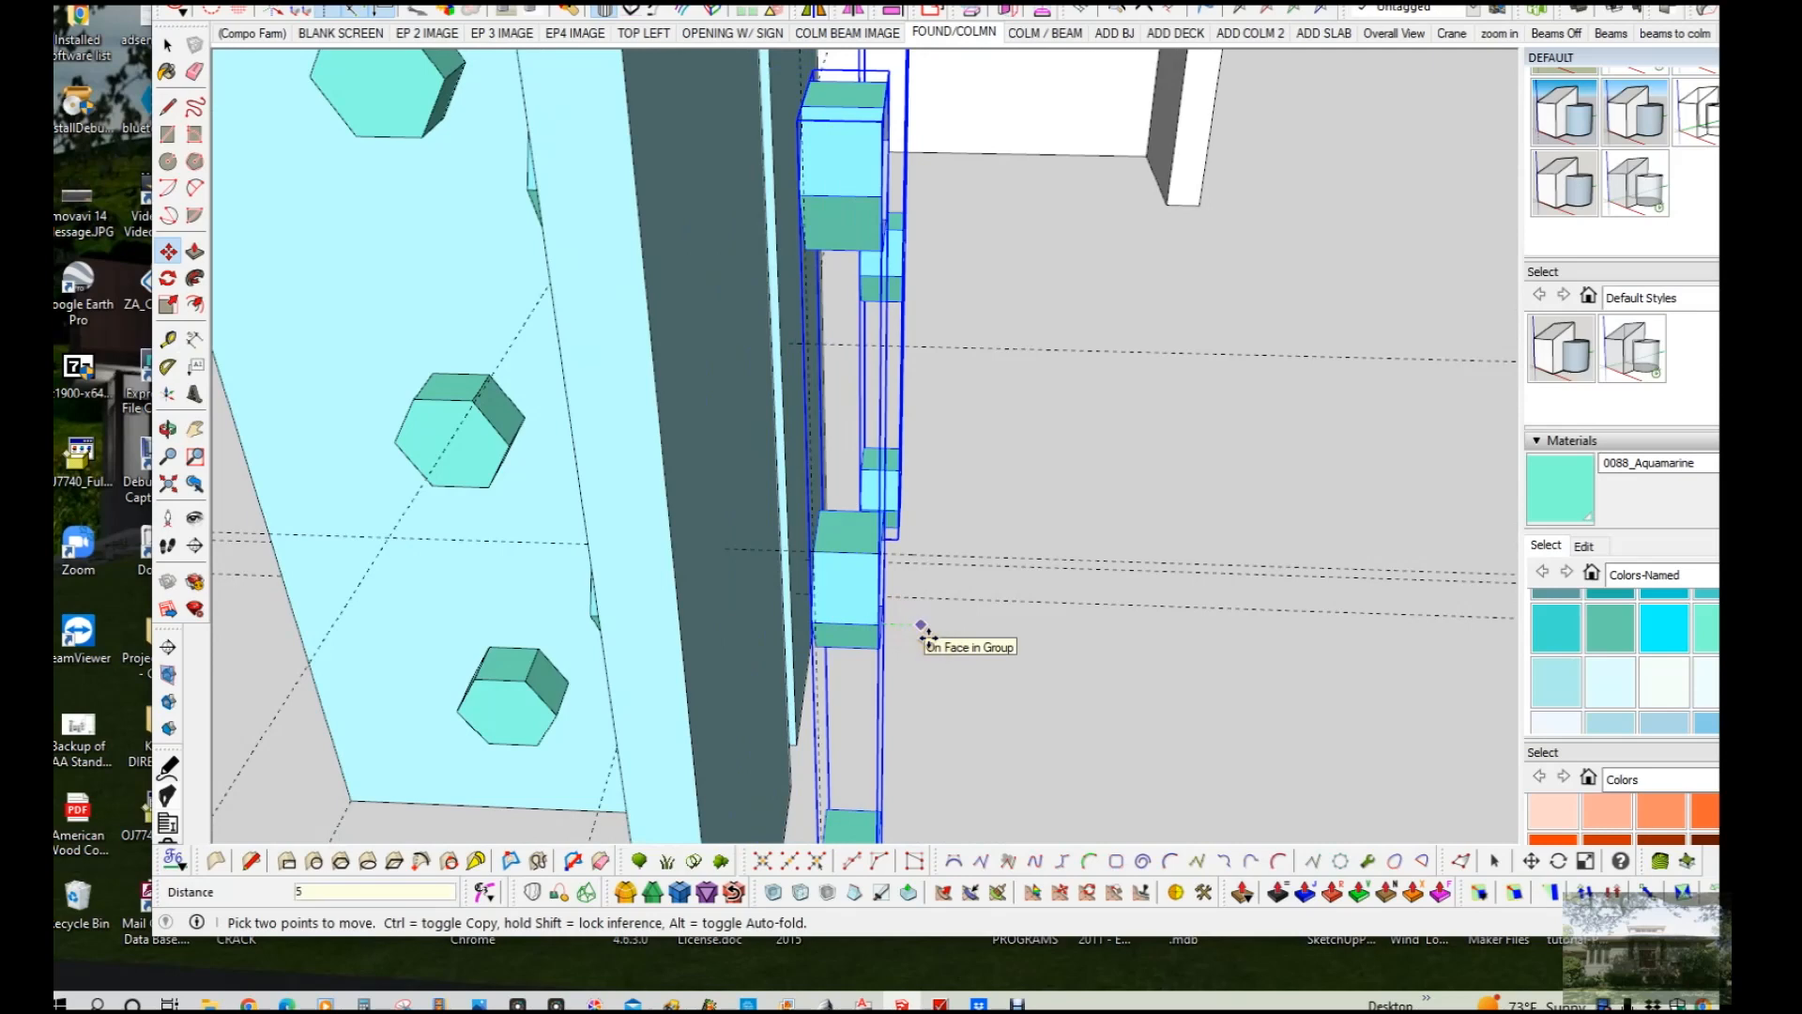
{"action": "type", "text": "5/8"}
{"action": "key", "text": "Return"}
{"action": "middle_click_drag", "start_coordinate": [825, 516], "coordinate": [878, 477]}
{"action": "key", "text": "space"}
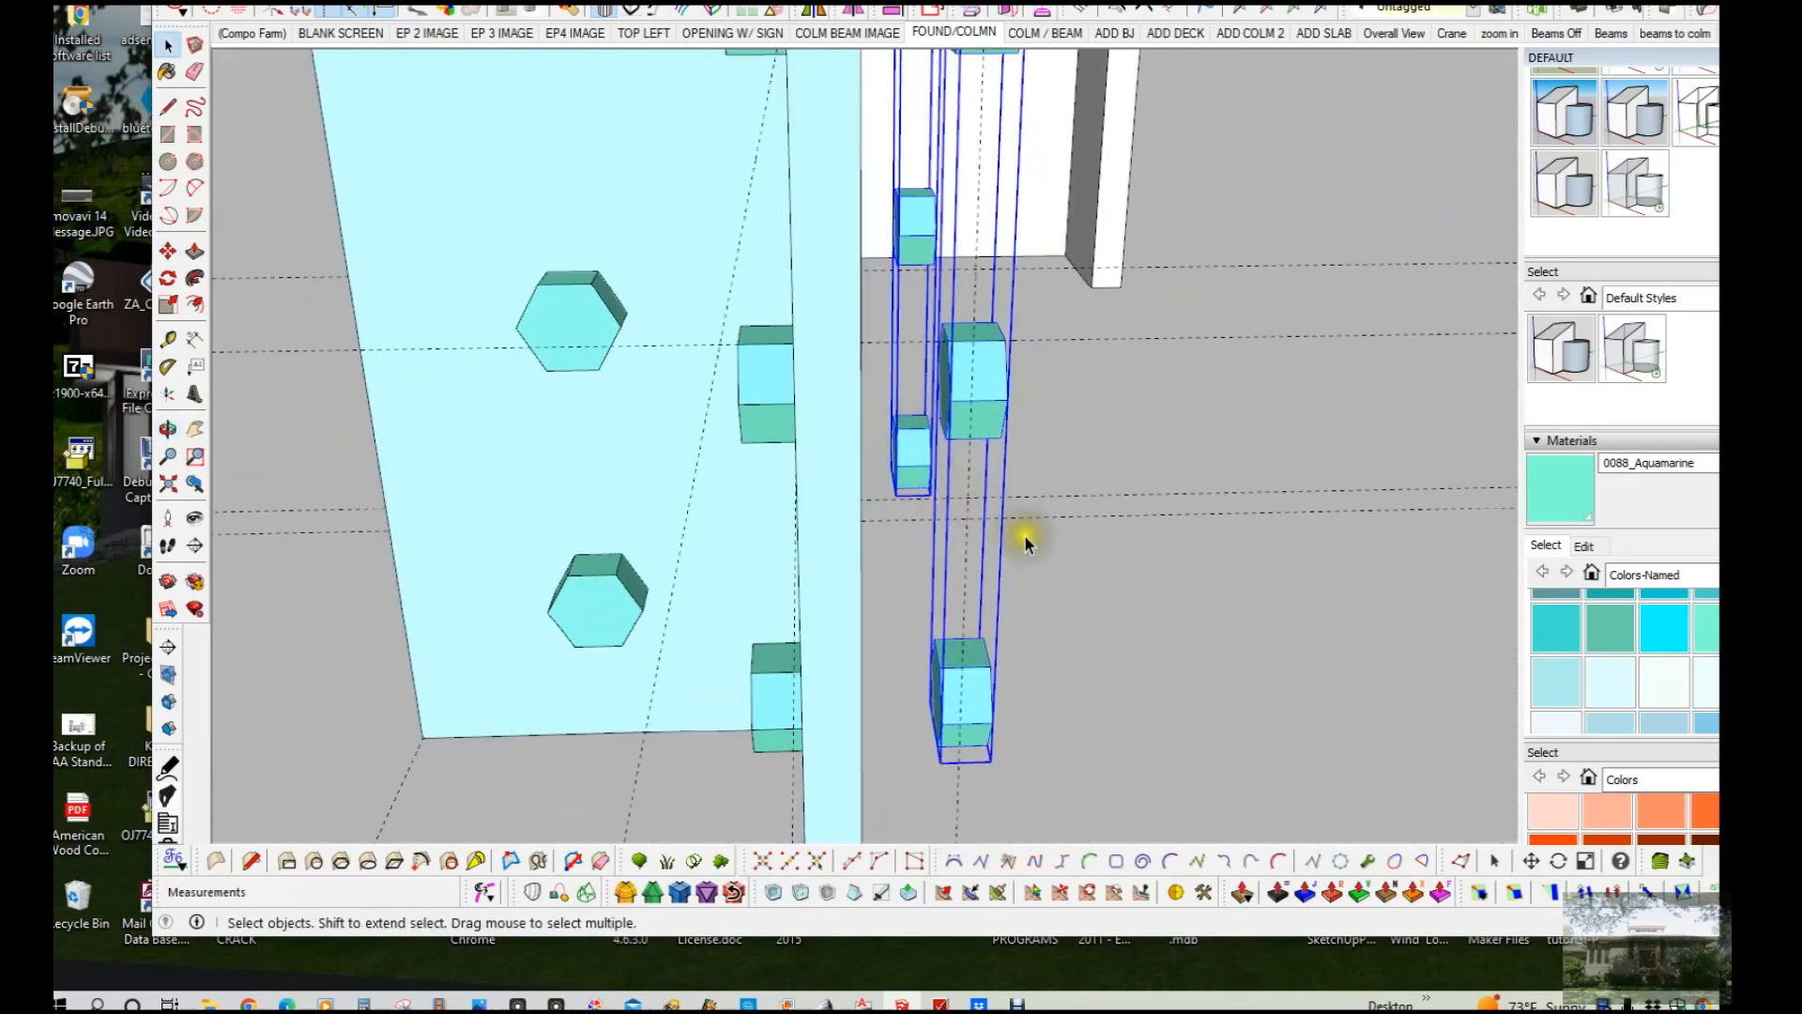
{"action": "left_click", "coordinate": [1079, 559]}
Step: Open a copied bolt behind the outer angle leg and draw an edge between two corners of its uncoloured hexagonal end
{"action": "middle_click_drag", "start_coordinate": [1078, 560], "coordinate": [994, 596]}
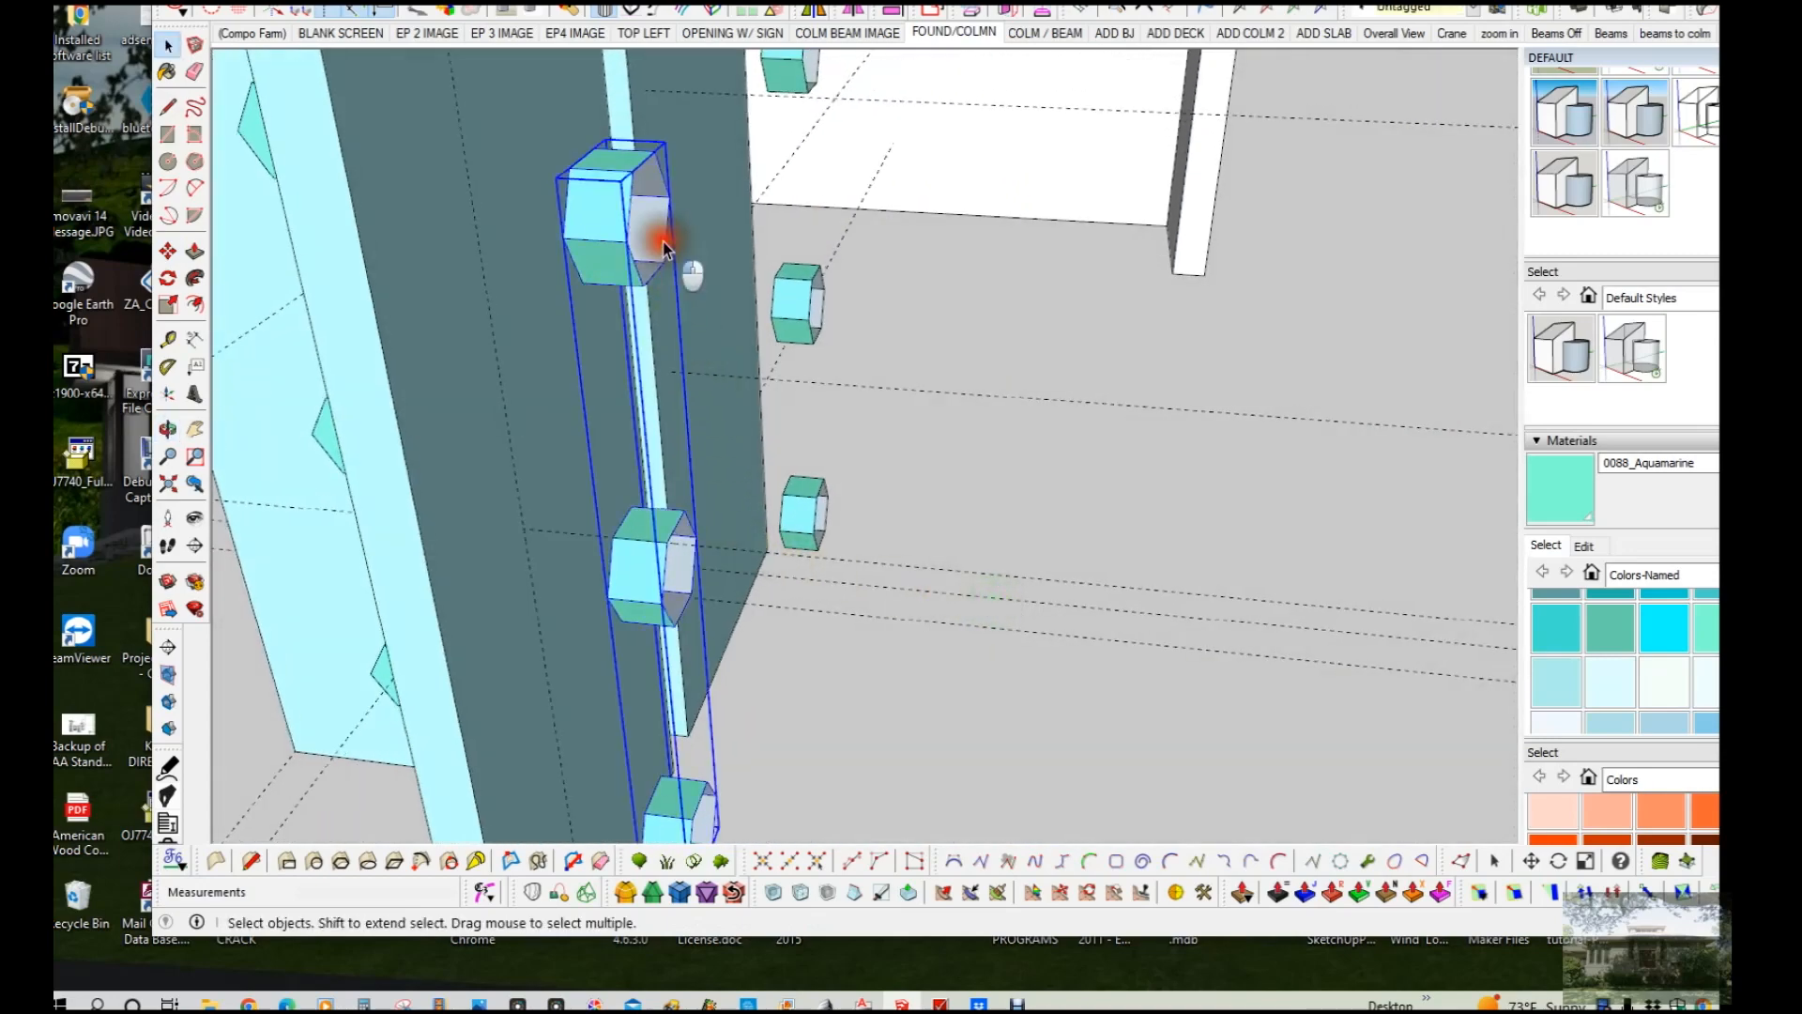
{"action": "double_click", "coordinate": [665, 236]}
{"action": "left_click", "coordinate": [663, 246]}
{"action": "double_click", "coordinate": [663, 245]}
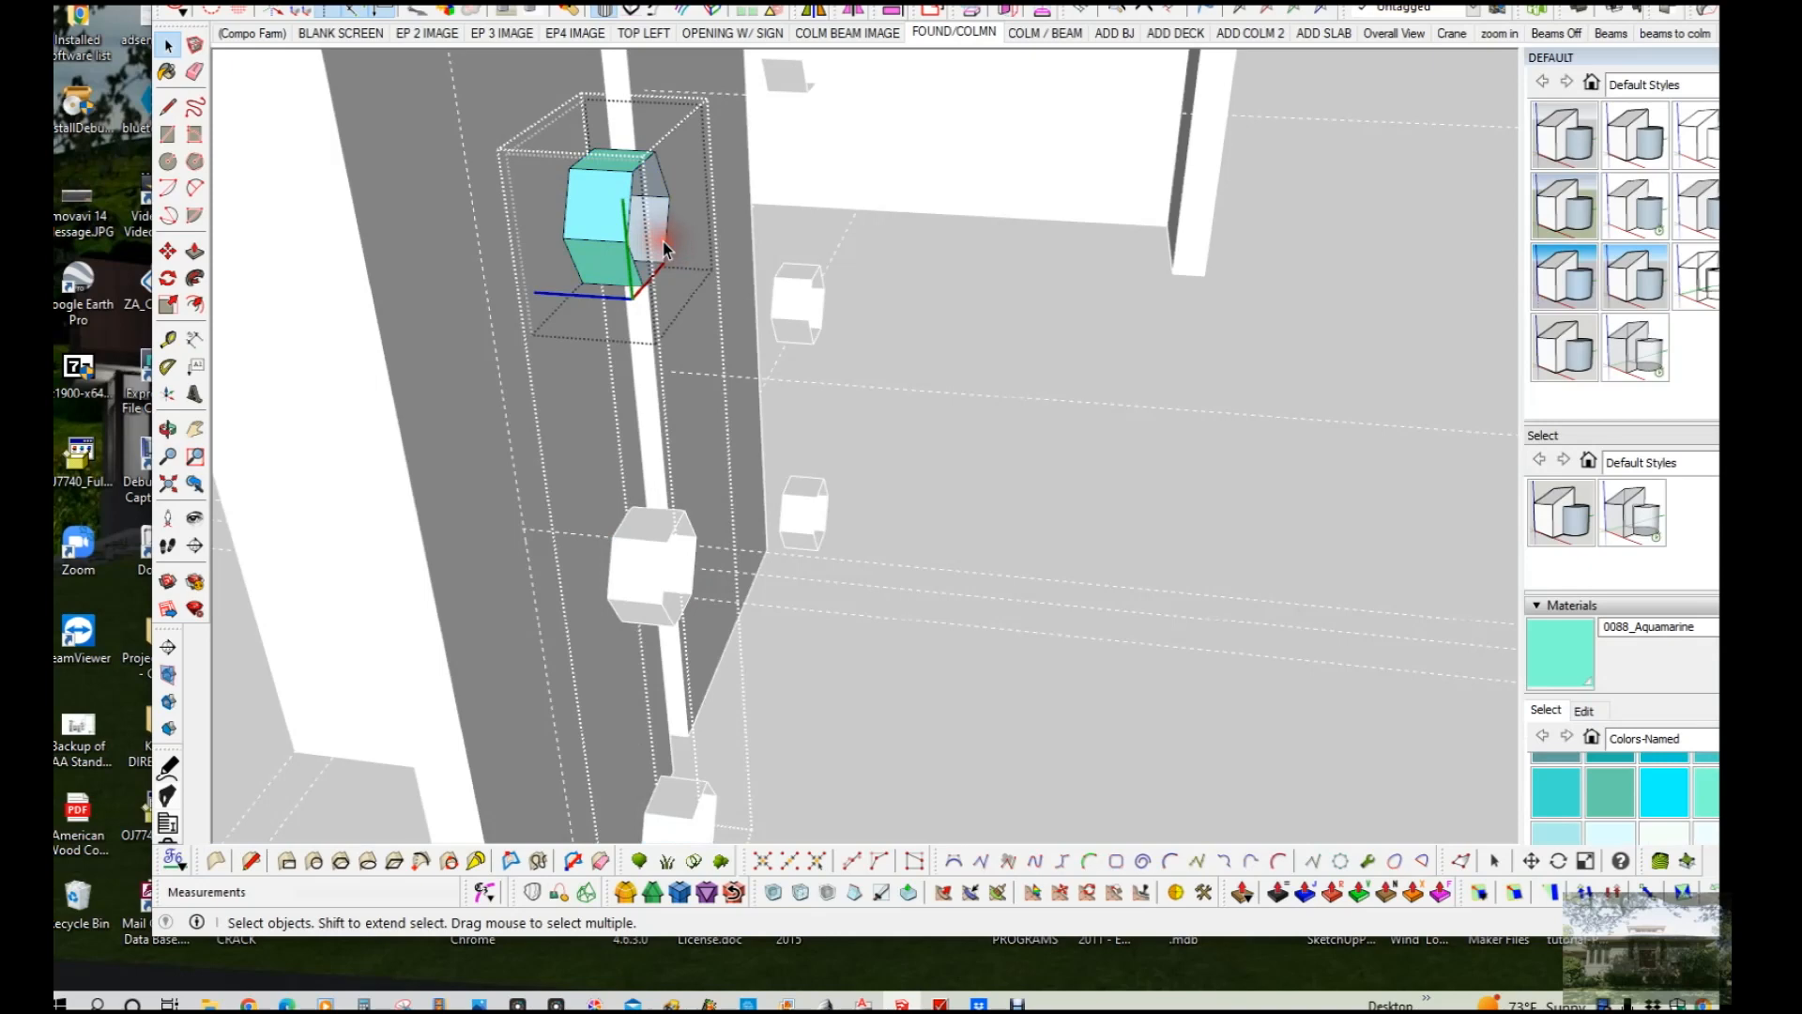
{"action": "key", "text": "l"}
{"action": "left_click", "coordinate": [654, 150]}
{"action": "left_click", "coordinate": [646, 317]}
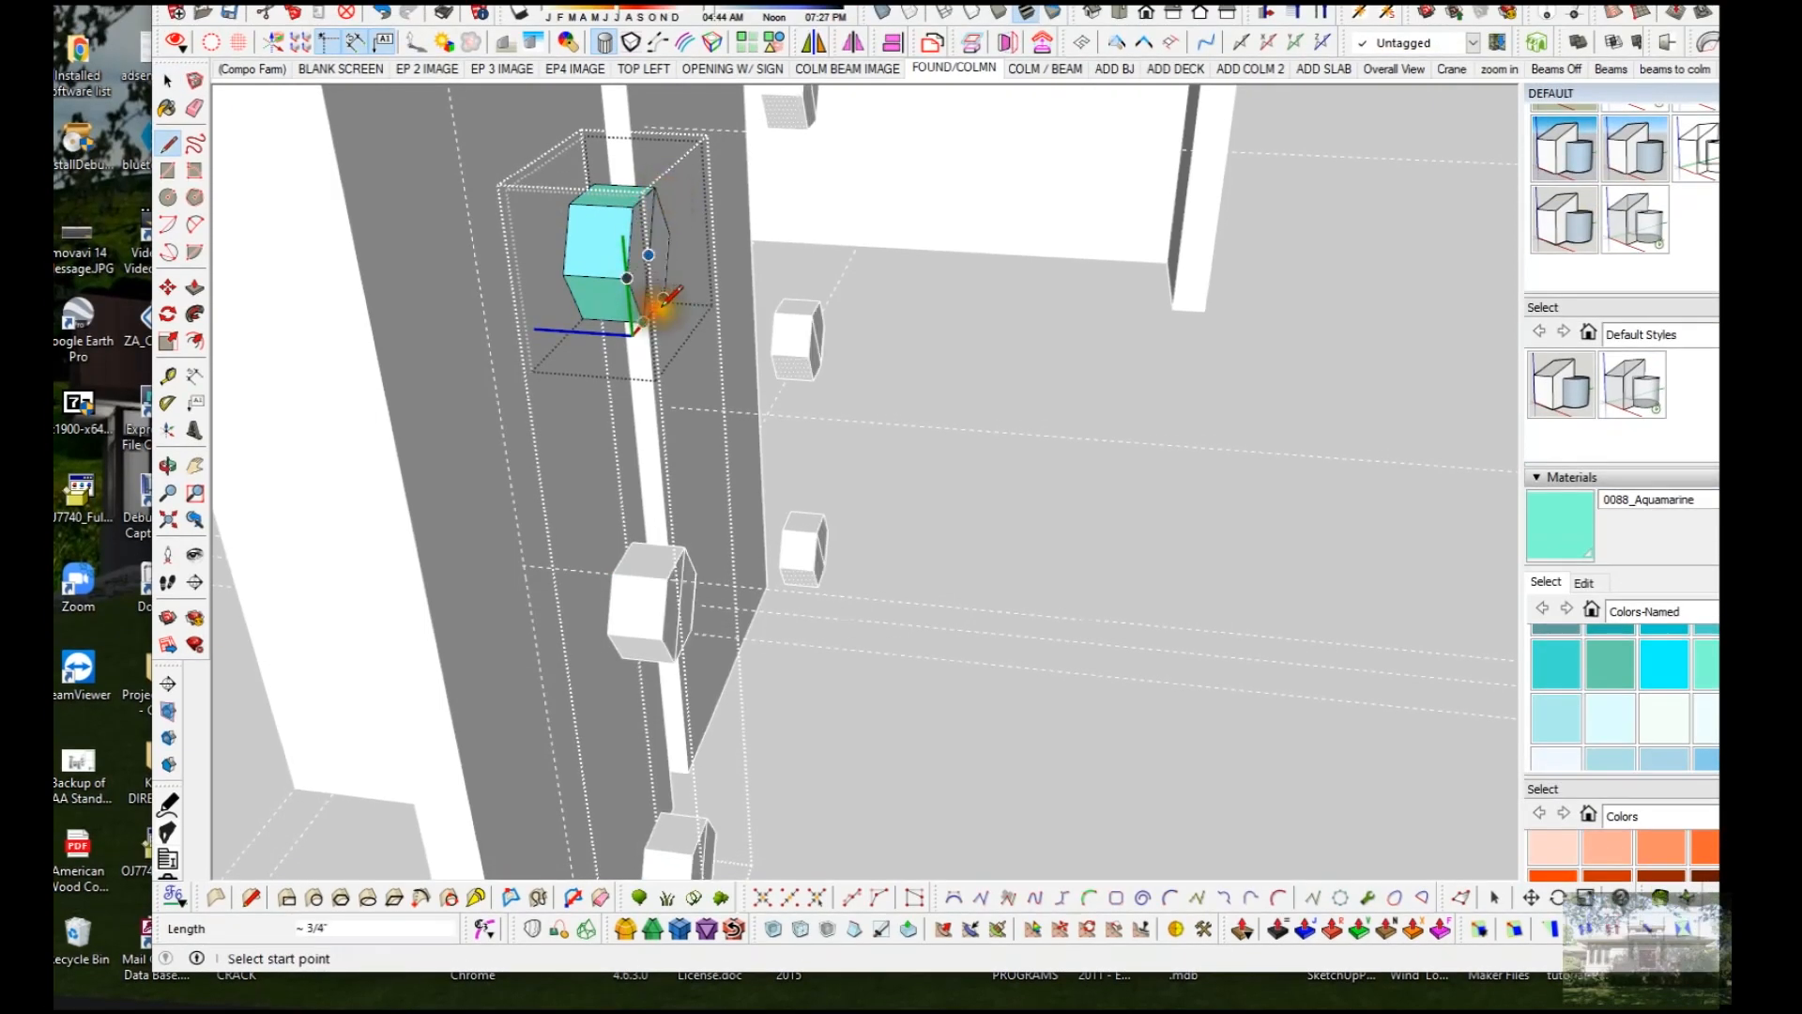
{"action": "key", "text": "space"}
{"action": "key", "text": "e"}
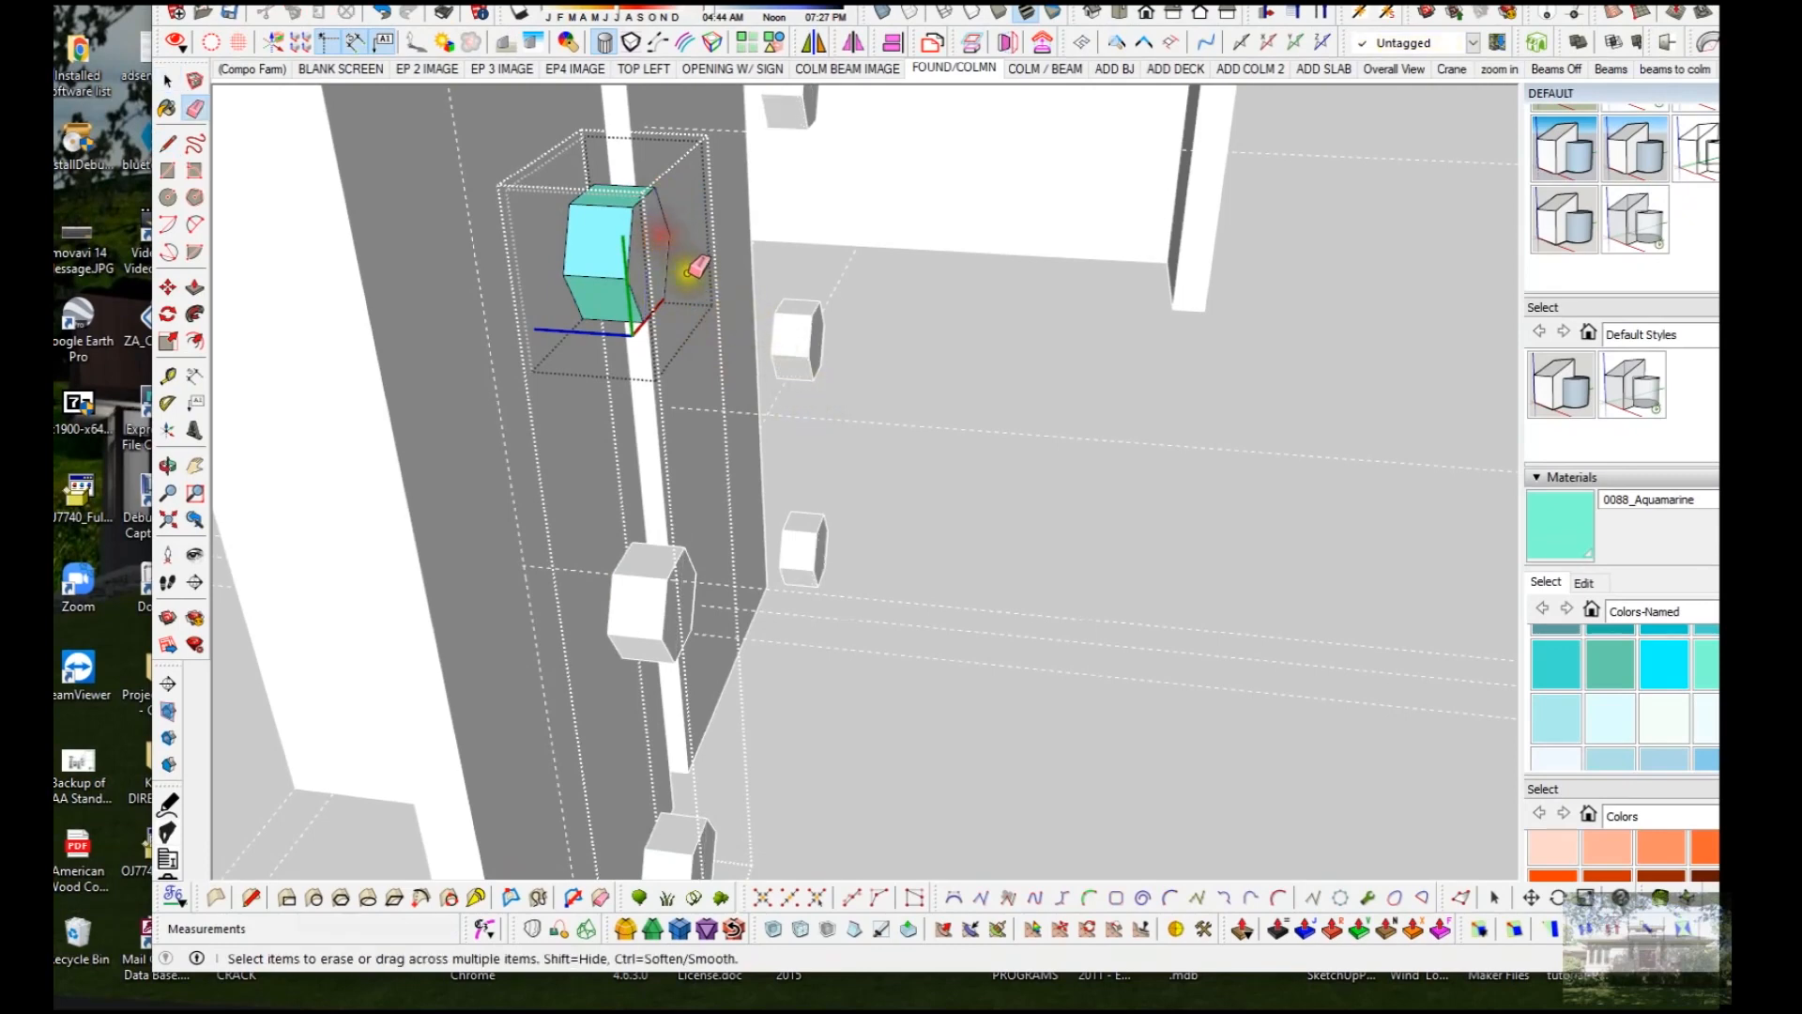
{"action": "key", "text": "space"}
{"action": "scroll", "coordinate": [928, 488], "scroll_direction": "down", "scroll_amount": 3}
{"action": "middle_click_drag", "start_coordinate": [926, 478], "coordinate": [744, 470]}
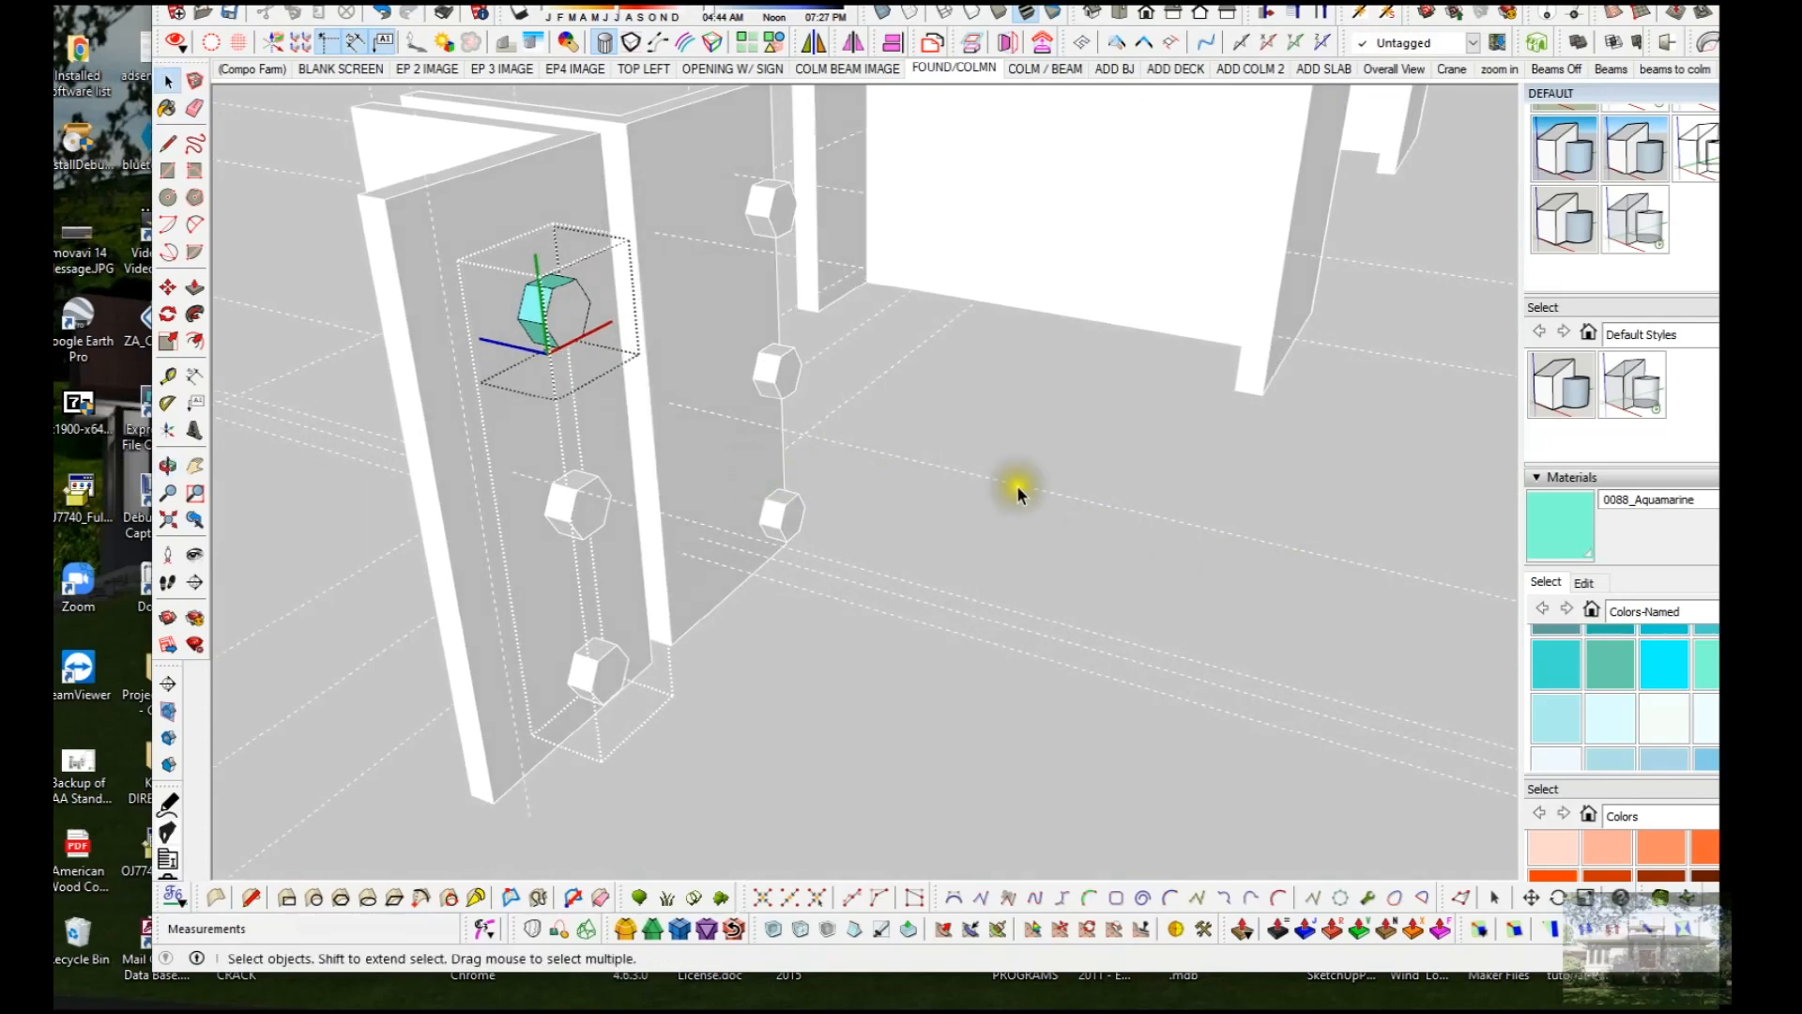
Step: Paint the bolt's uncoloured hexagonal end with 0088_Aquamarine and leave the component
{"action": "left_click", "coordinate": [1566, 542]}
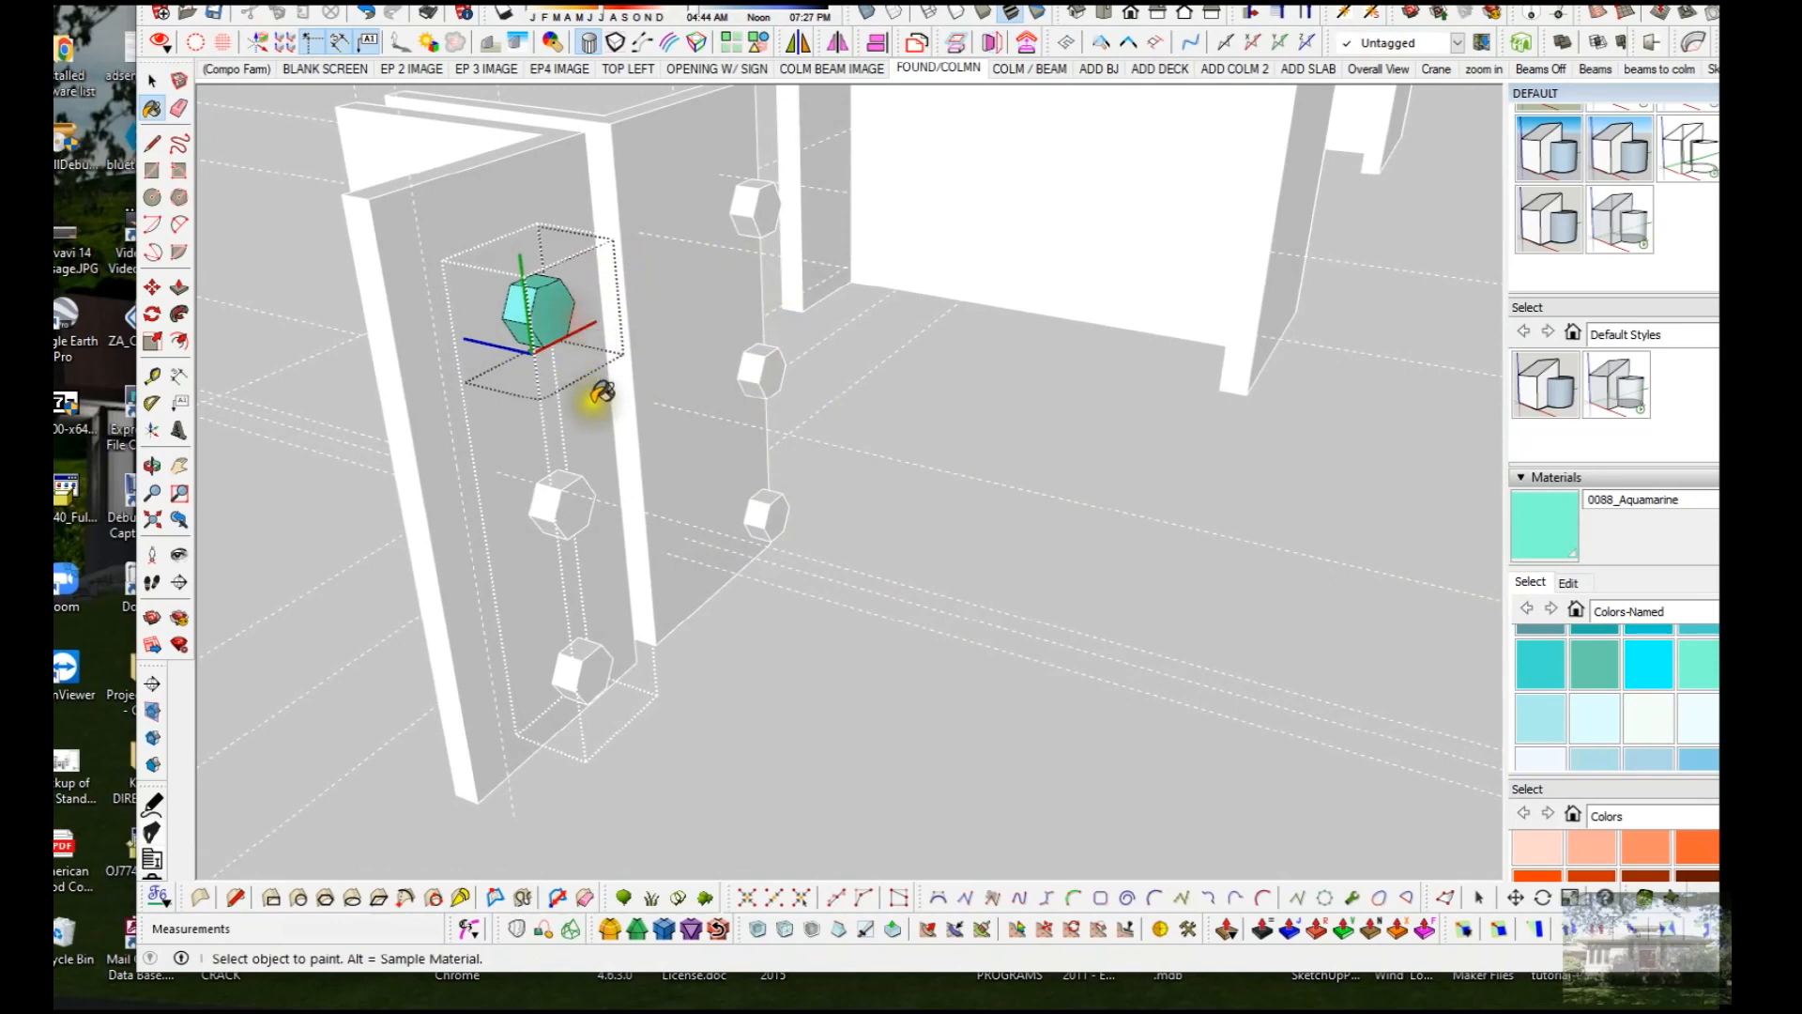
{"action": "key", "text": "space"}
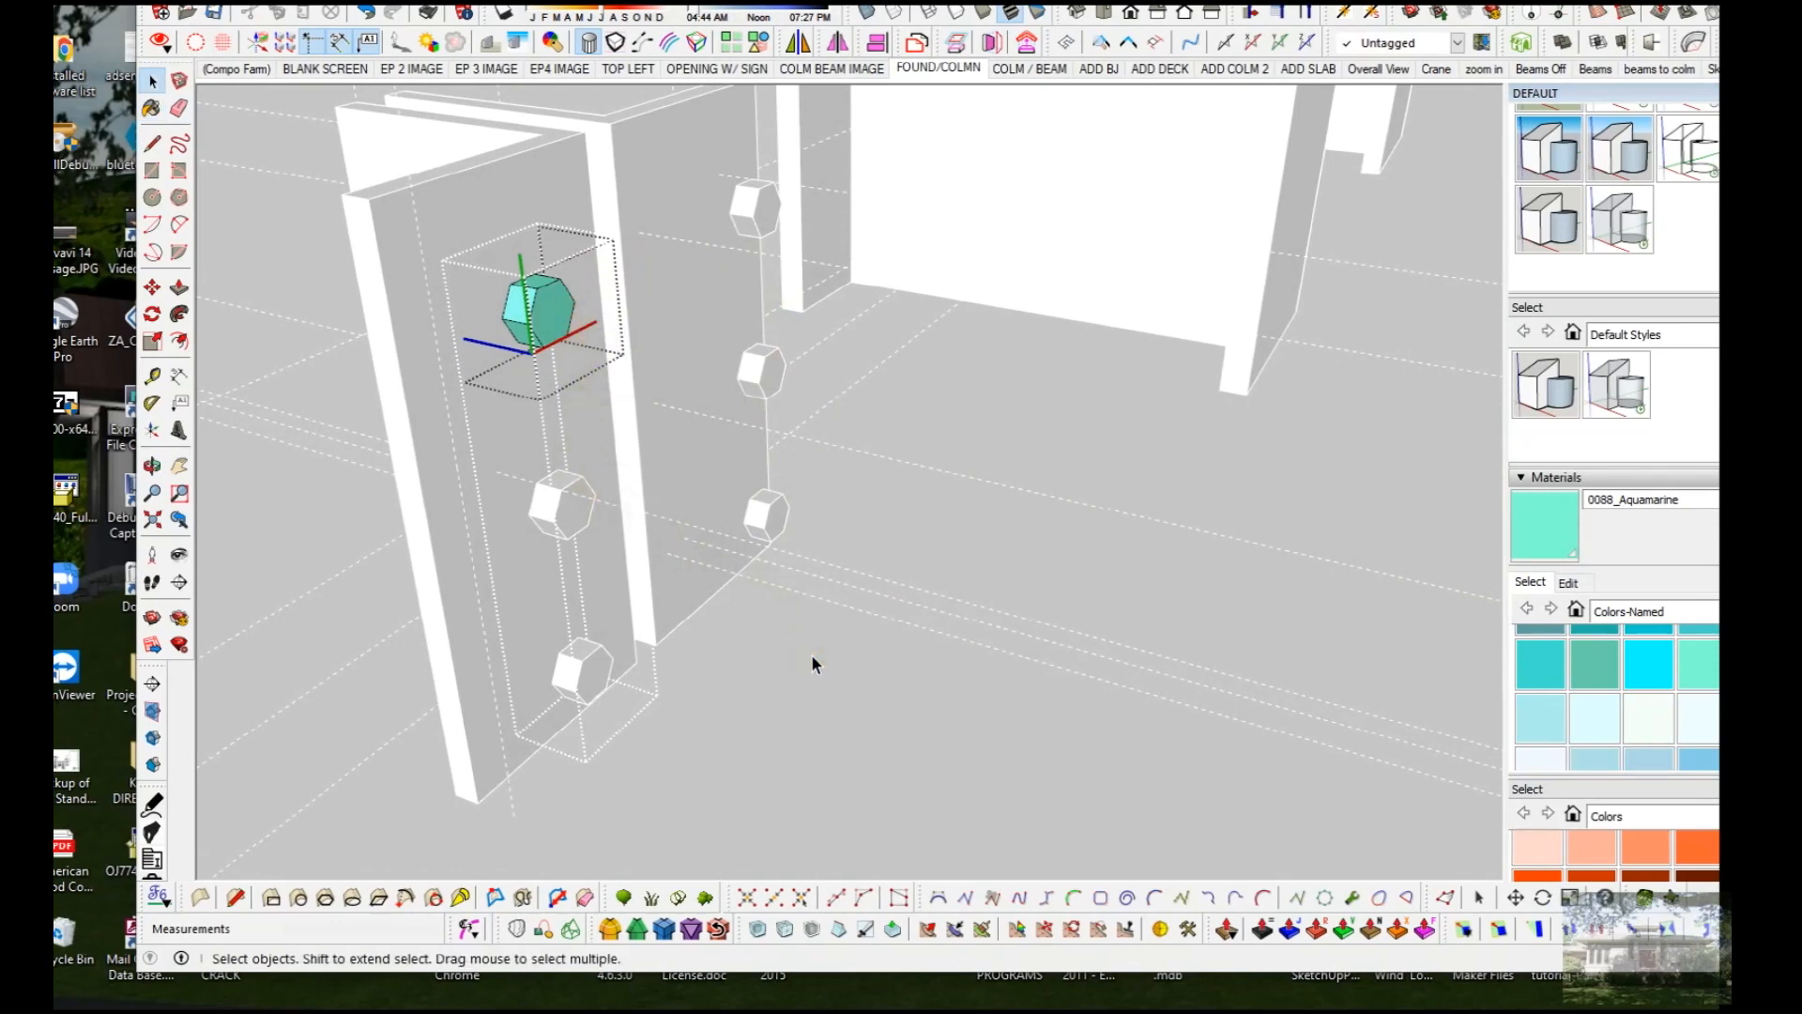
{"action": "key", "text": "h"}
{"action": "key", "text": "space"}
{"action": "left_click", "coordinate": [812, 657]}
Step: Examine the bolted angle pair and the two I-sections beside it from several sides
{"action": "middle_click_drag", "start_coordinate": [797, 620], "coordinate": [861, 545]}
{"action": "scroll", "coordinate": [766, 624], "scroll_direction": "down", "scroll_amount": 2}
{"action": "scroll", "coordinate": [707, 571], "scroll_direction": "down", "scroll_amount": 2}
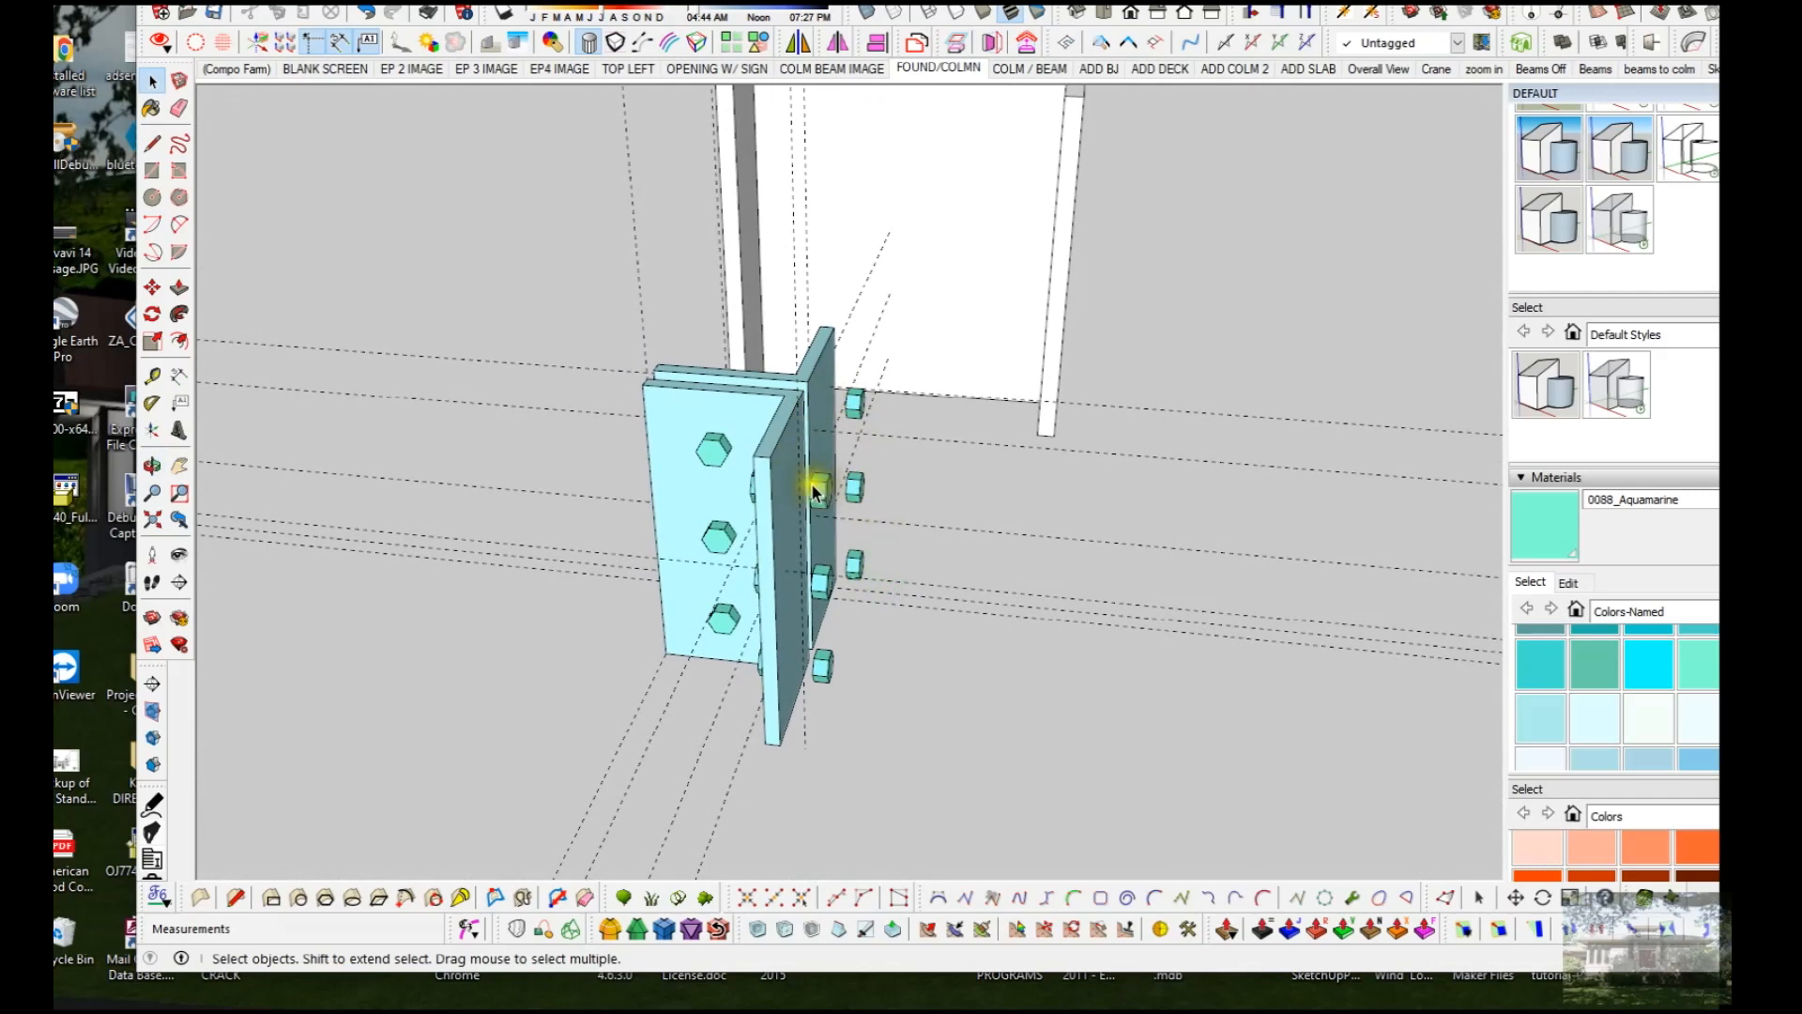
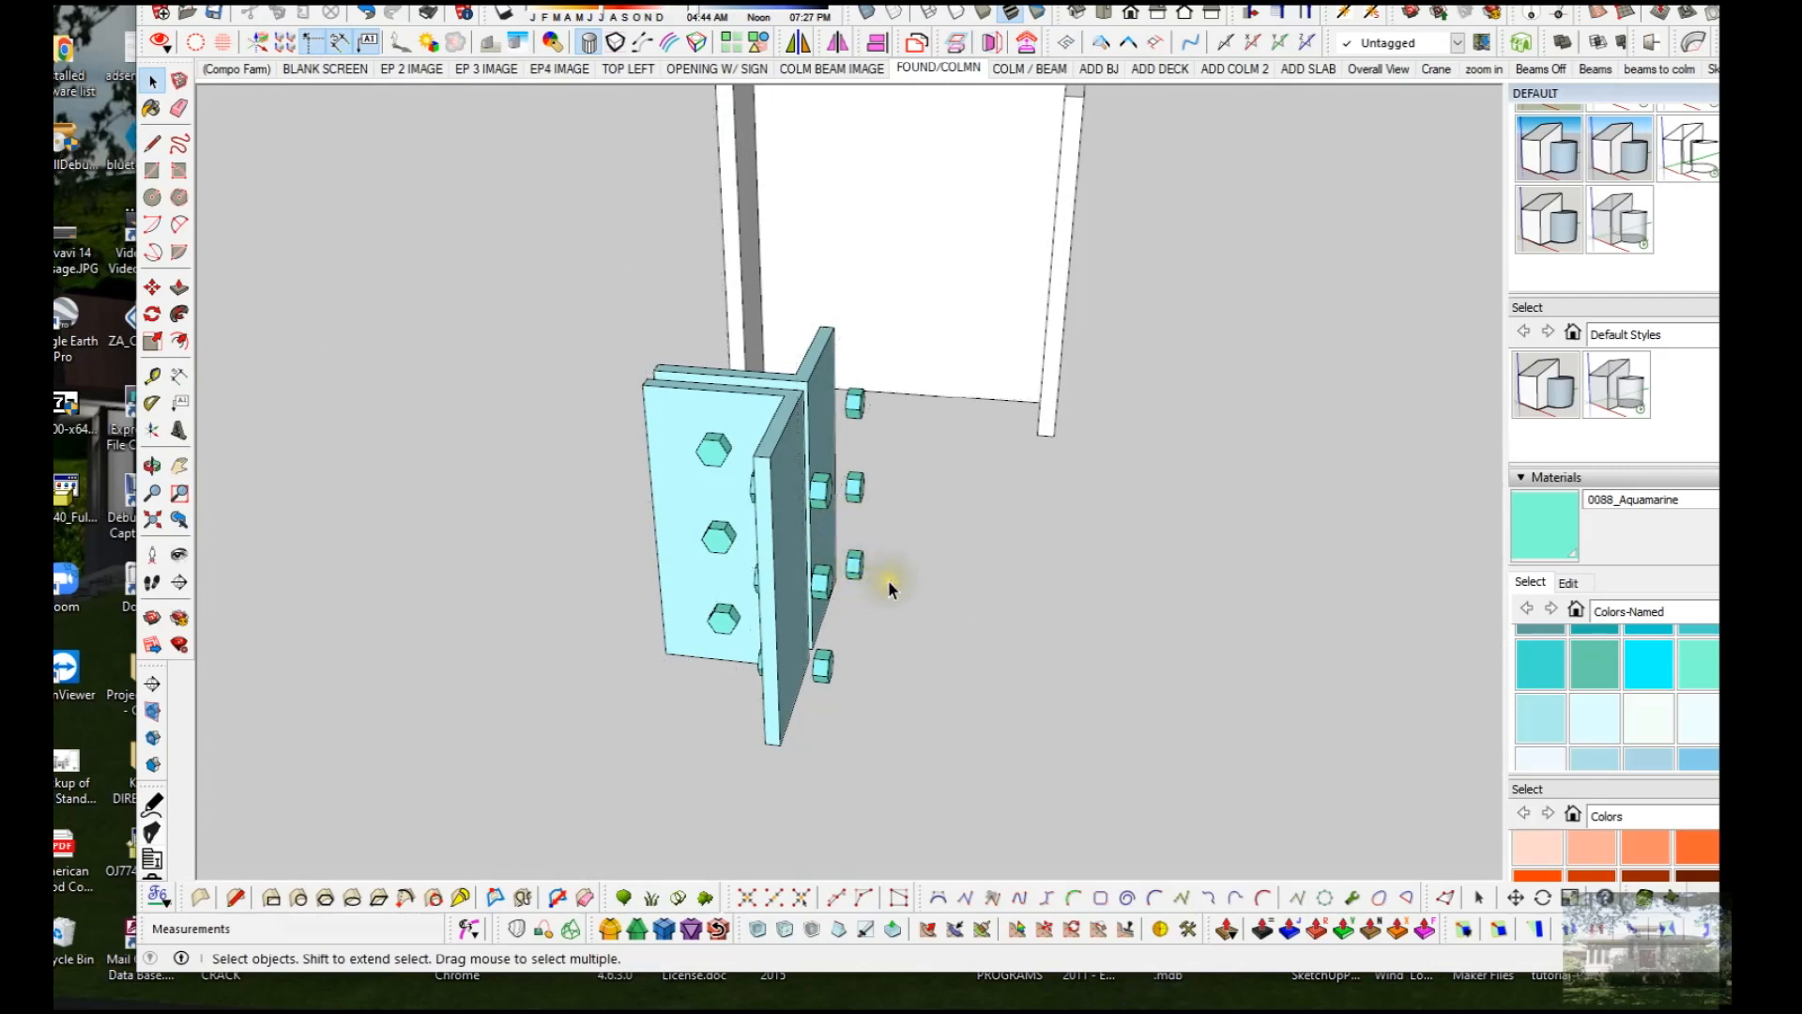
{"action": "scroll", "coordinate": [888, 580], "scroll_direction": "down", "scroll_amount": 5}
{"action": "middle_click_drag", "start_coordinate": [915, 572], "coordinate": [1279, 594]}
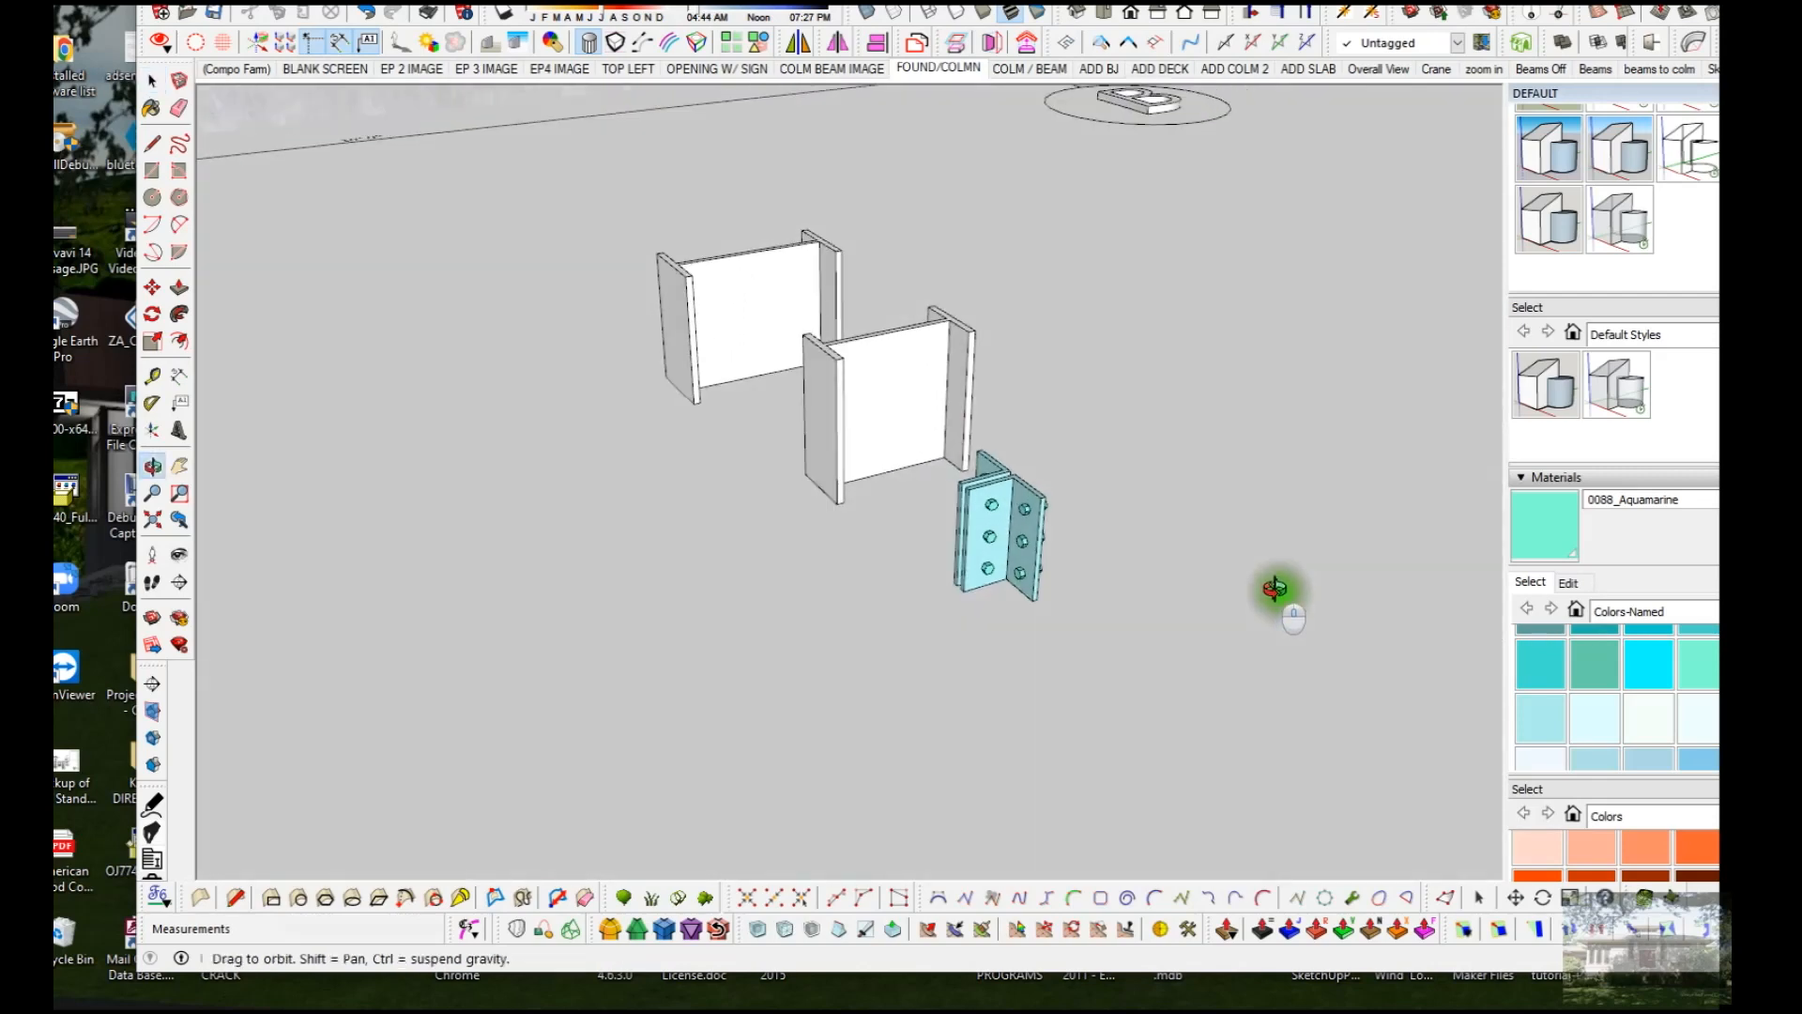
{"action": "scroll", "coordinate": [1047, 460], "scroll_direction": "up", "scroll_amount": 4}
{"action": "middle_click_drag", "start_coordinate": [903, 436], "coordinate": [987, 529]}
{"action": "scroll", "coordinate": [905, 474], "scroll_direction": "down", "scroll_amount": 5}
{"action": "middle_click_drag", "start_coordinate": [881, 470], "coordinate": [1293, 780]}
{"action": "middle_click_drag", "start_coordinate": [601, 512], "coordinate": [512, 452]}
Step: Select the whole larger I-section and paint it with the 0131_Silver material
{"action": "triple_click", "coordinate": [557, 442]}
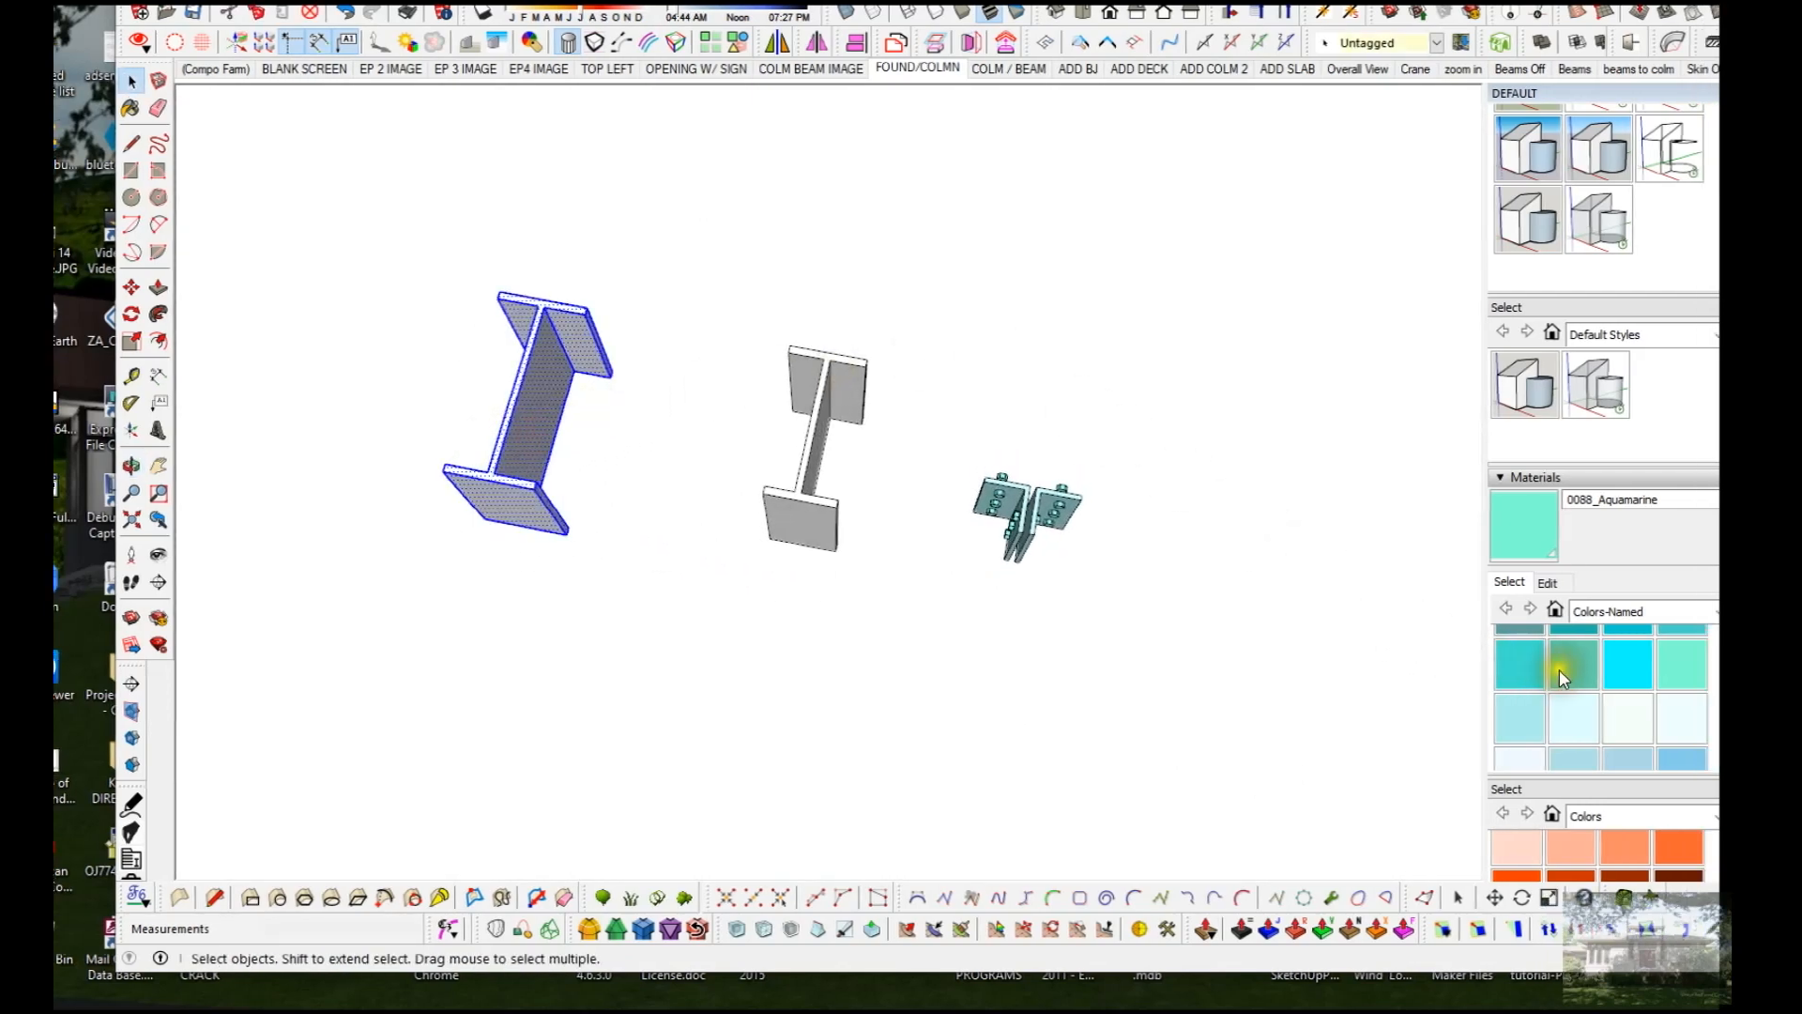
{"action": "scroll", "coordinate": [1663, 672], "scroll_direction": "down", "scroll_amount": 3}
{"action": "scroll", "coordinate": [1552, 673], "scroll_direction": "down", "scroll_amount": 6}
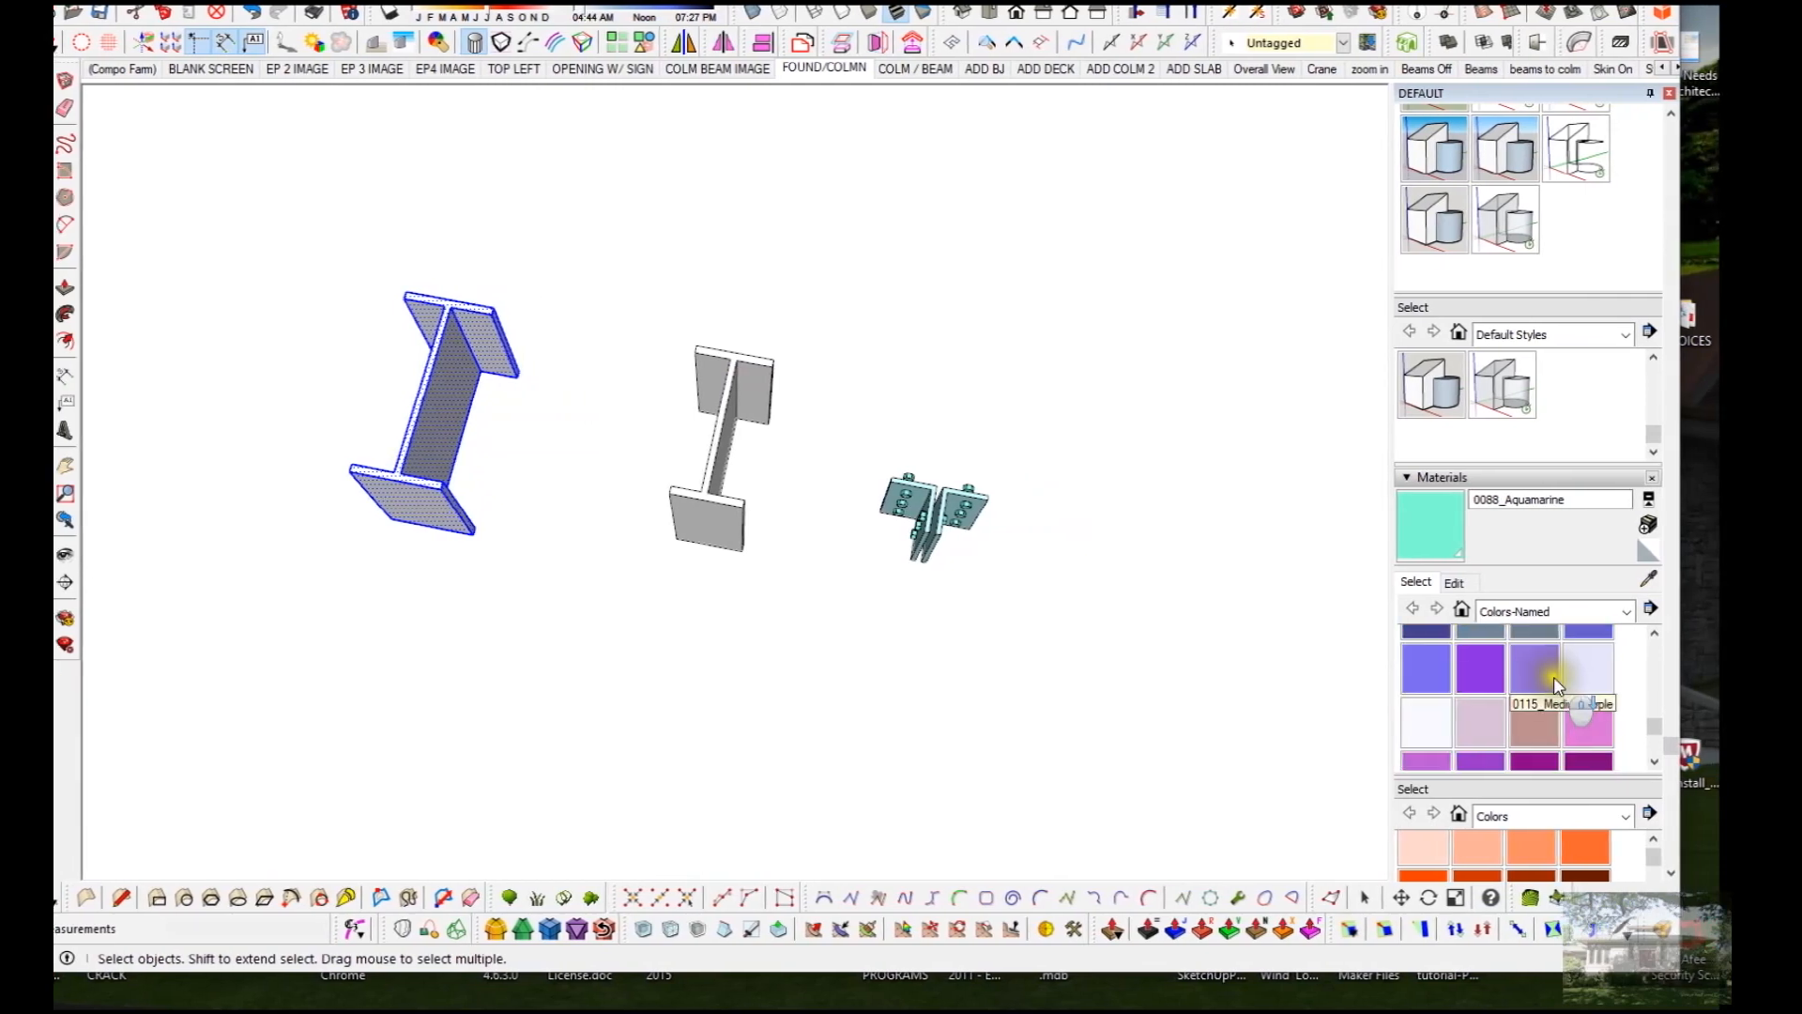
{"action": "left_click", "coordinate": [1546, 655]}
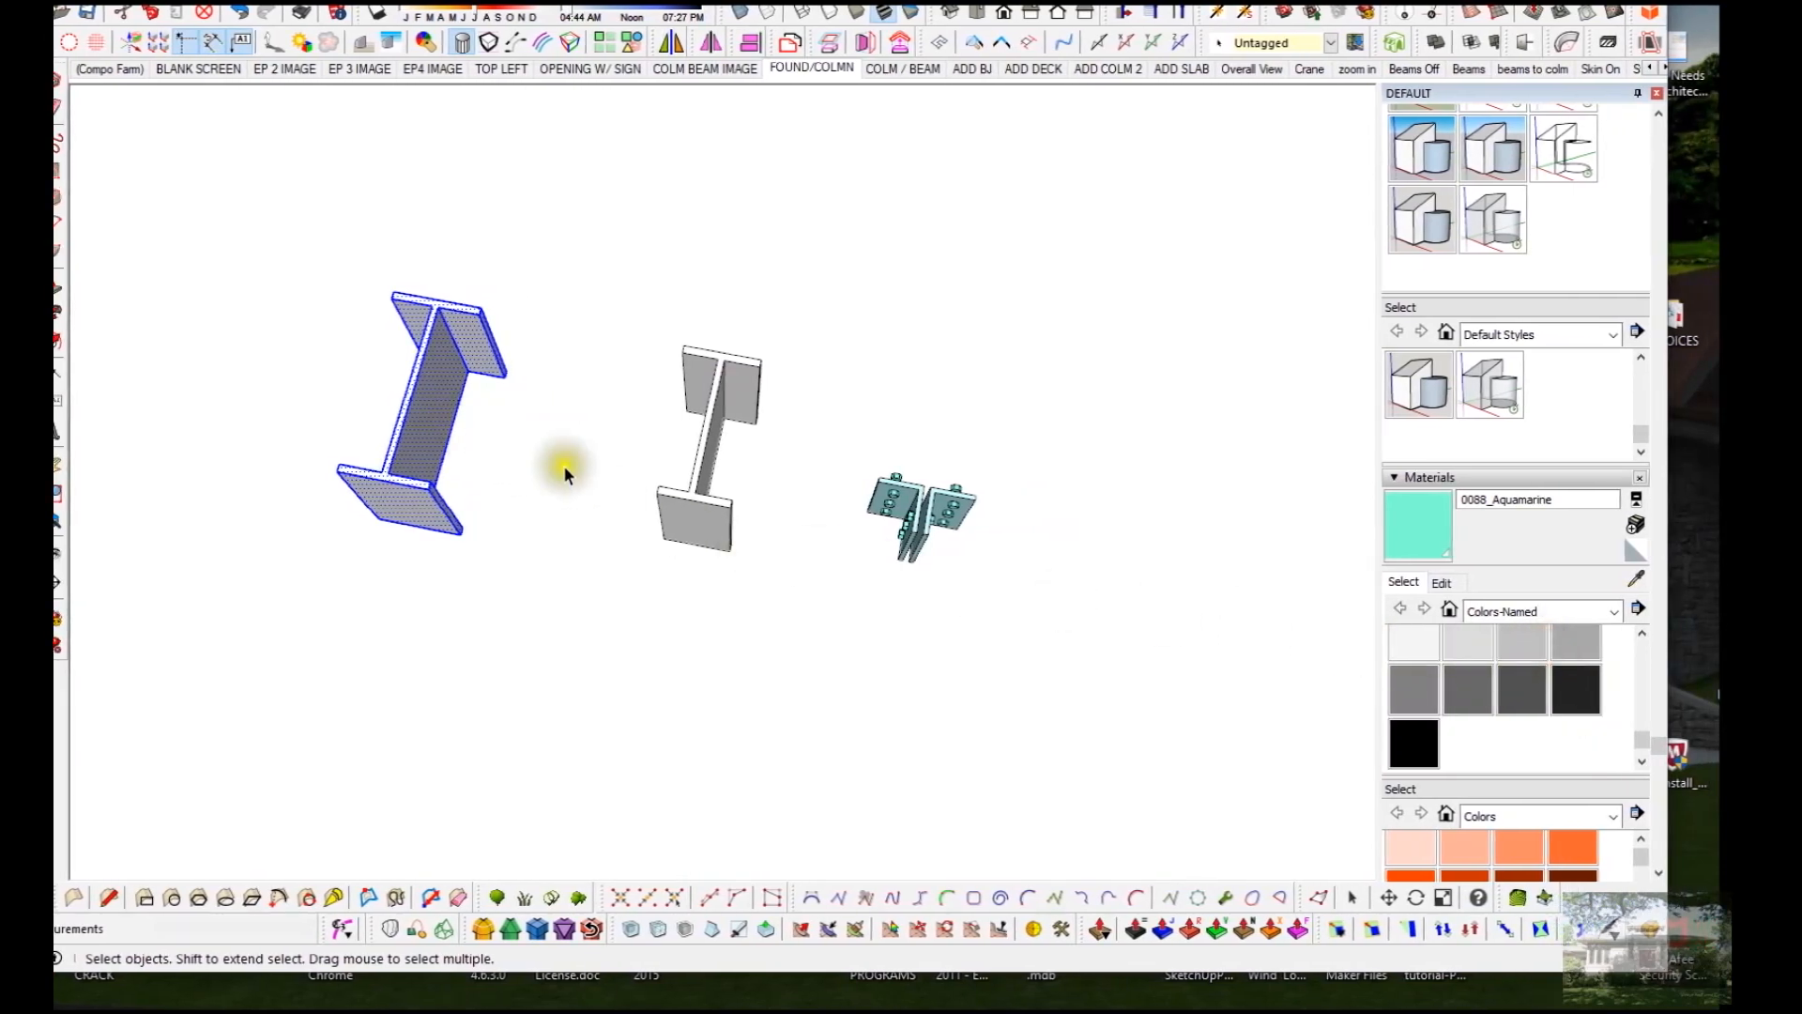
{"action": "left_click", "coordinate": [1491, 642]}
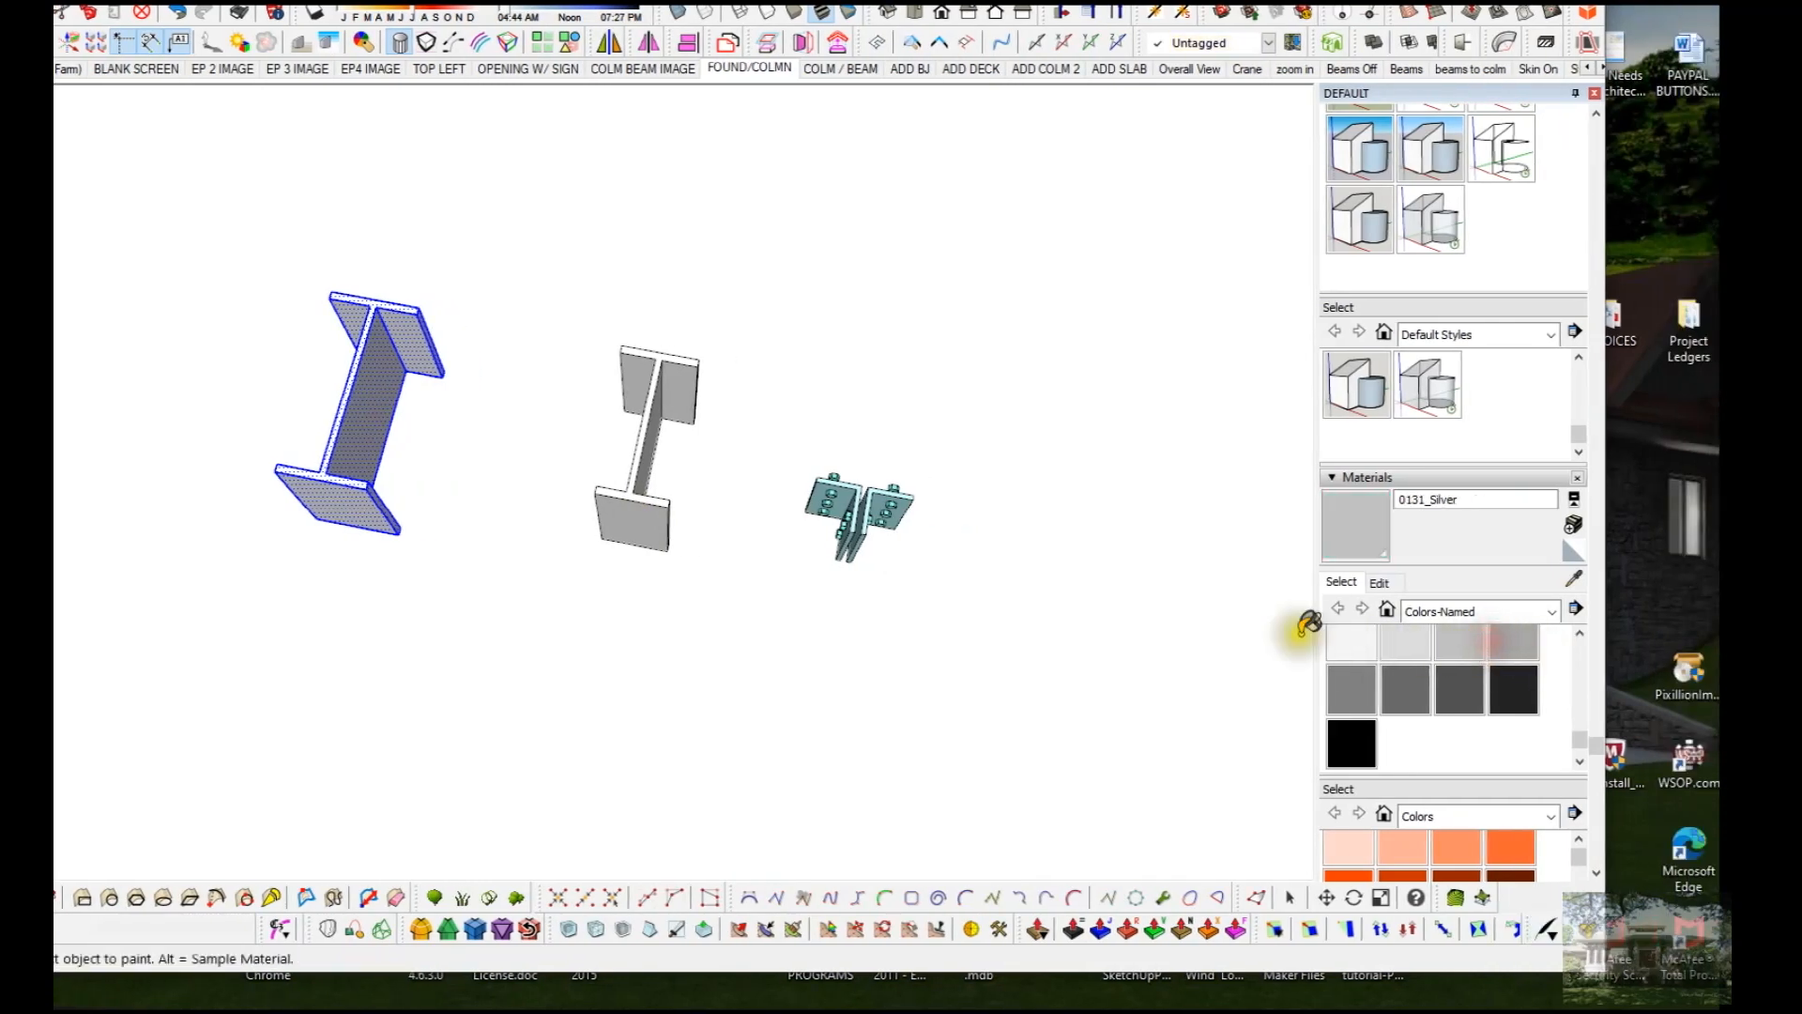
{"action": "left_click", "coordinate": [350, 410]}
{"action": "key", "text": "space"}
Step: Select the whole smaller I-section and pick the 0055_LightGoldenrodYellow material for it
{"action": "left_click", "coordinate": [633, 518]}
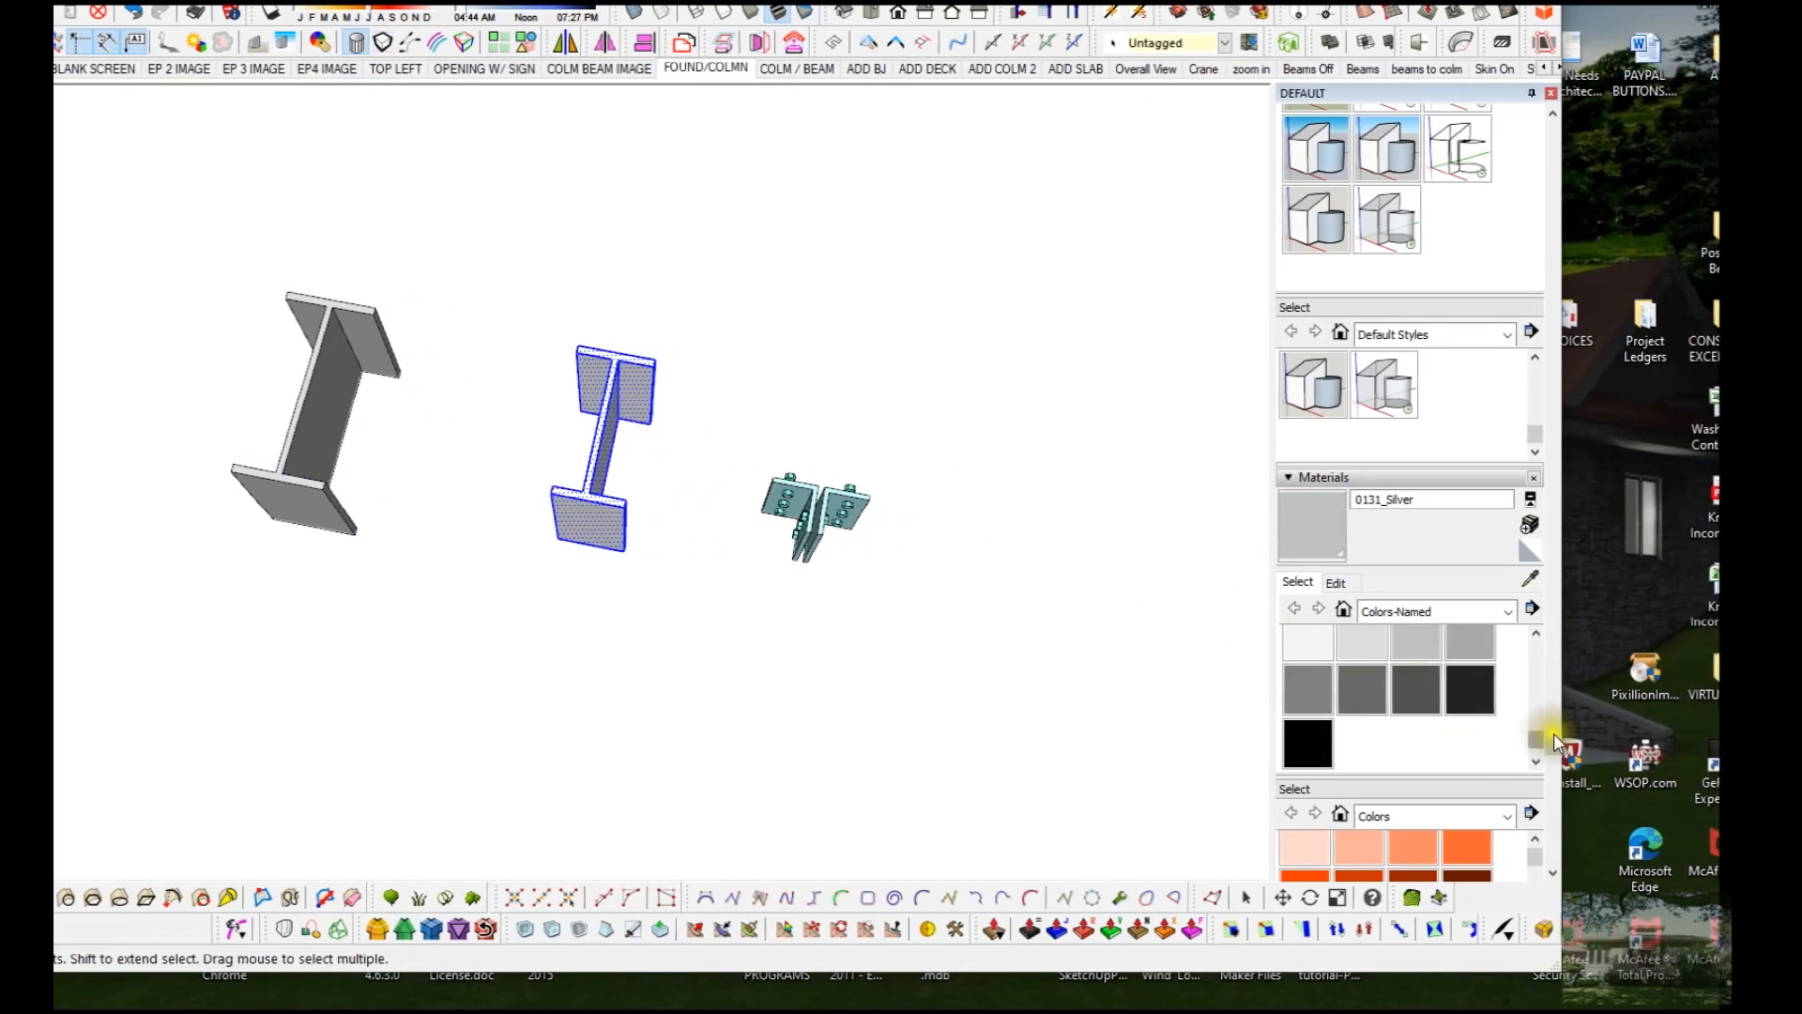
{"action": "left_click_drag", "start_coordinate": [1555, 747], "coordinate": [1553, 688]}
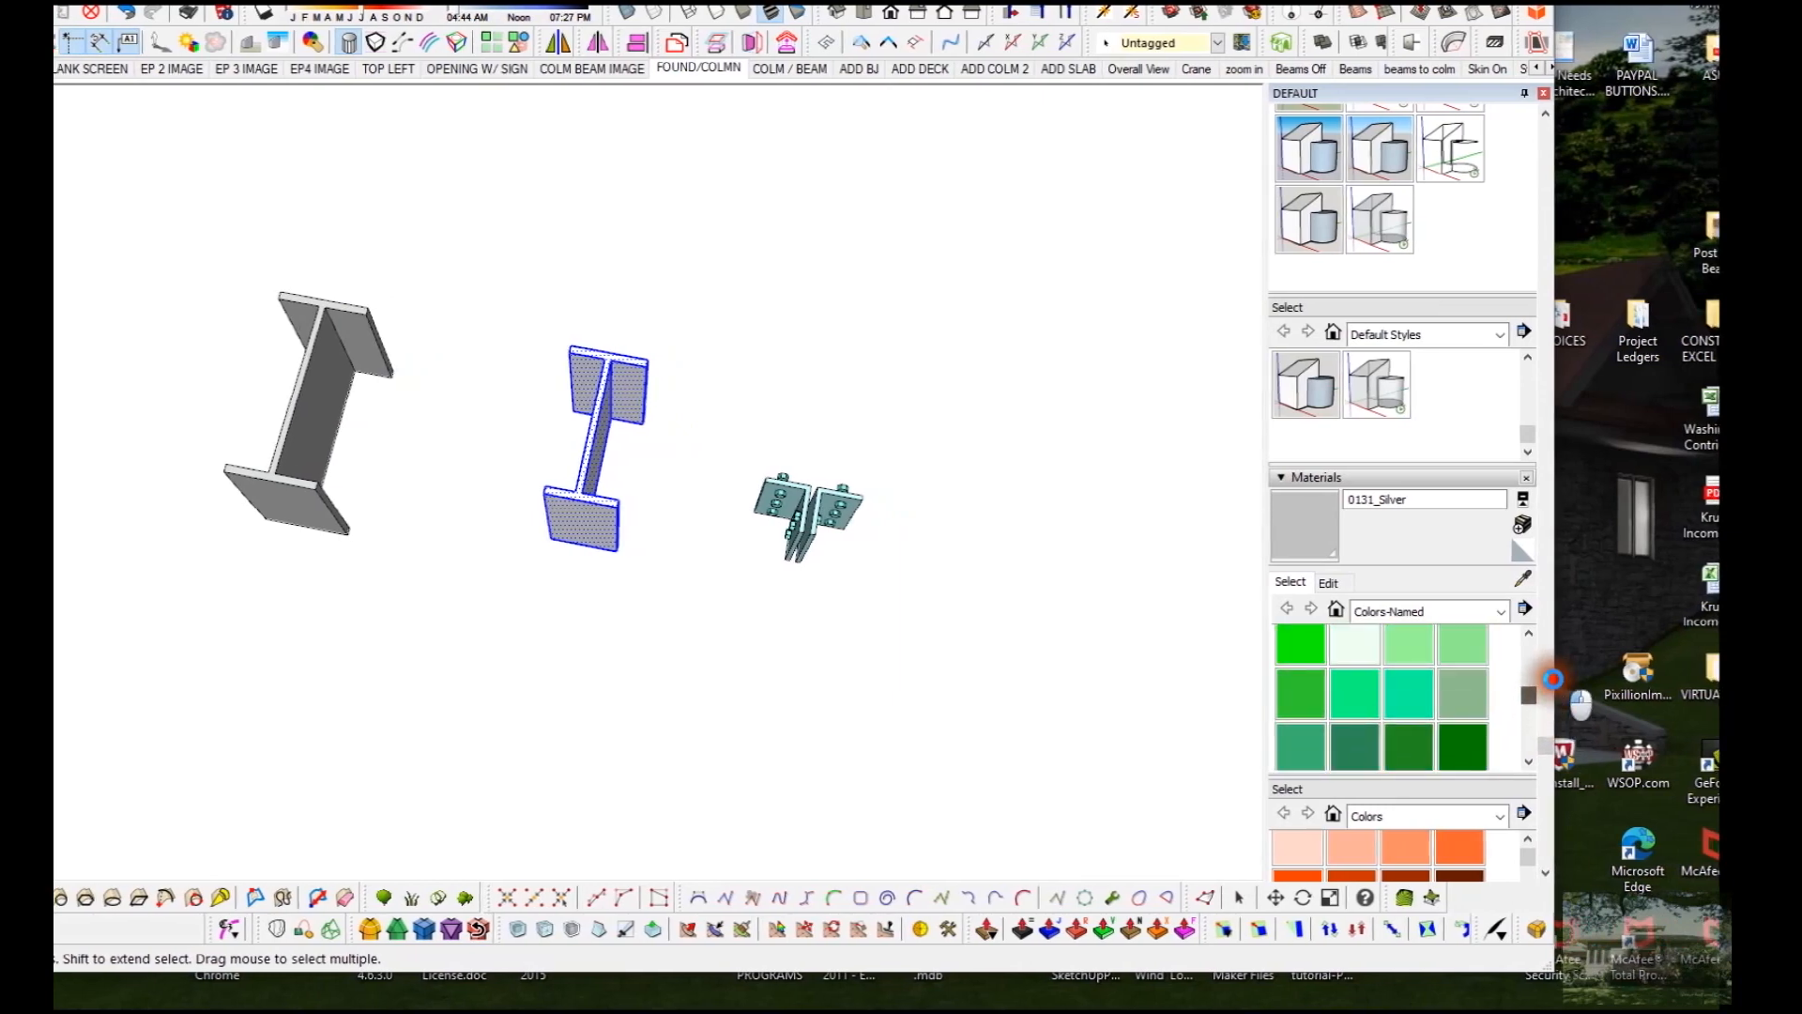
{"action": "left_click_drag", "start_coordinate": [1547, 697], "coordinate": [1547, 686]}
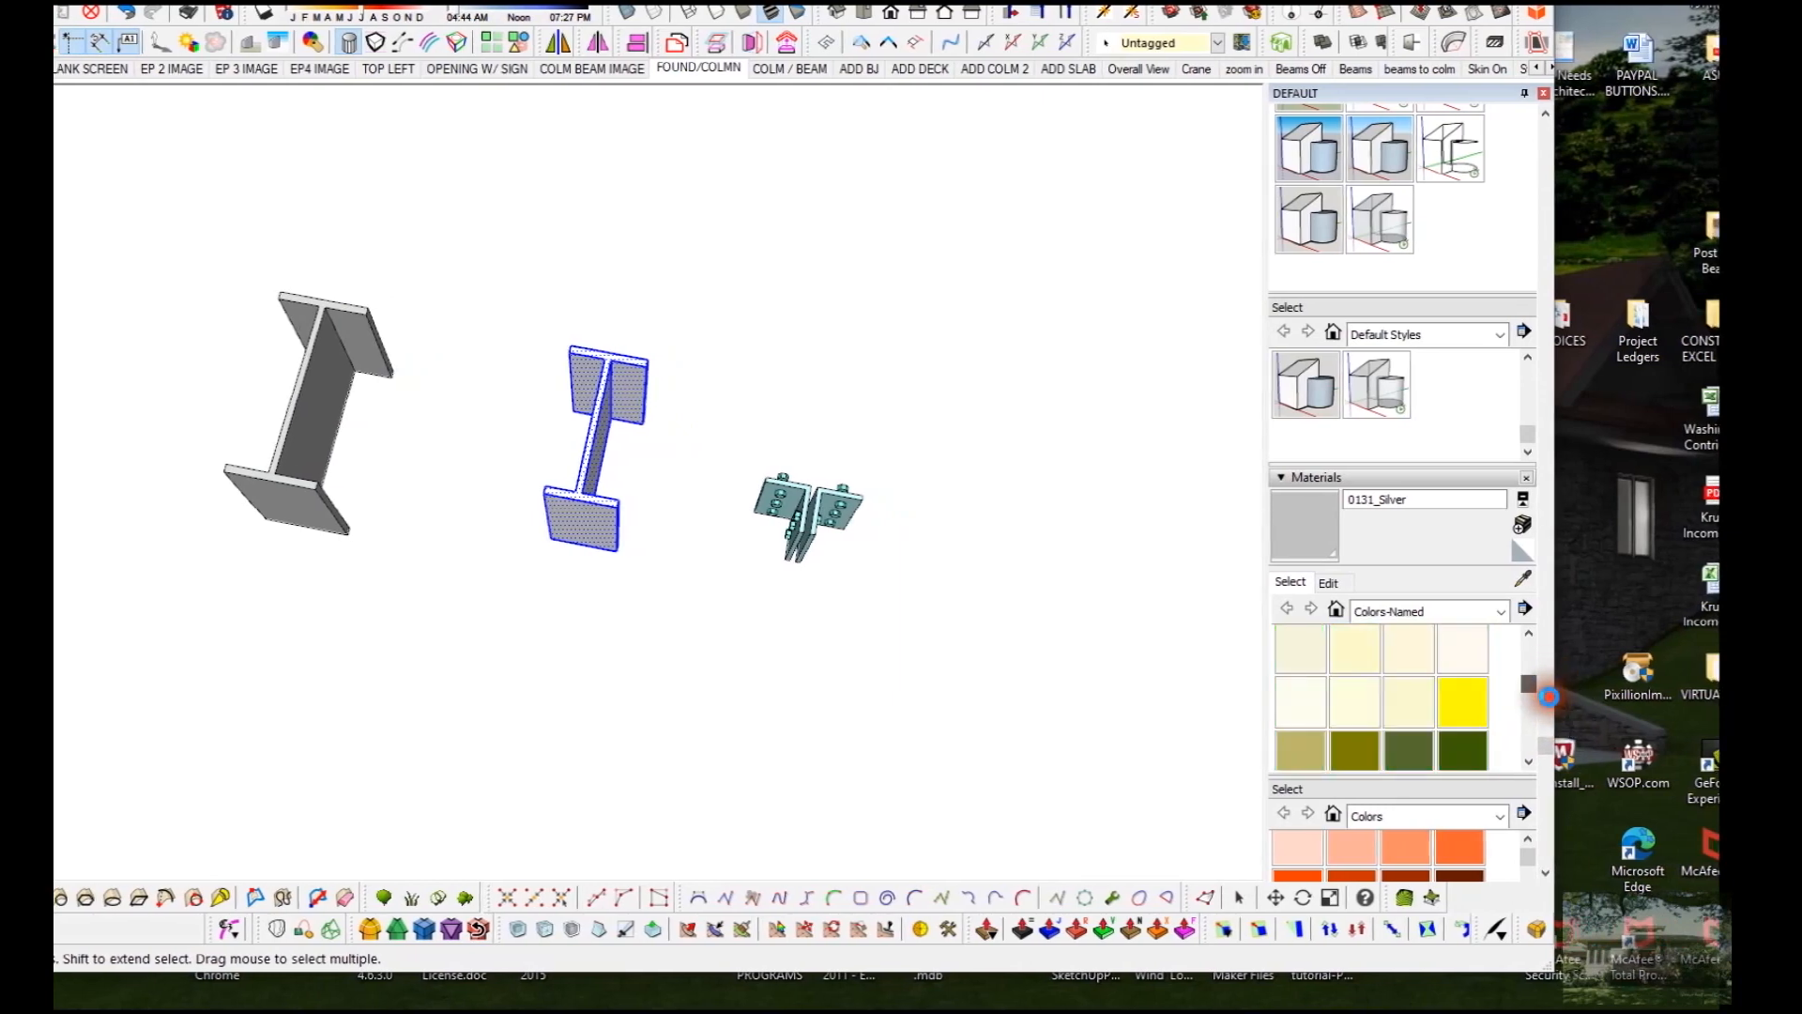
{"action": "left_click", "coordinate": [1421, 712]}
Step: Try 0055_LightGoldenrodYellow on the web of the larger I-section and undo the fill
{"action": "left_click", "coordinate": [302, 434]}
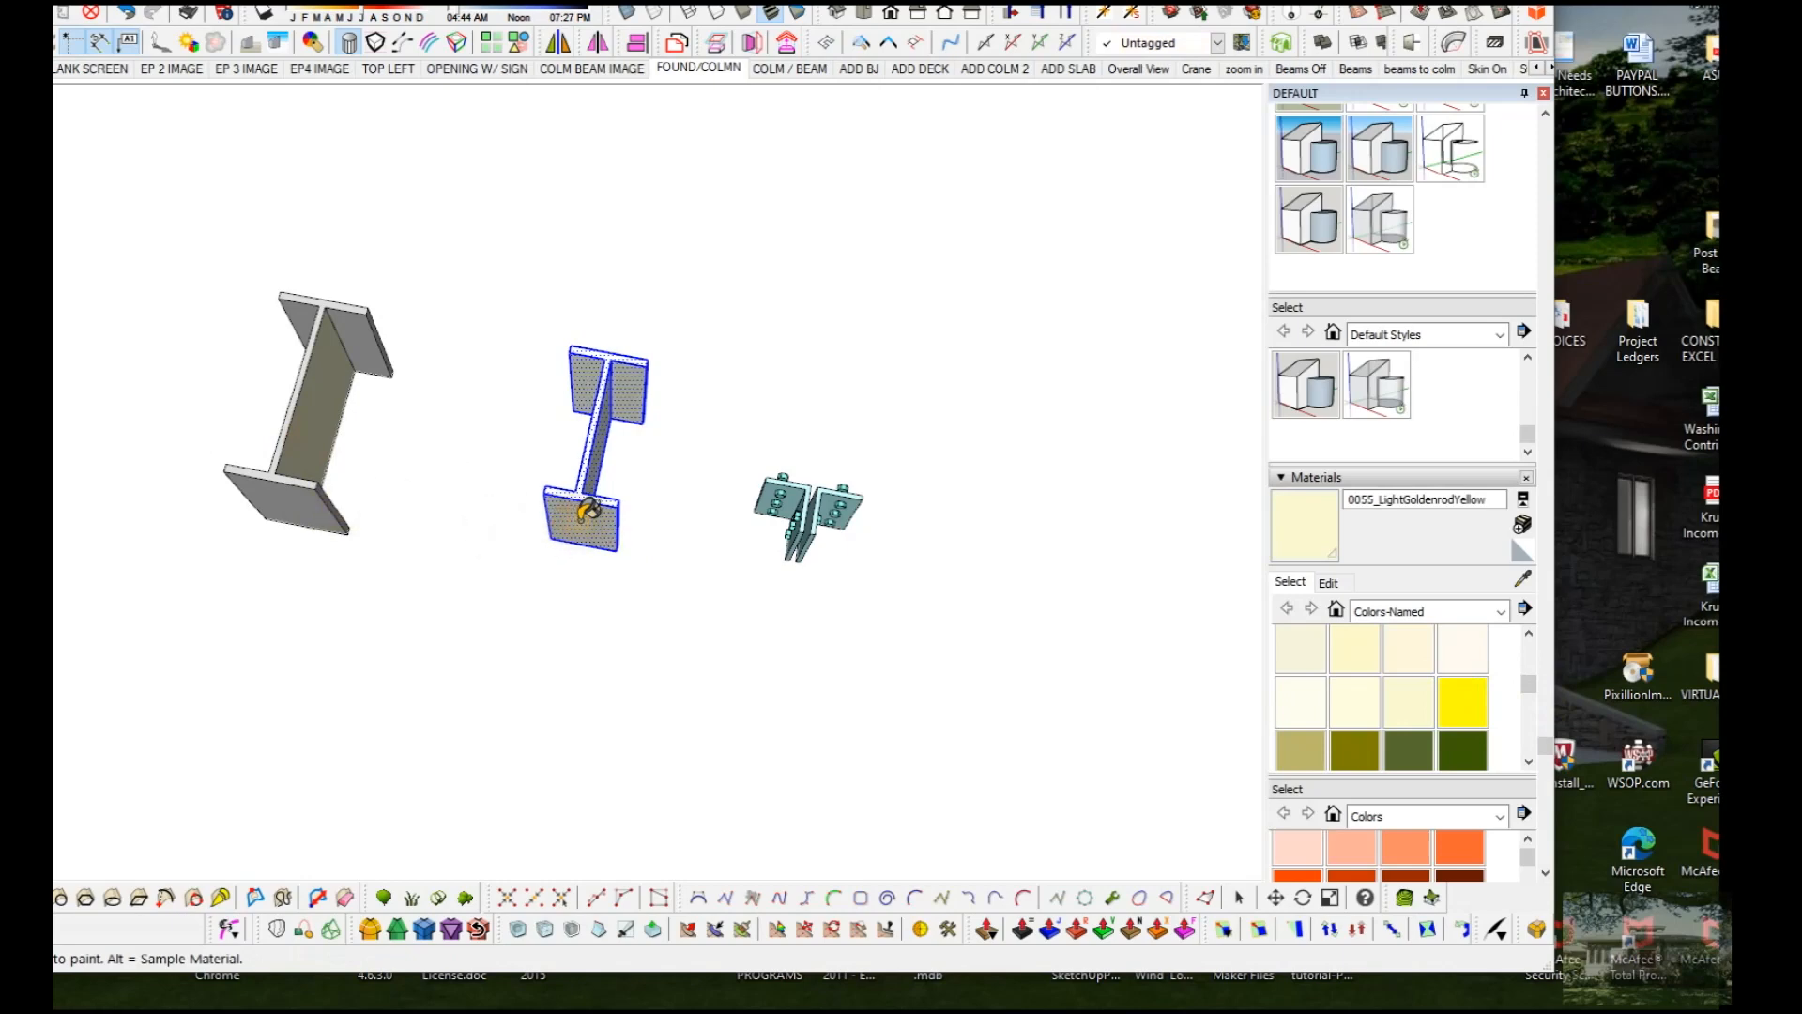
{"action": "mouse_move", "coordinate": [559, 523]}
{"action": "middle_mouse_down"}
{"action": "mouse_move", "coordinate": [507, 423]}
{"action": "mouse_move", "coordinate": [459, 392]}
{"action": "middle_mouse_up"}
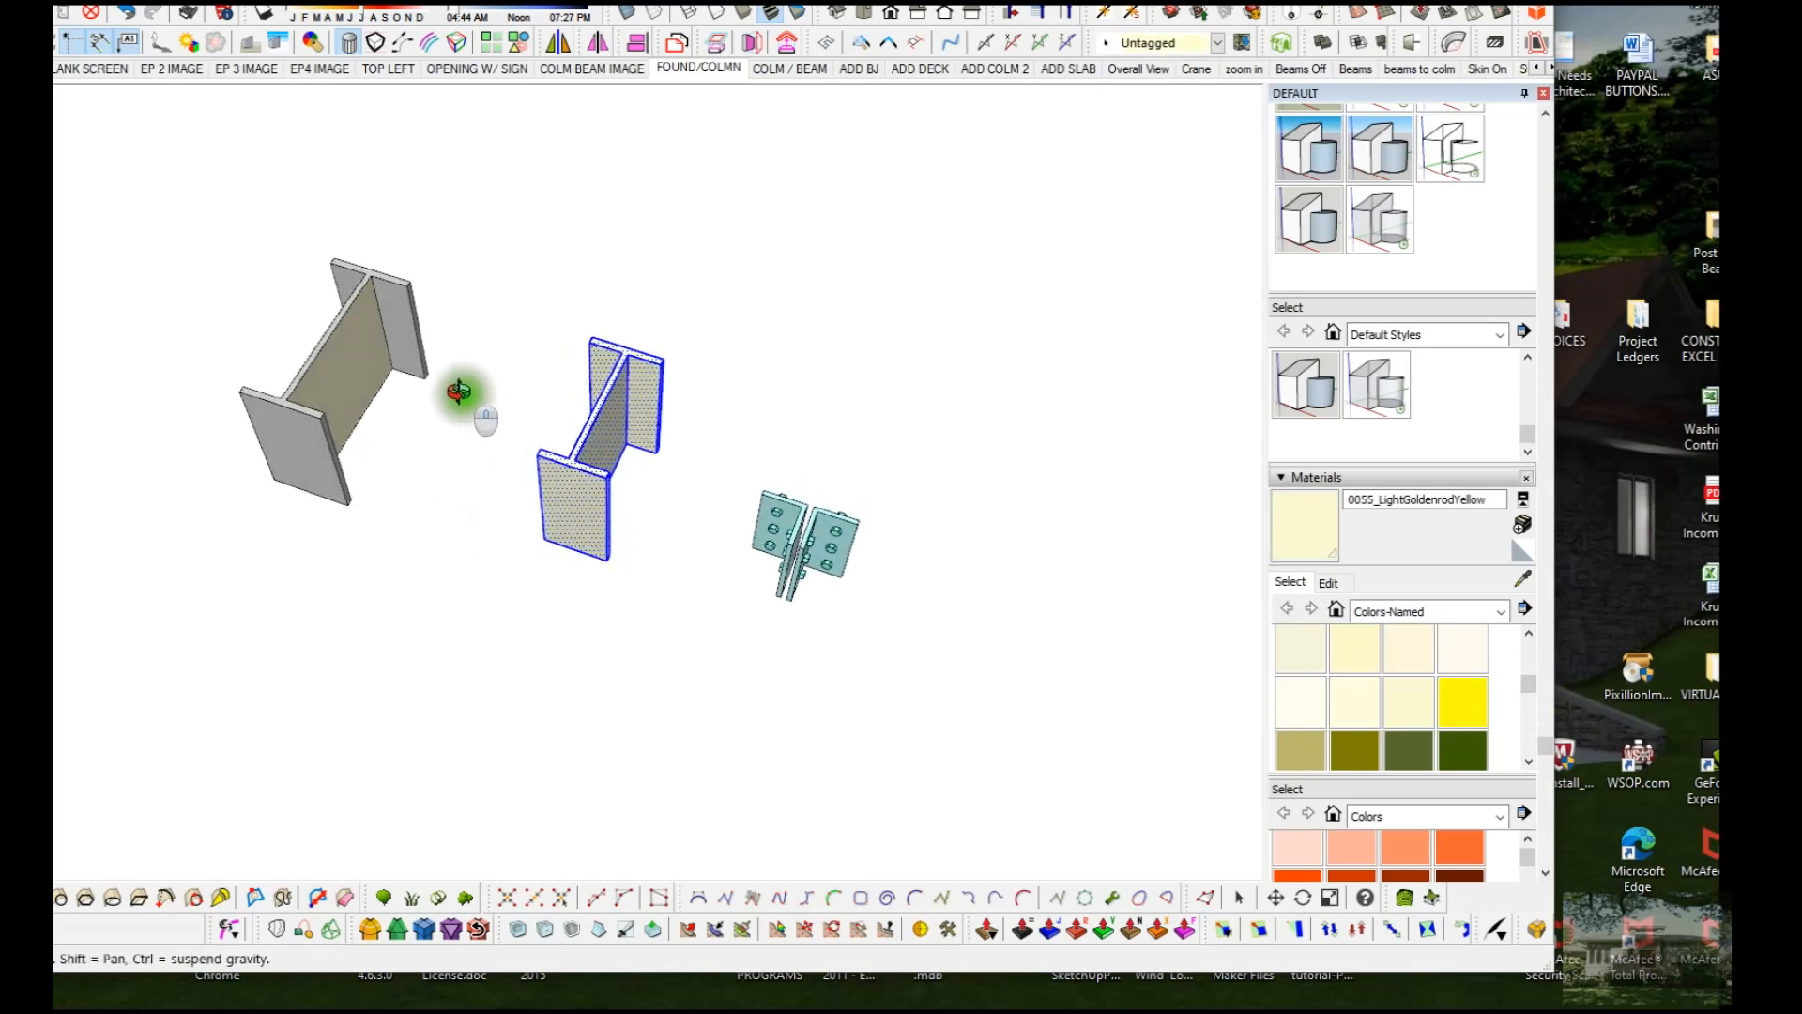
{"action": "key", "text": "space"}
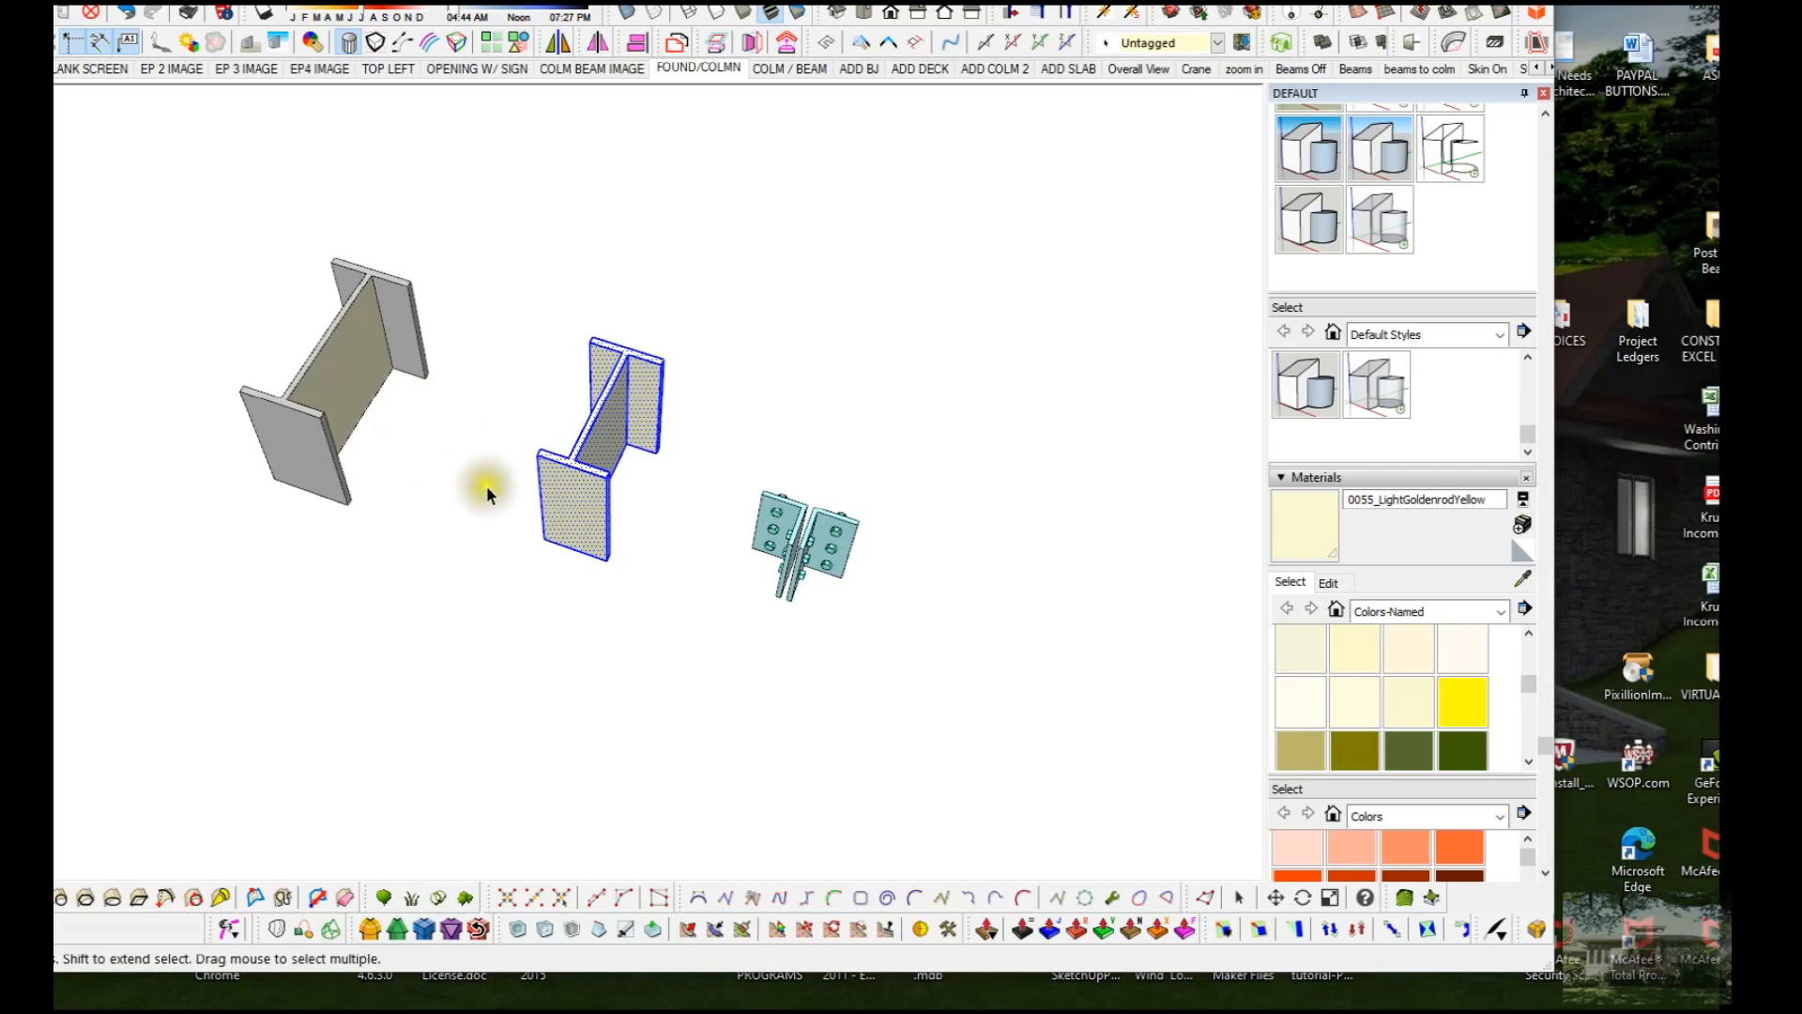
{"action": "key", "text": "ctrl+z"}
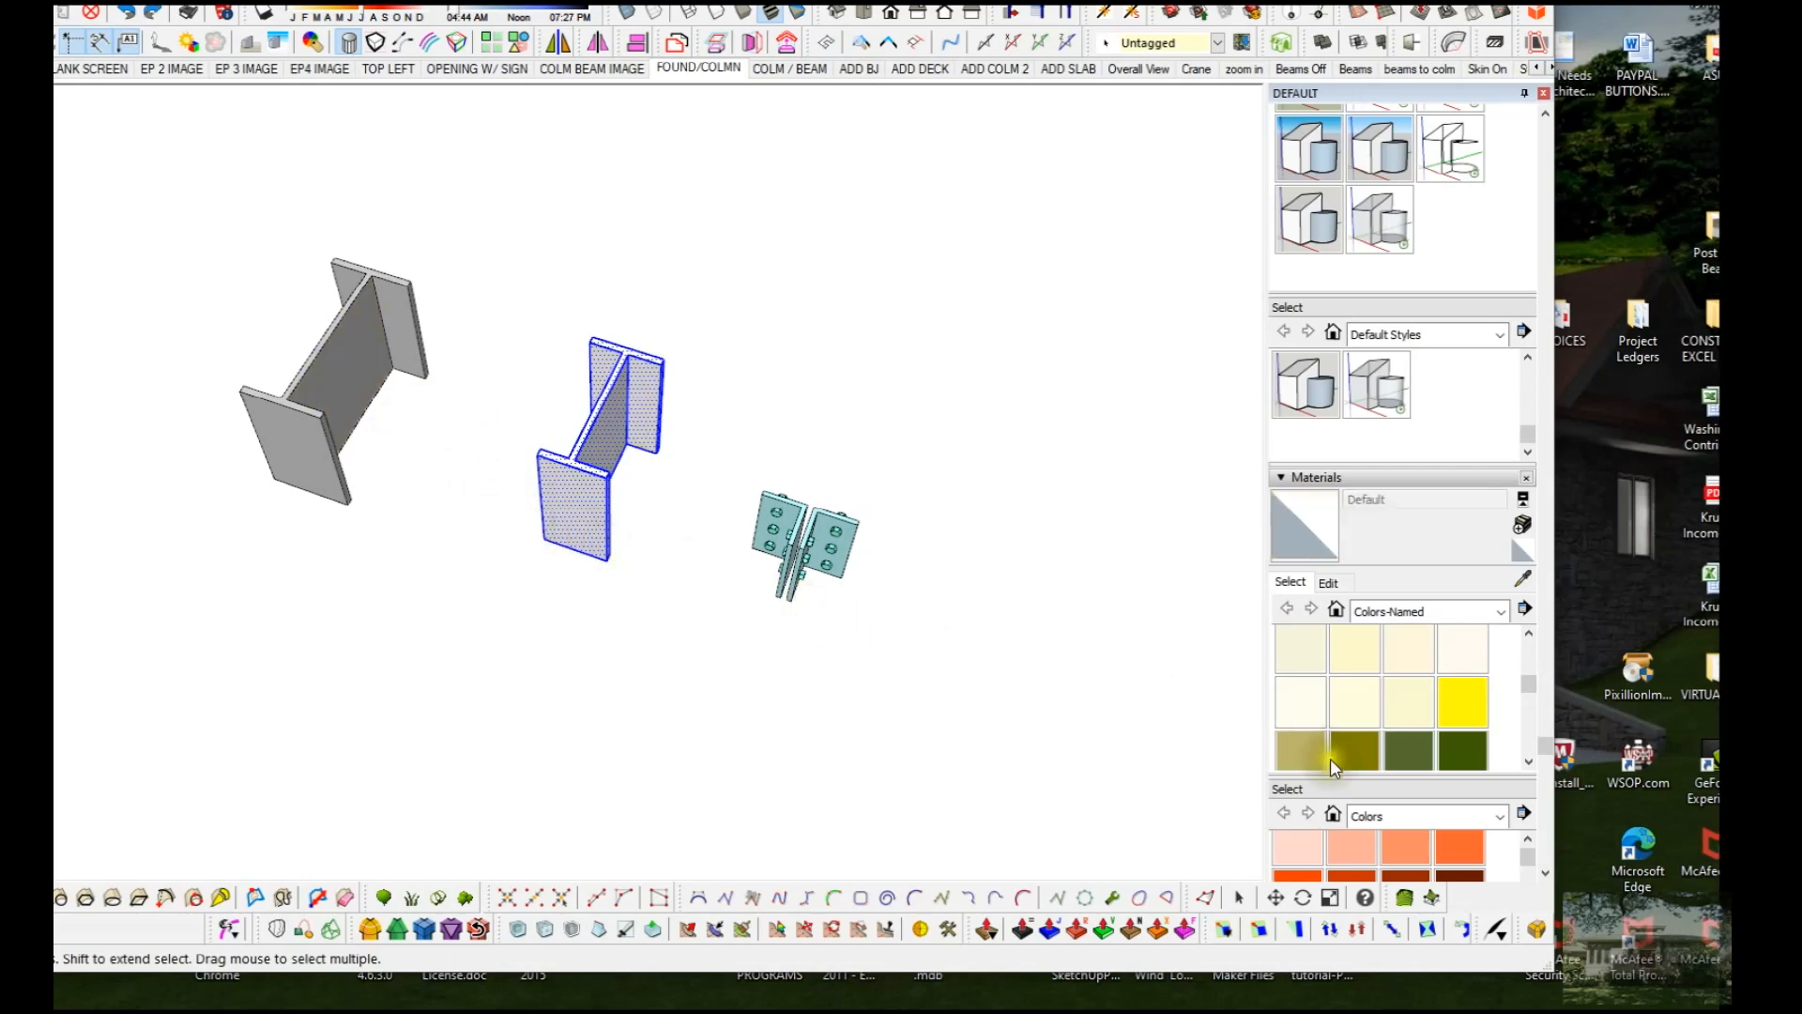
Step: Paint the selected smaller I-section with 0055_LightGoldenrodYellow and clear the selection
{"action": "left_click", "coordinate": [1422, 708]}
{"action": "key", "text": "space"}
{"action": "left_click", "coordinate": [635, 624]}
Step: Select the building's large floor face with its bounding edges, make it a group and clear the selection
{"action": "scroll", "coordinate": [655, 593], "scroll_direction": "down", "scroll_amount": 2}
{"action": "mouse_move", "coordinate": [654, 592]}
{"action": "middle_mouse_down"}
{"action": "mouse_move", "coordinate": [676, 699]}
{"action": "mouse_move", "coordinate": [716, 737]}
{"action": "middle_mouse_up"}
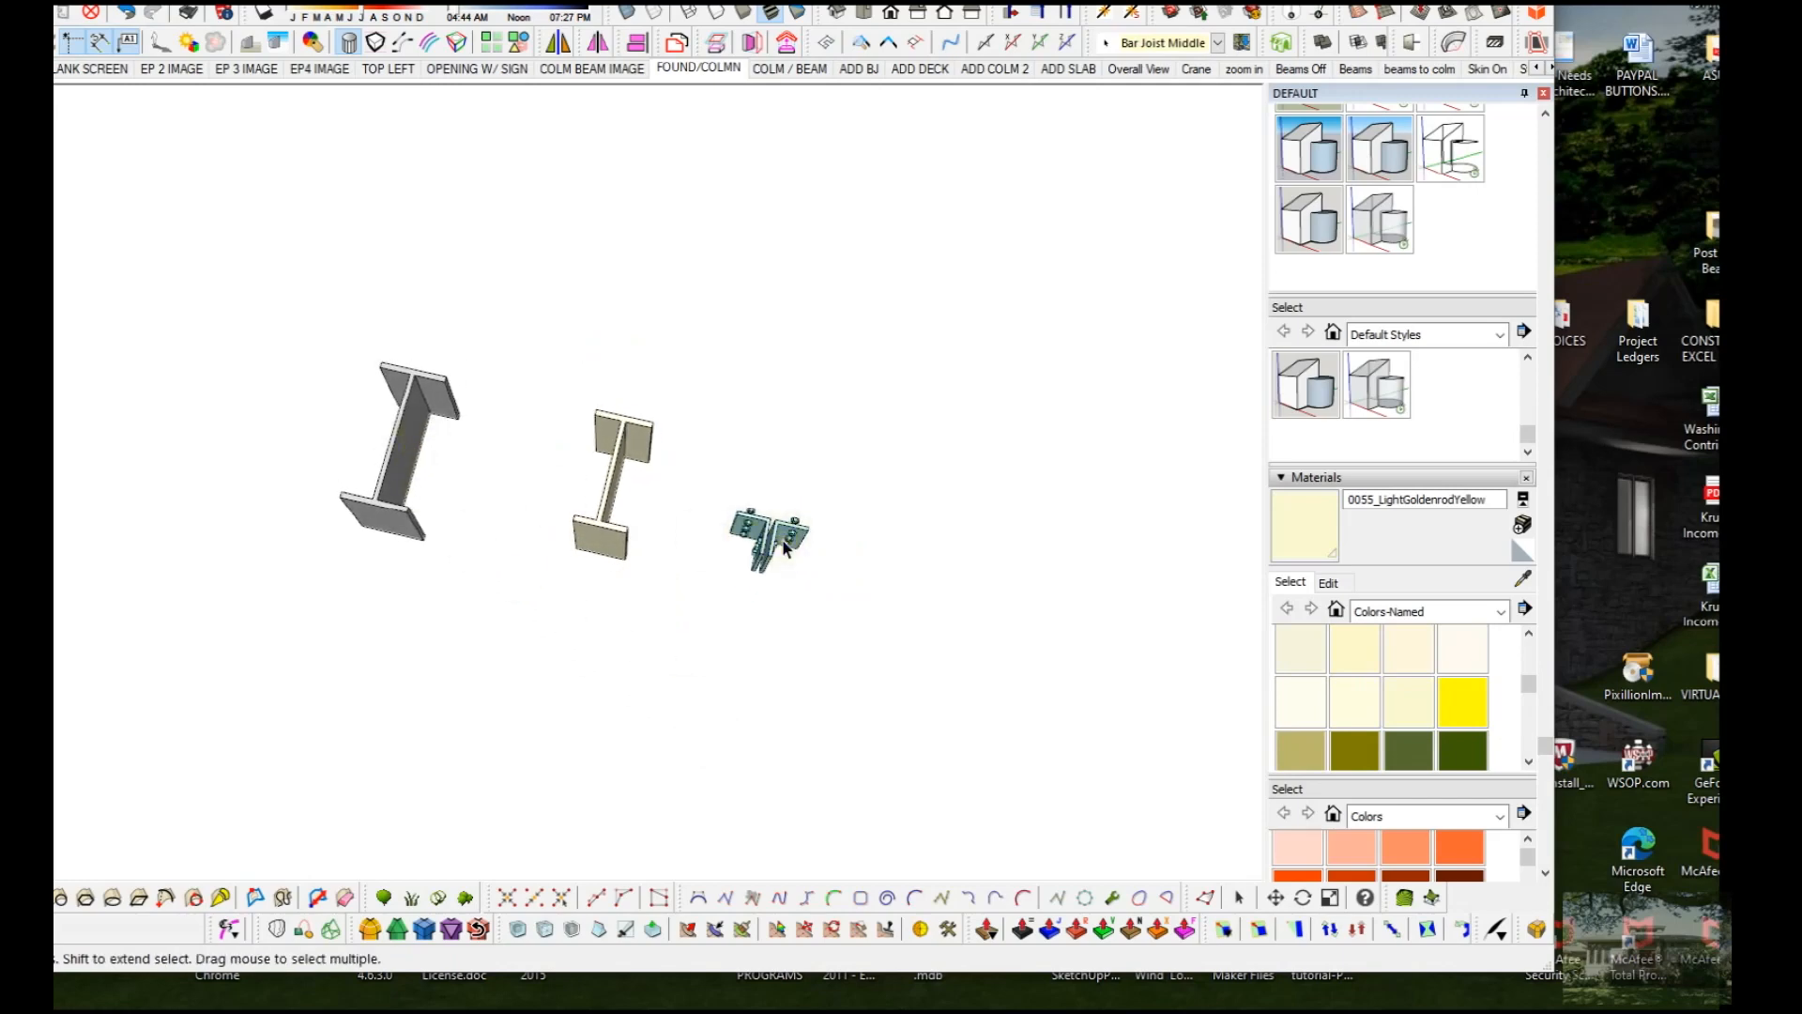
{"action": "scroll", "coordinate": [756, 521], "scroll_direction": "down", "scroll_amount": 3}
{"action": "scroll", "coordinate": [715, 535], "scroll_direction": "down", "scroll_amount": 5}
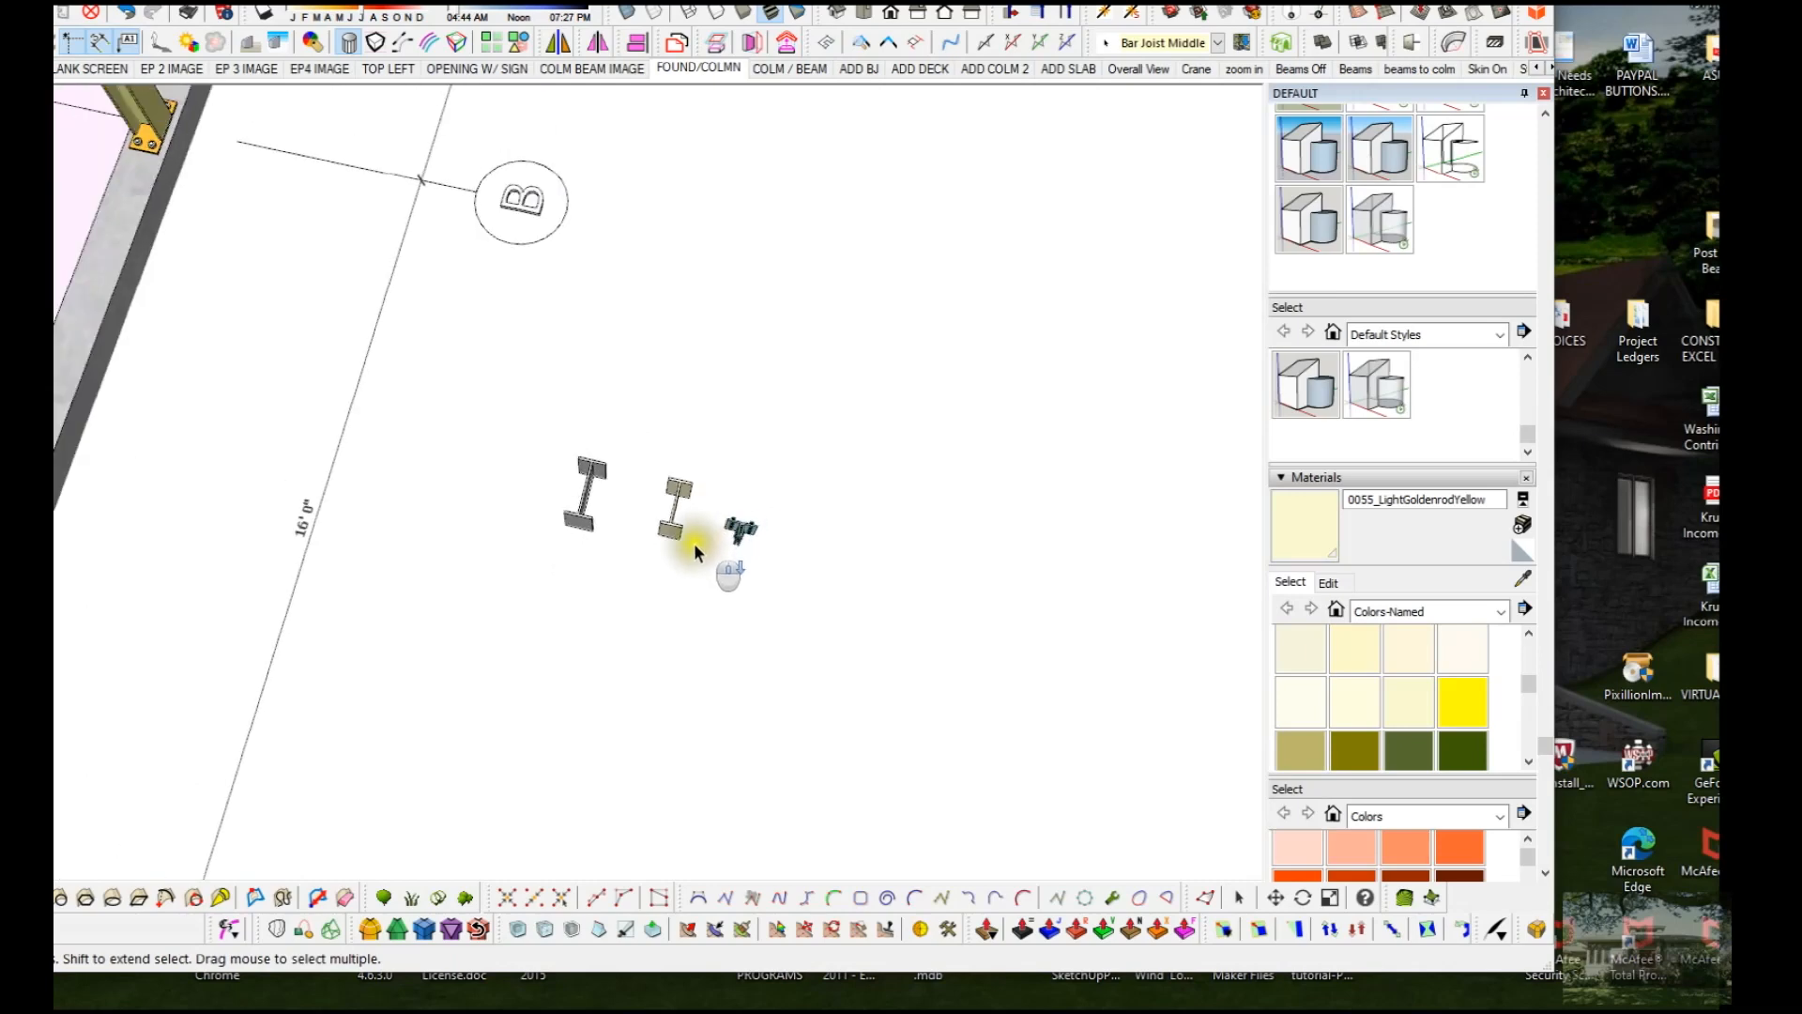
{"action": "scroll", "coordinate": [663, 565], "scroll_direction": "down", "scroll_amount": 3}
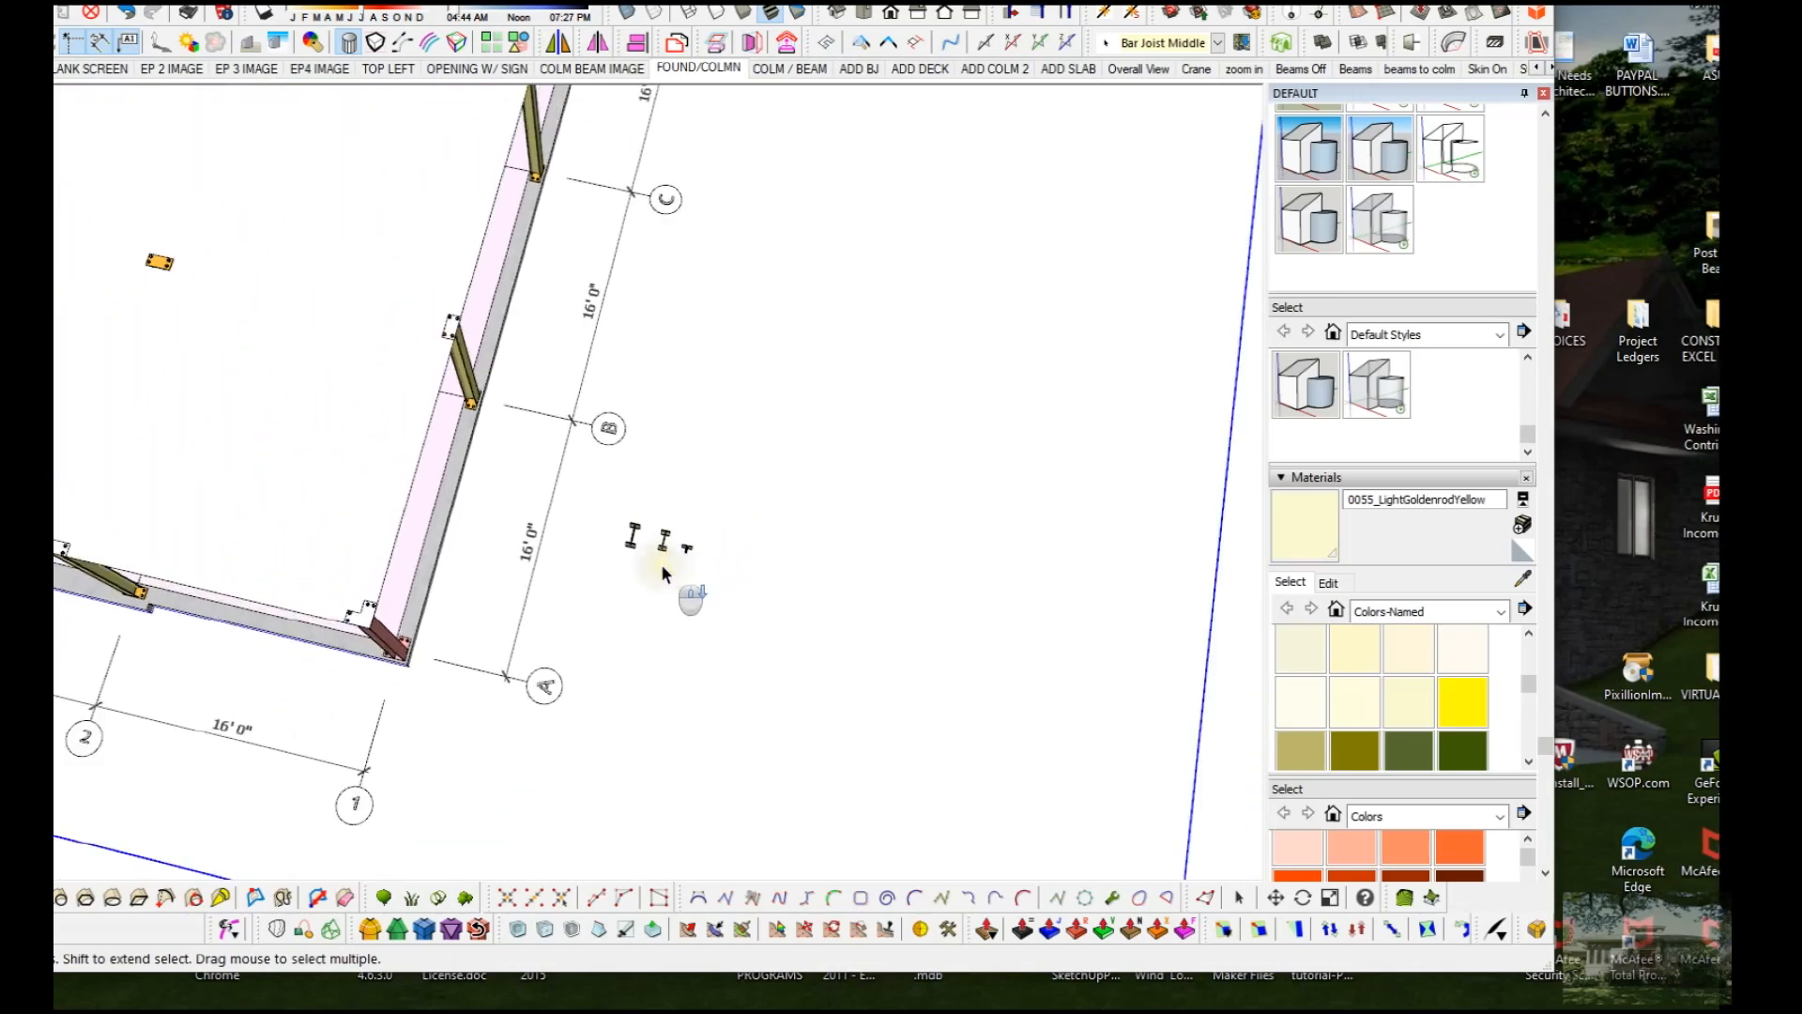
{"action": "mouse_move", "coordinate": [661, 563]}
{"action": "middle_mouse_down"}
{"action": "mouse_move", "coordinate": [489, 537]}
{"action": "mouse_move", "coordinate": [470, 503]}
{"action": "mouse_move", "coordinate": [589, 615]}
{"action": "middle_mouse_up"}
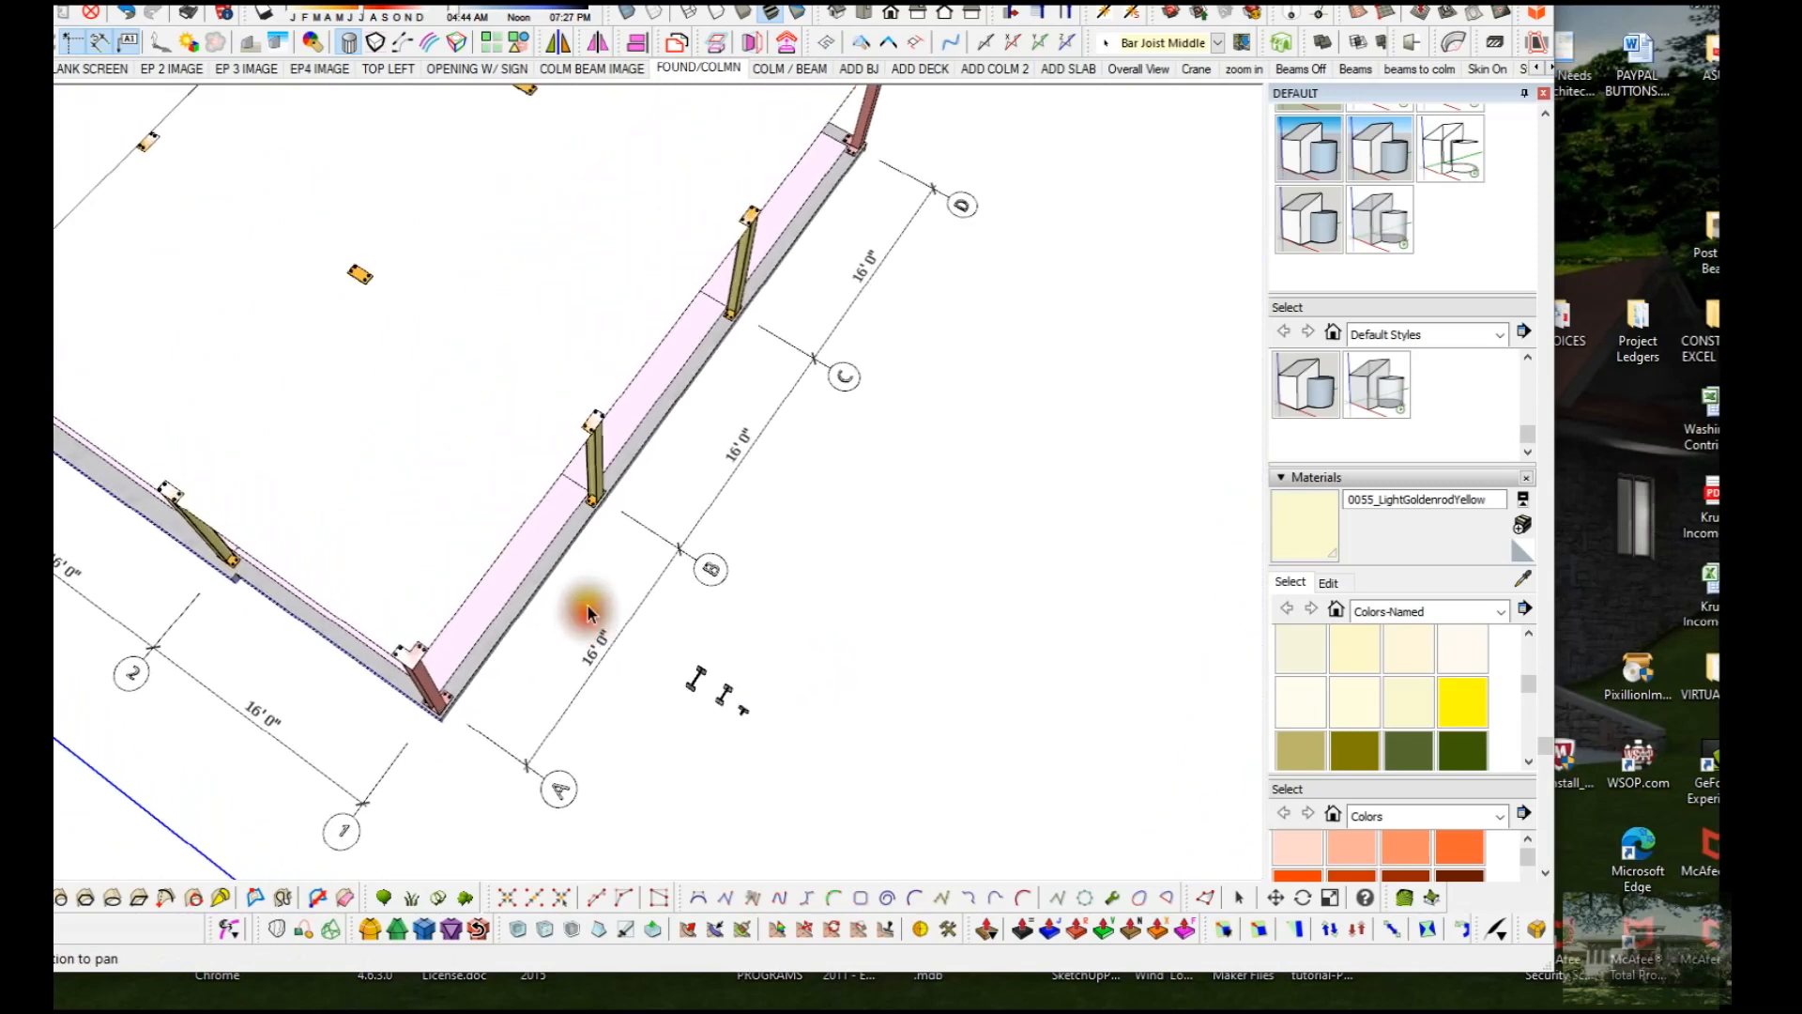
{"action": "double_click", "coordinate": [518, 517]}
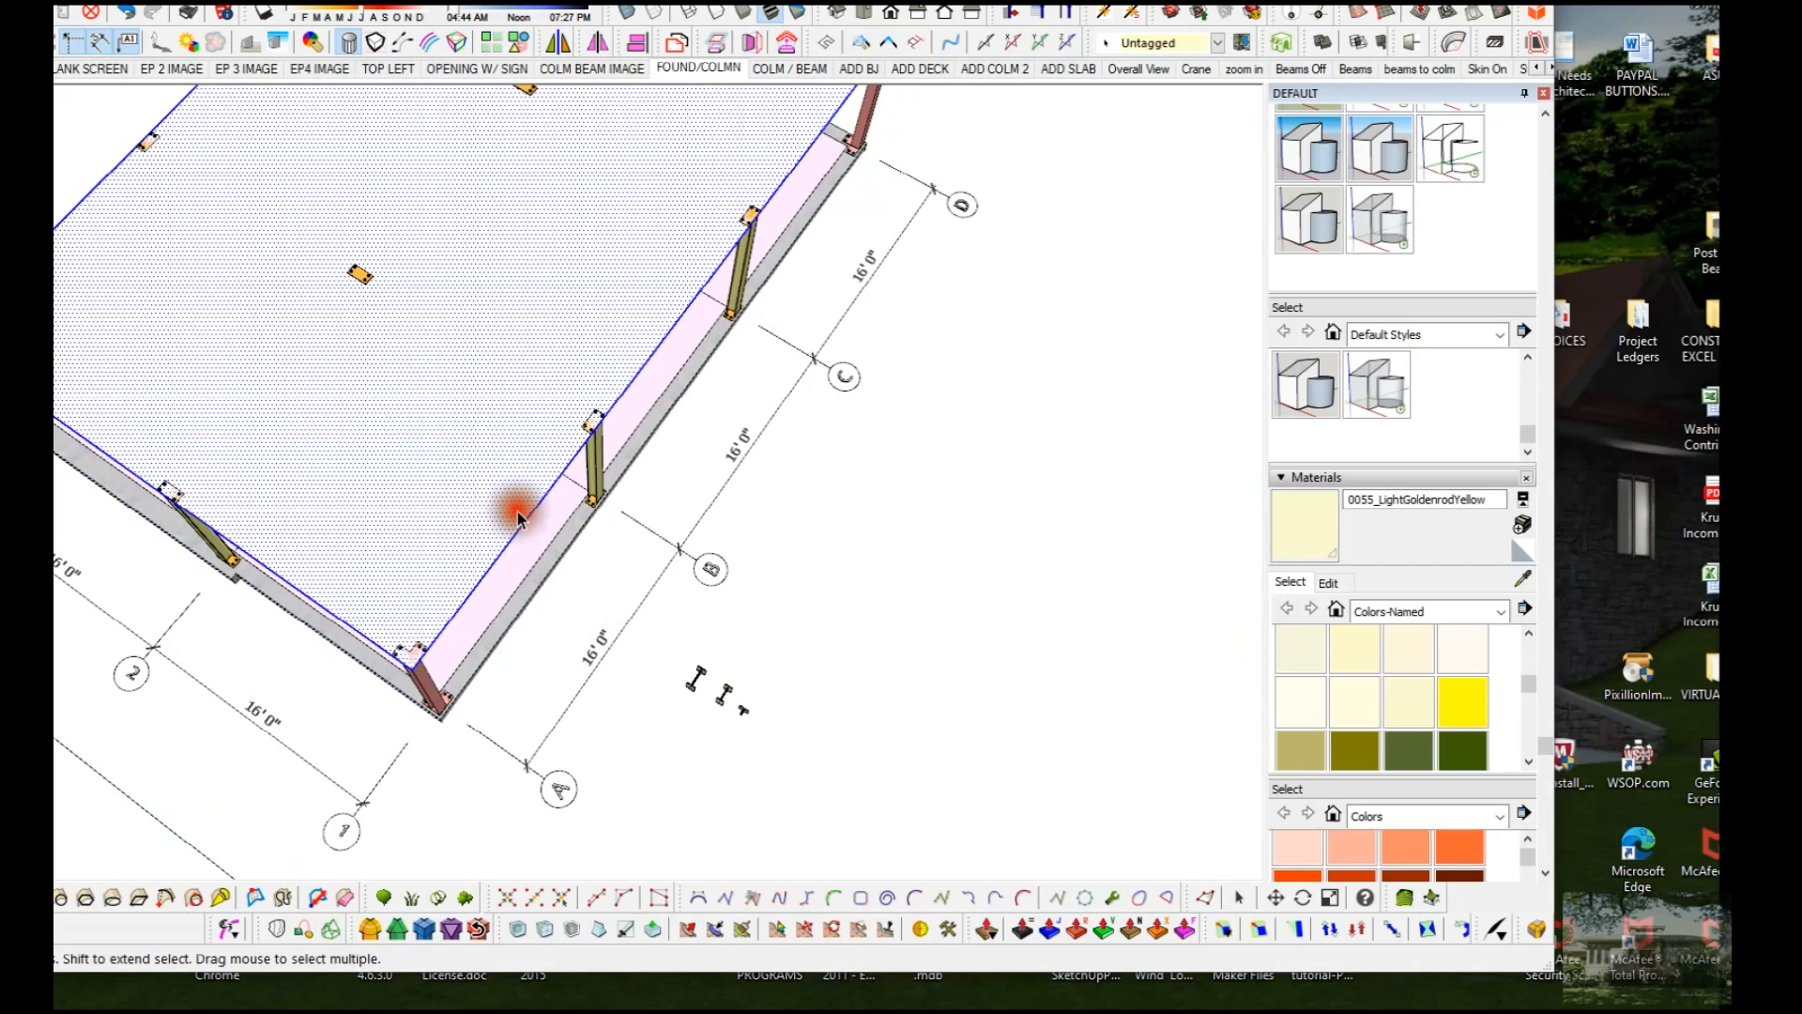
{"action": "right_click", "coordinate": [549, 386]}
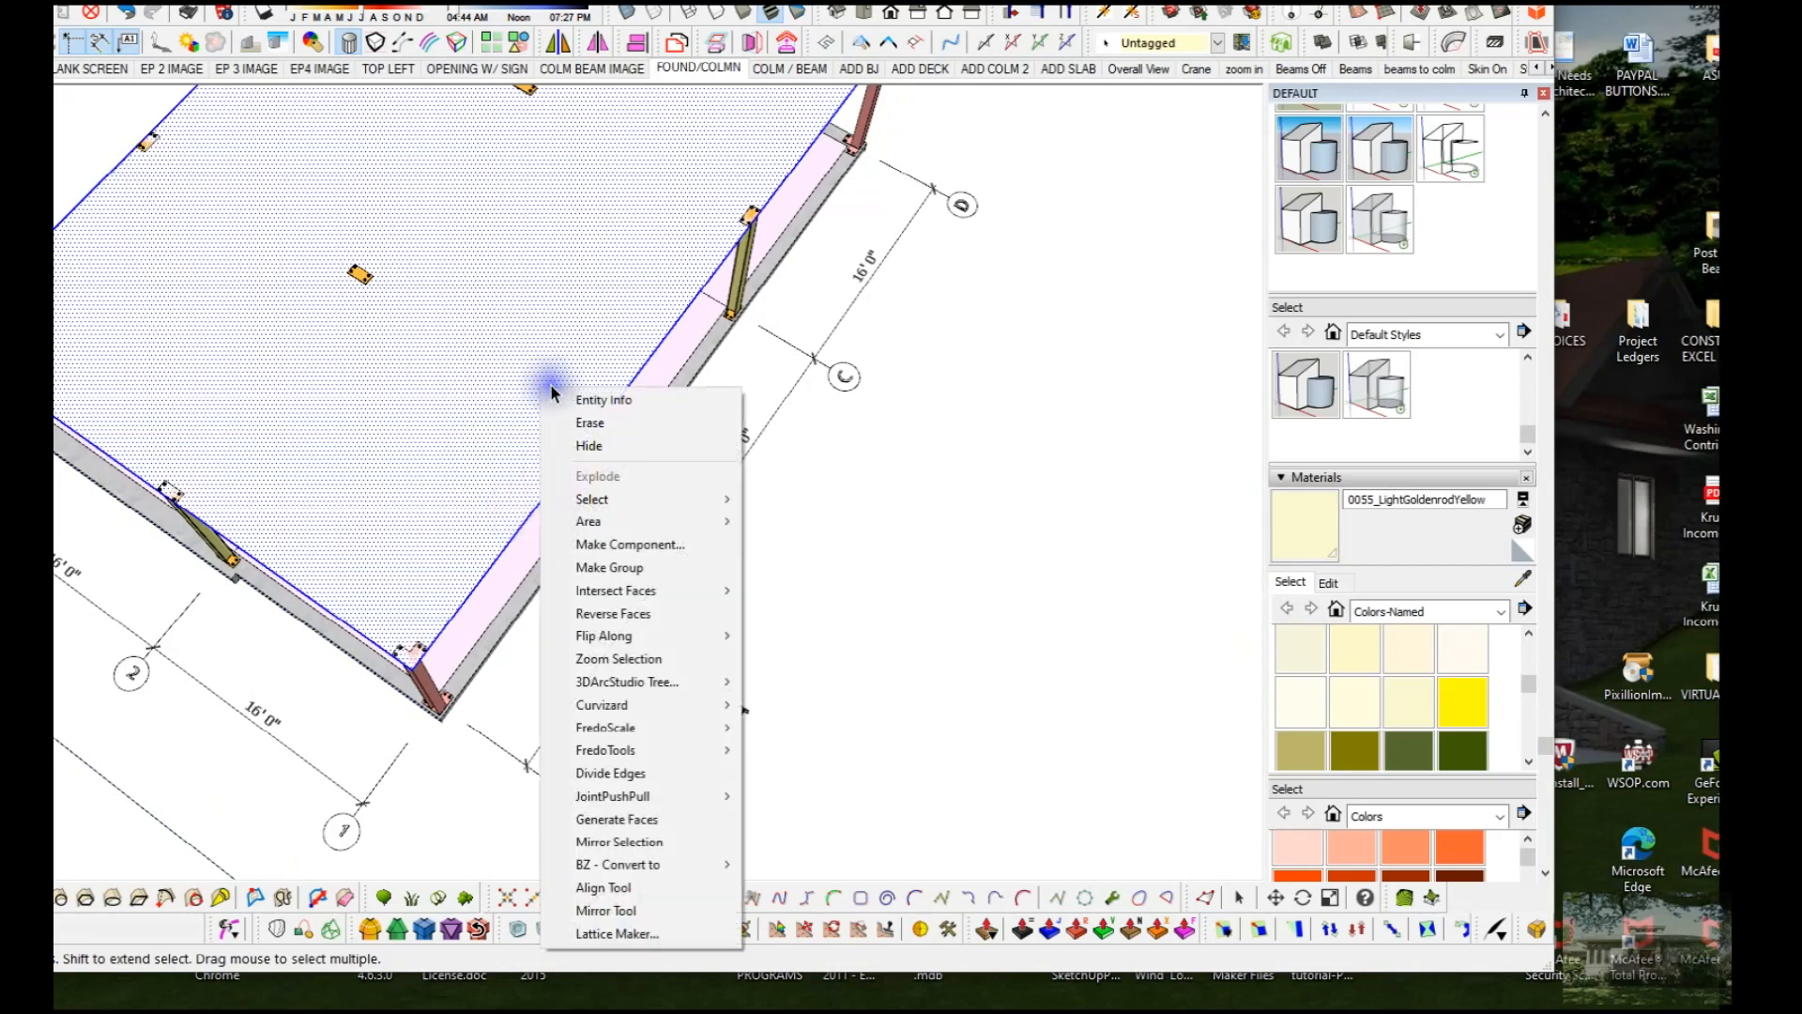
{"action": "left_click", "coordinate": [623, 568]}
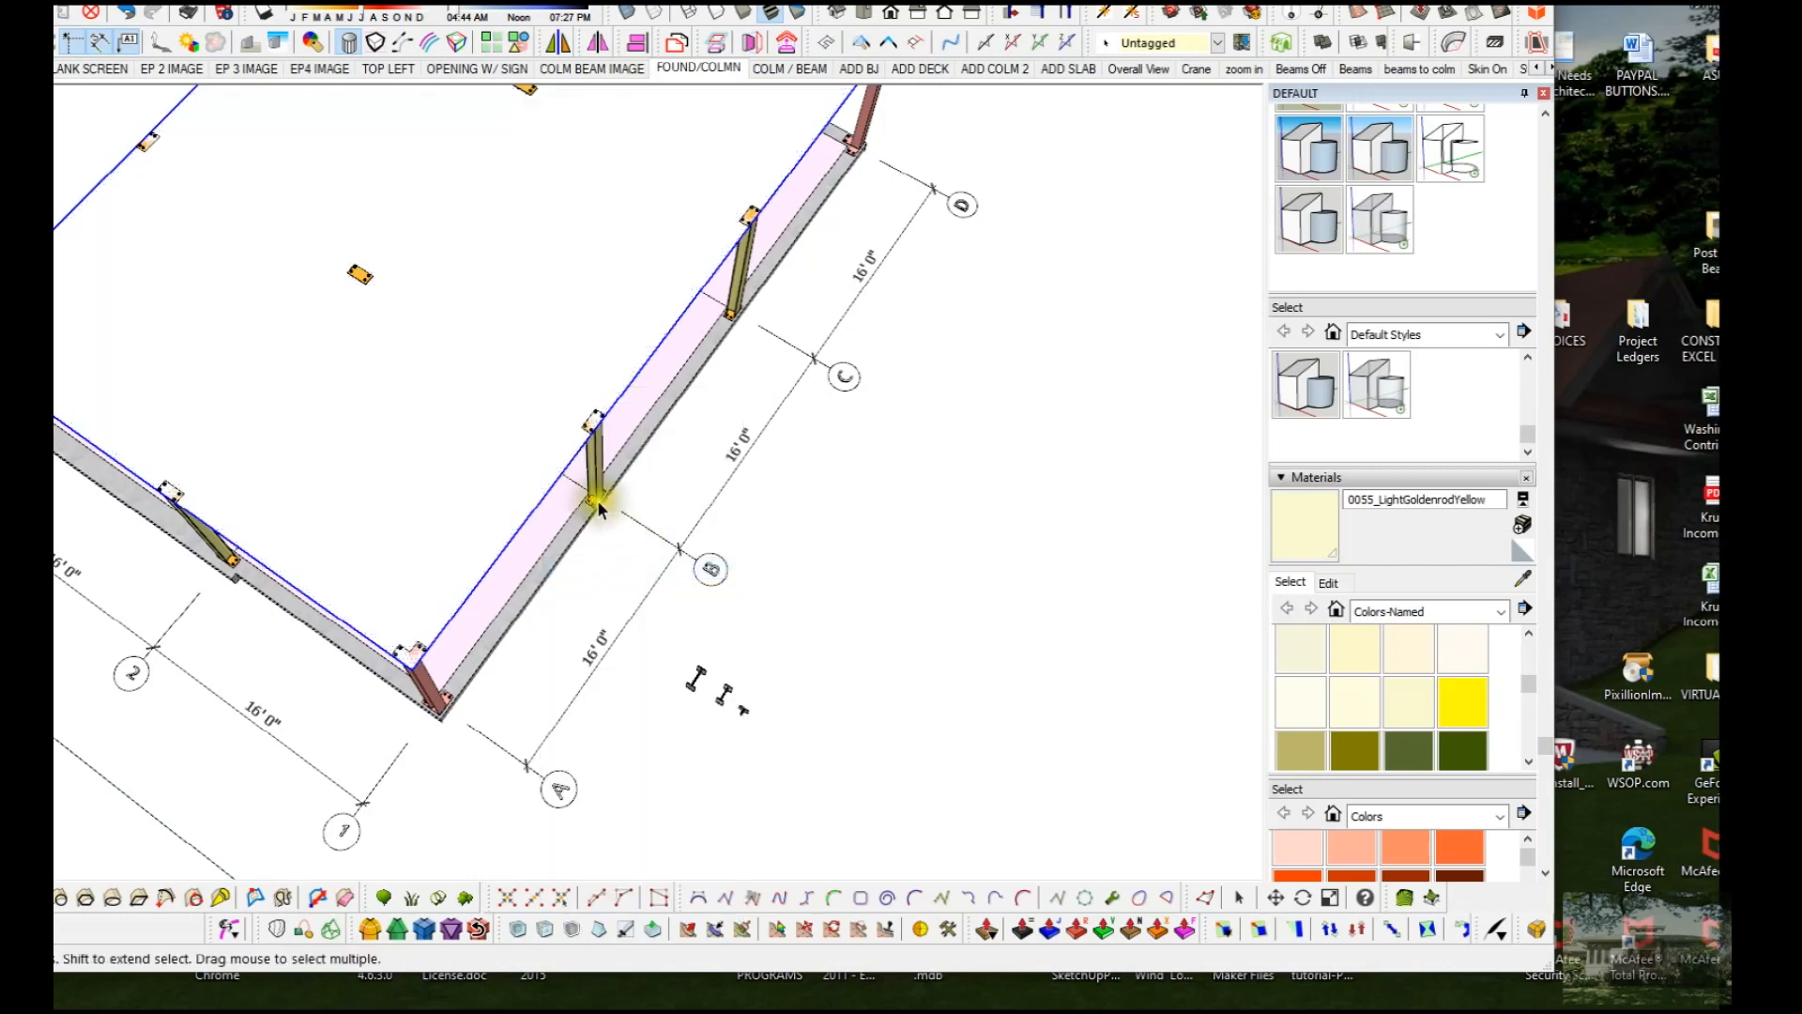
{"action": "left_click", "coordinate": [576, 593]}
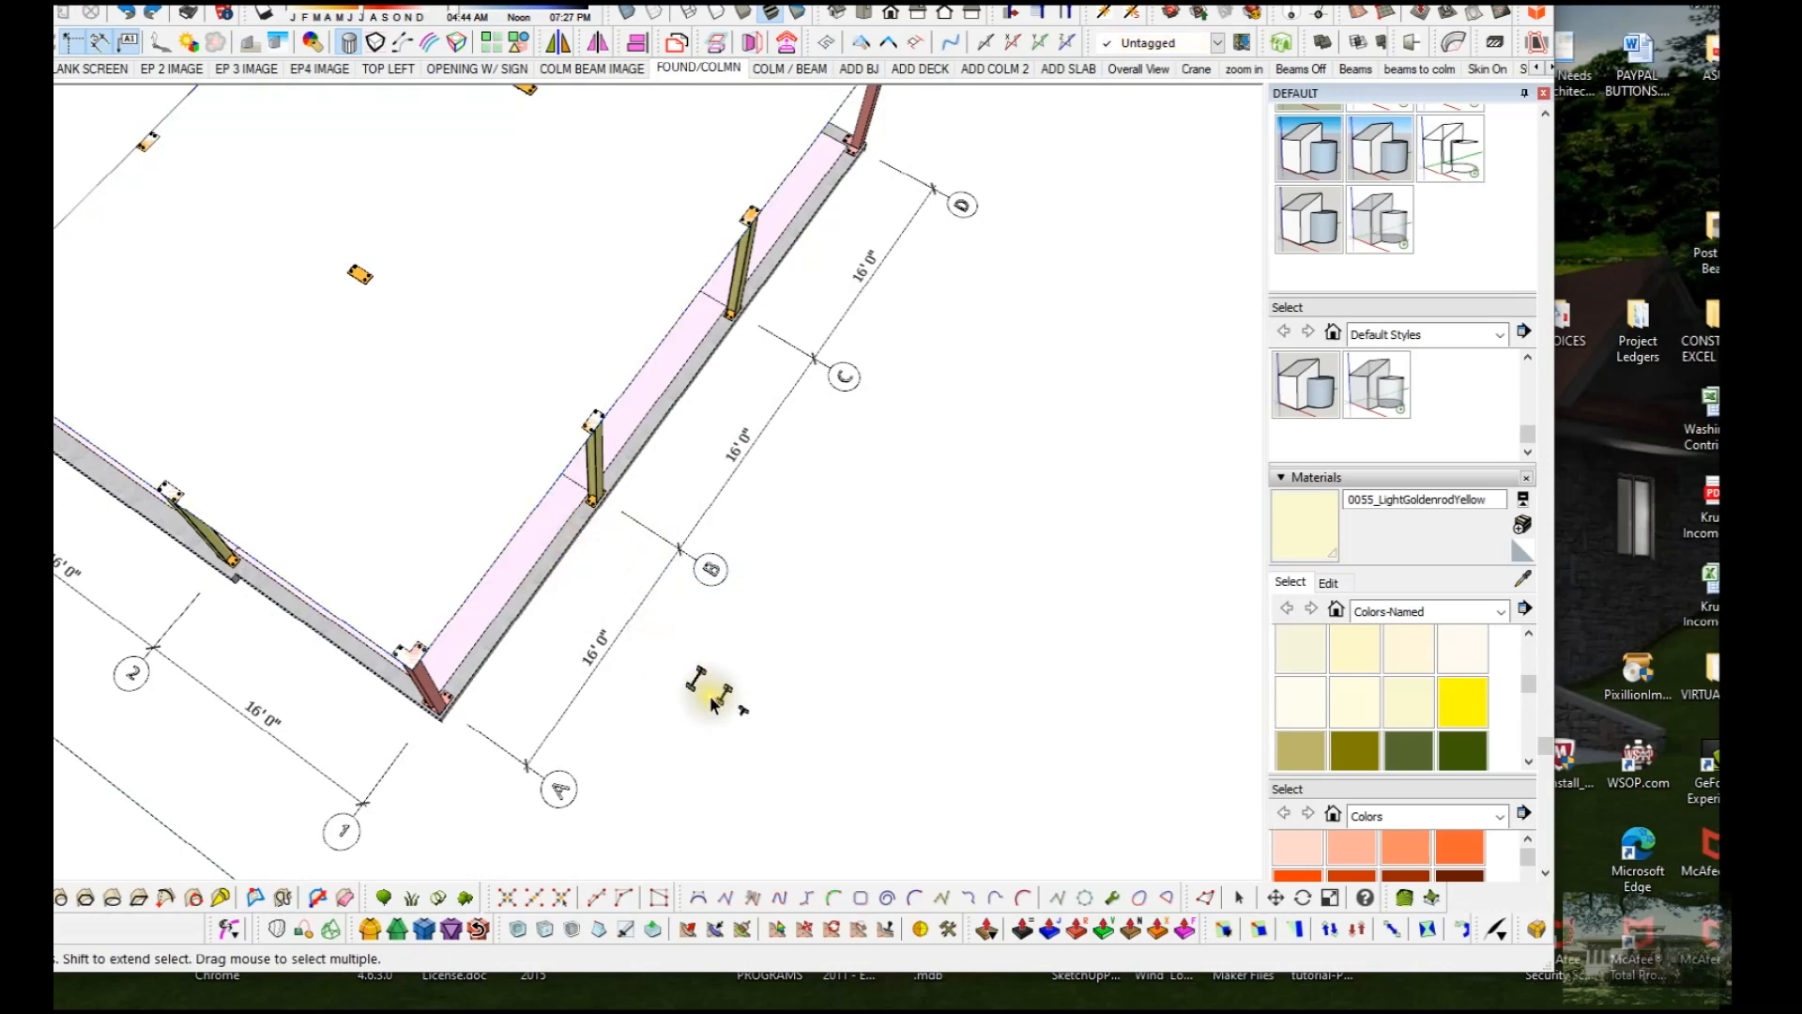
Step: Select the larger I-section beside grid line B and rotate it a quarter turn in the plane of its web so its flanges lie horizontal
{"action": "scroll", "coordinate": [711, 699], "scroll_direction": "up", "scroll_amount": 5}
{"action": "middle_click_drag", "start_coordinate": [707, 685], "coordinate": [755, 813]}
{"action": "left_click_drag", "start_coordinate": [683, 680], "coordinate": [748, 595]}
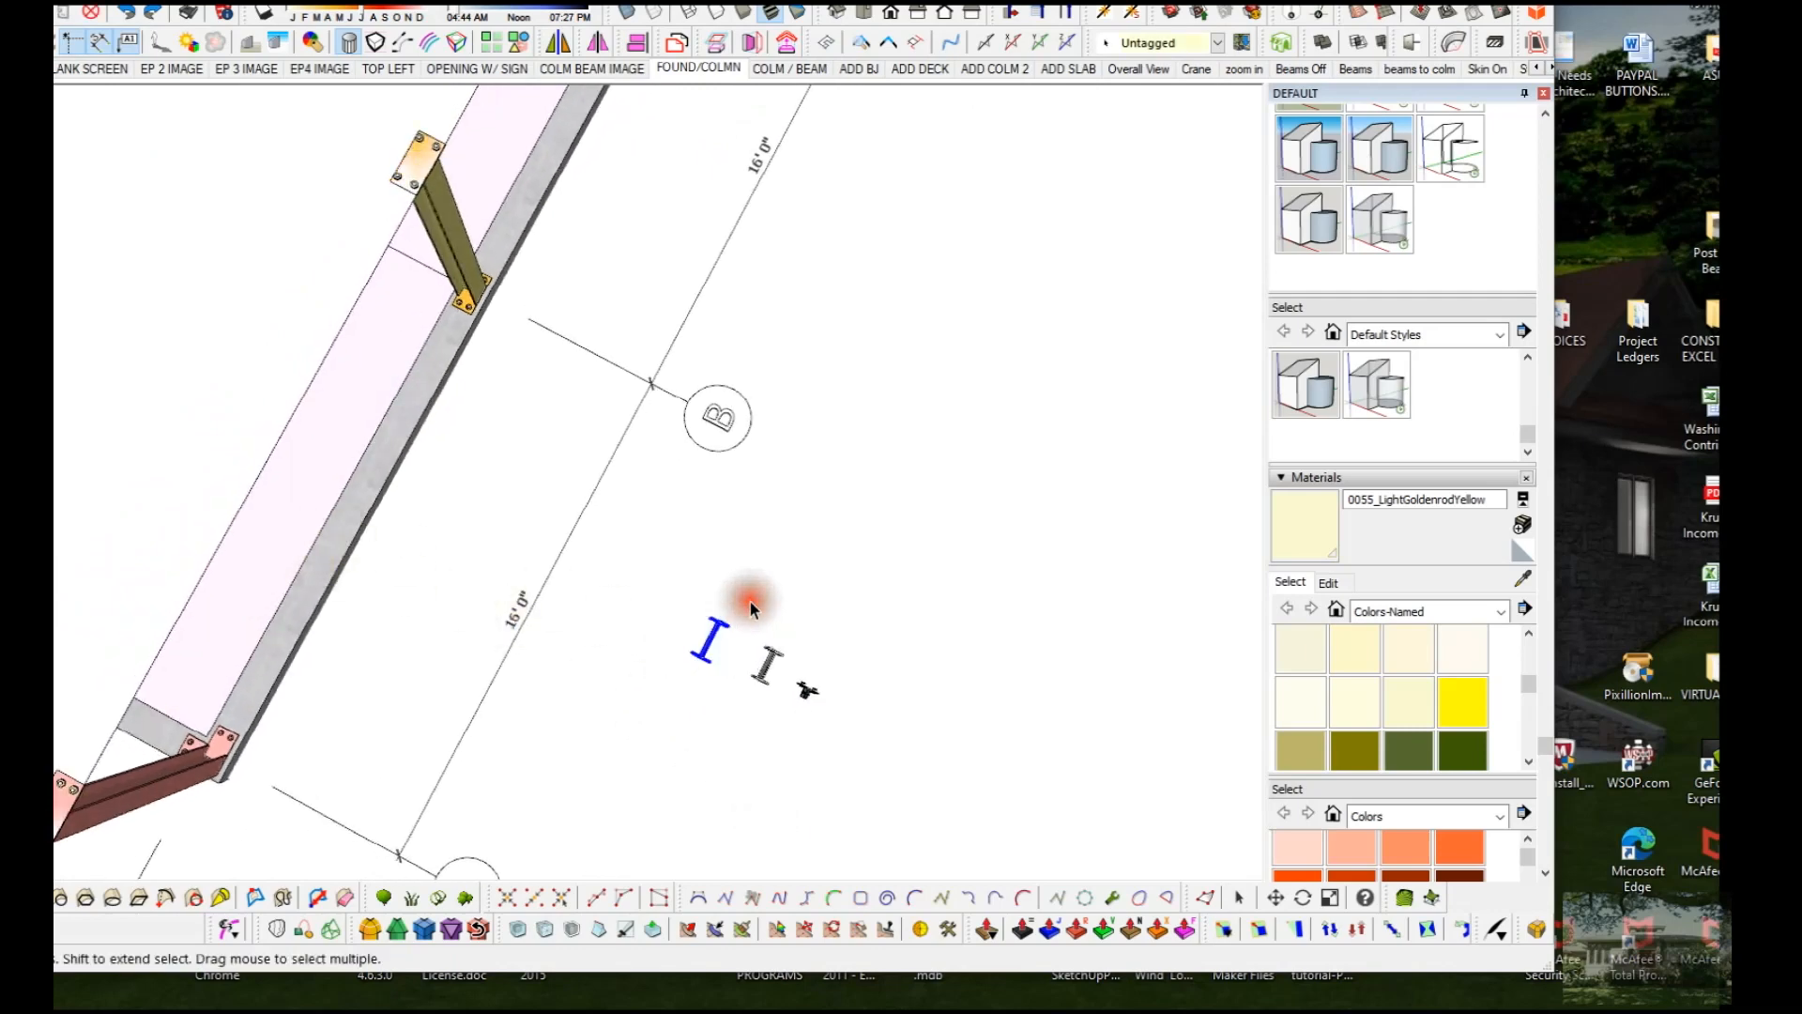
{"action": "key", "text": "m"}
{"action": "left_click", "coordinate": [713, 649]}
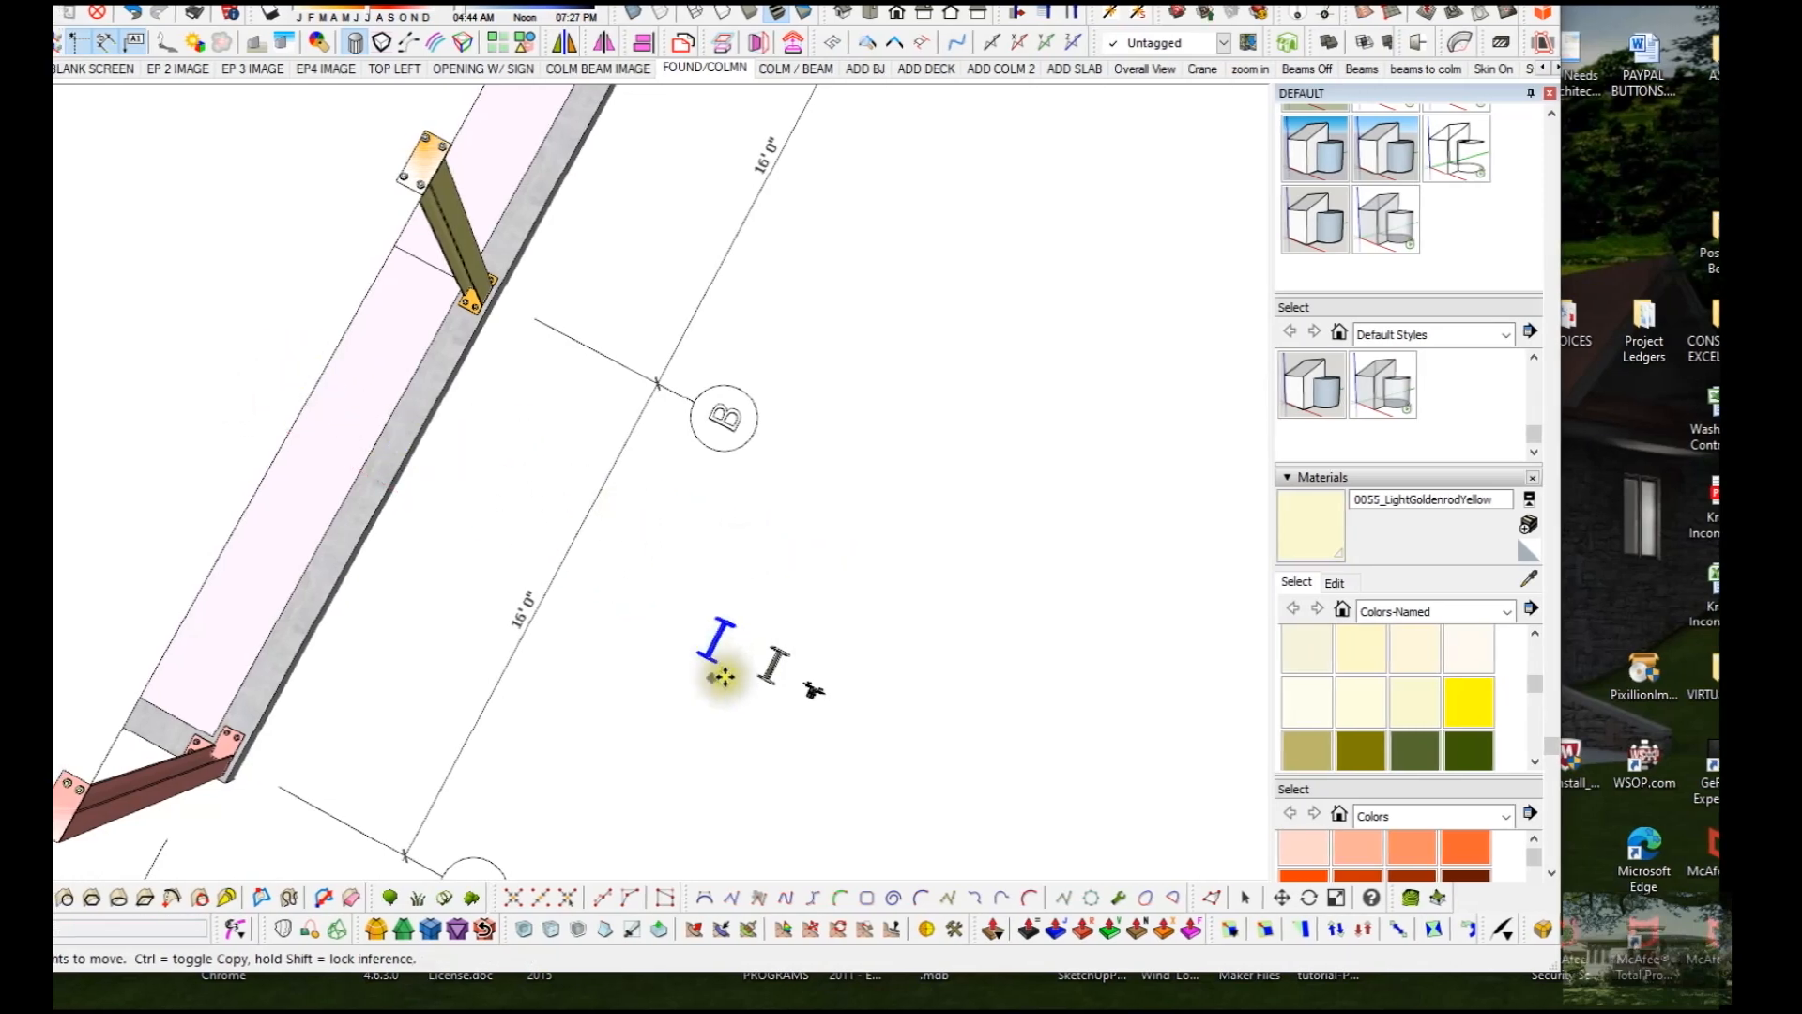
{"action": "scroll", "coordinate": [718, 657], "scroll_direction": "up", "scroll_amount": 3}
{"action": "middle_click_drag", "start_coordinate": [735, 664], "coordinate": [471, 463]}
{"action": "key", "text": "space"}
{"action": "key", "text": "q"}
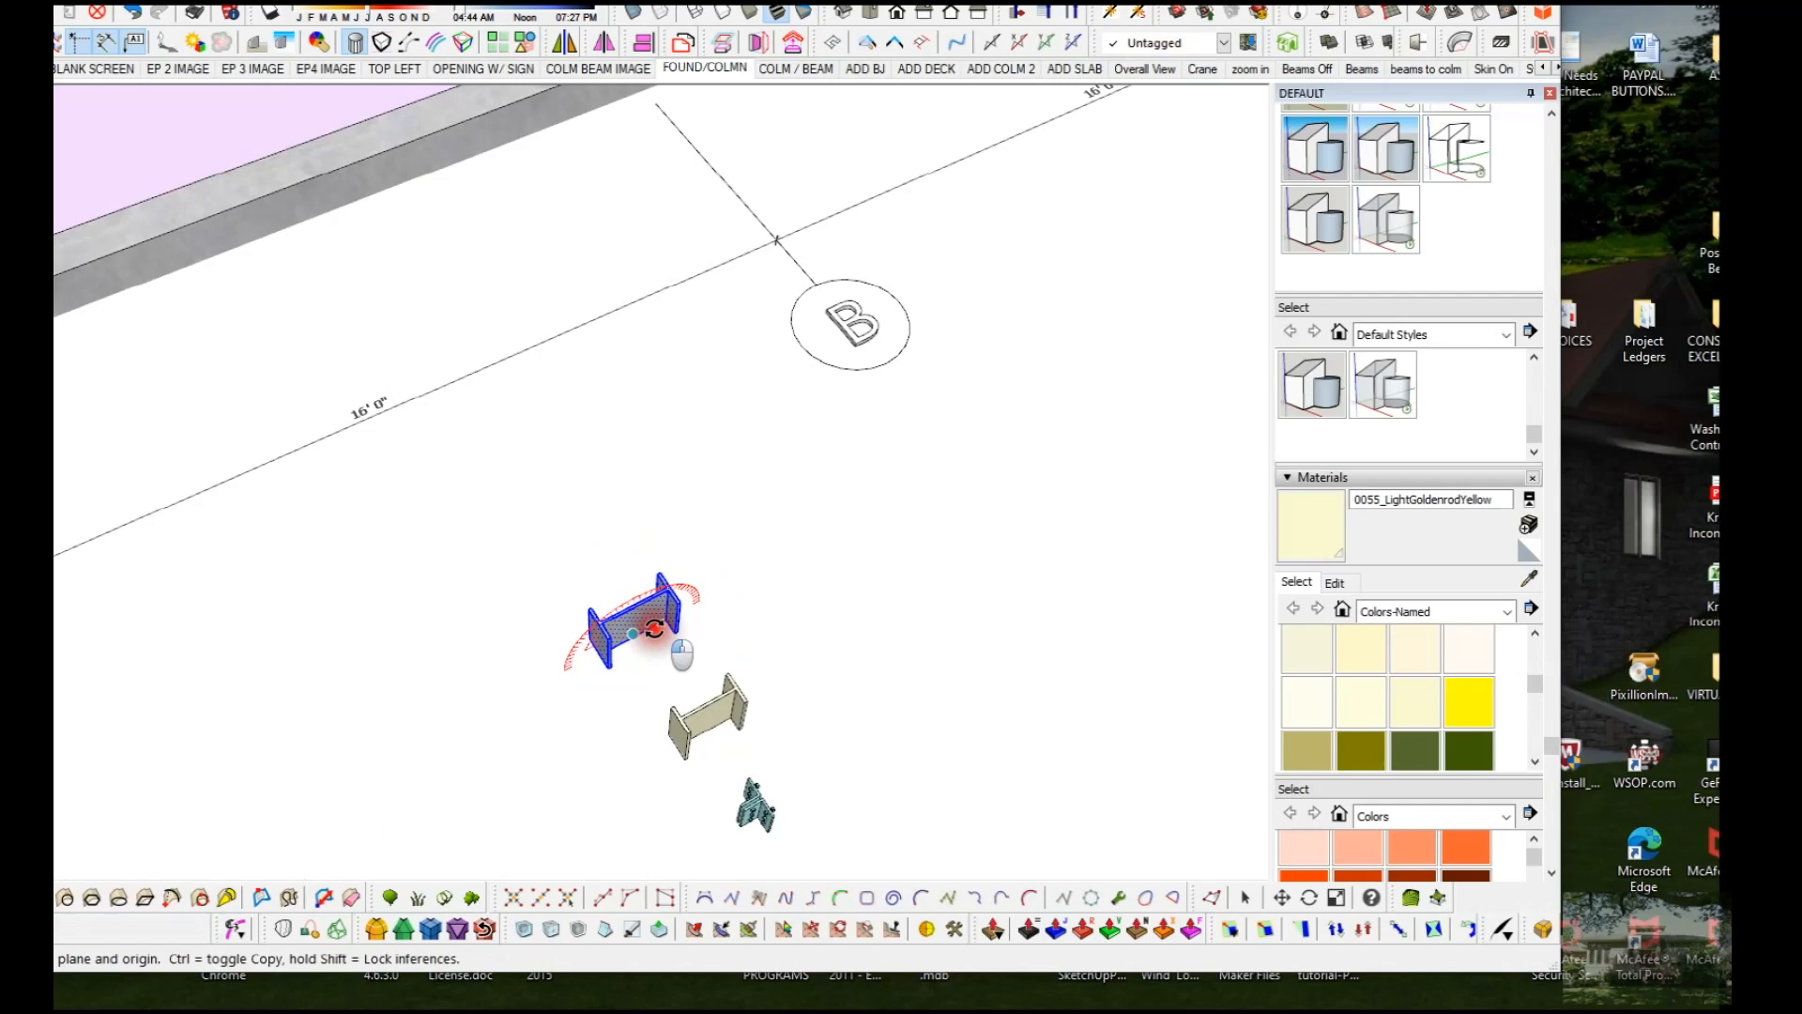
{"action": "left_click", "coordinate": [635, 634]}
{"action": "left_click", "coordinate": [765, 599]}
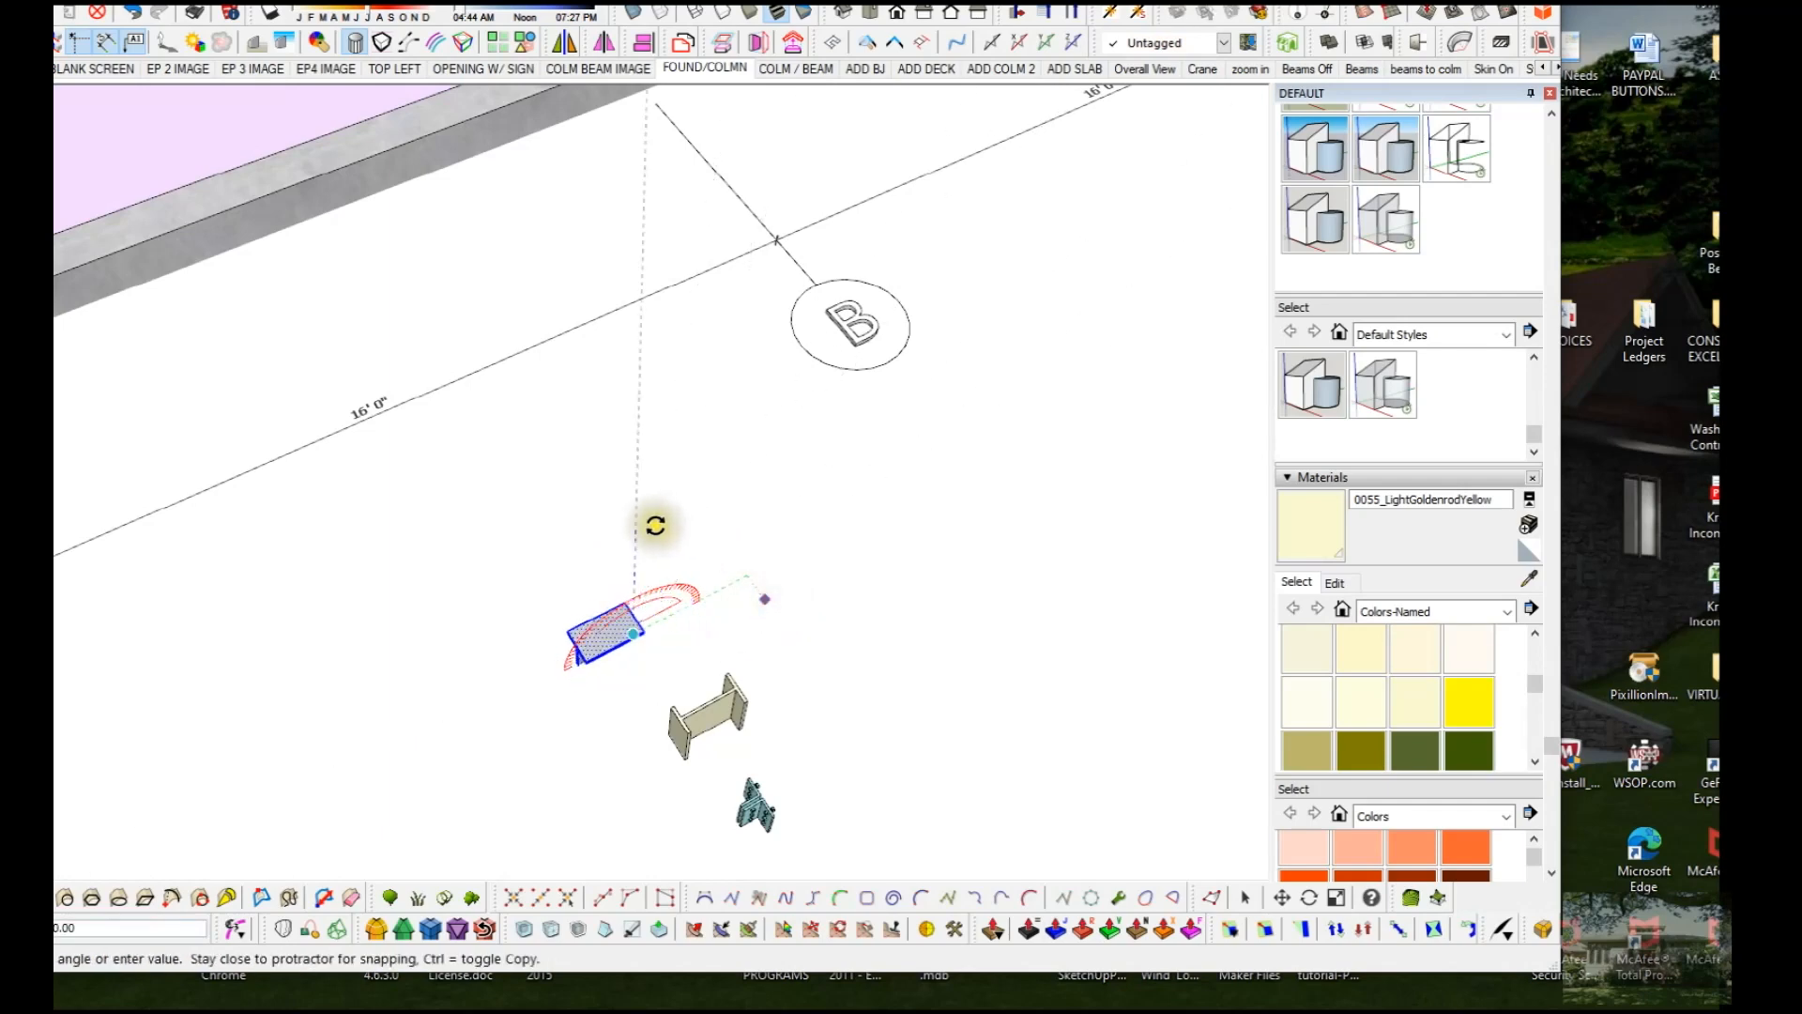
{"action": "left_click", "coordinate": [647, 528]}
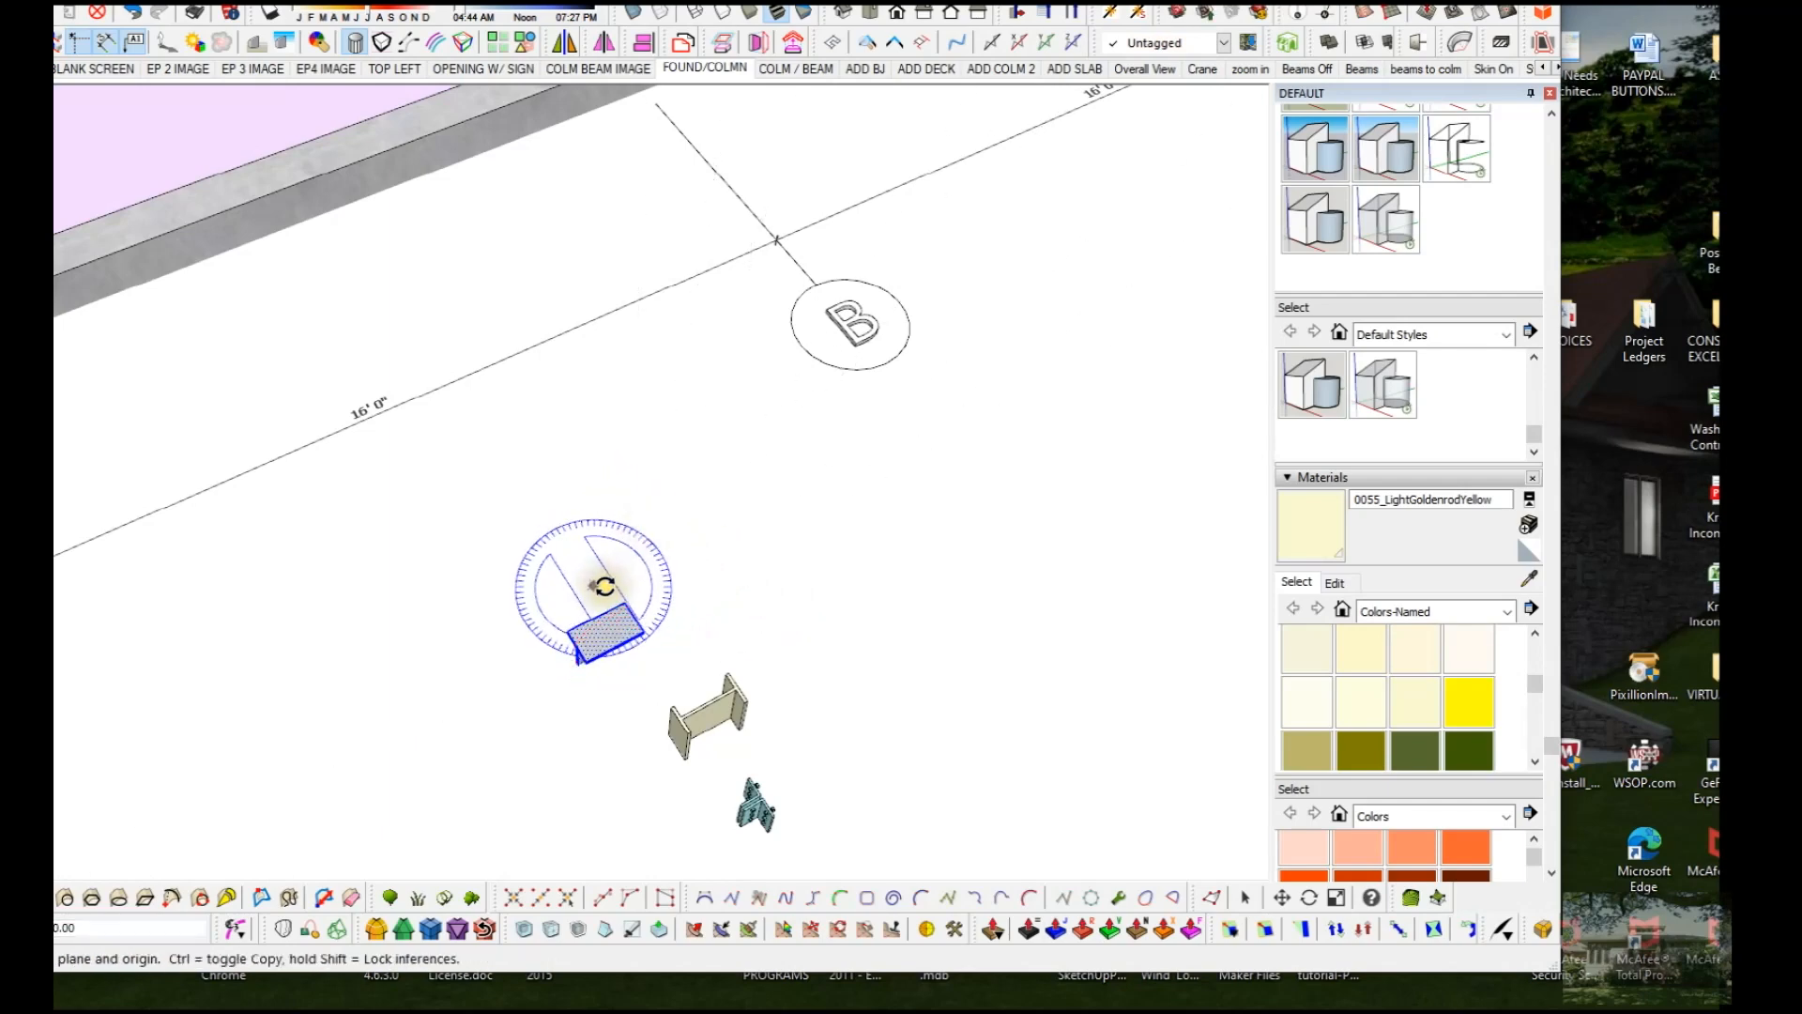
{"action": "left_click", "coordinate": [606, 635]}
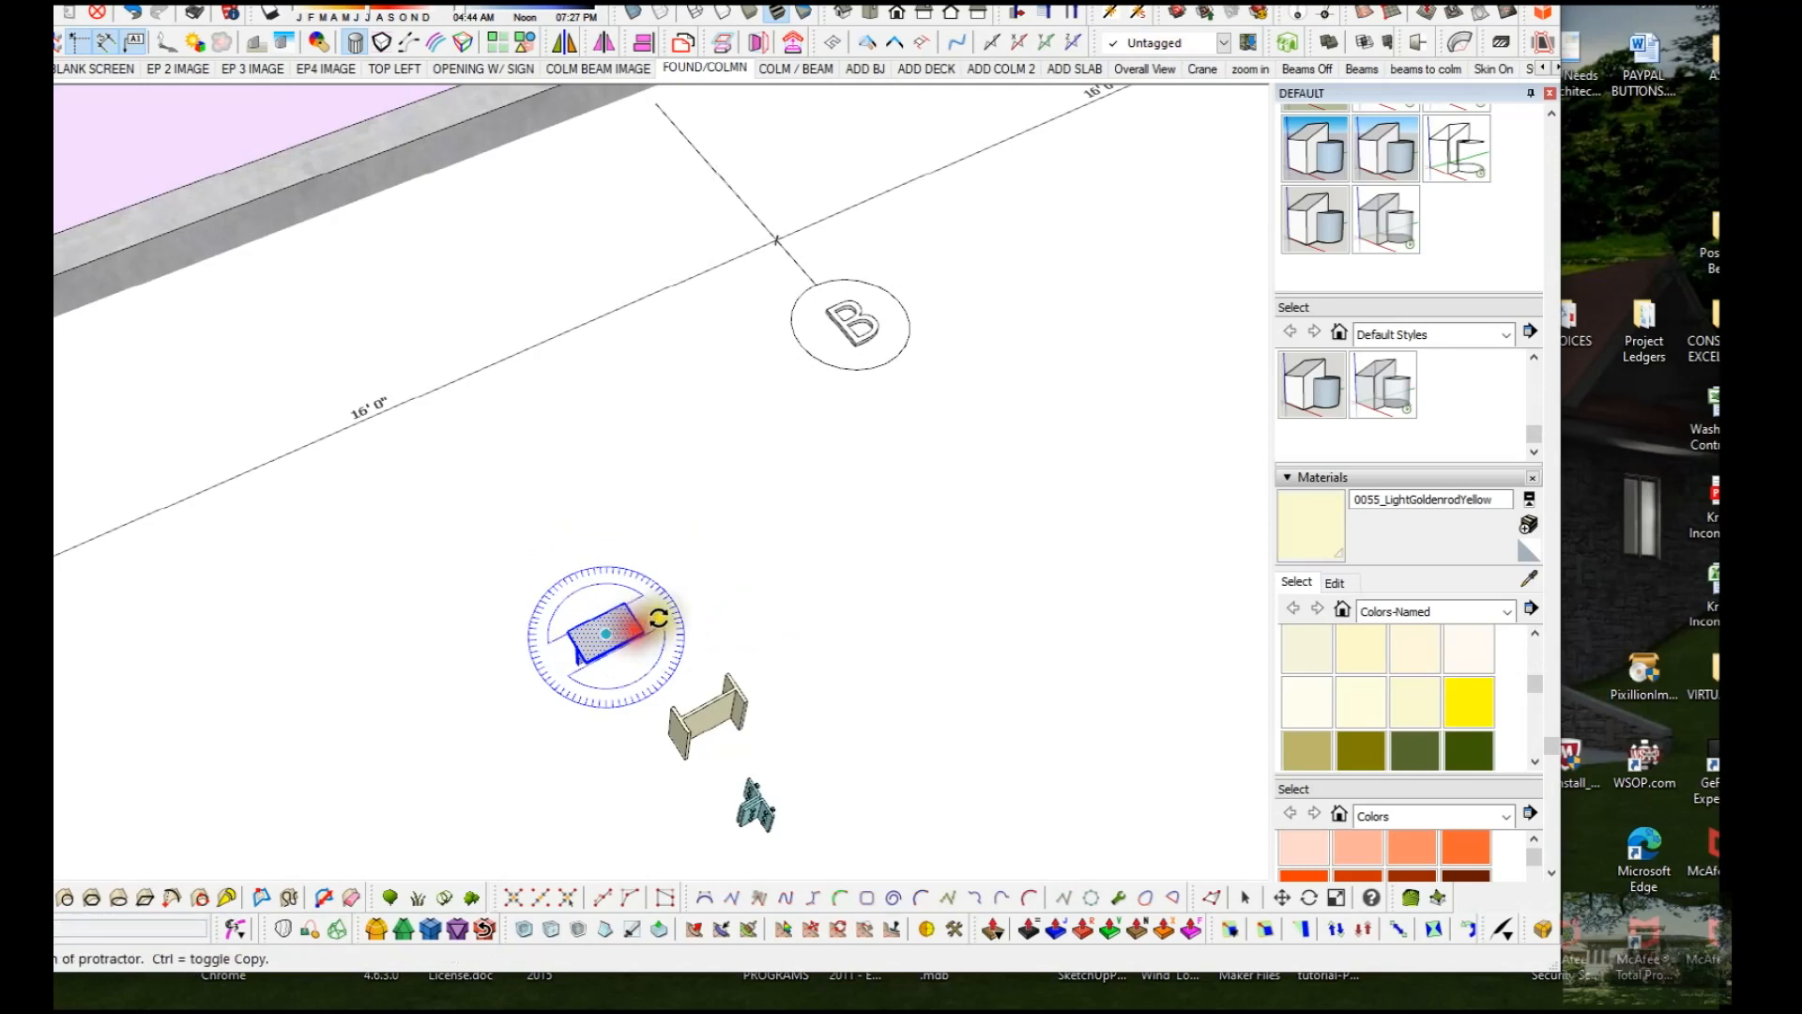
{"action": "left_click", "coordinate": [670, 609]}
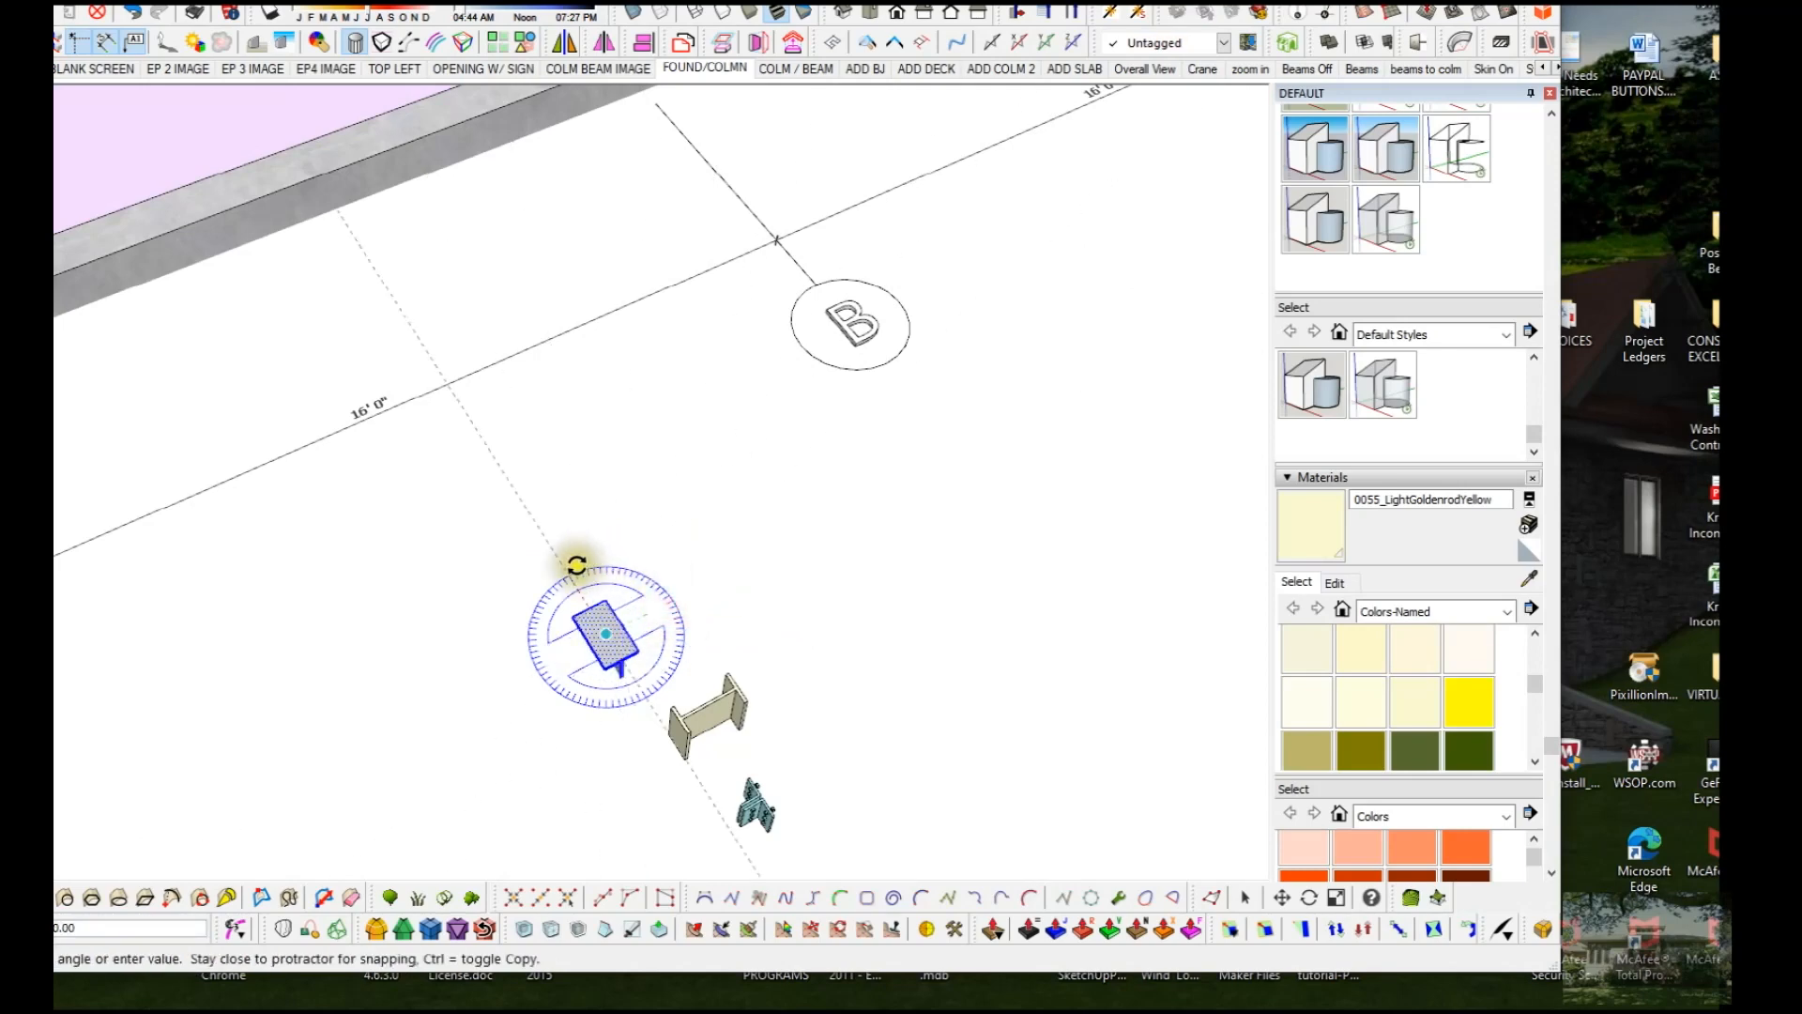
{"action": "key", "text": "space"}
Step: Move the larger I-section straight up beside grid line B and make it a group
{"action": "key", "text": "m"}
{"action": "left_click", "coordinate": [549, 676]}
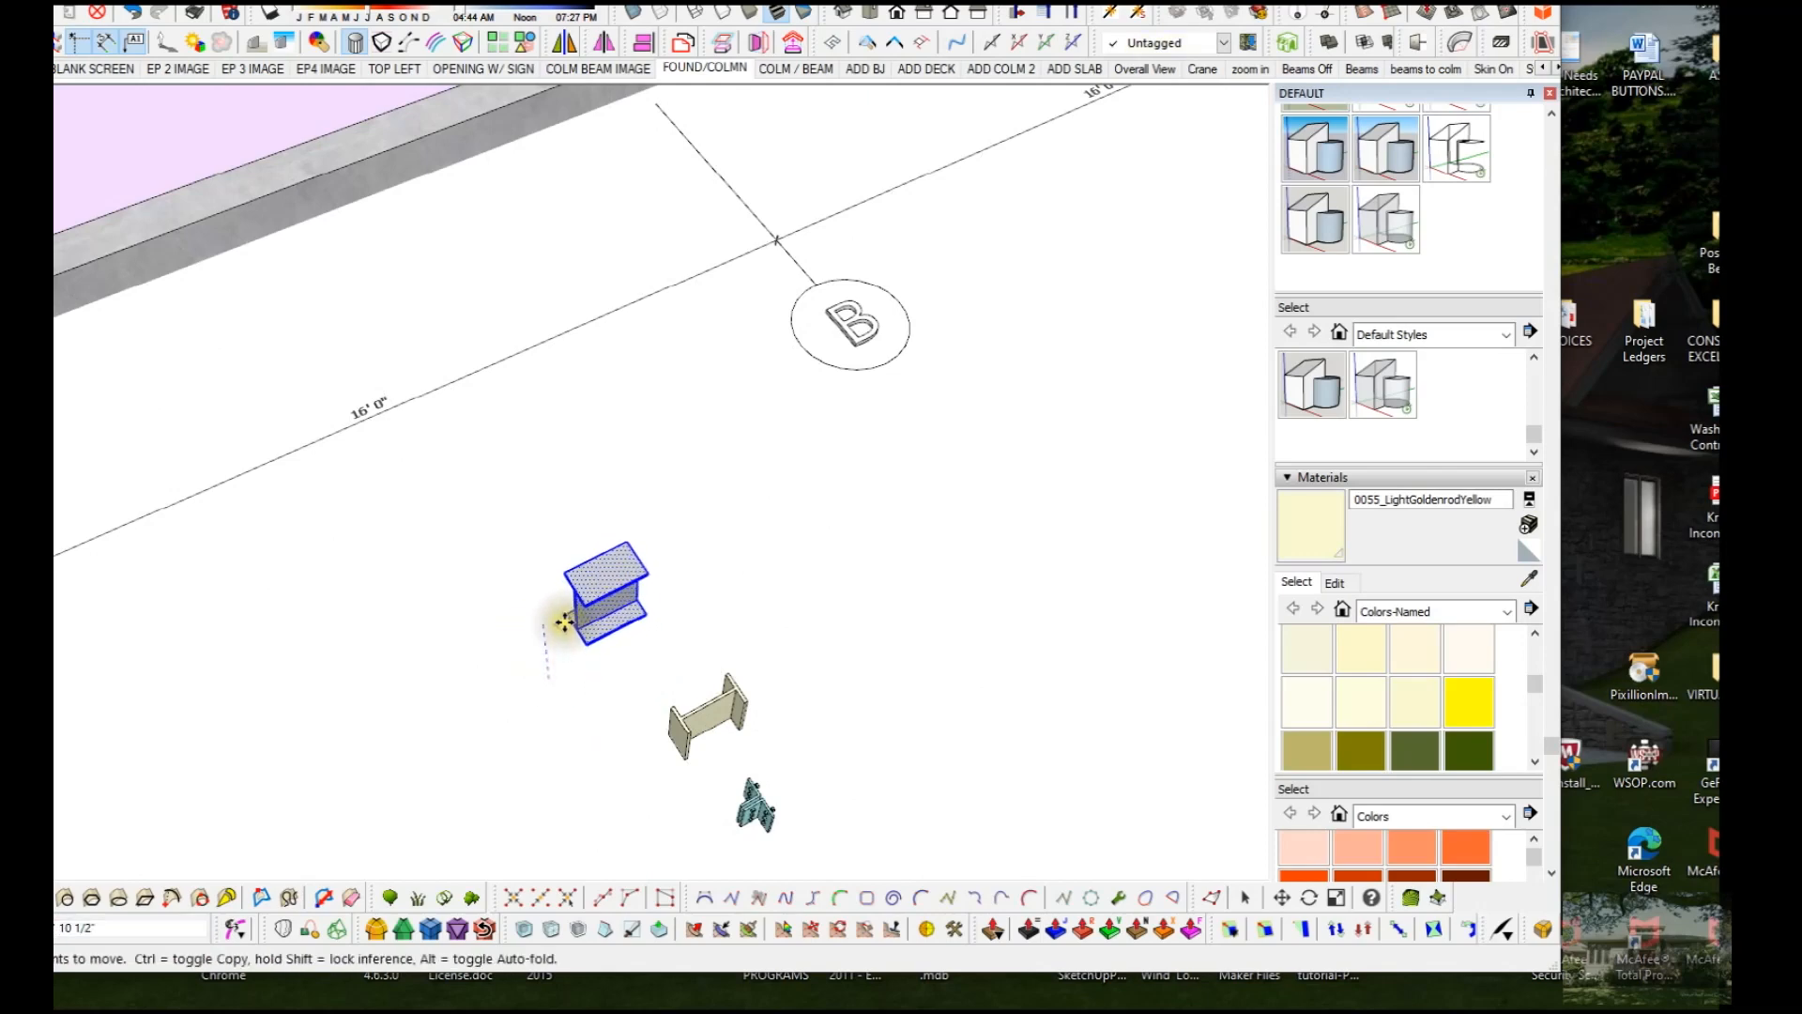
{"action": "middle_click_drag", "start_coordinate": [611, 708], "coordinate": [863, 545]}
{"action": "scroll", "coordinate": [861, 547], "scroll_direction": "down", "scroll_amount": 2}
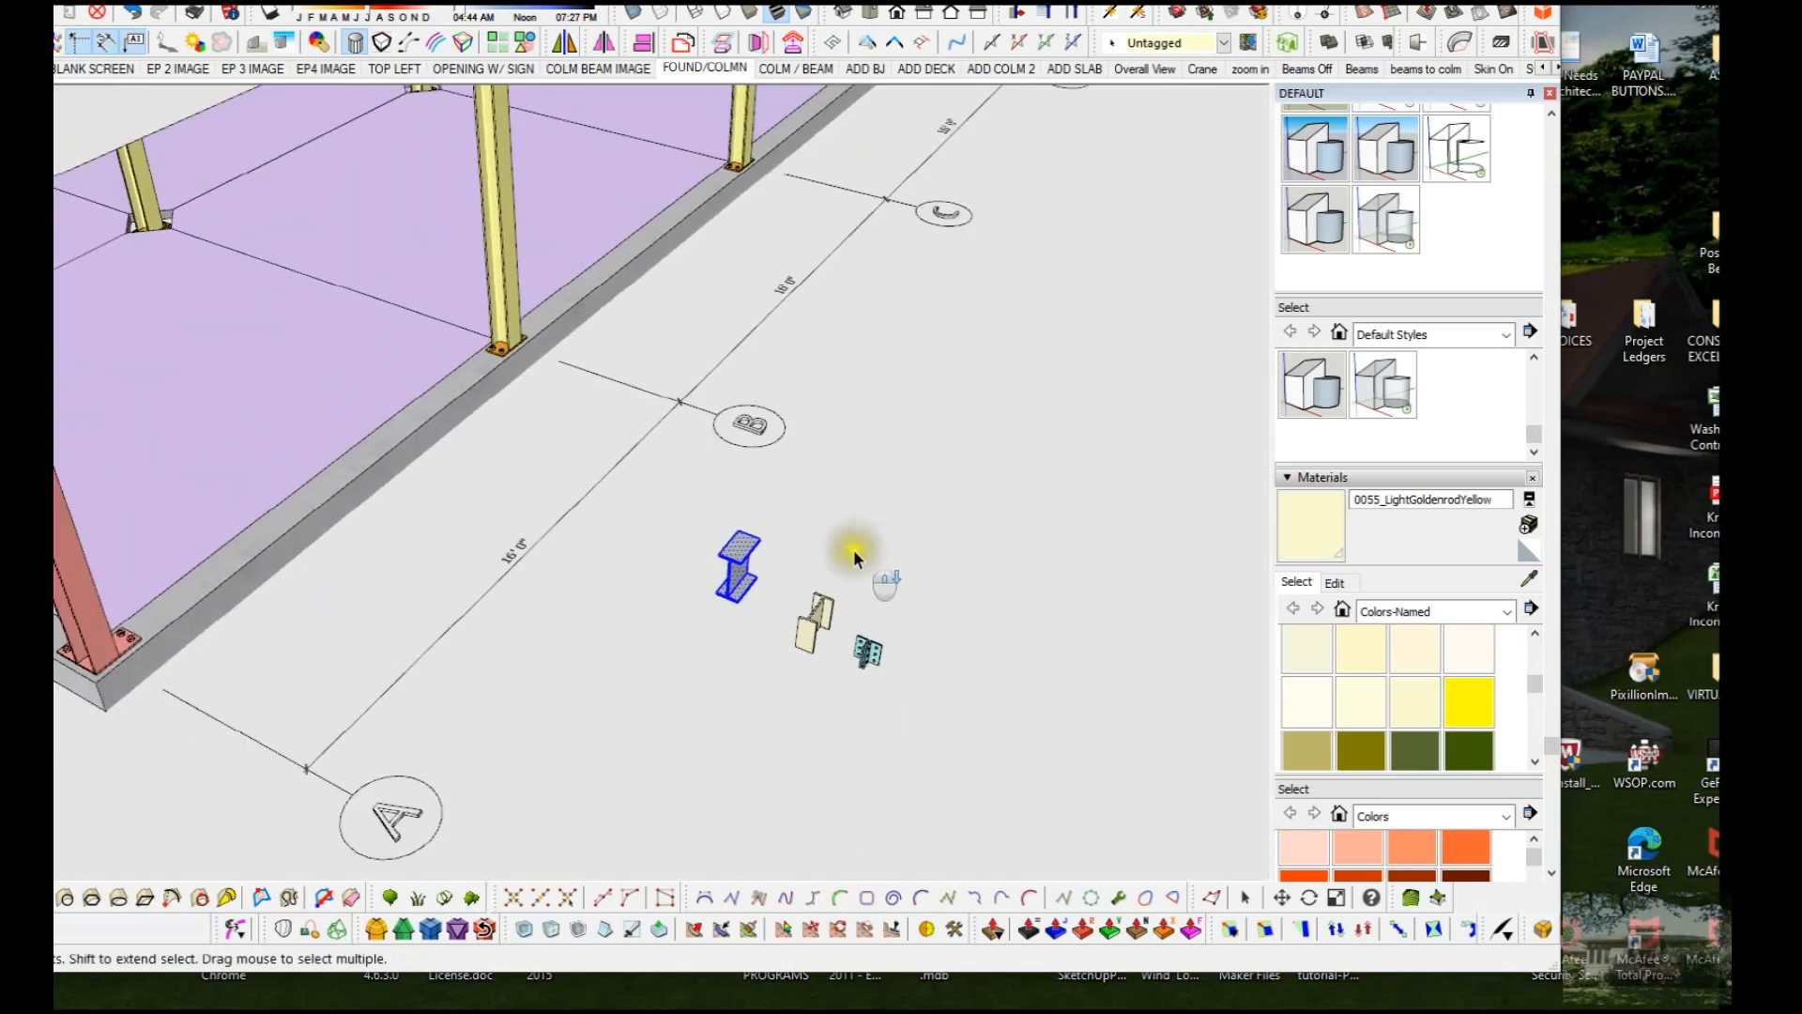
{"action": "scroll", "coordinate": [854, 552], "scroll_direction": "down", "scroll_amount": 3}
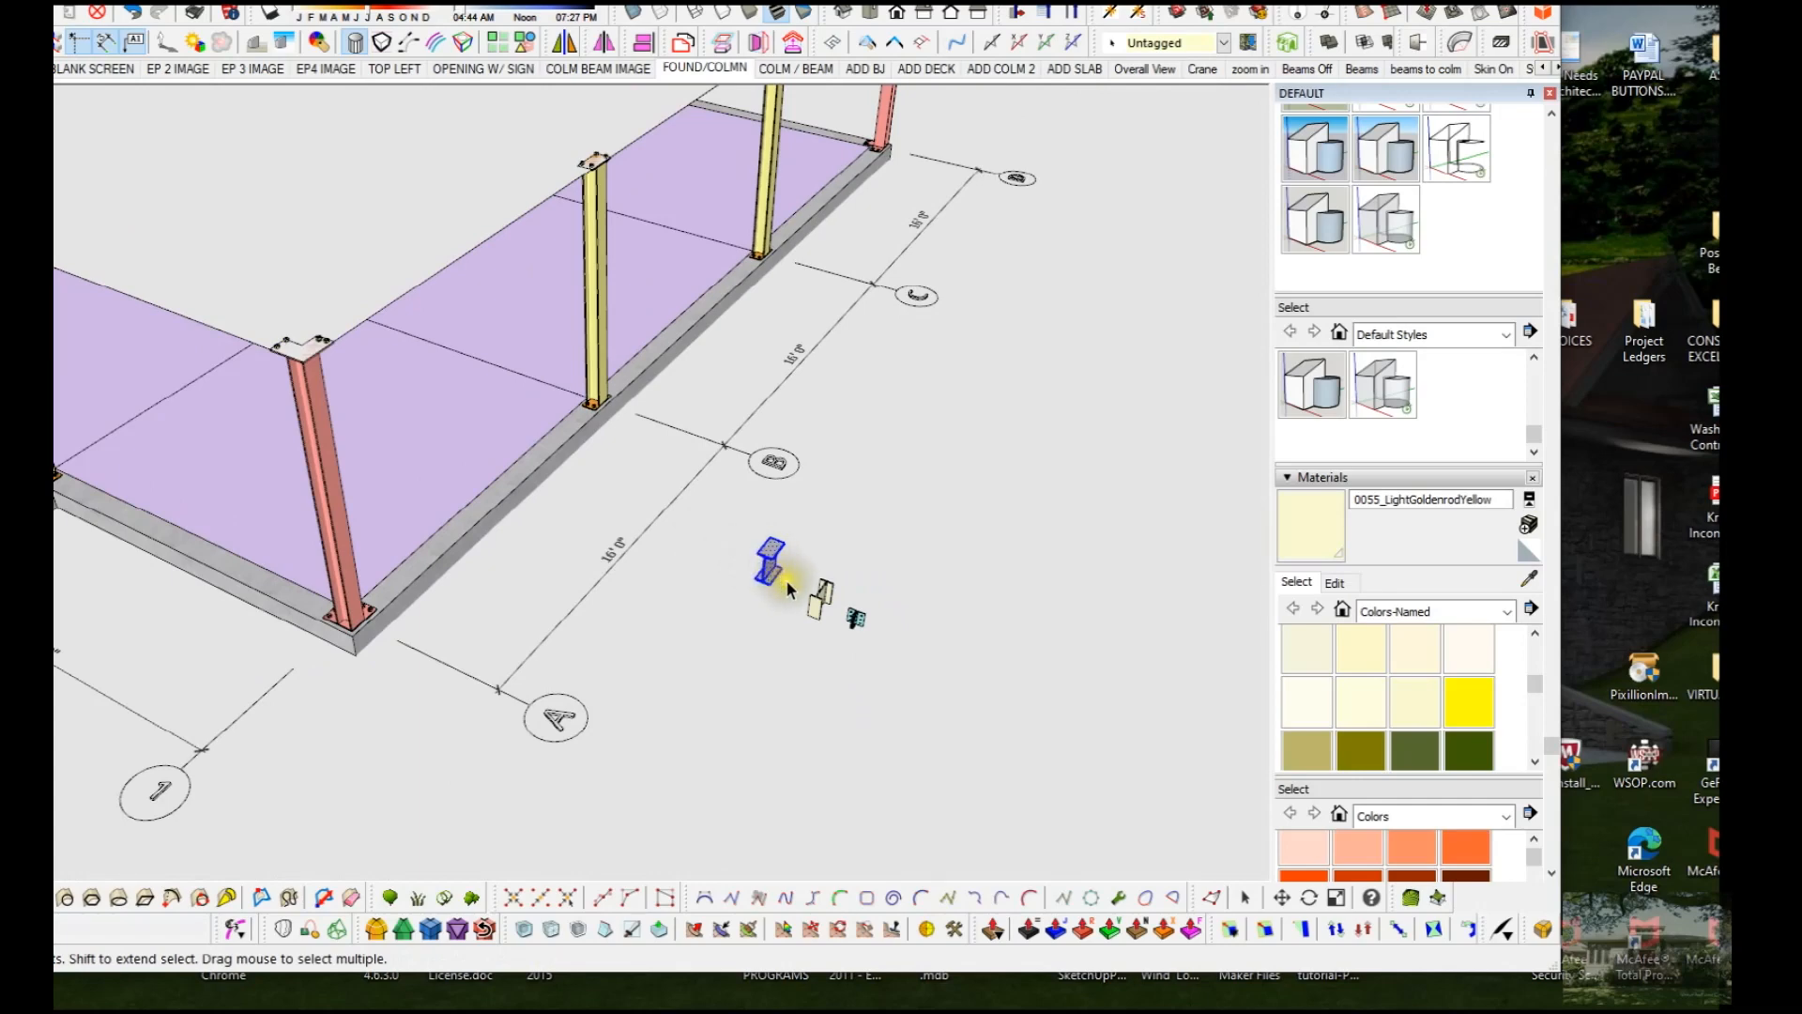
{"action": "right_click", "coordinate": [783, 565]}
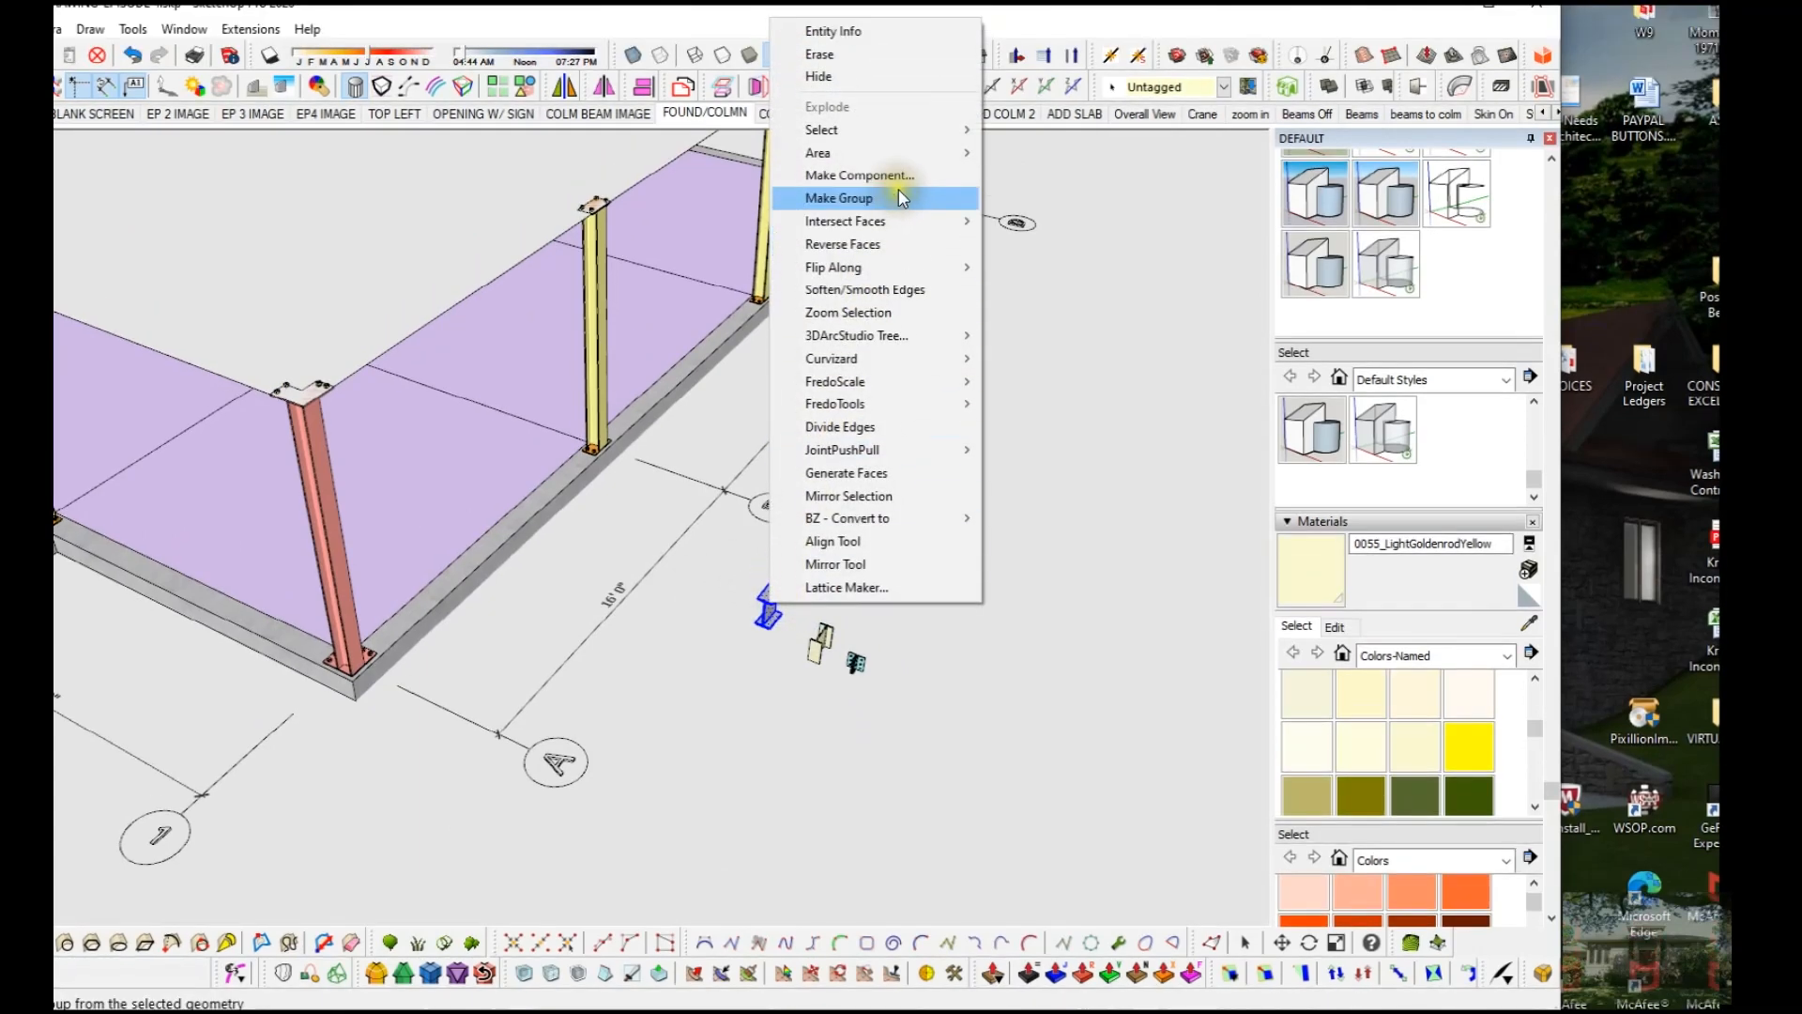
{"action": "left_click", "coordinate": [892, 155]}
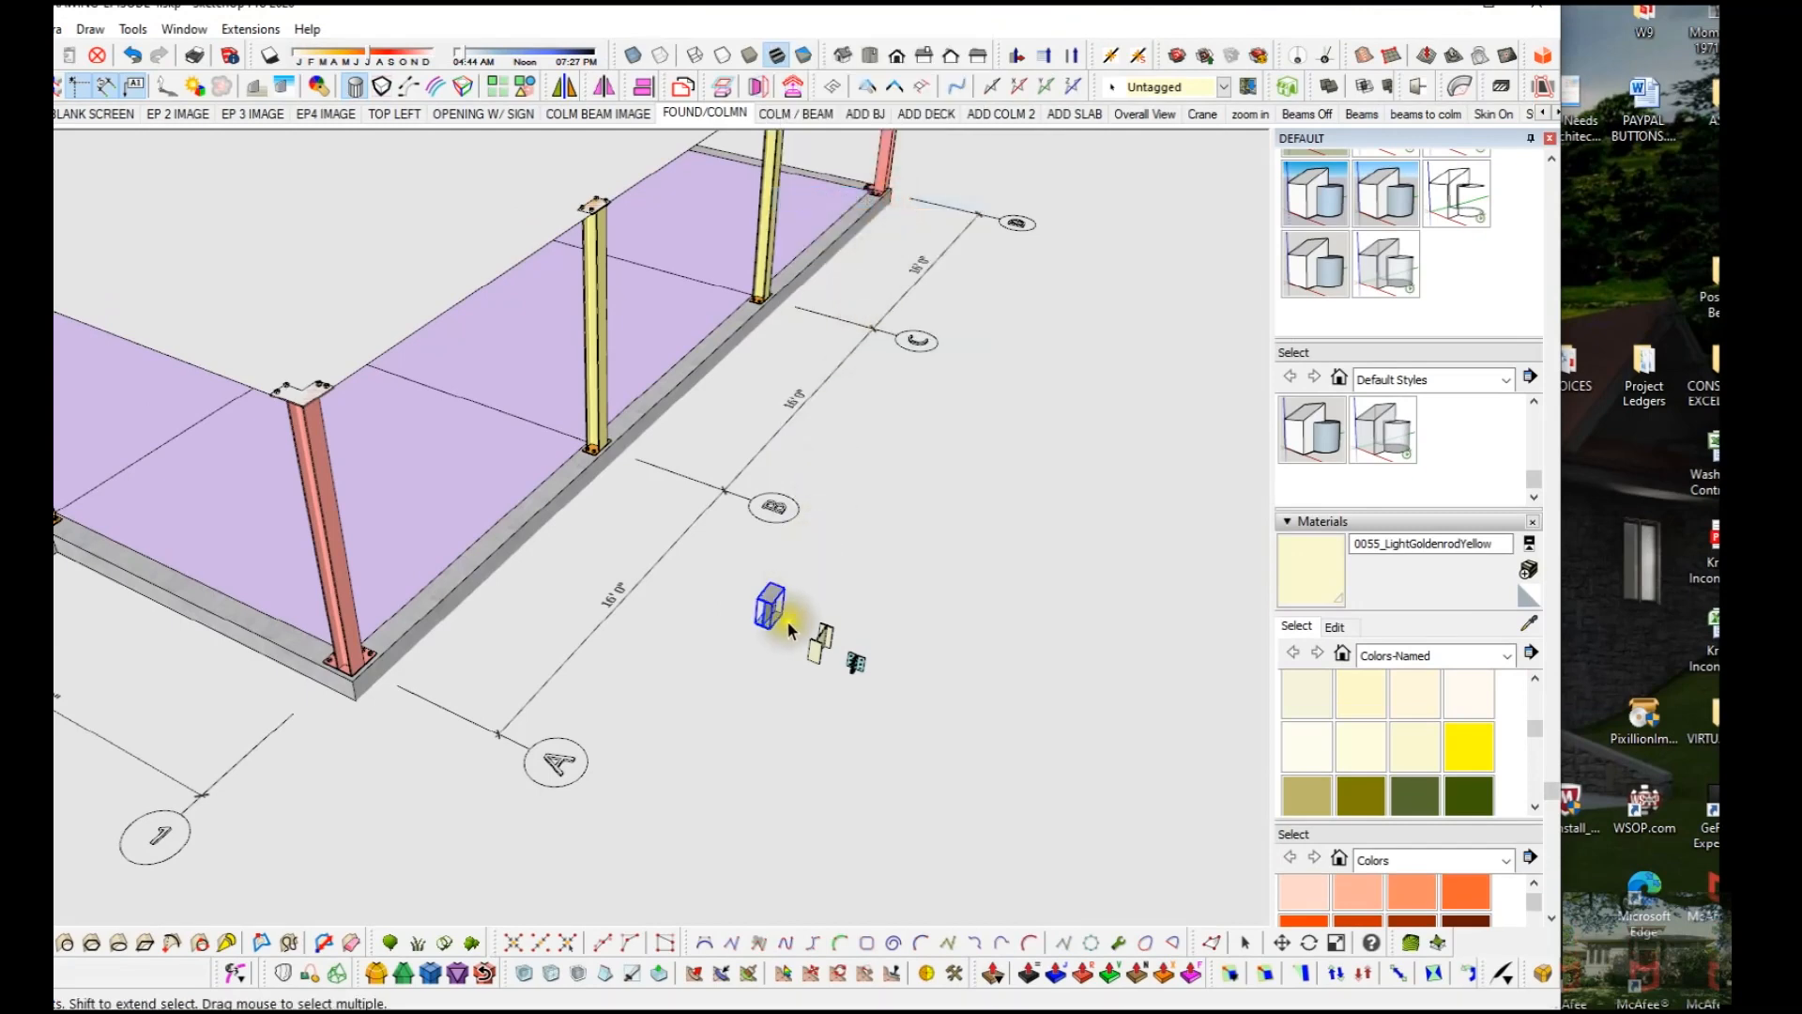
Step: Move the larger I-section group up from the ground to column-top level, next to the bolted cap plate of the grid B column
{"action": "scroll", "coordinate": [787, 625], "scroll_direction": "up", "scroll_amount": 4}
{"action": "scroll", "coordinate": [786, 626], "scroll_direction": "up", "scroll_amount": 4}
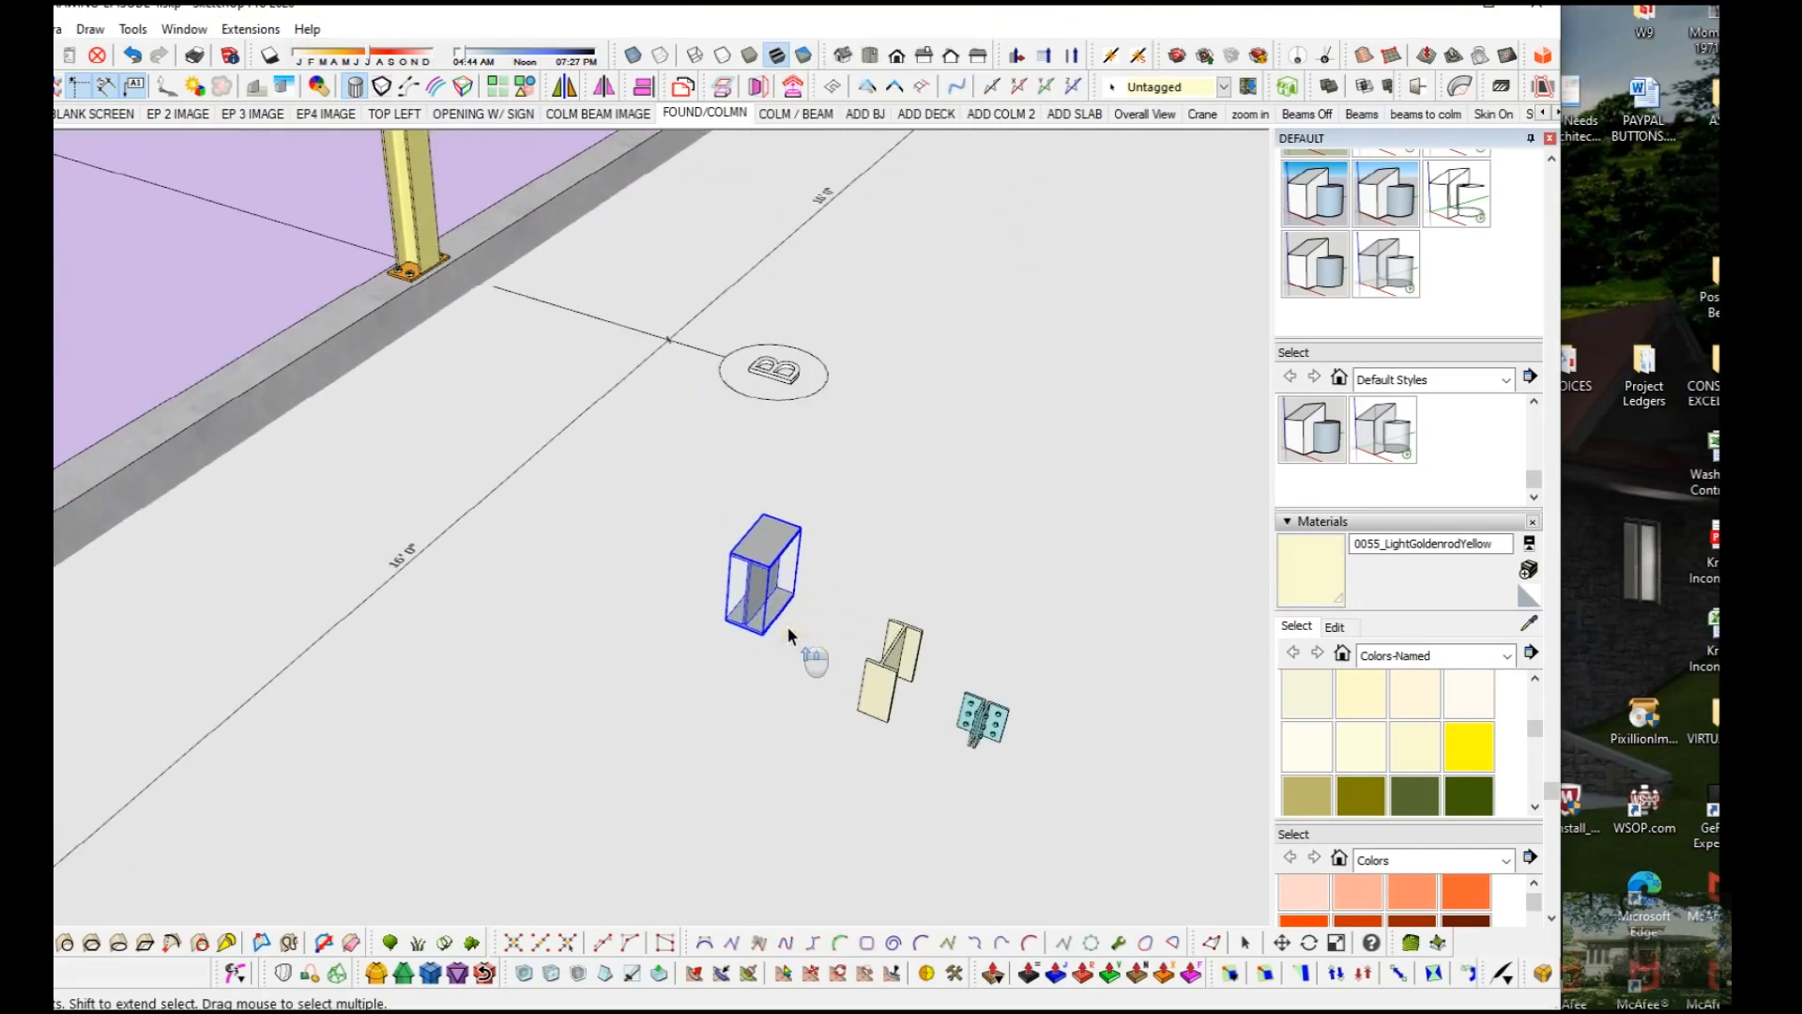
{"action": "key", "text": "m"}
{"action": "left_click", "coordinate": [756, 634]}
{"action": "scroll", "coordinate": [704, 395], "scroll_direction": "down", "scroll_amount": 3}
{"action": "scroll", "coordinate": [715, 424], "scroll_direction": "up", "scroll_amount": 2}
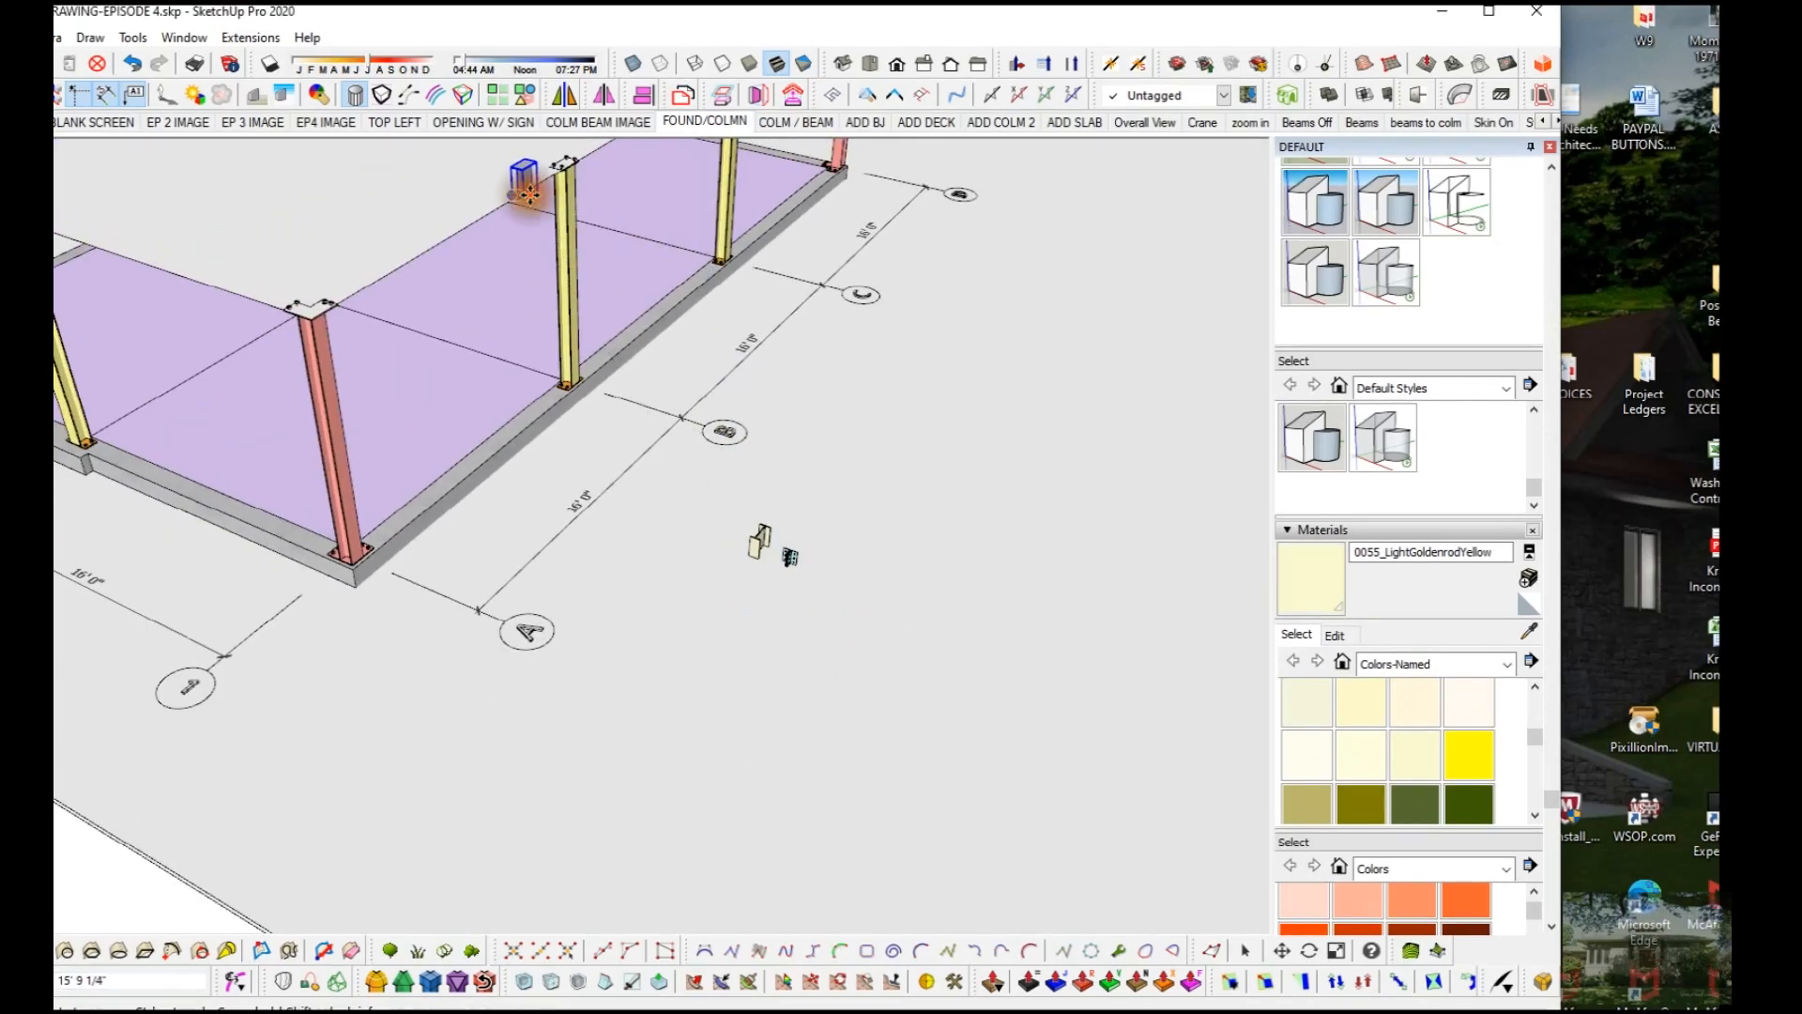
{"action": "key", "text": "h"}
{"action": "left_click_drag", "start_coordinate": [536, 208], "coordinate": [686, 515]}
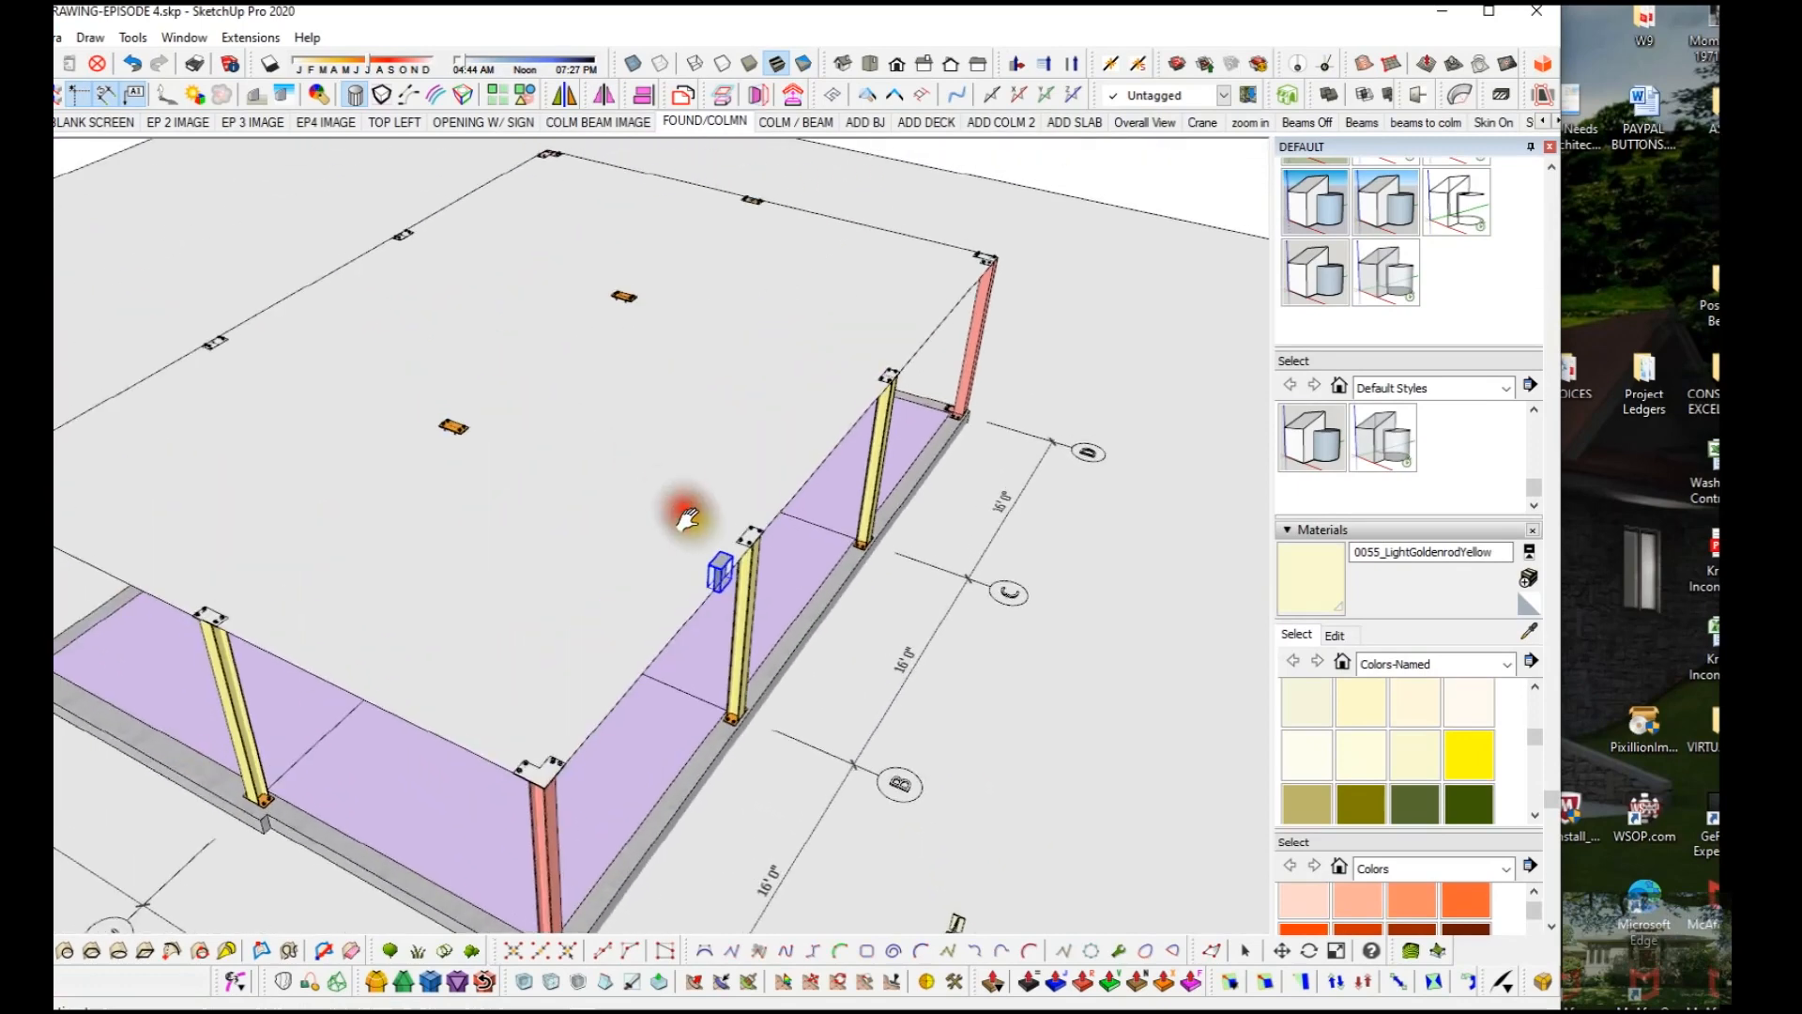
{"action": "scroll", "coordinate": [739, 605], "scroll_direction": "up", "scroll_amount": 4}
{"action": "scroll", "coordinate": [739, 603], "scroll_direction": "up", "scroll_amount": 3}
{"action": "middle_click_drag", "start_coordinate": [745, 594], "coordinate": [801, 591]}
{"action": "scroll", "coordinate": [878, 478], "scroll_direction": "up", "scroll_amount": 1}
{"action": "middle_click_drag", "start_coordinate": [883, 456], "coordinate": [842, 533]}
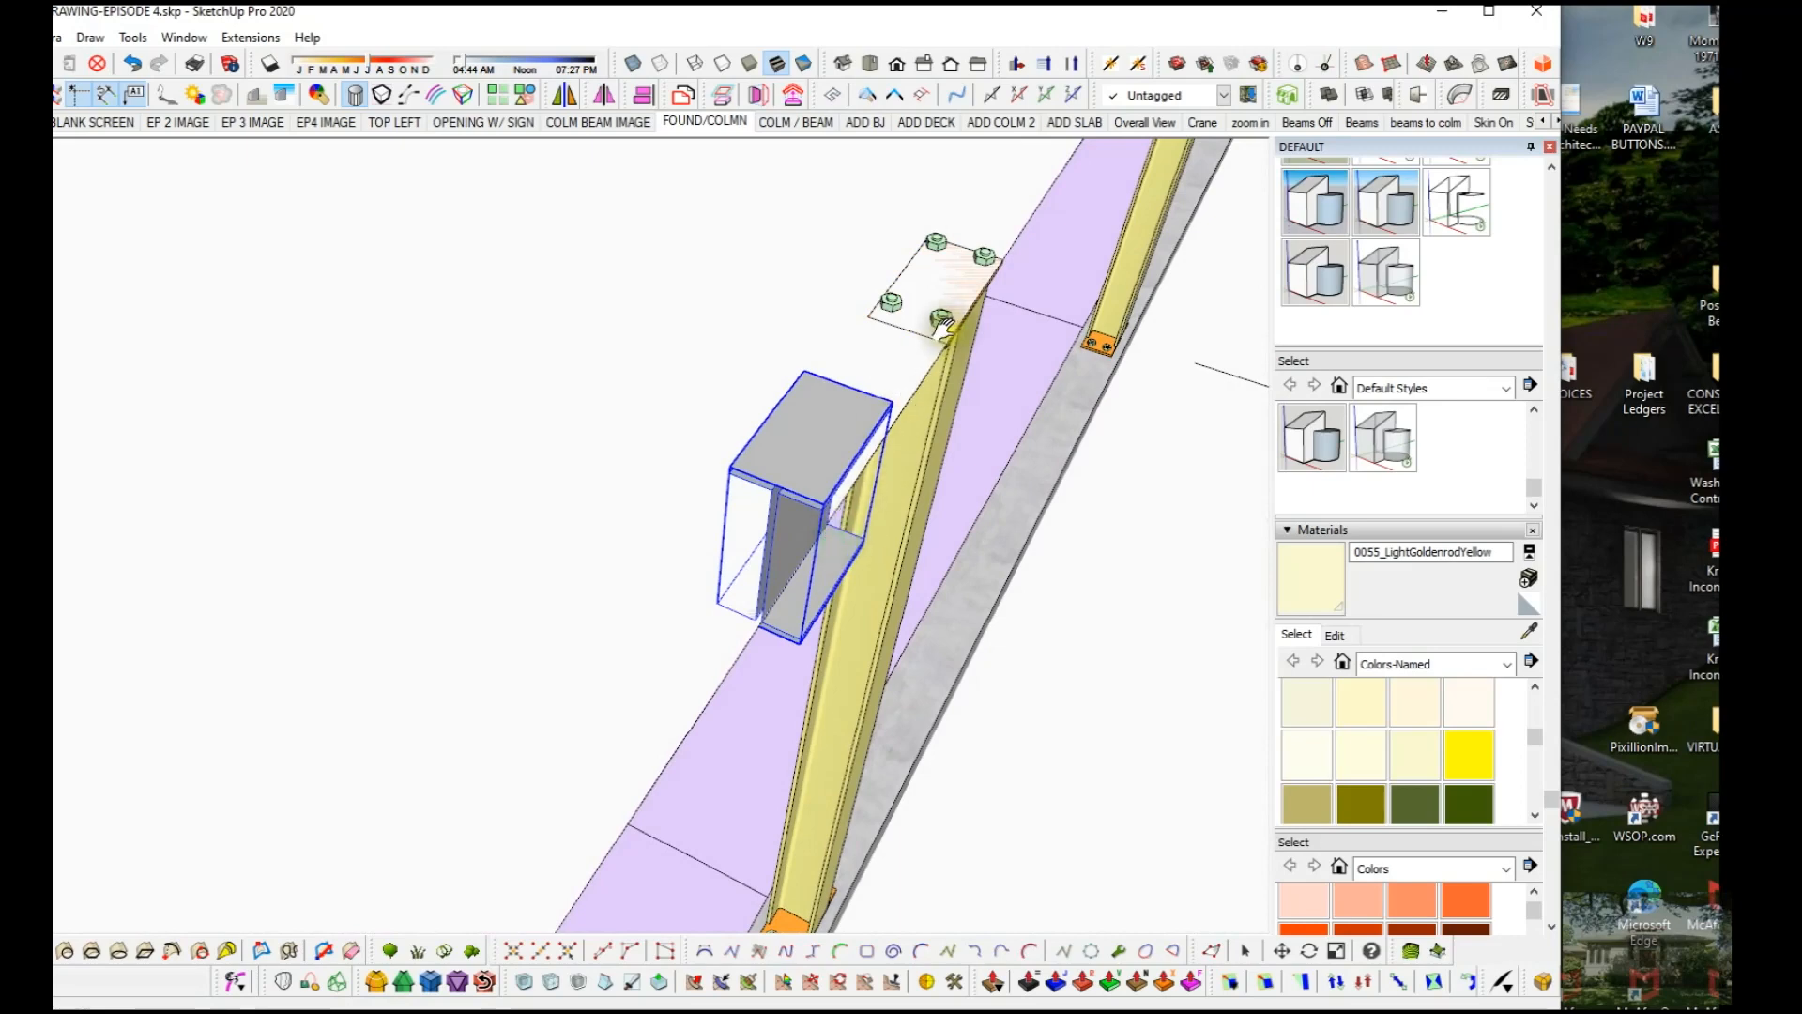
Step: Place a guide line through the middle of the grid B column's cap plate, parallel to the building's outer edge
{"action": "left_click", "coordinate": [871, 317]}
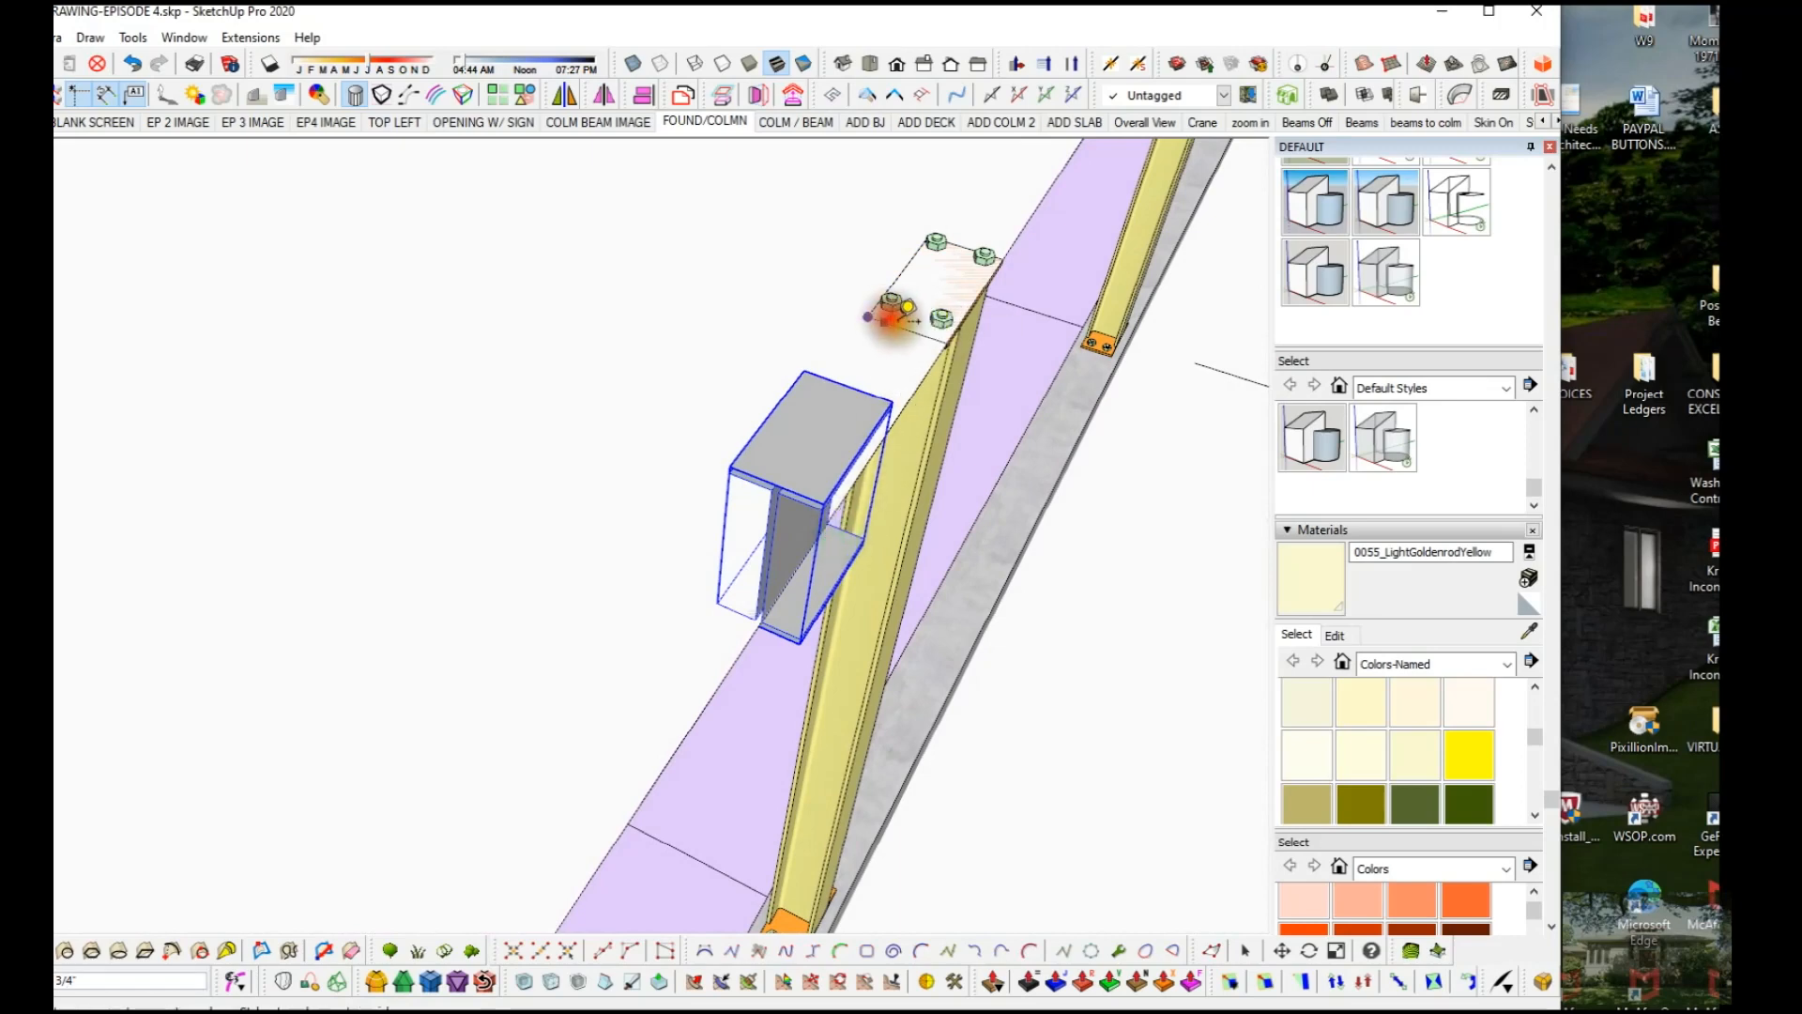
{"action": "key", "text": "space"}
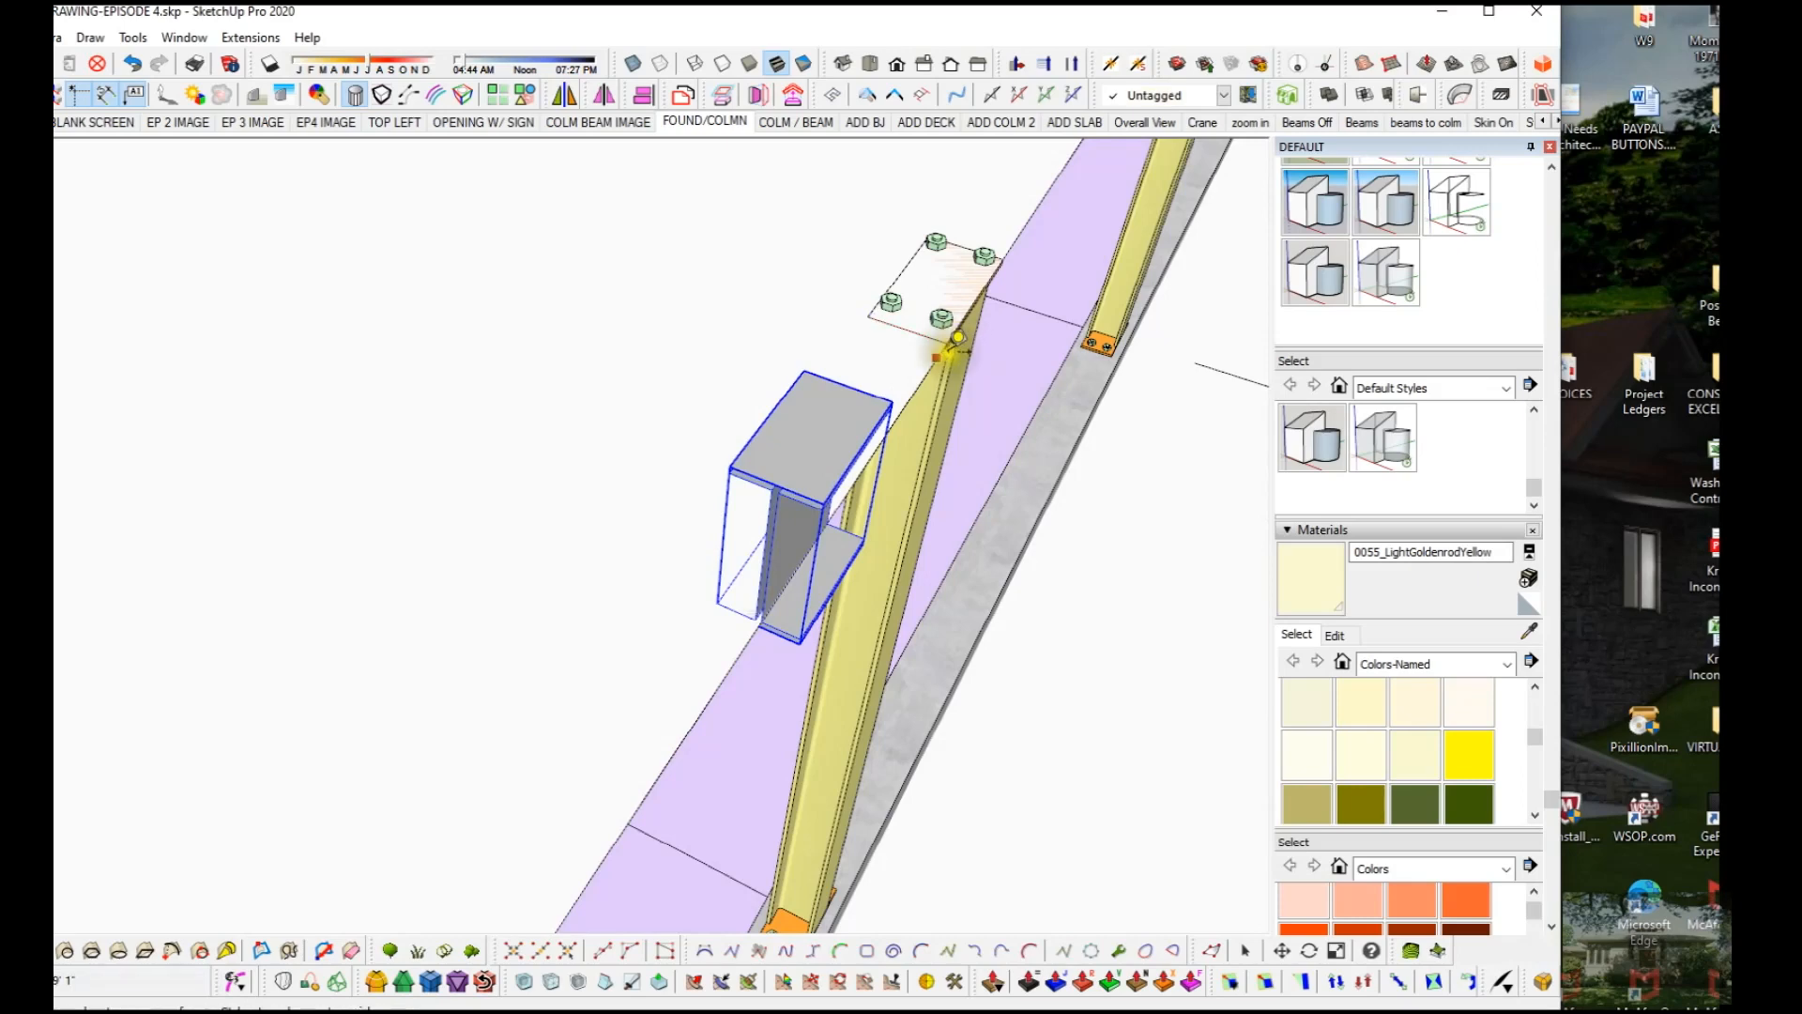
{"action": "left_click", "coordinate": [938, 359]}
{"action": "left_click", "coordinate": [916, 330]}
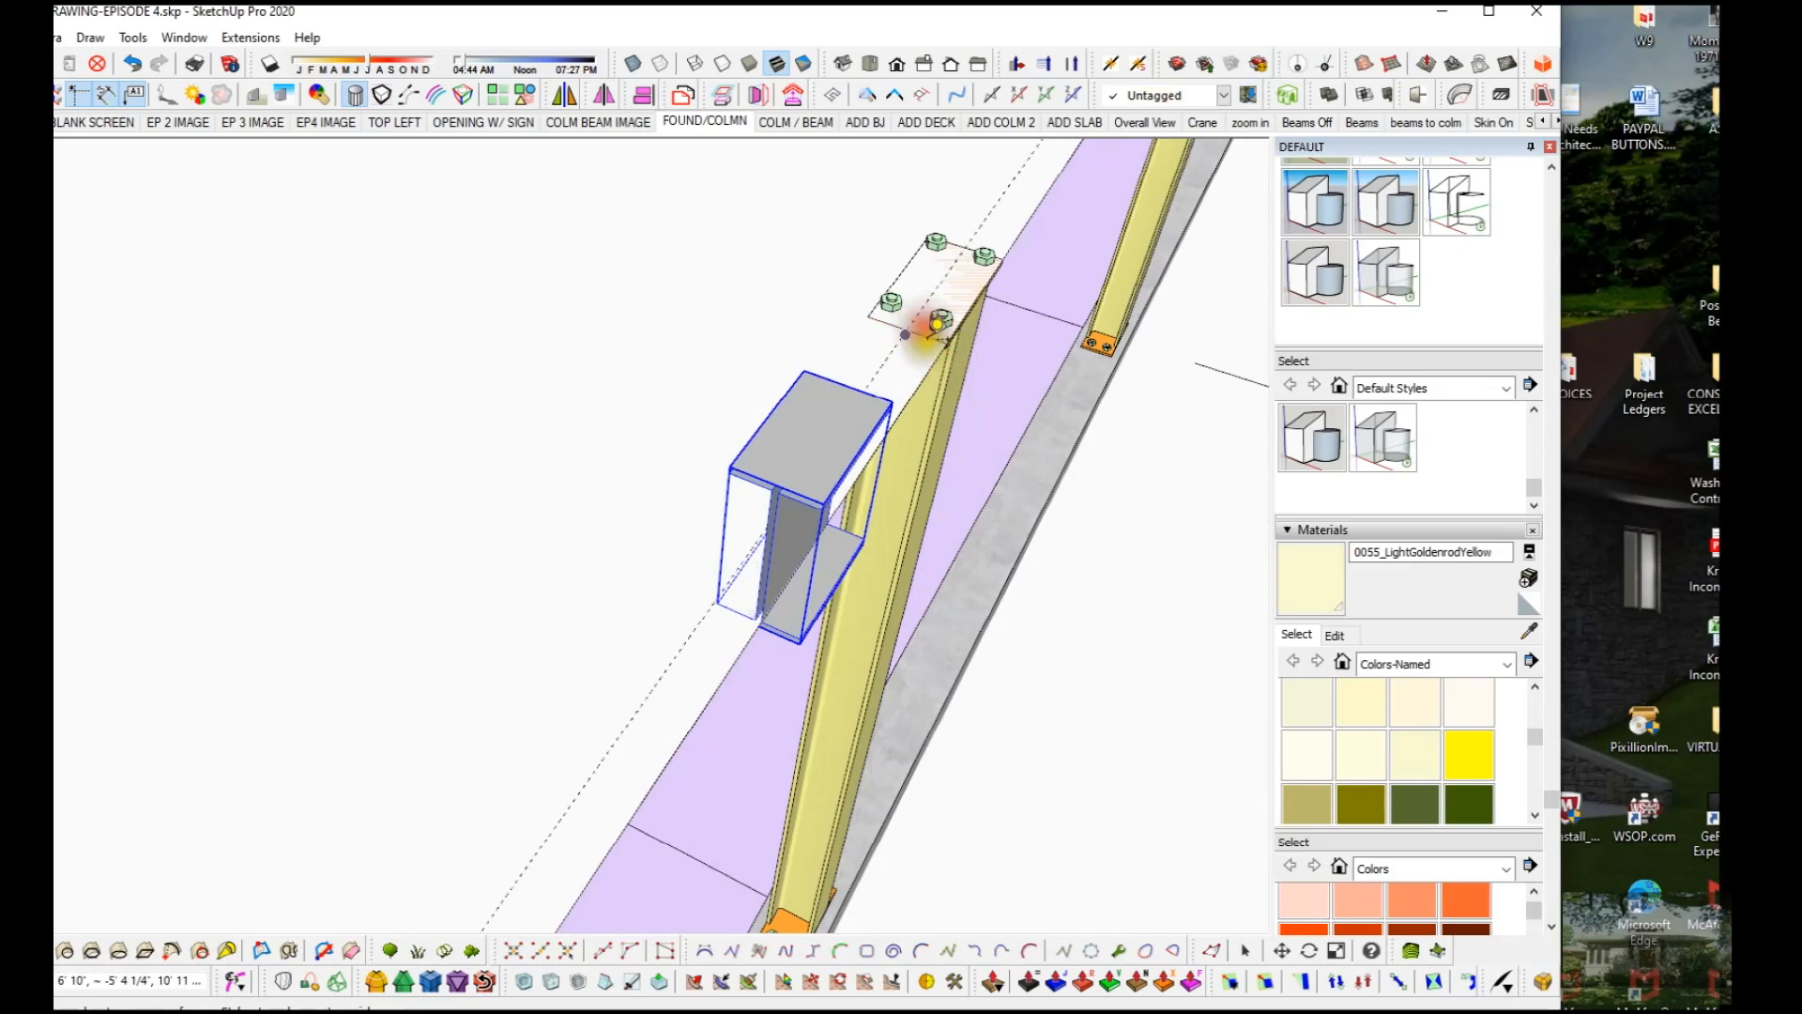
Step: Move the larger I-section so the midpoint of its bottom flange's end edge sits on the cap plate's centre guide line
{"action": "mouse_move", "coordinate": [911, 392]}
{"action": "middle_mouse_down"}
{"action": "mouse_move", "coordinate": [652, 414]}
{"action": "mouse_move", "coordinate": [57, 362]}
{"action": "middle_mouse_up"}
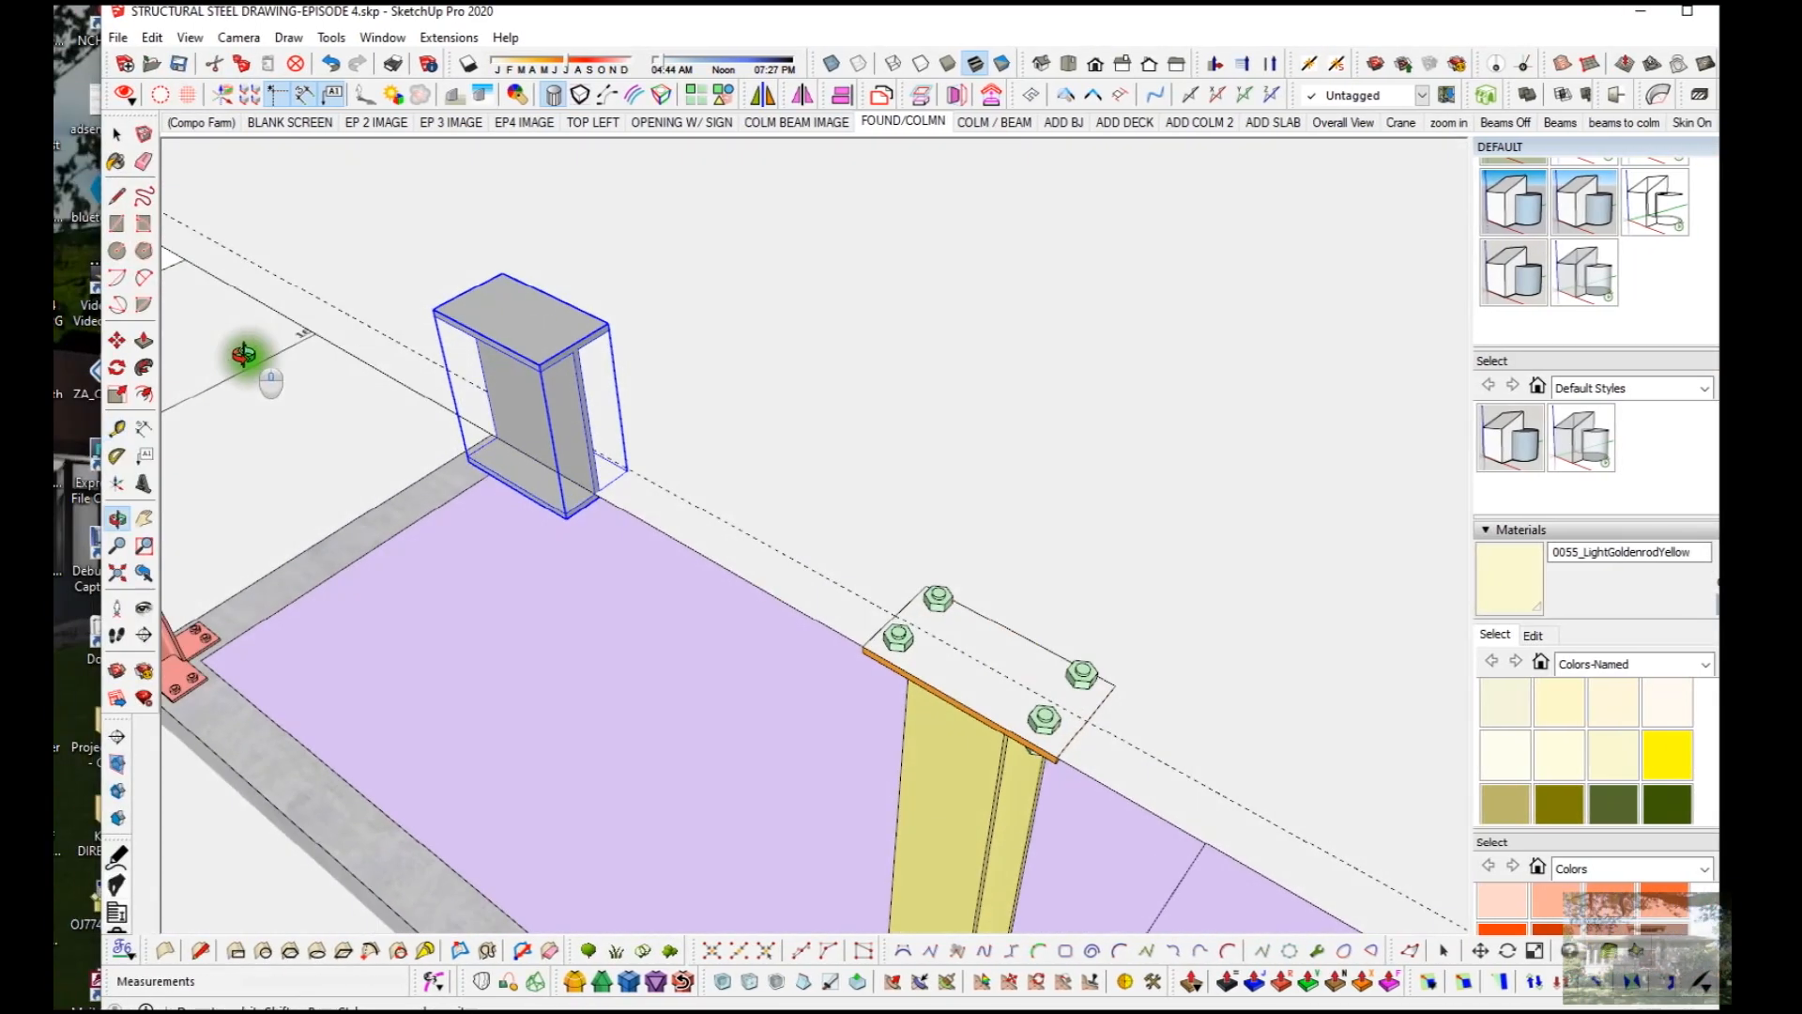
{"action": "scroll", "coordinate": [526, 430], "scroll_direction": "up", "scroll_amount": 5}
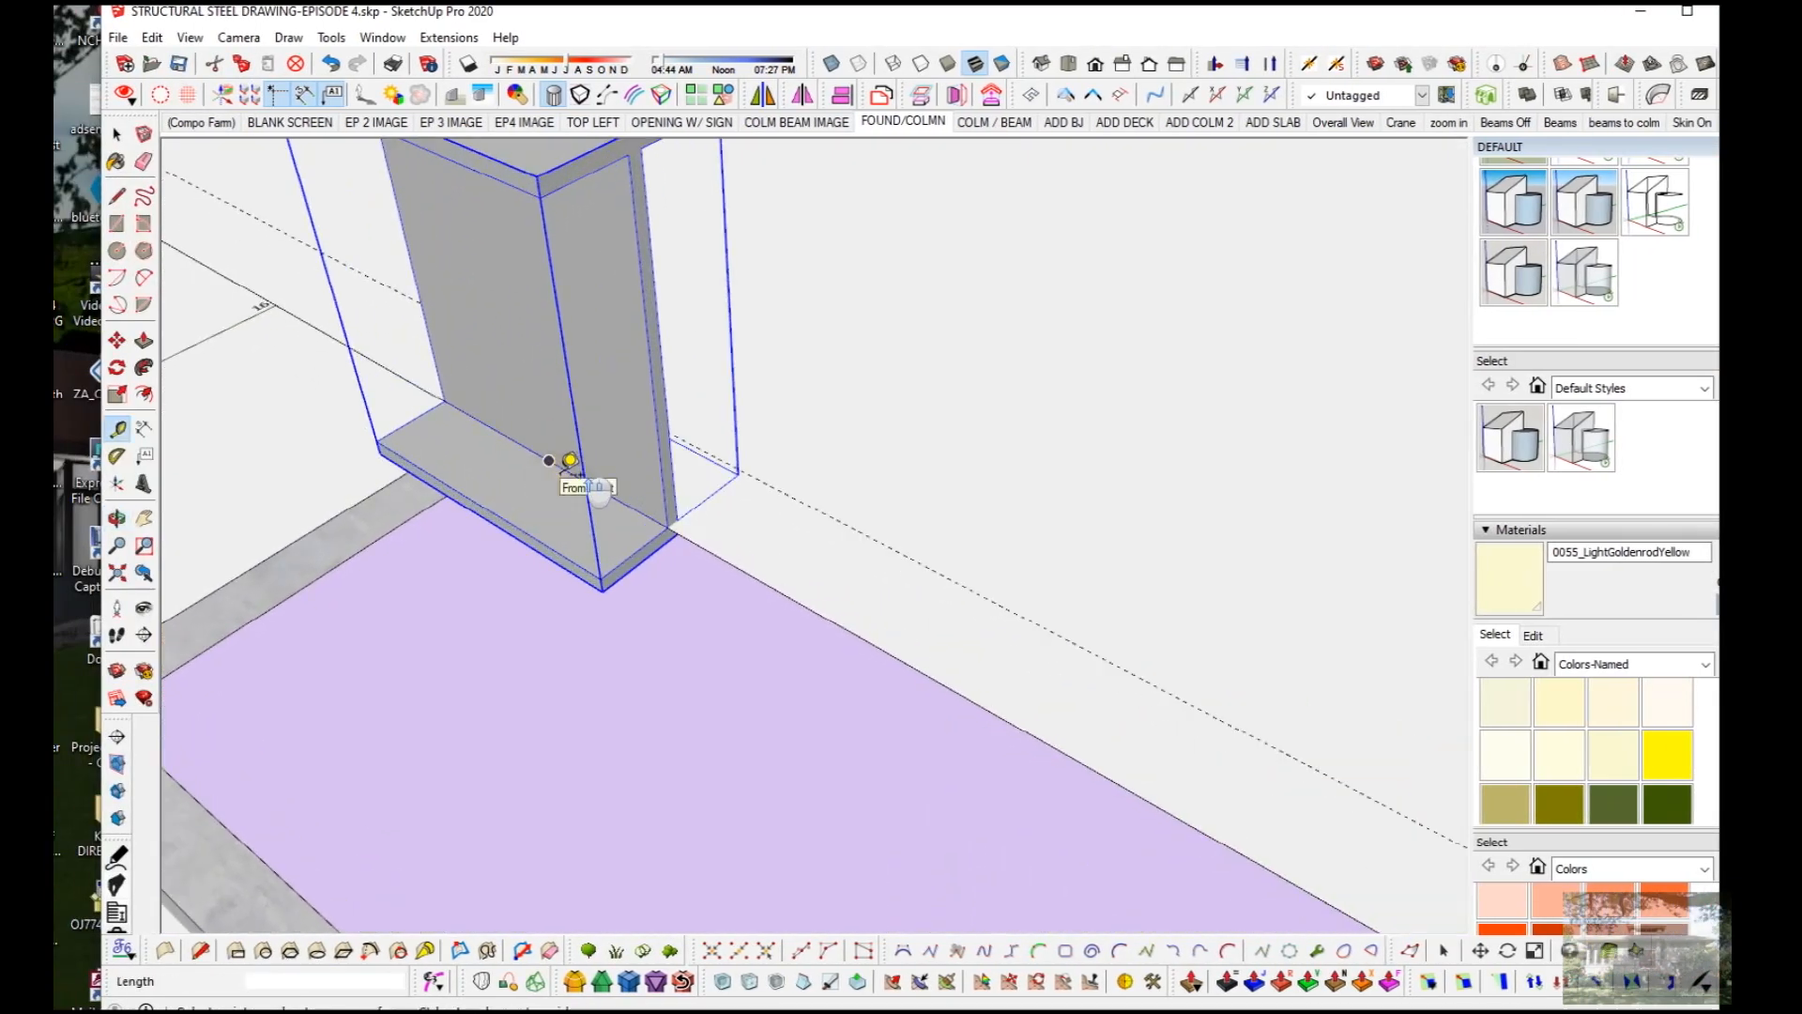
{"action": "key", "text": "m"}
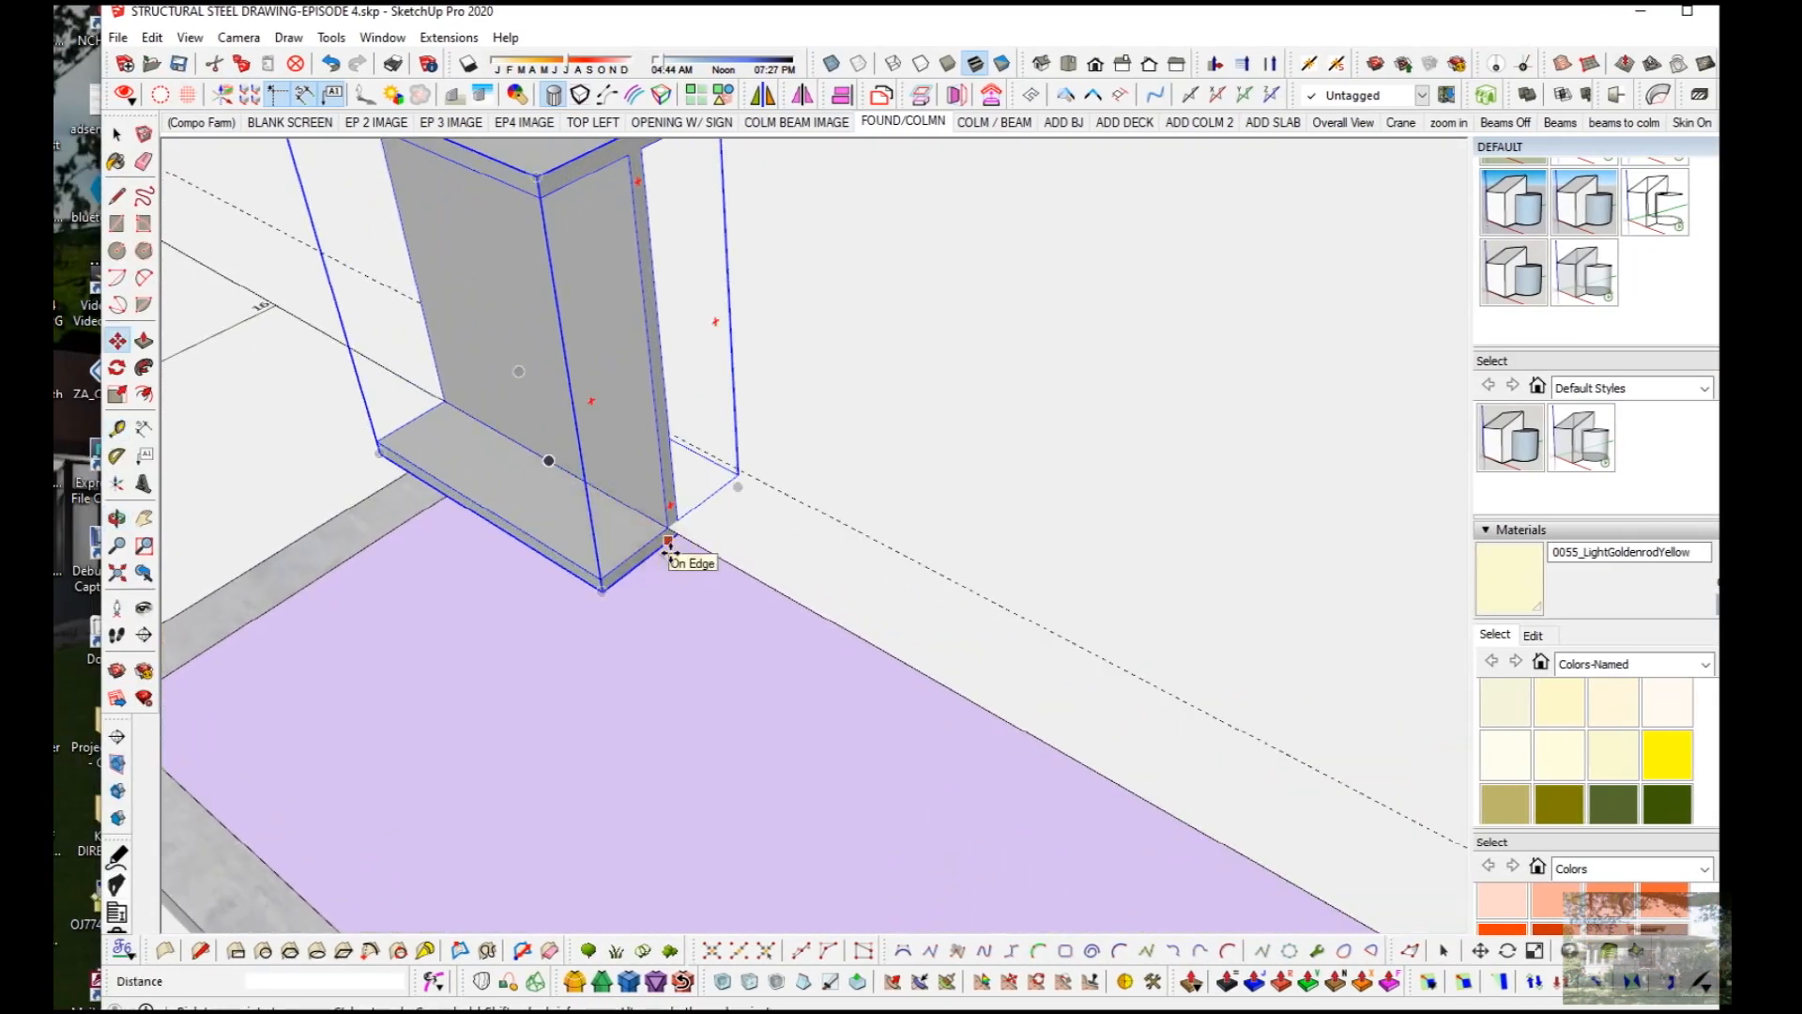
{"action": "left_click", "coordinate": [670, 550]}
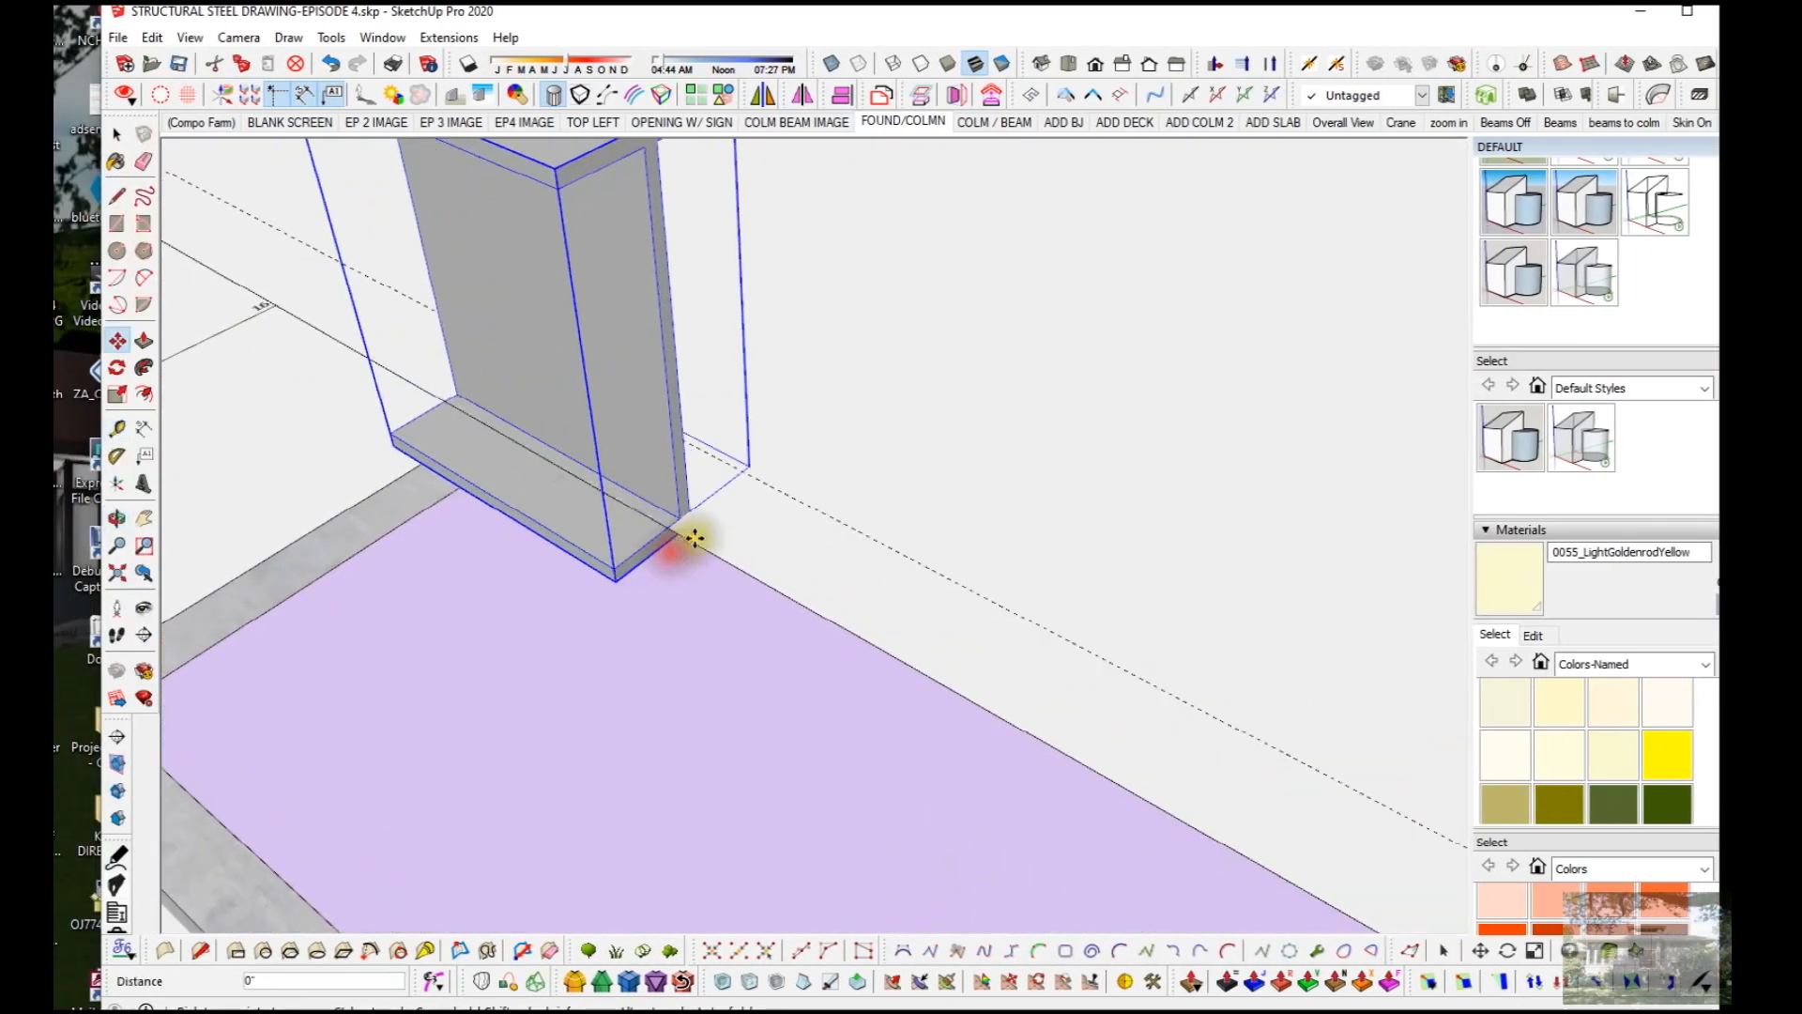
{"action": "left_click", "coordinate": [748, 466]}
{"action": "middle_click_drag", "start_coordinate": [764, 467], "coordinate": [363, 430]}
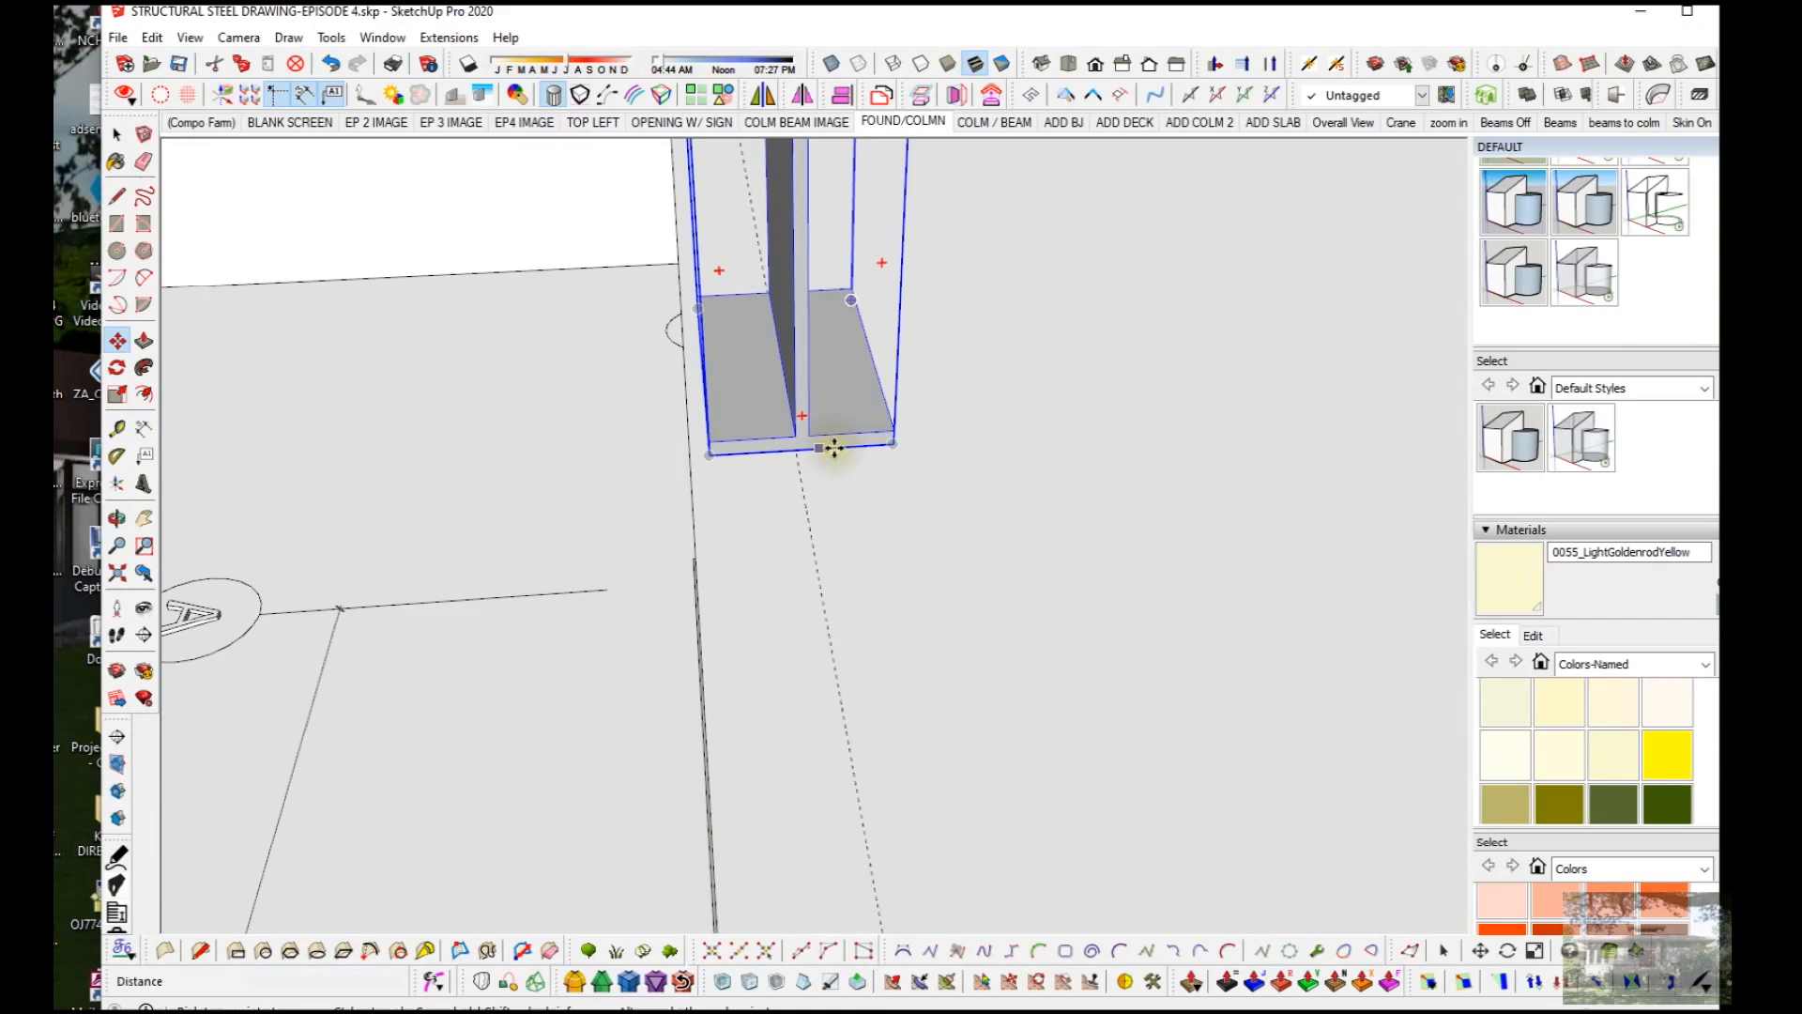
{"action": "scroll", "coordinate": [826, 448], "scroll_direction": "up", "scroll_amount": 3}
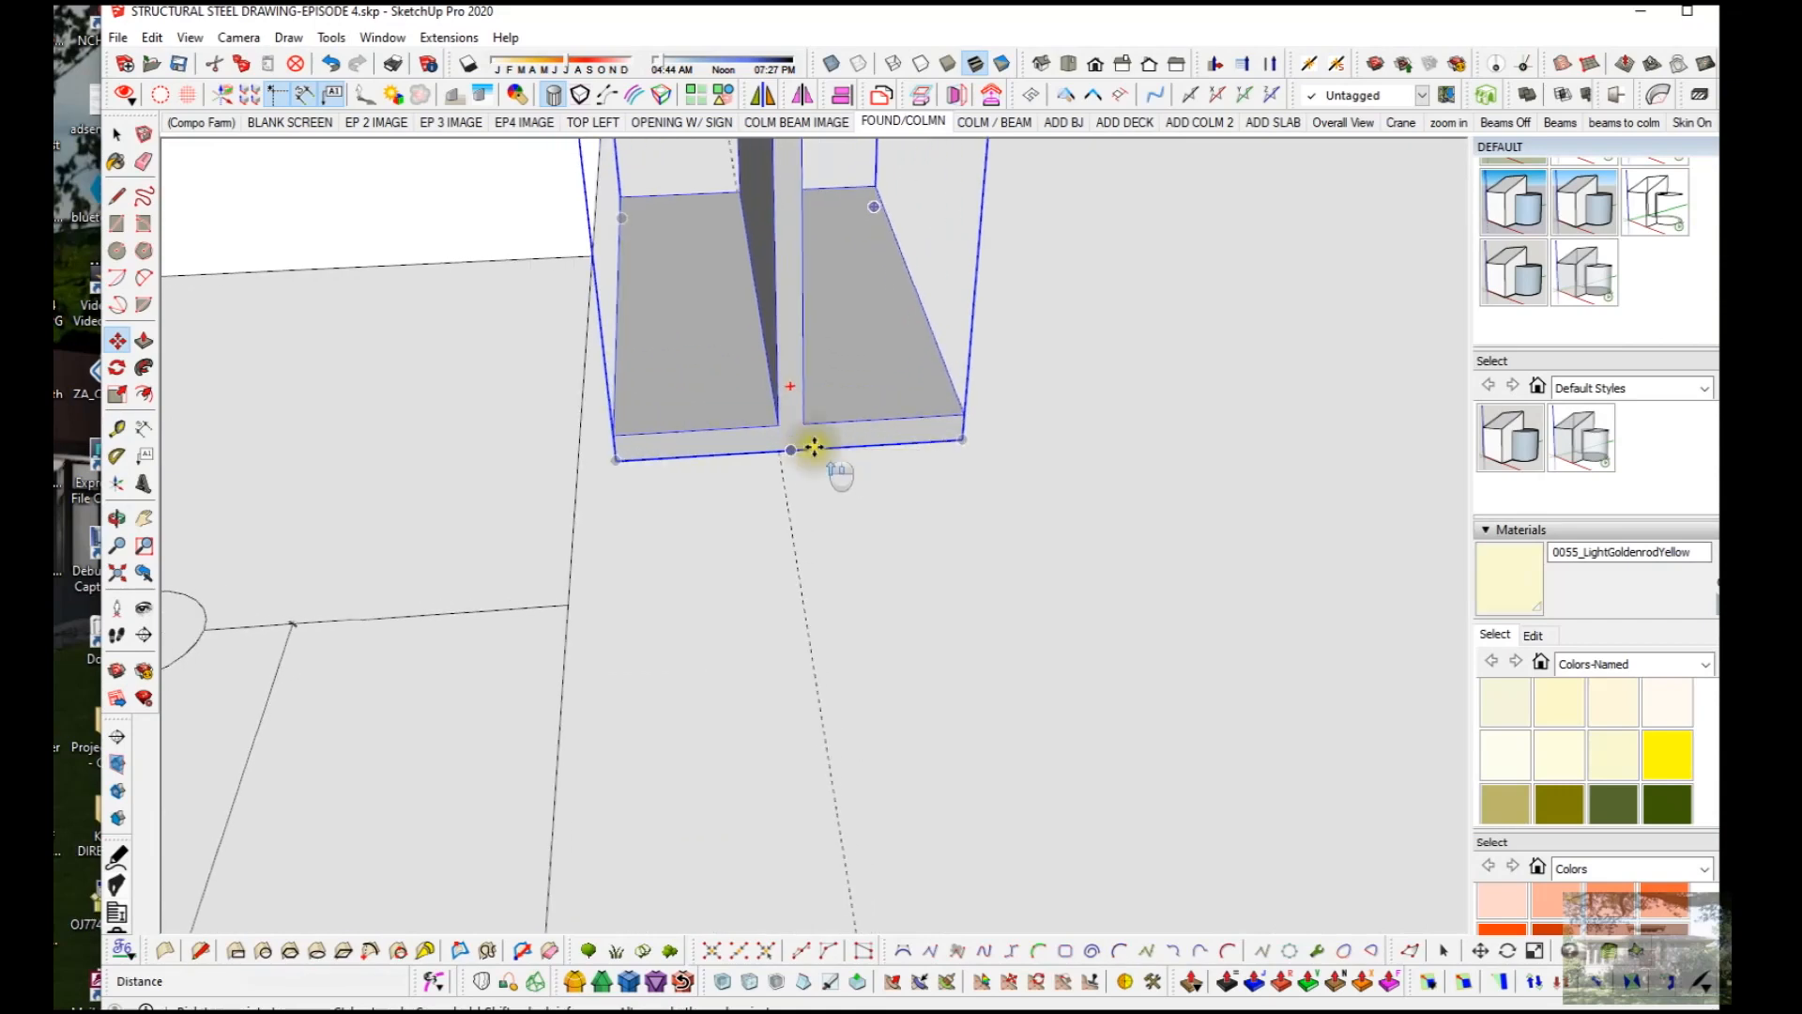
{"action": "left_click", "coordinate": [805, 448]}
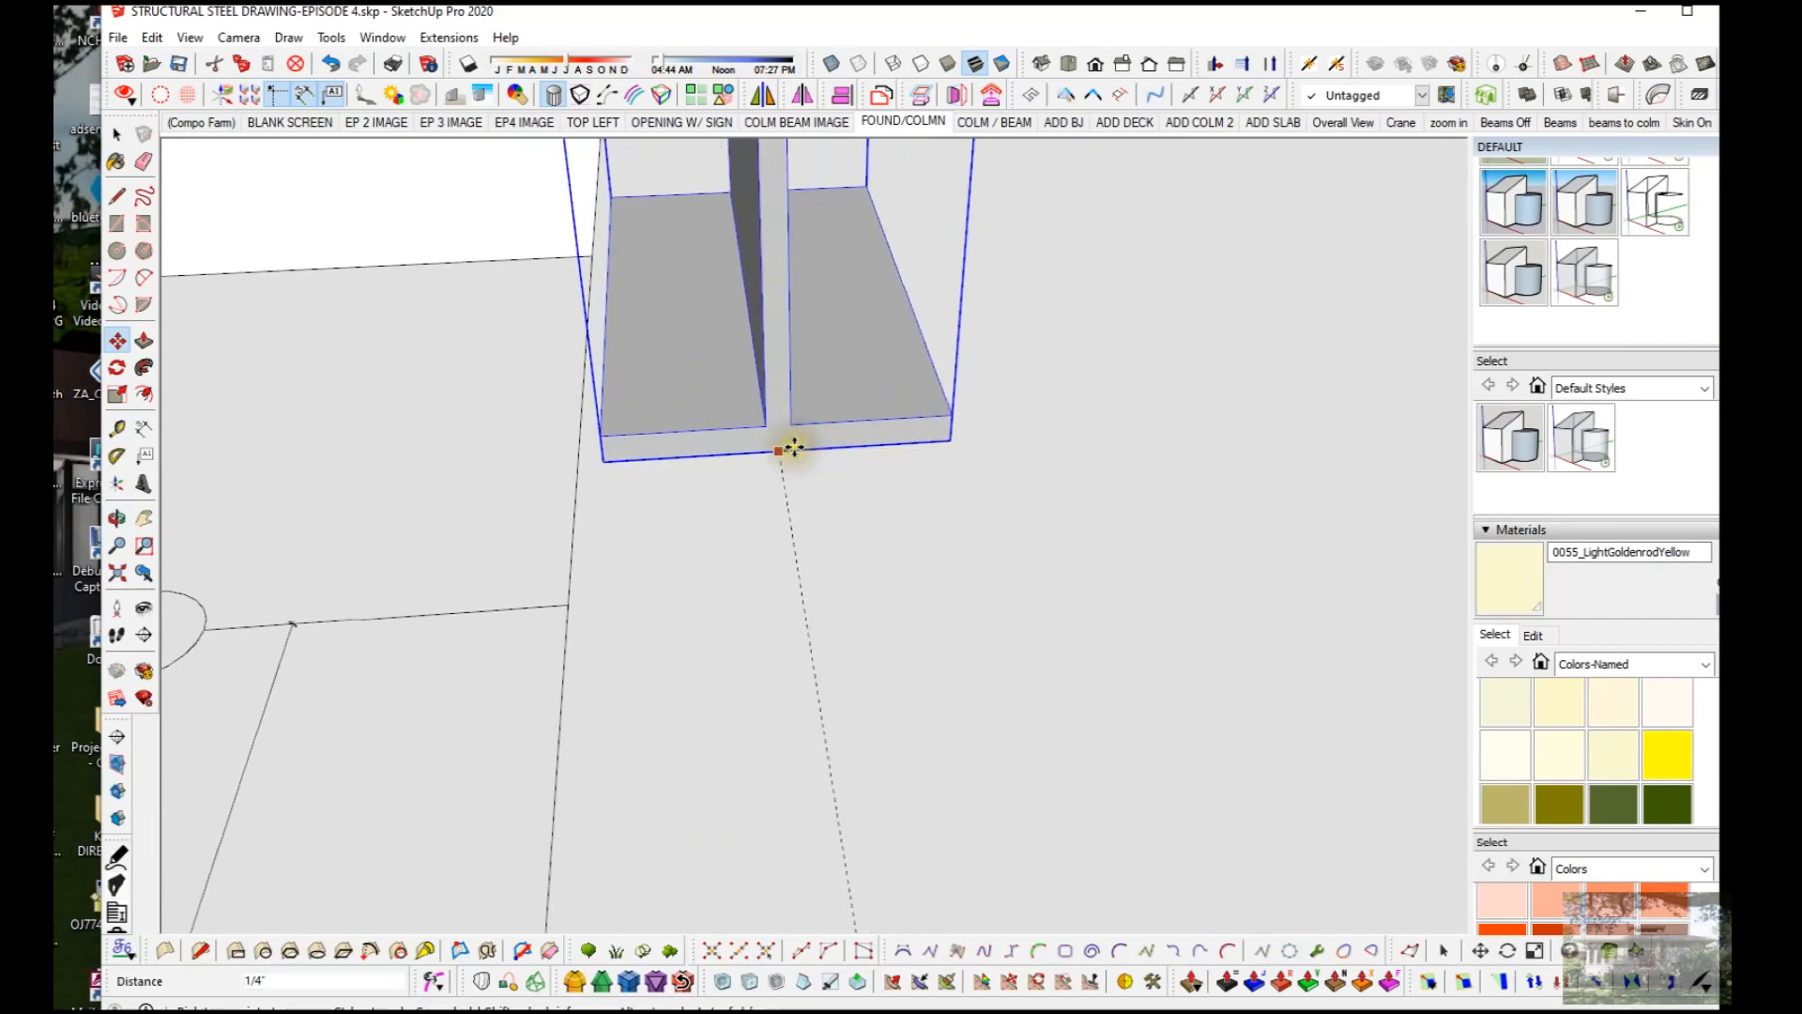
{"action": "left_click", "coordinate": [793, 447]}
{"action": "scroll", "coordinate": [897, 429], "scroll_direction": "down", "scroll_amount": 3}
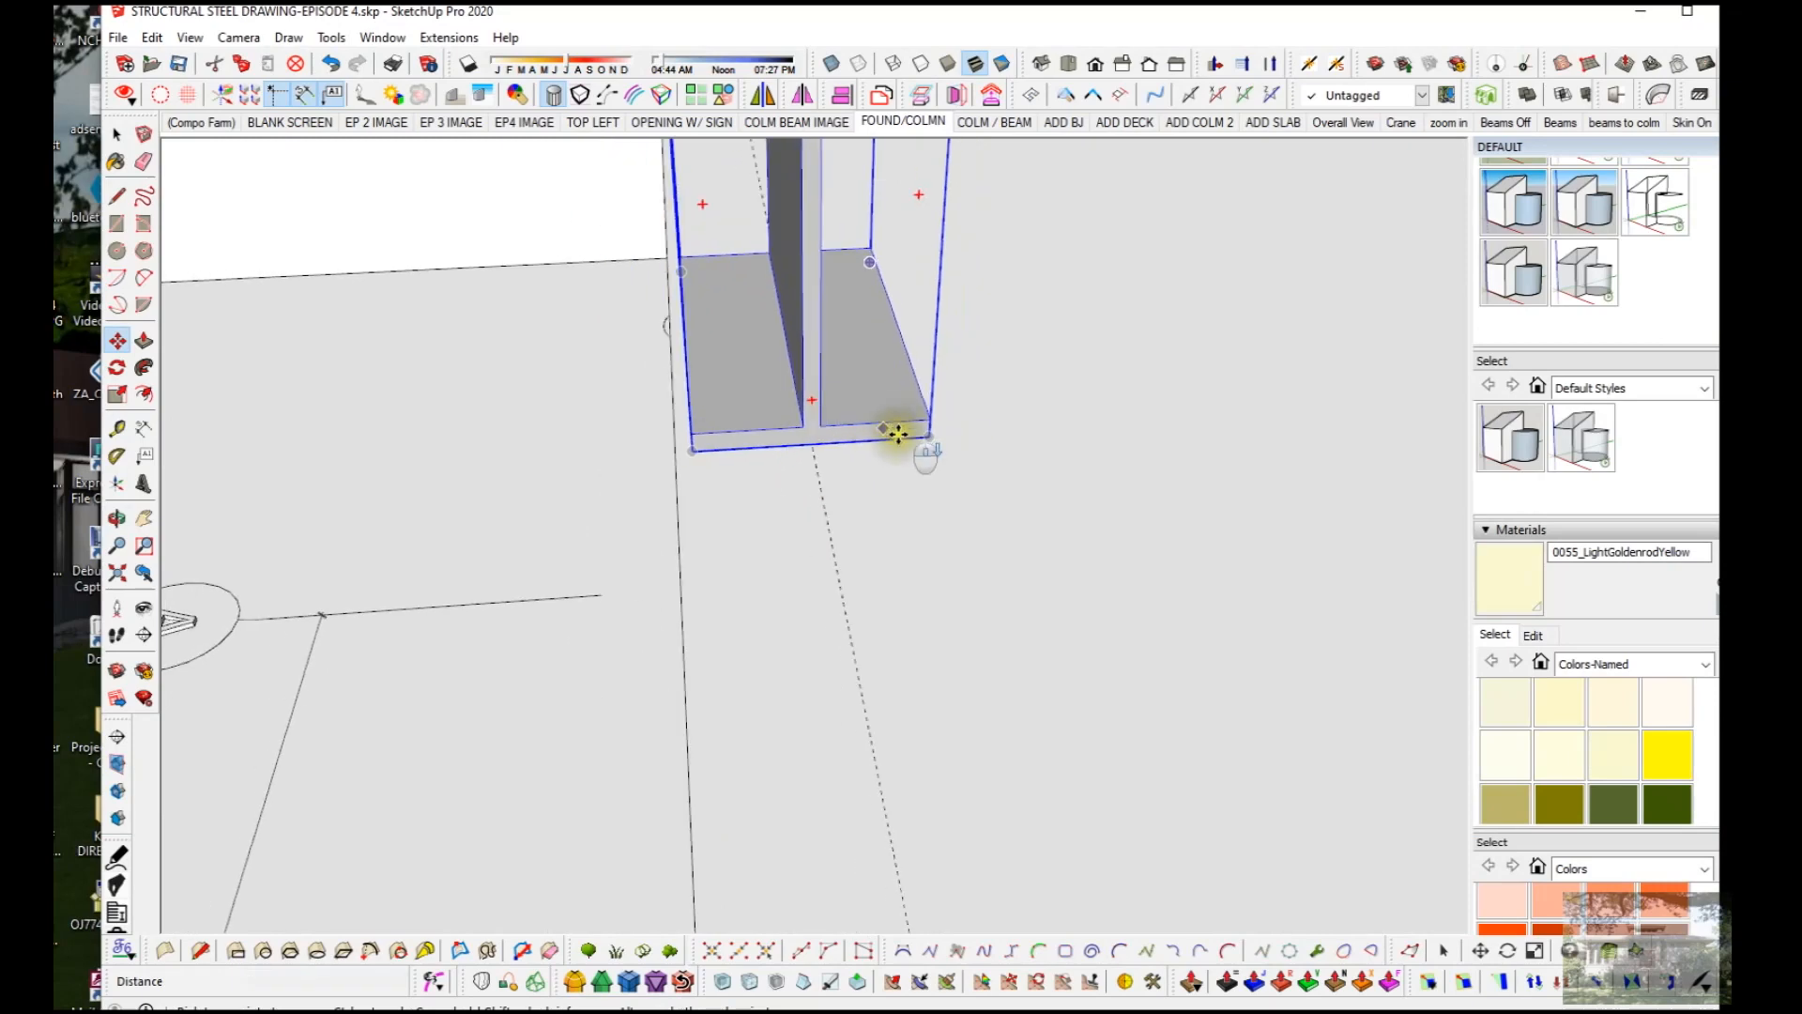
Step: Copy the smaller I-section from the ground beside grid line B to the column-top level inside the building, about 24' 4 7/8" away
{"action": "scroll", "coordinate": [828, 483], "scroll_direction": "down", "scroll_amount": 2}
{"action": "middle_click_drag", "start_coordinate": [796, 495], "coordinate": [882, 478]}
{"action": "key", "text": "space"}
{"action": "scroll", "coordinate": [851, 489], "scroll_direction": "down", "scroll_amount": 3}
{"action": "scroll", "coordinate": [851, 485], "scroll_direction": "down", "scroll_amount": 5}
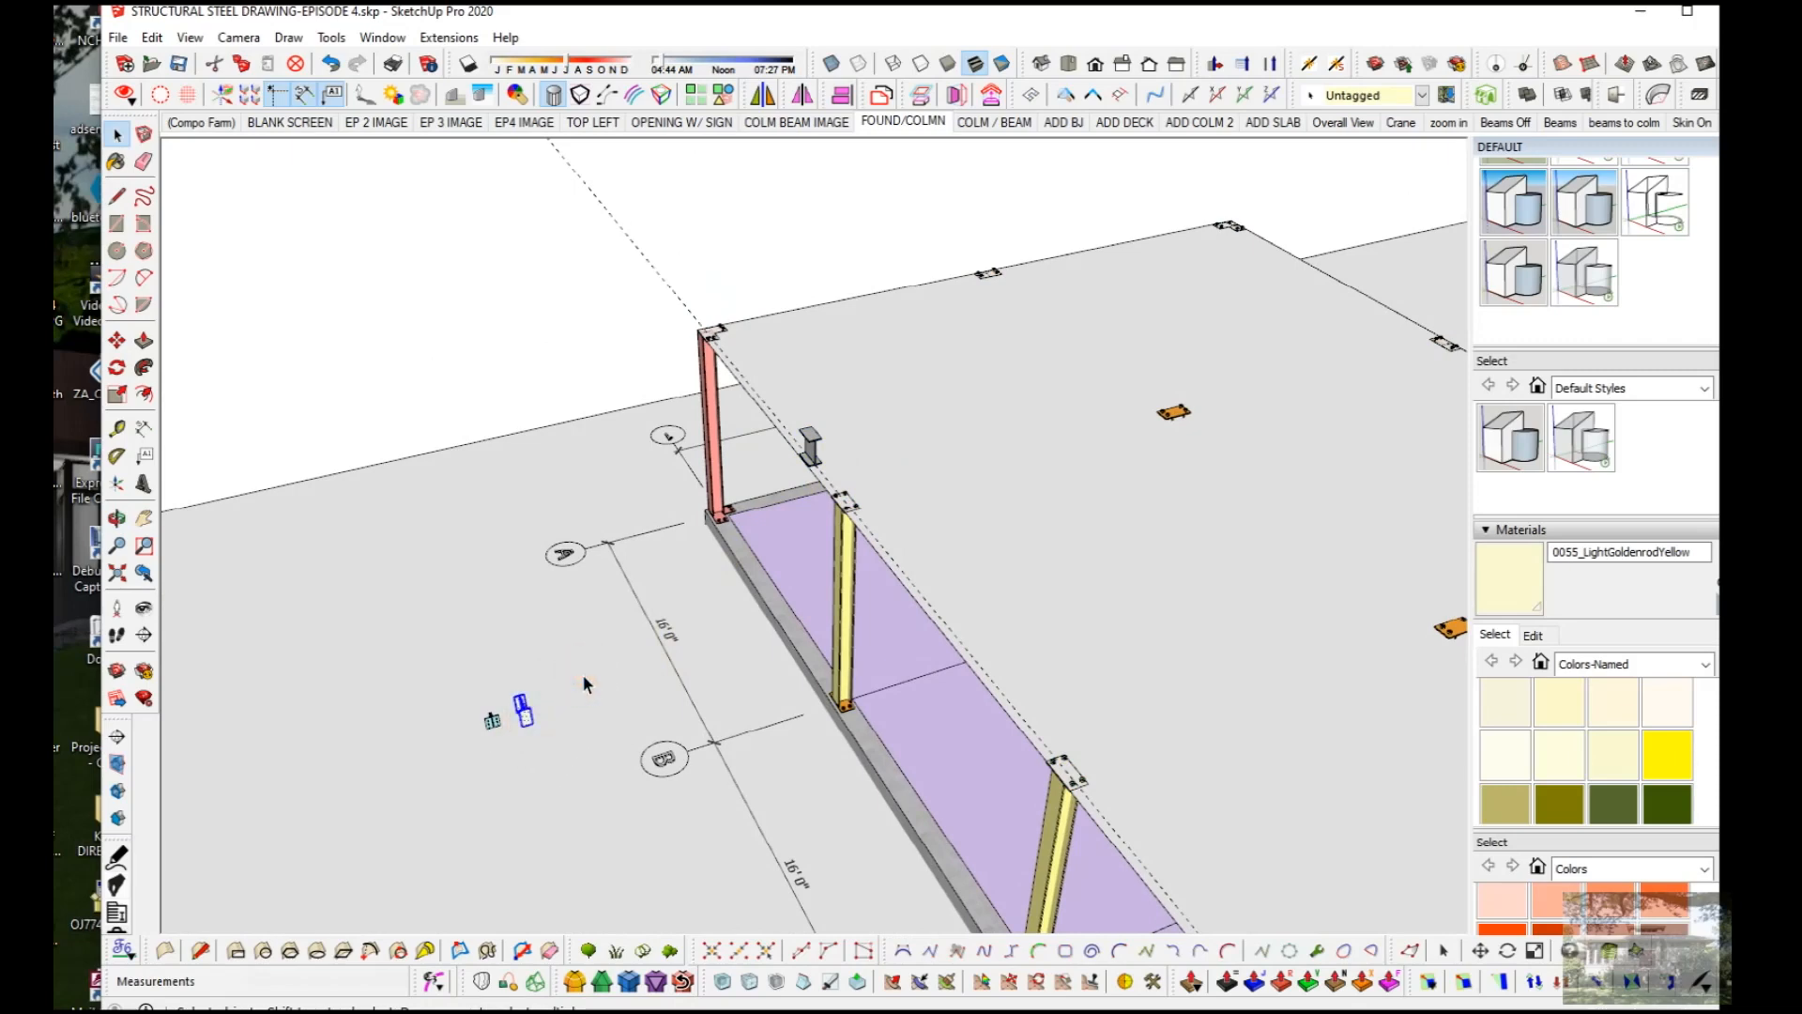
{"action": "key", "text": "m"}
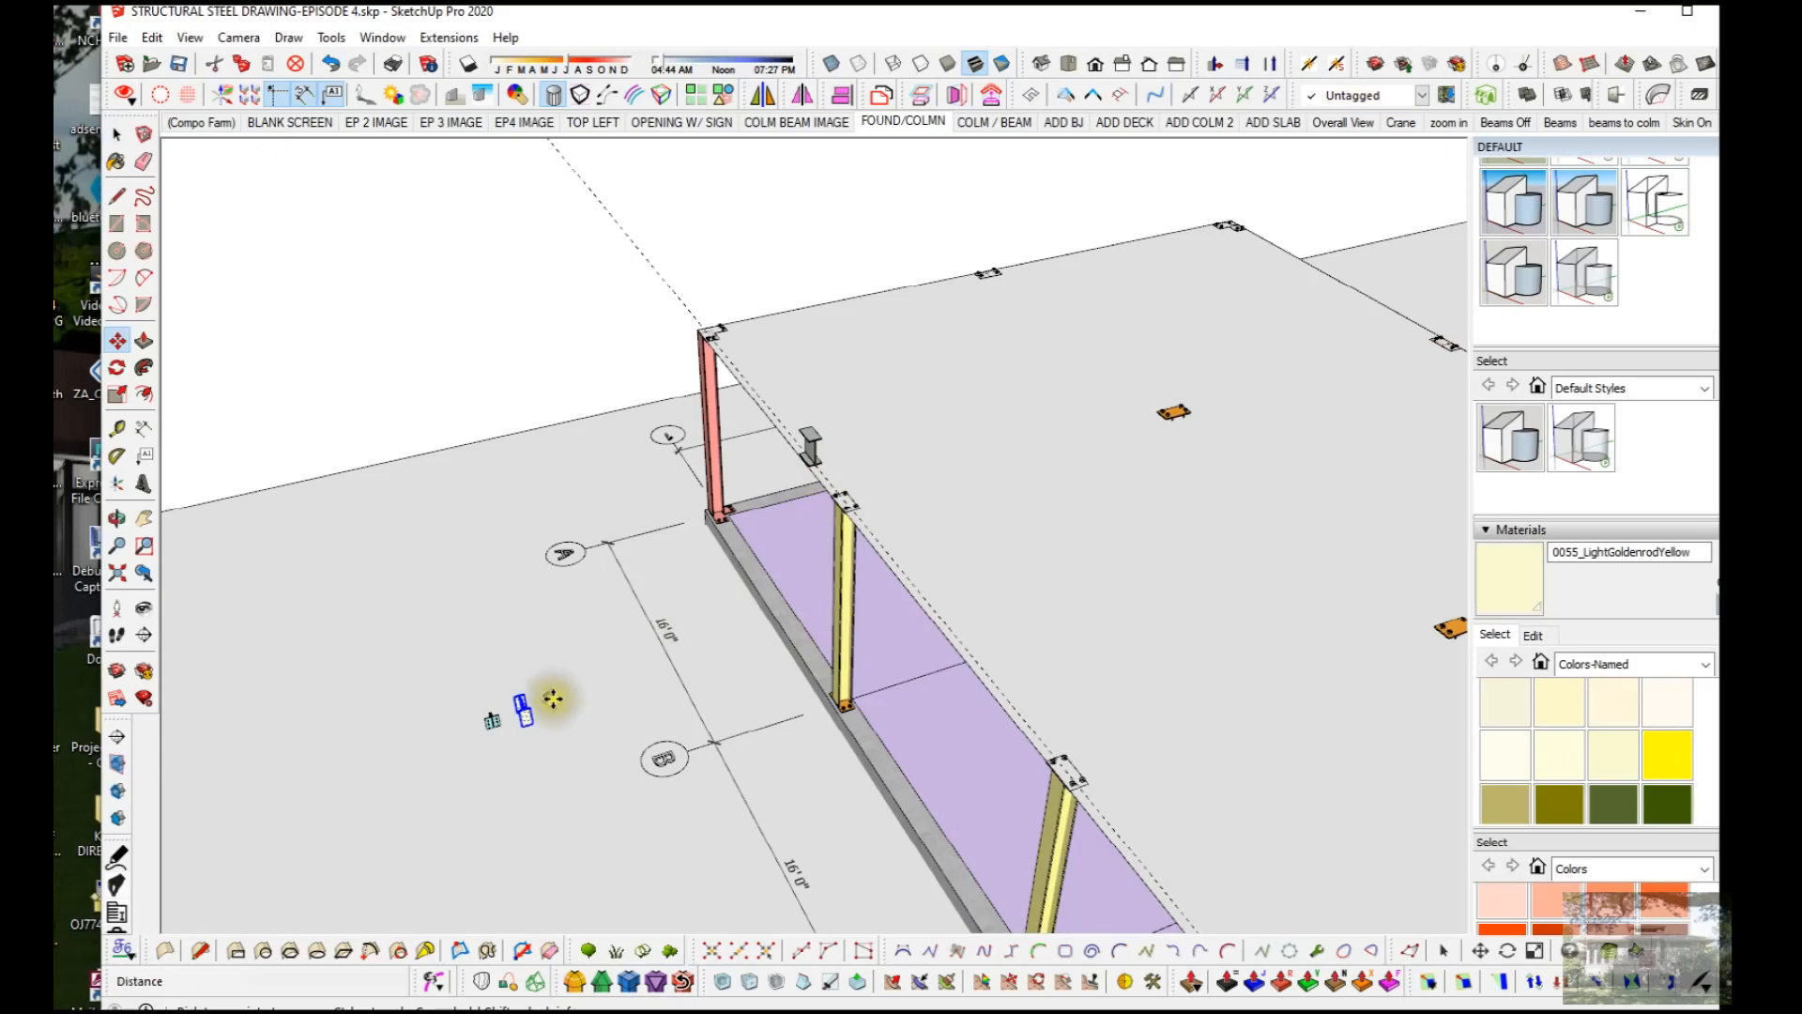
{"action": "left_click", "coordinate": [529, 721]}
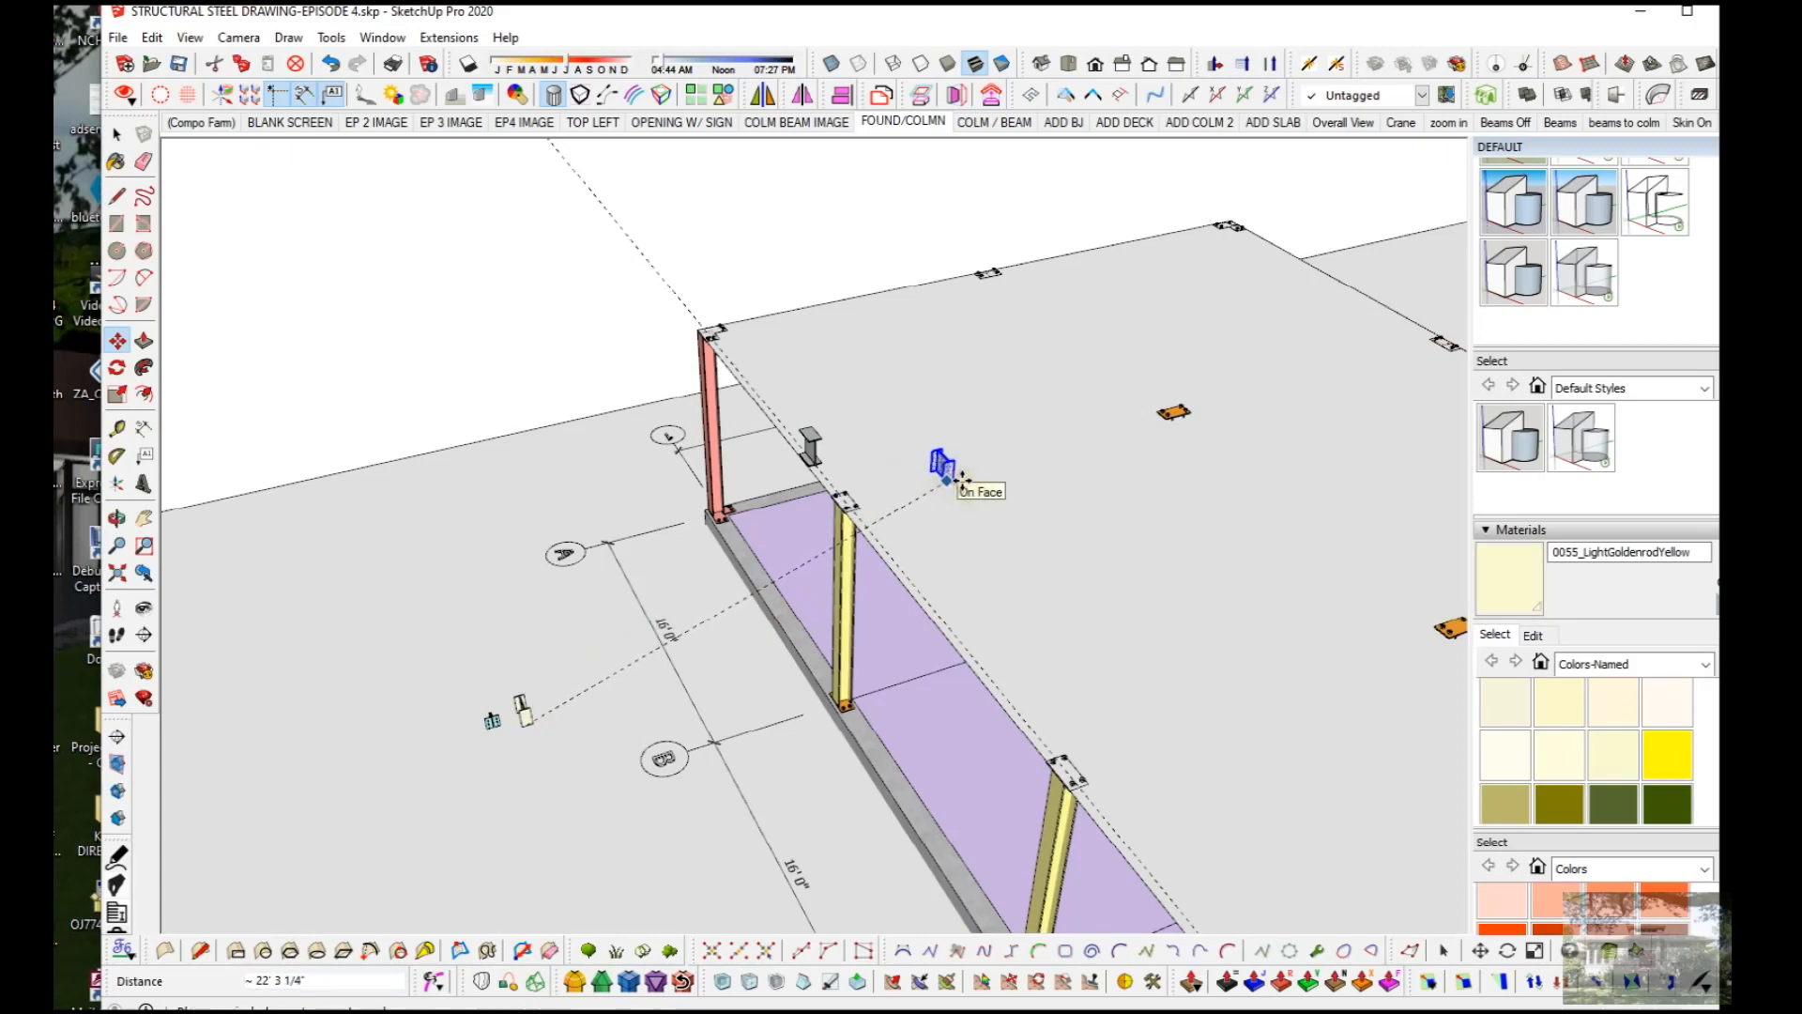
{"action": "left_click", "coordinate": [995, 474]}
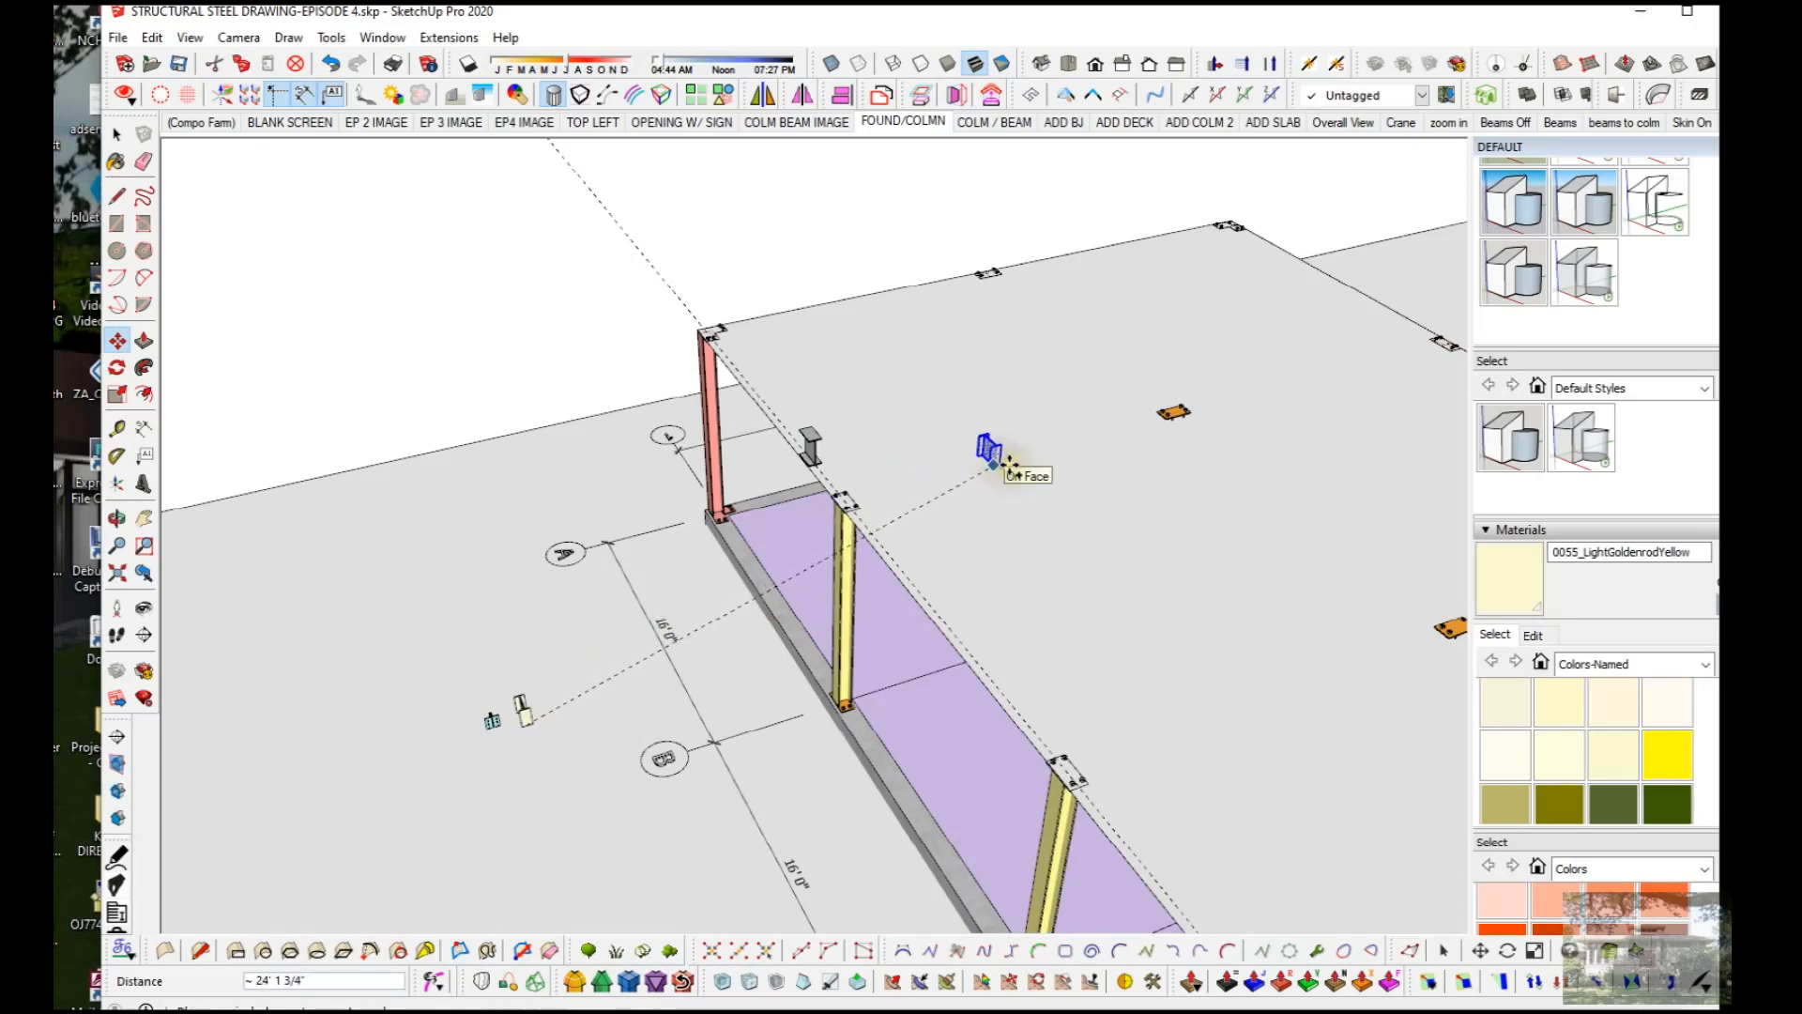
{"action": "left_click", "coordinate": [1015, 458]}
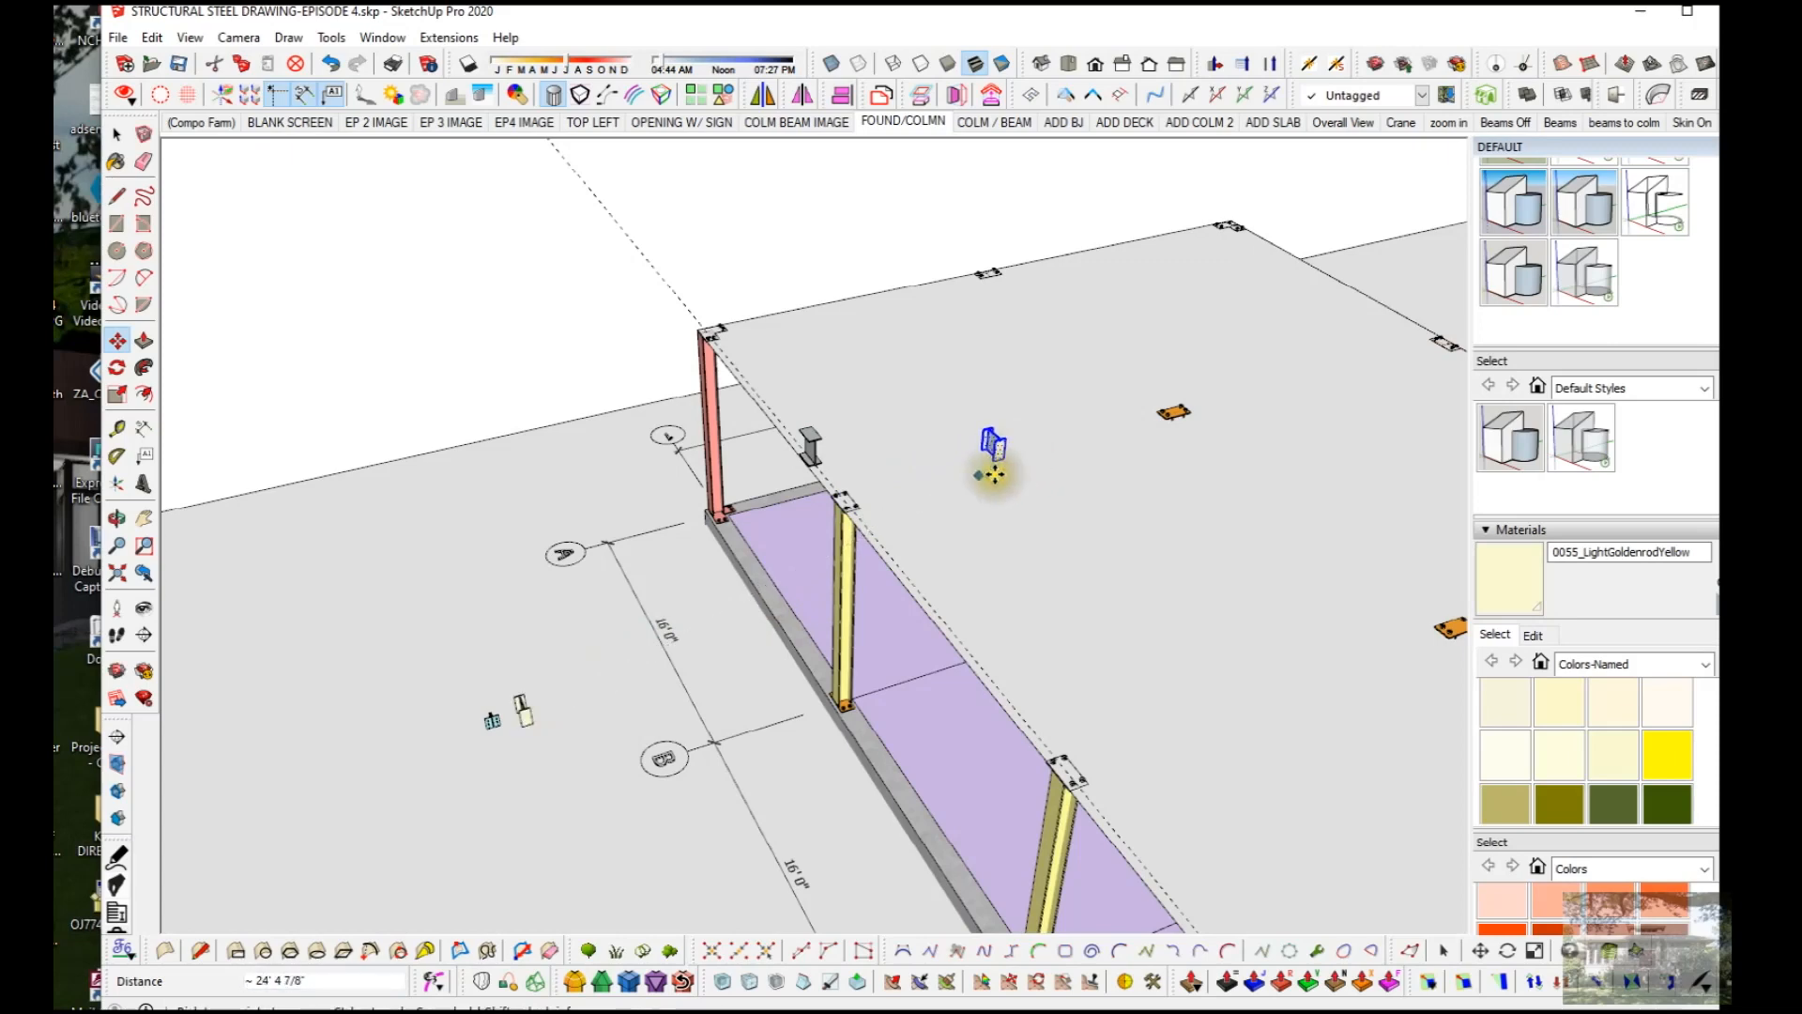
Step: Copy the larger I-section group from the guide line to the open ground outside grid line A and clear the selection
{"action": "key", "text": "space"}
{"action": "double_click", "coordinate": [828, 455]}
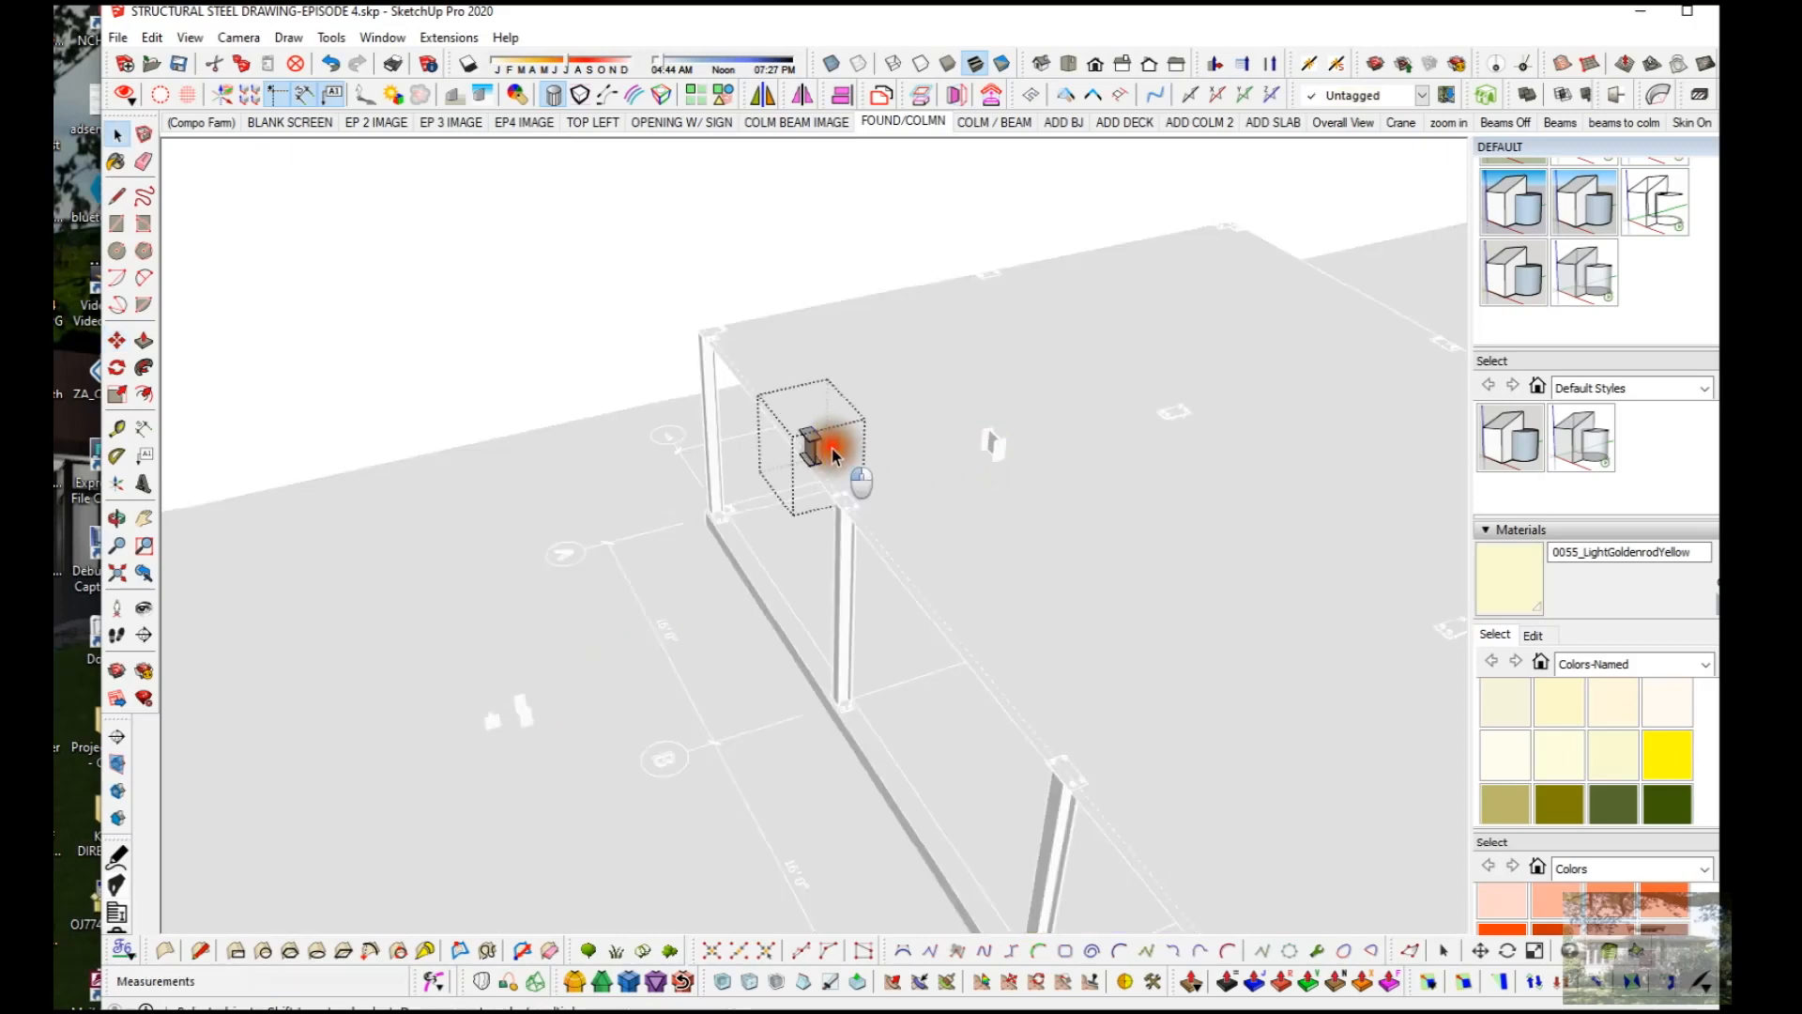
{"action": "left_click", "coordinate": [490, 360]}
{"action": "left_click", "coordinate": [815, 443]}
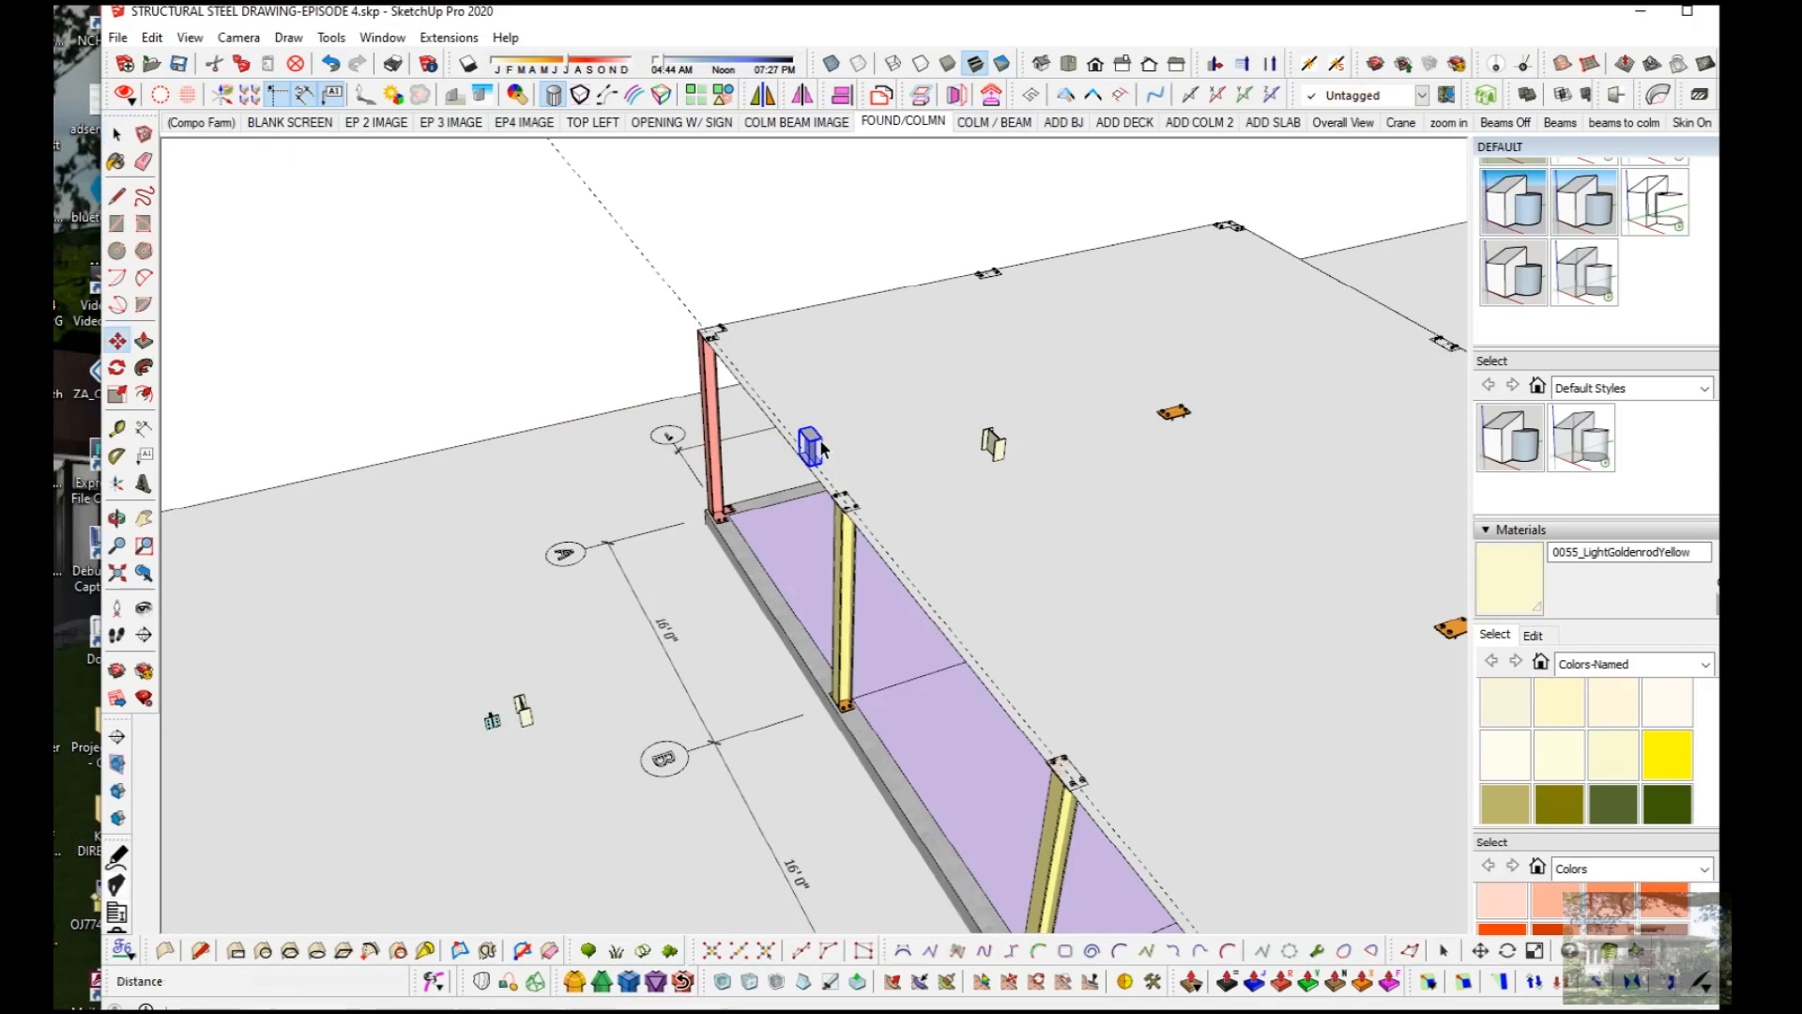
{"action": "left_click", "coordinate": [809, 442]}
{"action": "key", "text": "ctrl"}
{"action": "left_click", "coordinate": [392, 556]}
{"action": "key", "text": "space"}
{"action": "left_click", "coordinate": [473, 362]}
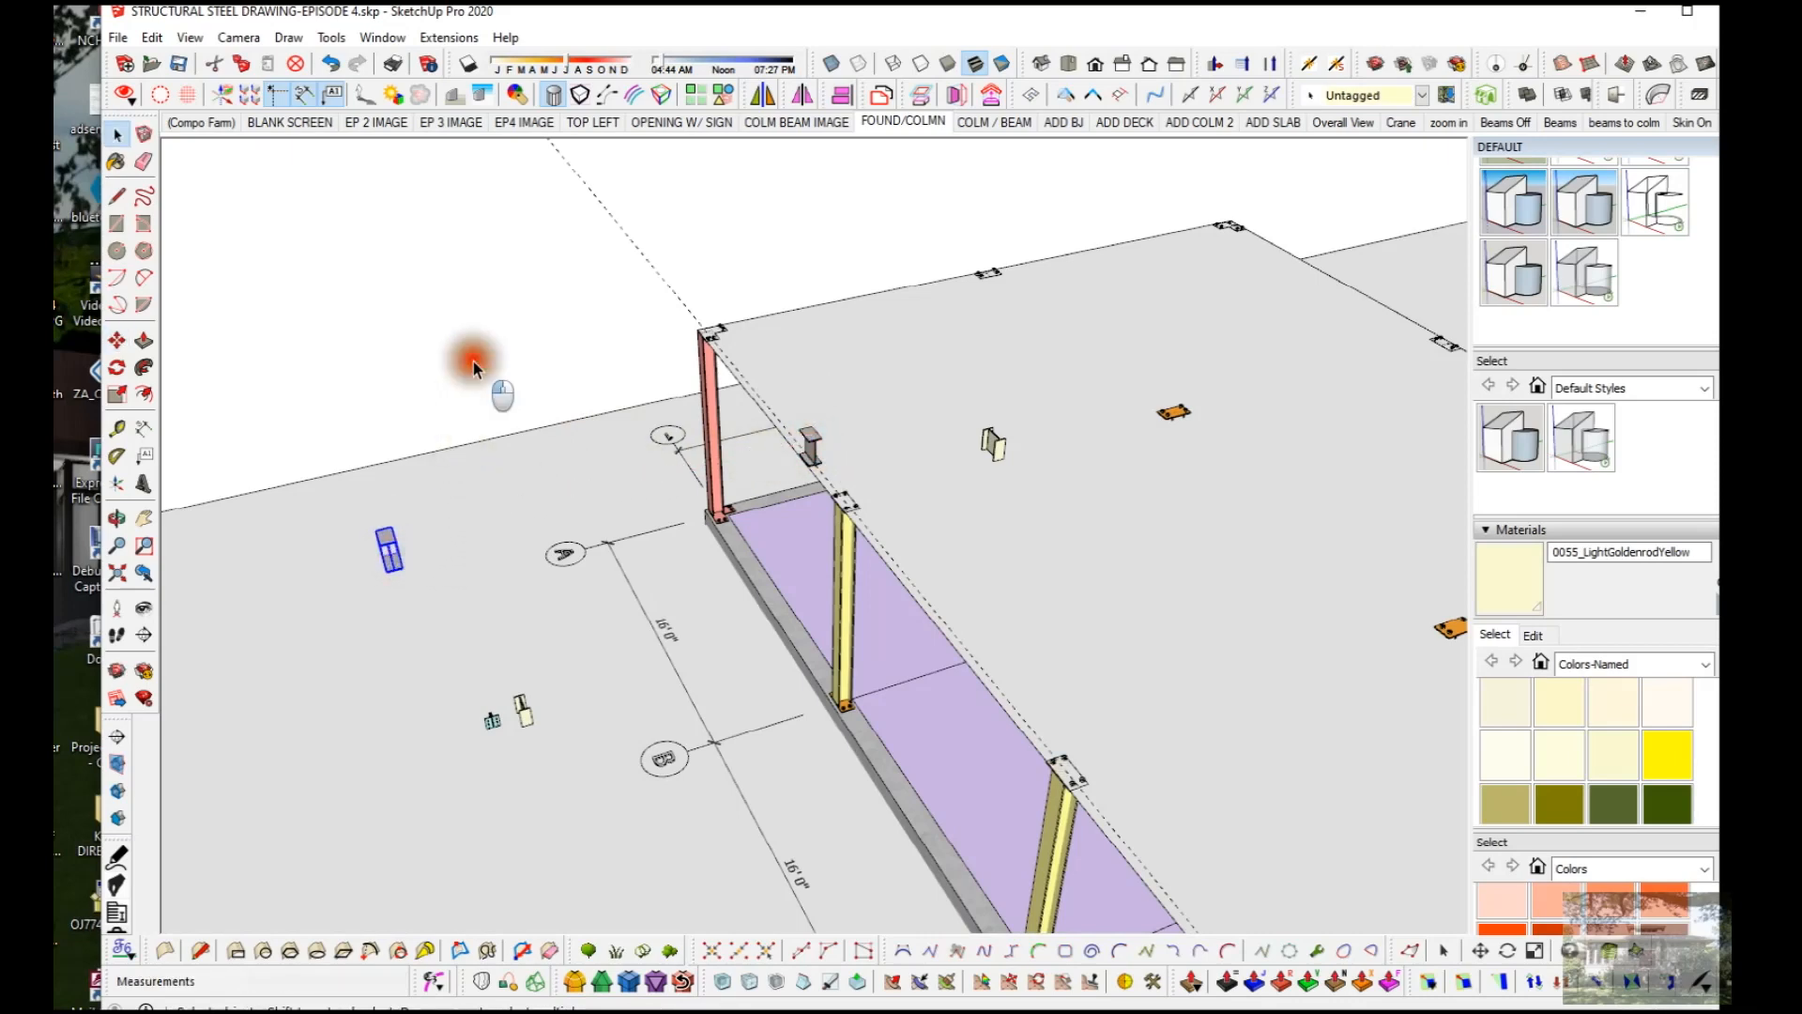
Step: Group all the loose geometry of the smaller I-section copy at column-top level inside the building
{"action": "scroll", "coordinate": [864, 486], "scroll_direction": "up", "scroll_amount": 5}
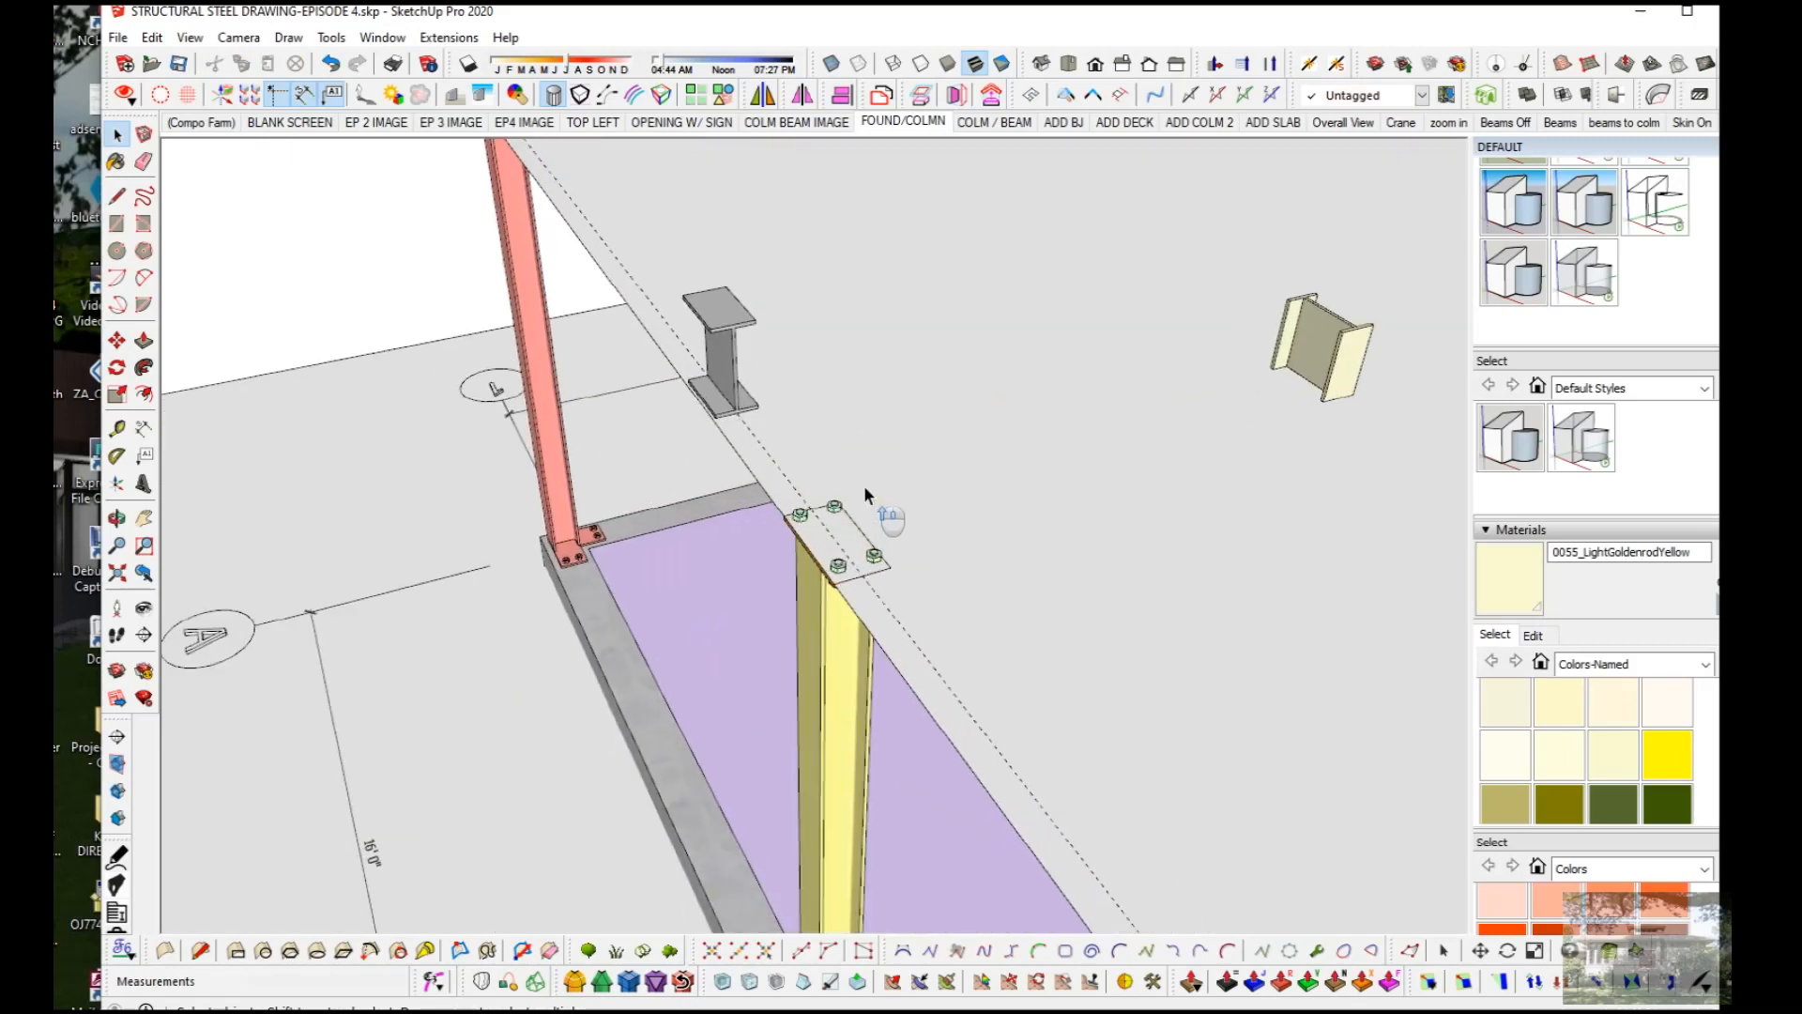
{"action": "middle_click_drag", "start_coordinate": [860, 483], "coordinate": [1126, 491]}
{"action": "scroll", "coordinate": [1027, 534], "scroll_direction": "down", "scroll_amount": 2}
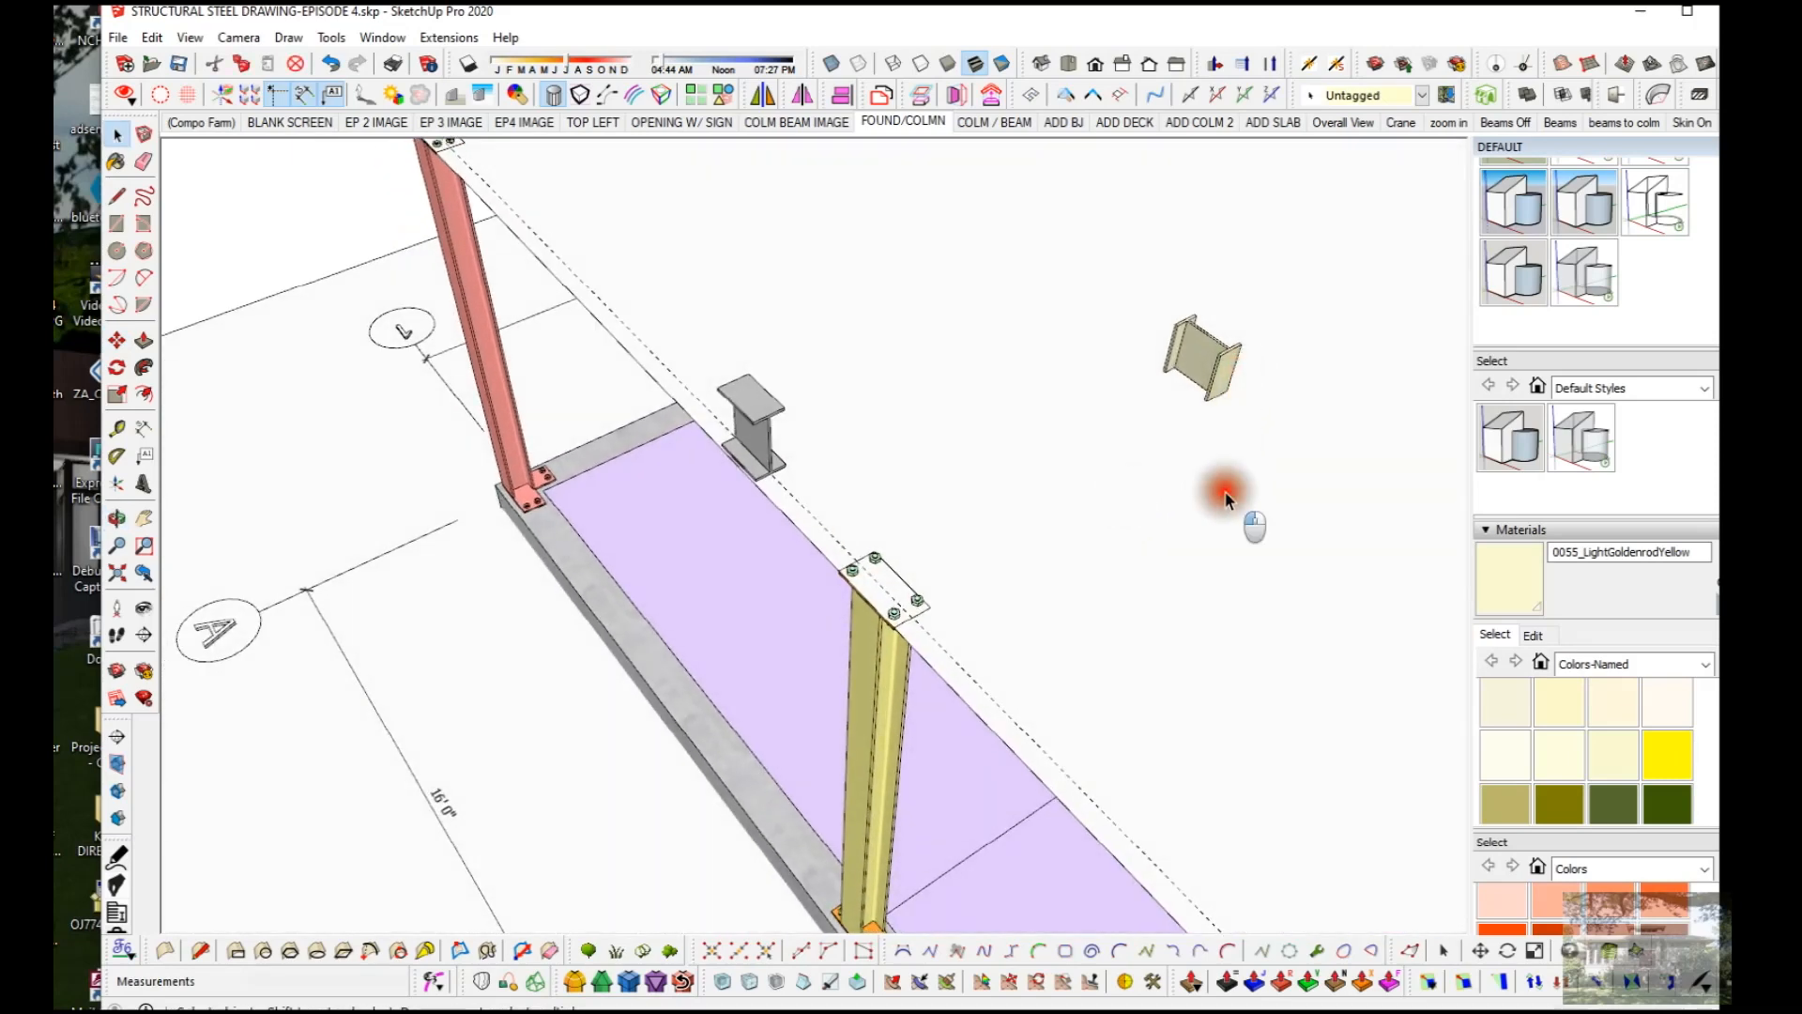
{"action": "left_click", "coordinate": [1225, 380]}
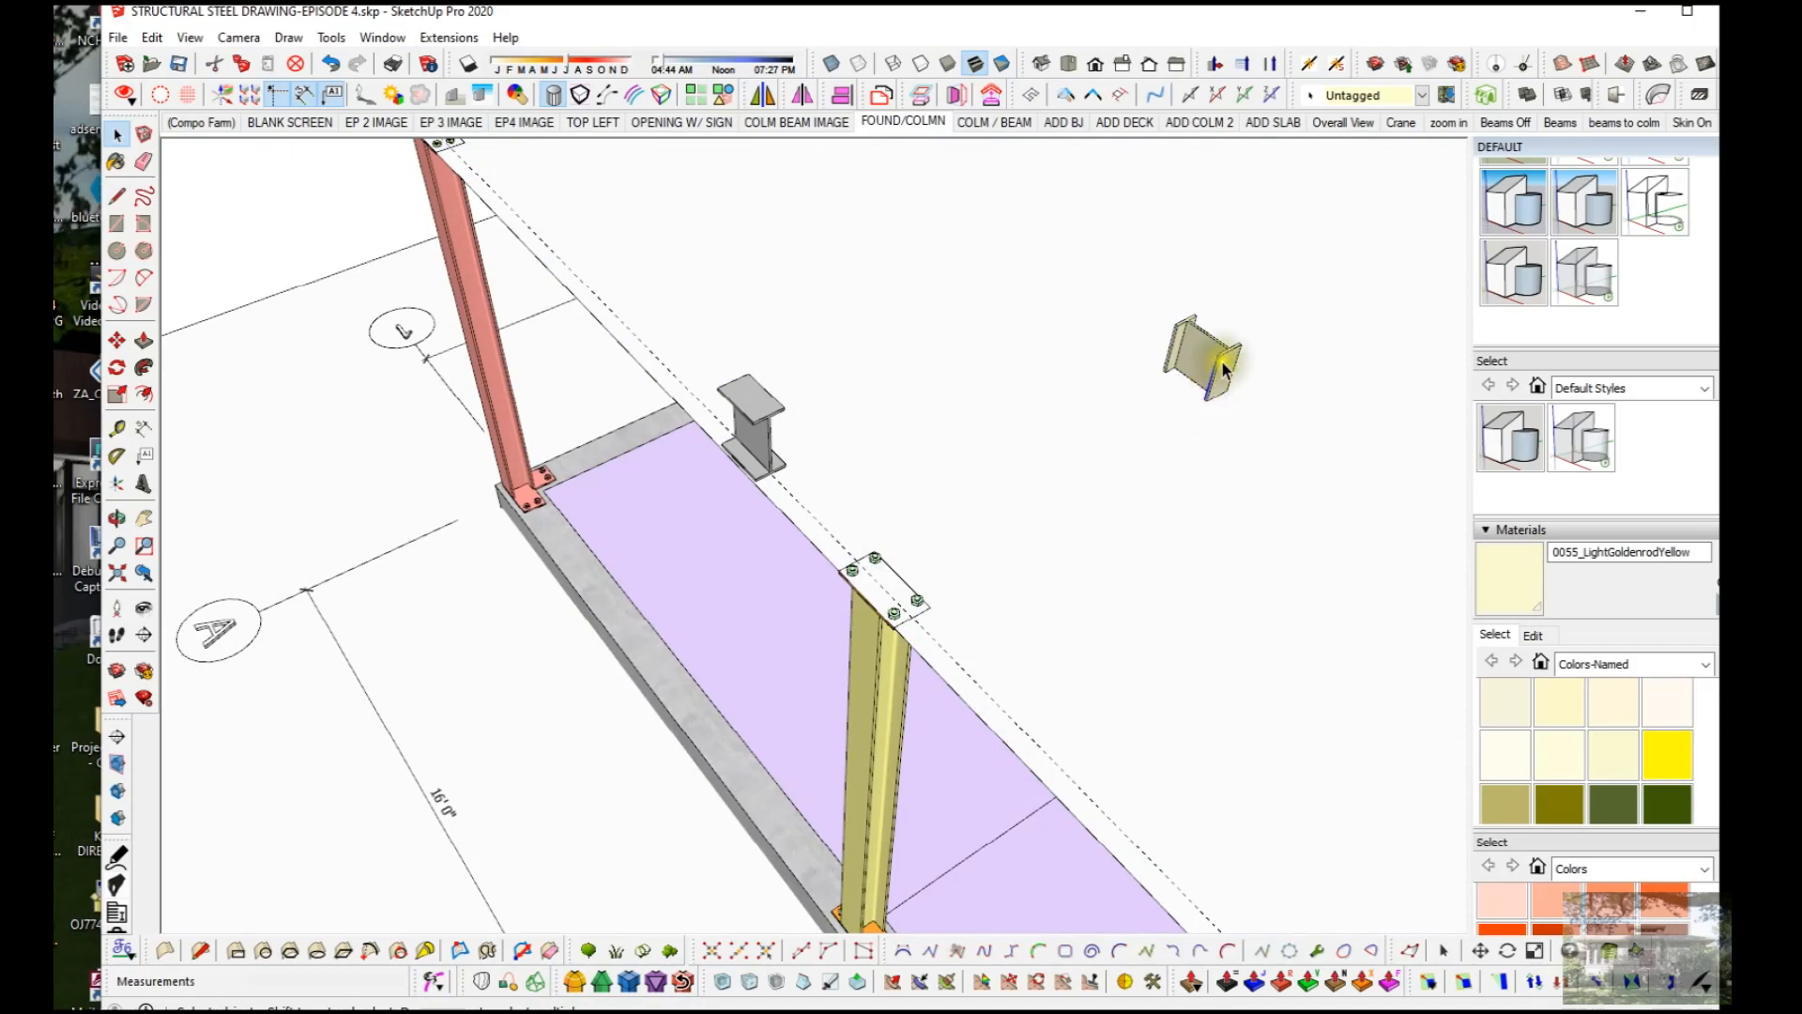
{"action": "triple_click", "coordinate": [1220, 372]}
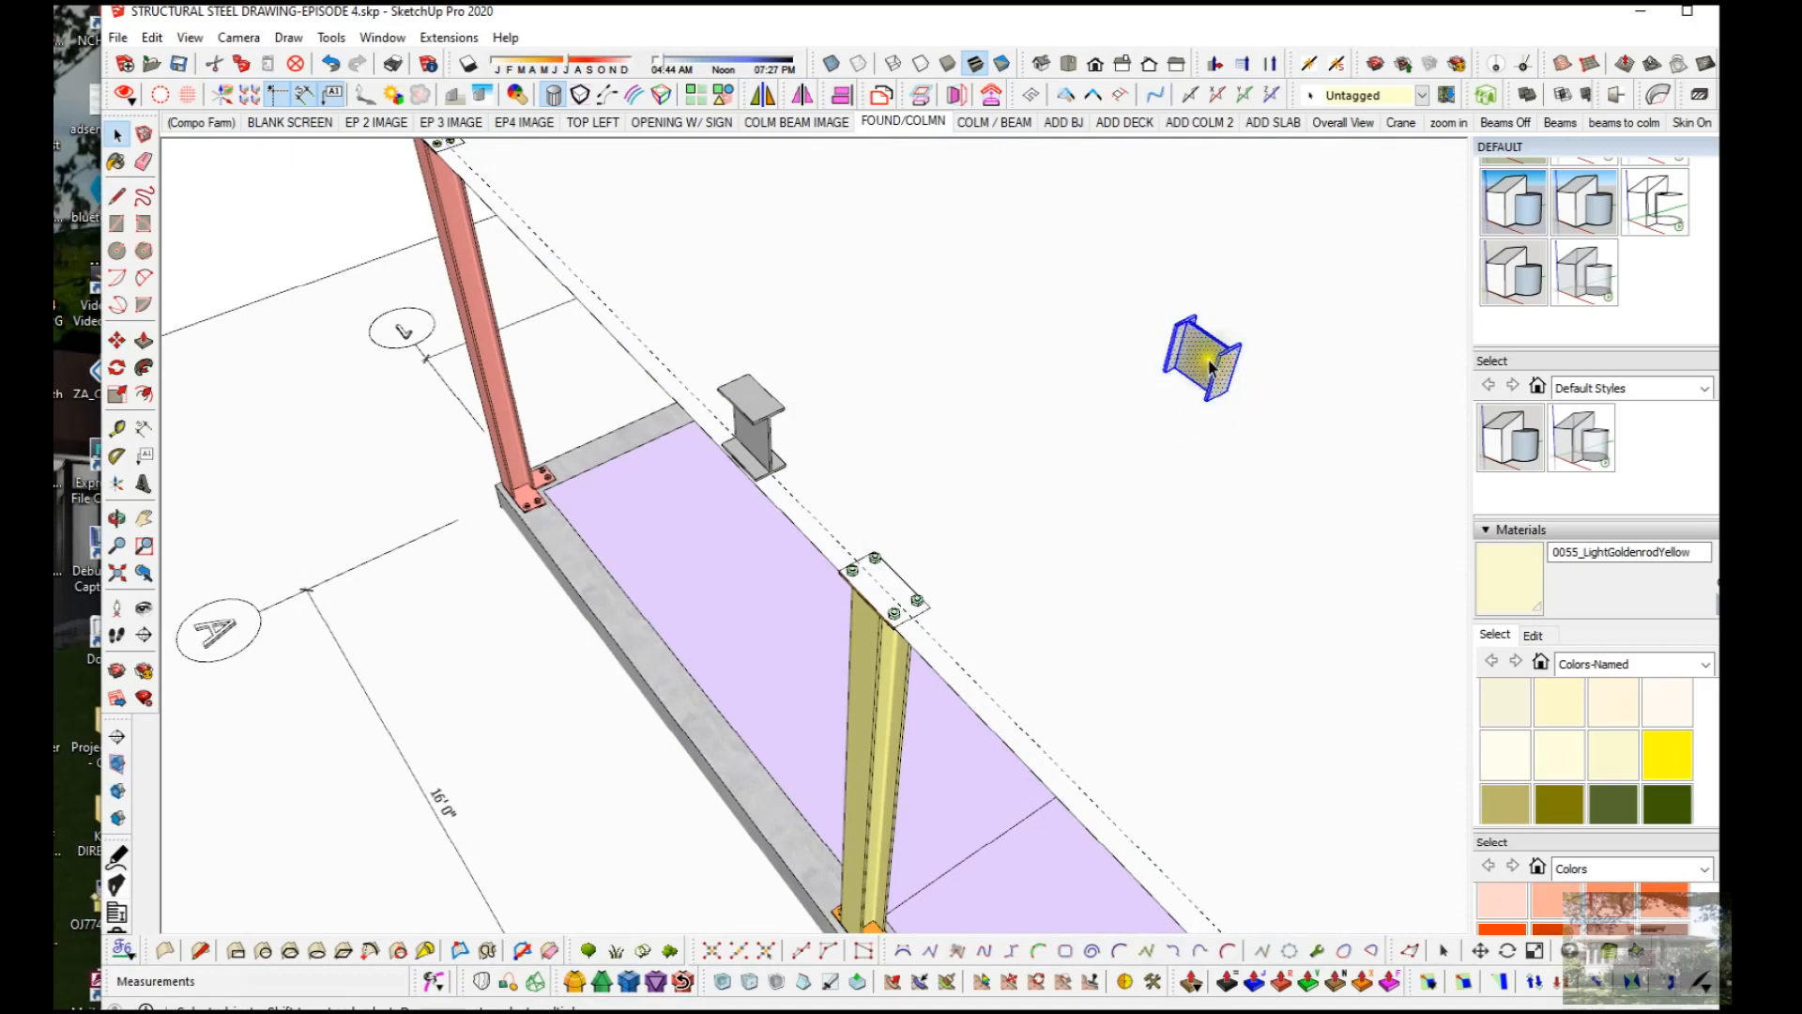
{"action": "right_click", "coordinate": [1207, 350]}
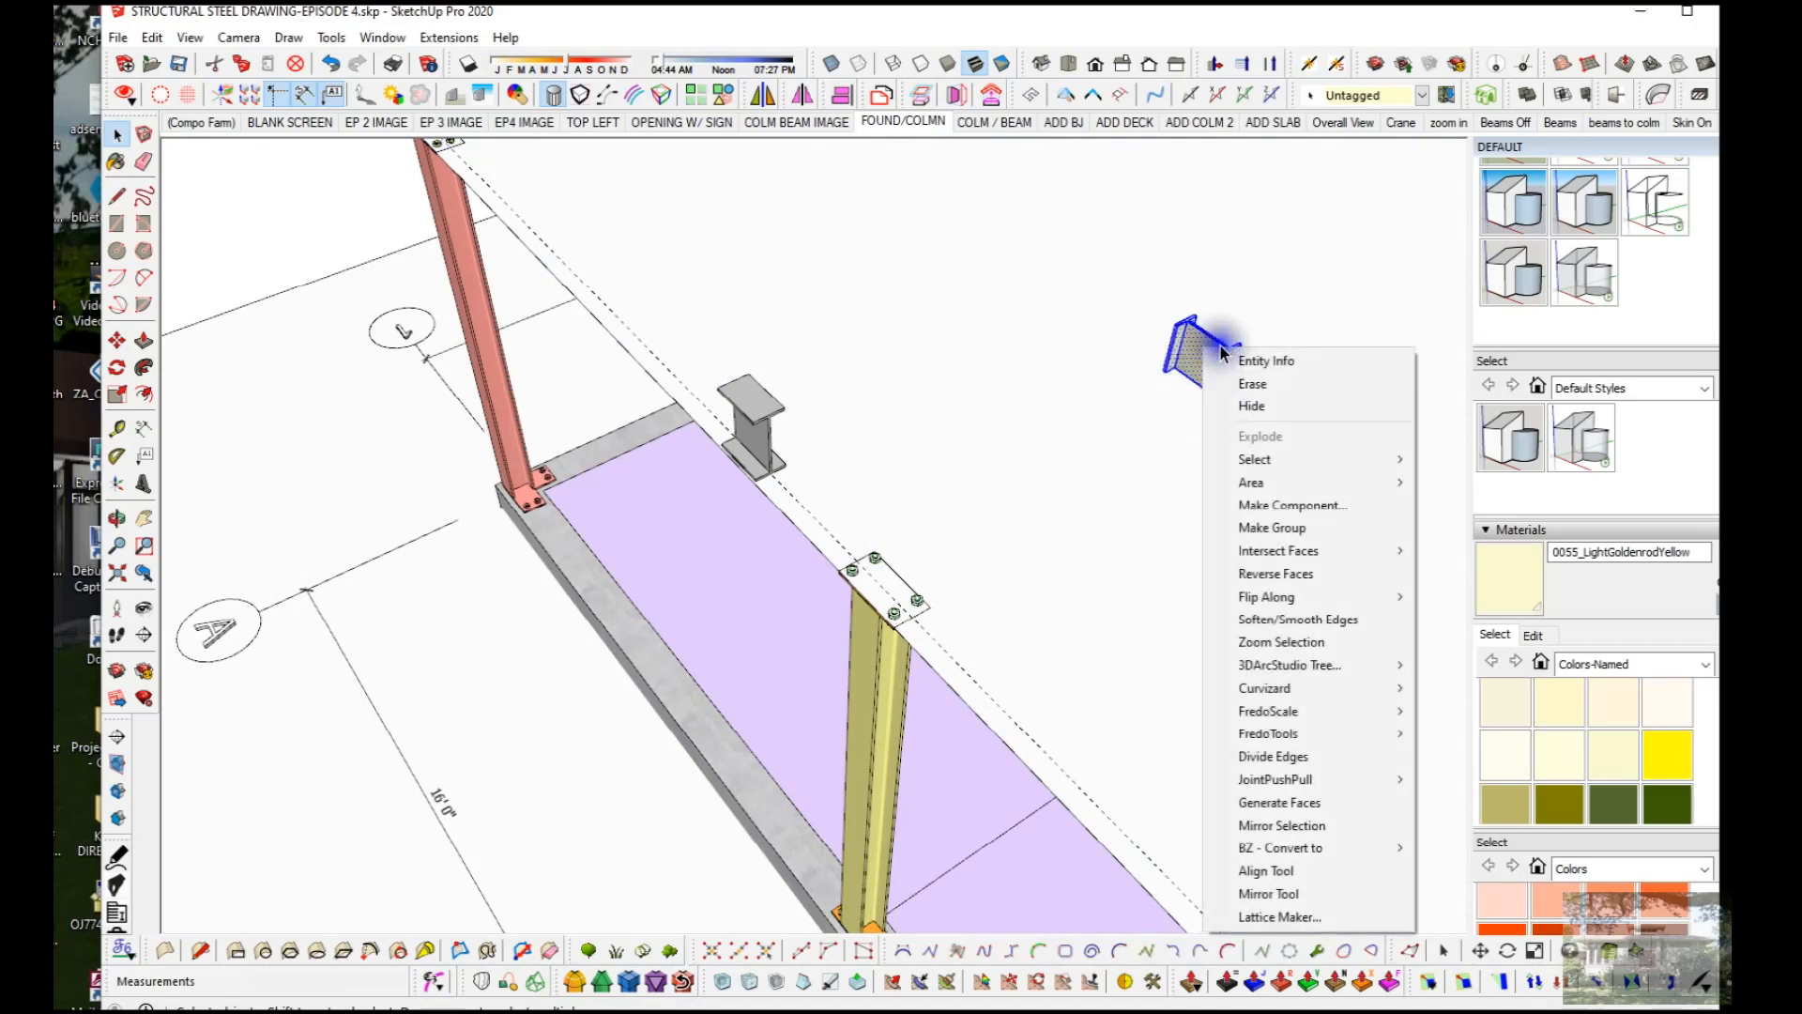
{"action": "left_click", "coordinate": [1298, 528]}
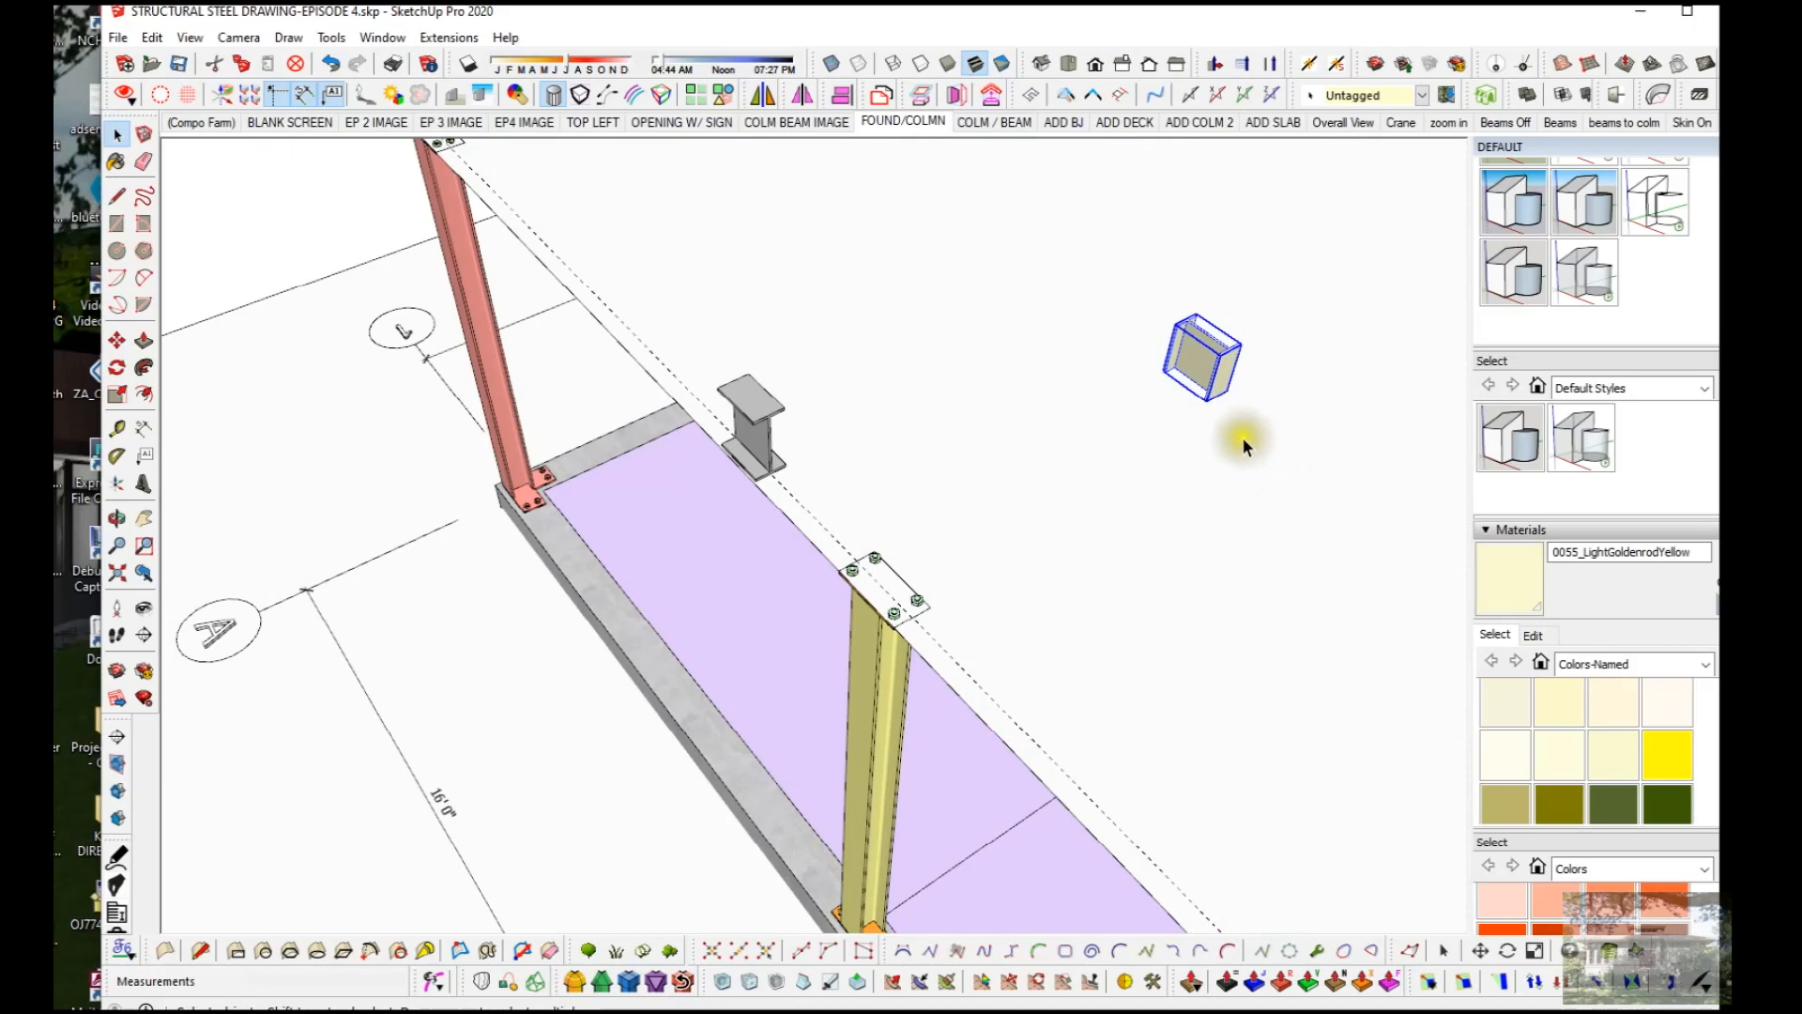
Step: Rotate the smaller I-section group 90 degrees so it stands upright with its flanges horizontal
{"action": "key", "text": "q"}
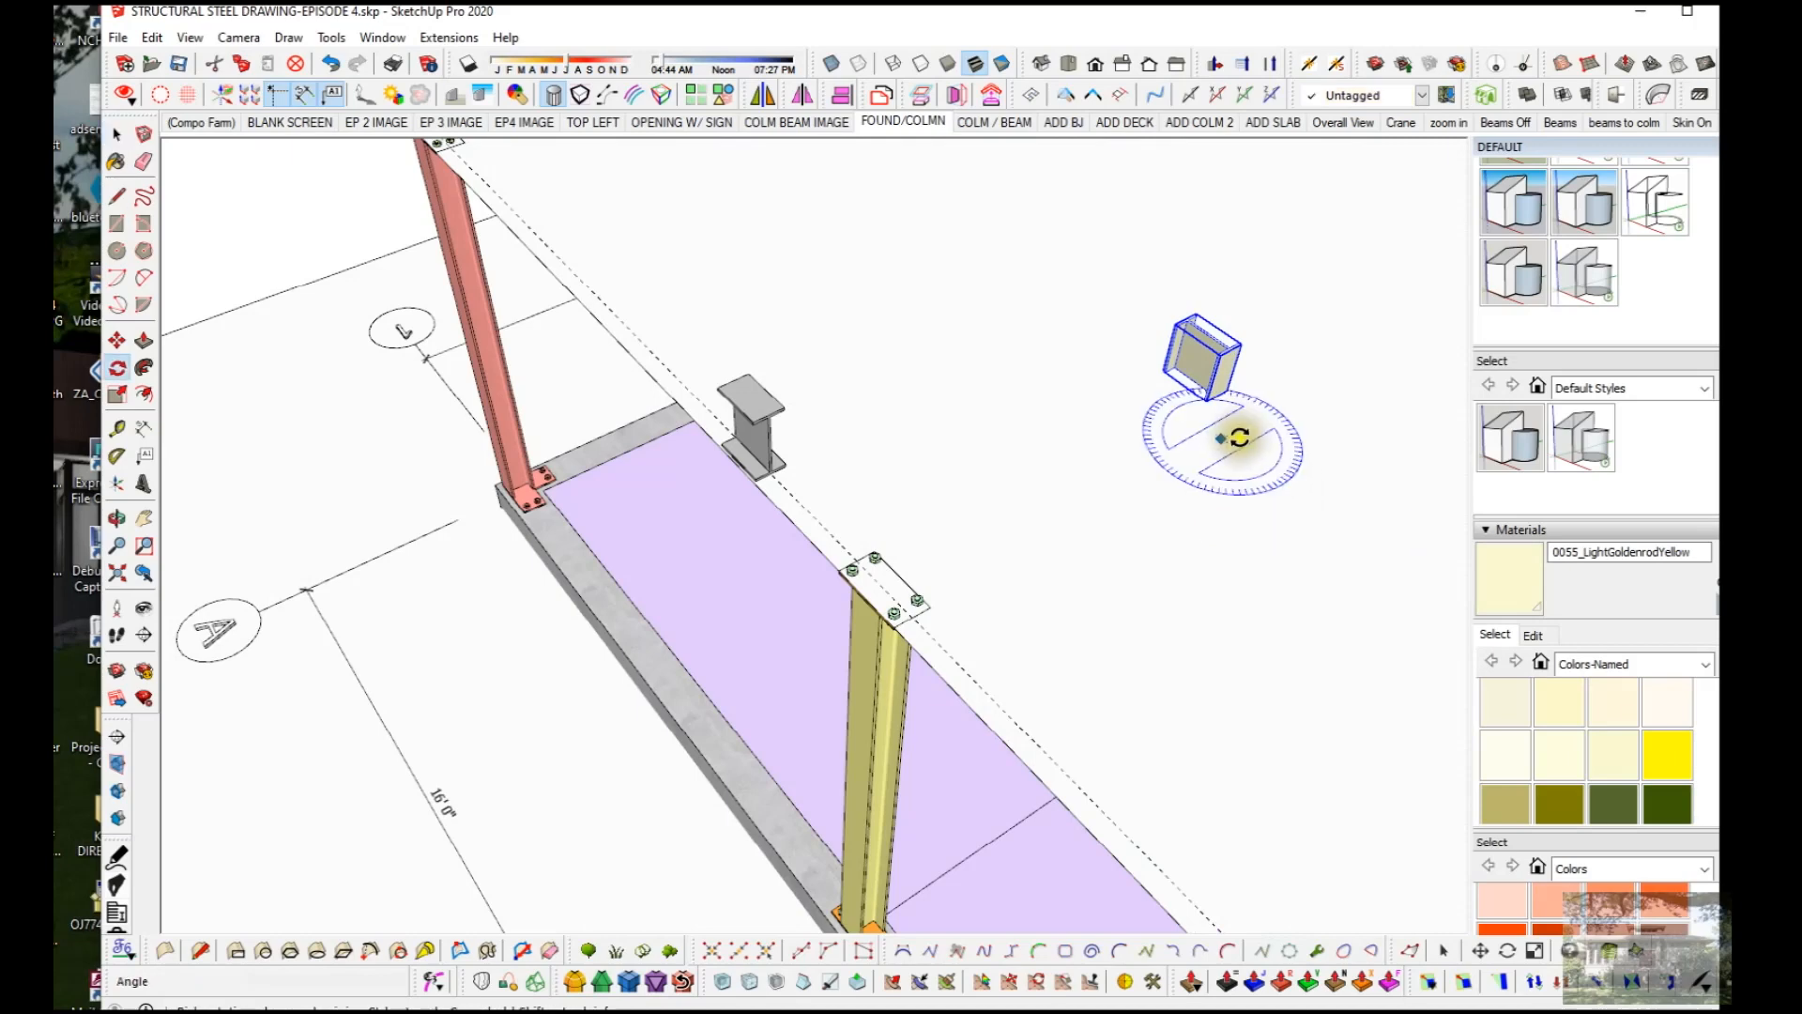
{"action": "left_click", "coordinate": [1206, 355]}
{"action": "left_click", "coordinate": [1167, 311]}
{"action": "left_click", "coordinate": [1239, 314]}
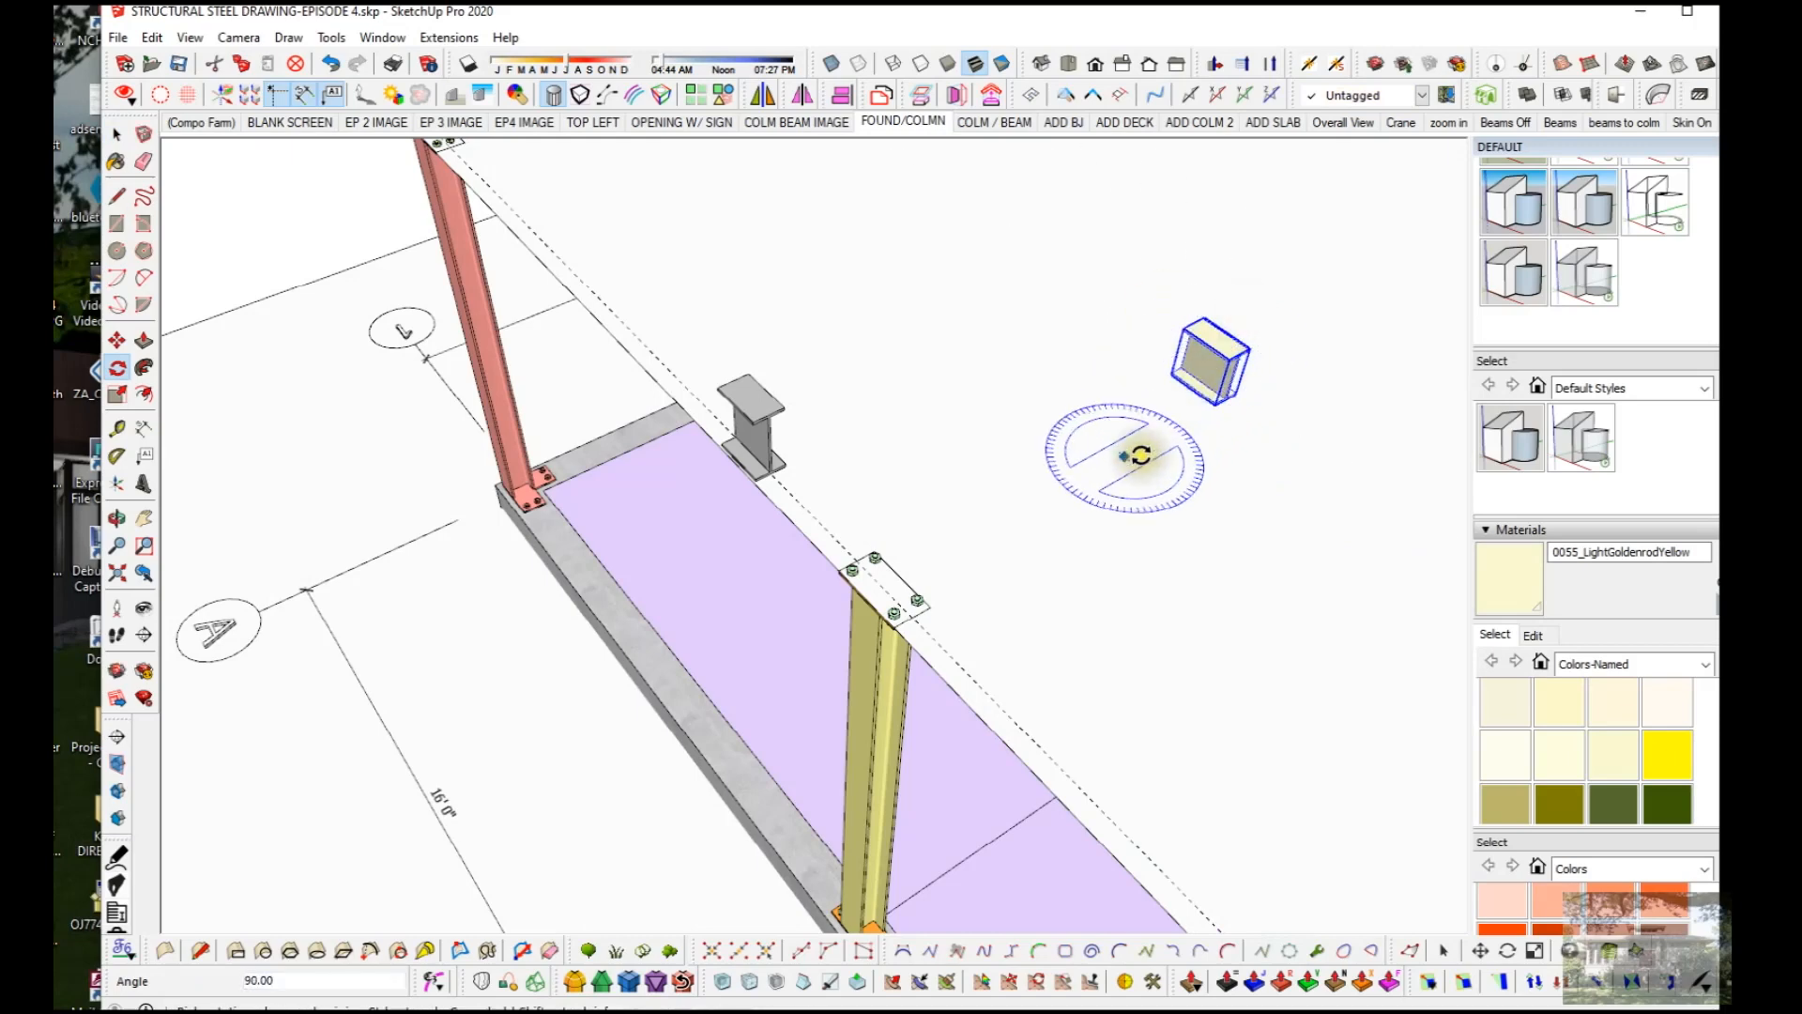
{"action": "left_click", "coordinate": [1214, 342]}
{"action": "left_click", "coordinate": [1295, 380]}
{"action": "key", "text": "Escape"}
{"action": "key", "text": "space"}
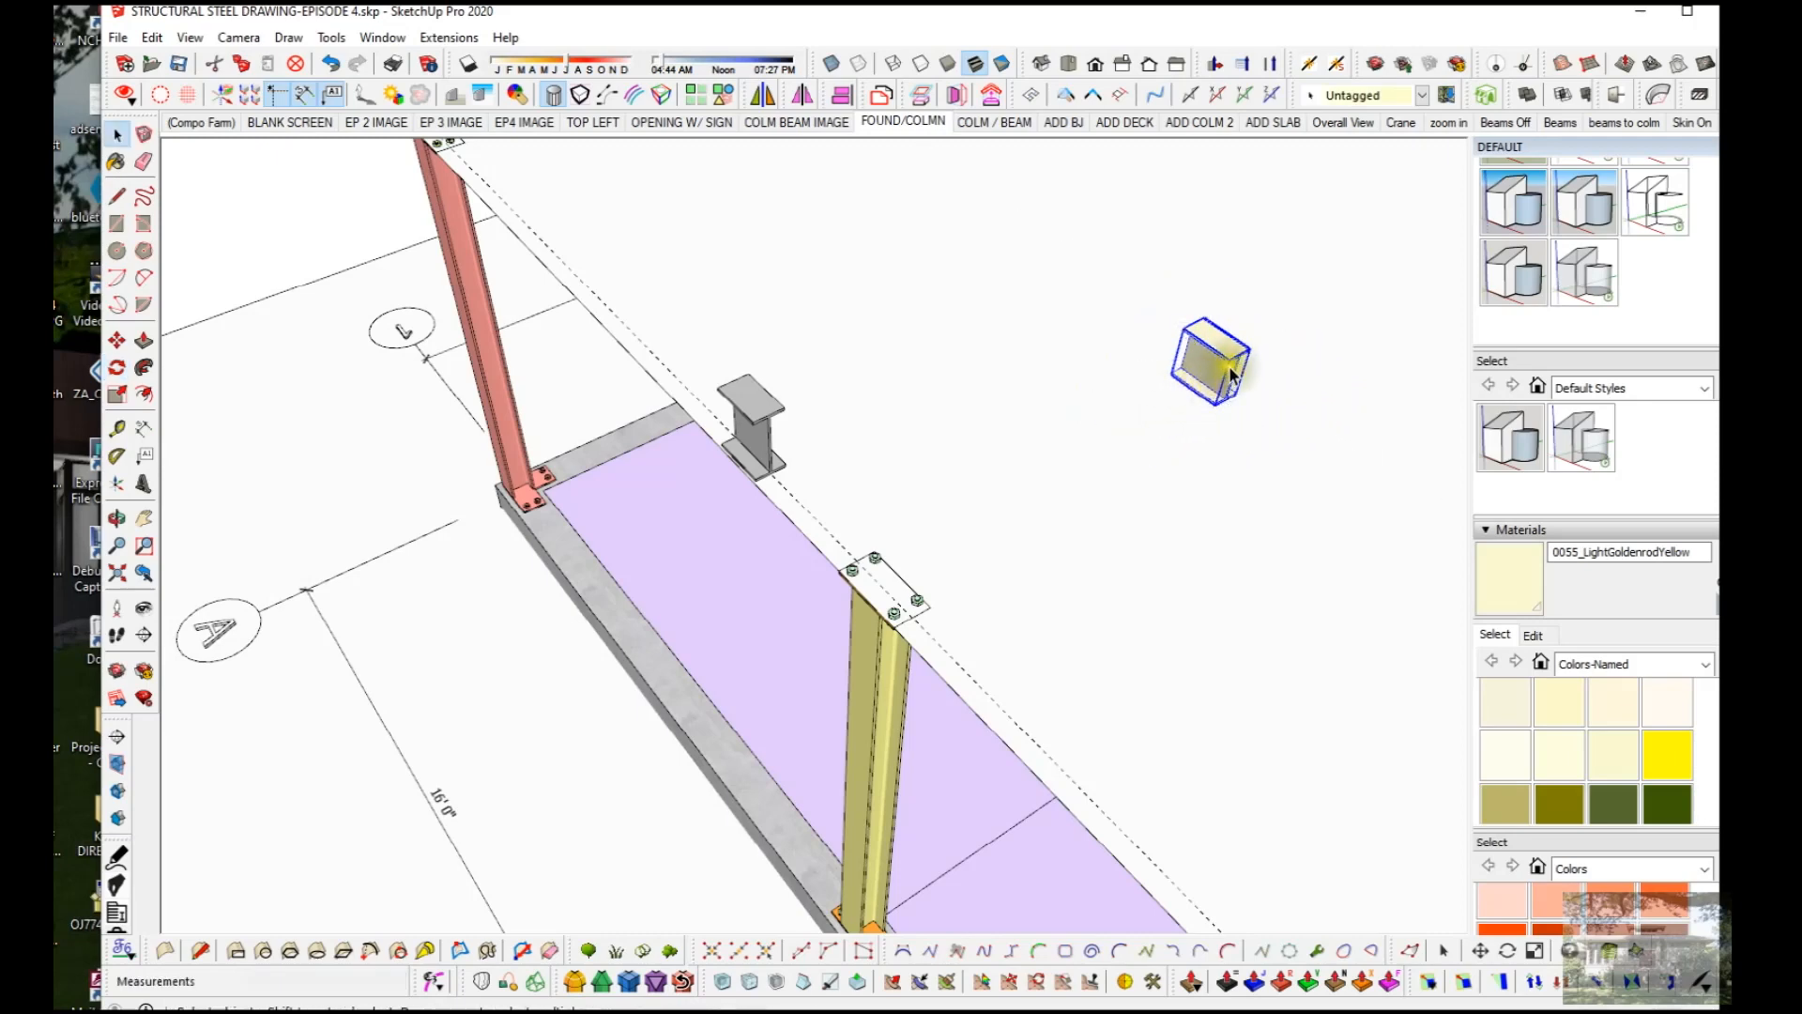
Step: Copy the upright smaller I-section group to a spot just beside the original, on the side away from the grid A corner column
{"action": "key", "text": "m"}
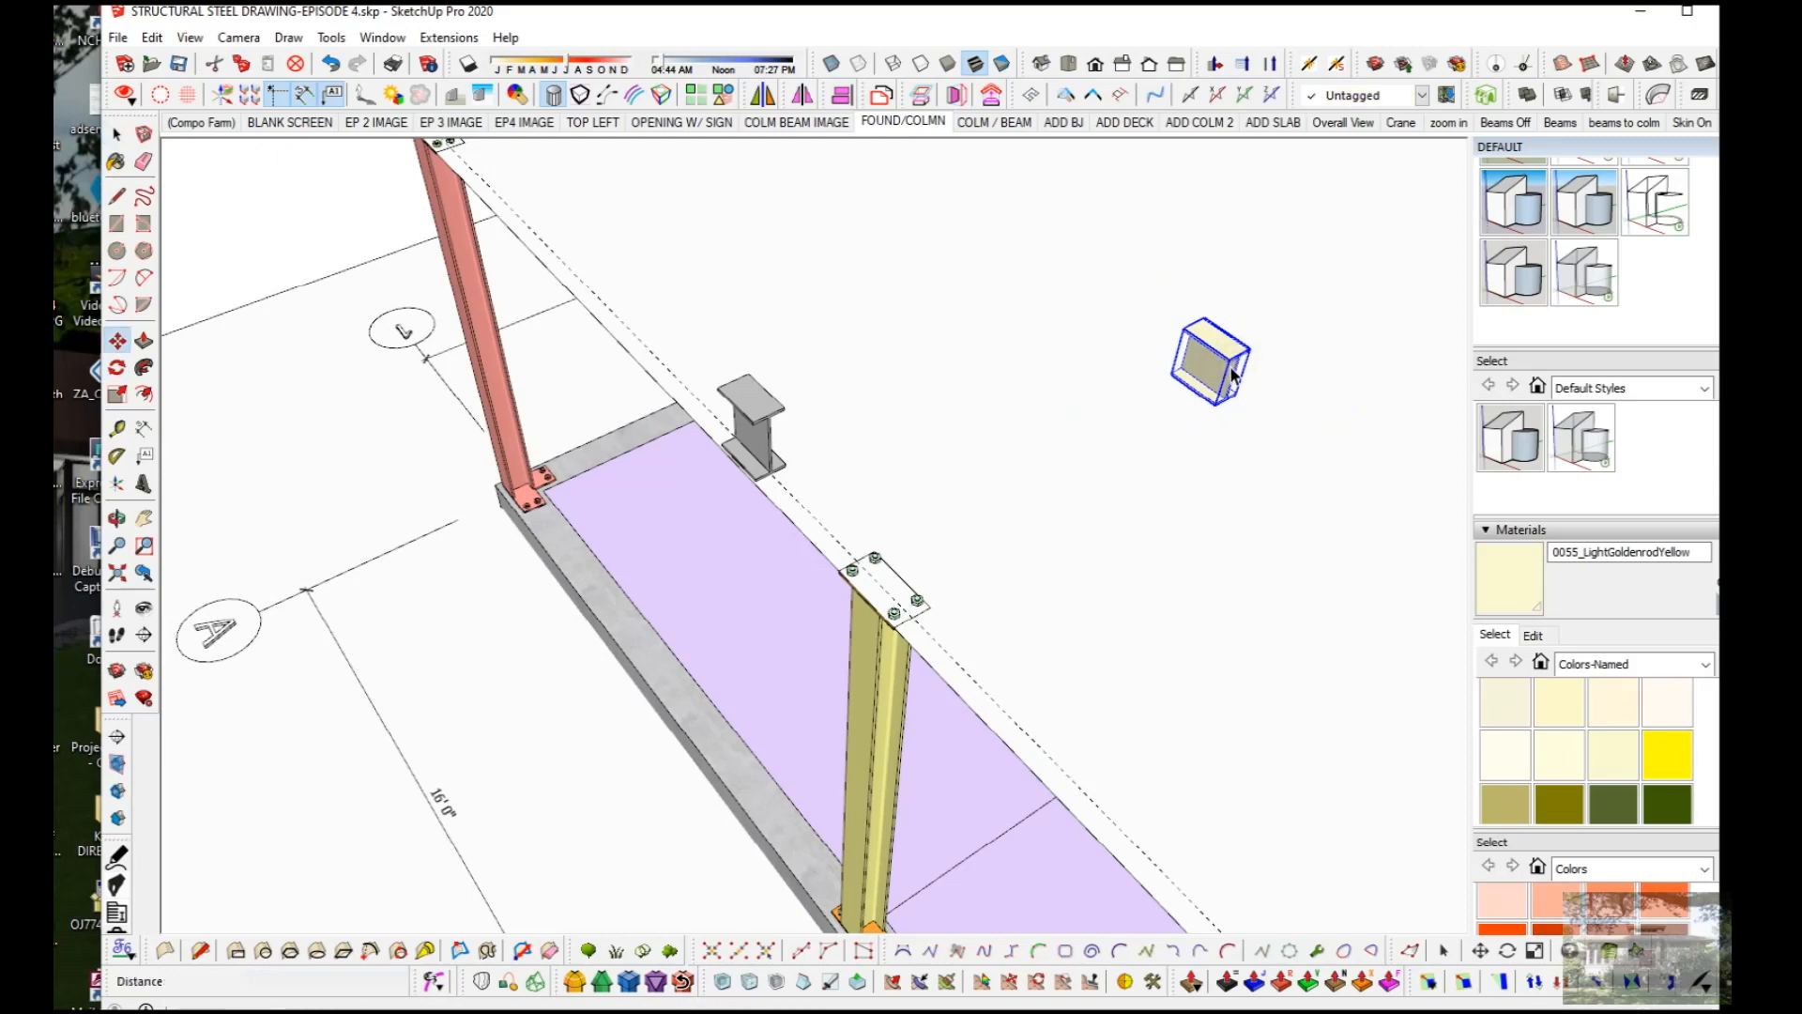
{"action": "key", "text": "ctrl"}
{"action": "left_click", "coordinate": [1232, 374]}
{"action": "left_click", "coordinate": [1326, 437]}
{"action": "key", "text": "space"}
Step: Rotate the copied I-section 90 degrees in plan so it runs perpendicular to the original, and clear the selection
{"action": "key", "text": "q"}
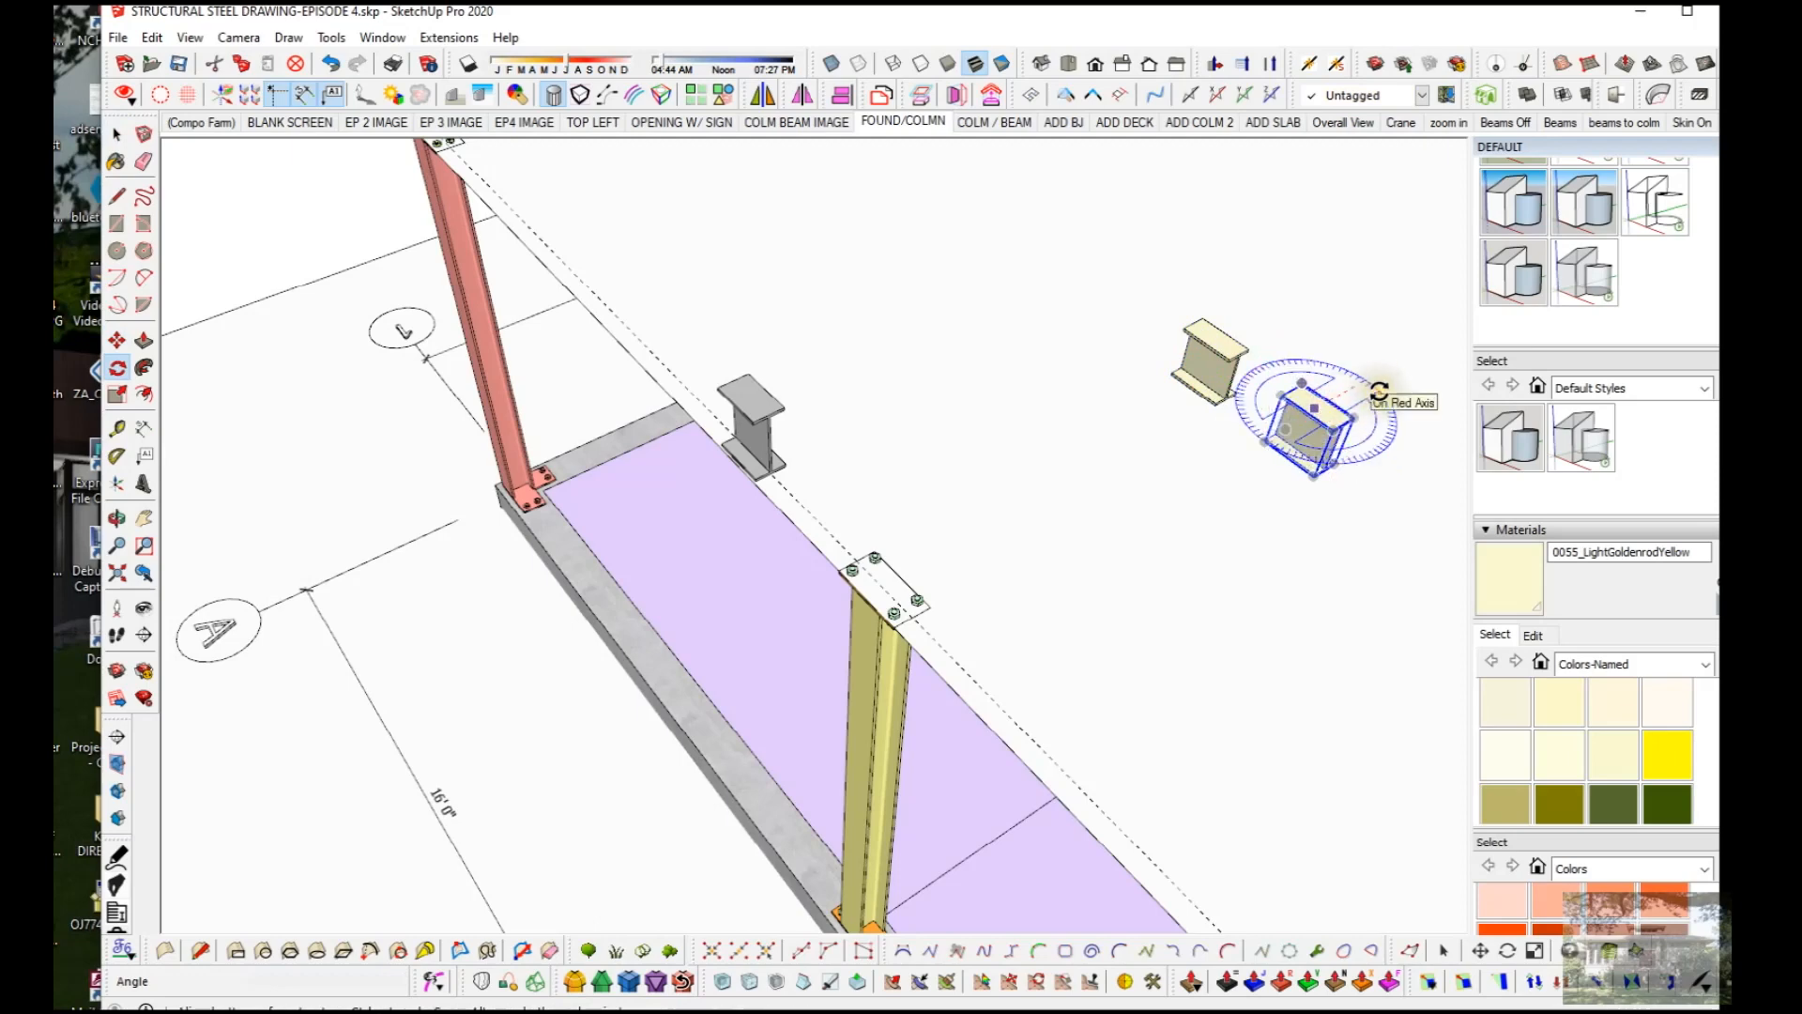
{"action": "left_click", "coordinate": [1378, 386]}
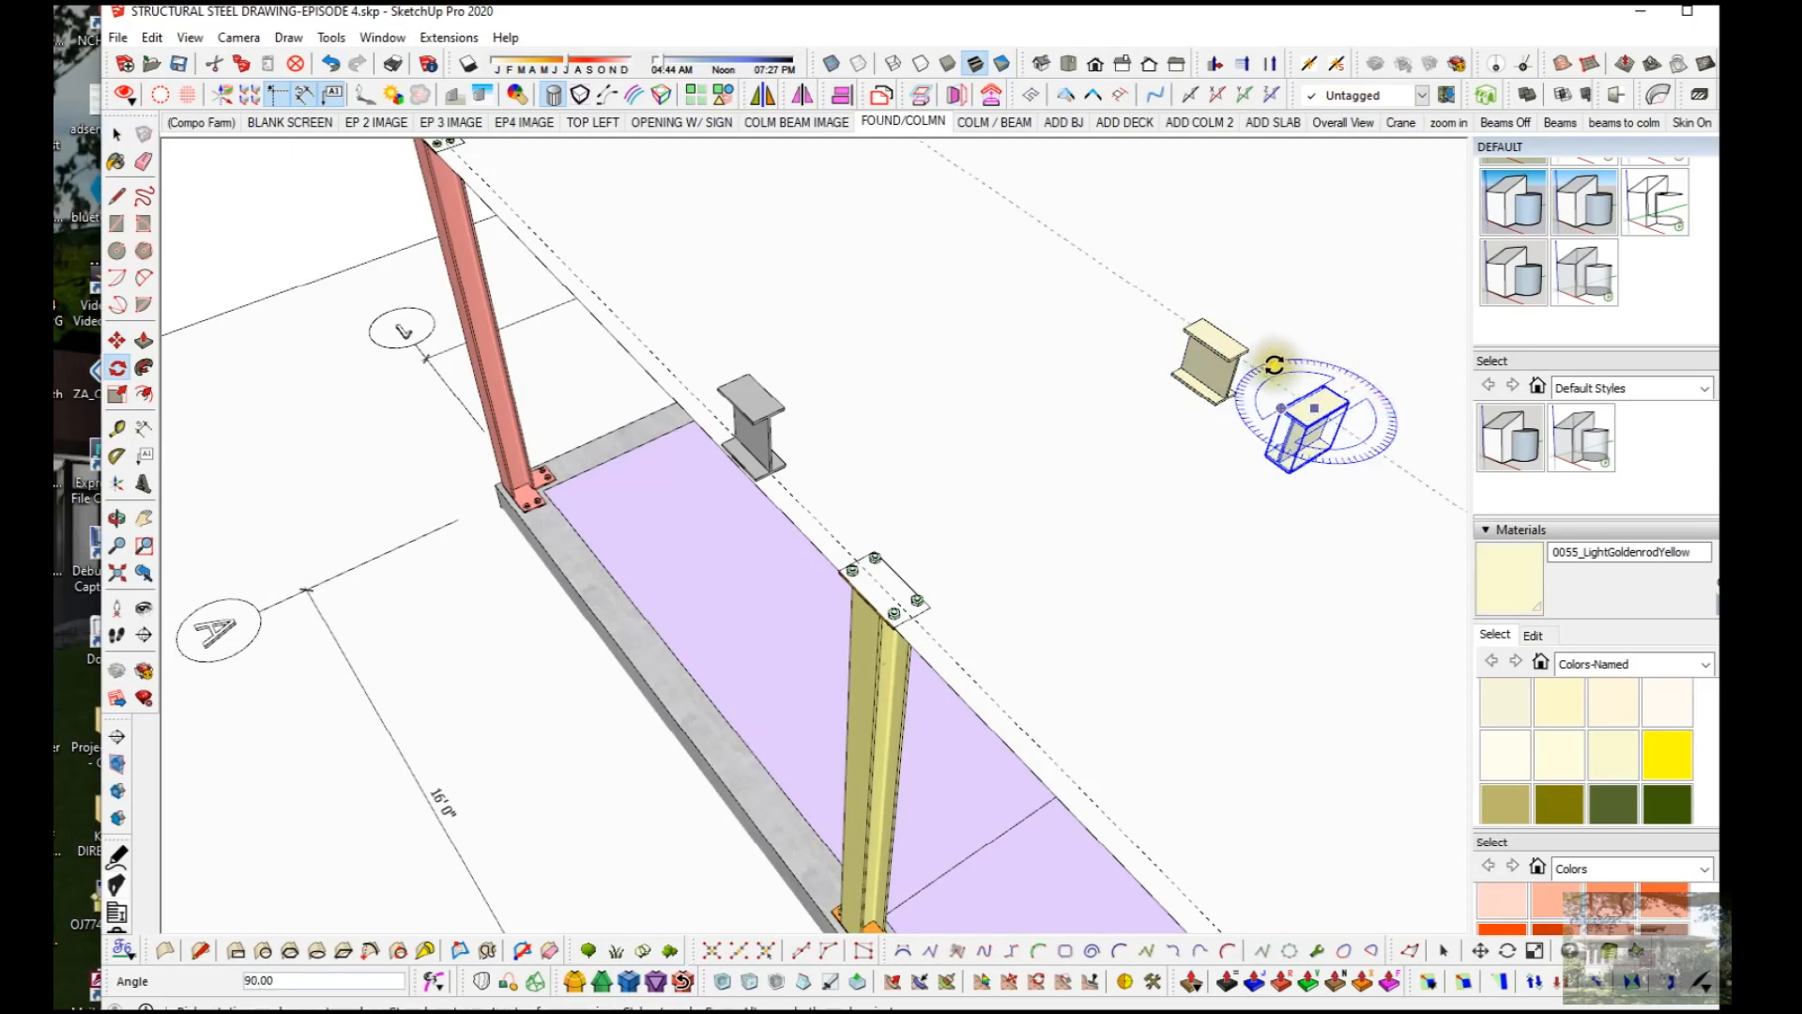
{"action": "left_click", "coordinate": [1279, 370]}
{"action": "key", "text": "space"}
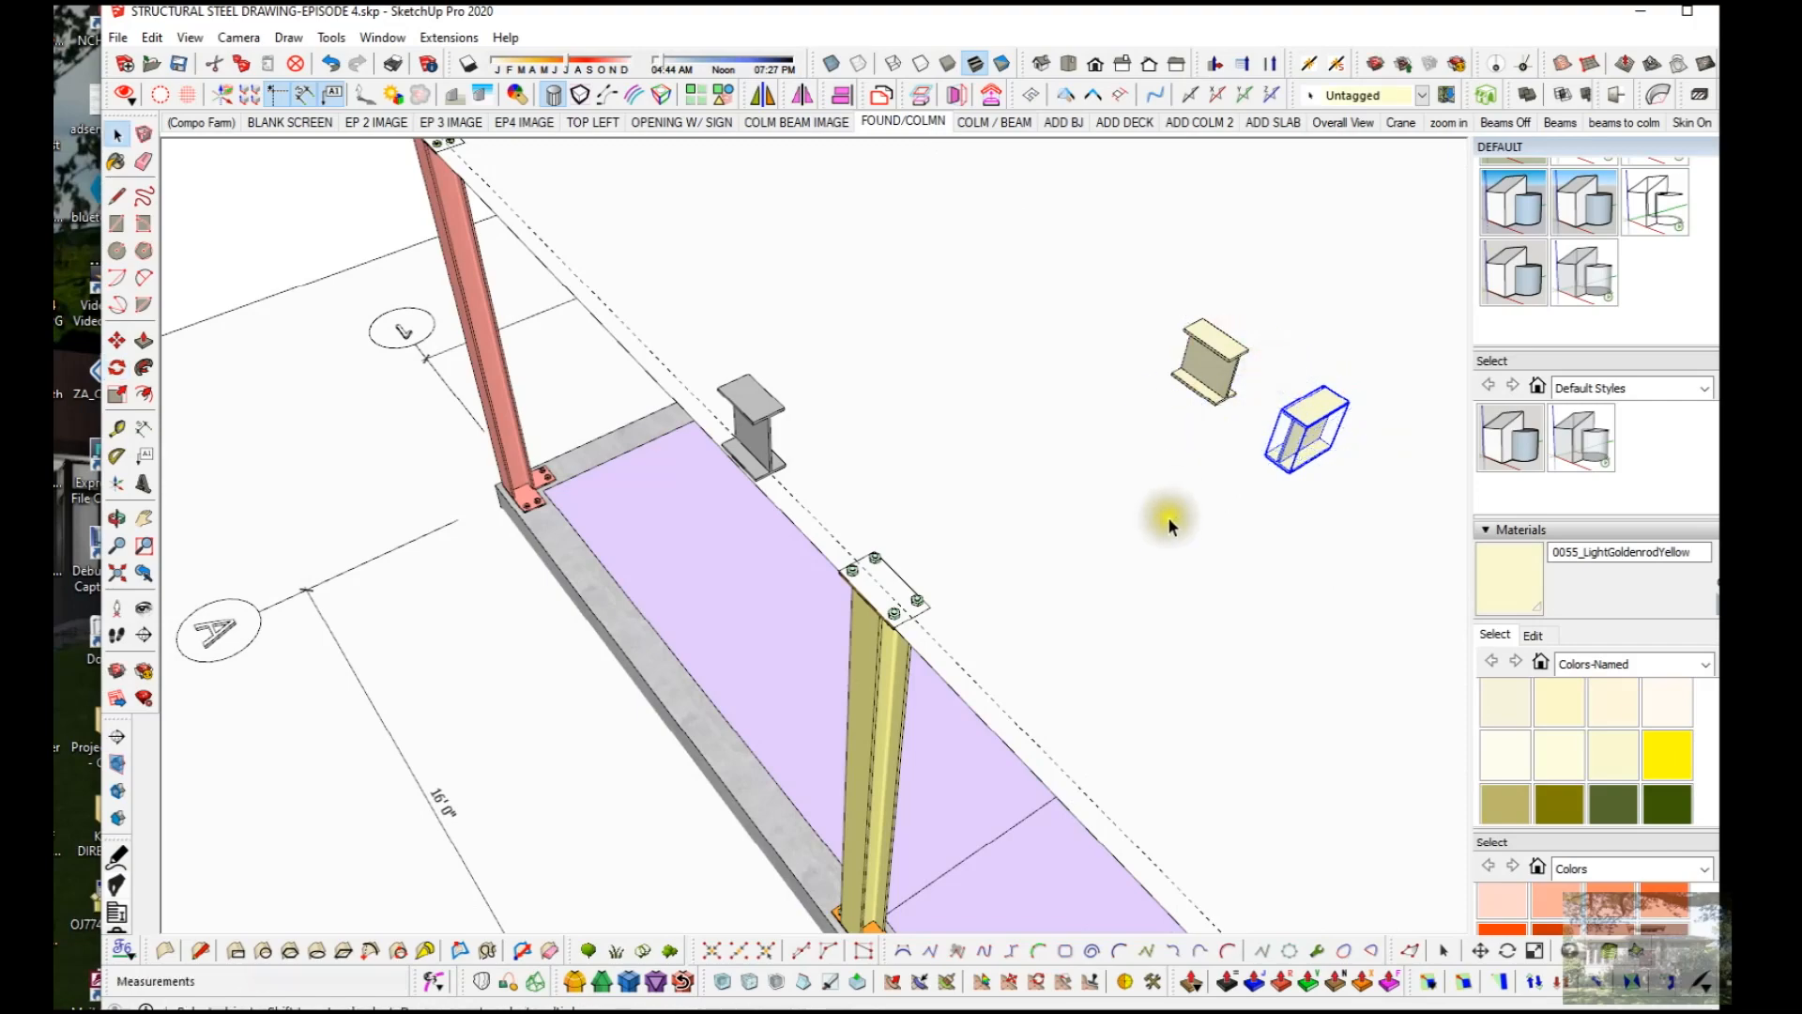
{"action": "left_click", "coordinate": [1174, 521]}
Step: Examine the larger I-section on the guide line and its position relative to the grid B column's cap plate
{"action": "scroll", "coordinate": [1145, 491], "scroll_direction": "down", "scroll_amount": 6}
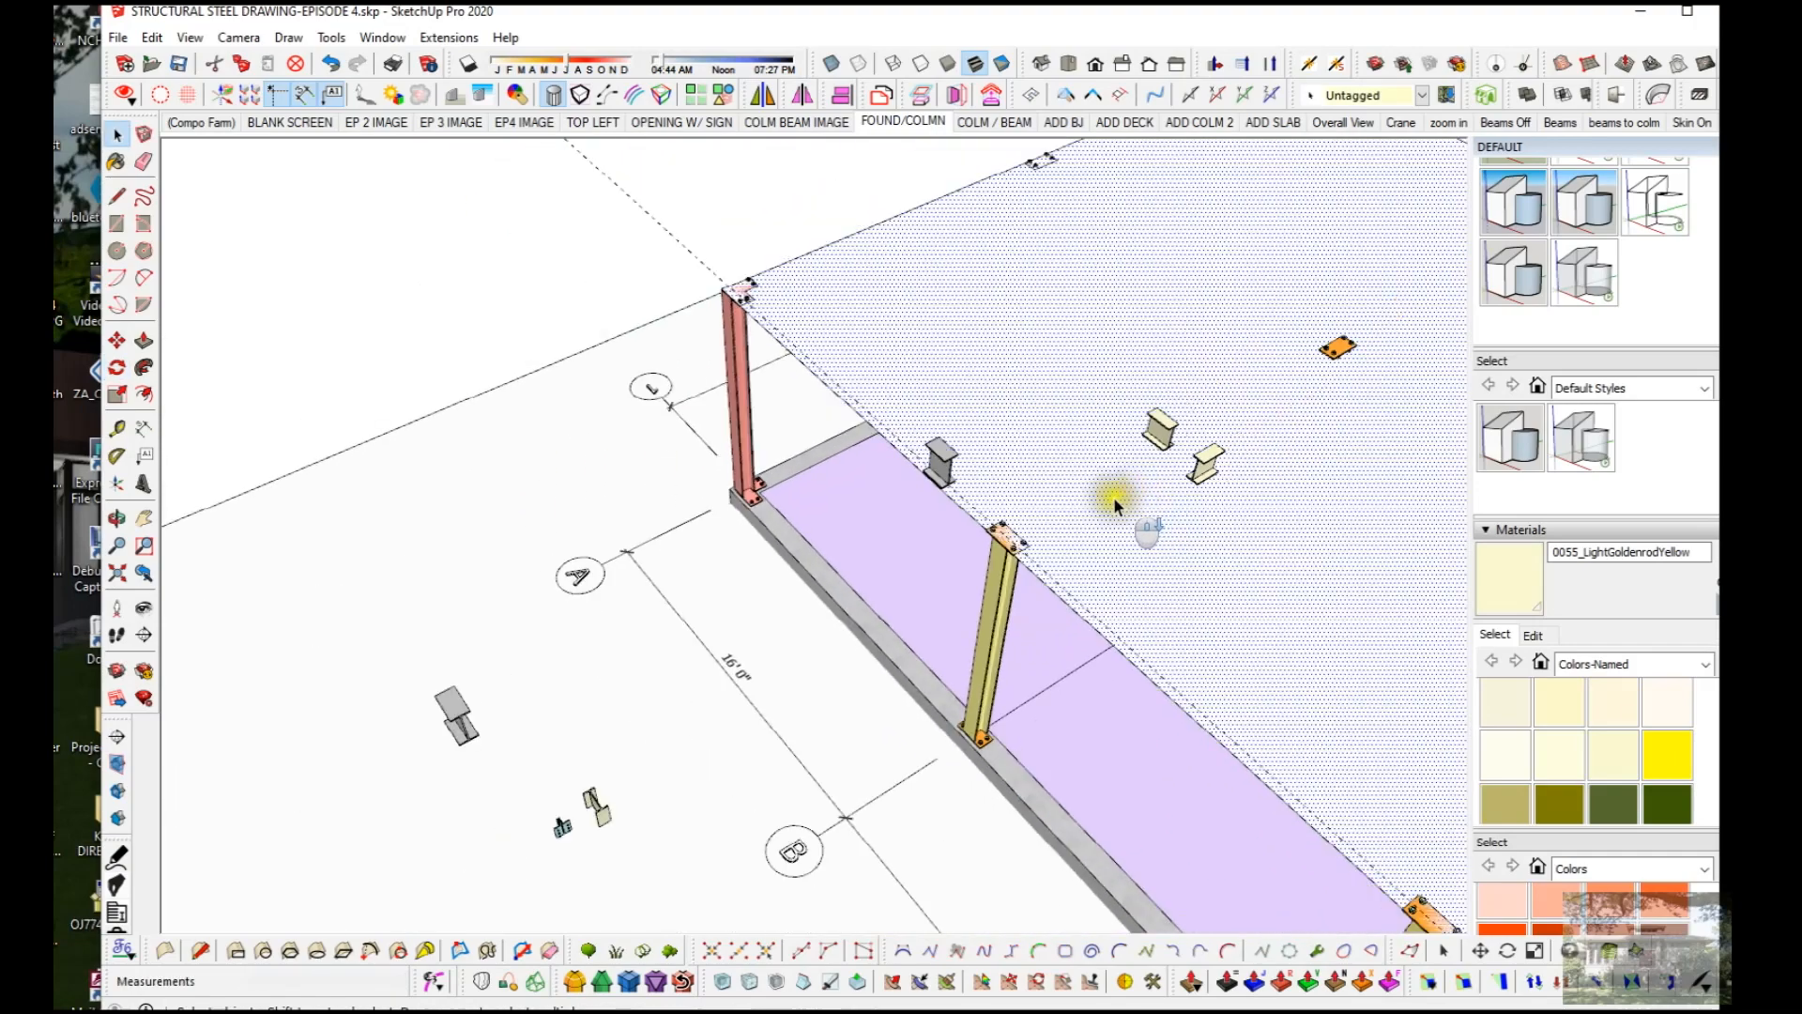
{"action": "middle_click_drag", "start_coordinate": [733, 374], "coordinate": [873, 299]}
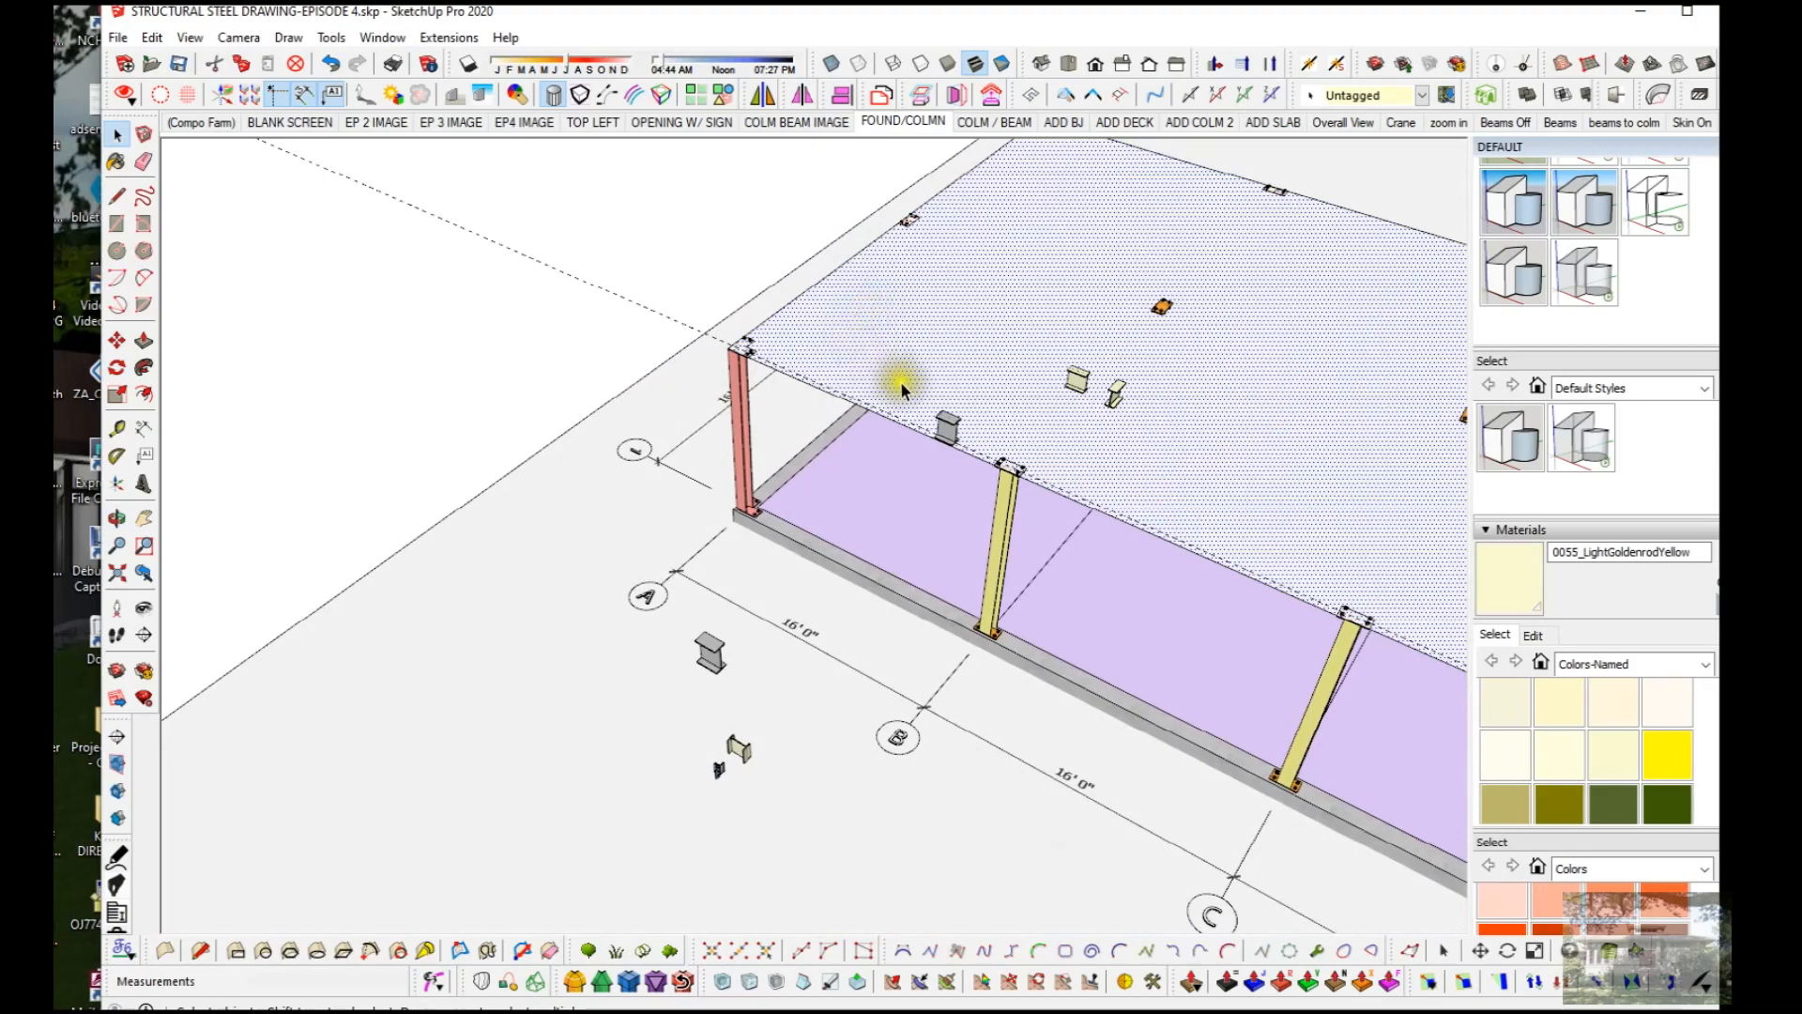
{"action": "scroll", "coordinate": [993, 417], "scroll_direction": "up", "scroll_amount": 8}
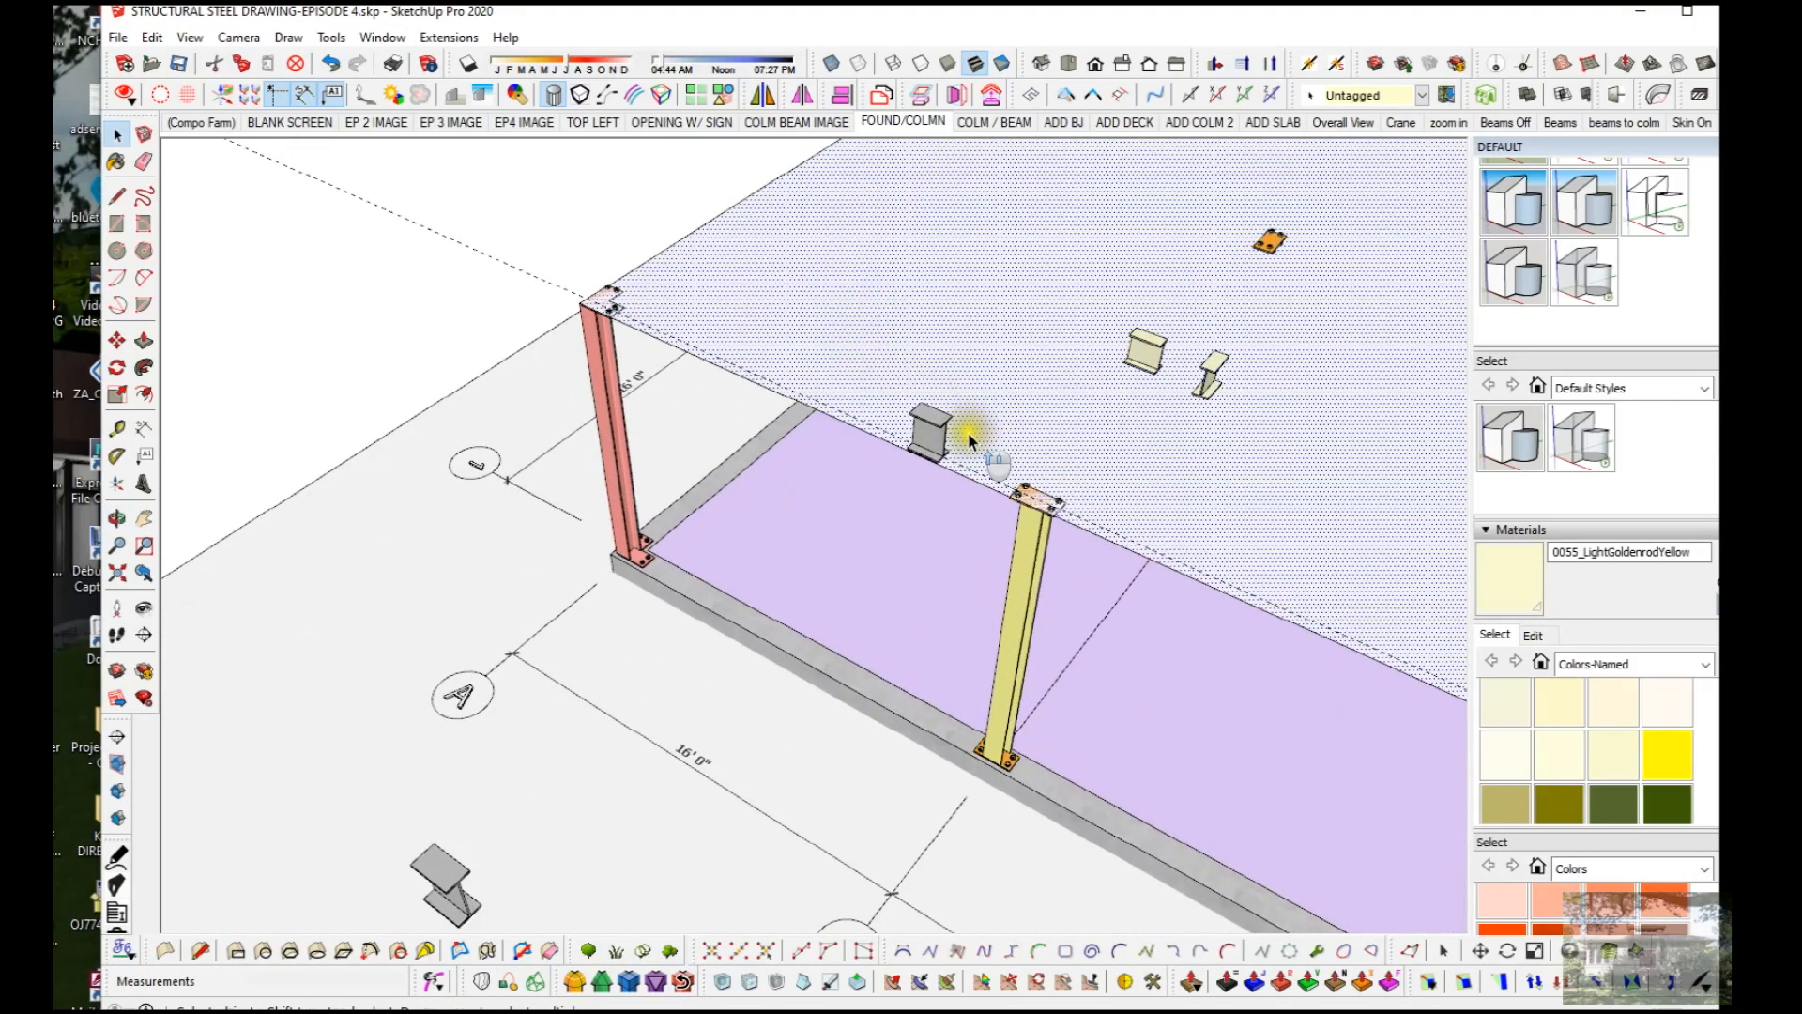
{"action": "middle_click_drag", "start_coordinate": [972, 448], "coordinate": [1489, 535]}
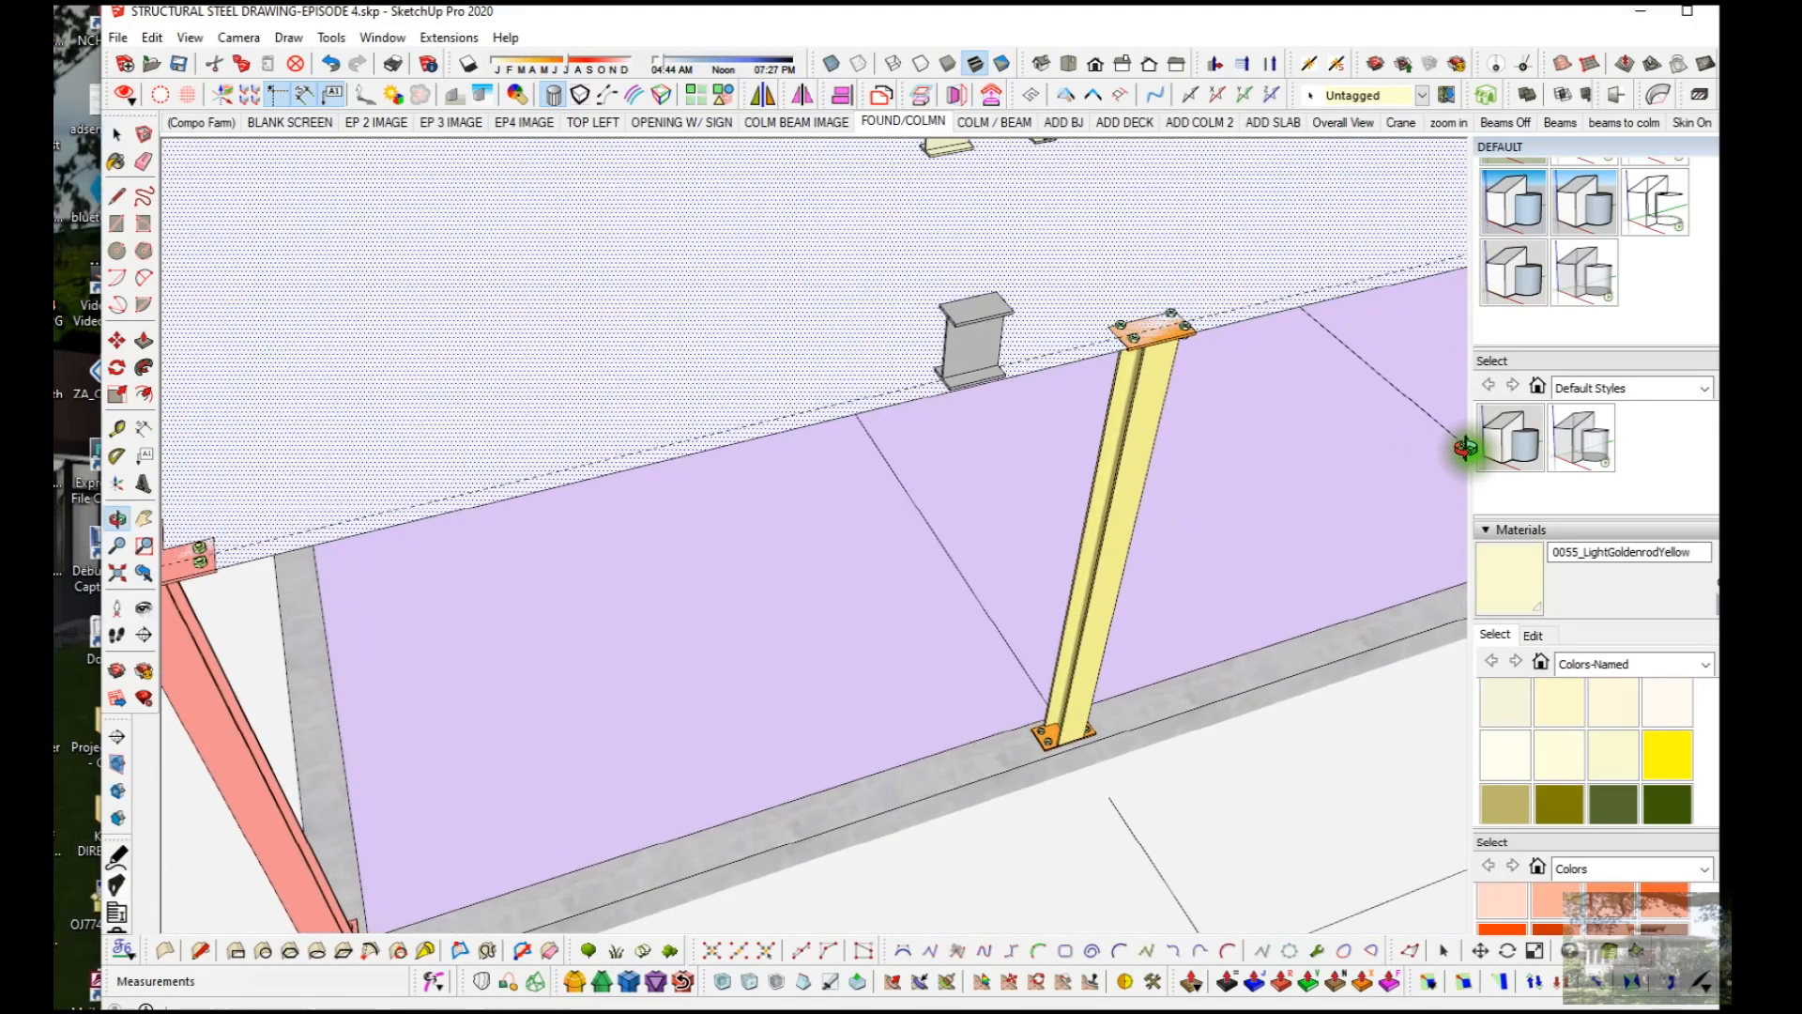
{"action": "left_click", "coordinate": [997, 353]}
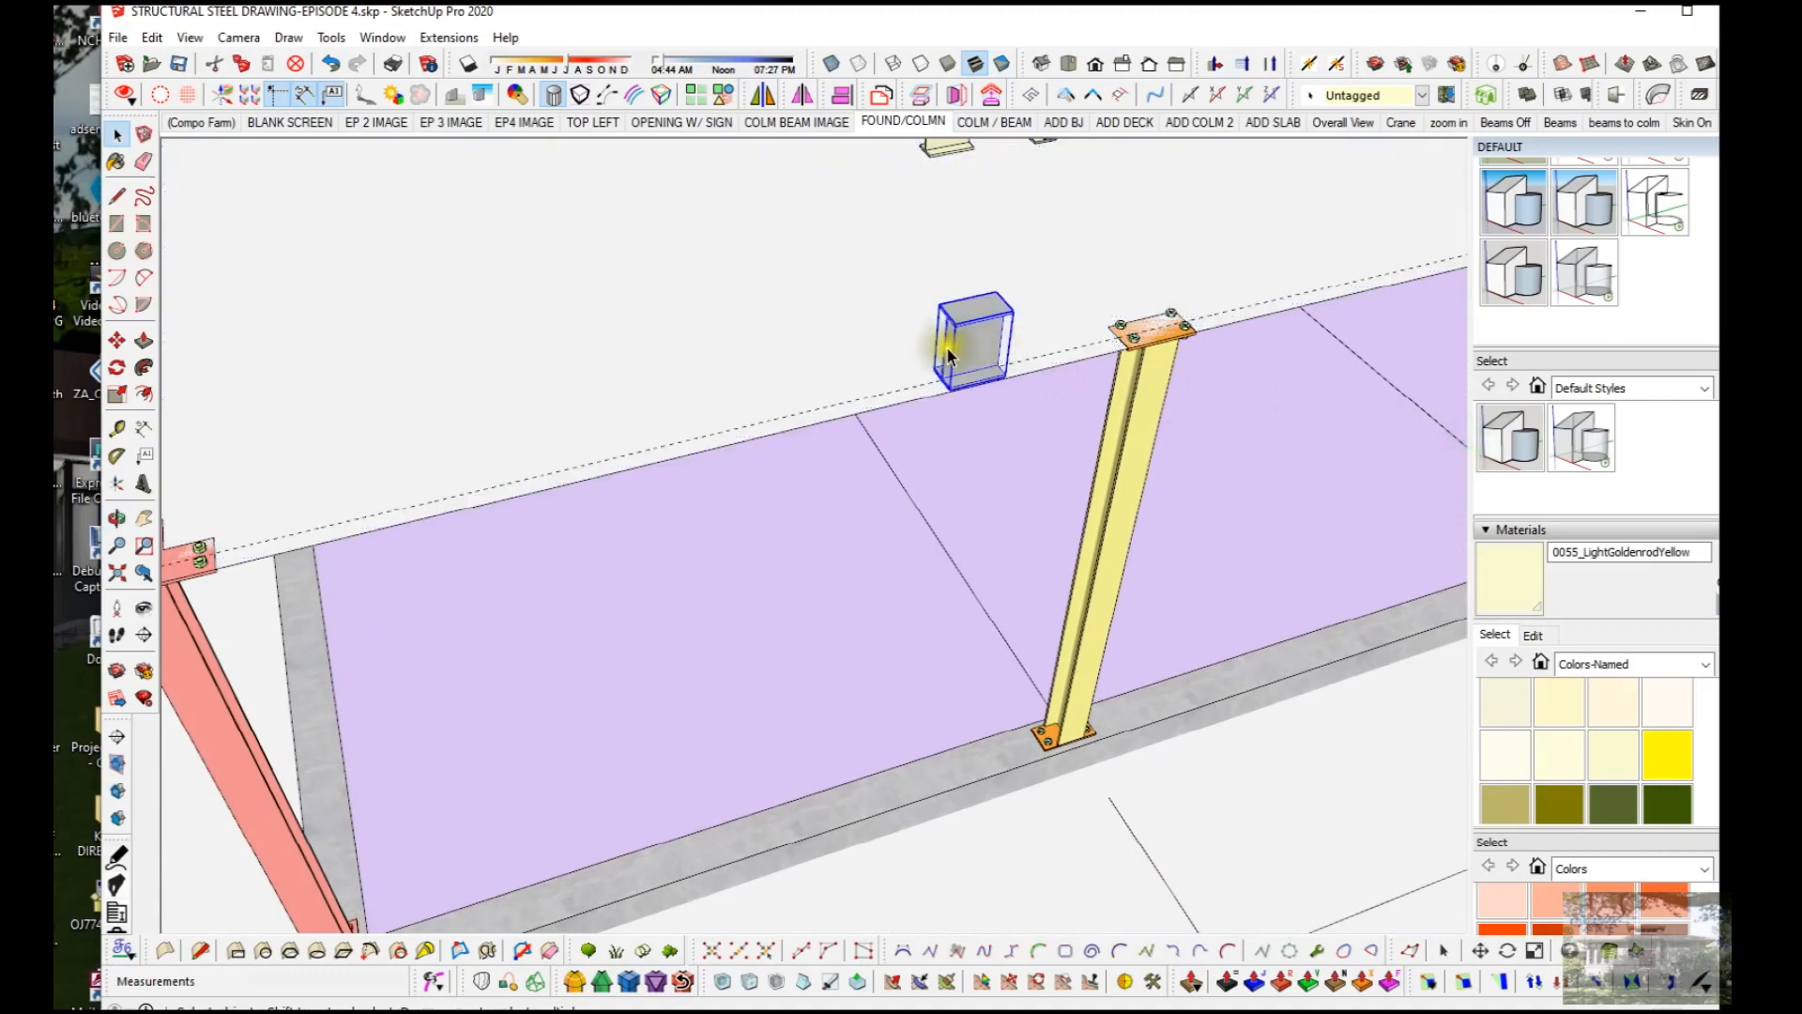
{"action": "scroll", "coordinate": [936, 357], "scroll_direction": "up", "scroll_amount": 4}
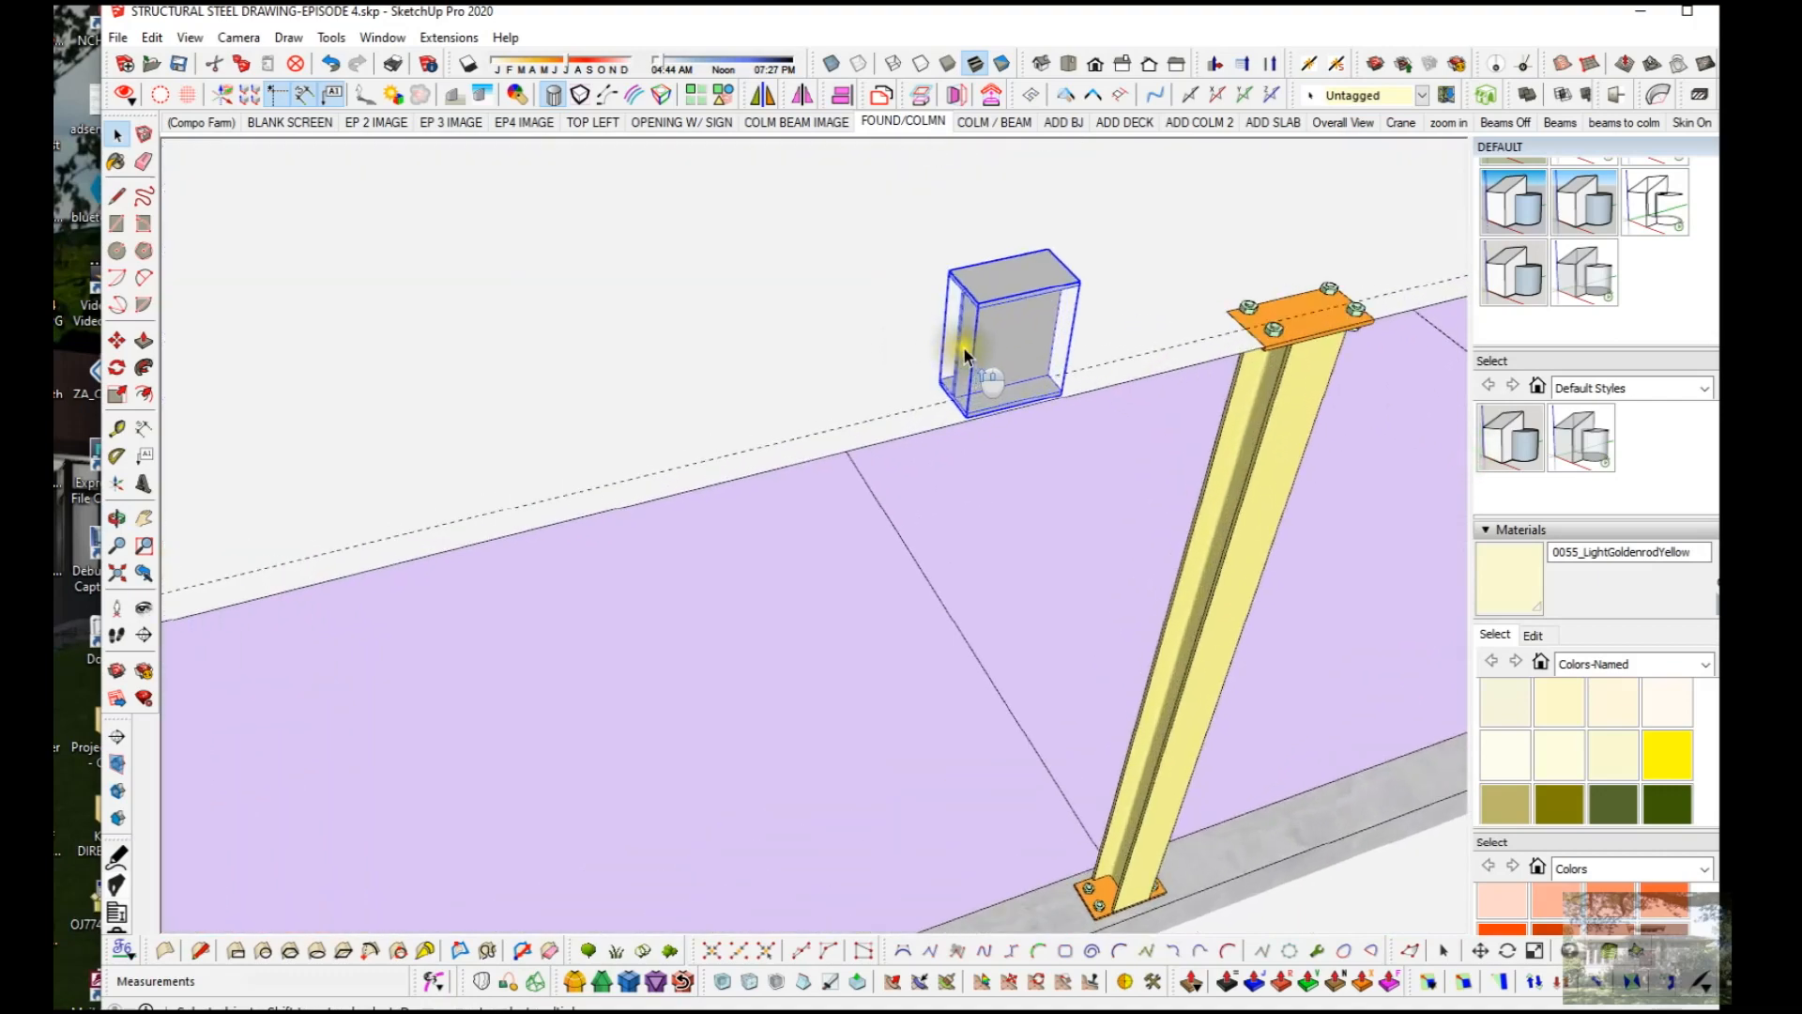
{"action": "left_click", "coordinate": [931, 340]}
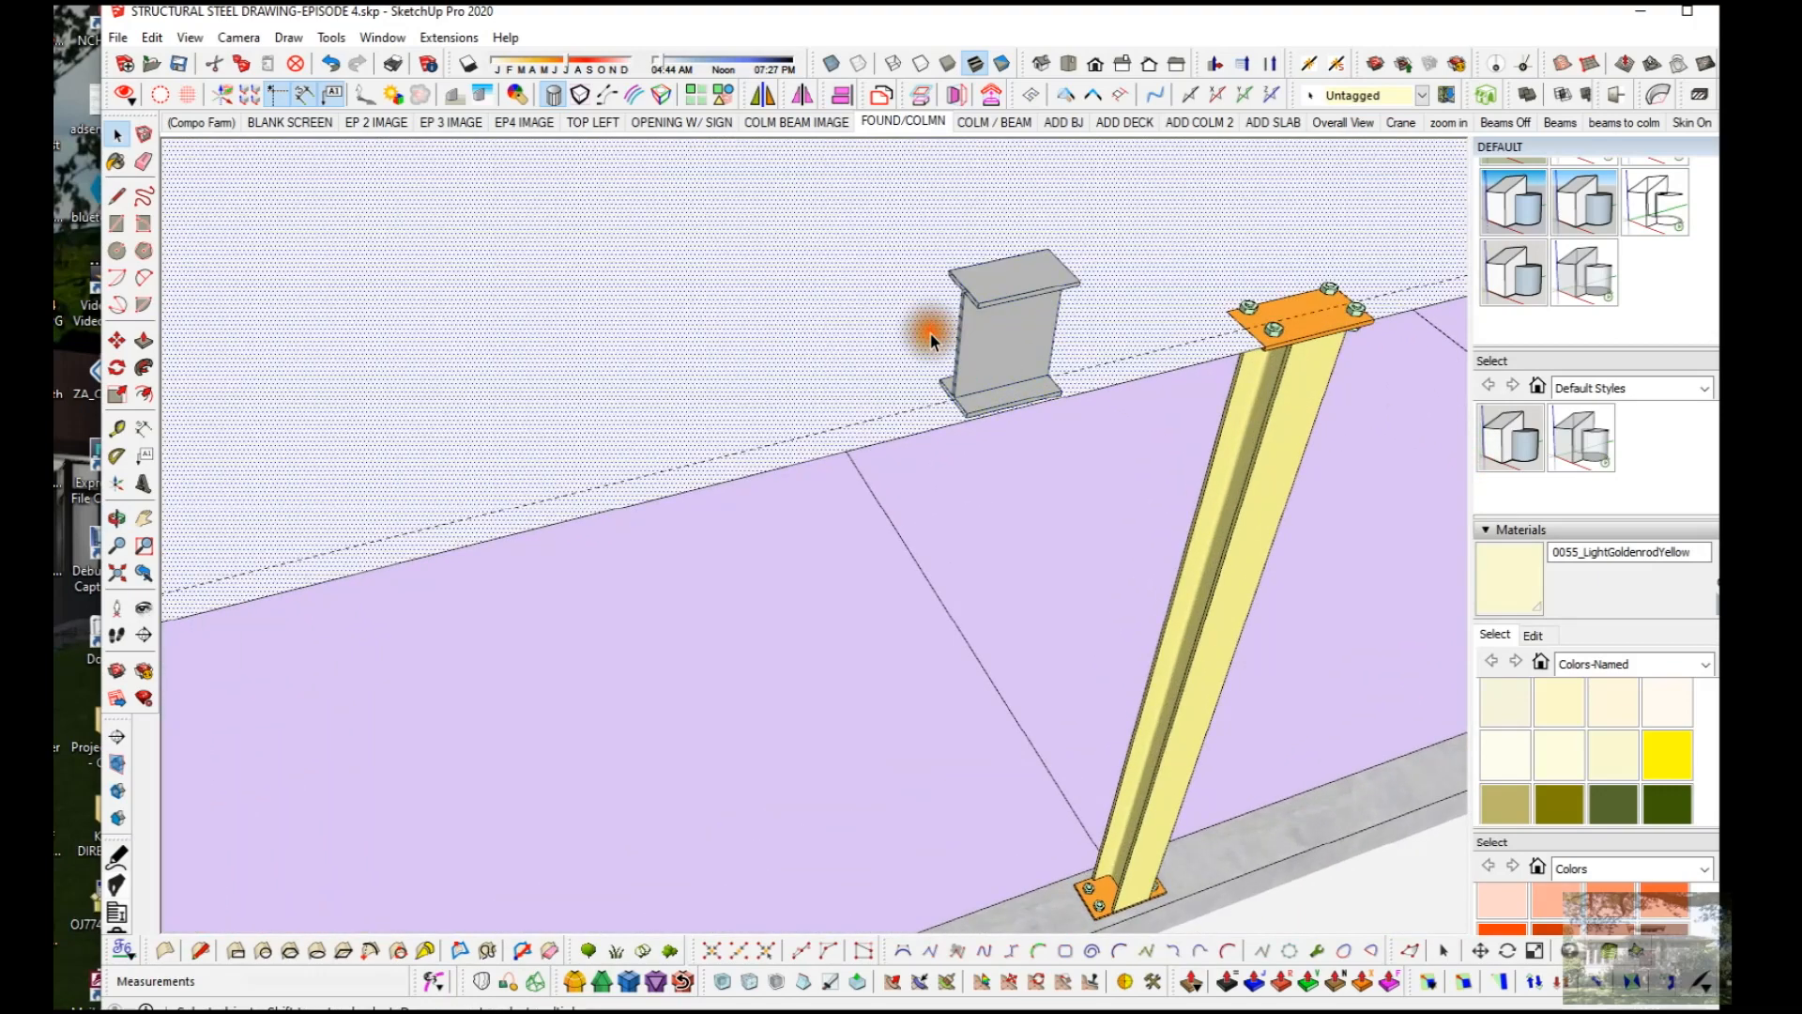
{"action": "left_click", "coordinate": [1012, 335]}
{"action": "left_click", "coordinate": [902, 325]}
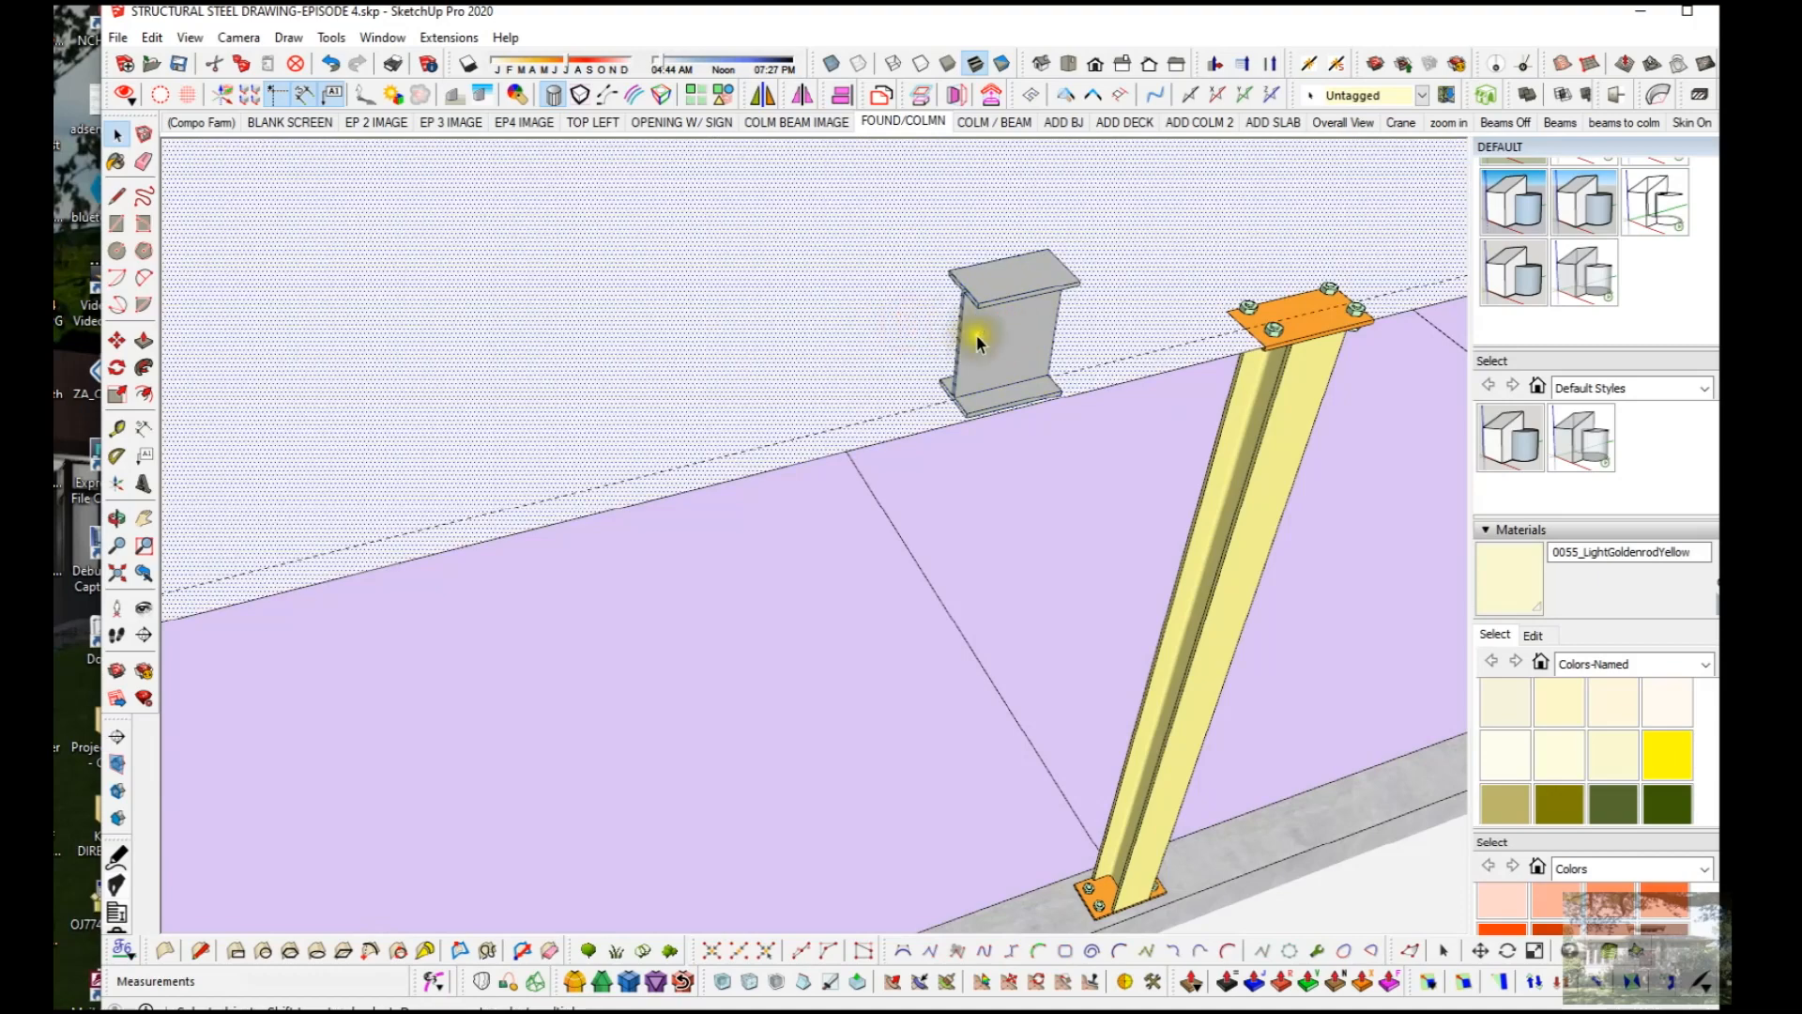
{"action": "left_click", "coordinate": [1039, 345]}
{"action": "scroll", "coordinate": [1040, 347], "scroll_direction": "down", "scroll_amount": 6}
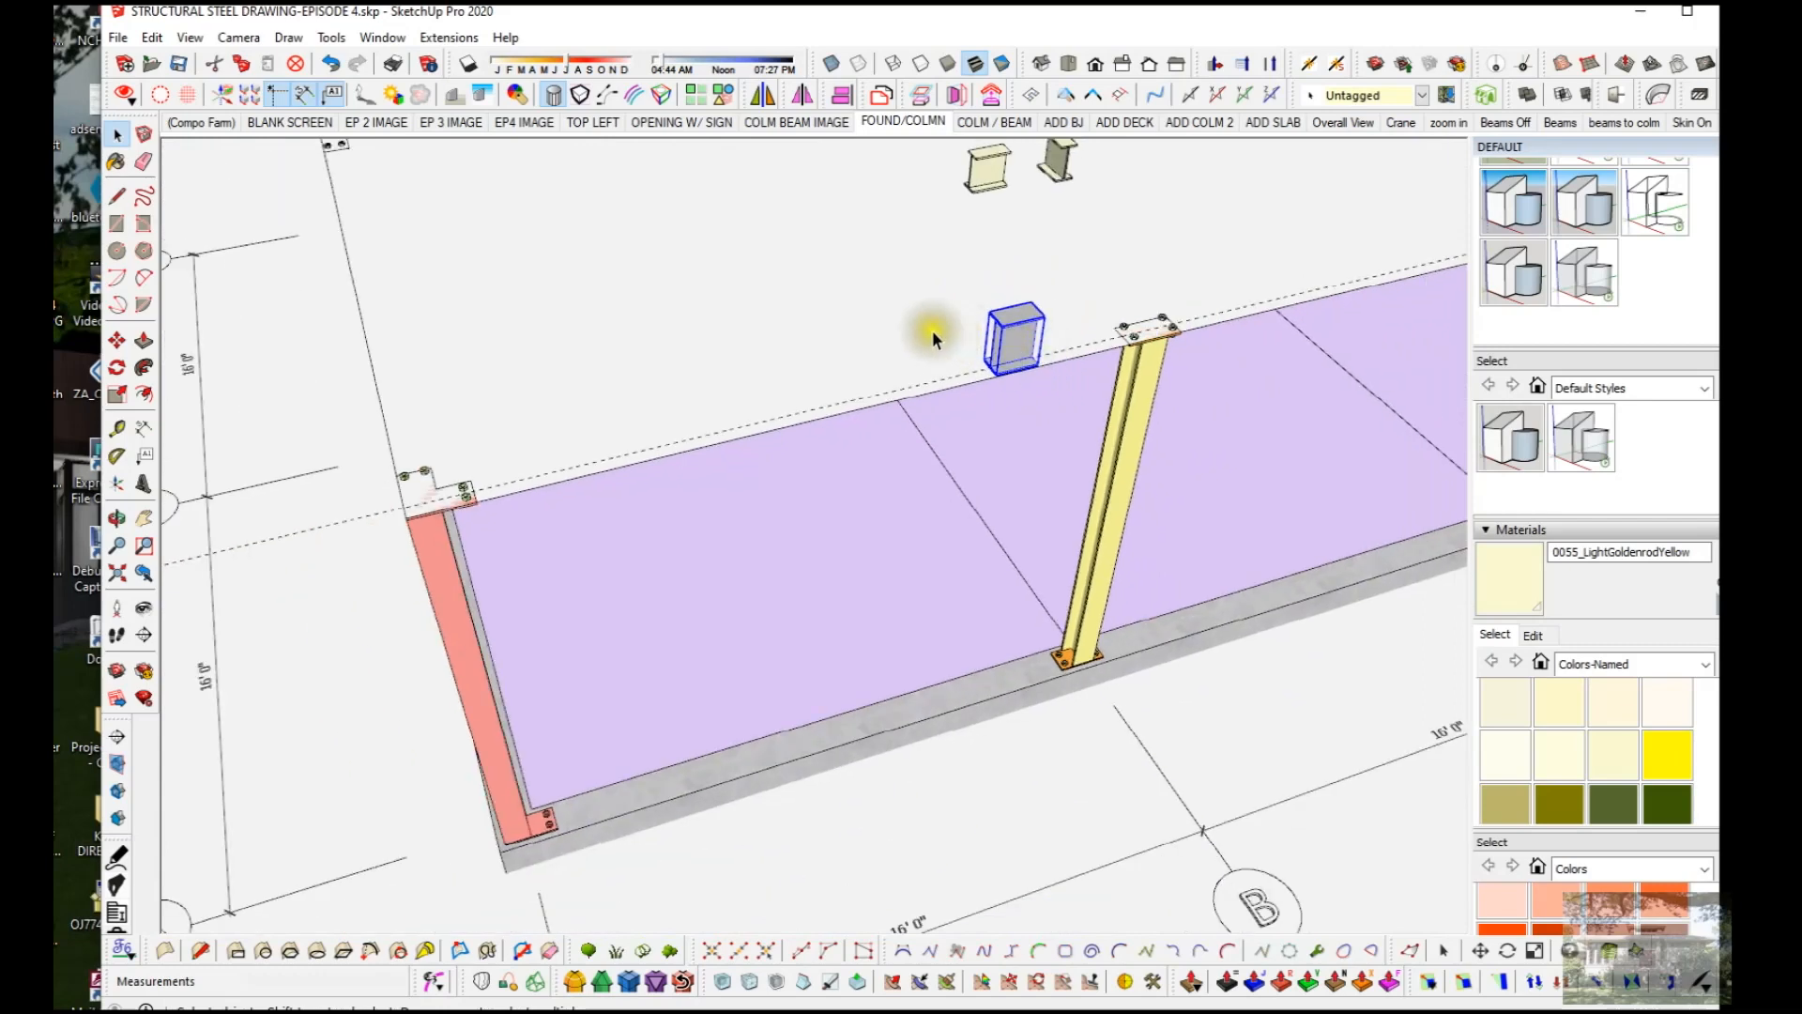
Step: Delete the large reference face and its bounding edges spanning the column tops
{"action": "left_click", "coordinate": [886, 314]}
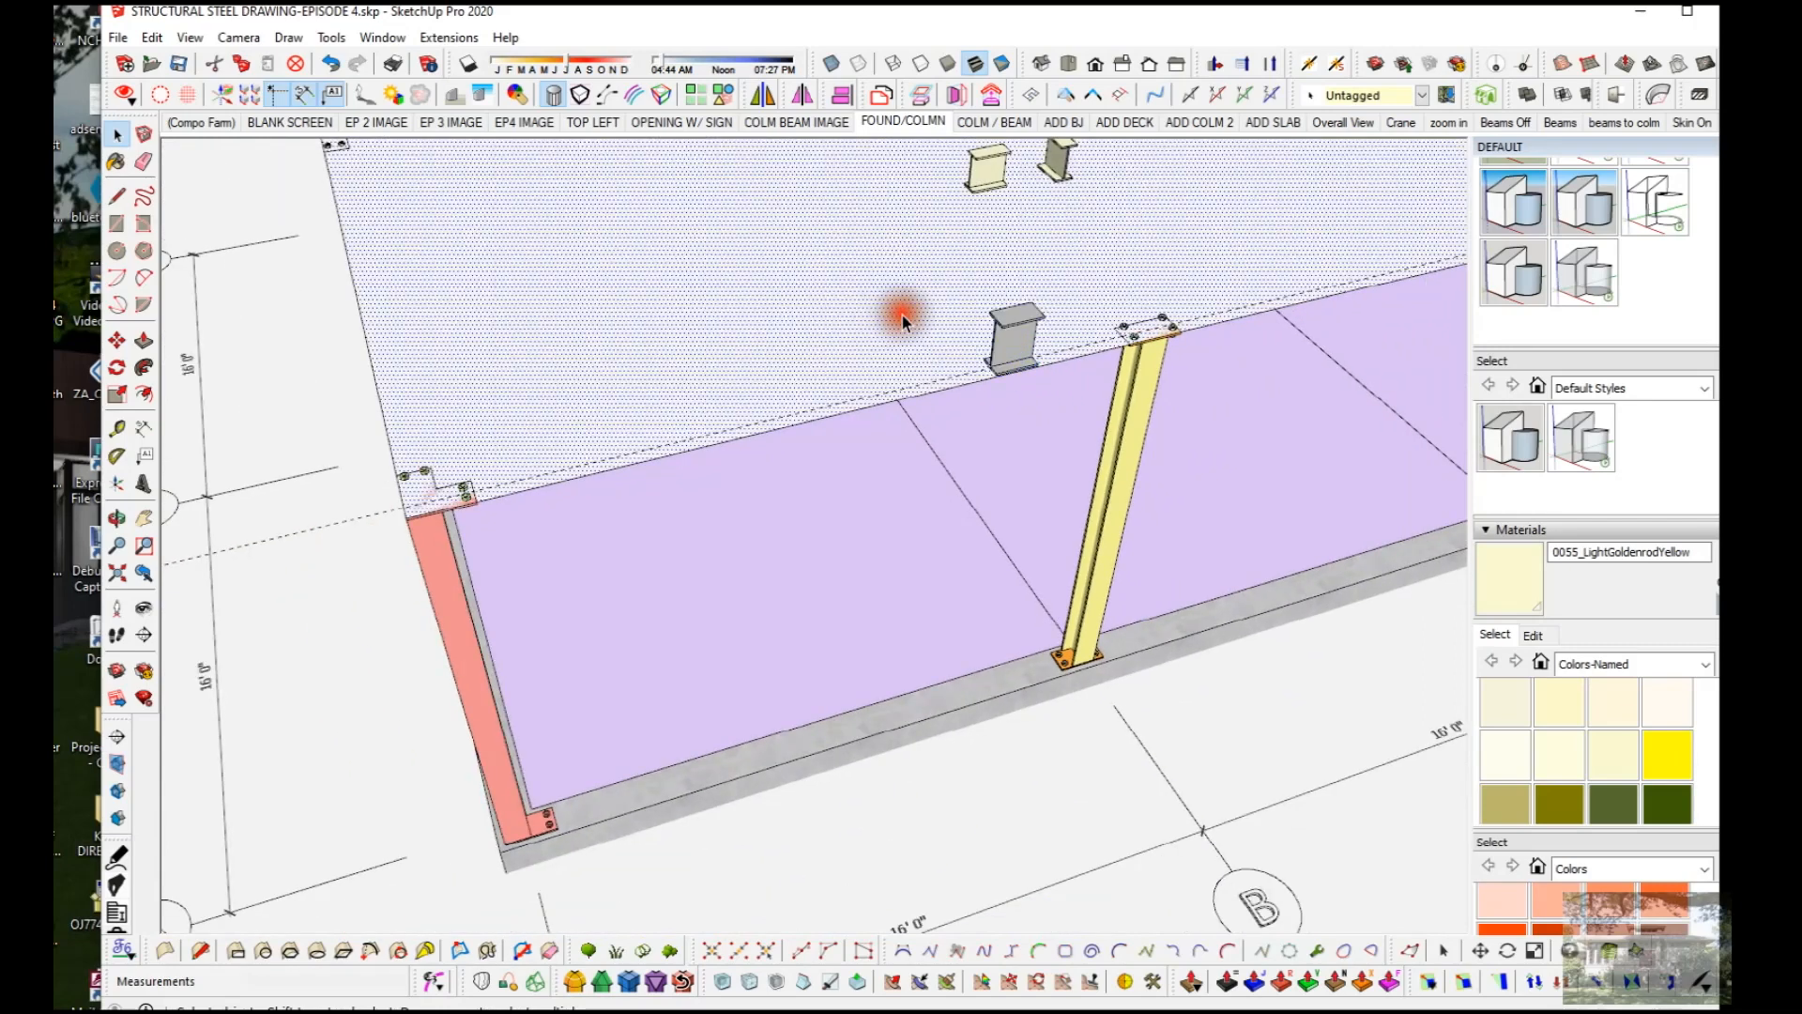
{"action": "double_click", "coordinate": [898, 313]}
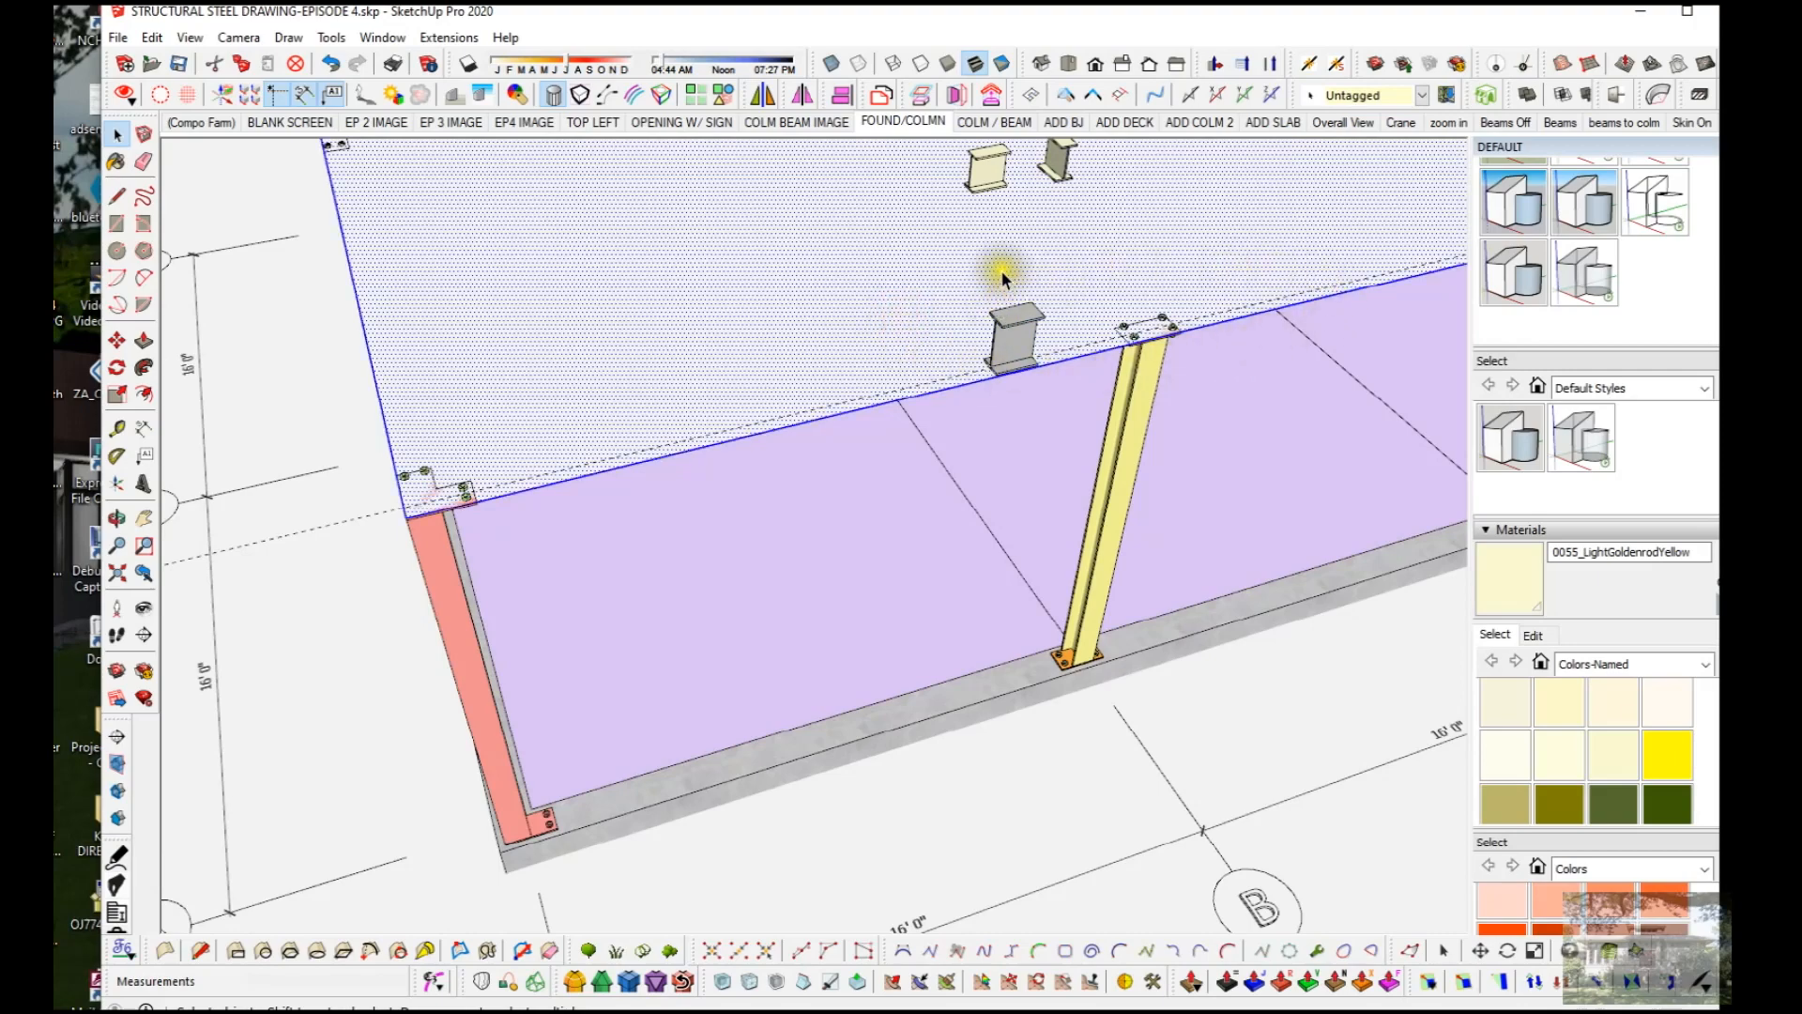
{"action": "scroll", "coordinate": [1002, 270], "scroll_direction": "down", "scroll_amount": 8}
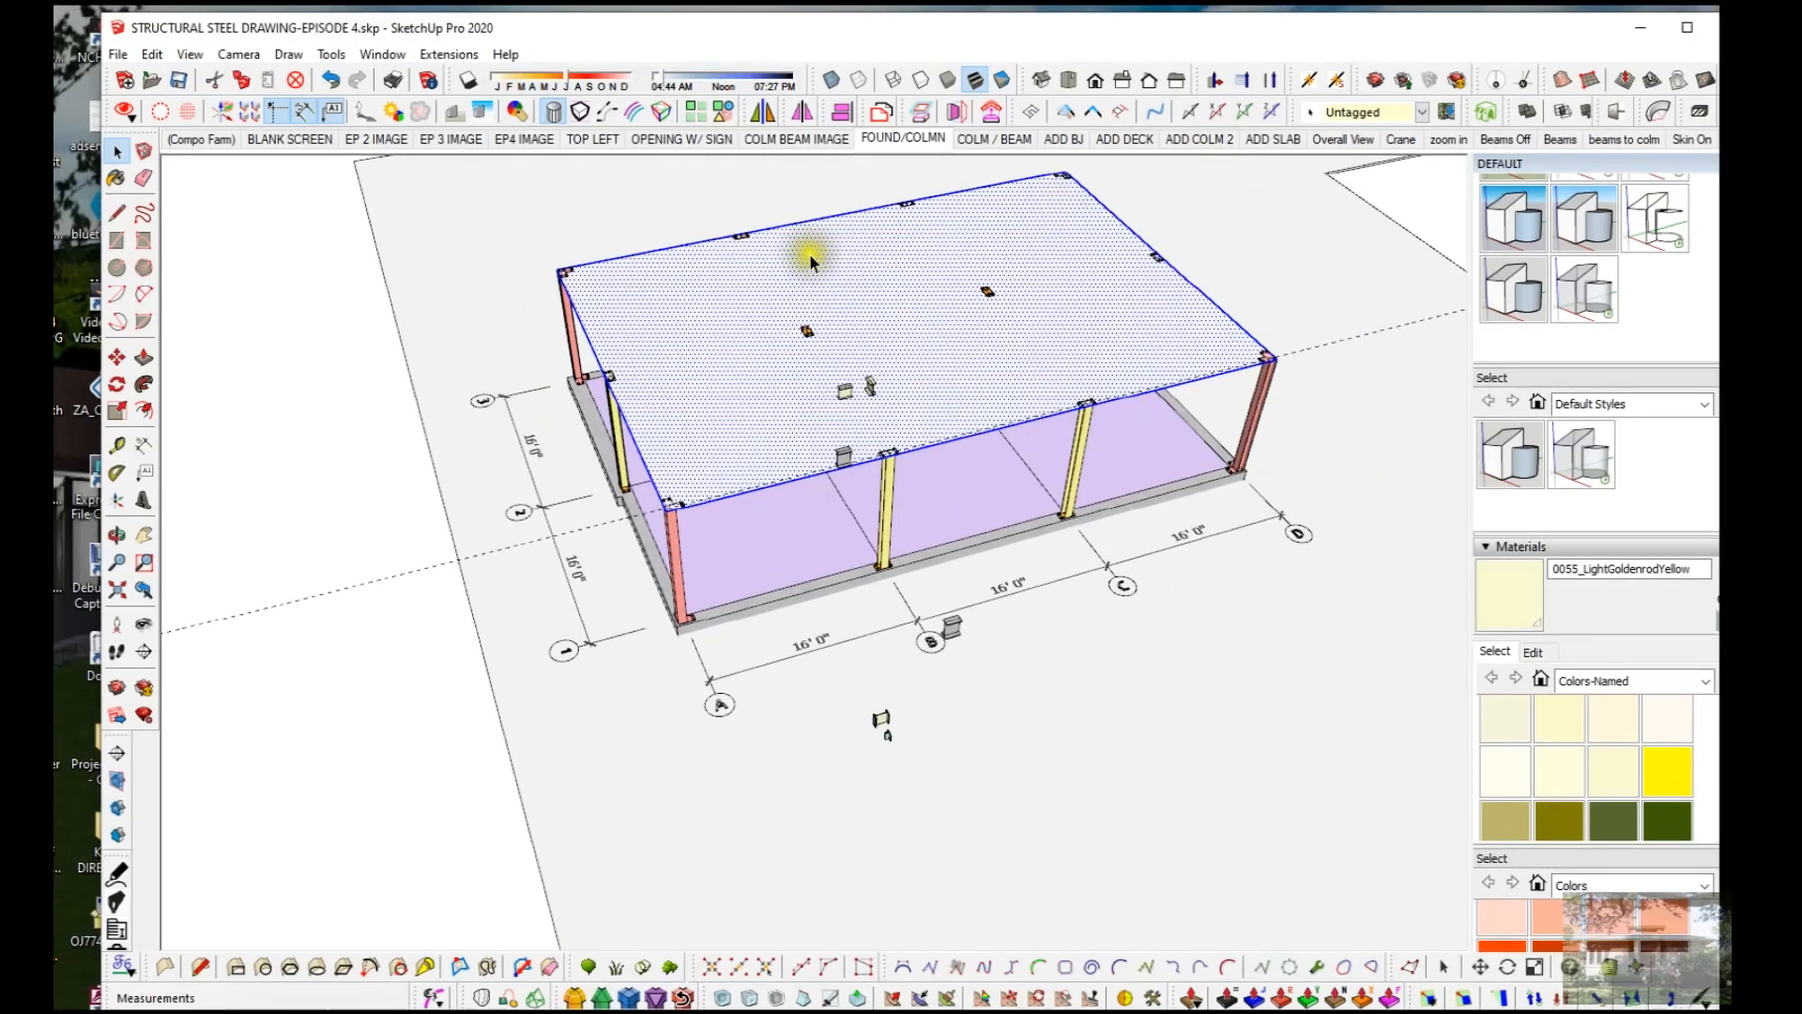
{"action": "scroll", "coordinate": [751, 306], "scroll_direction": "up", "scroll_amount": 4}
{"action": "scroll", "coordinate": [779, 381], "scroll_direction": "up", "scroll_amount": 2}
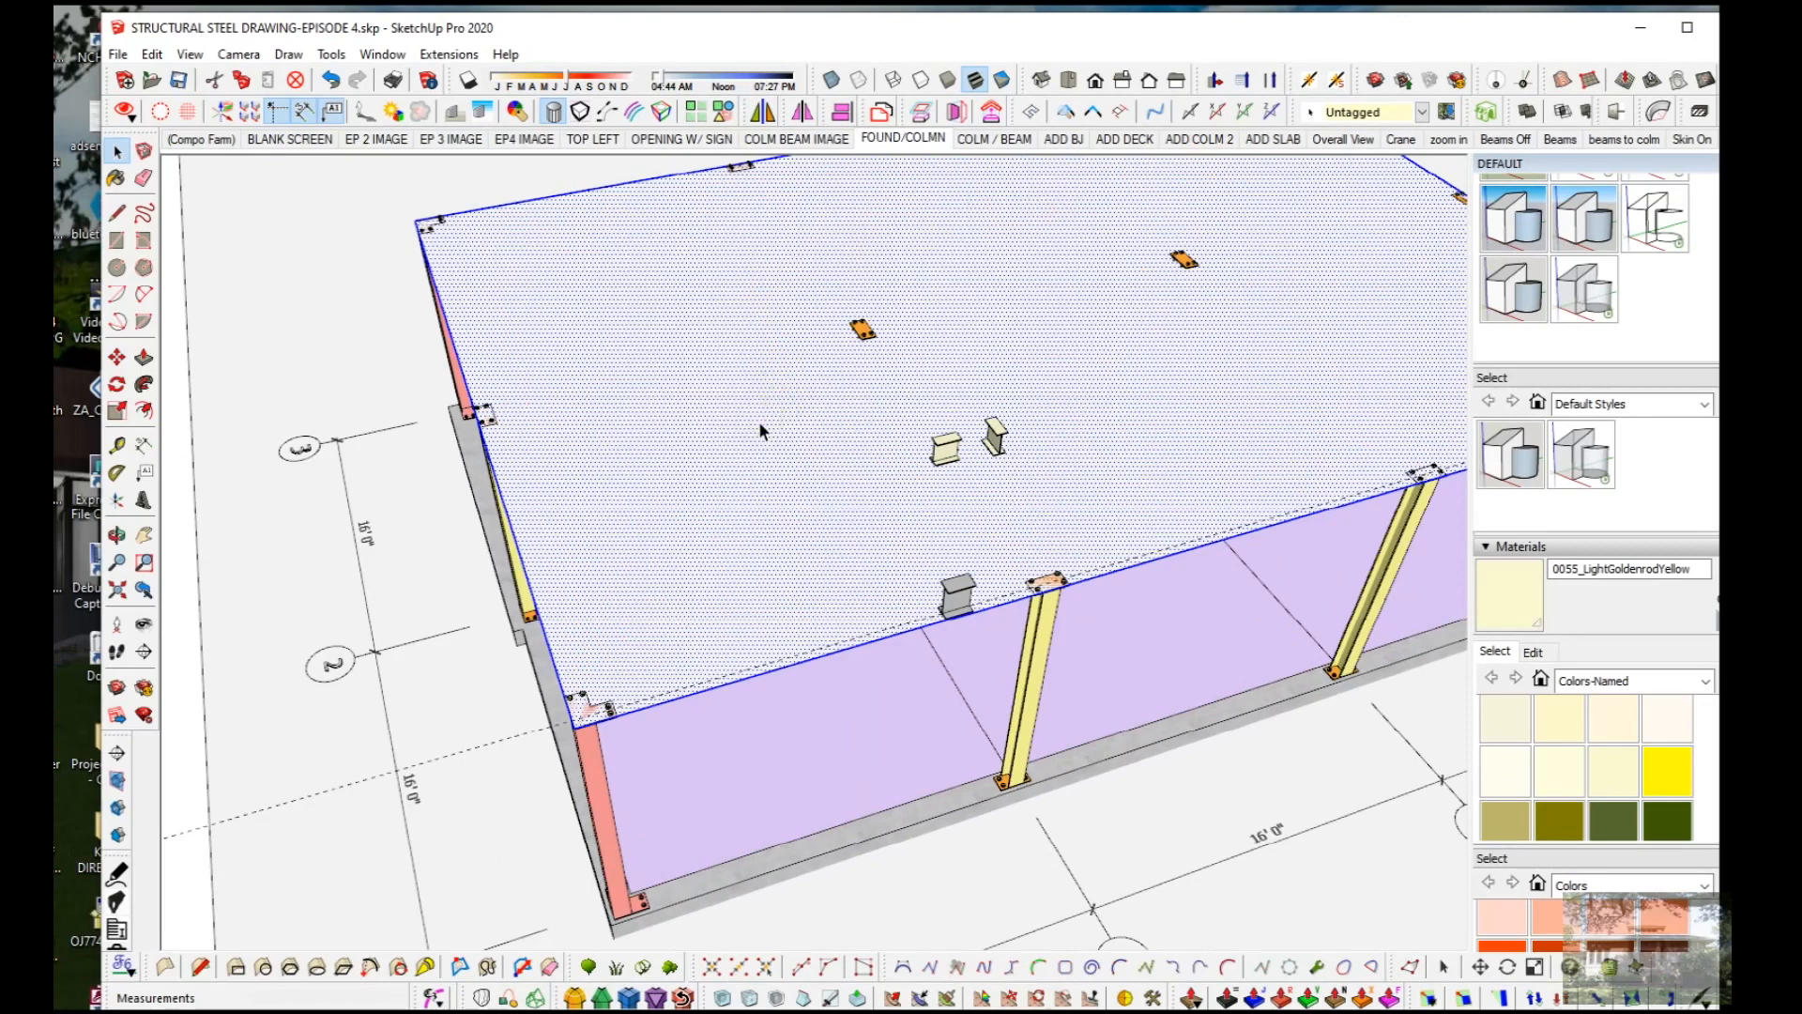
{"action": "key", "text": "Delete"}
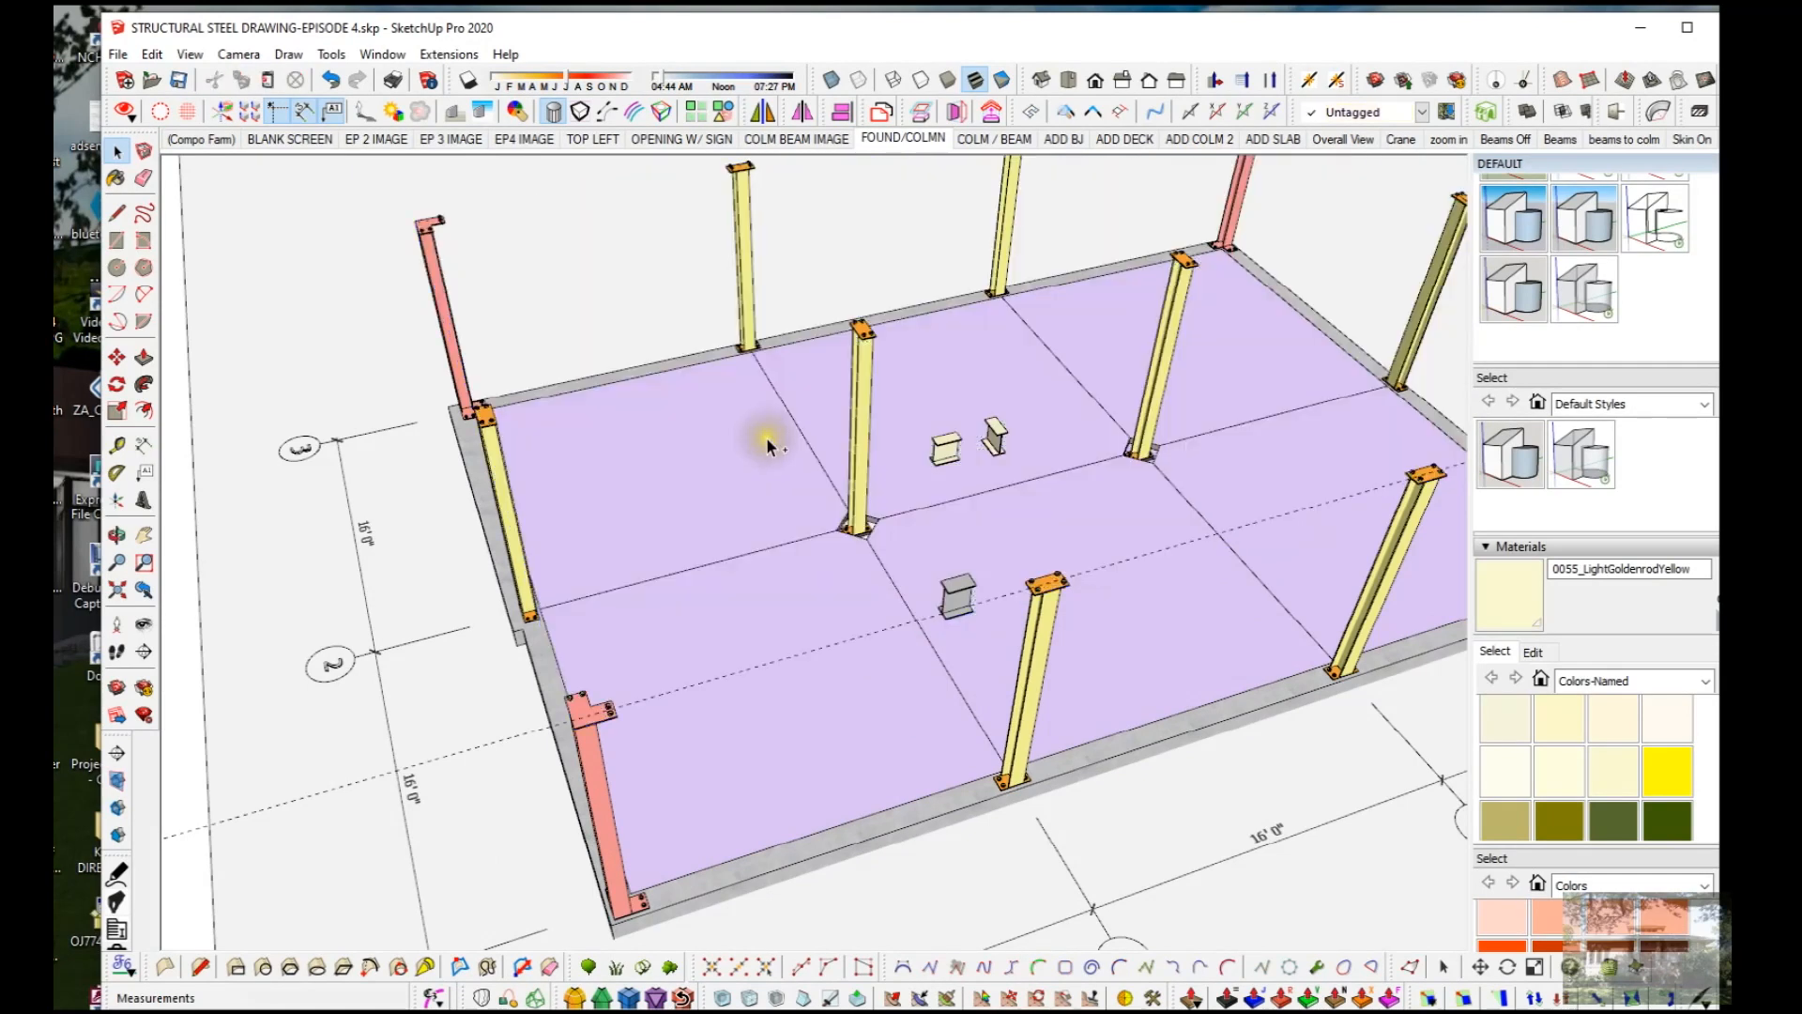
Step: Open the larger I-section group near the grid B column for editing and select the edge beneath its top flange
{"action": "double_click", "coordinate": [973, 603]}
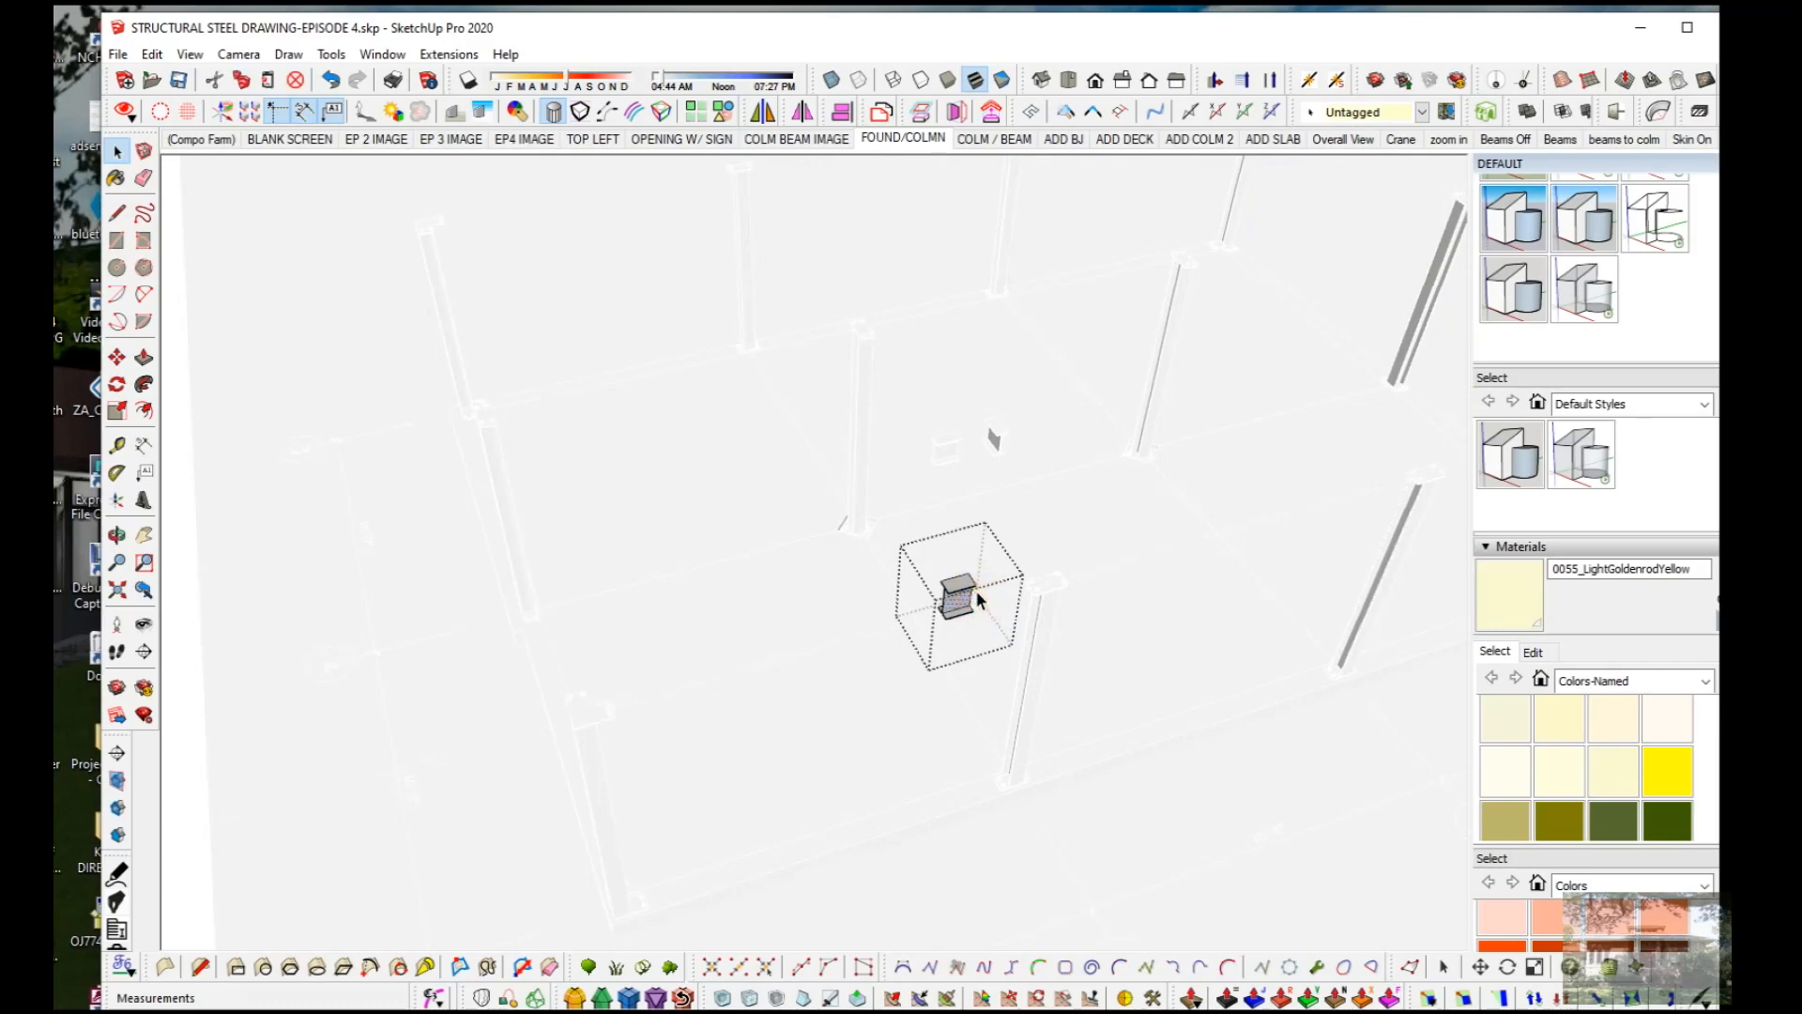
{"action": "left_click", "coordinate": [974, 589]}
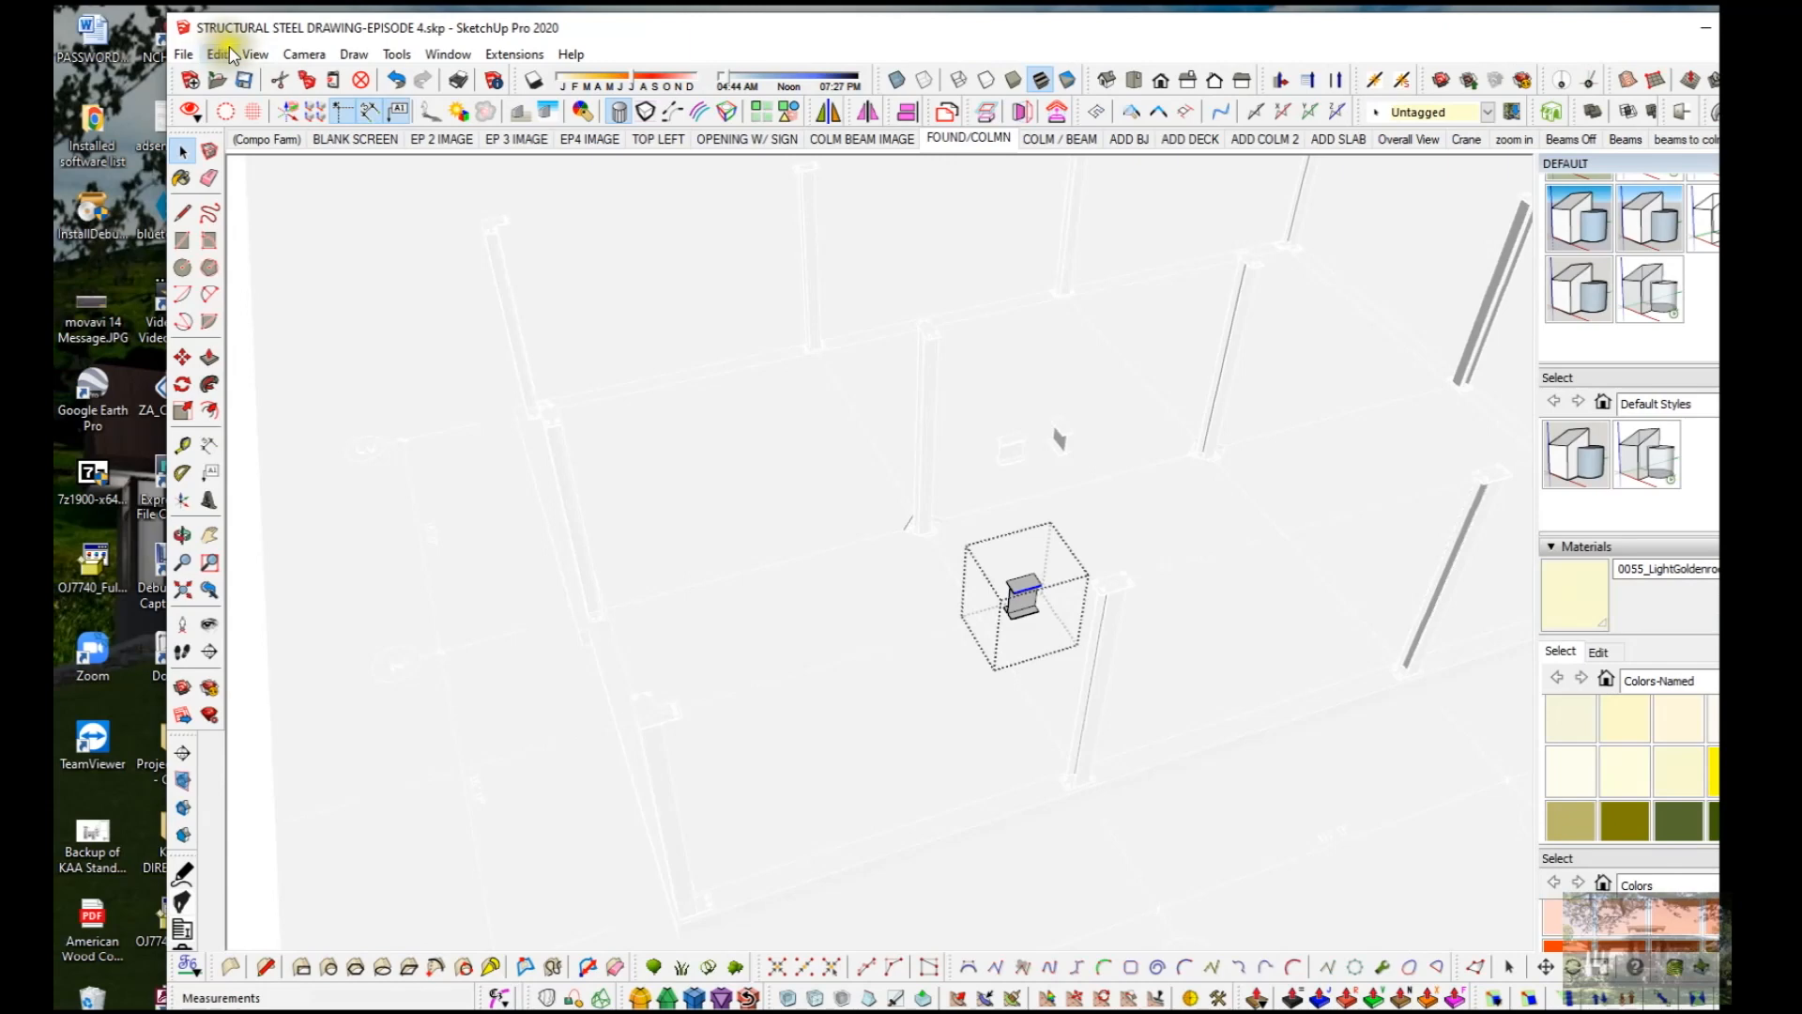
Step: Paste the copied roof face in place inside the short I-beam profile's group and close the group
{"action": "left_click", "coordinate": [229, 54]}
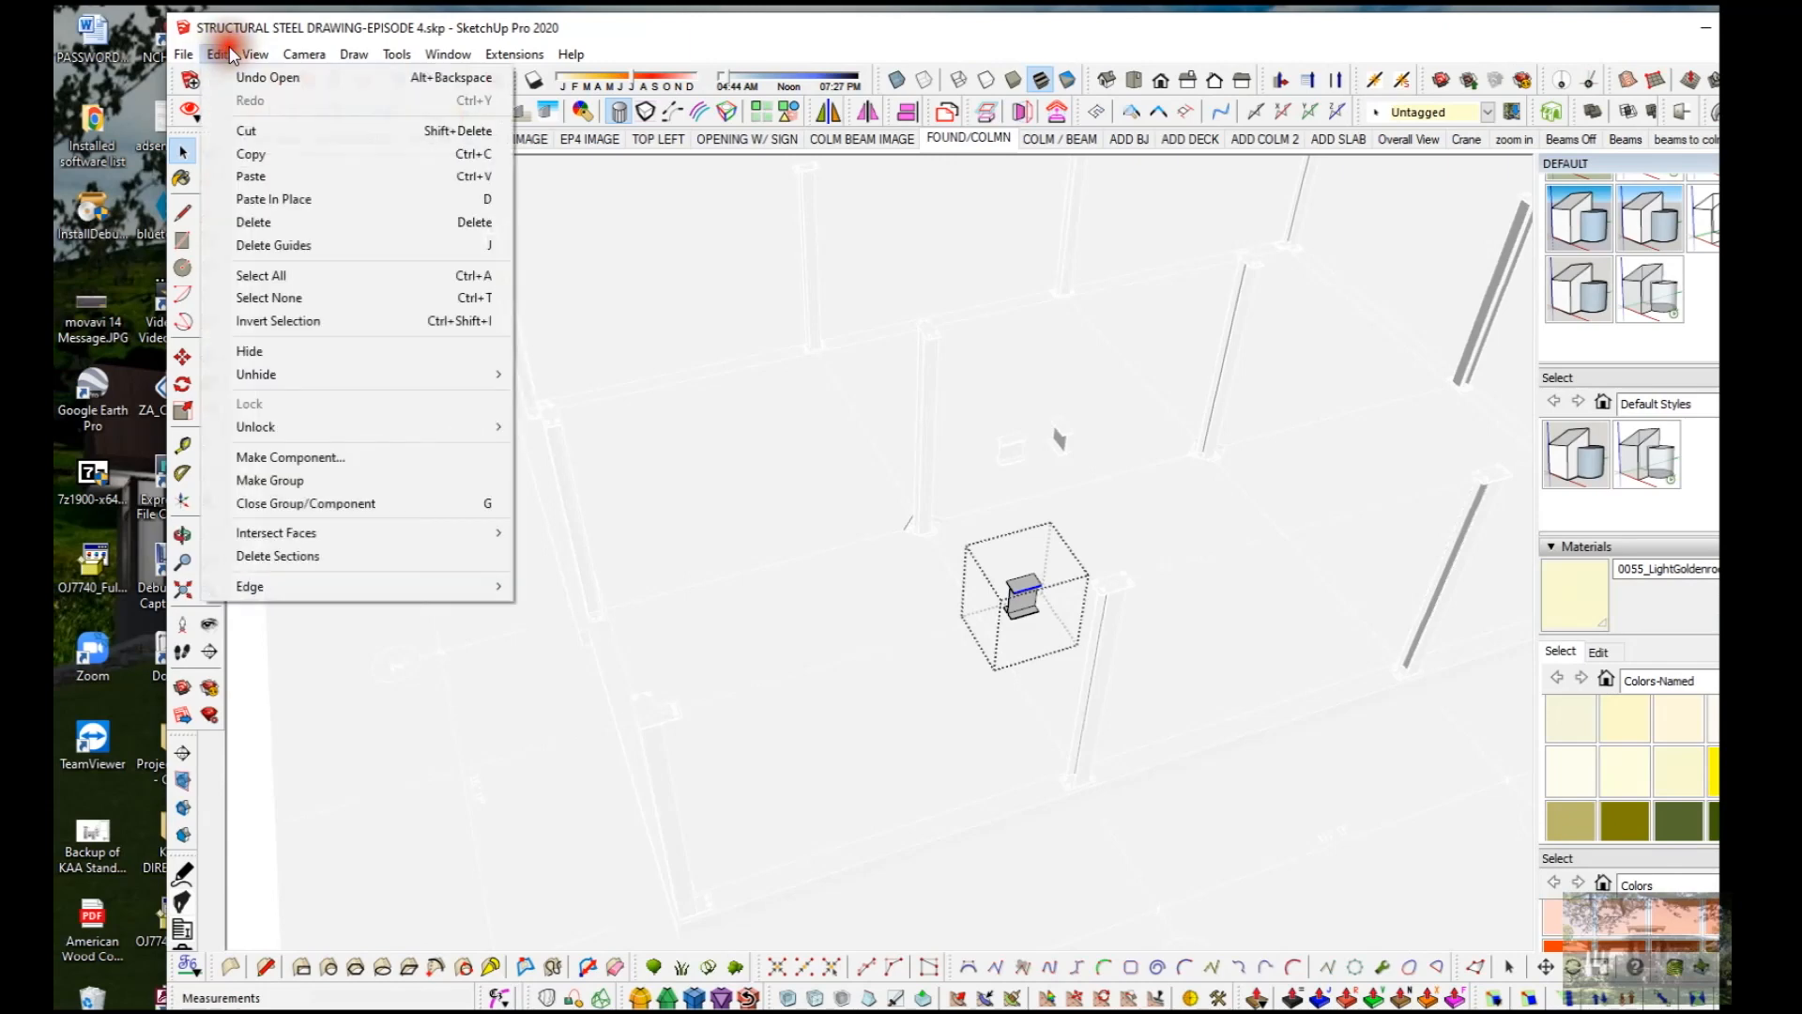
{"action": "left_click", "coordinate": [299, 199]}
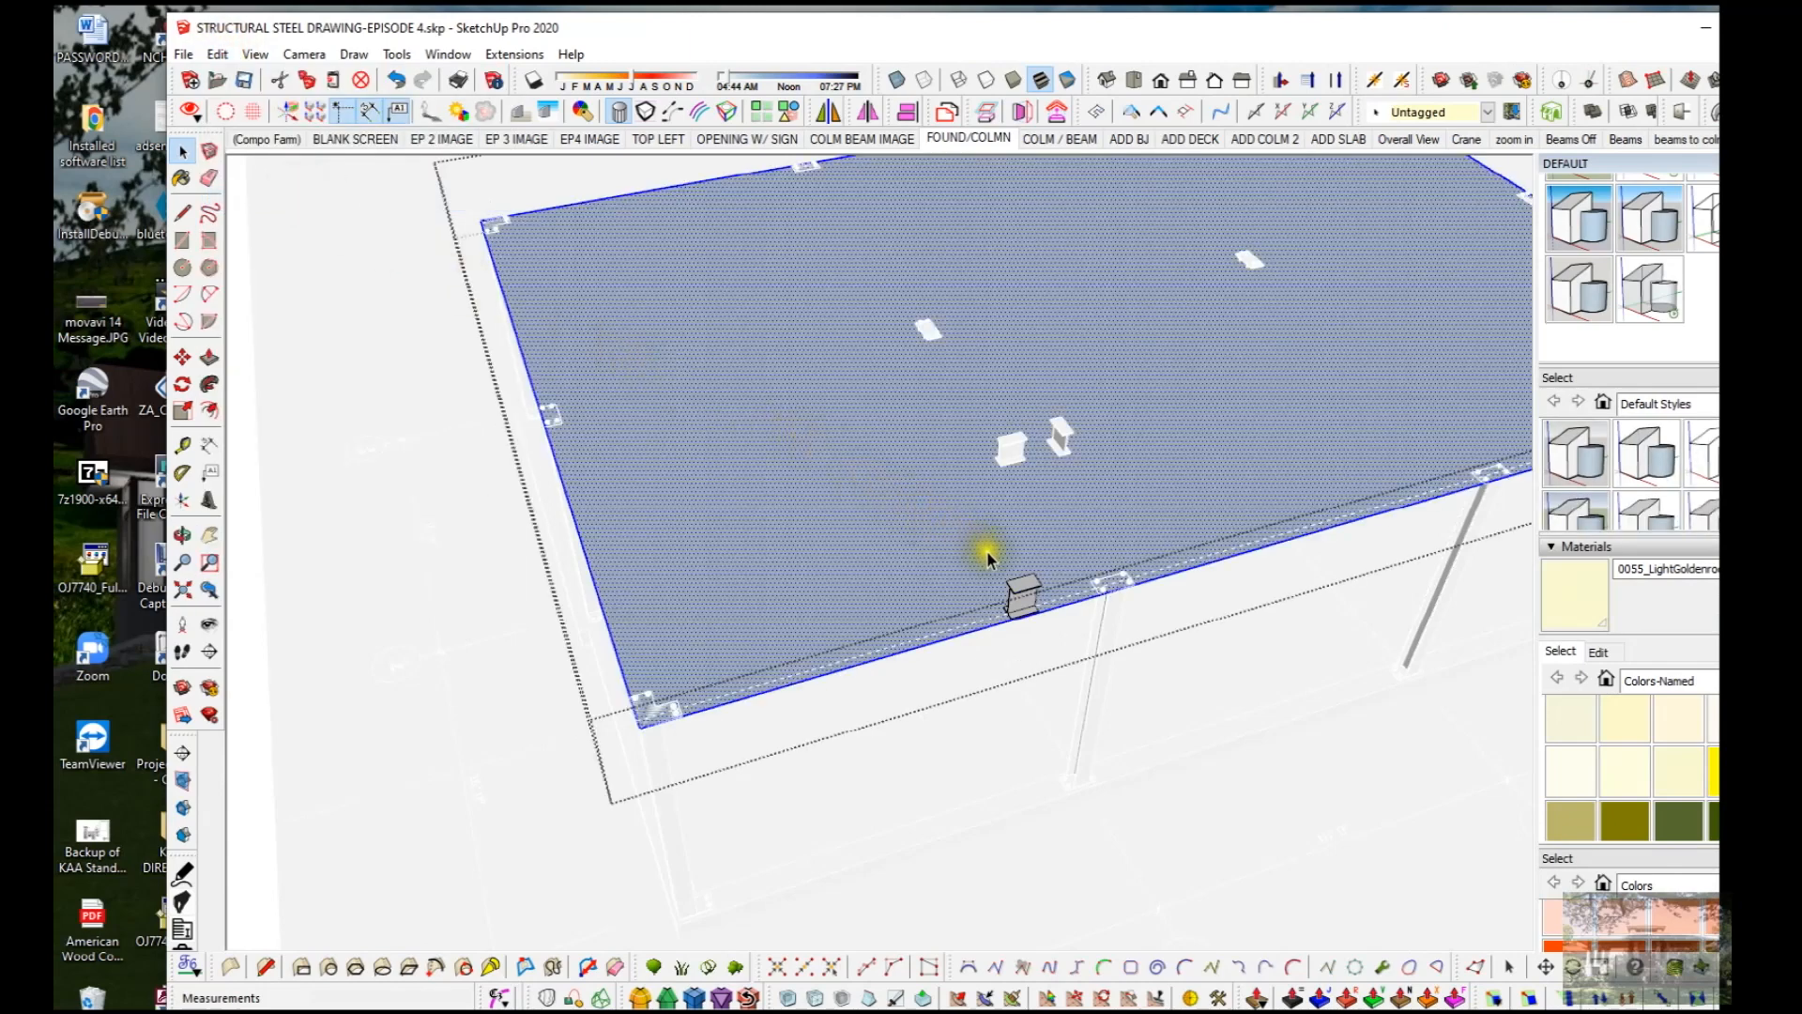
{"action": "left_click", "coordinate": [1033, 599]}
{"action": "left_click", "coordinate": [1051, 550]}
{"action": "left_click", "coordinate": [1050, 602]}
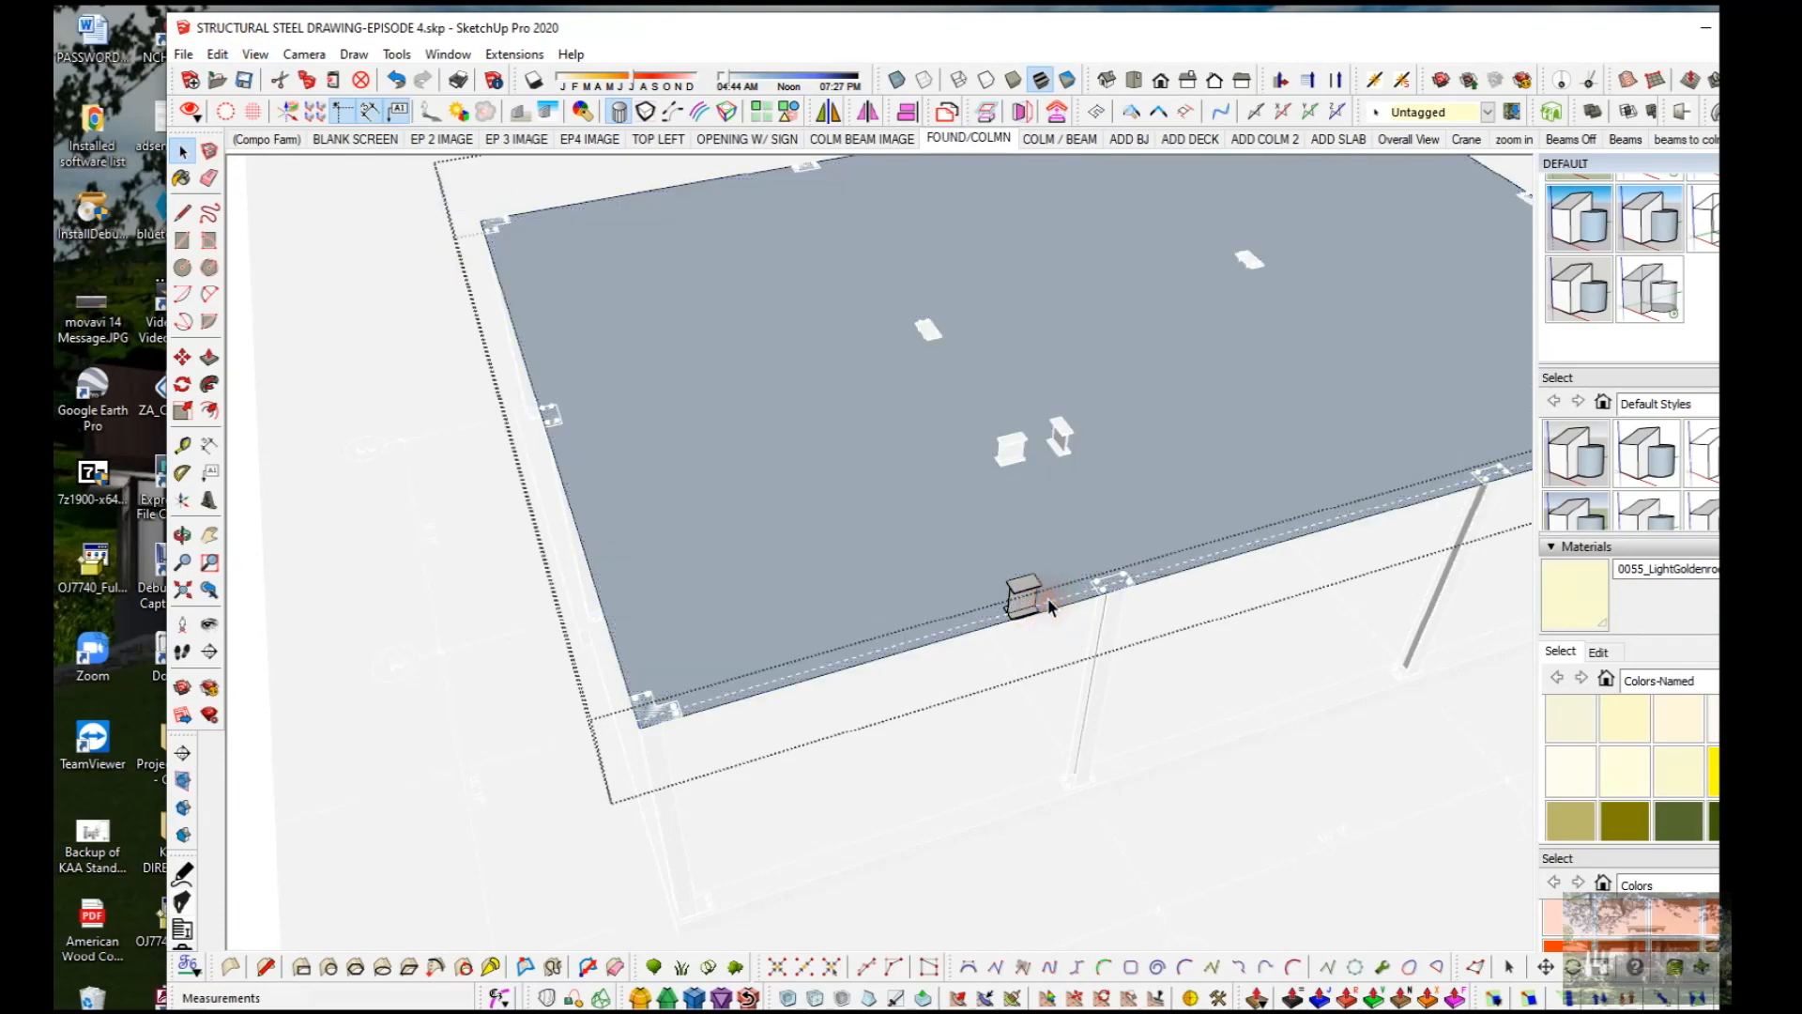
{"action": "left_click", "coordinate": [1042, 600]}
{"action": "scroll", "coordinate": [1070, 567], "scroll_direction": "up", "scroll_amount": 2}
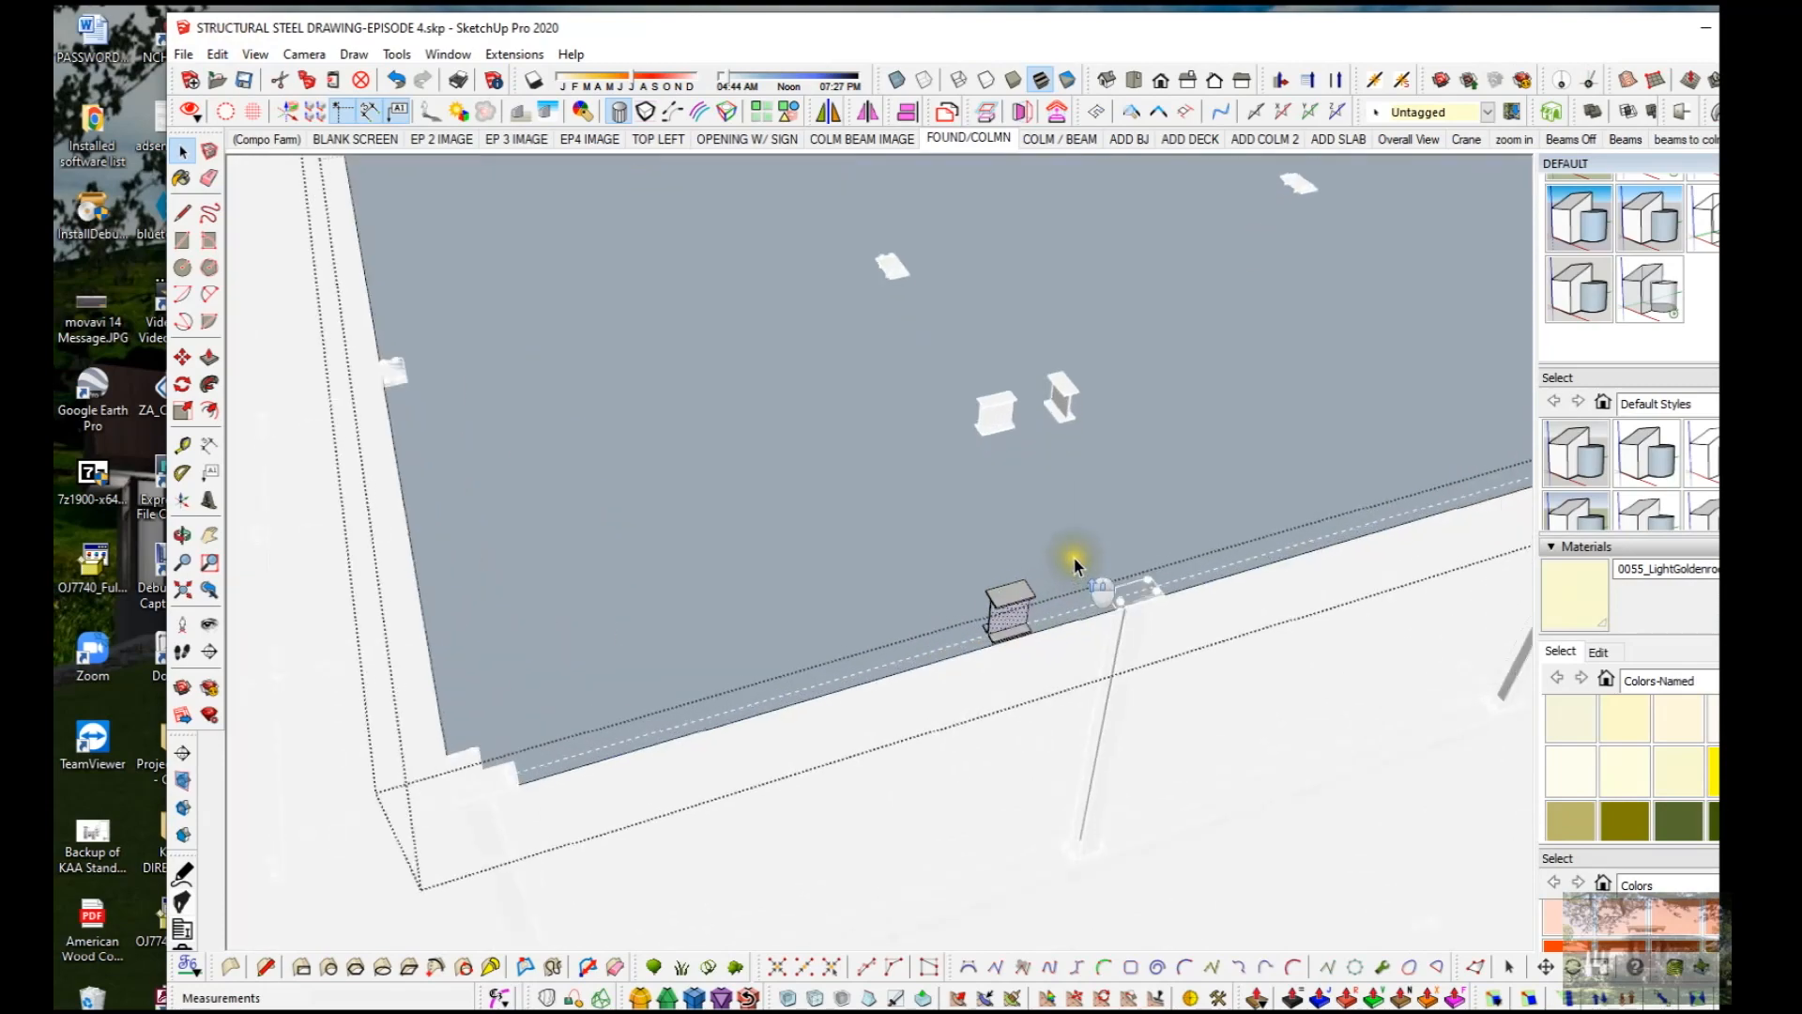
{"action": "left_click", "coordinate": [1078, 557]}
{"action": "scroll", "coordinate": [1045, 525], "scroll_direction": "down", "scroll_amount": 4}
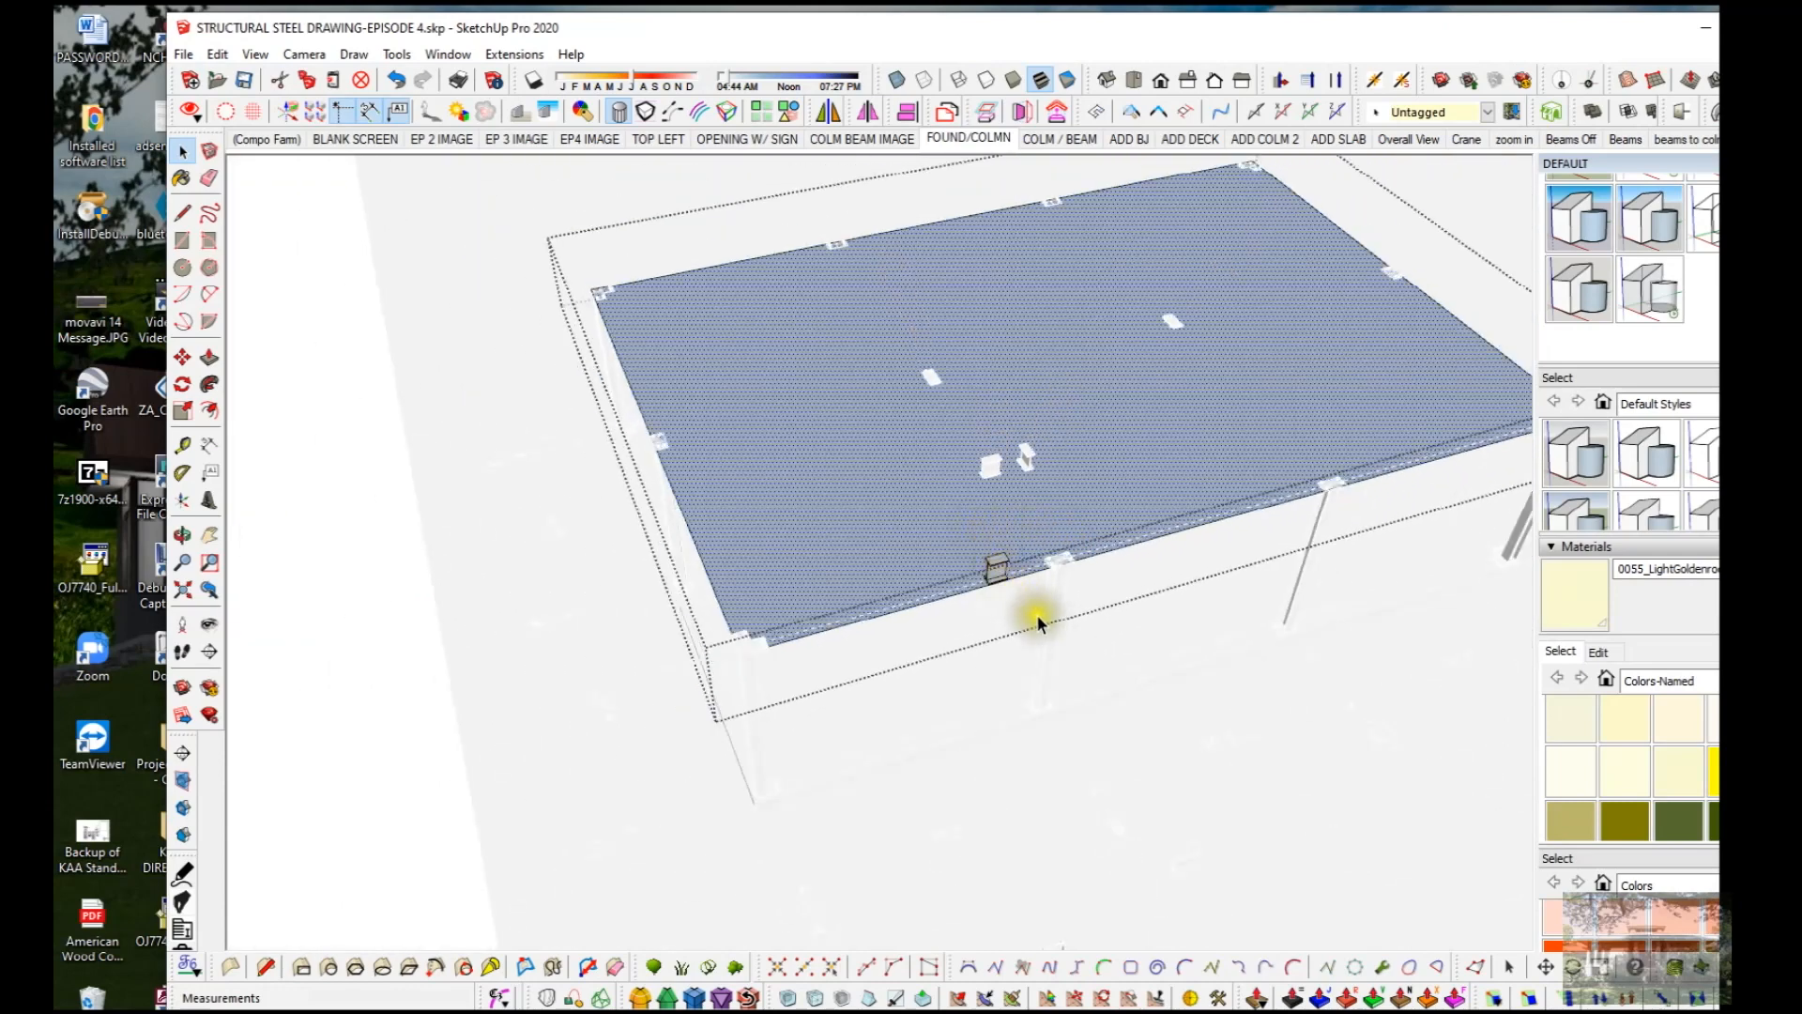
{"action": "left_click", "coordinate": [1073, 650]}
Step: Reopen the group and sweep the I-beam cross-section around the perimeter of the roof face with Follow Me
{"action": "scroll", "coordinate": [1068, 566], "scroll_direction": "up", "scroll_amount": 5}
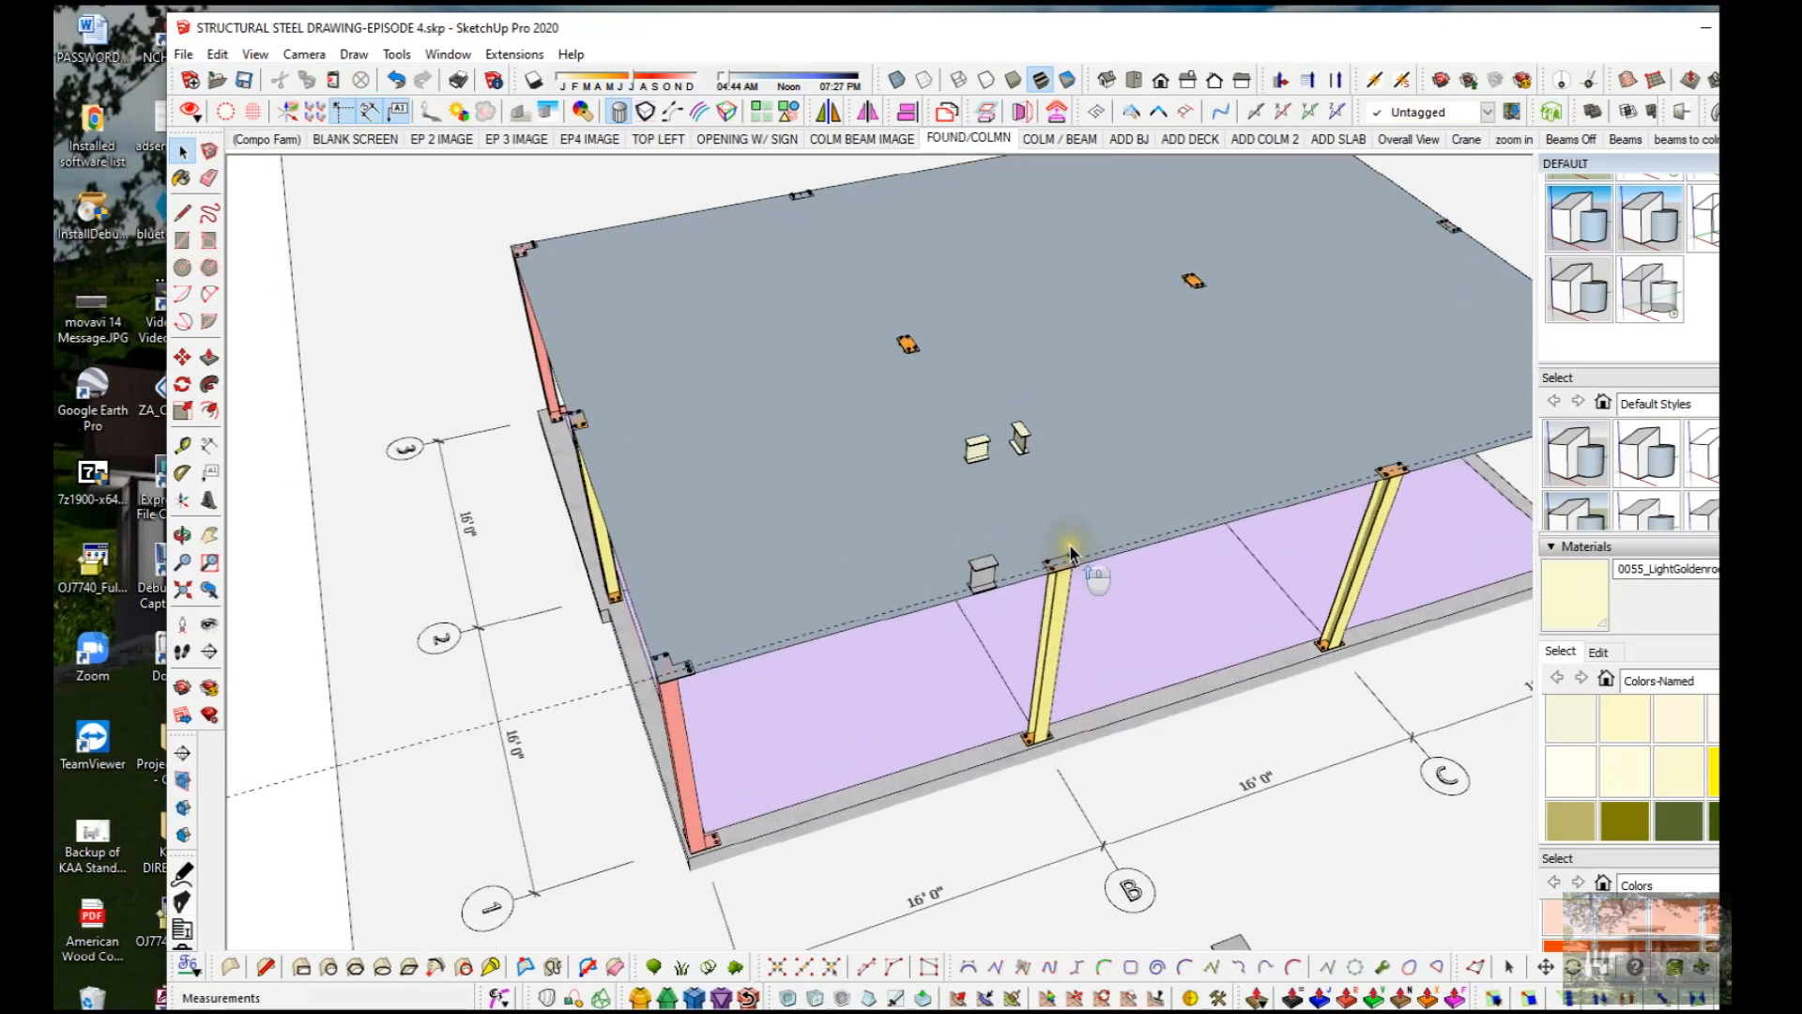
{"action": "left_click", "coordinate": [1003, 575]}
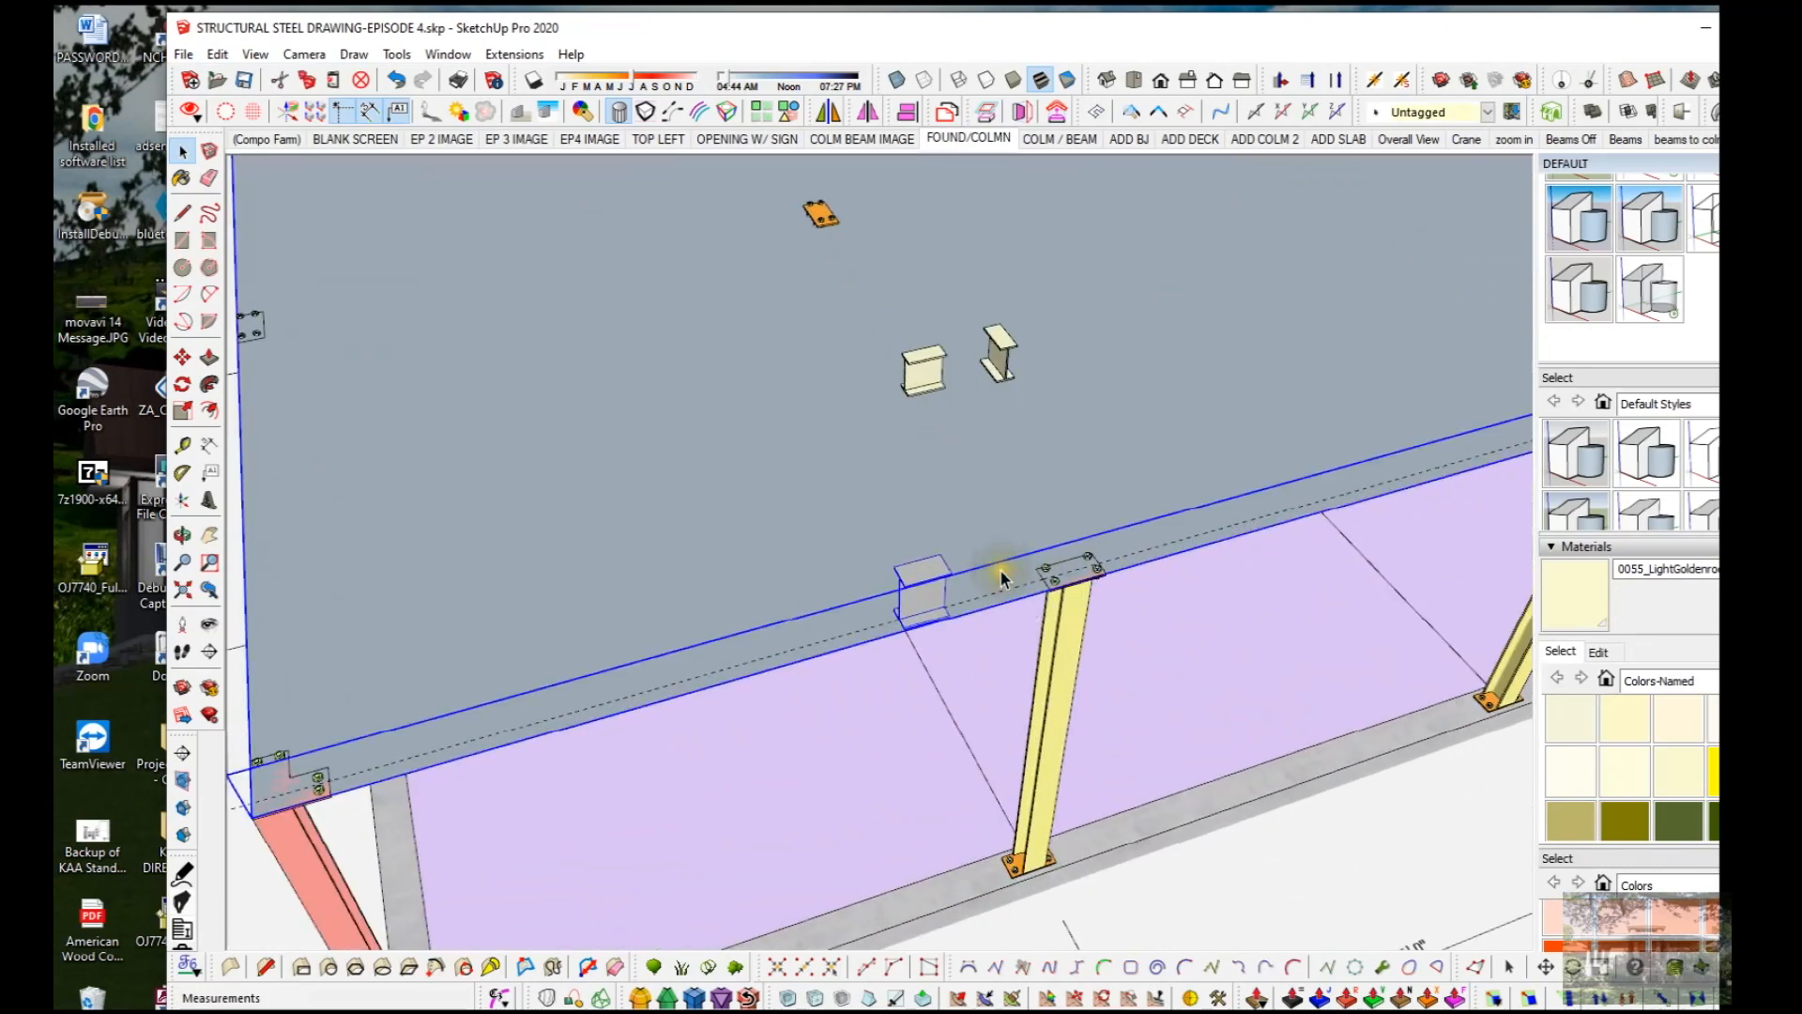
{"action": "middle_click_drag", "start_coordinate": [1004, 577], "coordinate": [1096, 559]}
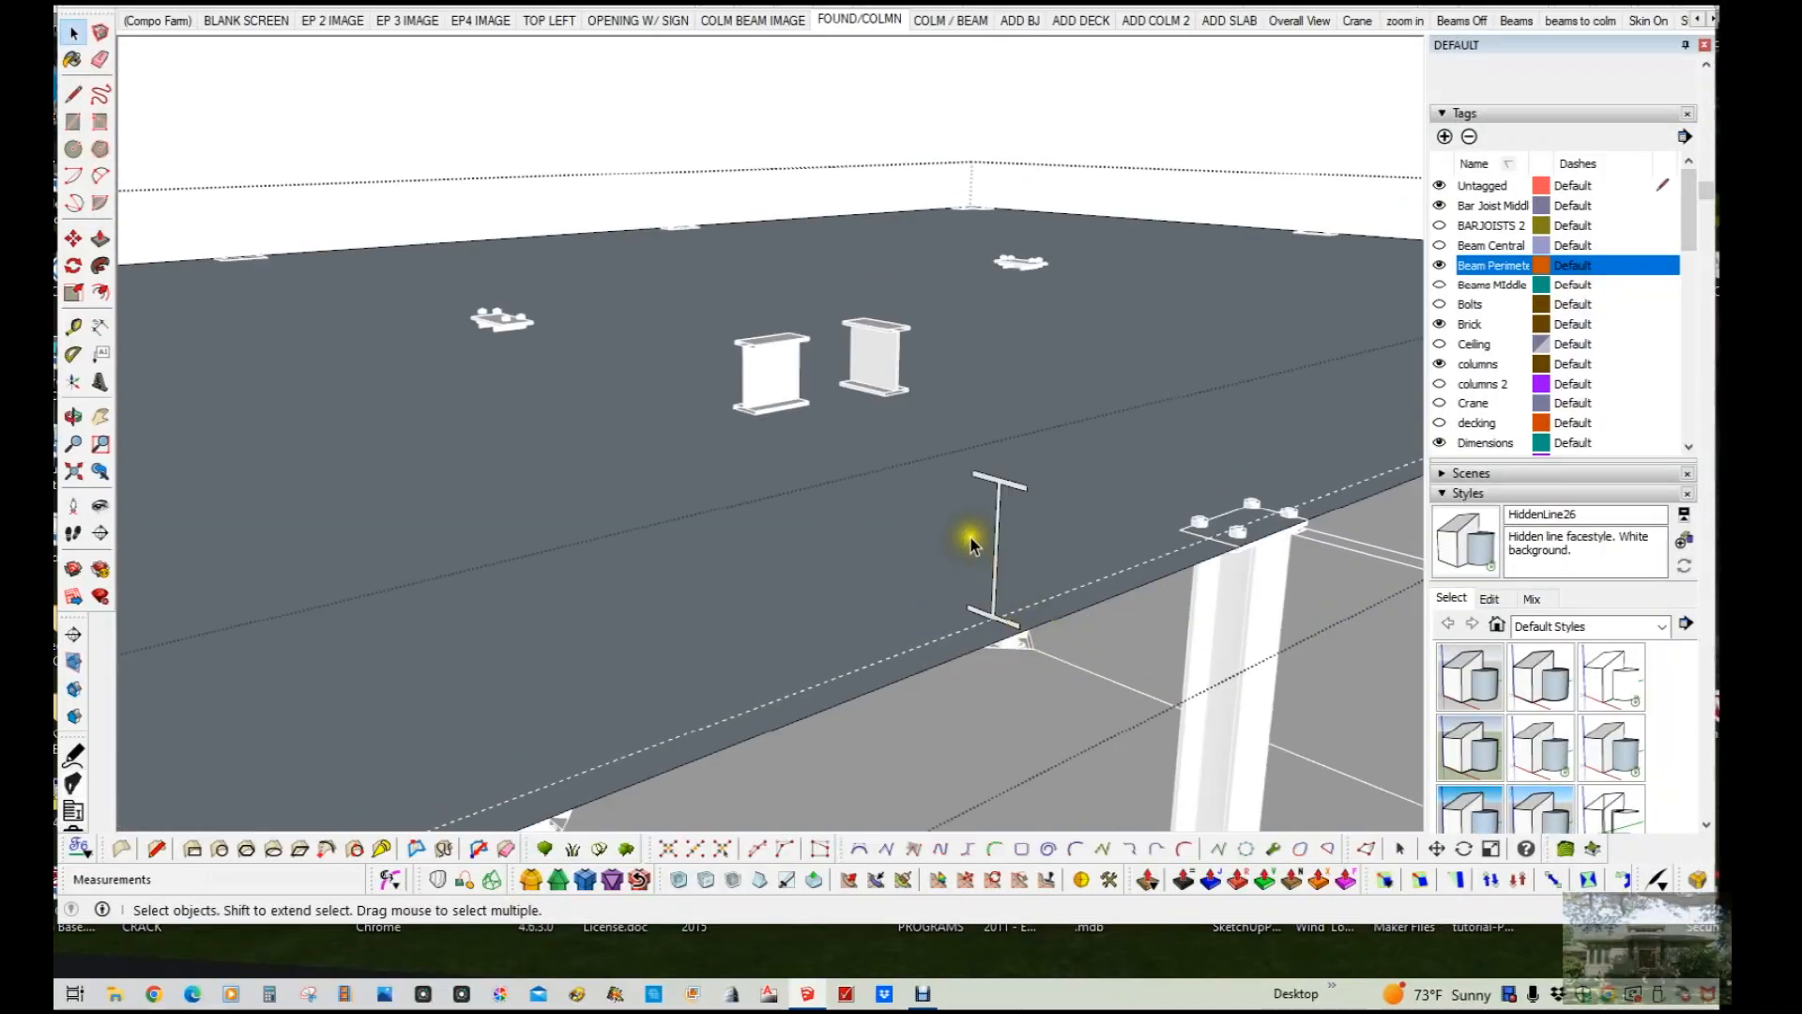
{"action": "mouse_move", "coordinate": [1091, 532]}
{"action": "middle_mouse_down"}
{"action": "mouse_move", "coordinate": [1066, 455]}
{"action": "mouse_move", "coordinate": [1079, 475]}
{"action": "middle_mouse_up"}
{"action": "left_click", "coordinate": [1075, 488]}
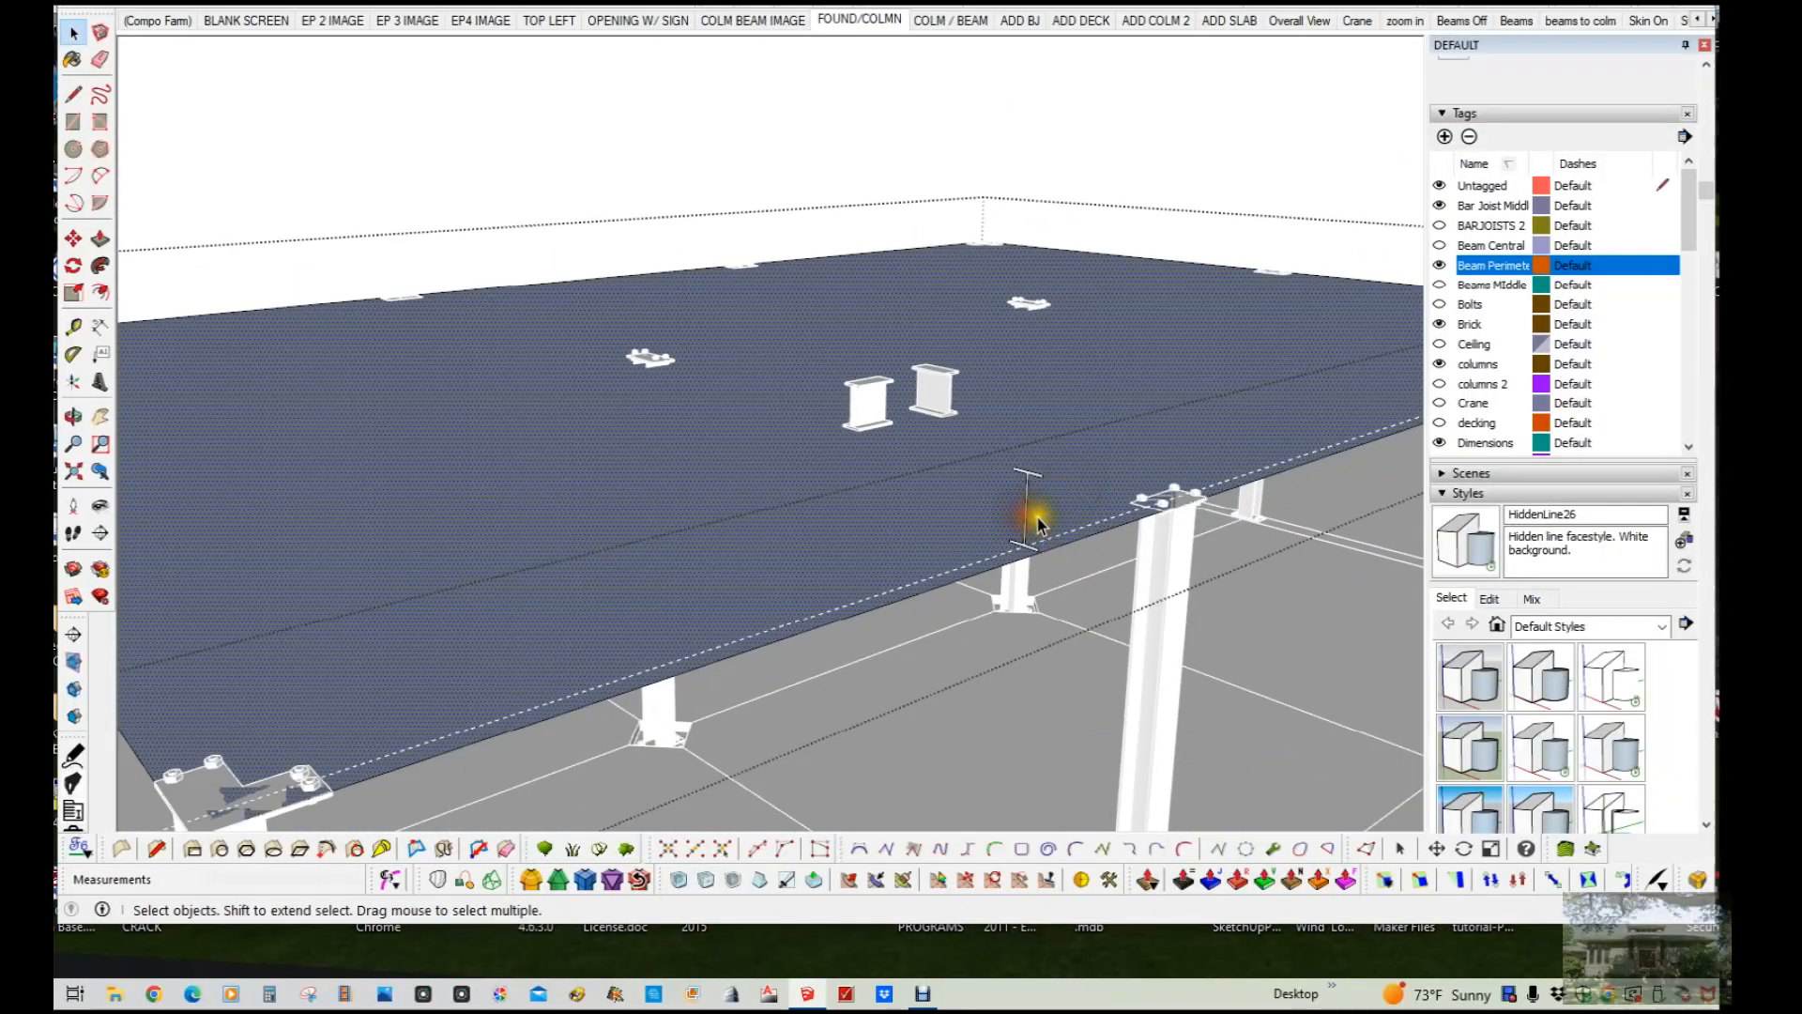
{"action": "left_click", "coordinate": [1042, 518]}
{"action": "scroll", "coordinate": [1042, 521], "scroll_direction": "up", "scroll_amount": 4}
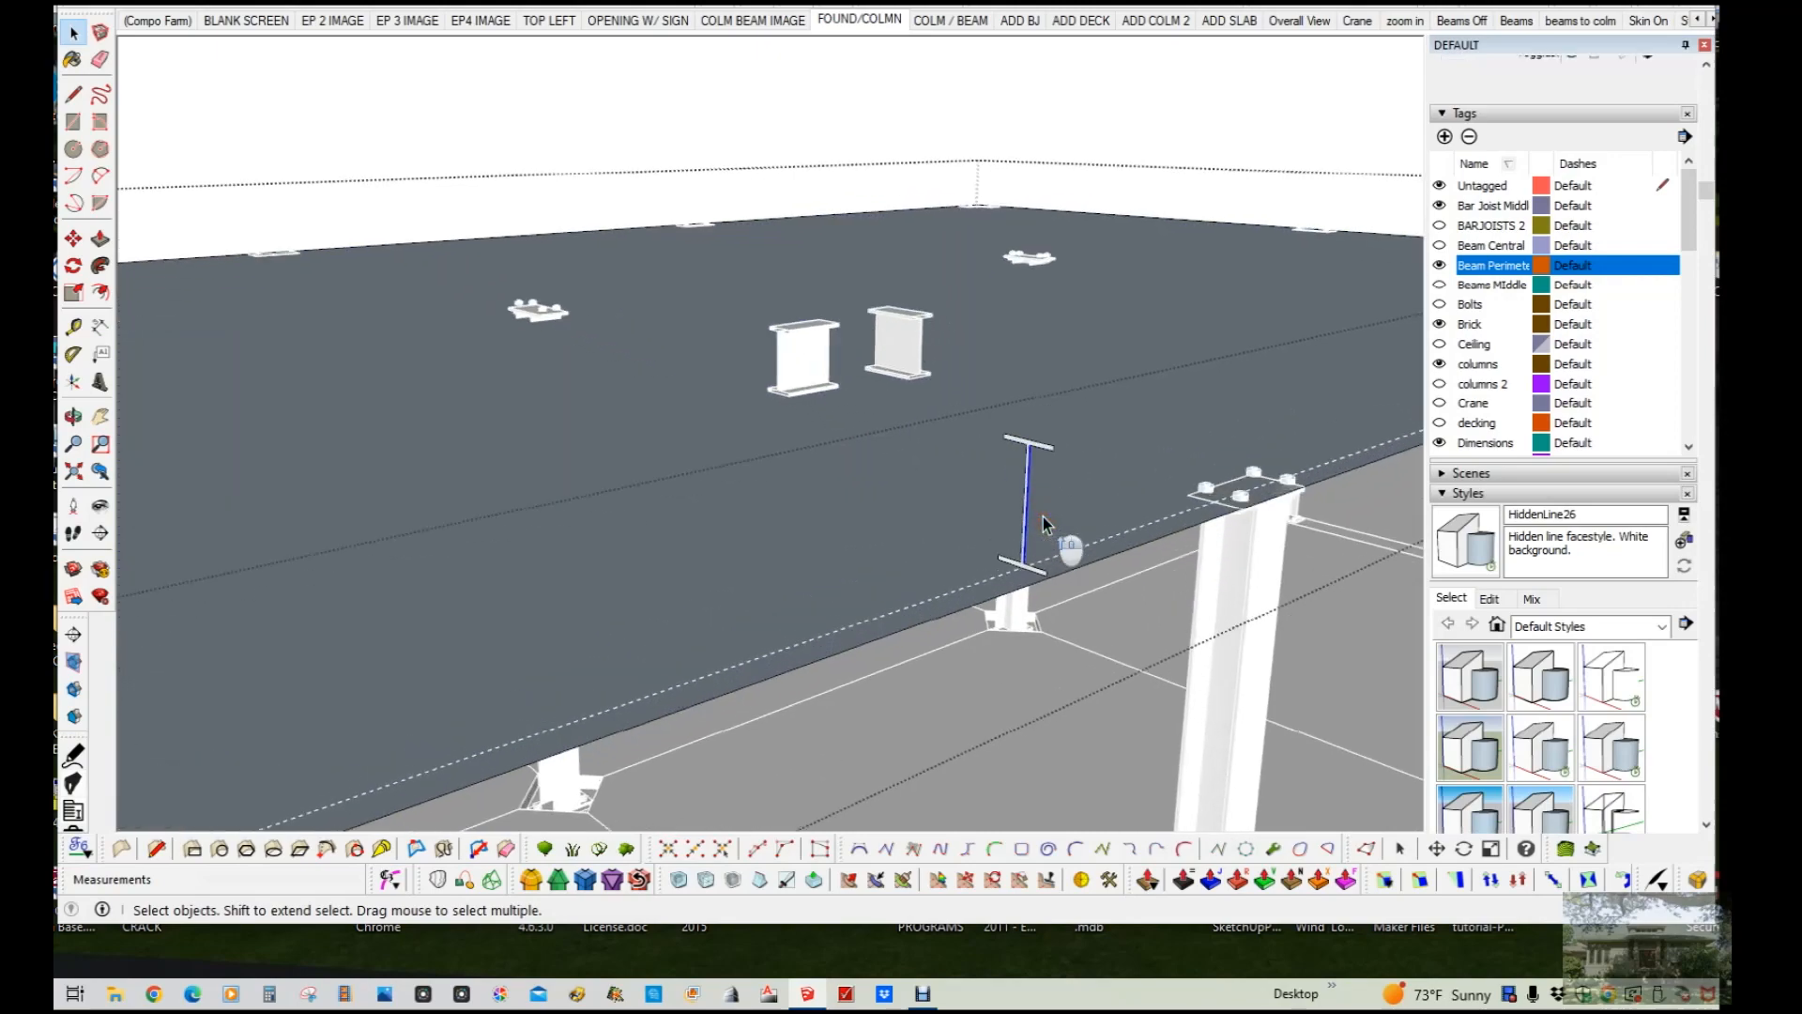
{"action": "left_click", "coordinate": [1068, 556]}
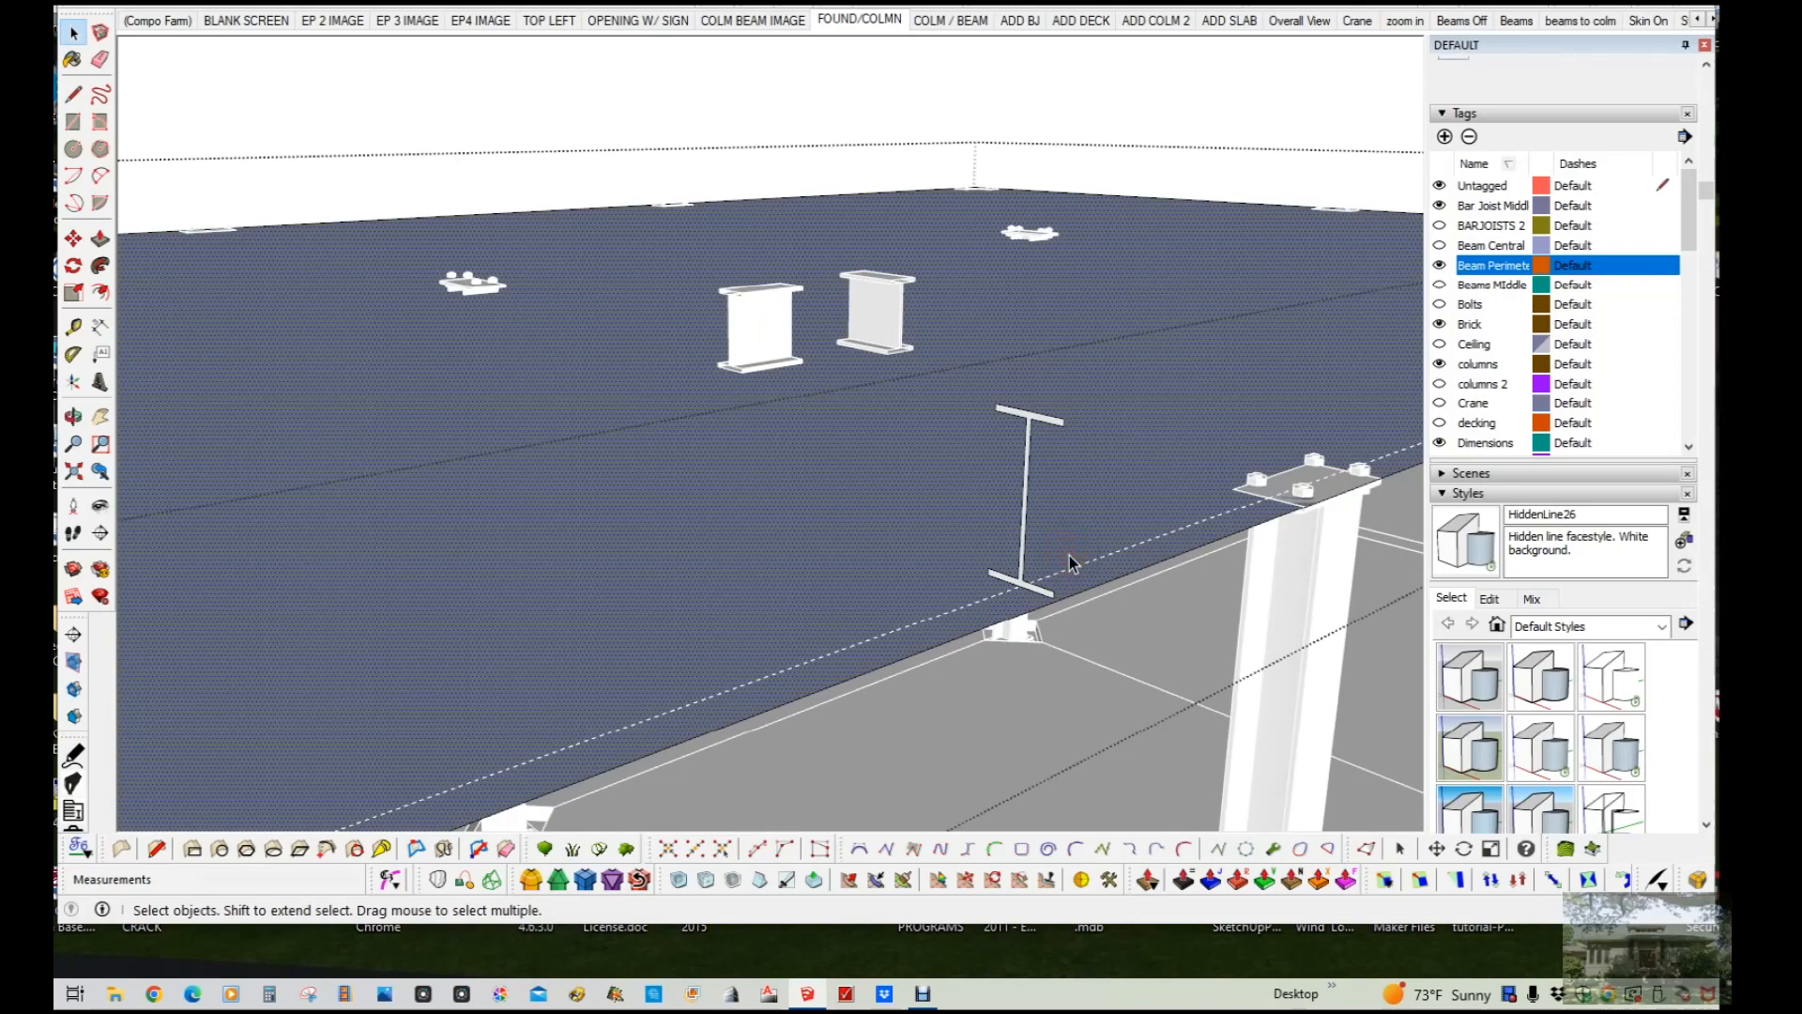
{"action": "scroll", "coordinate": [1043, 601], "scroll_direction": "up", "scroll_amount": 5}
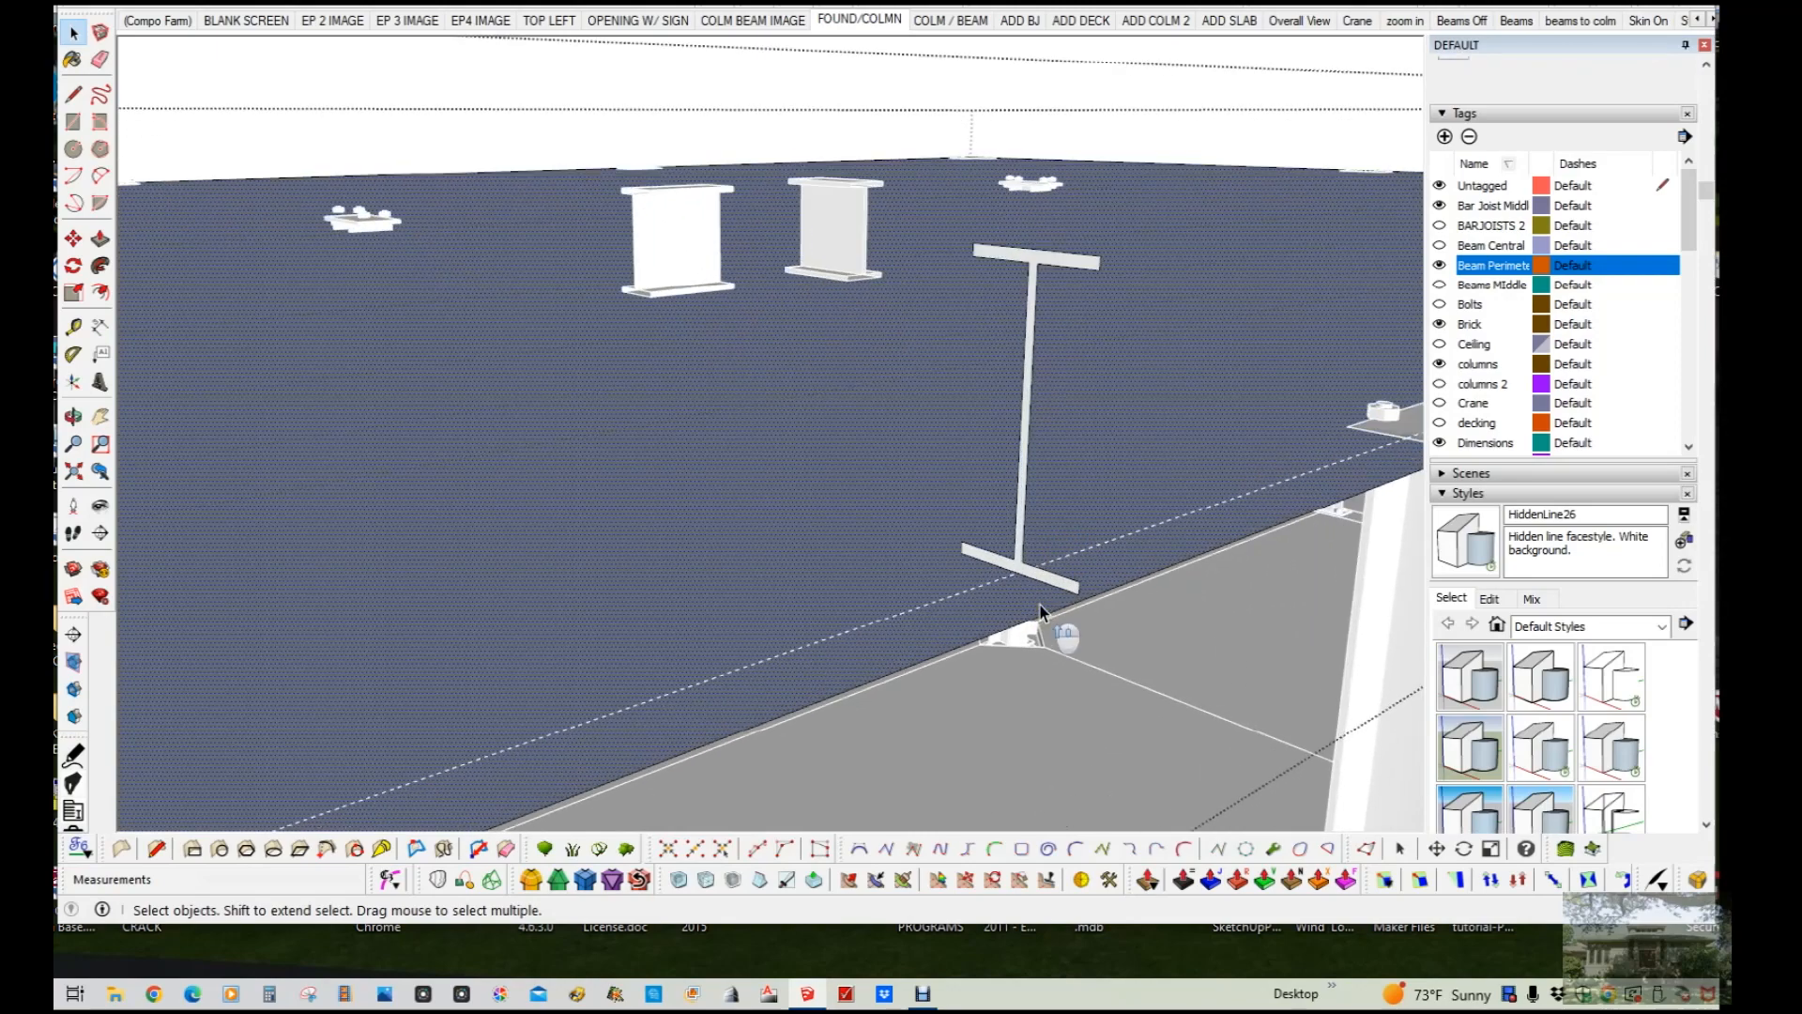
{"action": "scroll", "coordinate": [1040, 609], "scroll_direction": "up", "scroll_amount": 2}
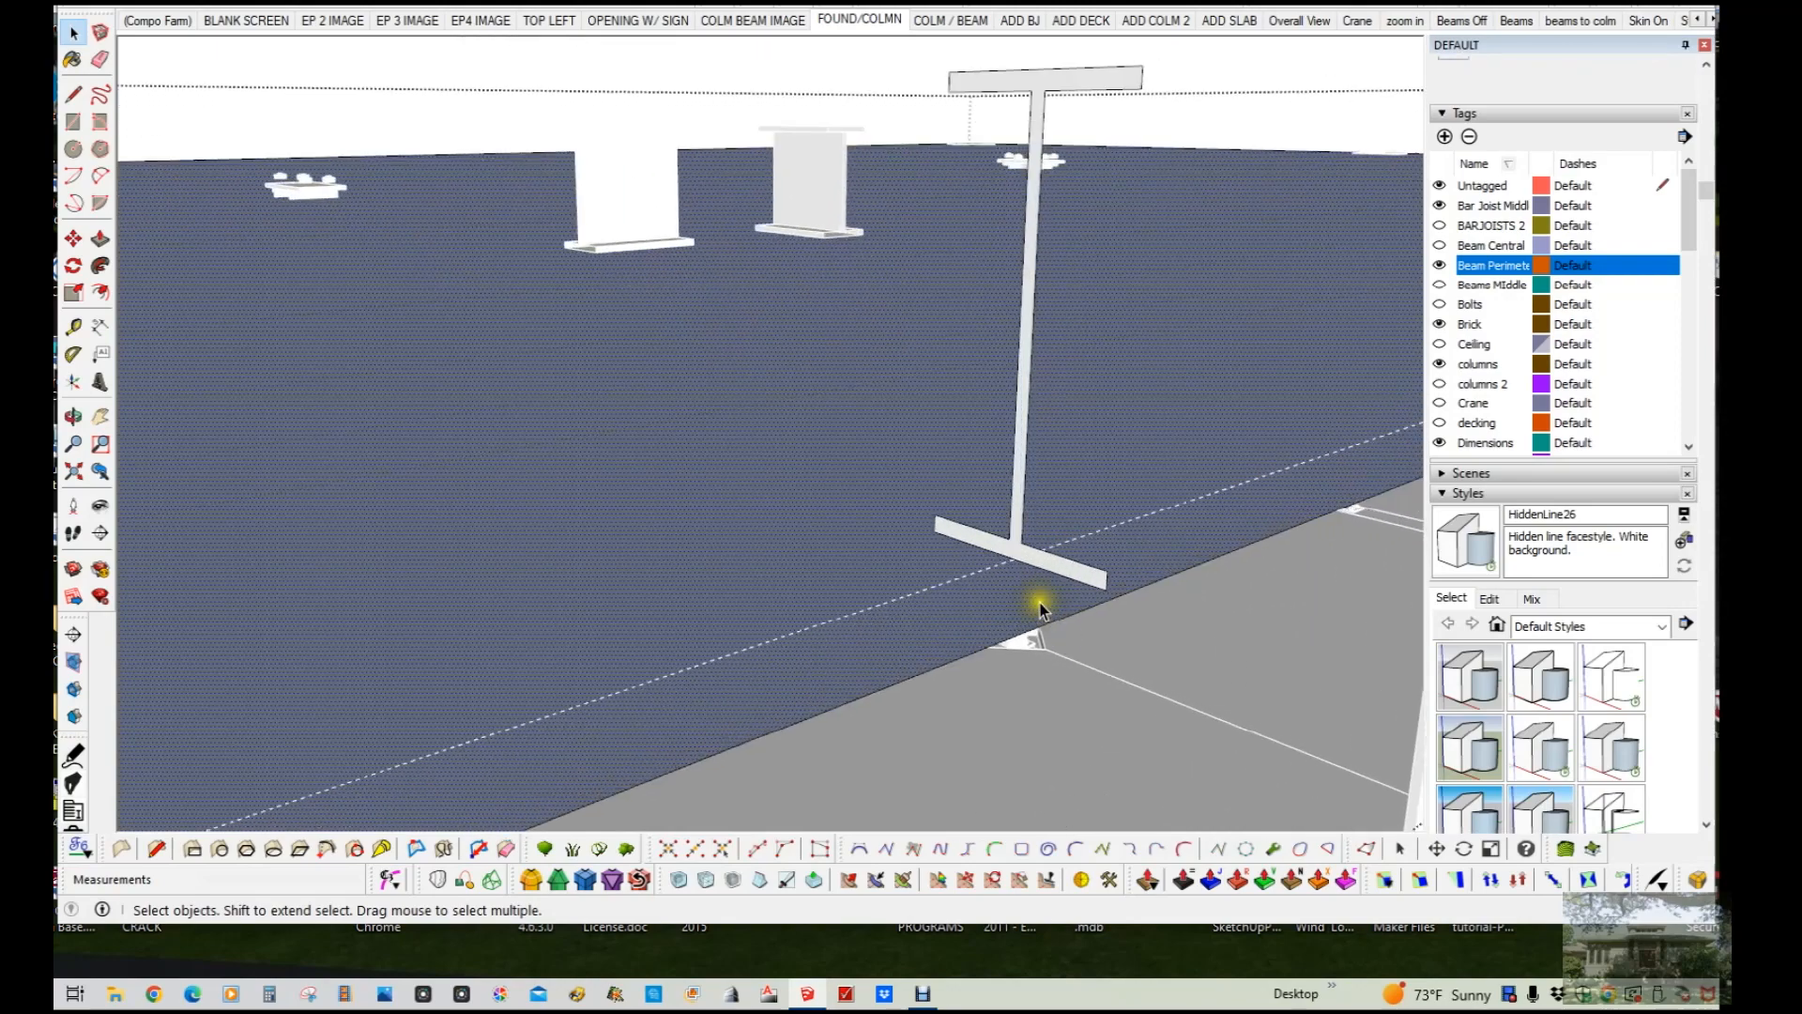
{"action": "key", "text": "p"}
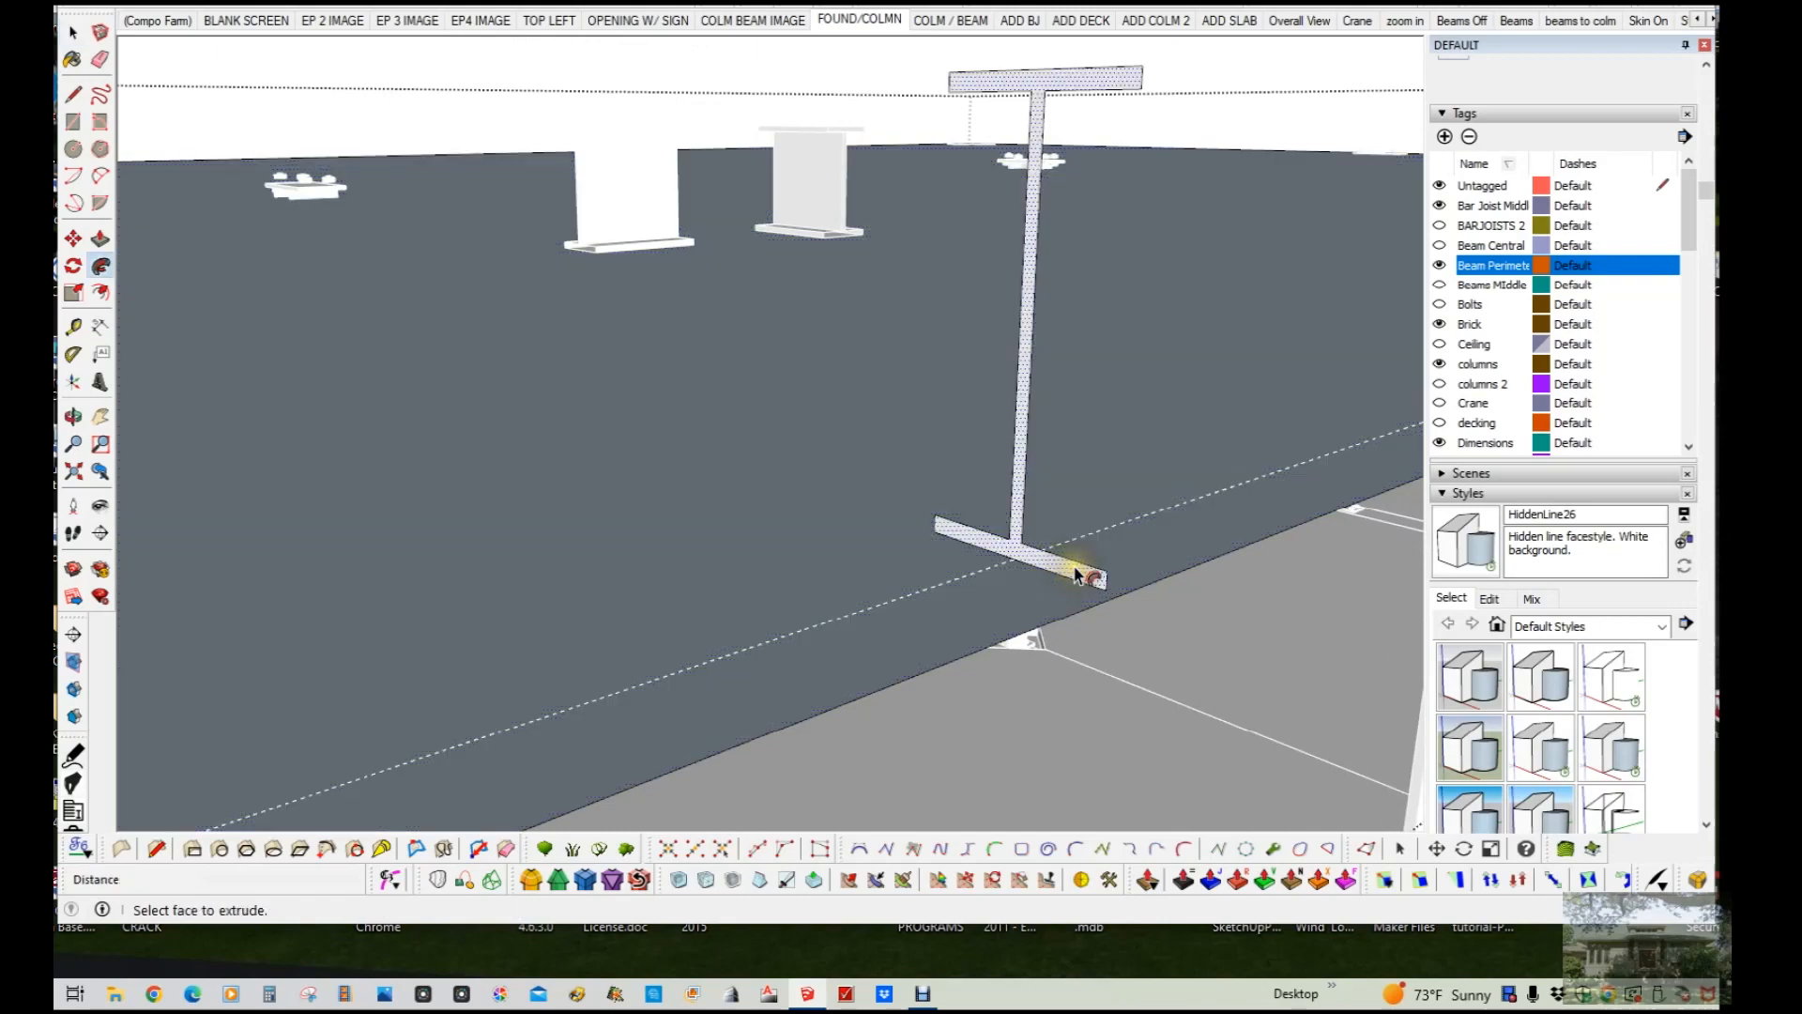
{"action": "left_click", "coordinate": [1078, 575]}
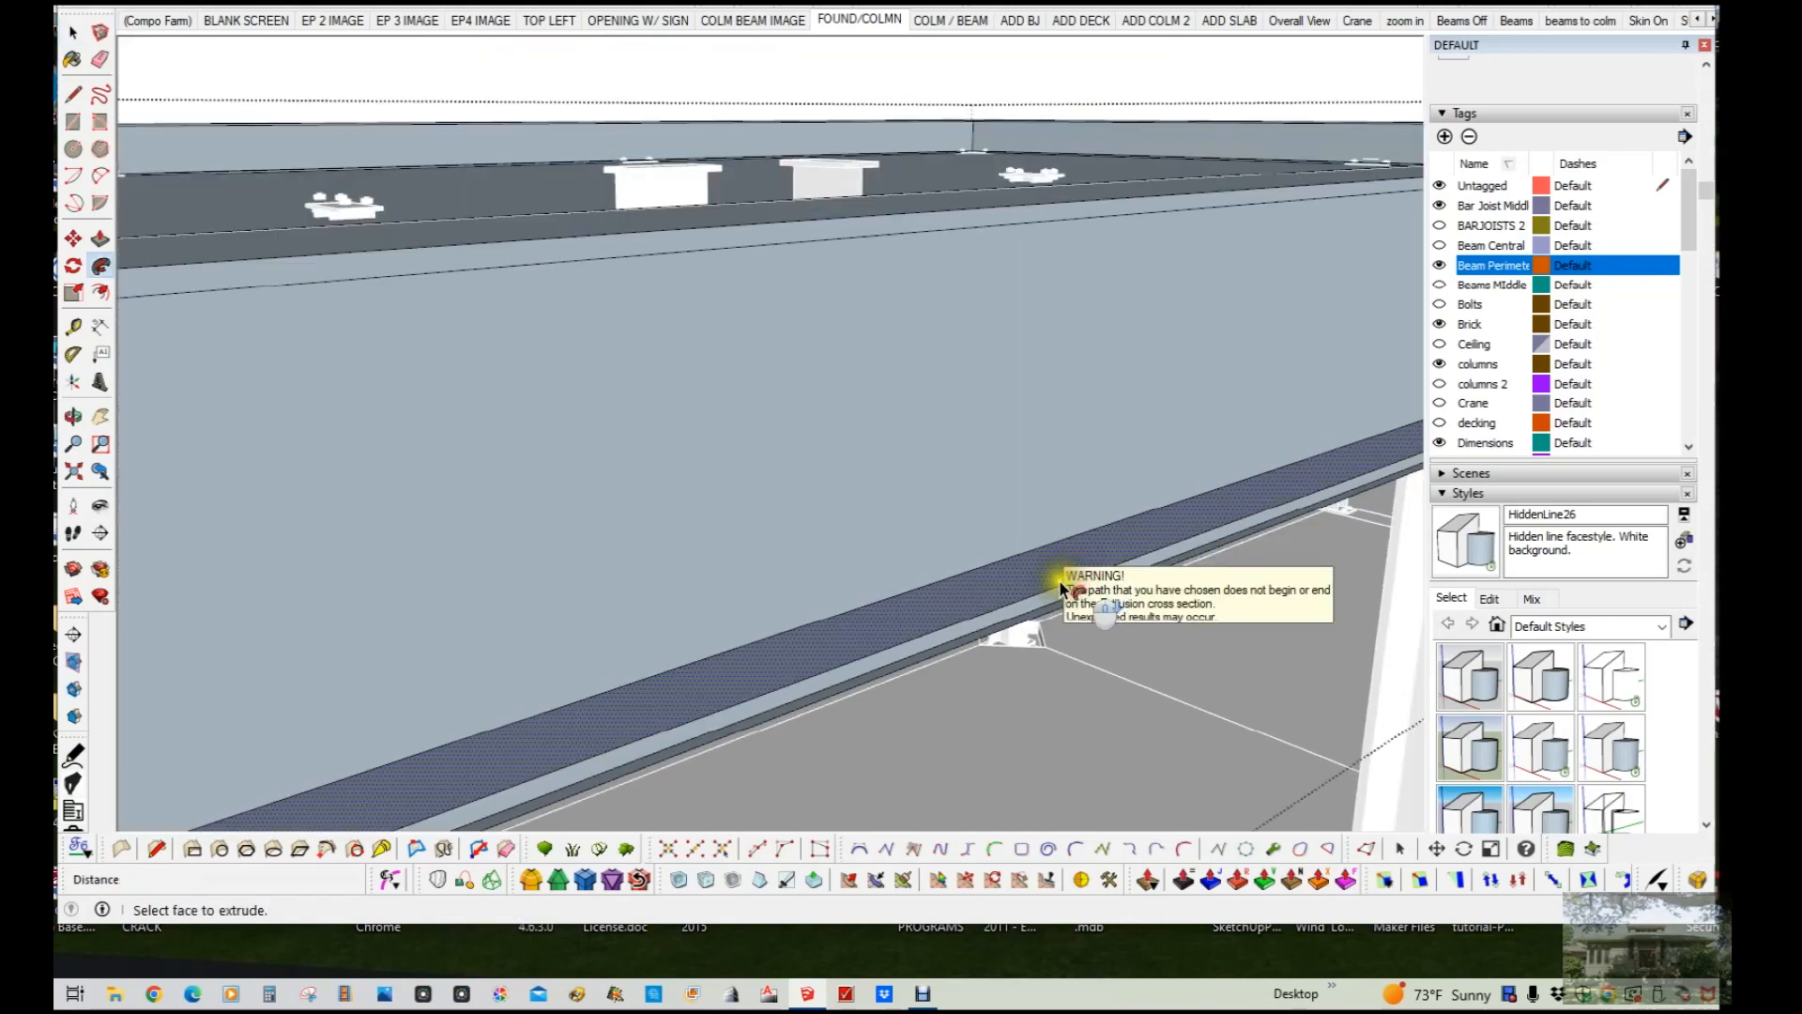
Step: Examine the swept perimeter beam at the building corner and where it rests on the columns
{"action": "scroll", "coordinate": [1049, 590], "scroll_direction": "down", "scroll_amount": 8}
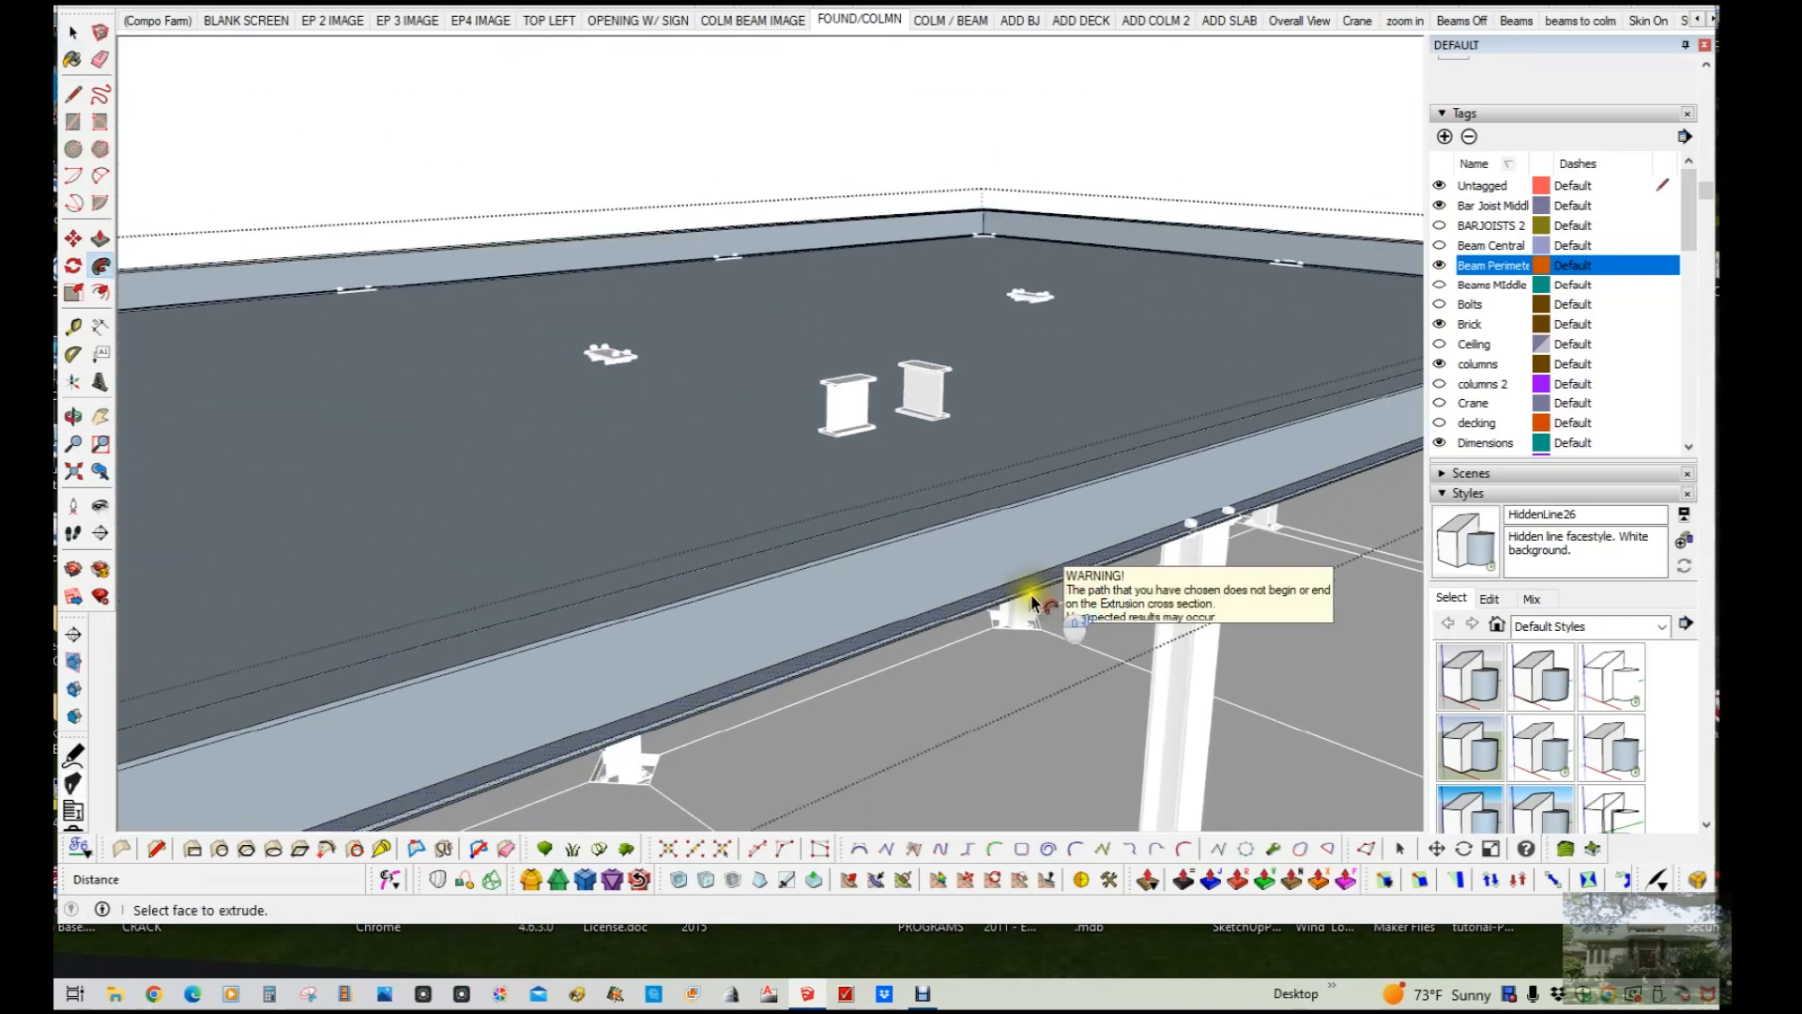
{"action": "scroll", "coordinate": [1027, 594], "scroll_direction": "down", "scroll_amount": 2}
{"action": "middle_click_drag", "start_coordinate": [1027, 594], "coordinate": [976, 612]}
{"action": "key", "text": "space"}
{"action": "scroll", "coordinate": [596, 771], "scroll_direction": "up", "scroll_amount": 5}
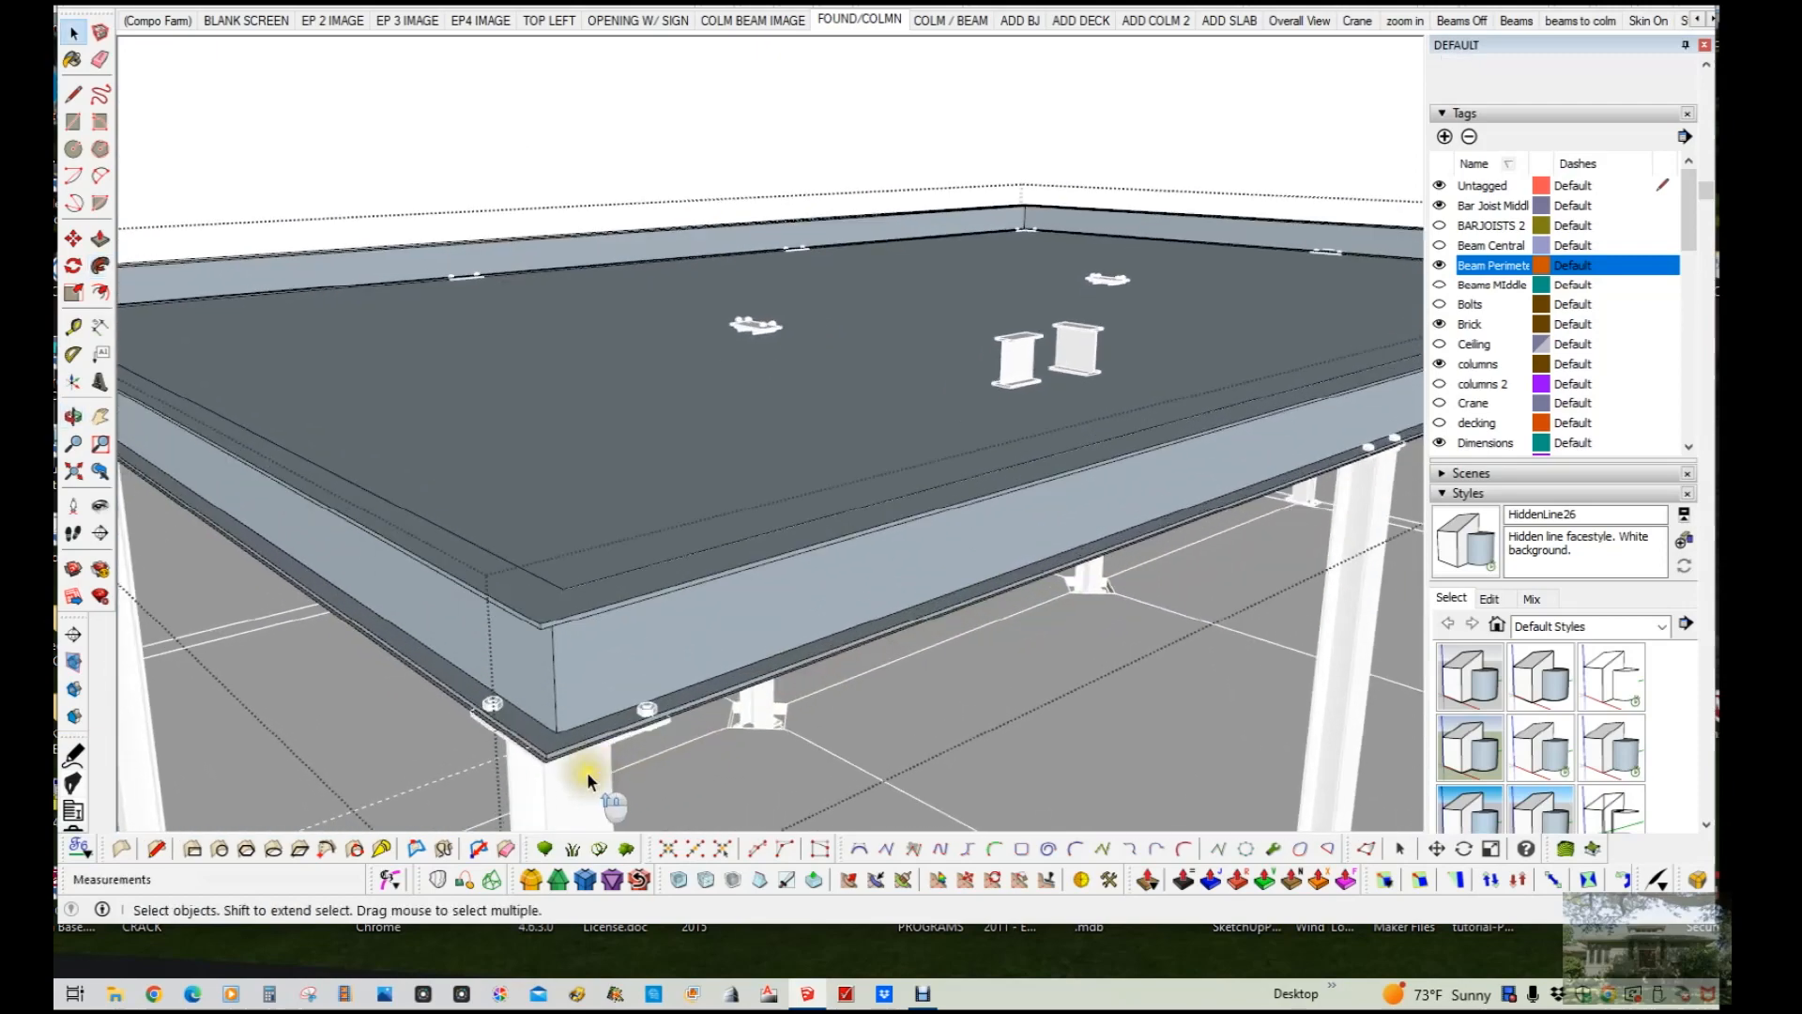
{"action": "scroll", "coordinate": [582, 777], "scroll_direction": "up", "scroll_amount": 5}
{"action": "middle_click_drag", "start_coordinate": [588, 757], "coordinate": [697, 691]}
{"action": "scroll", "coordinate": [697, 691], "scroll_direction": "down", "scroll_amount": 8}
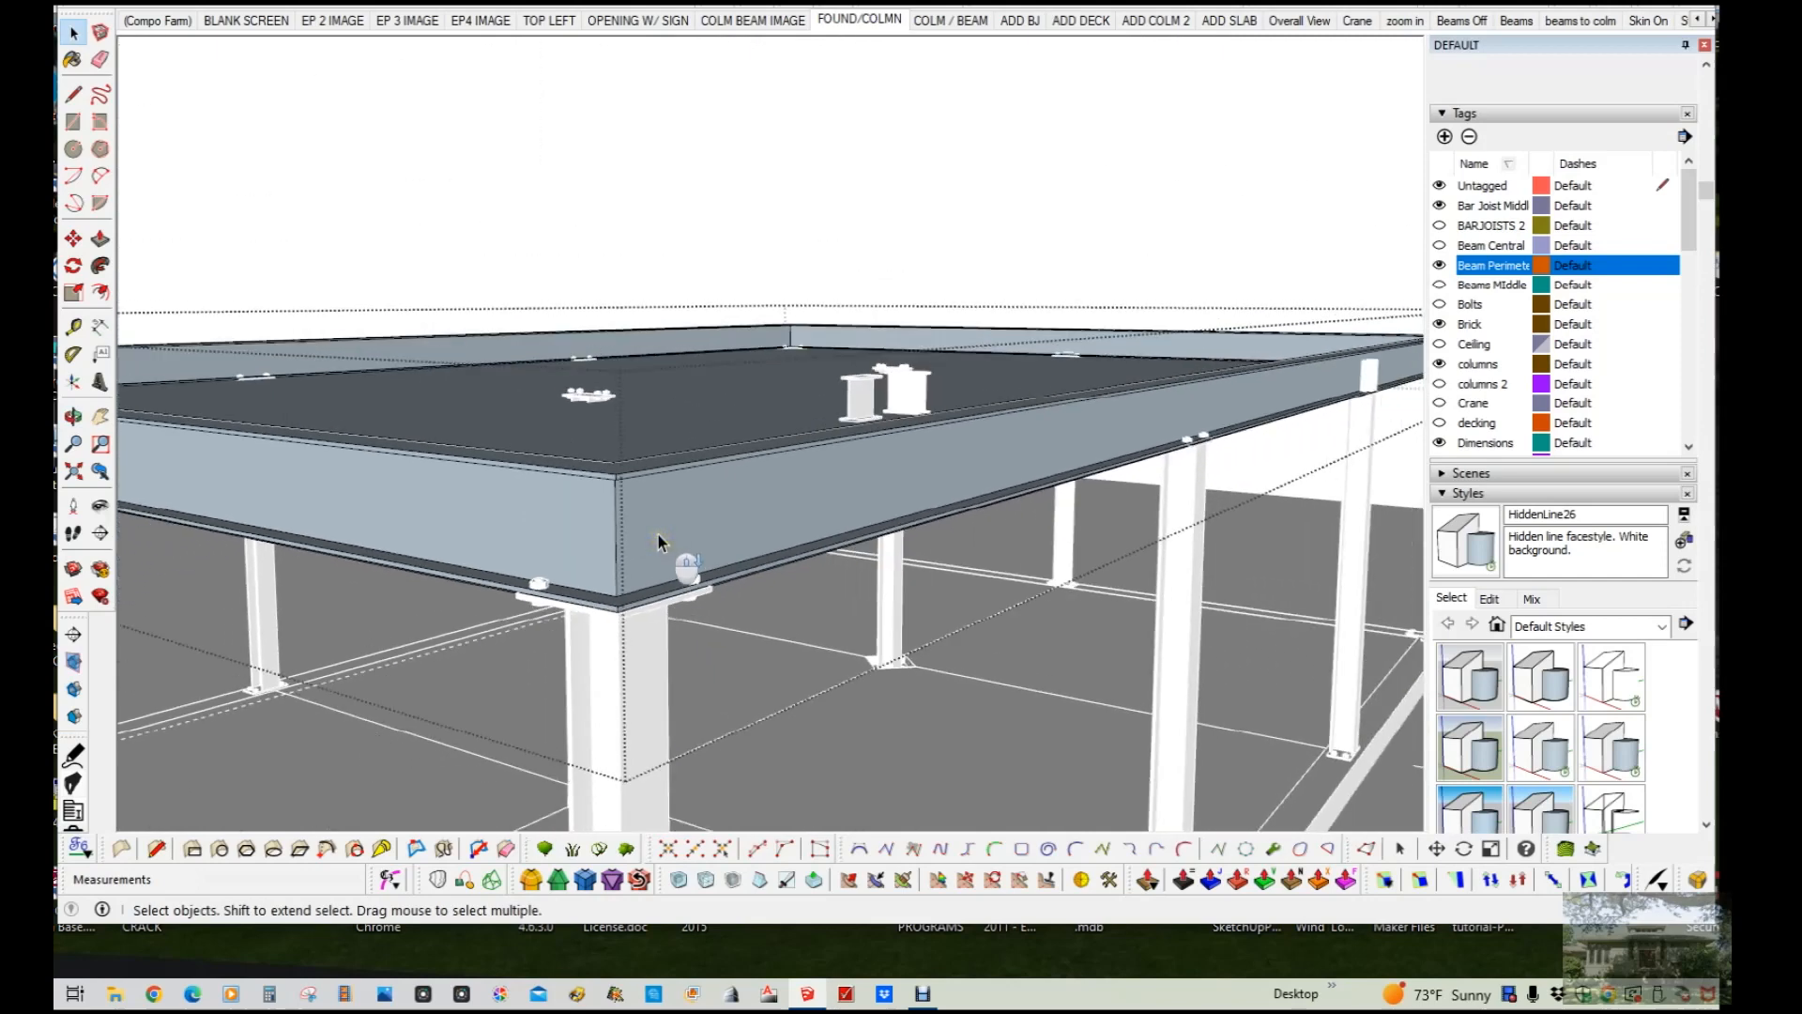
{"action": "middle_click_drag", "start_coordinate": [657, 535], "coordinate": [626, 550]}
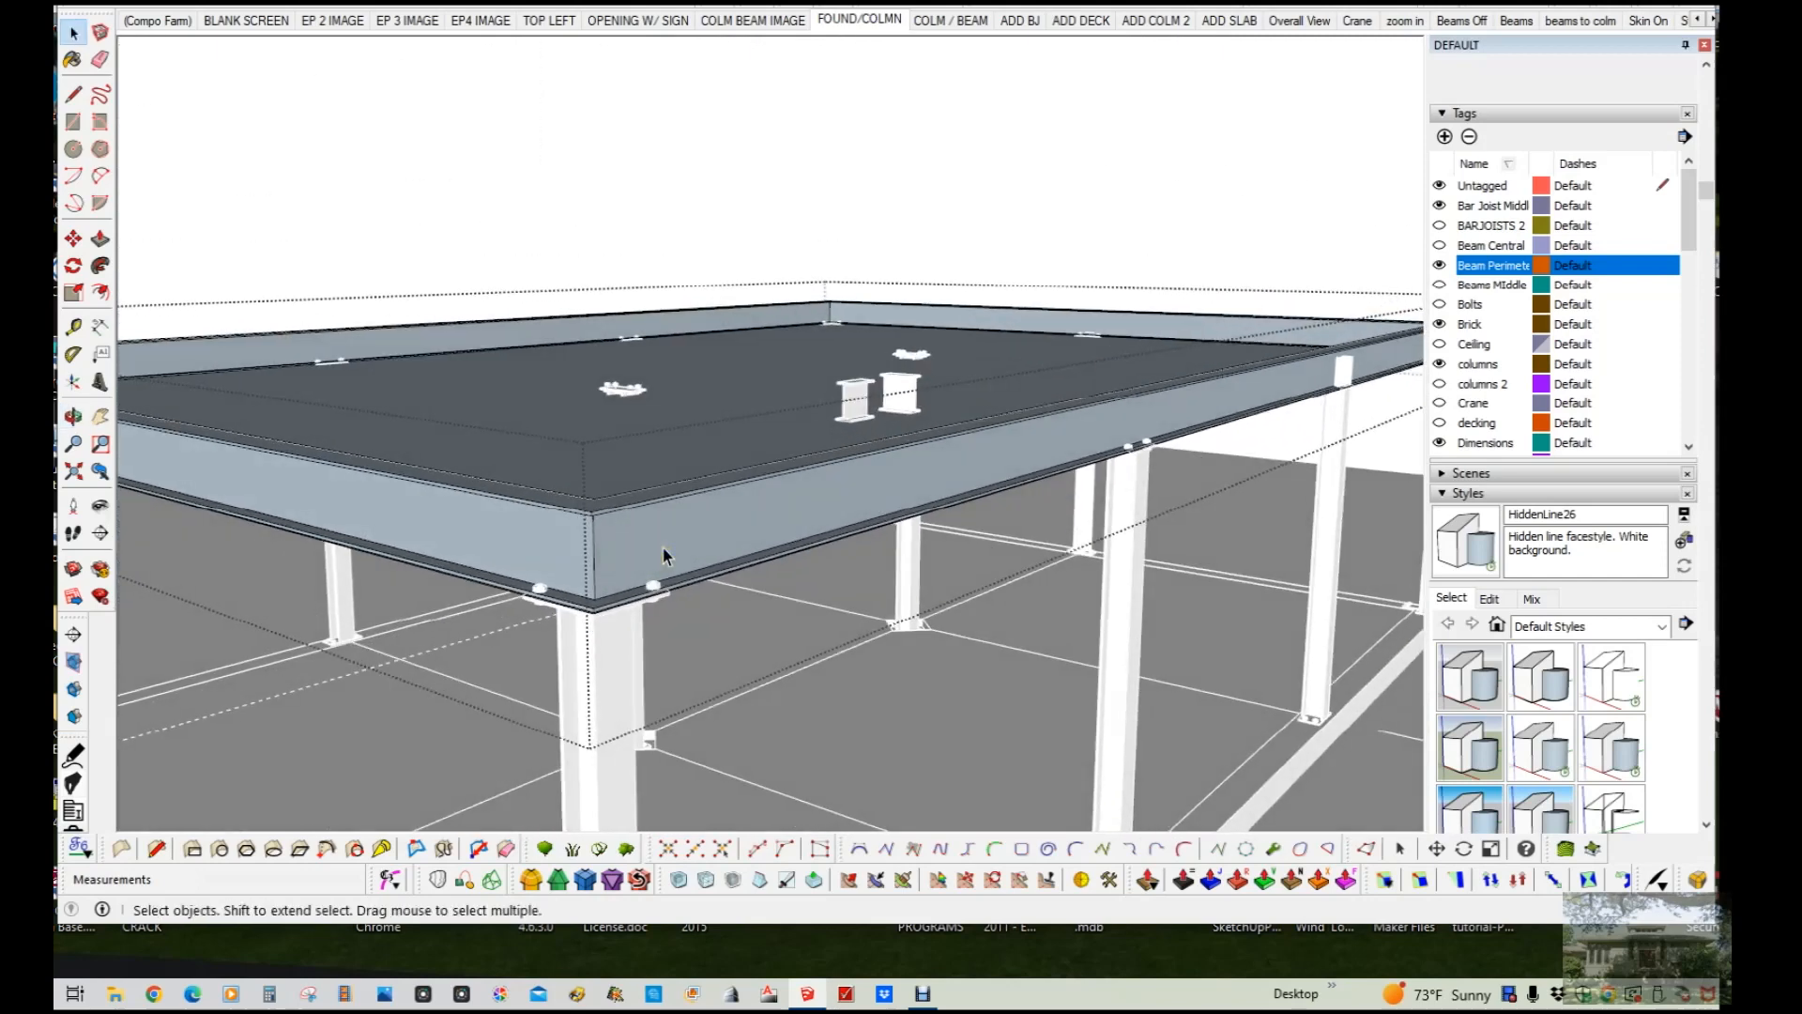
{"action": "scroll", "coordinate": [668, 526], "scroll_direction": "down", "scroll_amount": 3}
{"action": "middle_click_drag", "start_coordinate": [668, 525], "coordinate": [707, 454]}
Step: Select all connected faces of the perimeter beam, reverse them, and close the group
{"action": "left_click", "coordinate": [708, 454]}
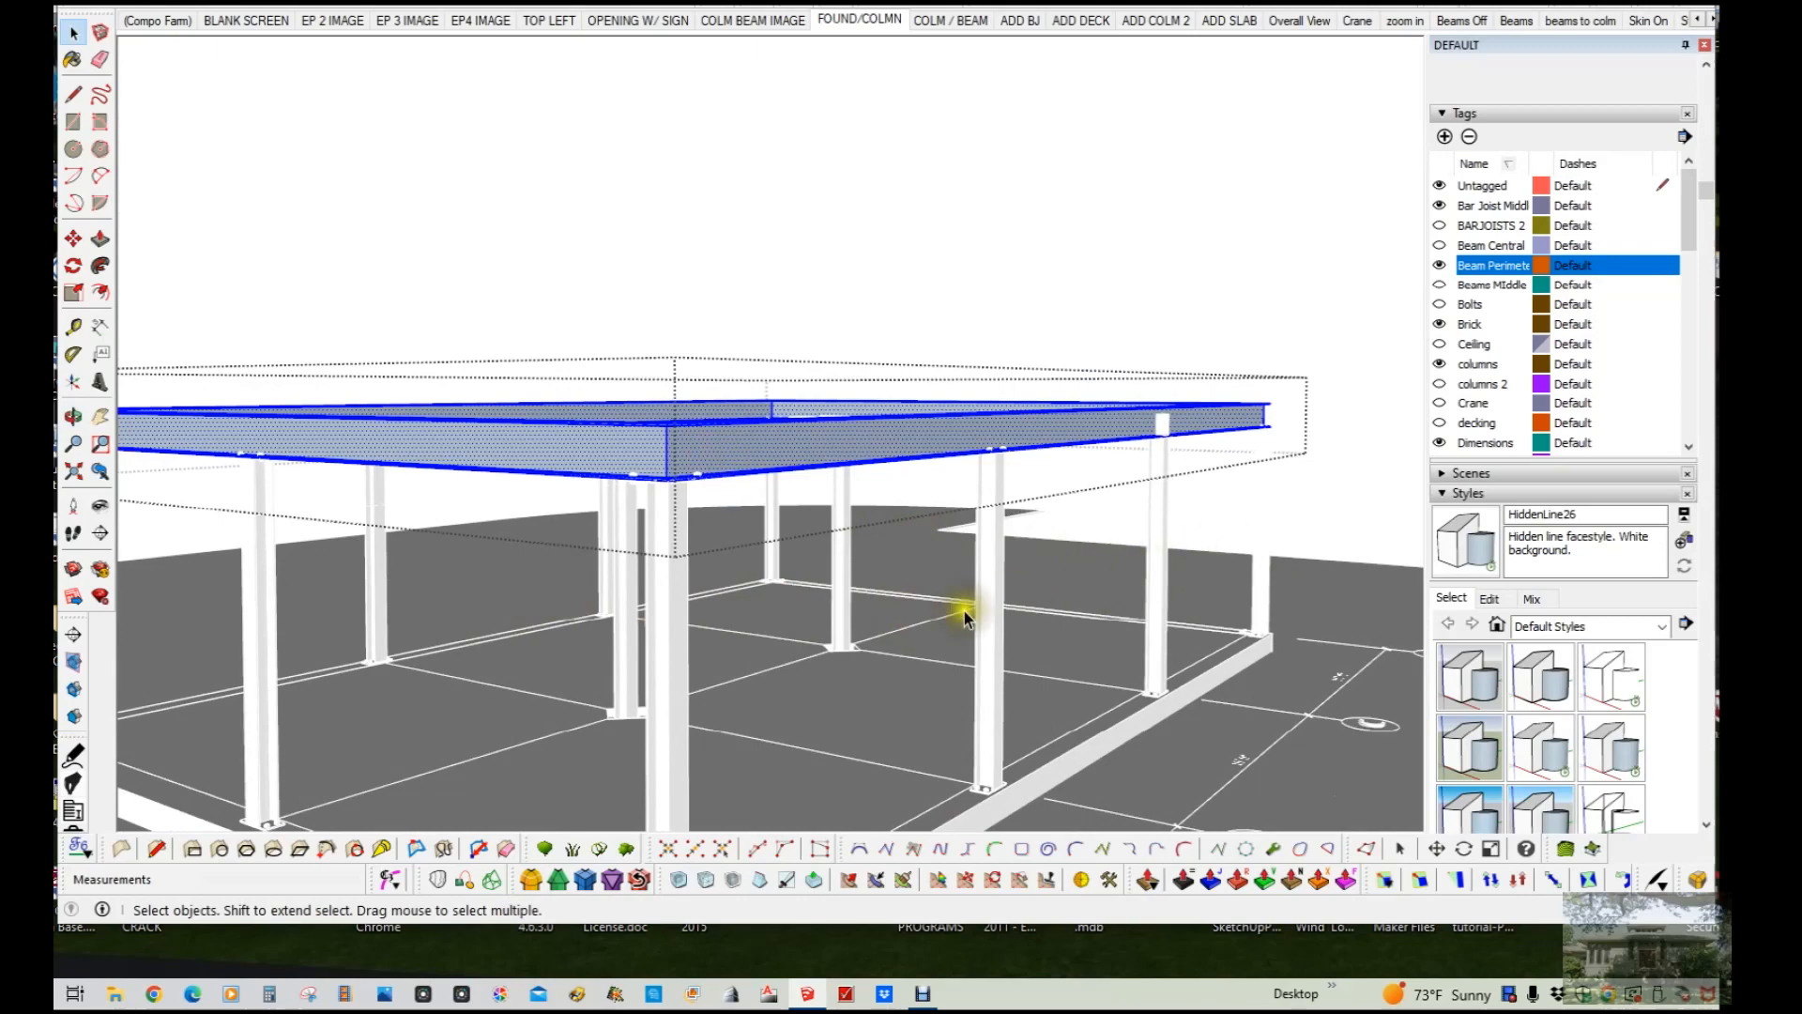
{"action": "middle_click_drag", "start_coordinate": [717, 602], "coordinate": [713, 673]}
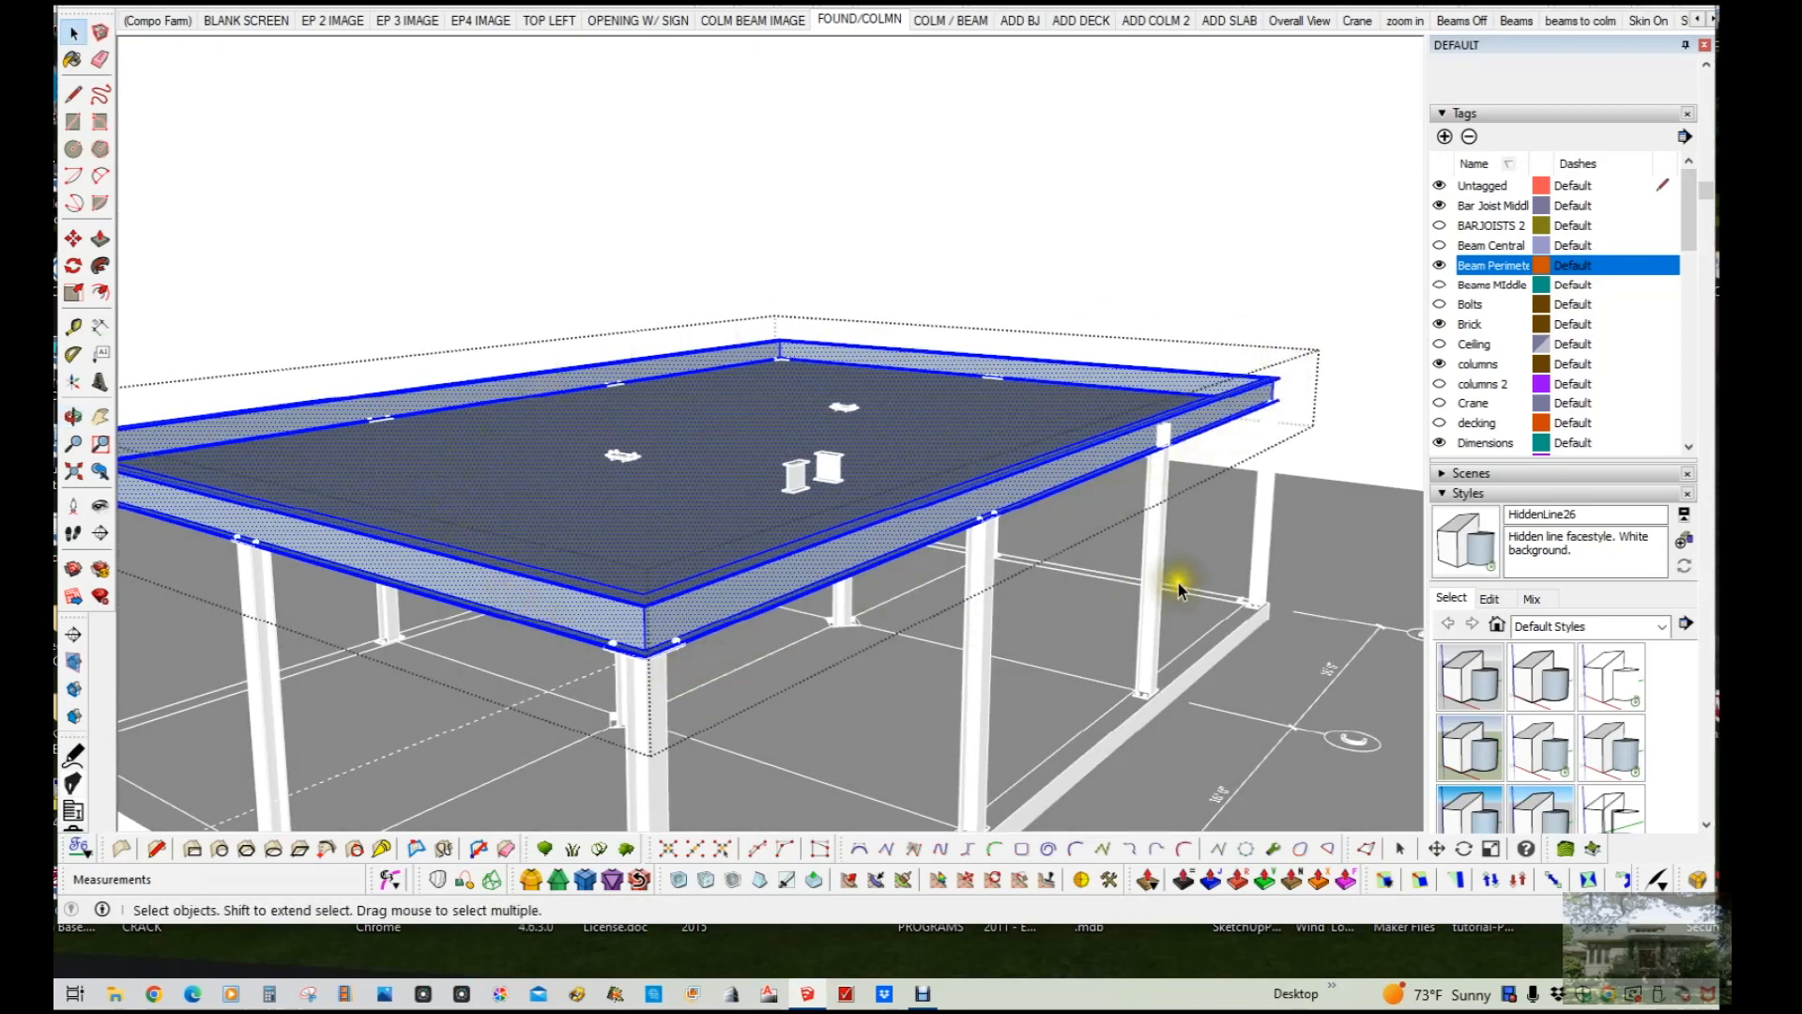
{"action": "right_click", "coordinate": [962, 522]}
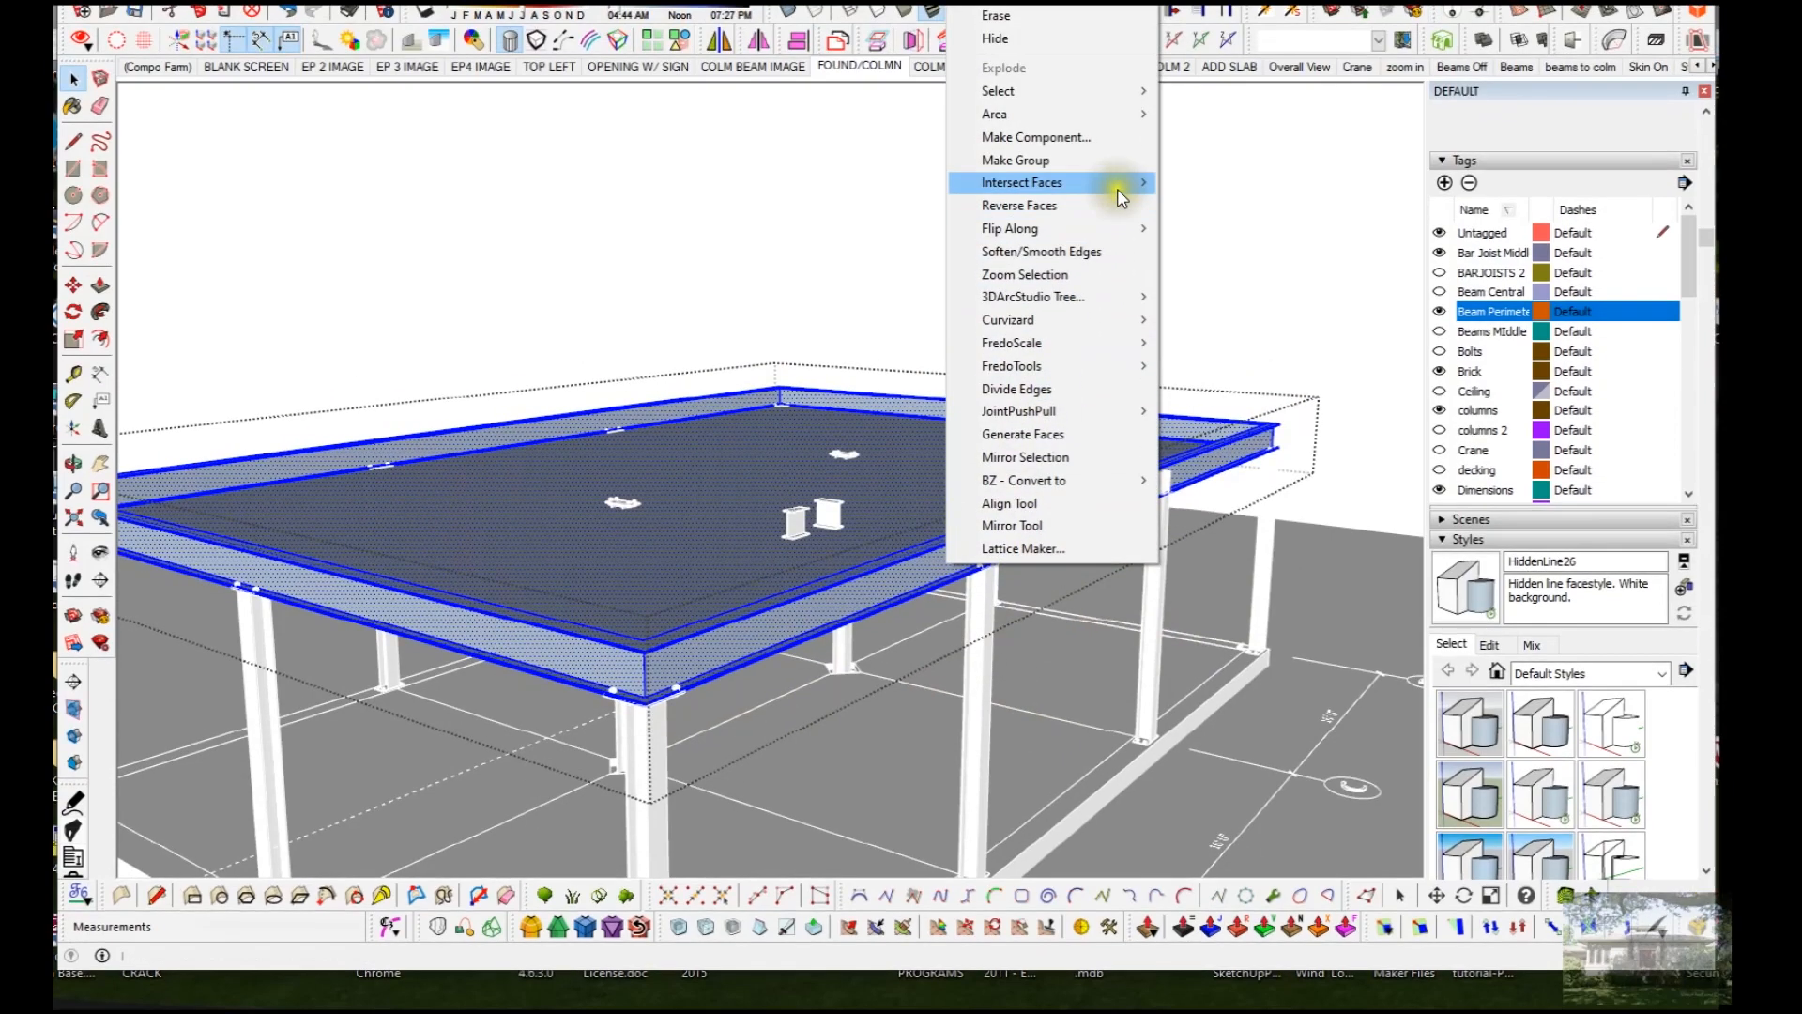
{"action": "left_click", "coordinate": [1104, 215]}
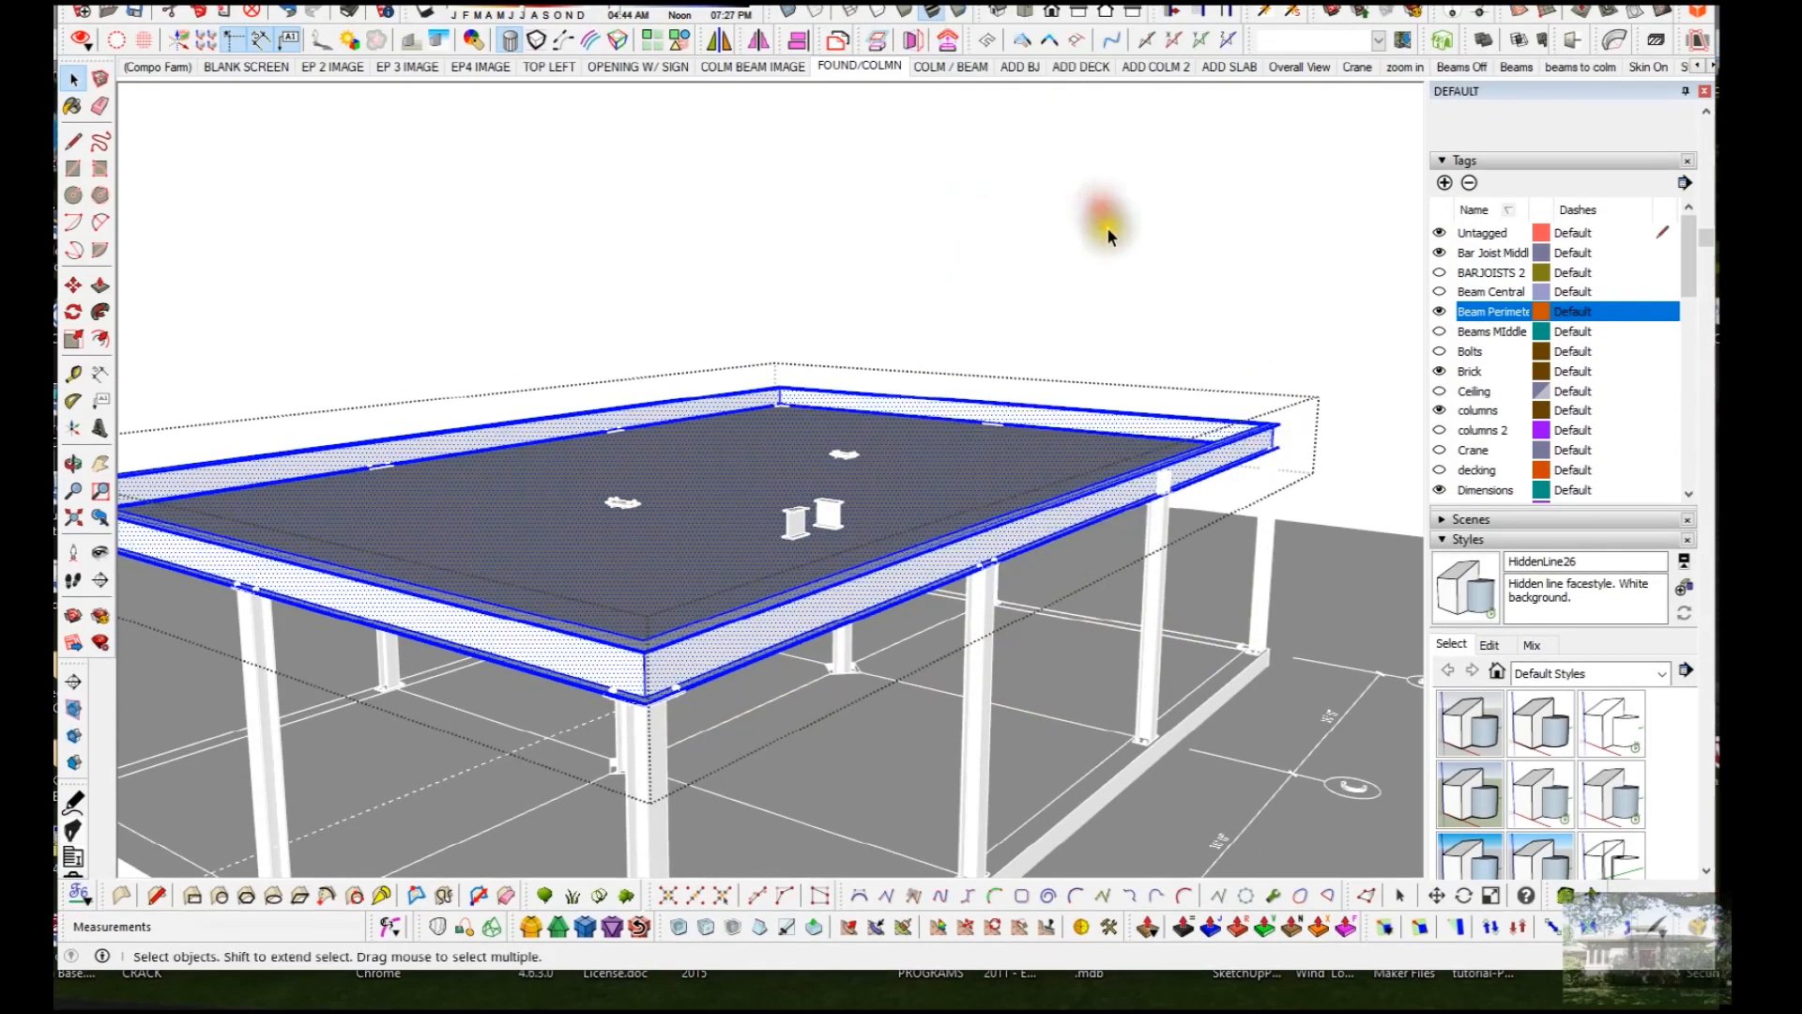
{"action": "left_click", "coordinate": [1102, 286]}
Step: Open the perimeter beam group and assign the flat roof face inside it to the columns 2 tag
{"action": "scroll", "coordinate": [1099, 310], "scroll_direction": "down", "scroll_amount": 3}
{"action": "middle_click_drag", "start_coordinate": [1032, 376], "coordinate": [982, 494]}
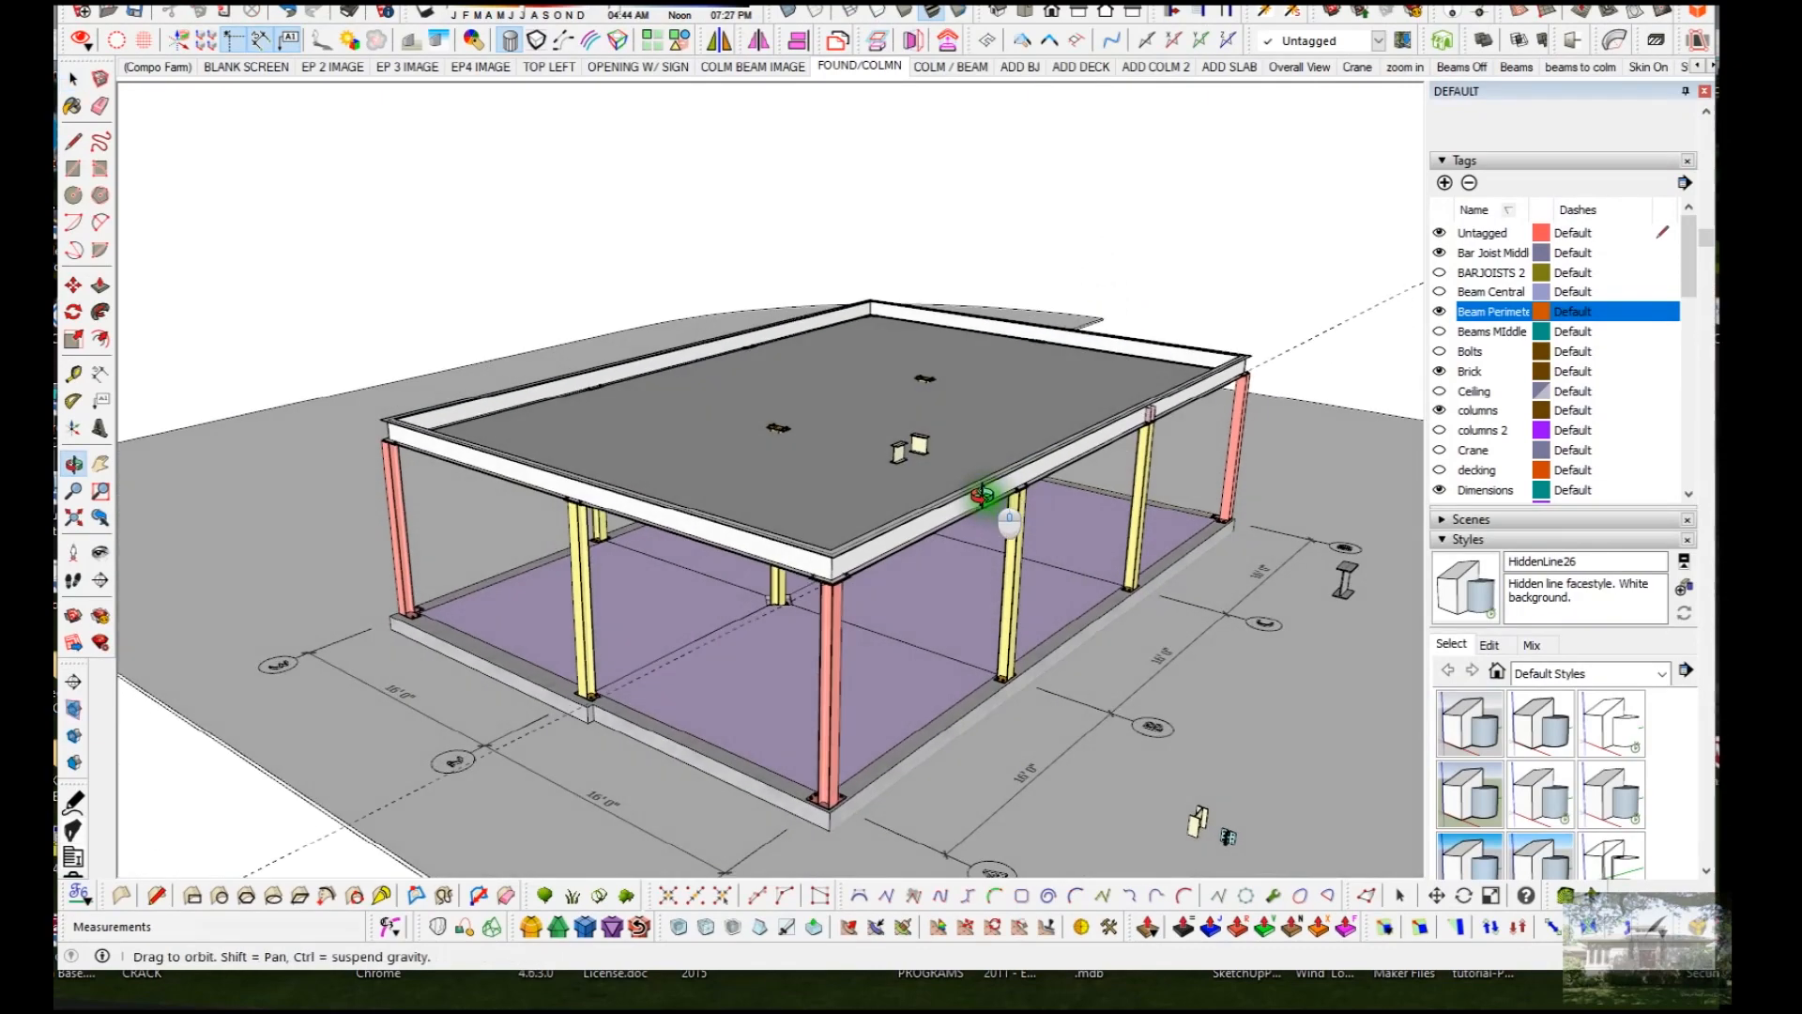
{"action": "scroll", "coordinate": [981, 475], "scroll_direction": "up", "scroll_amount": 4}
{"action": "left_click", "coordinate": [996, 449]}
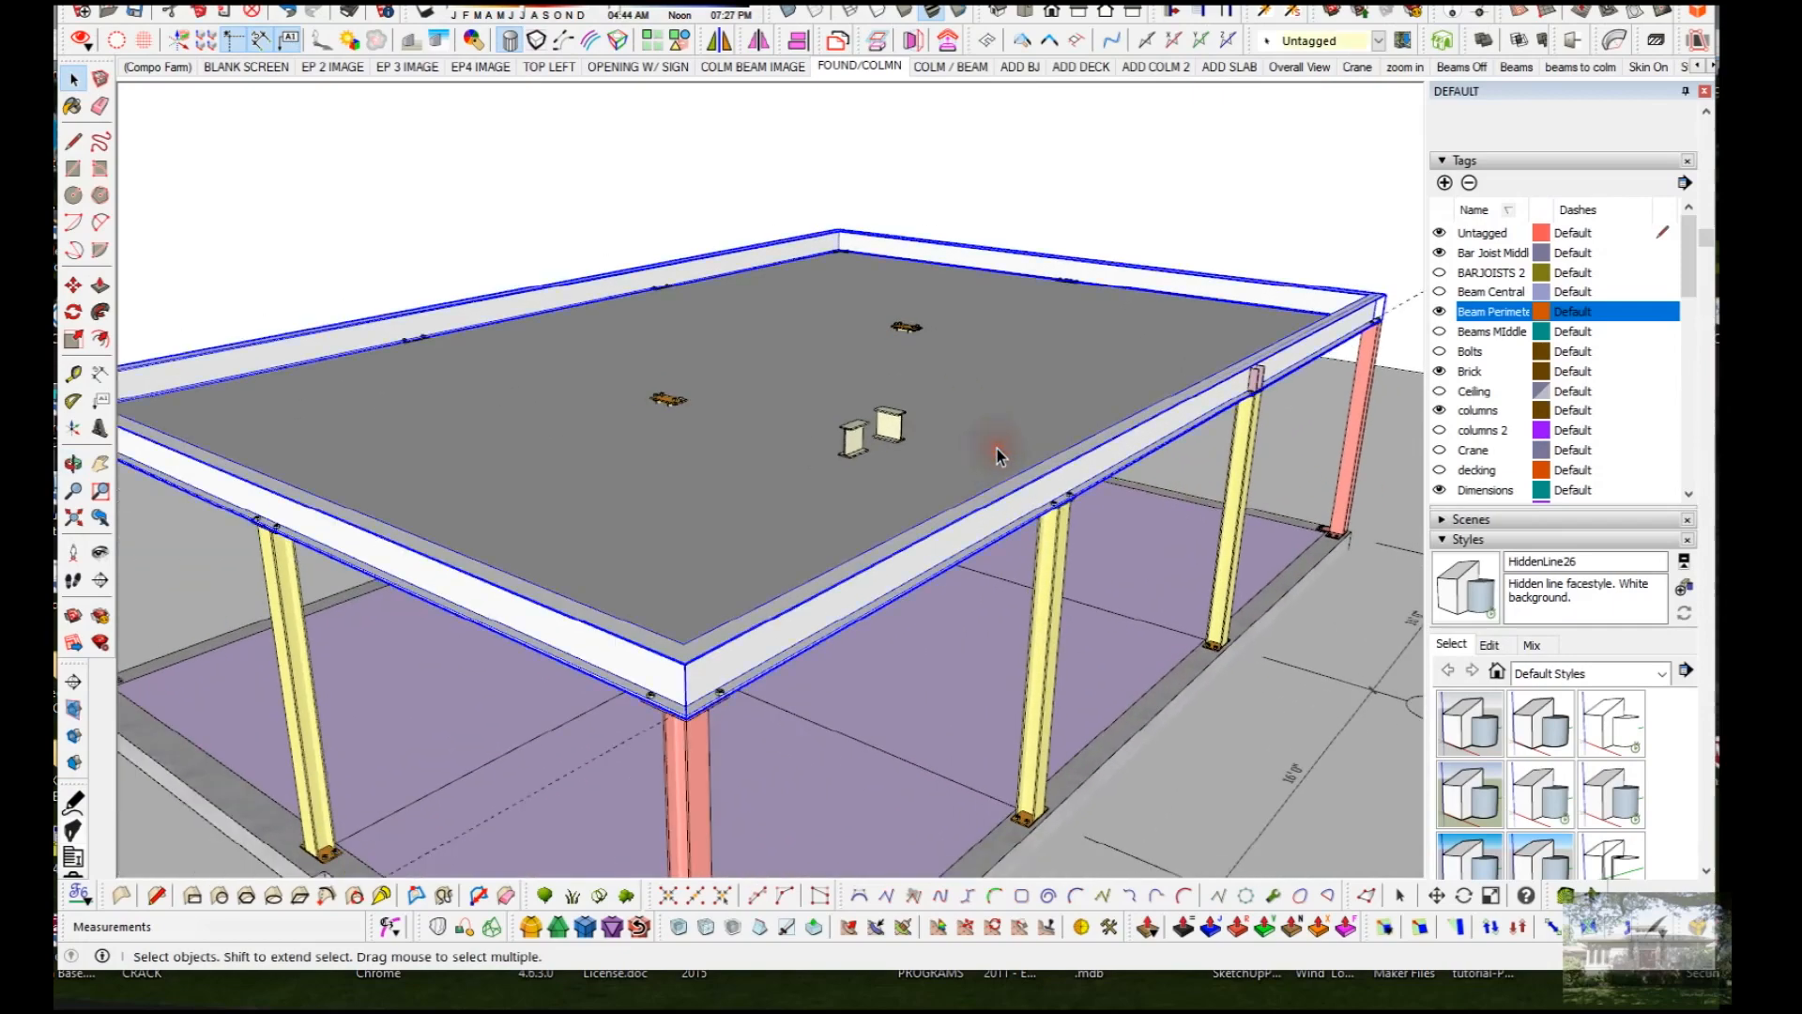
{"action": "double_click", "coordinate": [997, 449]}
{"action": "left_click", "coordinate": [1002, 437]}
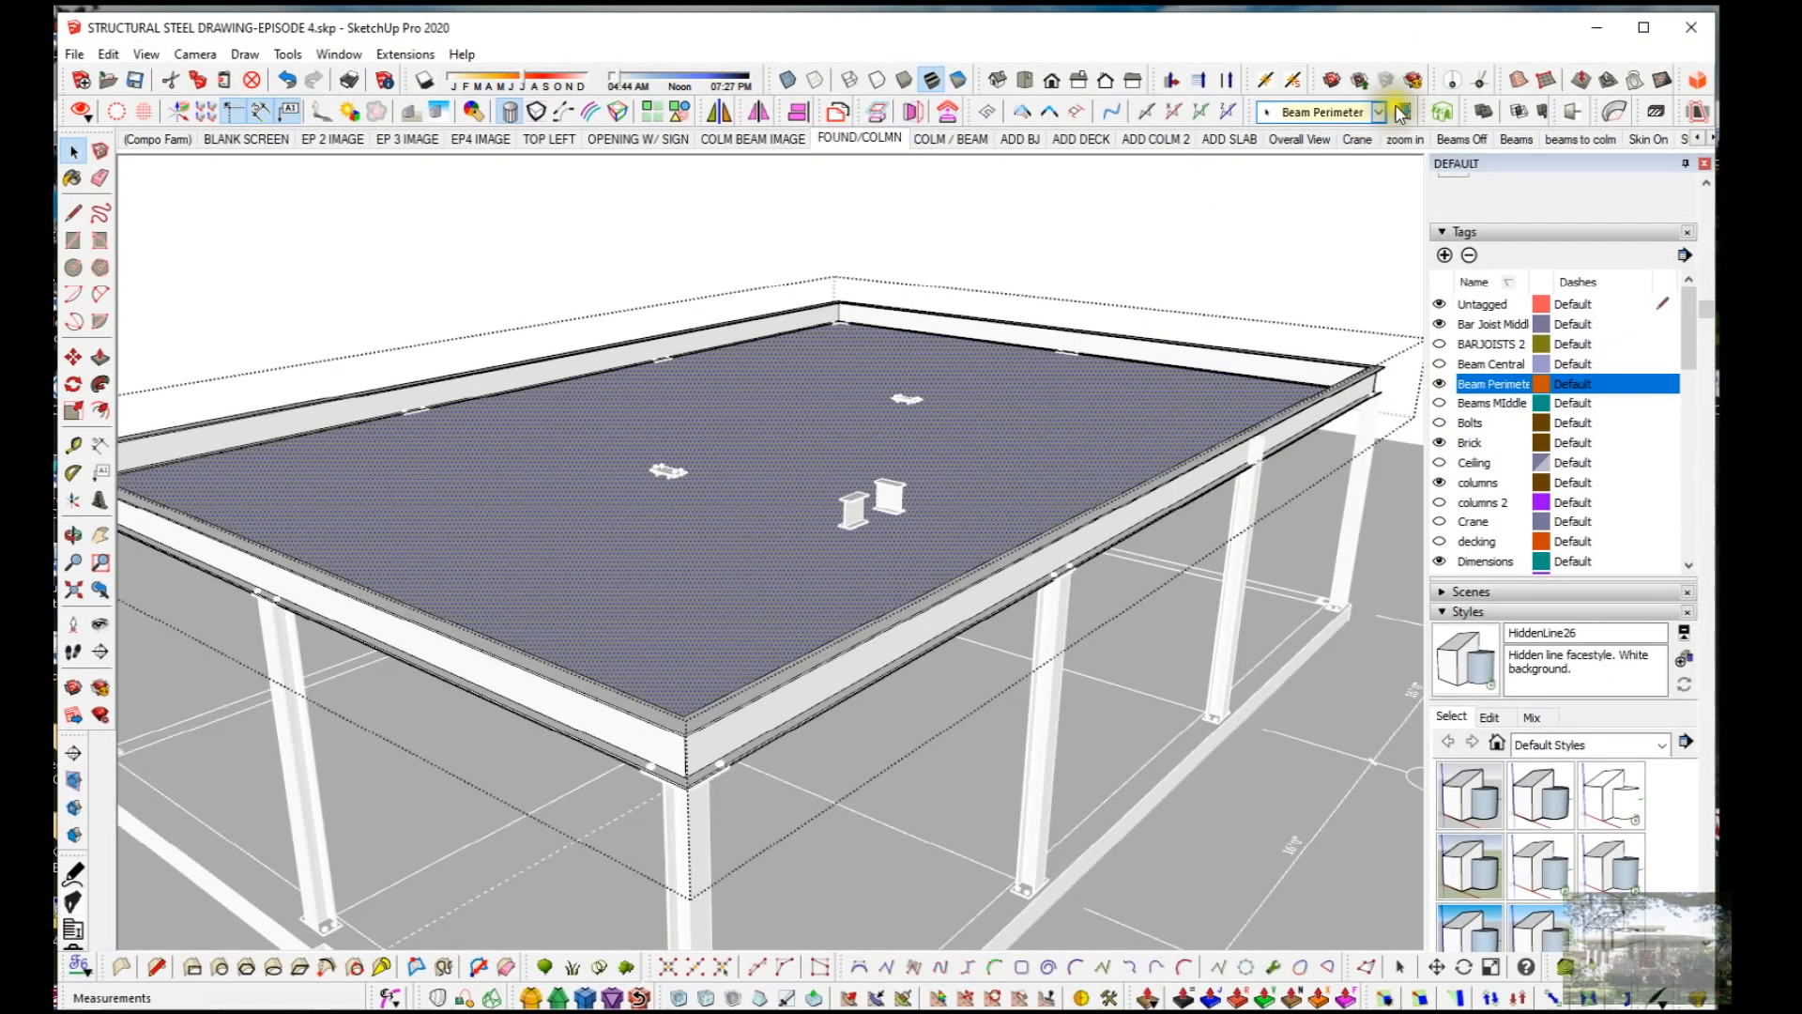
{"action": "left_click", "coordinate": [1378, 111]}
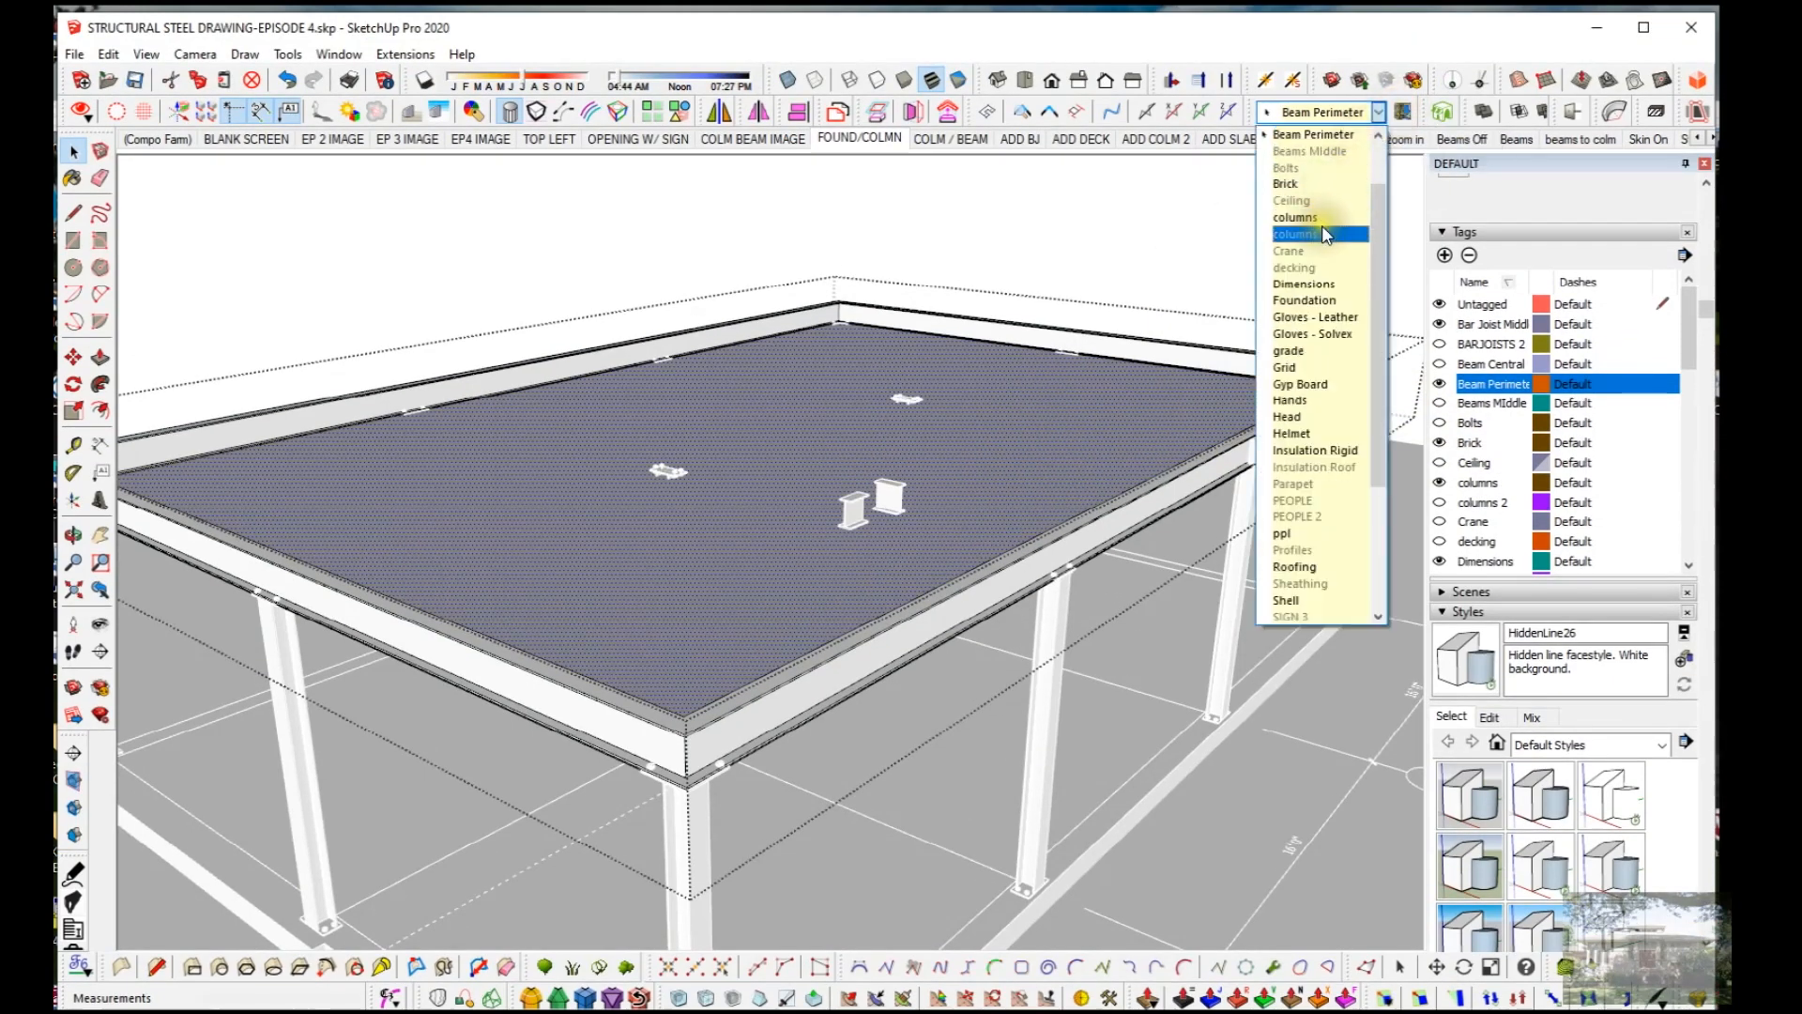
{"action": "left_click", "coordinate": [1318, 230]}
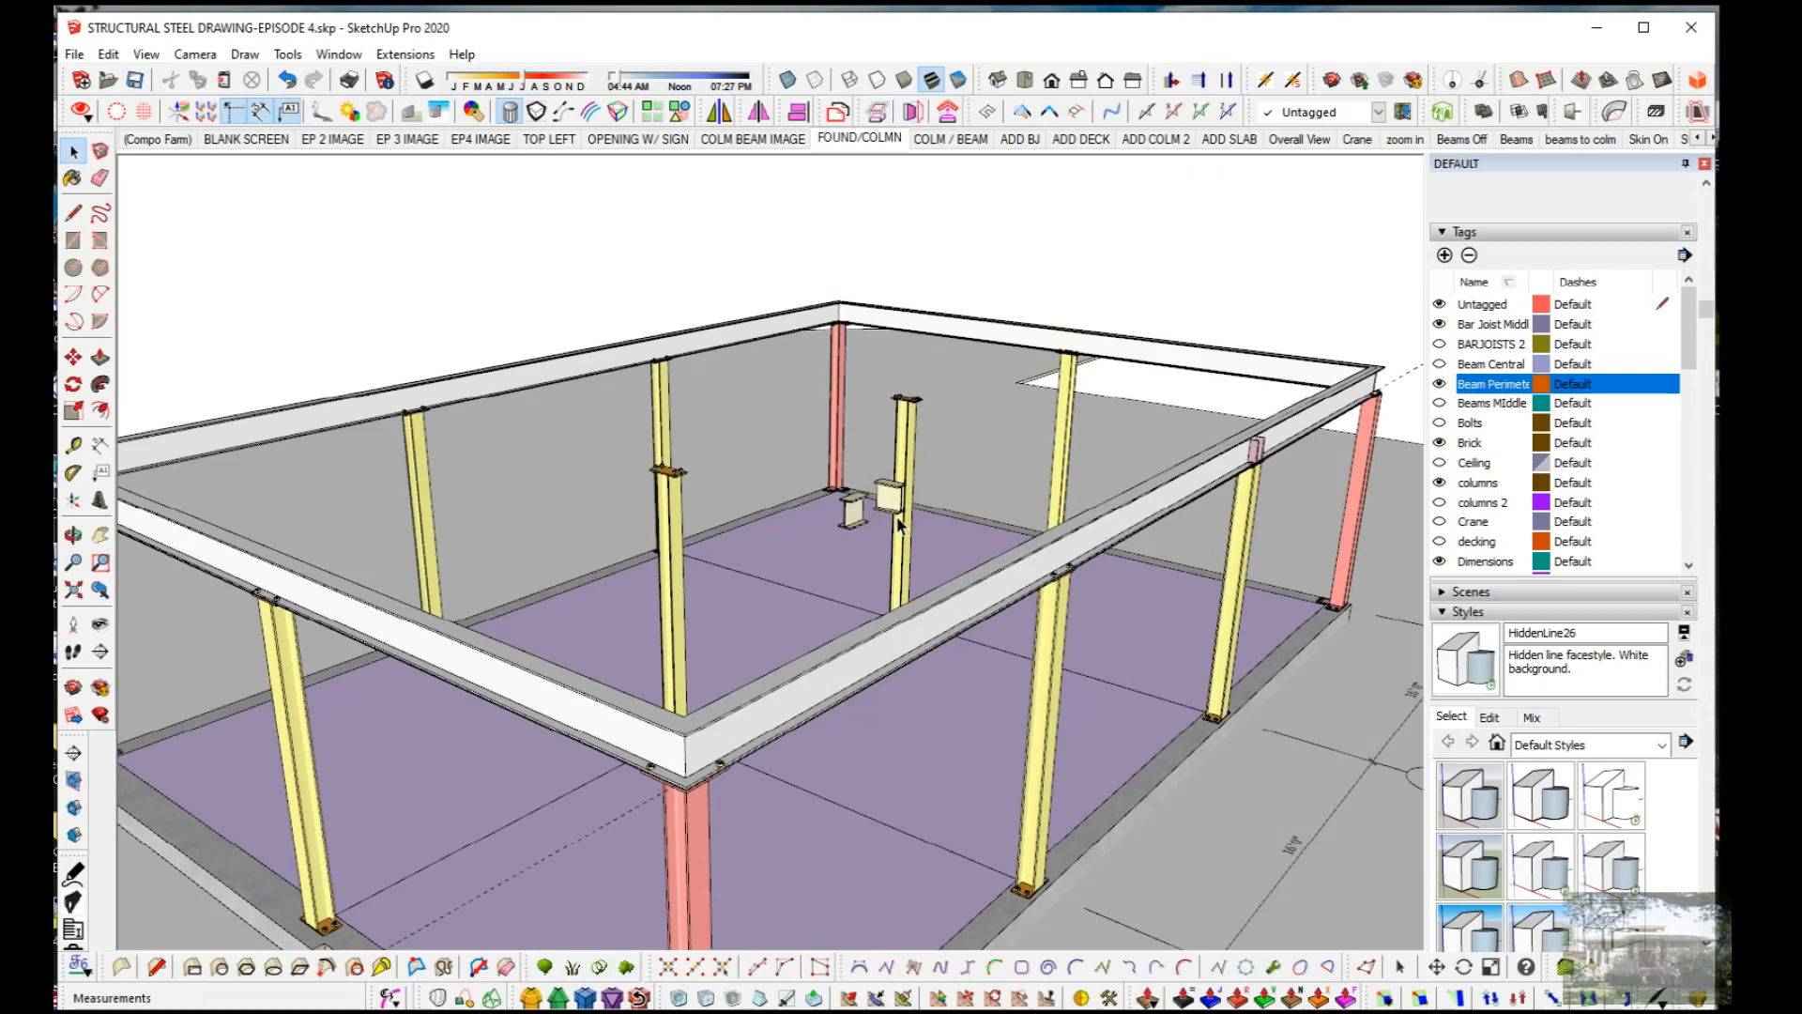
Step: Move the two short beam samples together from beside the interior column toward the far side of the building
{"action": "middle_click_drag", "start_coordinate": [906, 498], "coordinate": [892, 560]}
{"action": "scroll", "coordinate": [892, 560], "scroll_direction": "up", "scroll_amount": 5}
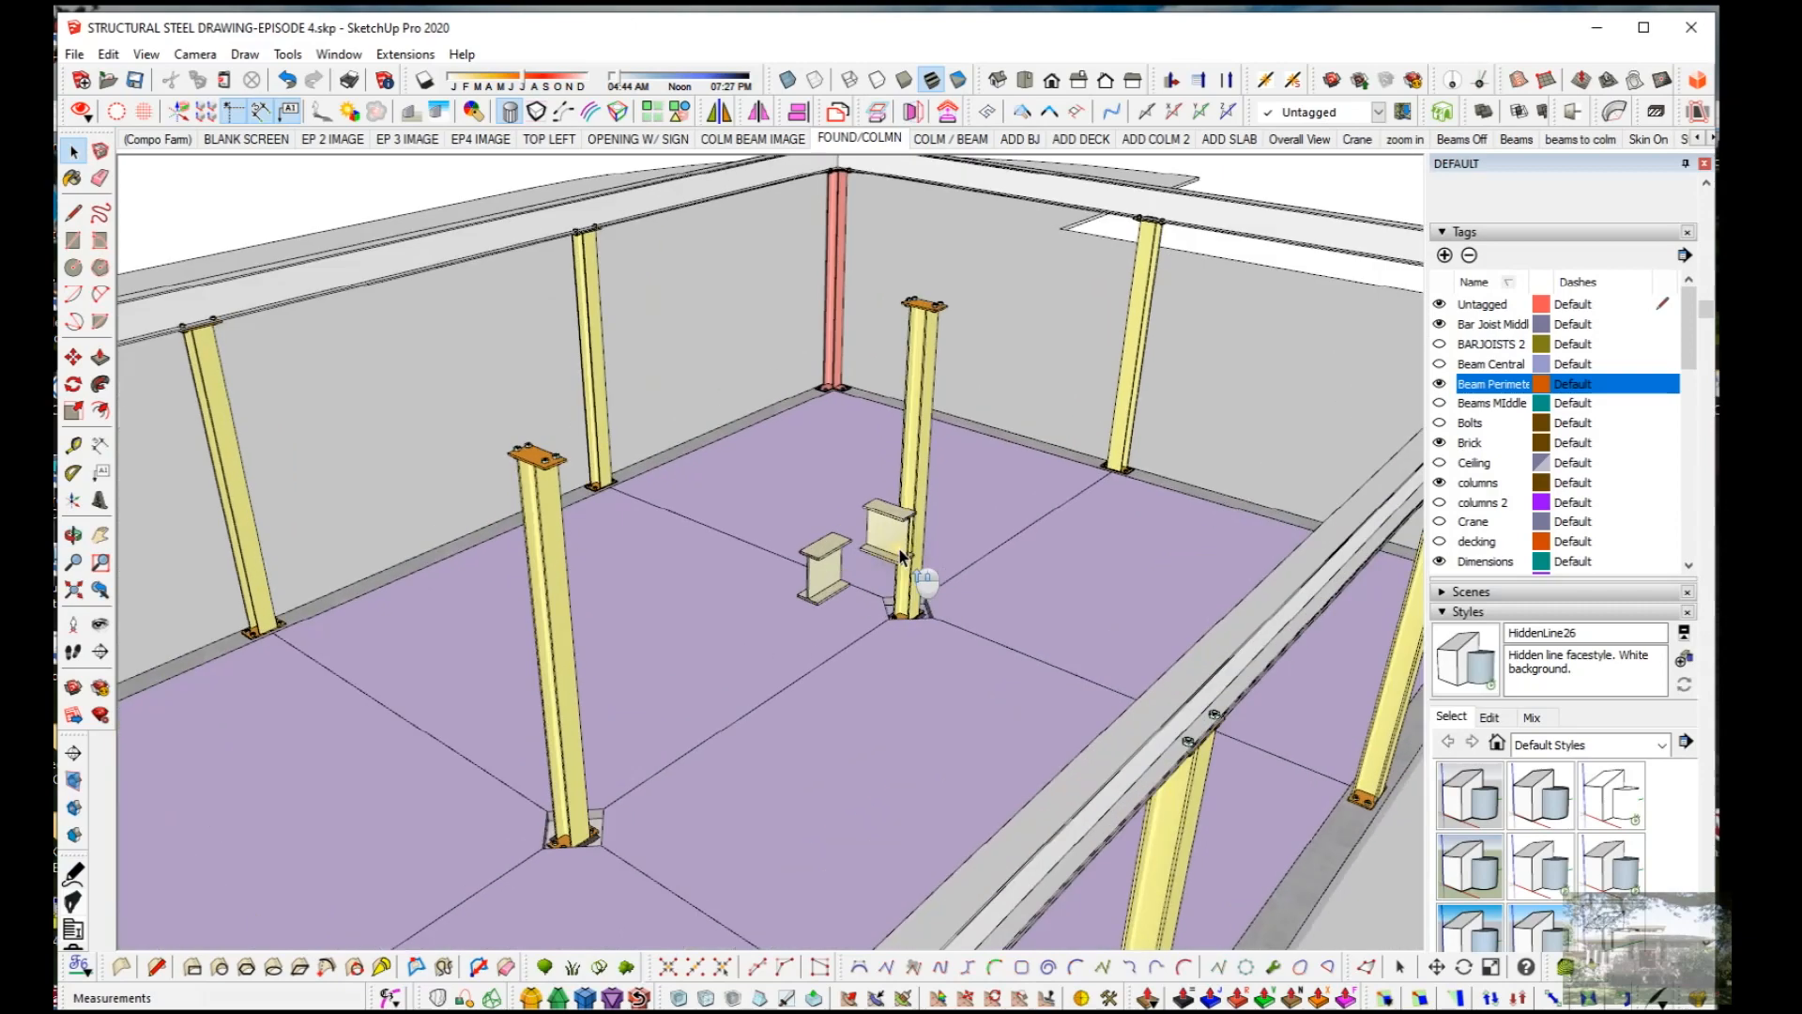
{"action": "middle_click_drag", "start_coordinate": [909, 542], "coordinate": [909, 464]}
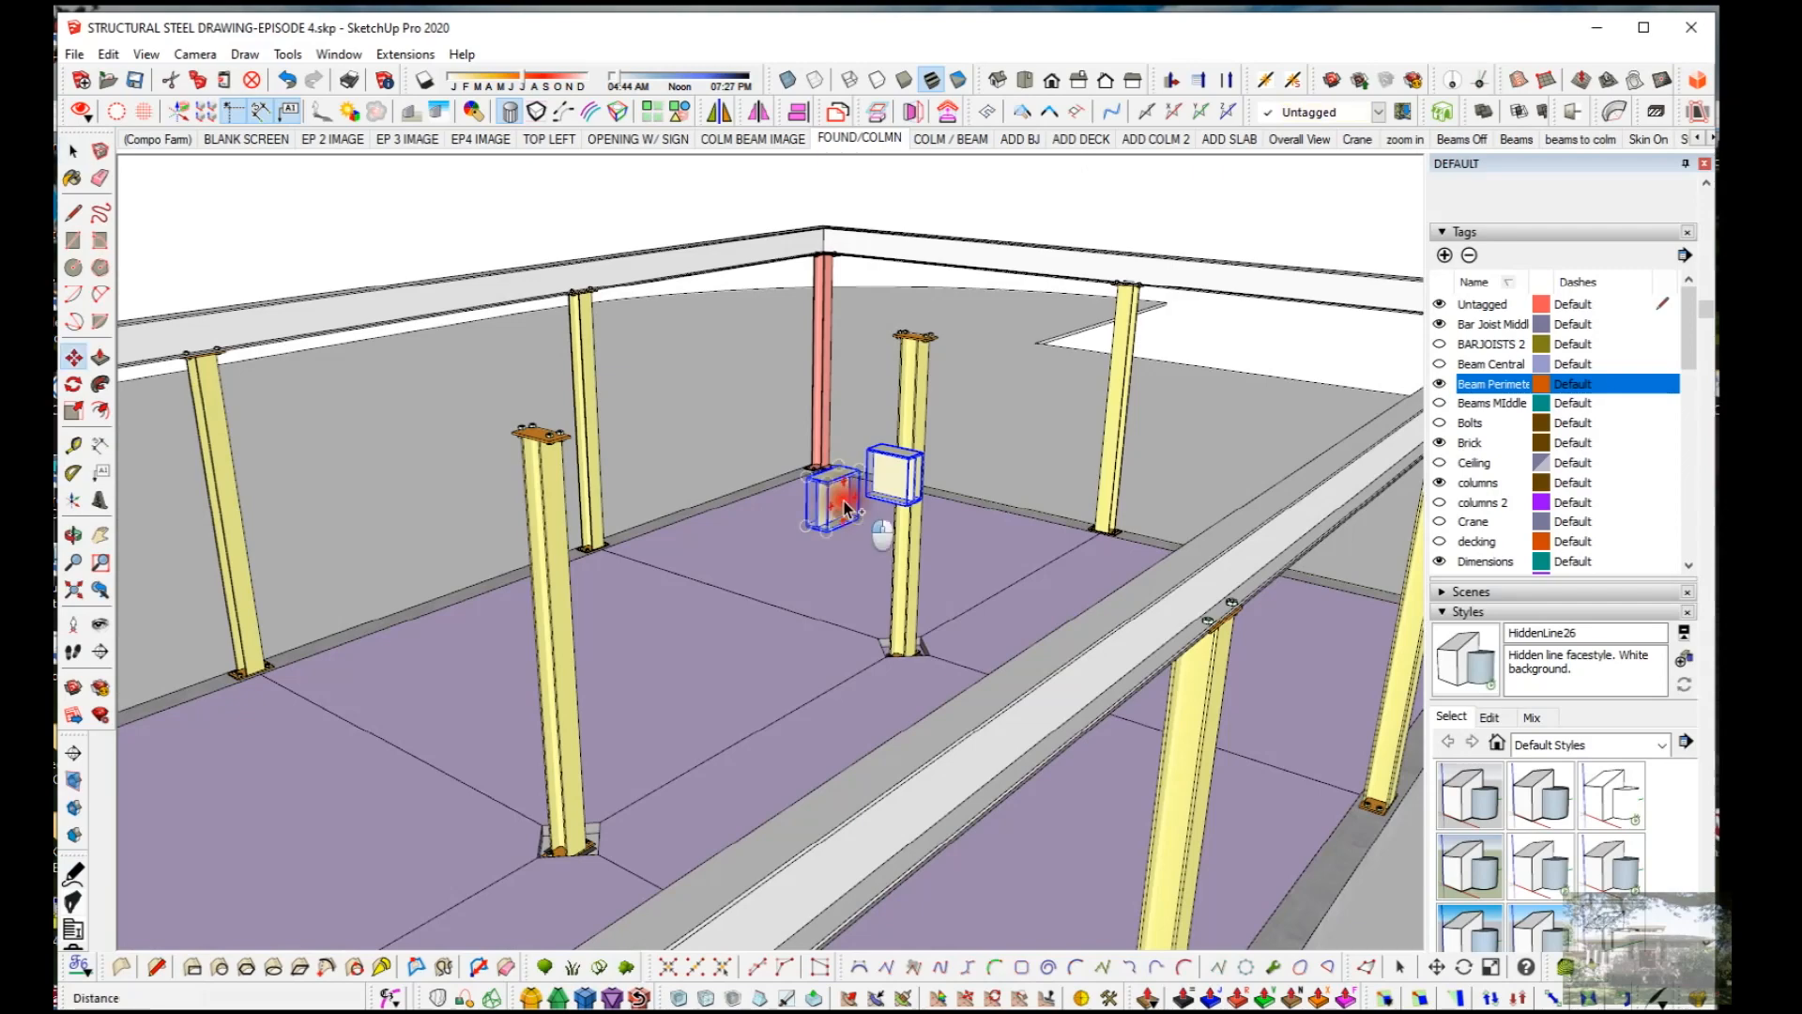
{"action": "left_click", "coordinate": [845, 508]}
{"action": "scroll", "coordinate": [840, 502], "scroll_direction": "down", "scroll_amount": 6}
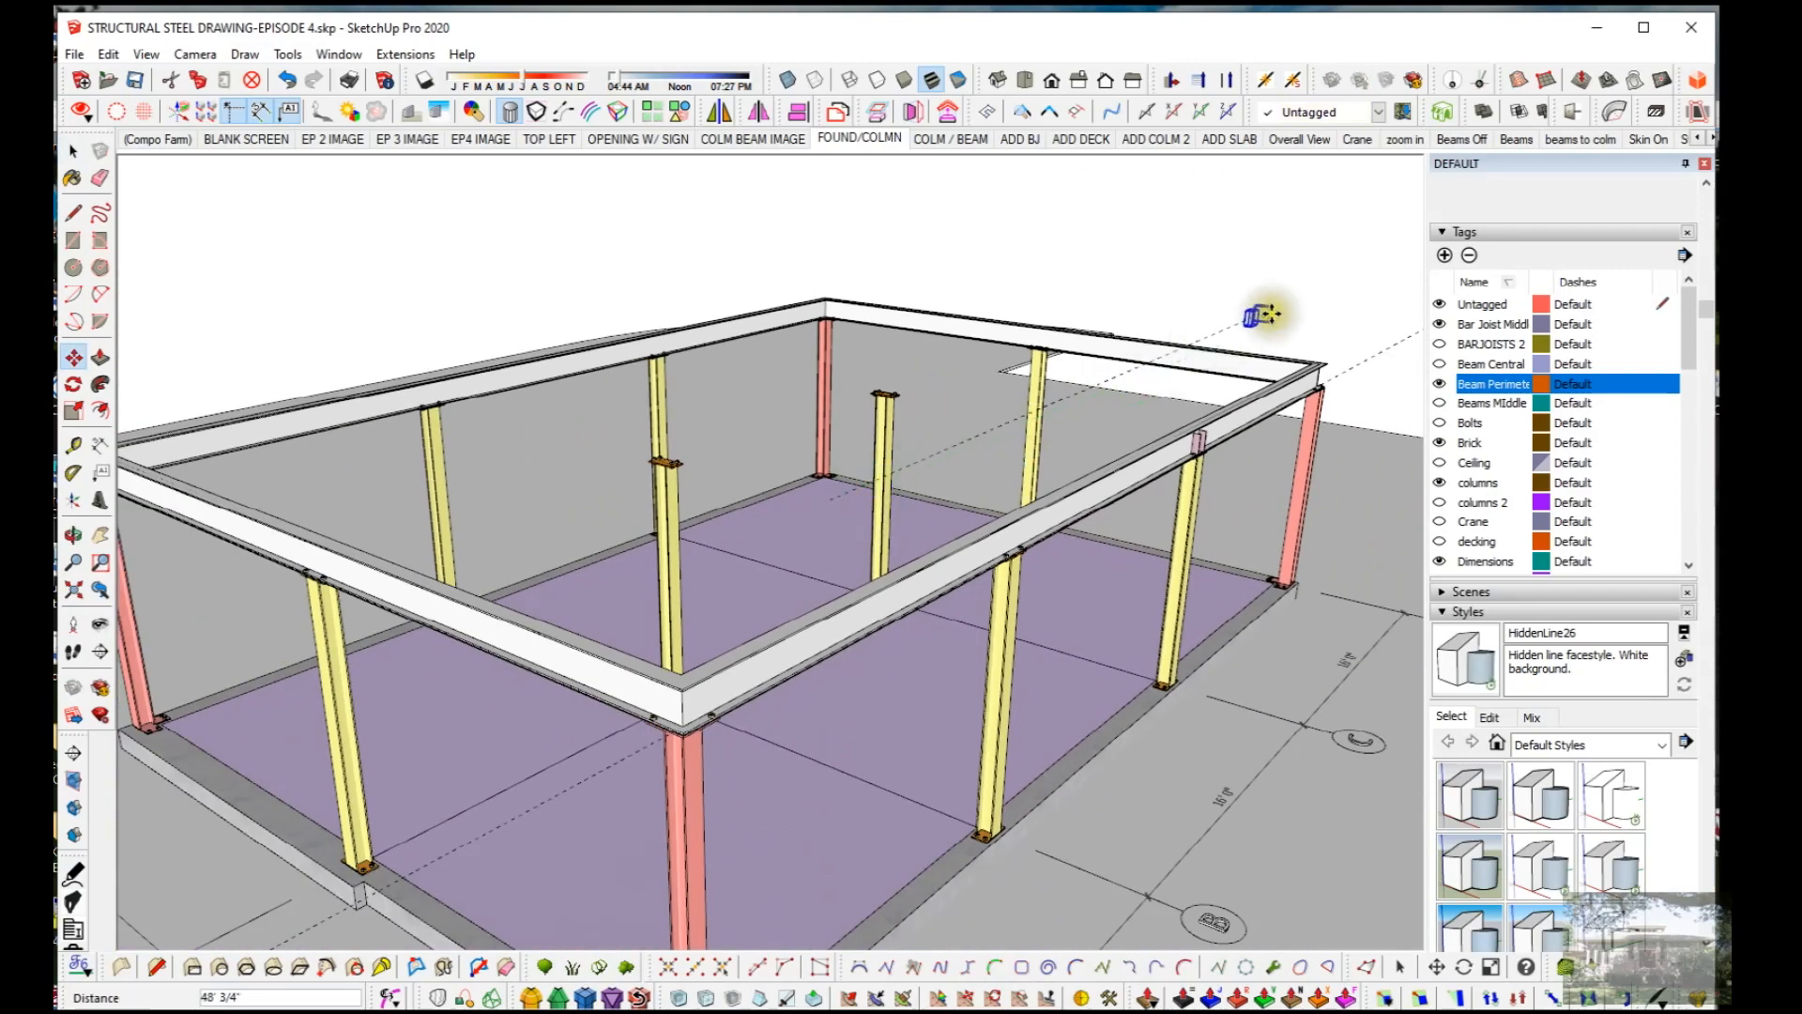
{"action": "scroll", "coordinate": [1272, 310], "scroll_direction": "down", "scroll_amount": 3}
{"action": "left_click", "coordinate": [999, 269]}
{"action": "key", "text": "space"}
Step: Measure the span across the building between the two long perimeter beams
{"action": "scroll", "coordinate": [1058, 382], "scroll_direction": "up", "scroll_amount": 3}
{"action": "middle_click_drag", "start_coordinate": [1058, 382], "coordinate": [938, 515]}
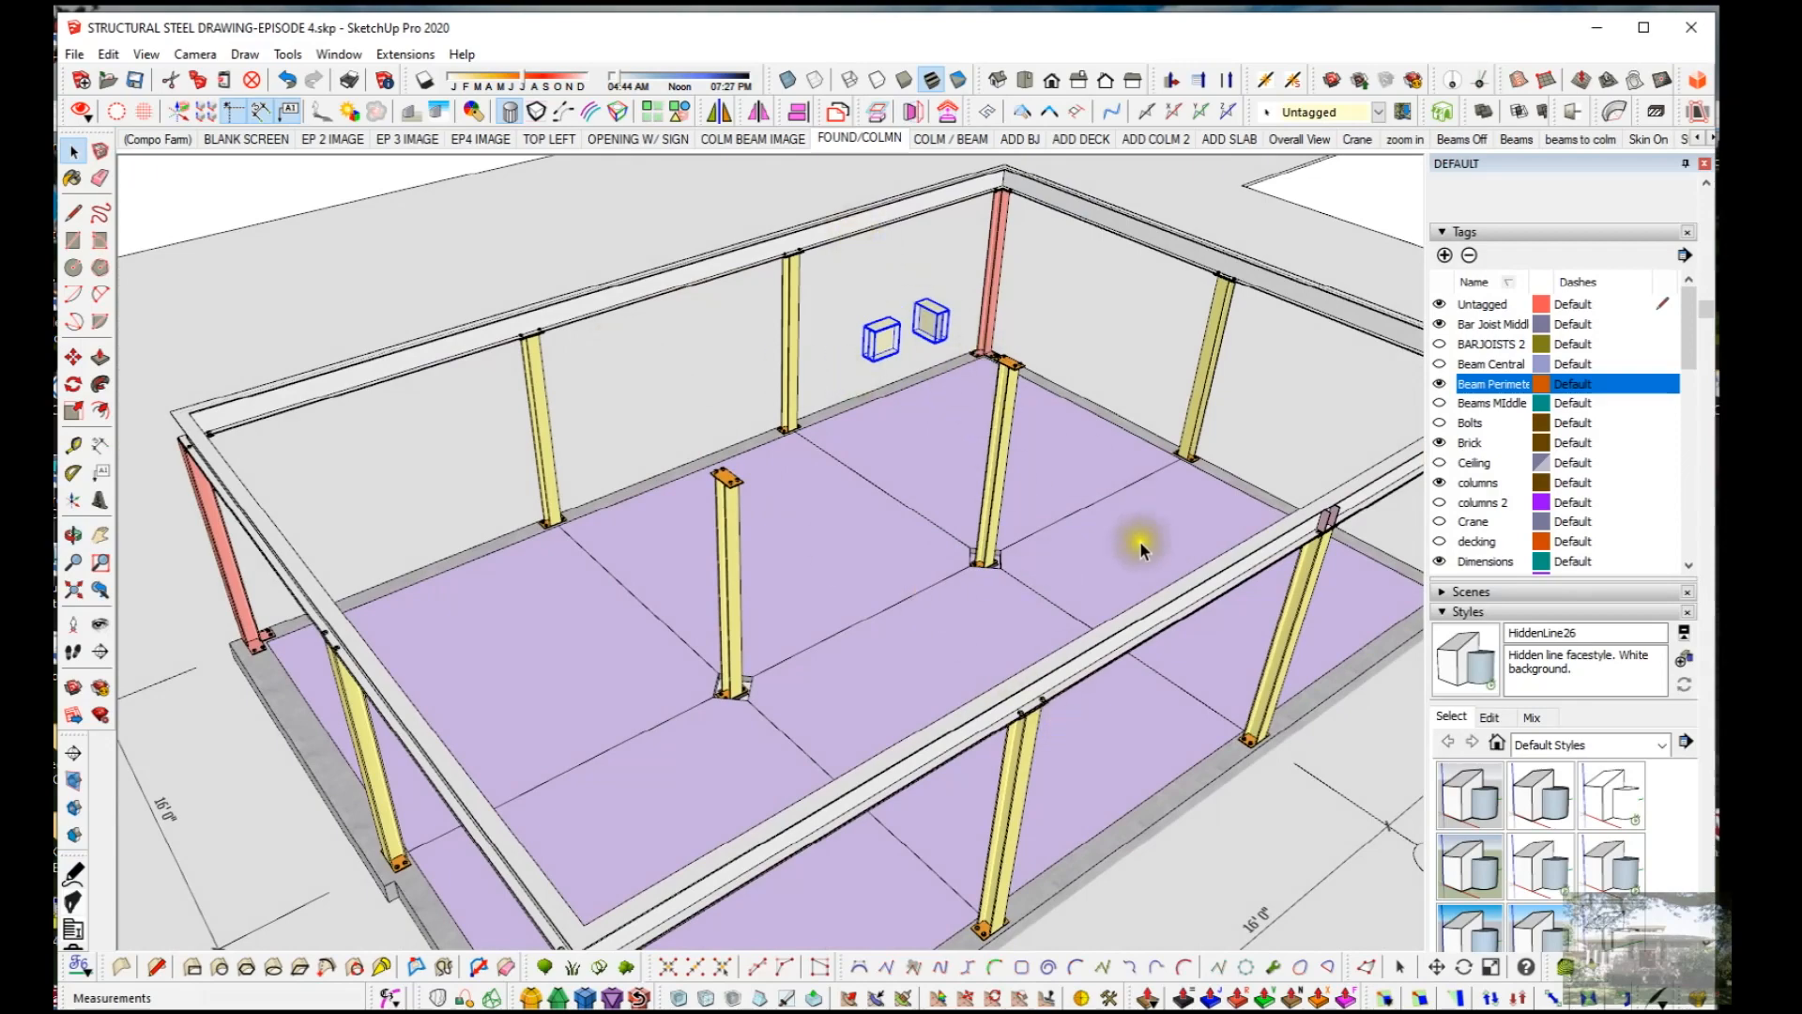
{"action": "scroll", "coordinate": [953, 510], "scroll_direction": "down", "scroll_amount": 5}
{"action": "scroll", "coordinate": [910, 610], "scroll_direction": "up", "scroll_amount": 3}
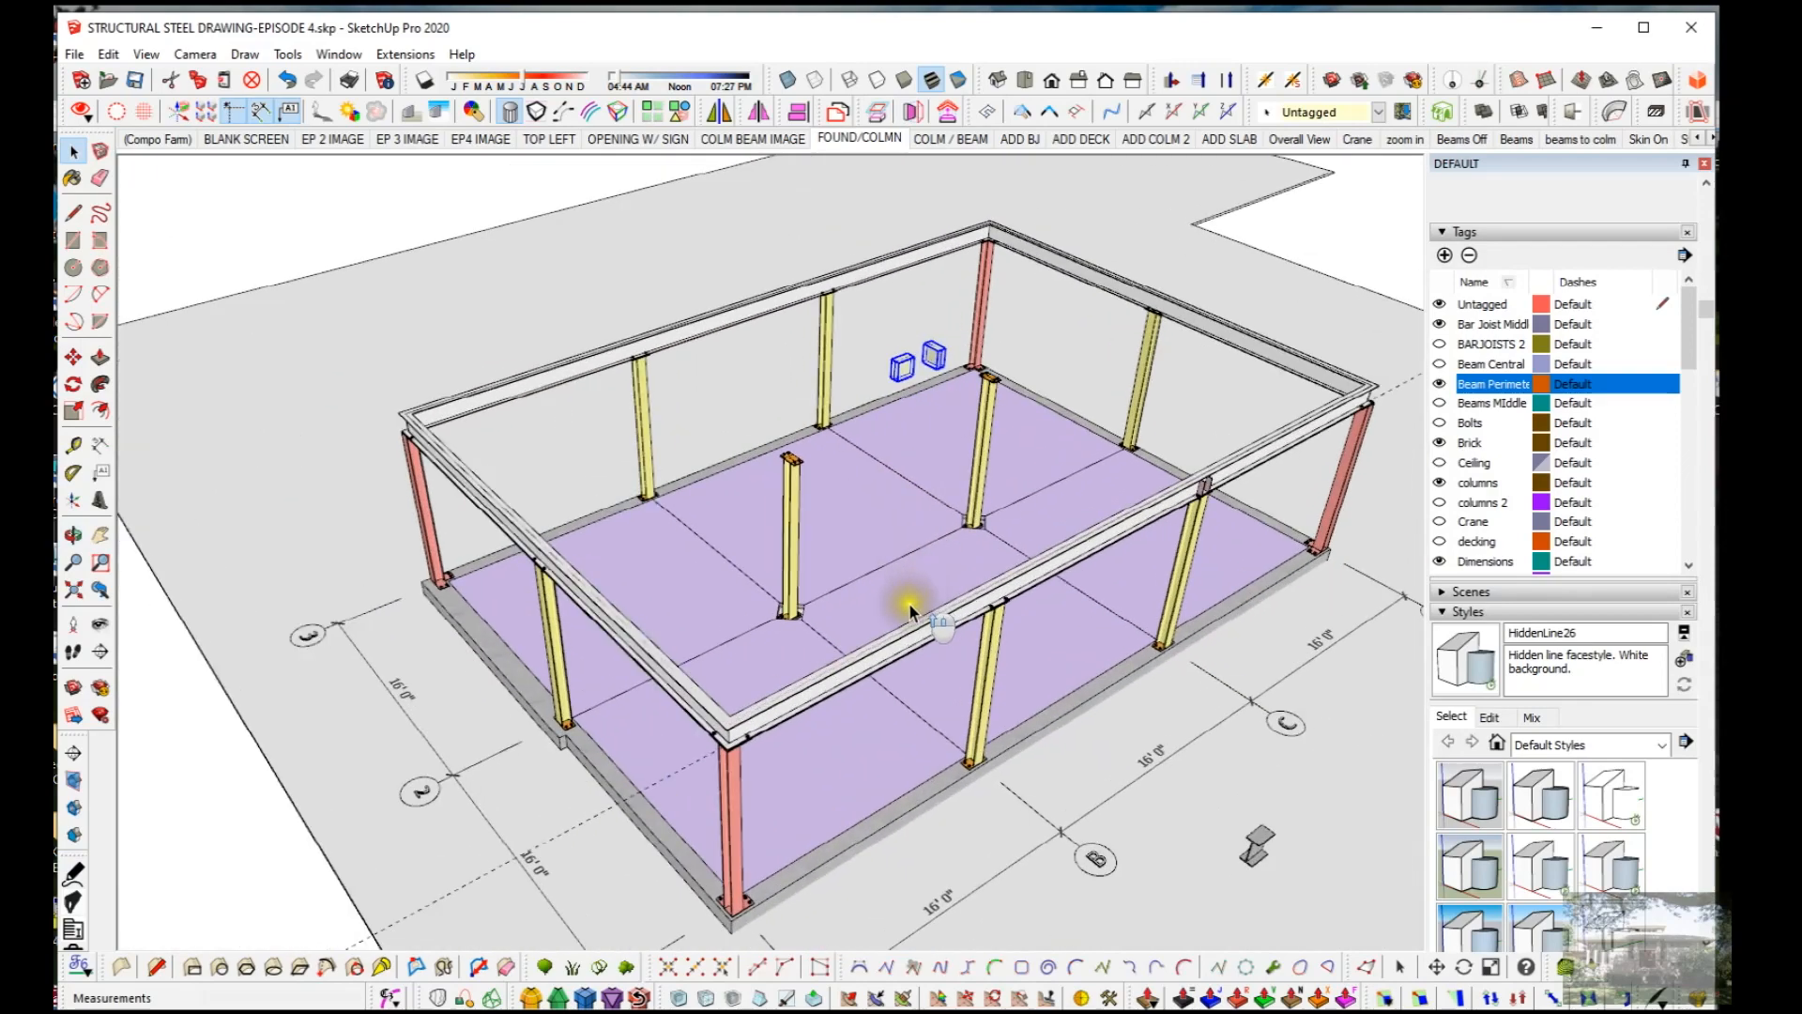
{"action": "scroll", "coordinate": [910, 611], "scroll_direction": "up", "scroll_amount": 4}
{"action": "middle_click_drag", "start_coordinate": [879, 631], "coordinate": [978, 678]}
{"action": "key", "text": "t"}
{"action": "left_click", "coordinate": [968, 694]}
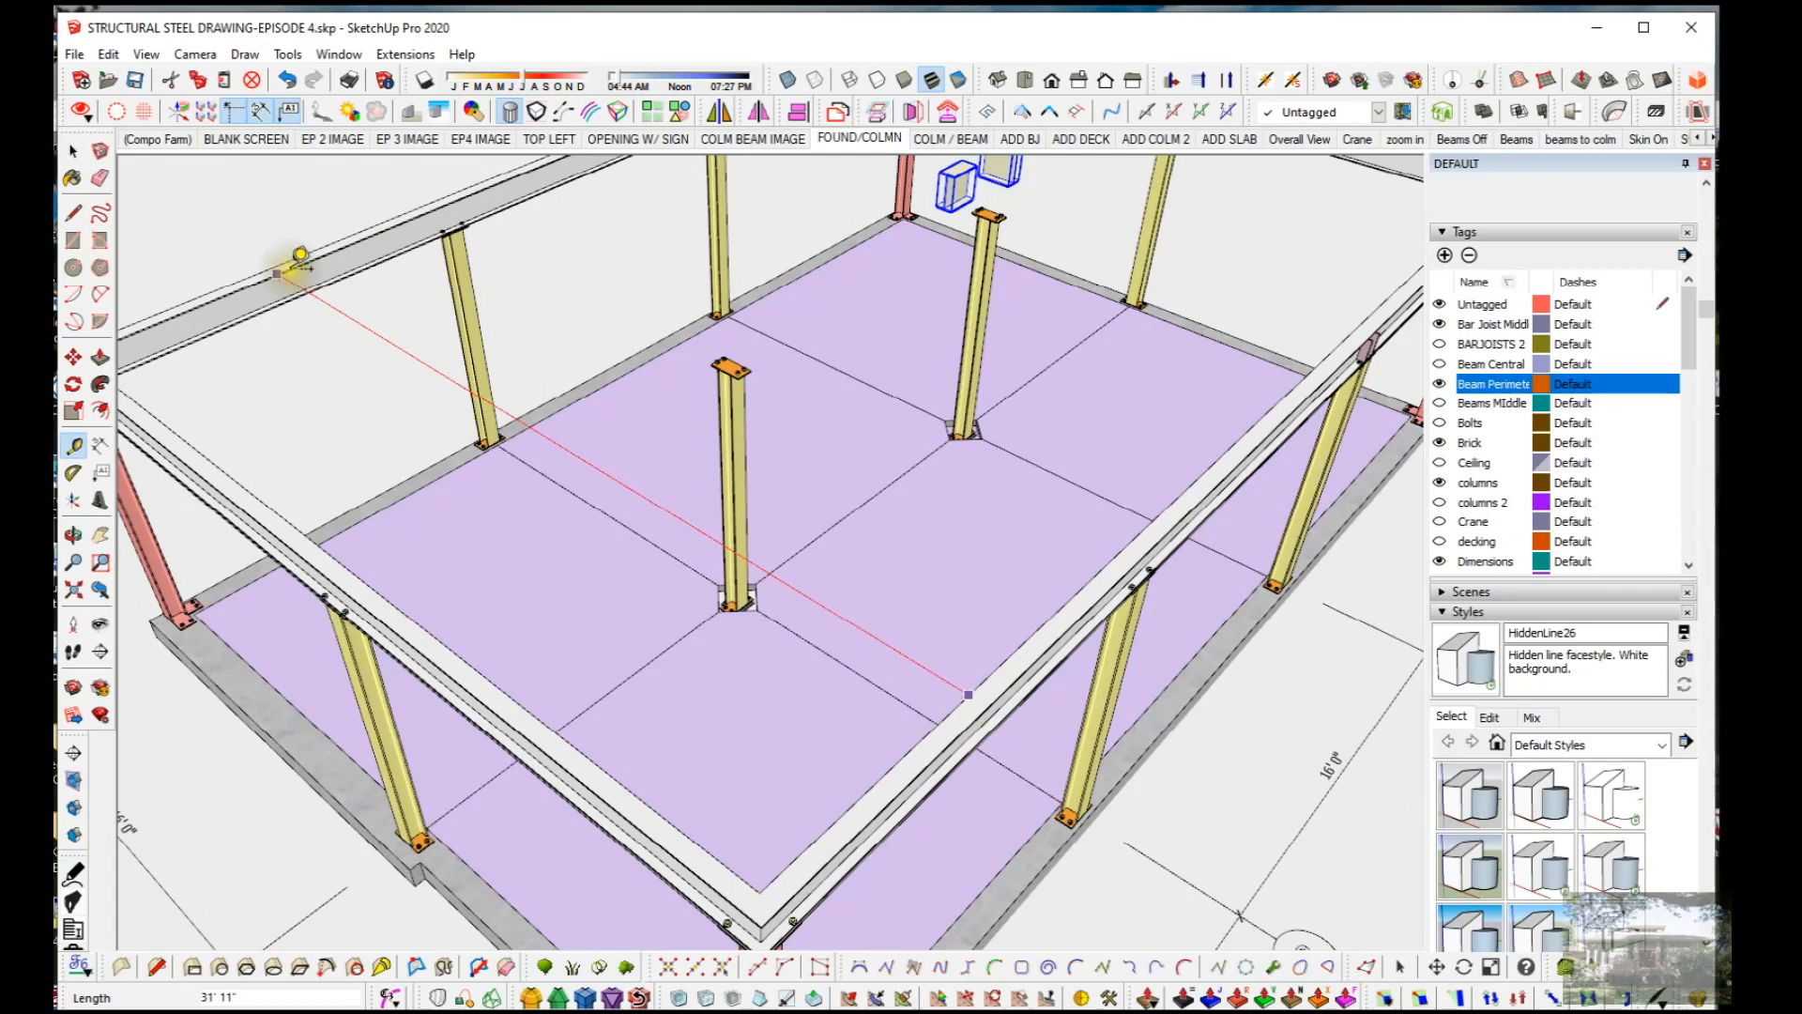
{"action": "scroll", "coordinate": [309, 282], "scroll_direction": "up", "scroll_amount": 3}
{"action": "scroll", "coordinate": [507, 460], "scroll_direction": "up", "scroll_amount": 2}
{"action": "scroll", "coordinate": [507, 457], "scroll_direction": "down", "scroll_amount": 2}
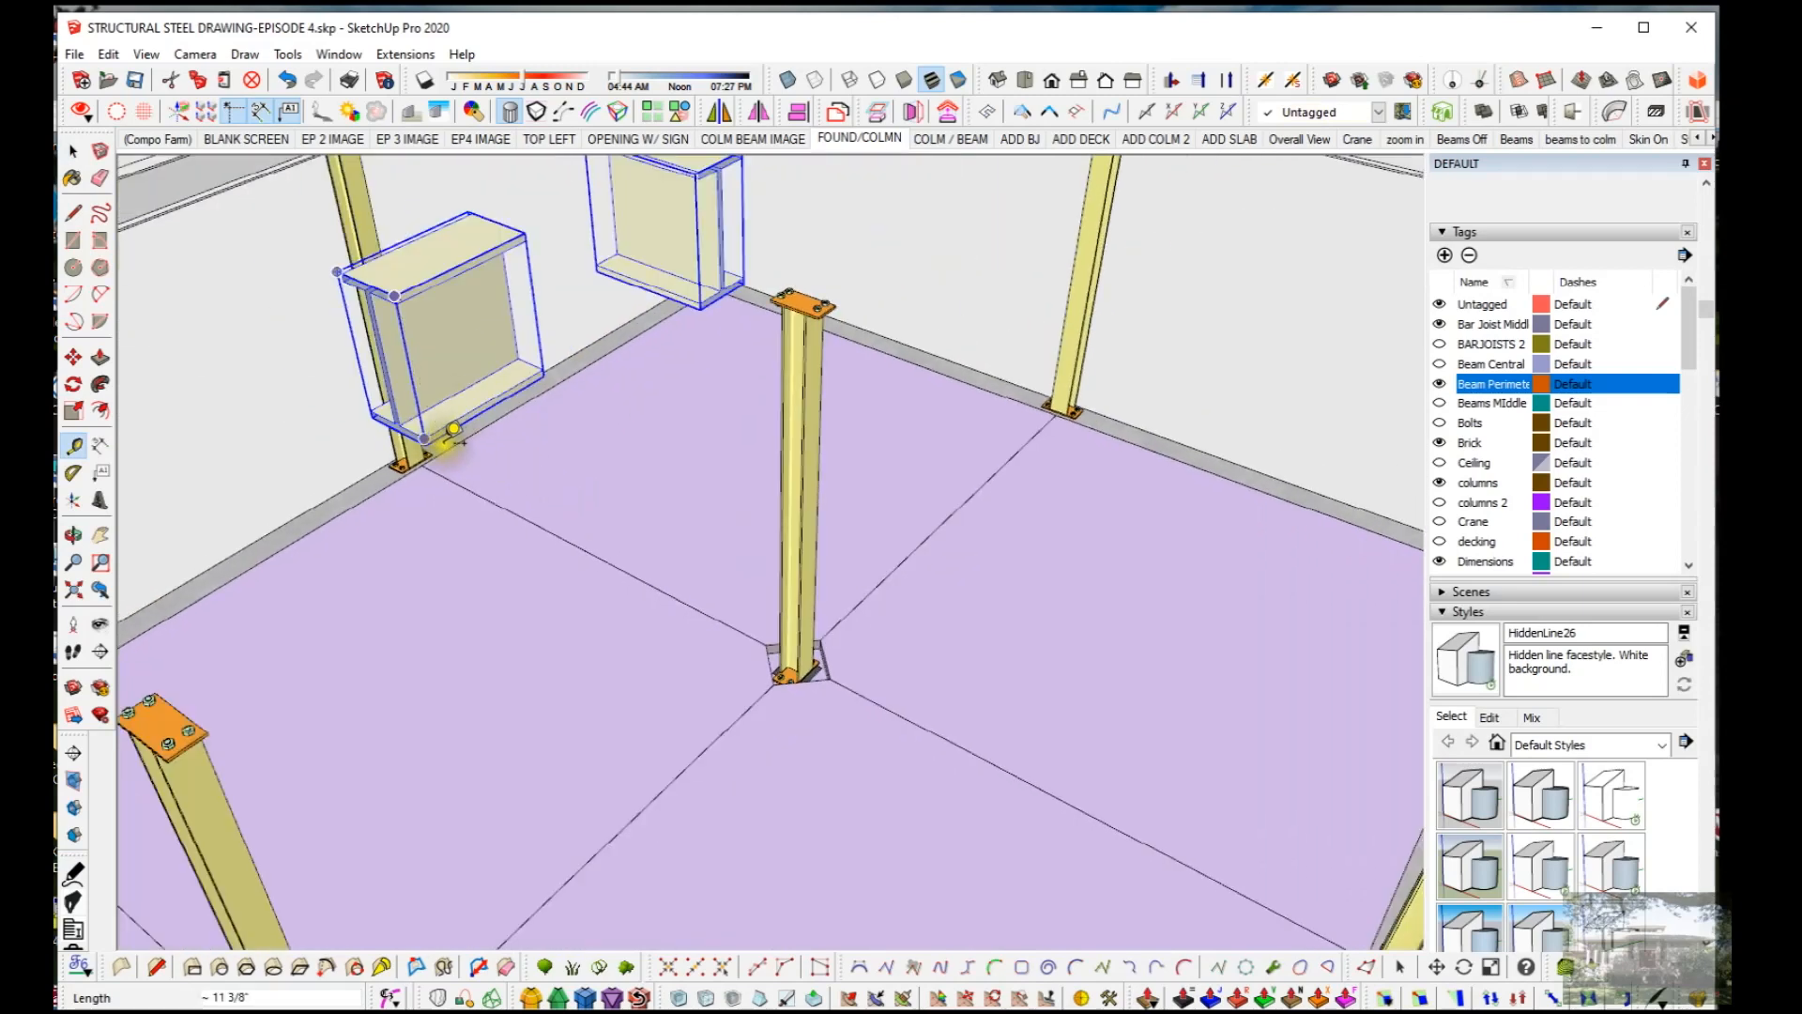
Step: Open the first short I-beam sample's group, cap its open end with a line along the bottom flange, and close the group
{"action": "key", "text": "b"}
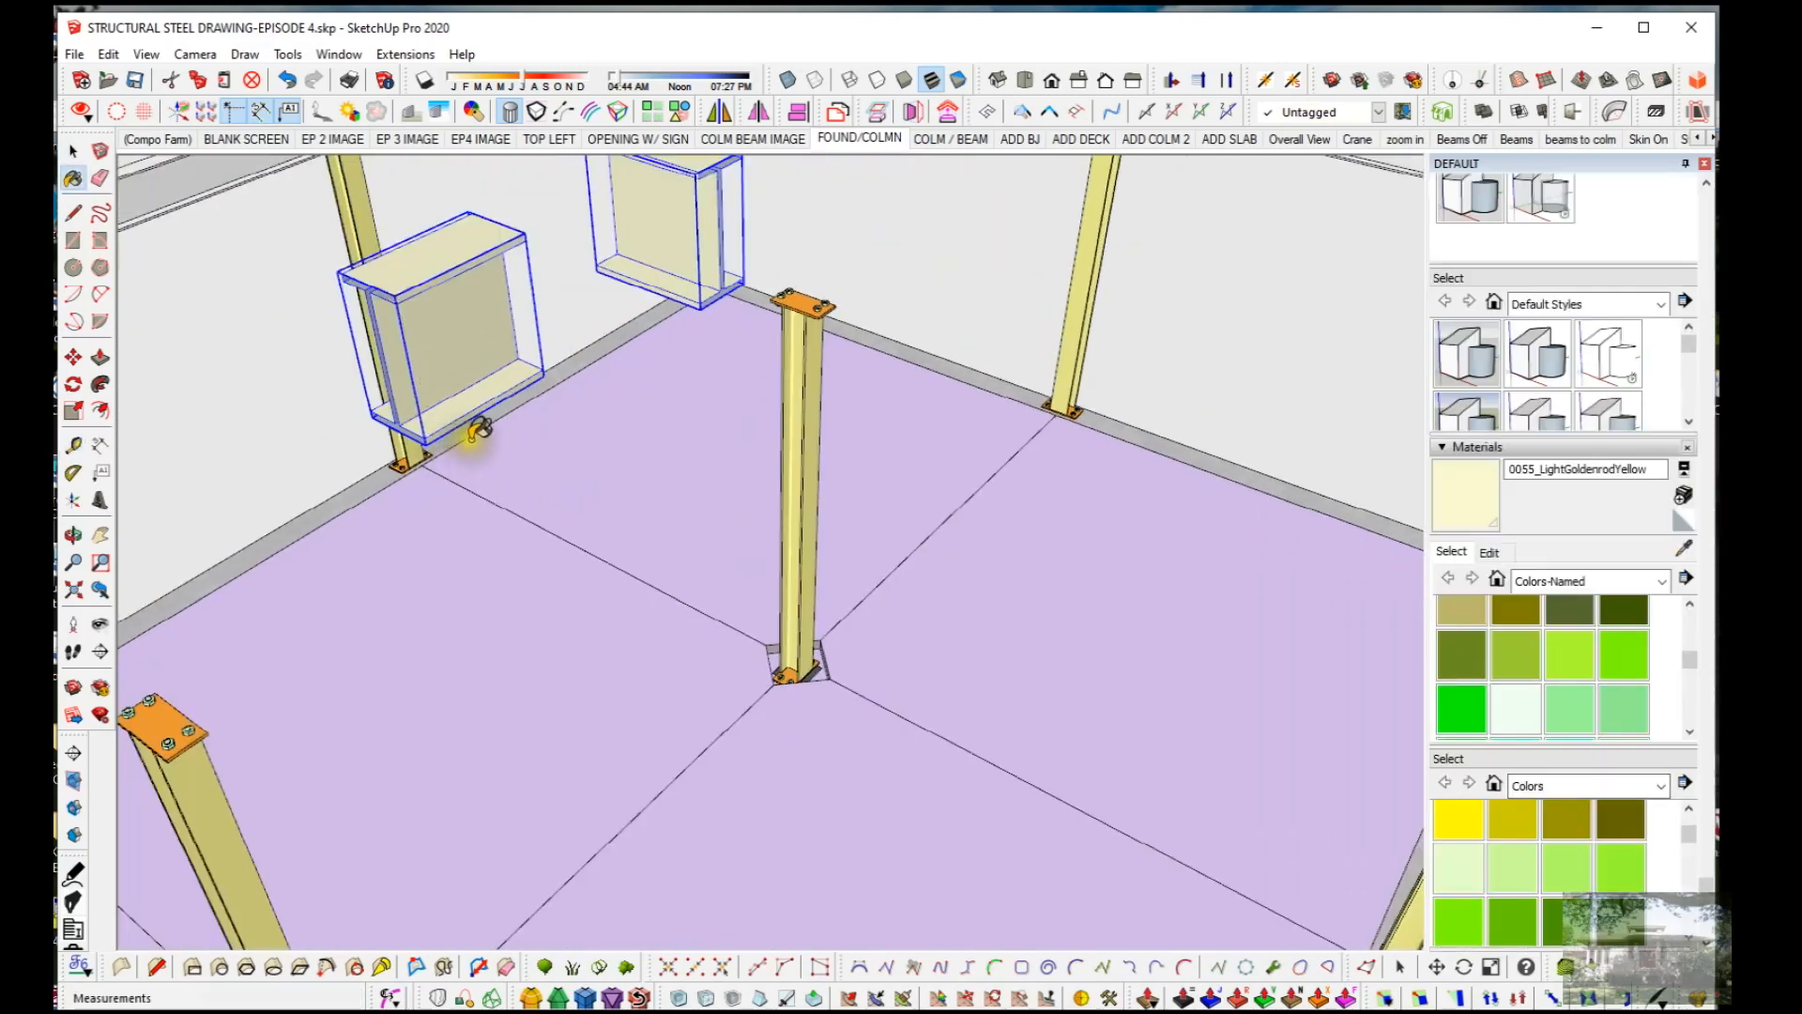
{"action": "scroll", "coordinate": [478, 403], "scroll_direction": "down", "scroll_amount": 2}
{"action": "key", "text": "space"}
{"action": "double_click", "coordinate": [425, 402]}
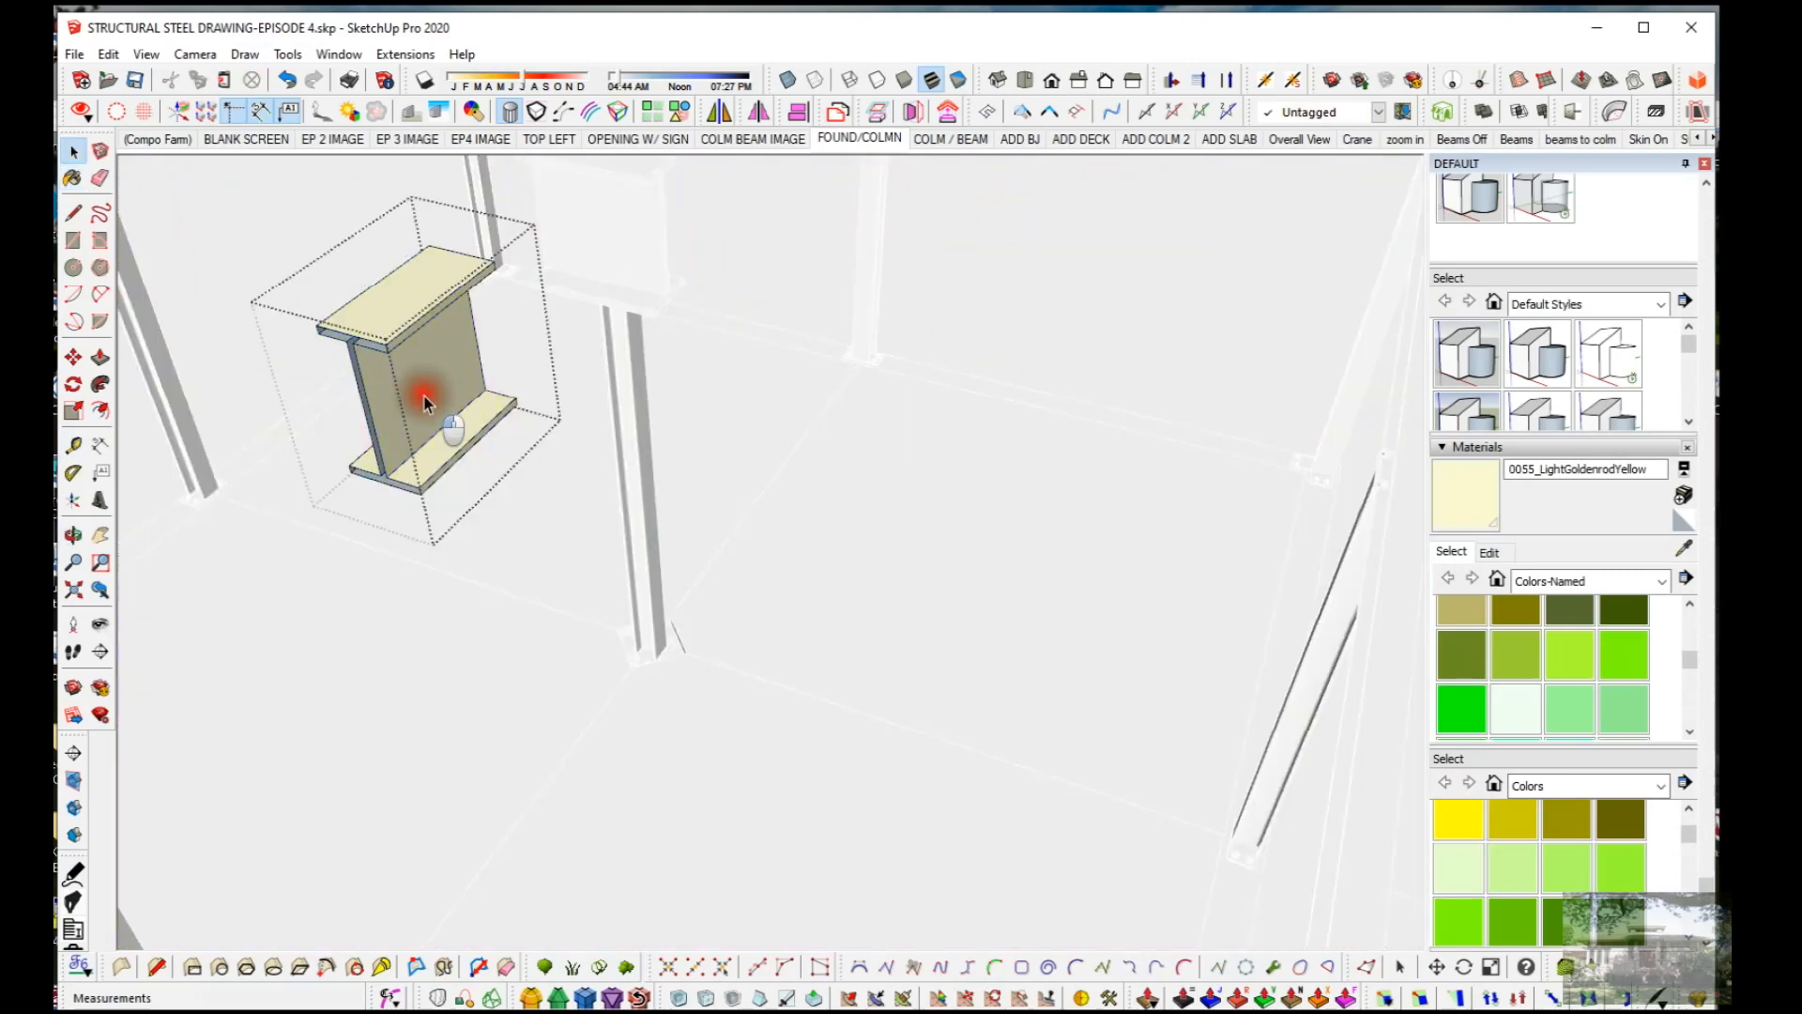
{"action": "key", "text": "l"}
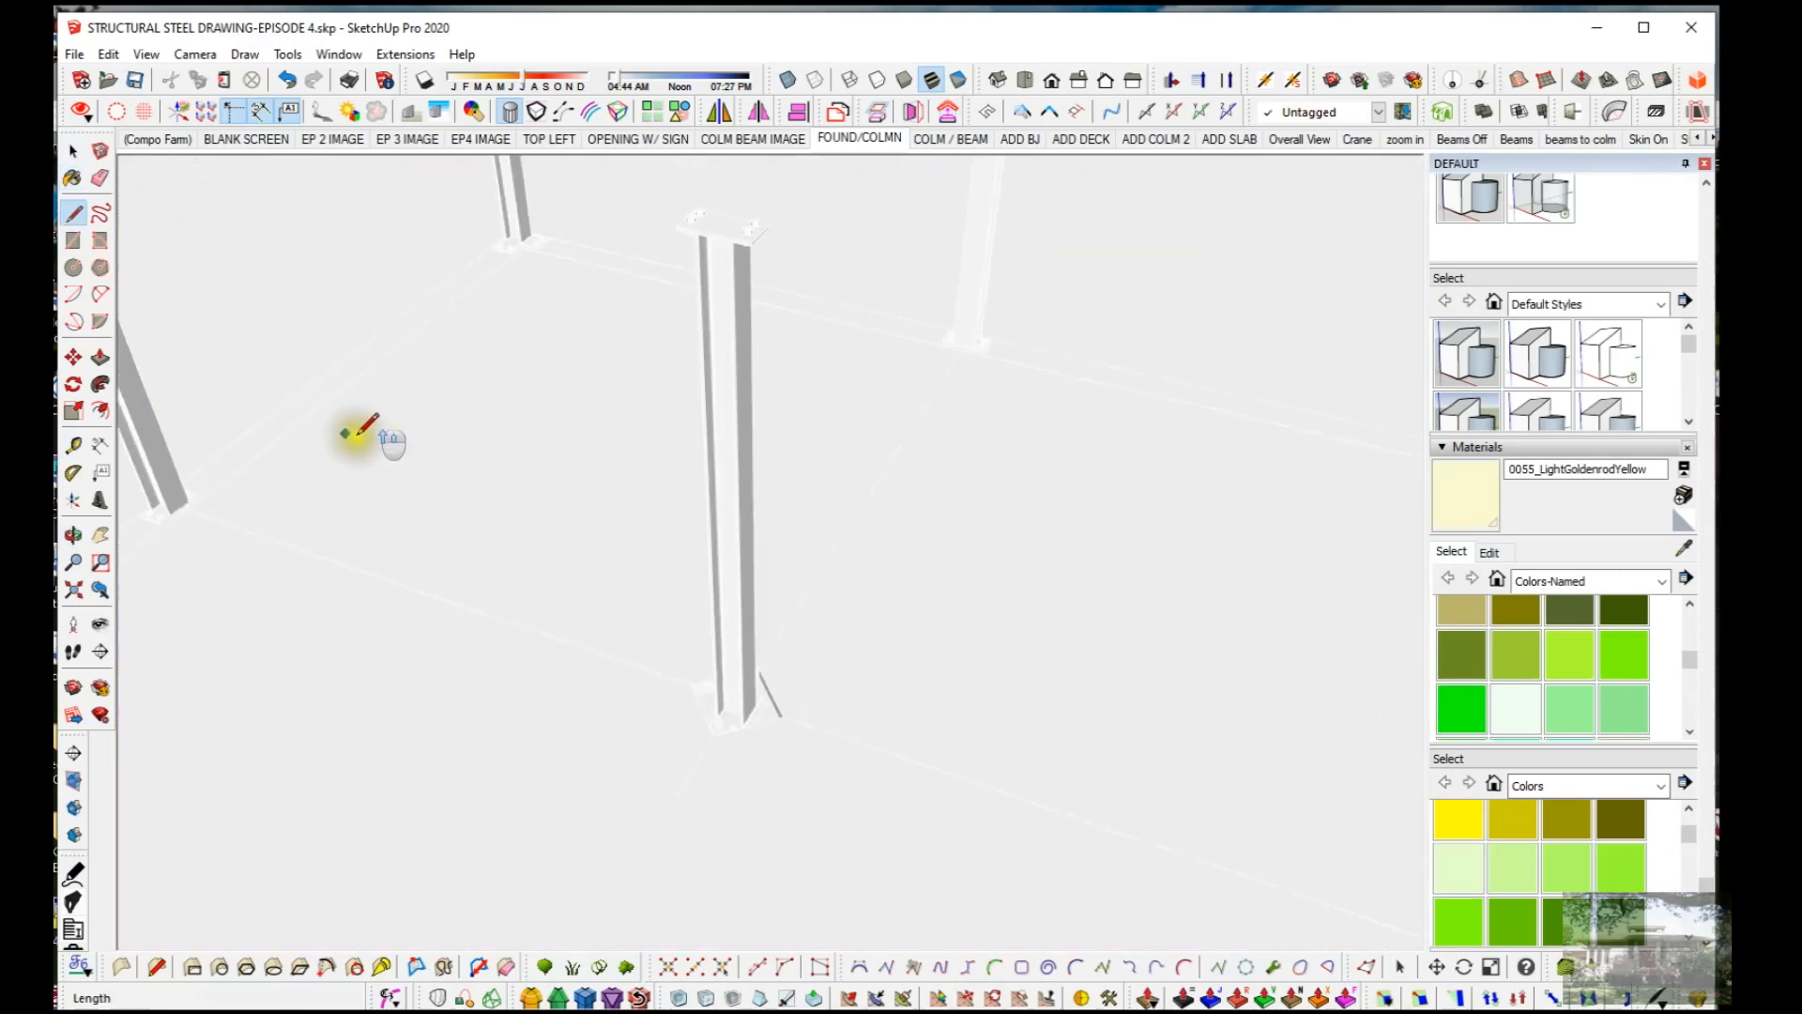
{"action": "scroll", "coordinate": [371, 470], "scroll_direction": "up", "scroll_amount": 1}
{"action": "left_click", "coordinate": [361, 519]}
{"action": "left_click", "coordinate": [449, 553]}
{"action": "key", "text": "space"}
{"action": "scroll", "coordinate": [413, 531], "scroll_direction": "up", "scroll_amount": 5}
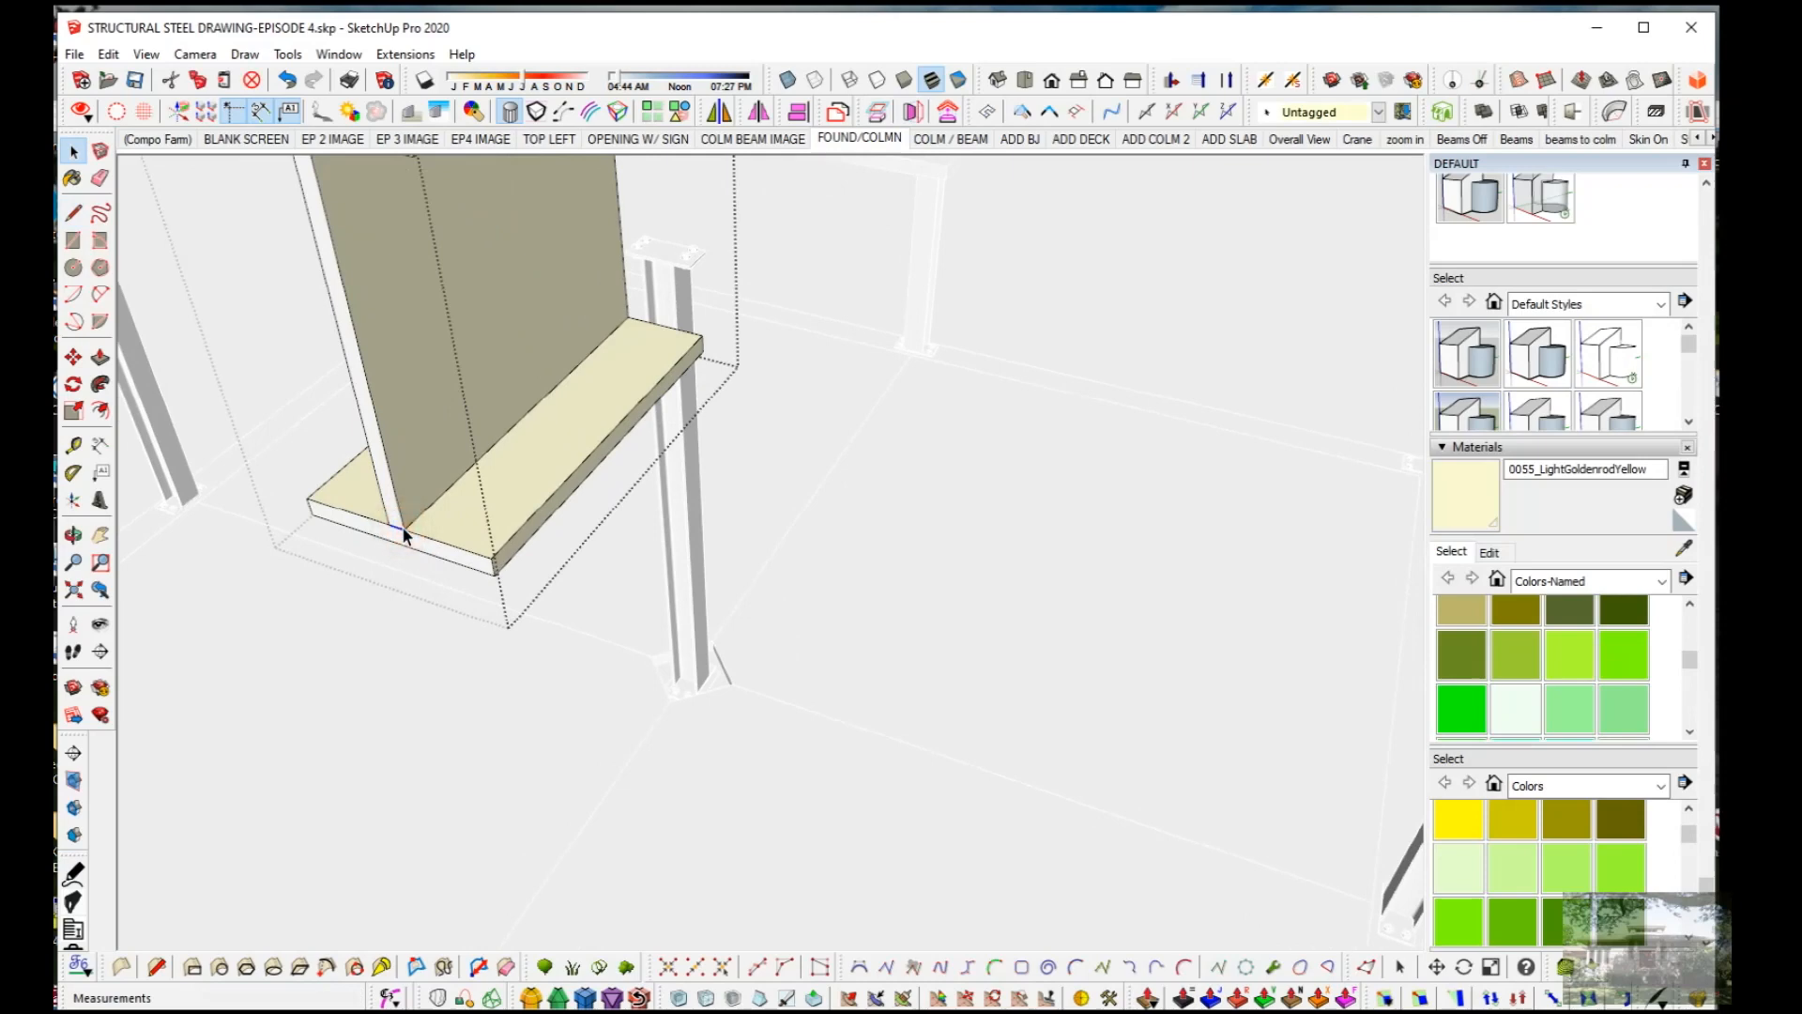
{"action": "scroll", "coordinate": [584, 559], "scroll_direction": "down", "scroll_amount": 8}
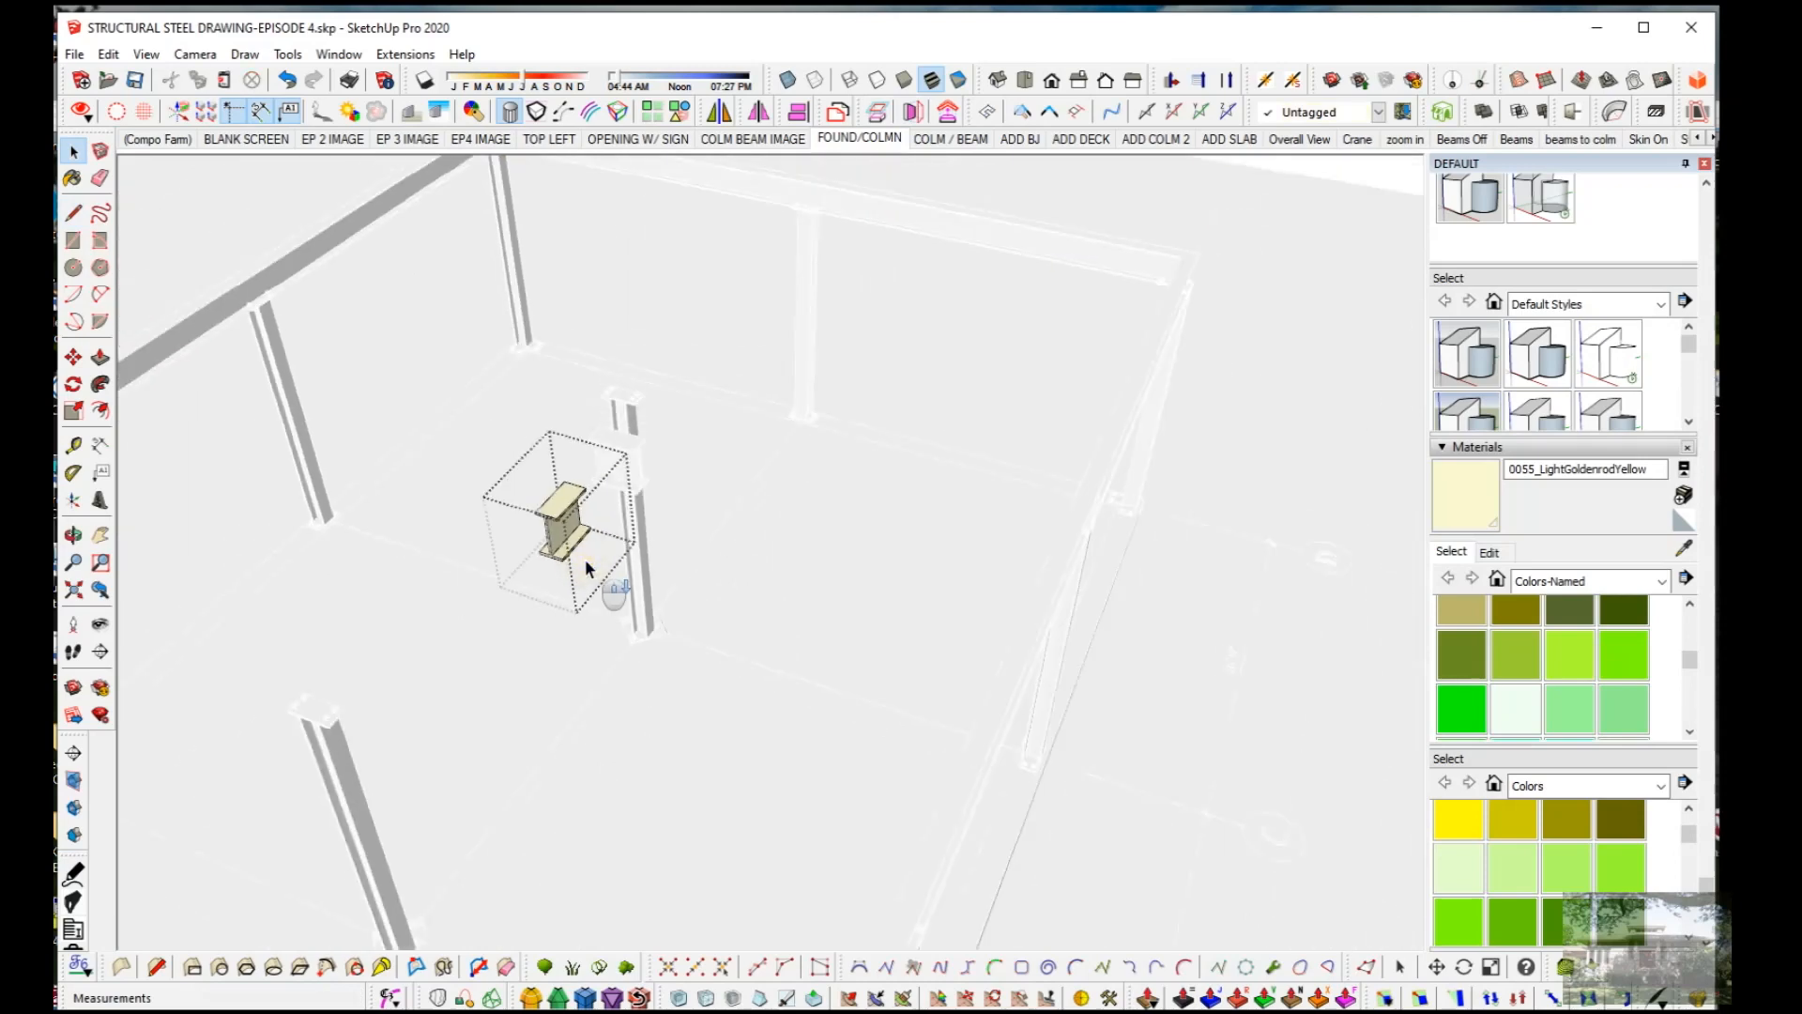
{"action": "left_click", "coordinate": [719, 594]}
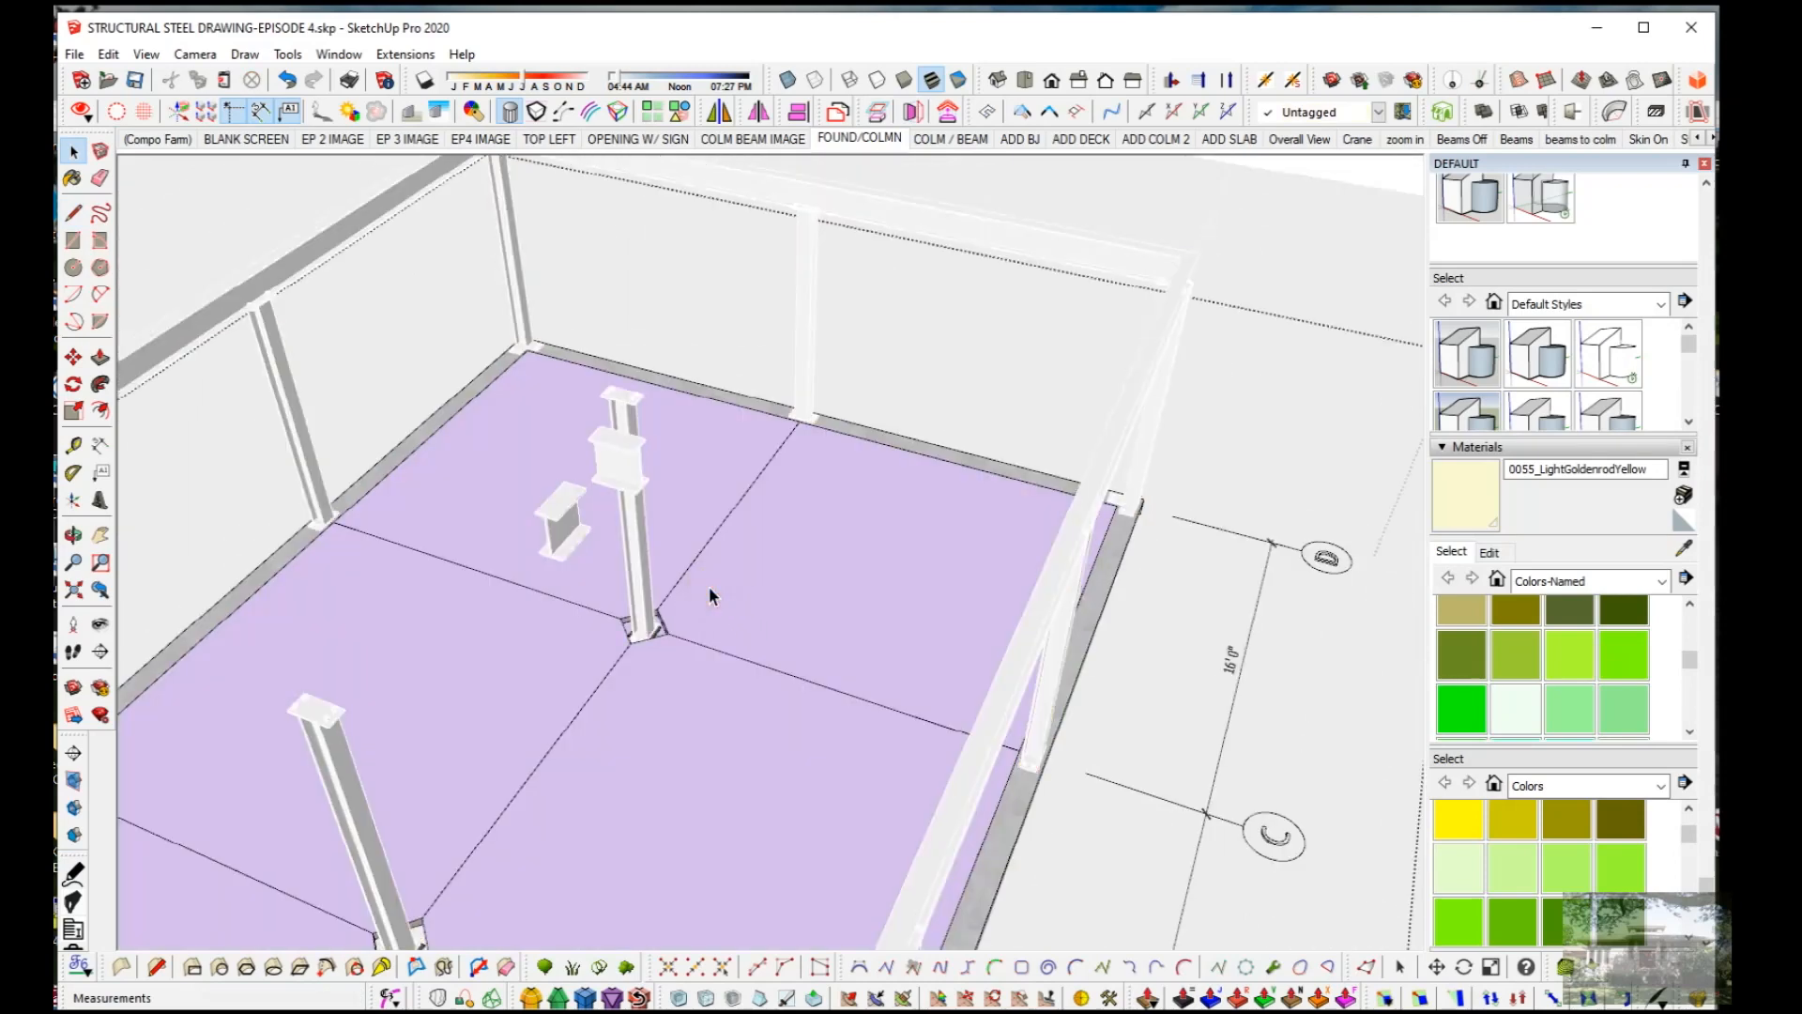
Step: Measure the second short I-beam sample from its top flange down to the bottom flange
{"action": "scroll", "coordinate": [708, 585], "scroll_direction": "down", "scroll_amount": 3}
{"action": "scroll", "coordinate": [696, 550], "scroll_direction": "down", "scroll_amount": 2}
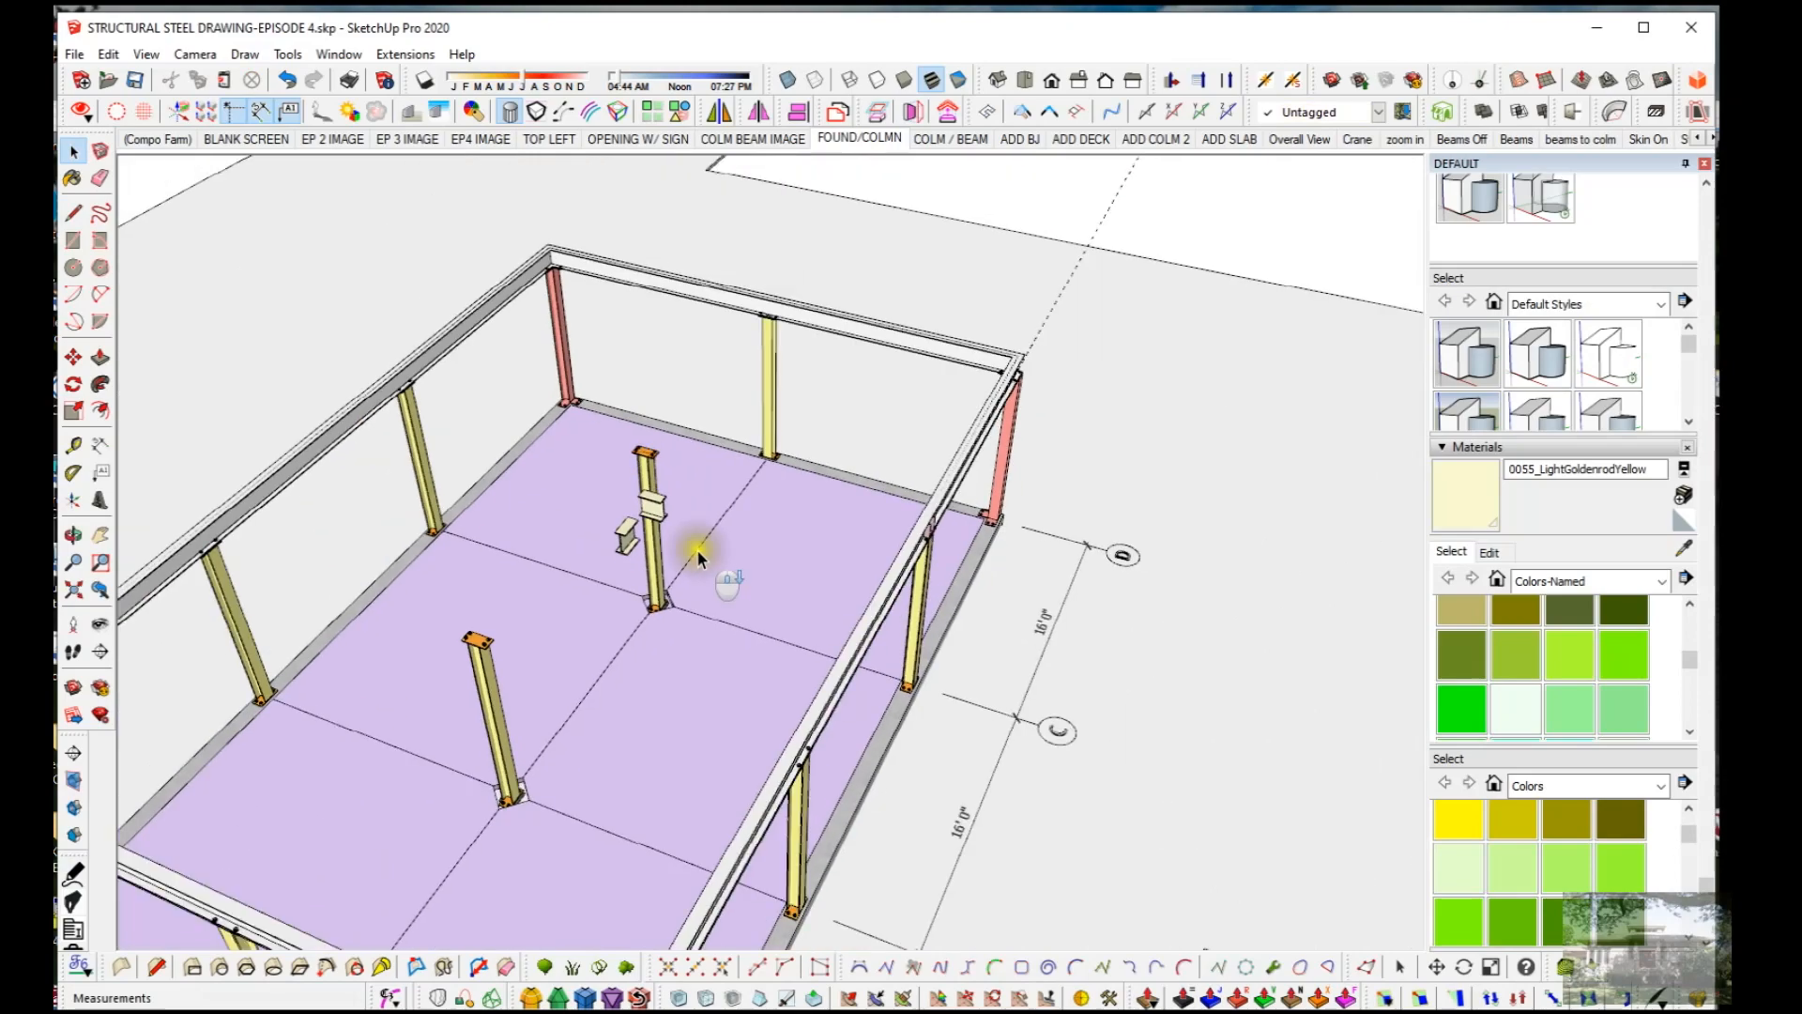
{"action": "scroll", "coordinate": [615, 540], "scroll_direction": "up", "scroll_amount": 5}
{"action": "middle_click_drag", "start_coordinate": [606, 539], "coordinate": [612, 234]}
{"action": "scroll", "coordinate": [586, 544], "scroll_direction": "up", "scroll_amount": 4}
{"action": "left_click", "coordinate": [706, 413]}
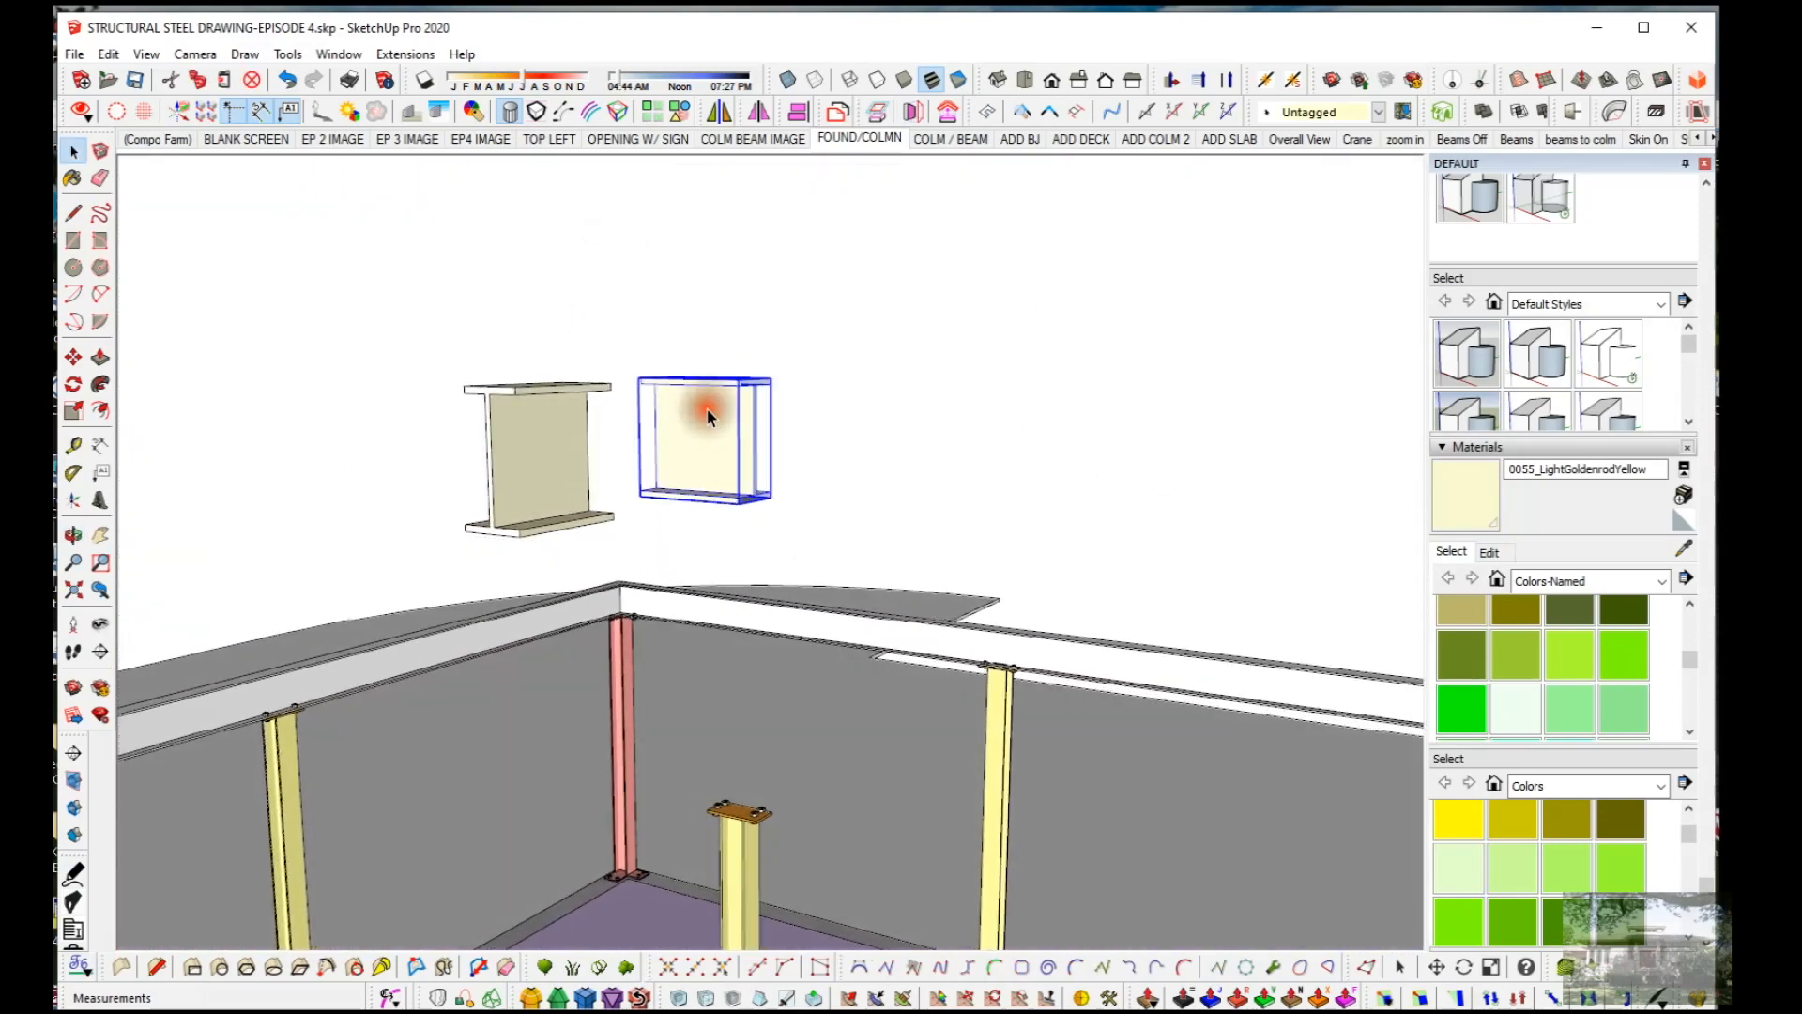
{"action": "key", "text": "t"}
{"action": "left_click", "coordinate": [718, 379]}
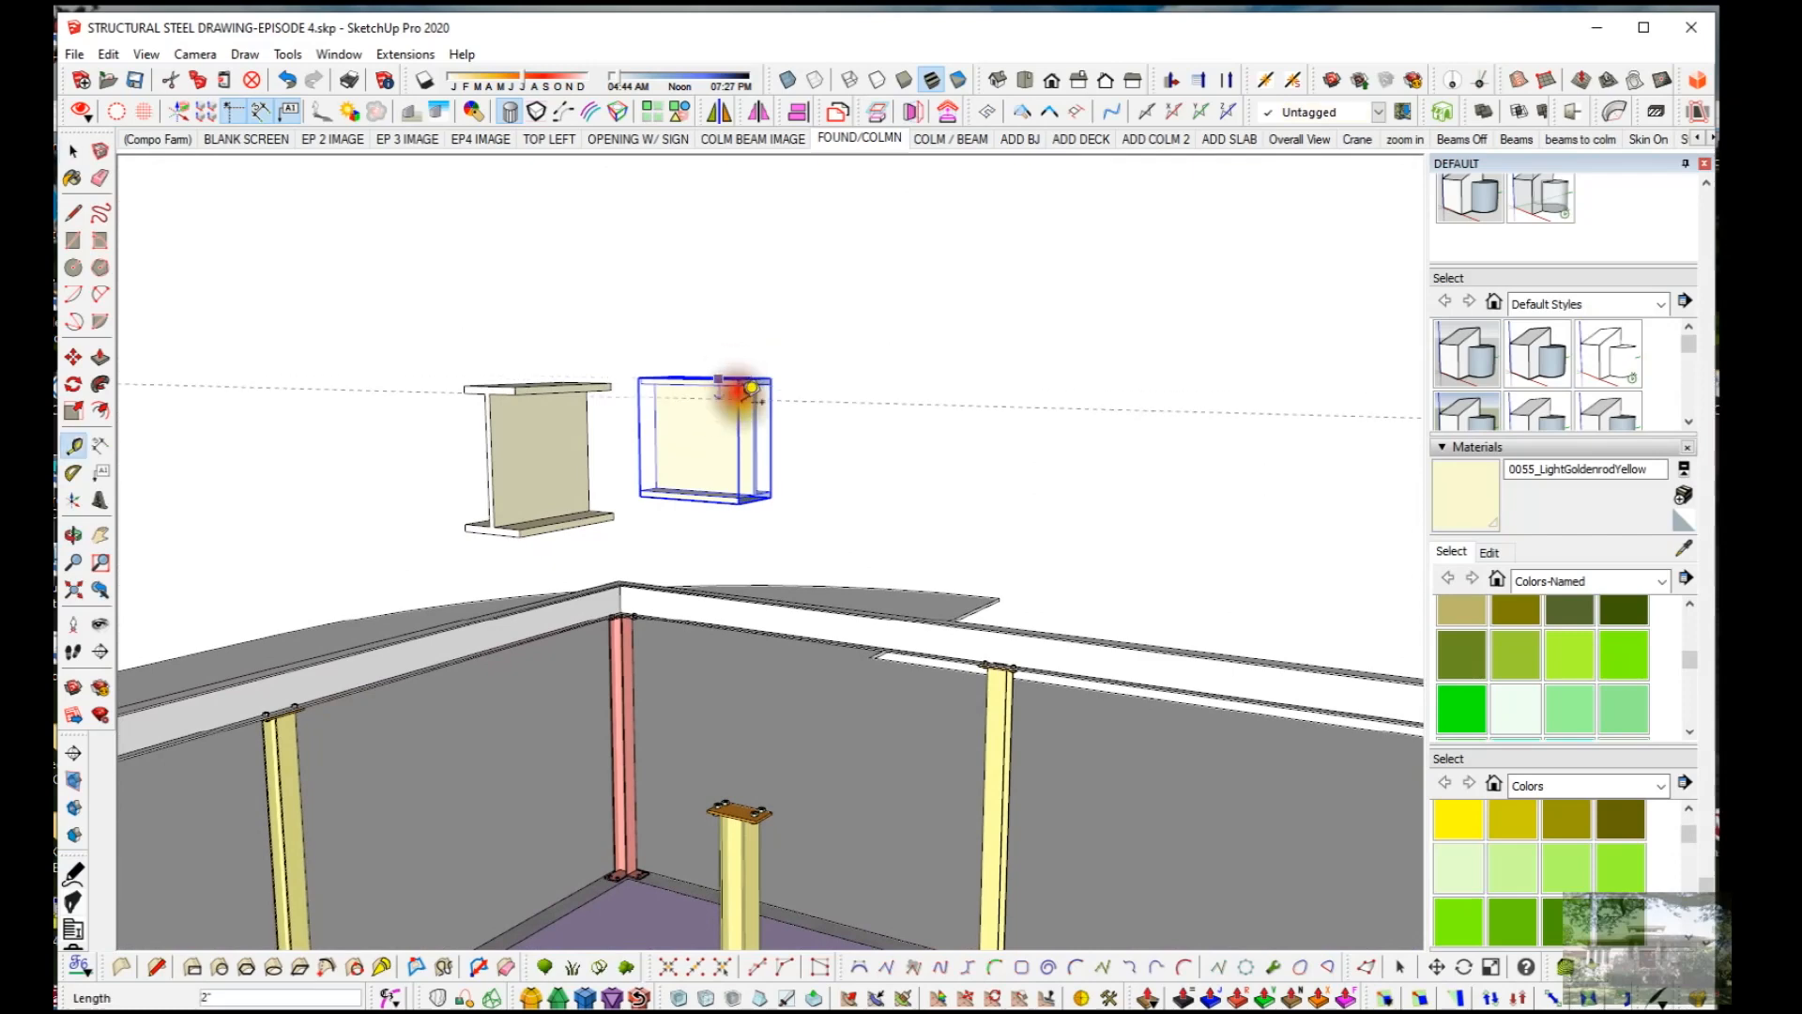
{"action": "left_click", "coordinate": [742, 502]}
{"action": "middle_click_drag", "start_coordinate": [745, 505], "coordinate": [693, 551]}
Step: Open the second short I-beam sample and cap its open end with a line across half of the bottom flange
{"action": "key", "text": "space"}
{"action": "scroll", "coordinate": [348, 709], "scroll_direction": "up", "scroll_amount": 3}
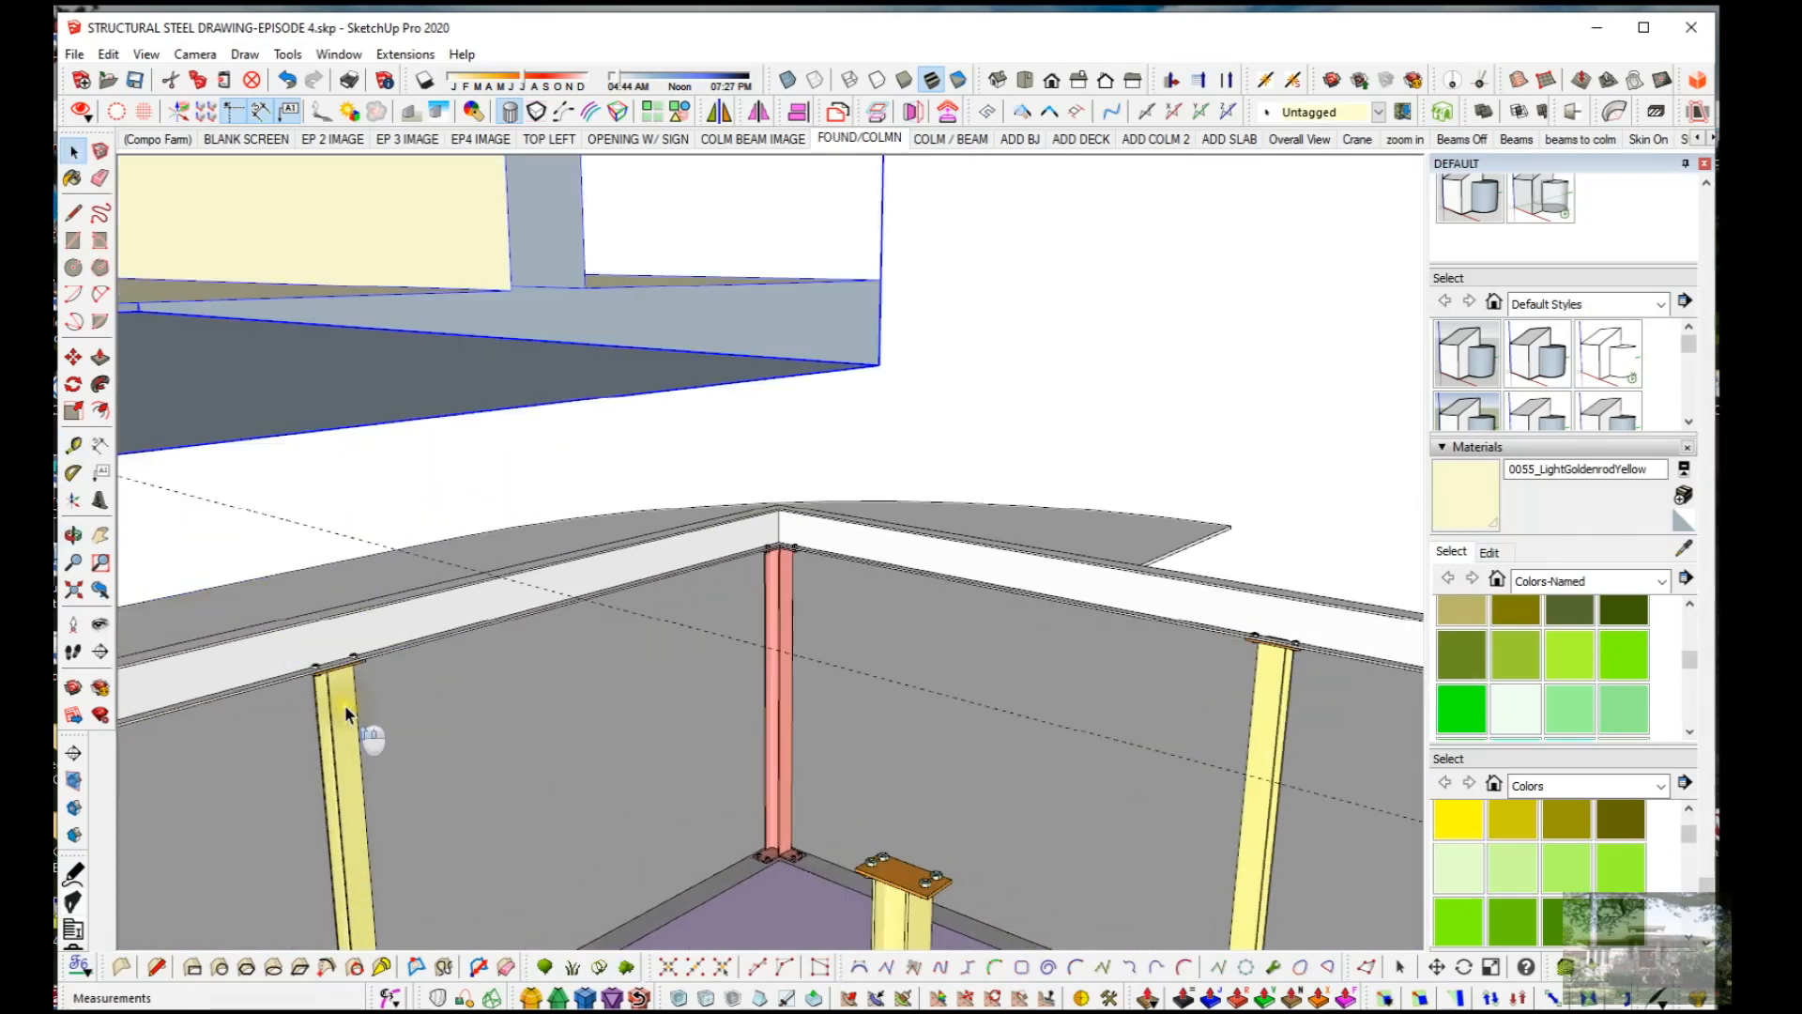
{"action": "scroll", "coordinate": [335, 694], "scroll_direction": "down", "scroll_amount": 1}
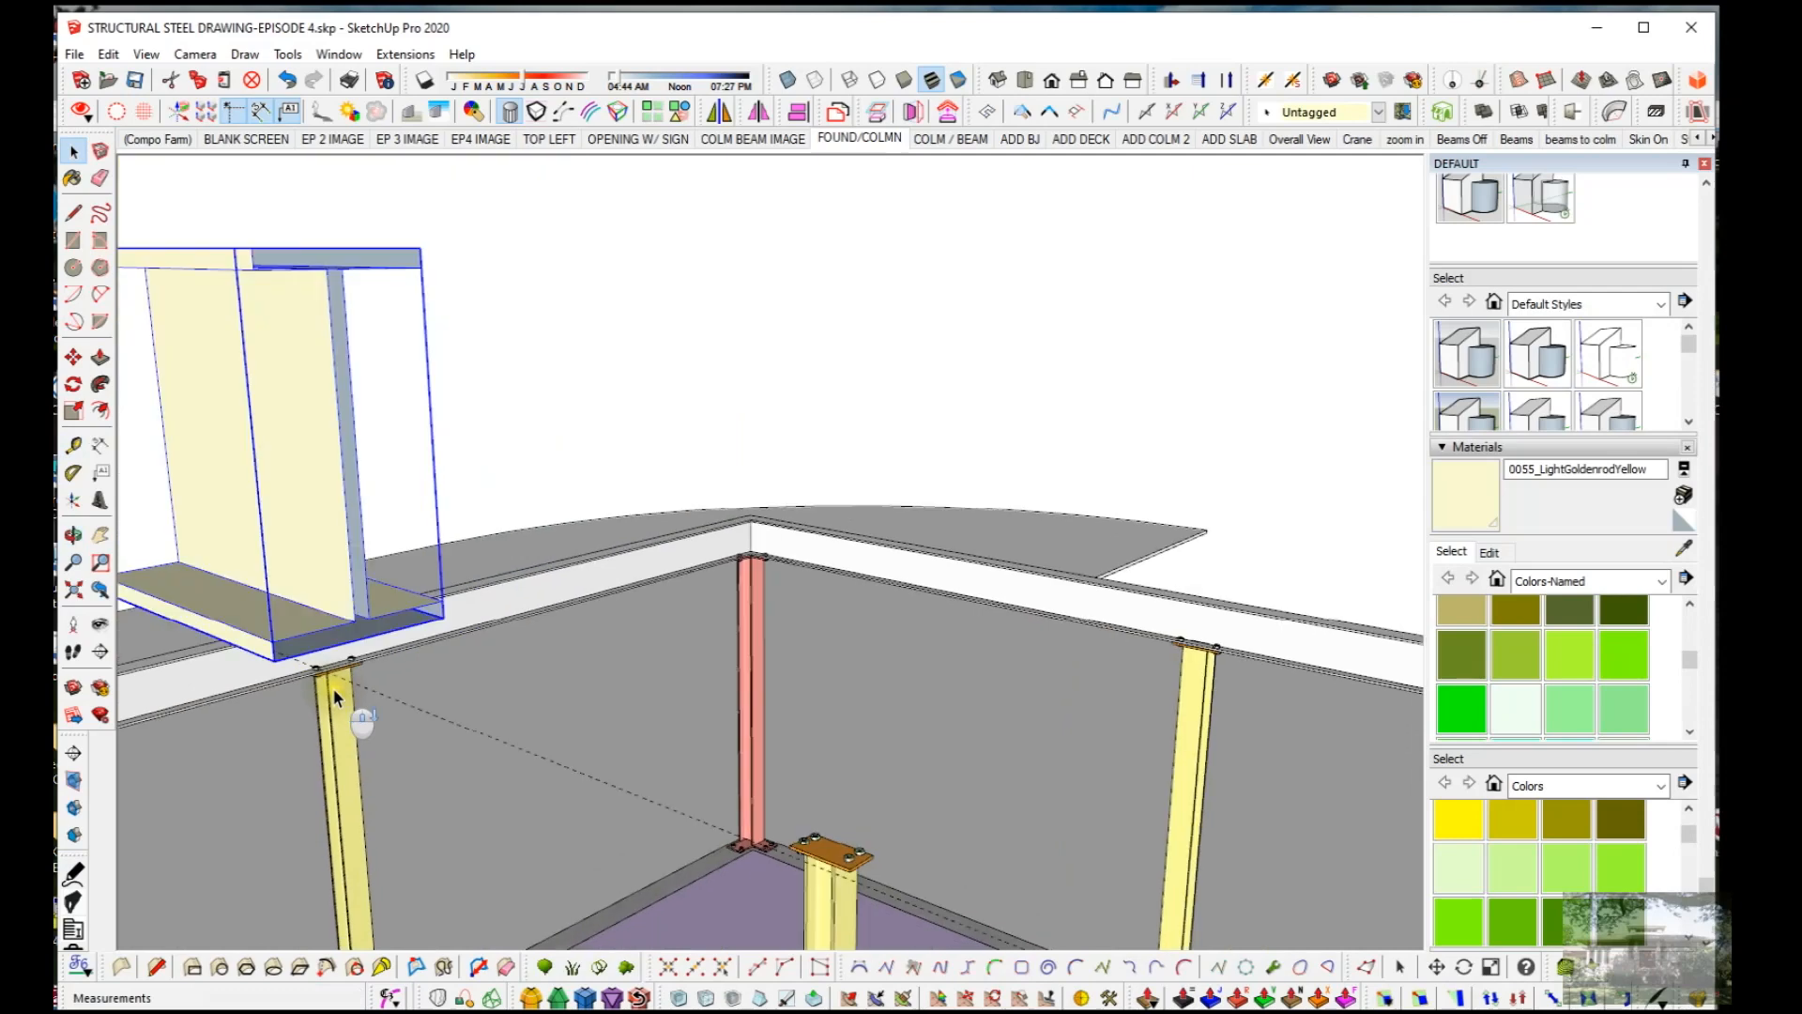
{"action": "double_click", "coordinate": [301, 582]}
{"action": "key", "text": "l"}
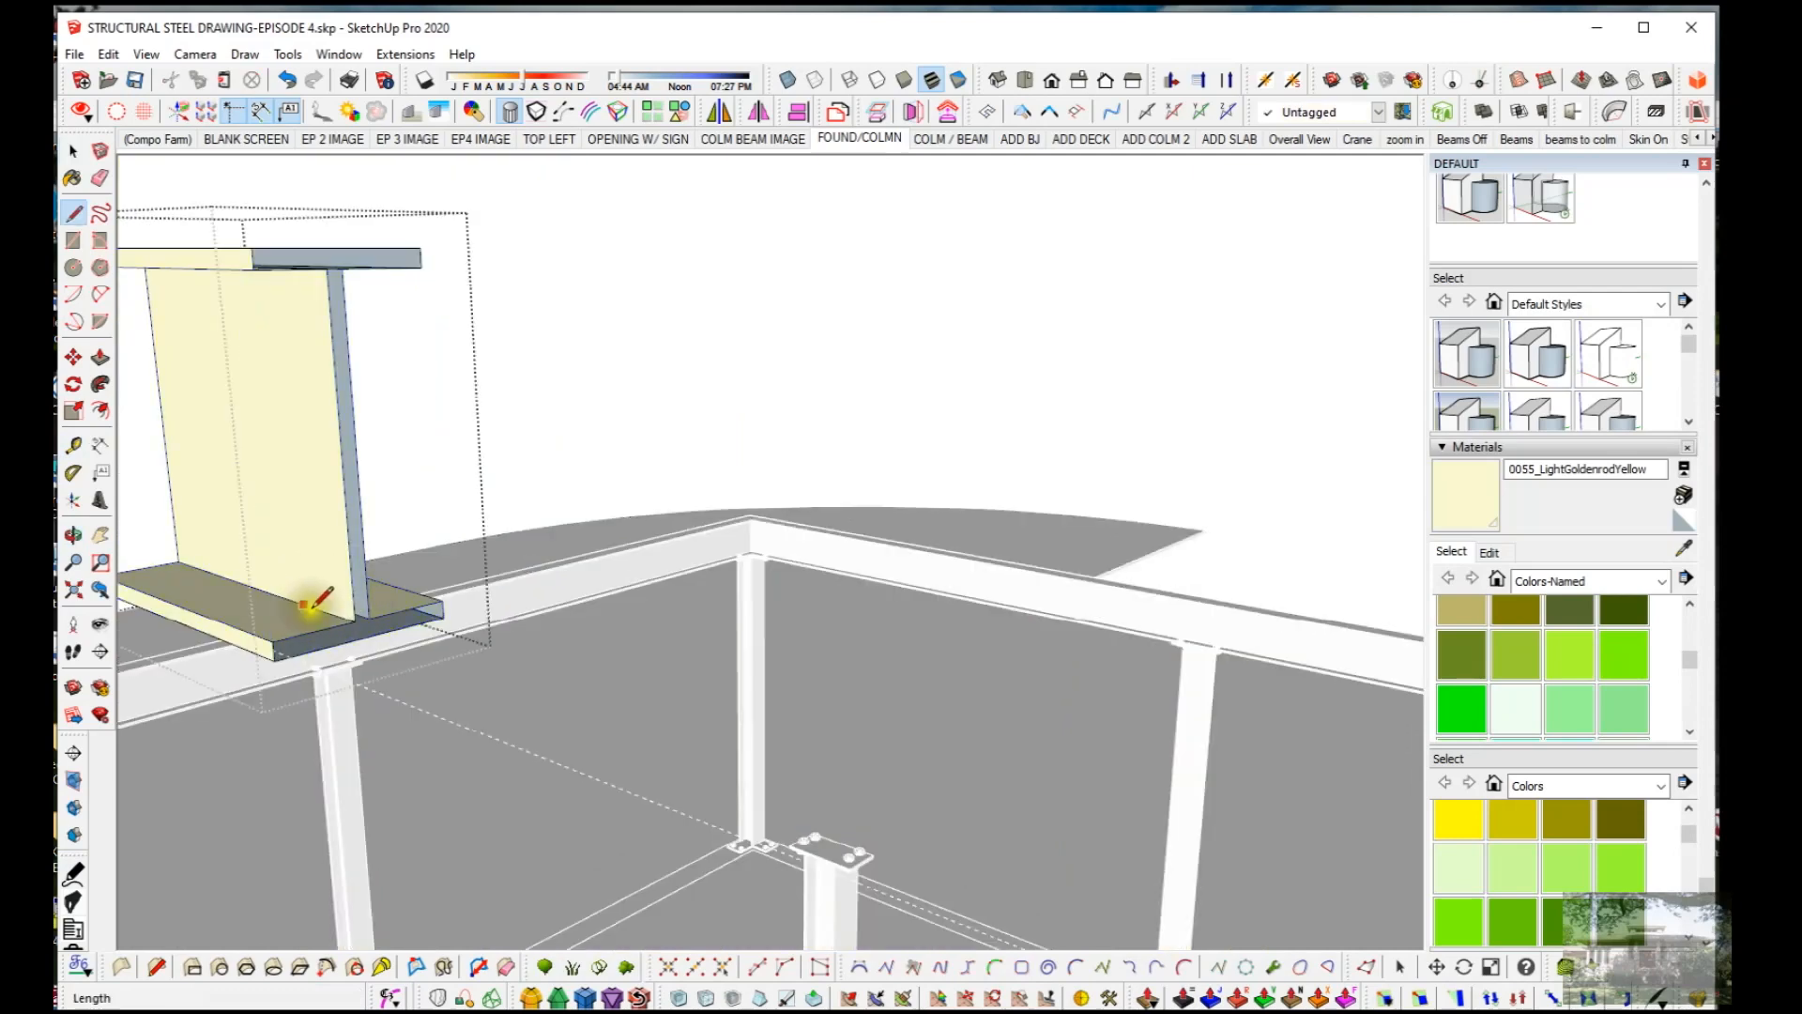
{"action": "left_click", "coordinate": [272, 641]}
{"action": "left_click", "coordinate": [360, 619]}
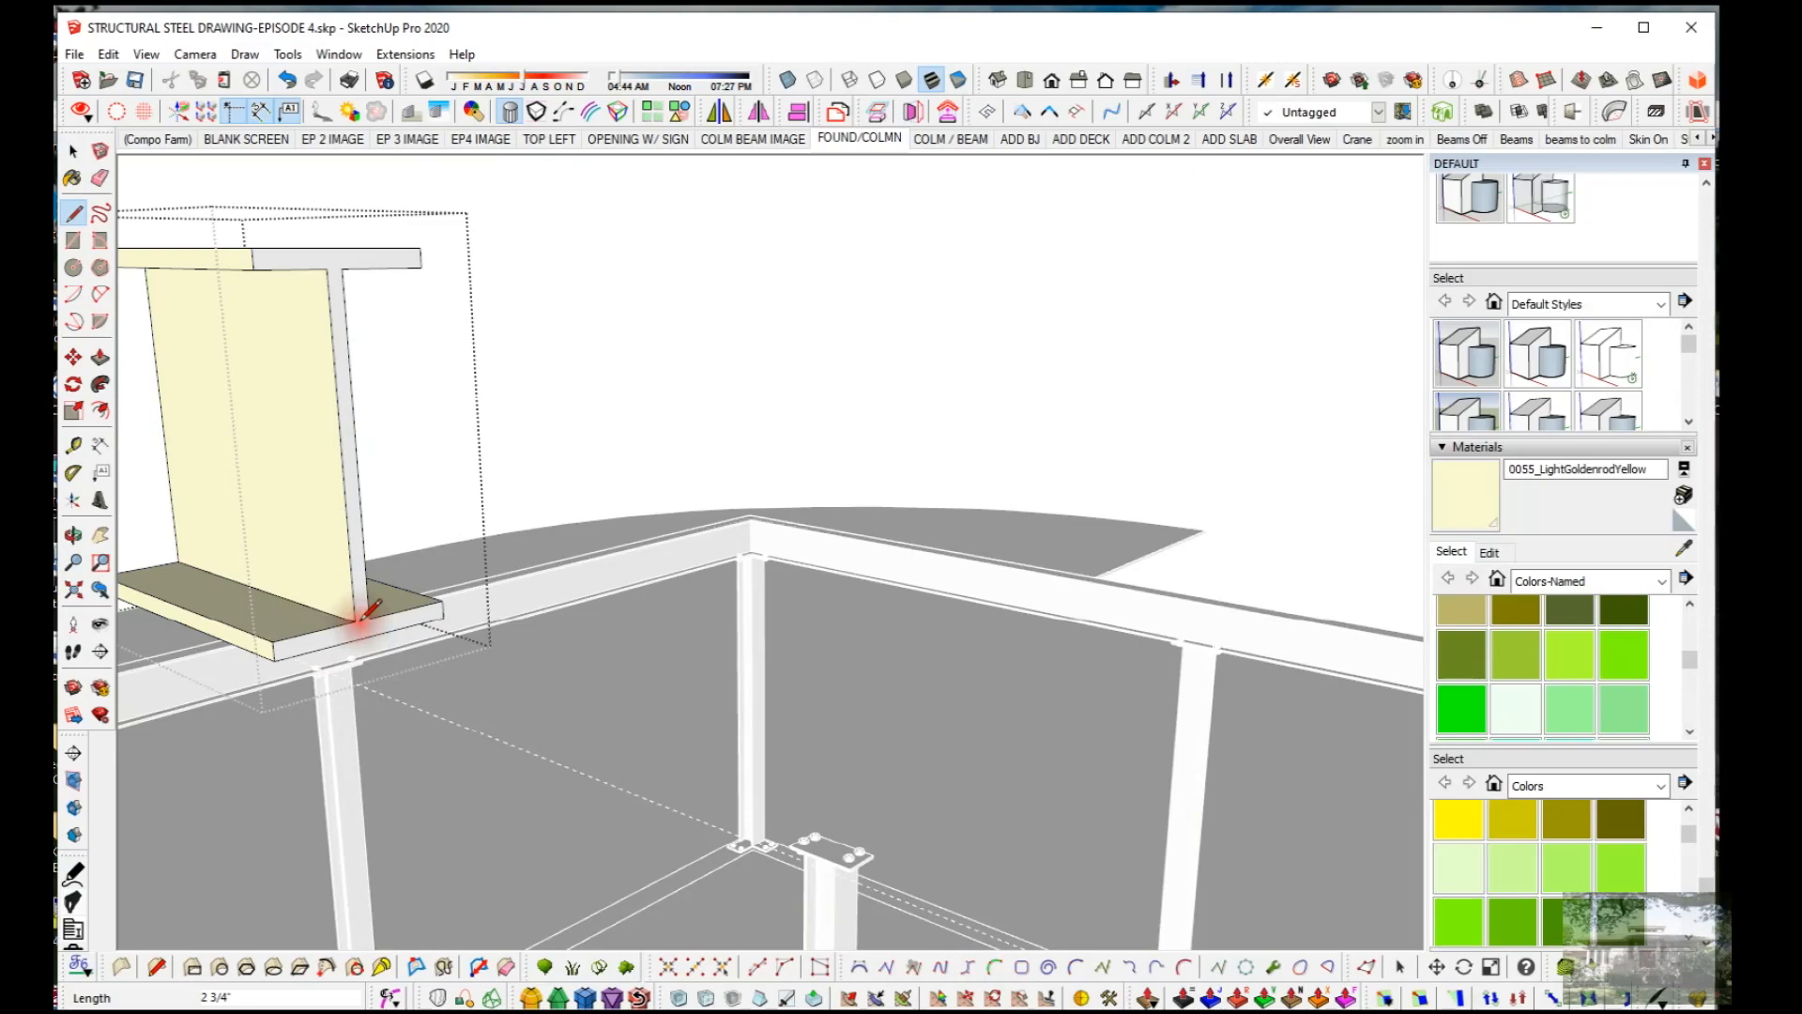
{"action": "scroll", "coordinate": [422, 554], "scroll_direction": "down", "scroll_amount": 3}
Step: Copy the second I-beam sample to a spot farther outside the building as a spare
{"action": "middle_click_drag", "start_coordinate": [382, 543], "coordinate": [683, 603]}
{"action": "middle_click_drag", "start_coordinate": [765, 555], "coordinate": [967, 657]}
{"action": "scroll", "coordinate": [967, 657], "scroll_direction": "up", "scroll_amount": 5}
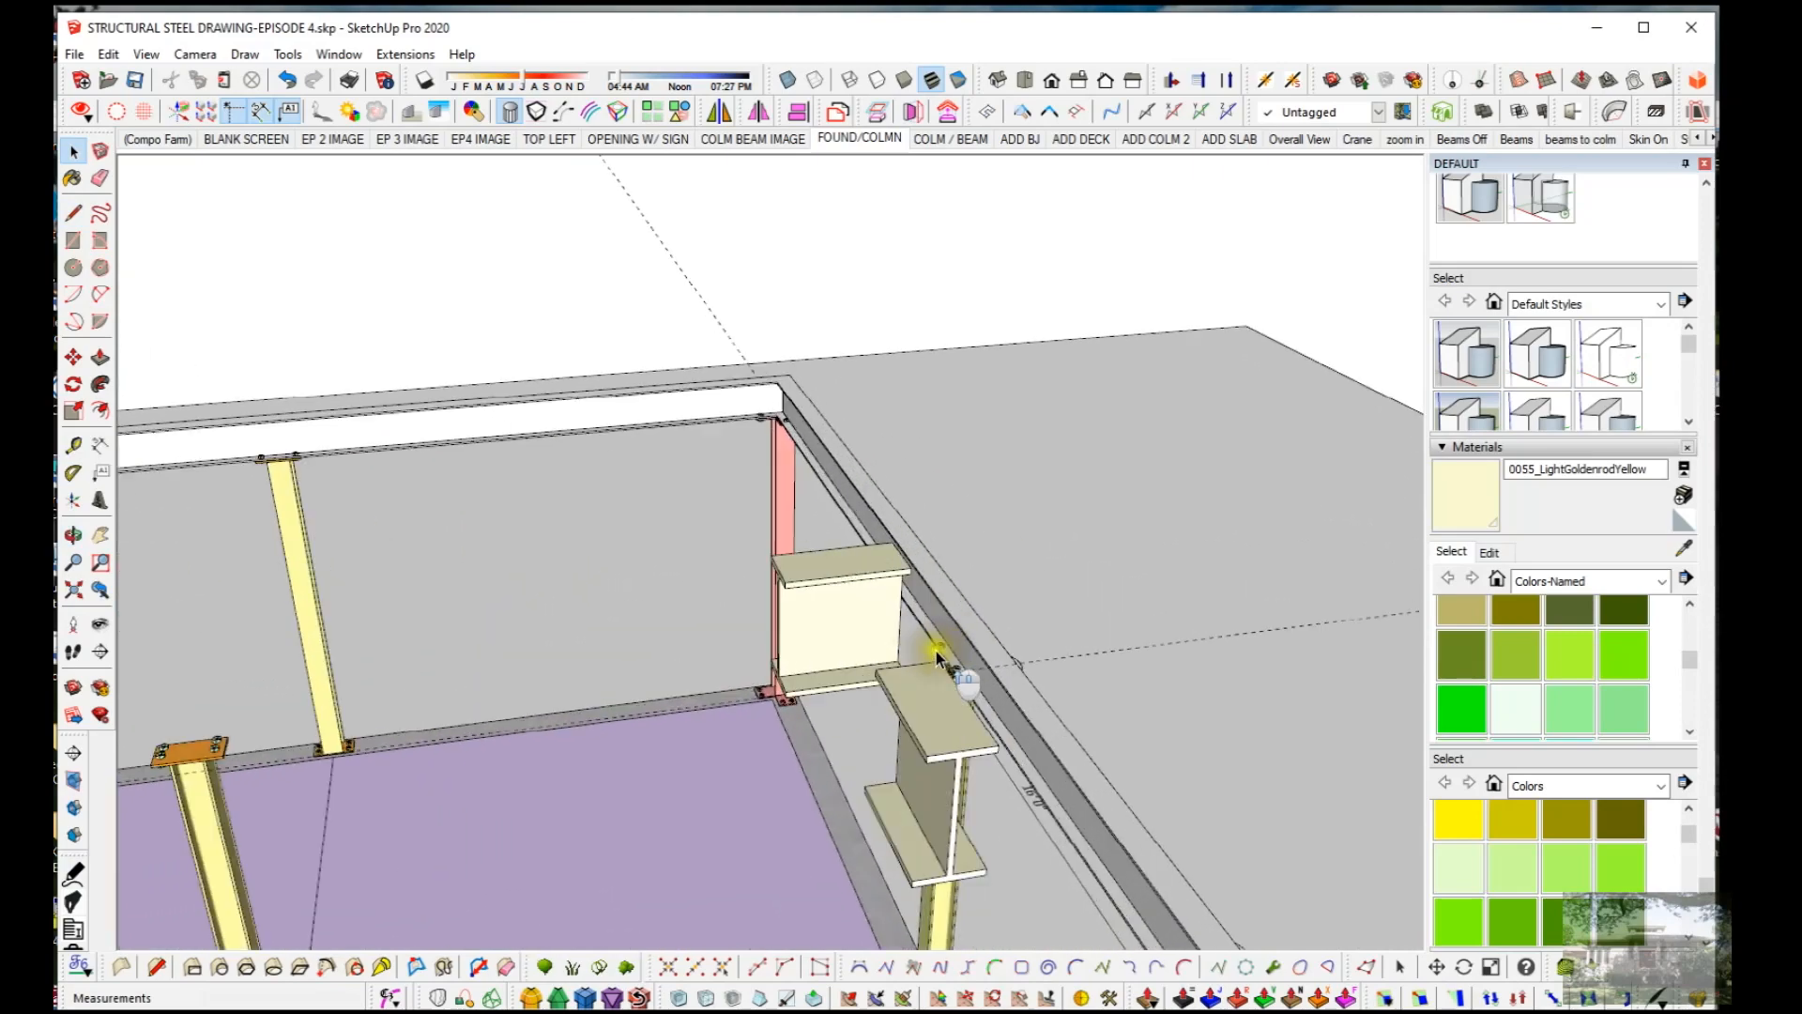
{"action": "middle_click_drag", "start_coordinate": [892, 648], "coordinate": [1072, 613]}
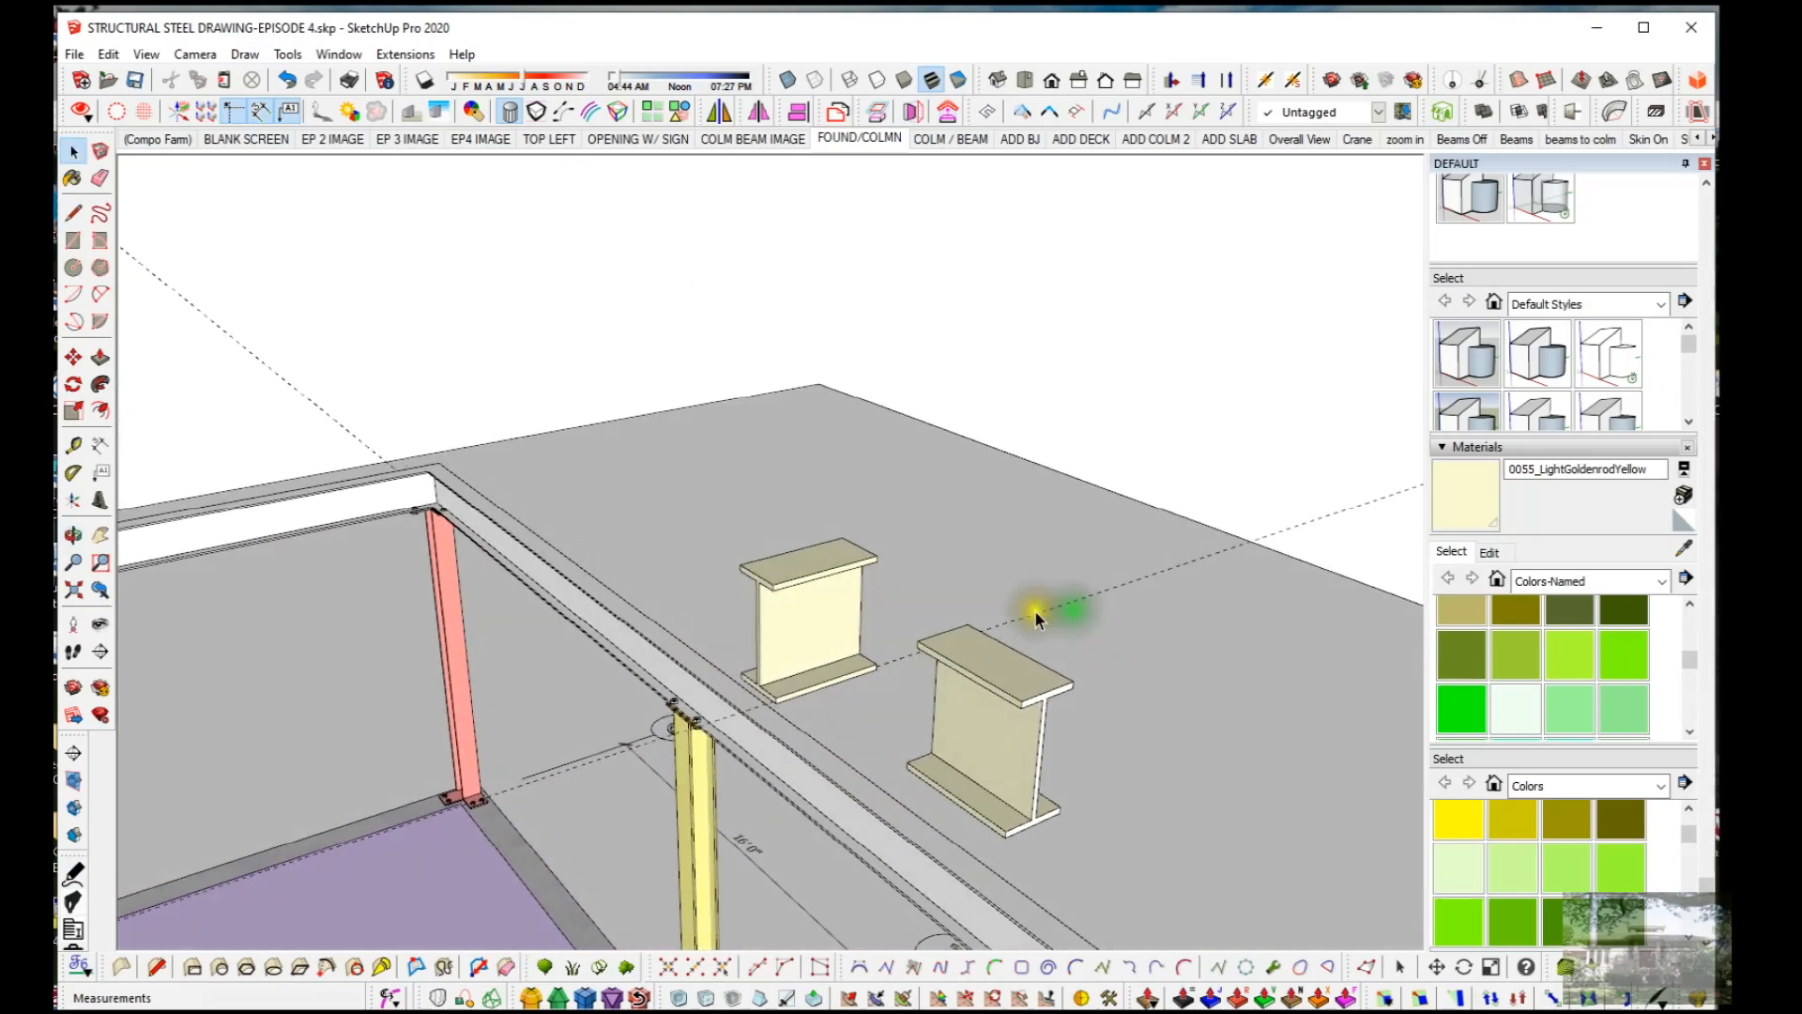
{"action": "left_click", "coordinate": [842, 646]}
{"action": "key", "text": "m"}
{"action": "left_click_drag", "start_coordinate": [842, 645], "coordinate": [1023, 577]}
{"action": "key", "text": "ctrl"}
{"action": "key", "text": "space"}
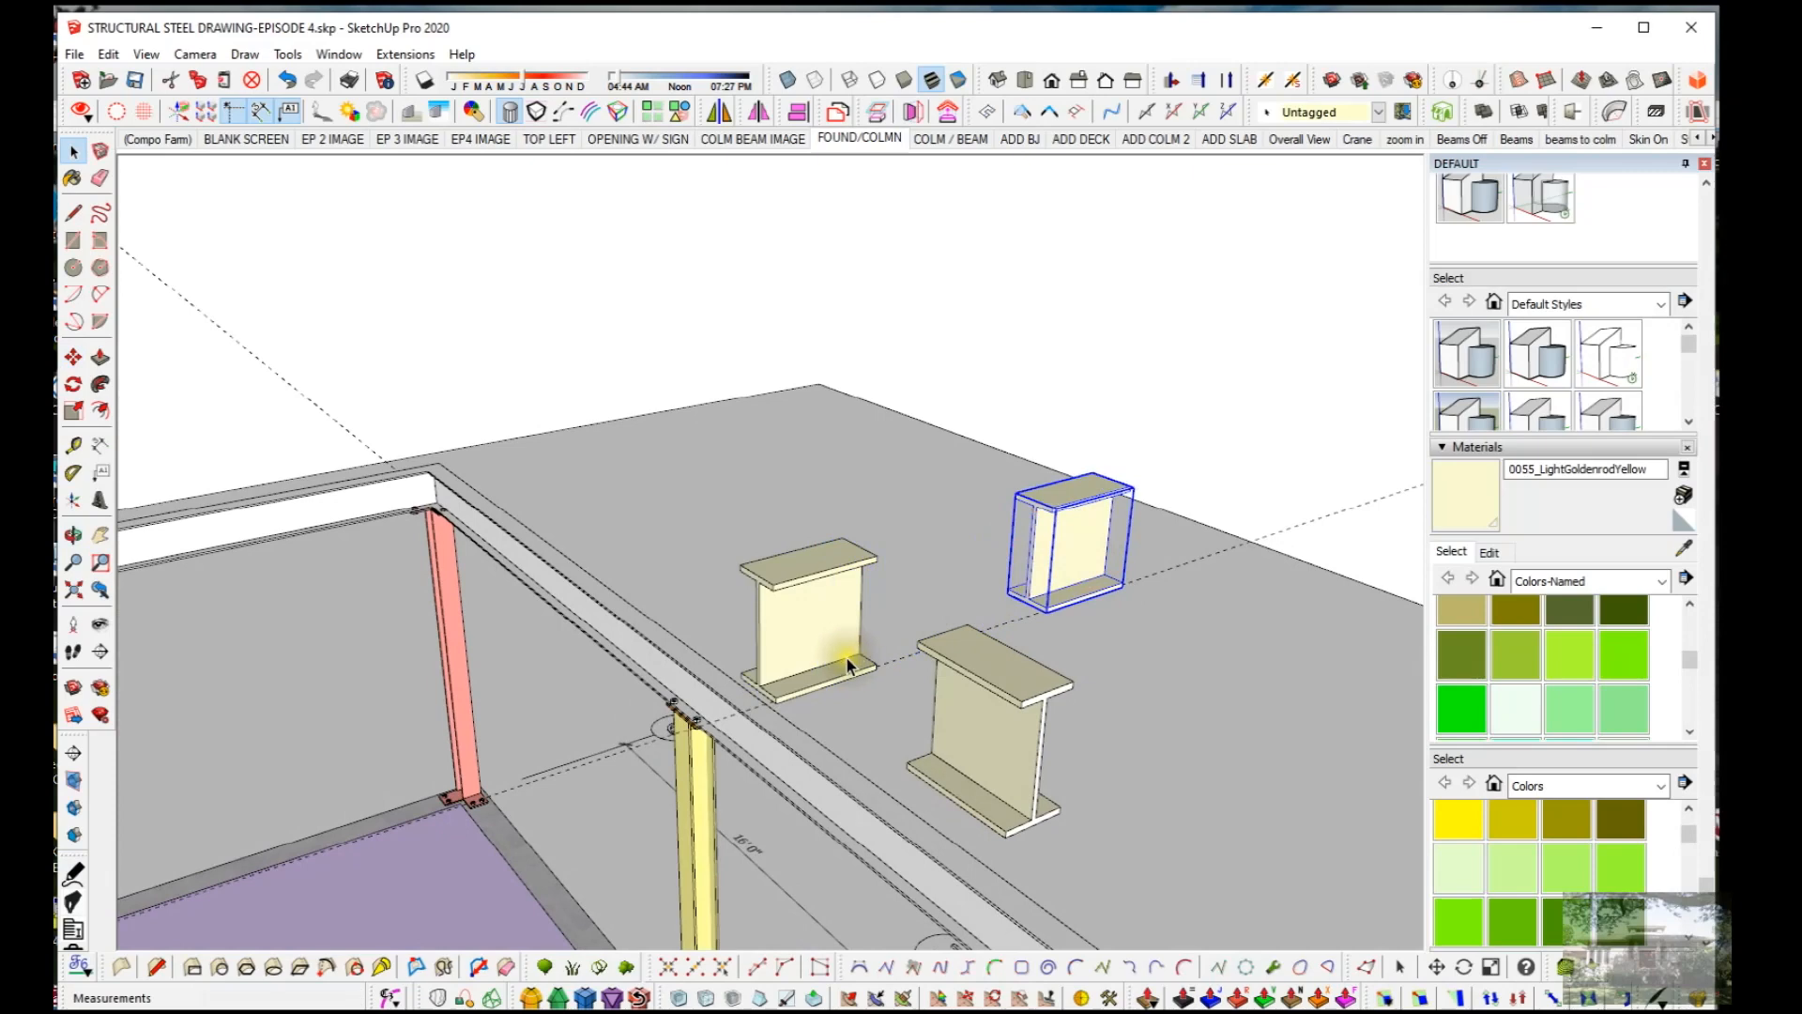
Step: Move the original second I-beam sample to the top of the middle column under the short perimeter beam
{"action": "scroll", "coordinate": [848, 681], "scroll_direction": "up", "scroll_amount": 5}
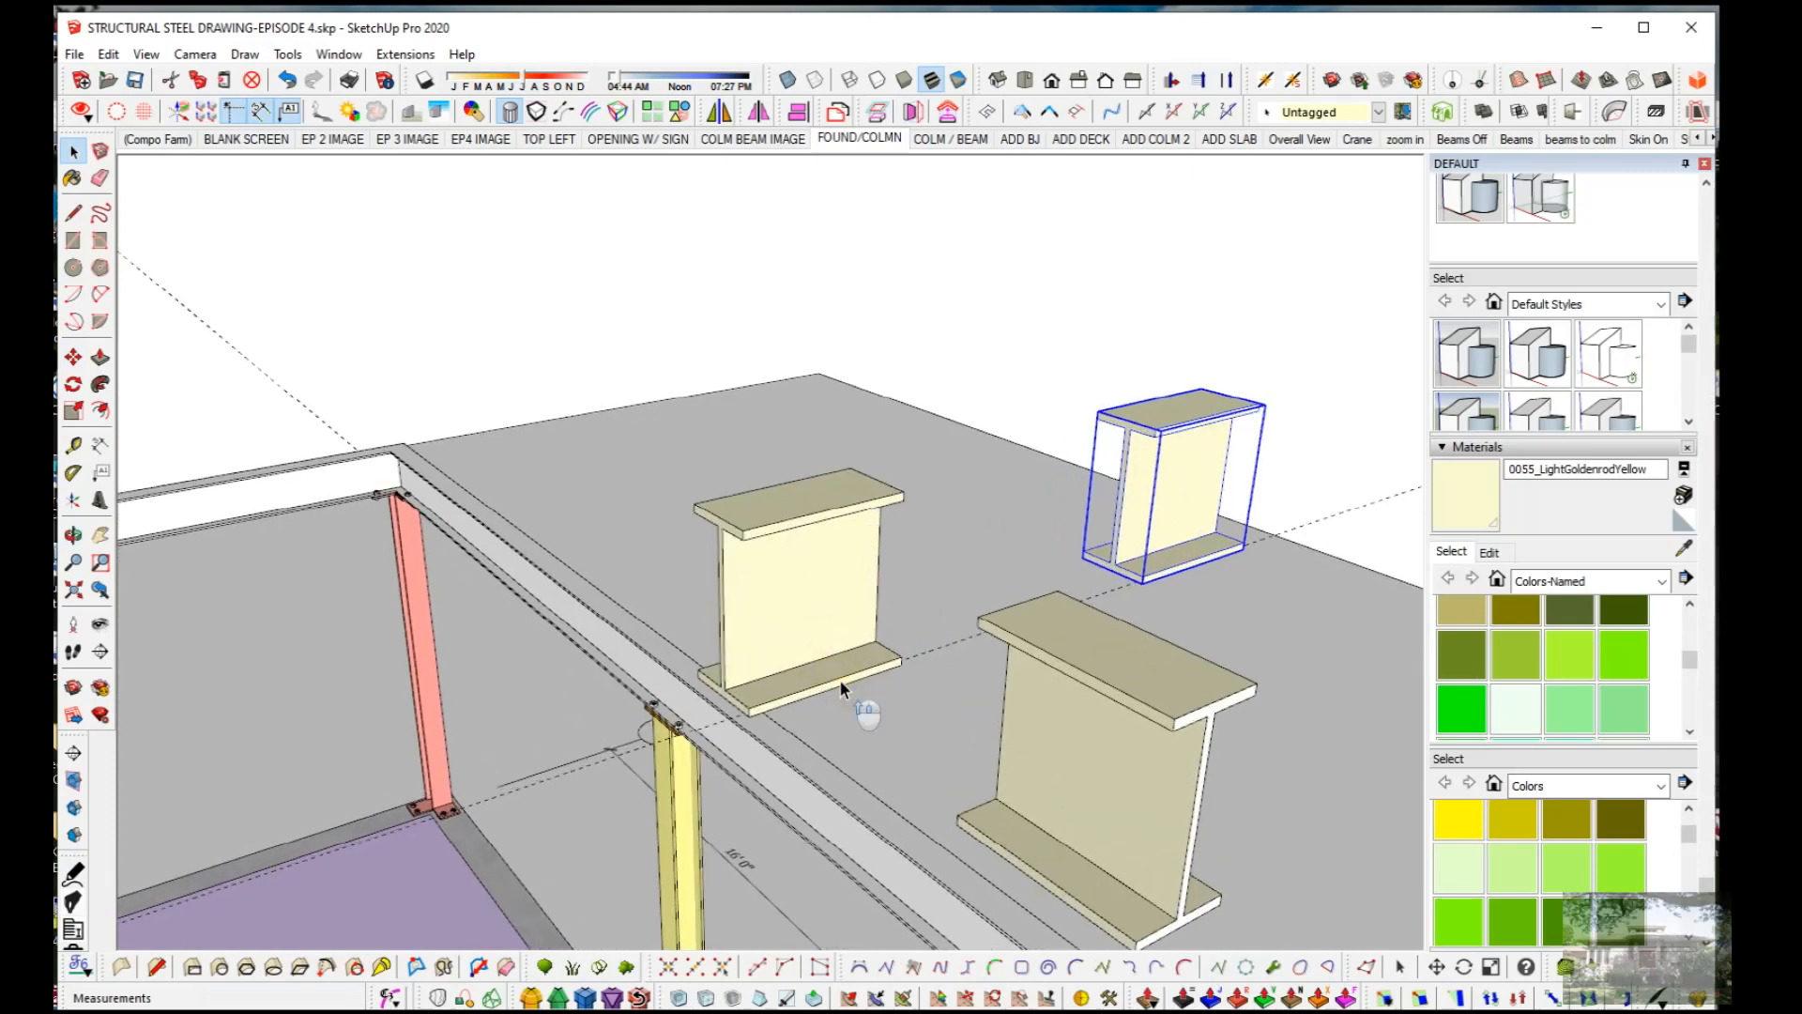
{"action": "left_click", "coordinate": [842, 688]}
{"action": "key", "text": "m"}
{"action": "left_click_drag", "start_coordinate": [692, 708], "coordinate": [558, 753]}
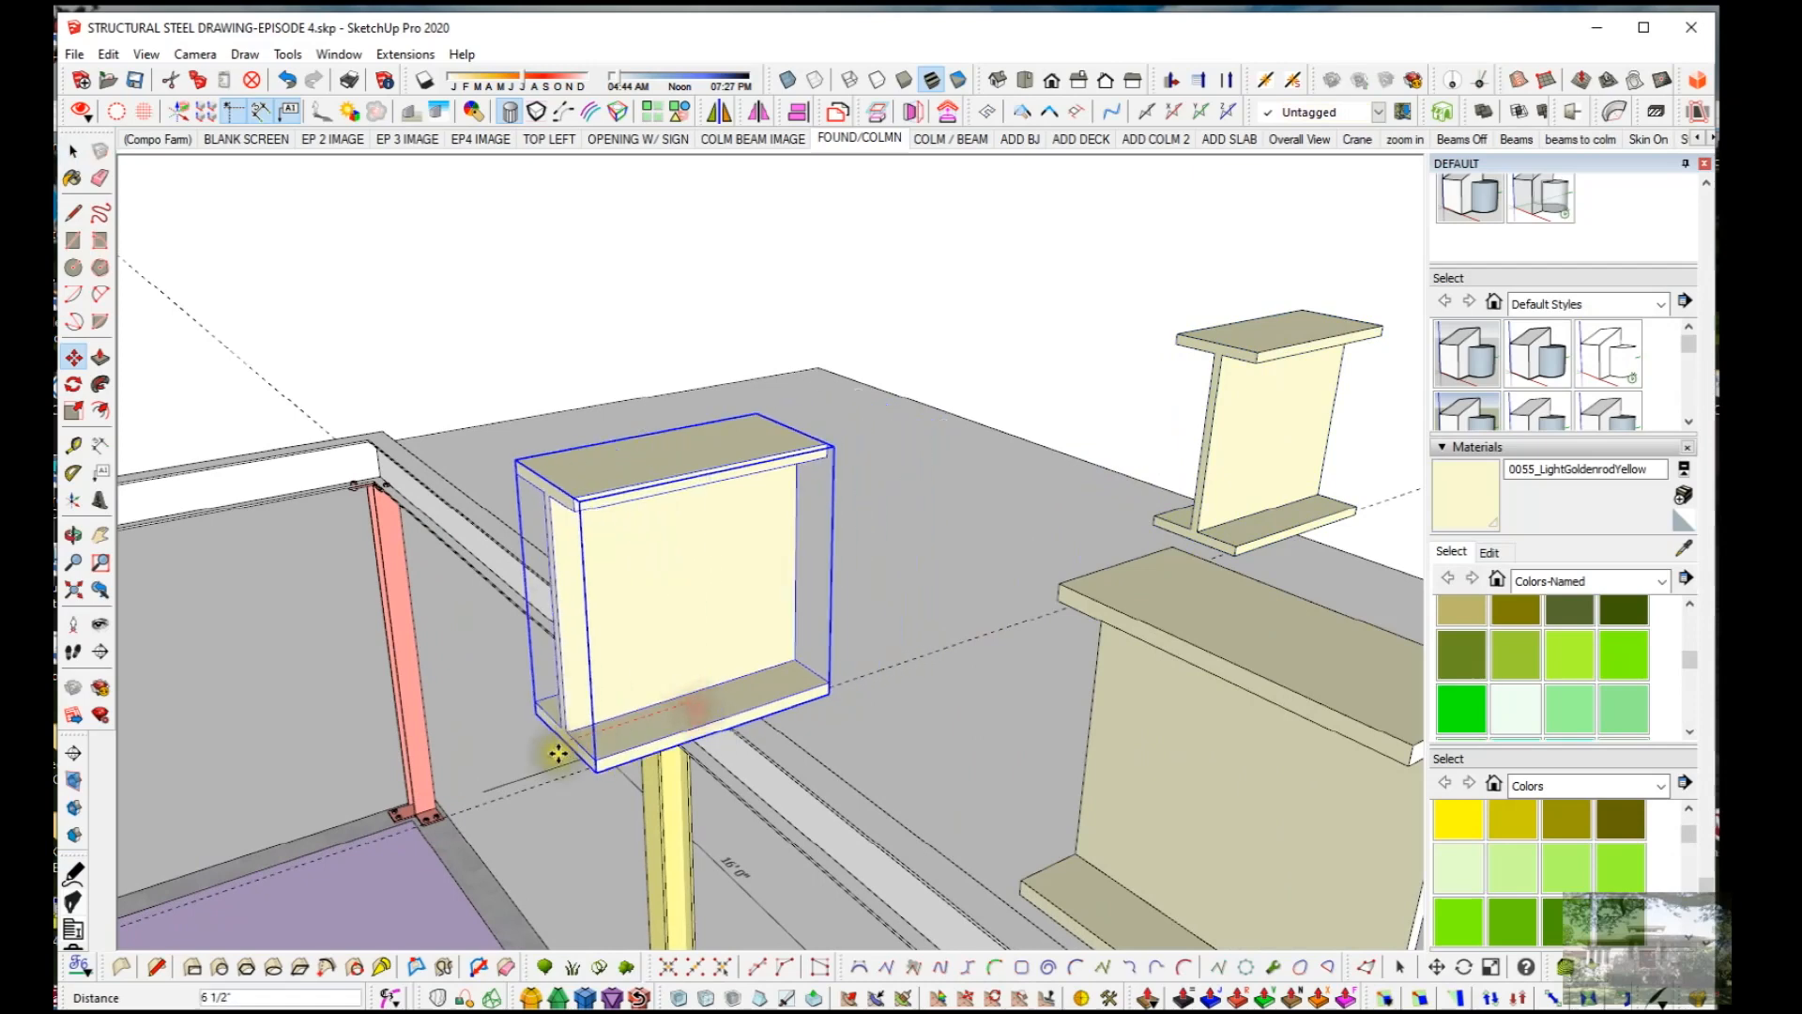
{"action": "scroll", "coordinate": [482, 766], "scroll_direction": "down", "scroll_amount": 4}
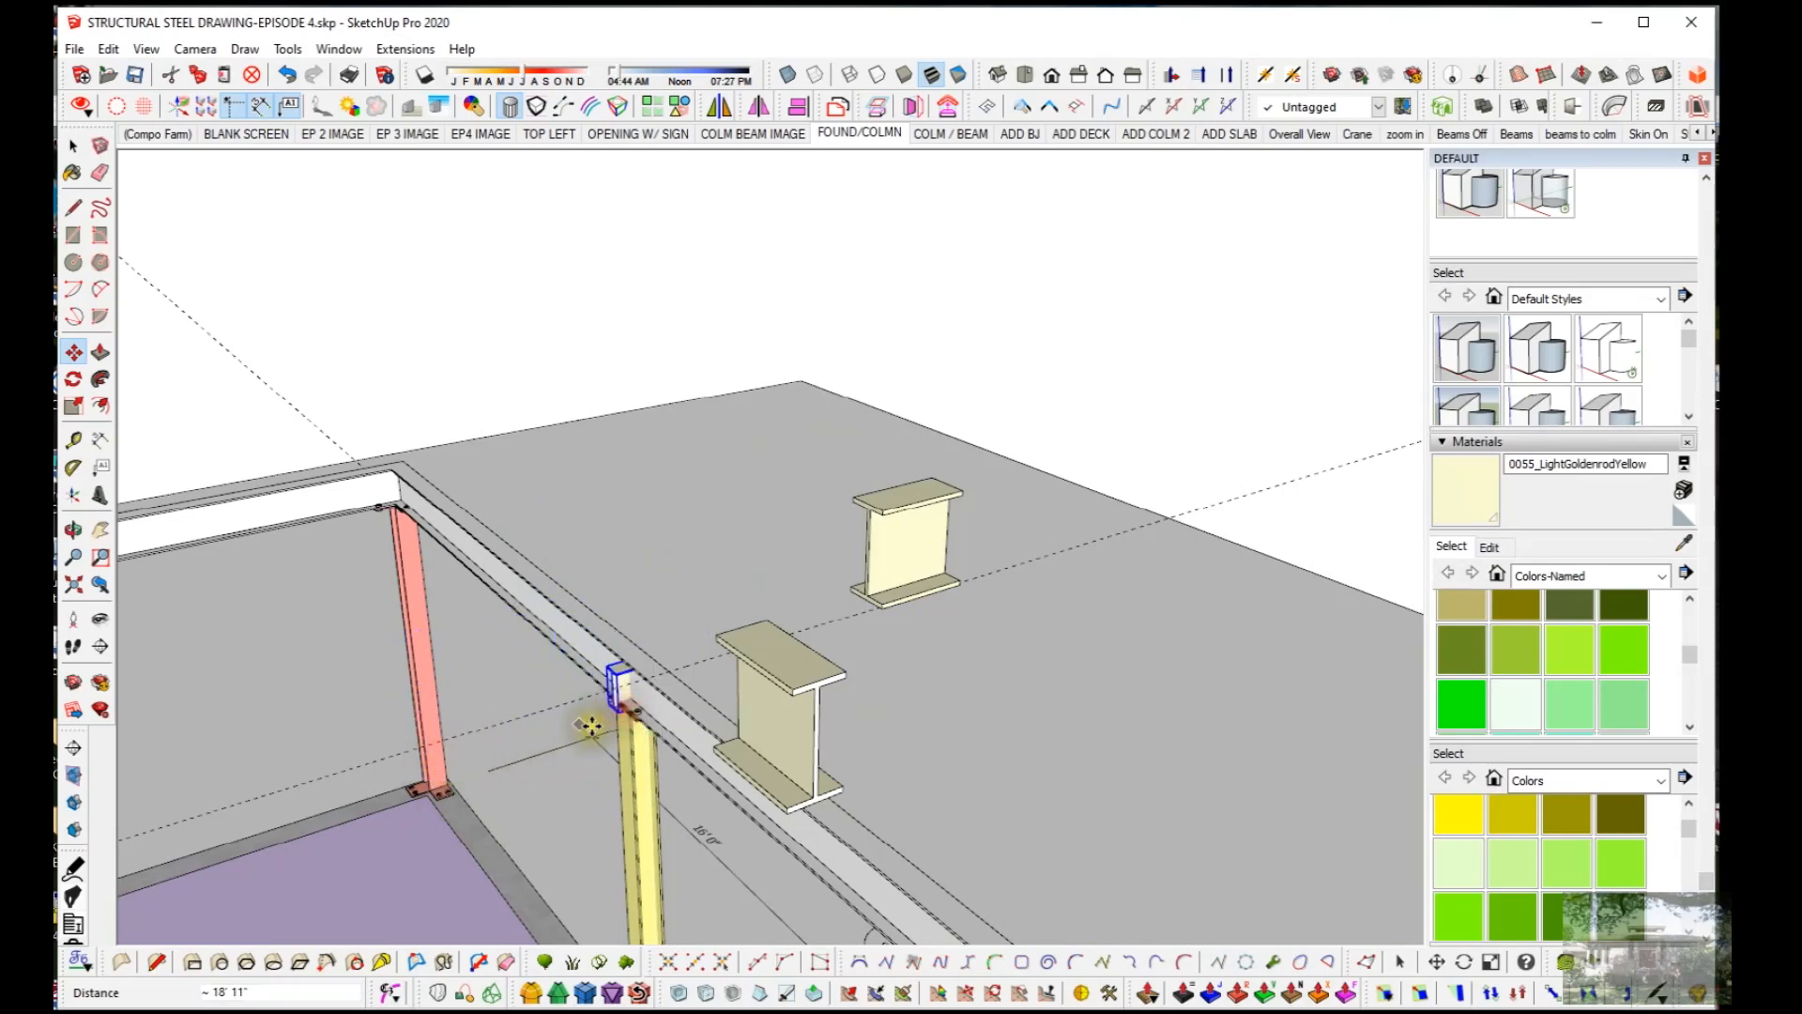
Step: Move the sample by its upper corner so its top aligns with the perimeter beam's top flange
{"action": "scroll", "coordinate": [604, 727], "scroll_direction": "up", "scroll_amount": 6}
{"action": "middle_click_drag", "start_coordinate": [596, 736], "coordinate": [721, 702]}
{"action": "scroll", "coordinate": [864, 516], "scroll_direction": "up", "scroll_amount": 2}
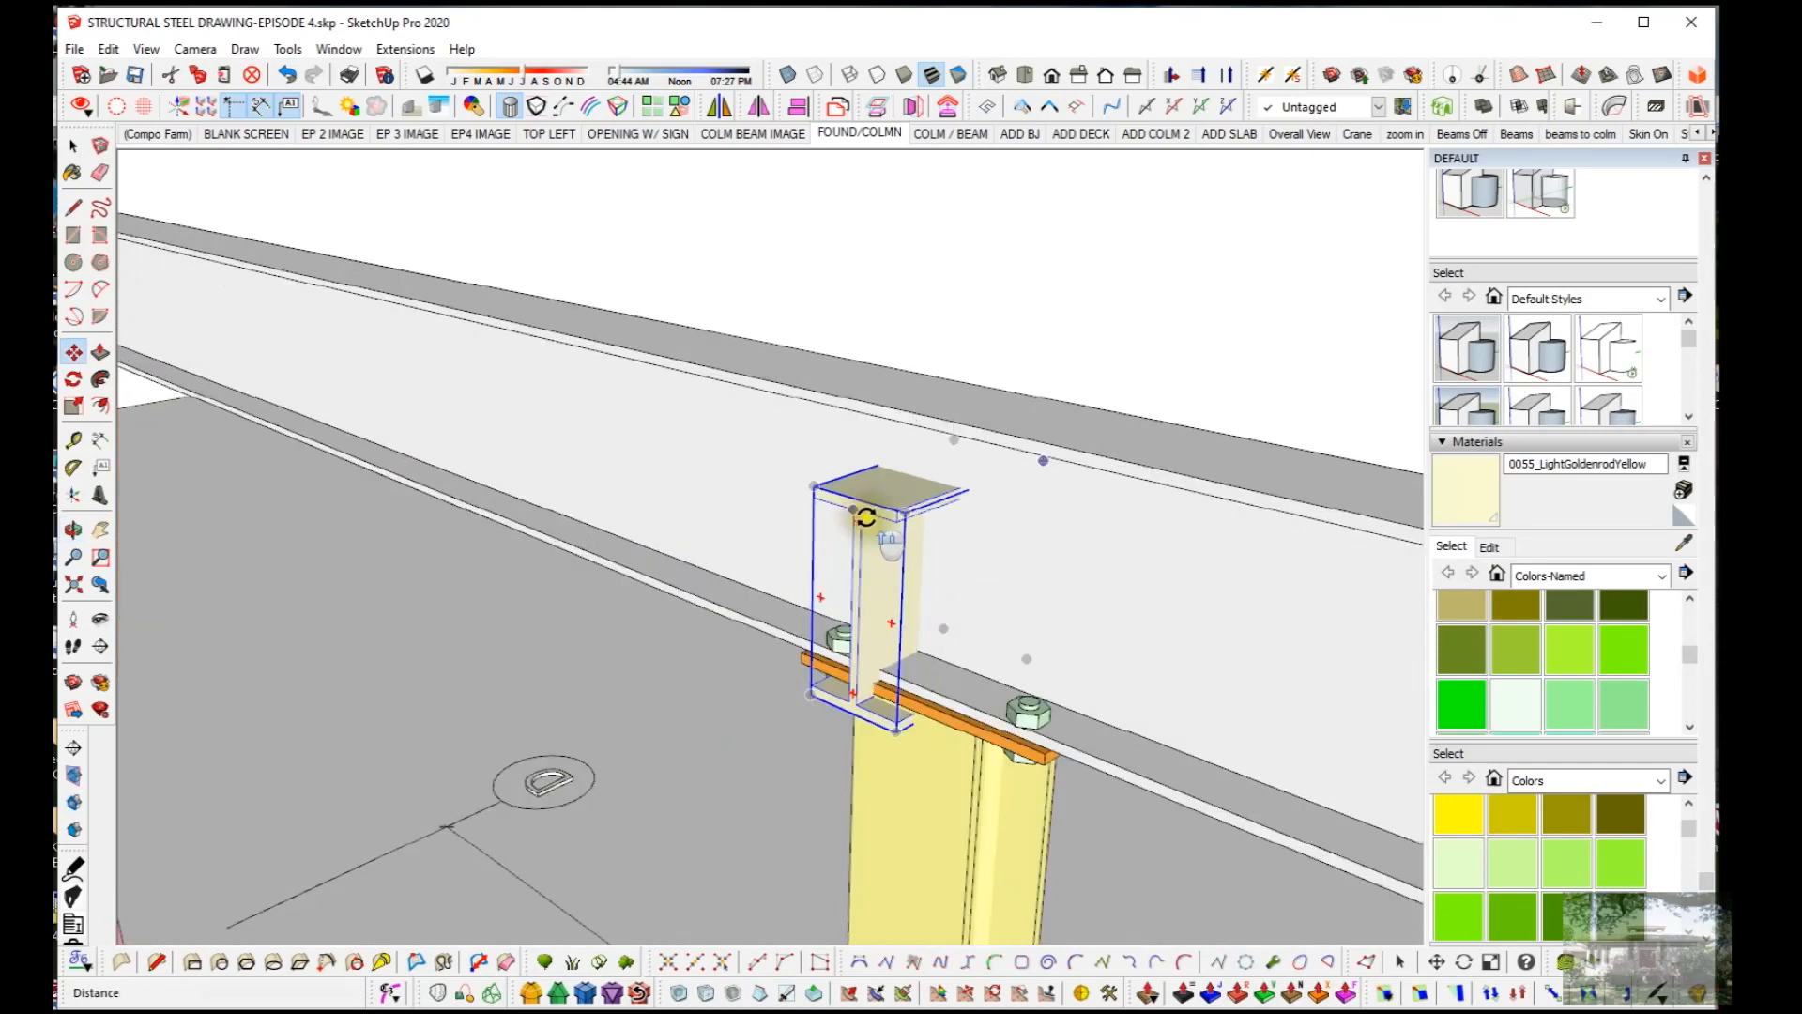
{"action": "left_click", "coordinate": [917, 507]}
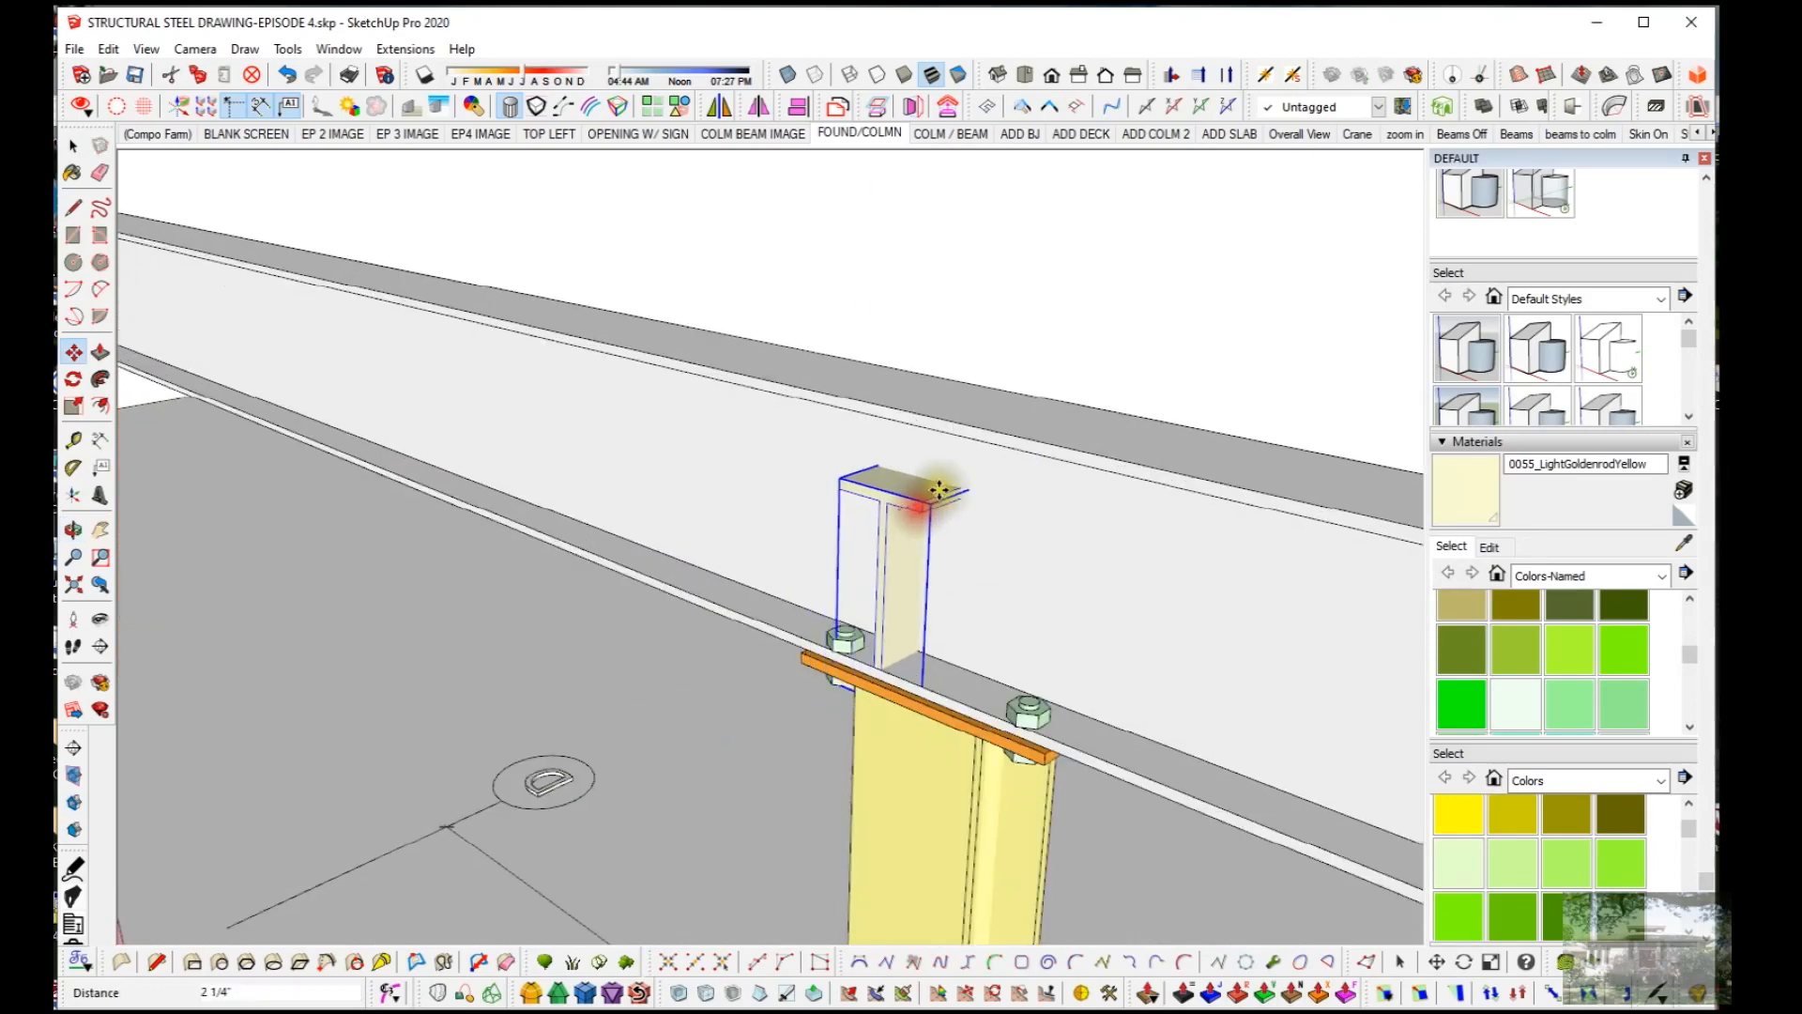
{"action": "left_click", "coordinate": [1013, 430]}
Step: Move the sample 1' inward so its outer end meets the inner edge of the perimeter beam's top flange
{"action": "middle_click_drag", "start_coordinate": [1016, 463], "coordinate": [732, 541]}
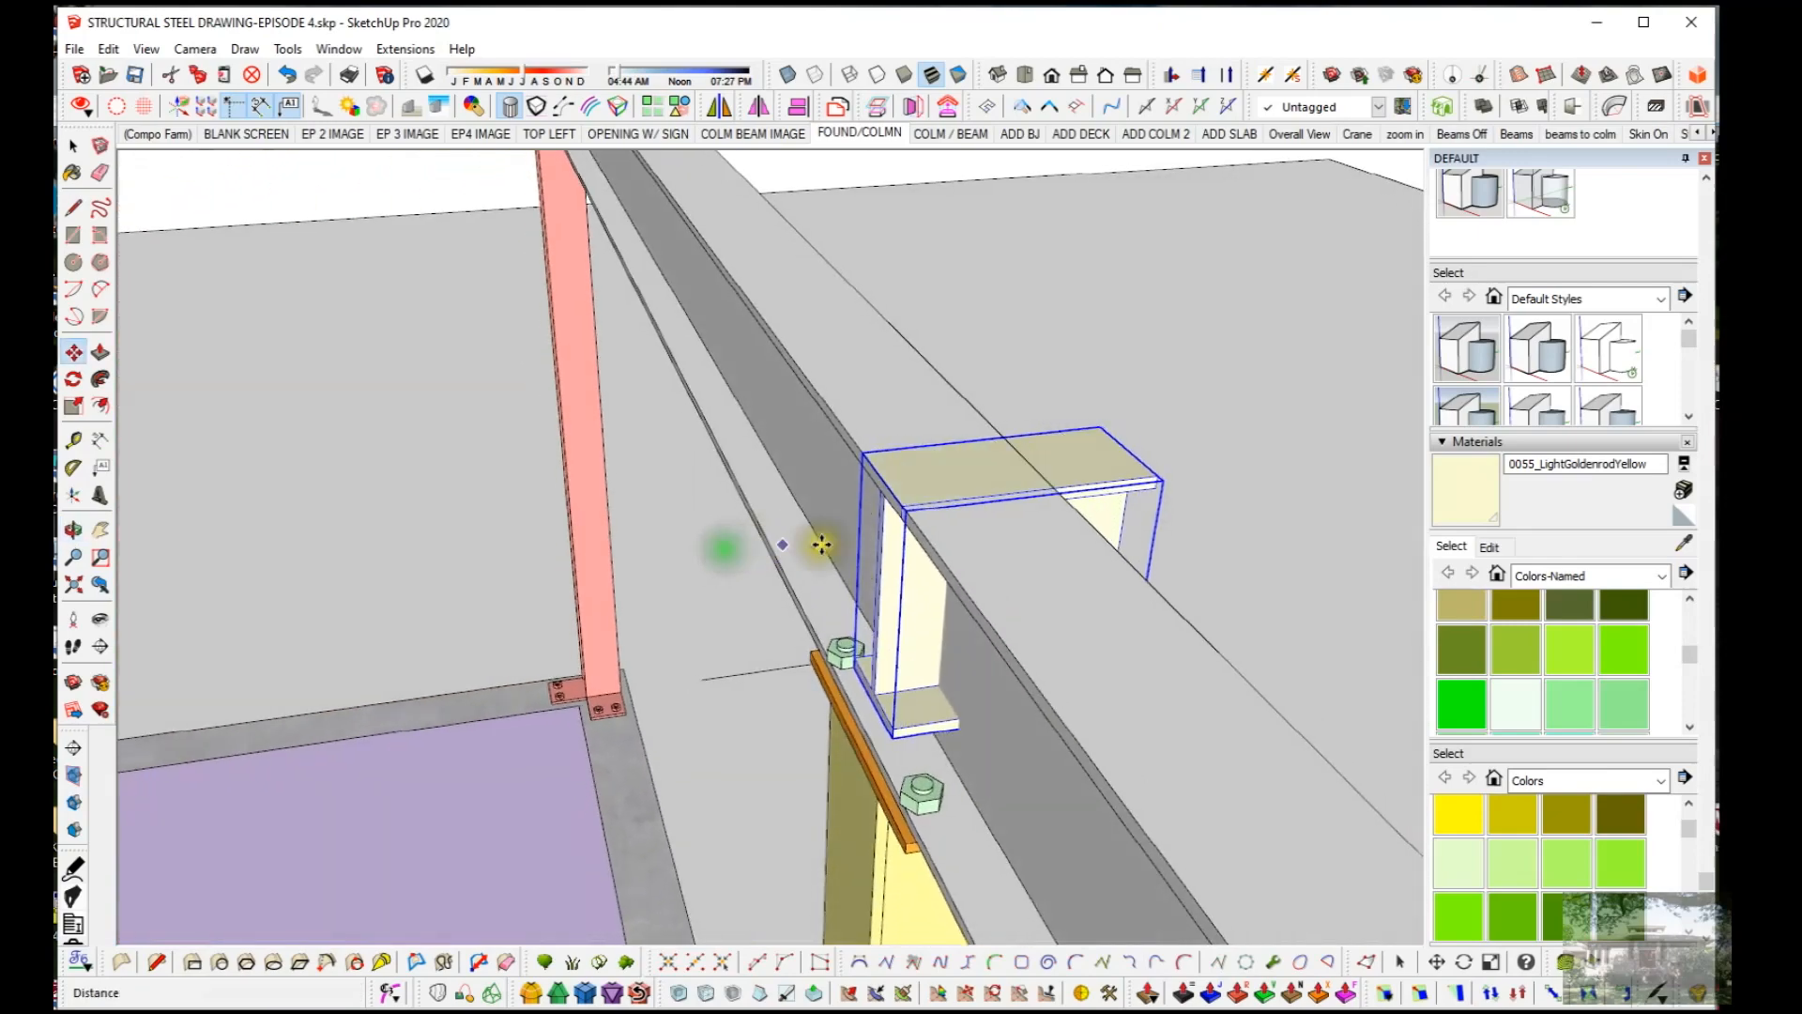
{"action": "left_click", "coordinate": [1169, 478]}
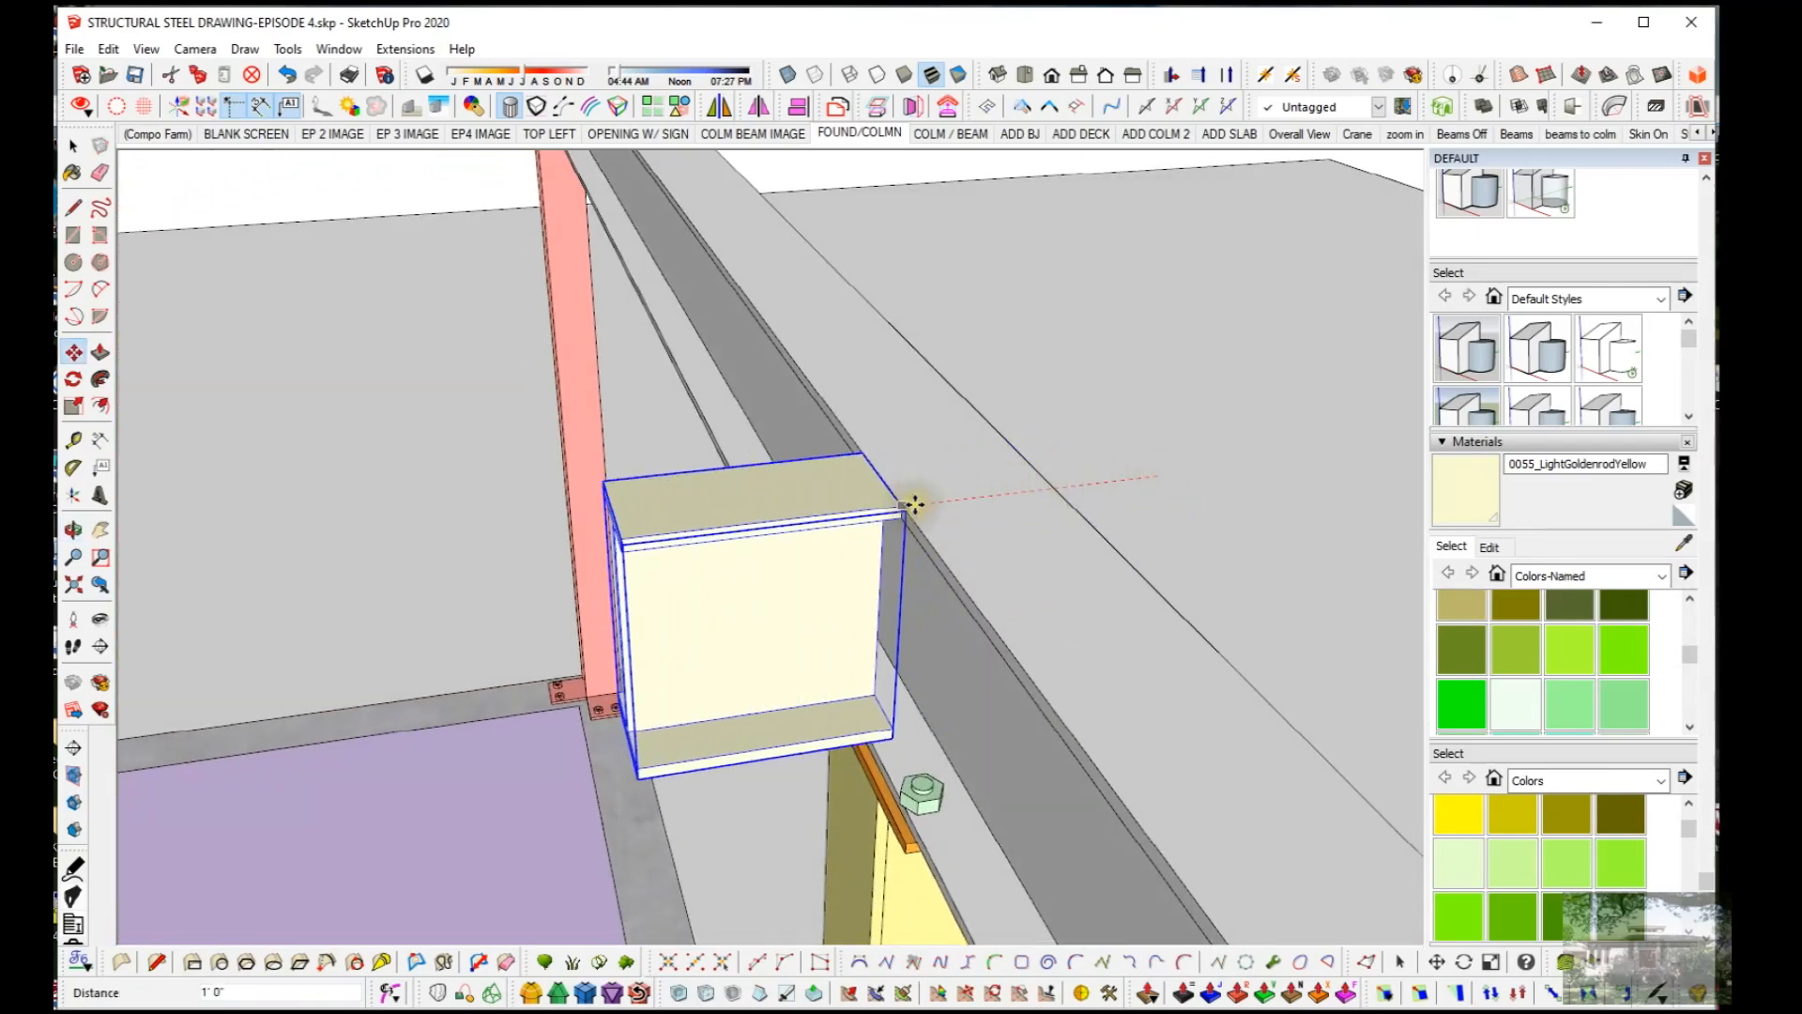
{"action": "left_click", "coordinate": [915, 505]}
Step: Place a vertical guide 4" from the column's edge to mark its centerline
{"action": "middle_click_drag", "start_coordinate": [764, 551], "coordinate": [1380, 635]}
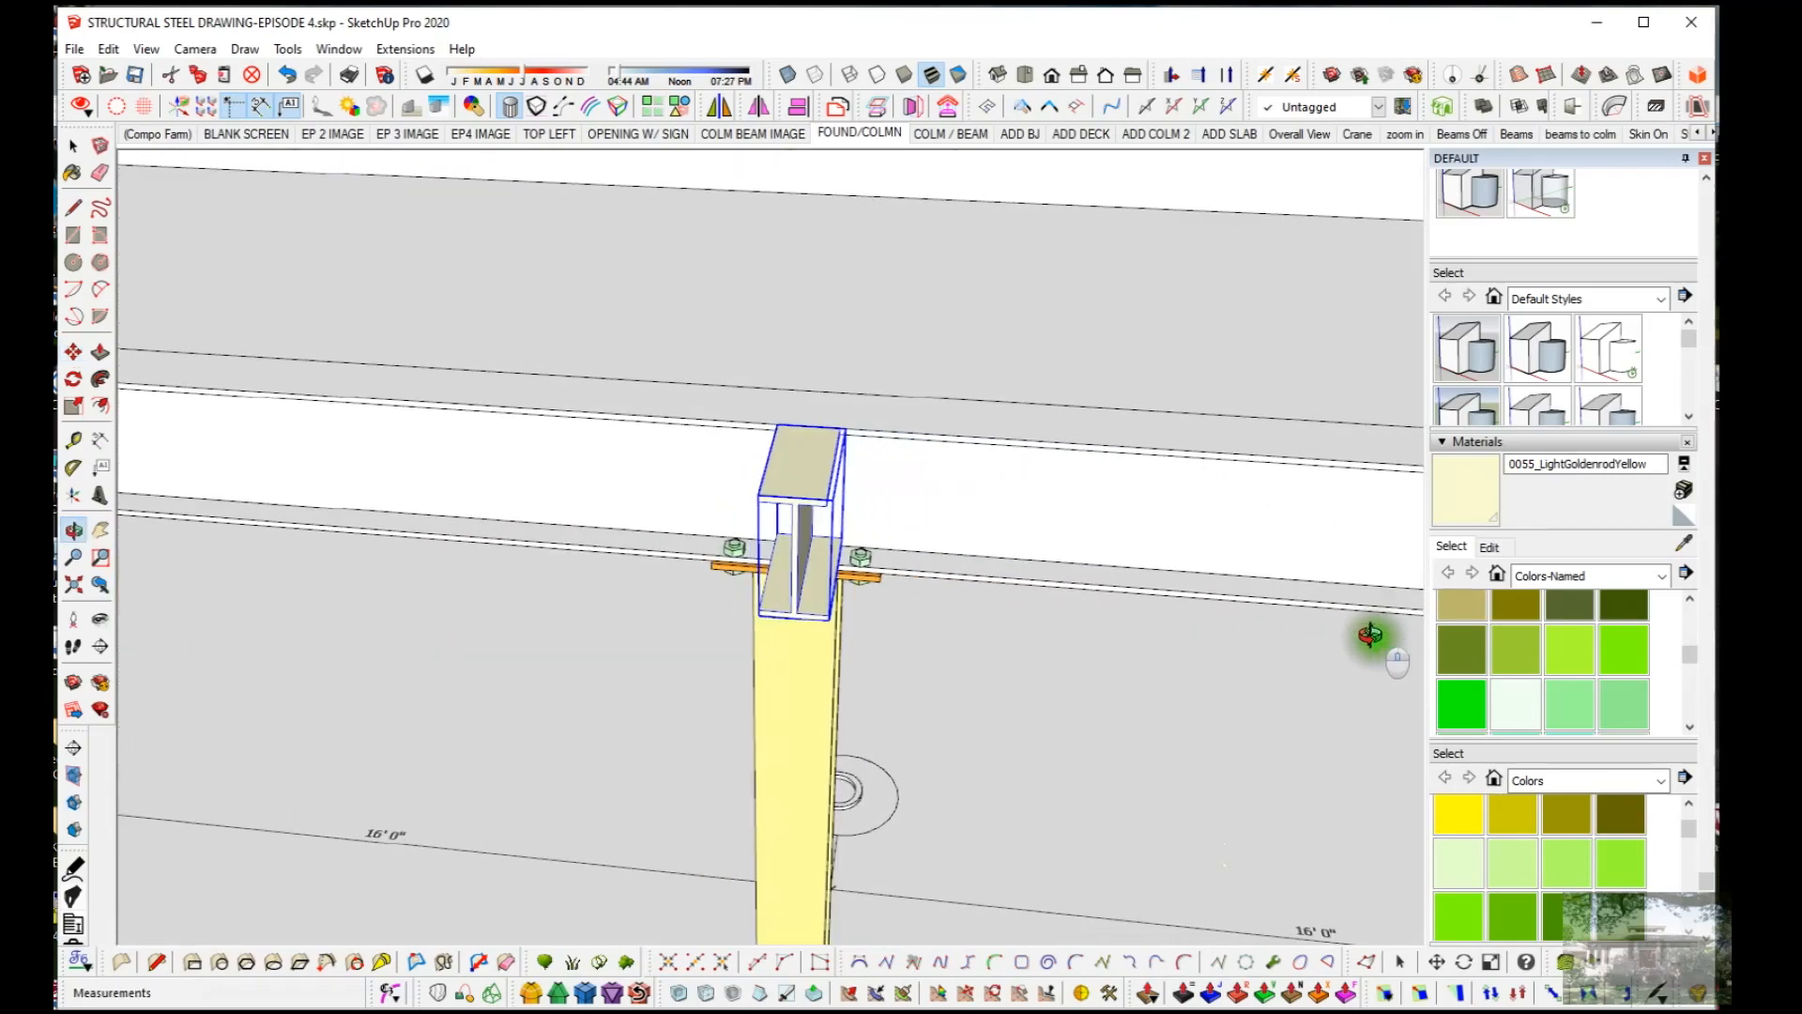
{"action": "middle_click_drag", "start_coordinate": [825, 623], "coordinate": [879, 373]}
{"action": "key", "text": "t"}
{"action": "left_click", "coordinate": [872, 640]}
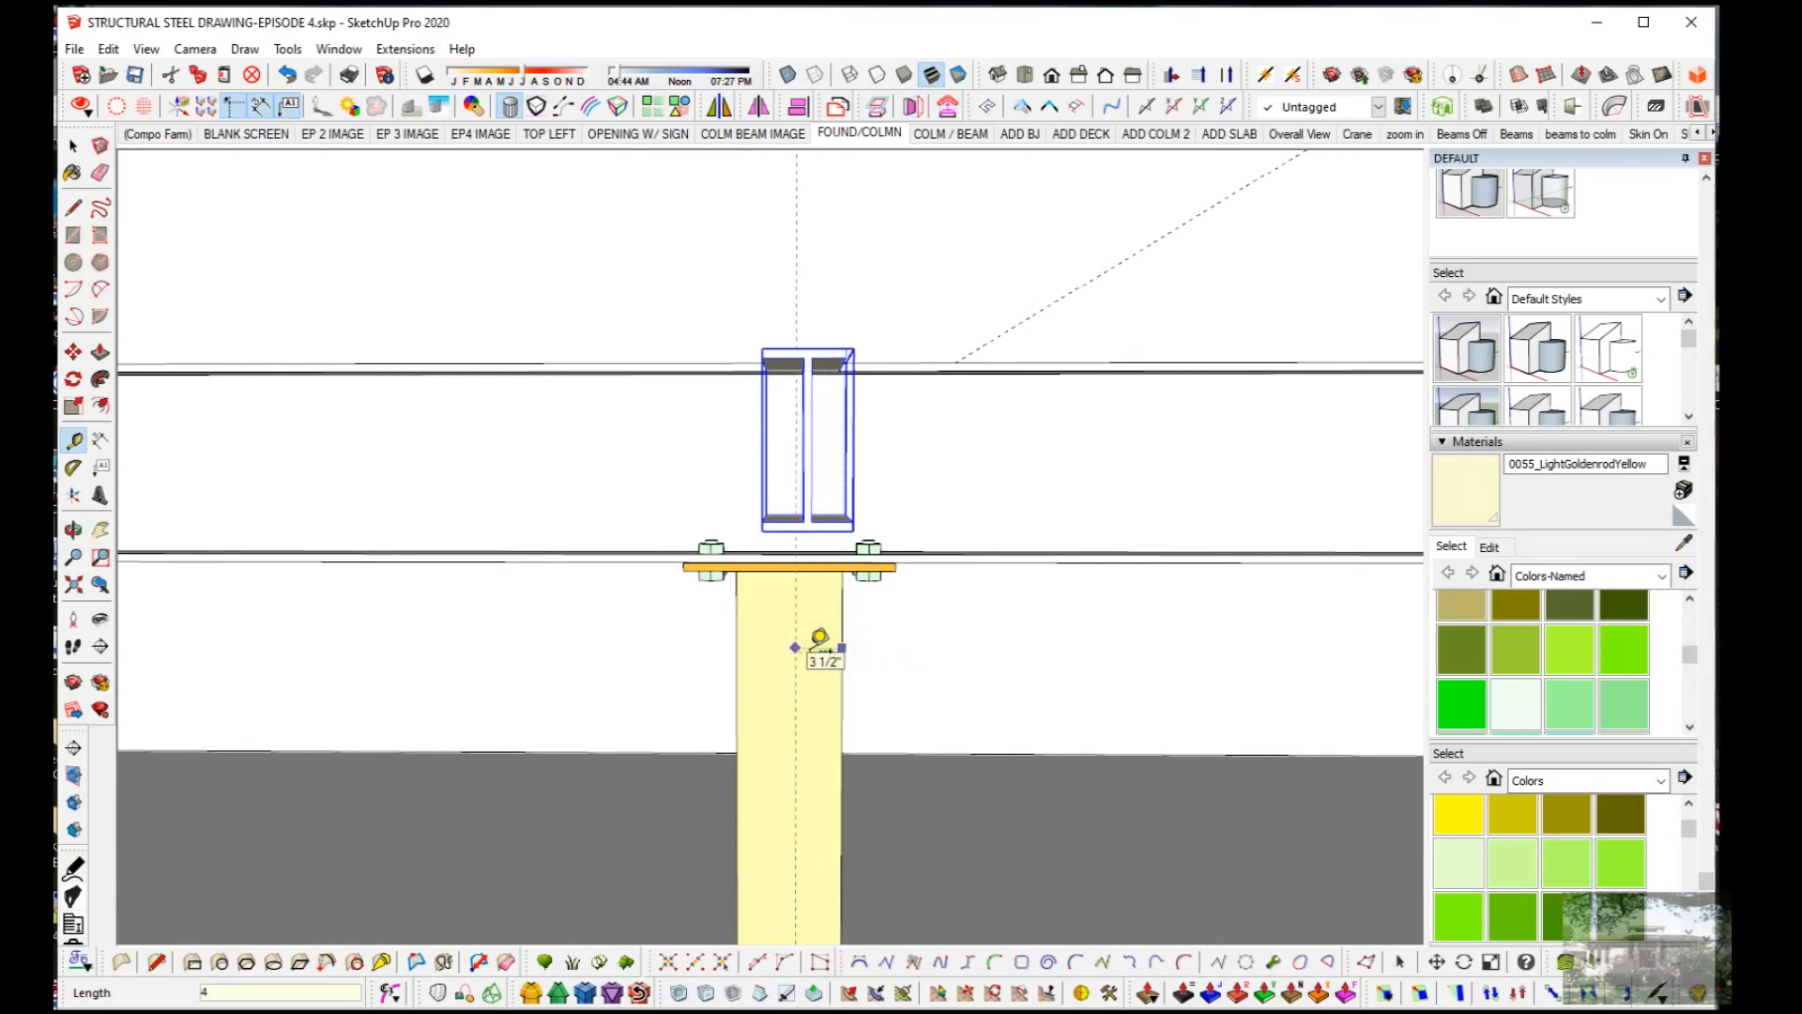
Step: Move the sample by its top edge midpoint to the intersection of the column's center guide and the perimeter flange edge
{"action": "middle_click_drag", "start_coordinate": [804, 595], "coordinate": [820, 434]}
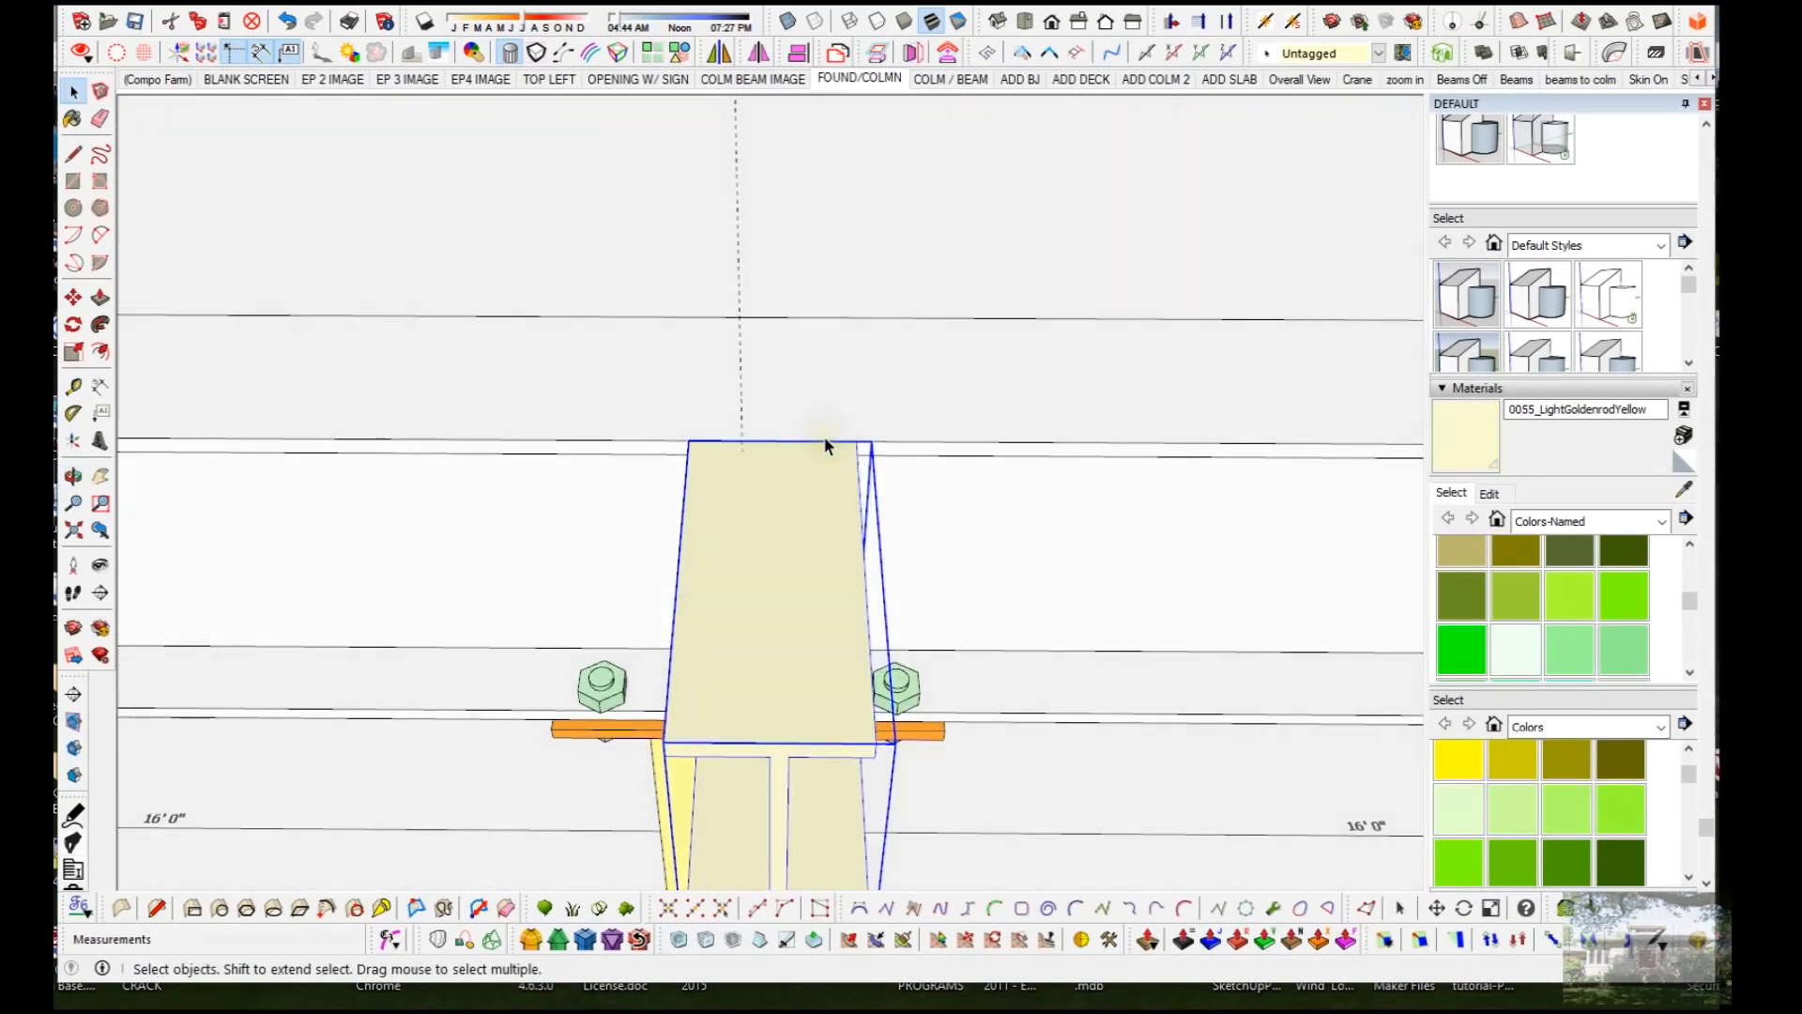
{"action": "key", "text": "m"}
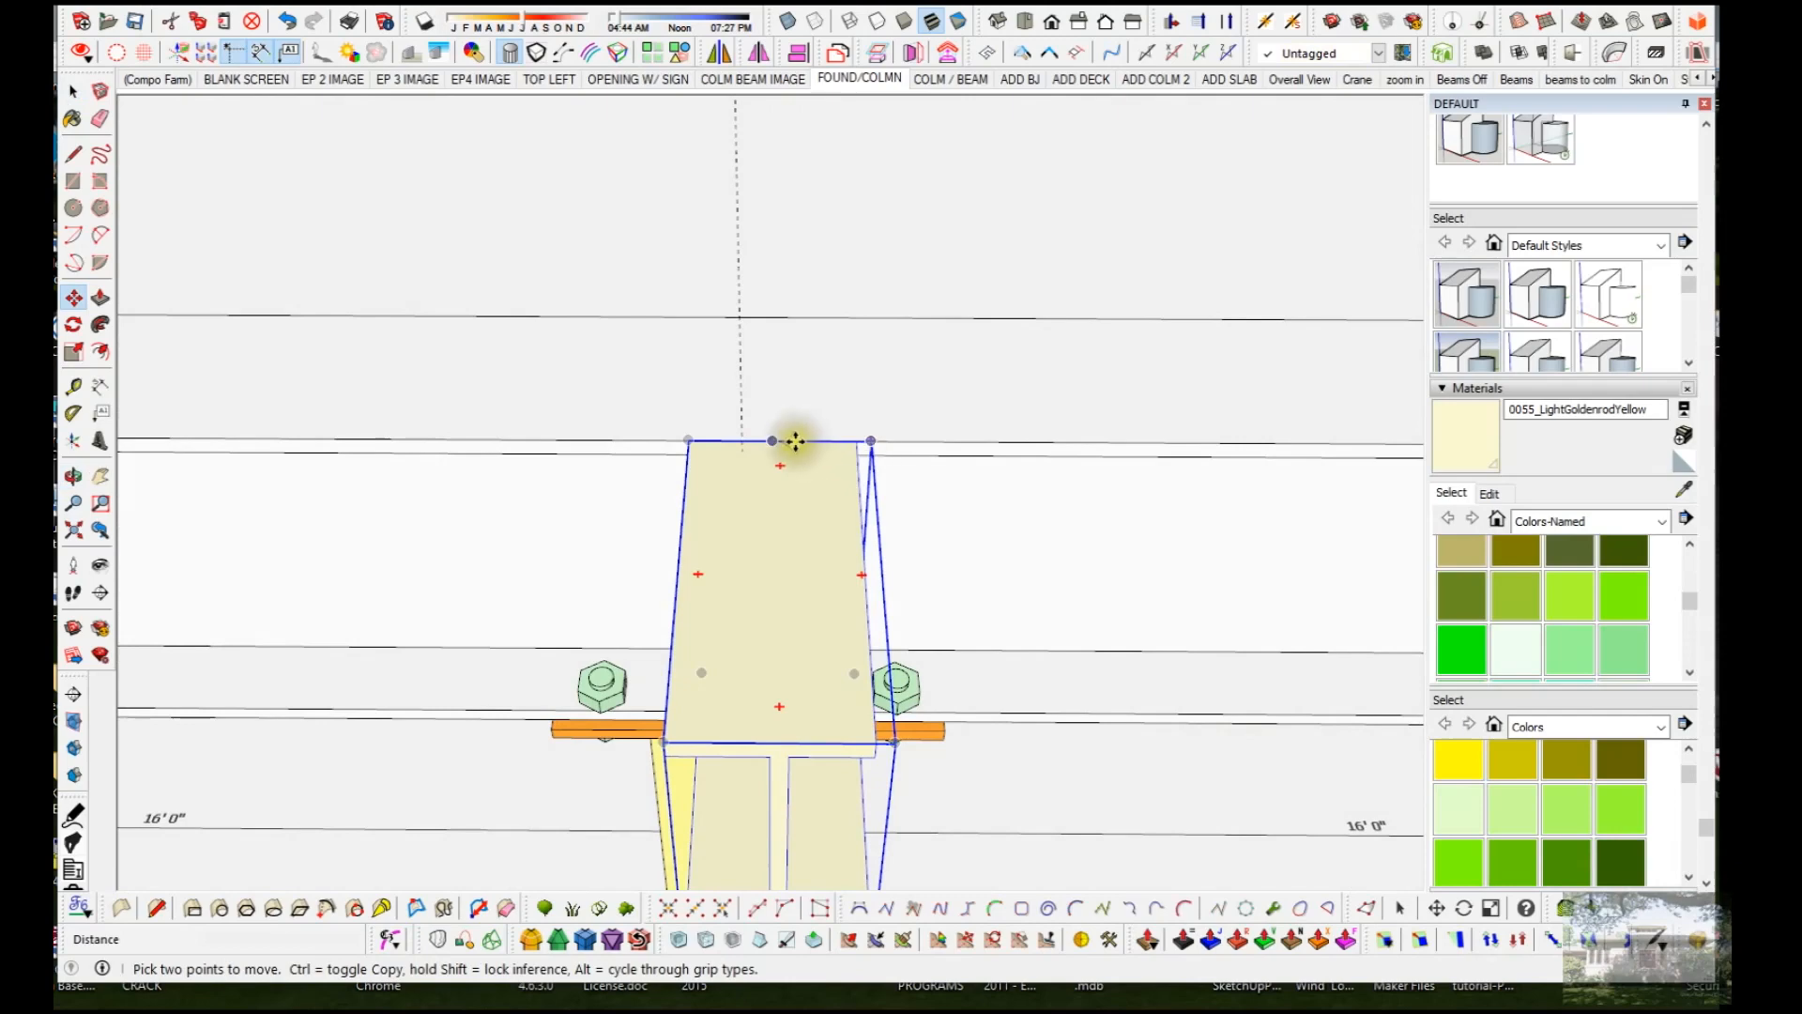
{"action": "left_click", "coordinate": [779, 439]}
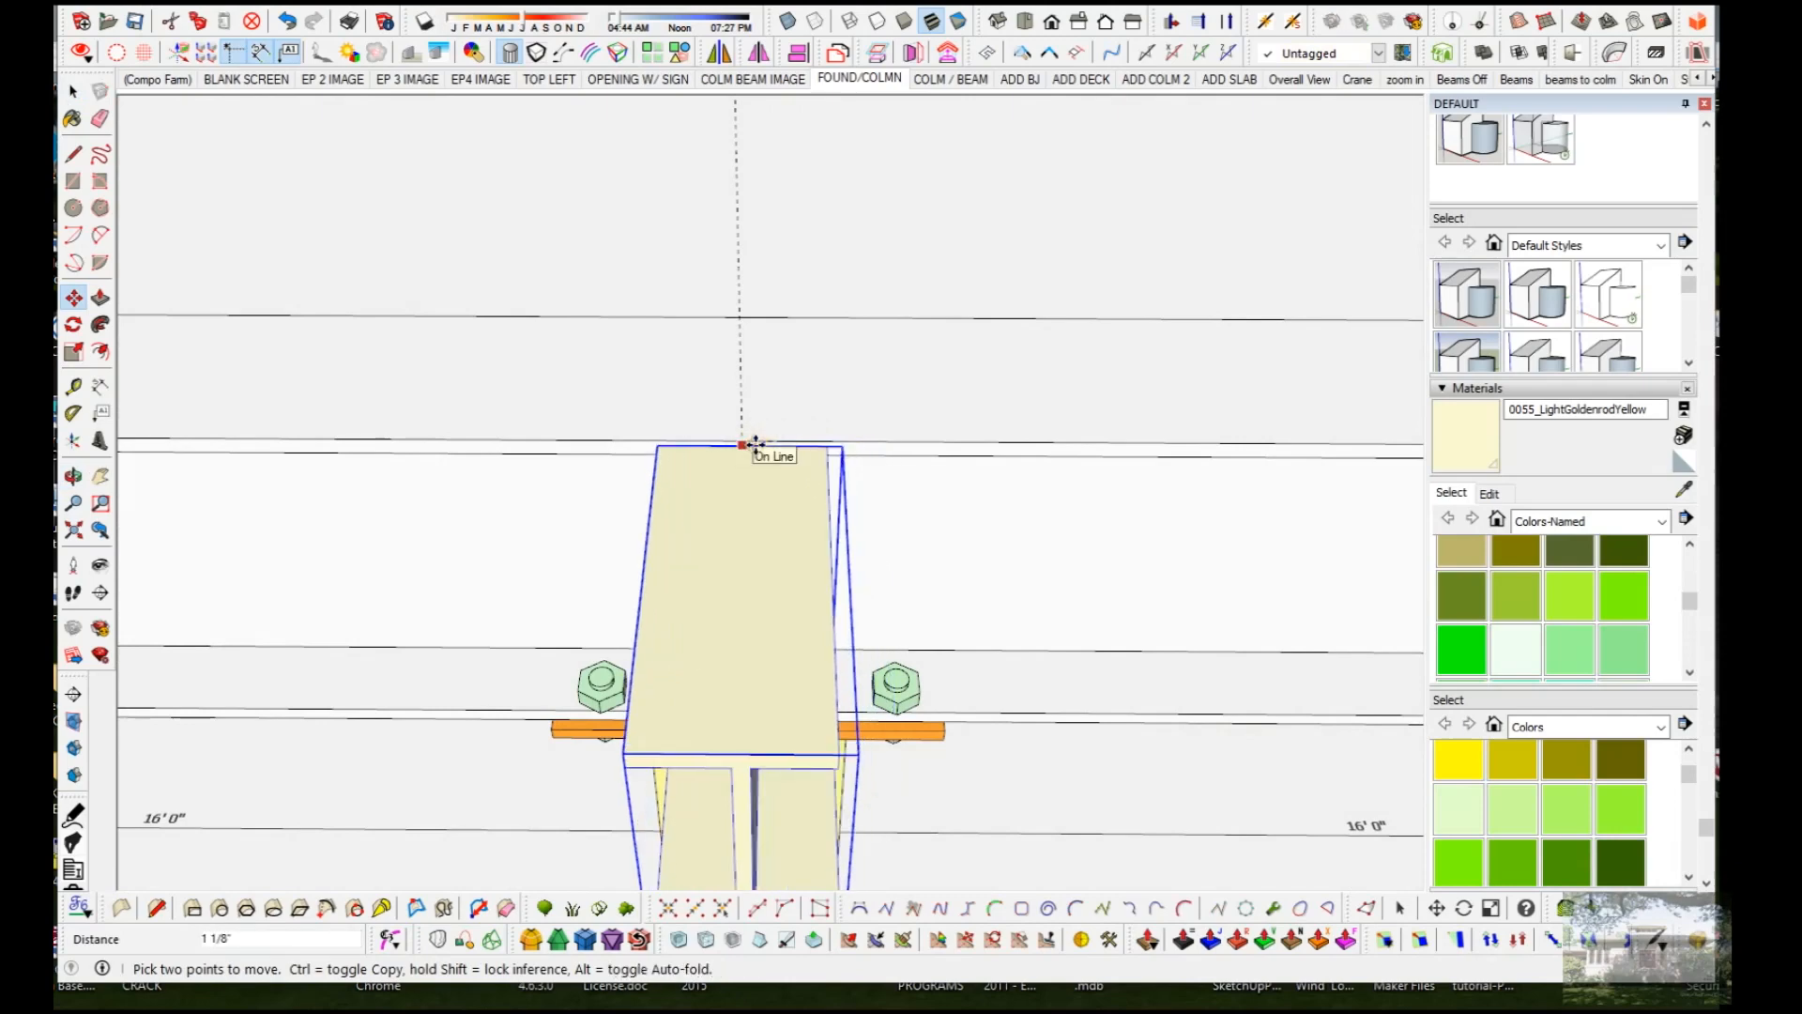
{"action": "left_click", "coordinate": [757, 440]}
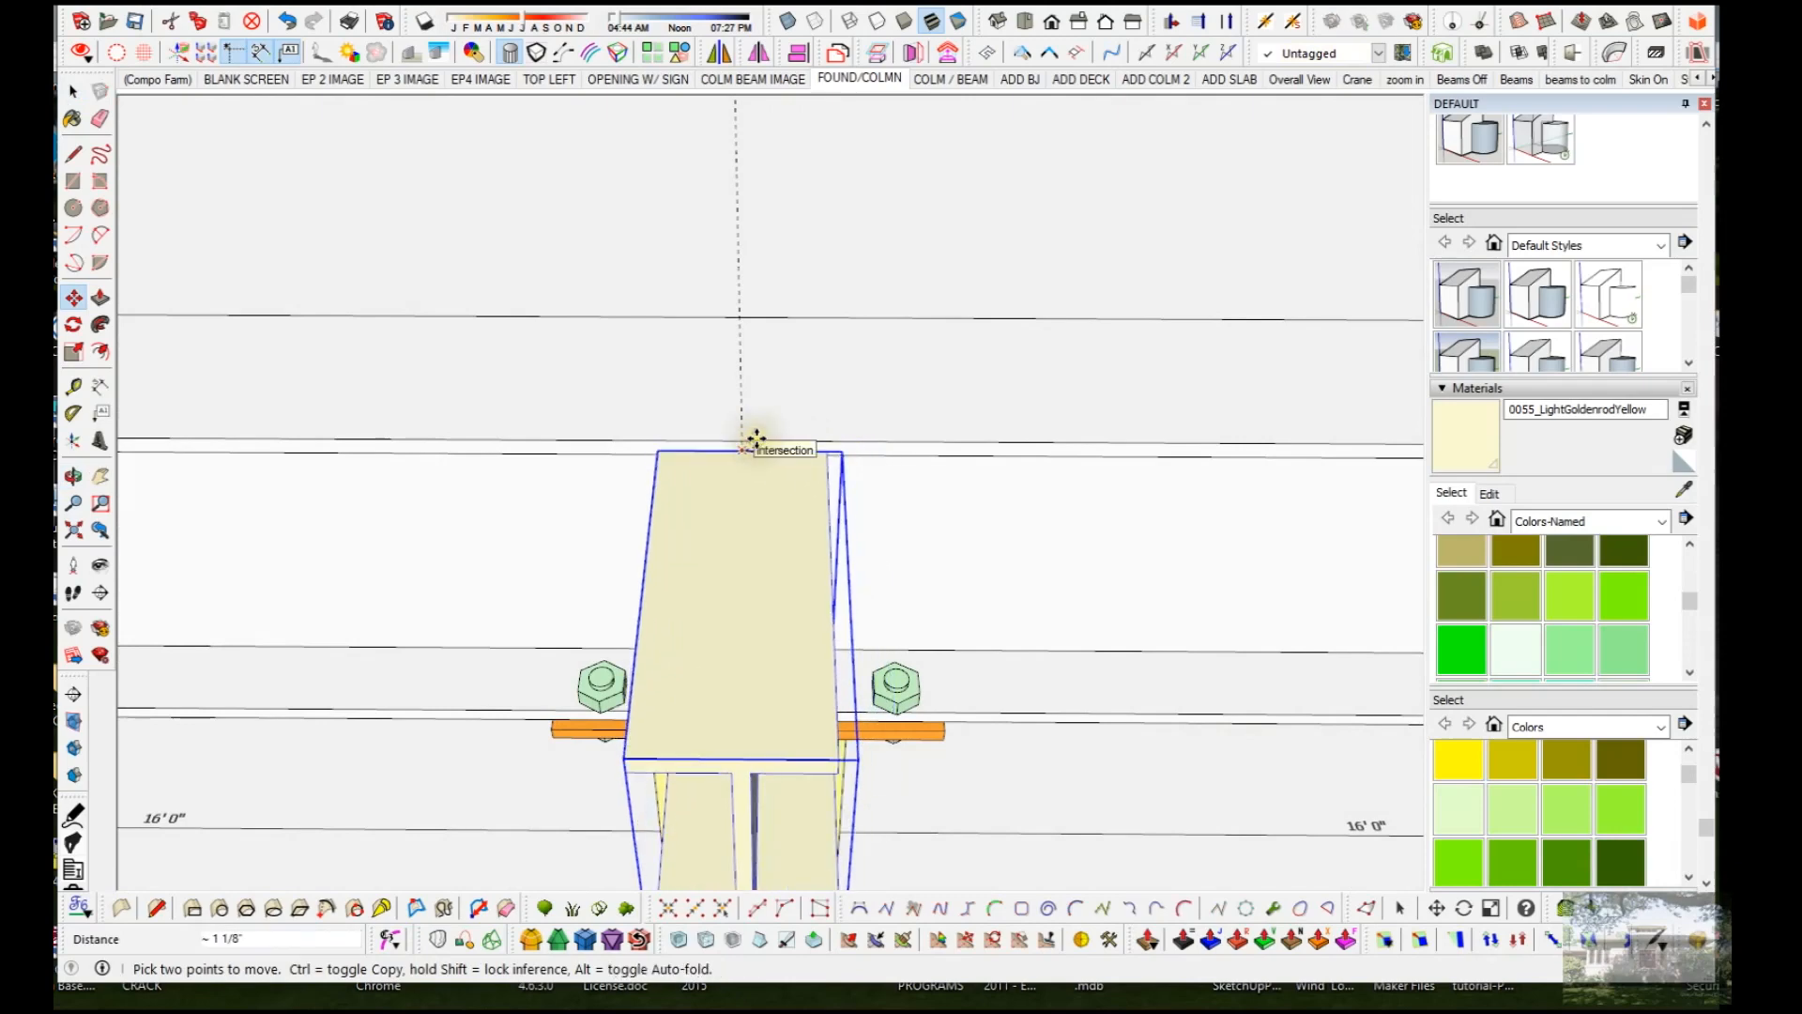
Step: Nudge the sample by its upper end edge onto the center guide at the perimeter flange's edge
{"action": "middle_click_drag", "start_coordinate": [796, 514], "coordinate": [1263, 685]}
{"action": "scroll", "coordinate": [953, 532], "scroll_direction": "up", "scroll_amount": 3}
{"action": "middle_click_drag", "start_coordinate": [954, 531], "coordinate": [1042, 241]}
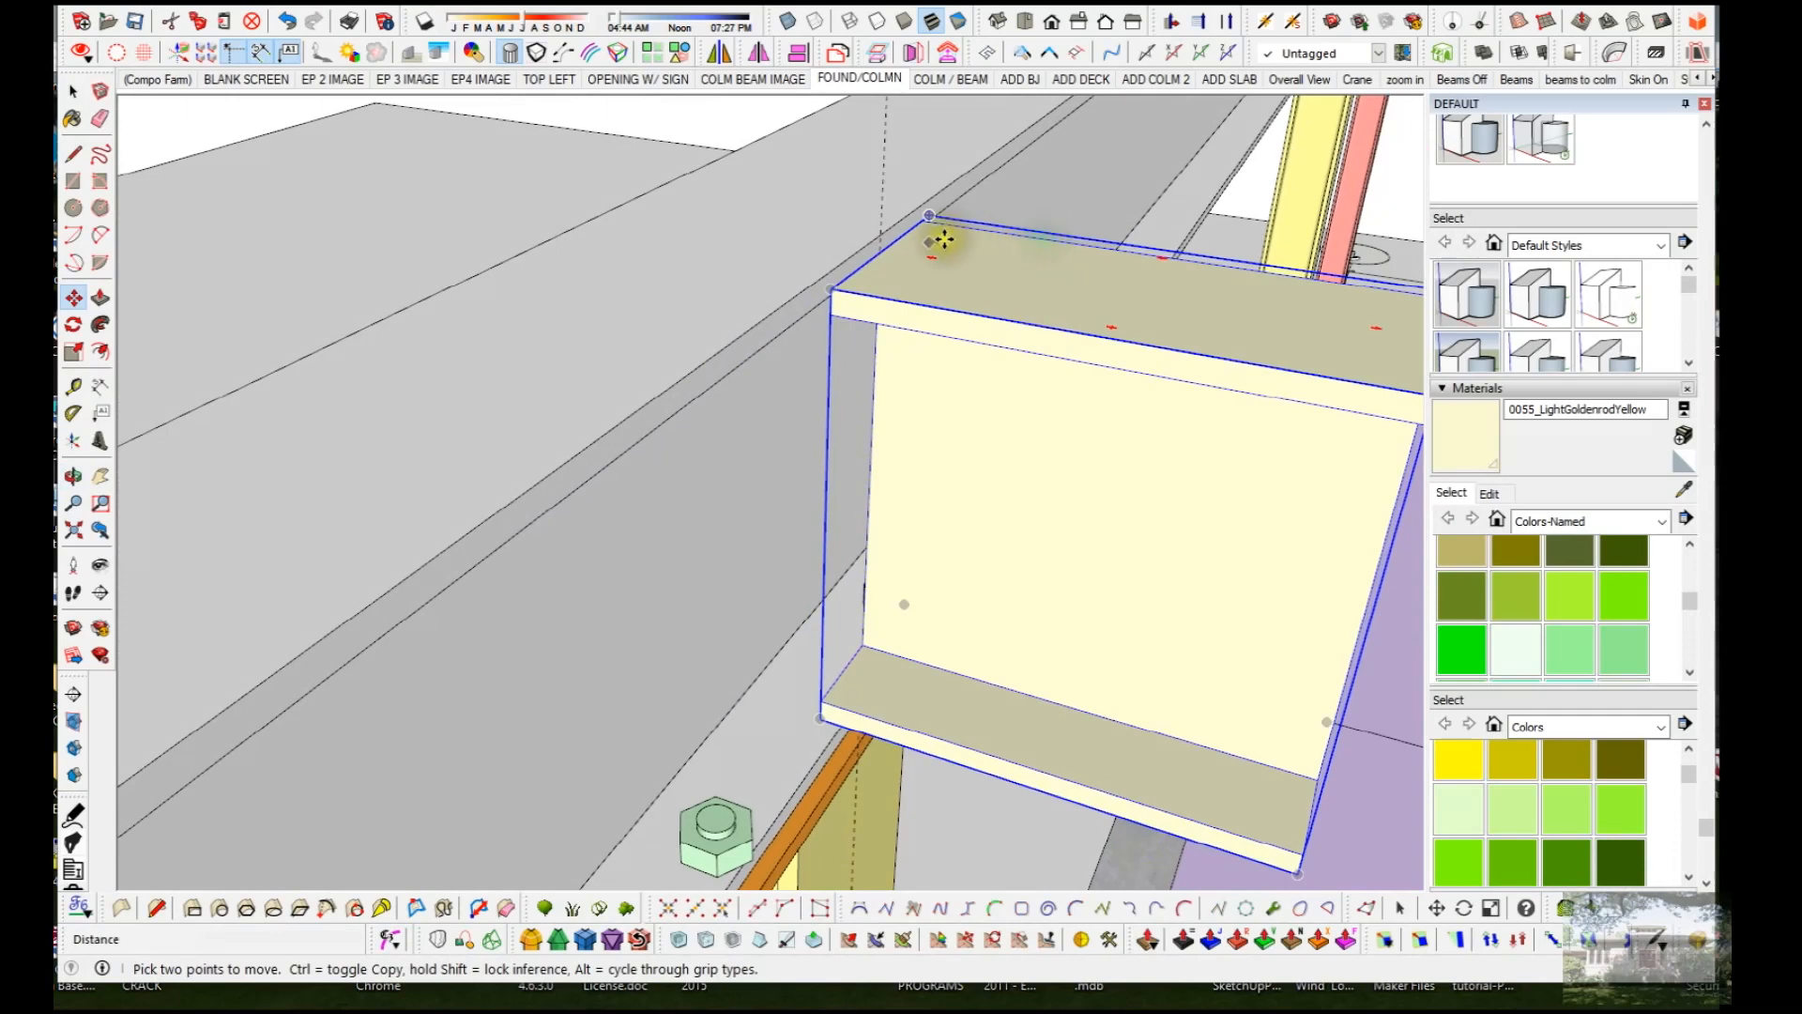
{"action": "left_click", "coordinate": [900, 250]}
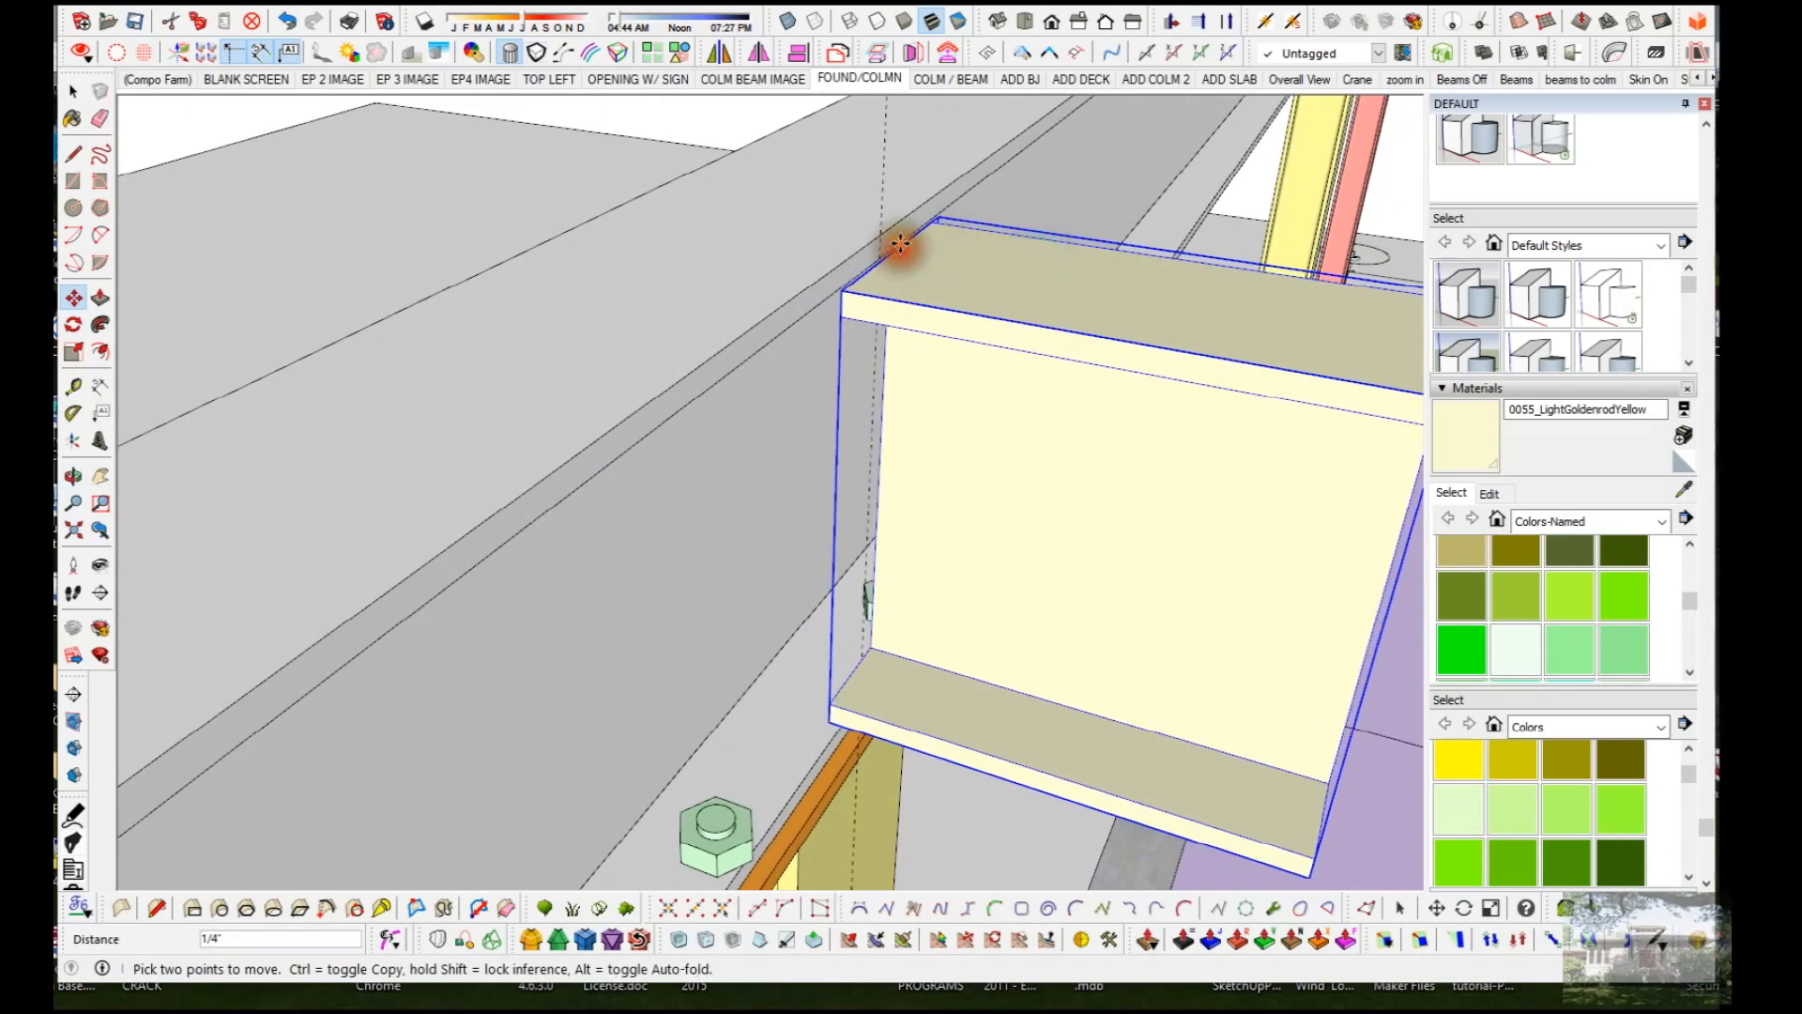
{"action": "left_click", "coordinate": [898, 232]}
{"action": "scroll", "coordinate": [766, 251], "scroll_direction": "down", "scroll_amount": 2}
{"action": "scroll", "coordinate": [766, 251], "scroll_direction": "down", "scroll_amount": 3}
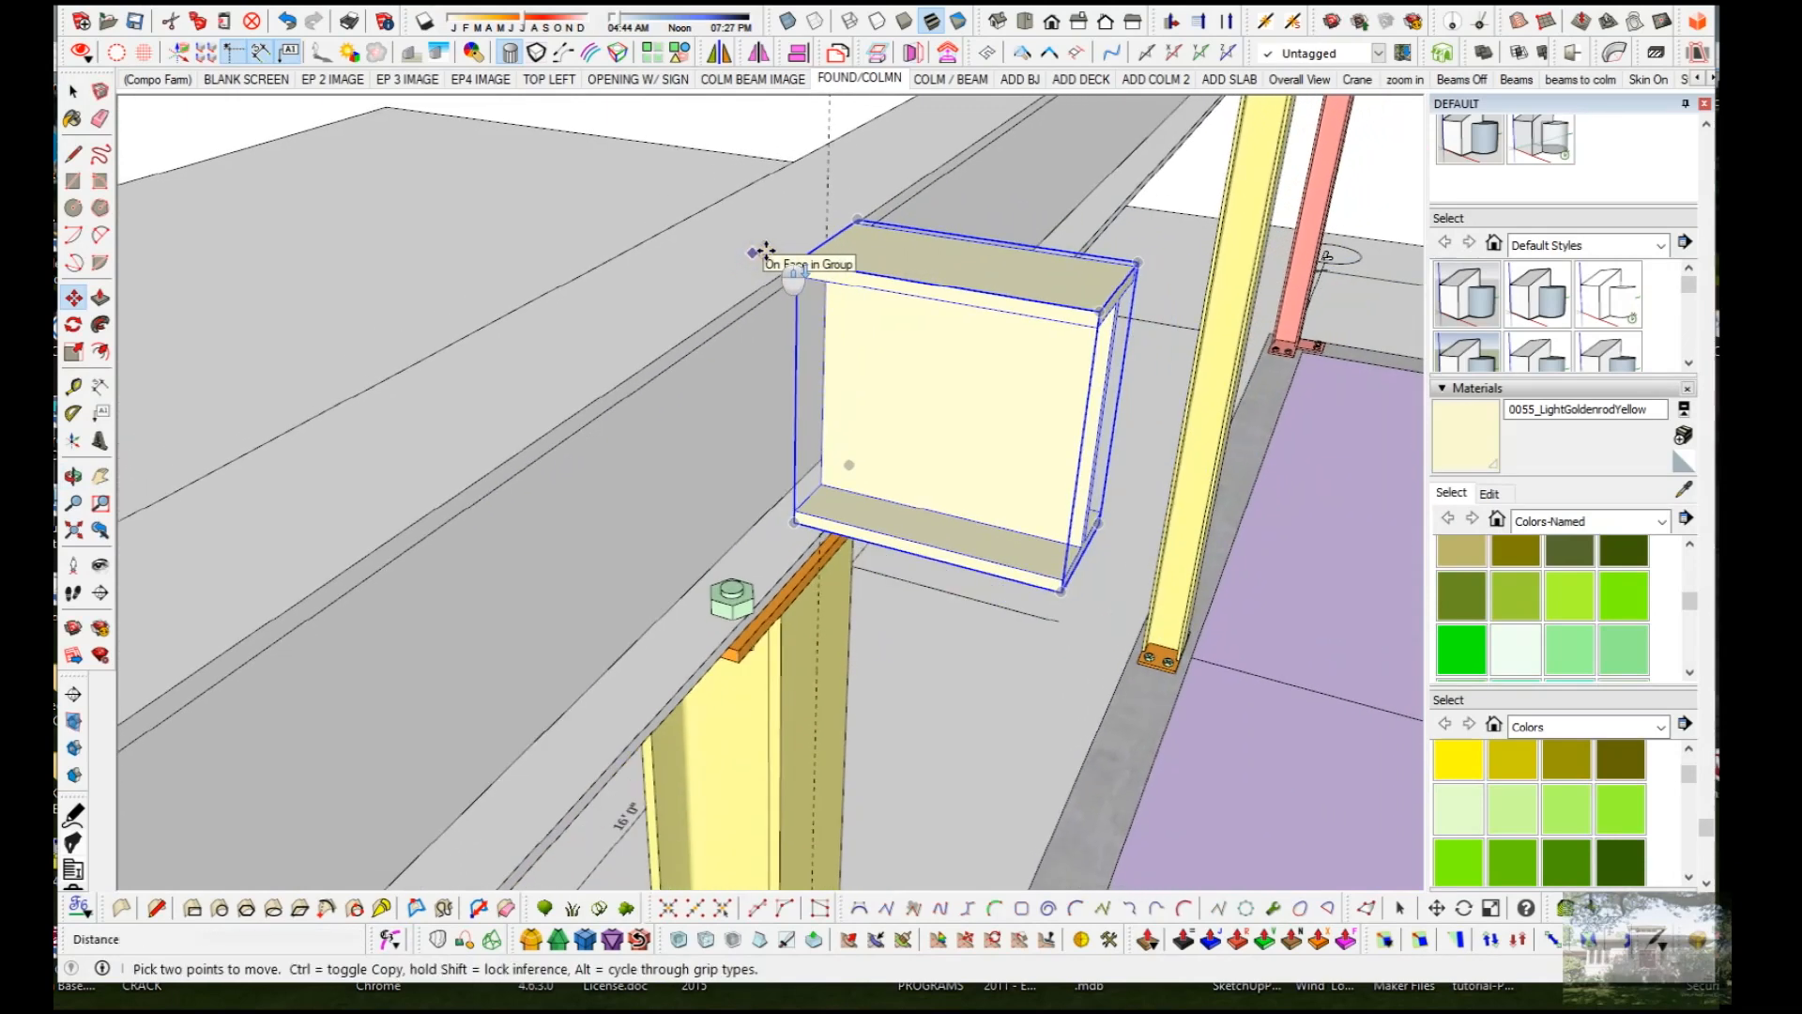
Step: Move the sample along the red axis to offset its end from the perimeter flange's edge
{"action": "left_click", "coordinate": [834, 268]}
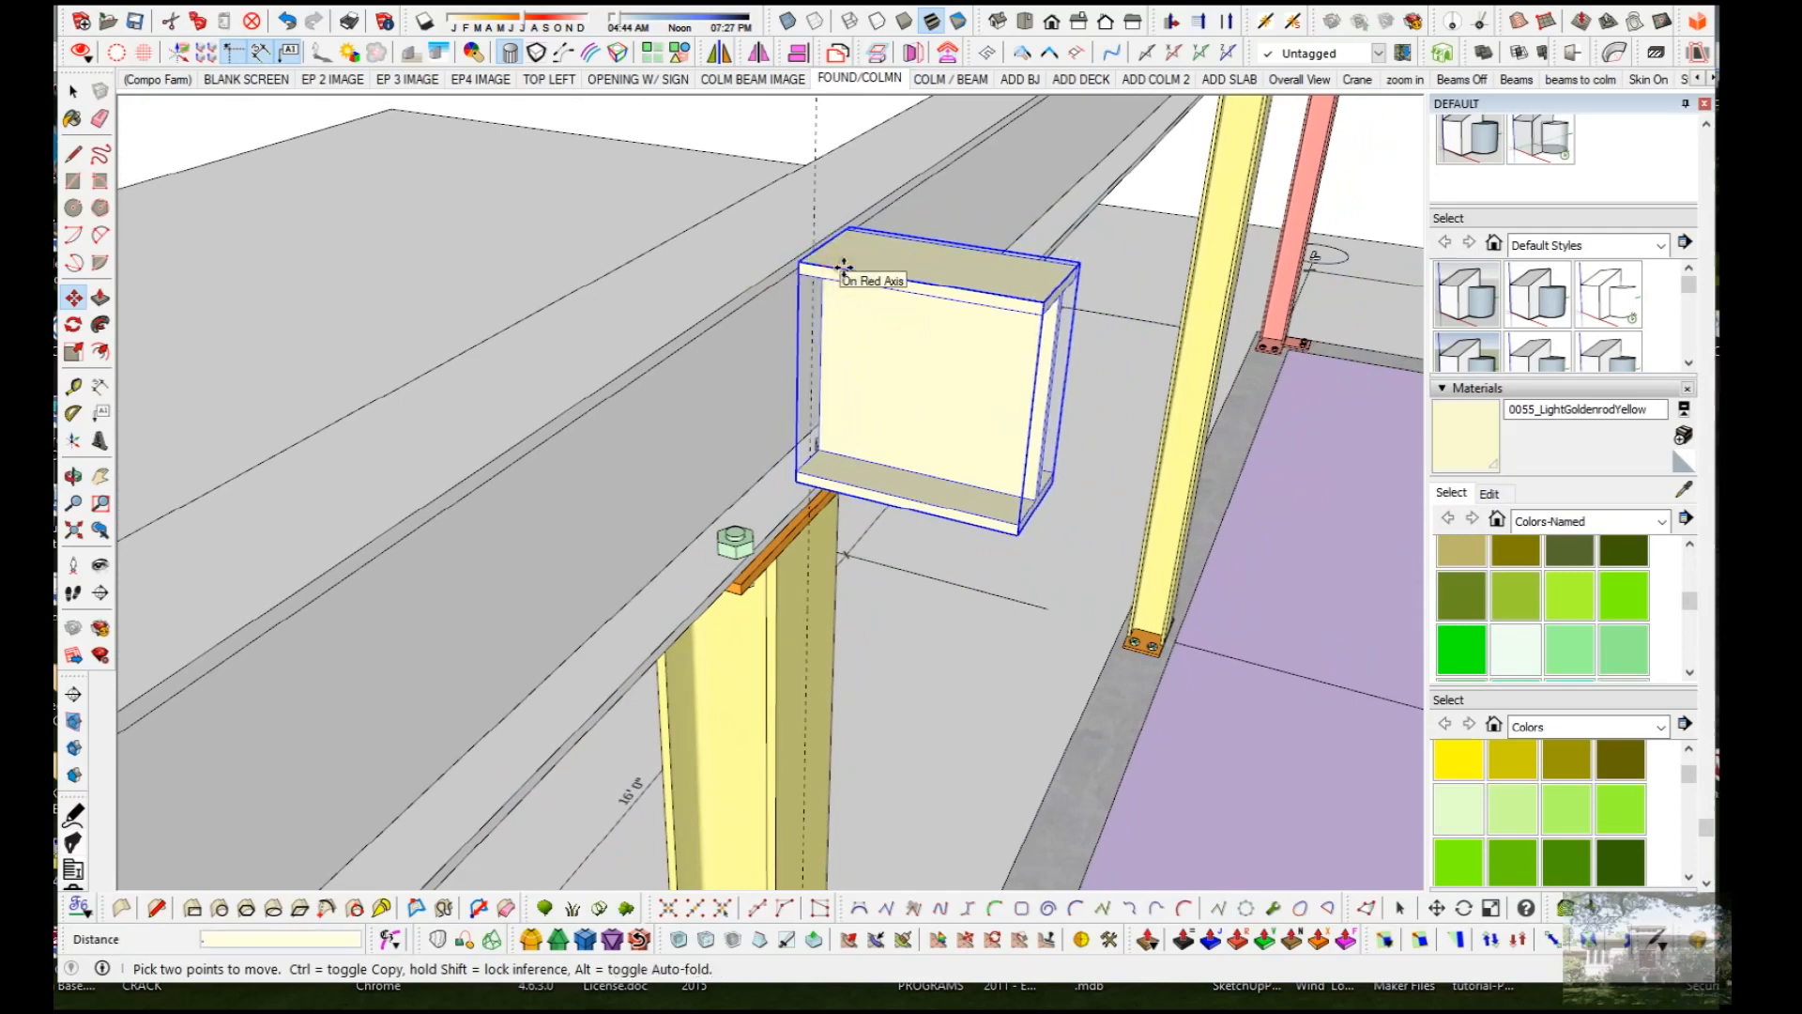
{"action": "key", "text": "Return"}
{"action": "key", "text": "space"}
Step: Measure from the sample's upper outer corner to the perimeter beam's top flange
{"action": "scroll", "coordinate": [822, 298], "scroll_direction": "down", "scroll_amount": 3}
{"action": "middle_click_drag", "start_coordinate": [821, 298], "coordinate": [833, 197]}
{"action": "key", "text": "t"}
{"action": "left_click", "coordinate": [796, 208]}
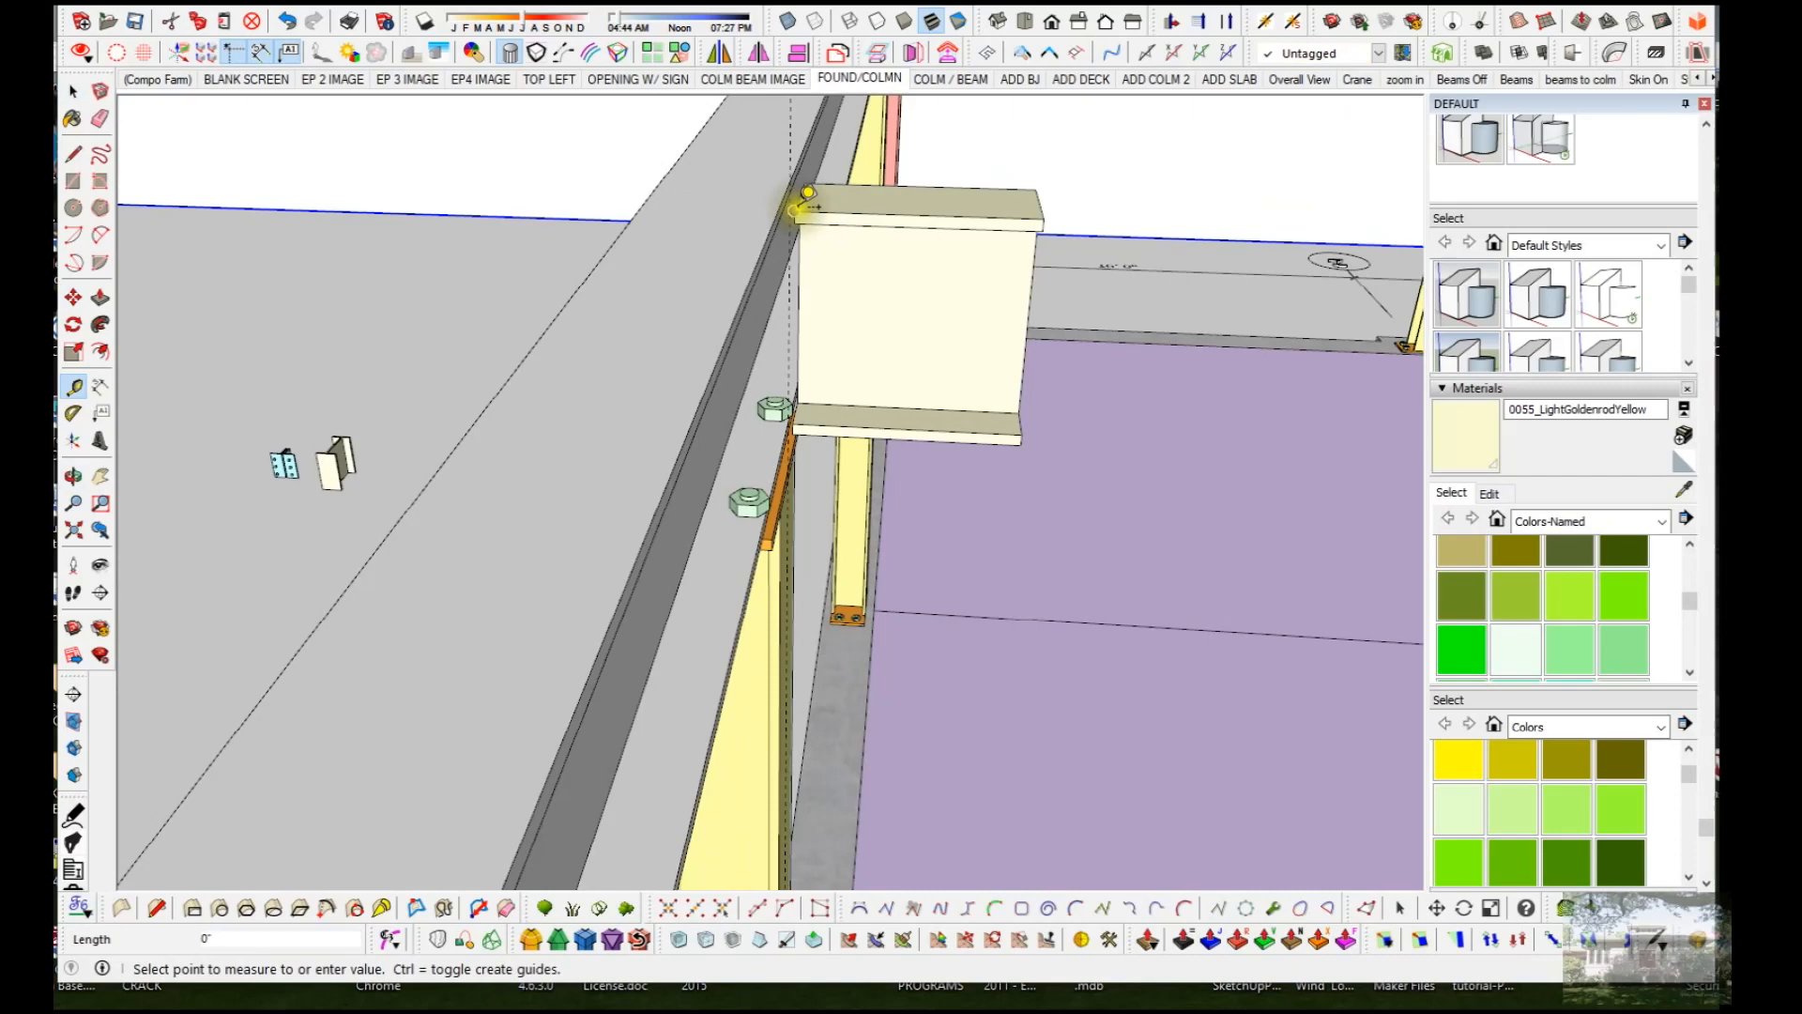
{"action": "scroll", "coordinate": [813, 204], "scroll_direction": "up", "scroll_amount": 3}
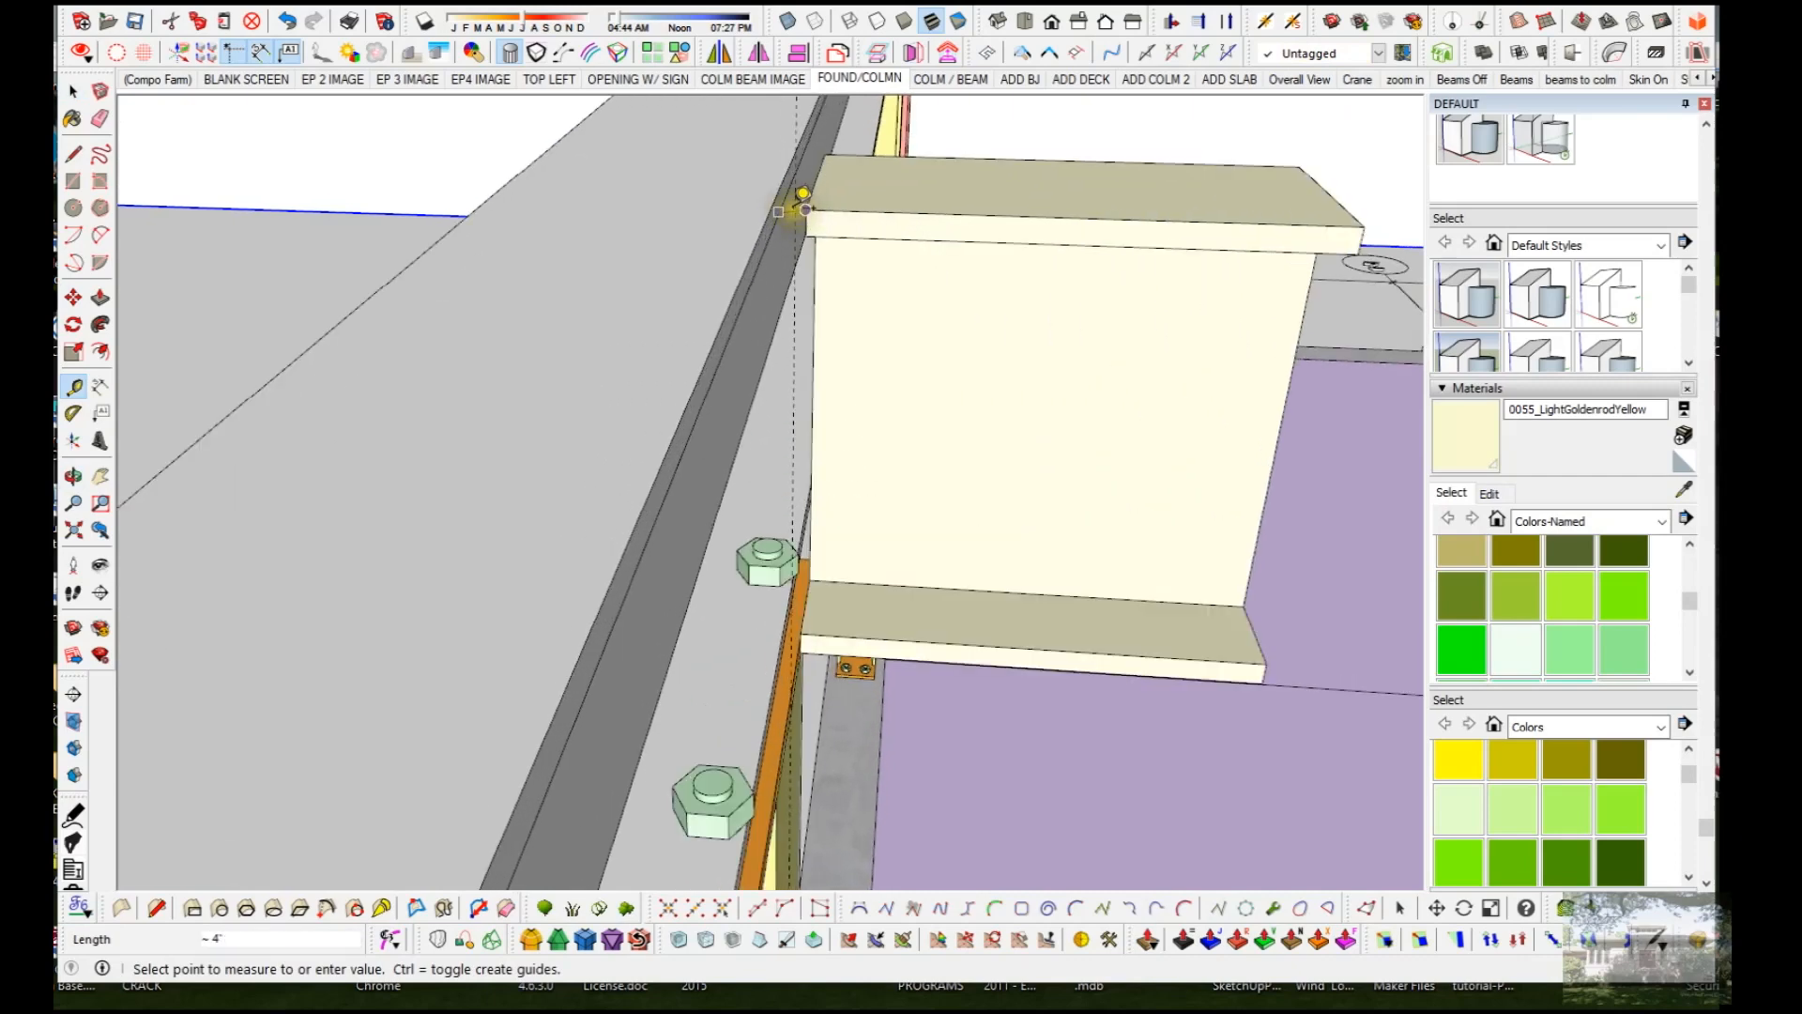
{"action": "key", "text": "b"}
{"action": "key", "text": "space"}
Step: Try to move the sample along the red axis toward the perimeter beam
{"action": "left_click", "coordinate": [1032, 381]}
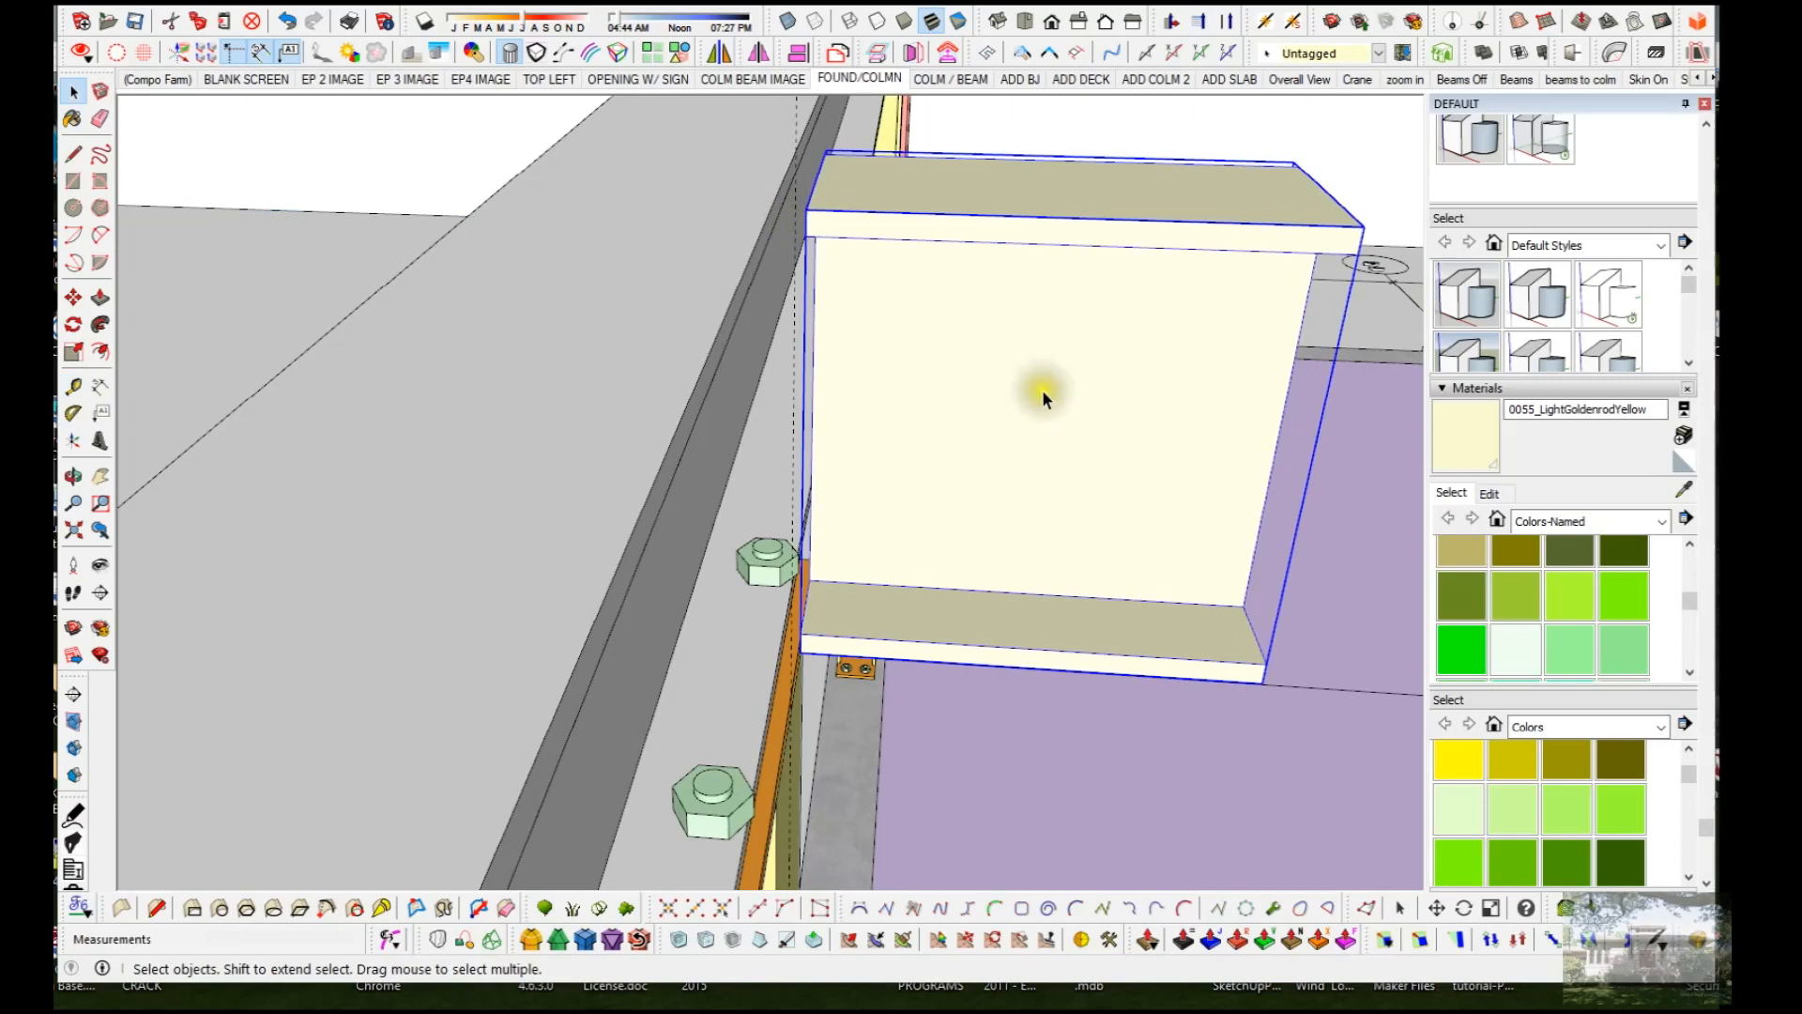
{"action": "key", "text": "m"}
{"action": "left_click", "coordinate": [1051, 400]}
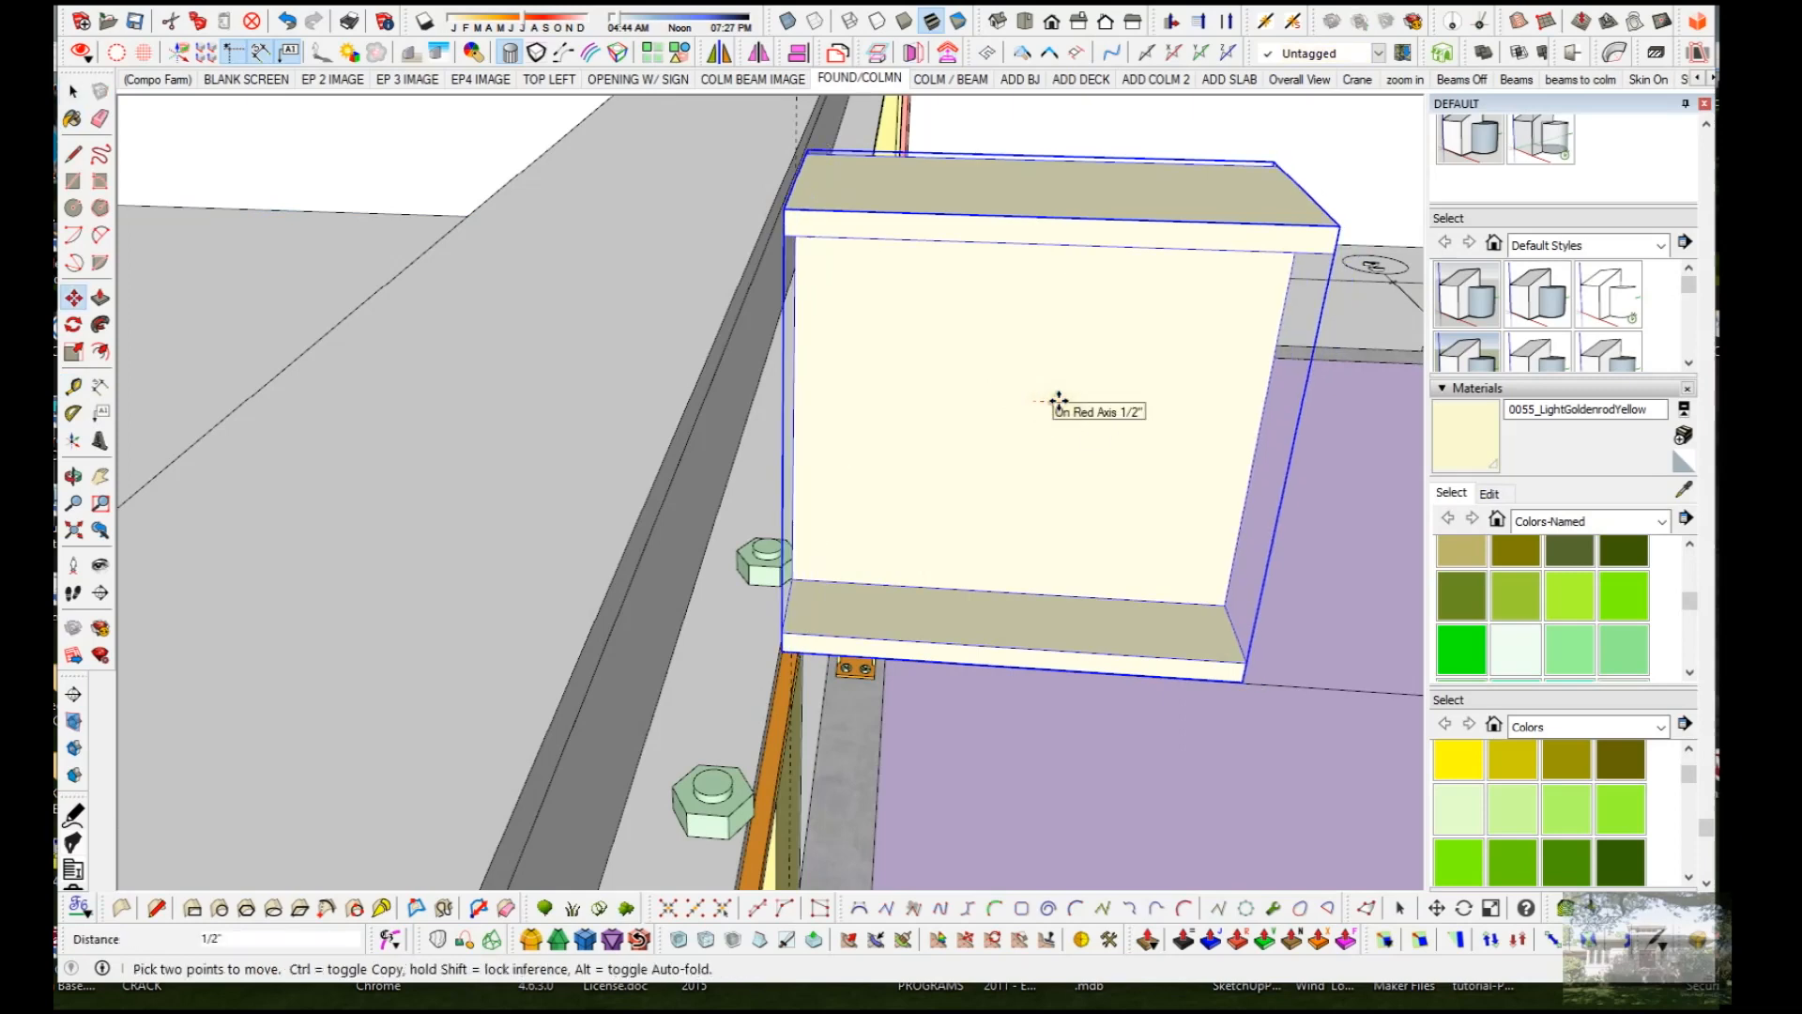
{"action": "key", "text": "Return"}
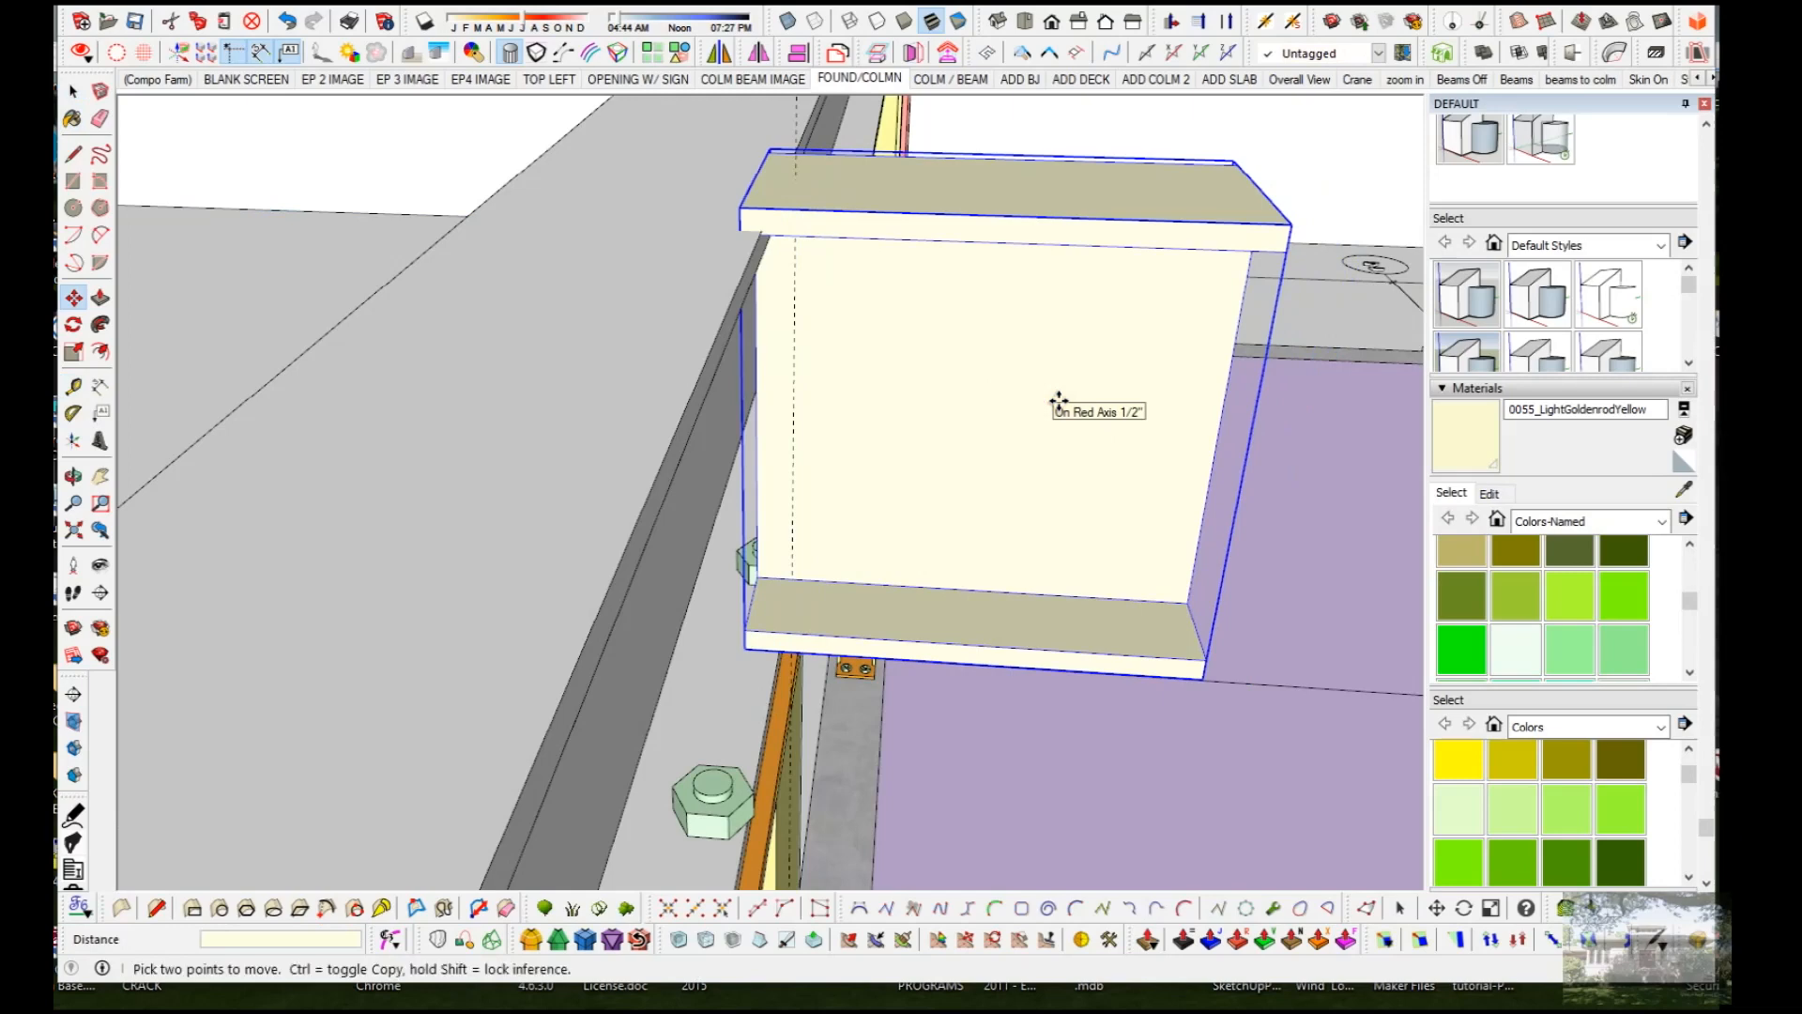
{"action": "key", "text": "ctrl+z"}
Step: Check the offset at the sample's upper corner and move the sample 0.5" along the red axis toward the perimeter beam
{"action": "key", "text": "t"}
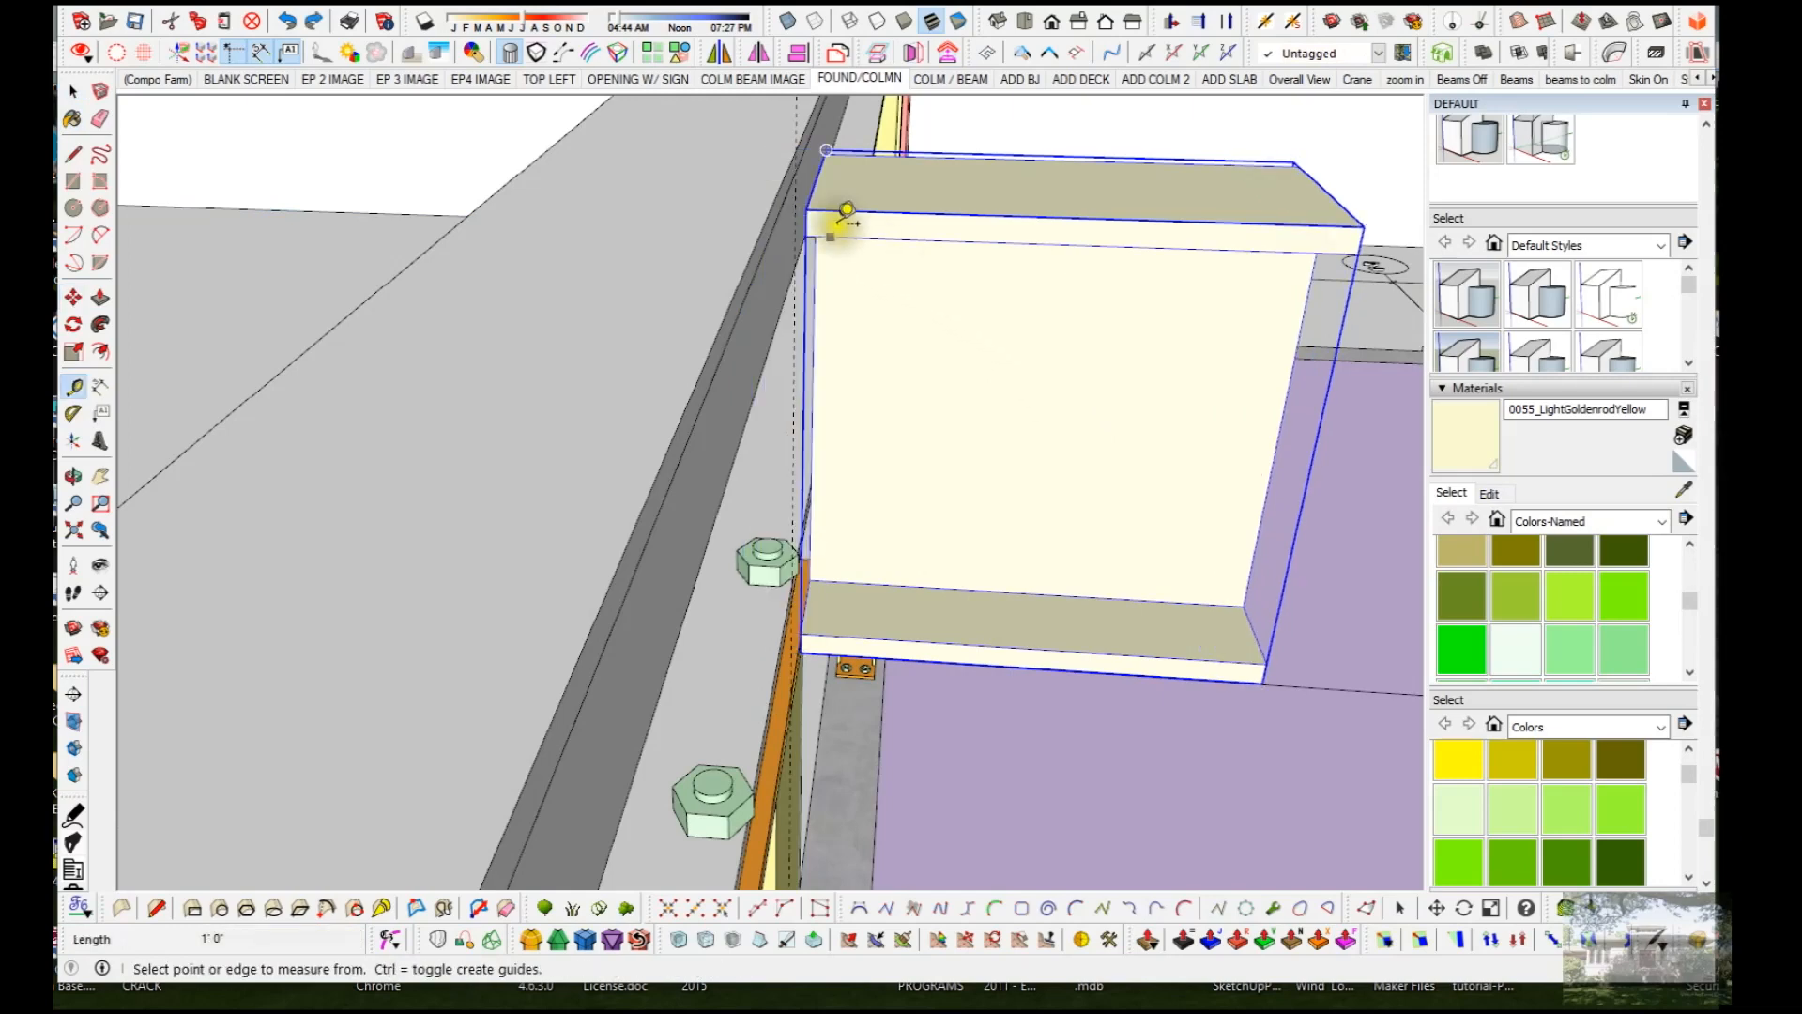
{"action": "left_click", "coordinate": [810, 208]}
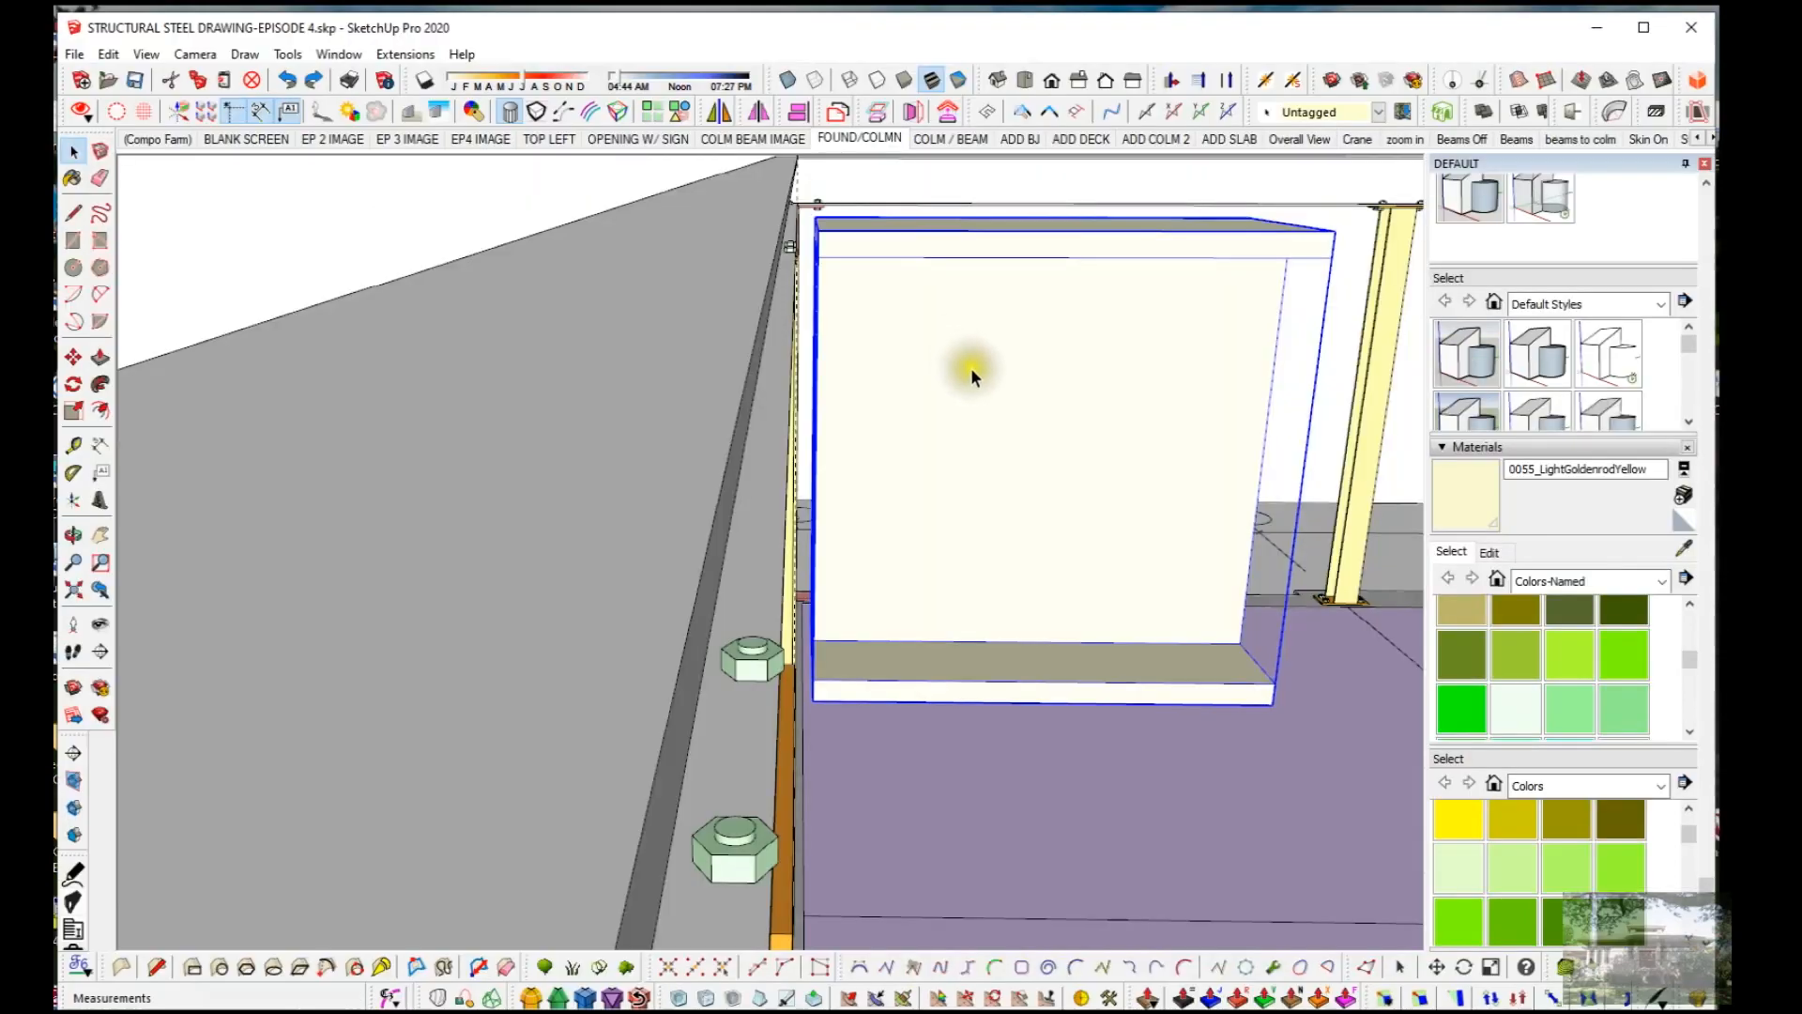
{"action": "key", "text": "m"}
{"action": "left_click", "coordinate": [1012, 391]}
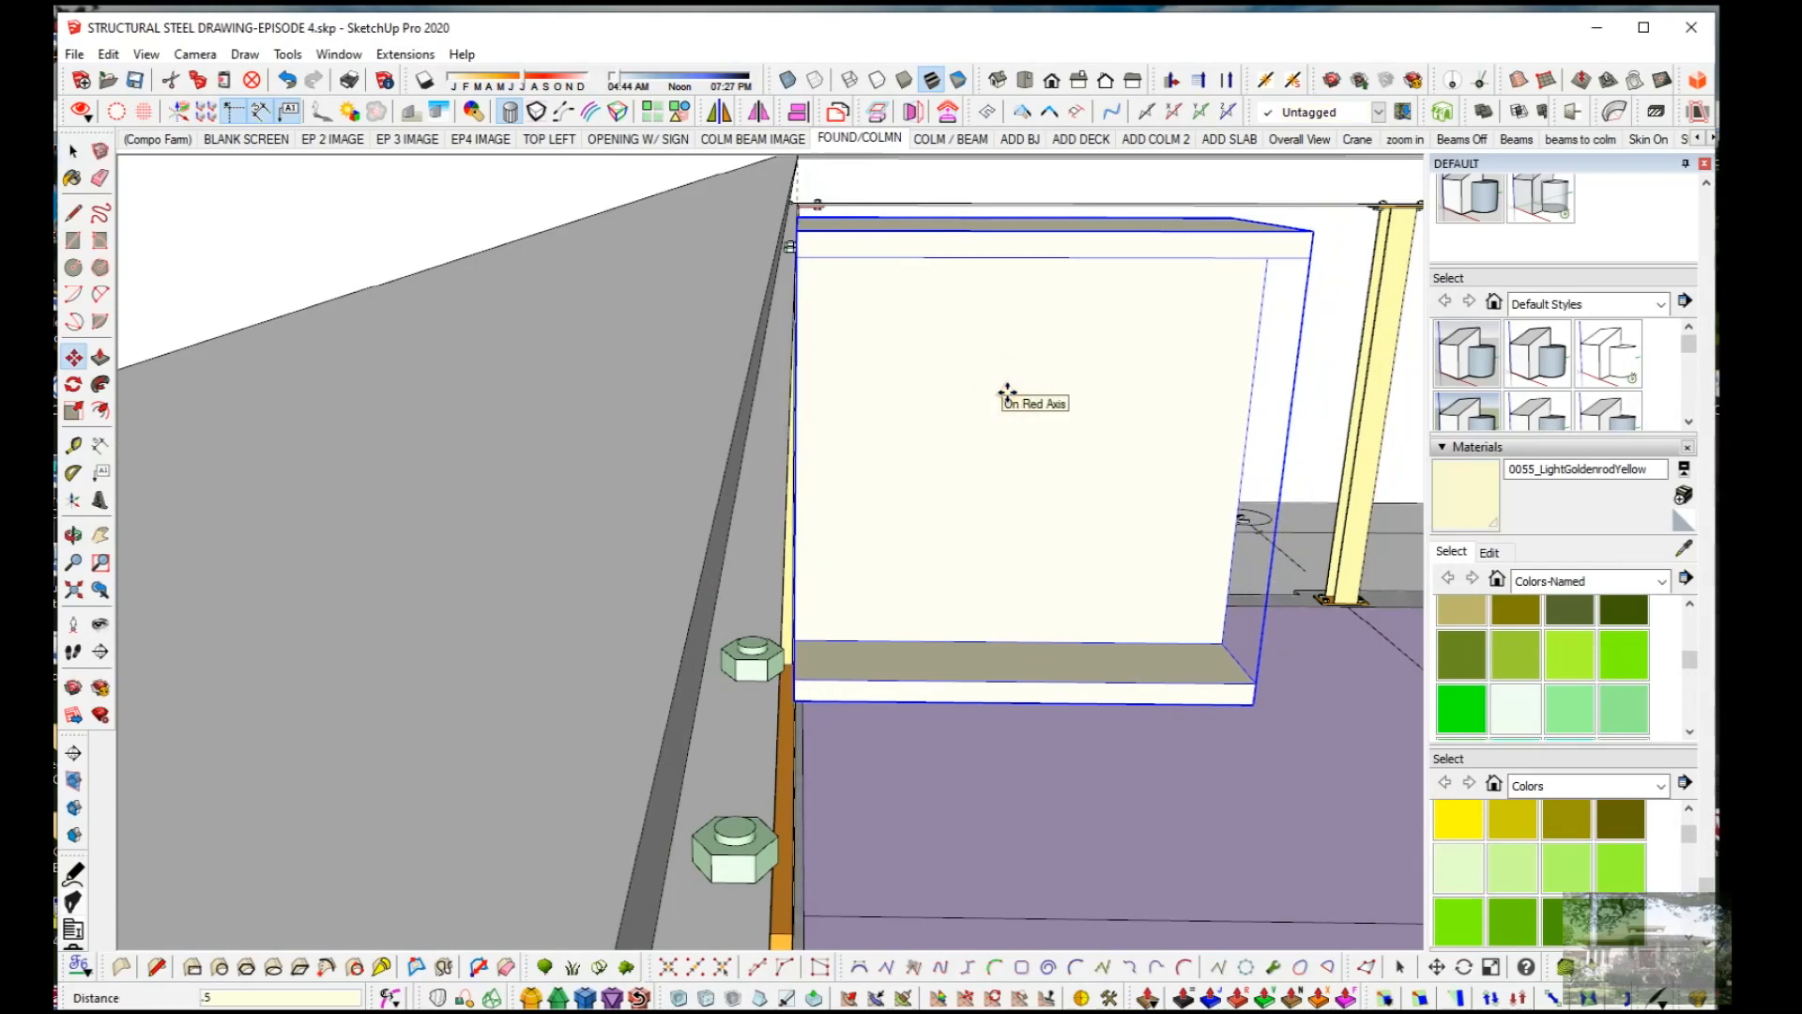
{"action": "left_click", "coordinate": [979, 450]}
Step: Measure from the perimeter beam's top flange beside the sample's upper outer corner
{"action": "middle_click_drag", "start_coordinate": [978, 451], "coordinate": [933, 504]}
{"action": "key", "text": "m"}
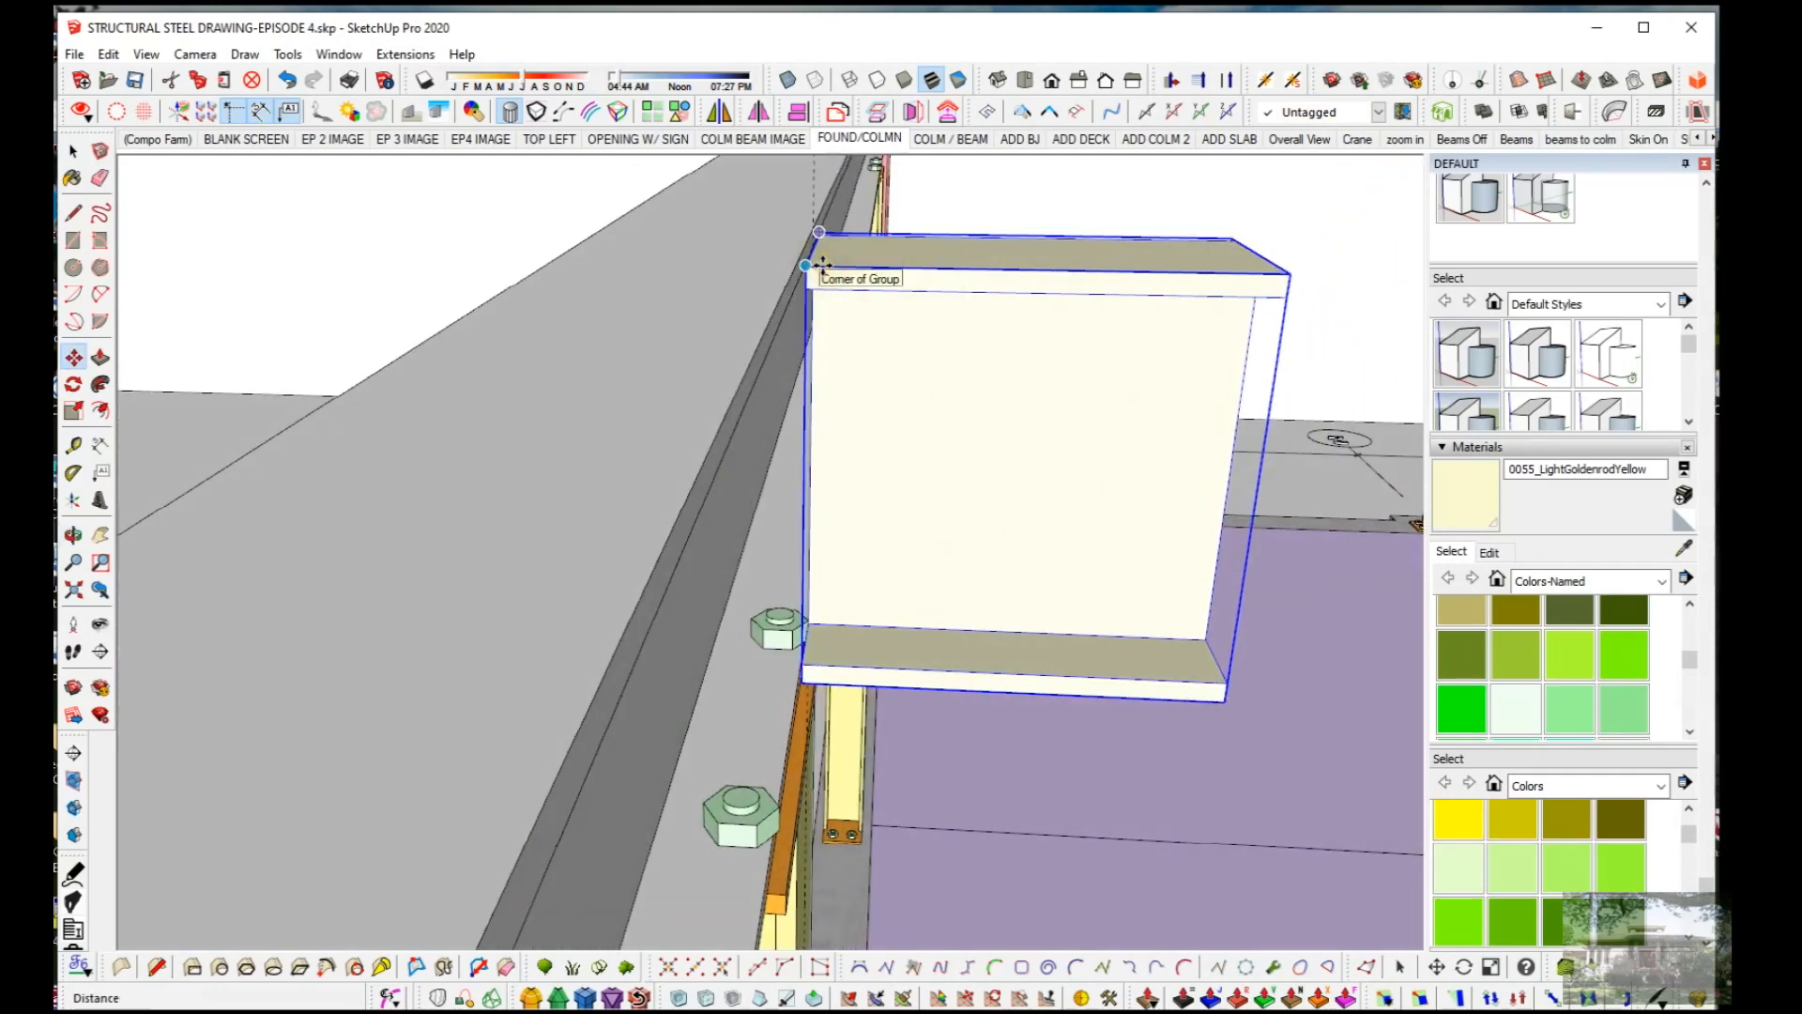
{"action": "scroll", "coordinate": [822, 266], "scroll_direction": "up", "scroll_amount": 5}
{"action": "key", "text": "t"}
{"action": "left_click", "coordinate": [785, 262]}
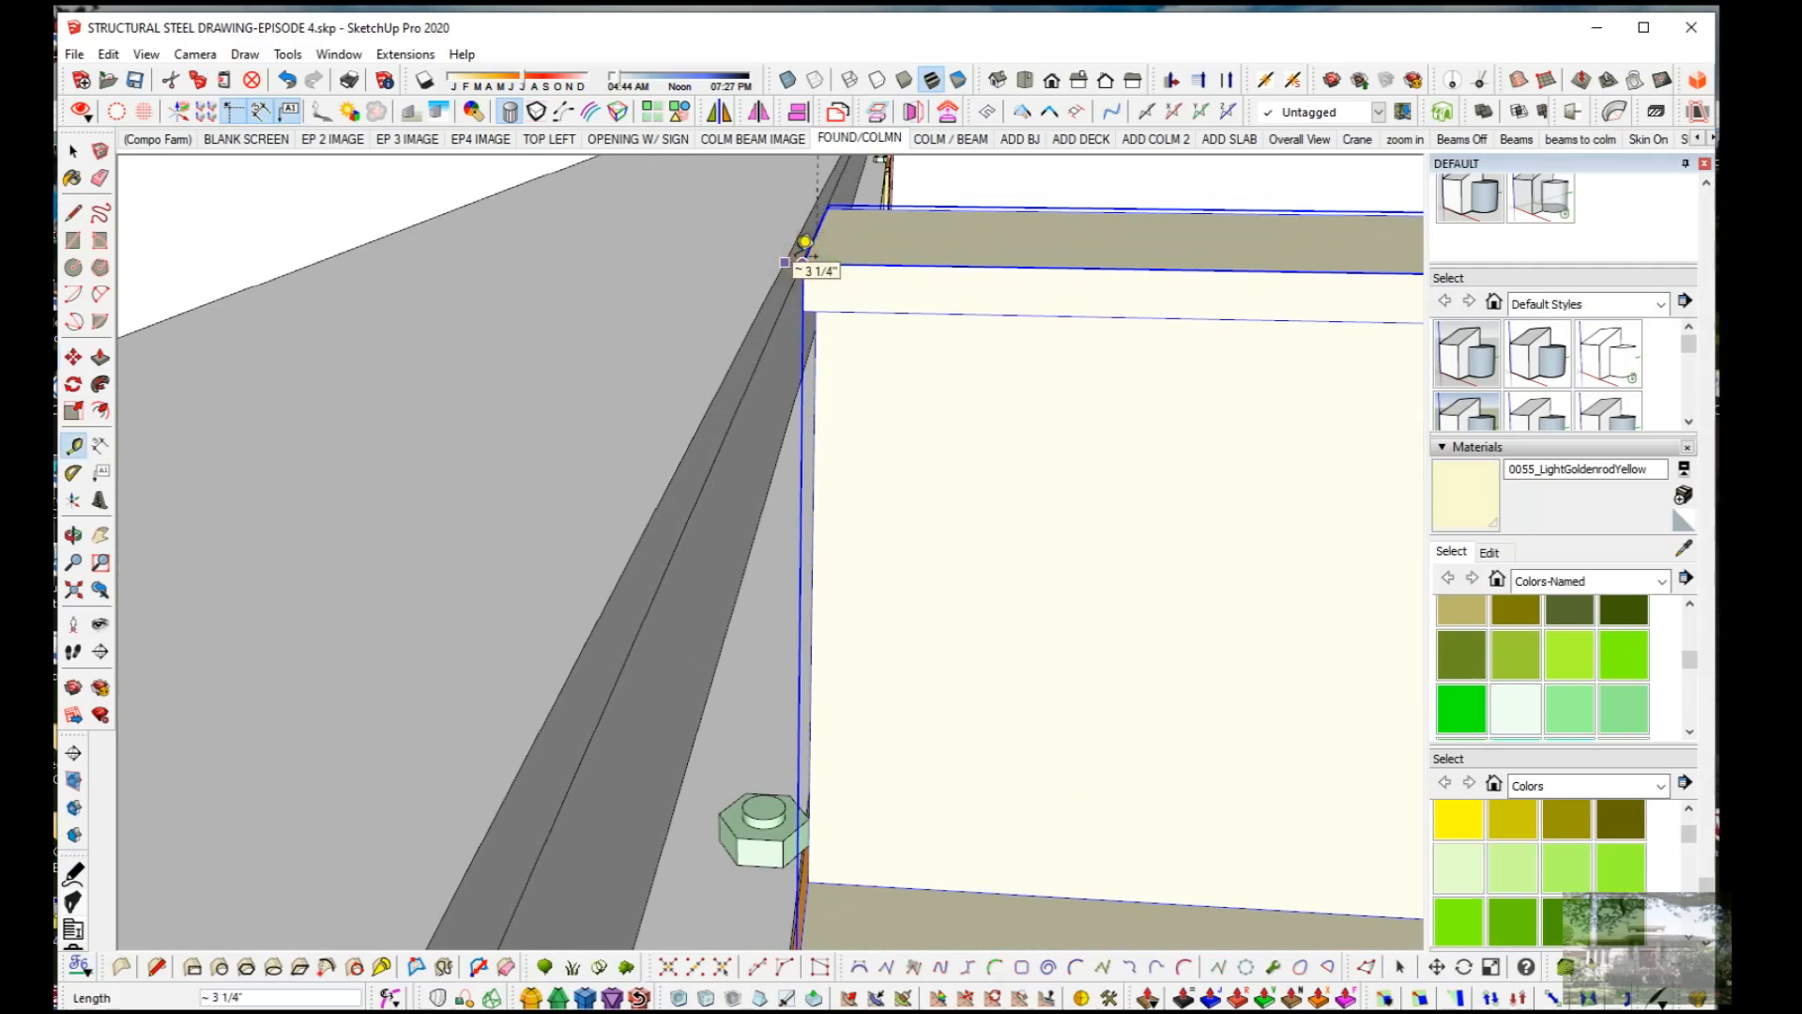
{"action": "middle_click_drag", "start_coordinate": [857, 281], "coordinate": [1030, 474]}
{"action": "key", "text": "space"}
Step: Move the sample by its upper outer corner along the red axis to adjust its position against the perimeter flange
{"action": "scroll", "coordinate": [538, 279], "scroll_direction": "down", "scroll_amount": 6}
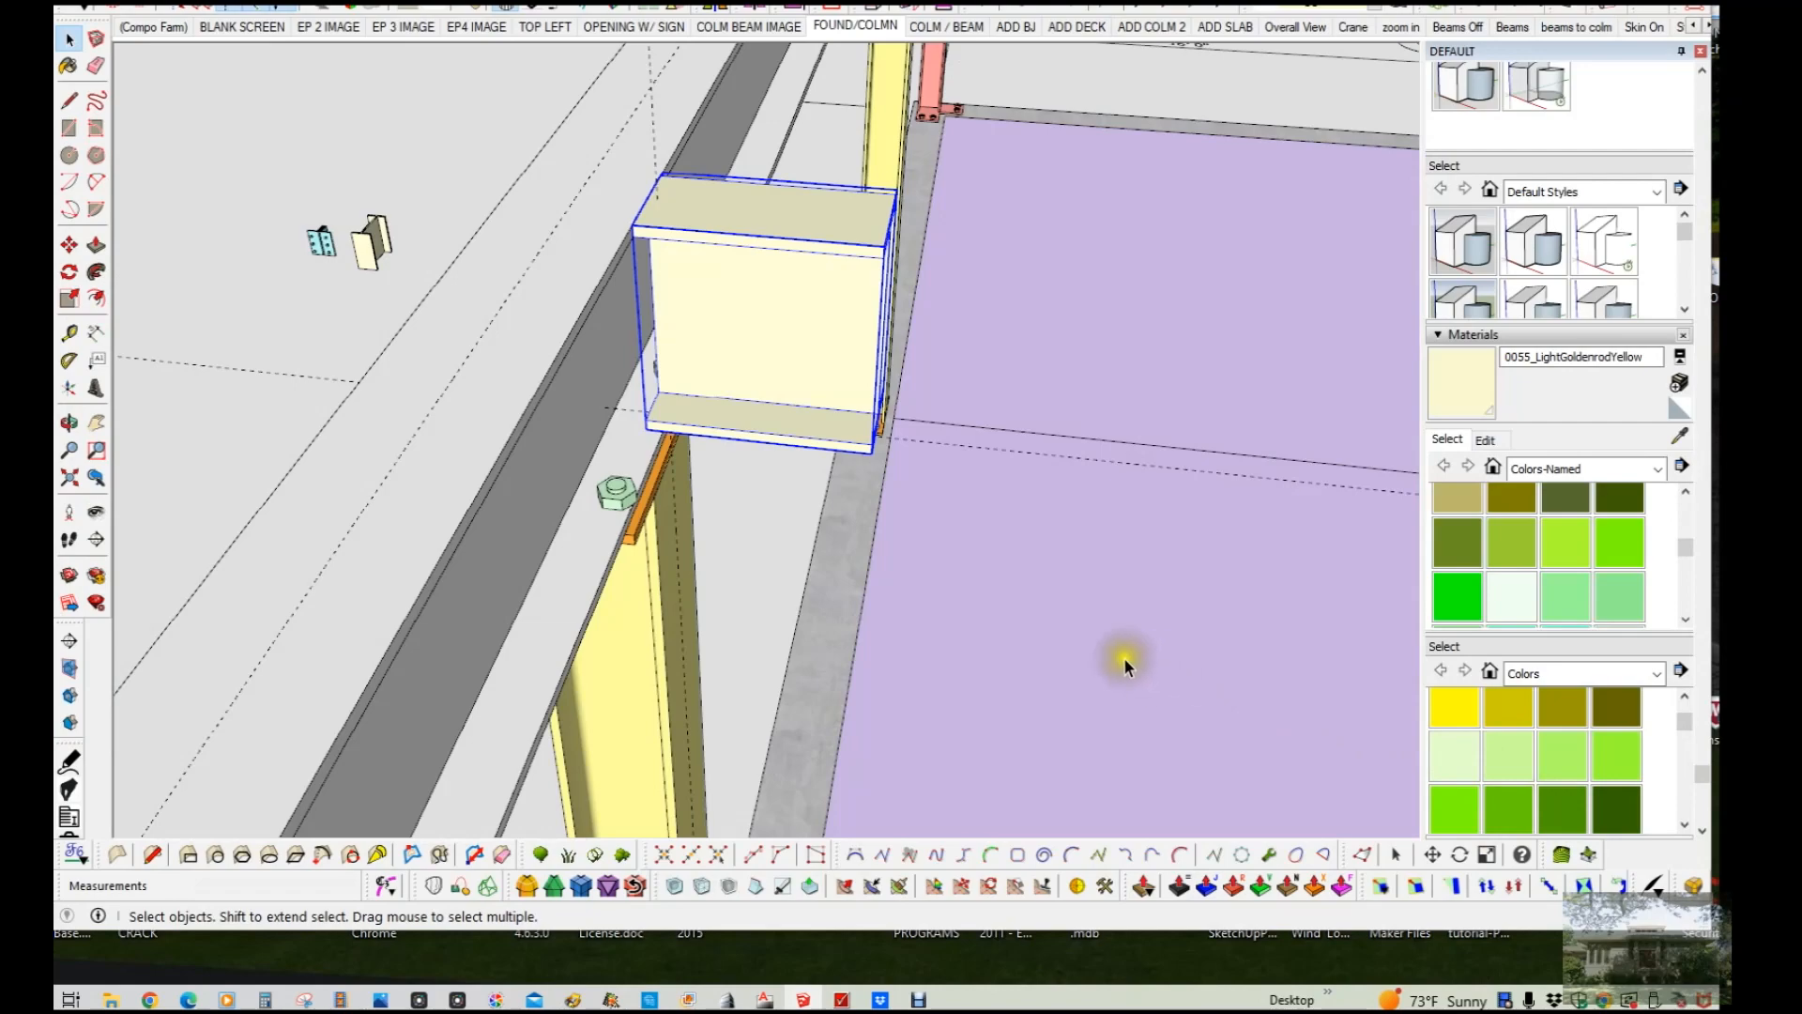
{"action": "scroll", "coordinate": [933, 497], "scroll_direction": "down", "scroll_amount": 3}
{"action": "scroll", "coordinate": [921, 487], "scroll_direction": "up", "scroll_amount": 4}
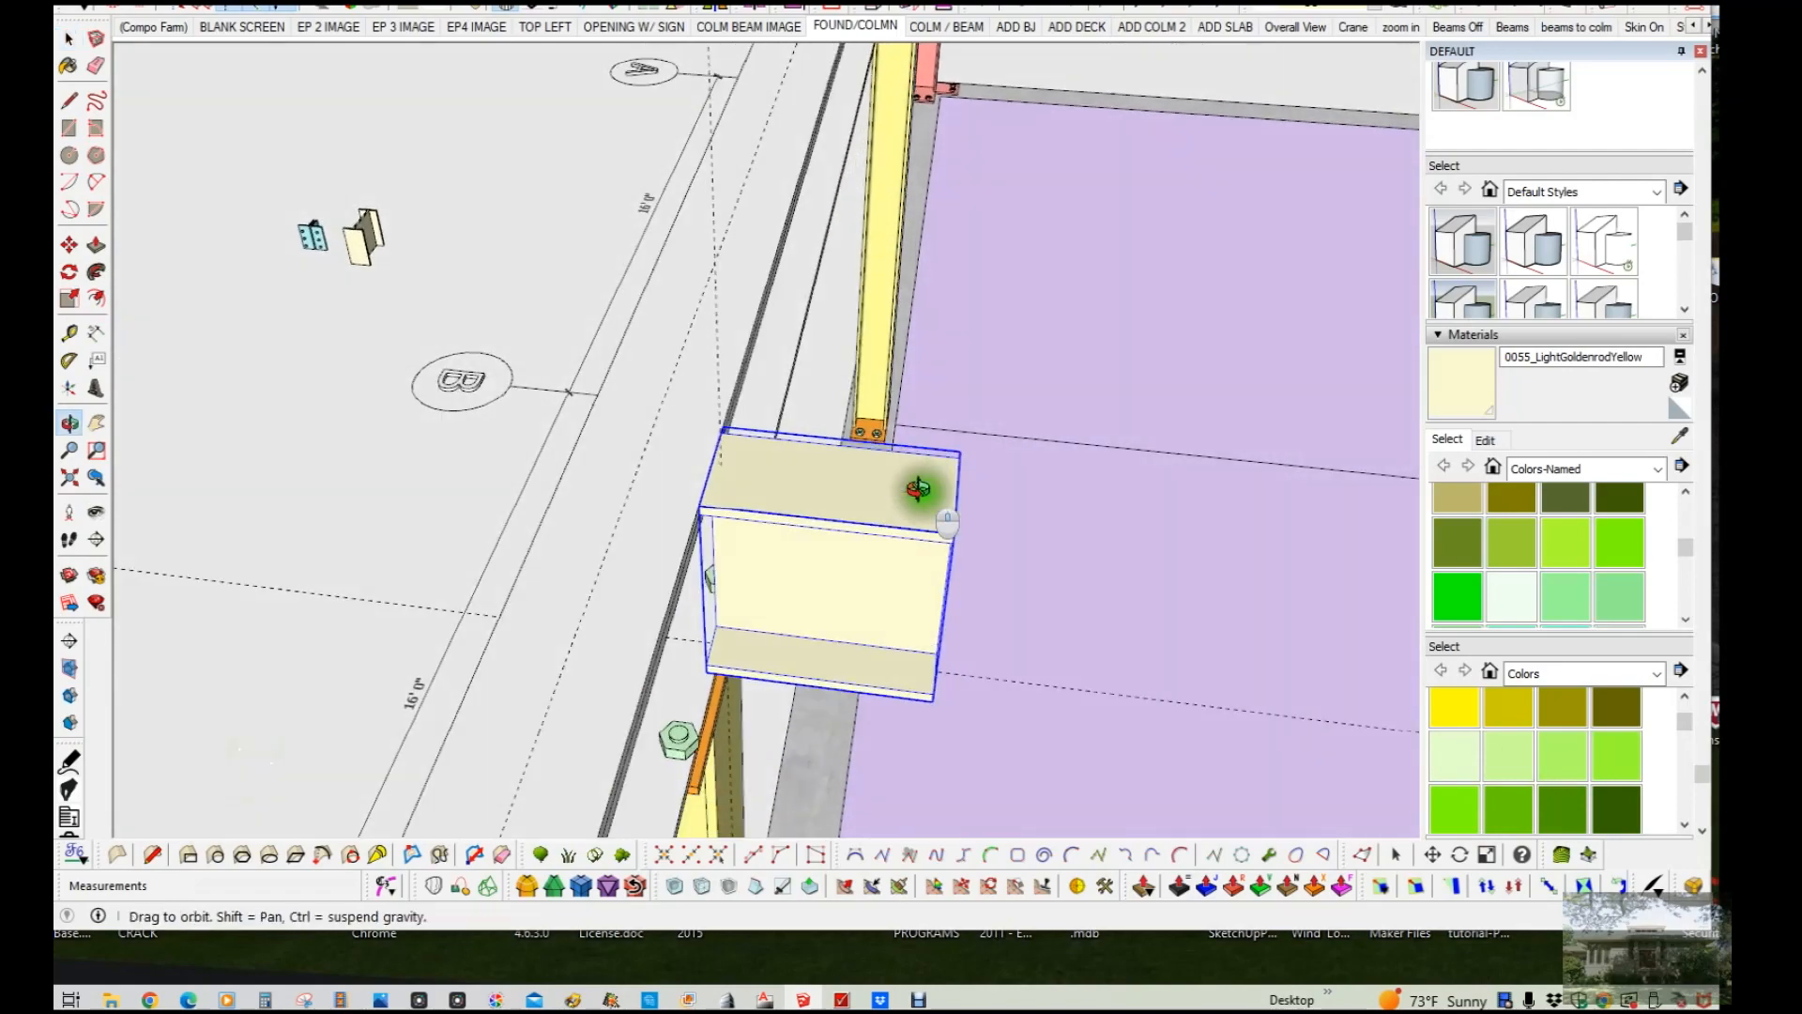
{"action": "scroll", "coordinate": [729, 466], "scroll_direction": "up", "scroll_amount": 5}
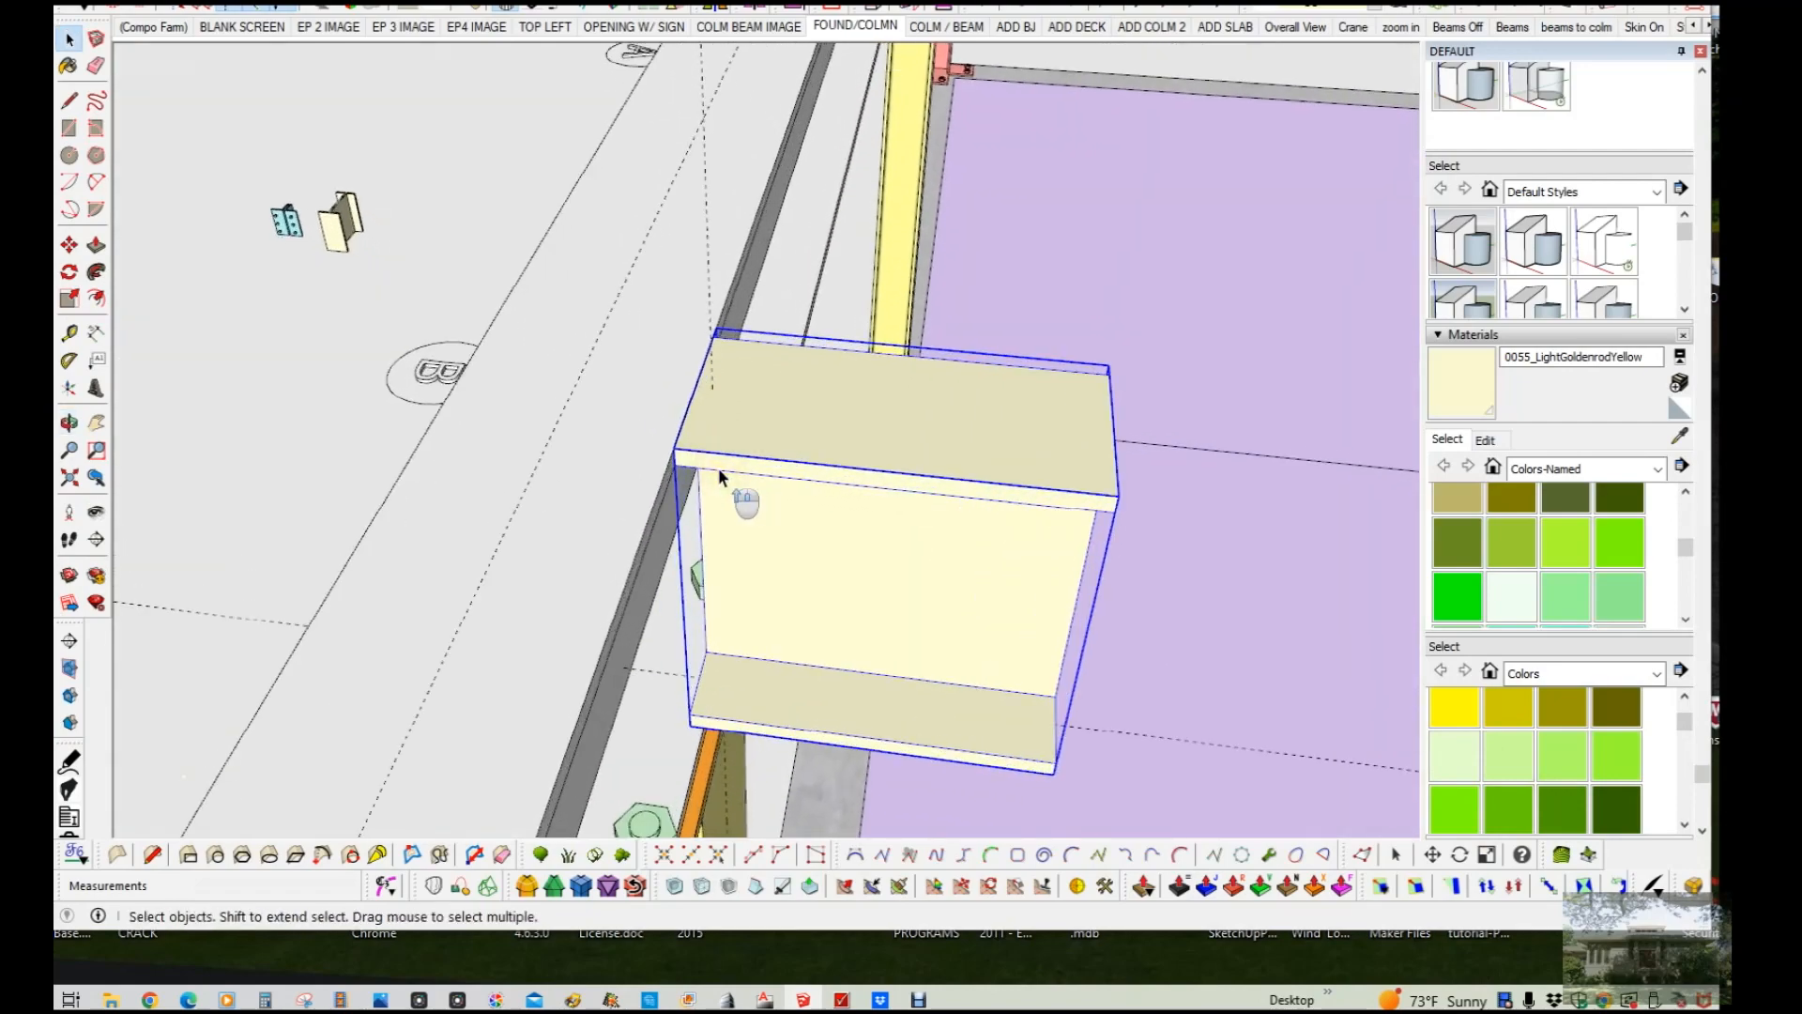
{"action": "scroll", "coordinate": [718, 467], "scroll_direction": "up", "scroll_amount": 4}
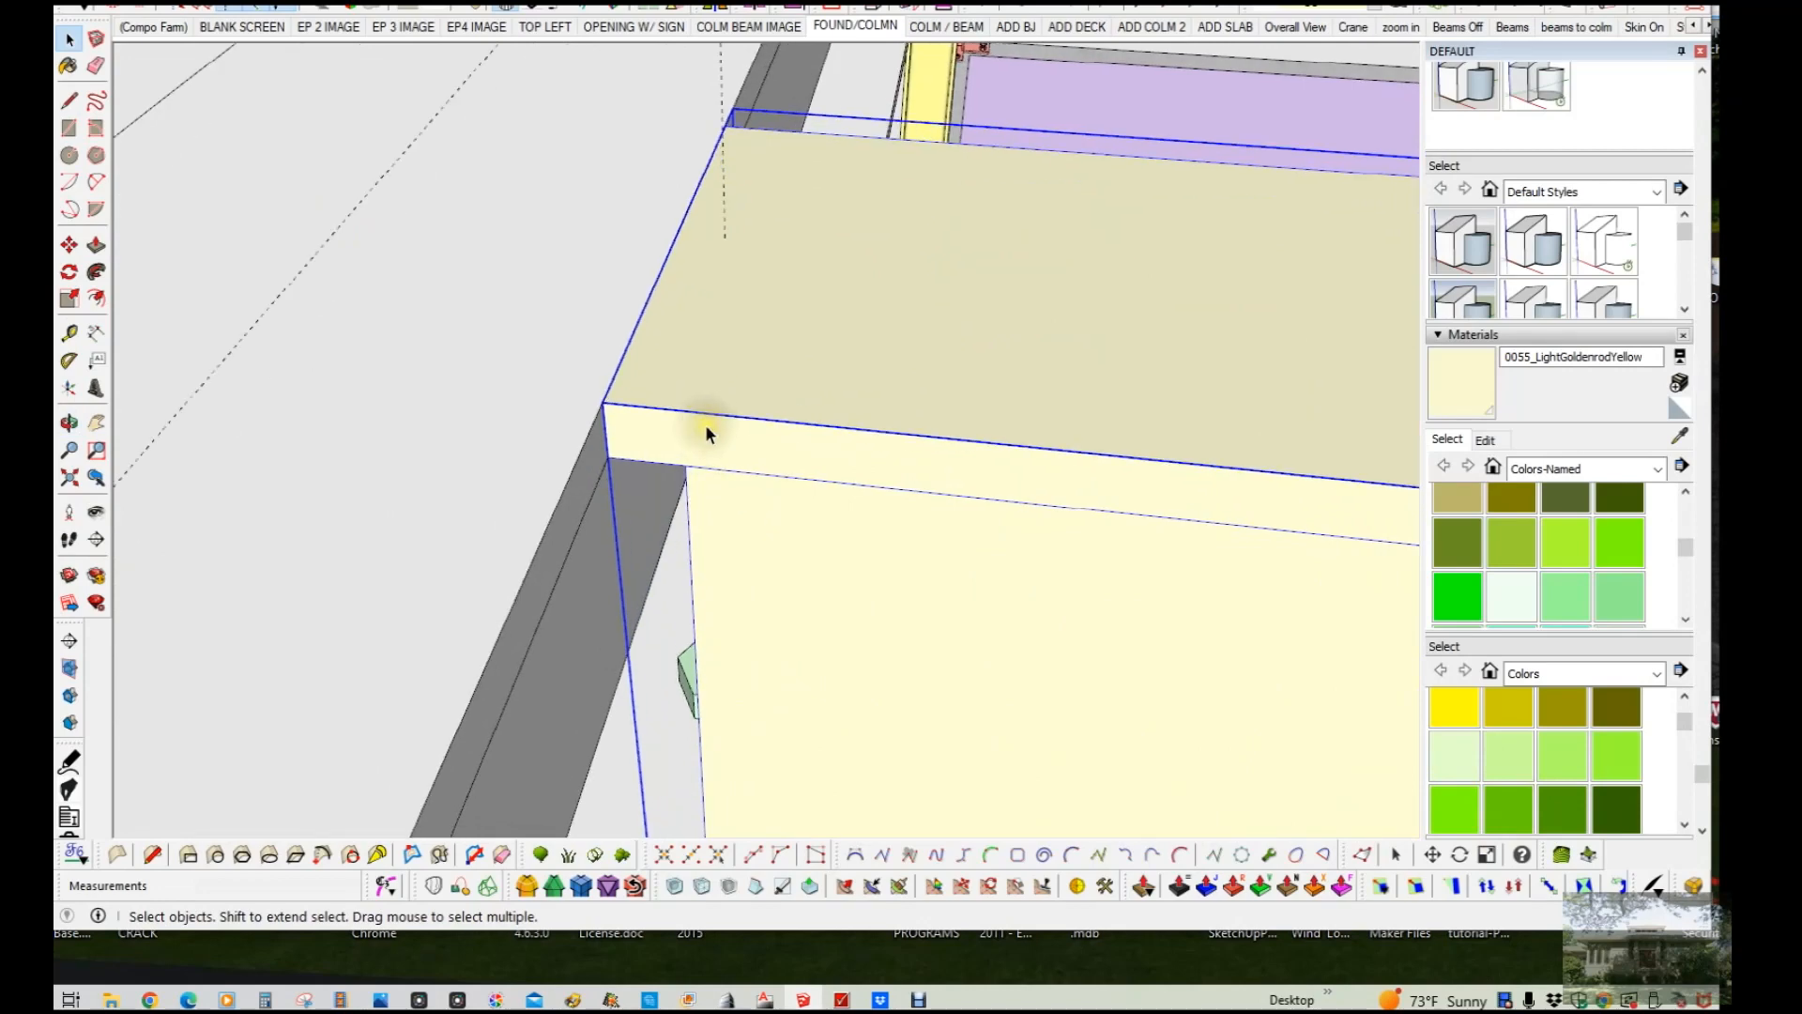
{"action": "key", "text": "m"}
{"action": "left_click", "coordinate": [626, 404]}
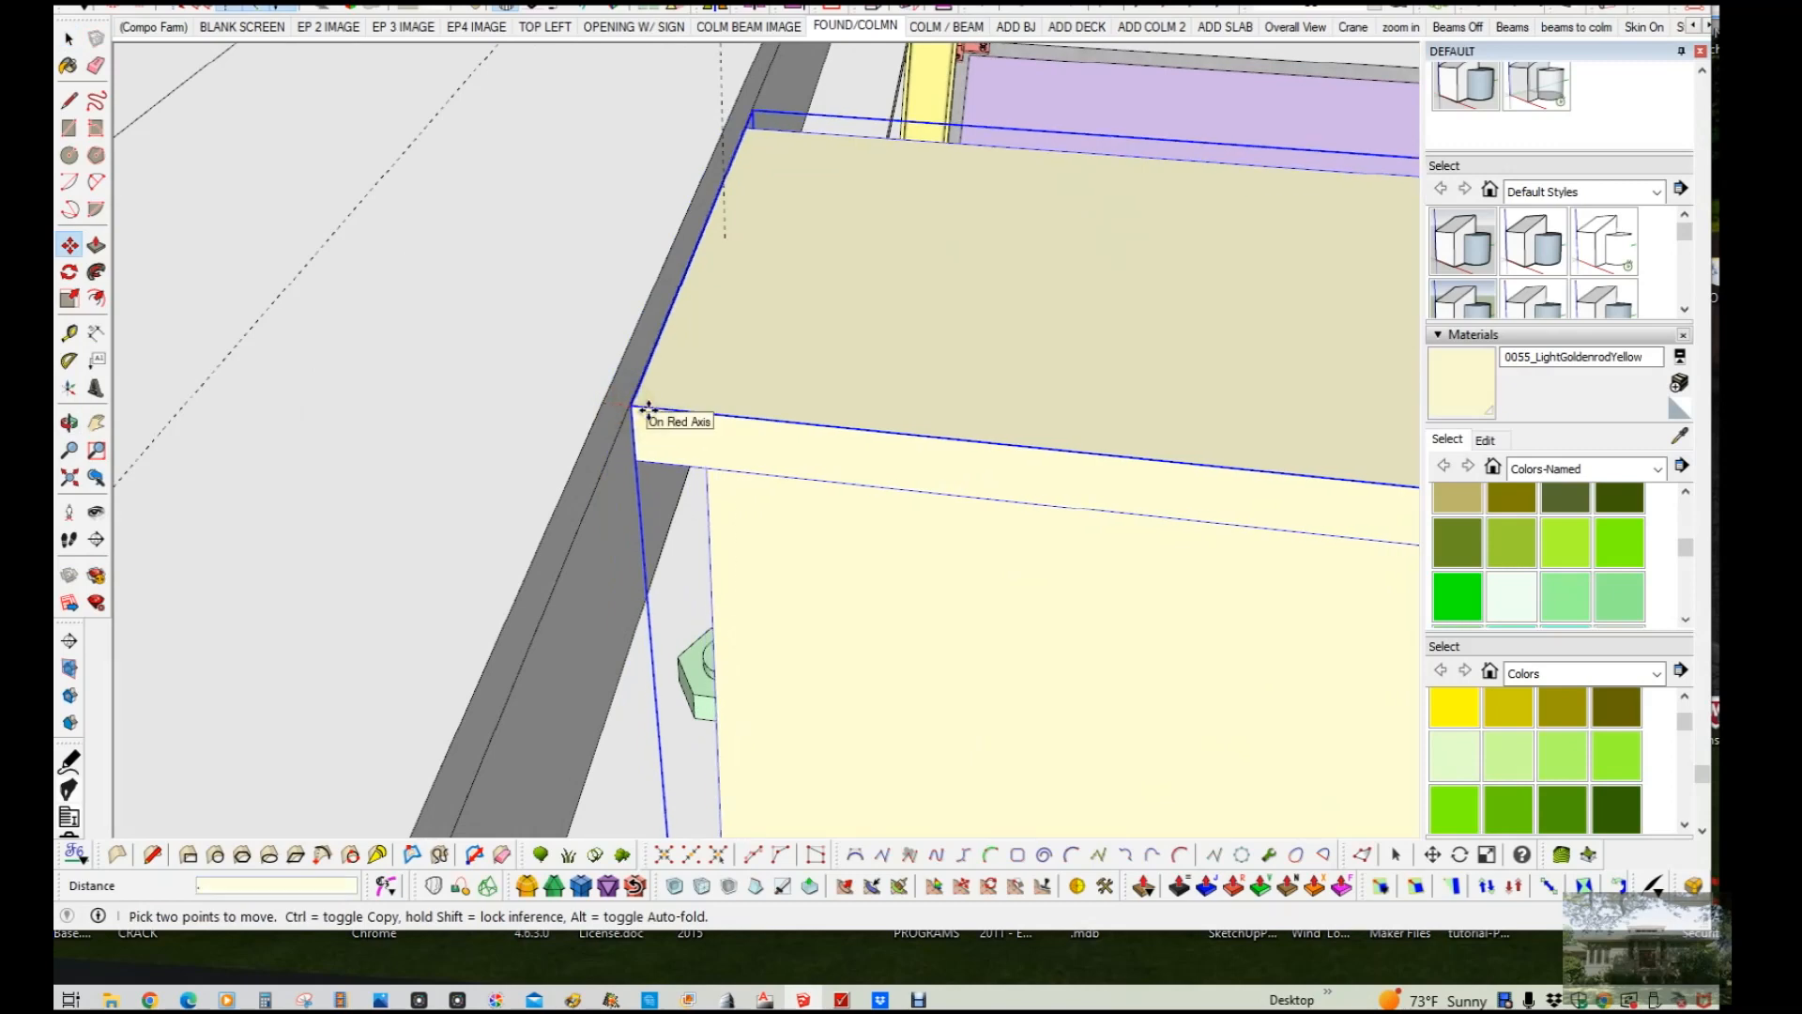
{"action": "key", "text": "Return"}
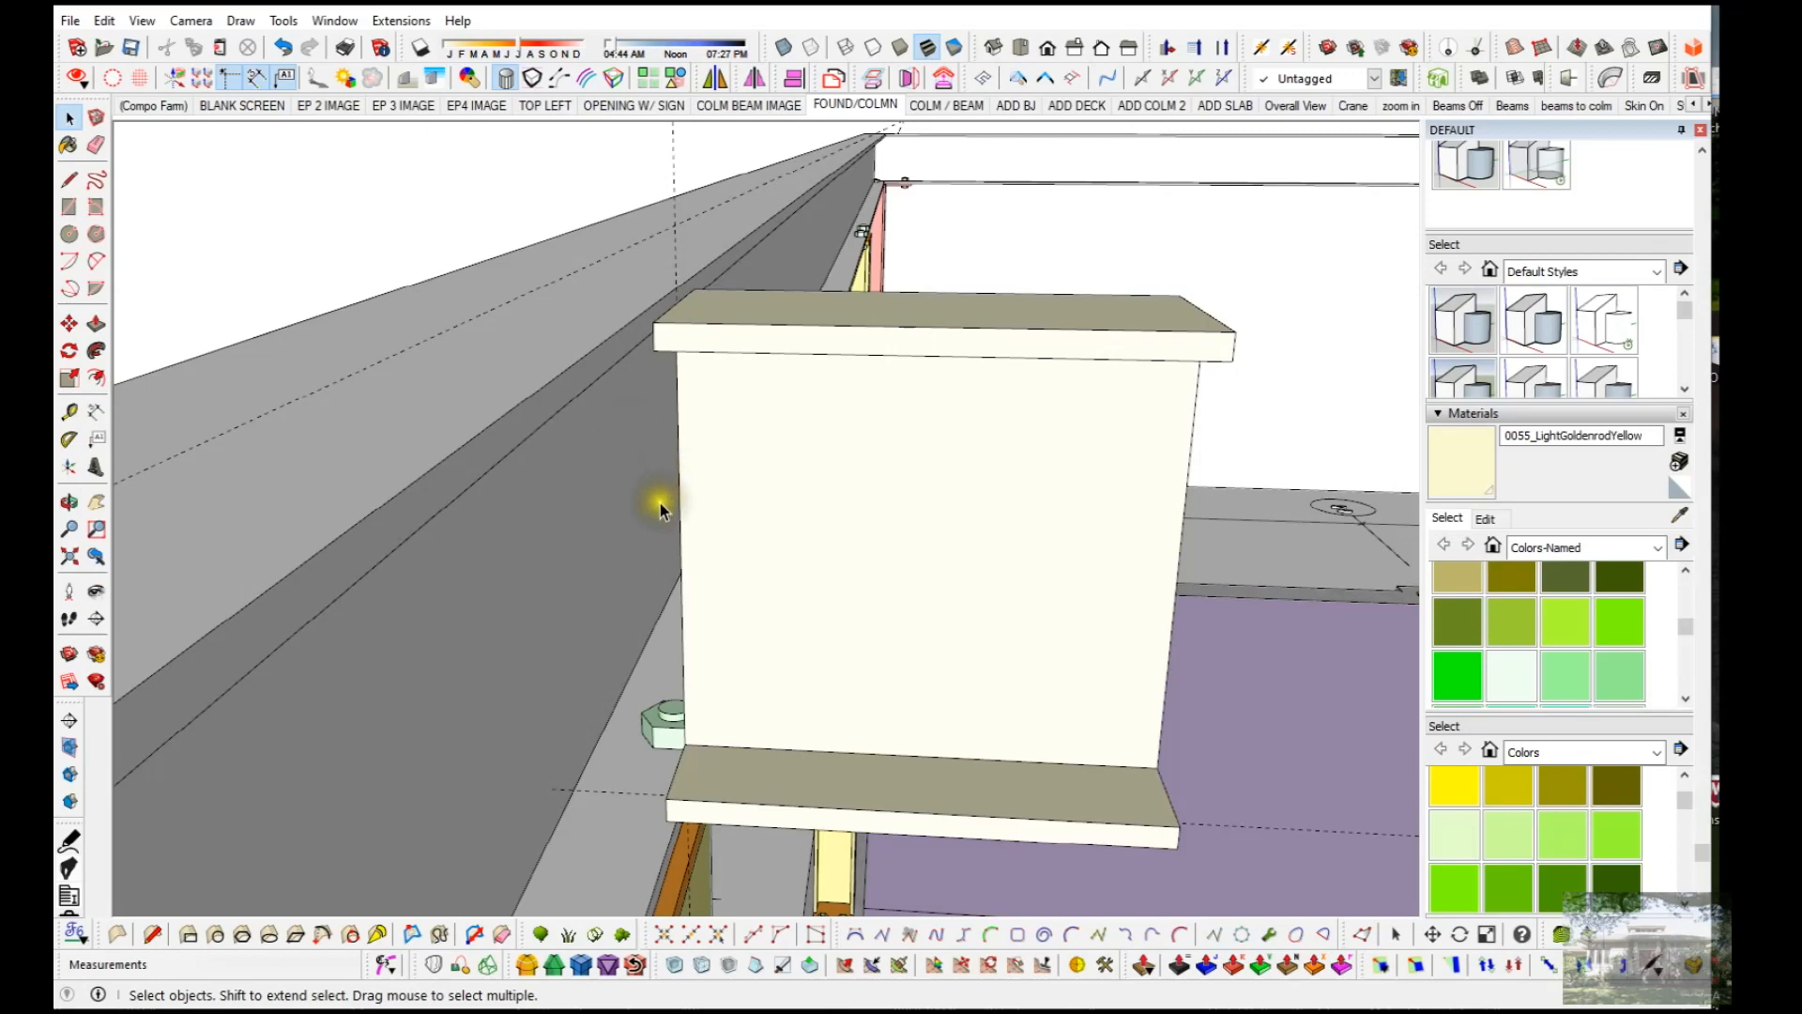
Step: Examine the sample's fit against the perimeter beam from above and below, and measure the perimeter flange's projection from its web
{"action": "scroll", "coordinate": [746, 523], "scroll_direction": "down", "scroll_amount": 2}
{"action": "middle_click_drag", "start_coordinate": [745, 524], "coordinate": [846, 407]}
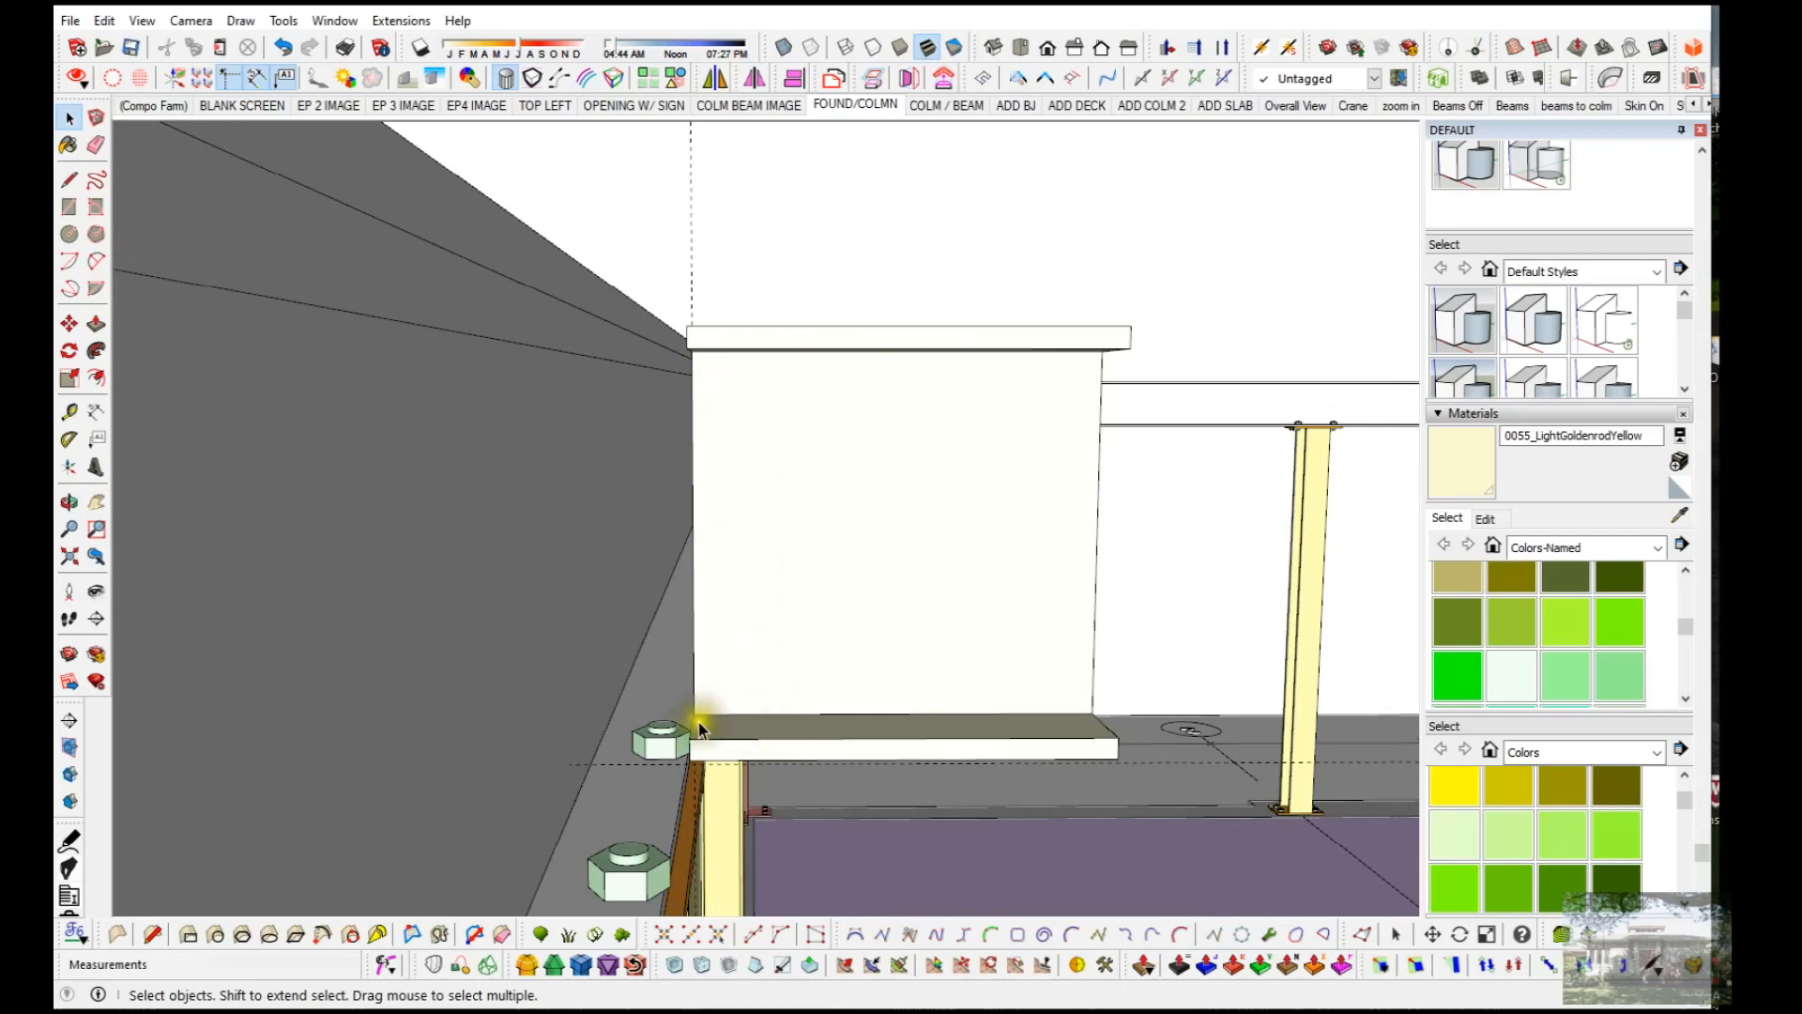
{"action": "middle_click_drag", "start_coordinate": [652, 726], "coordinate": [706, 548]}
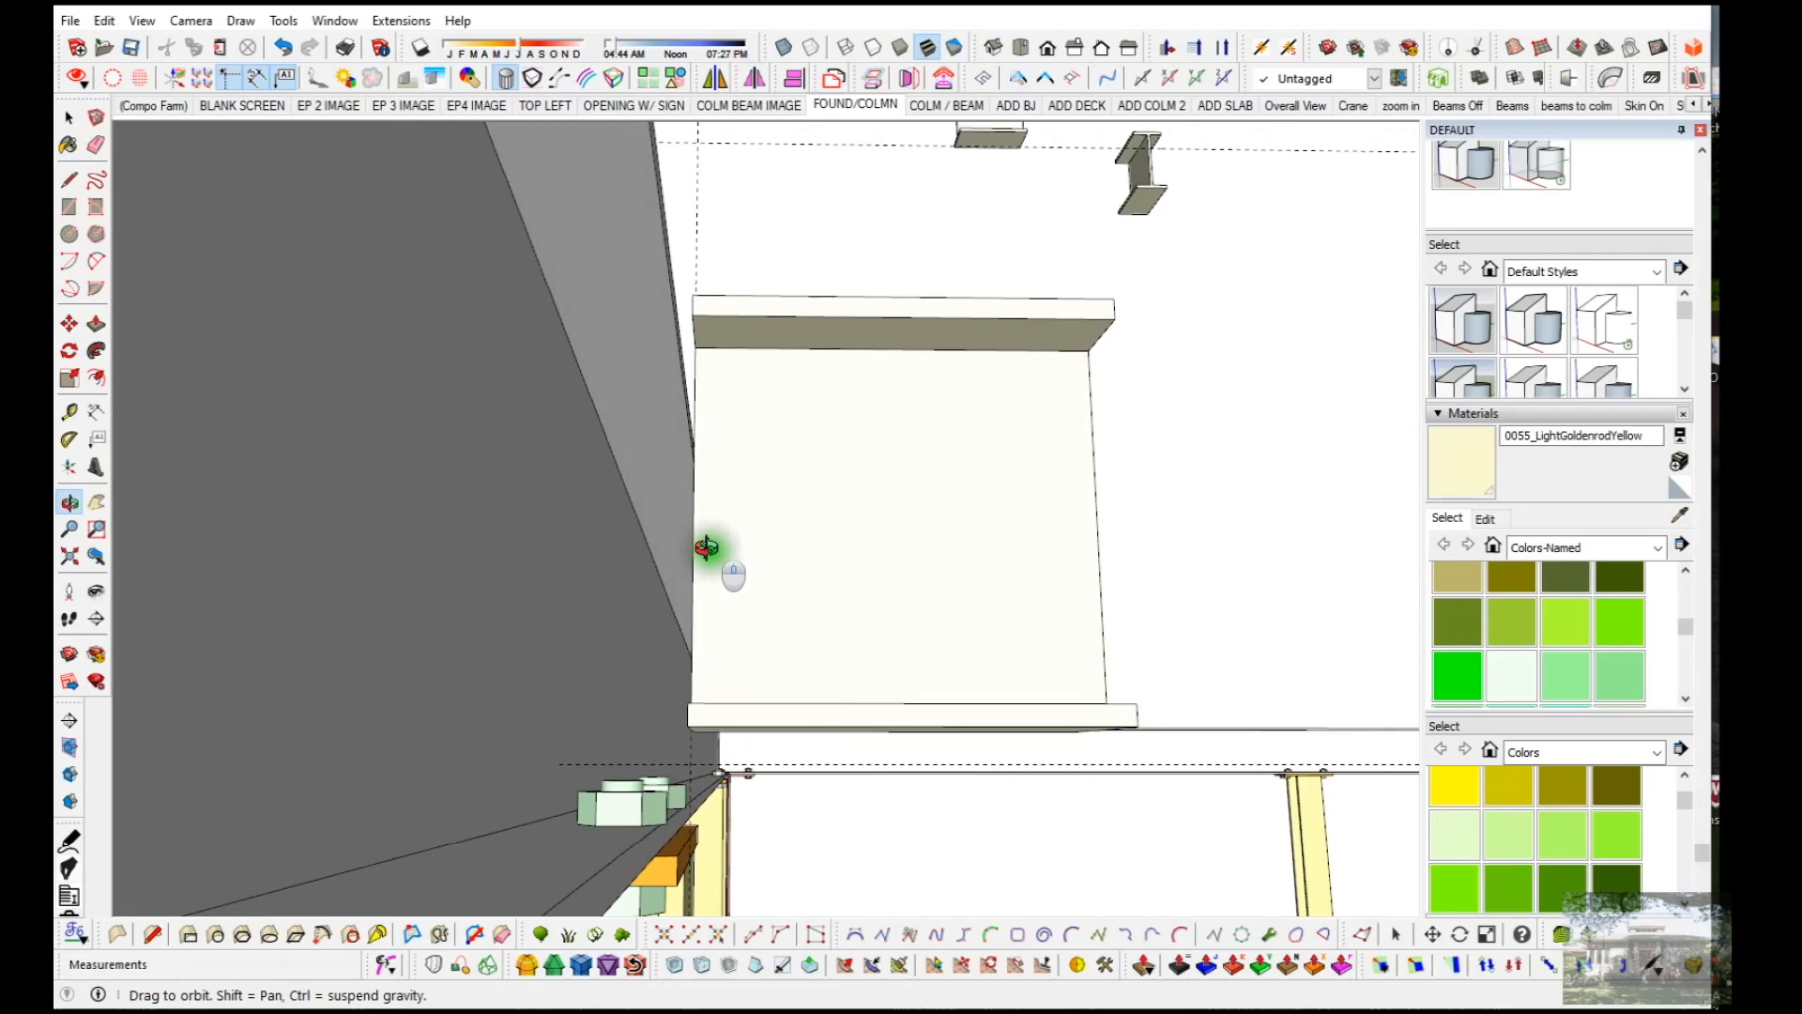
{"action": "middle_click_drag", "start_coordinate": [706, 547], "coordinate": [676, 663]}
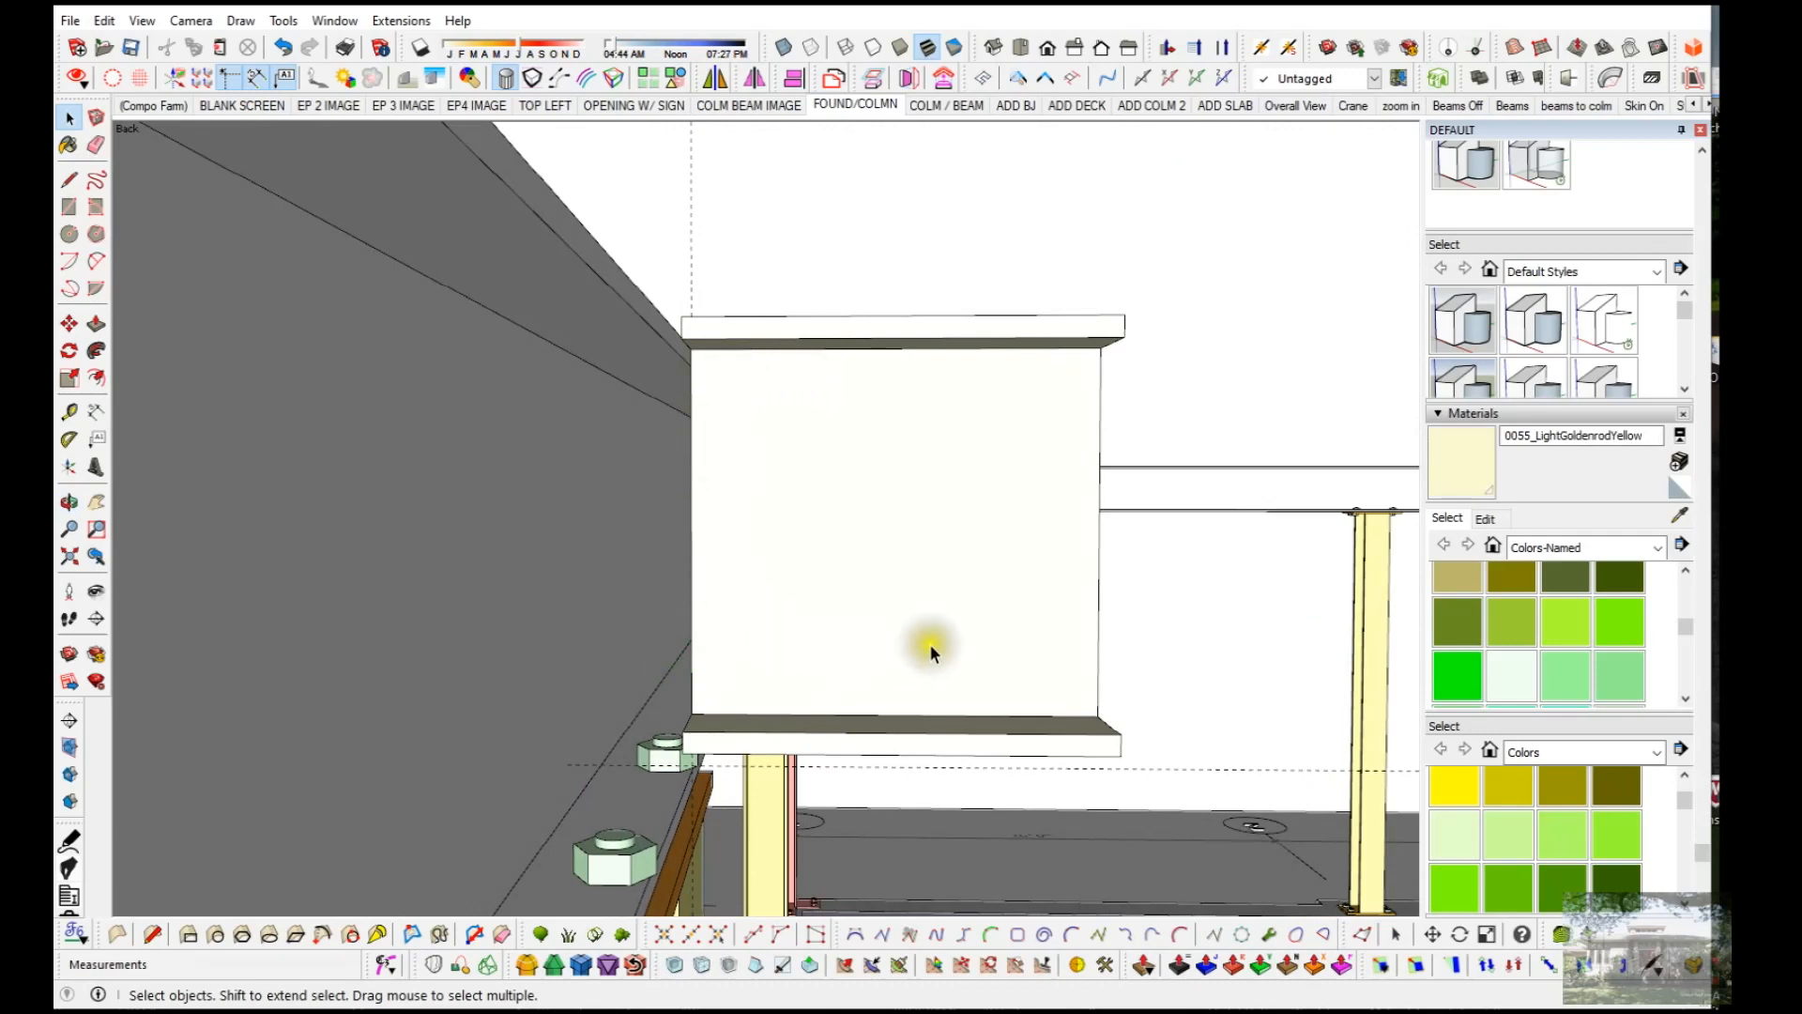
{"action": "left_click", "coordinate": [766, 482]}
{"action": "key", "text": "t"}
{"action": "left_click", "coordinate": [516, 313]}
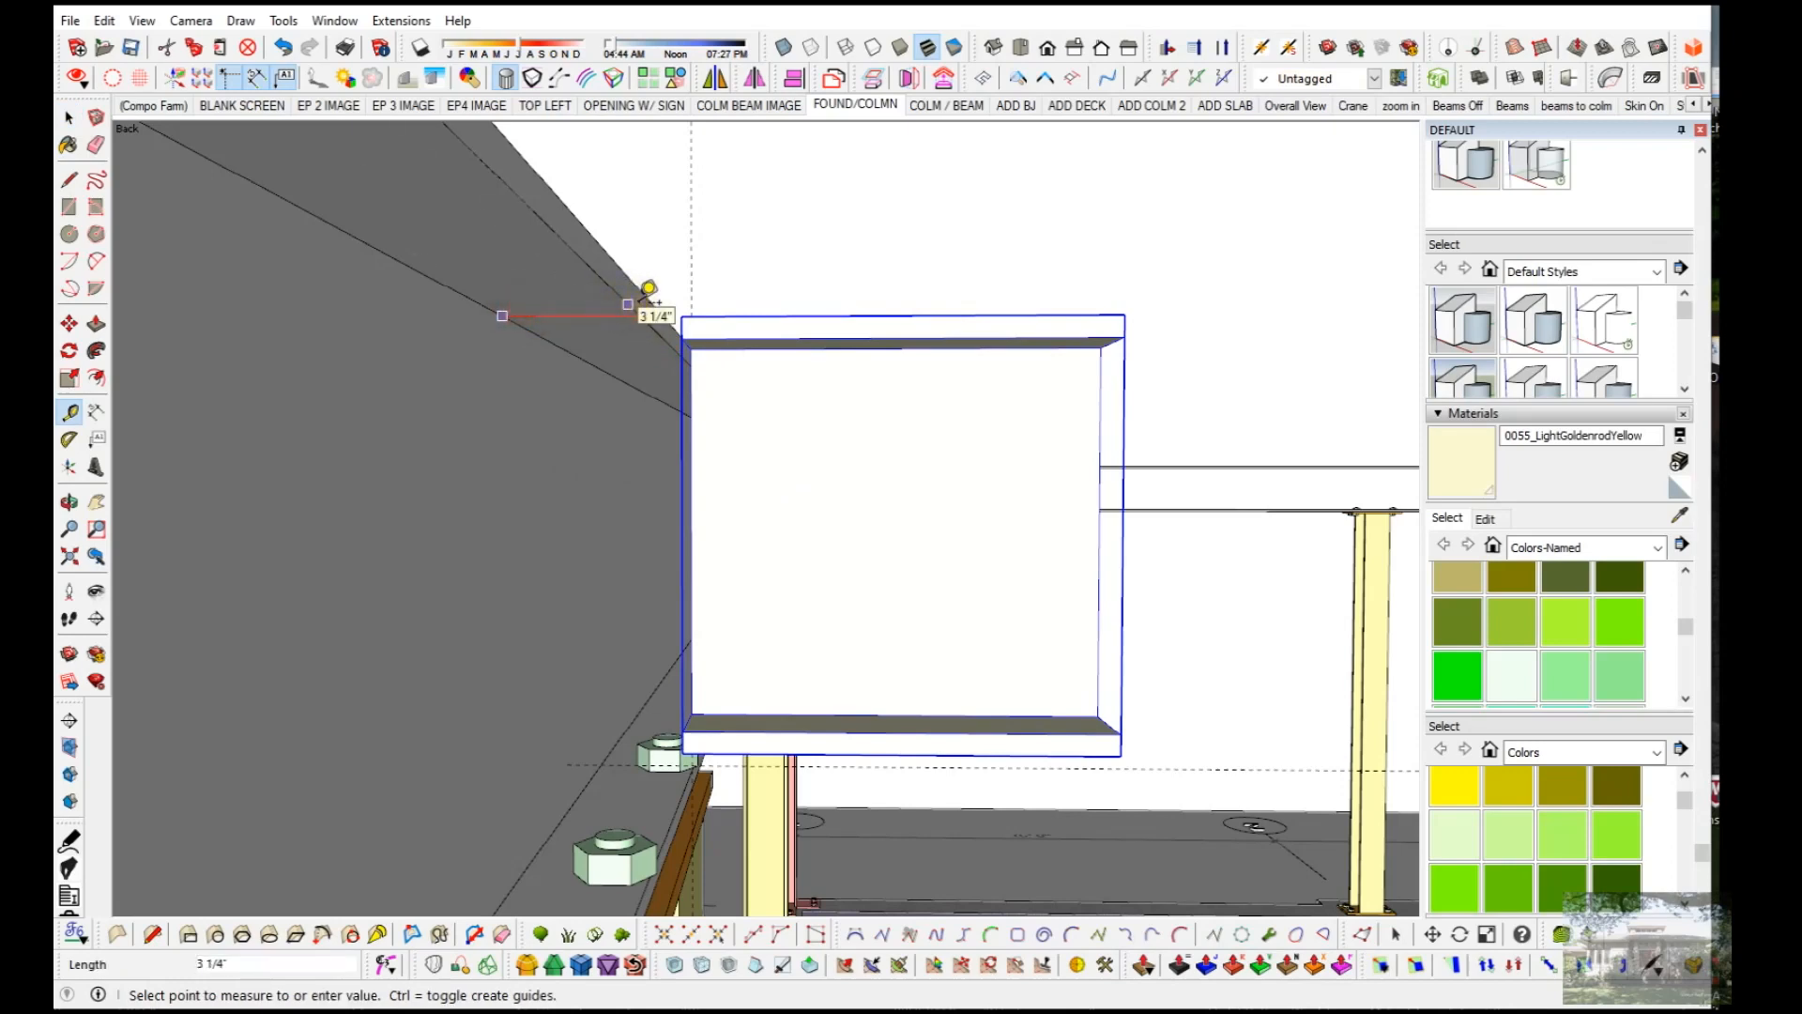
{"action": "key", "text": "space"}
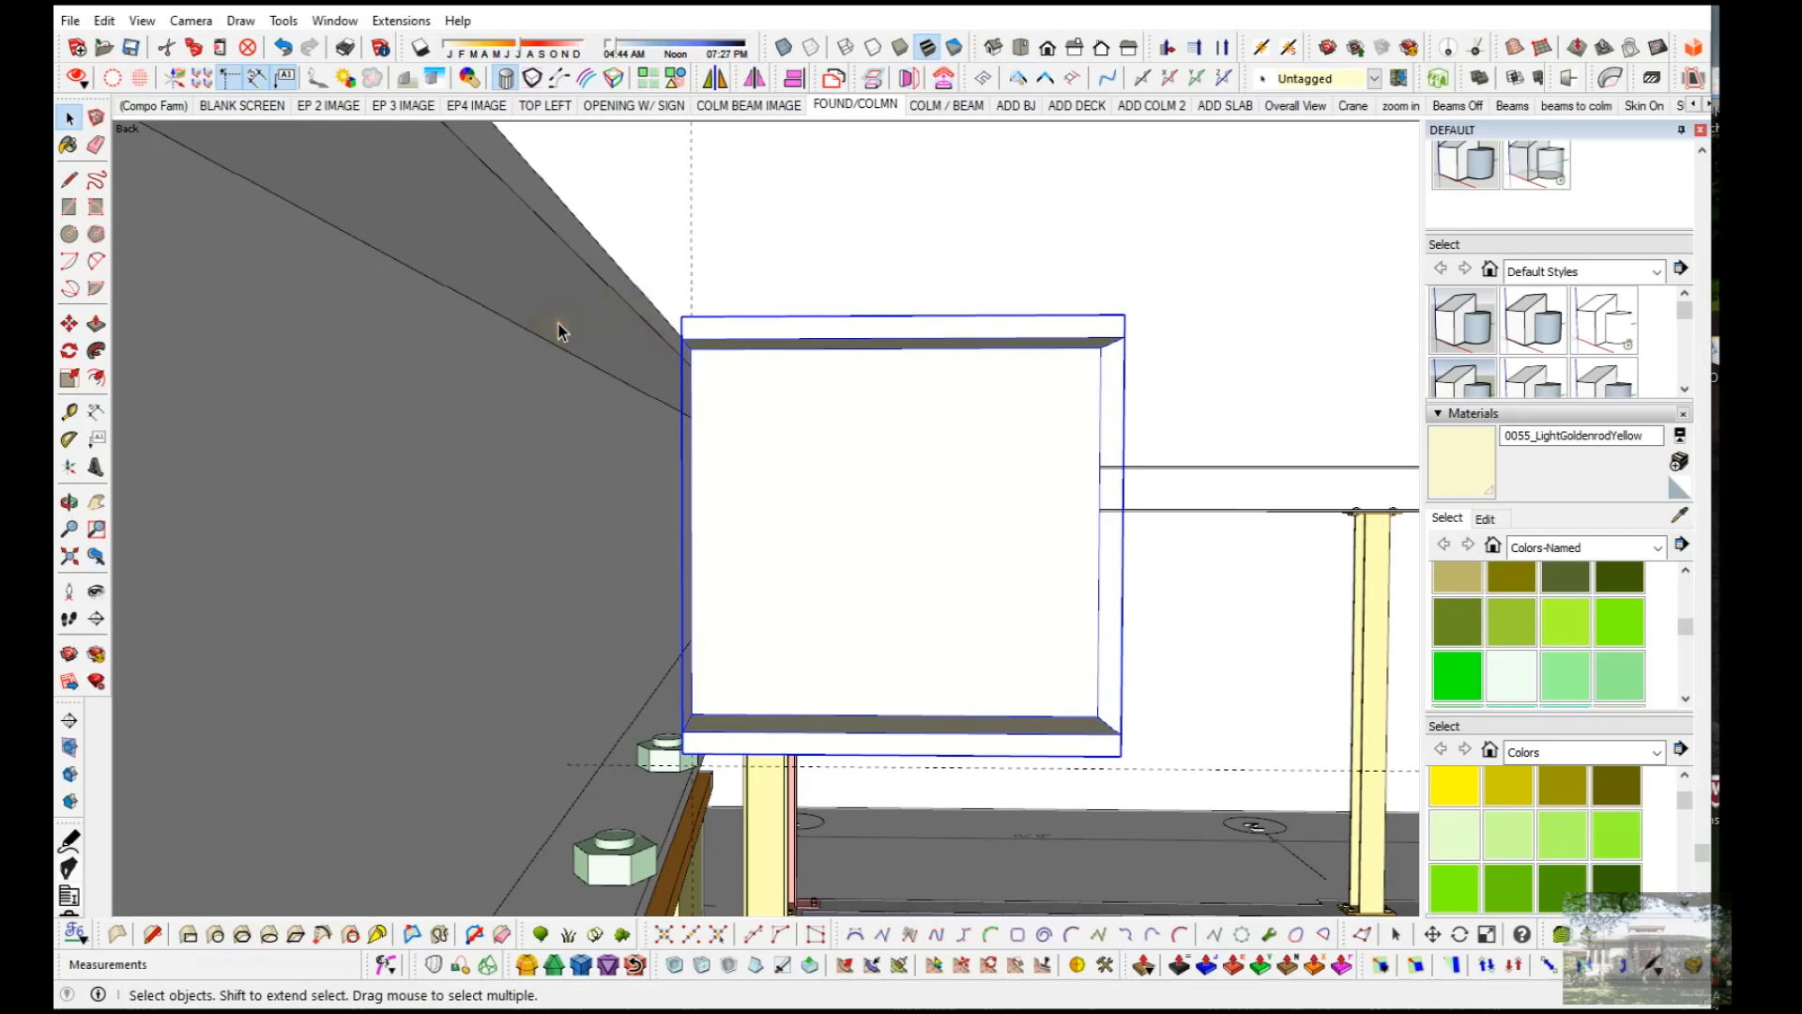
{"action": "middle_click_drag", "start_coordinate": [560, 327], "coordinate": [591, 368]}
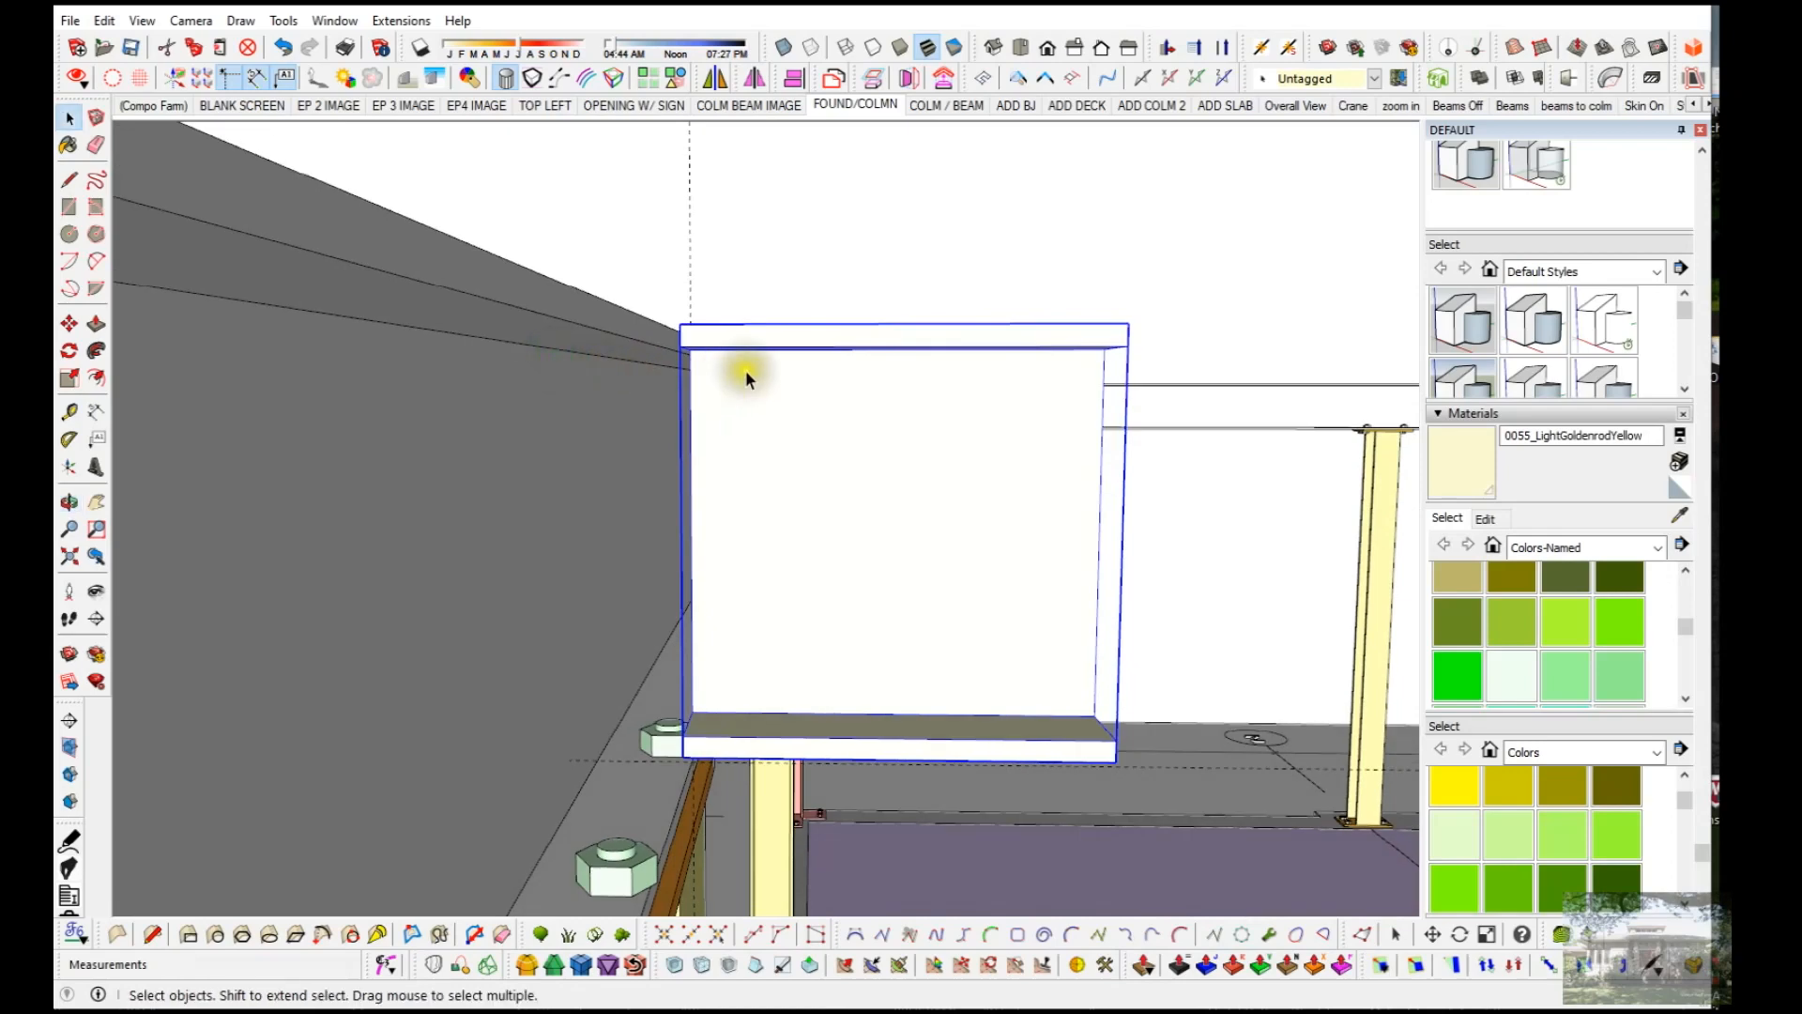
{"action": "middle_click_drag", "start_coordinate": [748, 369], "coordinate": [752, 370]}
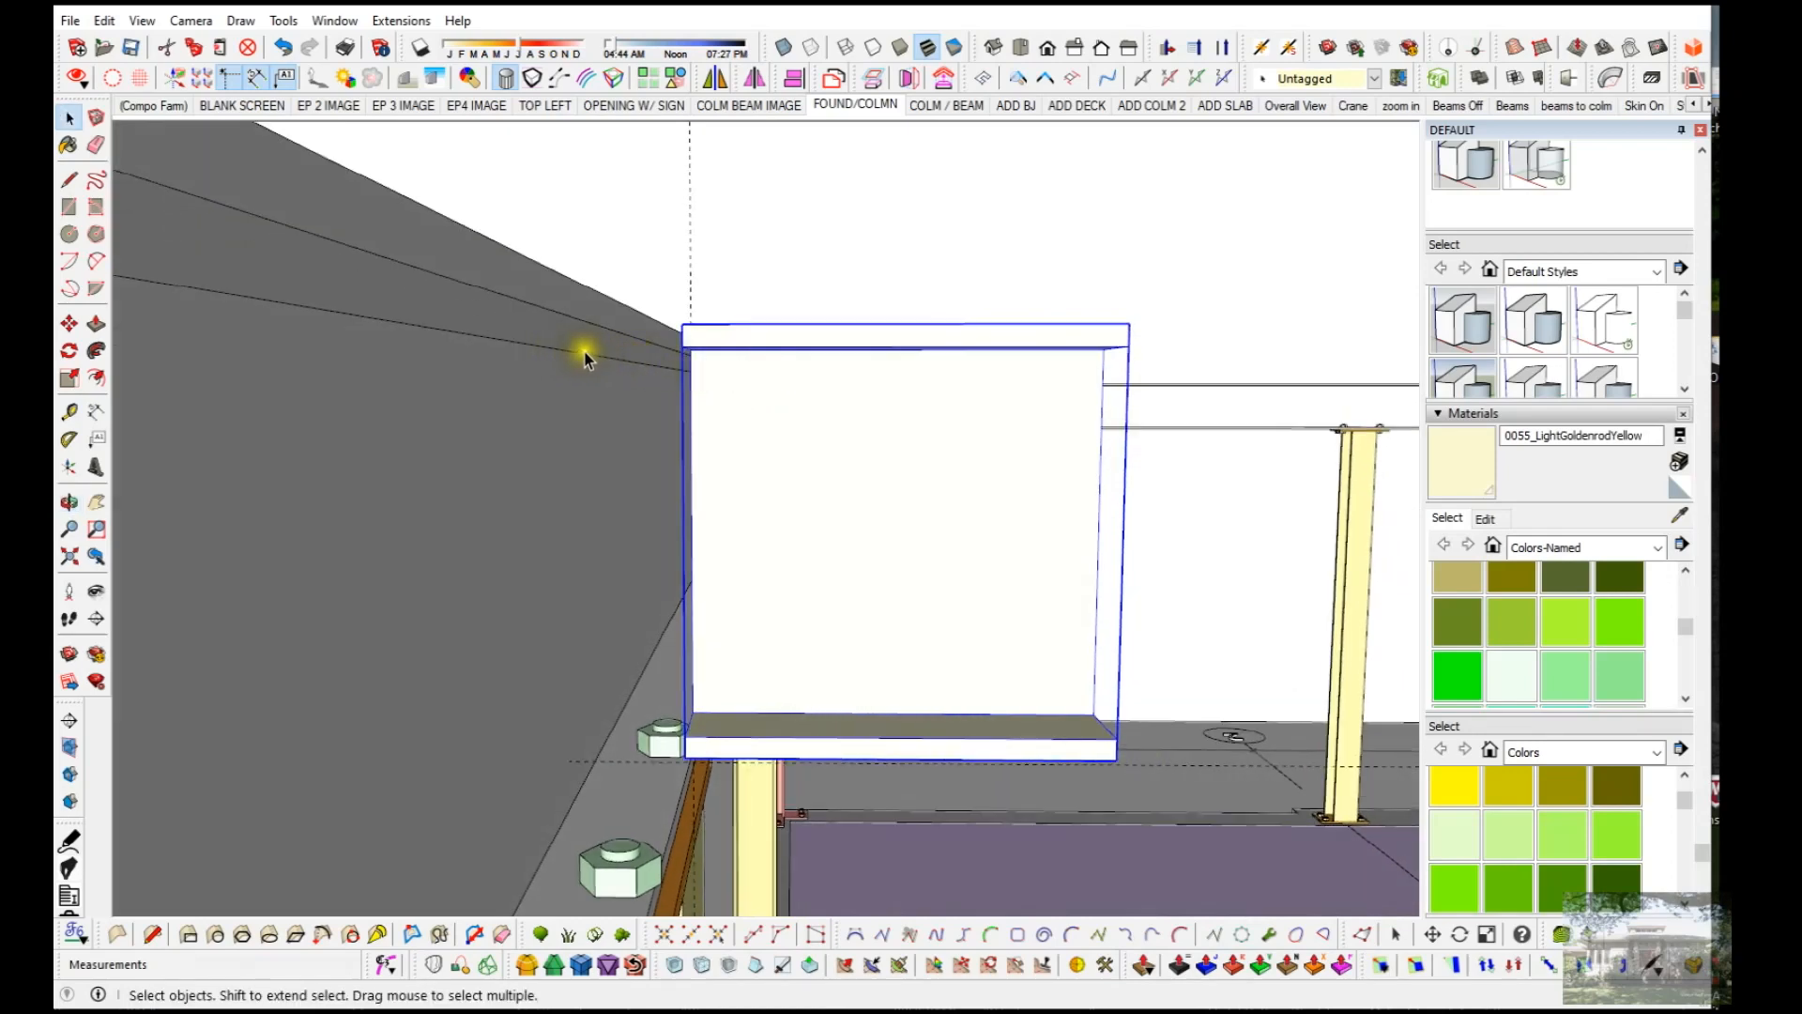
{"action": "middle_click_drag", "start_coordinate": [598, 352], "coordinate": [577, 389]}
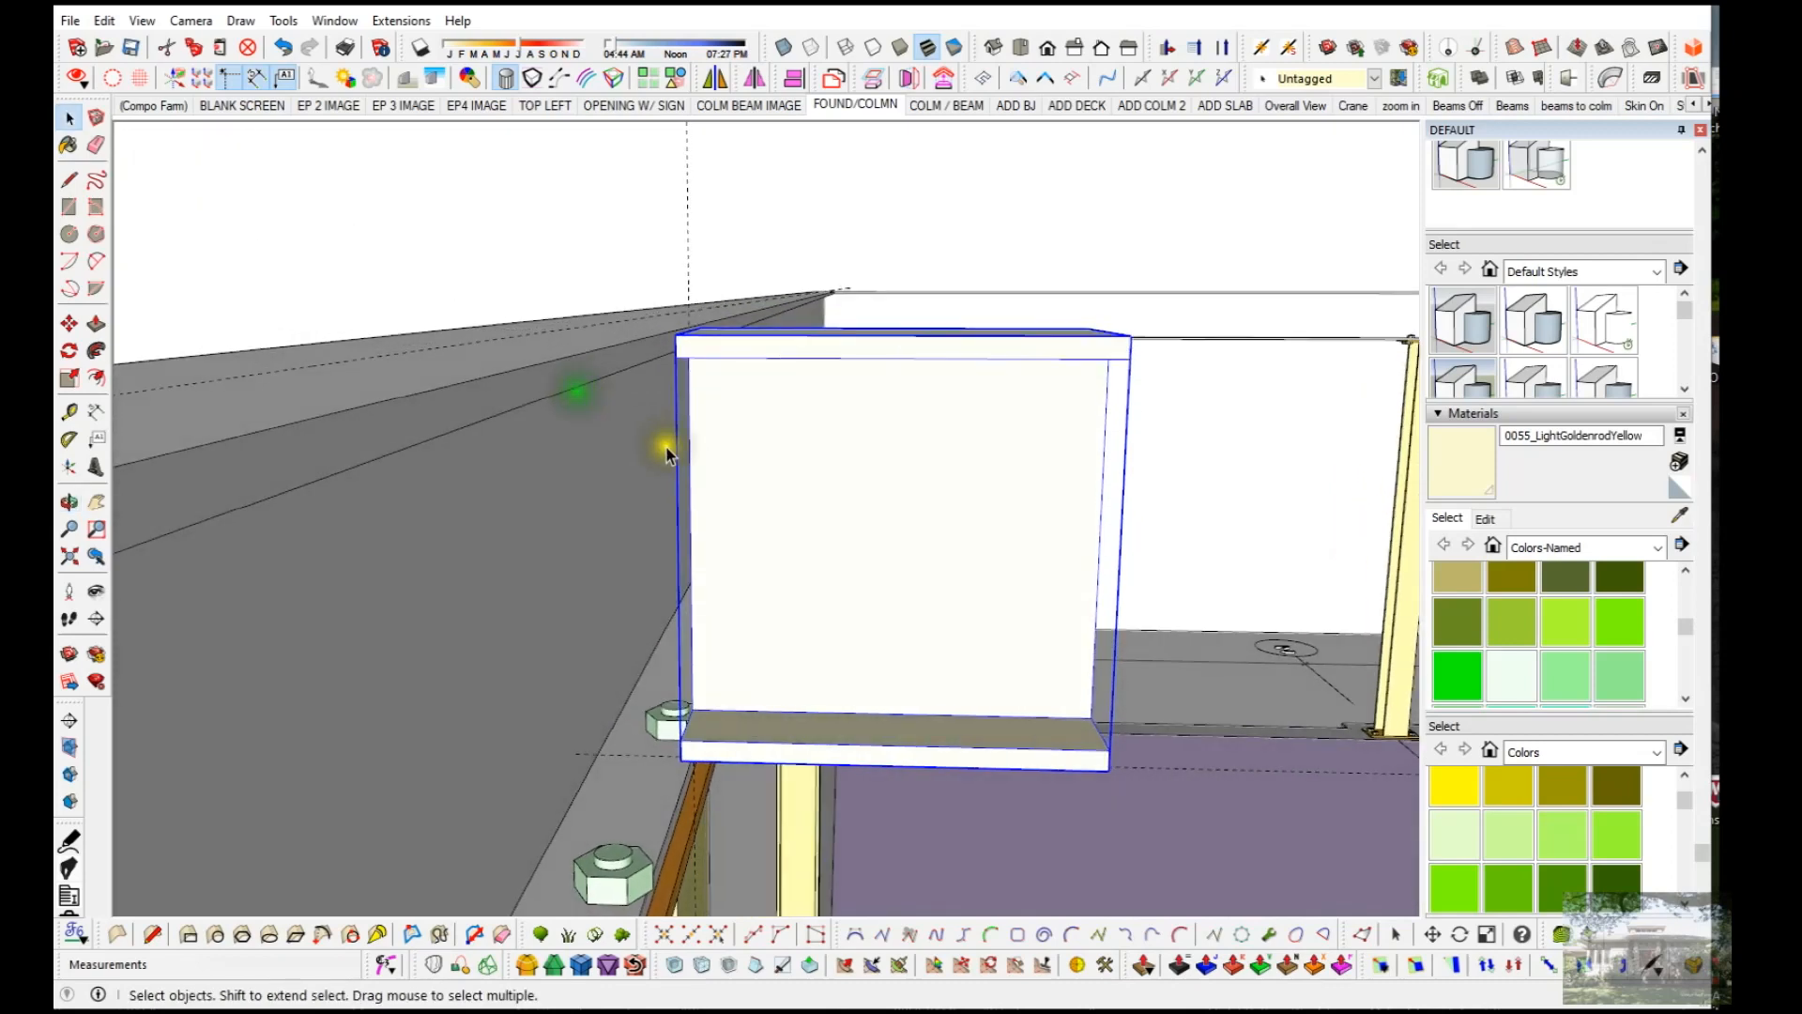
Step: Open the sample group for editing and place a vertical guide 2.75" from the web's outer end
{"action": "double_click", "coordinate": [723, 509]}
{"action": "left_click", "coordinate": [722, 507]}
{"action": "key", "text": "t"}
{"action": "left_click", "coordinate": [692, 534]}
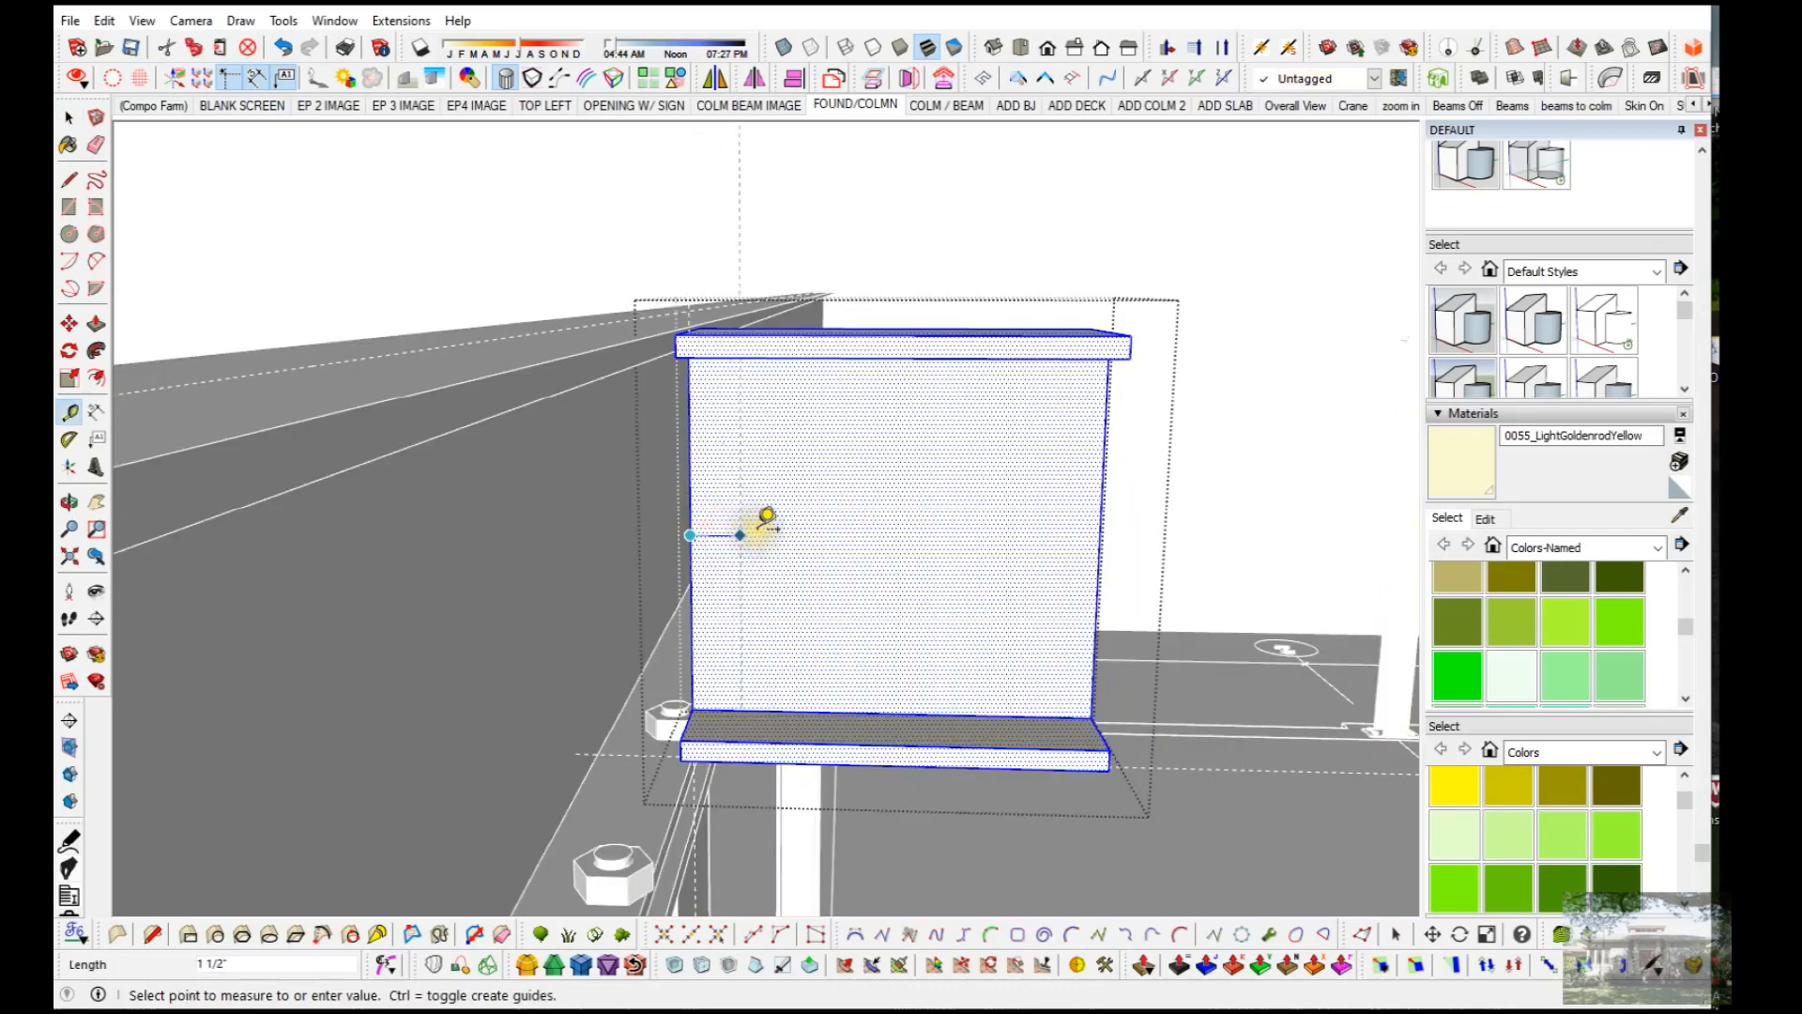
{"action": "type", "text": "2"}
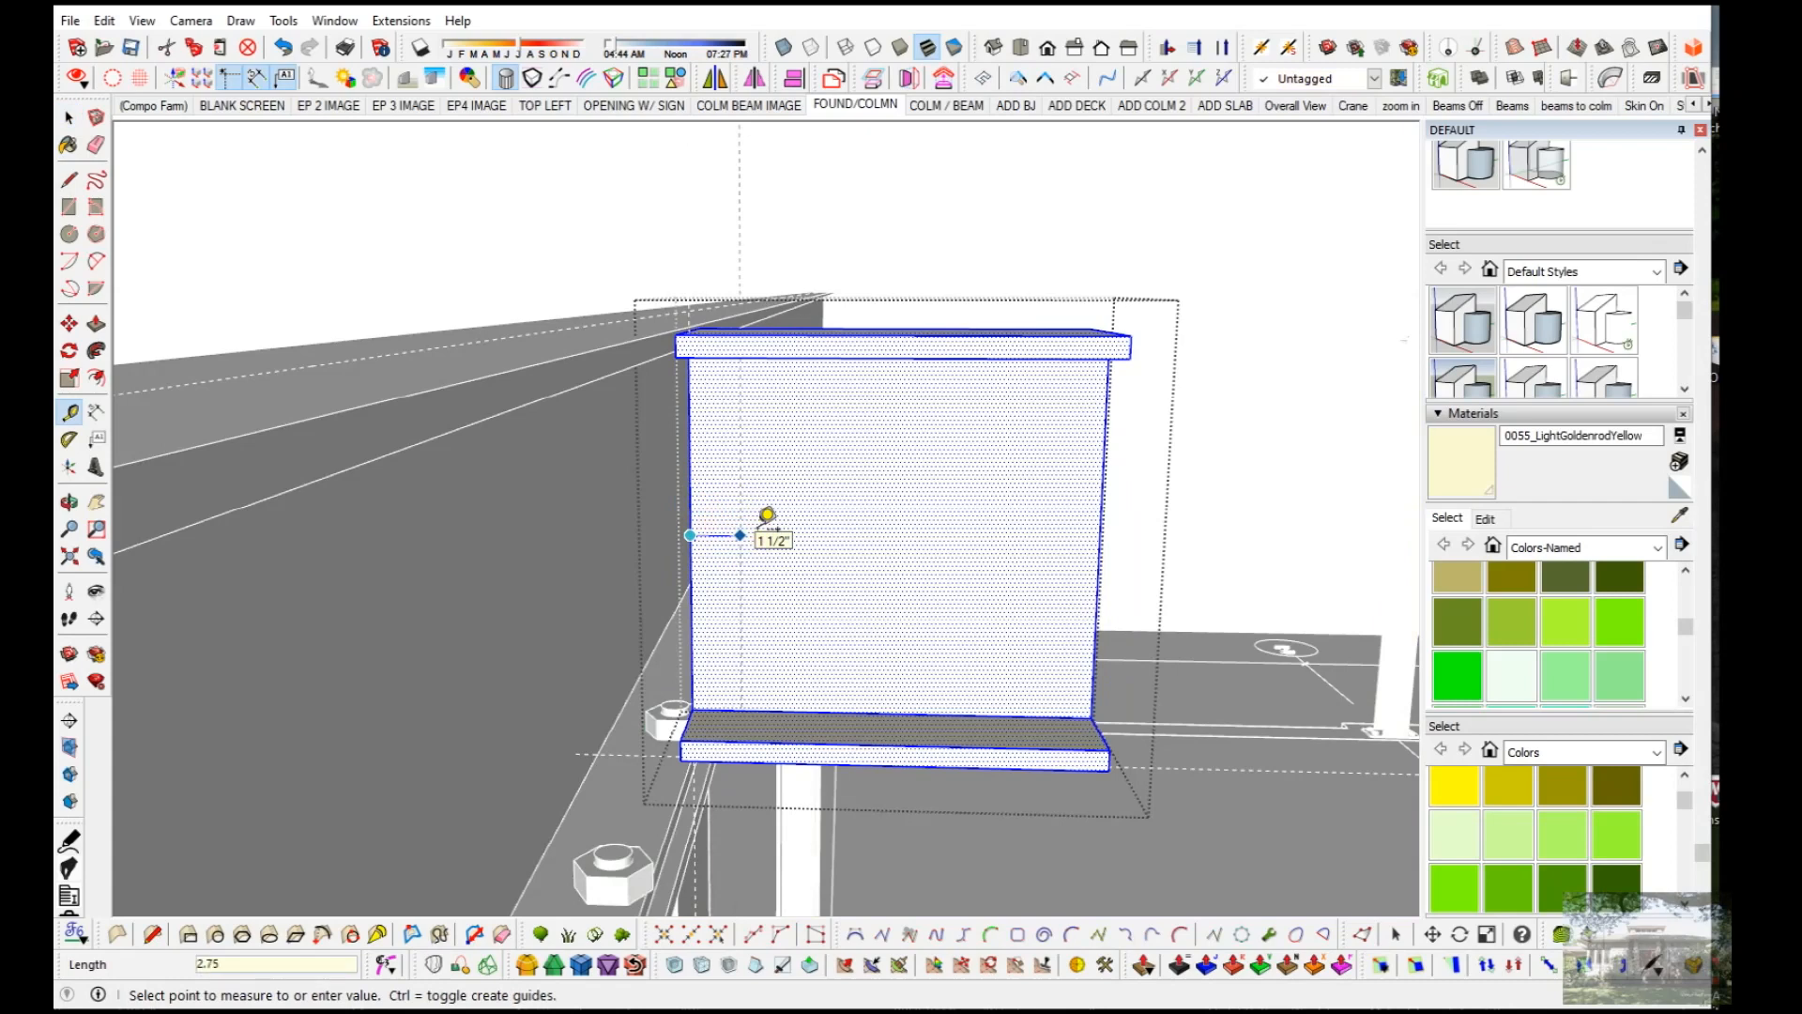
{"action": "type", "text": ".75"}
{"action": "key", "text": "Return"}
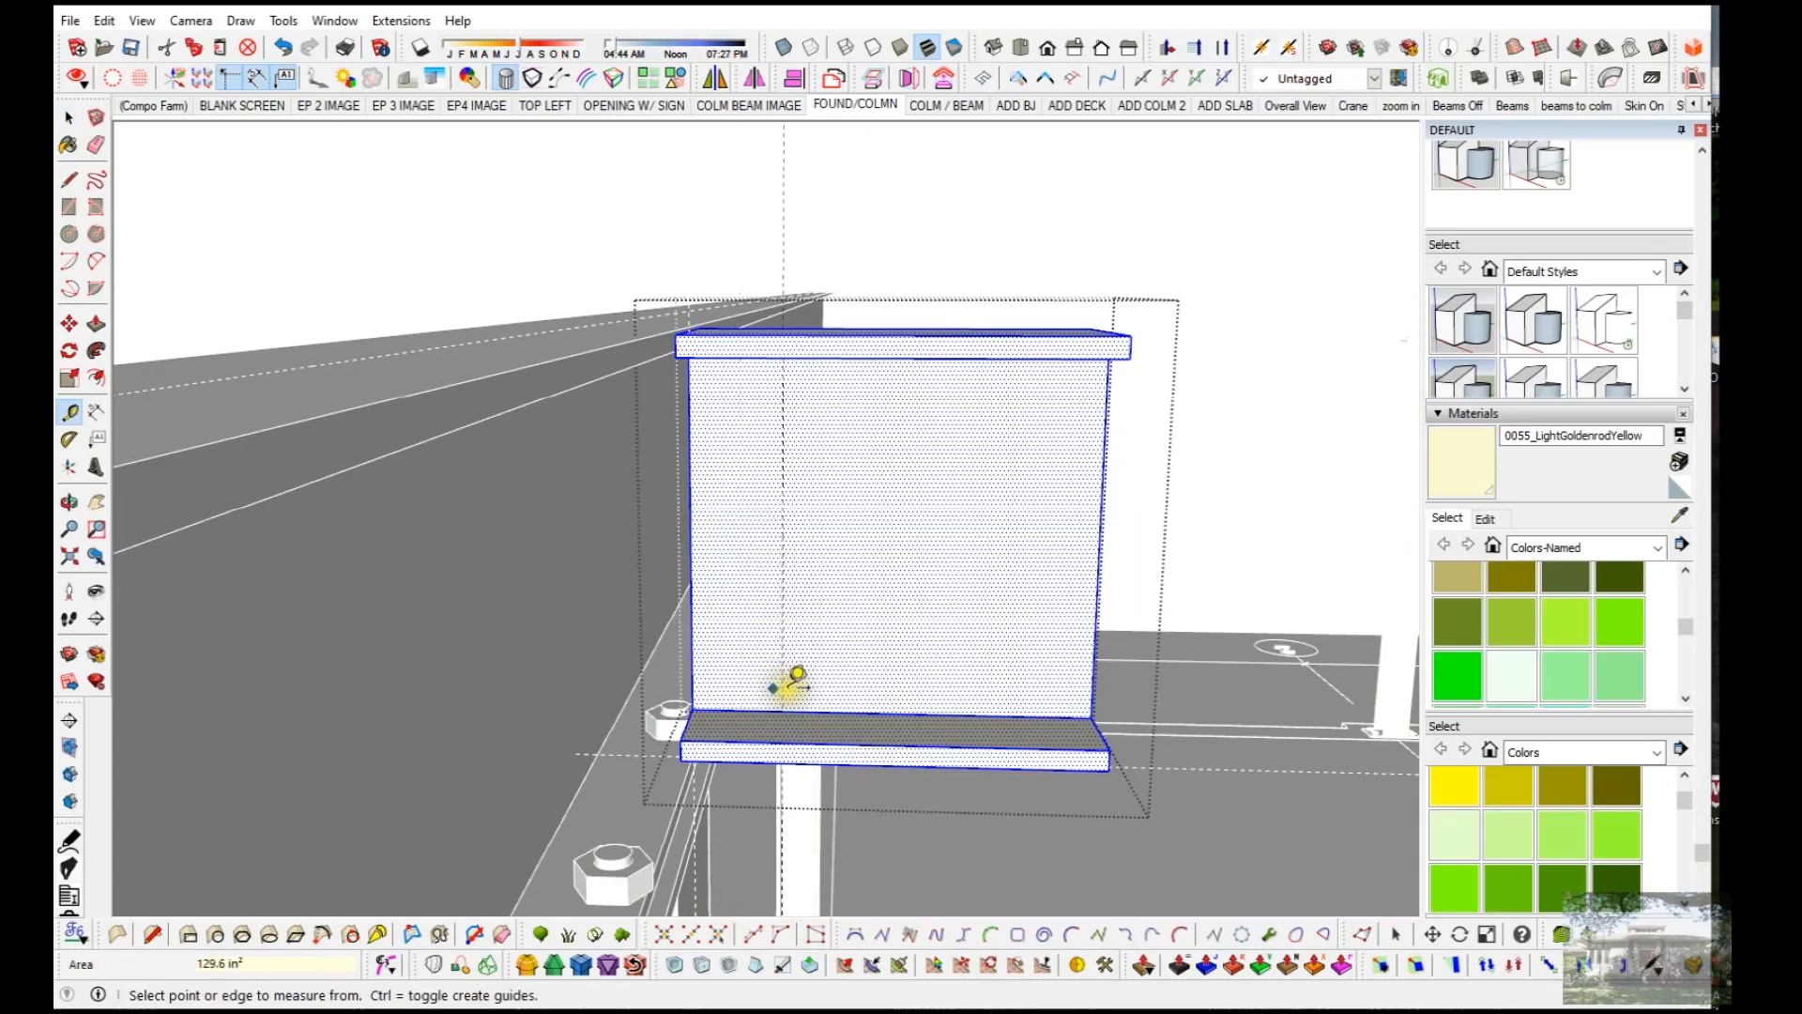
Step: Draw a vertical cut line along the guide over the web's full height and across the top flange's side face
{"action": "key", "text": "l"}
{"action": "left_click", "coordinate": [783, 714]}
{"action": "middle_click_drag", "start_coordinate": [813, 434], "coordinate": [822, 322]}
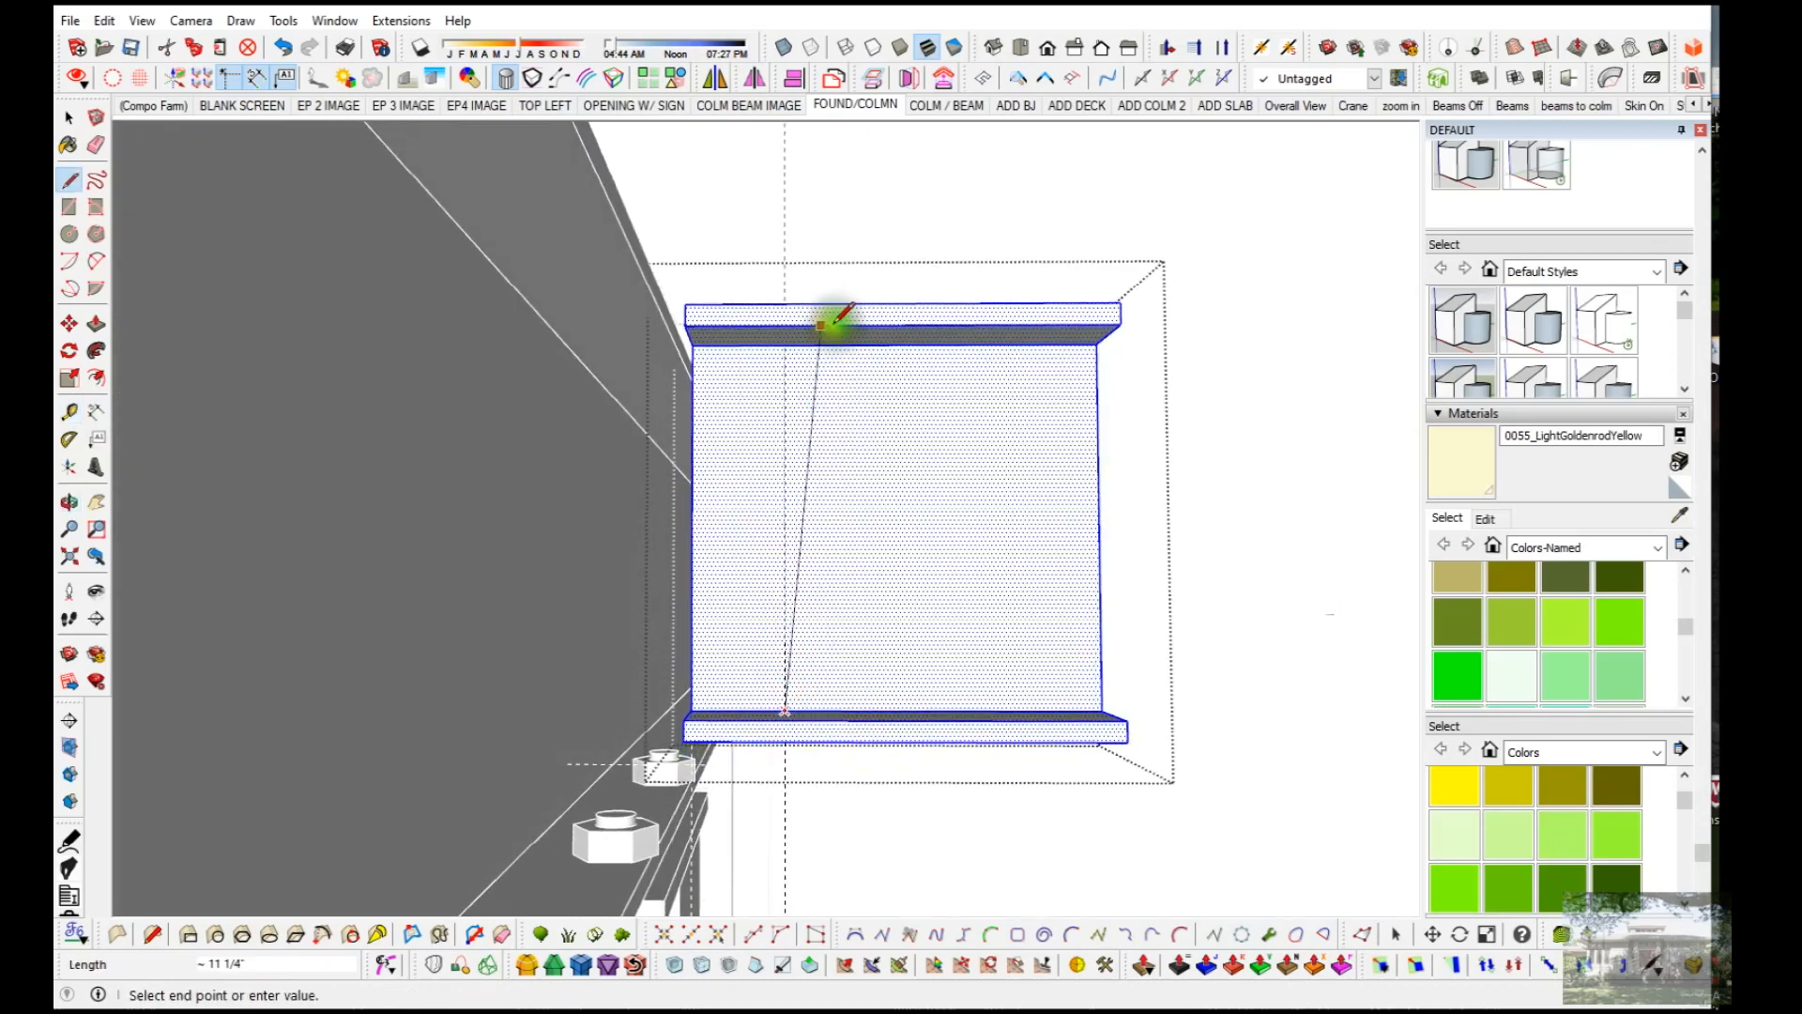
{"action": "left_click", "coordinate": [786, 345]}
{"action": "left_click", "coordinate": [786, 344]}
{"action": "scroll", "coordinate": [809, 316], "scroll_direction": "up", "scroll_amount": 1}
{"action": "scroll", "coordinate": [804, 320], "scroll_direction": "up", "scroll_amount": 1}
{"action": "left_click", "coordinate": [803, 321]}
{"action": "left_click", "coordinate": [802, 321]}
{"action": "left_click", "coordinate": [805, 293]}
{"action": "key", "text": "space"}
Step: Push/Pull the outer ends of the top flange and web beyond the cut lines to remove them, pushing the web 1/2"
{"action": "mouse_move", "coordinate": [877, 375]}
{"action": "middle_mouse_down"}
{"action": "mouse_move", "coordinate": [738, 570]}
{"action": "mouse_move", "coordinate": [724, 526]}
{"action": "mouse_move", "coordinate": [688, 563]}
{"action": "middle_mouse_up"}
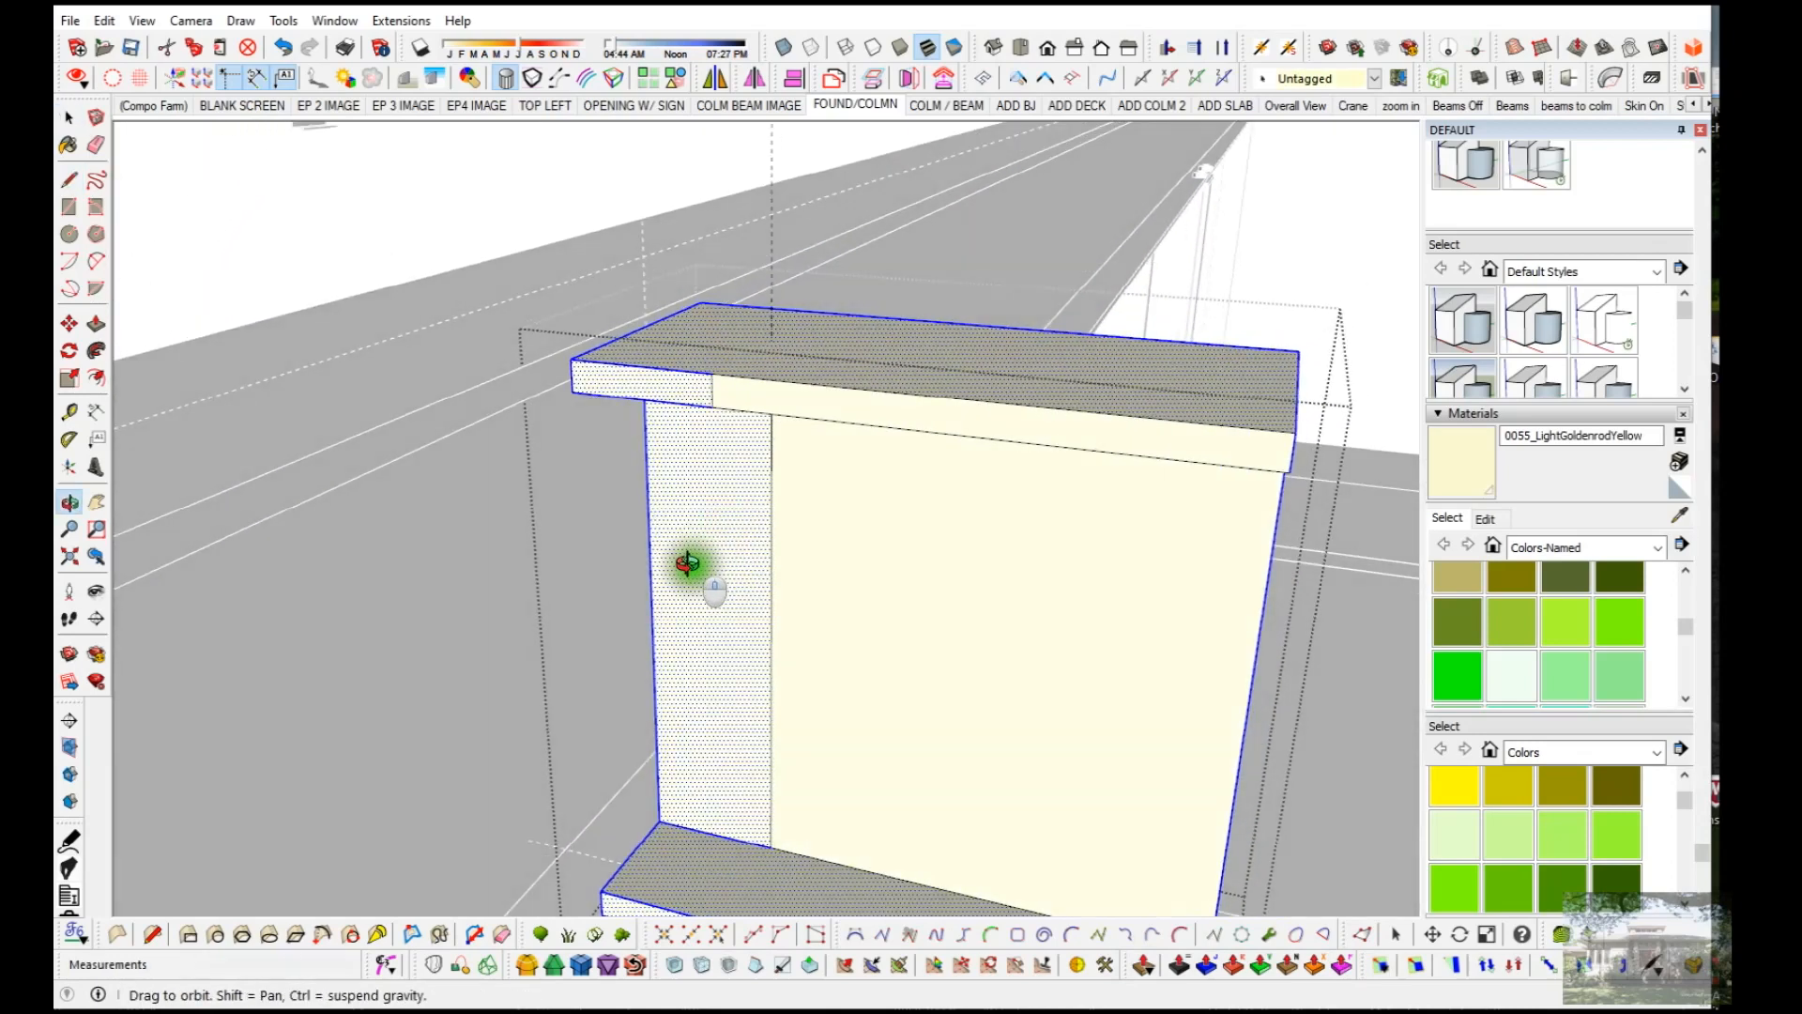
{"action": "left_click", "coordinate": [690, 391]}
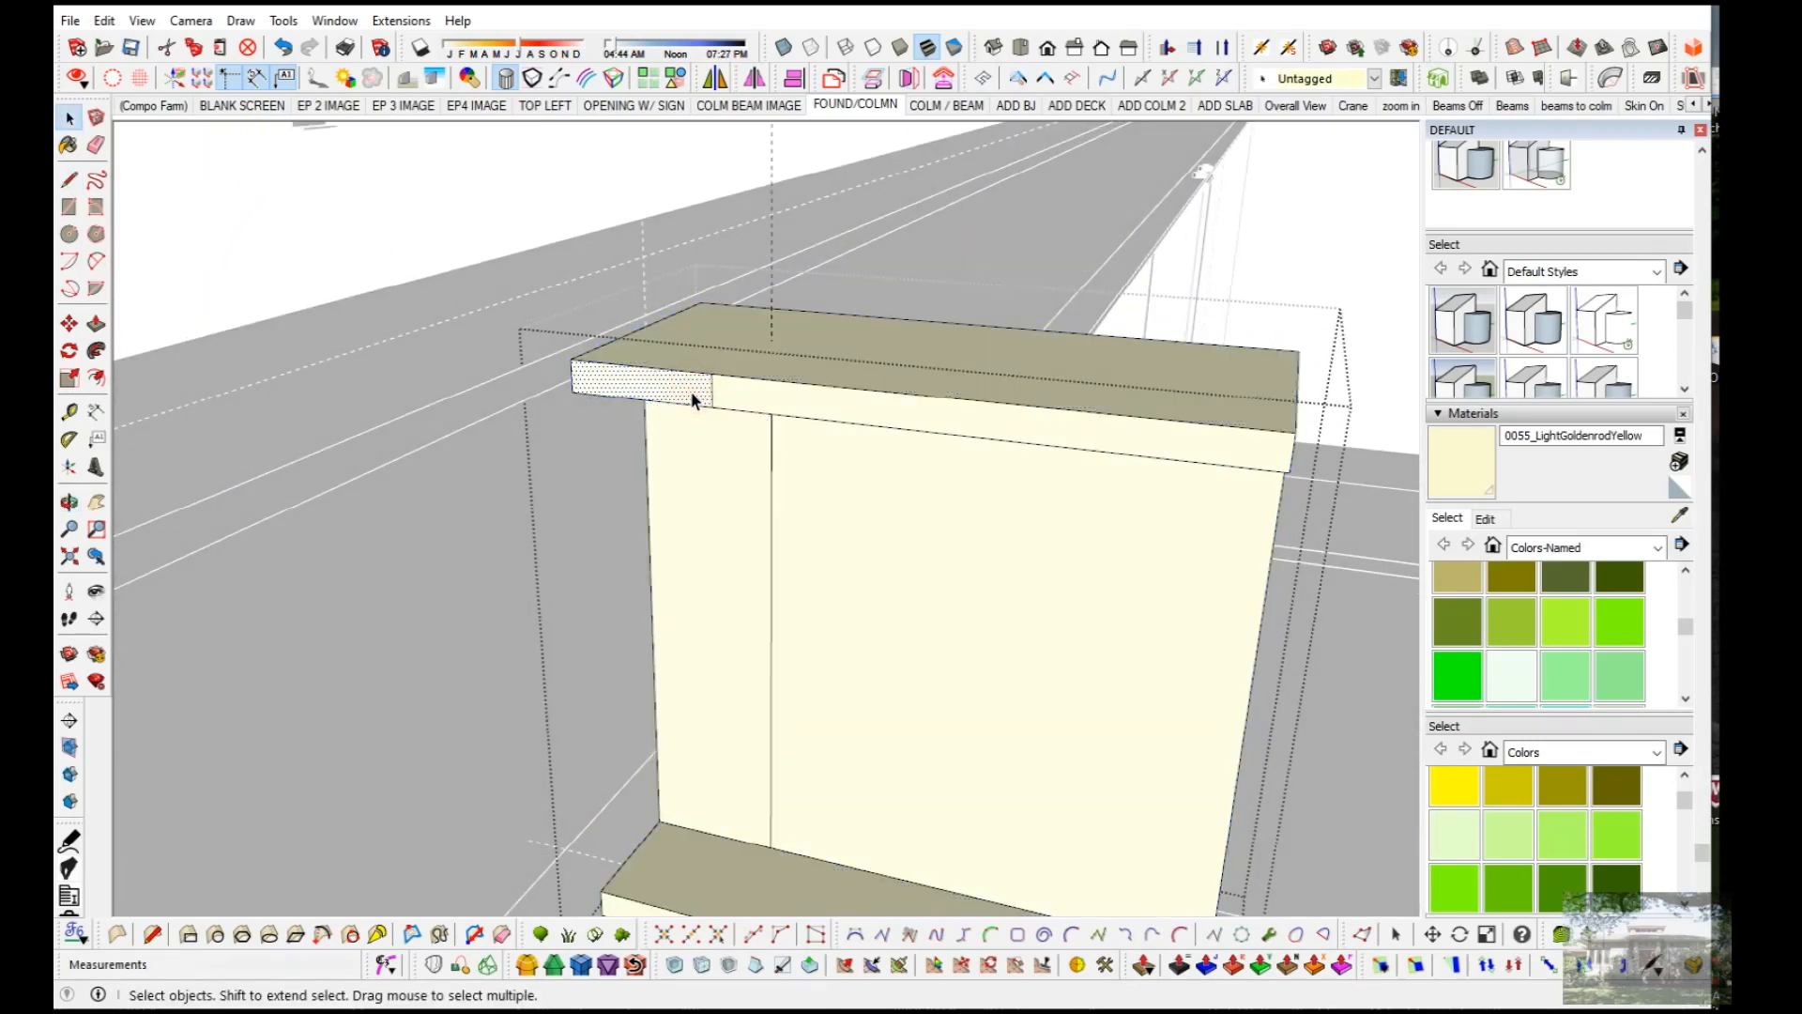
{"action": "key", "text": "p"}
{"action": "left_click_drag", "start_coordinate": [692, 385], "coordinate": [834, 313]}
{"action": "left_click_drag", "start_coordinate": [697, 796], "coordinate": [710, 771]}
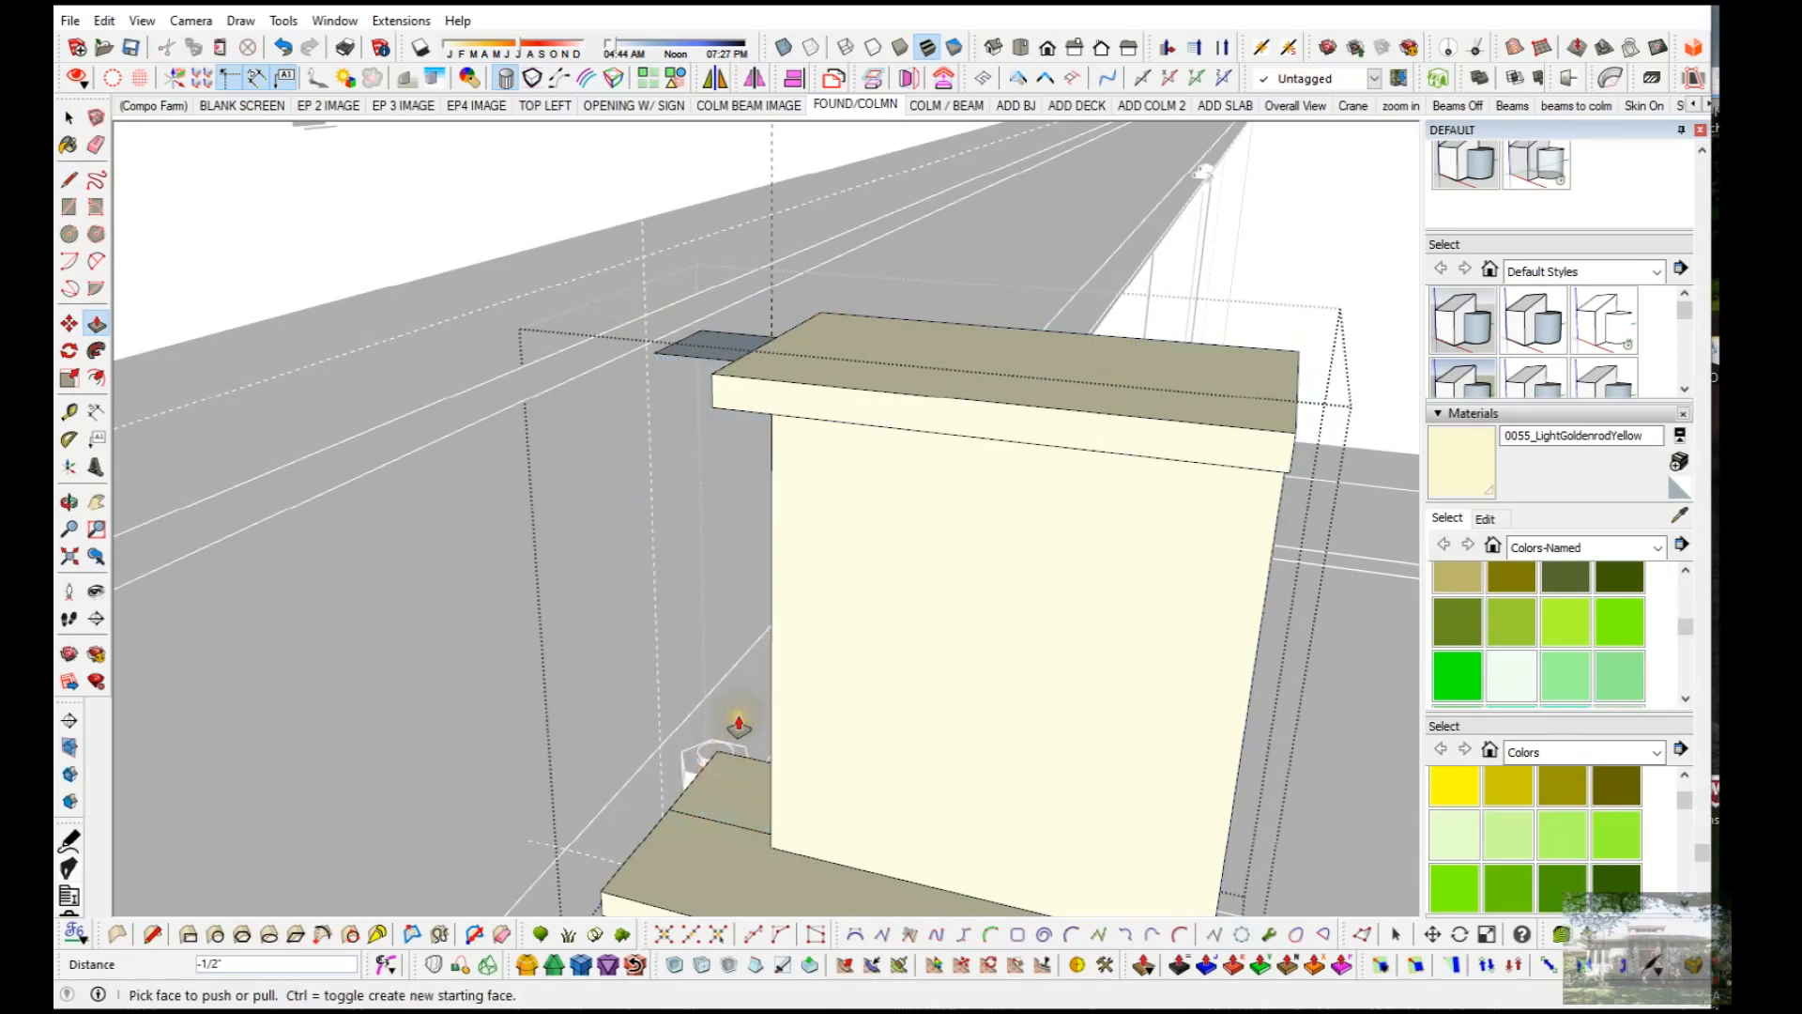
Step: Erase the leftover geometry of the cut top flange and the stray cut line across the bottom flange
{"action": "key", "text": "e"}
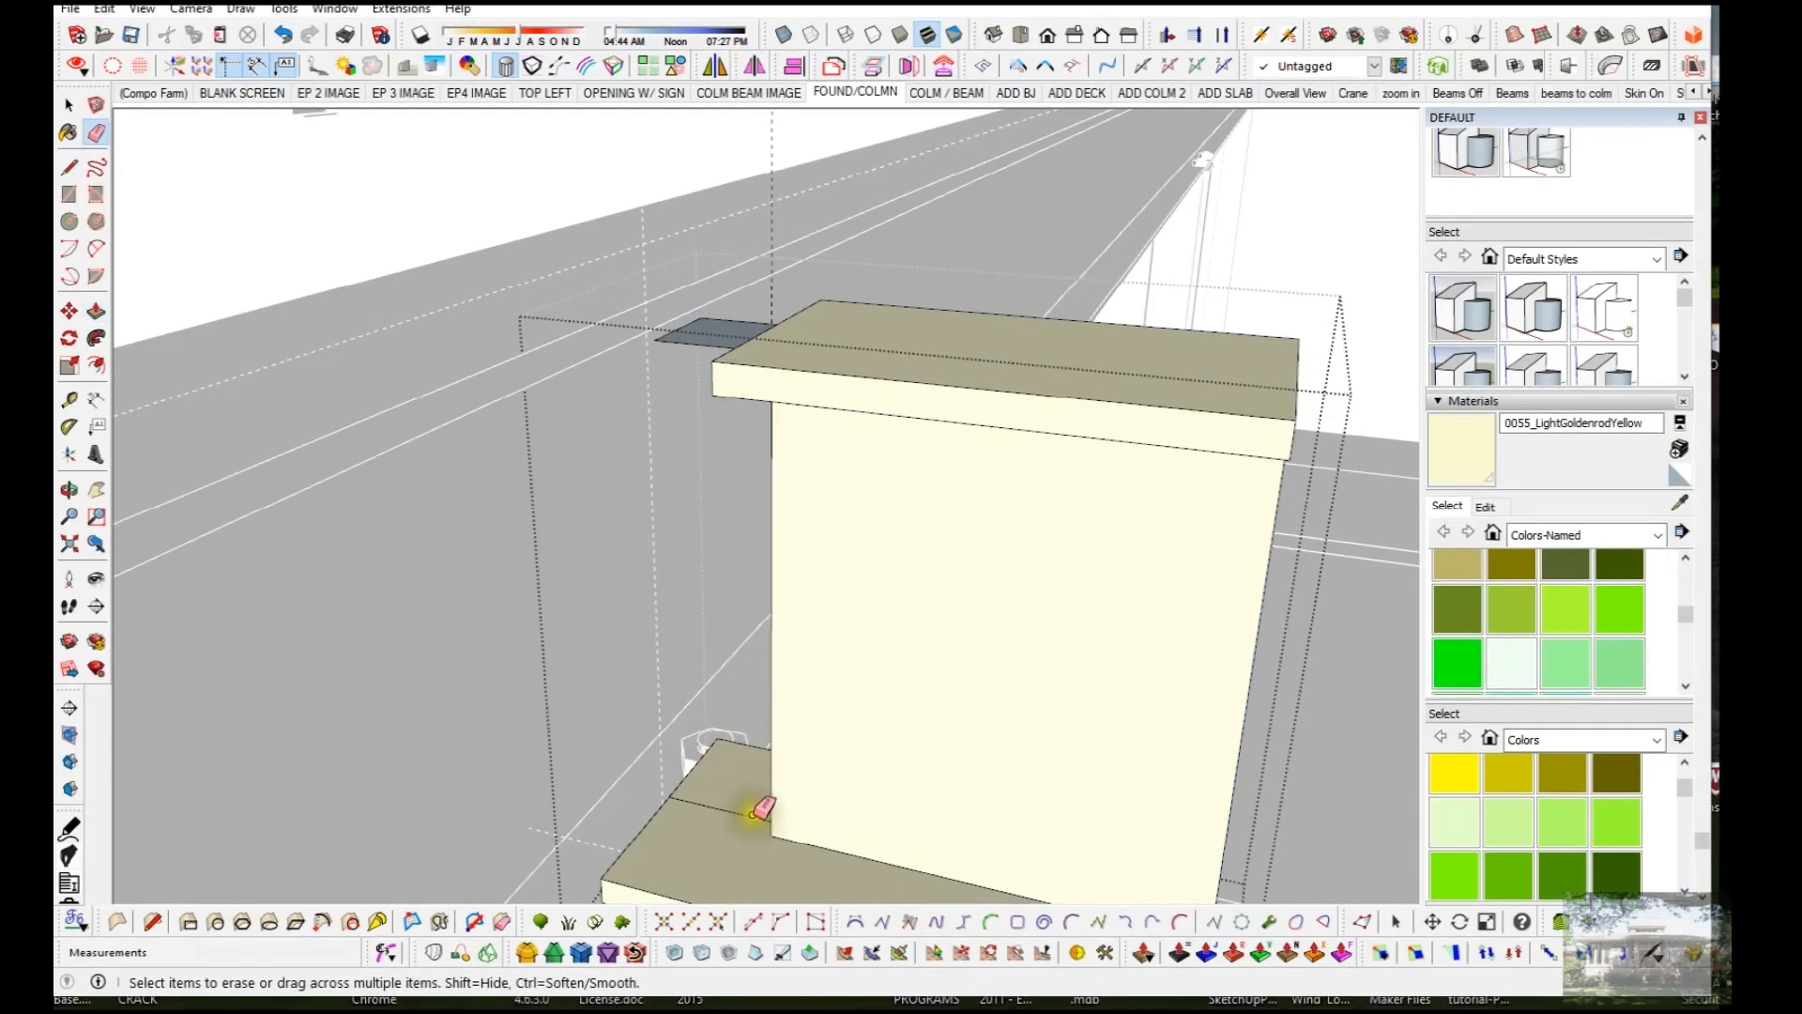
{"action": "scroll", "coordinate": [751, 761], "scroll_direction": "down", "scroll_amount": 2}
{"action": "mouse_move", "coordinate": [781, 401]}
{"action": "left_mouse_down"}
{"action": "mouse_move", "coordinate": [740, 426]}
{"action": "mouse_move", "coordinate": [736, 407]}
{"action": "mouse_move", "coordinate": [737, 427]}
{"action": "left_mouse_up"}
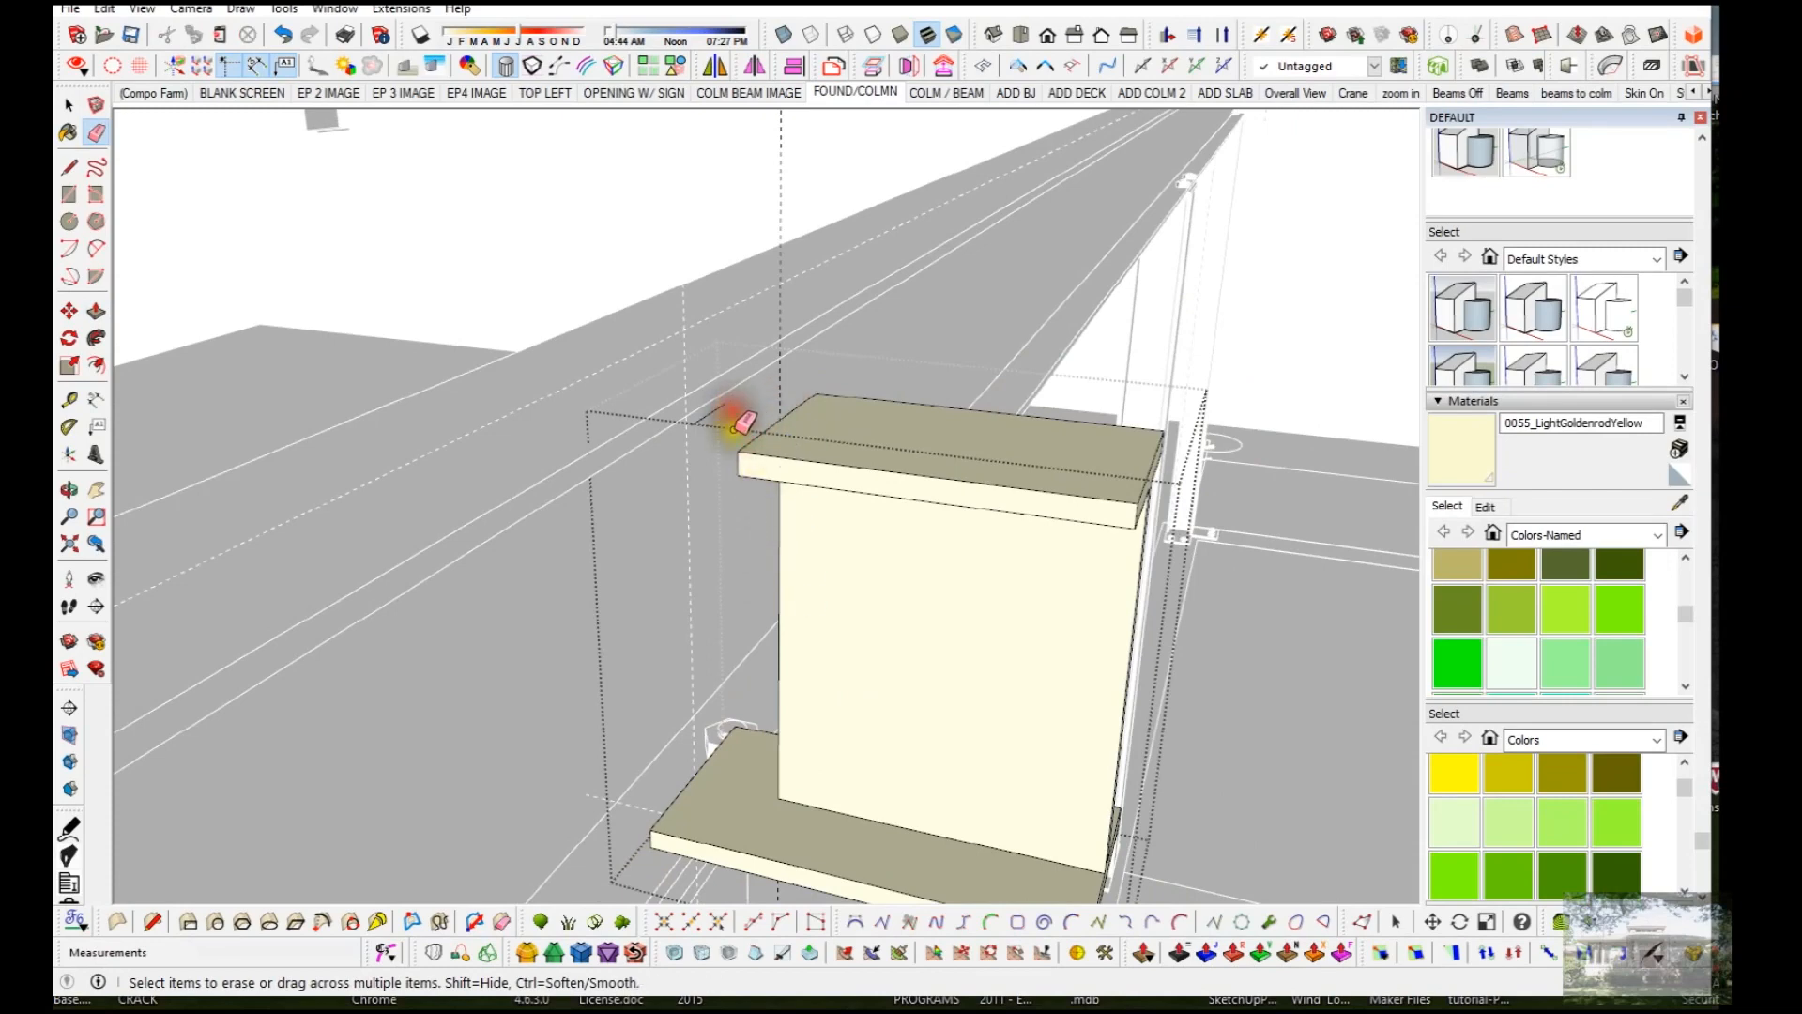
{"action": "mouse_move", "coordinate": [792, 459]}
{"action": "middle_mouse_down"}
{"action": "mouse_move", "coordinate": [833, 442]}
{"action": "mouse_move", "coordinate": [816, 434]}
{"action": "mouse_move", "coordinate": [825, 558]}
{"action": "mouse_move", "coordinate": [892, 491]}
{"action": "middle_mouse_up"}
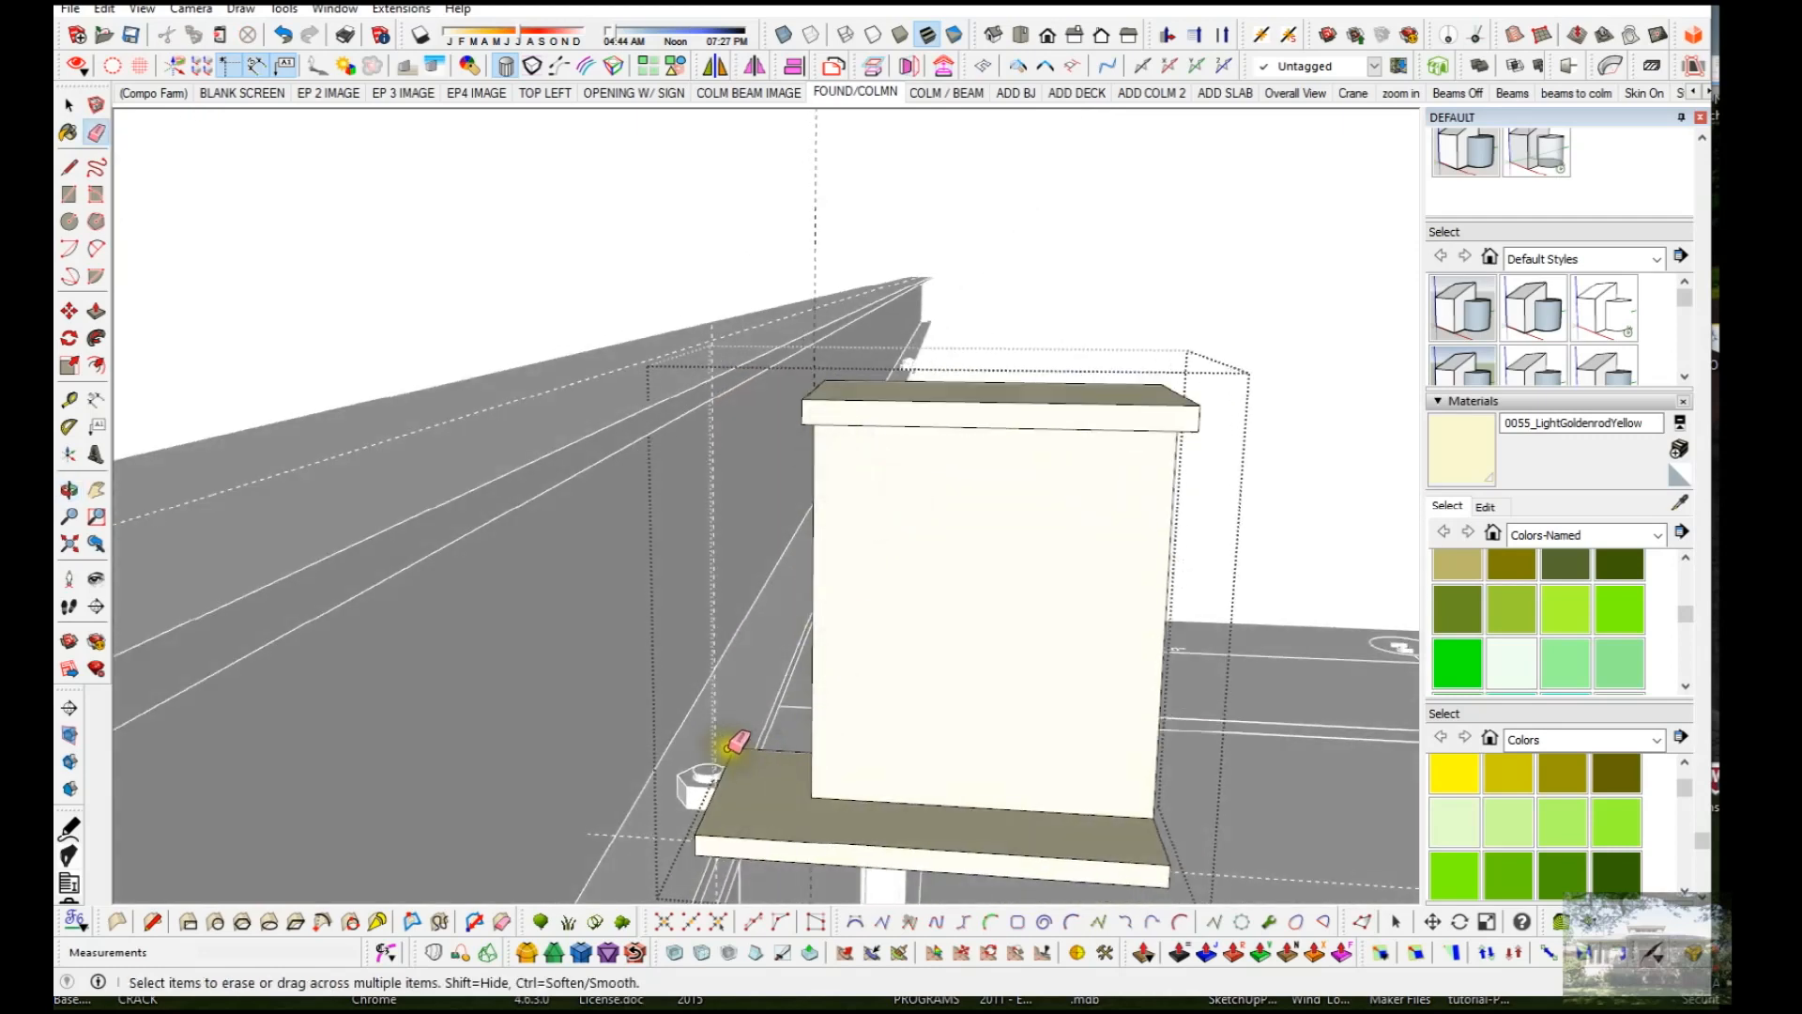
Step: Close the sample group and move the sample 2.75" along the red axis toward the perimeter beam
{"action": "key", "text": "space"}
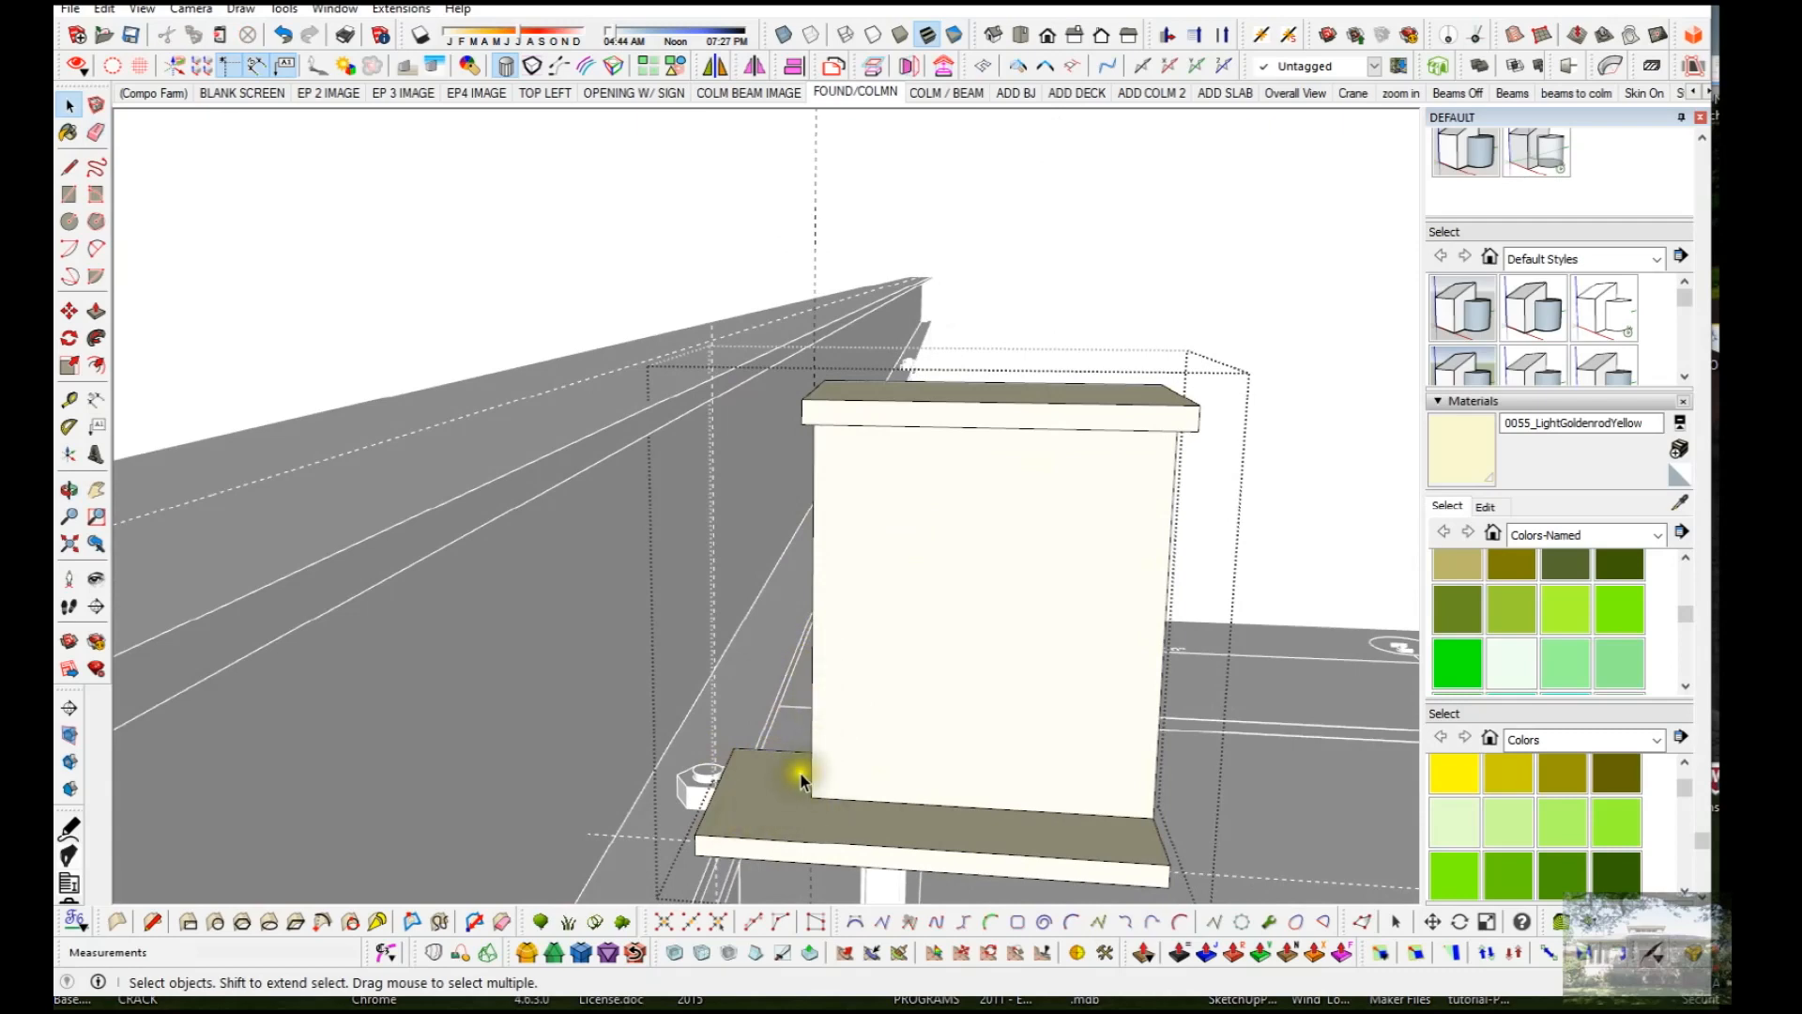
{"action": "scroll", "coordinate": [817, 736], "scroll_direction": "down", "scroll_amount": 3}
{"action": "scroll", "coordinate": [817, 736], "scroll_direction": "up", "scroll_amount": 6}
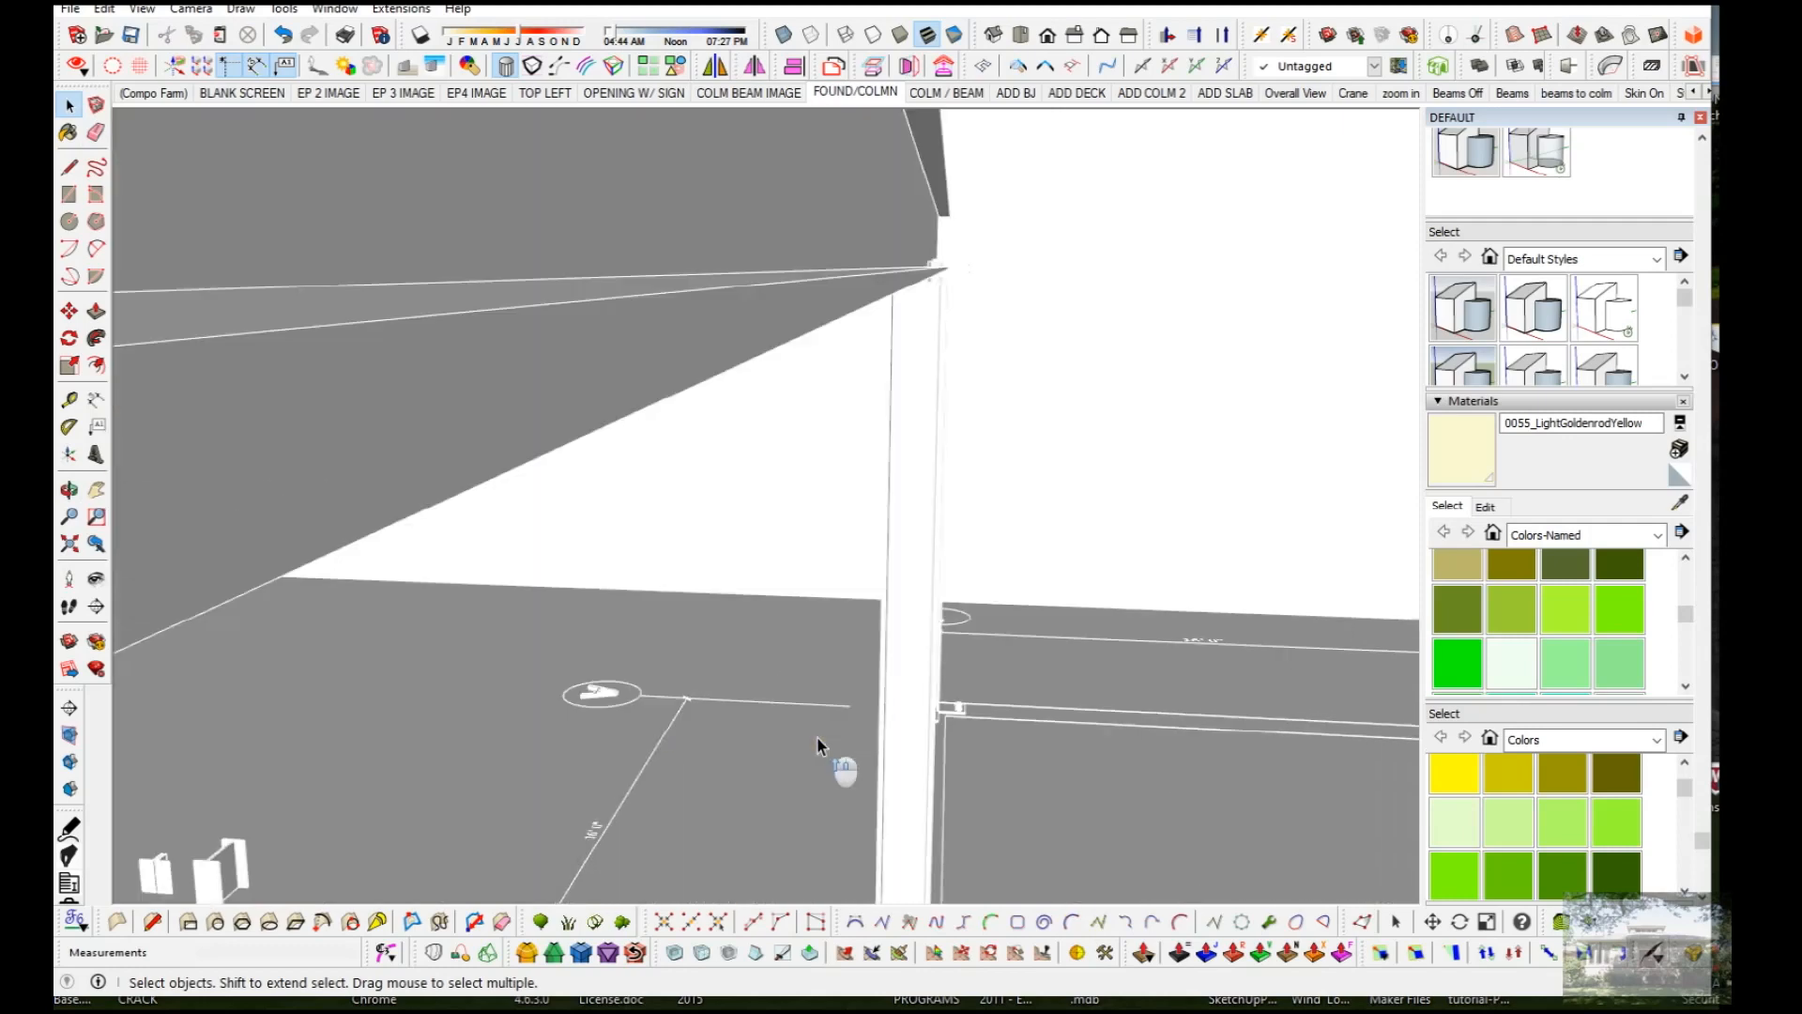
{"action": "scroll", "coordinate": [818, 737], "scroll_direction": "down", "scroll_amount": 3}
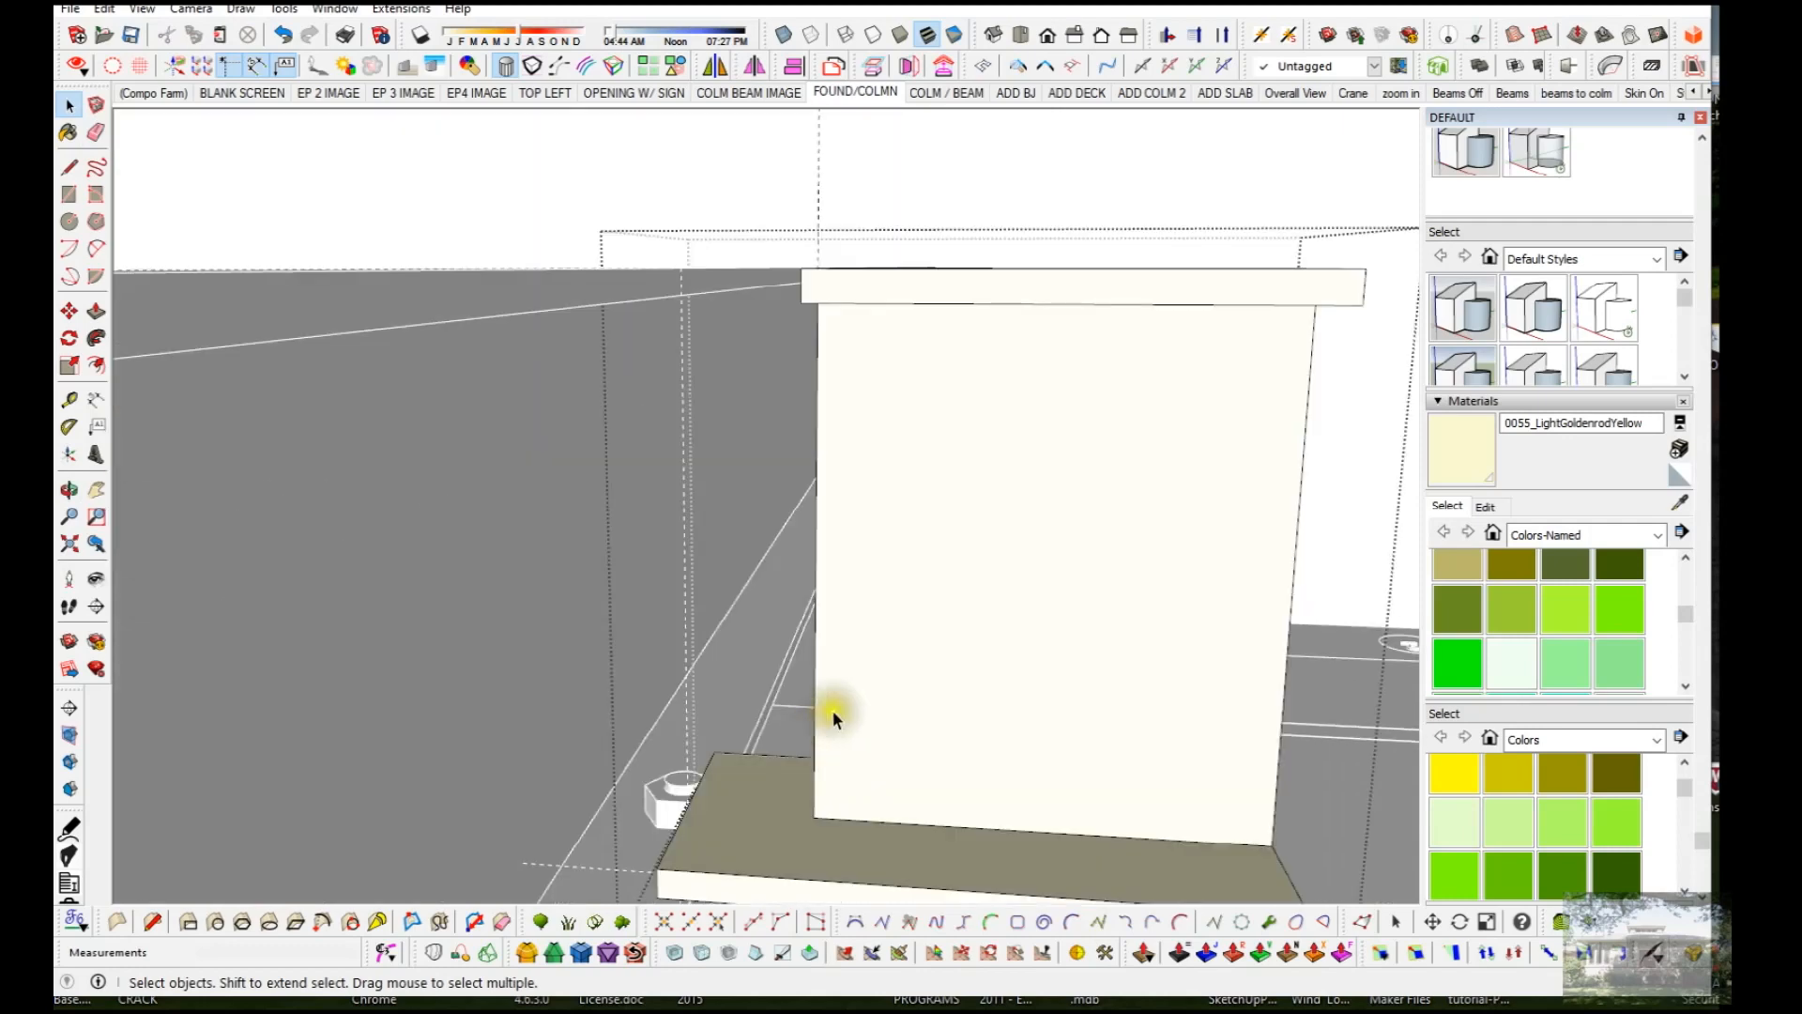
{"action": "scroll", "coordinate": [836, 702], "scroll_direction": "down", "scroll_amount": 2}
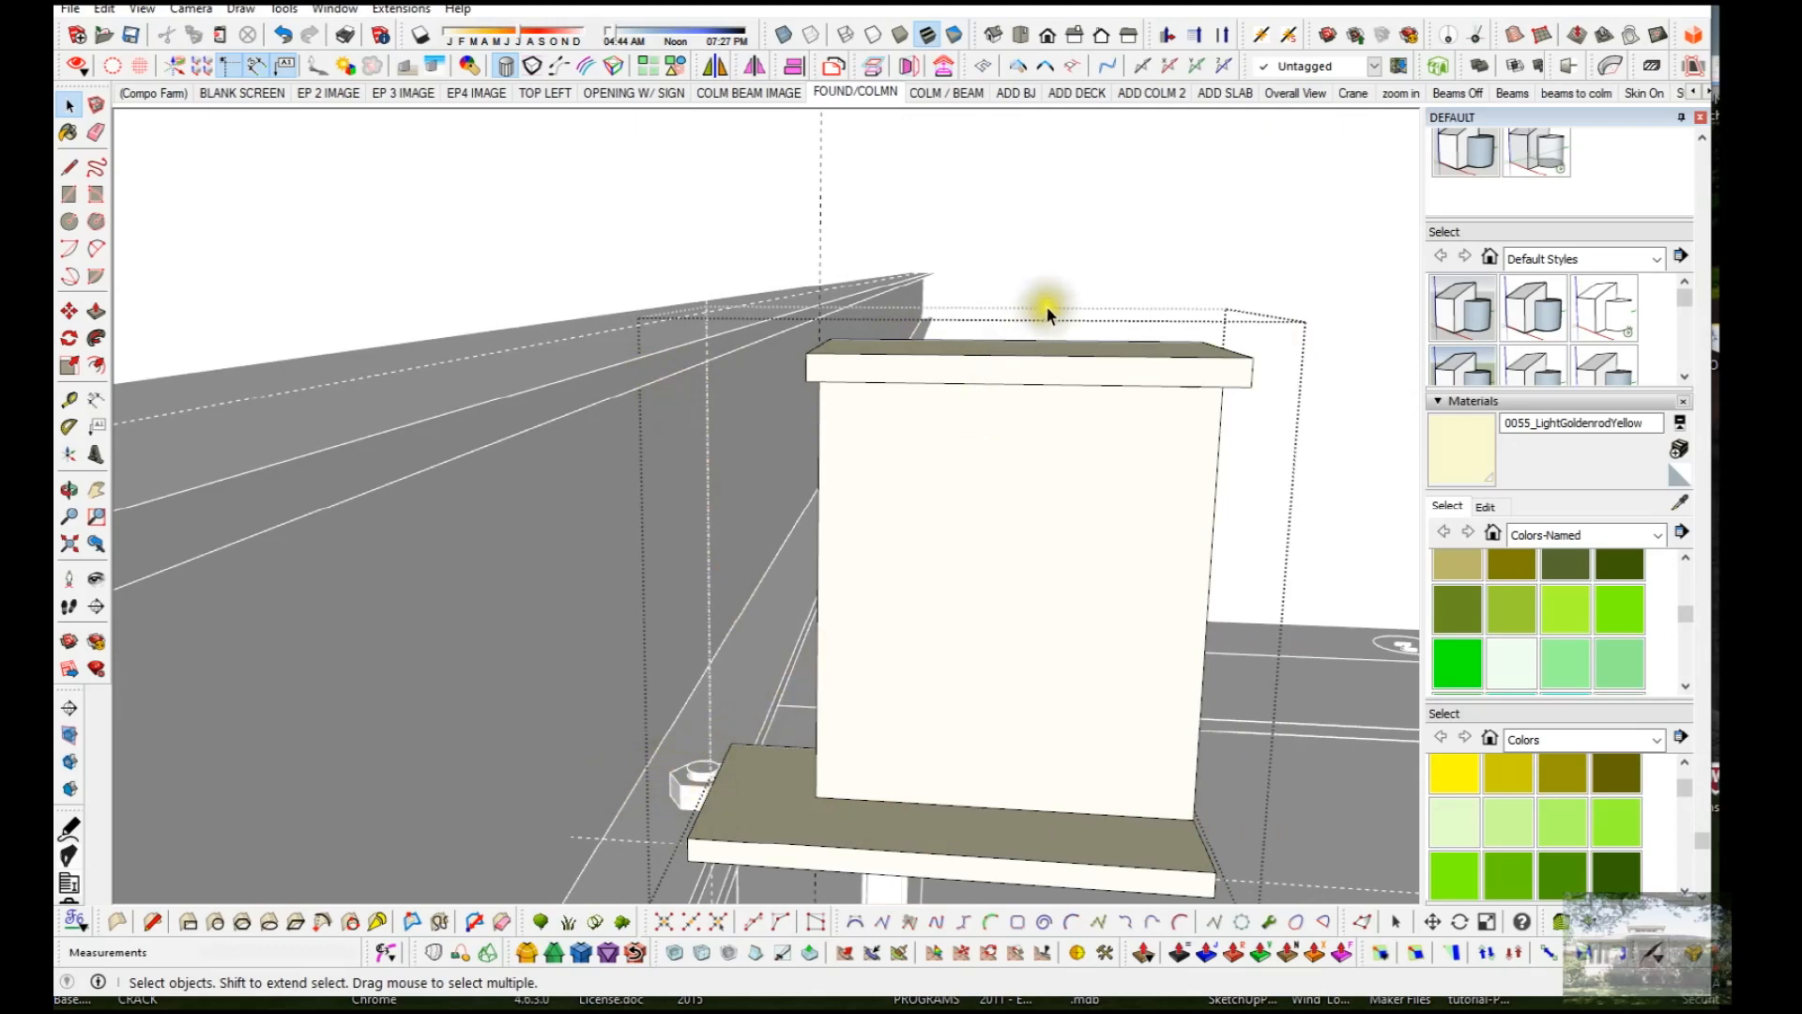
{"action": "double_click", "coordinate": [1064, 276]}
{"action": "left_click", "coordinate": [1023, 391]}
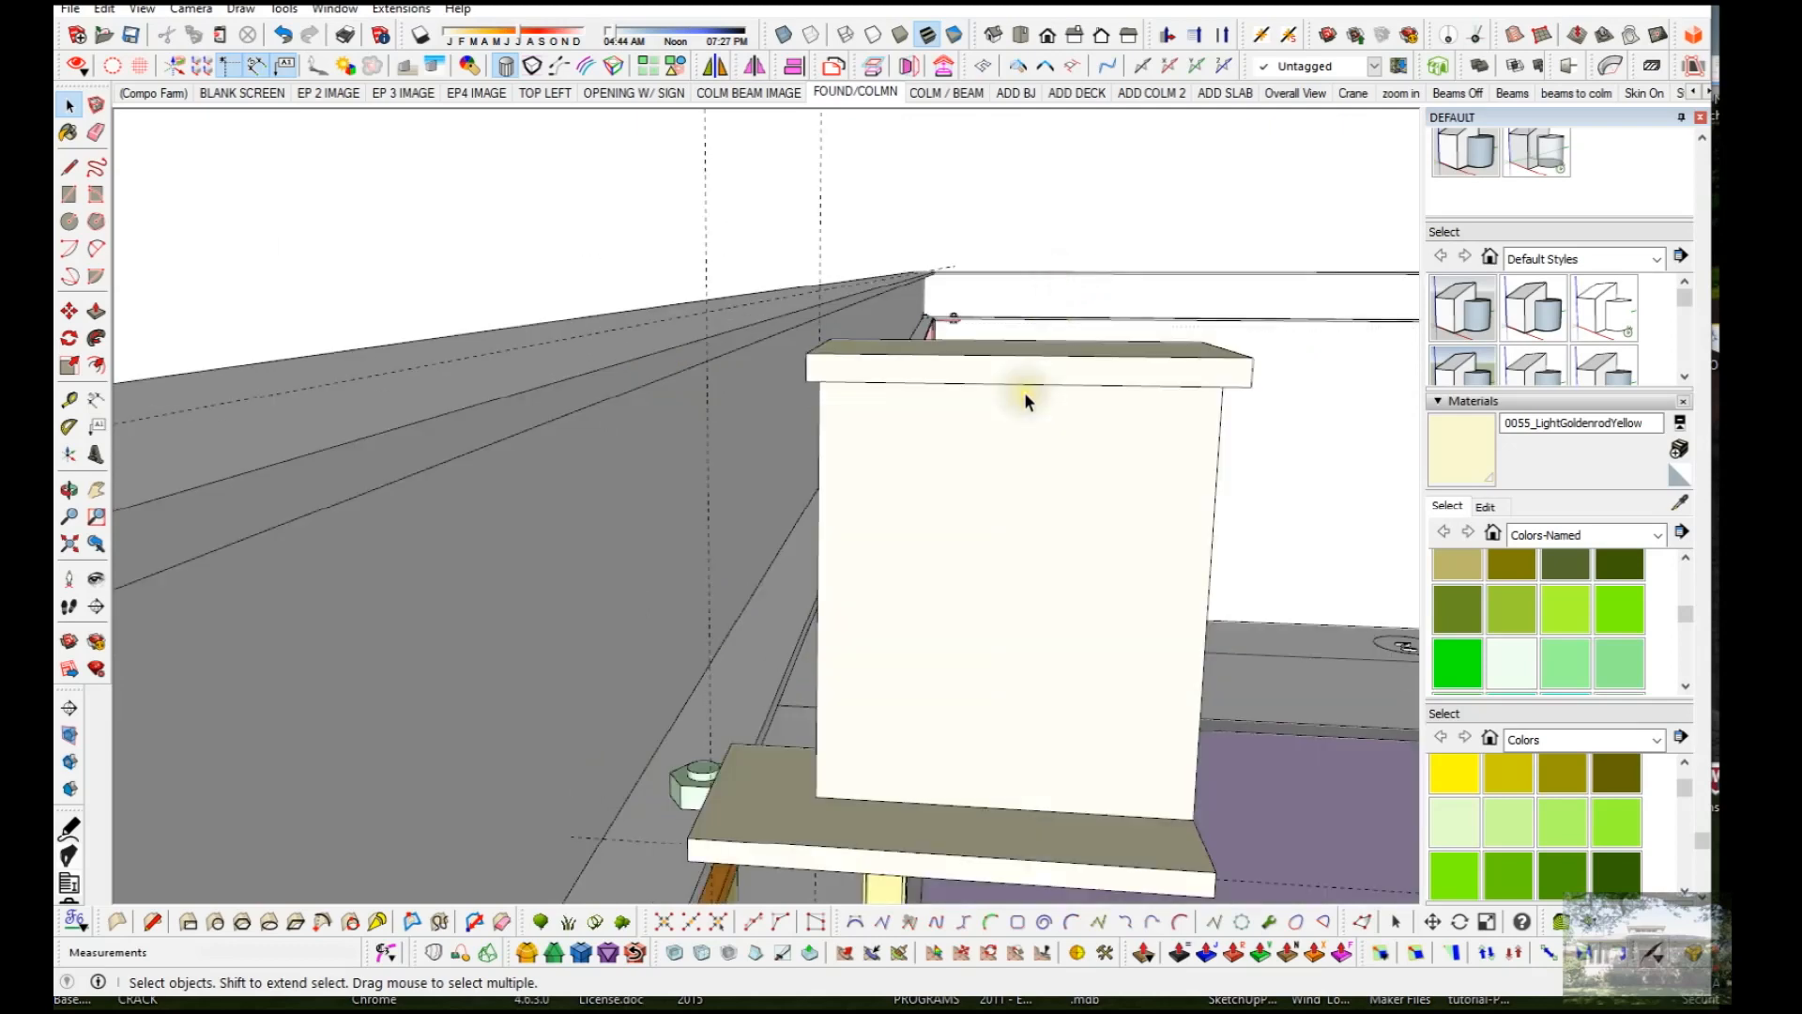
{"action": "left_click", "coordinate": [995, 436]}
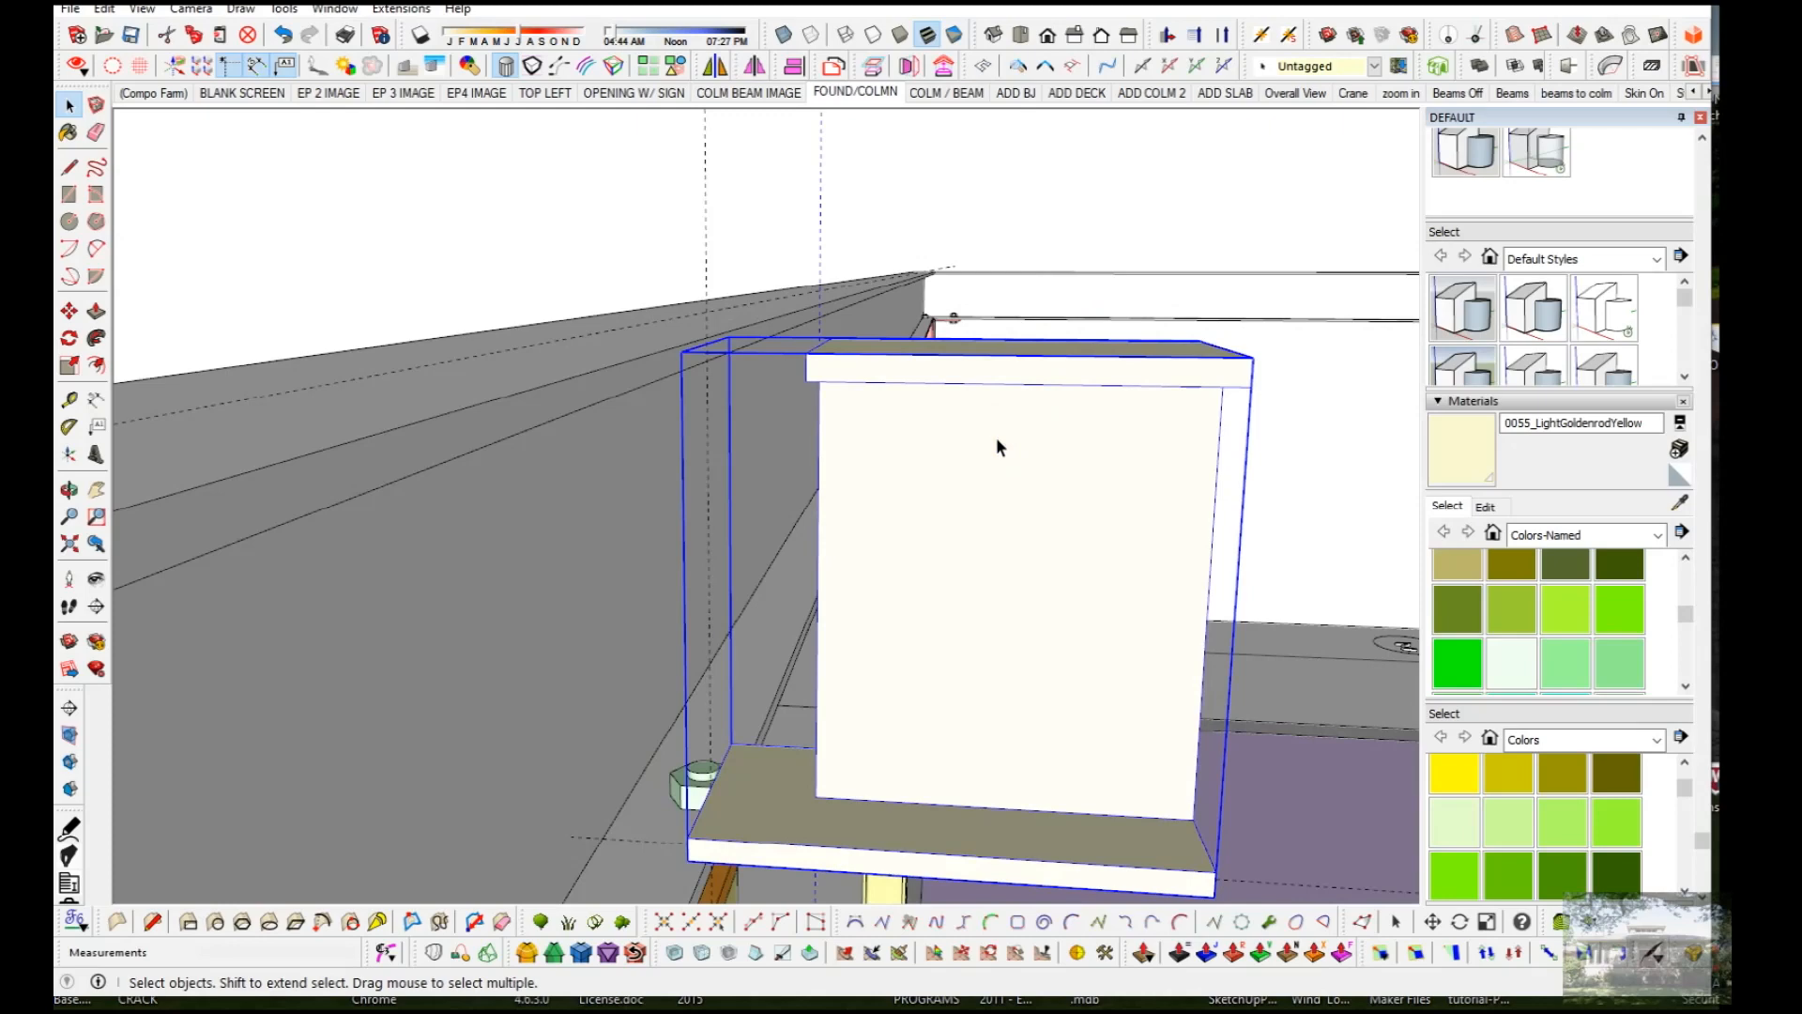
{"action": "key", "text": "m"}
{"action": "left_click_drag", "start_coordinate": [1024, 452], "coordinate": [989, 455]}
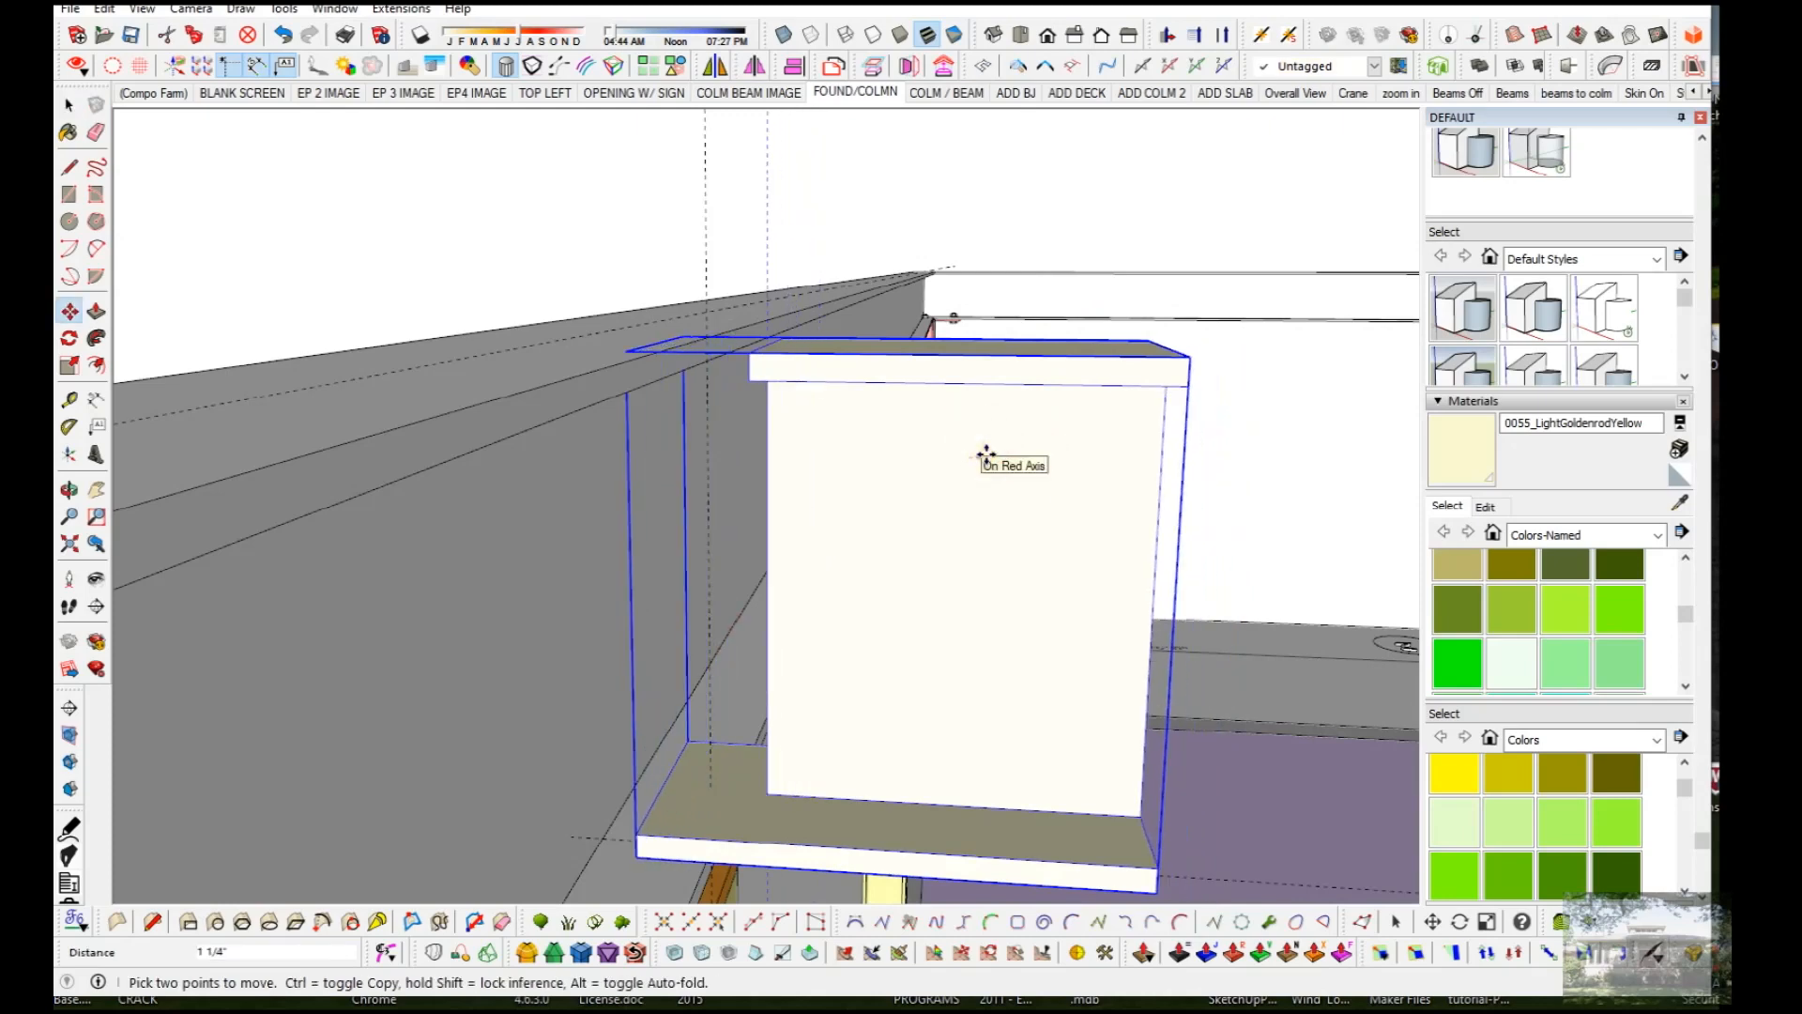
{"action": "type", "text": "2.75"}
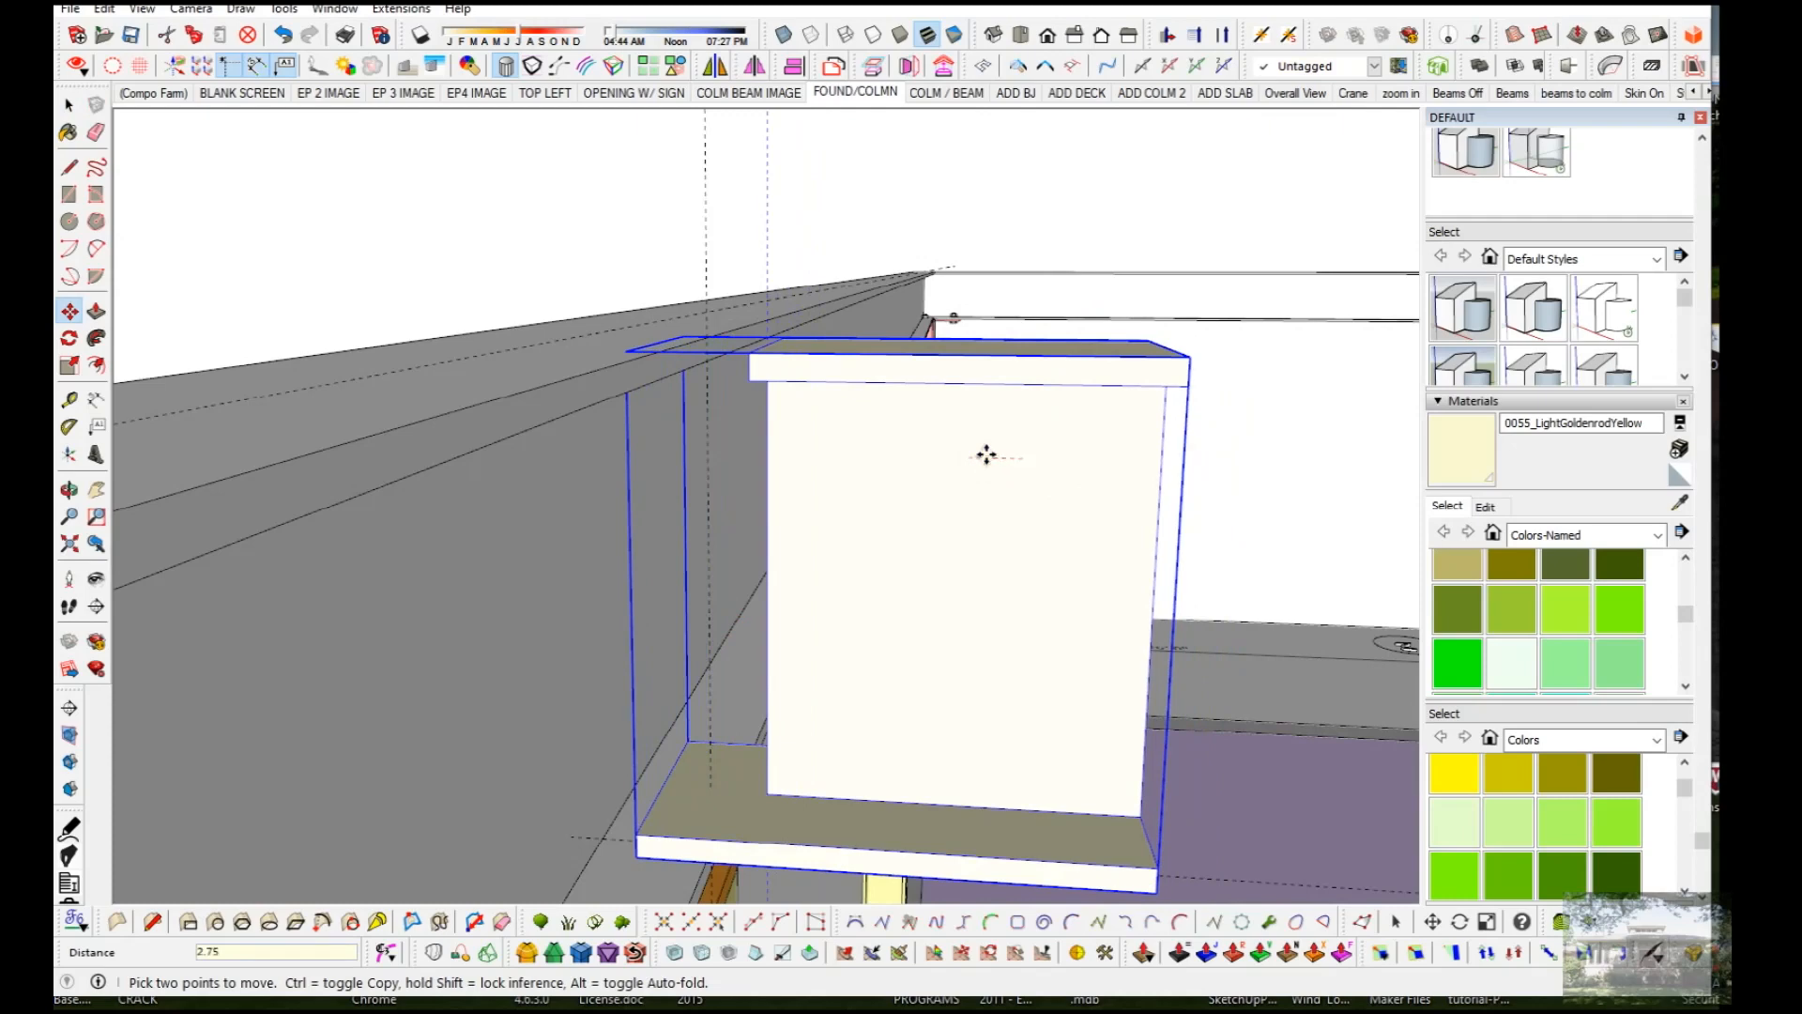
{"action": "key", "text": "Return"}
Step: Measure the gap between the sample's coped top flange and the perimeter beam's top flange
{"action": "middle_click_drag", "start_coordinate": [986, 455], "coordinate": [1046, 555]}
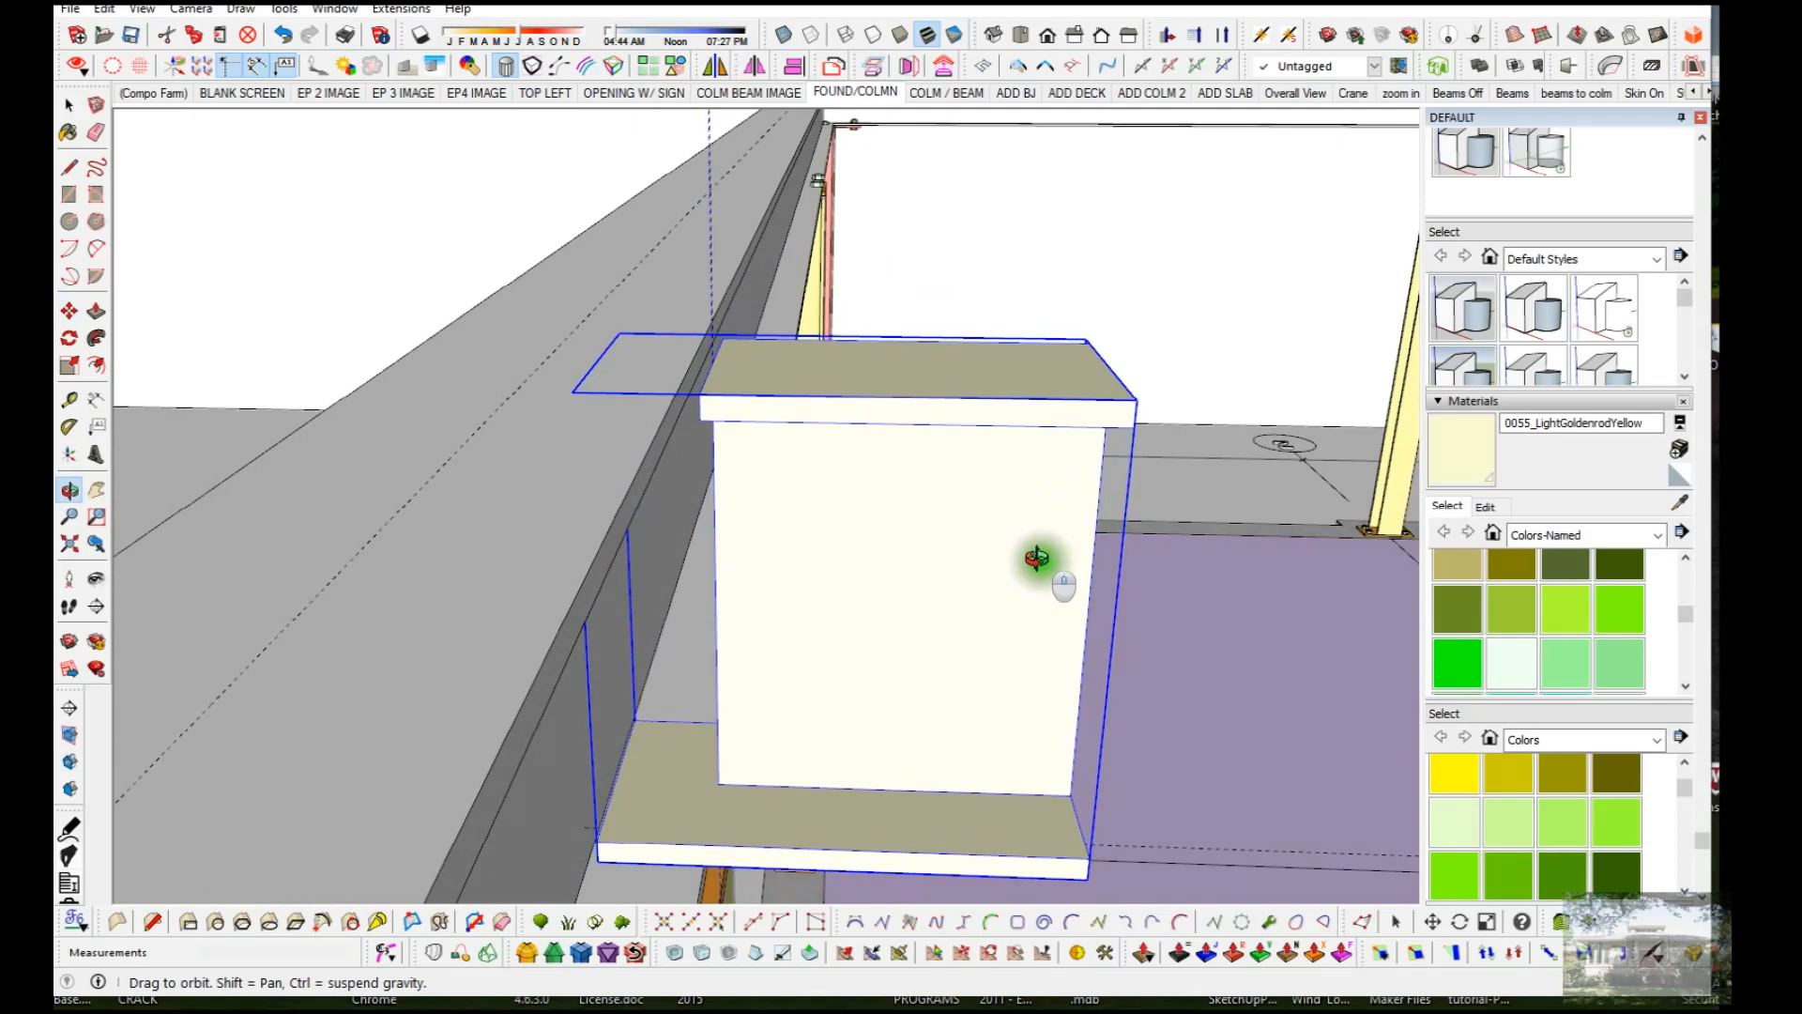
{"action": "scroll", "coordinate": [722, 418], "scroll_direction": "up", "scroll_amount": 3}
{"action": "scroll", "coordinate": [709, 413], "scroll_direction": "up", "scroll_amount": 4}
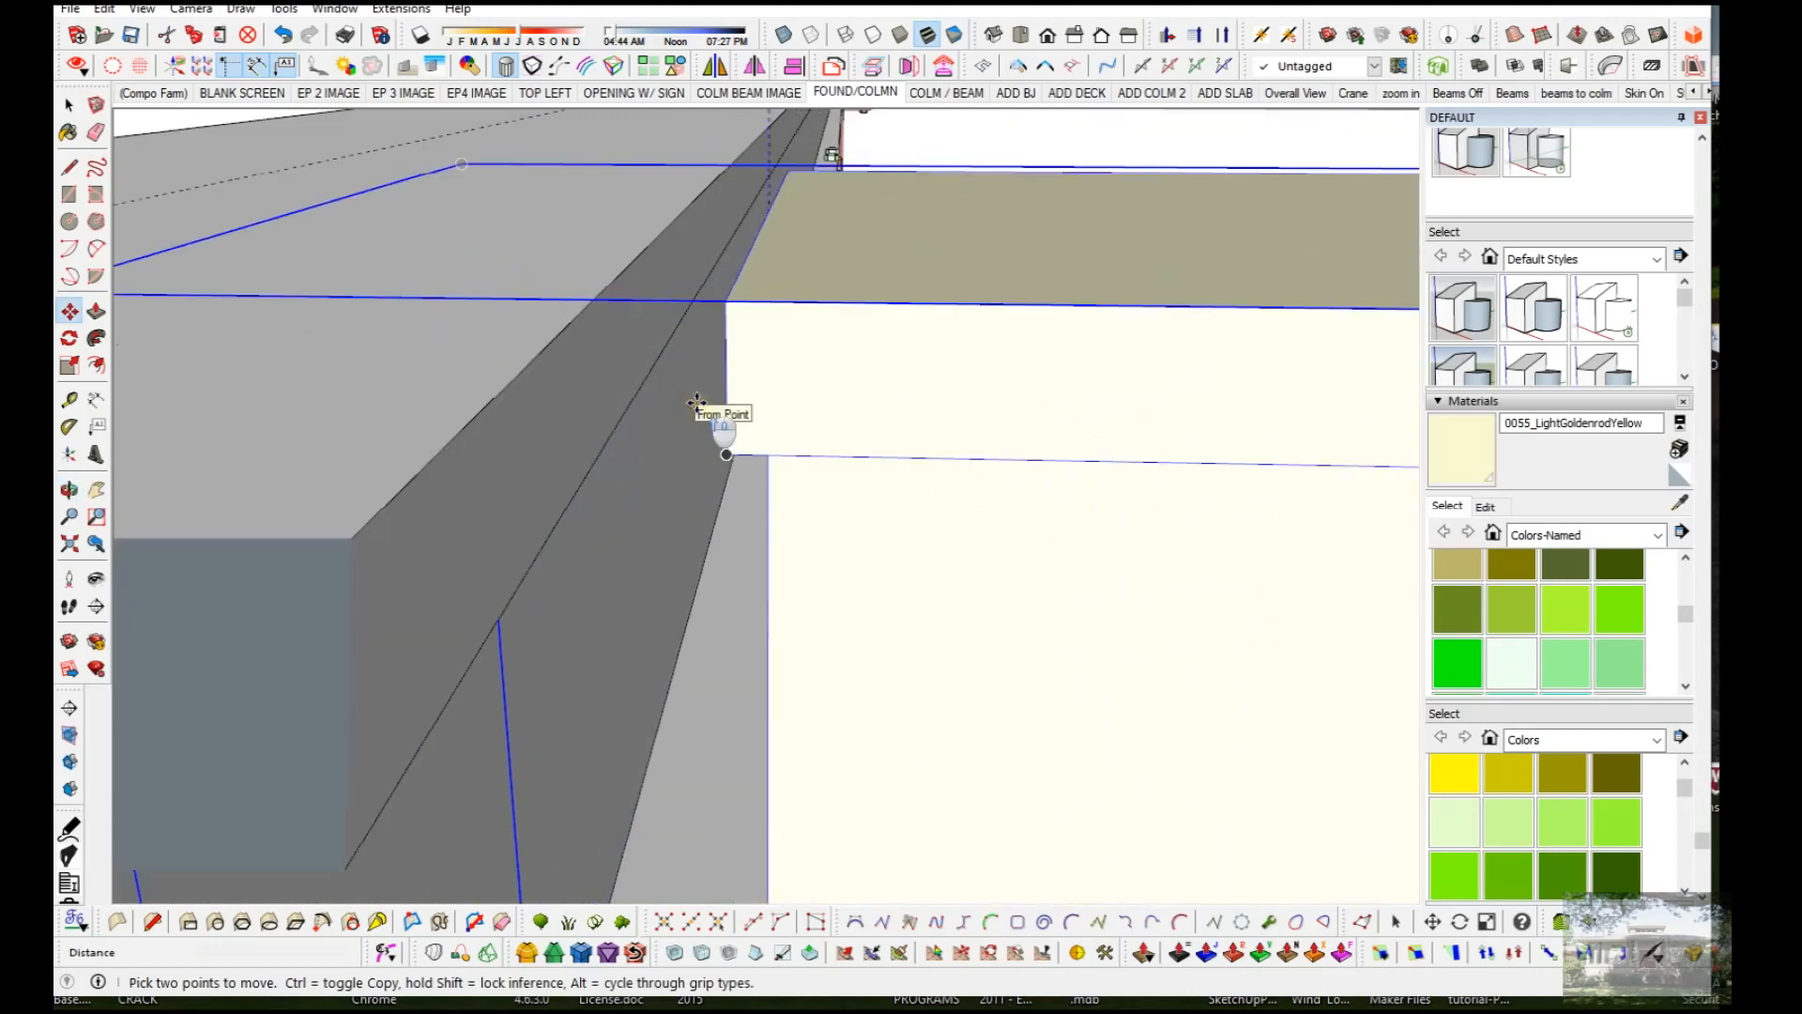
{"action": "left_click", "coordinate": [718, 369]}
{"action": "key", "text": "t"}
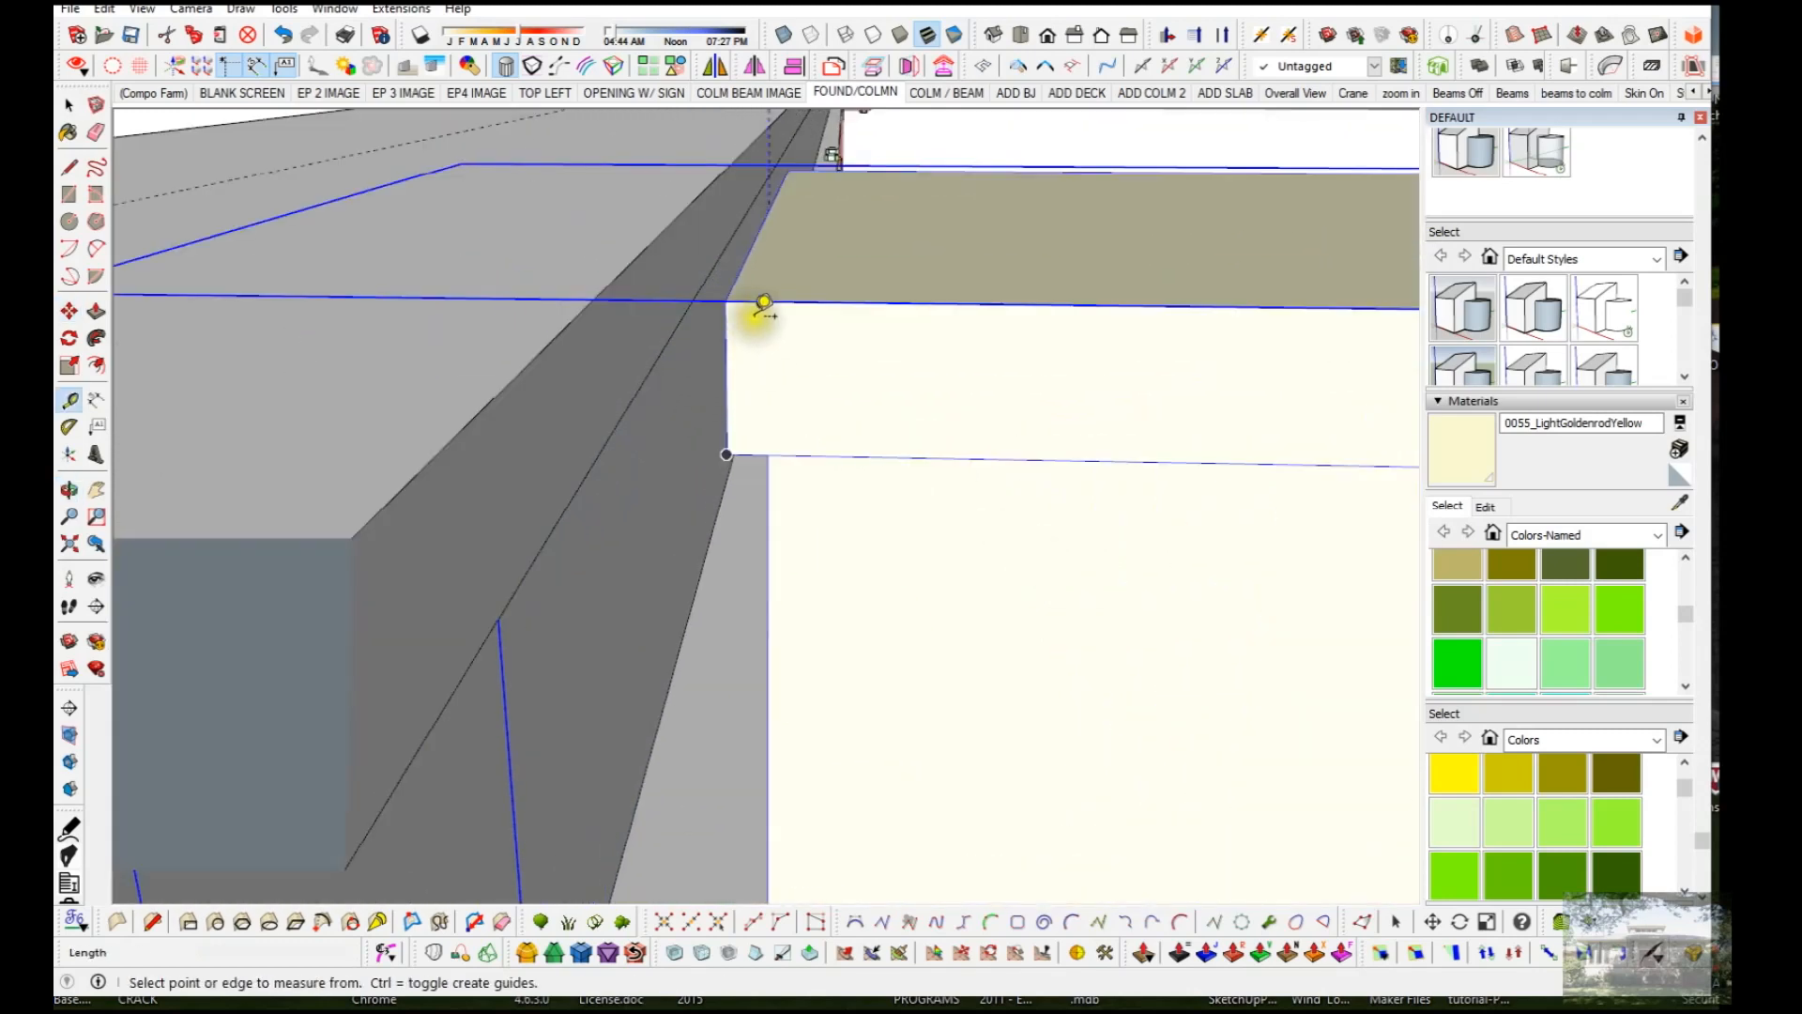
{"action": "left_click", "coordinate": [725, 300]}
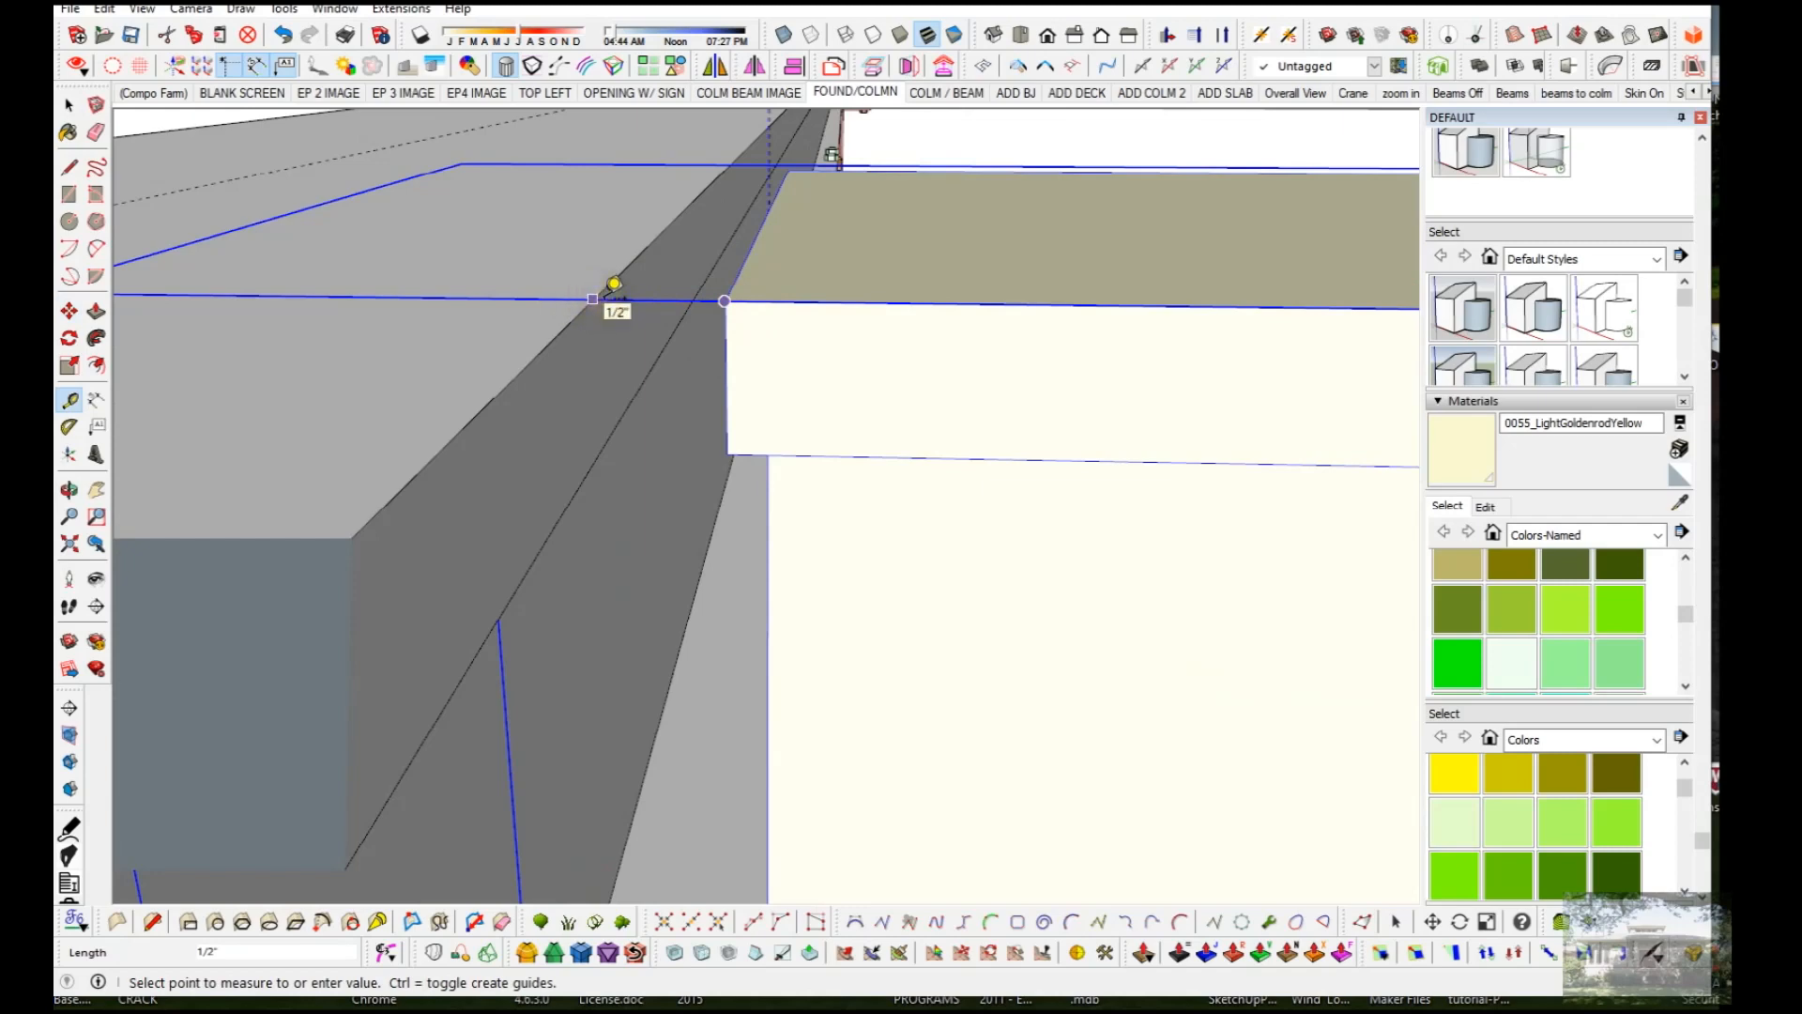
{"action": "key", "text": "space"}
Step: Open the sample group and Push/Pull the web's outer end 2 3/4" toward the perimeter beam's web, flush with the bottom flange's end
{"action": "scroll", "coordinate": [657, 267], "scroll_direction": "down", "scroll_amount": 5}
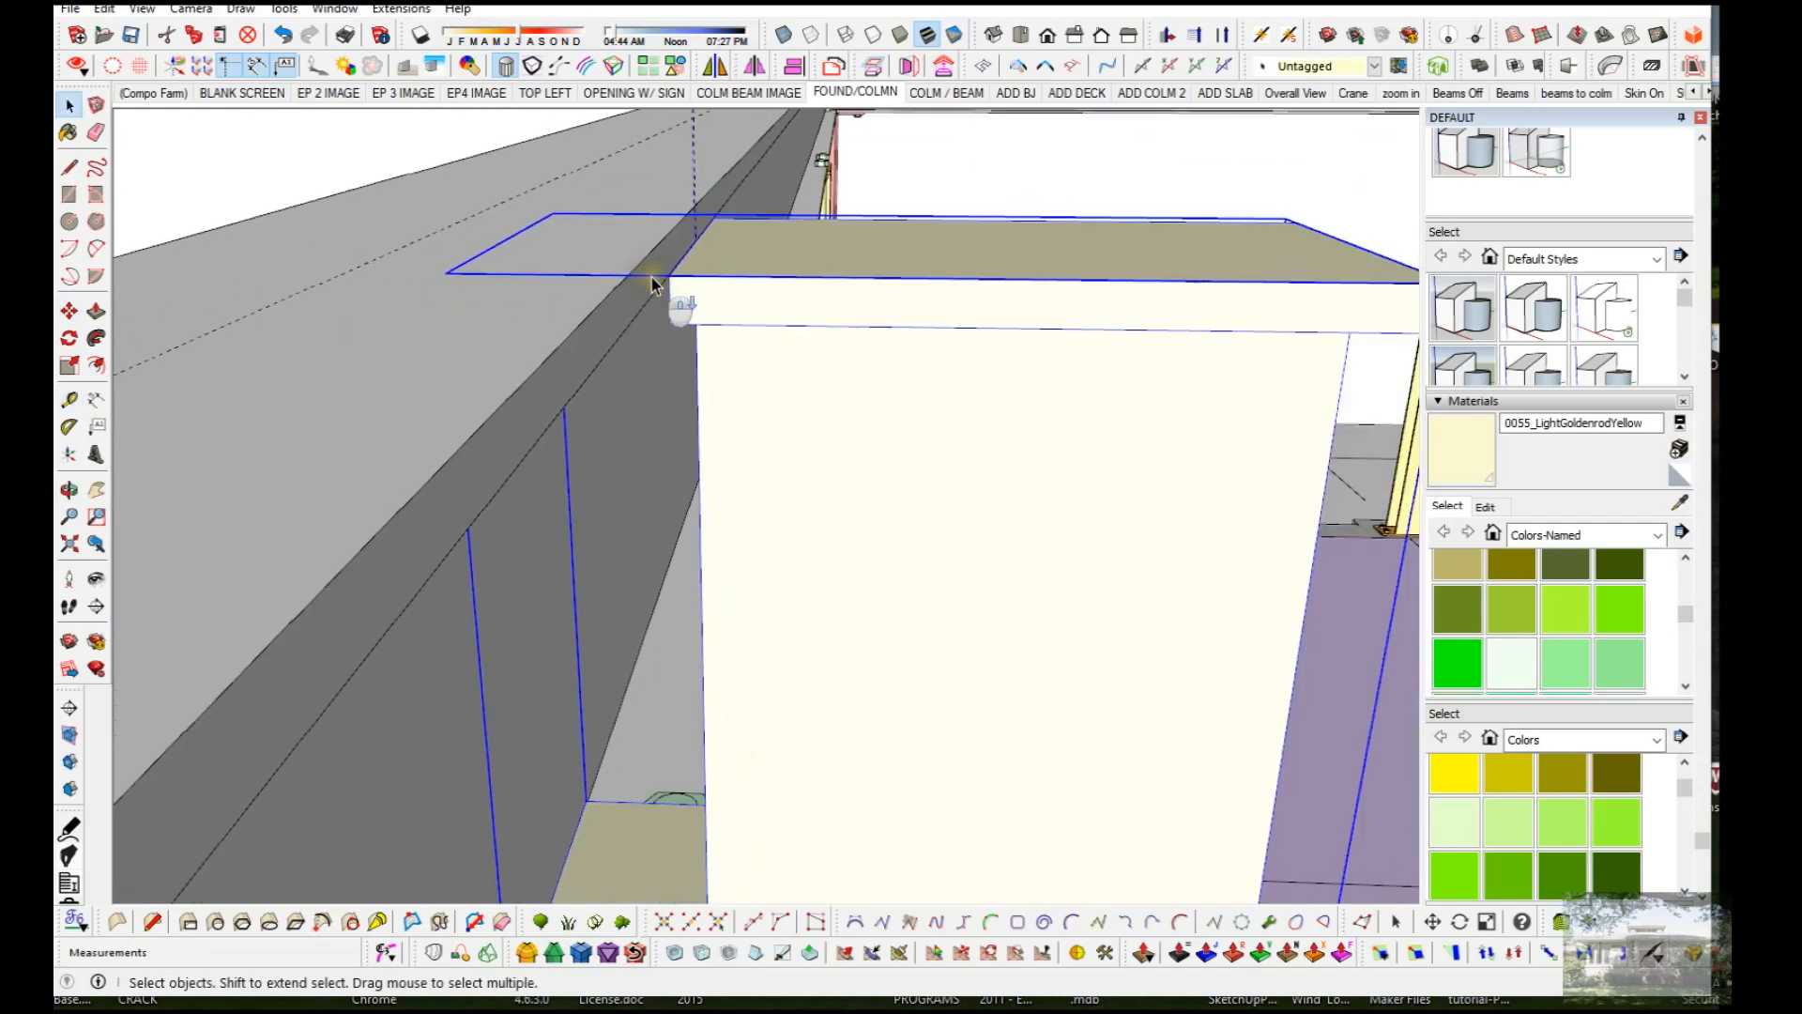
{"action": "scroll", "coordinate": [654, 284], "scroll_direction": "down", "scroll_amount": 2}
{"action": "middle_click_drag", "start_coordinate": [661, 278], "coordinate": [753, 206]}
{"action": "scroll", "coordinate": [628, 531], "scroll_direction": "up", "scroll_amount": 4}
{"action": "middle_click_drag", "start_coordinate": [630, 533], "coordinate": [769, 589]}
{"action": "scroll", "coordinate": [843, 616], "scroll_direction": "up", "scroll_amount": 3}
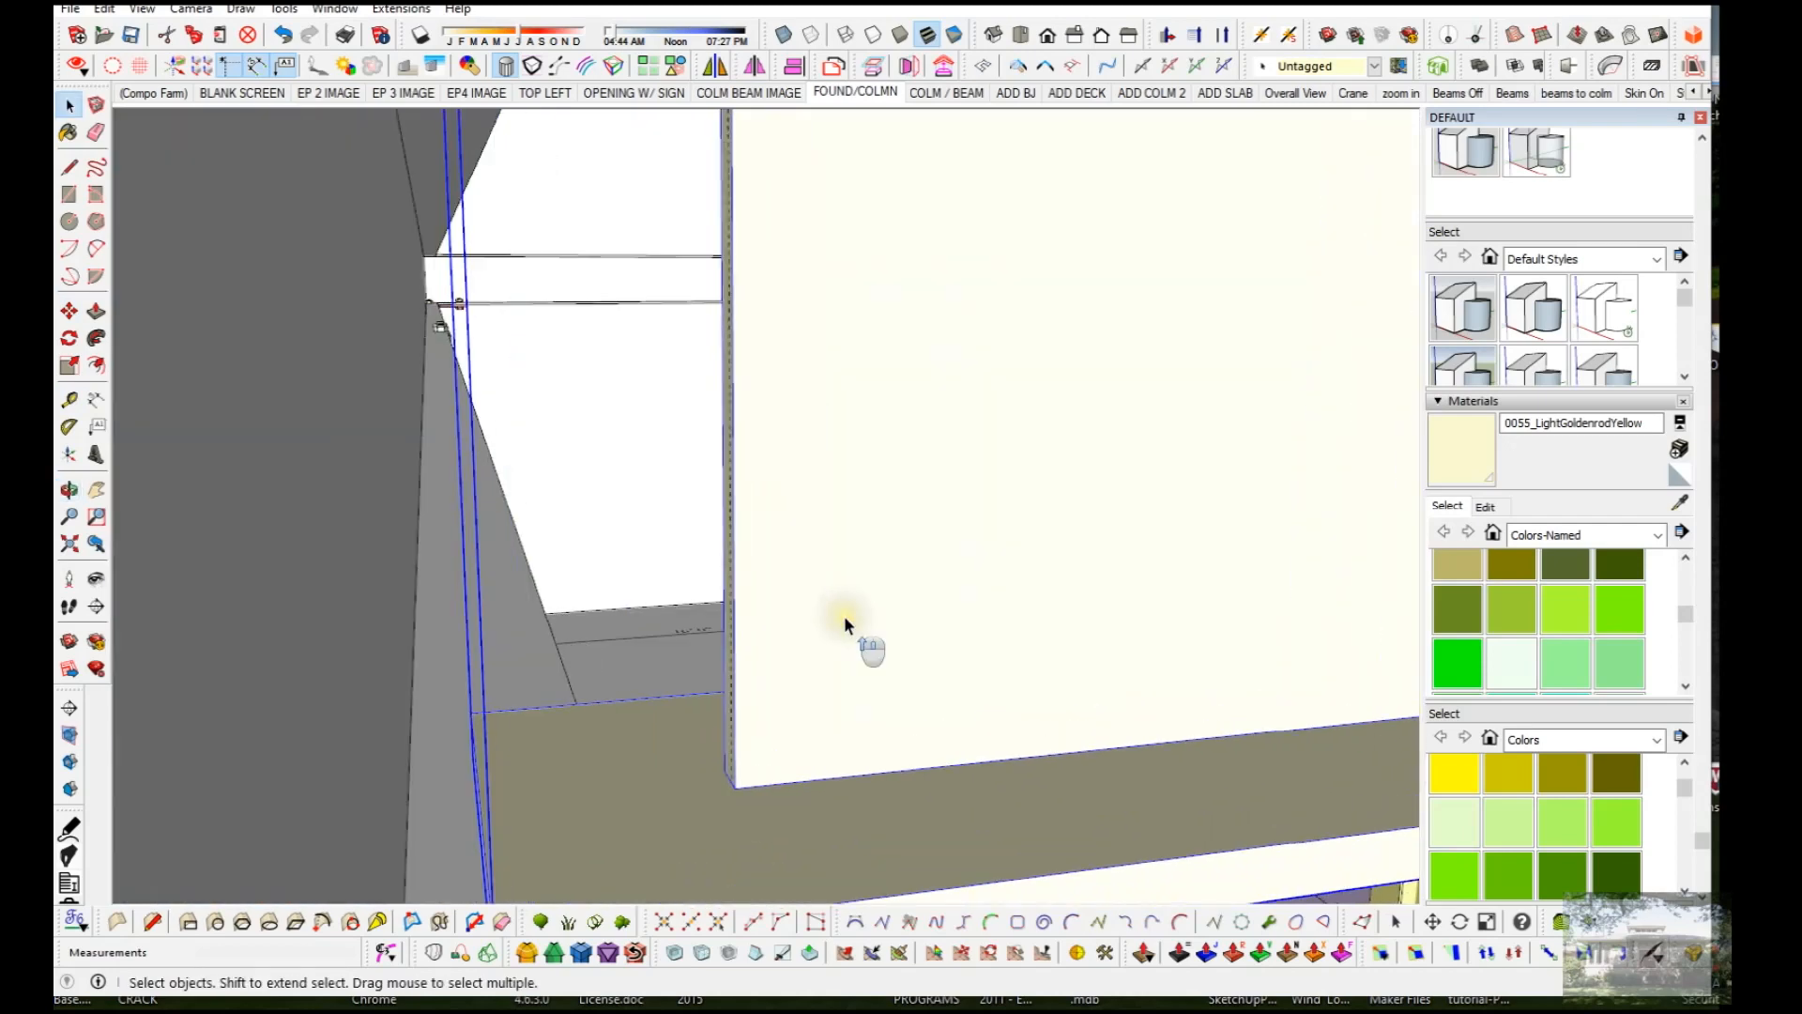
{"action": "scroll", "coordinate": [741, 690], "scroll_direction": "up", "scroll_amount": 1}
{"action": "scroll", "coordinate": [742, 690], "scroll_direction": "up", "scroll_amount": 1}
{"action": "left_click", "coordinate": [741, 680]}
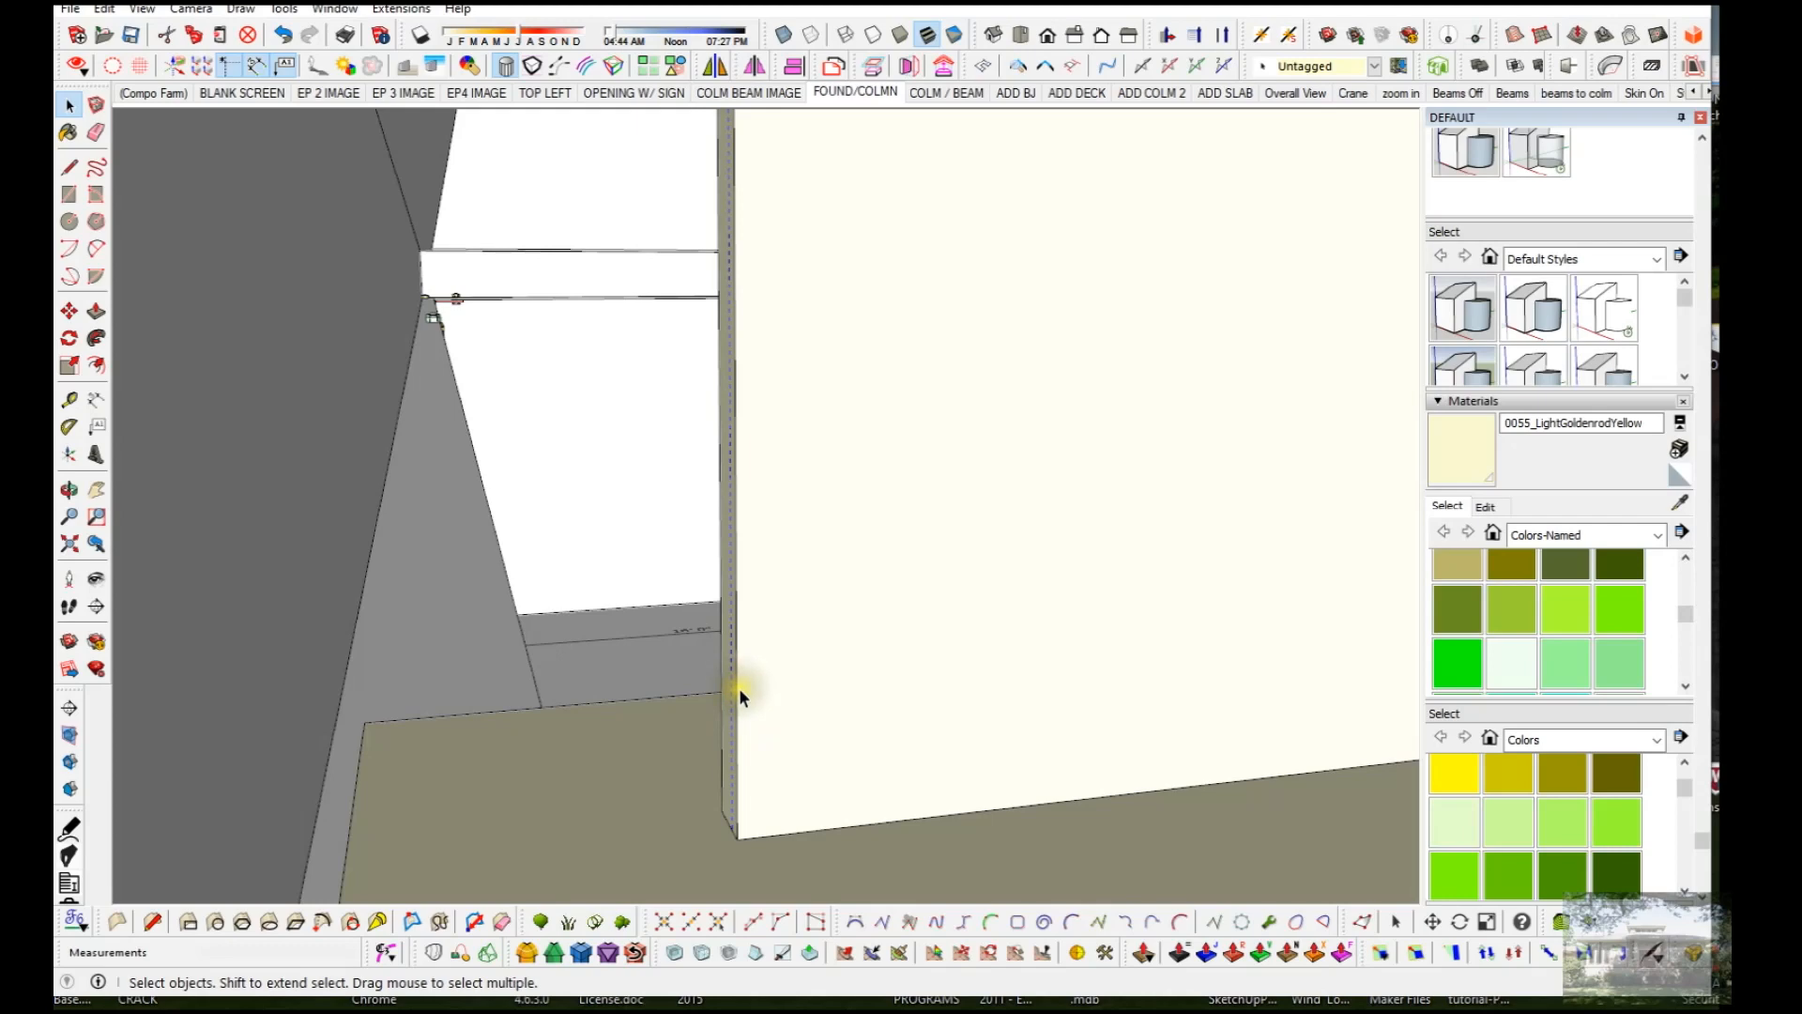
{"action": "triple_click", "coordinate": [739, 690]}
{"action": "left_click", "coordinate": [739, 690]}
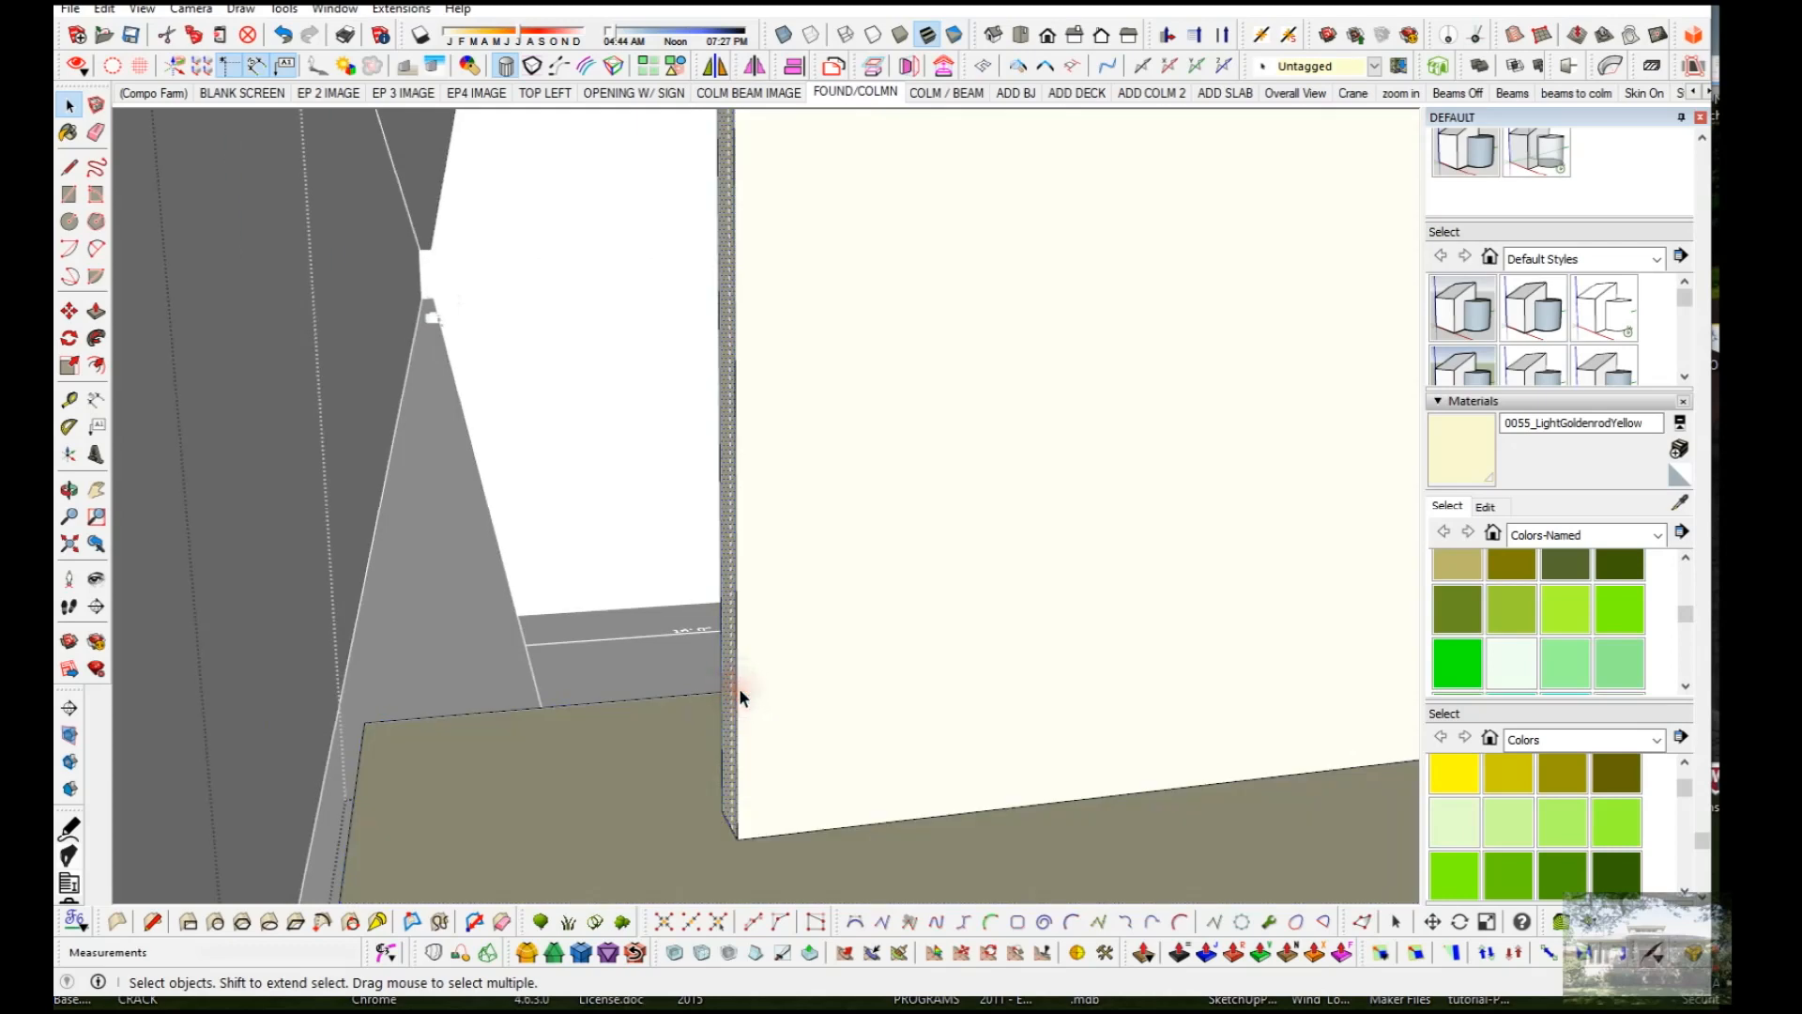
{"action": "key", "text": "p"}
{"action": "left_click_drag", "start_coordinate": [740, 690], "coordinate": [372, 838]}
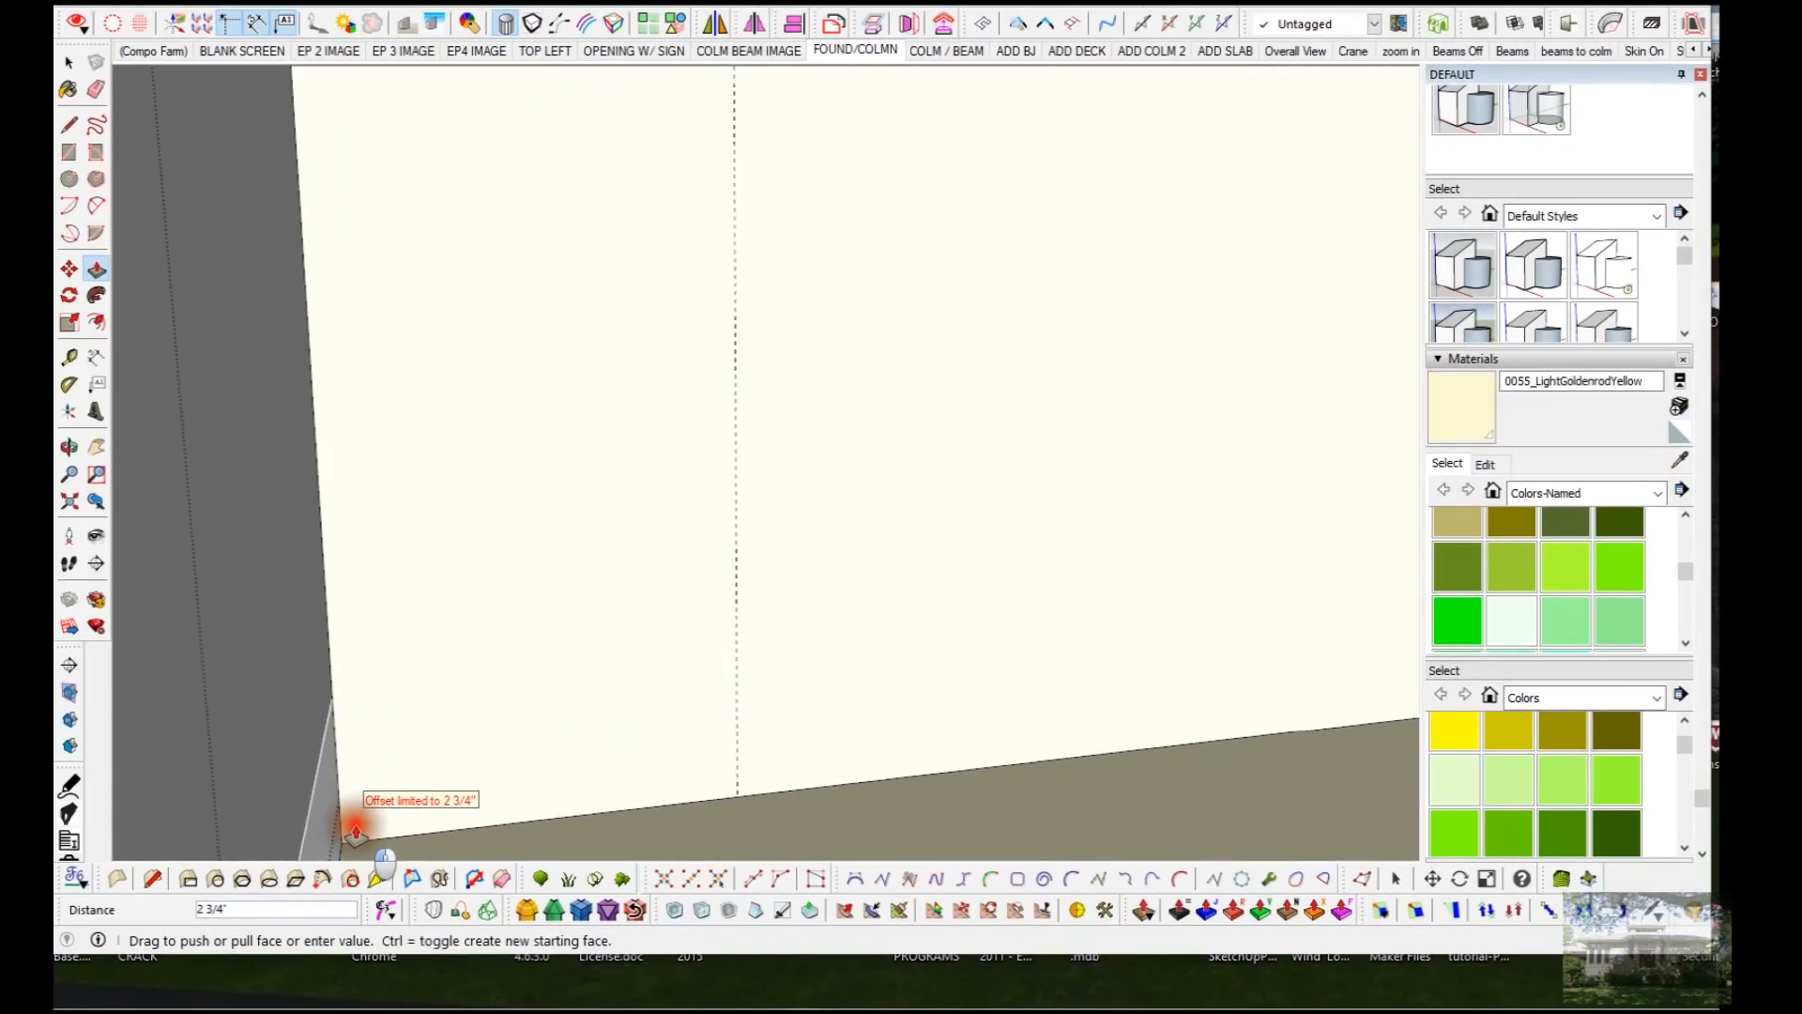
{"action": "left_click", "coordinate": [357, 831]}
{"action": "key", "text": "space"}
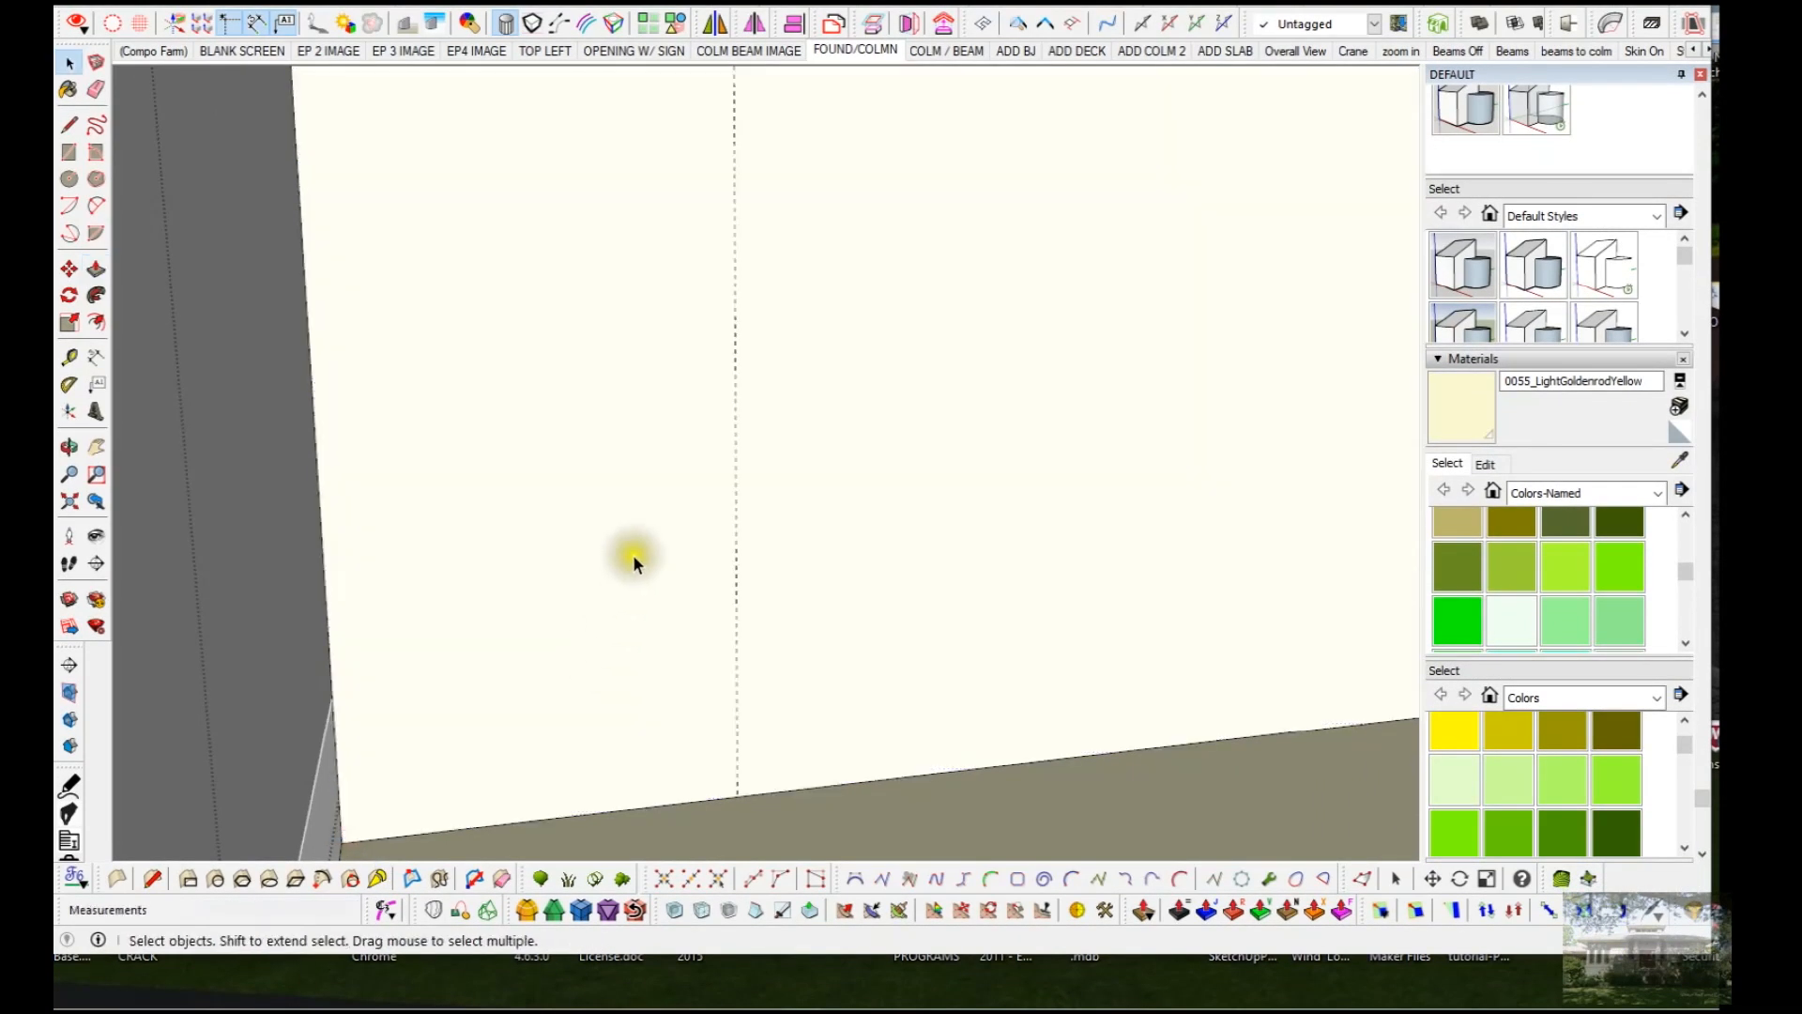
Step: Examine the coped end's fit against the perimeter beam from both sides and at a distance
{"action": "scroll", "coordinate": [666, 436], "scroll_direction": "down", "scroll_amount": 3}
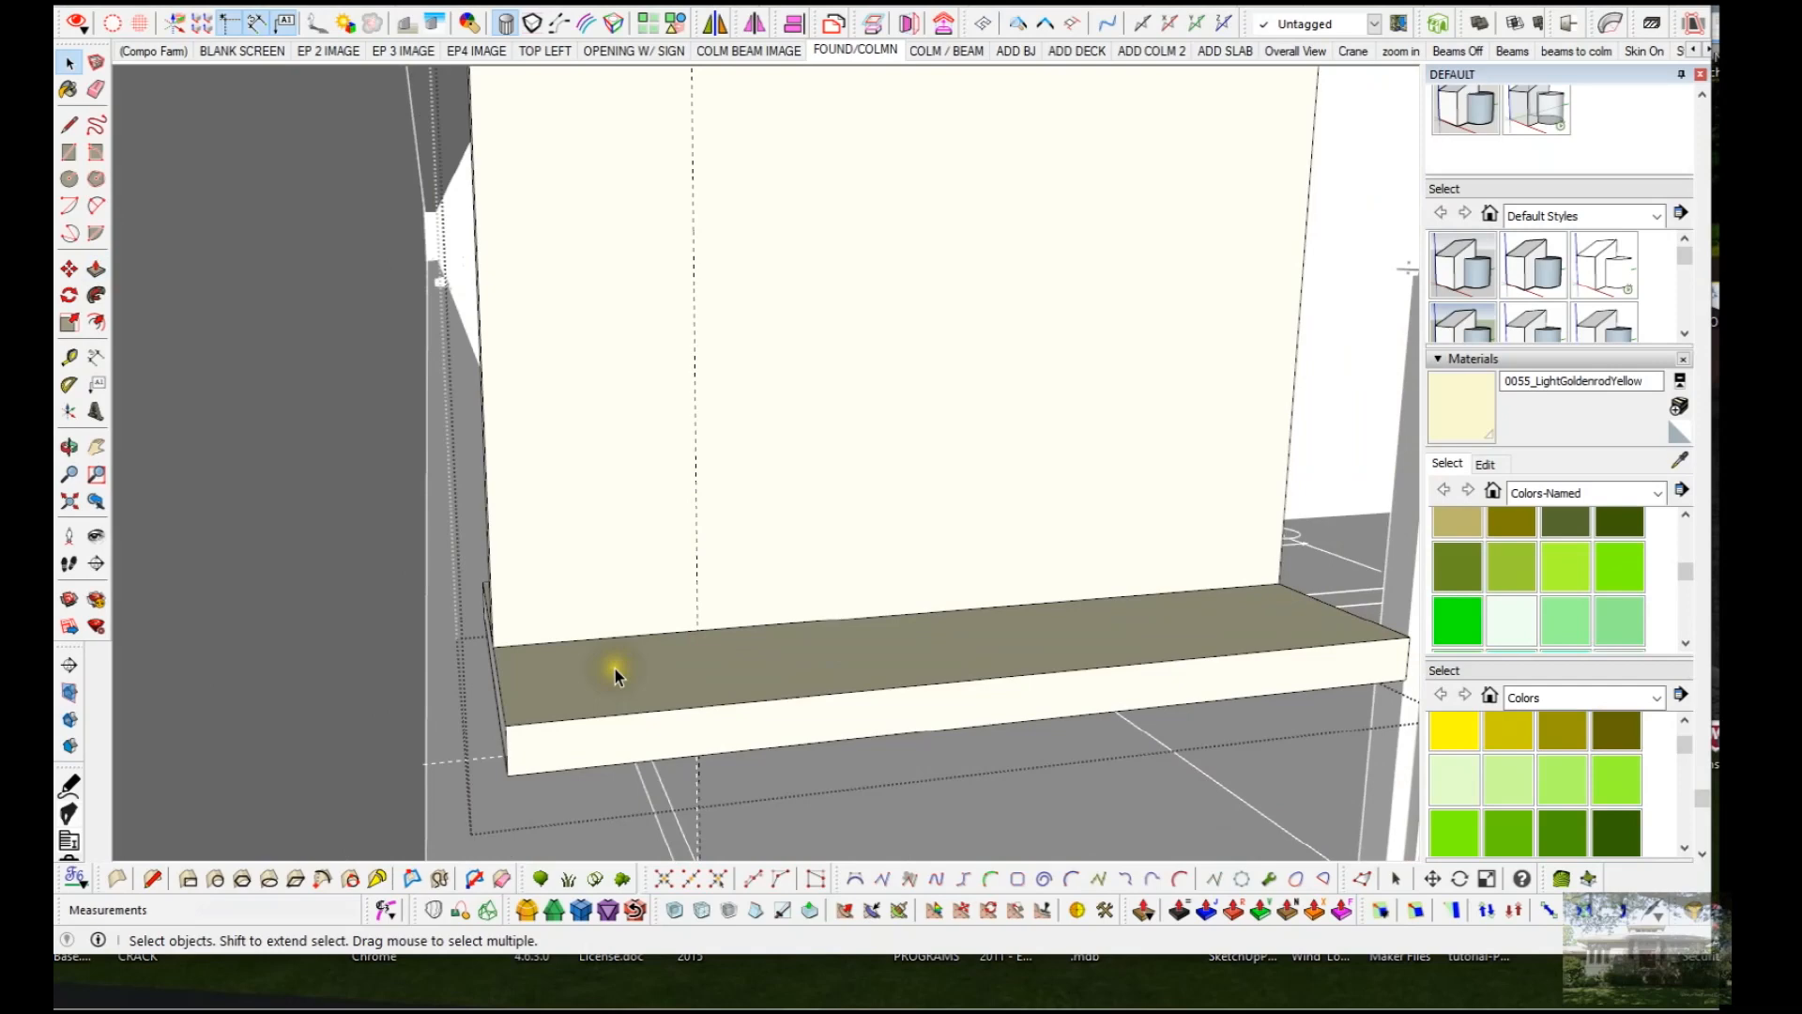
{"action": "key", "text": "e"}
{"action": "scroll", "coordinate": [746, 596], "scroll_direction": "down", "scroll_amount": 2}
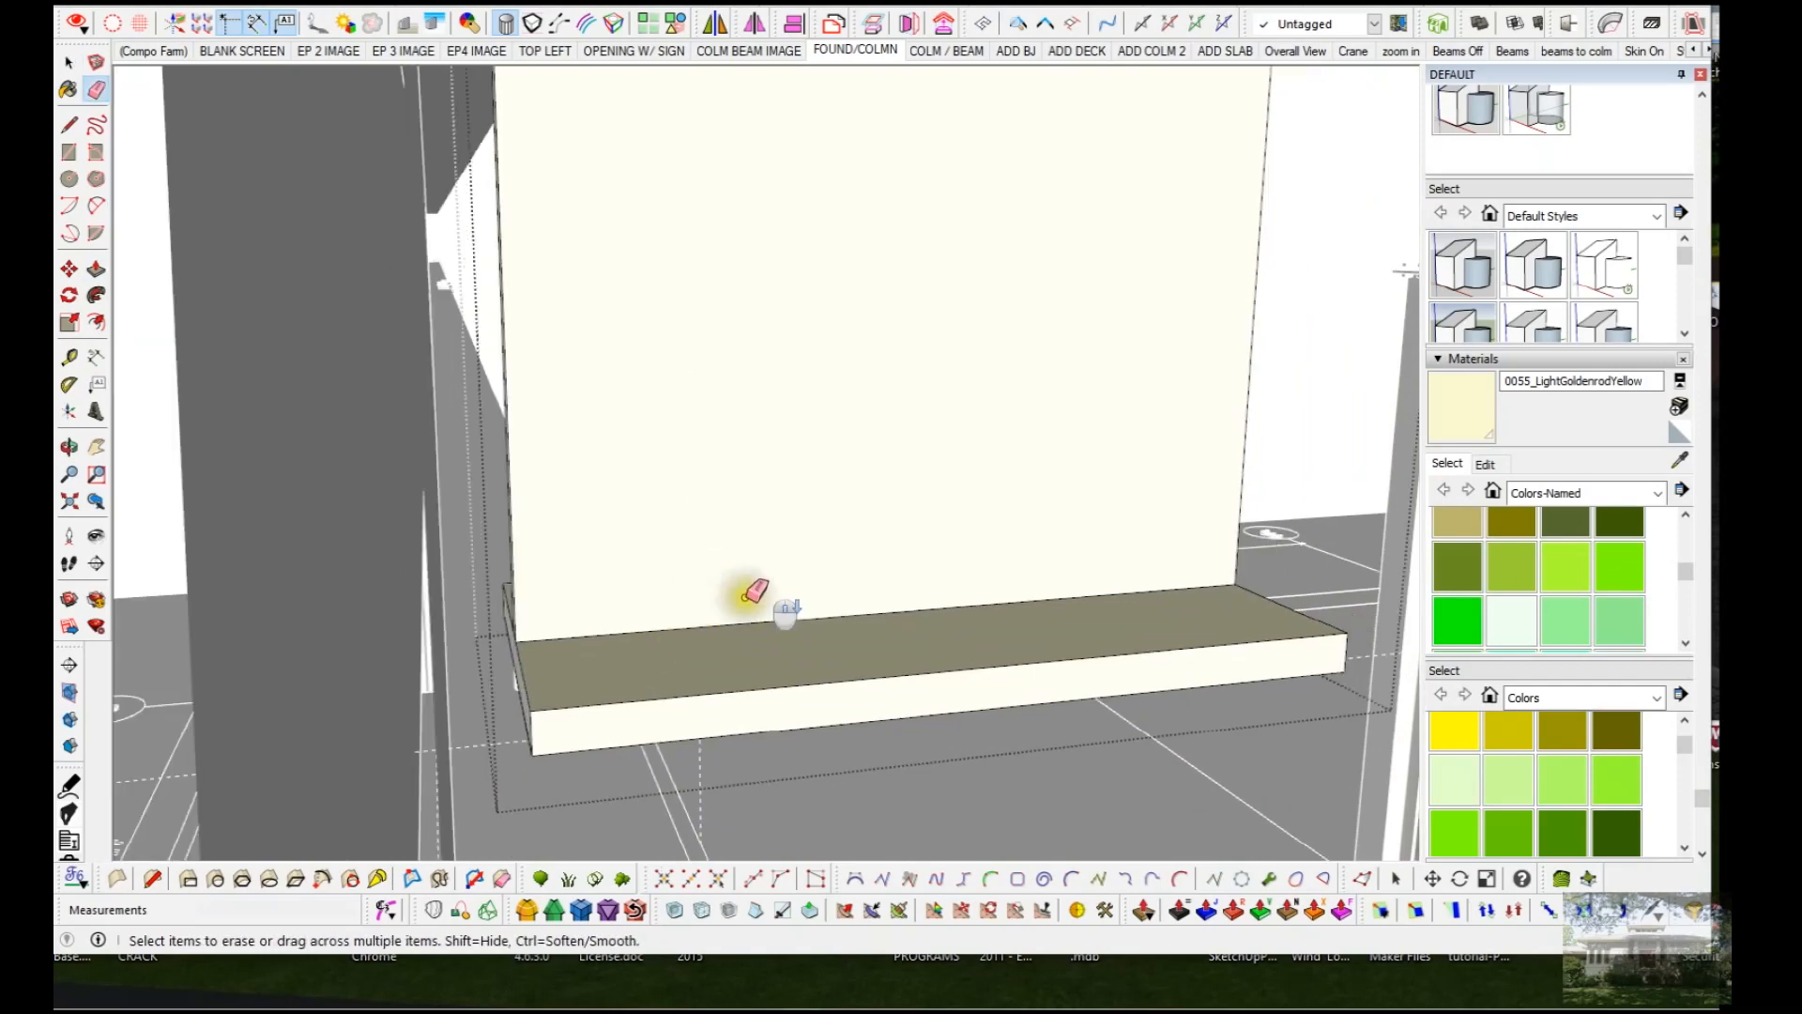
{"action": "scroll", "coordinate": [732, 606], "scroll_direction": "down", "scroll_amount": 2}
{"action": "mouse_move", "coordinate": [716, 614]}
{"action": "middle_mouse_down"}
{"action": "mouse_move", "coordinate": [688, 565]}
{"action": "mouse_move", "coordinate": [601, 592]}
{"action": "middle_mouse_up"}
{"action": "scroll", "coordinate": [674, 546], "scroll_direction": "down", "scroll_amount": 3}
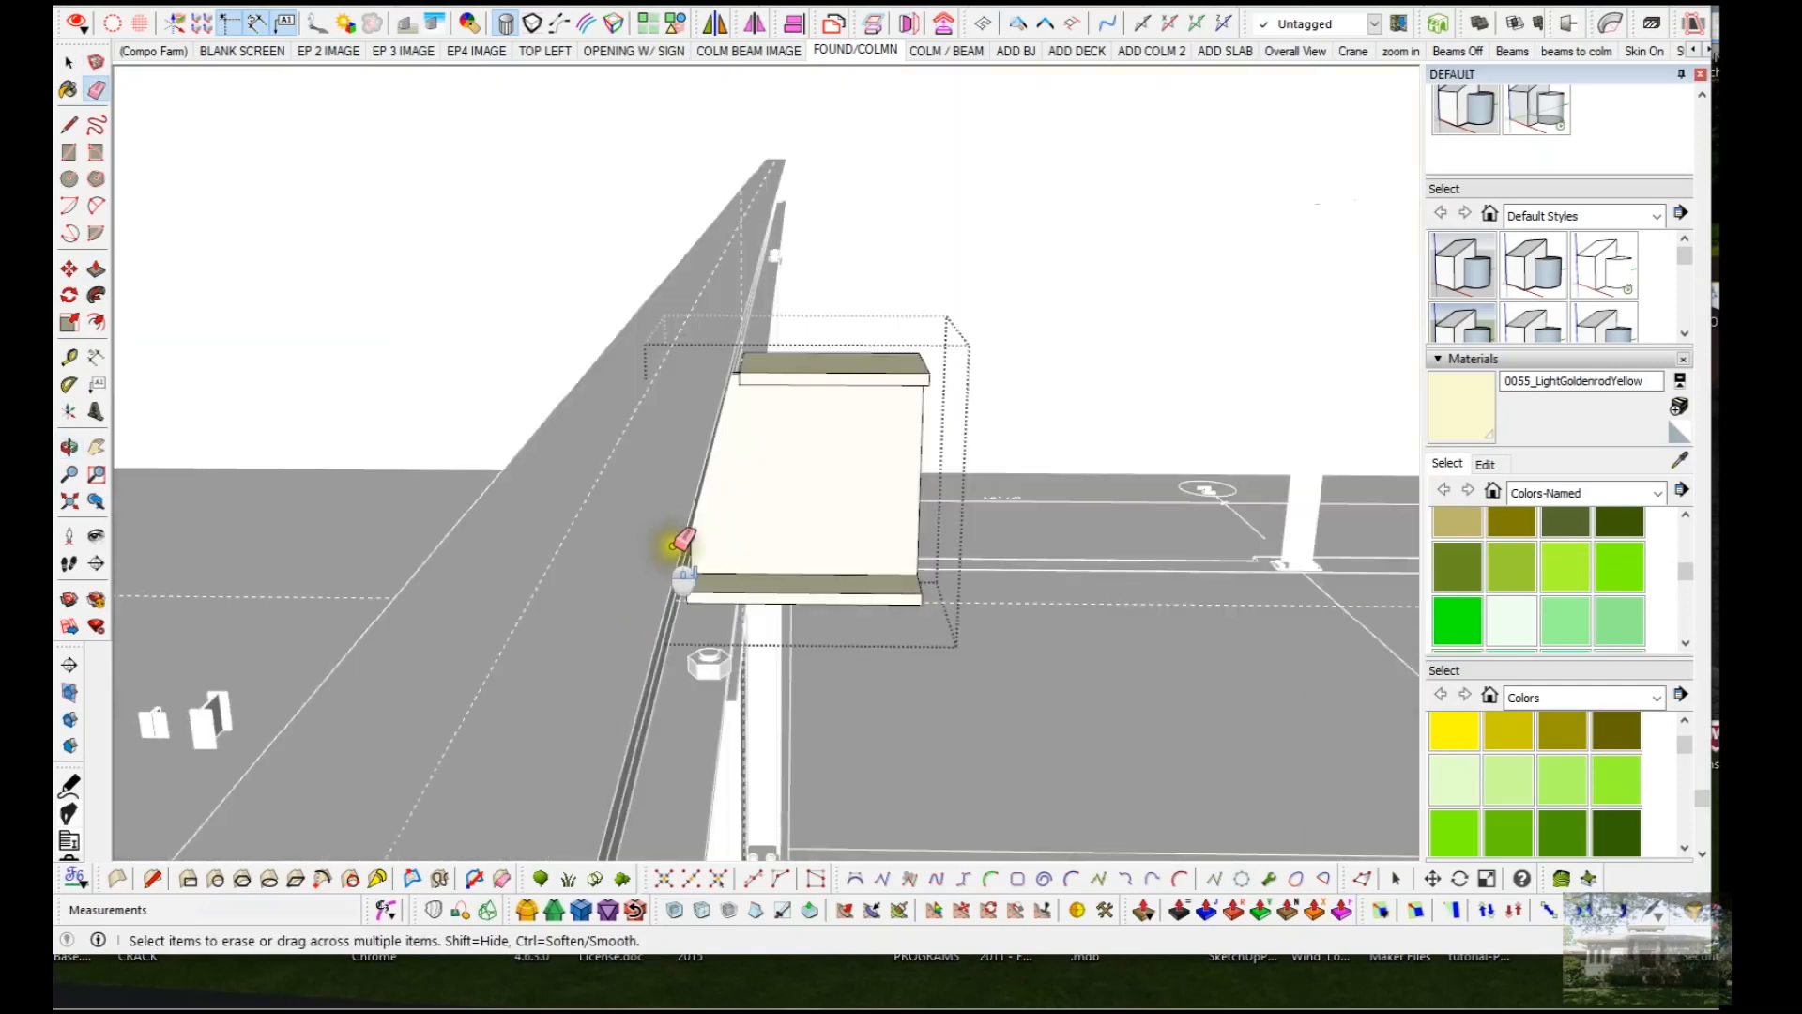
{"action": "middle_click_drag", "start_coordinate": [785, 510], "coordinate": [666, 458]}
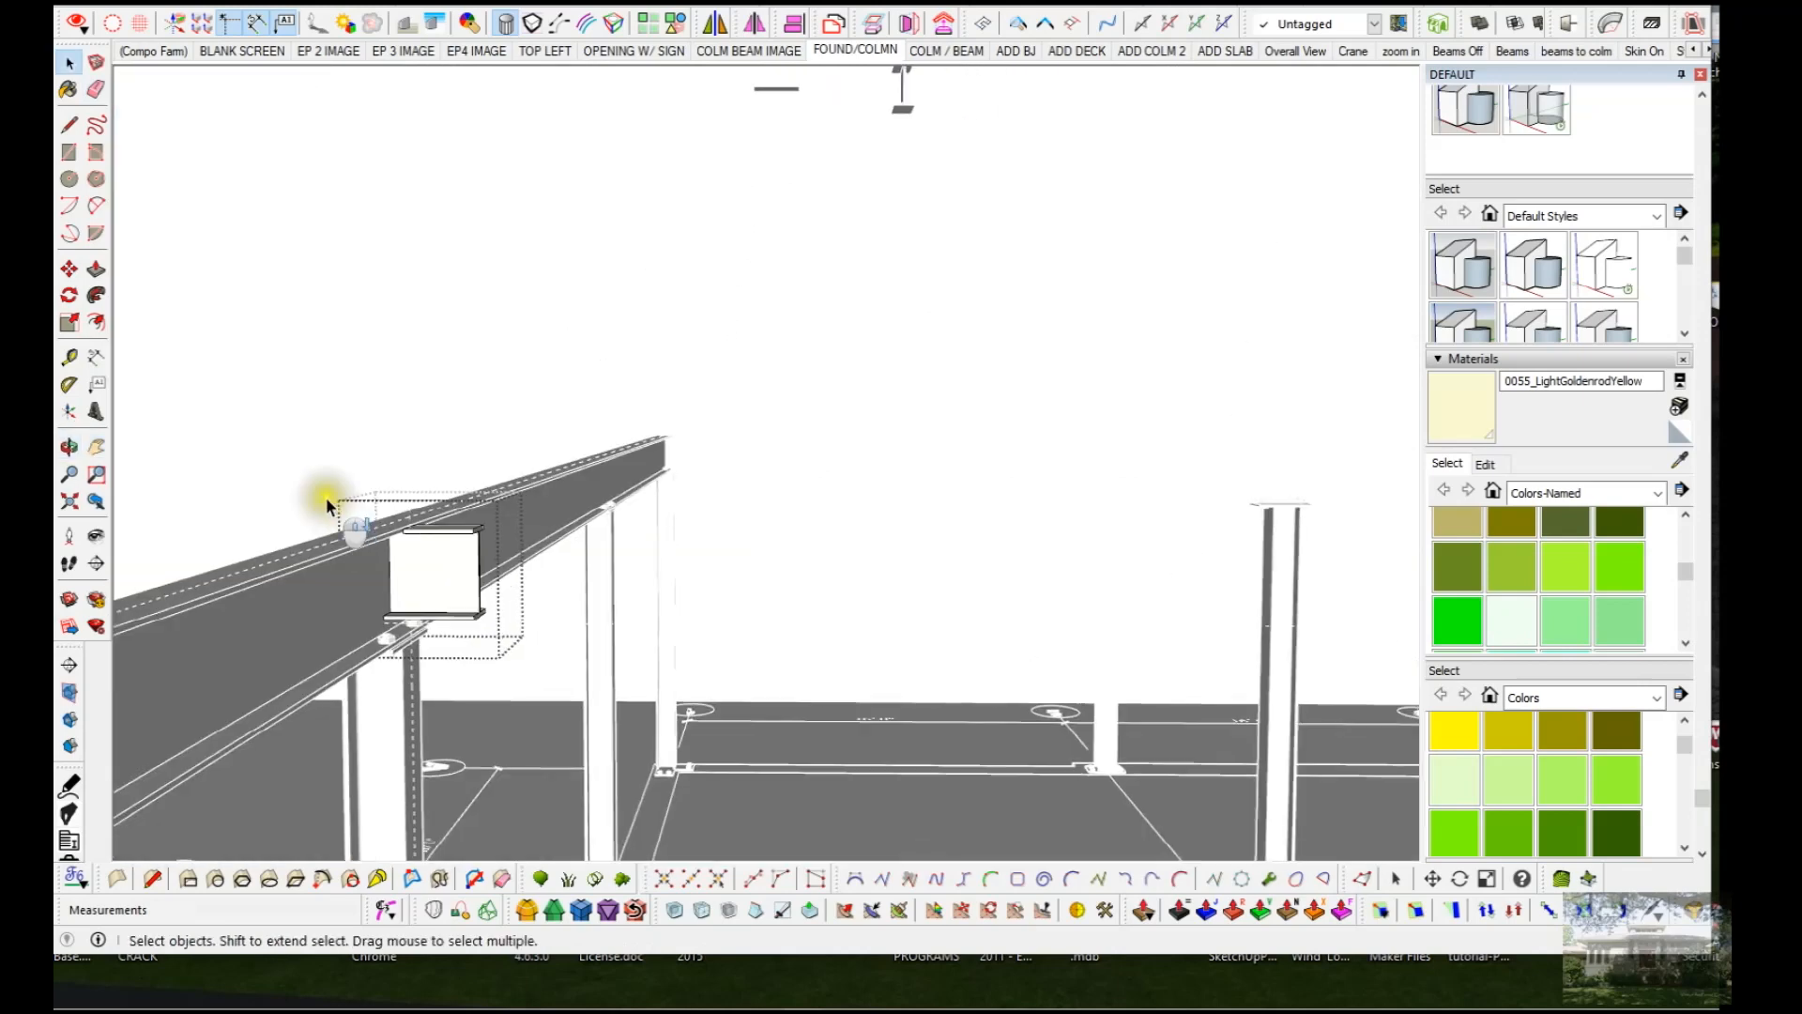
{"action": "scroll", "coordinate": [383, 513], "scroll_direction": "down", "scroll_amount": 2}
{"action": "middle_click_drag", "start_coordinate": [388, 515], "coordinate": [177, 537]}
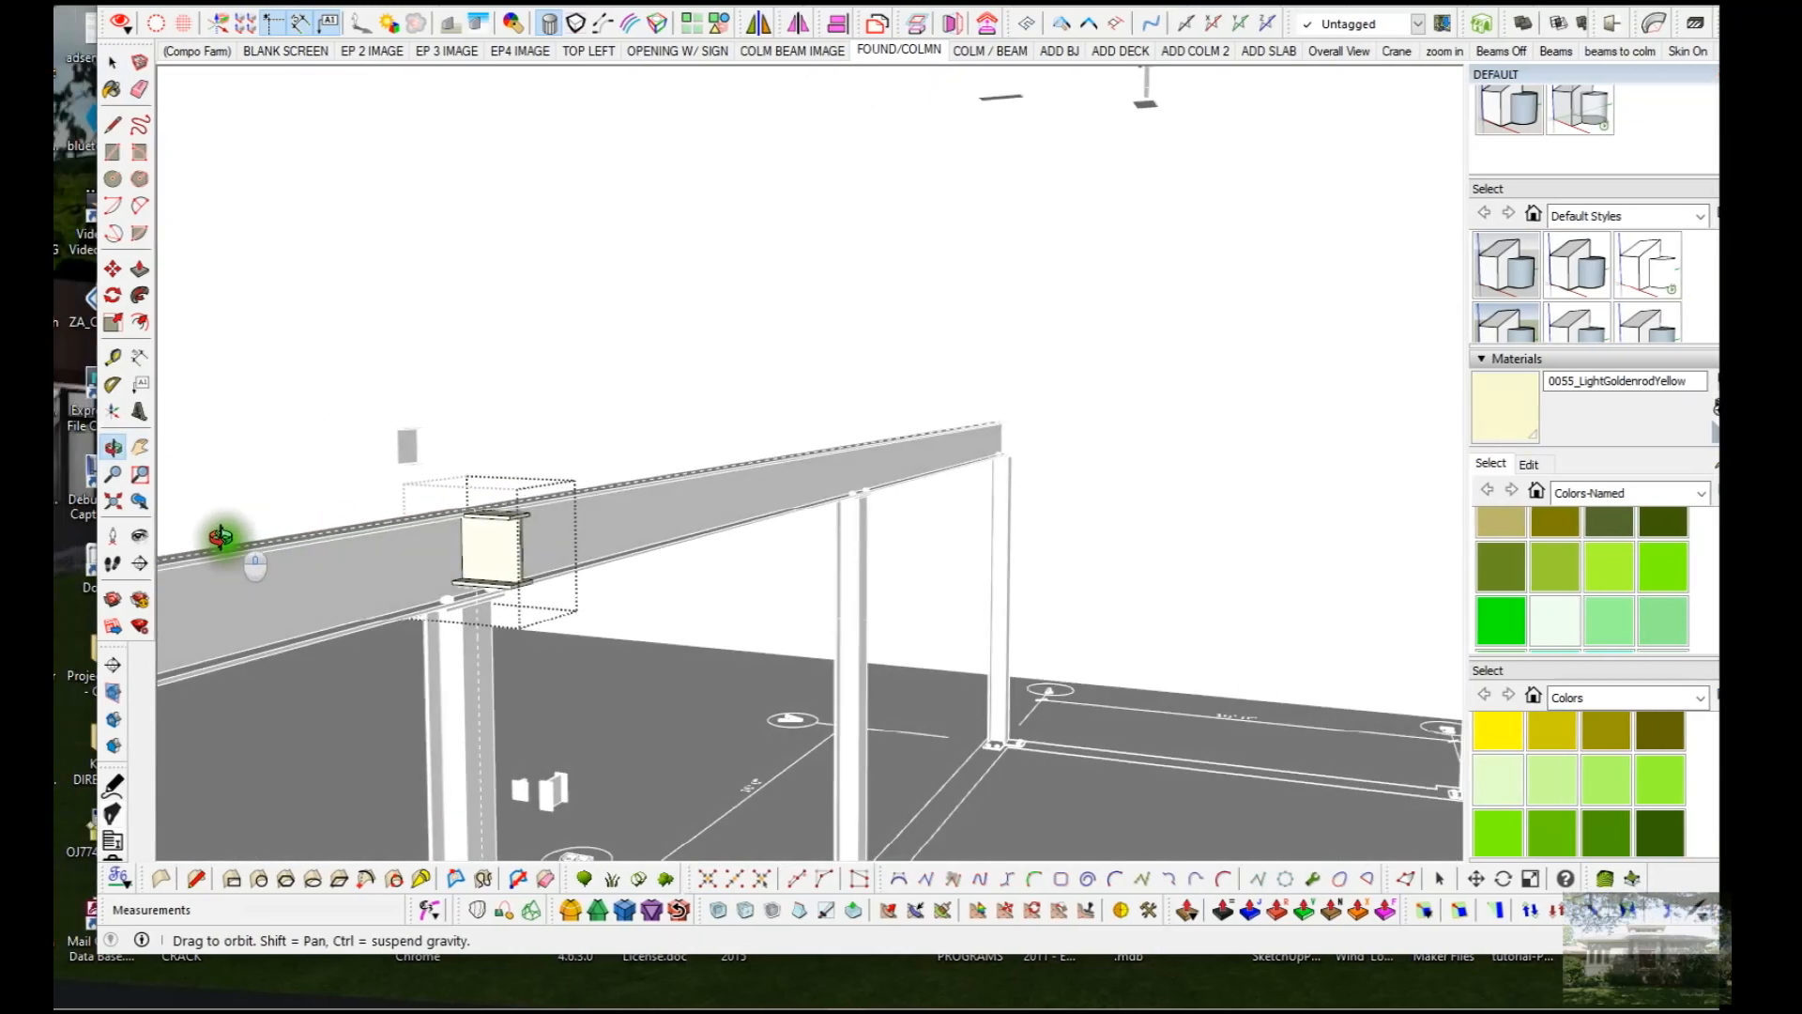
Step: Push/Pull the sample's inner I-shaped end face 30' to lengthen the beam across the frame
{"action": "scroll", "coordinate": [556, 583], "scroll_direction": "up", "scroll_amount": 5}
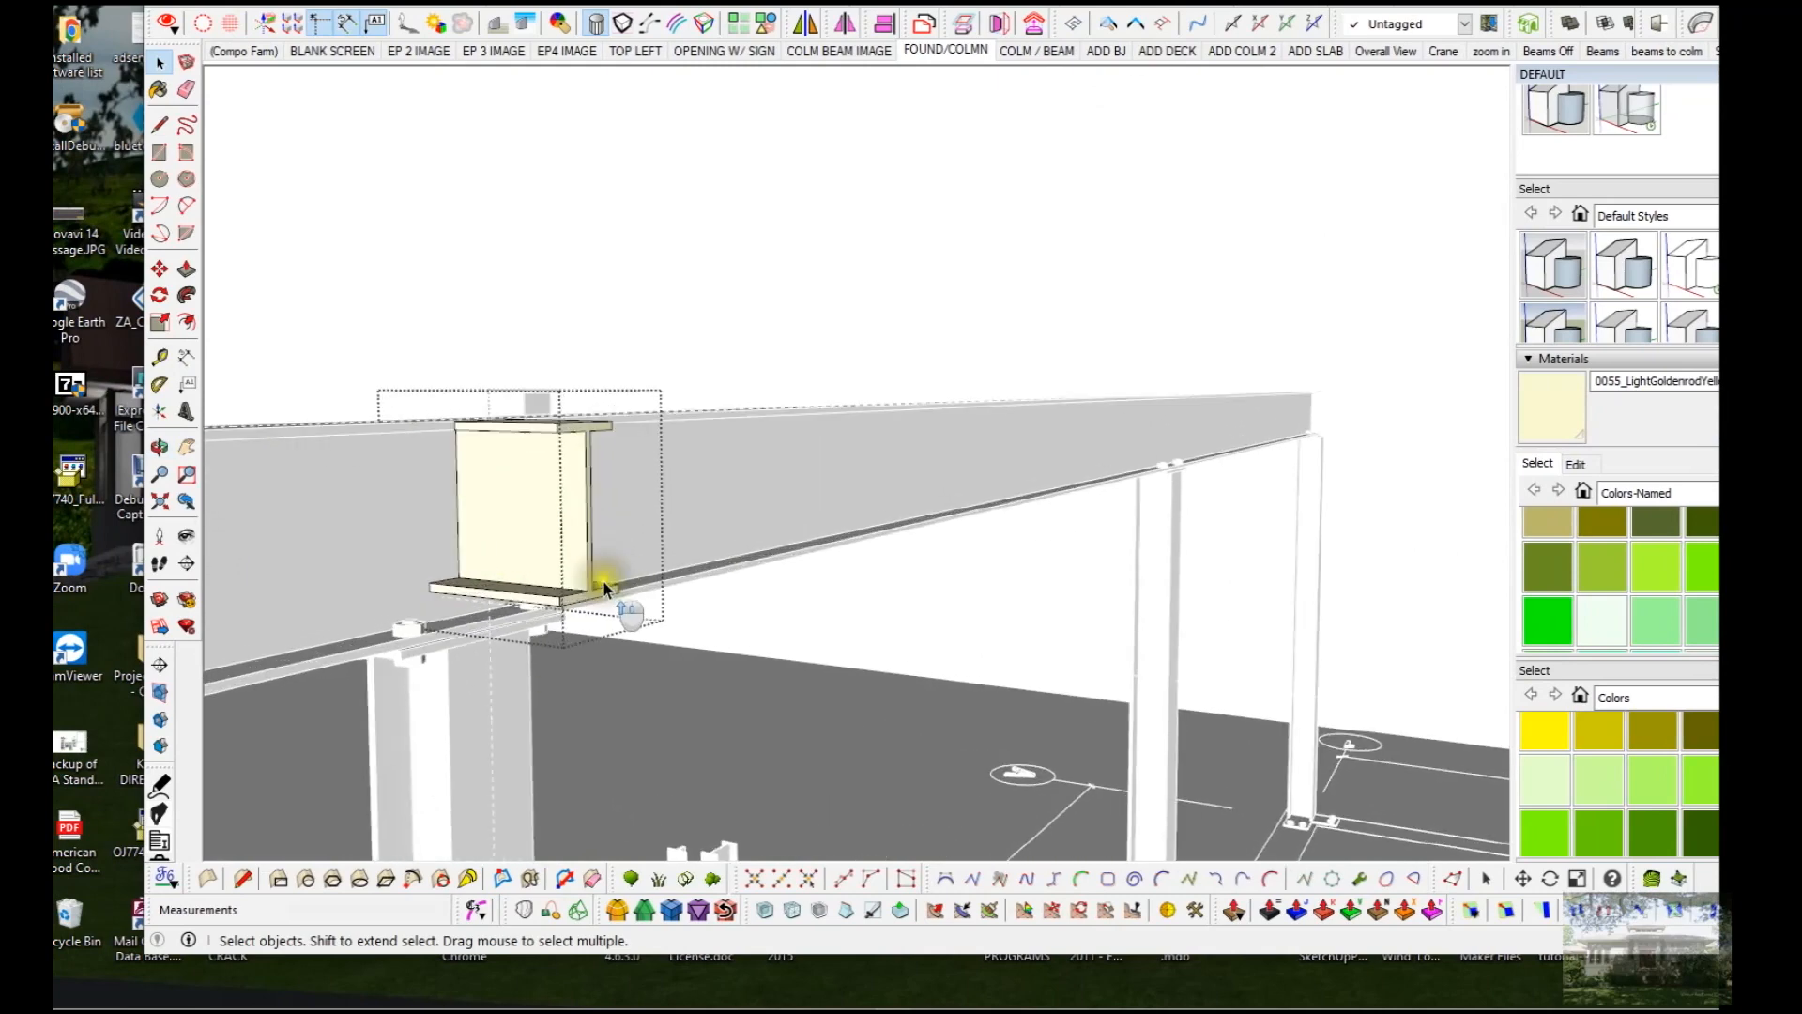
{"action": "scroll", "coordinate": [606, 592], "scroll_direction": "up", "scroll_amount": 3}
{"action": "left_click", "coordinate": [615, 596]}
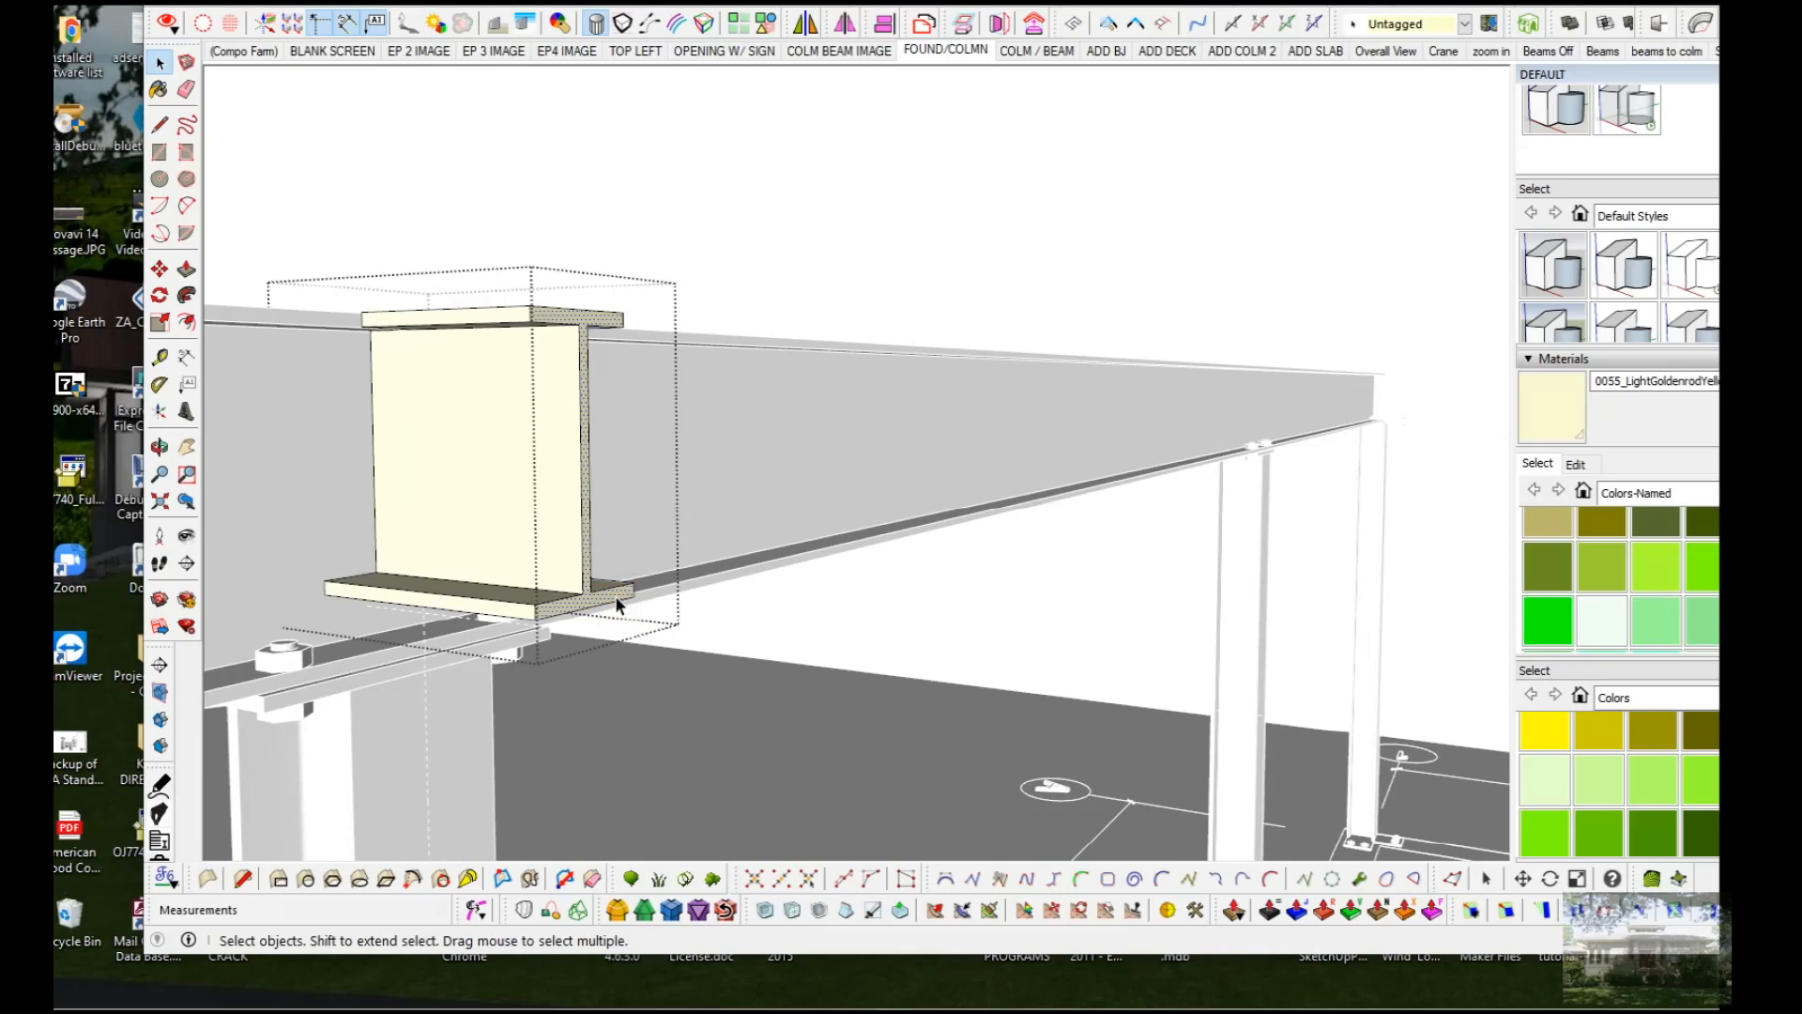
{"action": "key", "text": "p"}
{"action": "left_click_drag", "start_coordinate": [616, 595], "coordinate": [1047, 674]}
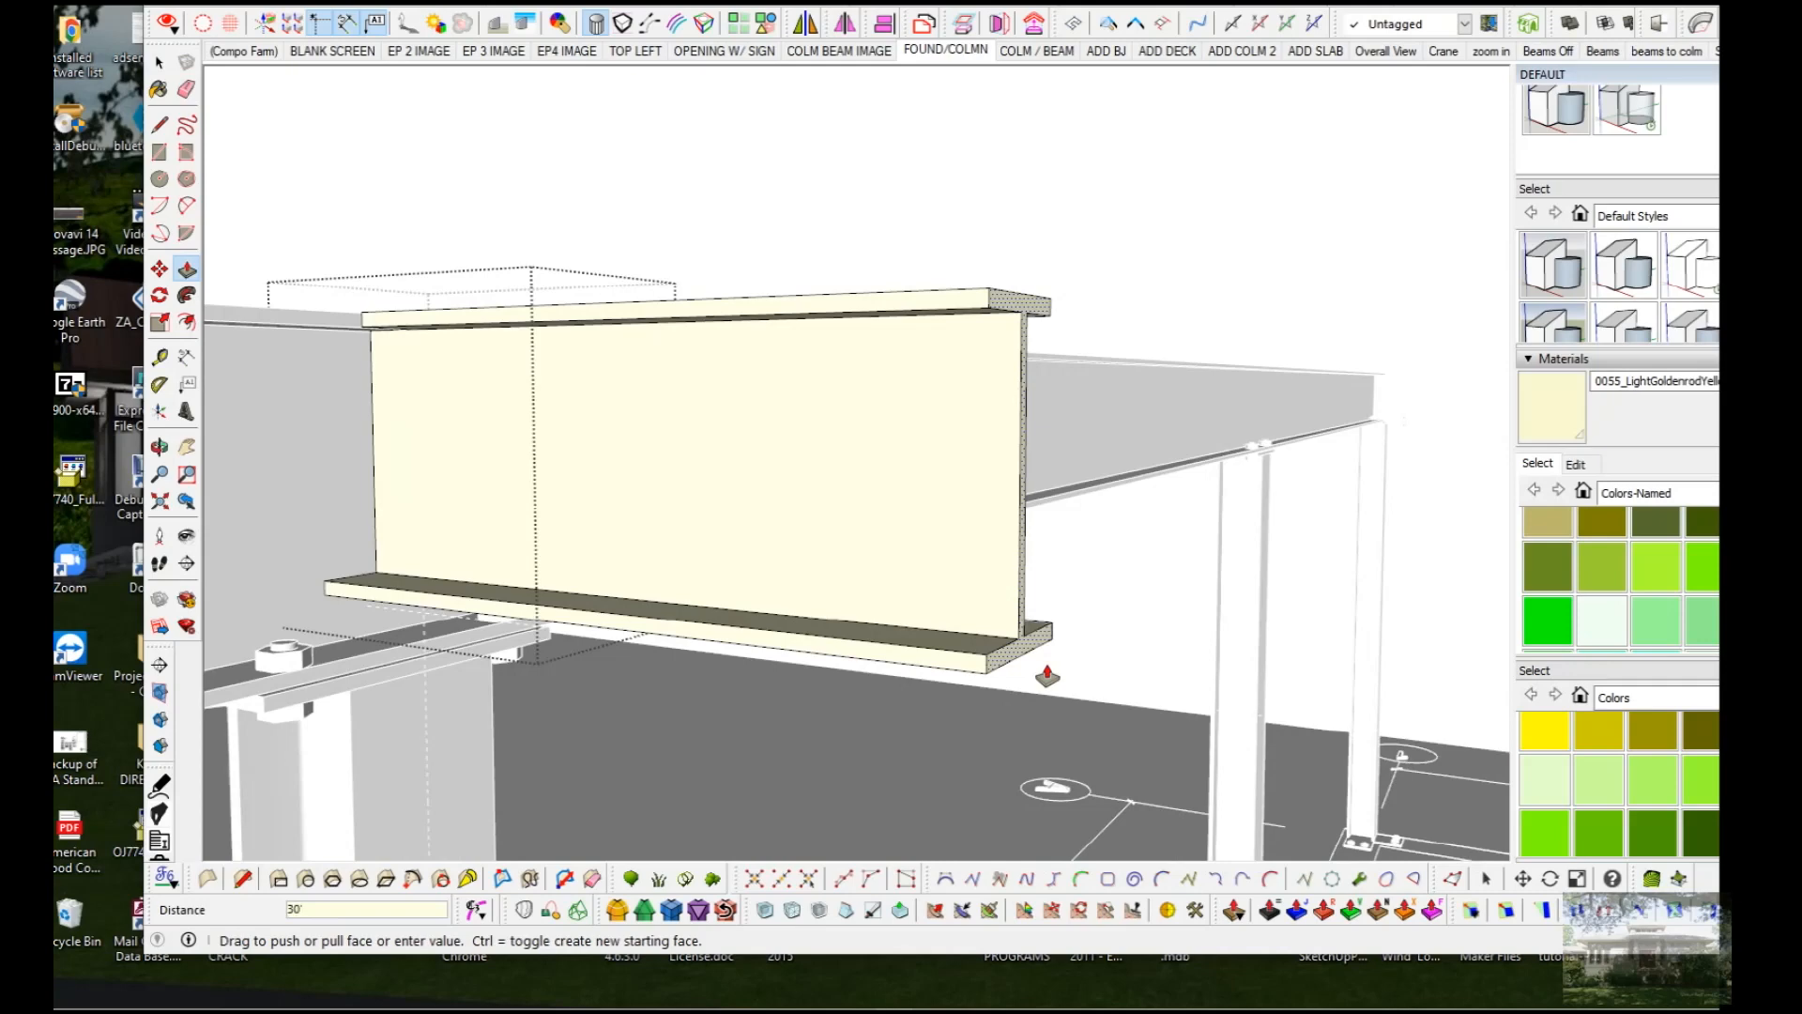
{"action": "type", "text": "30'"}
{"action": "key", "text": "Return"}
Step: Place a vertical guide 2.75' in from the web's edge at the lengthened beam's far end
{"action": "scroll", "coordinate": [1048, 676], "scroll_direction": "down", "scroll_amount": 6}
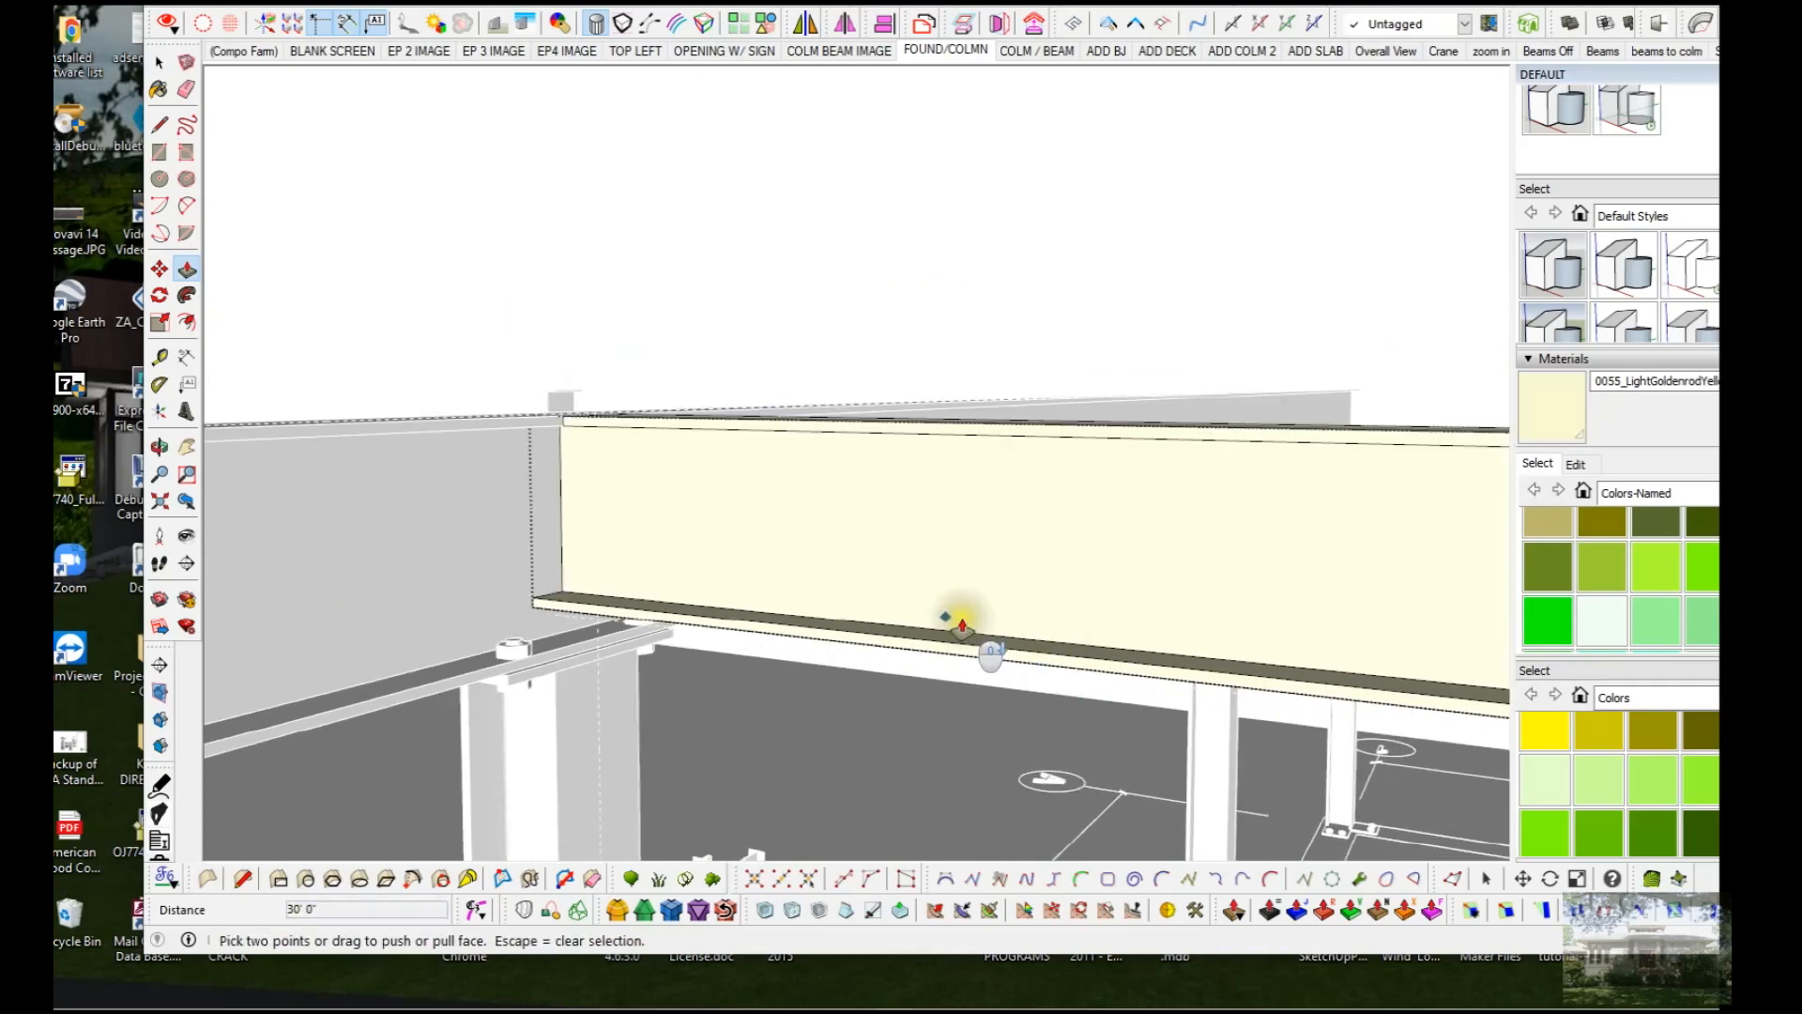
{"action": "scroll", "coordinate": [723, 564], "scroll_direction": "down", "scroll_amount": 2}
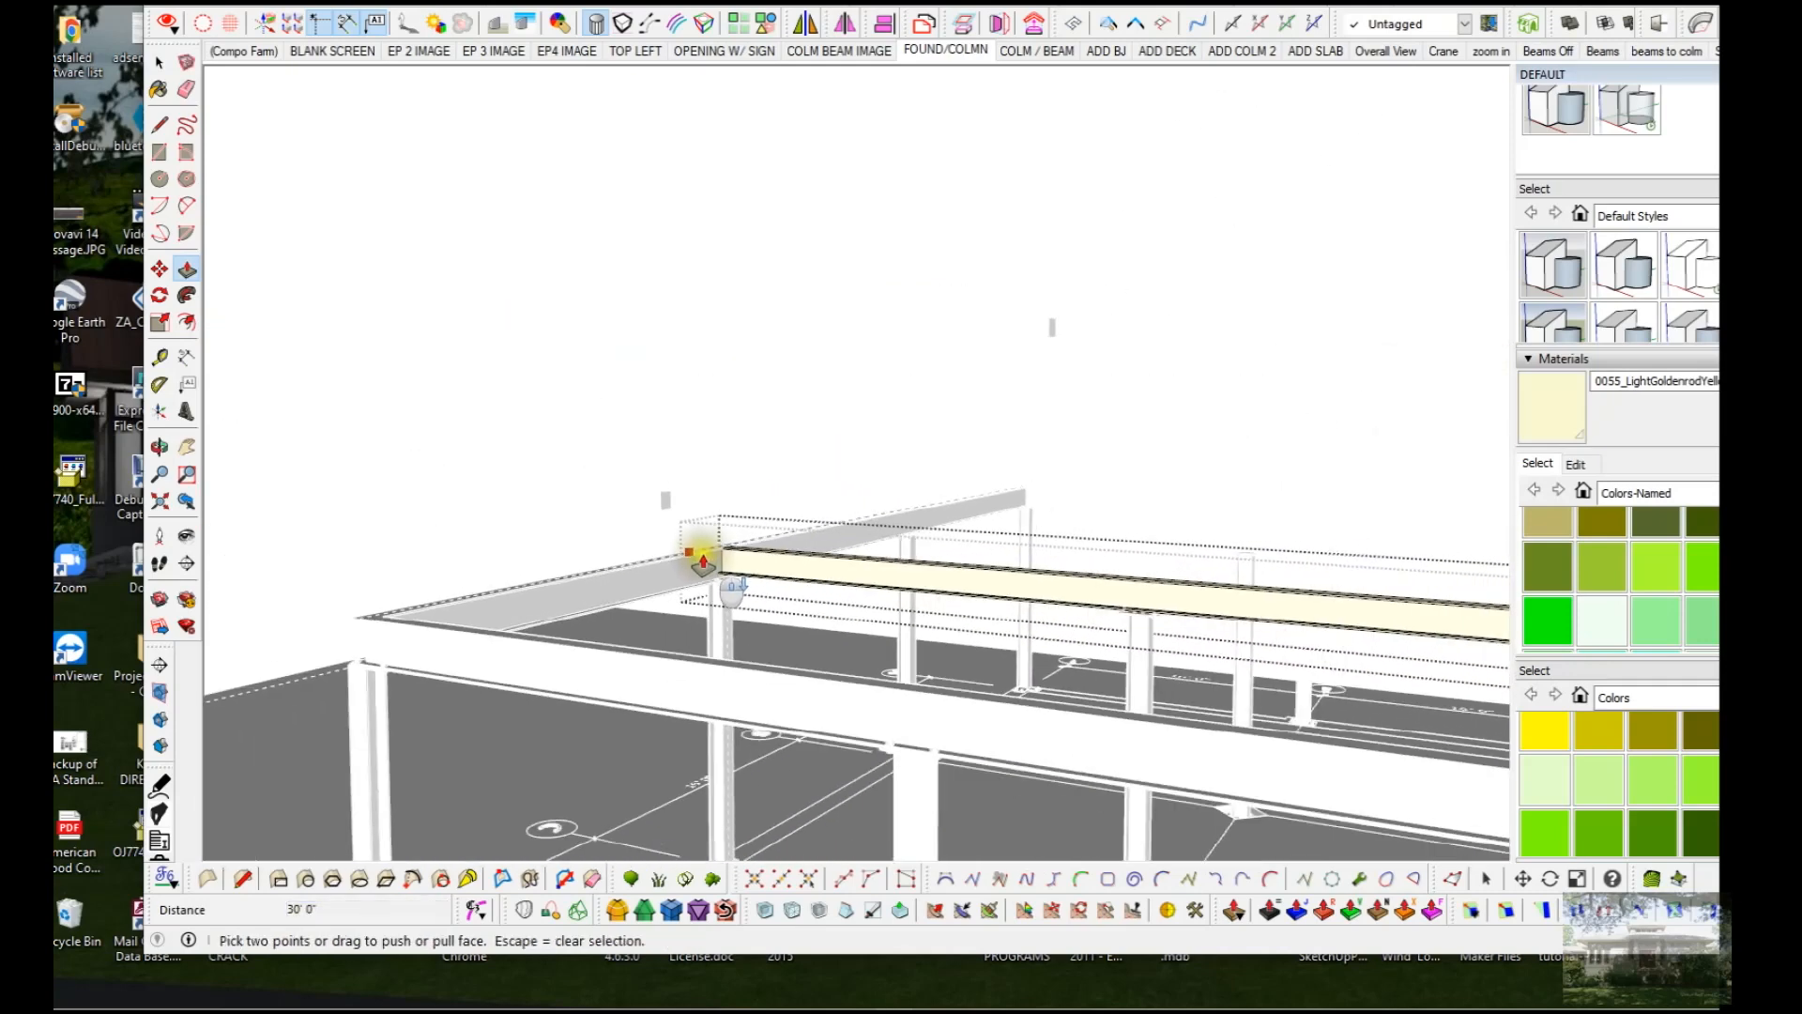
{"action": "left_click", "coordinate": [995, 591]}
{"action": "middle_click_drag", "start_coordinate": [994, 592], "coordinate": [684, 587]}
{"action": "scroll", "coordinate": [954, 658], "scroll_direction": "up", "scroll_amount": 4}
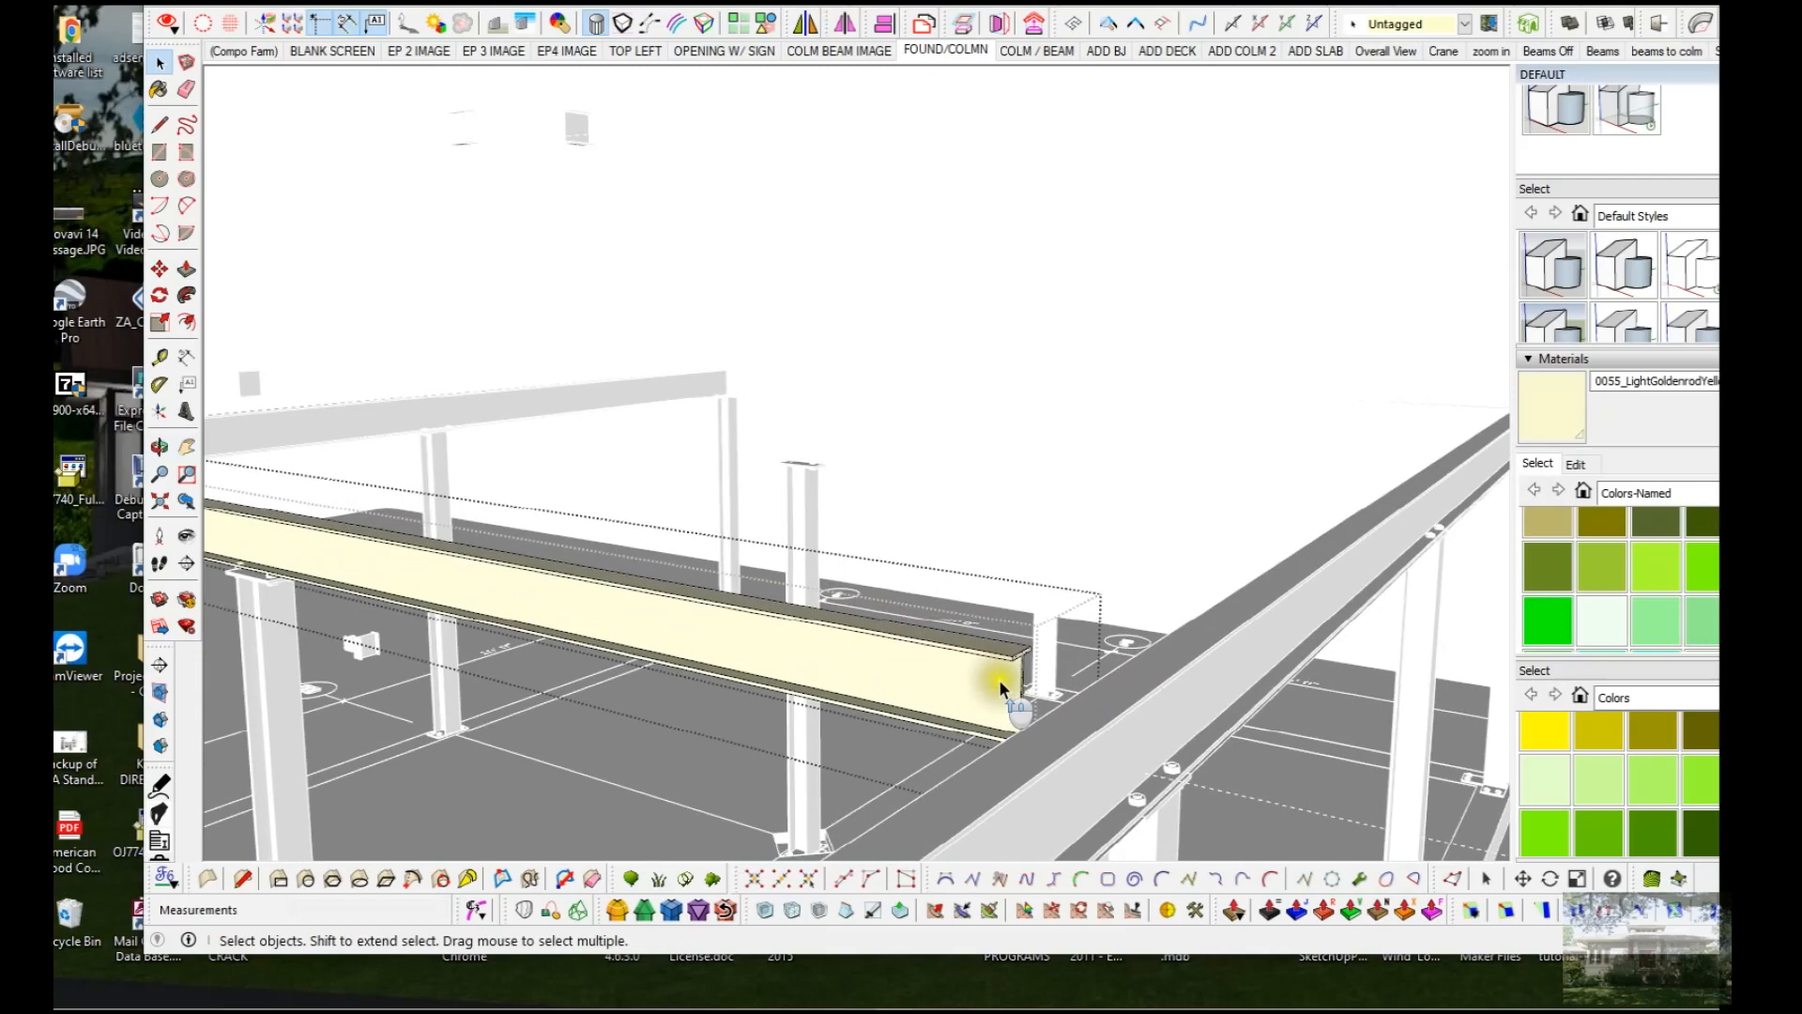
{"action": "middle_click_drag", "start_coordinate": [1032, 727], "coordinate": [1195, 764]}
{"action": "scroll", "coordinate": [1070, 719], "scroll_direction": "up", "scroll_amount": 2}
{"action": "scroll", "coordinate": [1070, 719], "scroll_direction": "up", "scroll_amount": 1}
{"action": "left_click", "coordinate": [986, 660]}
{"action": "middle_click_drag", "start_coordinate": [986, 660], "coordinate": [1042, 437]}
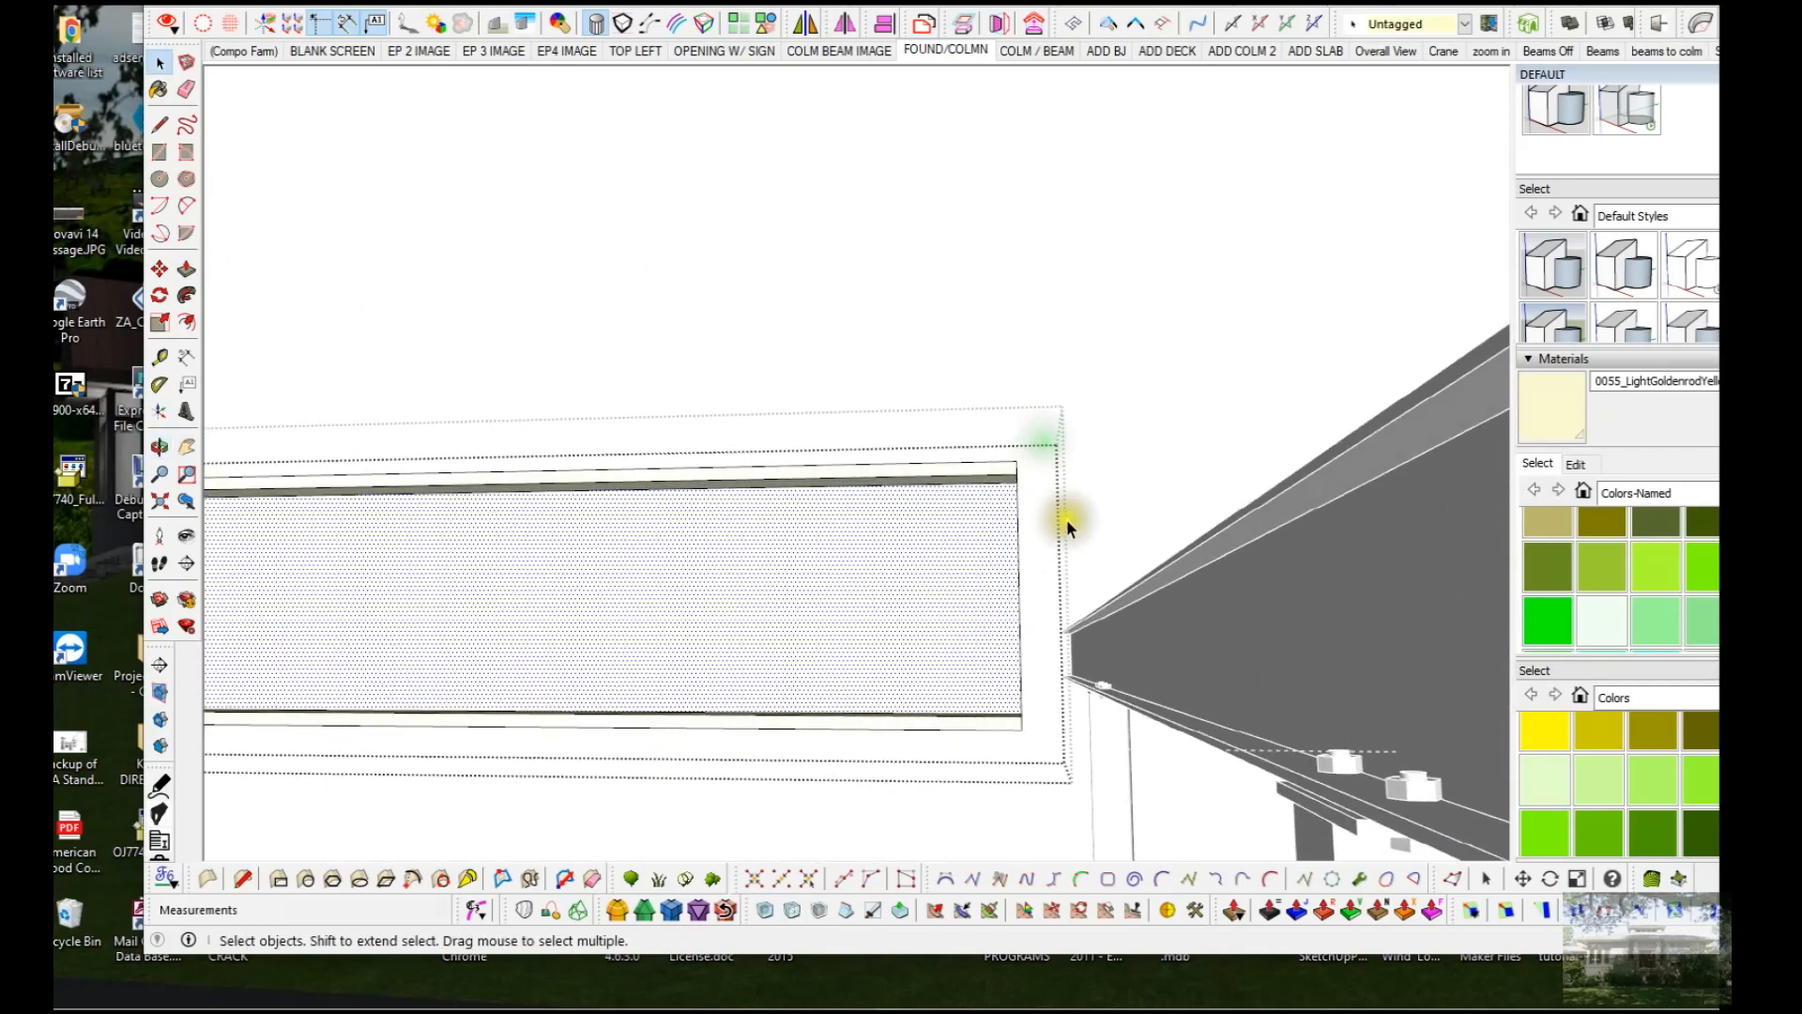
{"action": "key", "text": "t"}
{"action": "left_click", "coordinate": [1033, 554]}
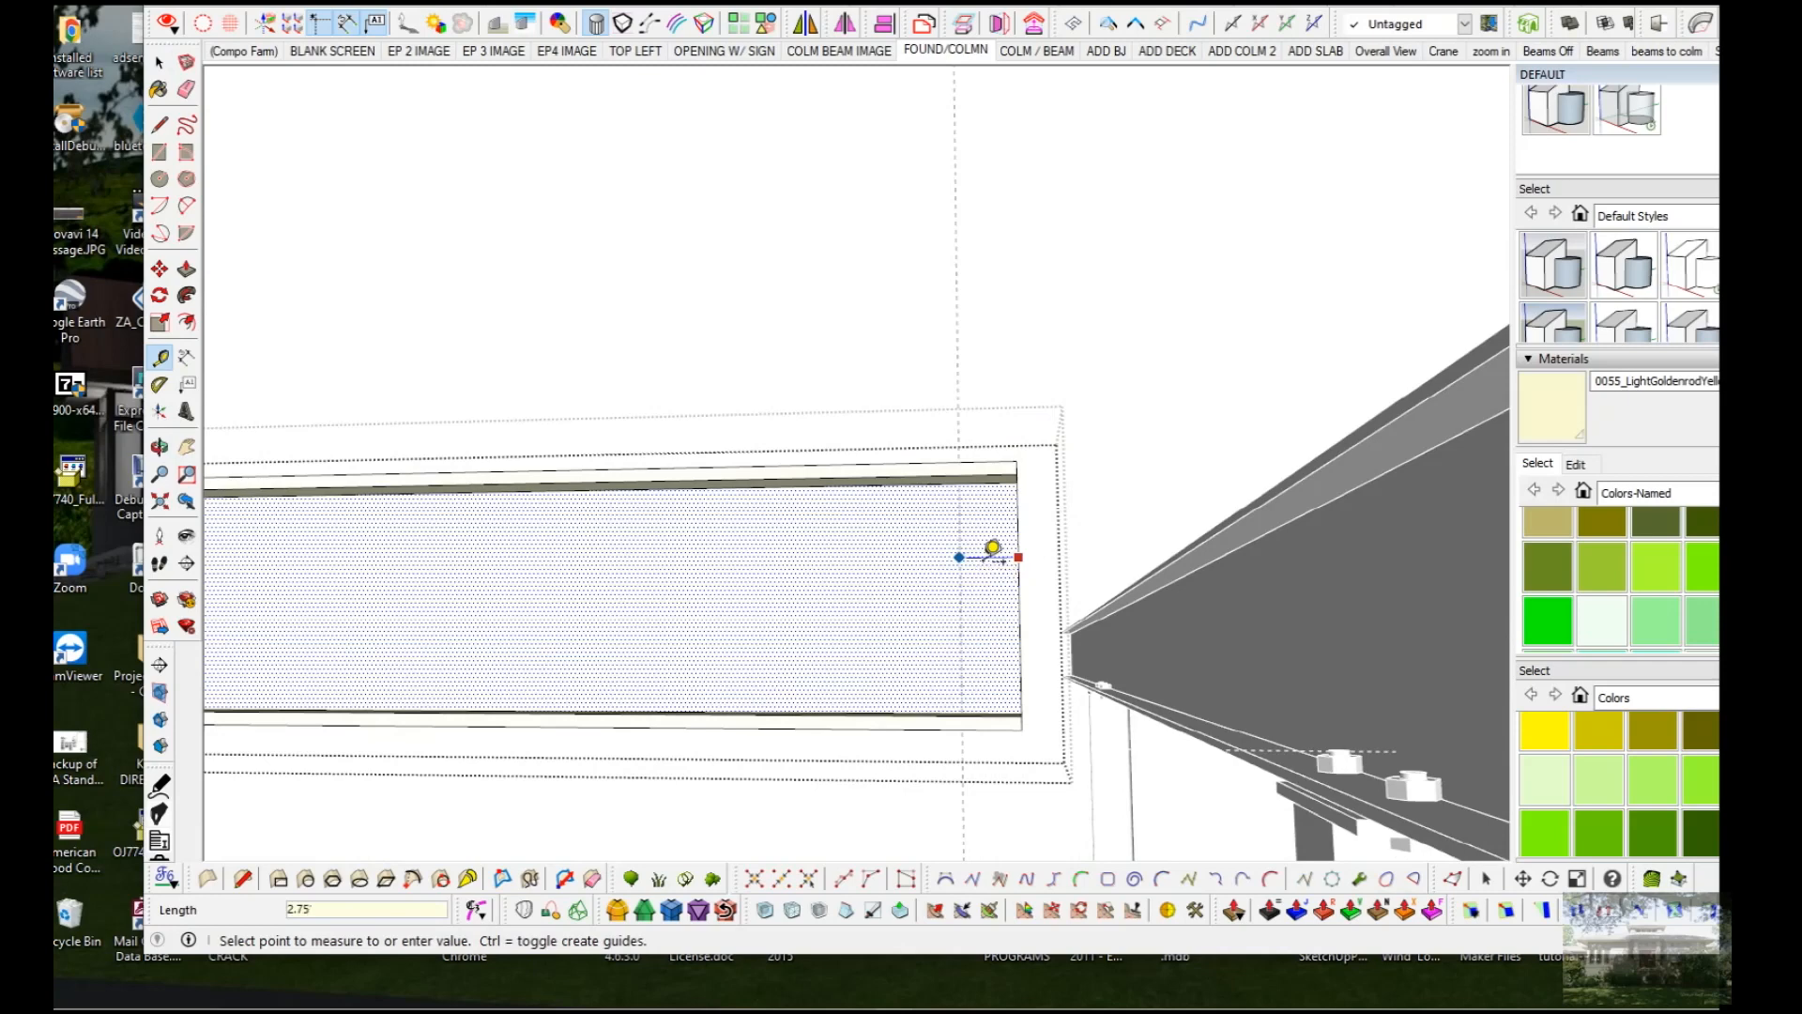
{"action": "key", "text": "Return"}
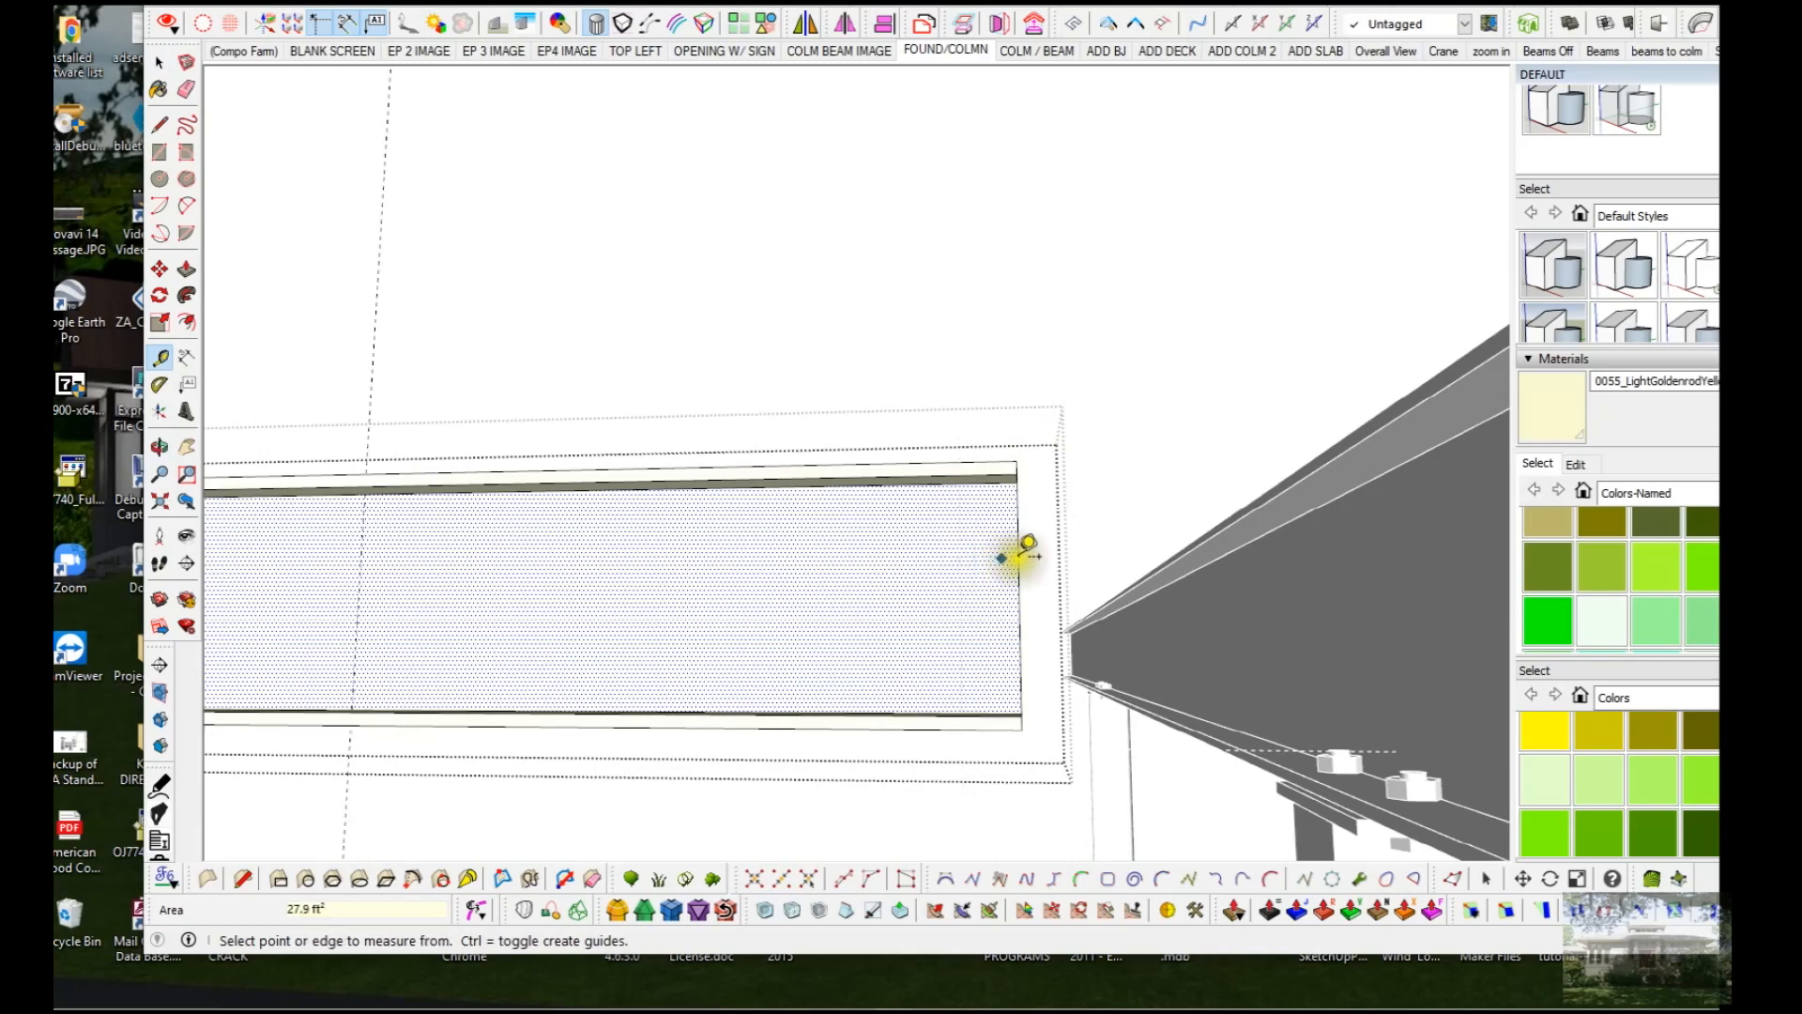
Step: Place guides 2.75" in from the lengthened beam's far end, vertically on the web and across the top flange
{"action": "type", "text": "2.75"}
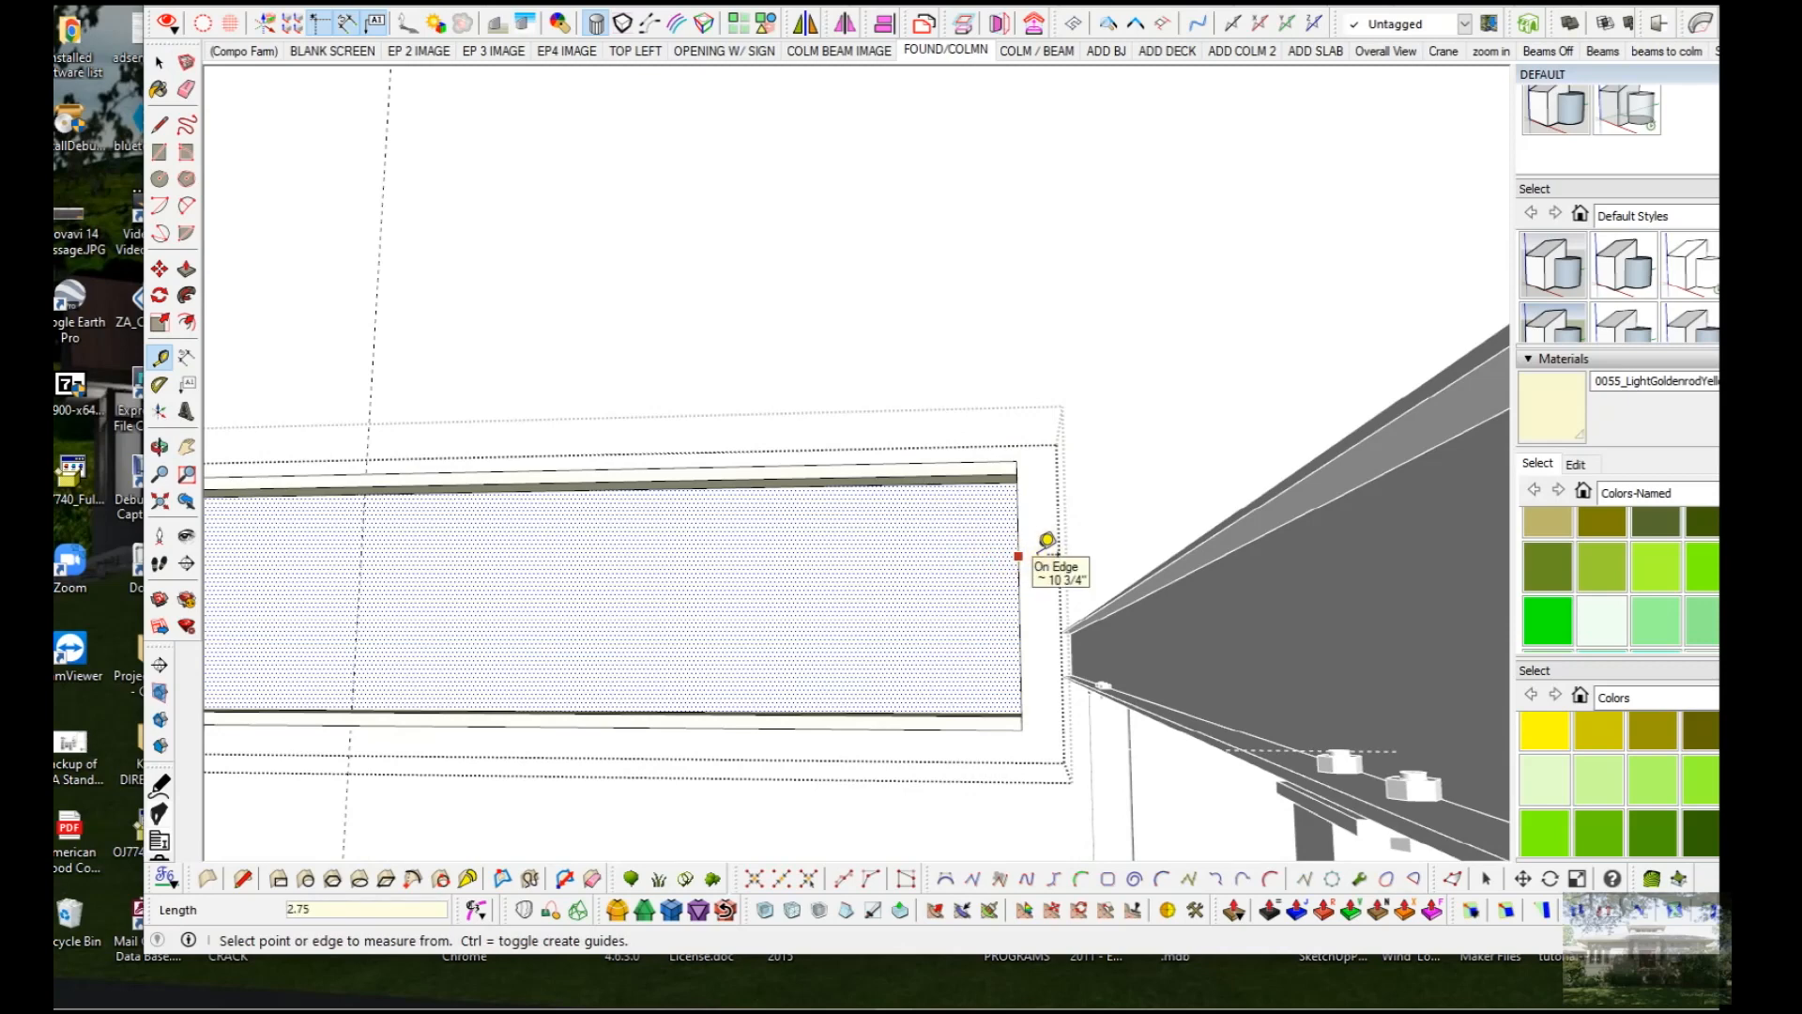
{"action": "middle_click_drag", "start_coordinate": [1034, 551], "coordinate": [967, 602]}
{"action": "scroll", "coordinate": [1020, 668], "scroll_direction": "up", "scroll_amount": 3}
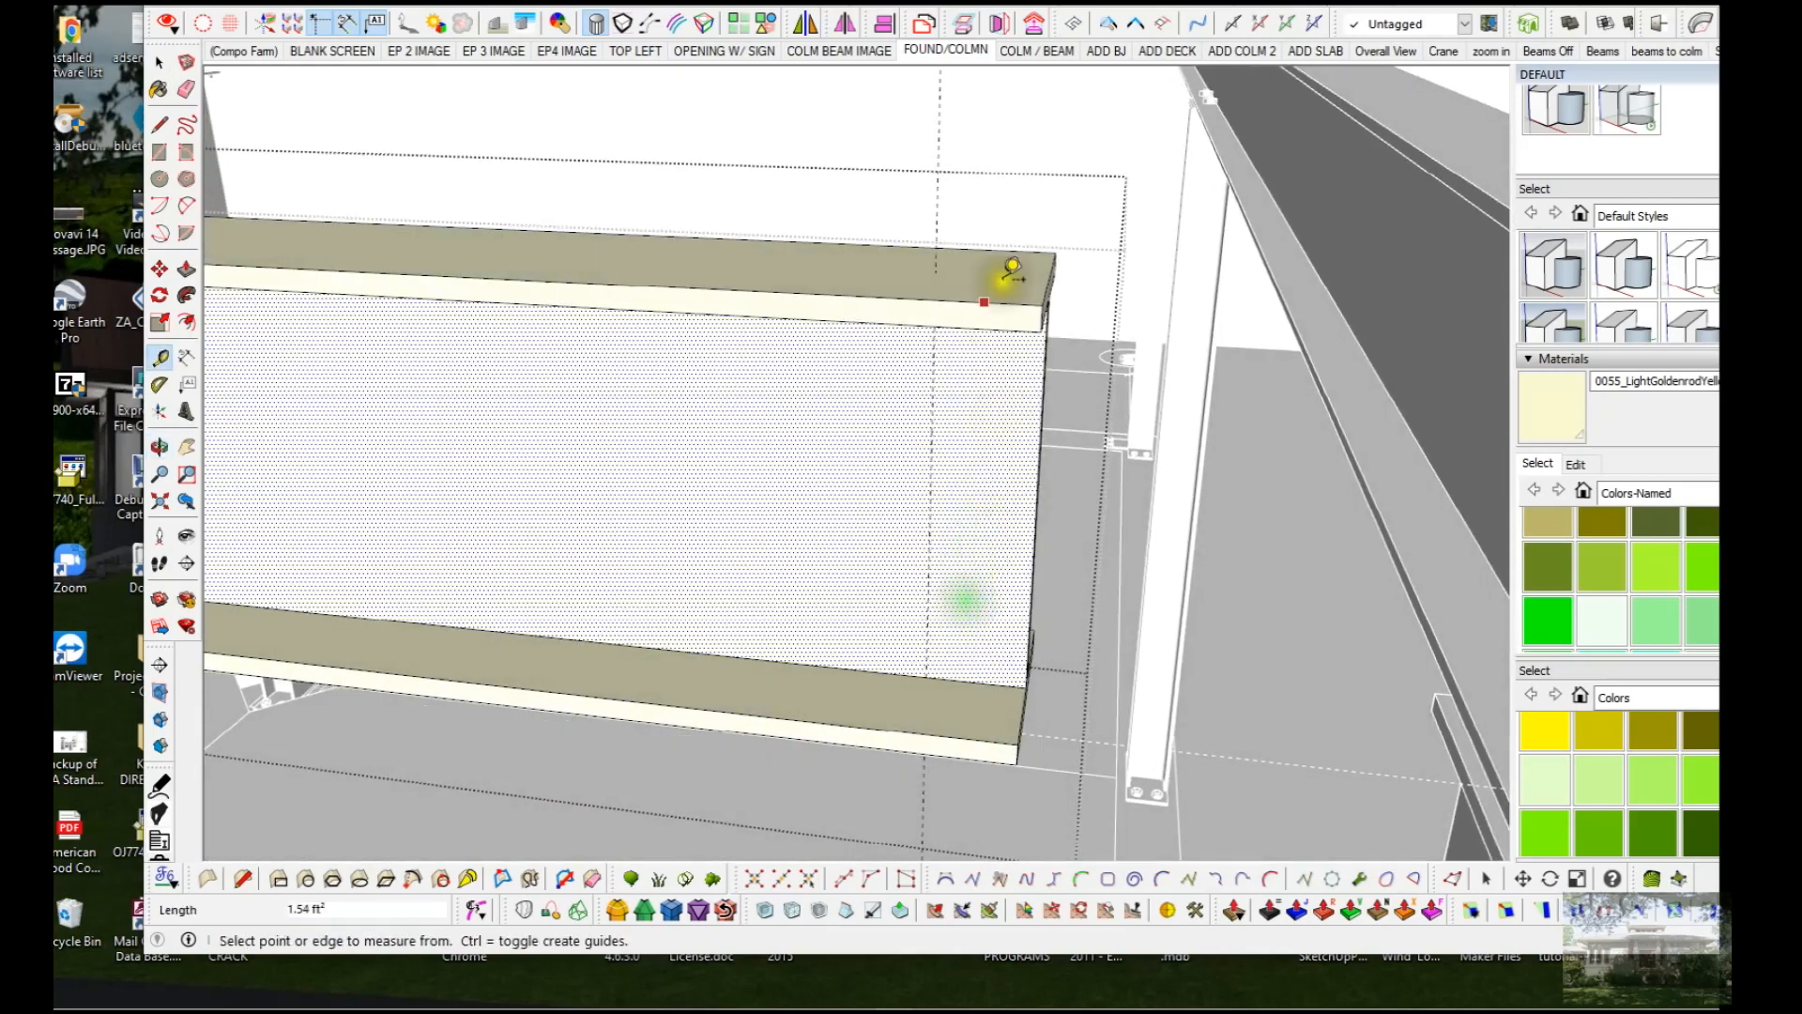
{"action": "left_click", "coordinate": [1054, 274]}
{"action": "scroll", "coordinate": [967, 275], "scroll_direction": "up", "scroll_amount": 1}
{"action": "key", "text": "space"}
{"action": "middle_click_drag", "start_coordinate": [1094, 276], "coordinate": [1019, 300]}
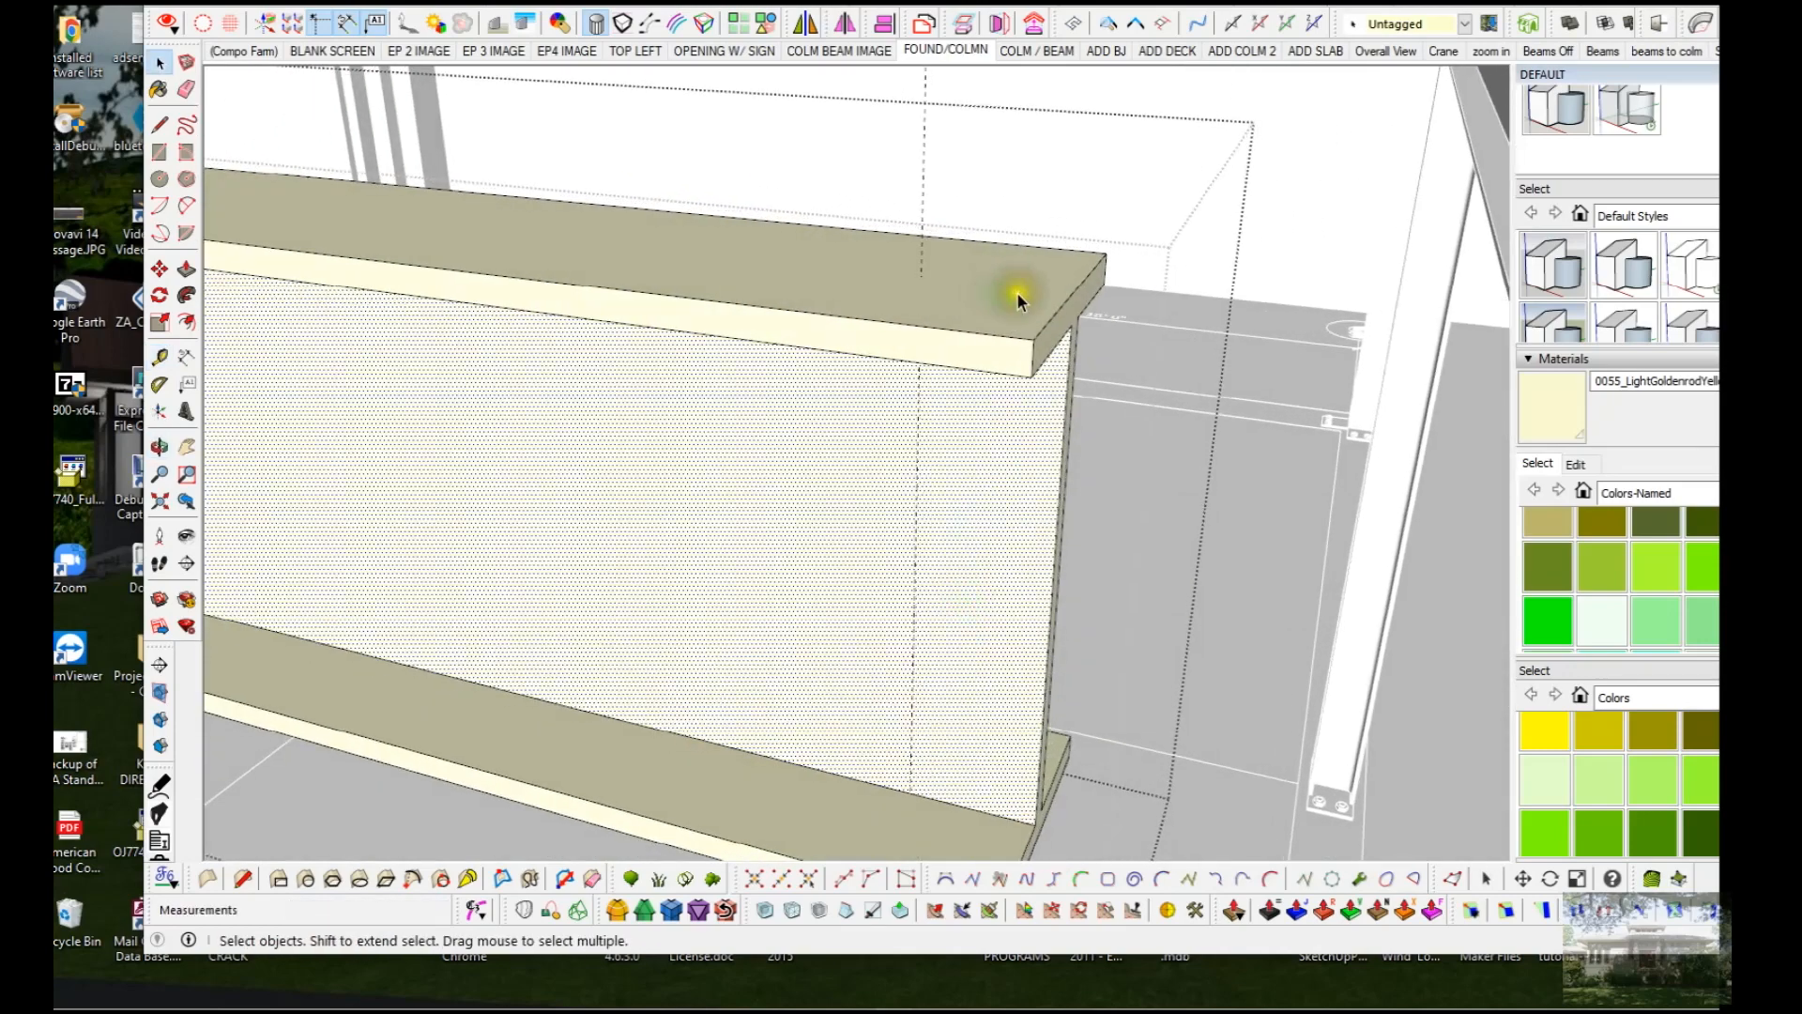
{"action": "key", "text": "t"}
{"action": "left_click", "coordinate": [1074, 291]}
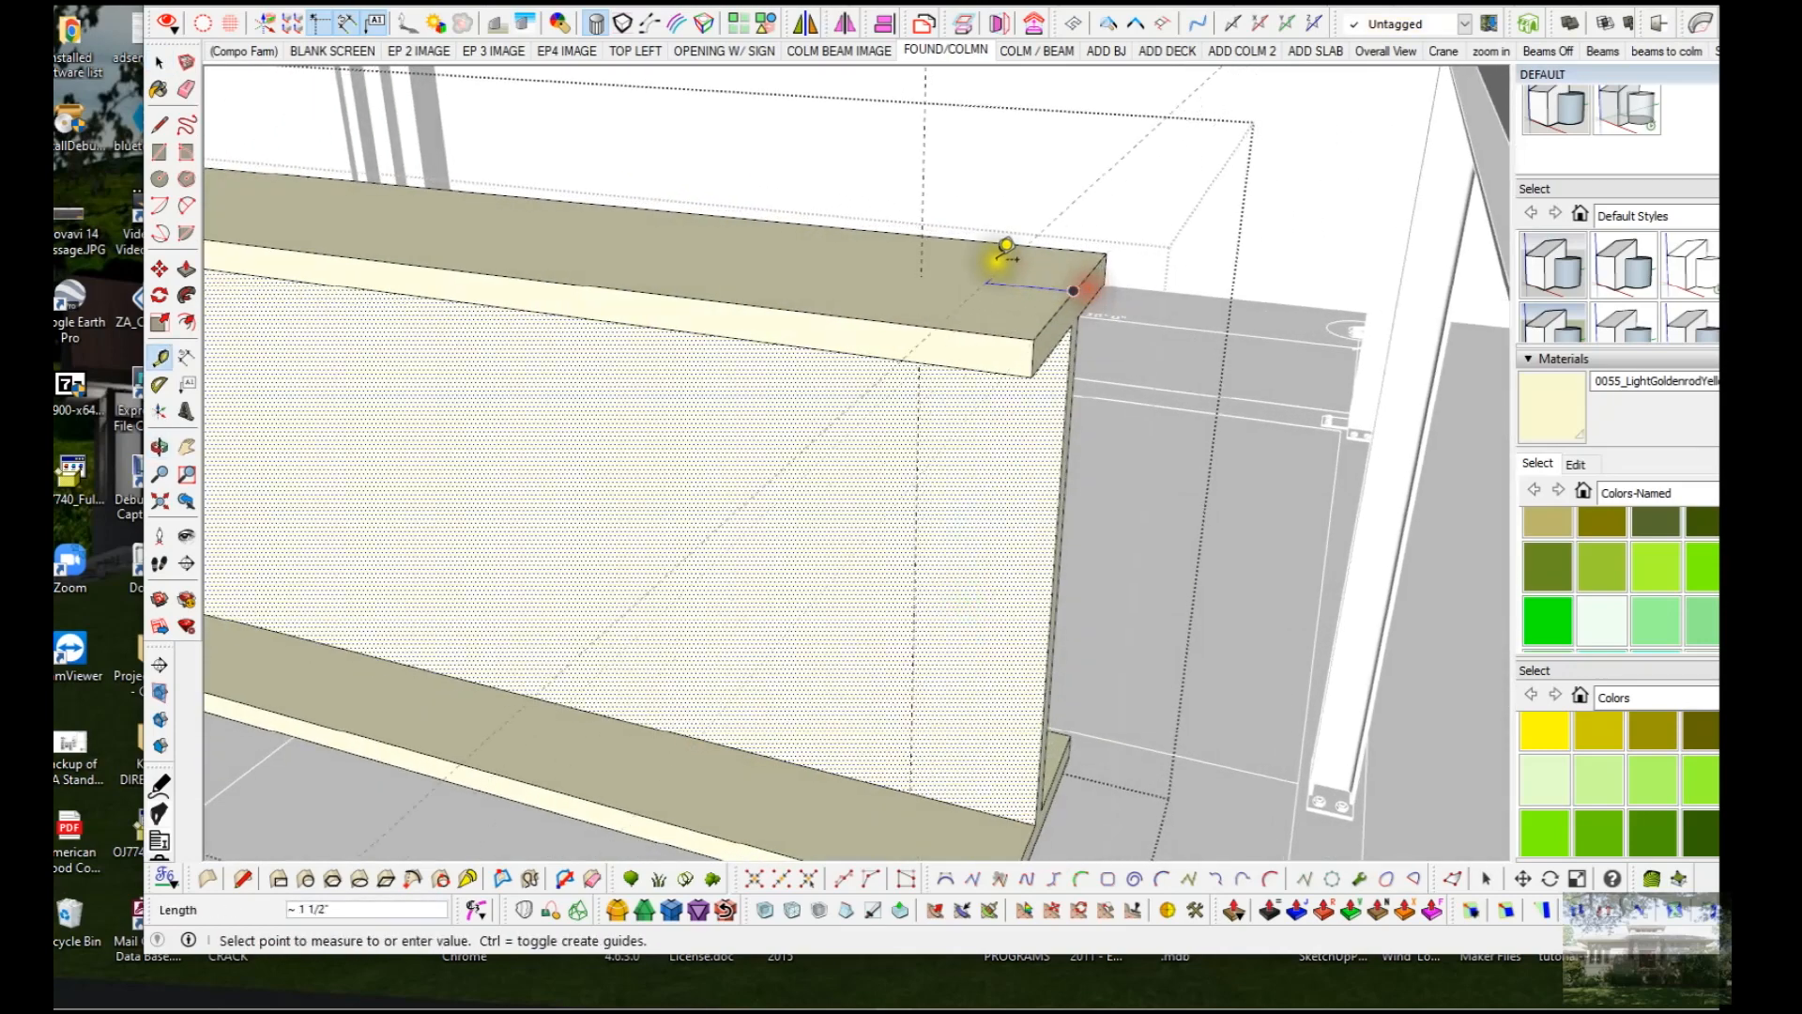
{"action": "left_click", "coordinate": [932, 268]}
{"action": "middle_click_drag", "start_coordinate": [975, 279], "coordinate": [977, 282]}
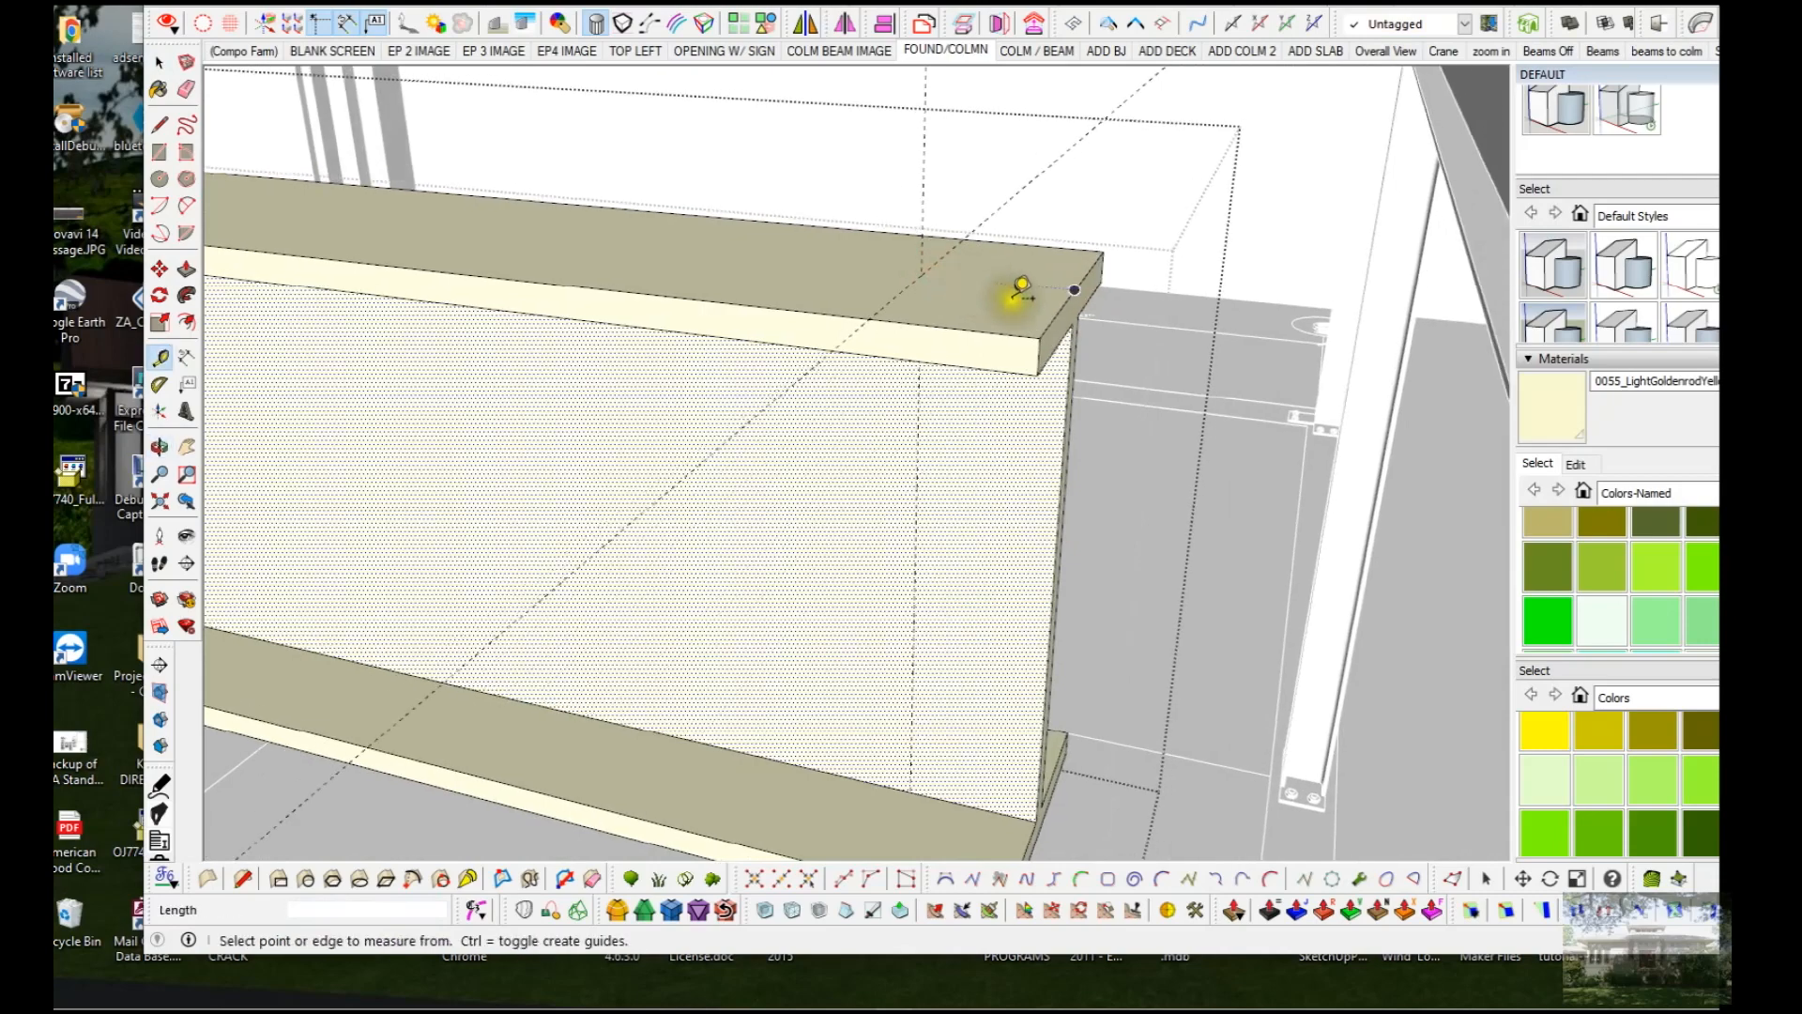
{"action": "key", "text": "space"}
Step: Draw a 1/2" line across the top of the web on the beam's end face to separate the top flange
{"action": "middle_click_drag", "start_coordinate": [1086, 330], "coordinate": [920, 331]}
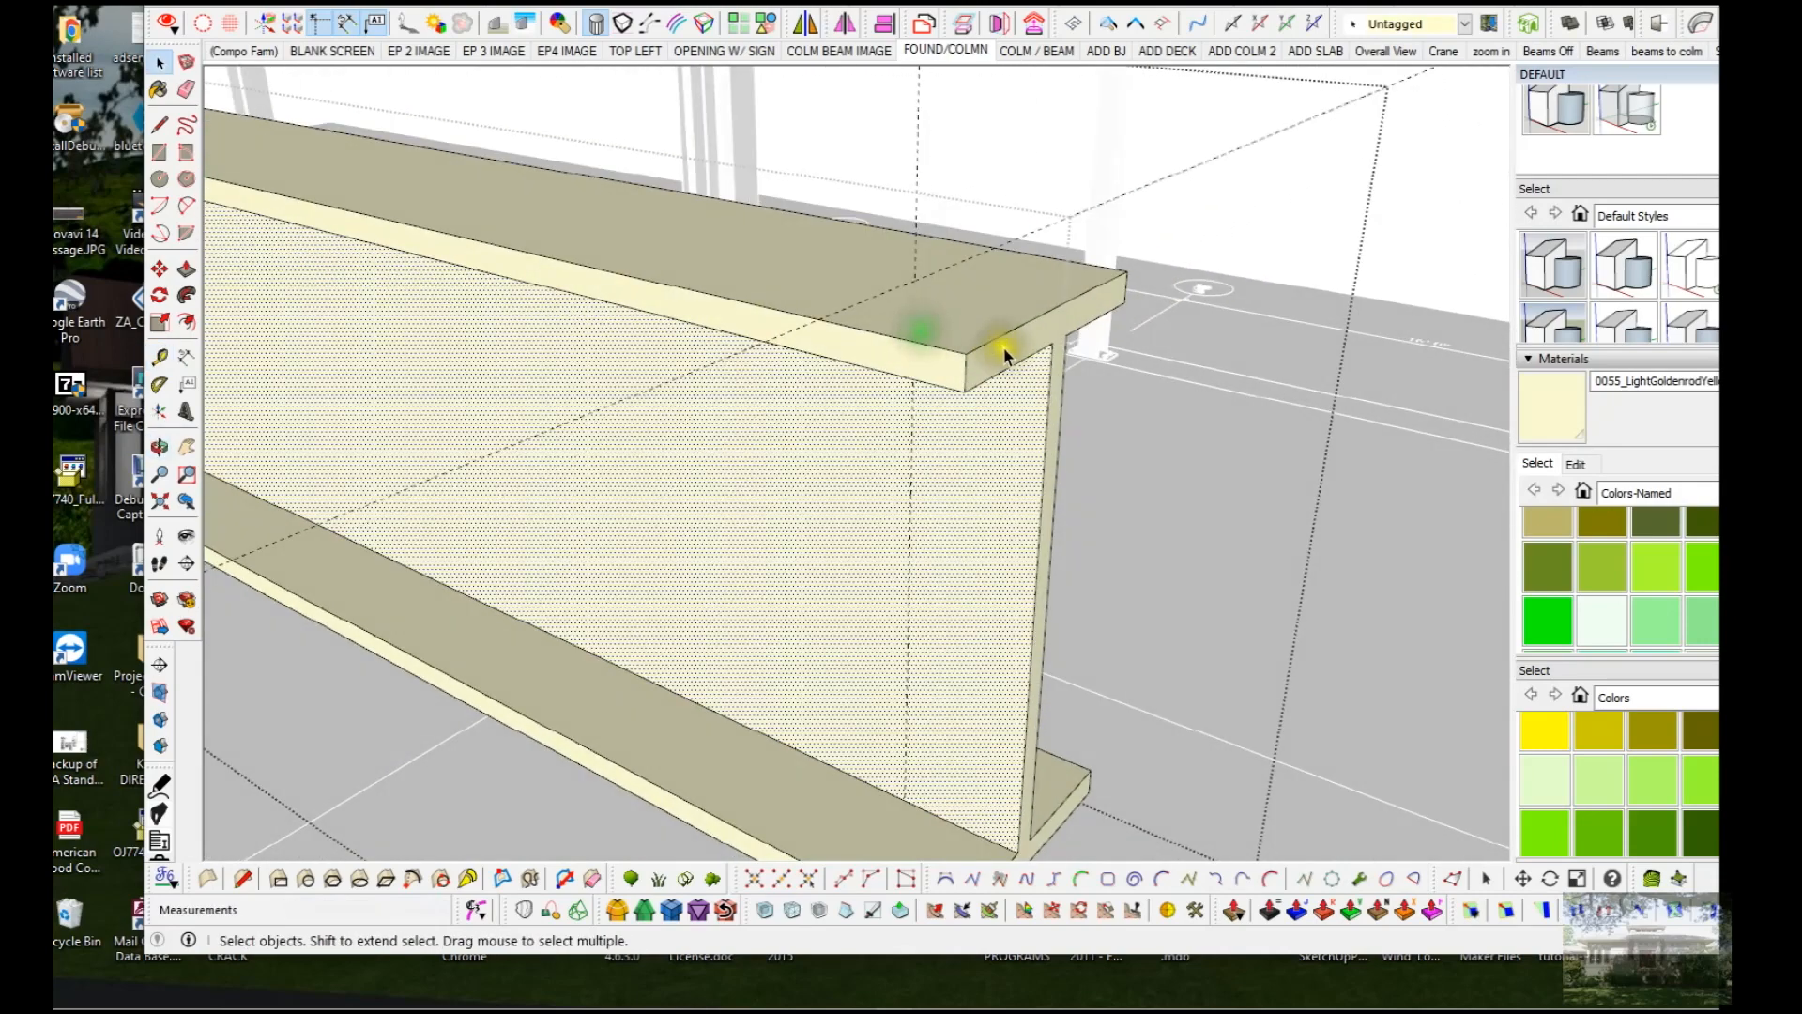
{"action": "left_click", "coordinate": [1076, 334]}
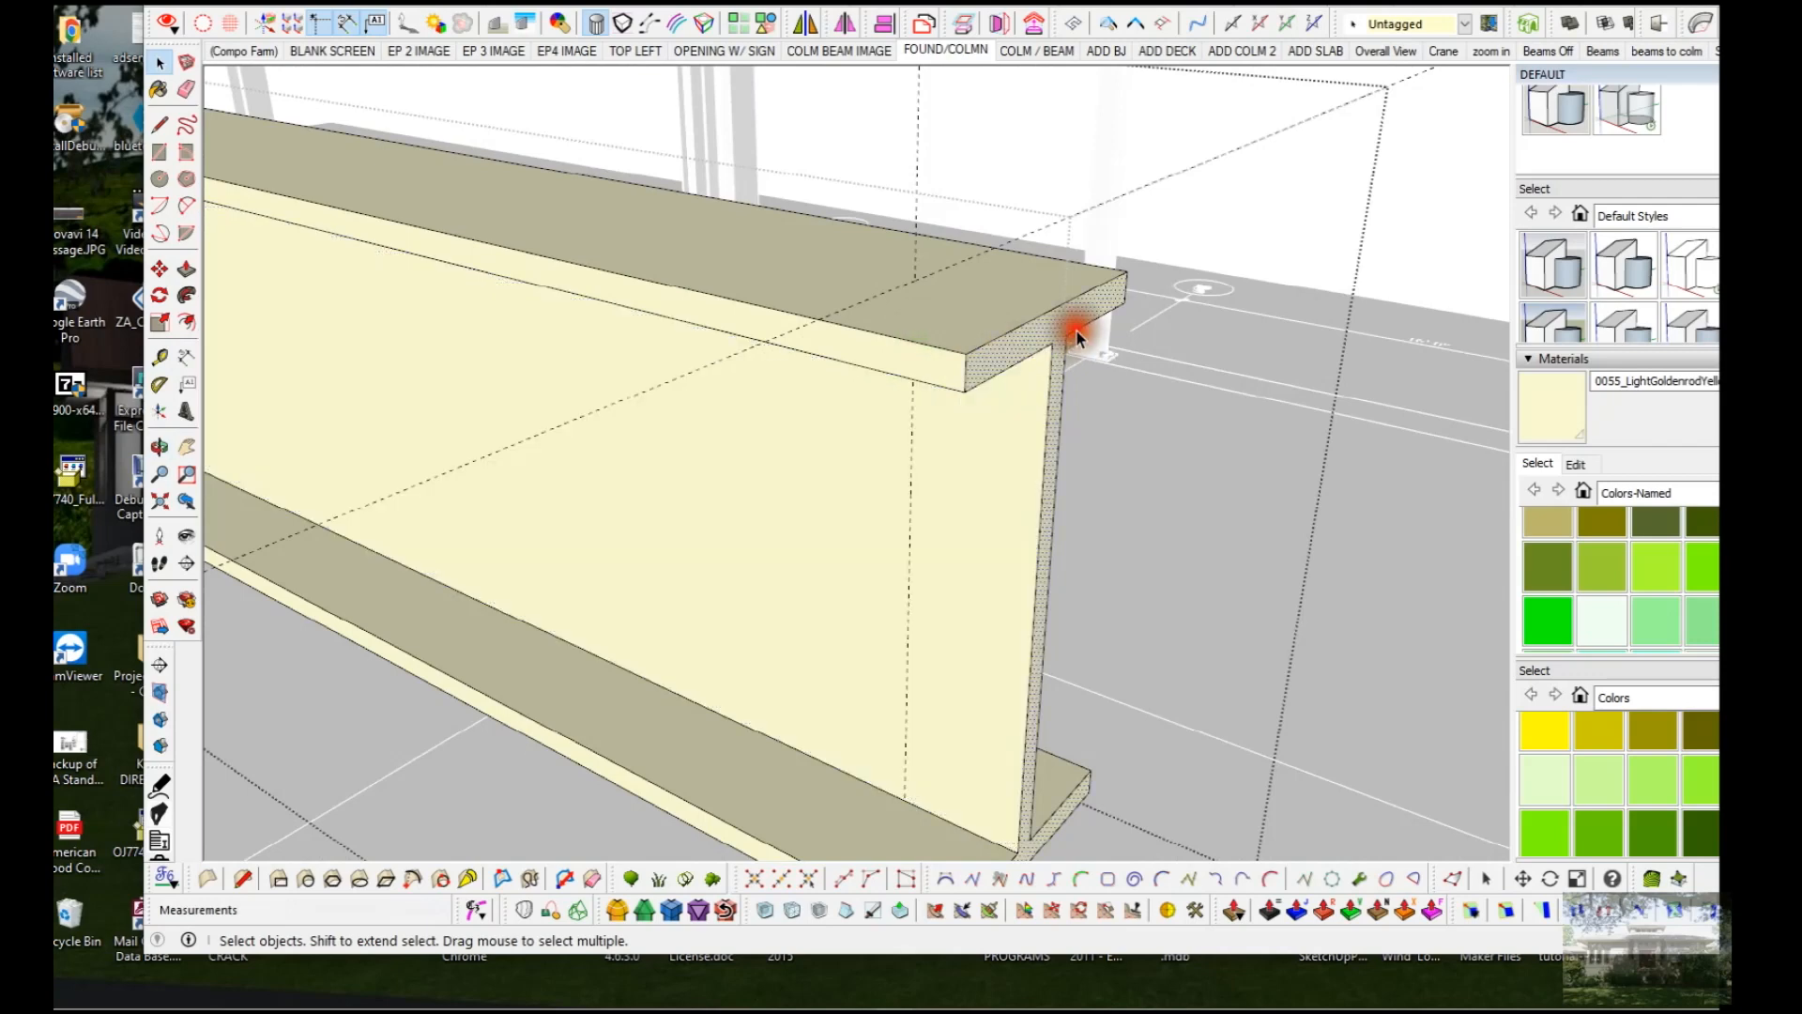
{"action": "key", "text": "l"}
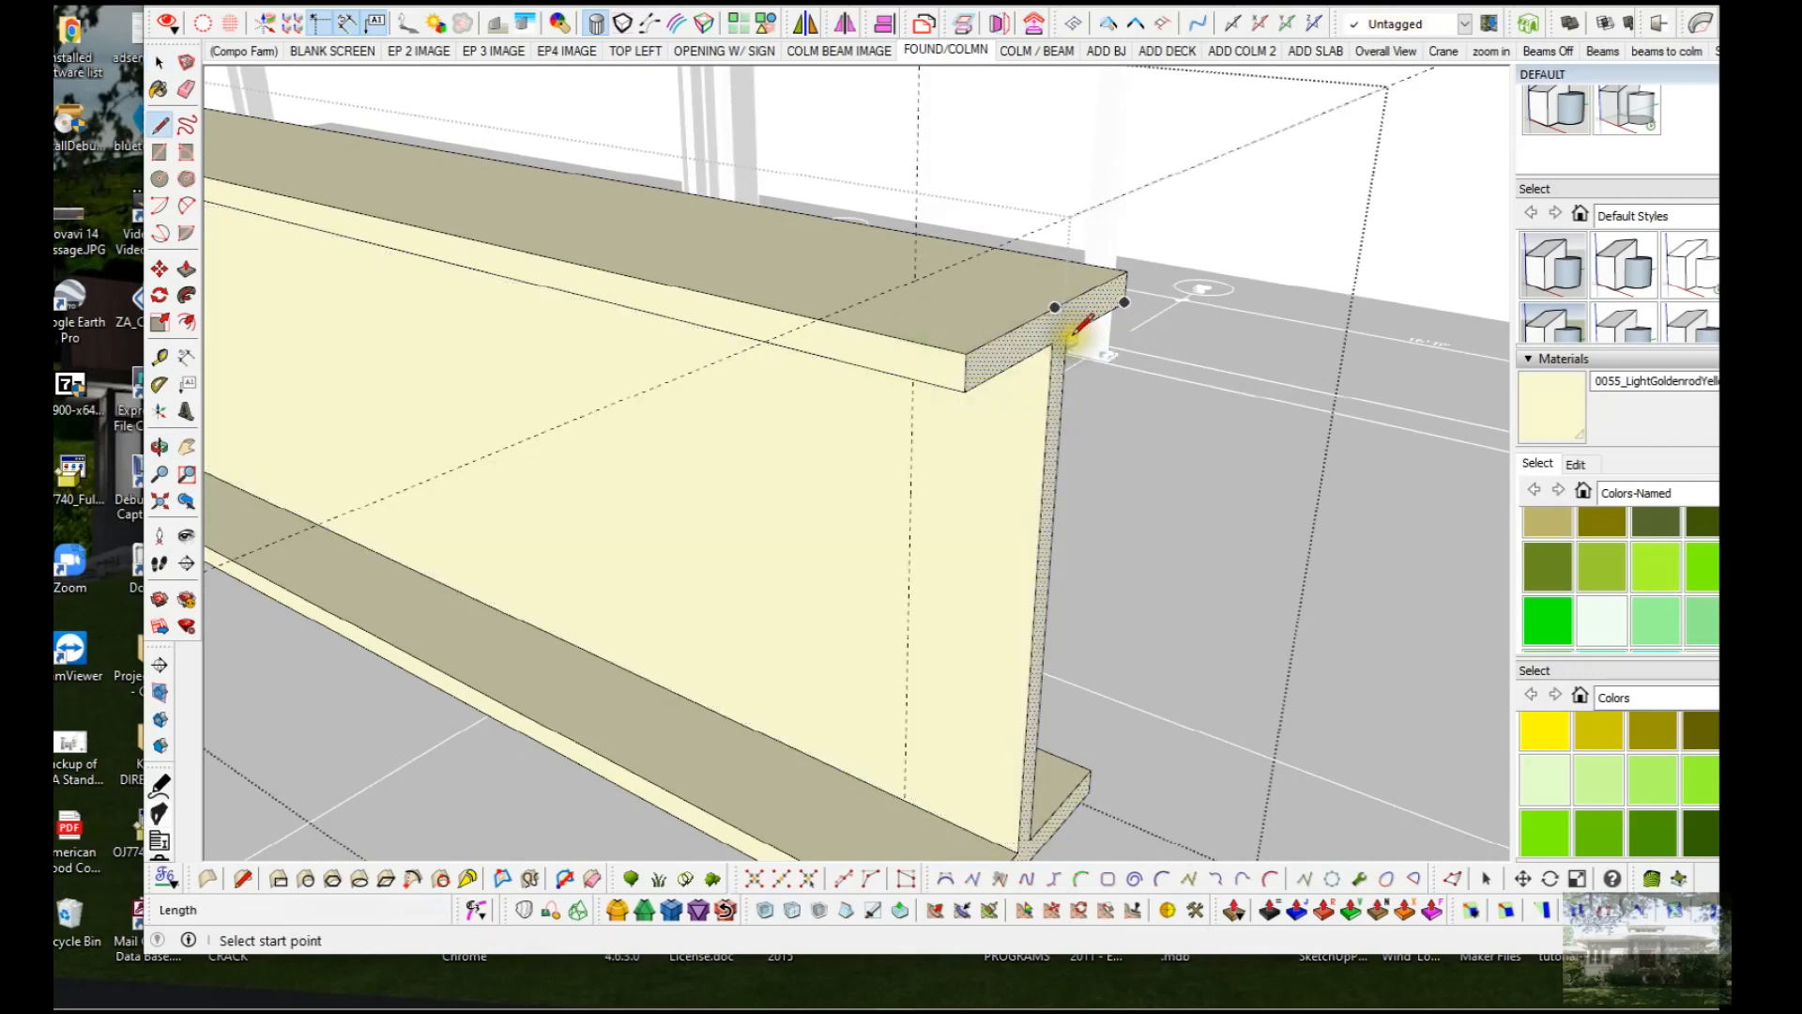
{"action": "left_click", "coordinate": [1069, 342]}
{"action": "left_click", "coordinate": [1083, 338]}
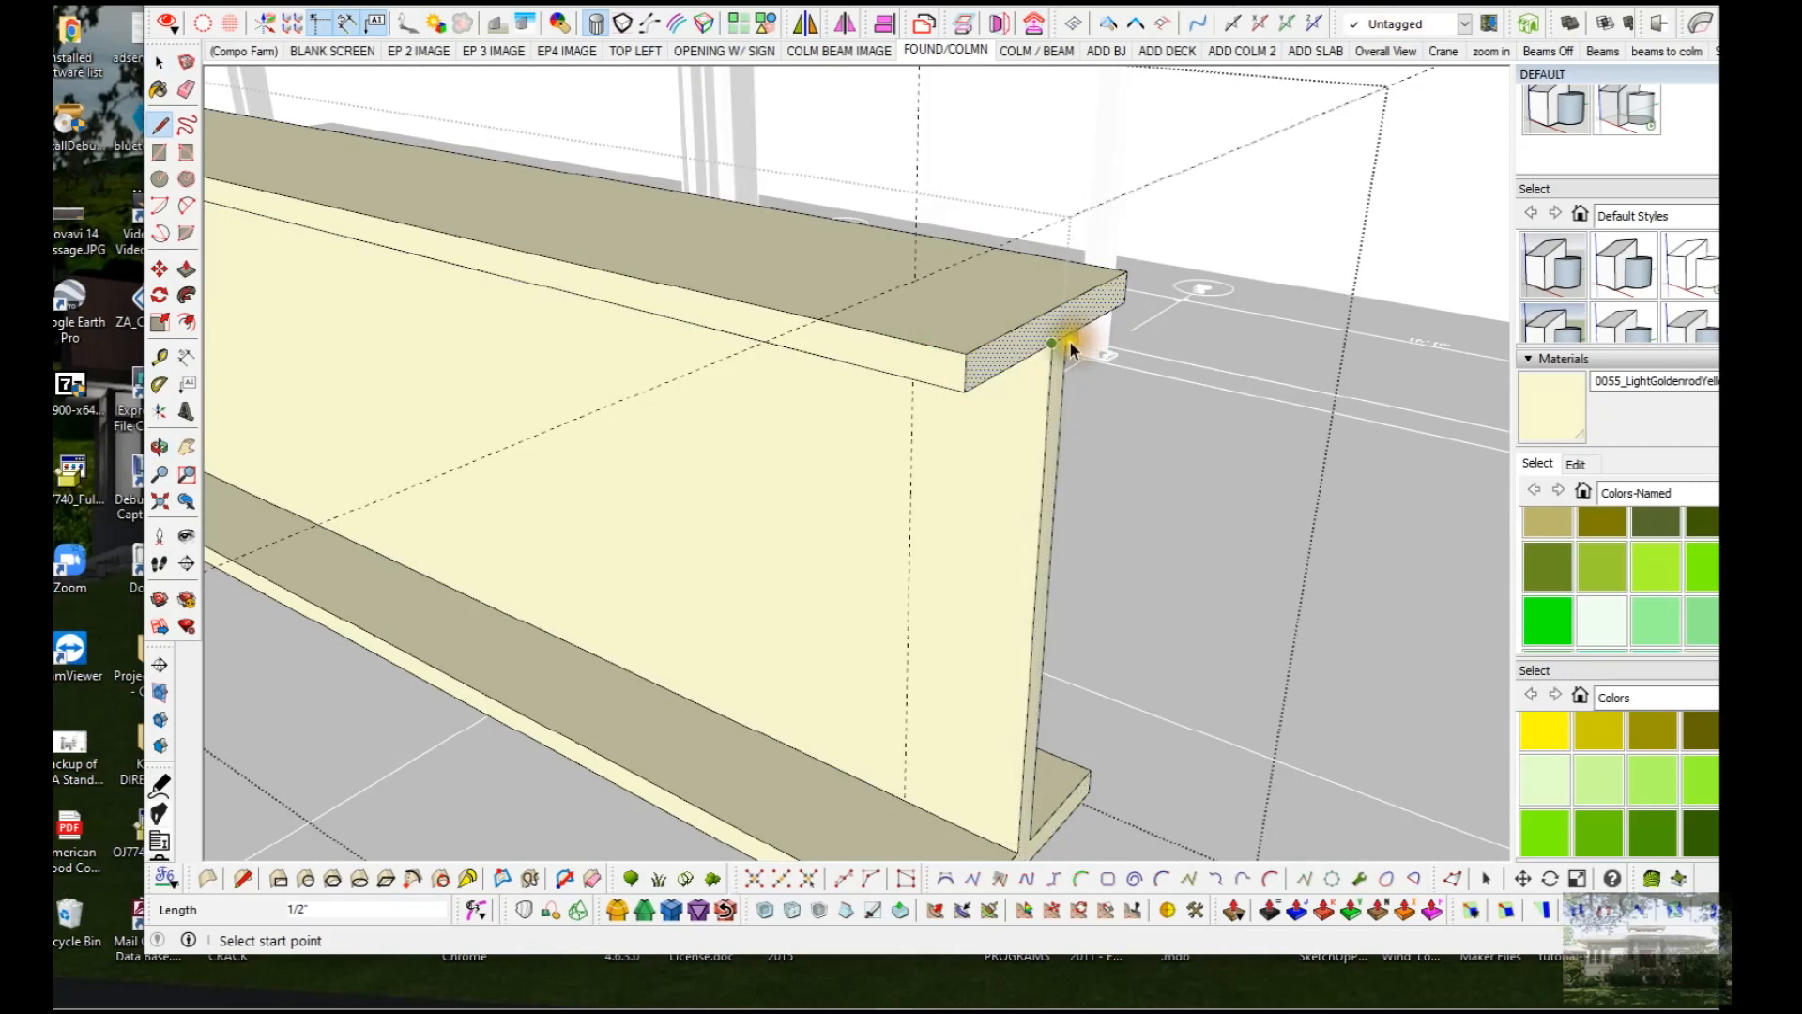
{"action": "key", "text": "space"}
Step: Push/Pull the top flange's end face back to the guide to cope the beam's far end
{"action": "key", "text": "p"}
{"action": "left_click_drag", "start_coordinate": [1041, 352], "coordinate": [745, 350]}
{"action": "middle_click_drag", "start_coordinate": [801, 354], "coordinate": [817, 390]}
{"action": "key", "text": "space"}
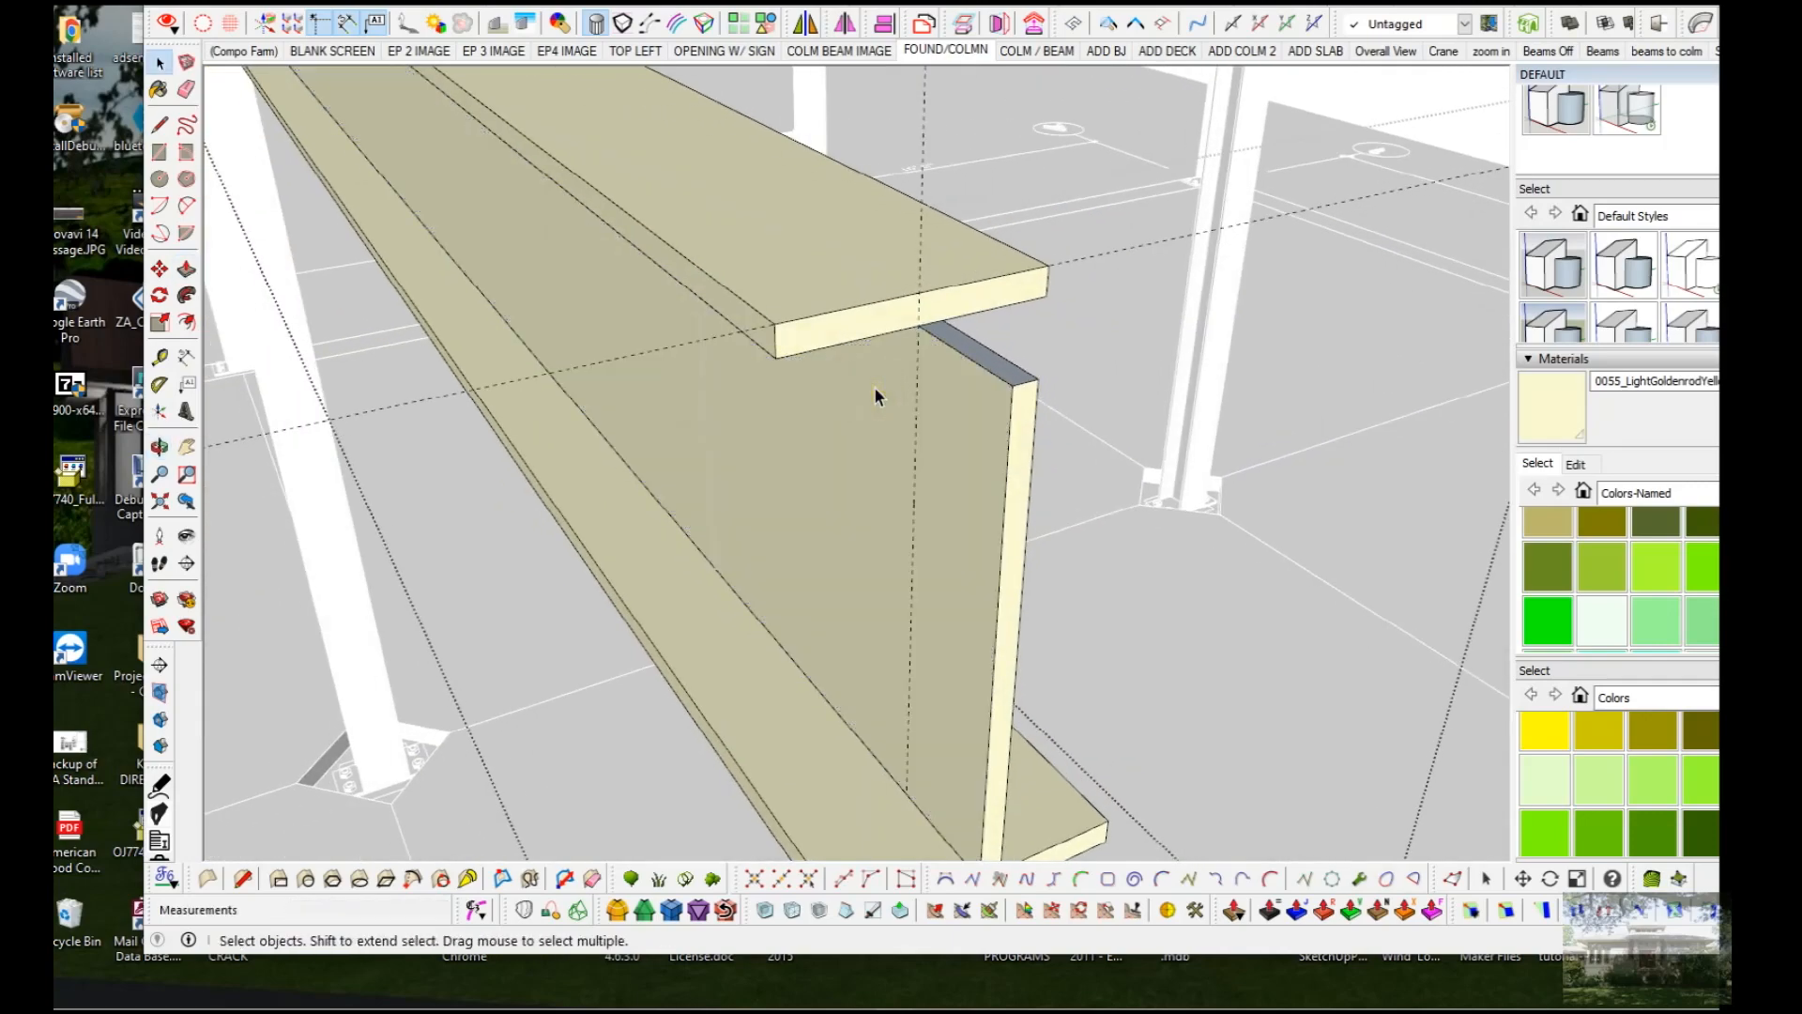
Step: Paint the web's exposed top edge at the cope with the beam's light goldenrod yellow material
{"action": "key", "text": "b"}
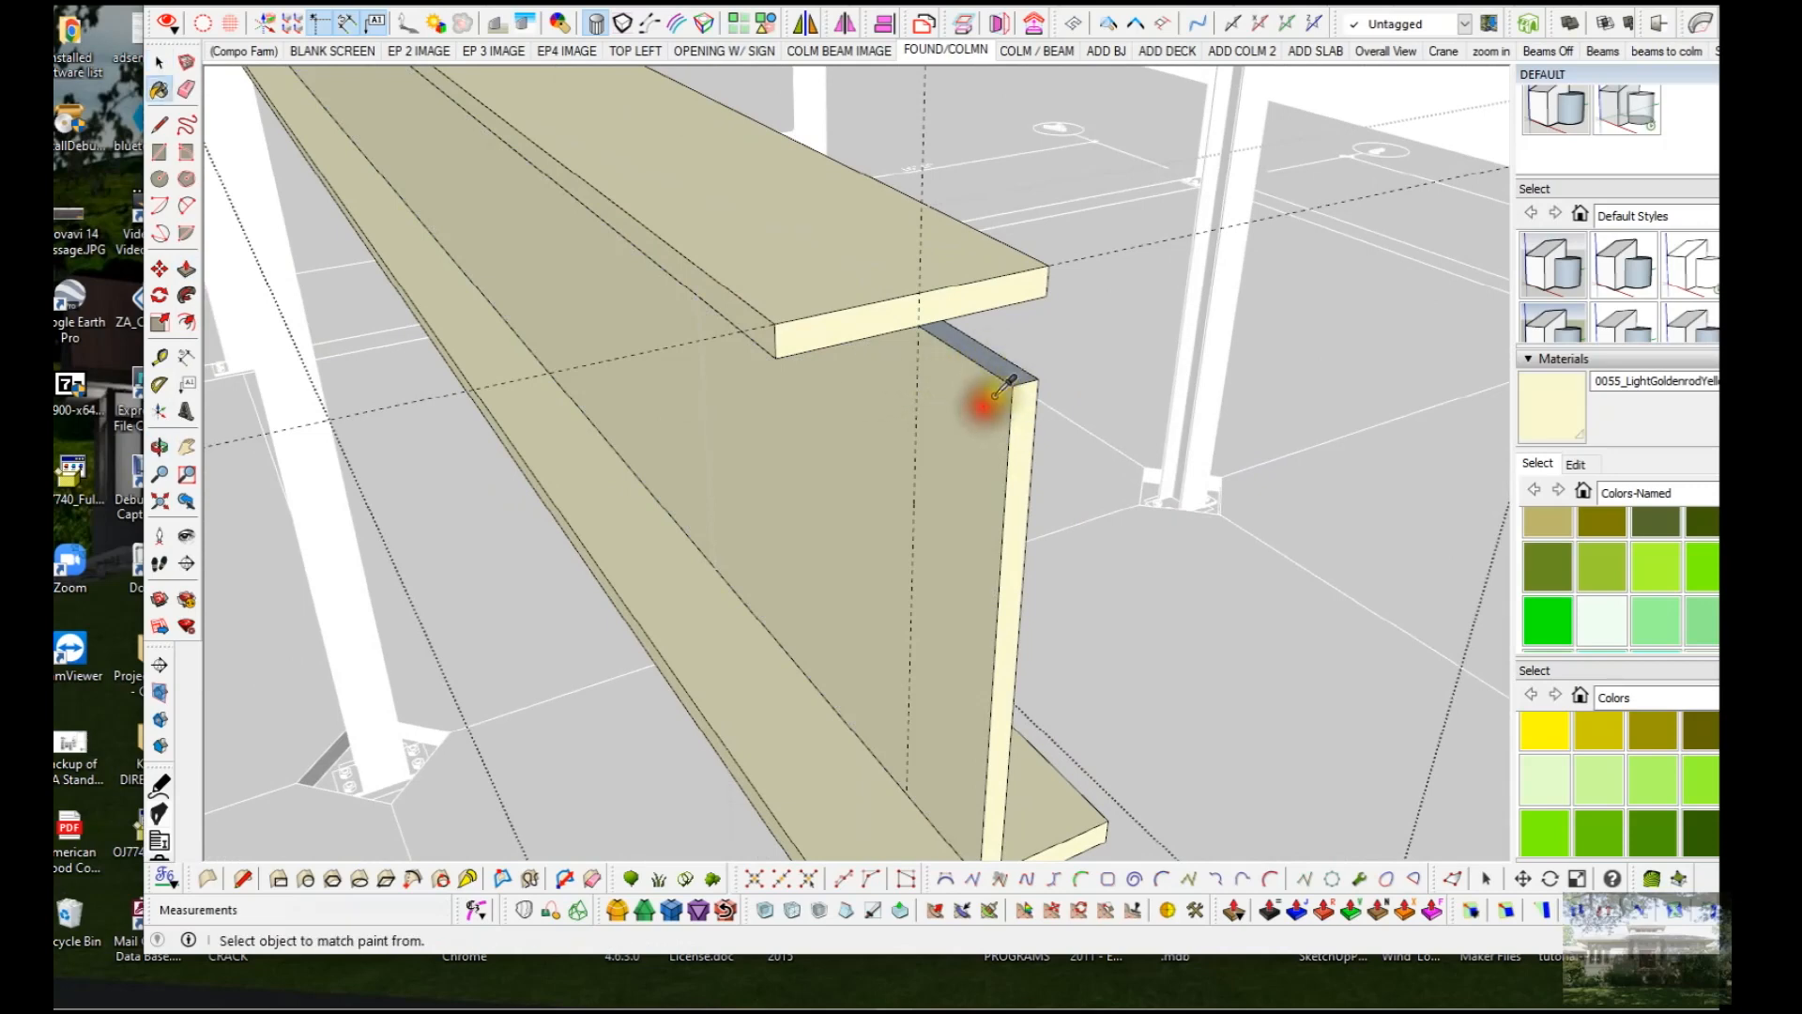
{"action": "left_click", "coordinate": [1021, 368]}
{"action": "key", "text": "space"}
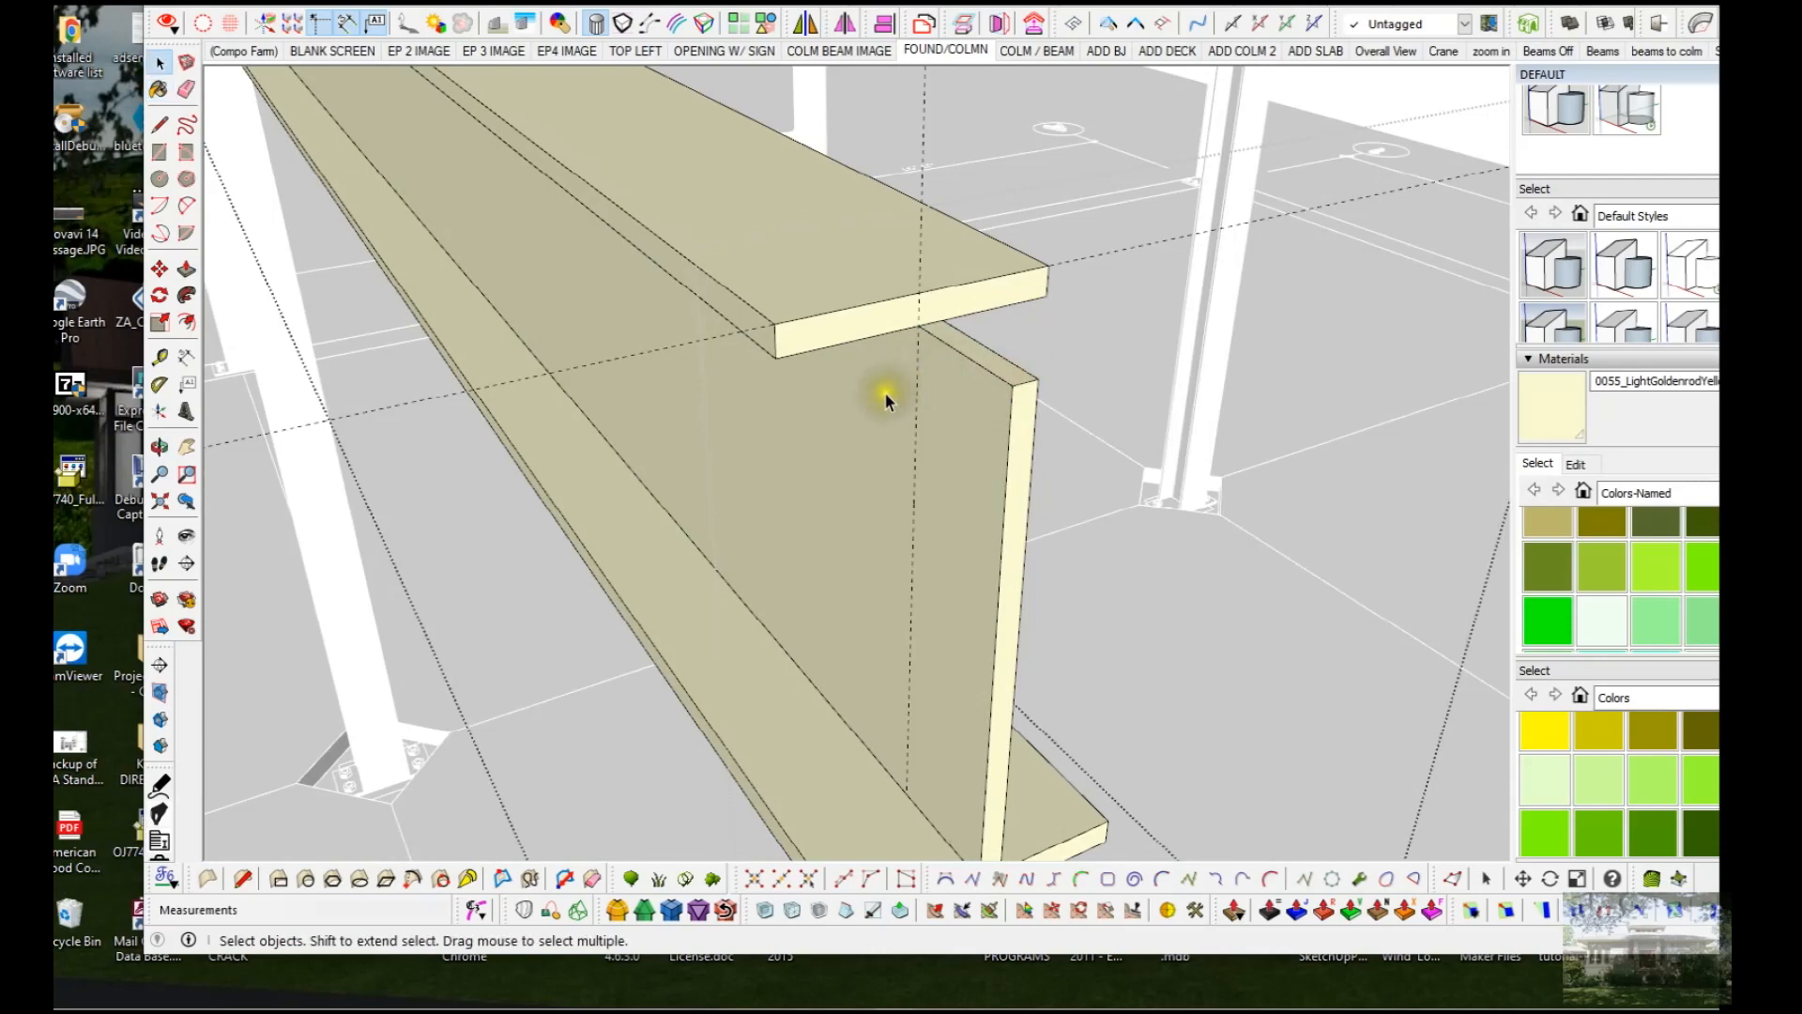
Step: Move the beam's coped end about 1' 3 1/2" out to the opposite perimeter beam and set it back 0.55"
{"action": "scroll", "coordinate": [884, 391], "scroll_direction": "down", "scroll_amount": 5}
{"action": "middle_click_drag", "start_coordinate": [873, 402], "coordinate": [1282, 329]}
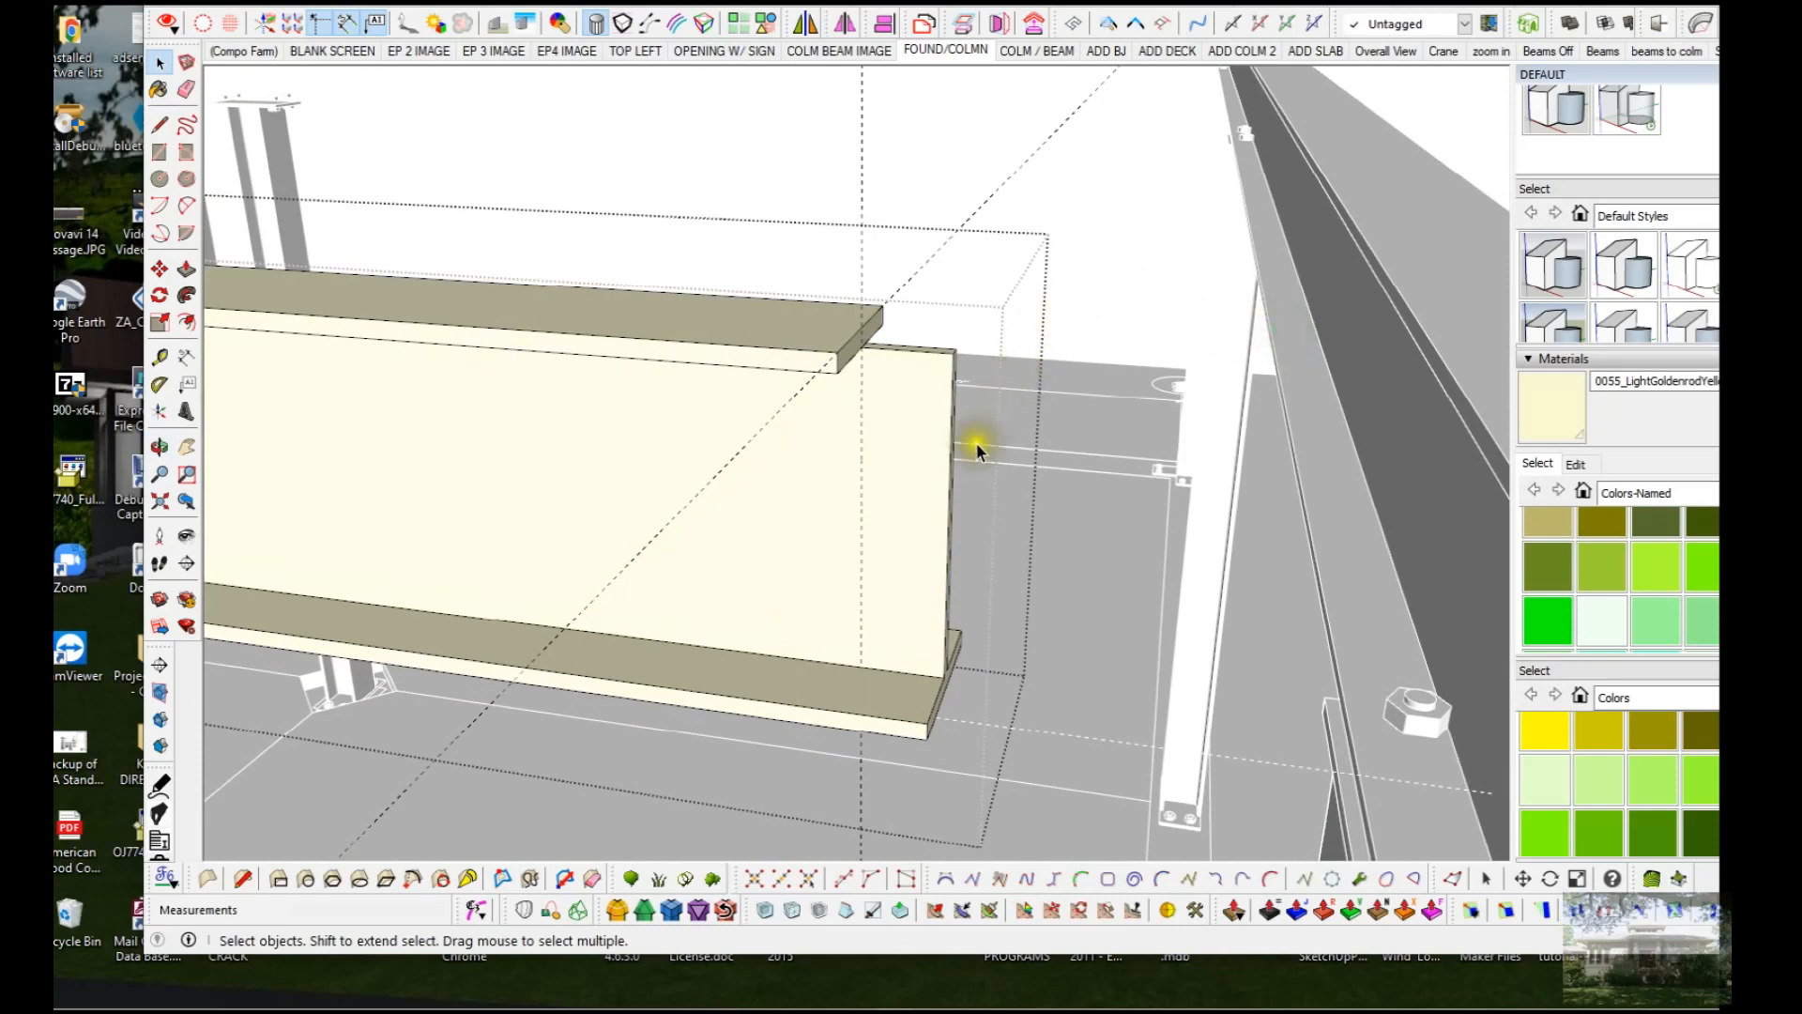
{"action": "scroll", "coordinate": [950, 488], "scroll_direction": "down", "scroll_amount": 5}
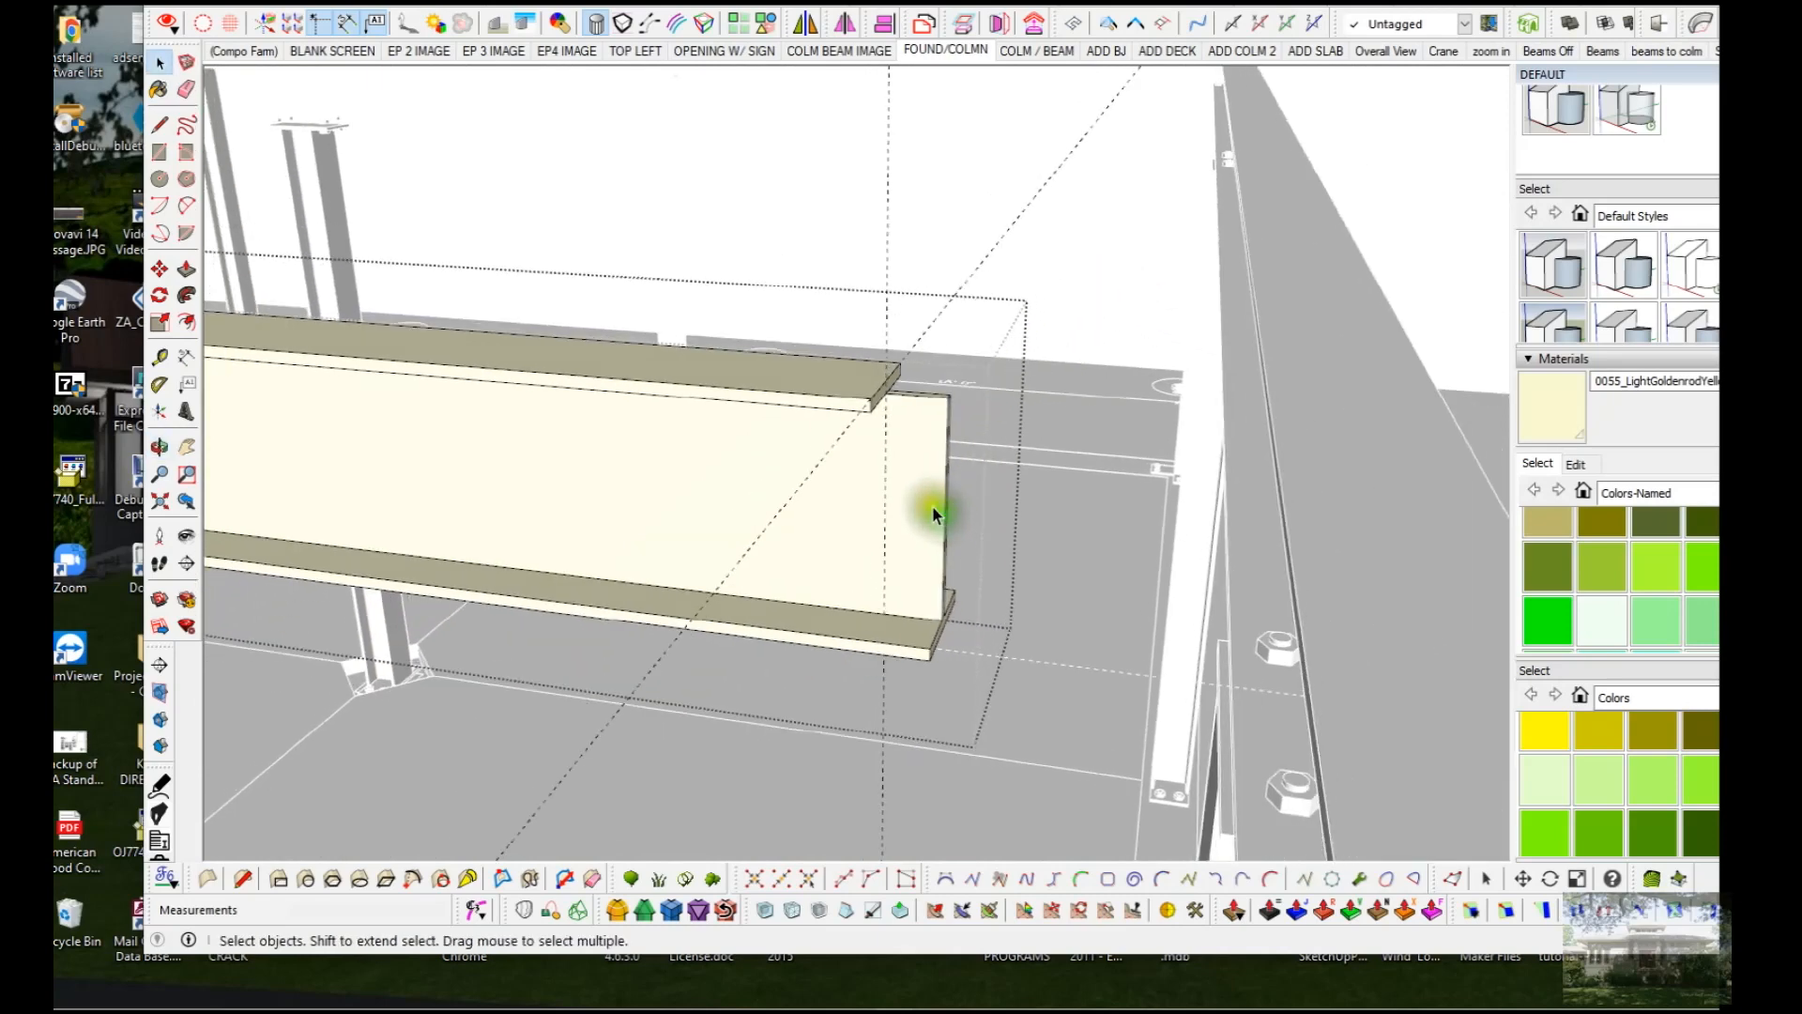
{"action": "left_click_drag", "start_coordinate": [821, 683], "coordinate": [1014, 365]}
{"action": "middle_click_drag", "start_coordinate": [1011, 402], "coordinate": [893, 375]}
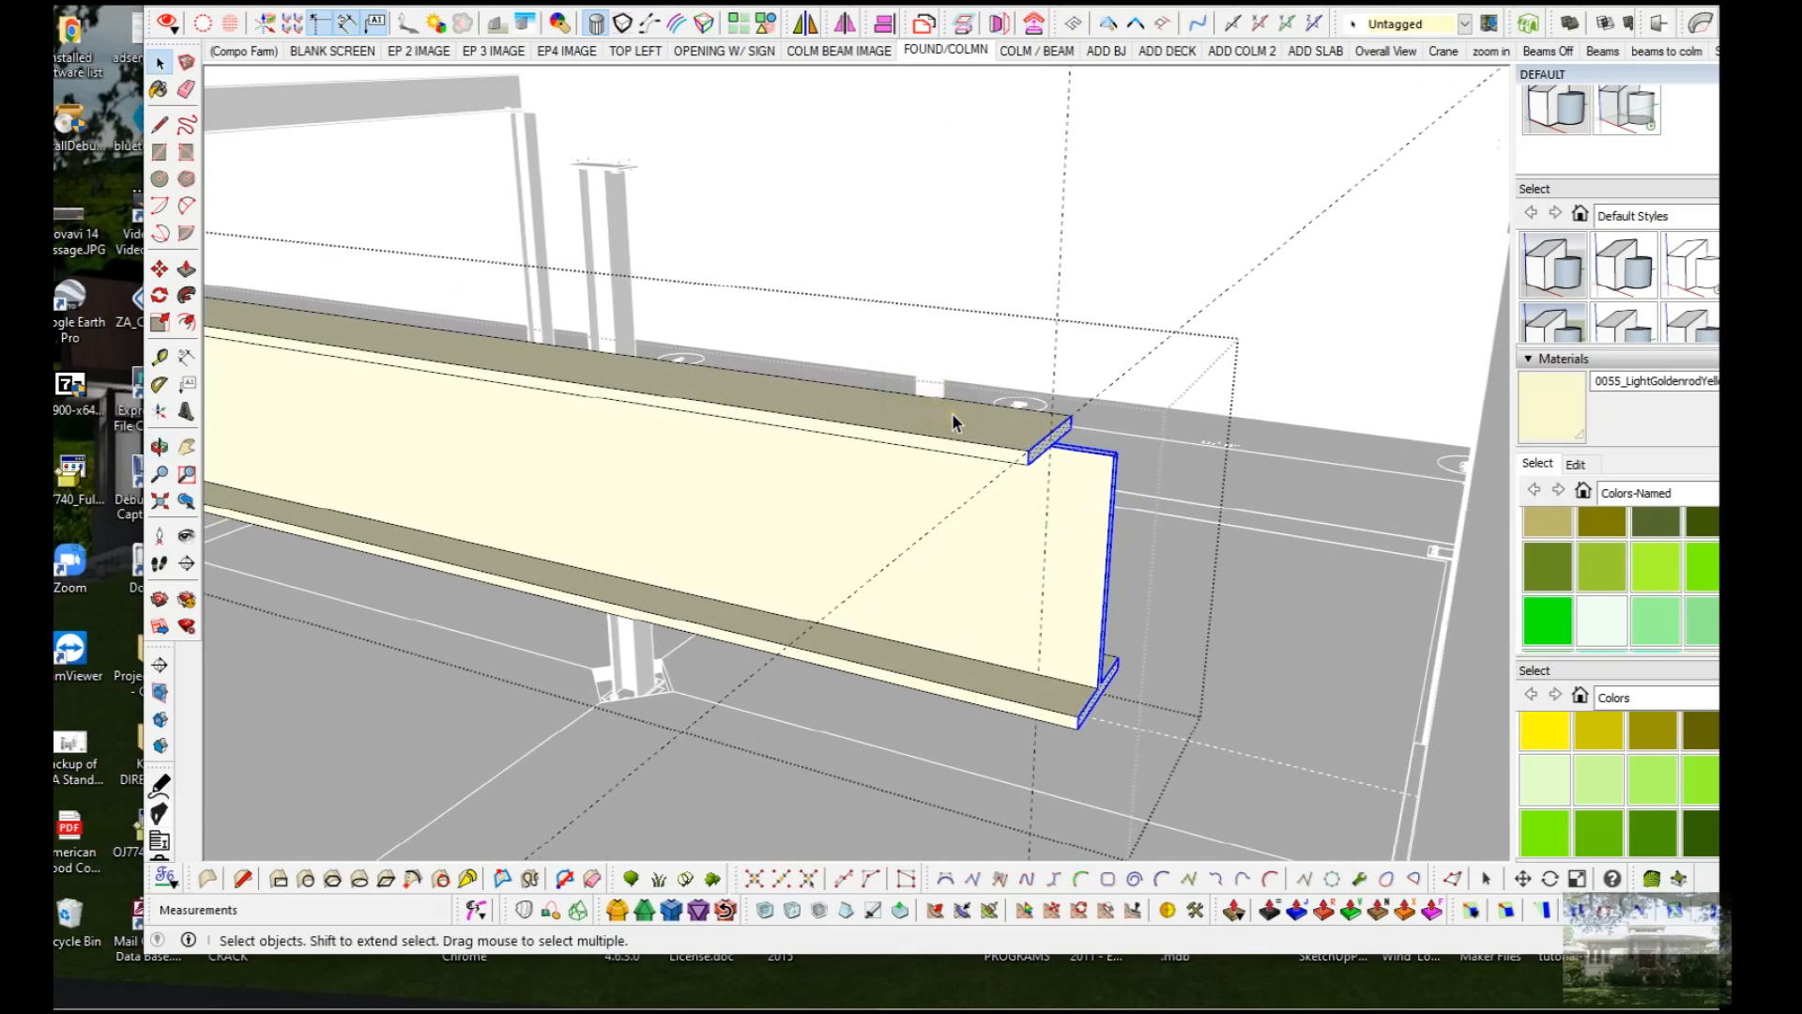
{"action": "key", "text": "m"}
{"action": "left_click", "coordinate": [942, 439]}
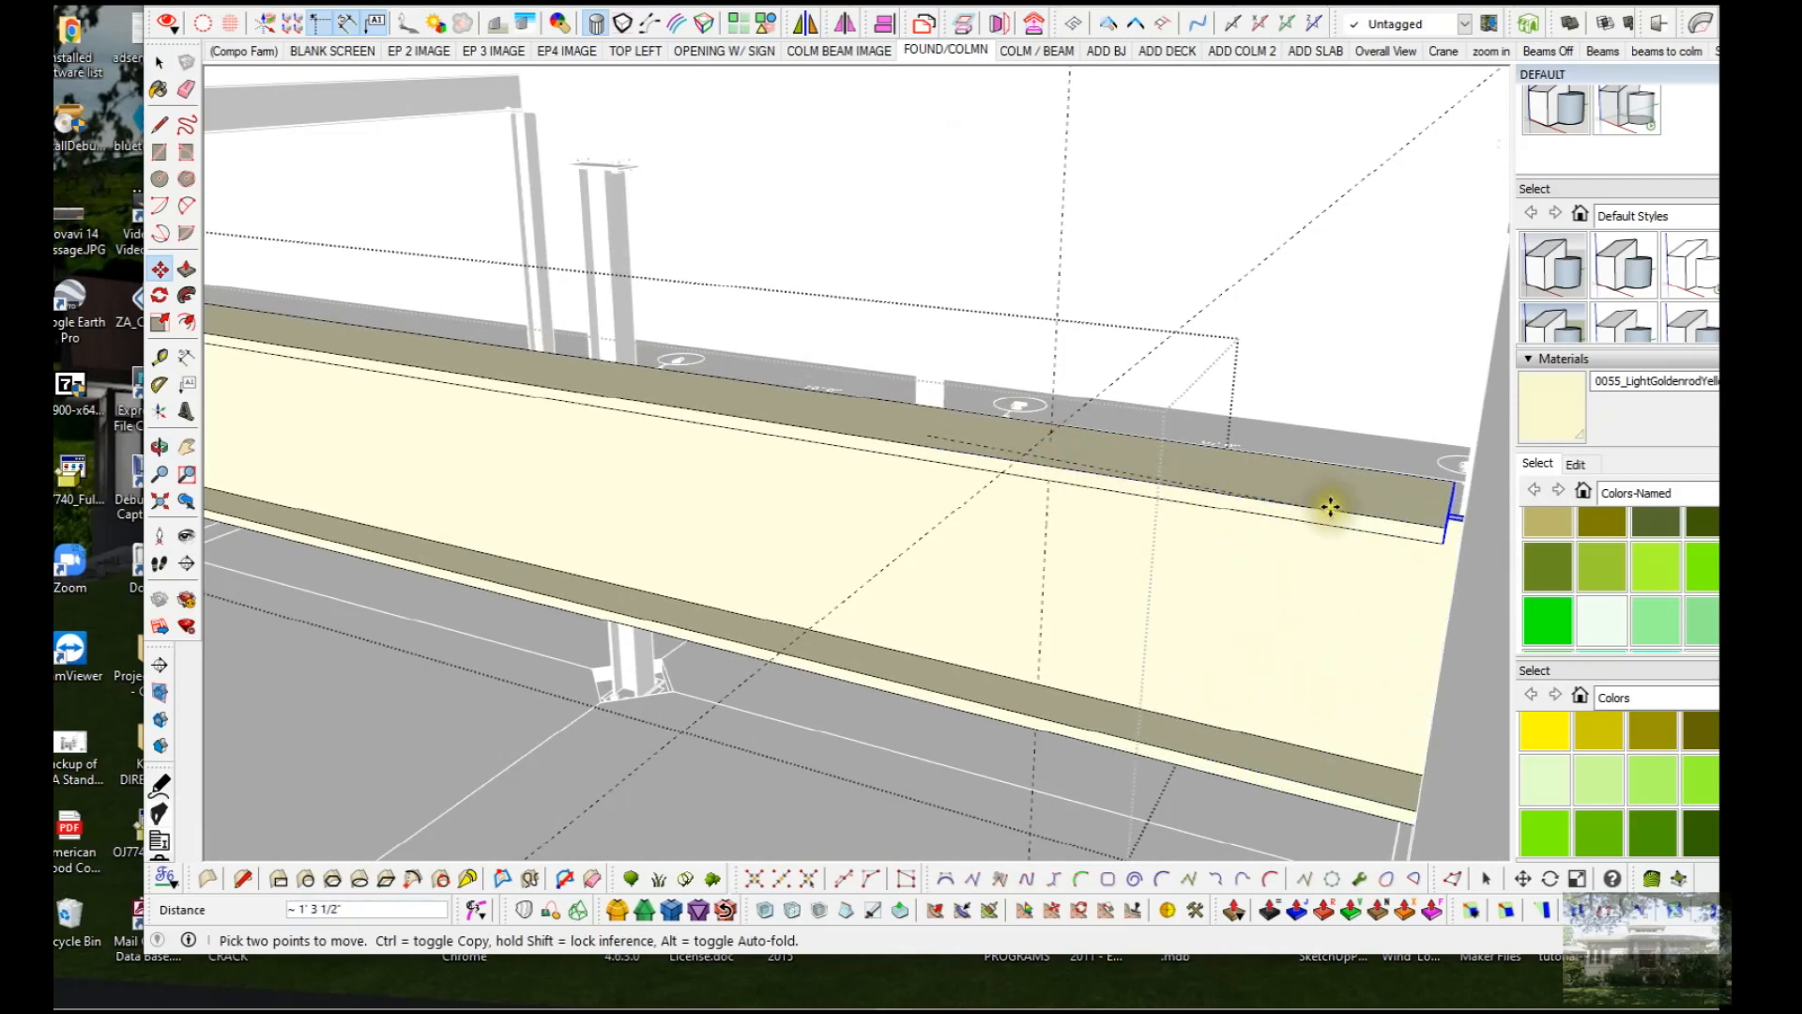
{"action": "left_click", "coordinate": [1342, 494]}
{"action": "left_click", "coordinate": [1423, 480]}
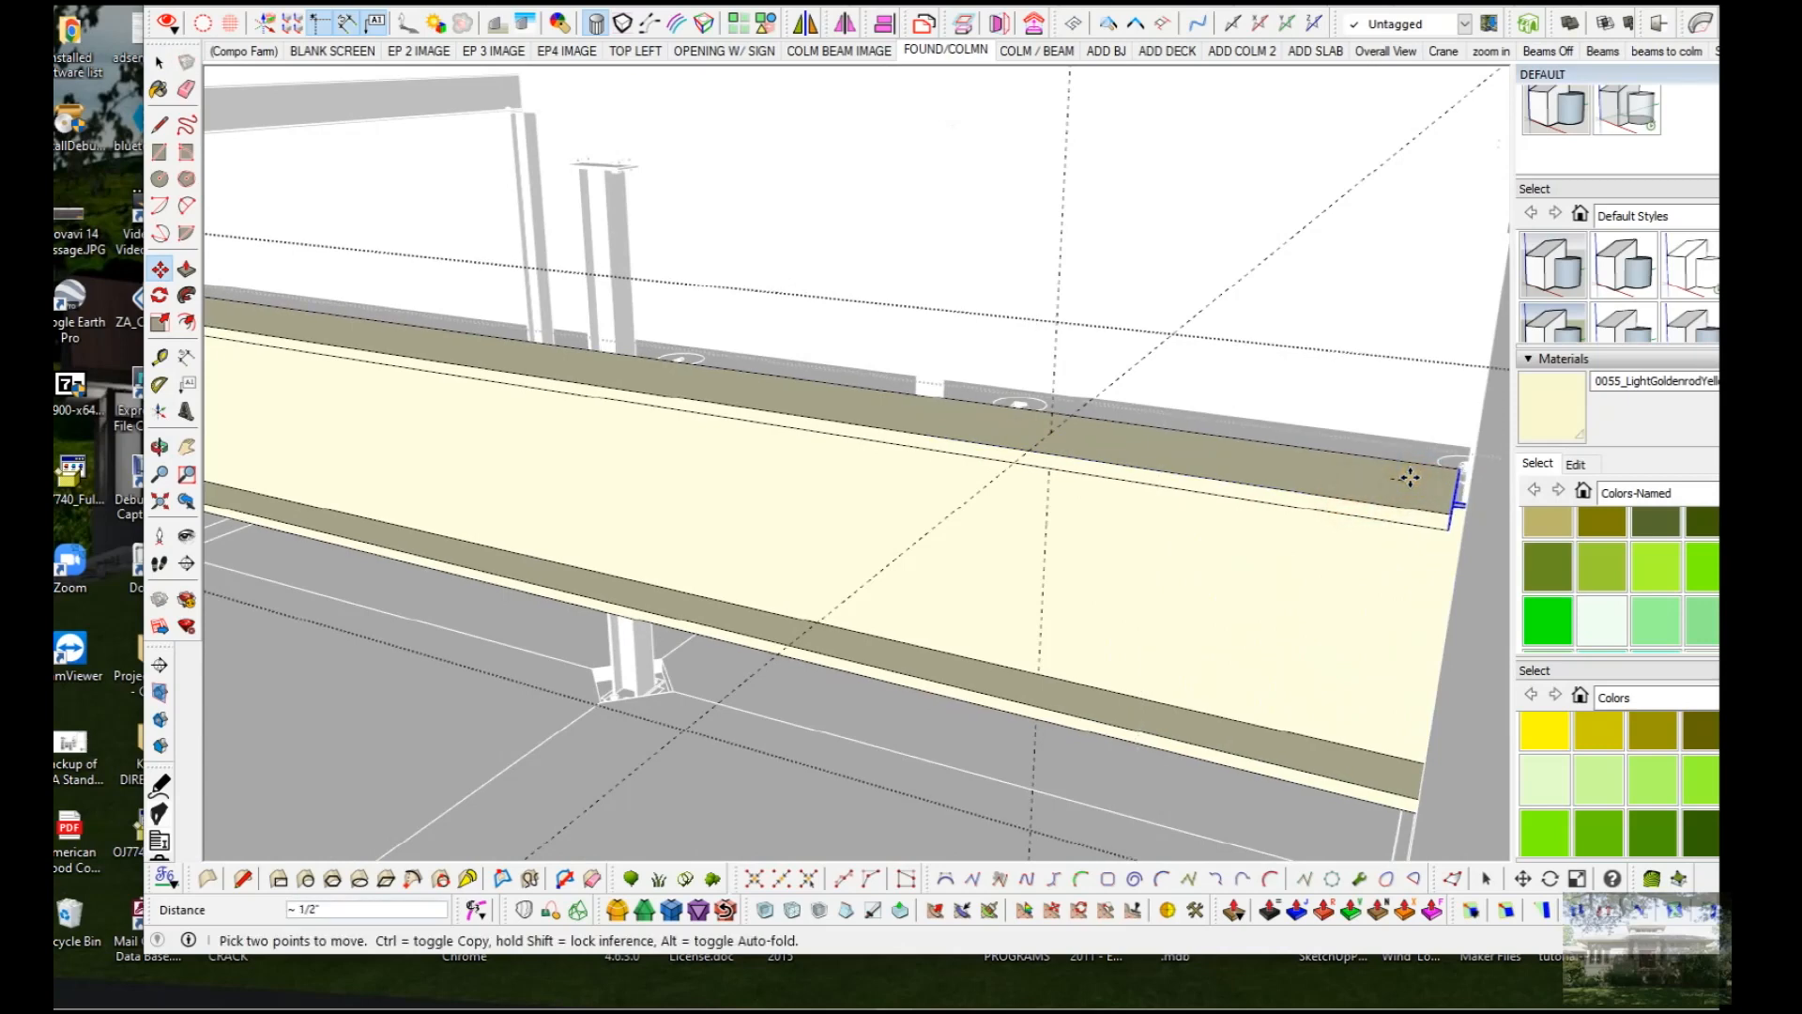
{"action": "left_click", "coordinate": [1410, 480]}
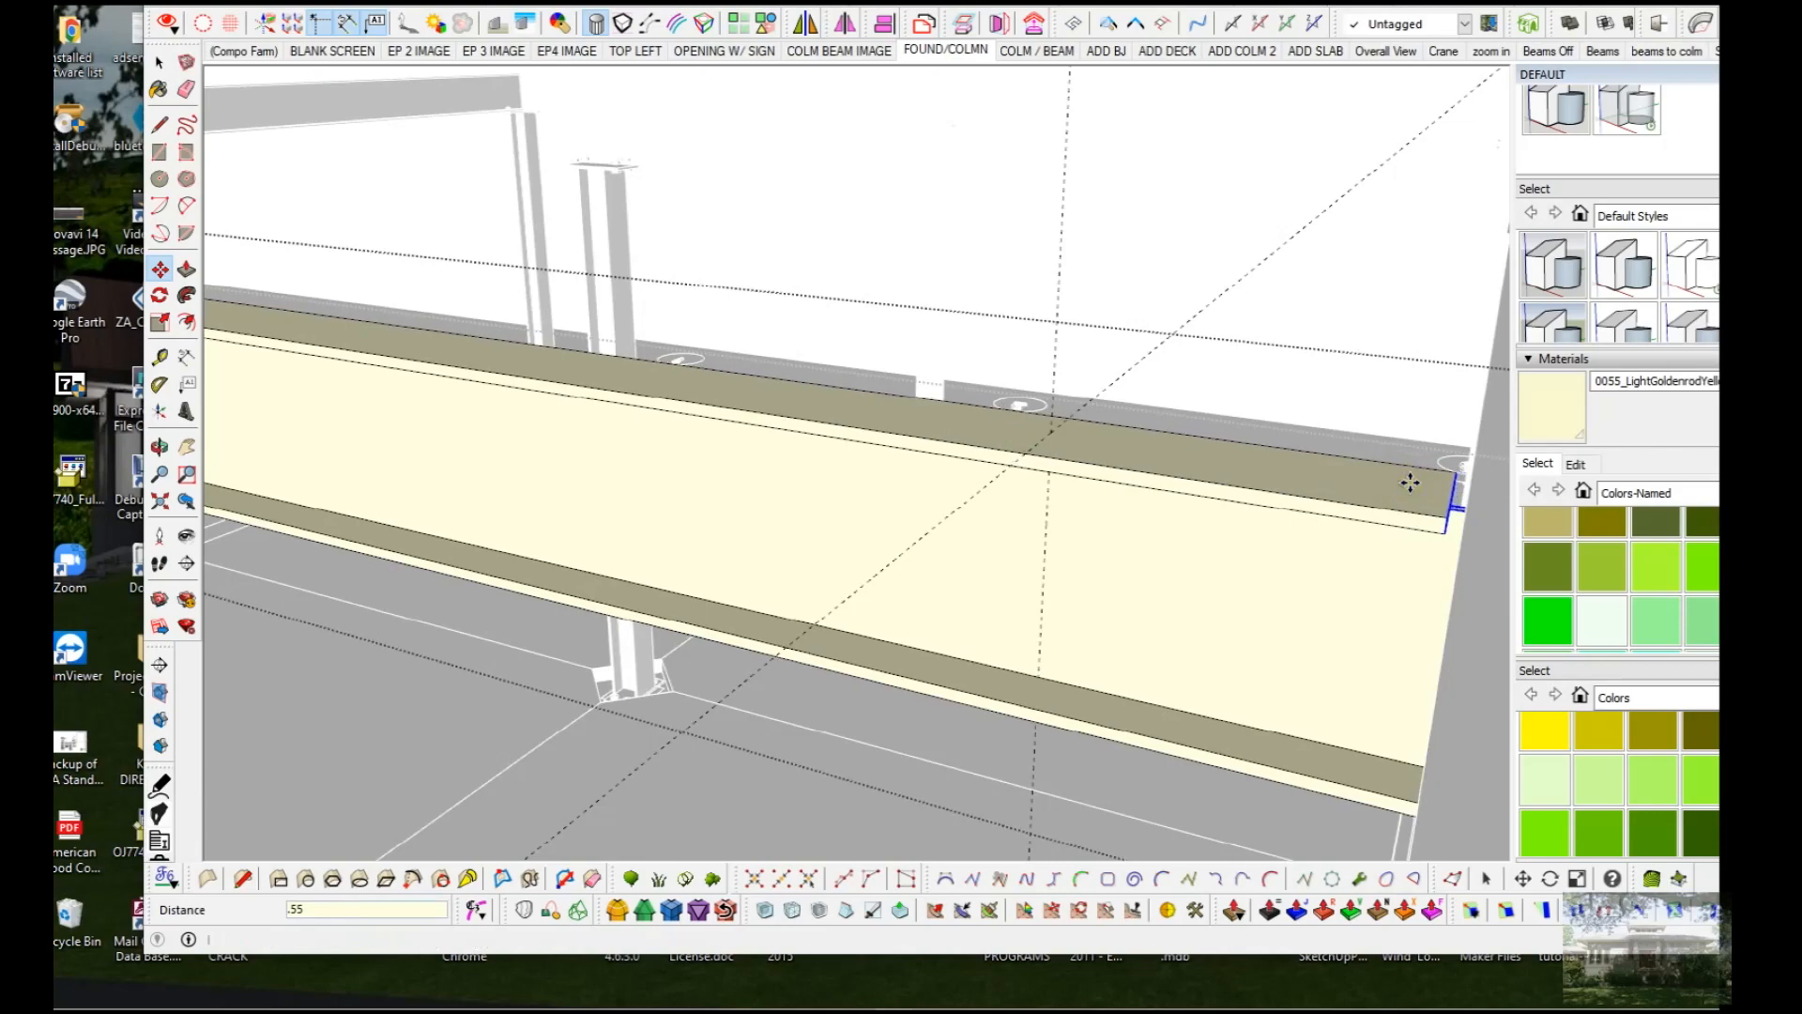
{"action": "key", "text": "space"}
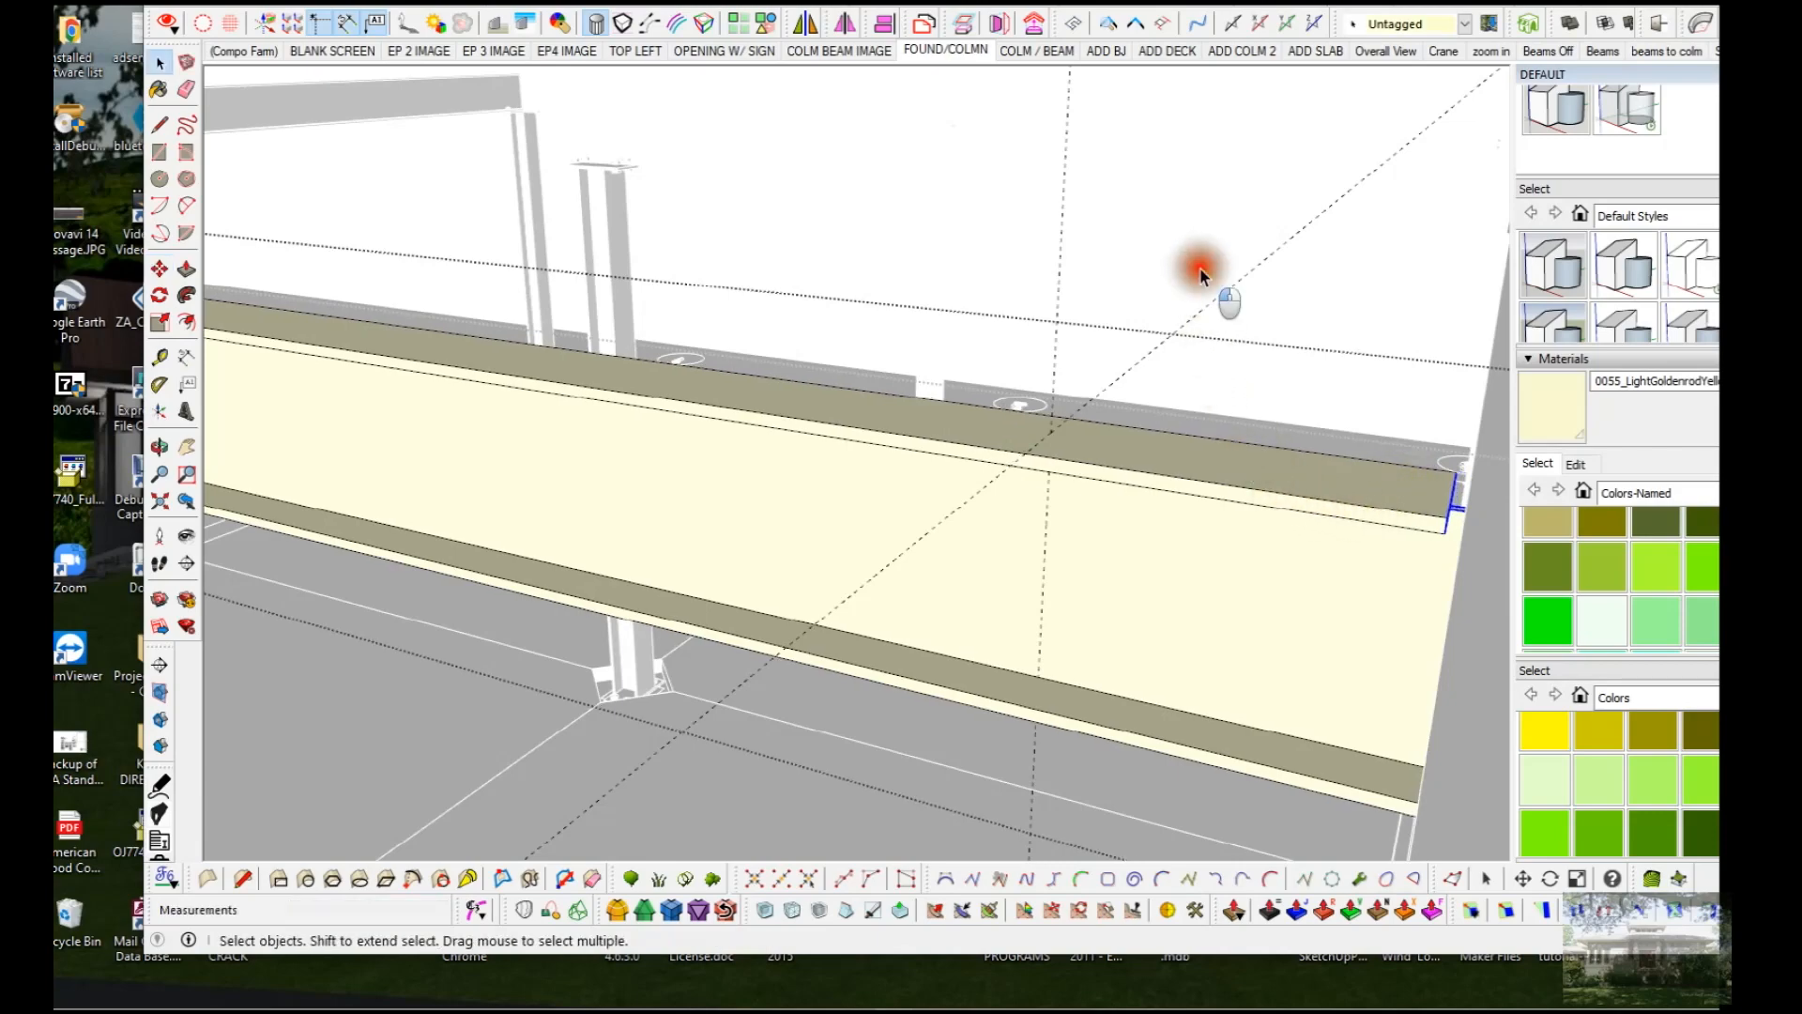
Step: Open the column group beneath the interior beam and move its cap plate with bolts up 1" against the beam's underside
{"action": "scroll", "coordinate": [1198, 267], "scroll_direction": "down", "scroll_amount": 6}
{"action": "middle_click_drag", "start_coordinate": [1148, 281], "coordinate": [1326, 391]}
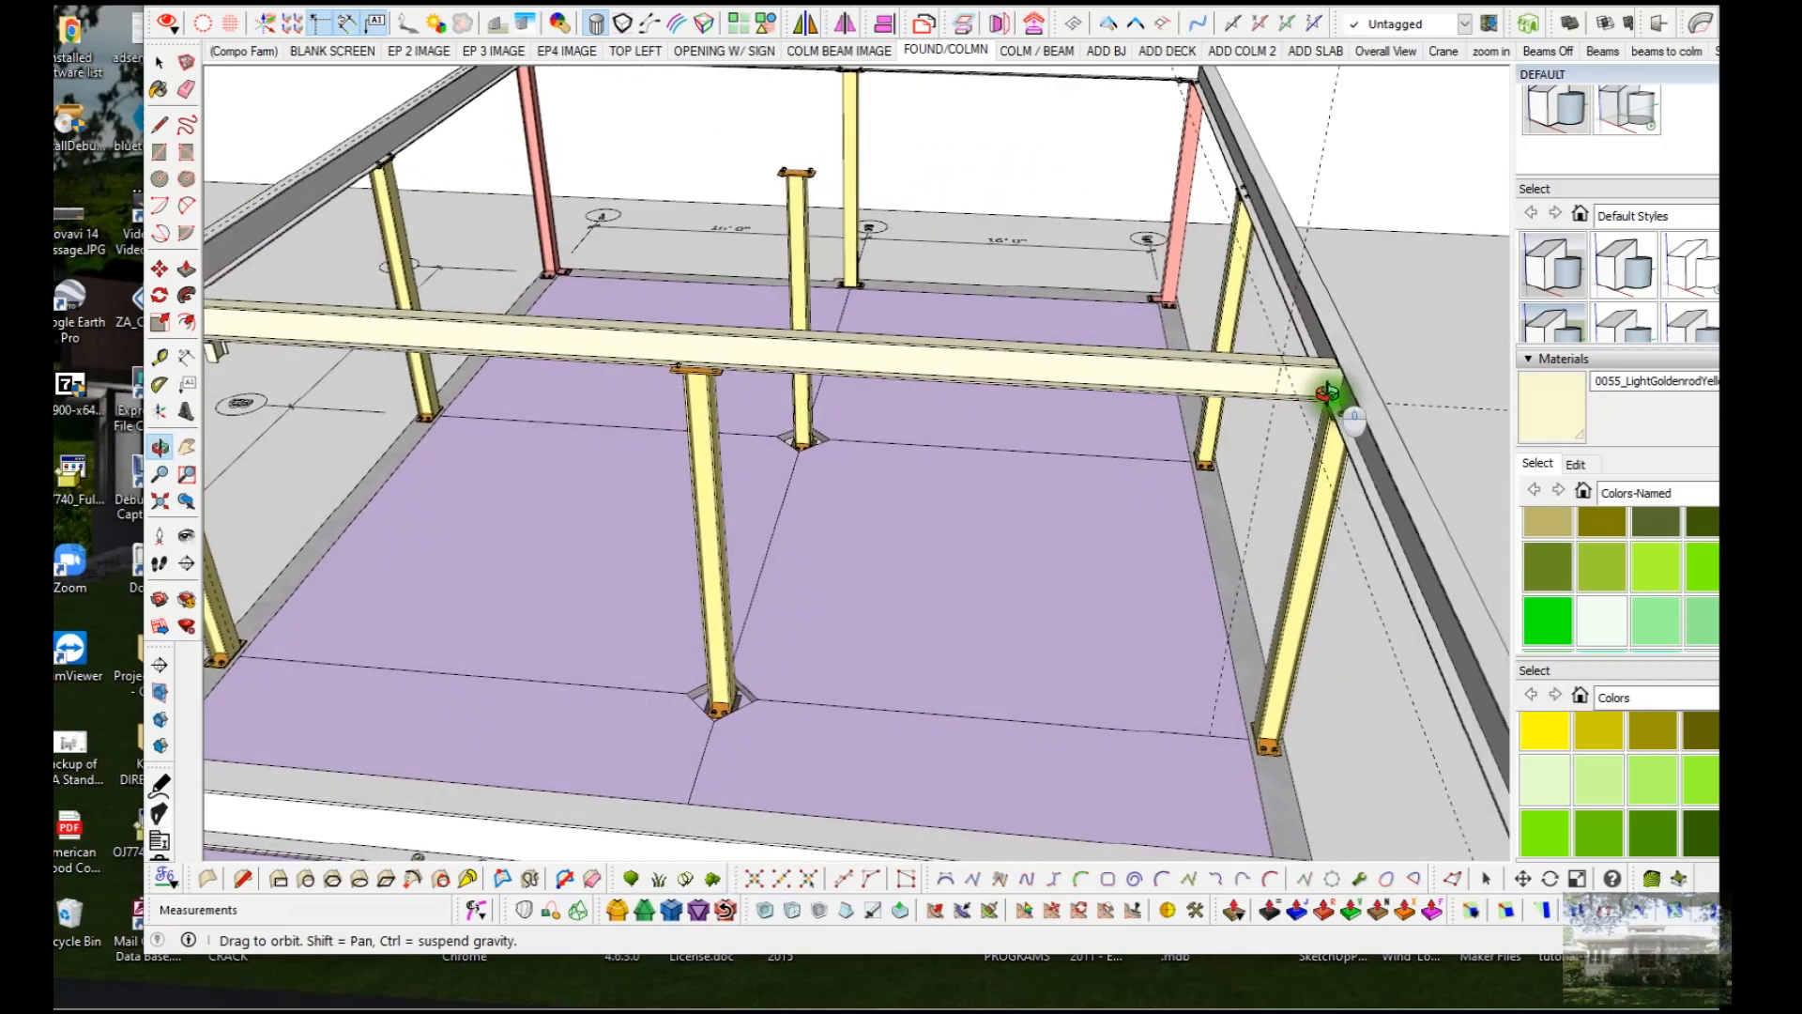
{"action": "scroll", "coordinate": [704, 385], "scroll_direction": "up", "scroll_amount": 5}
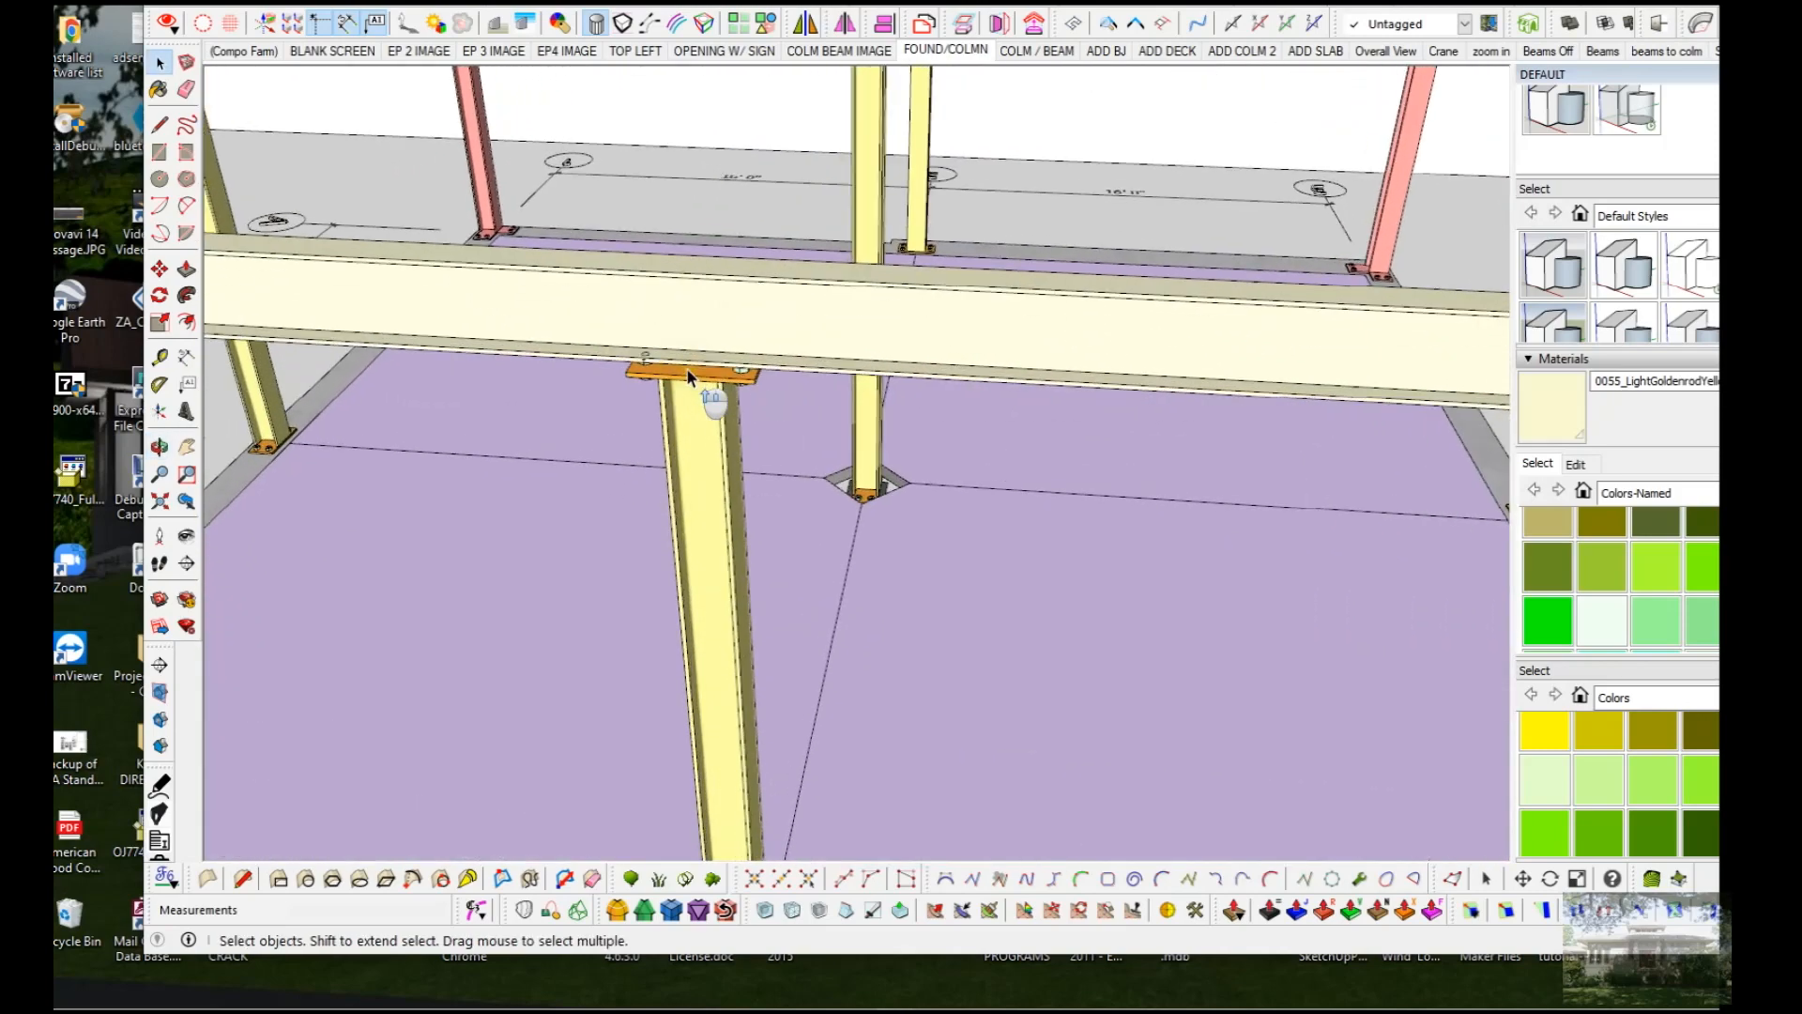
{"action": "scroll", "coordinate": [688, 373], "scroll_direction": "up", "scroll_amount": 2}
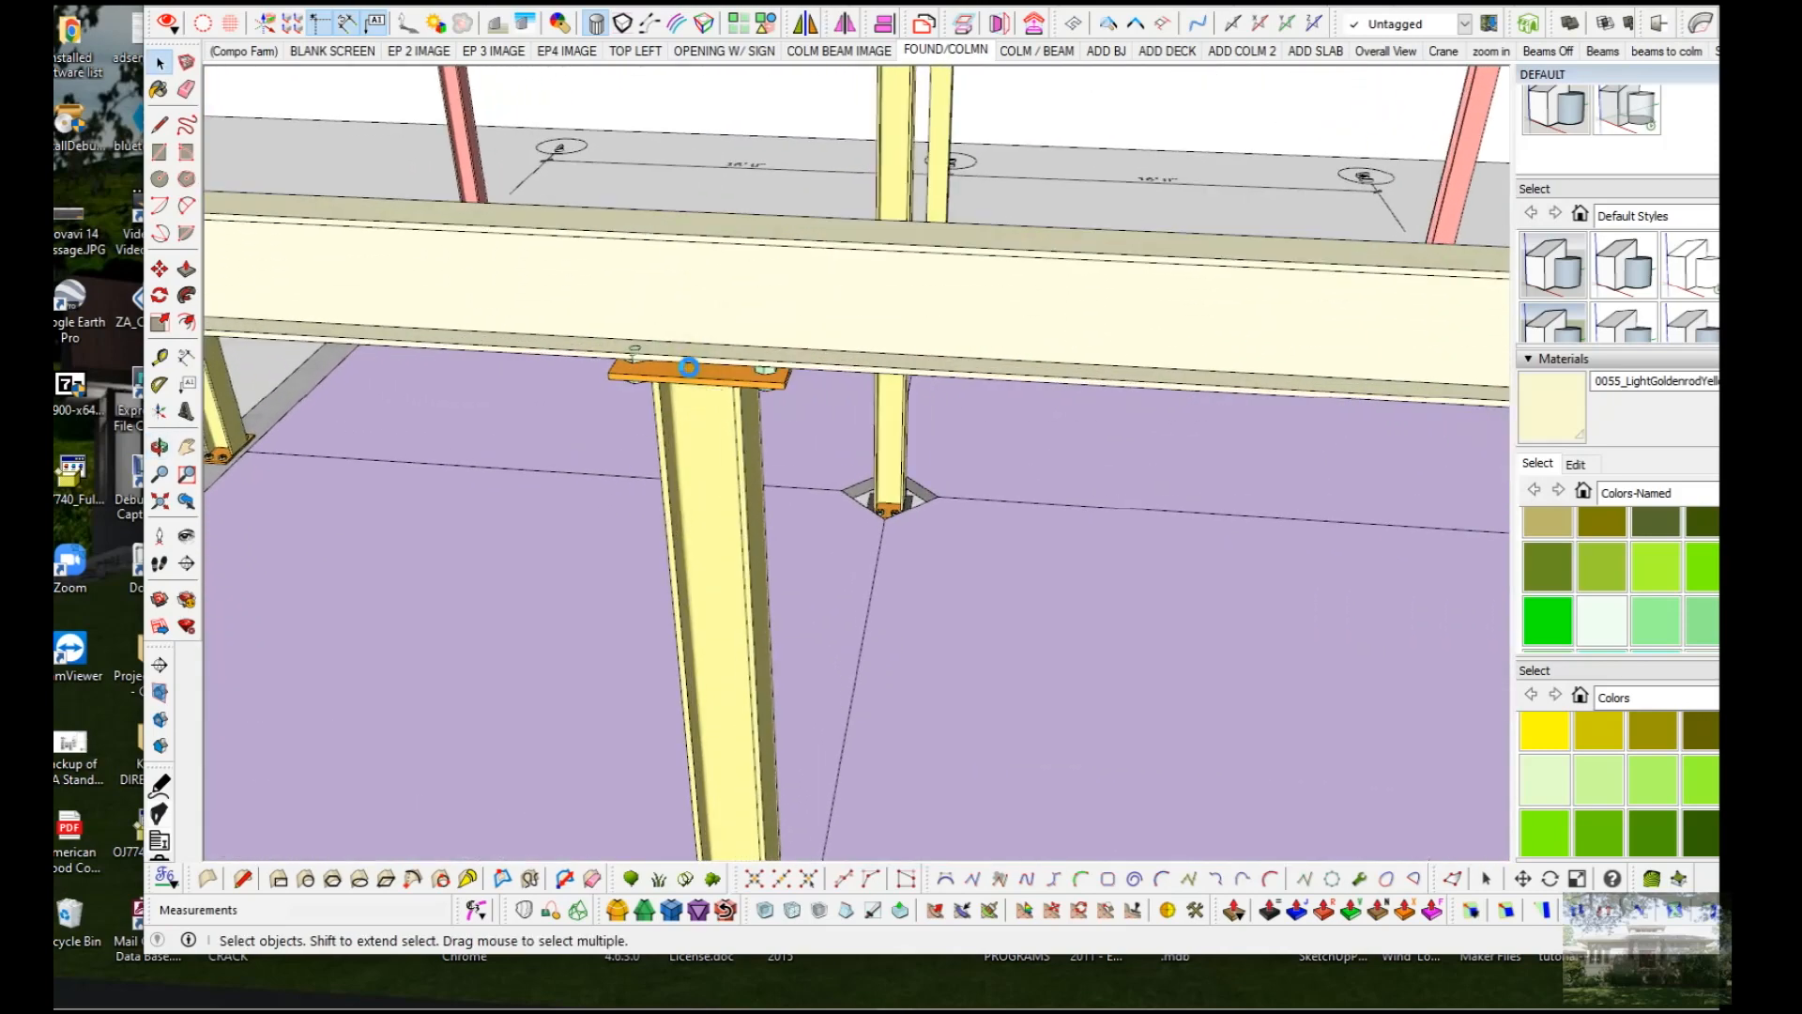
{"action": "mouse_move", "coordinate": [691, 370]}
{"action": "middle_mouse_down"}
{"action": "mouse_move", "coordinate": [820, 262]}
{"action": "mouse_move", "coordinate": [998, 152]}
{"action": "mouse_move", "coordinate": [1018, 161]}
{"action": "middle_mouse_up"}
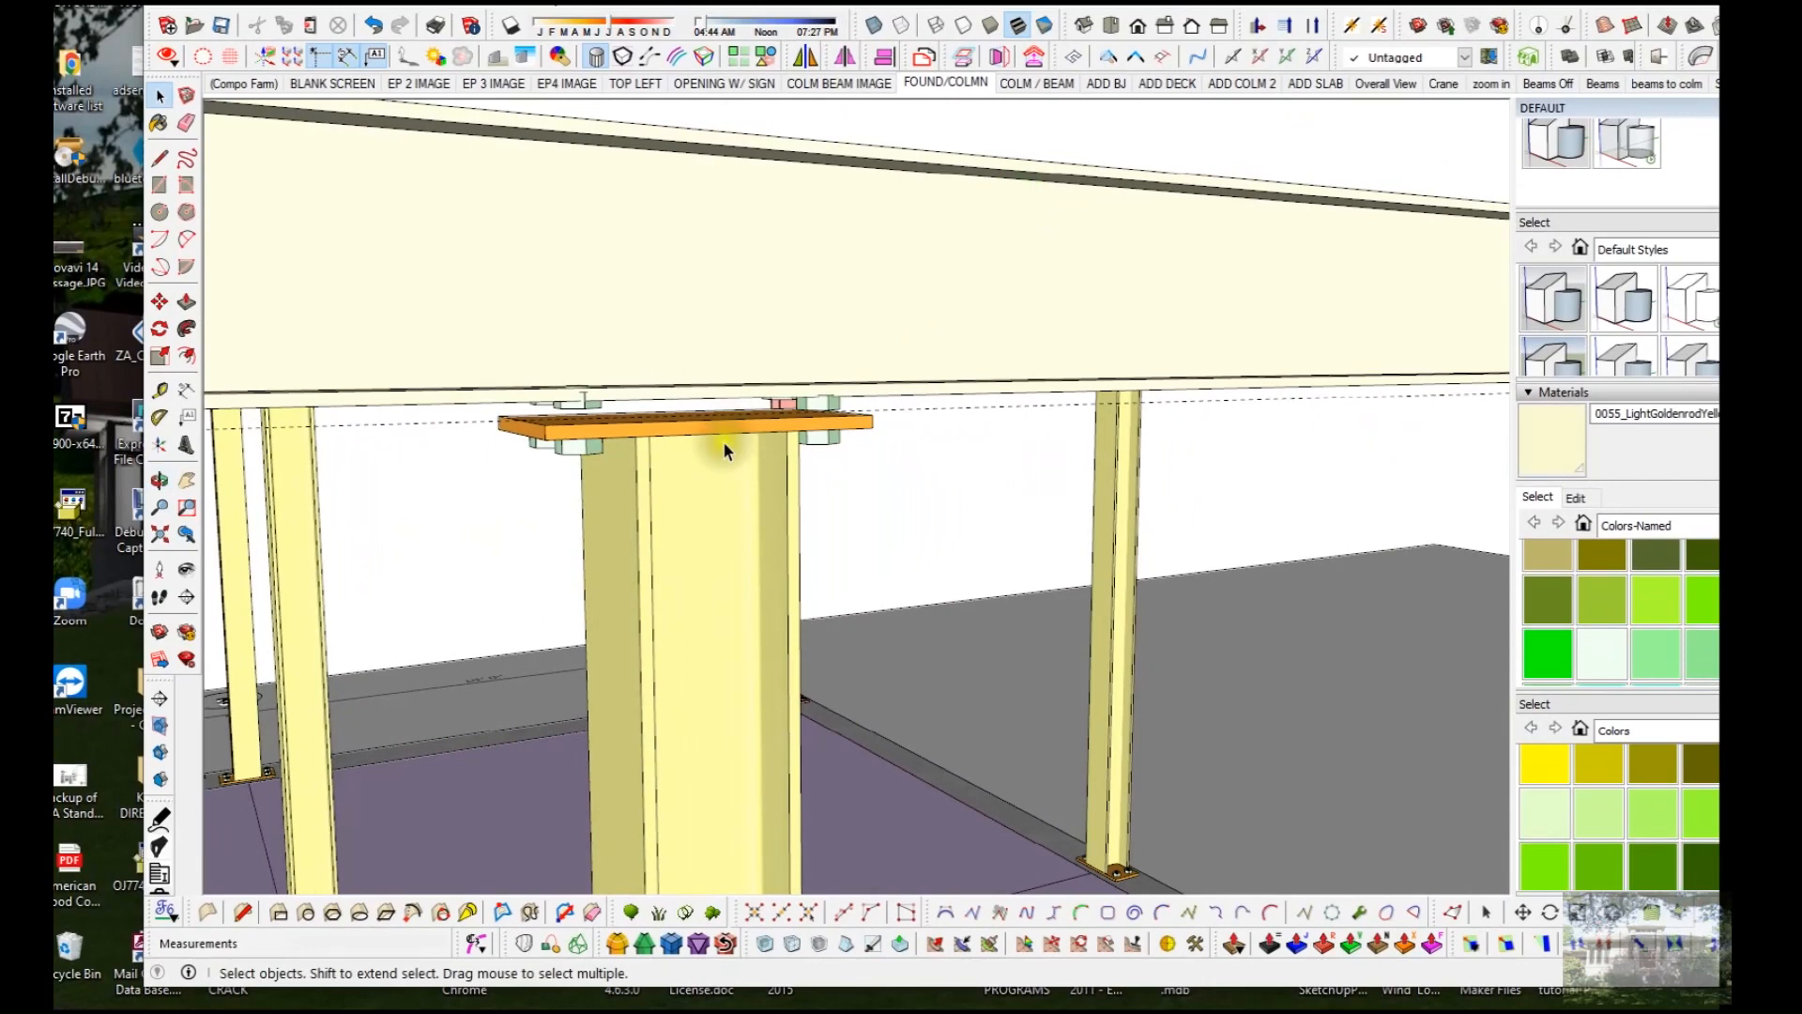
{"action": "left_click", "coordinate": [713, 462]}
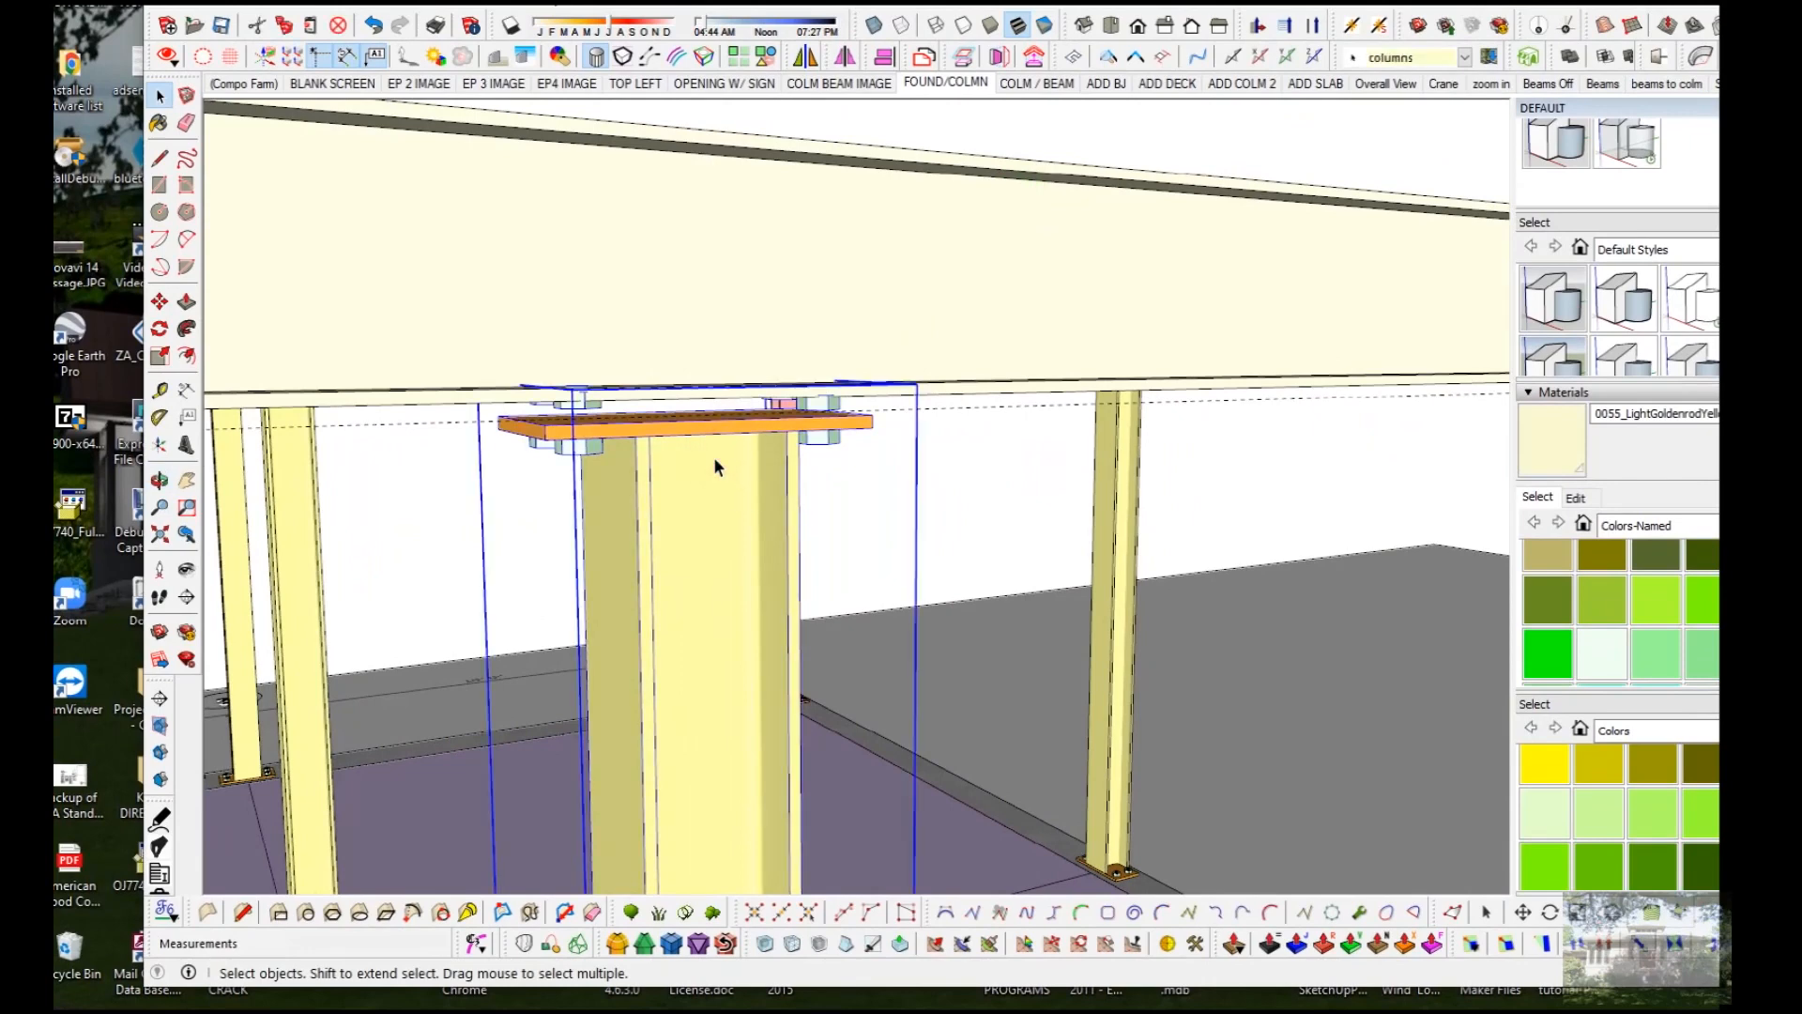
{"action": "scroll", "coordinate": [617, 393], "scroll_direction": "up", "scroll_amount": 4}
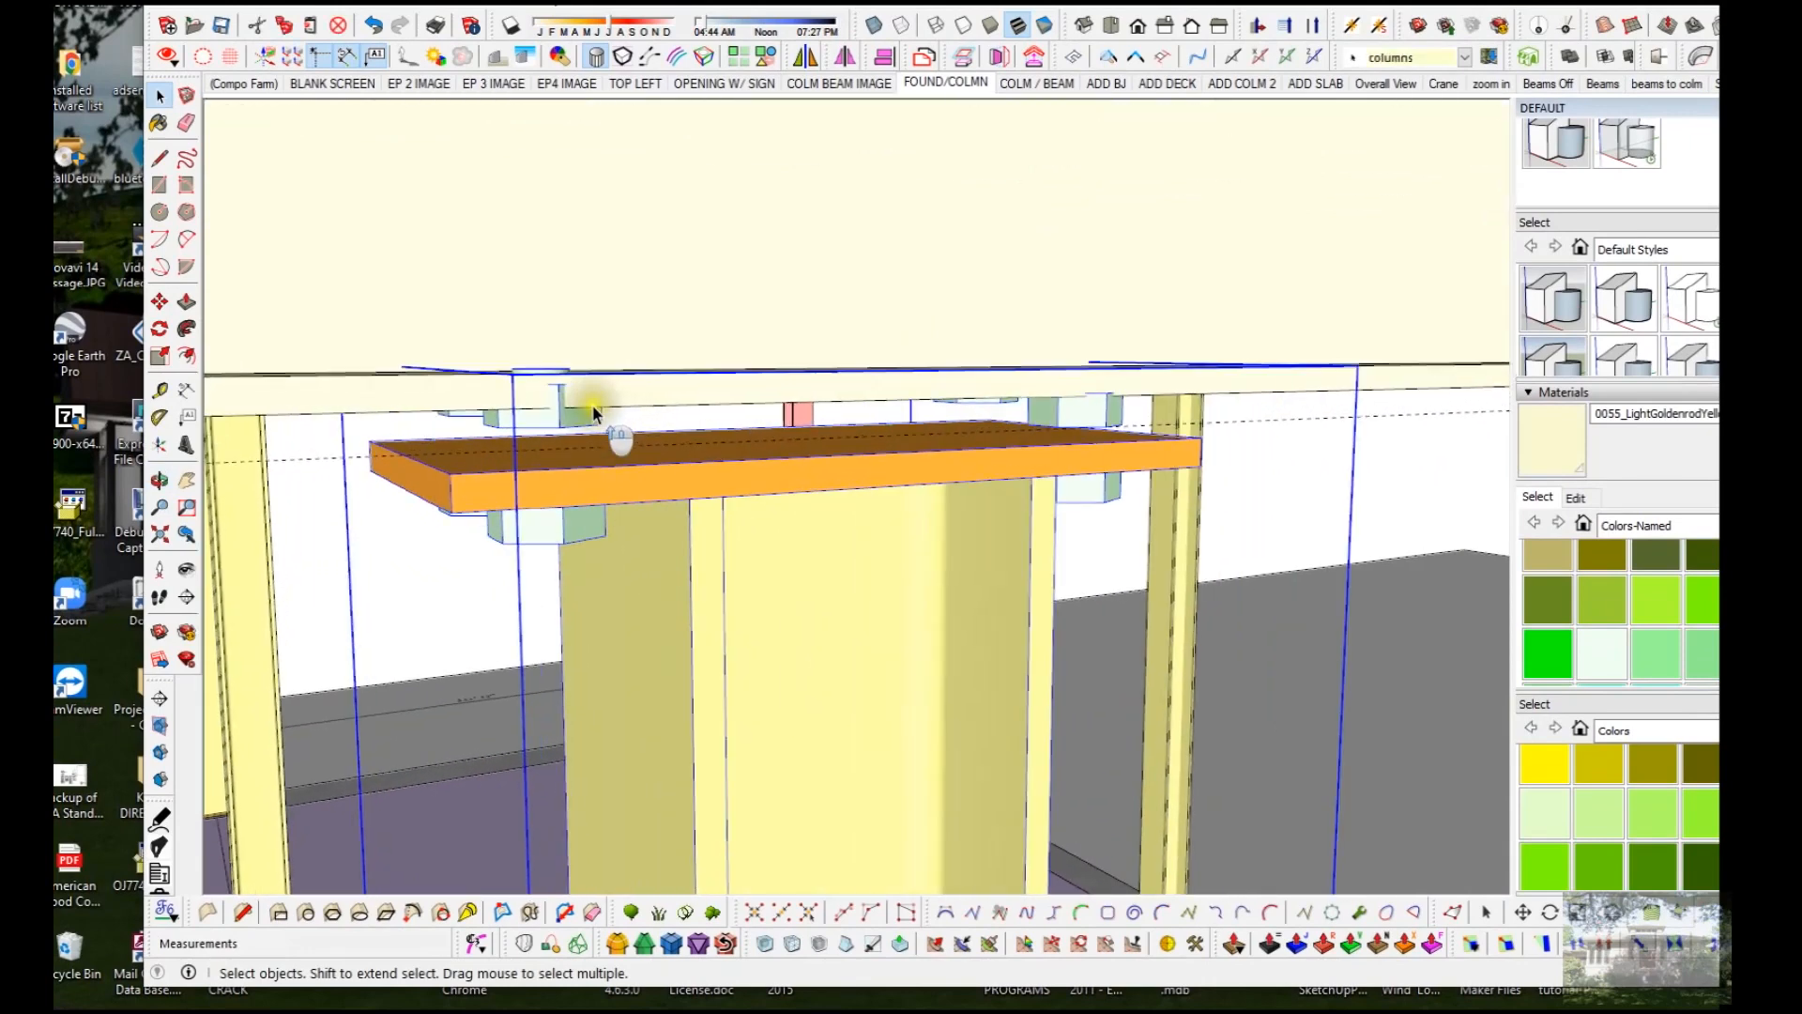
{"action": "left_click", "coordinate": [594, 417]}
{"action": "left_click", "coordinate": [1097, 411], "text": "ctrl"}
{"action": "double_click", "coordinate": [1097, 411]}
{"action": "left_click", "coordinate": [1096, 412]}
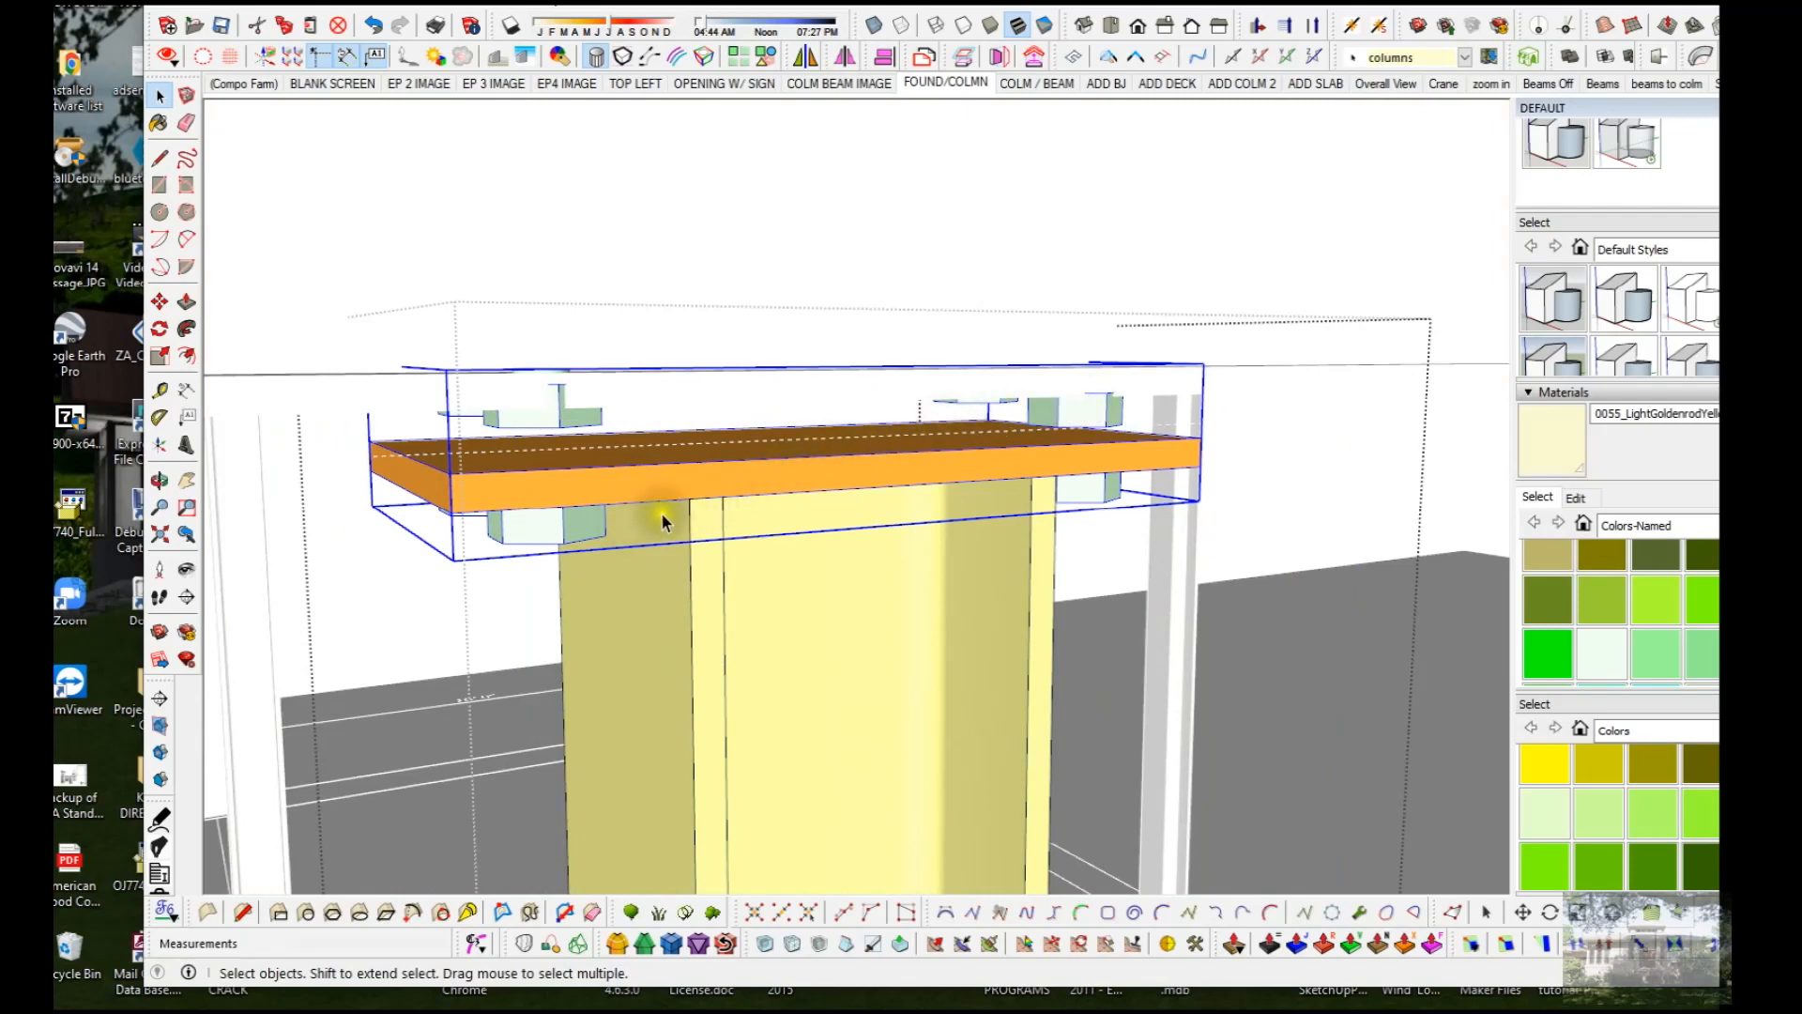
{"action": "middle_click_drag", "start_coordinate": [696, 503], "coordinate": [875, 563]}
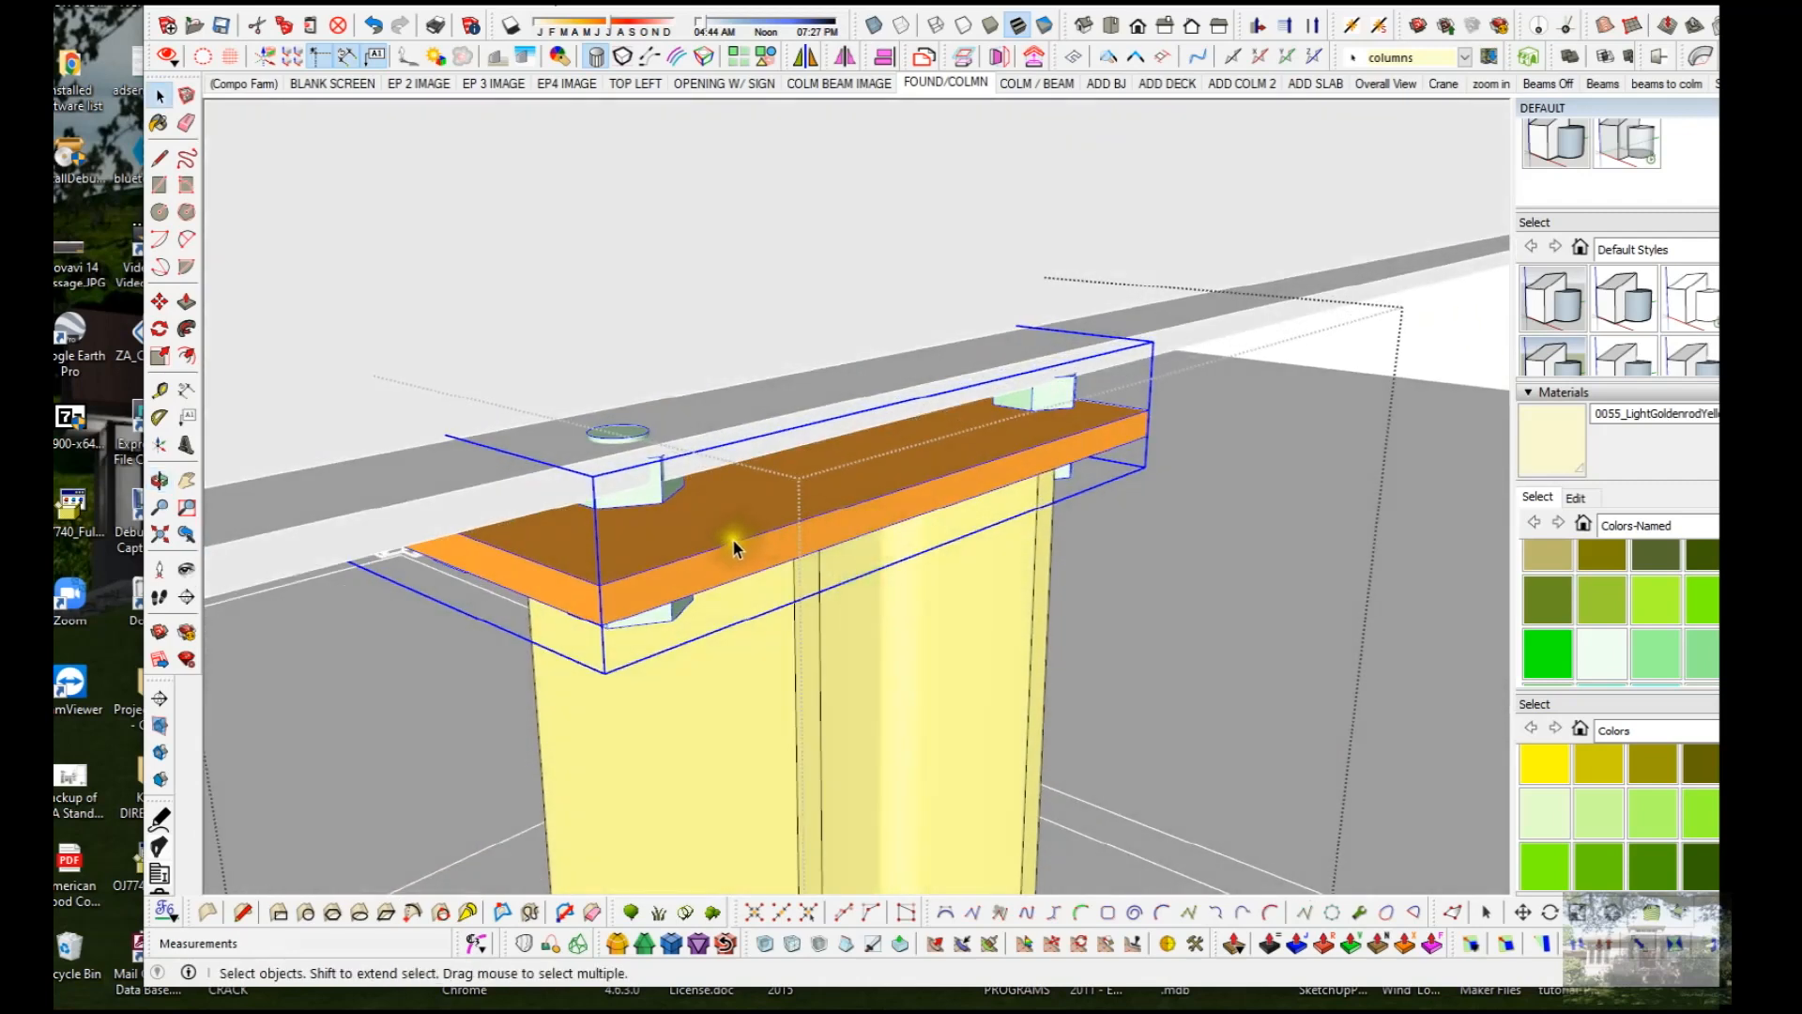
{"action": "key", "text": "m"}
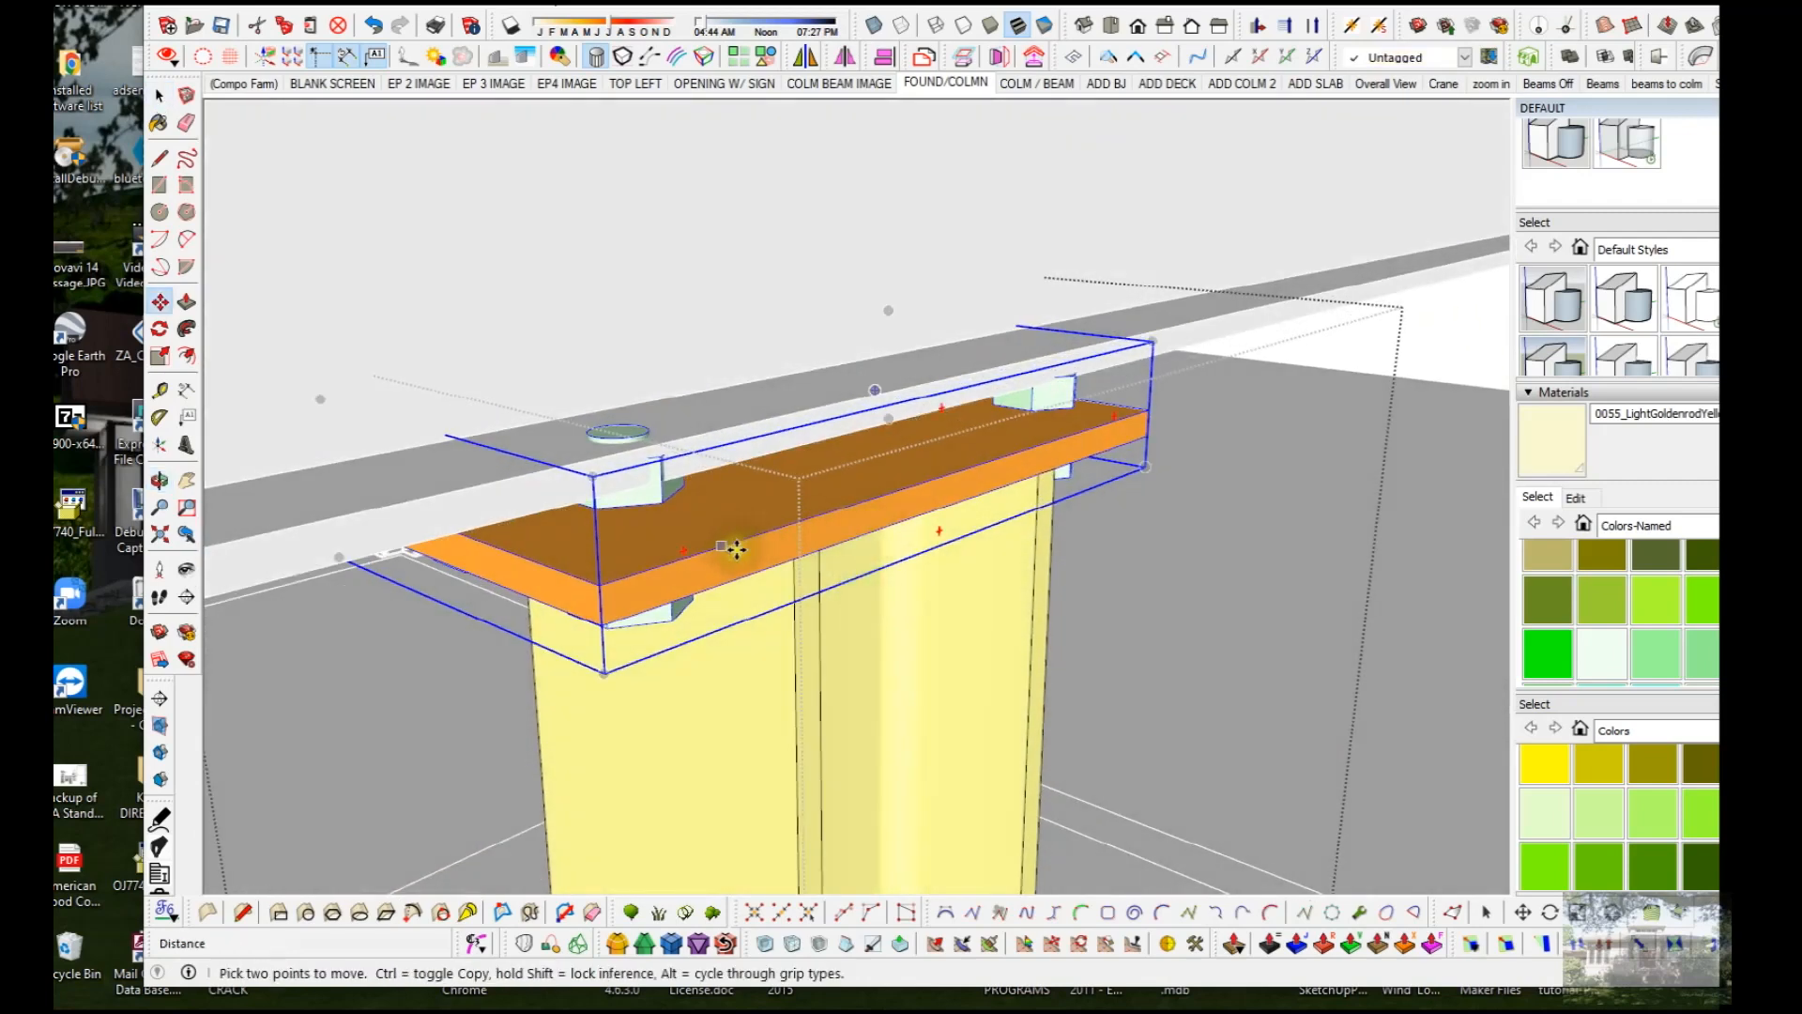
{"action": "left_click", "coordinate": [519, 554]}
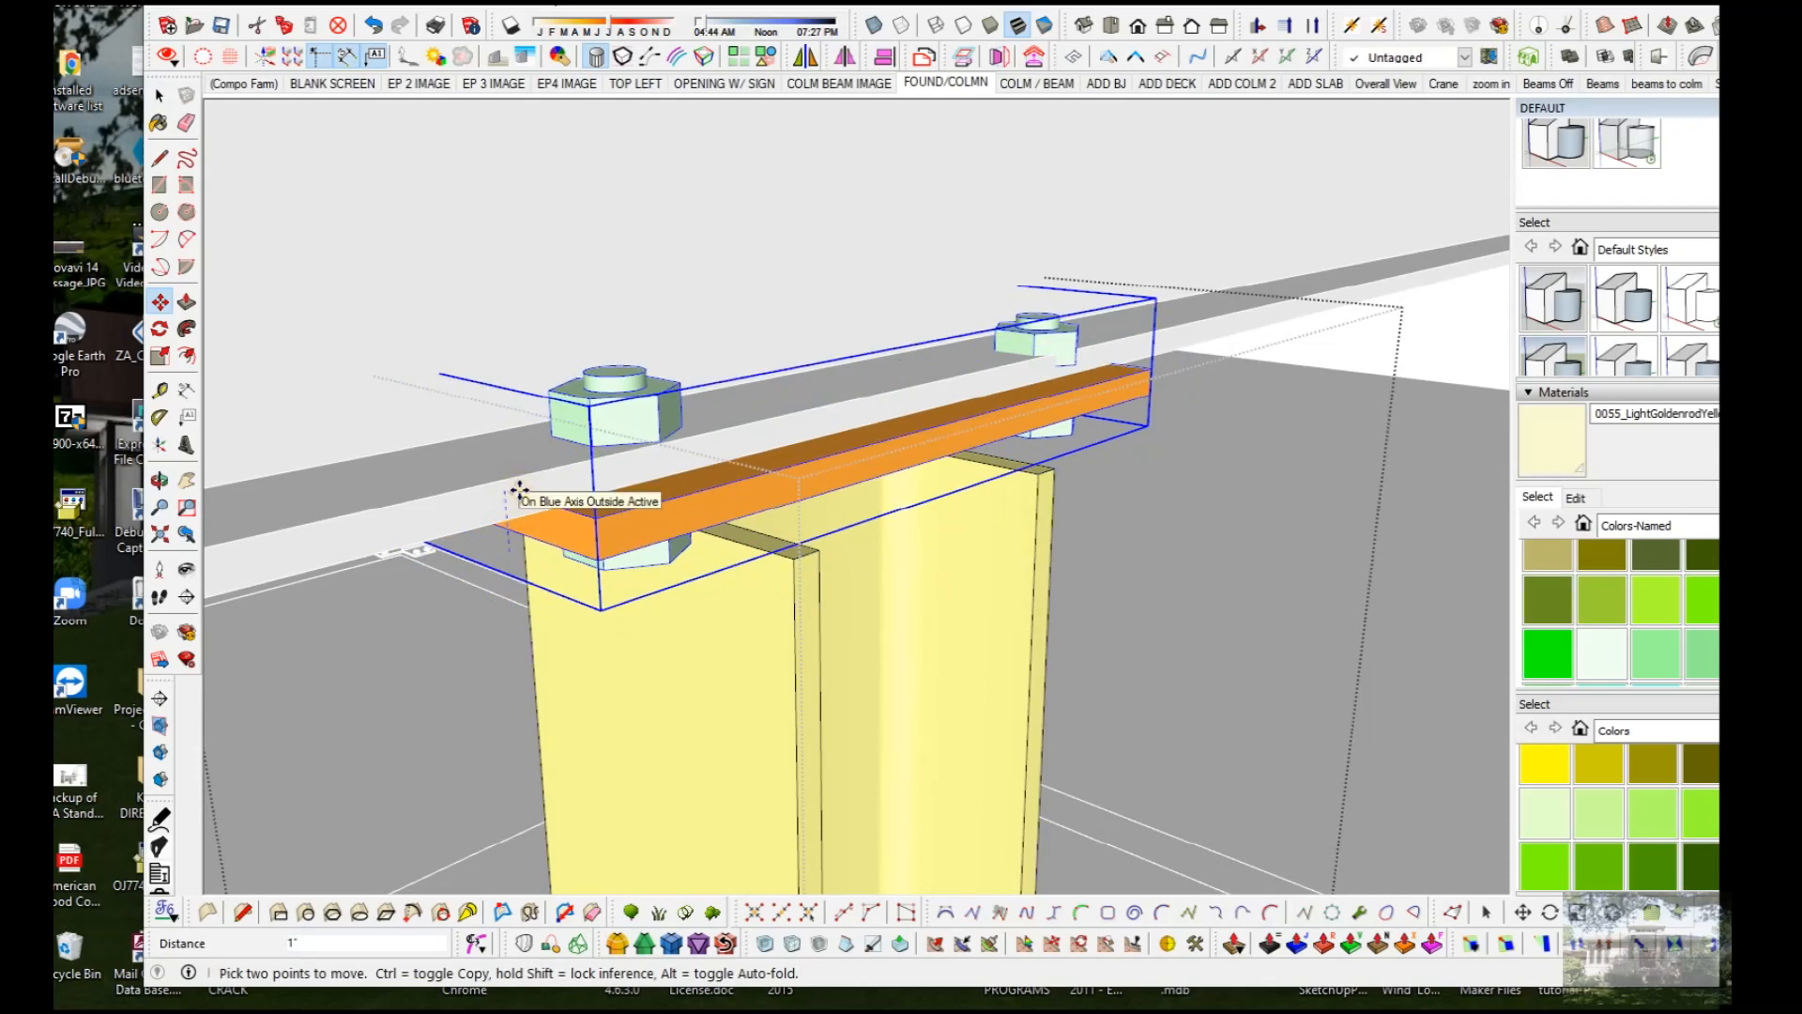
{"action": "left_click", "coordinate": [519, 490]}
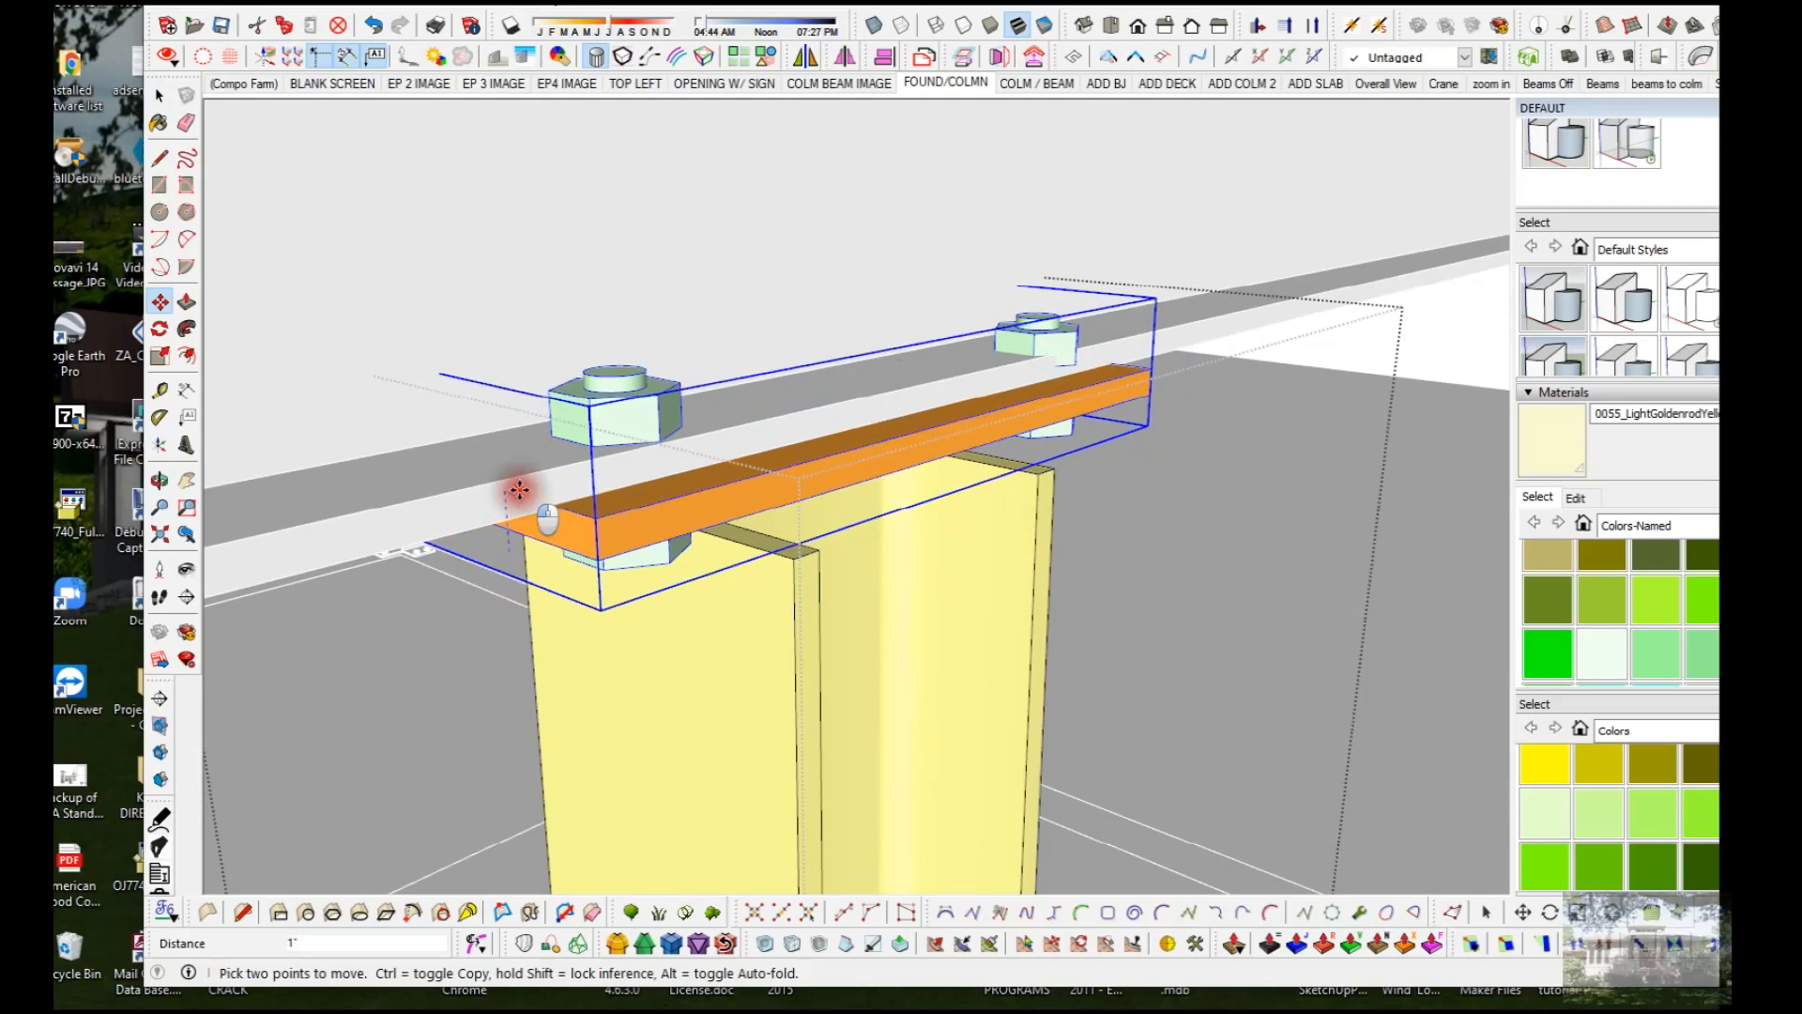
{"action": "middle_click_drag", "start_coordinate": [621, 486], "coordinate": [454, 475]}
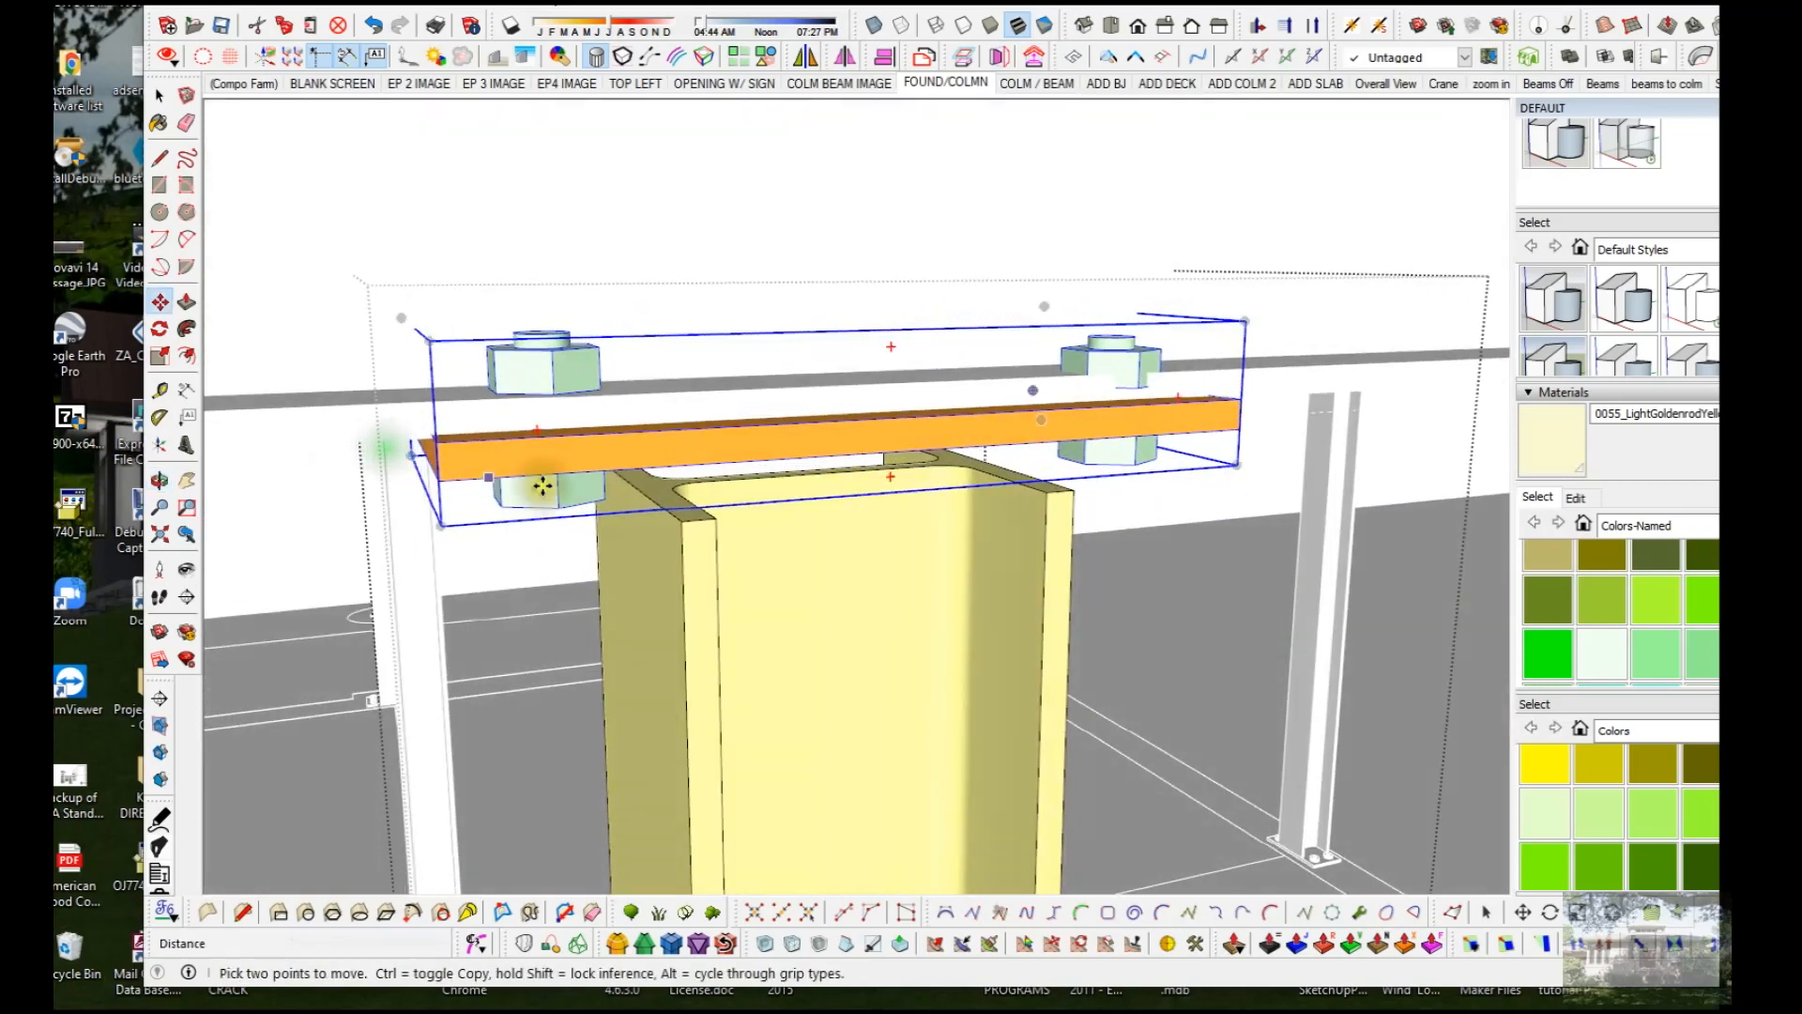
Step: Open the column's shaft group, Push/Pull its top face up to the cap plate's underside, and exit the groups
{"action": "scroll", "coordinate": [692, 503], "scroll_direction": "up", "scroll_amount": 3}
{"action": "key", "text": "space"}
{"action": "triple_click", "coordinate": [685, 502]}
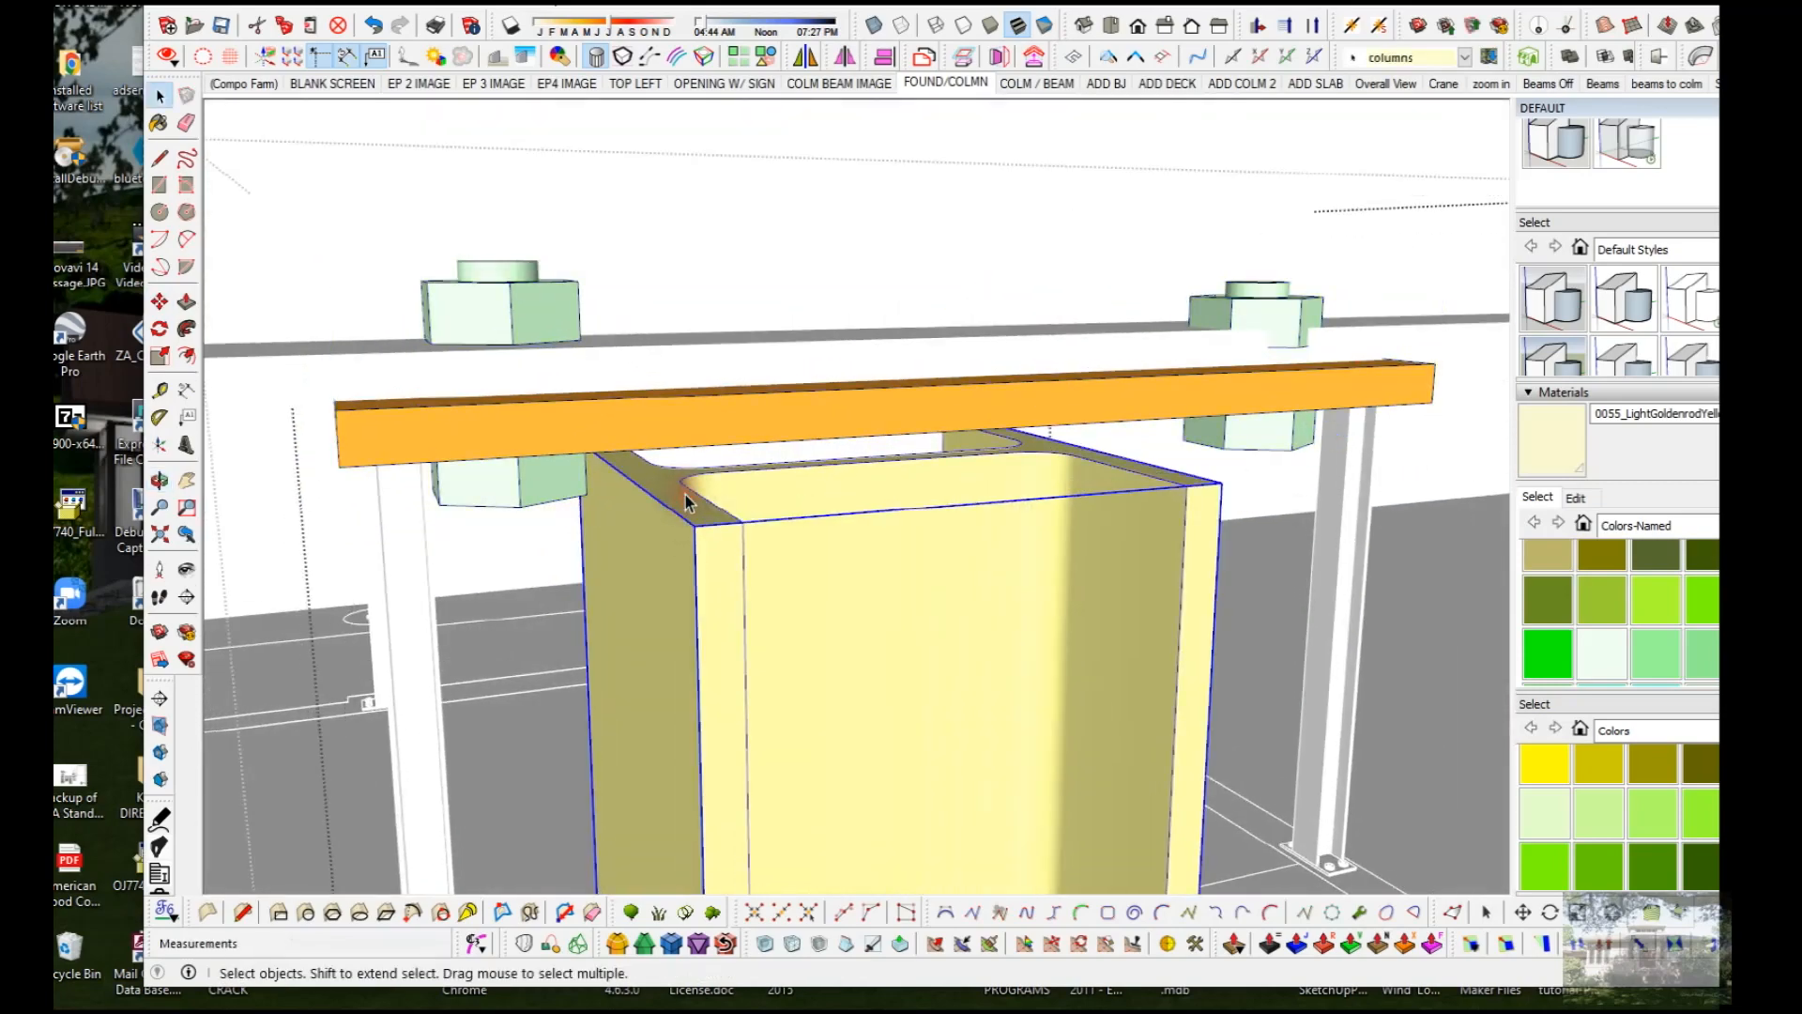
{"action": "left_click", "coordinate": [686, 502]}
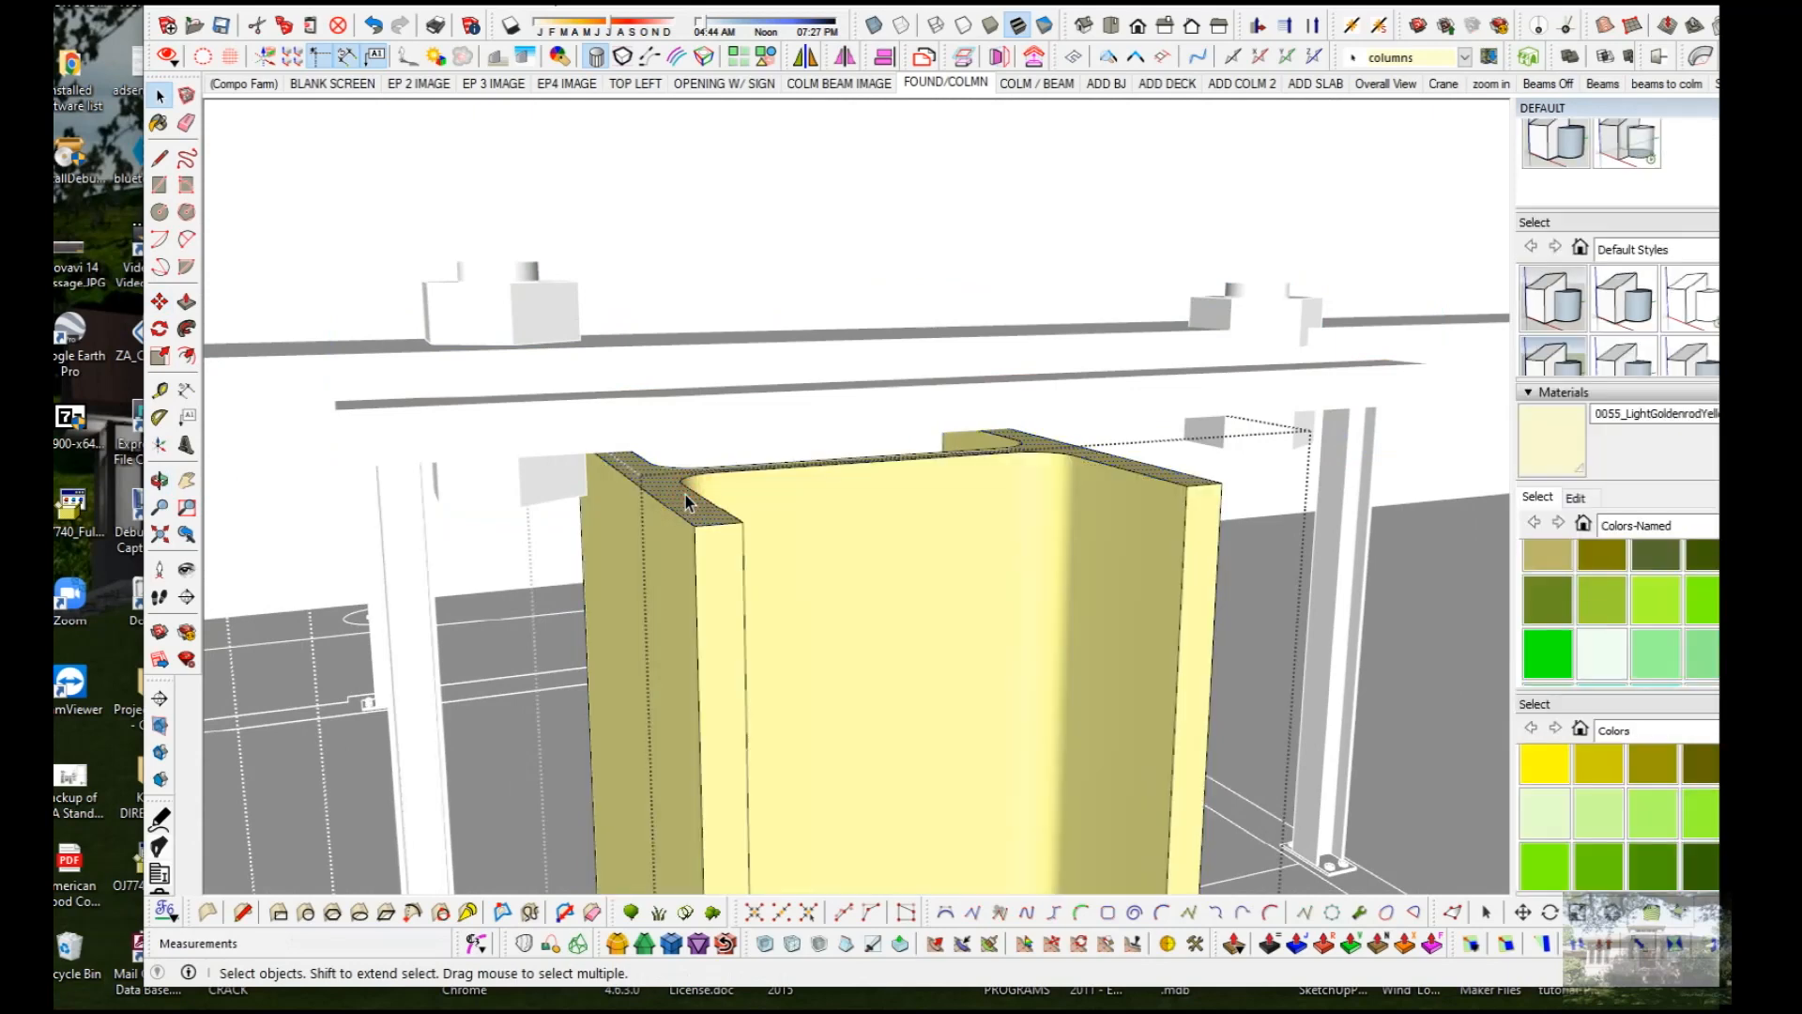
{"action": "key", "text": "p"}
{"action": "left_click_drag", "start_coordinate": [685, 497], "coordinate": [668, 444]}
{"action": "key", "text": "space"}
{"action": "key", "text": "Escape"}
{"action": "key", "text": "Escape"}
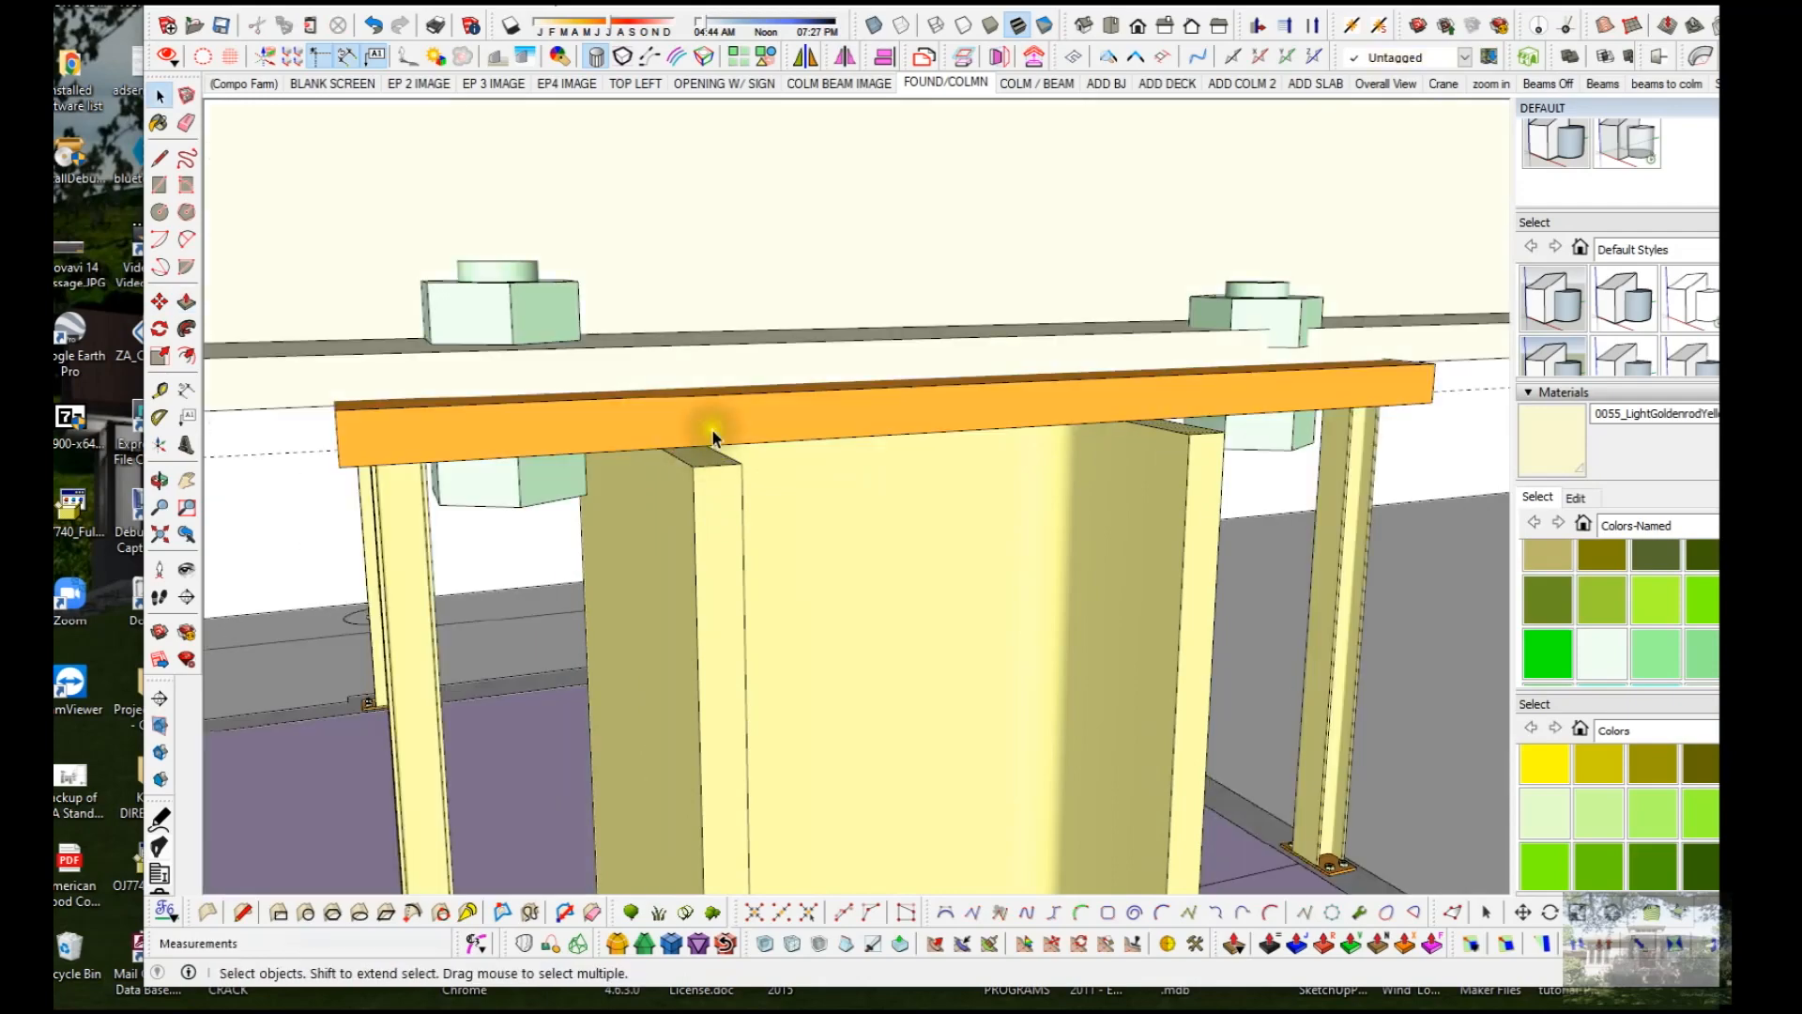
Step: Open the column's cap plate group and move the bolt at the beam flange's edge 0.25" inward over the flange
{"action": "scroll", "coordinate": [718, 419], "scroll_direction": "down", "scroll_amount": 3}
{"action": "middle_click_drag", "start_coordinate": [762, 527], "coordinate": [885, 635]}
{"action": "double_click", "coordinate": [1051, 339]}
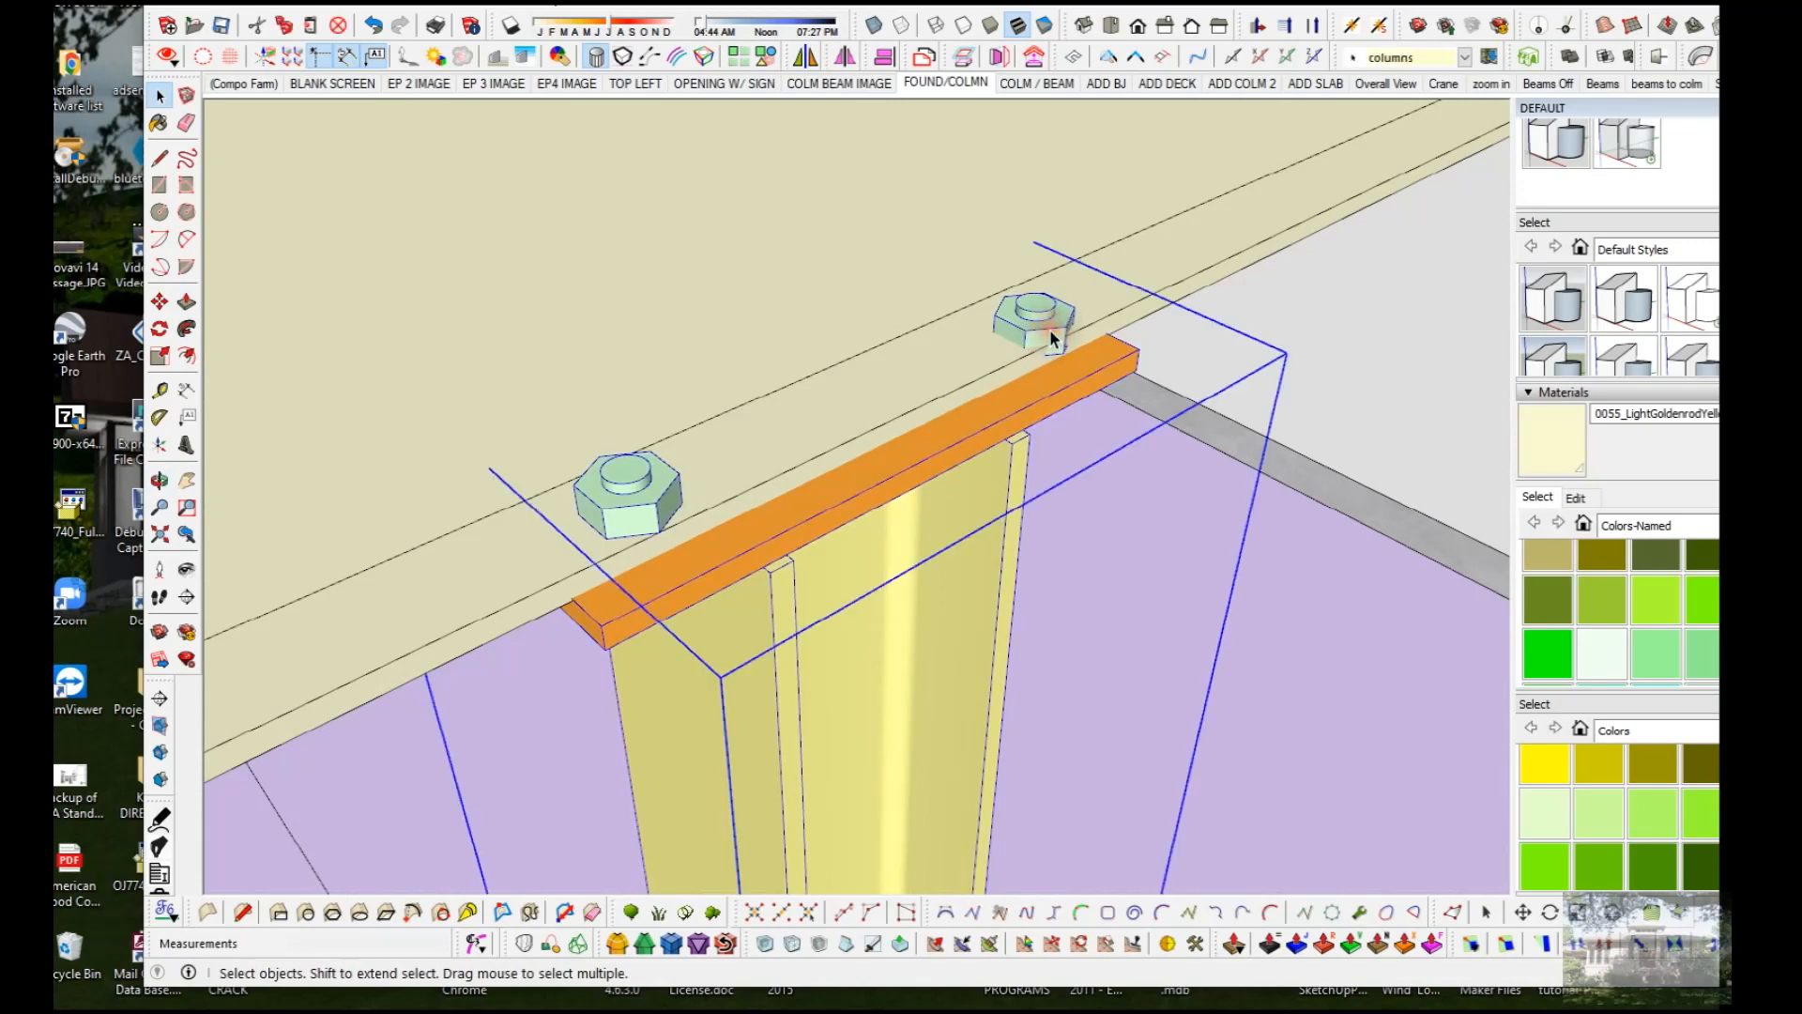
{"action": "left_click", "coordinate": [1052, 339]}
{"action": "double_click", "coordinate": [1051, 339]}
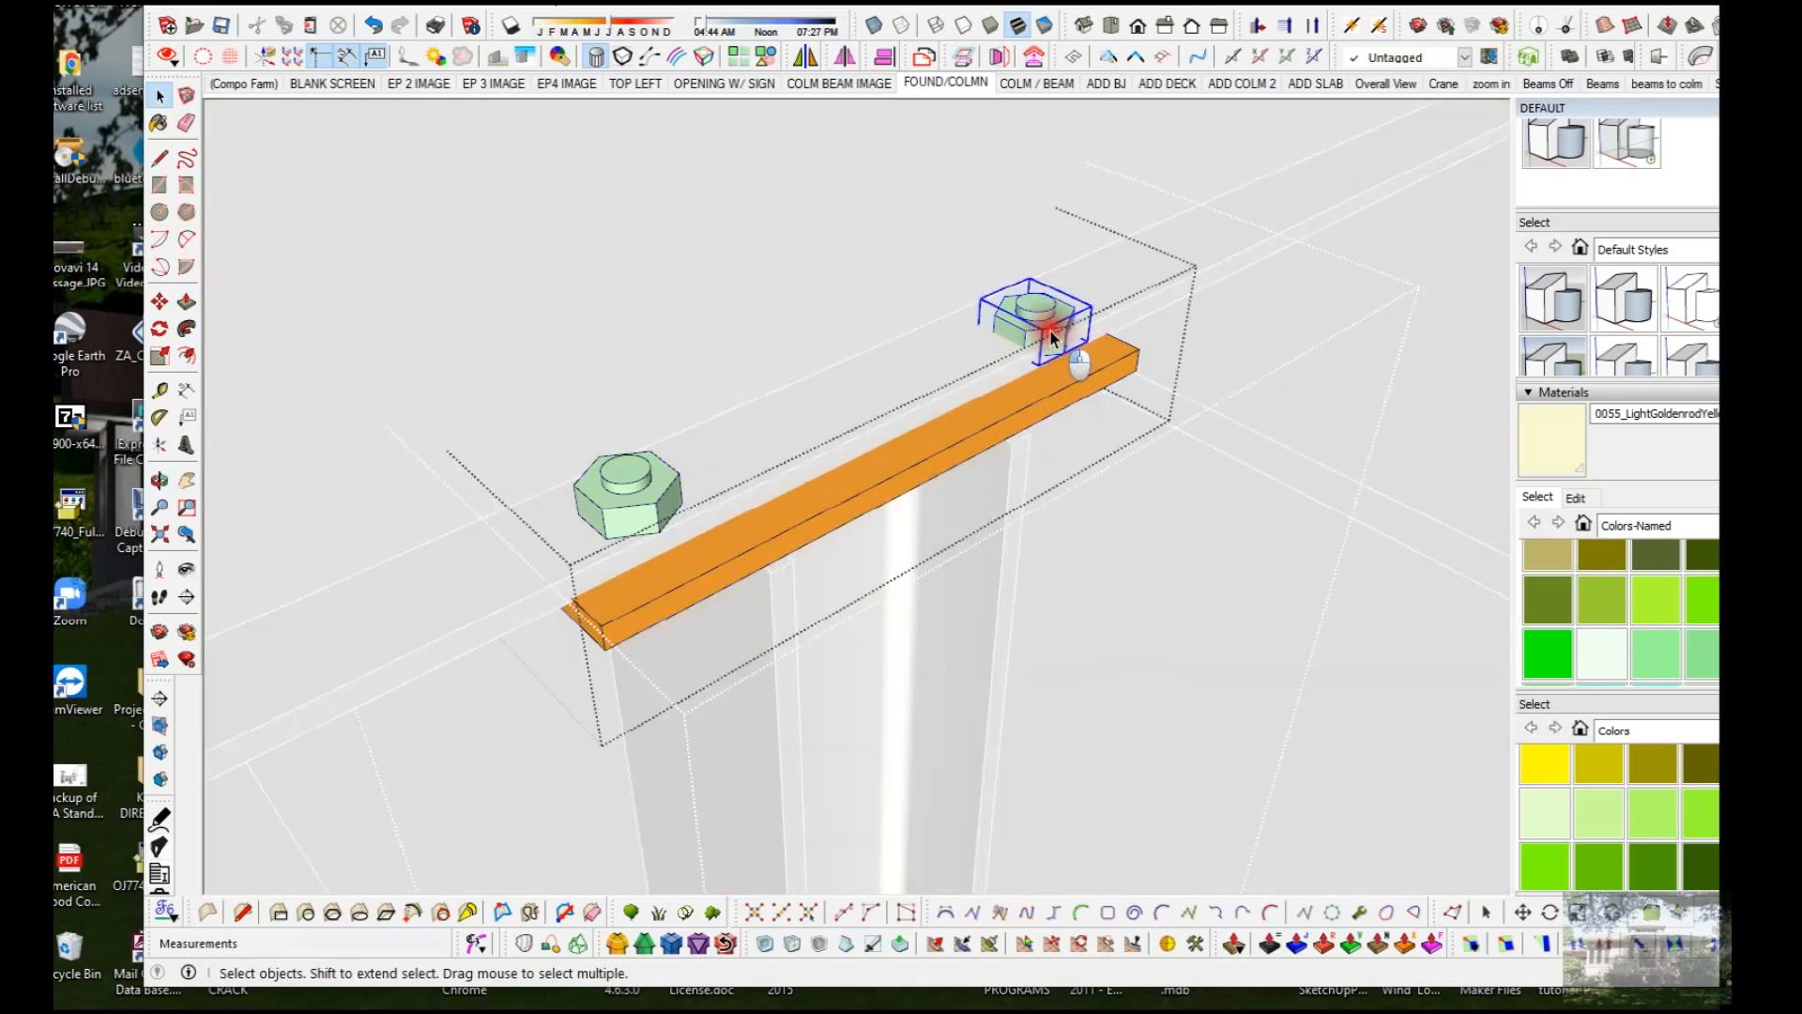
{"action": "key", "text": "m"}
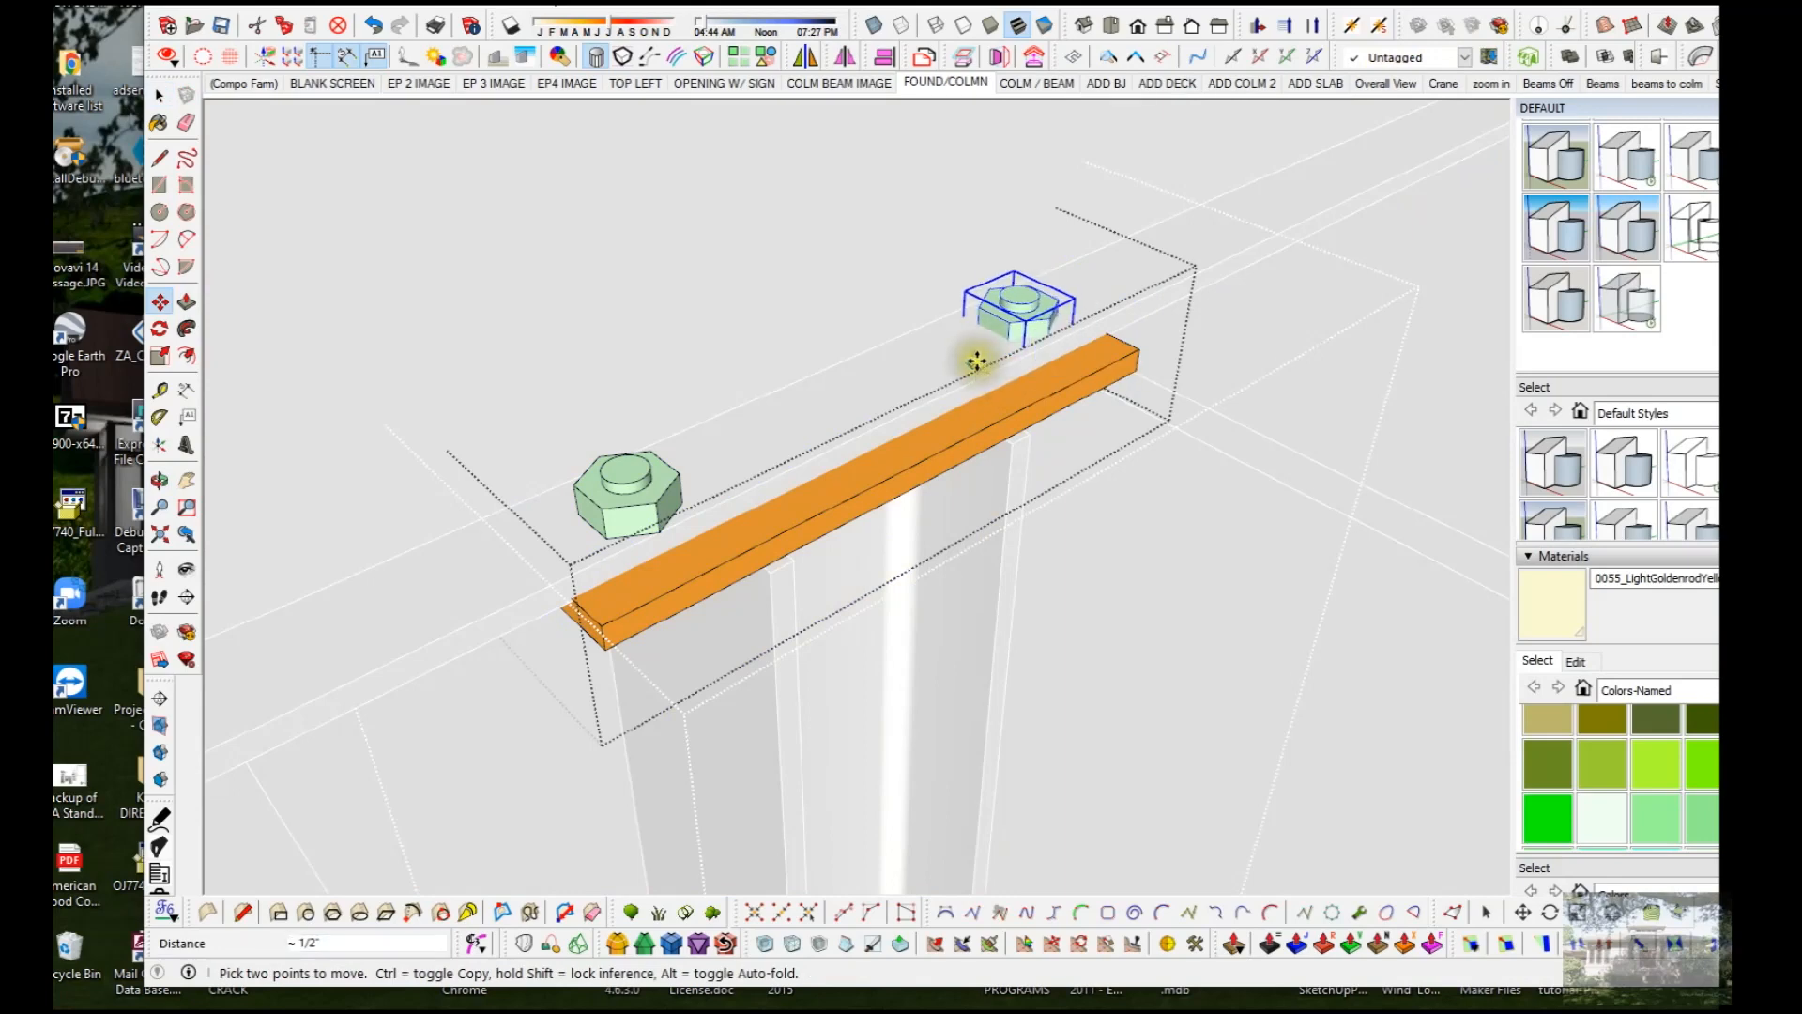
{"action": "left_click", "coordinate": [976, 359]}
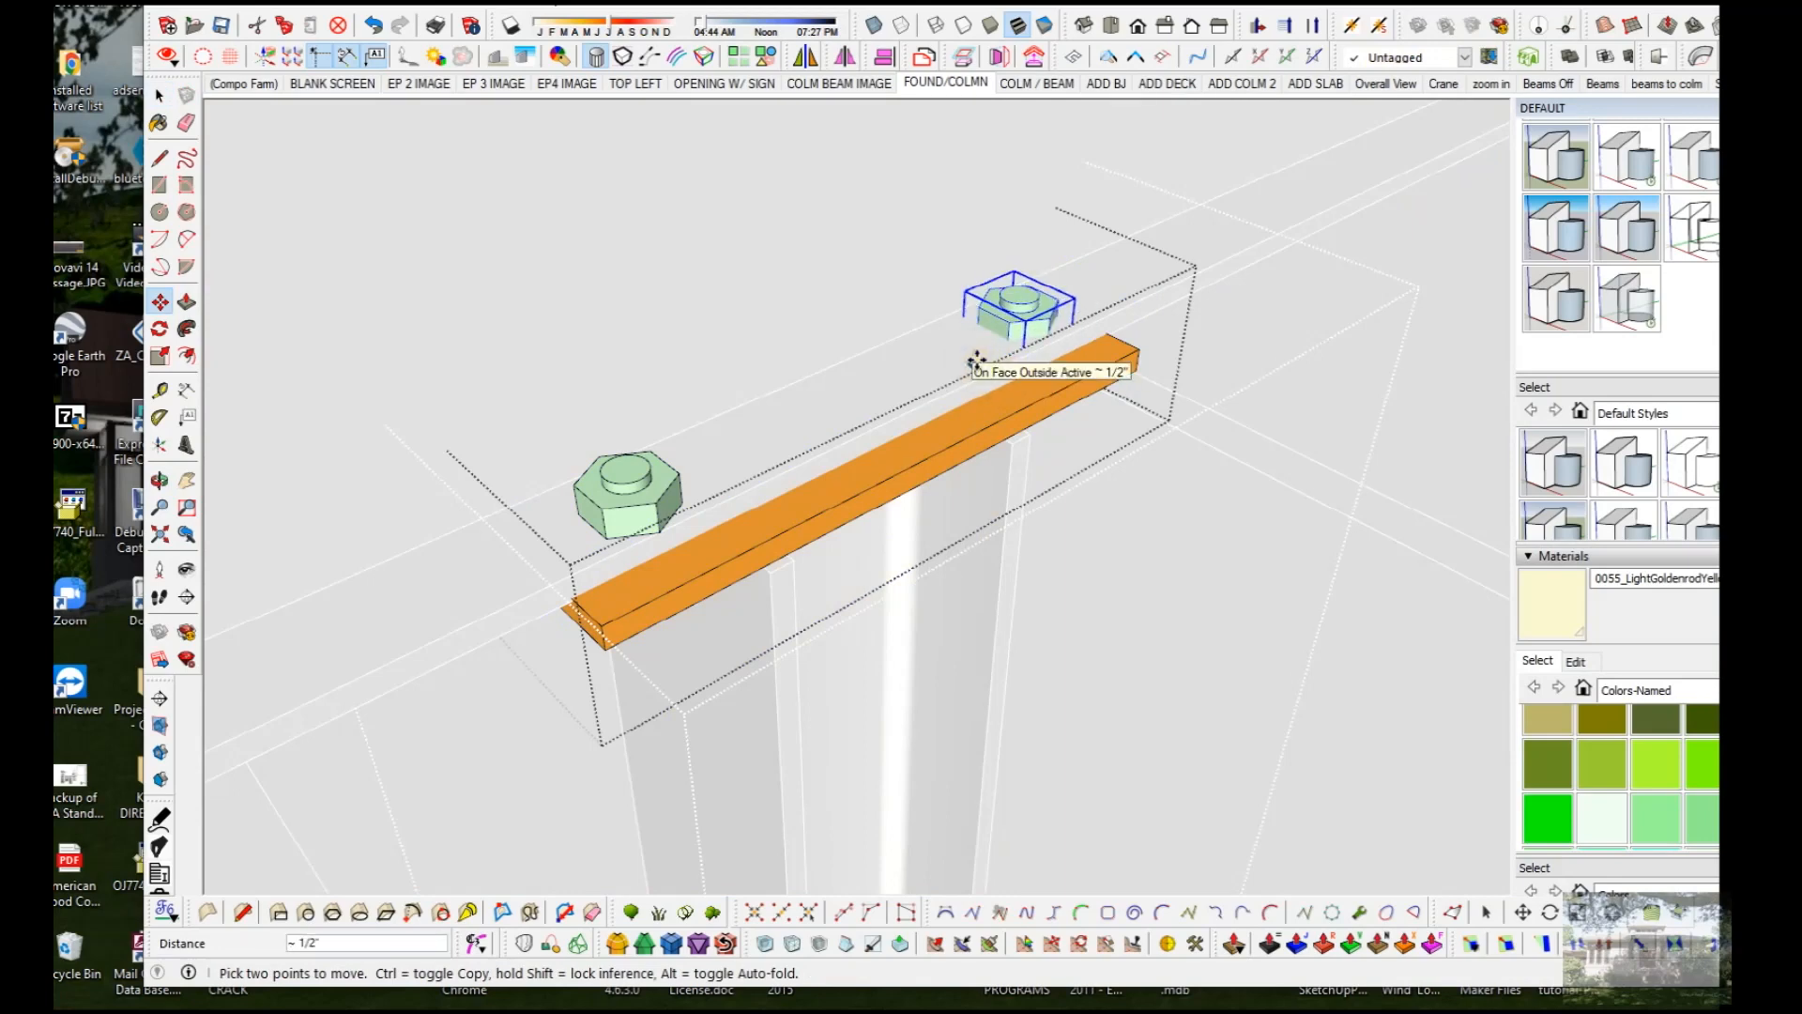
{"action": "left_click", "coordinate": [980, 365]}
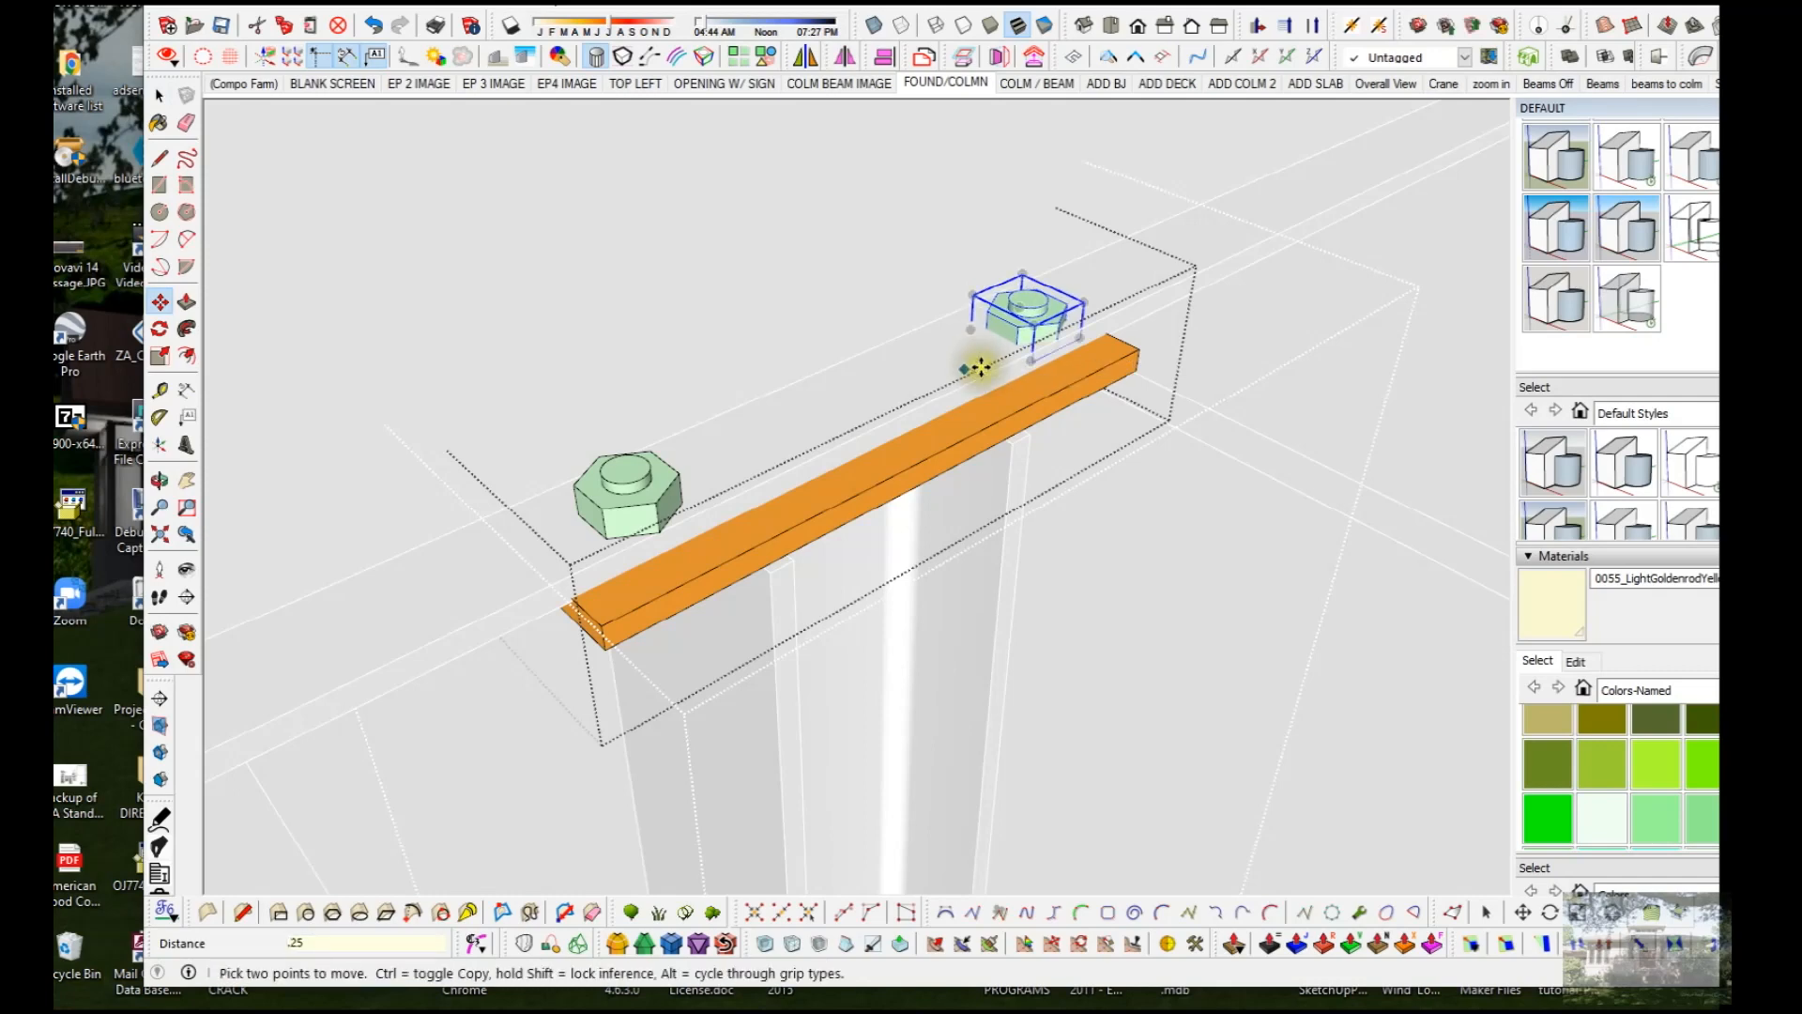
{"action": "key", "text": "space"}
{"action": "left_click", "coordinate": [1132, 560]}
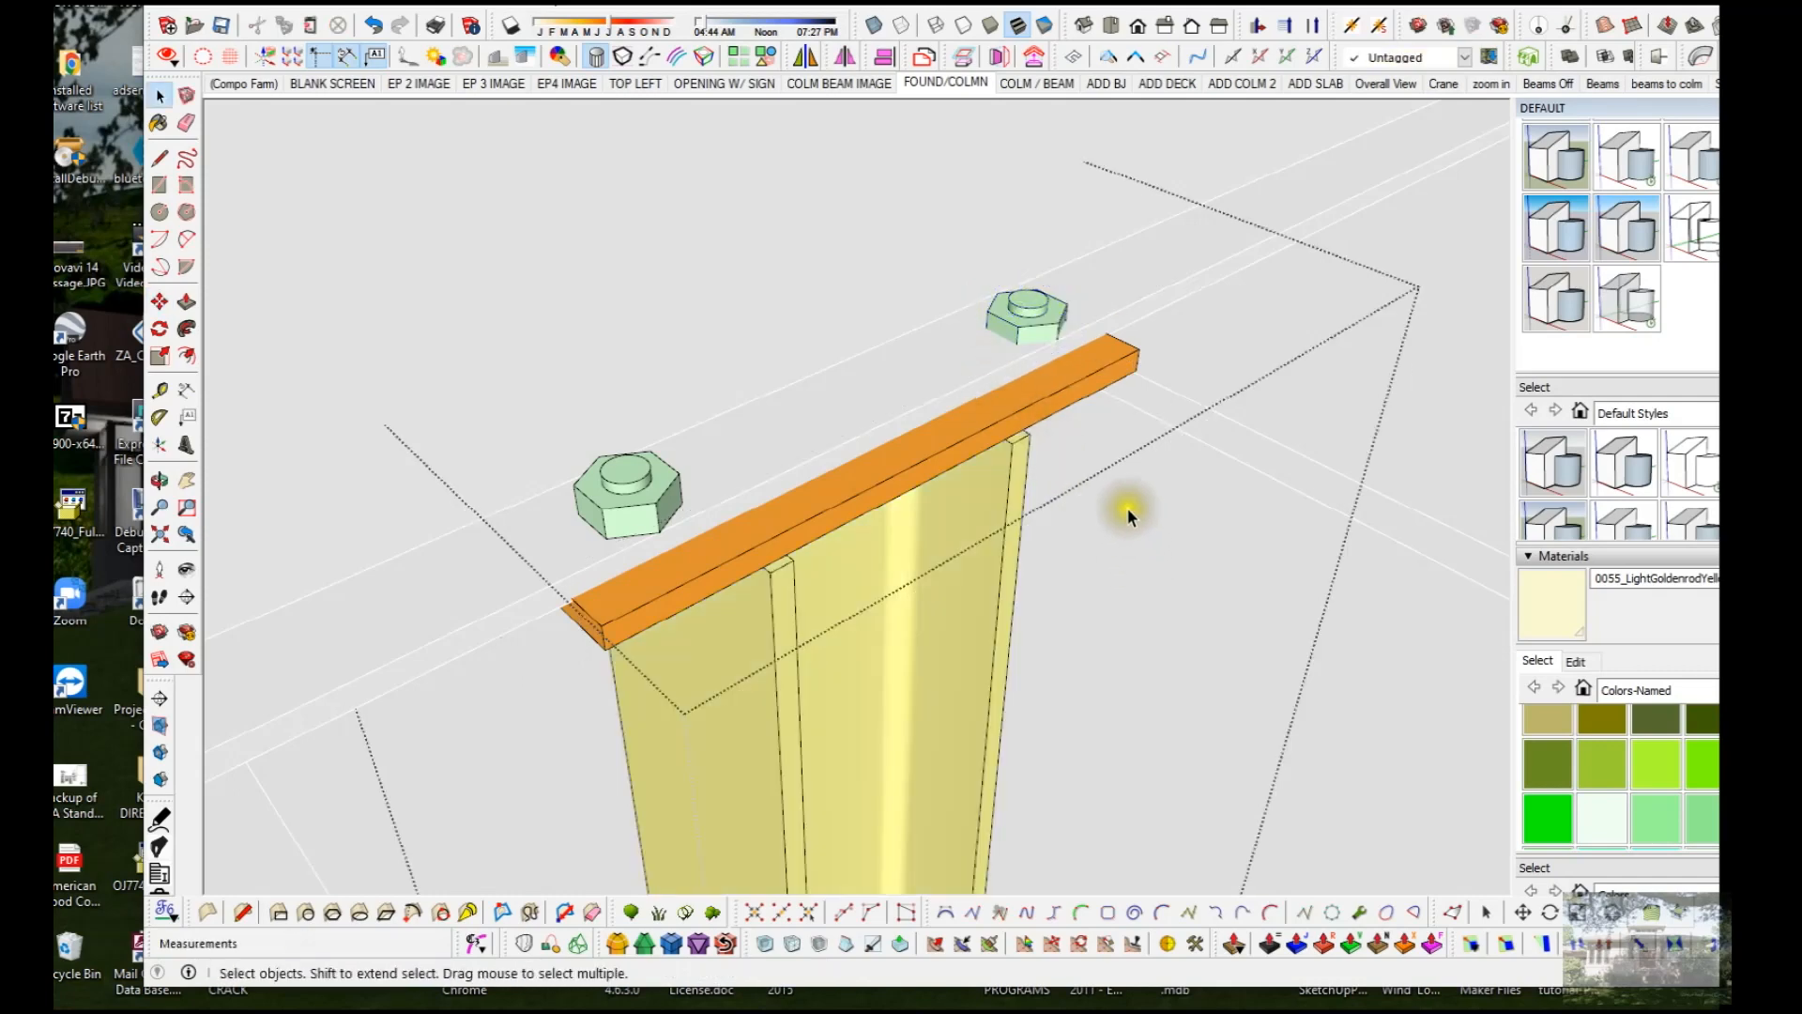
Step: Reopen the cap plate group, shift the same bolt slightly once more, and exit the group
{"action": "scroll", "coordinate": [1070, 366], "scroll_direction": "up", "scroll_amount": 3}
{"action": "left_click", "coordinate": [1070, 348]}
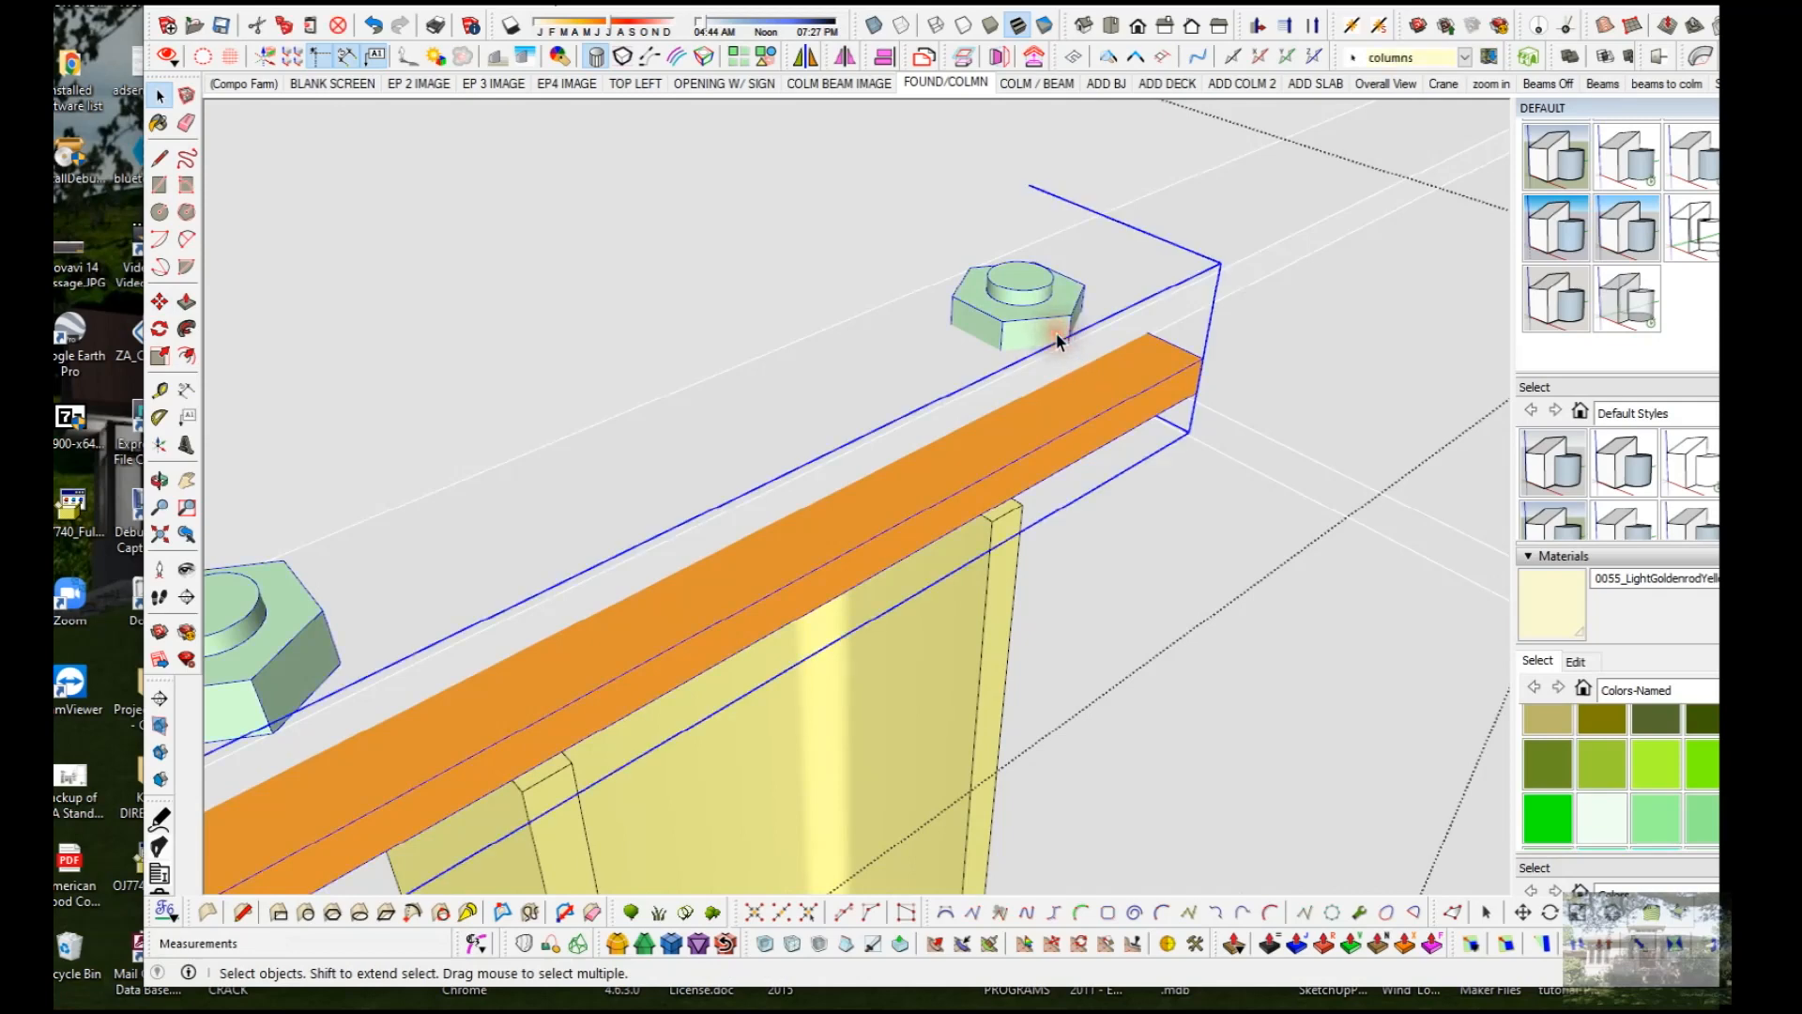
{"action": "double_click", "coordinate": [1053, 344]}
{"action": "left_click", "coordinate": [1042, 340]}
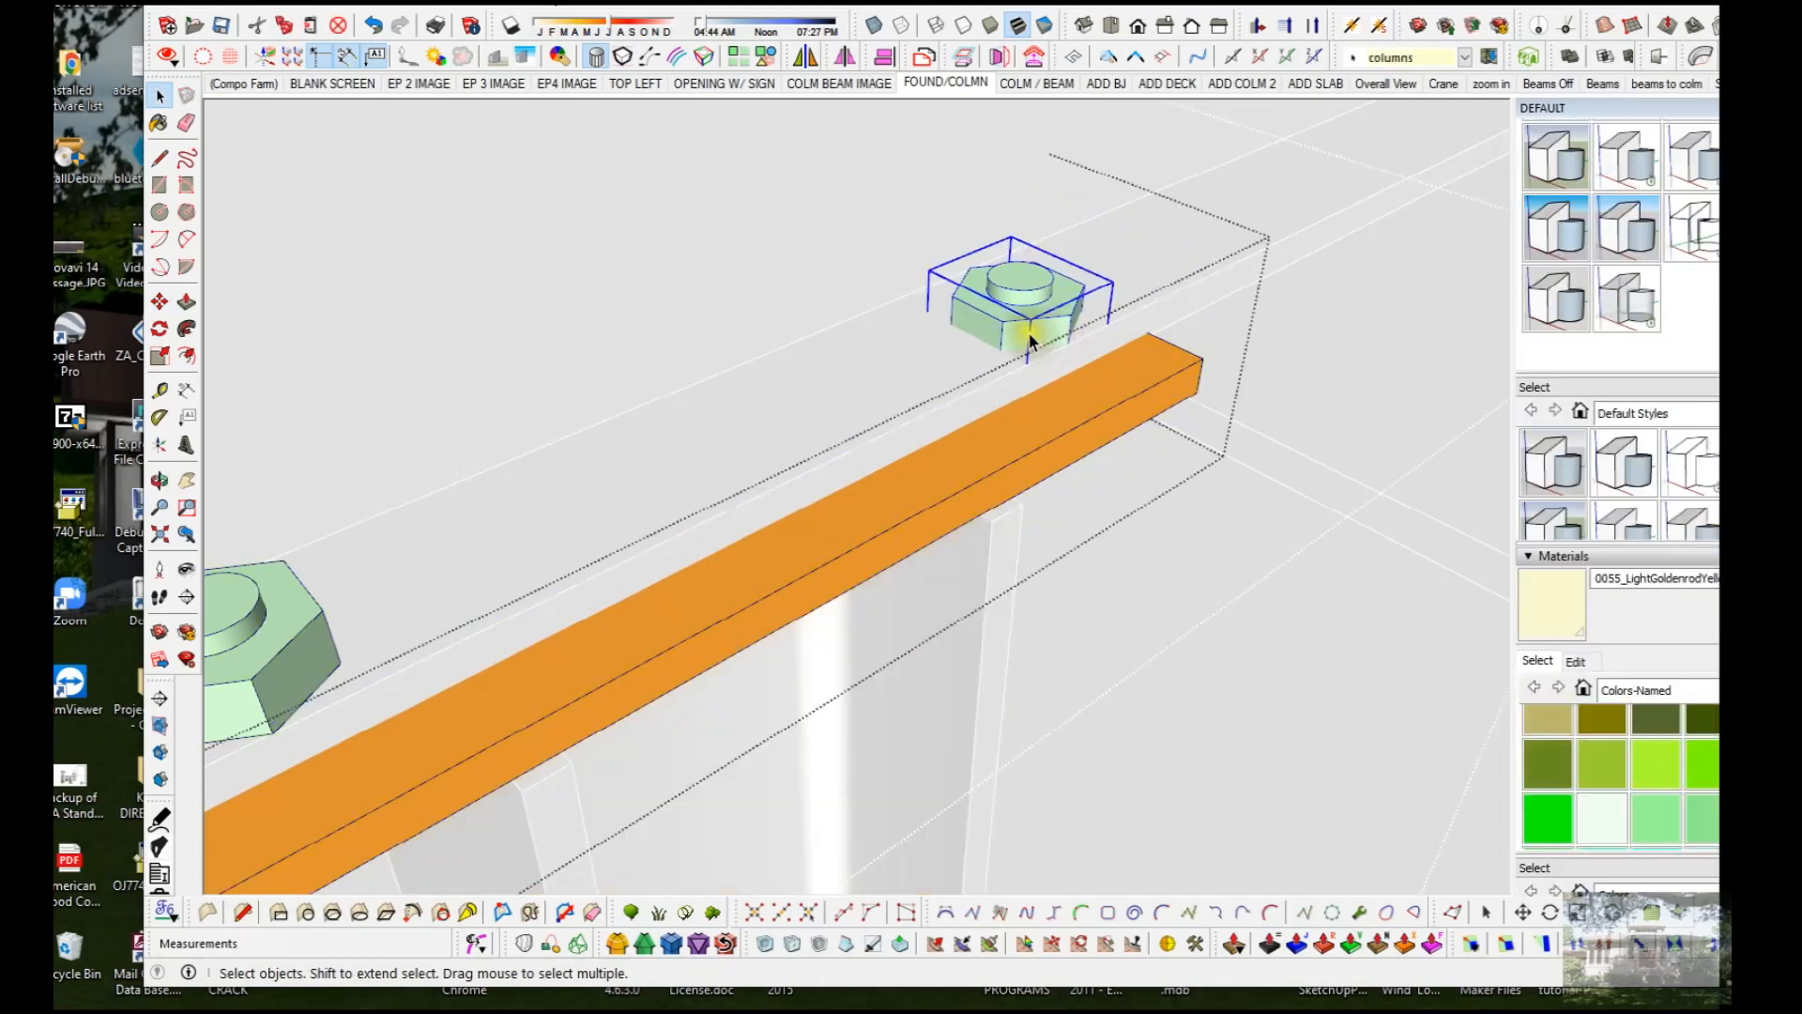
{"action": "scroll", "coordinate": [1029, 341], "scroll_direction": "up", "scroll_amount": 3}
{"action": "key", "text": "m"}
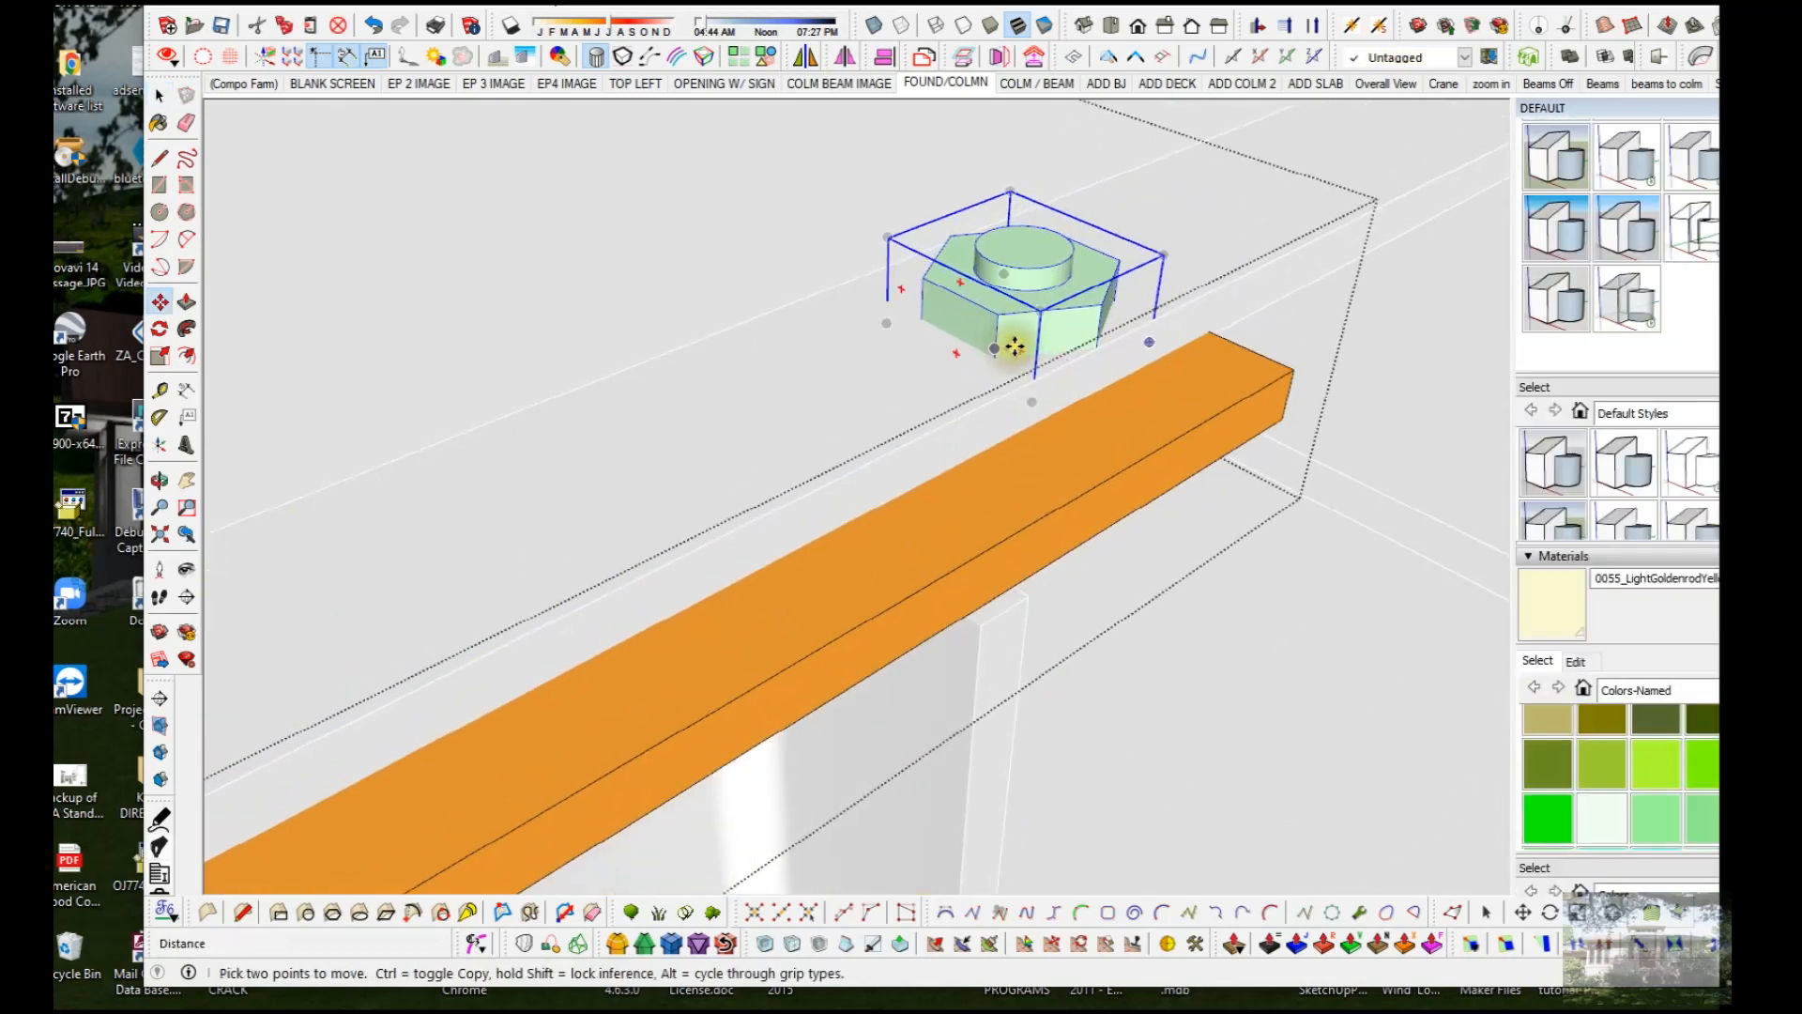
{"action": "left_click", "coordinate": [1014, 354]}
{"action": "left_click", "coordinate": [1015, 333]}
{"action": "key", "text": "space"}
{"action": "left_click", "coordinate": [1263, 625]}
Step: Try to Push/Pull the top face of the column shaft up 1/2" toward the cap plate
{"action": "mouse_move", "coordinate": [1215, 503]}
{"action": "middle_mouse_down"}
{"action": "mouse_move", "coordinate": [1119, 394]}
{"action": "mouse_move", "coordinate": [1009, 347]}
{"action": "mouse_move", "coordinate": [736, 28]}
{"action": "mouse_move", "coordinate": [608, 10]}
{"action": "mouse_move", "coordinate": [566, 122]}
{"action": "middle_mouse_up"}
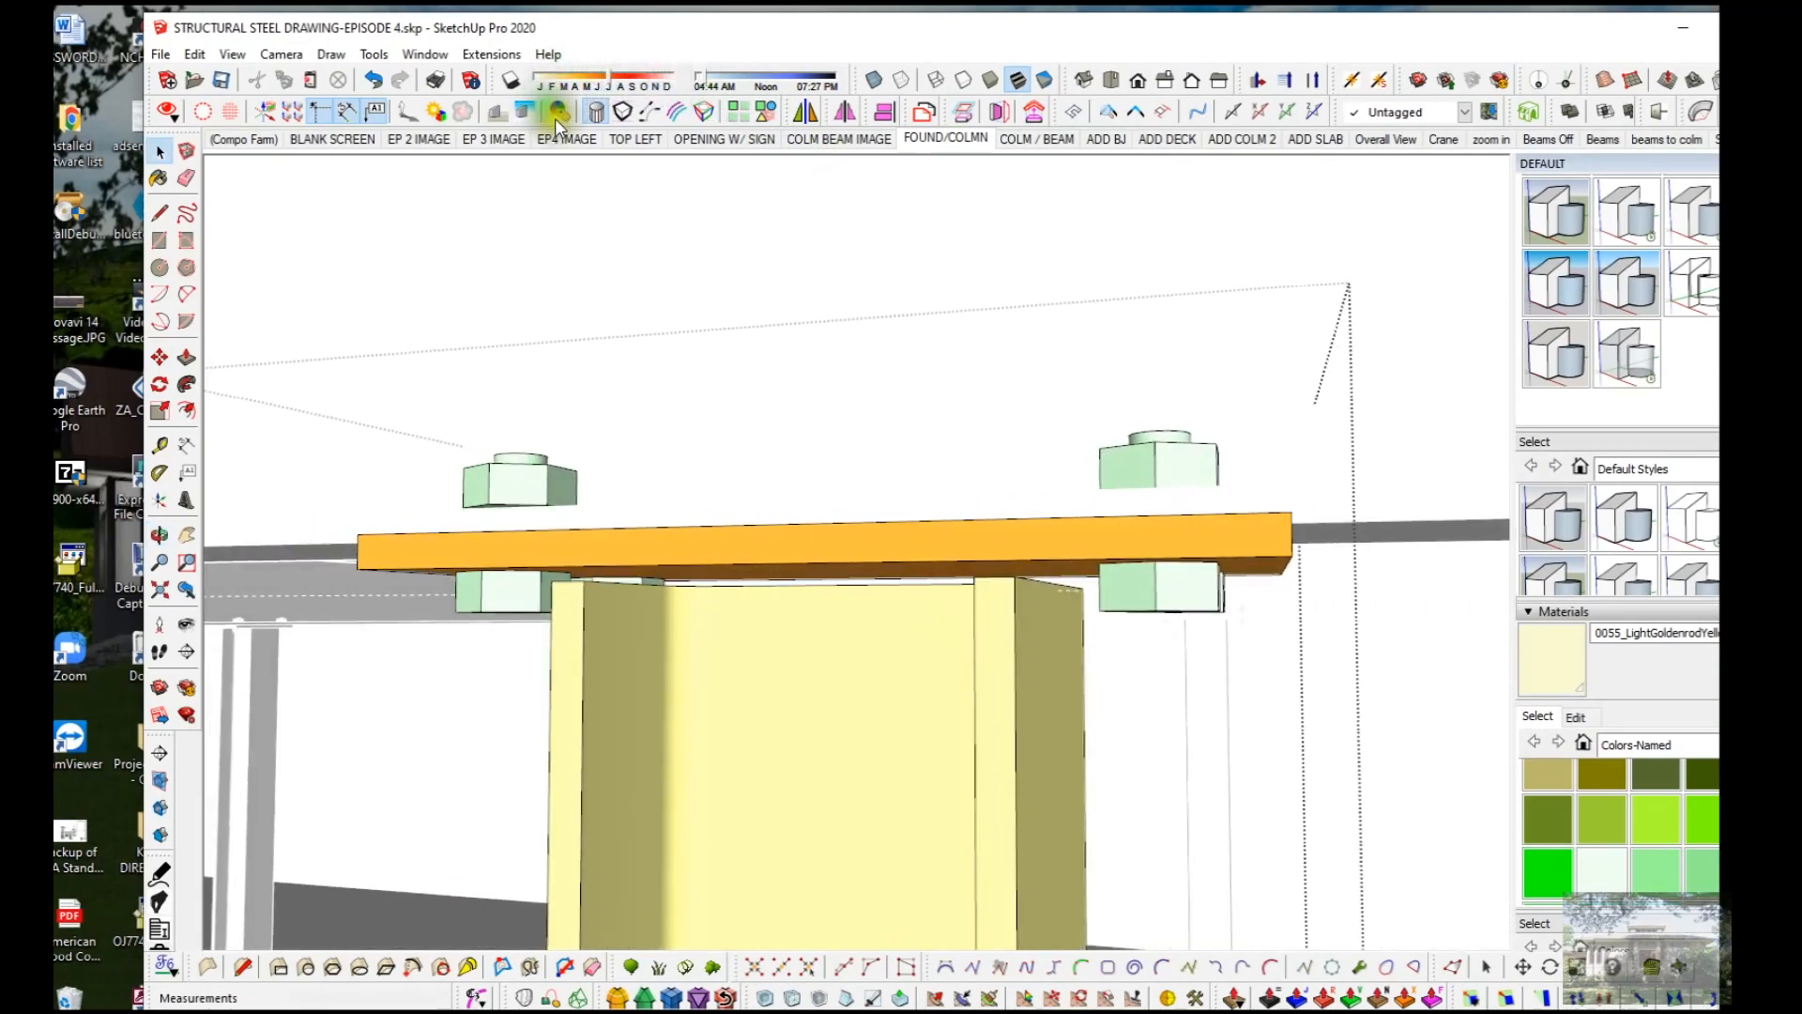
{"action": "middle_click_drag", "start_coordinate": [672, 180], "coordinate": [813, 197]}
{"action": "scroll", "coordinate": [657, 582], "scroll_direction": "up", "scroll_amount": 5}
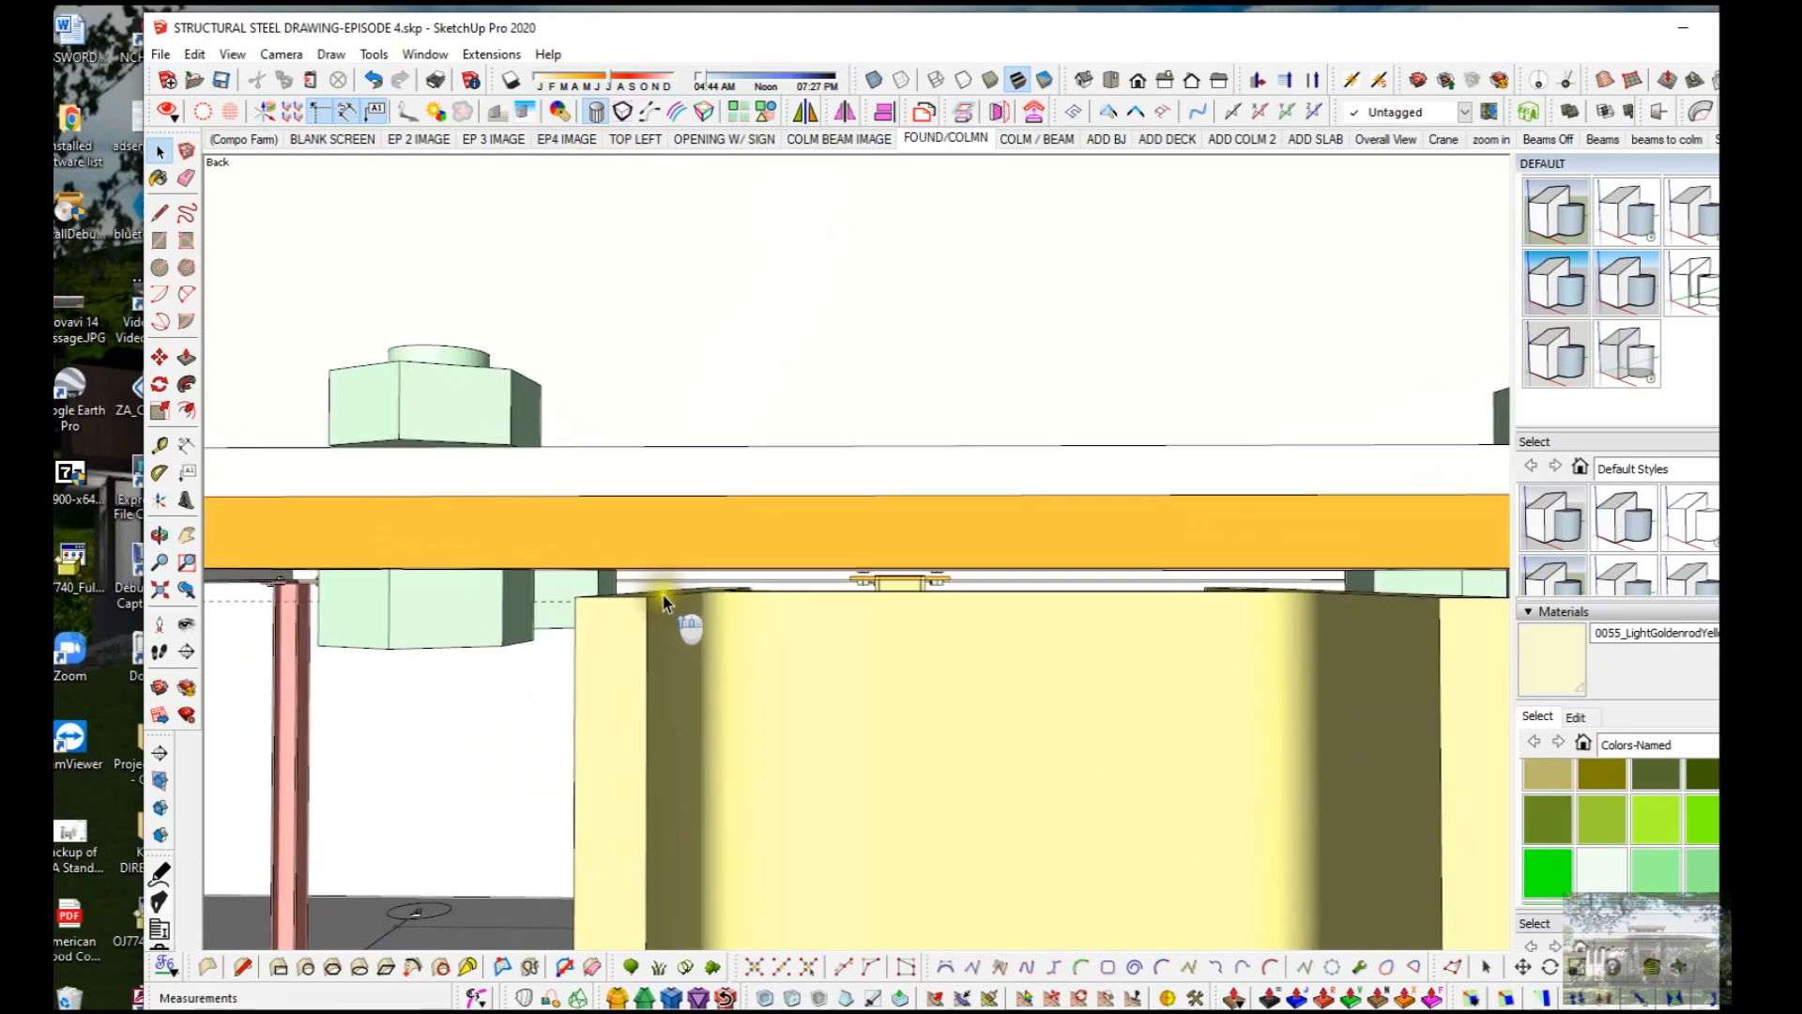
{"action": "left_click", "coordinate": [696, 612]}
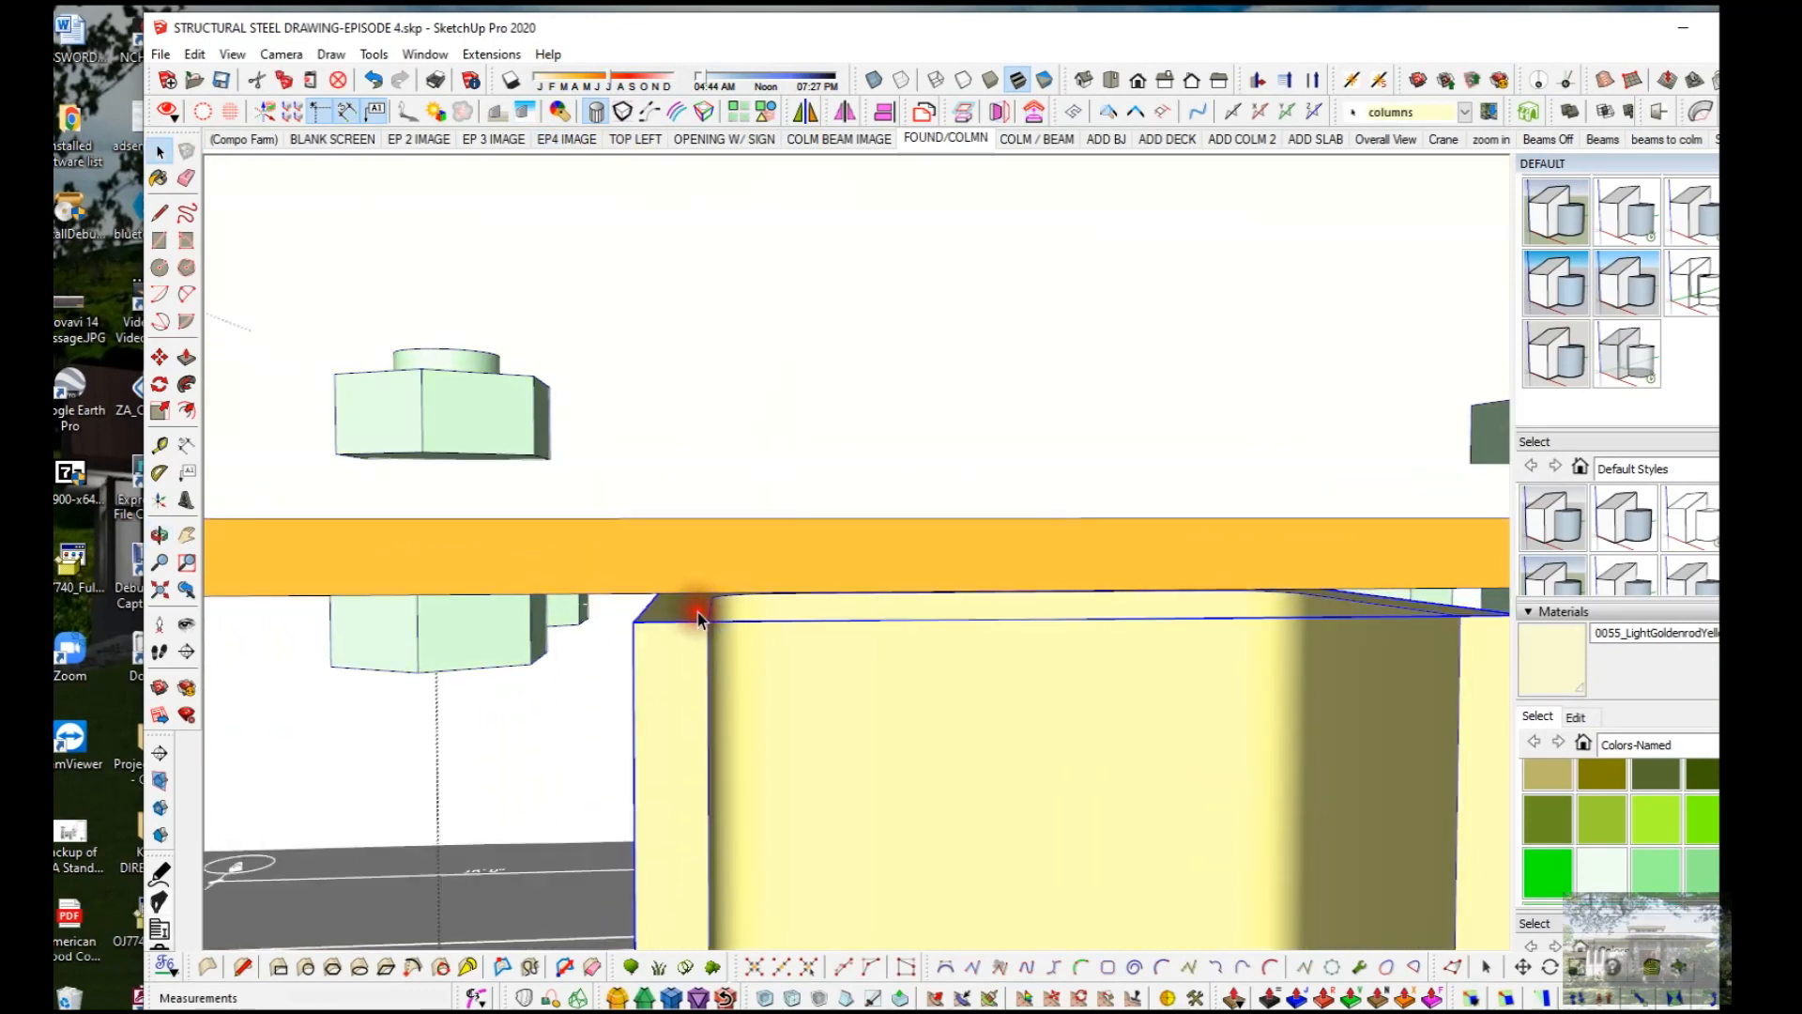
{"action": "double_click", "coordinate": [697, 615]}
{"action": "triple_click", "coordinate": [697, 615]}
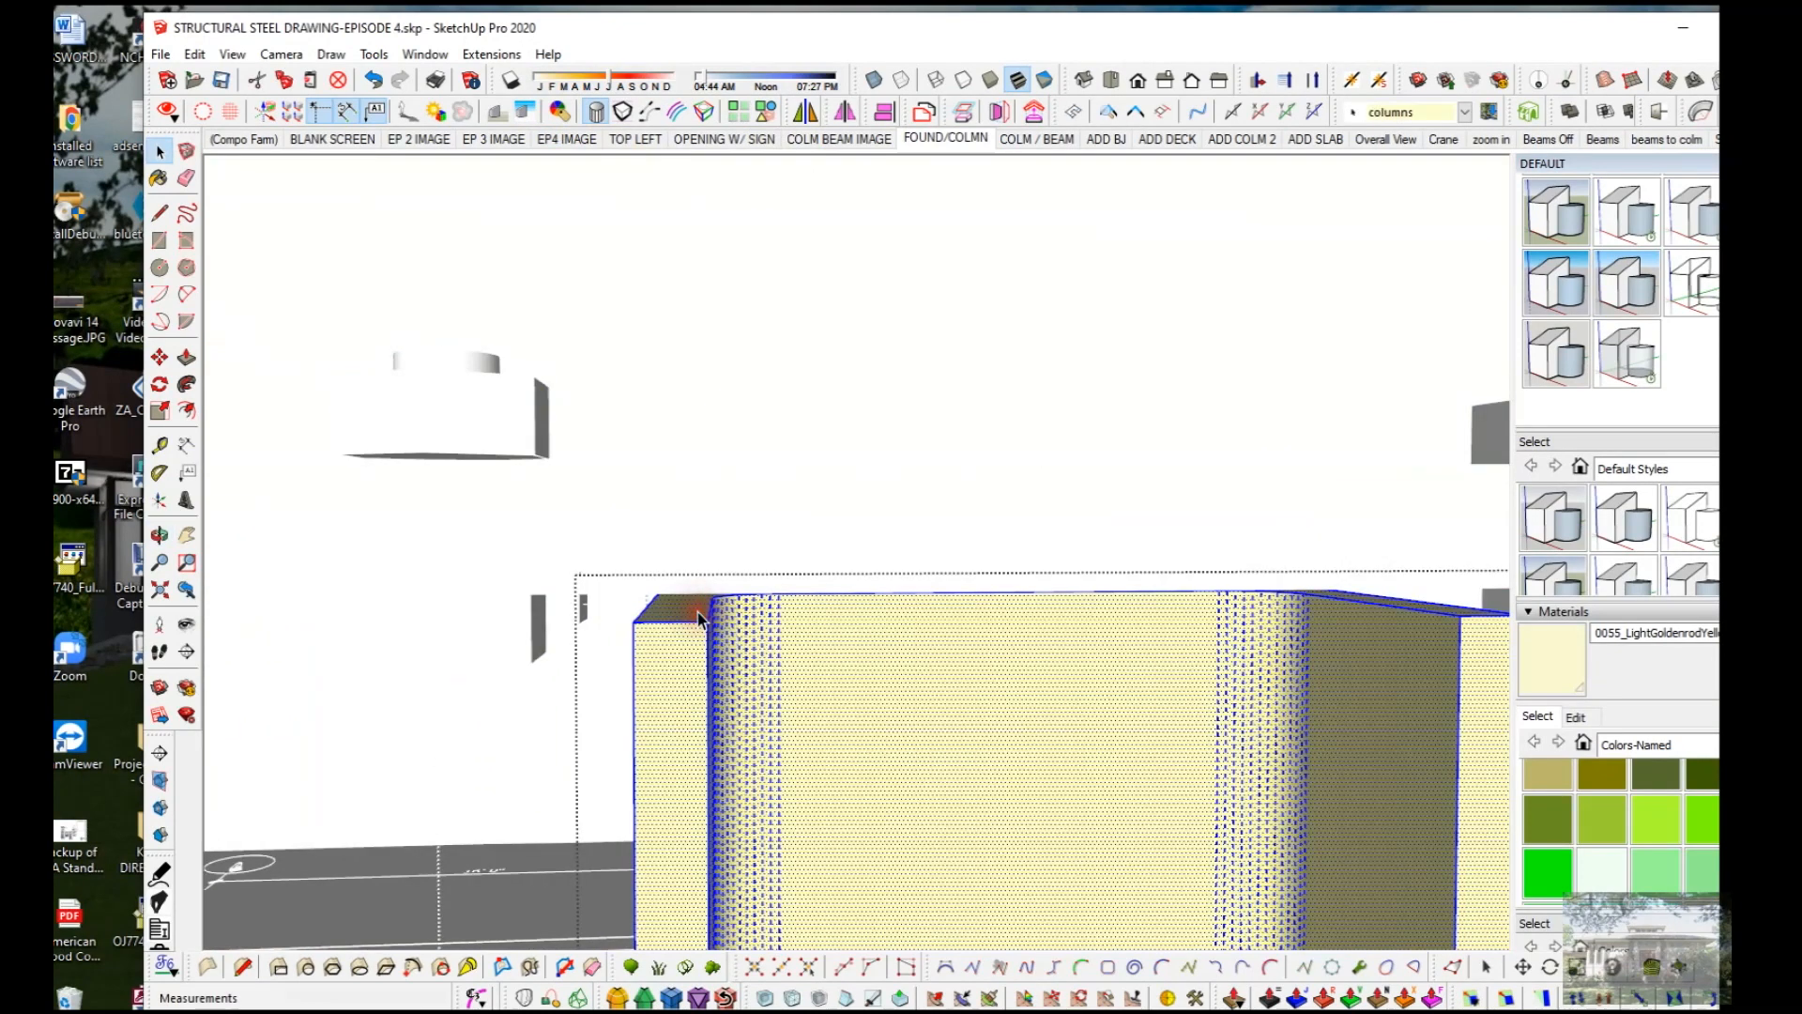
{"action": "left_click", "coordinate": [697, 615]}
{"action": "left_click_drag", "start_coordinate": [698, 615], "coordinate": [708, 561]}
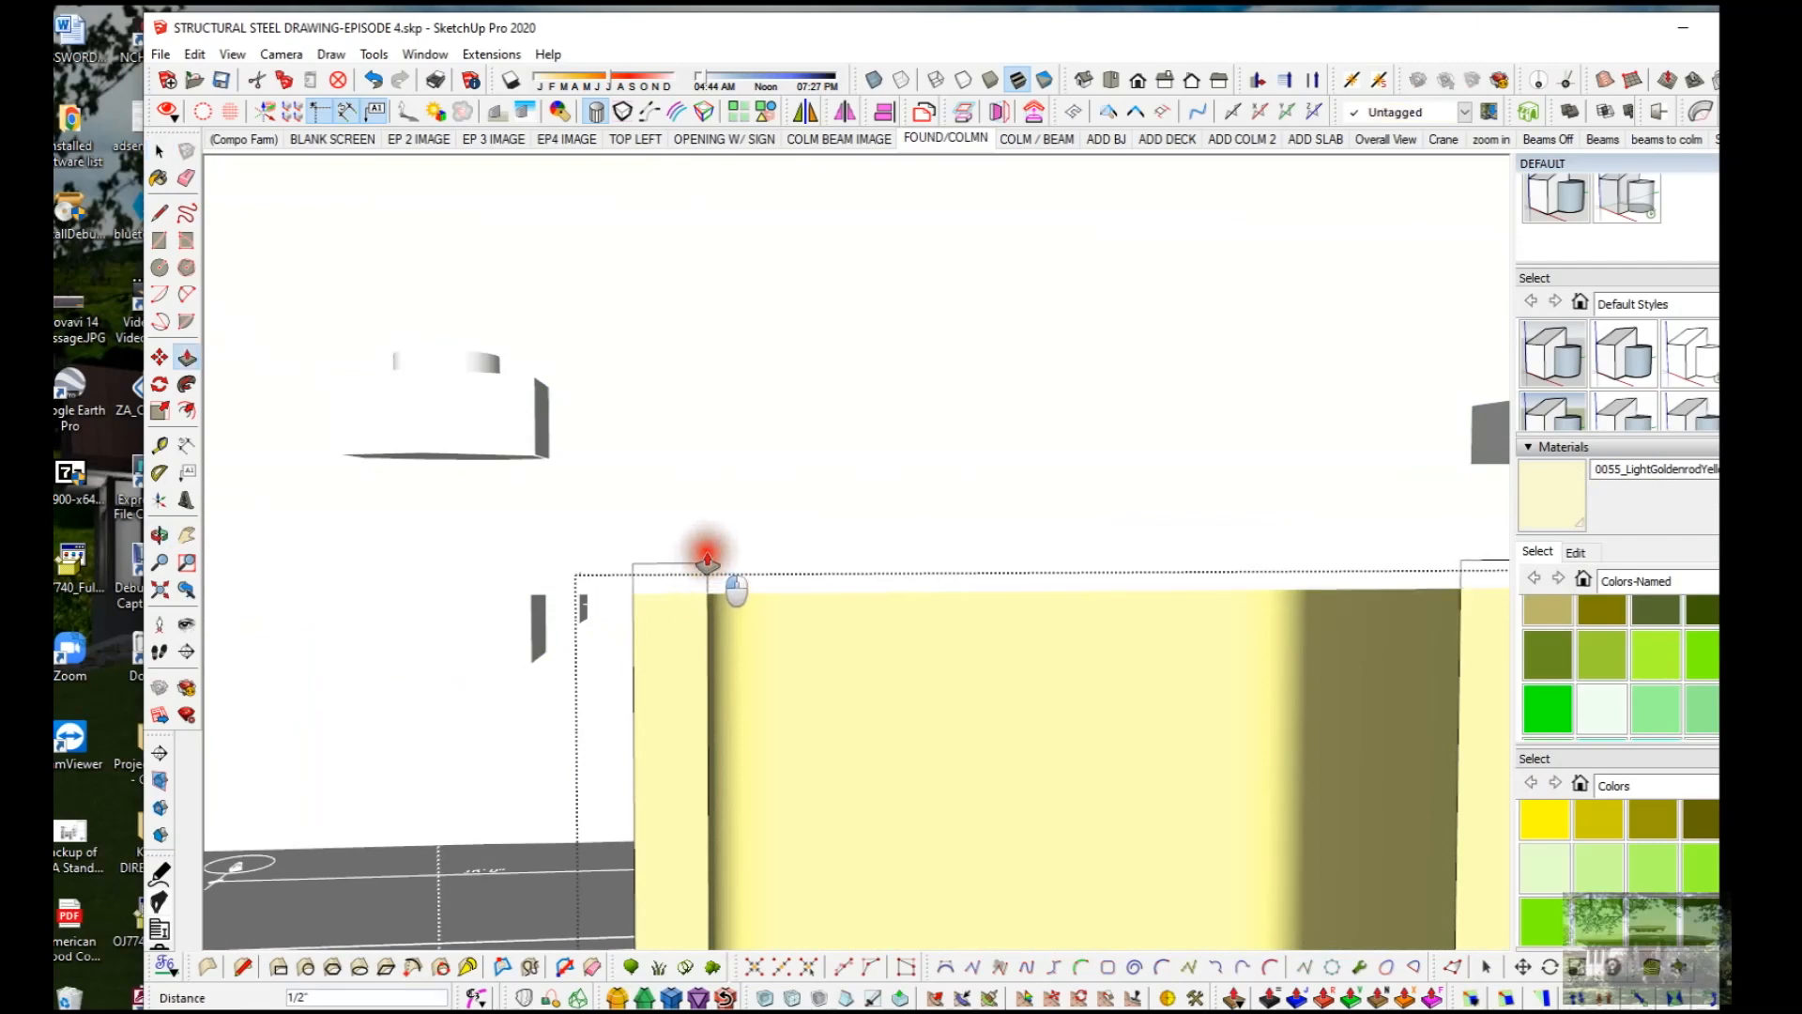
{"action": "left_click", "coordinate": [708, 555]}
{"action": "left_click", "coordinate": [824, 598]}
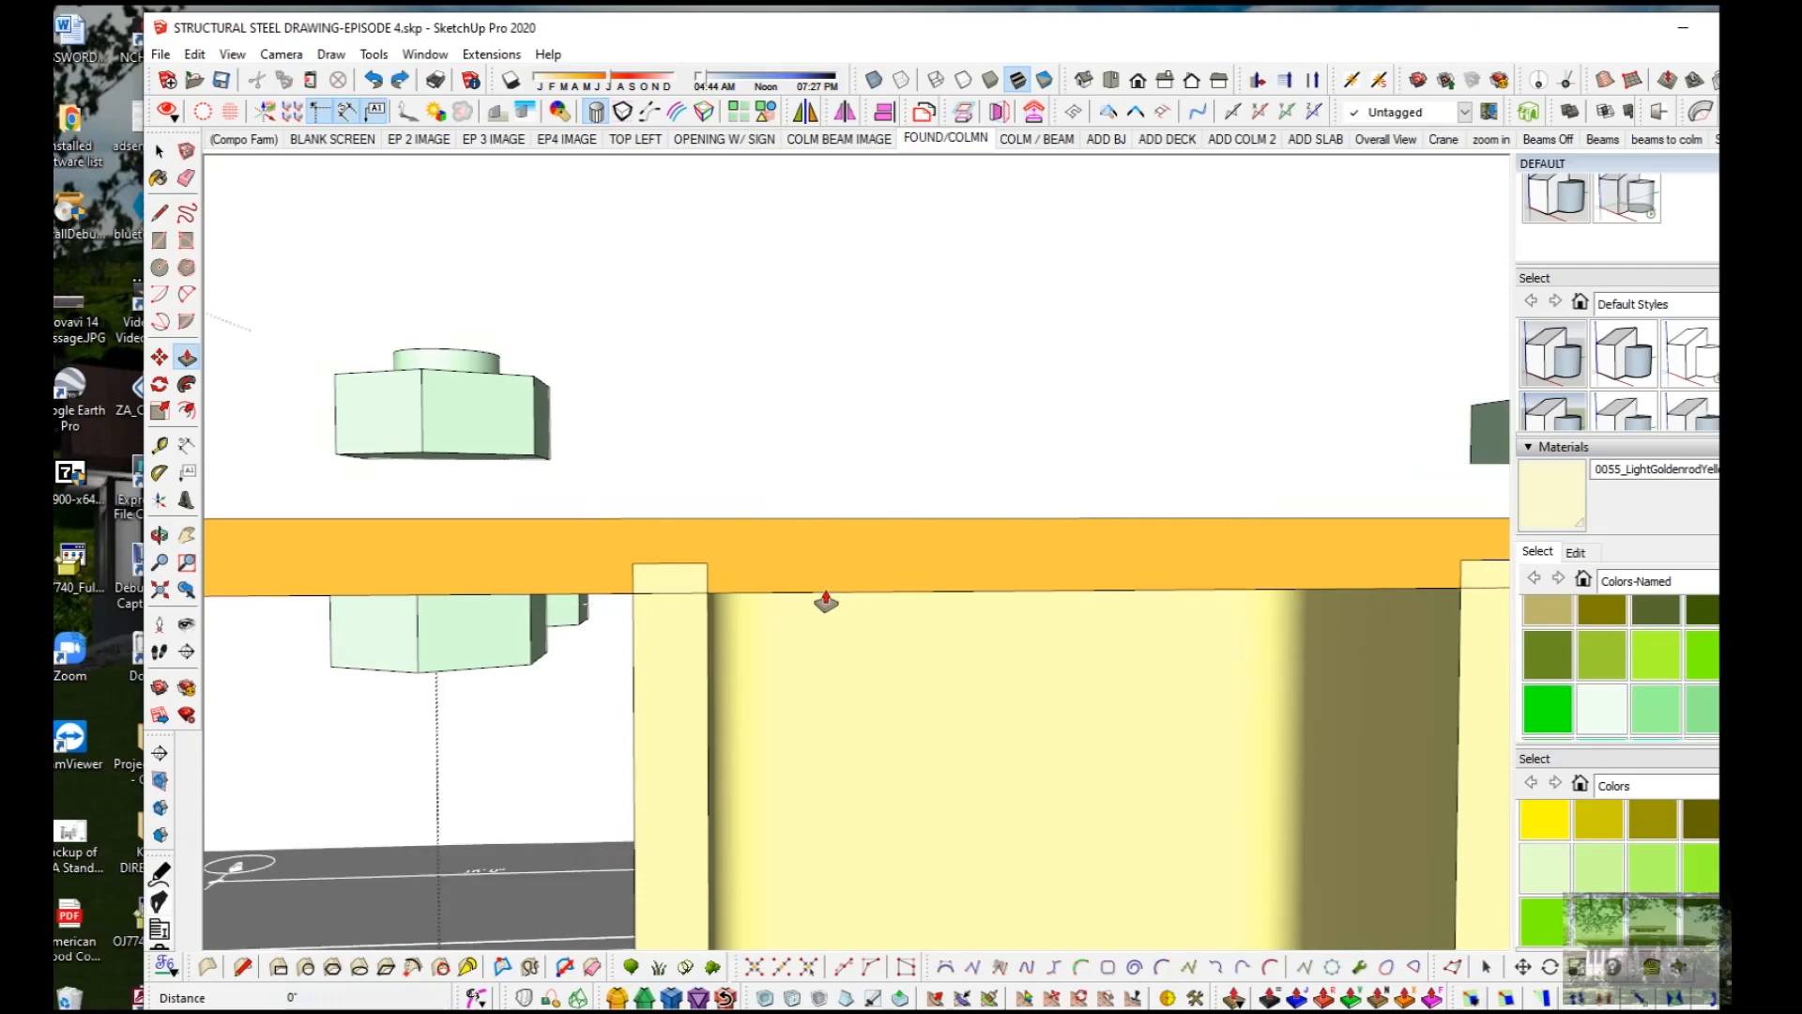
{"action": "key", "text": "ctrl+z"}
Step: Push/Pull the column shaft's top face up 1/4" to the cap plate's underside and exit the group
{"action": "middle_click_drag", "start_coordinate": [809, 604], "coordinate": [860, 654]}
{"action": "left_click_drag", "start_coordinate": [867, 645], "coordinate": [866, 627]}
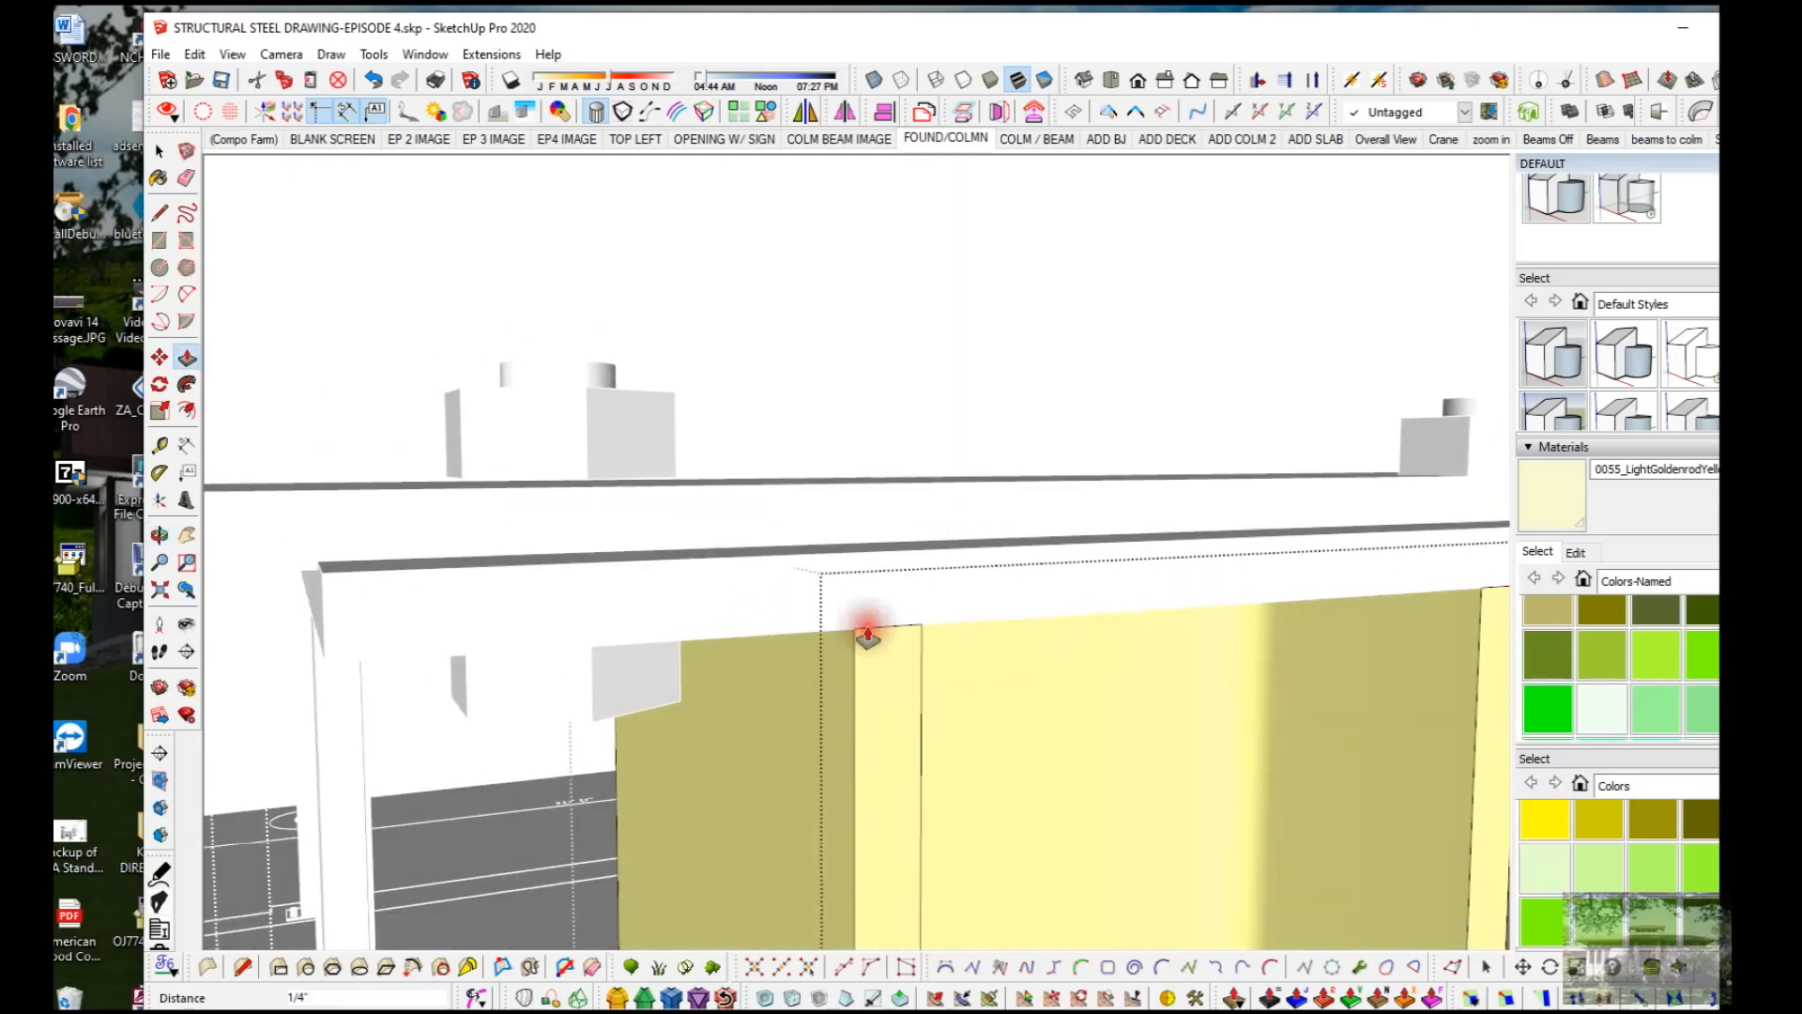
{"action": "key", "text": "Escape"}
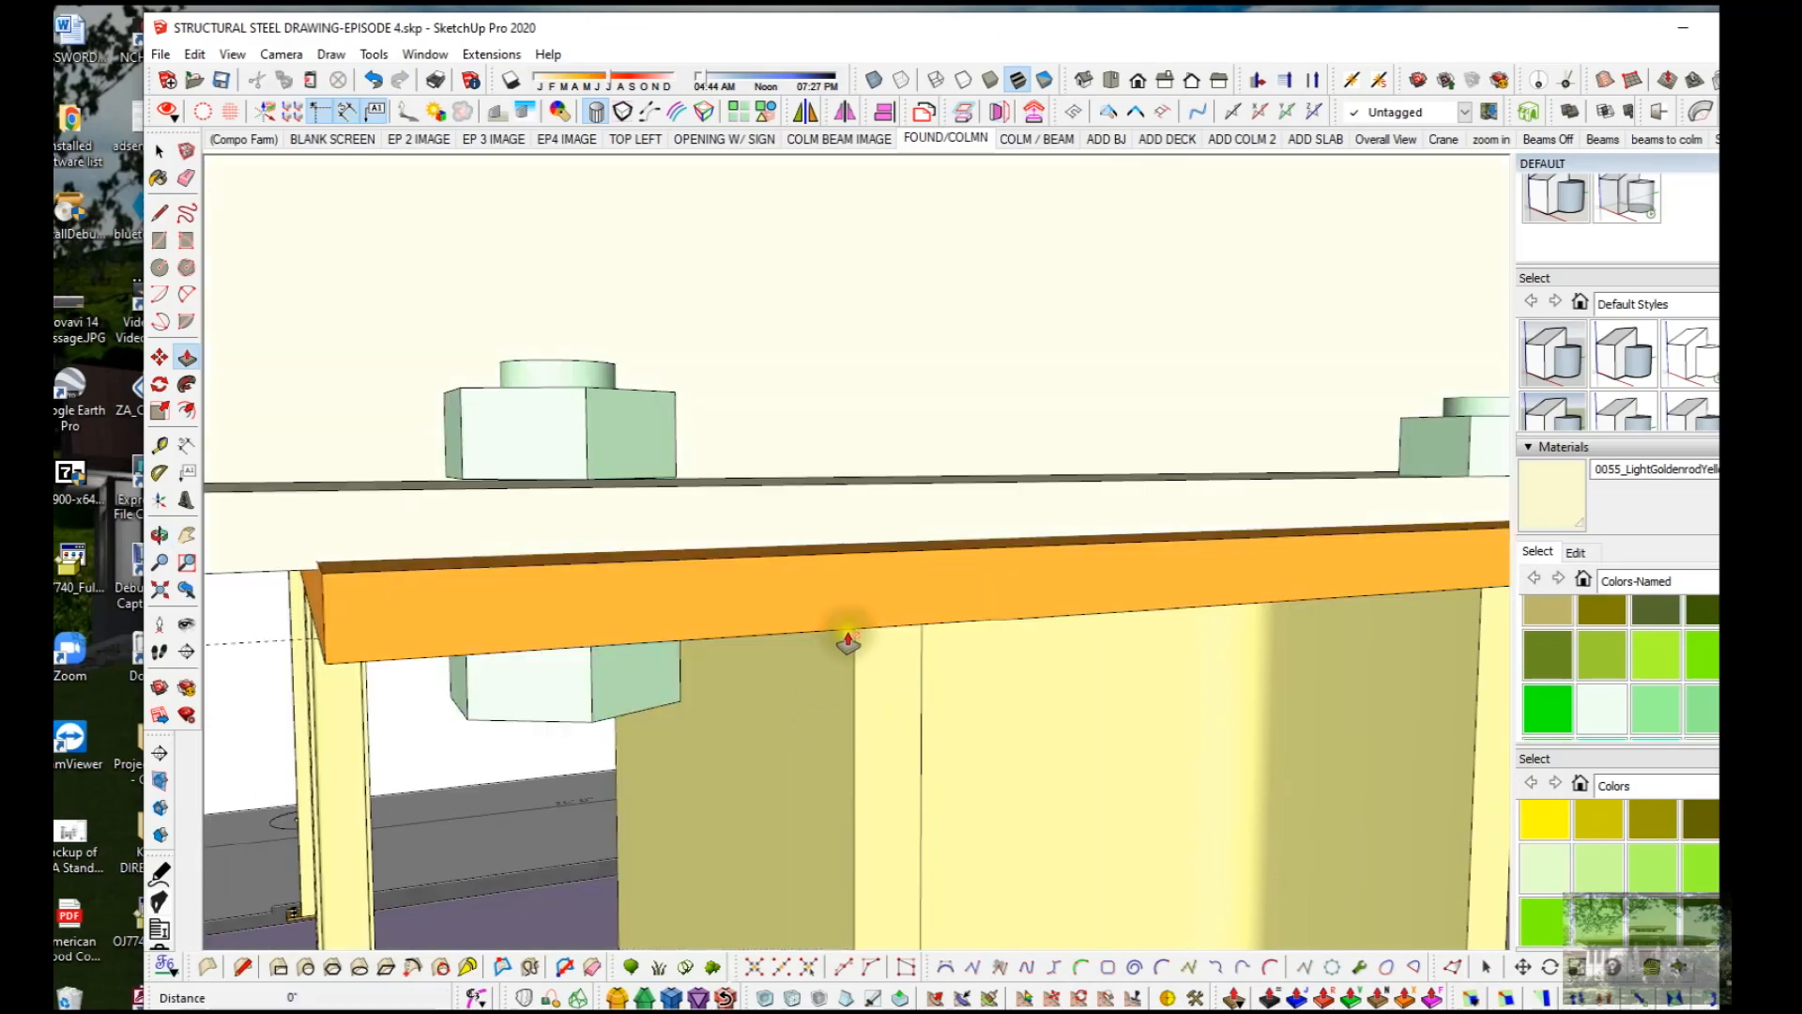
Step: Copy the interior beam 16' along the green axis onto the line of the other interior column
{"action": "scroll", "coordinate": [981, 380], "scroll_direction": "down", "scroll_amount": 8}
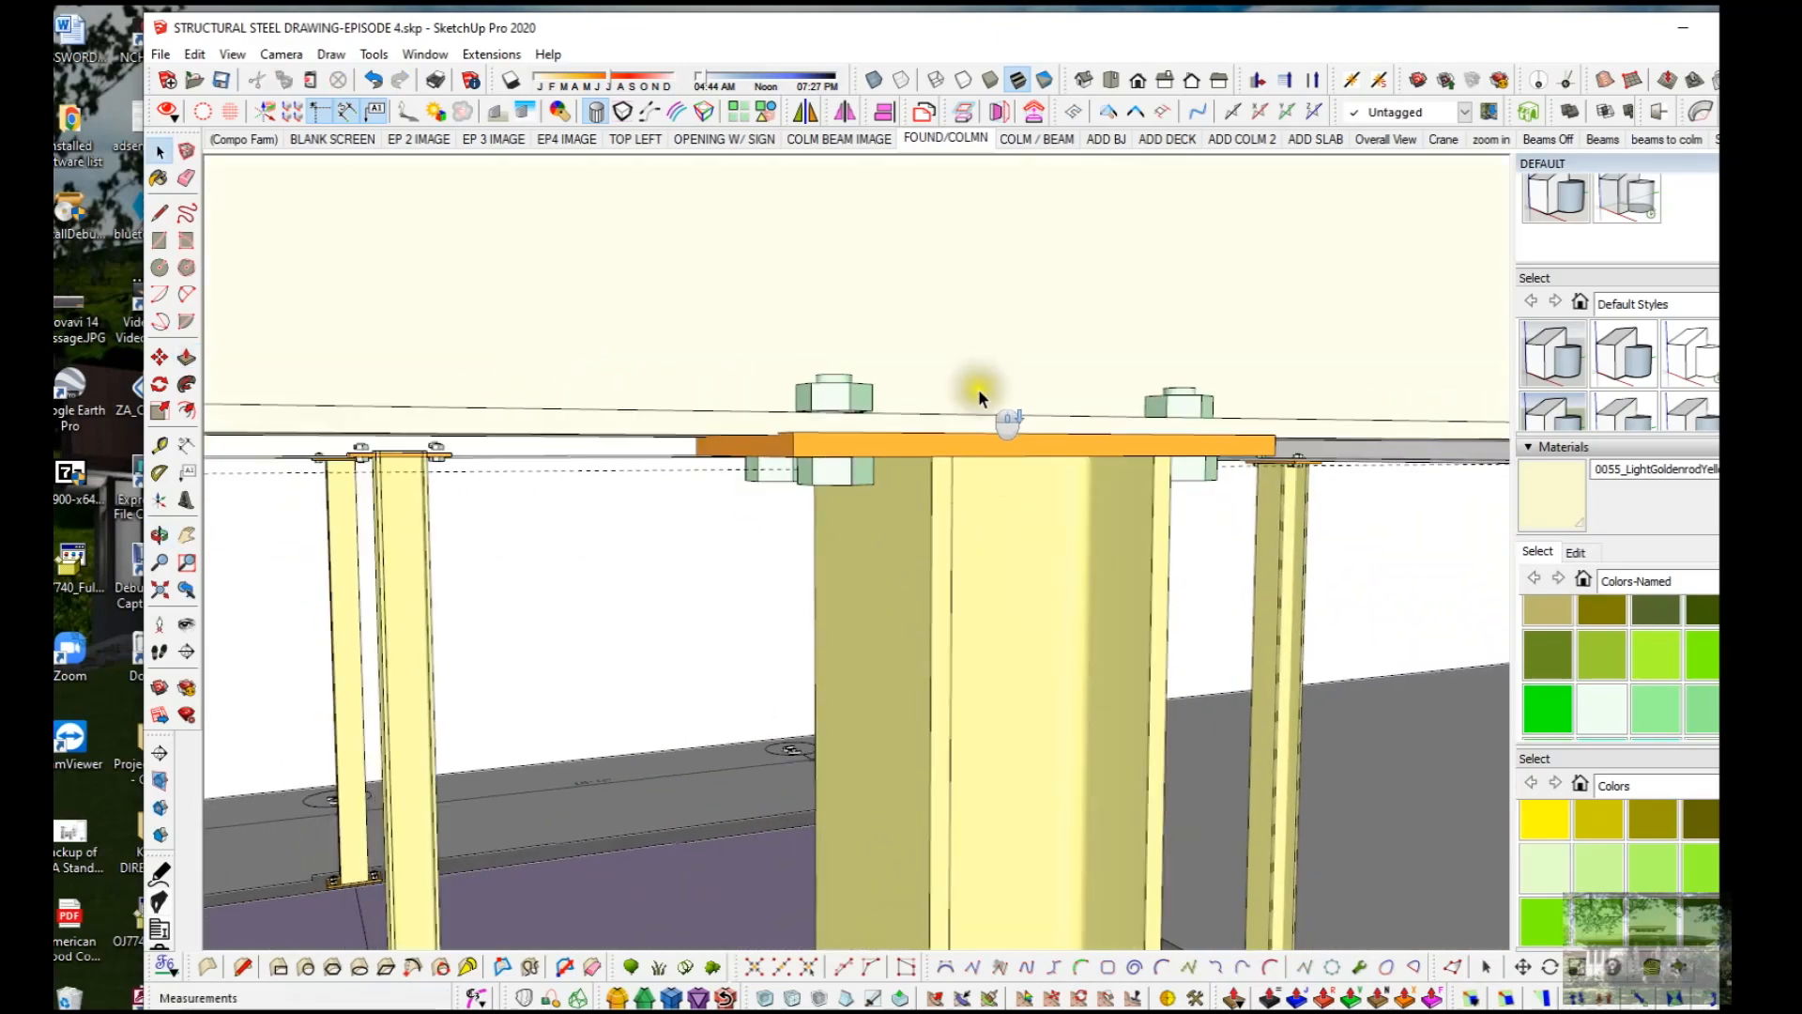
{"action": "middle_click_drag", "start_coordinate": [986, 413], "coordinate": [815, 636]}
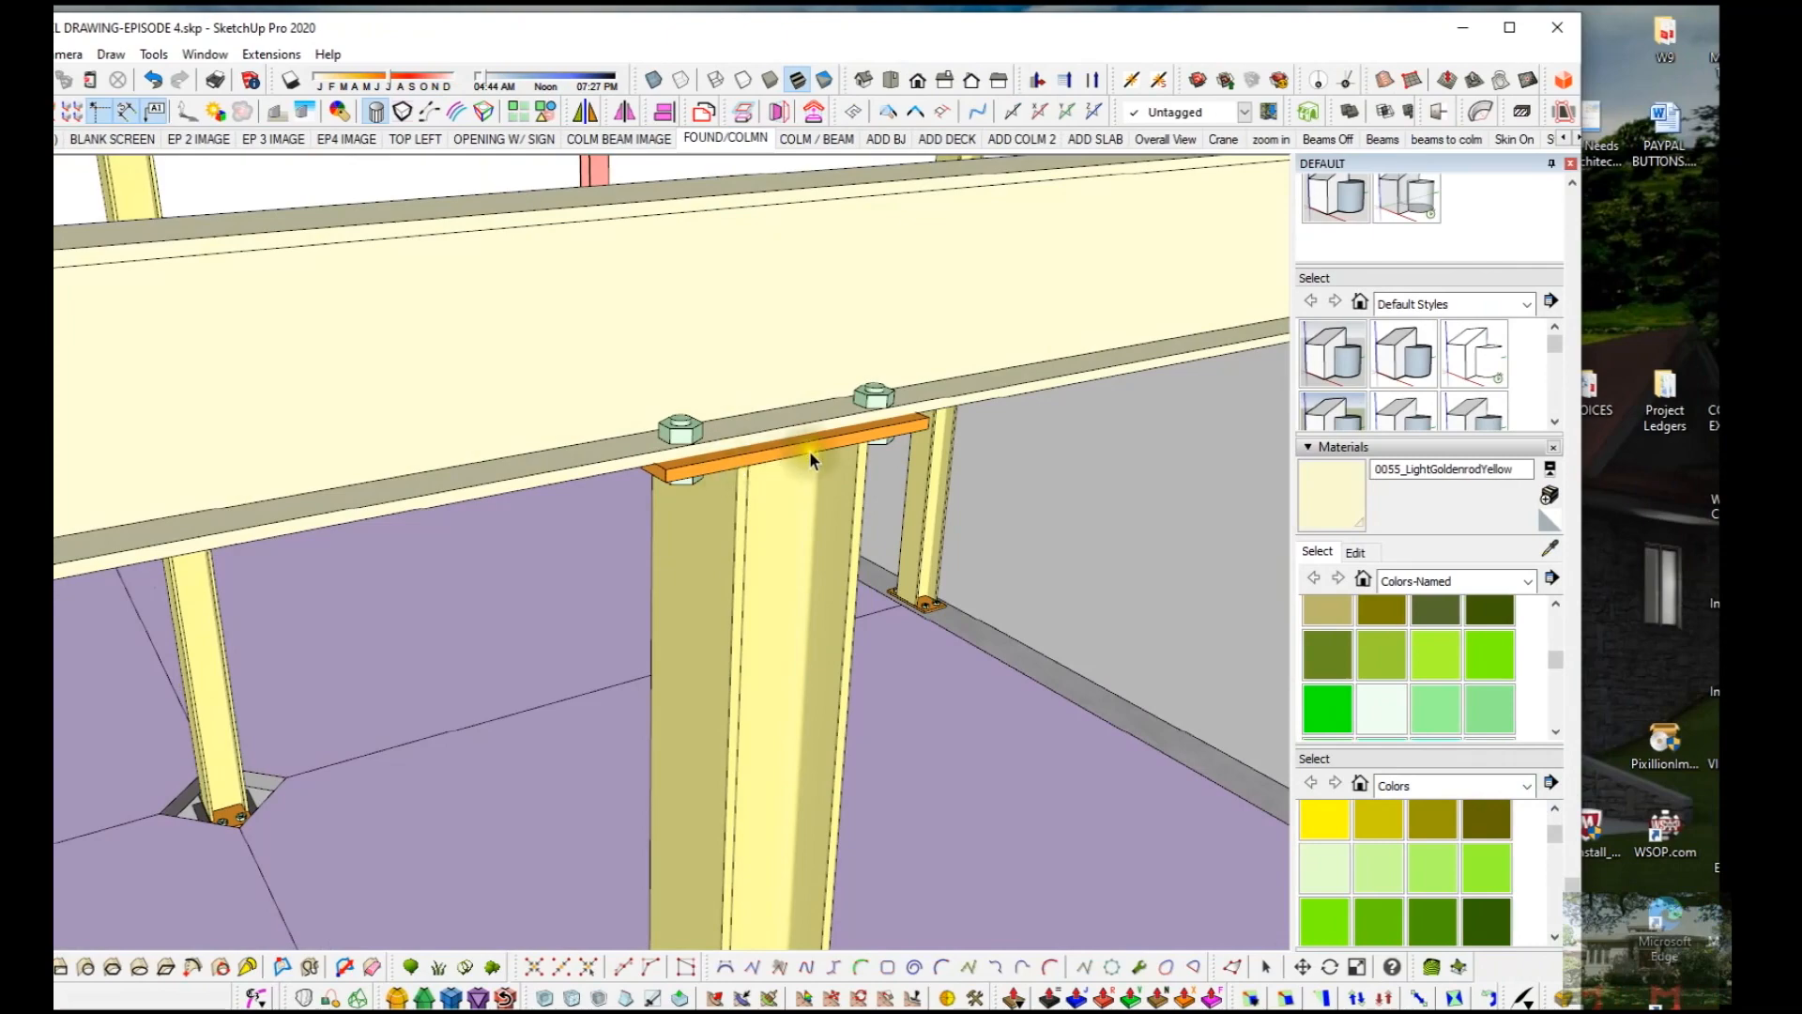
{"action": "scroll", "coordinate": [723, 430], "scroll_direction": "down", "scroll_amount": 6}
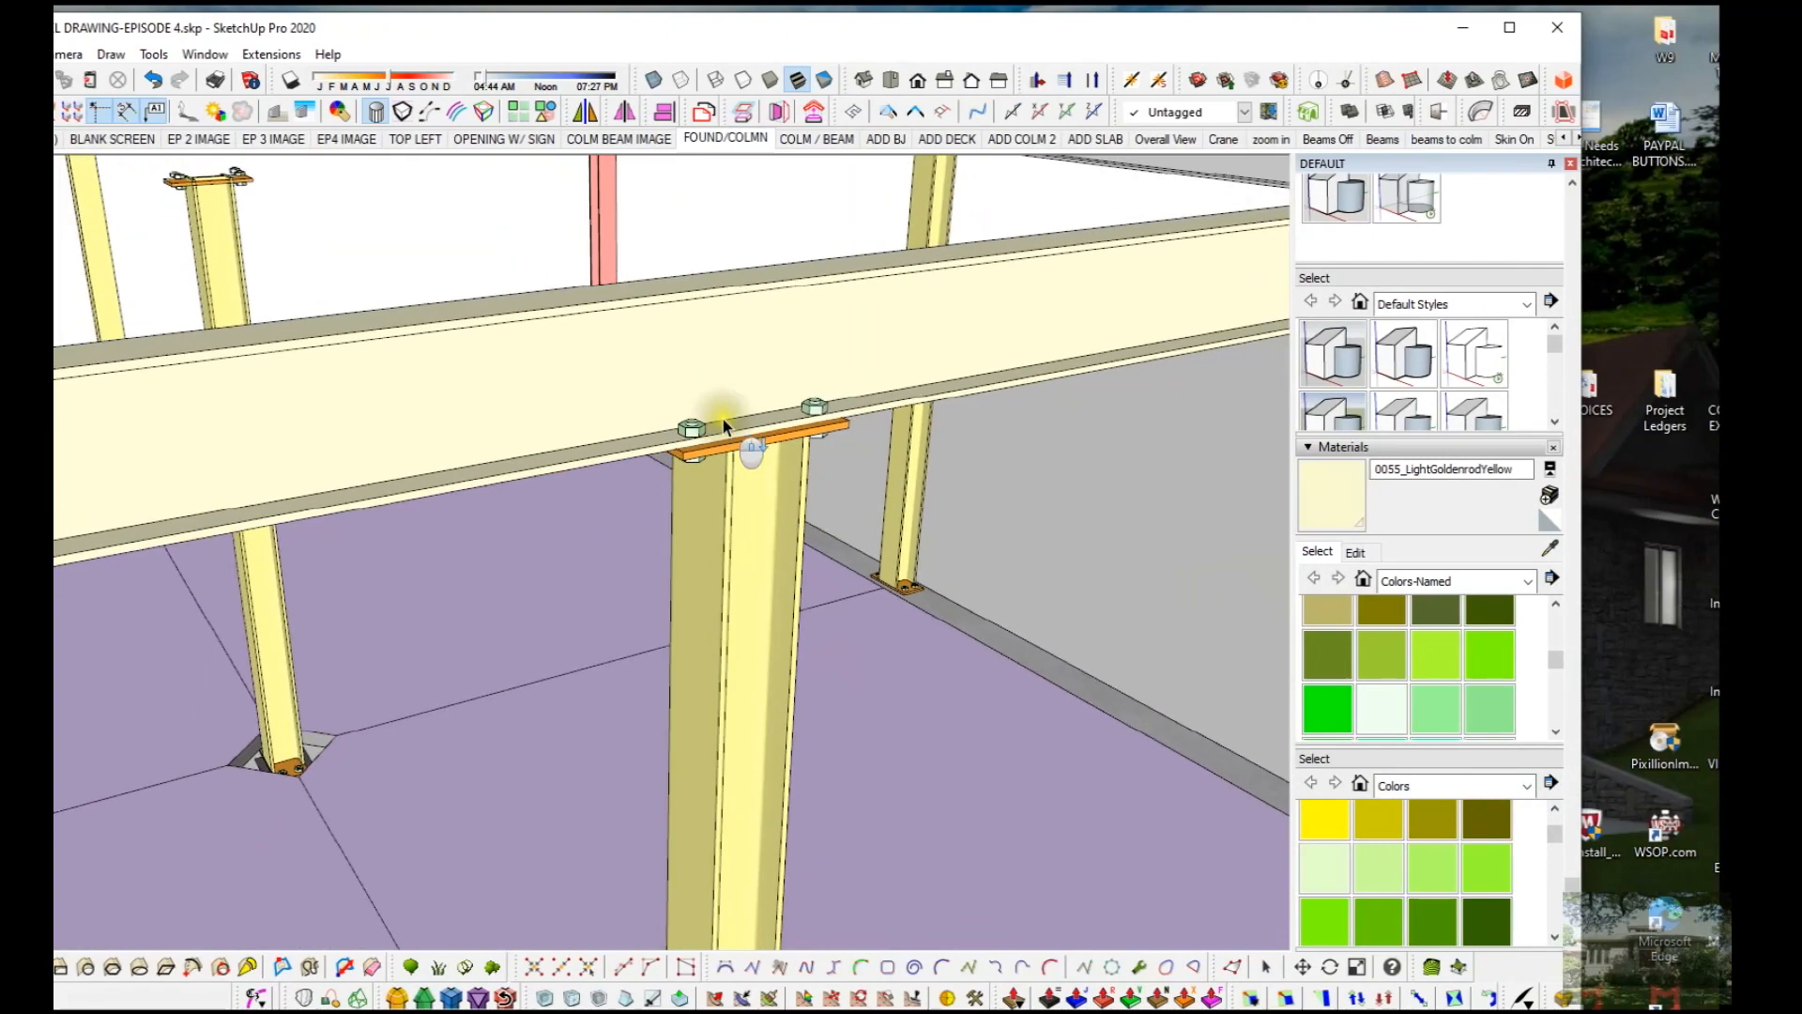
{"action": "scroll", "coordinate": [721, 413], "scroll_direction": "down", "scroll_amount": 5}
{"action": "middle_click_drag", "start_coordinate": [725, 439], "coordinate": [700, 458]}
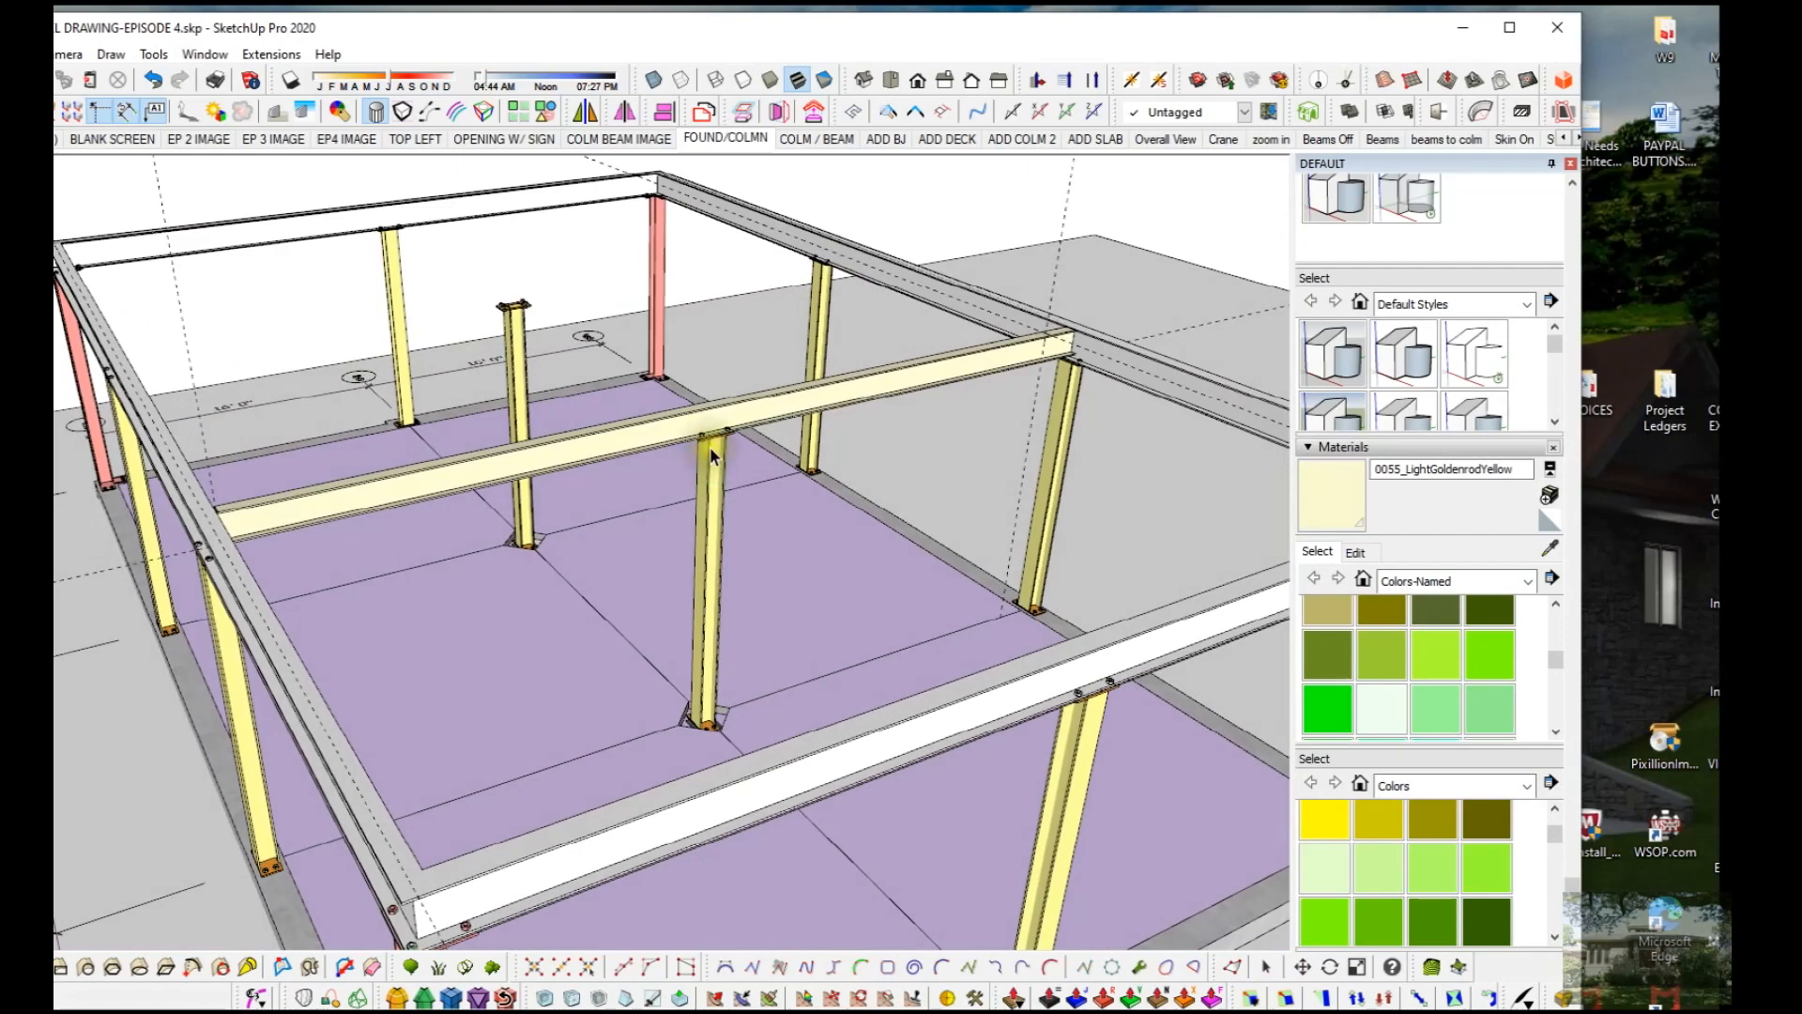
{"action": "scroll", "coordinate": [713, 451], "scroll_direction": "up", "scroll_amount": 2}
{"action": "left_click", "coordinate": [695, 420]}
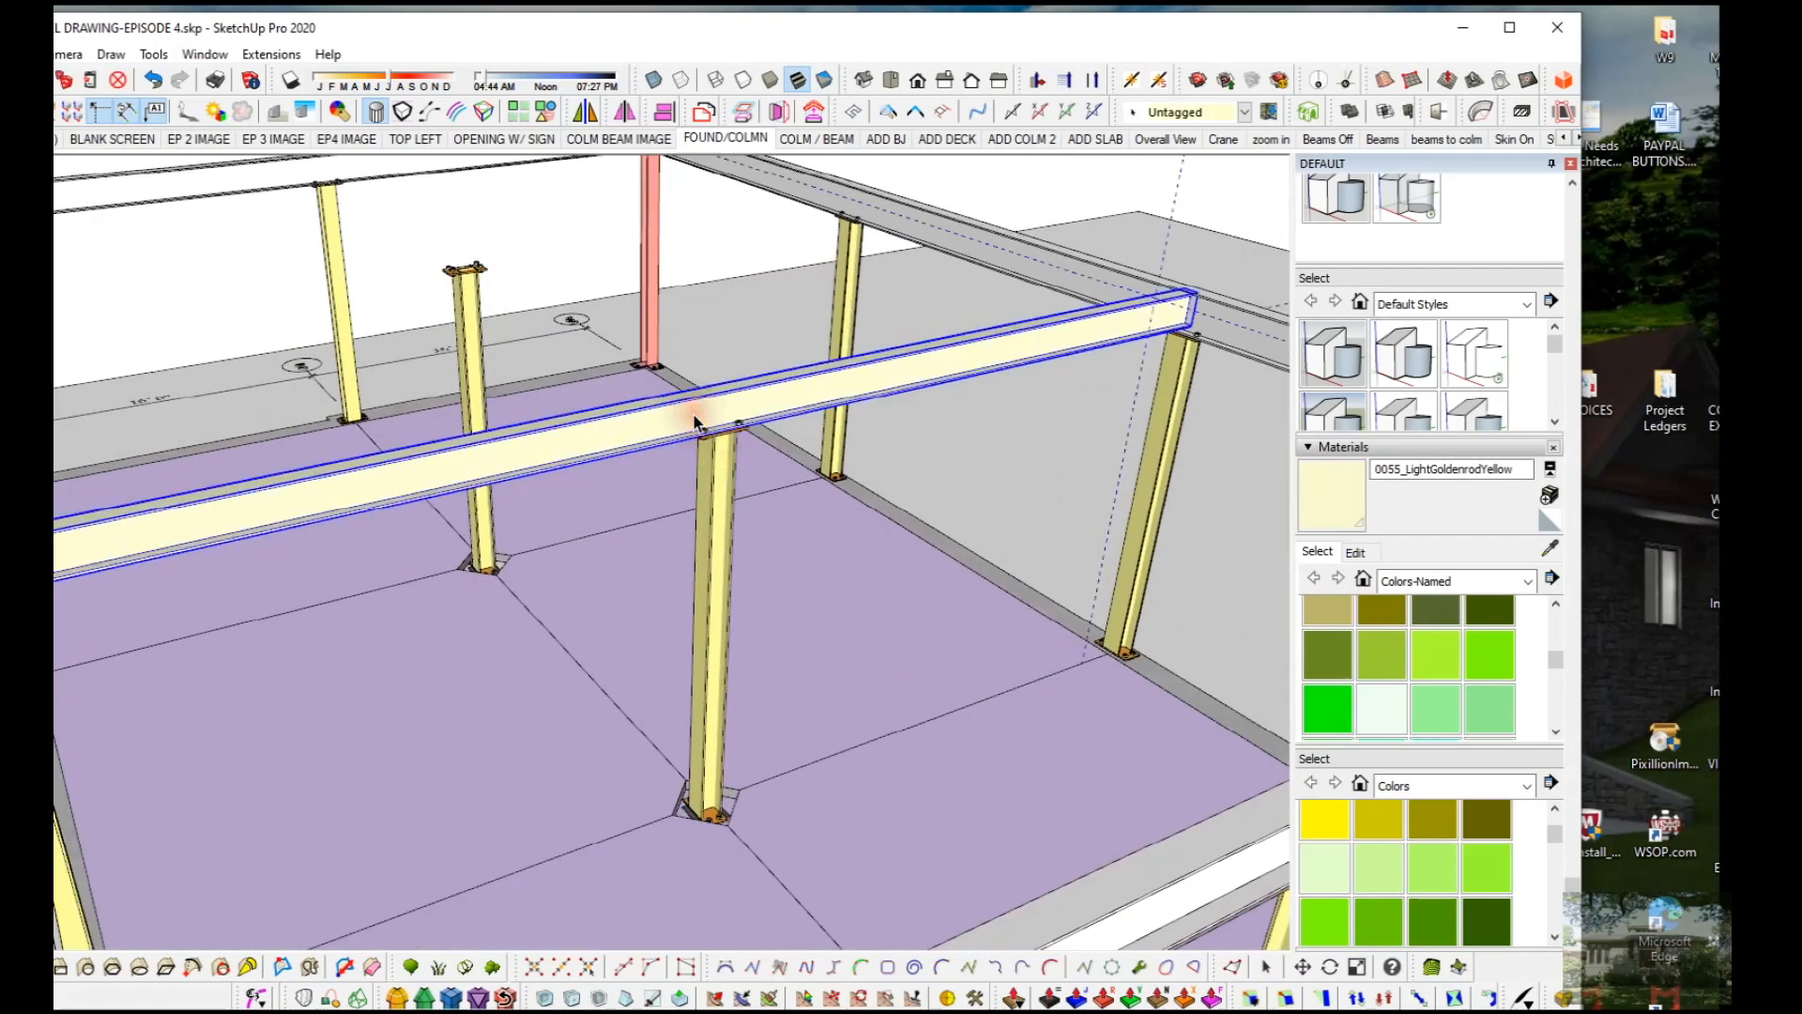
{"action": "middle_click_drag", "start_coordinate": [694, 419], "coordinate": [782, 505]}
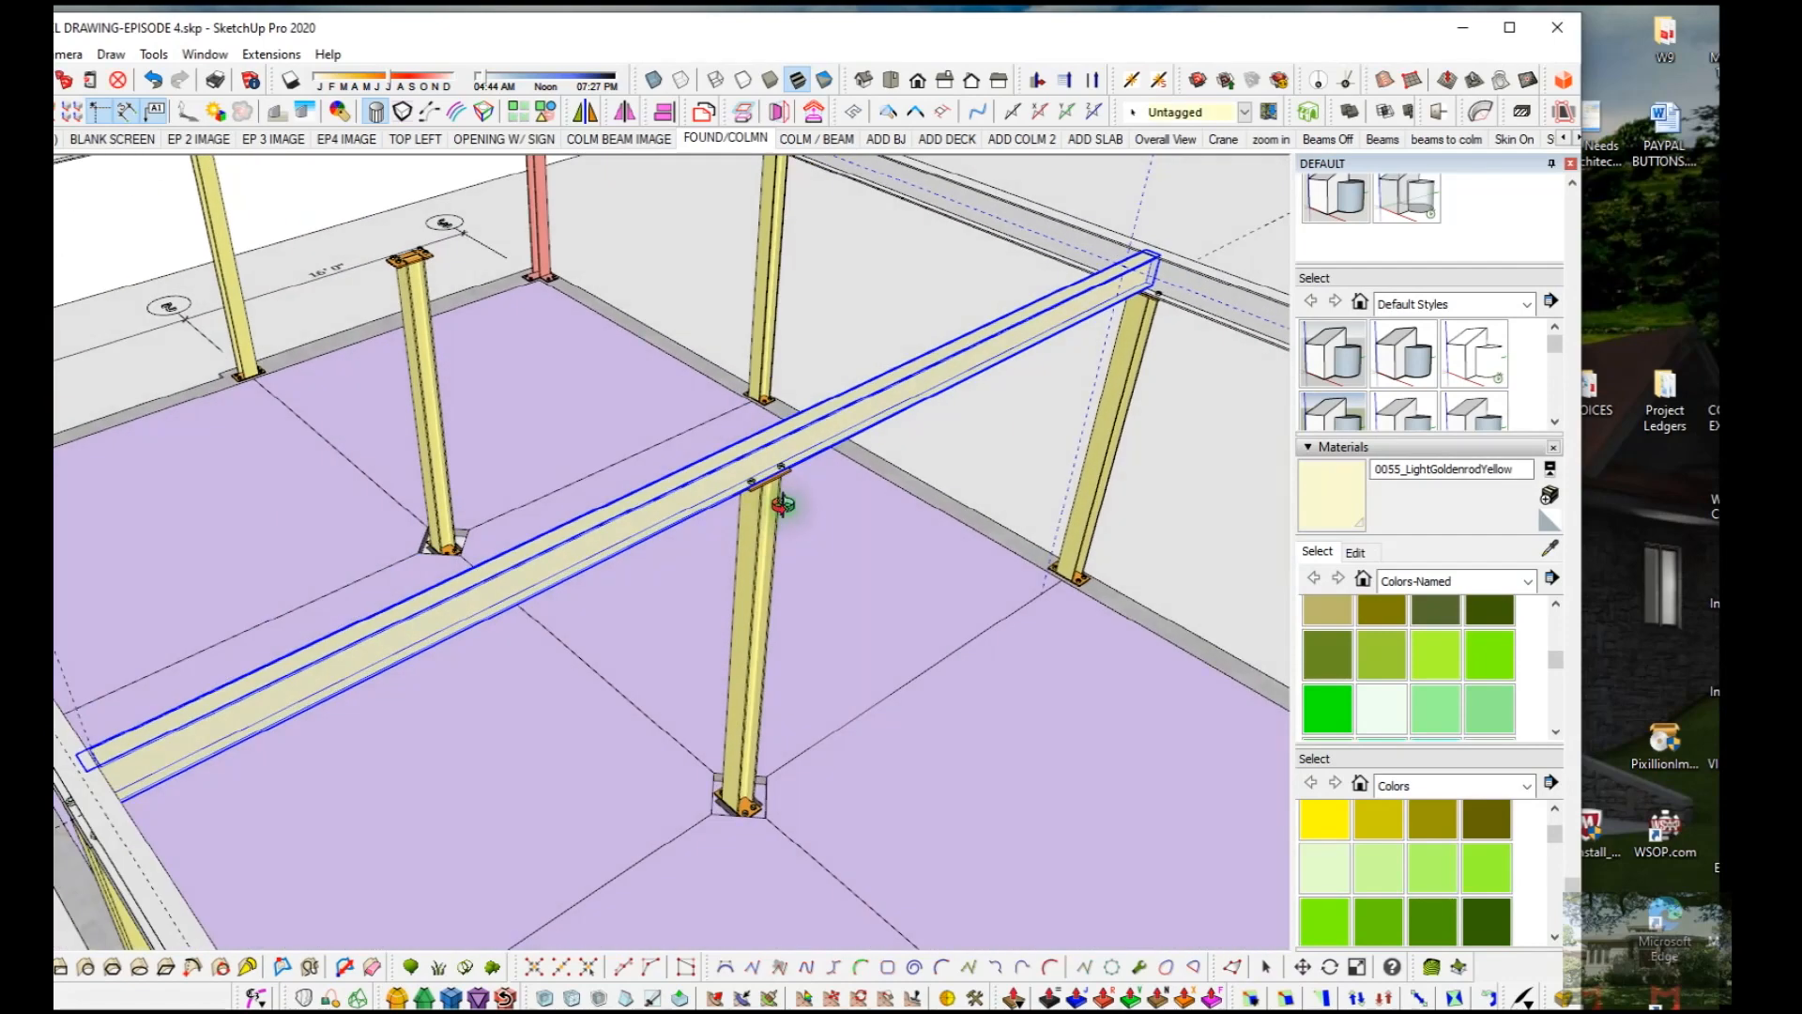
{"action": "left_click", "coordinate": [691, 507]}
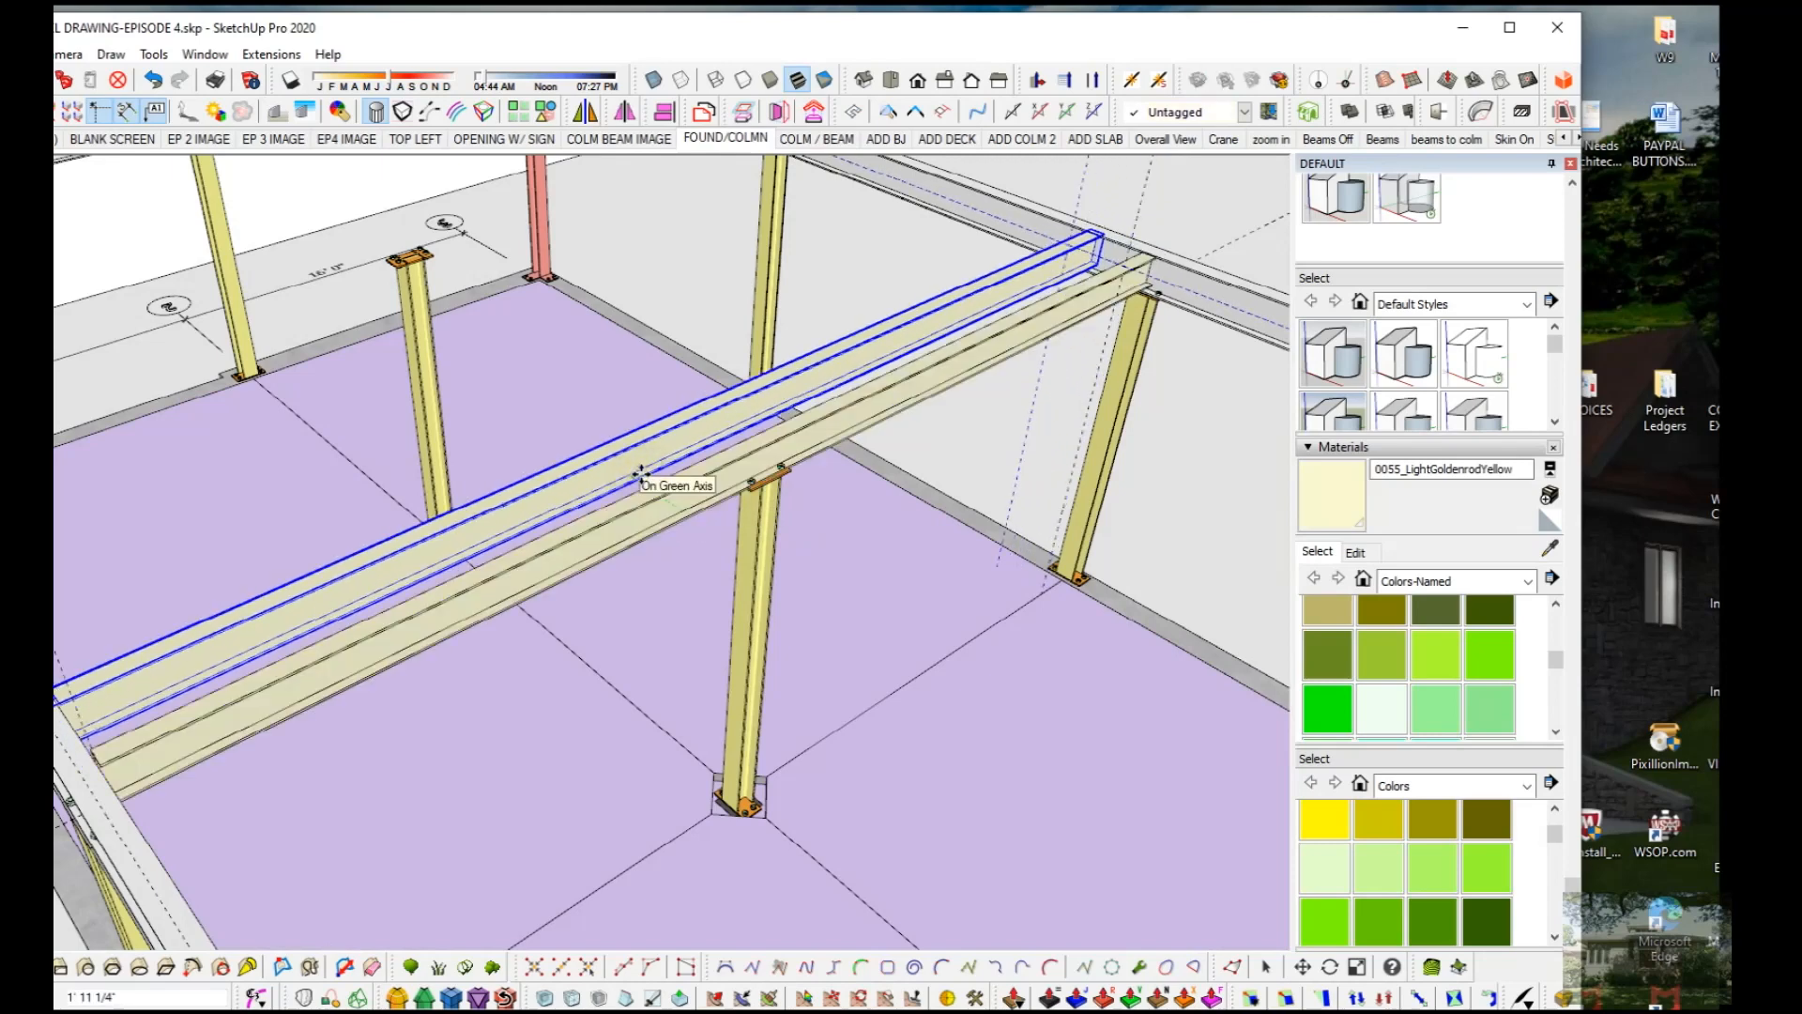
{"action": "key", "text": "ctrl"}
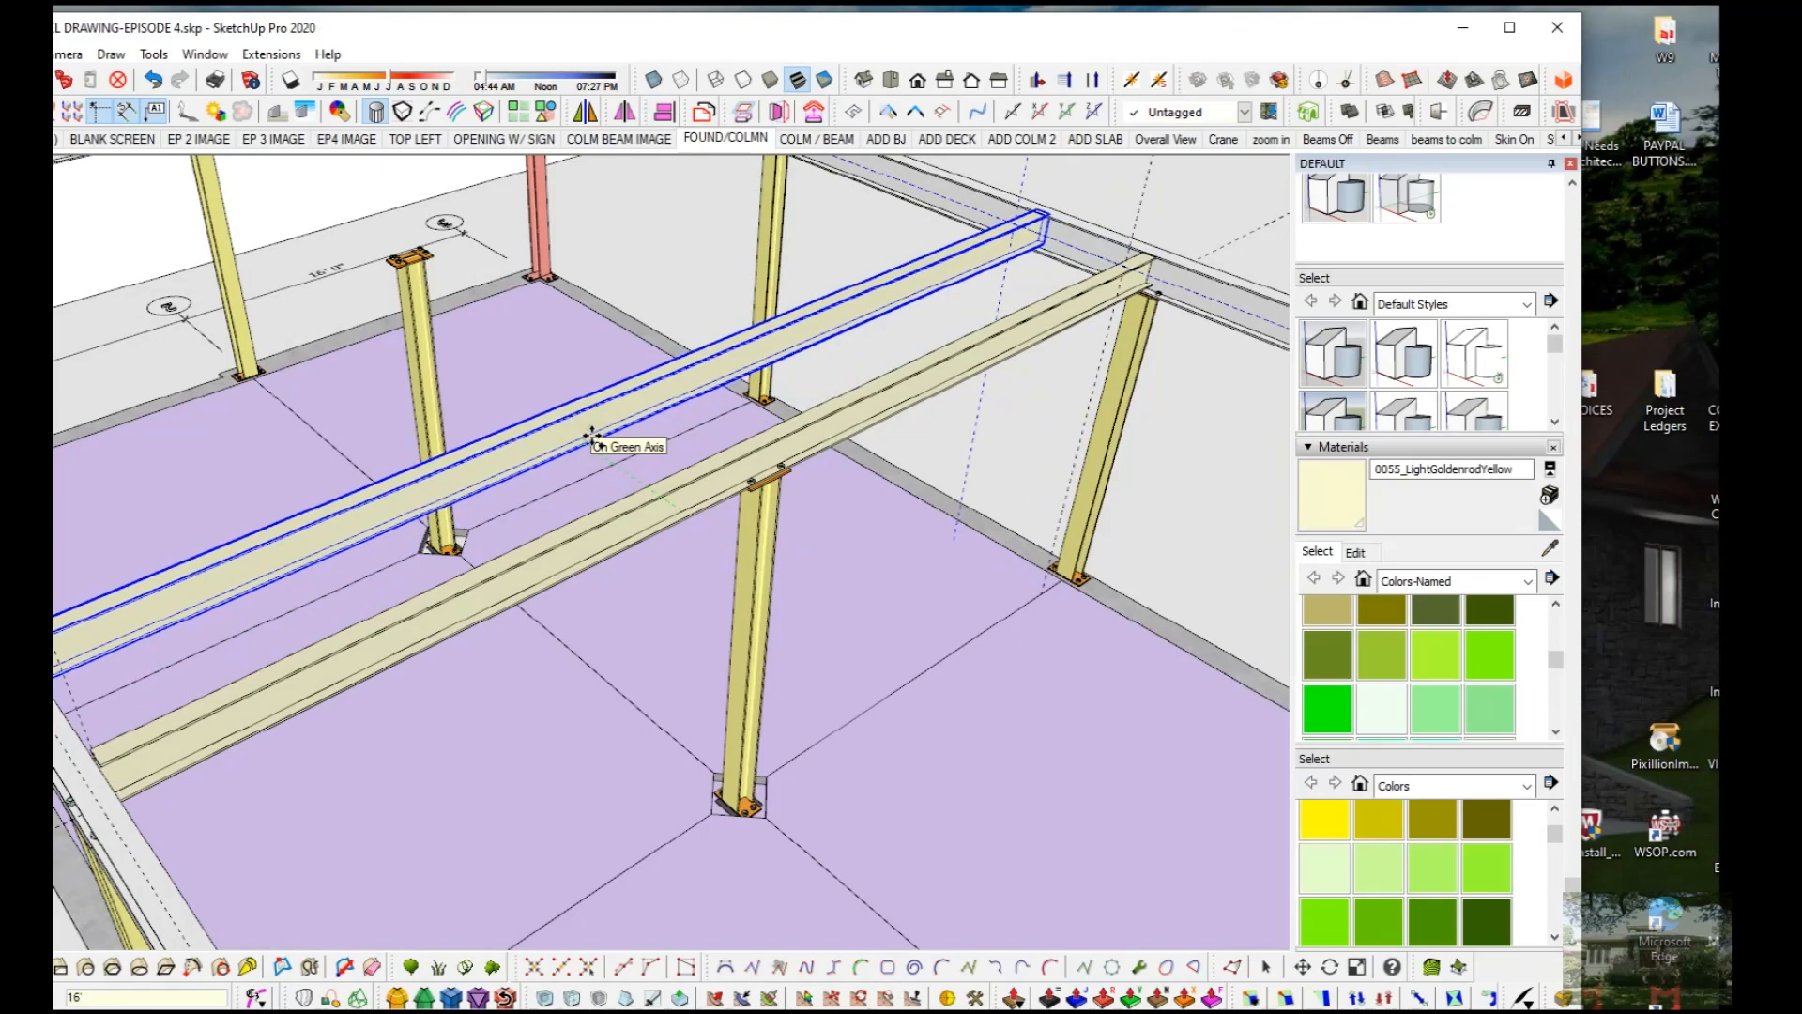
{"action": "key", "text": "Return"}
Step: Examine how the copied beam sits on the second interior column and meets the perimeter beams
{"action": "scroll", "coordinate": [593, 441], "scroll_direction": "down", "scroll_amount": 5}
{"action": "middle_click_drag", "start_coordinate": [583, 426], "coordinate": [403, 423]}
{"action": "left_click", "coordinate": [746, 209]}
{"action": "left_click", "coordinate": [688, 427]}
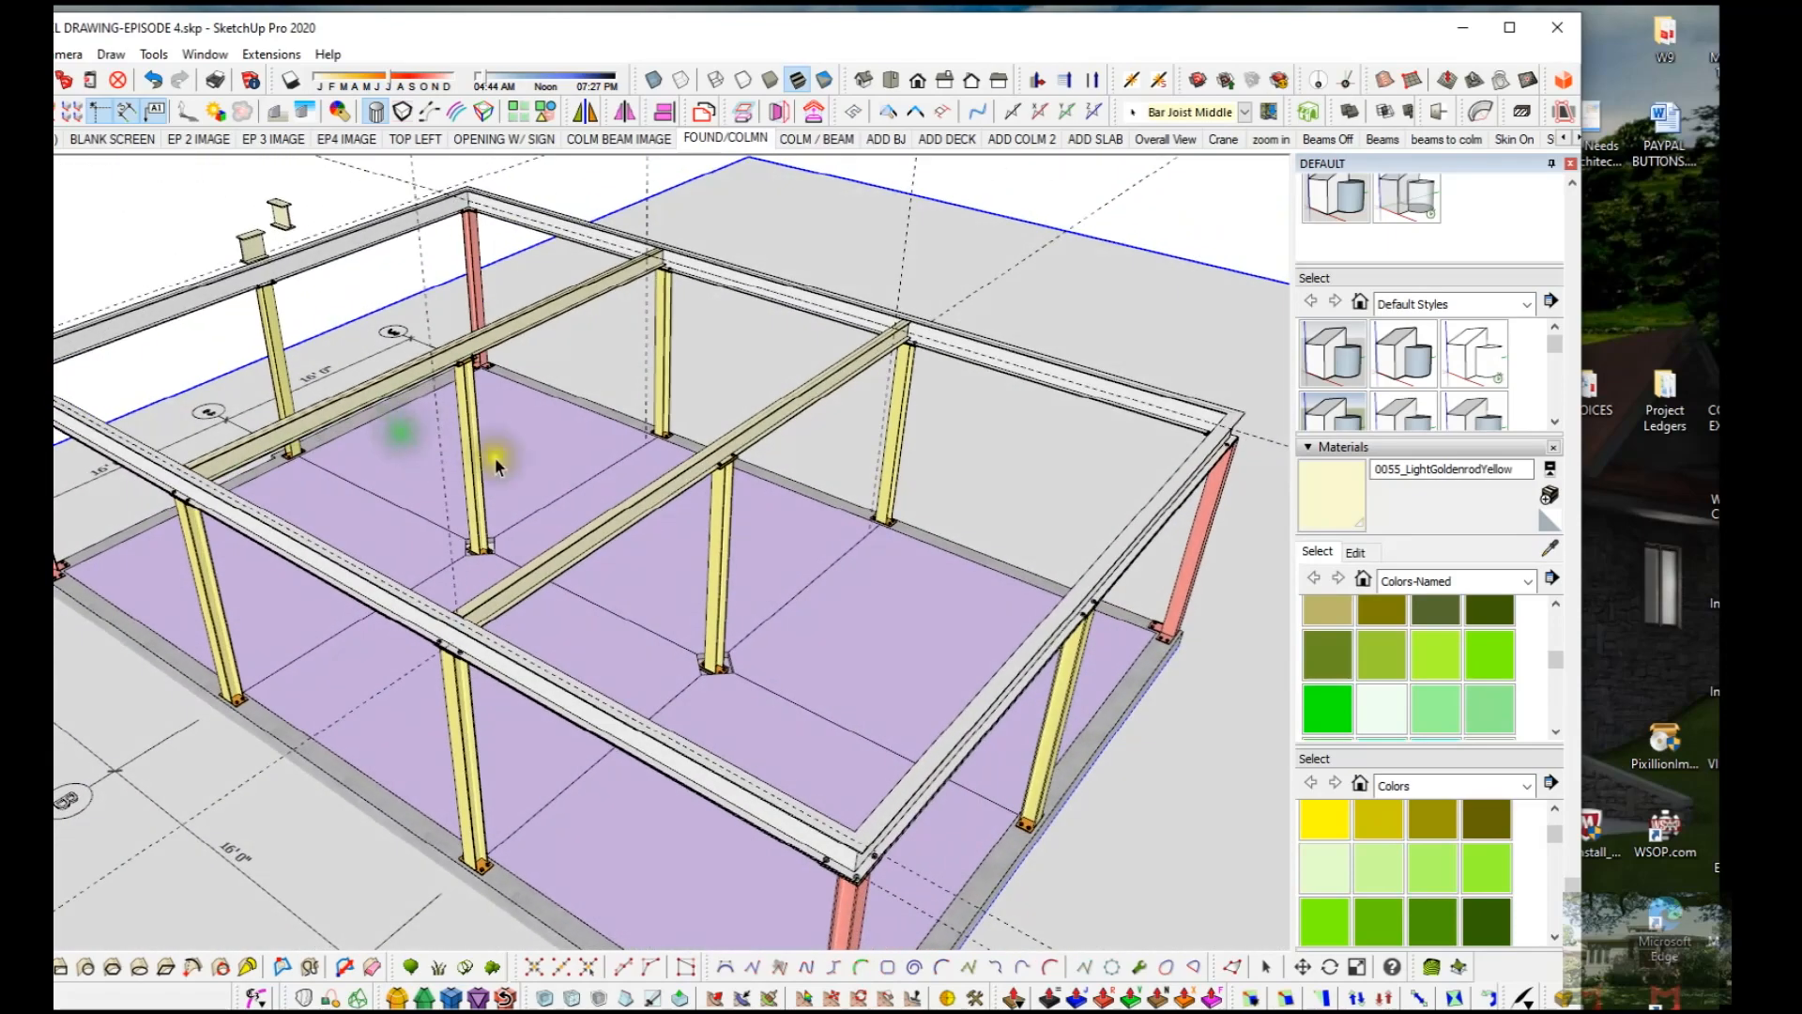
{"action": "scroll", "coordinate": [474, 378], "scroll_direction": "up", "scroll_amount": 5}
{"action": "middle_click_drag", "start_coordinate": [484, 361], "coordinate": [467, 246]}
{"action": "scroll", "coordinate": [469, 248], "scroll_direction": "down", "scroll_amount": 6}
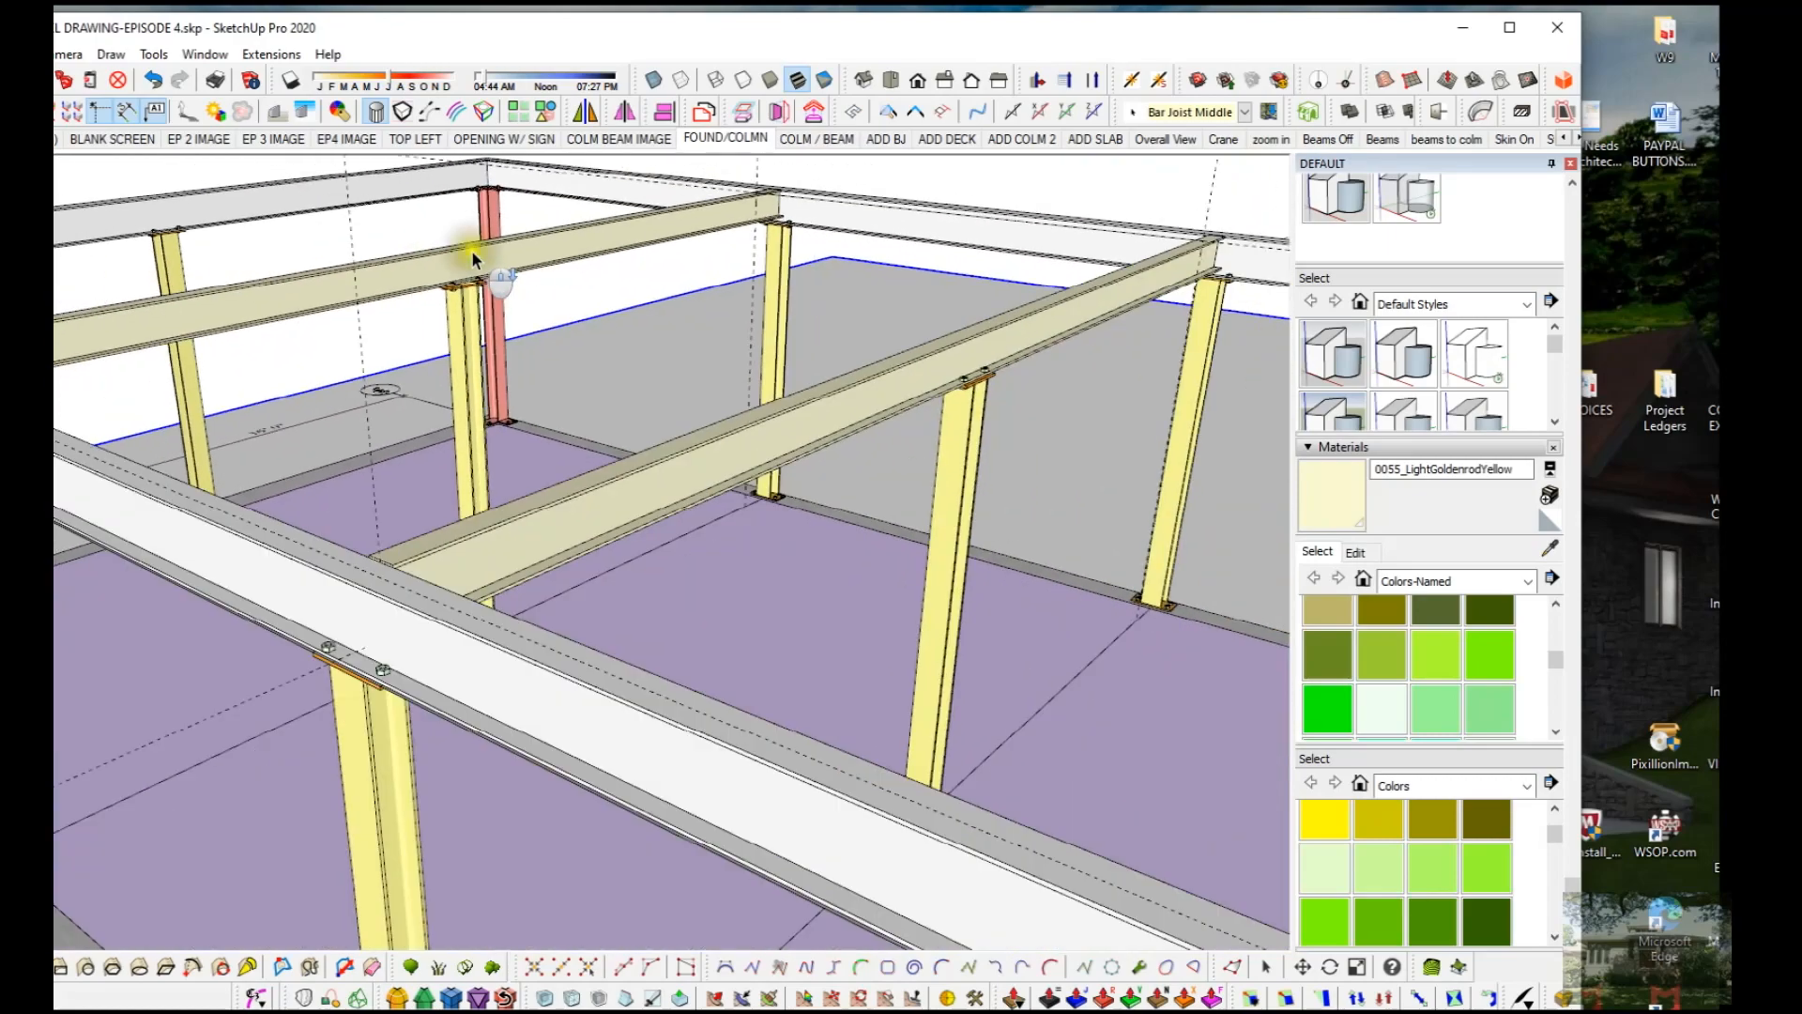
{"action": "middle_click_drag", "start_coordinate": [644, 347], "coordinate": [563, 427]}
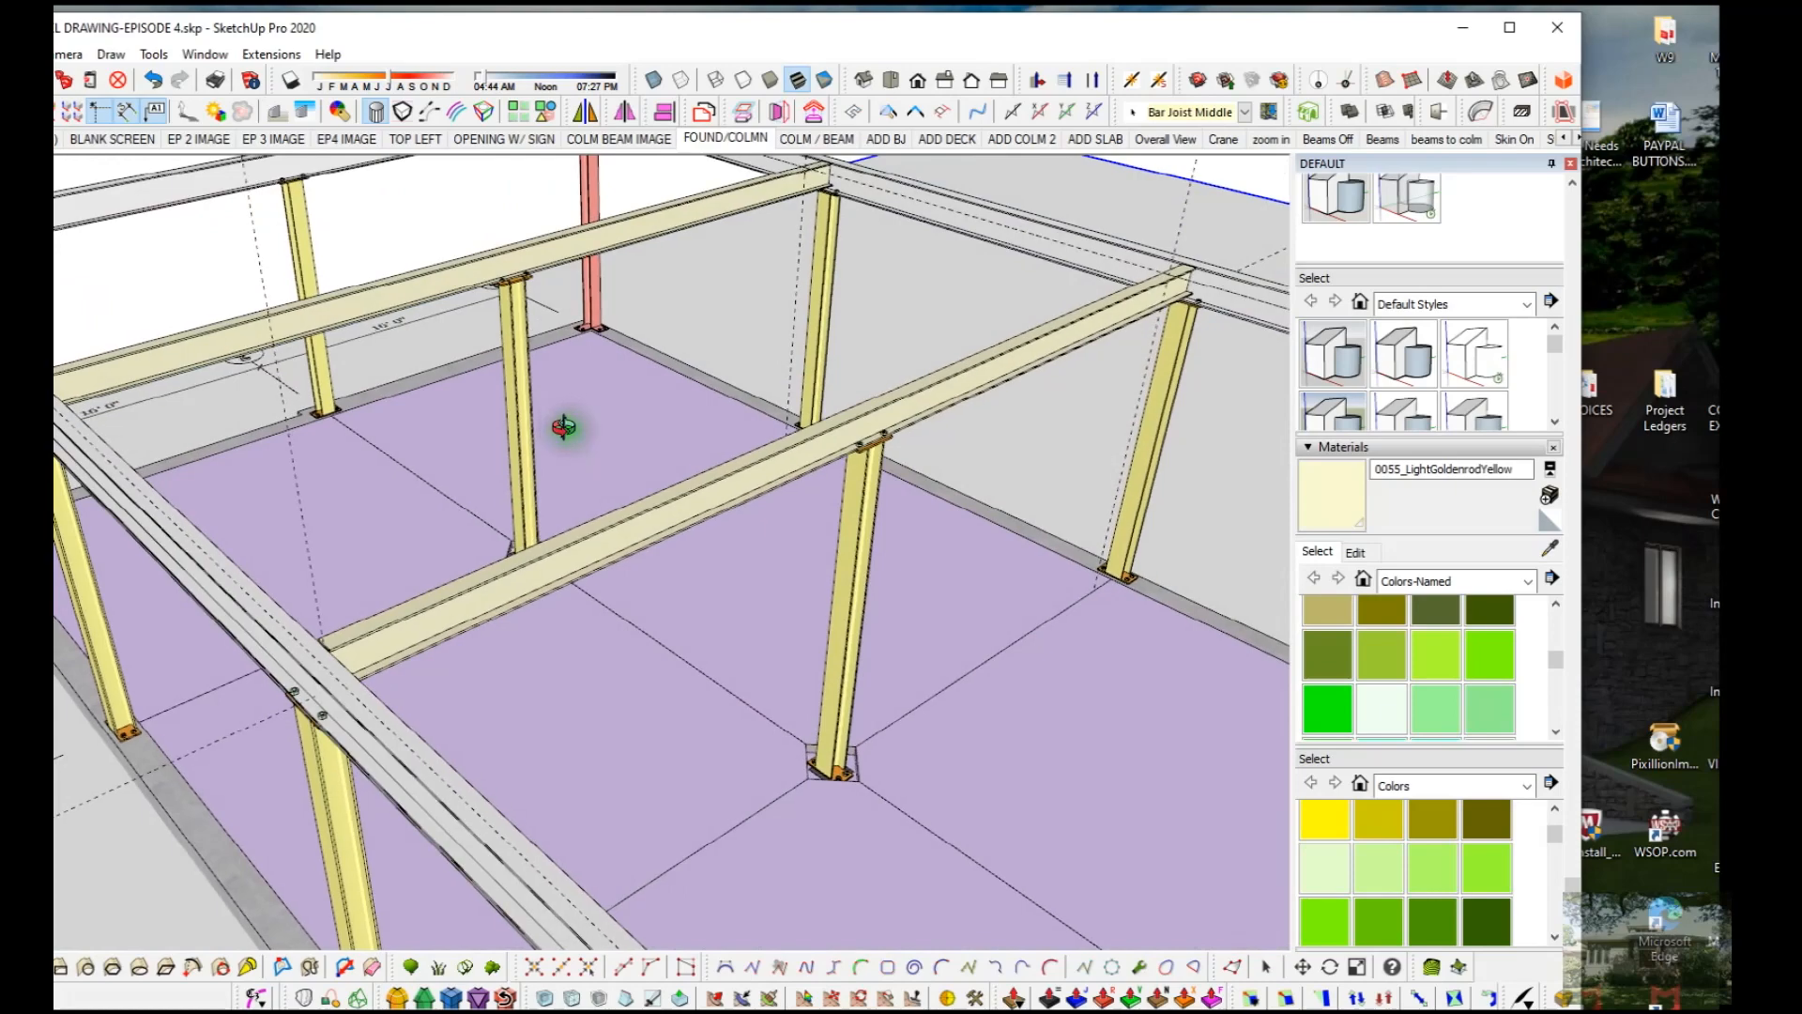
{"action": "scroll", "coordinate": [570, 373], "scroll_direction": "down", "scroll_amount": 5}
{"action": "scroll", "coordinate": [604, 403], "scroll_direction": "up", "scroll_amount": 2}
Step: Copy the first interior beam about 8' 4" into the bay between the two interior column lines
{"action": "left_click", "coordinate": [721, 431]}
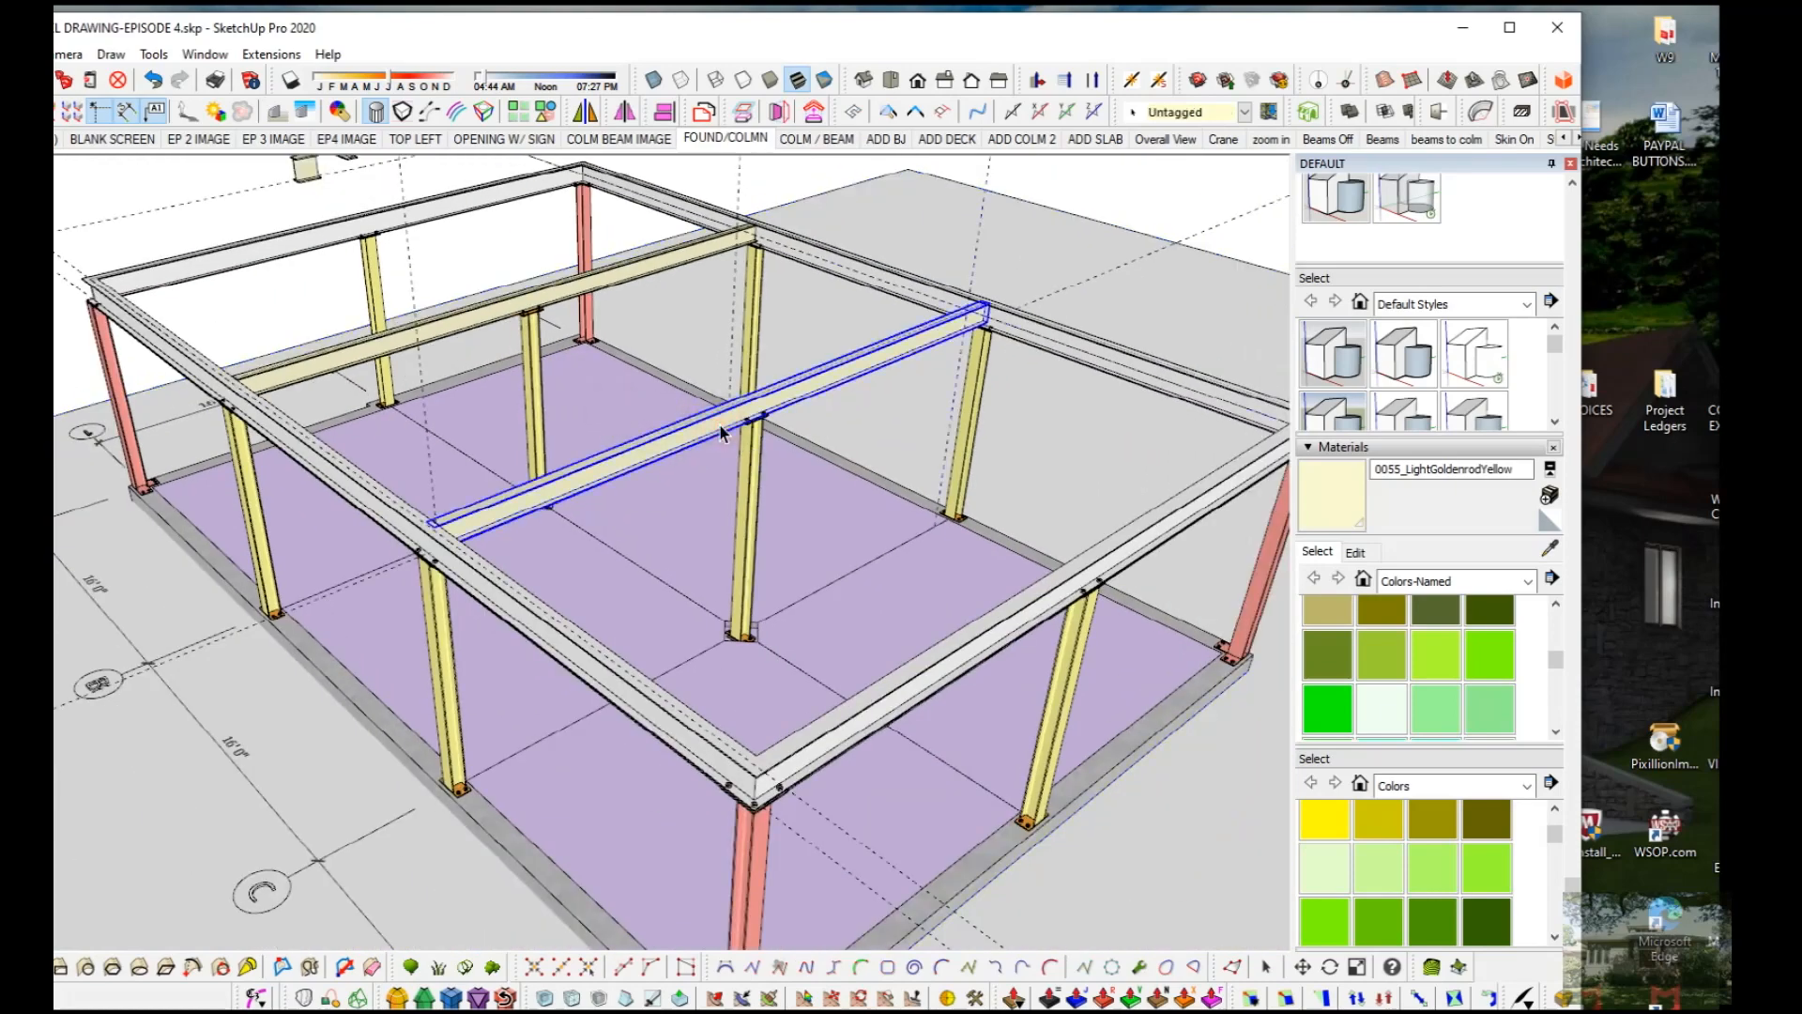
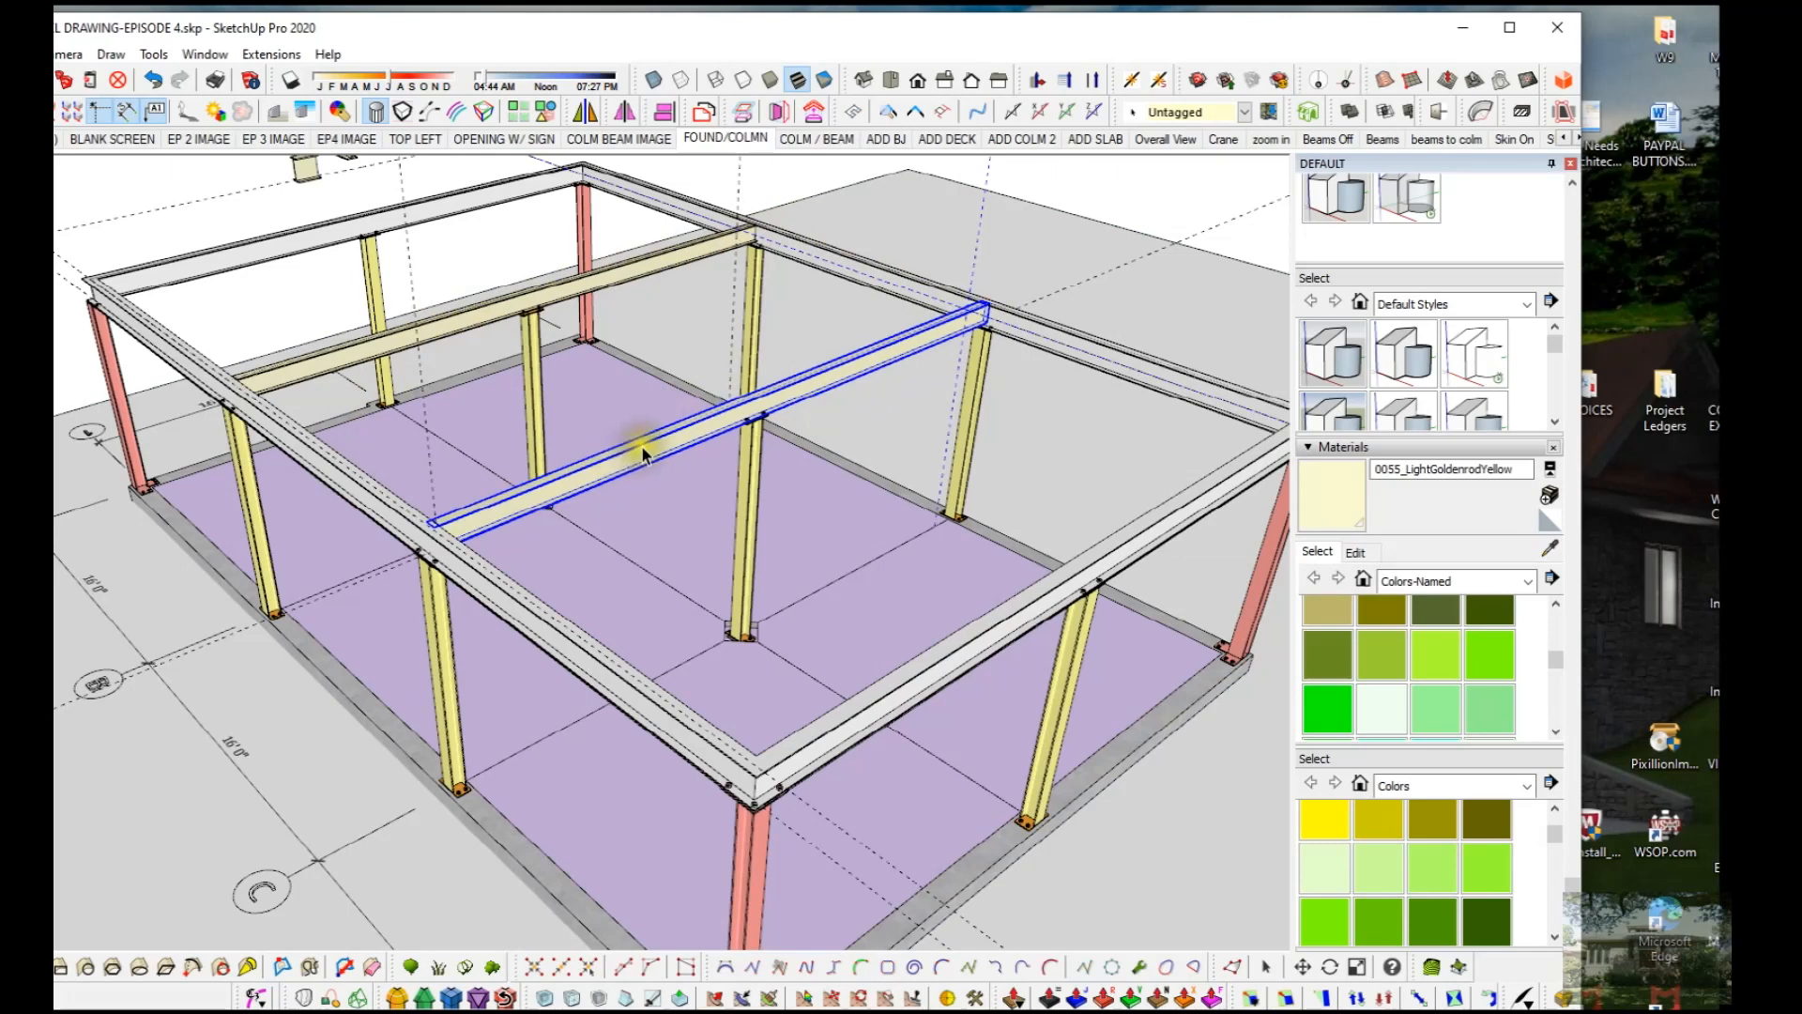
{"action": "key", "text": "q"}
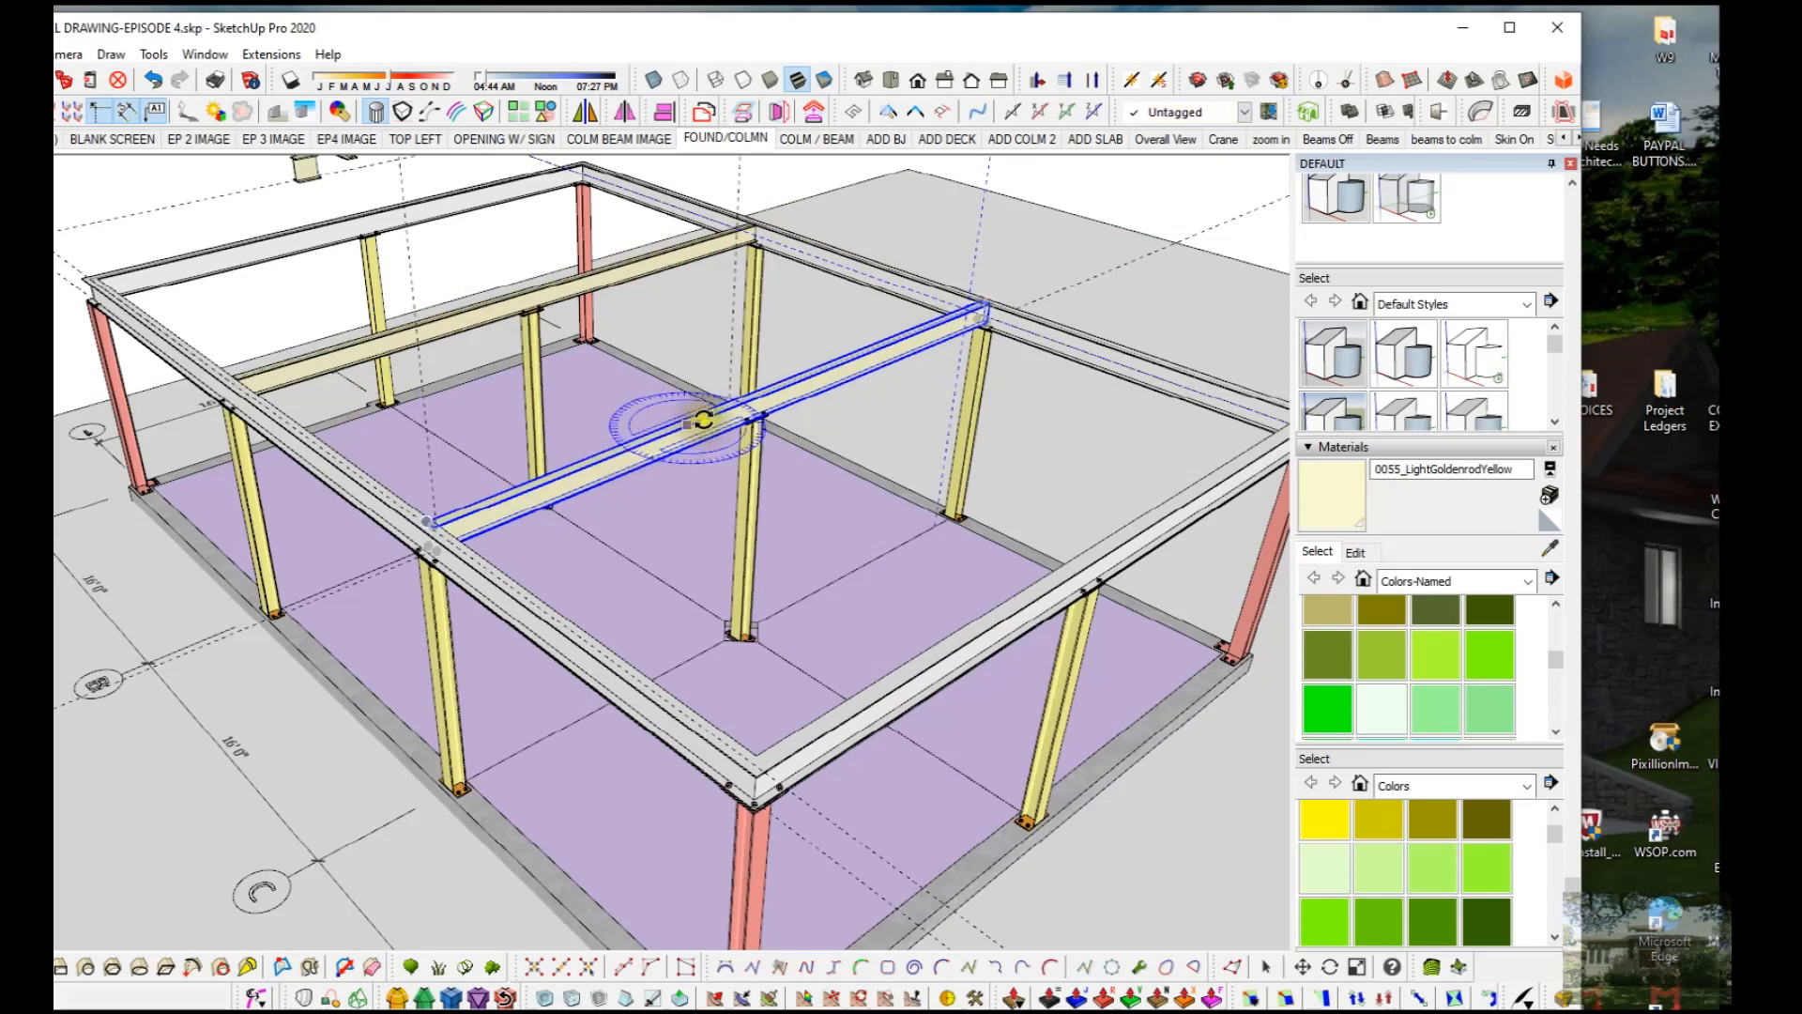
{"action": "left_click", "coordinate": [766, 406]}
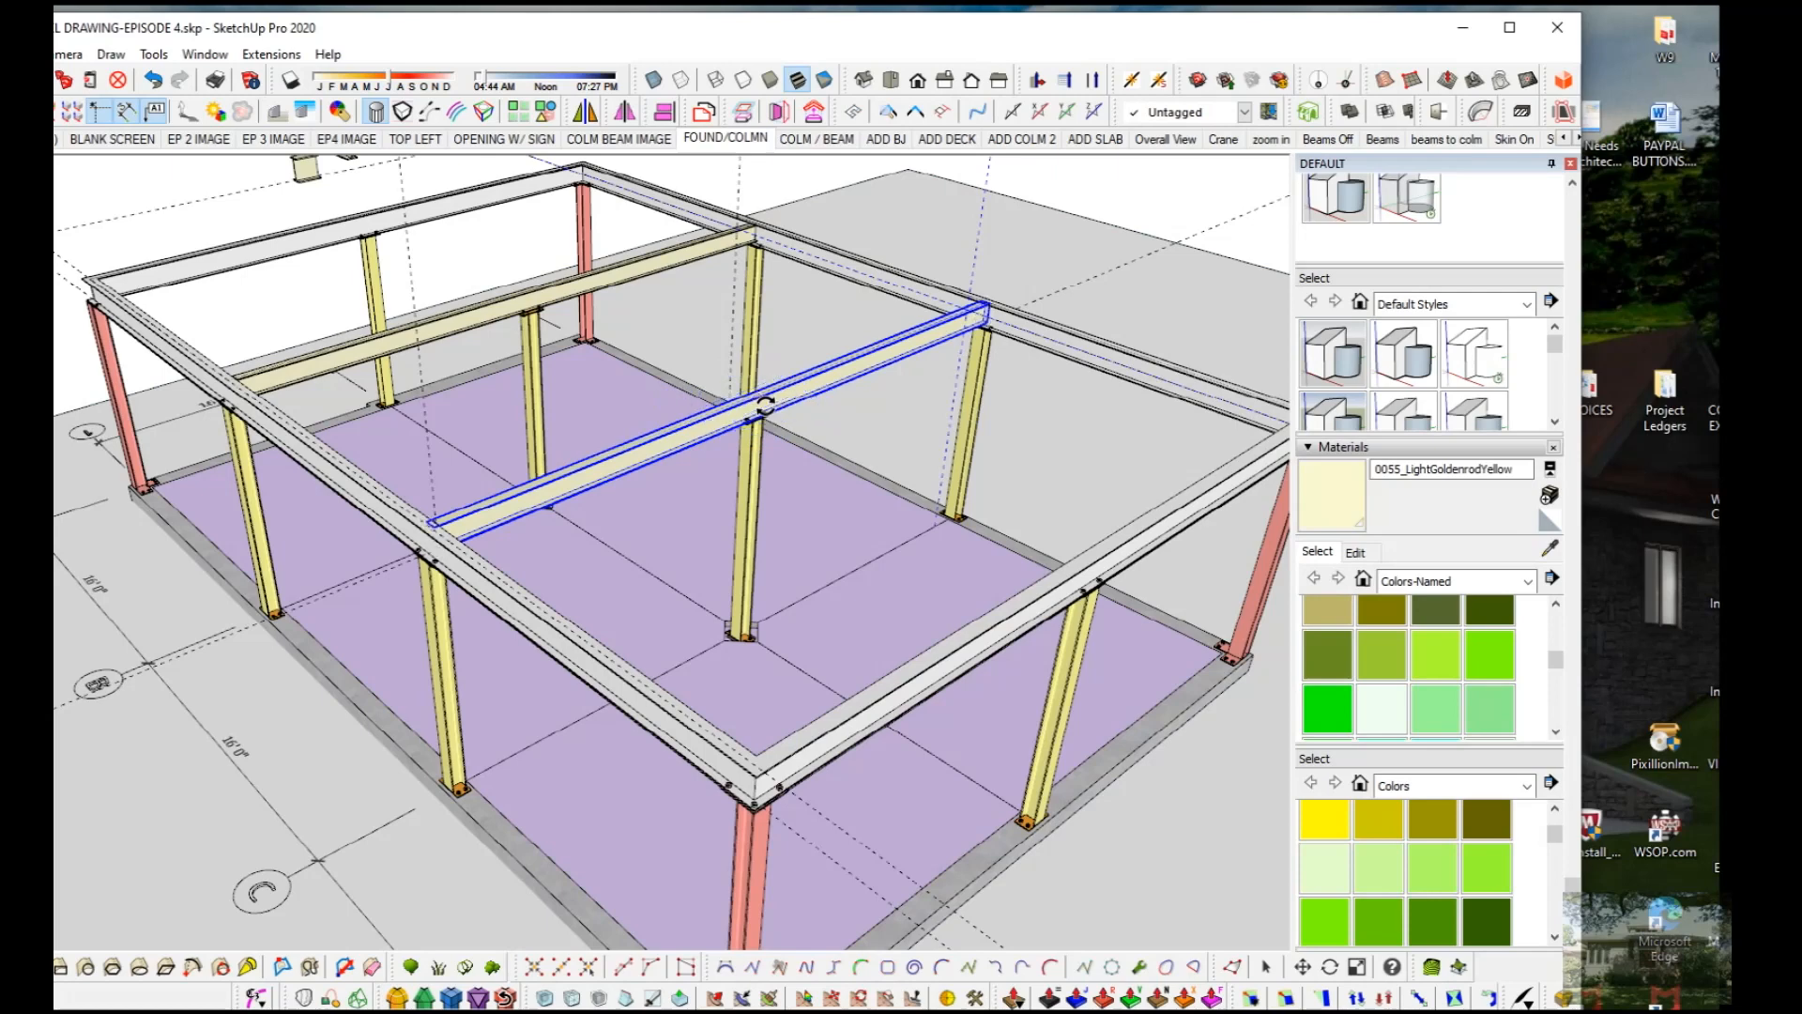
{"action": "left_click", "coordinate": [765, 398]}
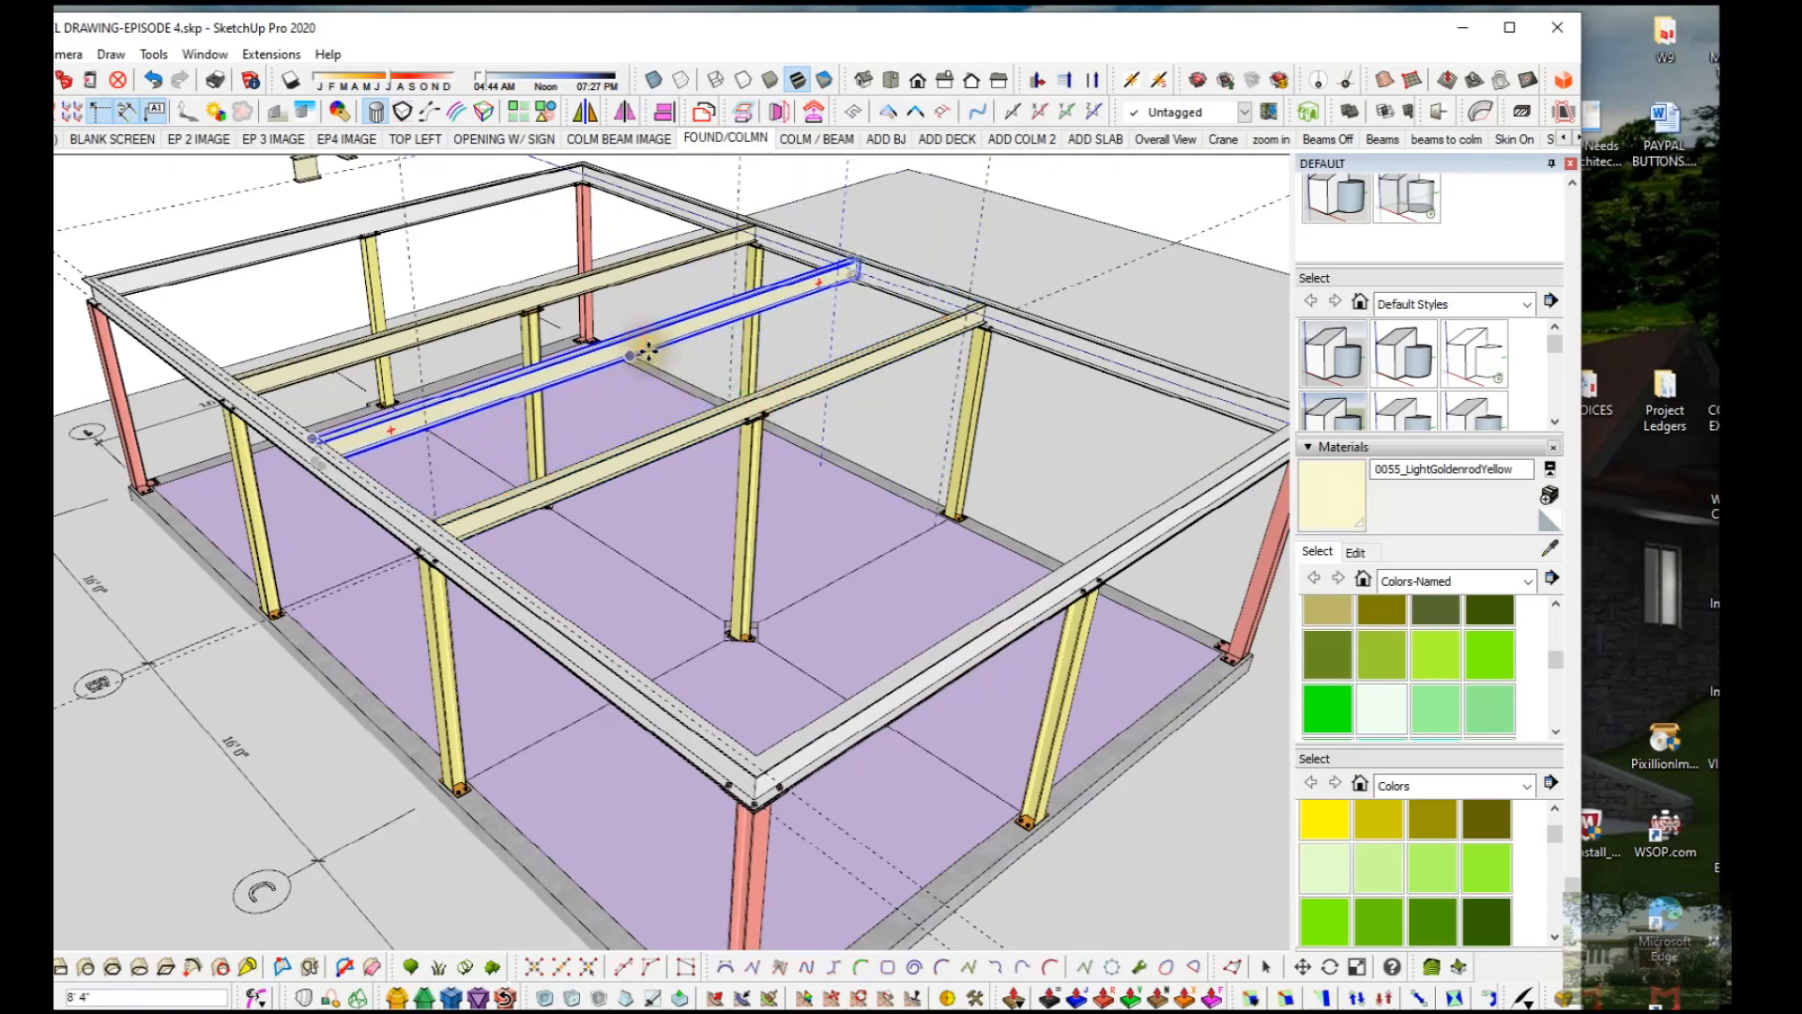
Step: Rotate the copied beam 90 degrees in plan so it runs perpendicular across the two interior beams
{"action": "scroll", "coordinate": [648, 349], "scroll_direction": "up", "scroll_amount": 5}
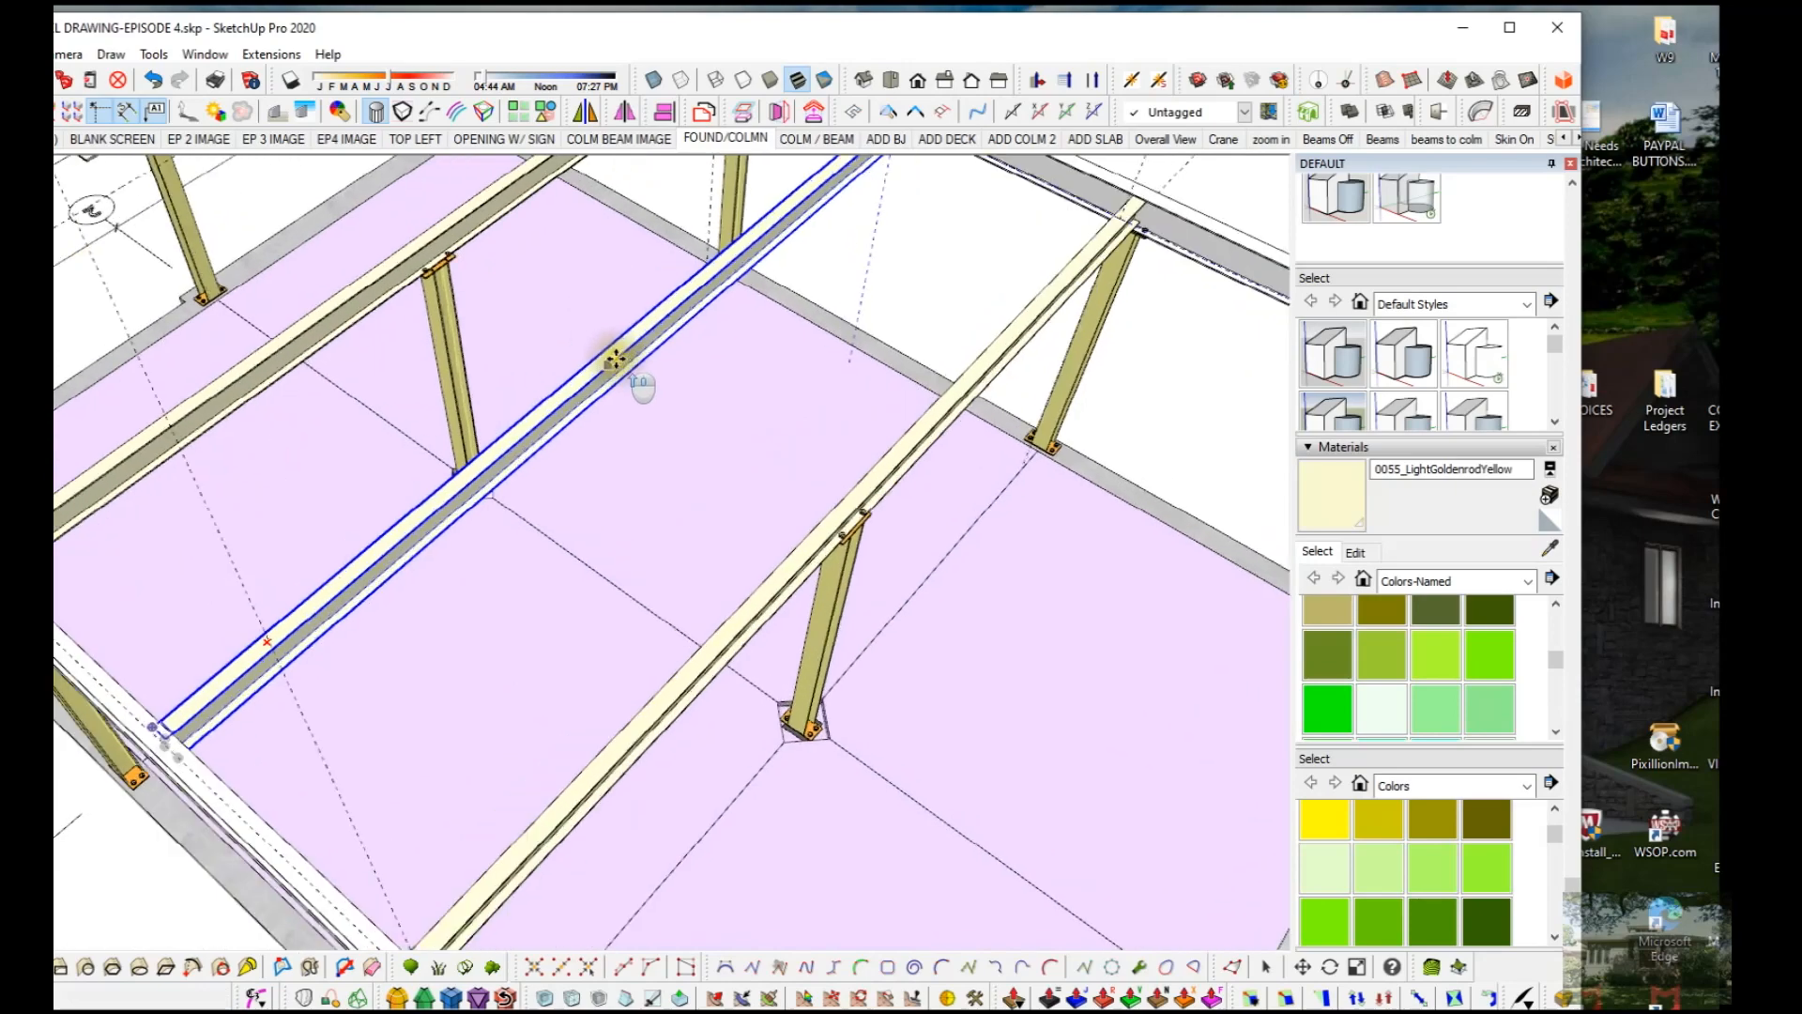
{"action": "scroll", "coordinate": [614, 359], "scroll_direction": "up", "scroll_amount": 3}
{"action": "key", "text": "q"}
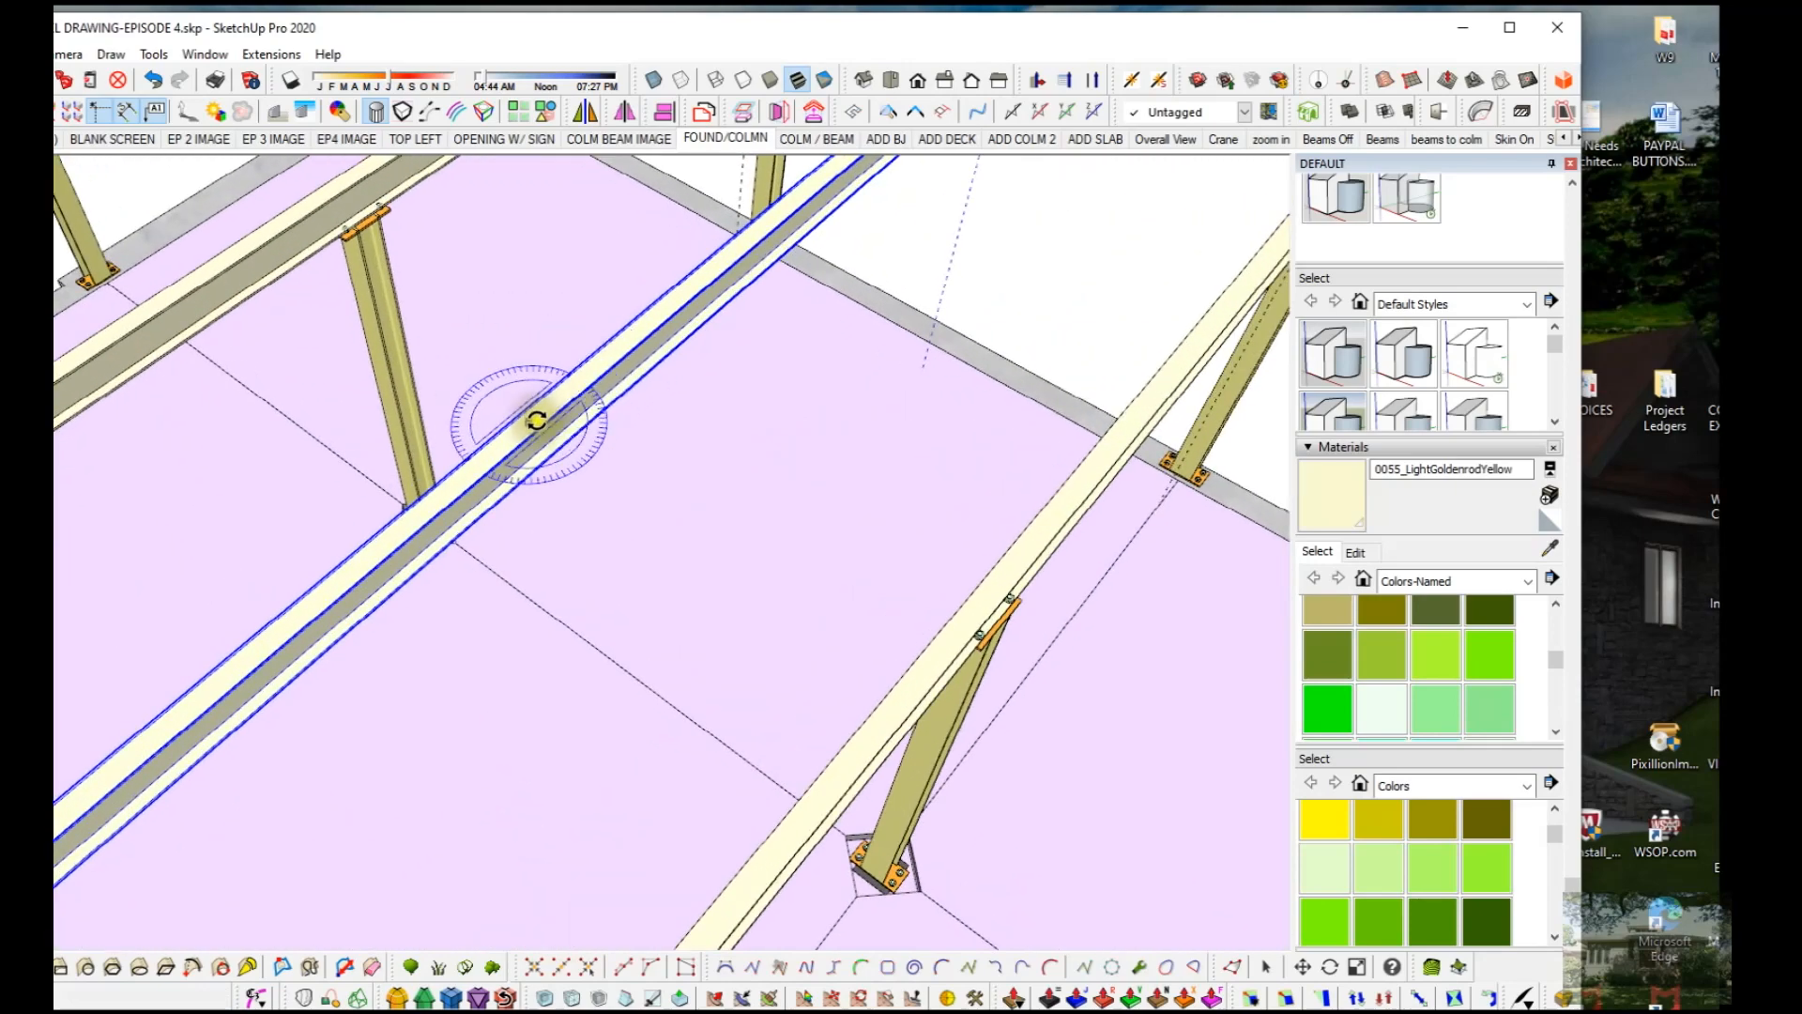
{"action": "left_click", "coordinate": [574, 387]}
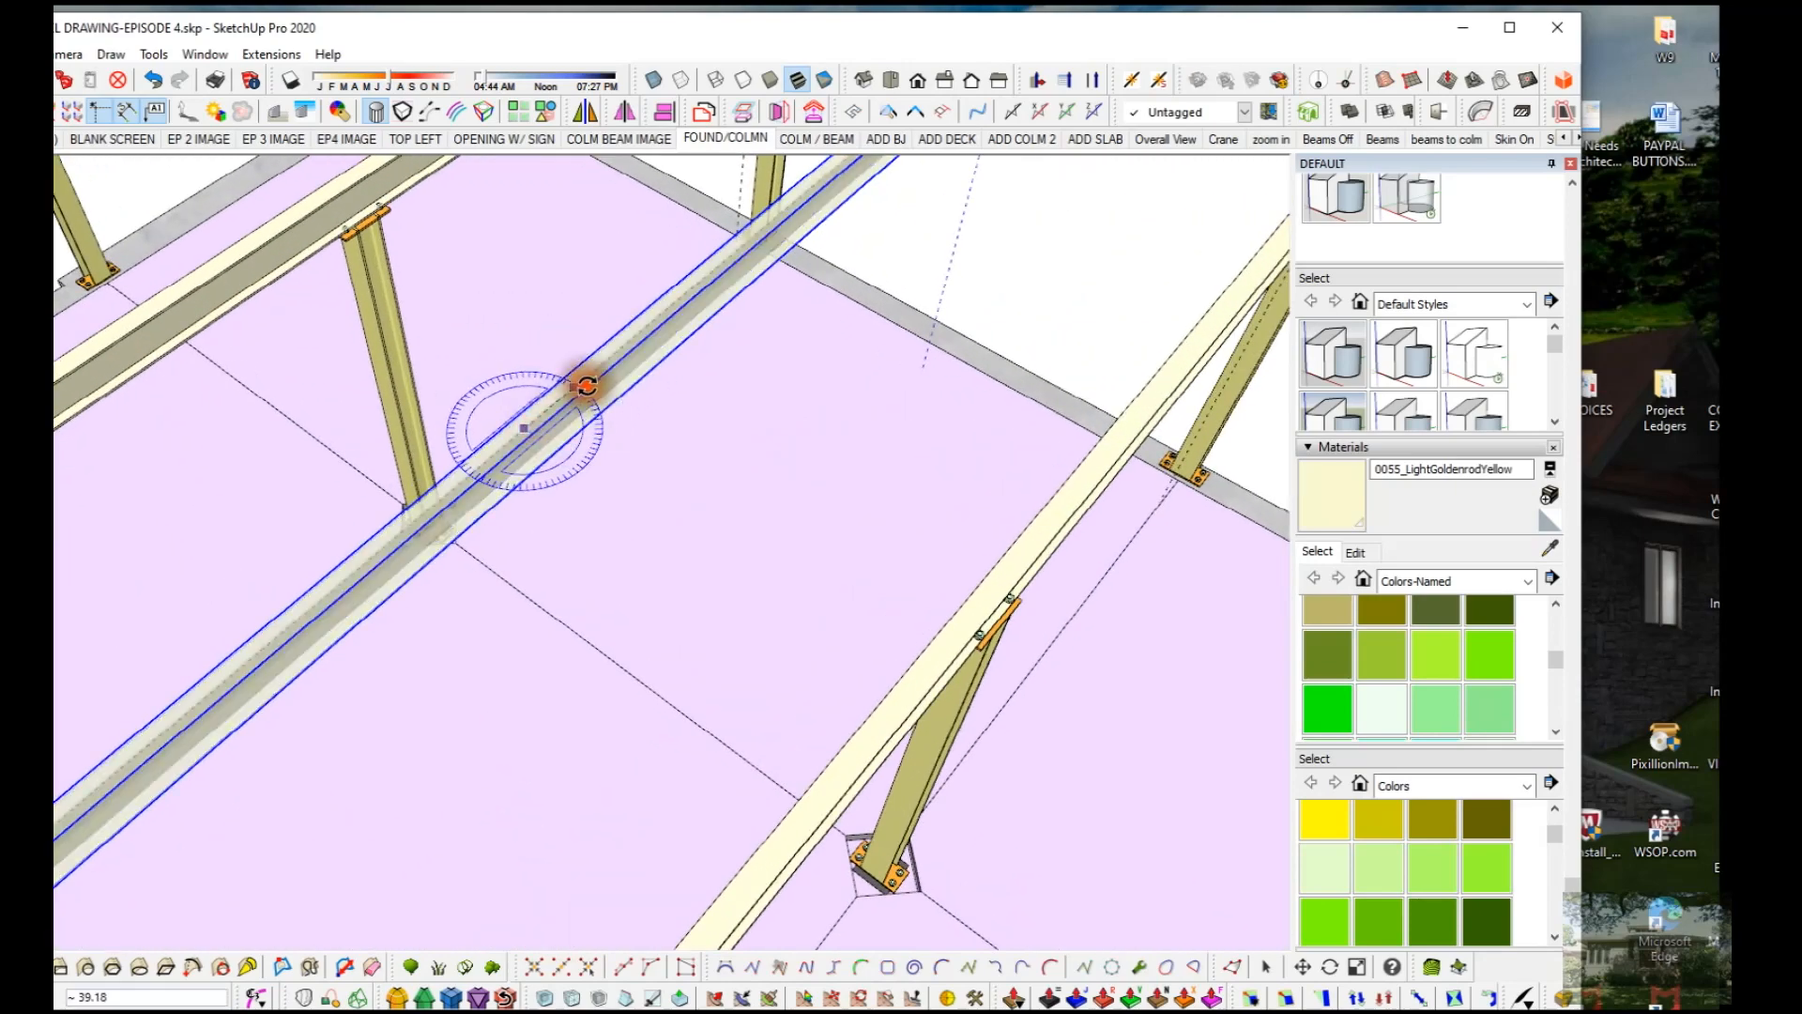
{"action": "type", "text": "90"}
{"action": "key", "text": "Return"}
{"action": "scroll", "coordinate": [647, 491], "scroll_direction": "down", "scroll_amount": 5}
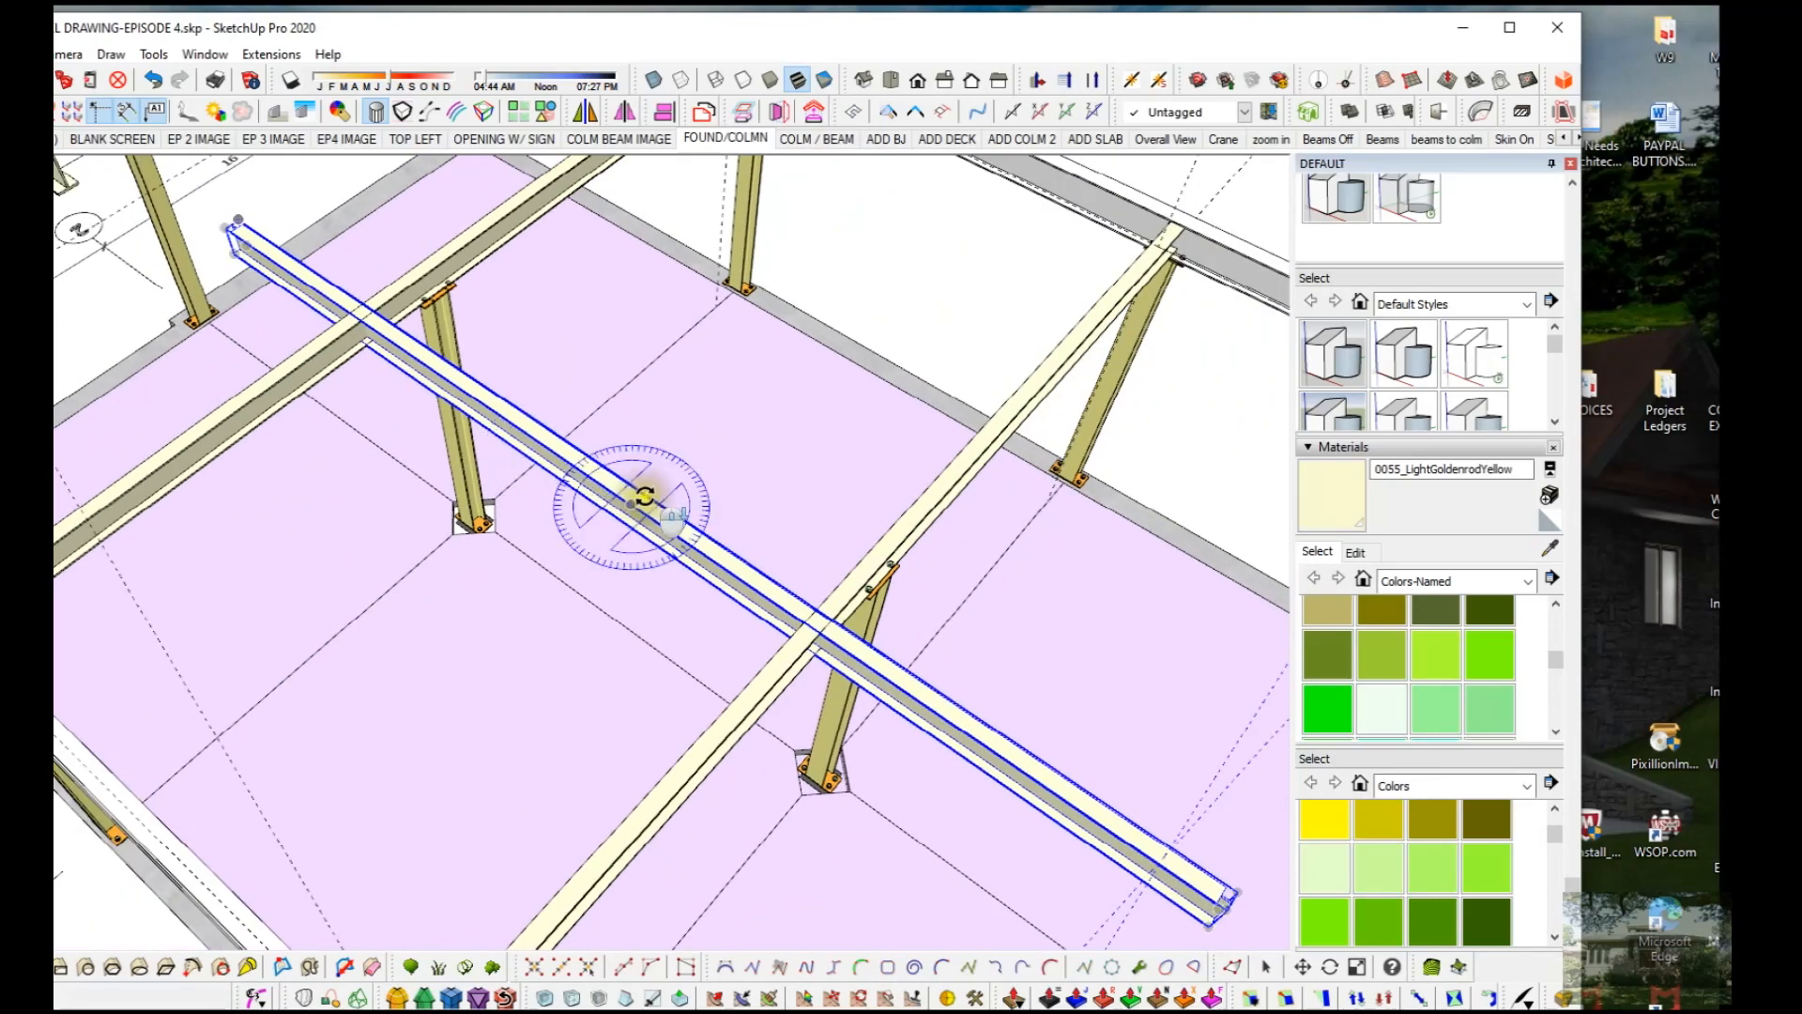
Step: Move the rotated beam about 10' 5 3/4" along the green axis until its end reaches the perimeter beam
{"action": "middle_click_drag", "start_coordinate": [632, 515], "coordinate": [982, 290]}
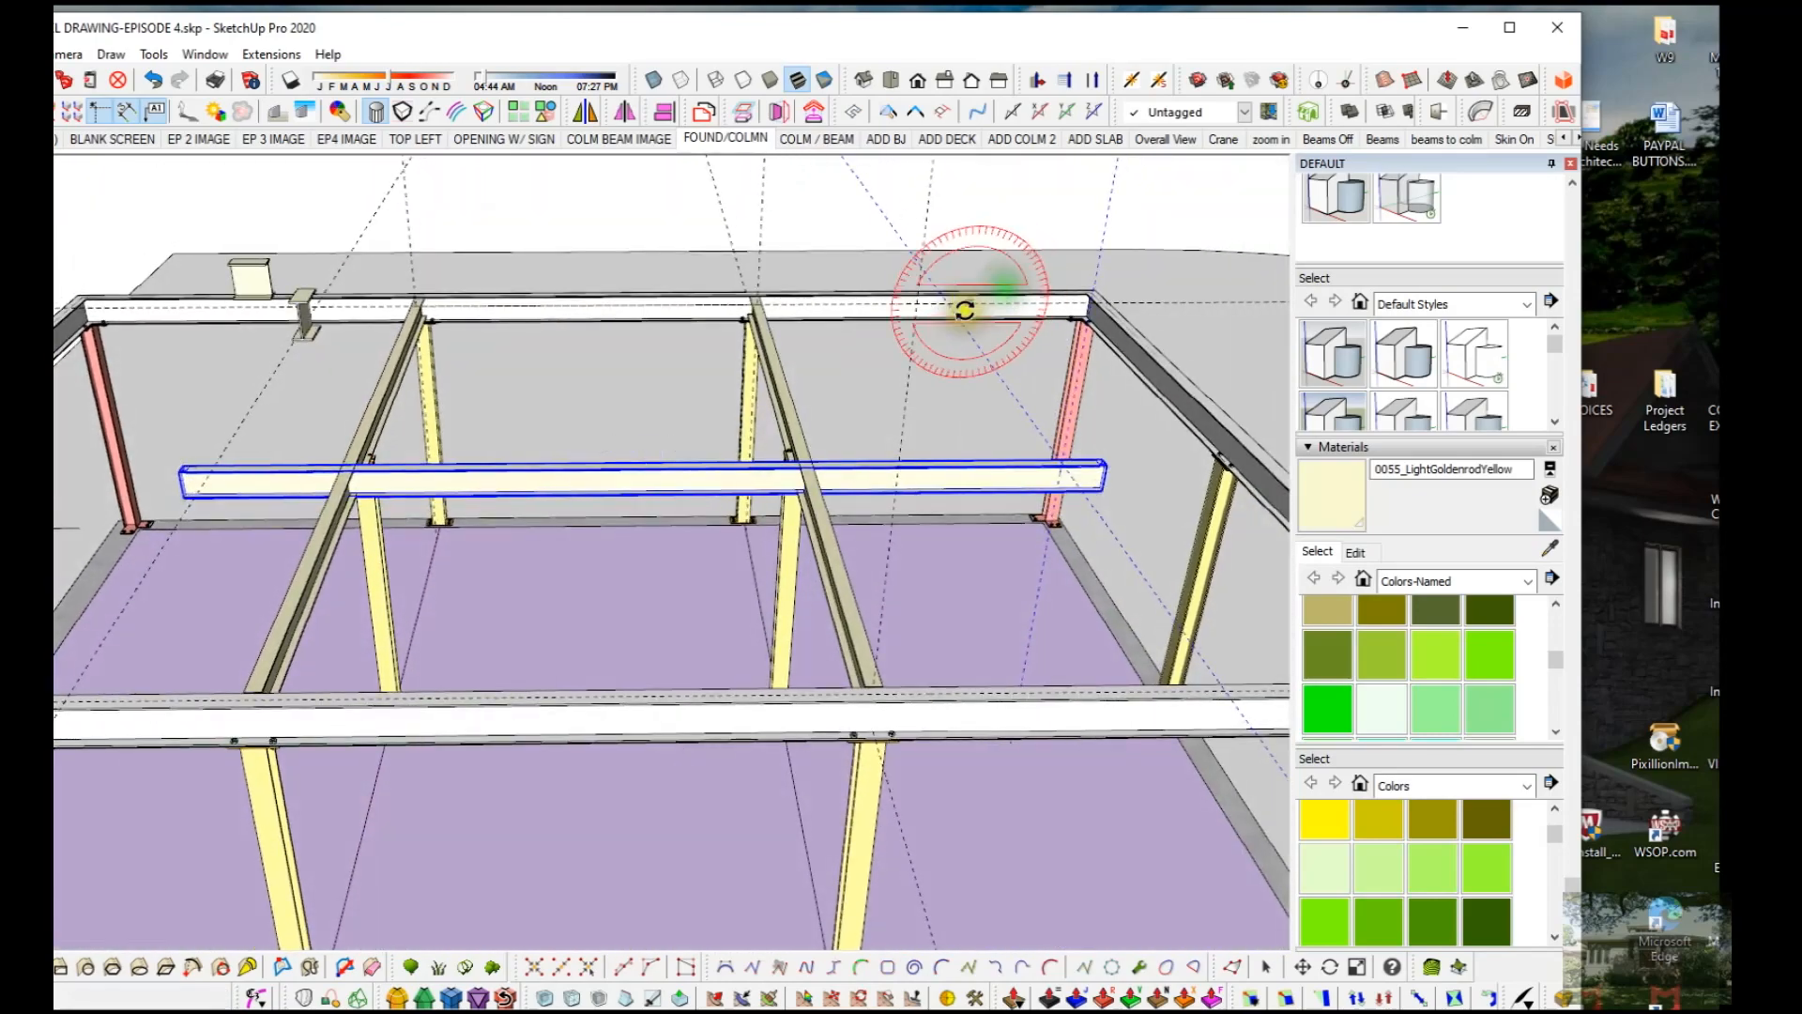
{"action": "middle_click_drag", "start_coordinate": [292, 492], "coordinate": [572, 404]}
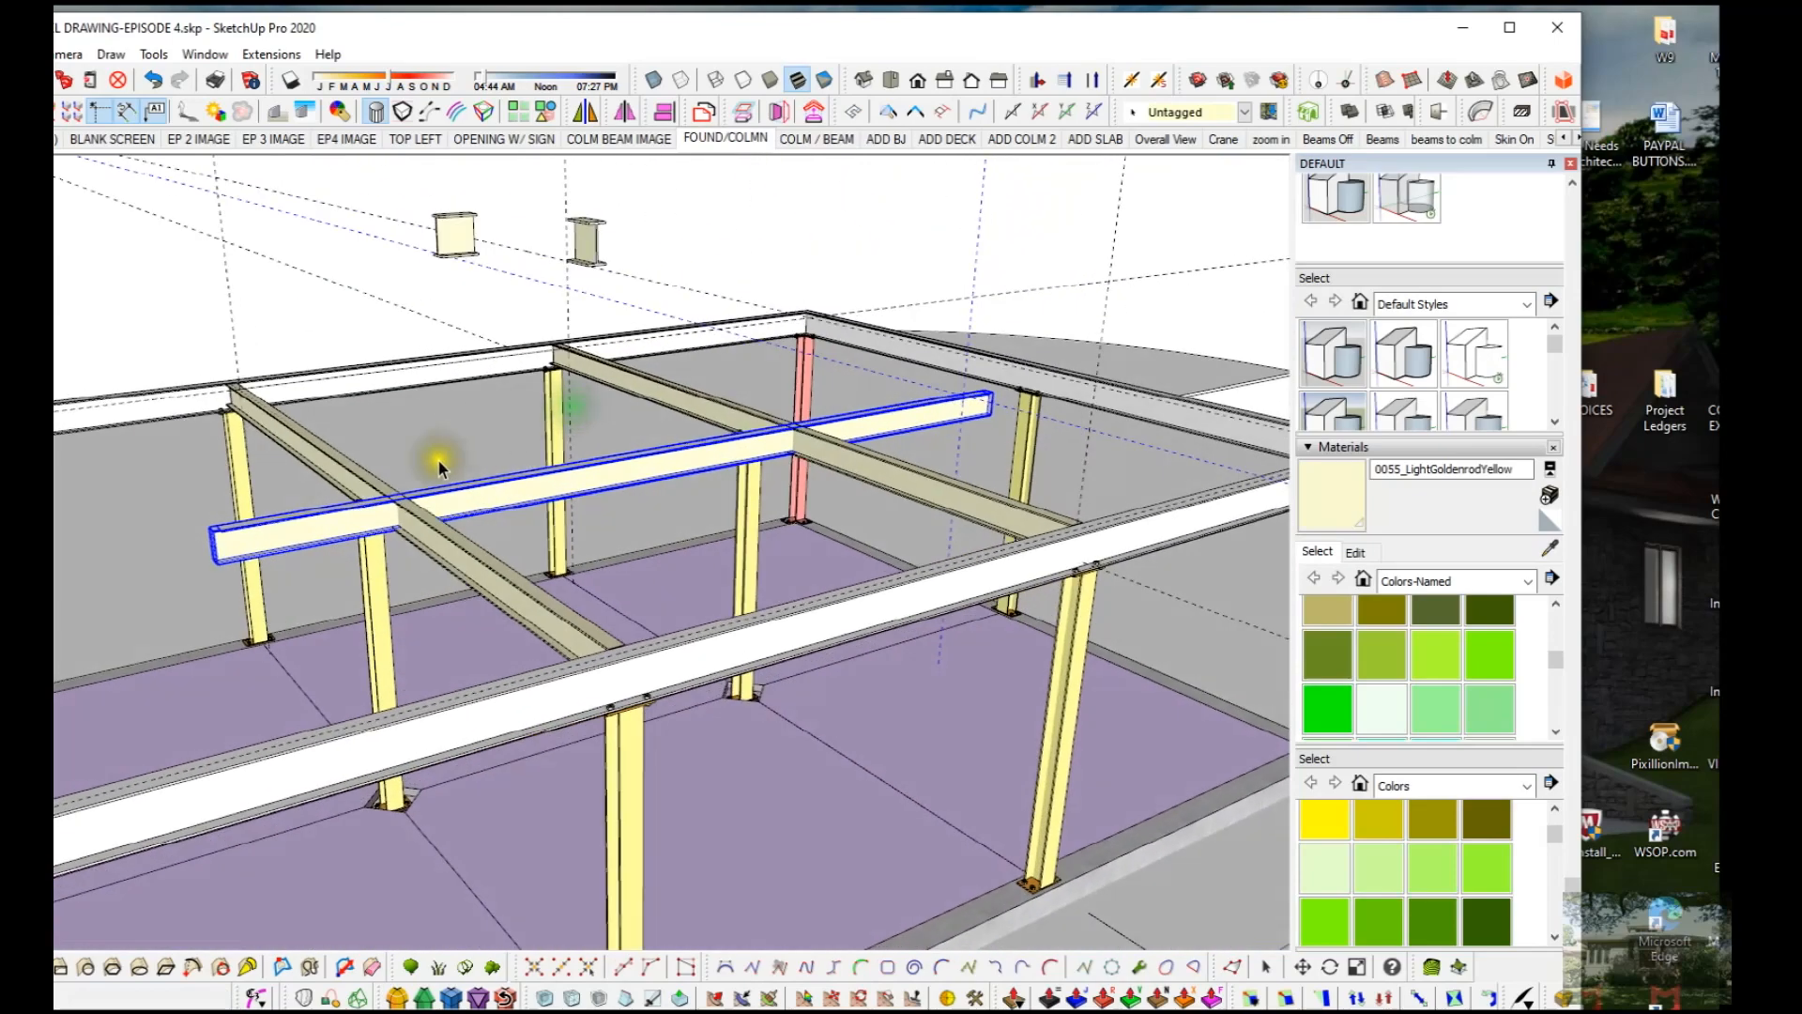
{"action": "scroll", "coordinate": [404, 505], "scroll_direction": "up", "scroll_amount": 5}
{"action": "scroll", "coordinate": [402, 494], "scroll_direction": "up", "scroll_amount": 3}
{"action": "middle_click_drag", "start_coordinate": [410, 490], "coordinate": [540, 474]}
{"action": "scroll", "coordinate": [616, 480], "scroll_direction": "down", "scroll_amount": 6}
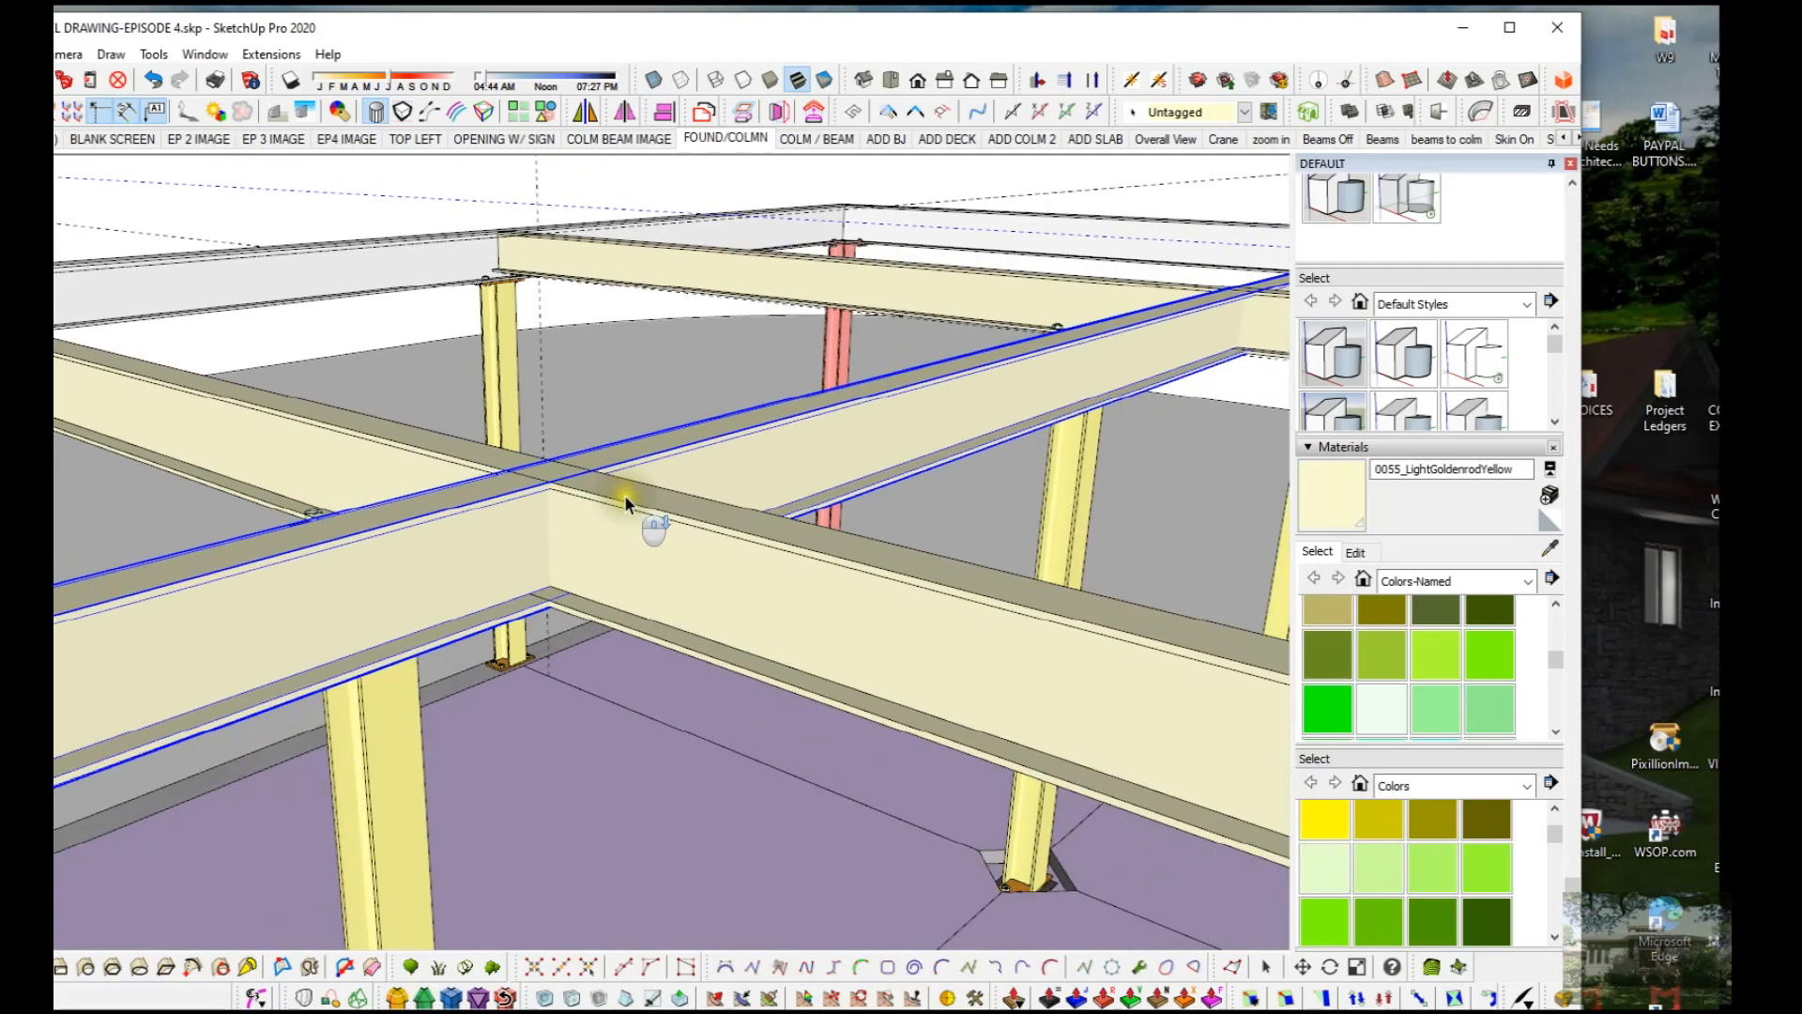
{"action": "scroll", "coordinate": [471, 634], "scroll_direction": "down", "scroll_amount": 5}
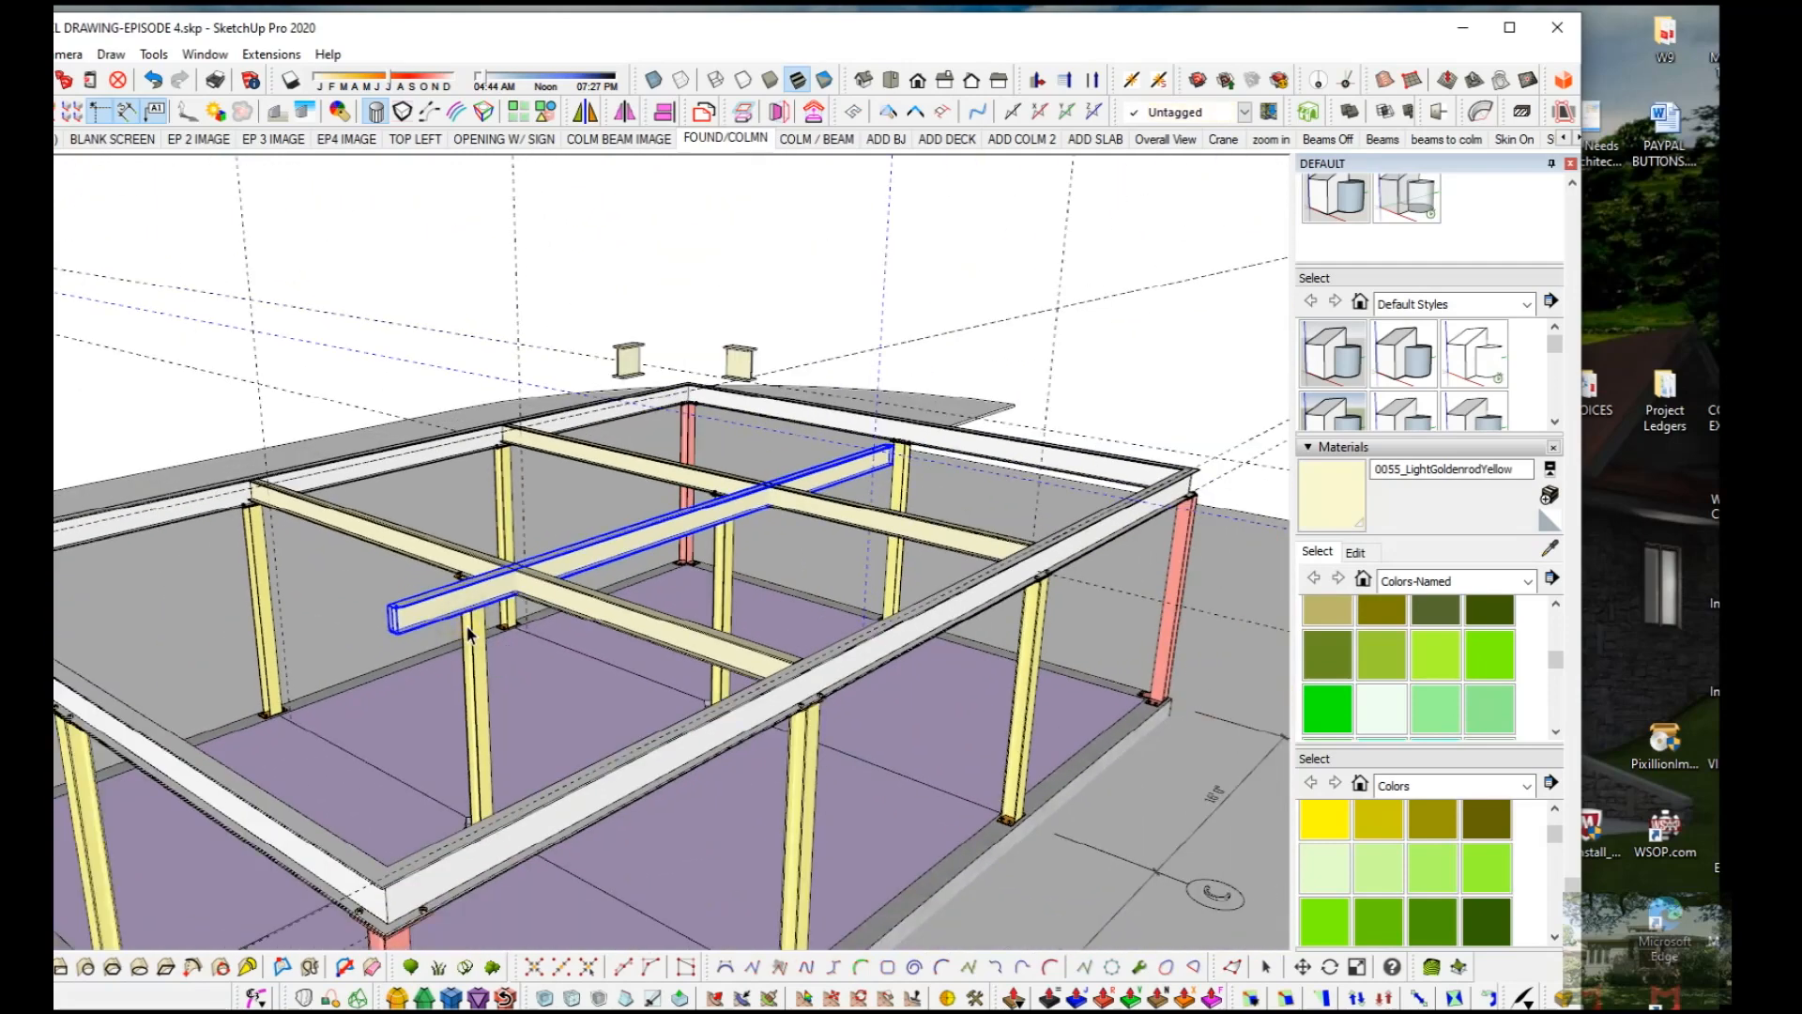
{"action": "left_click", "coordinate": [477, 605]}
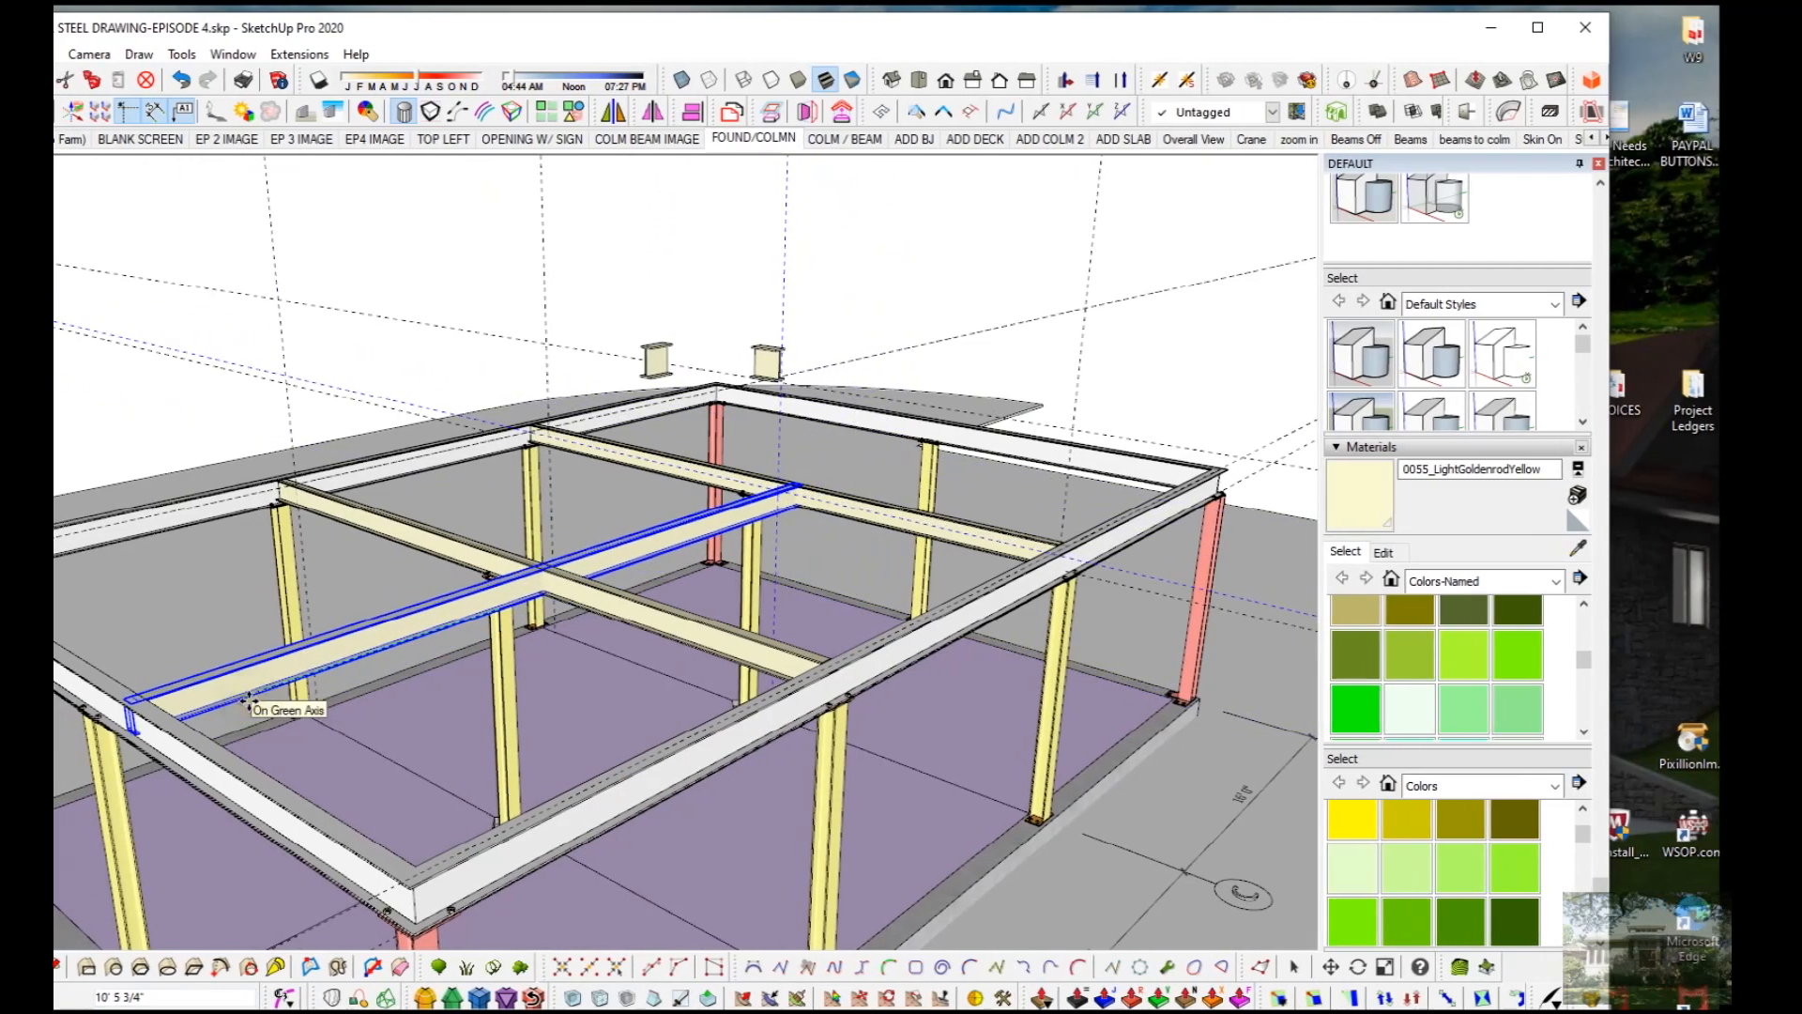
{"action": "left_click", "coordinate": [251, 702]}
Step: Shift the rotated beam about 2' 4 1/2" sideways along the perimeter beam onto the interior column line
{"action": "middle_click_drag", "start_coordinate": [249, 704], "coordinate": [634, 610]}
{"action": "scroll", "coordinate": [598, 755], "scroll_direction": "up", "scroll_amount": 6}
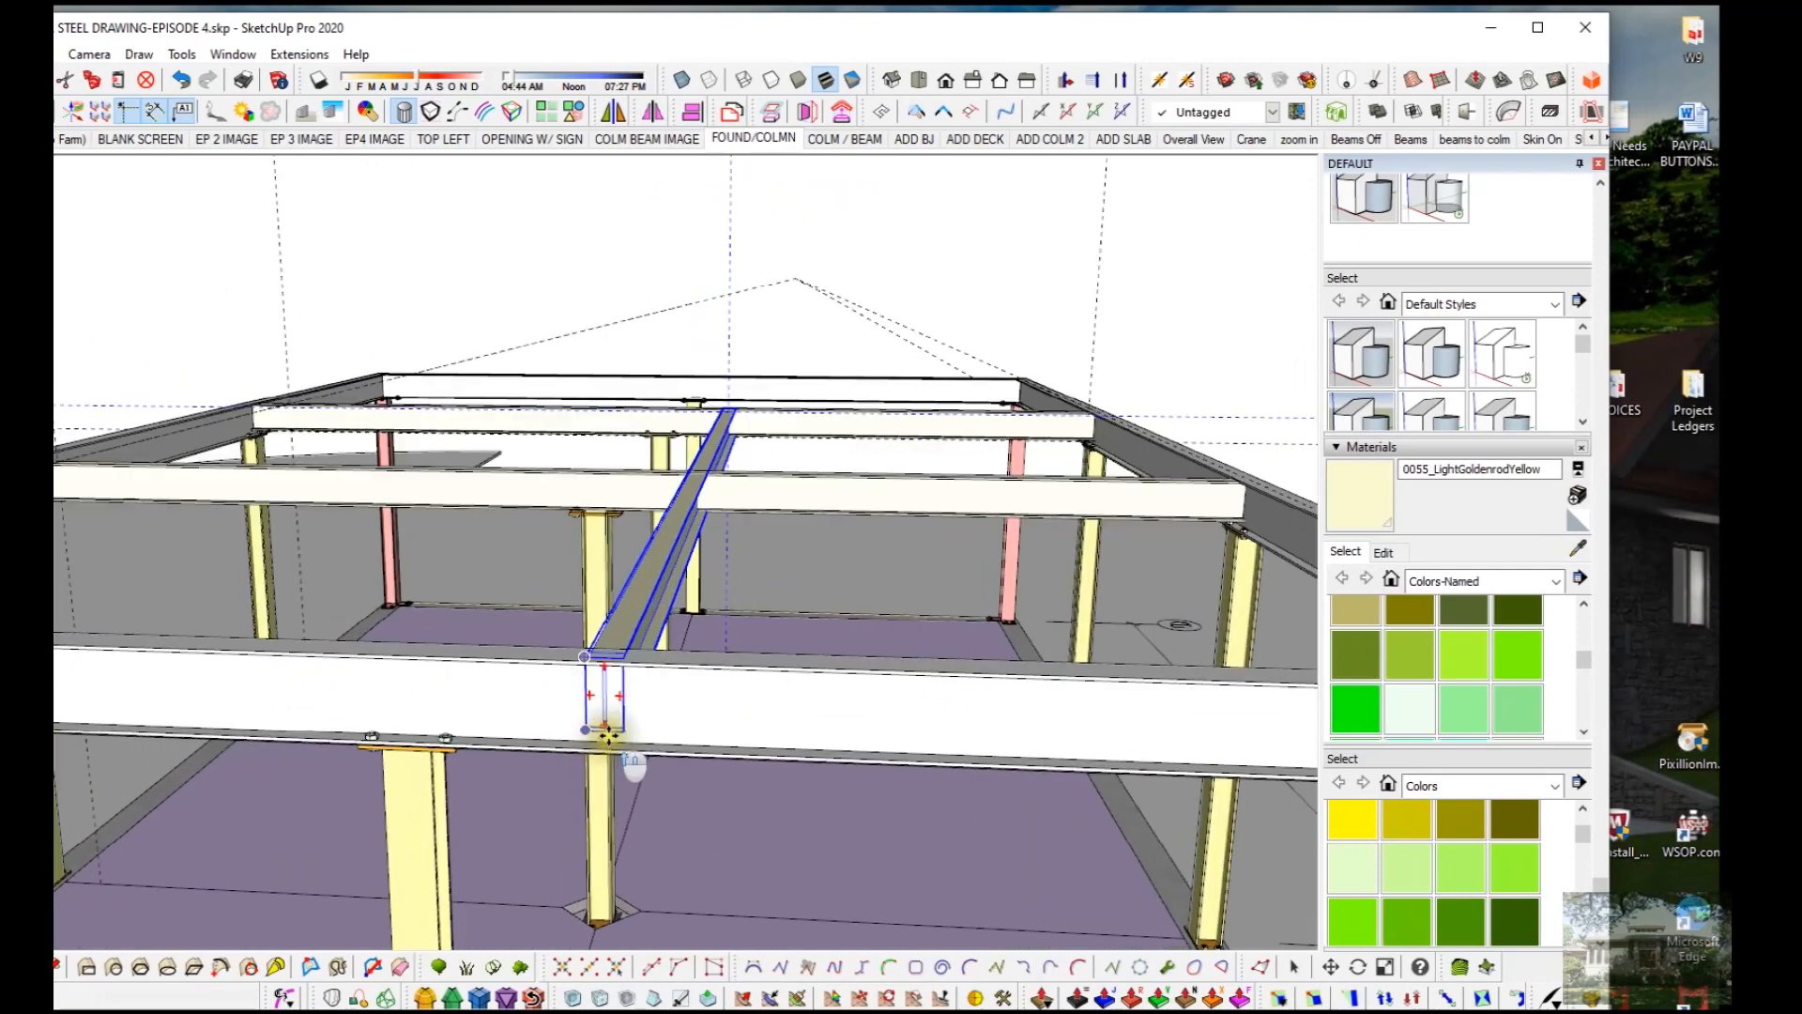
{"action": "middle_click_drag", "start_coordinate": [606, 735], "coordinate": [632, 836]}
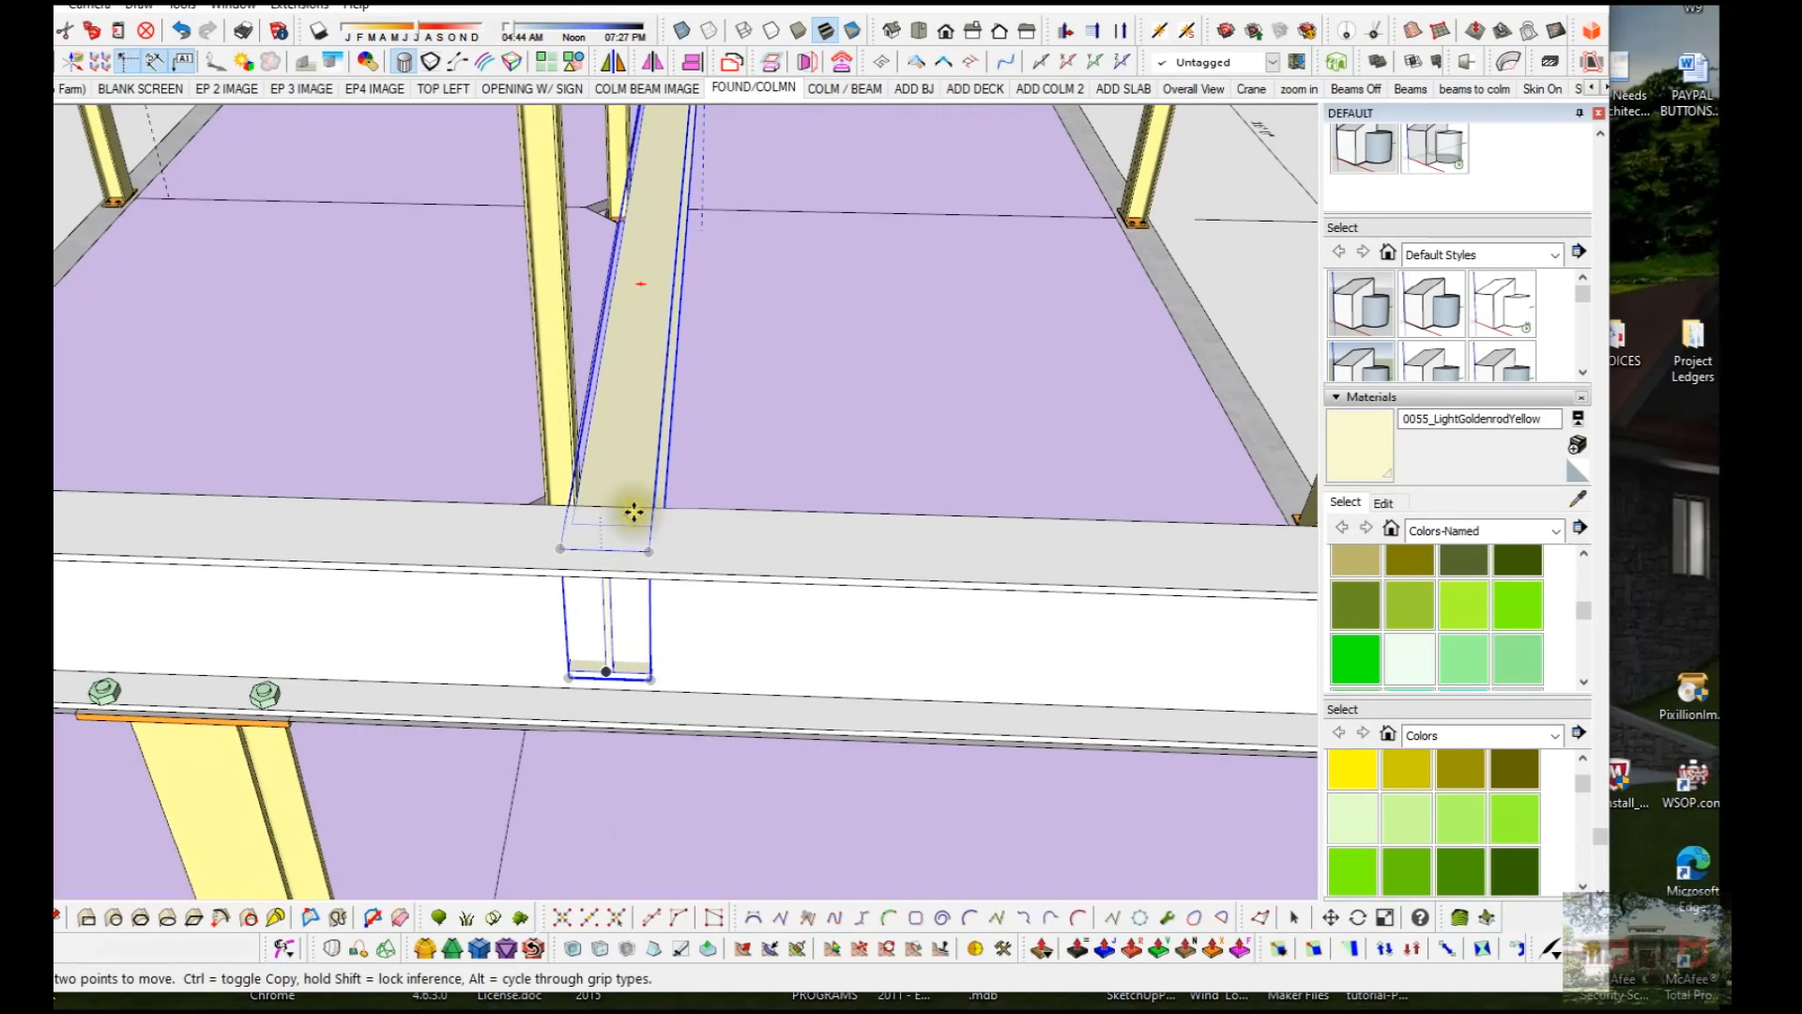
{"action": "left_click", "coordinate": [633, 510]}
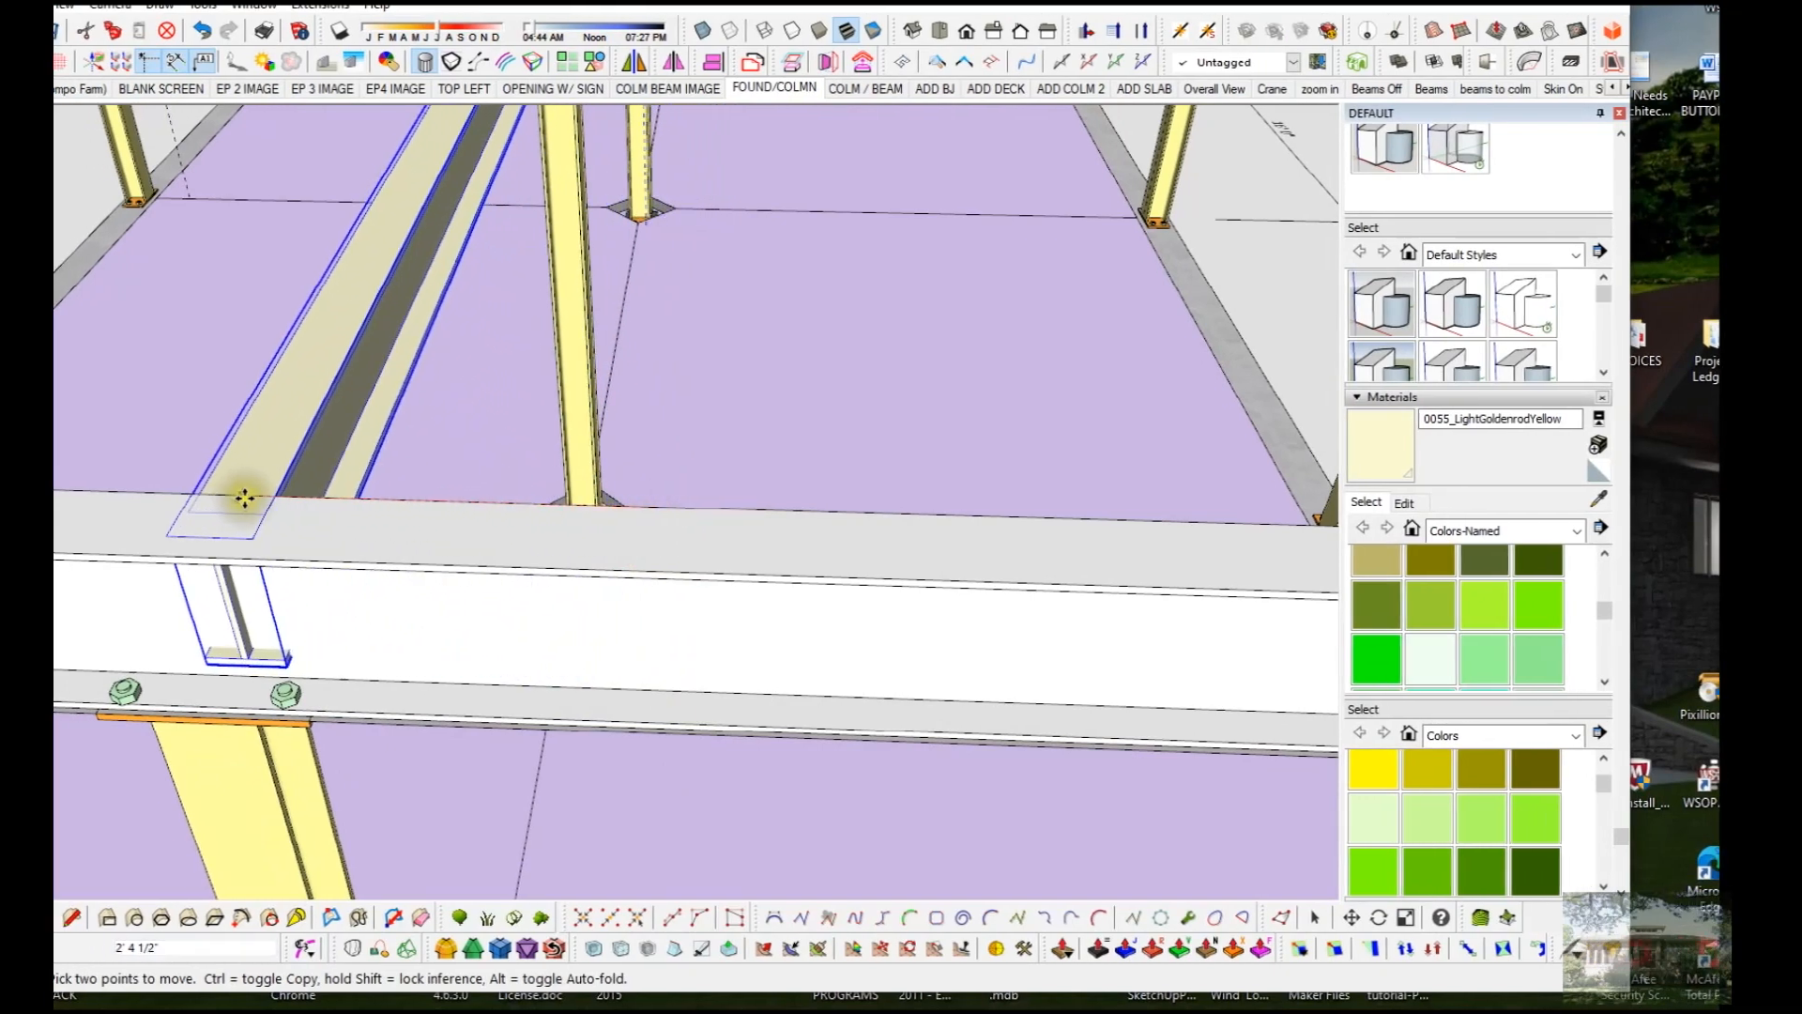
{"action": "left_click", "coordinate": [247, 496]}
Step: Examine how the rotated beam crosses the interior beam above the interior column's cap plate
{"action": "scroll", "coordinate": [408, 567], "scroll_direction": "down", "scroll_amount": 4}
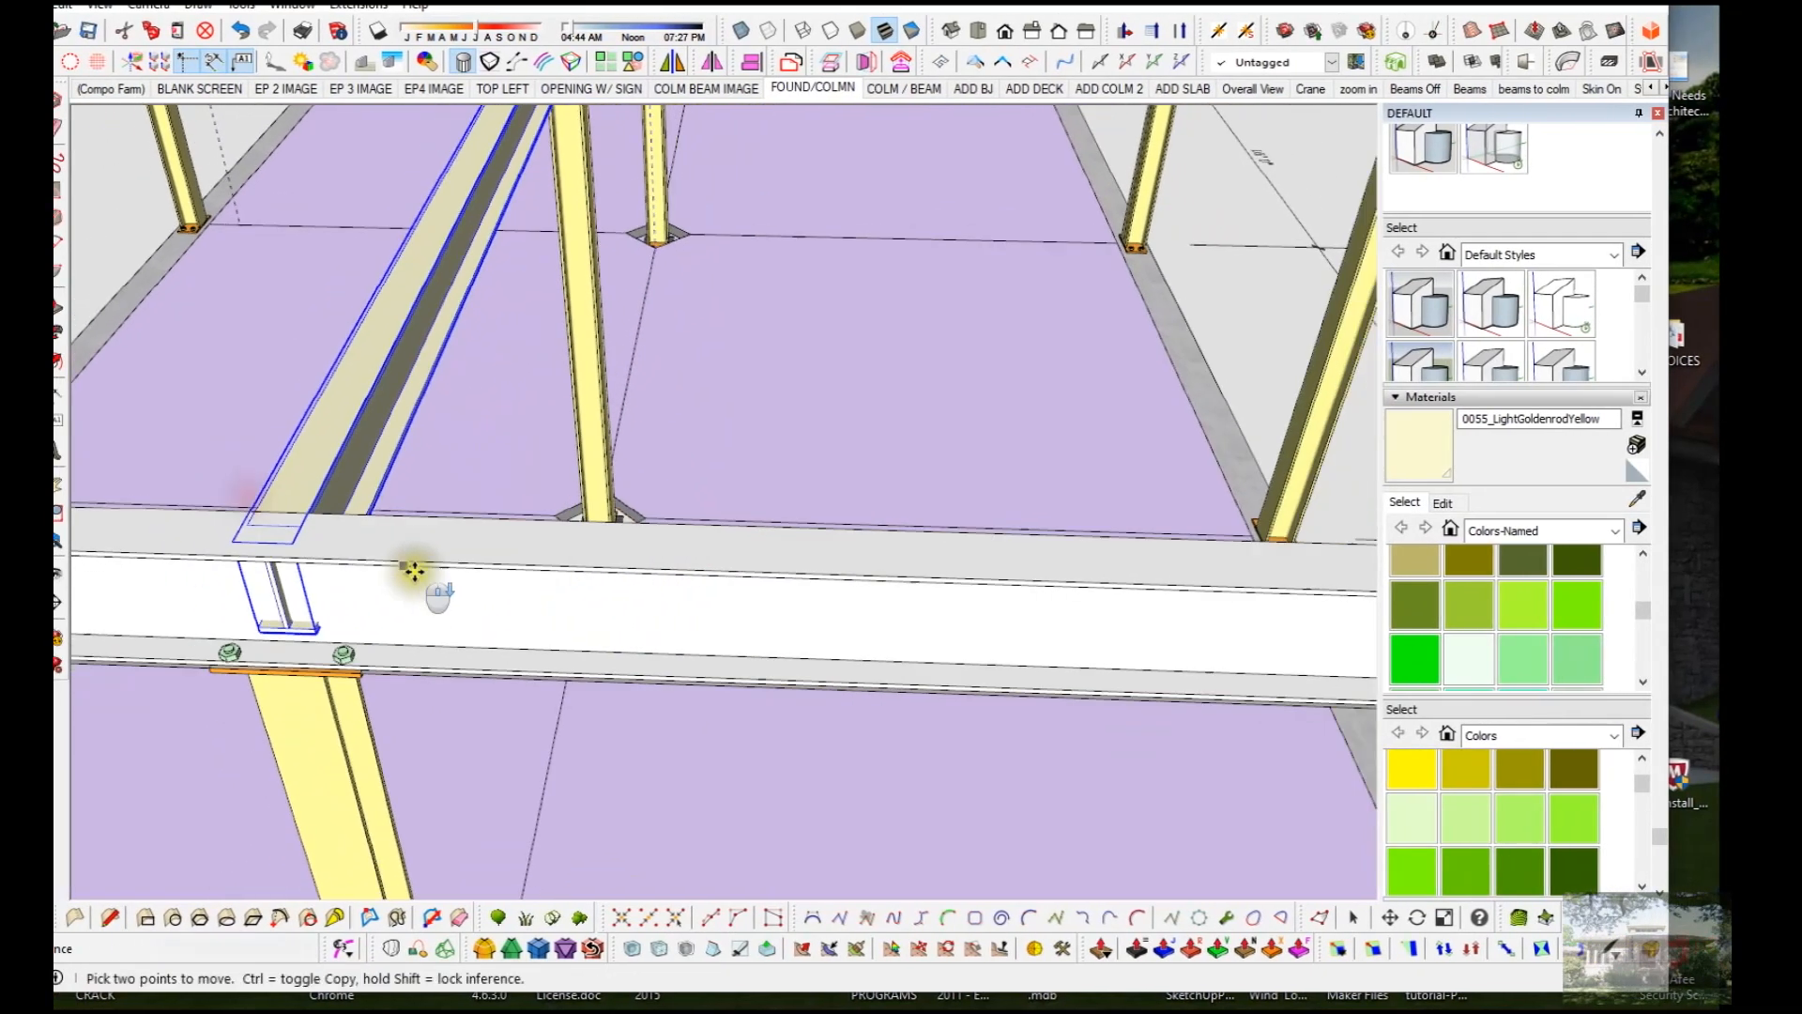
{"action": "scroll", "coordinate": [540, 654], "scroll_direction": "down", "scroll_amount": 3}
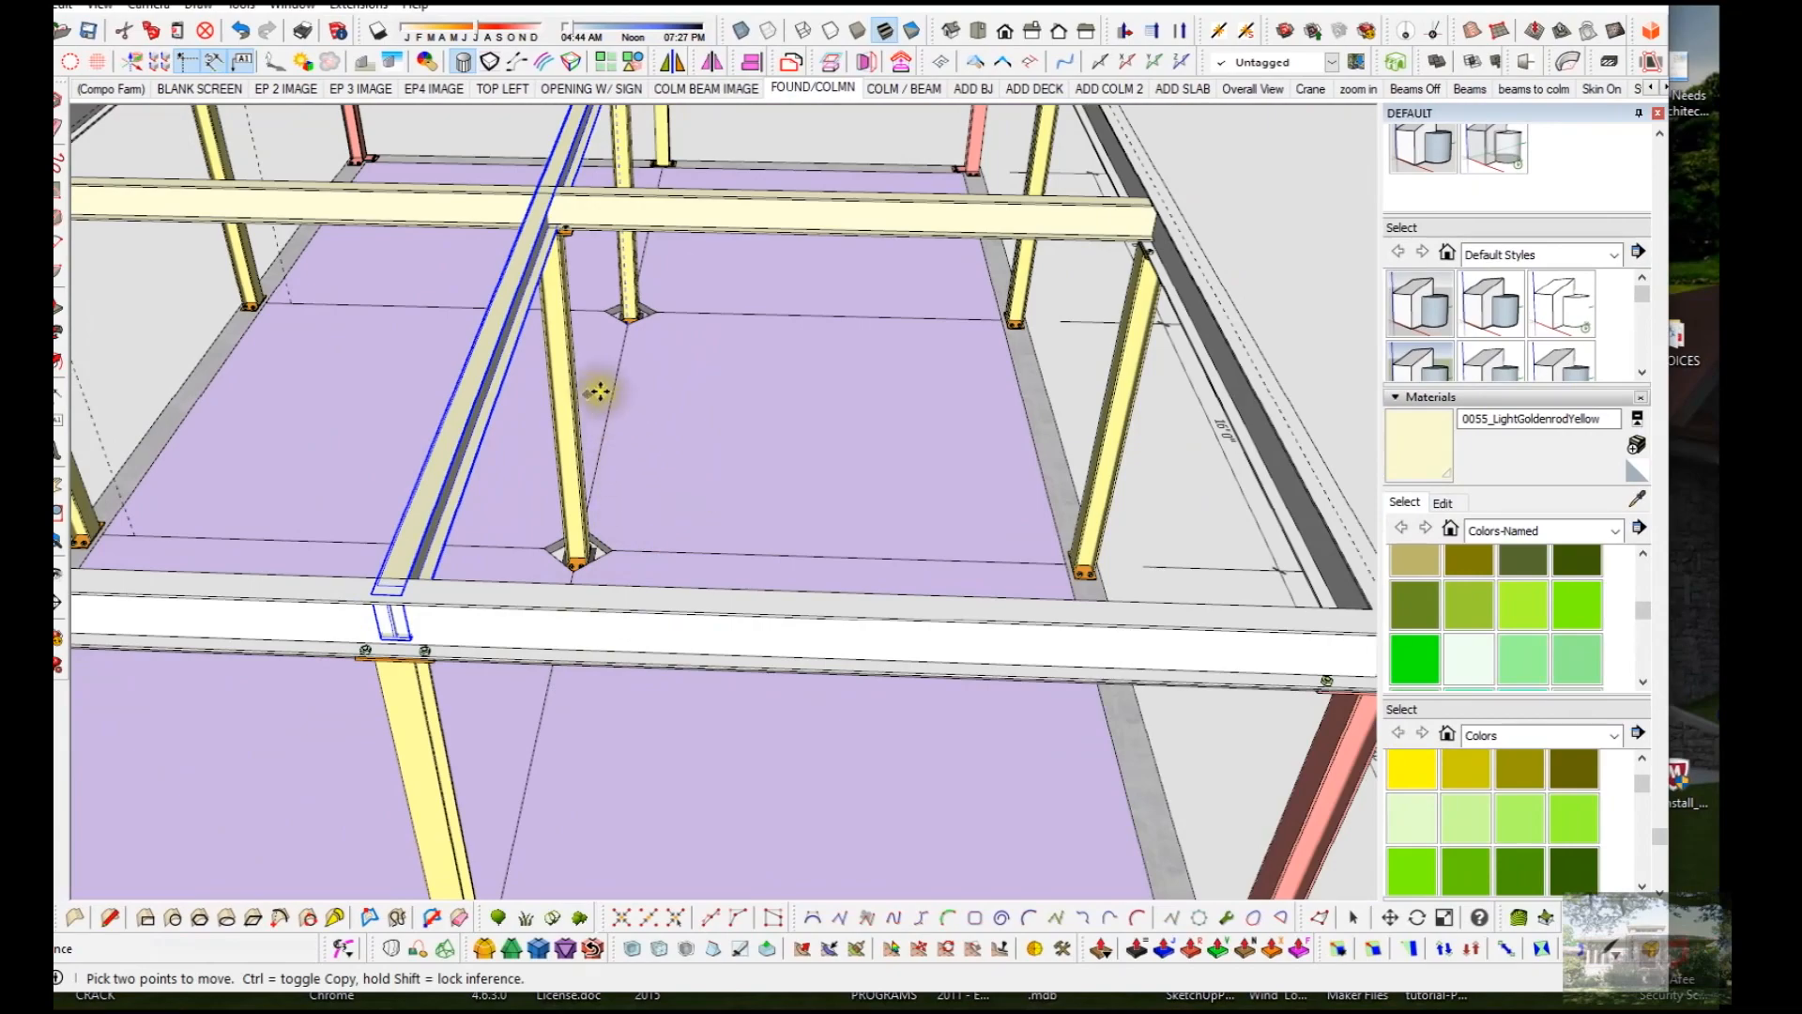
{"action": "key", "text": "h"}
{"action": "left_click_drag", "start_coordinate": [599, 393], "coordinate": [613, 656]}
{"action": "scroll", "coordinate": [604, 526], "scroll_direction": "up", "scroll_amount": 4}
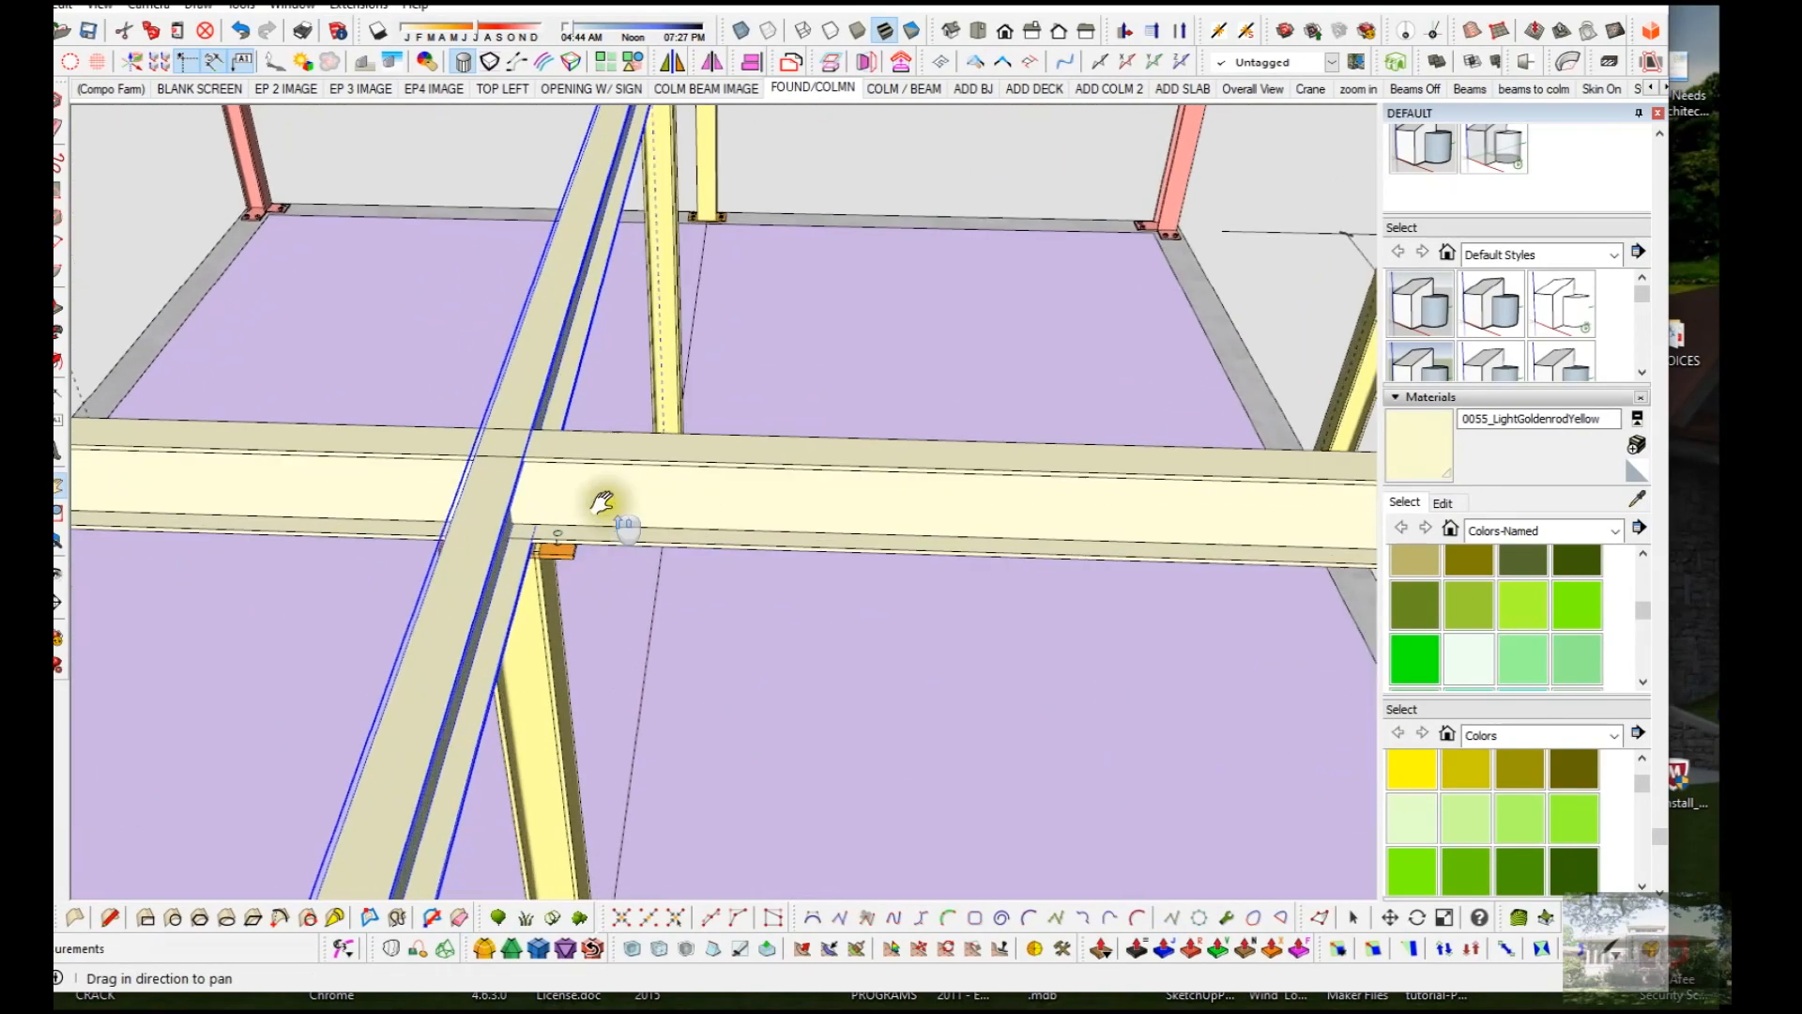
{"action": "scroll", "coordinate": [601, 503], "scroll_direction": "down", "scroll_amount": 3}
{"action": "middle_click_drag", "start_coordinate": [631, 403], "coordinate": [879, 295]}
{"action": "scroll", "coordinate": [568, 549], "scroll_direction": "up", "scroll_amount": 1}
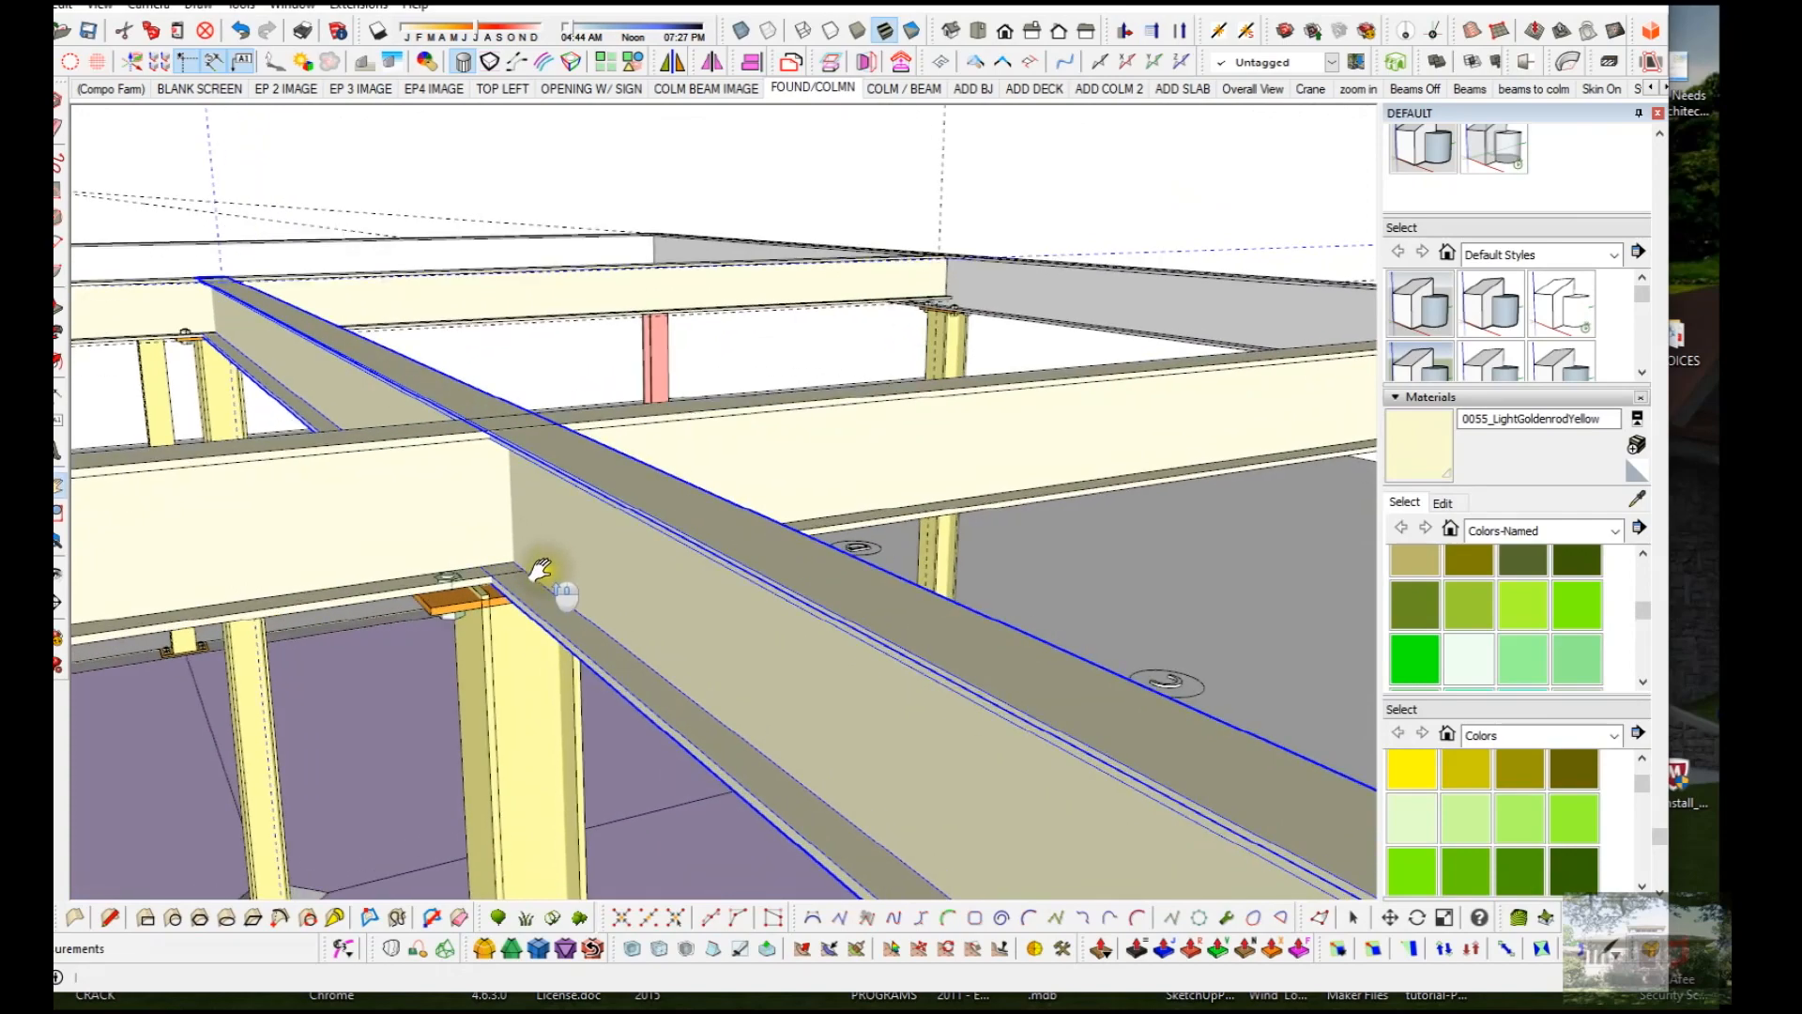
{"action": "scroll", "coordinate": [539, 571], "scroll_direction": "up", "scroll_amount": 5}
{"action": "middle_click_drag", "start_coordinate": [540, 571], "coordinate": [601, 570]}
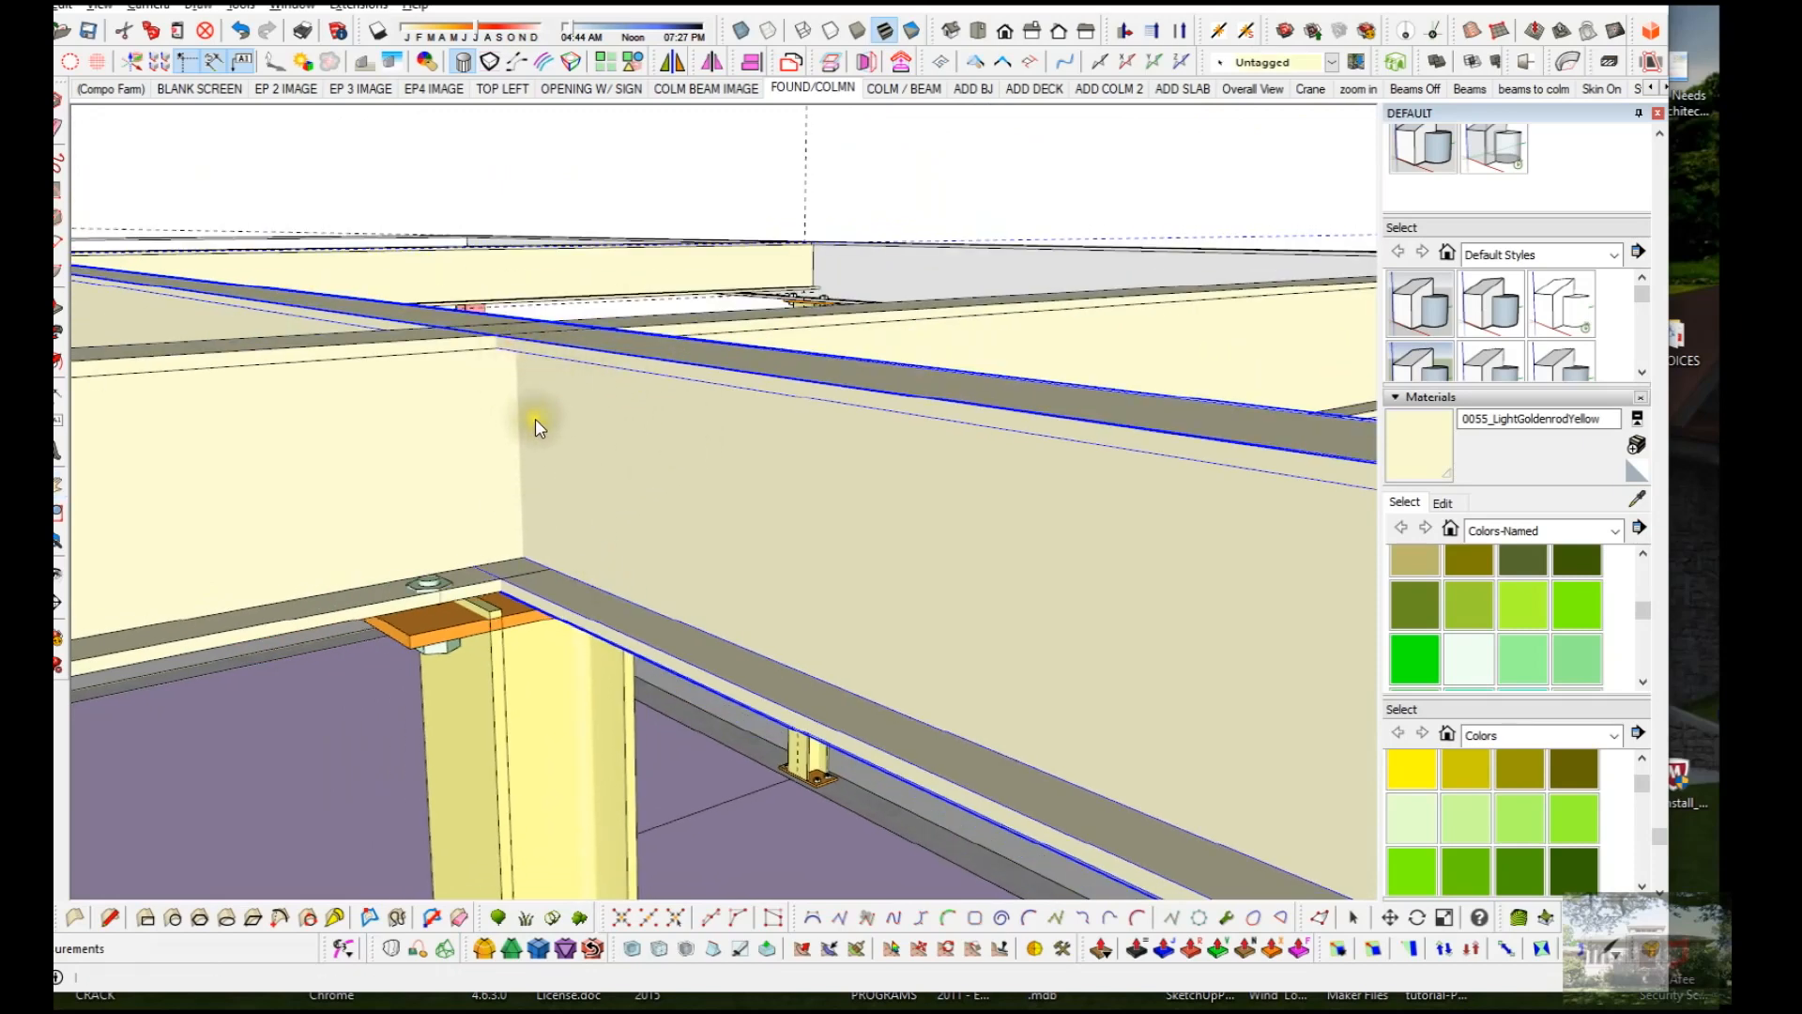
{"action": "middle_click_drag", "start_coordinate": [576, 234], "coordinate": [716, 475]}
{"action": "scroll", "coordinate": [718, 476], "scroll_direction": "down", "scroll_amount": 2}
{"action": "scroll", "coordinate": [718, 471], "scroll_direction": "down", "scroll_amount": 3}
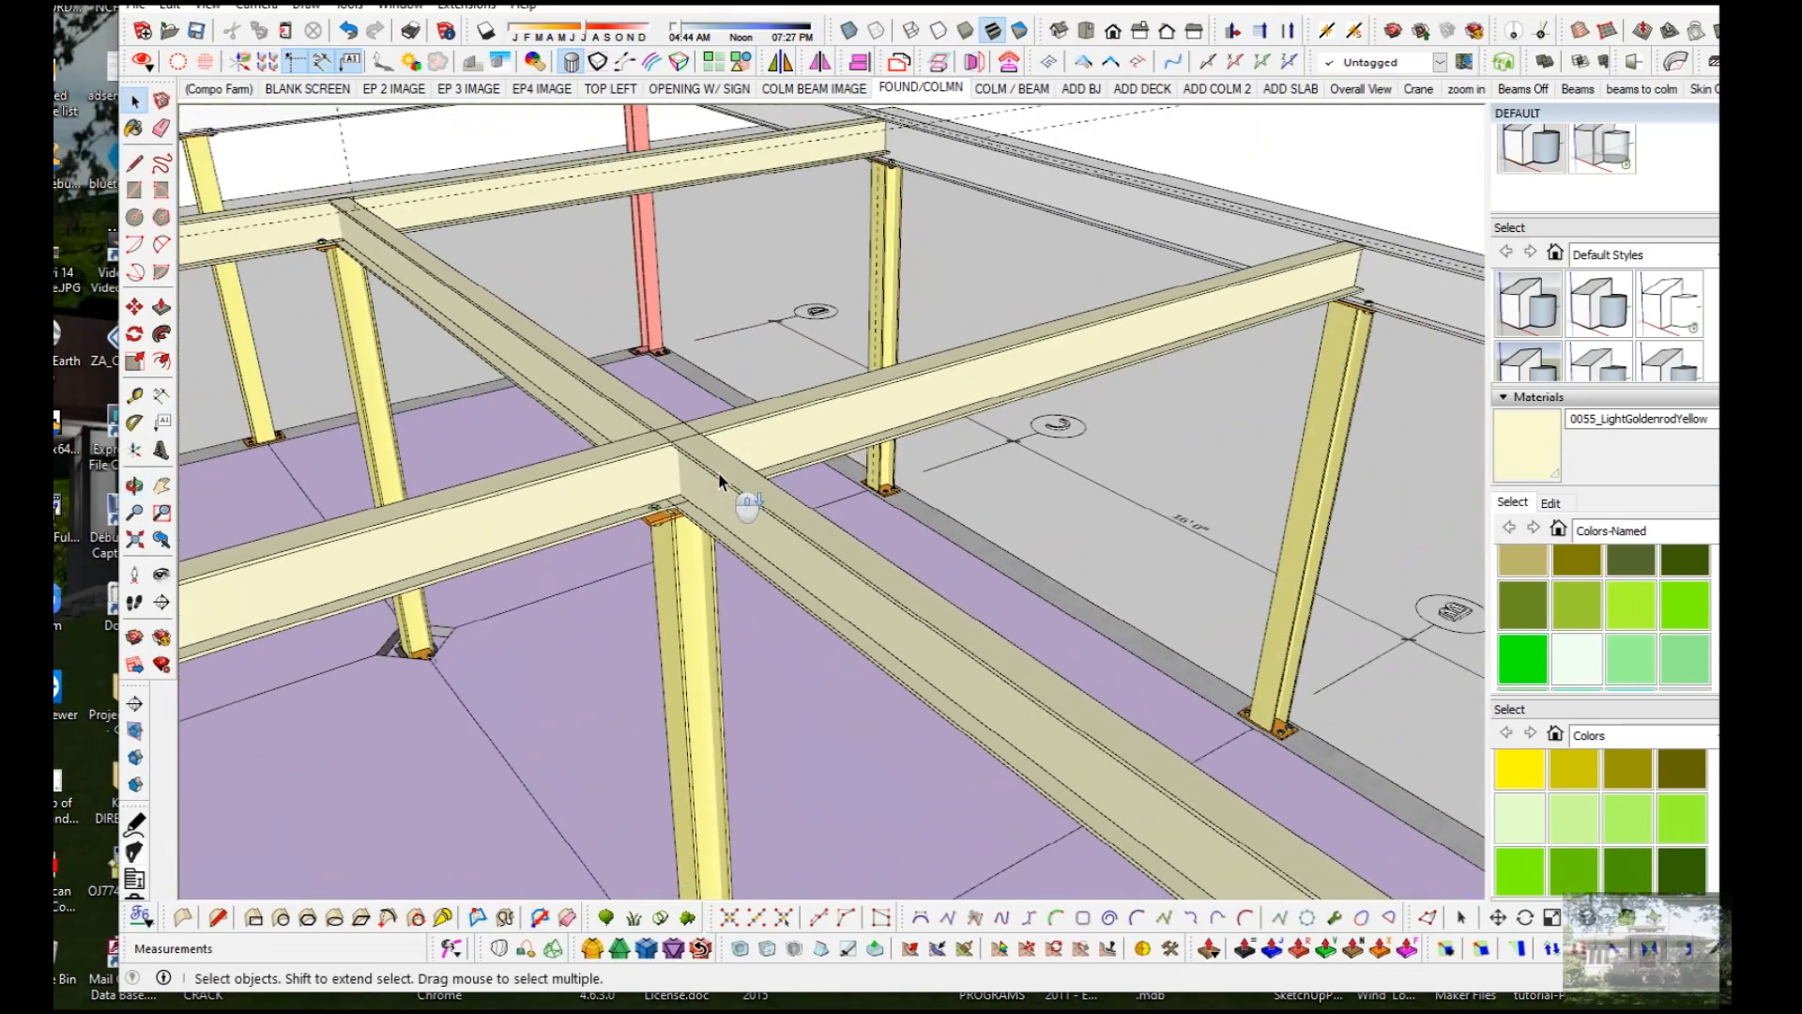
Step: Move the rotated beam 24" along the green axis so its far end extends past the other interior beam
{"action": "scroll", "coordinate": [416, 223], "scroll_direction": "up", "scroll_amount": 3}
{"action": "middle_click_drag", "start_coordinate": [389, 233], "coordinate": [591, 282]}
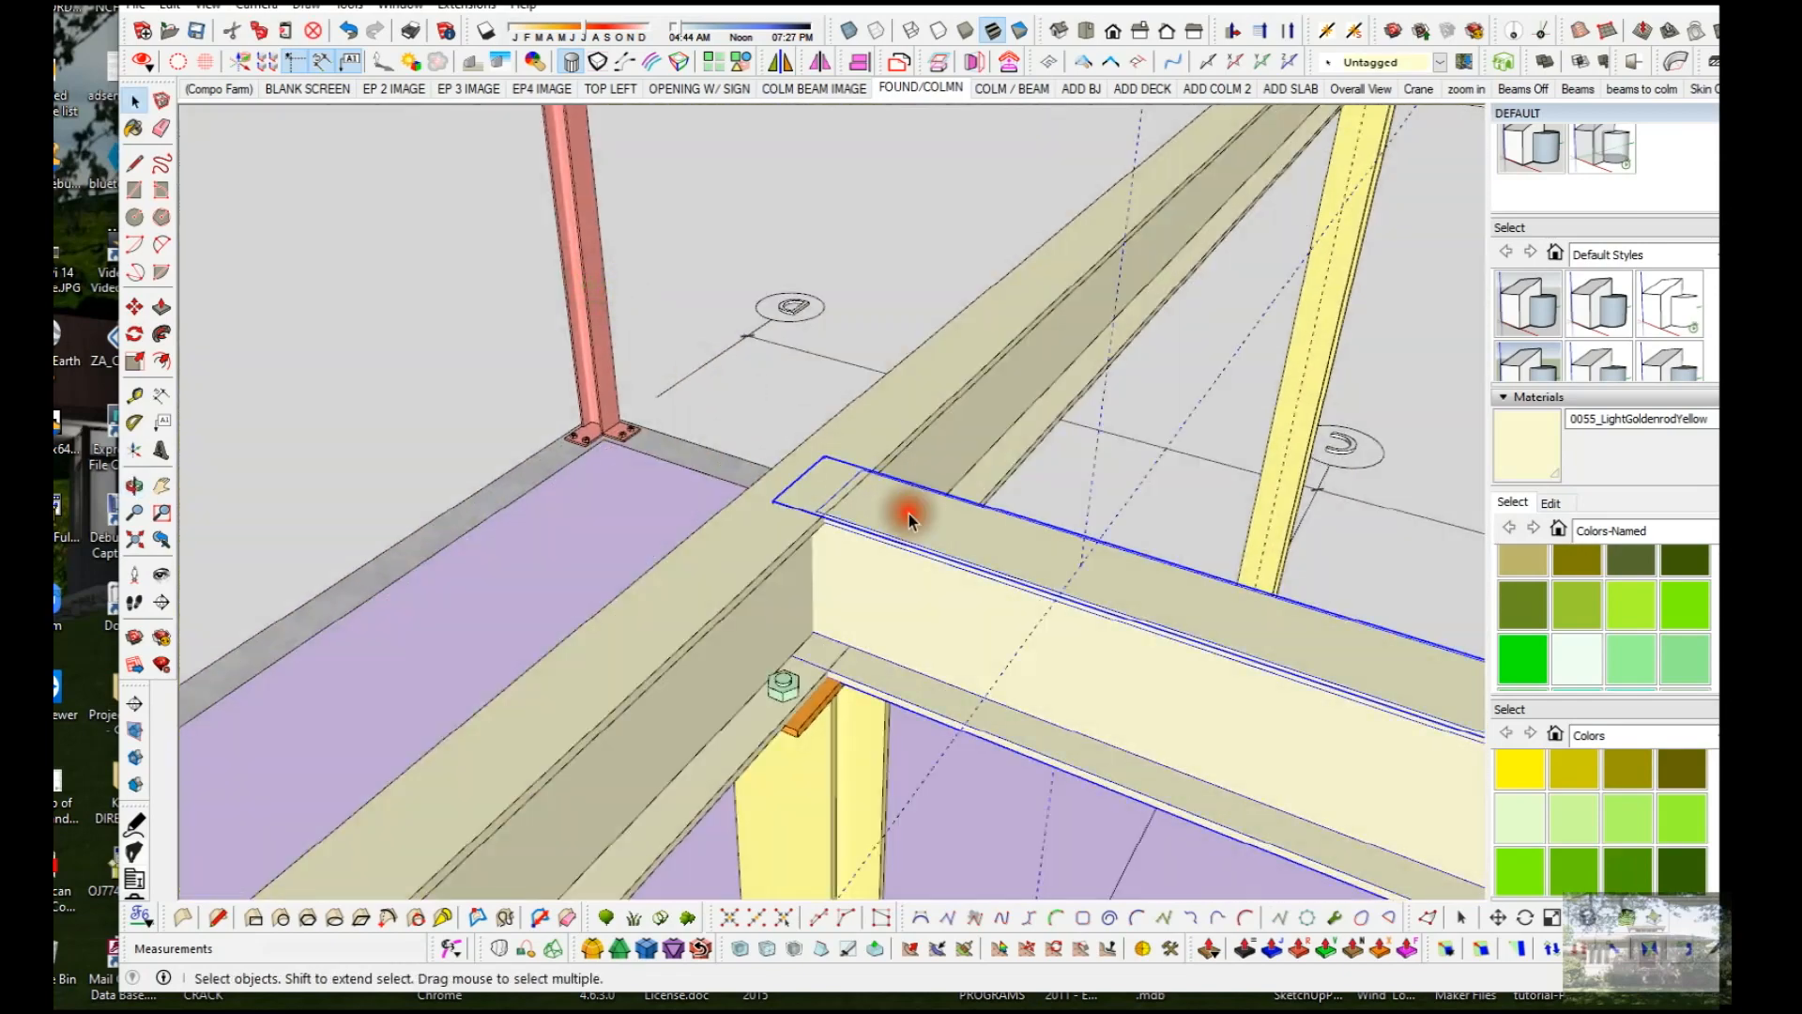
{"action": "key", "text": "m"}
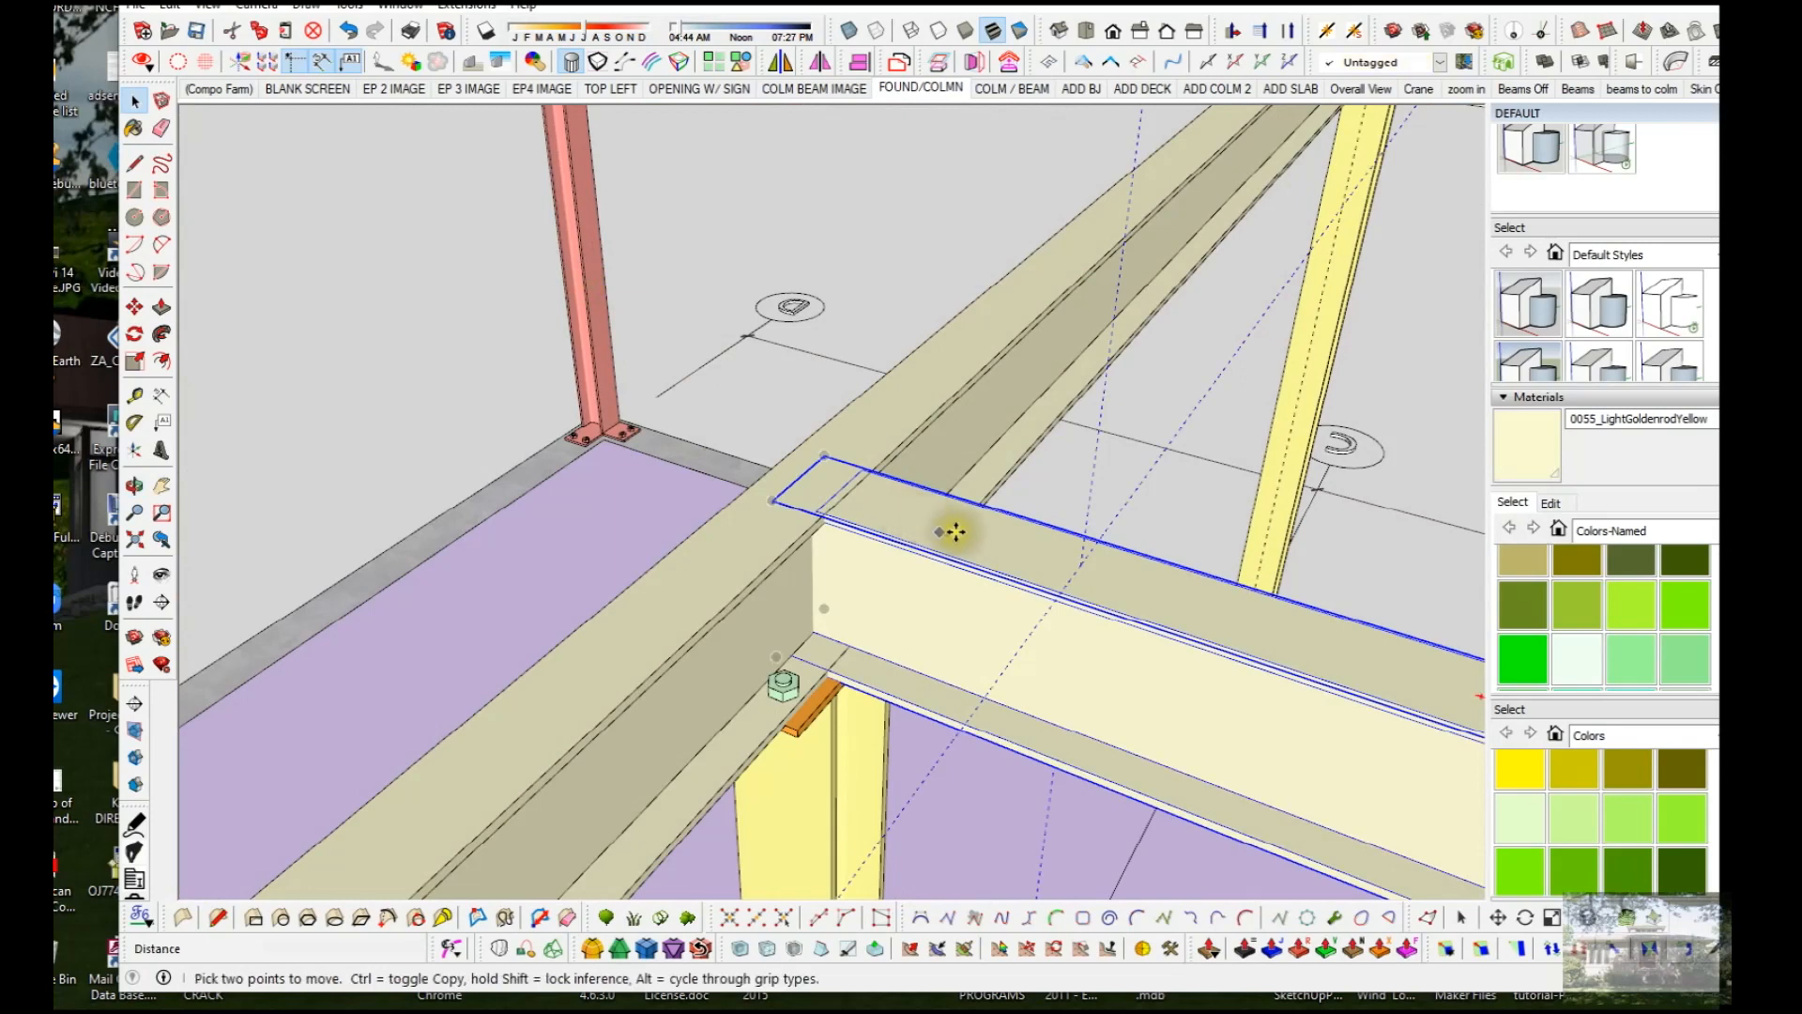
{"action": "left_click", "coordinate": [973, 529]}
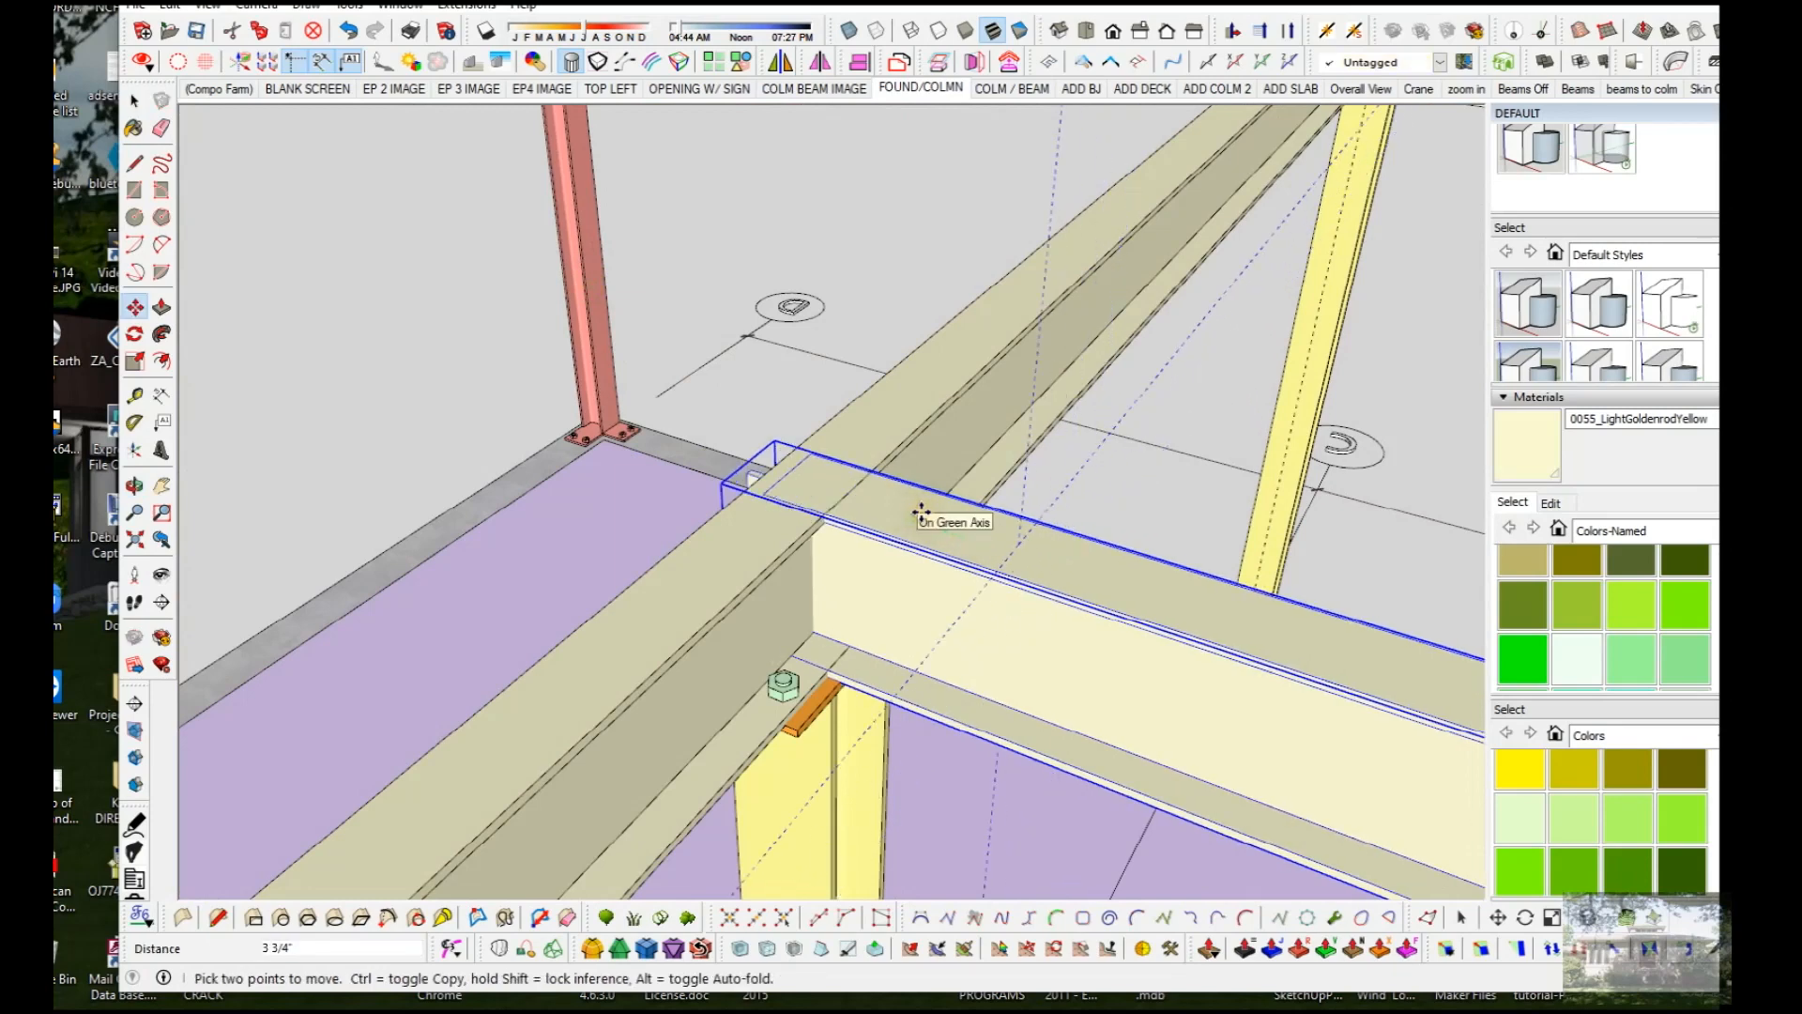
{"action": "key", "text": "Return"}
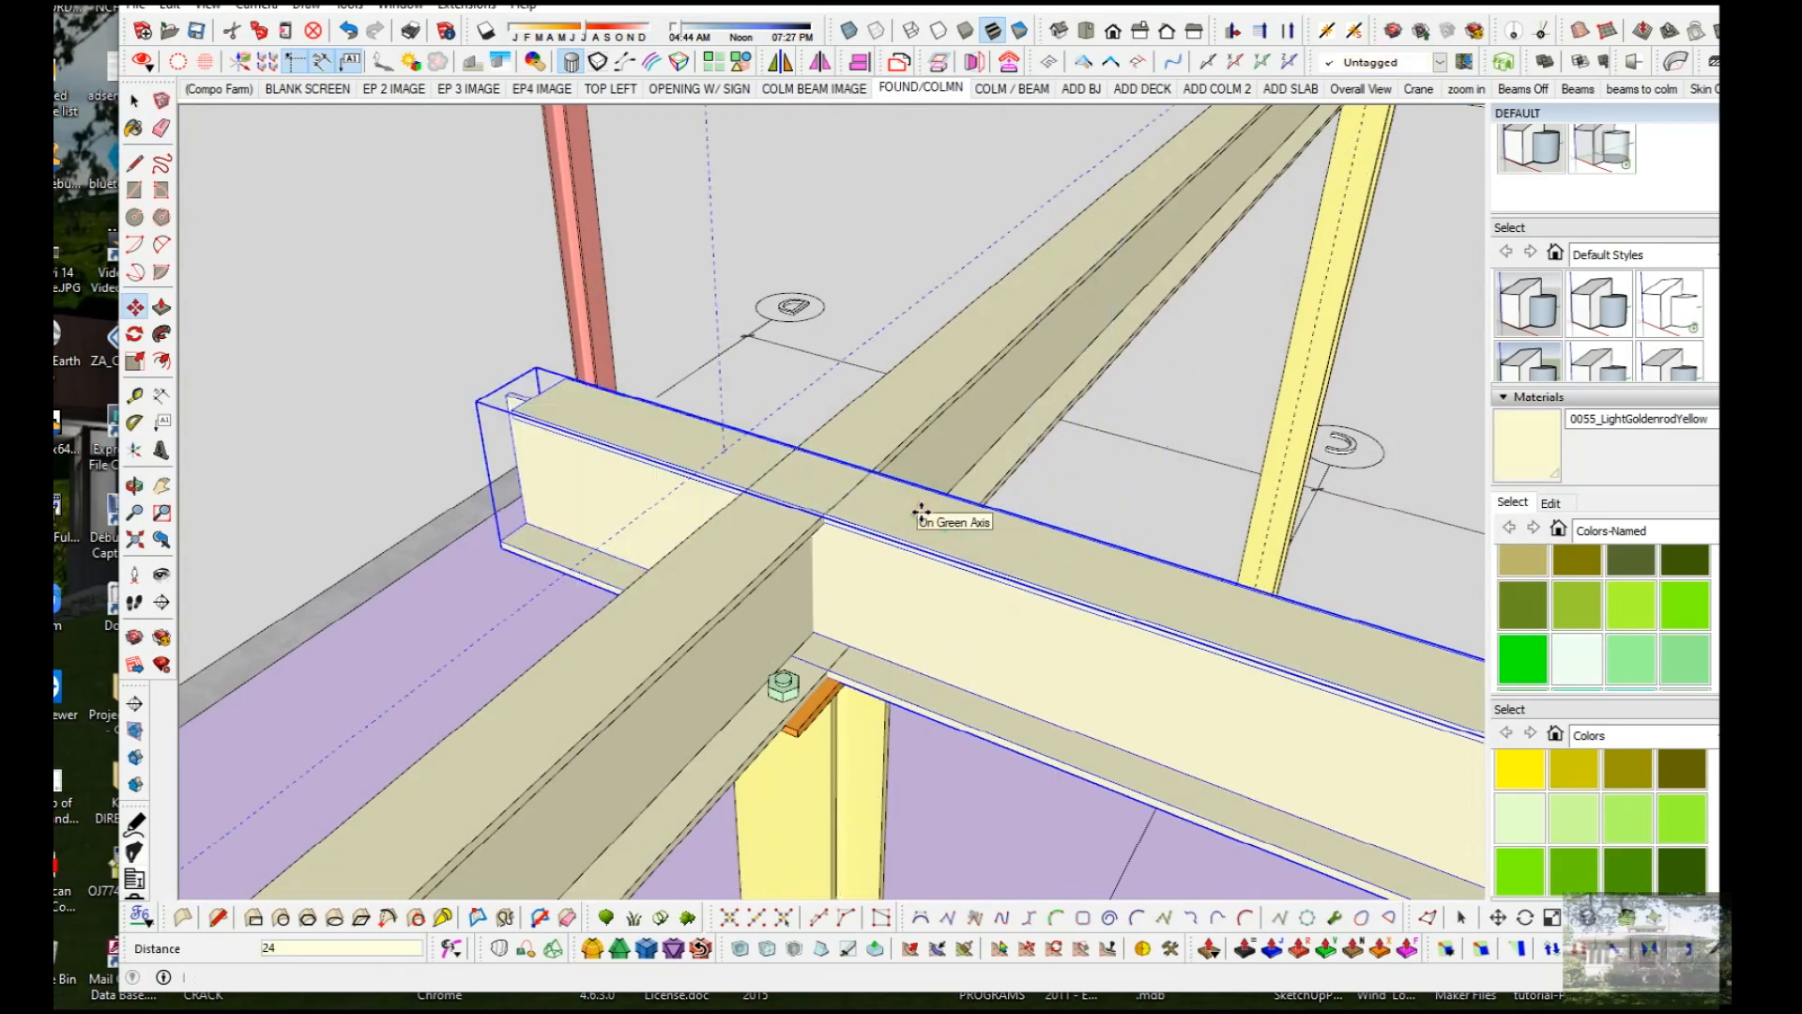
Step: Open the beam group, select its protruding end profile and stretch it along the green axis toward the perimeter beam
{"action": "middle_click_drag", "start_coordinate": [858, 536], "coordinate": [1399, 474]}
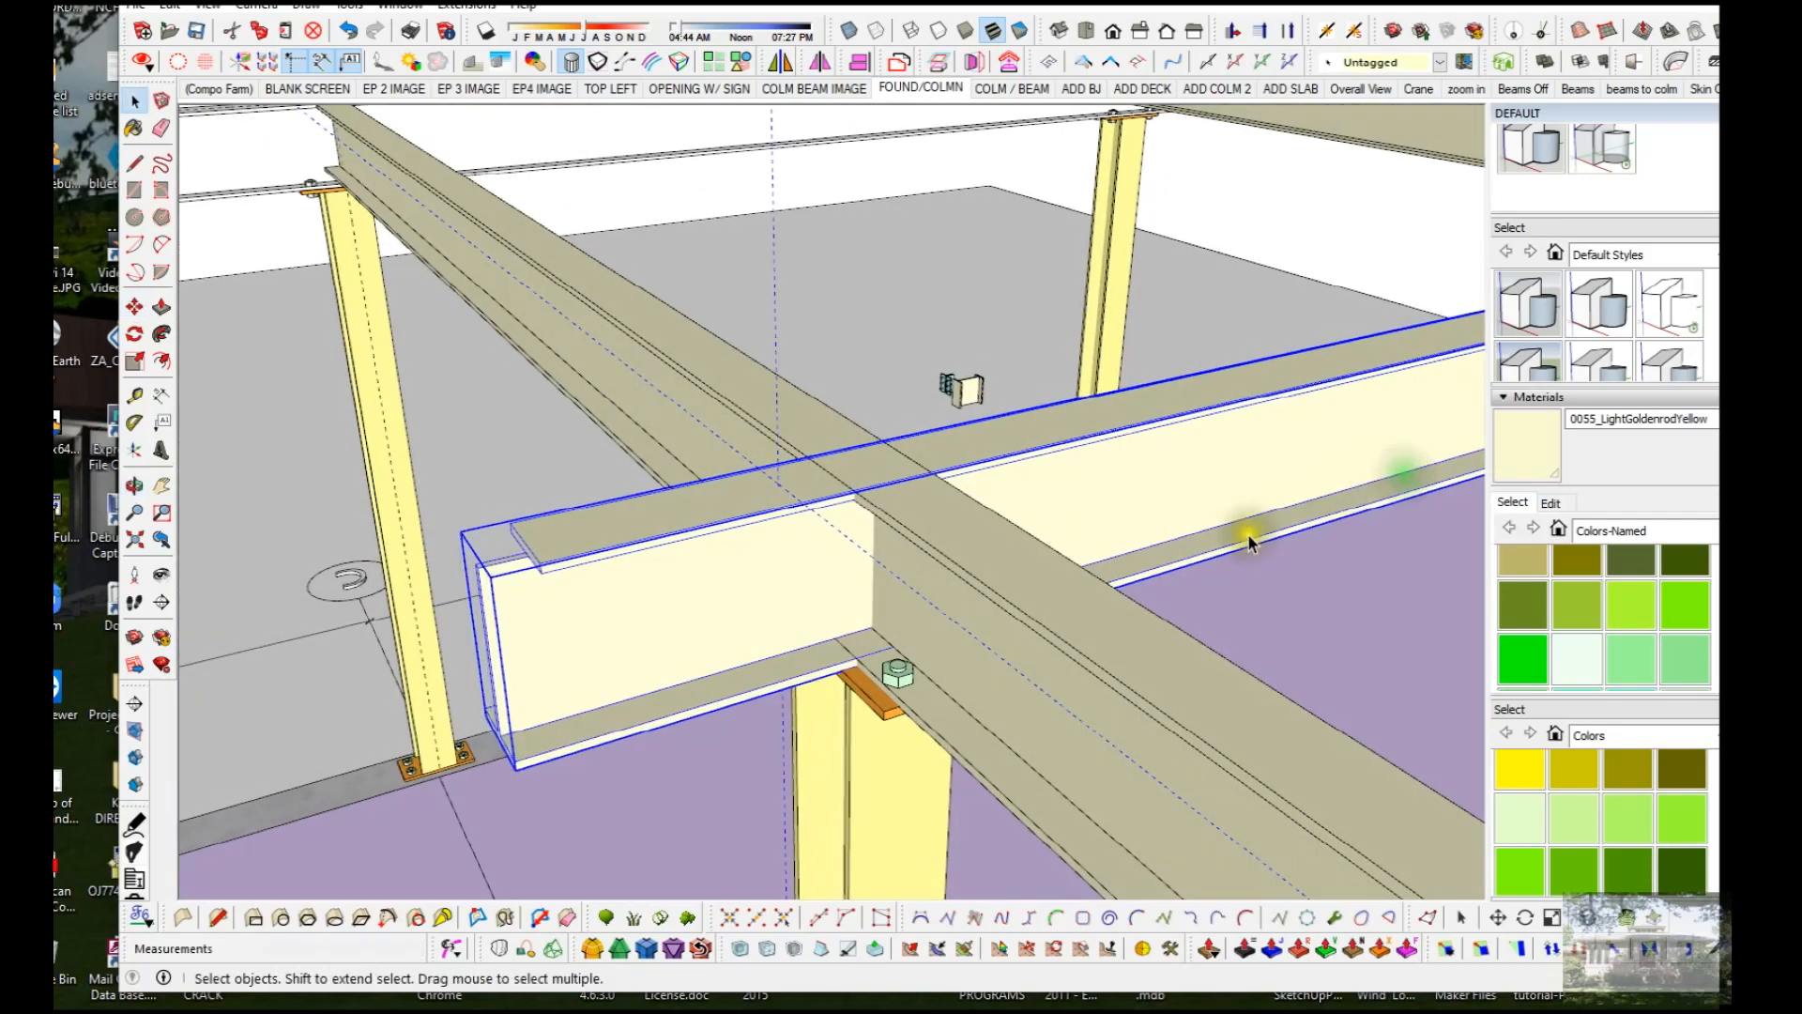
{"action": "double_click", "coordinate": [563, 712]}
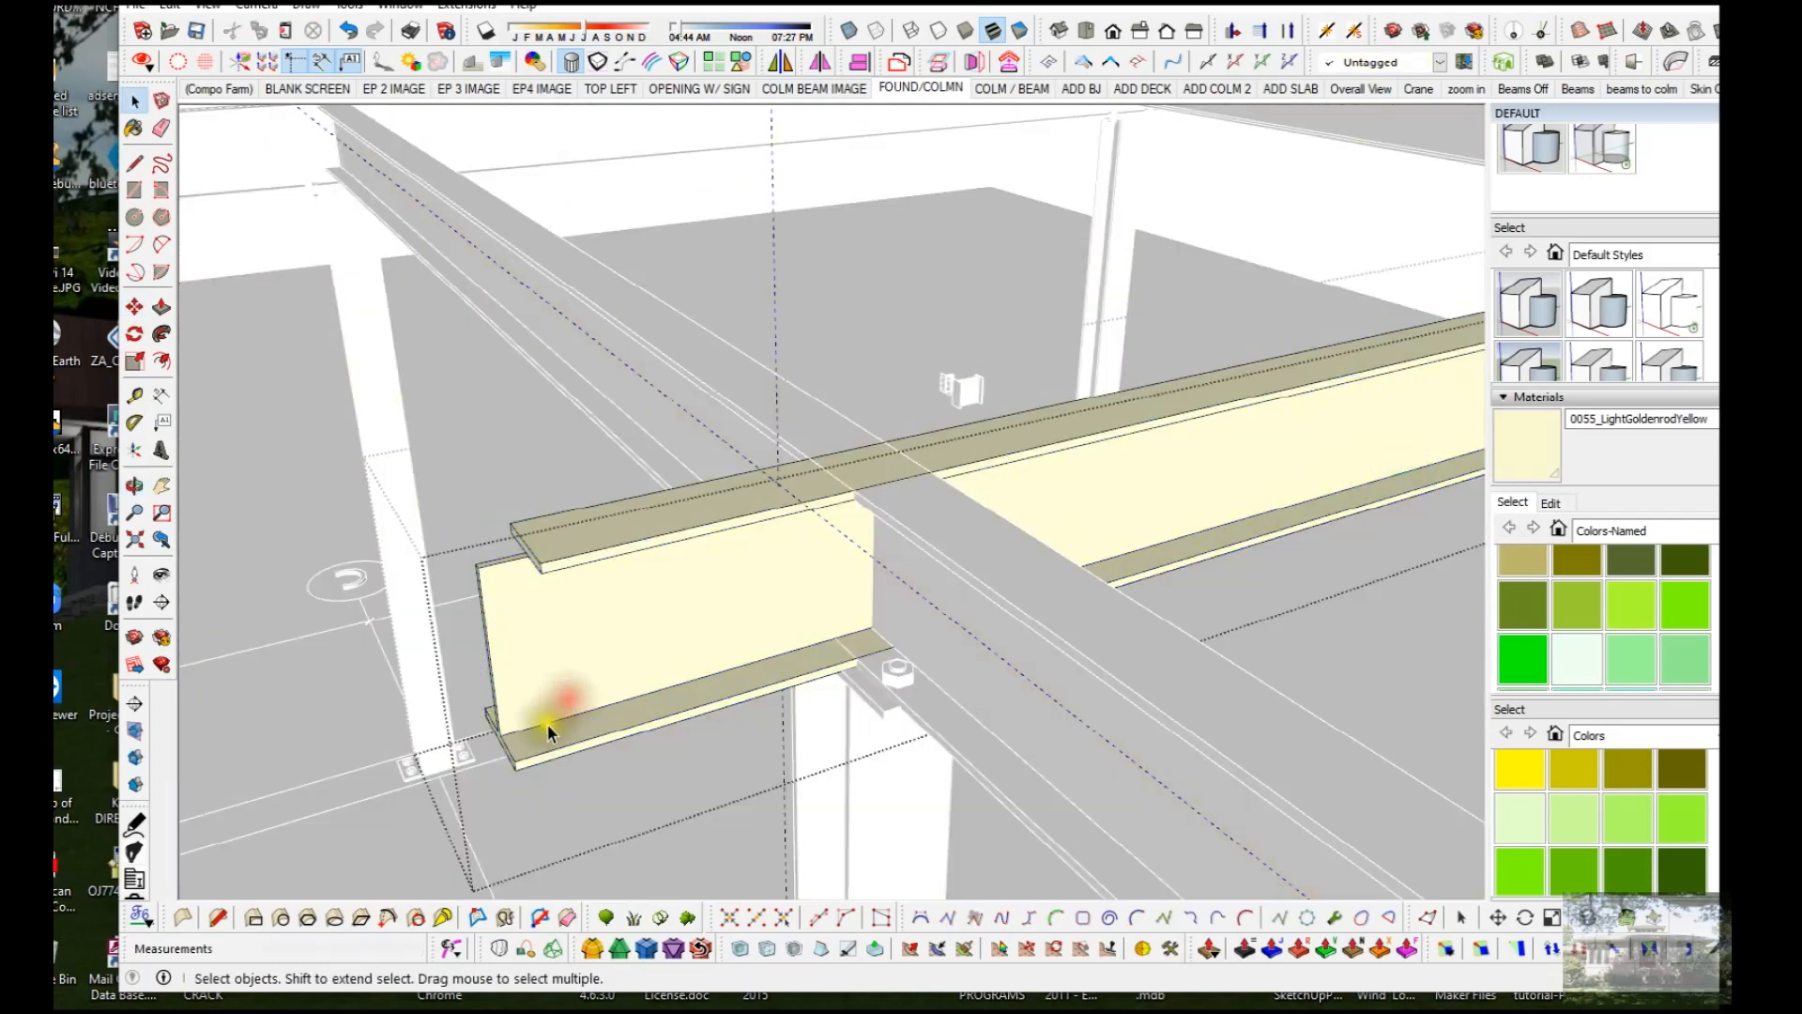
{"action": "left_click_drag", "start_coordinate": [512, 765], "coordinate": [589, 484]}
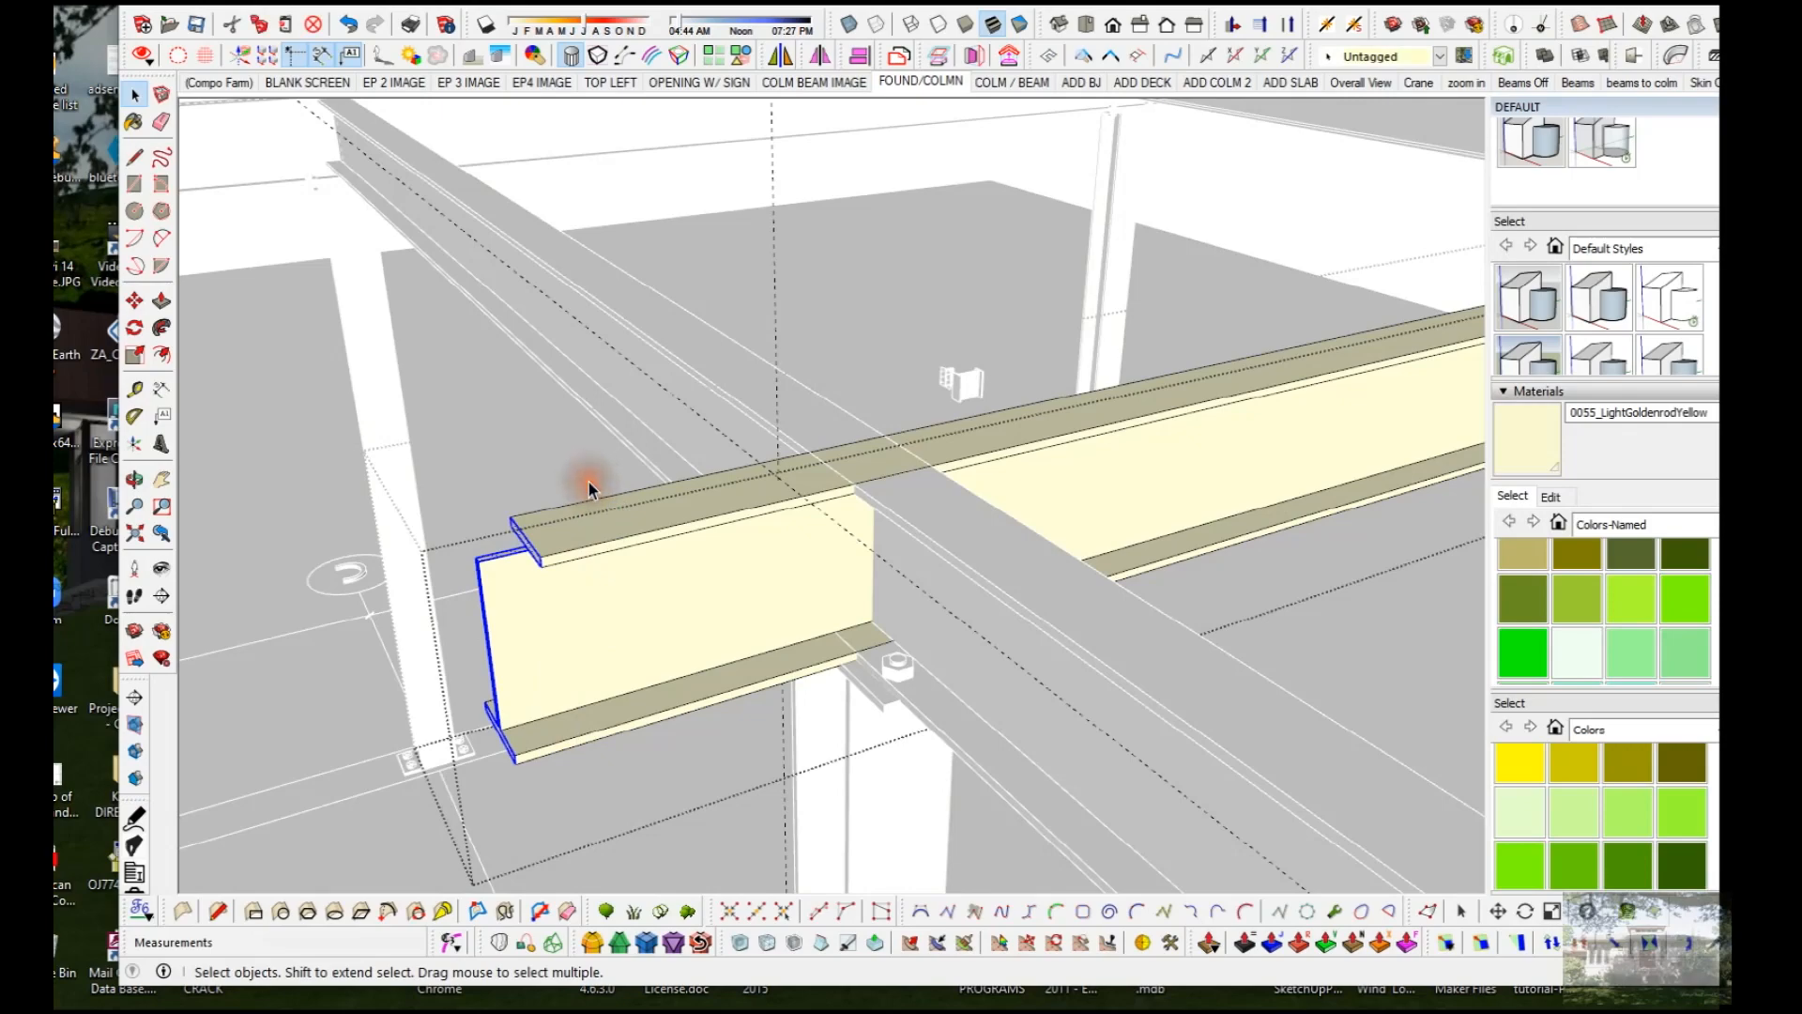
{"action": "scroll", "coordinate": [601, 487], "scroll_direction": "down", "scroll_amount": 5}
{"action": "middle_click_drag", "start_coordinate": [592, 526], "coordinate": [670, 560]}
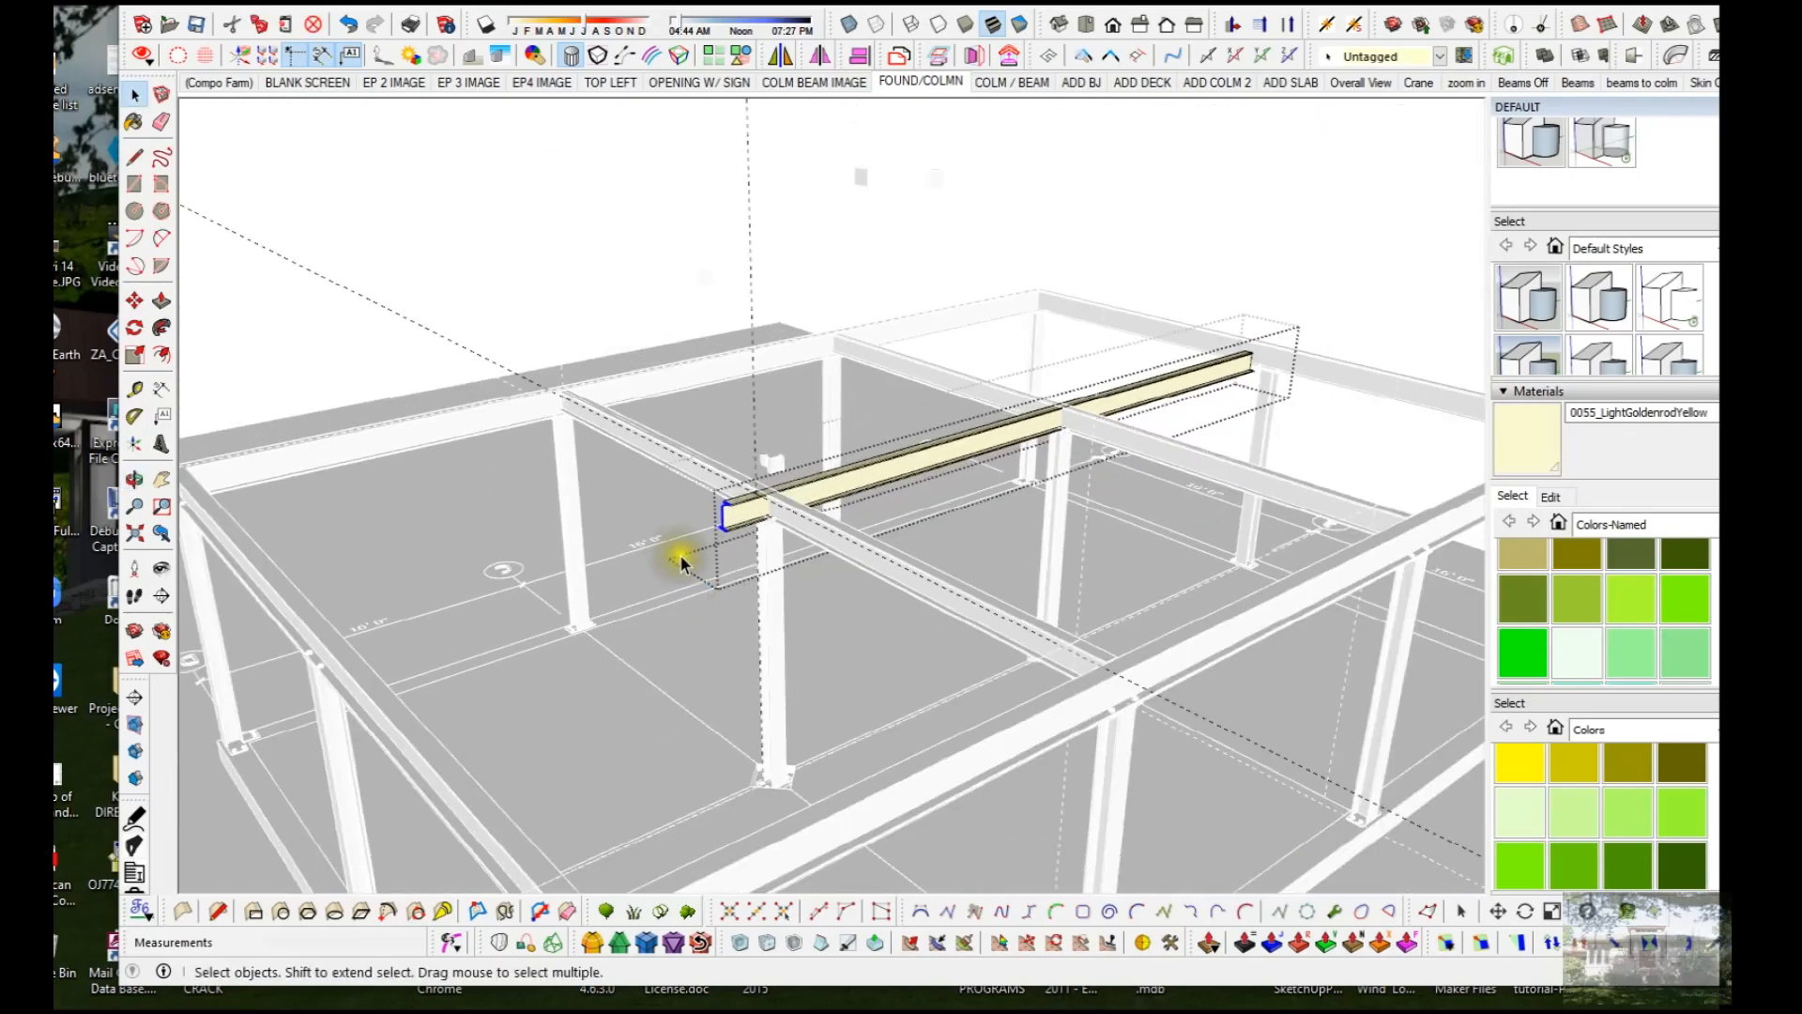
{"action": "key", "text": "m"}
{"action": "left_click", "coordinate": [993, 419]}
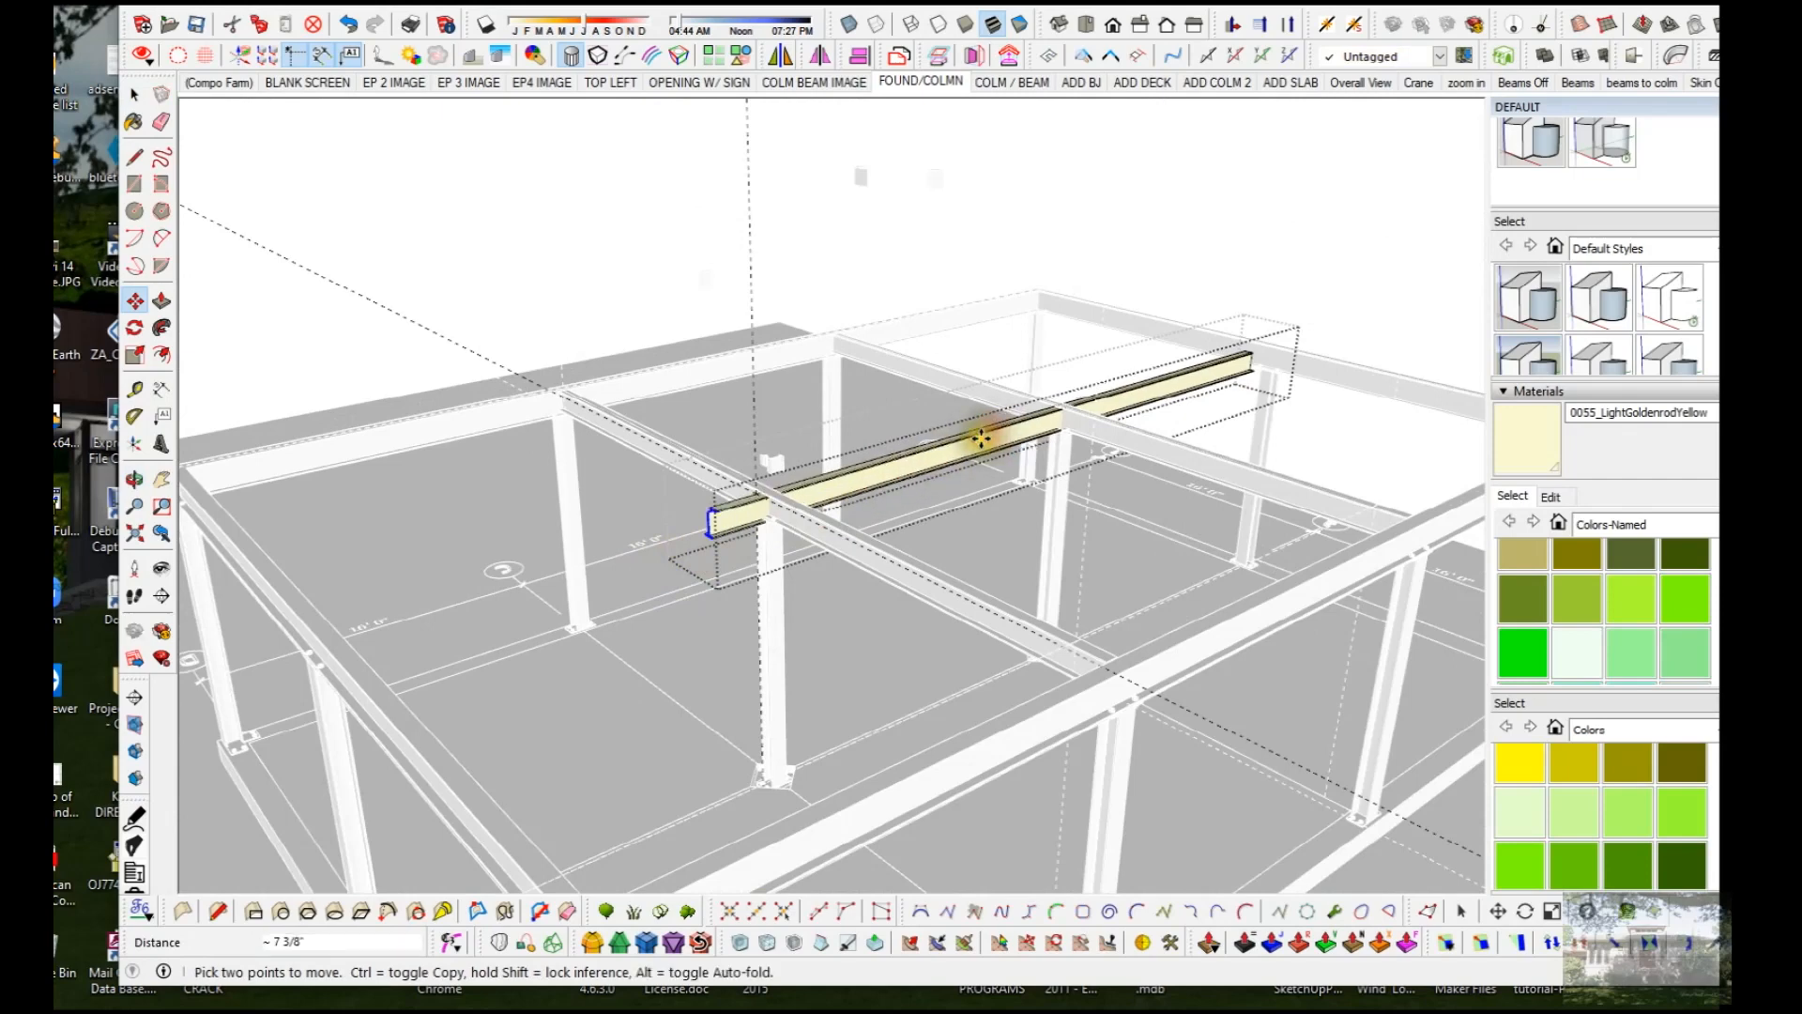
{"action": "left_click", "coordinate": [824, 485]}
{"action": "left_click", "coordinate": [1206, 630]}
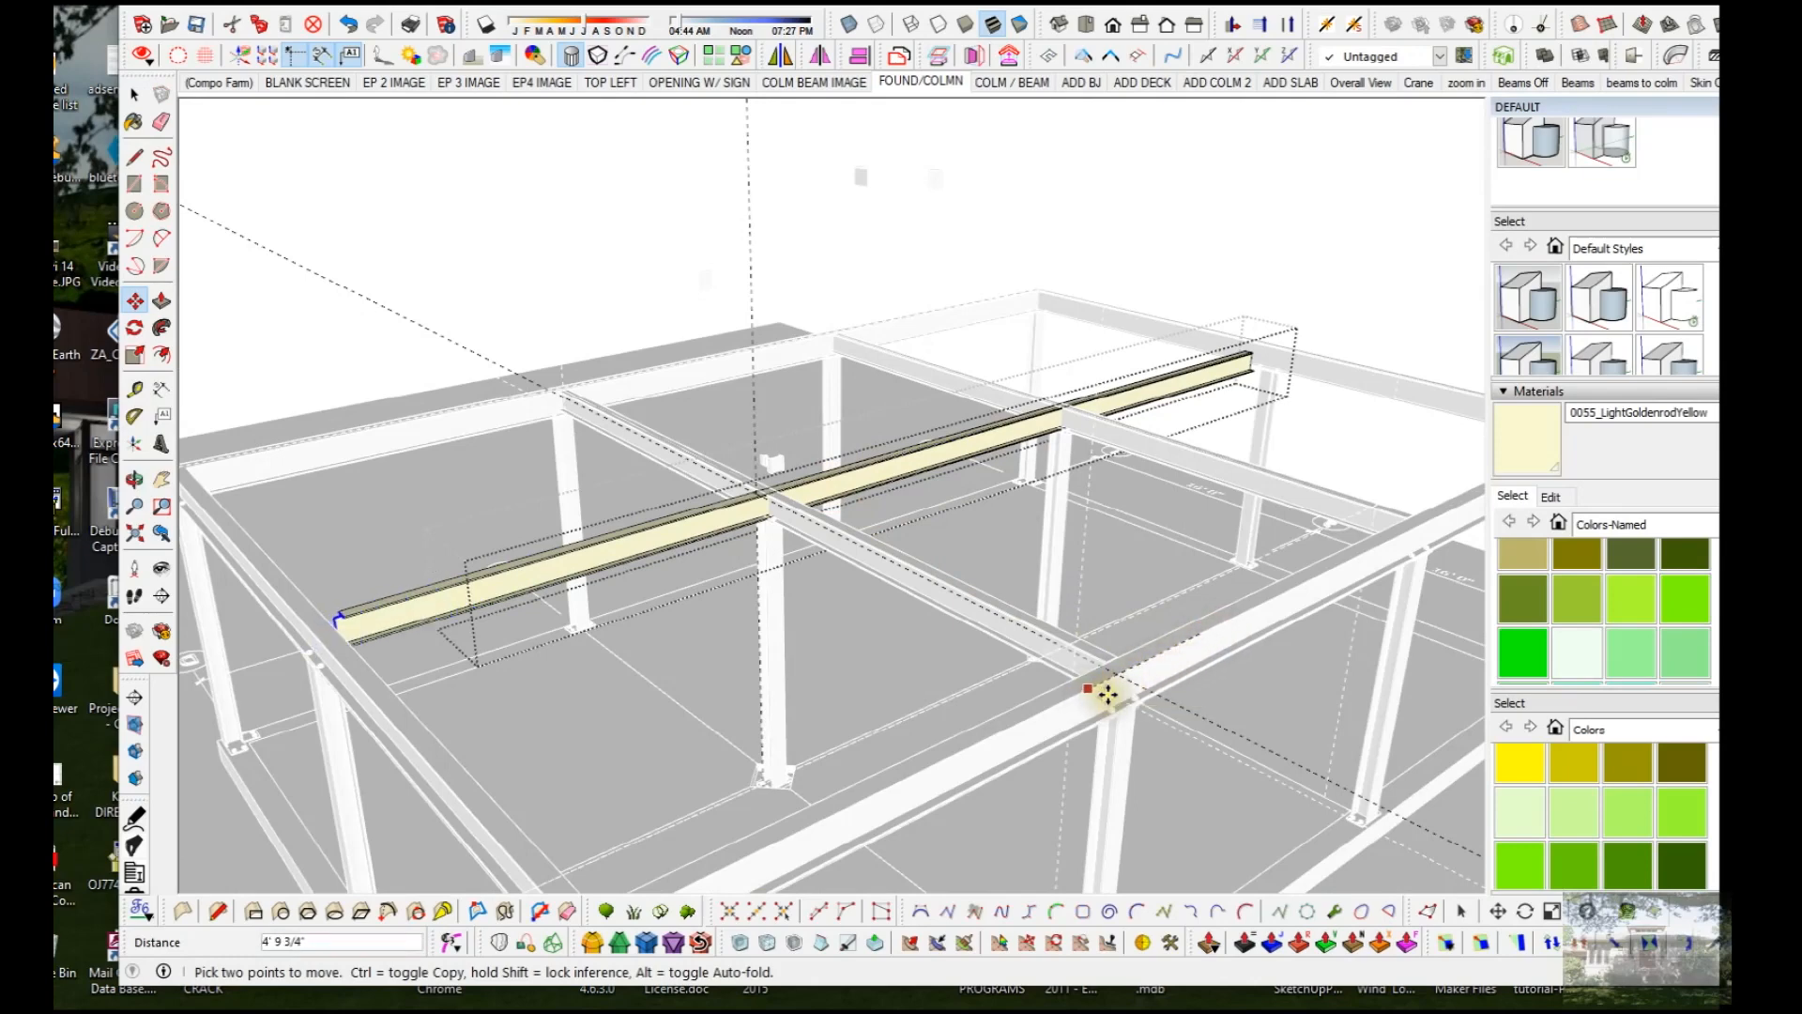
Step: Move the selected end profile about 5 1/4" further so the beam's top flange meets the perimeter beam's flange edge
{"action": "scroll", "coordinate": [322, 636], "scroll_direction": "up", "scroll_amount": 4}
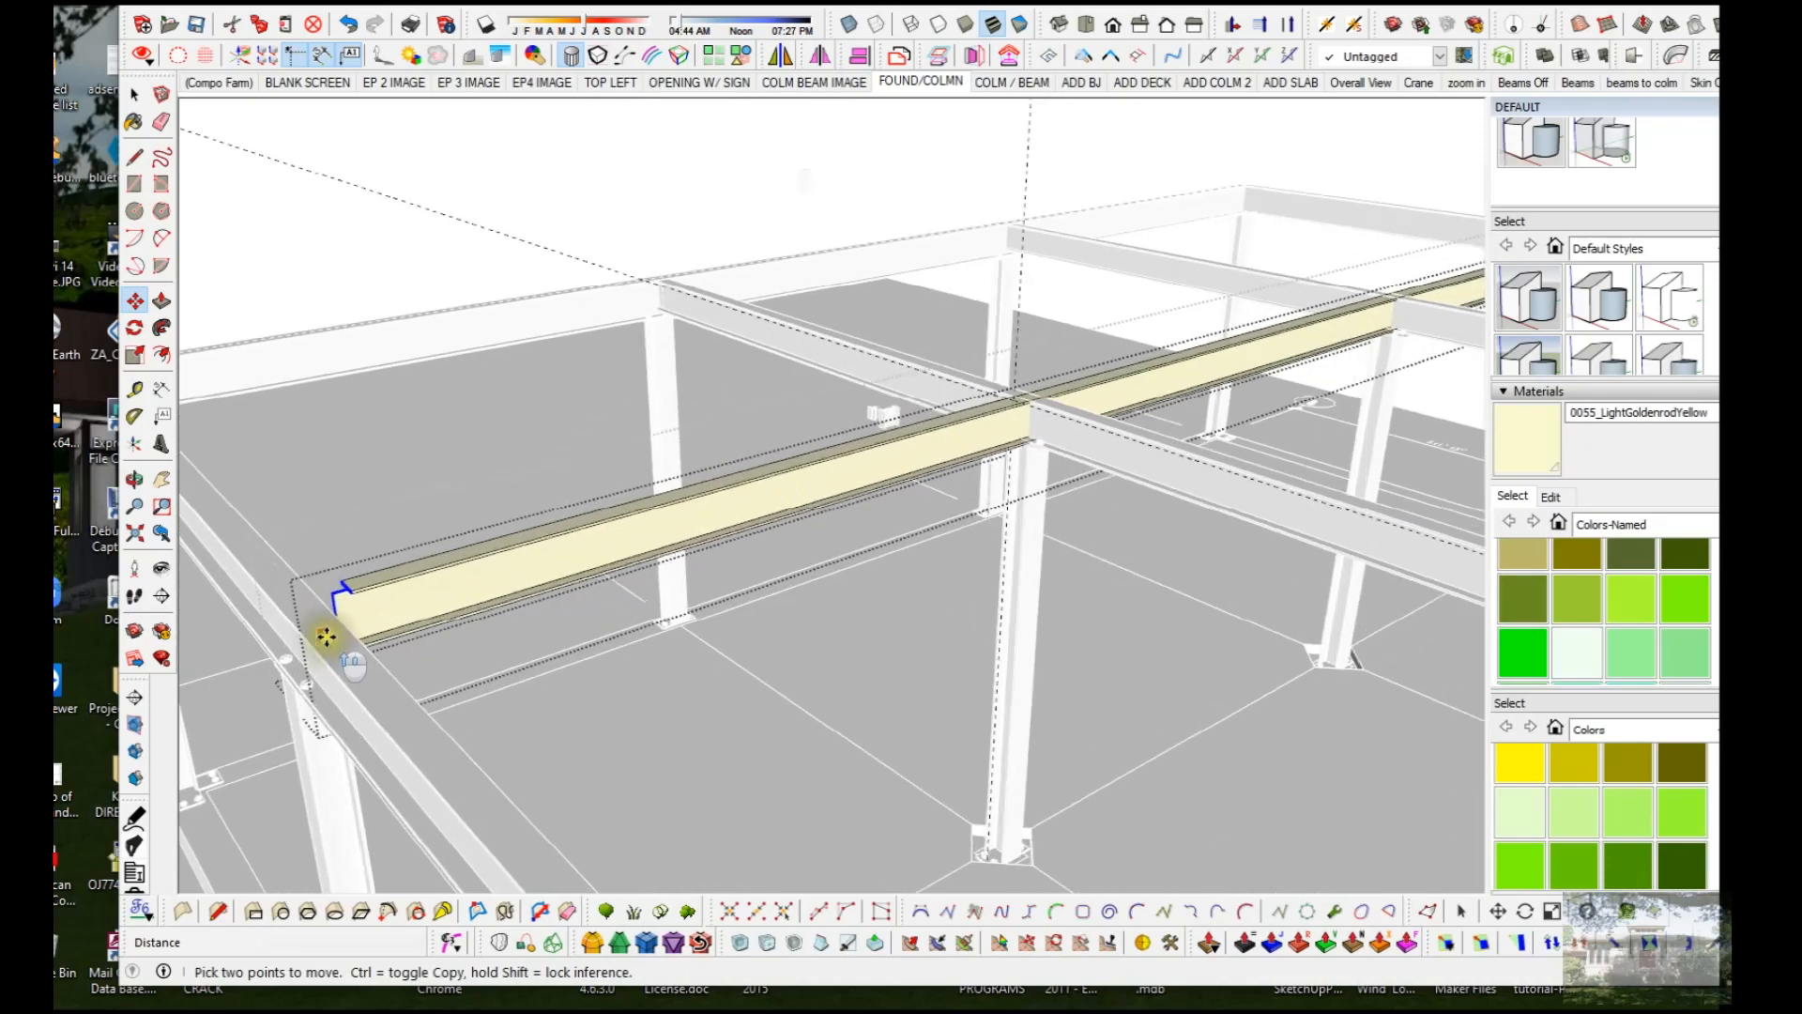
{"action": "scroll", "coordinate": [322, 601], "scroll_direction": "up", "scroll_amount": 4}
{"action": "middle_click_drag", "start_coordinate": [322, 576], "coordinate": [340, 557]}
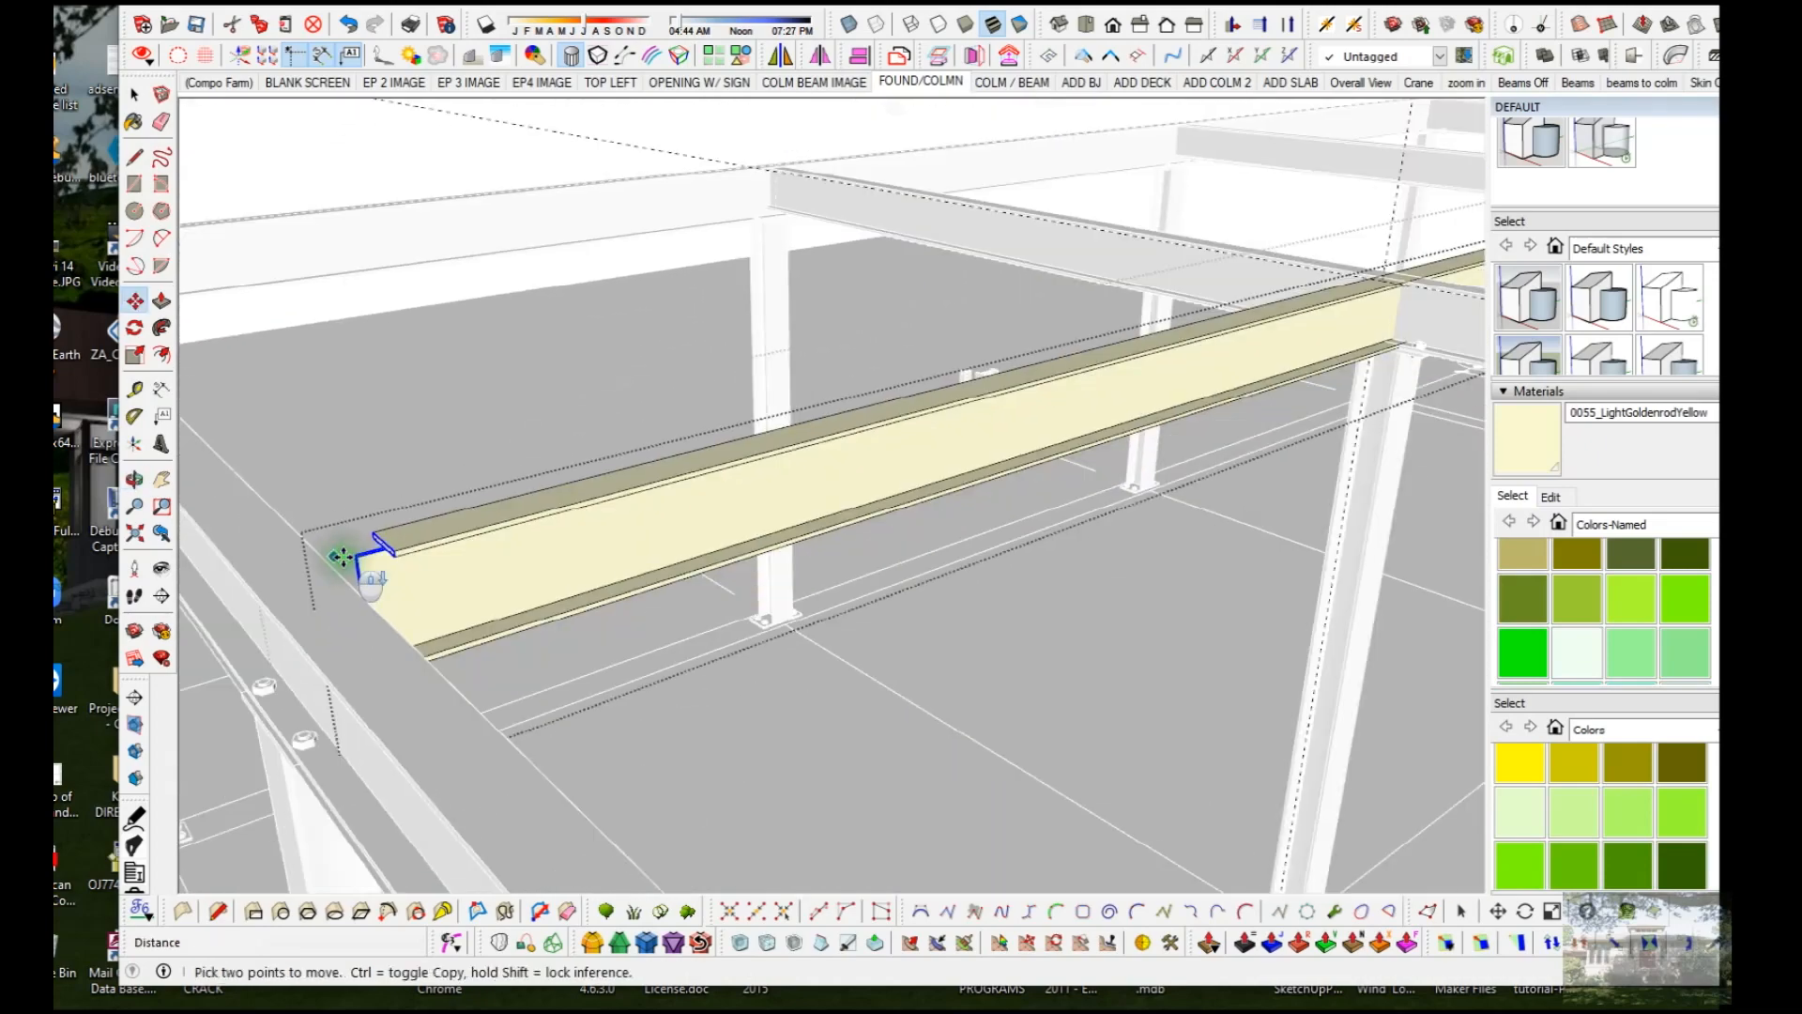
{"action": "scroll", "coordinate": [354, 545], "scroll_direction": "up", "scroll_amount": 4}
{"action": "scroll", "coordinate": [360, 545], "scroll_direction": "down", "scroll_amount": 3}
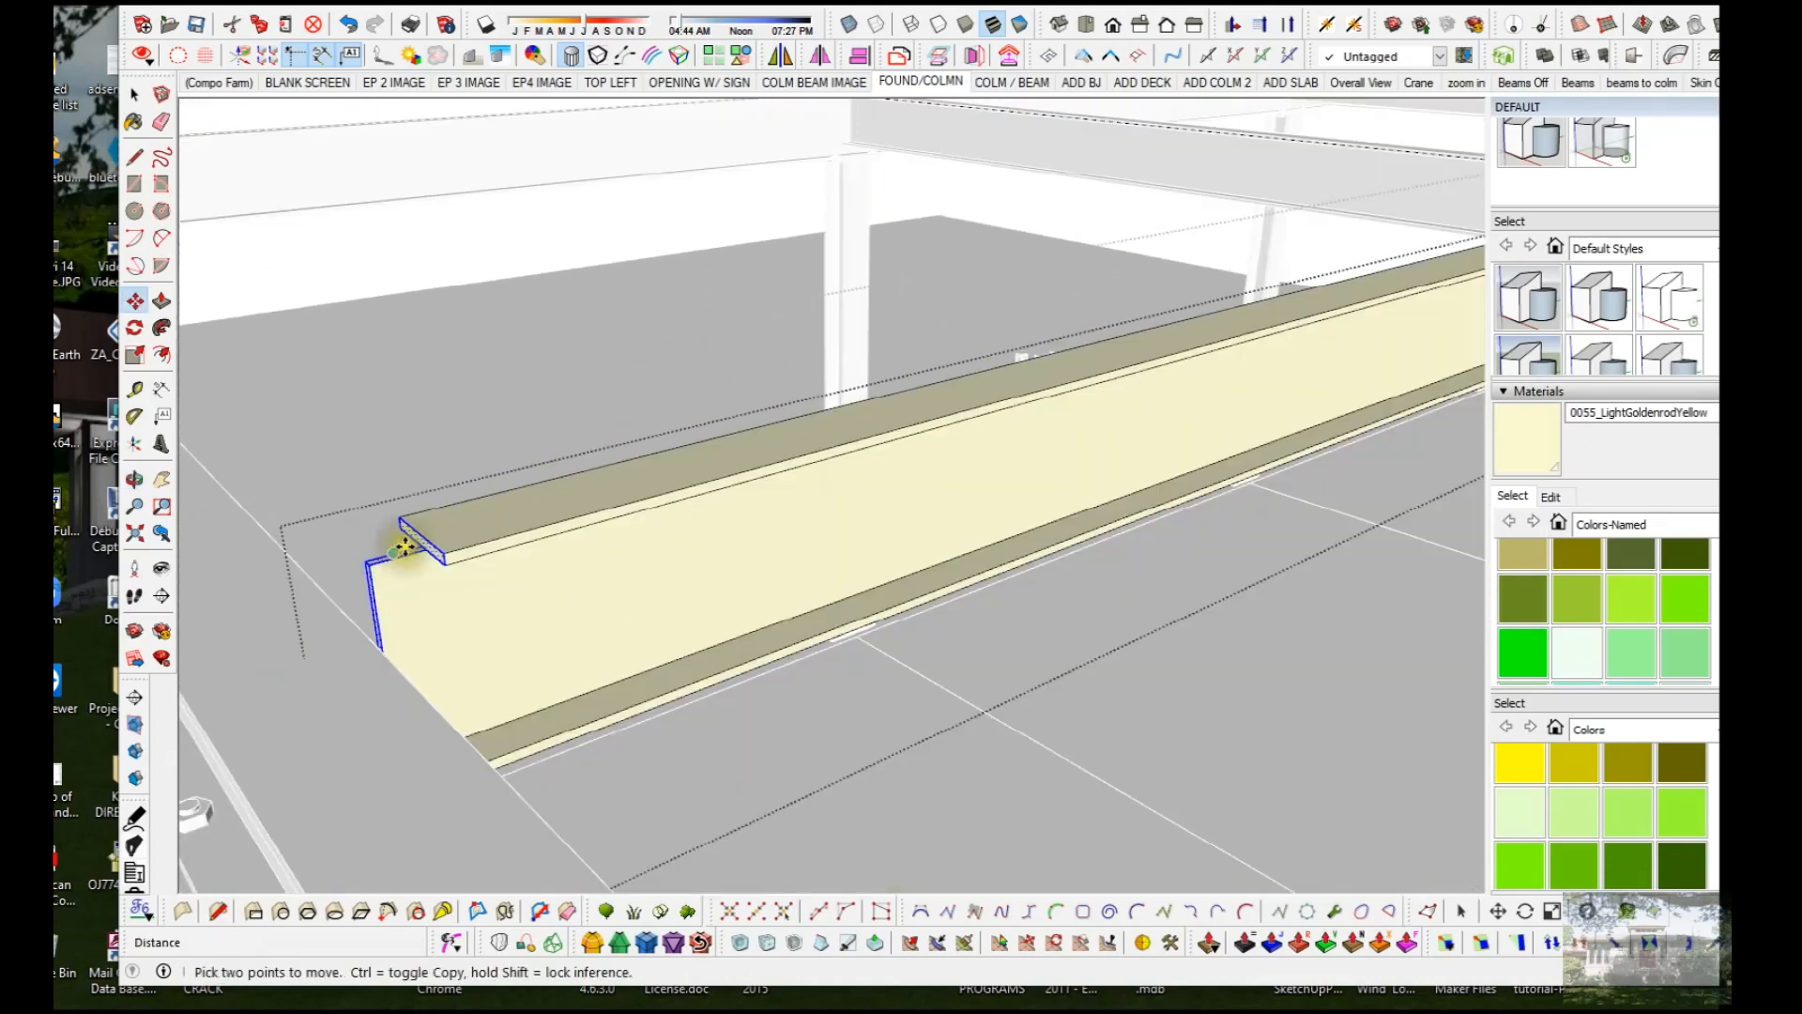
{"action": "left_click", "coordinate": [448, 545]}
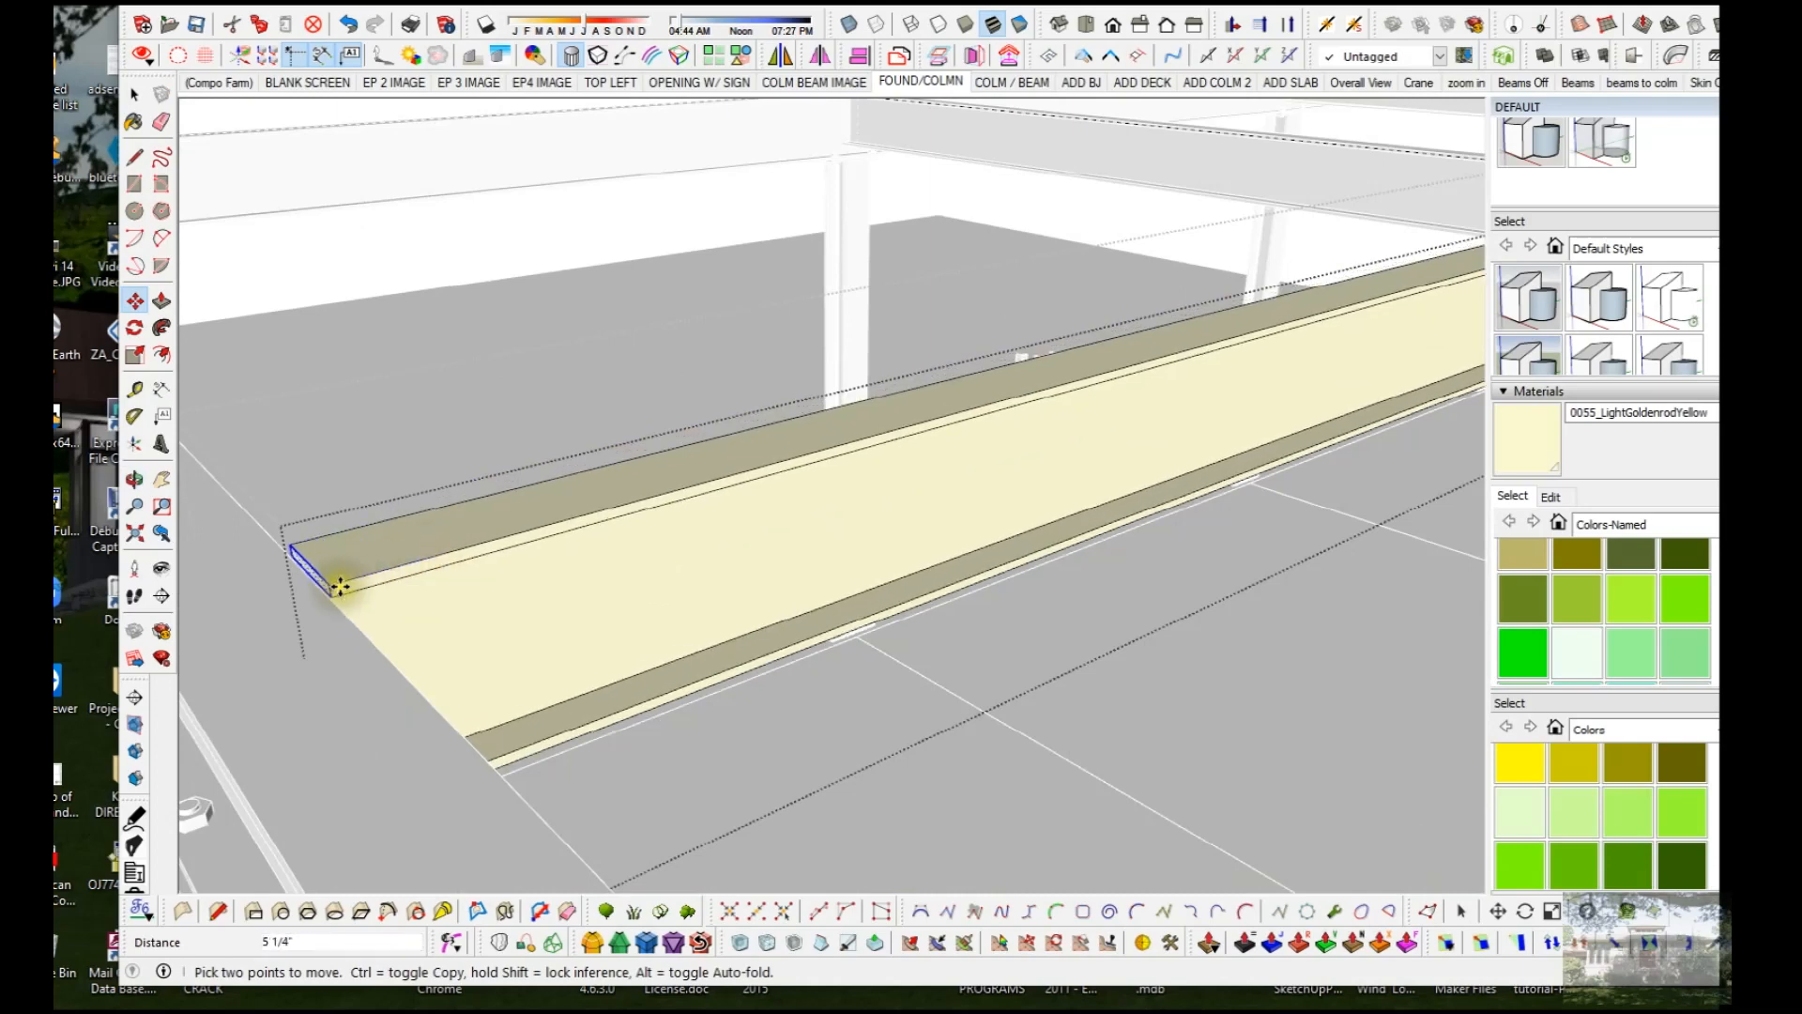
{"action": "left_click", "coordinate": [330, 575]}
{"action": "key", "text": "space"}
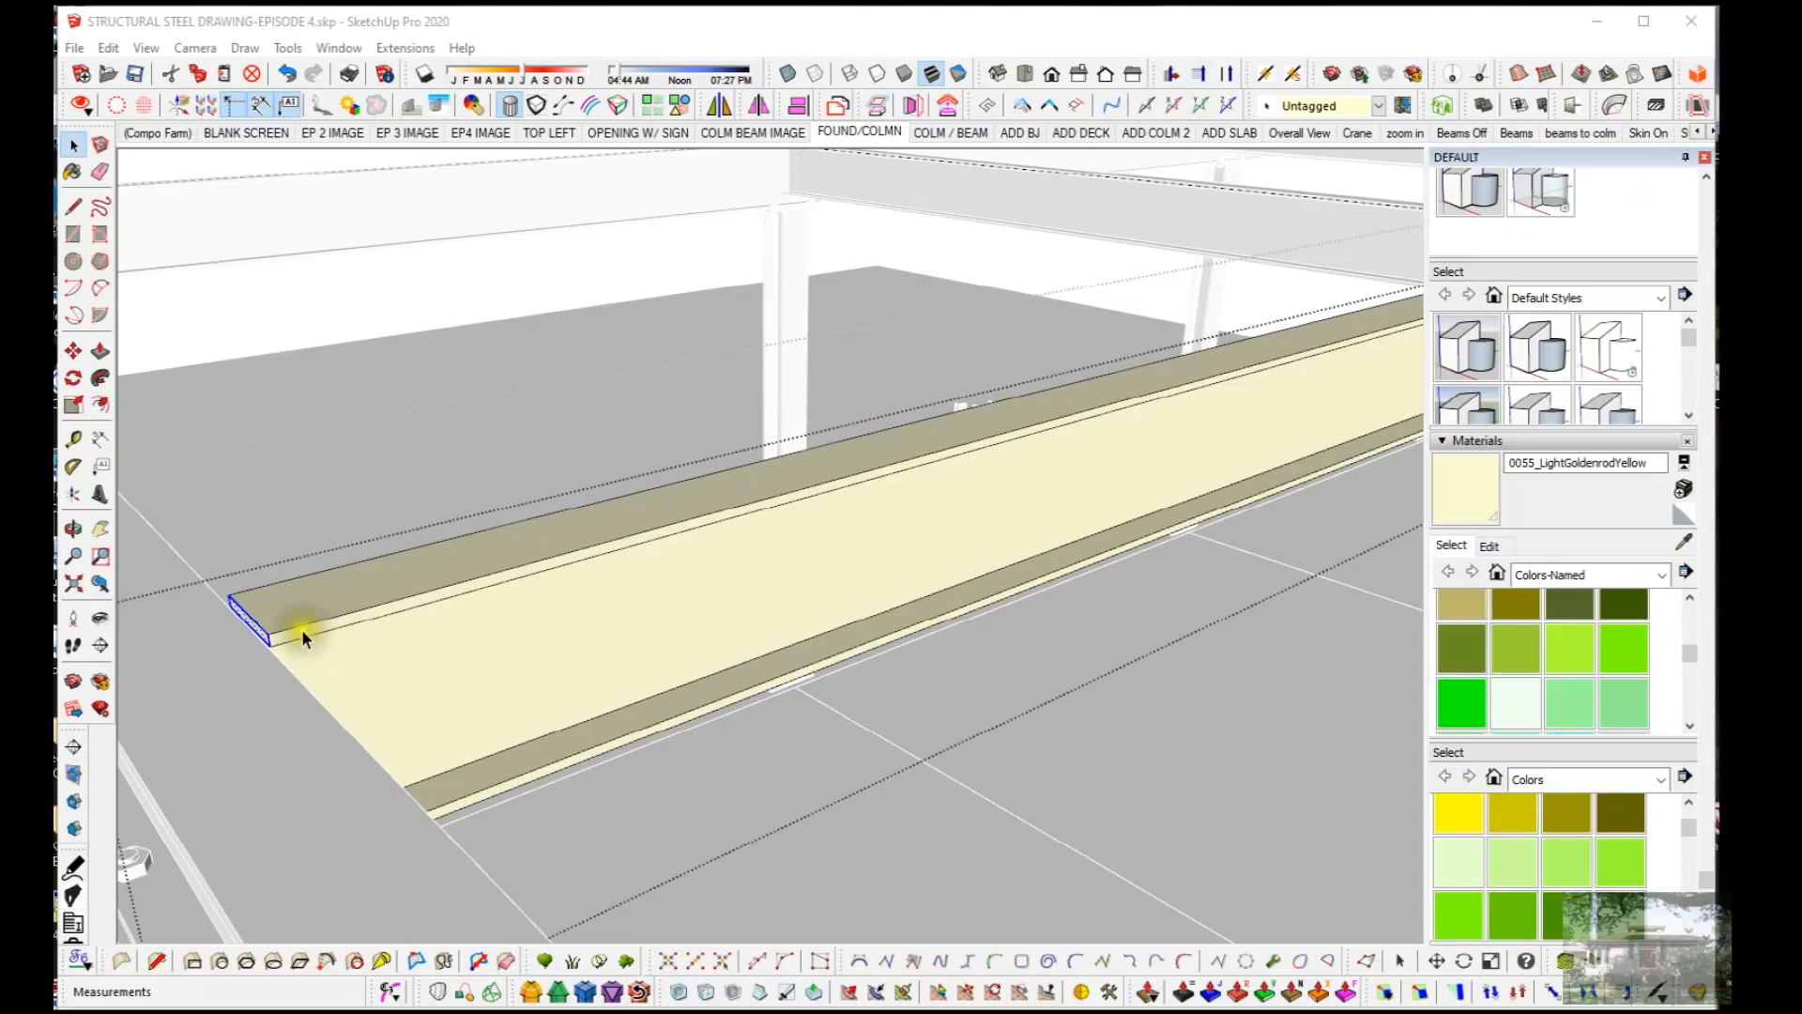
Step: Measure the gap between the beam's top flange corner and the edge of the perimeter beam
{"action": "middle_click_drag", "start_coordinate": [302, 629], "coordinate": [242, 624]}
{"action": "key", "text": "space"}
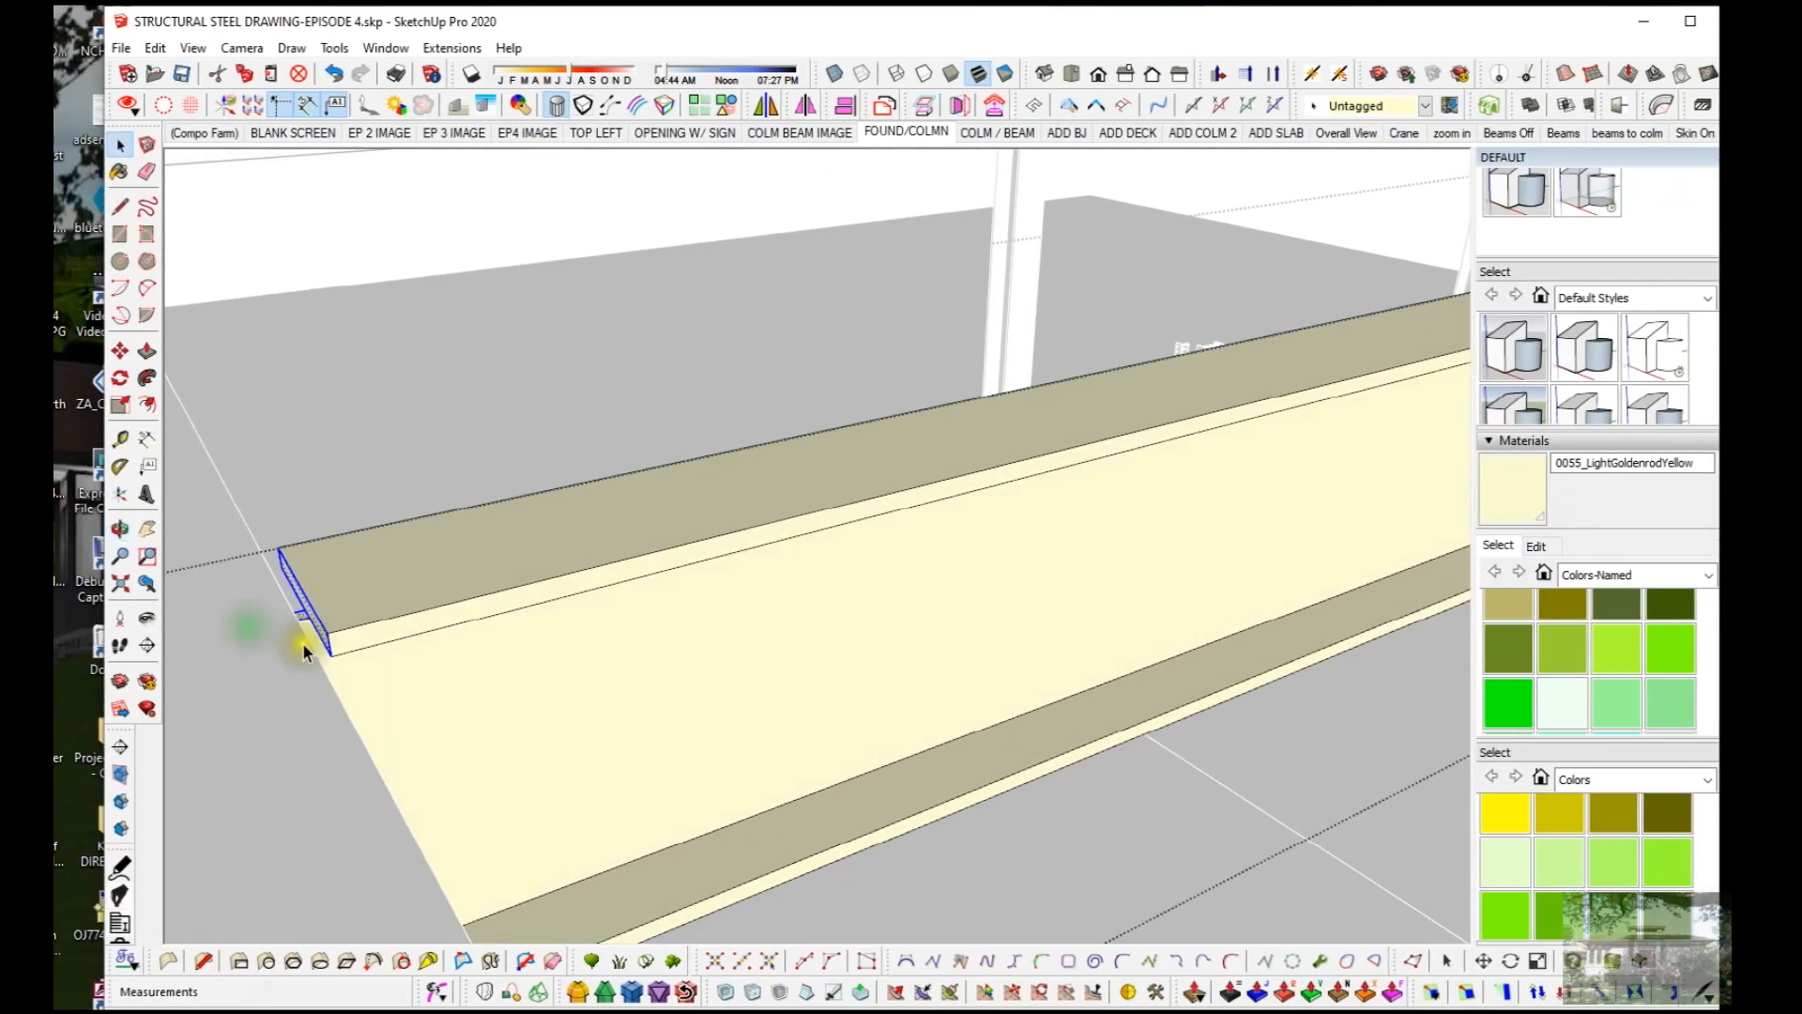
{"action": "scroll", "coordinate": [334, 643], "scroll_direction": "up", "scroll_amount": 4}
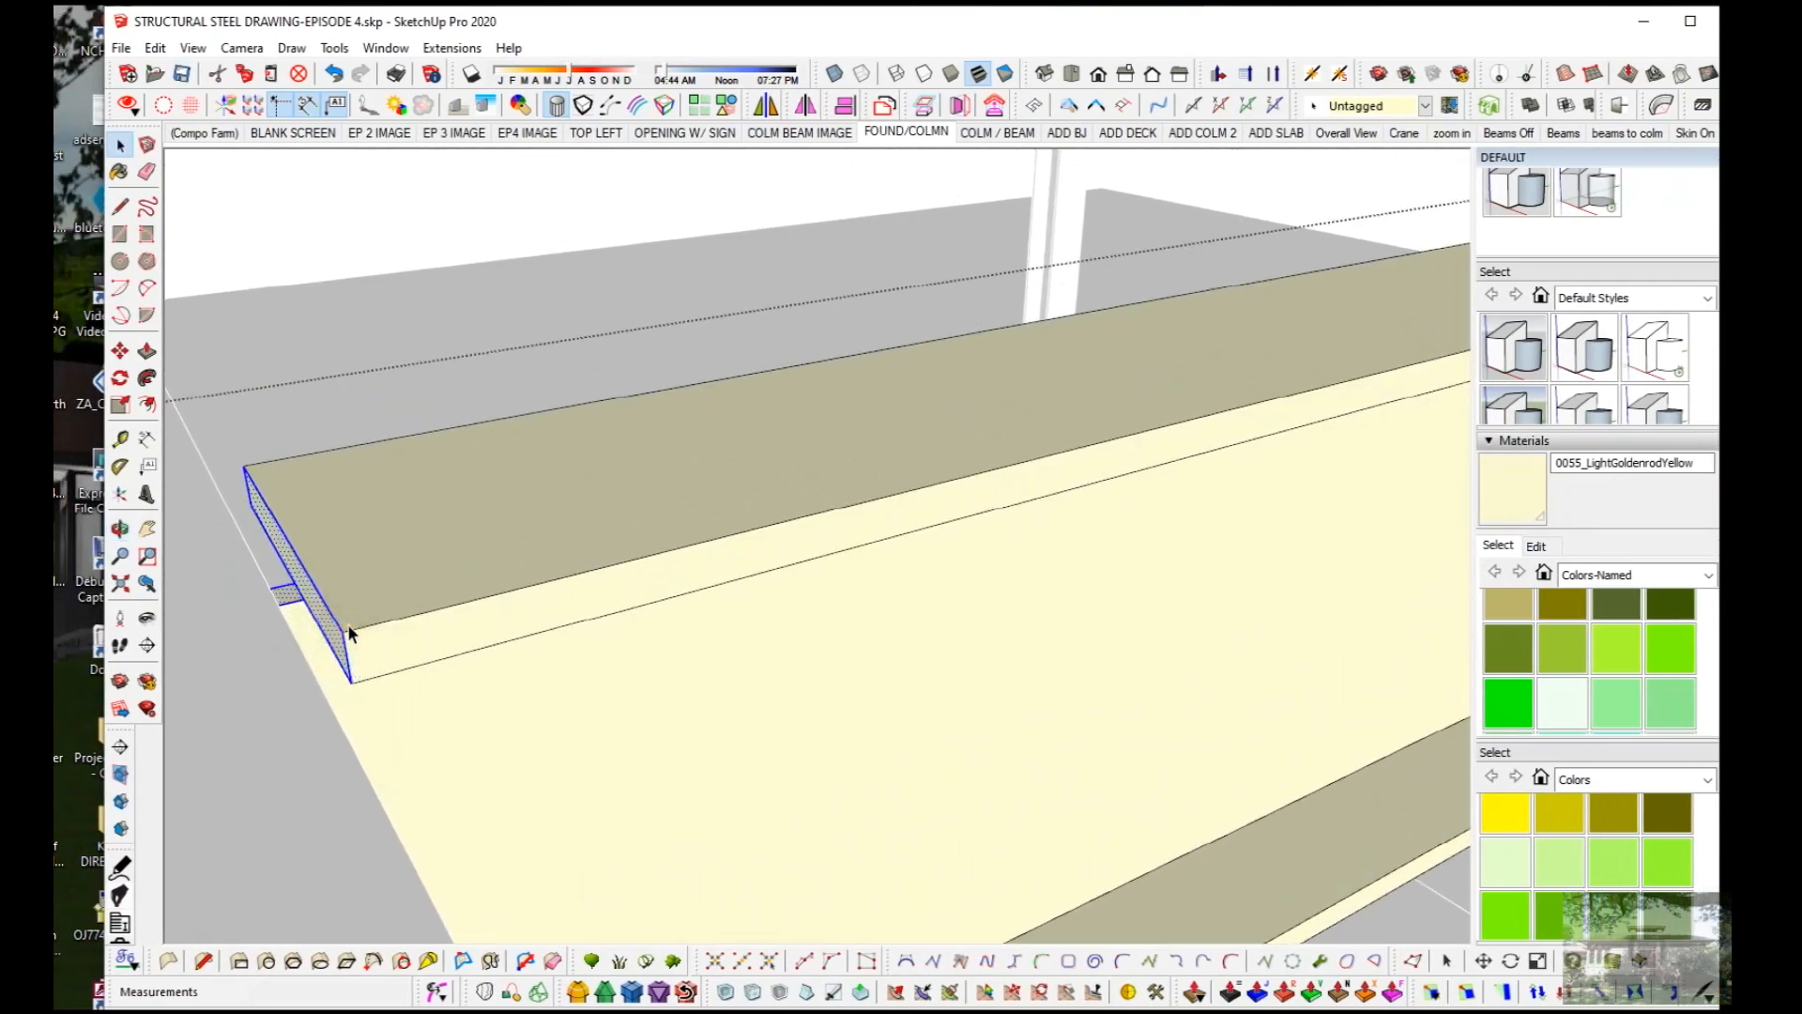
{"action": "key", "text": "t"}
{"action": "left_click", "coordinate": [343, 627]}
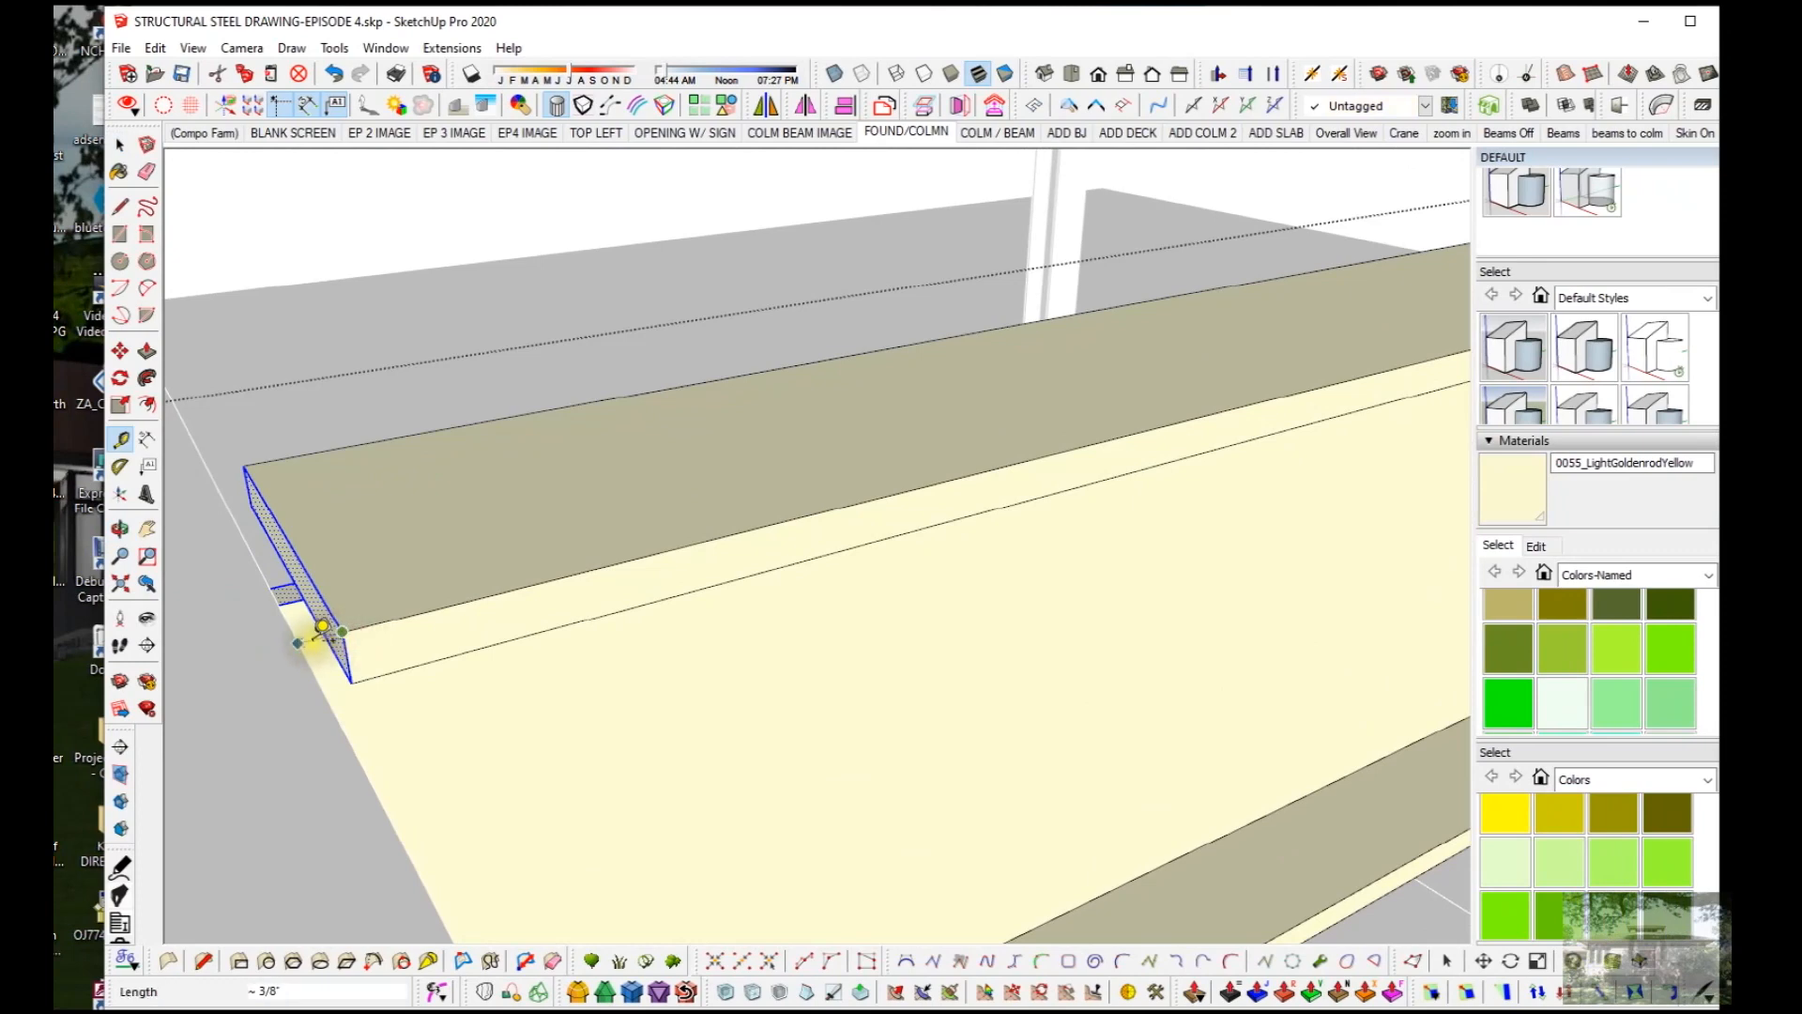
{"action": "key", "text": "space"}
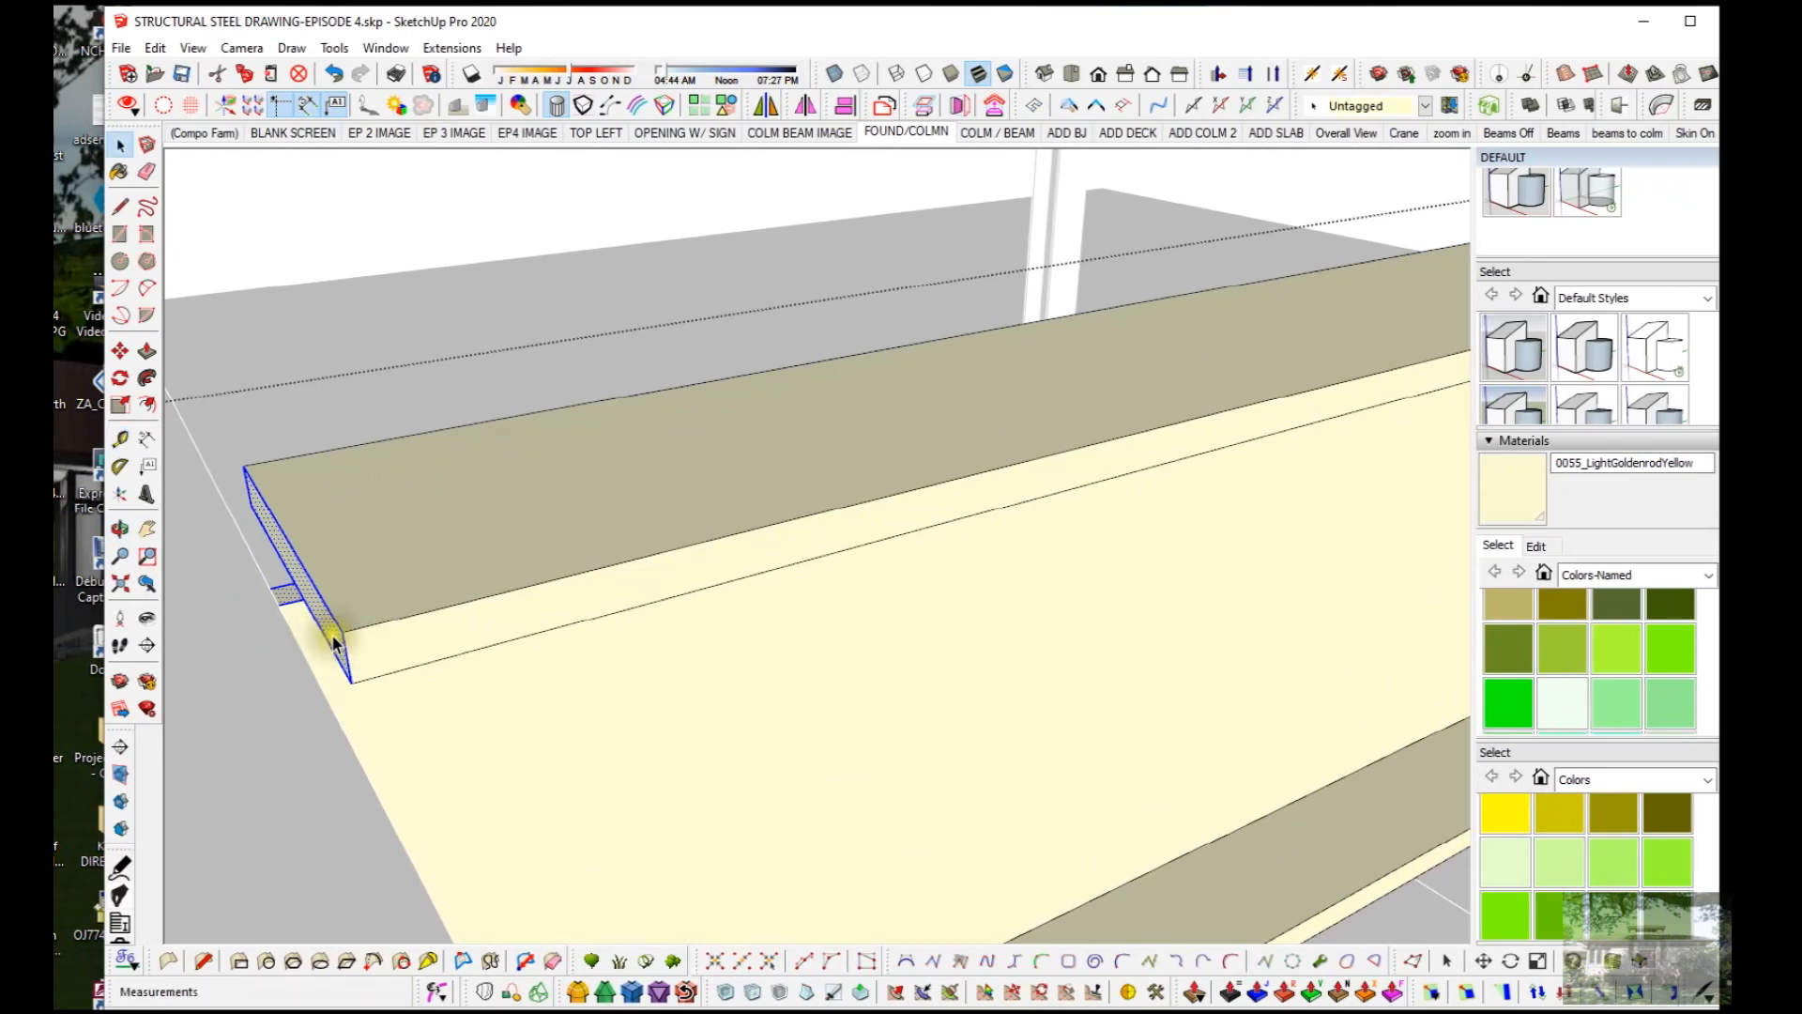
Step: Measure the distance from the beam's opposite end at its top flange corner to the far perimeter beam
{"action": "scroll", "coordinate": [335, 638], "scroll_direction": "down", "scroll_amount": 6}
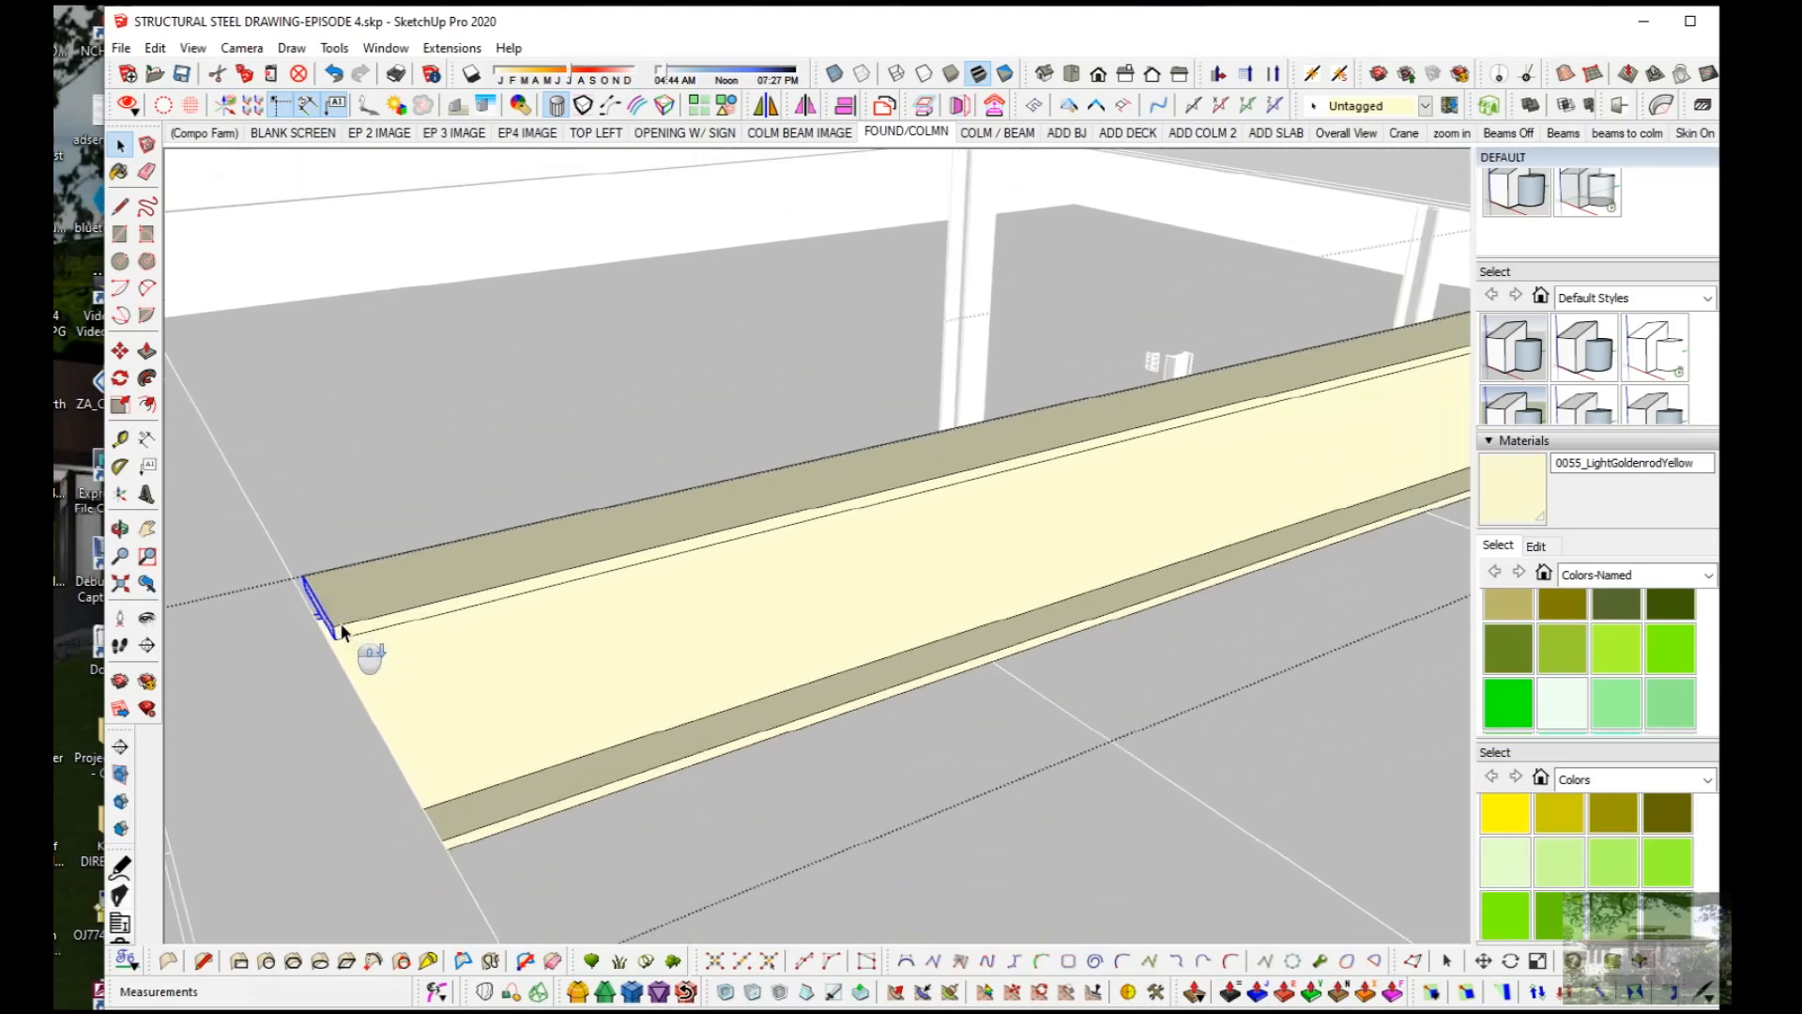
{"action": "scroll", "coordinate": [345, 631], "scroll_direction": "down", "scroll_amount": 7}
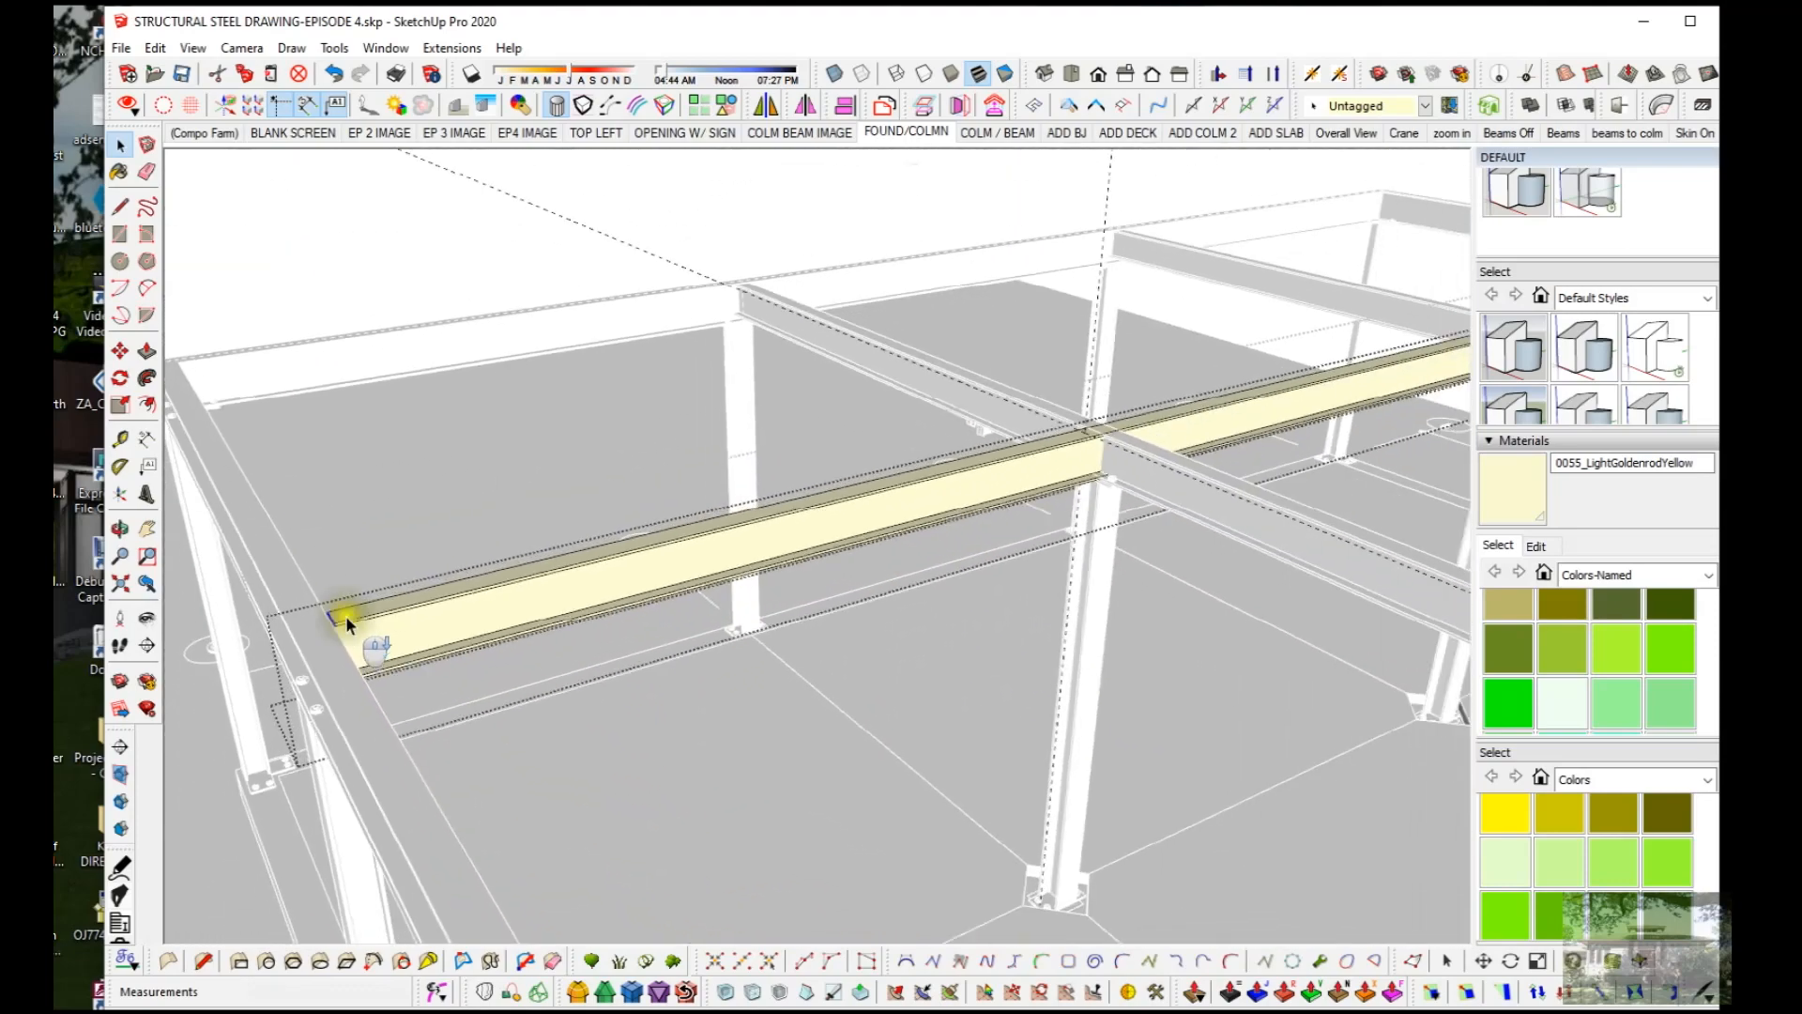
{"action": "scroll", "coordinate": [347, 610], "scroll_direction": "down", "scroll_amount": 1}
{"action": "scroll", "coordinate": [1220, 413], "scroll_direction": "up", "scroll_amount": 6}
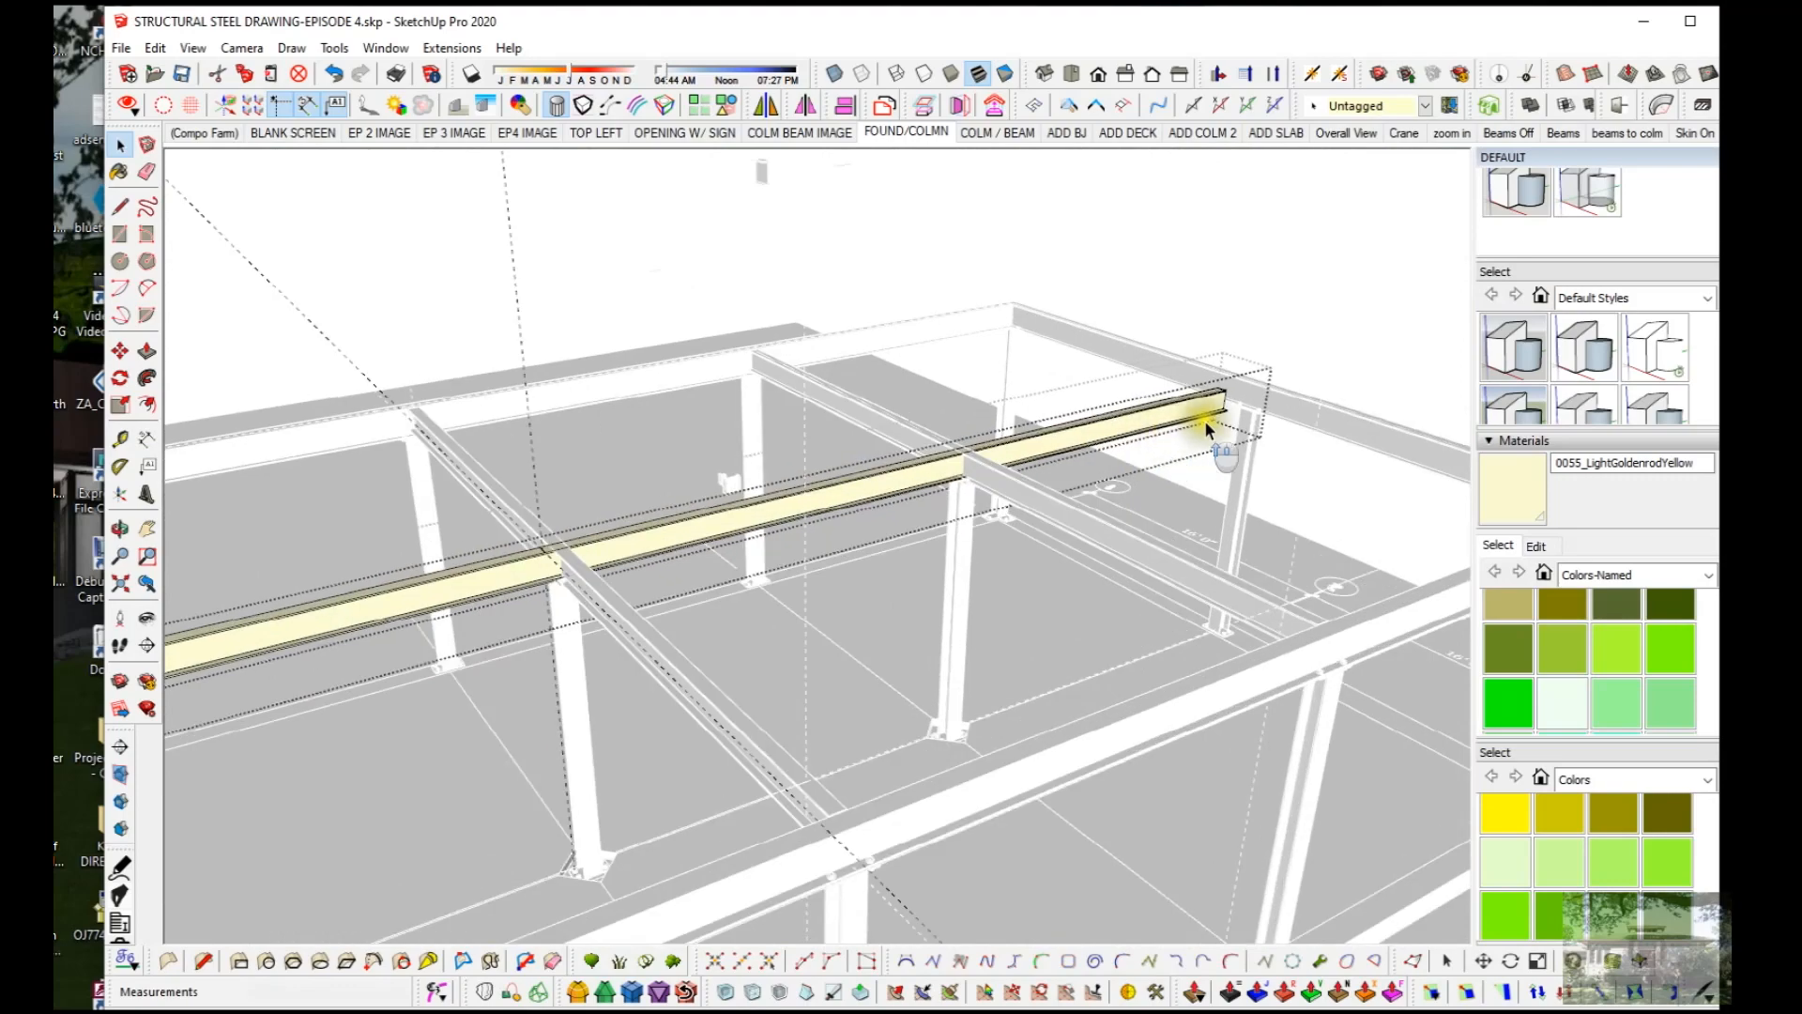
{"action": "scroll", "coordinate": [1263, 410], "scroll_direction": "up", "scroll_amount": 6}
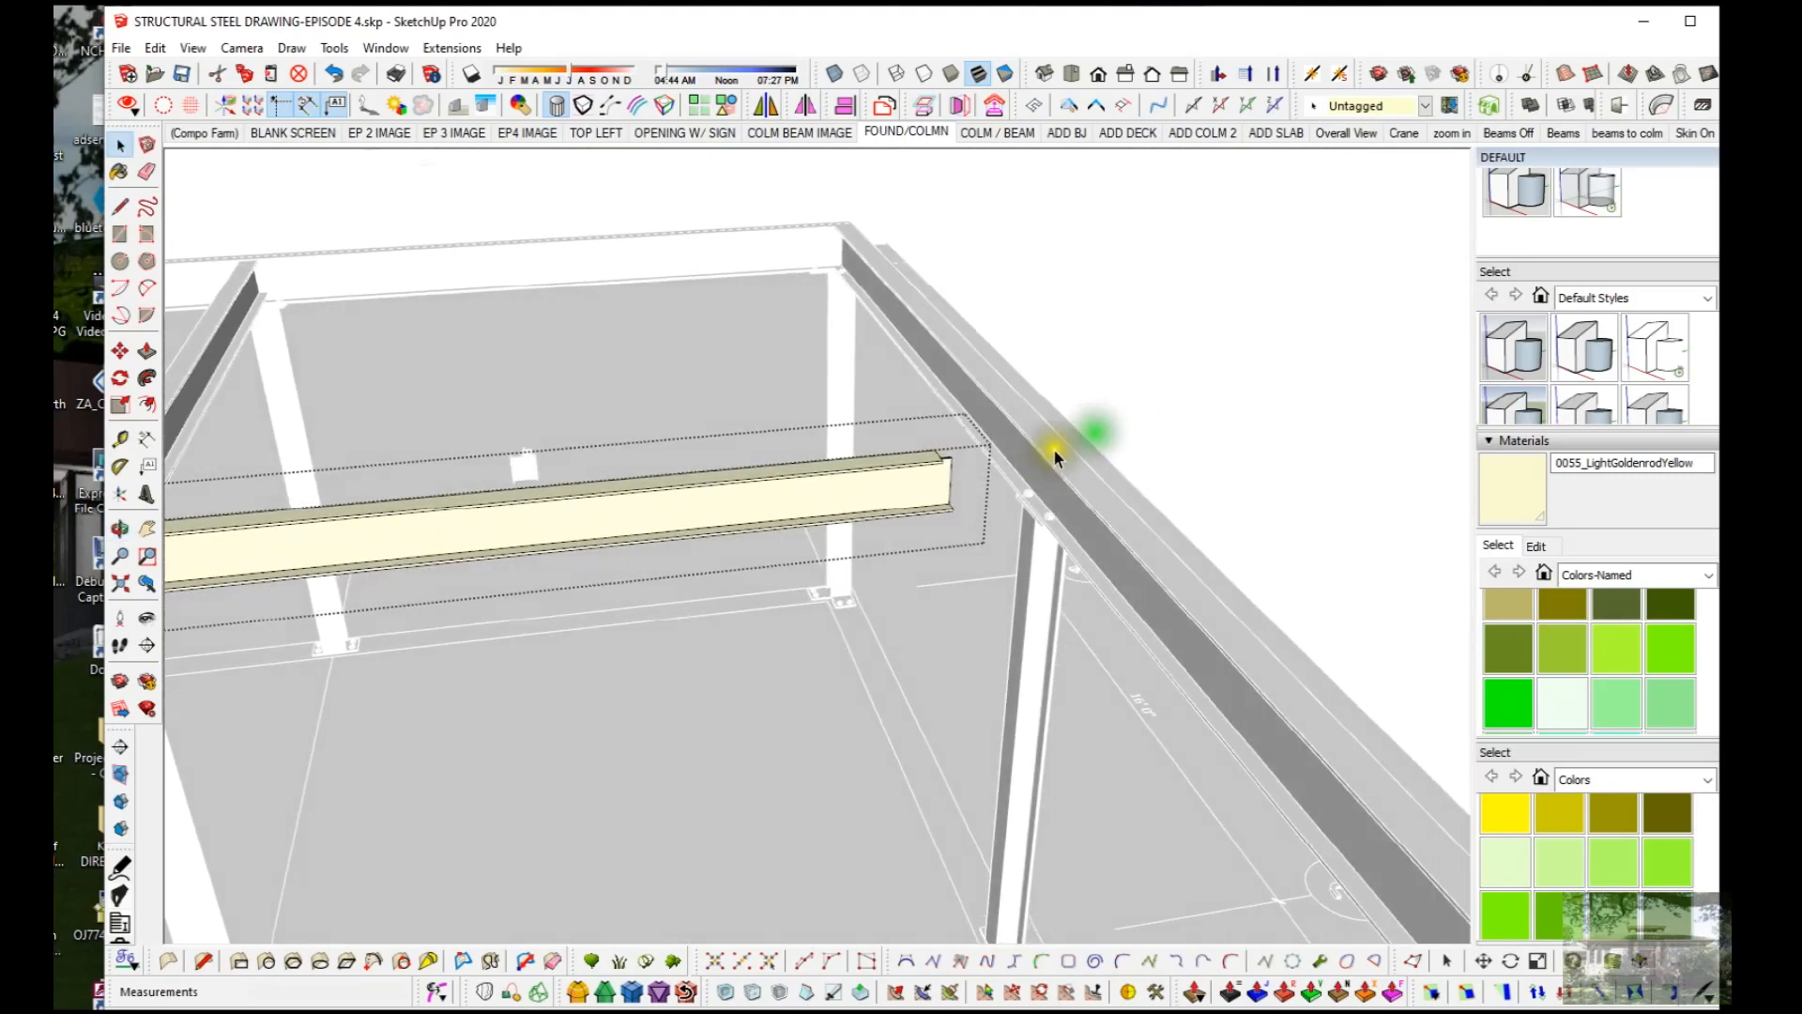
{"action": "scroll", "coordinate": [971, 510], "scroll_direction": "up", "scroll_amount": 3}
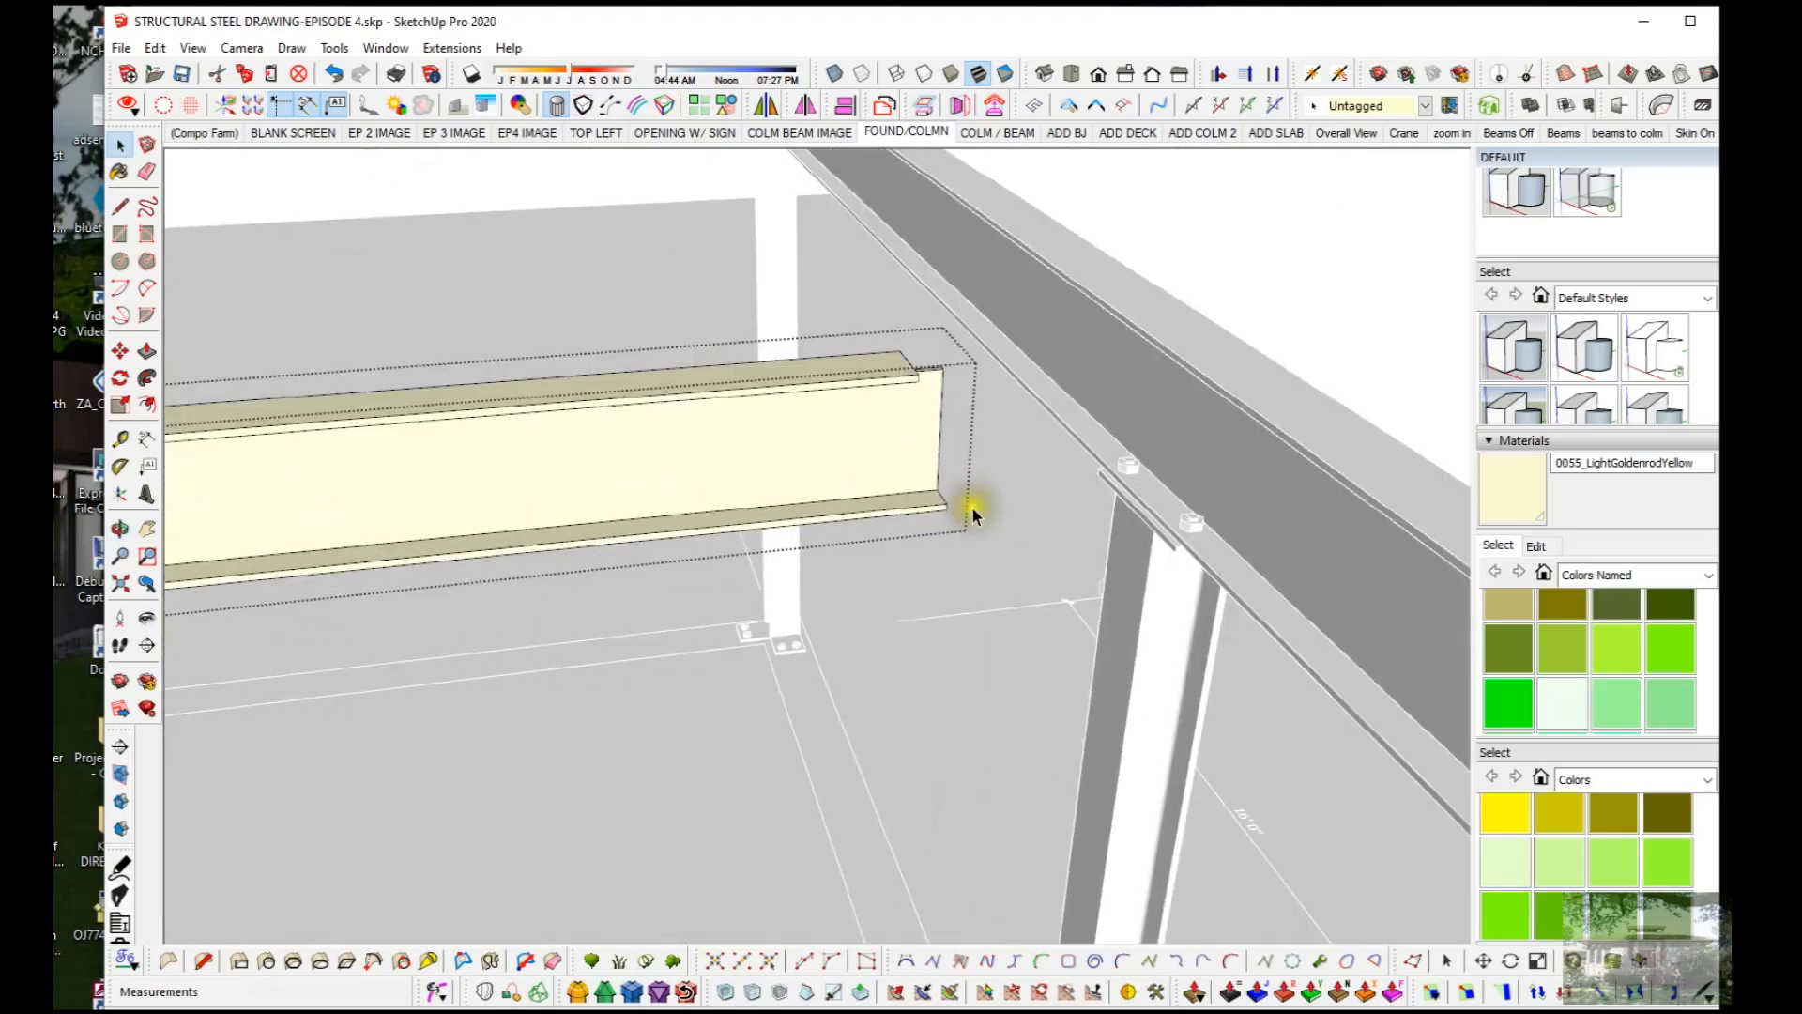
{"action": "key", "text": "t"}
{"action": "left_click", "coordinate": [899, 350]}
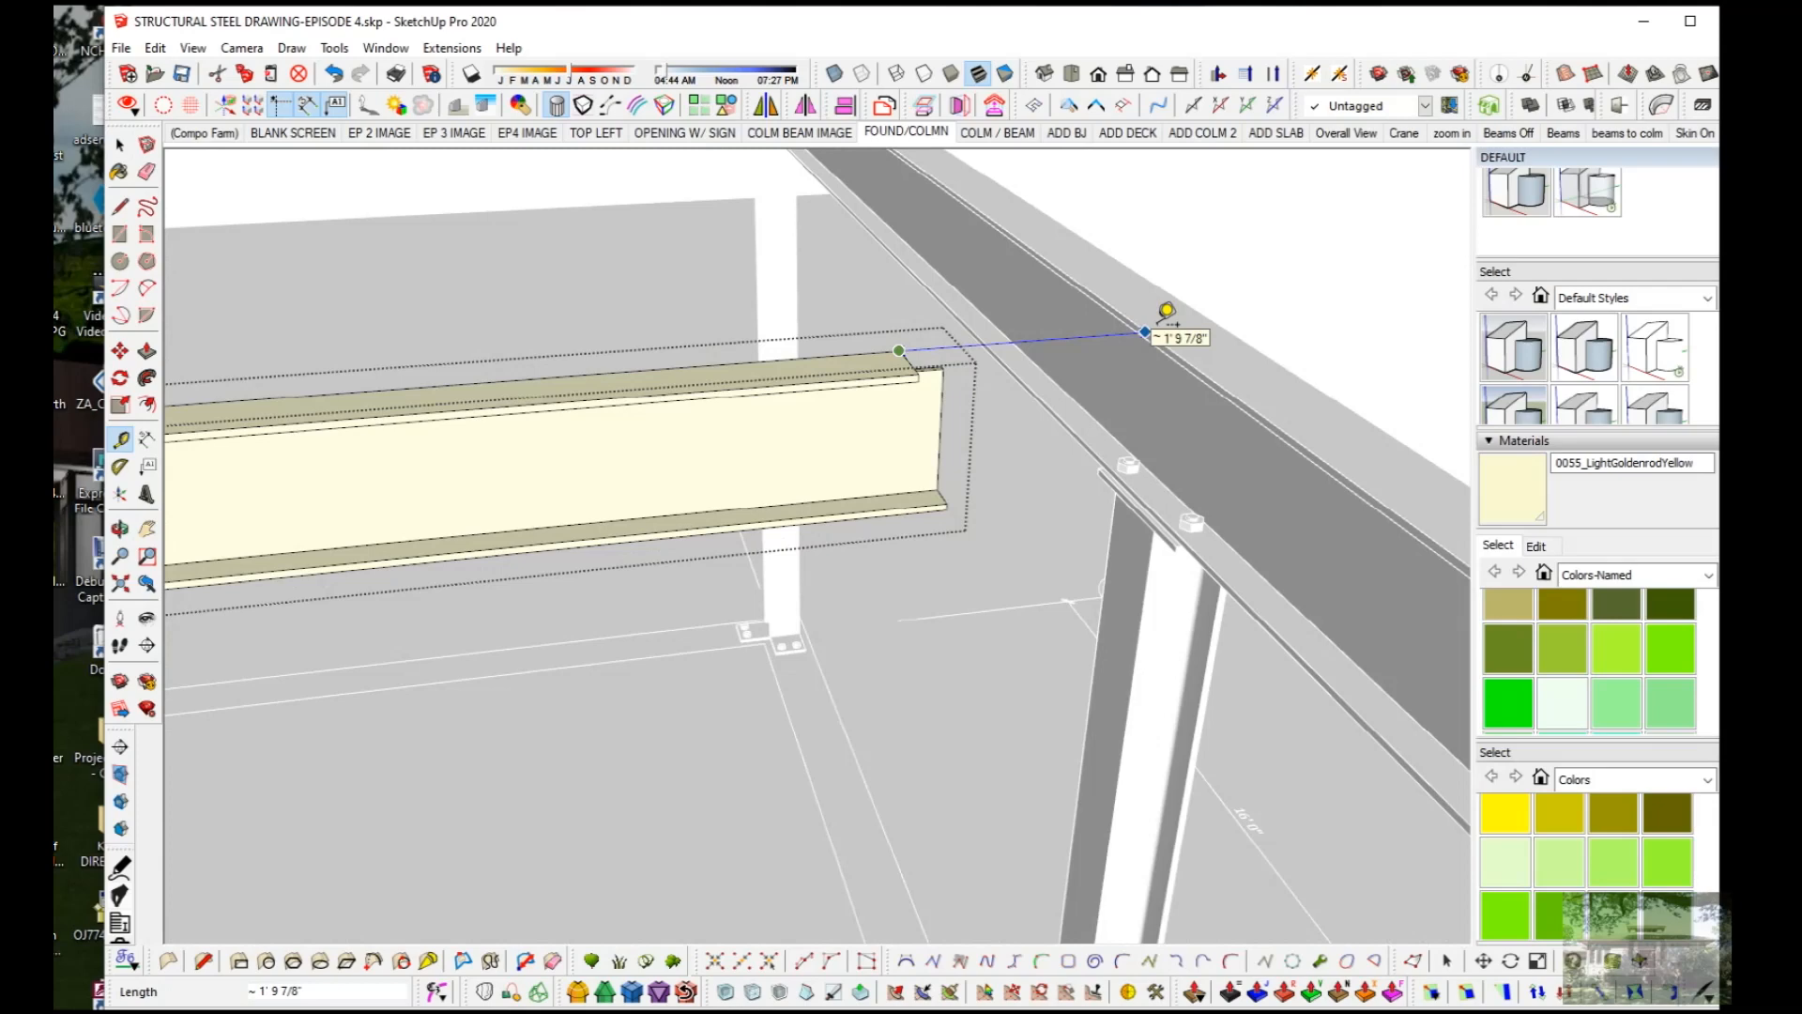
{"action": "key", "text": "space"}
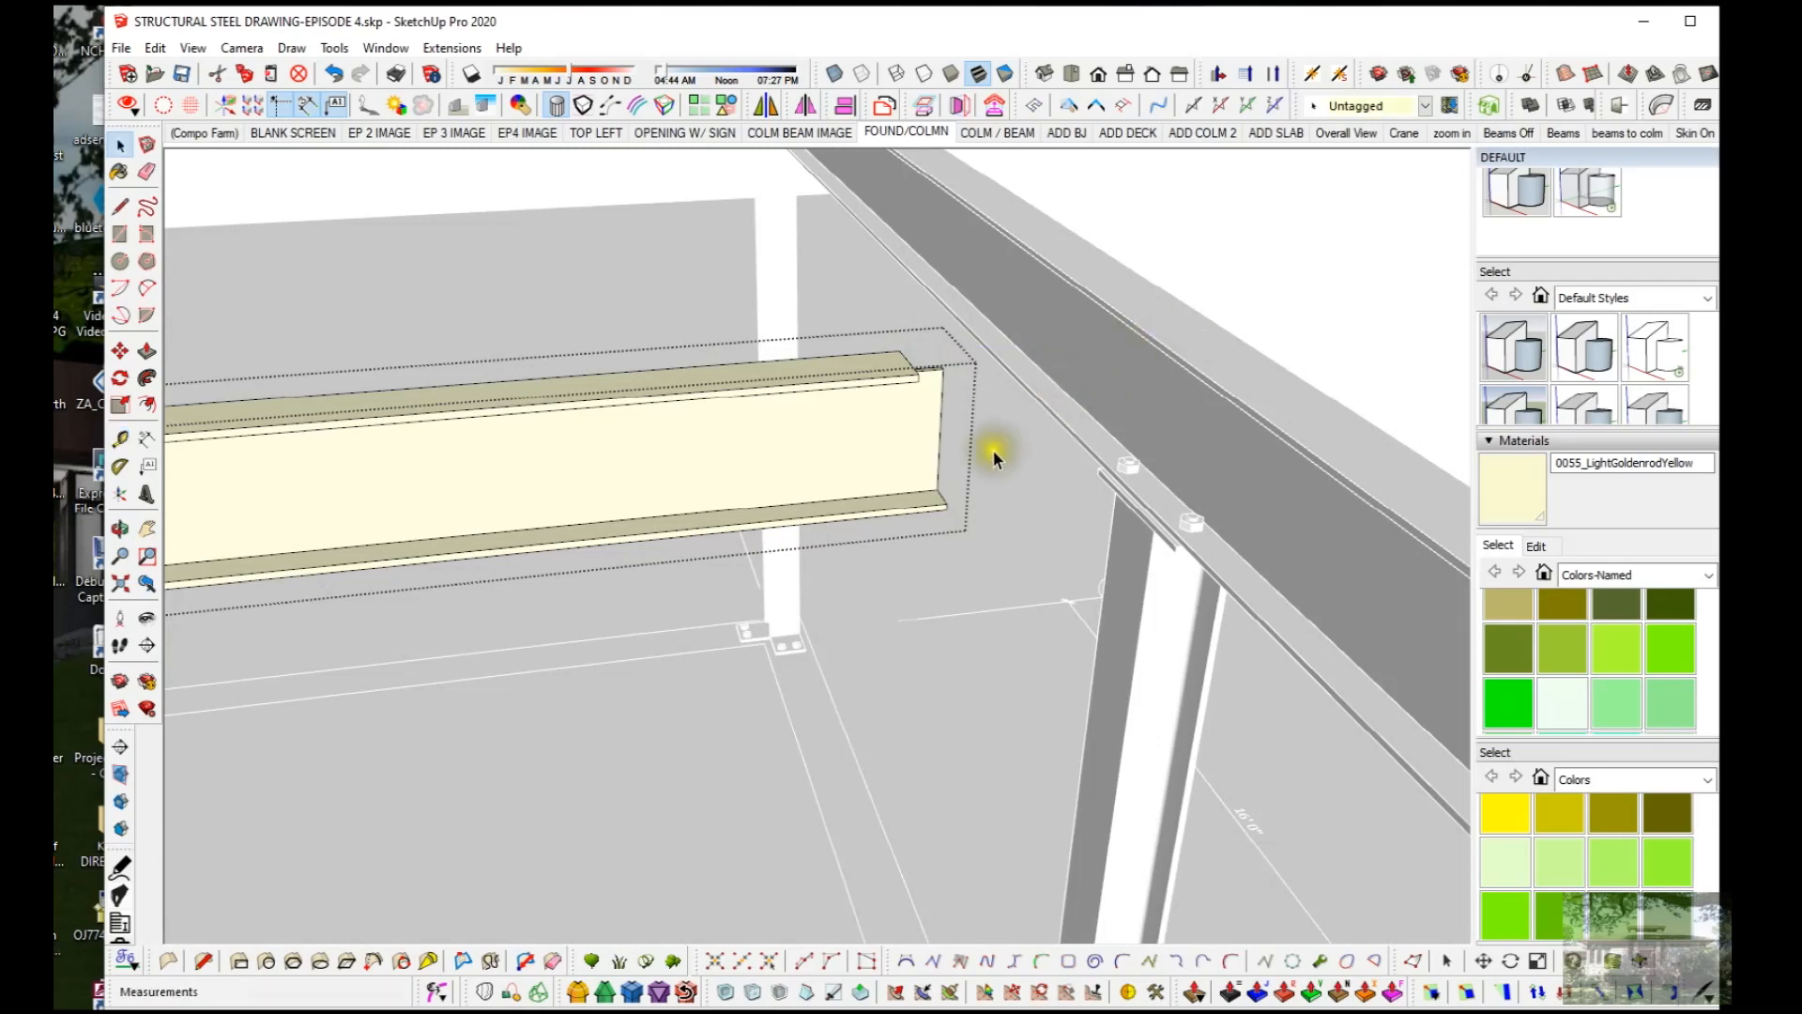
Step: Select the beam's short end profile and stretch it 21.375" toward the far perimeter beam
{"action": "left_click_drag", "start_coordinate": [842, 550], "coordinate": [1011, 347]}
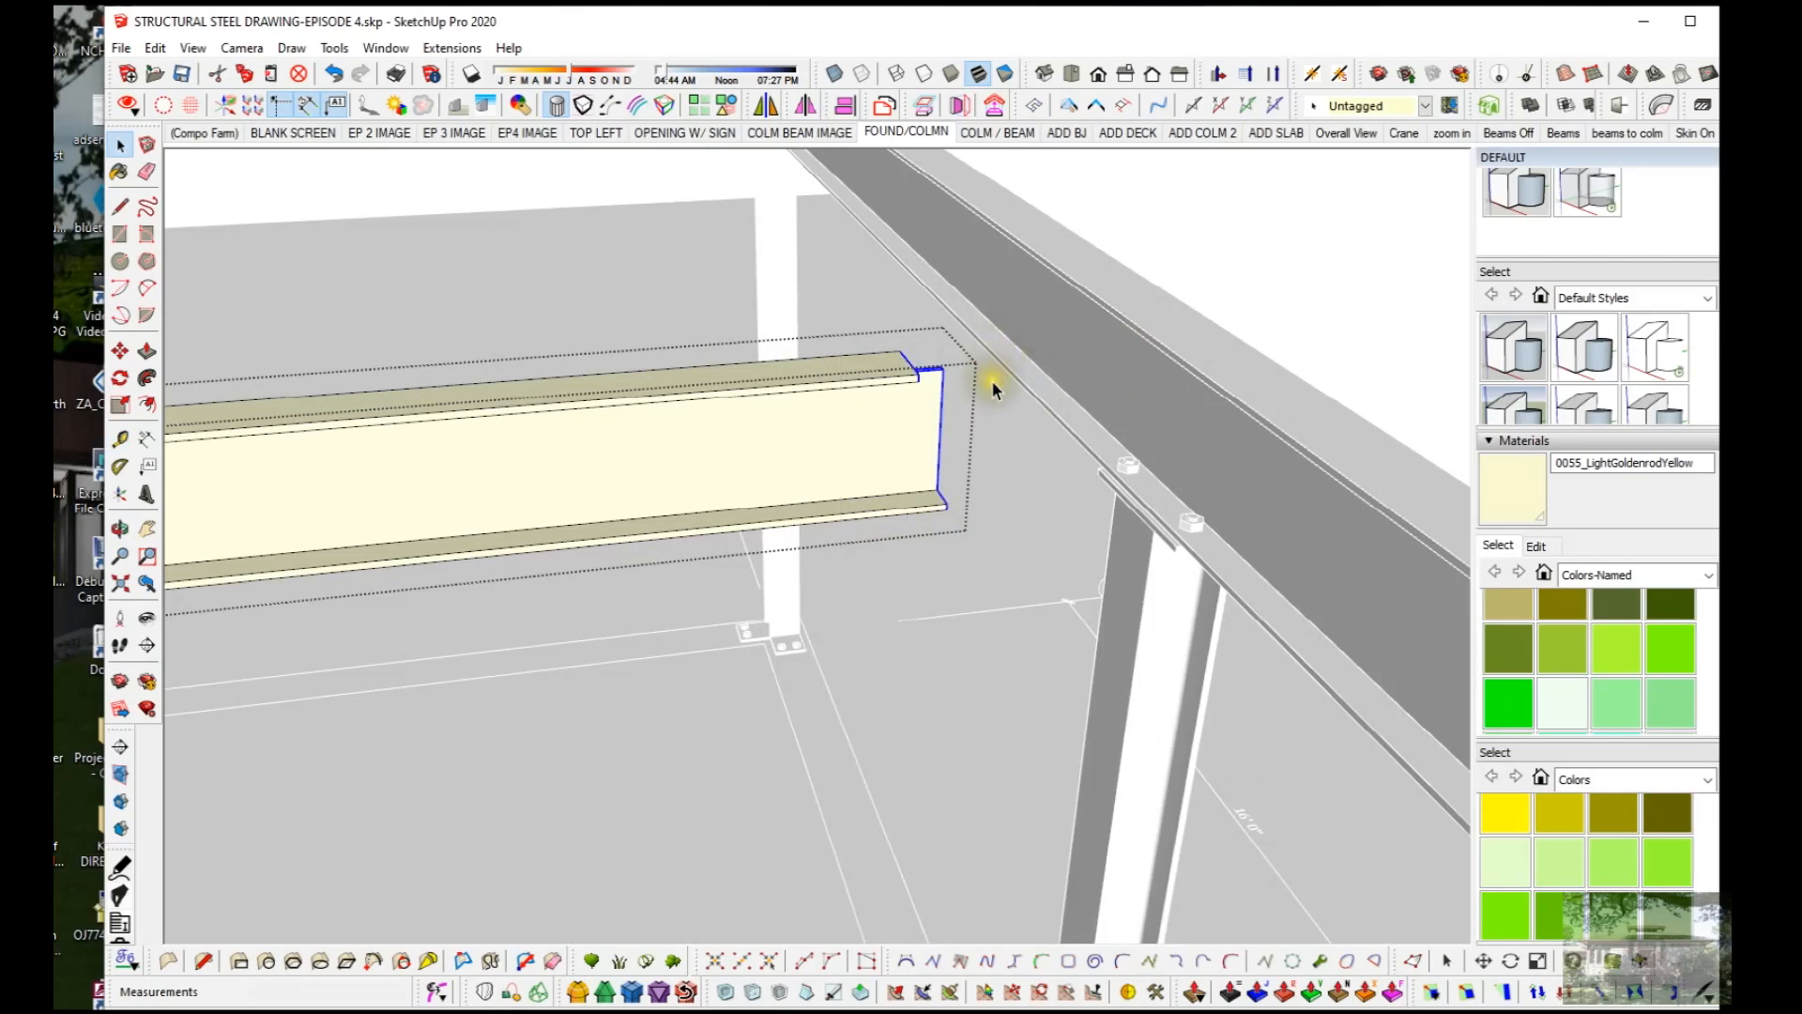
{"action": "key", "text": "m"}
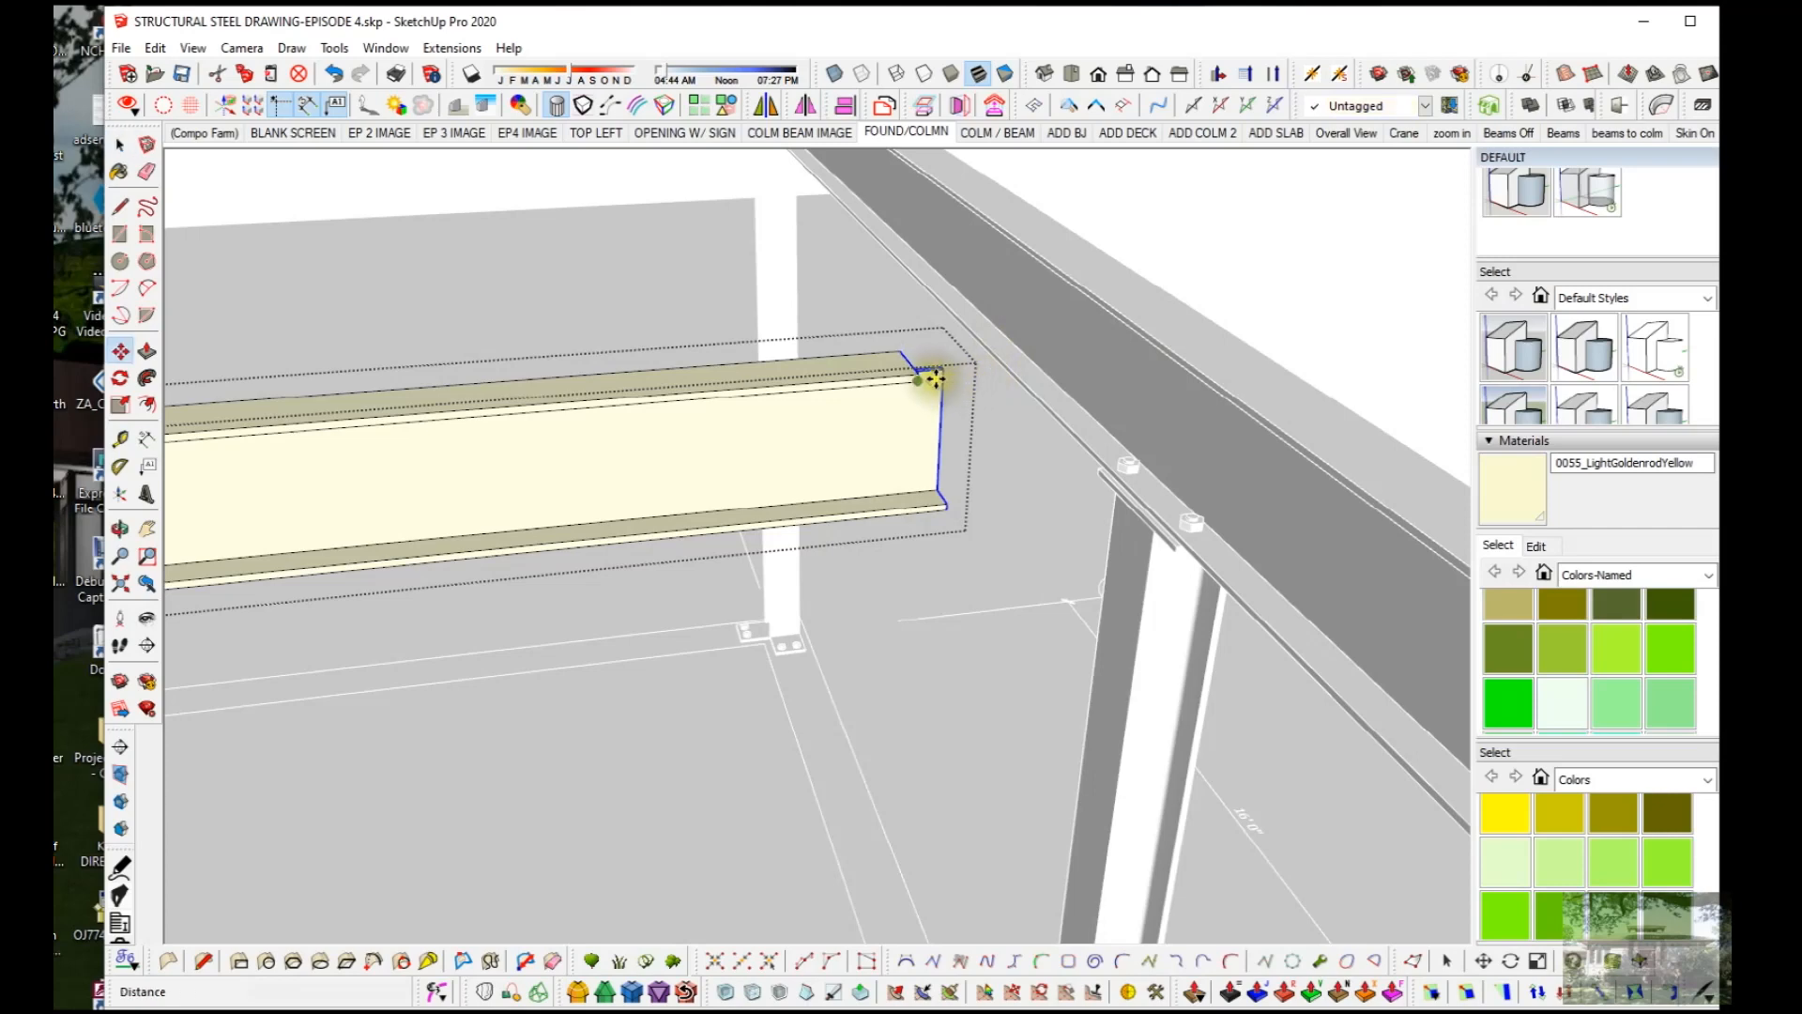
{"action": "left_click", "coordinate": [714, 508]}
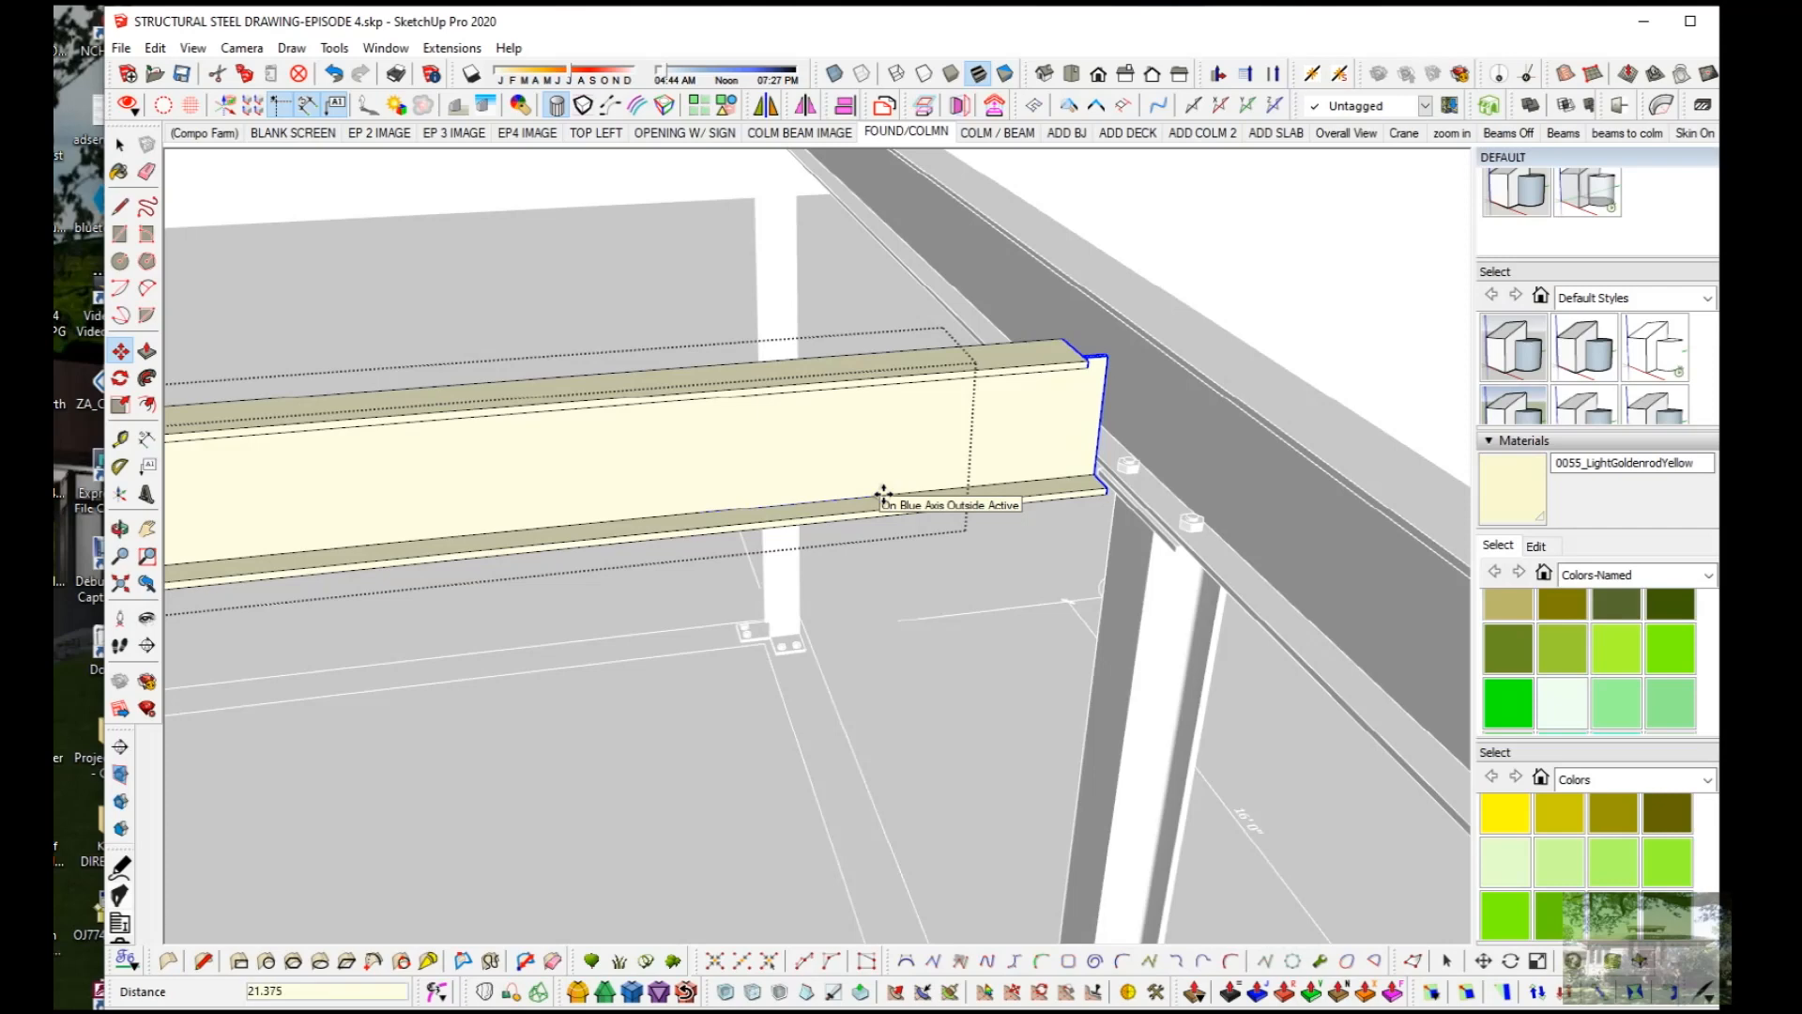
{"action": "type", "text": "21.375"}
{"action": "key", "text": "Return"}
{"action": "key", "text": "space"}
Step: Examine the whole steel frame to check how the long perpendicular beam spans between the perimeter beams
{"action": "scroll", "coordinate": [1253, 280], "scroll_direction": "down", "scroll_amount": 5}
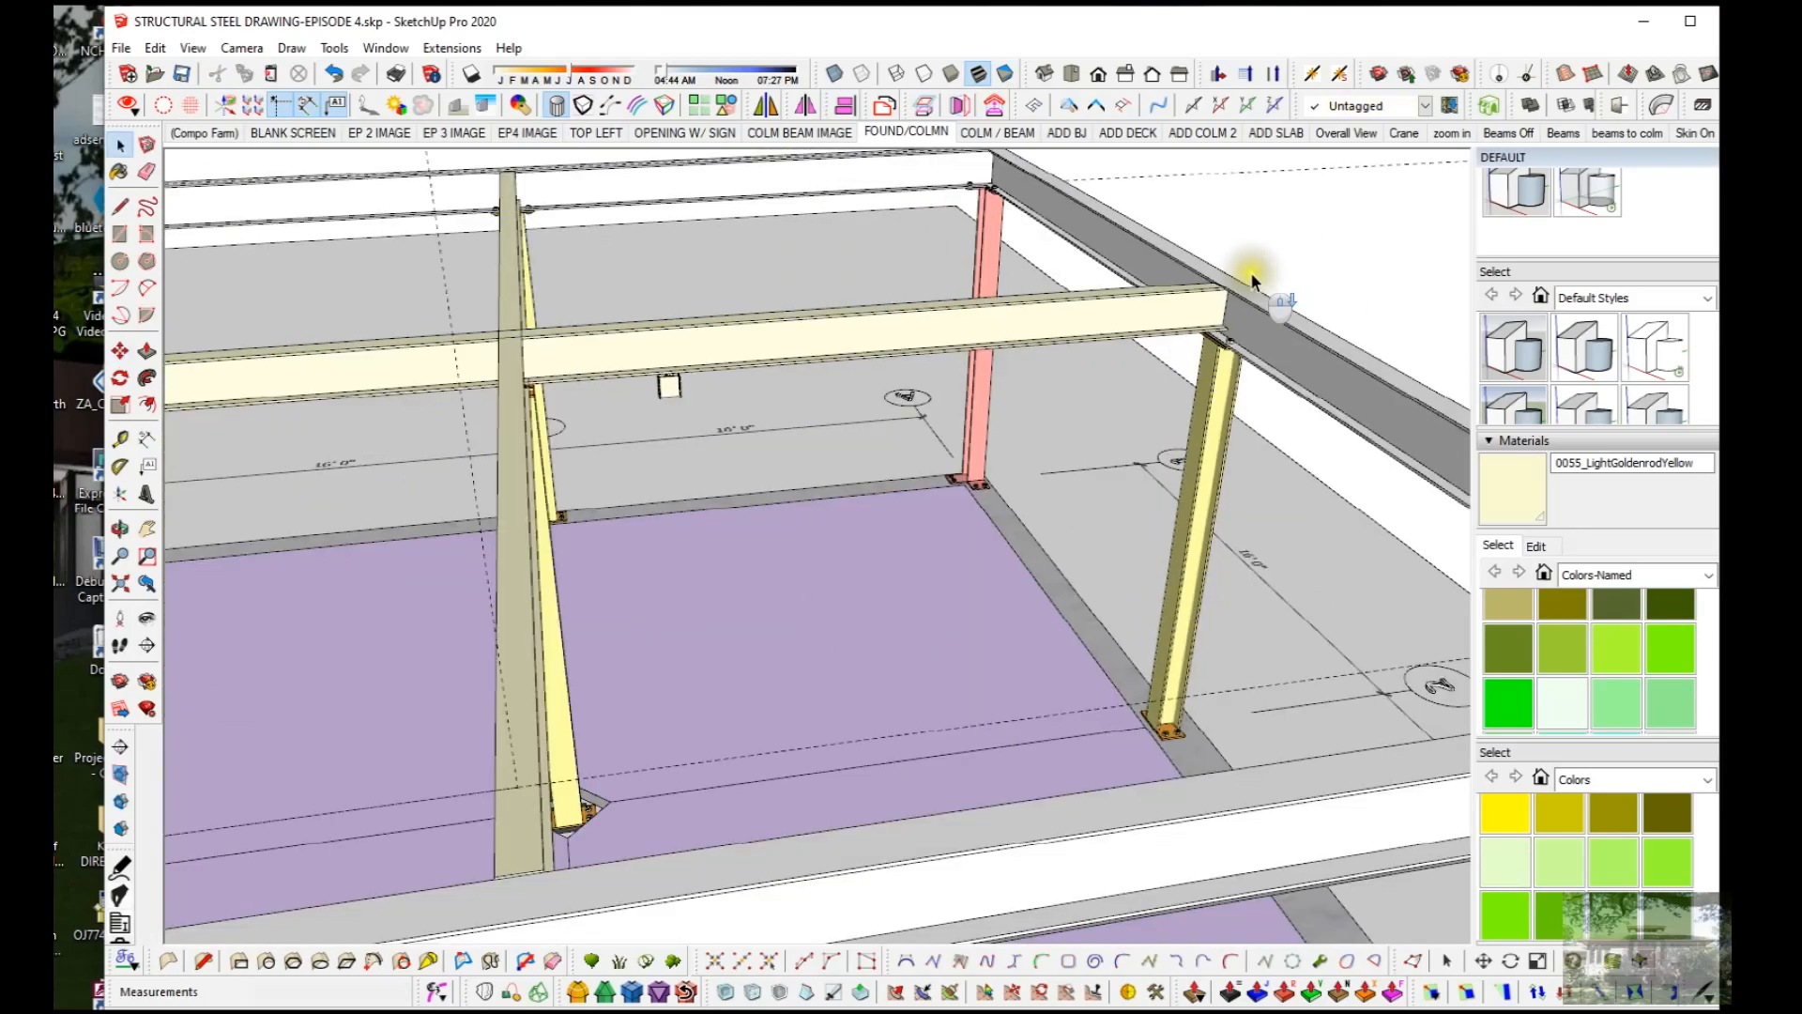
{"action": "scroll", "coordinate": [1254, 280], "scroll_direction": "down", "scroll_amount": 2}
{"action": "middle_click_drag", "start_coordinate": [1066, 310], "coordinate": [1178, 333]}
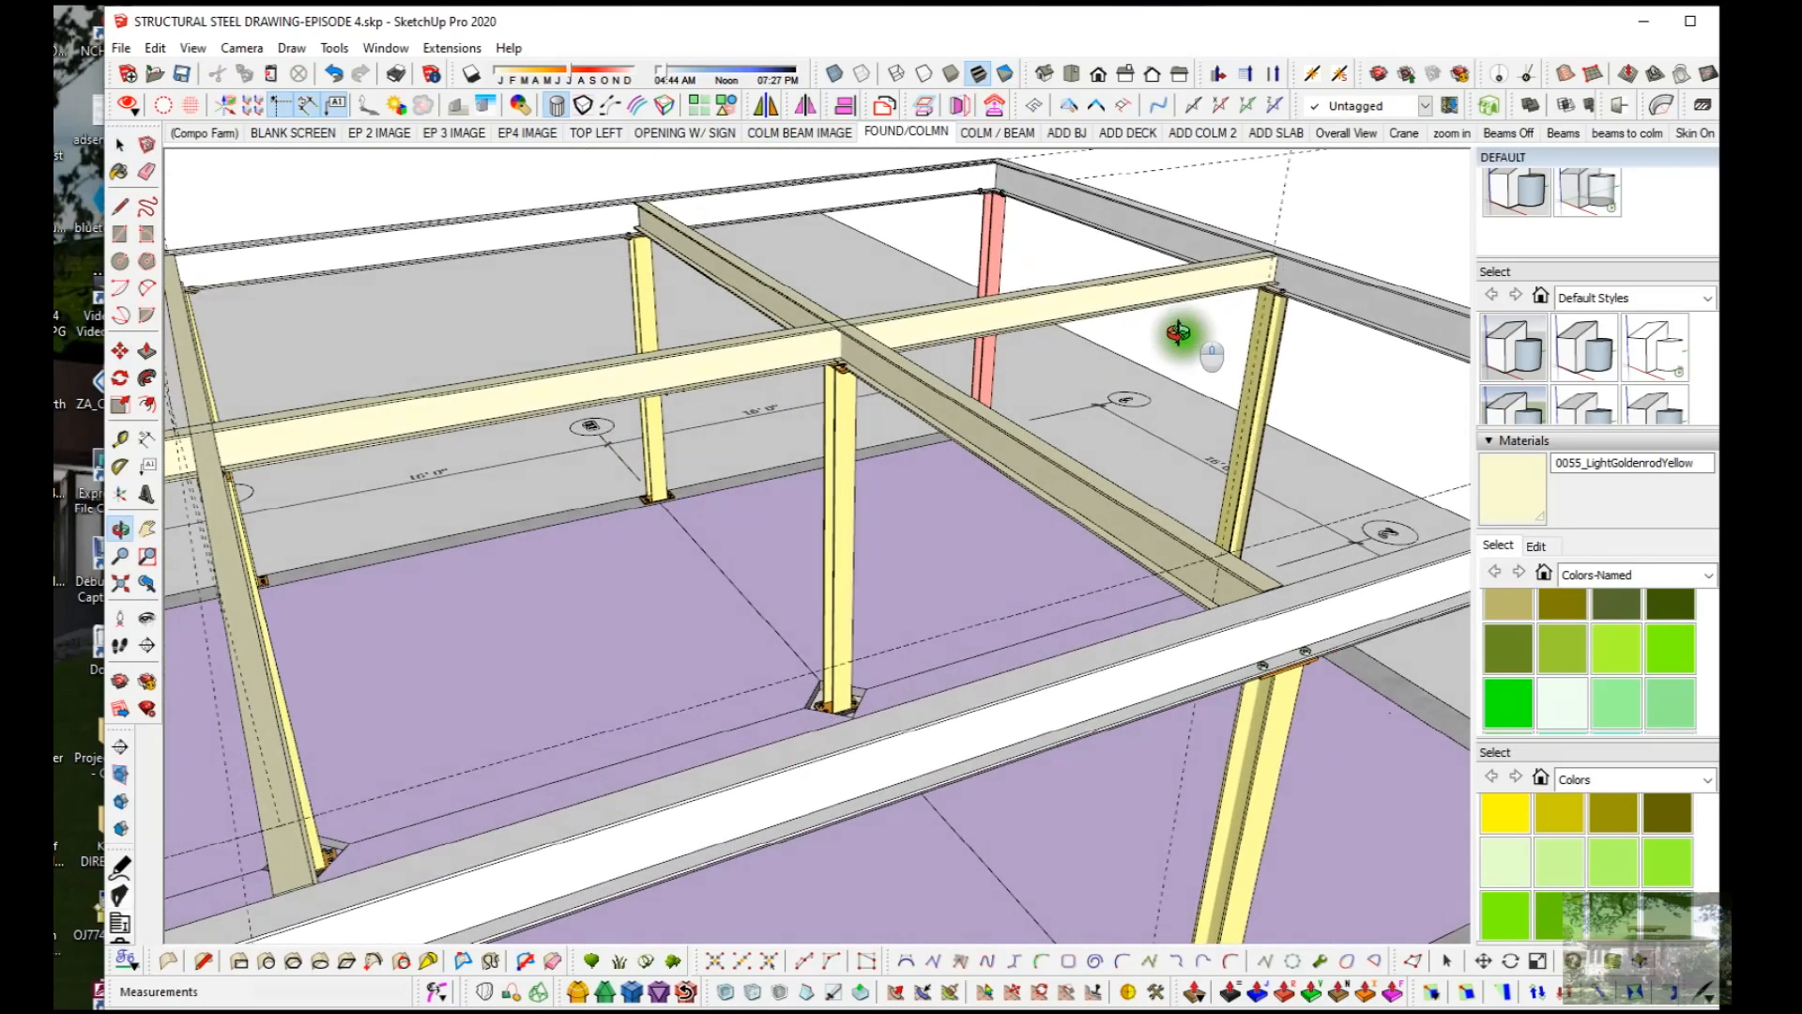
{"action": "scroll", "coordinate": [1142, 354], "scroll_direction": "down", "scroll_amount": 6}
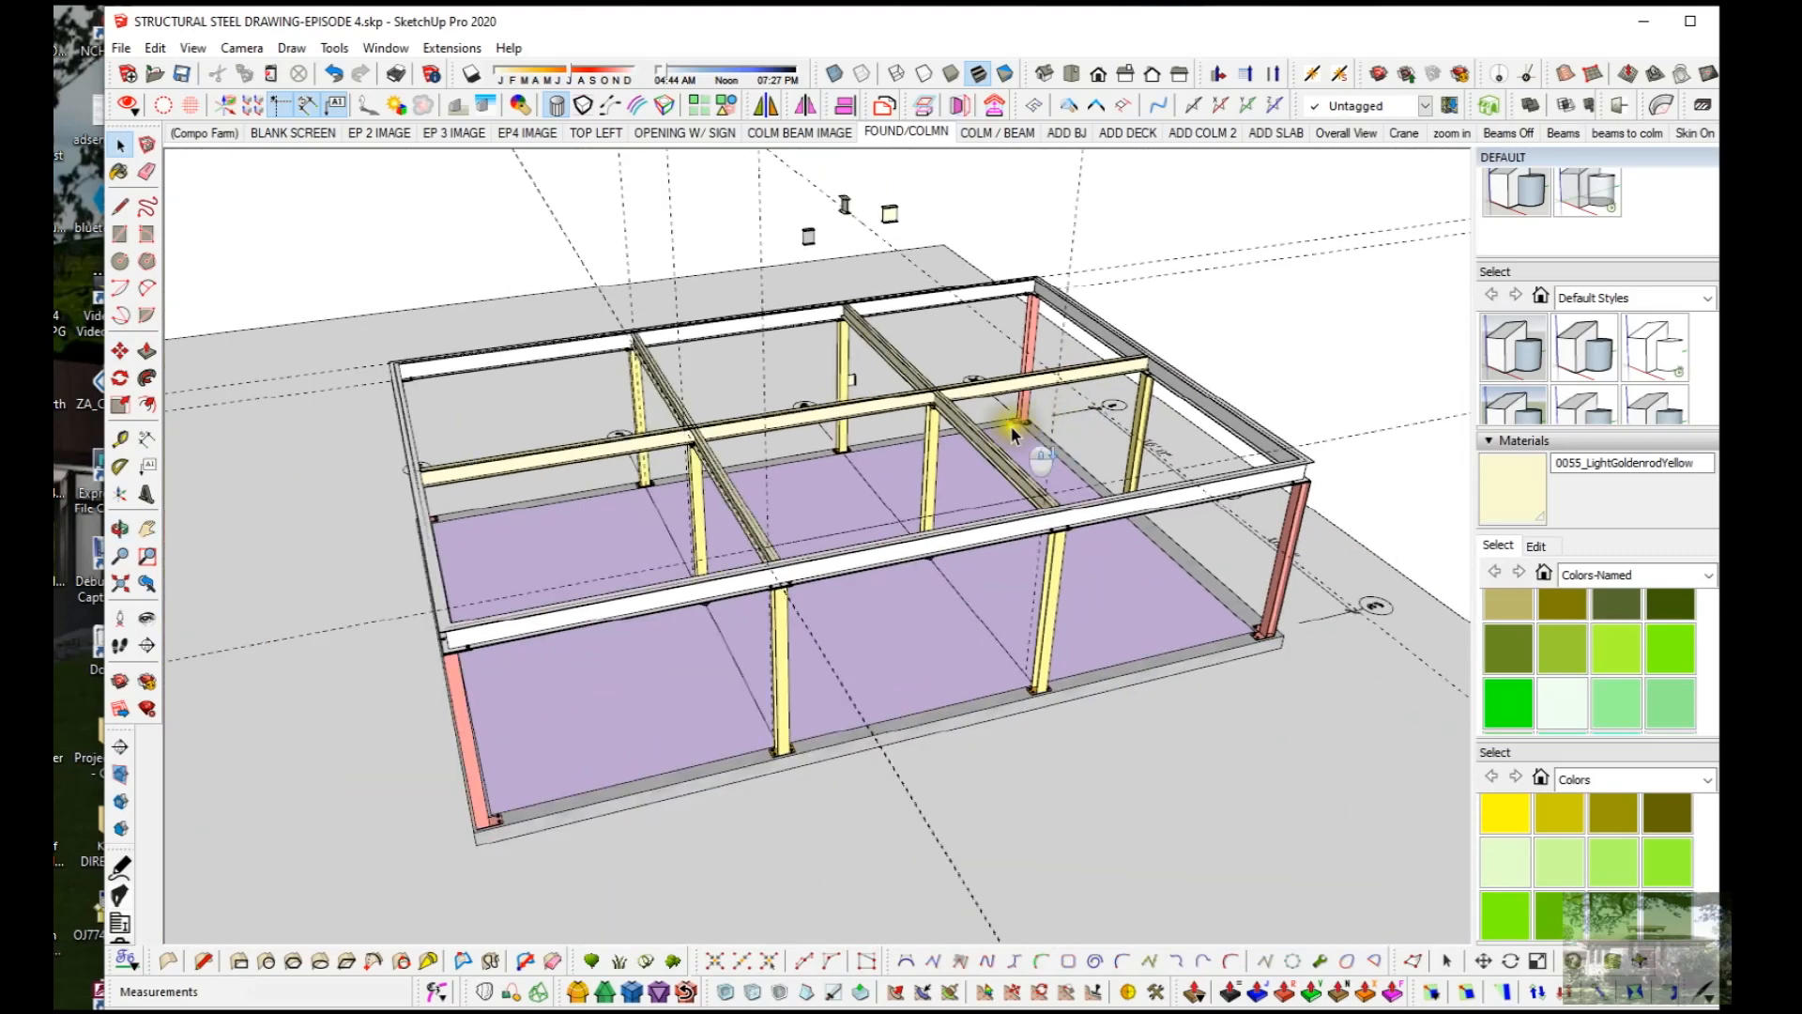
{"action": "scroll", "coordinate": [1013, 434], "scroll_direction": "down", "scroll_amount": 2}
{"action": "middle_click_drag", "start_coordinate": [1005, 446], "coordinate": [1144, 380]}
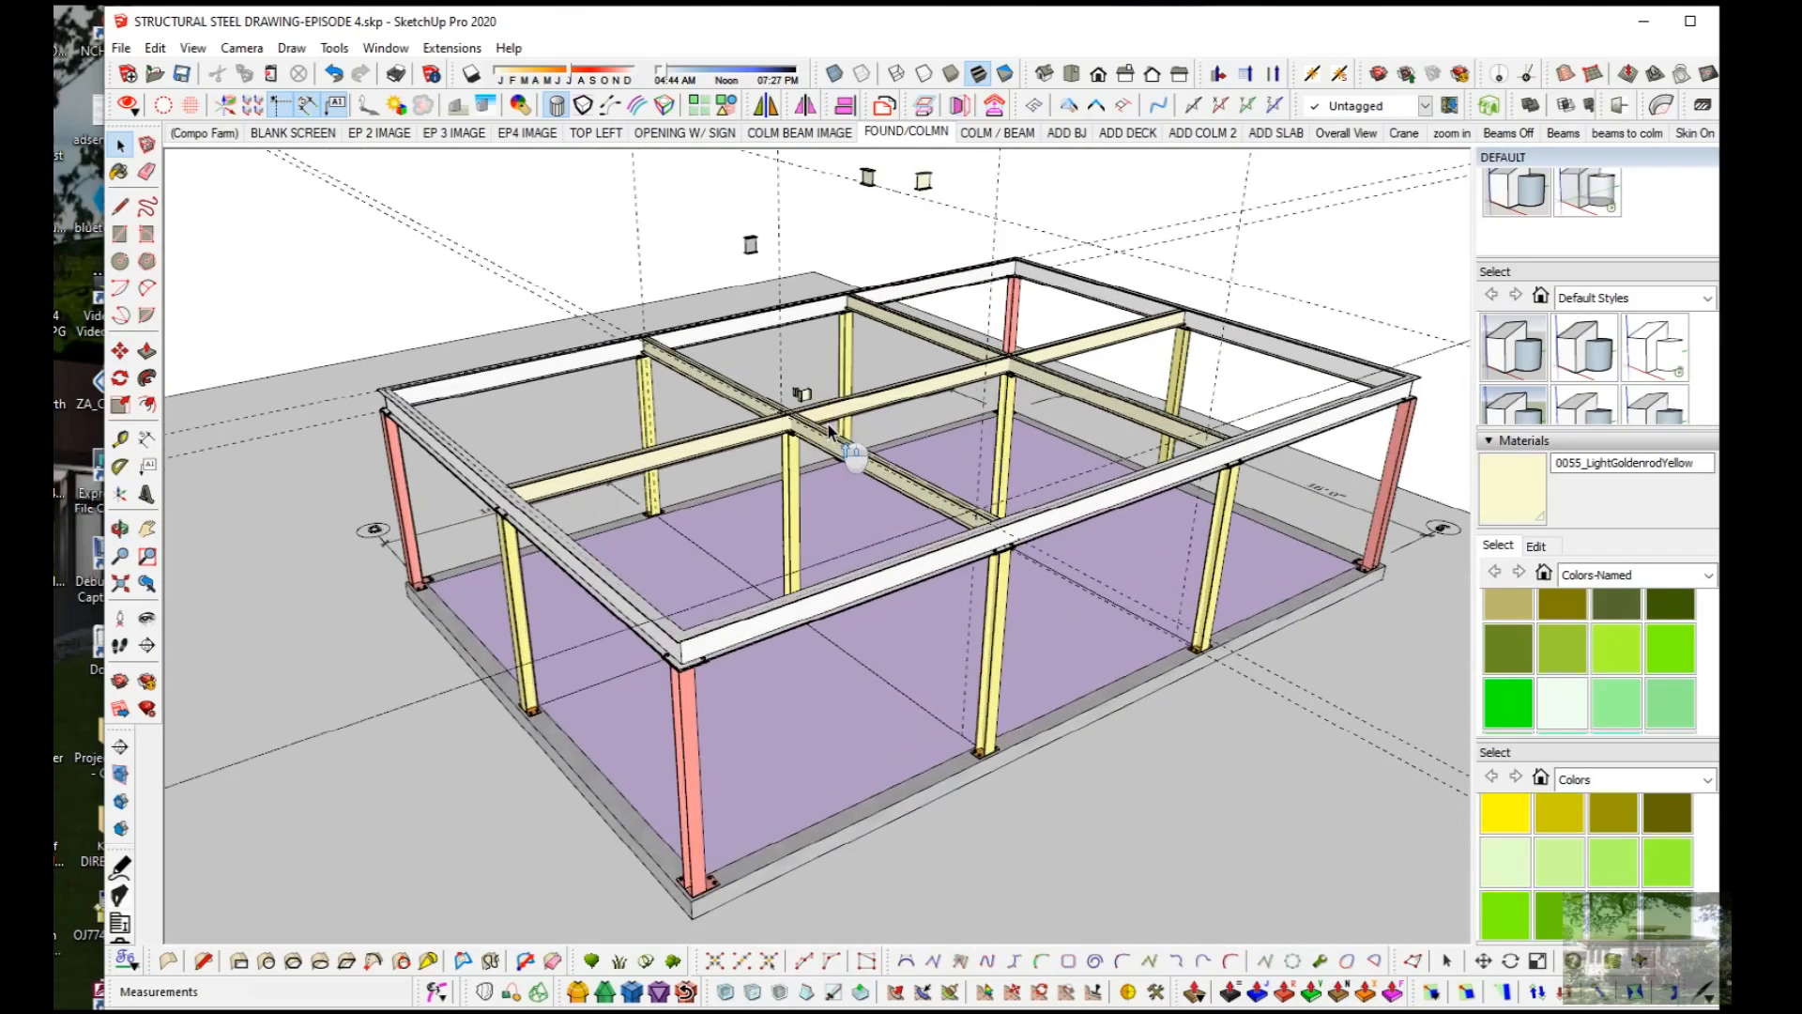
{"action": "scroll", "coordinate": [830, 430], "scroll_direction": "up", "scroll_amount": 6}
{"action": "scroll", "coordinate": [811, 409], "scroll_direction": "down", "scroll_amount": 3}
{"action": "middle_click_drag", "start_coordinate": [792, 390], "coordinate": [764, 442]}
Step: Select both clip angles with their bolts beside the loose beam sample and make them one group
{"action": "middle_click_drag", "start_coordinate": [401, 359], "coordinate": [685, 354]}
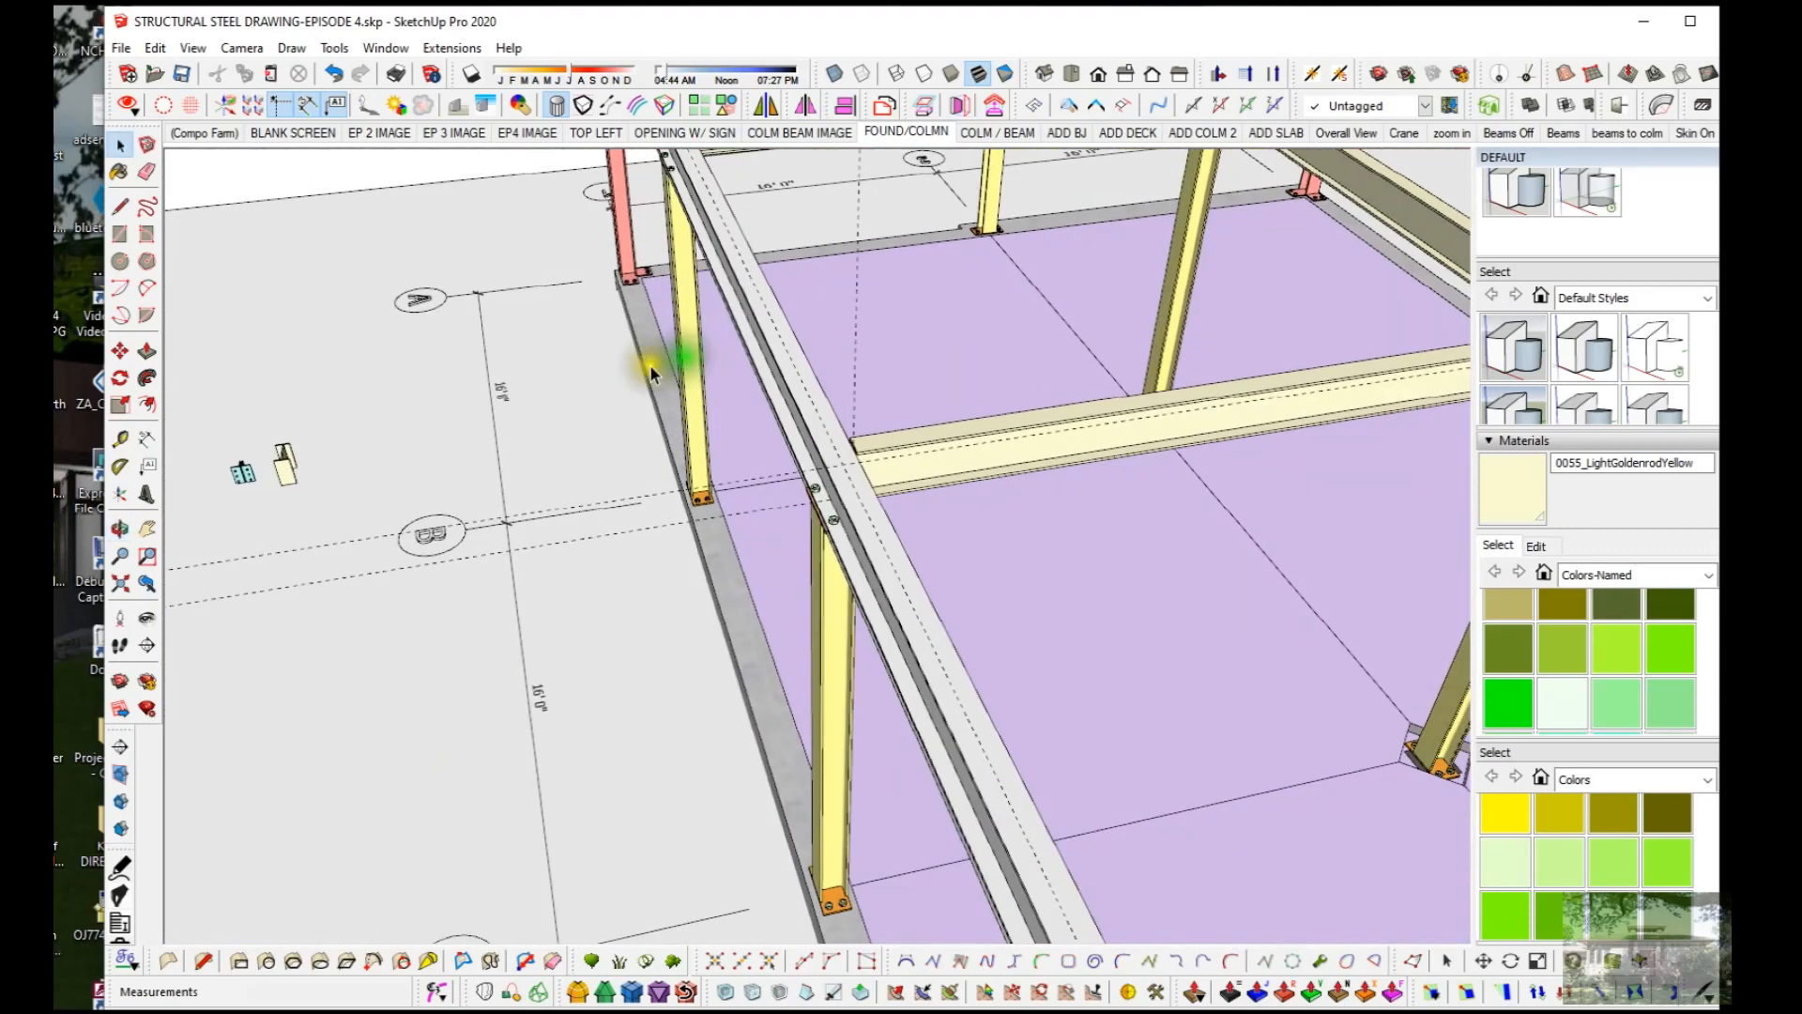
{"action": "scroll", "coordinate": [261, 475], "scroll_direction": "up", "scroll_amount": 5}
{"action": "scroll", "coordinate": [254, 477], "scroll_direction": "up", "scroll_amount": 4}
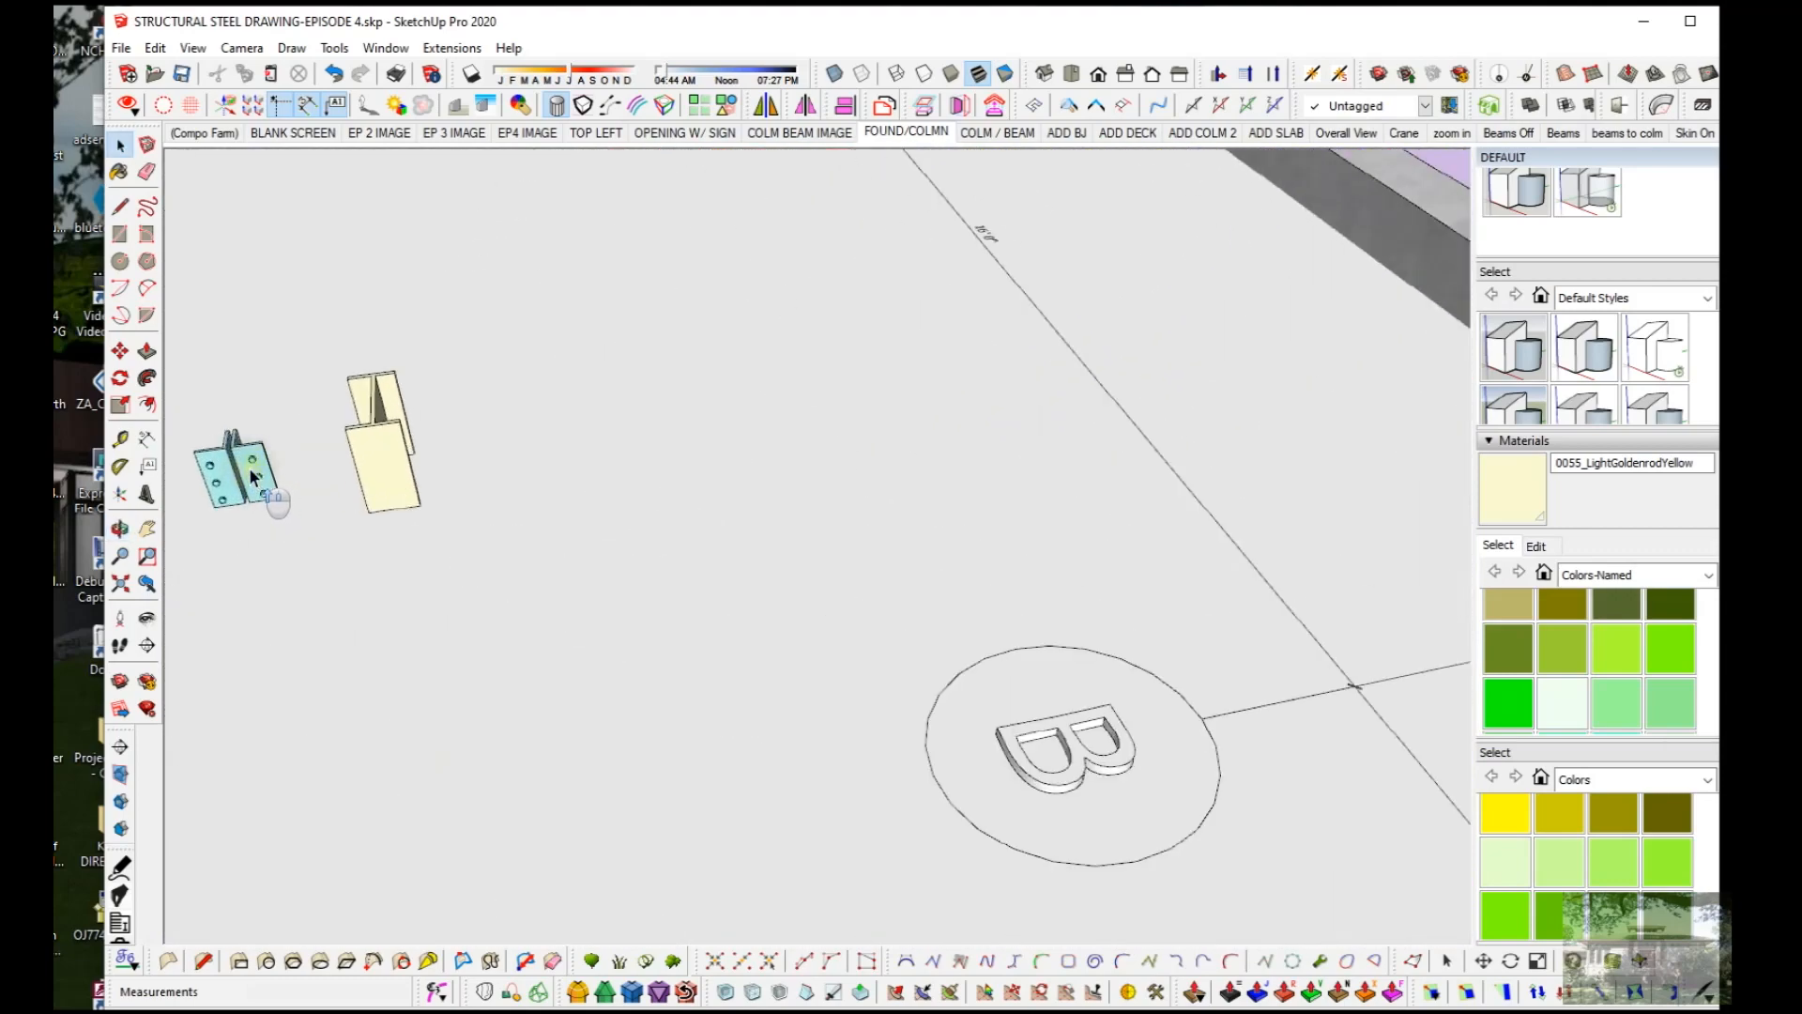
{"action": "left_click", "coordinate": [261, 474]}
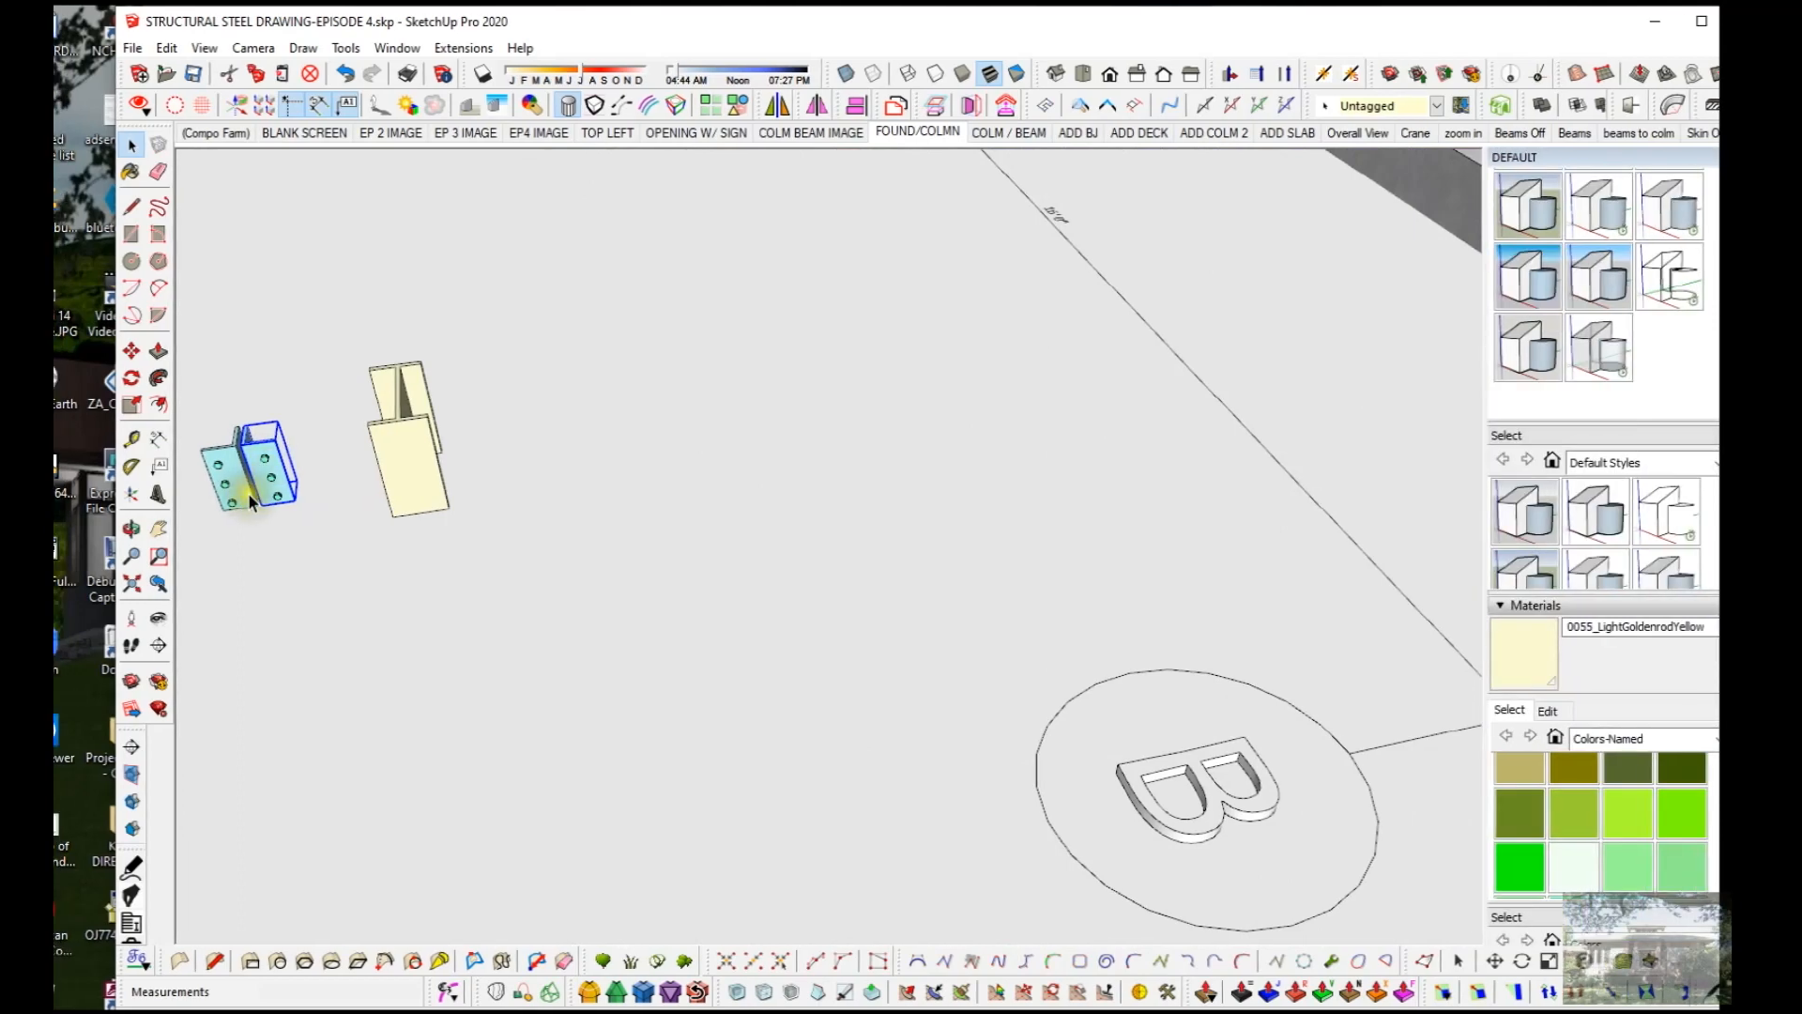
{"action": "left_click_drag", "start_coordinate": [242, 526], "coordinate": [368, 398]}
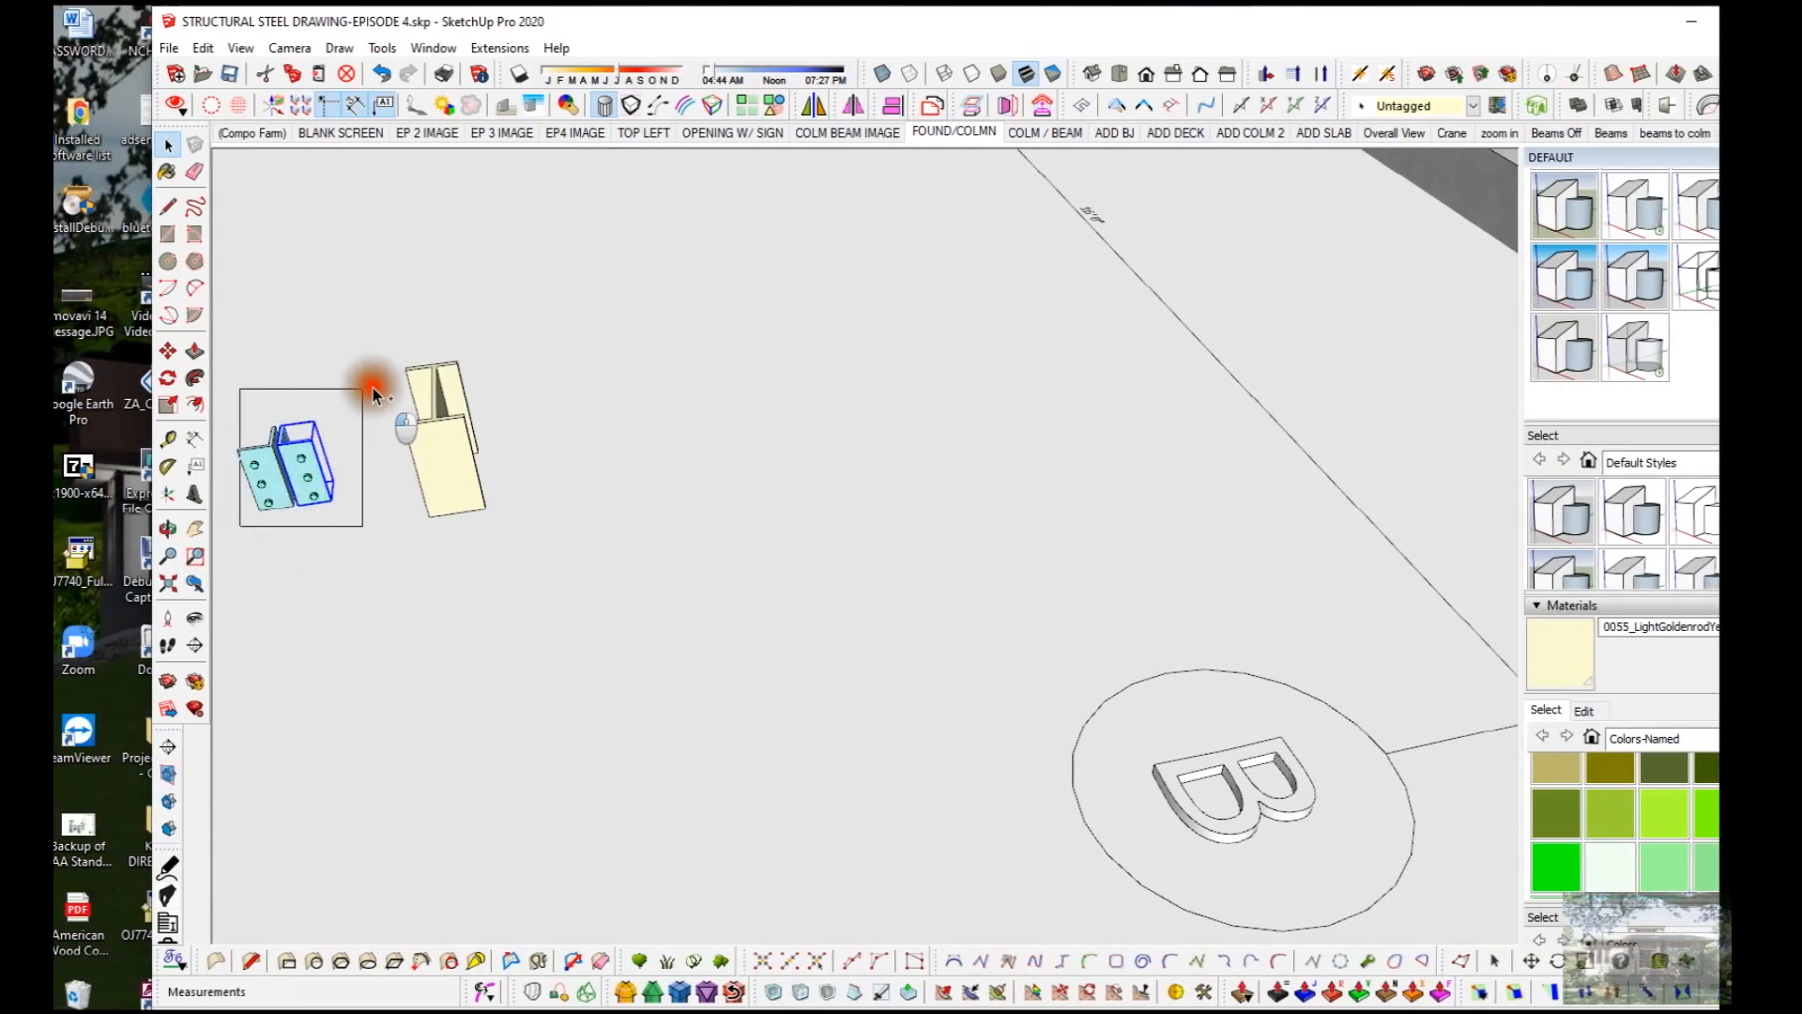
{"action": "left_click_drag", "start_coordinate": [248, 535], "coordinate": [368, 402]}
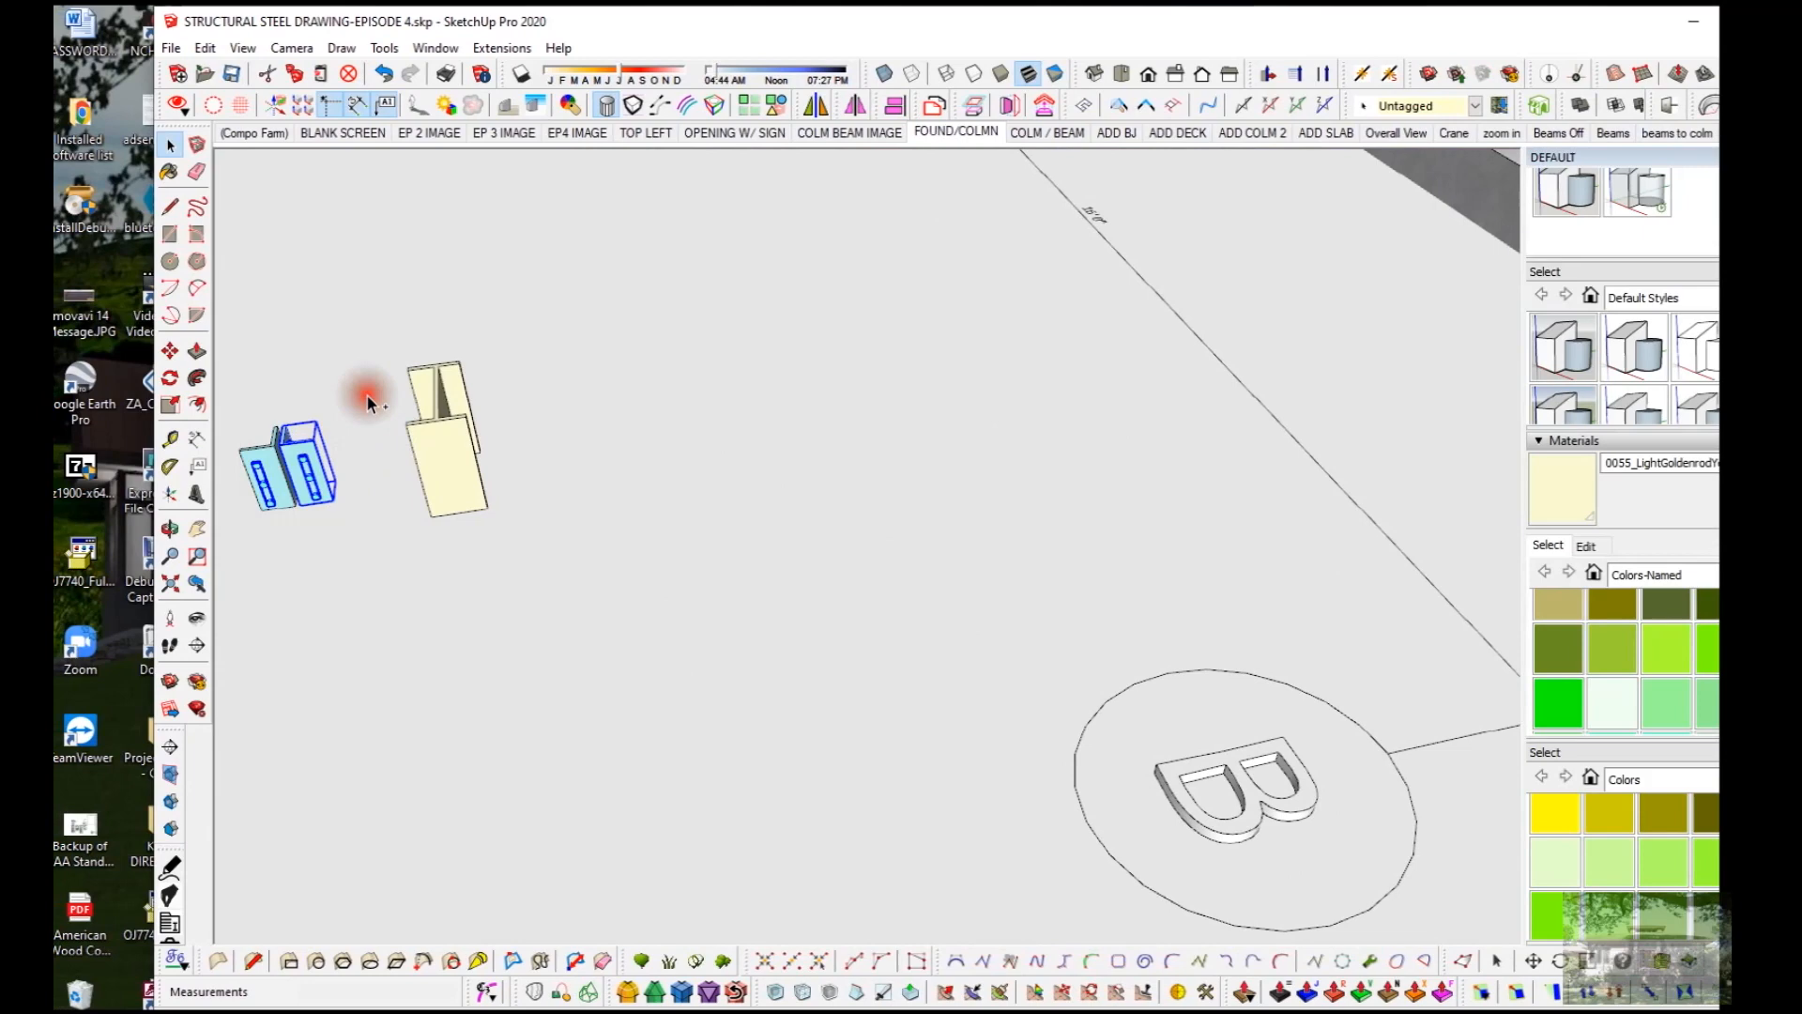
{"action": "left_click", "coordinate": [279, 472]}
{"action": "left_click", "coordinate": [318, 470]}
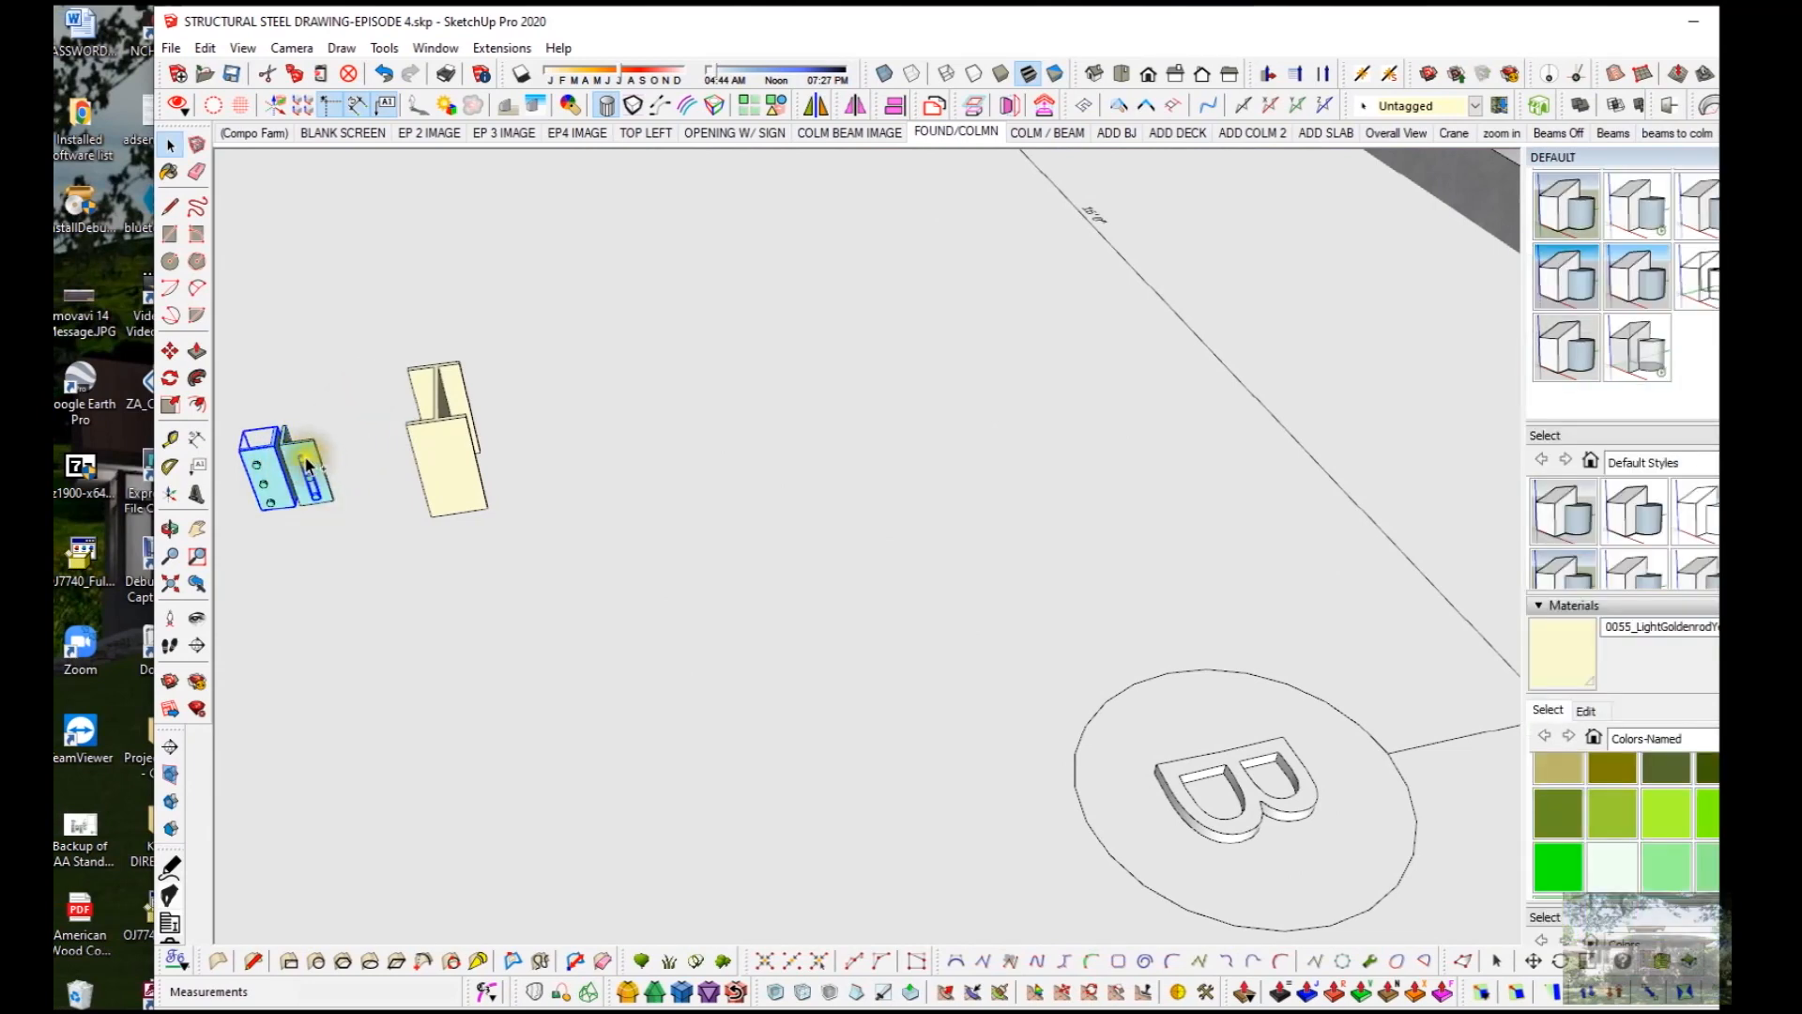
{"action": "left_click", "coordinate": [305, 459], "text": "shift"}
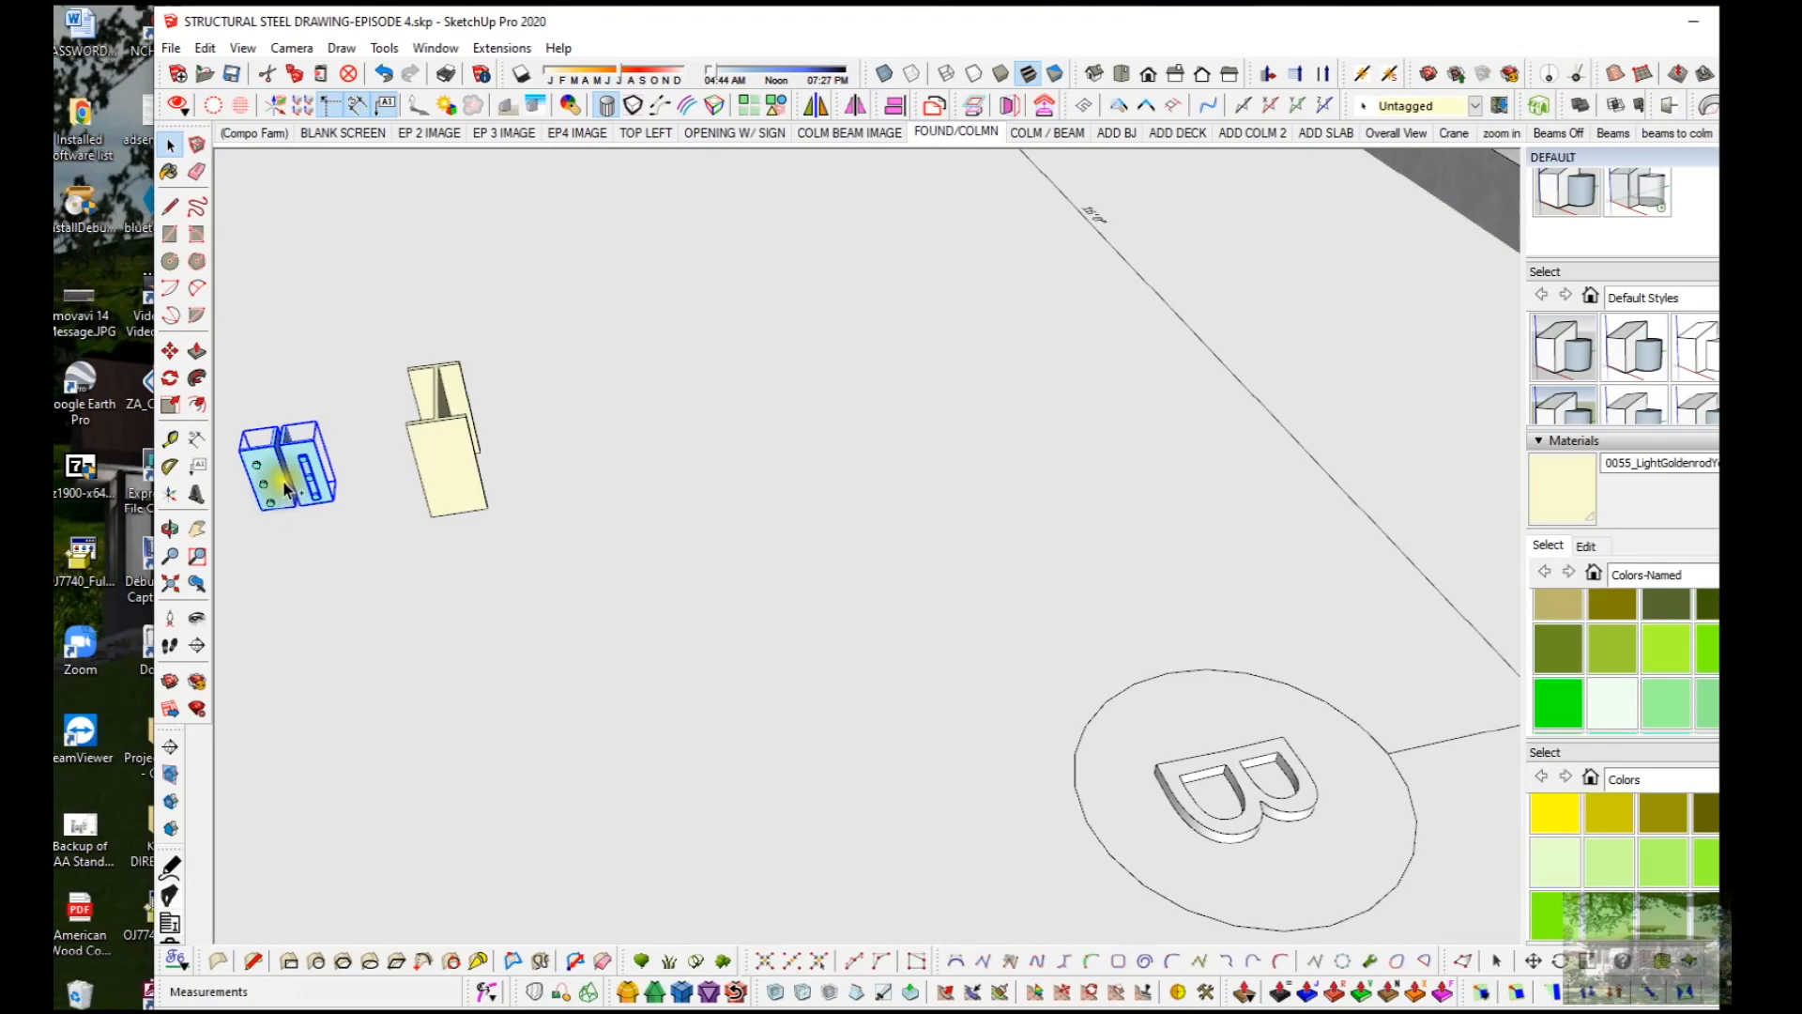
{"action": "middle_click_drag", "start_coordinate": [278, 488], "coordinate": [1061, 310]}
{"action": "left_click_drag", "start_coordinate": [654, 896], "coordinate": [792, 669]}
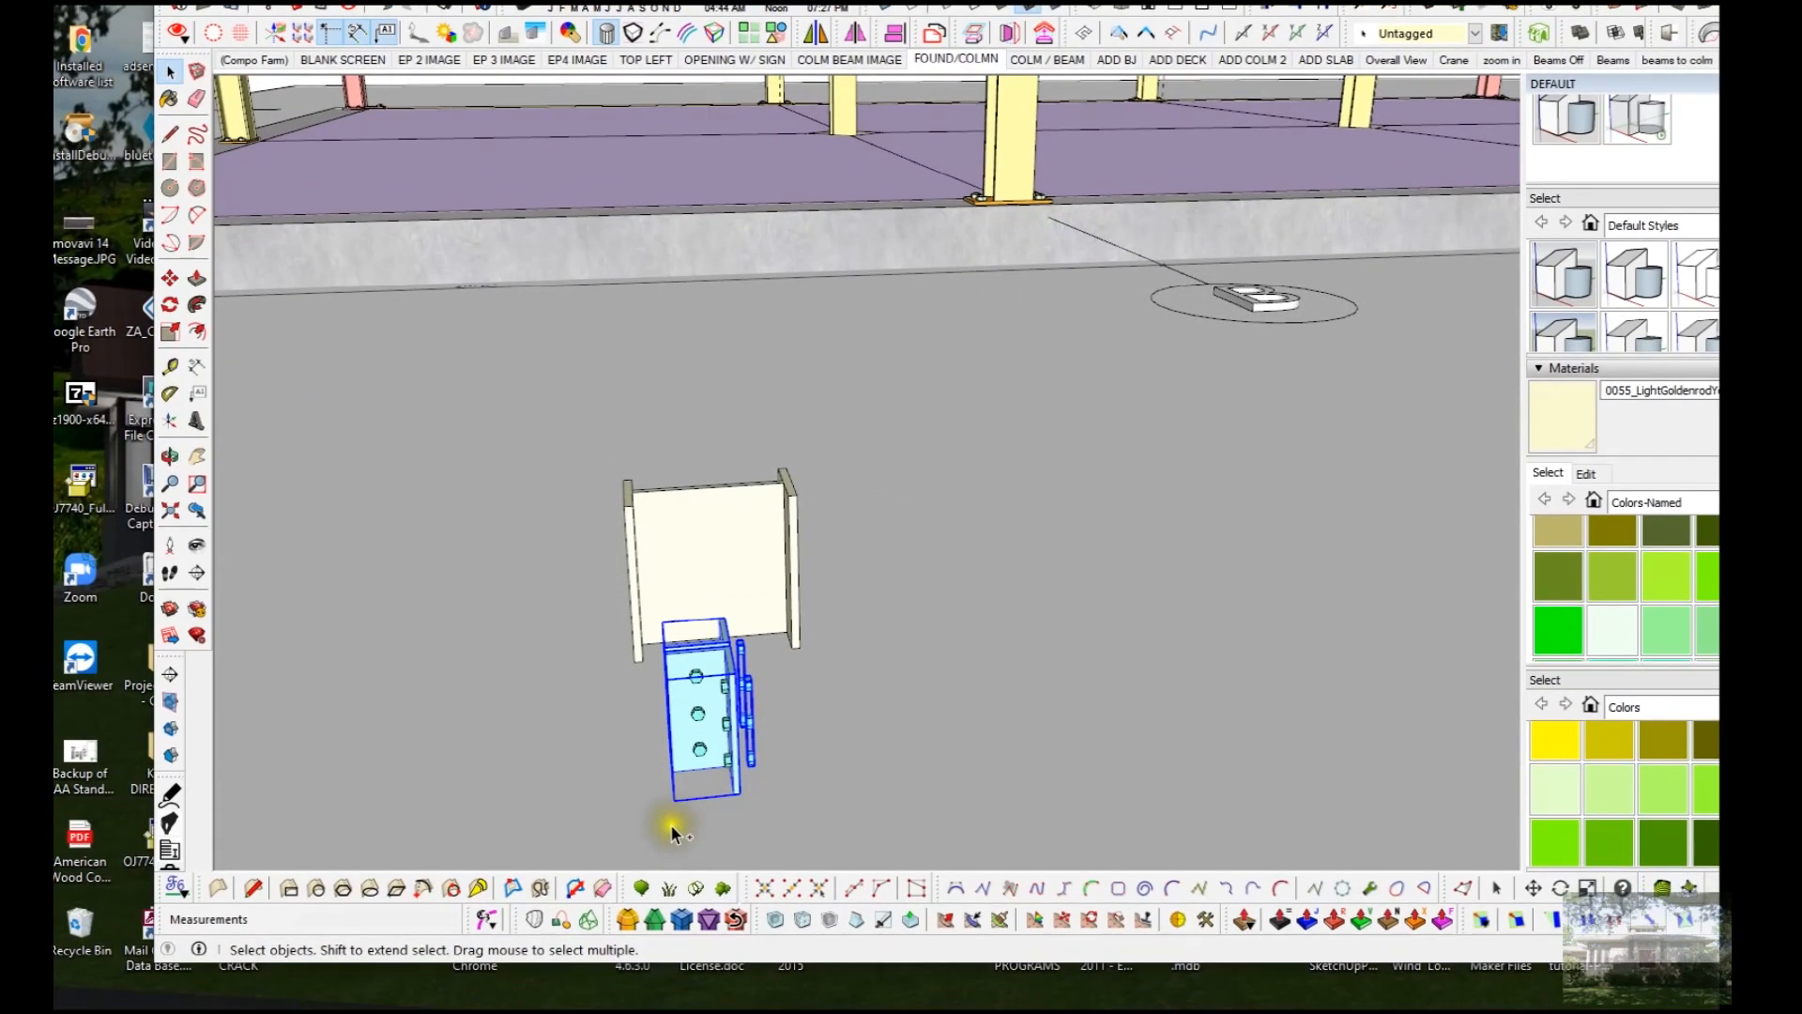
{"action": "left_click_drag", "start_coordinate": [792, 596], "coordinate": [778, 597]}
{"action": "middle_click_drag", "start_coordinate": [775, 603], "coordinate": [850, 592]}
{"action": "right_click", "coordinate": [756, 674]}
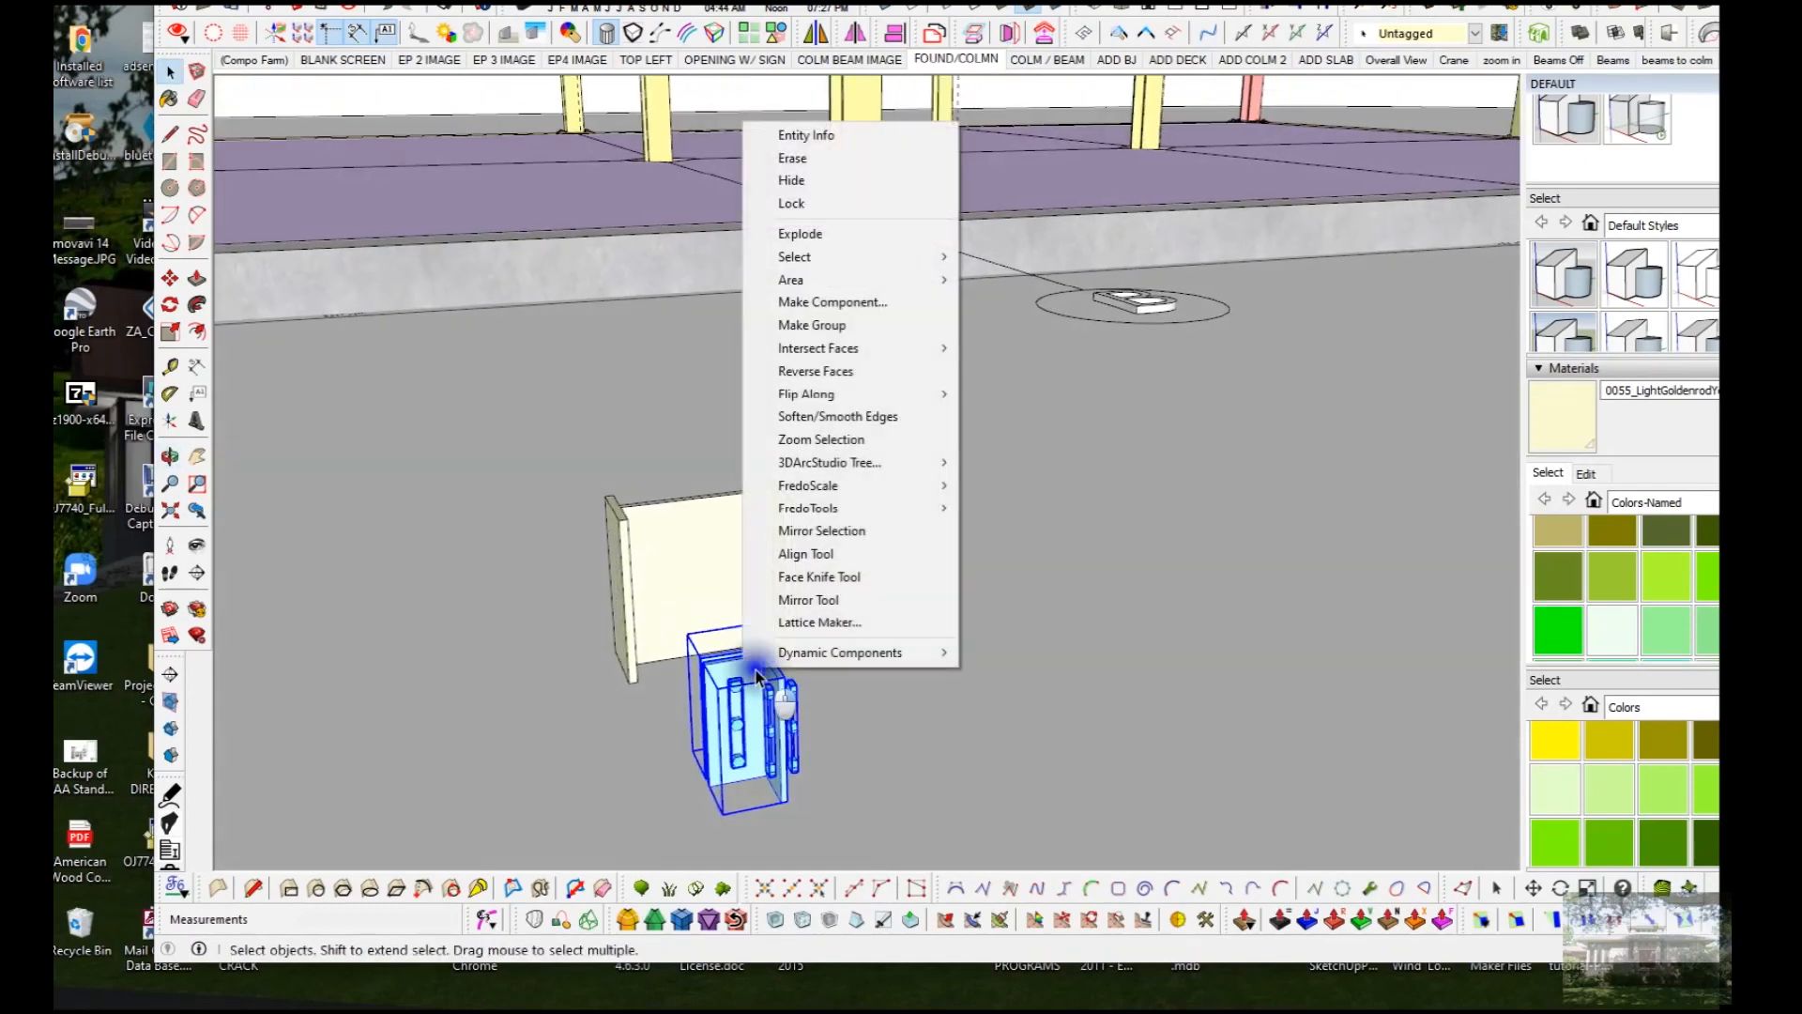
{"action": "left_click", "coordinate": [842, 329]}
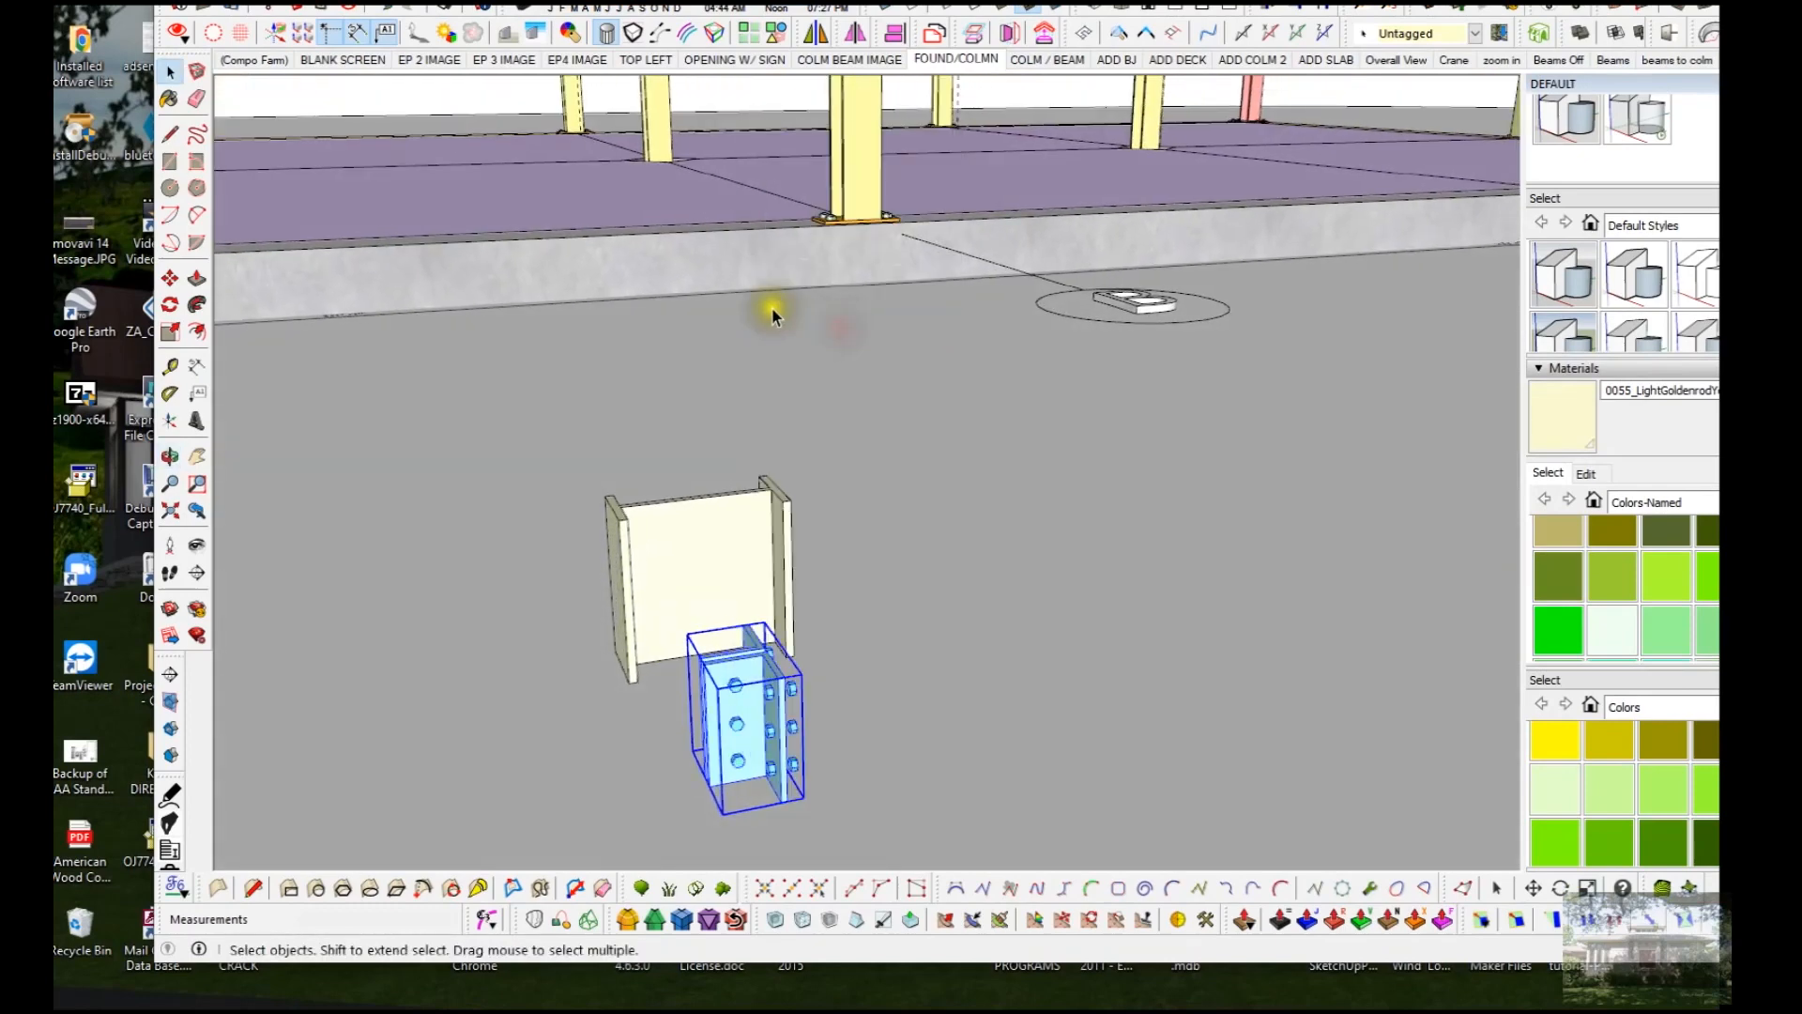
Step: Move the clip-angle group from the ground into the corner where the perpendicular beam crosses the interior beam above the interior column
{"action": "scroll", "coordinate": [769, 306], "scroll_direction": "down", "scroll_amount": 2}
{"action": "key", "text": "m"}
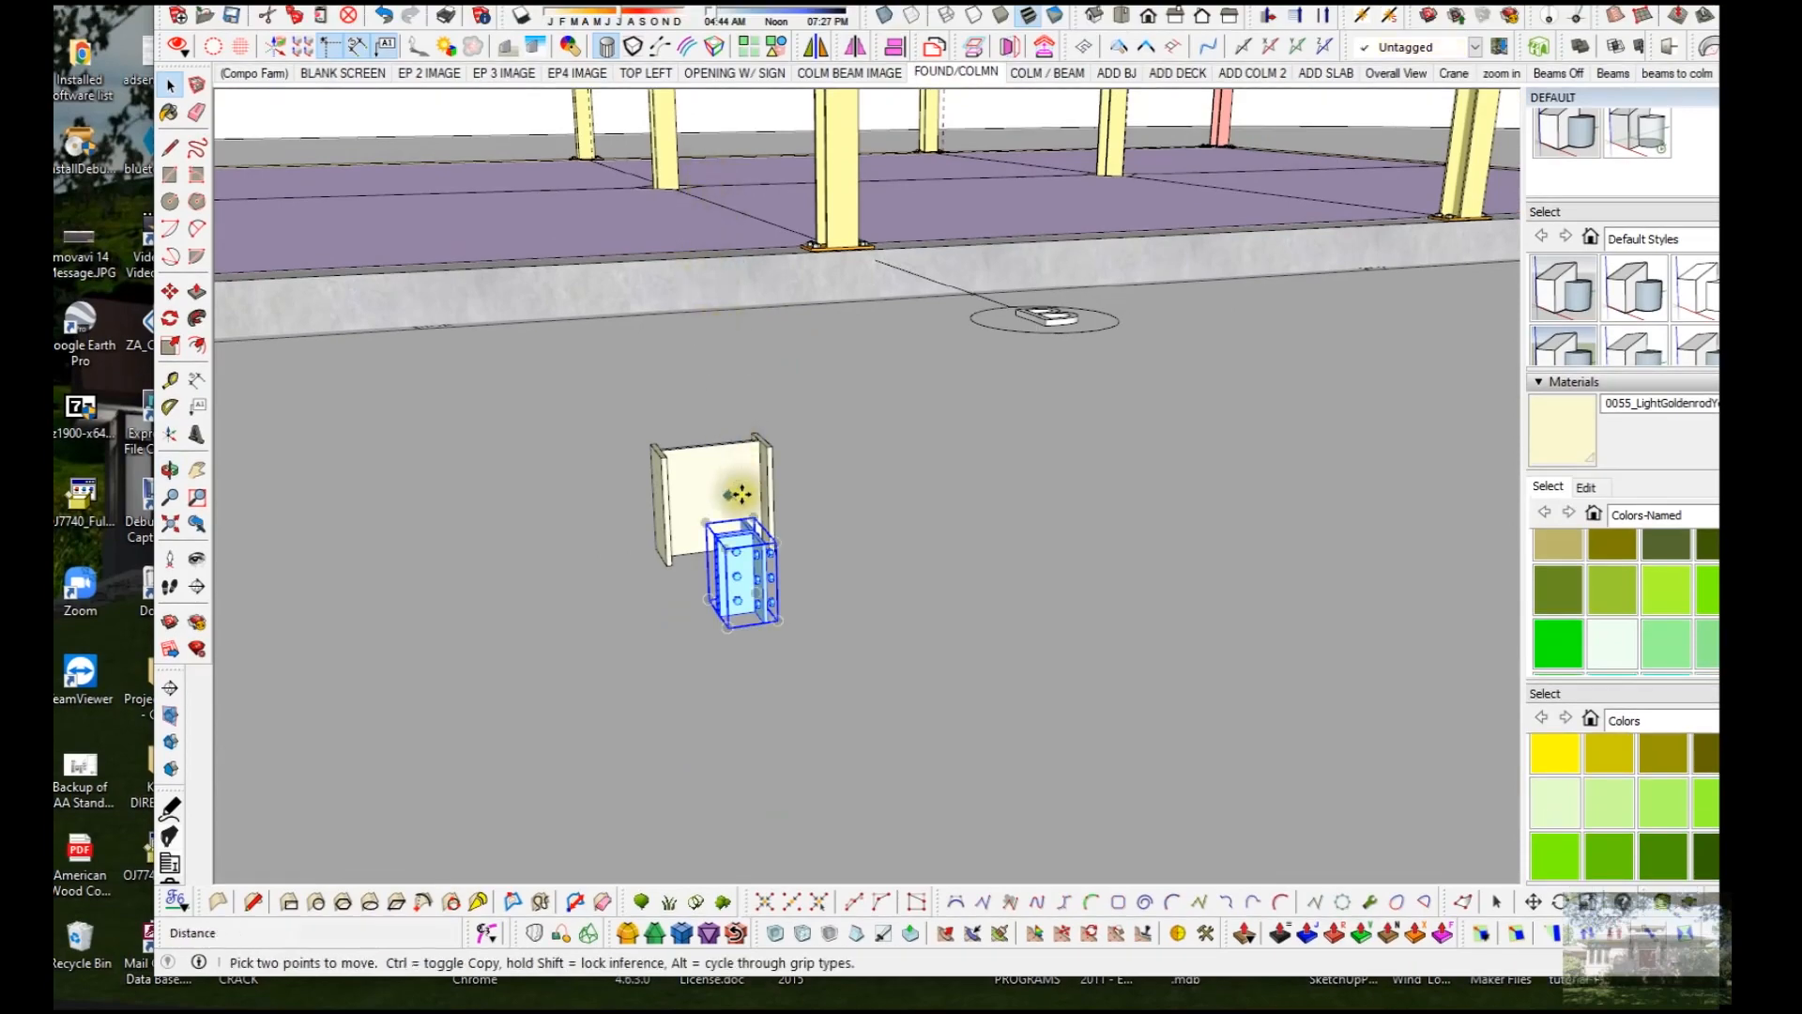
{"action": "left_click", "coordinate": [752, 535]}
{"action": "scroll", "coordinate": [774, 612], "scroll_direction": "down", "scroll_amount": 1}
{"action": "scroll", "coordinate": [774, 612], "scroll_direction": "down", "scroll_amount": 8}
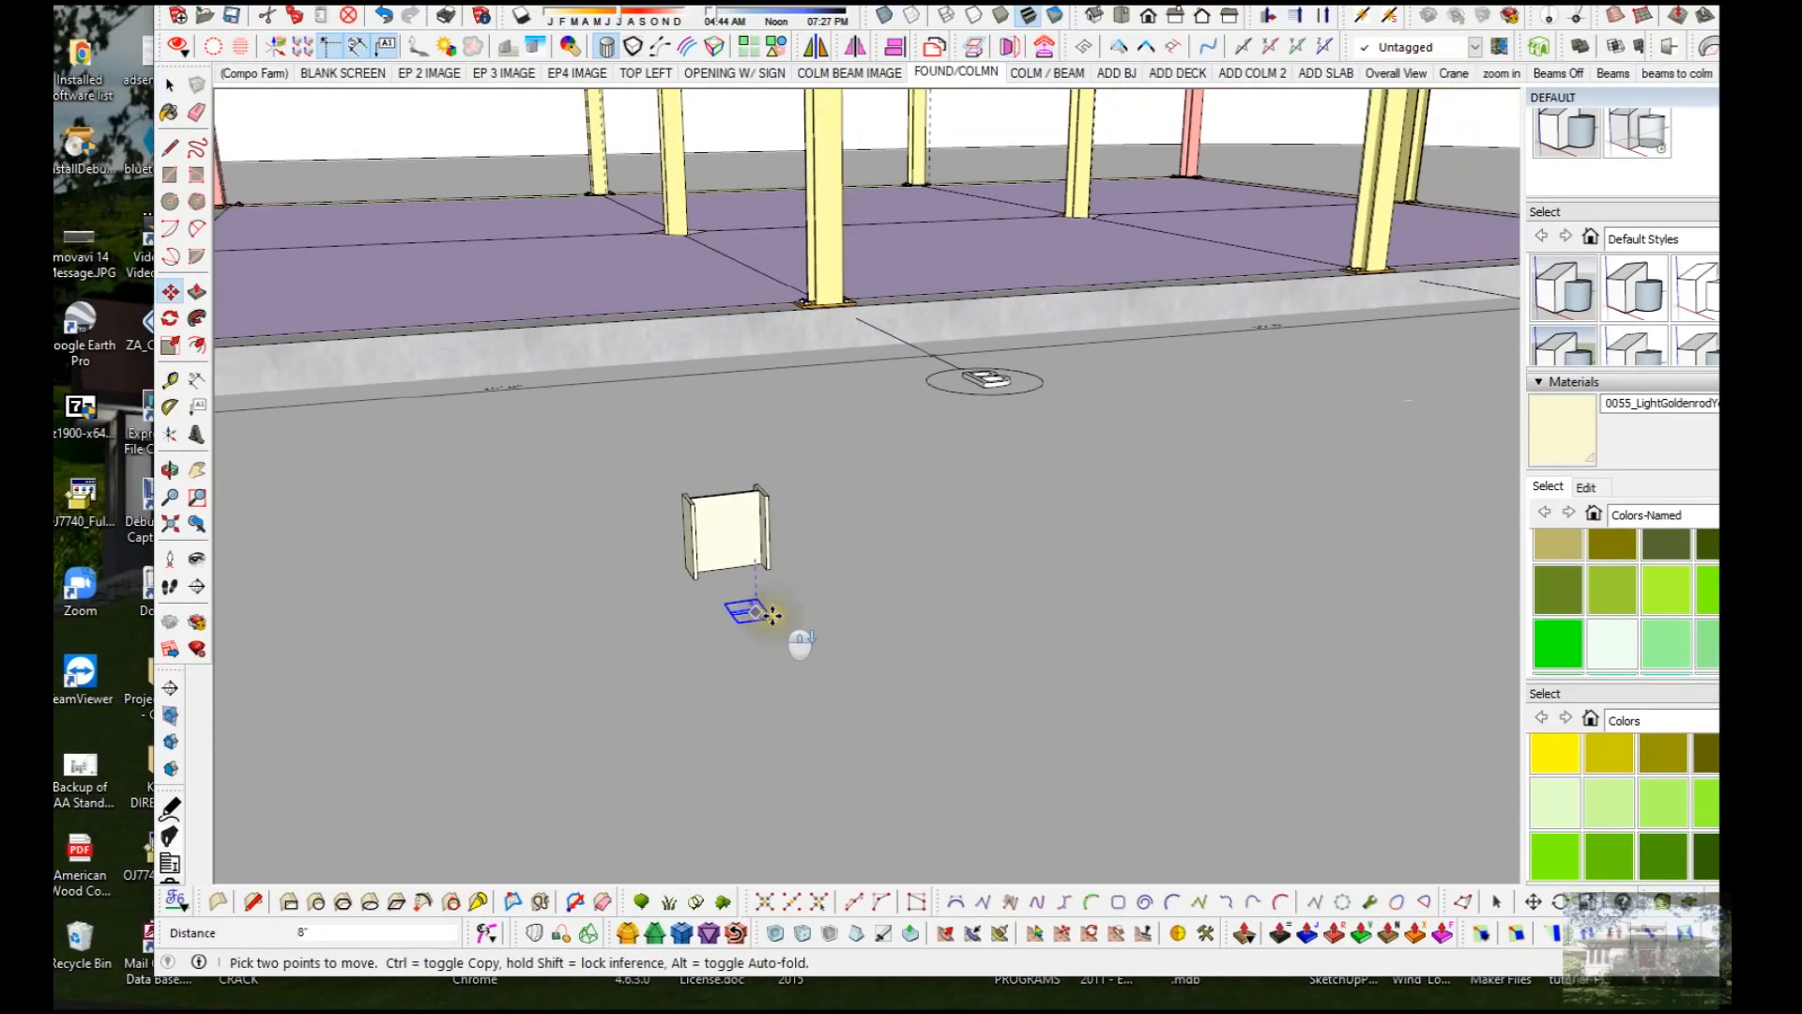
{"action": "middle_click_drag", "start_coordinate": [873, 282], "coordinate": [845, 404]}
{"action": "scroll", "coordinate": [694, 183], "scroll_direction": "up", "scroll_amount": 3}
{"action": "scroll", "coordinate": [695, 183], "scroll_direction": "up", "scroll_amount": 5}
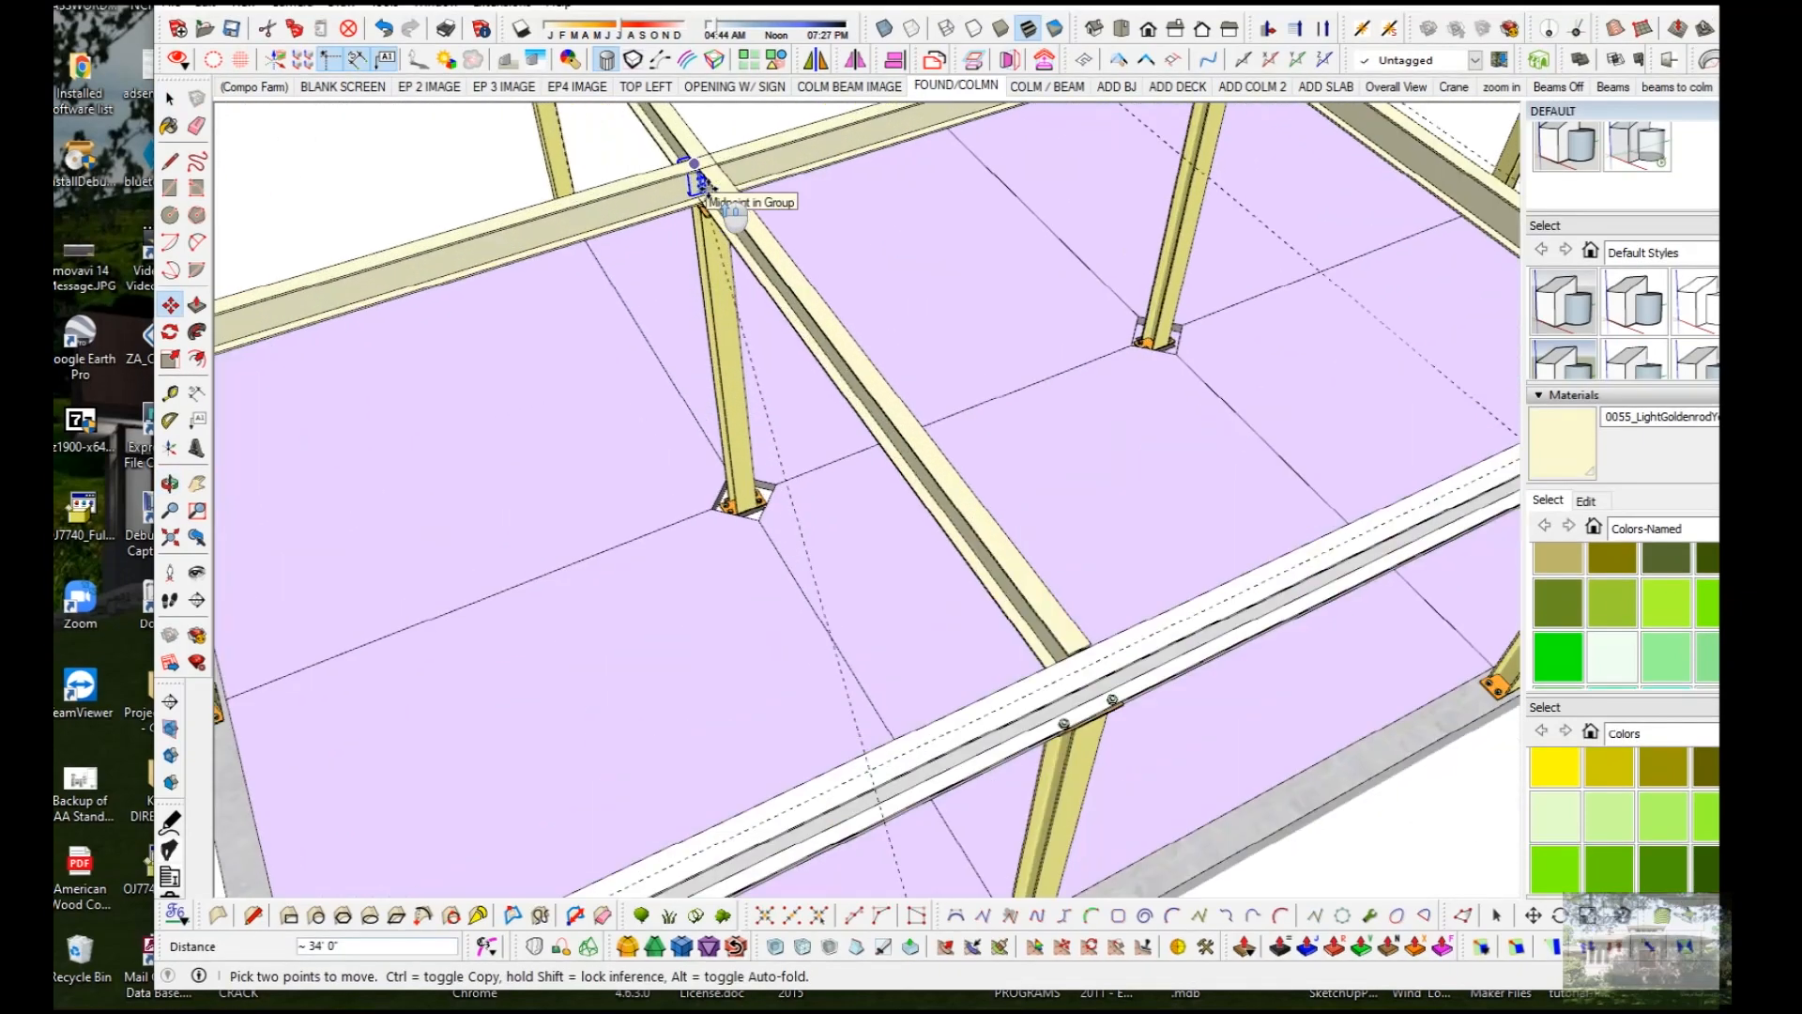
{"action": "scroll", "coordinate": [710, 188], "scroll_direction": "up", "scroll_amount": 2}
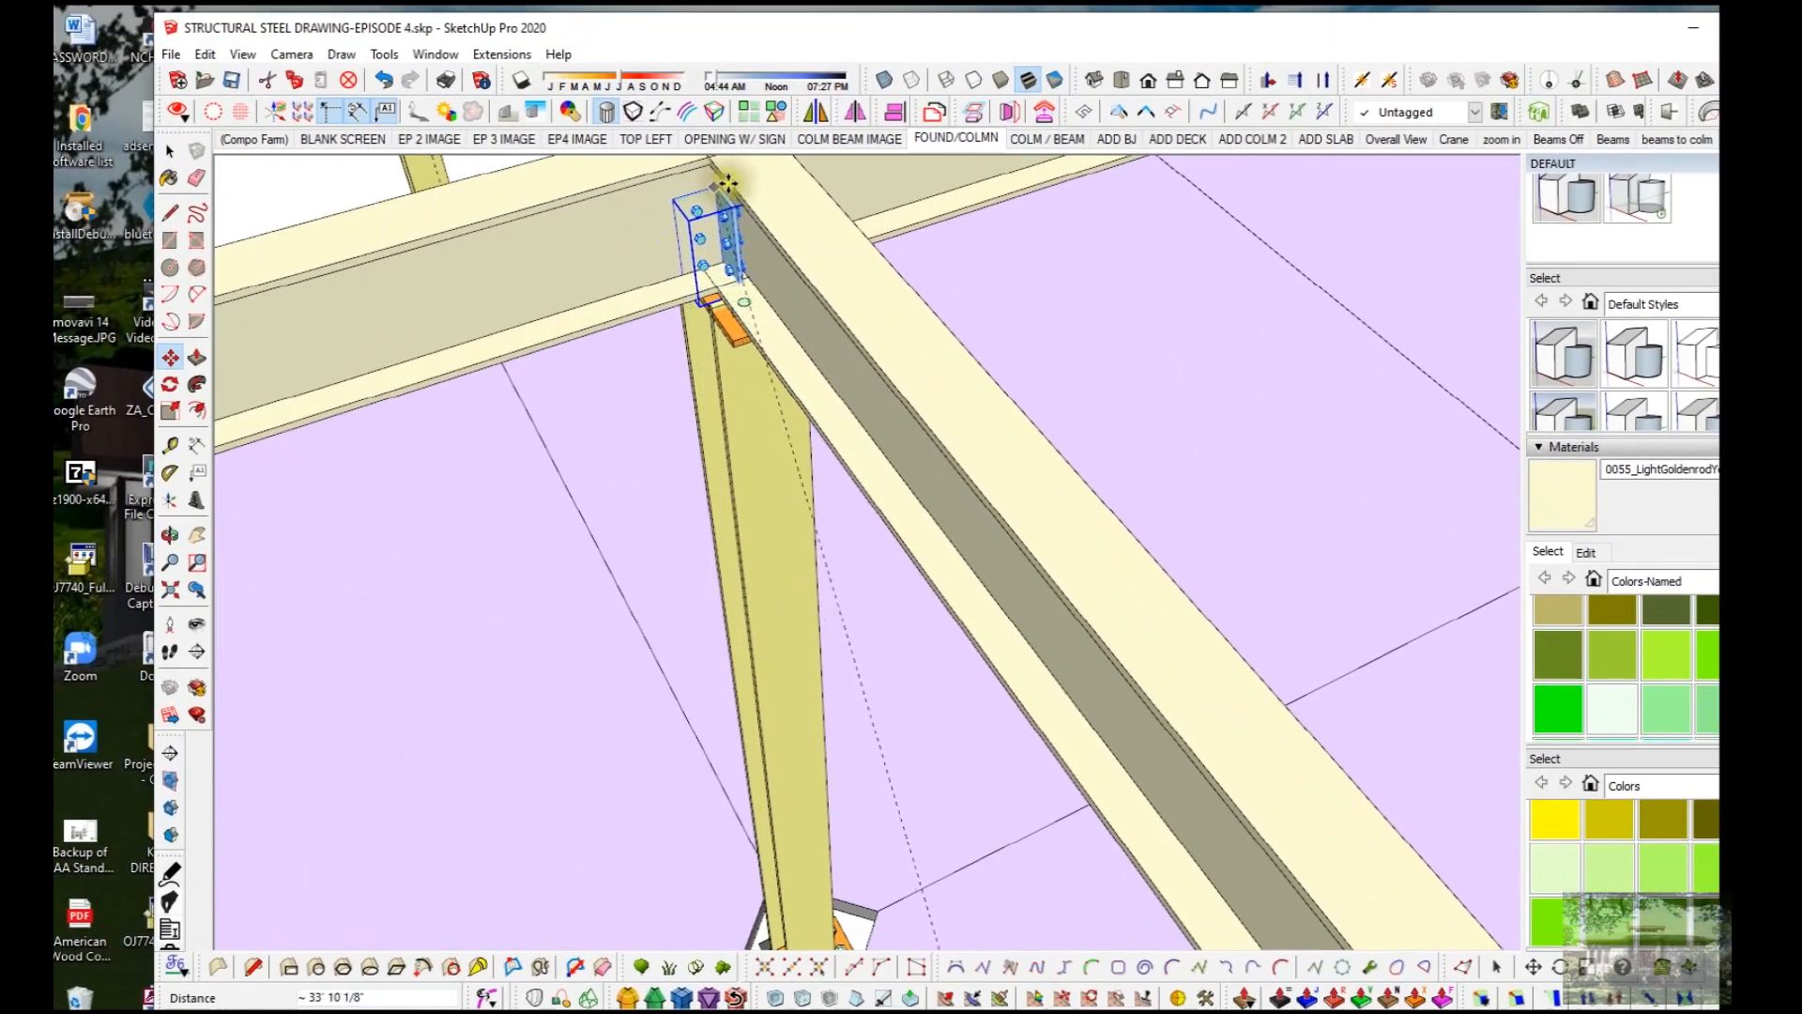
{"action": "left_click", "coordinate": [741, 178]}
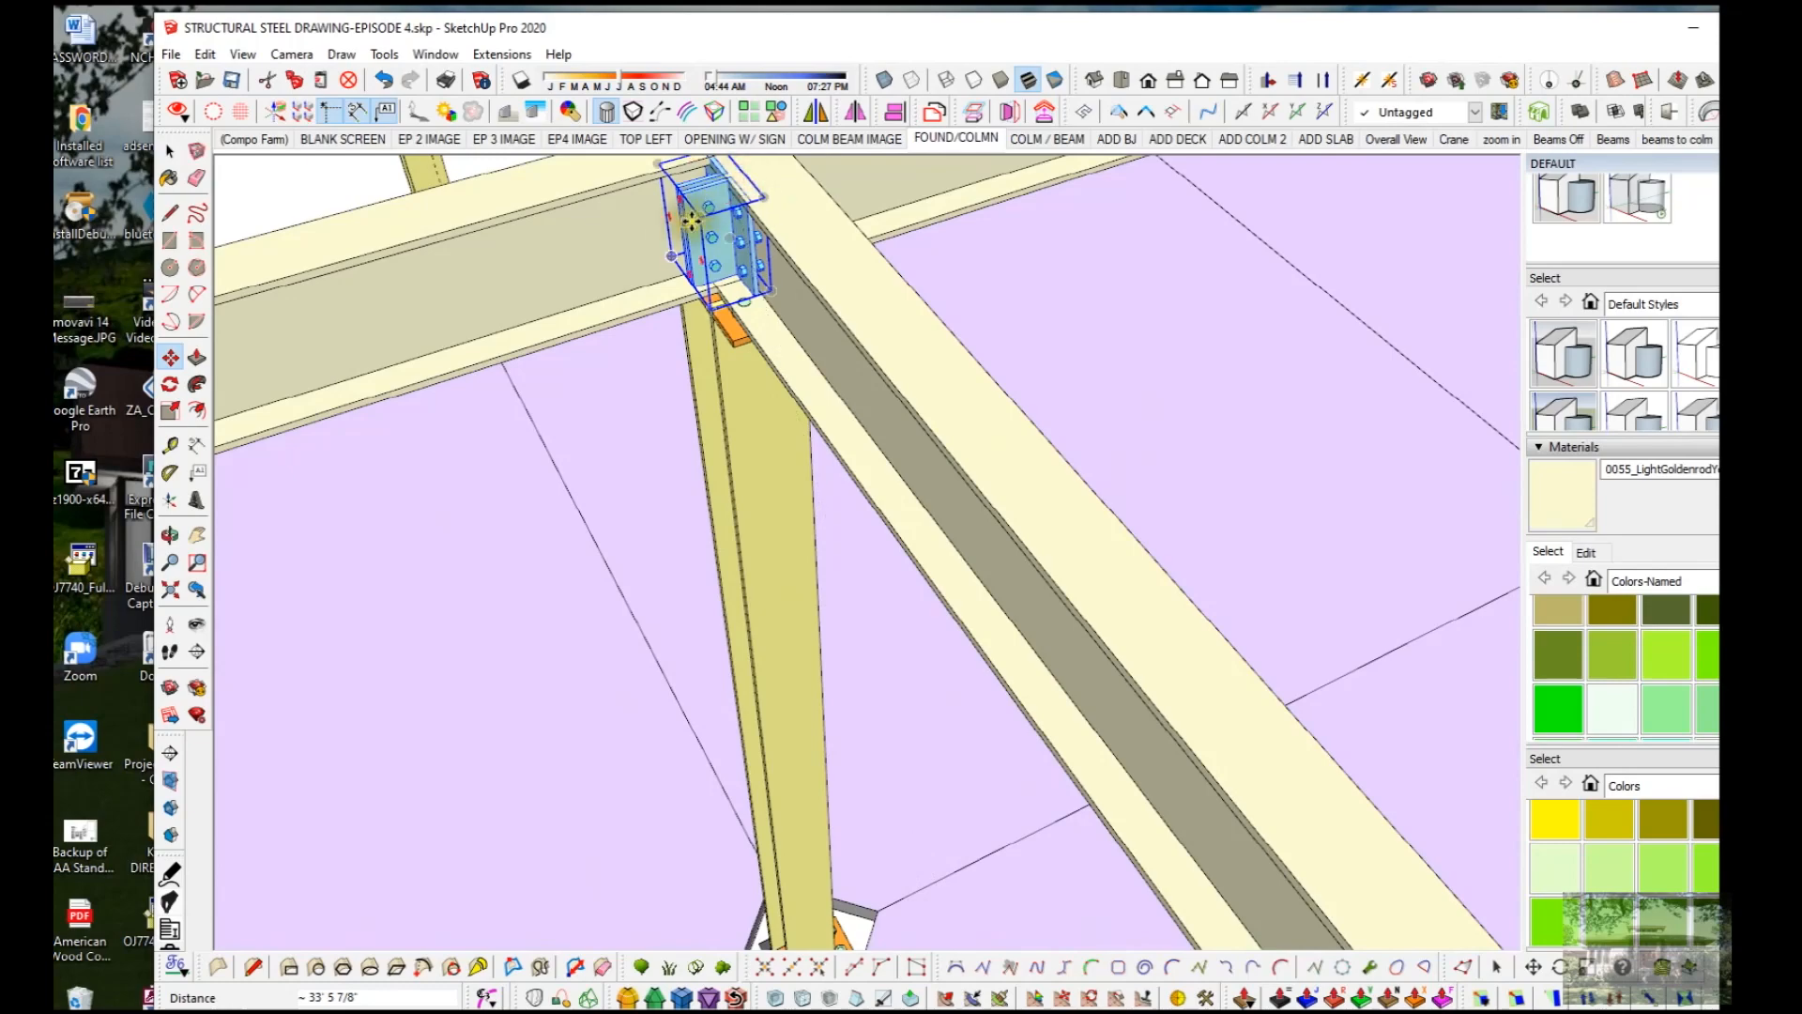
{"action": "left_click_drag", "start_coordinate": [638, 236], "coordinate": [922, 599]}
{"action": "scroll", "coordinate": [933, 599], "scroll_direction": "up", "scroll_amount": 5}
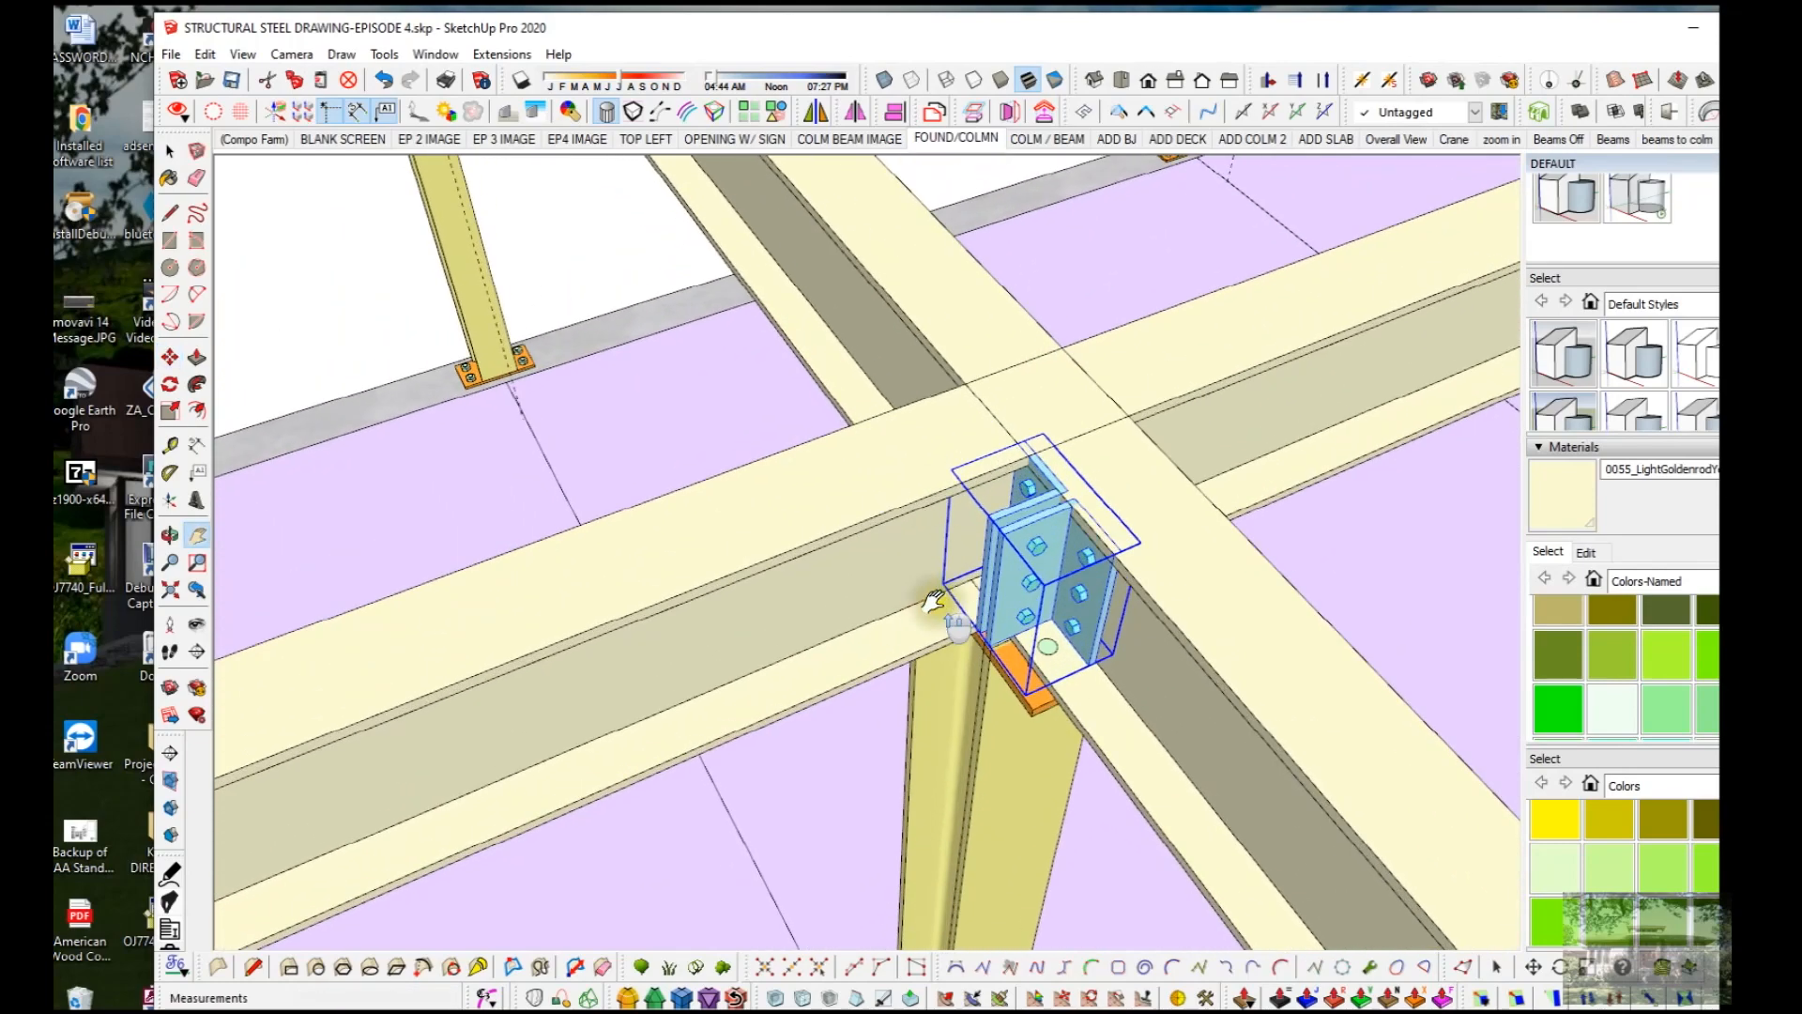
{"action": "middle_click_drag", "start_coordinate": [948, 597], "coordinate": [1055, 302]}
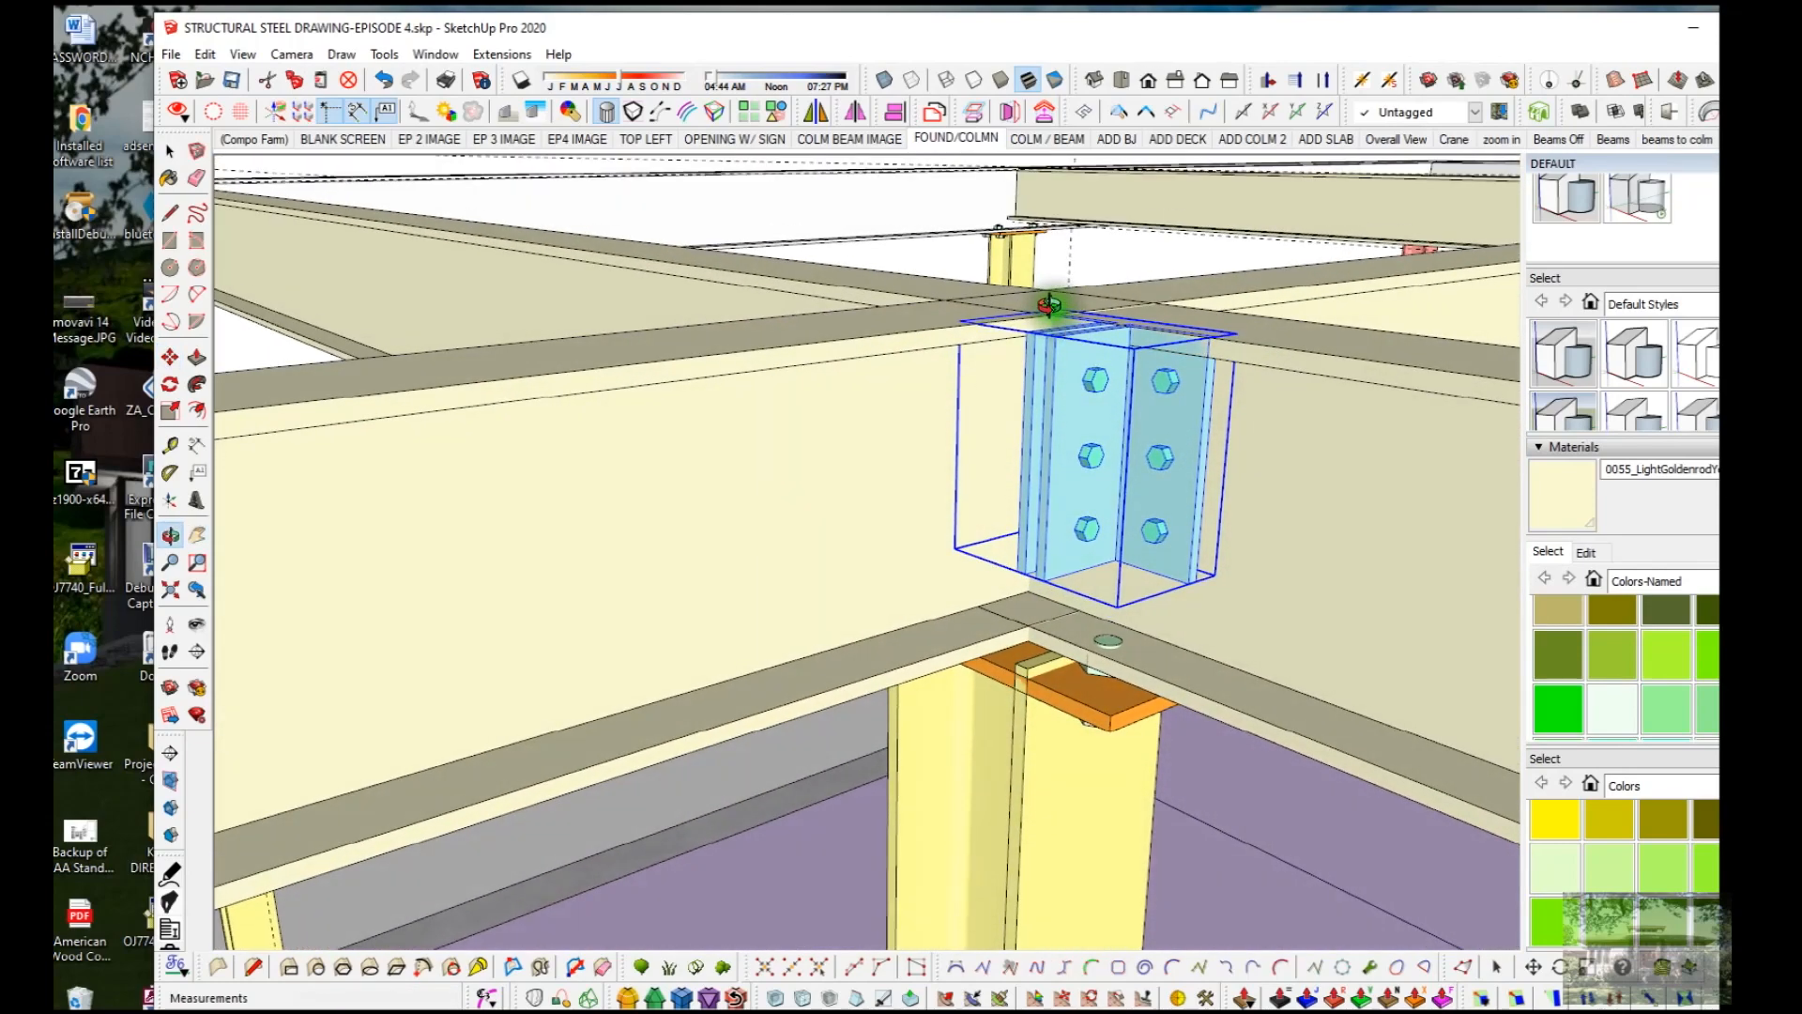
Step: Move the clip-angle group by its lower outer corner onto the beam web at the interior beam crossing
{"action": "middle_click_drag", "start_coordinate": [1049, 376], "coordinate": [981, 431]}
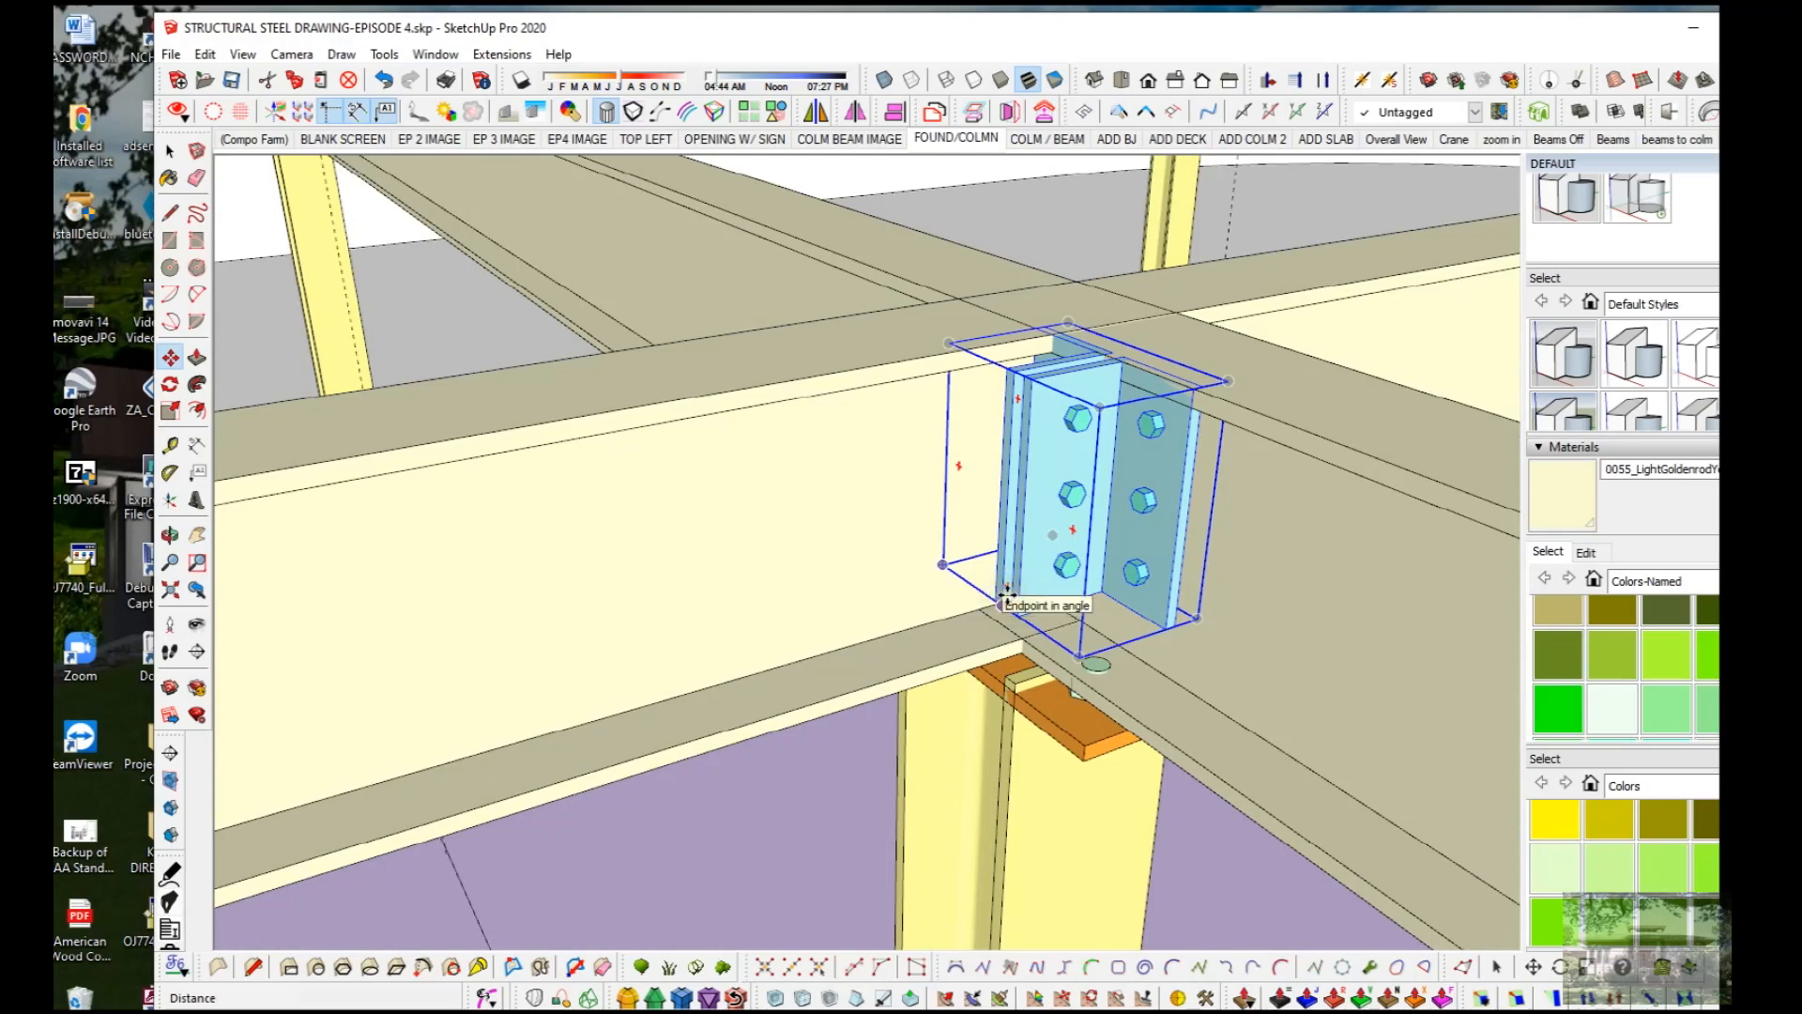
{"action": "left_click_drag", "start_coordinate": [997, 598], "coordinate": [917, 538]}
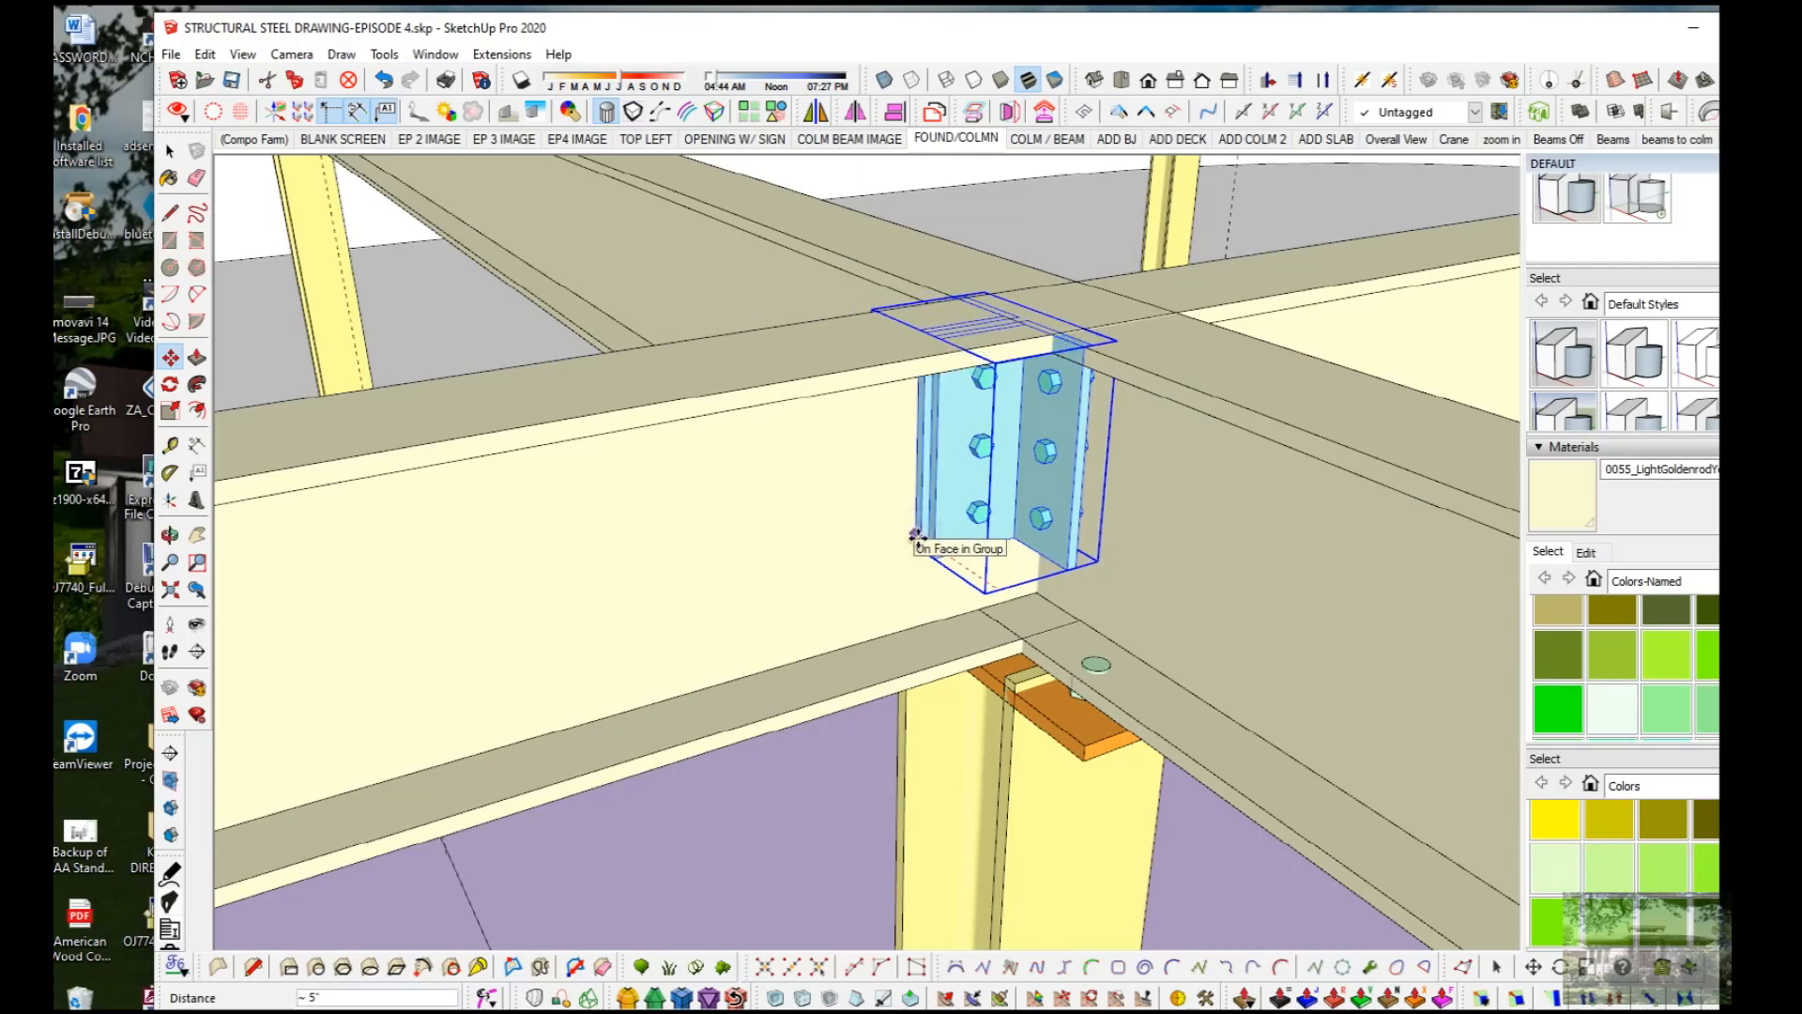
{"action": "left_click", "coordinate": [910, 526]}
Step: Shift the clip-angle group about 1 7/8" so its angles bear flush against both beam webs at the crossing
{"action": "middle_click_drag", "start_coordinate": [909, 526], "coordinate": [825, 657]}
{"action": "scroll", "coordinate": [966, 600], "scroll_direction": "up", "scroll_amount": 5}
{"action": "middle_click_drag", "start_coordinate": [968, 589], "coordinate": [1492, 471]}
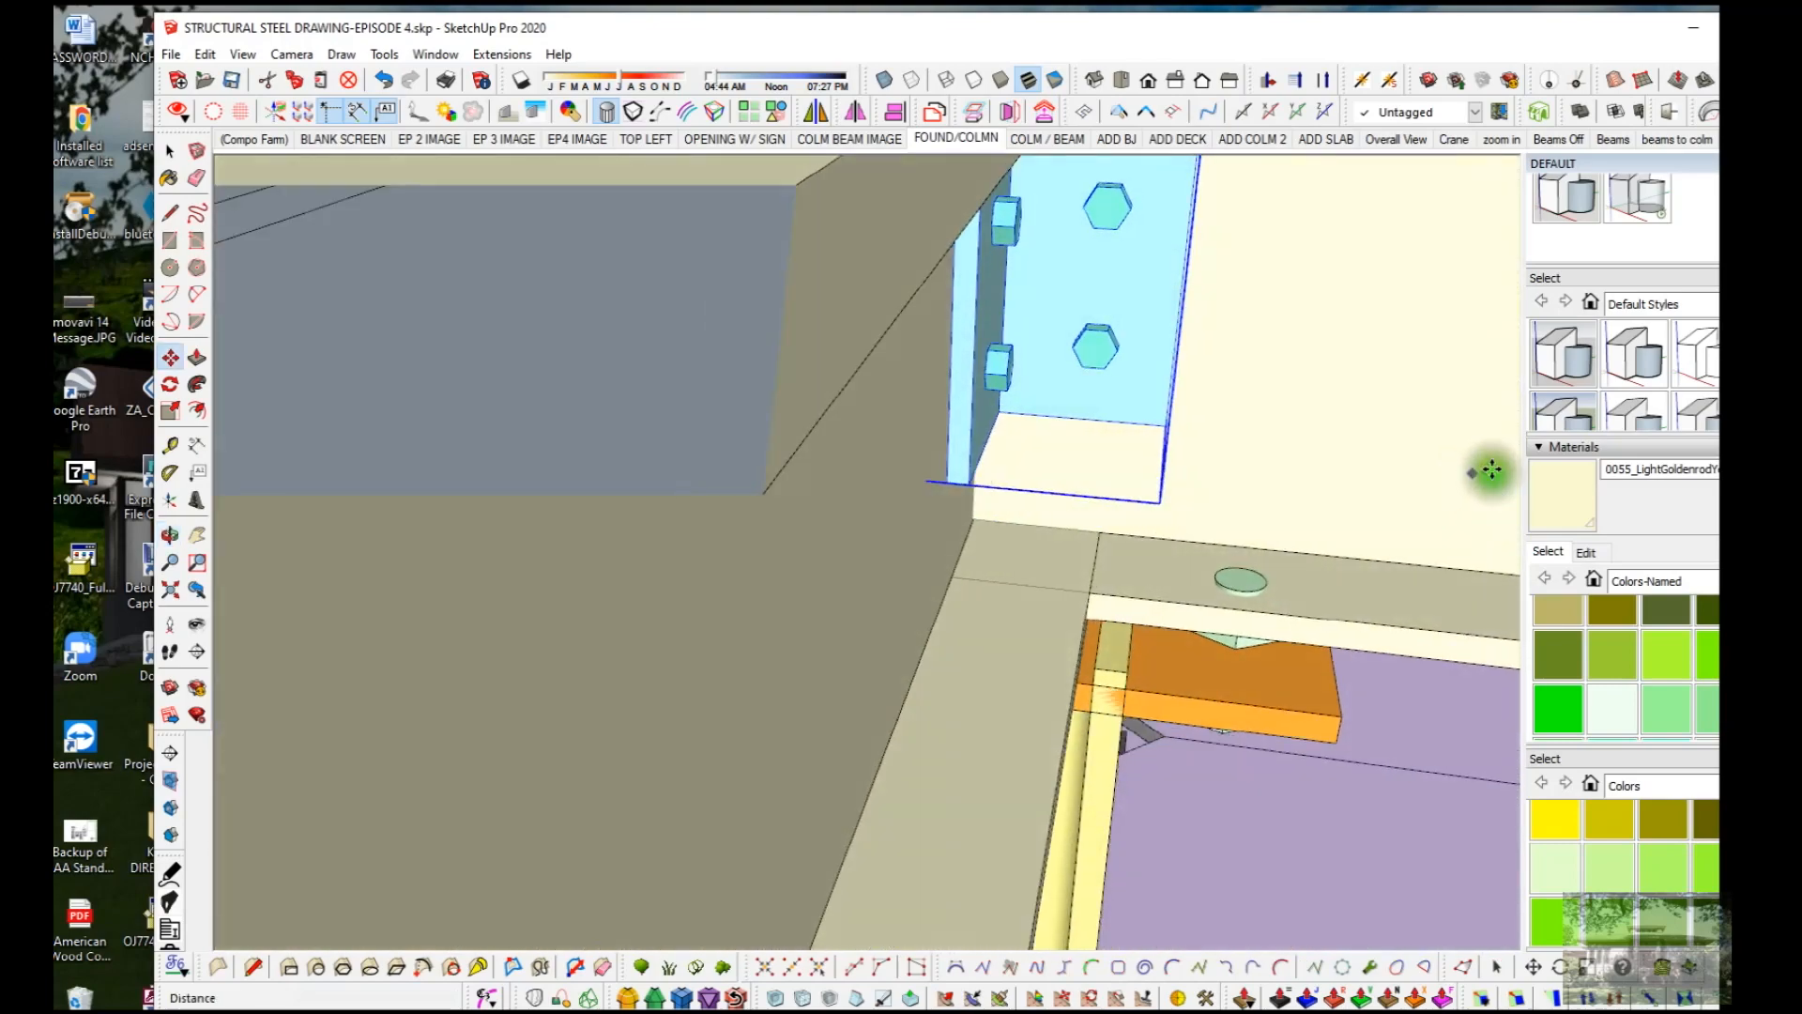
{"action": "scroll", "coordinate": [1026, 459], "scroll_direction": "up", "scroll_amount": 6}
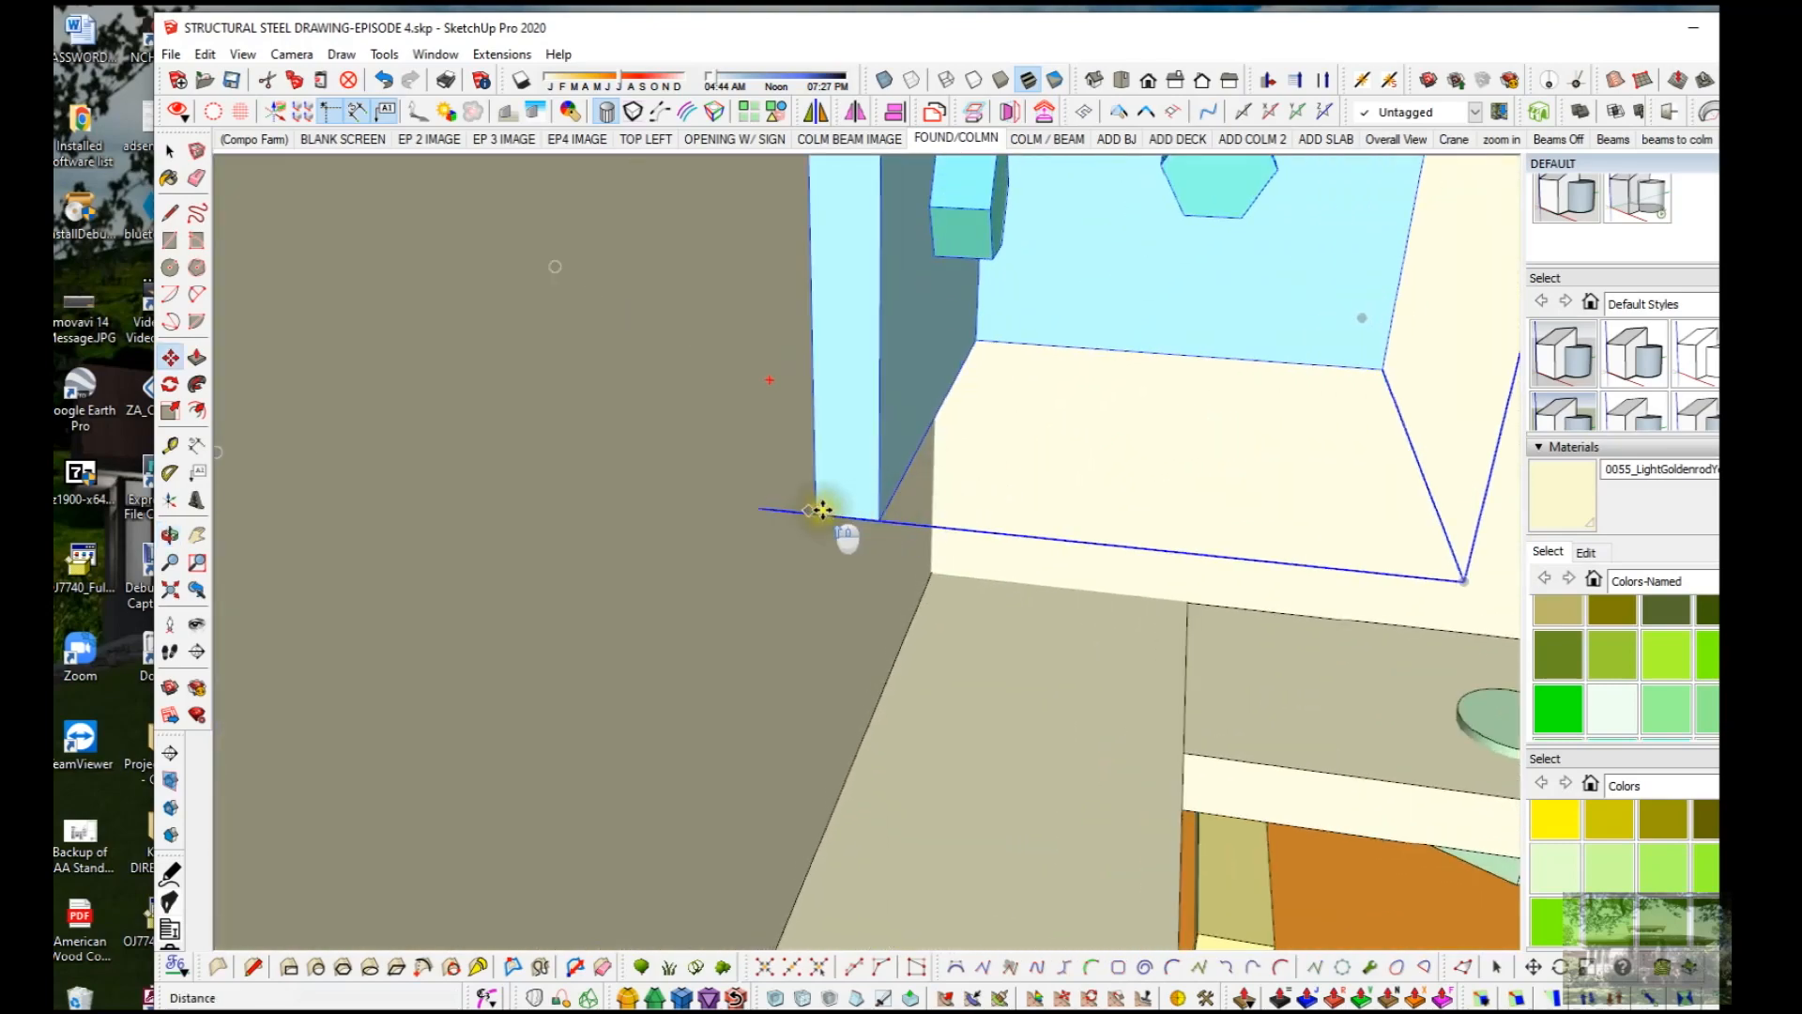
{"action": "left_click_drag", "start_coordinate": [824, 509], "coordinate": [801, 507]}
{"action": "middle_click_drag", "start_coordinate": [784, 508], "coordinate": [471, 518]}
{"action": "left_click_drag", "start_coordinate": [913, 470], "coordinate": [1079, 440]}
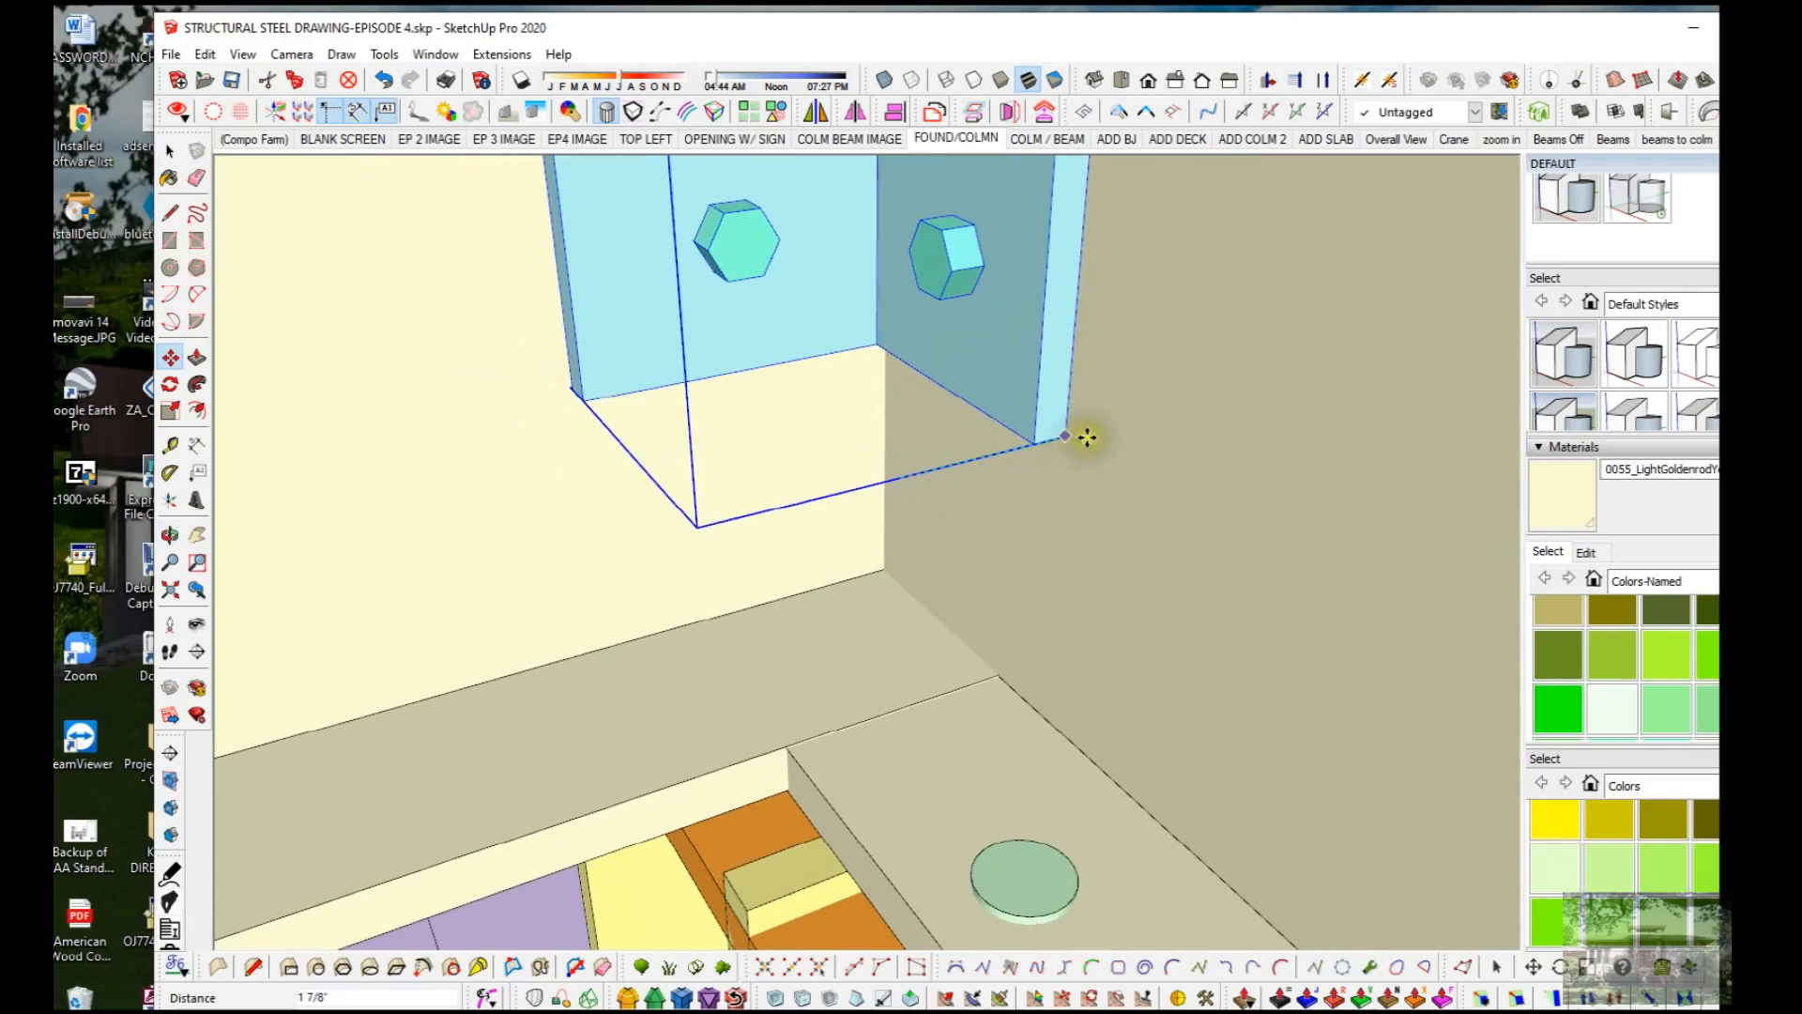
Step: Place a guide along the beam web's mid-height and lower the clip-angle group about 2" to centre it vertically
{"action": "scroll", "coordinate": [1079, 441], "scroll_direction": "down", "scroll_amount": 5}
{"action": "middle_click_drag", "start_coordinate": [952, 488], "coordinate": [953, 309]}
{"action": "key", "text": "t"}
{"action": "middle_click_drag", "start_coordinate": [1223, 250], "coordinate": [1215, 253]}
{"action": "left_click", "coordinate": [1200, 241]}
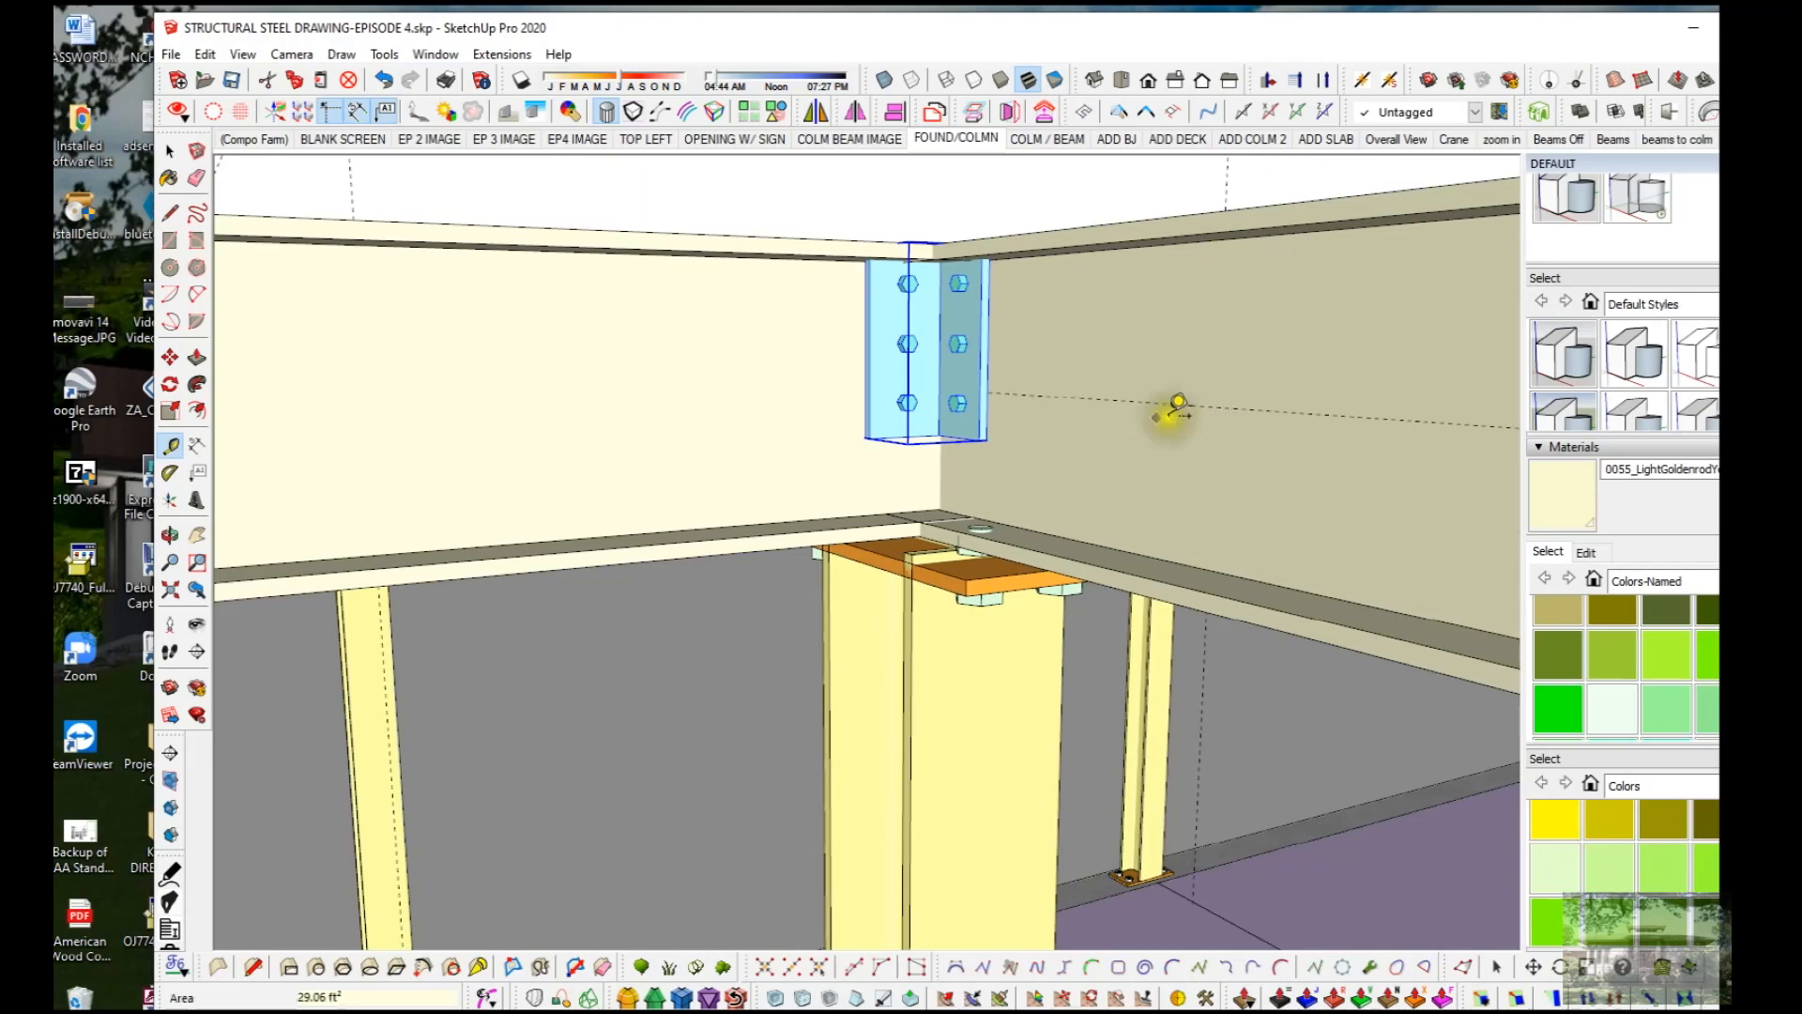
{"action": "key", "text": "m"}
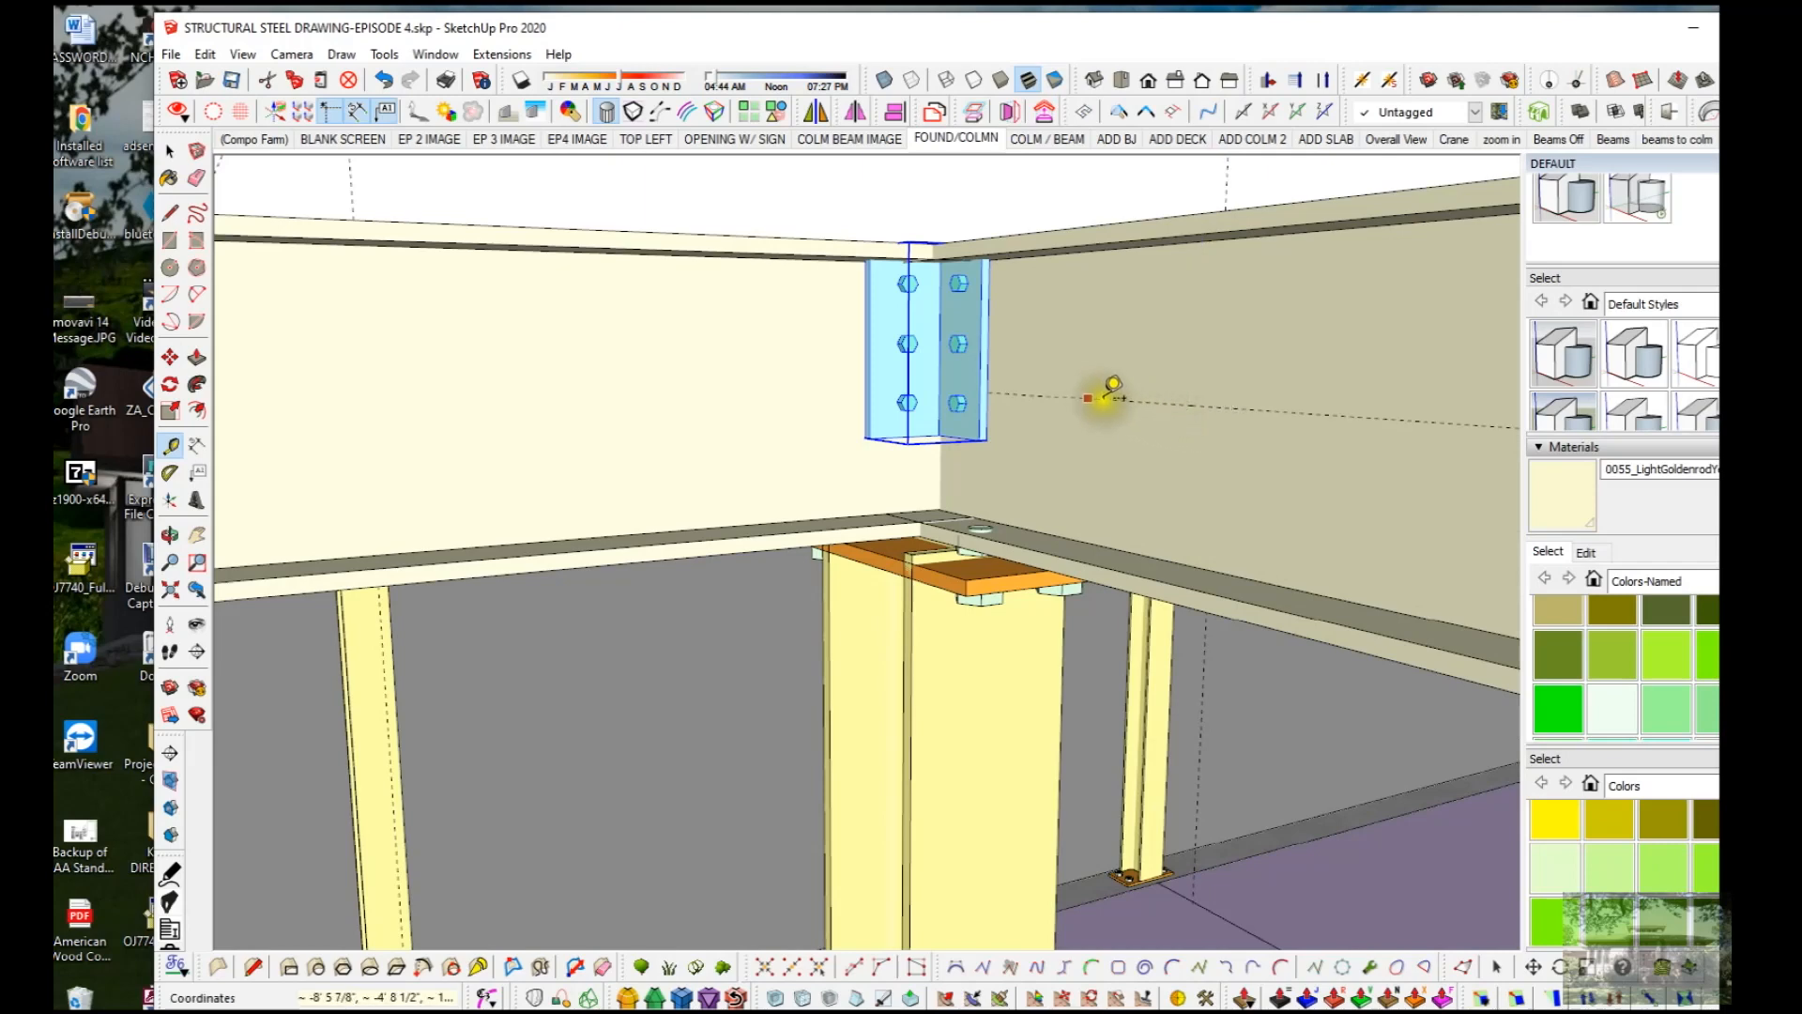
{"action": "left_click", "coordinate": [1002, 344]}
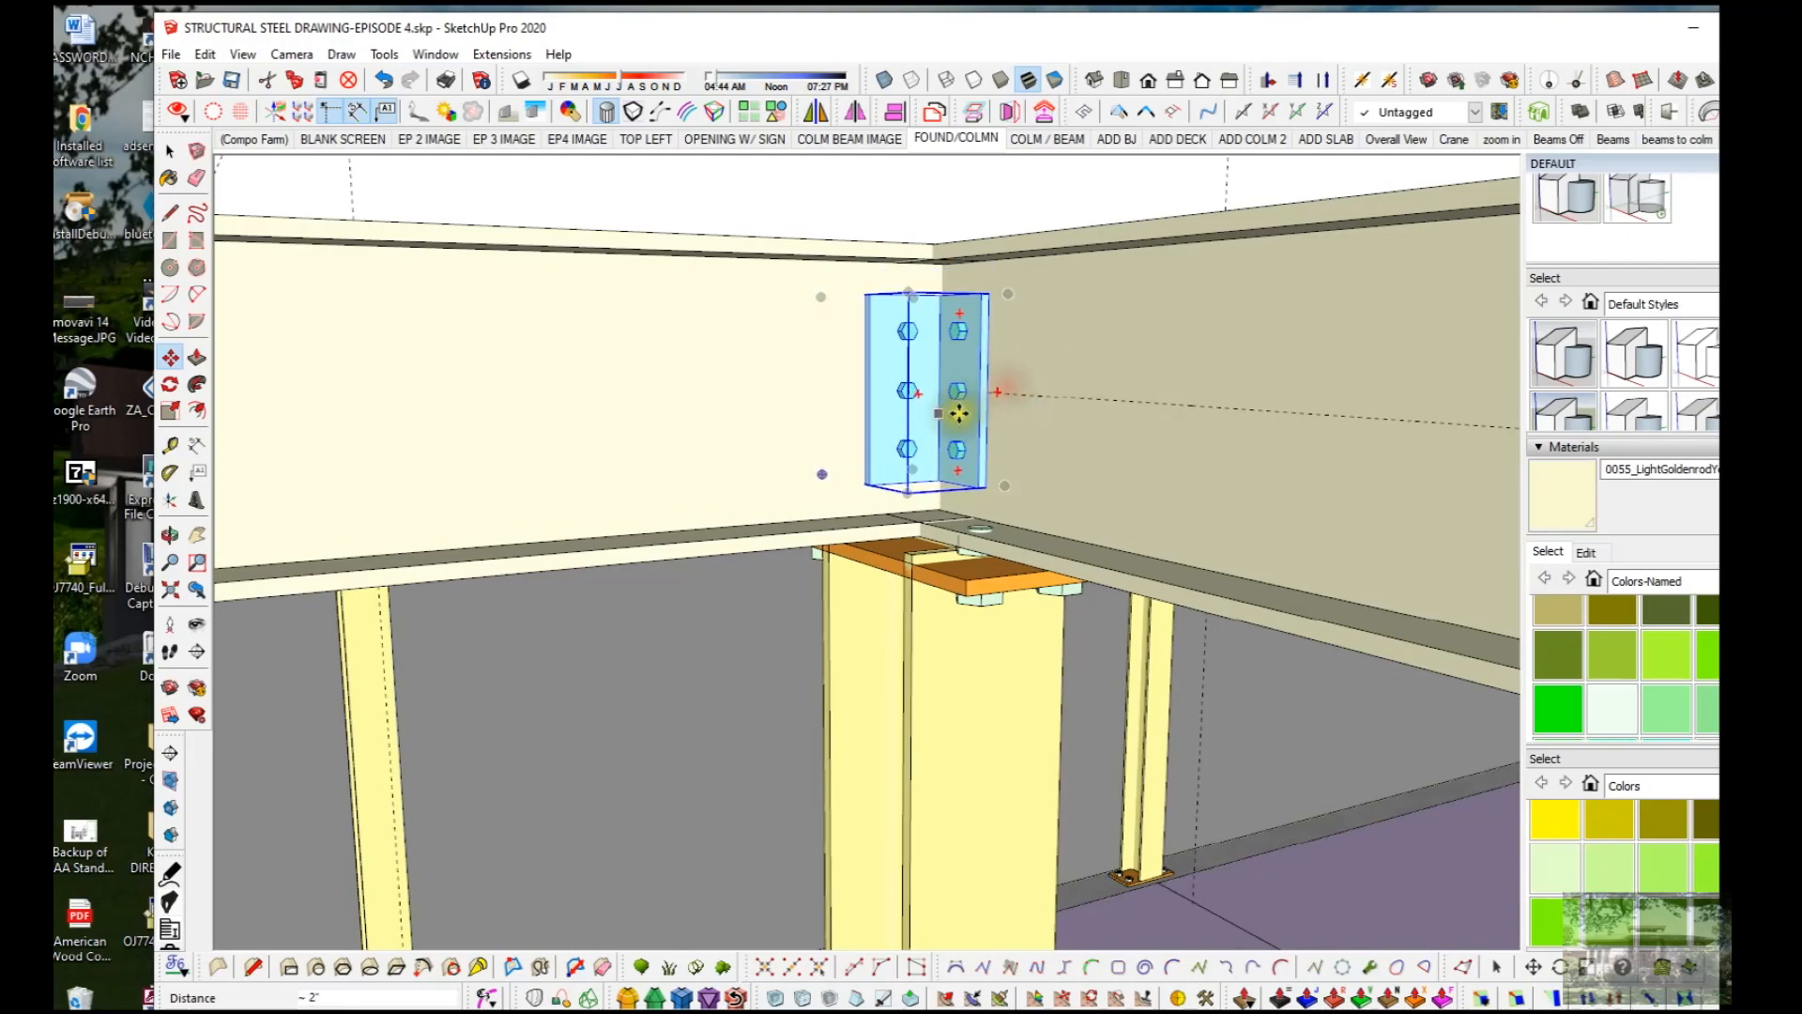
{"action": "key", "text": "space"}
Step: Examine the bolted clip-angle connection above the interior column from both sides of the intersecting beams
{"action": "middle_click_drag", "start_coordinate": [934, 434], "coordinate": [338, 509]}
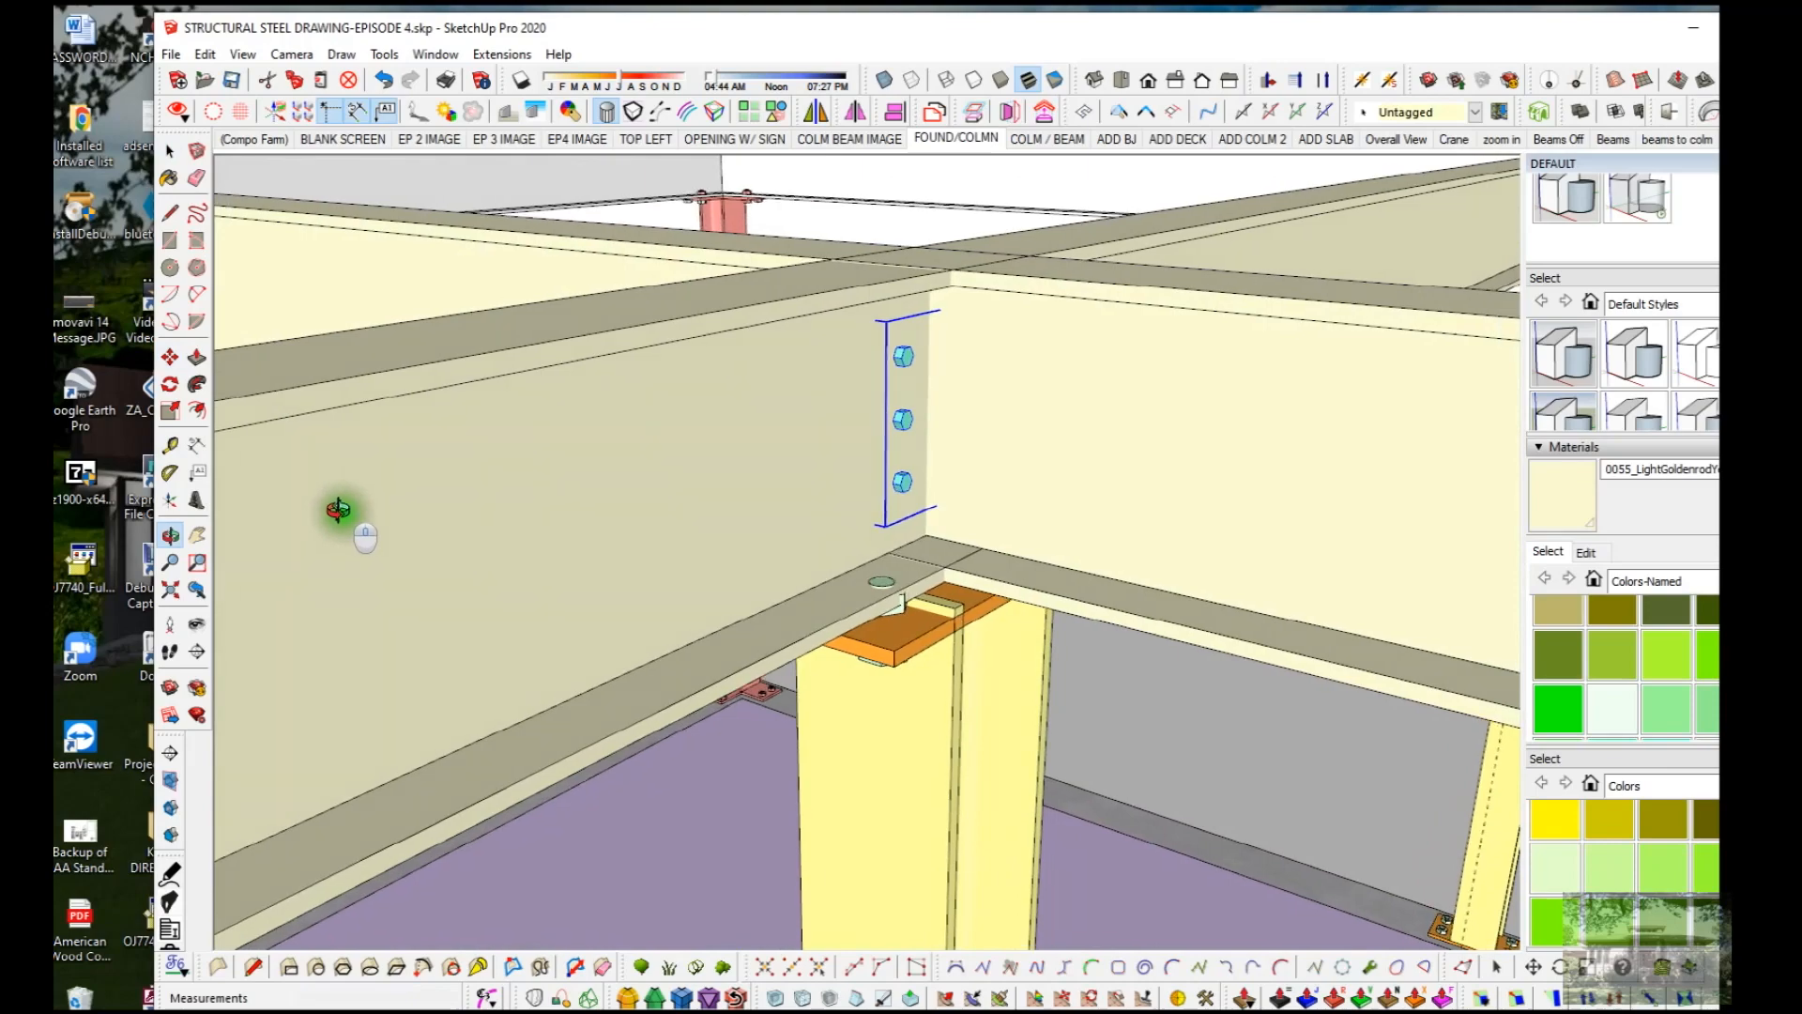
{"action": "middle_click_drag", "start_coordinate": [820, 460], "coordinate": [1319, 370]}
{"action": "scroll", "coordinate": [1346, 265], "scroll_direction": "up", "scroll_amount": 1}
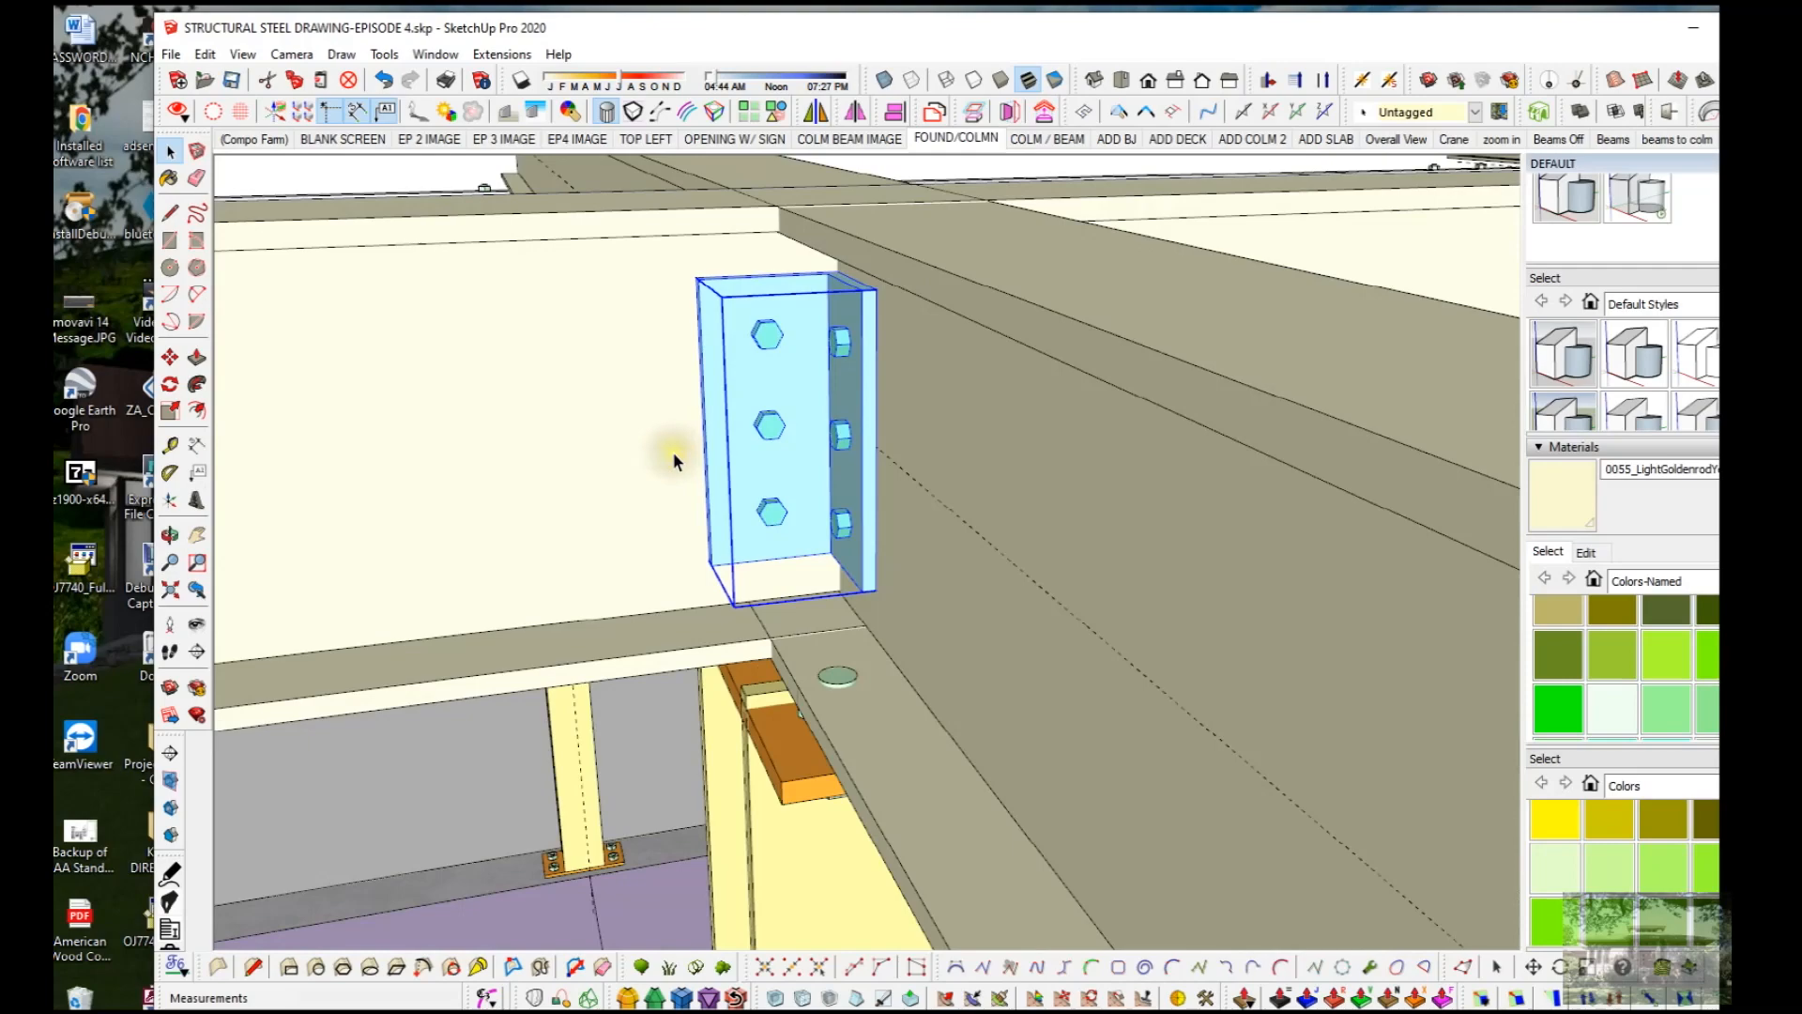
{"action": "middle_click_drag", "start_coordinate": [673, 461], "coordinate": [469, 478]}
{"action": "key", "text": "h"}
{"action": "middle_click_drag", "start_coordinate": [880, 498], "coordinate": [930, 286]}
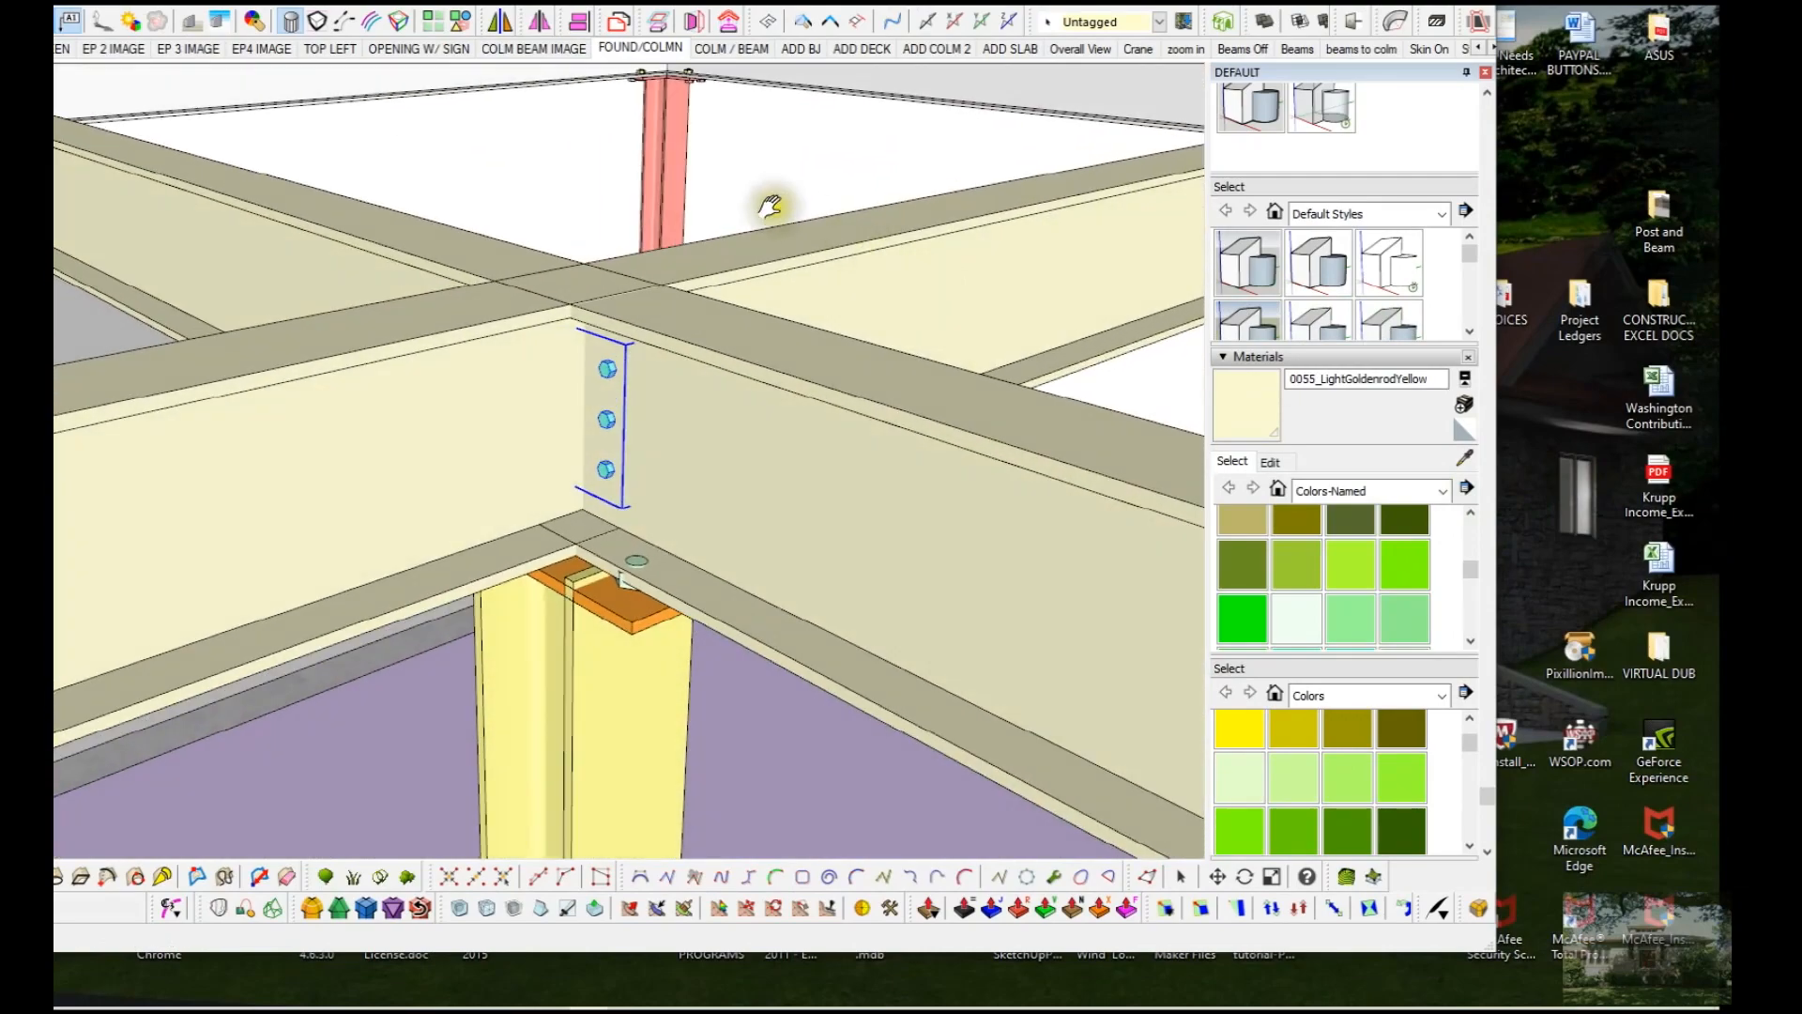
{"action": "scroll", "coordinate": [565, 241], "scroll_direction": "down", "scroll_amount": 5}
{"action": "scroll", "coordinate": [571, 274], "scroll_direction": "up", "scroll_amount": 6}
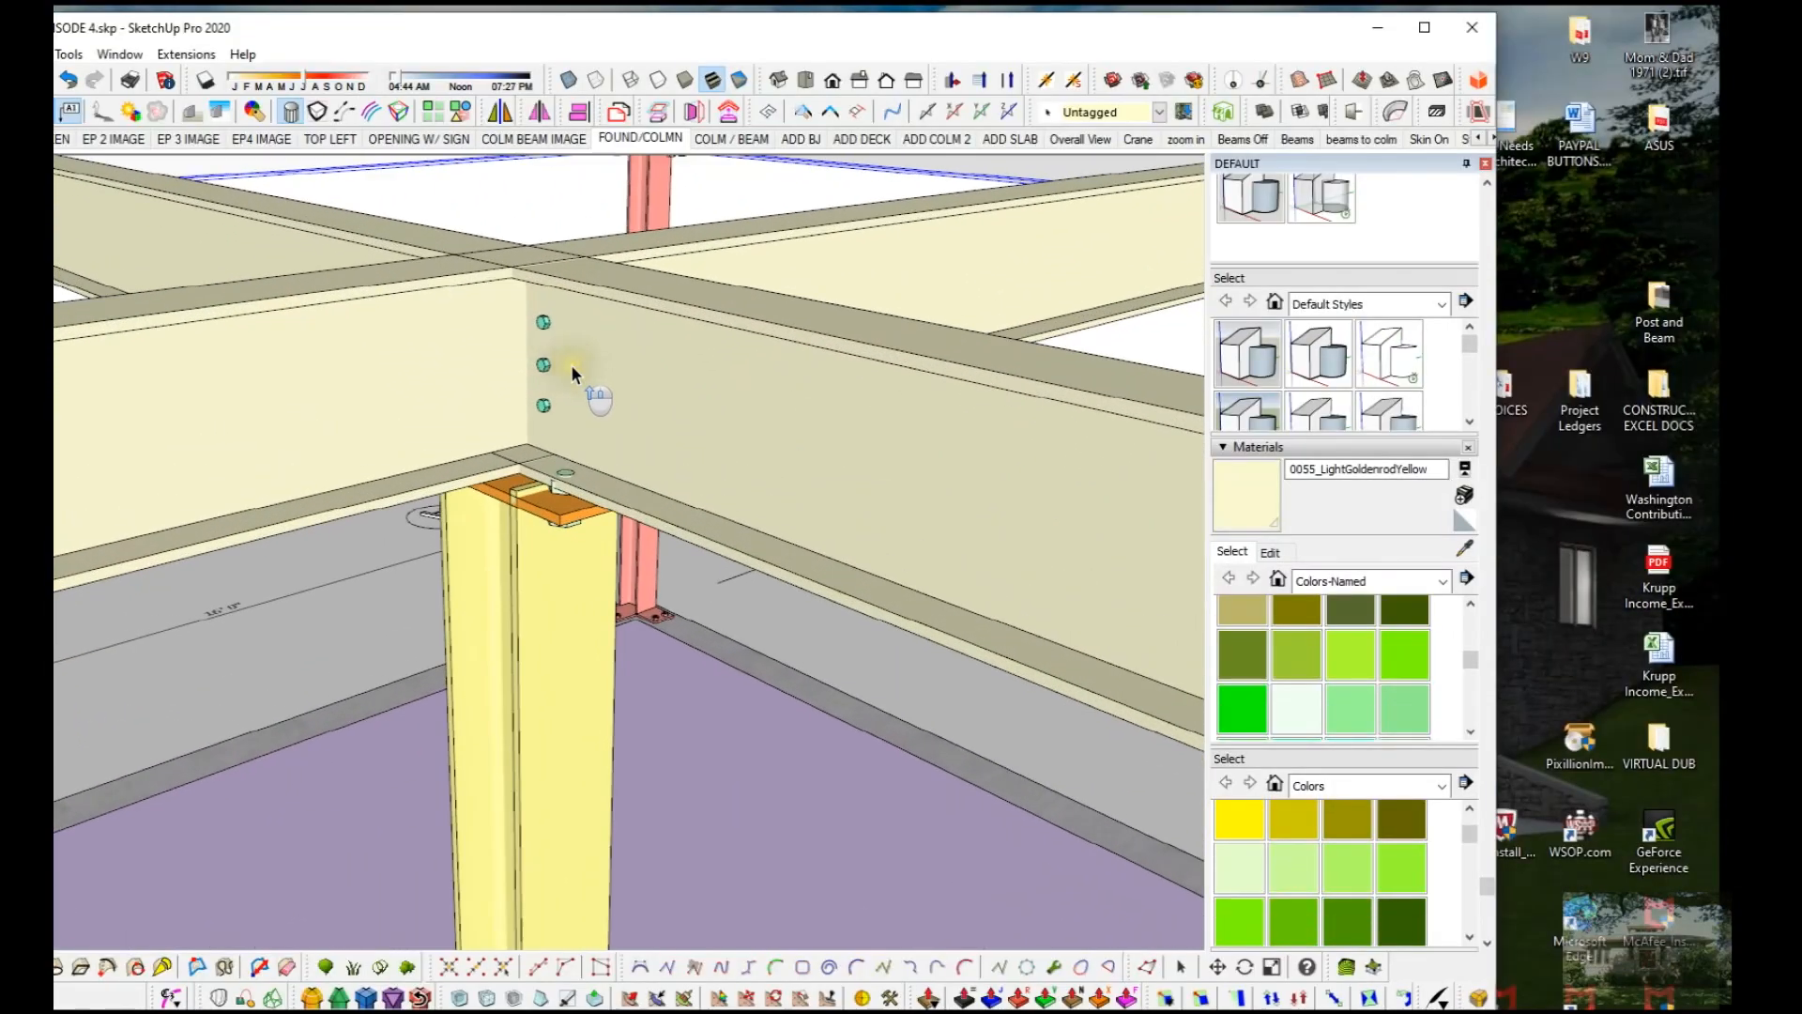
{"action": "middle_click_drag", "start_coordinate": [572, 368], "coordinate": [93, 423]}
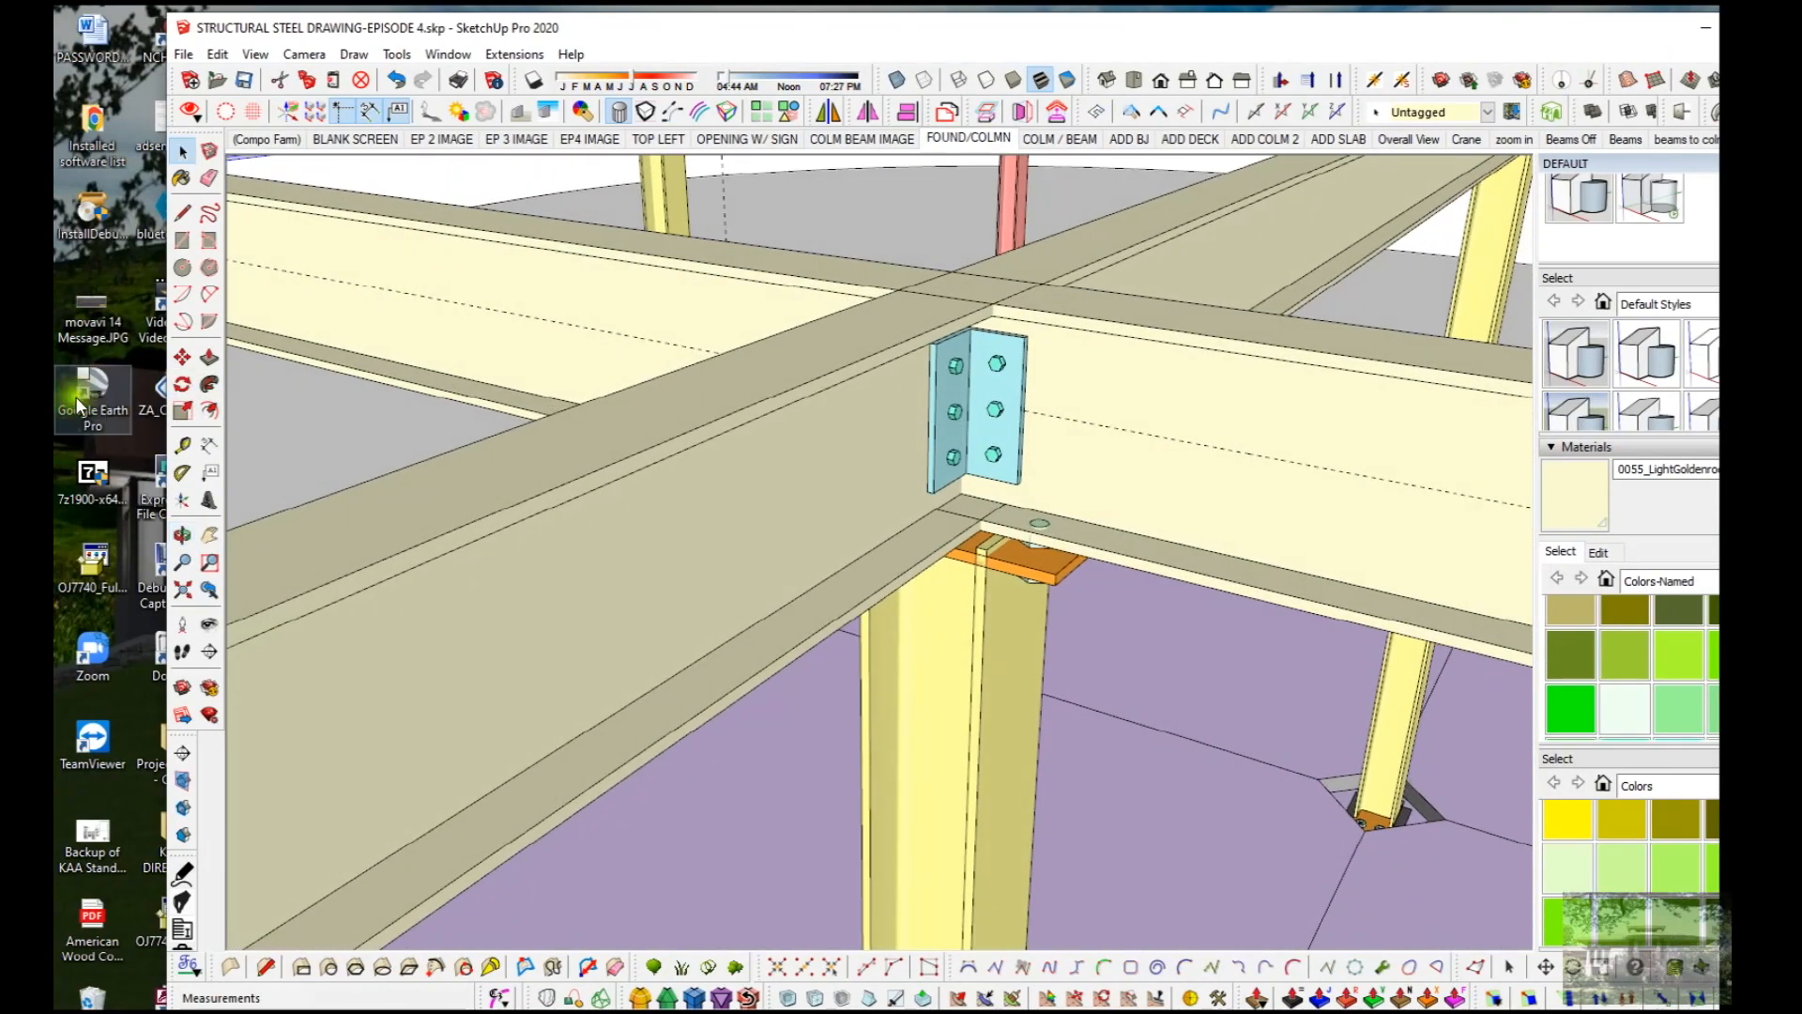
{"action": "scroll", "coordinate": [475, 442], "scroll_direction": "down", "scroll_amount": 4}
{"action": "scroll", "coordinate": [559, 448], "scroll_direction": "down", "scroll_amount": 3}
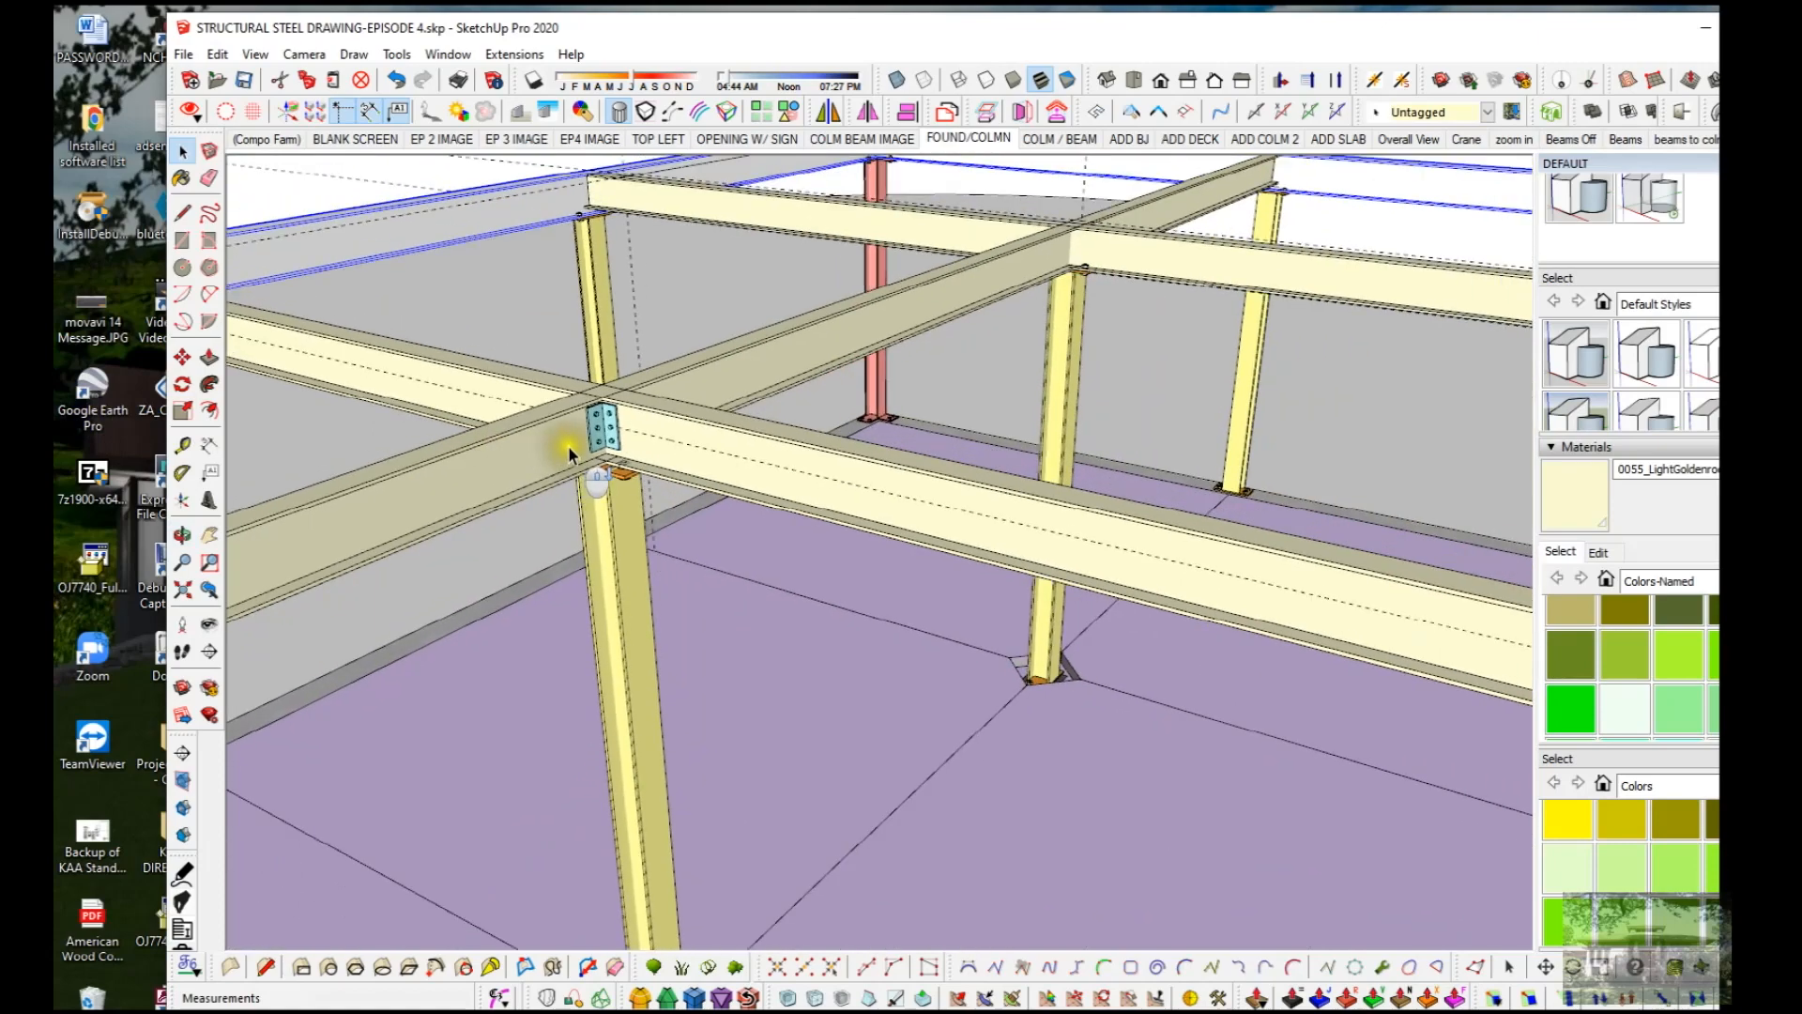
Step: Copy the clip-angle group 16' along the beam to the crossing above the next interior column
{"action": "left_click", "coordinate": [615, 438]}
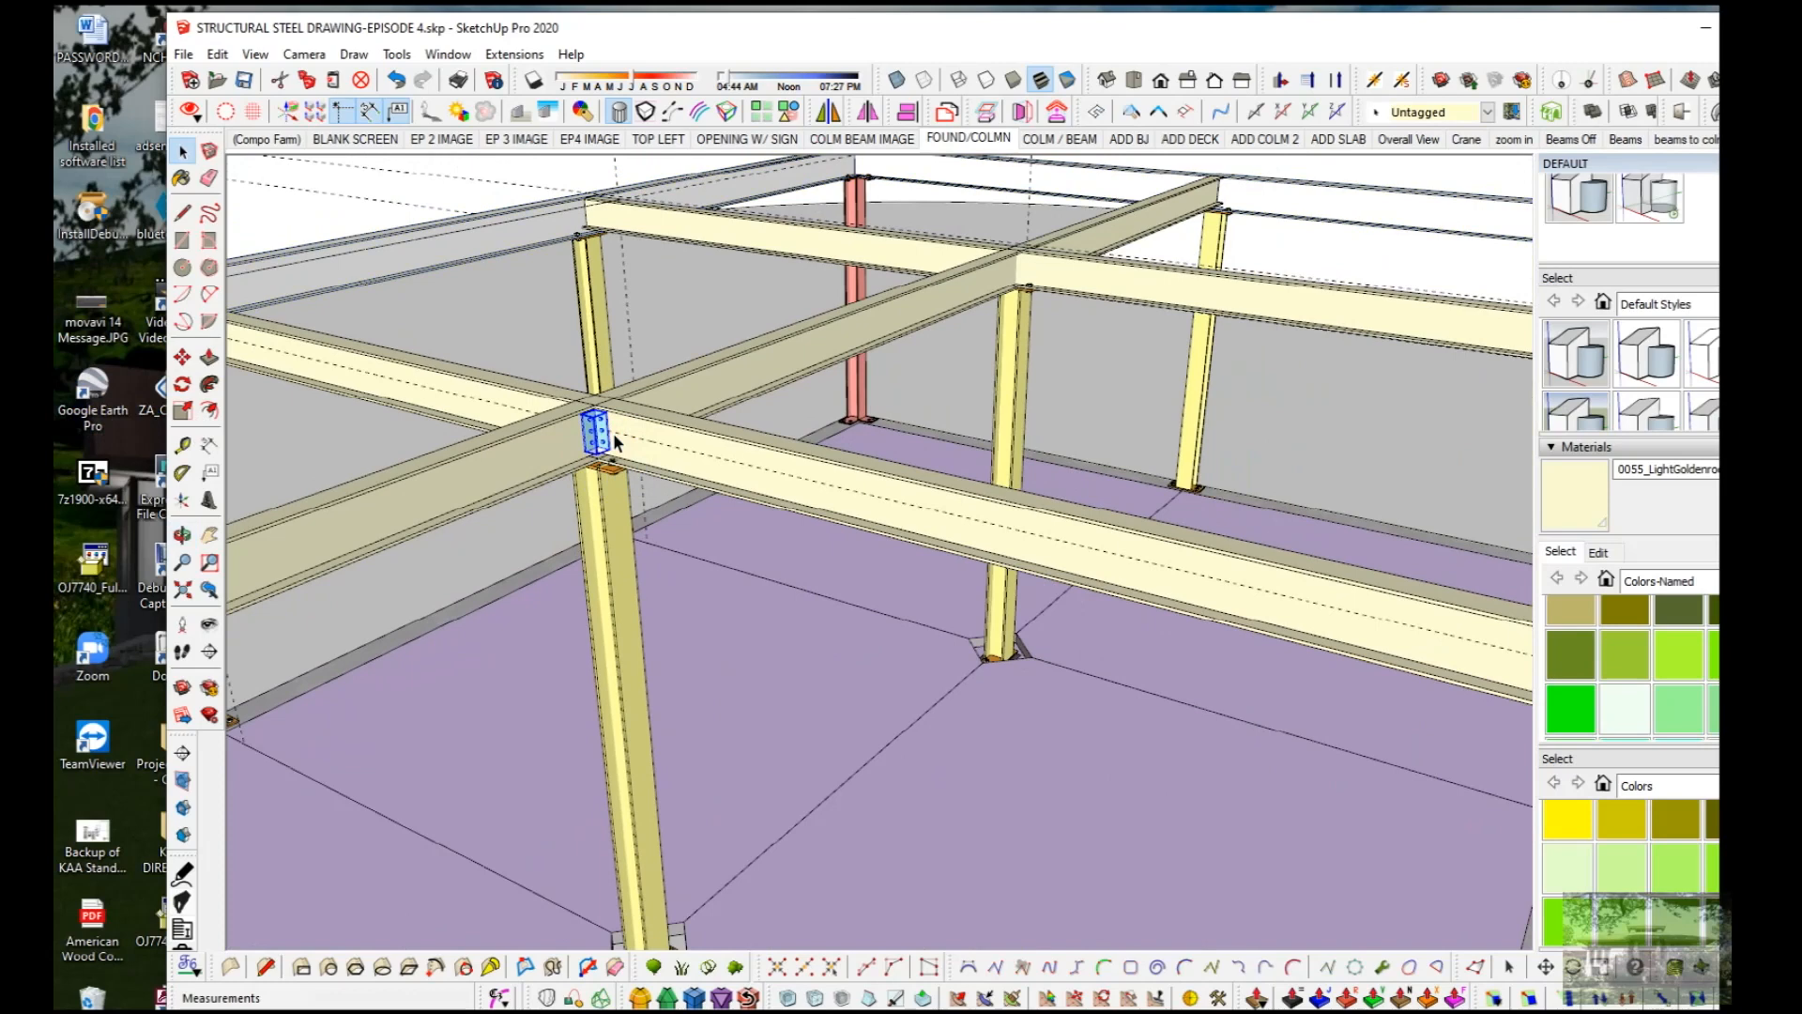
{"action": "left_click", "coordinate": [550, 422]}
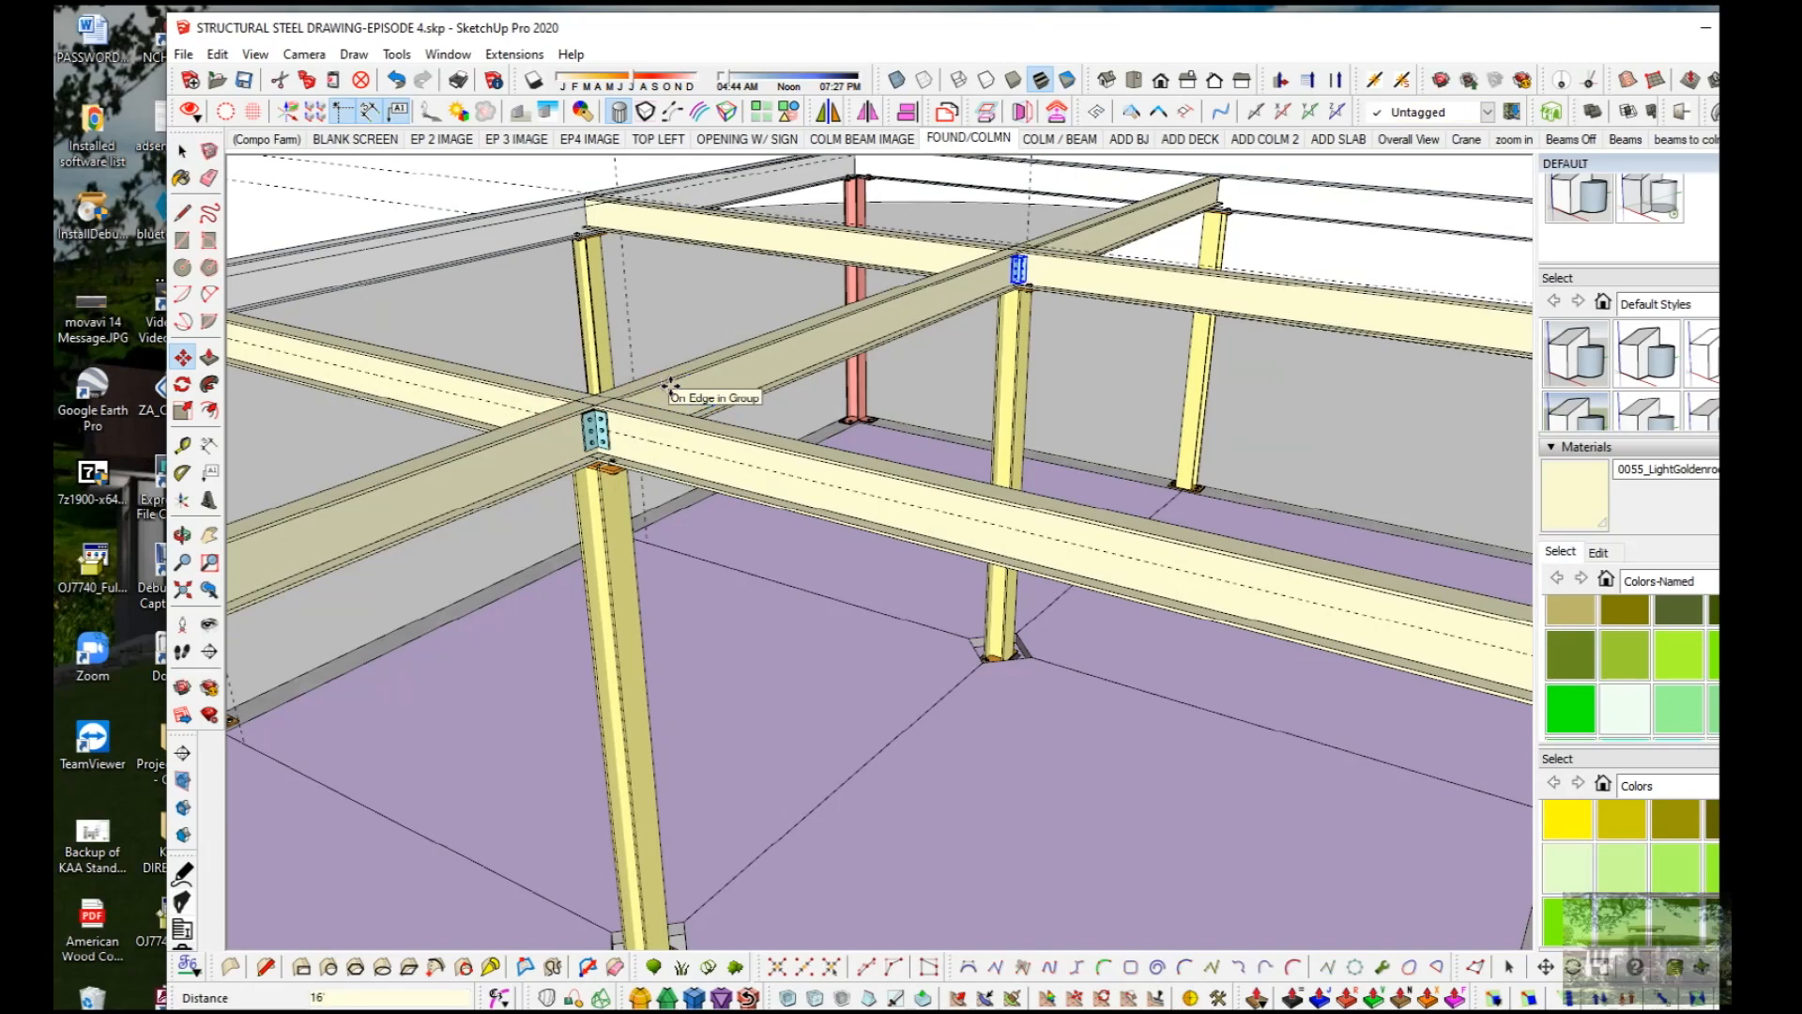
{"action": "key", "text": "space"}
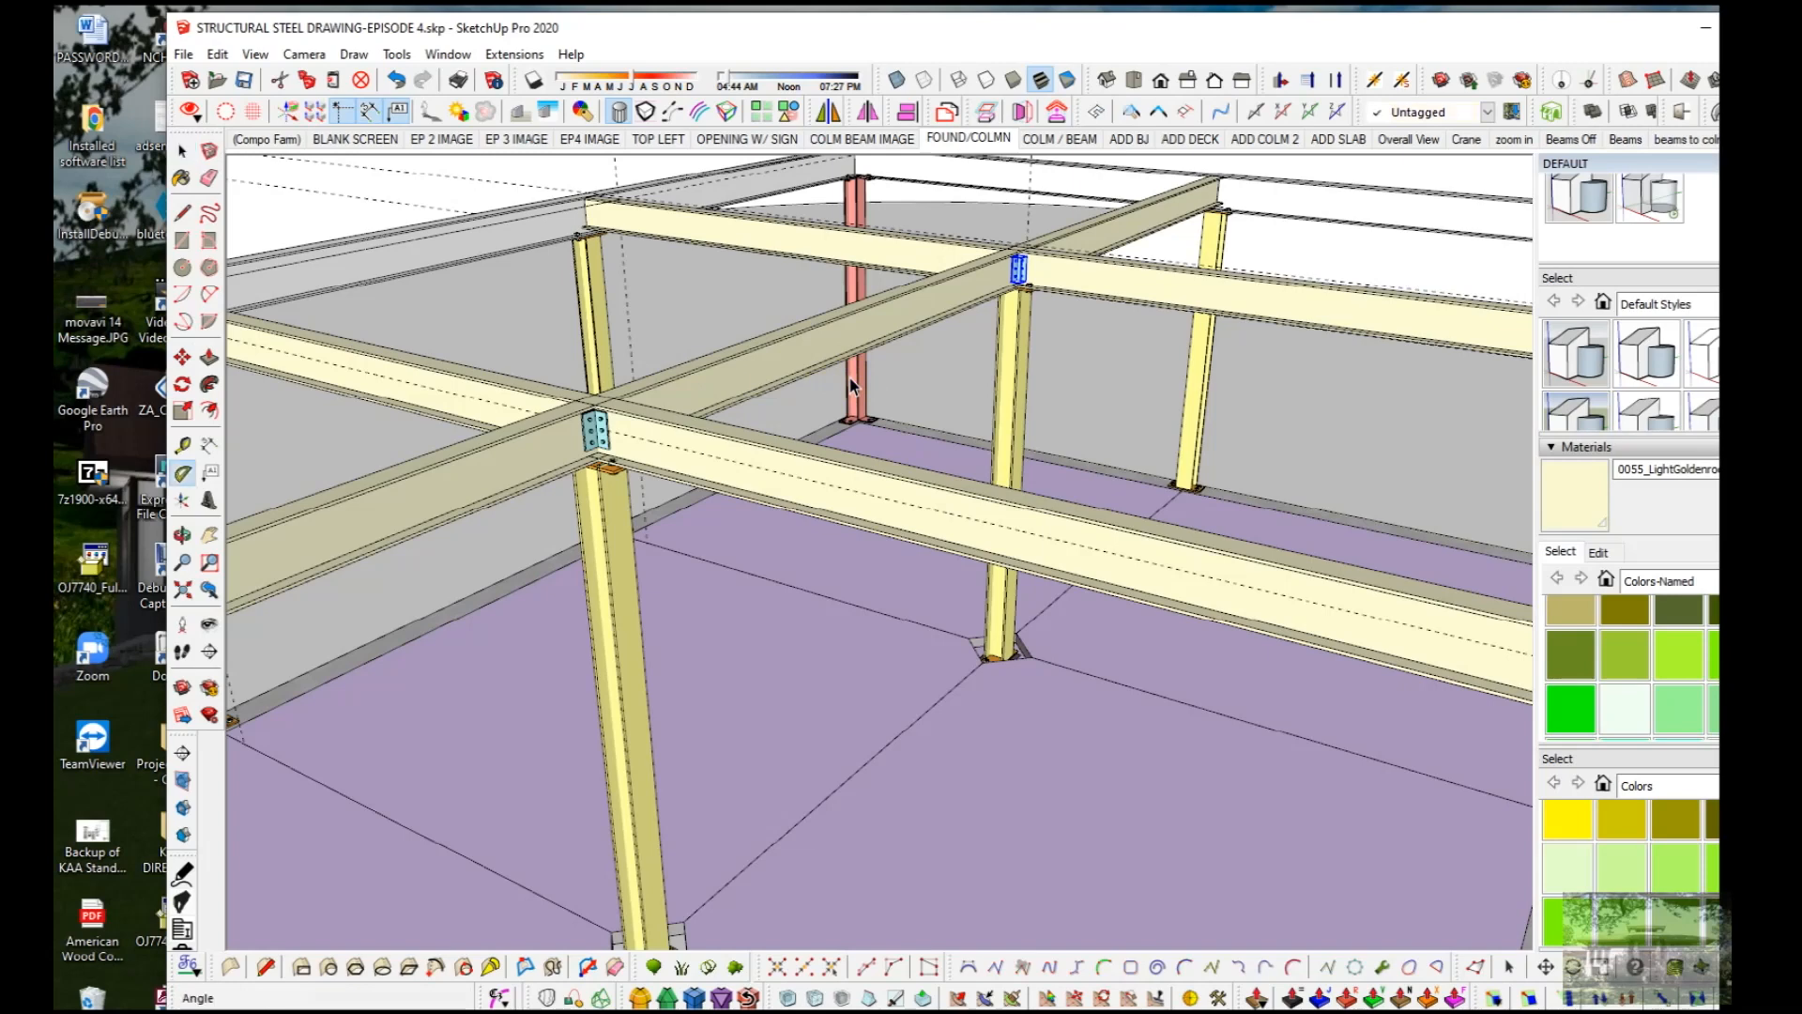
{"action": "key", "text": "space"}
Step: Place a copy of the clip-angle group at the beam's end beside the perimeter beam
{"action": "key", "text": "h"}
{"action": "left_click_drag", "start_coordinate": [936, 290], "coordinate": [751, 617]}
{"action": "scroll", "coordinate": [901, 551], "scroll_direction": "up", "scroll_amount": 4}
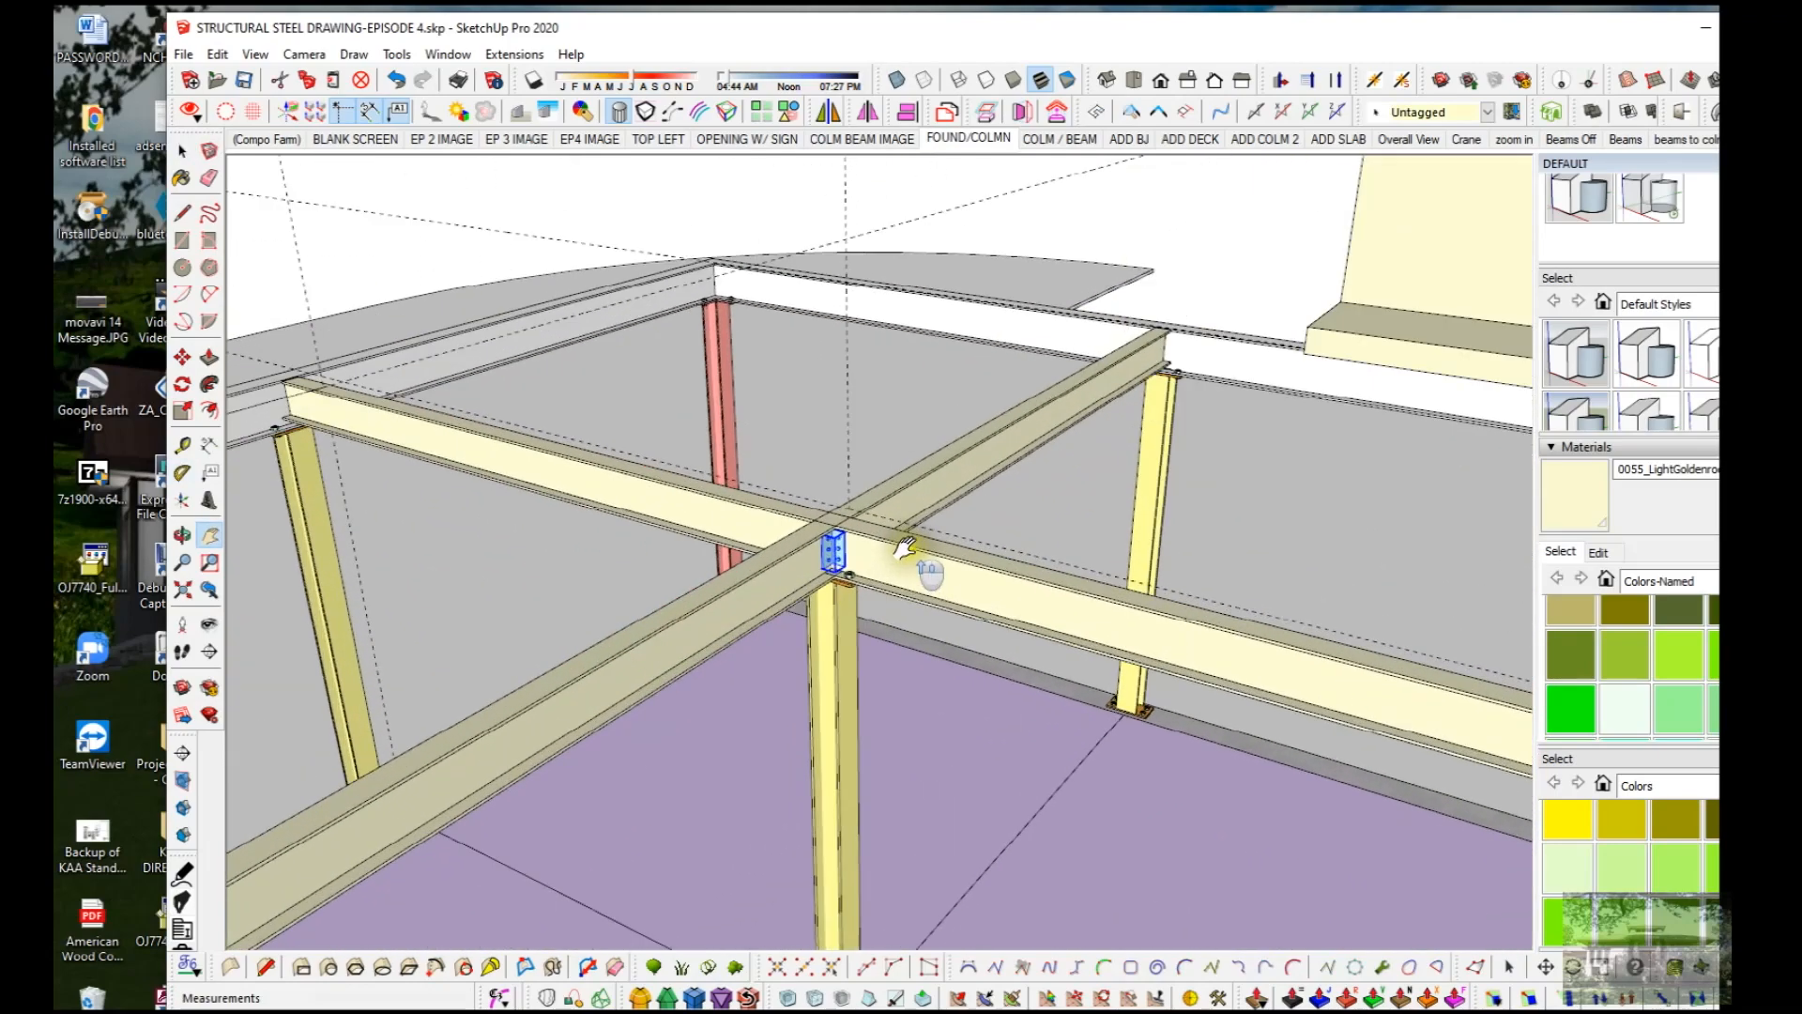
{"action": "middle_click_drag", "start_coordinate": [905, 526], "coordinate": [608, 488]}
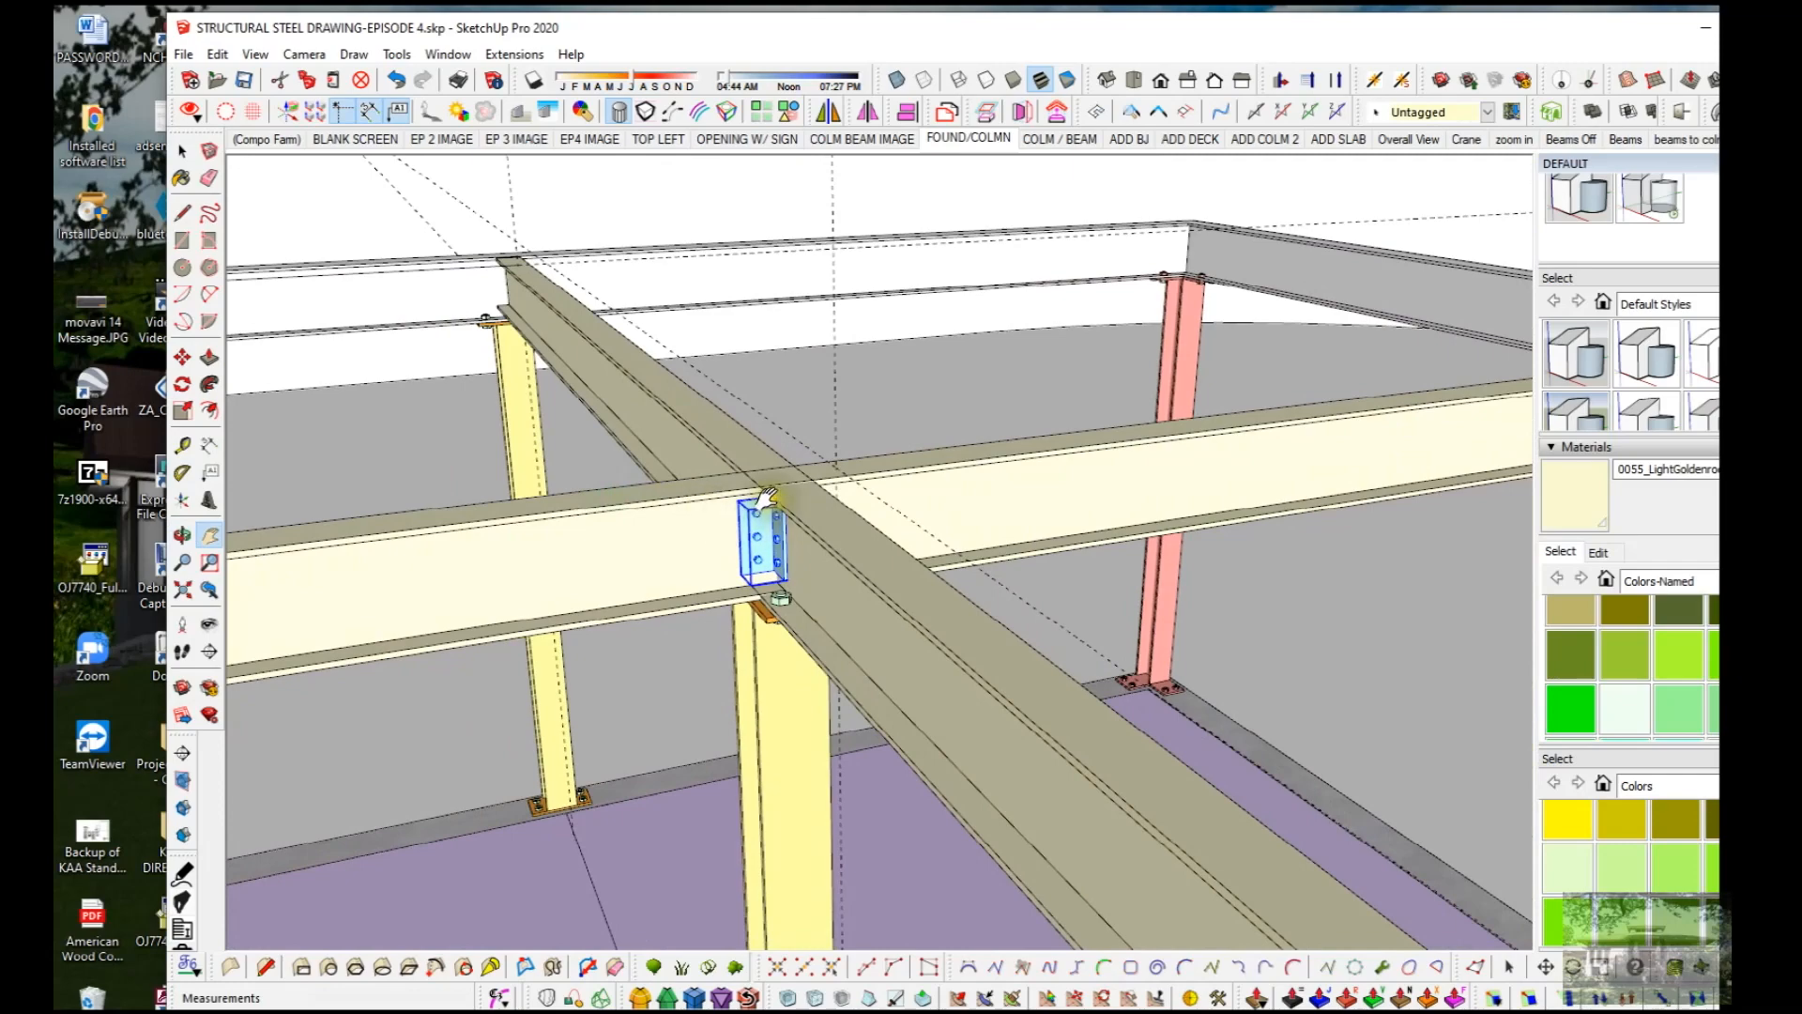
{"action": "middle_click_drag", "start_coordinate": [785, 483], "coordinate": [1026, 451]}
{"action": "scroll", "coordinate": [1220, 472], "scroll_direction": "up", "scroll_amount": 5}
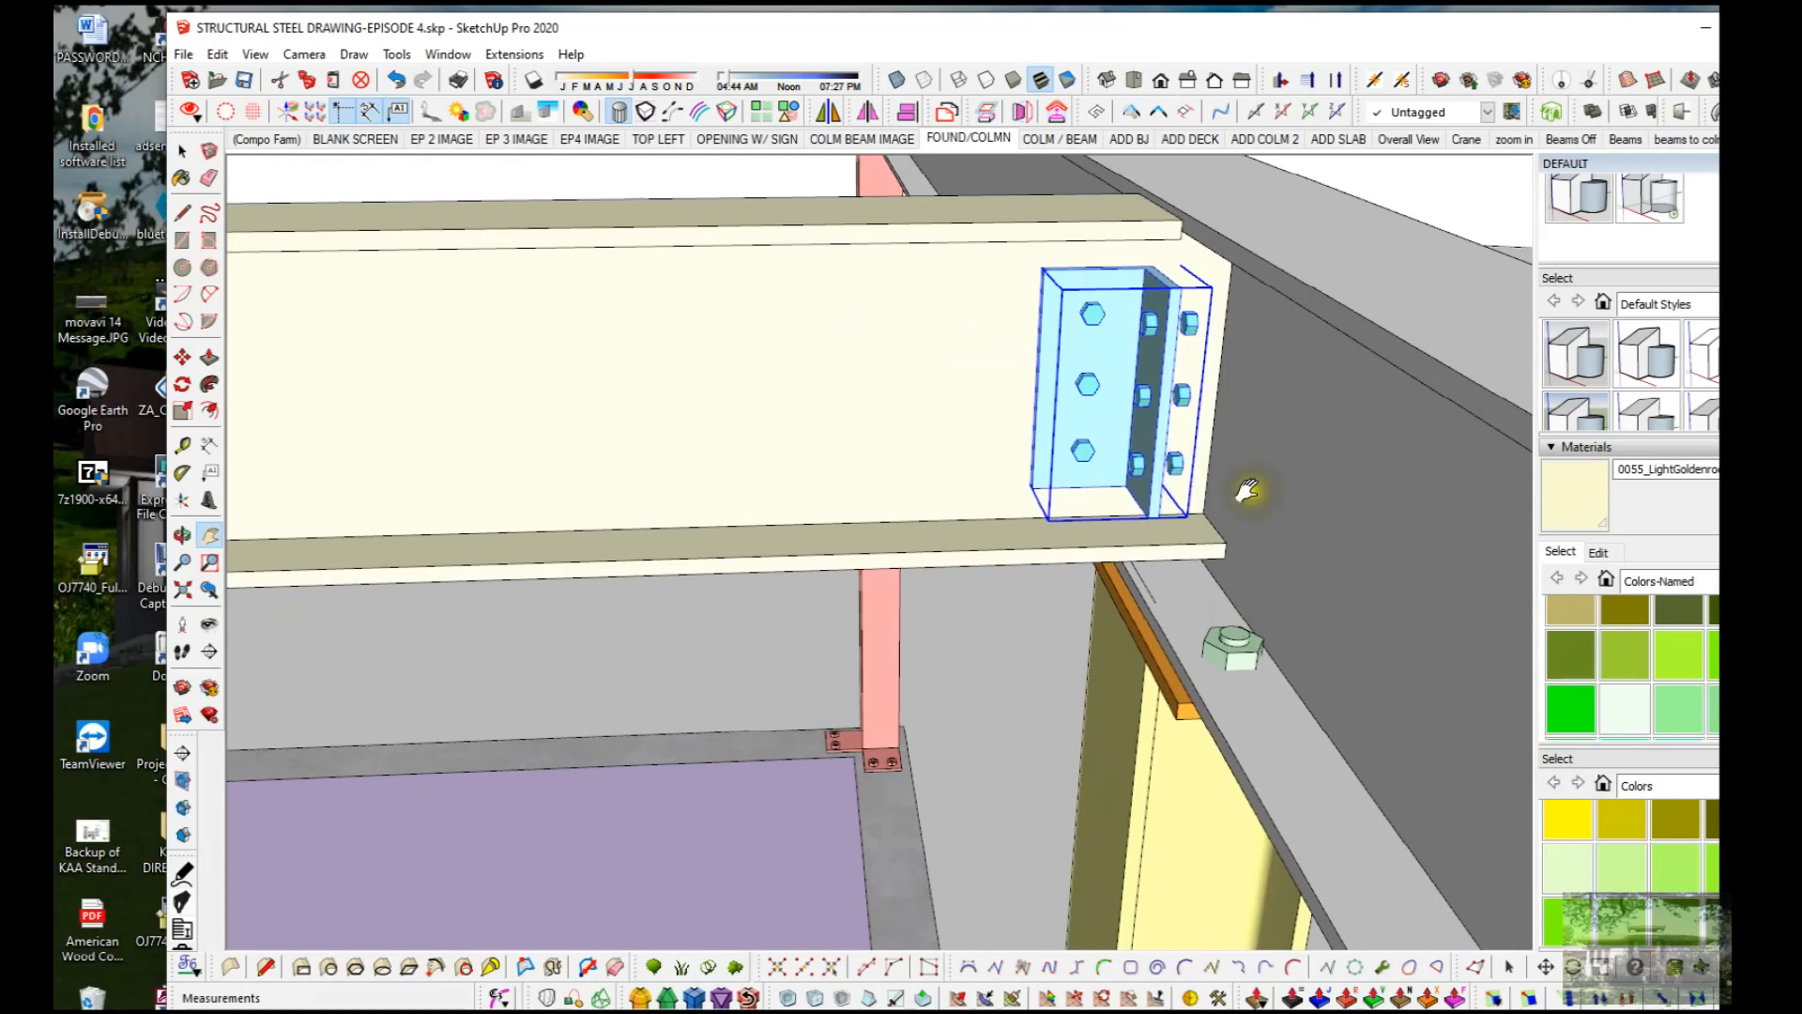
Step: Move the clip-angle group at the beam's end about 3 3/4" so it bears against the perimeter beam's web
{"action": "scroll", "coordinate": [1234, 507], "scroll_direction": "up", "scroll_amount": 6}
{"action": "key", "text": "t"}
{"action": "left_click", "coordinate": [1142, 627]}
{"action": "left_click", "coordinate": [1081, 558]}
{"action": "key", "text": "m"}
{"action": "left_click", "coordinate": [1095, 566]}
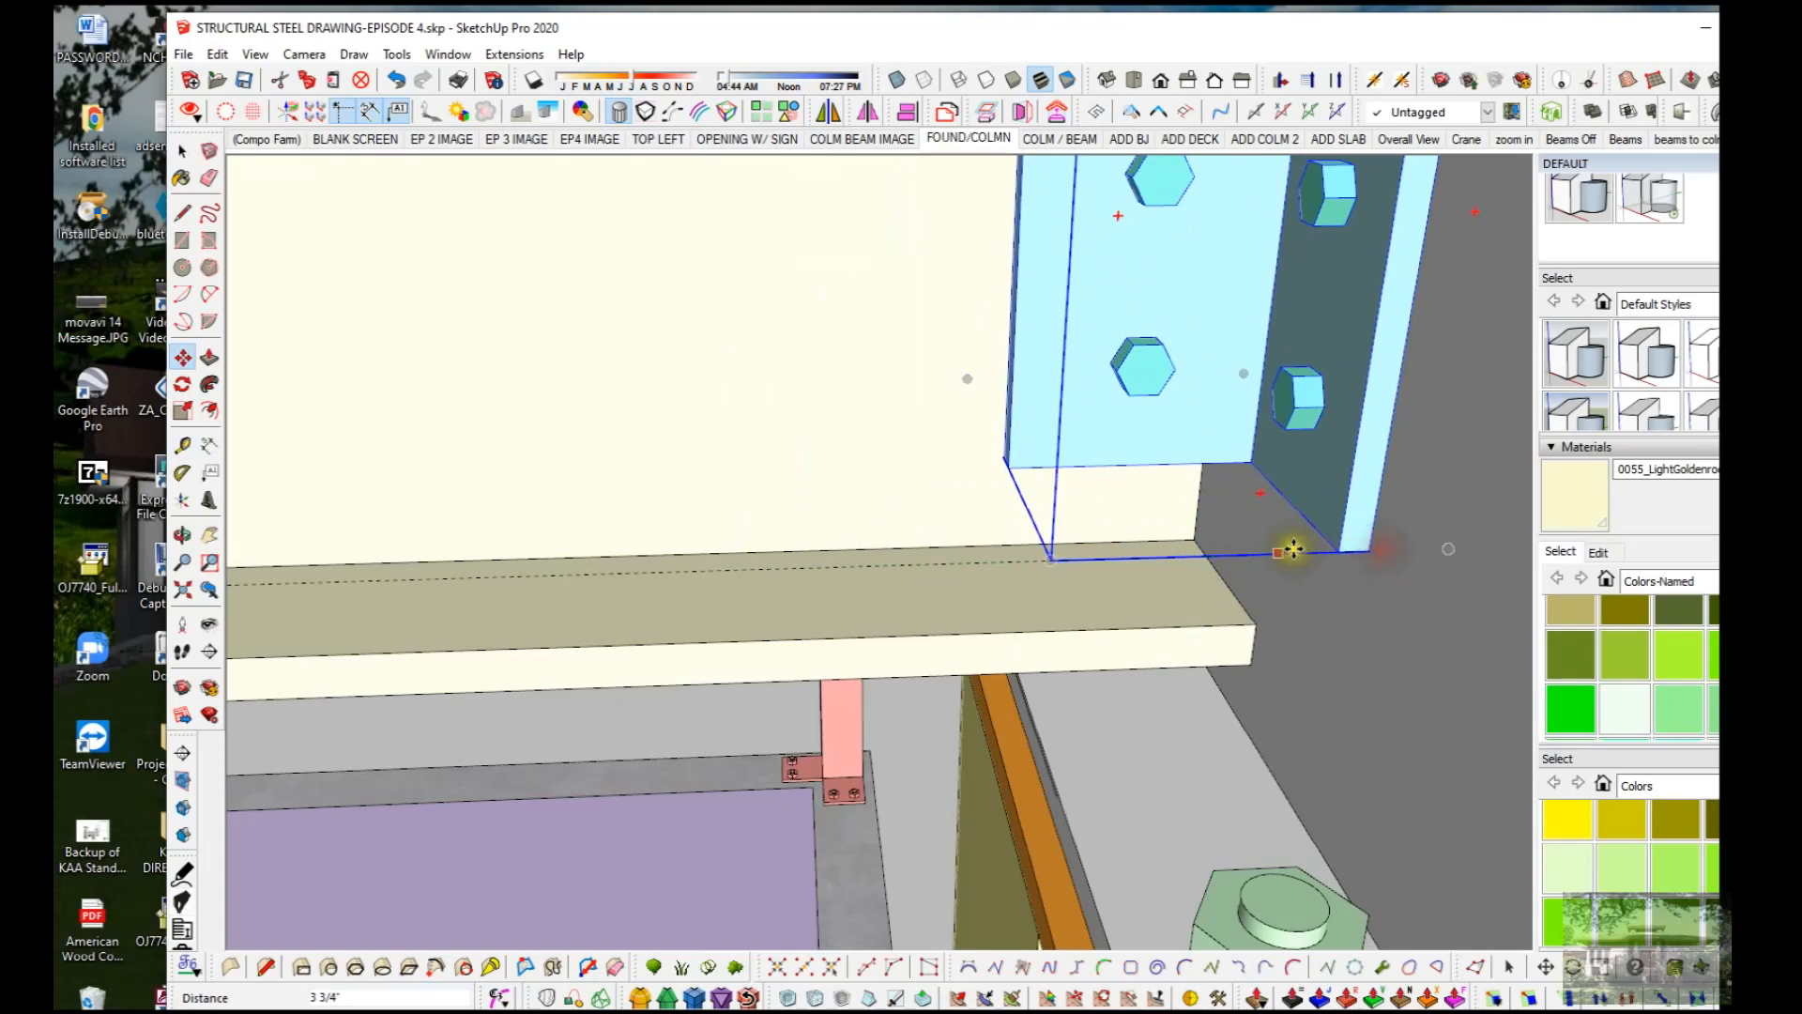
{"action": "scroll", "coordinate": [1188, 544], "scroll_direction": "down", "scroll_amount": 5}
{"action": "key", "text": "space"}
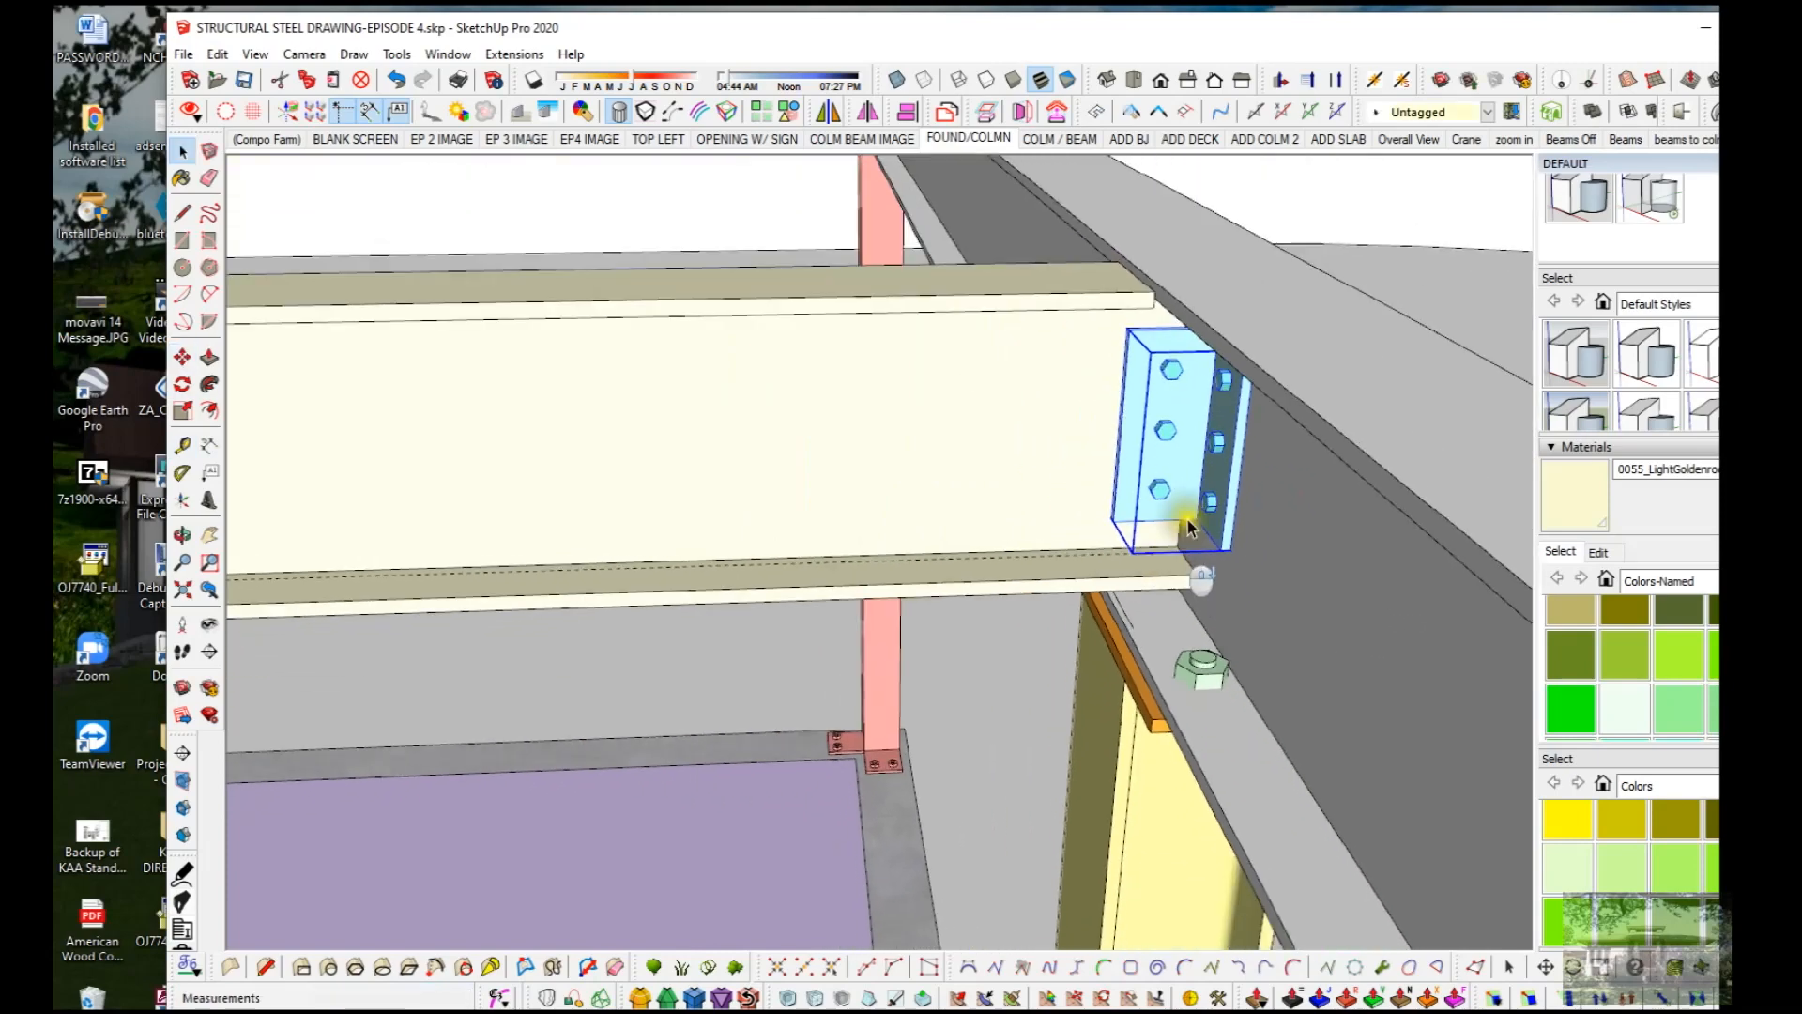
Step: Examine the bolts passing through the perimeter beam's web from the outer face of the frame
{"action": "middle_click_drag", "start_coordinate": [1299, 273], "coordinate": [593, 206]}
{"action": "middle_click_drag", "start_coordinate": [986, 374], "coordinate": [822, 399]}
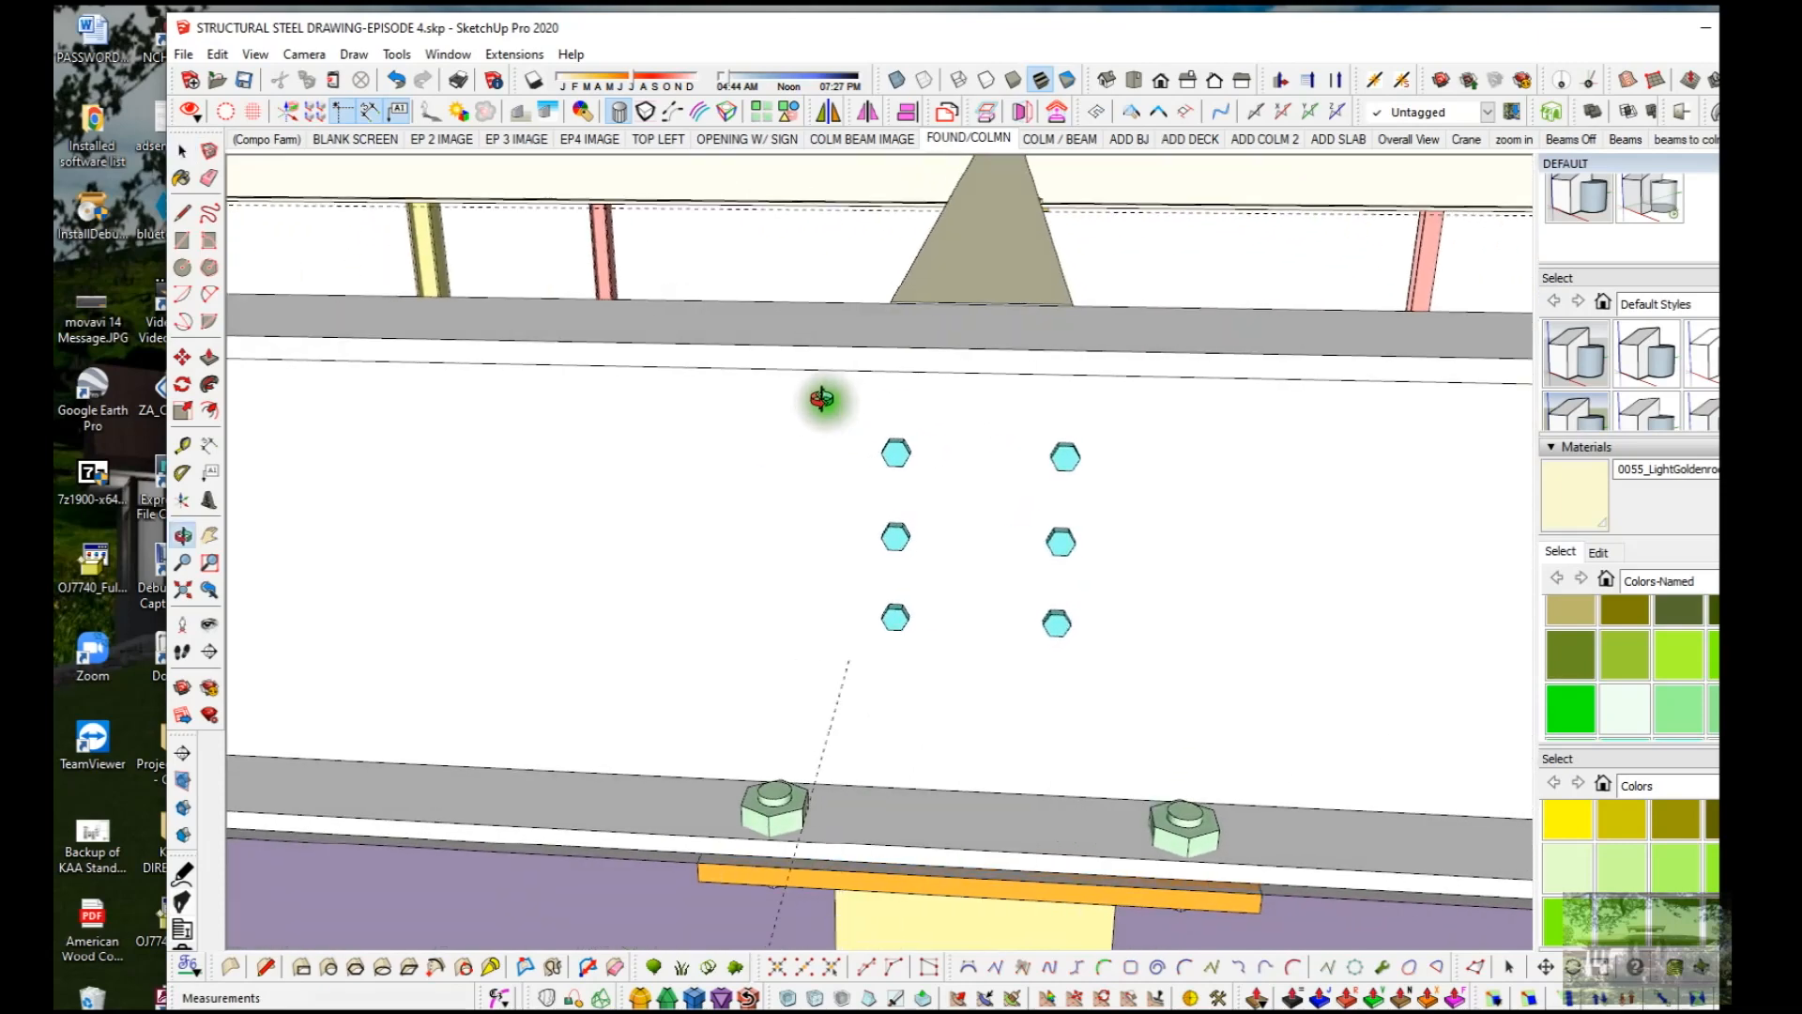
{"action": "middle_click_drag", "start_coordinate": [915, 462], "coordinate": [1567, 620]}
{"action": "middle_click_drag", "start_coordinate": [1069, 627], "coordinate": [1293, 584]}
{"action": "middle_click_drag", "start_coordinate": [965, 584], "coordinate": [152, 362]}
{"action": "scroll", "coordinate": [187, 385], "scroll_direction": "down", "scroll_amount": 5}
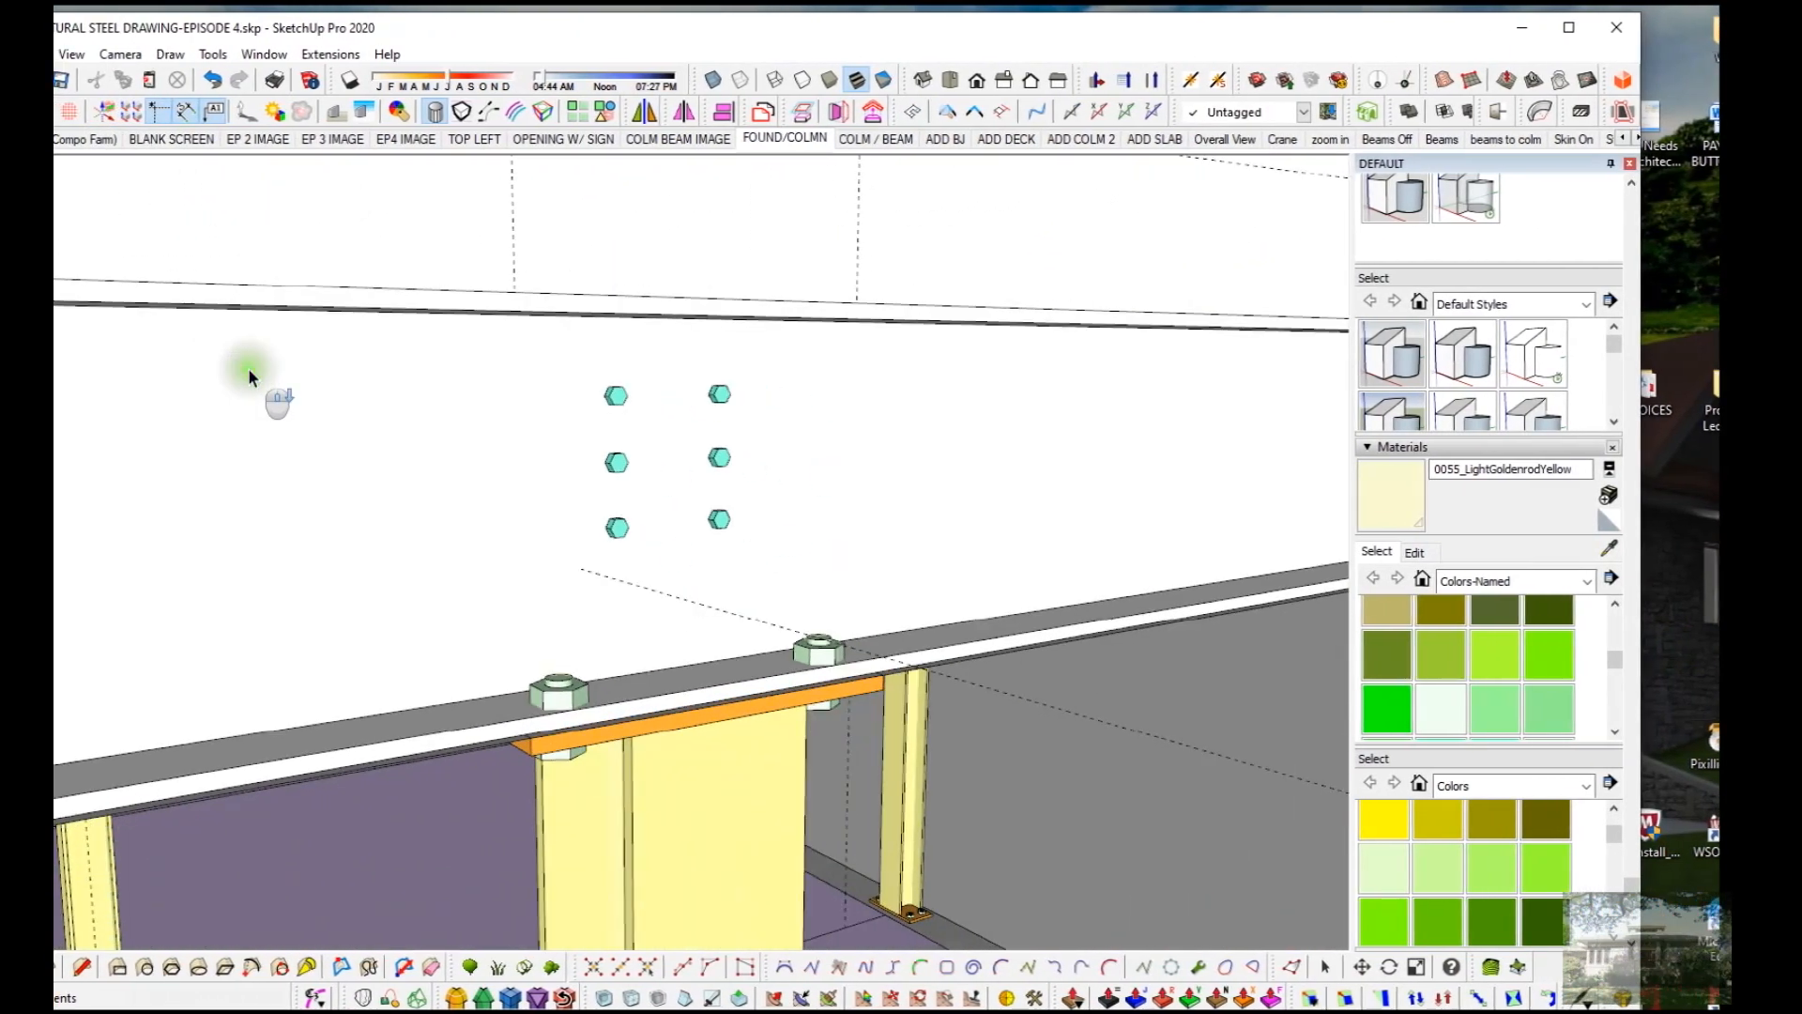
{"action": "scroll", "coordinate": [366, 383], "scroll_direction": "down", "scroll_amount": 2}
{"action": "middle_click_drag", "start_coordinate": [430, 389], "coordinate": [502, 597]}
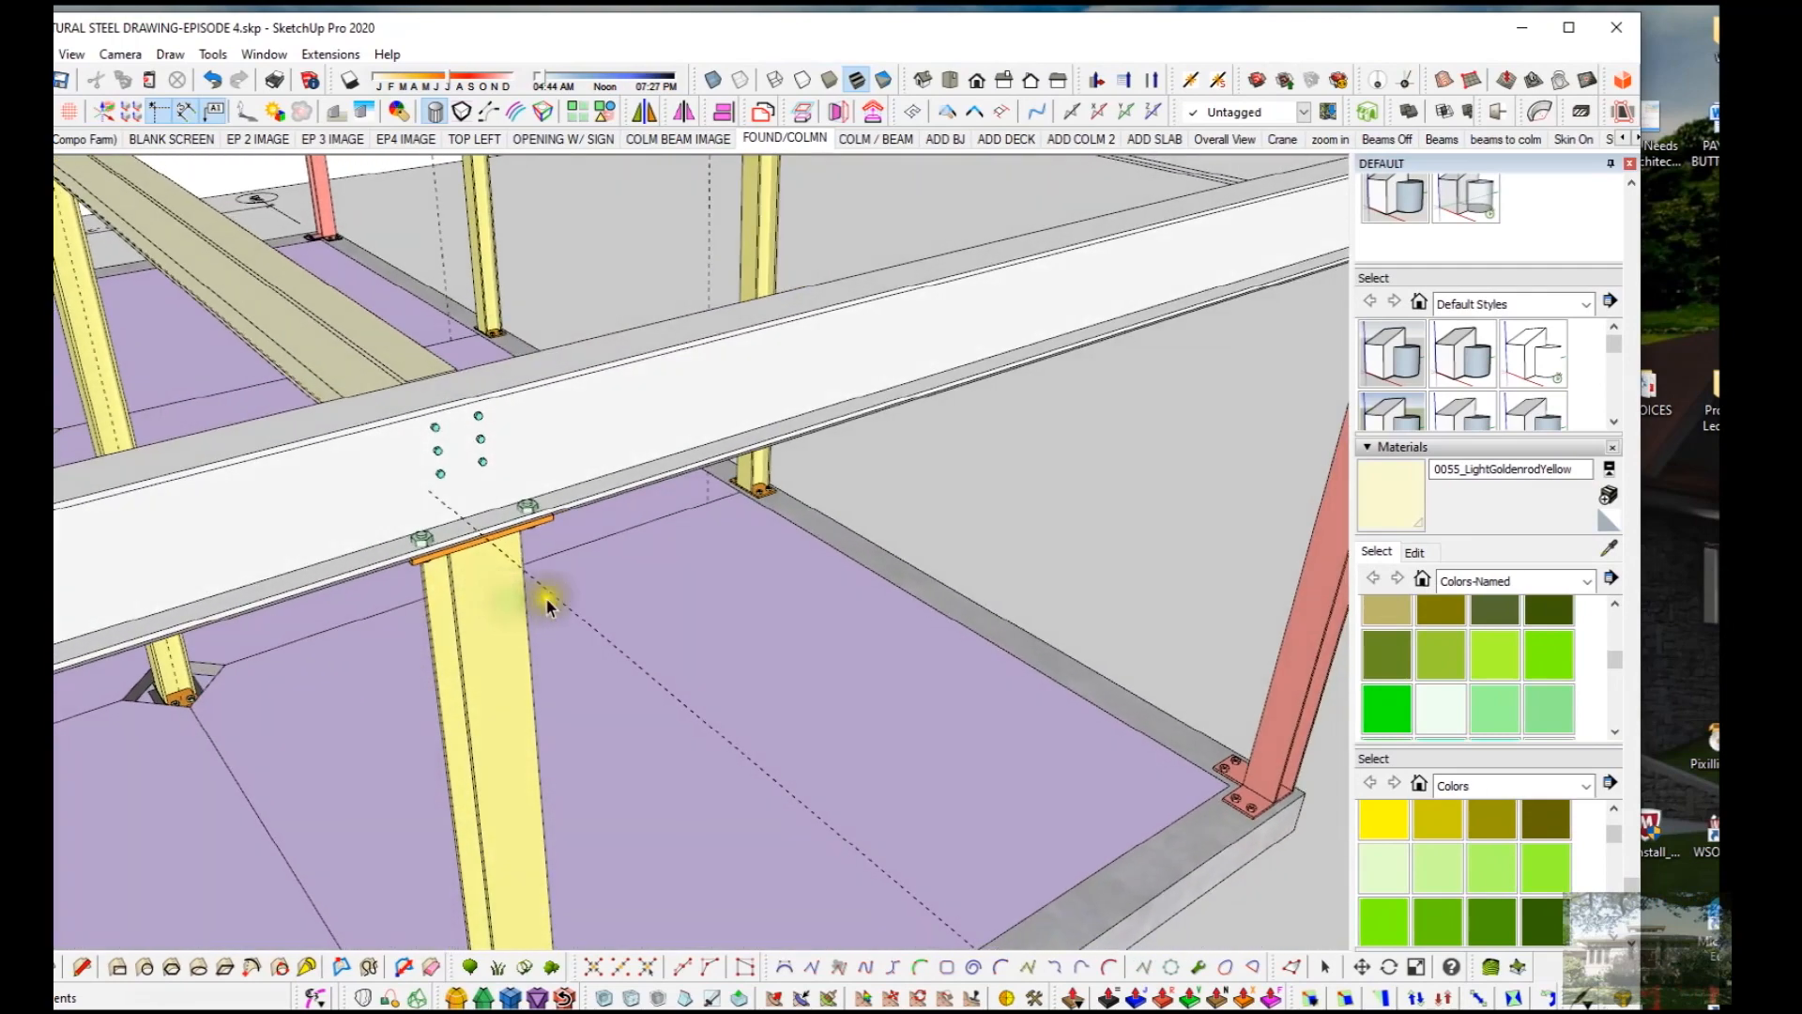
Step: Erase the single guide line running out from the perimeter beam beneath the bolted connection
{"action": "left_click", "coordinate": [692, 690]}
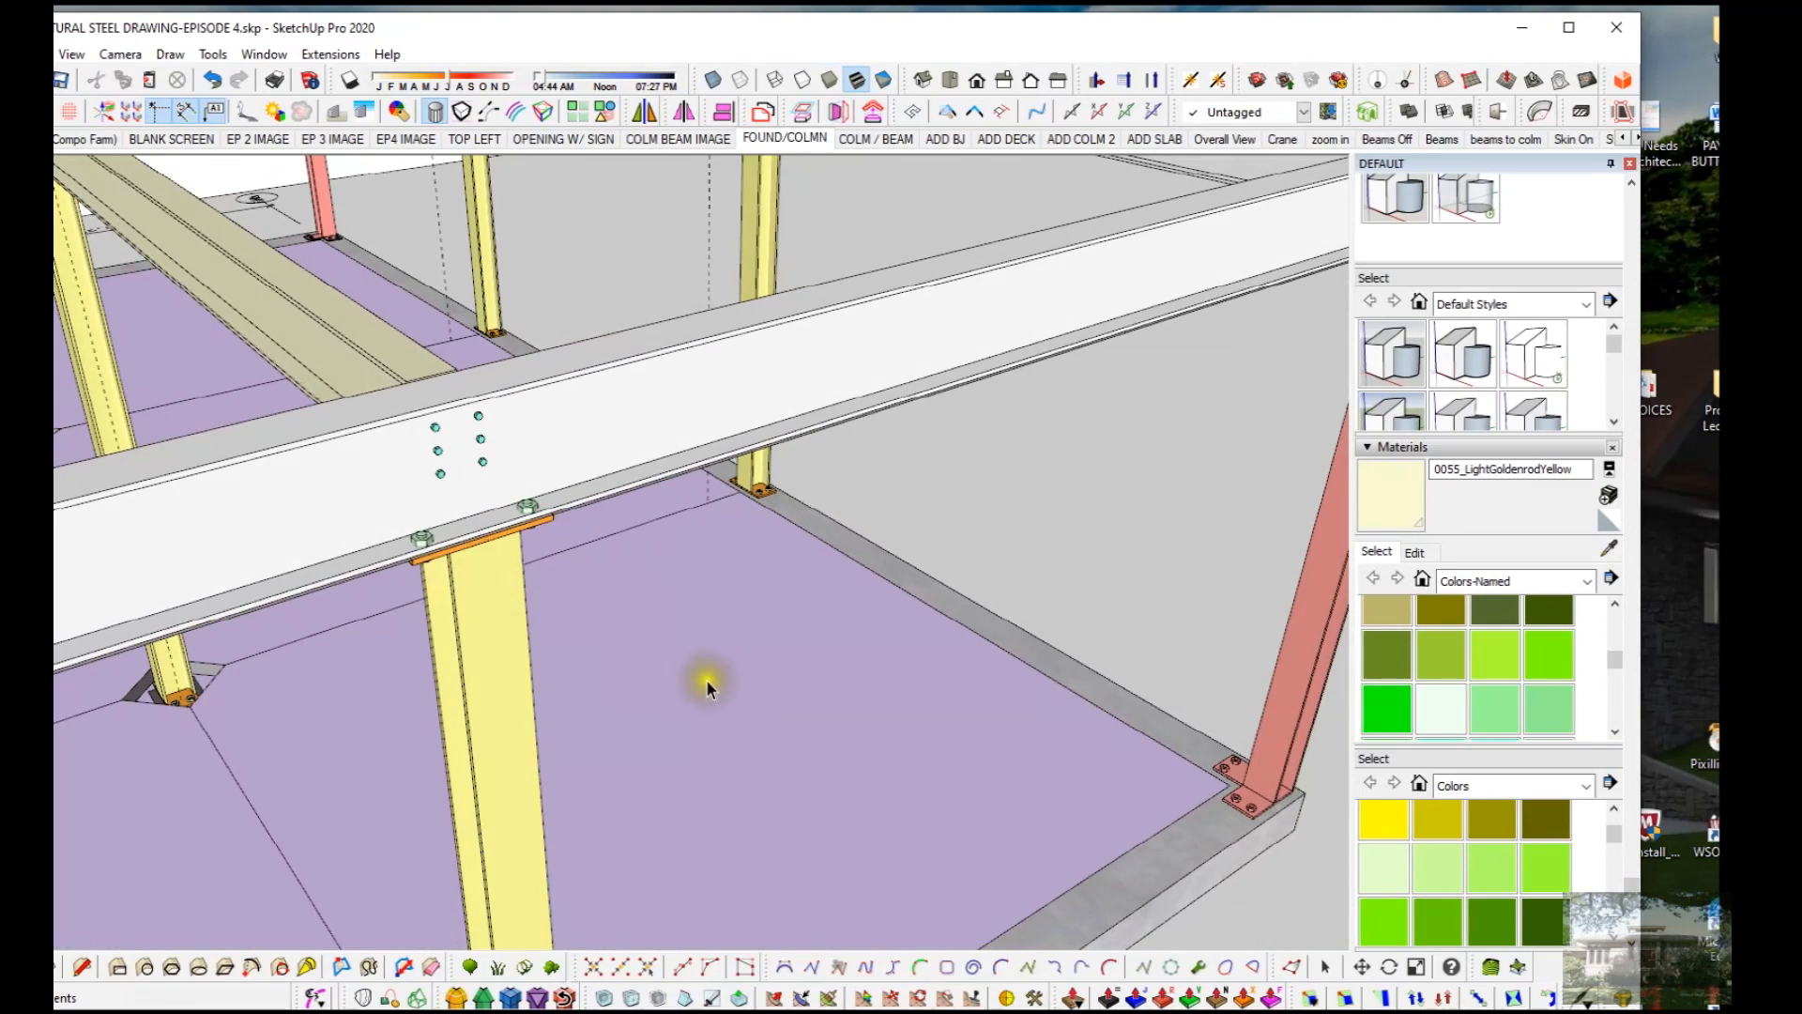
{"action": "scroll", "coordinate": [644, 639], "scroll_direction": "down", "scroll_amount": 10}
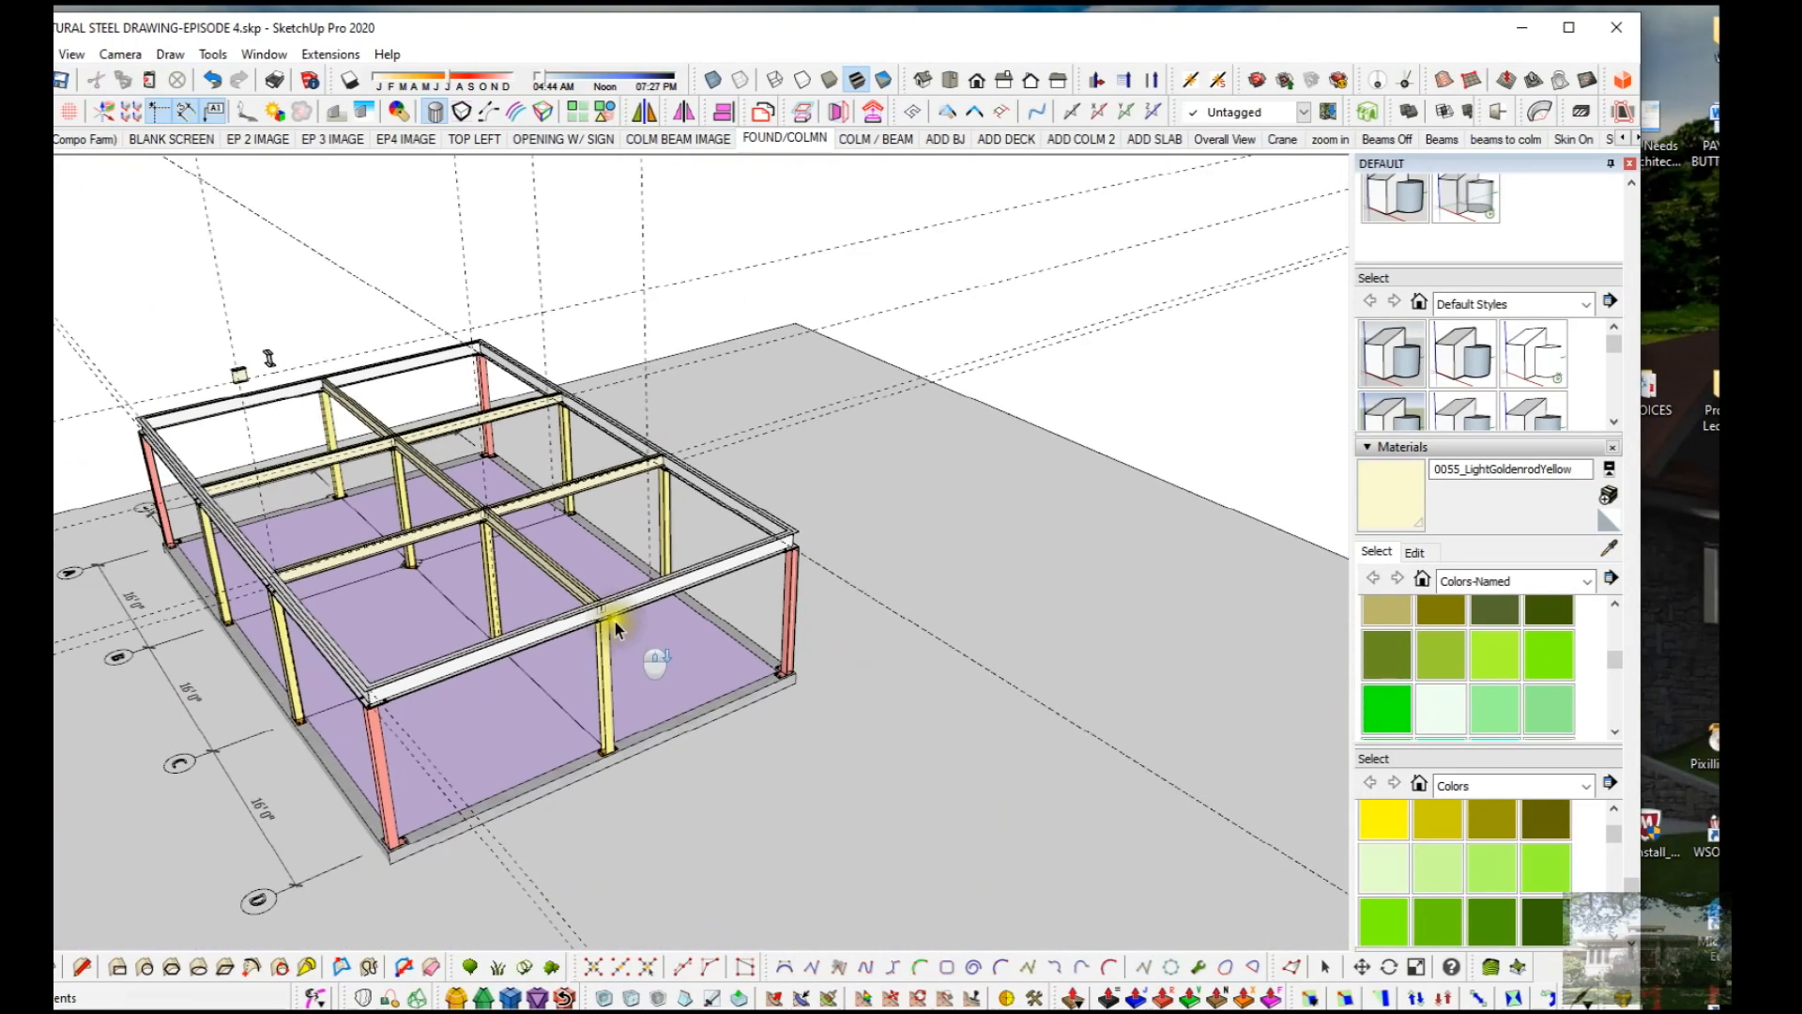
{"action": "scroll", "coordinate": [619, 633], "scroll_direction": "down", "scroll_amount": 3}
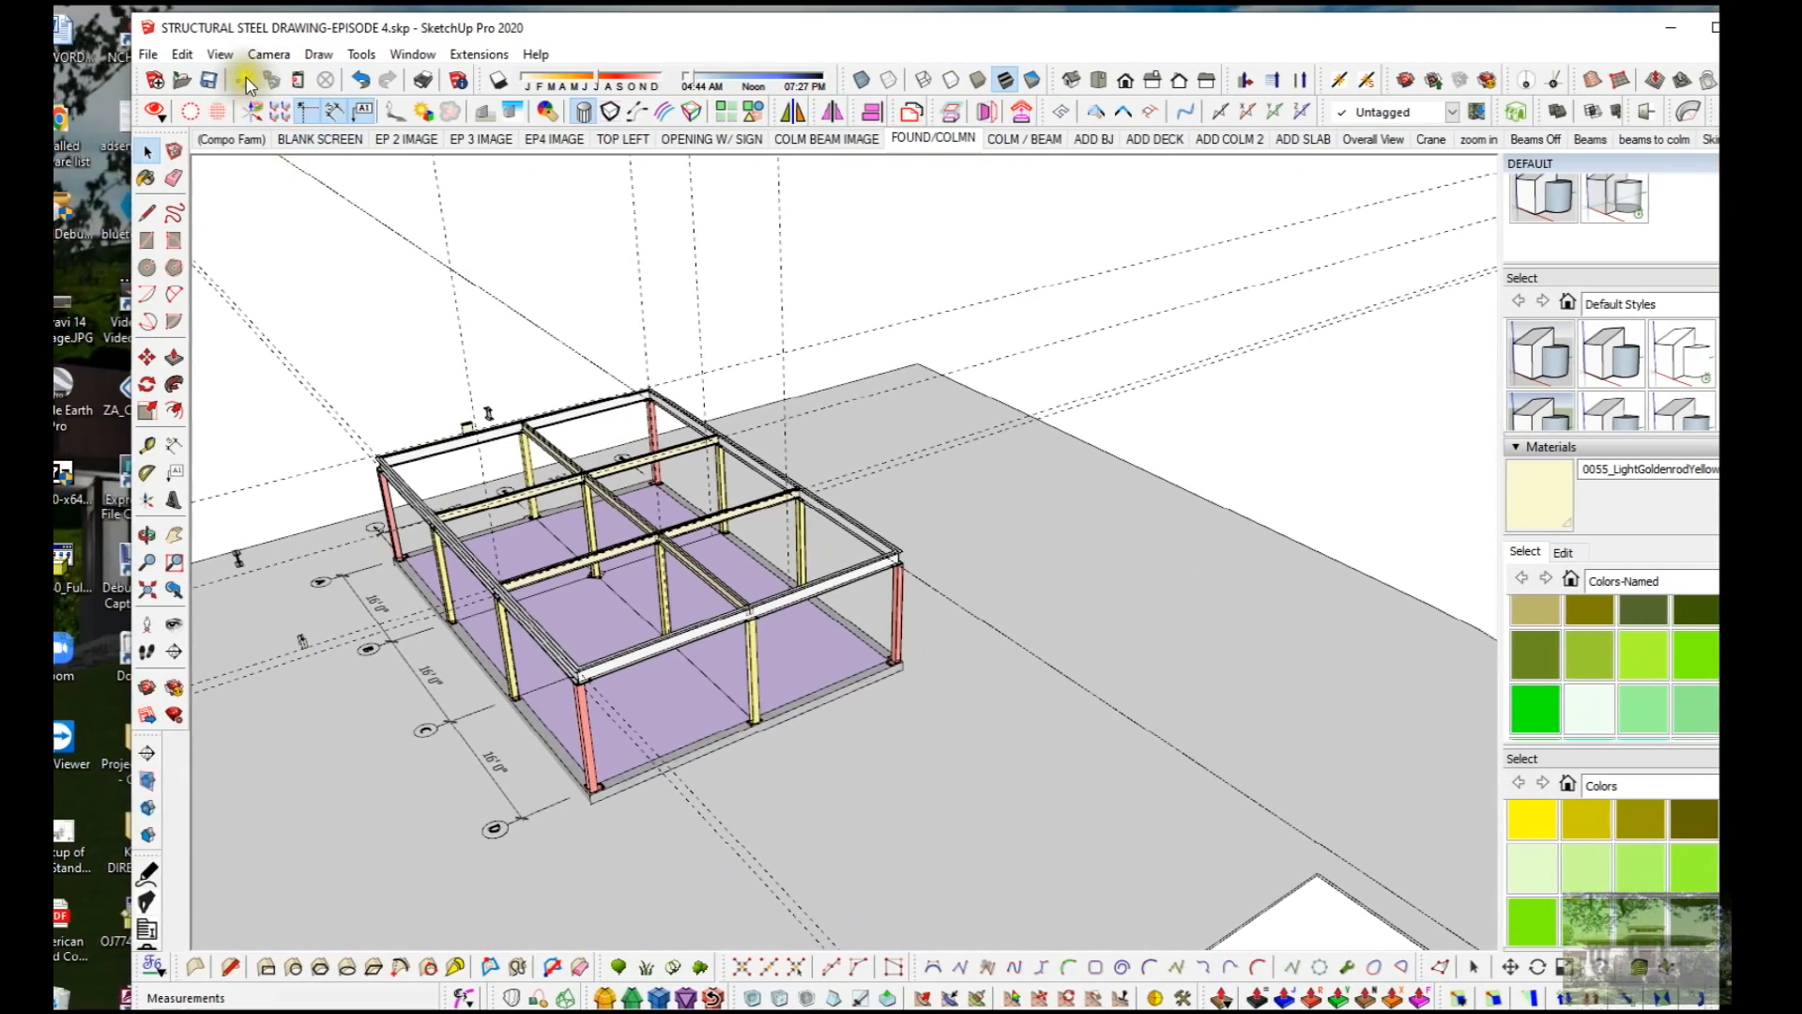
Step: Hide all guides in the model and show them again
{"action": "left_click", "coordinate": [218, 54]}
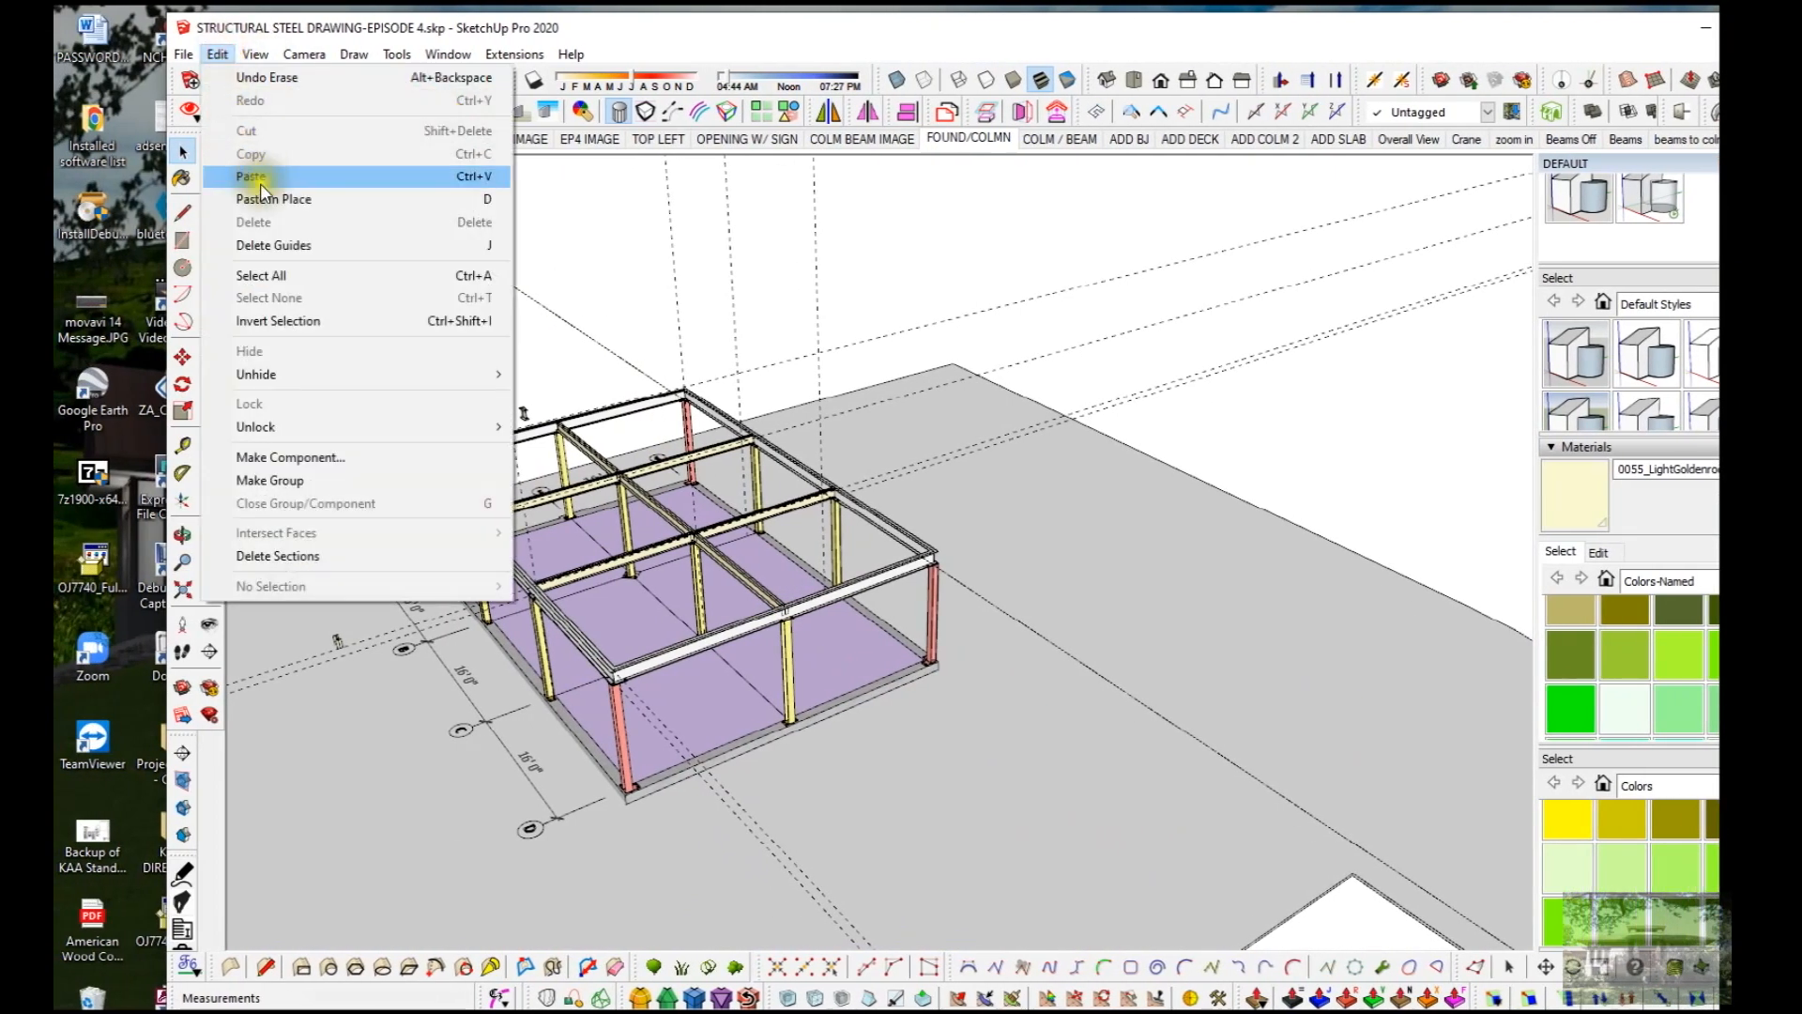
{"action": "left_click", "coordinate": [292, 244]}
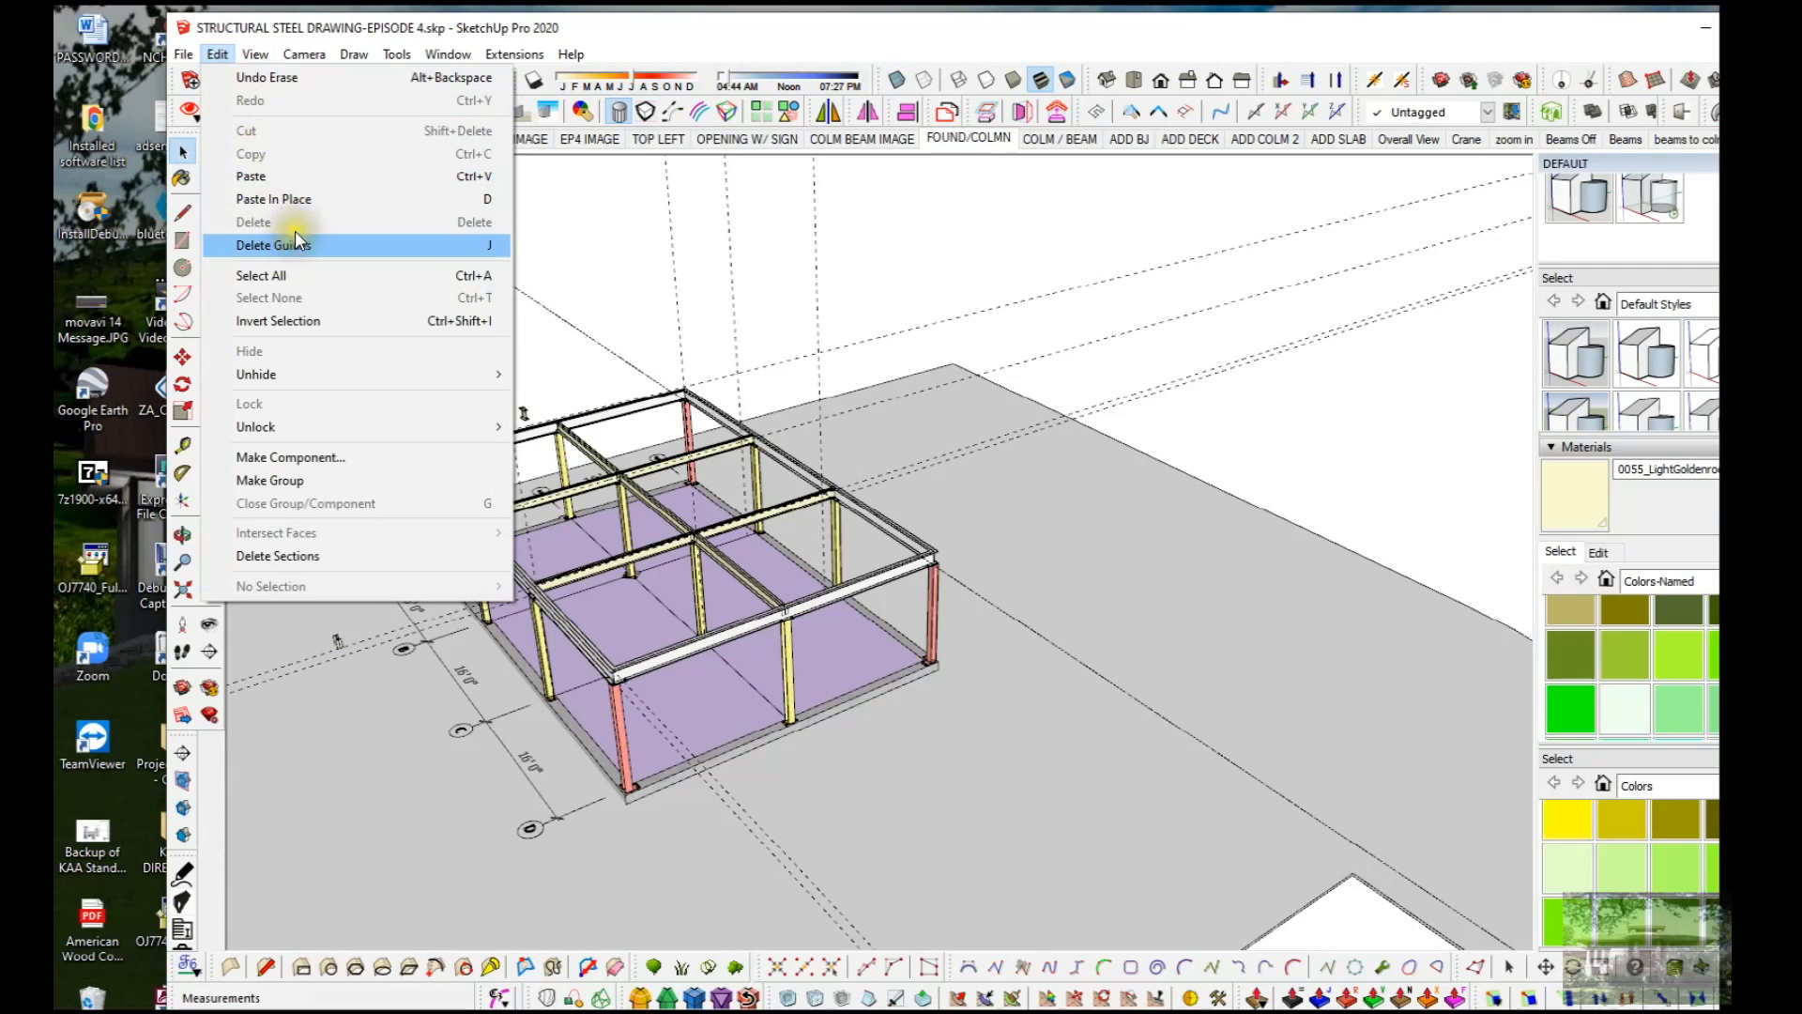
{"action": "left_click", "coordinate": [277, 57]}
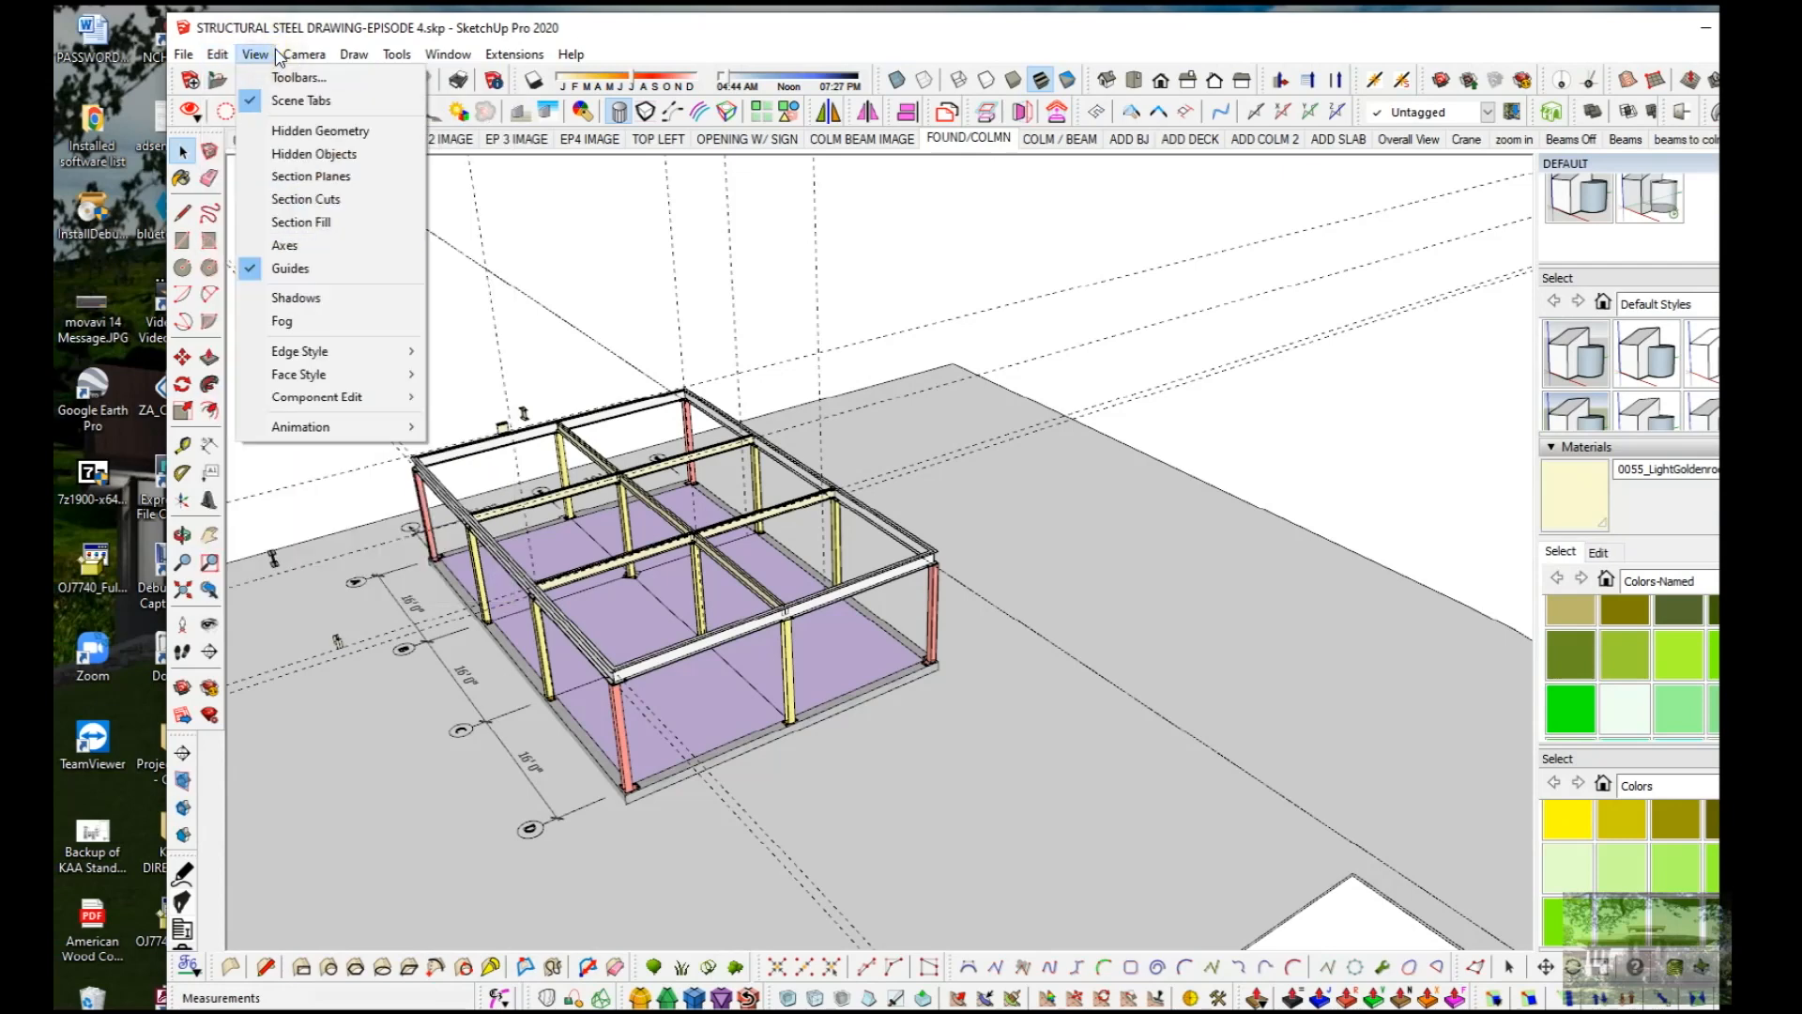
{"action": "left_click", "coordinate": [260, 269]}
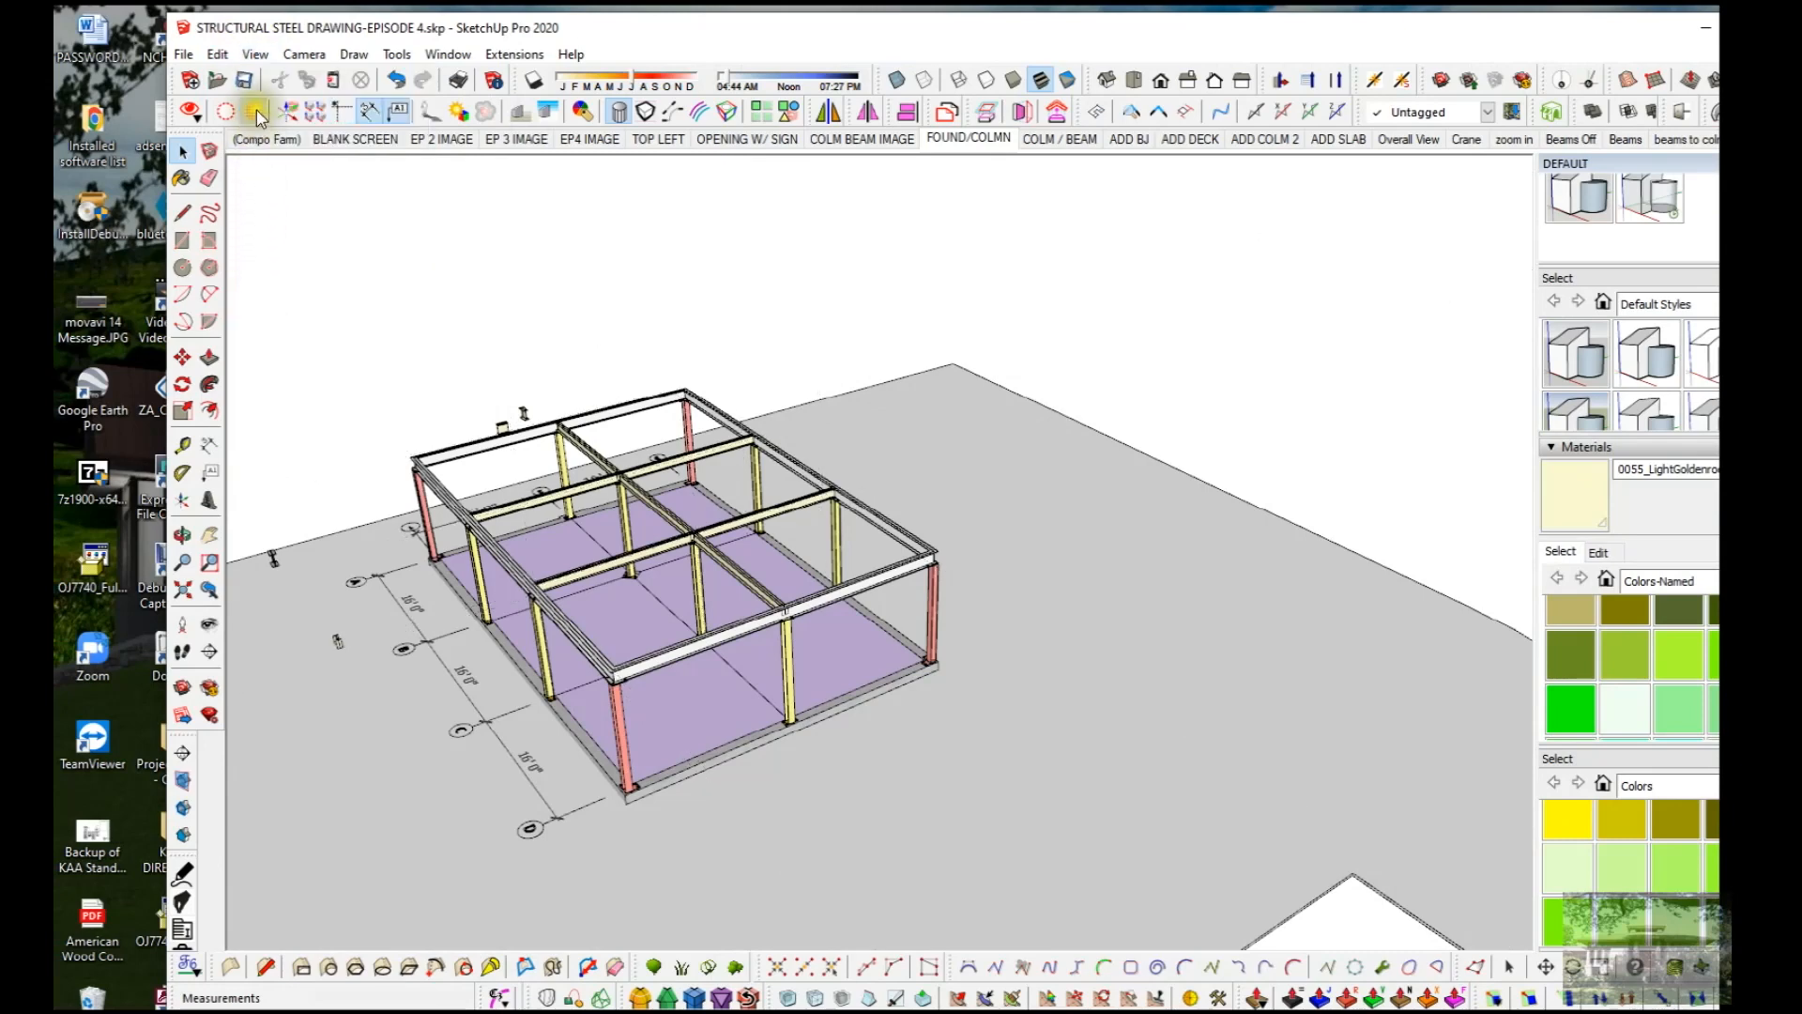
{"action": "left_click", "coordinate": [259, 56]}
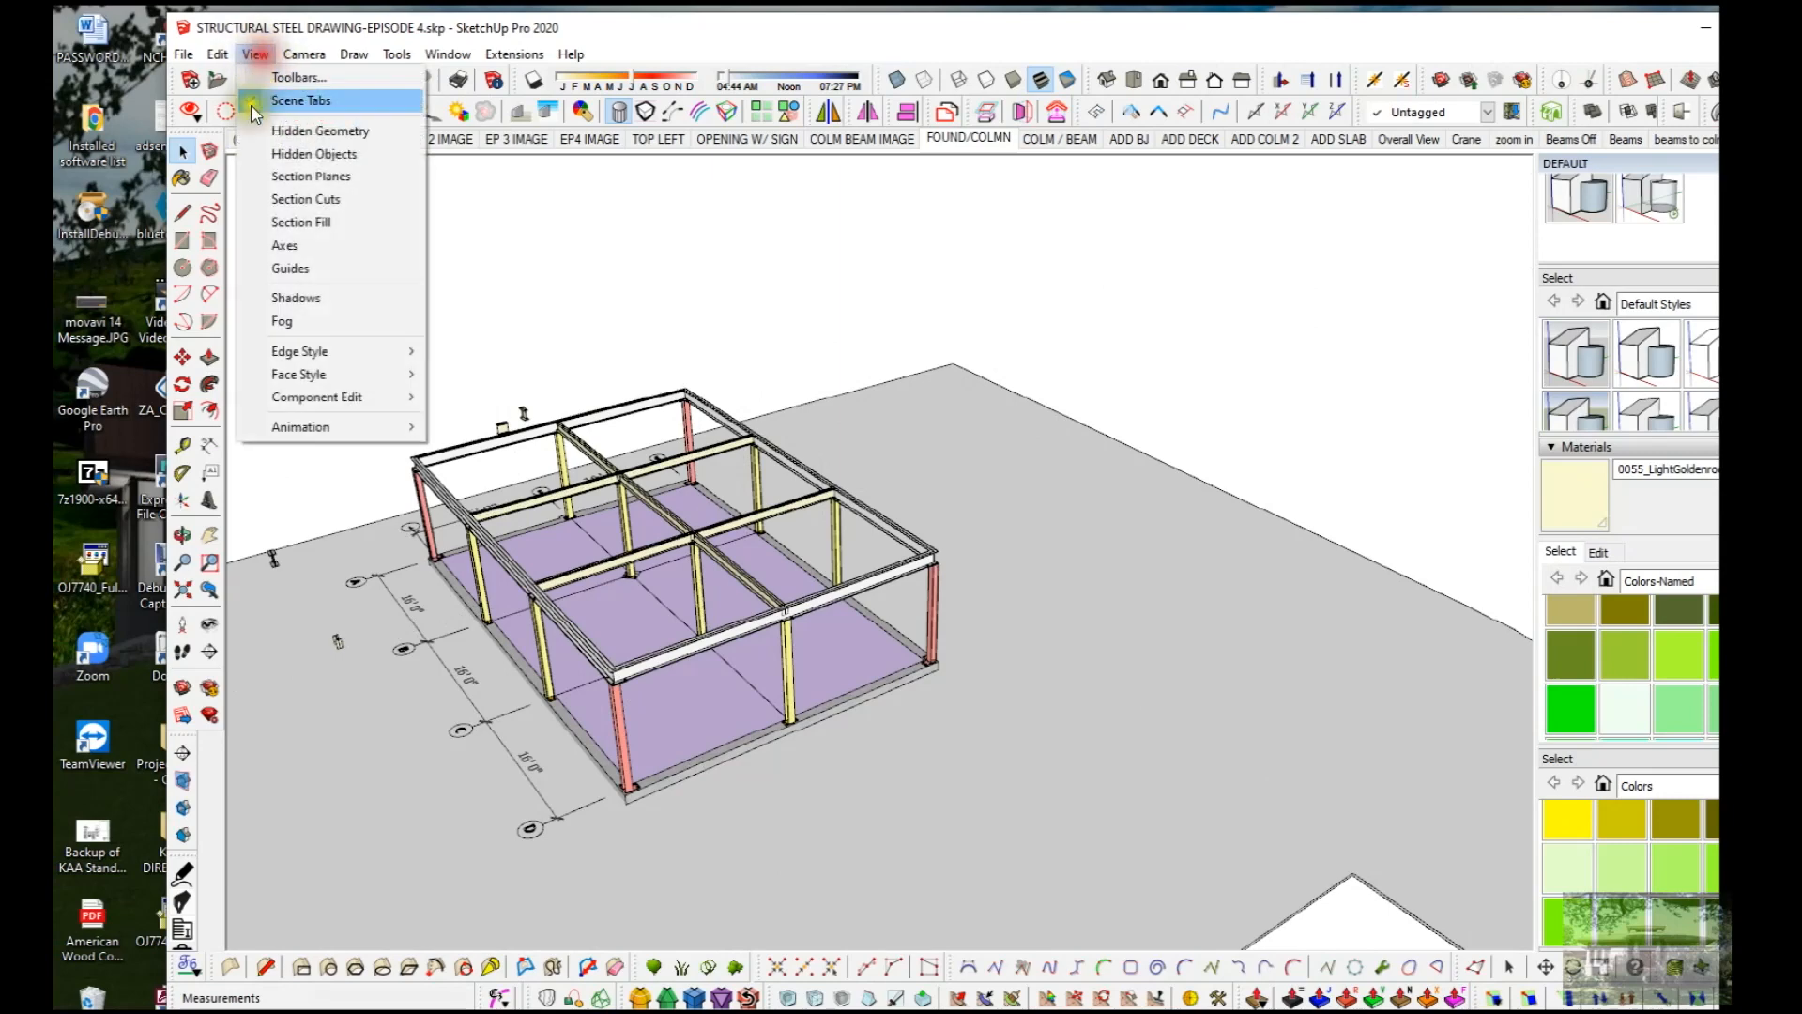
{"action": "left_click", "coordinate": [302, 270]}
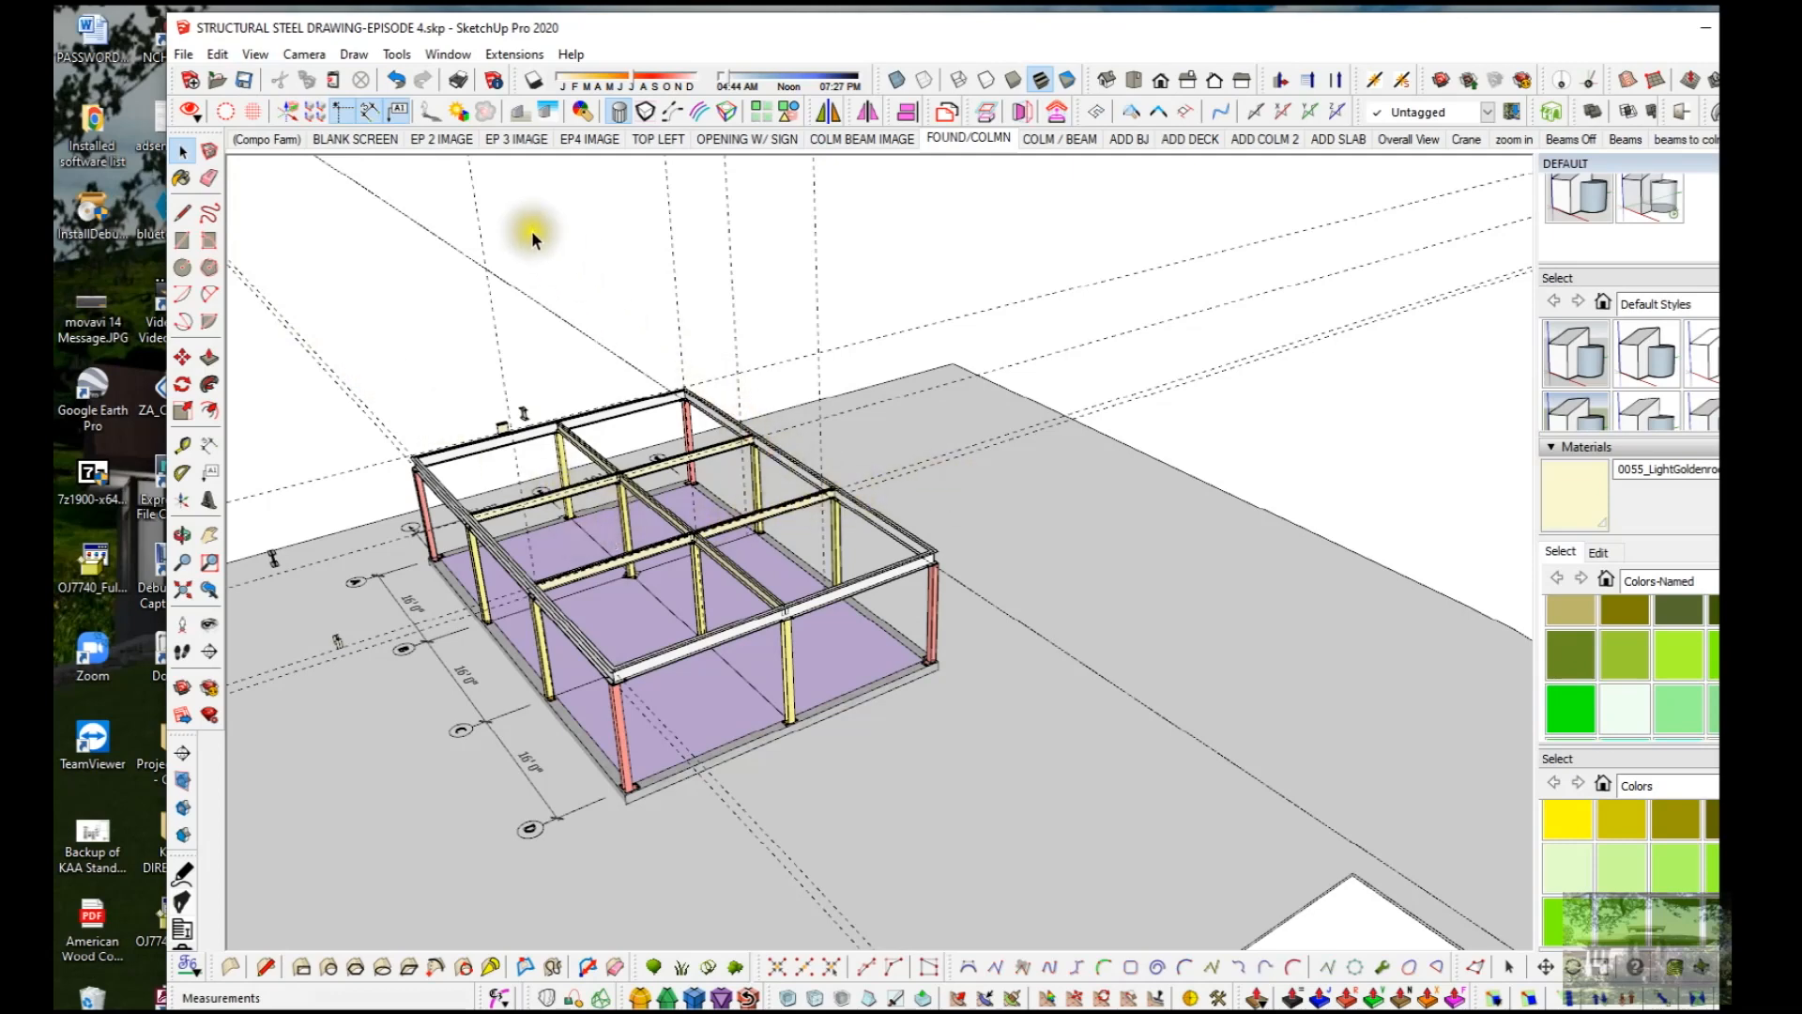
{"action": "left_click", "coordinate": [218, 54]}
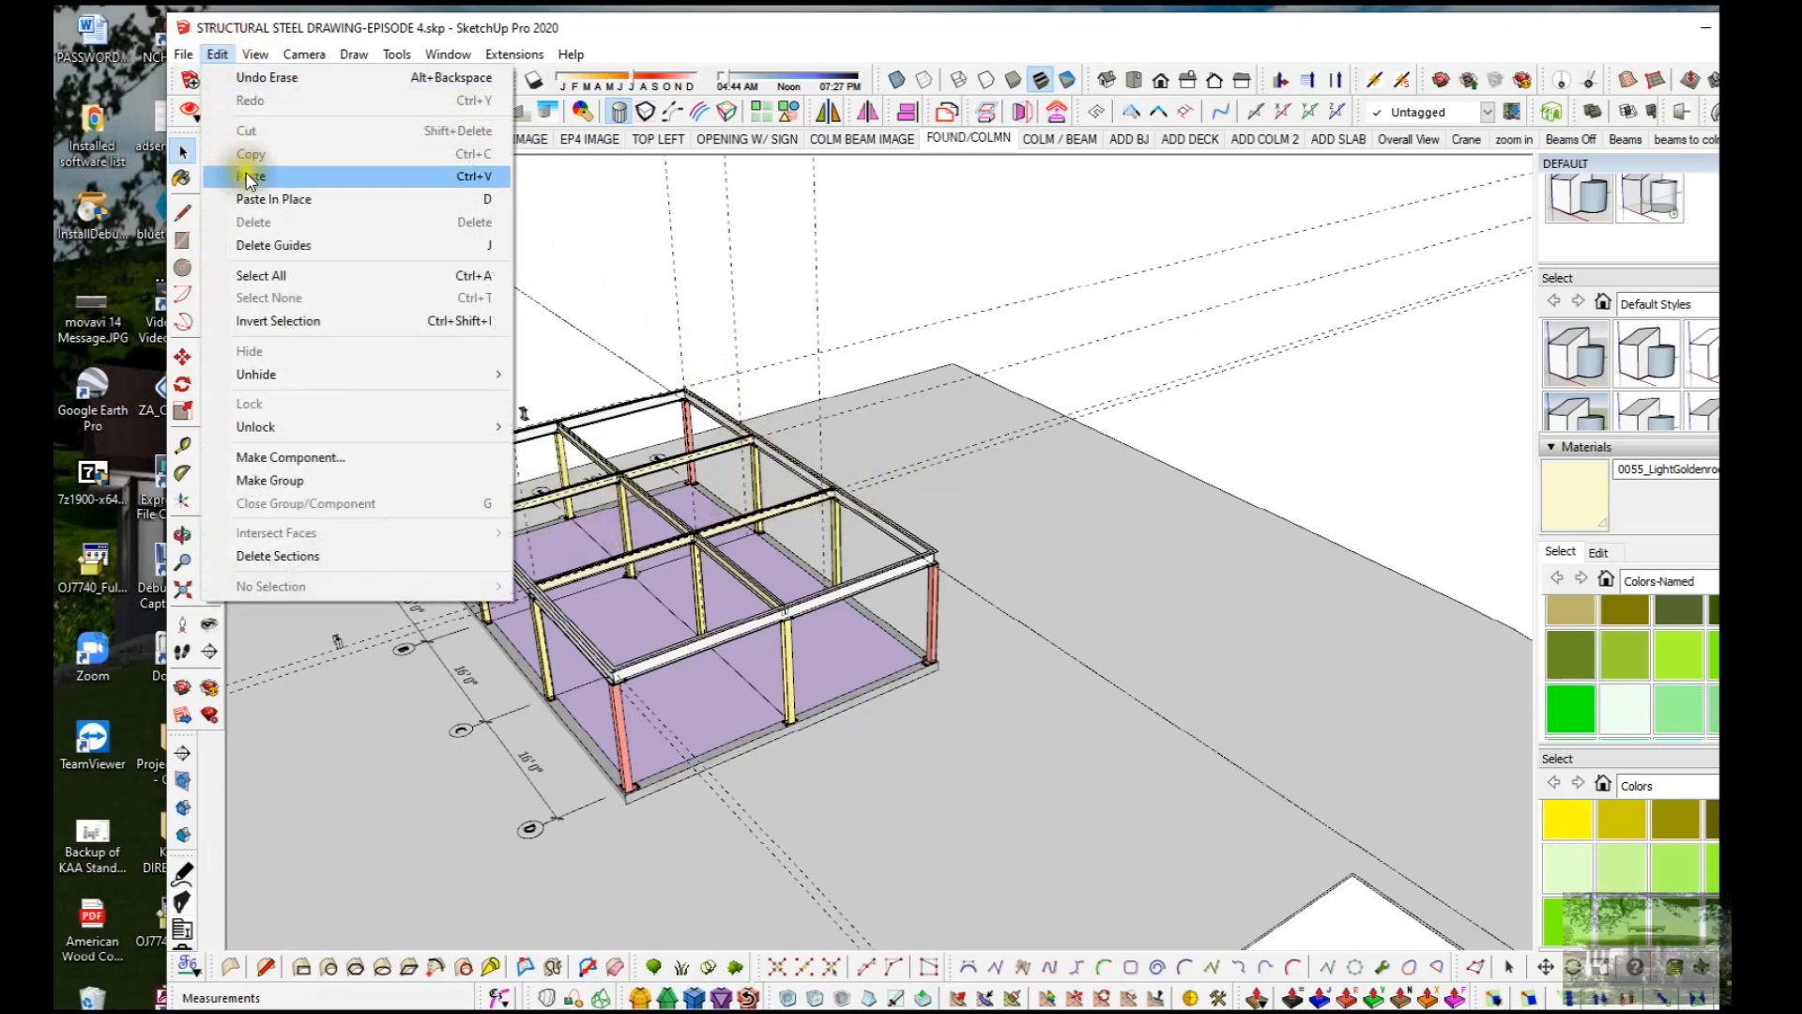
{"action": "left_click", "coordinate": [271, 245]}
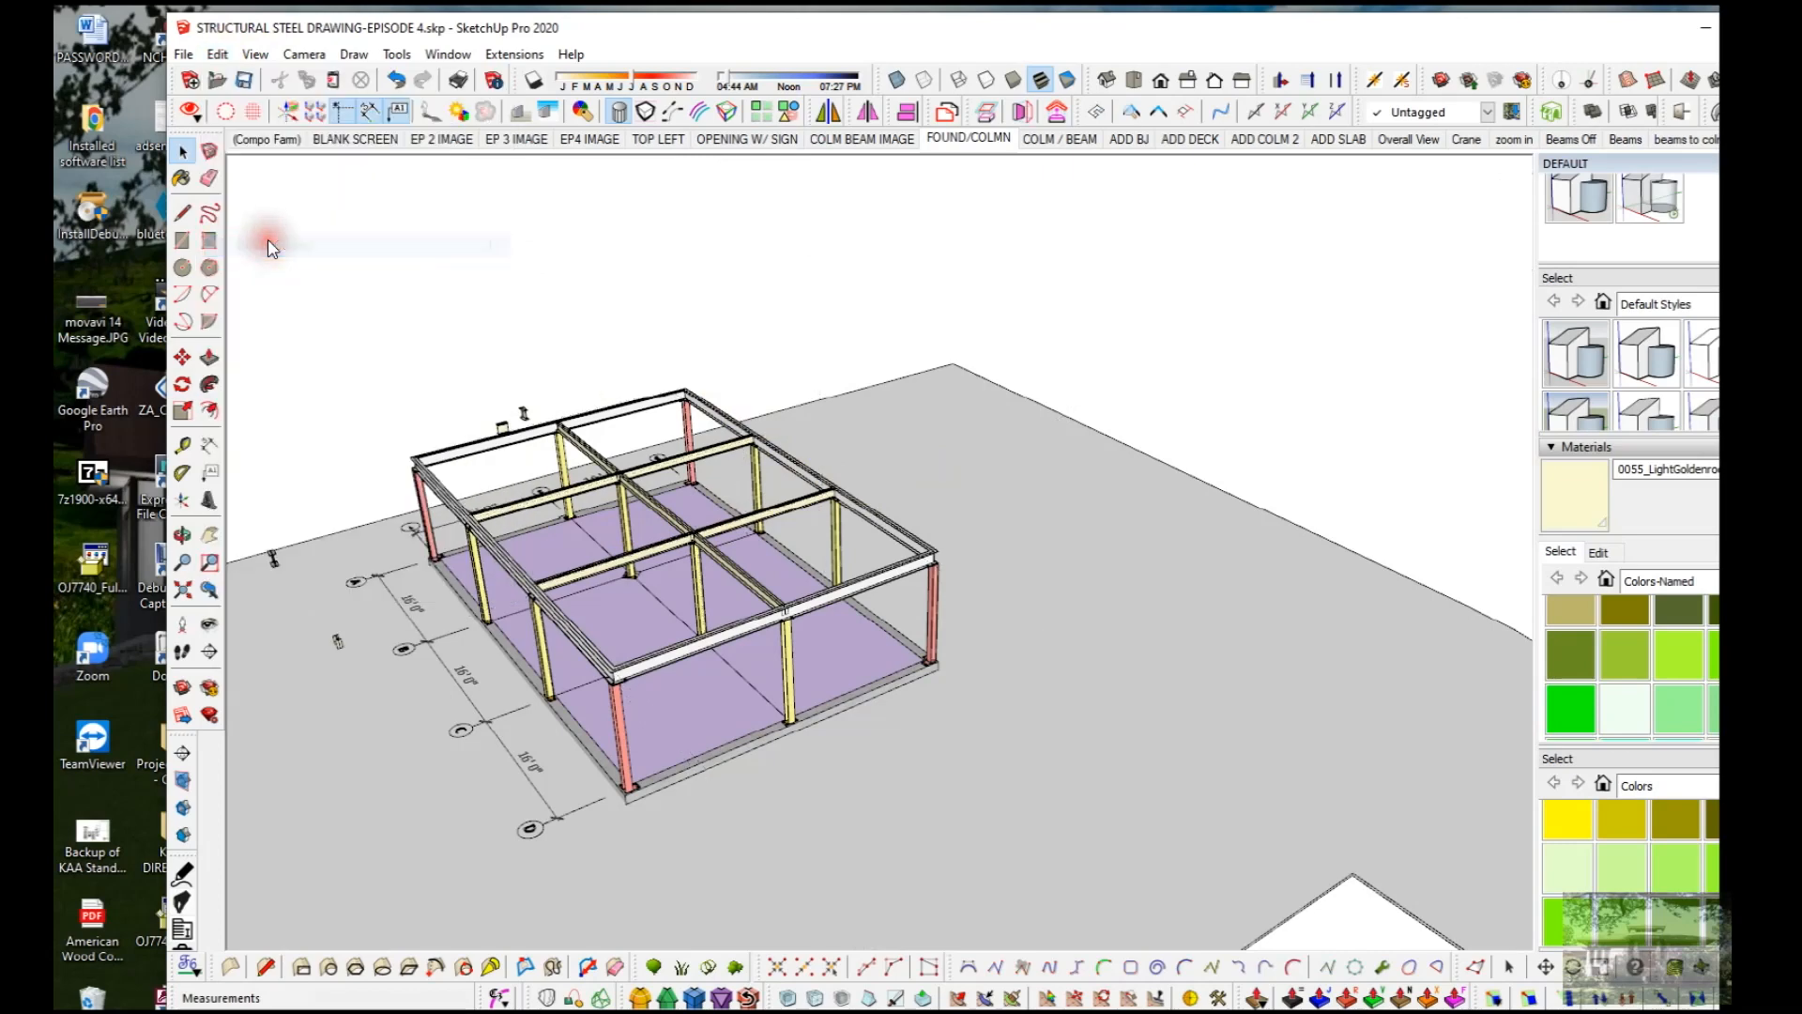
{"action": "key", "text": "ctrl+z"}
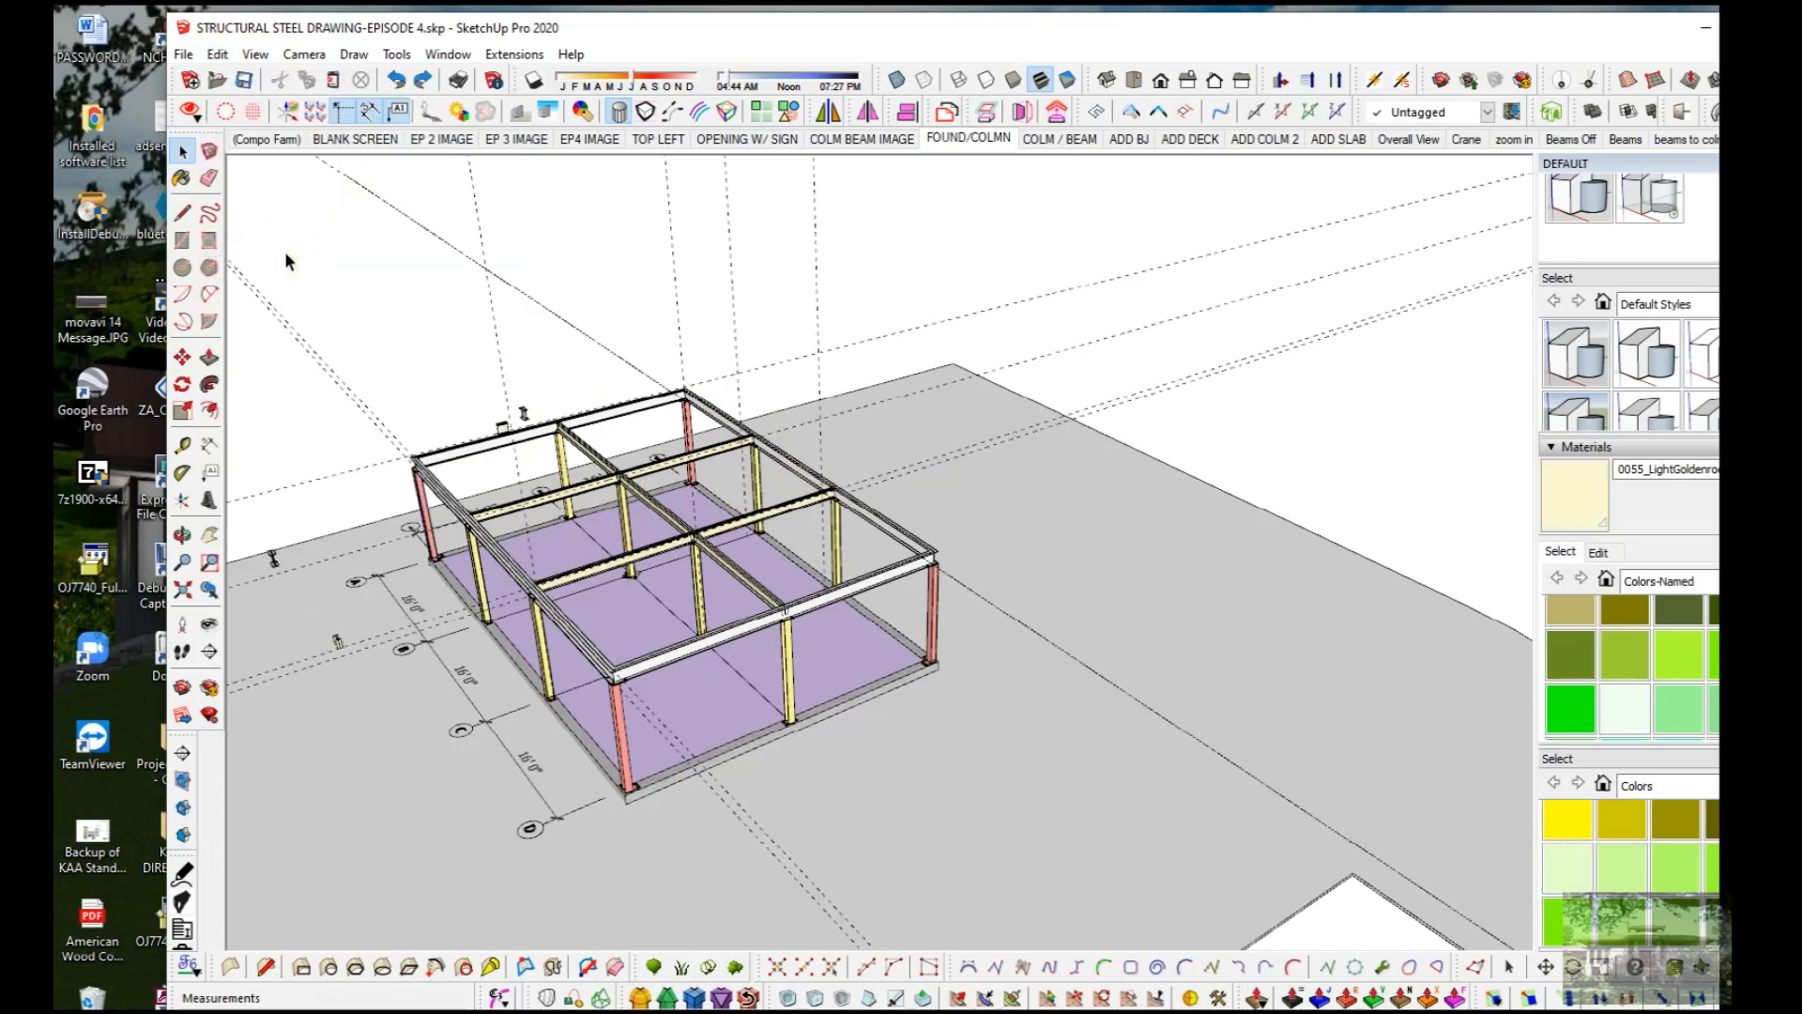
Step: Delete all construction guides from the model
{"action": "left_click", "coordinate": [227, 53]}
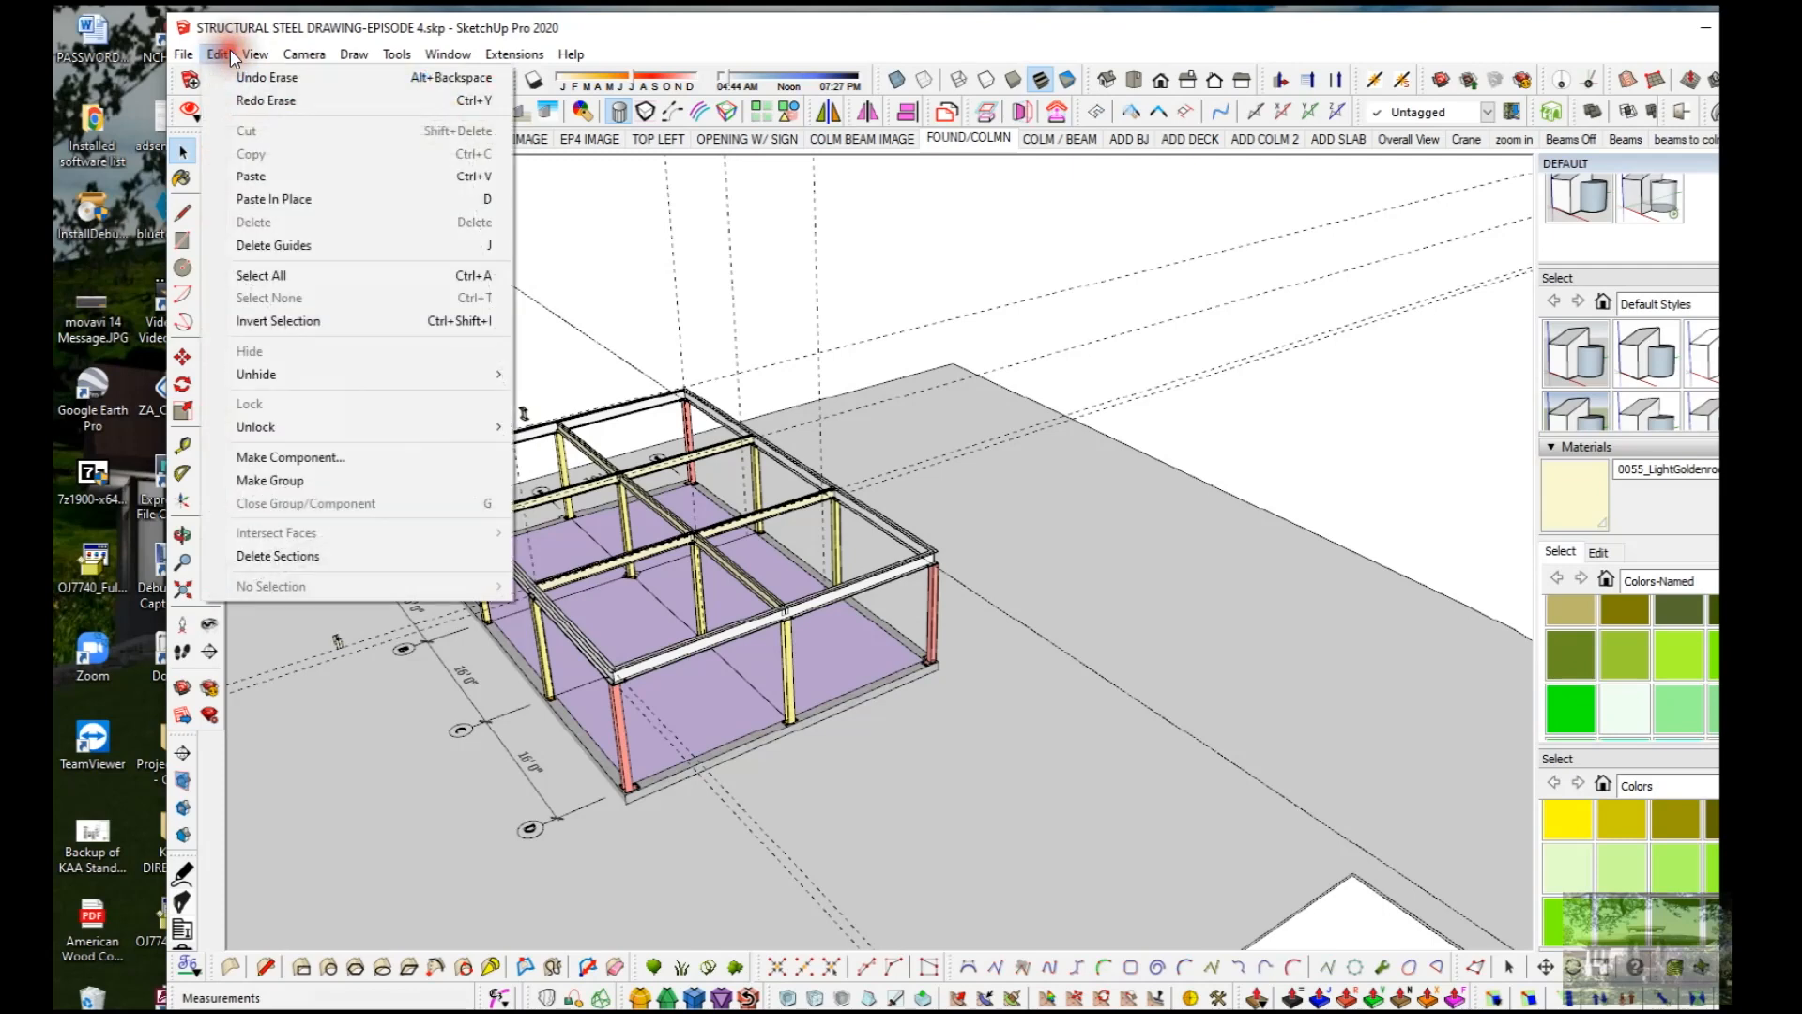
{"action": "left_click", "coordinate": [274, 243]}
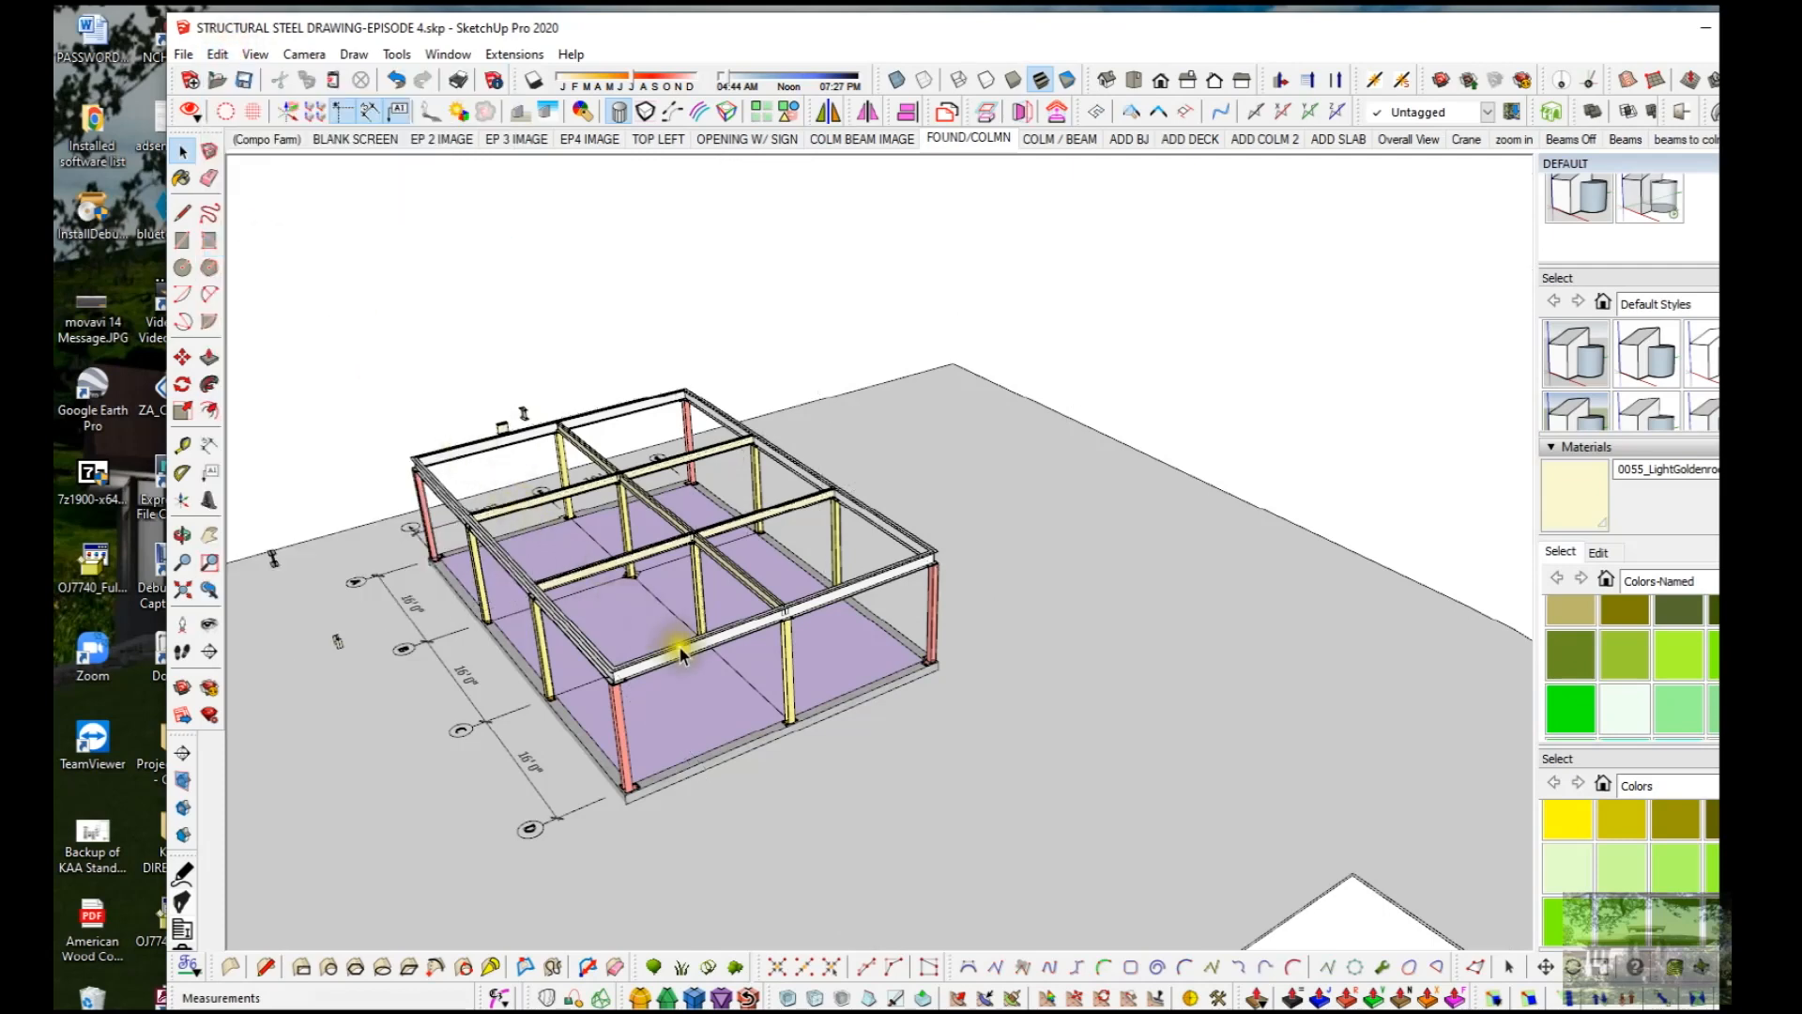
Step: Examine the guide-free frame from several sides, including the bolted clip angles where the interior beams cross above the column
{"action": "scroll", "coordinate": [740, 668], "scroll_direction": "up", "scroll_amount": 6}
{"action": "middle_click_drag", "start_coordinate": [747, 644], "coordinate": [861, 587]}
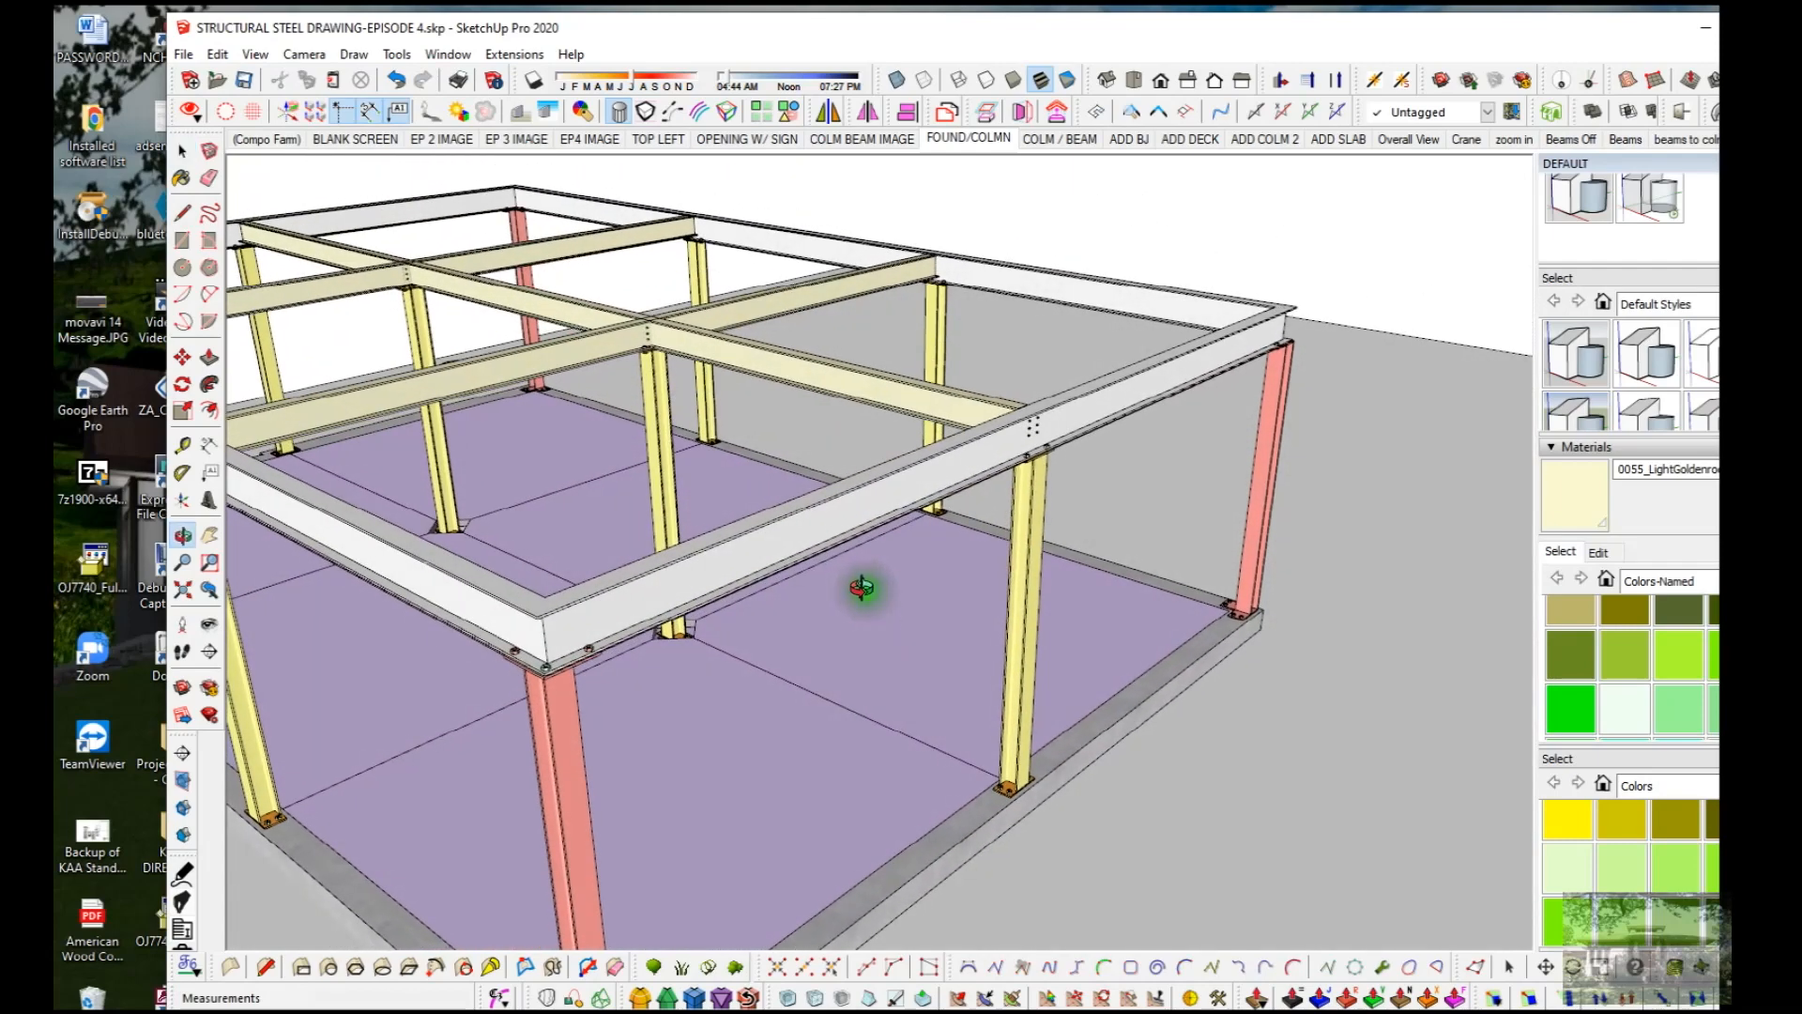
{"action": "scroll", "coordinate": [862, 588], "scroll_direction": "down", "scroll_amount": 8}
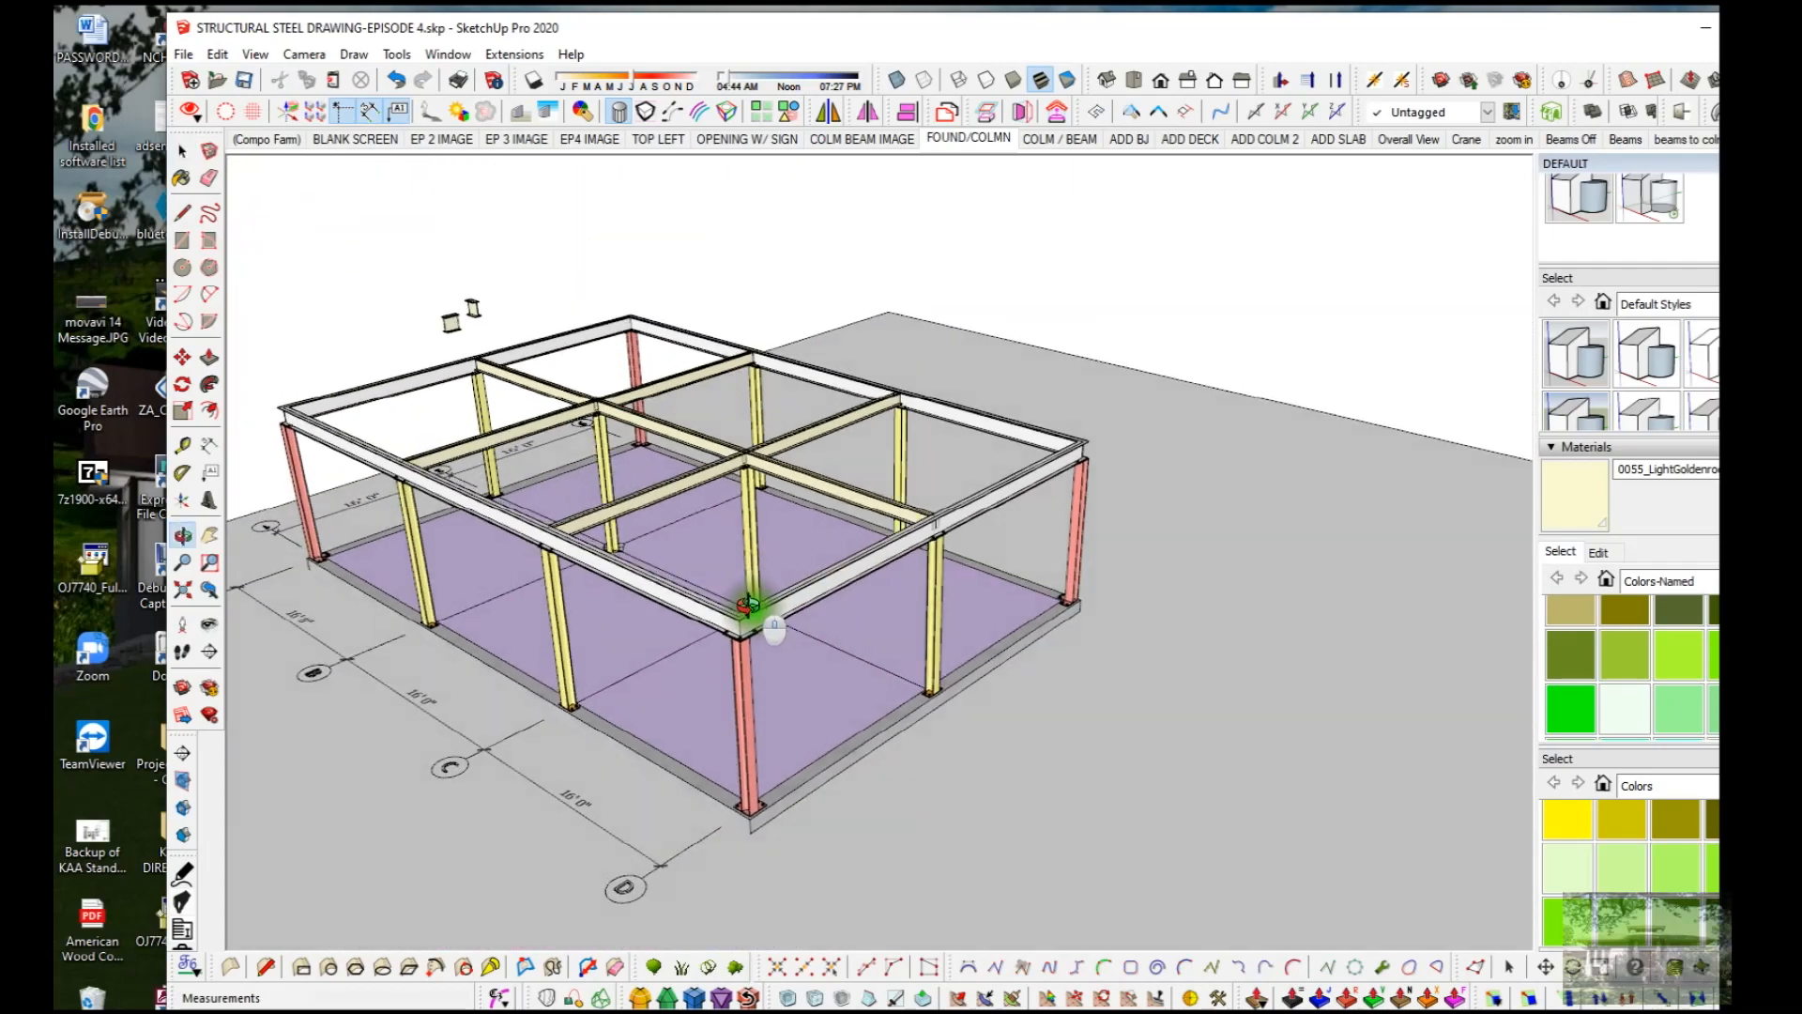
{"action": "middle_click_drag", "start_coordinate": [748, 605], "coordinate": [768, 652]}
{"action": "scroll", "coordinate": [772, 470], "scroll_direction": "up", "scroll_amount": 3}
{"action": "middle_click_drag", "start_coordinate": [766, 498], "coordinate": [1549, 516]}
{"action": "scroll", "coordinate": [1158, 419], "scroll_direction": "up", "scroll_amount": 5}
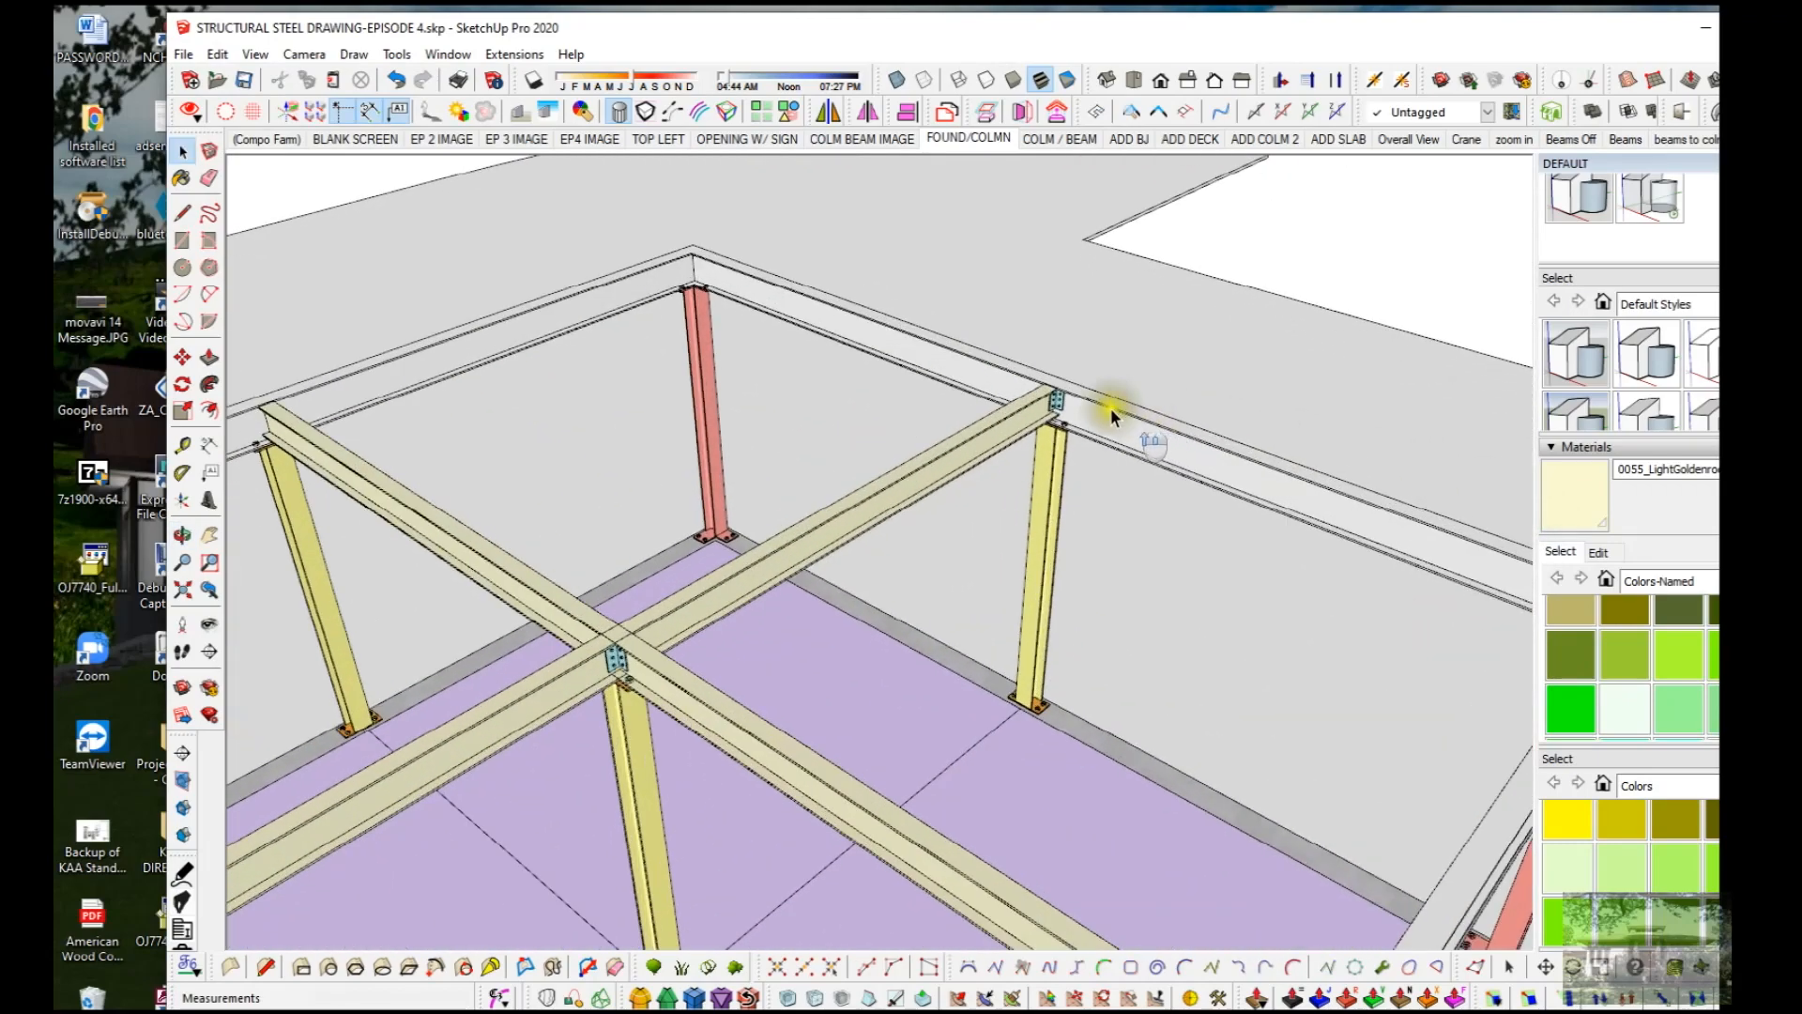
{"action": "scroll", "coordinate": [537, 738], "scroll_direction": "up", "scroll_amount": 3}
{"action": "scroll", "coordinate": [541, 737], "scroll_direction": "up", "scroll_amount": 4}
{"action": "middle_click_drag", "start_coordinate": [552, 726], "coordinate": [598, 637]}
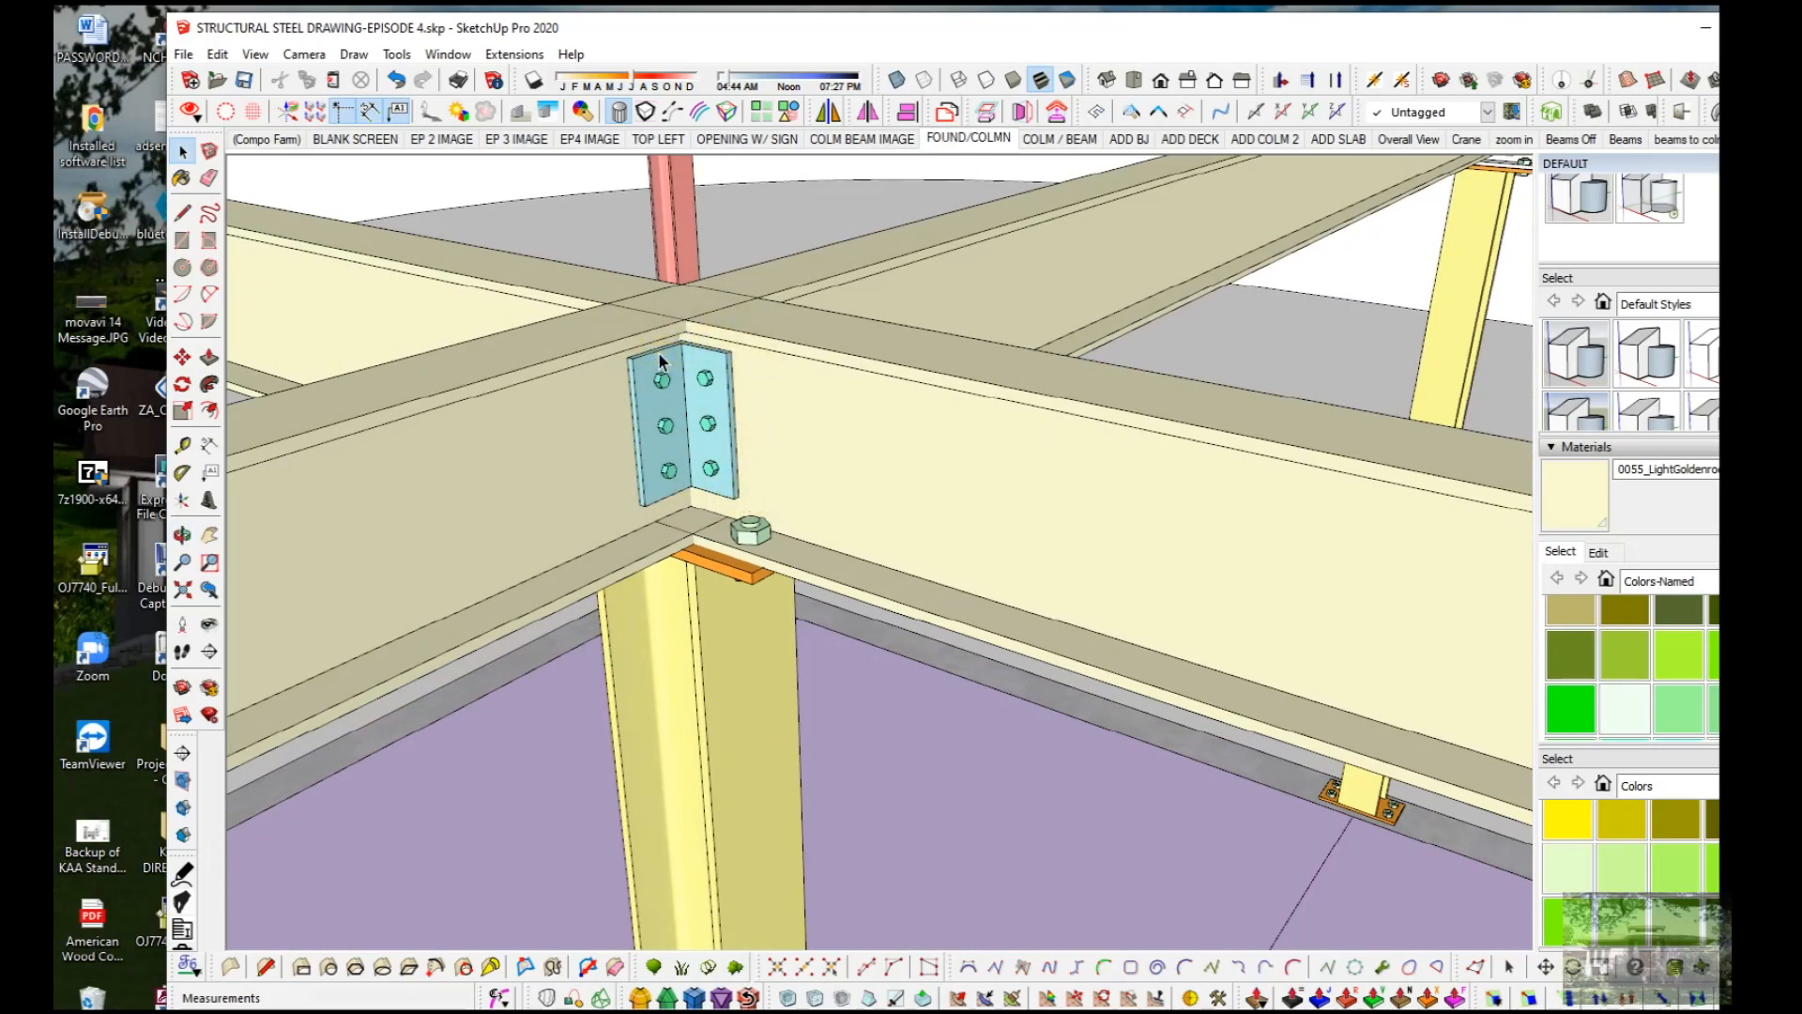
{"action": "scroll", "coordinate": [661, 359], "scroll_direction": "down", "scroll_amount": 8}
{"action": "scroll", "coordinate": [712, 418], "scroll_direction": "down", "scroll_amount": 2}
{"action": "mouse_move", "coordinate": [1005, 352]}
{"action": "middle_mouse_down"}
{"action": "mouse_move", "coordinate": [813, 386]}
{"action": "mouse_move", "coordinate": [845, 393]}
{"action": "middle_mouse_up"}
{"action": "scroll", "coordinate": [844, 392], "scroll_direction": "down", "scroll_amount": 6}
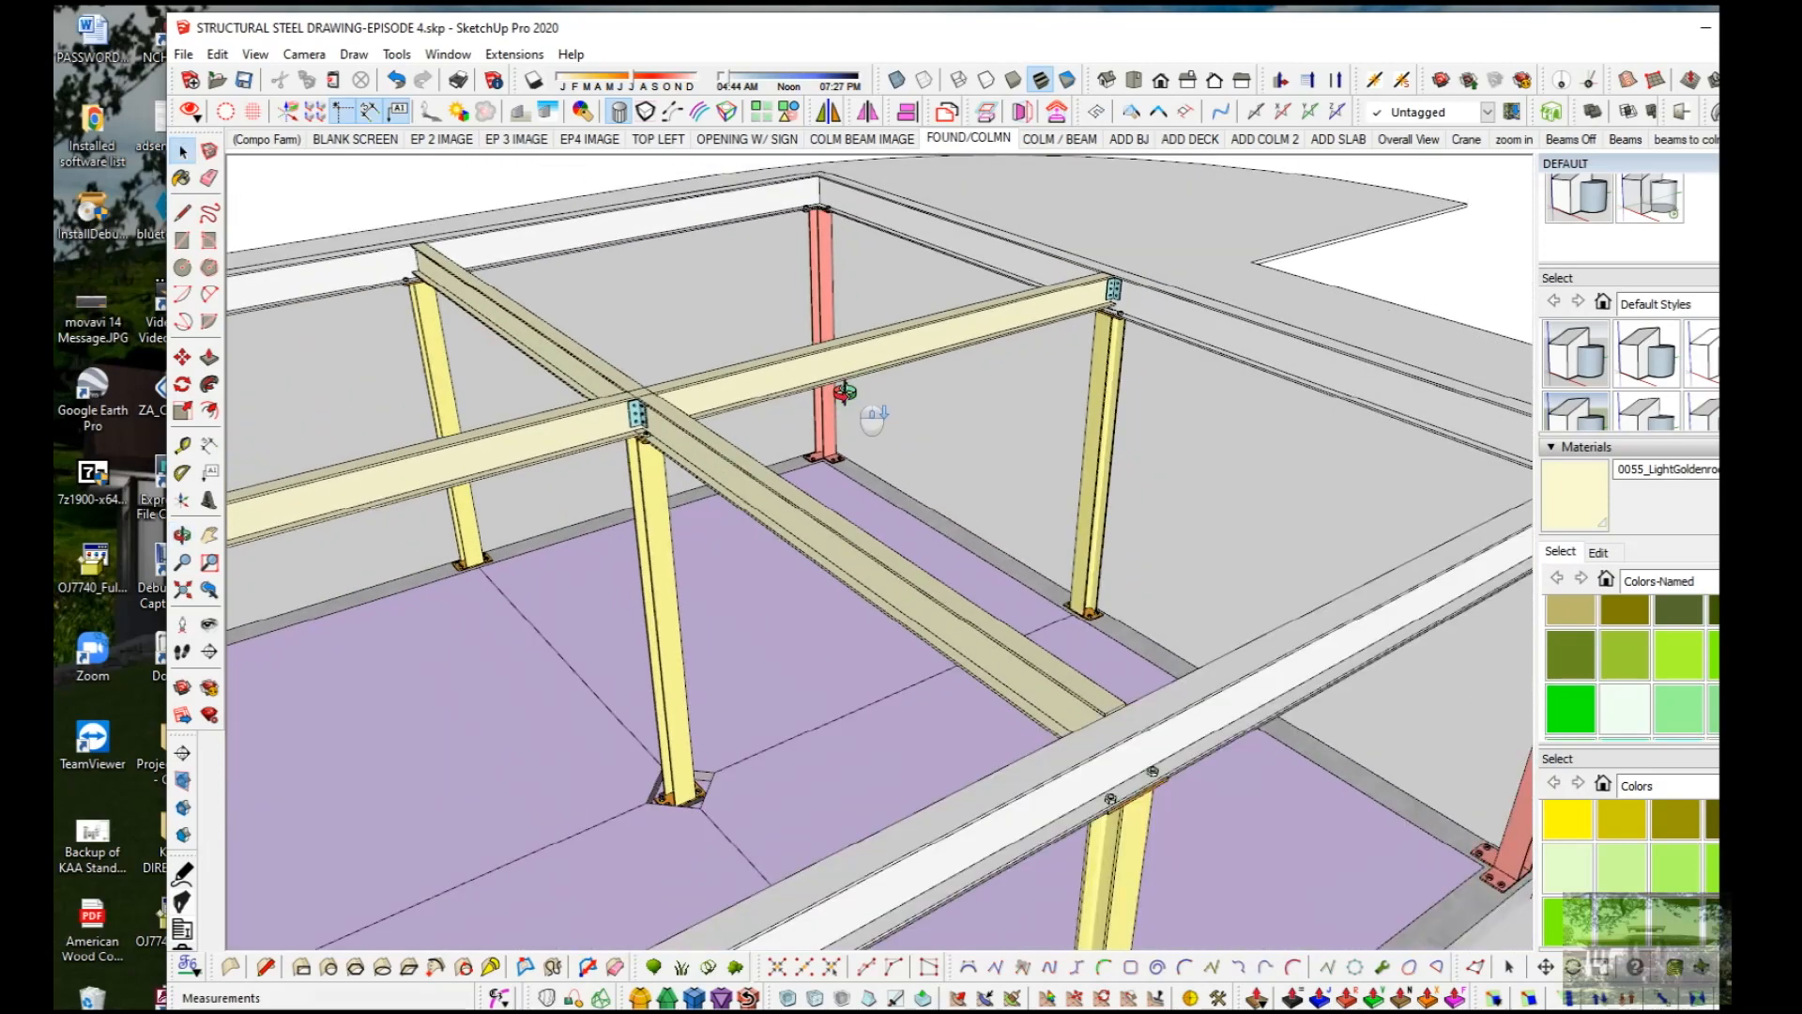
{"action": "scroll", "coordinate": [829, 419], "scroll_direction": "down", "scroll_amount": 2}
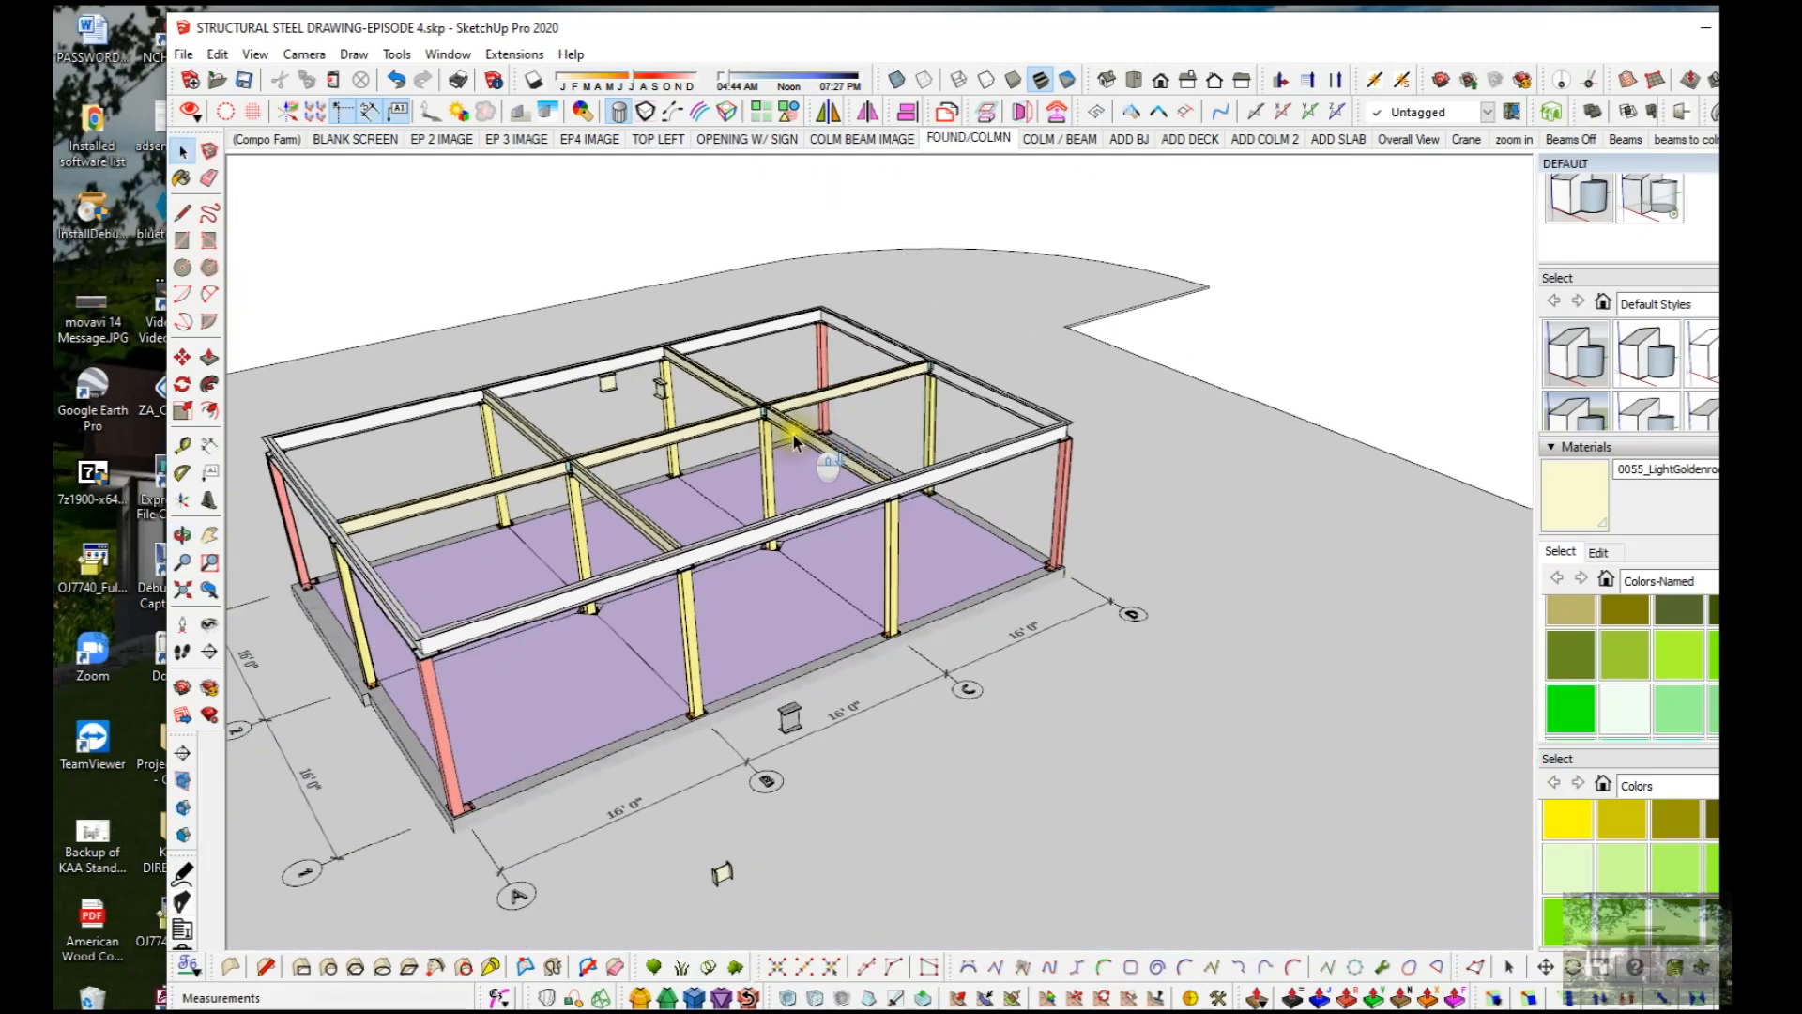
Step: Examine the bolts on the beam webs at the other interior column, and review the whole frame
{"action": "scroll", "coordinate": [569, 476], "scroll_direction": "up", "scroll_amount": 8}
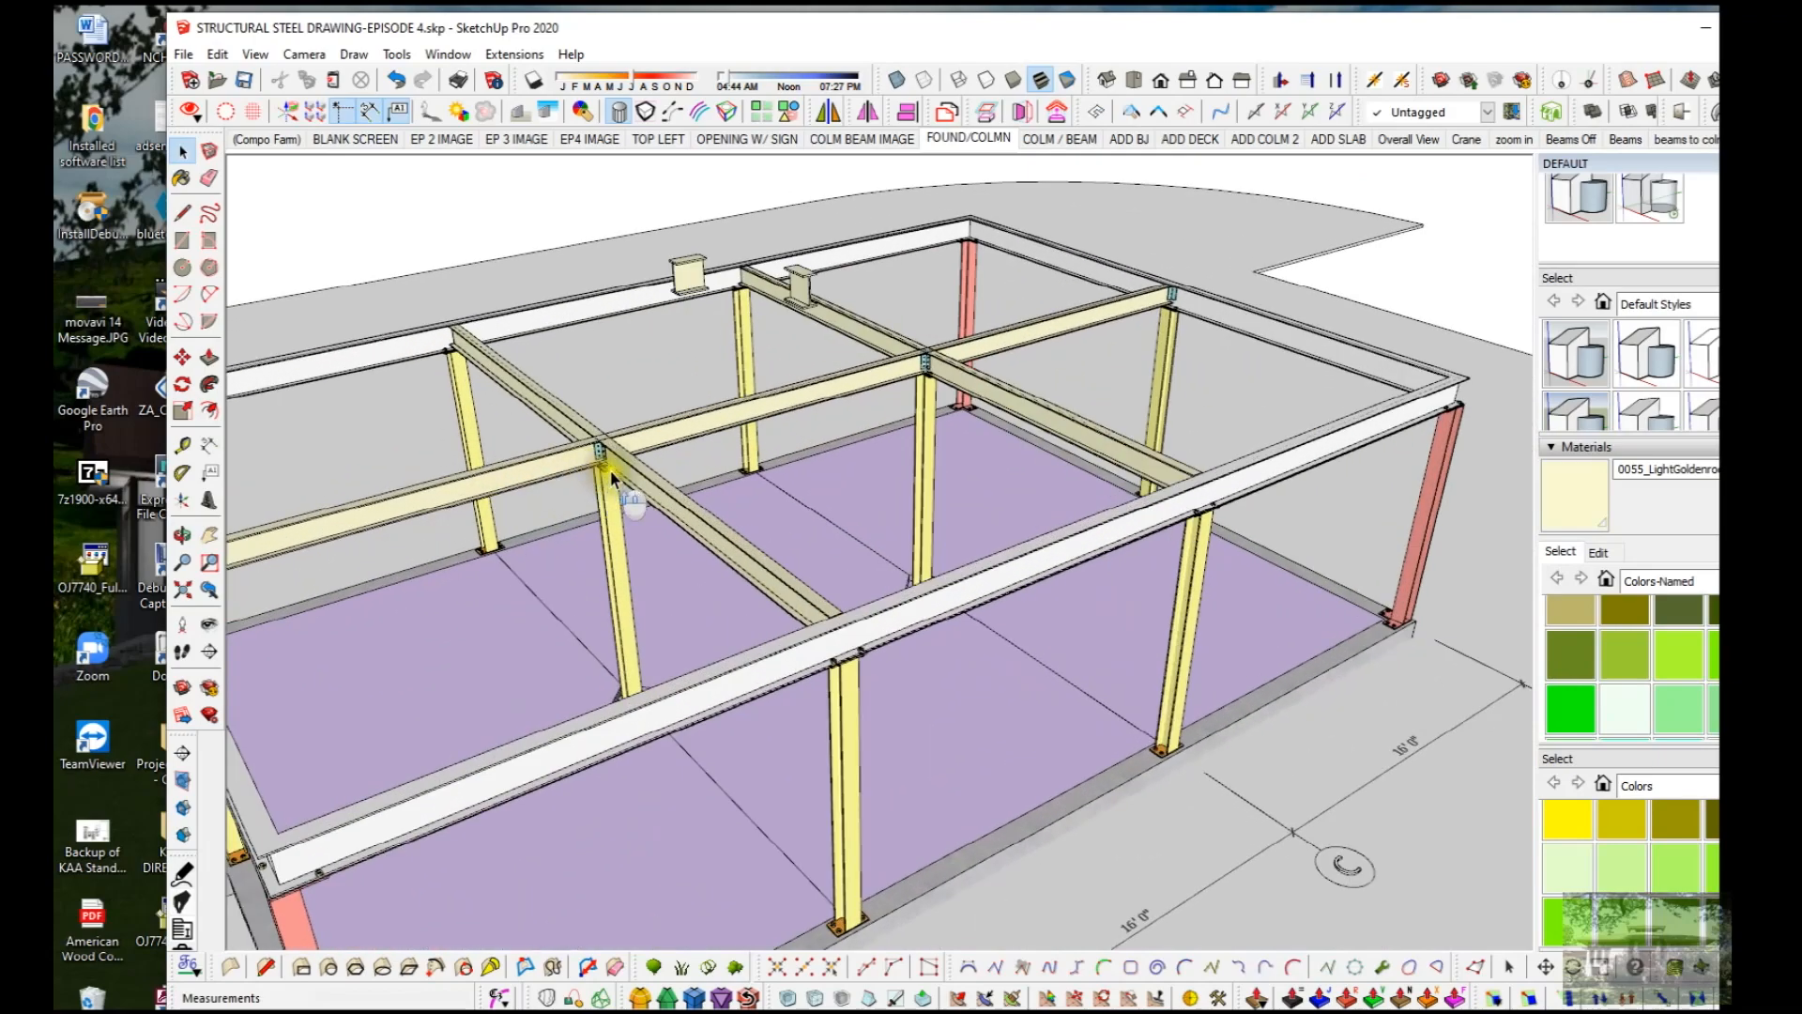
{"action": "scroll", "coordinate": [622, 454], "scroll_direction": "up", "scroll_amount": 4}
{"action": "middle_click_drag", "start_coordinate": [639, 431], "coordinate": [122, 355]}
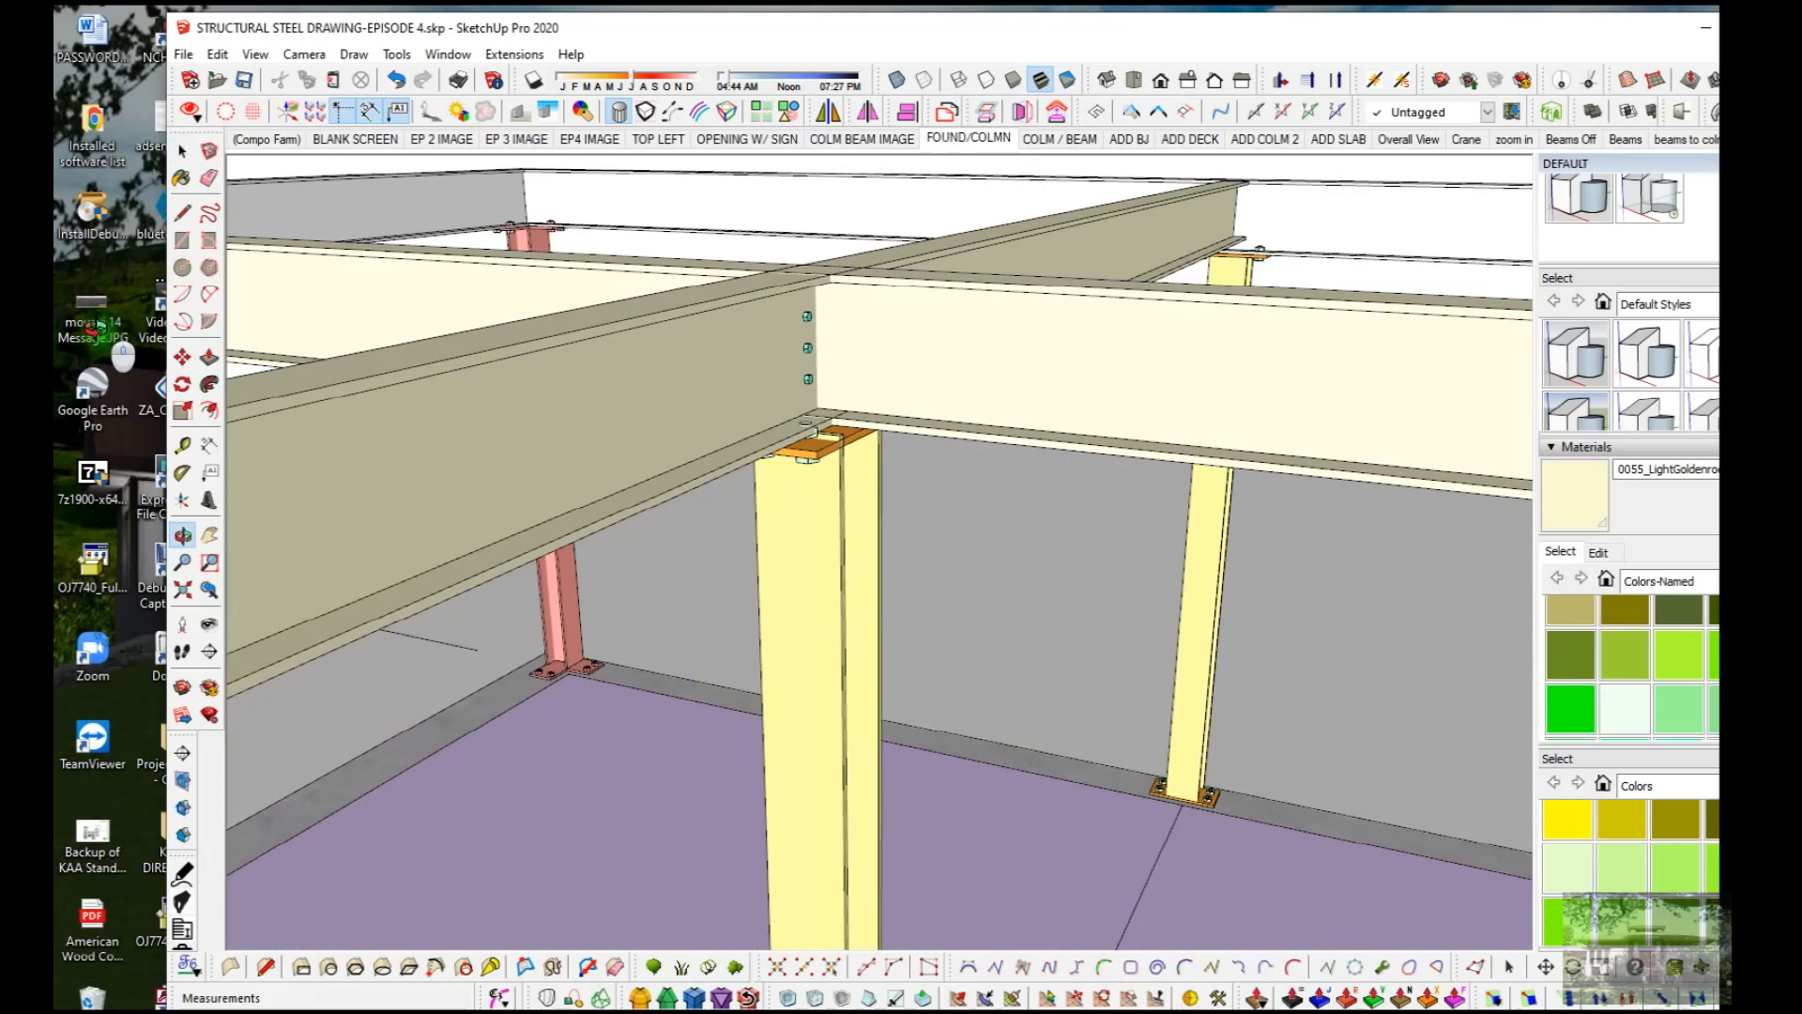
{"action": "middle_click_drag", "start_coordinate": [695, 381], "coordinate": [508, 430]}
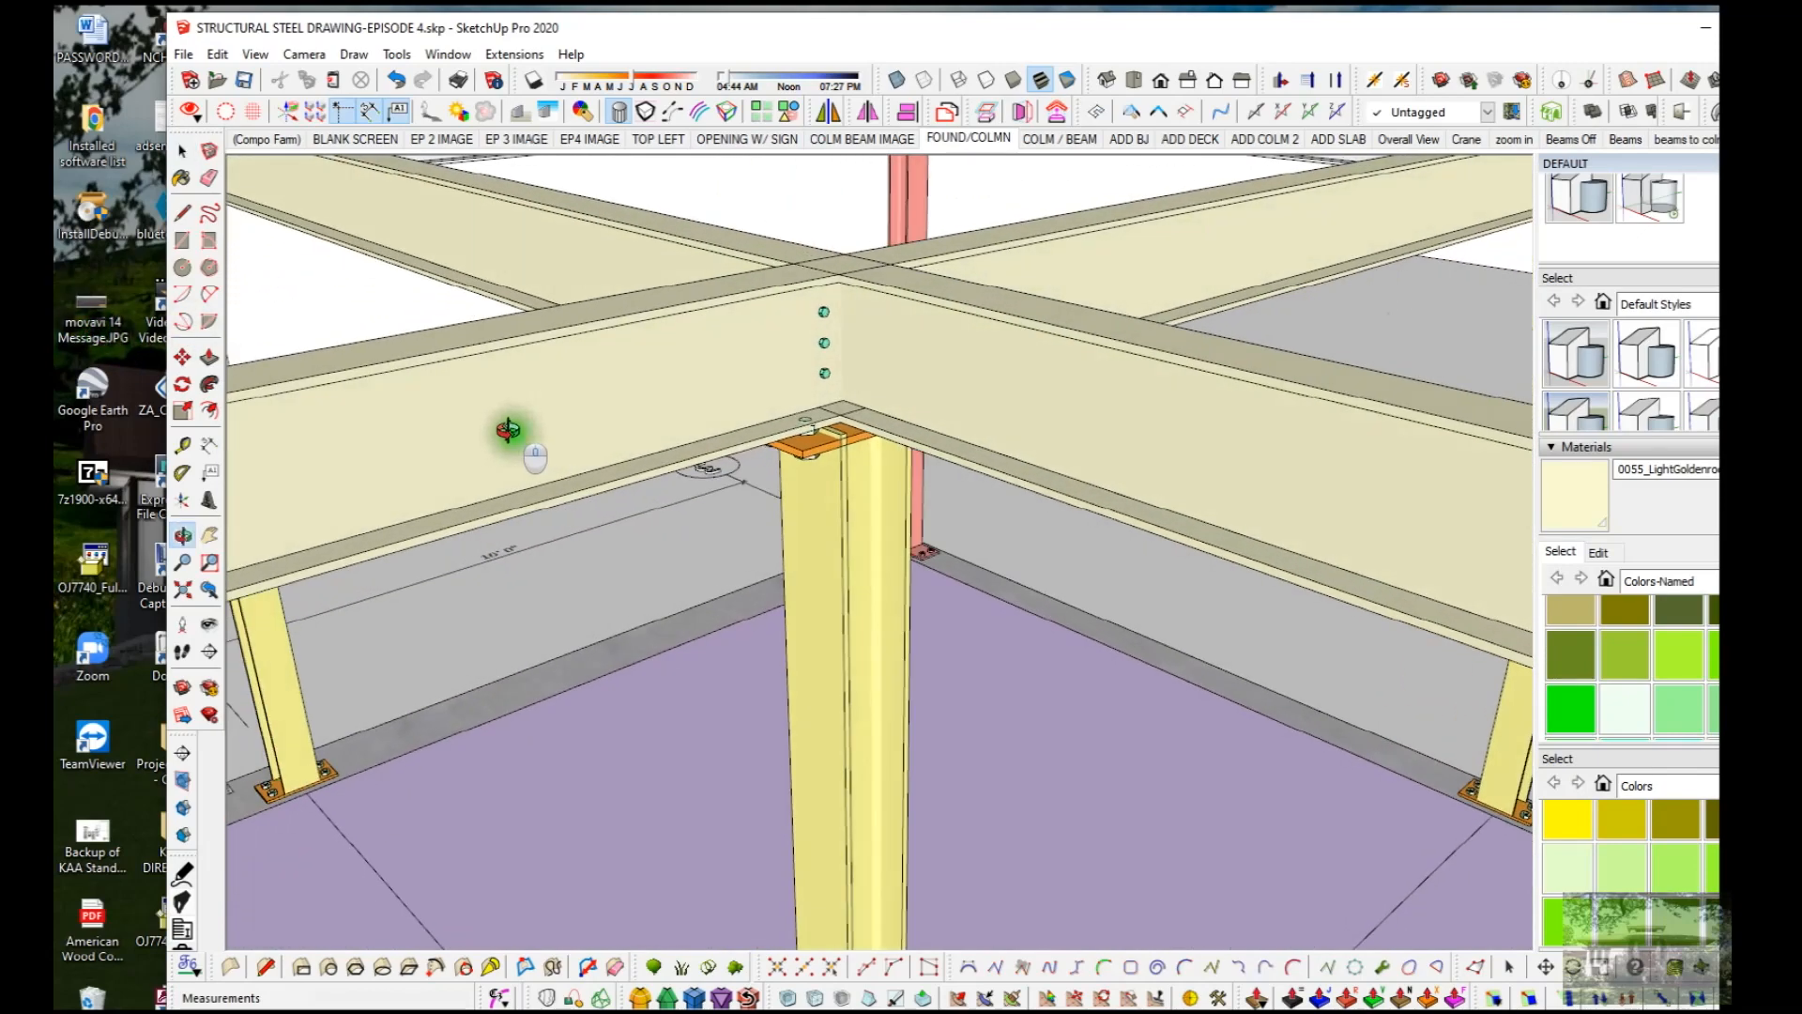
{"action": "scroll", "coordinate": [758, 515], "scroll_direction": "down", "scroll_amount": 10}
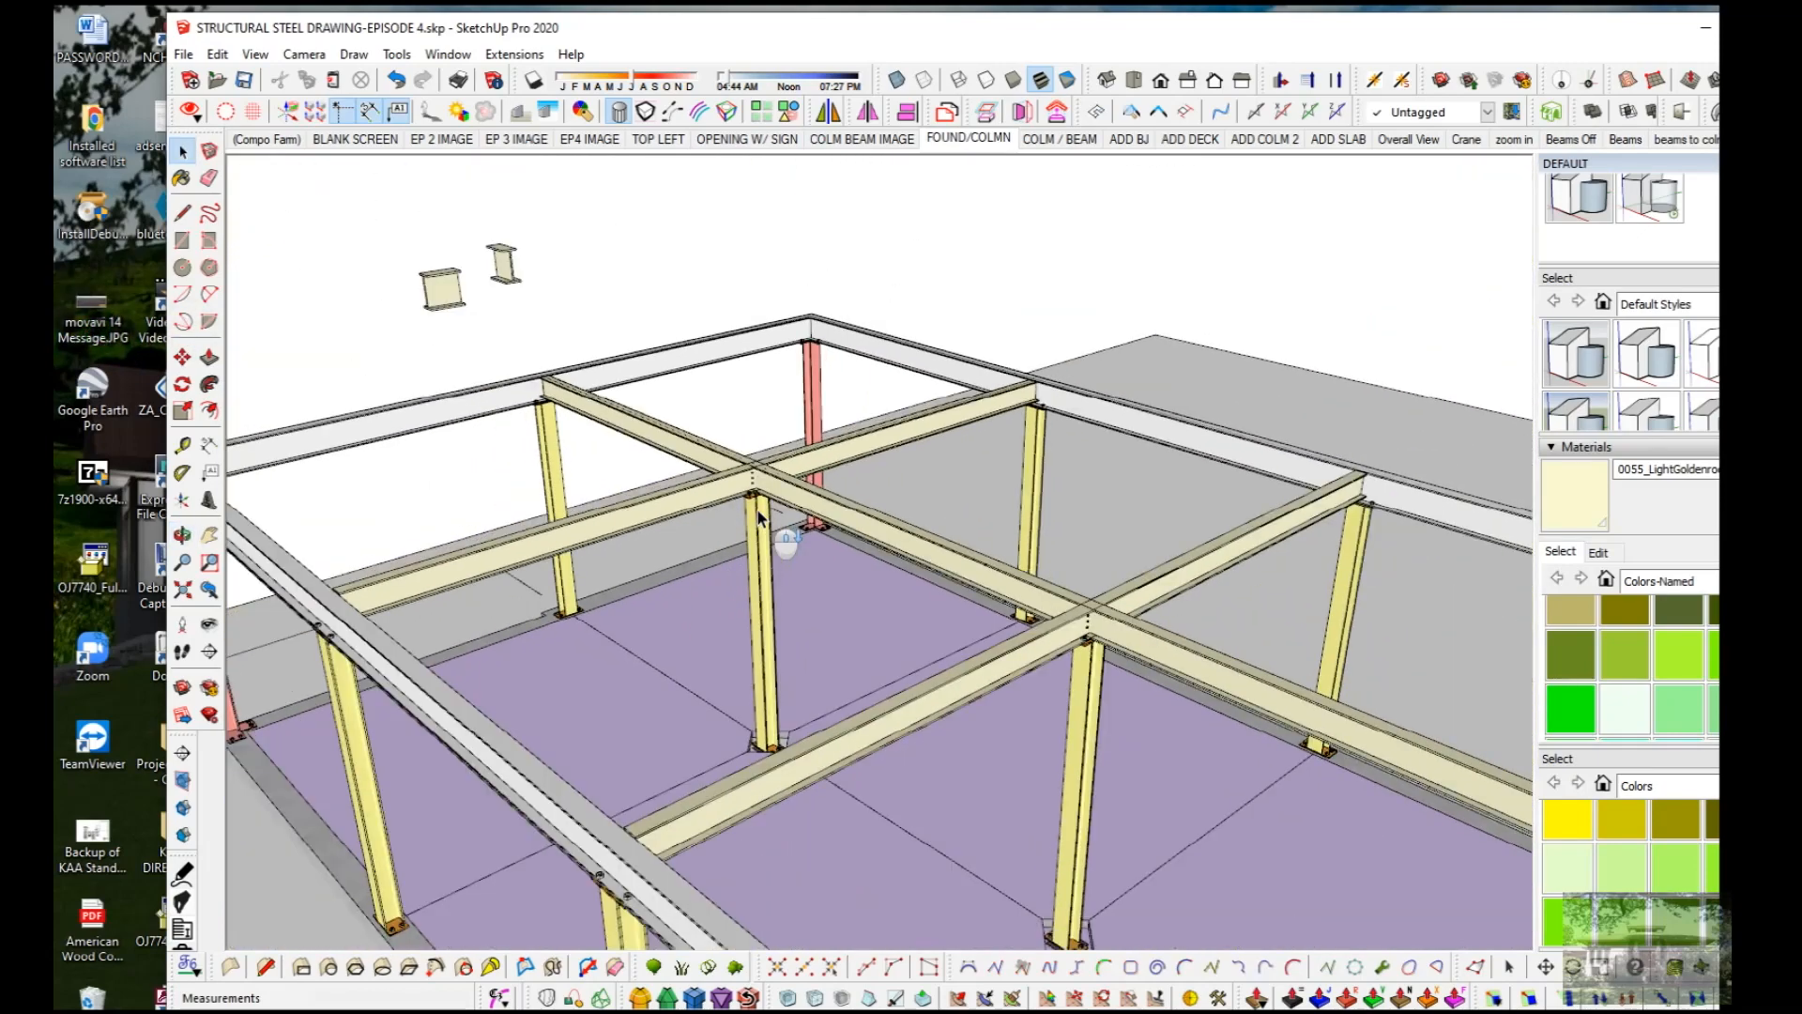
{"action": "middle_click_drag", "start_coordinate": [758, 514], "coordinate": [789, 509]}
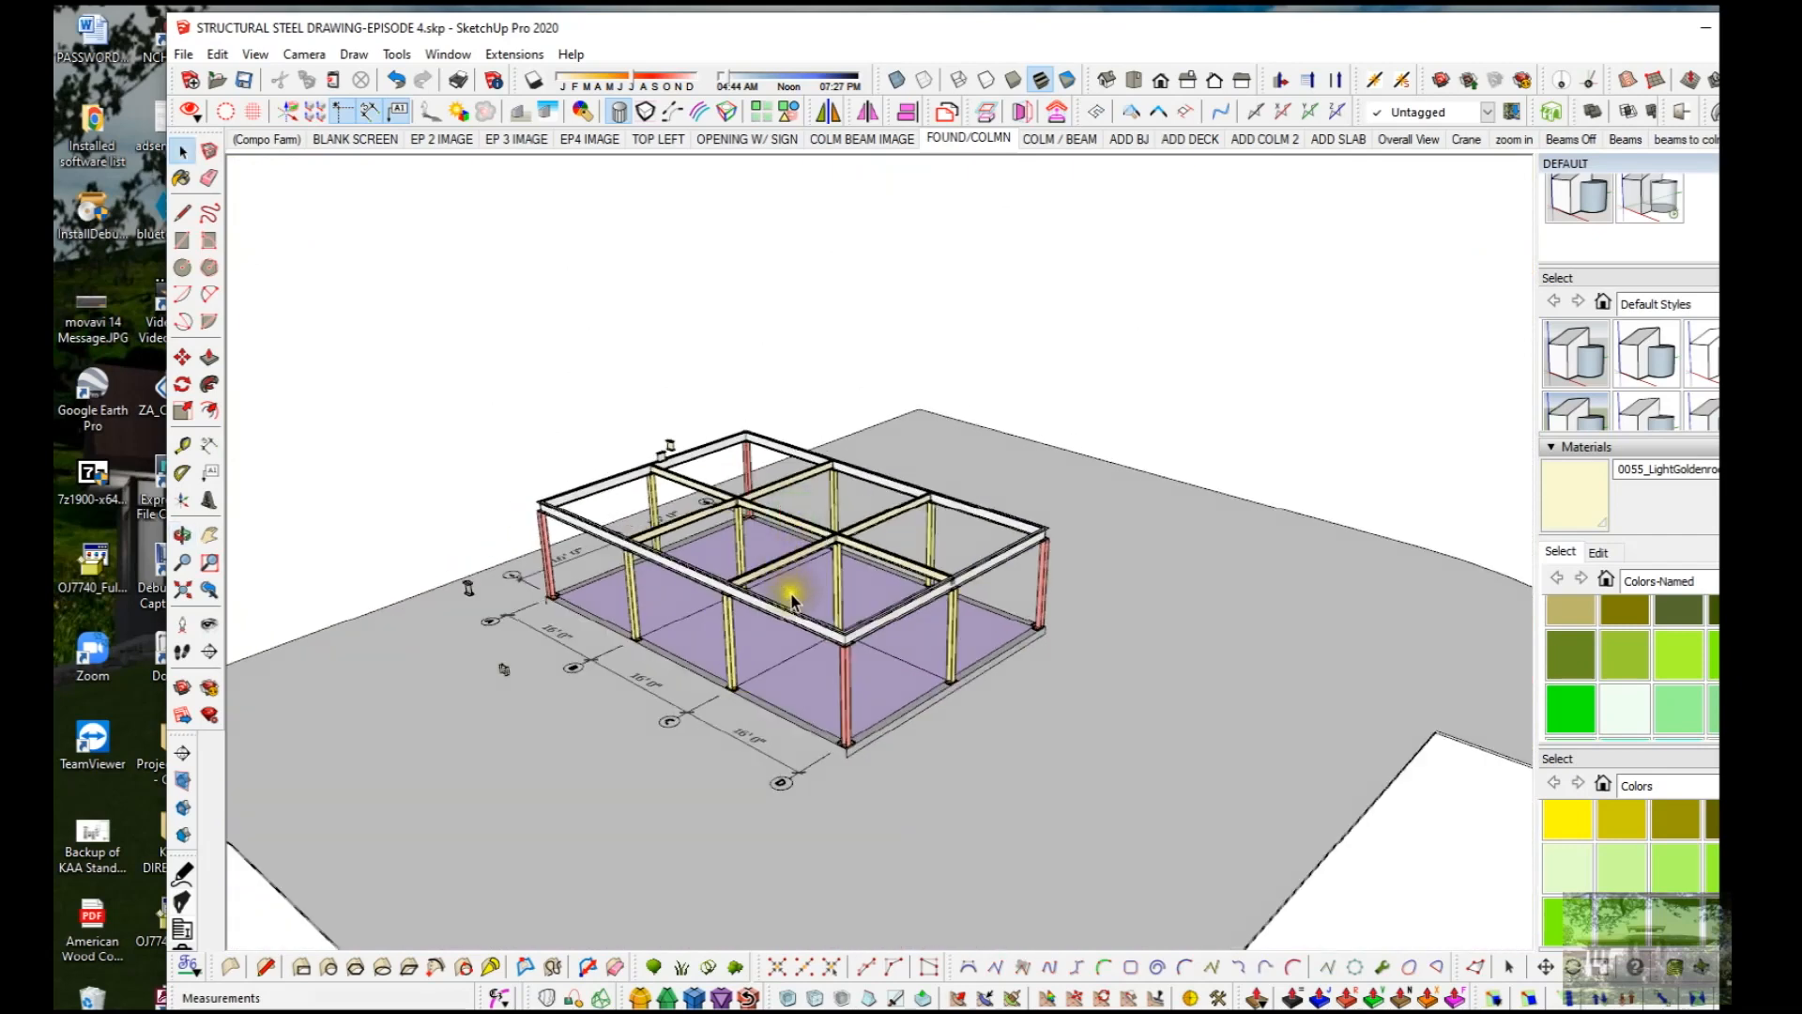
{"action": "scroll", "coordinate": [780, 599], "scroll_direction": "up", "scroll_amount": 6}
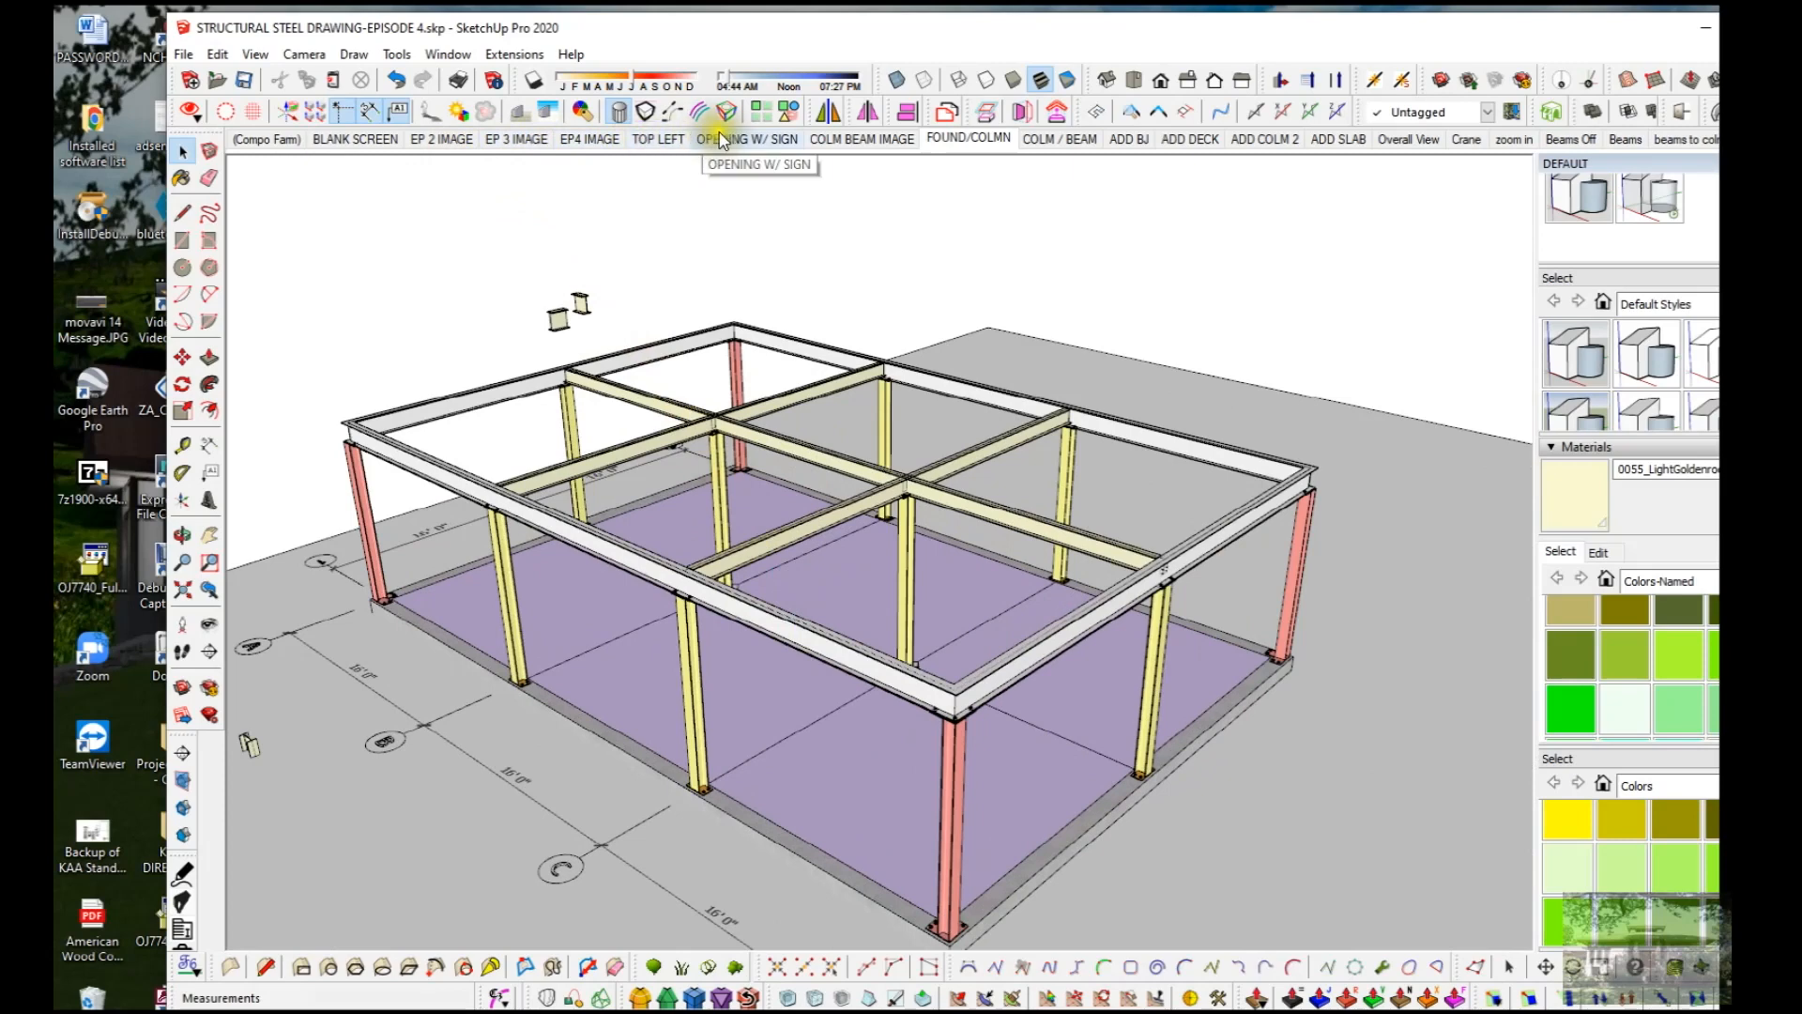
Step: Show the COLM BEAM IMAGE scene and examine the clip angles and cap plate bolts at the interior column's top
{"action": "left_click", "coordinate": [854, 139]}
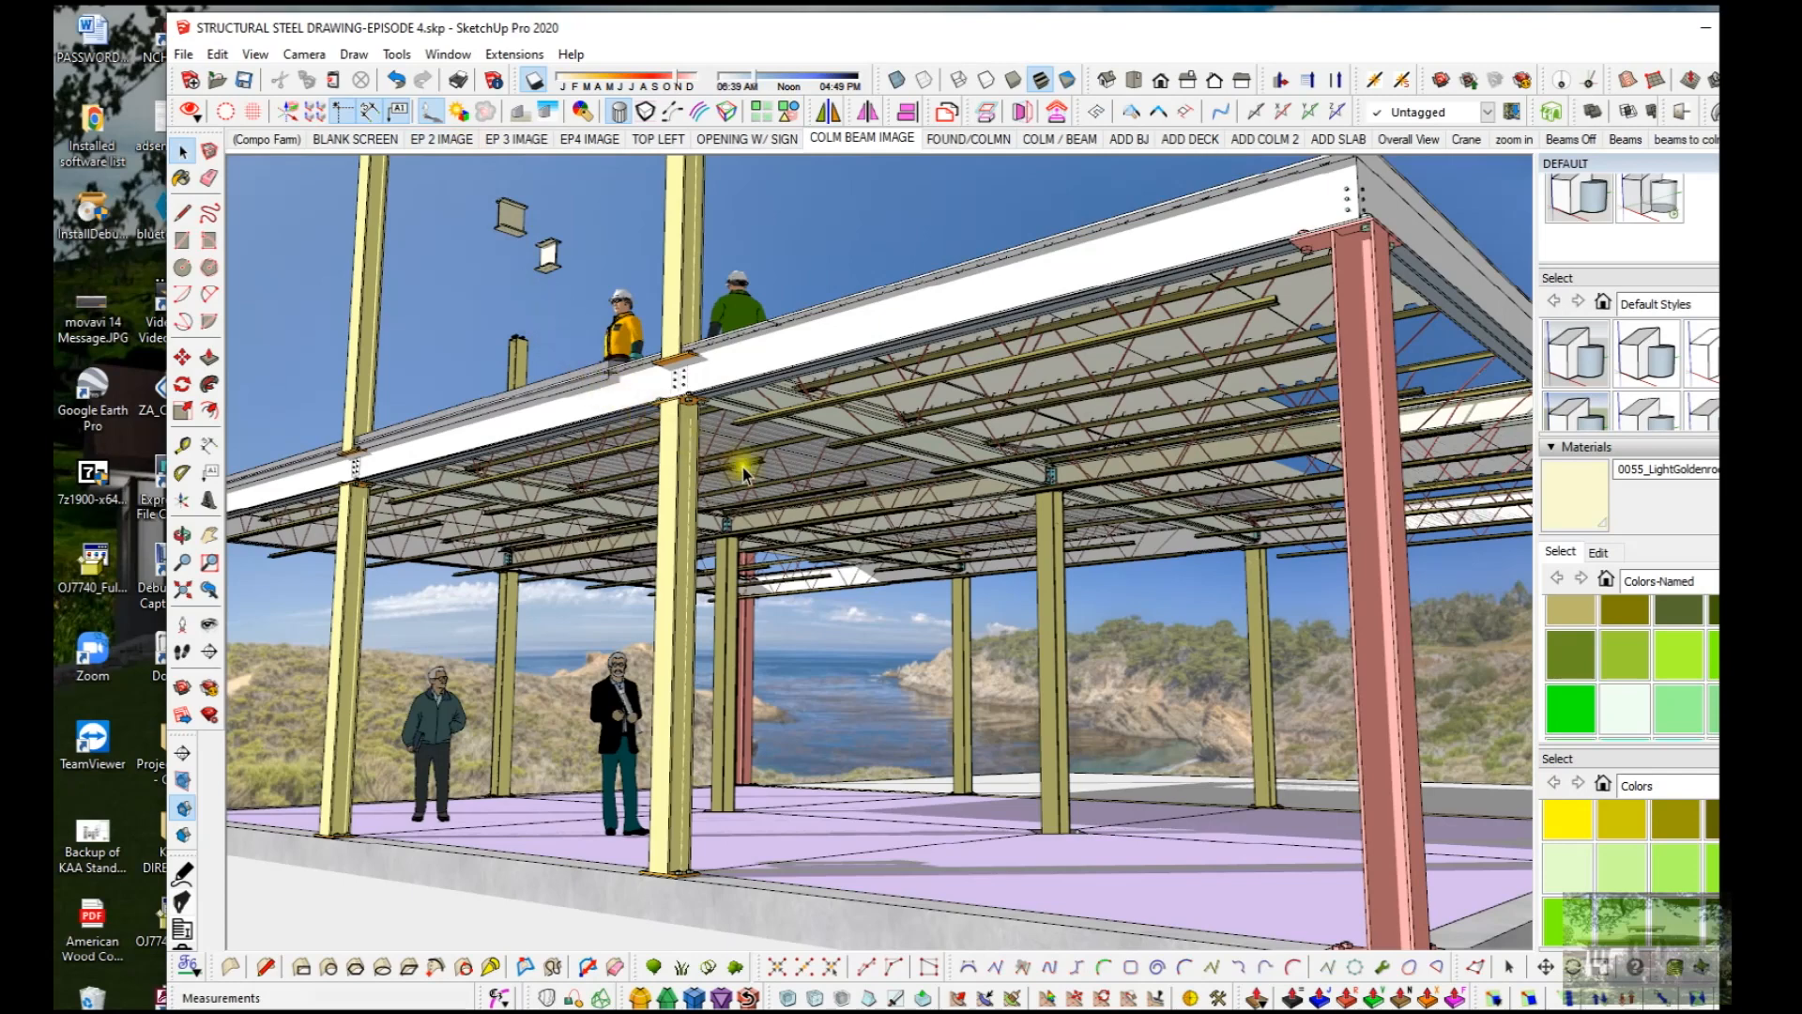
{"action": "scroll", "coordinate": [1080, 493], "scroll_direction": "up", "scroll_amount": 3}
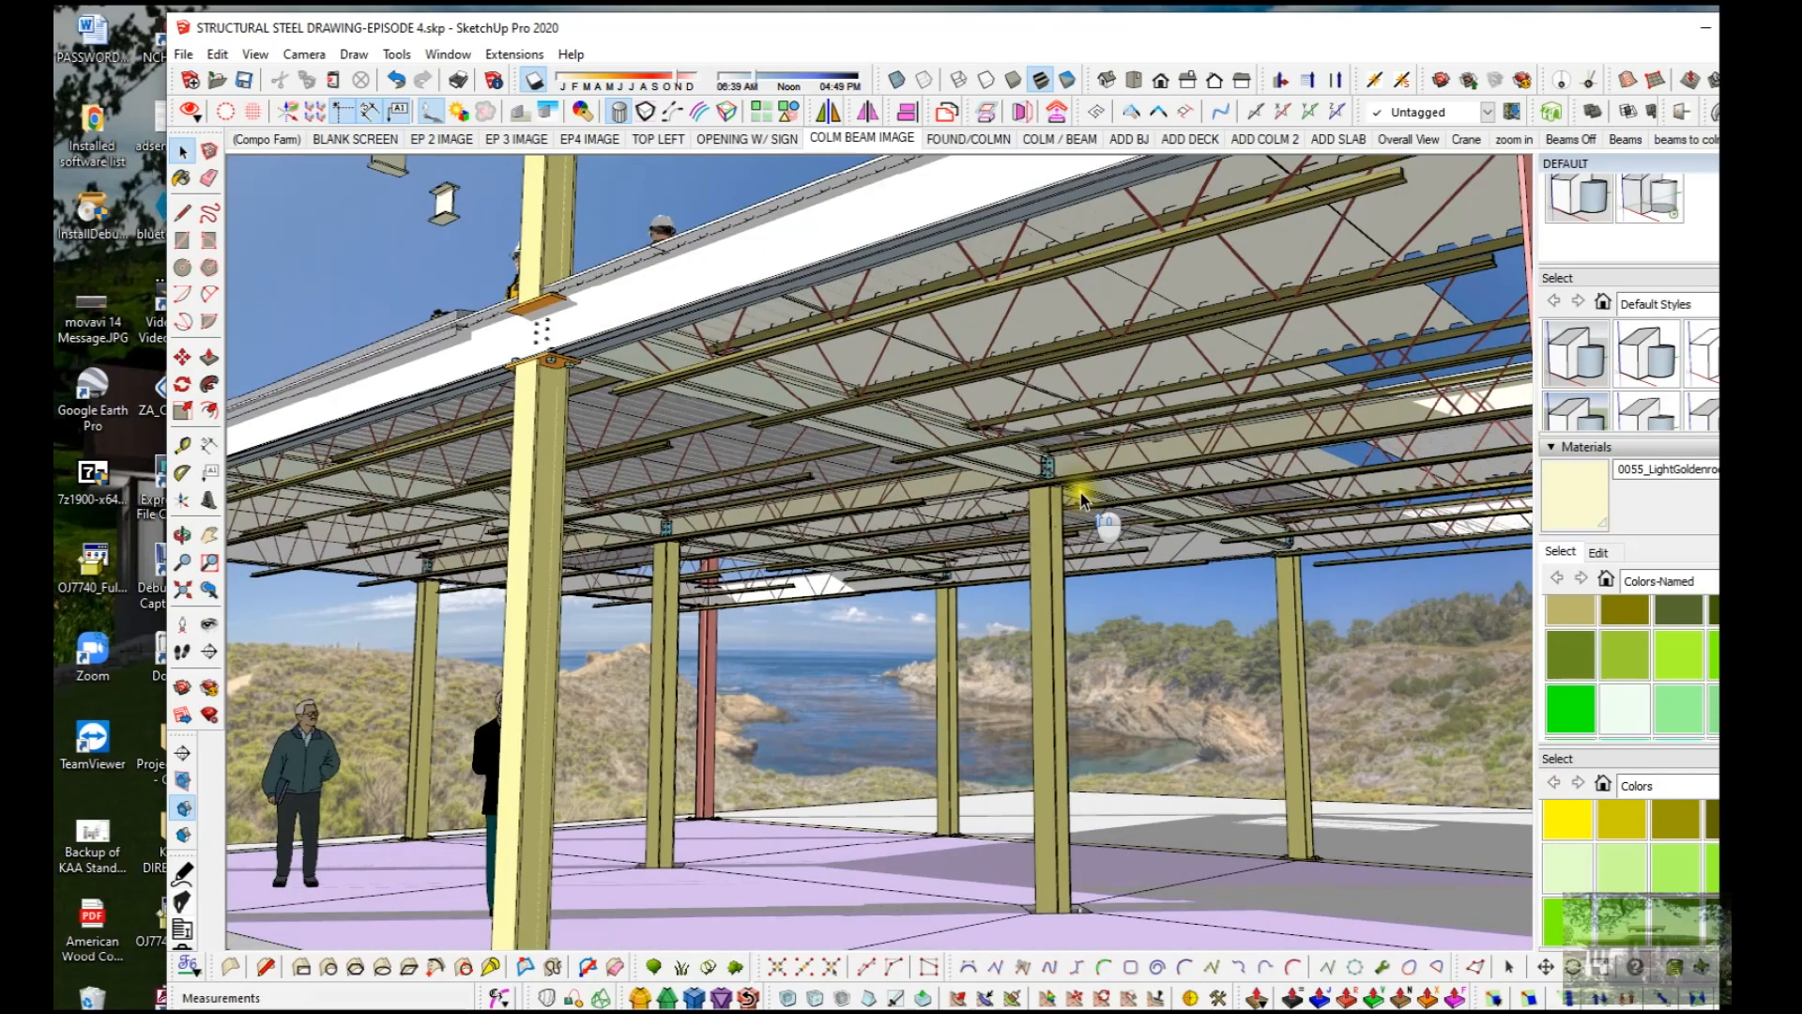
{"action": "scroll", "coordinate": [1079, 489], "scroll_direction": "up", "scroll_amount": 6}
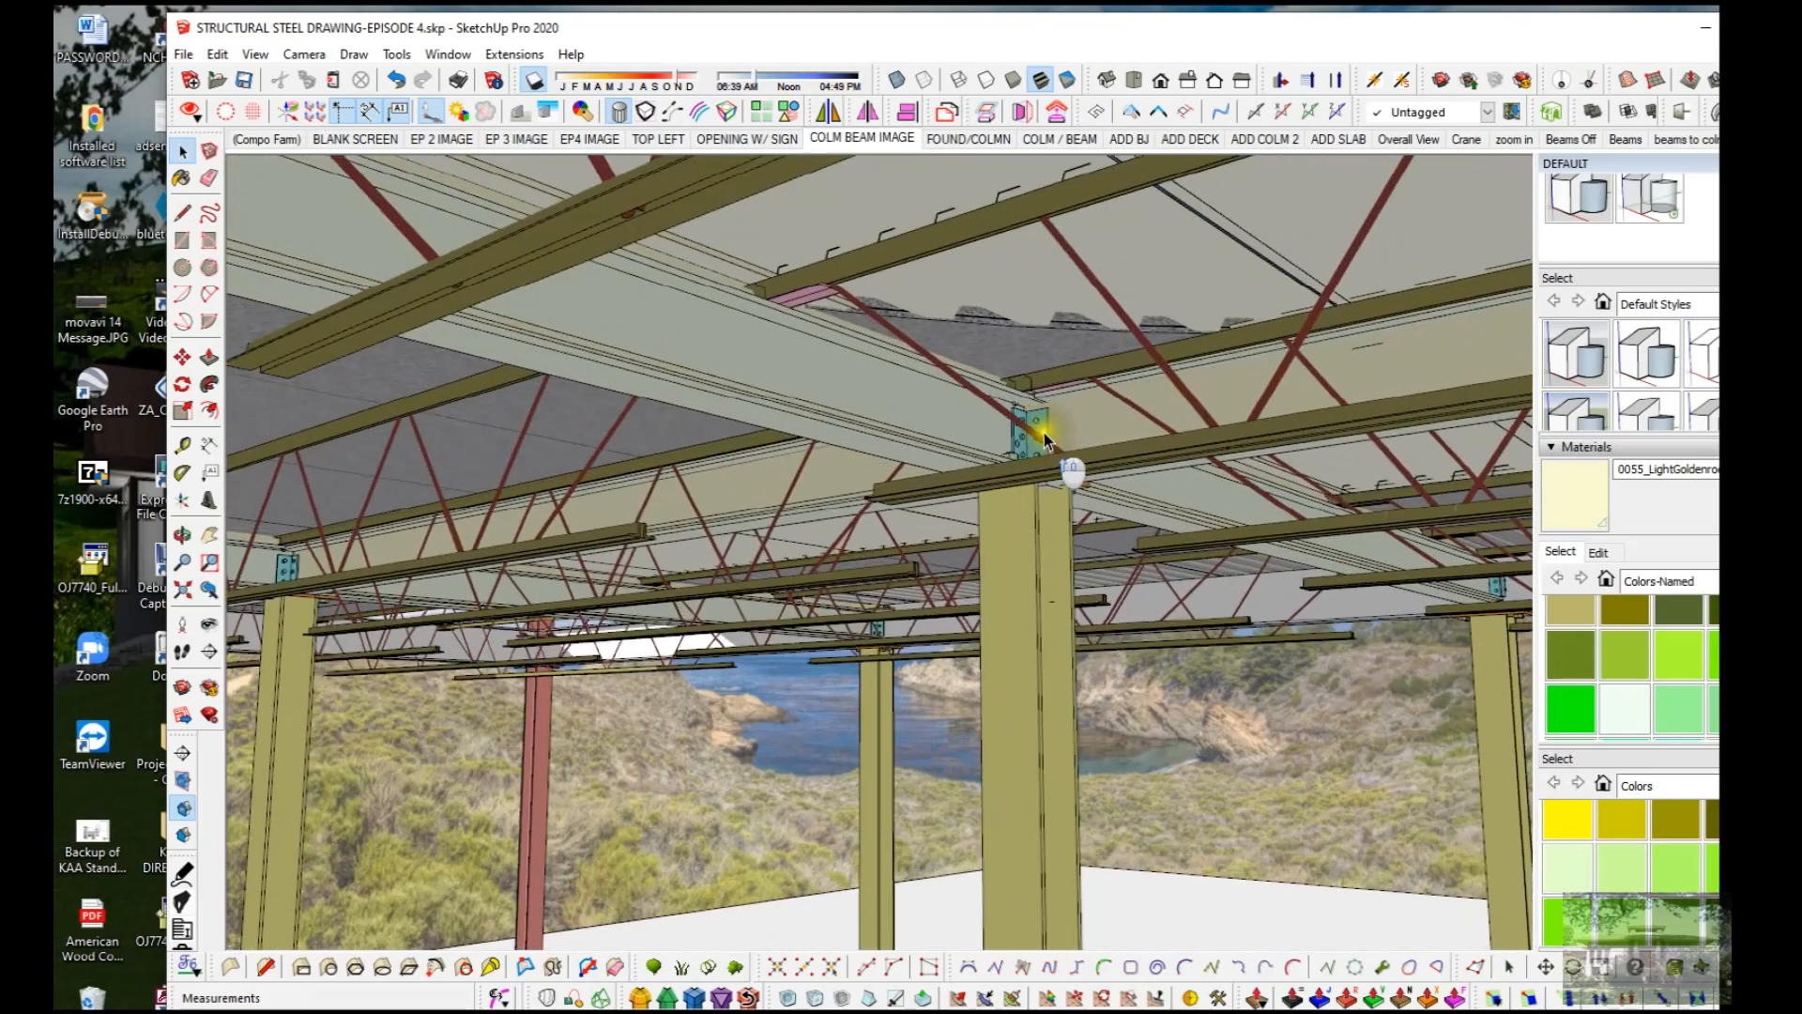
{"action": "scroll", "coordinate": [1042, 455], "scroll_direction": "up", "scroll_amount": 6}
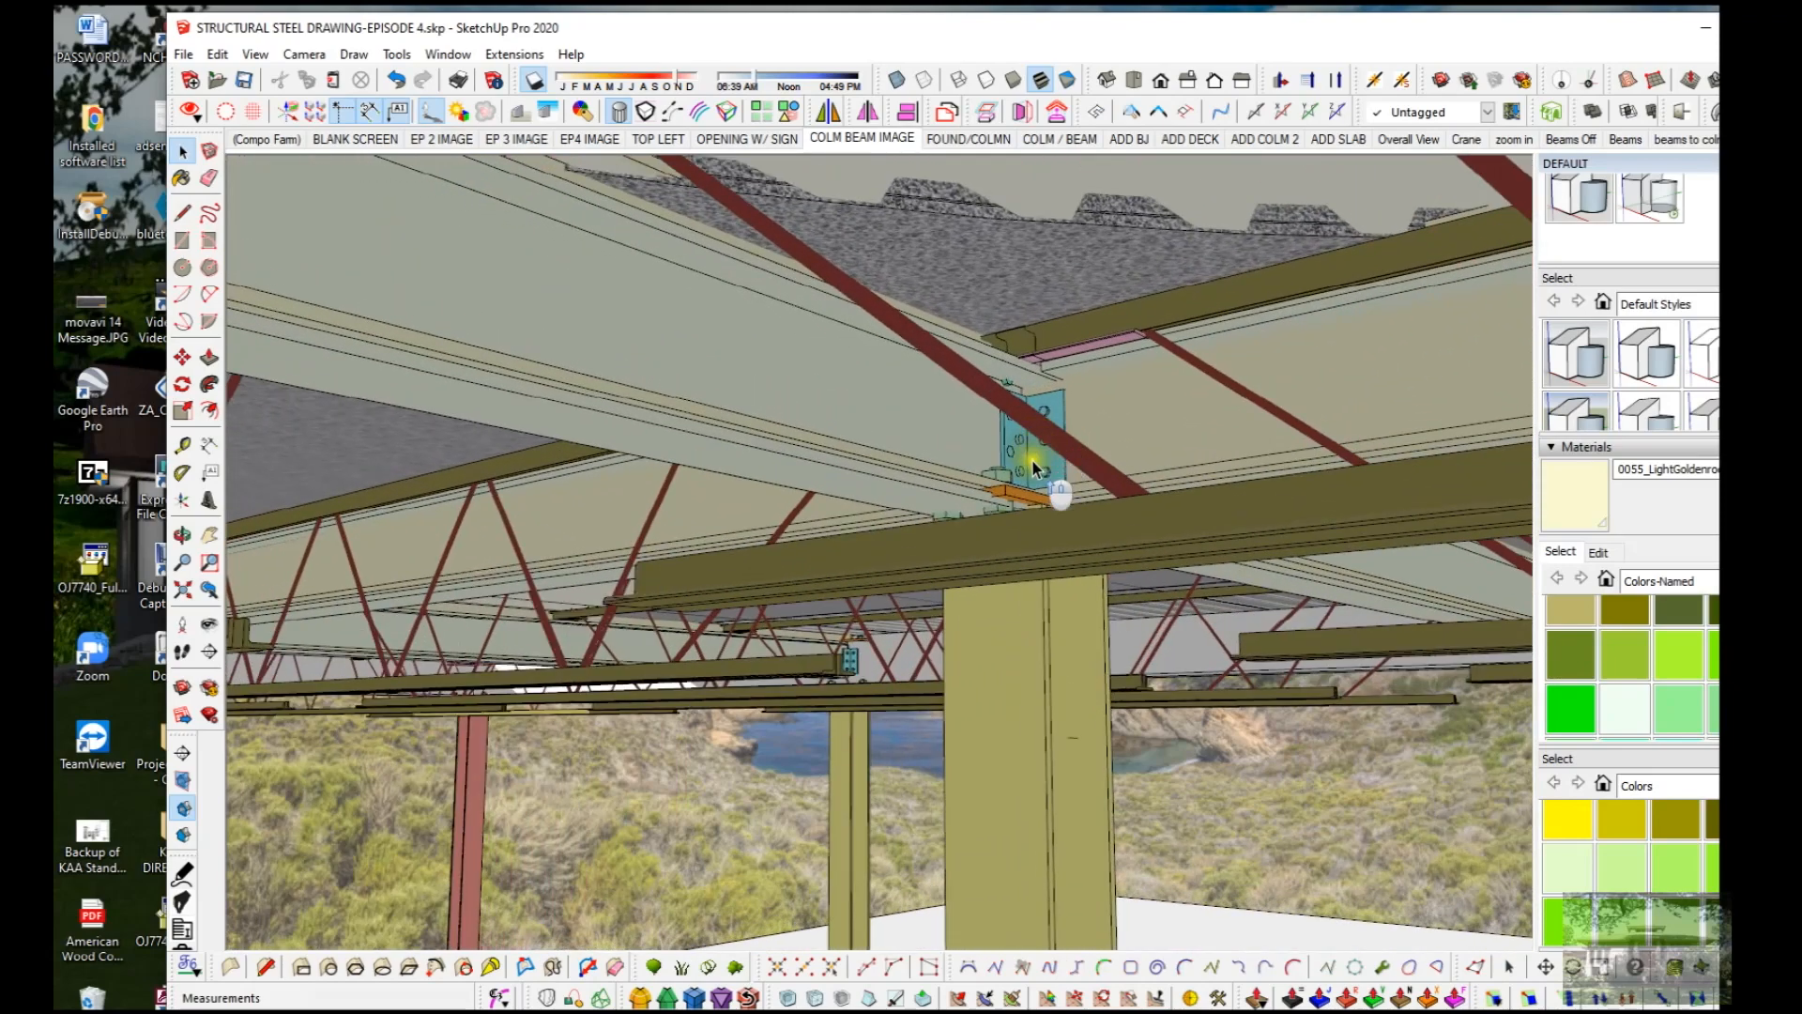
{"action": "mouse_move", "coordinate": [1040, 584]}
{"action": "middle_mouse_down"}
{"action": "mouse_move", "coordinate": [1054, 447]}
{"action": "mouse_move", "coordinate": [1066, 615]}
{"action": "mouse_move", "coordinate": [1098, 645]}
{"action": "middle_mouse_up"}
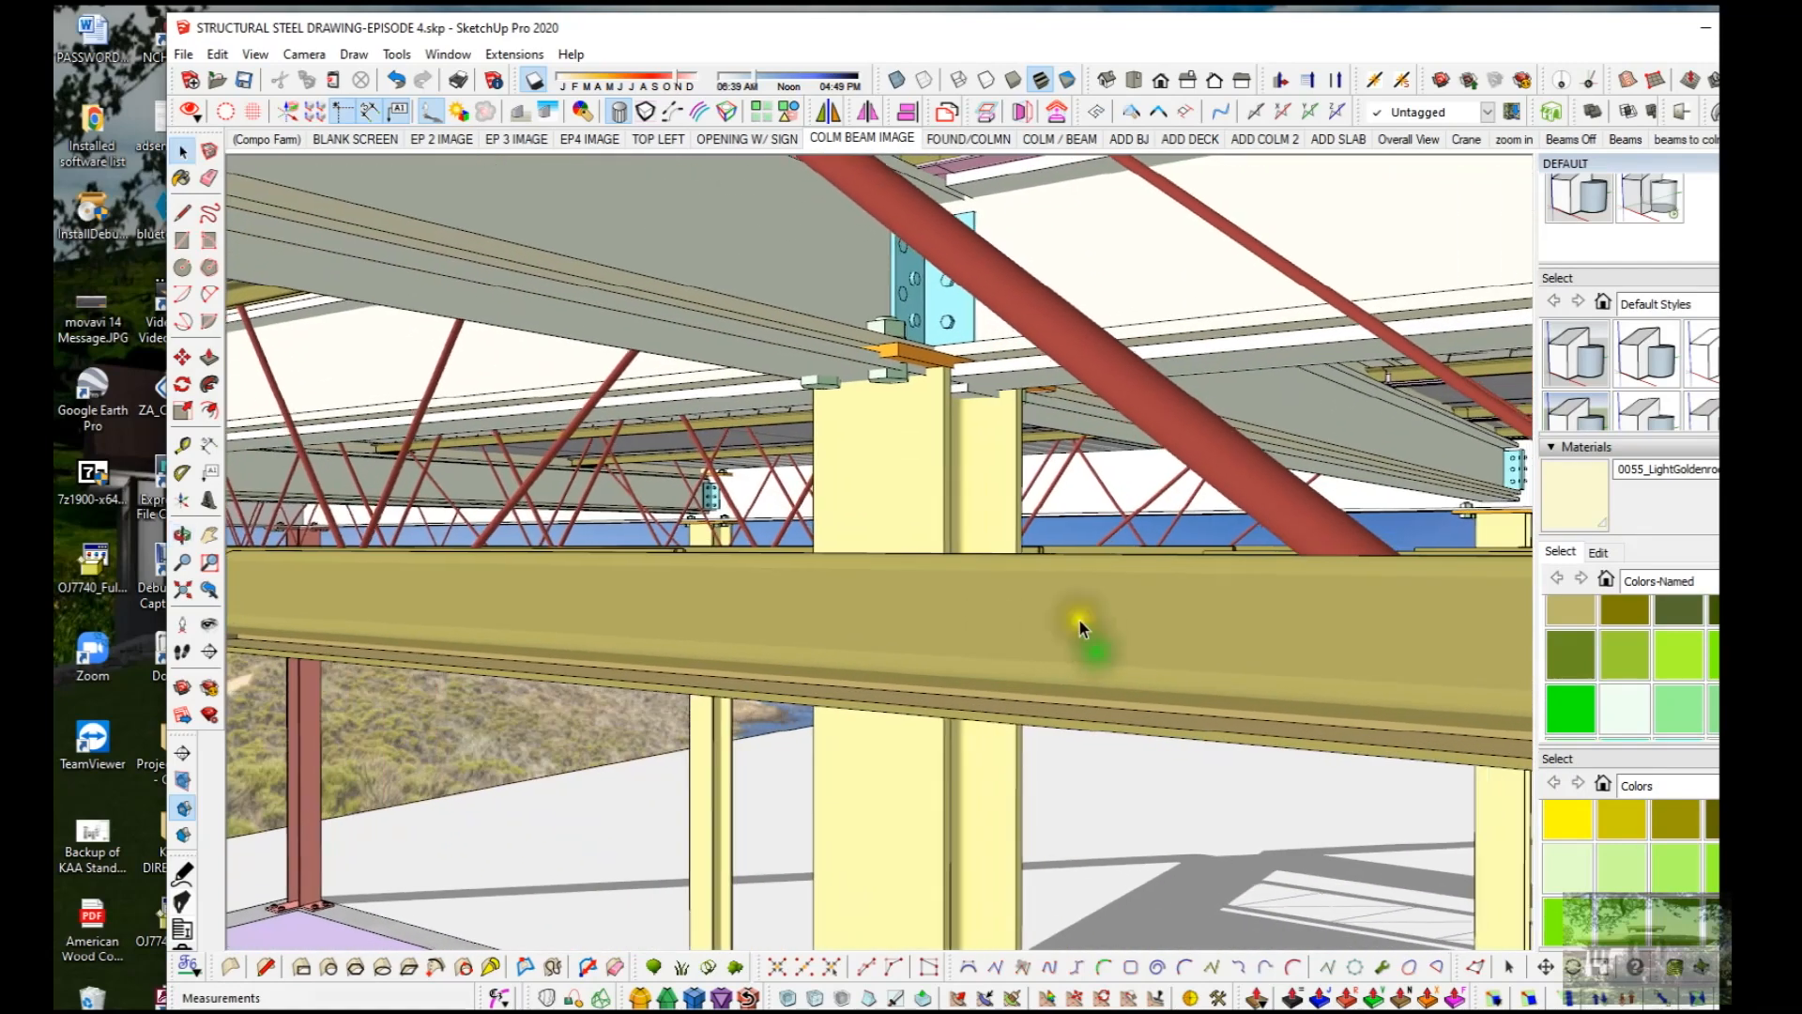
{"action": "scroll", "coordinate": [917, 329], "scroll_direction": "up", "scroll_amount": 4}
{"action": "middle_click_drag", "start_coordinate": [931, 327], "coordinate": [1017, 385]}
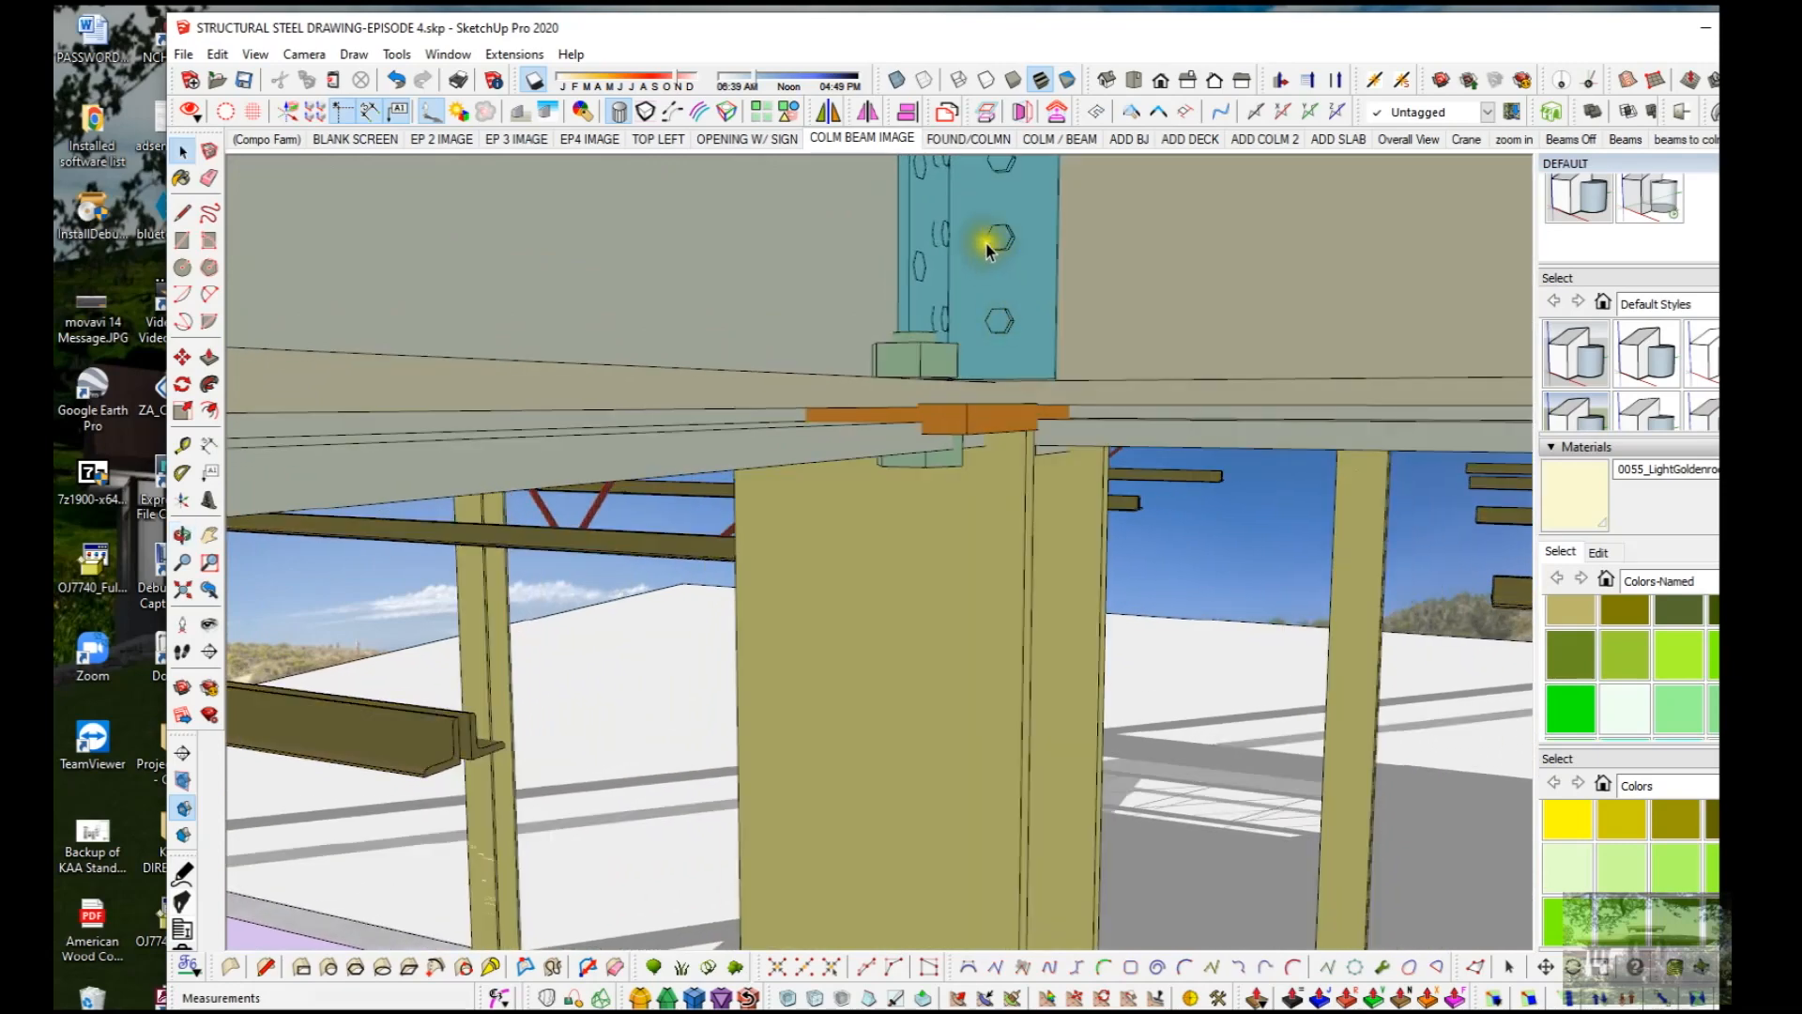
Step: Show the COLM / BEAM scene to review the completed column and beam frame
{"action": "left_click", "coordinate": [1092, 140]}
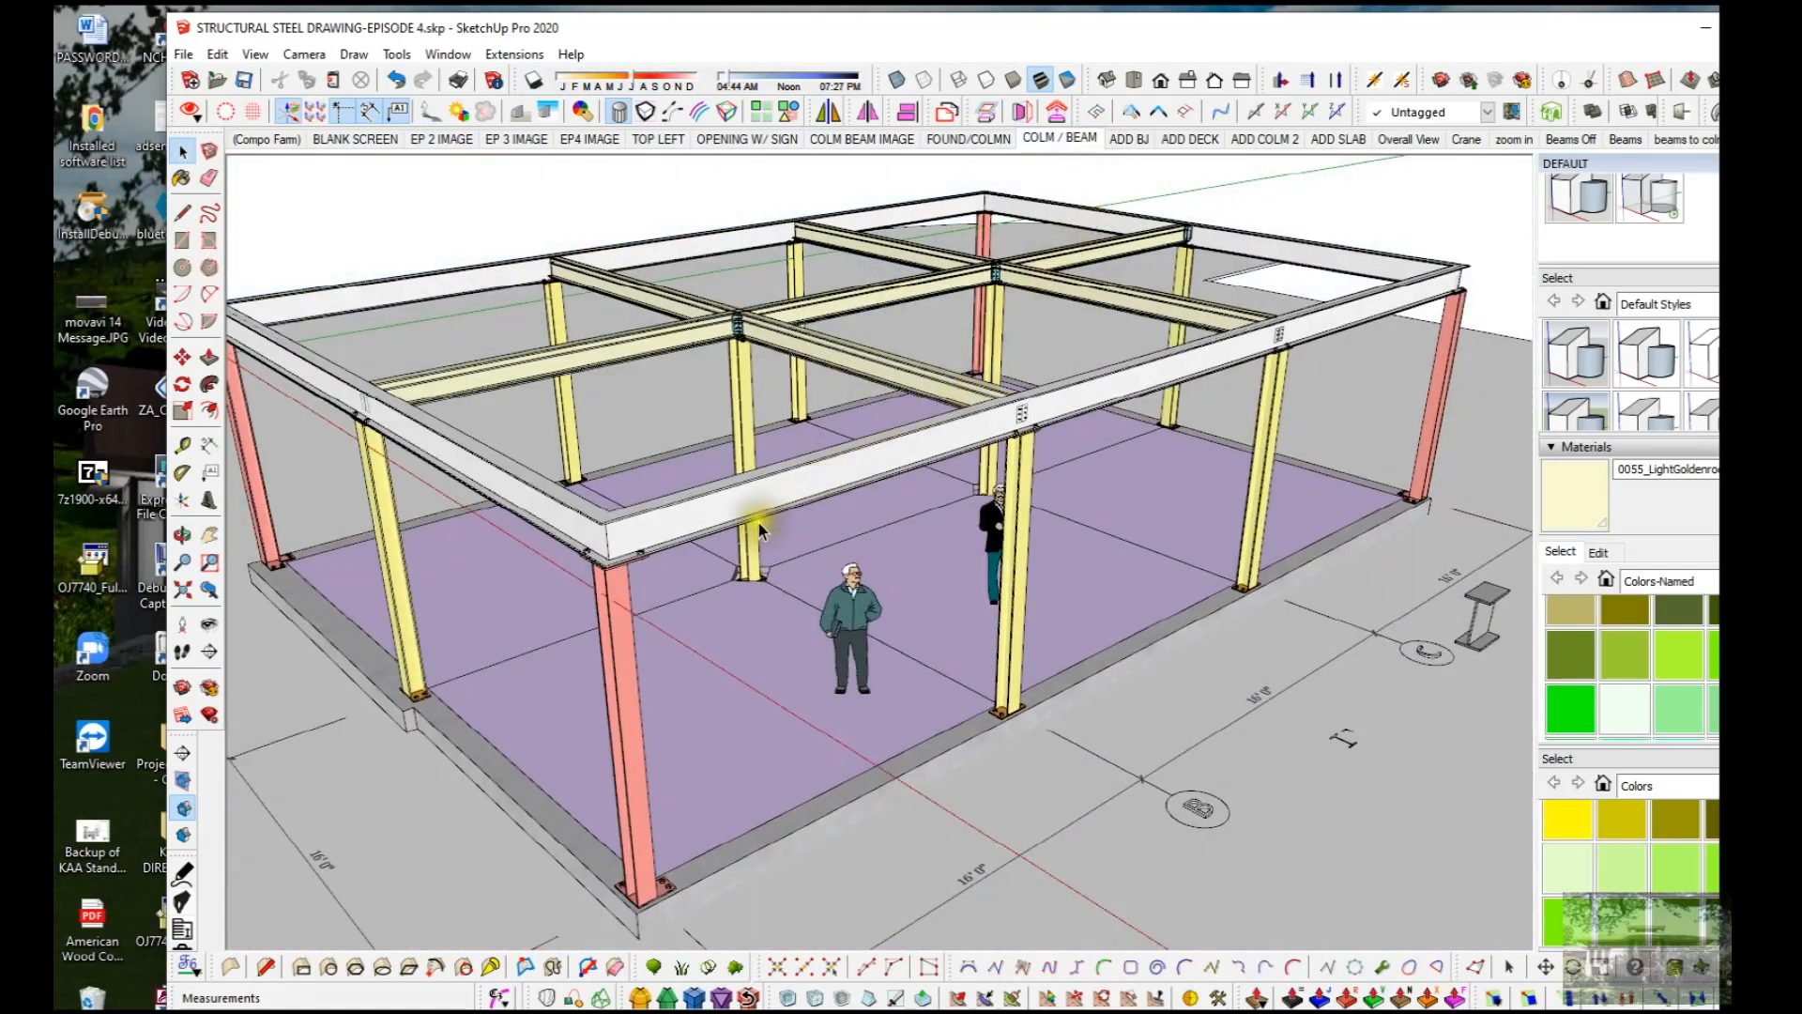
{"action": "left_click", "coordinate": [796, 486]}
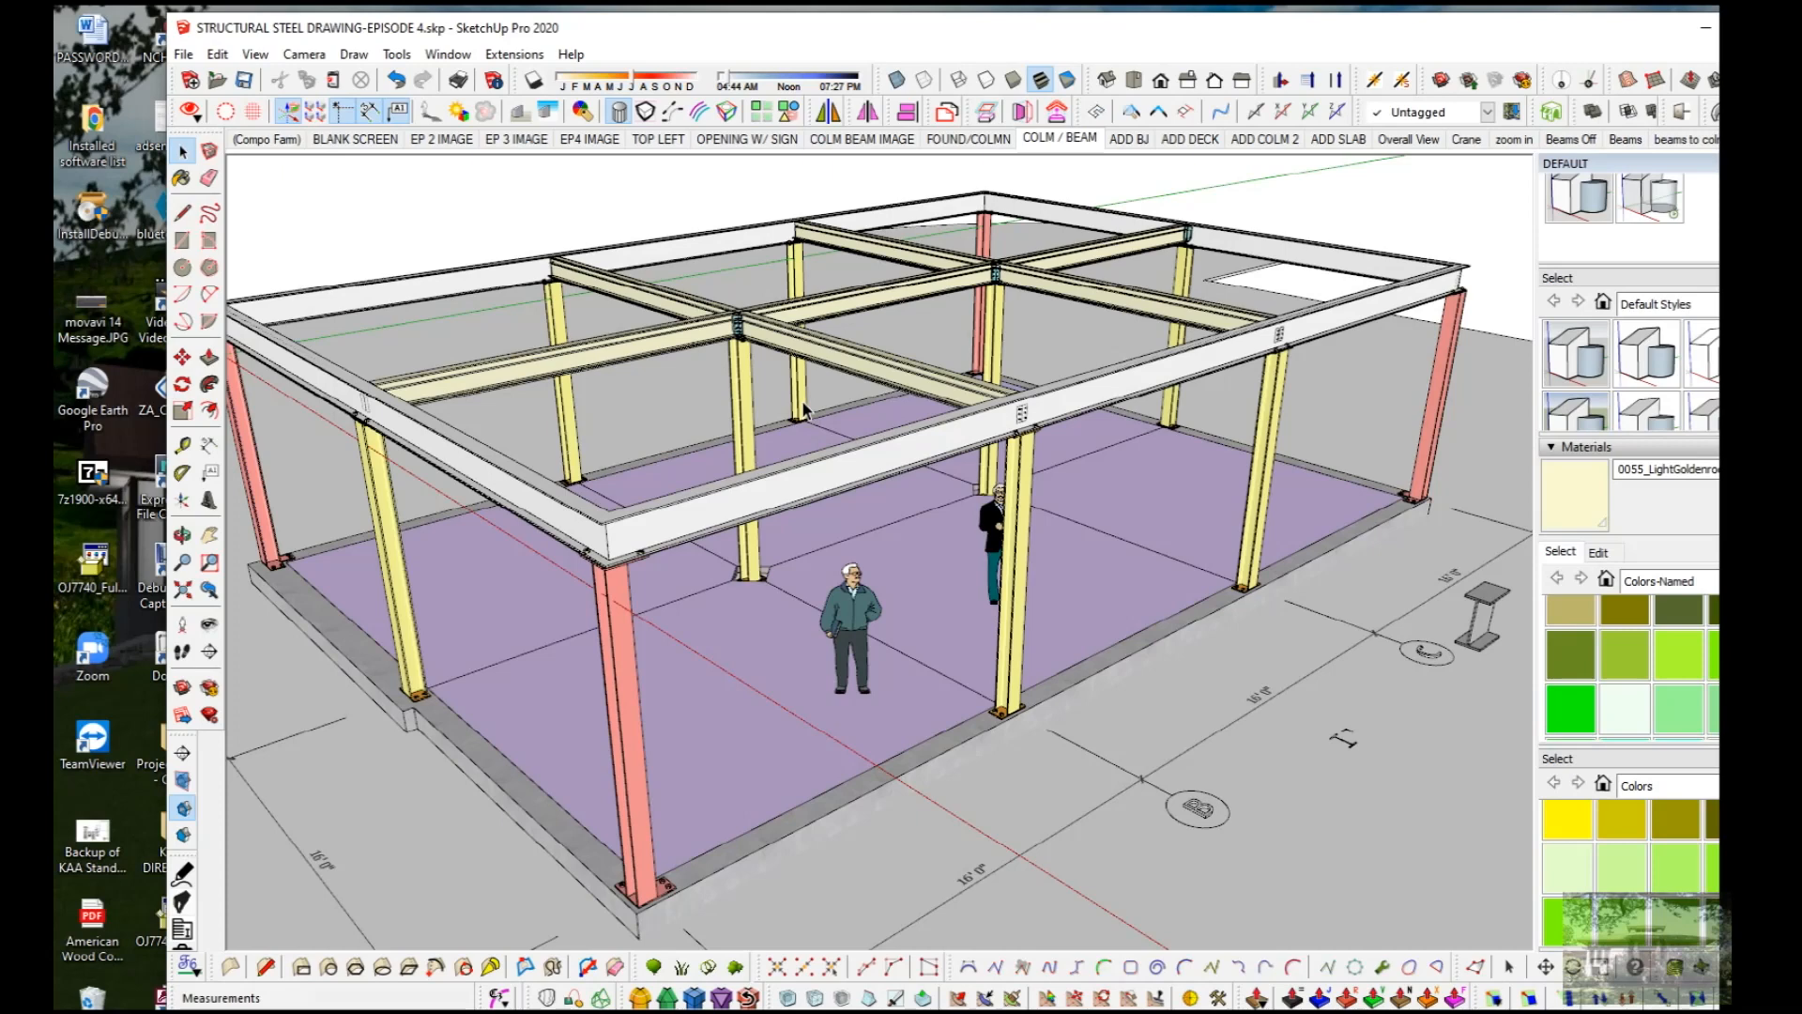
{"action": "left_click", "coordinate": [739, 421]}
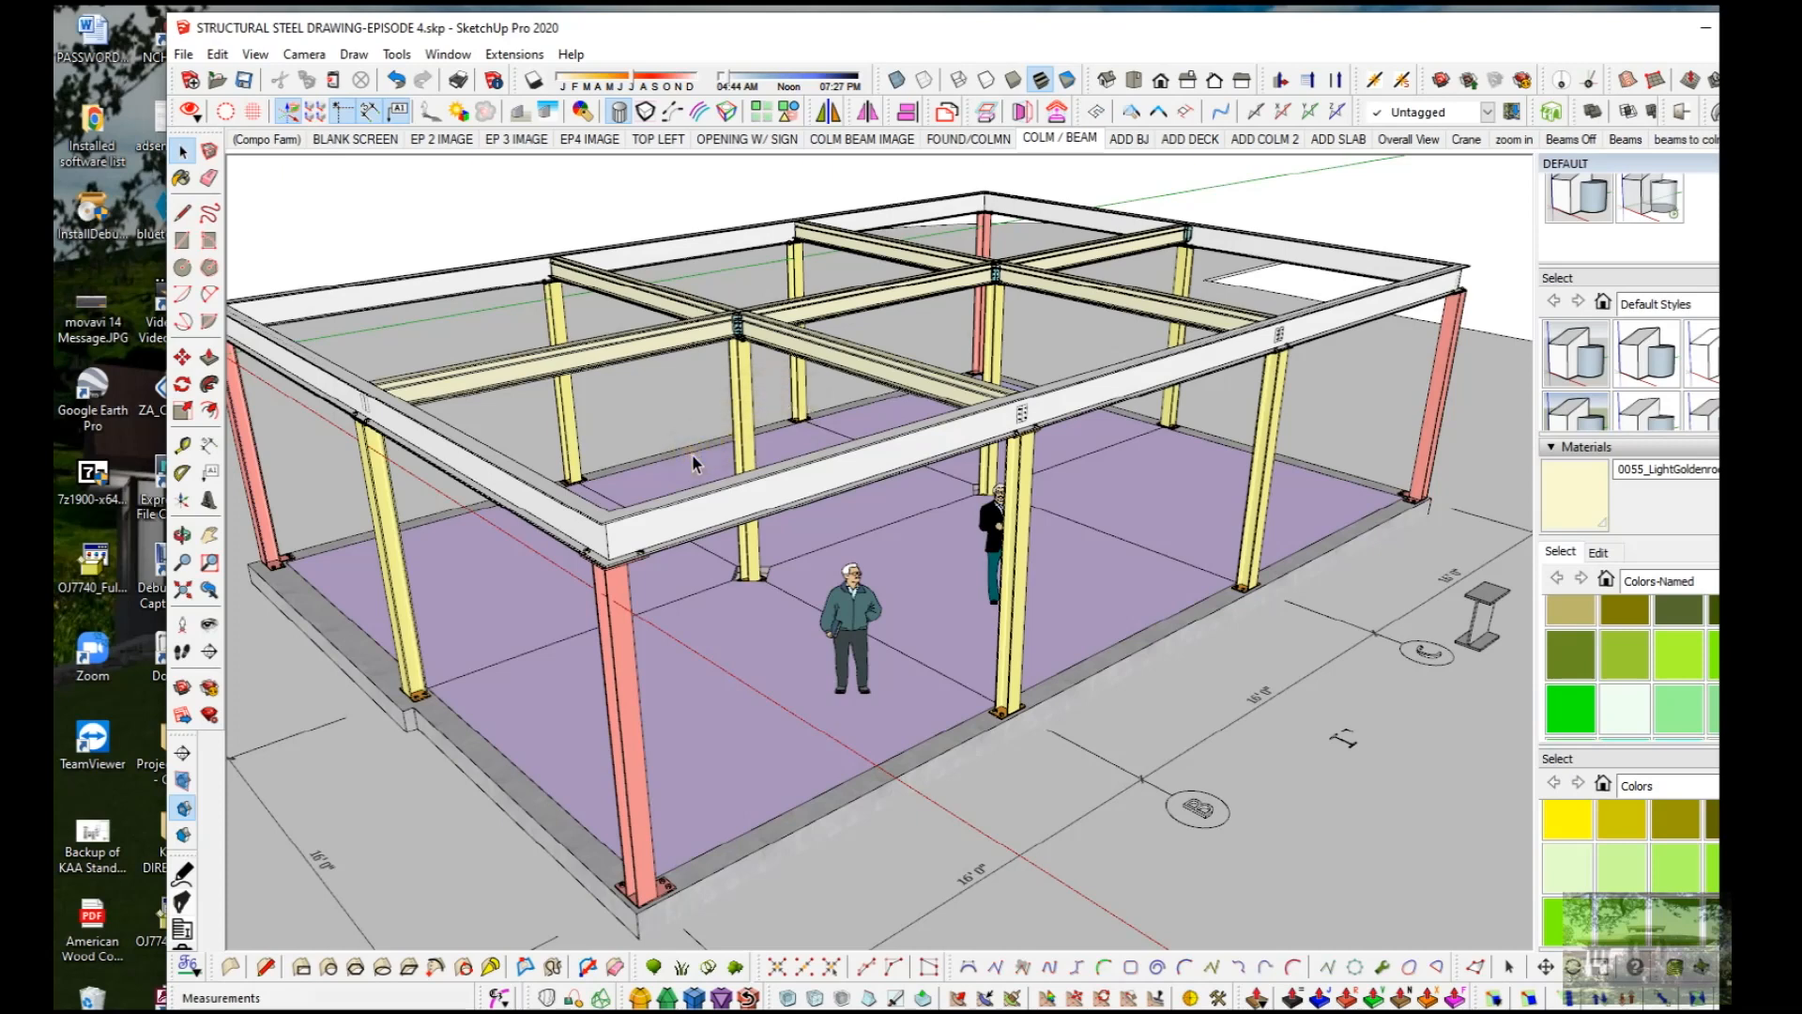